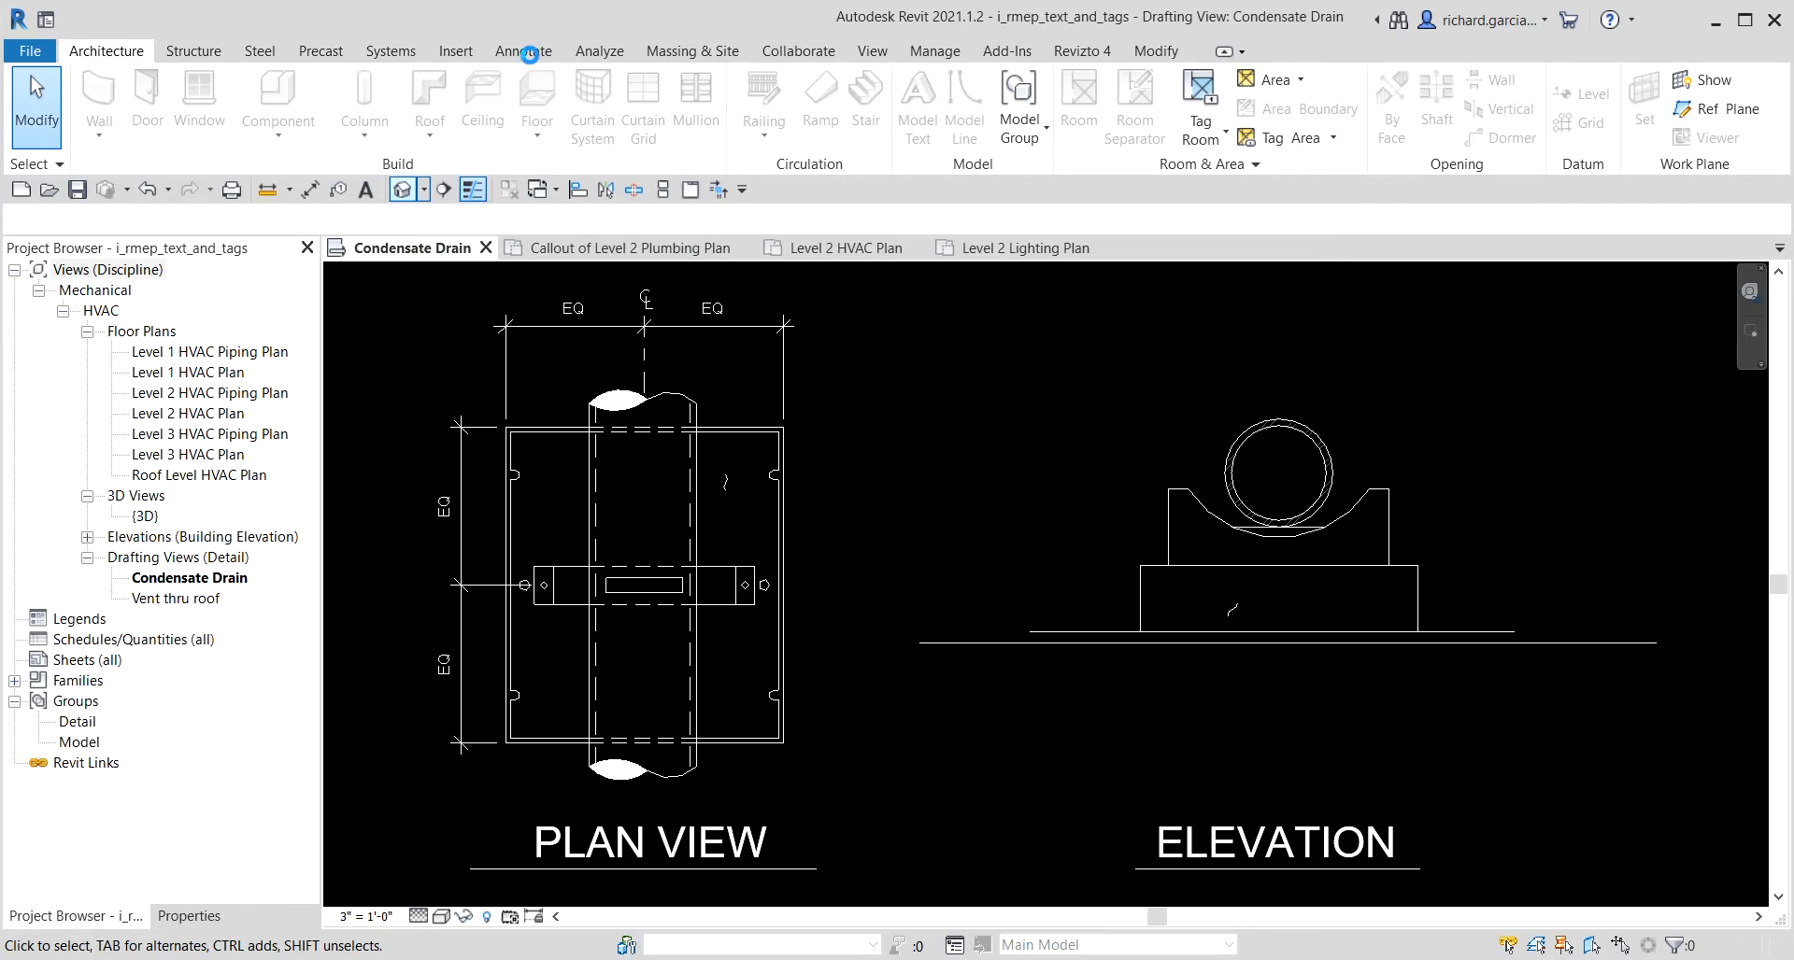
Start a 3/32" Arial text note with centred alignment and a two-segment leader.
{"action": "left_click", "coordinate": [529, 52]}
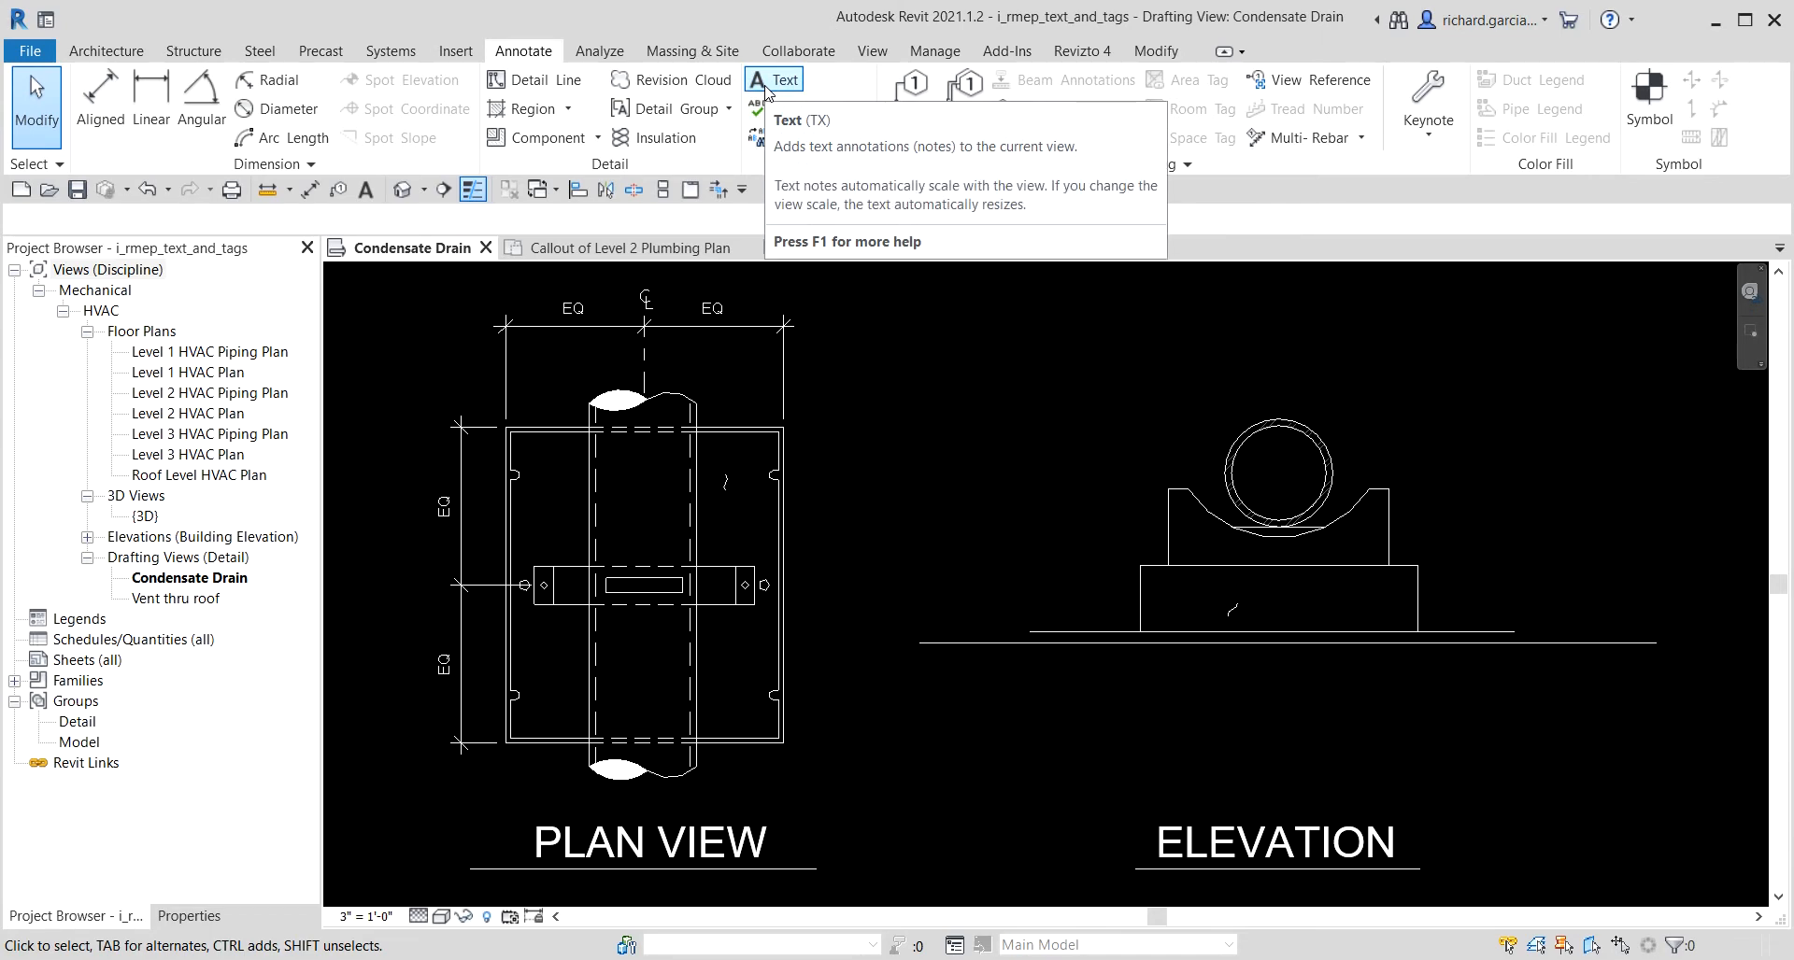
{"action": "left_click", "coordinate": [366, 192]}
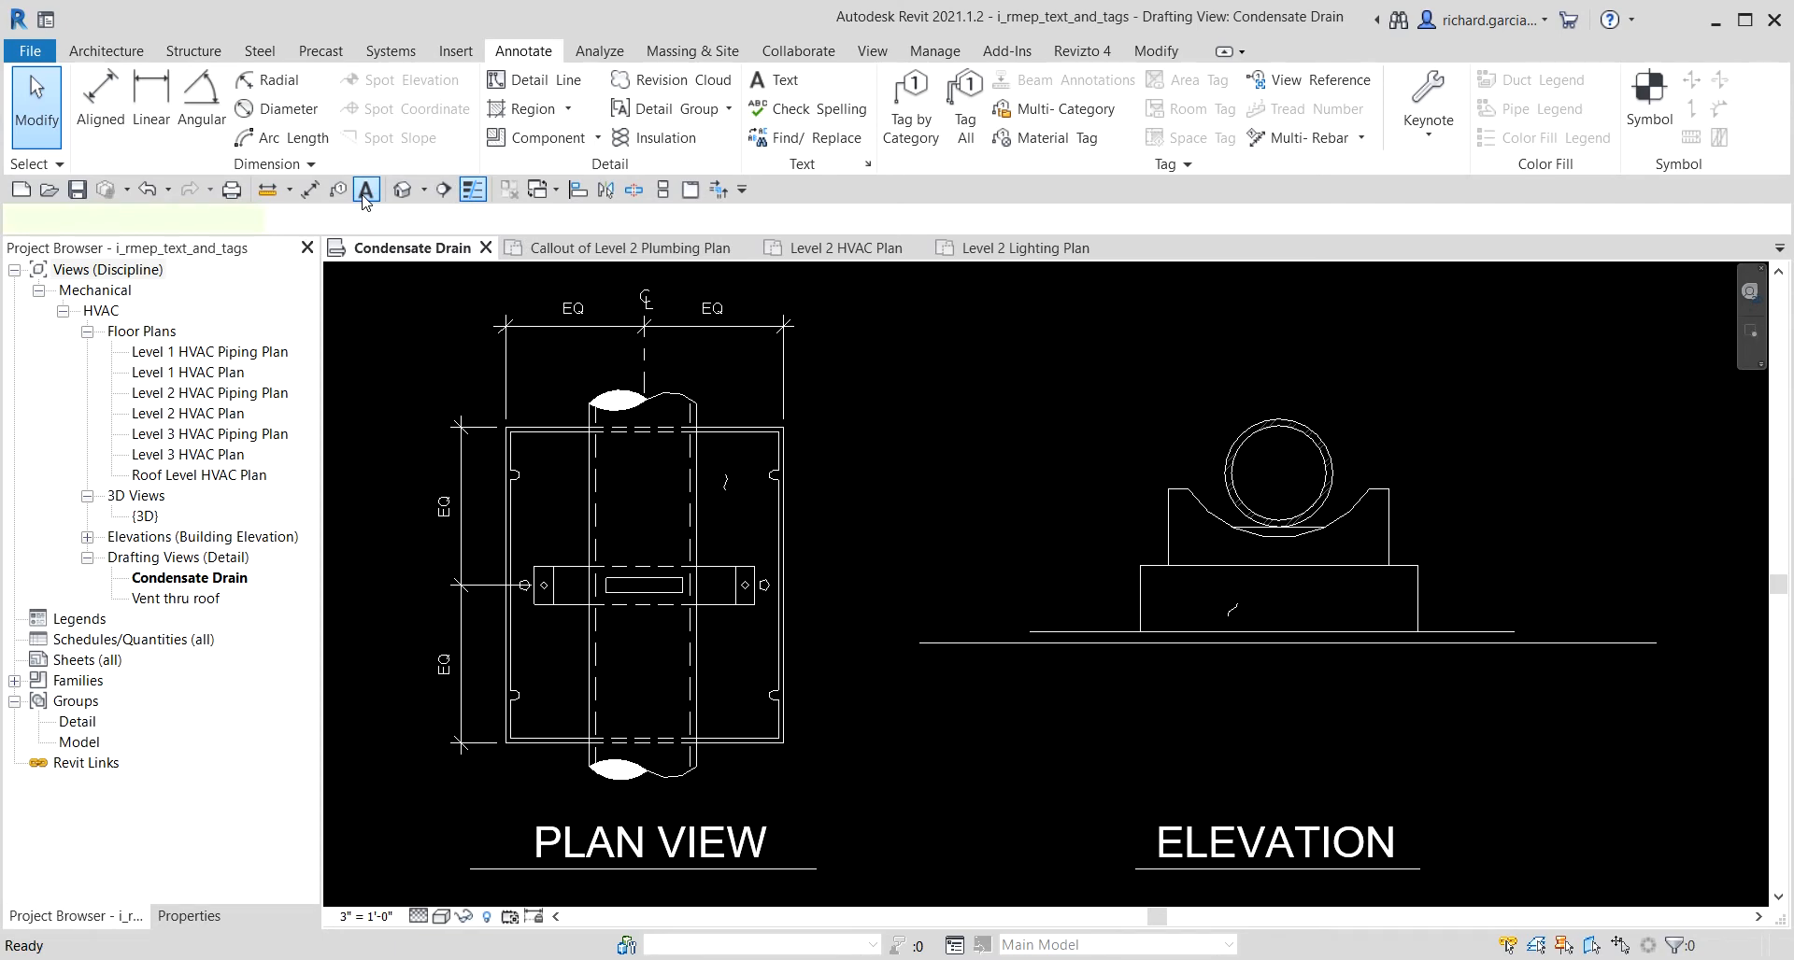
{"action": "left_click", "coordinate": [189, 916]}
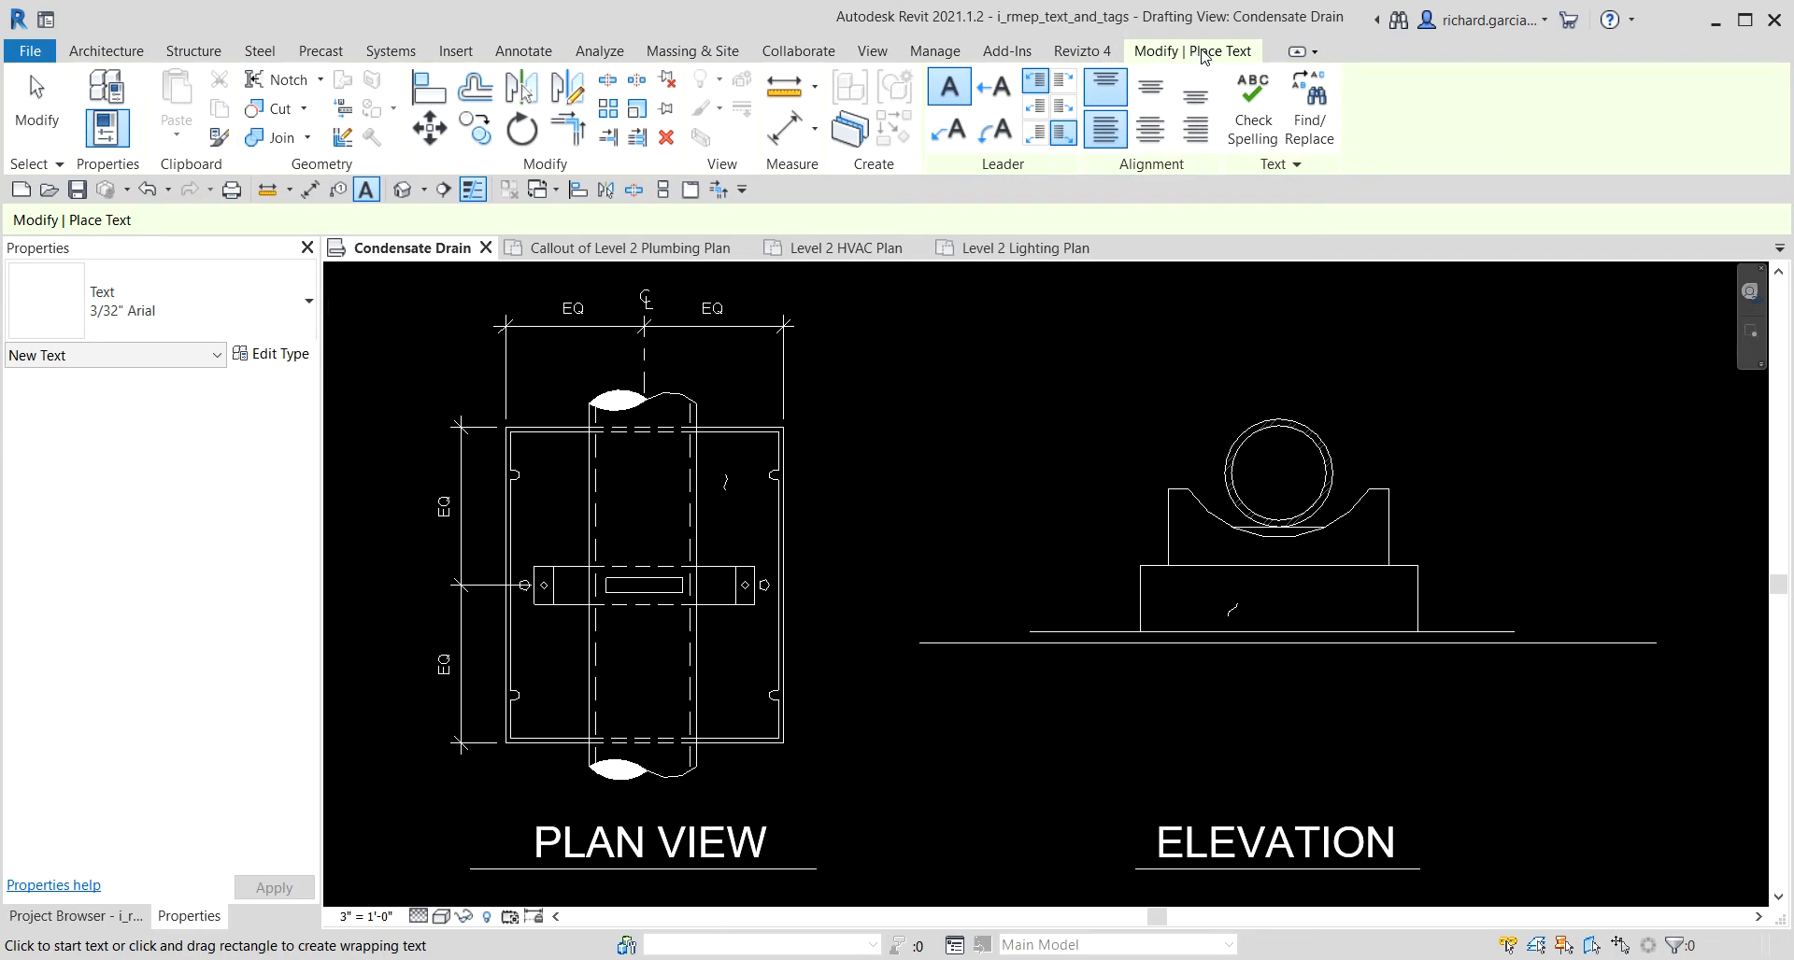
{"action": "left_click", "coordinate": [1146, 132]}
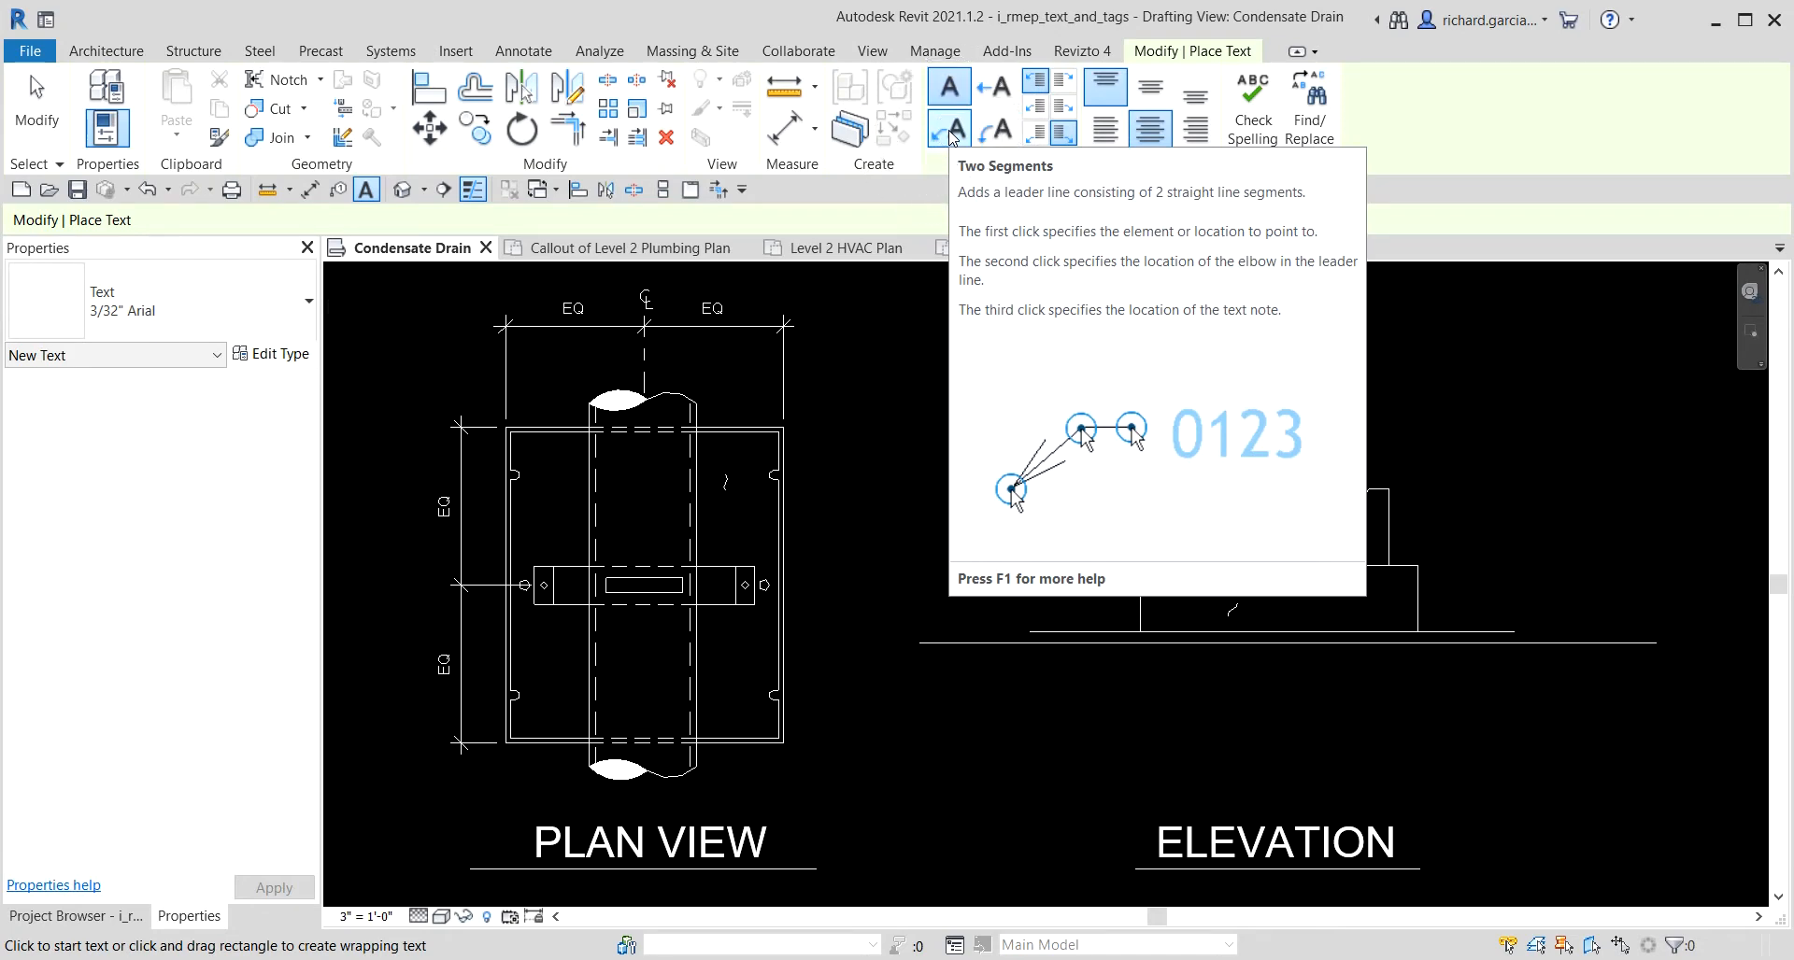
{"action": "left_click", "coordinate": [951, 136]}
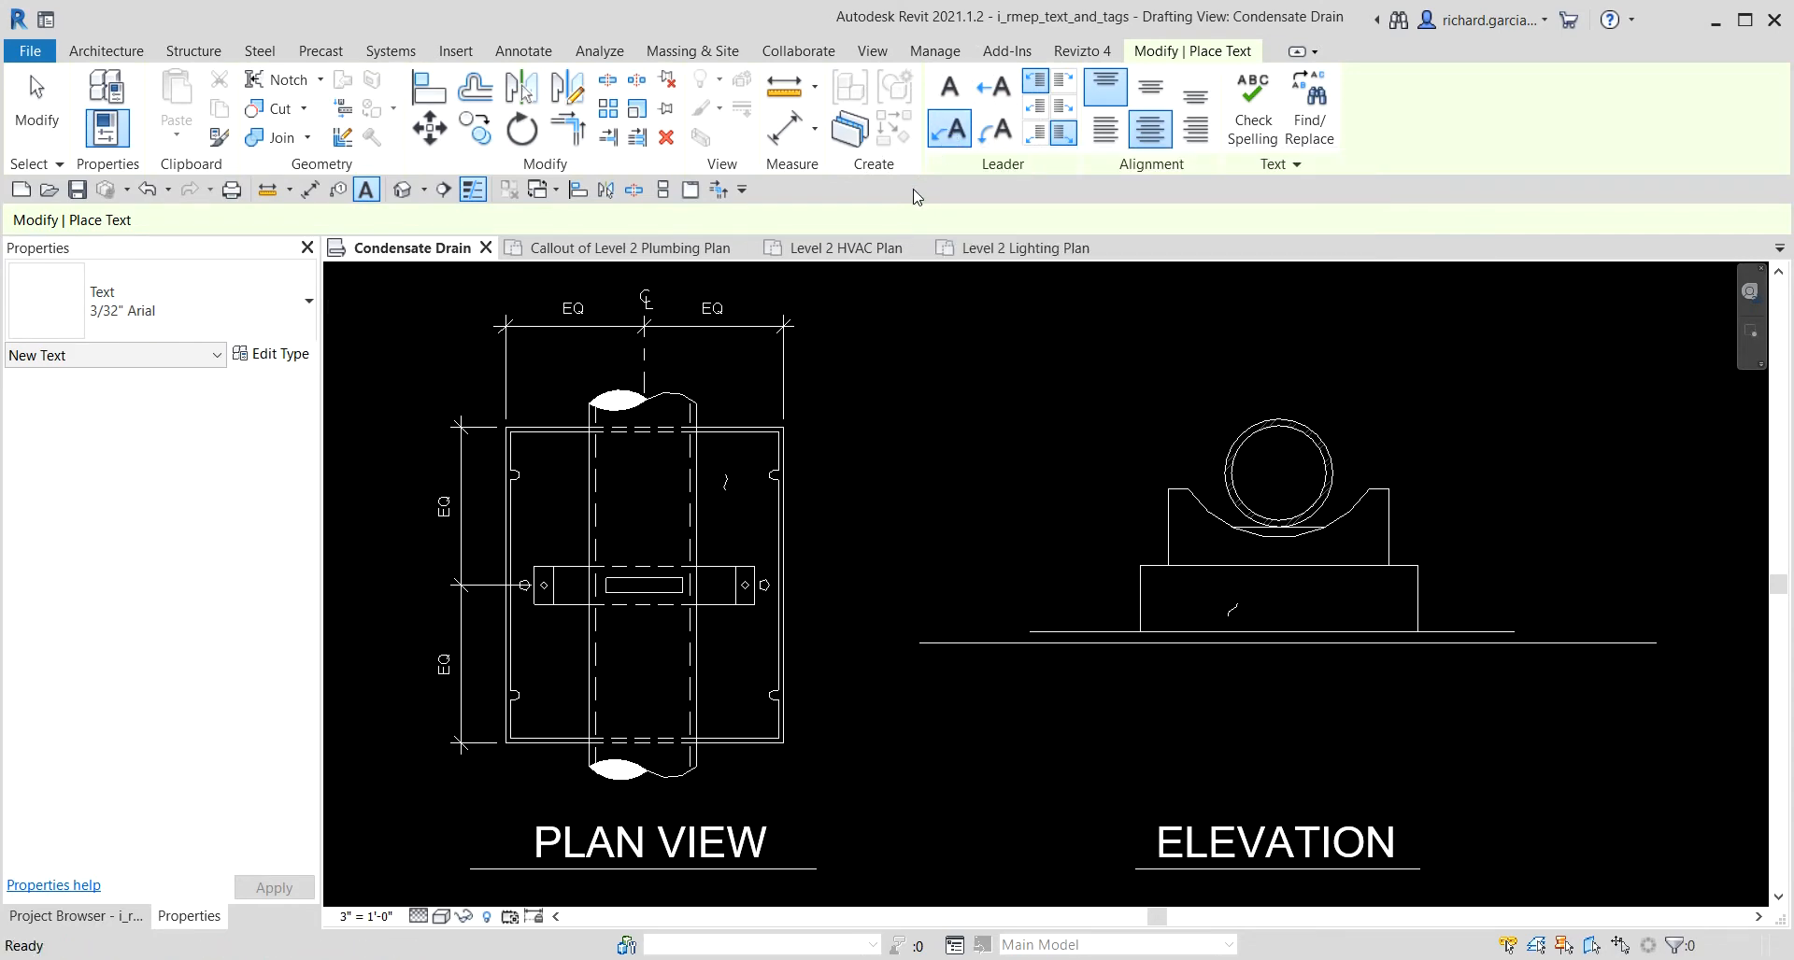
Place the note PIPE beside the plan view, with its leader pointing at the pipe's upper end and a horizontal landing.
{"action": "middle_click_drag", "start_coordinate": [729, 407], "coordinate": [744, 640]}
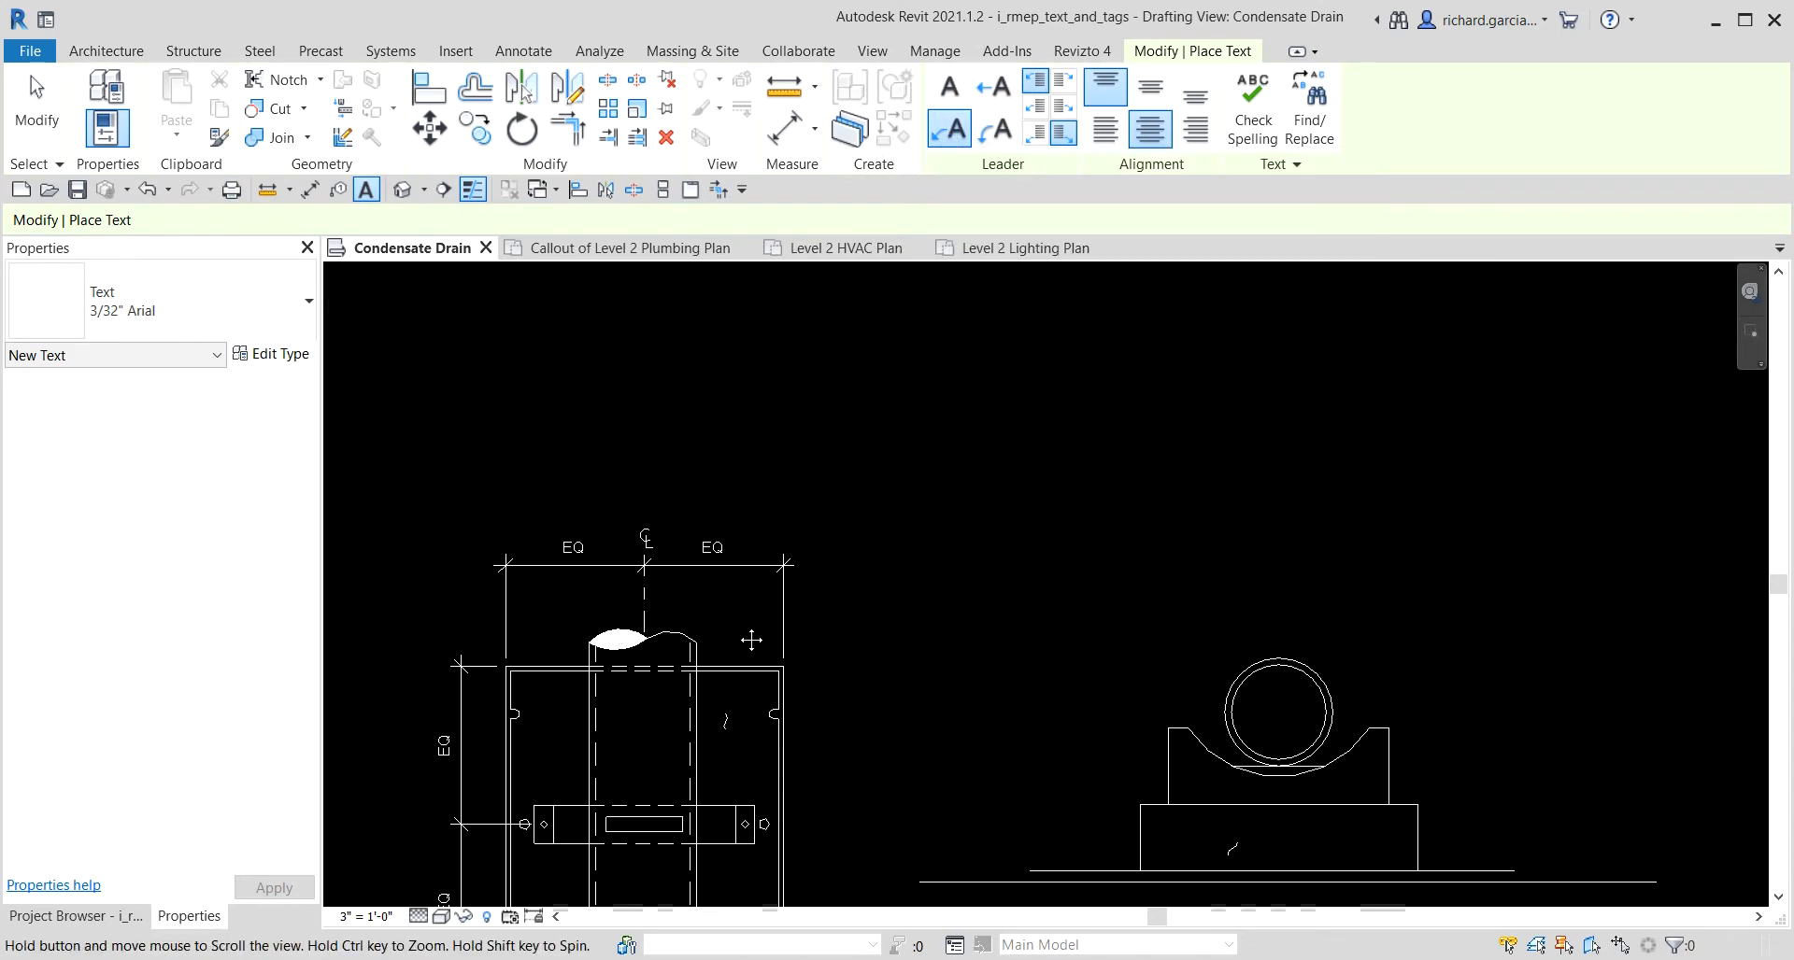
{"action": "scroll", "coordinate": [738, 644], "scroll_direction": "up", "scroll_amount": 3}
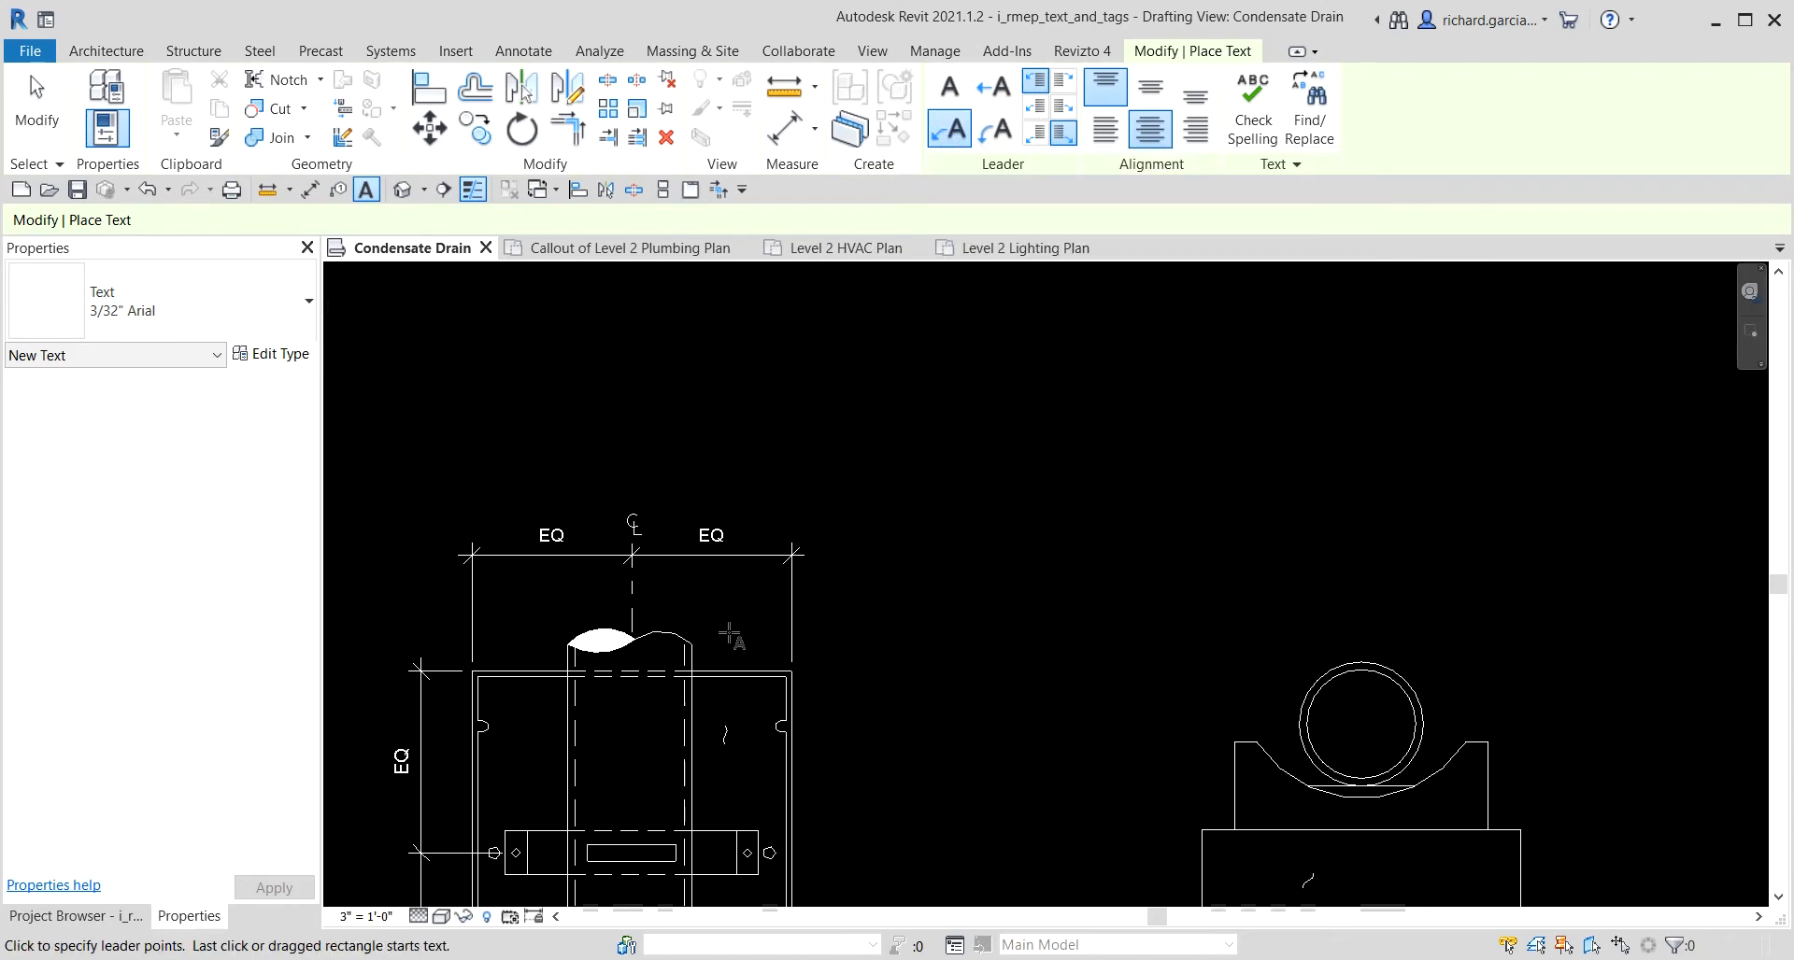
{"action": "left_click", "coordinate": [652, 663]}
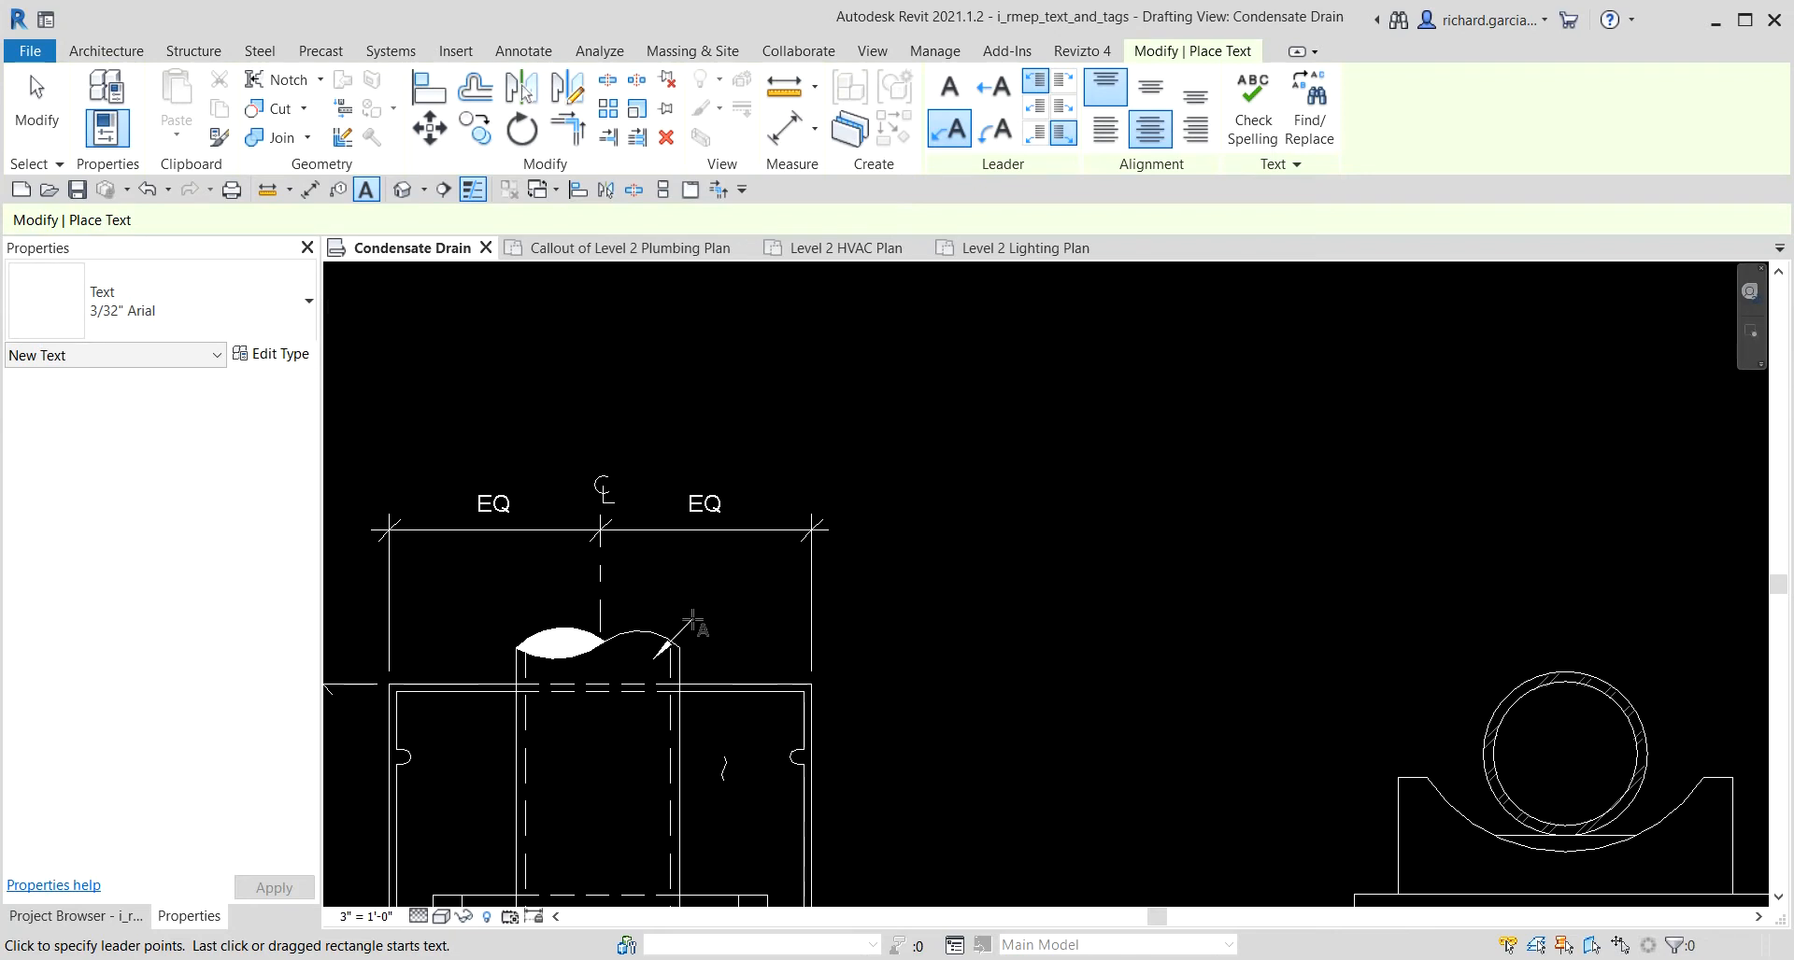
{"action": "left_click", "coordinate": [713, 577]}
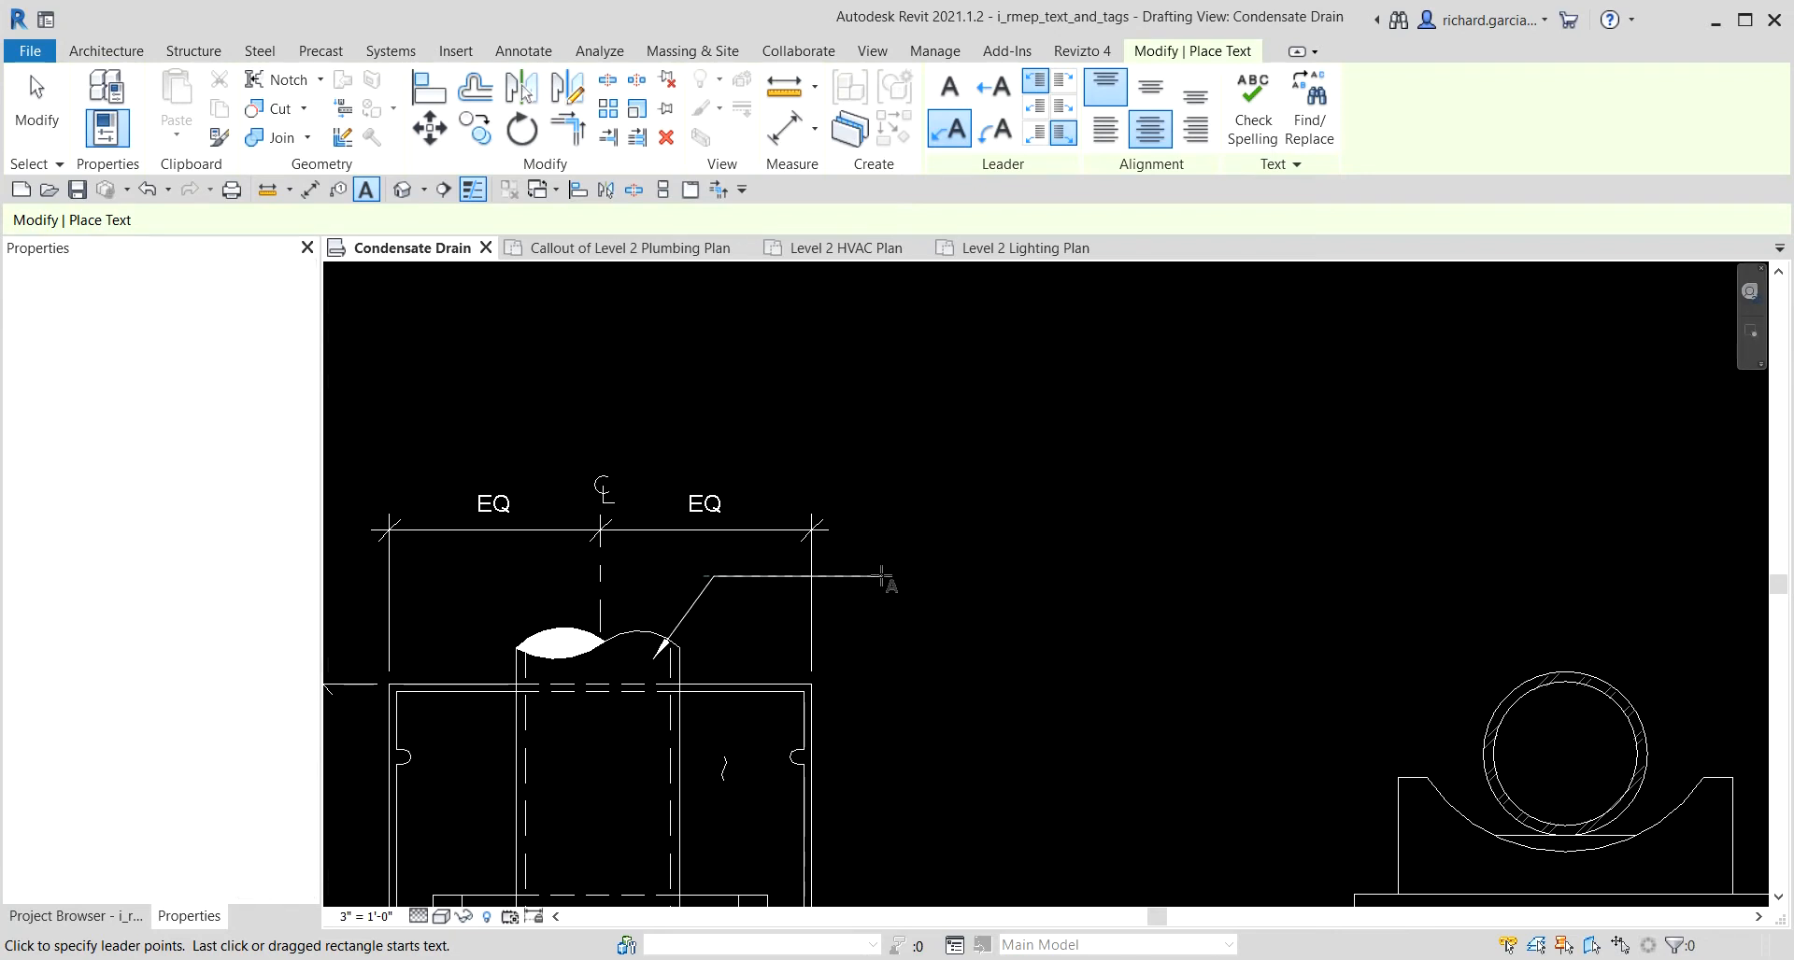
{"action": "left_click", "coordinate": [913, 576]}
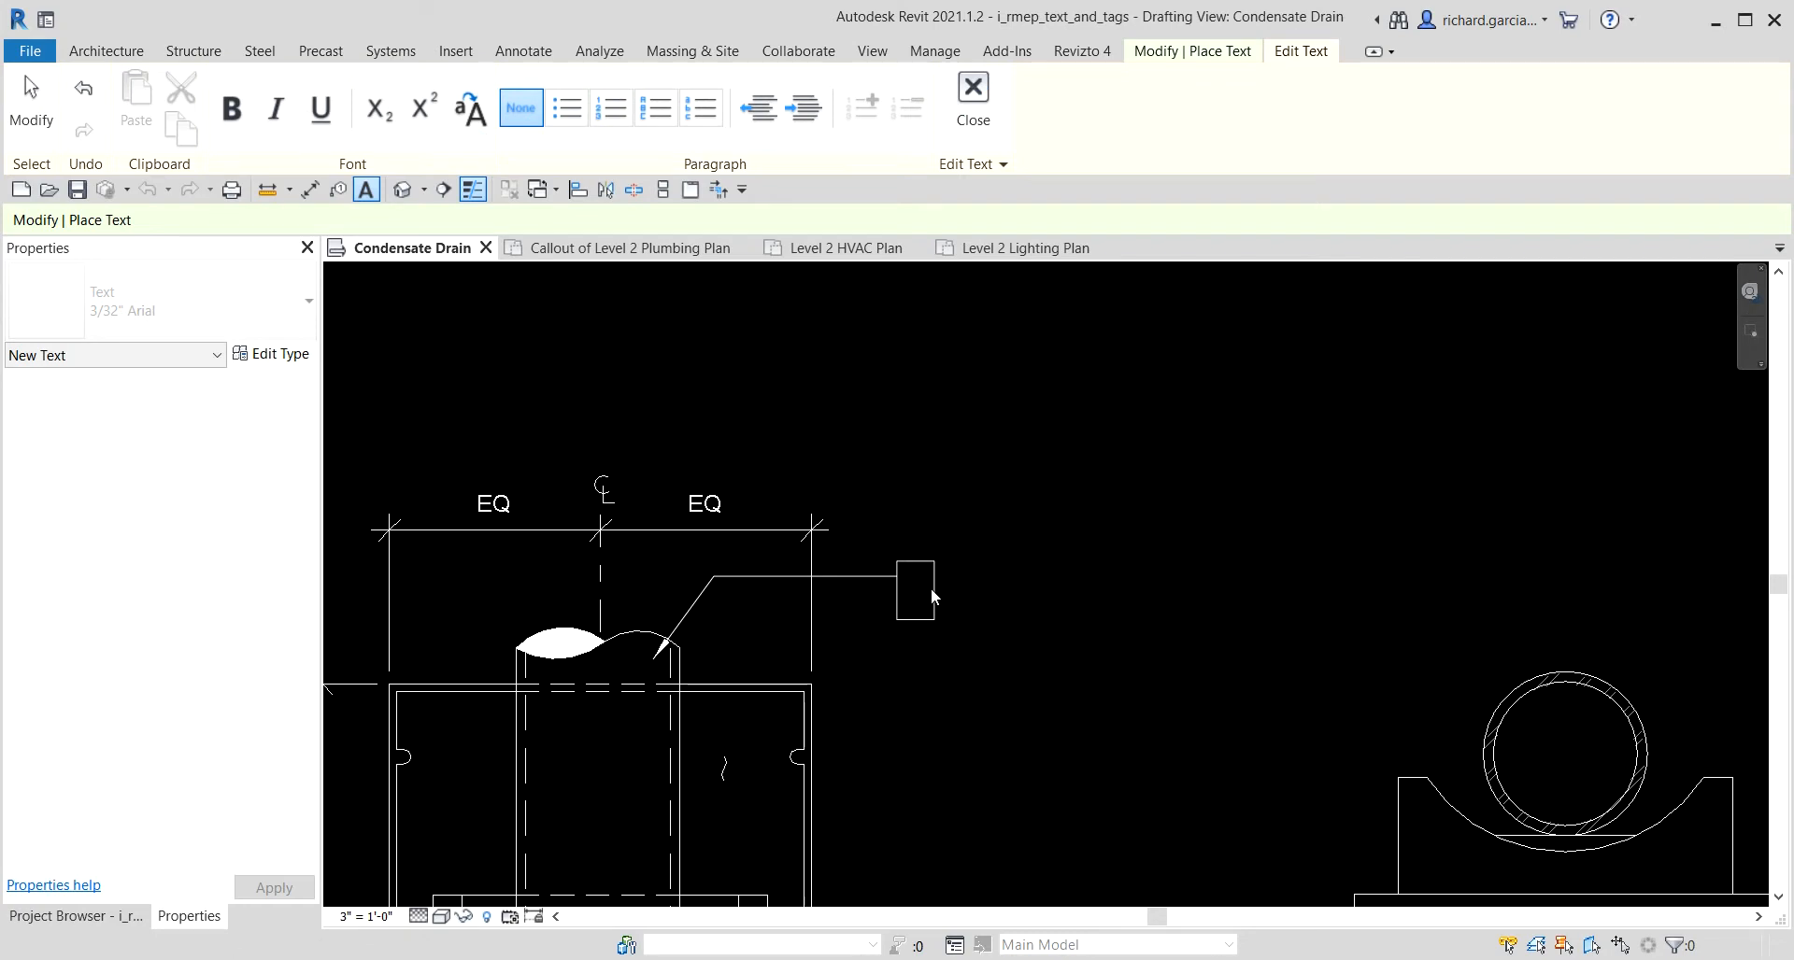
{"action": "key", "text": "Caps_Lock"}
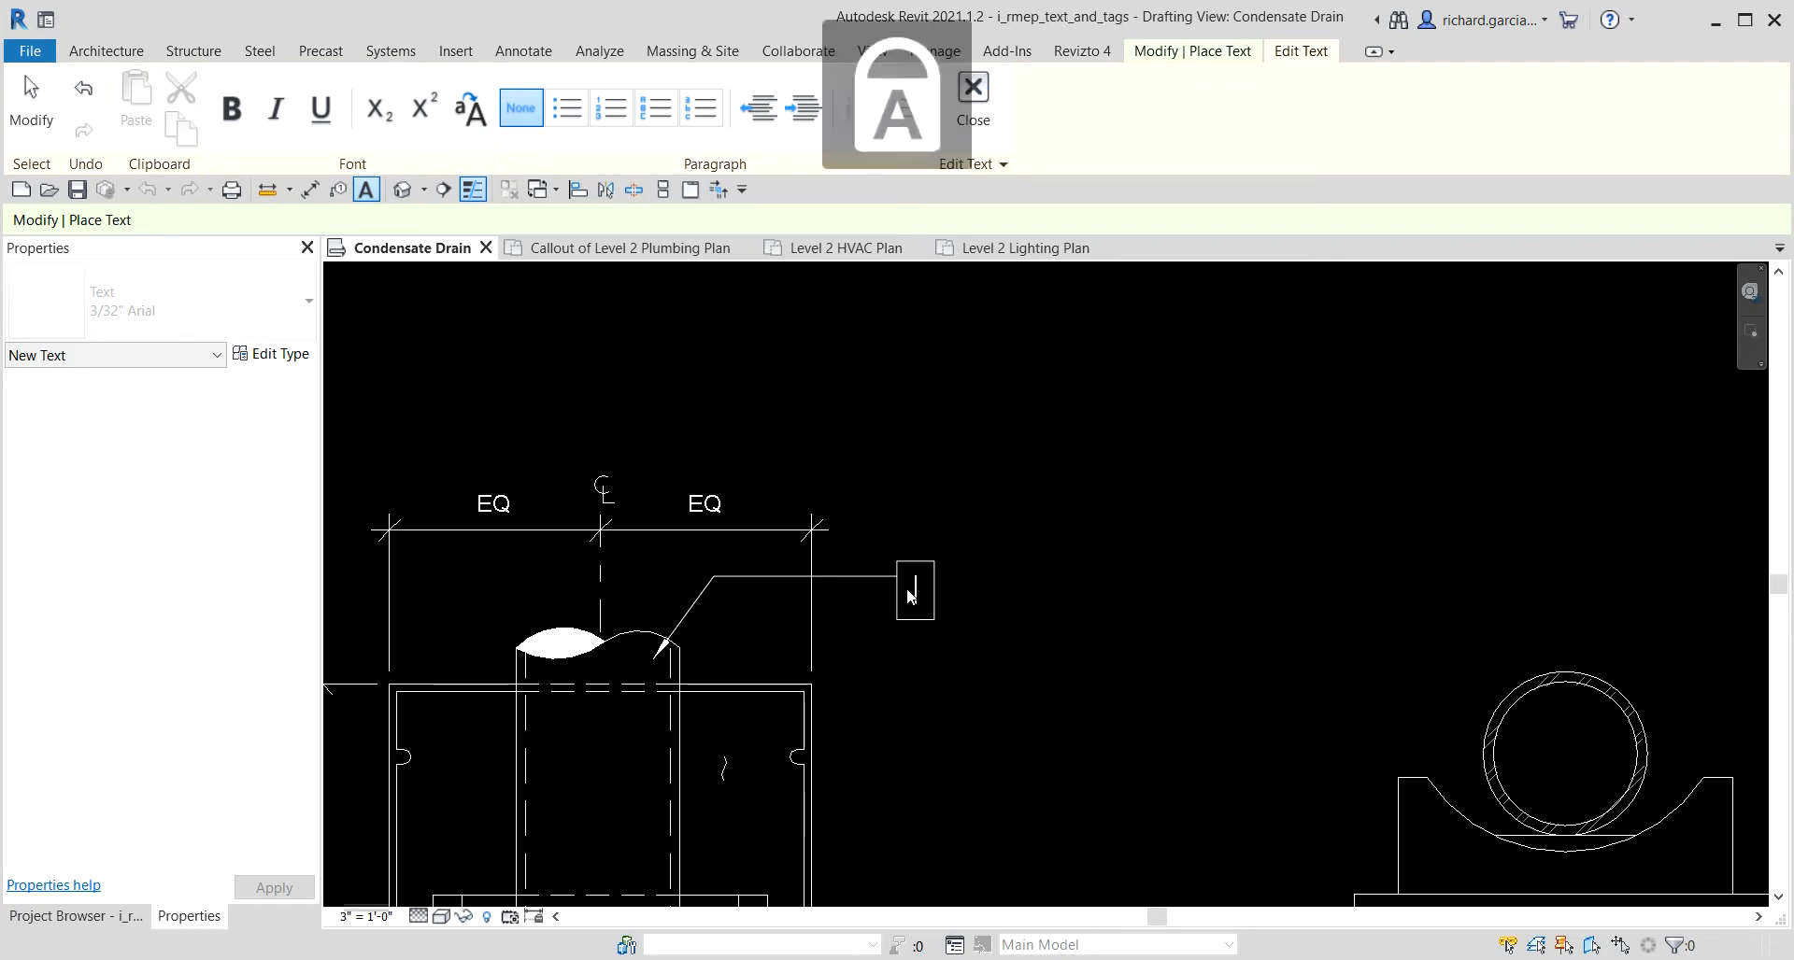
{"action": "type", "text": "IPE"}
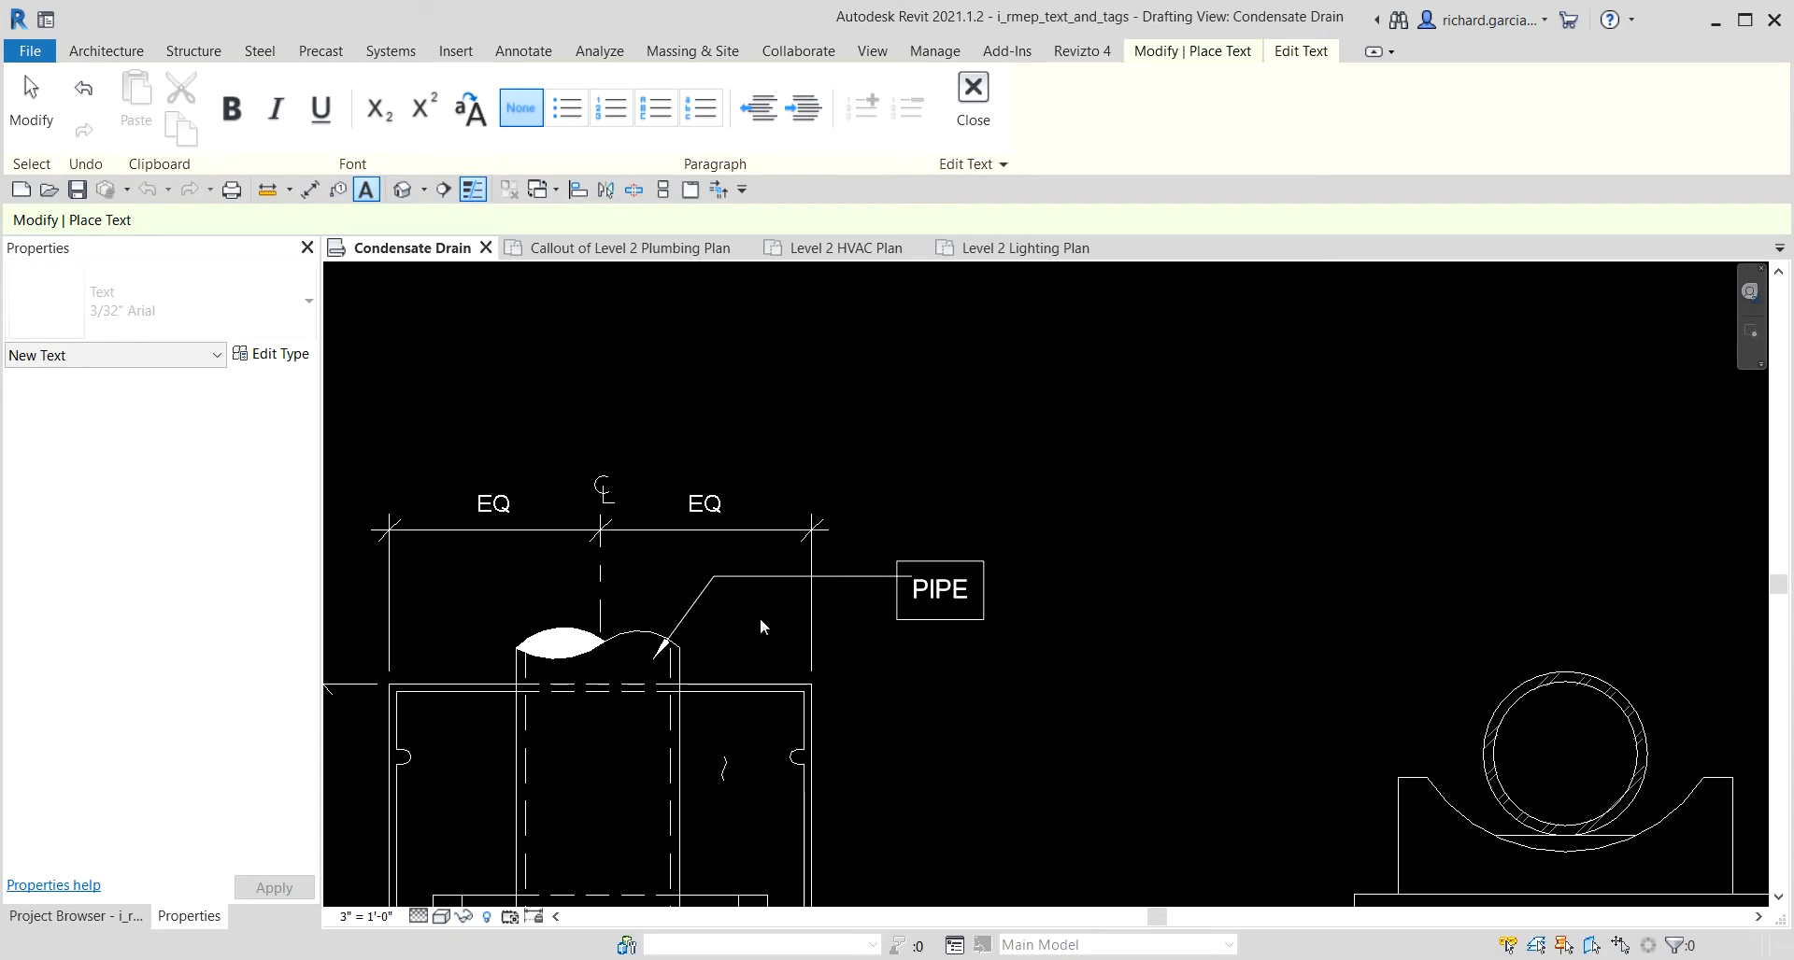
{"action": "left_click", "coordinate": [1205, 458]}
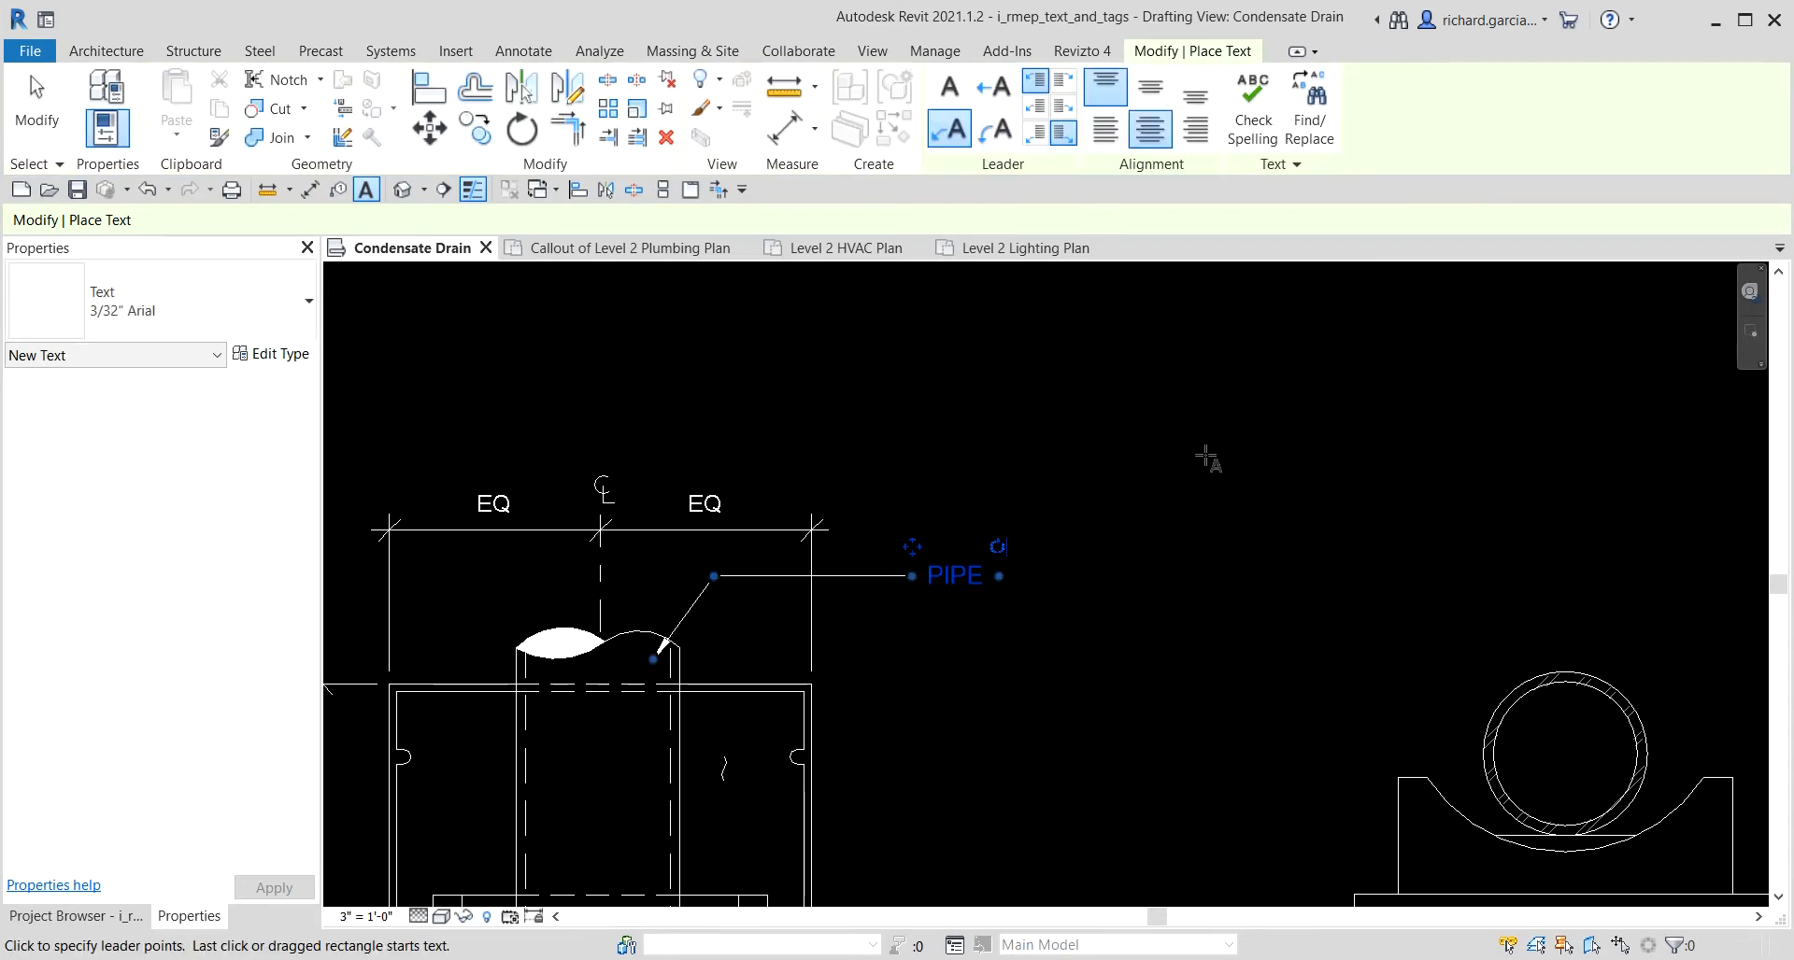
{"action": "left_click", "coordinate": [32, 109]}
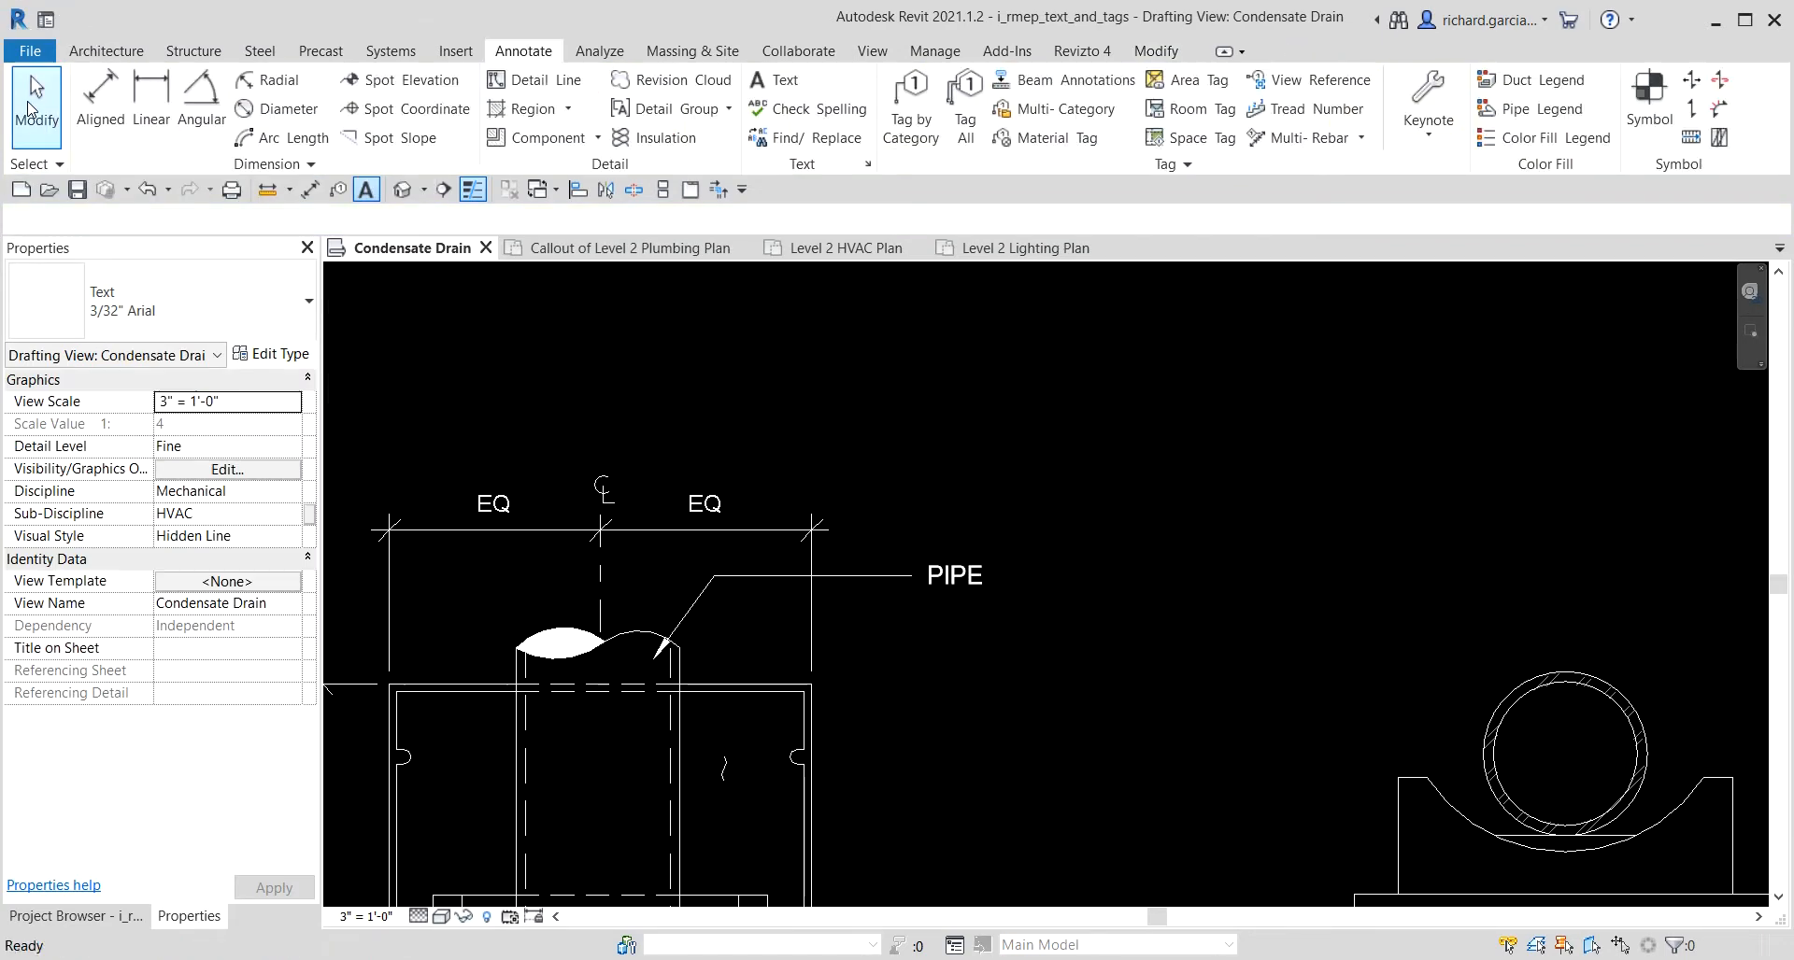
Move the PIPE note farther from the plan view towards the elevation and shift its leader elbow back near the pipe.
{"action": "scroll", "coordinate": [1107, 433], "scroll_direction": "up", "scroll_amount": 2}
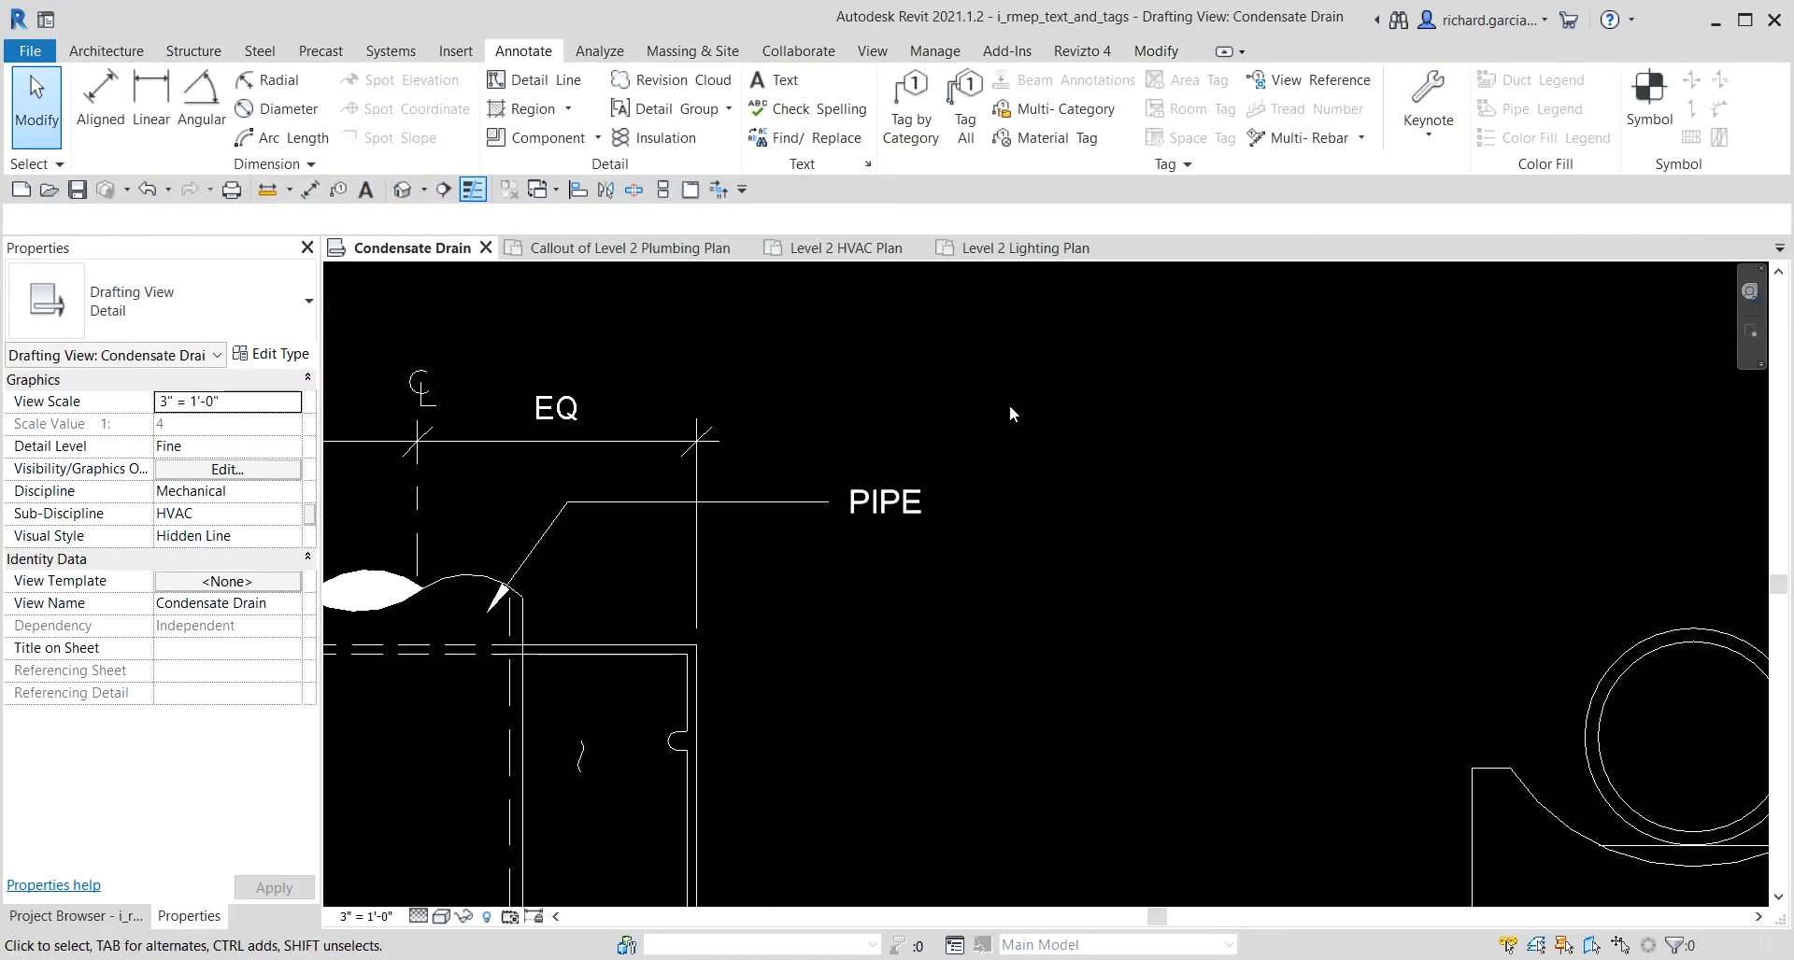
{"action": "left_click", "coordinate": [916, 503]}
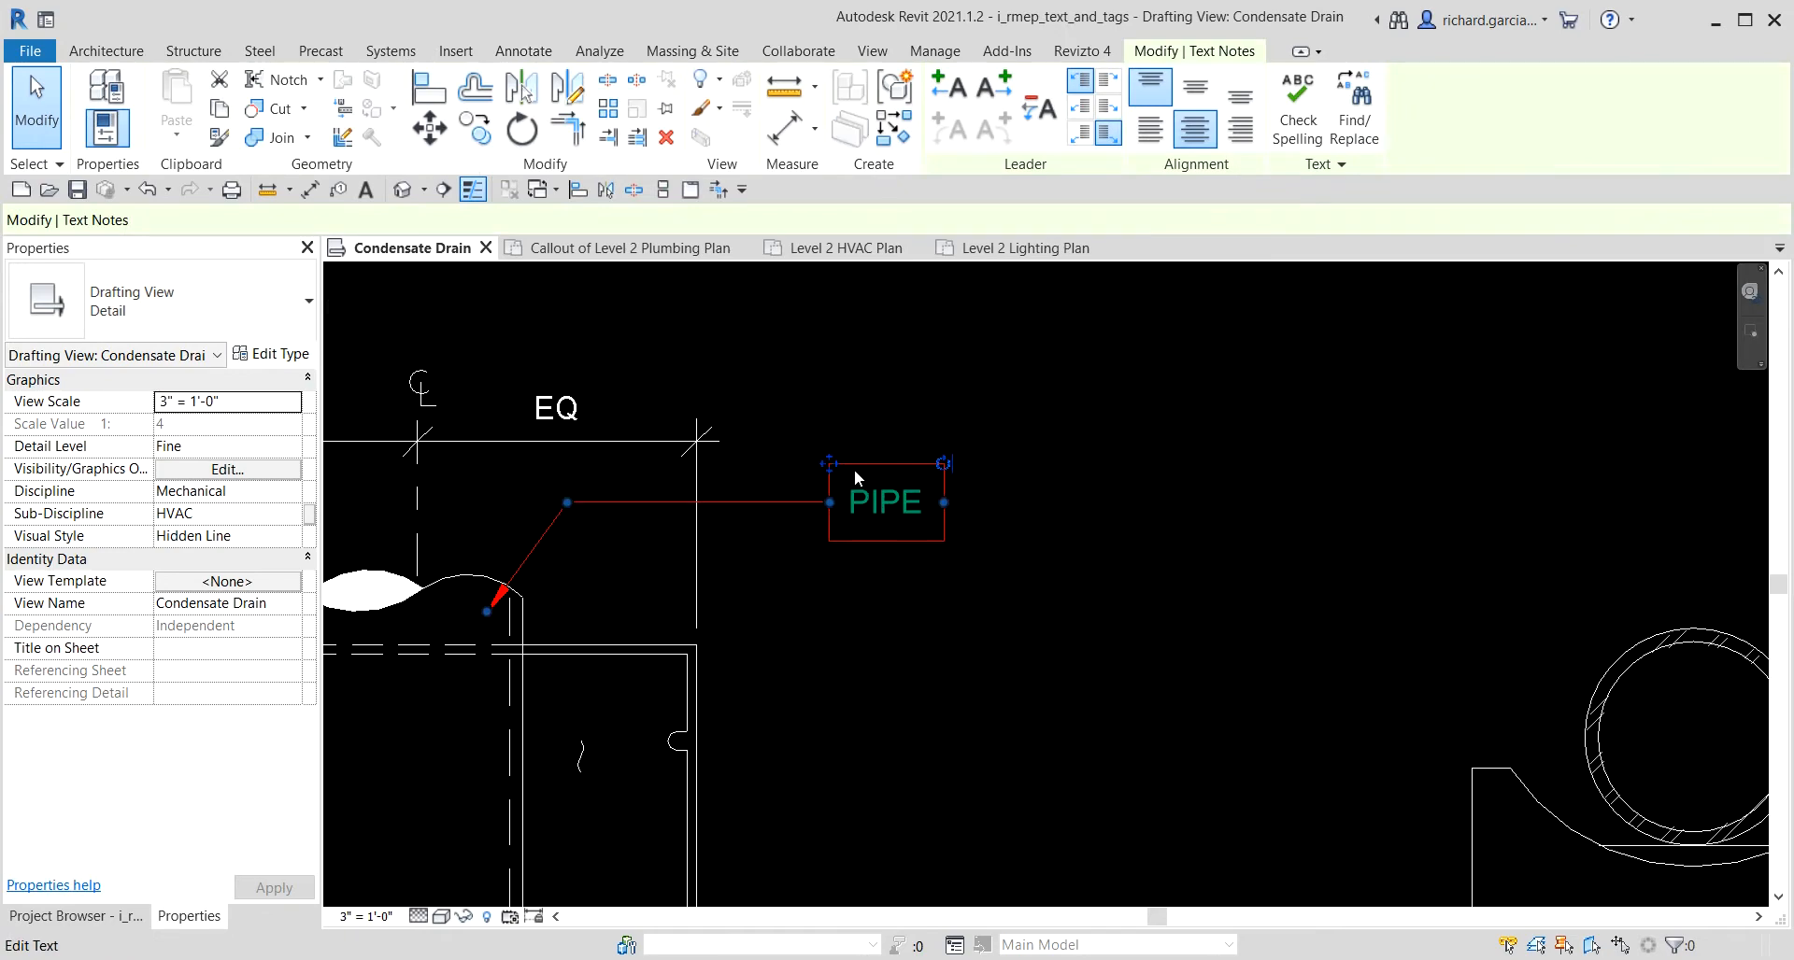
{"action": "left_click_drag", "start_coordinate": [829, 465], "coordinate": [1048, 462], "text": "ctrl"}
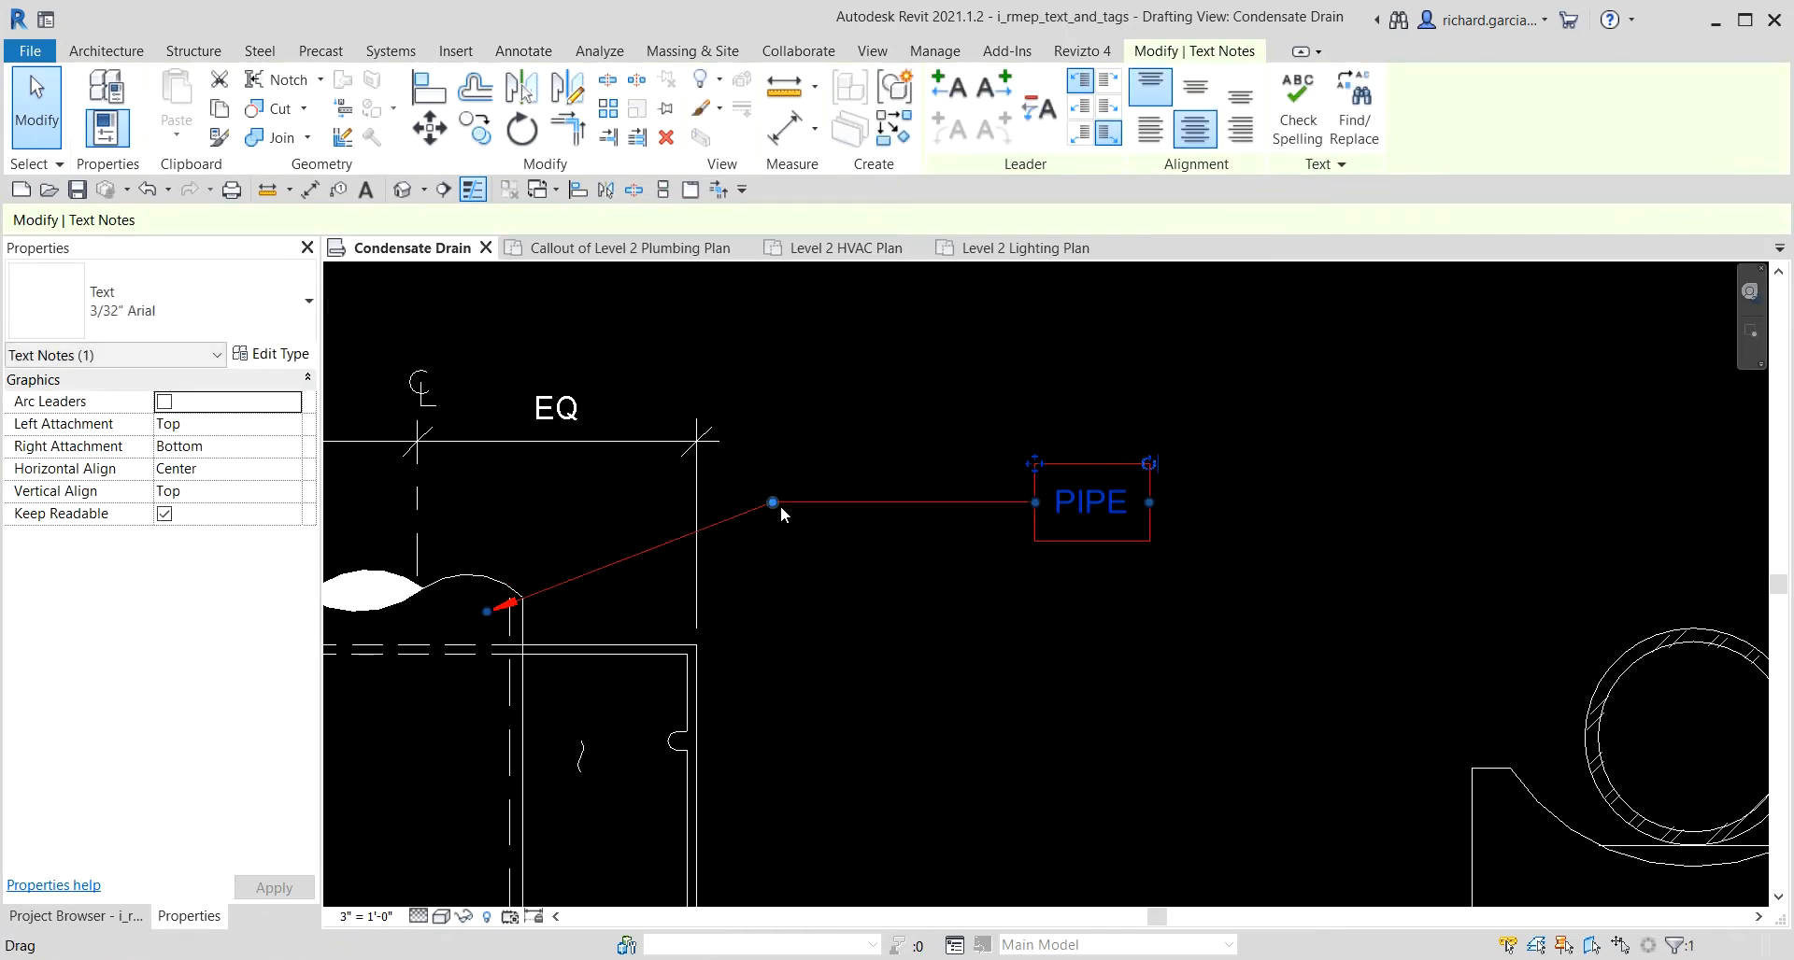
{"action": "mouse_move", "coordinate": [774, 505]}
{"action": "left_mouse_down"}
{"action": "mouse_move", "coordinate": [492, 504]}
{"action": "mouse_move", "coordinate": [546, 504]}
{"action": "left_mouse_up"}
{"action": "left_click", "coordinate": [1157, 669]}
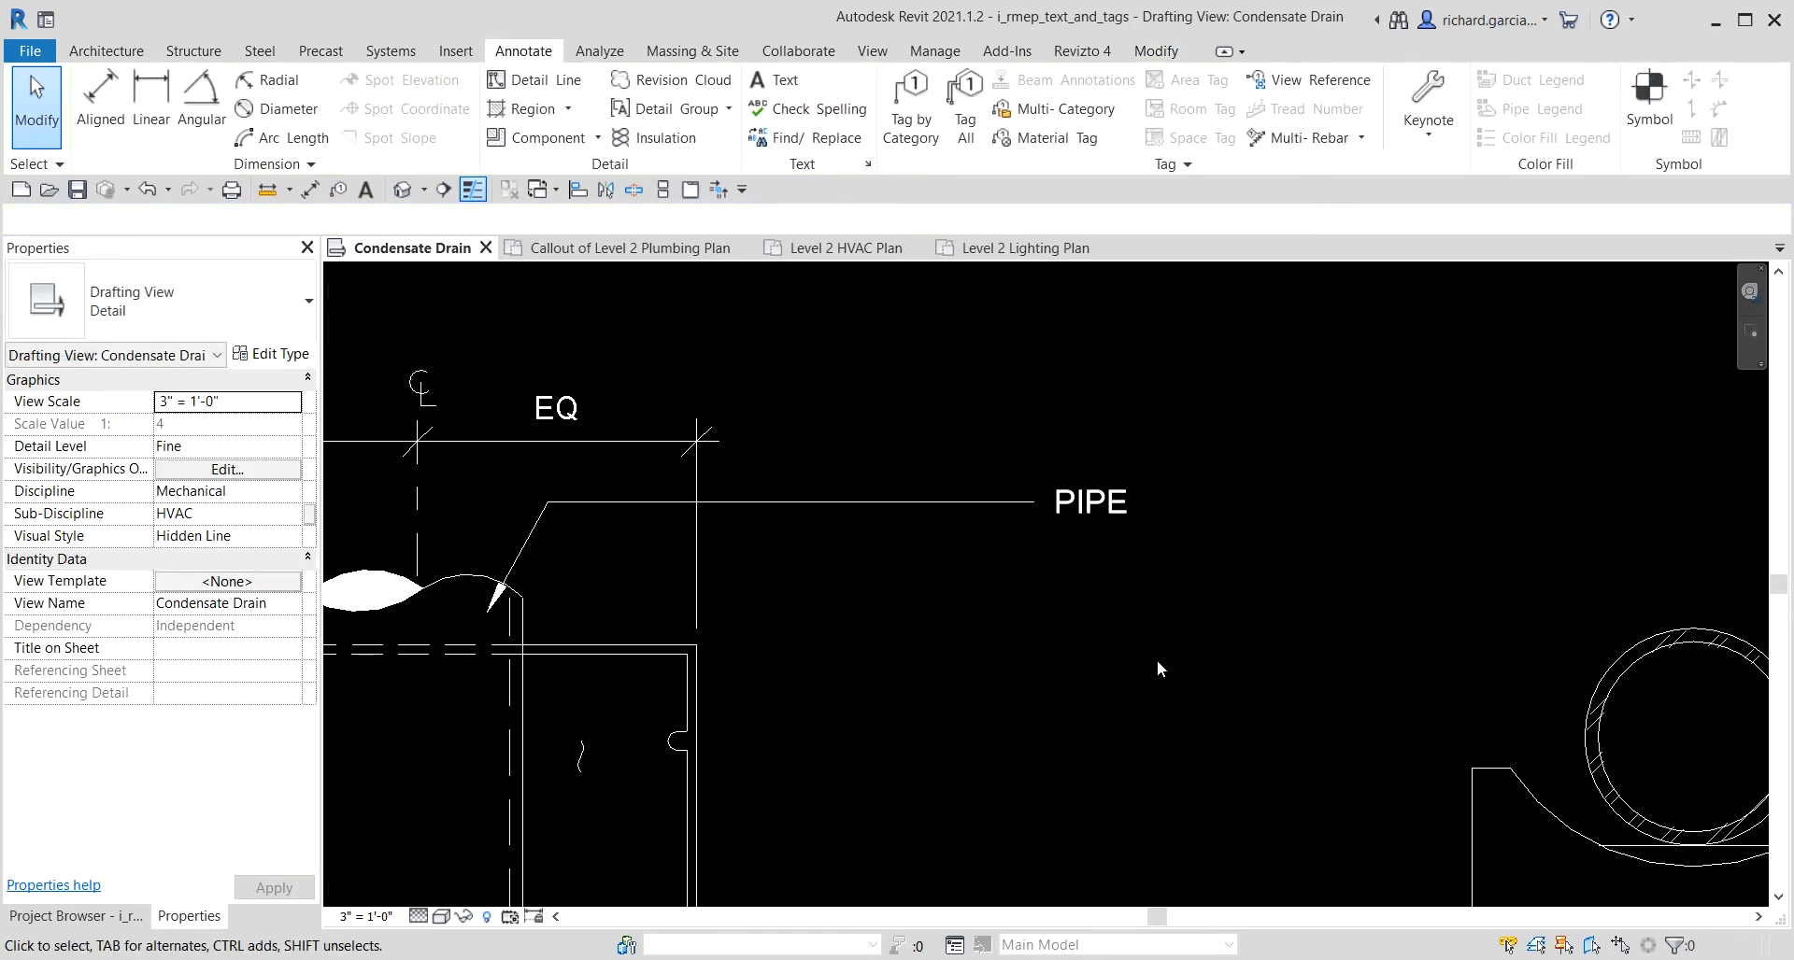
Add a right-side straight leader to the PIPE note.
{"action": "scroll", "coordinate": [1156, 661], "scroll_direction": "down", "scroll_amount": 3}
{"action": "scroll", "coordinate": [1304, 651], "scroll_direction": "up", "scroll_amount": 1}
{"action": "middle_click_drag", "start_coordinate": [1303, 651], "coordinate": [785, 501]}
{"action": "middle_click_drag", "start_coordinate": [626, 461], "coordinate": [1091, 465]}
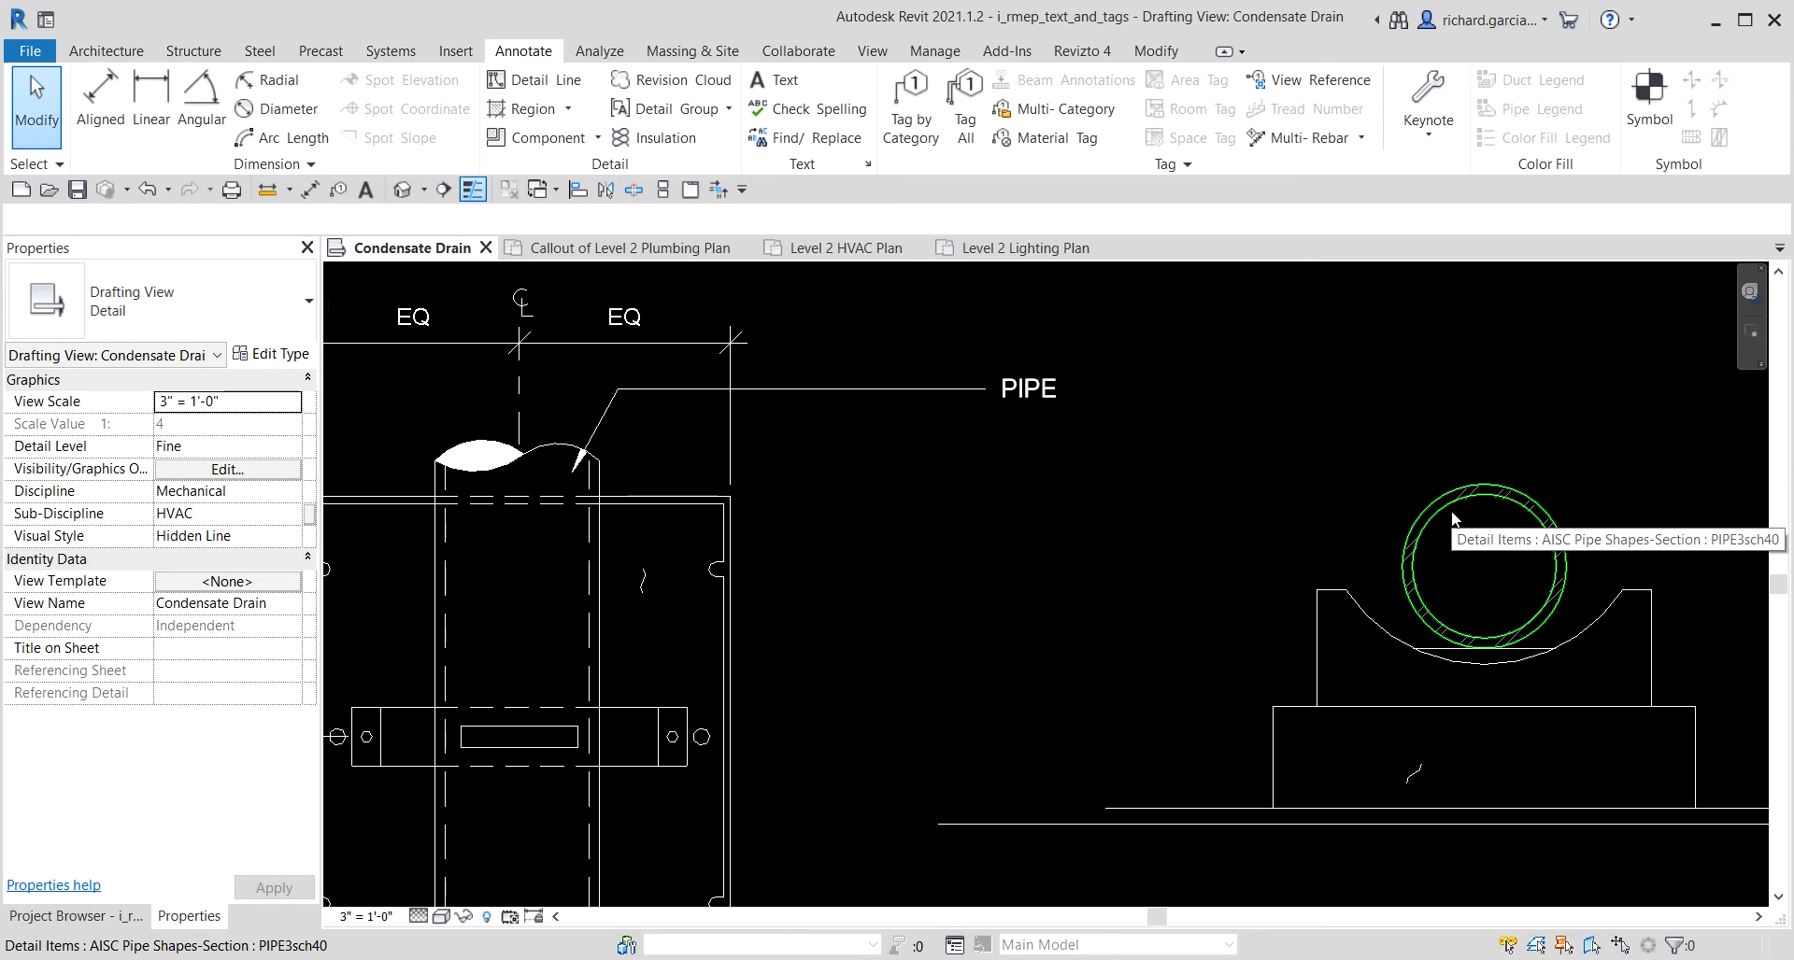
{"action": "scroll", "coordinate": [939, 320], "scroll_direction": "up", "scroll_amount": 2}
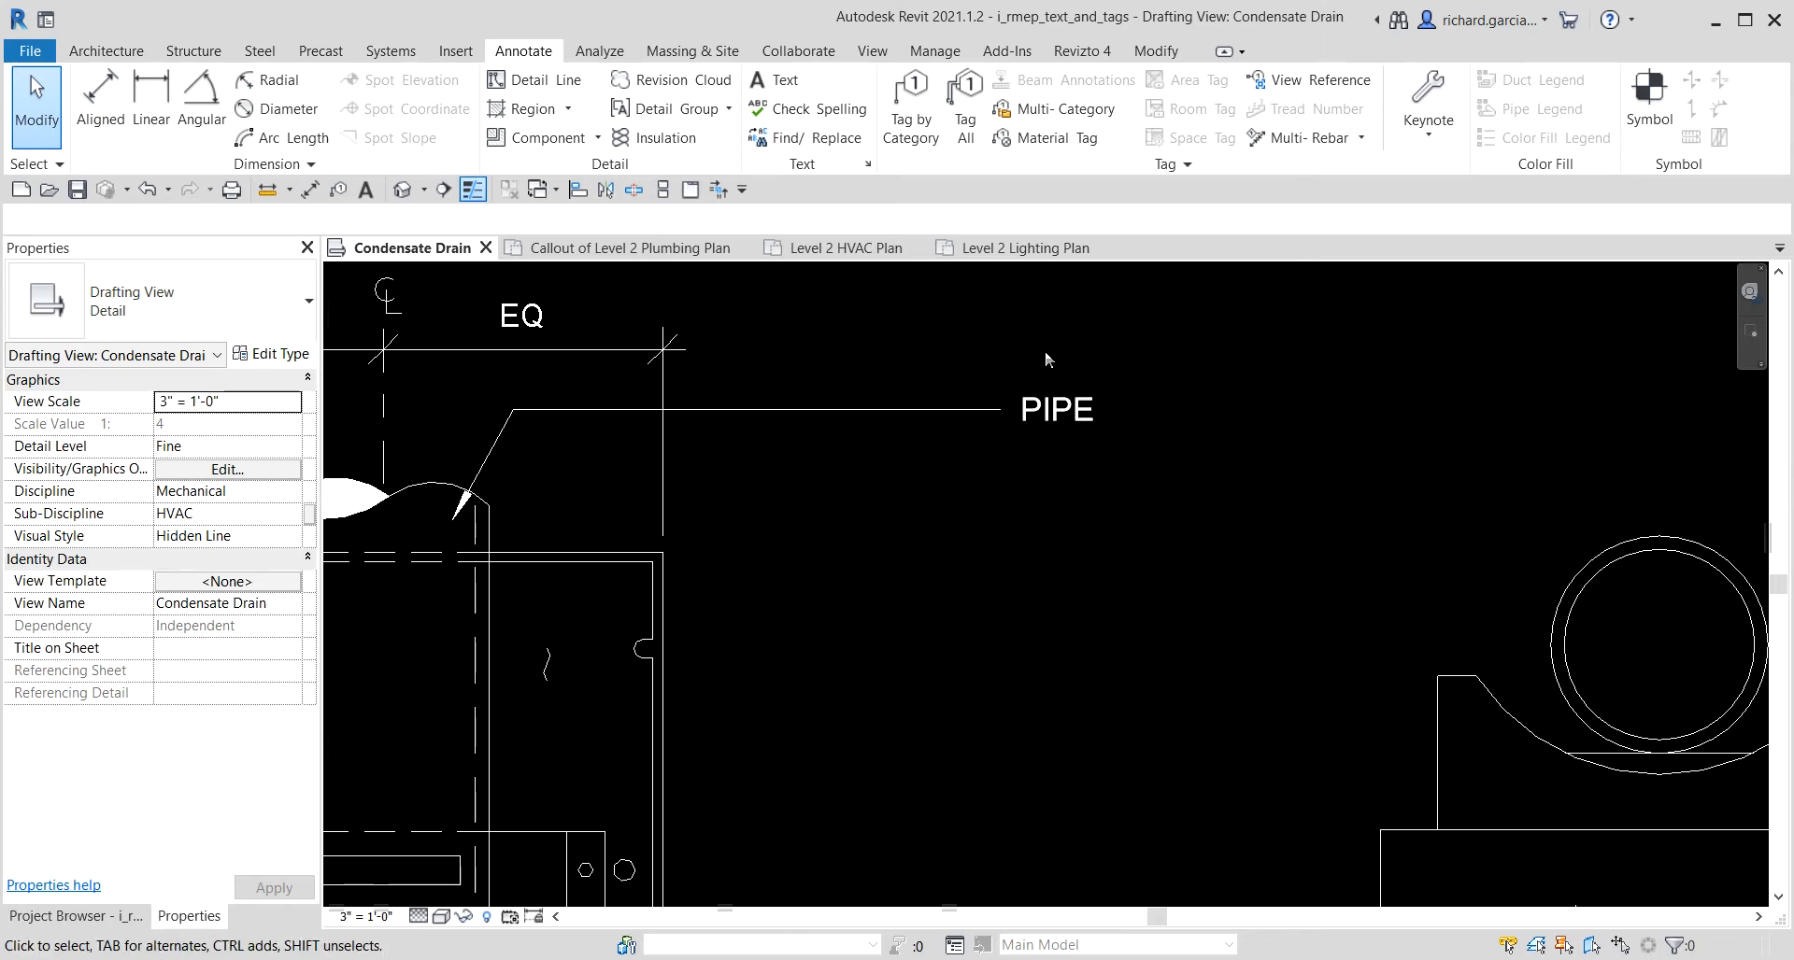
{"action": "left_click", "coordinate": [1070, 411]}
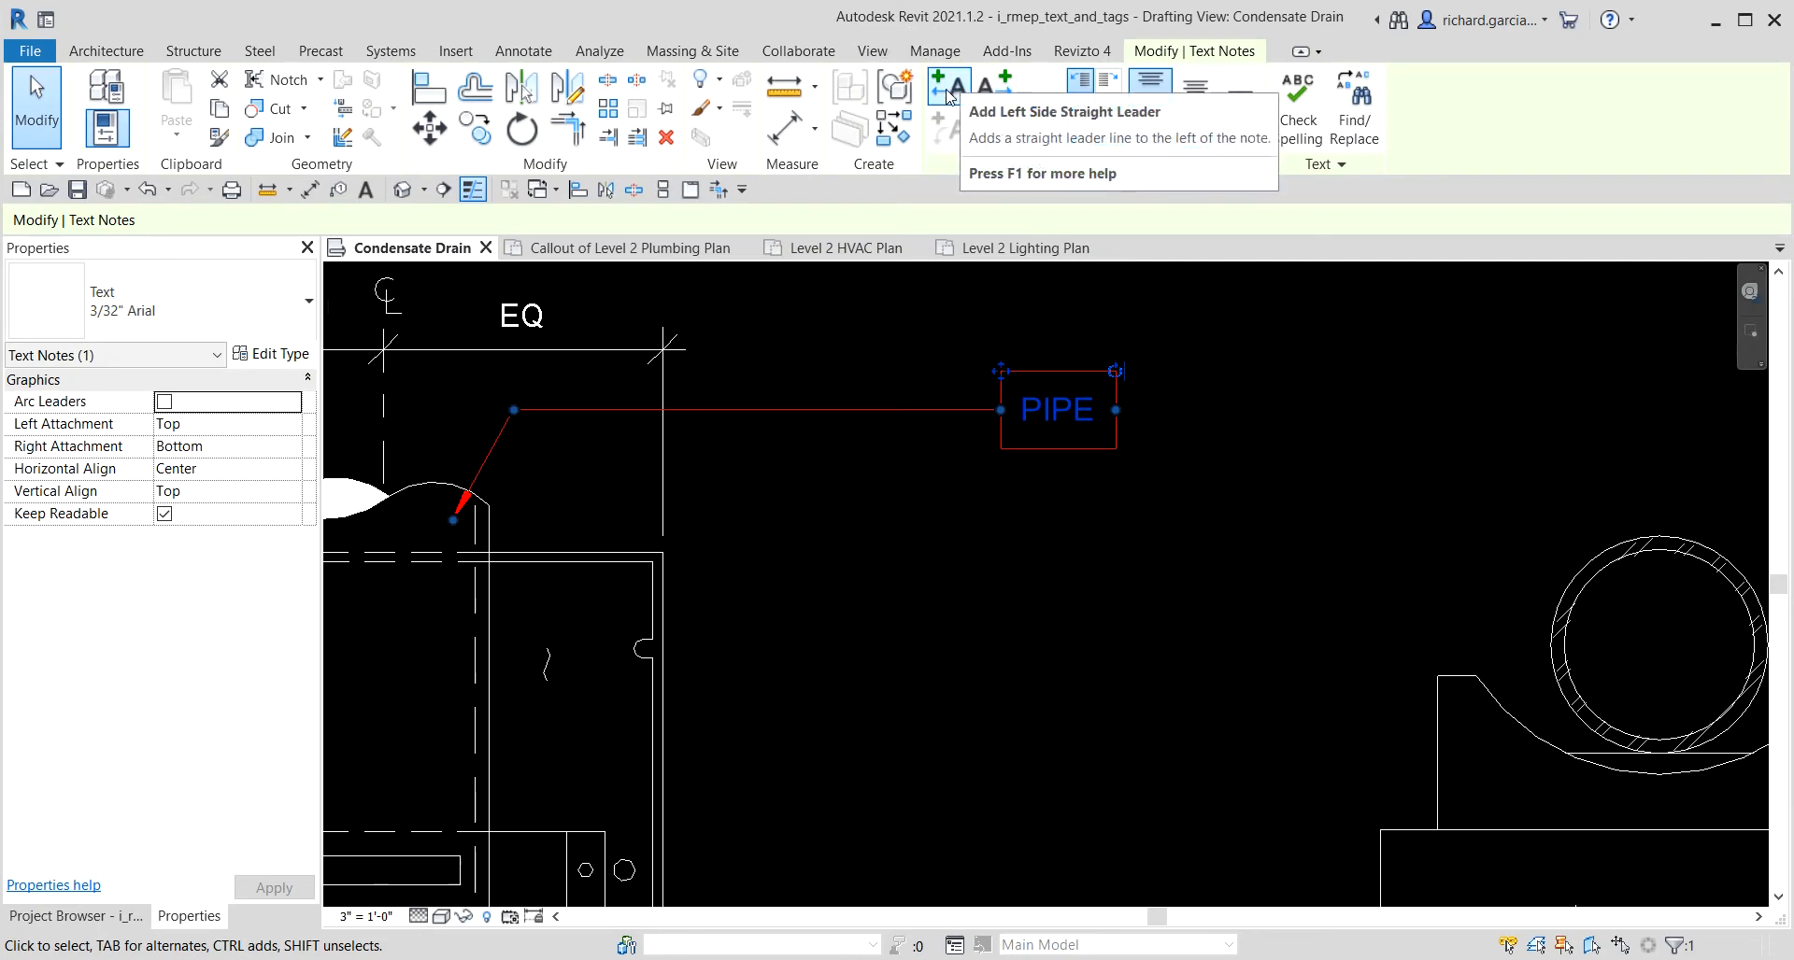
{"action": "left_click", "coordinate": [993, 96]}
Add four more right-side and four left-side straight leaders to the PIPE note.
{"action": "left_click", "coordinate": [993, 96]}
{"action": "left_click", "coordinate": [993, 96]}
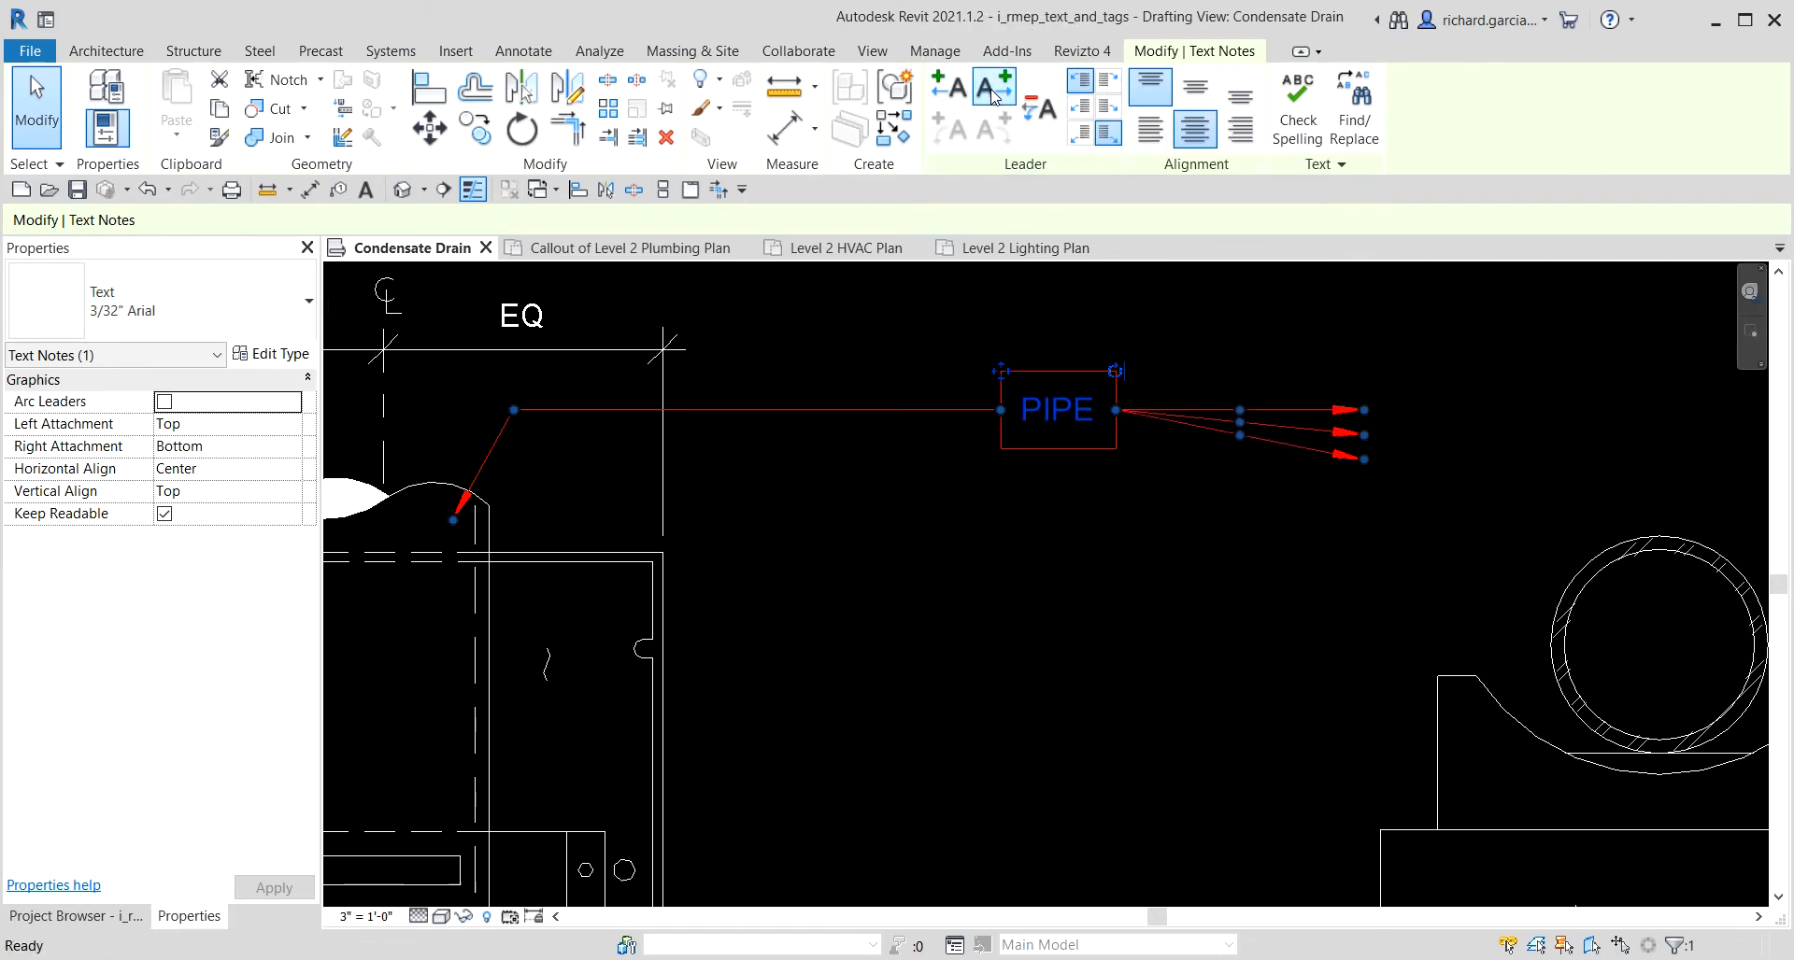
{"action": "left_click", "coordinate": [993, 96]}
{"action": "left_click", "coordinate": [993, 96]}
{"action": "left_click", "coordinate": [951, 105]}
{"action": "left_click", "coordinate": [951, 104]}
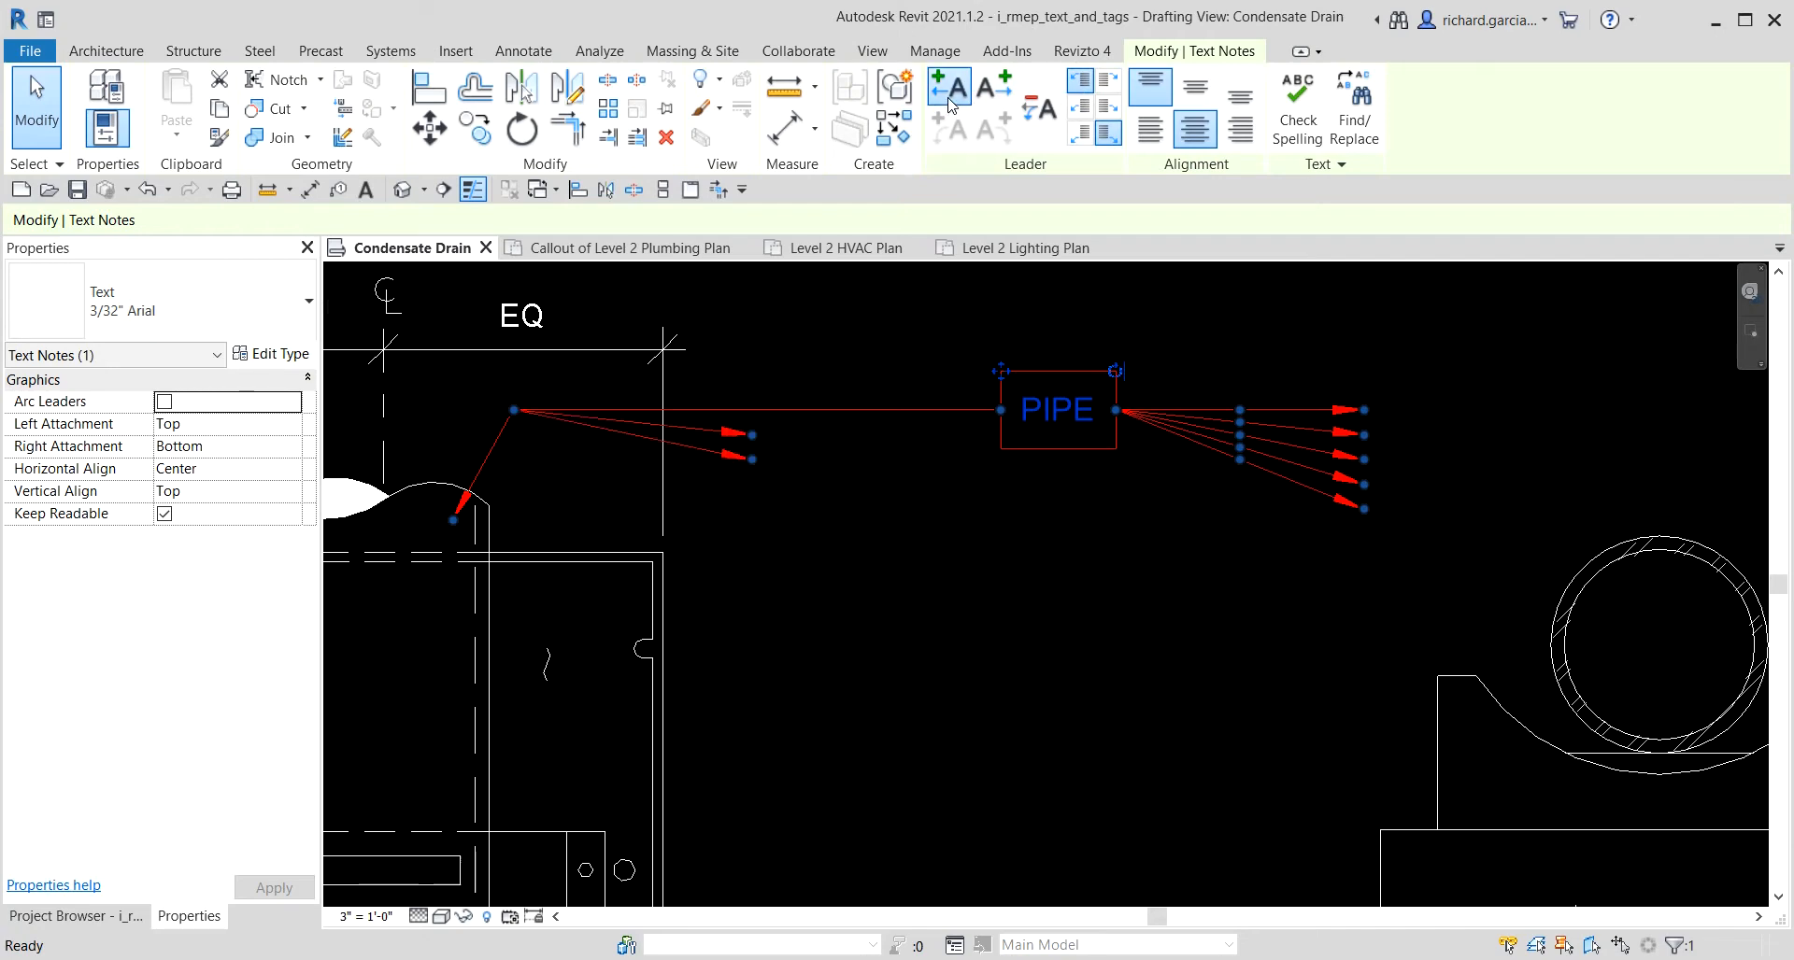
{"action": "left_click", "coordinate": [951, 104]}
{"action": "left_click", "coordinate": [951, 105]}
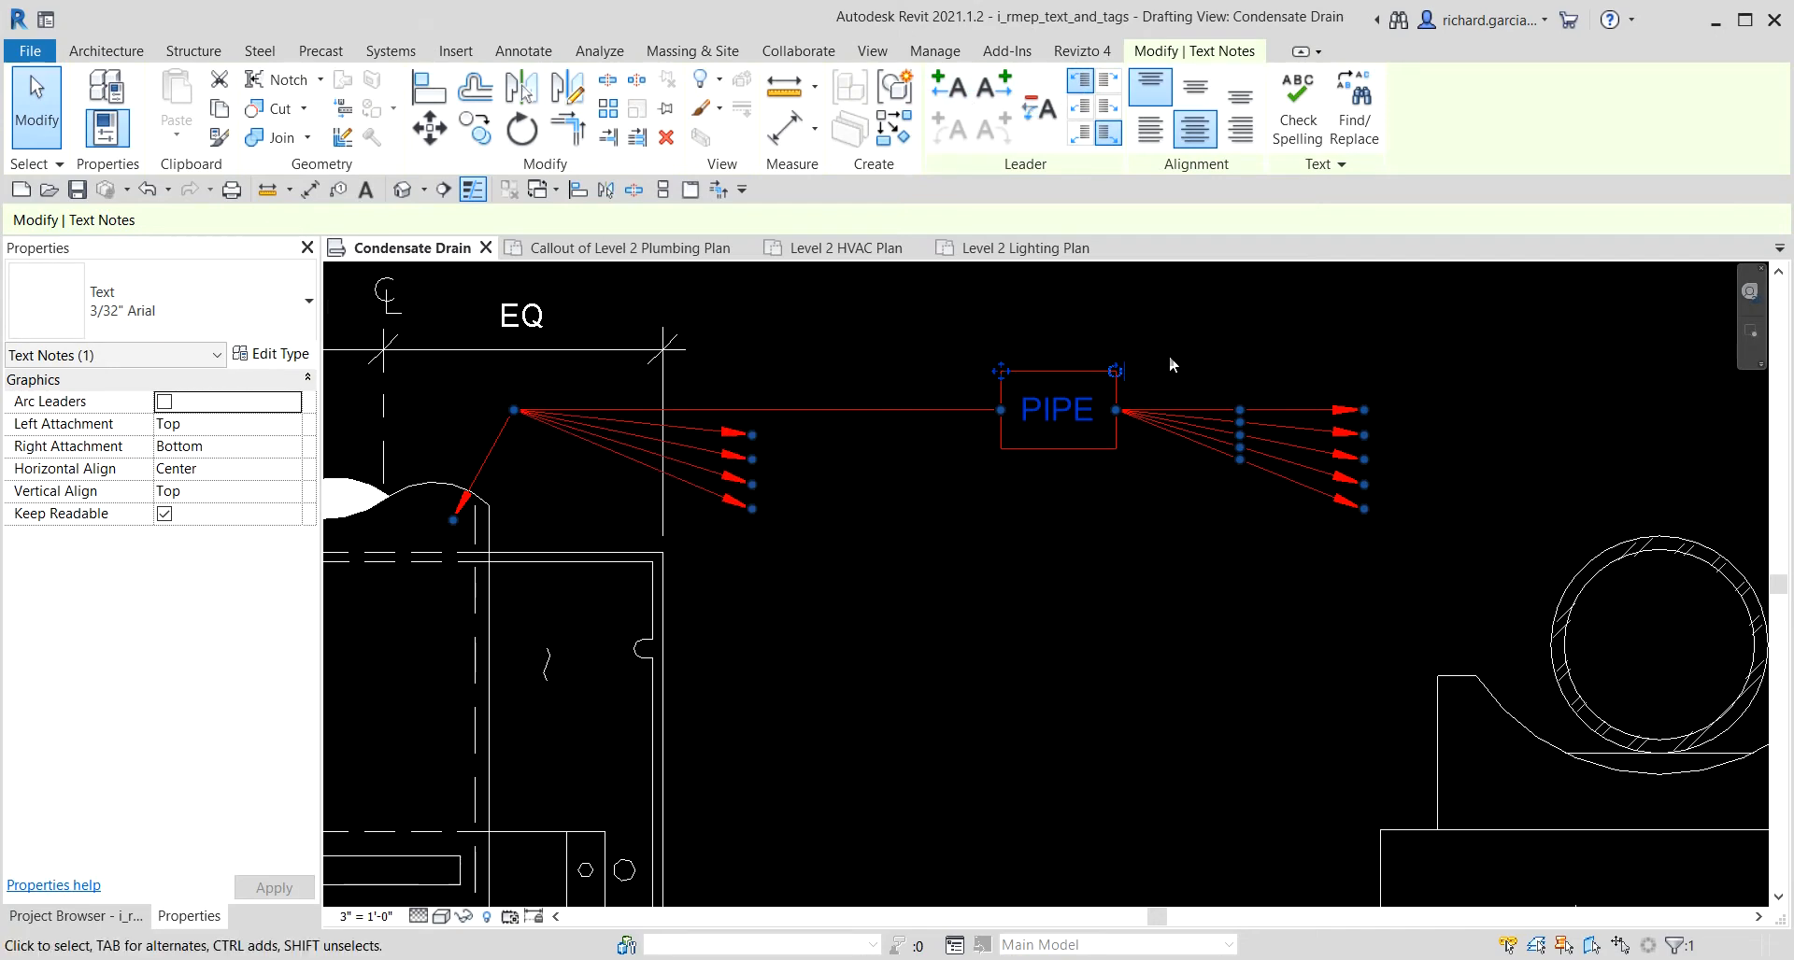
Remove the last eight leaders from the PIPE note, keeping the original left leader and one right leader.
{"action": "left_click", "coordinate": [1037, 110]}
{"action": "left_click", "coordinate": [1037, 110]}
{"action": "left_click", "coordinate": [1037, 110]}
{"action": "left_click", "coordinate": [1036, 115]}
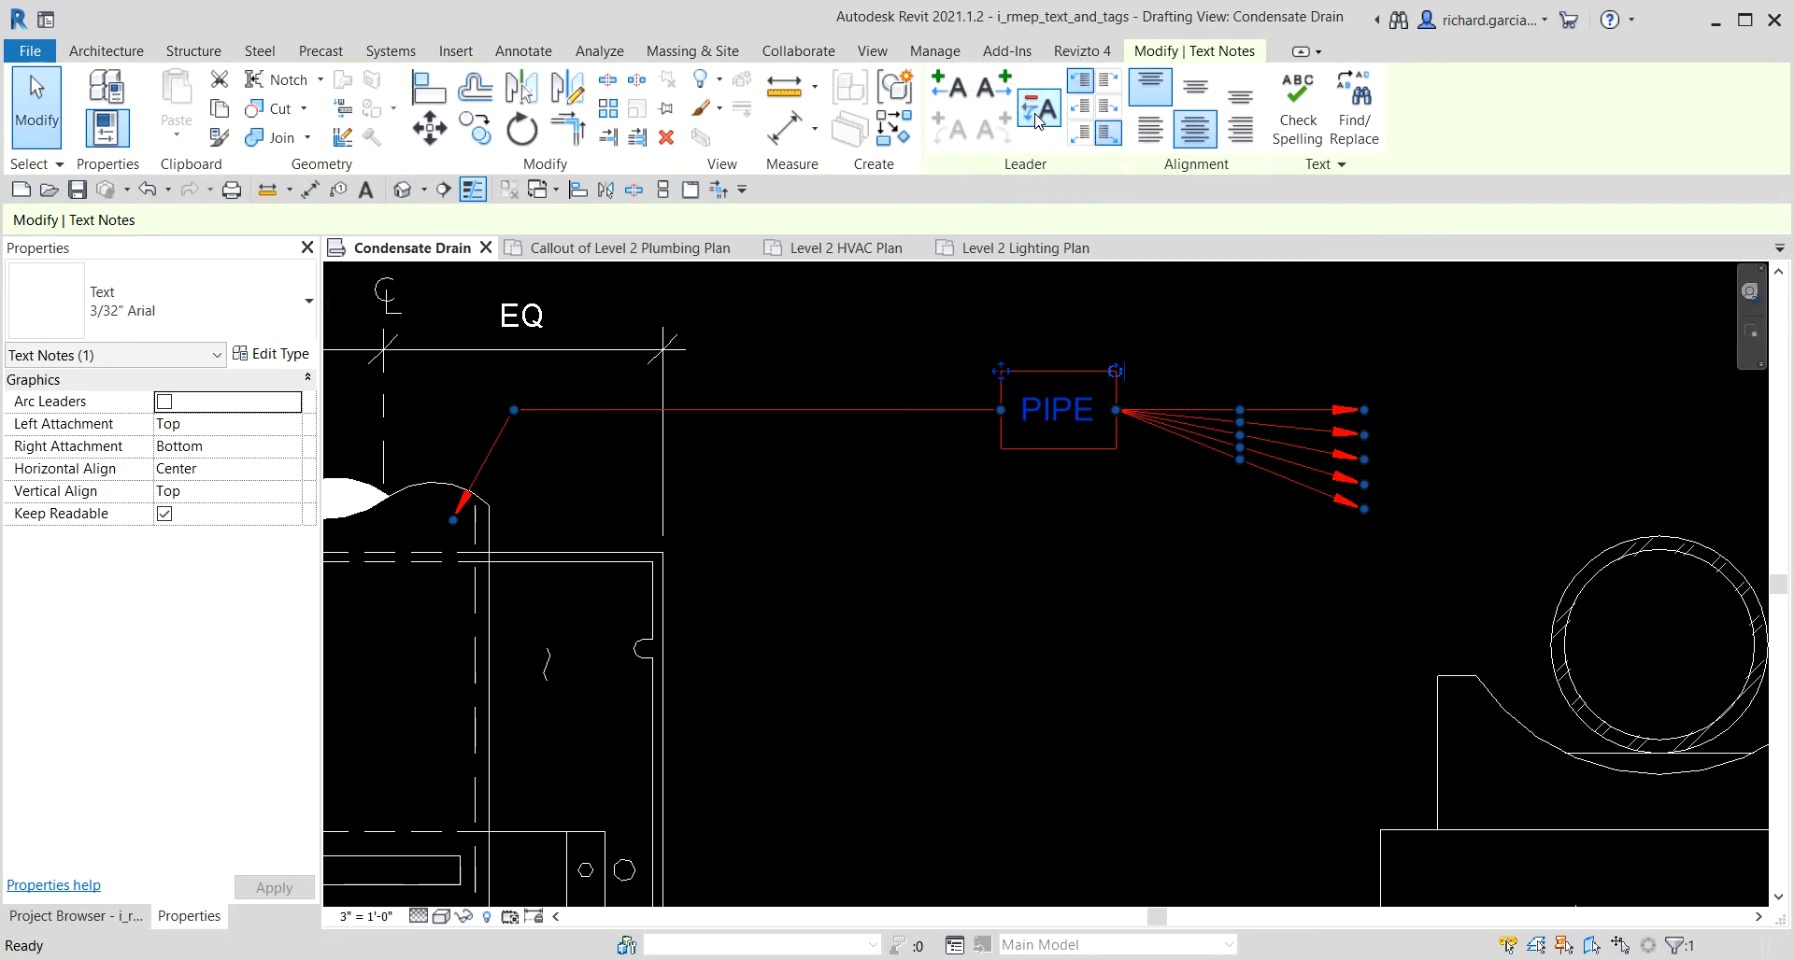
{"action": "left_click", "coordinate": [1036, 115]}
{"action": "left_click", "coordinate": [1036, 115]}
{"action": "left_click", "coordinate": [1036, 115]}
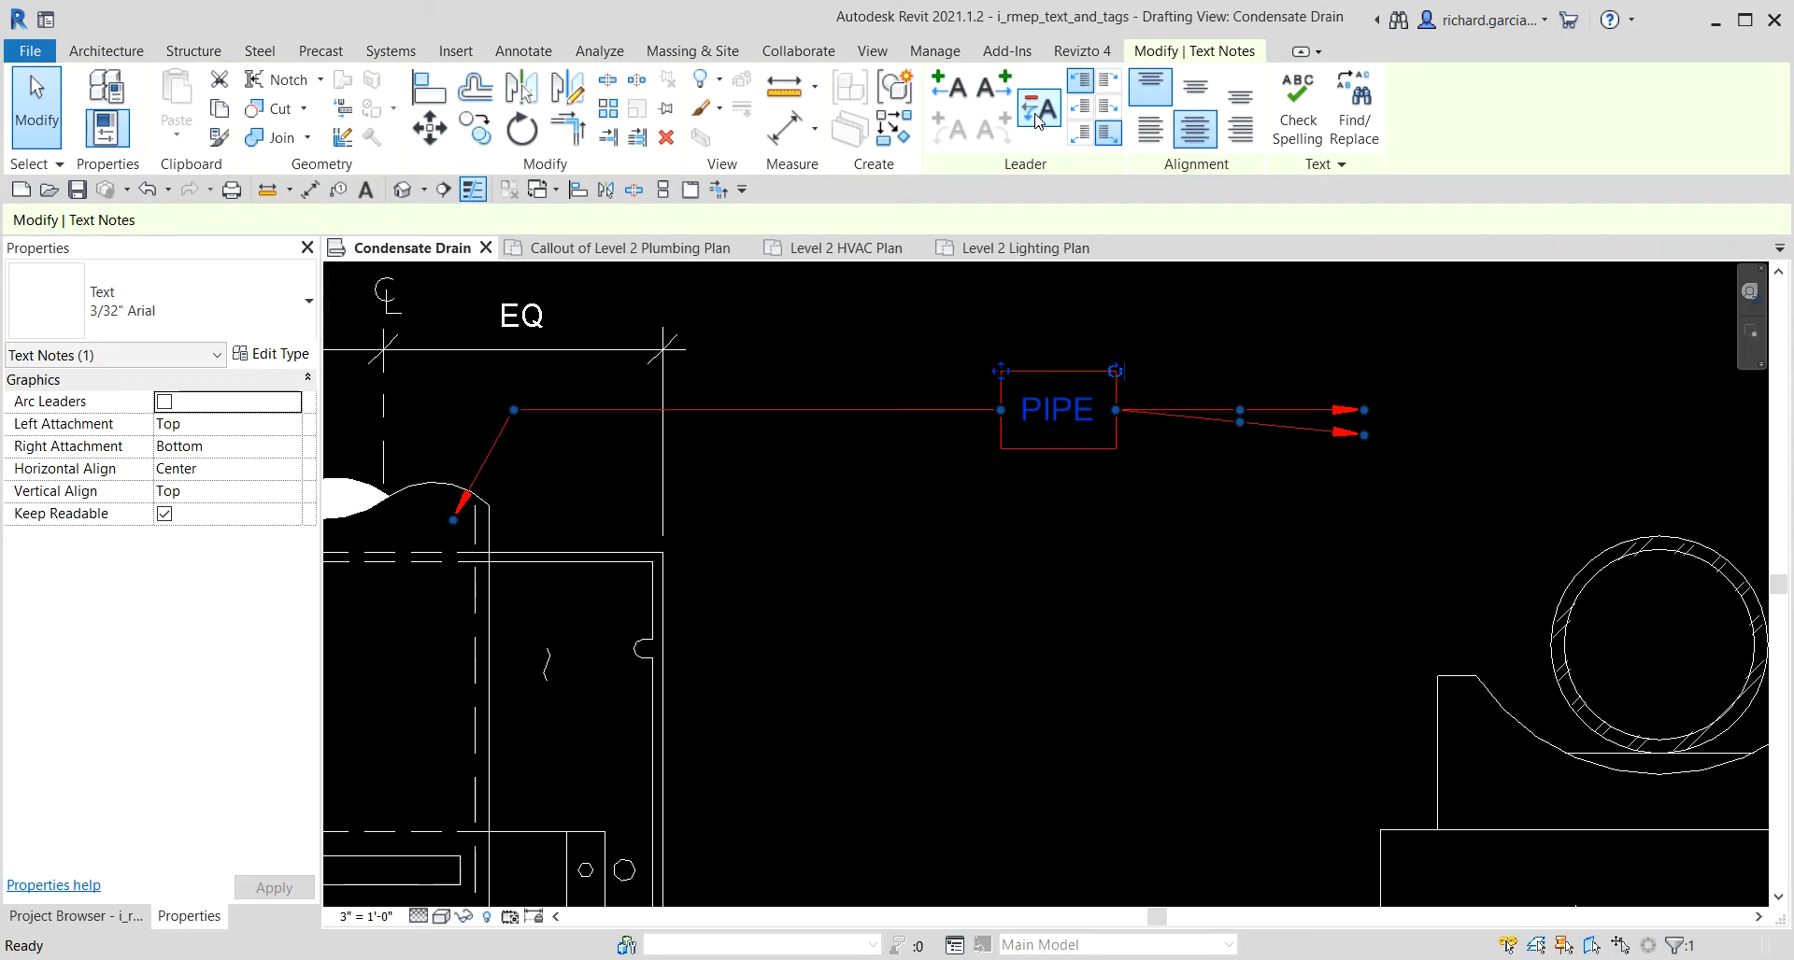
{"action": "left_click", "coordinate": [1036, 115]}
Point the PIPE note's right leader at the pipe section in the elevation and set its elbow level with the text.
{"action": "middle_click_drag", "start_coordinate": [1250, 580], "coordinate": [872, 575]}
{"action": "scroll", "coordinate": [979, 408], "scroll_direction": "up", "scroll_amount": 1}
{"action": "scroll", "coordinate": [986, 416], "scroll_direction": "up", "scroll_amount": 1}
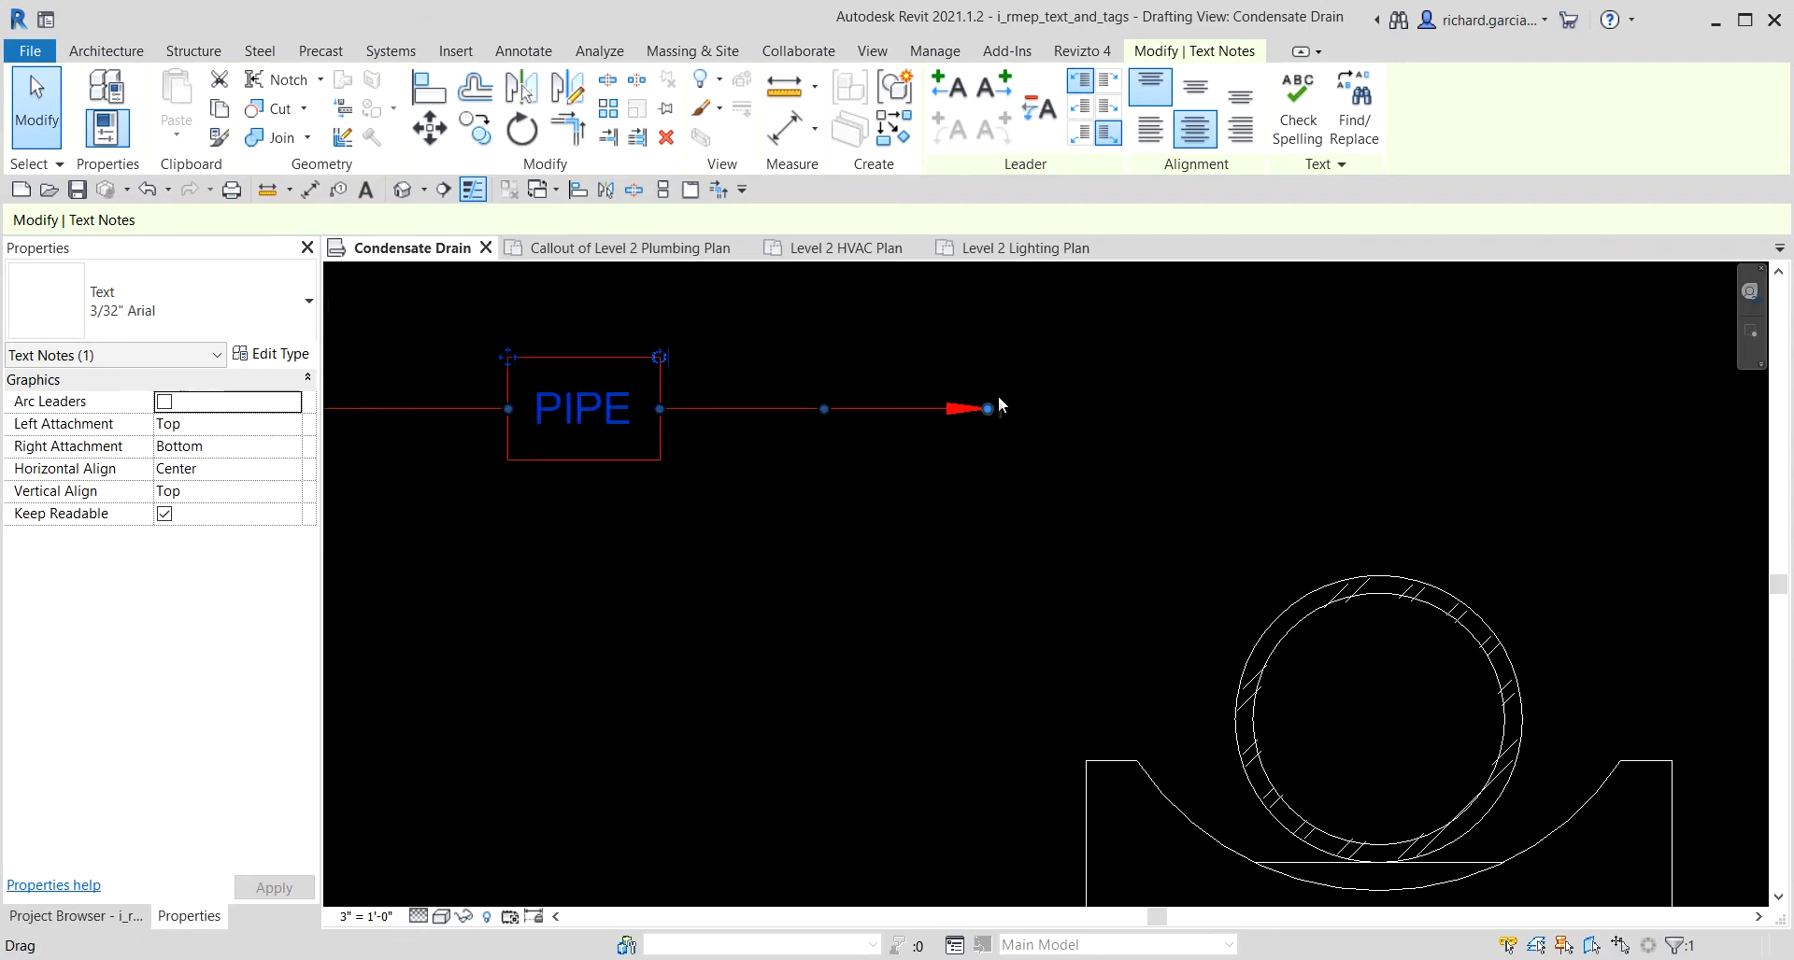
{"action": "left_click_drag", "start_coordinate": [989, 411], "coordinate": [1262, 618]}
{"action": "left_click_drag", "start_coordinate": [967, 514], "coordinate": [994, 482]}
{"action": "left_click", "coordinate": [906, 563]}
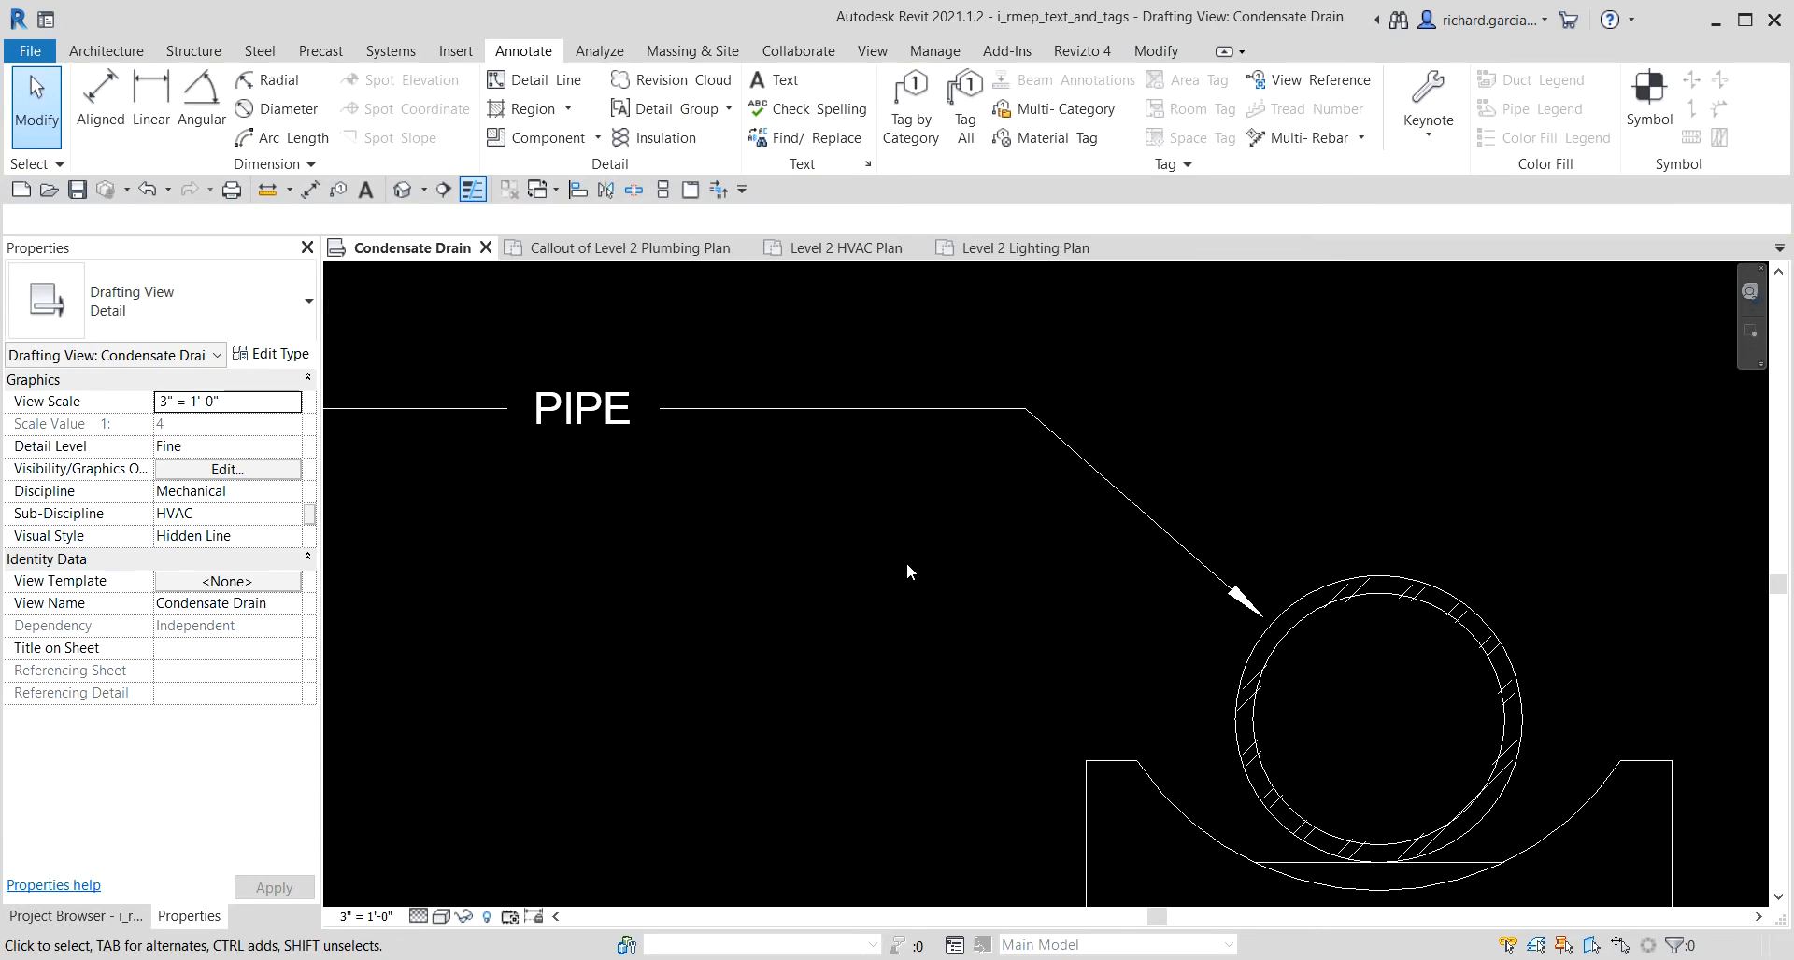
Start a text note with a two-segment leader pointing at the support plate in the plan view, with the text below the PIPE note.
{"action": "scroll", "coordinate": [882, 572], "scroll_direction": "down", "scroll_amount": 5}
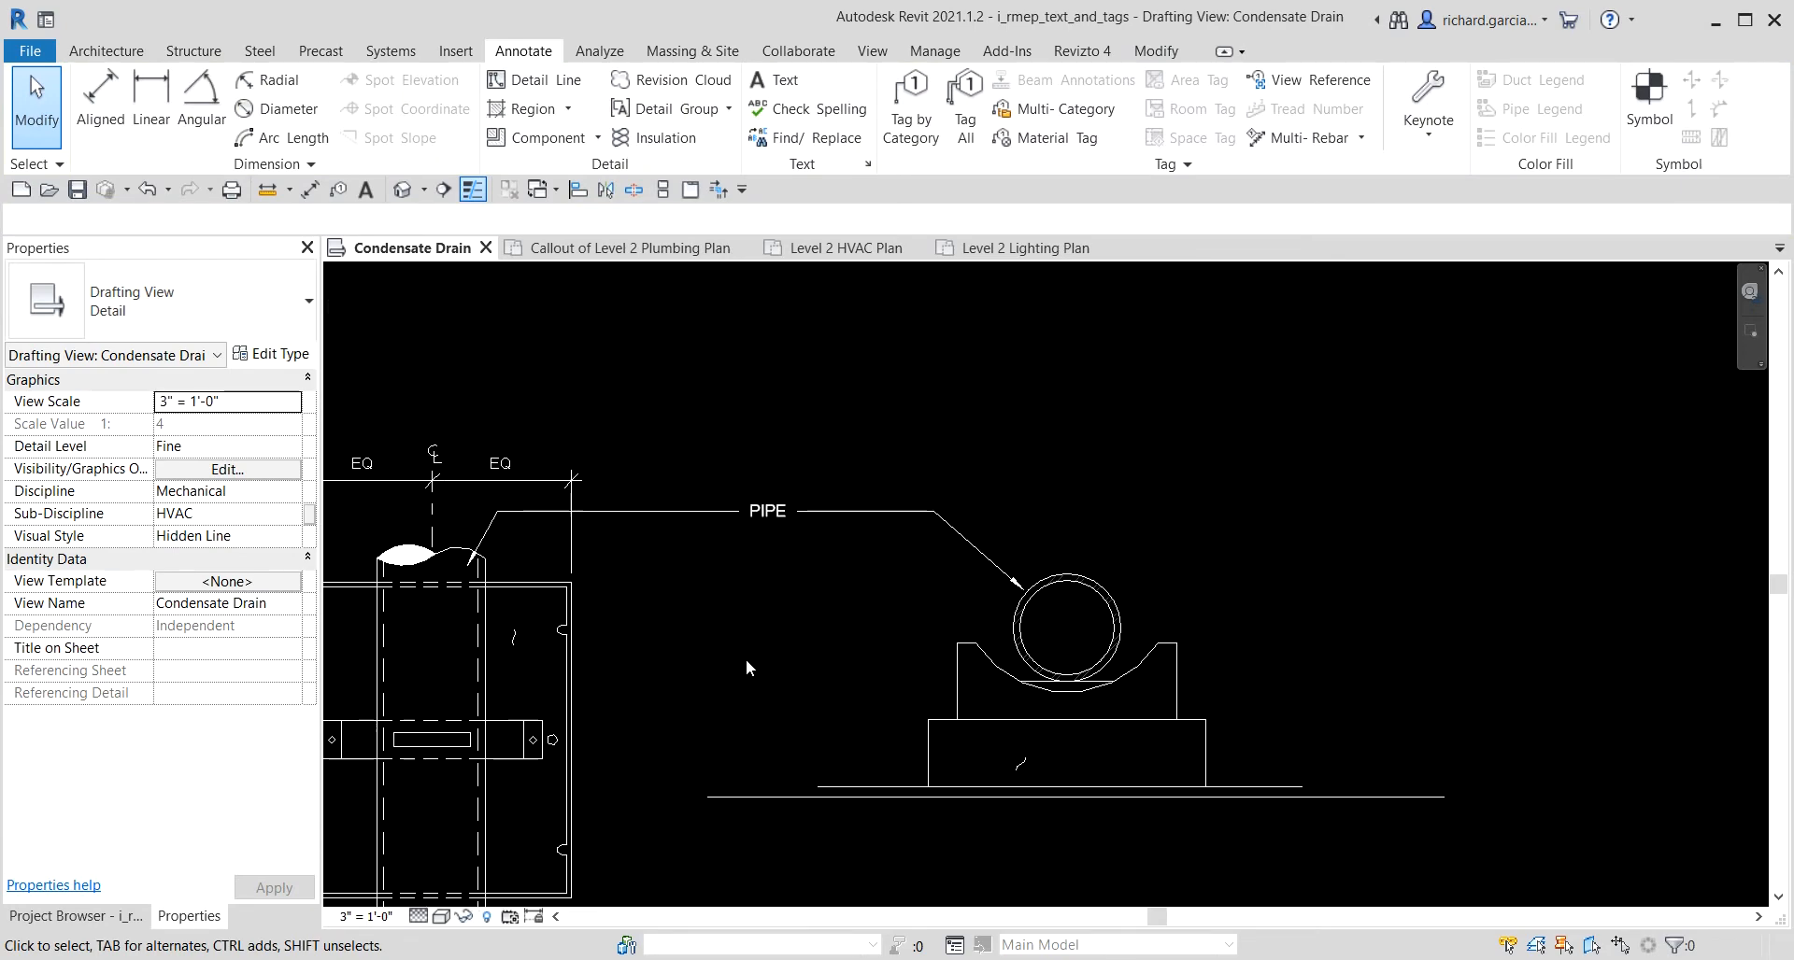
{"action": "middle_click_drag", "start_coordinate": [745, 659], "coordinate": [941, 539]}
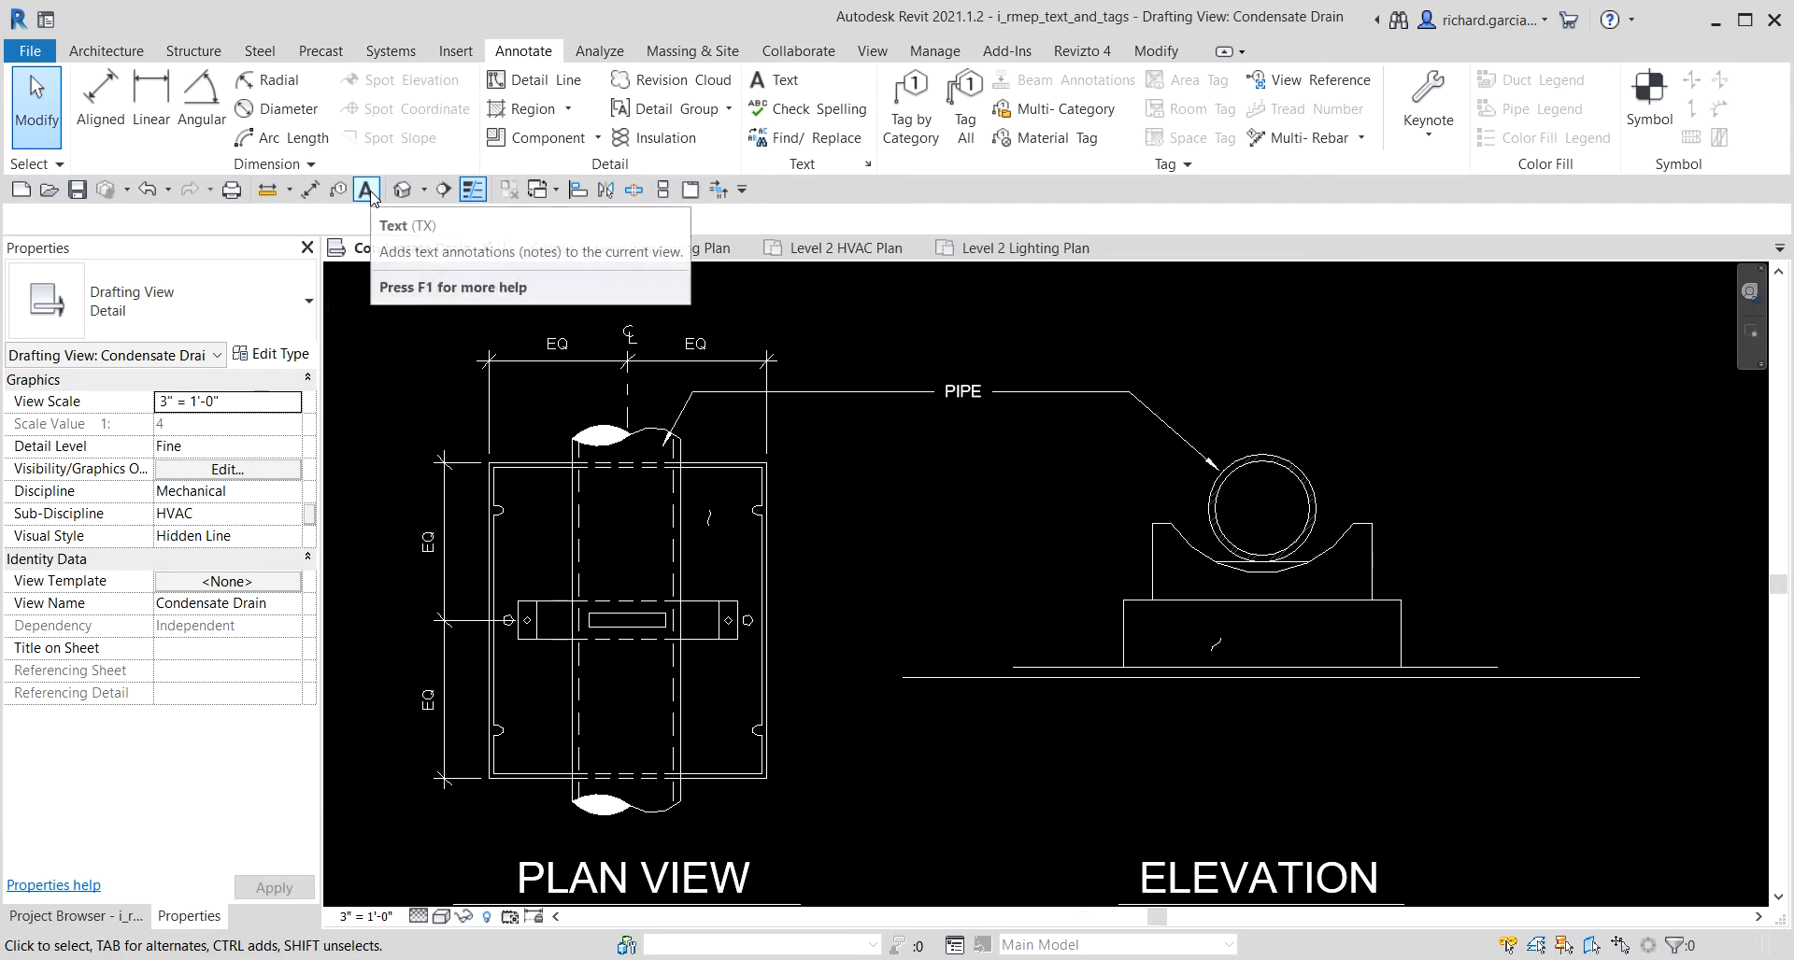
{"action": "left_click", "coordinate": [366, 191]}
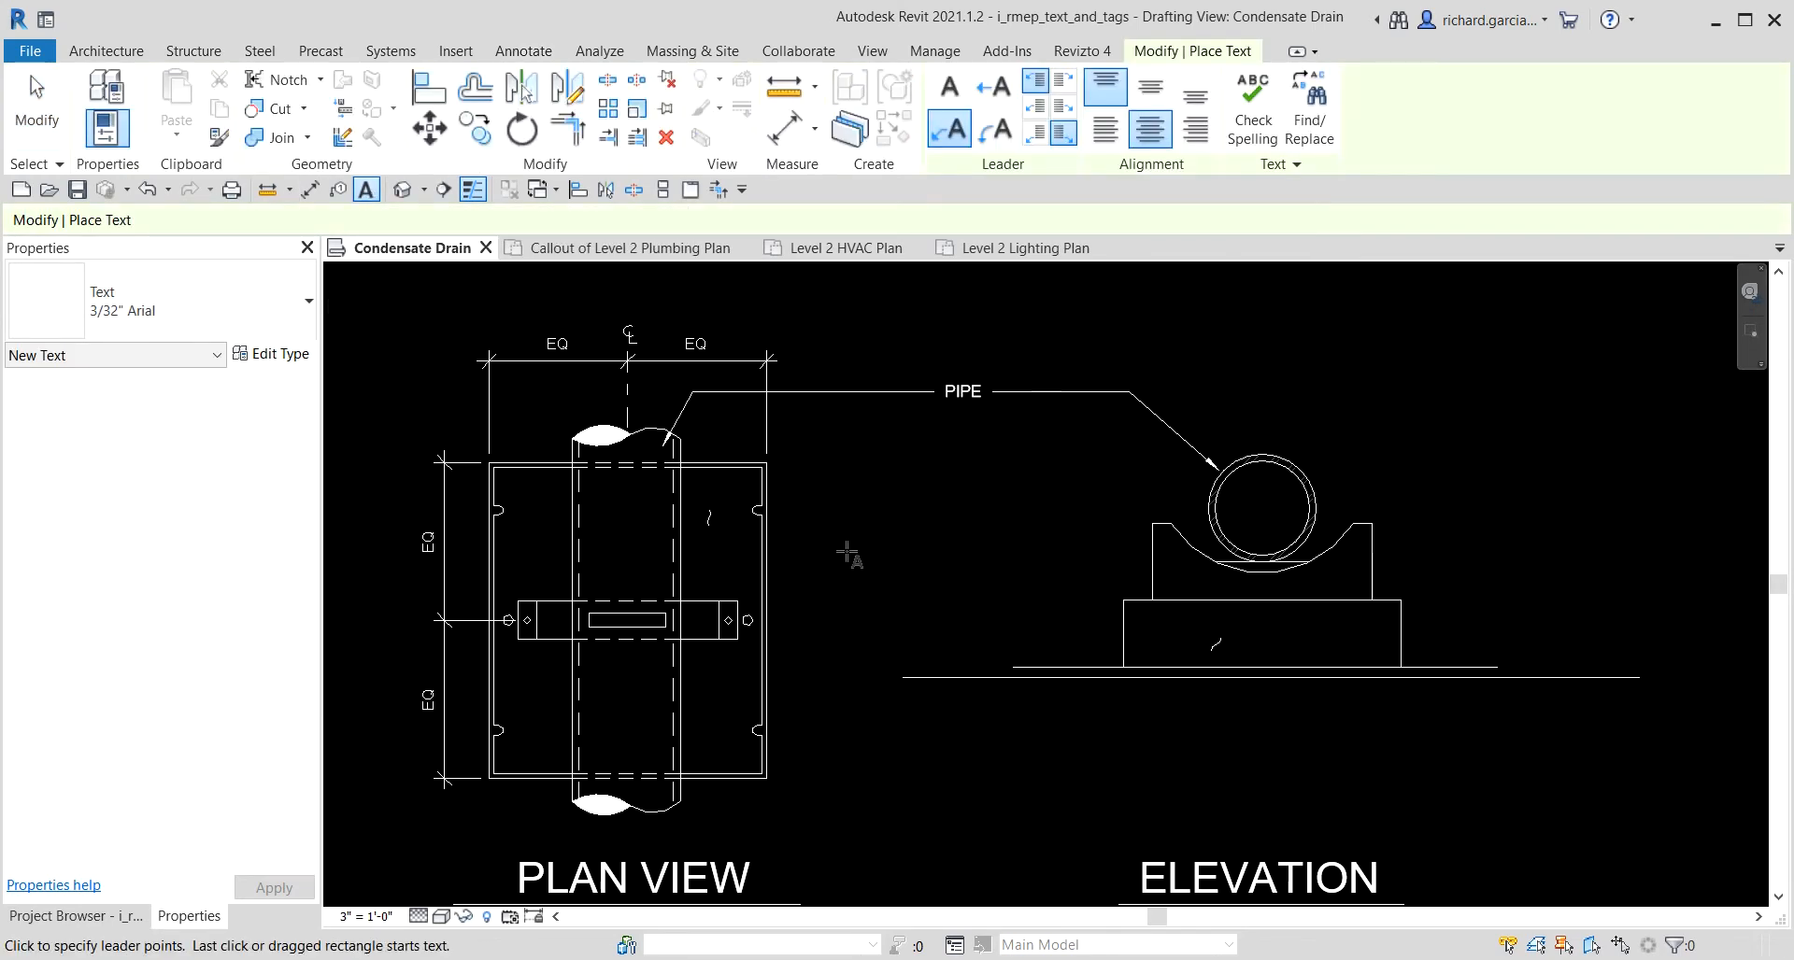
{"action": "scroll", "coordinate": [849, 558], "scroll_direction": "up", "scroll_amount": 2}
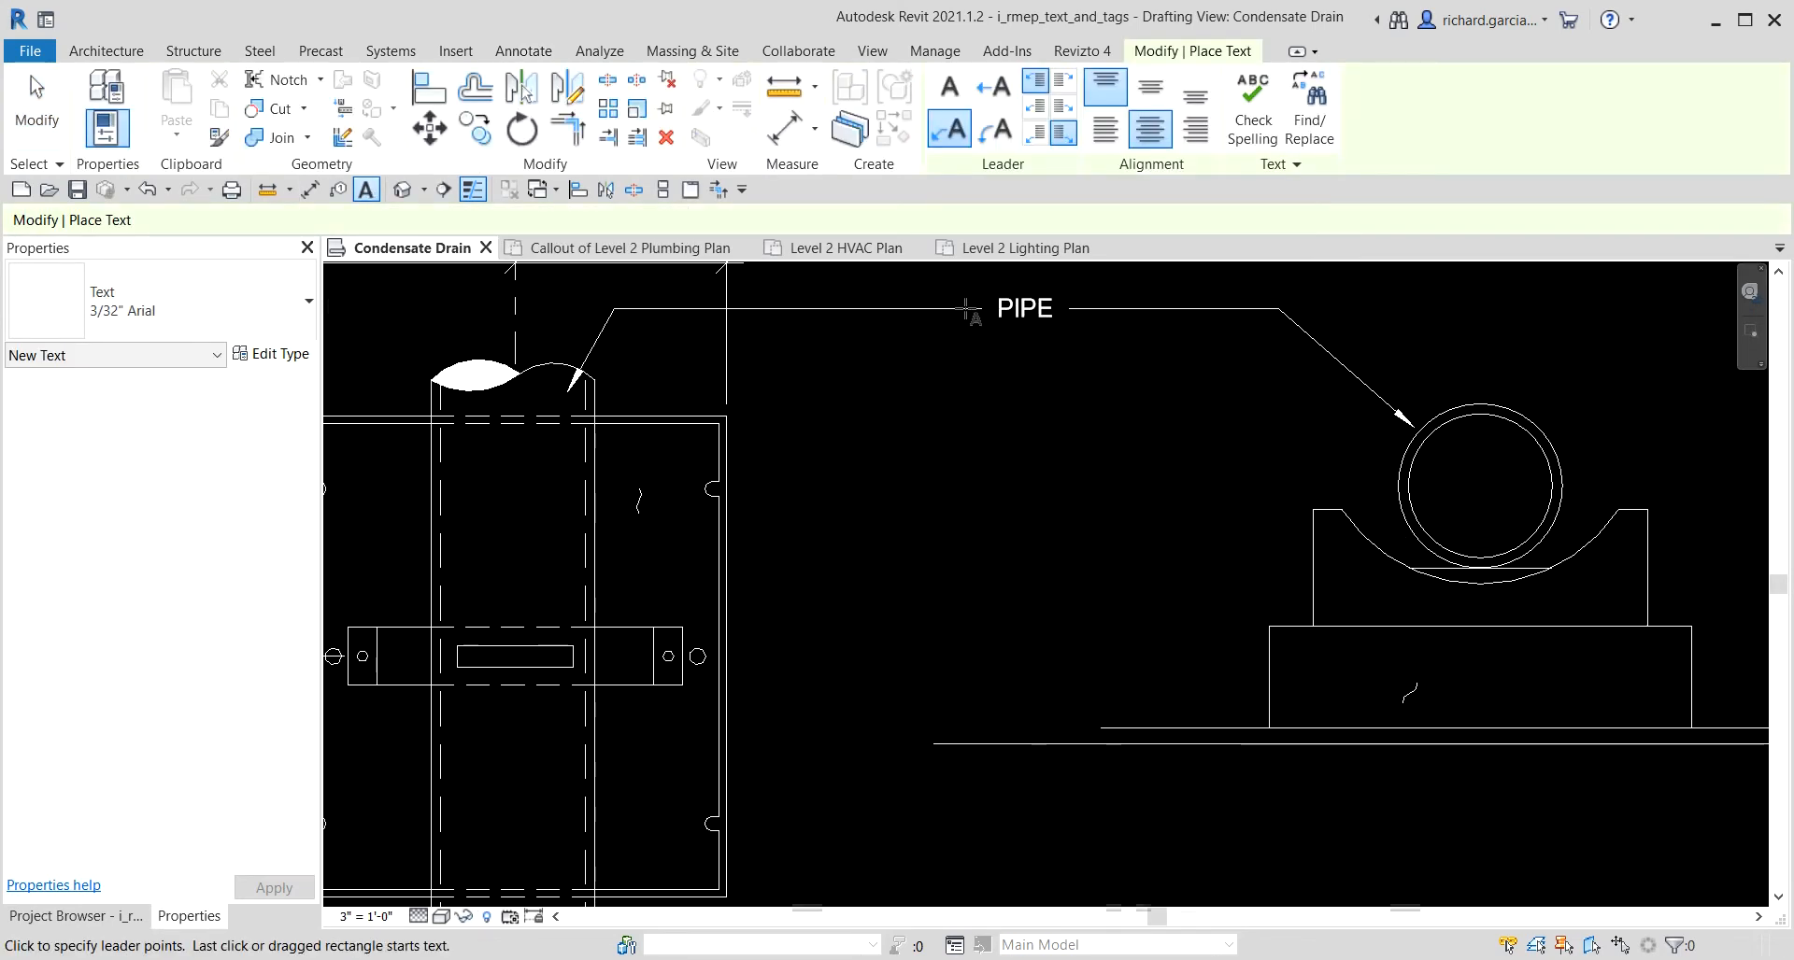
{"action": "left_click", "coordinate": [951, 133]}
{"action": "scroll", "coordinate": [689, 587], "scroll_direction": "up", "scroll_amount": 1}
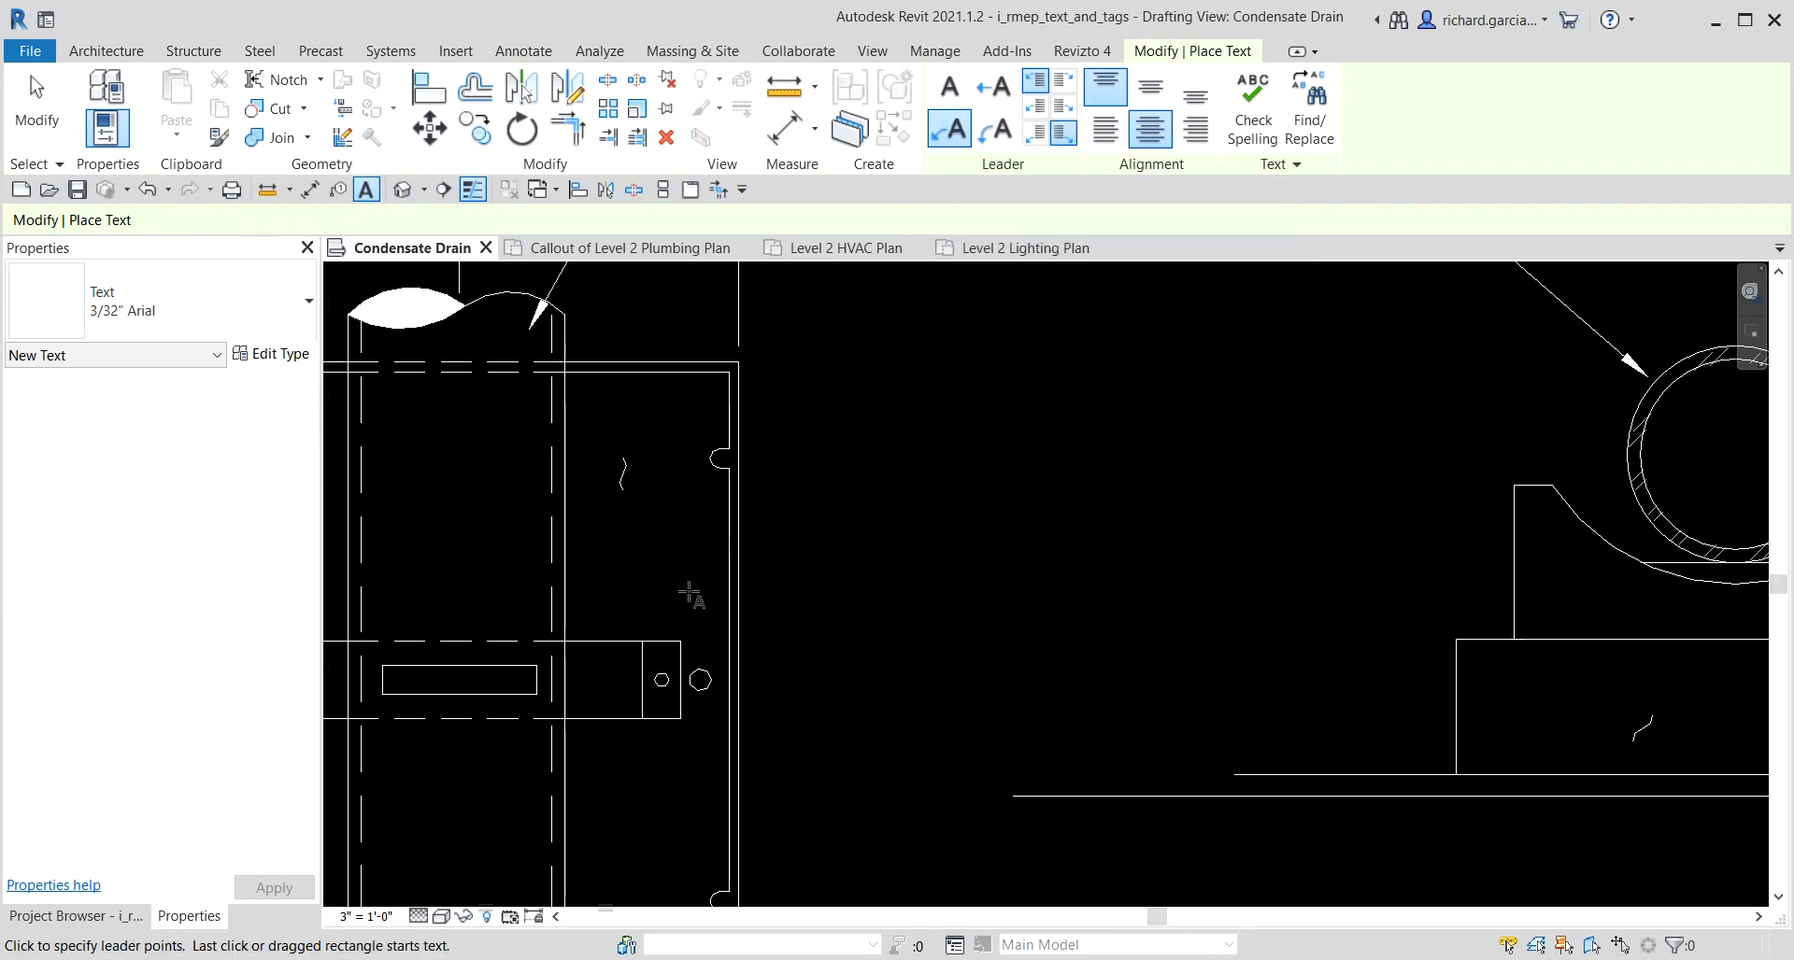
{"action": "left_click", "coordinate": [689, 567]}
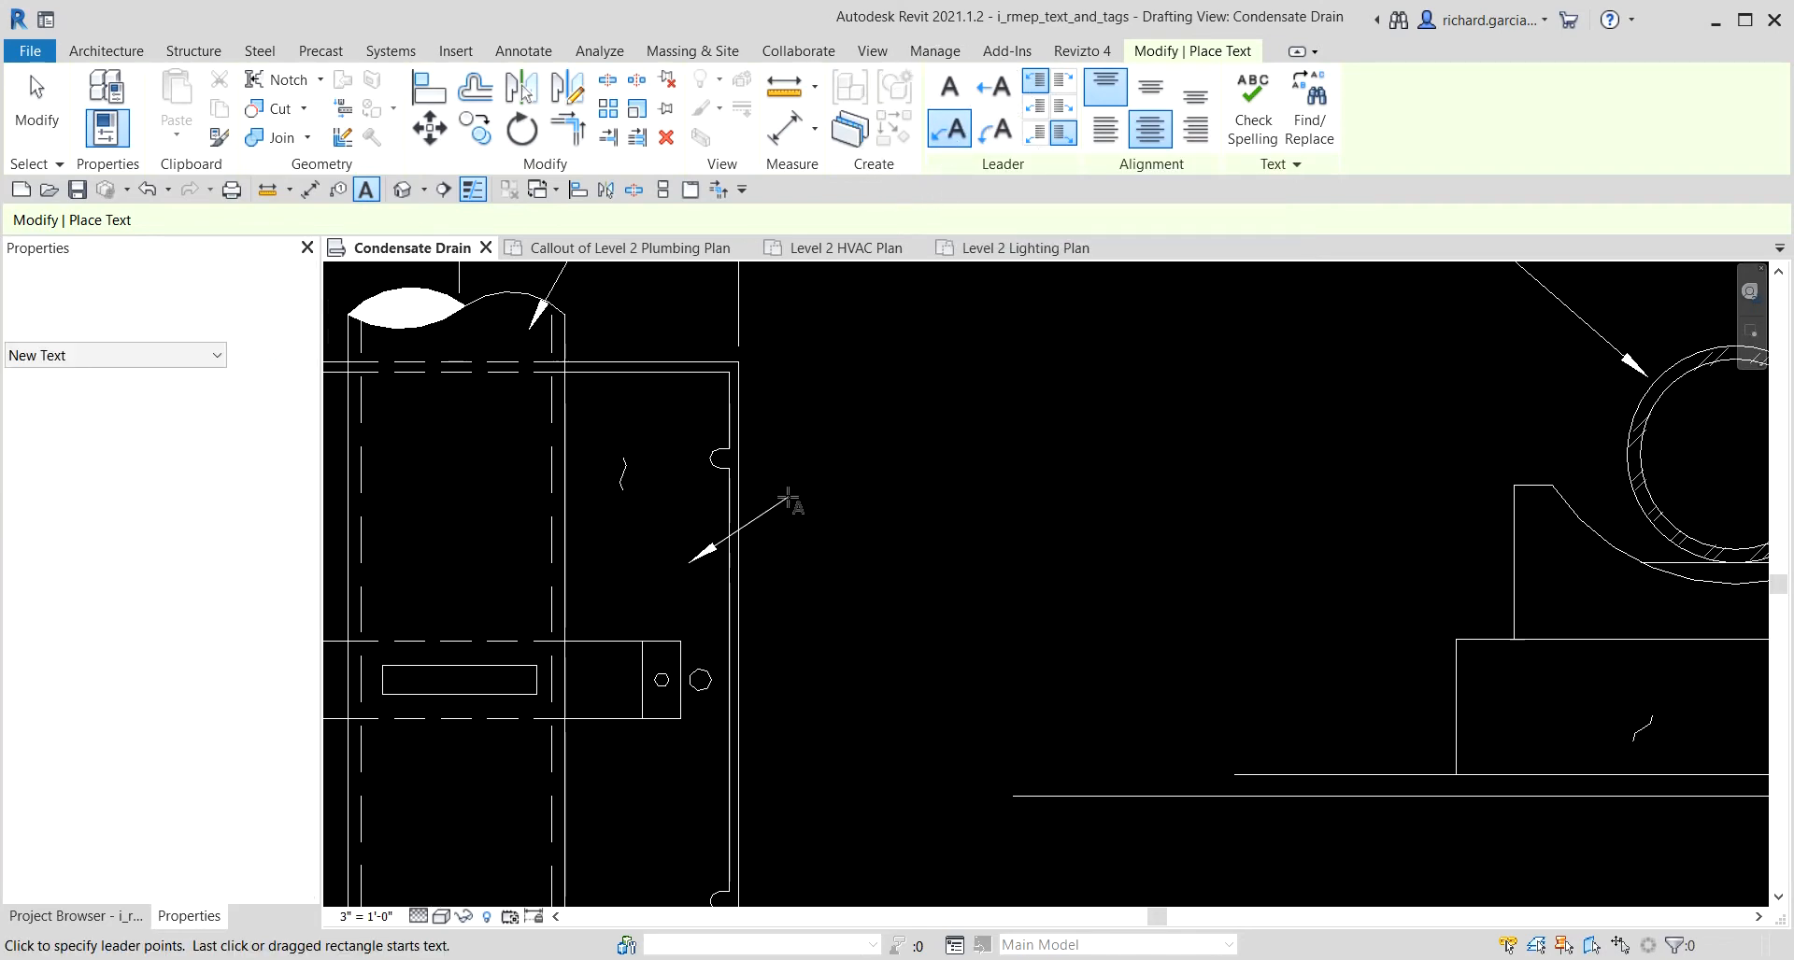
{"action": "scroll", "coordinate": [794, 495], "scroll_direction": "down", "scroll_amount": 2}
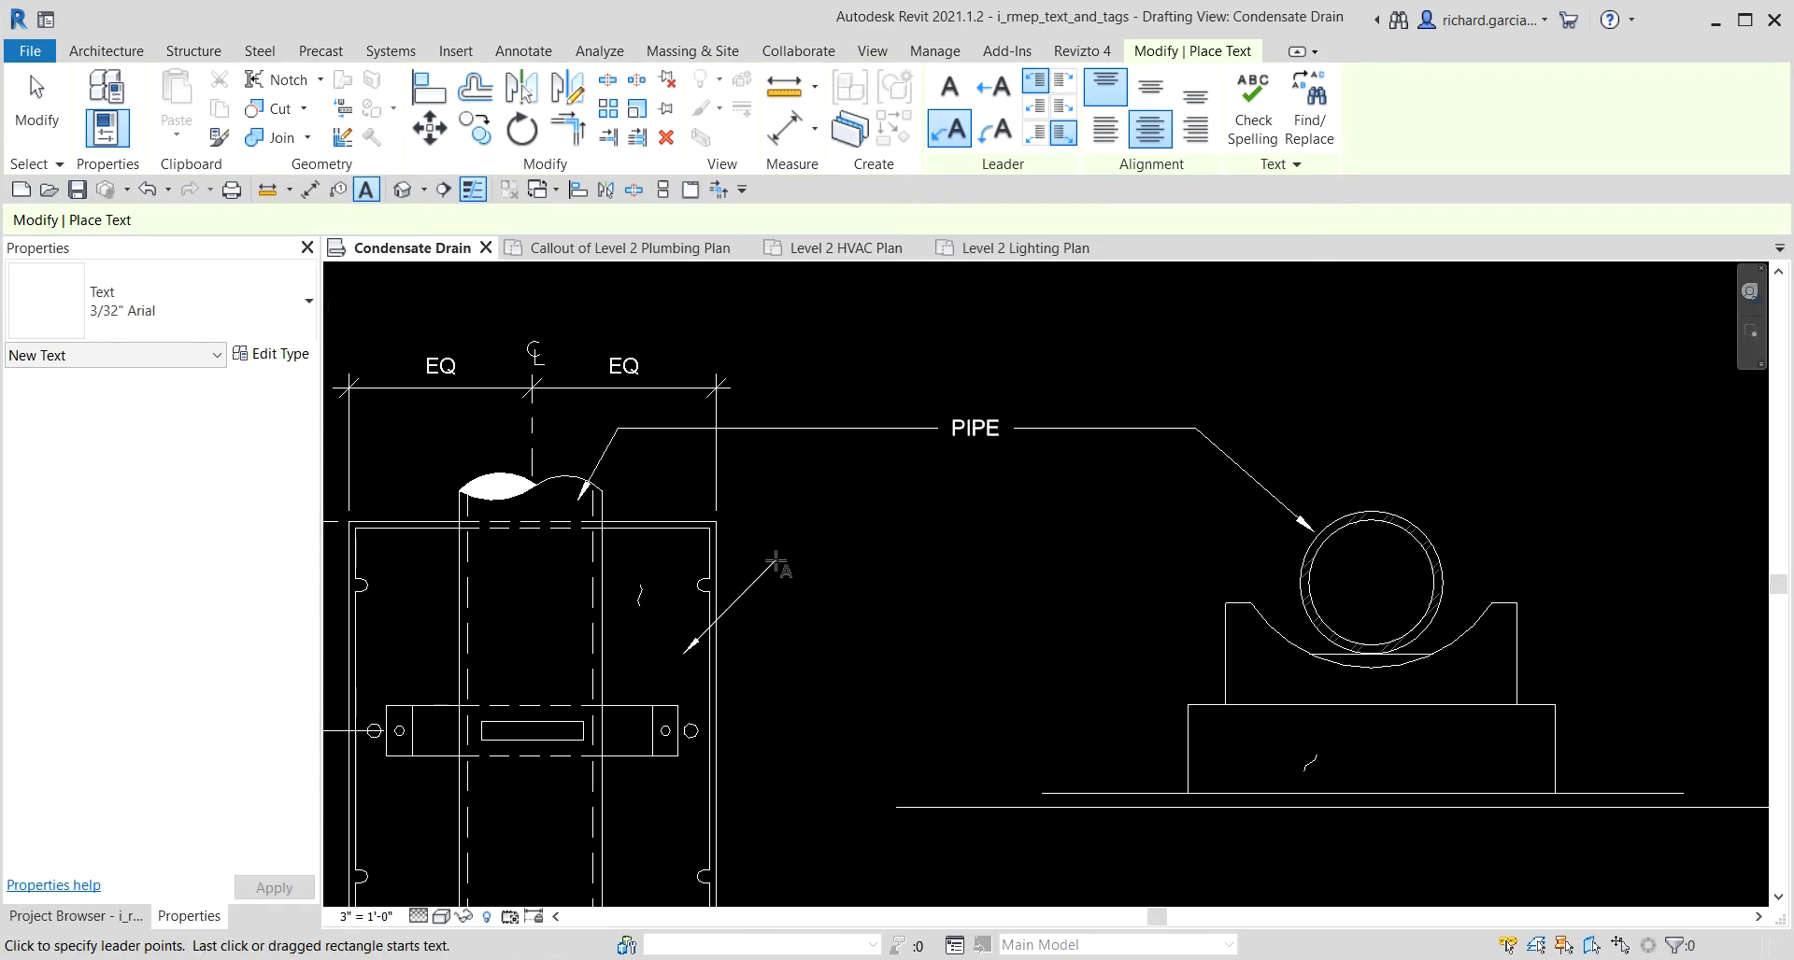
{"action": "left_click", "coordinate": [841, 558]}
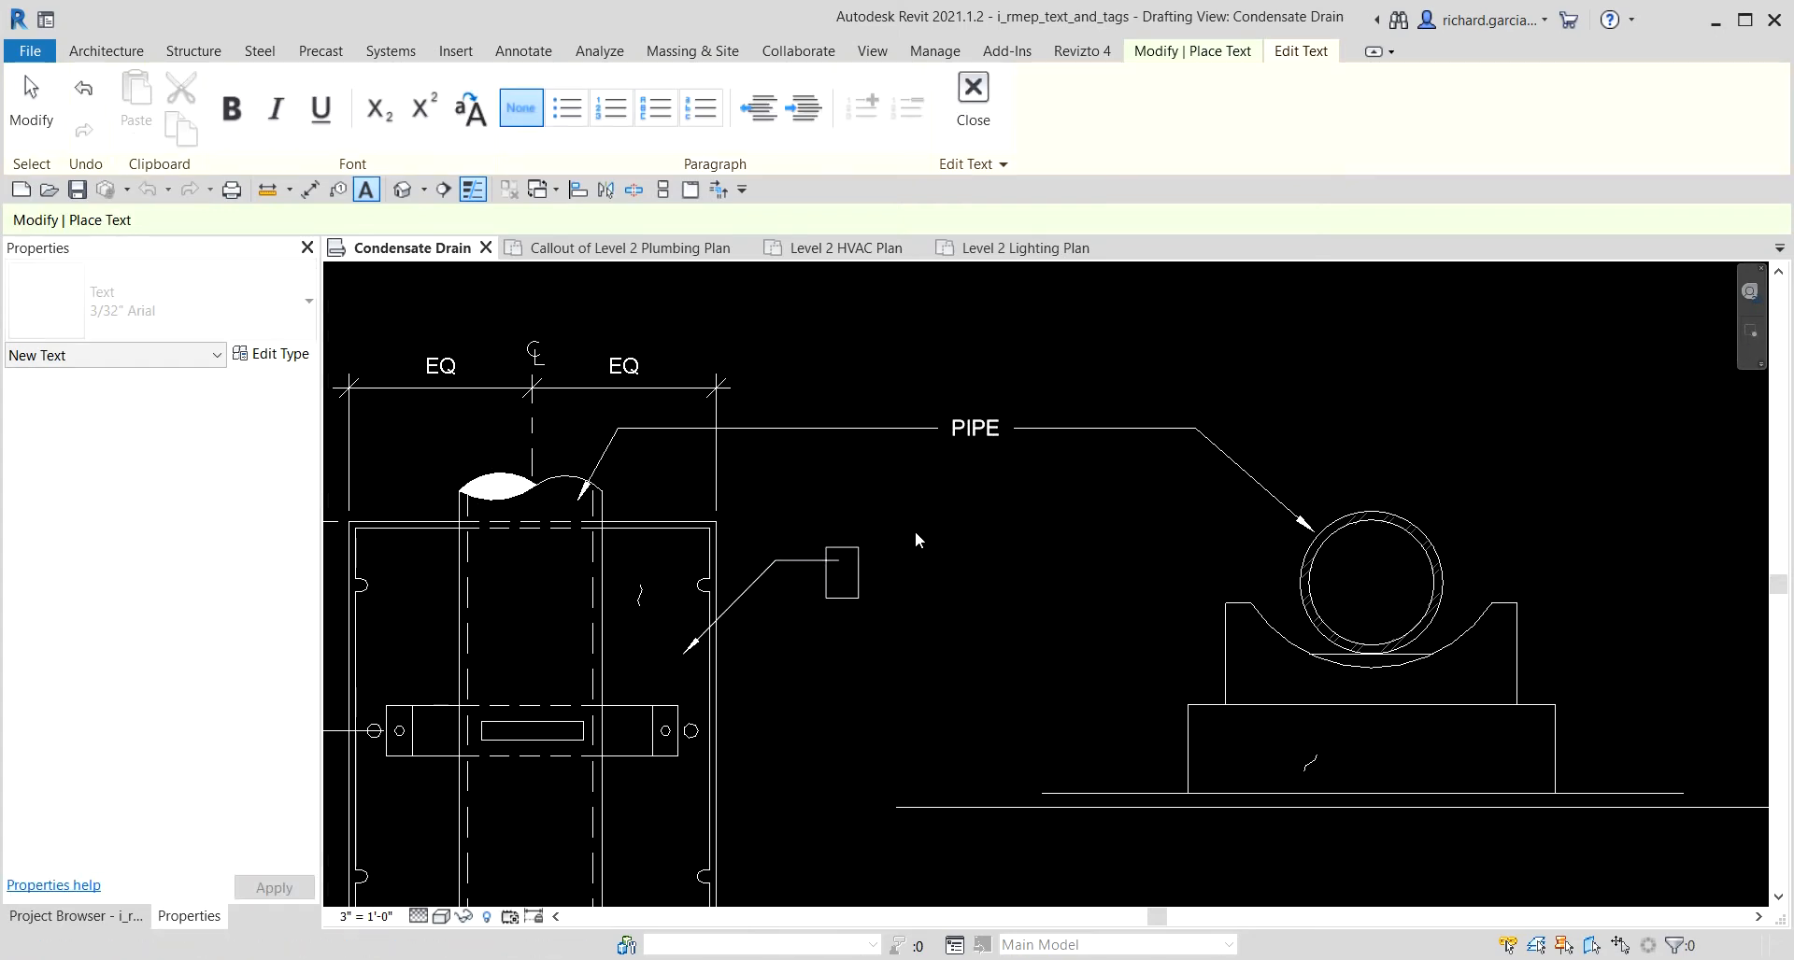
Enter SUPPORT - SEE SPECIFICATIONS as the new note's text and finish placing text.
{"action": "type", "text": "SUPPORT"}
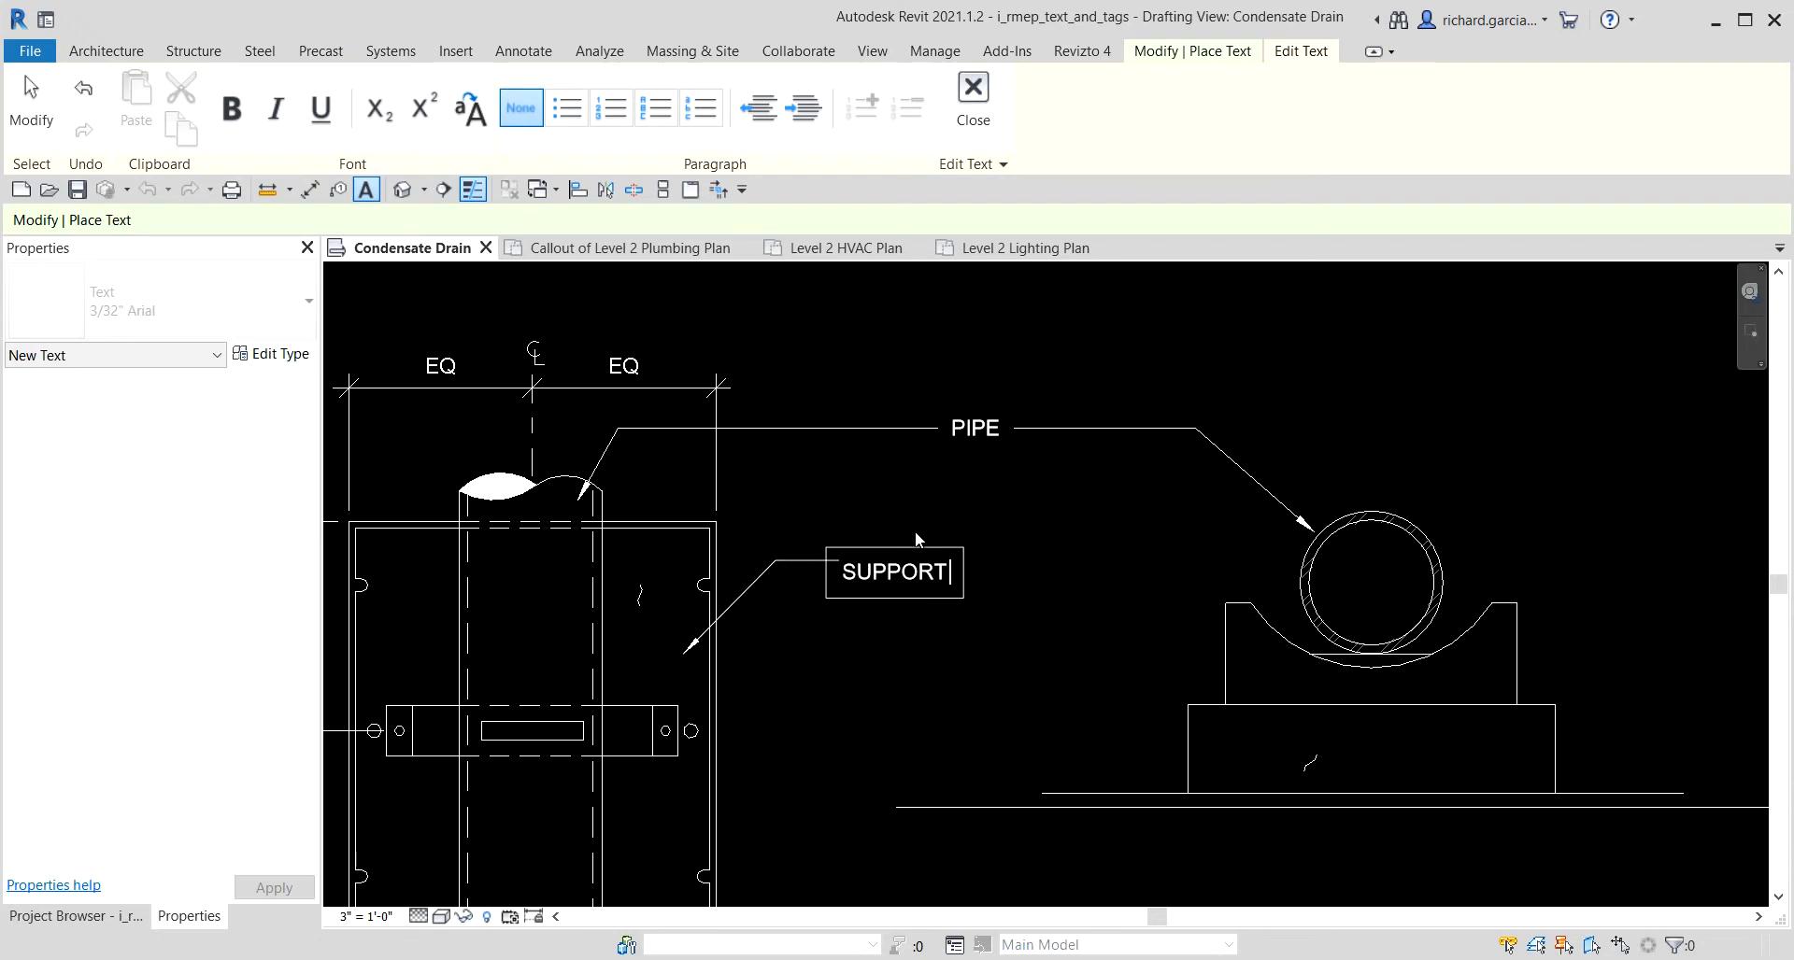
{"action": "type", "text": " - SEE SEPCIF"}
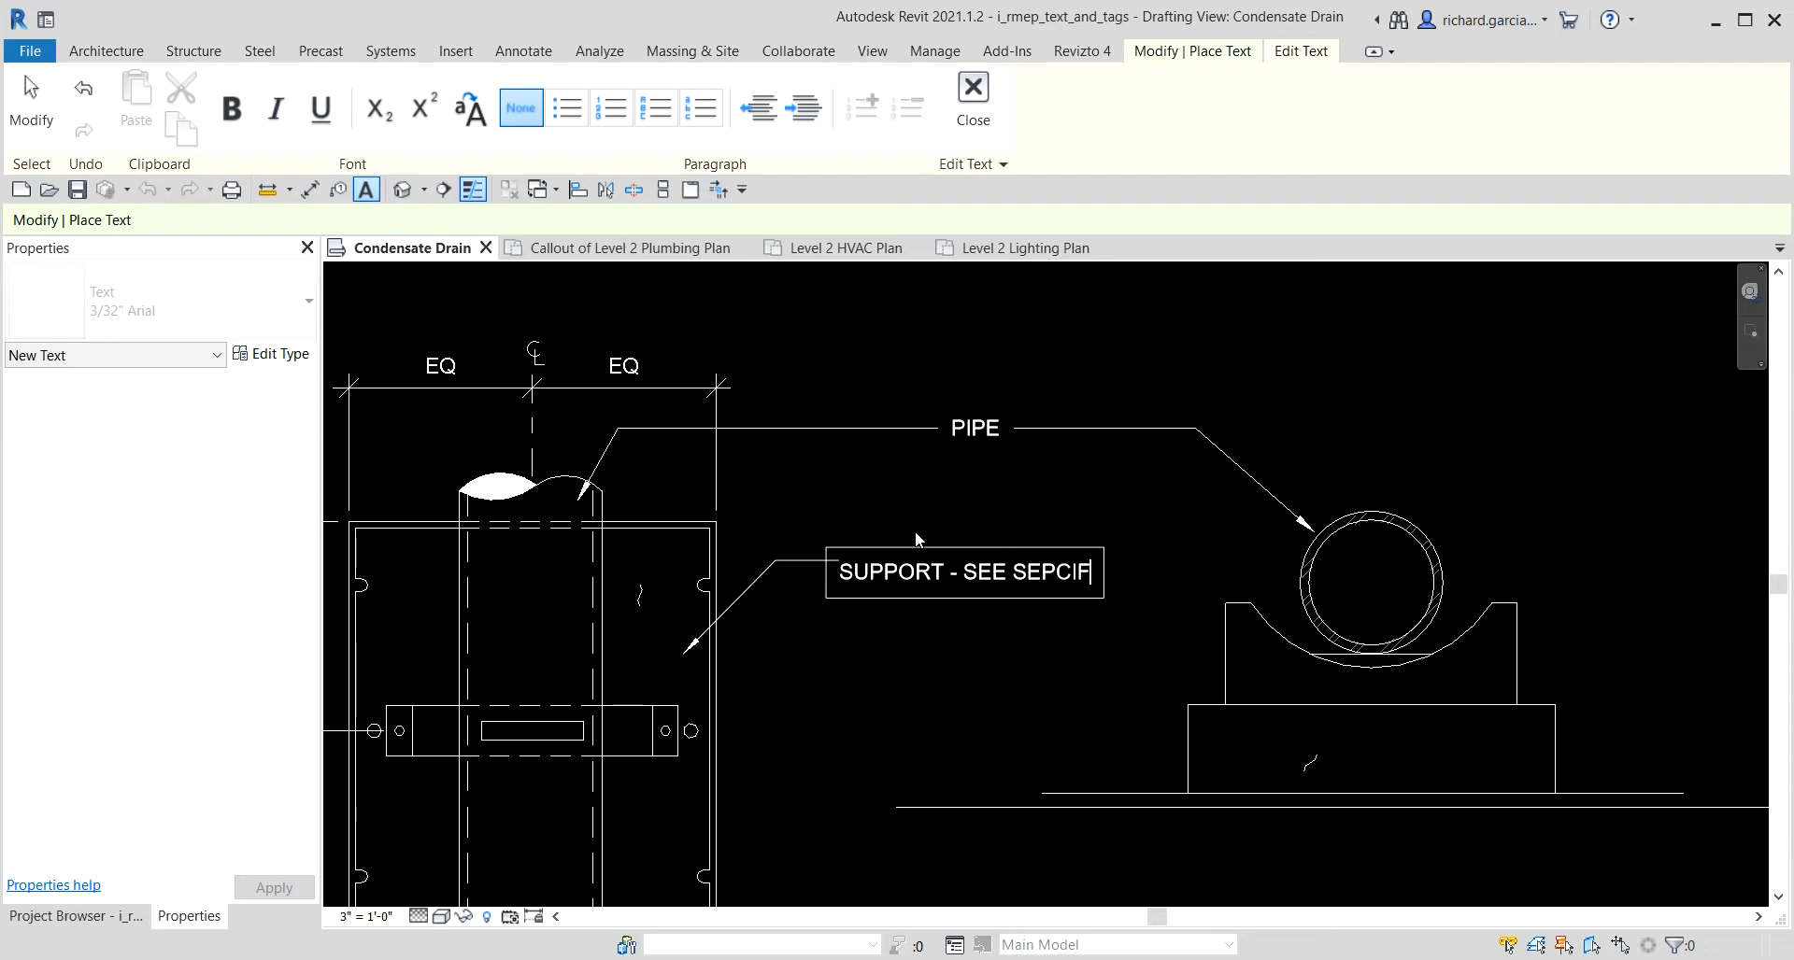
{"action": "key", "text": "BackSpace"}
{"action": "key", "text": "BackSpace"}
{"action": "key", "text": "BackSpace"}
{"action": "key", "text": "BackSpace"}
{"action": "key", "text": "BackSpace"}
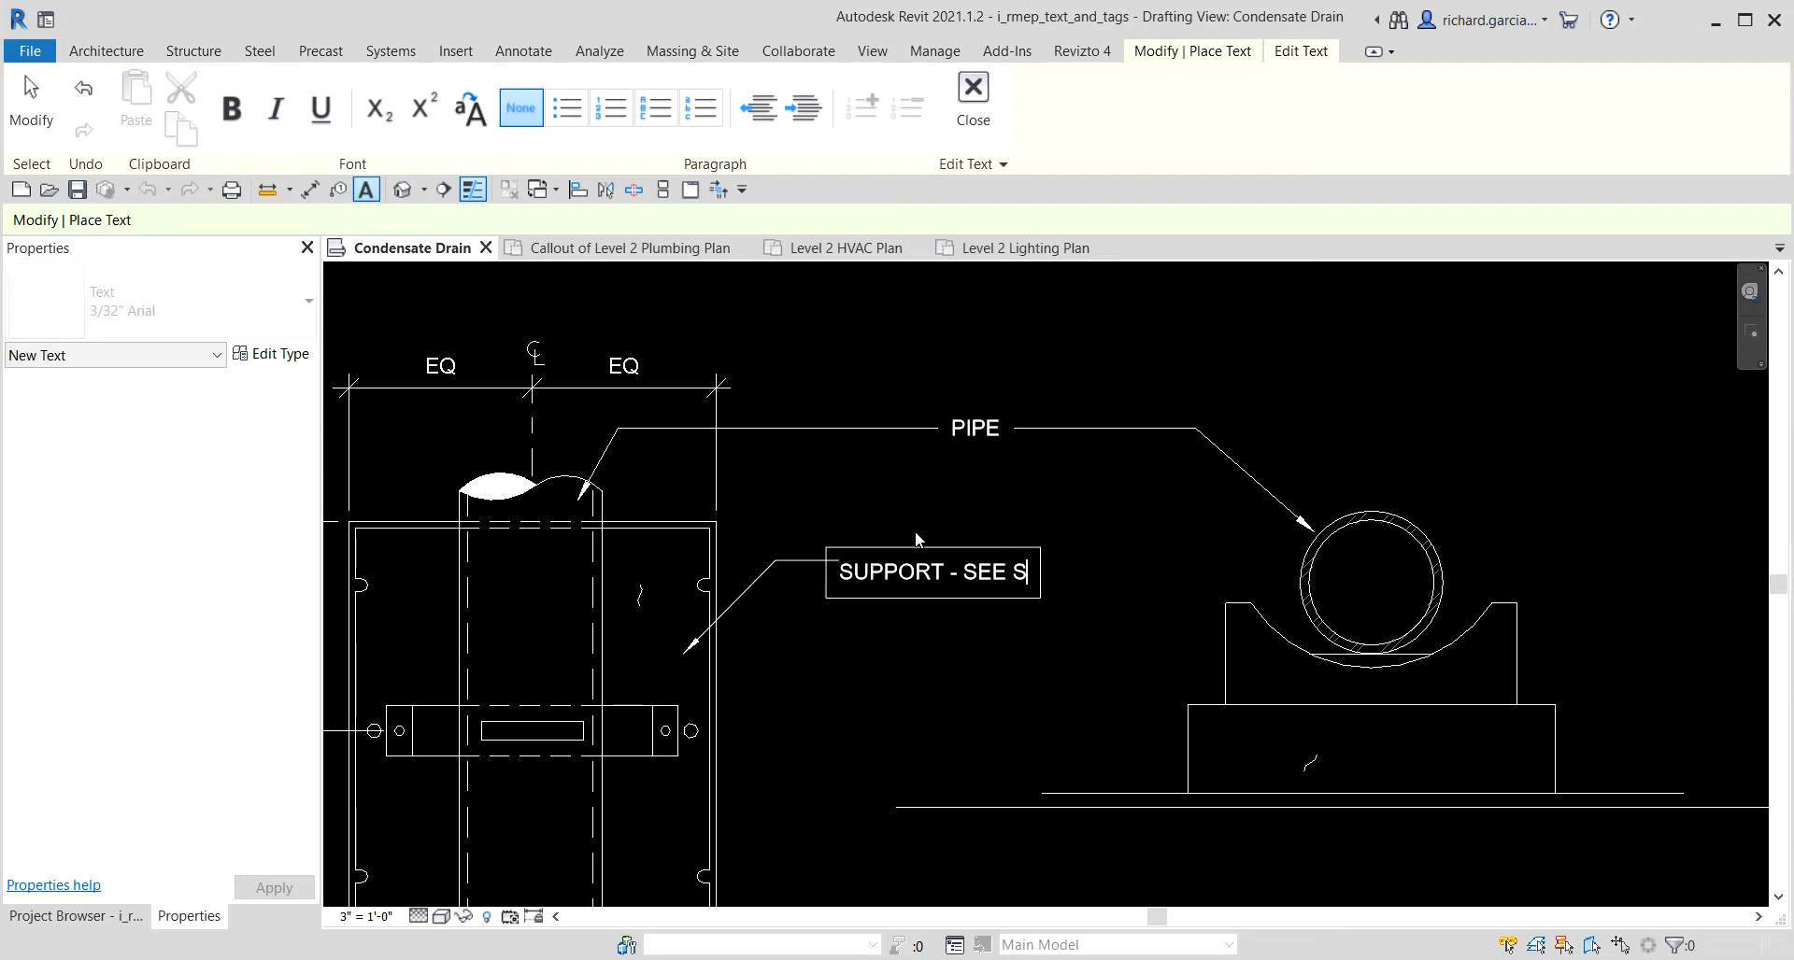
{"action": "type", "text": "PECIFI"}
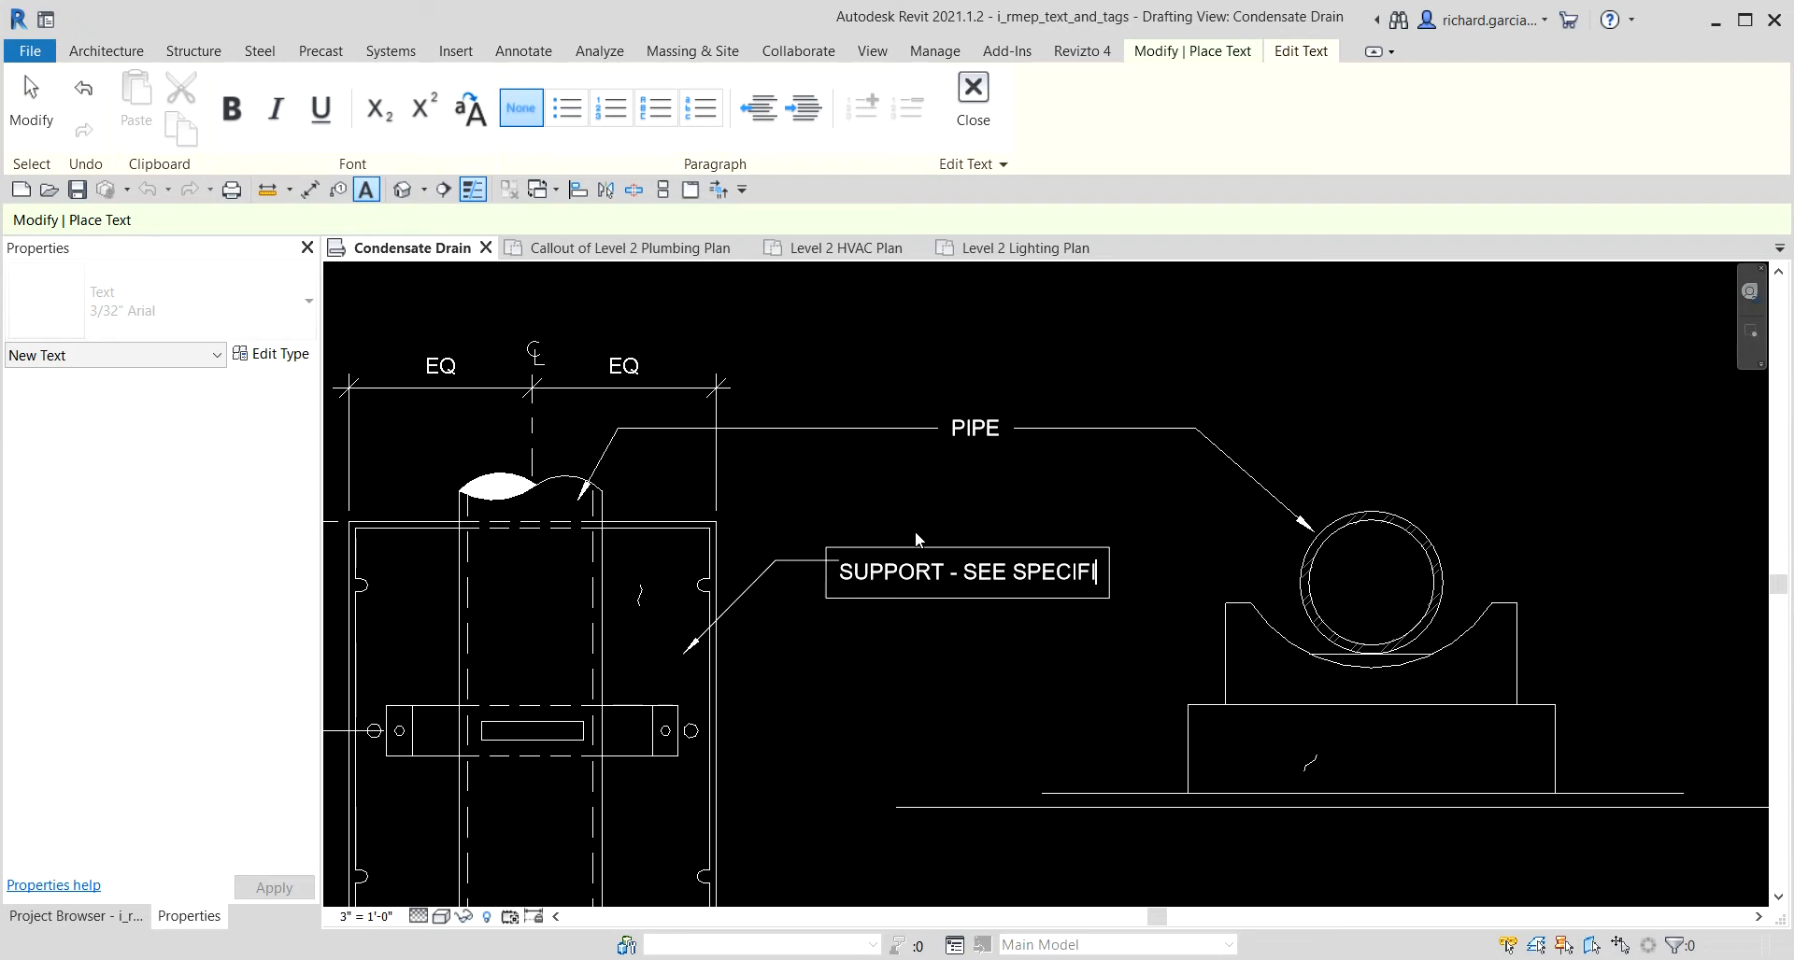
{"action": "type", "text": "CATIONS"}
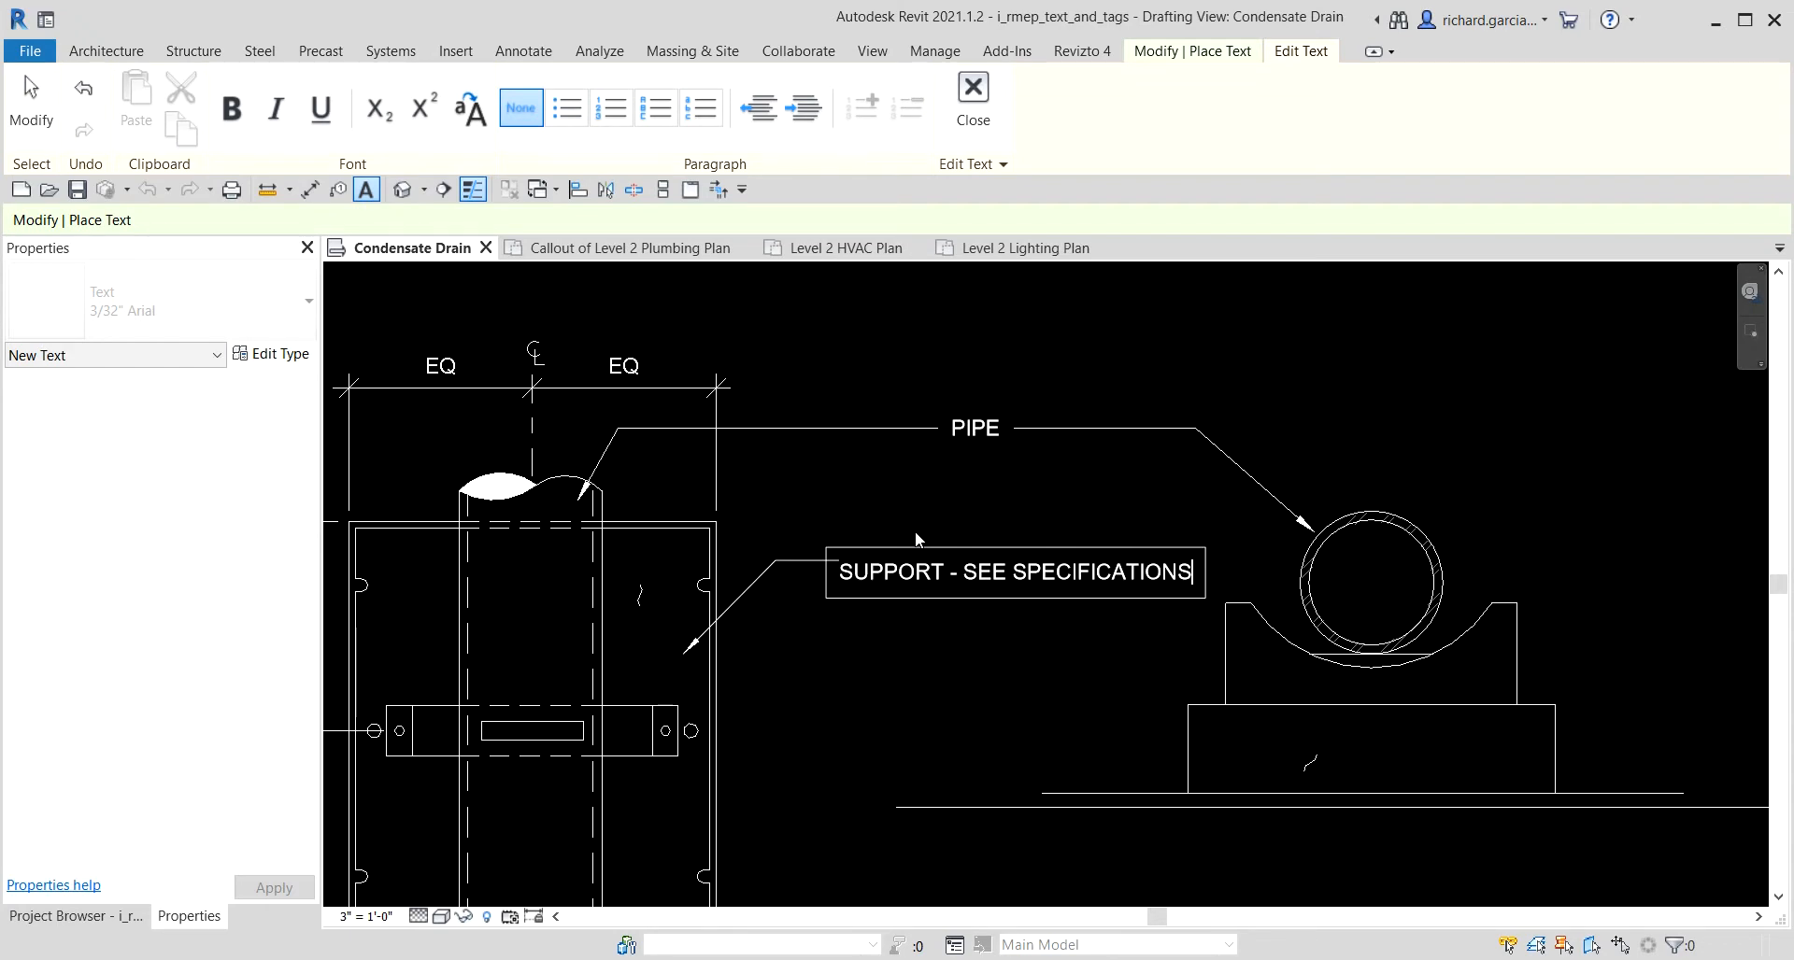
{"action": "left_click", "coordinate": [1086, 474]}
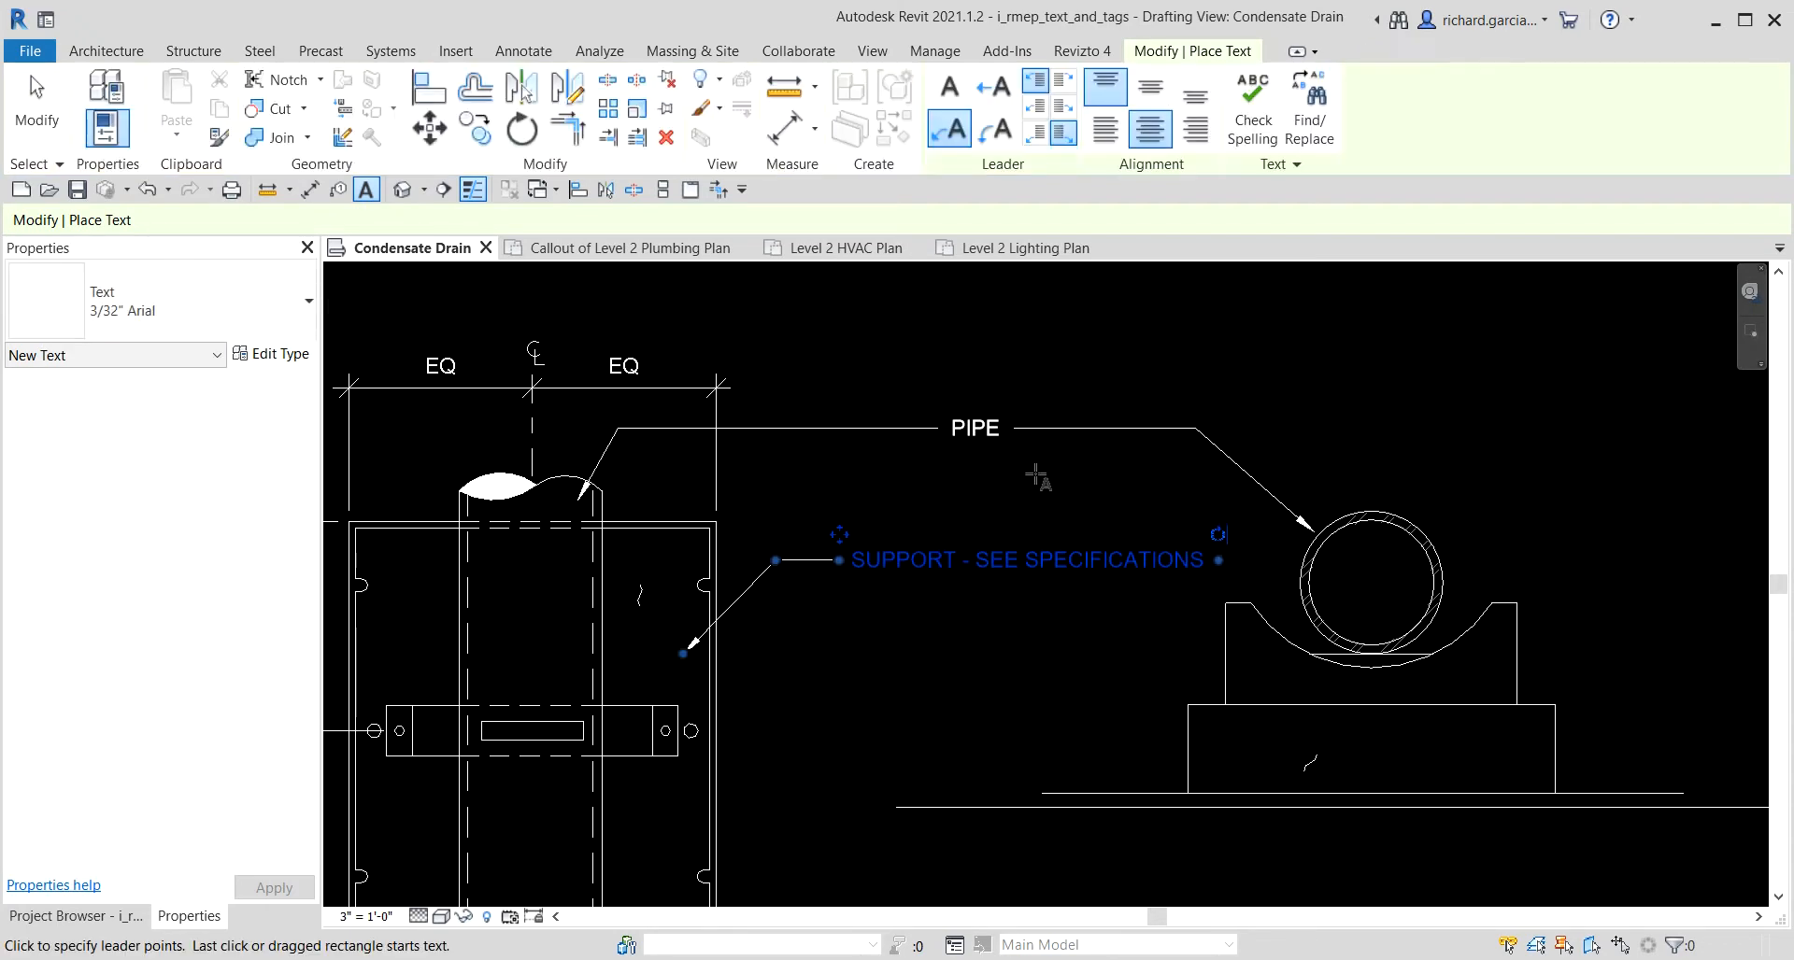
{"action": "left_click", "coordinate": [17, 103]}
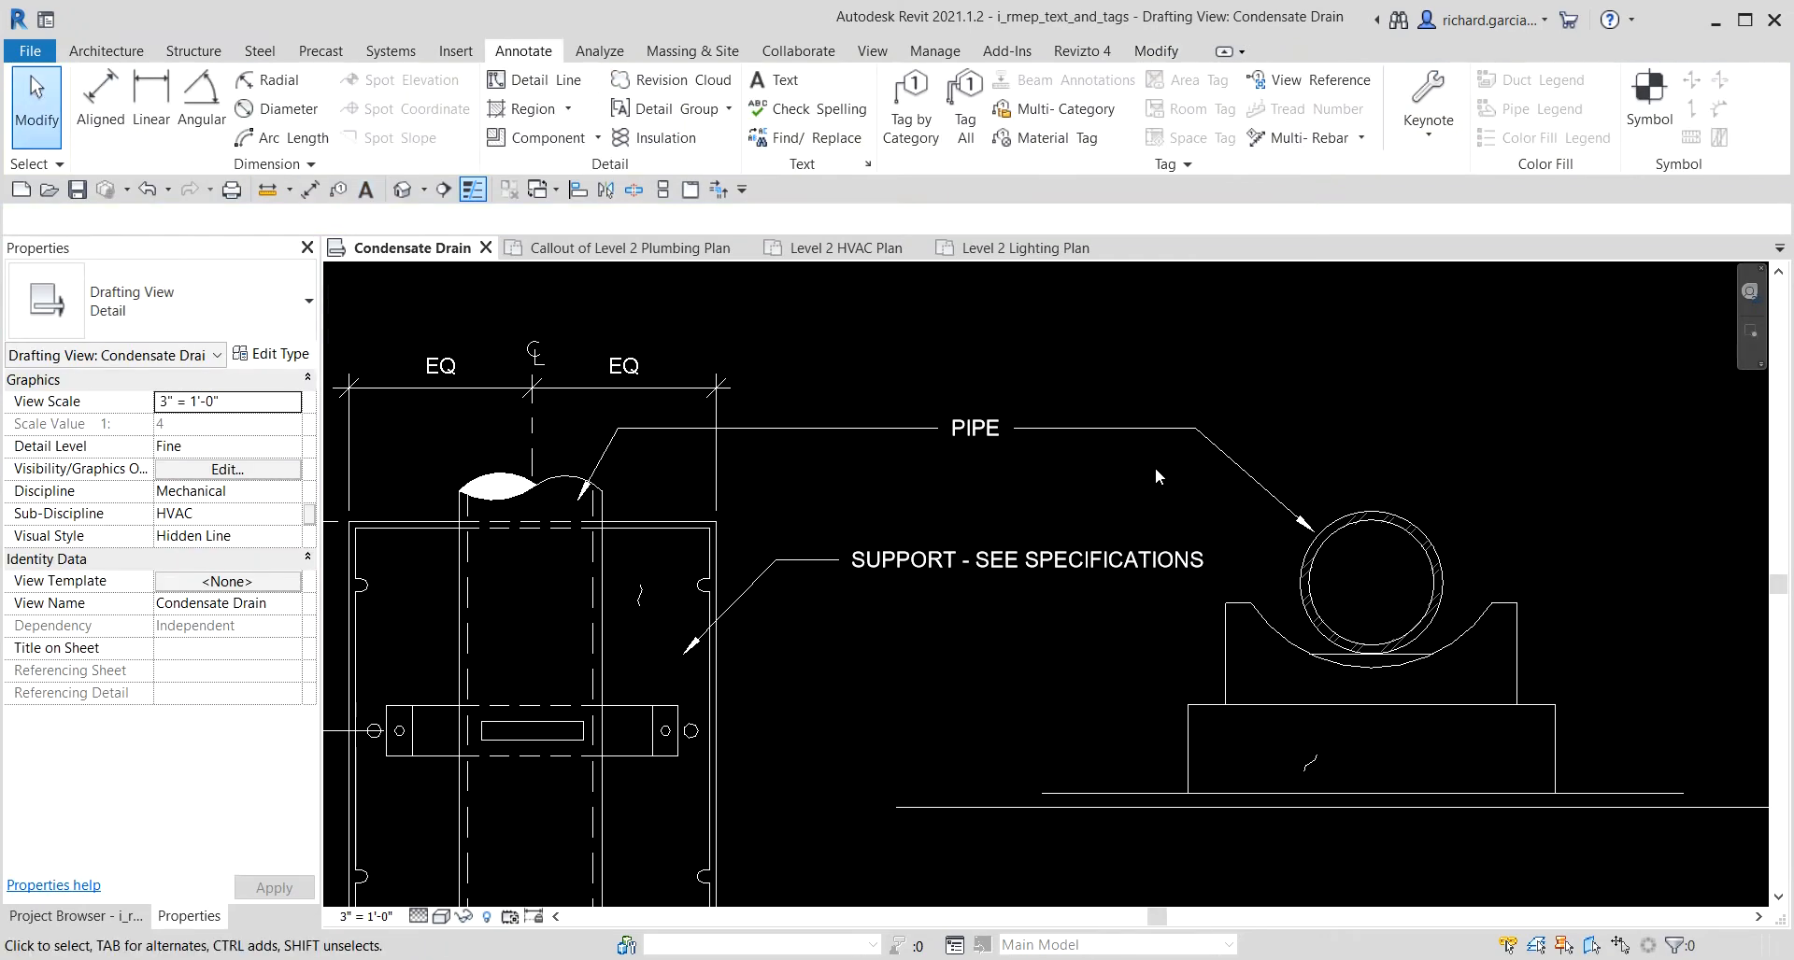
Narrow the SUPPORT note's text box so its text wraps onto two lines, with SPECIFICATIONS on the second line.
{"action": "scroll", "coordinate": [1163, 517], "scroll_direction": "up", "scroll_amount": 2}
{"action": "left_click", "coordinate": [1013, 581]}
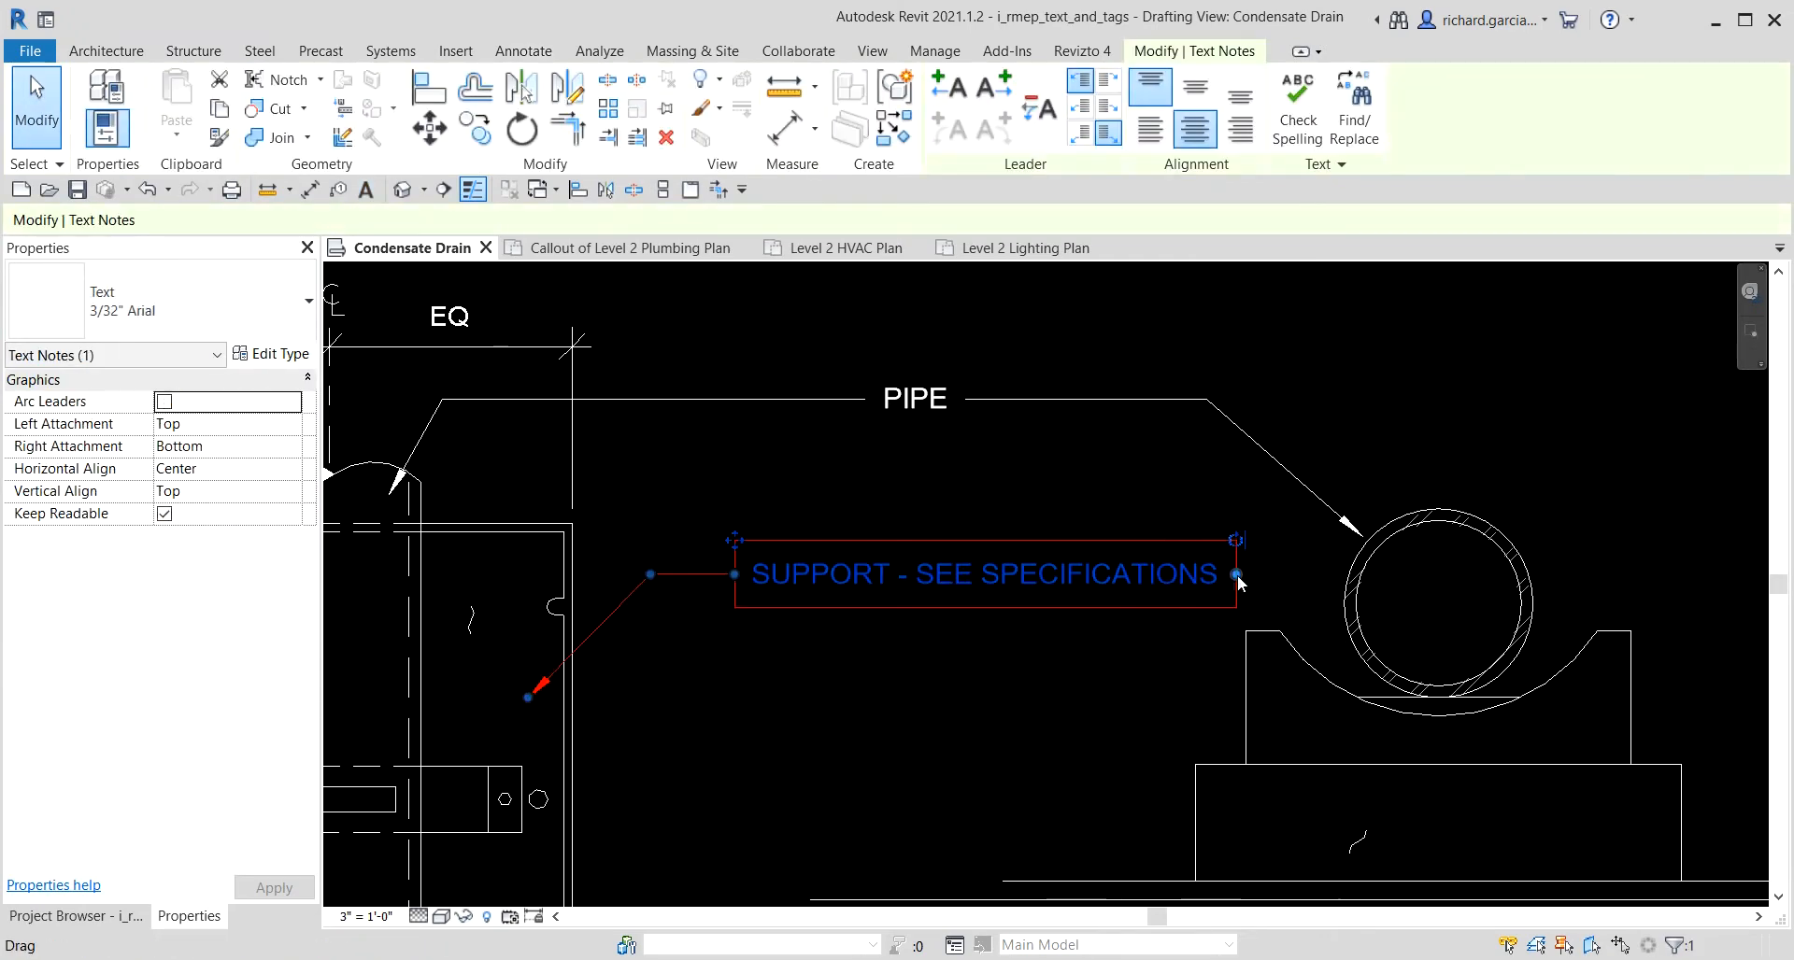
{"action": "mouse_move", "coordinate": [1234, 580]}
{"action": "left_mouse_down"}
{"action": "mouse_move", "coordinate": [1088, 576]}
{"action": "mouse_move", "coordinate": [1144, 576]}
{"action": "left_mouse_up"}
{"action": "left_click", "coordinate": [848, 742]}
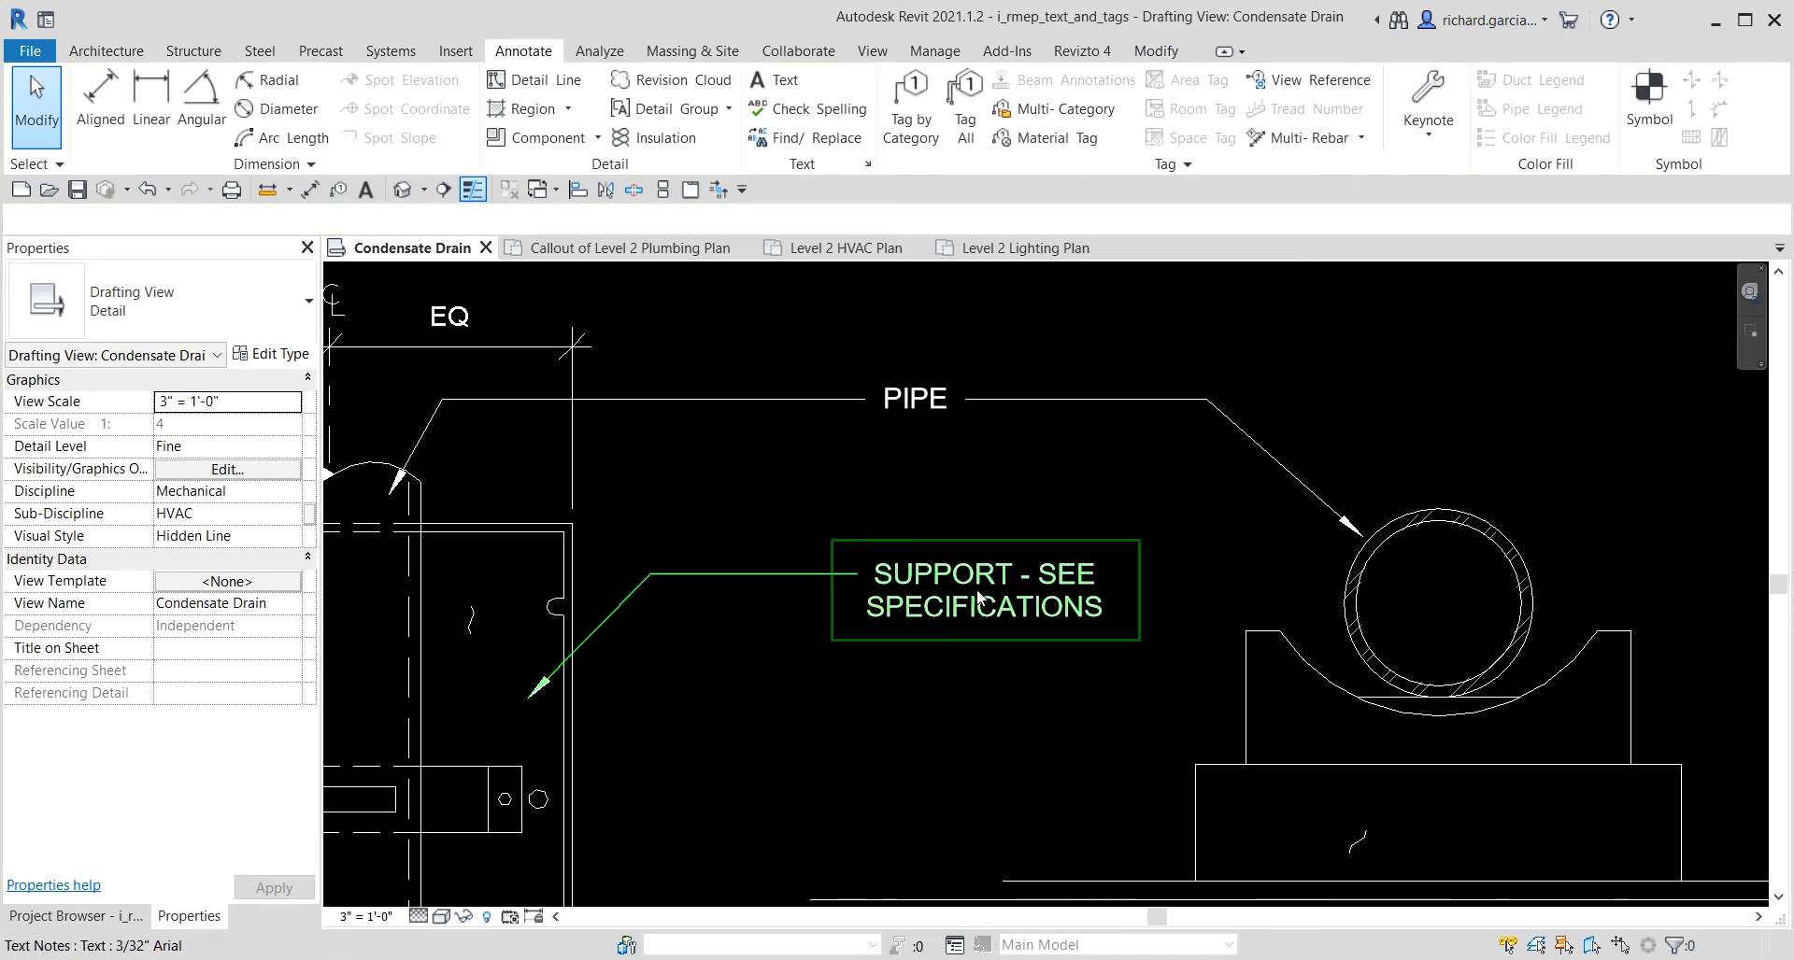
{"action": "left_click", "coordinate": [1055, 607]}
{"action": "mouse_move", "coordinate": [1139, 591]}
{"action": "left_mouse_down"}
{"action": "mouse_move", "coordinate": [1214, 594]}
{"action": "mouse_move", "coordinate": [1145, 595]}
{"action": "left_mouse_up"}
{"action": "left_click", "coordinate": [920, 467]}
Move the SUPPORT note slightly toward the plan view and shift its leader elbow back toward the text.
{"action": "left_click", "coordinate": [981, 588]}
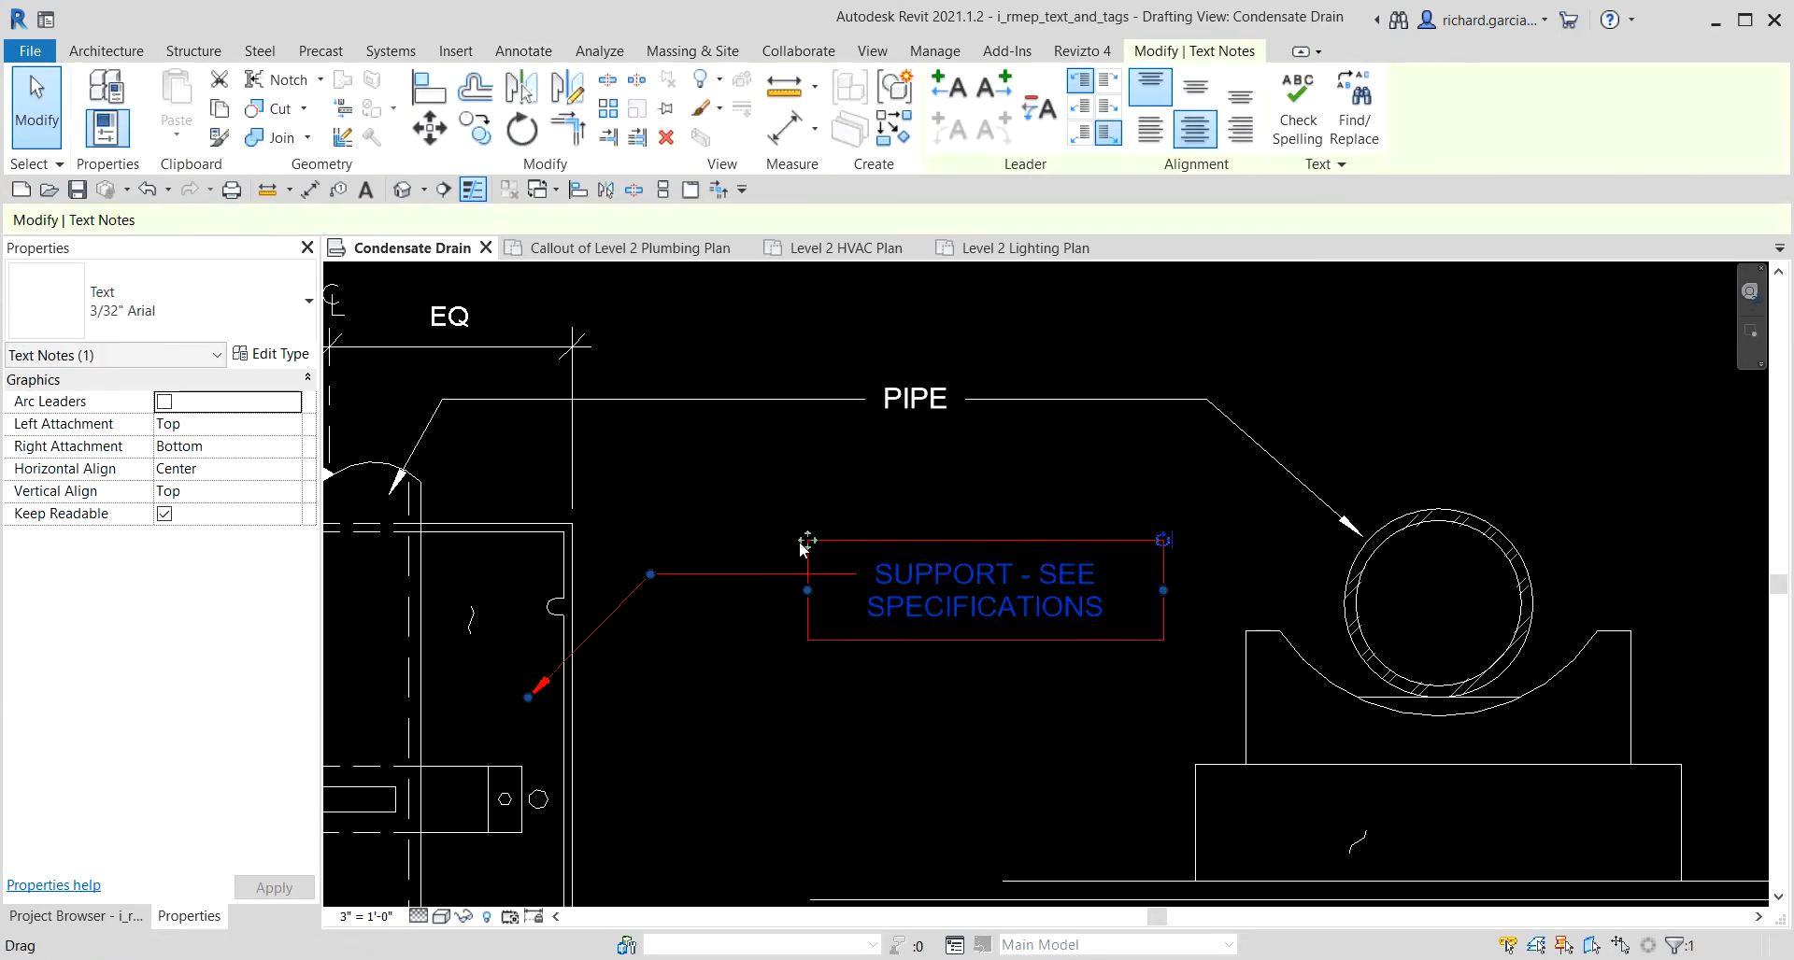
{"action": "left_click_drag", "start_coordinate": [808, 540], "coordinate": [762, 550]}
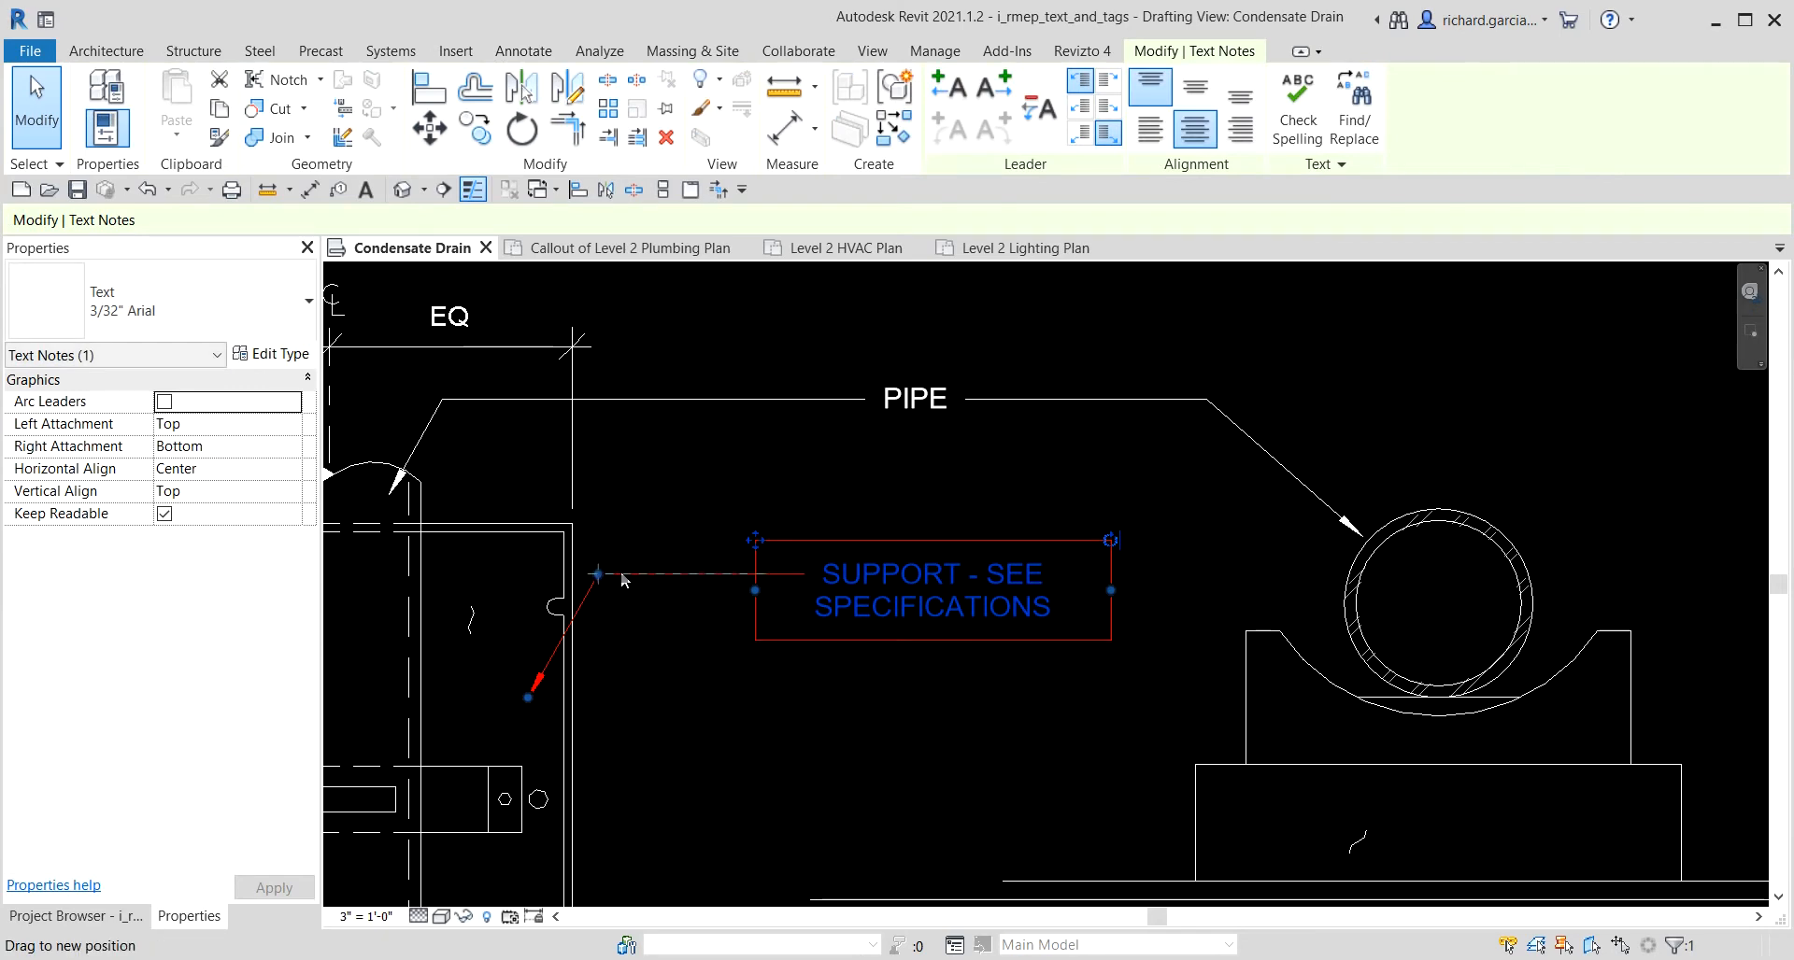
{"action": "left_click_drag", "start_coordinate": [624, 580], "coordinate": [649, 574]}
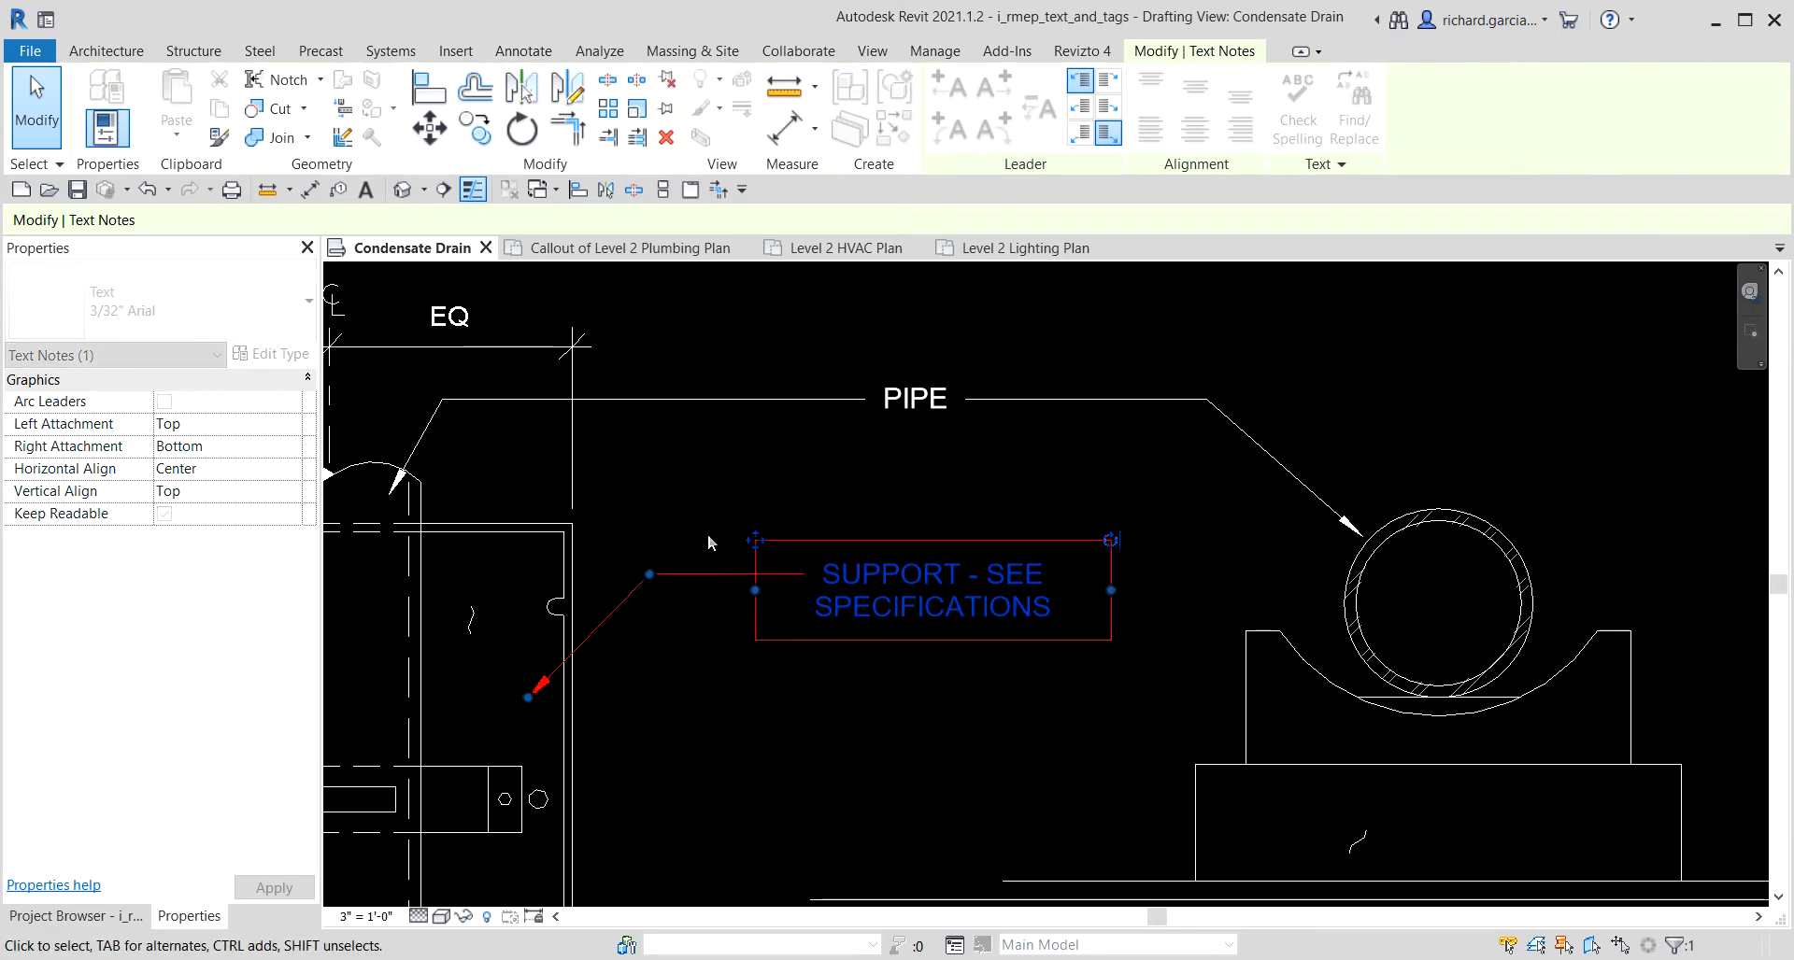
Try the middle and bottom left leader attachments on the SUPPORT note and return the left attachment to Top.
{"action": "left_click", "coordinate": [1081, 107]}
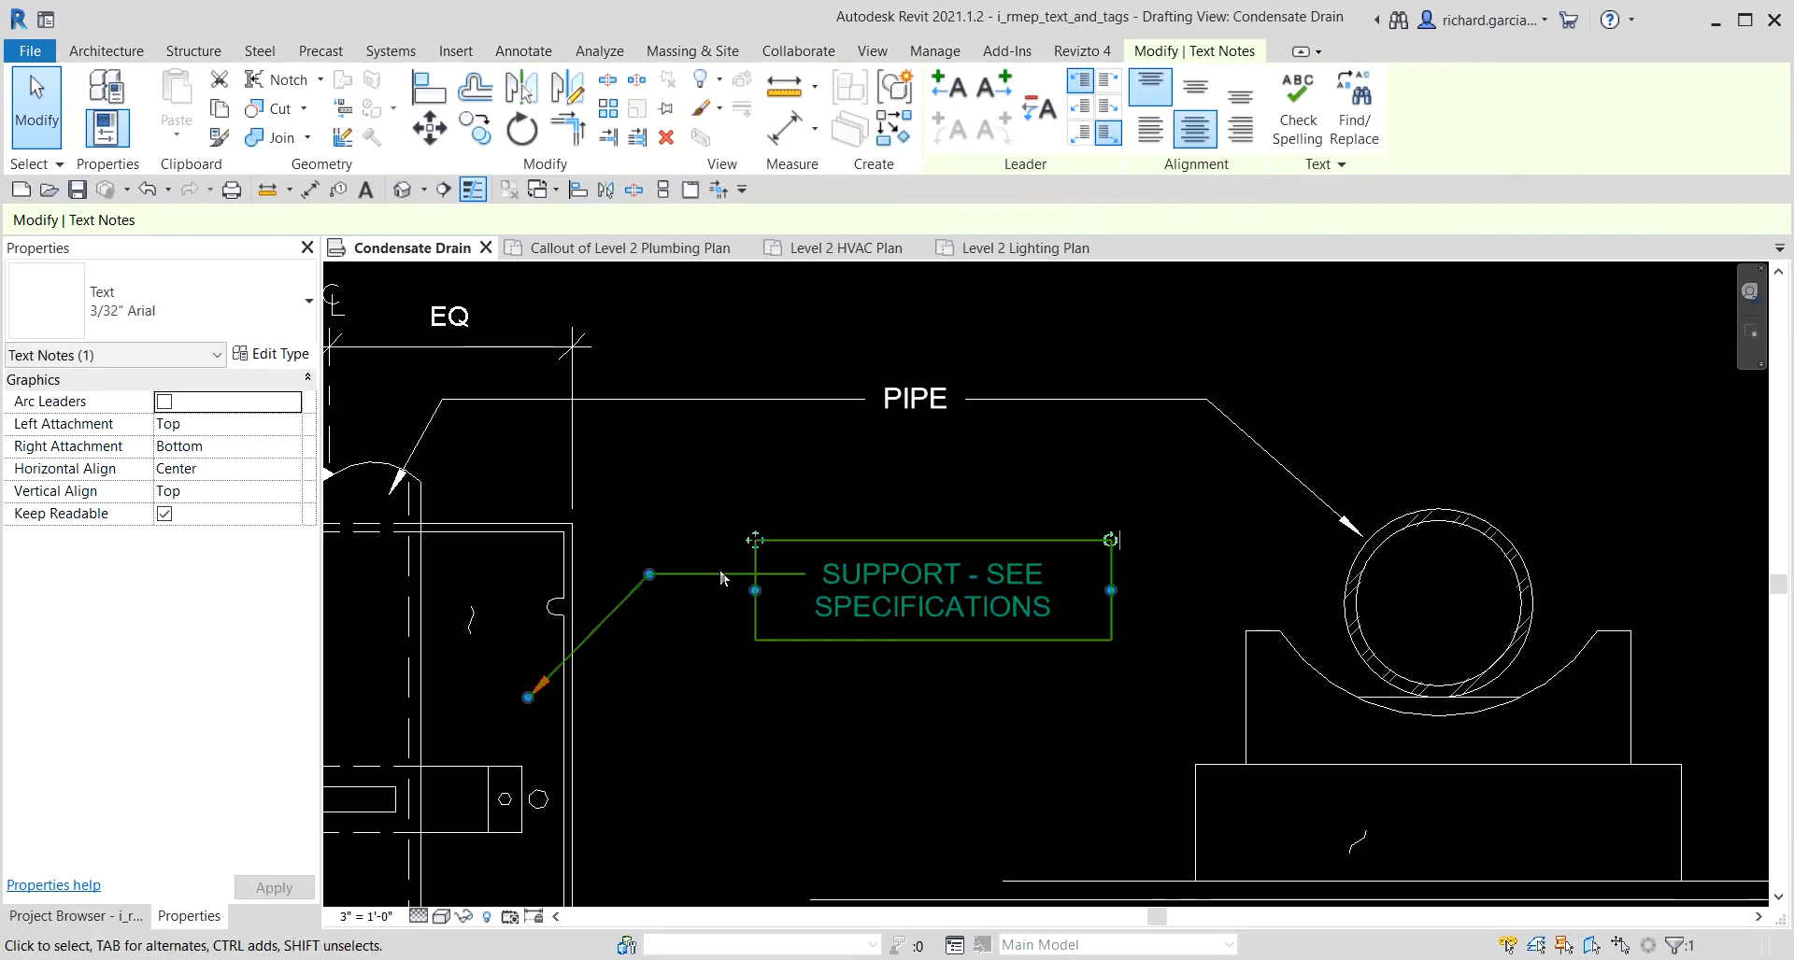
{"action": "left_click", "coordinate": [1079, 109]}
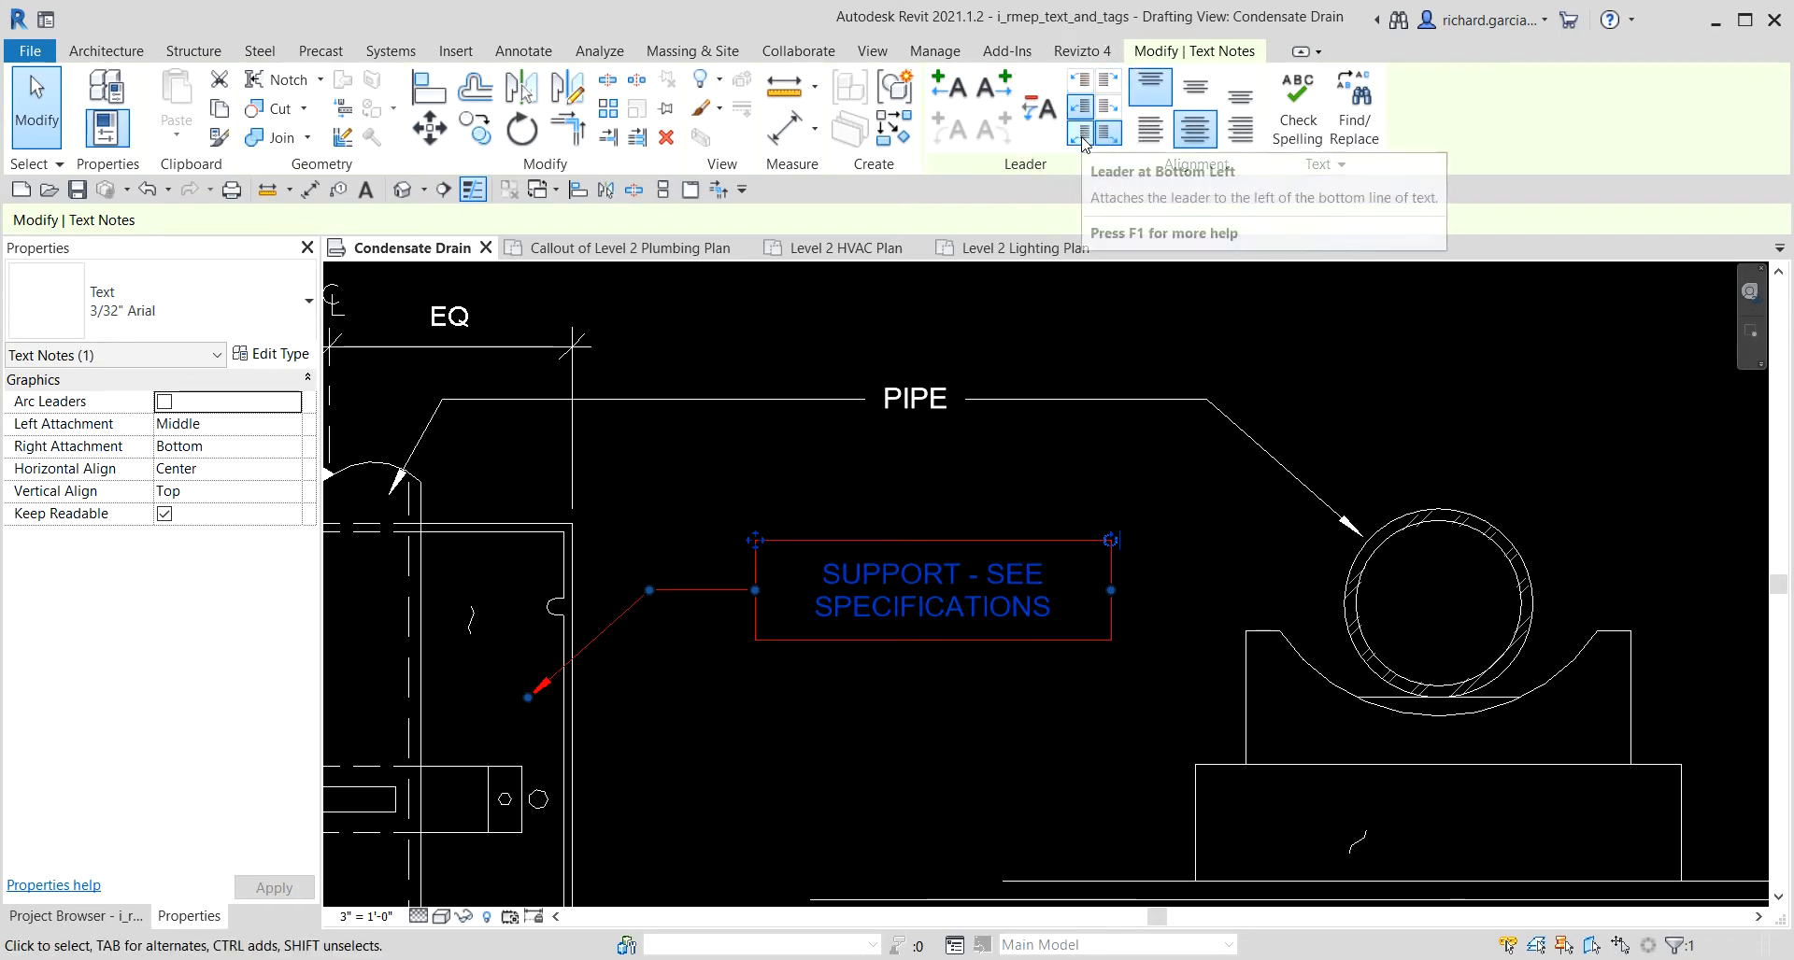
{"action": "left_click", "coordinate": [1082, 136]}
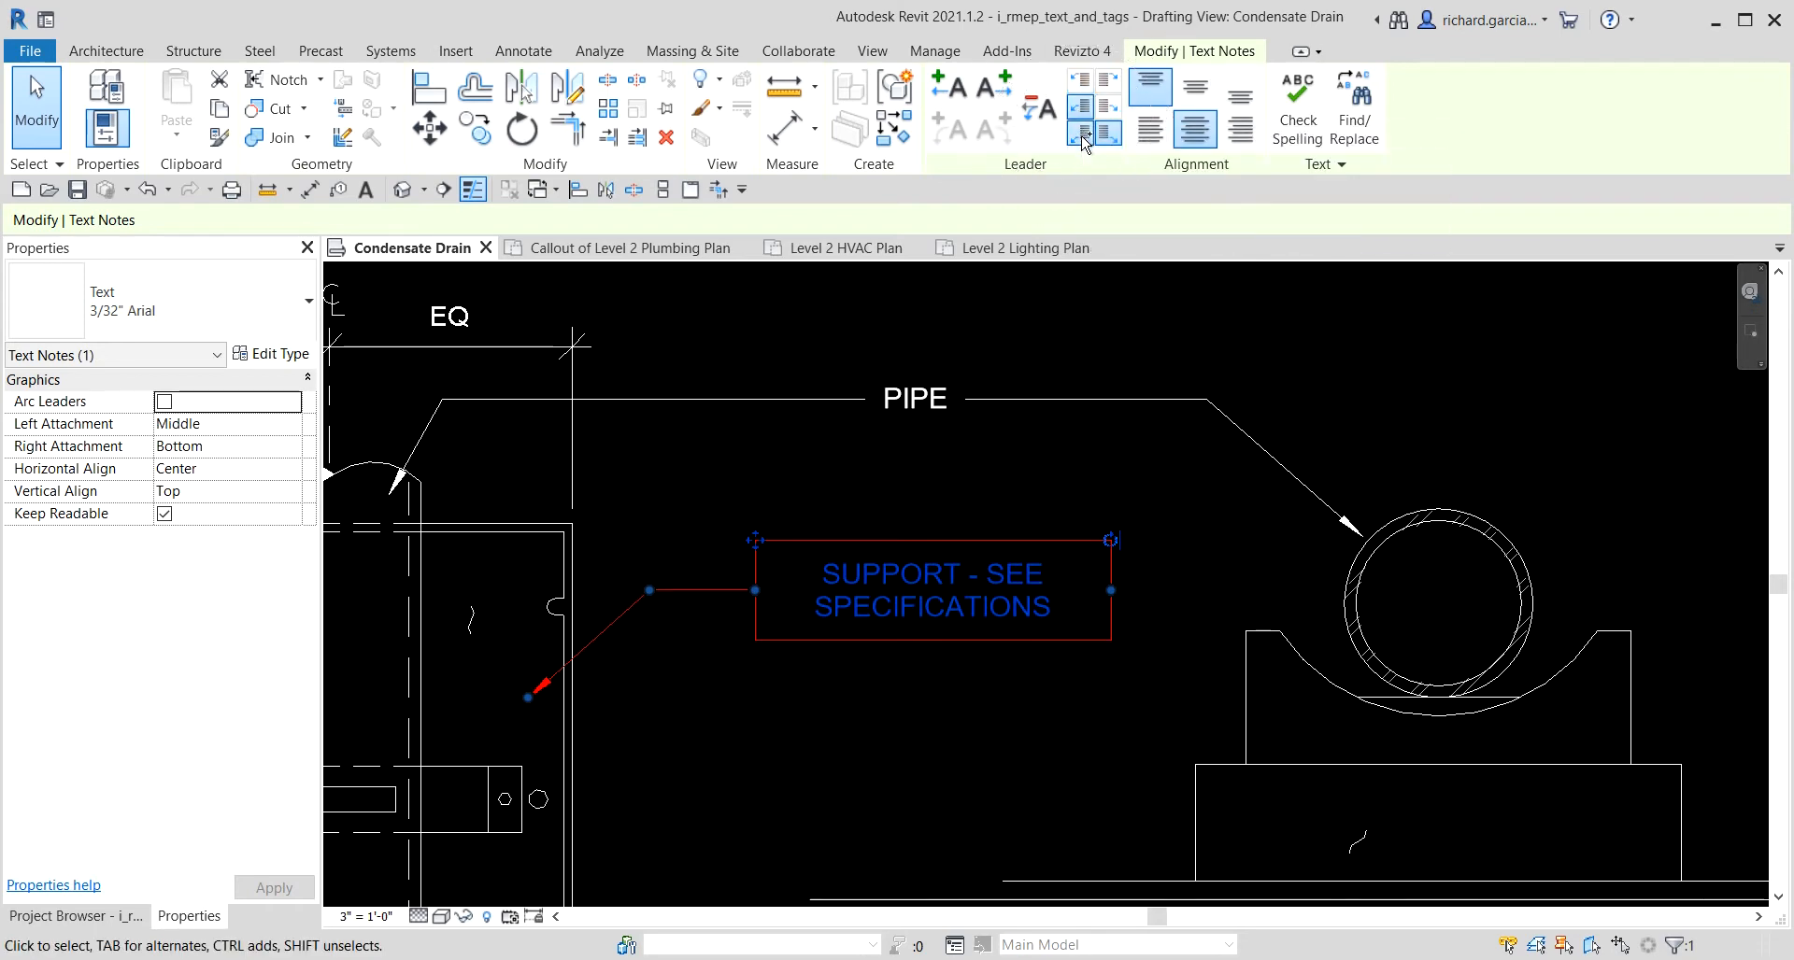
{"action": "left_click", "coordinate": [1075, 82]}
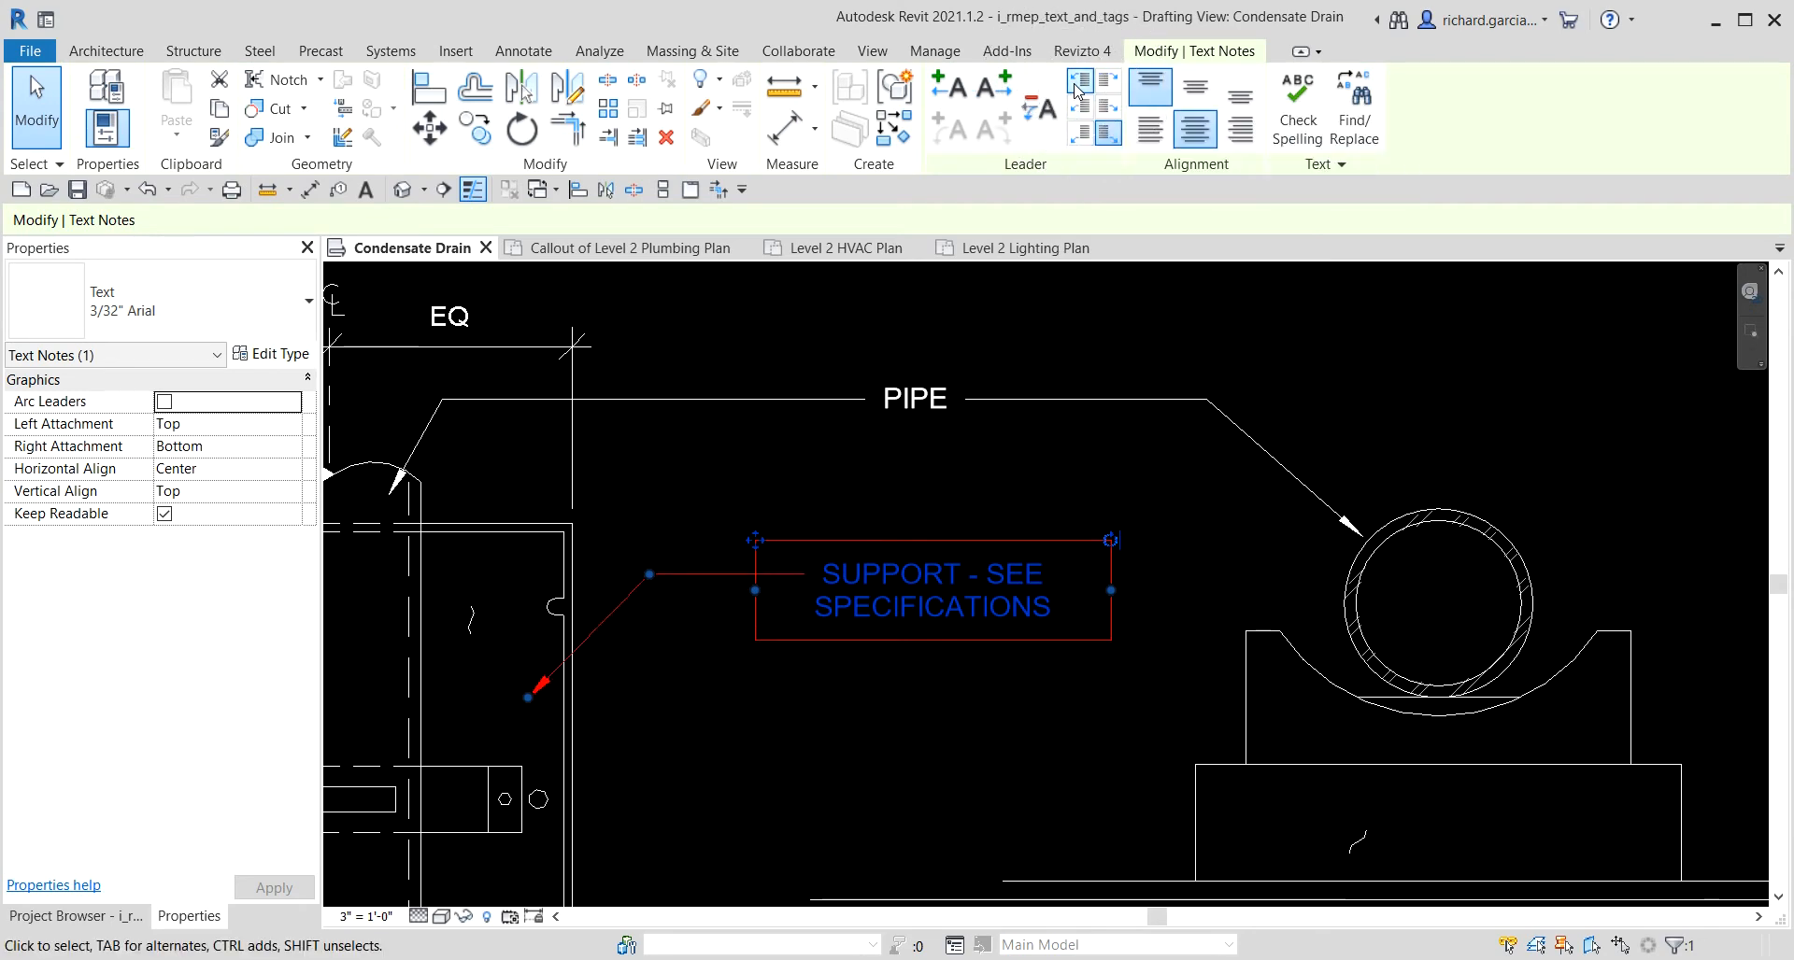
{"action": "left_click", "coordinate": [1075, 86]}
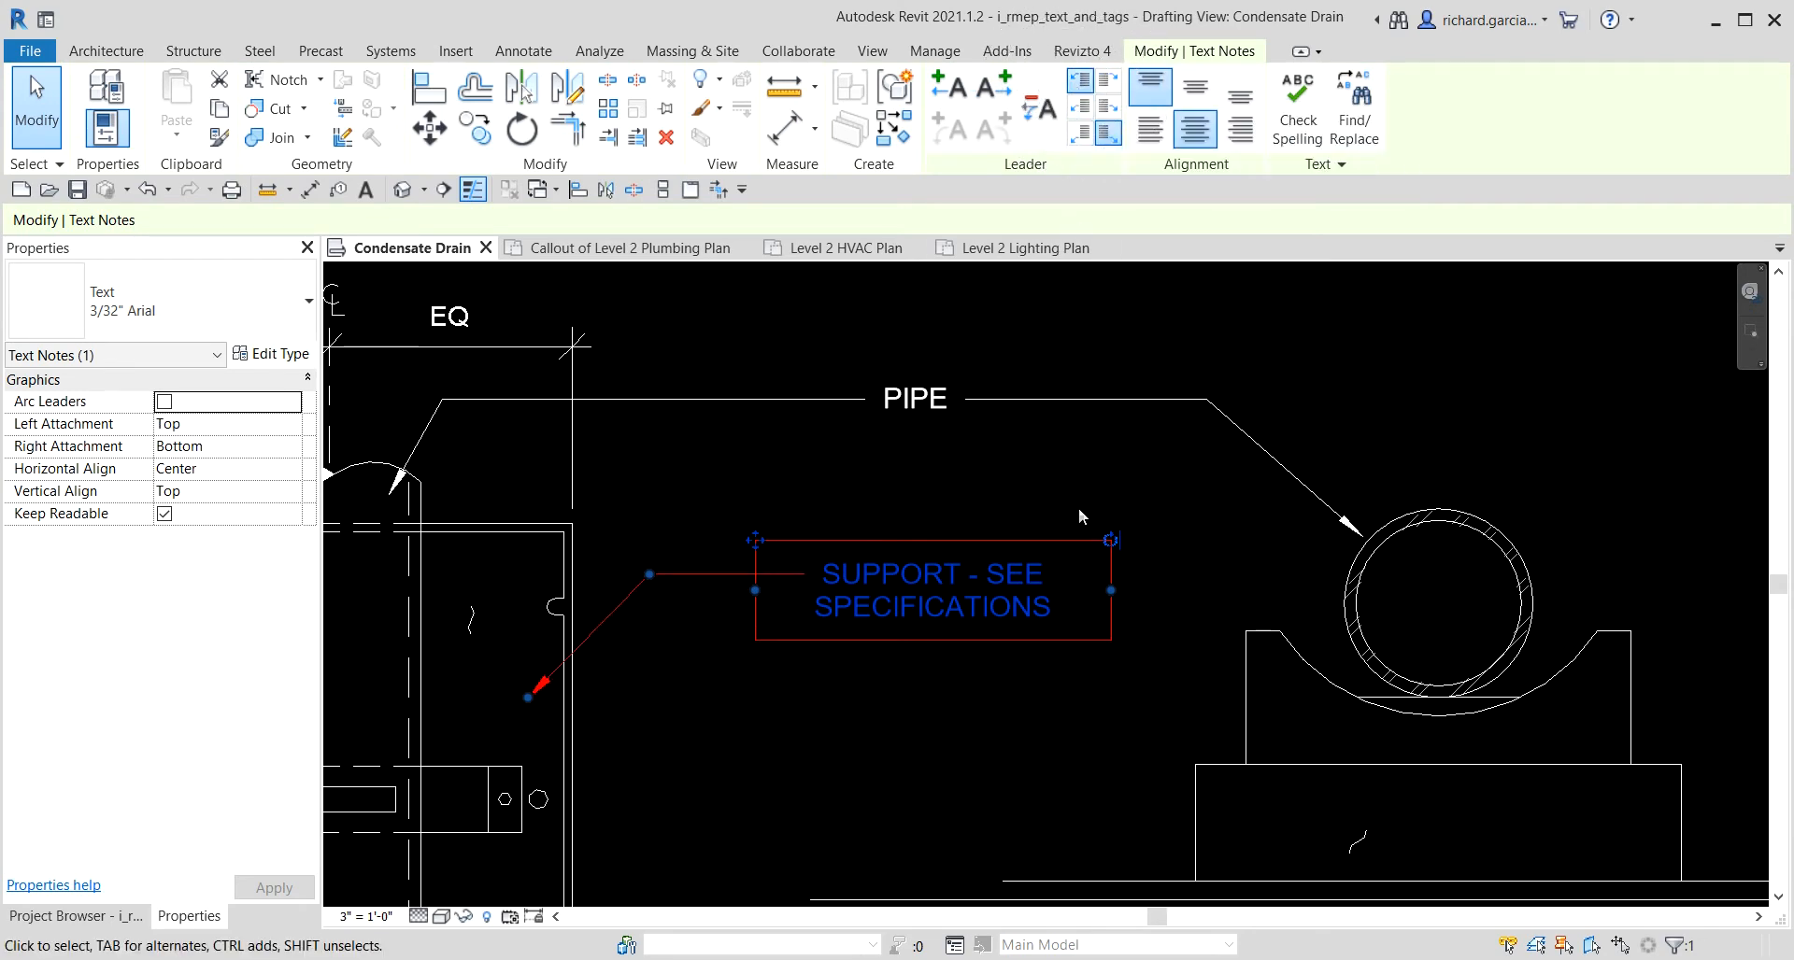
{"action": "left_click", "coordinate": [966, 710]}
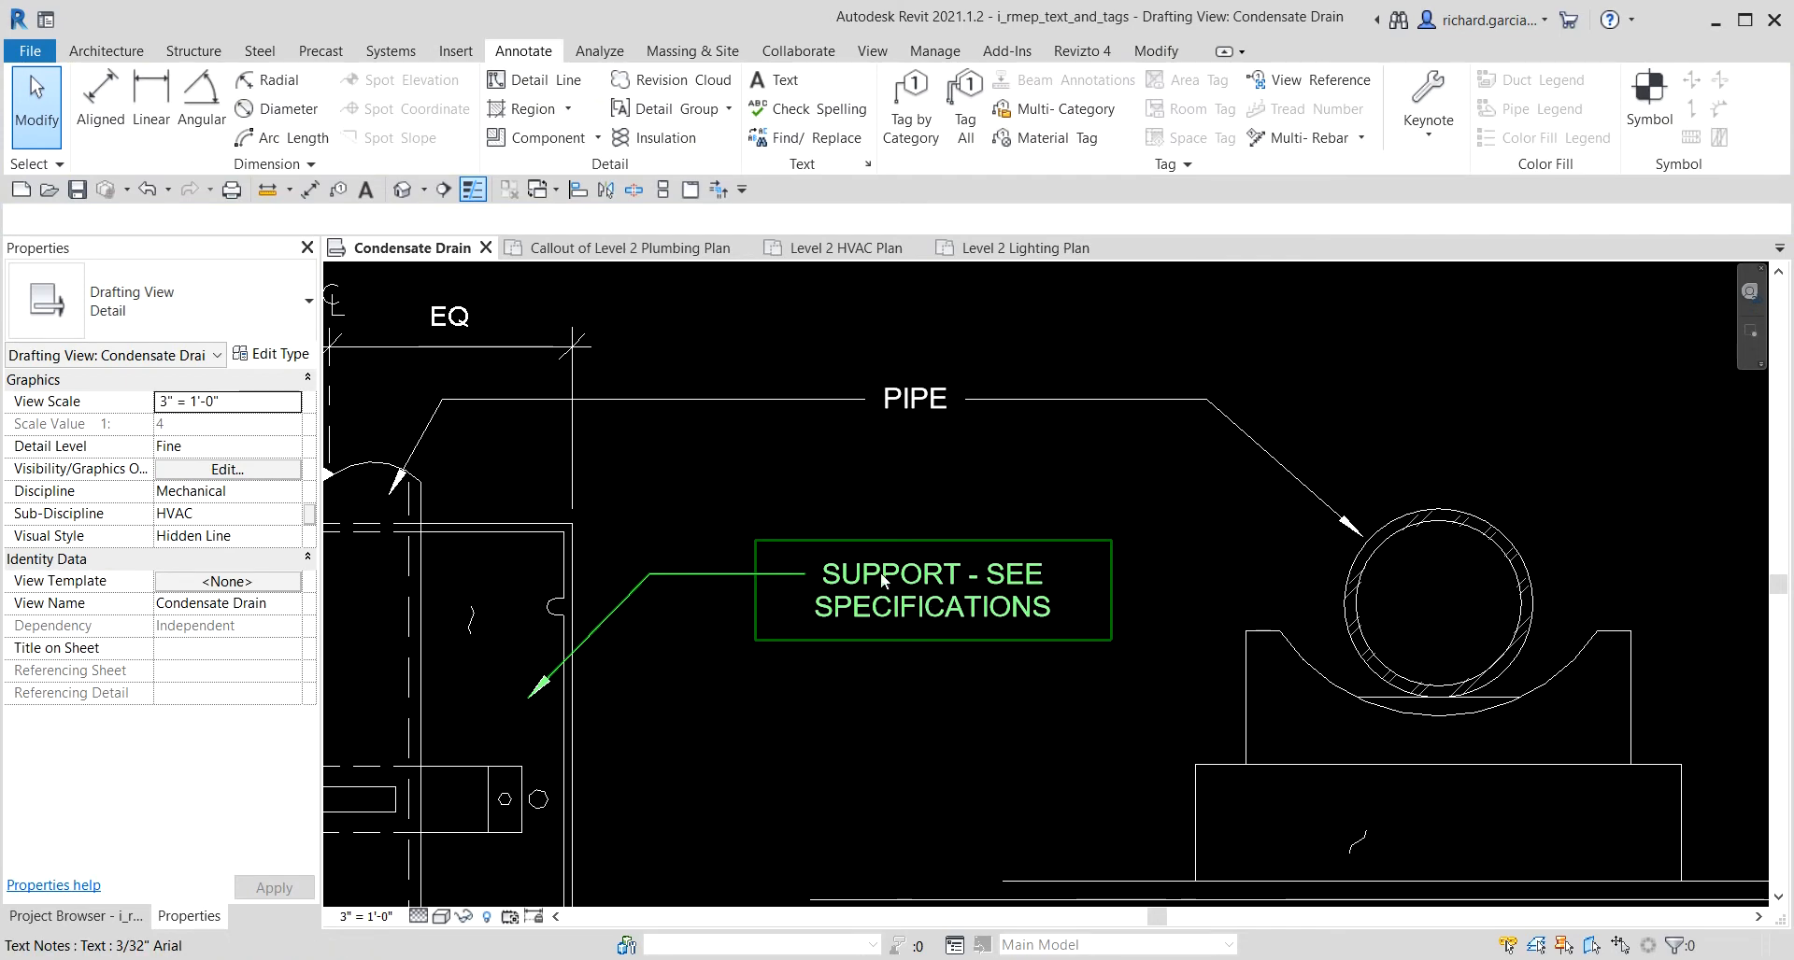
Add a right-side straight leader to the SUPPORT note and set its right attachment to Top.
{"action": "left_click", "coordinate": [984, 604]}
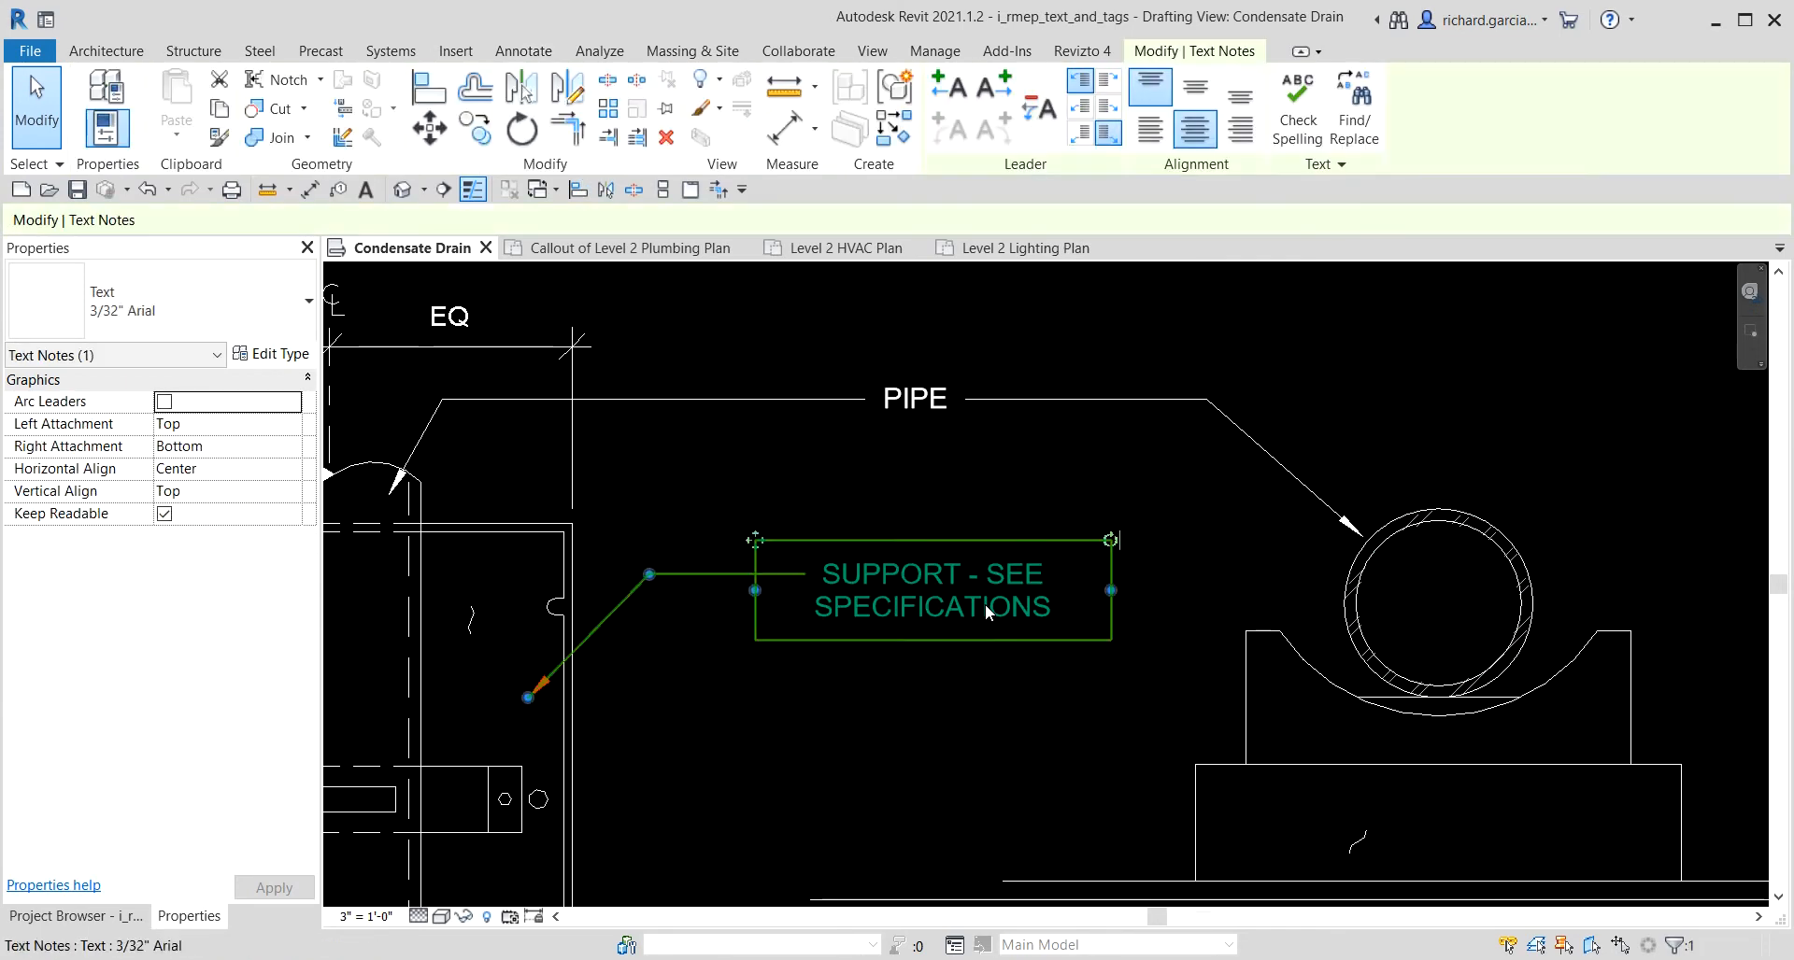
{"action": "left_click", "coordinate": [985, 603]}
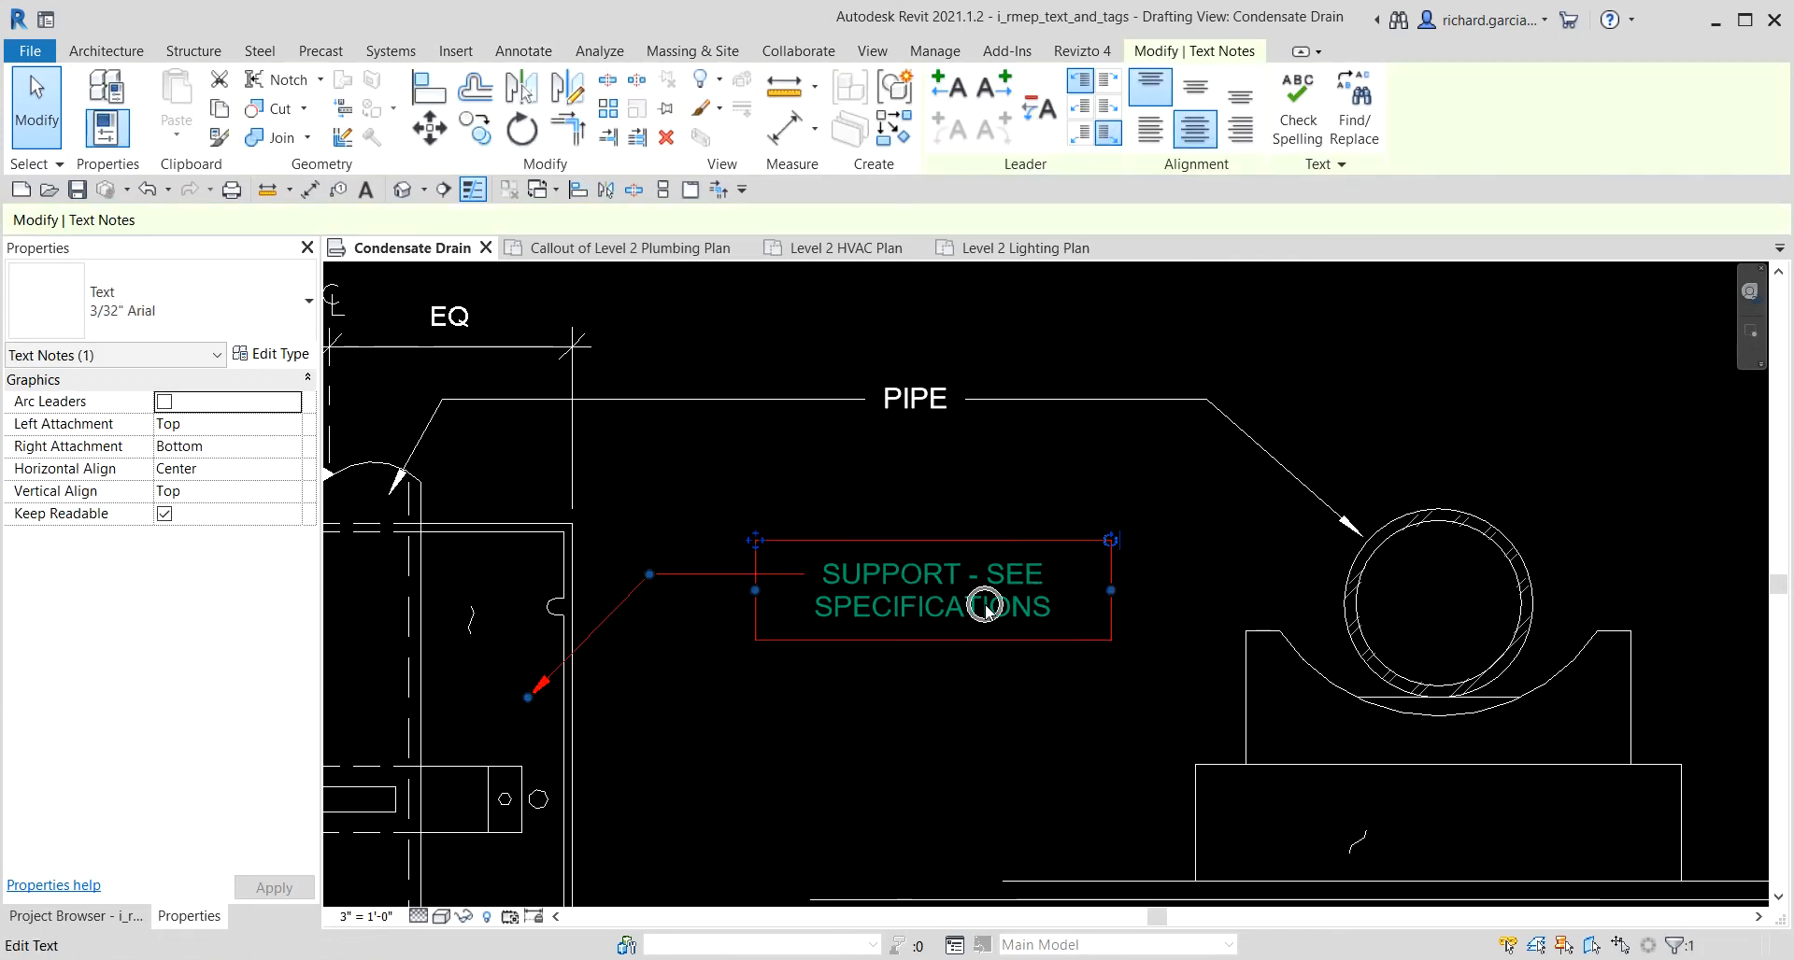
{"action": "left_click", "coordinate": [1002, 98]}
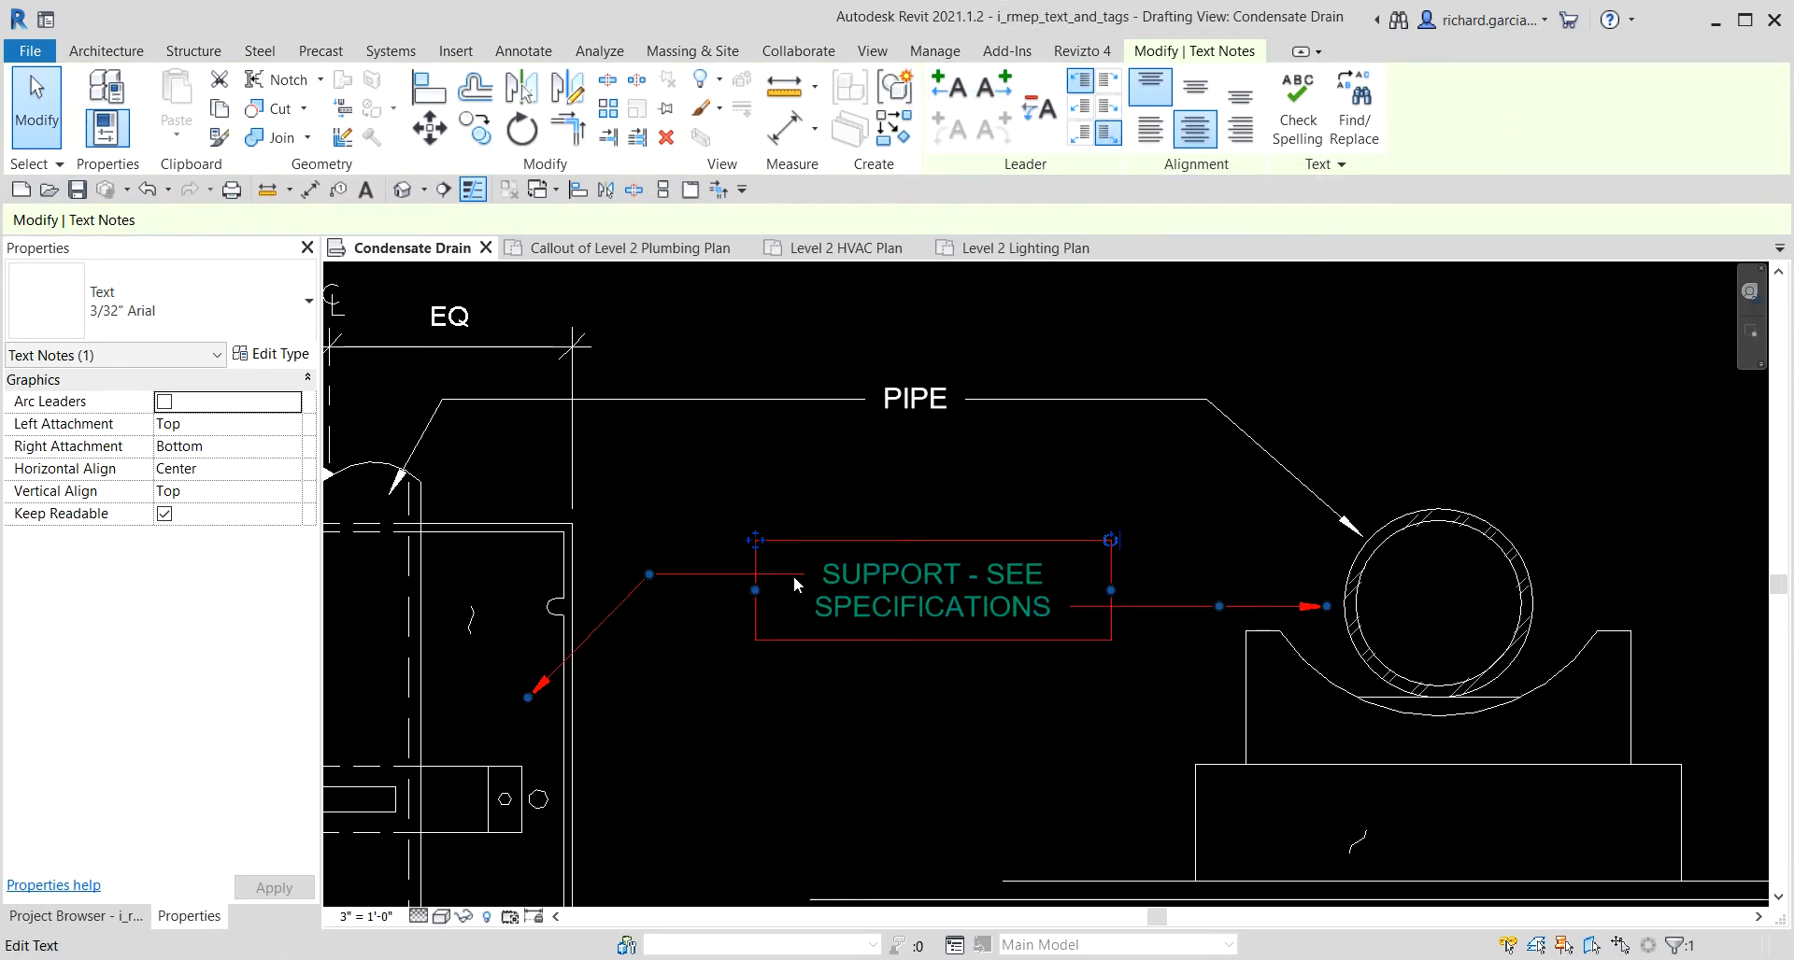
{"action": "left_click", "coordinate": [1107, 84]}
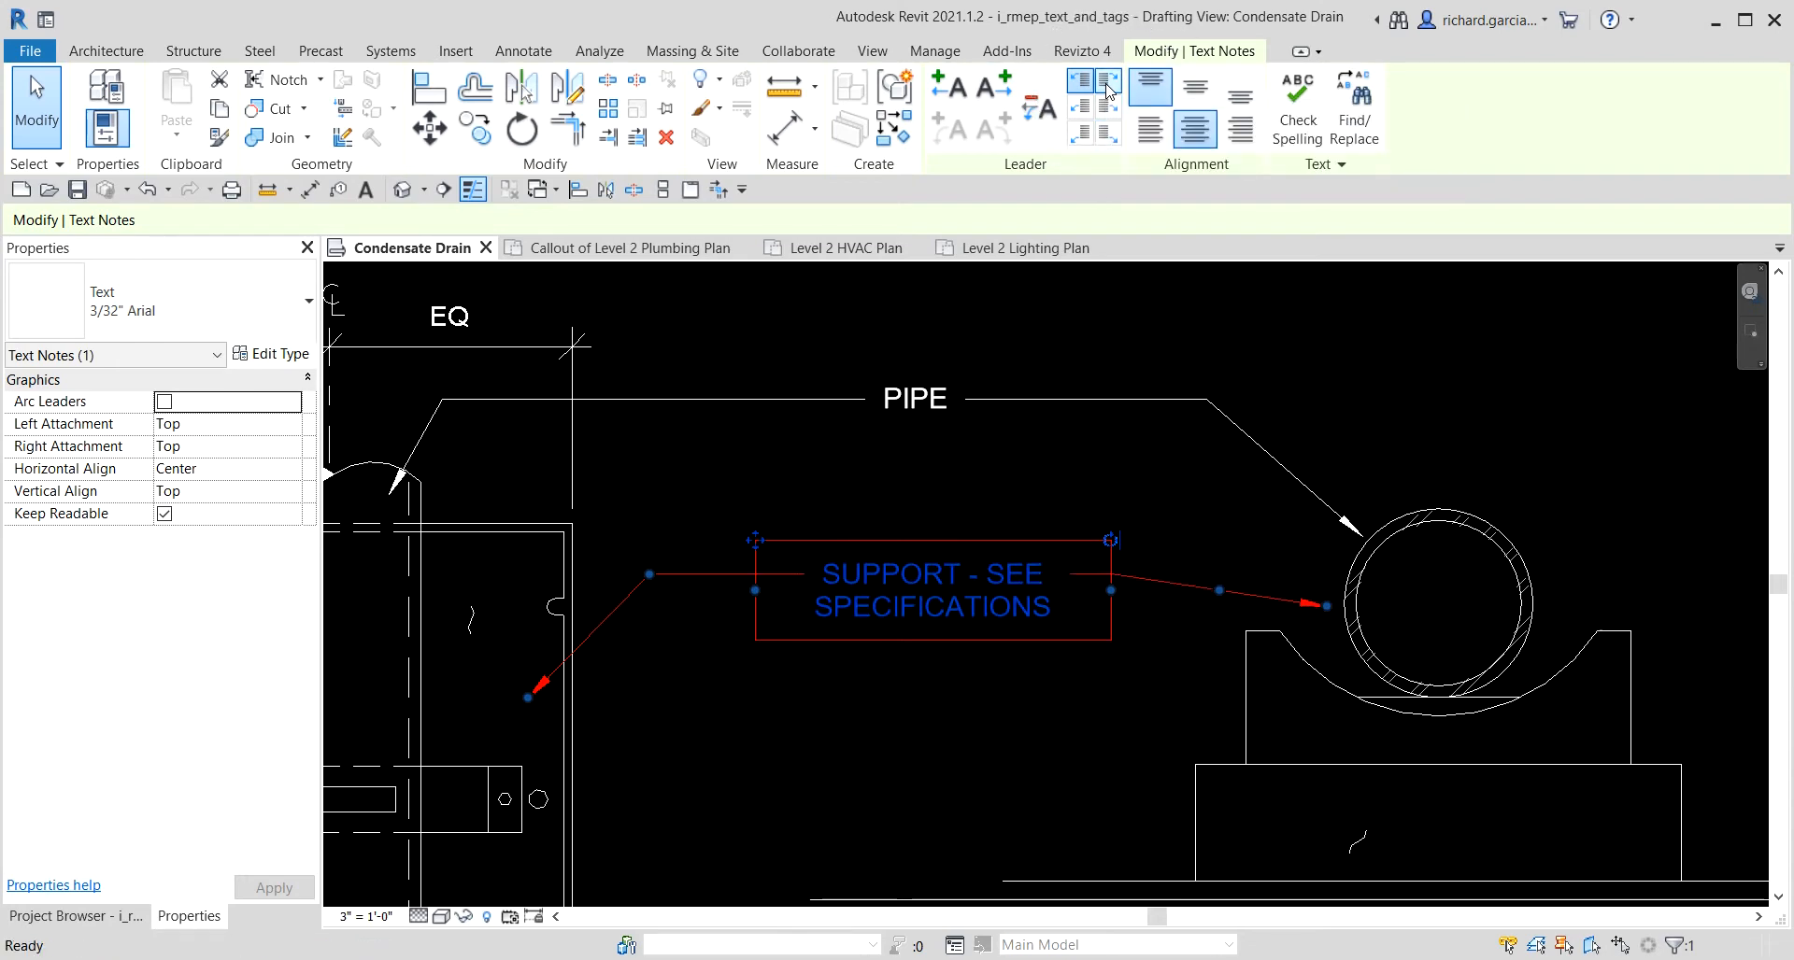
Point the SUPPORT note's right leader at the side of the pipe support in the elevation and level its elbow with the first text line.
{"action": "scroll", "coordinate": [1229, 607], "scroll_direction": "up", "scroll_amount": 3}
{"action": "left_click_drag", "start_coordinate": [1213, 569], "coordinate": [1236, 529]}
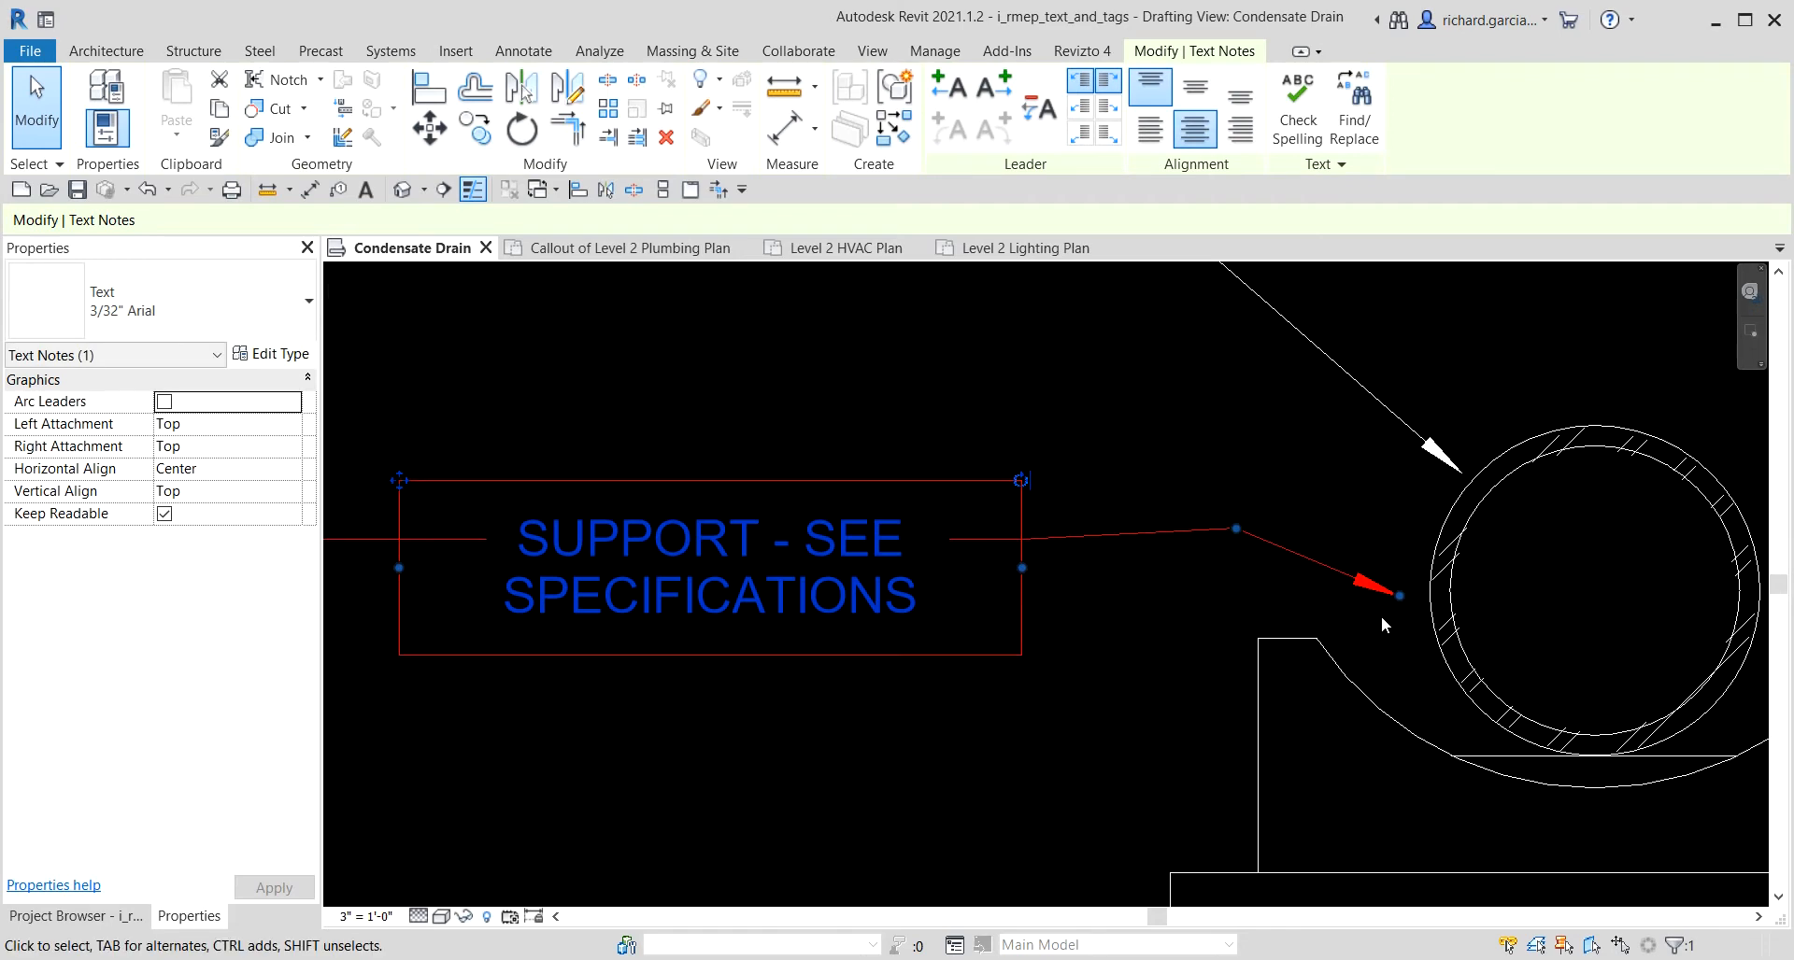
{"action": "scroll", "coordinate": [1379, 630], "scroll_direction": "down", "scroll_amount": 2}
{"action": "middle_click_drag", "start_coordinate": [1376, 643], "coordinate": [1464, 534]}
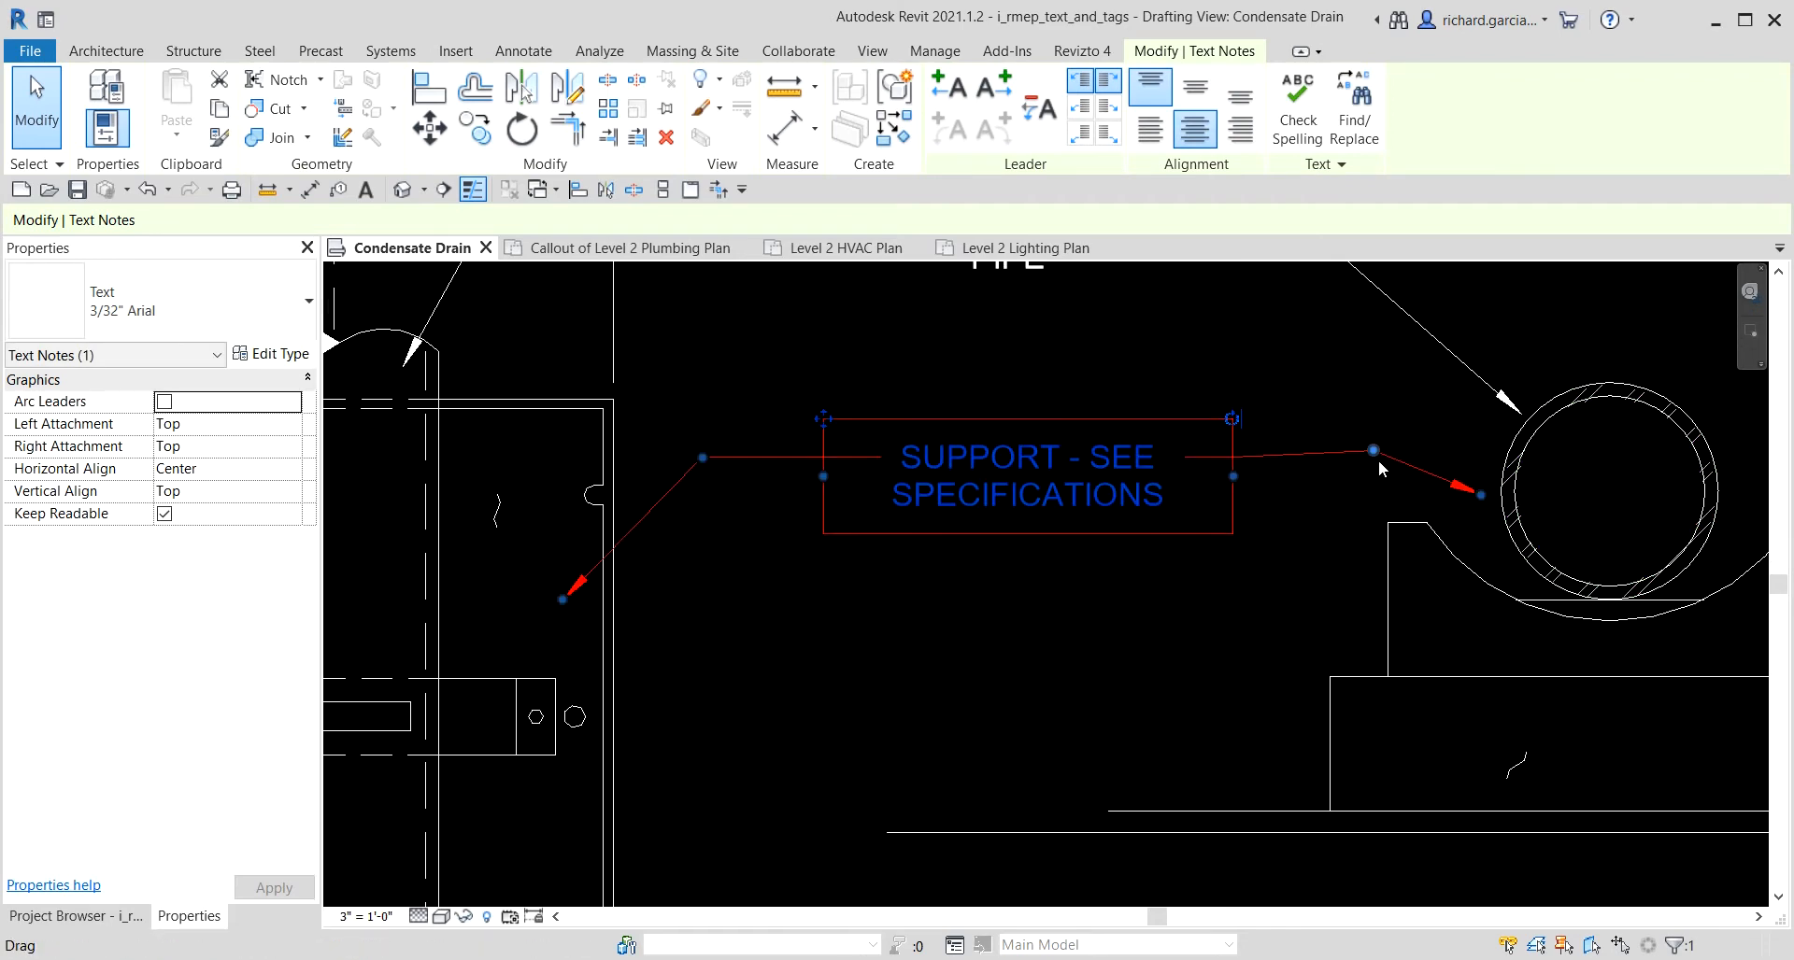
{"action": "left_click_drag", "start_coordinate": [1370, 452], "coordinate": [1356, 539]}
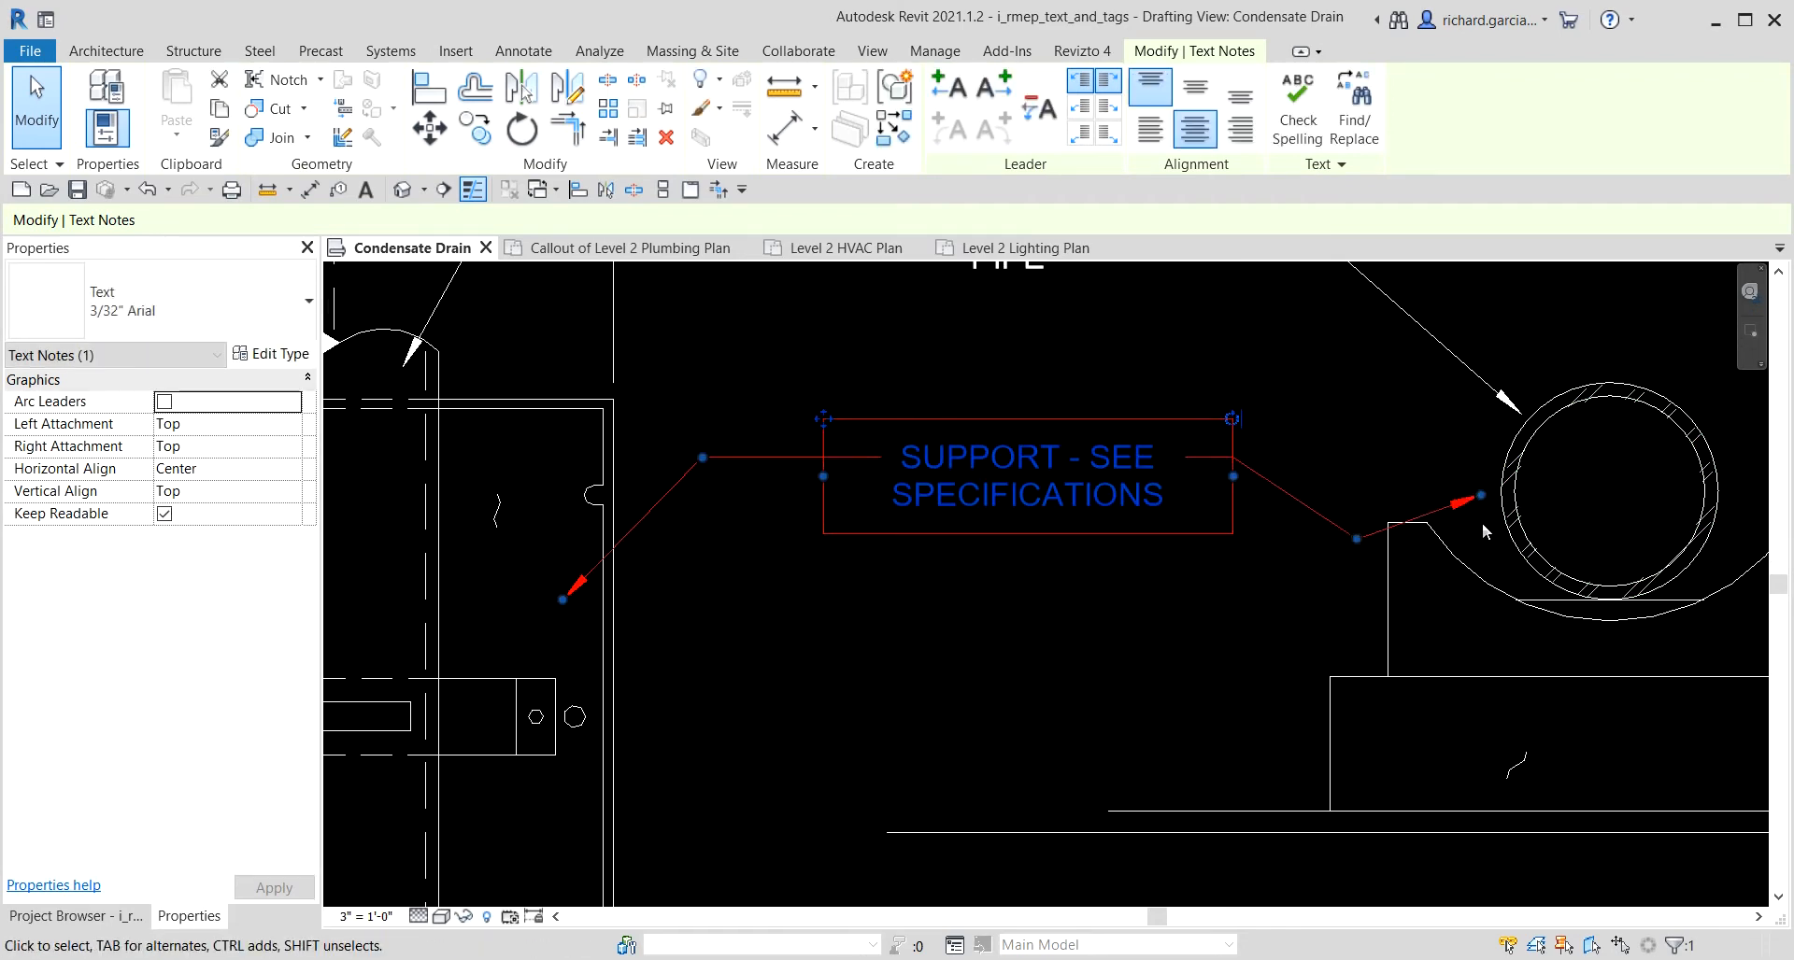
{"action": "left_click_drag", "start_coordinate": [1480, 495], "coordinate": [1382, 609]}
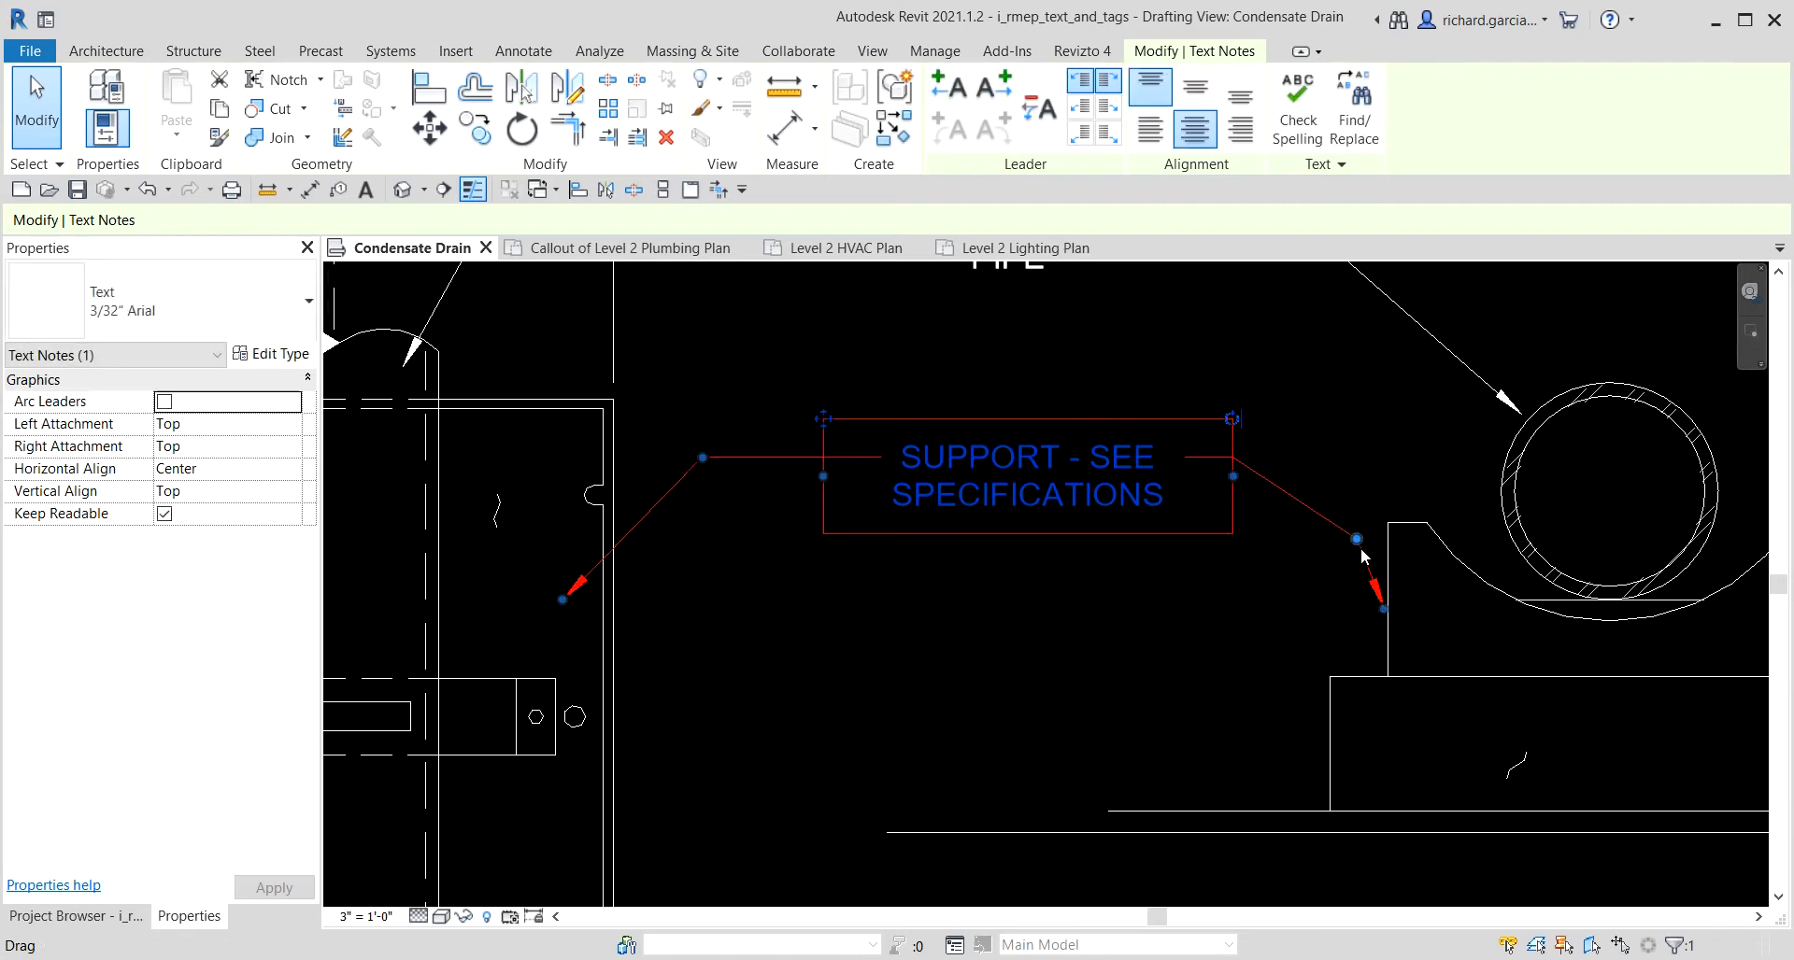
{"action": "left_click_drag", "start_coordinate": [1358, 545], "coordinate": [1318, 457]}
{"action": "left_click", "coordinate": [1376, 405]}
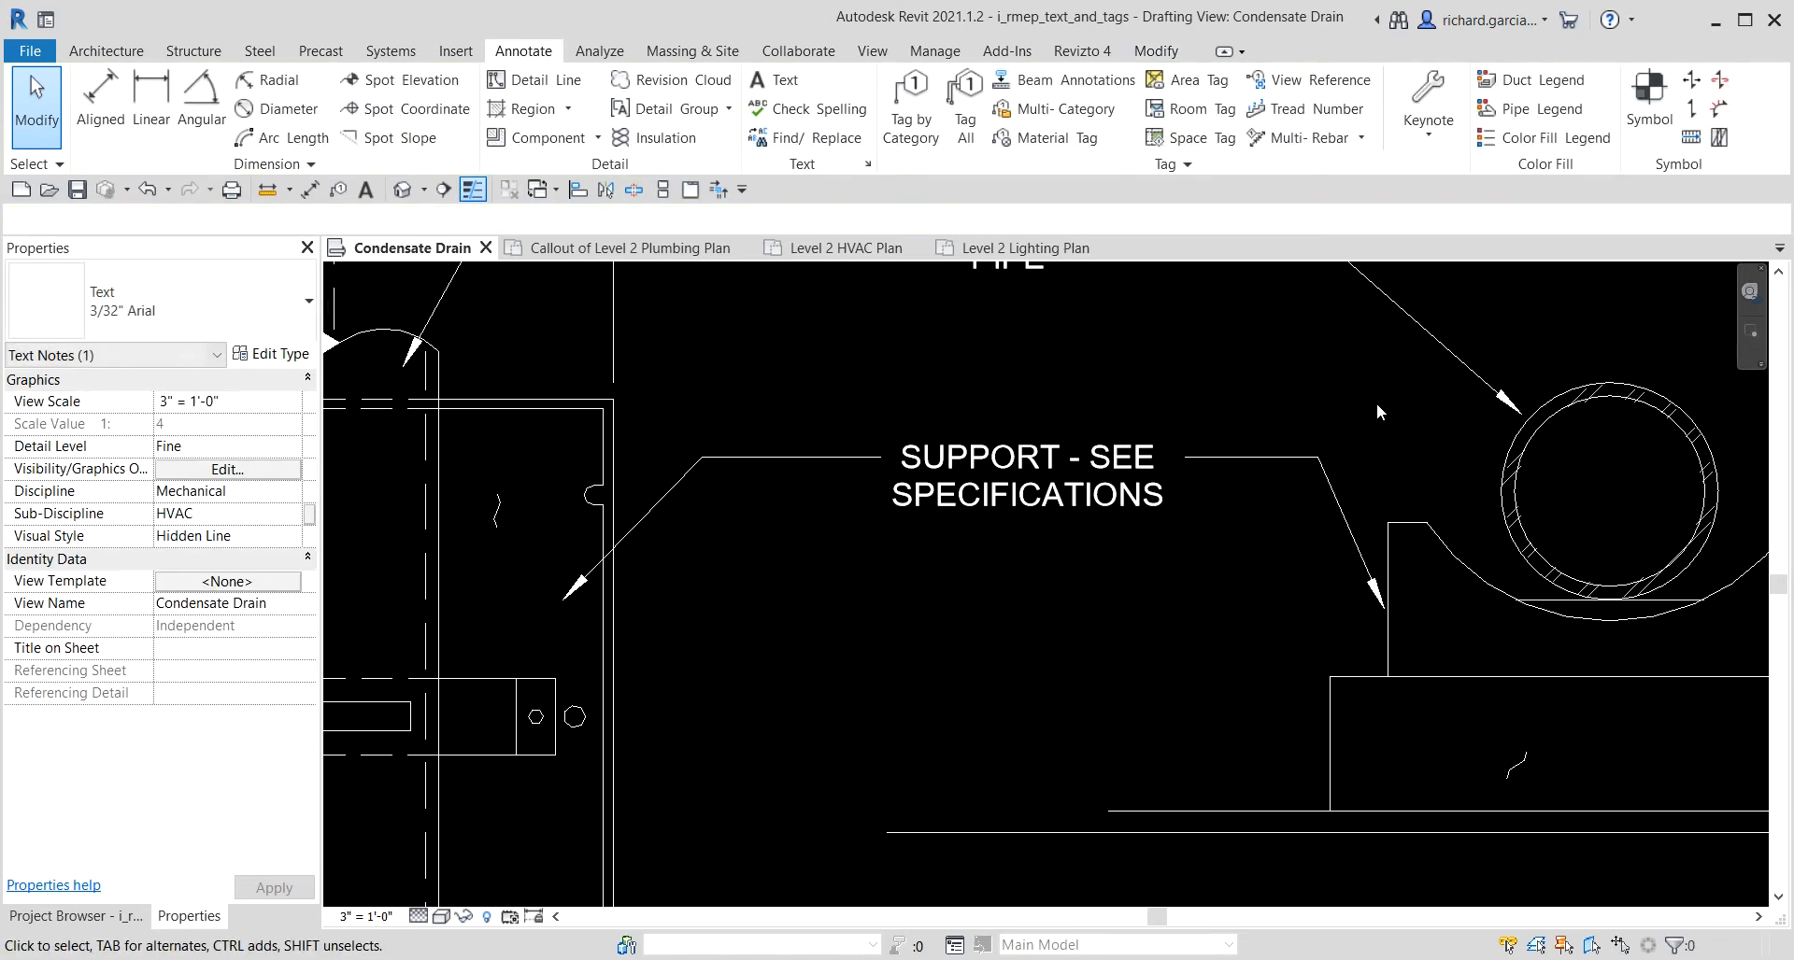
Add a second left-side leader to the SUPPORT note pointing at the strap in the plan view, and shift the first left arrowhead up and inward.
{"action": "scroll", "coordinate": [996, 548], "scroll_direction": "down", "scroll_amount": 1}
{"action": "middle_click_drag", "start_coordinate": [1025, 618], "coordinate": [1168, 538]}
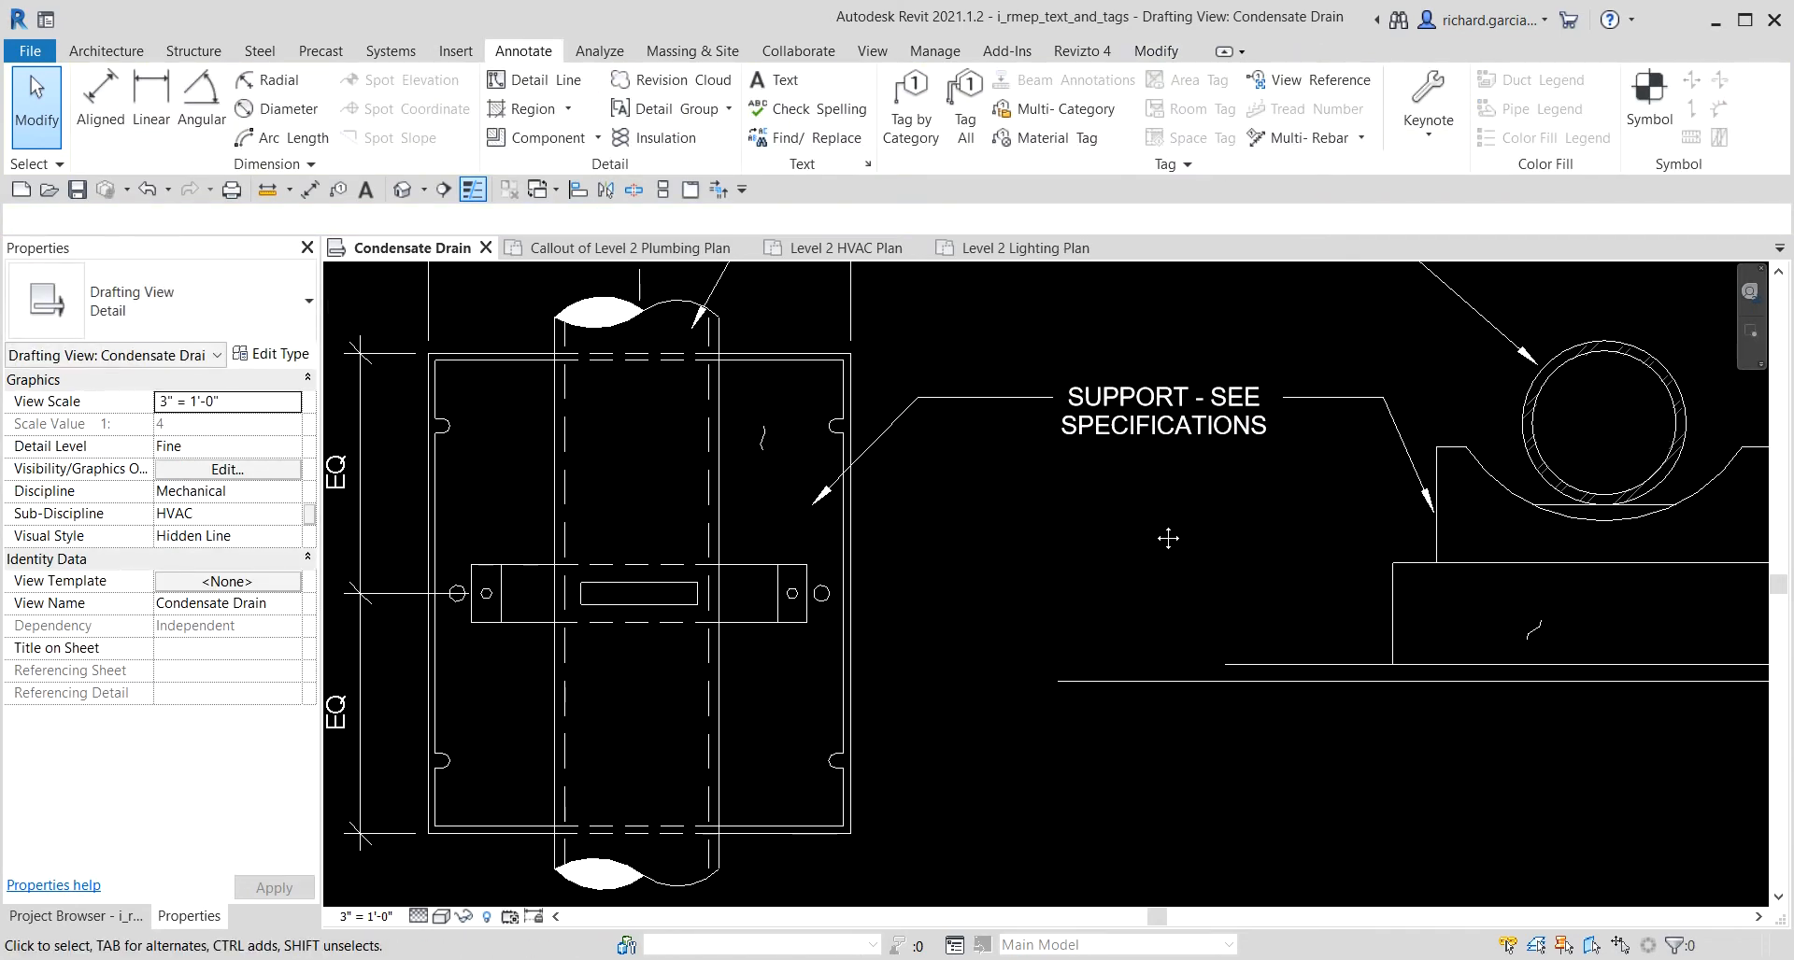
{"action": "scroll", "coordinate": [1140, 635], "scroll_direction": "up", "scroll_amount": 2}
{"action": "scroll", "coordinate": [1254, 409], "scroll_direction": "up", "scroll_amount": 1}
{"action": "left_click", "coordinate": [1254, 409]}
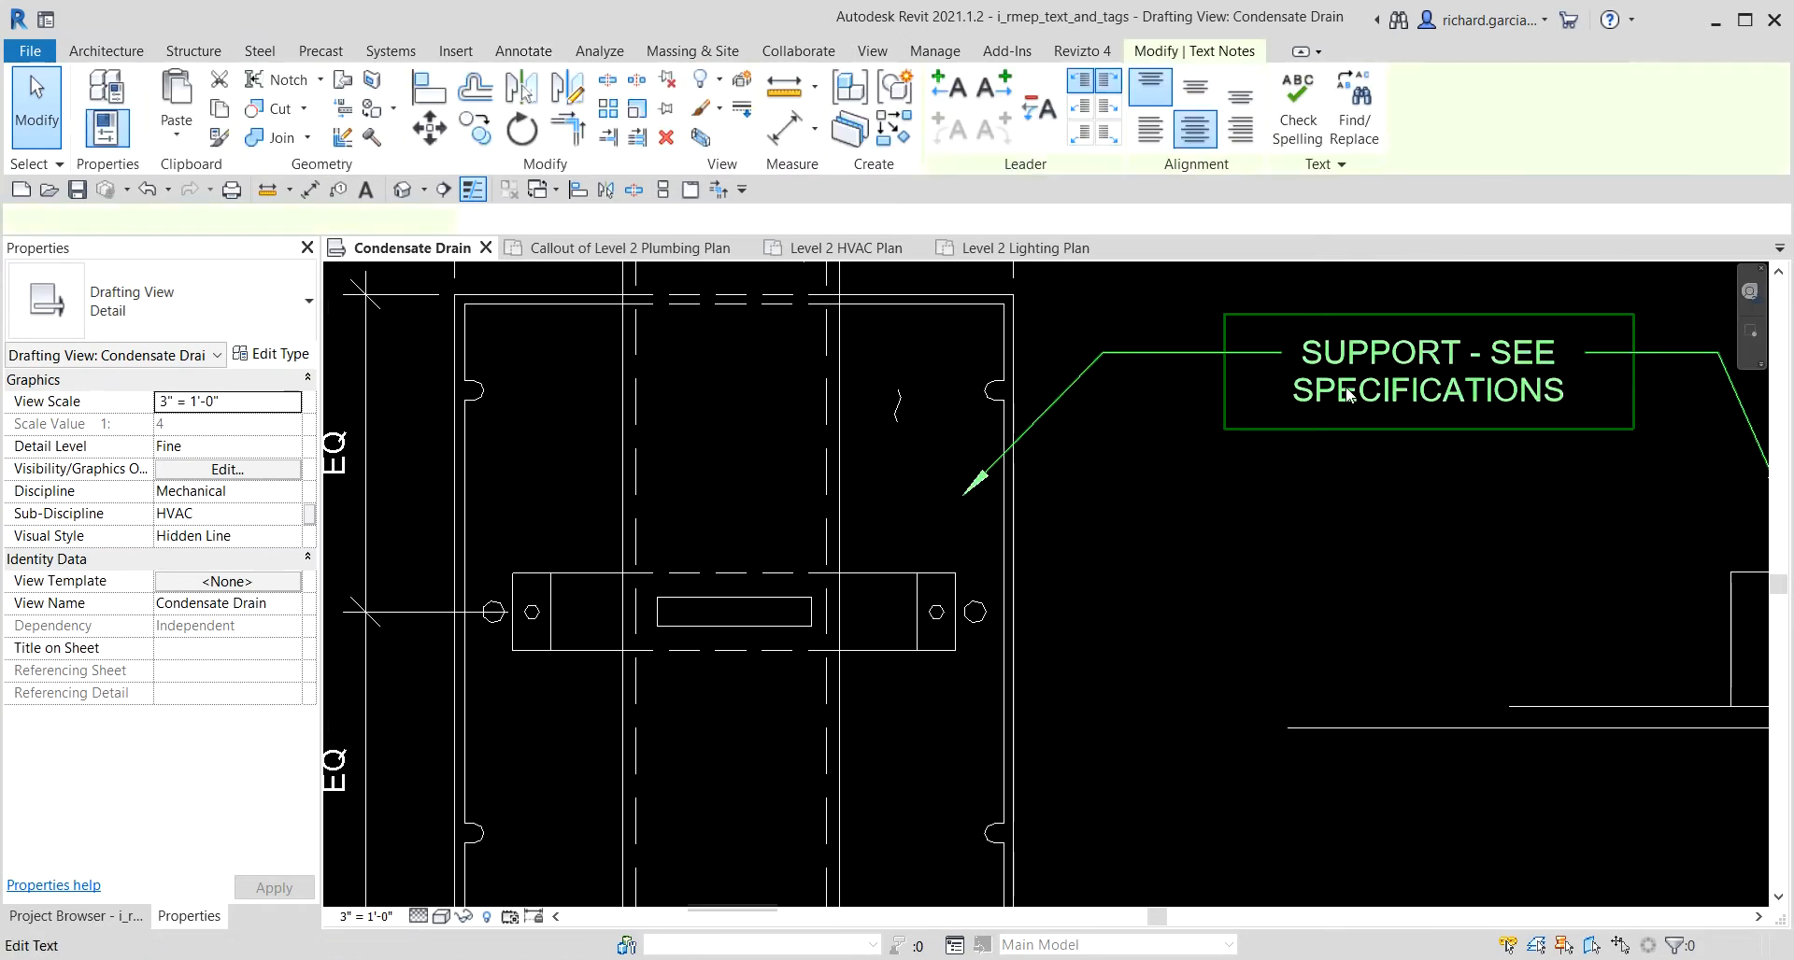
{"action": "left_click", "coordinate": [950, 86]}
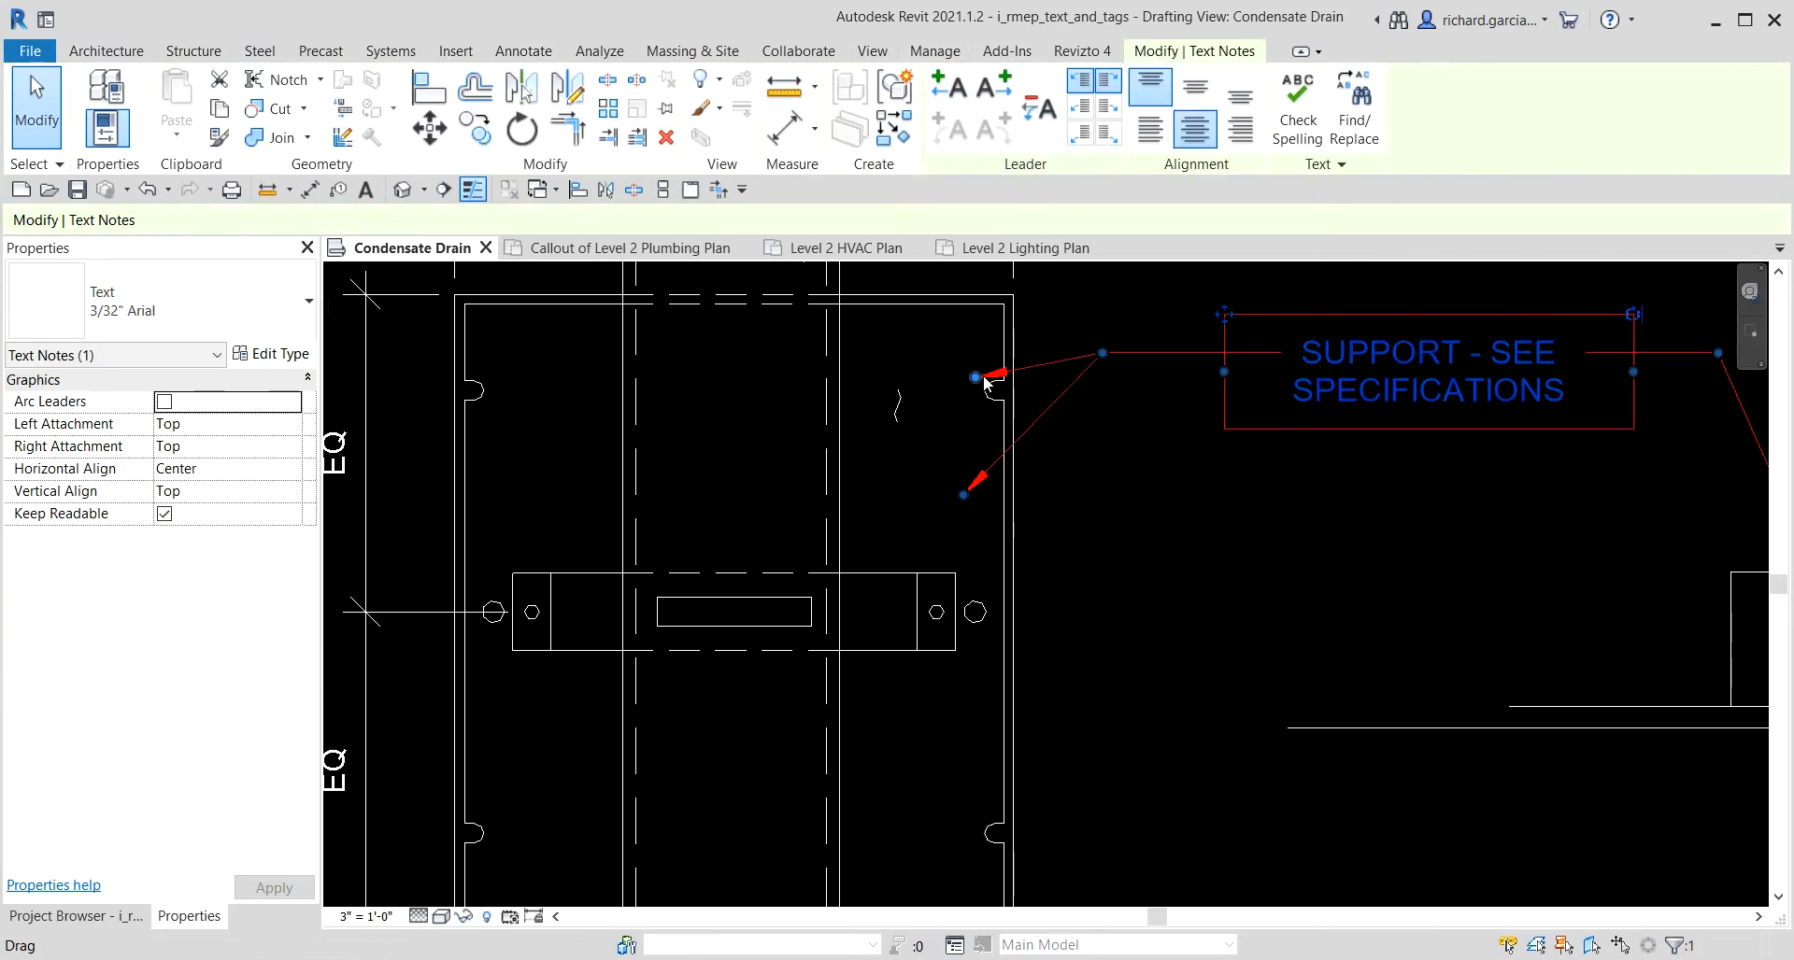
{"action": "left_click_drag", "start_coordinate": [983, 381], "coordinate": [898, 619]}
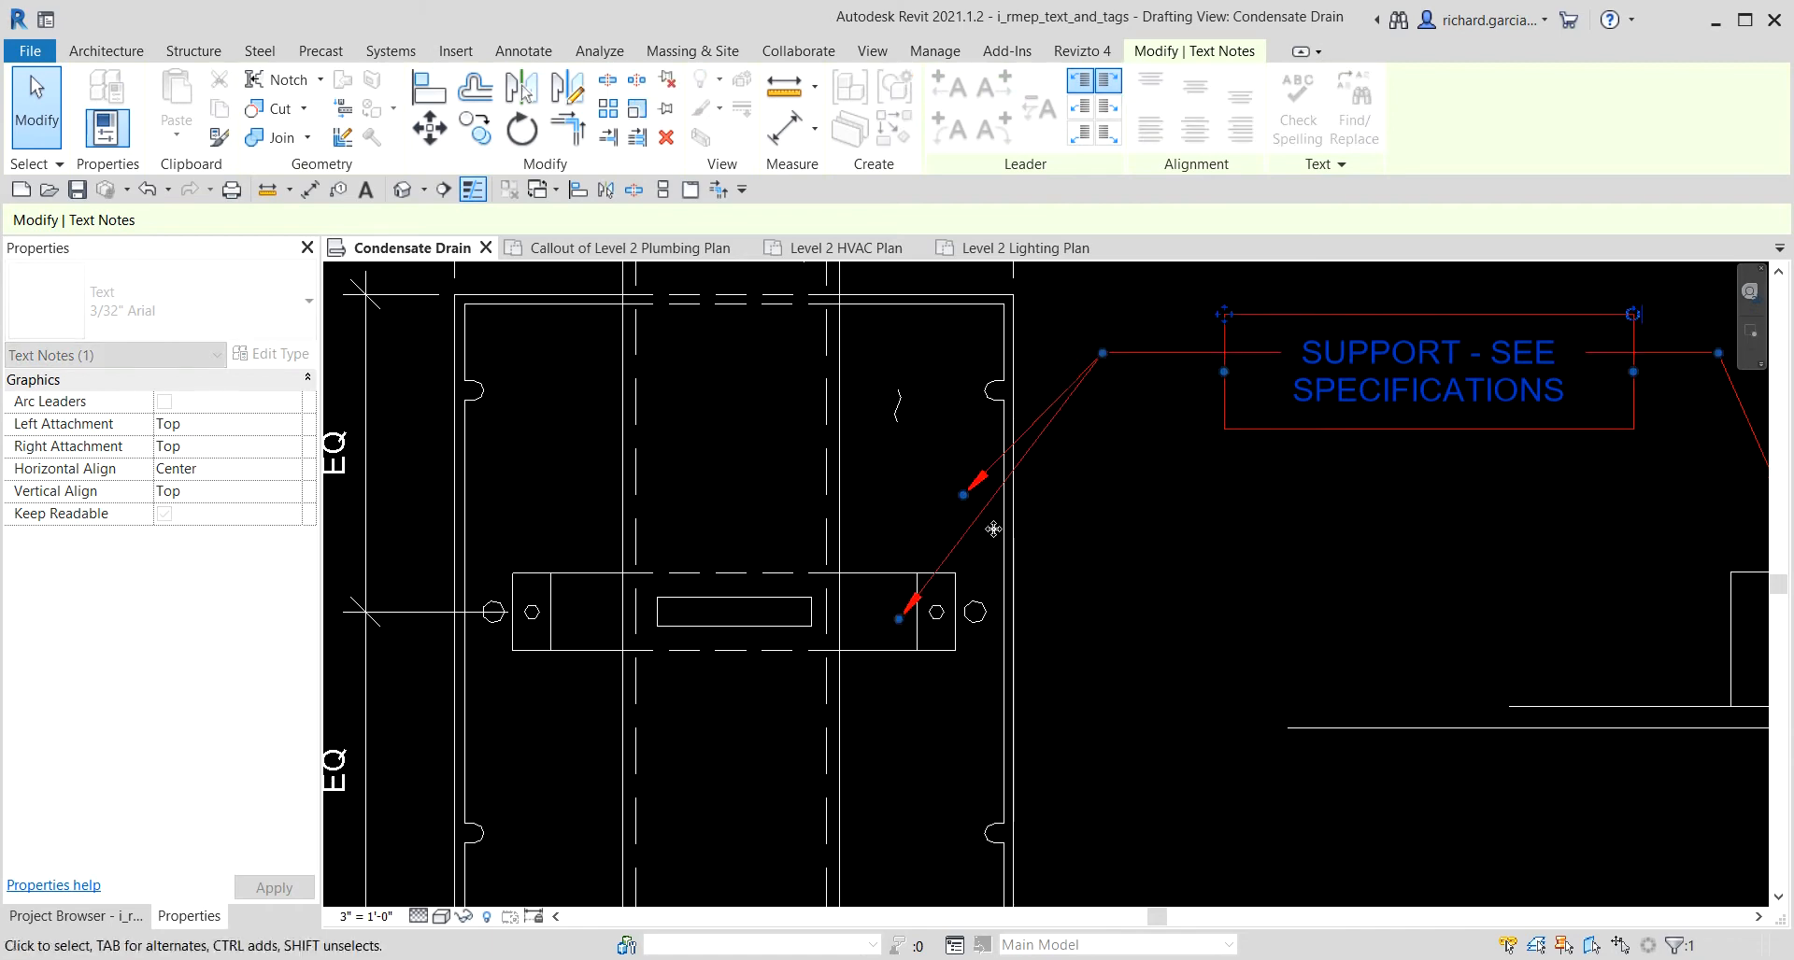
{"action": "left_click_drag", "start_coordinate": [964, 495], "coordinate": [926, 464]}
Add a second right-side leader to the SUPPORT note pointing at the base block in the elevation, and raise the first right arrowhead along the support's side.
{"action": "middle_click_drag", "start_coordinate": [1420, 514], "coordinate": [1050, 536]}
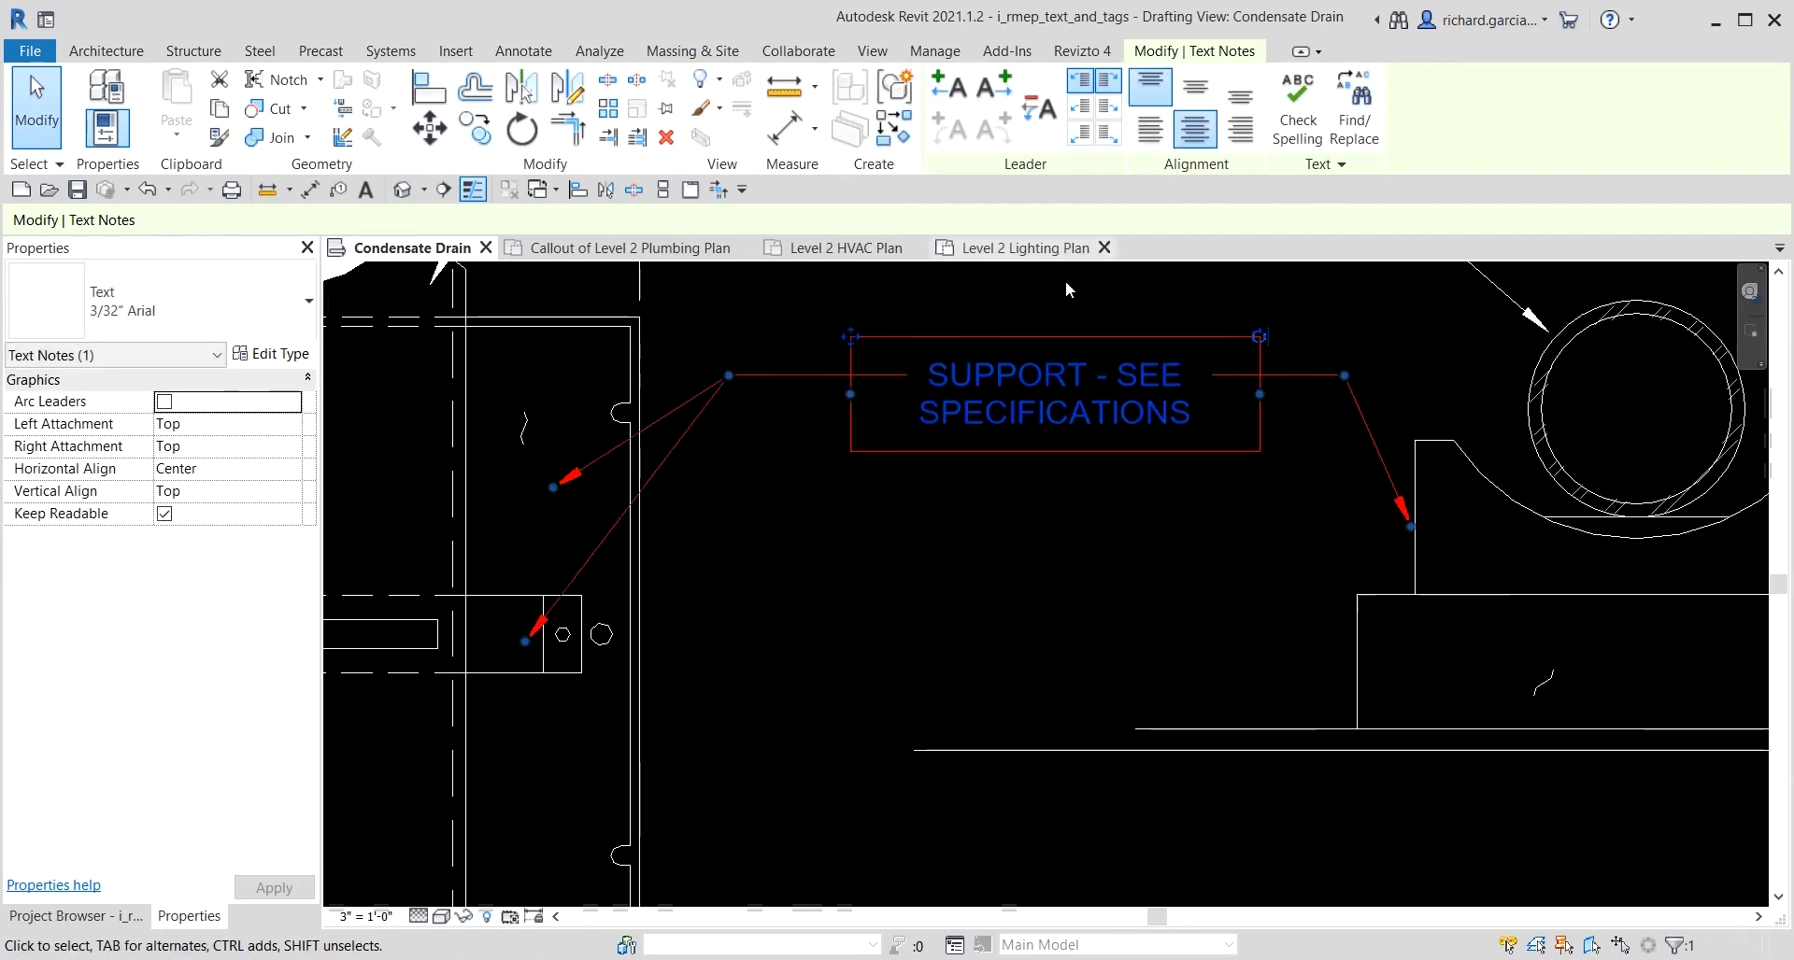
{"action": "left_click", "coordinate": [988, 87]}
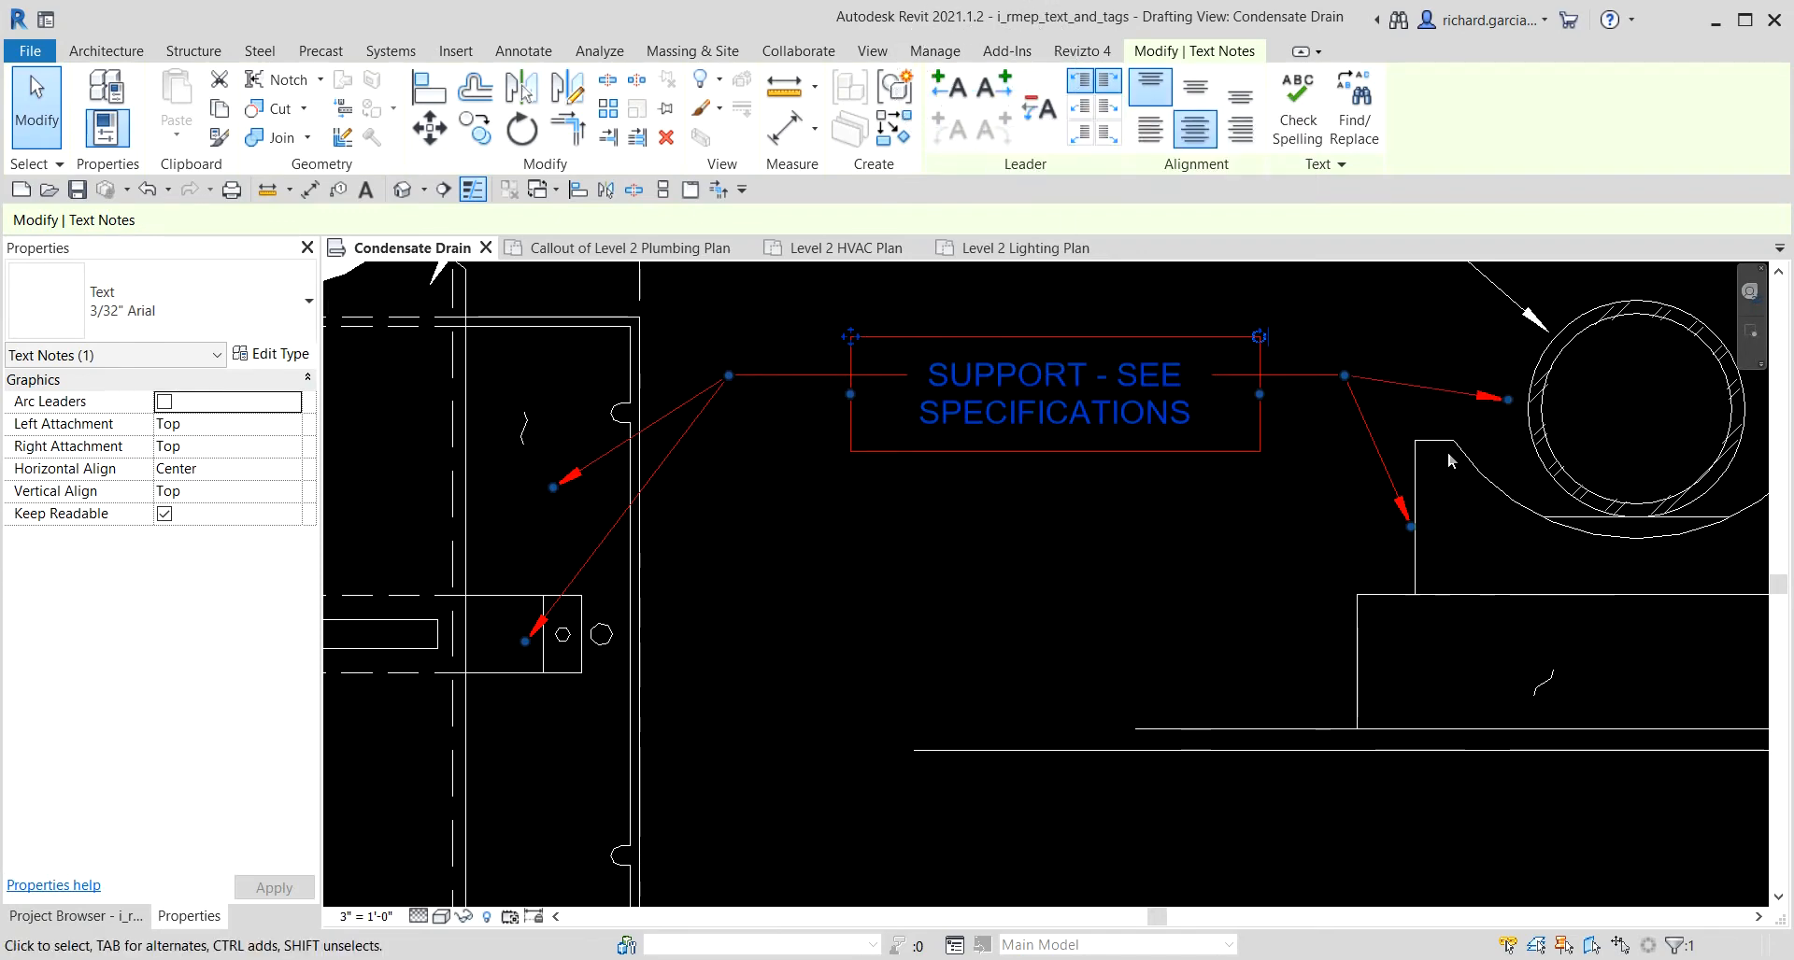
{"action": "middle_click_drag", "start_coordinate": [1465, 549], "coordinate": [1462, 524]}
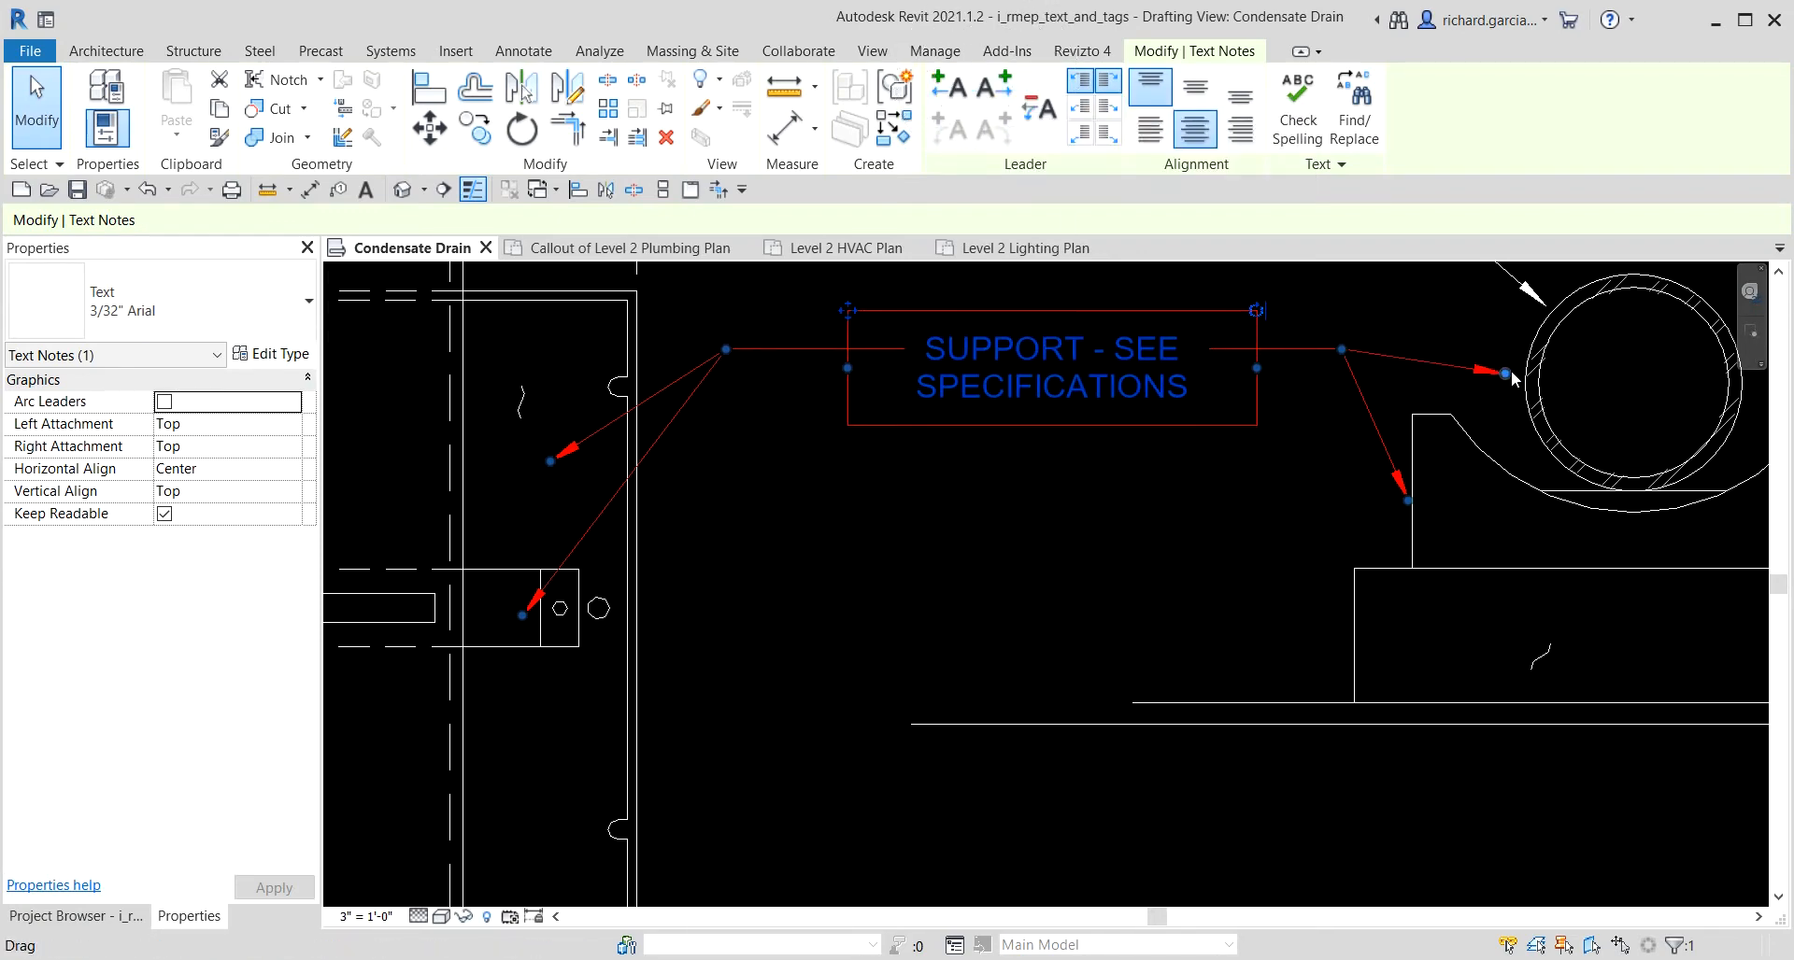
{"action": "left_click_drag", "start_coordinate": [1506, 374], "coordinate": [1371, 595]}
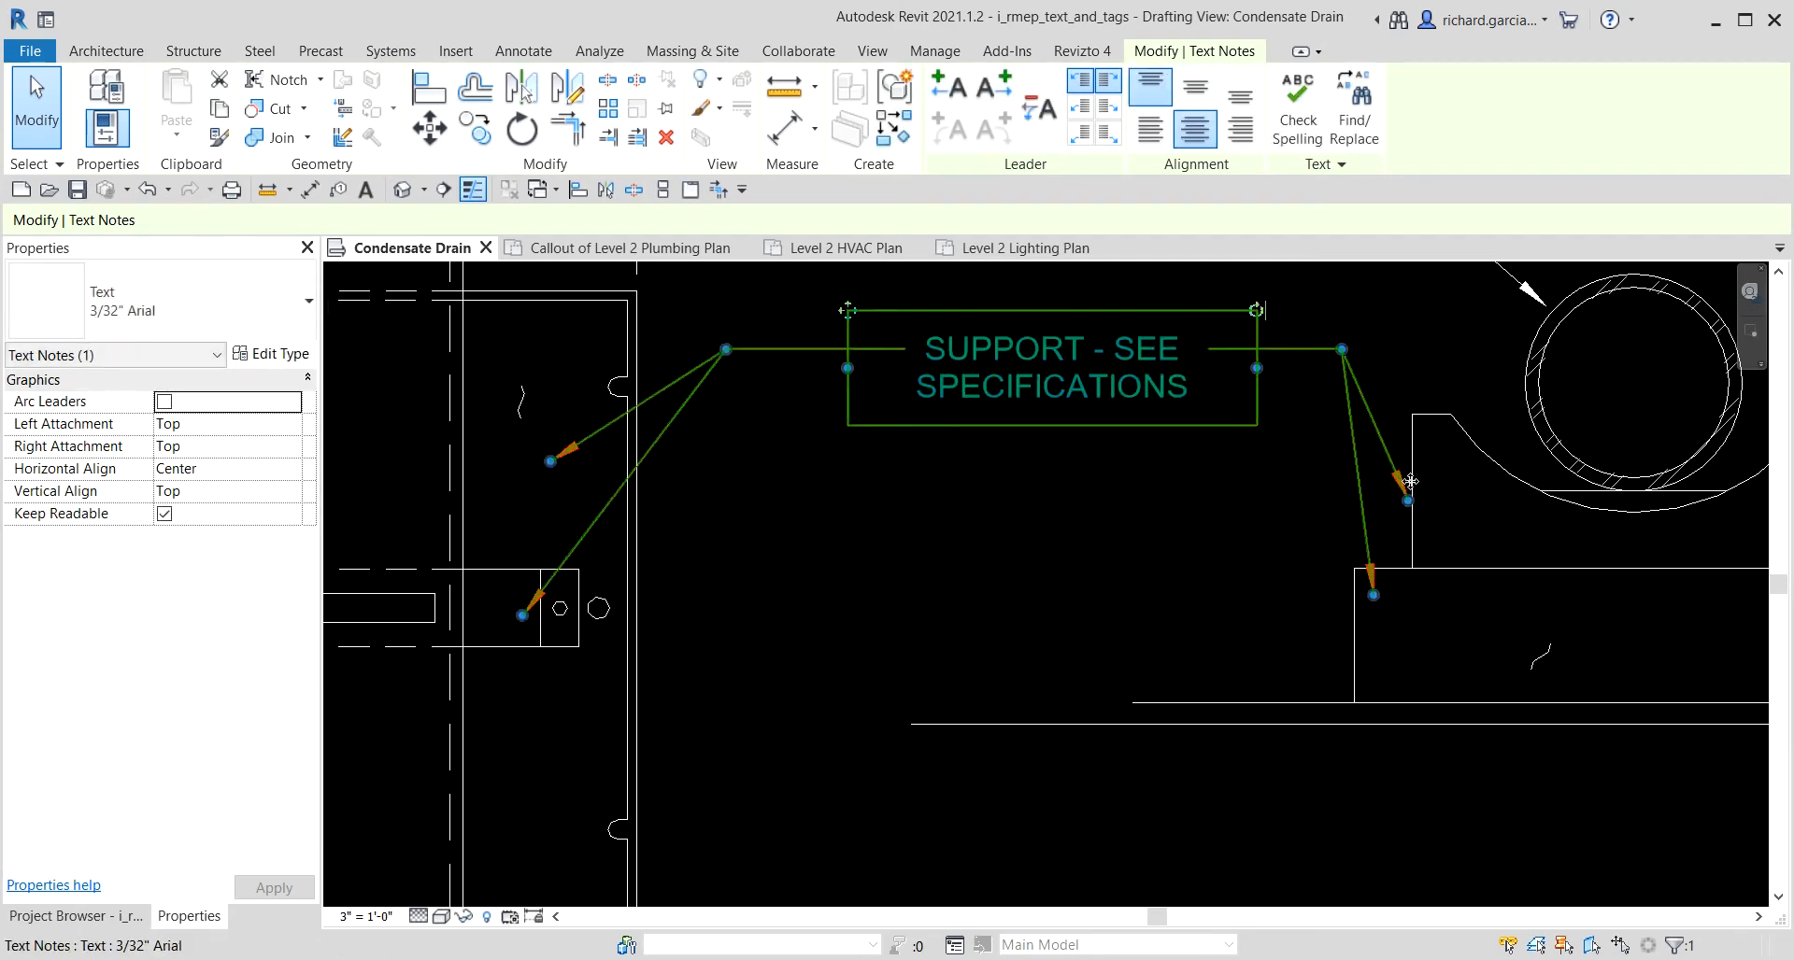
{"action": "left_click", "coordinate": [1416, 394]}
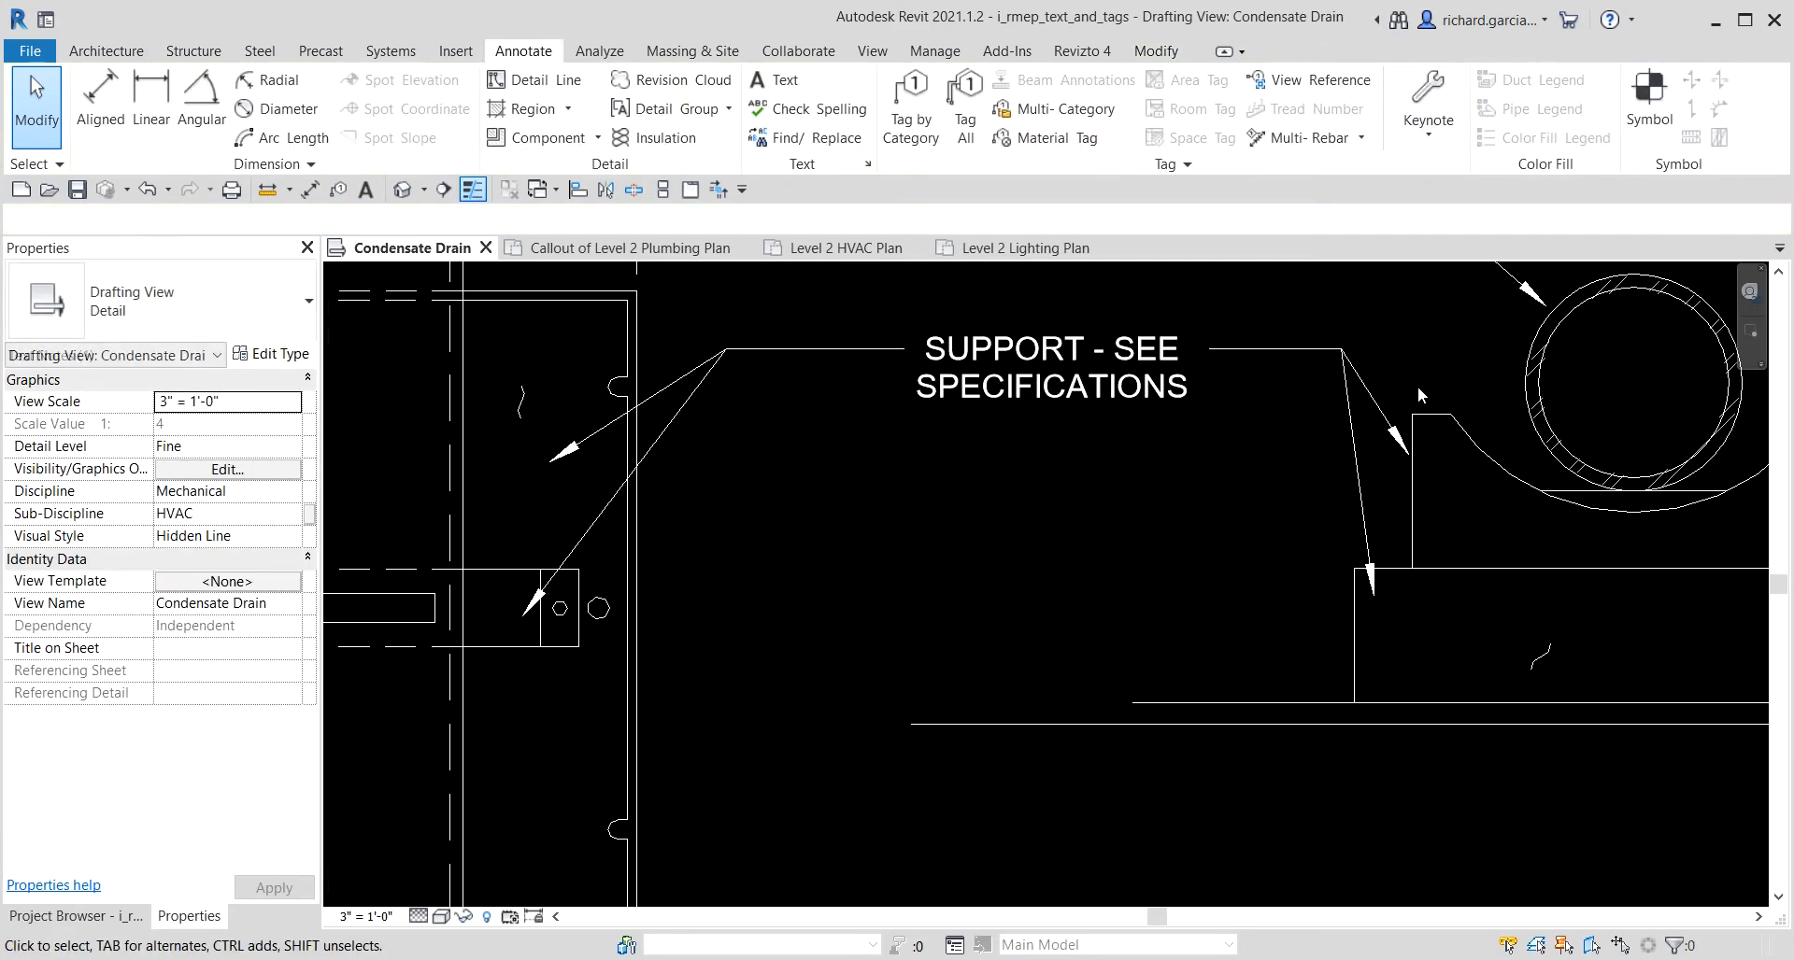
Place a text note reading "ROOF MEMBRANE" with a two-segment leader pointing to the roof lines beside the elevation.
{"action": "scroll", "coordinate": [1281, 455], "scroll_direction": "down", "scroll_amount": 2}
{"action": "scroll", "coordinate": [1196, 596], "scroll_direction": "down", "scroll_amount": 1}
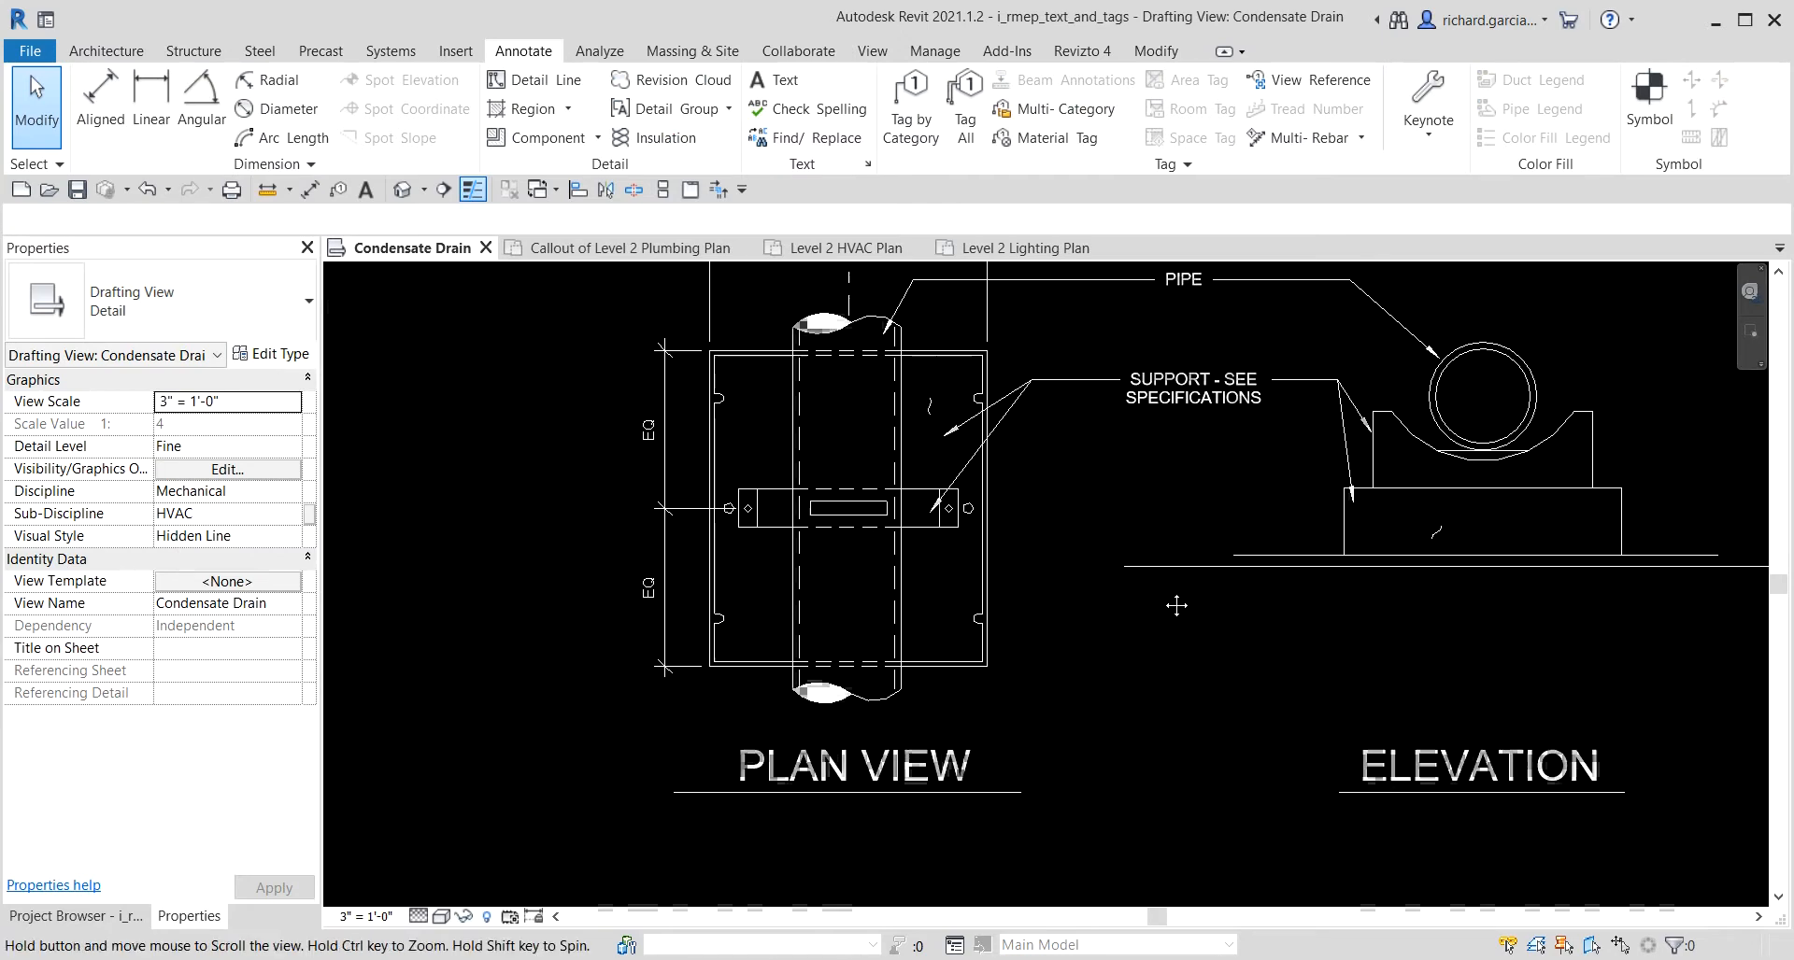
{"action": "scroll", "coordinate": [909, 420], "scroll_direction": "up", "scroll_amount": 2}
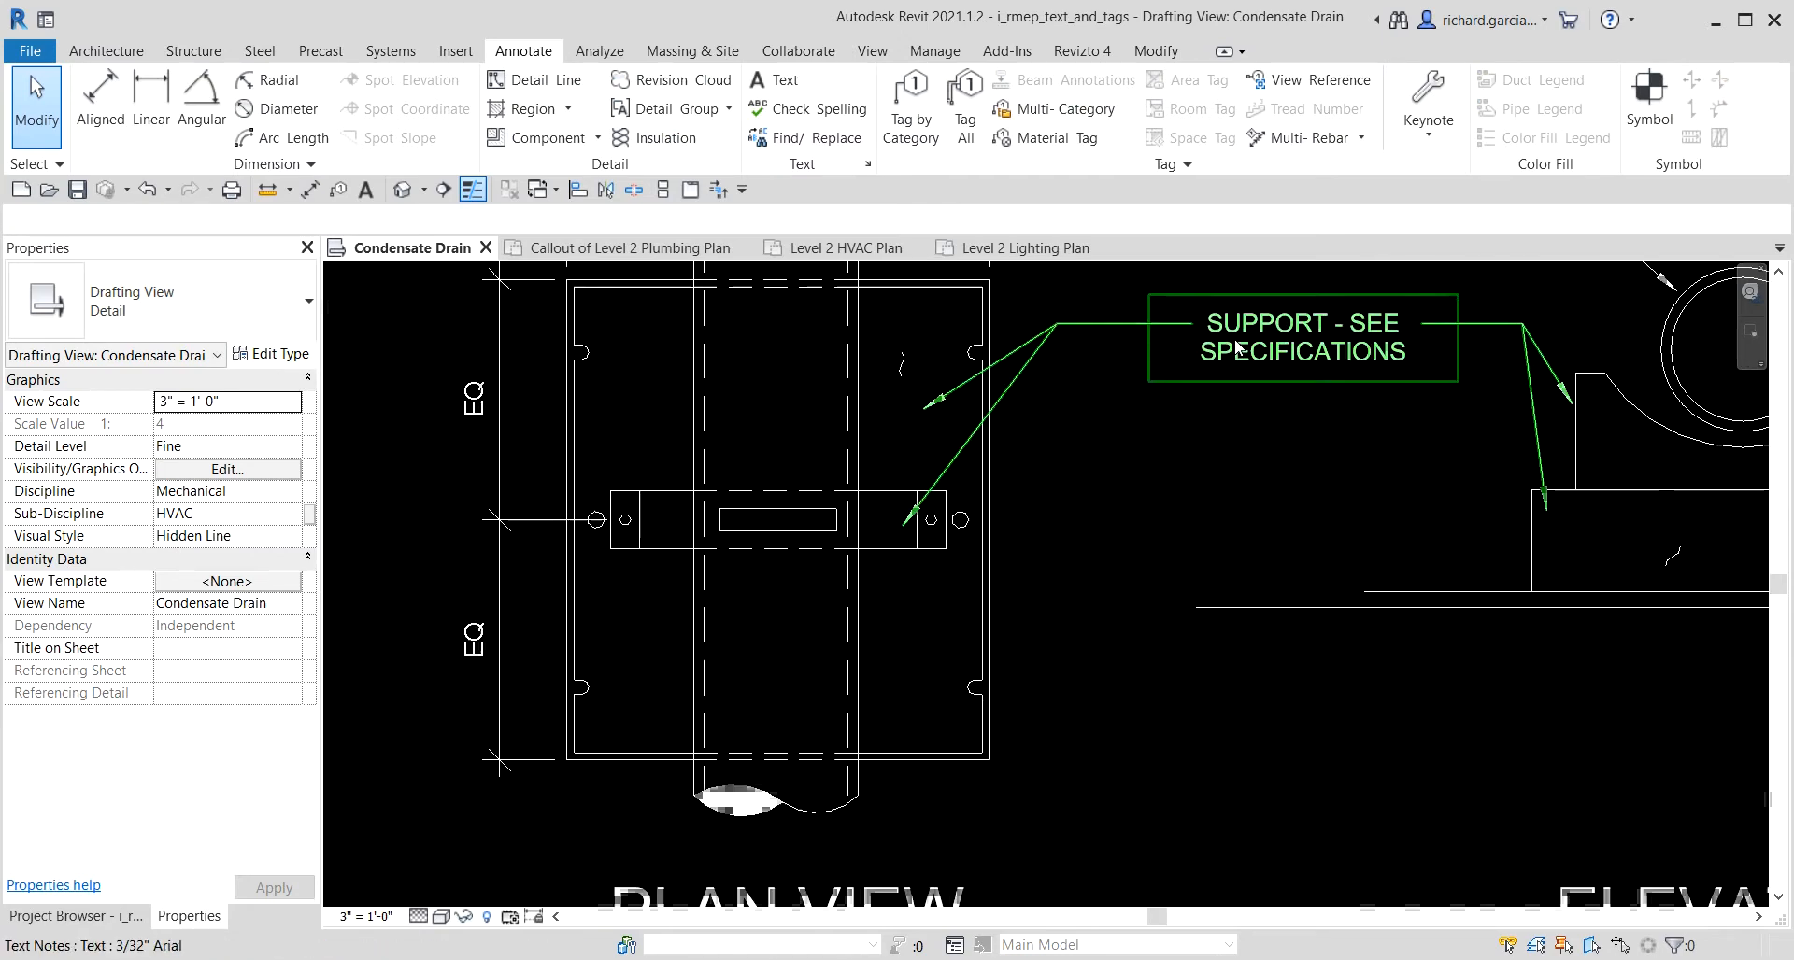
{"action": "left_click", "coordinate": [776, 80]}
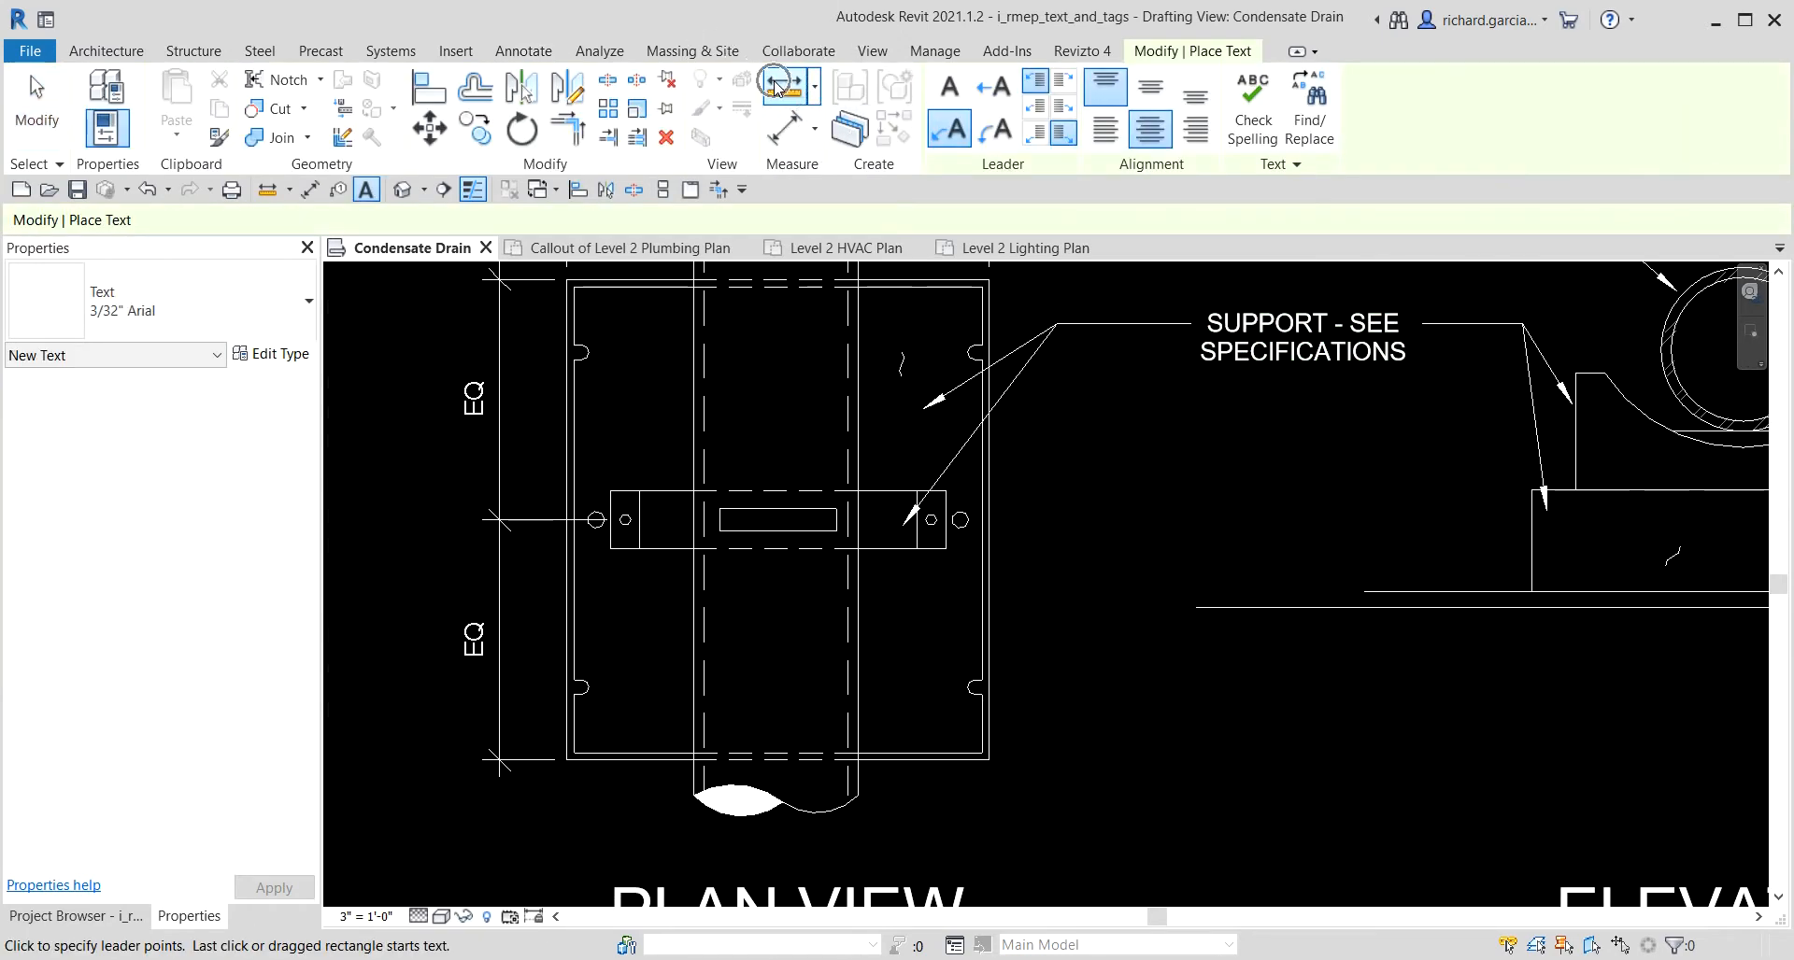
{"action": "left_click", "coordinate": [950, 128]}
{"action": "scroll", "coordinate": [1196, 411], "scroll_direction": "up", "scroll_amount": 2}
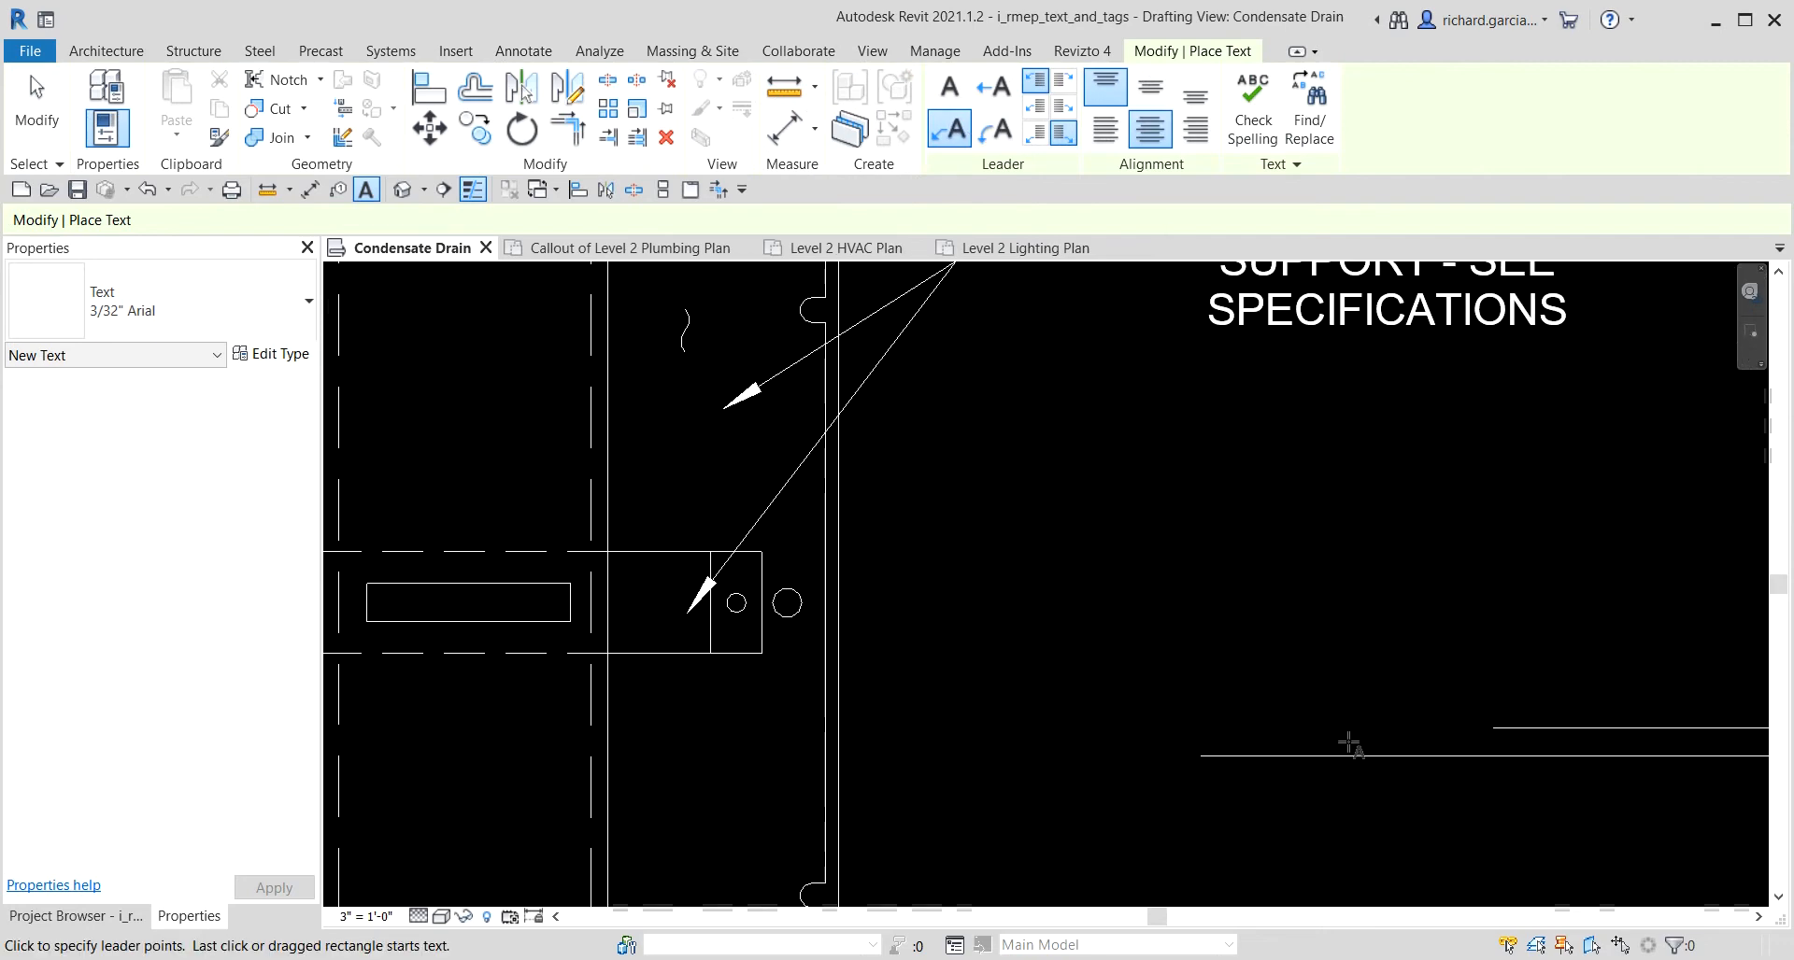
{"action": "left_click", "coordinate": [1384, 743]}
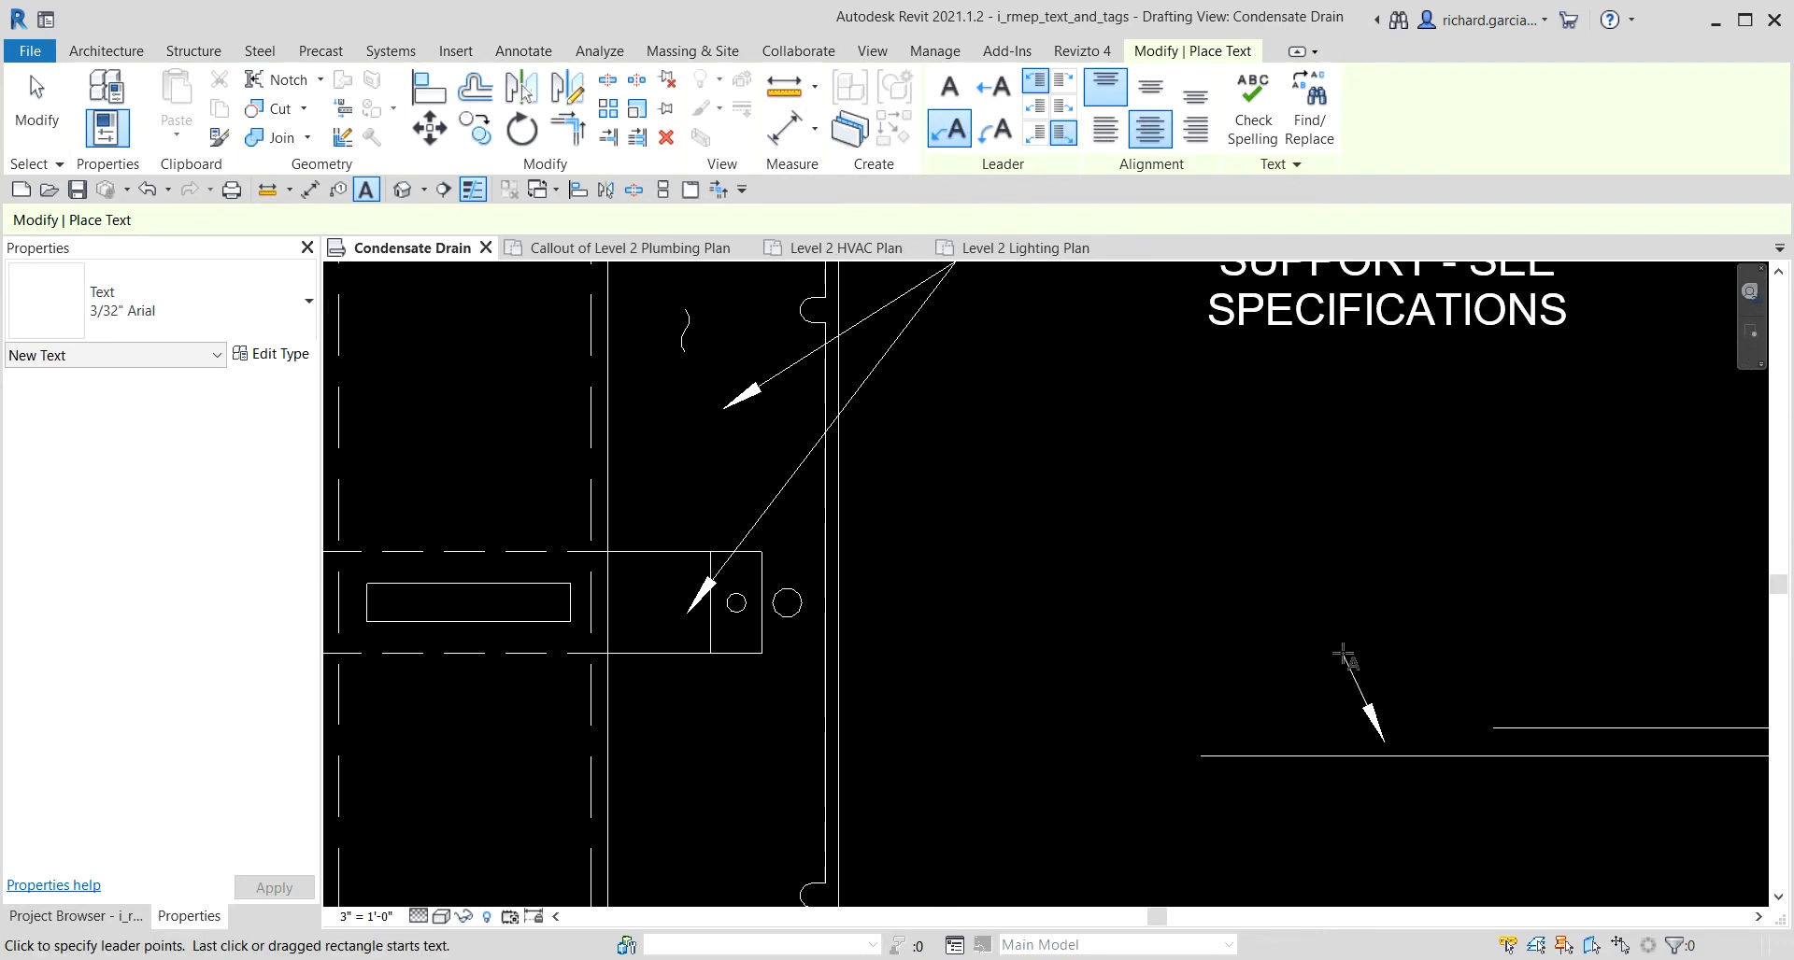
{"action": "left_click", "coordinate": [1324, 605]}
{"action": "left_click", "coordinate": [1179, 600]}
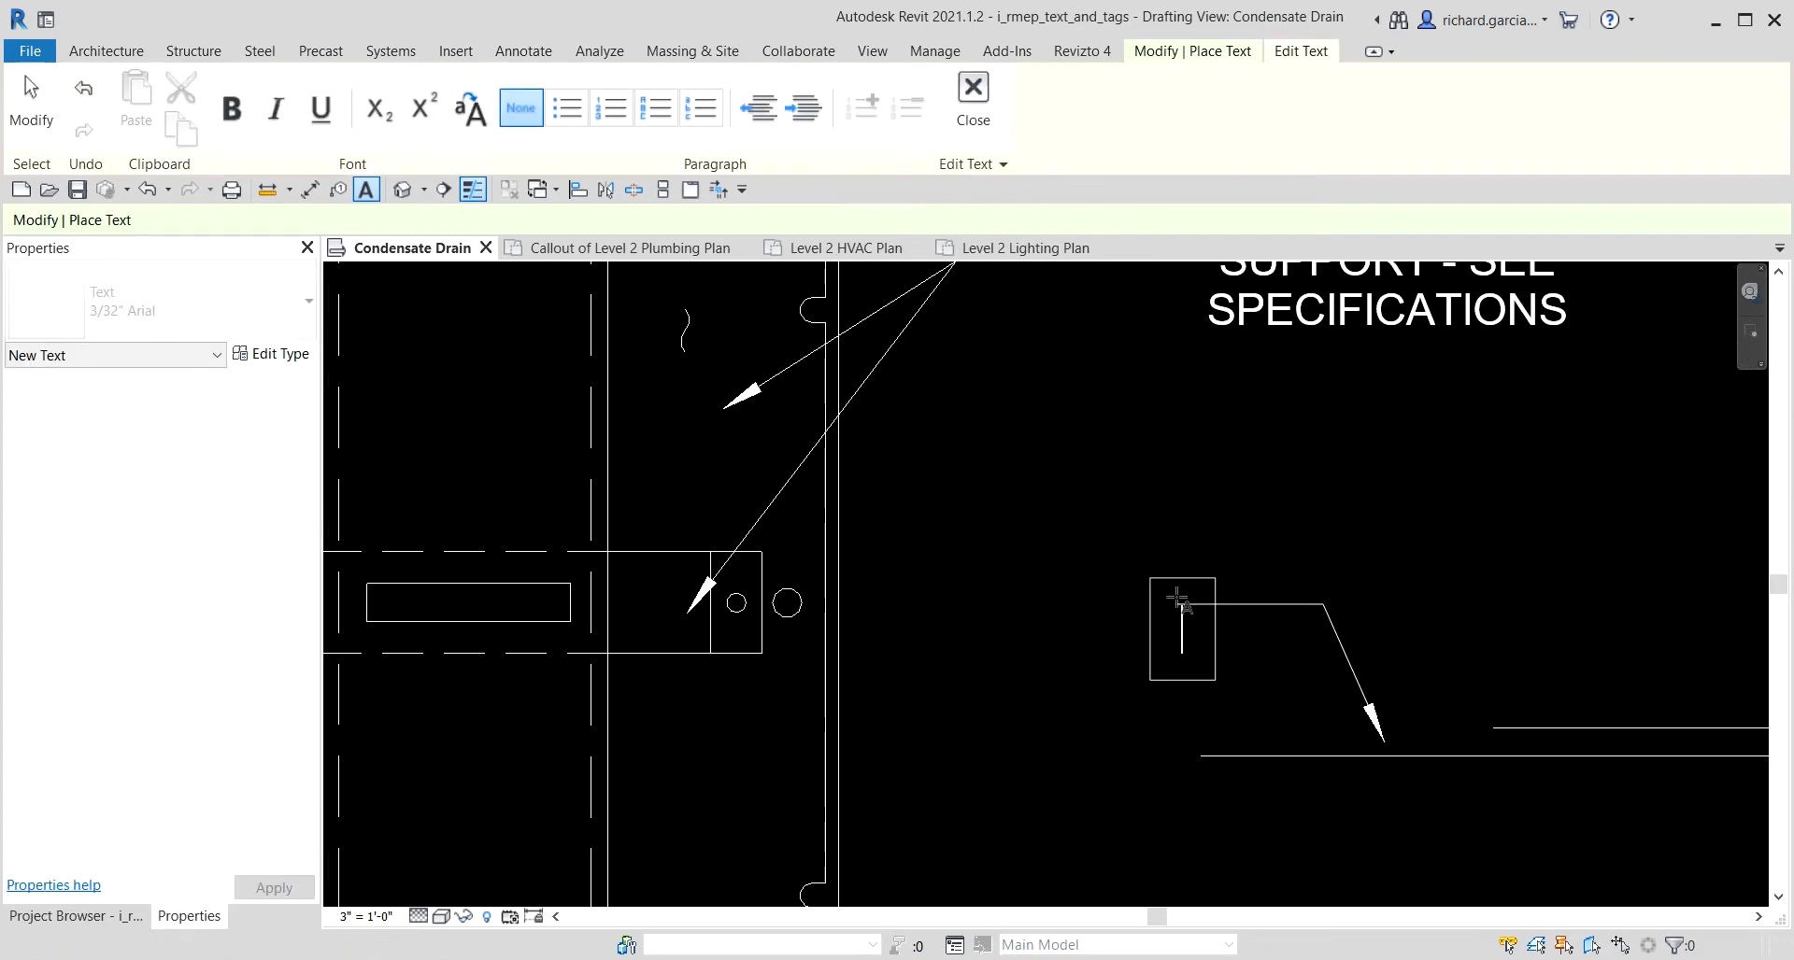
{"action": "type", "text": "ROOF ME"}
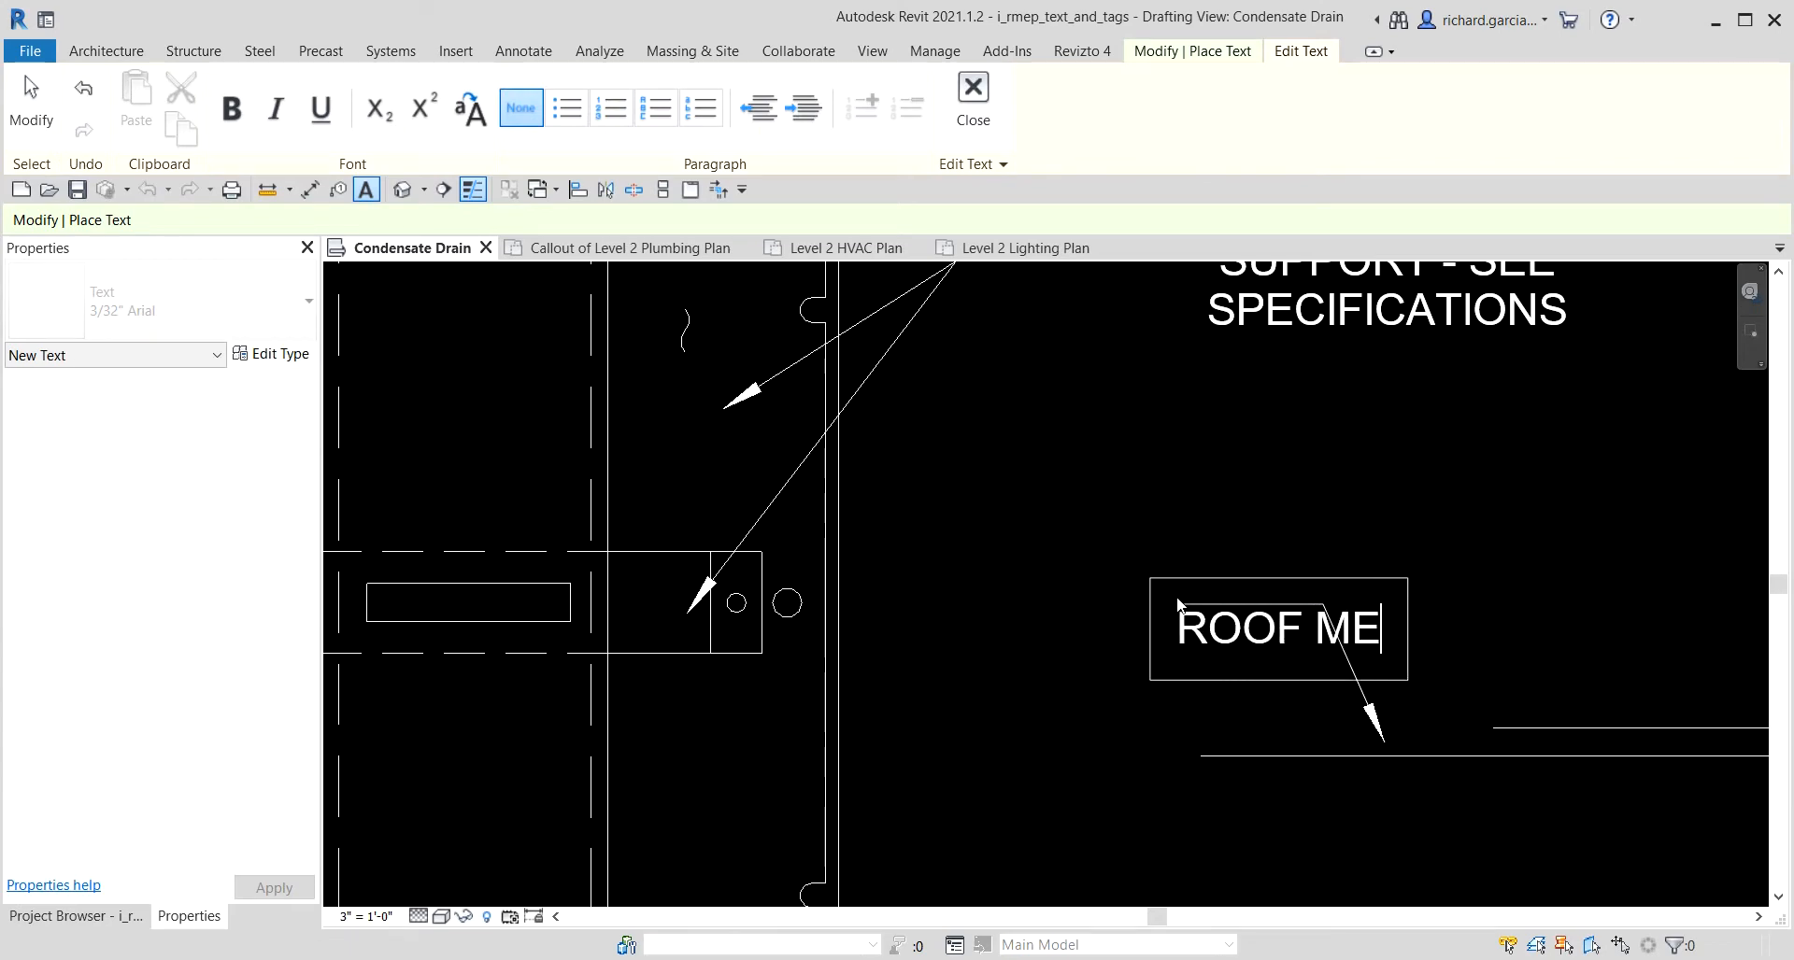
{"action": "type", "text": "MBRANE"}
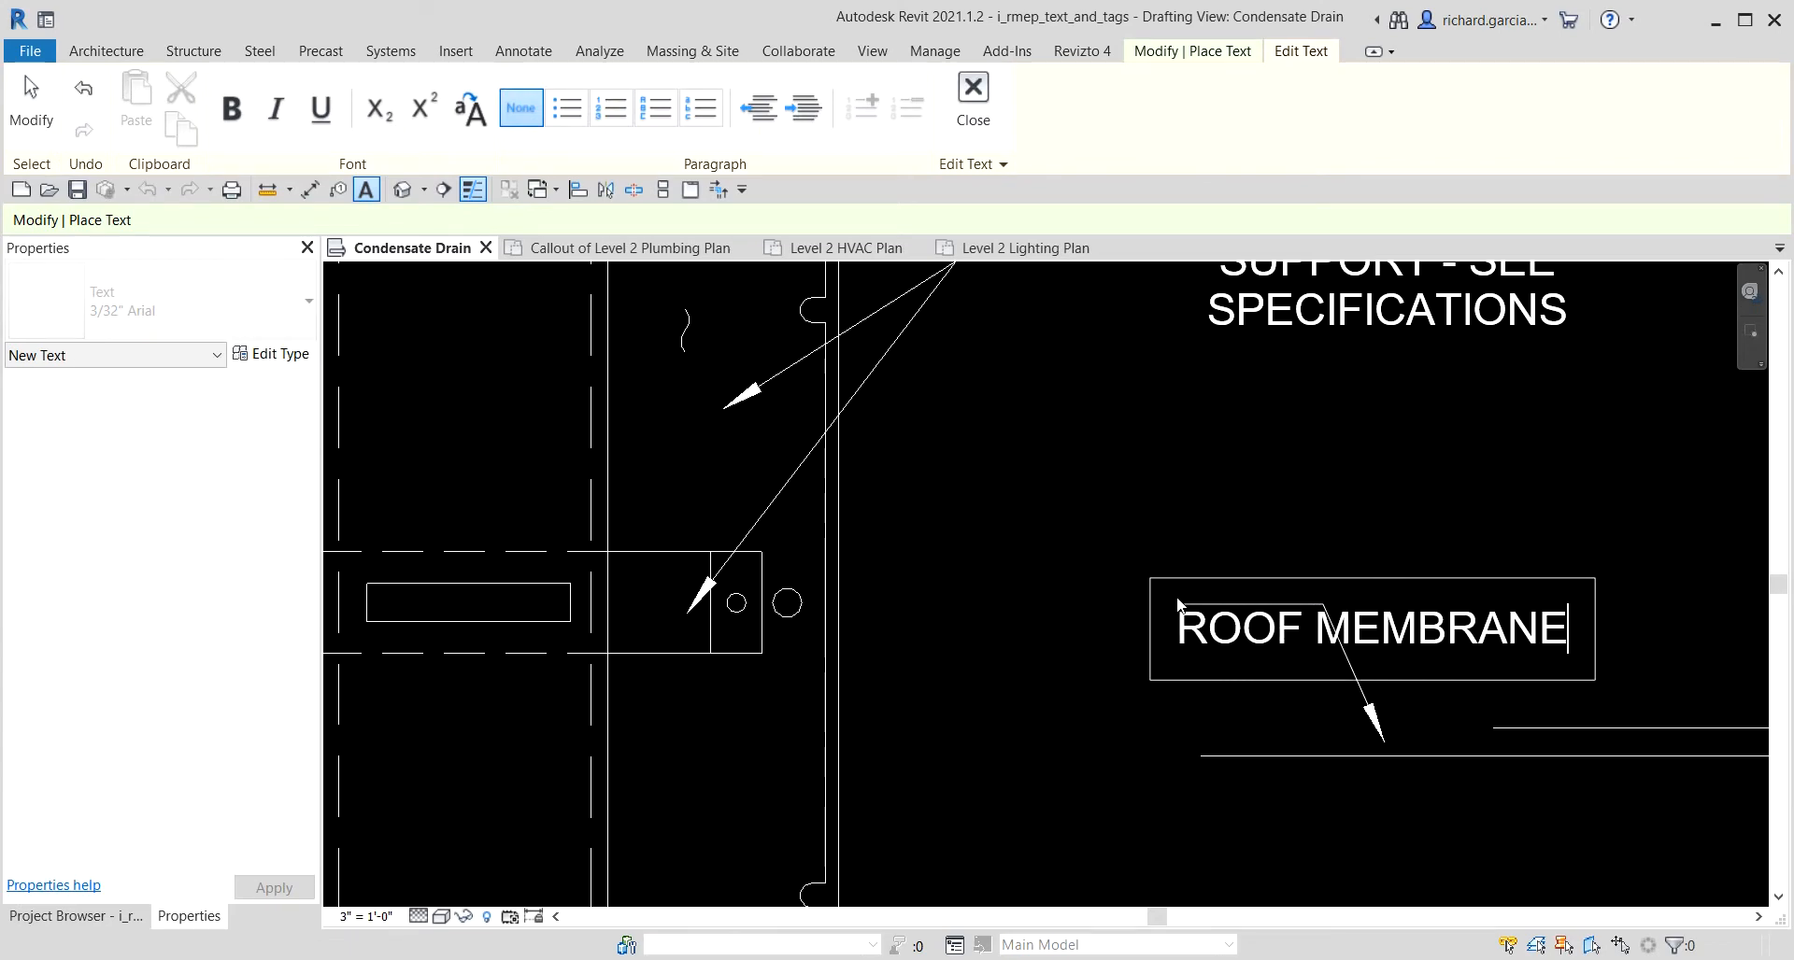
{"action": "left_click", "coordinate": [1202, 496]}
{"action": "scroll", "coordinate": [1168, 504], "scroll_direction": "down", "scroll_amount": 5}
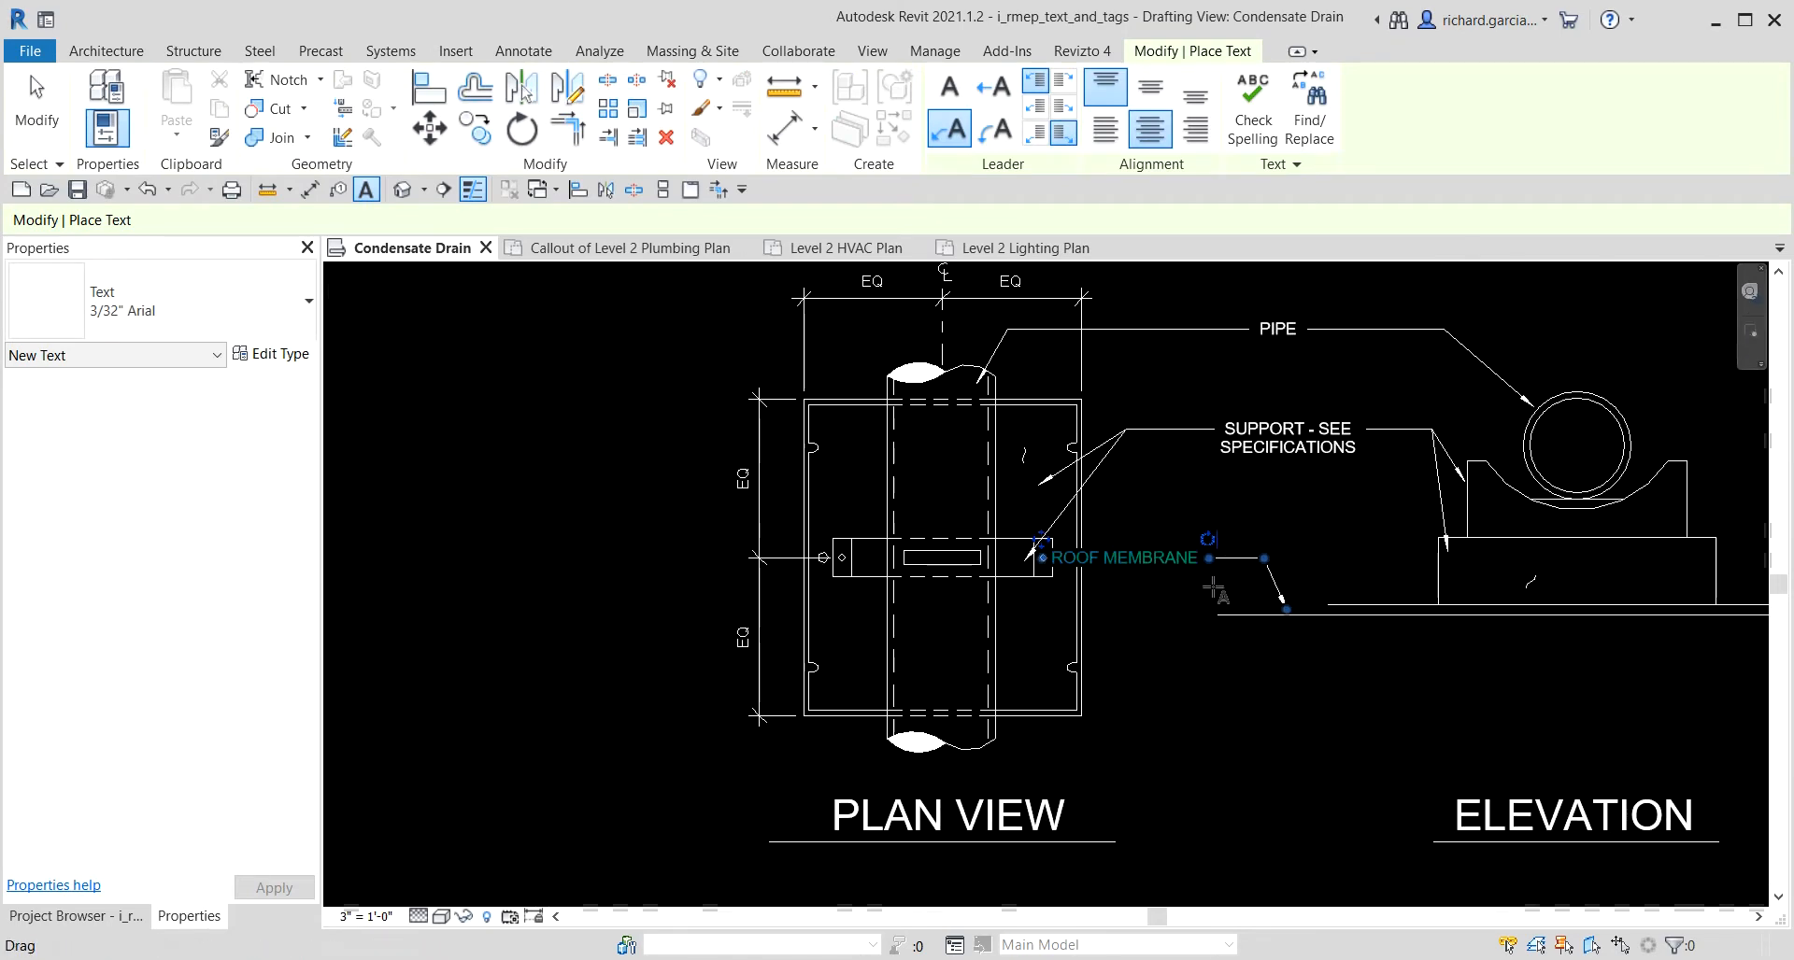
{"action": "key", "text": "Escape"}
Move the ROOF MEMBRANE note clear of the plan view and shift its arrowhead and elbow so the leader runs down to the roof line.
{"action": "scroll", "coordinate": [1099, 389], "scroll_direction": "up", "scroll_amount": 5}
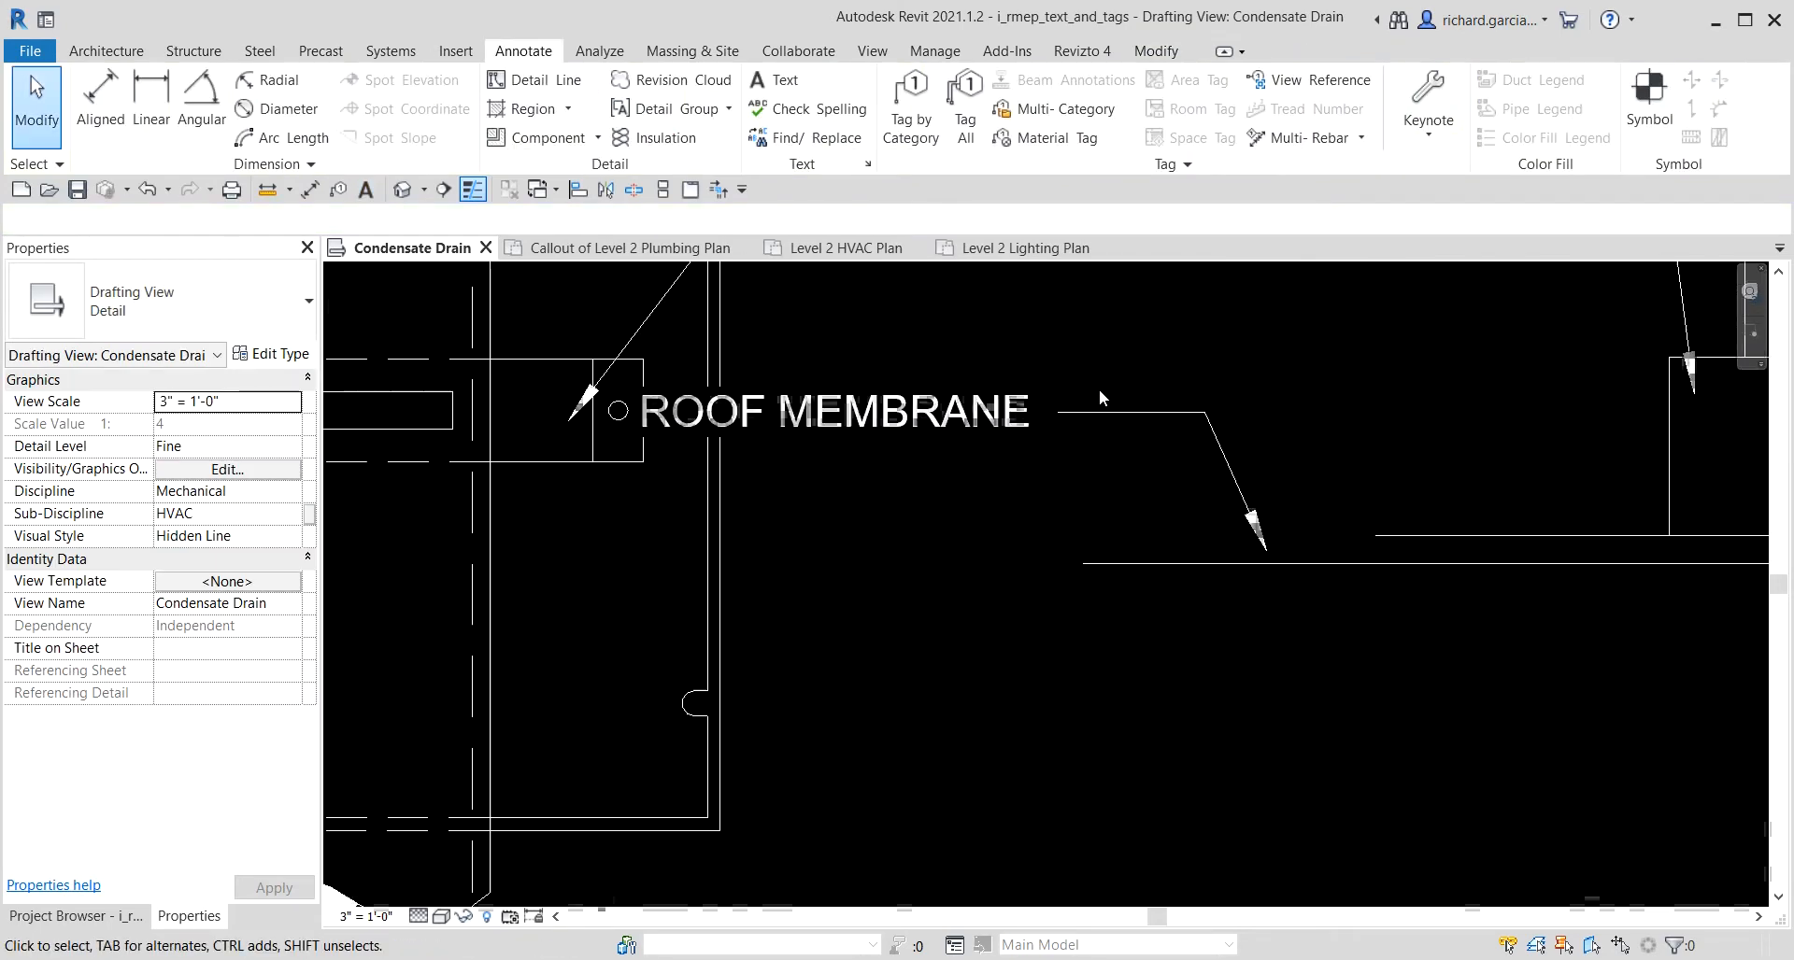
{"action": "left_click", "coordinate": [1264, 659]}
{"action": "scroll", "coordinate": [751, 648], "scroll_direction": "down", "scroll_amount": 3}
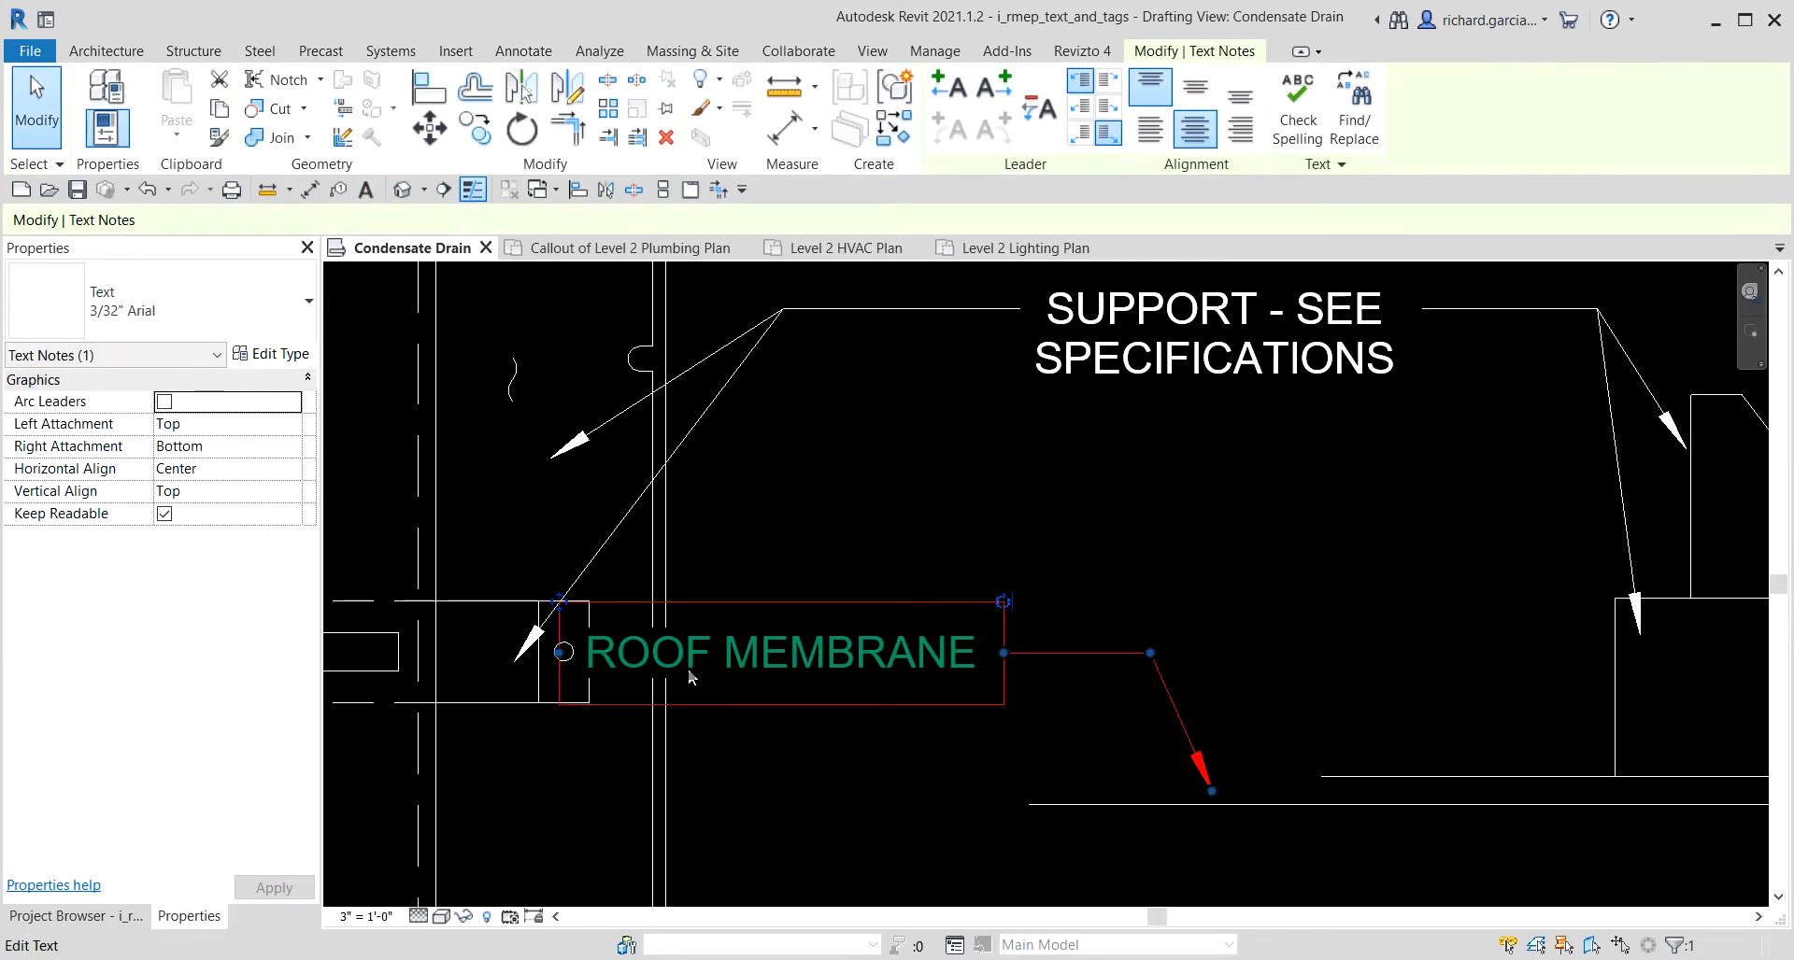
{"action": "left_click_drag", "start_coordinate": [675, 593], "coordinate": [752, 517]}
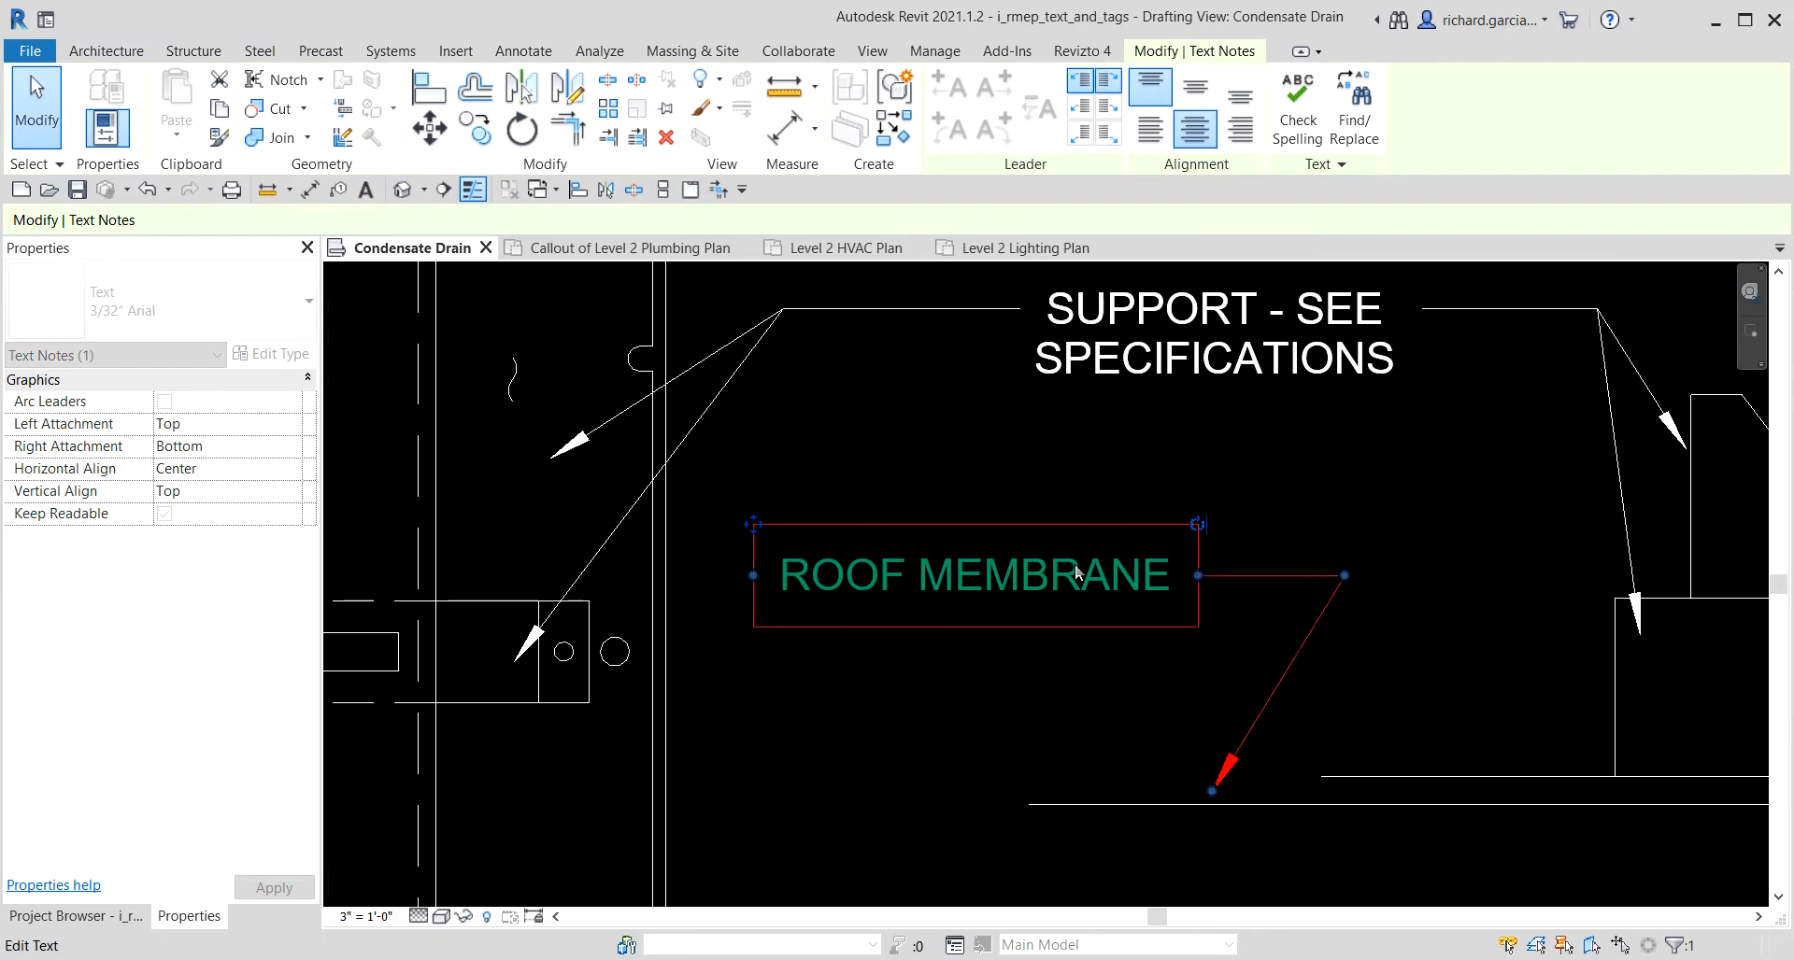
{"action": "left_click_drag", "start_coordinate": [1211, 796], "coordinate": [1297, 792]}
{"action": "left_click_drag", "start_coordinate": [1345, 576], "coordinate": [1310, 575]}
{"action": "left_click", "coordinate": [1314, 524]}
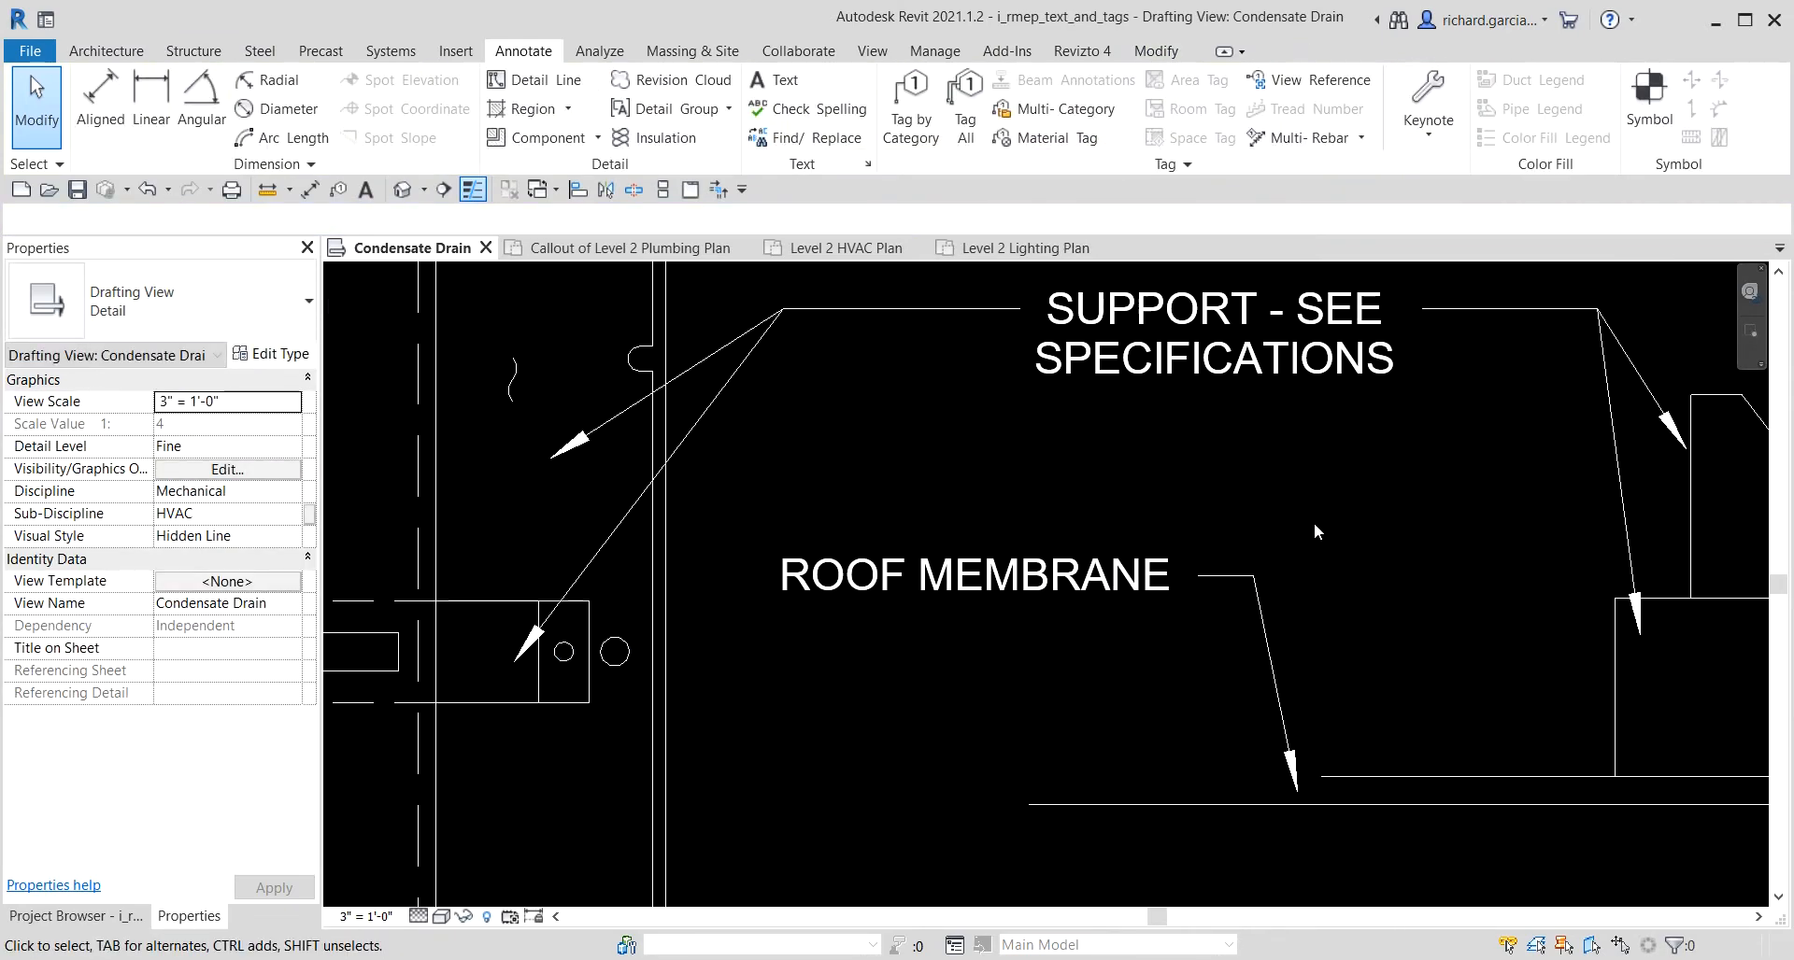
{"action": "scroll", "coordinate": [1184, 598], "scroll_direction": "down", "scroll_amount": 3}
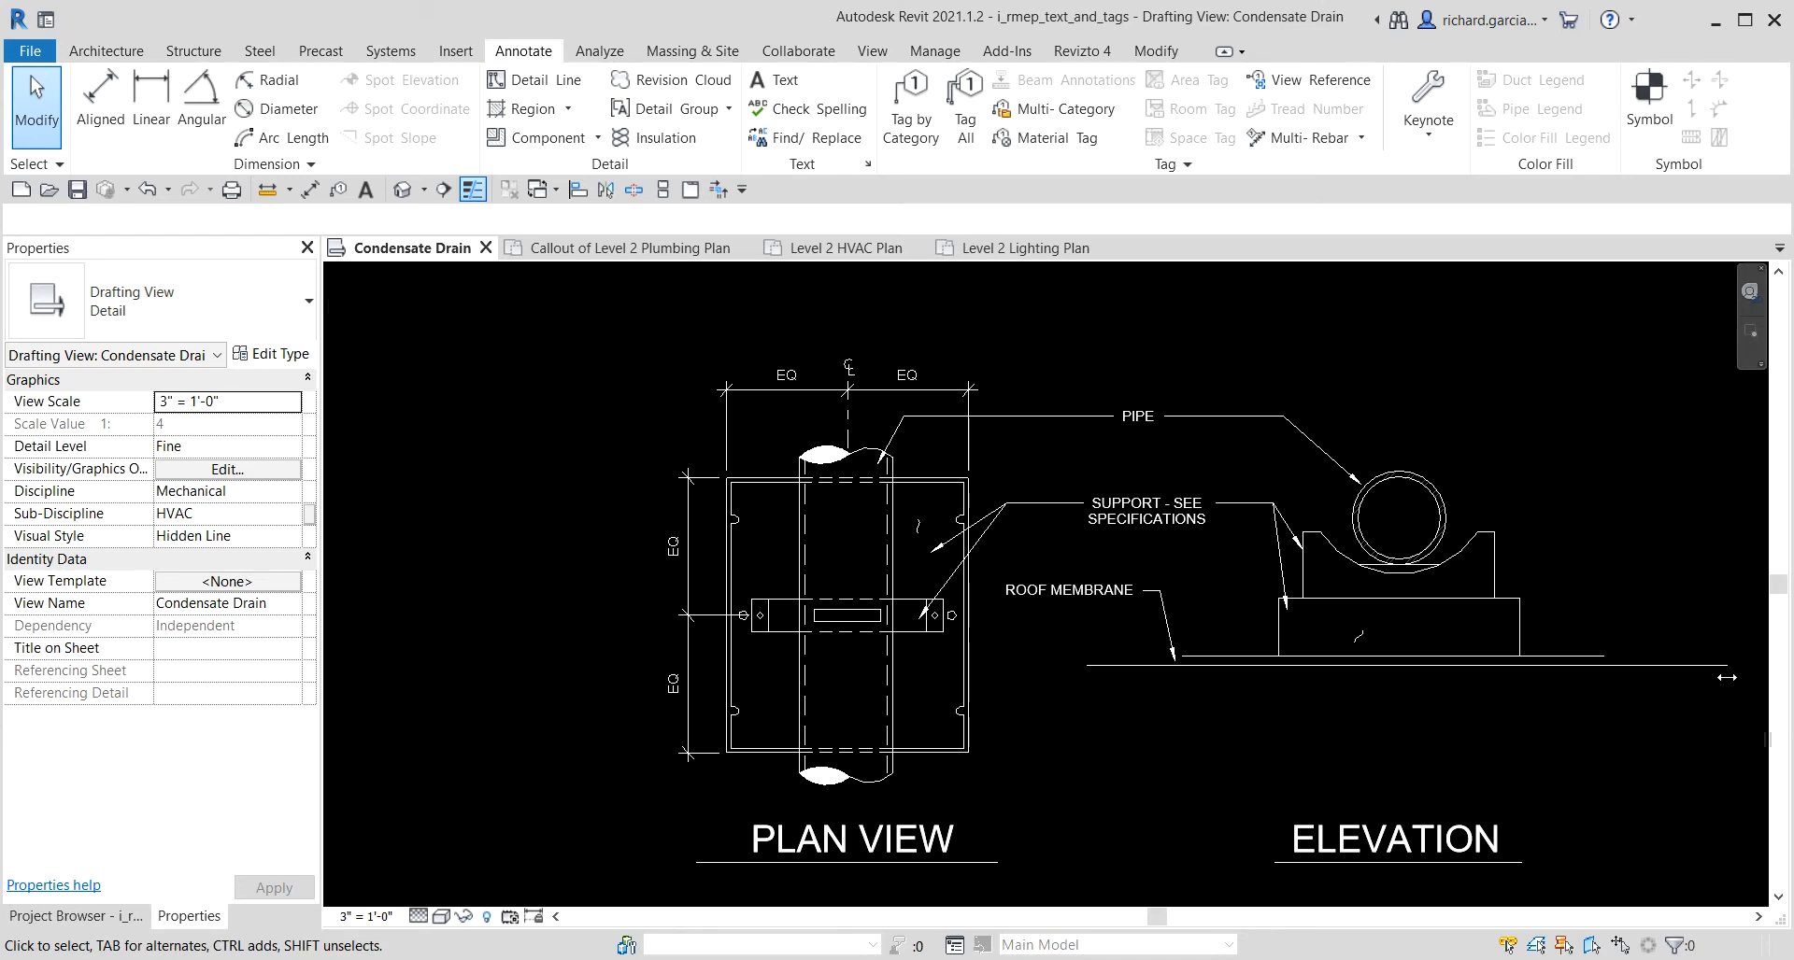
{"action": "key", "text": "t"}
{"action": "key", "text": "g"}
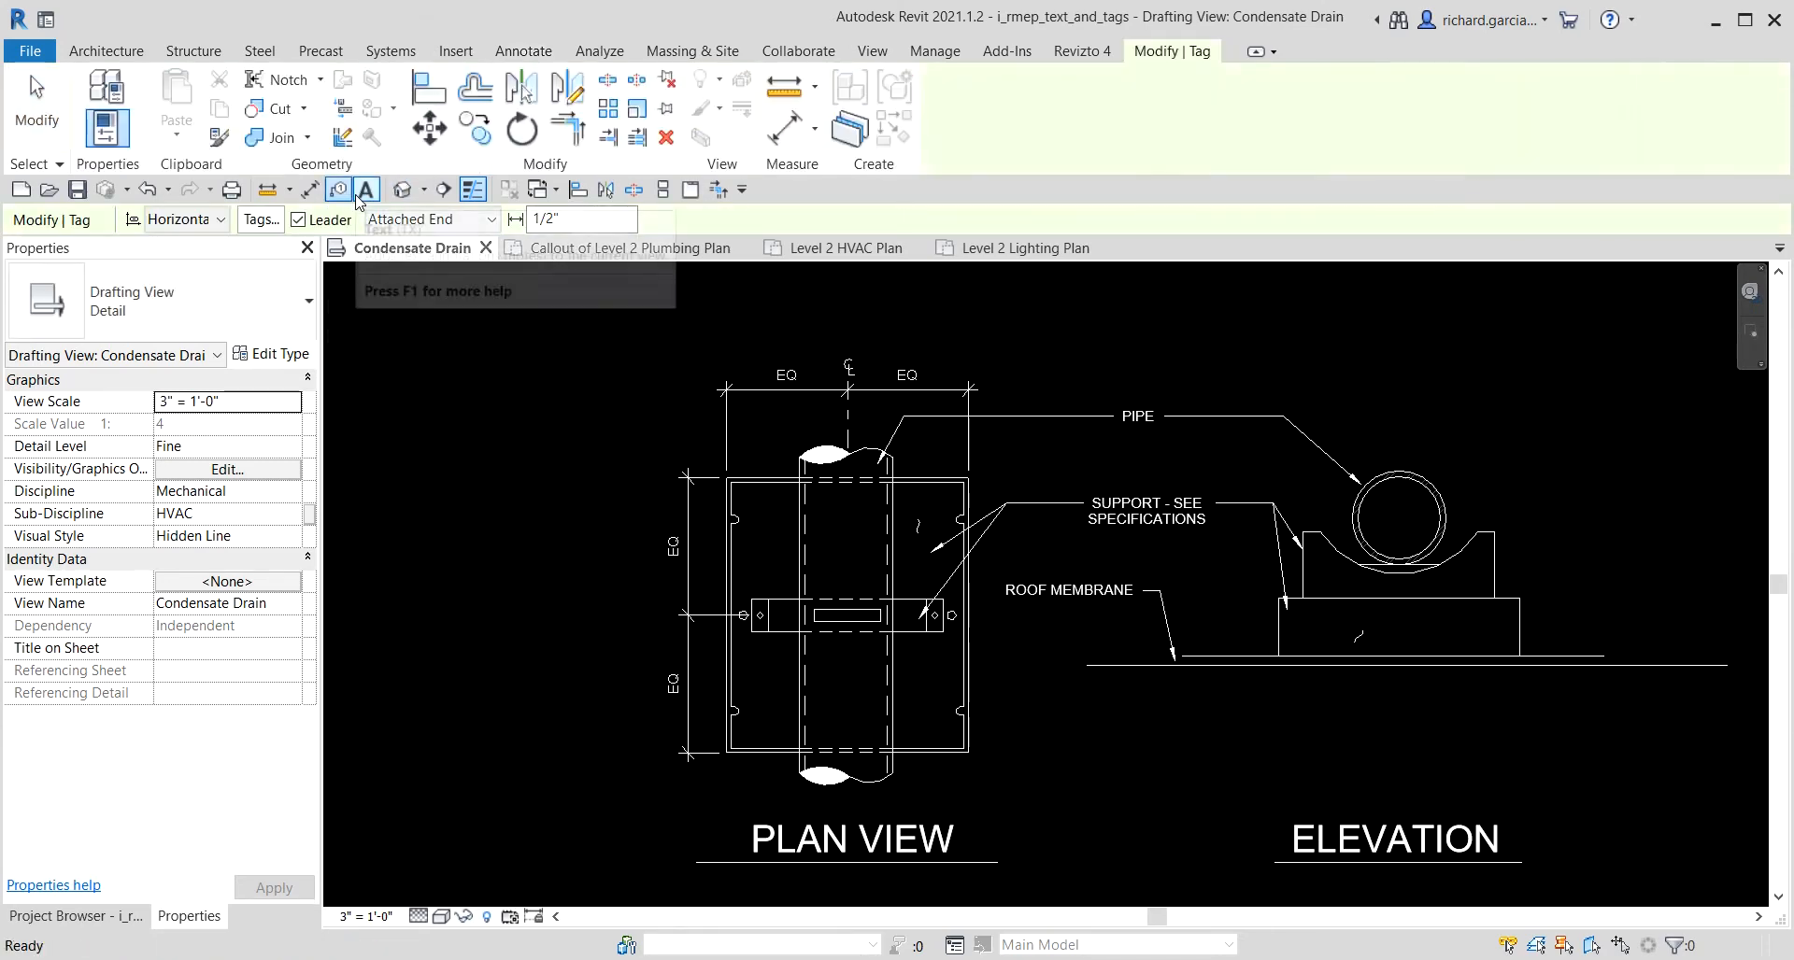
Place a text note without a leader below the elevation's roof line reading "INSTALLATION SHALL BE PER ROOF MANUFACTURER'S RECOMMENDATIONS".
{"action": "left_click", "coordinate": [366, 191]}
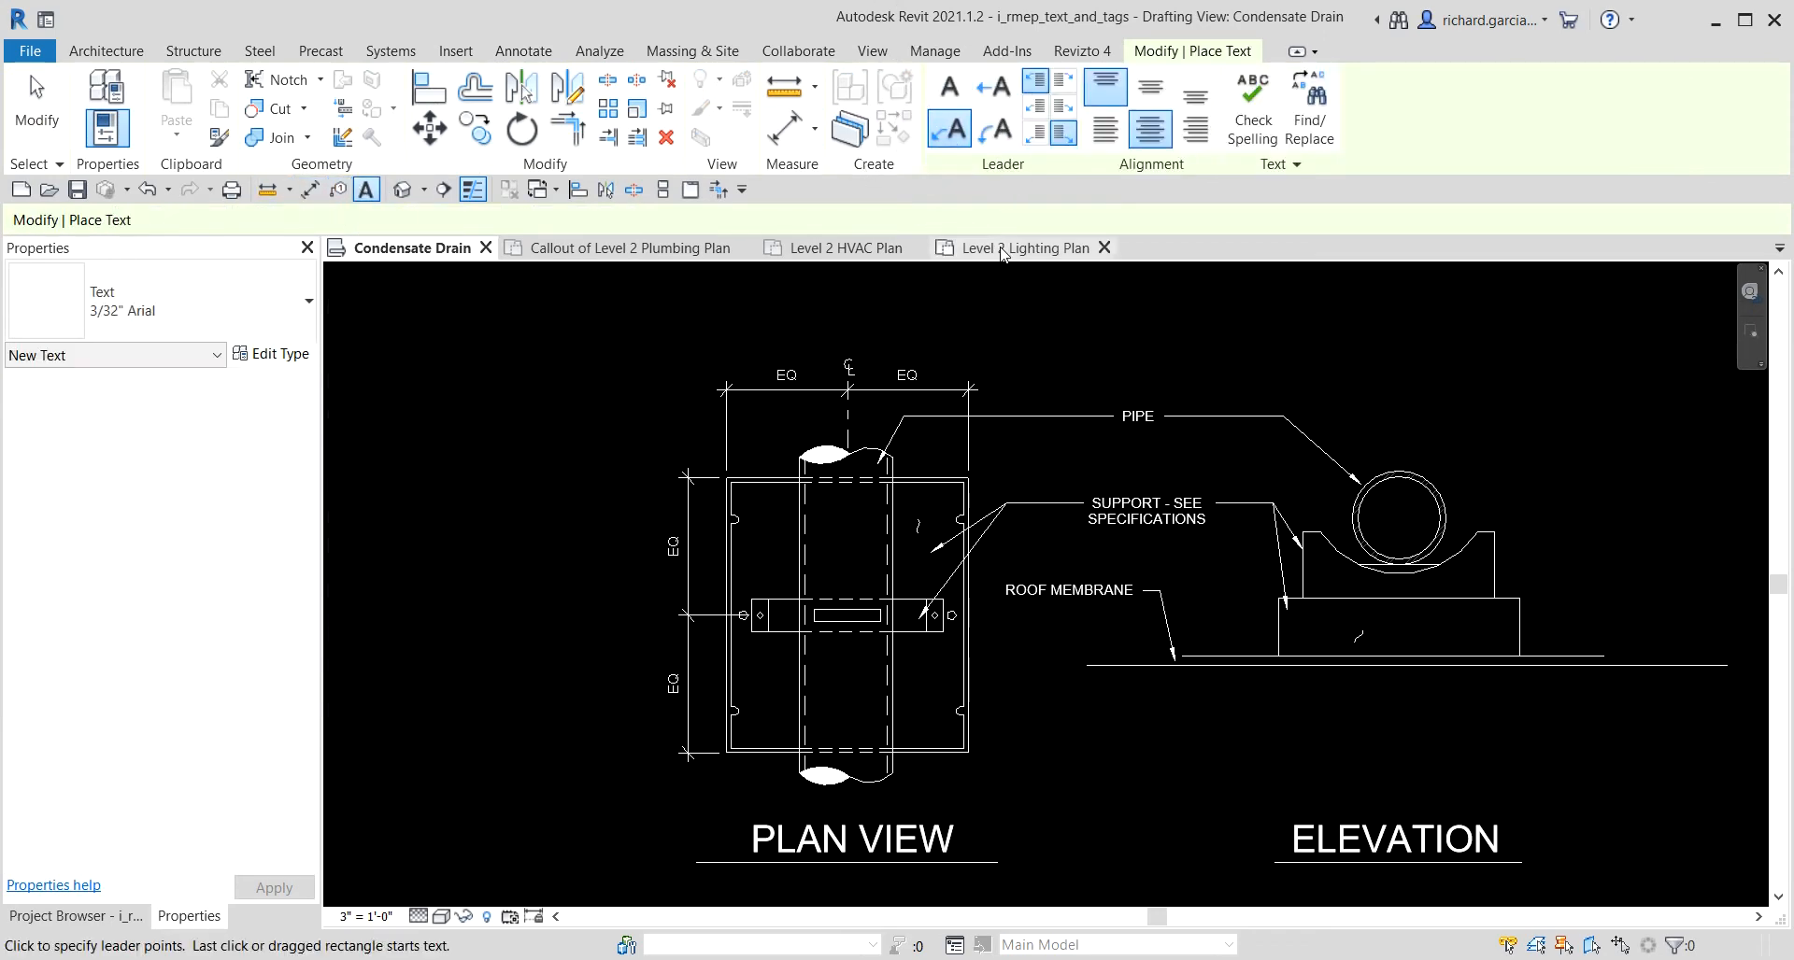
{"action": "middle_click_drag", "start_coordinate": [1229, 440], "coordinate": [1058, 276]}
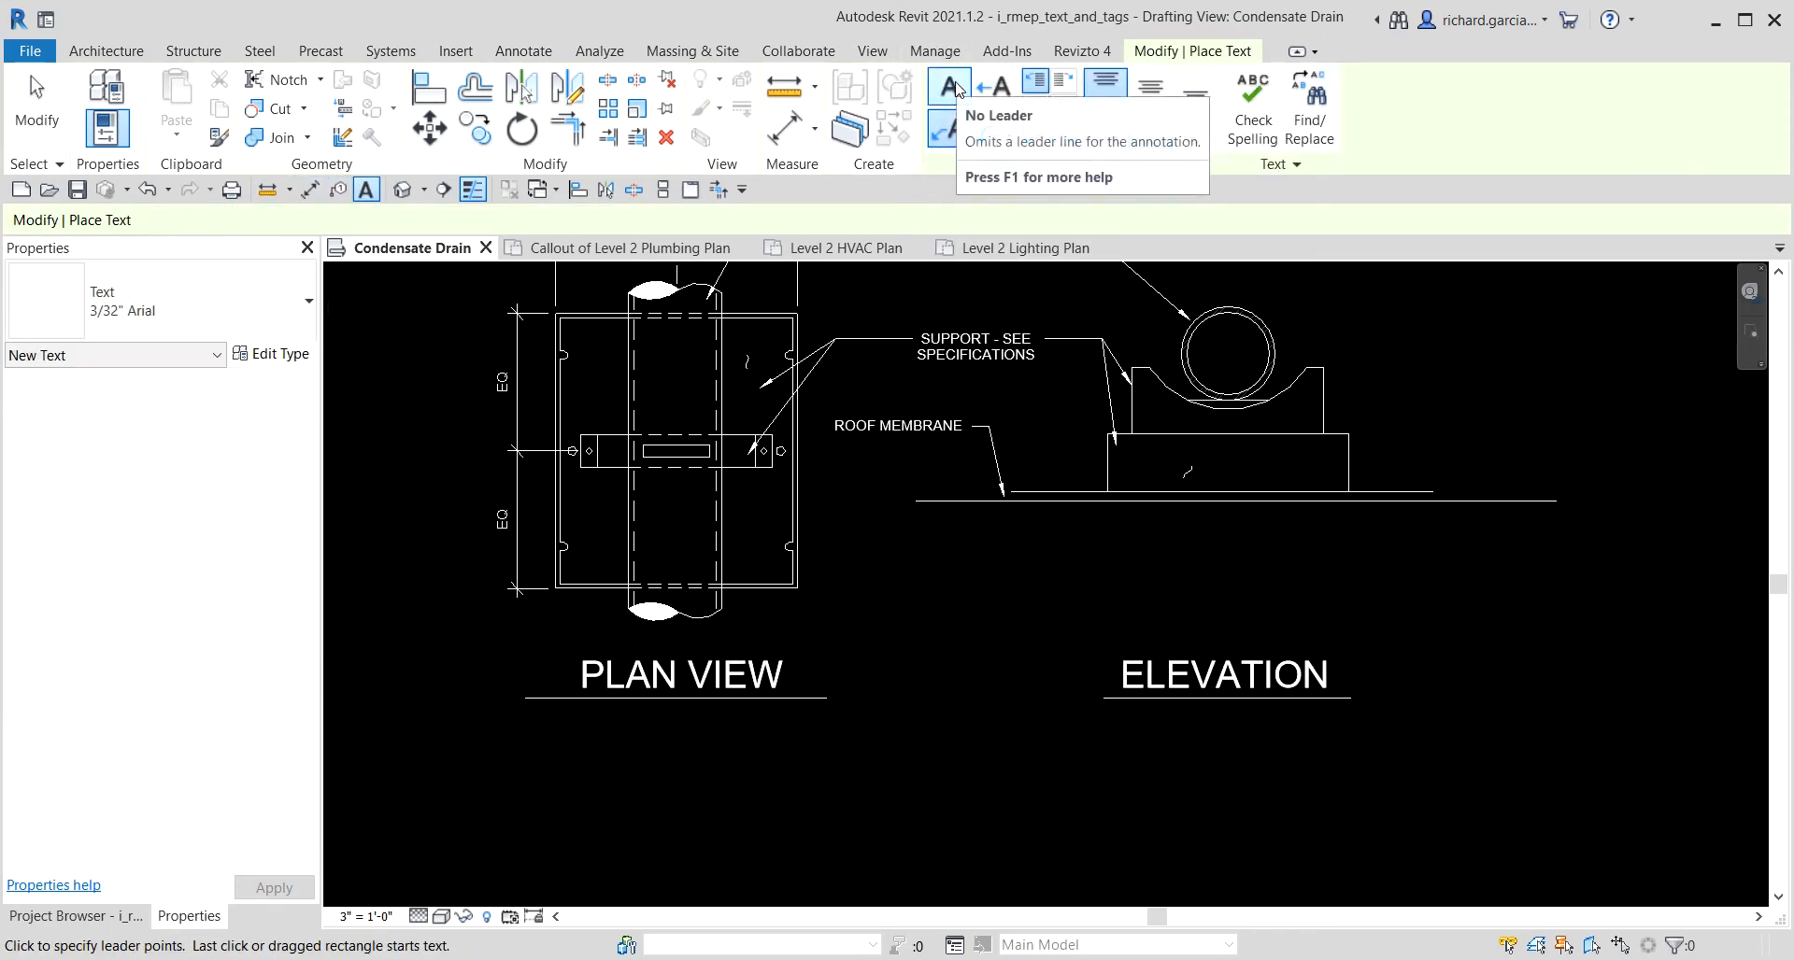
{"action": "left_click", "coordinate": [949, 87]}
{"action": "scroll", "coordinate": [1014, 544], "scroll_direction": "up", "scroll_amount": 3}
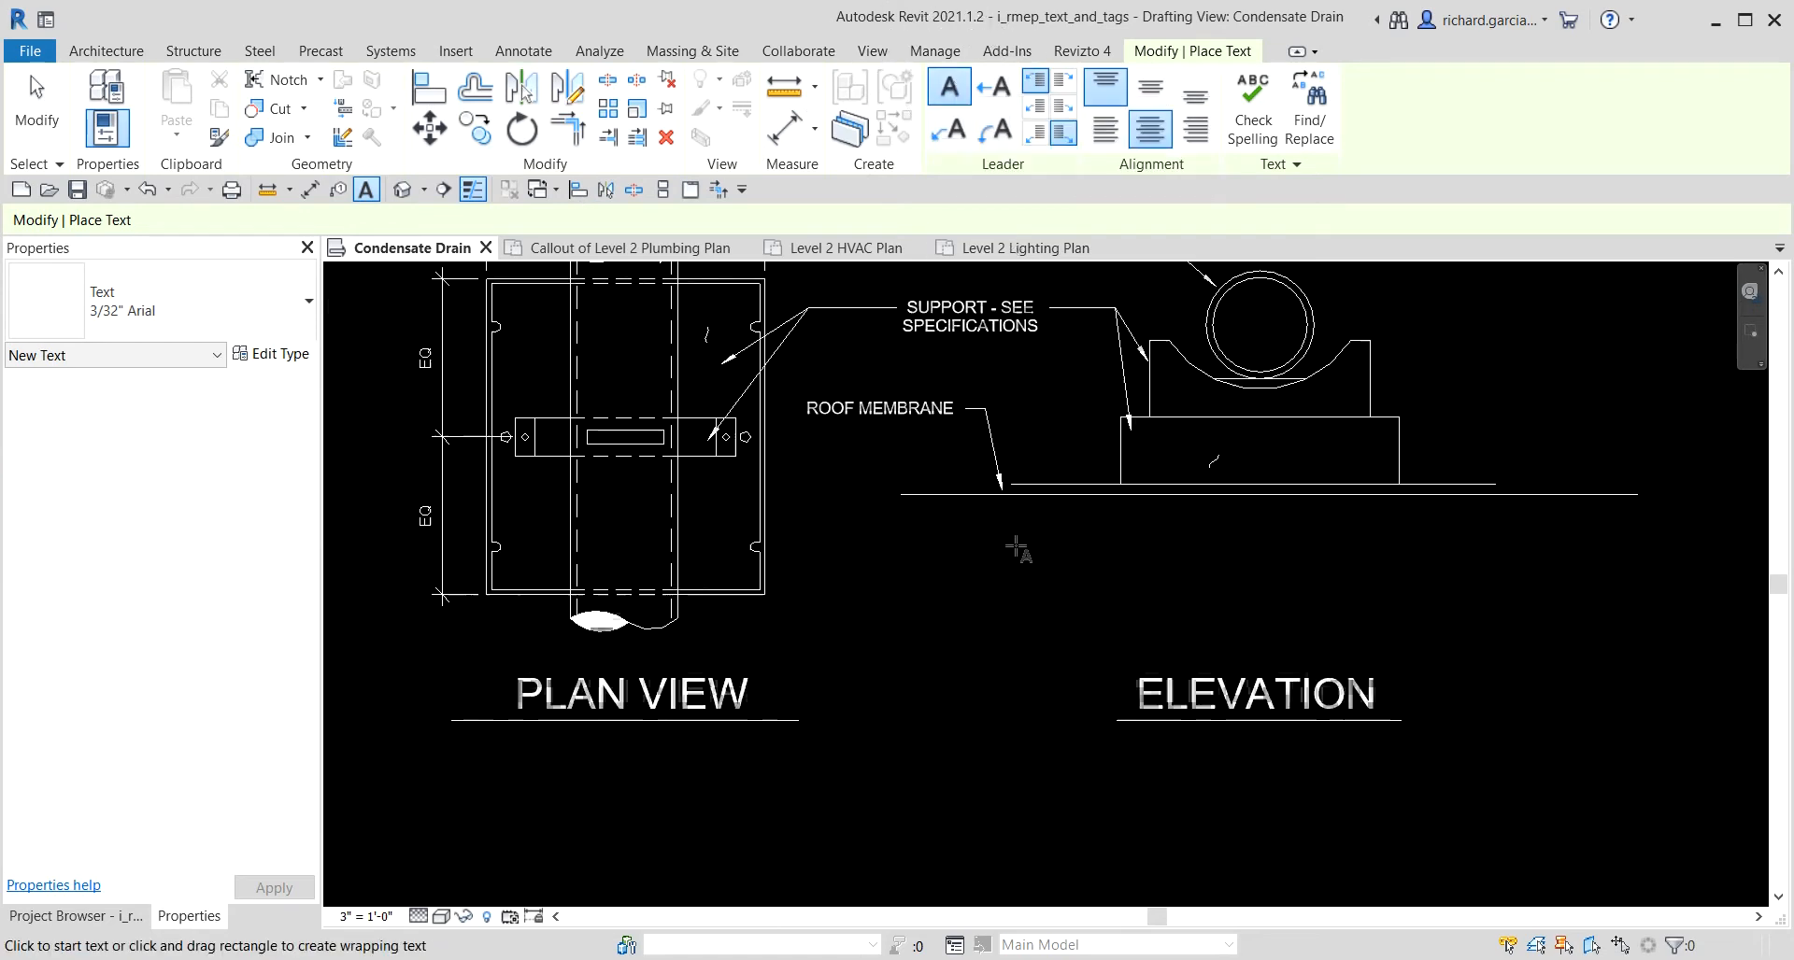
{"action": "left_click", "coordinate": [917, 563]}
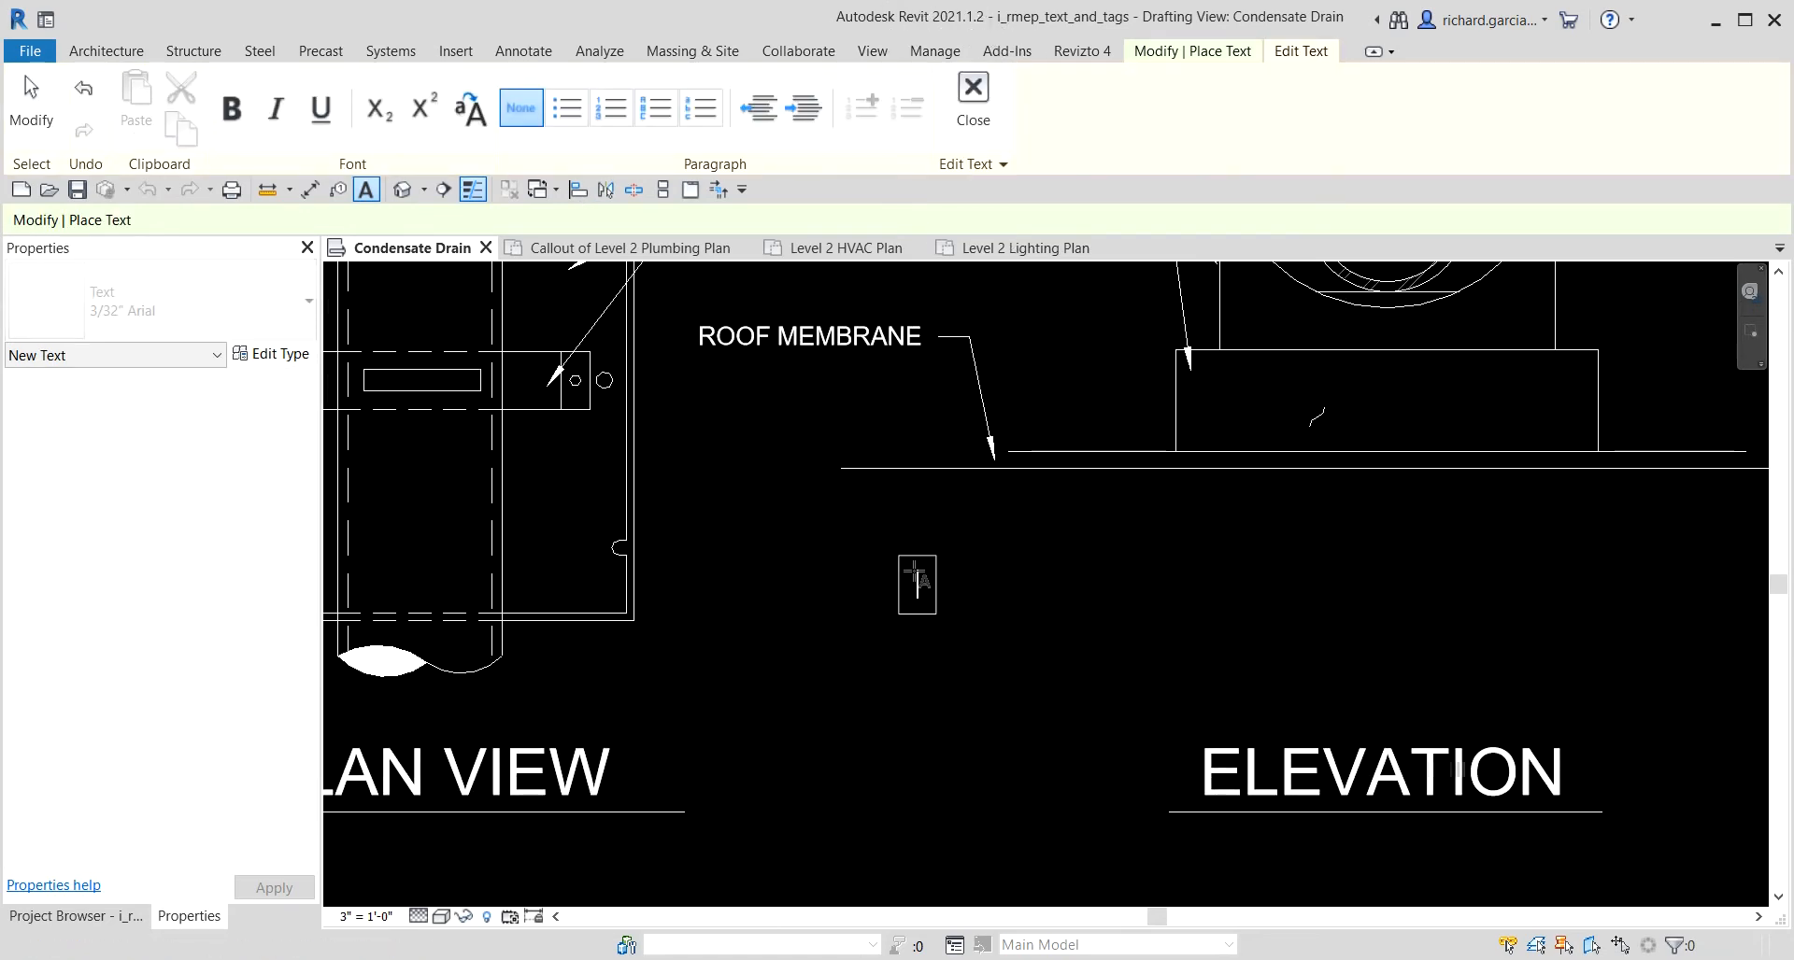
{"action": "type", "text": "INSTALLATI"}
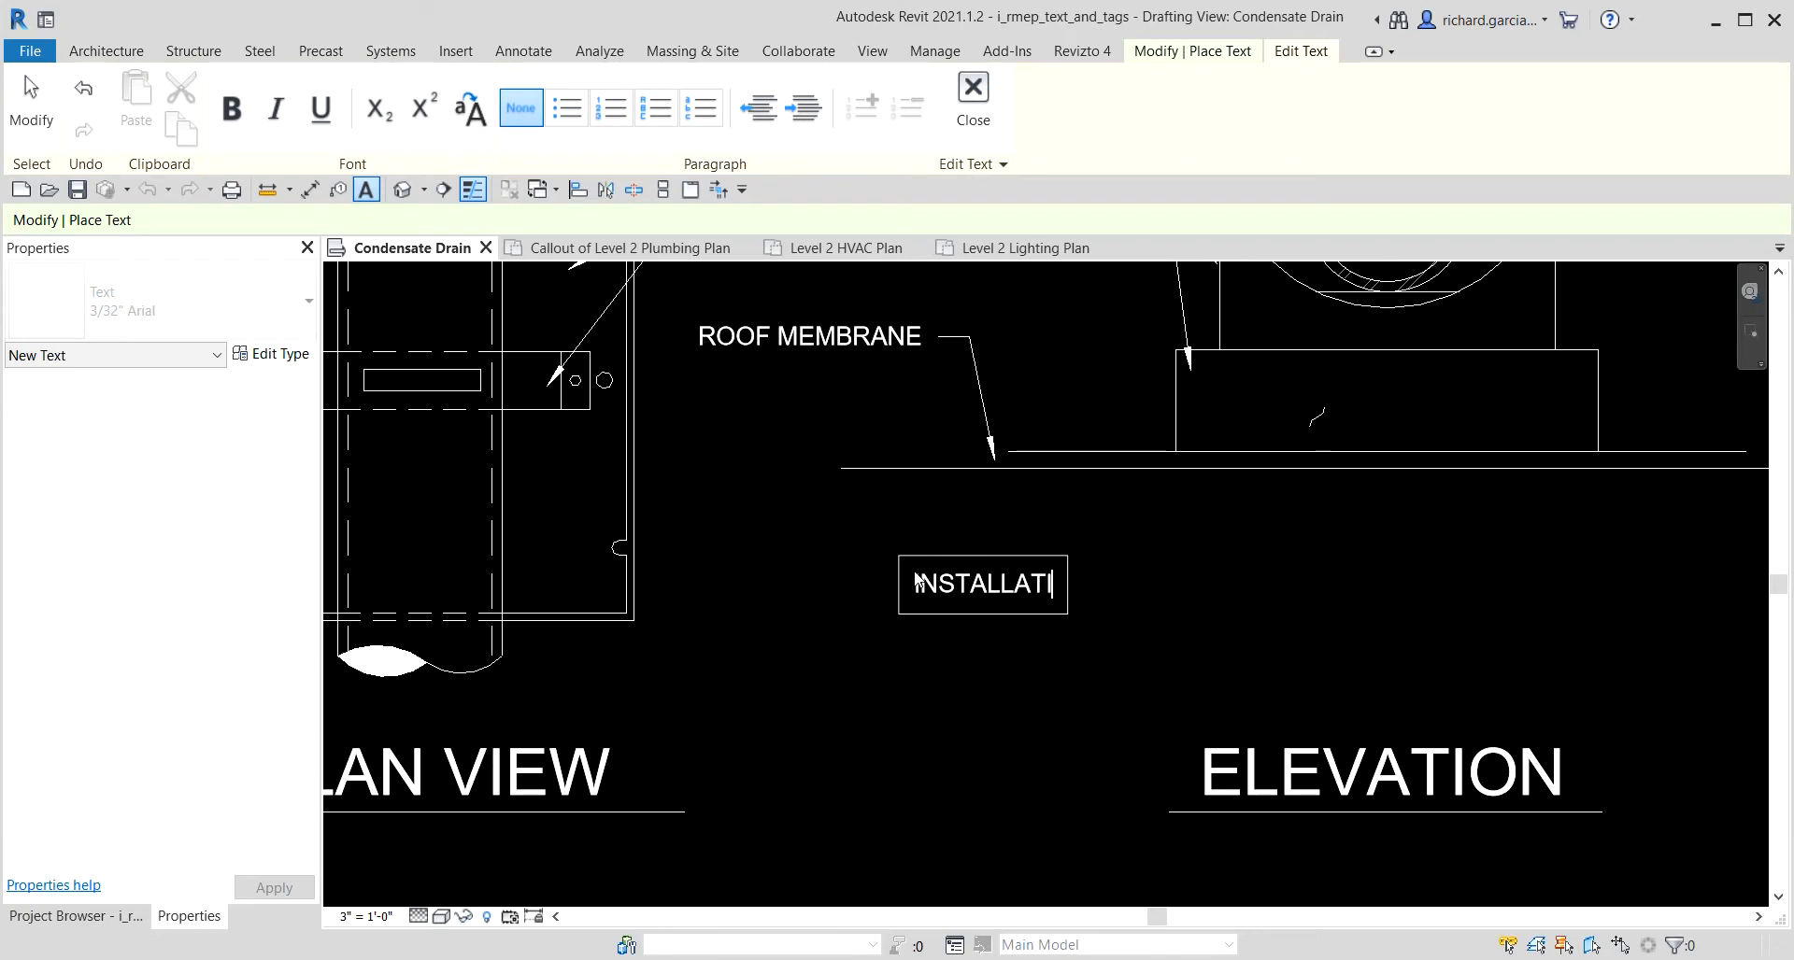
{"action": "type", "text": "ON SHAL"}
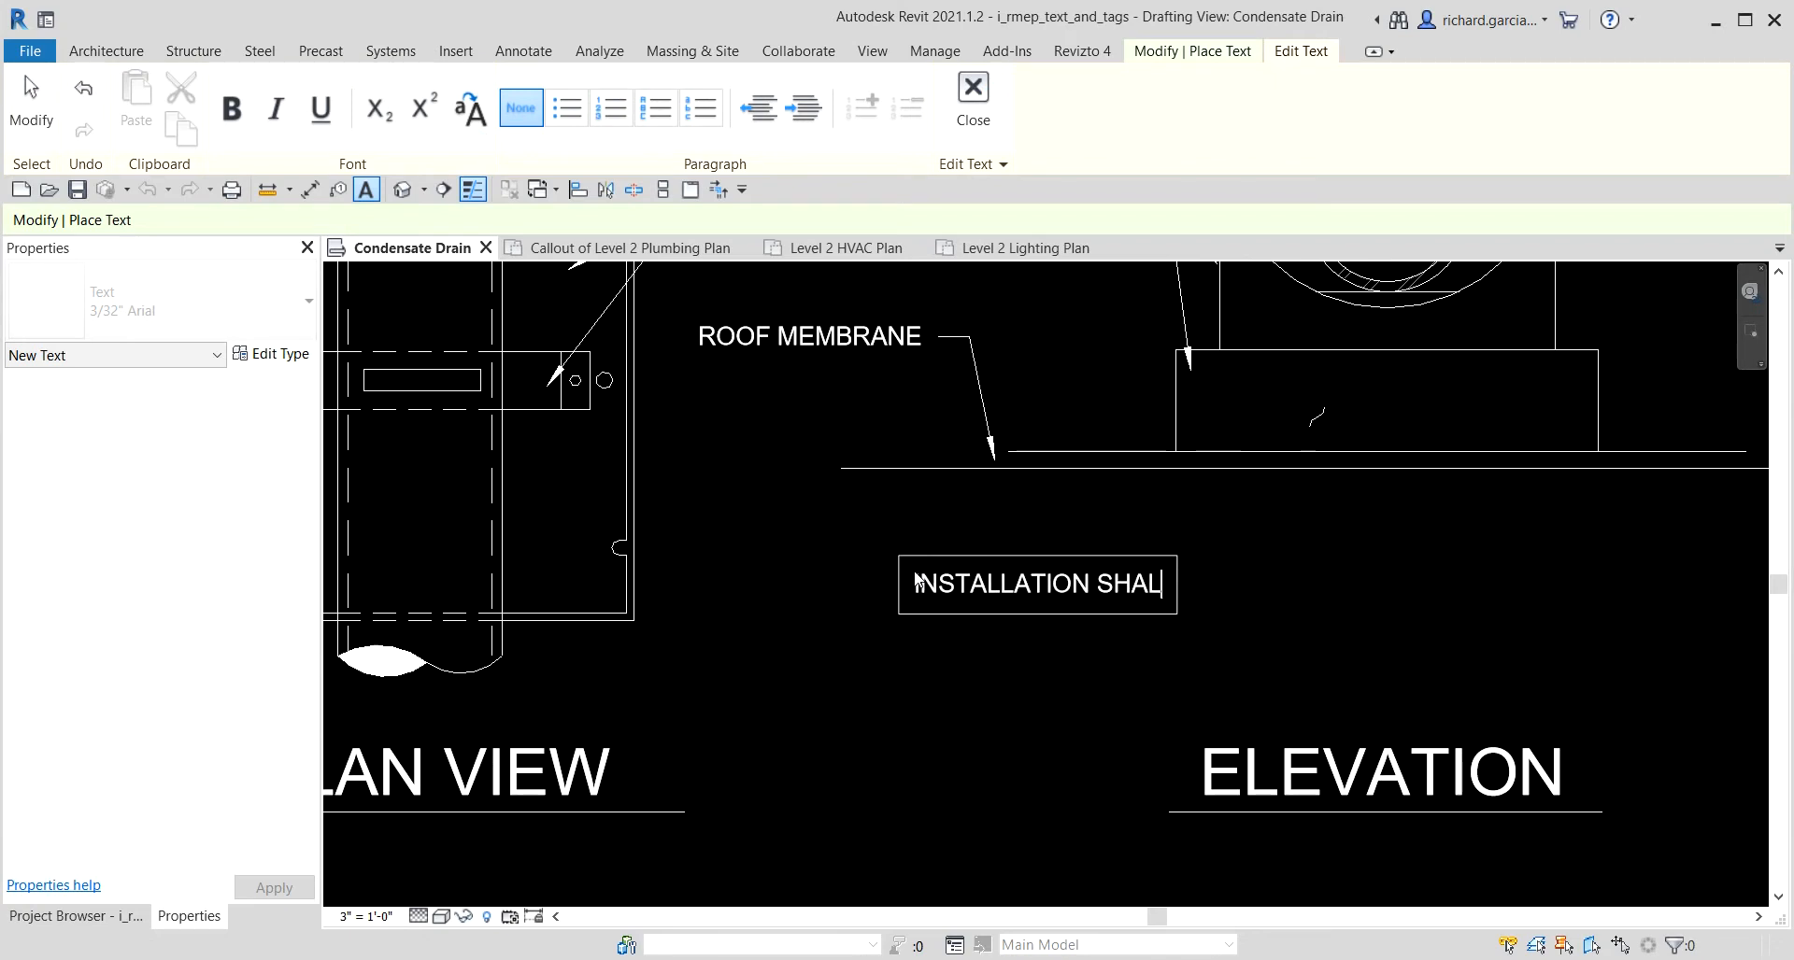
{"action": "type", "text": "L BE P"}
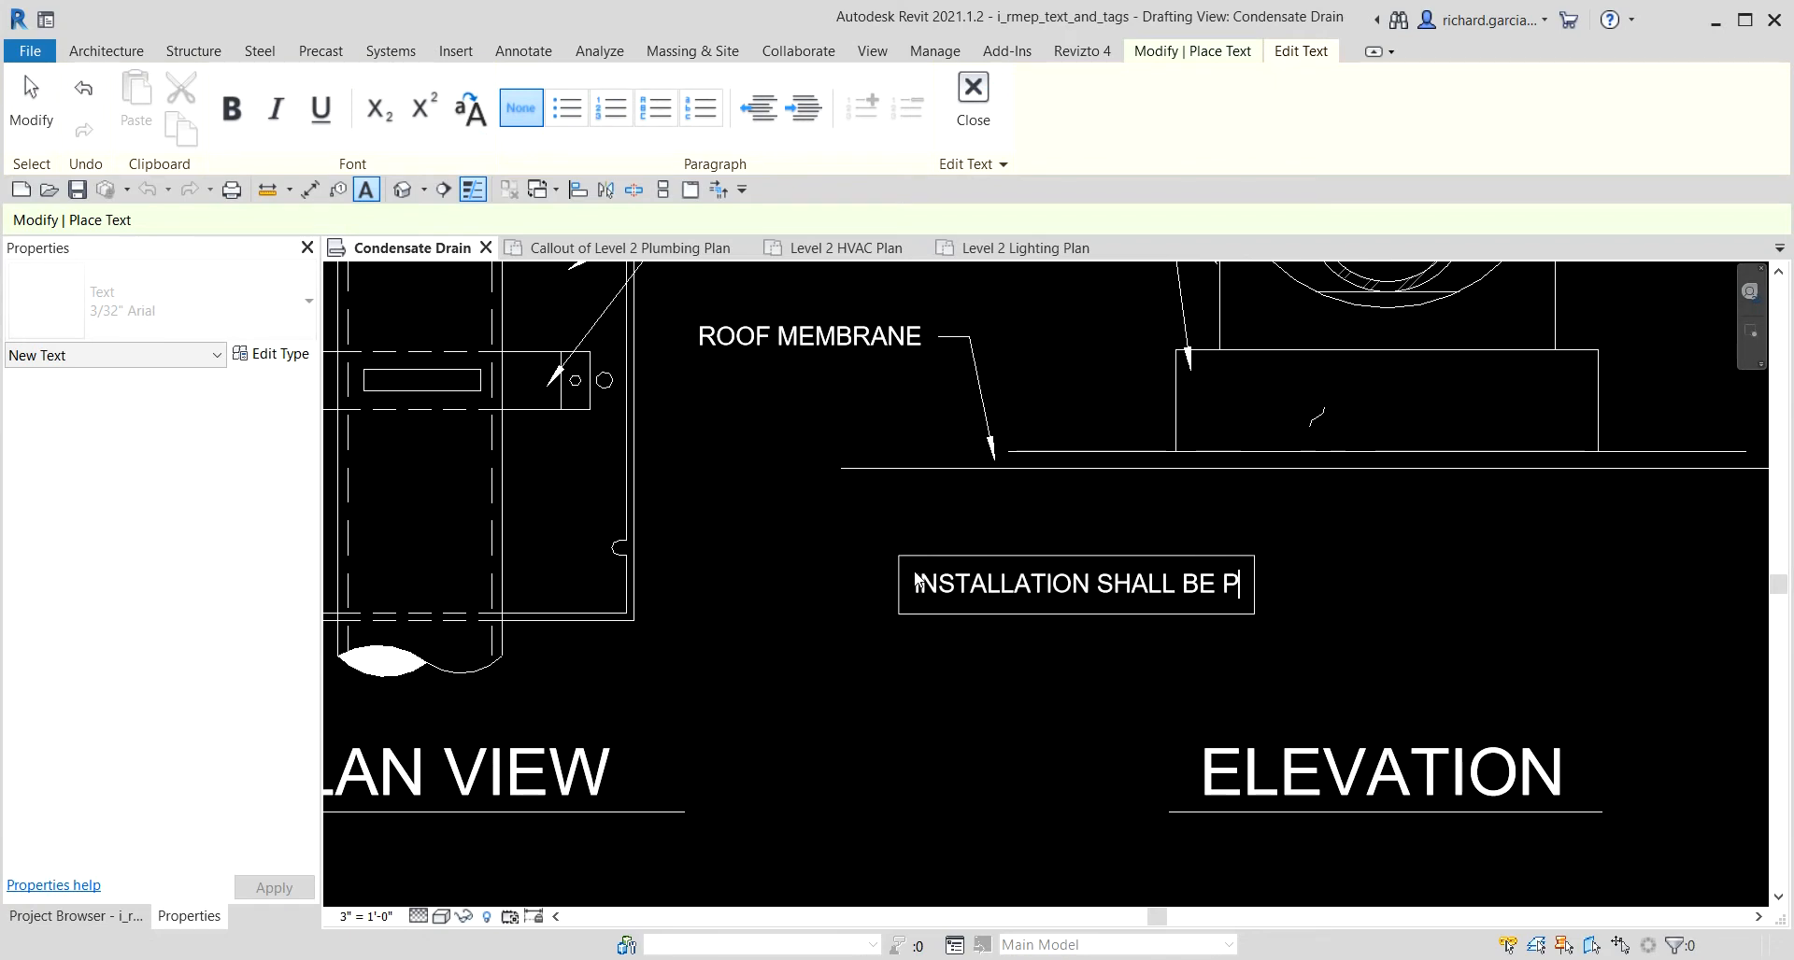
{"action": "type", "text": "ER ROOF"}
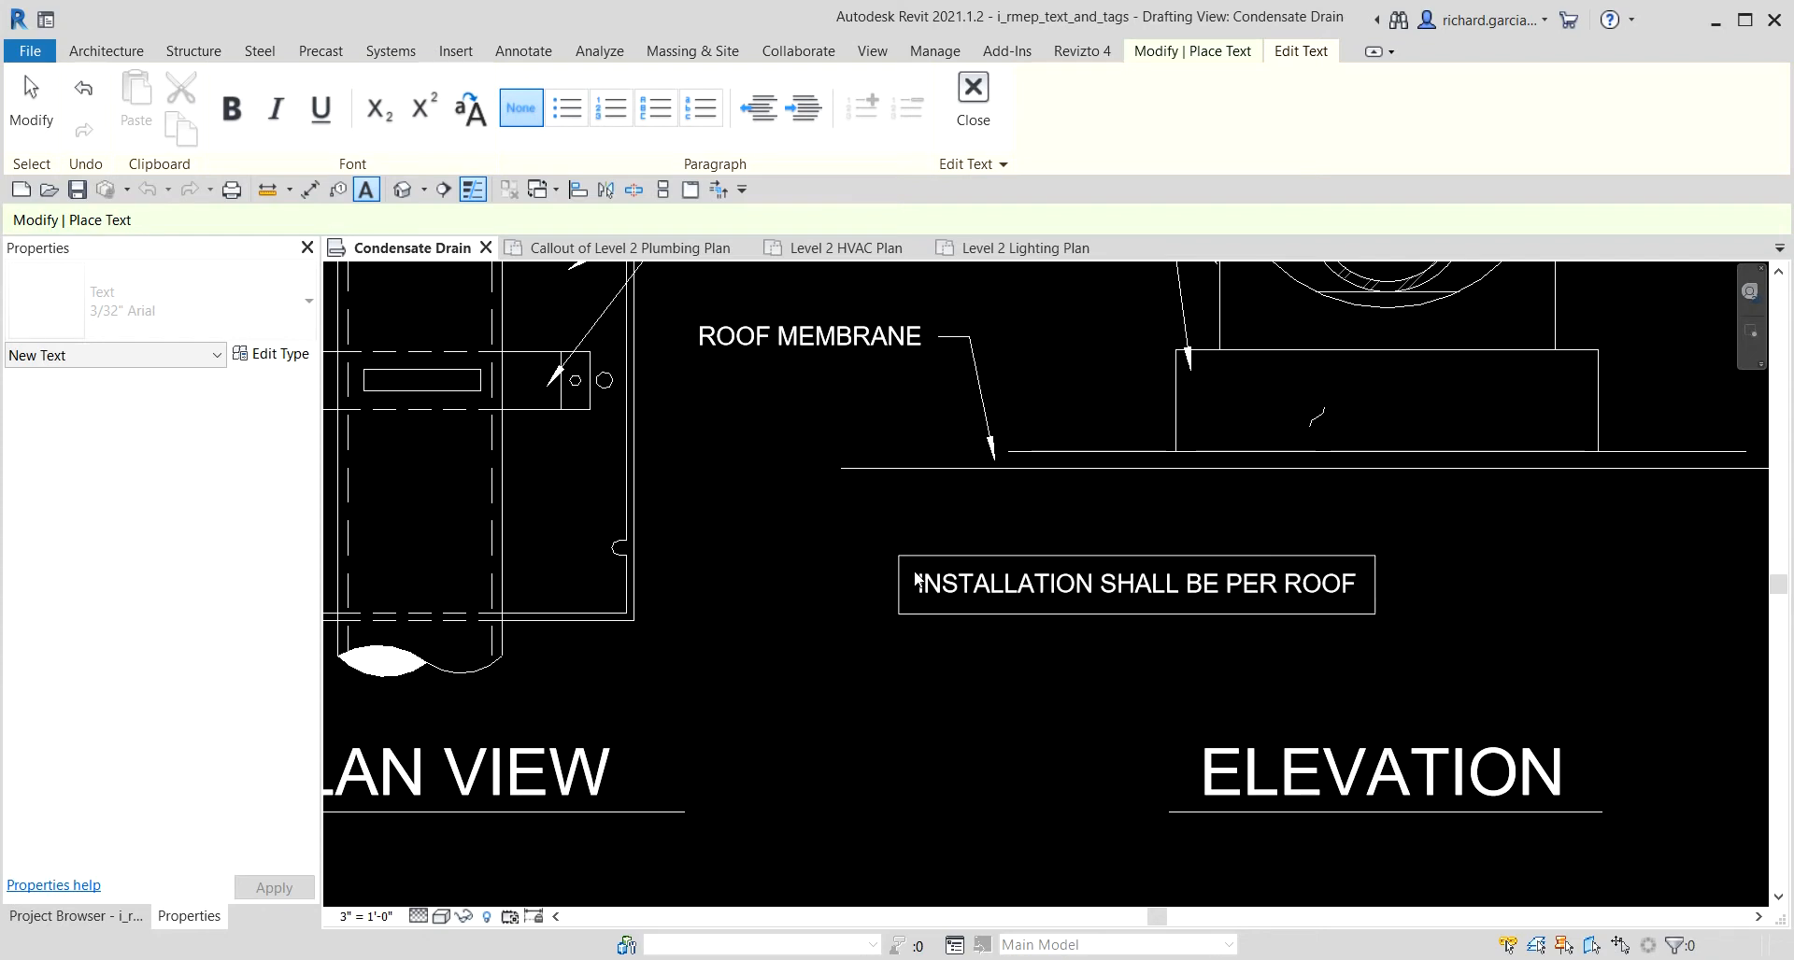
{"action": "type", "text": " MANUFACTURER"}
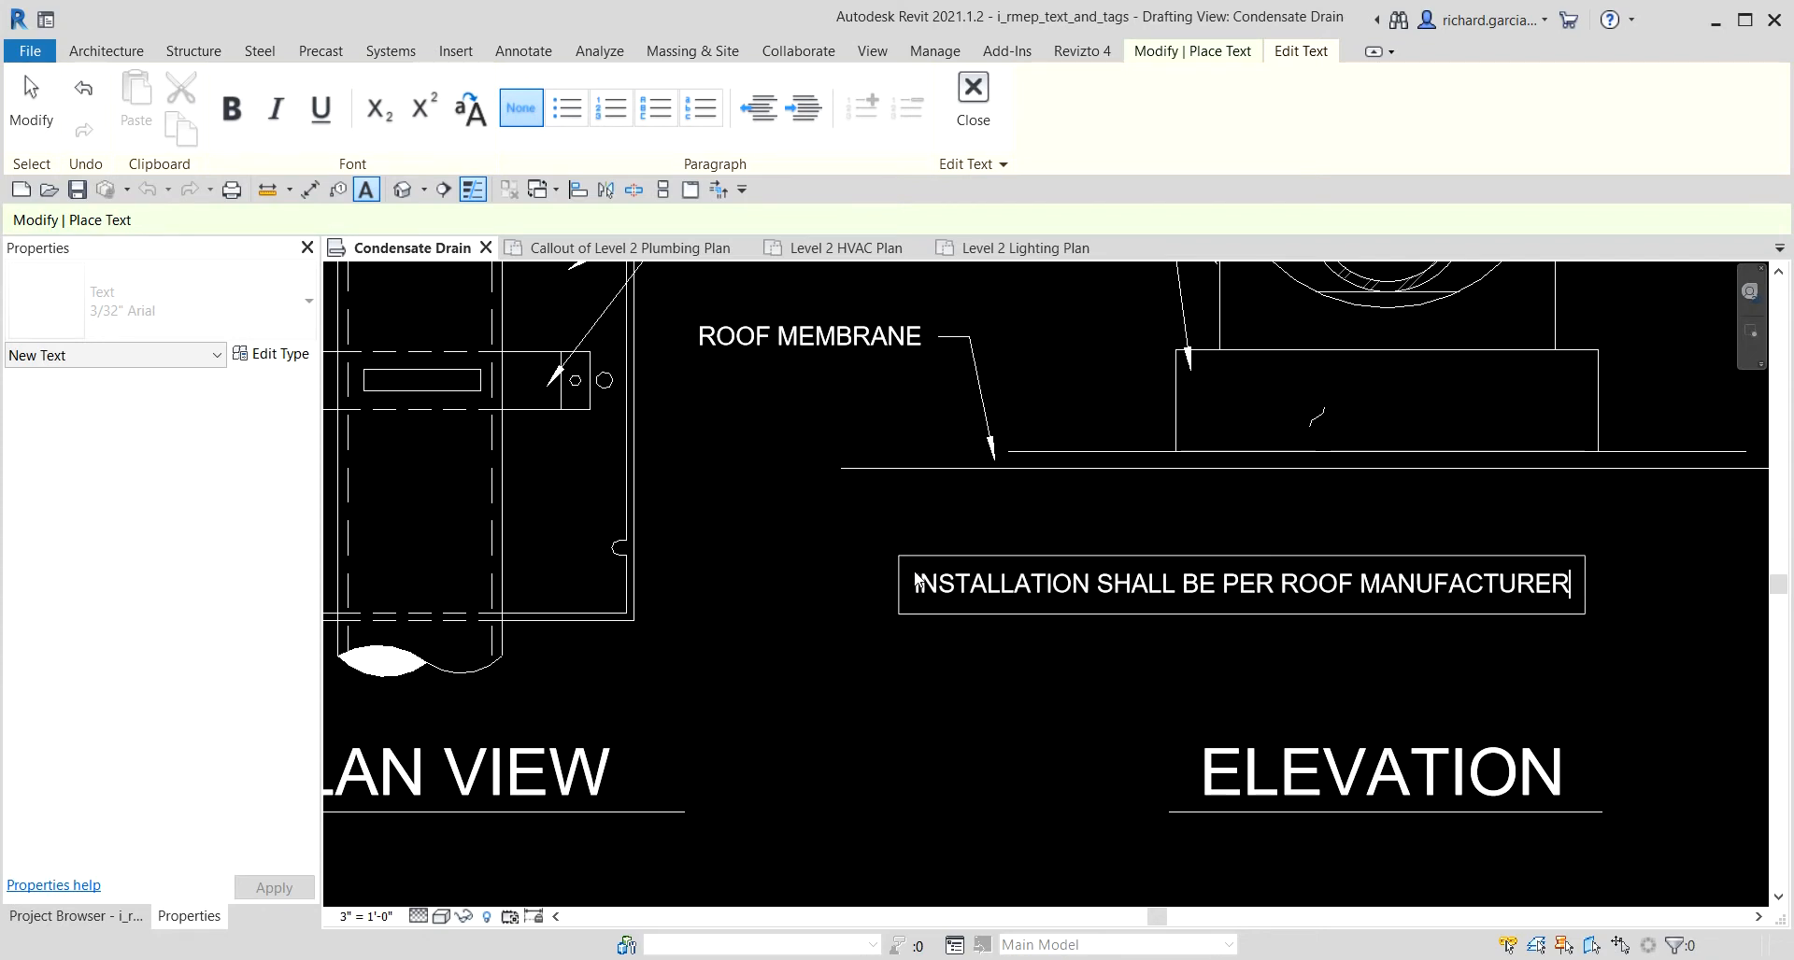
{"action": "type", "text": "'S R"}
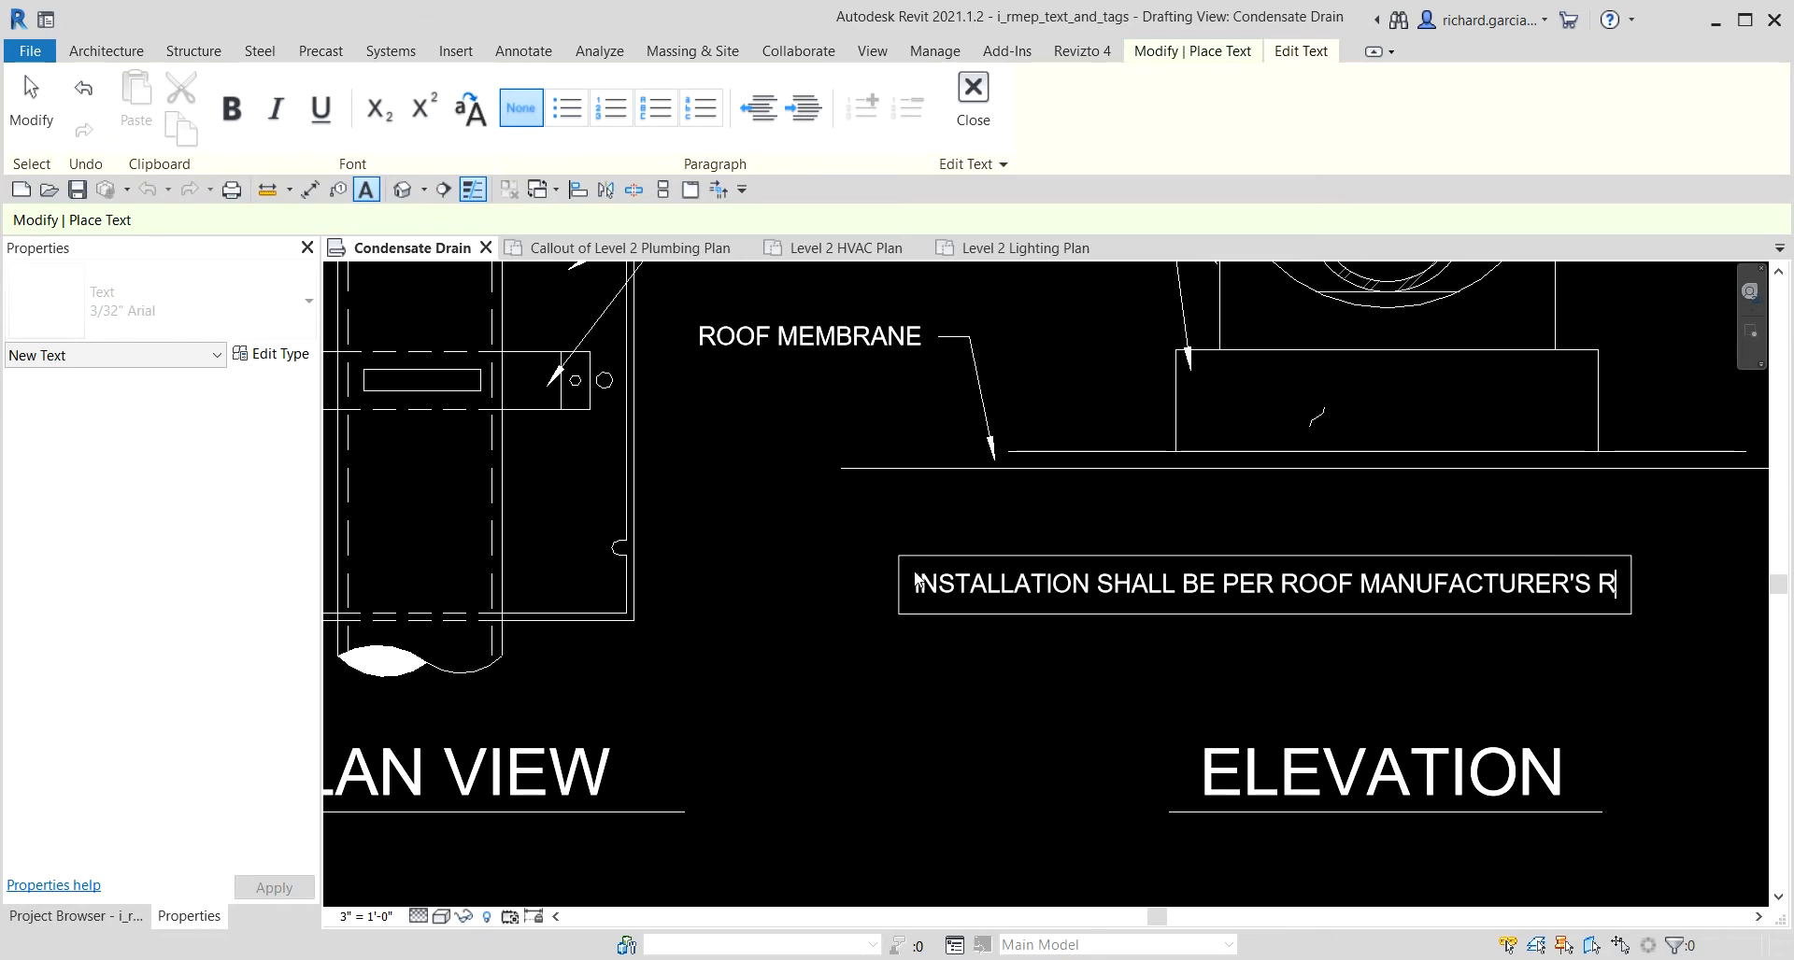
{"action": "type", "text": "ECOMMENDATIONS"}
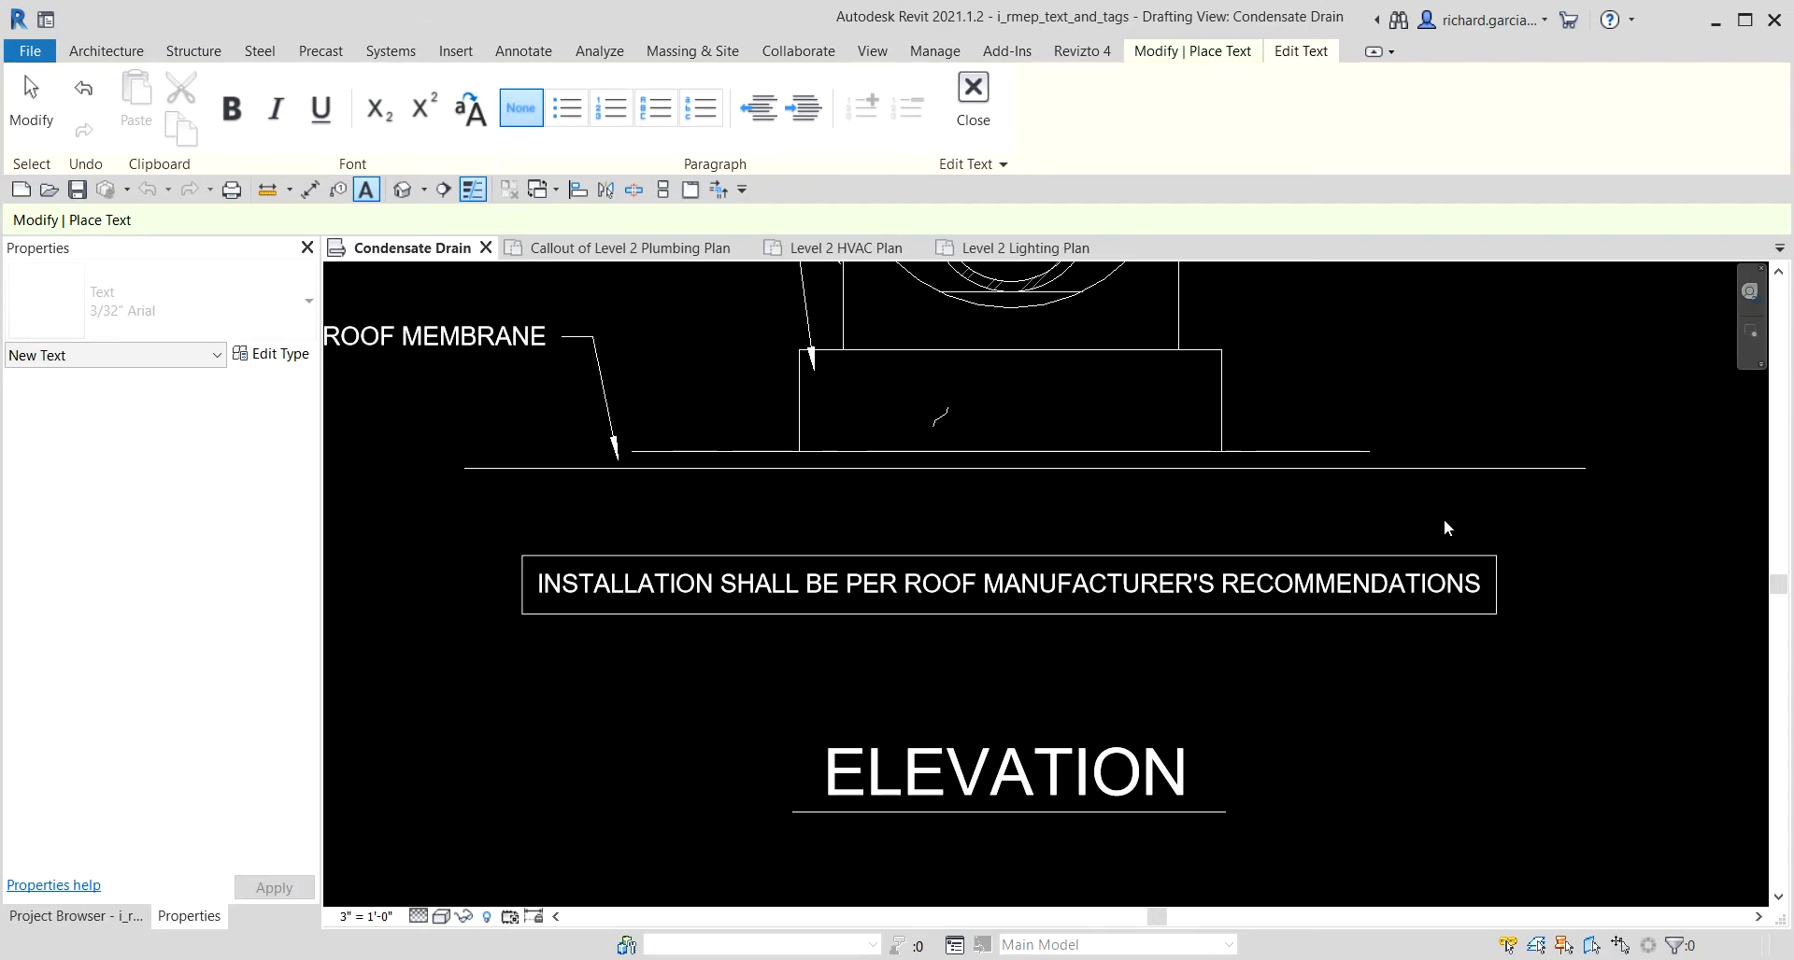
Finish the installation note and move it over directly beneath the elevation's roof line.
{"action": "left_click", "coordinate": [1444, 518]}
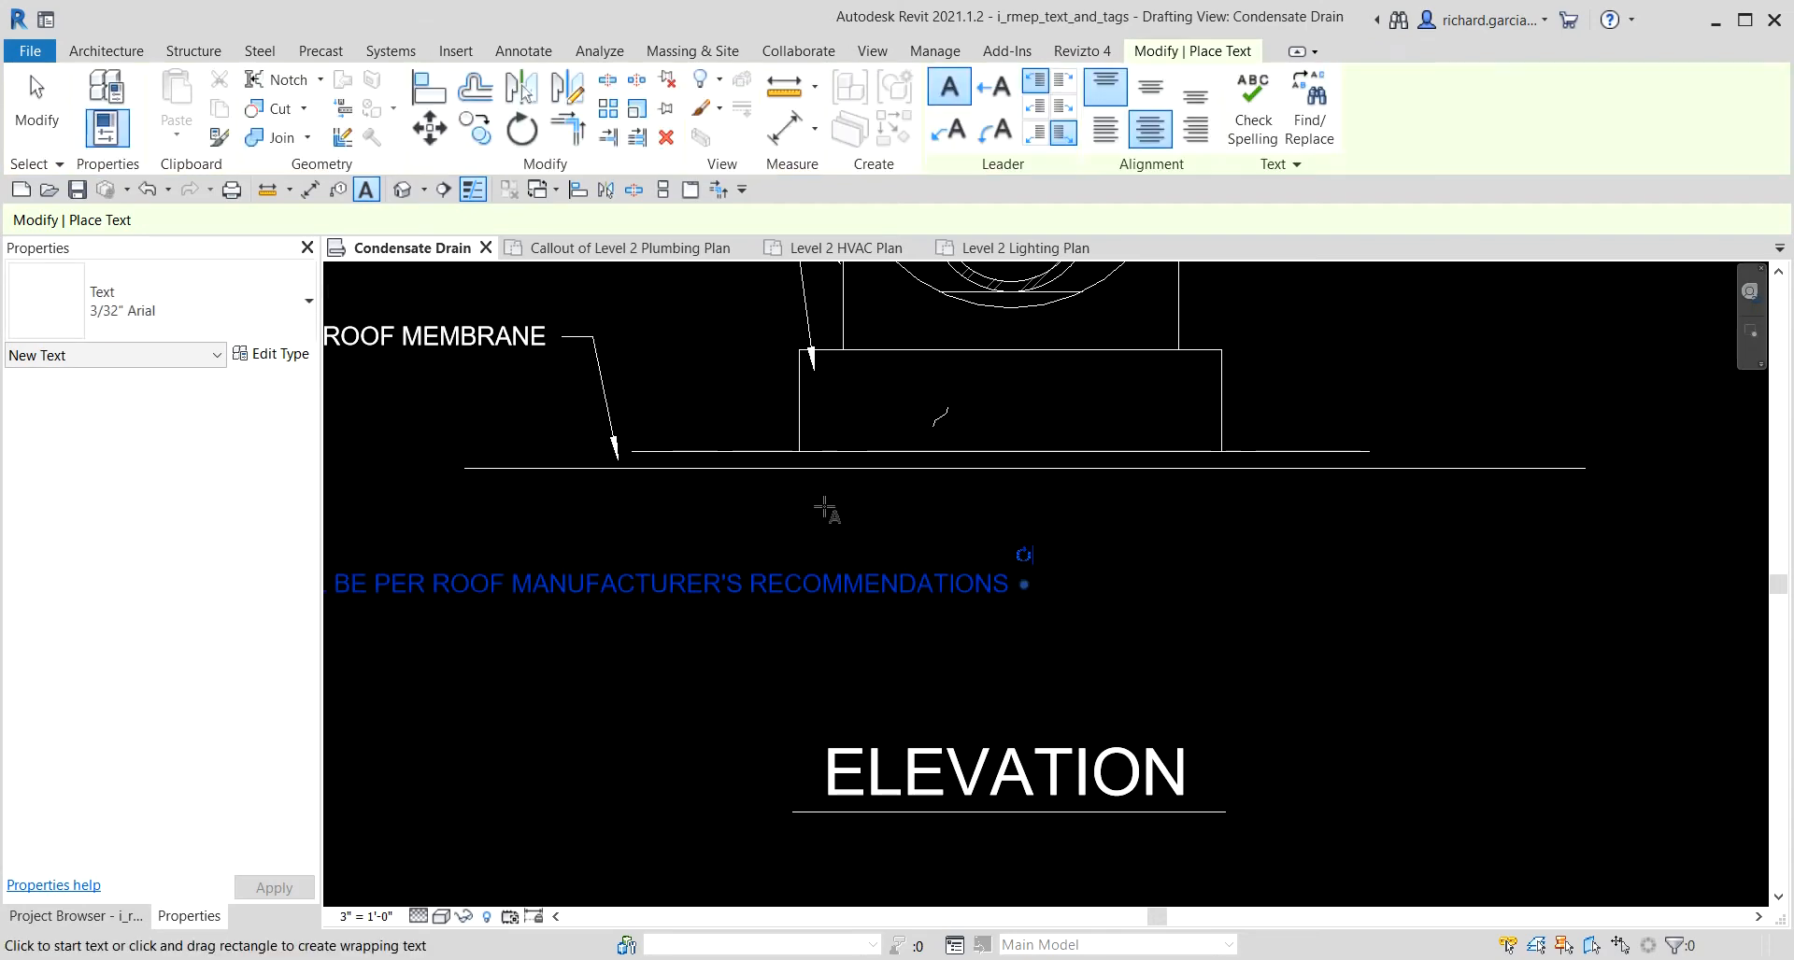
{"action": "scroll", "coordinate": [822, 512], "scroll_direction": "down", "scroll_amount": 3}
{"action": "key", "text": "Escape"}
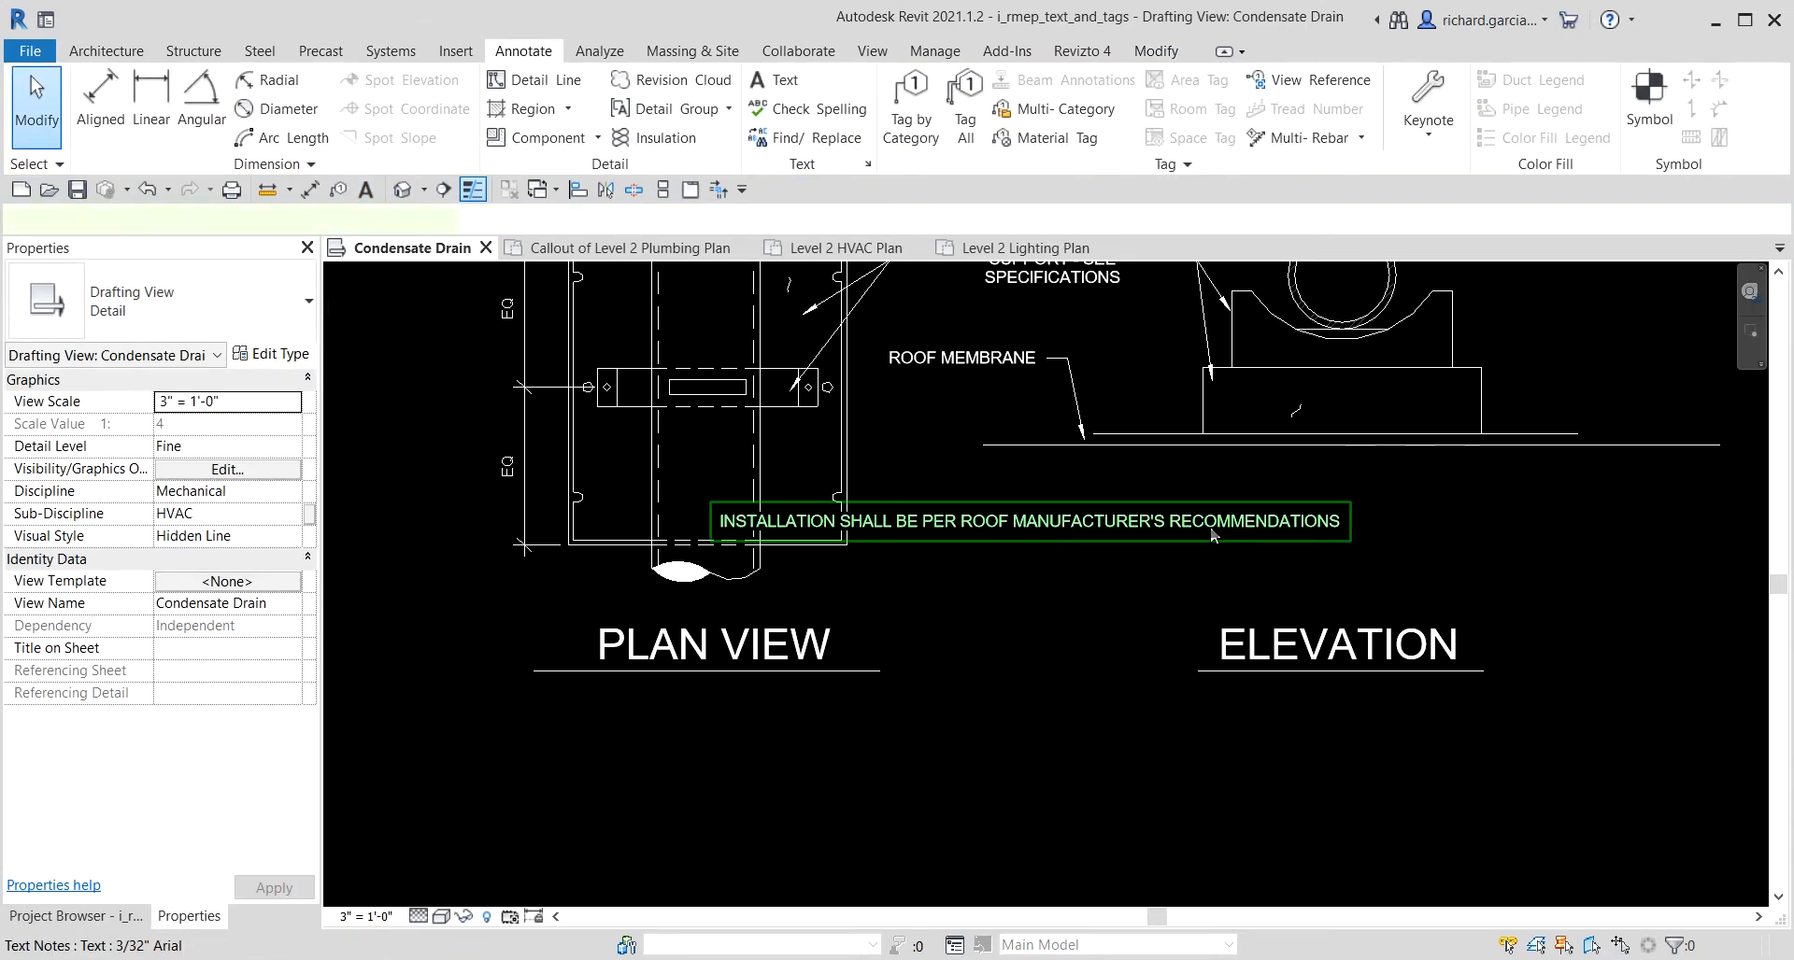
{"action": "left_click_drag", "start_coordinate": [1065, 525], "coordinate": [1286, 478]}
{"action": "scroll", "coordinate": [1579, 467], "scroll_direction": "up", "scroll_amount": 2}
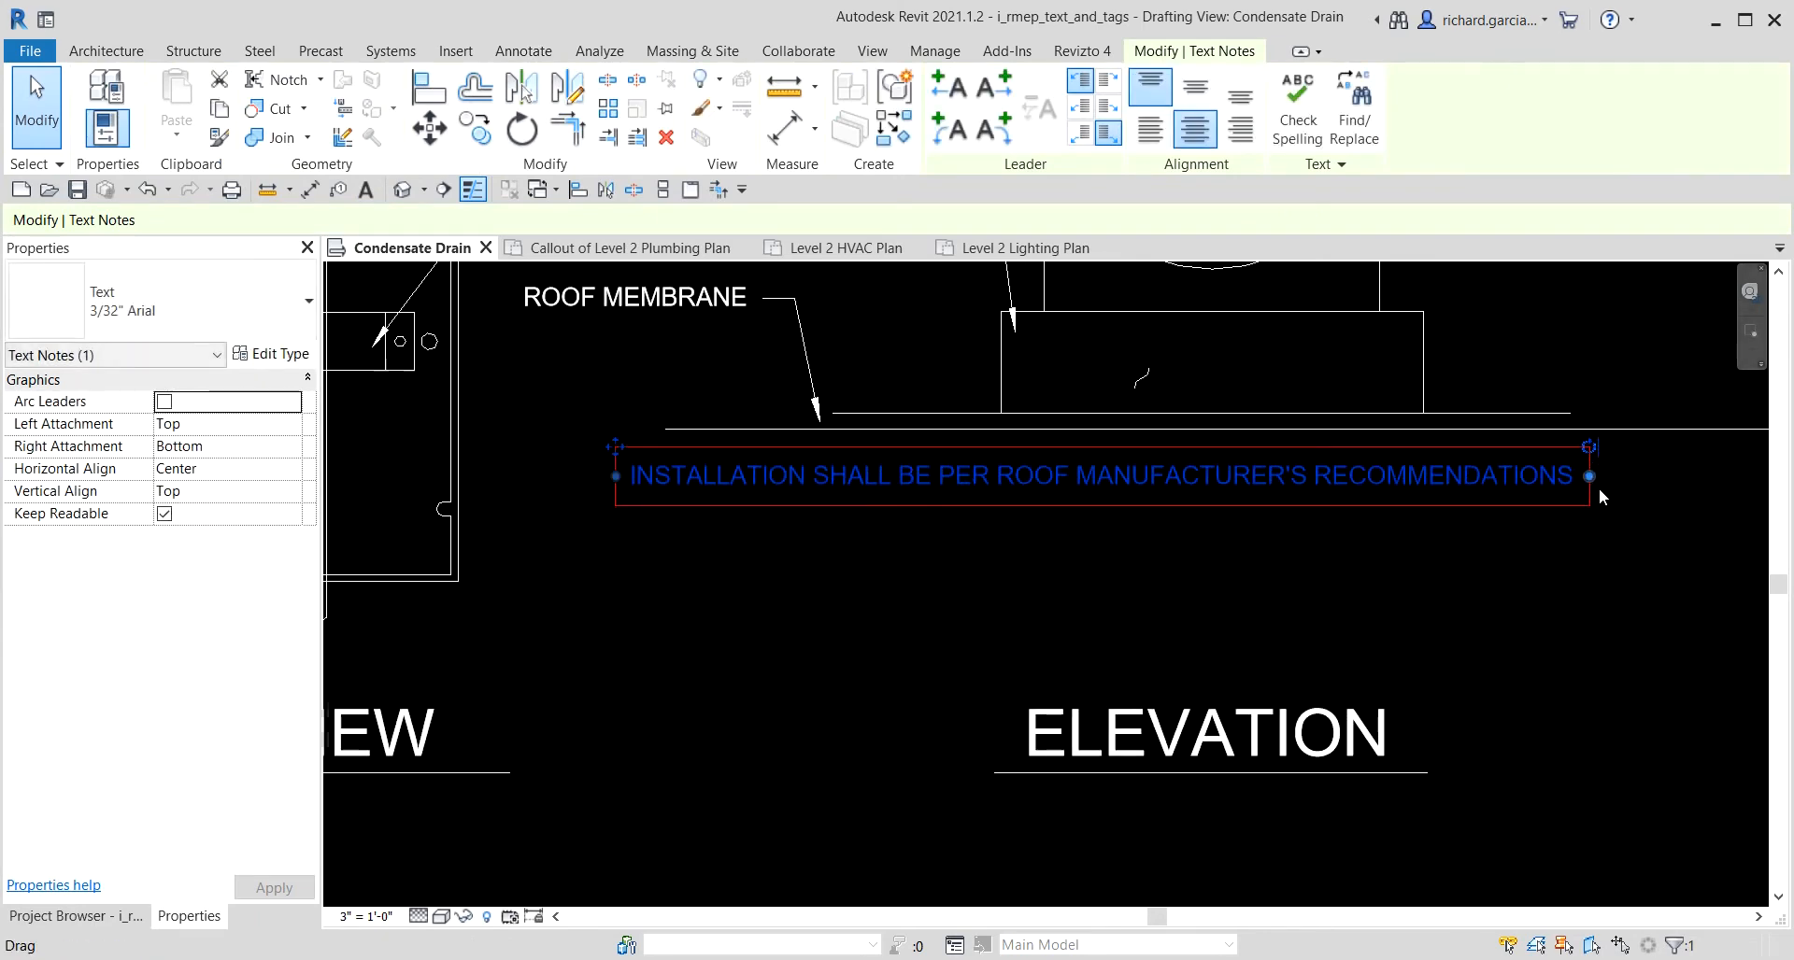
Narrow the installation note so it wraps onto two lines and shift it toward the left end of the roof line.
{"action": "left_click_drag", "start_coordinate": [1588, 448], "coordinate": [1403, 462]}
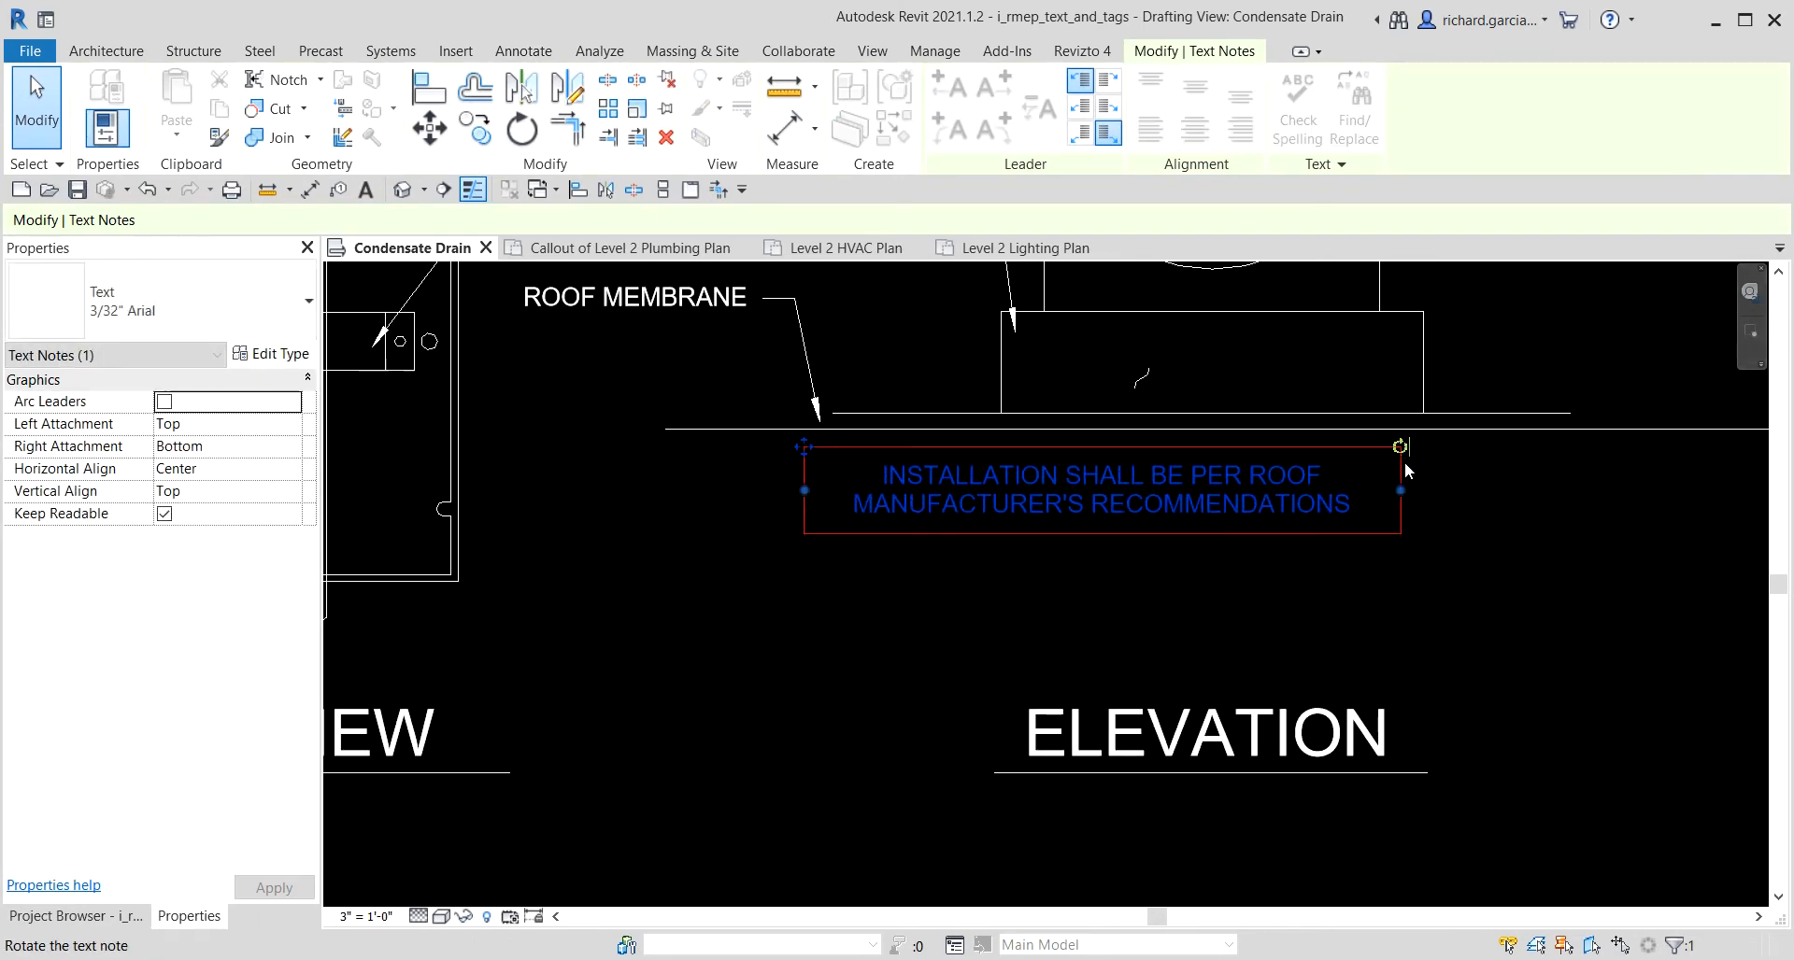
{"action": "left_click", "coordinate": [1189, 667]}
{"action": "left_click", "coordinate": [869, 492]}
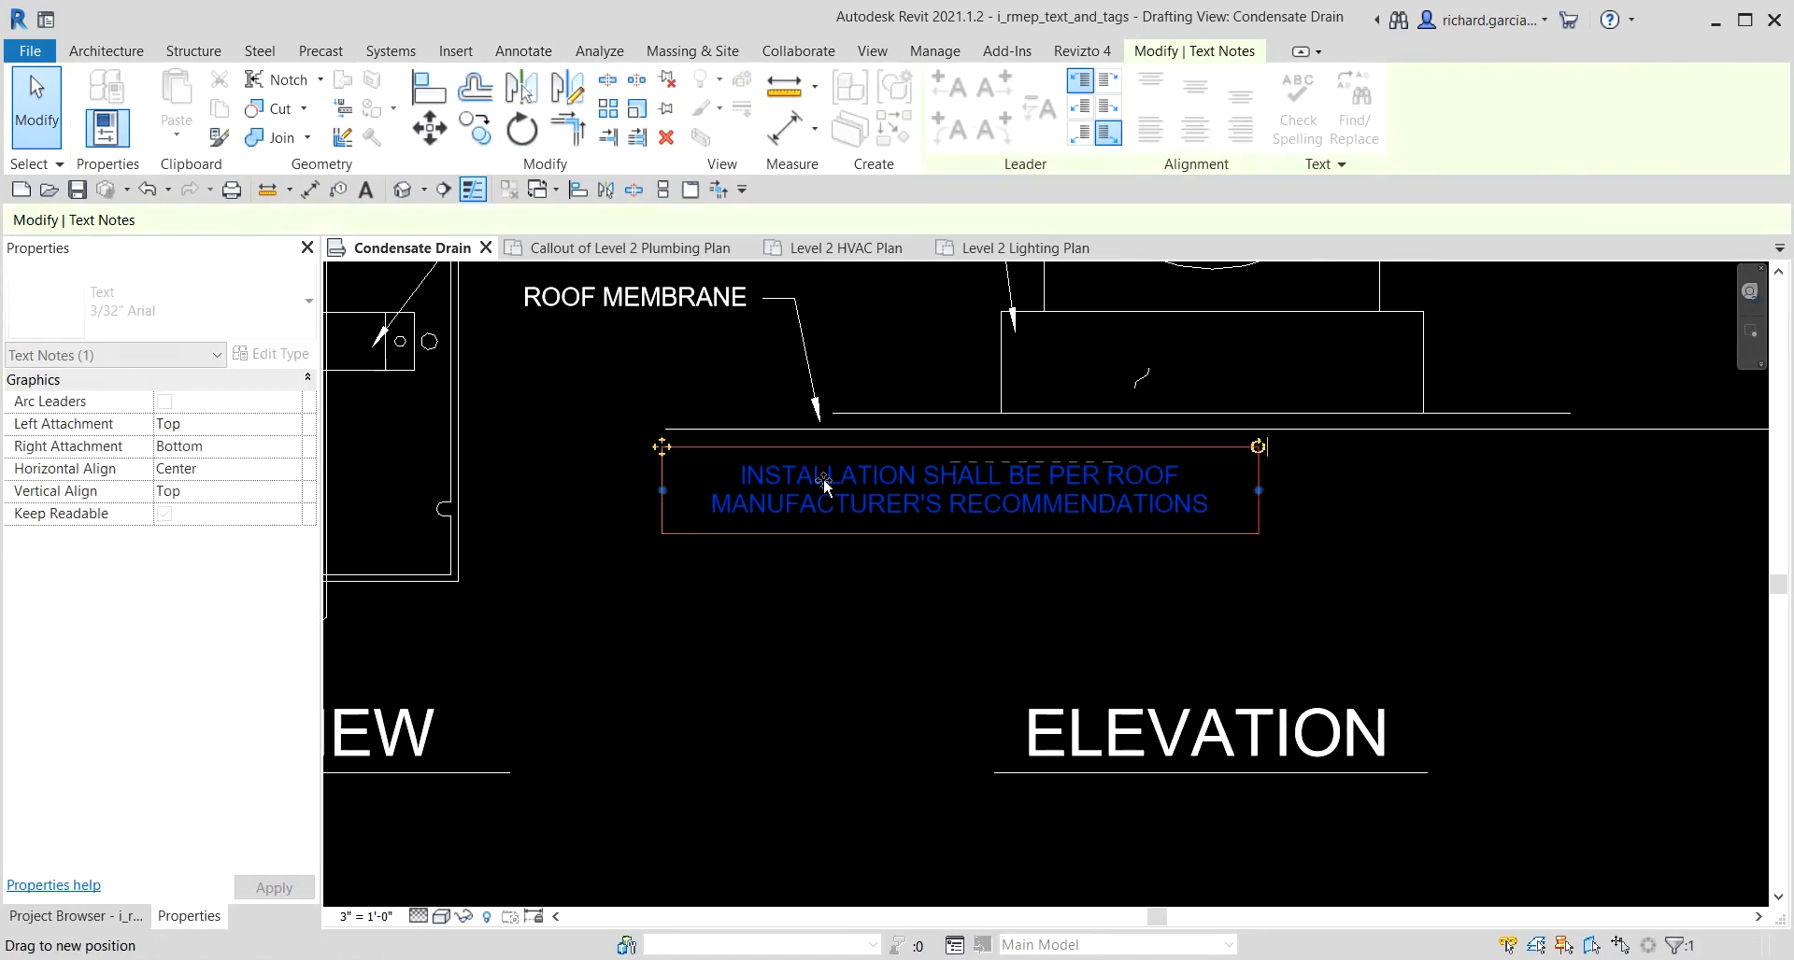
{"action": "left_click", "coordinate": [1392, 506]}
{"action": "scroll", "coordinate": [1449, 546], "scroll_direction": "down", "scroll_amount": 3}
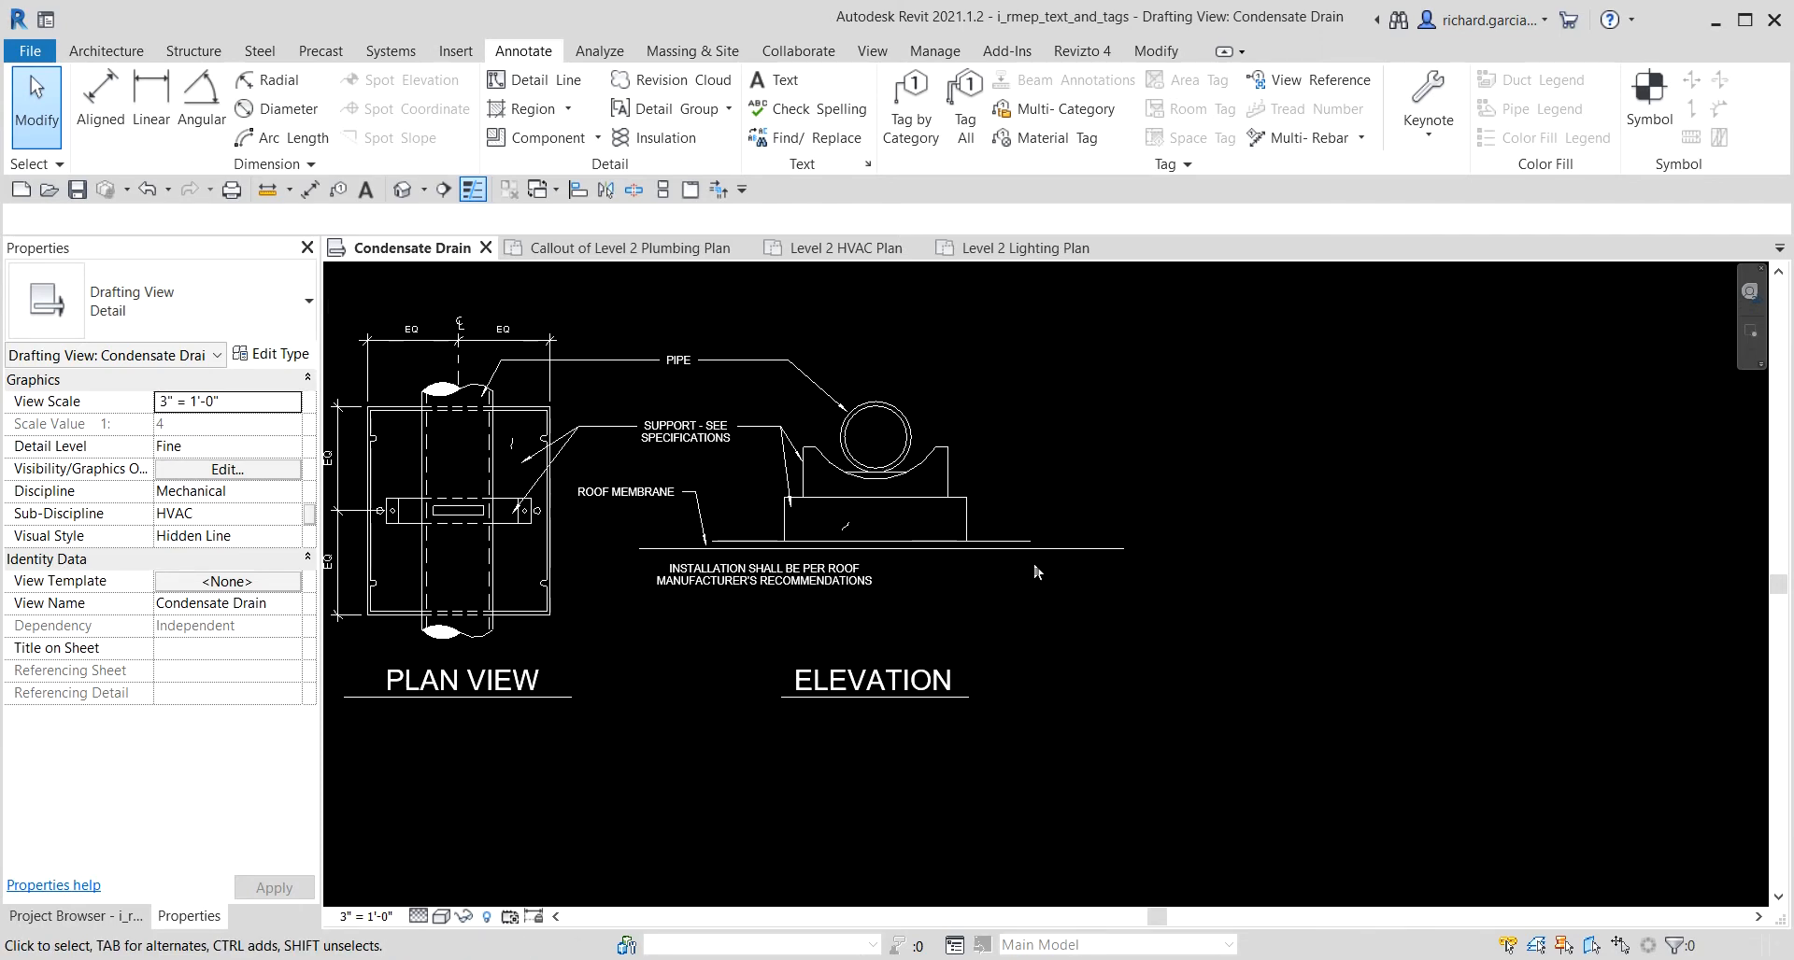
{"action": "scroll", "coordinate": [1034, 561], "scroll_direction": "up", "scroll_amount": 2}
{"action": "scroll", "coordinate": [1012, 482], "scroll_direction": "down", "scroll_amount": 1}
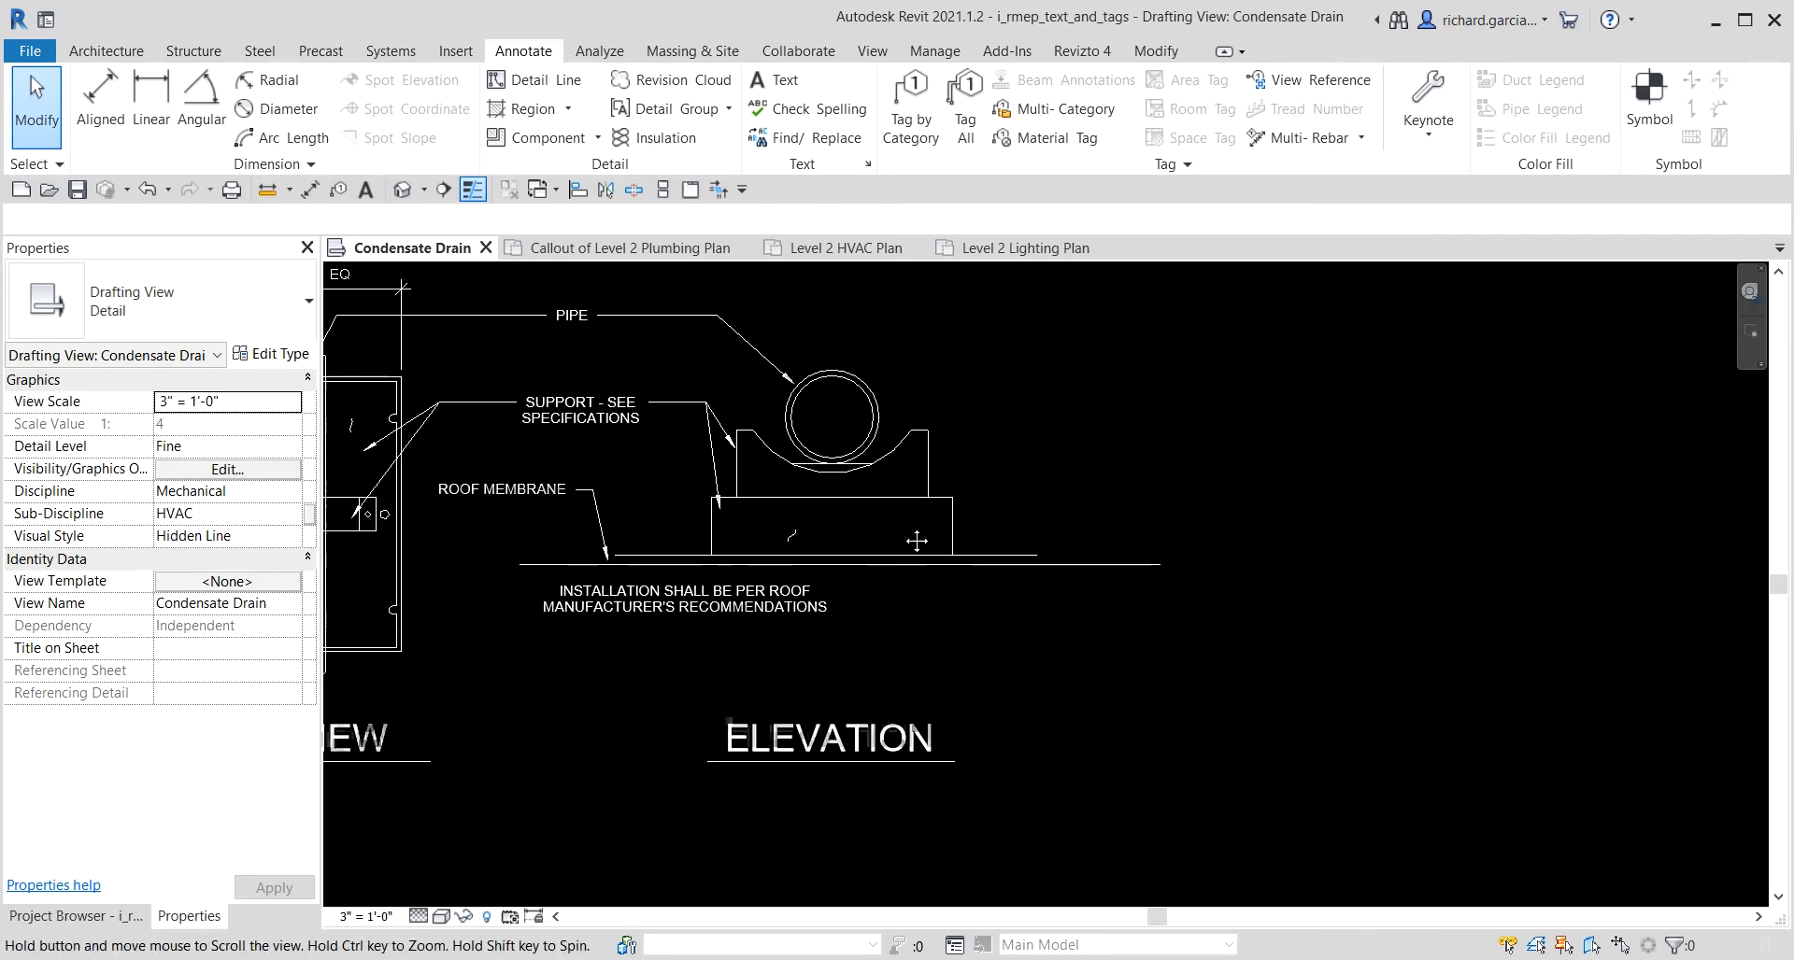
Start a text note with a two-segment leader pointing to the roof line just right of the upper membrane line in the elevation.
{"action": "left_click", "coordinate": [367, 189]}
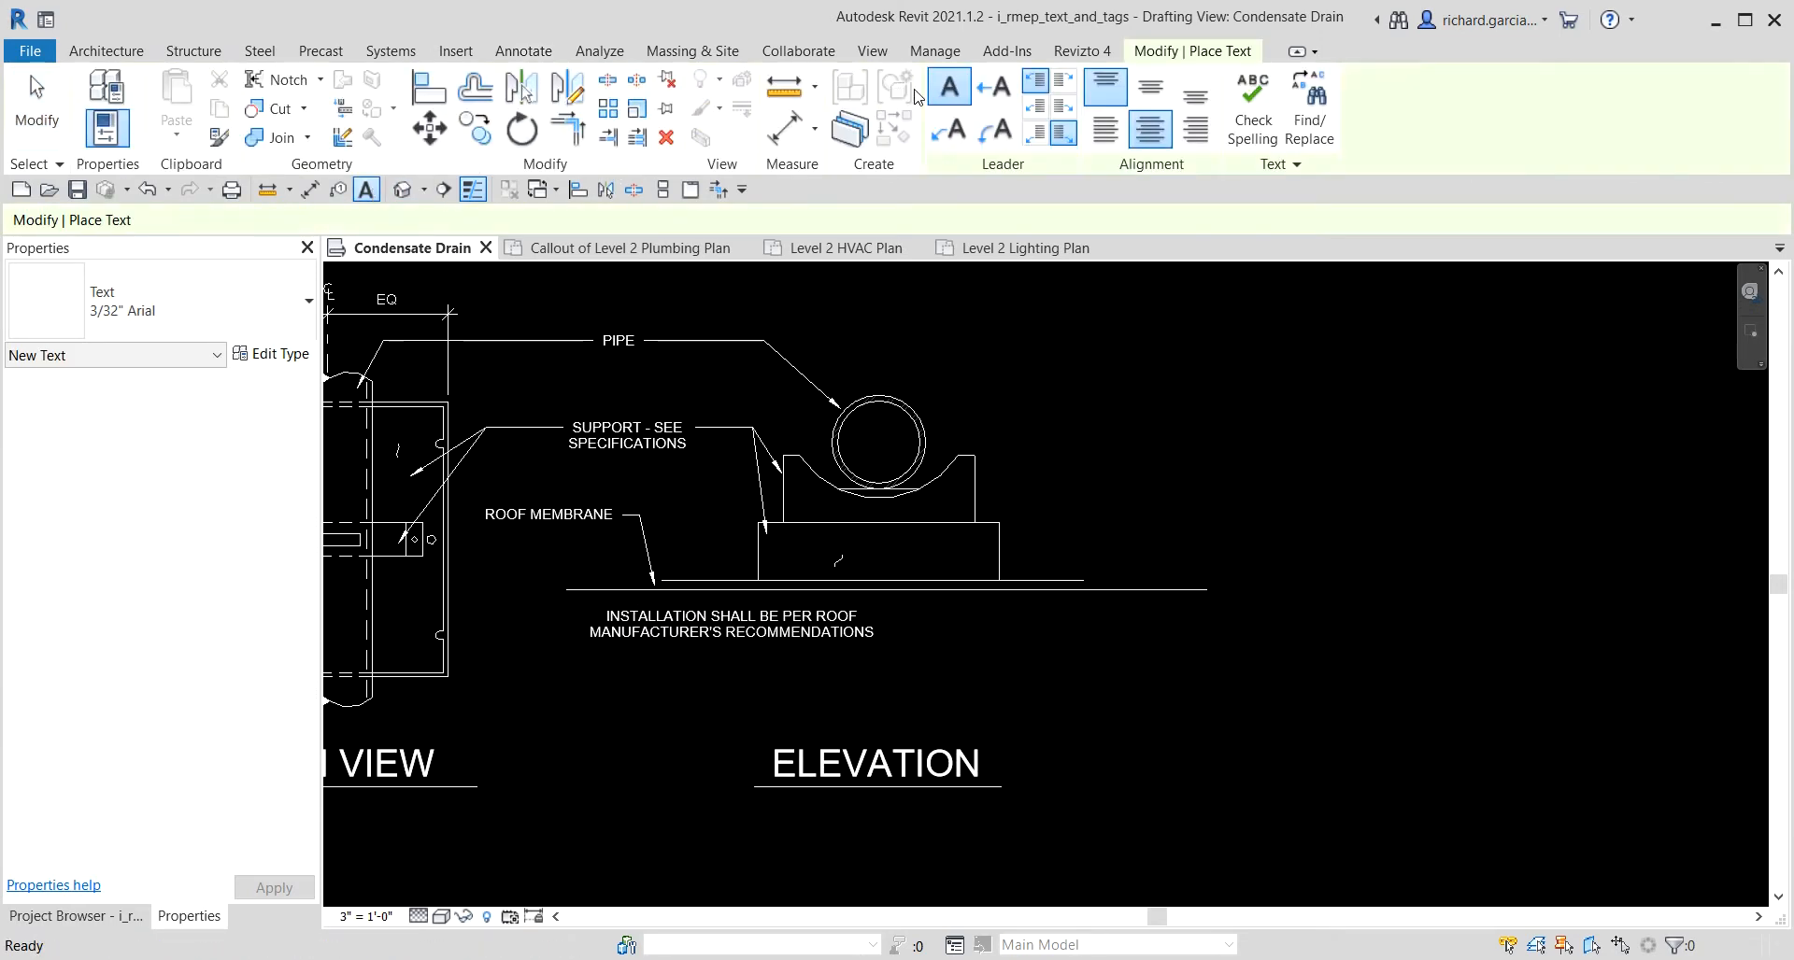
{"action": "left_click", "coordinate": [951, 131]}
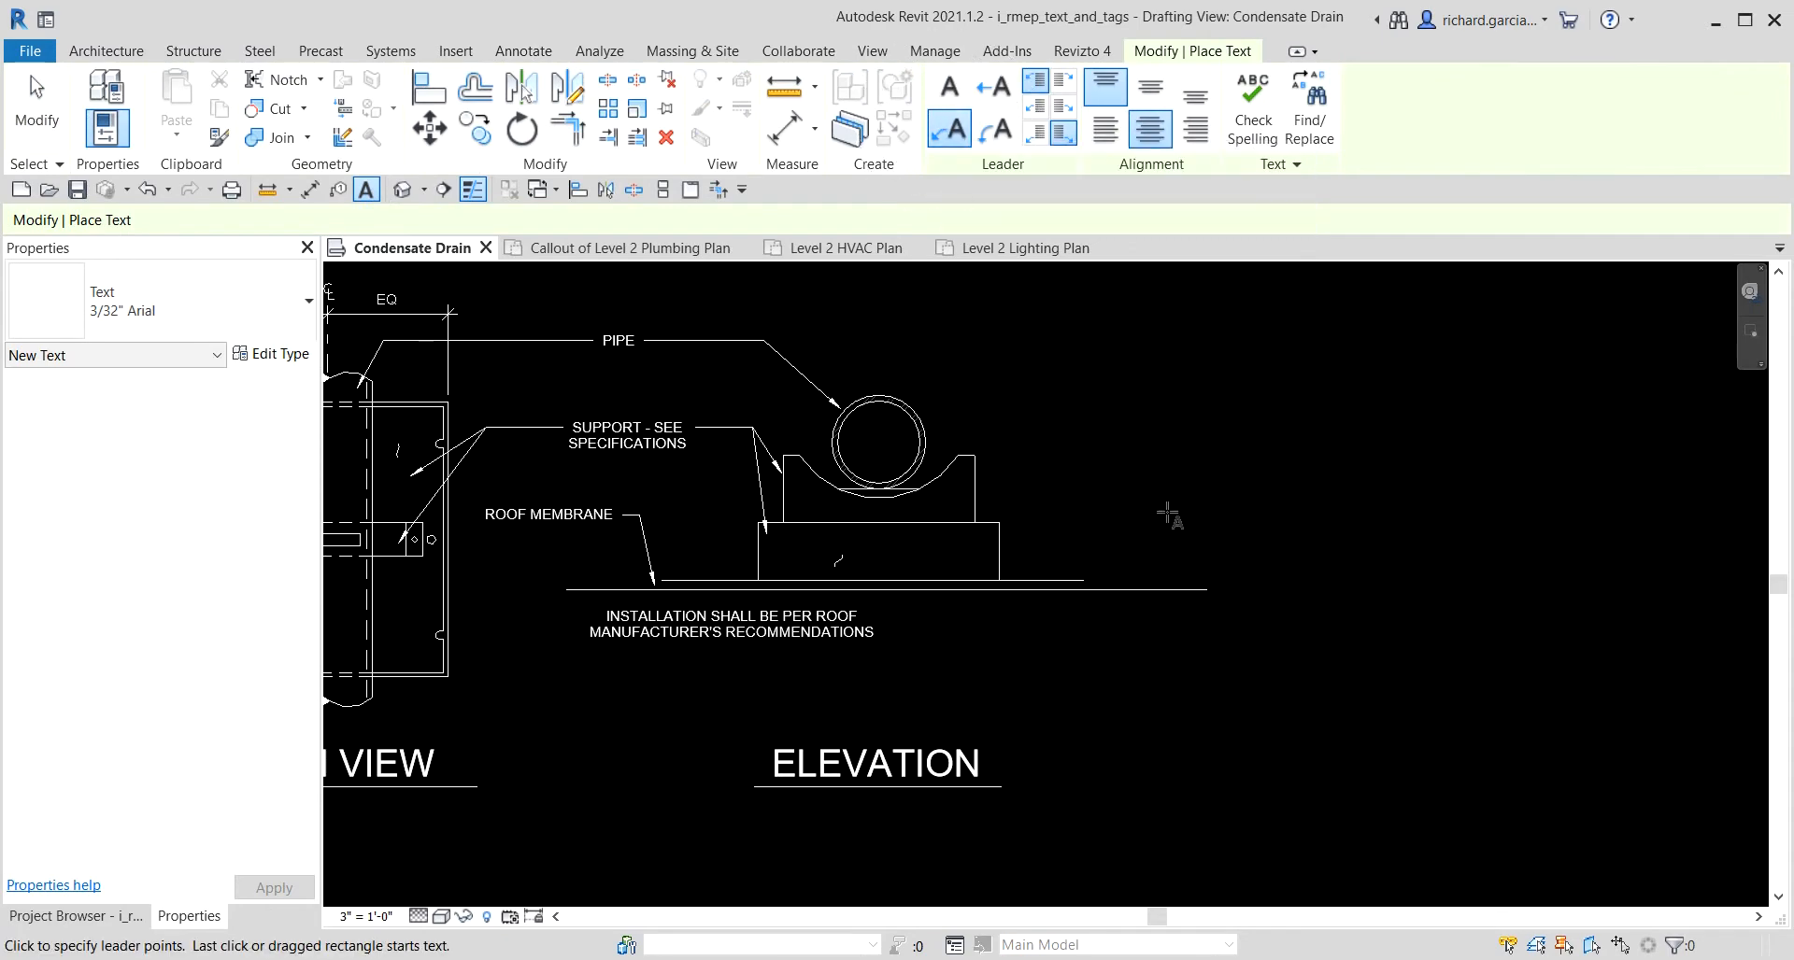
{"action": "scroll", "coordinate": [1140, 569], "scroll_direction": "up", "scroll_amount": 2}
{"action": "left_click", "coordinate": [1098, 603]}
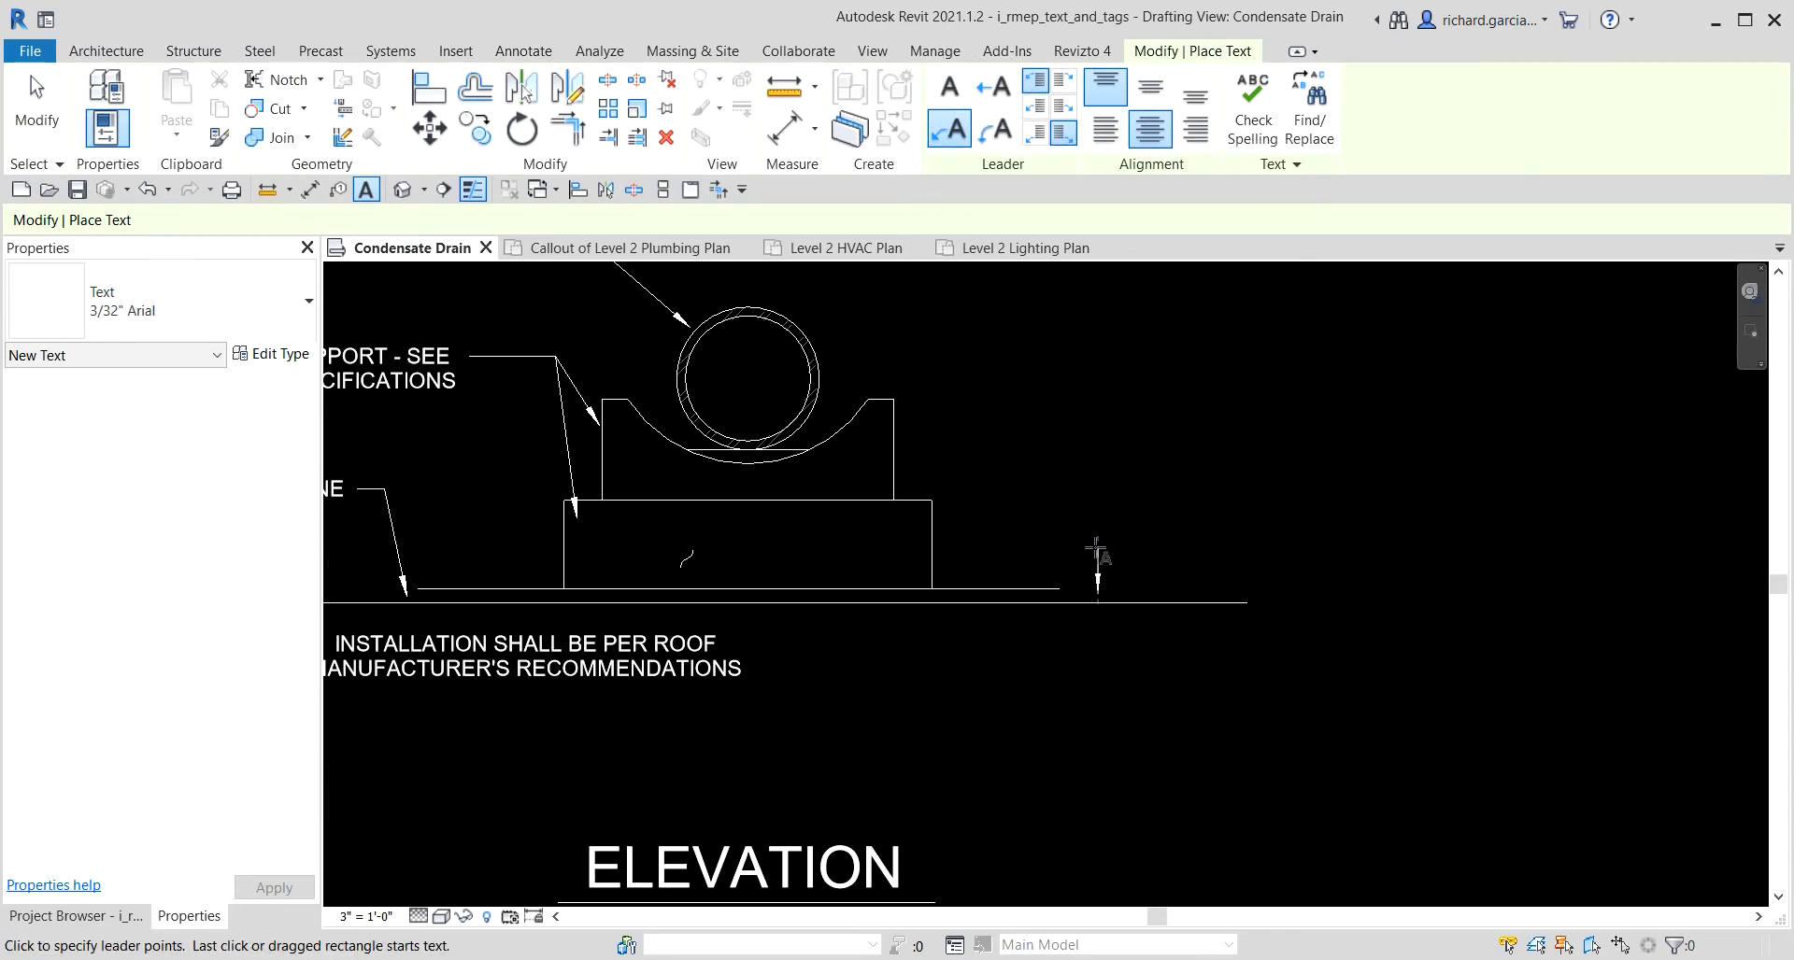
{"action": "left_click", "coordinate": [1060, 488]}
{"action": "left_click", "coordinate": [1106, 488]}
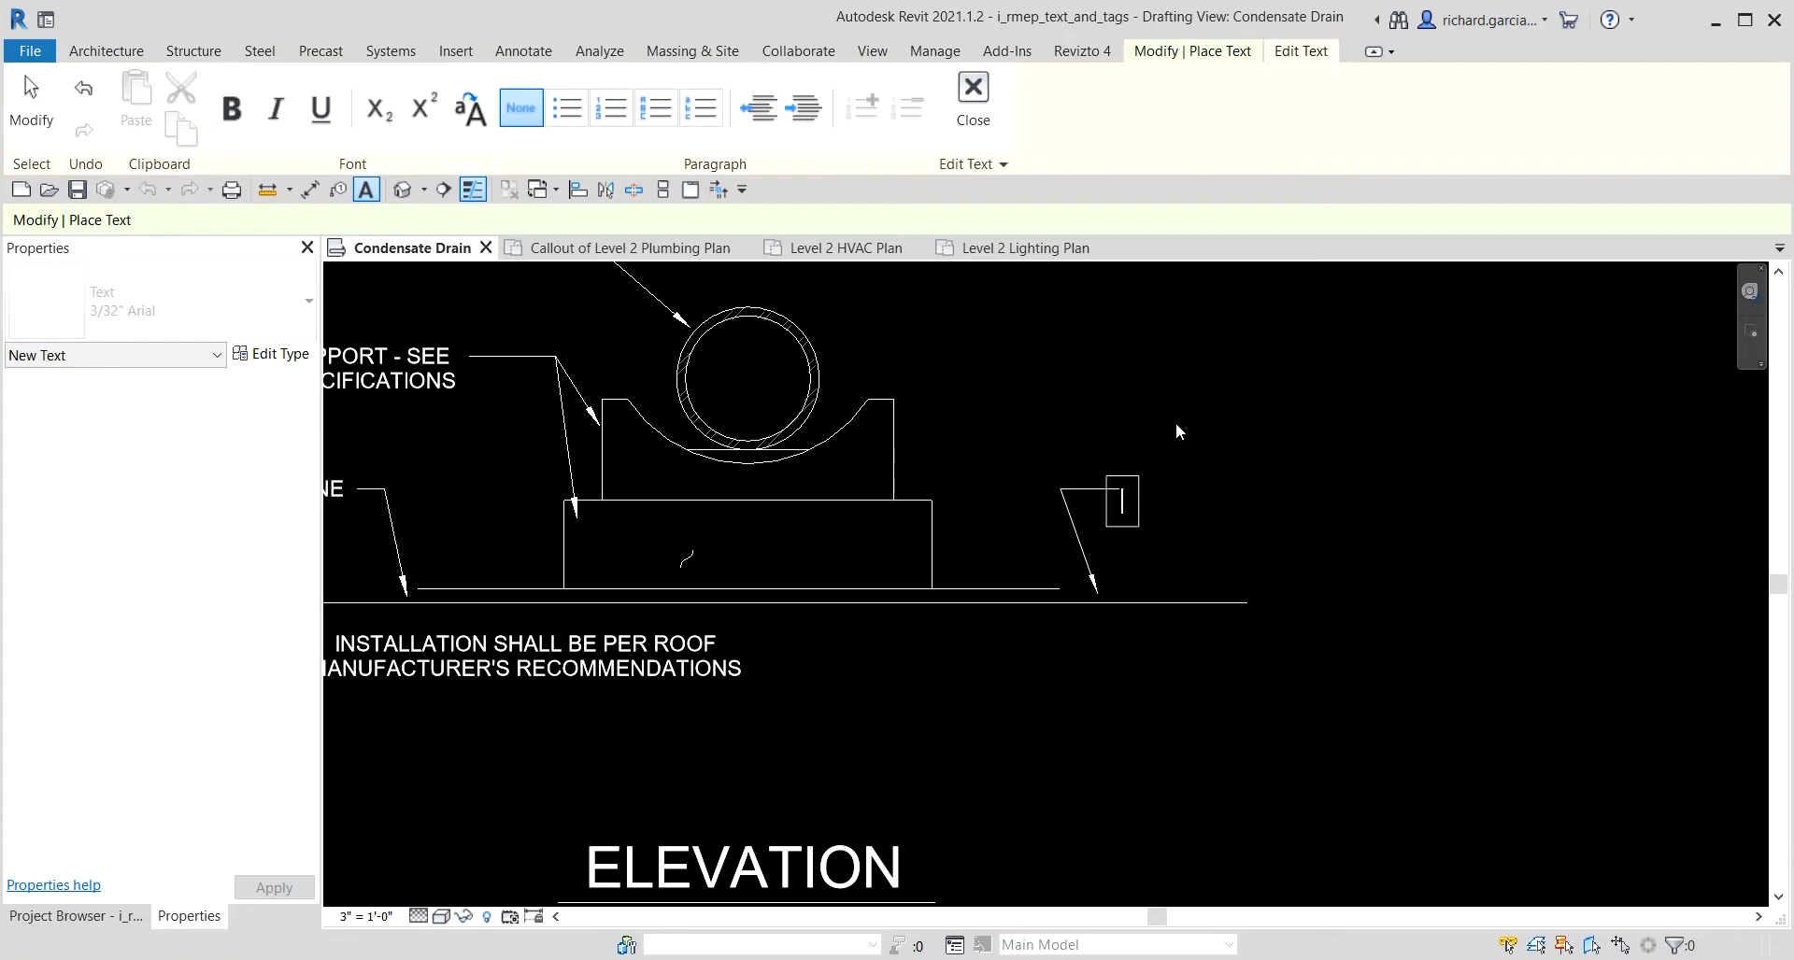
Enter the note text "PROVIDE ADDITIONAL LAYER OF ROOF MEMBRANE AT PIPE SUPPORT LOCATIONS PER MANUFACTURER'S RECOMMENDATIONS" and finish placing the note.
{"action": "type", "text": "PROVIDE"}
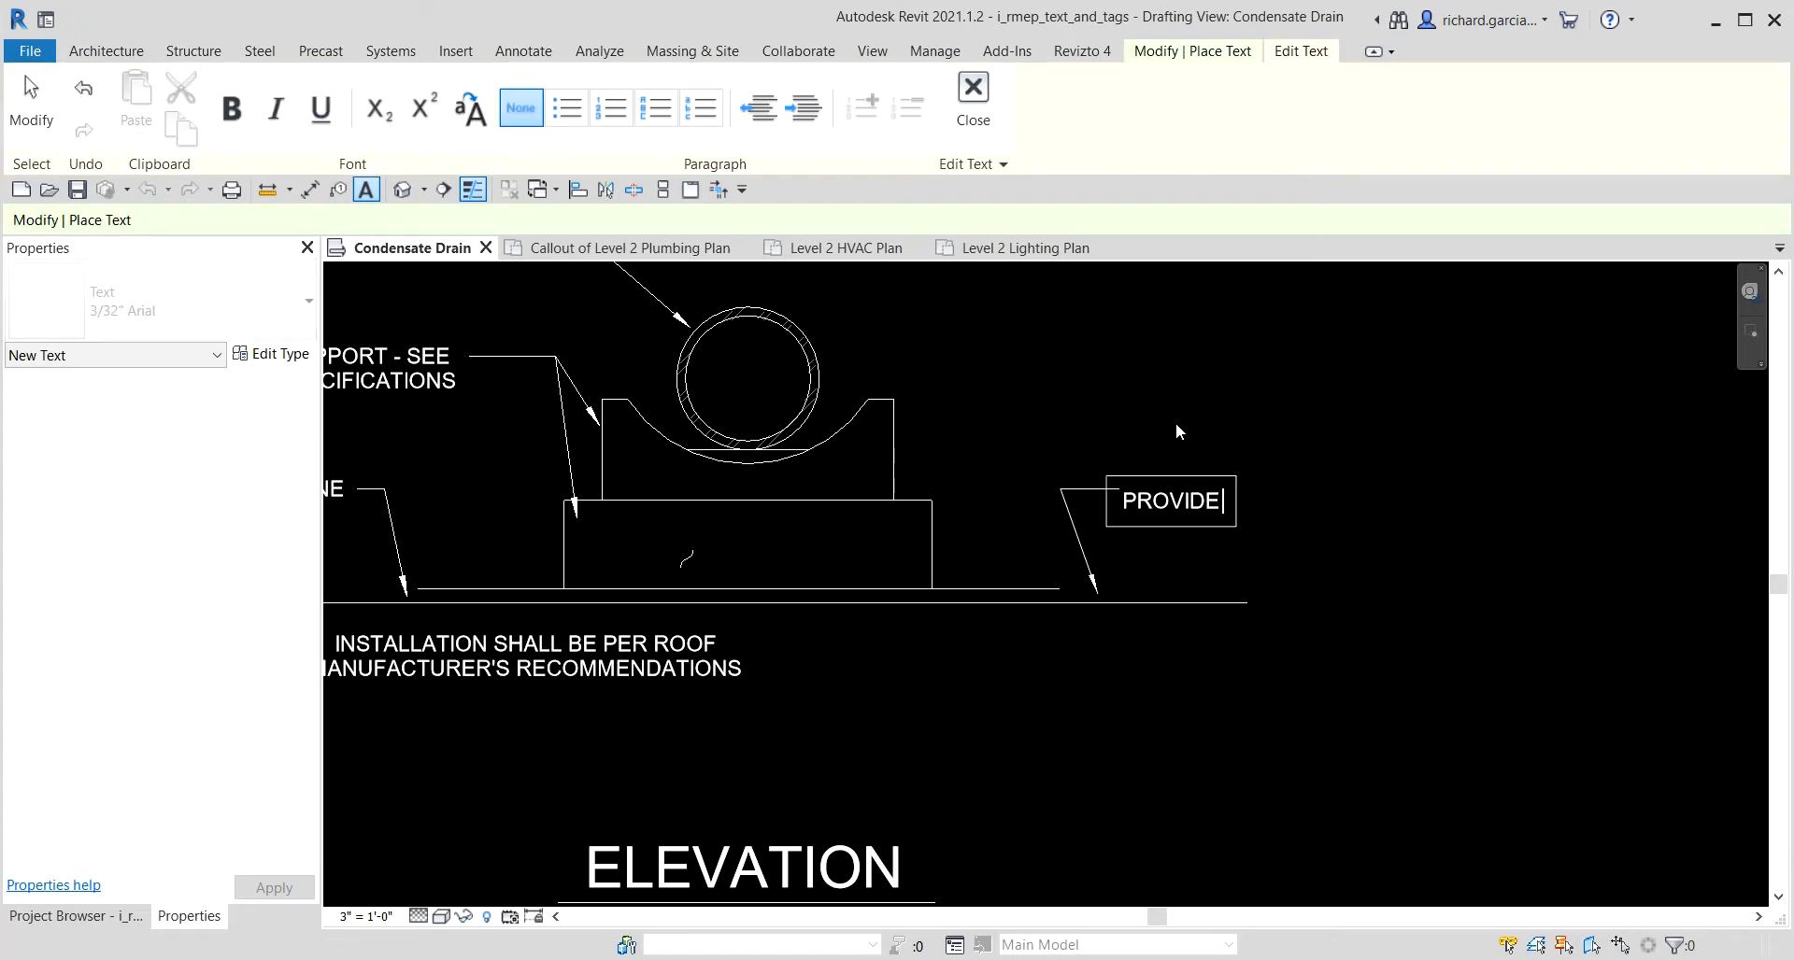
{"action": "type", "text": " ADDITIONAL"}
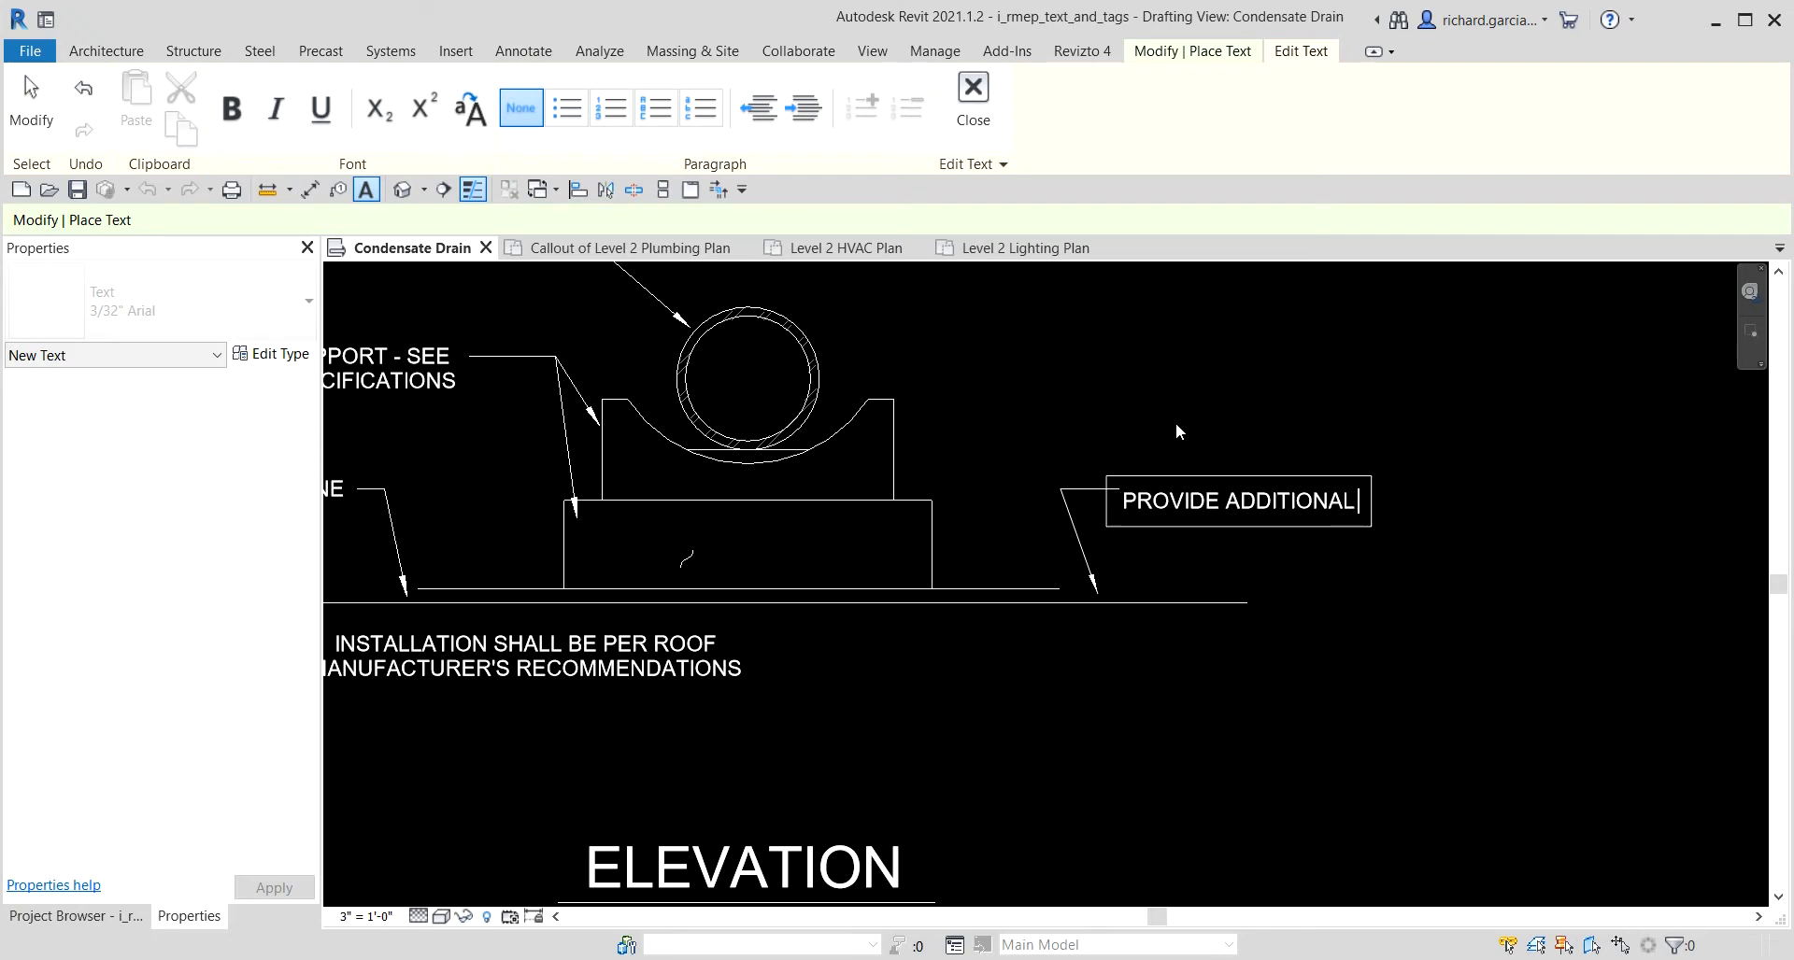
{"action": "type", "text": " LAYER OF"}
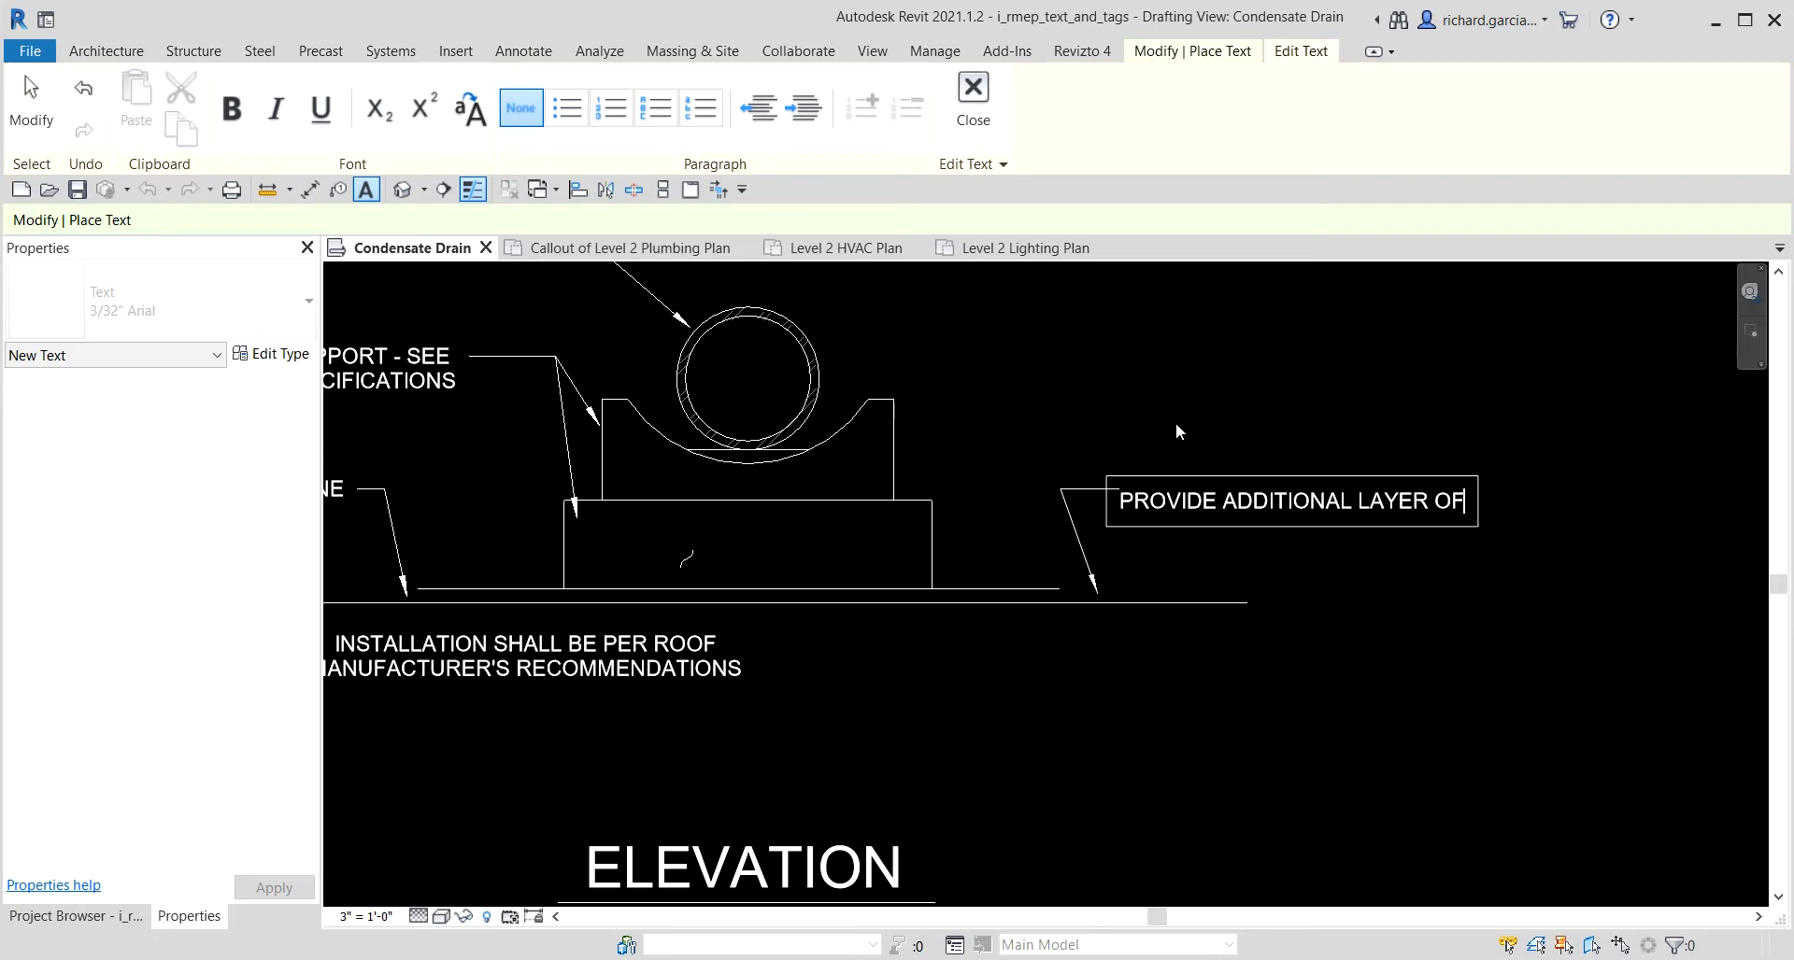
{"action": "type", "text": " ROOF MEM"}
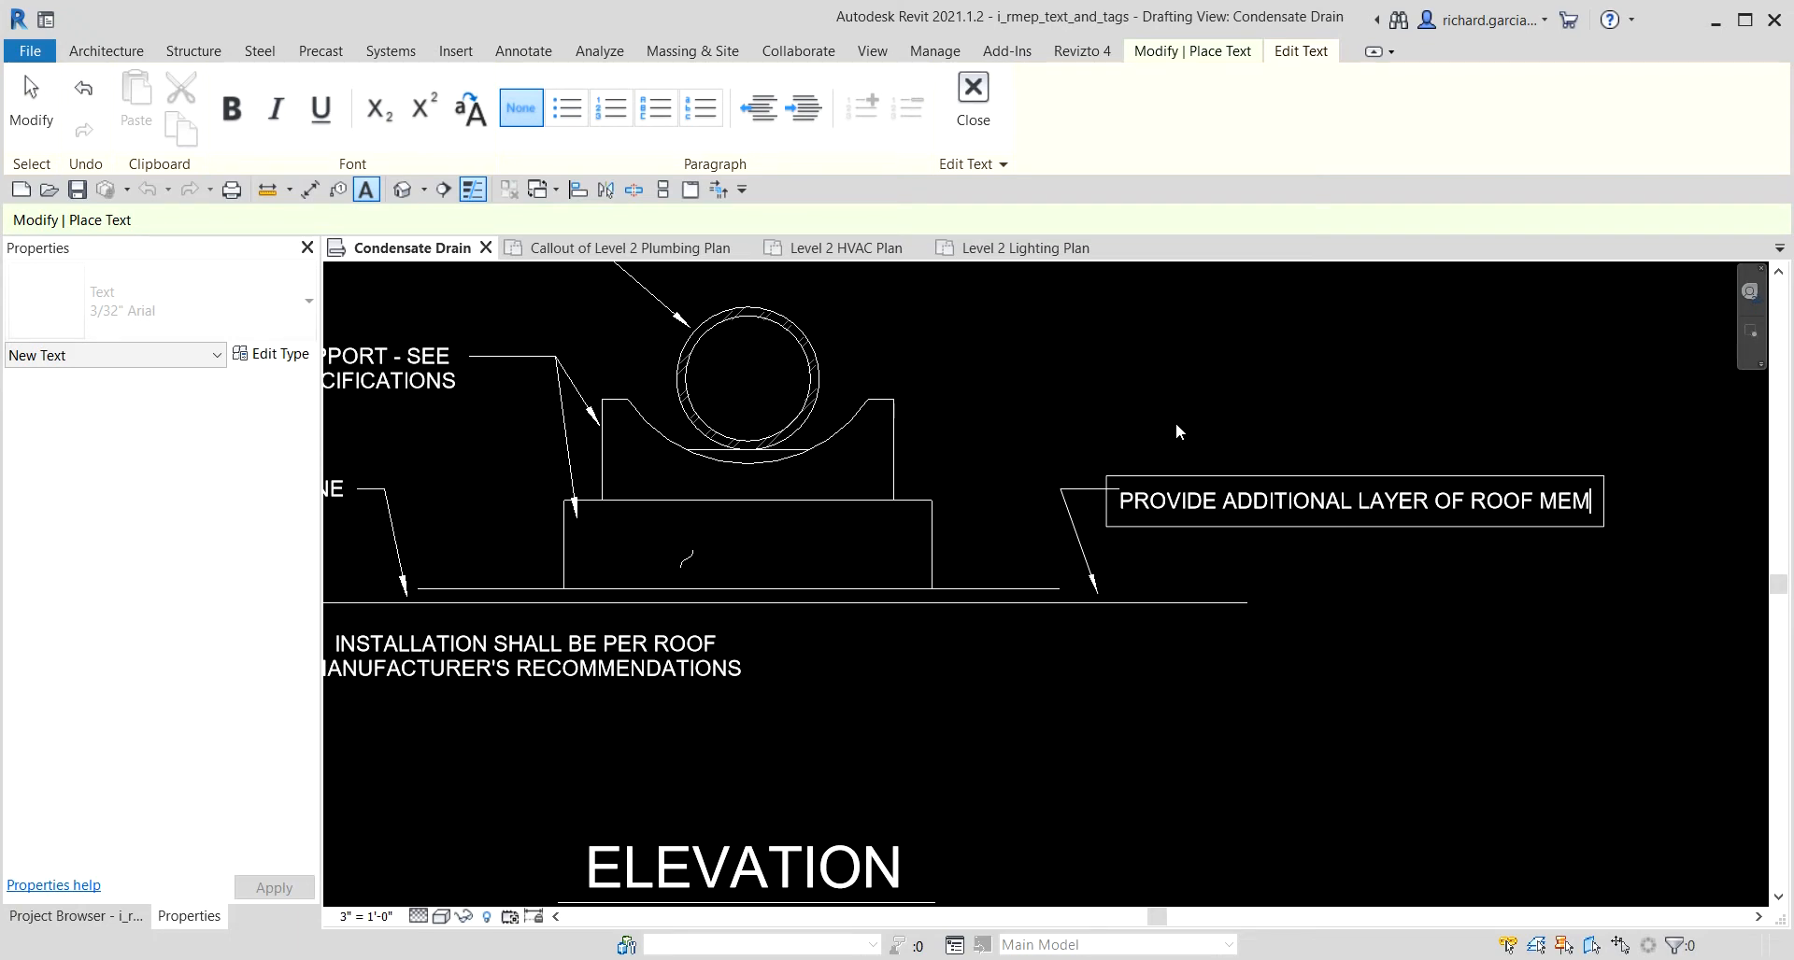
{"action": "type", "text": "BRE"}
{"action": "type", "text": "NE"}
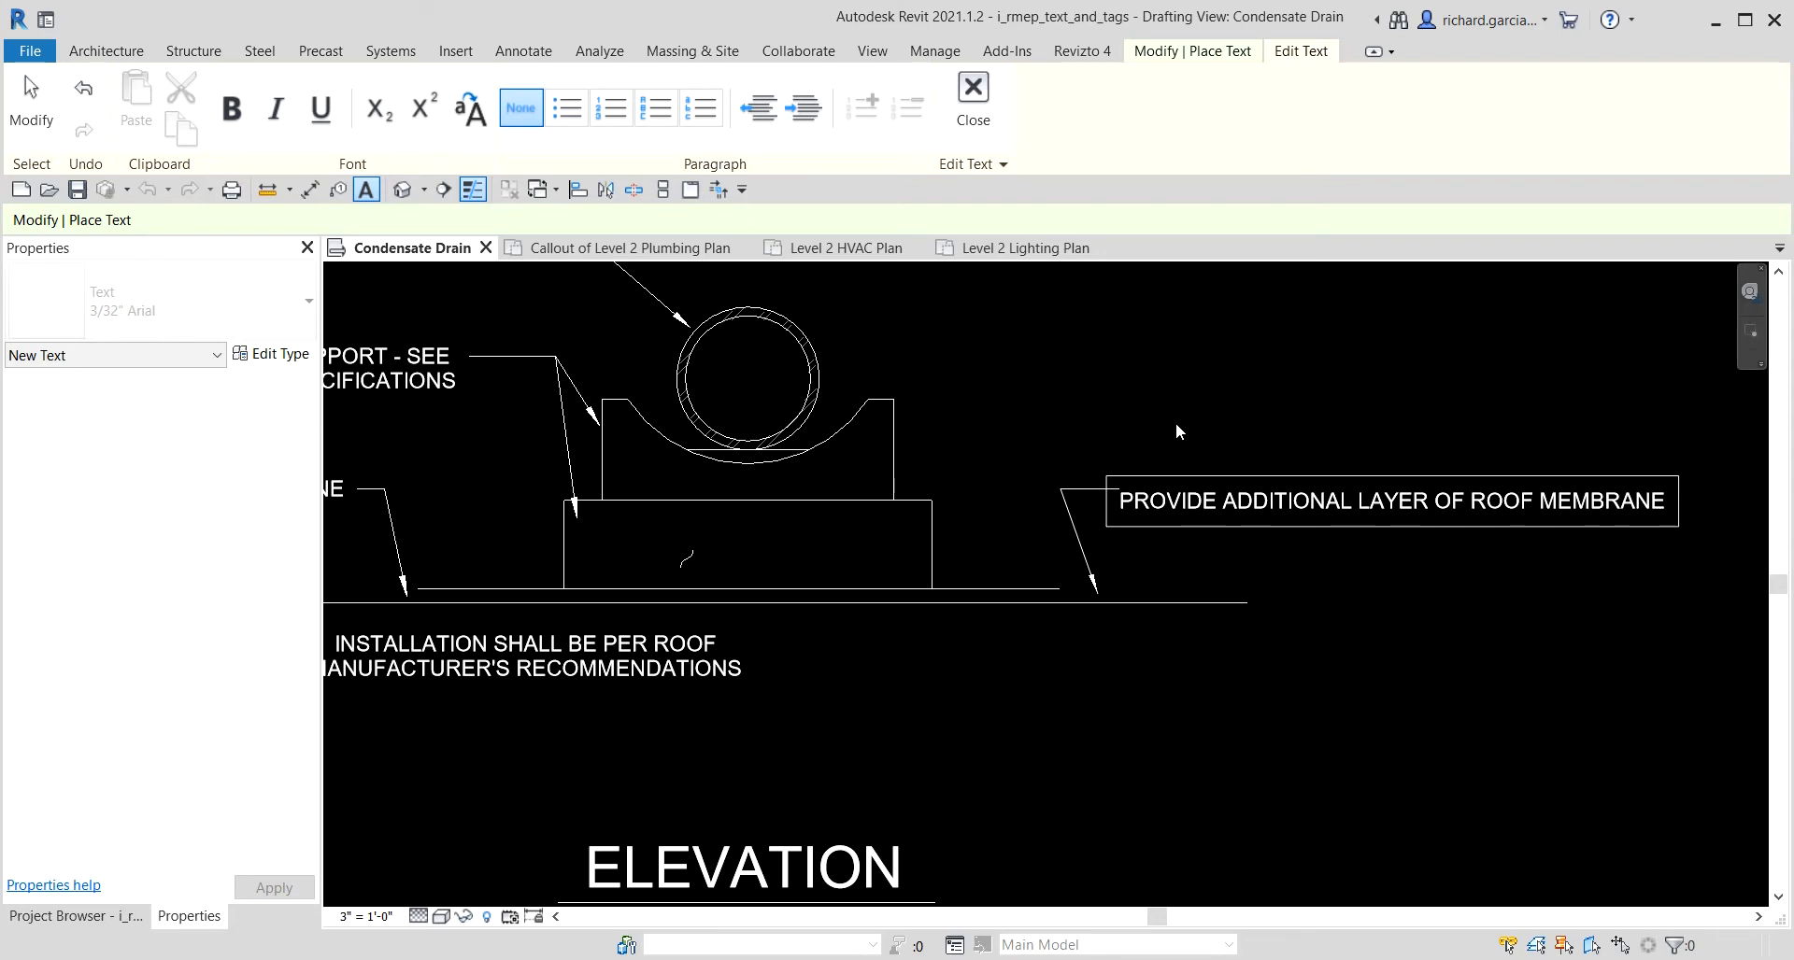
{"action": "type", "text": " AT PIPE"}
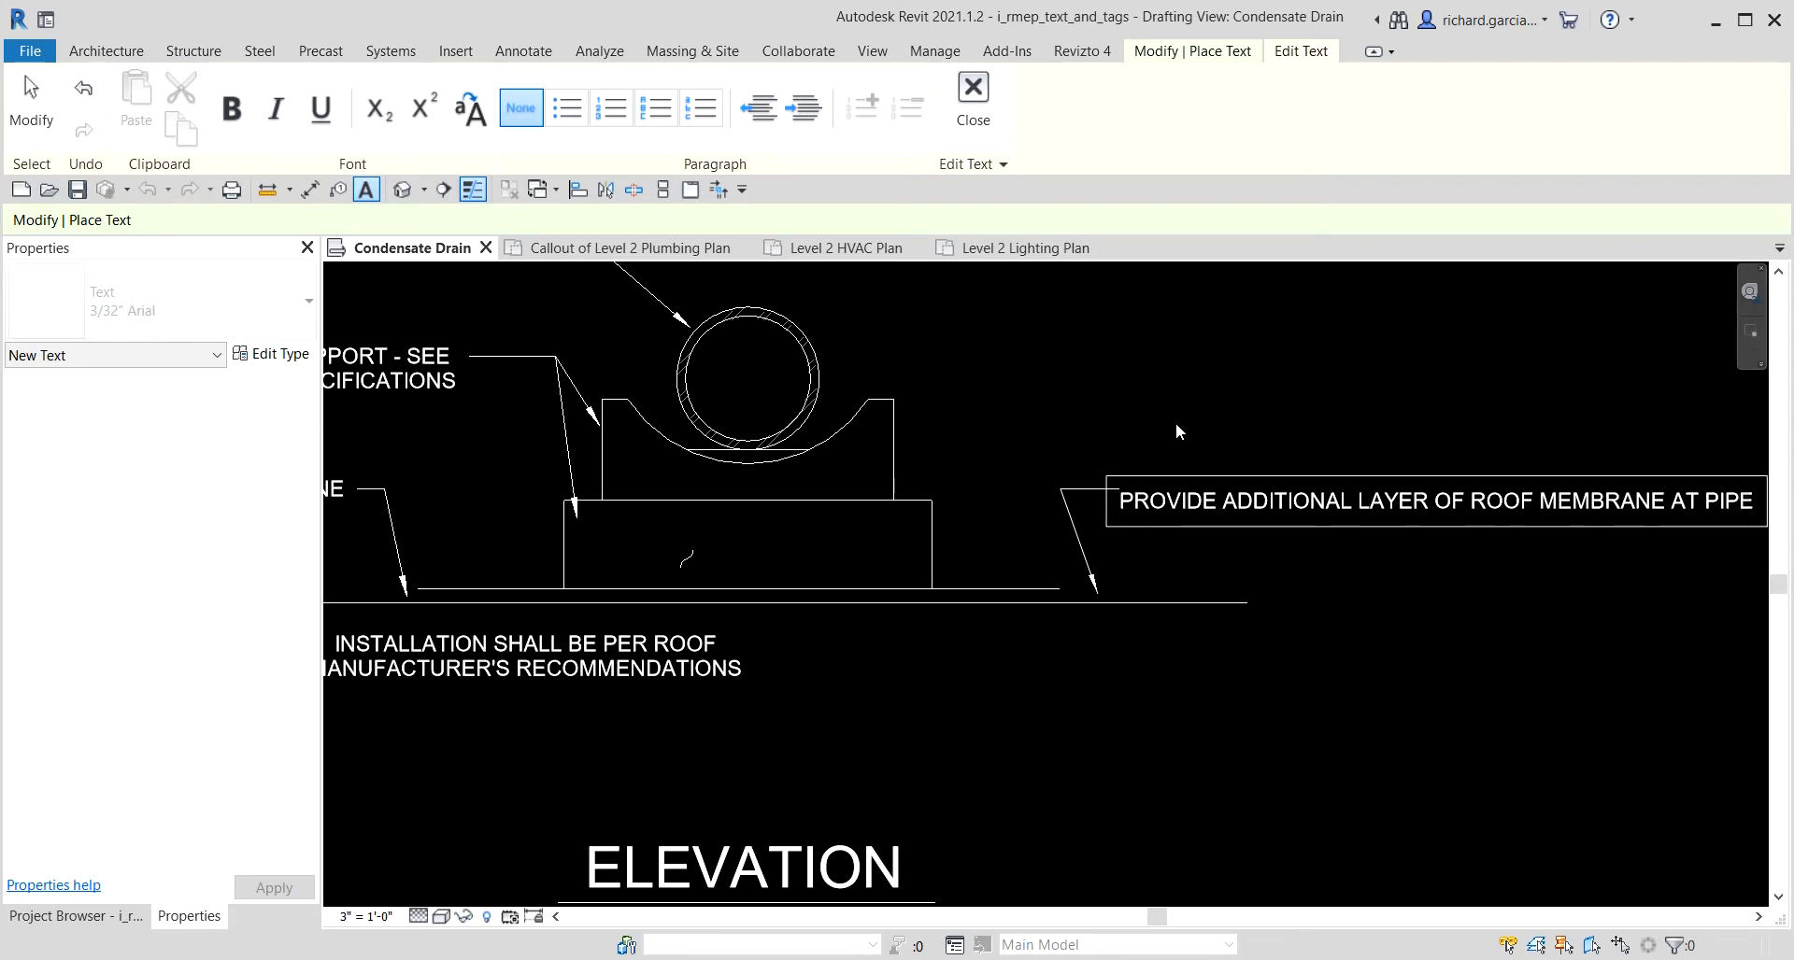
{"action": "type", "text": " SUPP"}
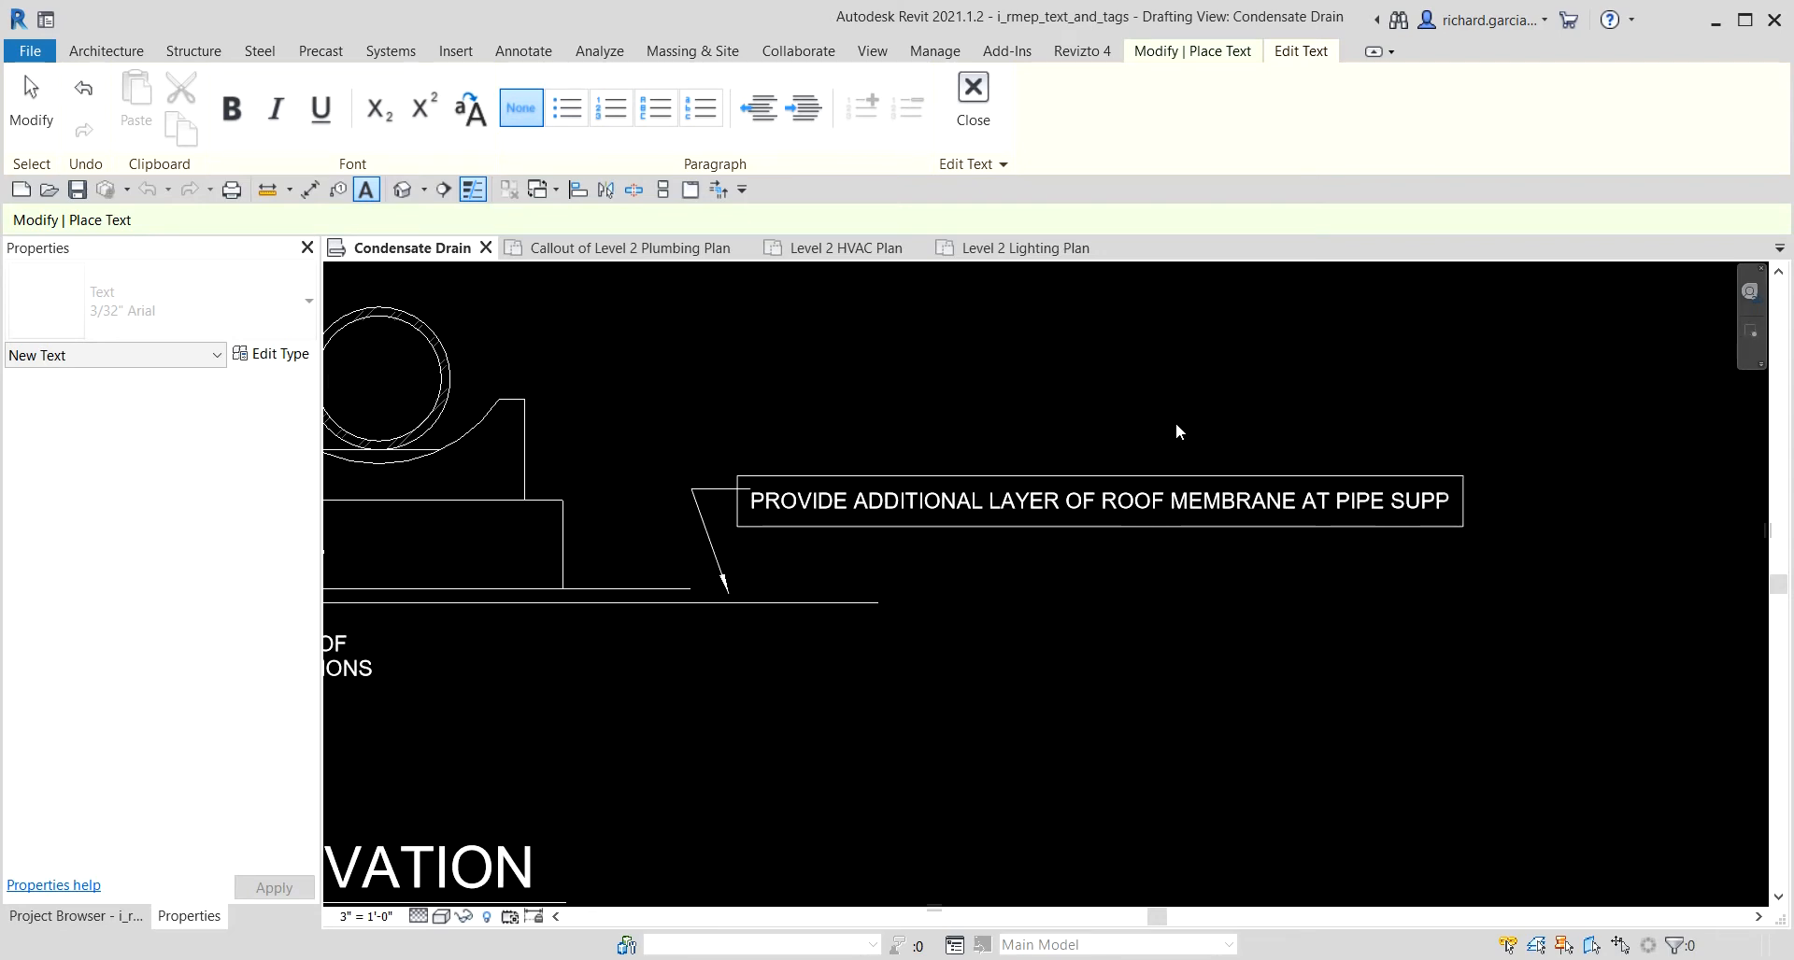
{"action": "type", "text": "OR"}
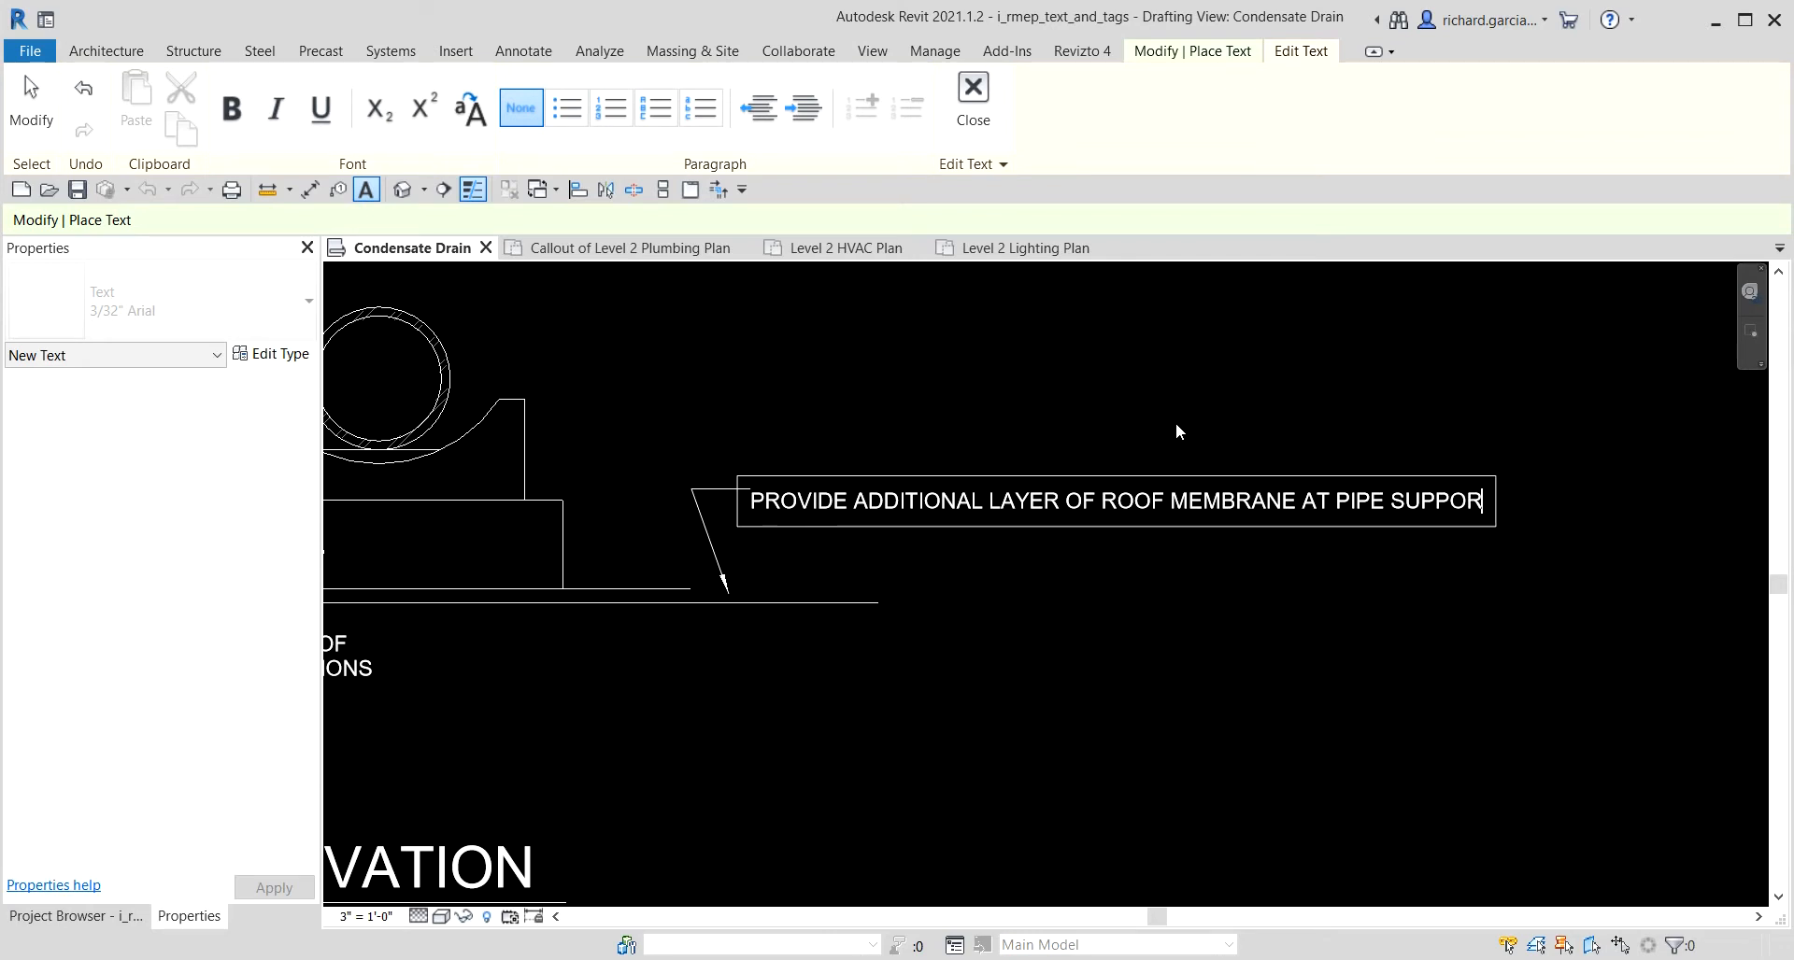
{"action": "type", "text": "T LOCATIONS P"}
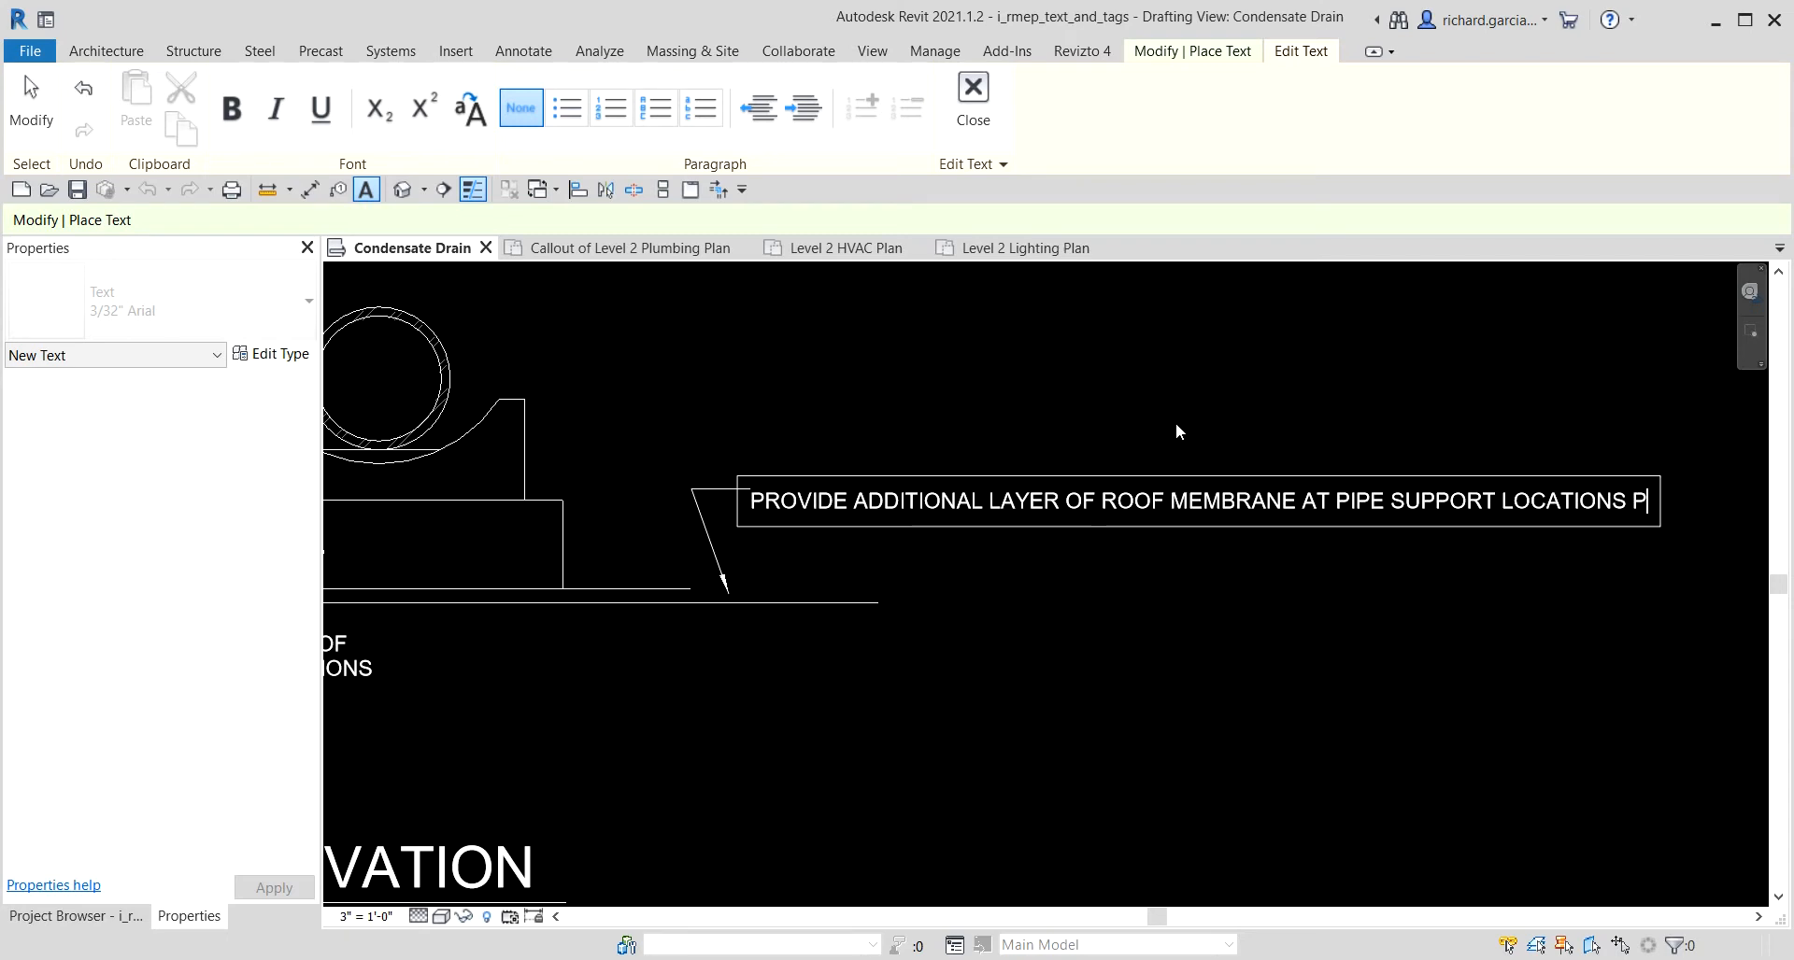
{"action": "type", "text": "ER MANUFACTU"}
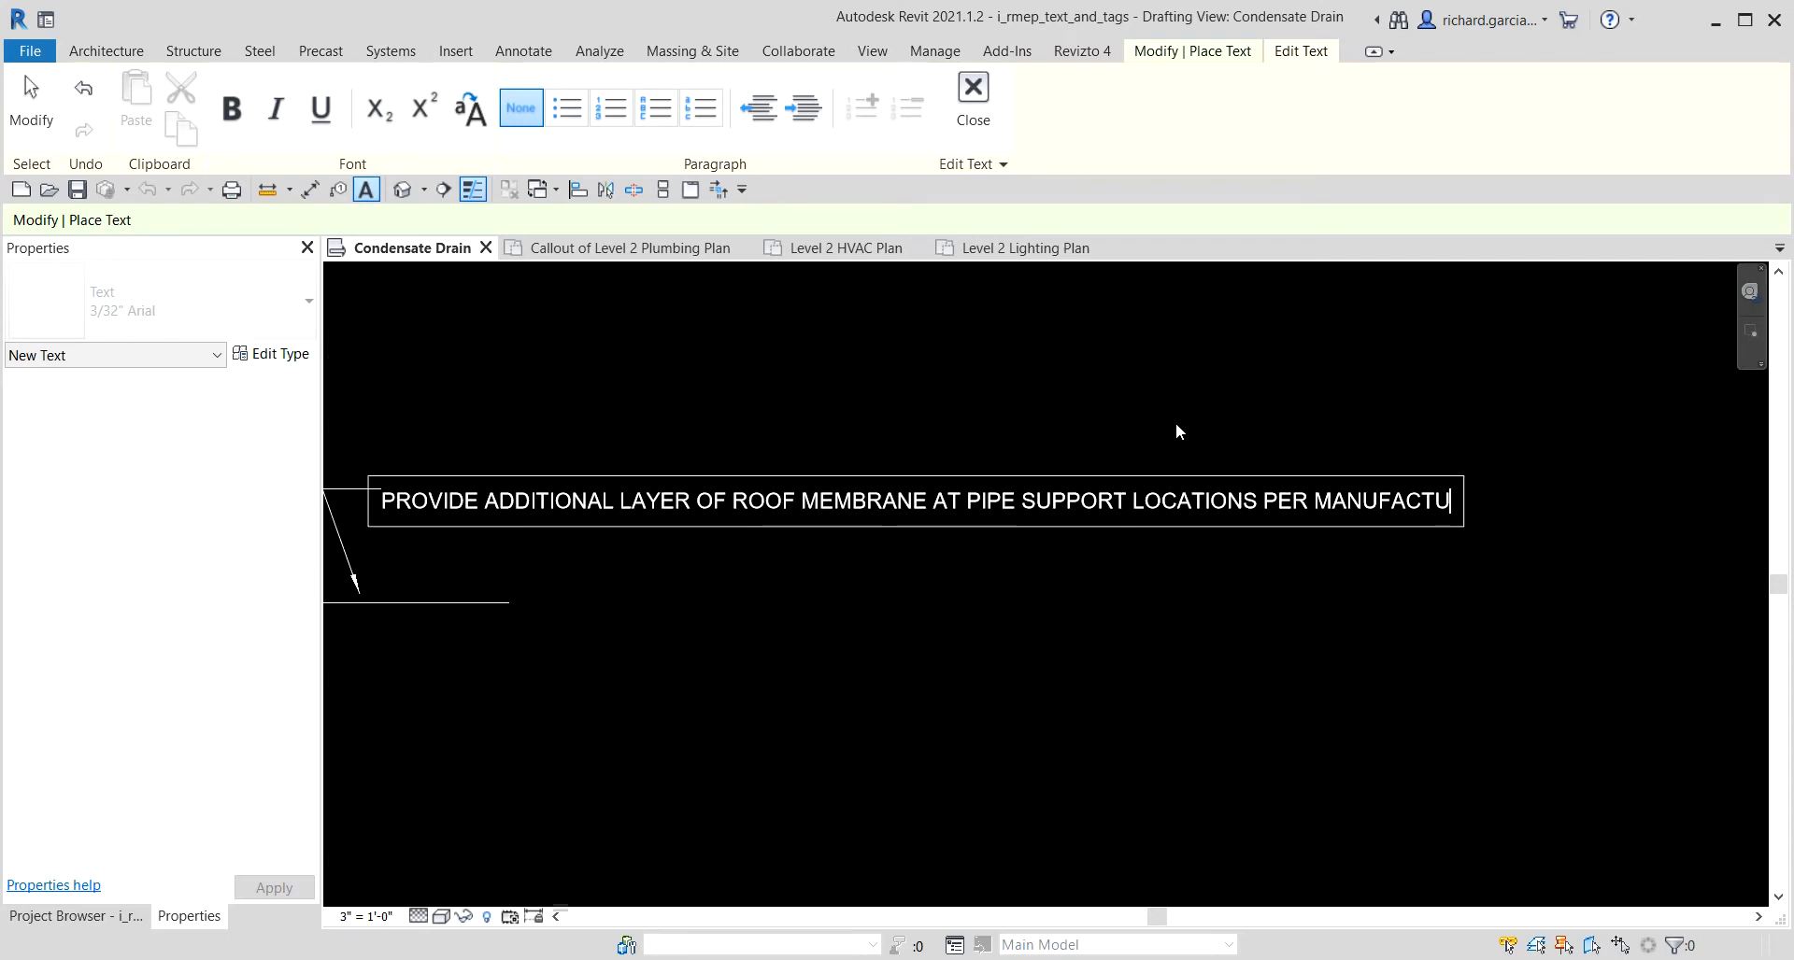
{"action": "type", "text": "RER'S"}
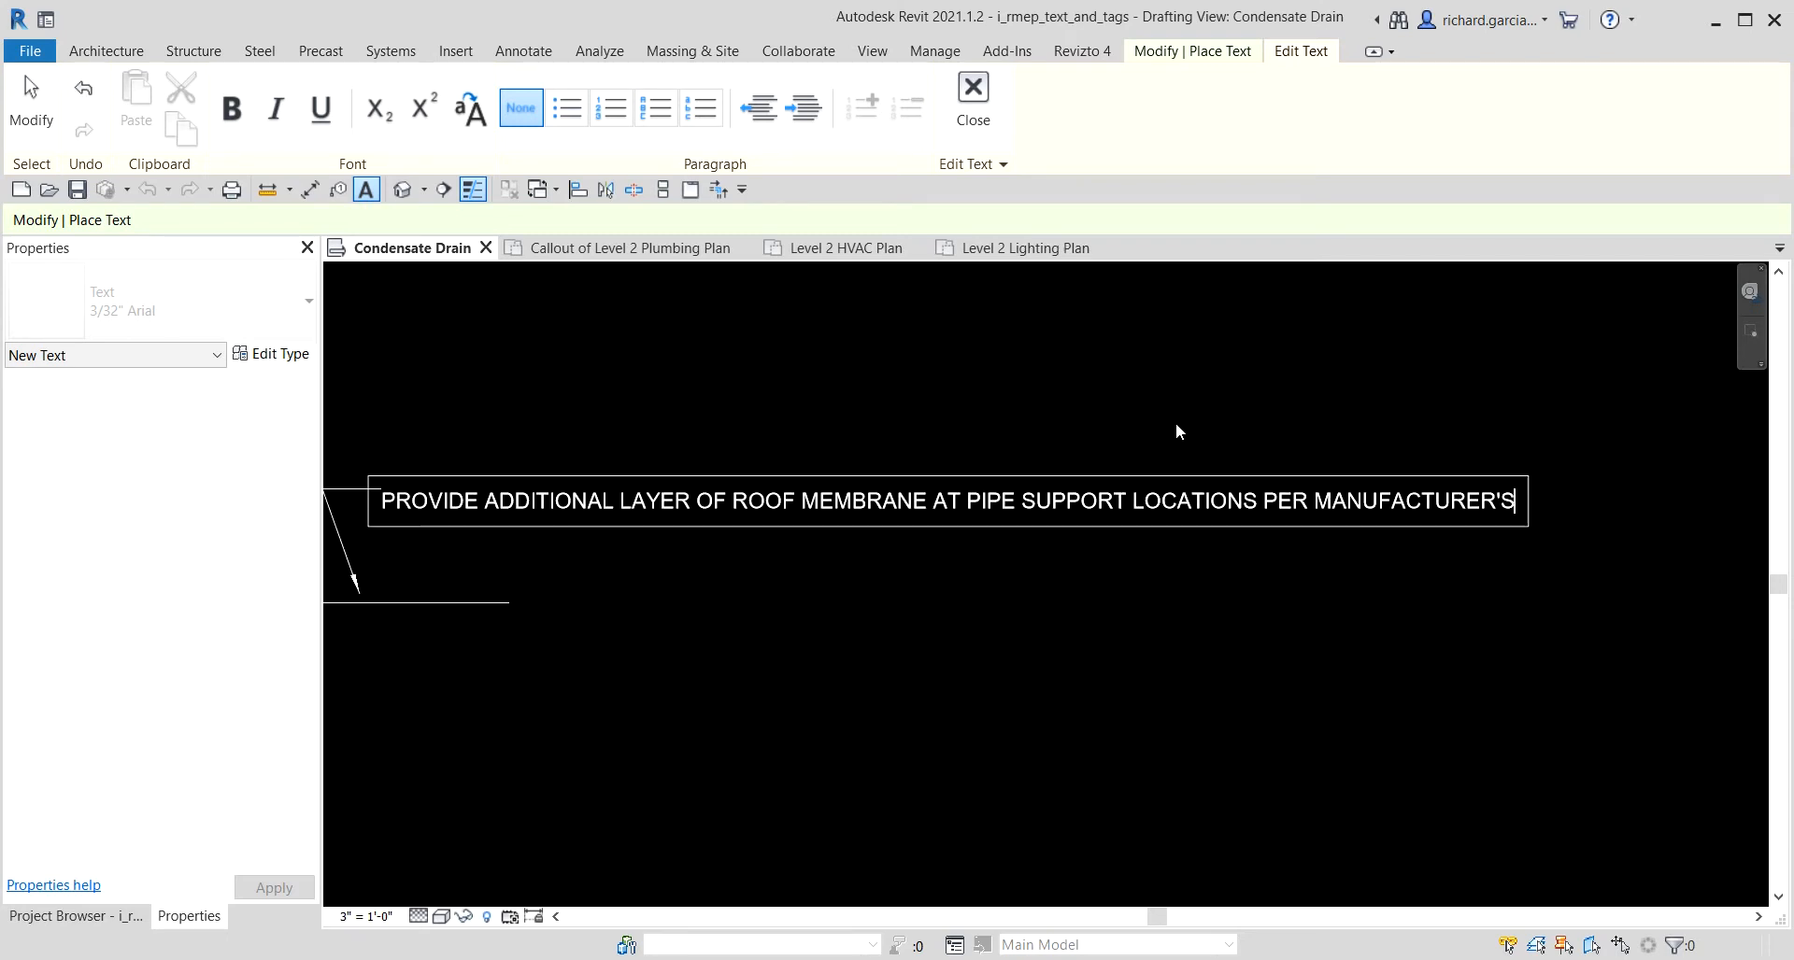
{"action": "type", "text": " RE"}
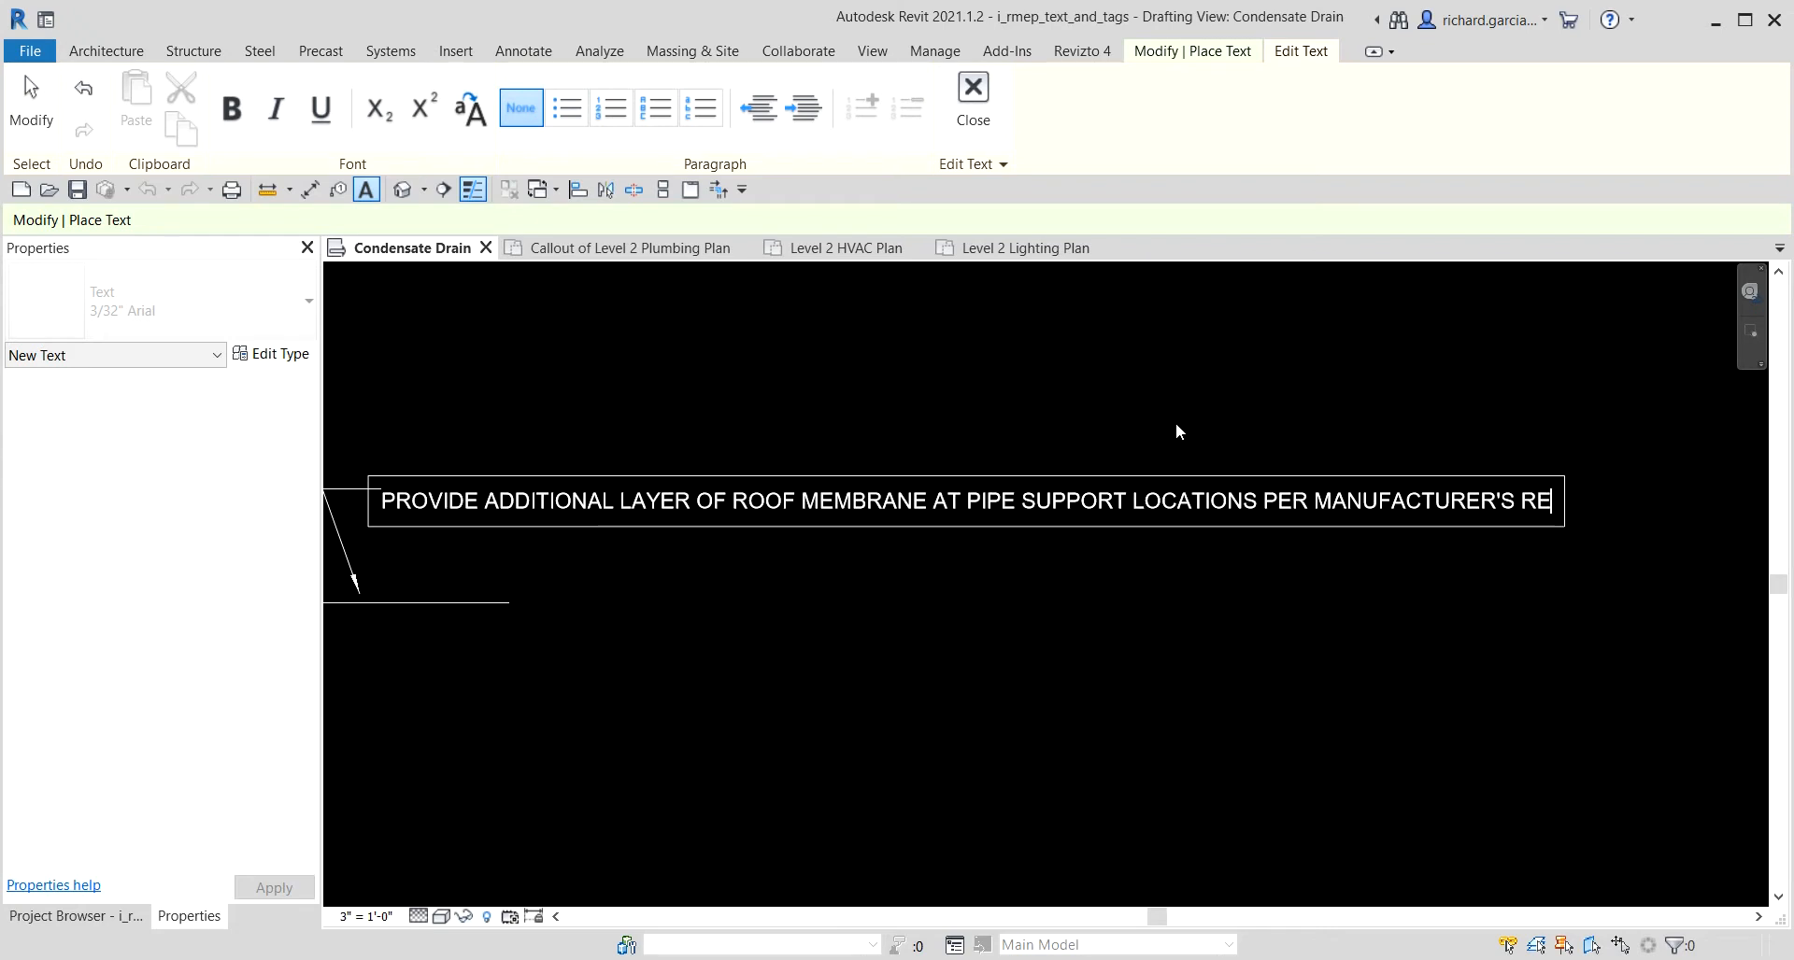
{"action": "type", "text": "COMMENDATION"}
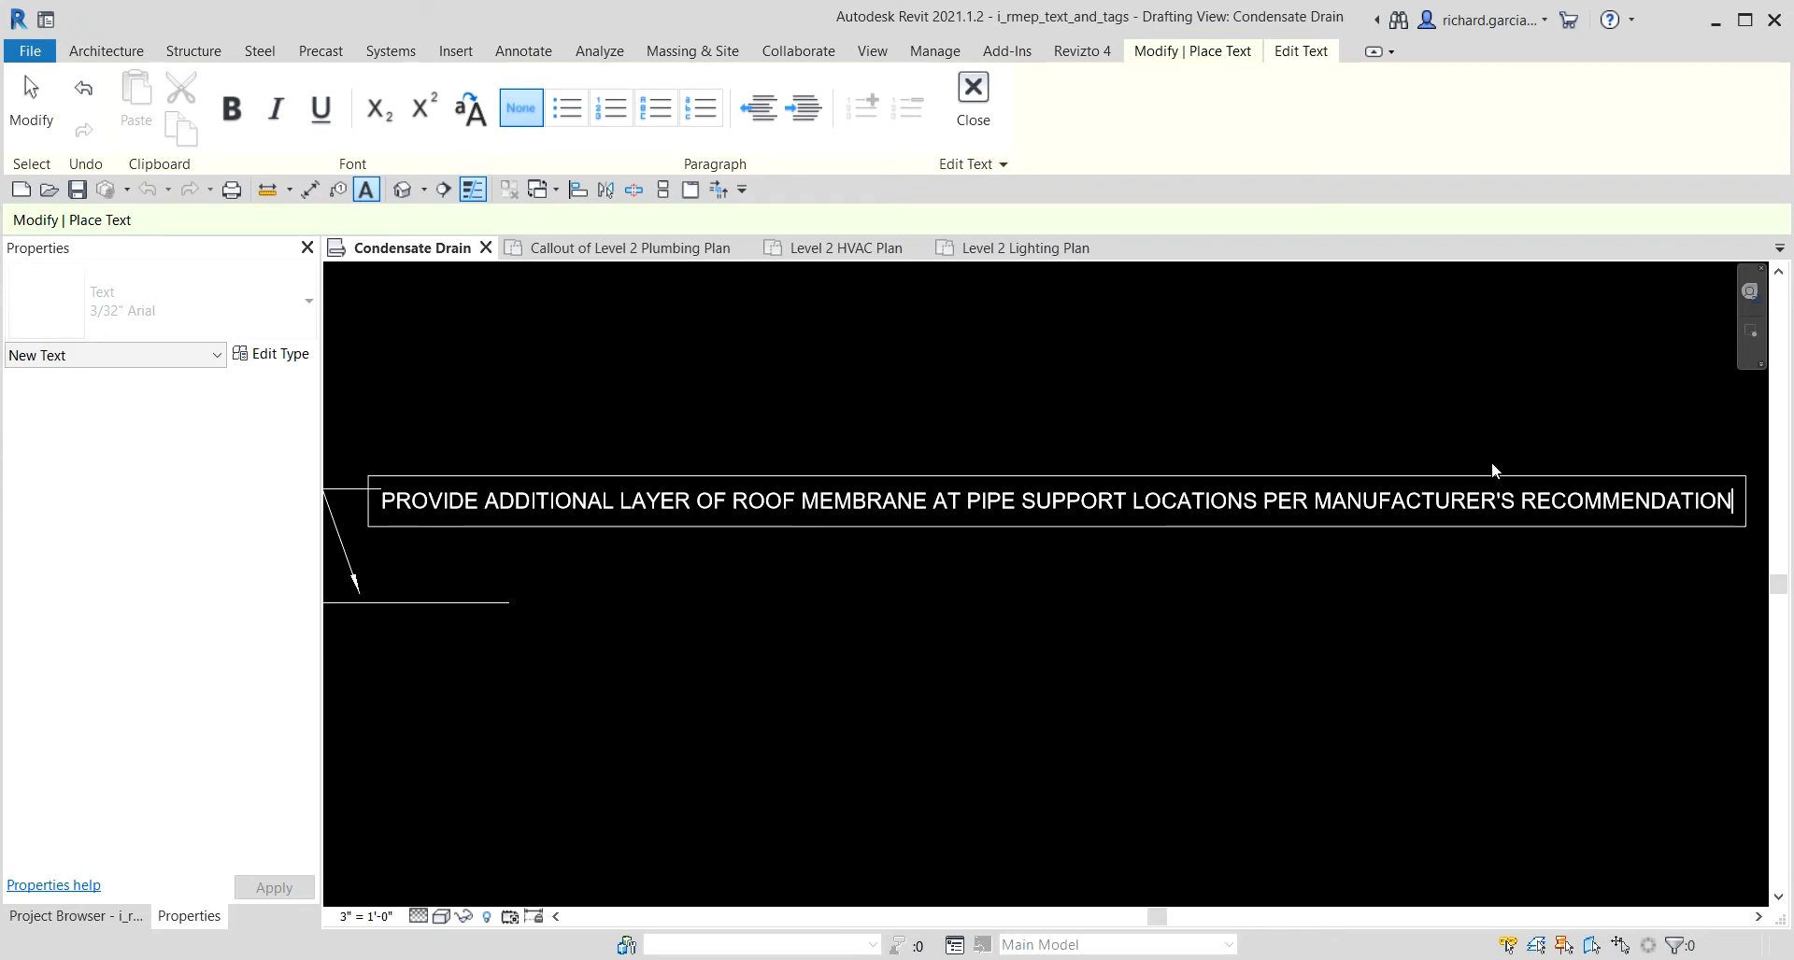
{"action": "type", "text": "S"}
{"action": "left_click", "coordinate": [1323, 454]}
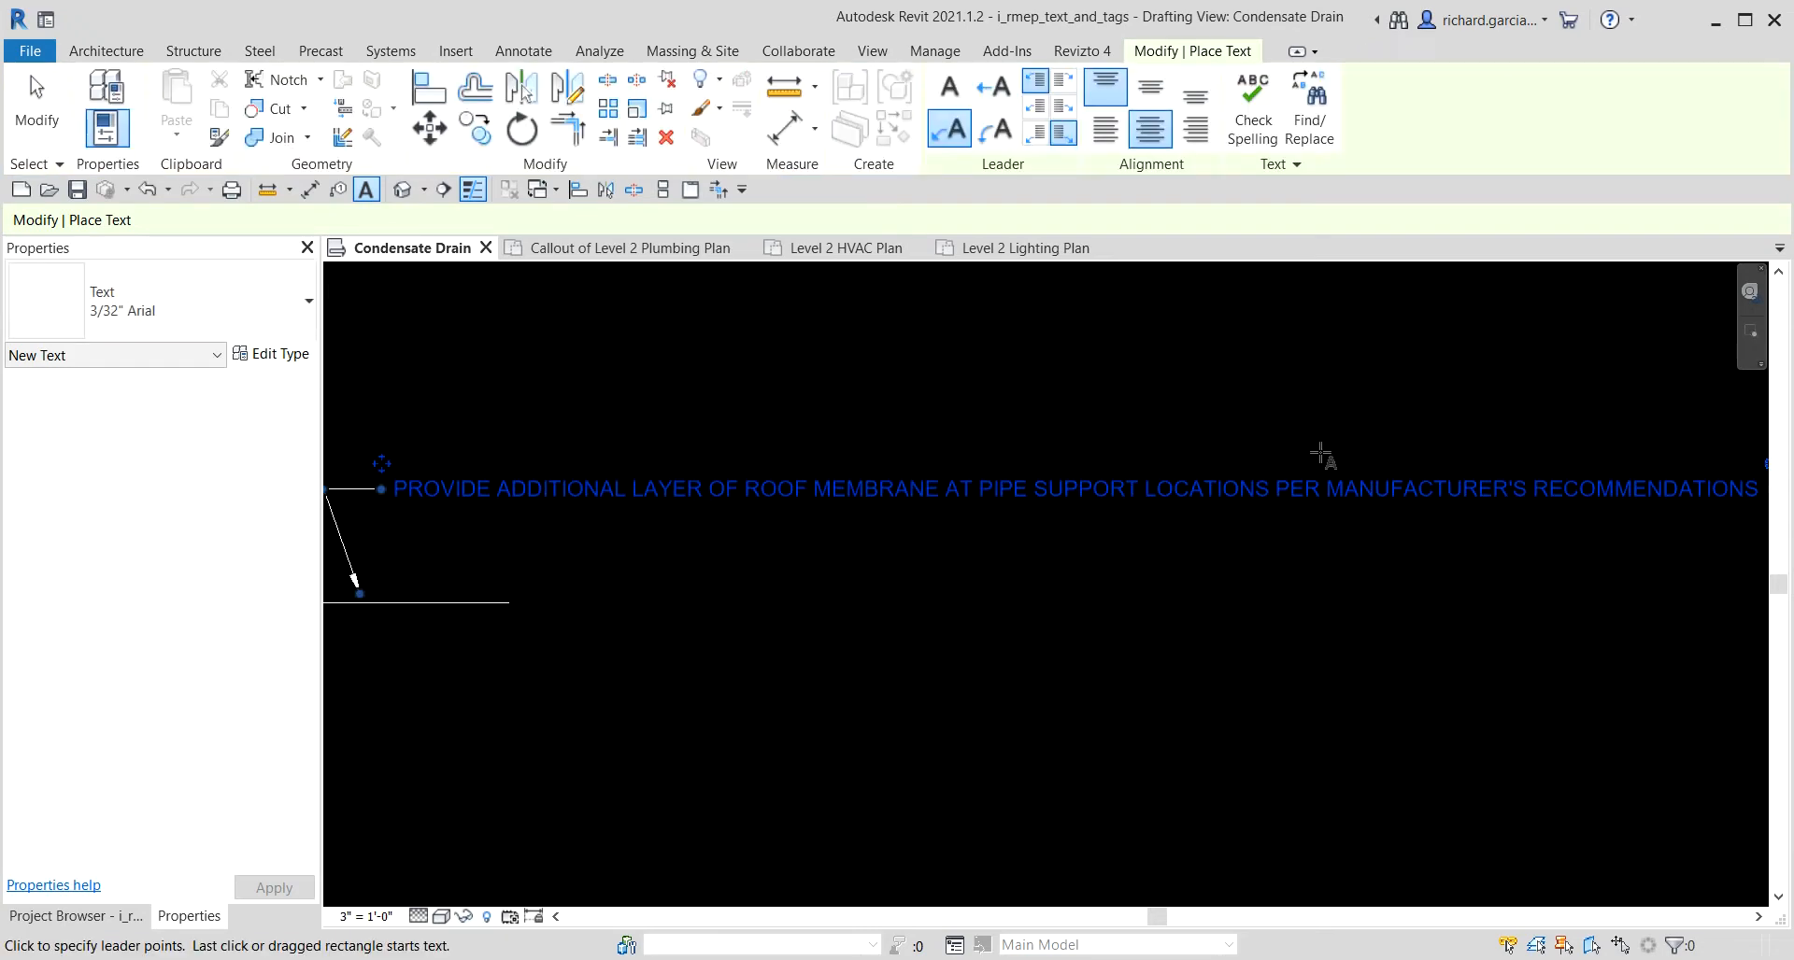
{"action": "scroll", "coordinate": [1325, 452], "scroll_direction": "down", "scroll_amount": 3}
{"action": "key", "text": "Escape"}
{"action": "key", "text": "Escape"}
Narrow the additional roof membrane note so its text wraps onto four lines.
{"action": "scroll", "coordinate": [1517, 531], "scroll_direction": "up", "scroll_amount": 2}
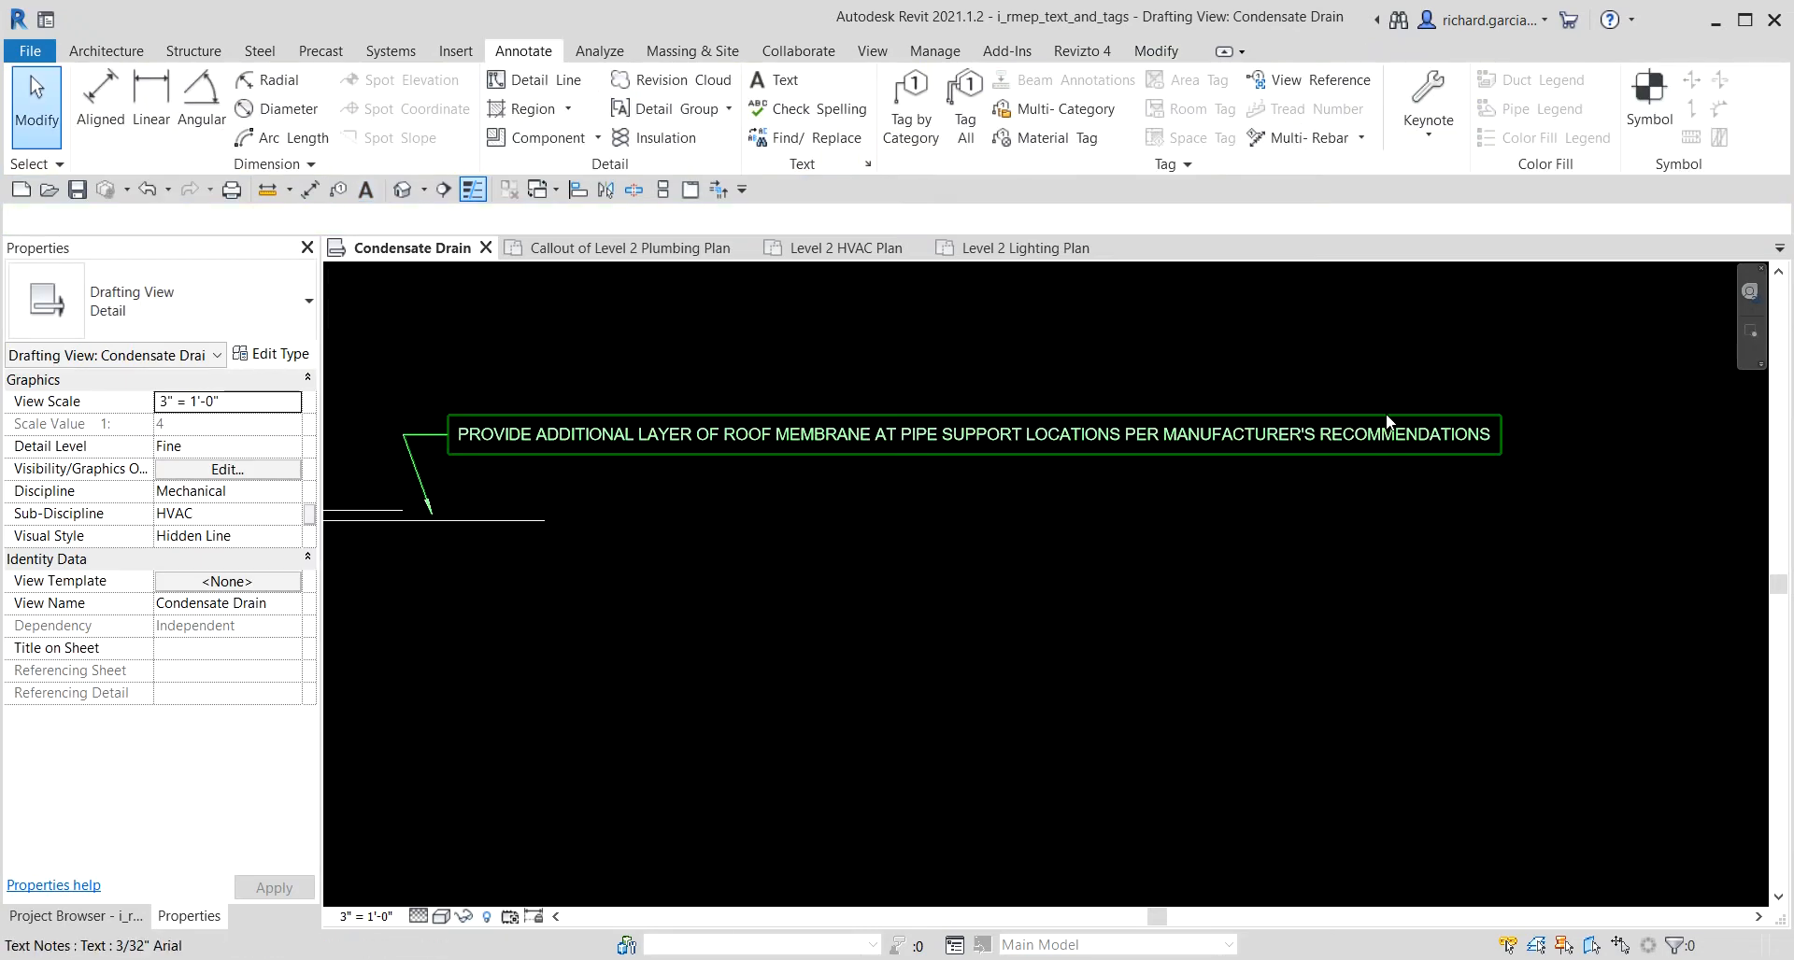
{"action": "left_click", "coordinate": [1489, 436]}
{"action": "mouse_move", "coordinate": [1494, 436]}
{"action": "left_mouse_down"}
{"action": "mouse_move", "coordinate": [1058, 456]}
{"action": "mouse_move", "coordinate": [1161, 436]}
{"action": "left_mouse_up"}
{"action": "left_click", "coordinate": [832, 635]}
{"action": "middle_click_drag", "start_coordinate": [833, 635], "coordinate": [961, 587]}
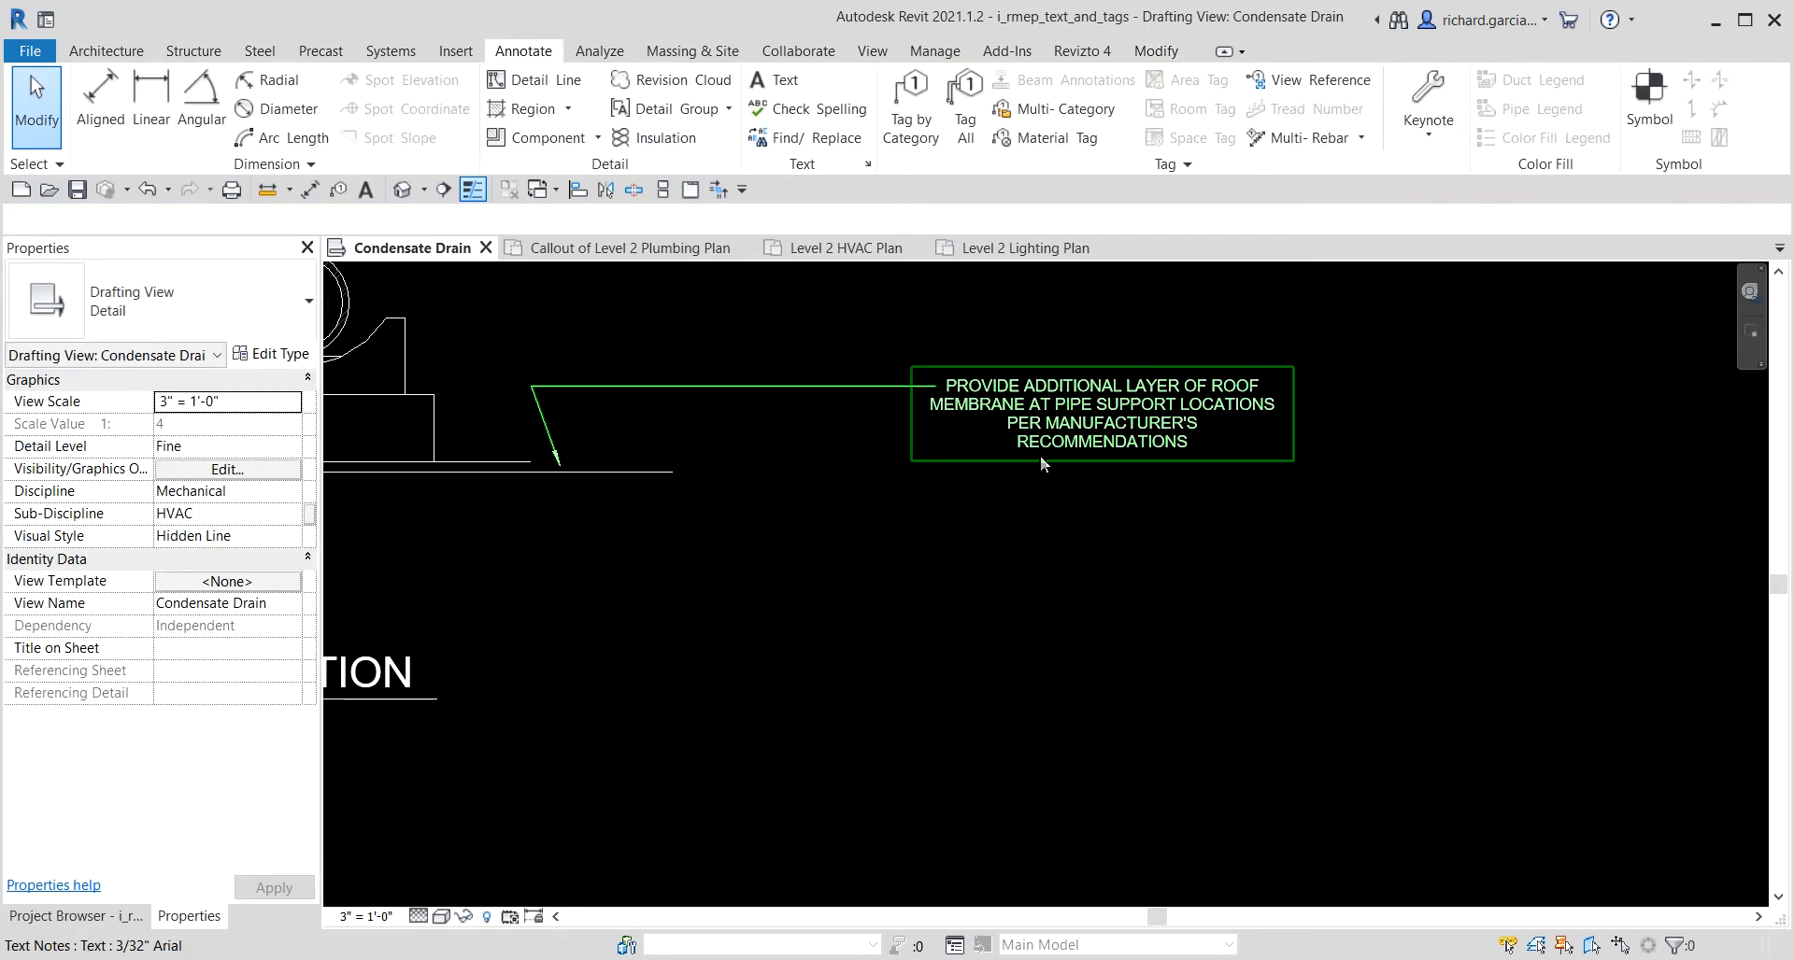
Left-align the additional roof membrane note's text and move the note closer to the elevation.
{"action": "left_click", "coordinate": [1031, 422]}
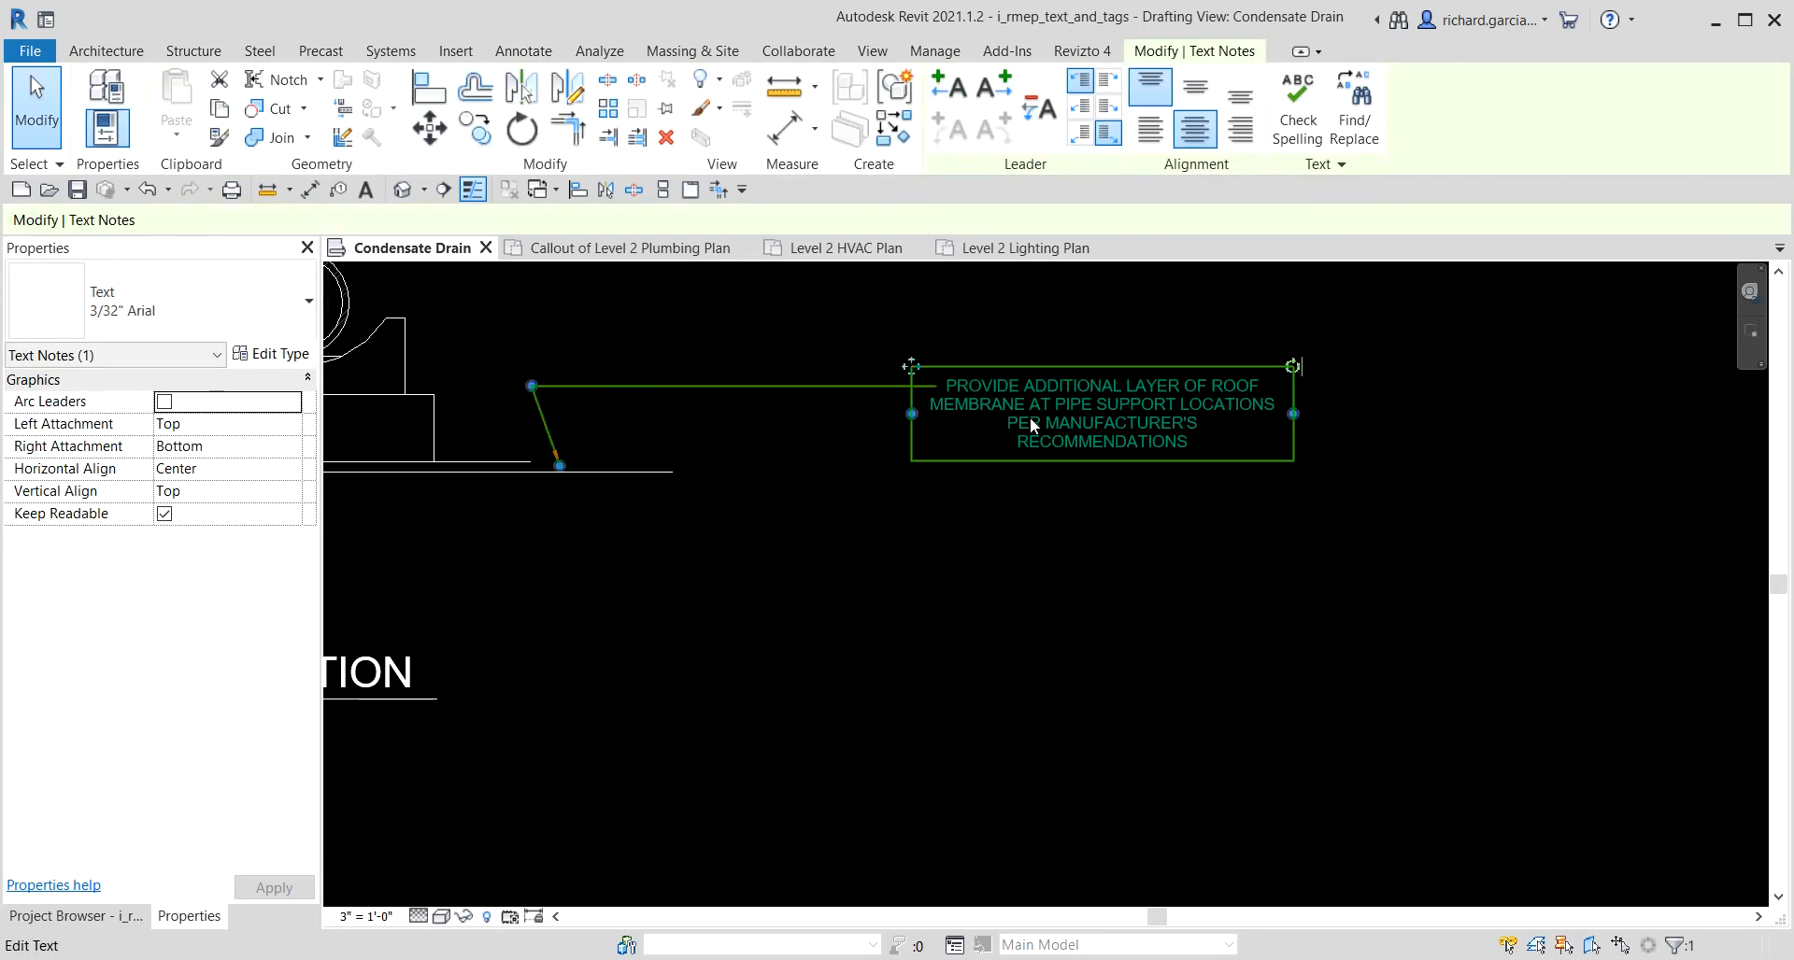
{"action": "left_click", "coordinate": [1163, 138]}
{"action": "scroll", "coordinate": [1011, 659], "scroll_direction": "up", "scroll_amount": 1}
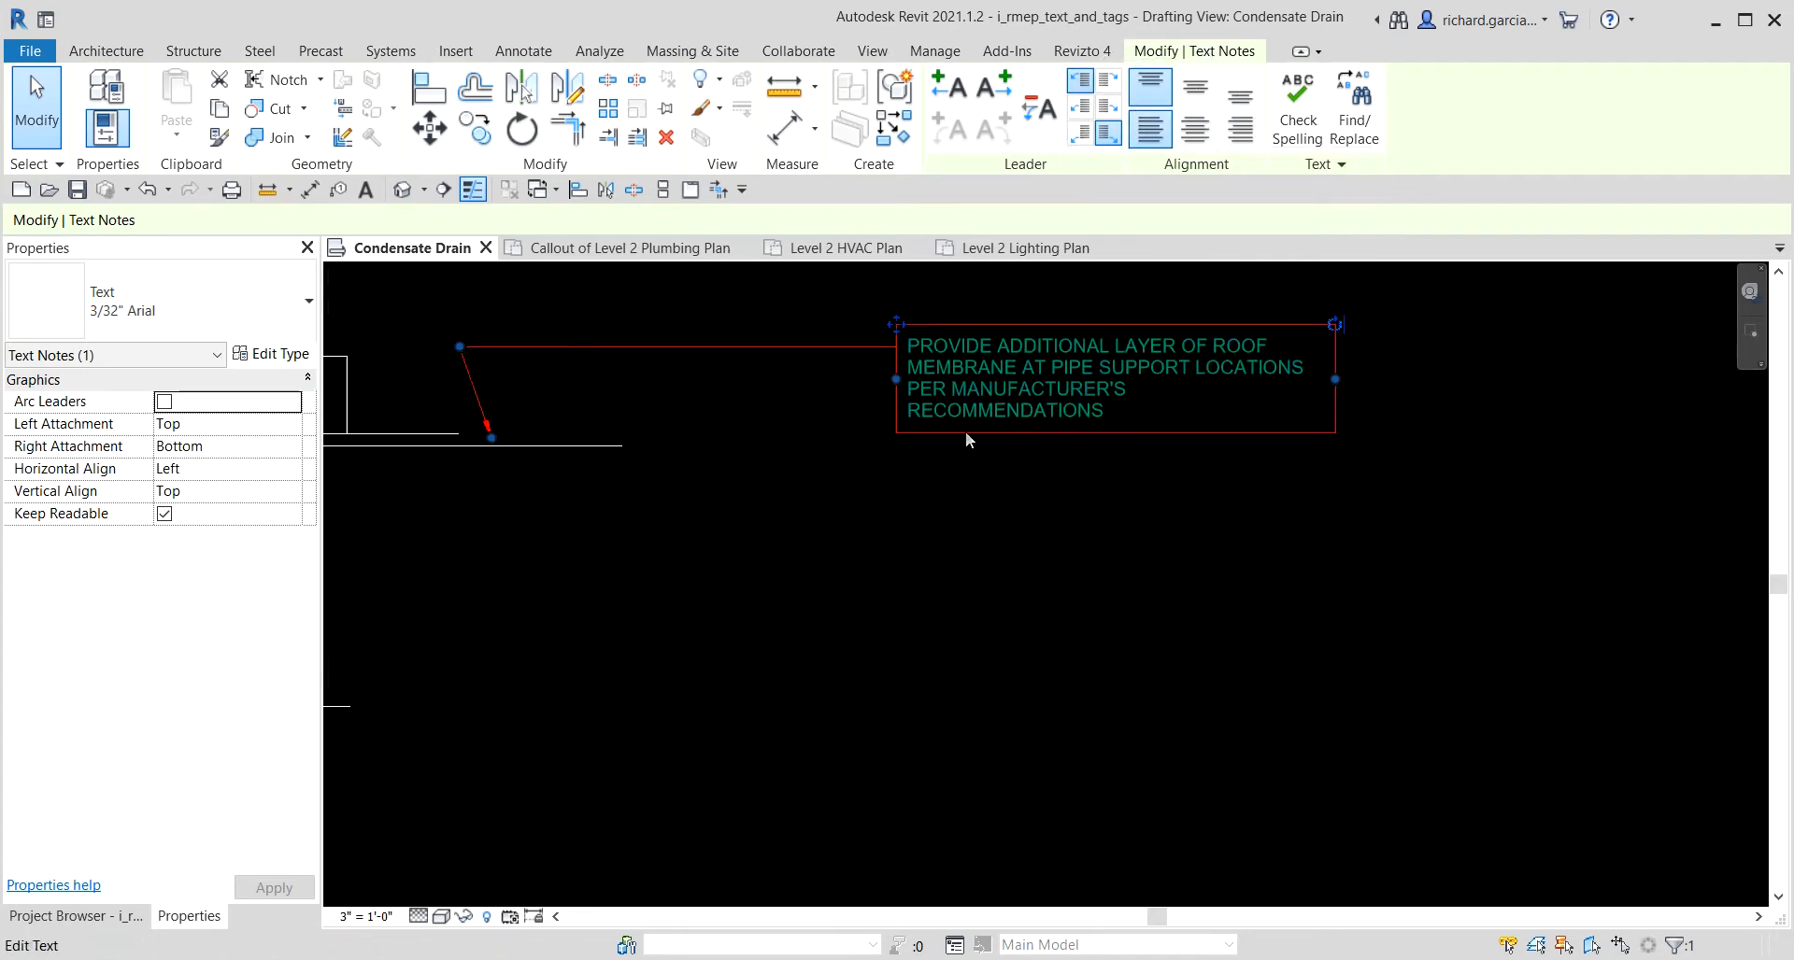
{"action": "left_click_drag", "start_coordinate": [899, 327], "coordinate": [632, 274]}
{"action": "middle_click_drag", "start_coordinate": [812, 559], "coordinate": [1256, 645]}
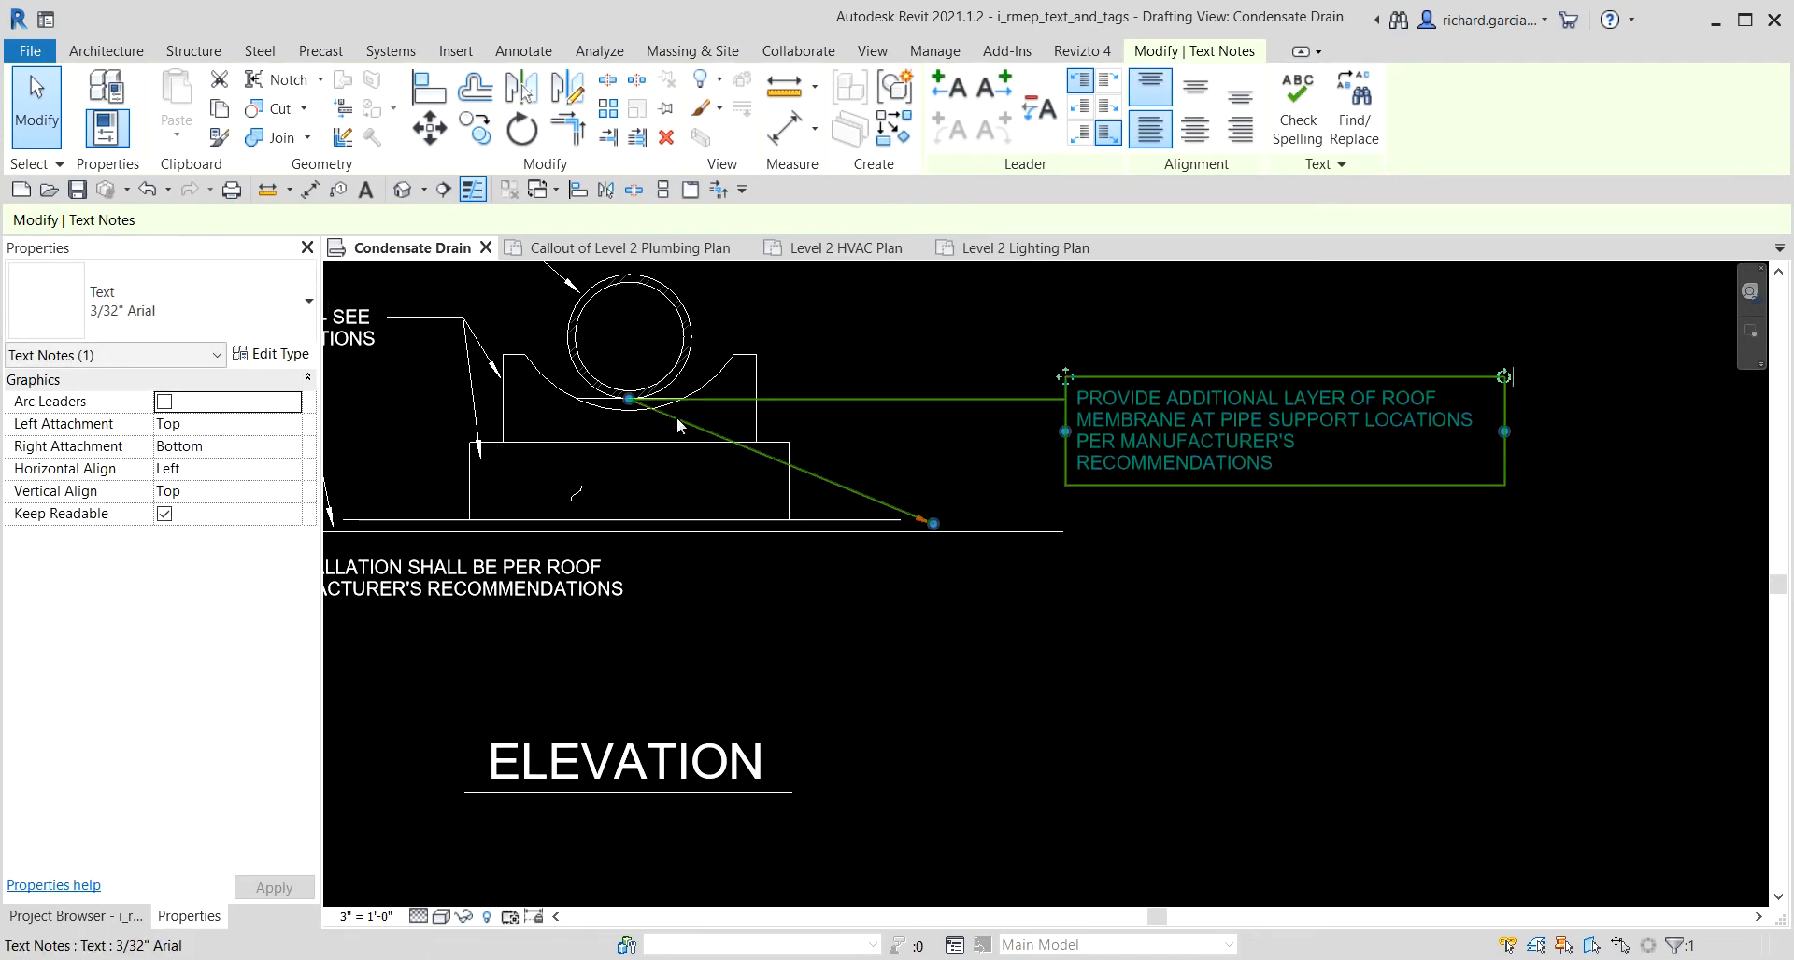
Lower the additional membrane note, shift its leader elbow directly above the arrowhead, and set the left attachment to Middle.
{"action": "left_click_drag", "start_coordinate": [637, 402], "coordinate": [939, 403]}
{"action": "left_click_drag", "start_coordinate": [1065, 377], "coordinate": [1066, 413]}
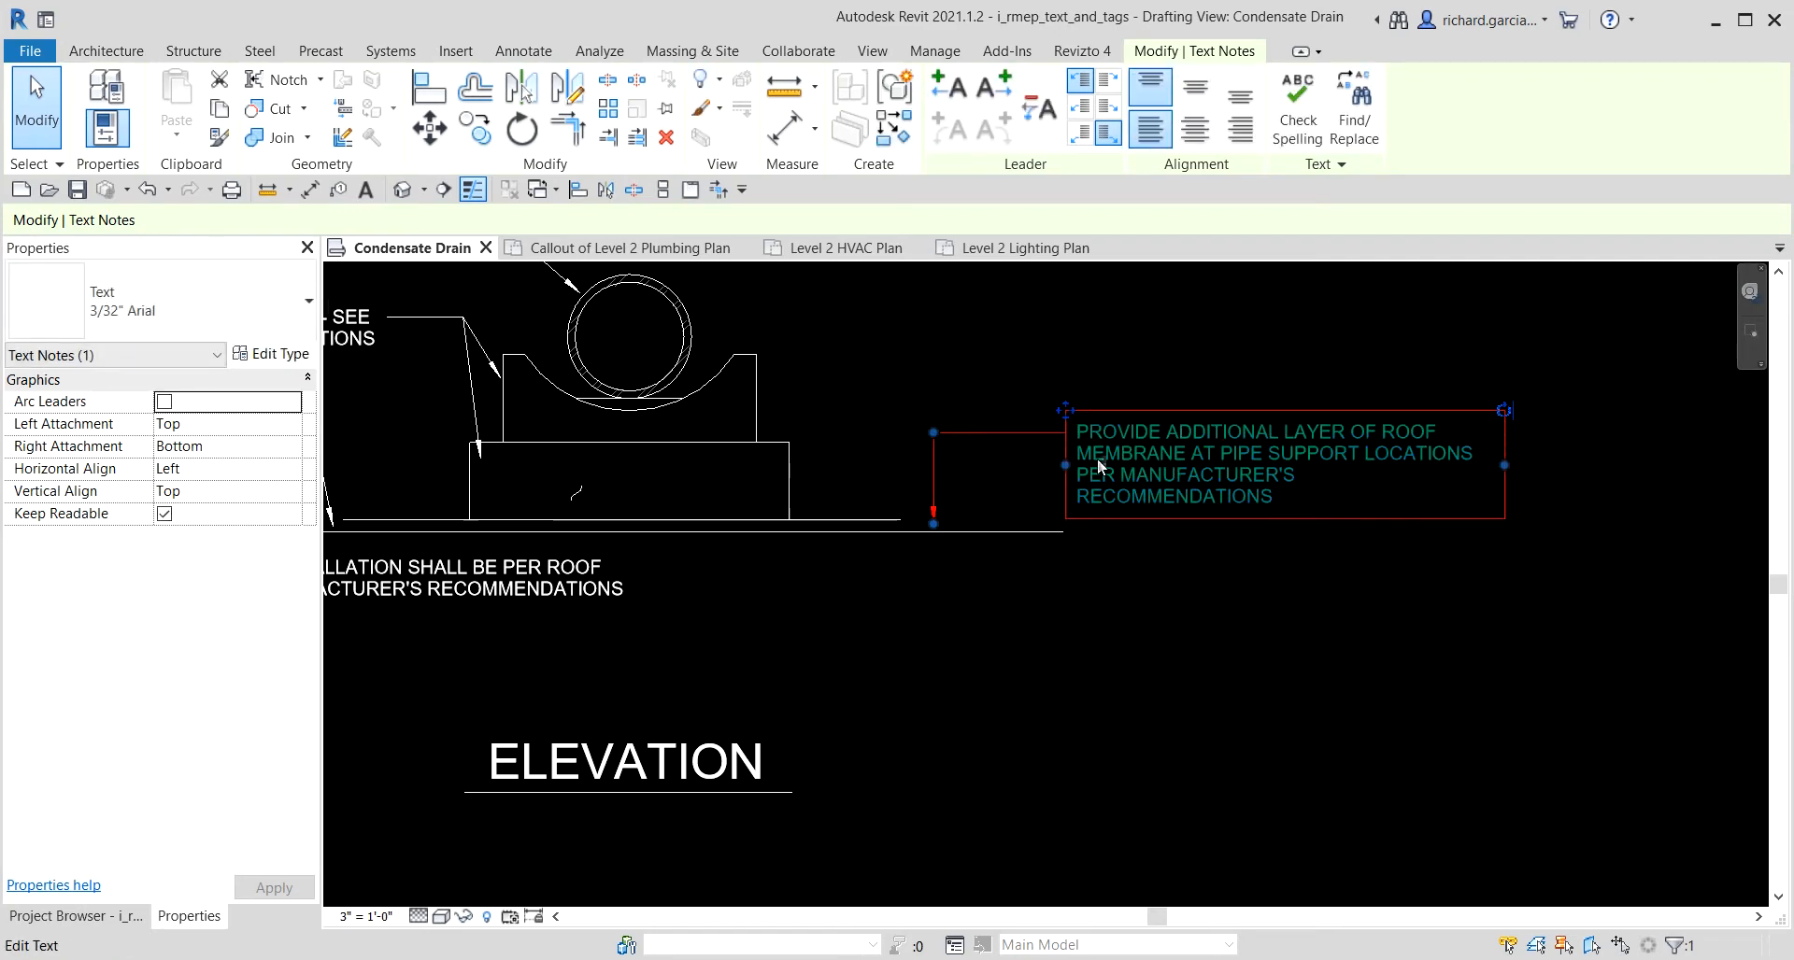
{"action": "left_click", "coordinate": [1080, 119]}
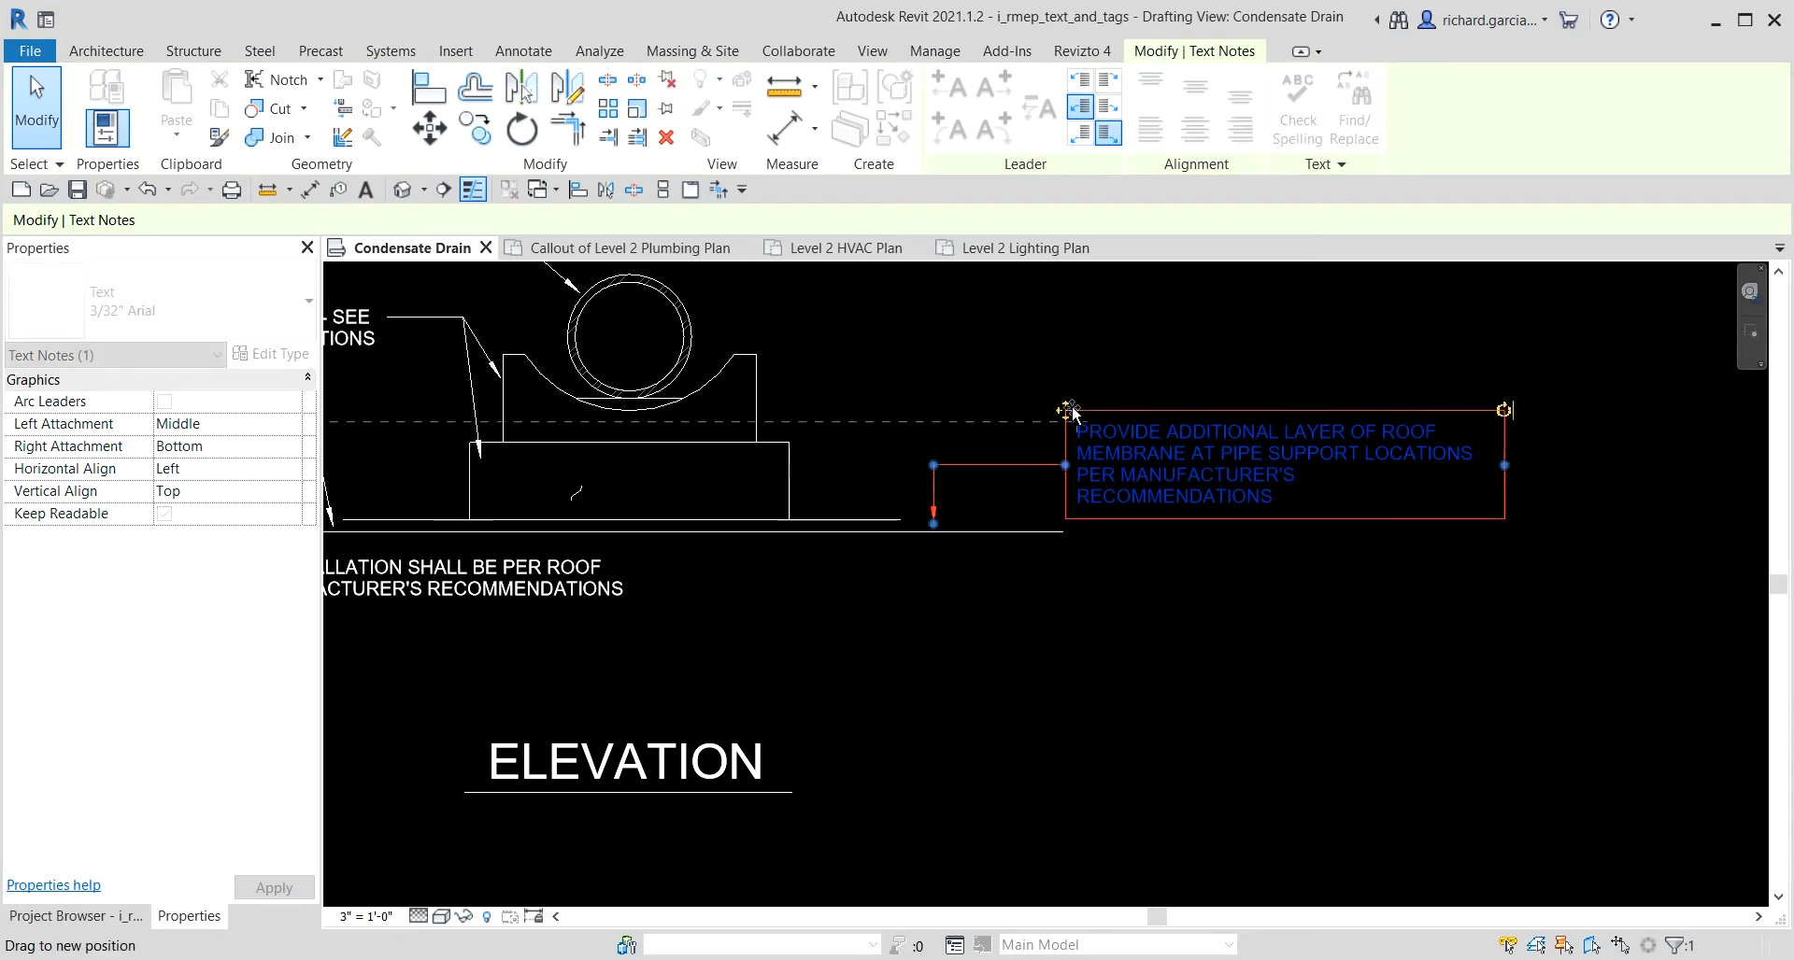
{"action": "left_click", "coordinate": [1030, 553]}
{"action": "scroll", "coordinate": [1030, 547], "scroll_direction": "down", "scroll_amount": 2}
{"action": "middle_click_drag", "start_coordinate": [1019, 616], "coordinate": [1180, 642]}
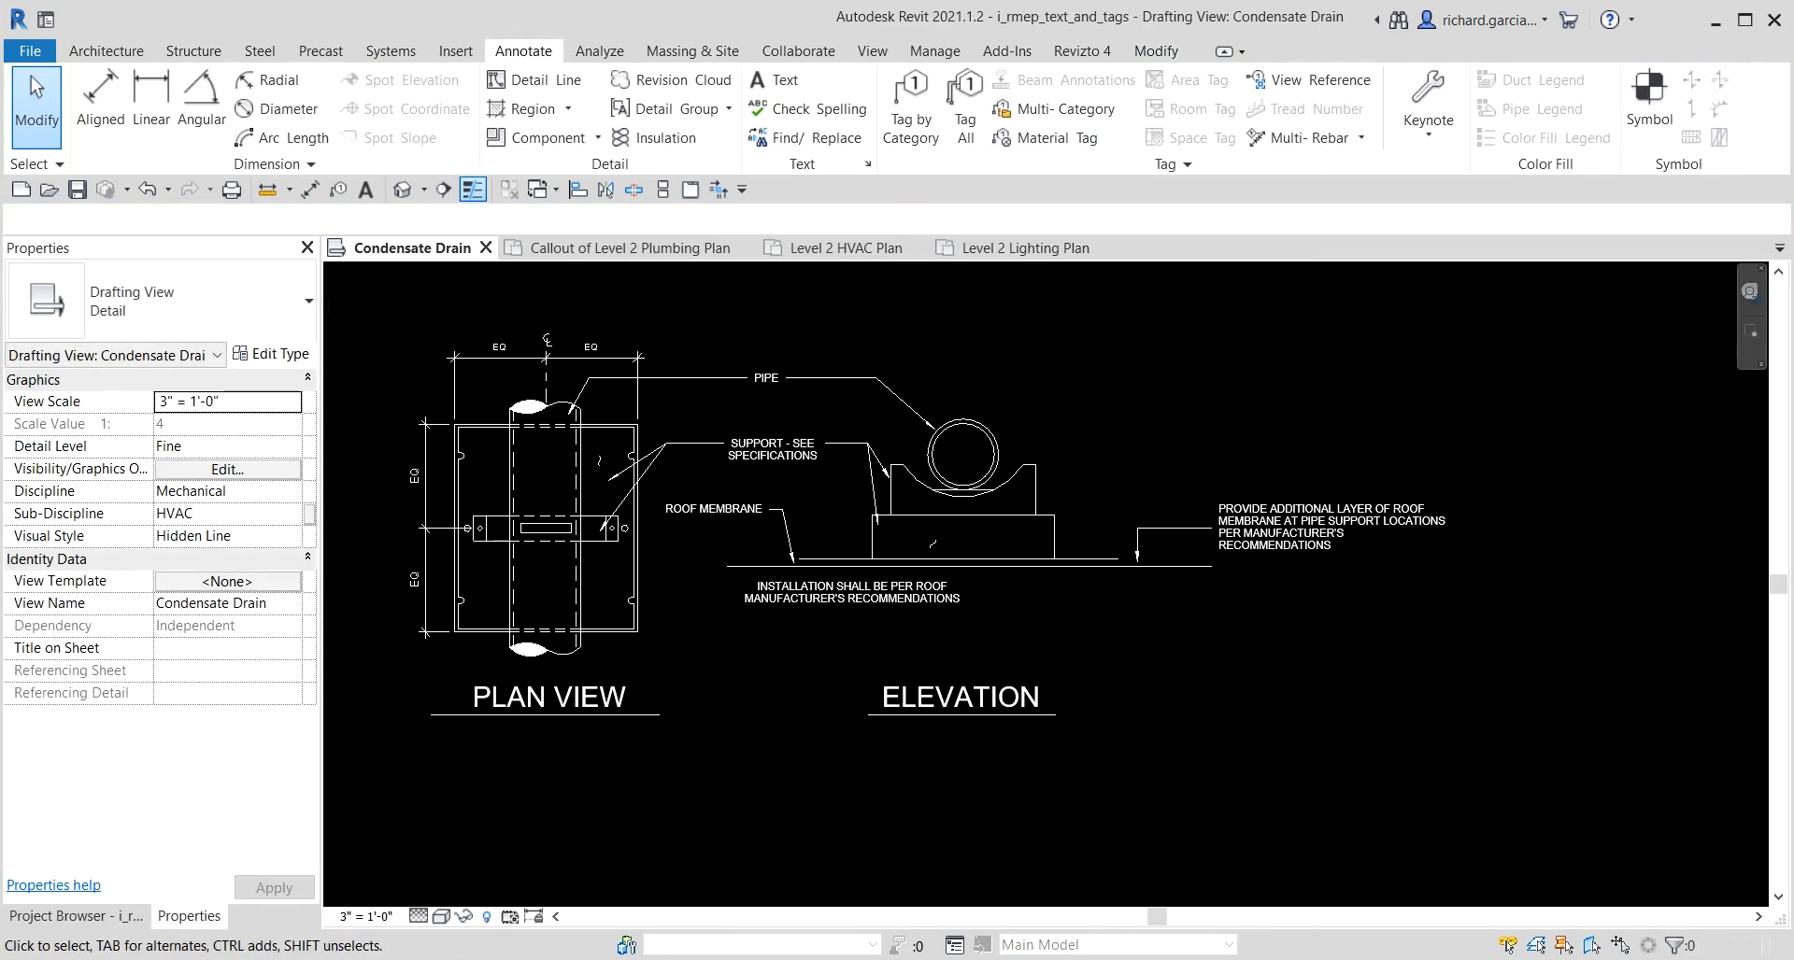
{"action": "middle_click_drag", "start_coordinate": [662, 707], "coordinate": [802, 721]}
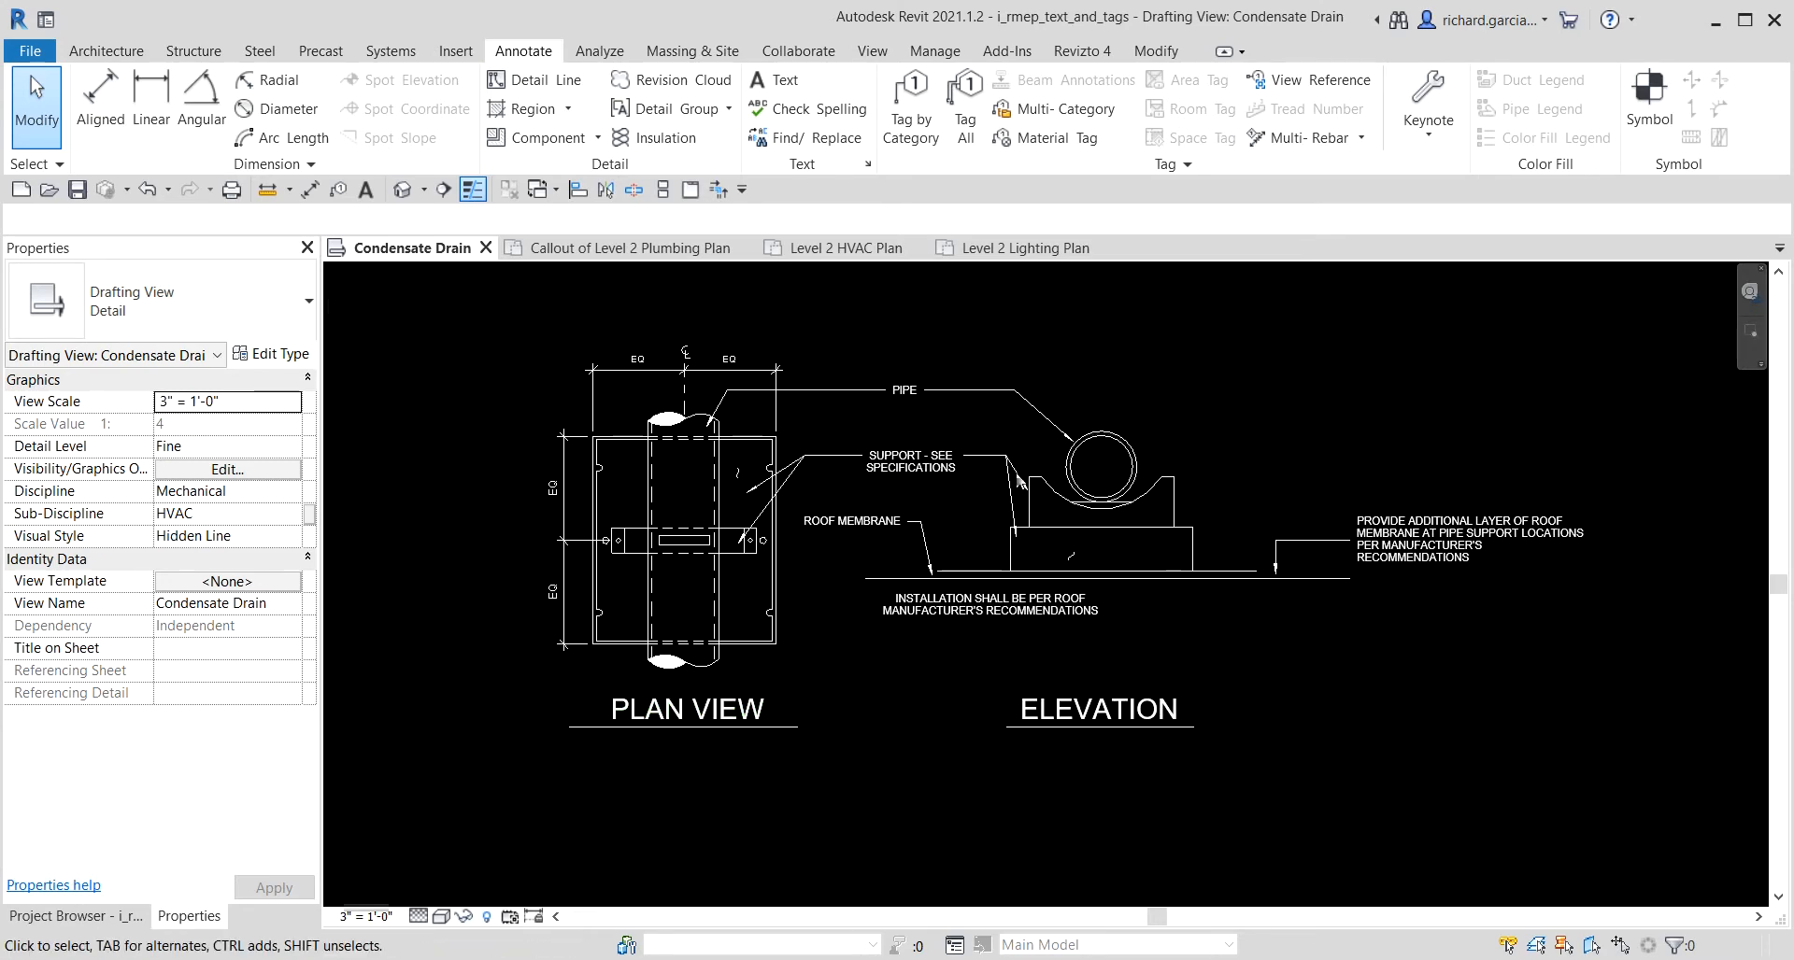
{"action": "scroll", "coordinate": [1008, 567], "scroll_direction": "up", "scroll_amount": 1}
{"action": "middle_click_drag", "start_coordinate": [1019, 570], "coordinate": [993, 645]}
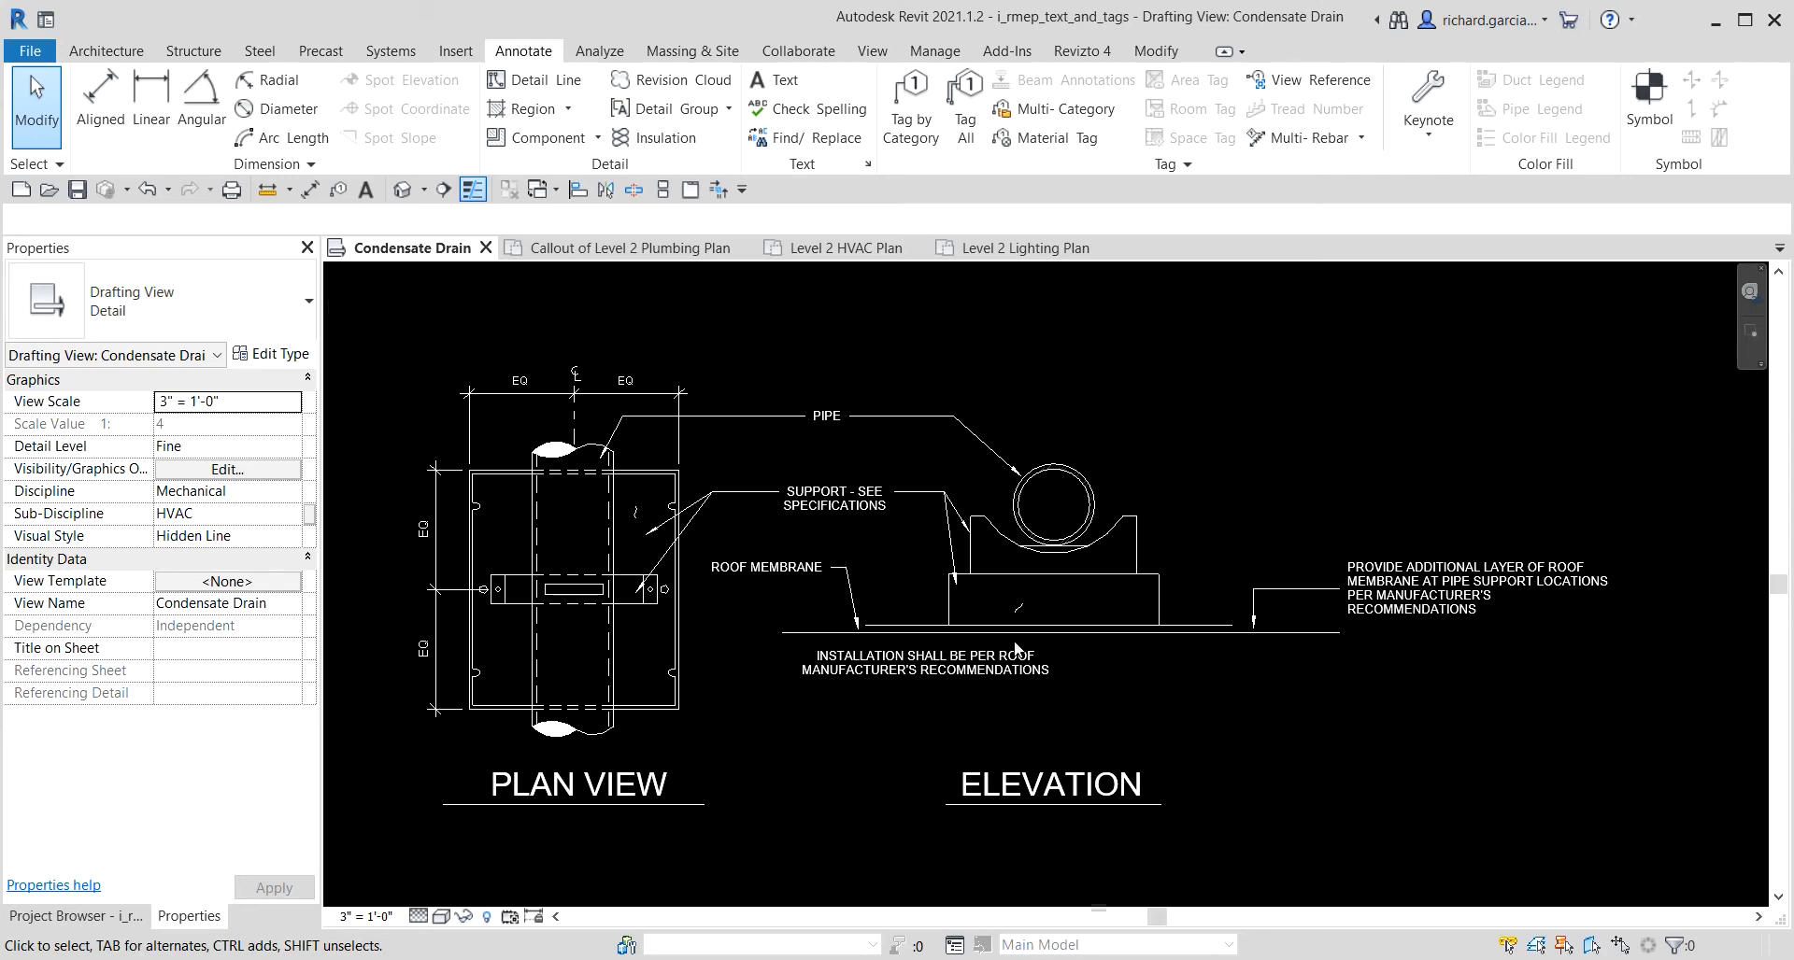
Start a text note and duplicate the 3/32" Arial text type as 1/2" Arial.
{"action": "left_click", "coordinate": [367, 190]}
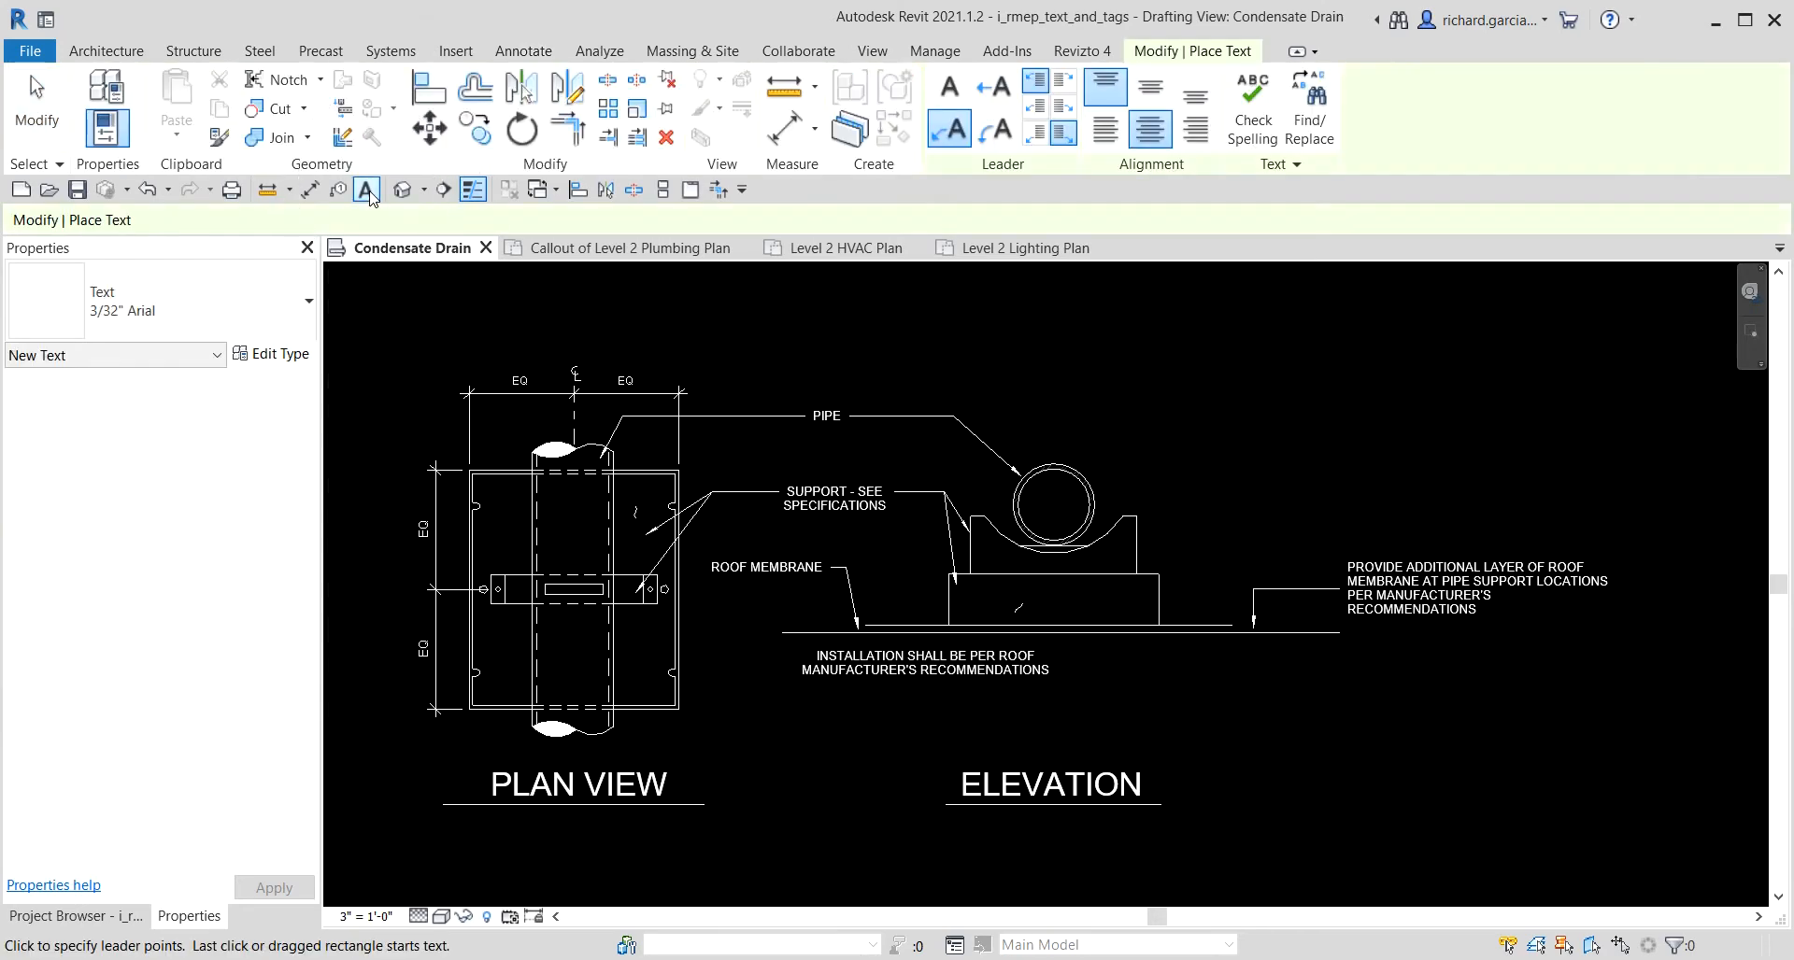
{"action": "left_click", "coordinate": [304, 302]}
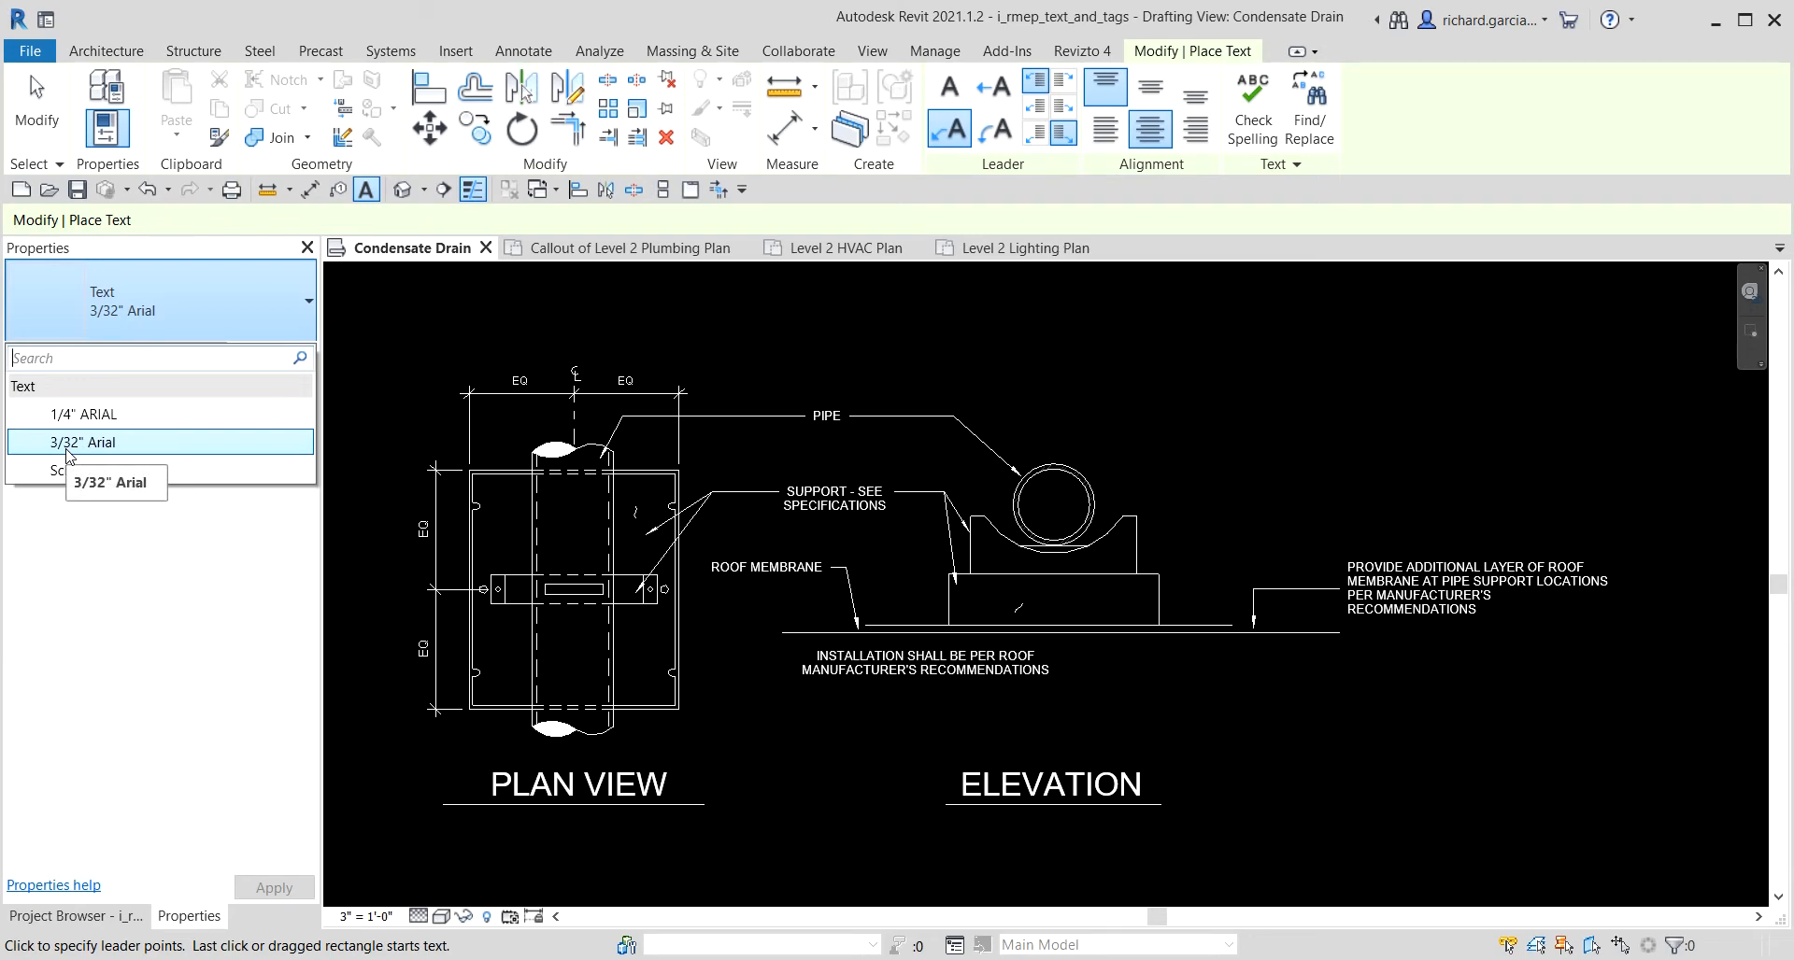
{"action": "left_click", "coordinate": [155, 299]}
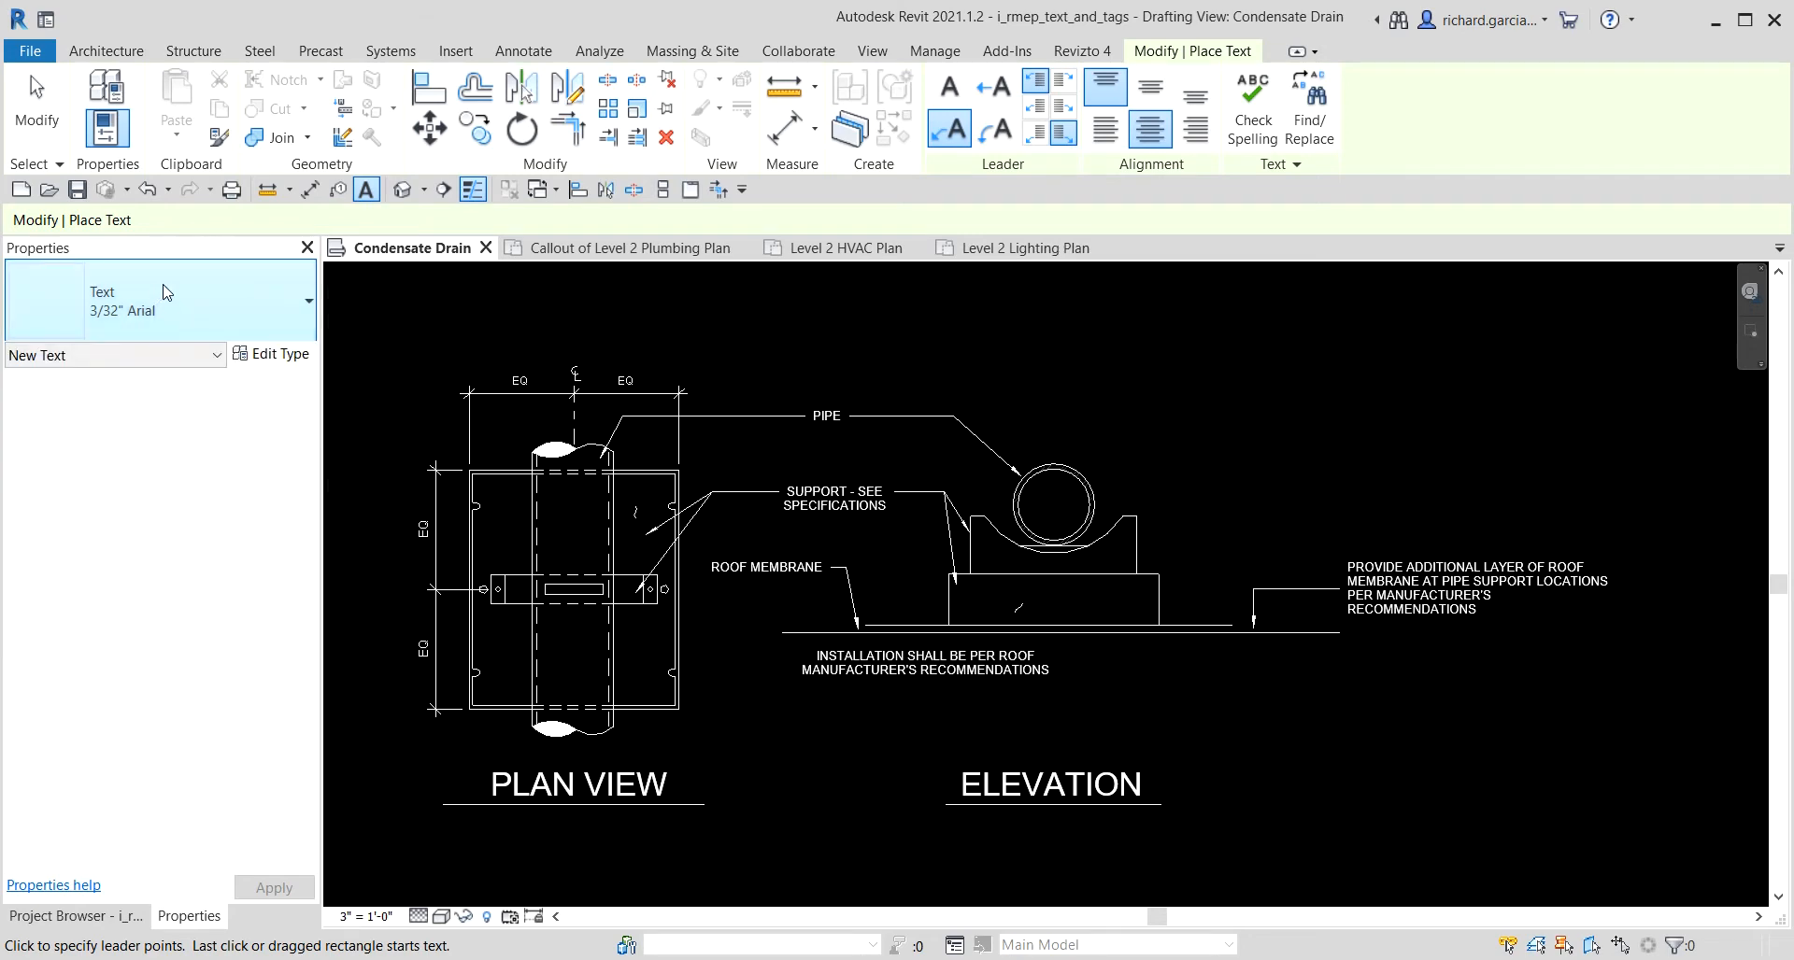
{"action": "left_click", "coordinate": [269, 359]}
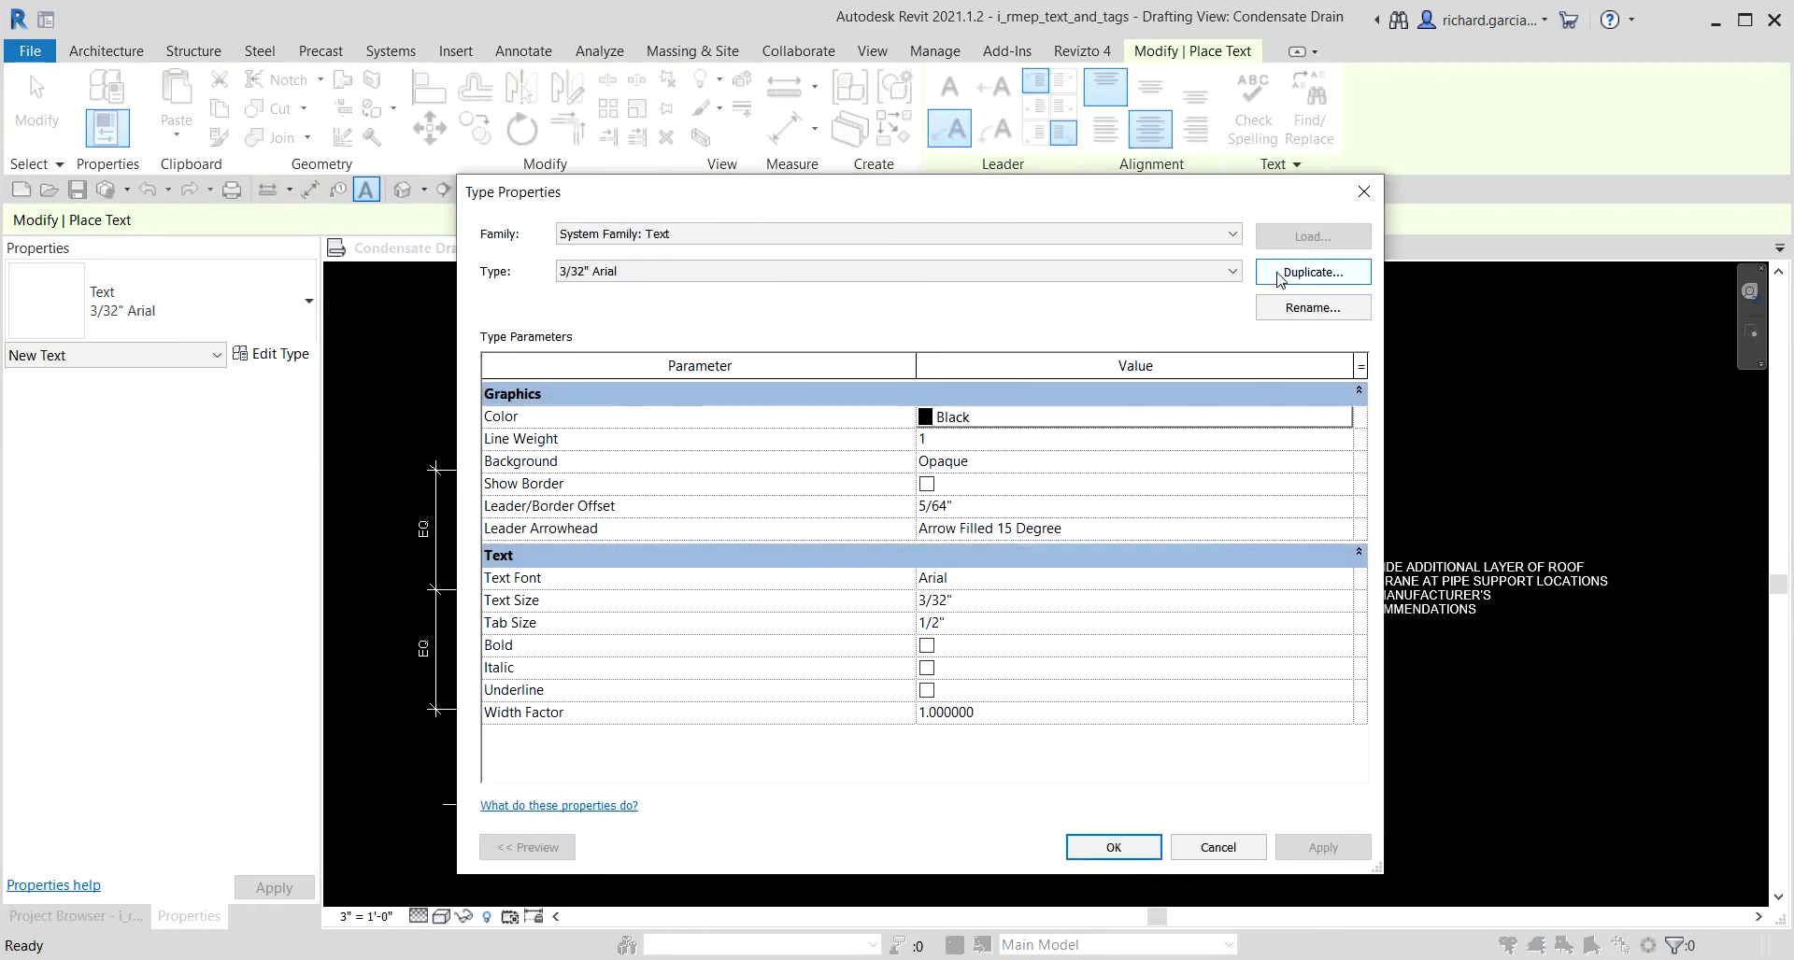
{"action": "left_click", "coordinate": [1281, 274]}
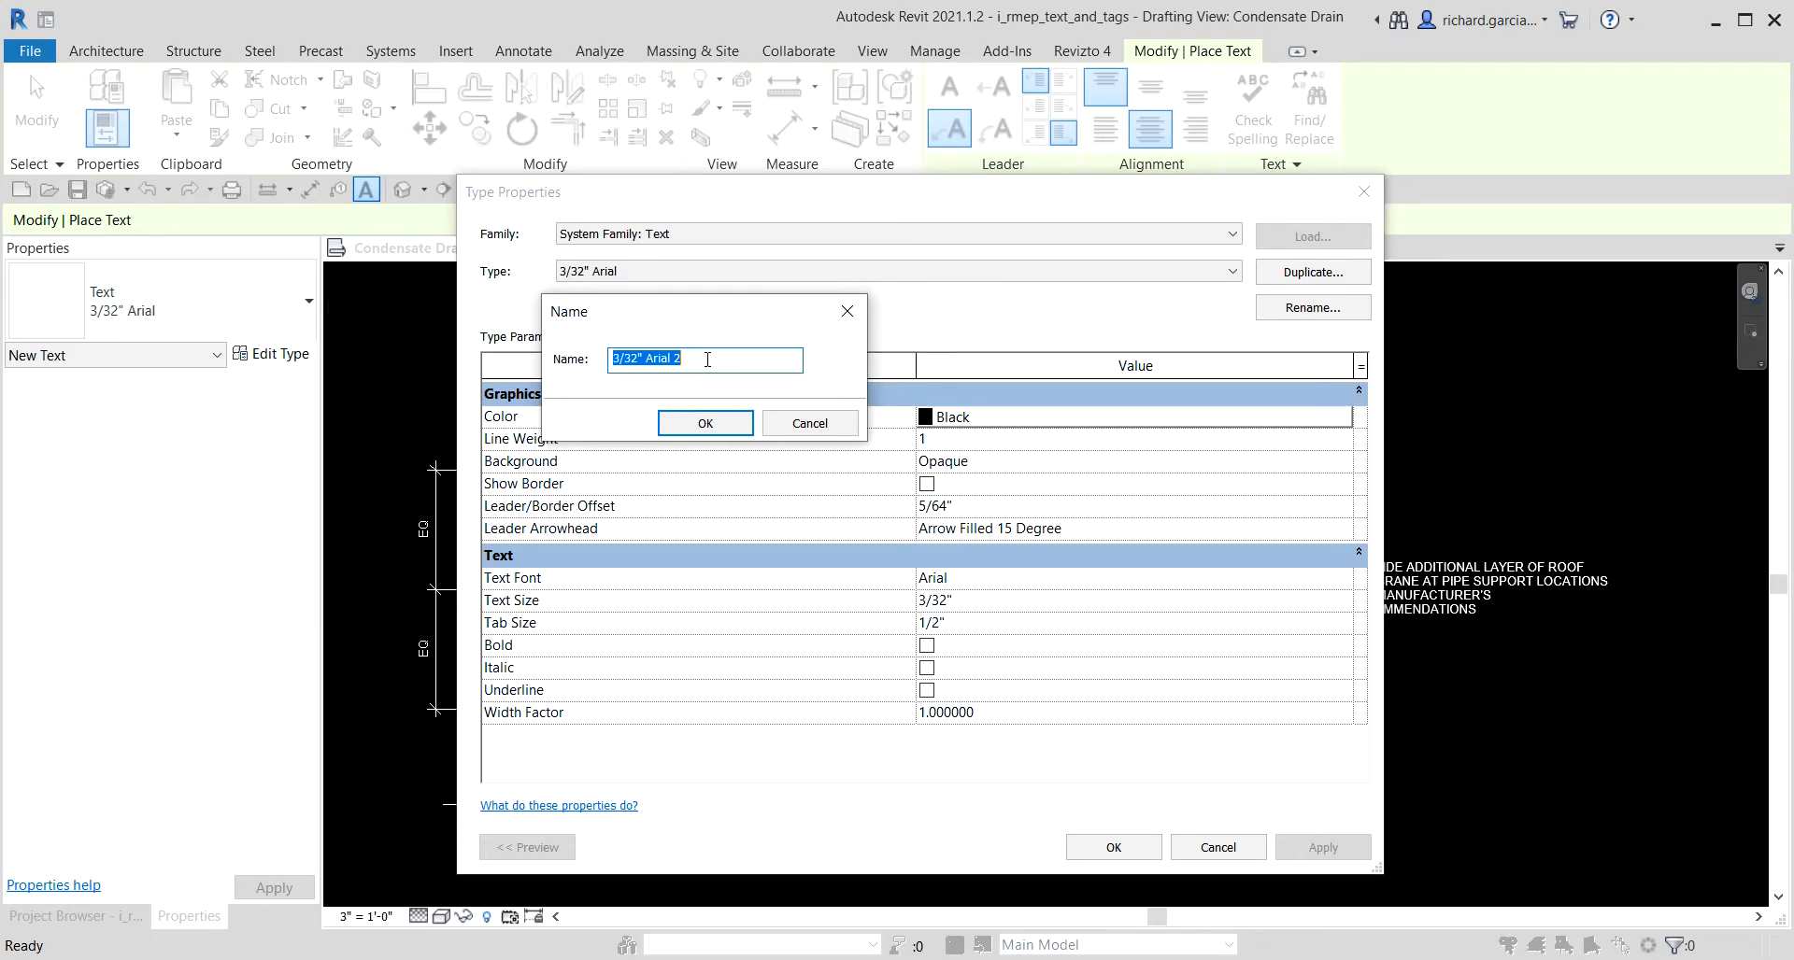
{"action": "key", "text": "BackSpace"}
{"action": "type", "text": "1"}
{"action": "key", "text": "BackSpace"}
{"action": "key", "text": "Caps_Lock"}
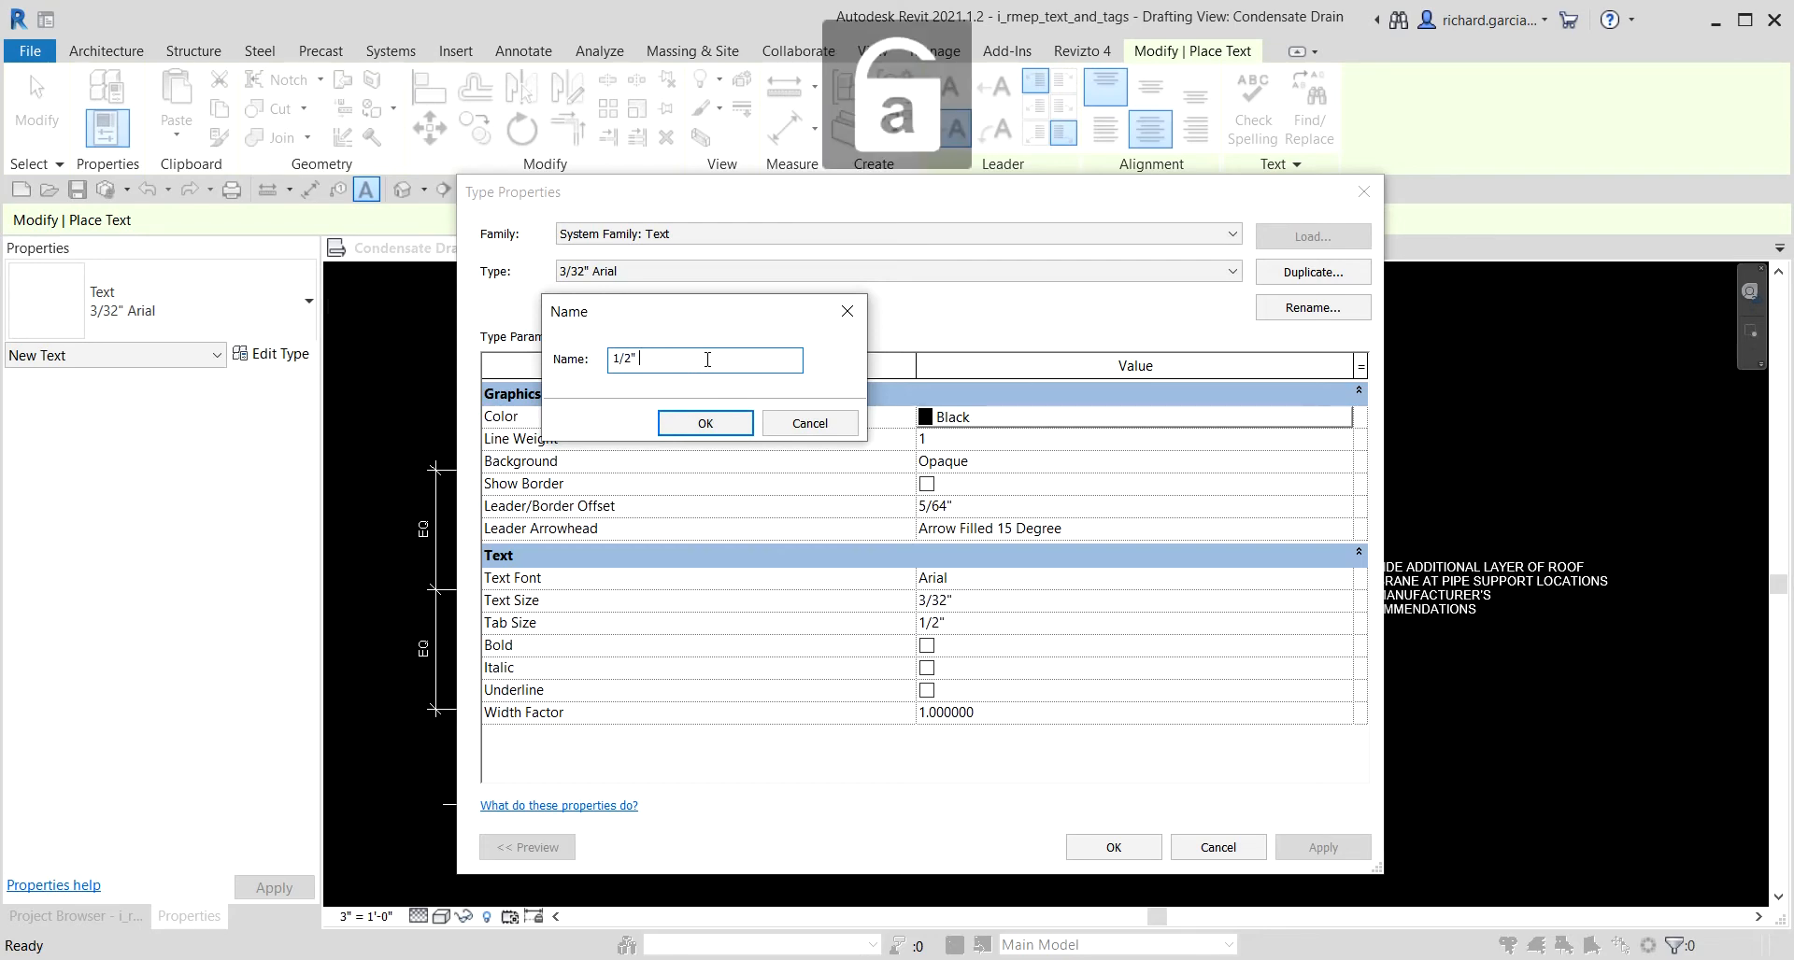
{"action": "type", "text": "Arial"}
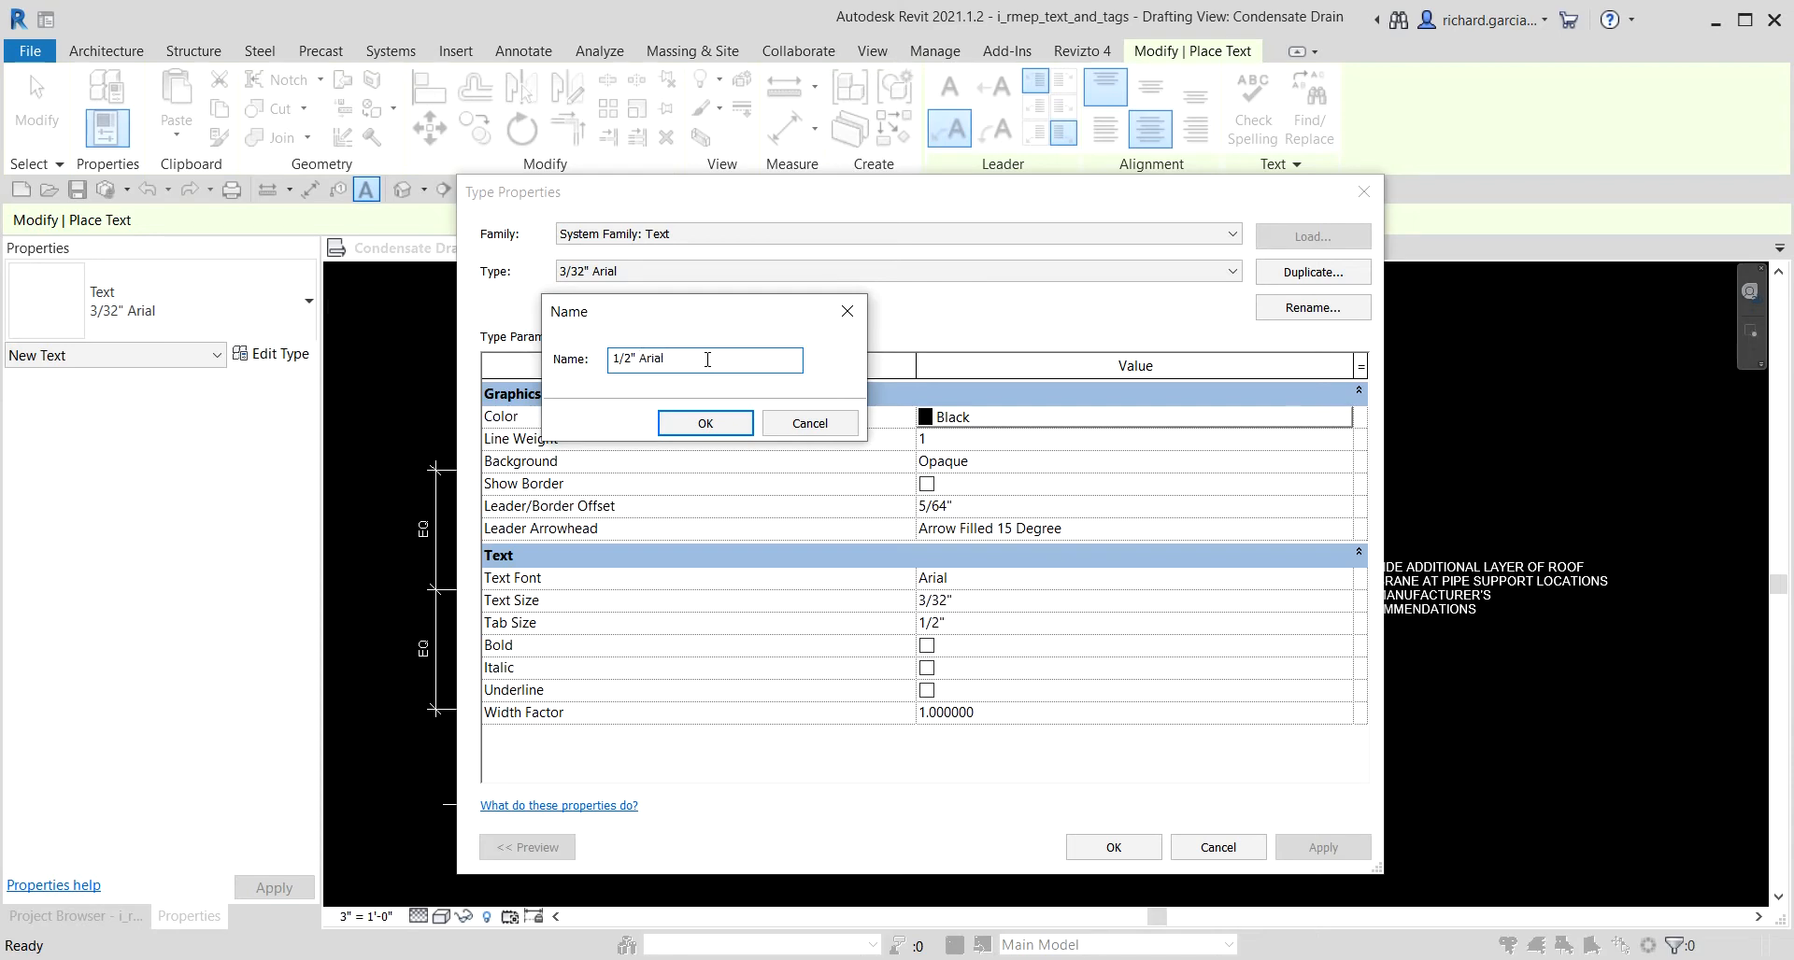
{"action": "left_click", "coordinate": [710, 428]}
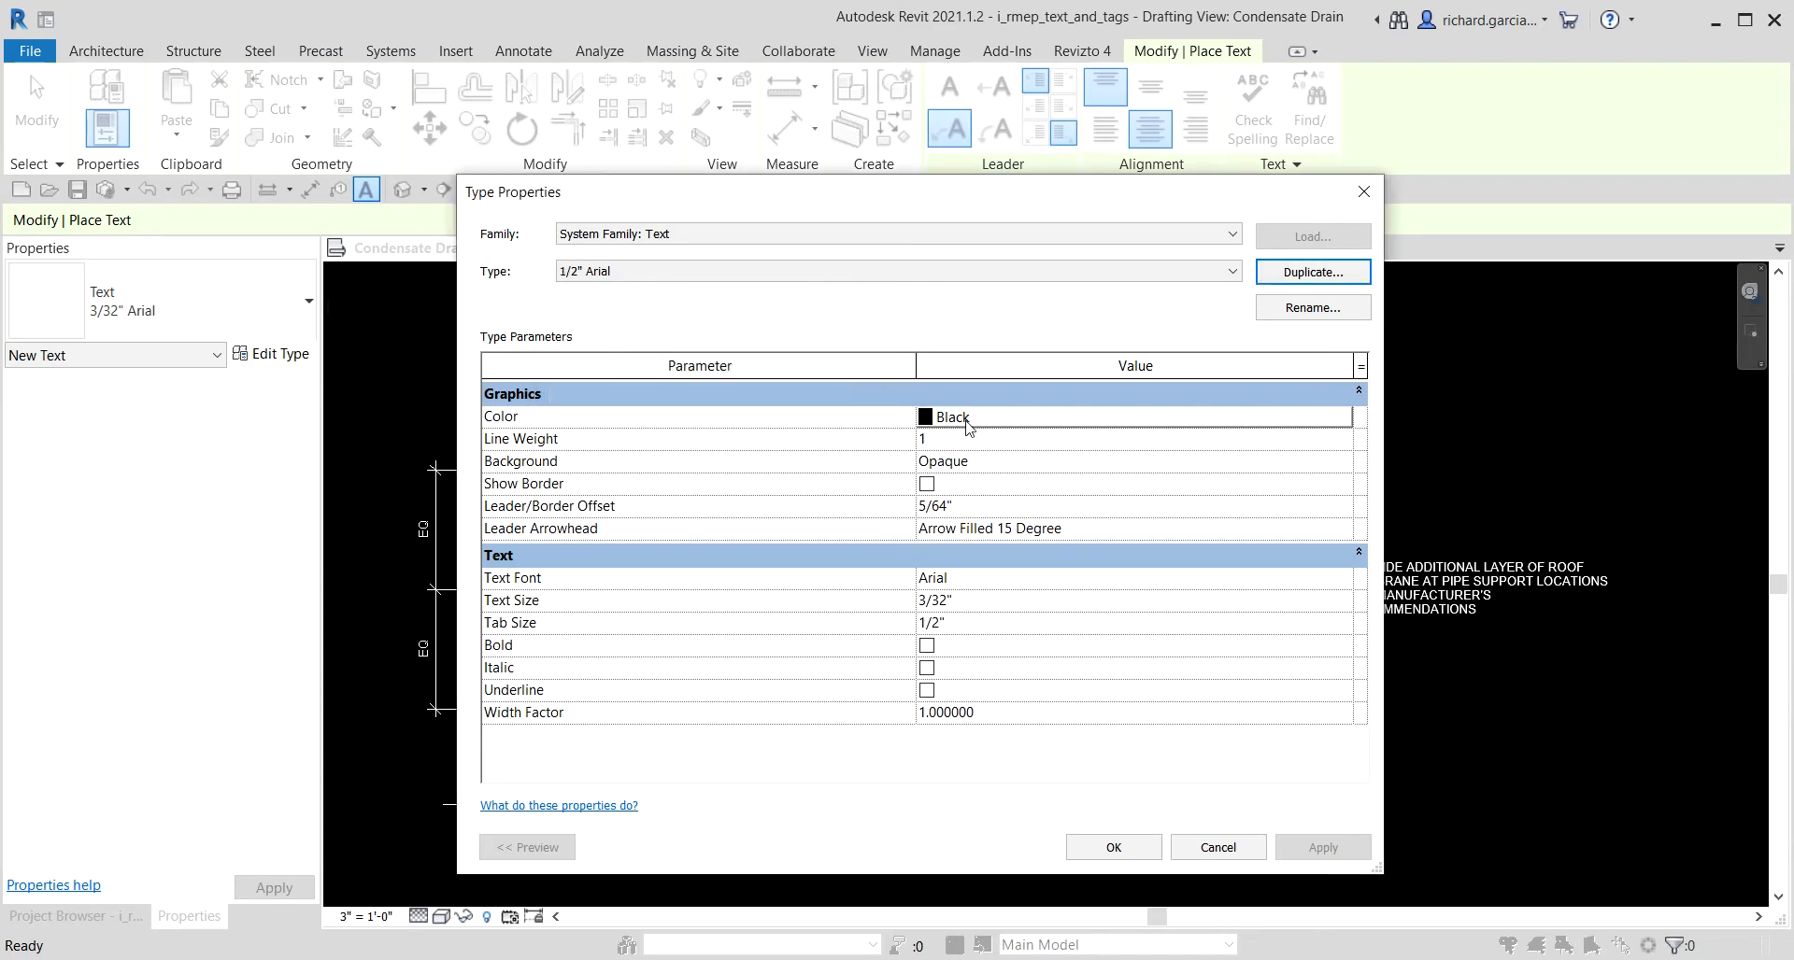
Set the Text Size of the 1/2" Arial type to 1/2".
{"action": "key", "text": "ctrl"}
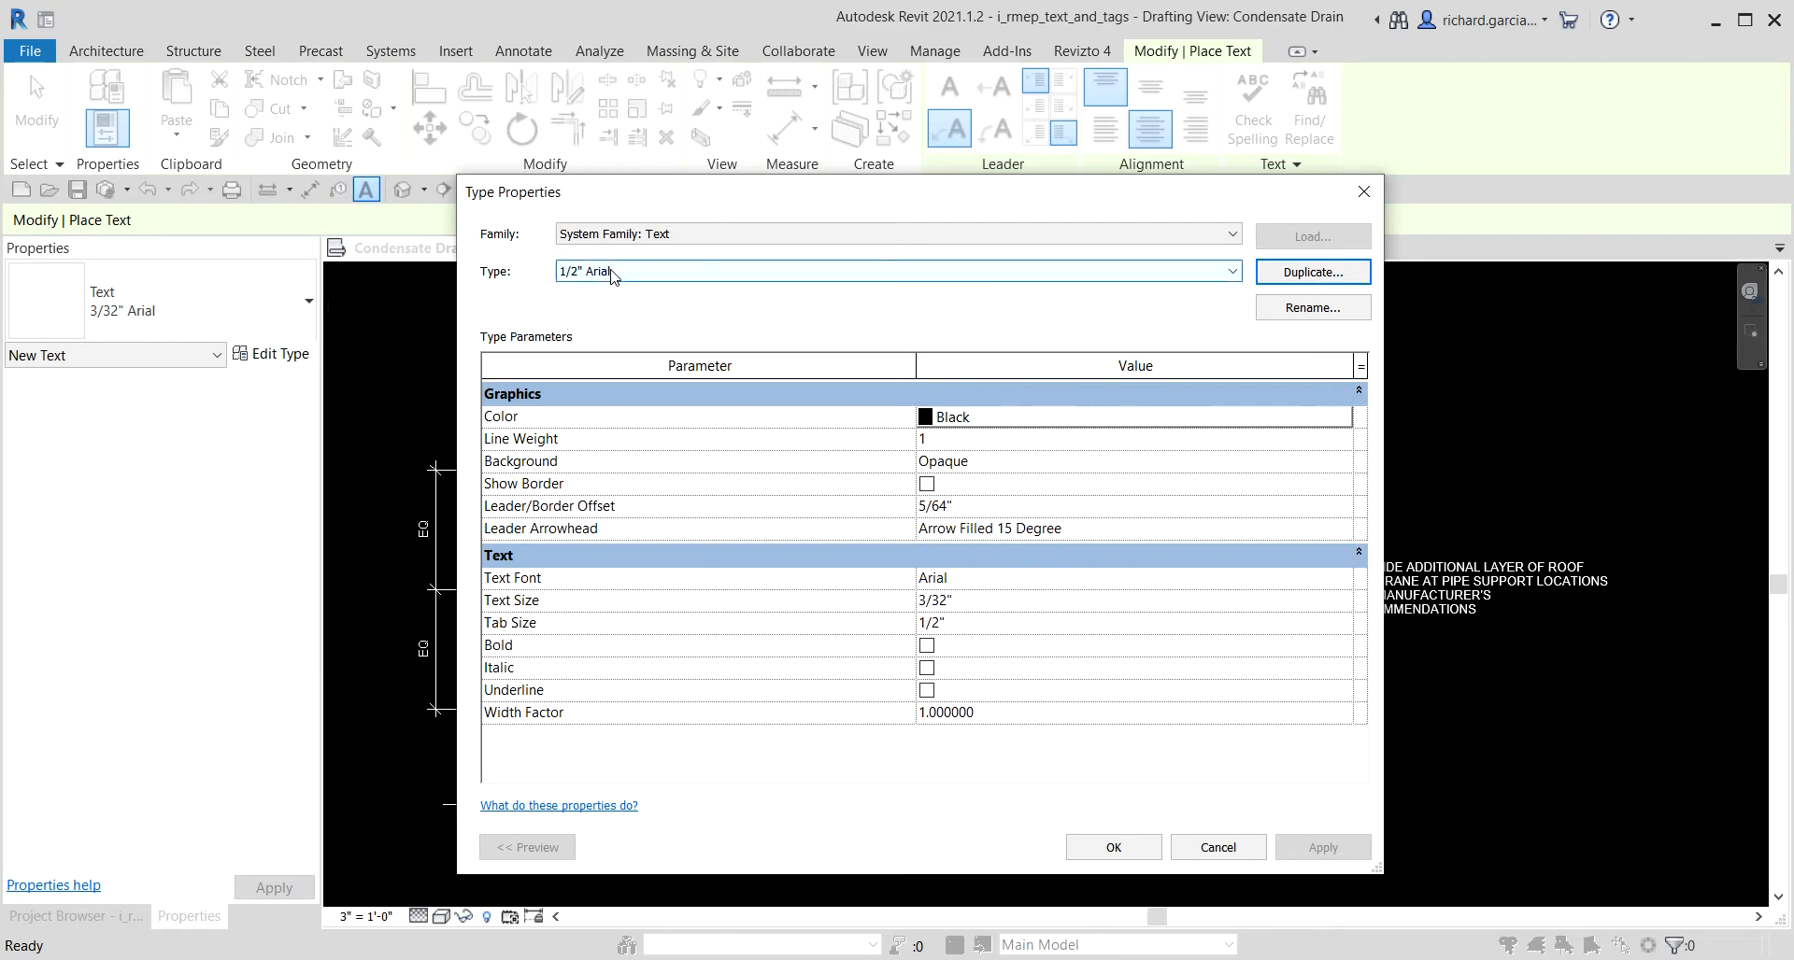
{"action": "left_click", "coordinate": [971, 608]}
{"action": "type", "text": "1"}
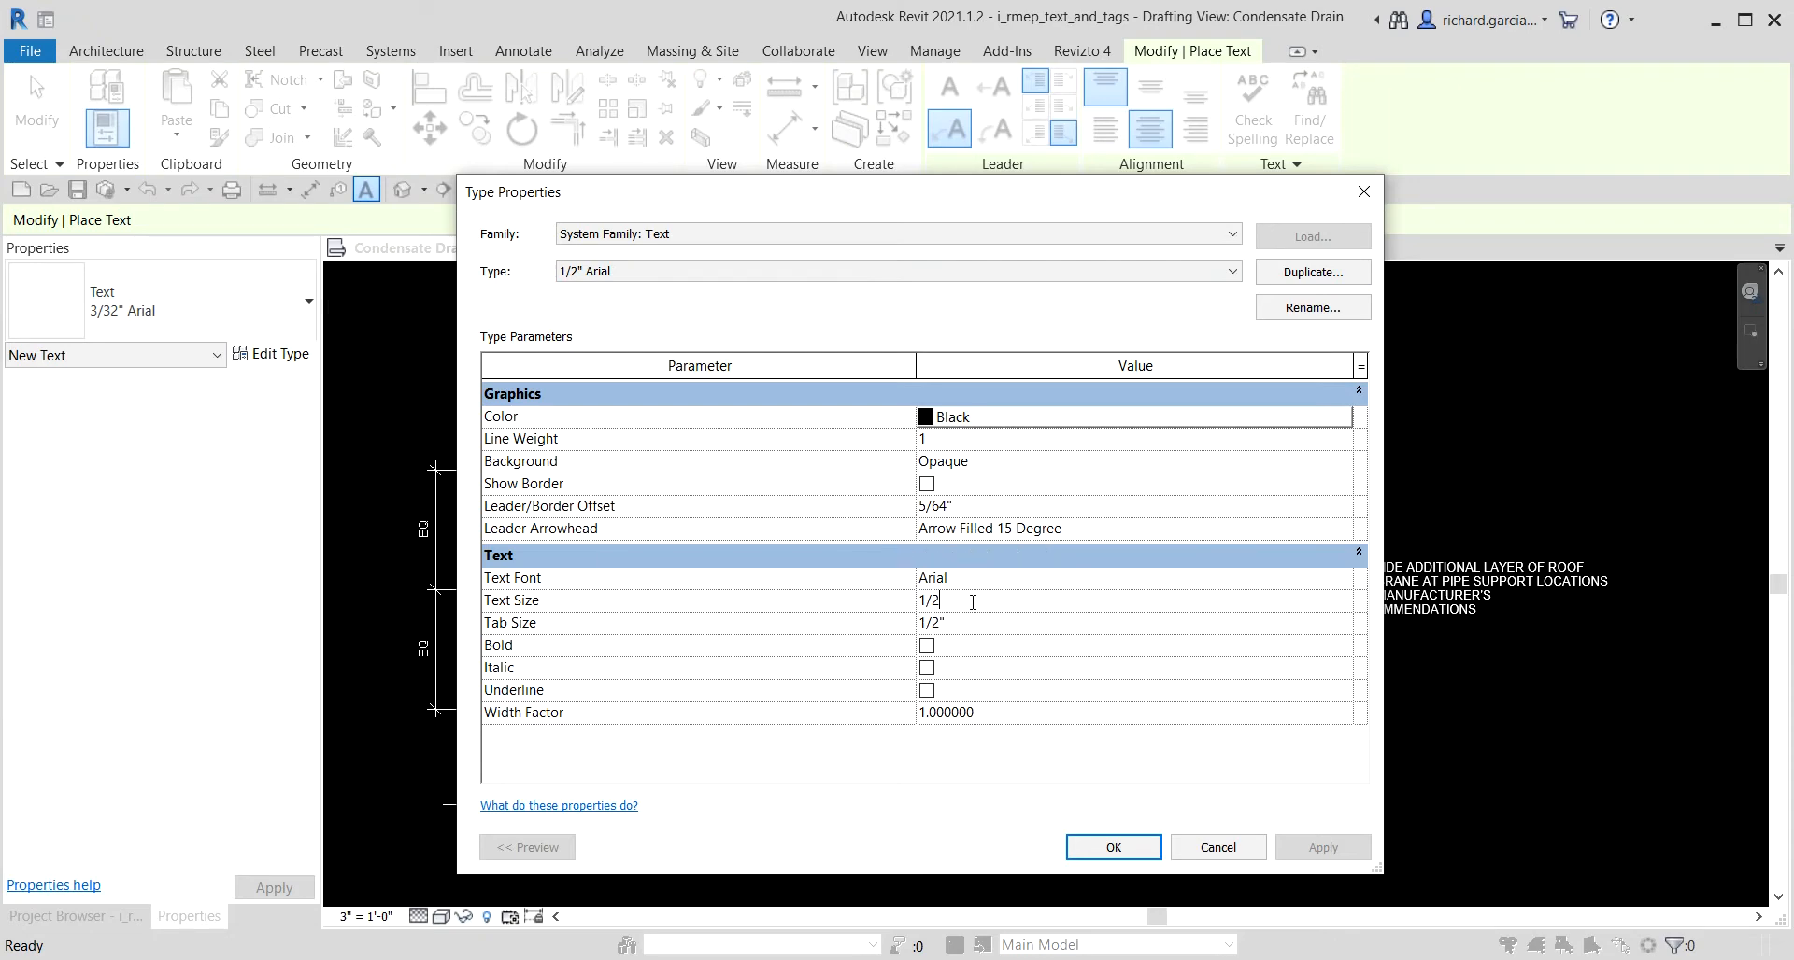
{"action": "type", "text": "/2"}
{"action": "key", "text": "Return"}
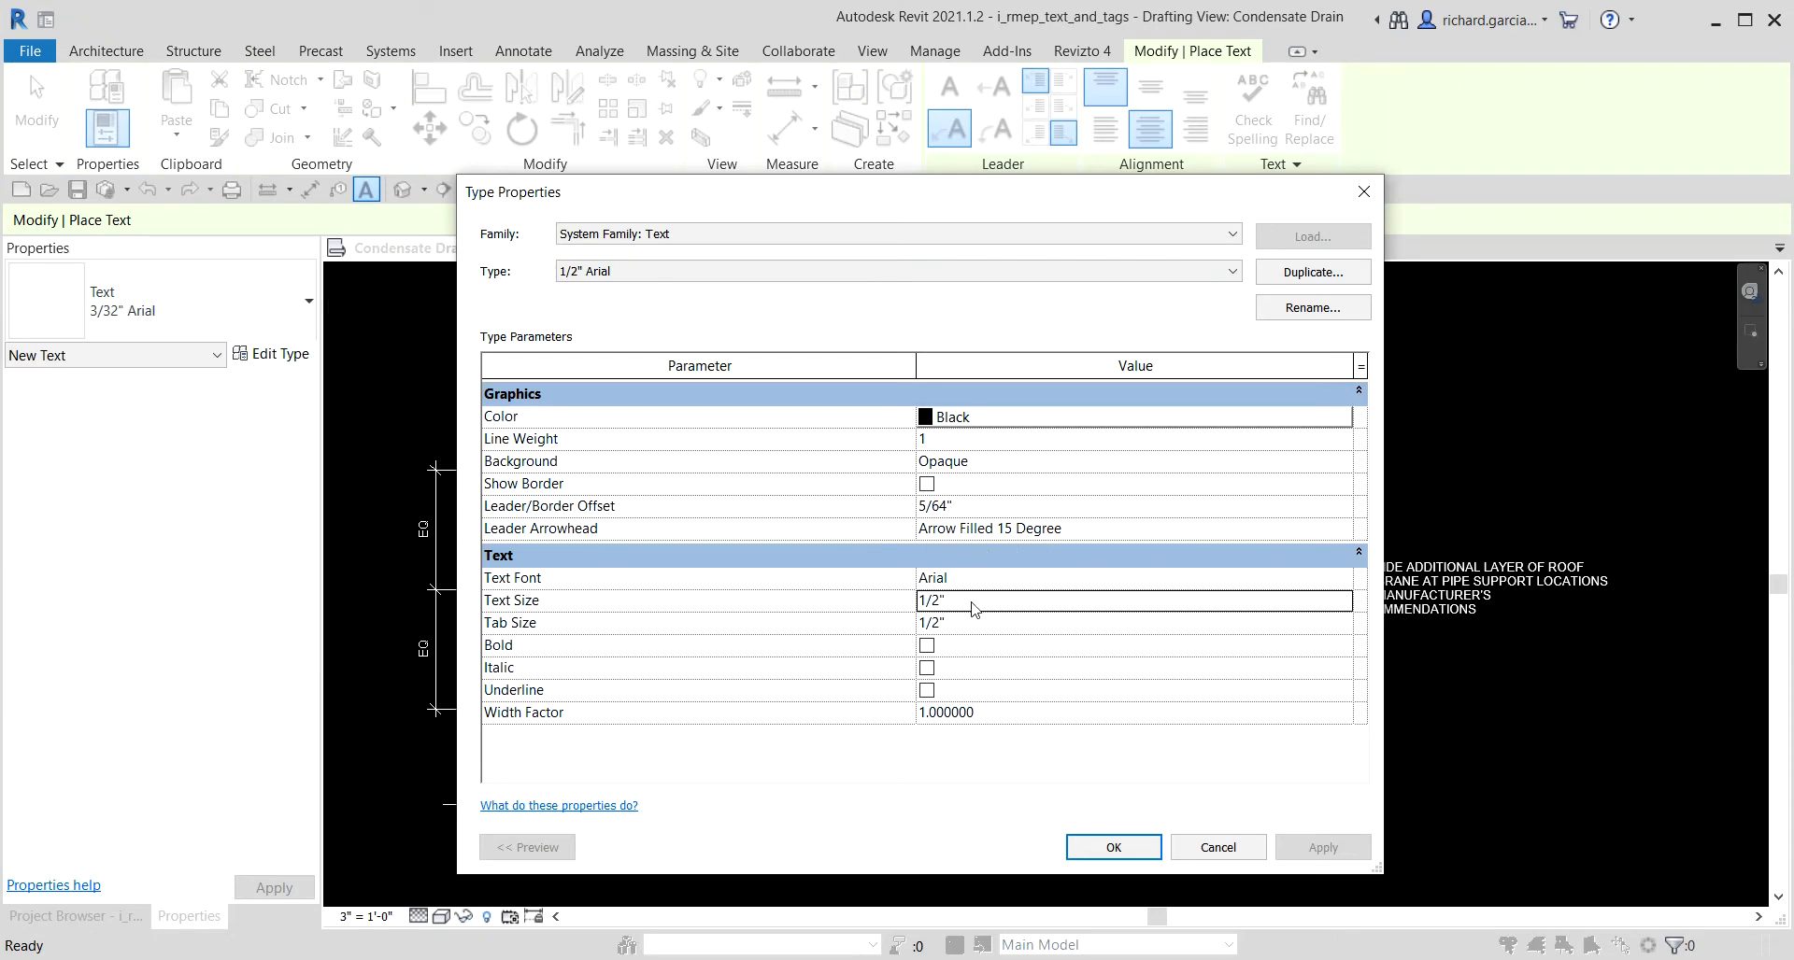
Review the new text type's Bold, Italic, Underline, Width Factor, Color and Background settings.
{"action": "left_click", "coordinate": [926, 646]}
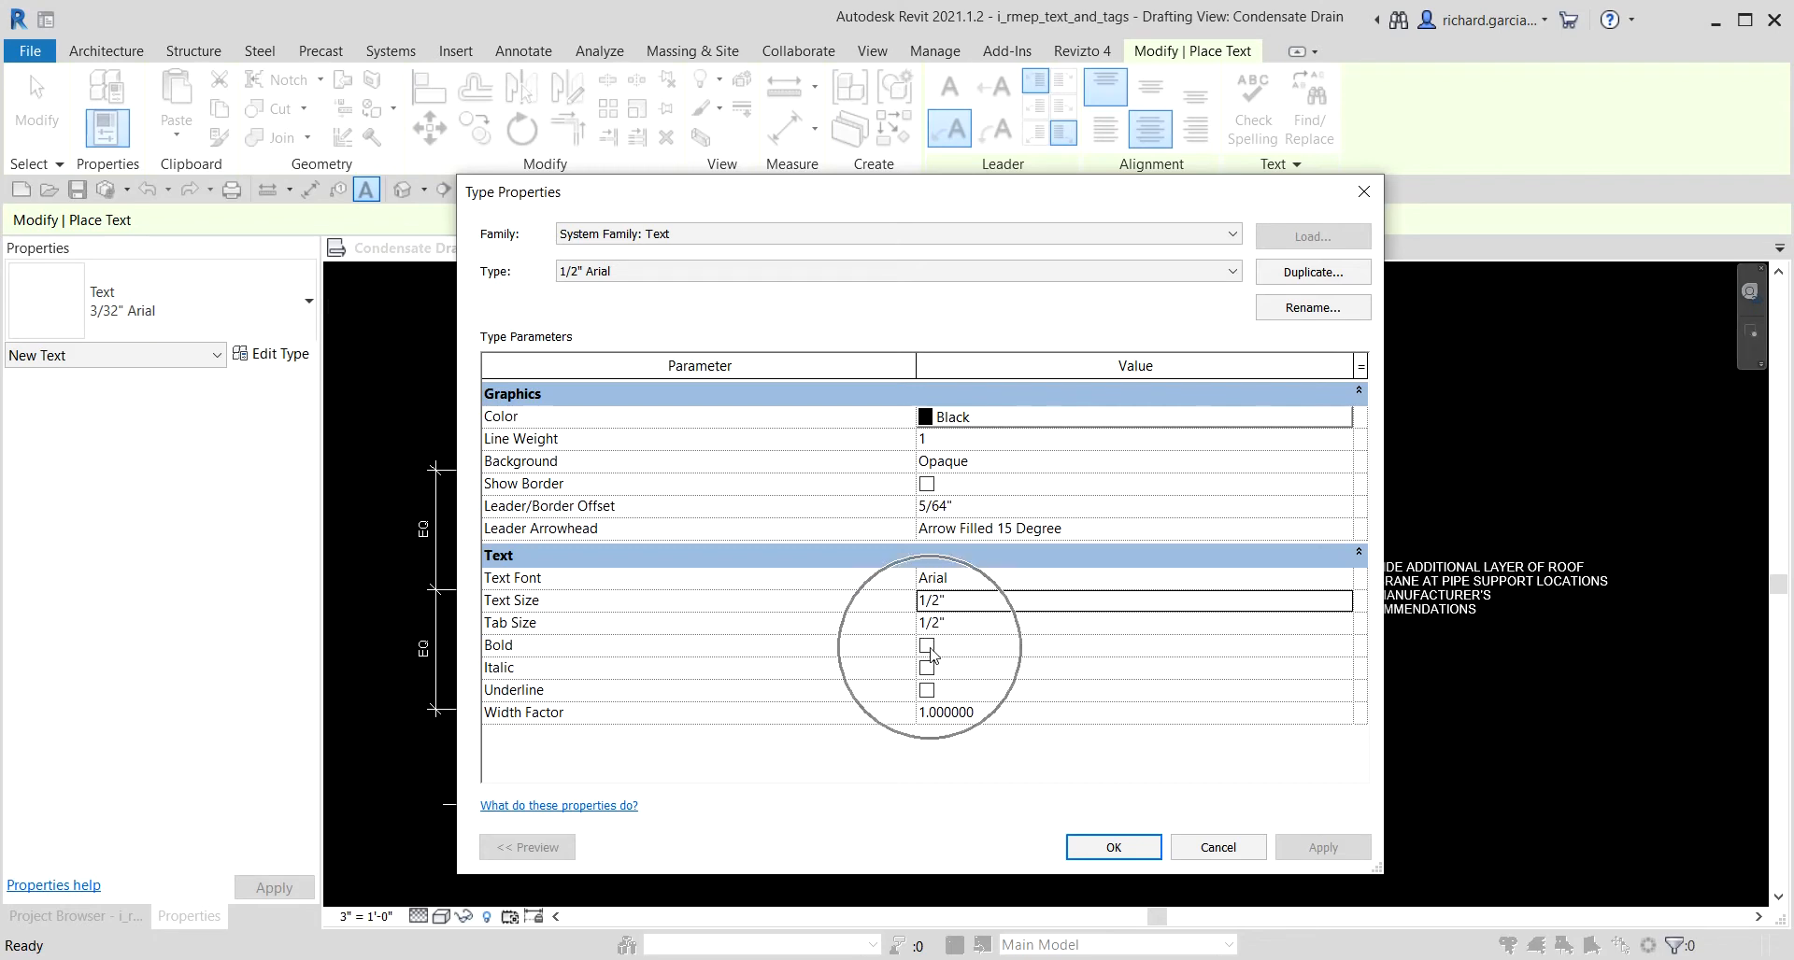
{"action": "left_click", "coordinate": [930, 674]}
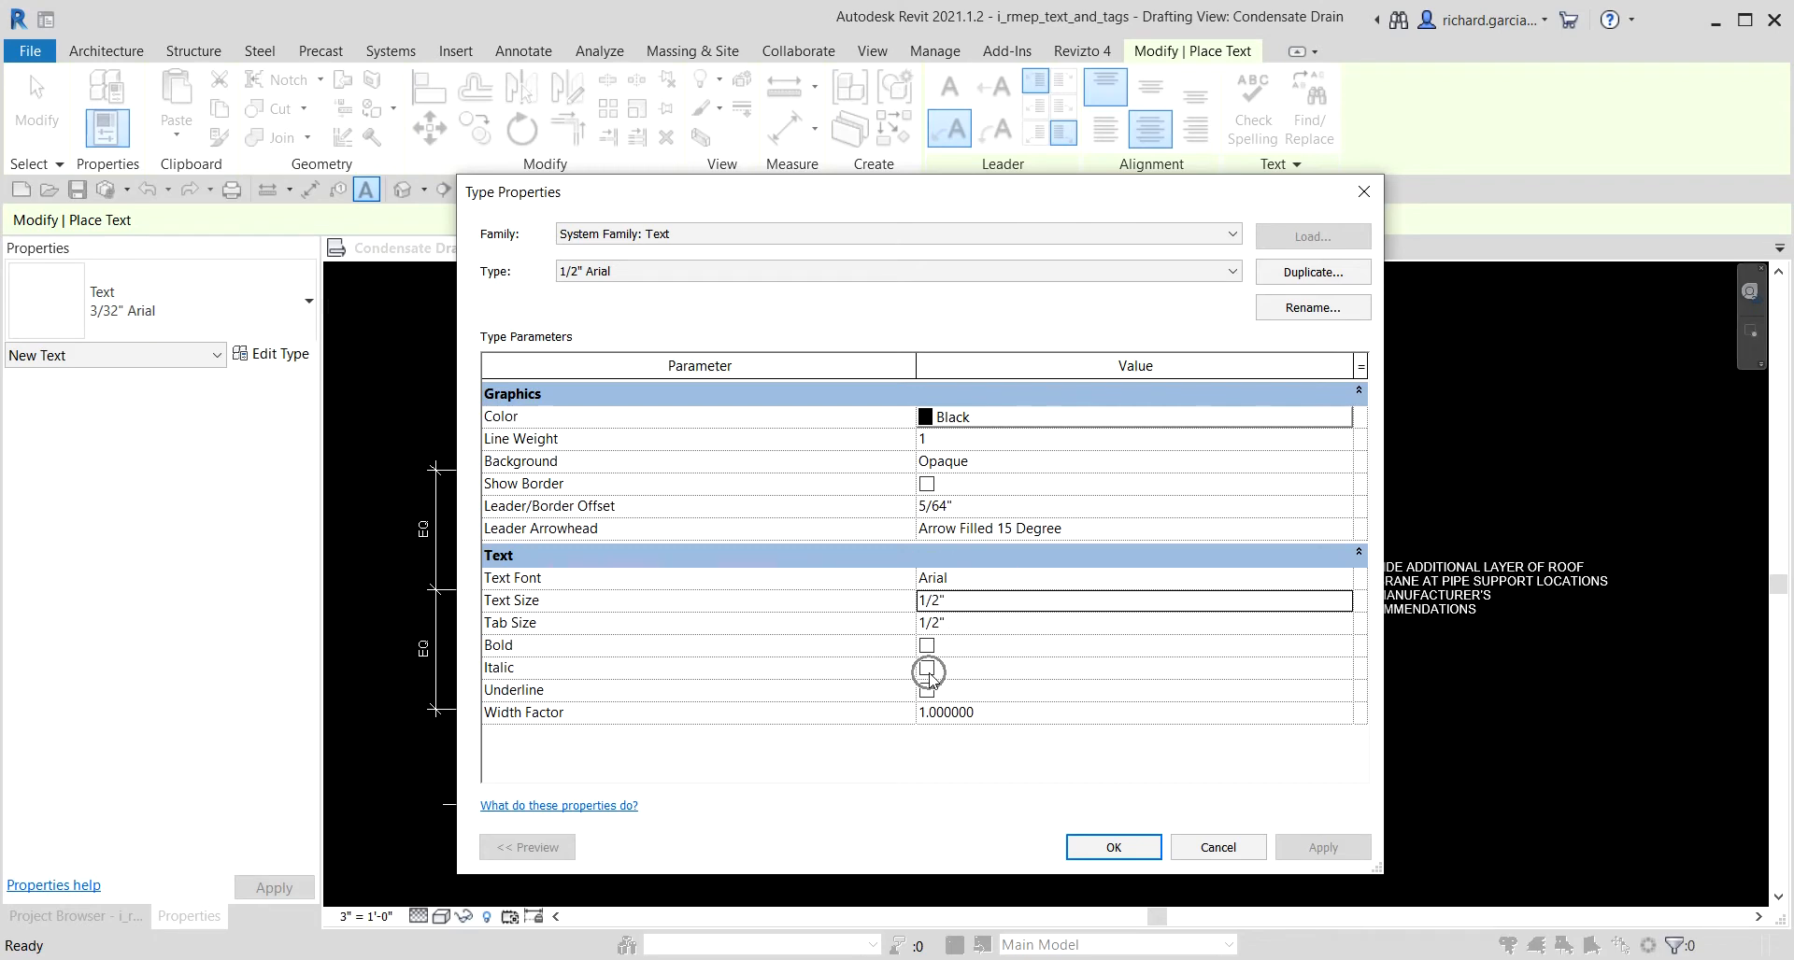
{"action": "left_click", "coordinate": [926, 696]}
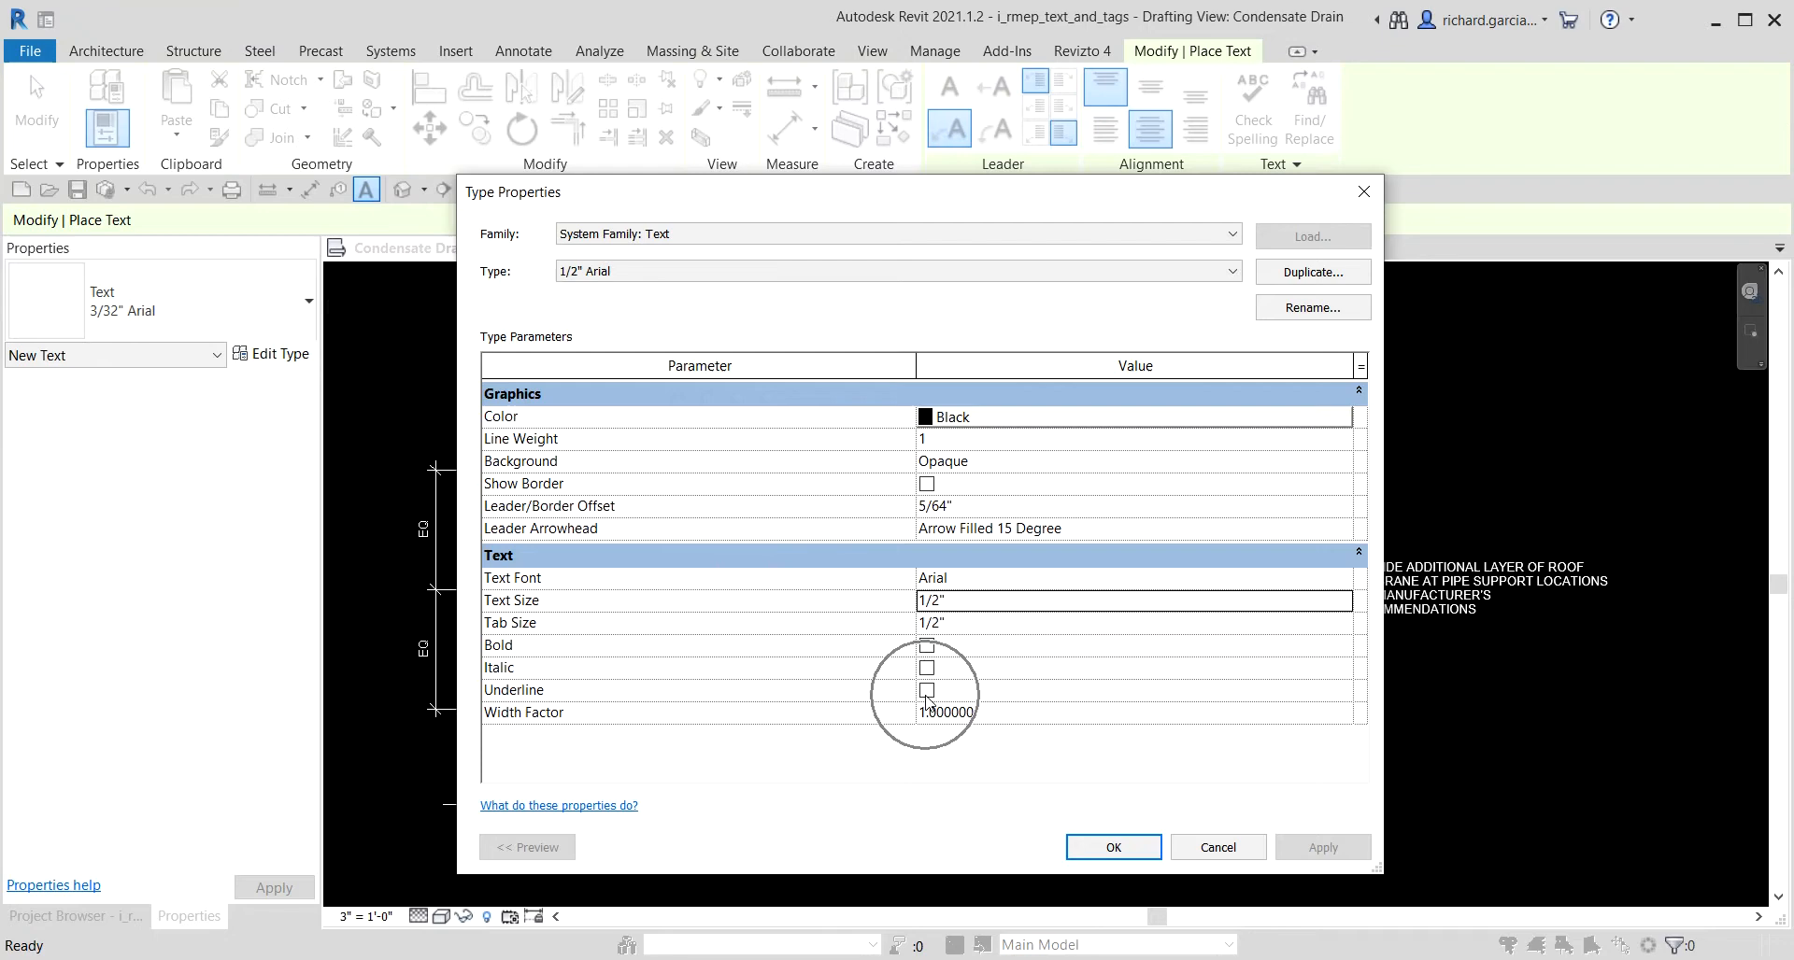
{"action": "left_click", "coordinate": [973, 708]}
{"action": "left_click", "coordinate": [973, 708]}
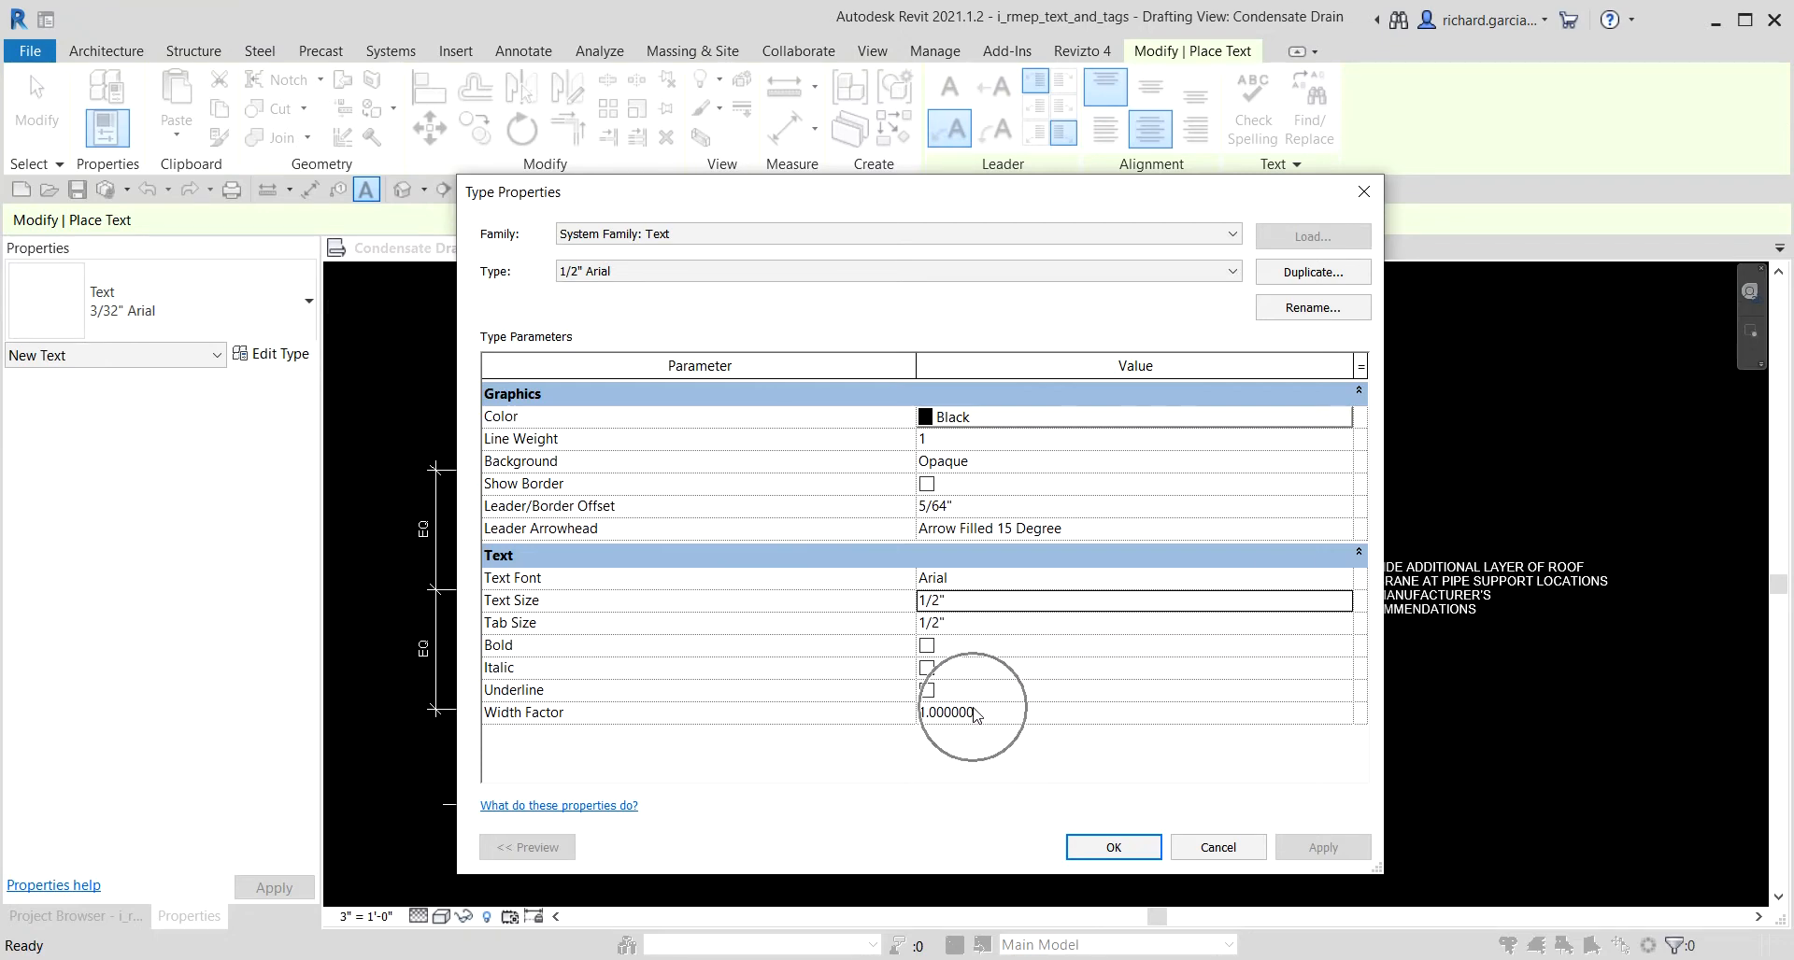
{"action": "left_click", "coordinate": [967, 422]}
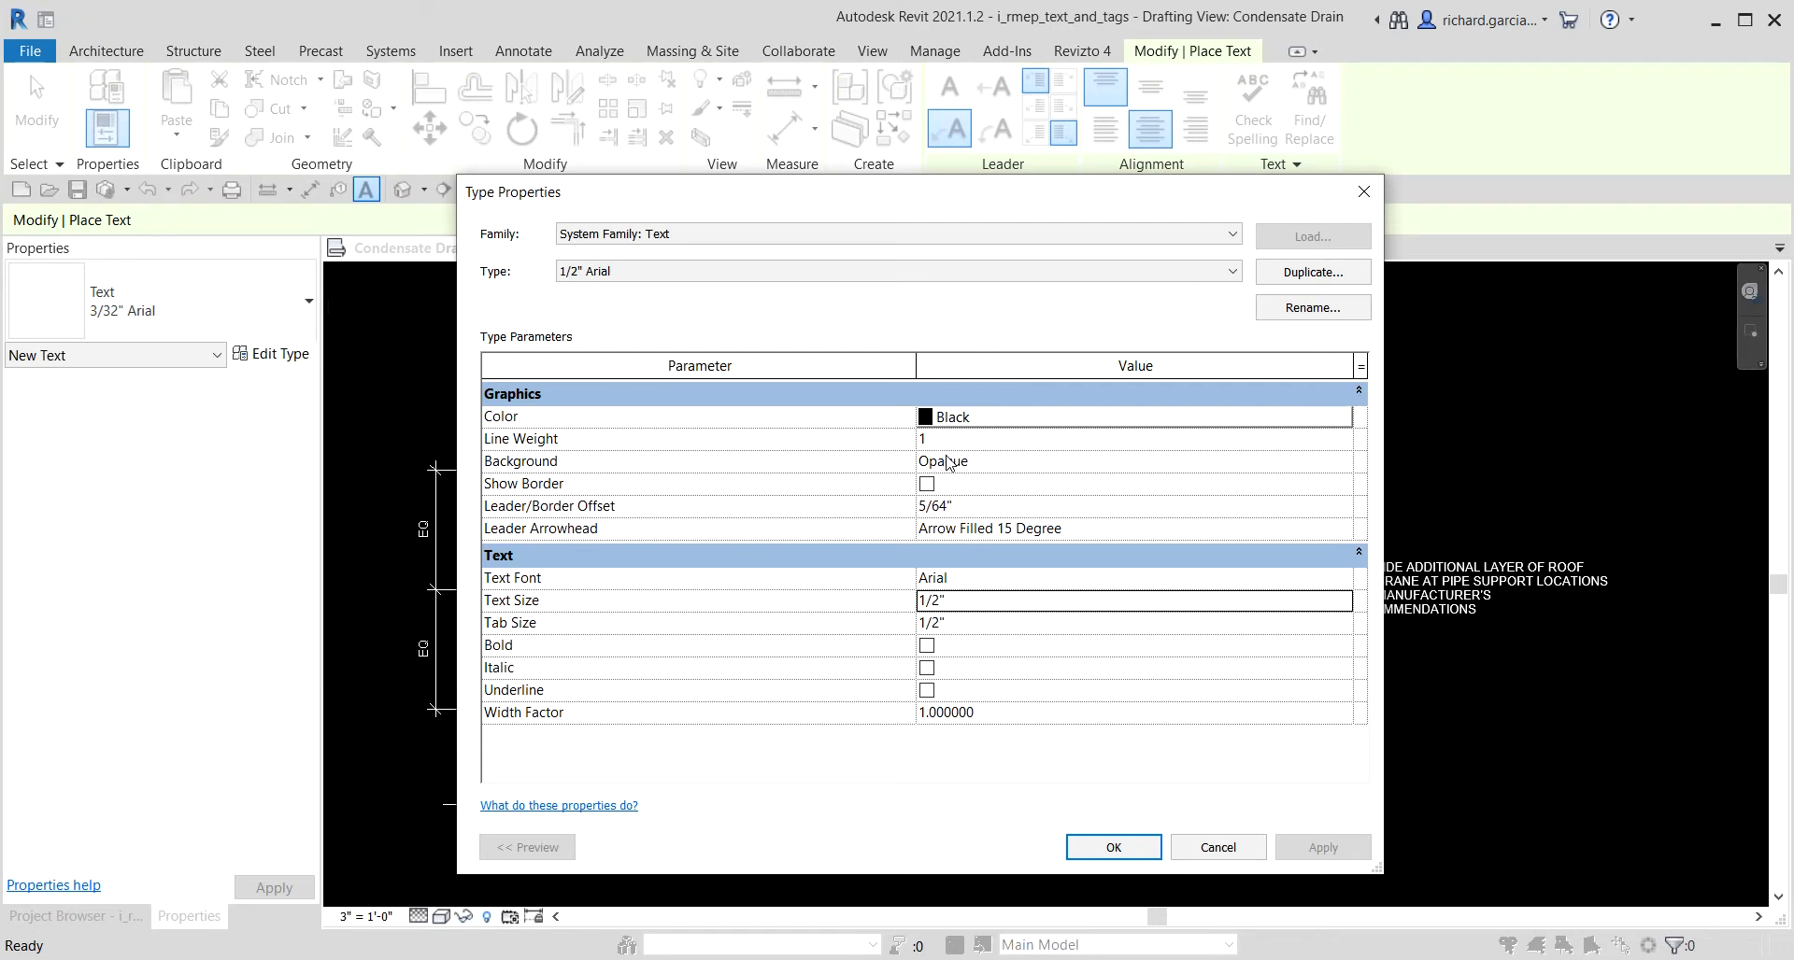
{"action": "left_click", "coordinate": [958, 464]}
Accept the 1/2" Arial type properties, check the available text types and leave text placement.
{"action": "left_click", "coordinate": [1114, 846]}
{"action": "left_click", "coordinate": [181, 325]}
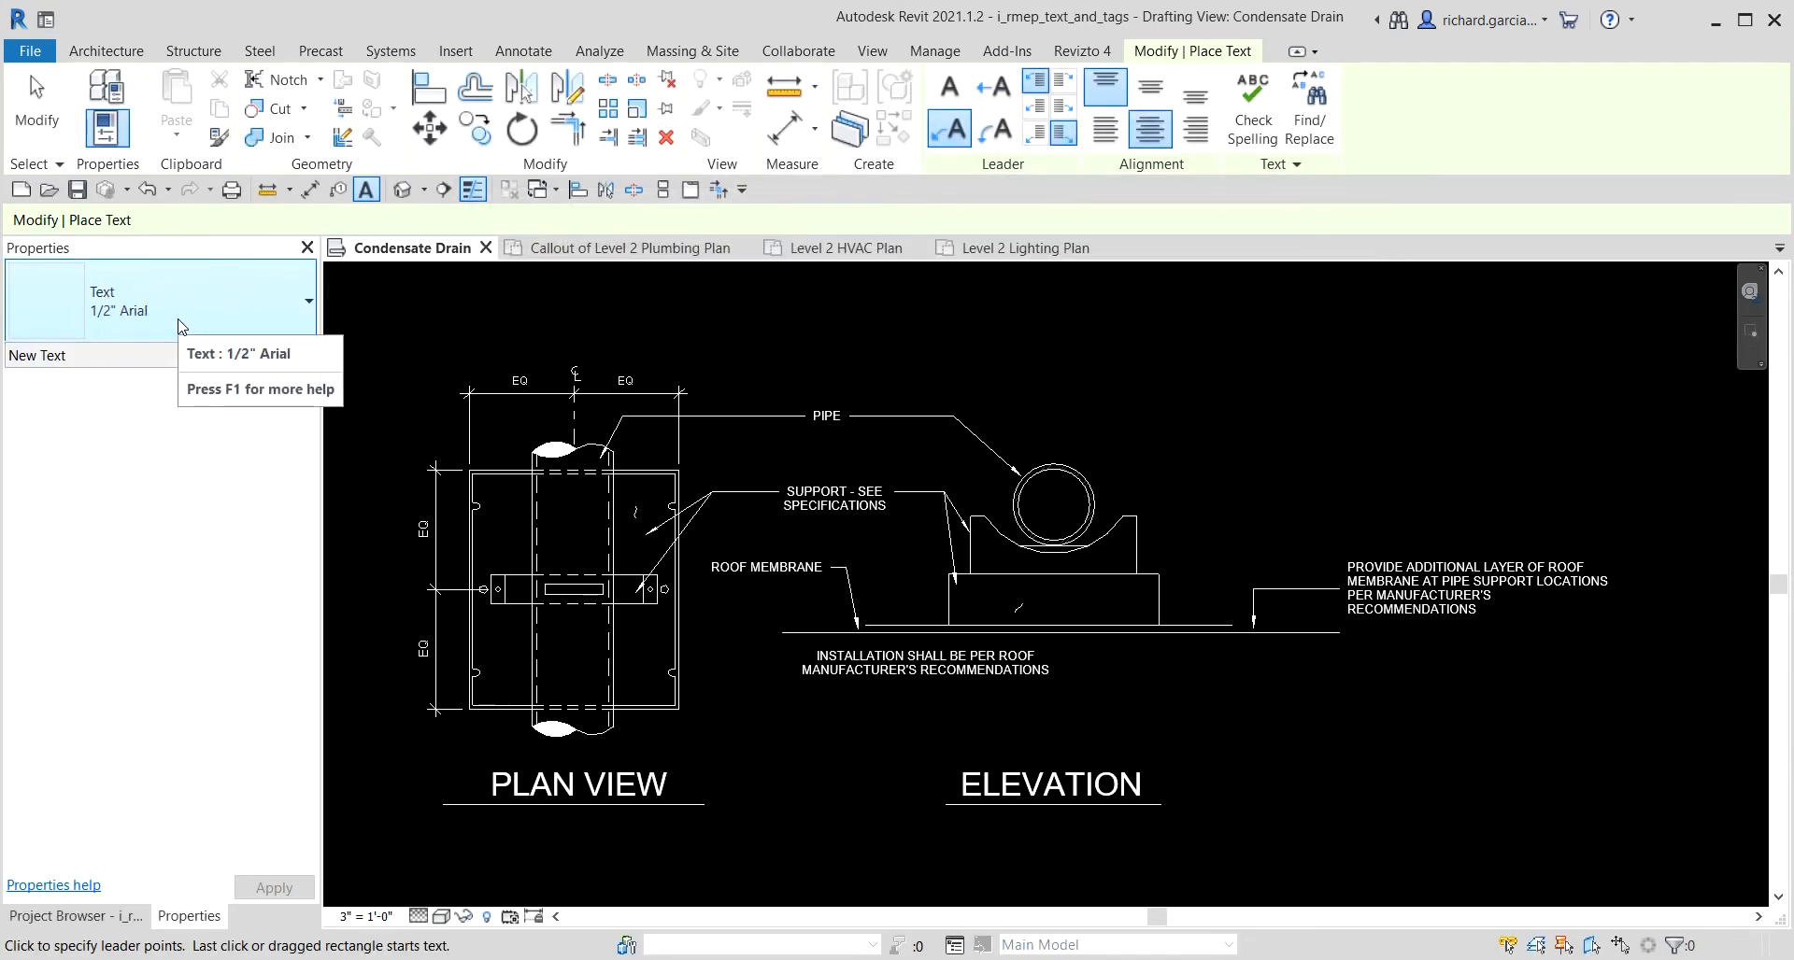
{"action": "left_click", "coordinate": [181, 325]}
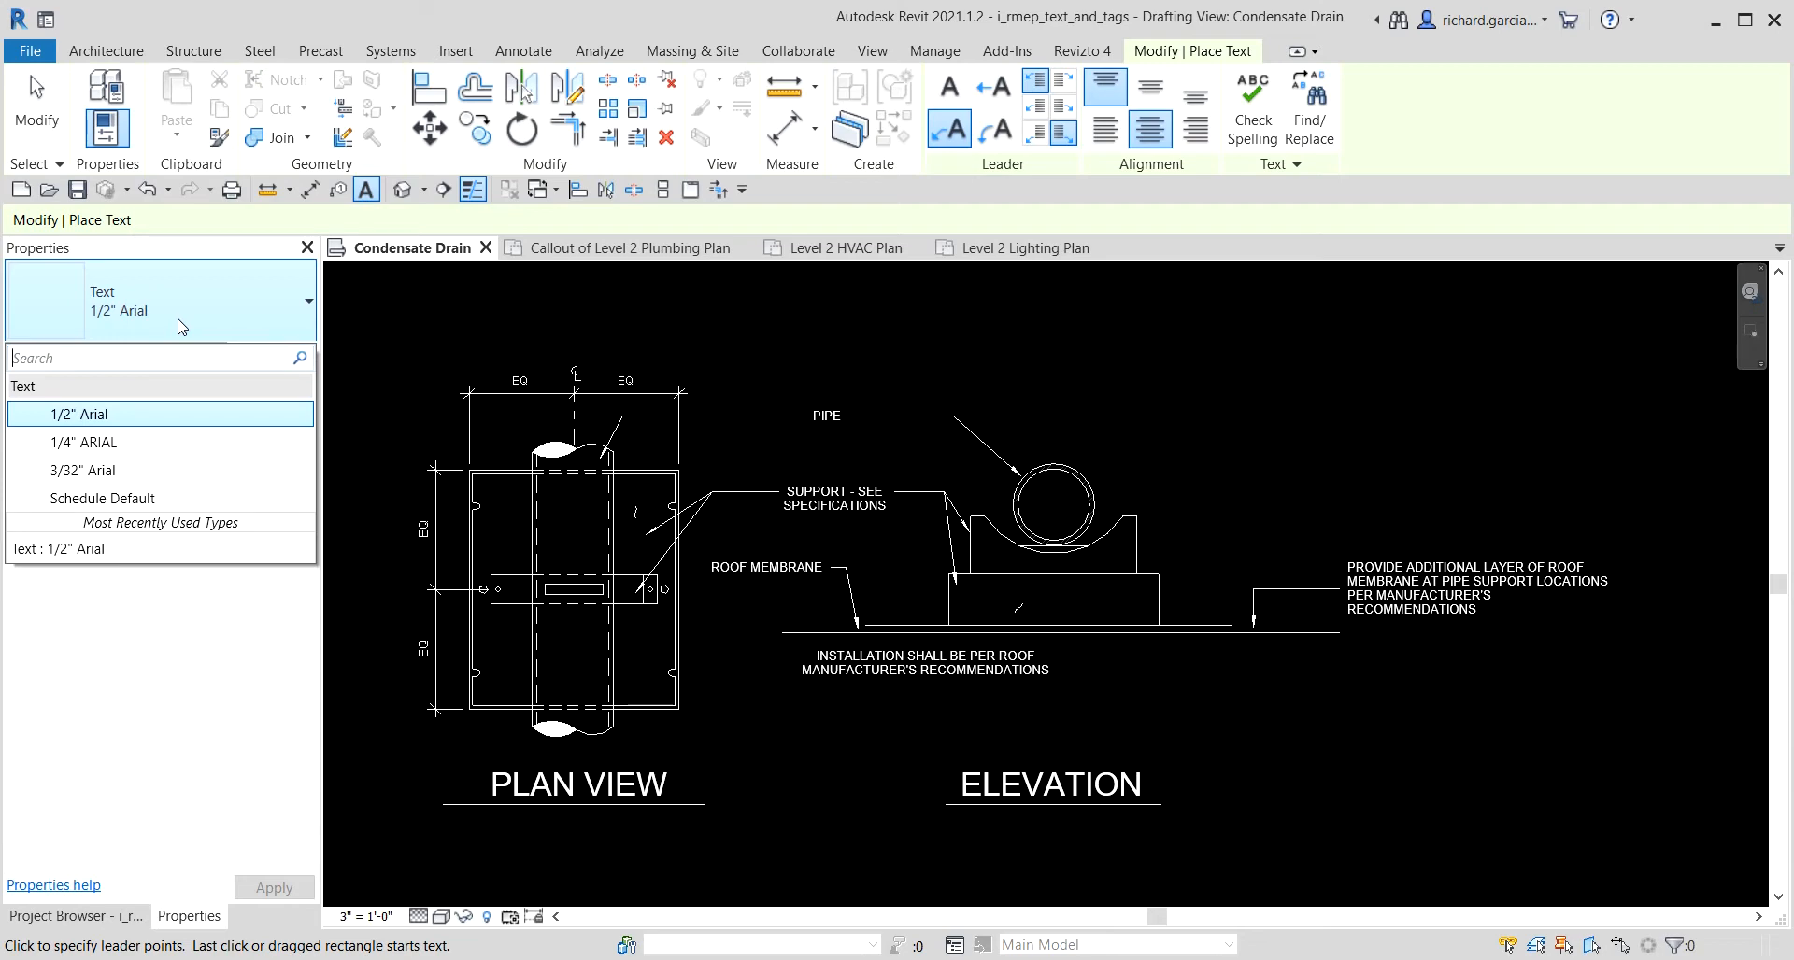
{"action": "left_click", "coordinate": [181, 325]}
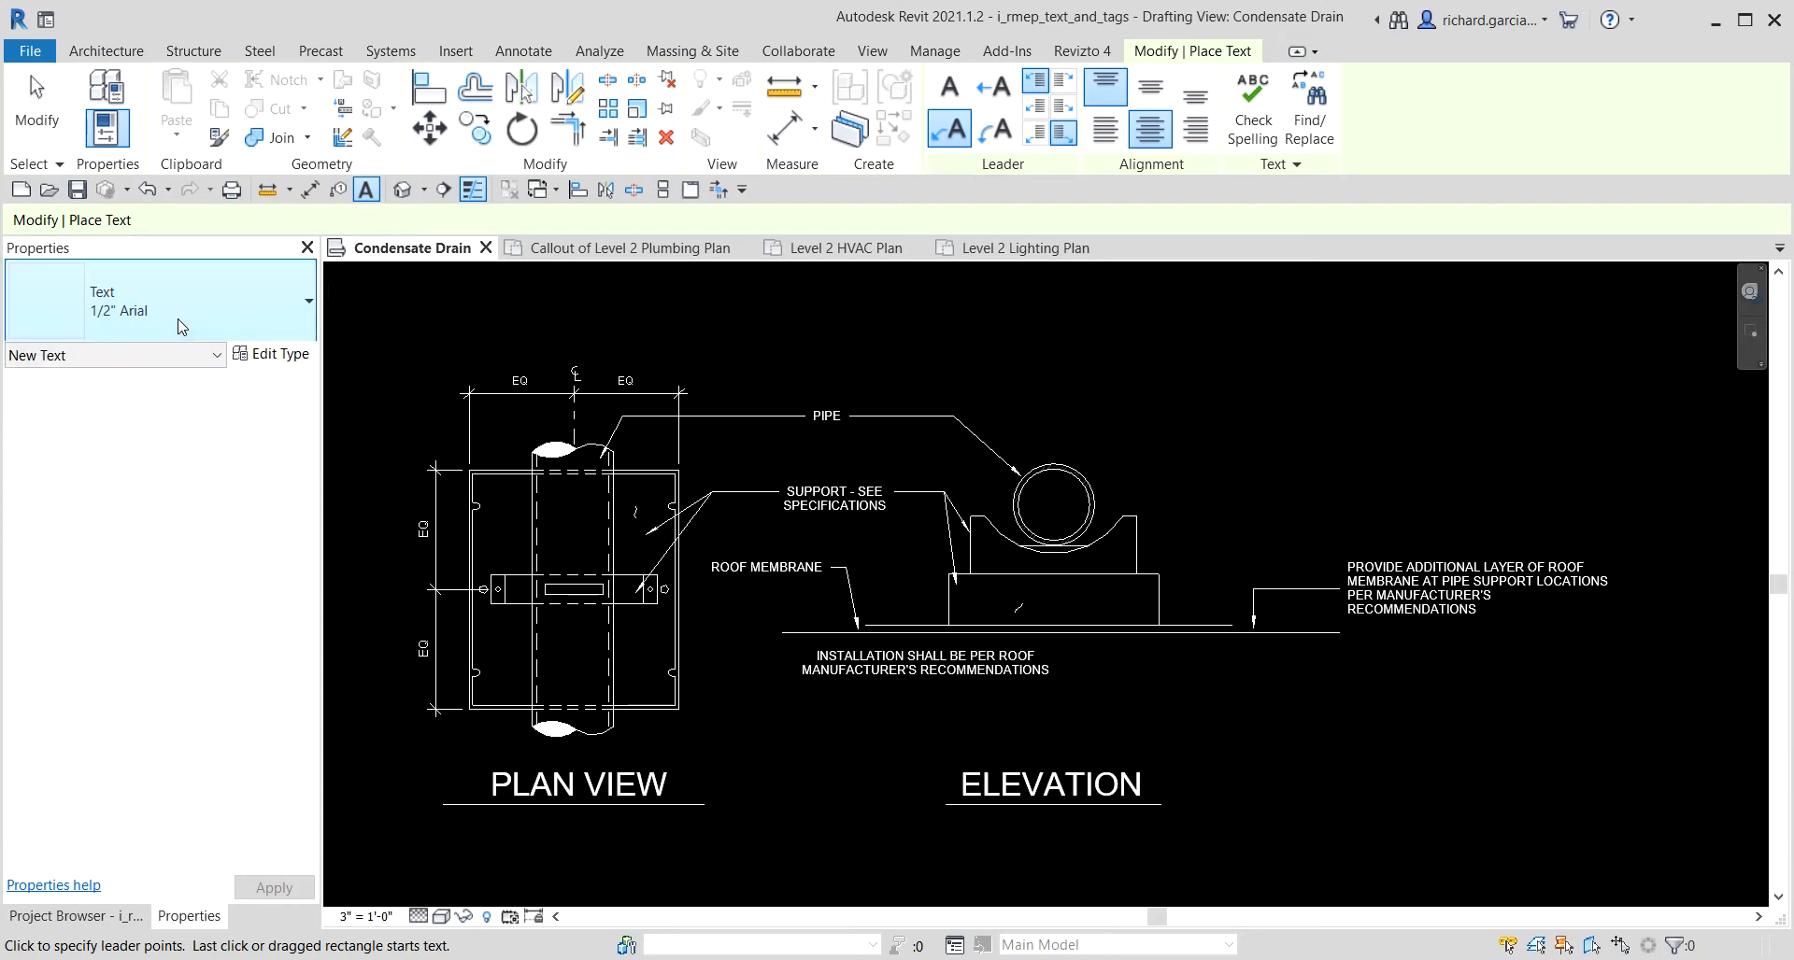
{"action": "left_click", "coordinate": [36, 102]}
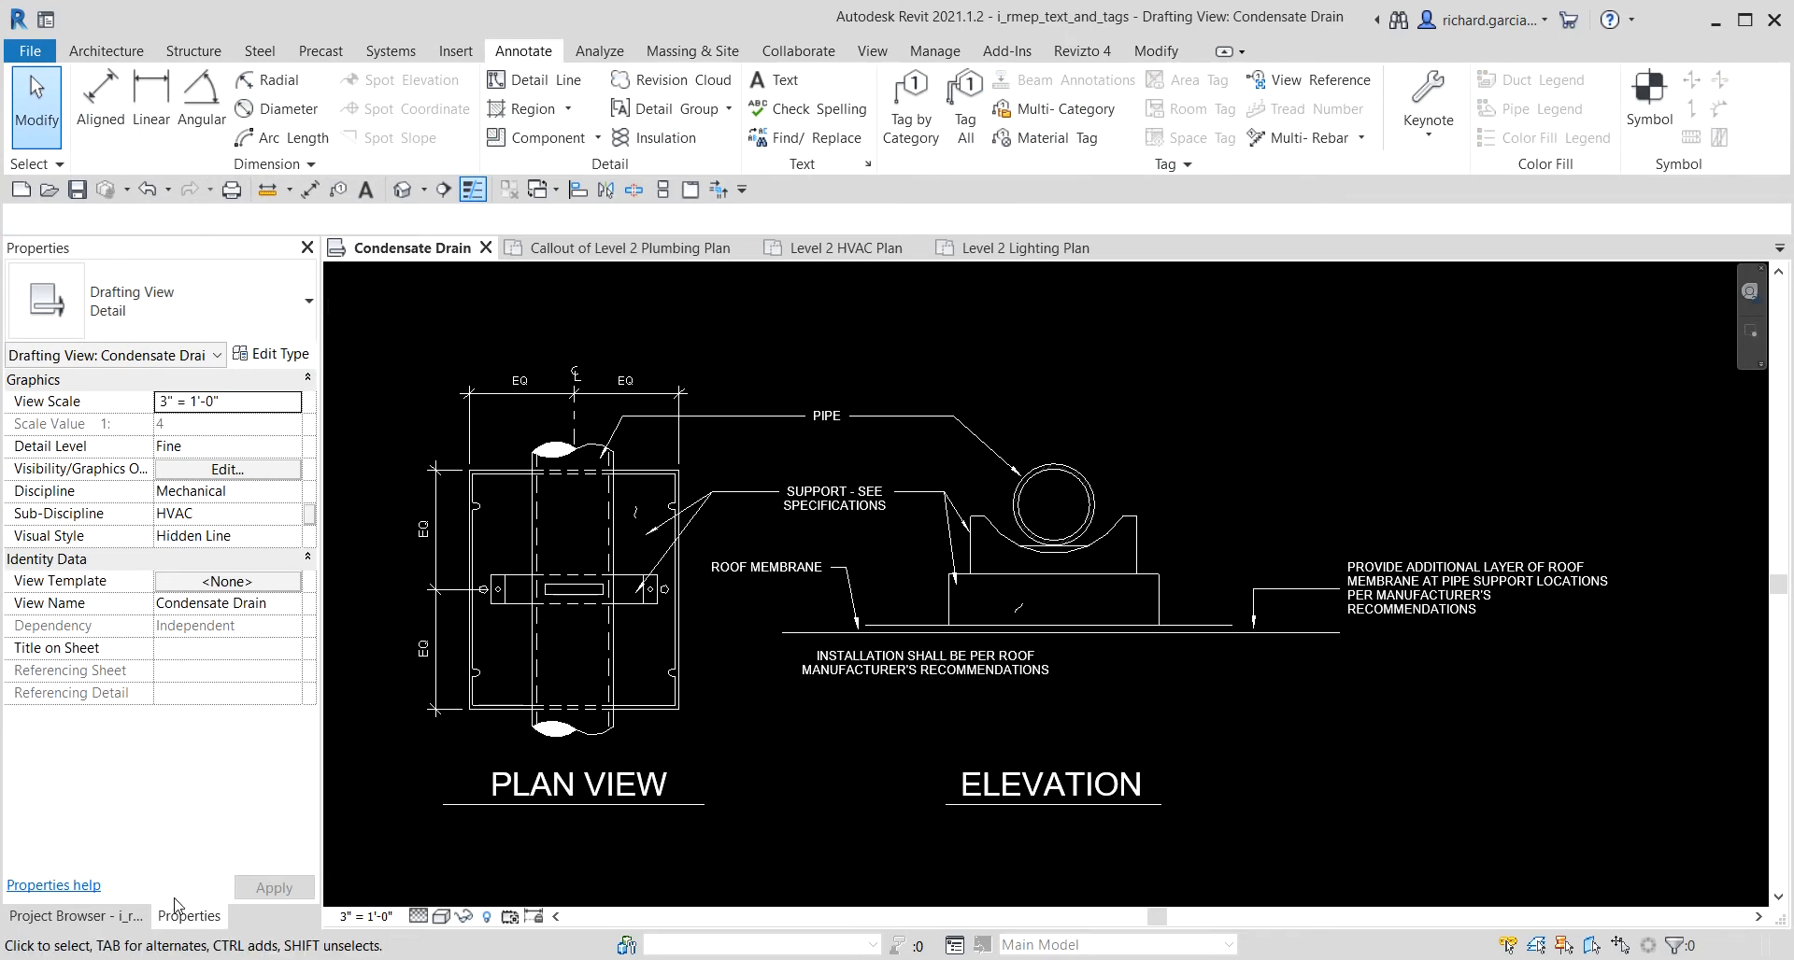
Open the Level 2 HVAC Plan floor plan at the diffusers in its upper-left room.
{"action": "left_click", "coordinate": [125, 920]}
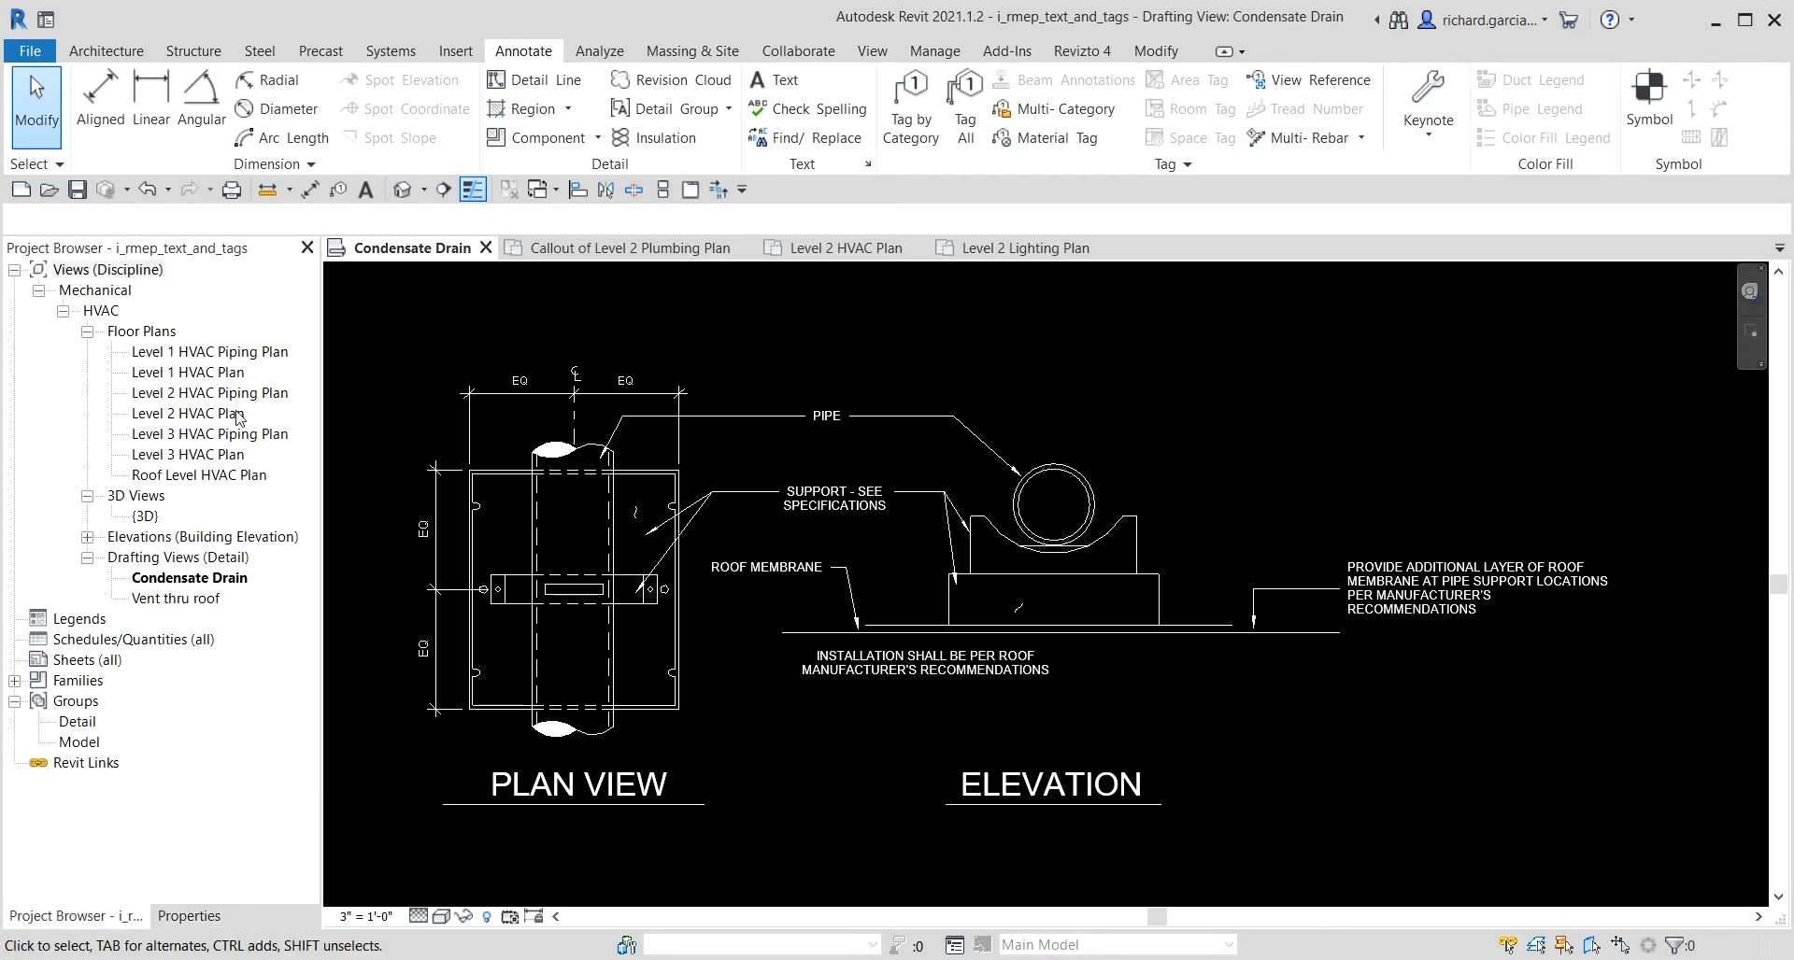
{"action": "left_click", "coordinate": [211, 413]}
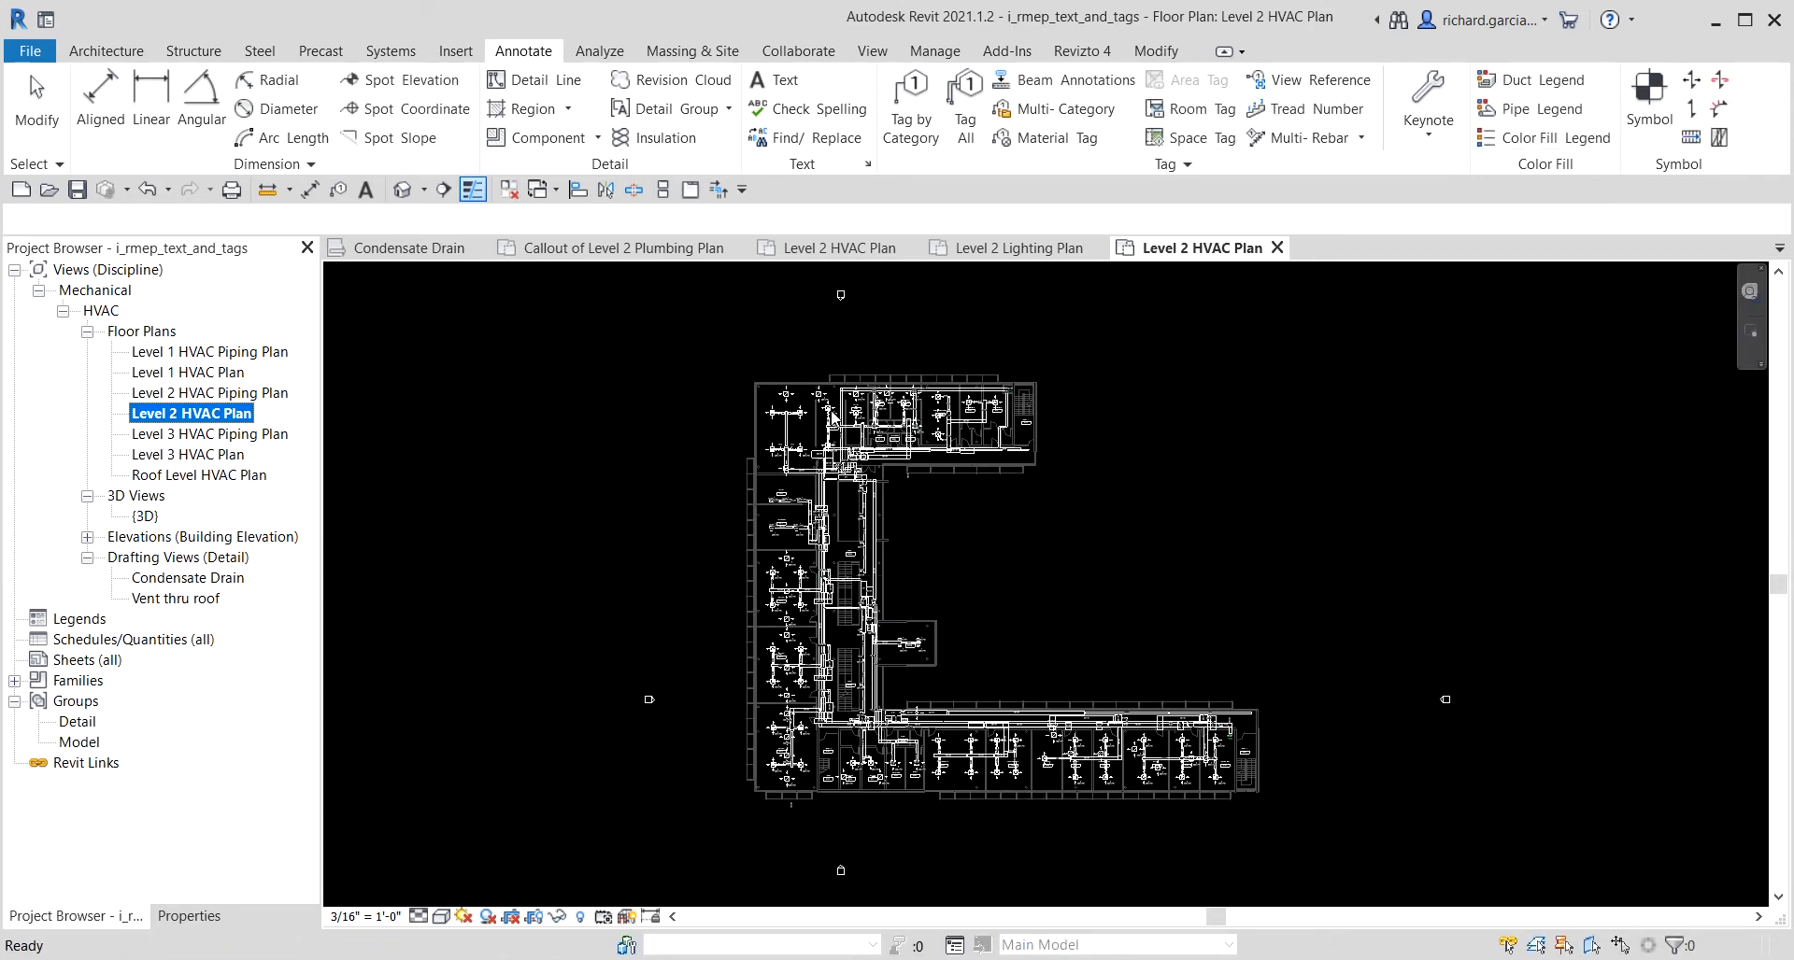
{"action": "scroll", "coordinate": [797, 413], "scroll_direction": "up", "scroll_amount": 5}
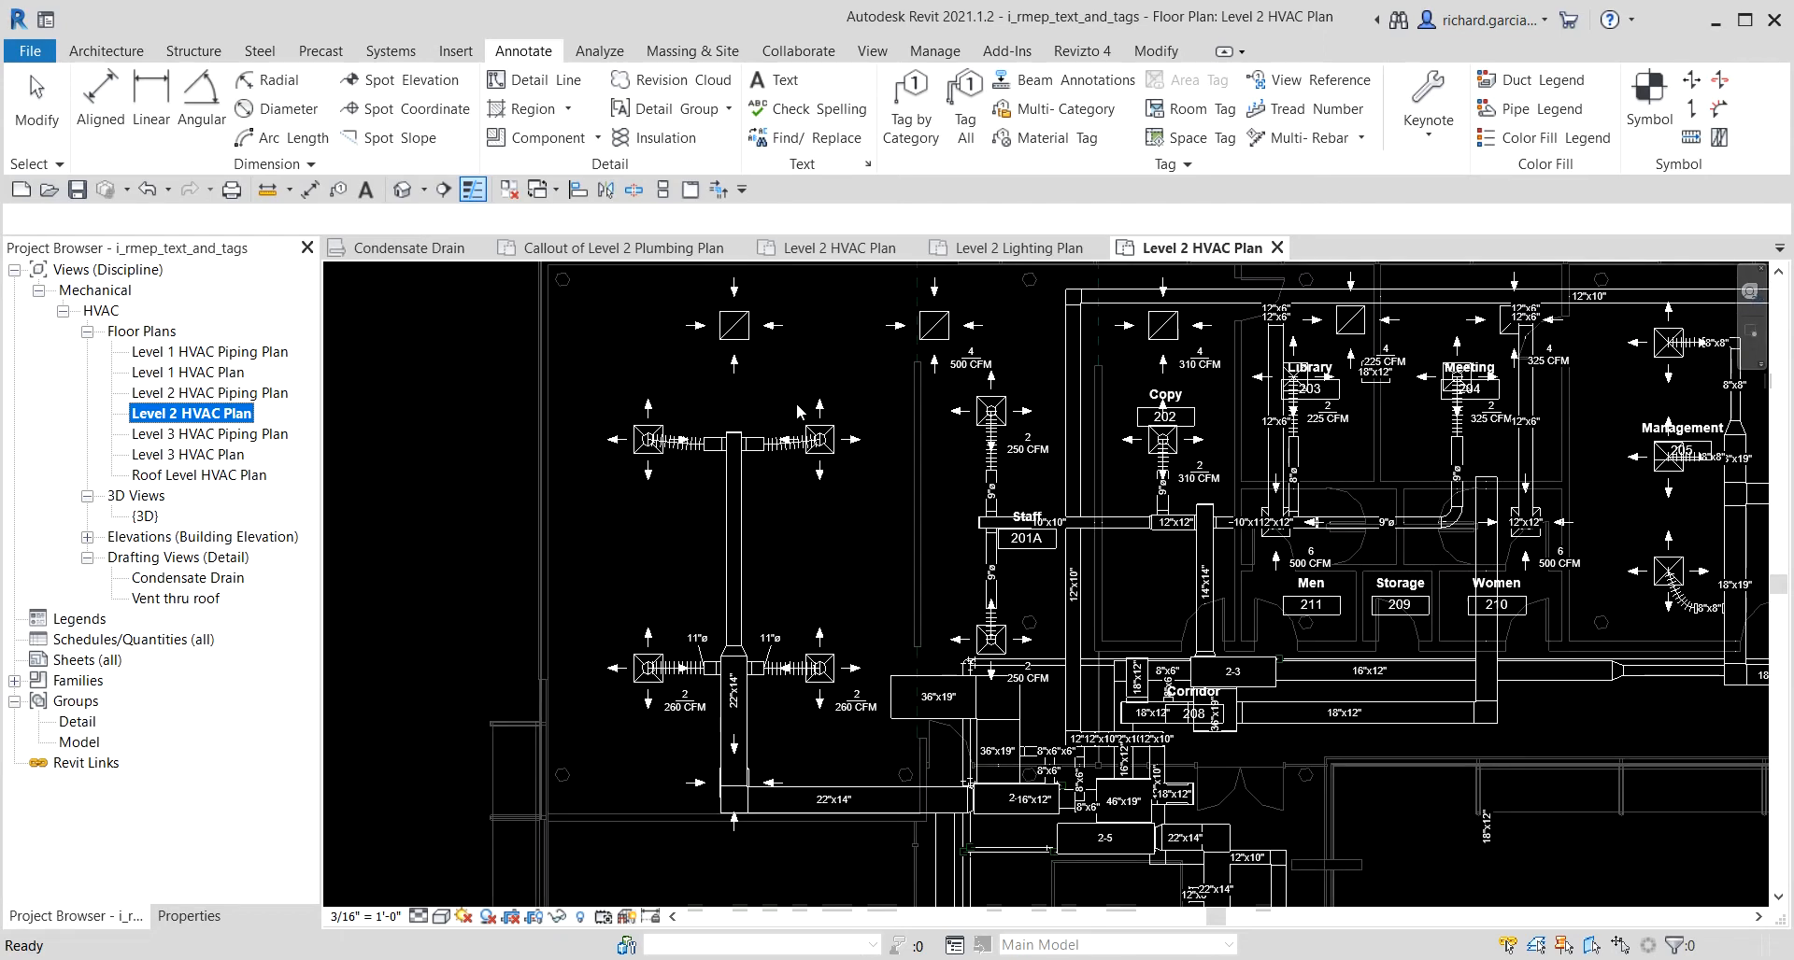
{"action": "left_click", "coordinate": [797, 413]}
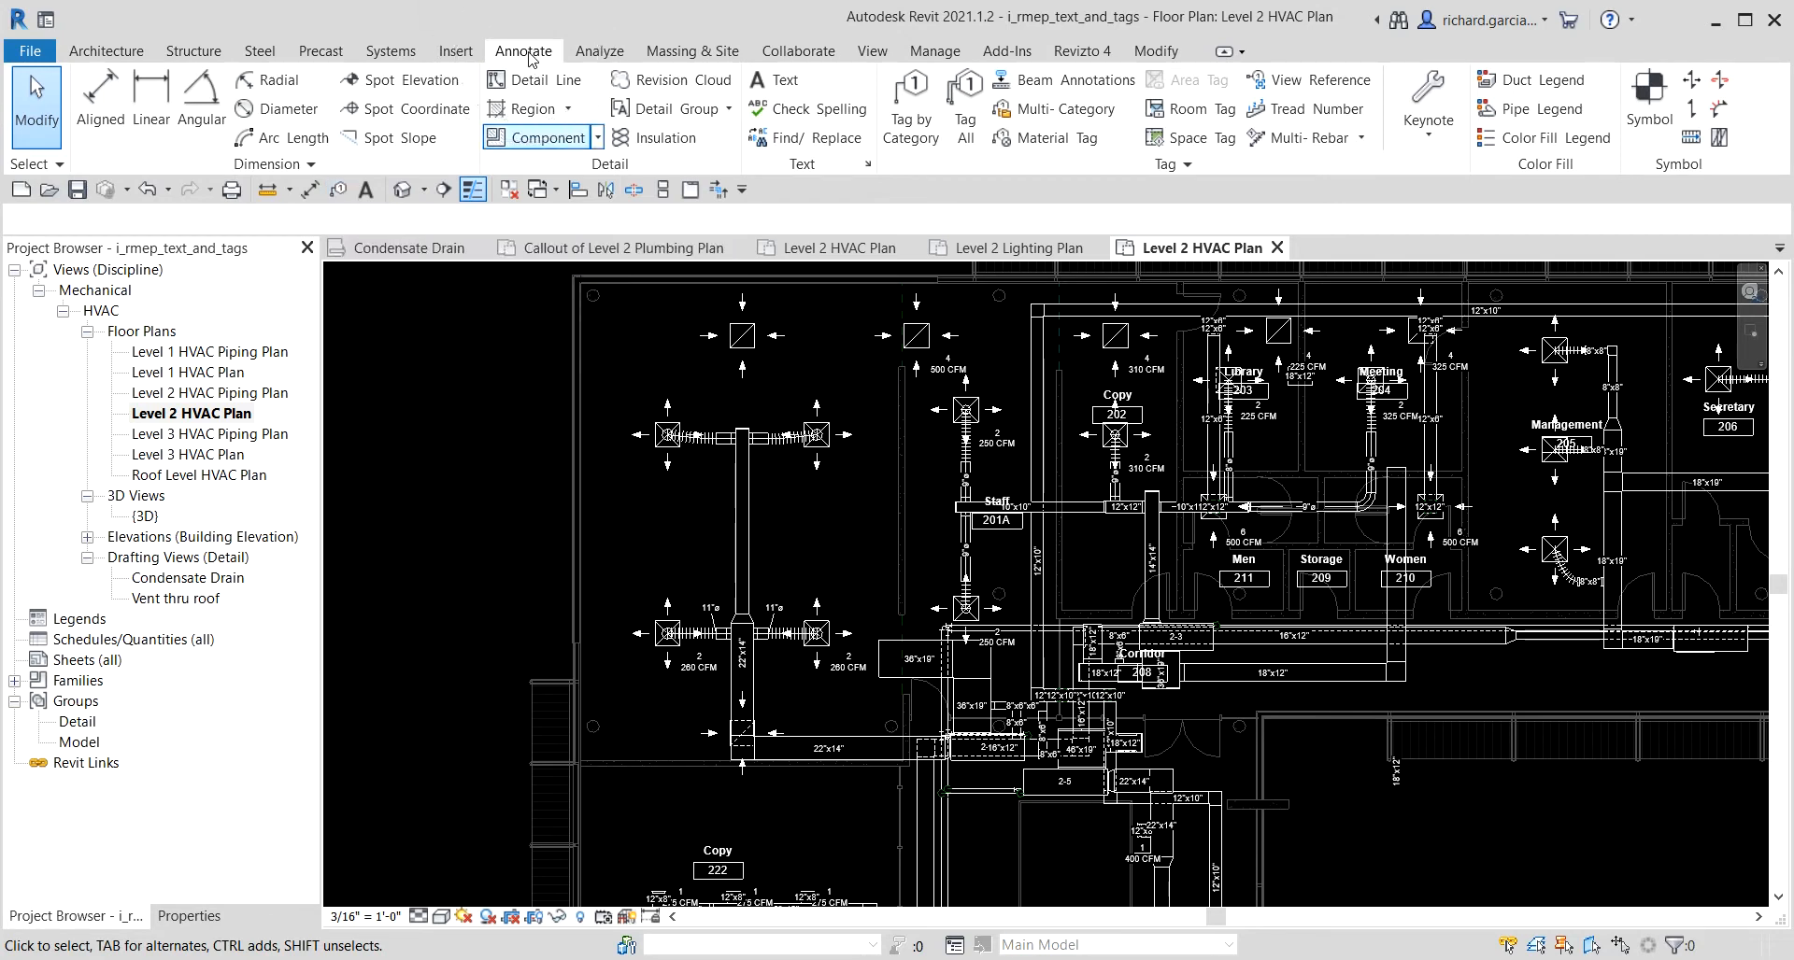
Tag the upper-right ducted supply diffuser of the four in the plan's upper-left room by category, horizontally and without a leader, and end tagging.
{"action": "left_click", "coordinate": [912, 124]}
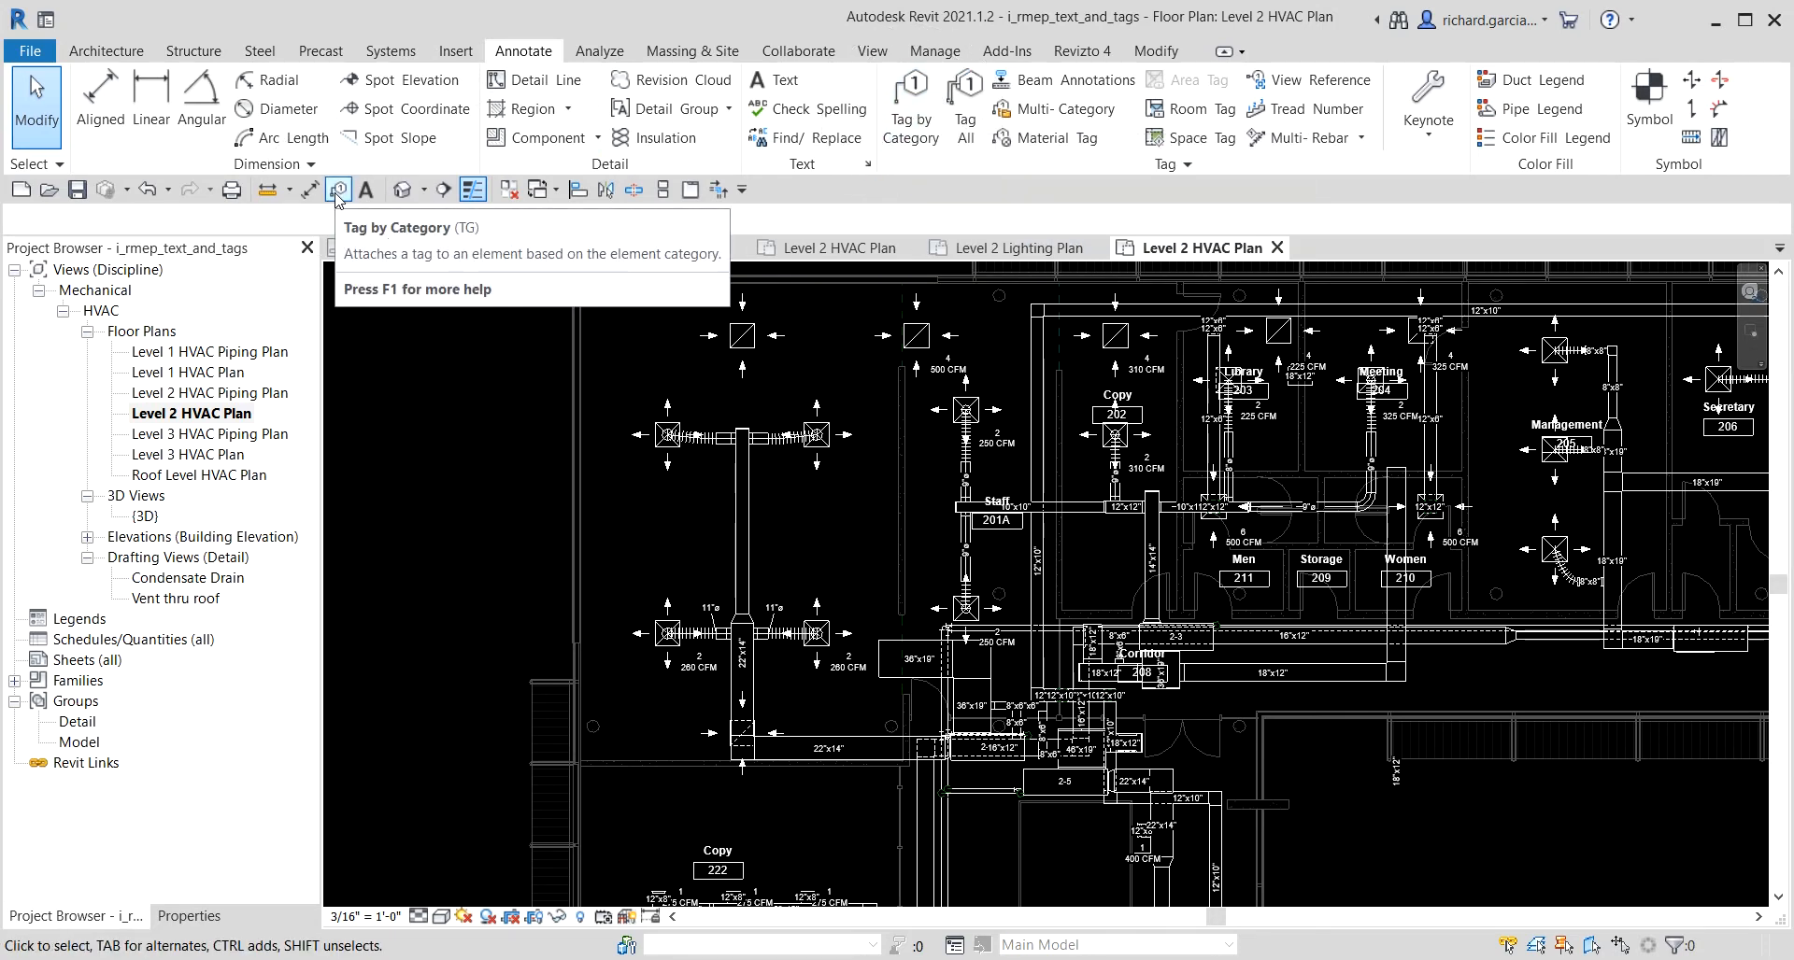
{"action": "left_click", "coordinate": [339, 191]}
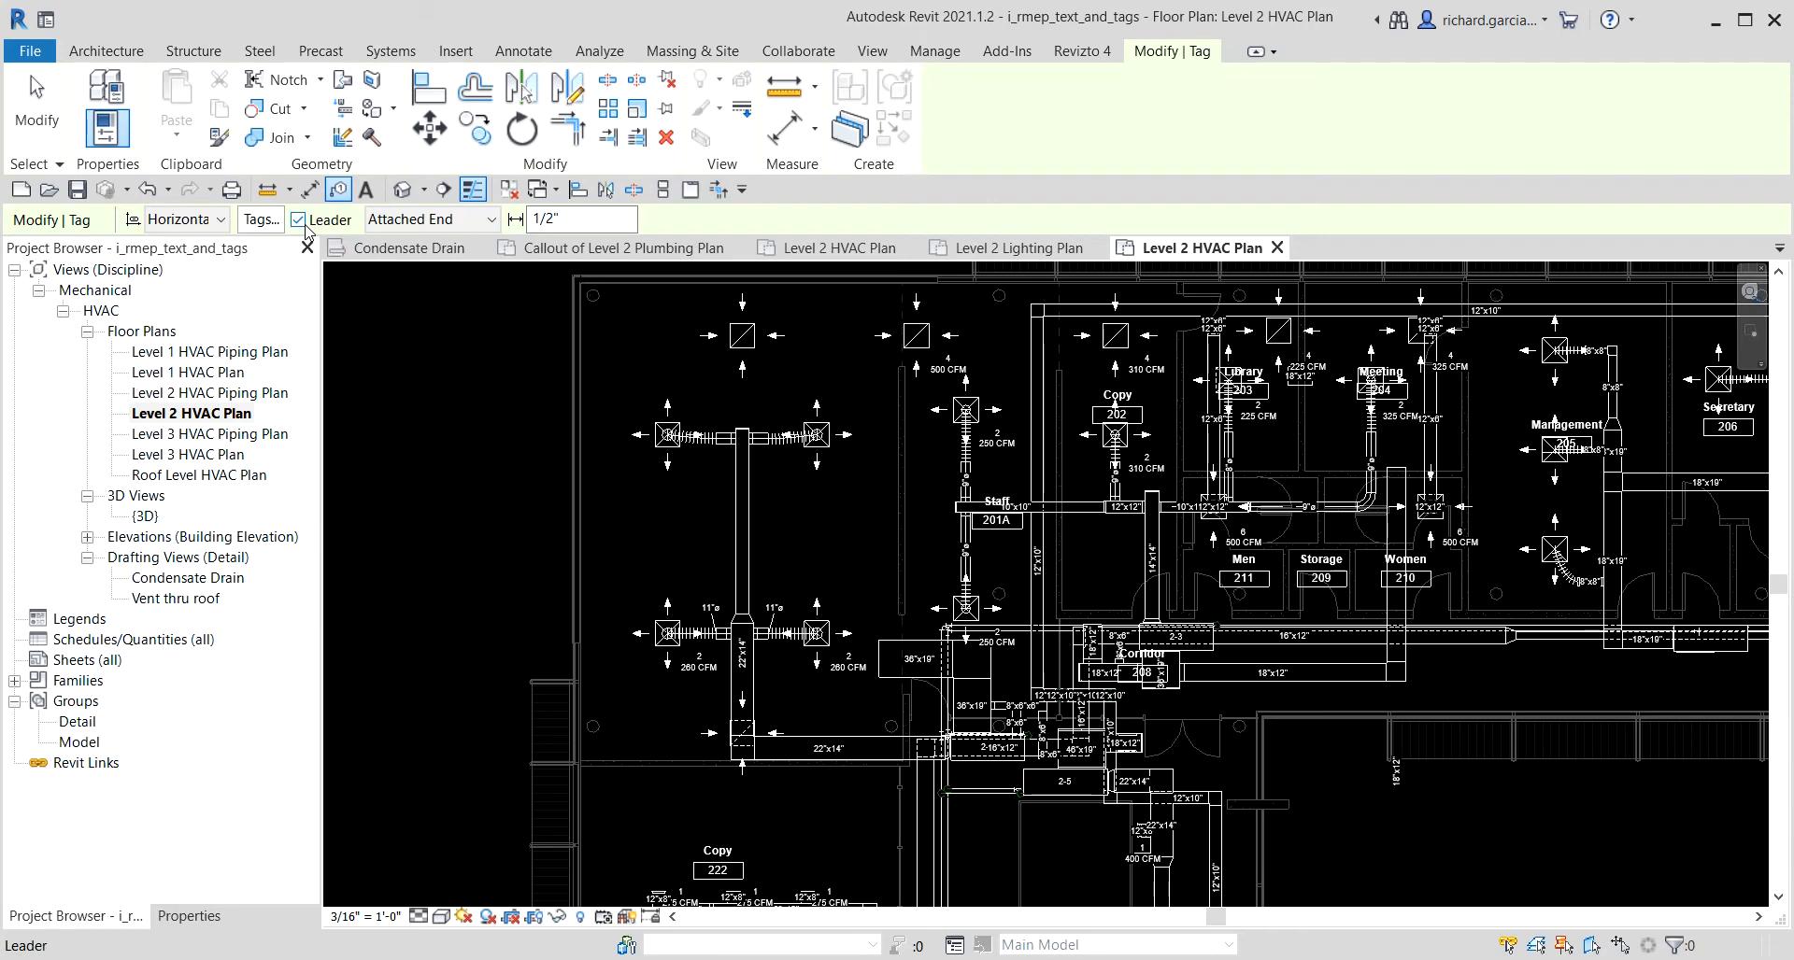
{"action": "left_click", "coordinate": [184, 225]}
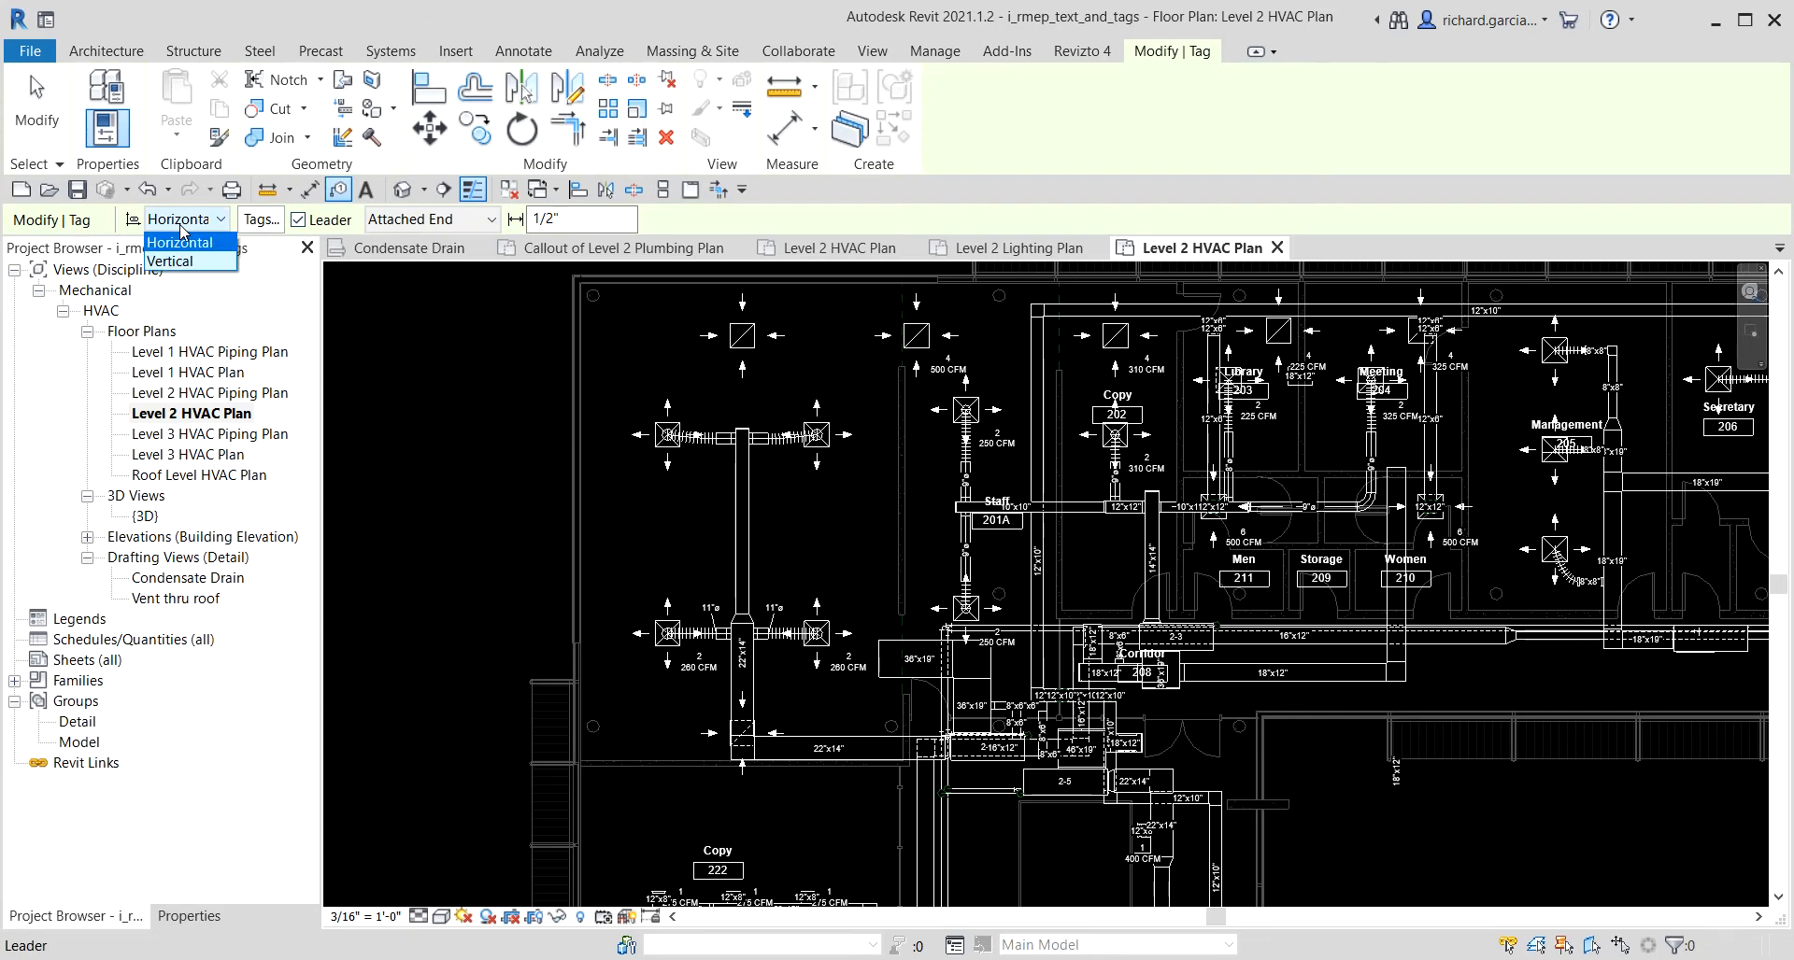
{"action": "left_click", "coordinate": [183, 225]}
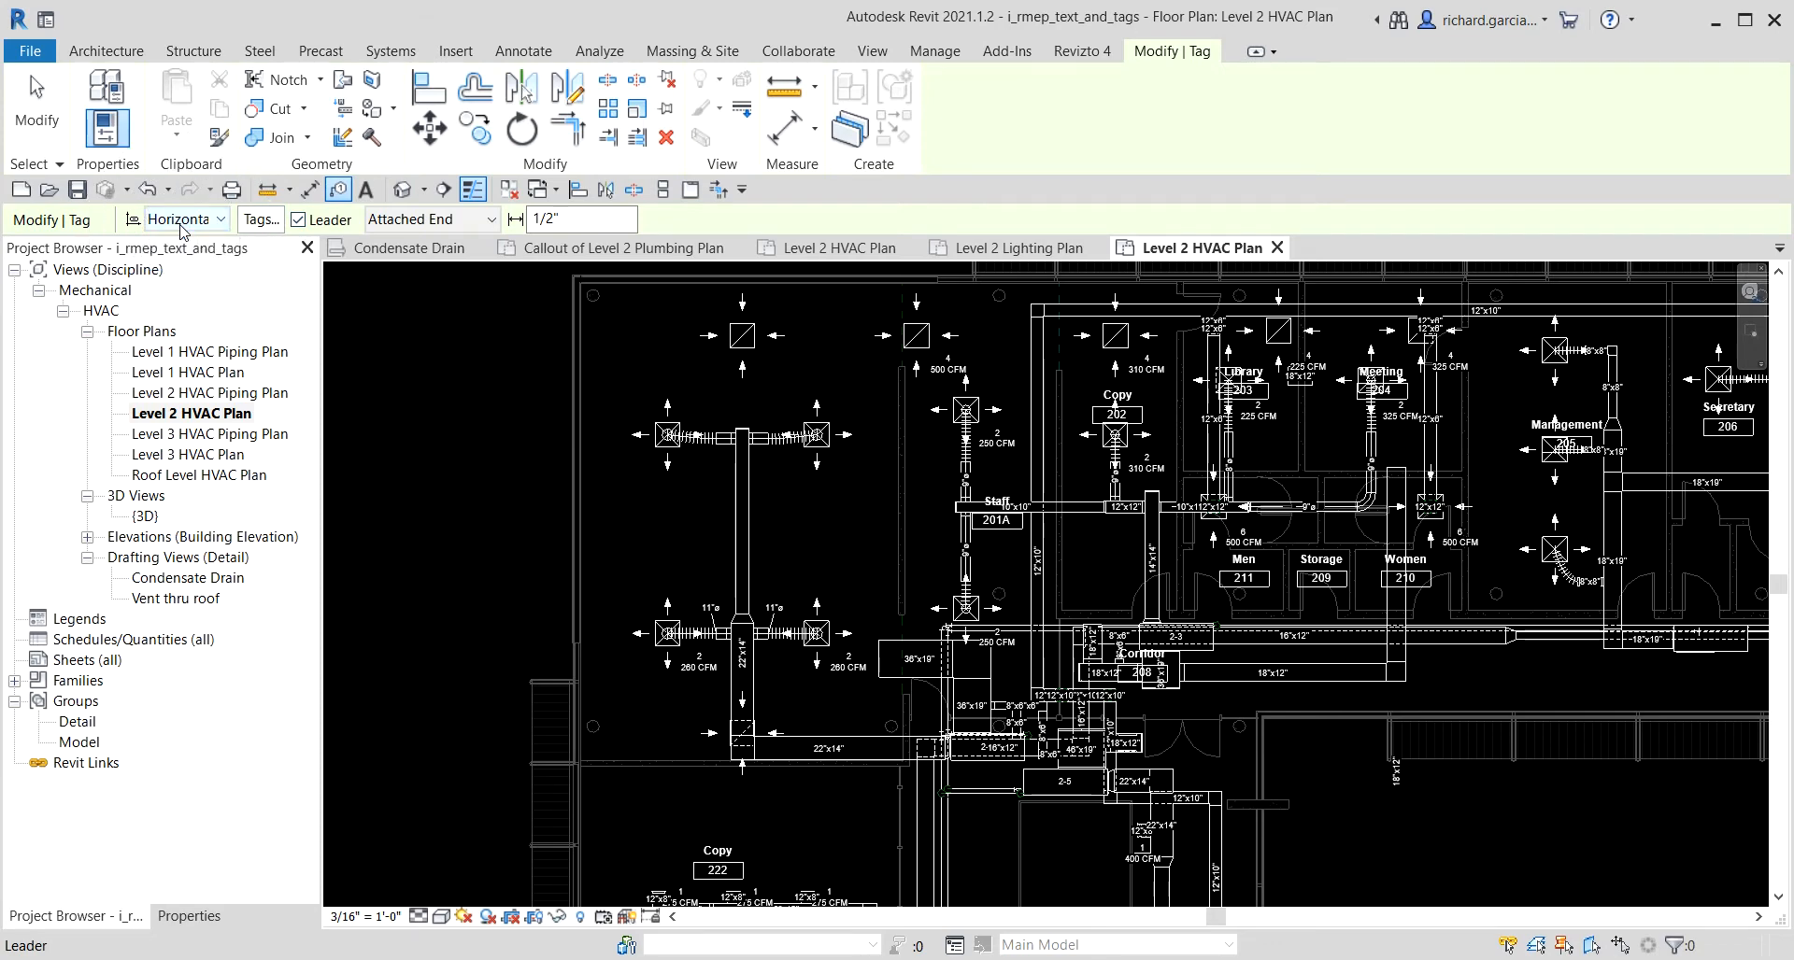
{"action": "left_click", "coordinate": [297, 222]}
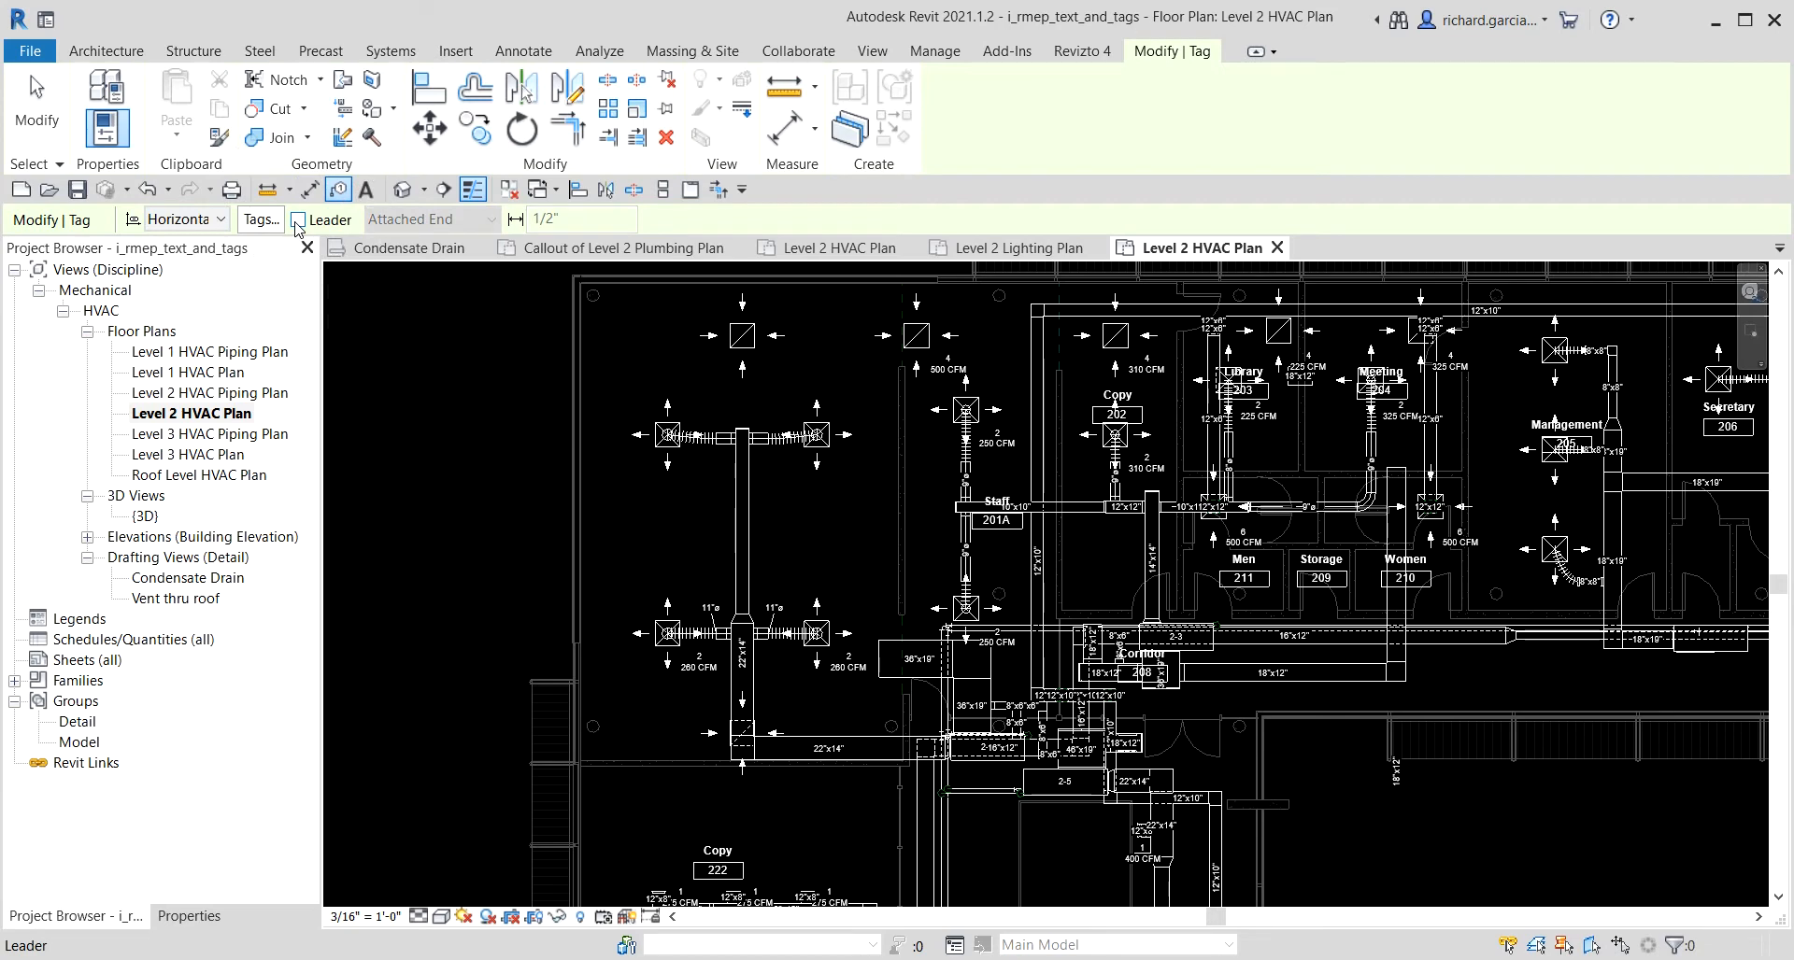
{"action": "middle_click_drag", "start_coordinate": [510, 487], "coordinate": [463, 498]}
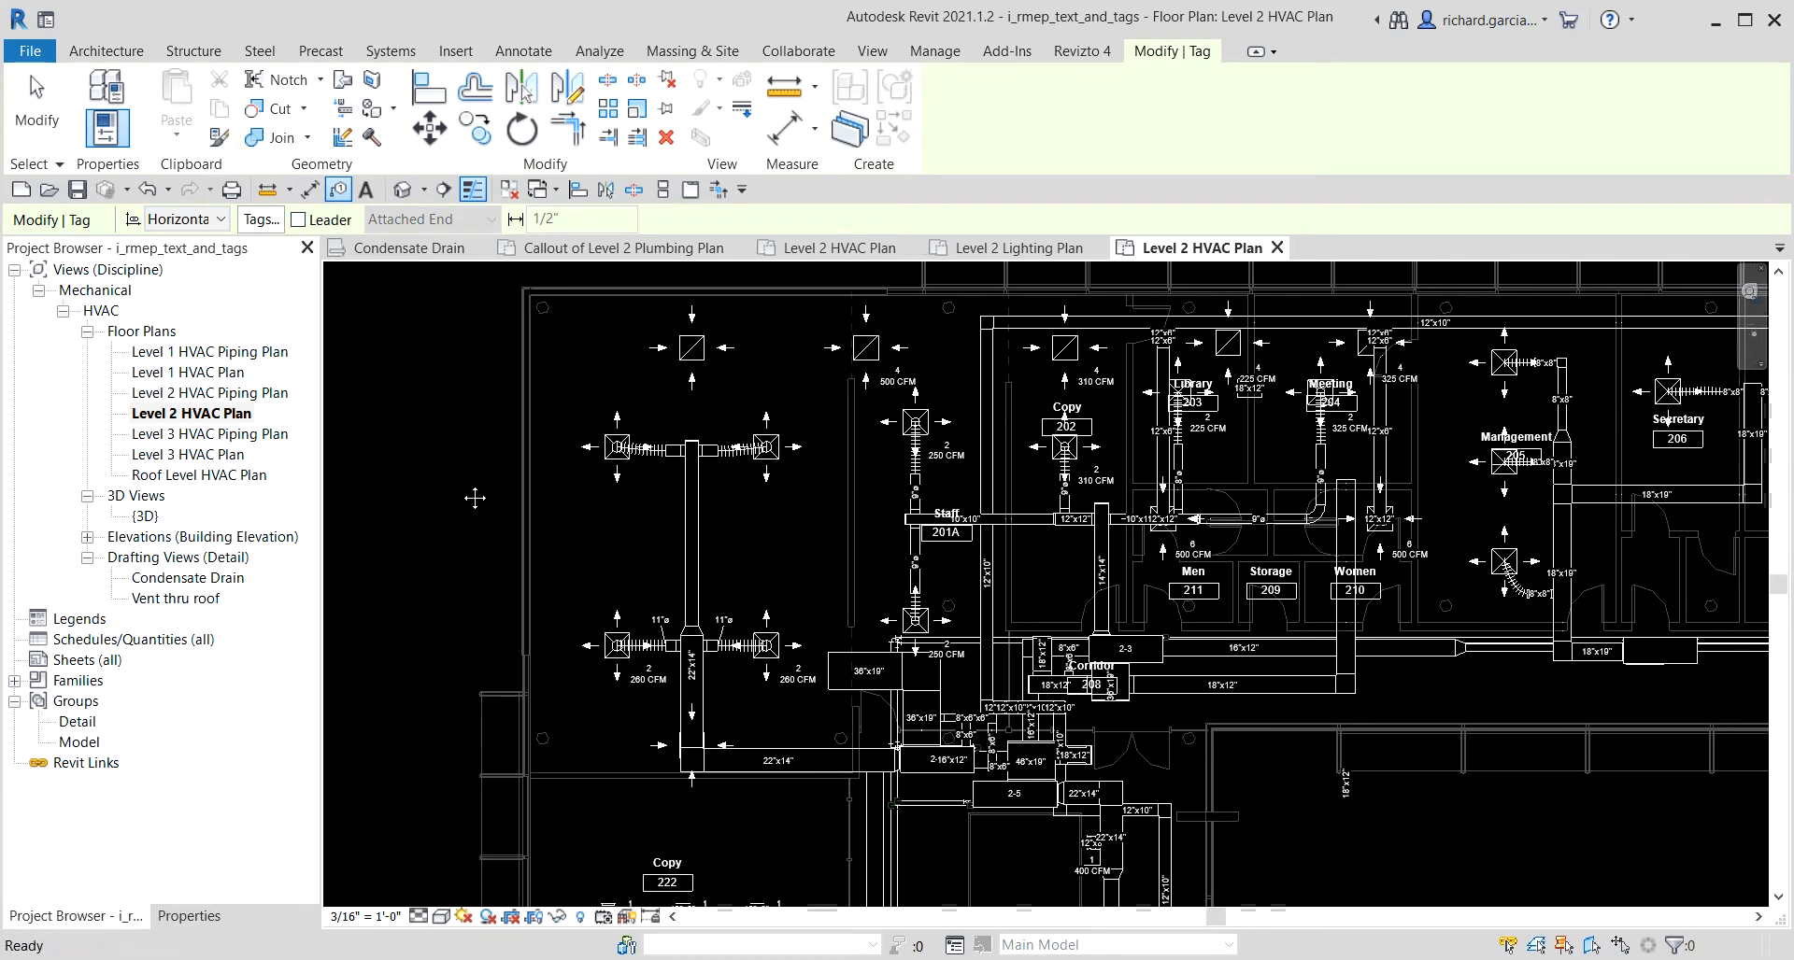
{"action": "scroll", "coordinate": [684, 513], "scroll_direction": "up", "scroll_amount": 1}
{"action": "scroll", "coordinate": [896, 560], "scroll_direction": "up", "scroll_amount": 5}
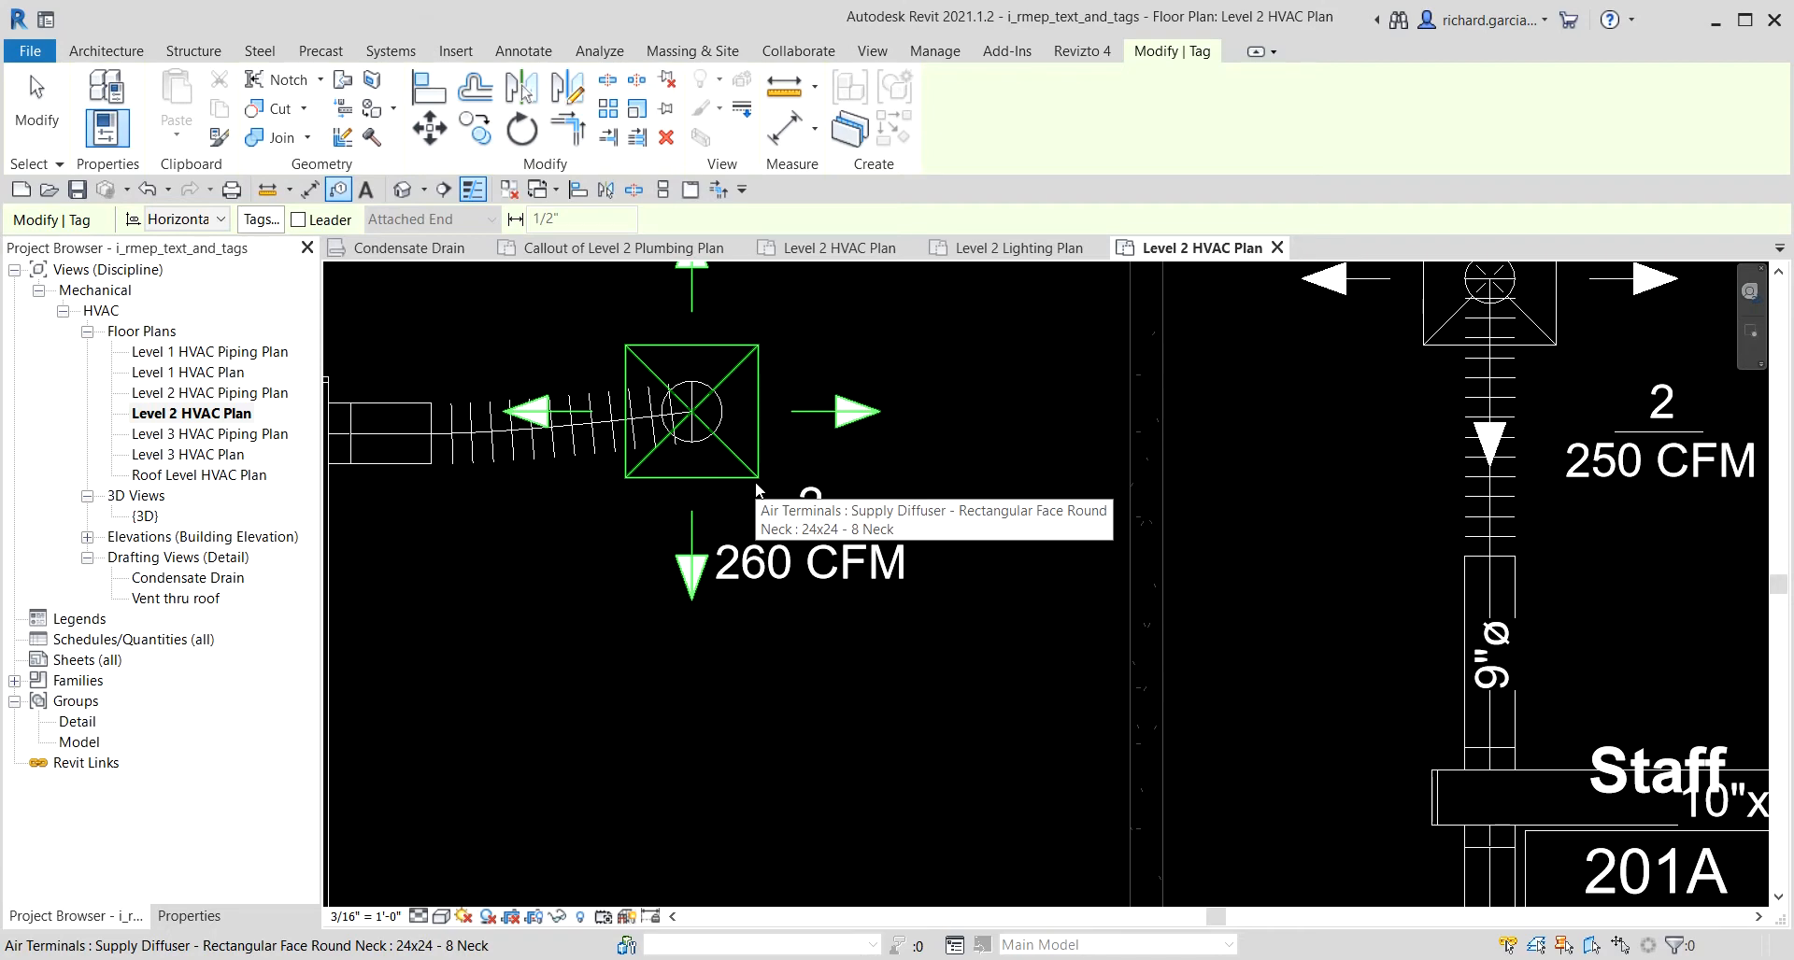
{"action": "left_click", "coordinate": [757, 485]}
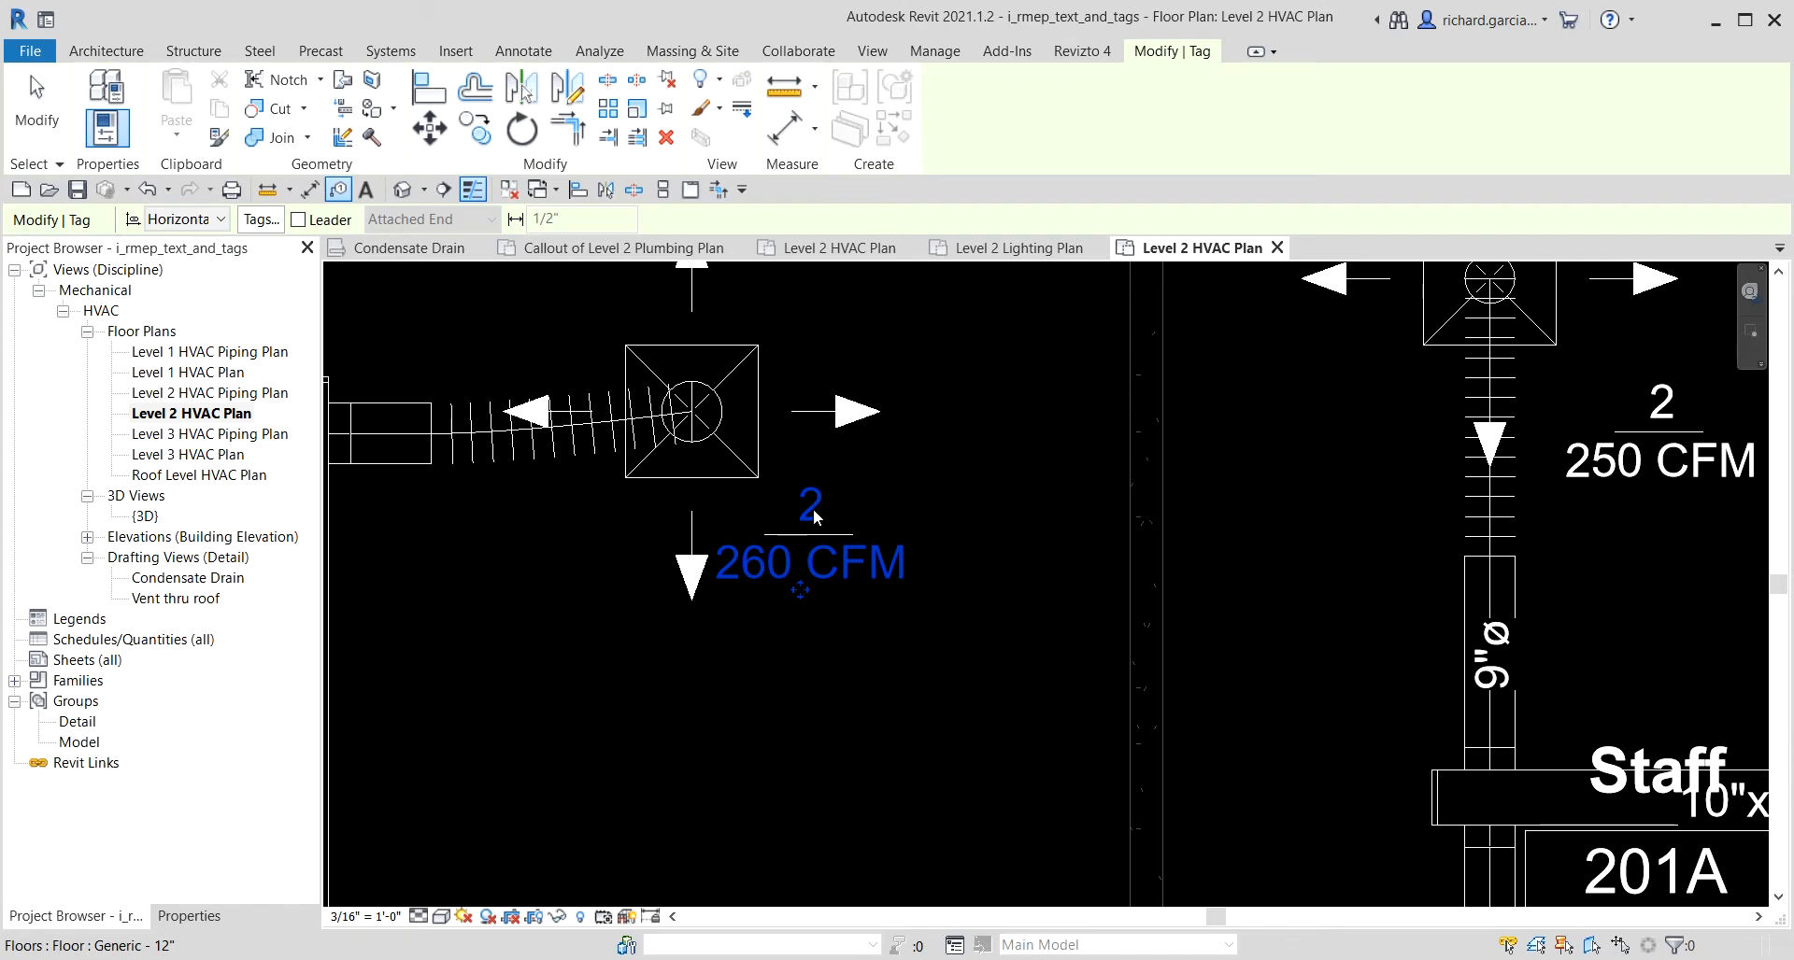
{"action": "key", "text": "ctrl"}
{"action": "key", "text": "ctrl"}
{"action": "key", "text": "Escape"}
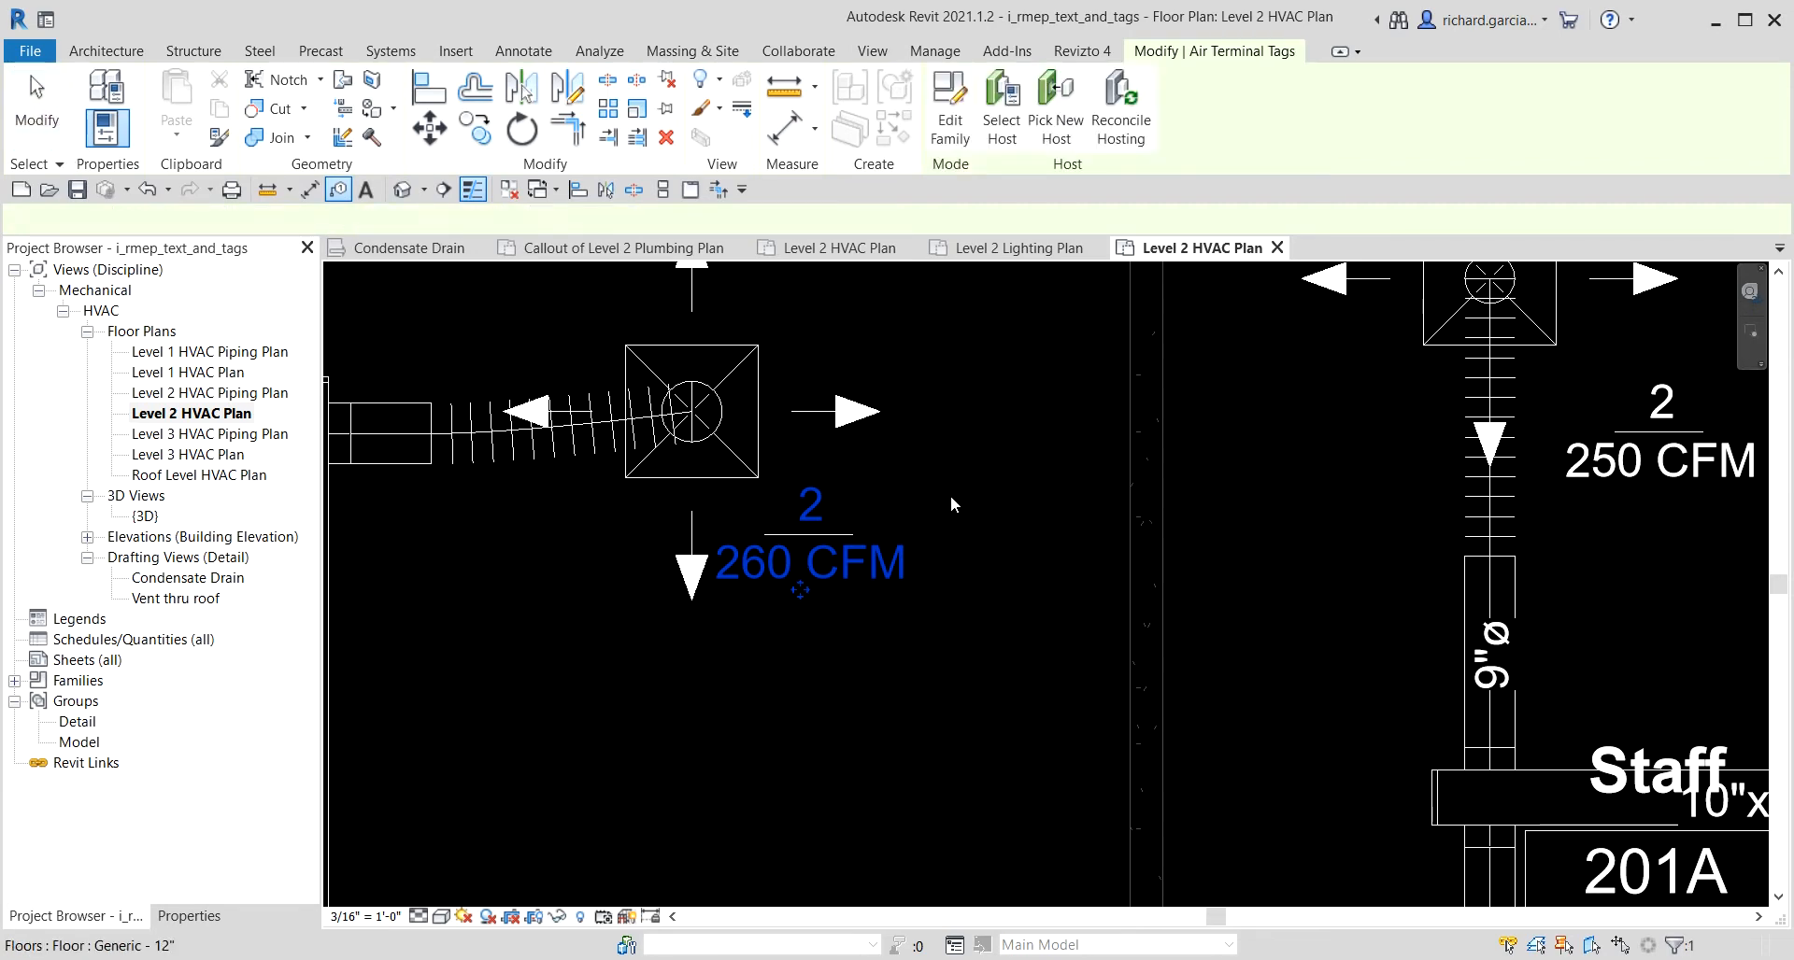
{"action": "key", "text": "Escape"}
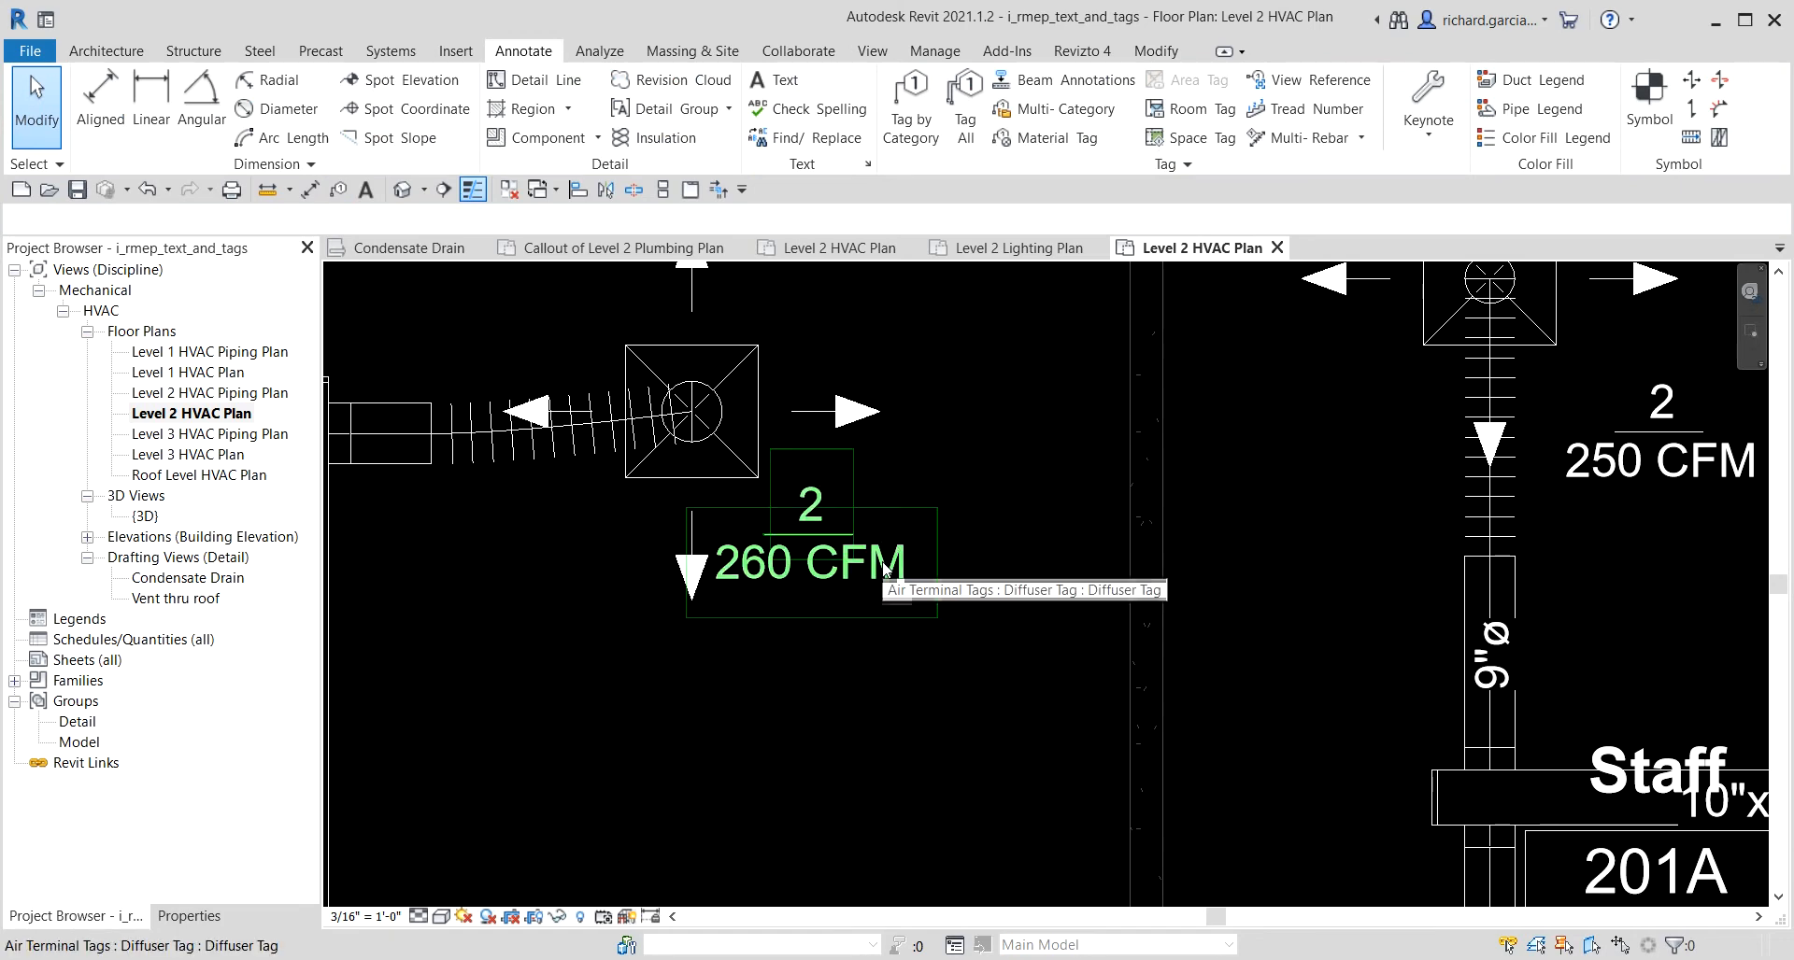
{"action": "left_click", "coordinate": [865, 579]}
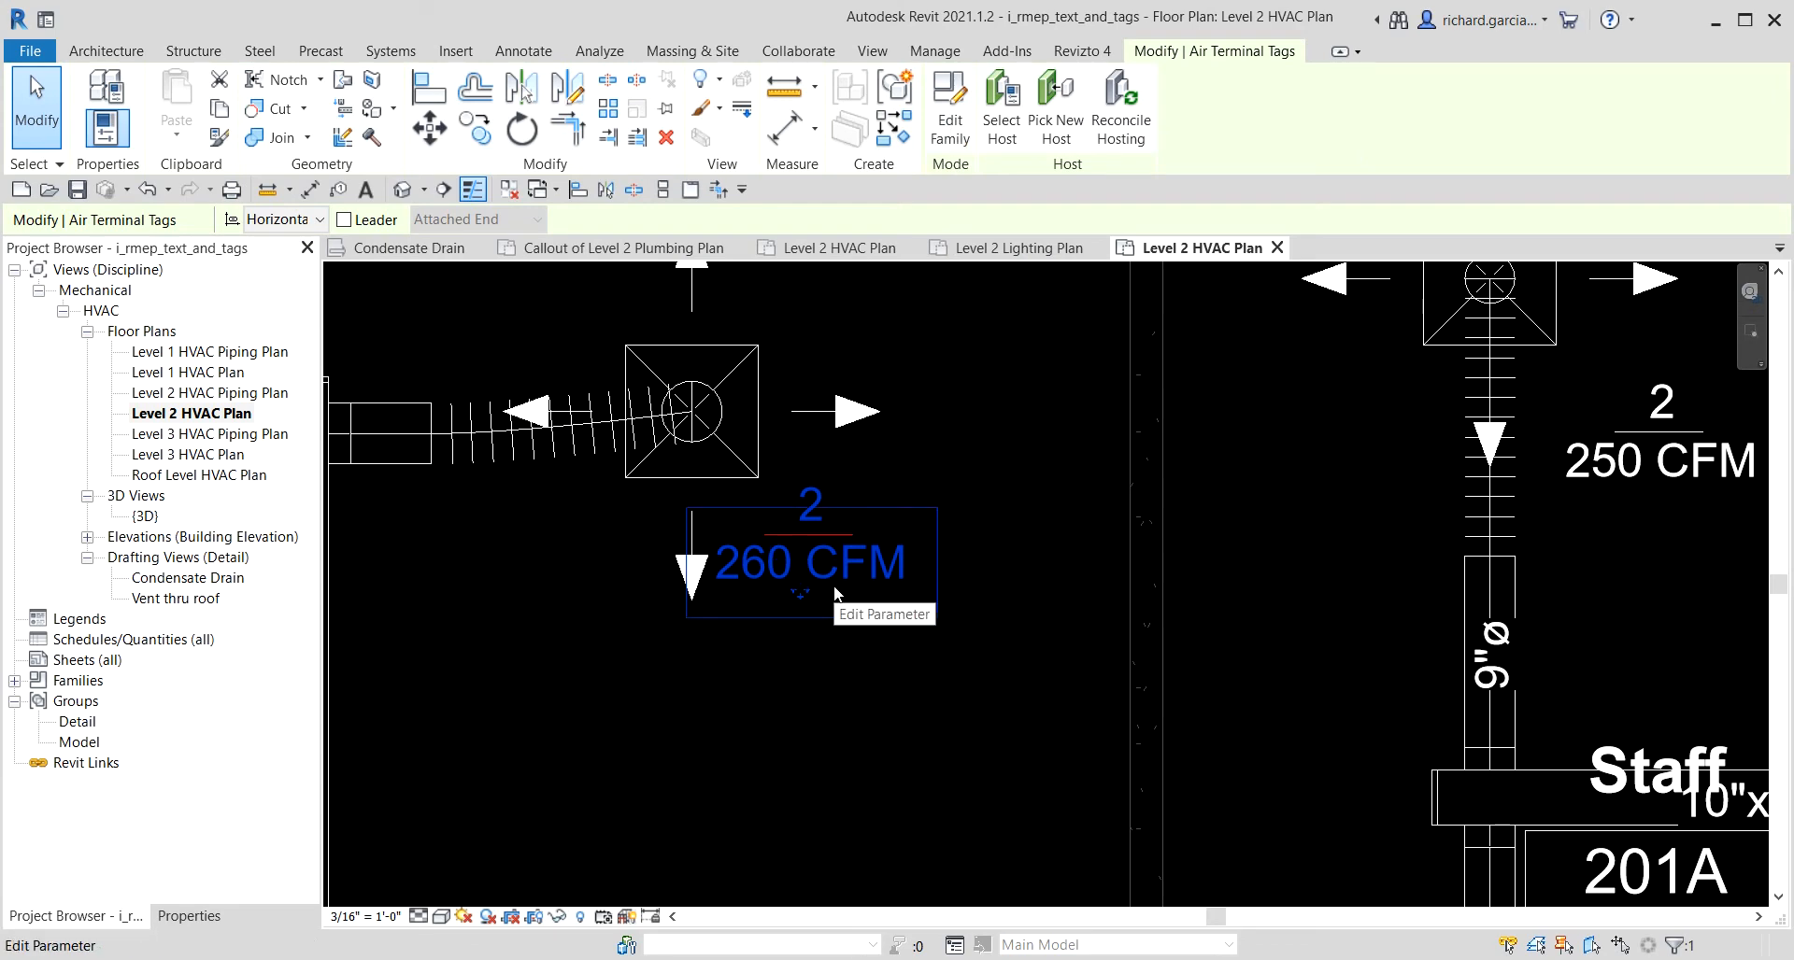
{"action": "key", "text": "Escape"}
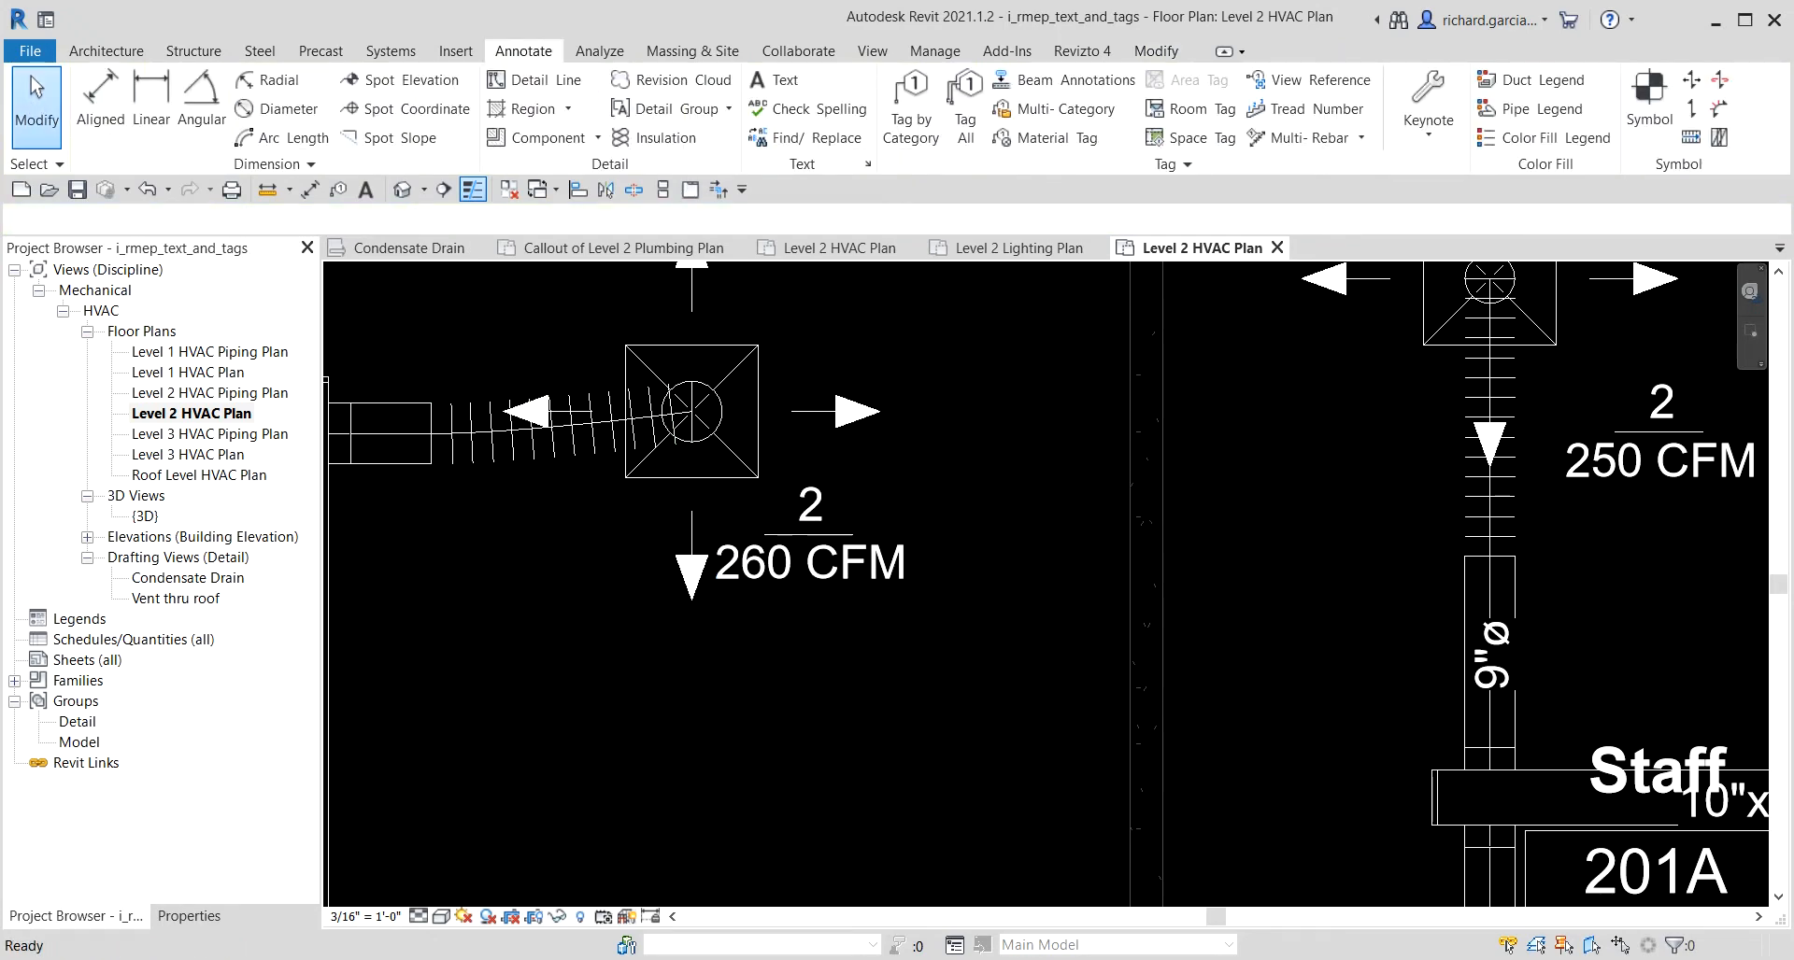
{"action": "left_click", "coordinate": [827, 563]}
{"action": "right_click", "coordinate": [829, 565]}
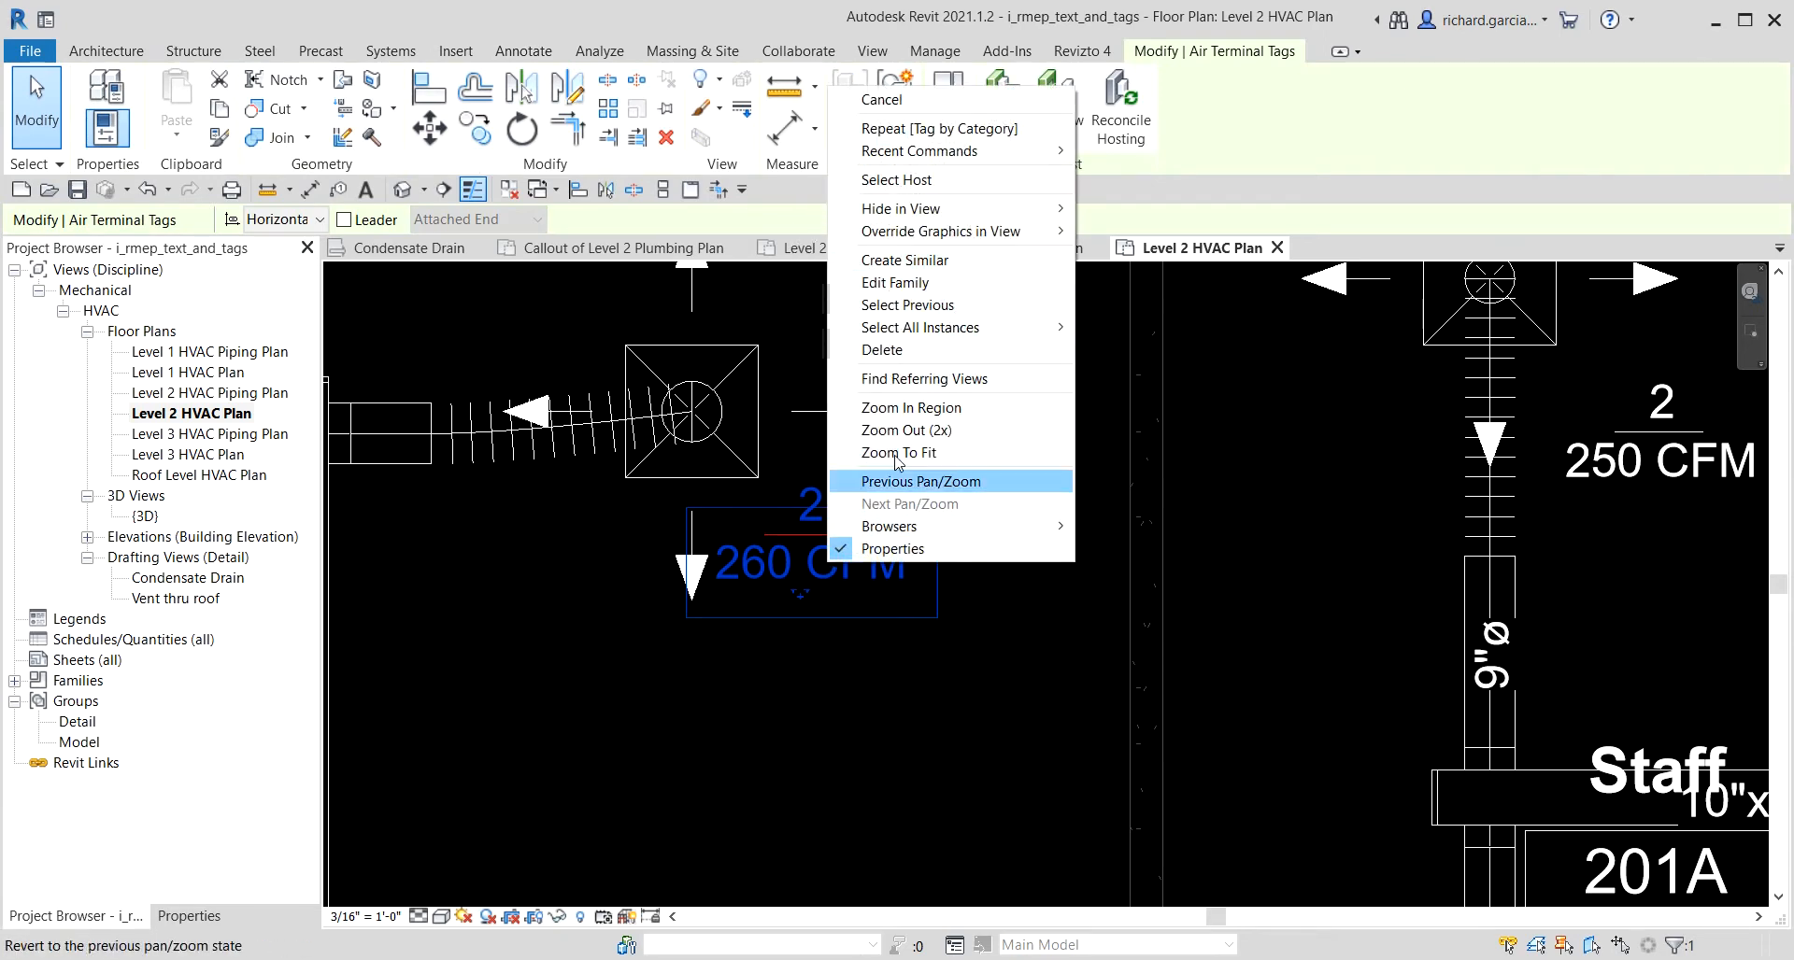
{"action": "left_click", "coordinate": [887, 744]}
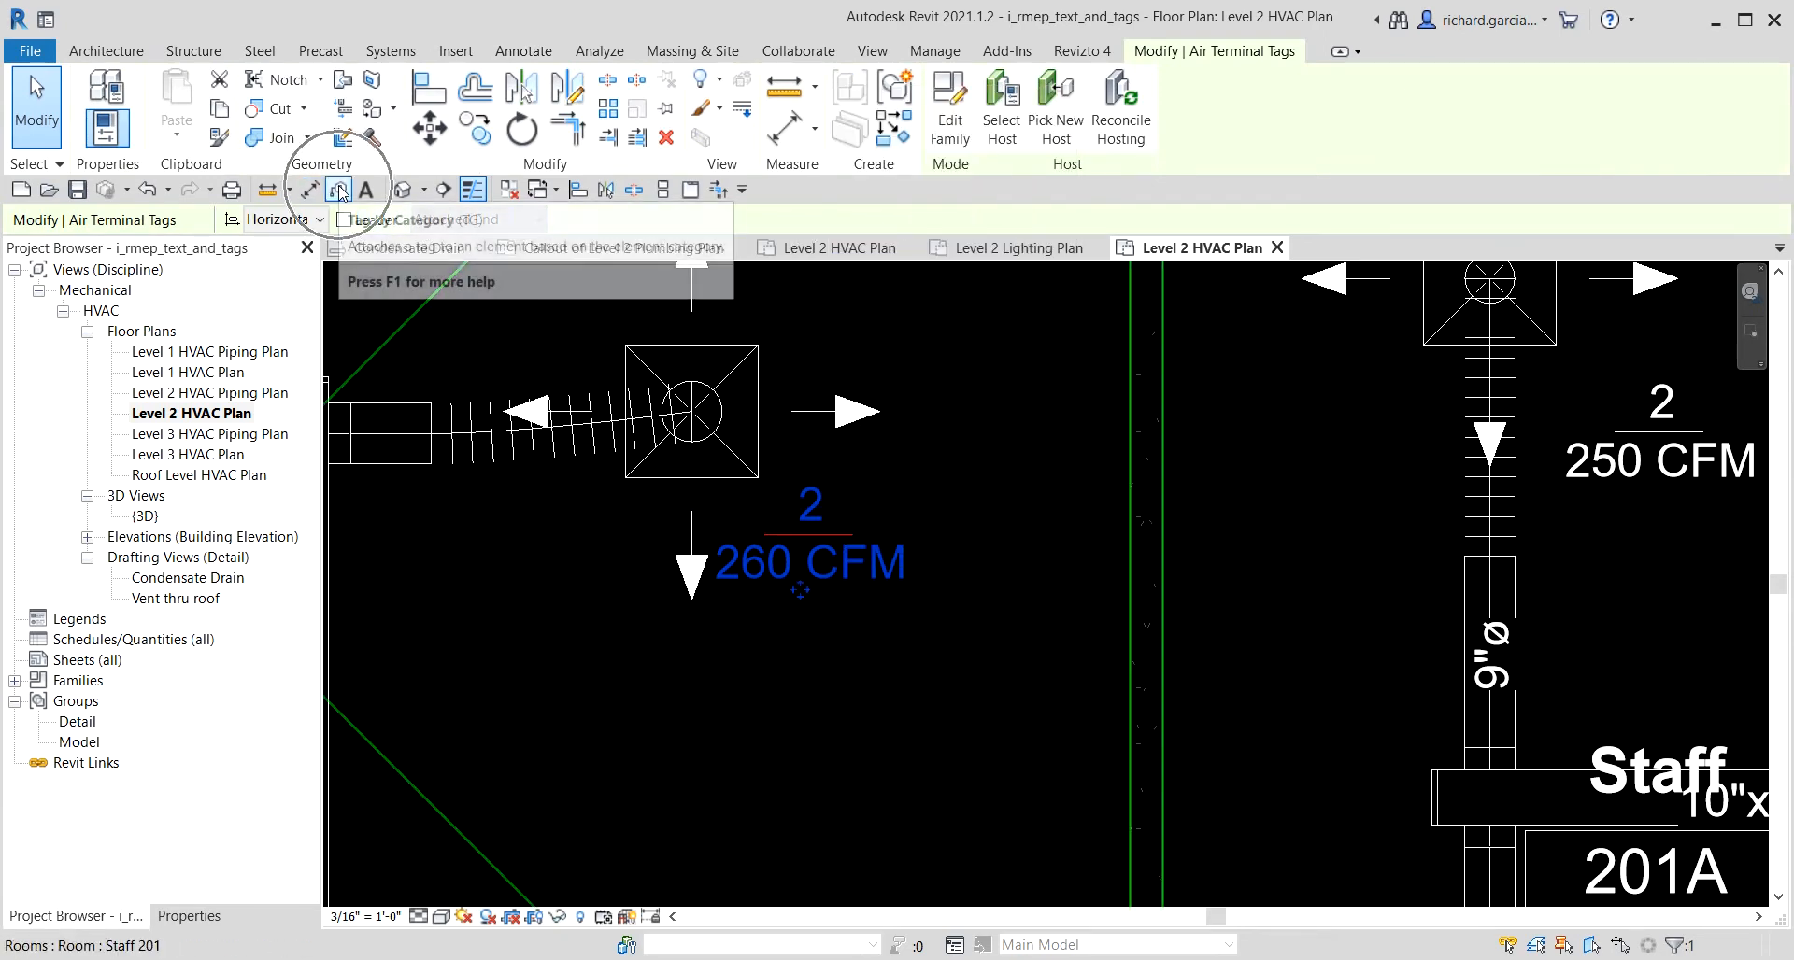
{"action": "left_click", "coordinate": [832, 540]}
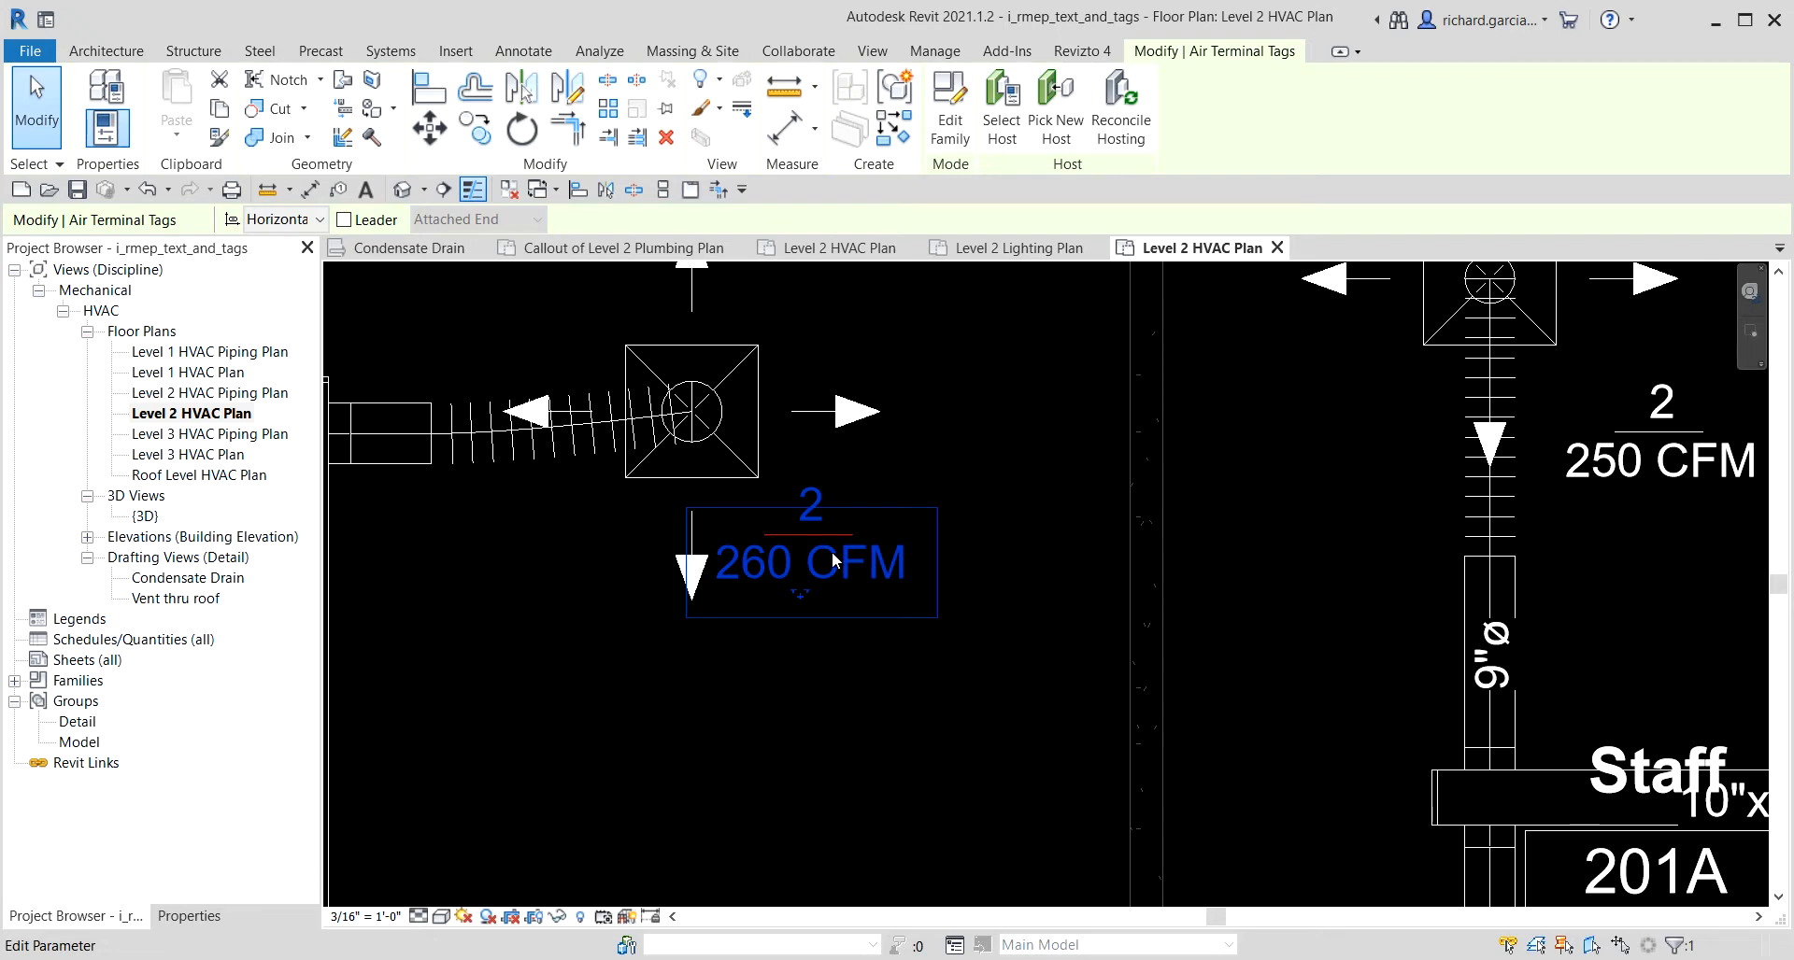
{"action": "left_click", "coordinate": [860, 712]}
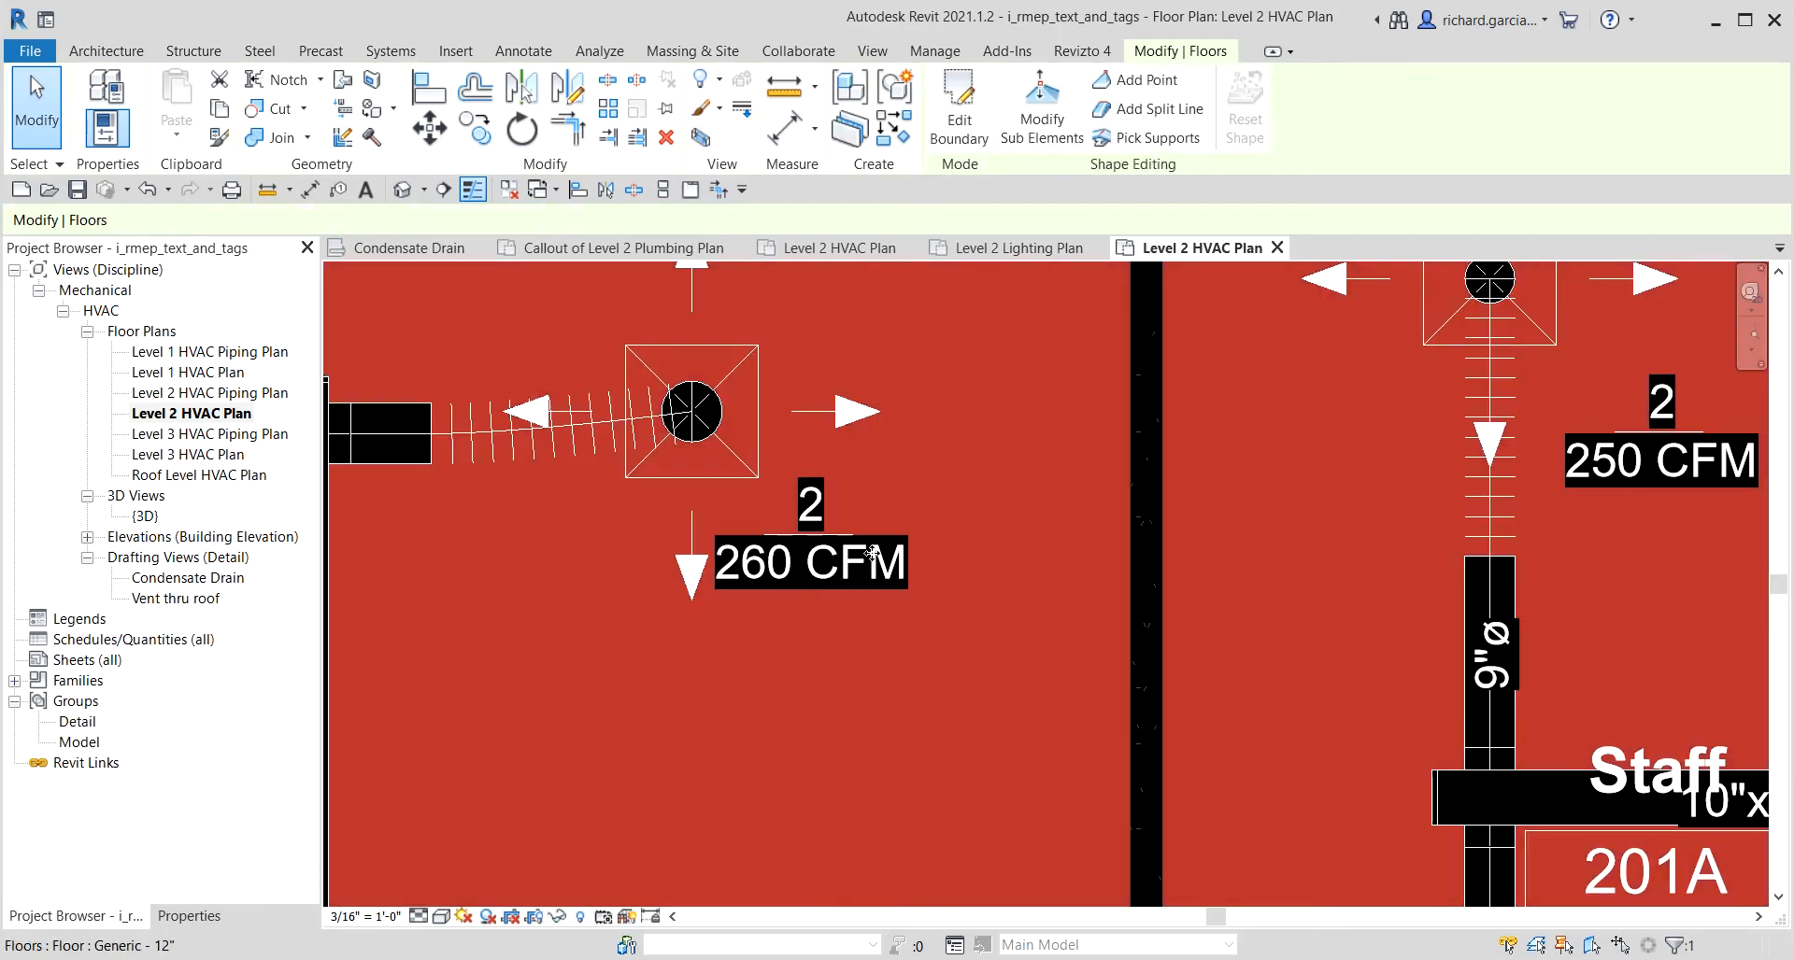
{"action": "key", "text": "Escape"}
{"action": "left_click", "coordinate": [844, 568]}
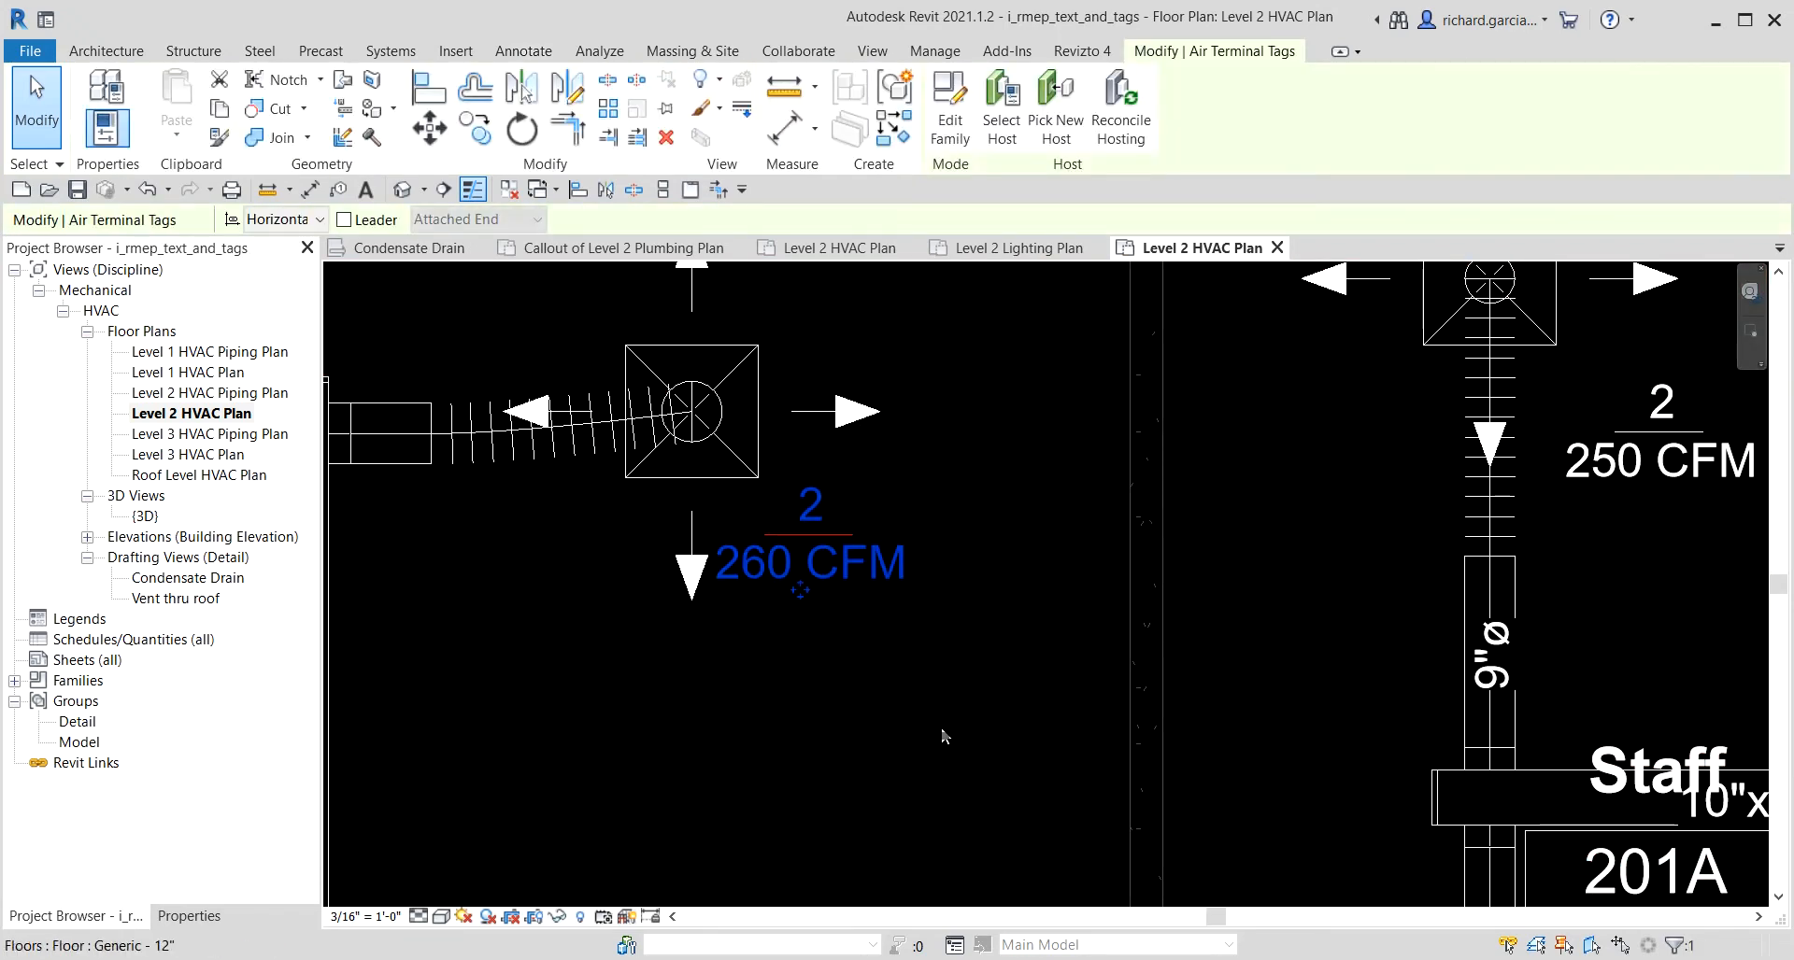
{"action": "key", "text": "t"}
{"action": "key", "text": "g"}
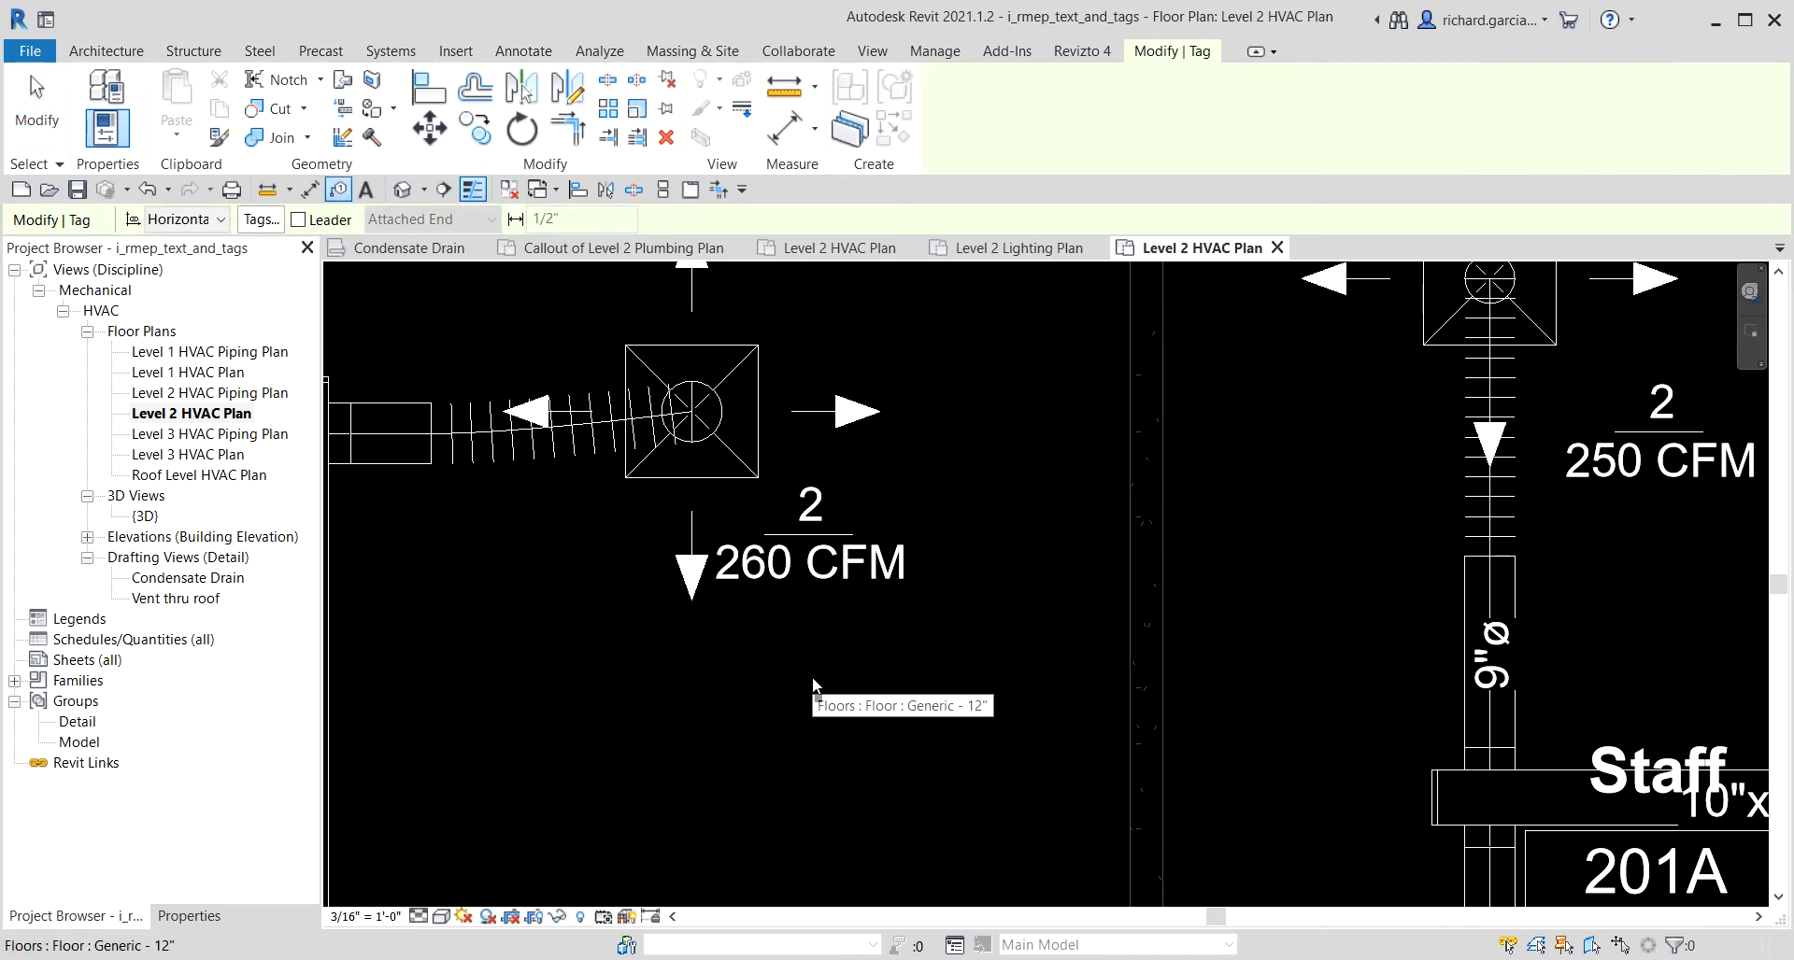
{"action": "key", "text": "Escape"}
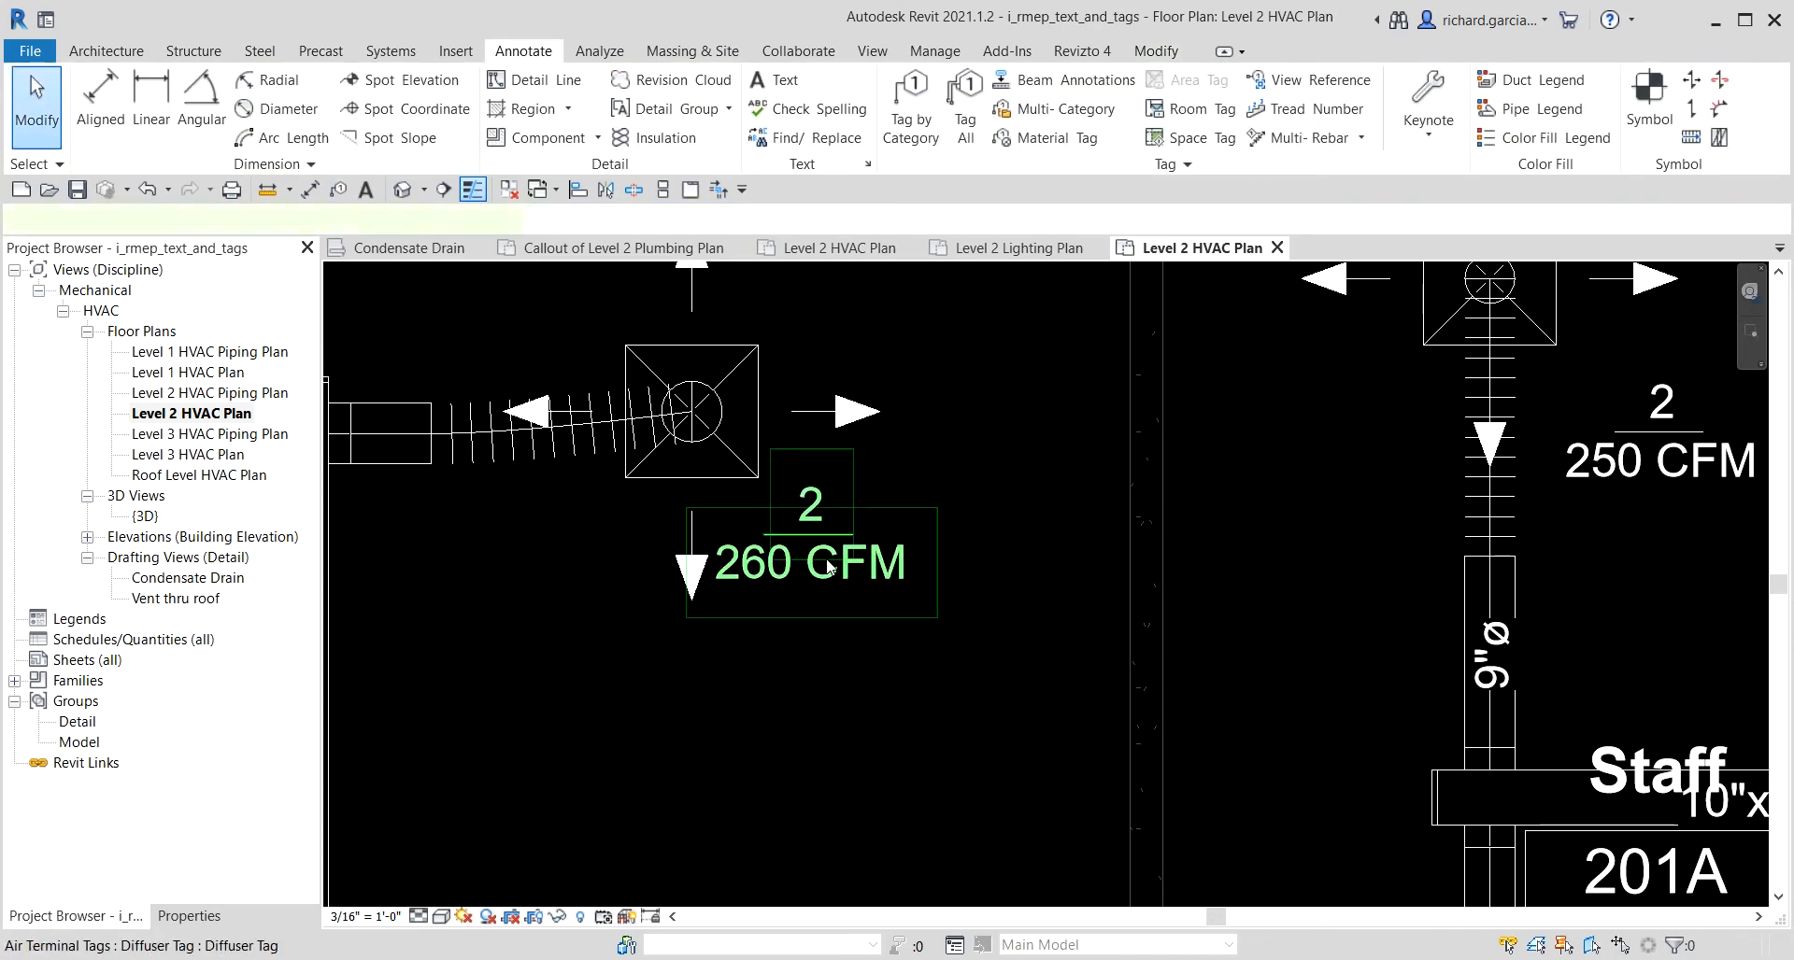
Use Create Similar on the existing 260 CFM diffuser tag to tag the upper-left ducted supply diffuser in the same room.
{"action": "left_click", "coordinate": [827, 565]}
{"action": "right_click", "coordinate": [830, 564]}
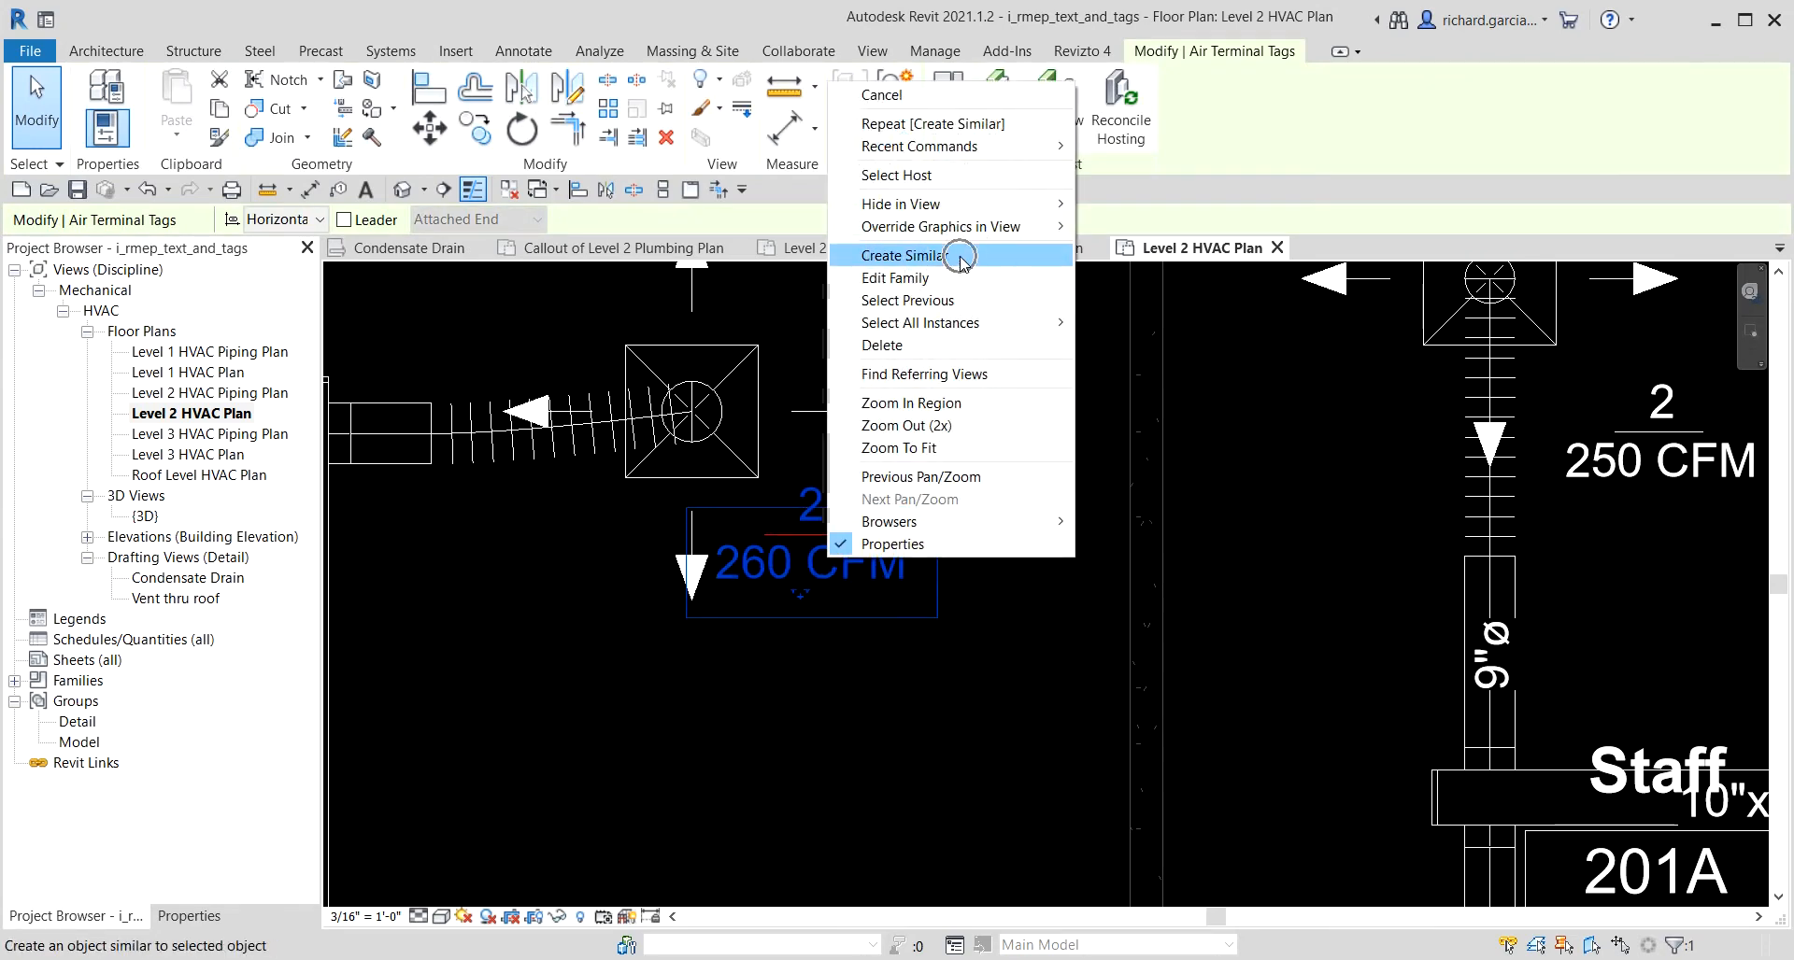
{"action": "left_click", "coordinate": [963, 261]}
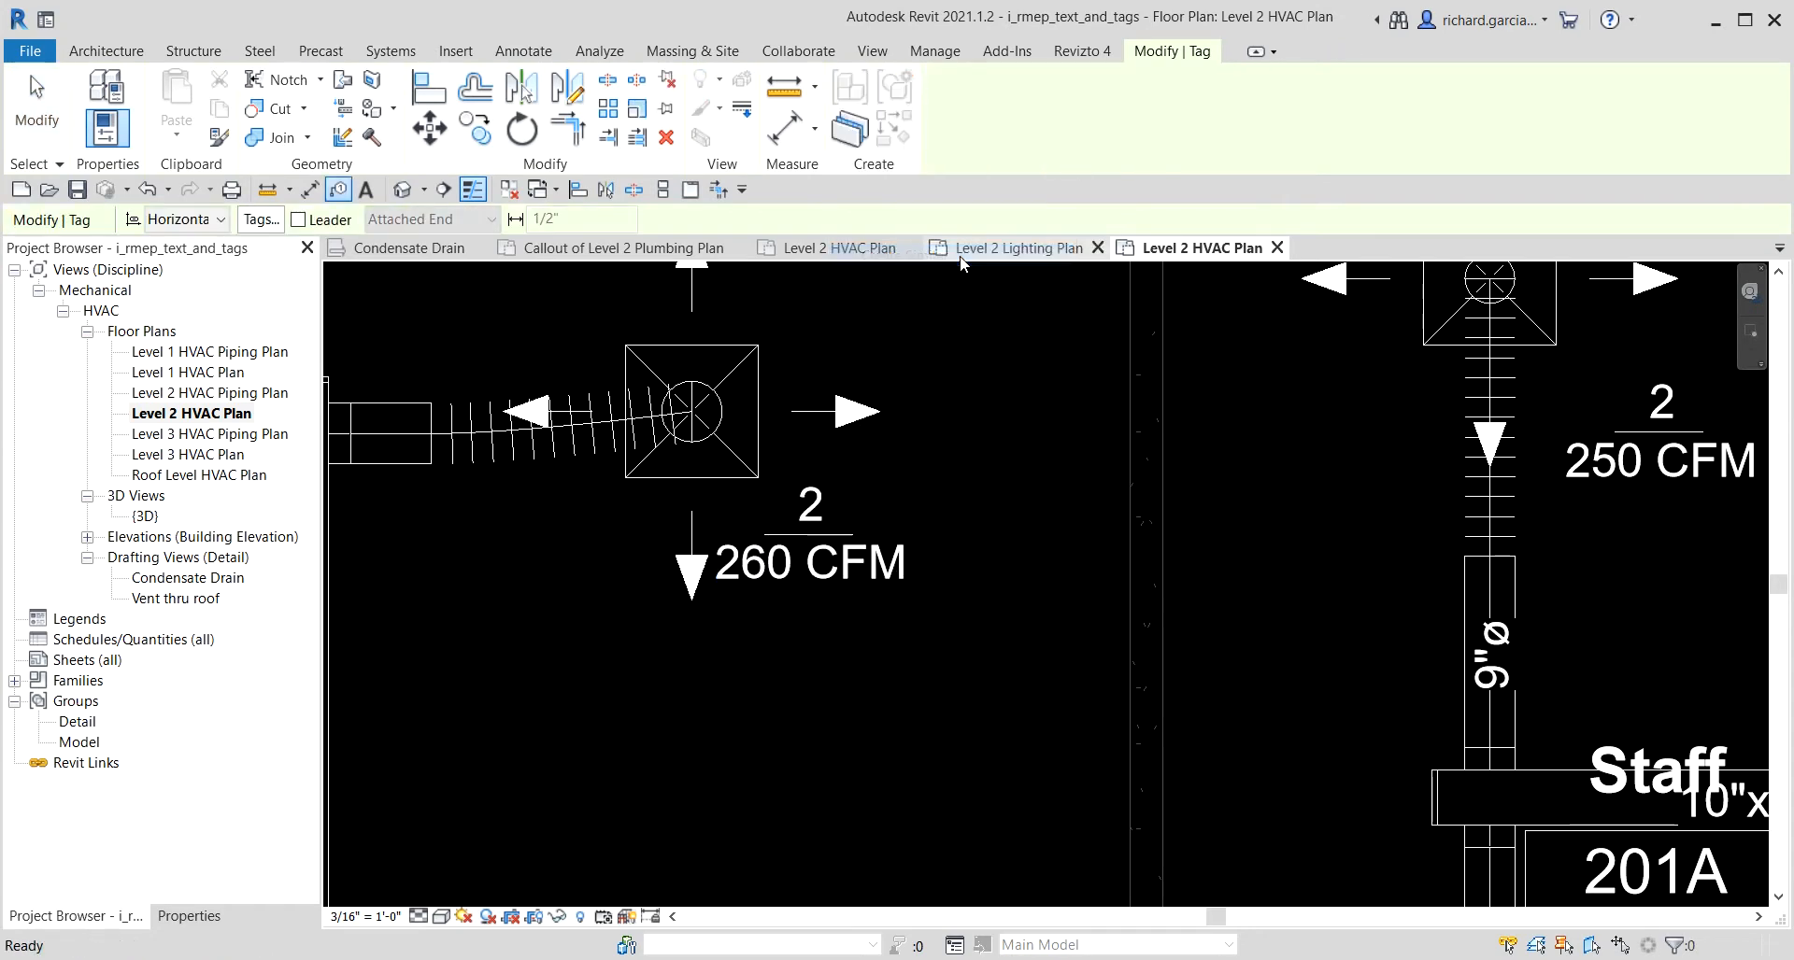
{"action": "scroll", "coordinate": [930, 552], "scroll_direction": "down", "scroll_amount": 5}
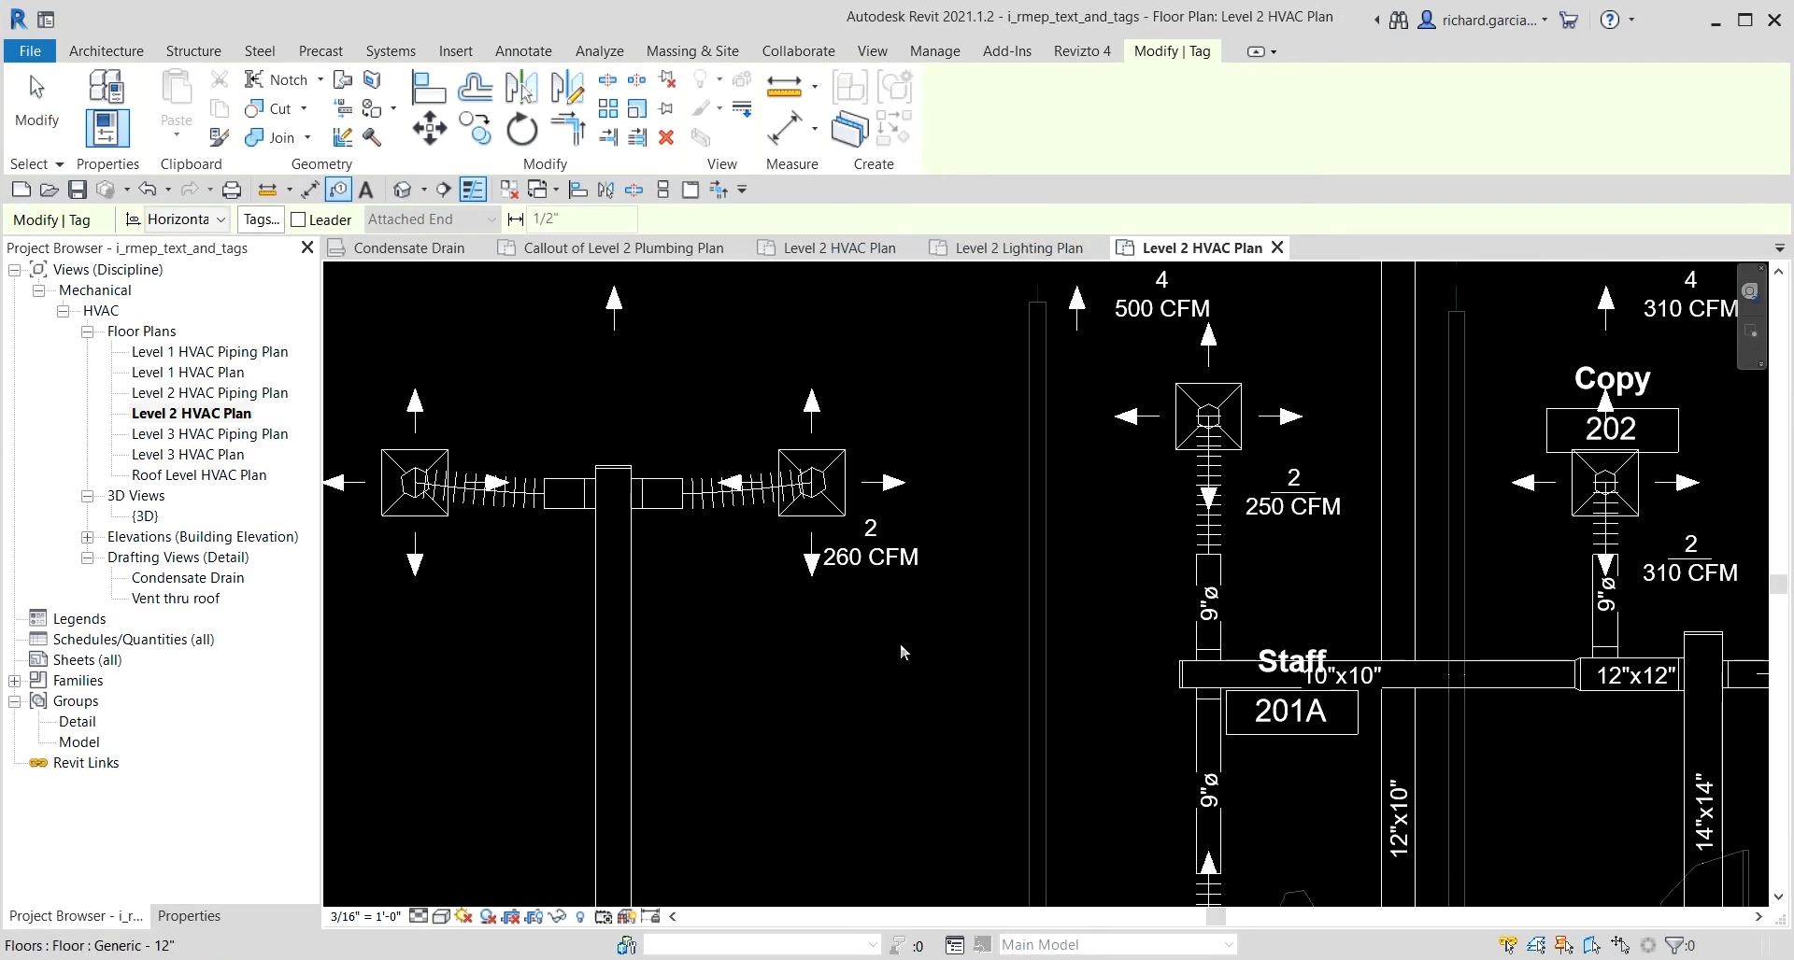
{"action": "middle_click_drag", "start_coordinate": [816, 657], "coordinate": [1070, 690]}
{"action": "scroll", "coordinate": [805, 615], "scroll_direction": "up", "scroll_amount": 3}
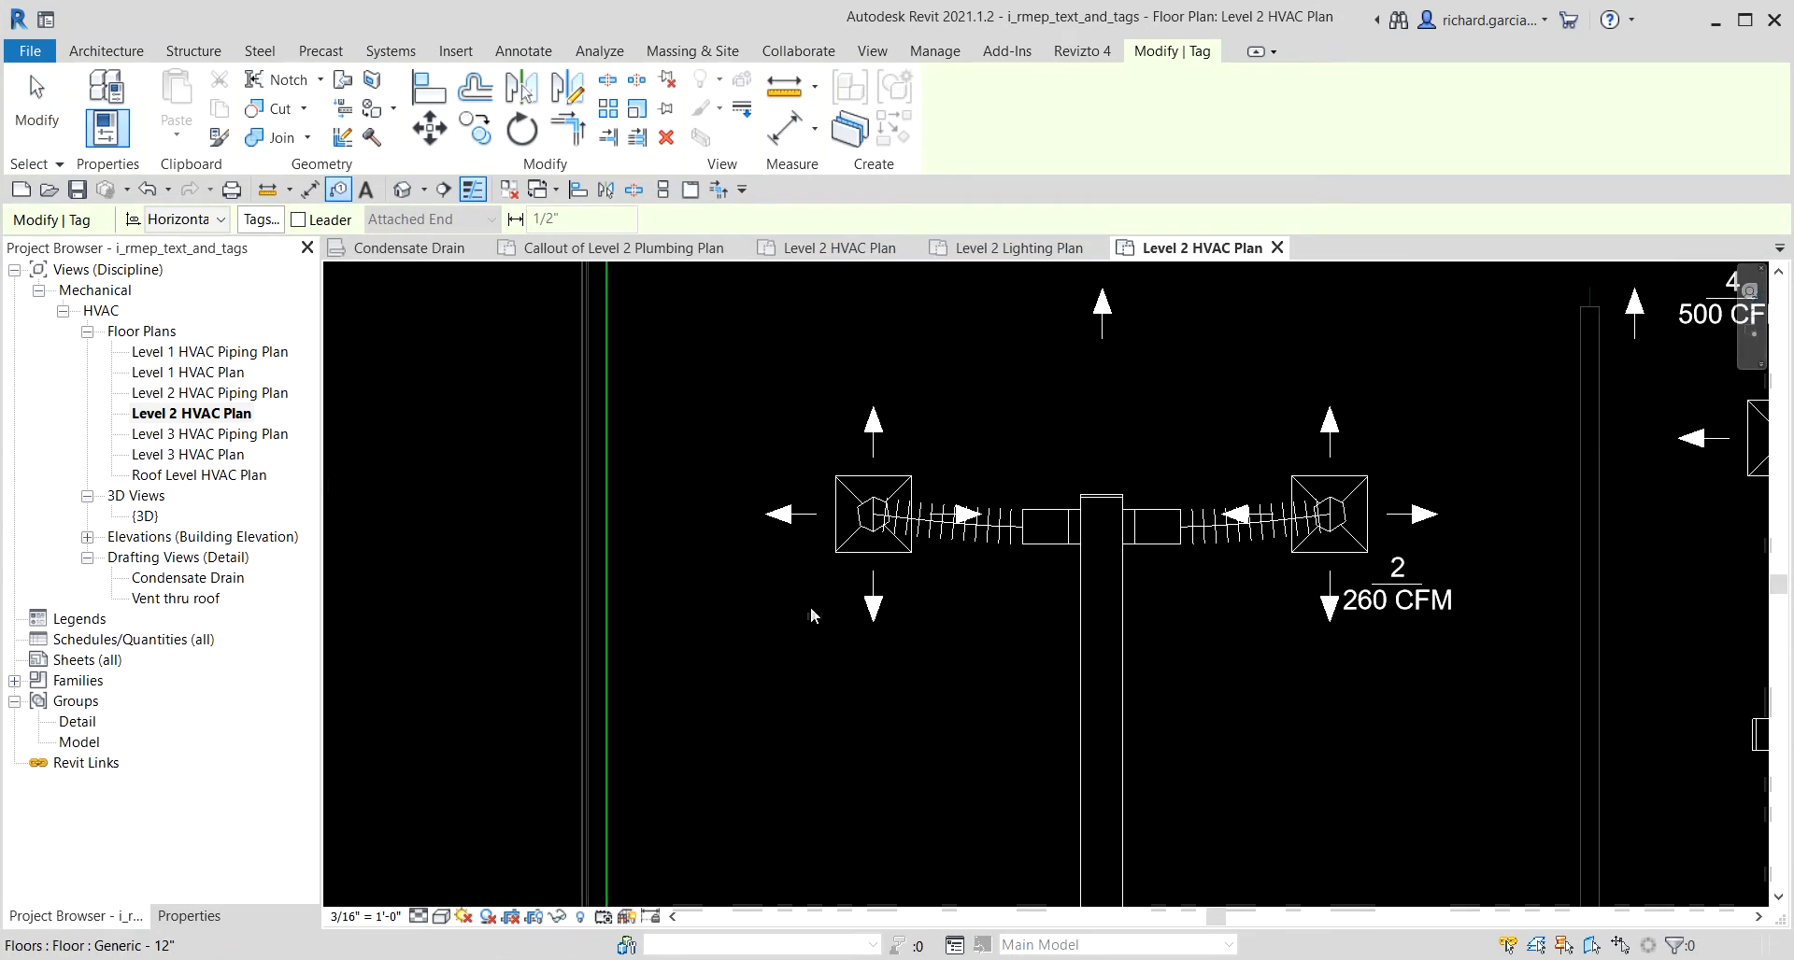
{"action": "left_click", "coordinate": [835, 560]}
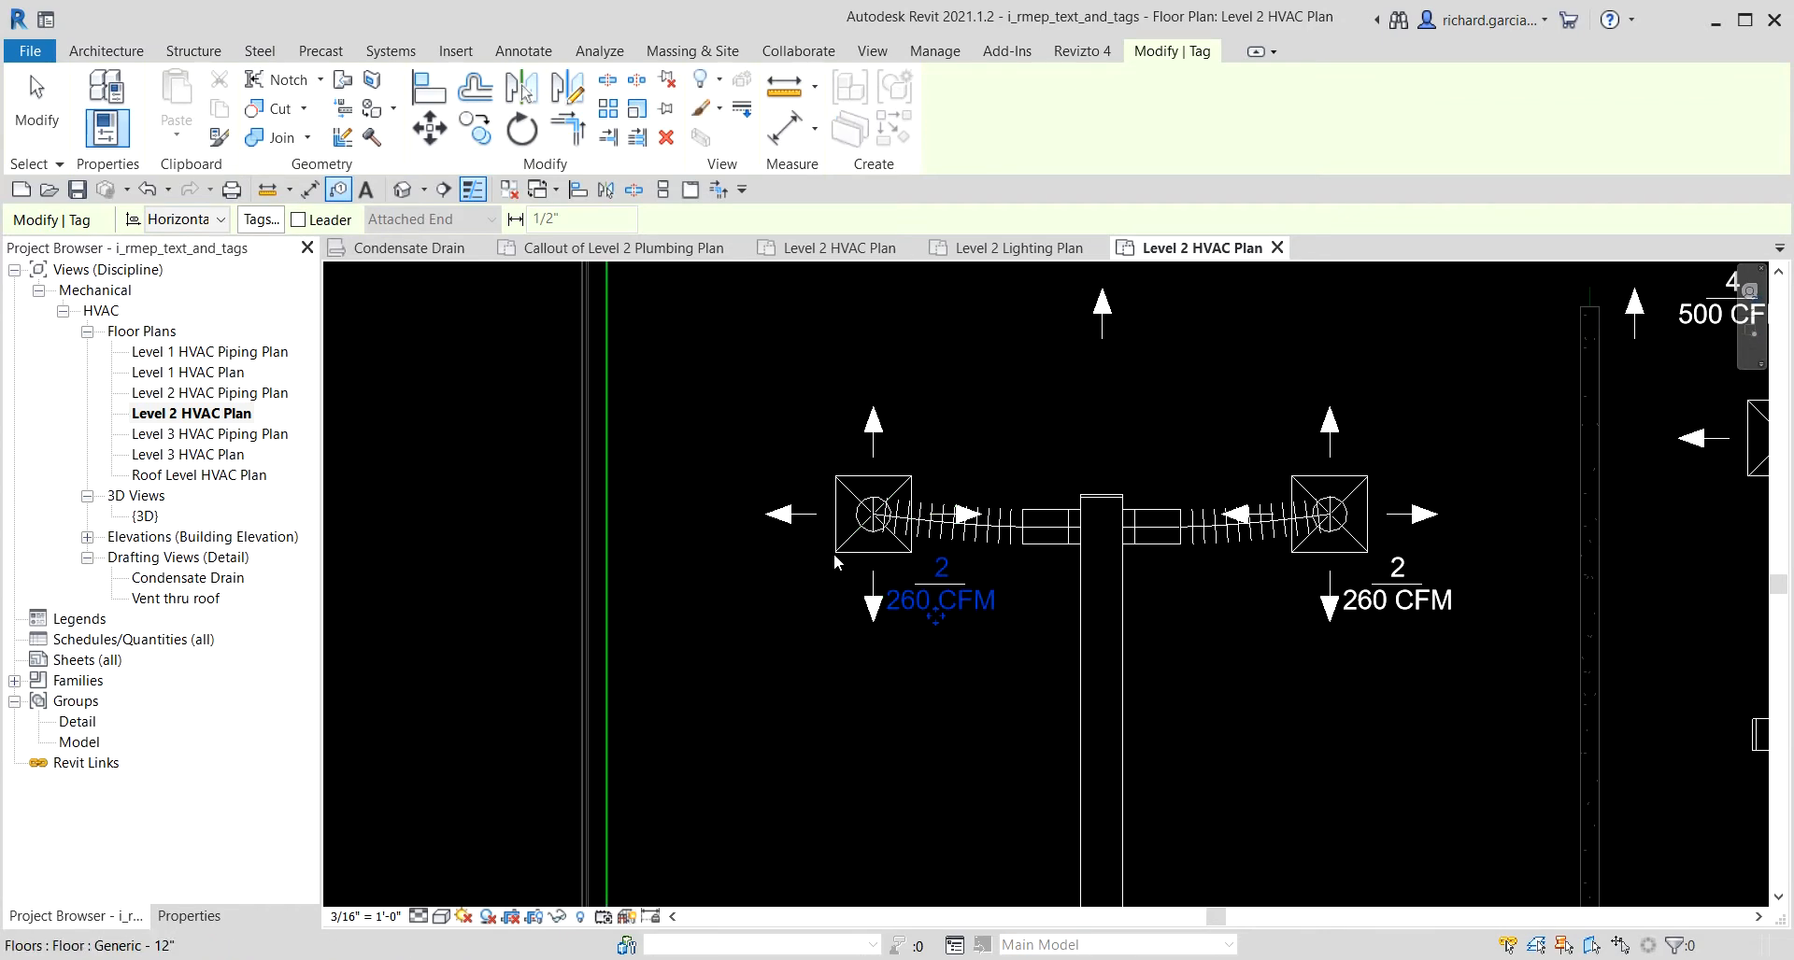
Tag the return air terminal above the two ducted diffusers with the same horizontal, leaderless tag, and end tagging.
{"action": "middle_click_drag", "start_coordinate": [1171, 443], "coordinate": [1060, 691]}
{"action": "scroll", "coordinate": [1075, 546], "scroll_direction": "up", "scroll_amount": 2}
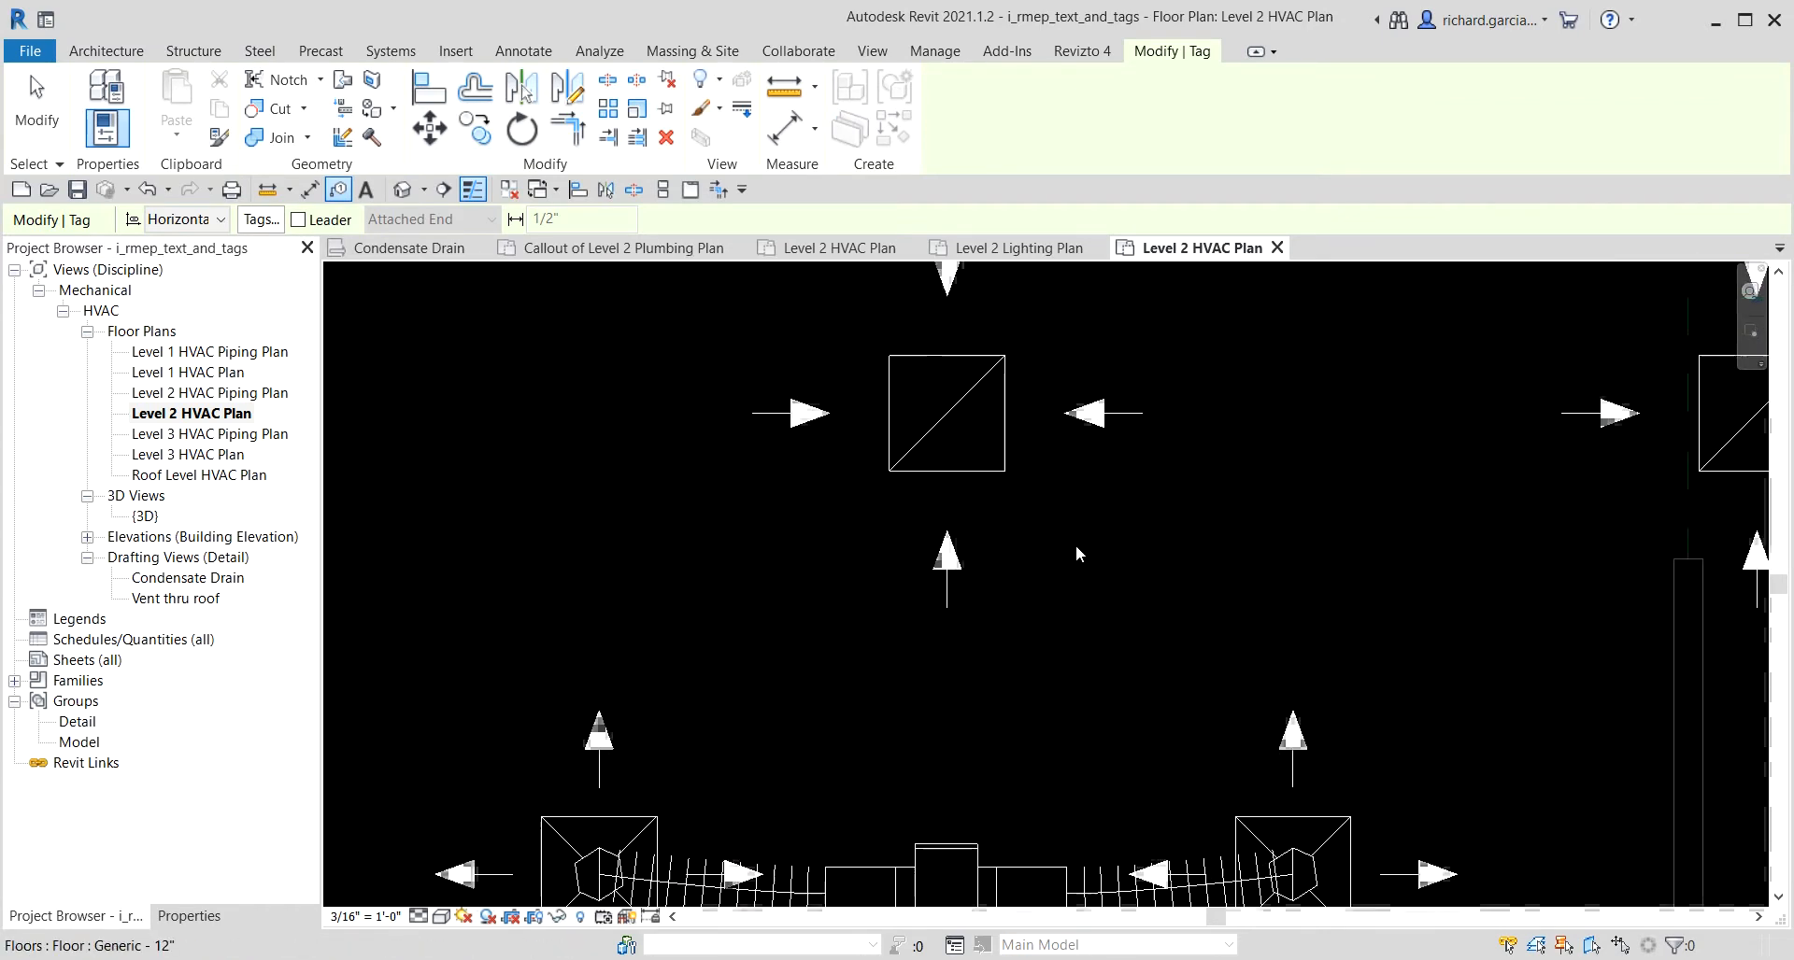
{"action": "left_click", "coordinate": [1003, 479]}
{"action": "scroll", "coordinate": [660, 473], "scroll_direction": "down", "scroll_amount": 3}
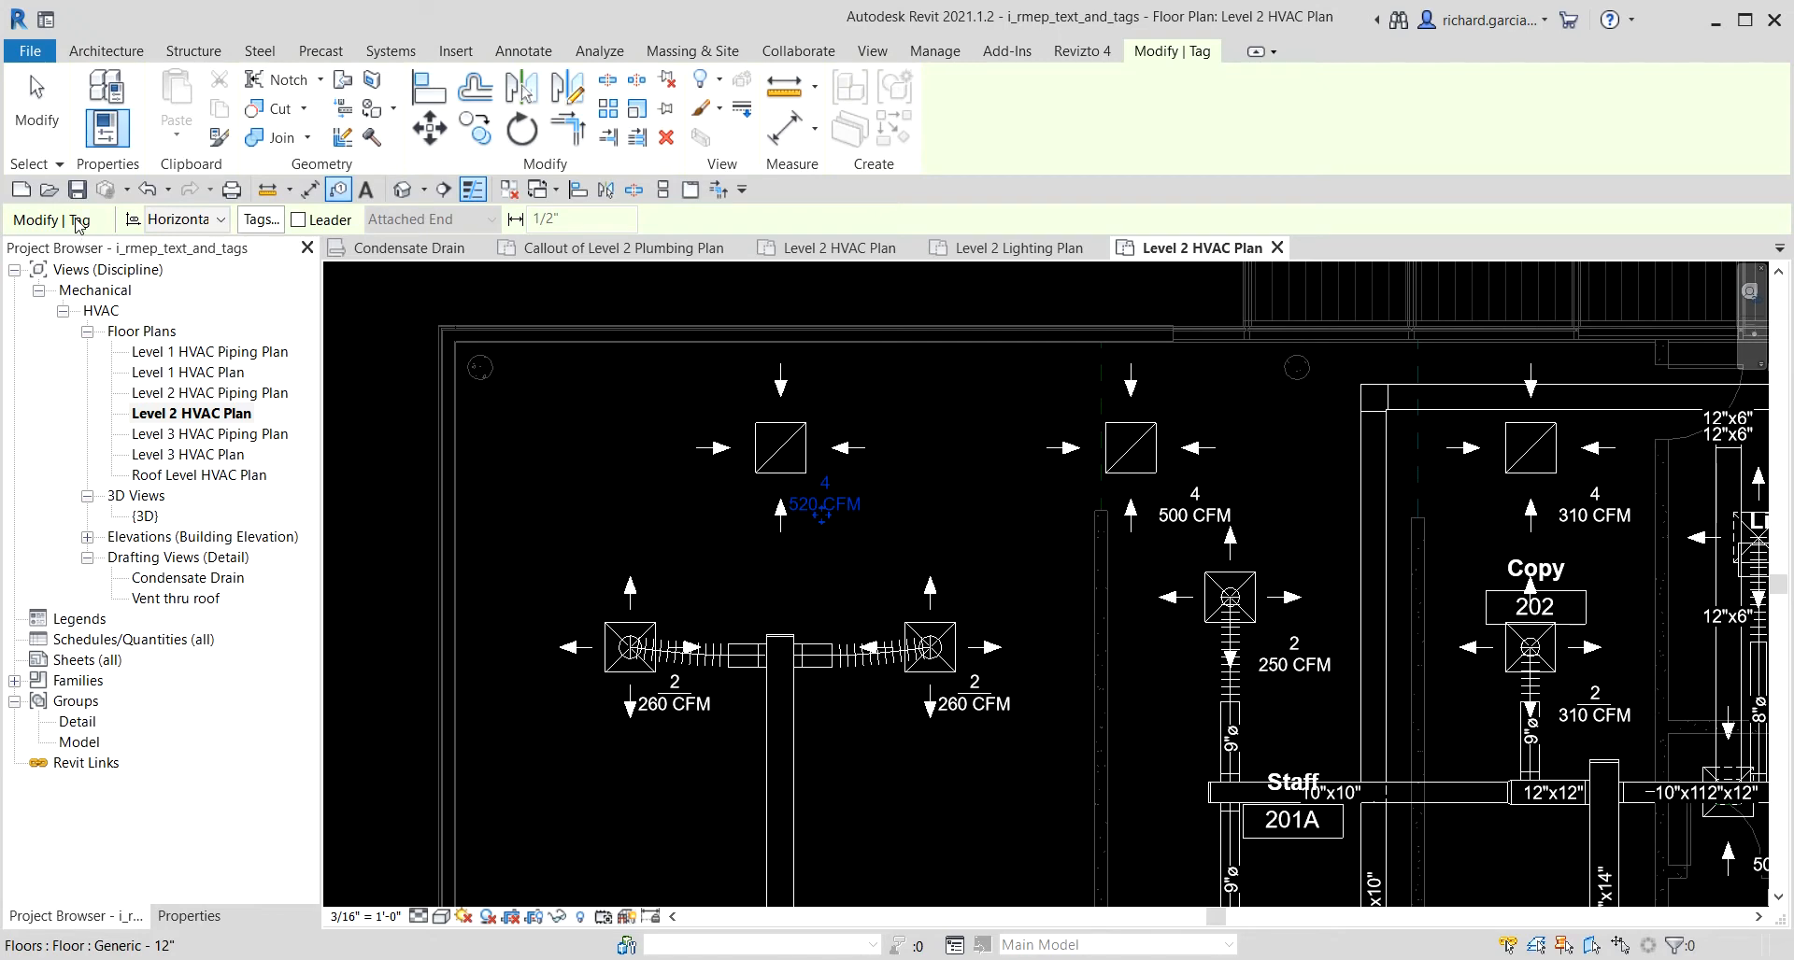
{"action": "left_click", "coordinate": [34, 99]}
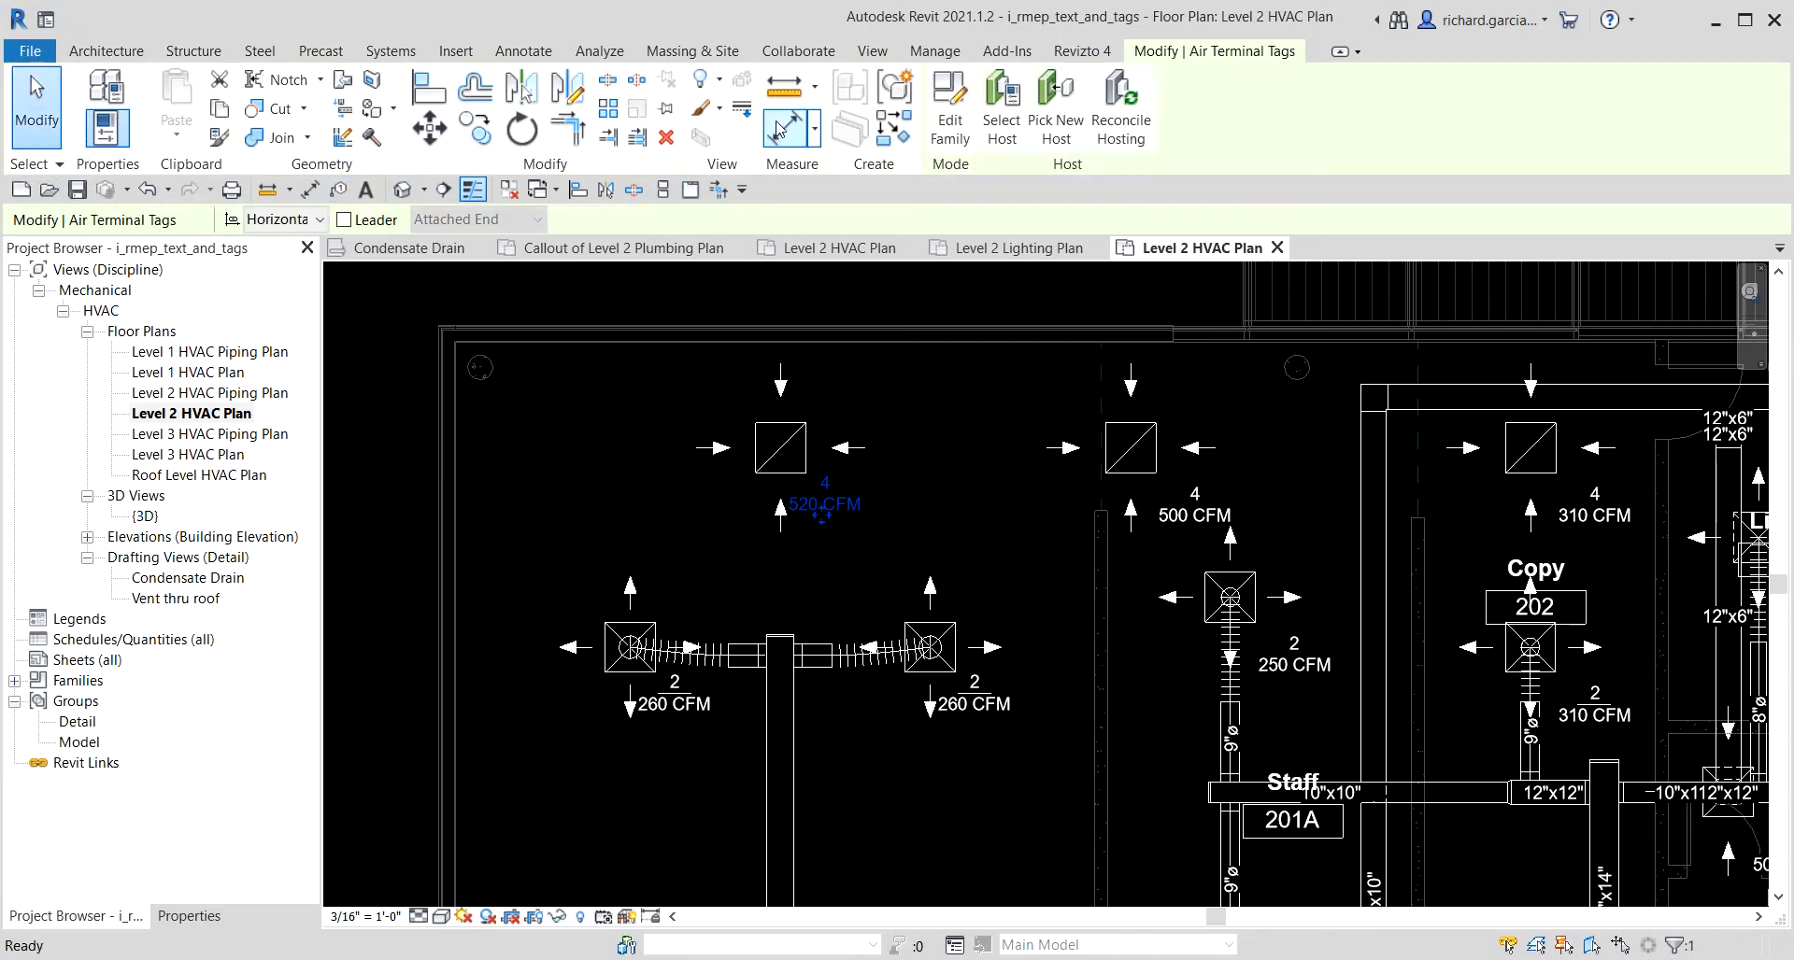
{"action": "left_click", "coordinate": [35, 104]}
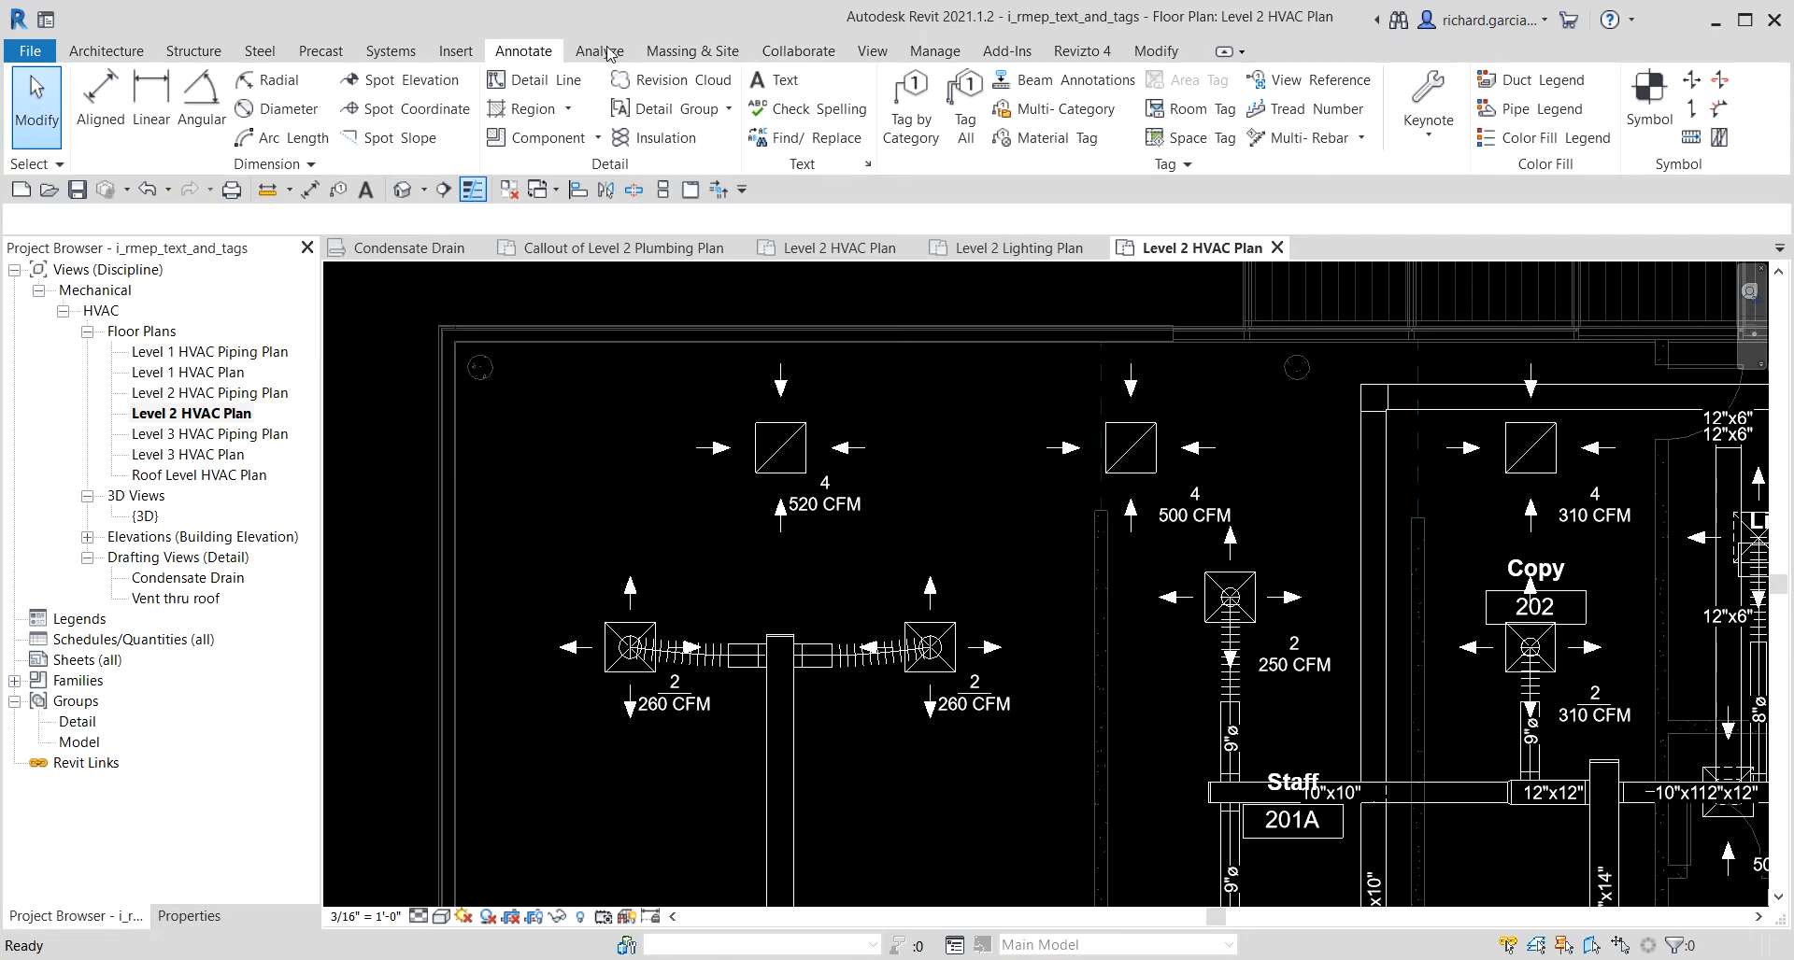
{"action": "left_click", "coordinate": [38, 103]}
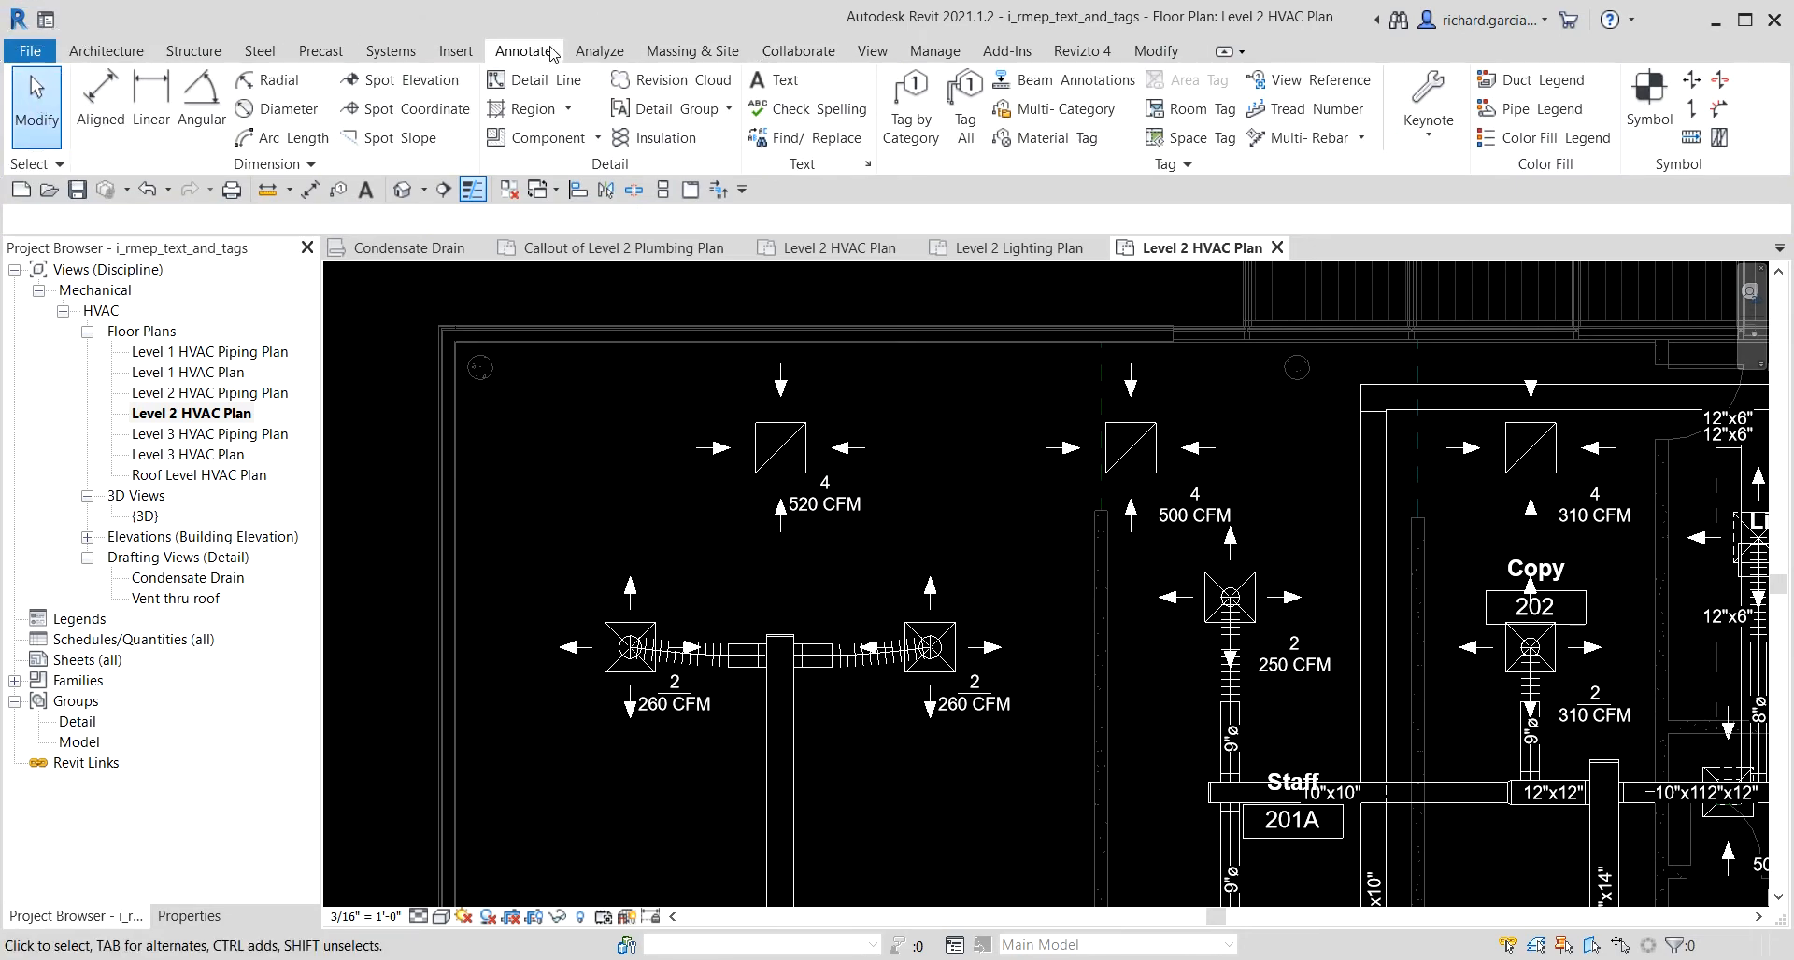
Start Tag All Not Tagged for all objects in the current view and review its tag categories, leaving Air Terminal Tags unselected.
{"action": "left_click", "coordinate": [520, 59]}
{"action": "left_click", "coordinate": [521, 60]}
{"action": "left_click", "coordinate": [955, 105]}
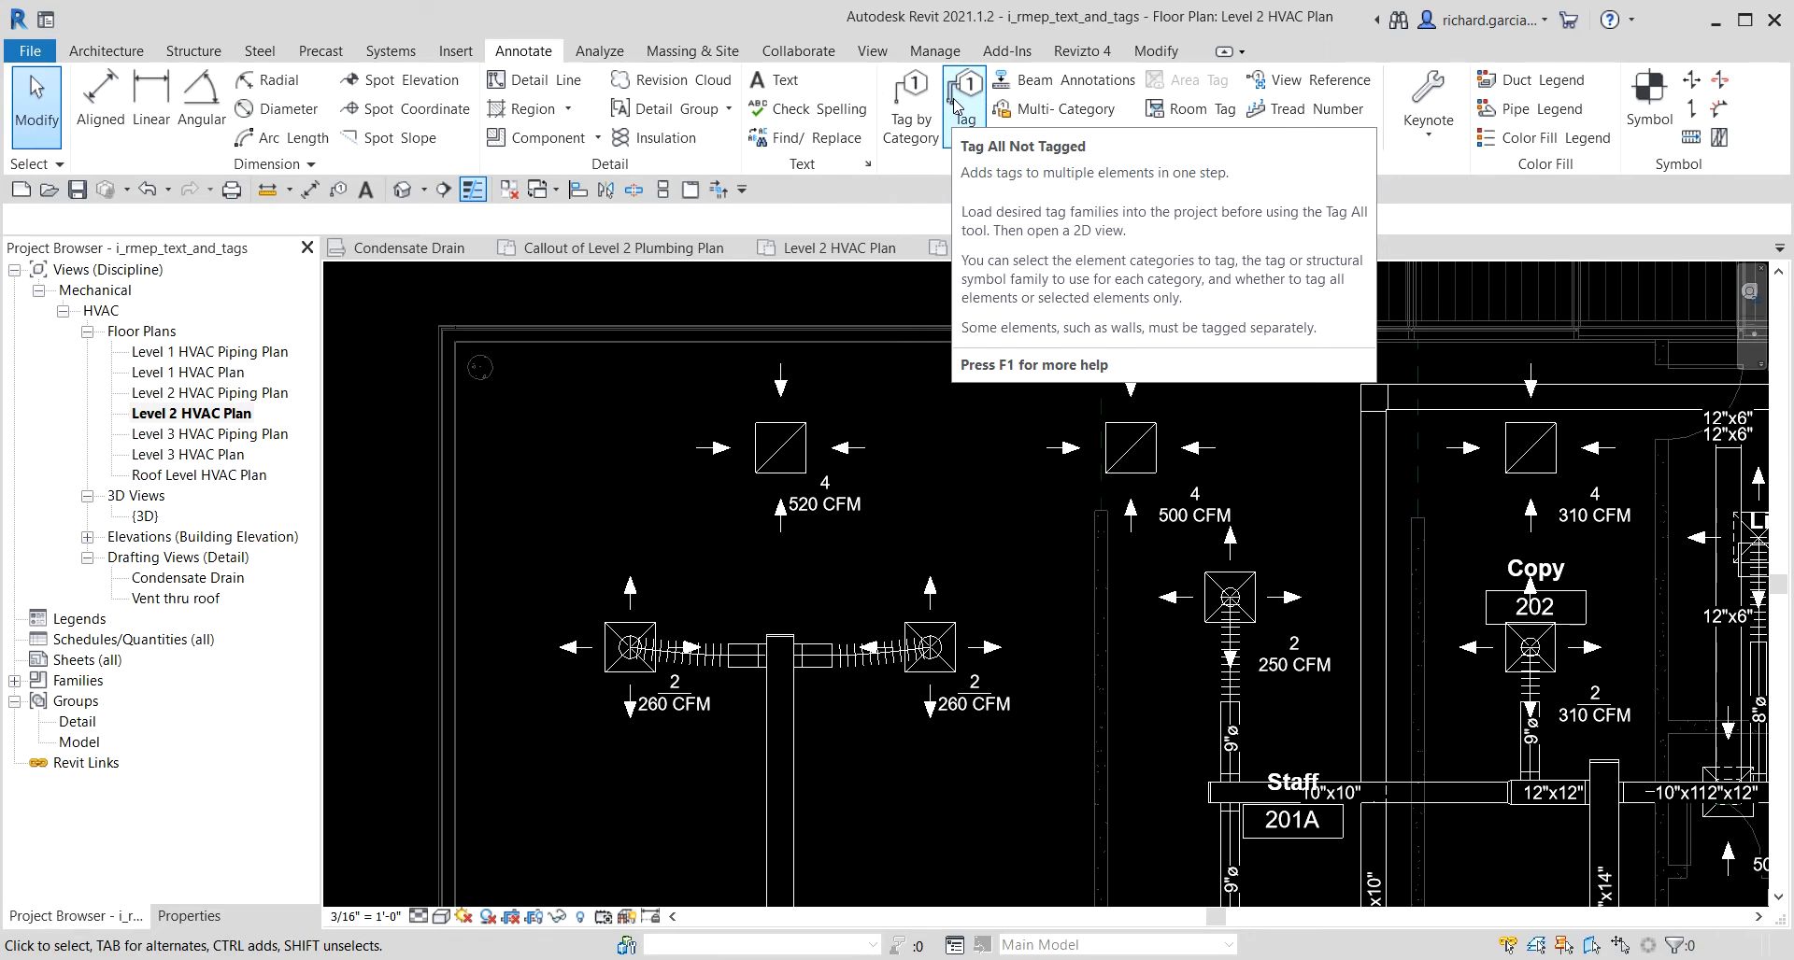
{"action": "left_click", "coordinate": [957, 106]}
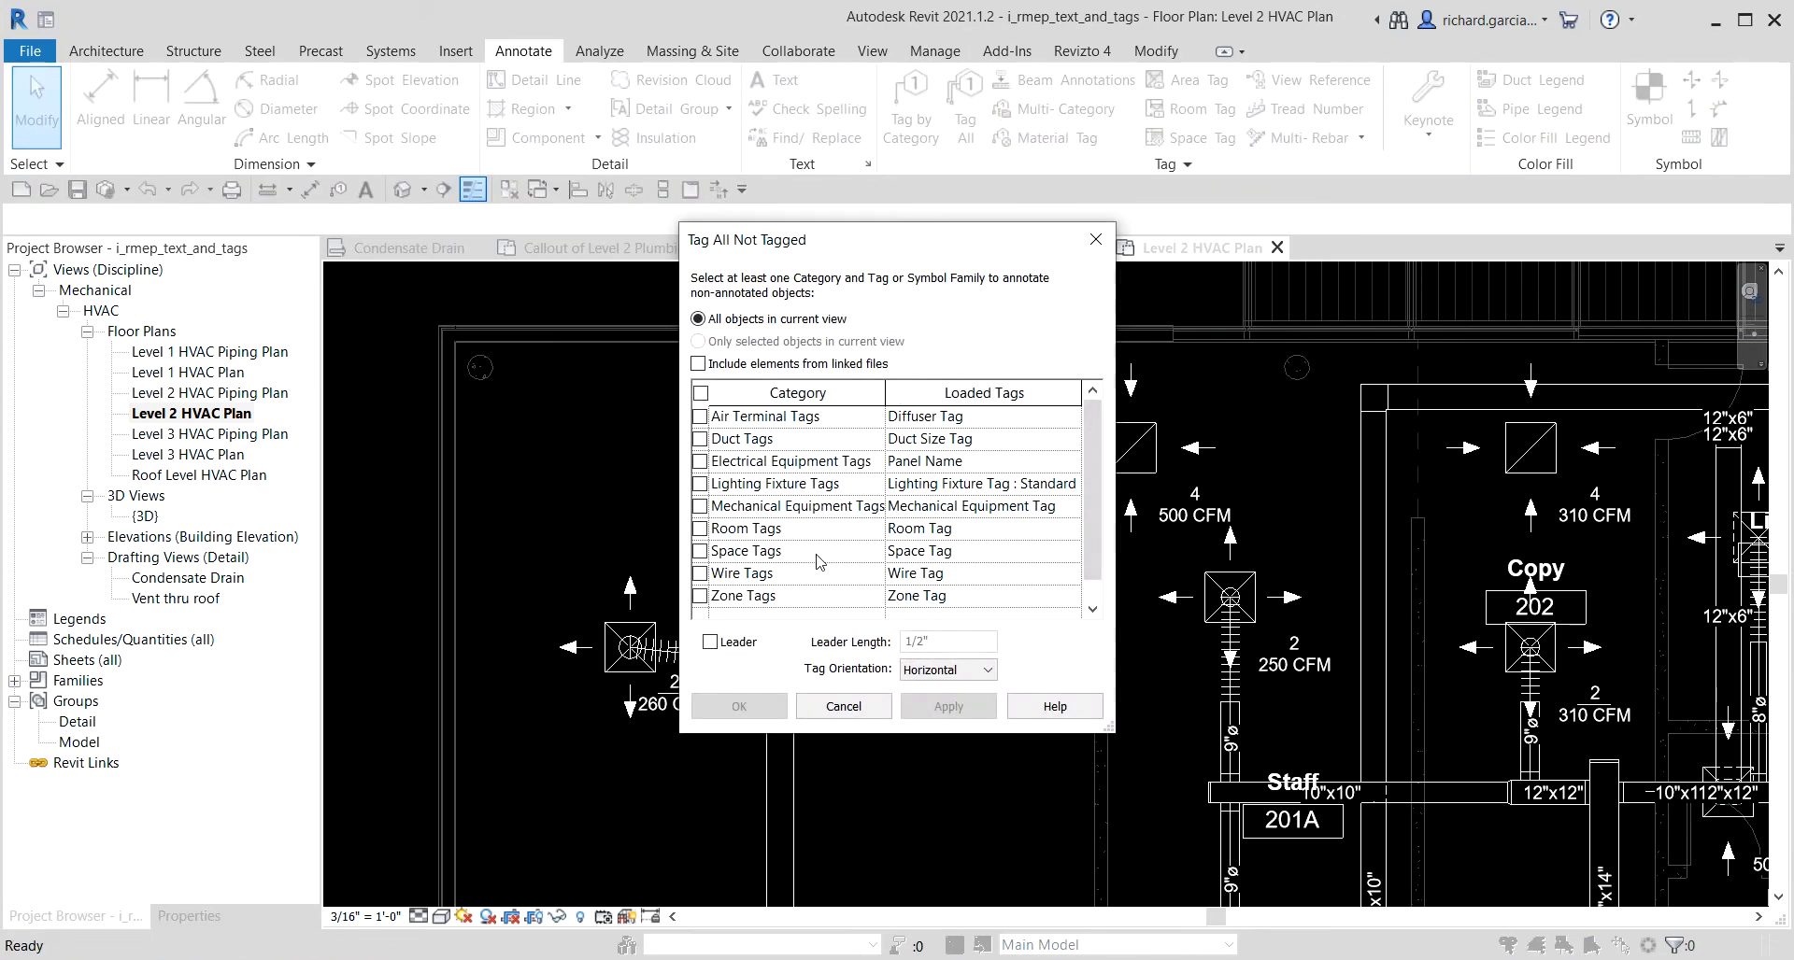
{"action": "left_click", "coordinate": [776, 392]}
{"action": "mouse_move", "coordinate": [1087, 436]}
{"action": "left_mouse_down"}
{"action": "mouse_move", "coordinate": [1090, 497]}
{"action": "mouse_move", "coordinate": [1095, 412]}
{"action": "left_mouse_up"}
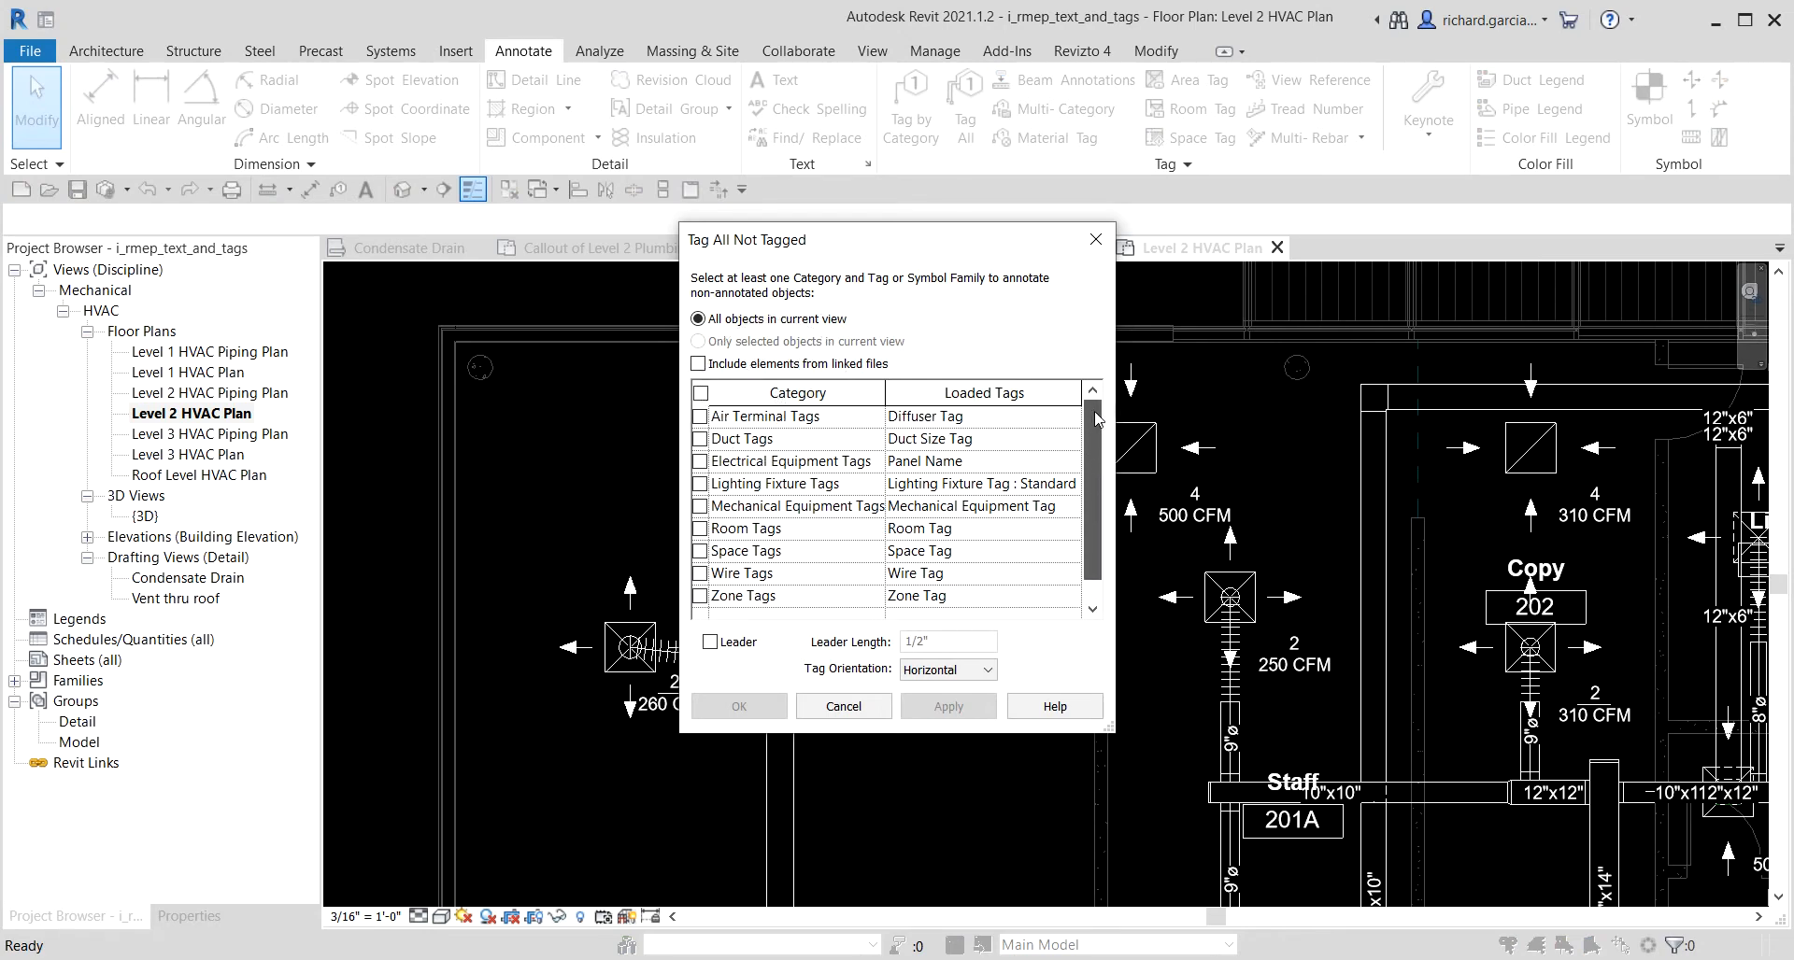
{"action": "left_click", "coordinate": [700, 417]}
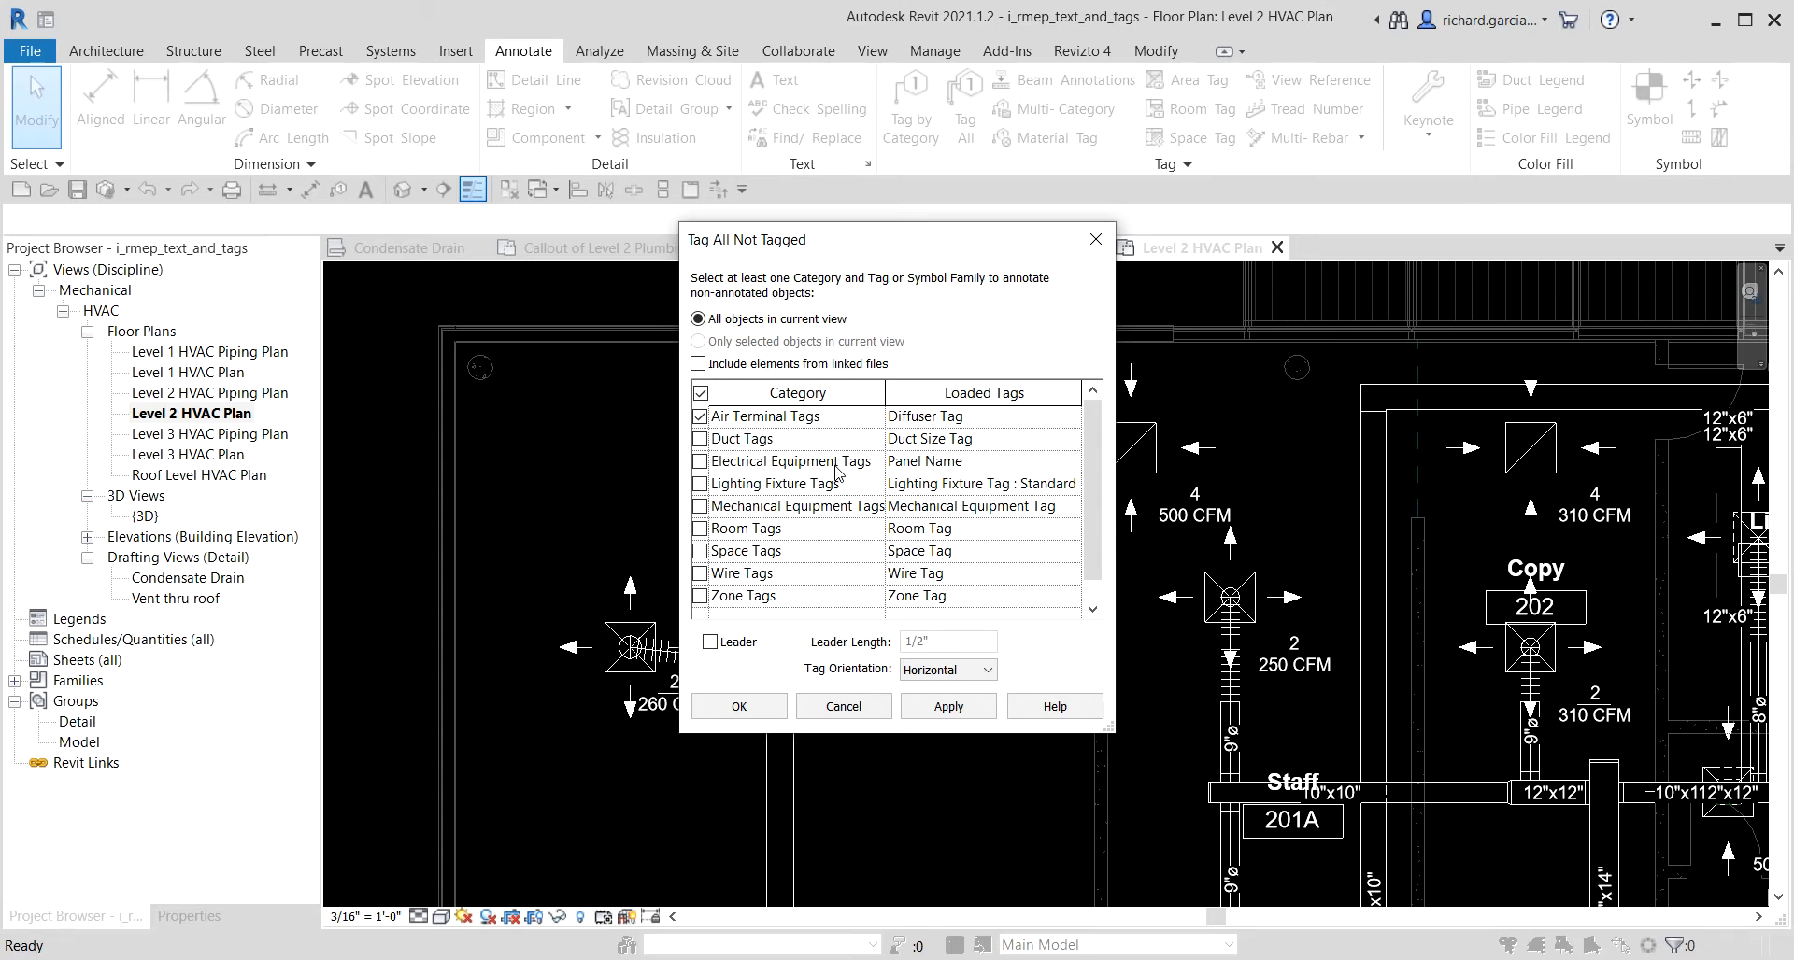
{"action": "left_click", "coordinate": [701, 417]}
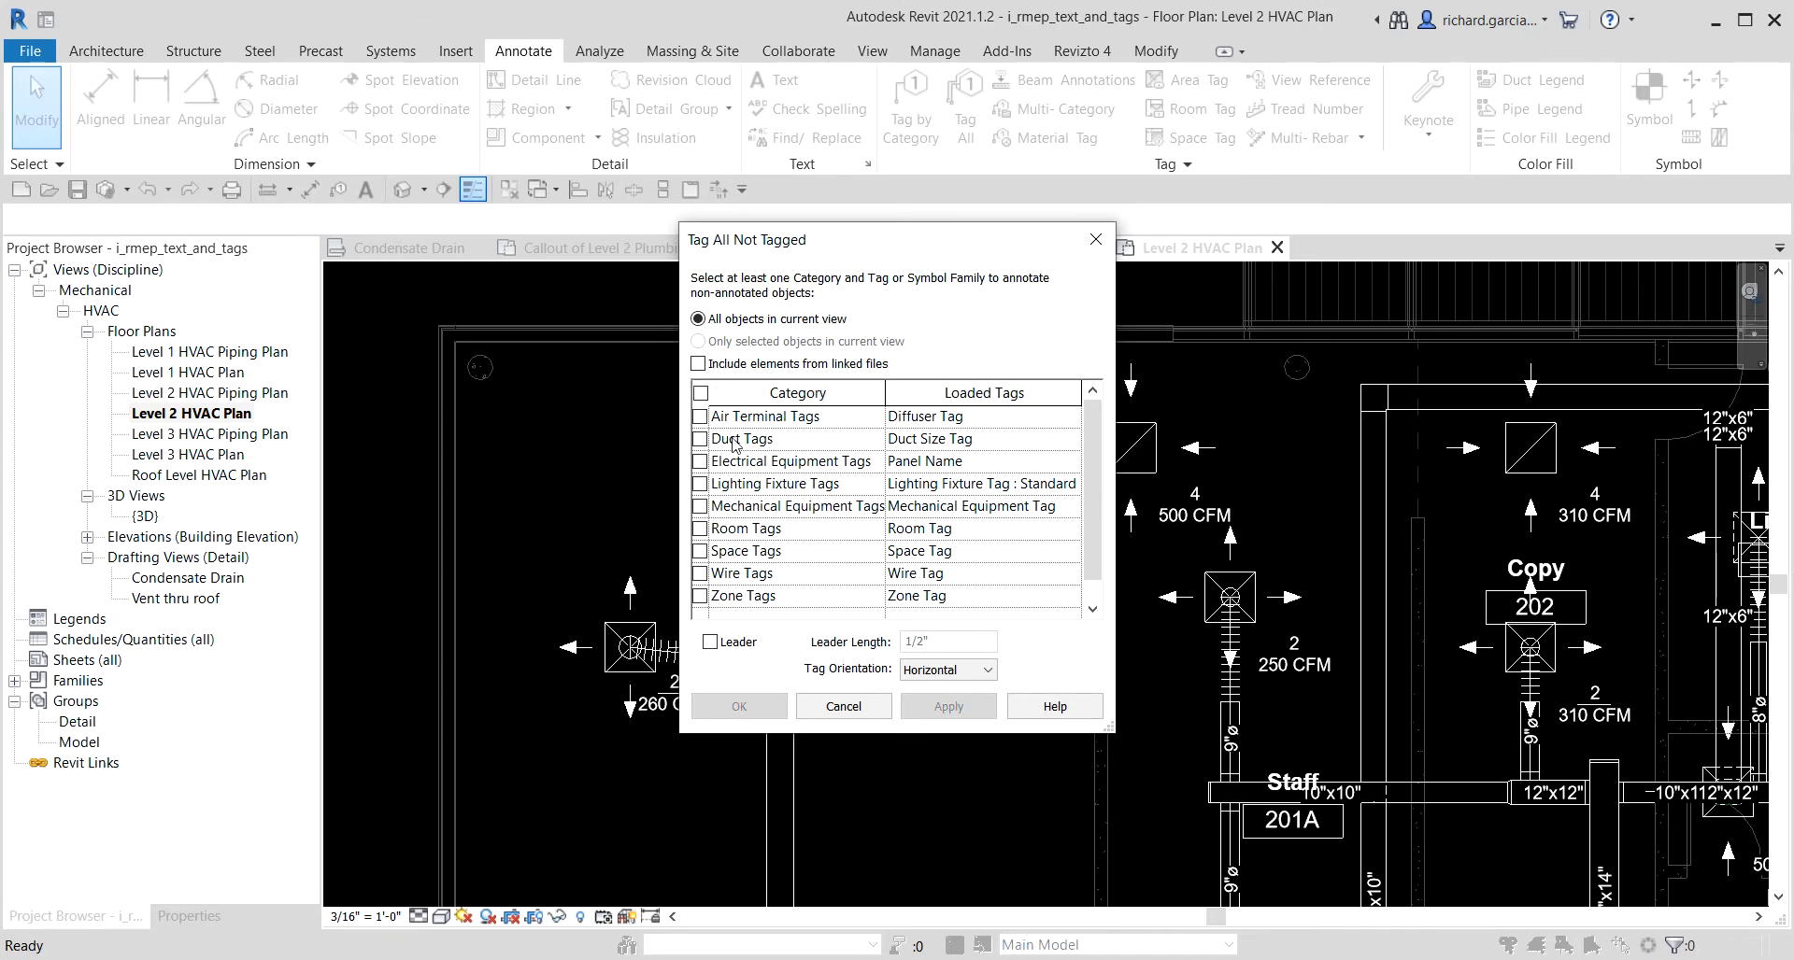
Tag all untagged ducts and spaces in the current view with Duct Size Tag and Space Tag, horizontally and without leaders.
{"action": "left_click", "coordinate": [701, 439]}
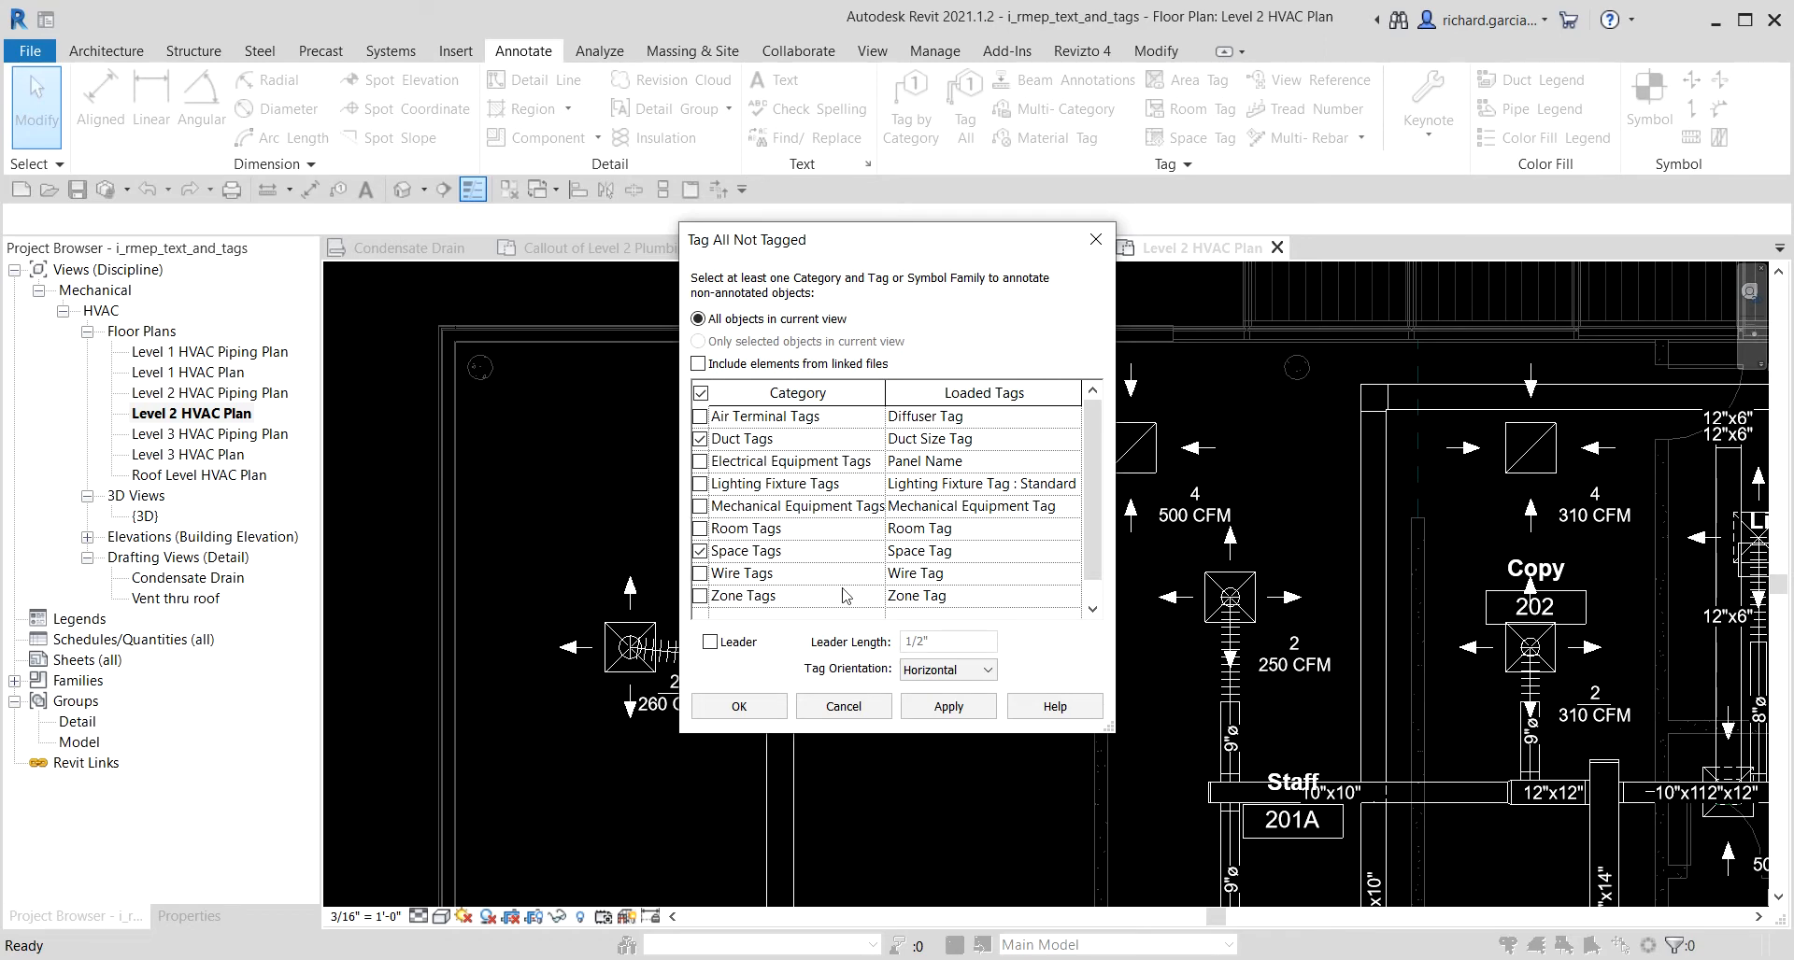
{"action": "left_click", "coordinate": [712, 644]}
{"action": "left_click_drag", "start_coordinate": [901, 246], "coordinate": [383, 64]}
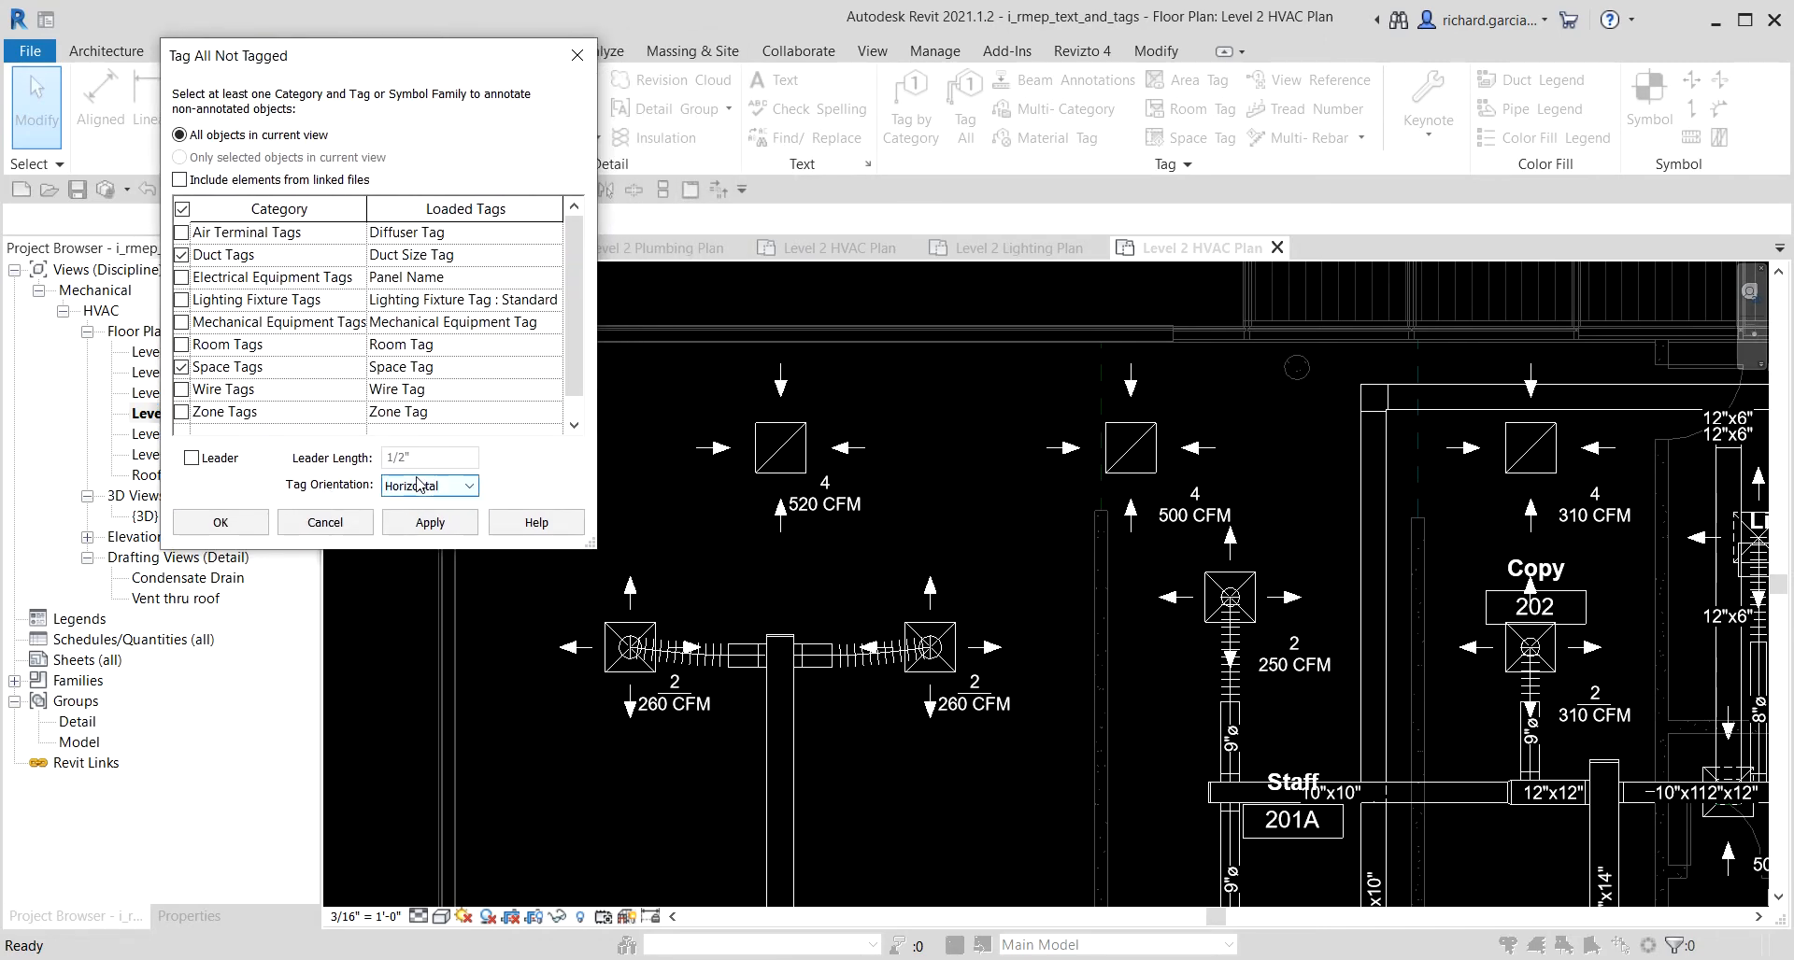
{"action": "left_click", "coordinate": [427, 526]}
{"action": "left_click", "coordinate": [411, 487]}
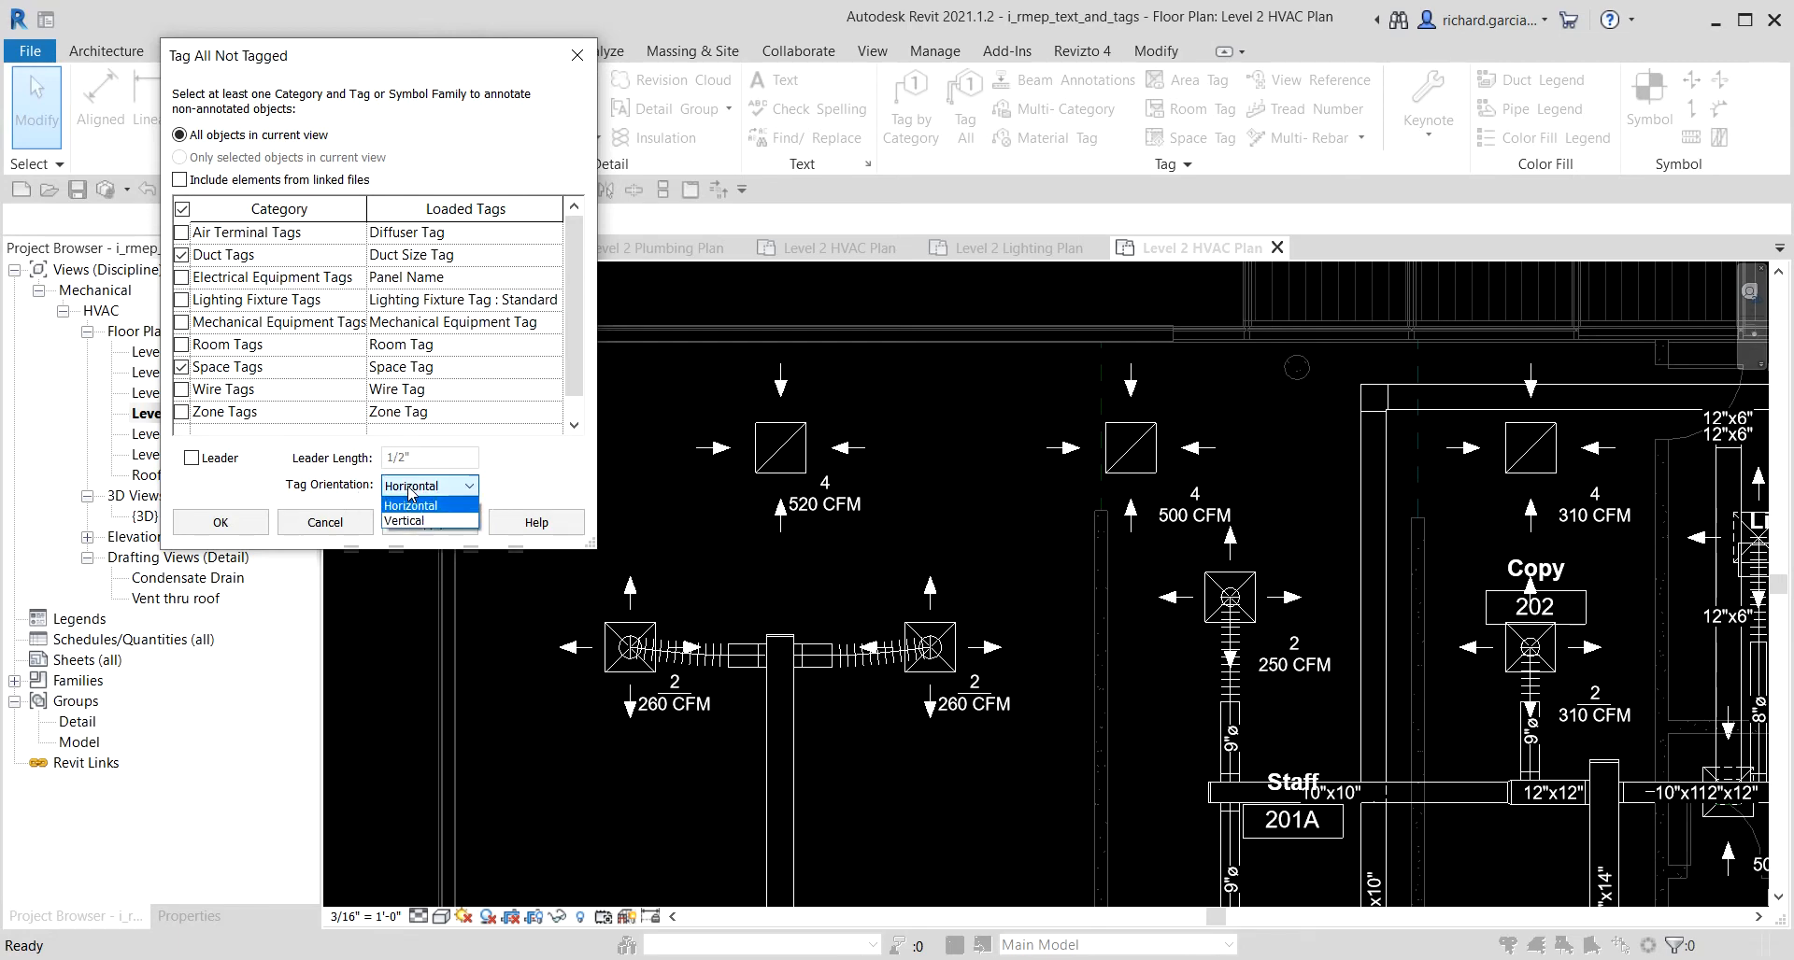
{"action": "left_click", "coordinate": [409, 489]}
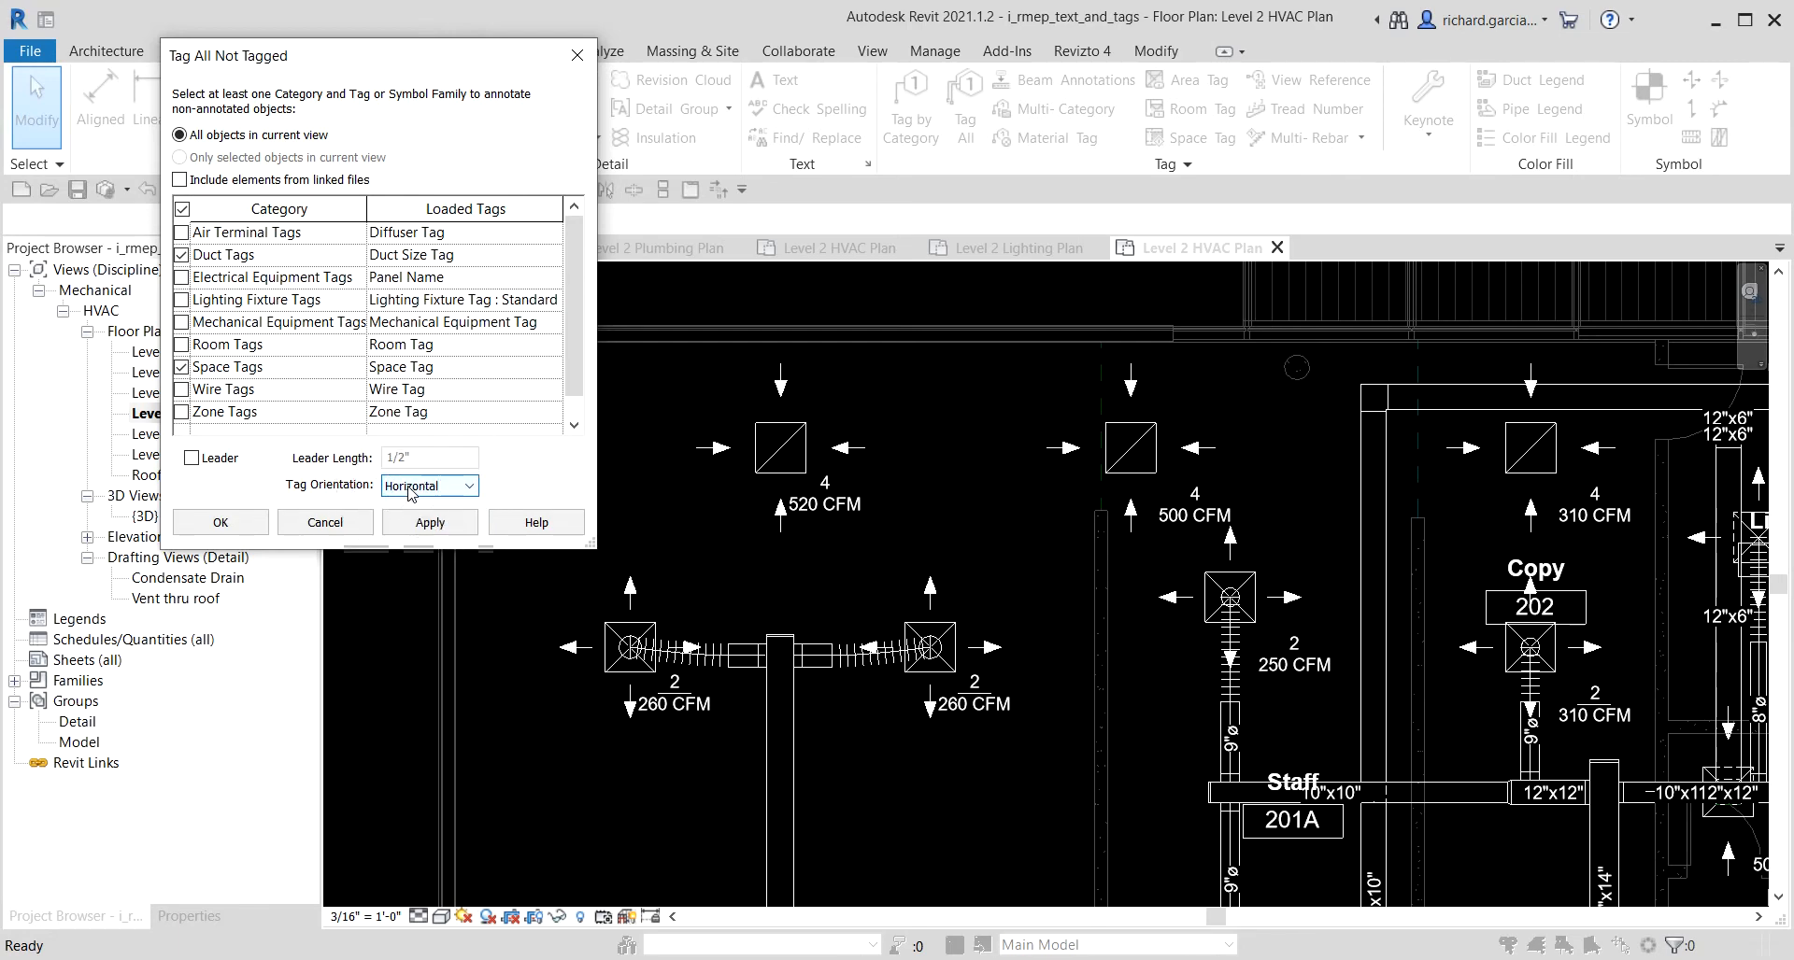
{"action": "left_click", "coordinate": [427, 525]}
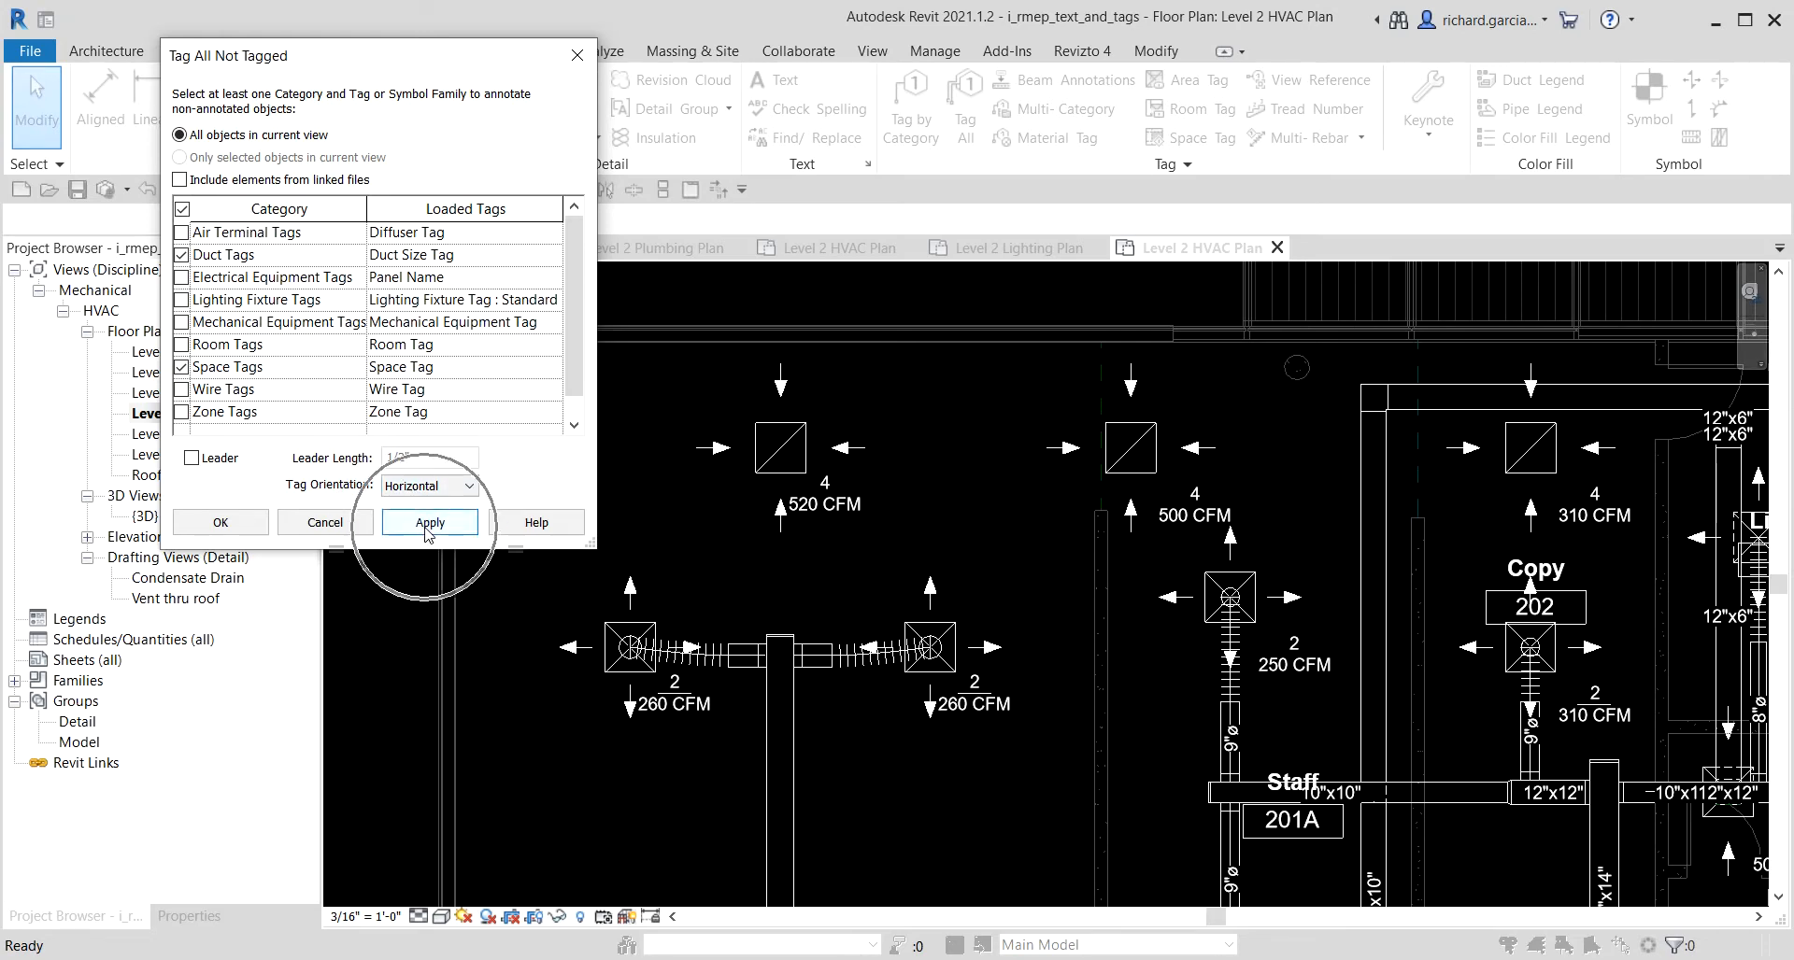
{"action": "left_click", "coordinate": [426, 525]}
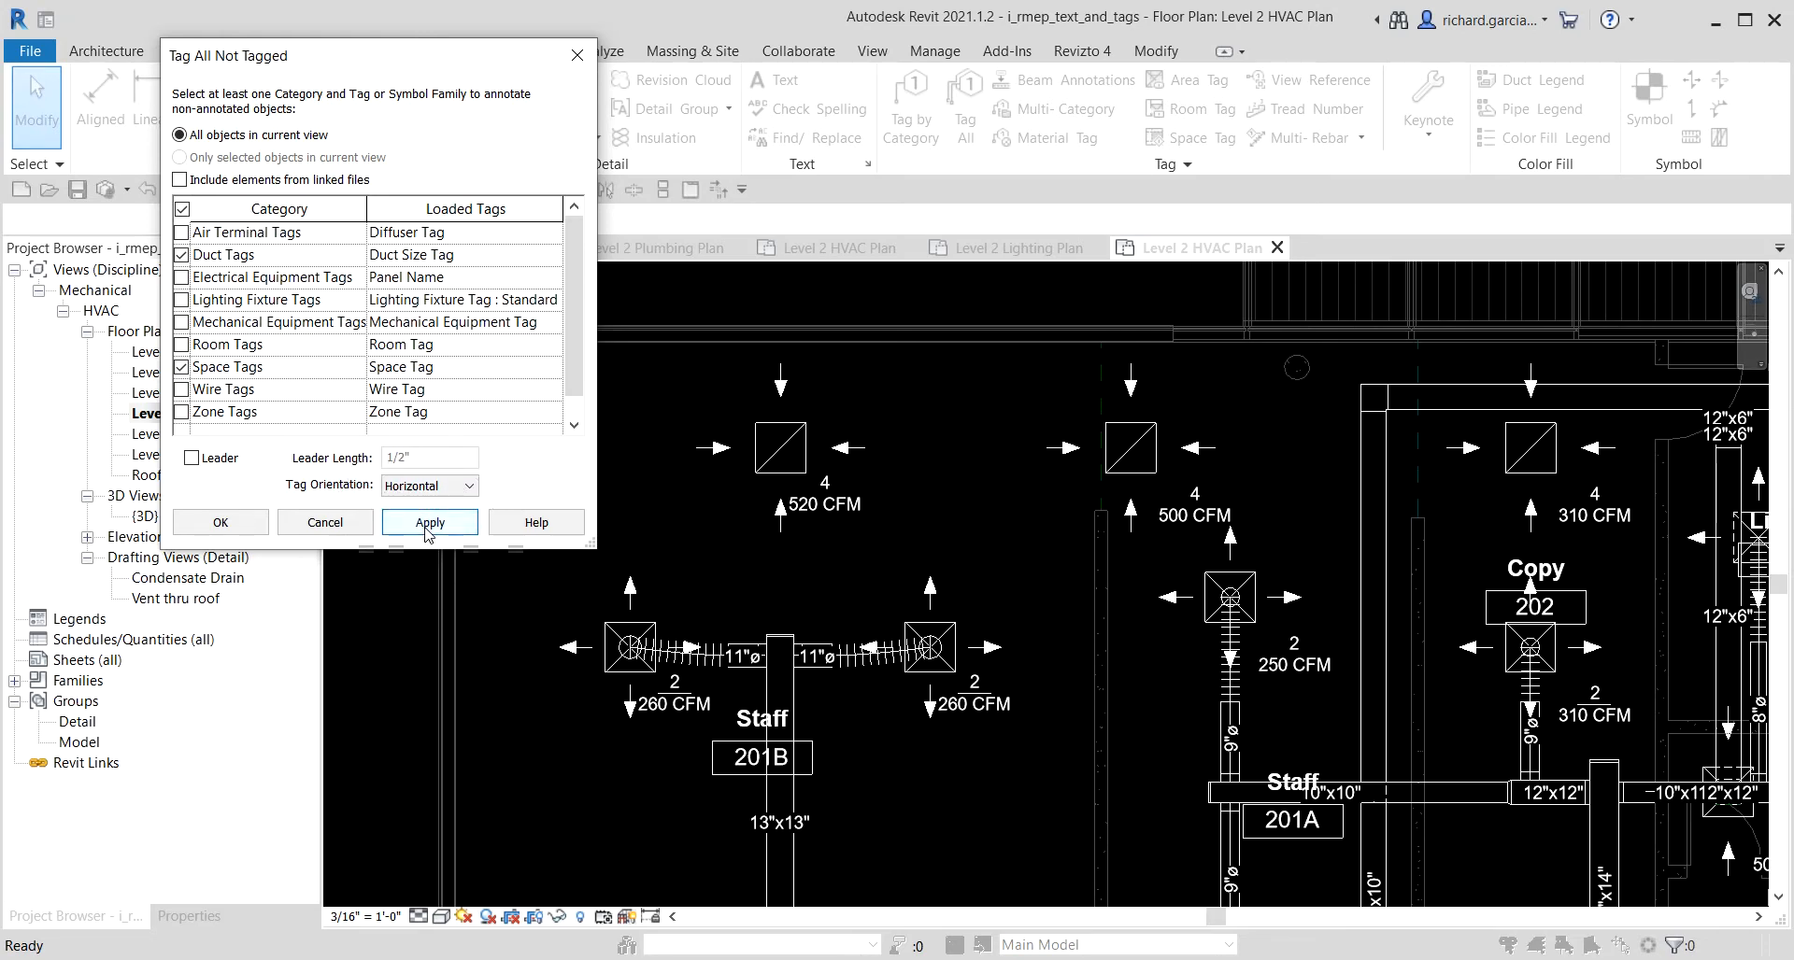
{"action": "left_click", "coordinate": [233, 531]}
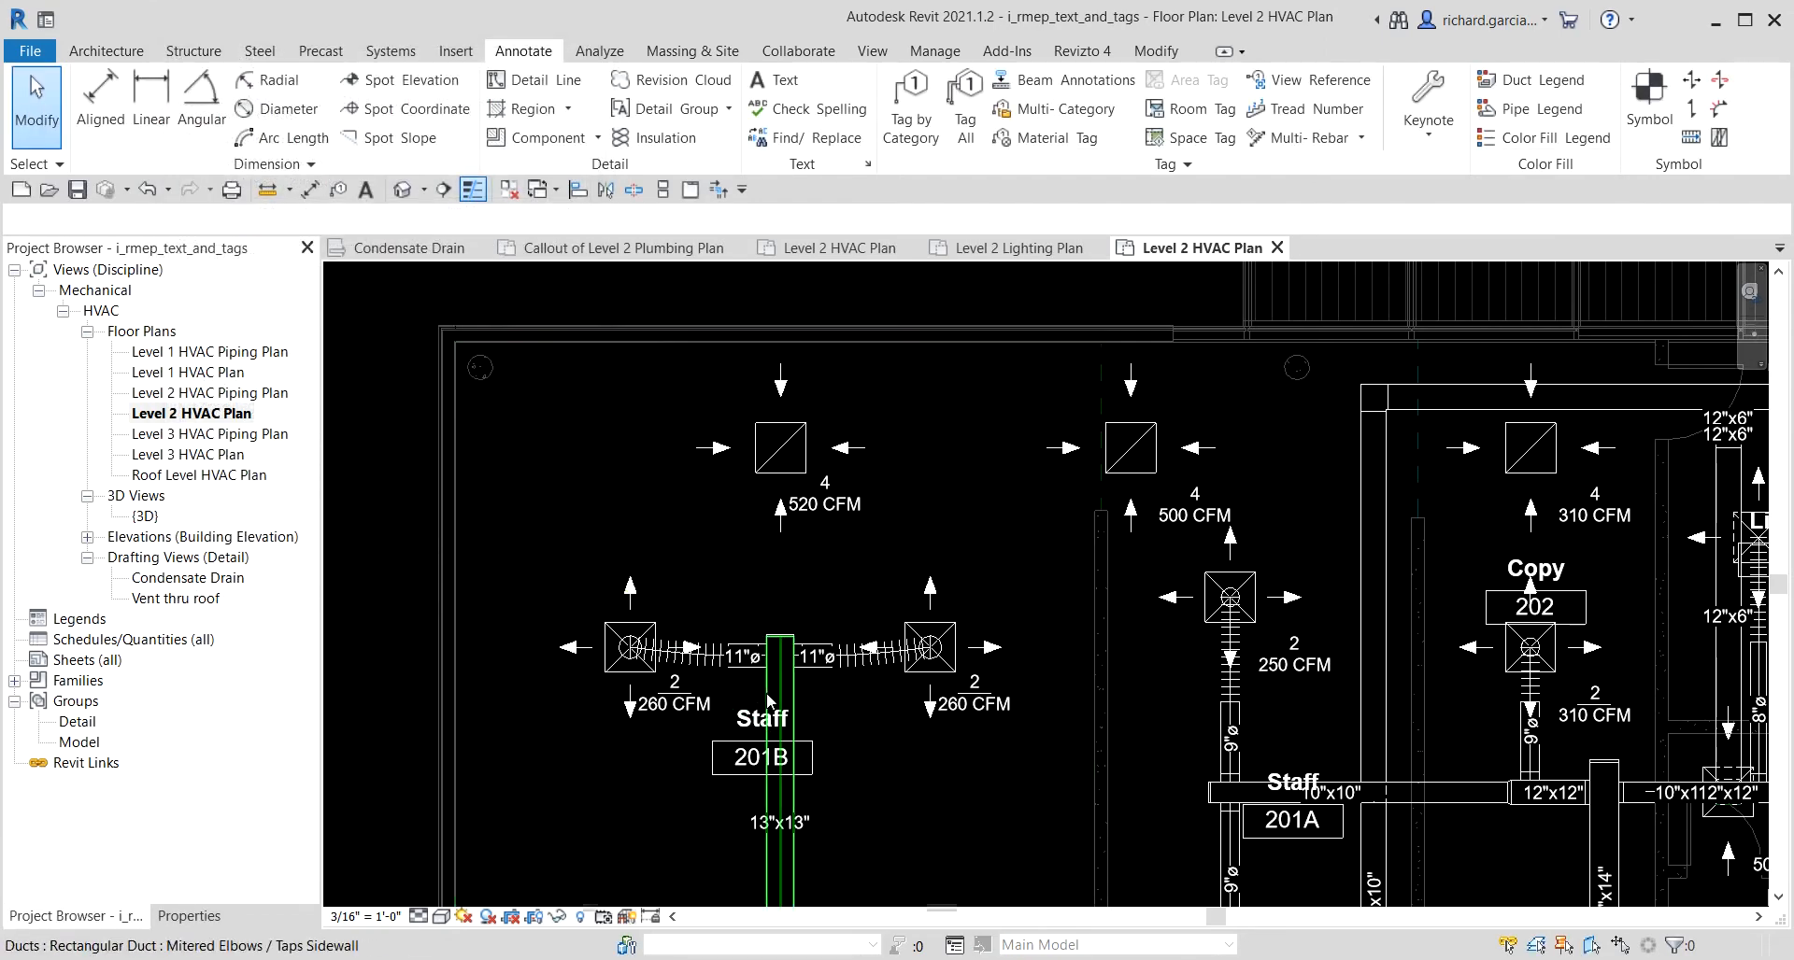
Move the Staff 201B space tag off the vertical 13"x13" duct into the clear area beside it.
{"action": "middle_click_drag", "start_coordinate": [784, 732], "coordinate": [885, 358]}
{"action": "scroll", "coordinate": [885, 358], "scroll_direction": "up", "scroll_amount": 2}
{"action": "scroll", "coordinate": [710, 429], "scroll_direction": "down", "scroll_amount": 3}
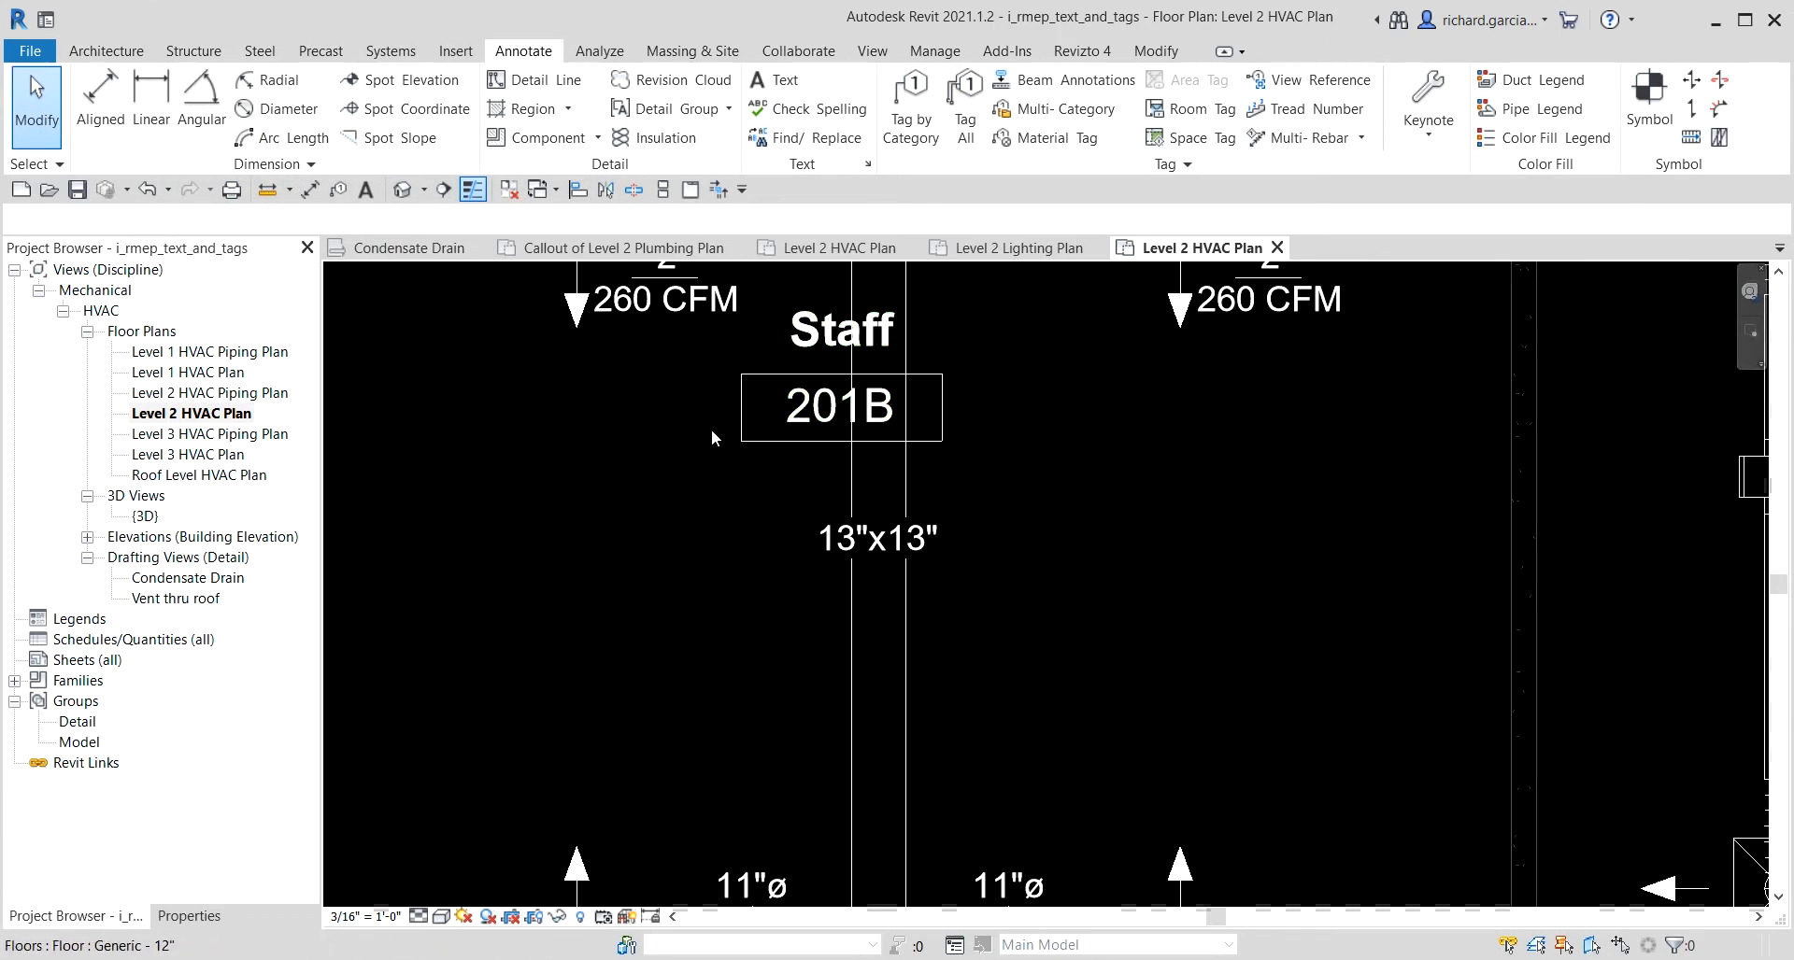
{"action": "scroll", "coordinate": [837, 474], "scroll_direction": "up", "scroll_amount": 3}
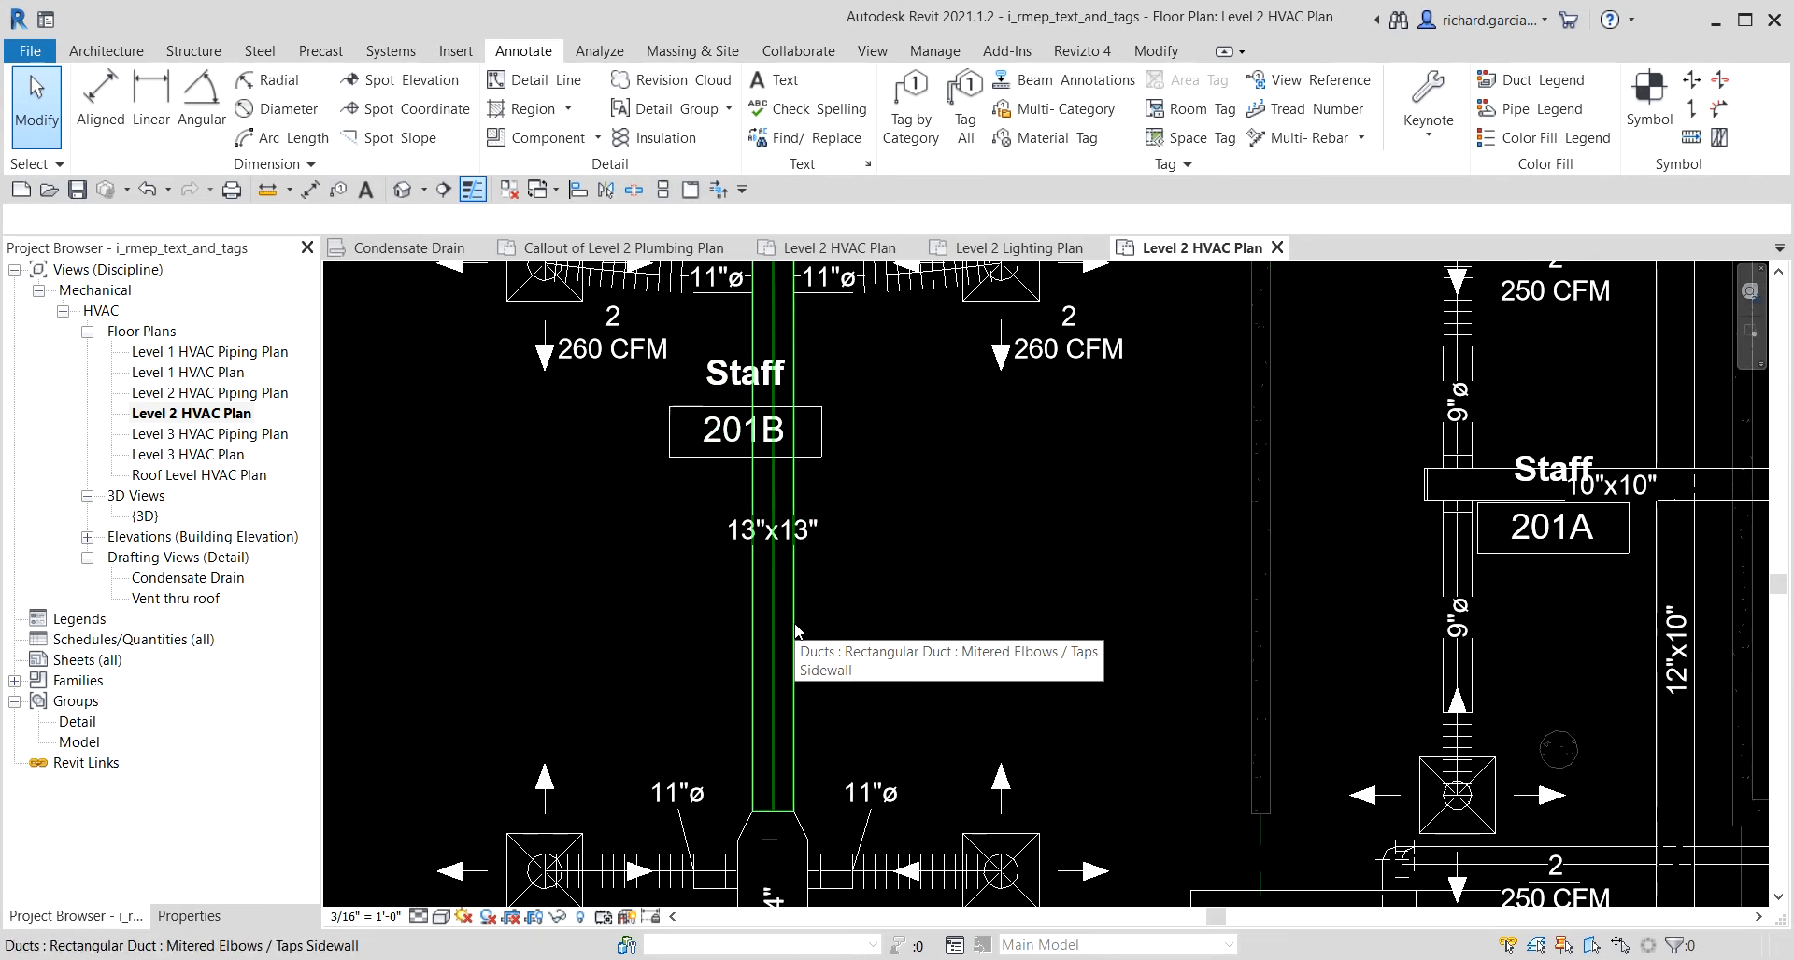
{"action": "middle_click_drag", "start_coordinate": [805, 487], "coordinate": [917, 577]}
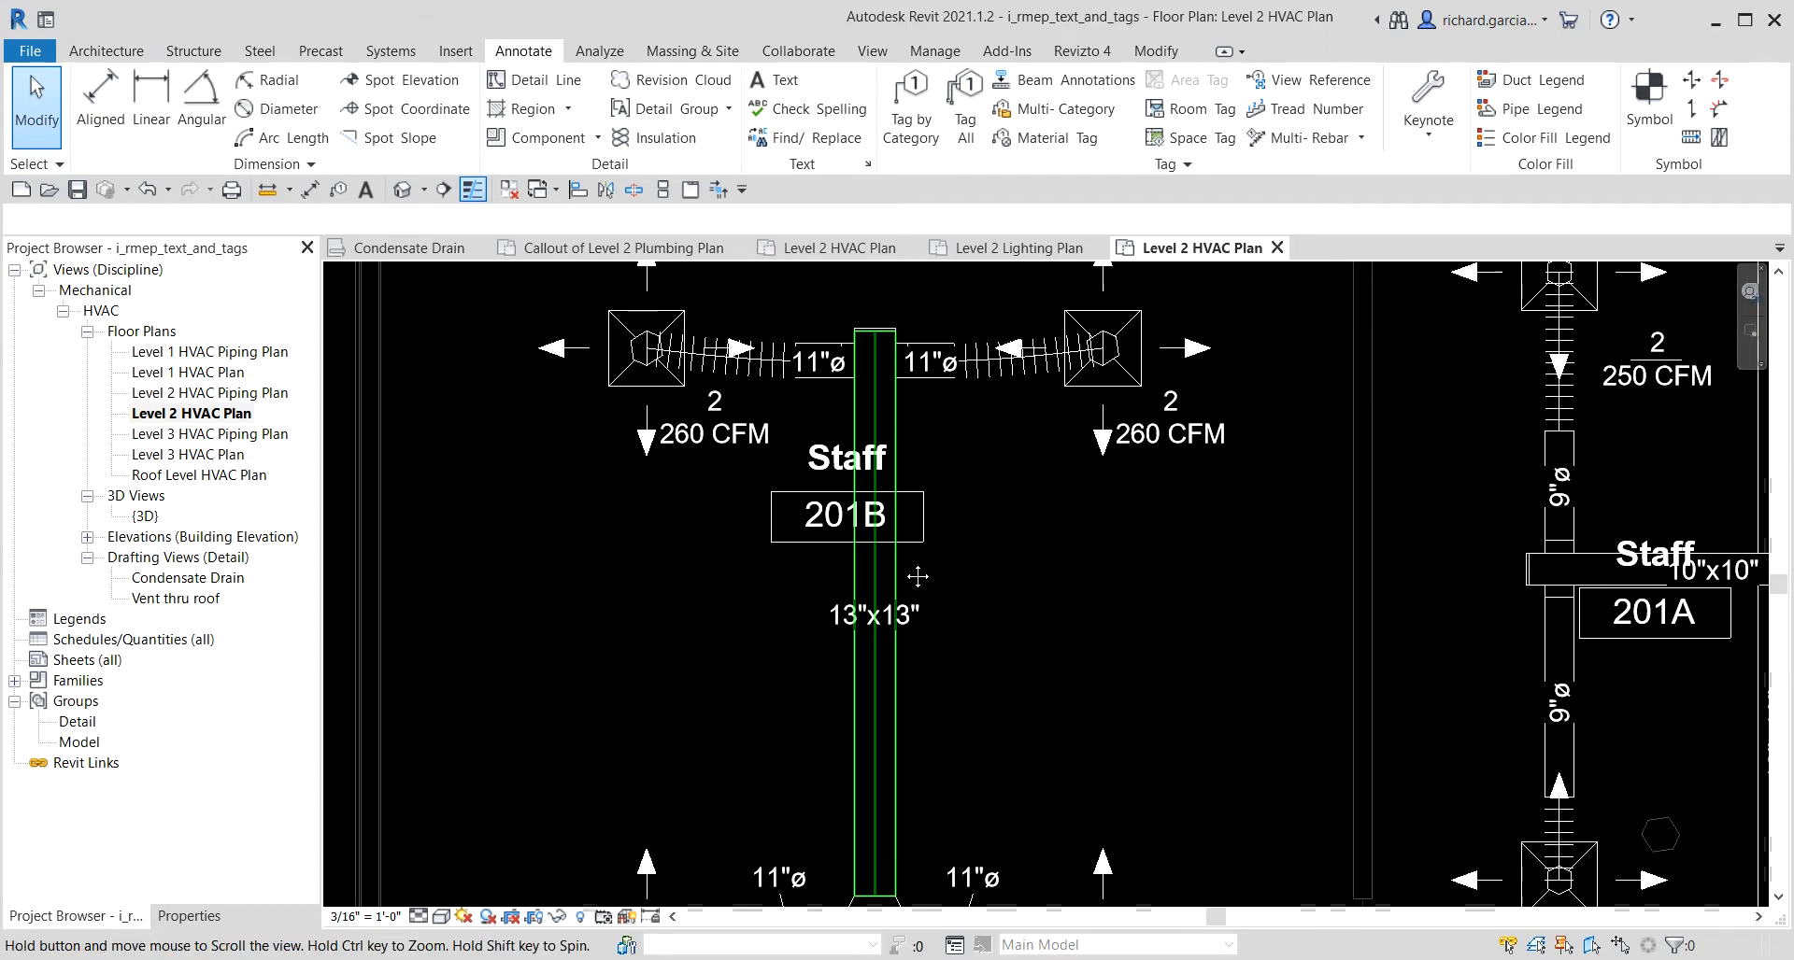
{"action": "left_click", "coordinate": [866, 493]}
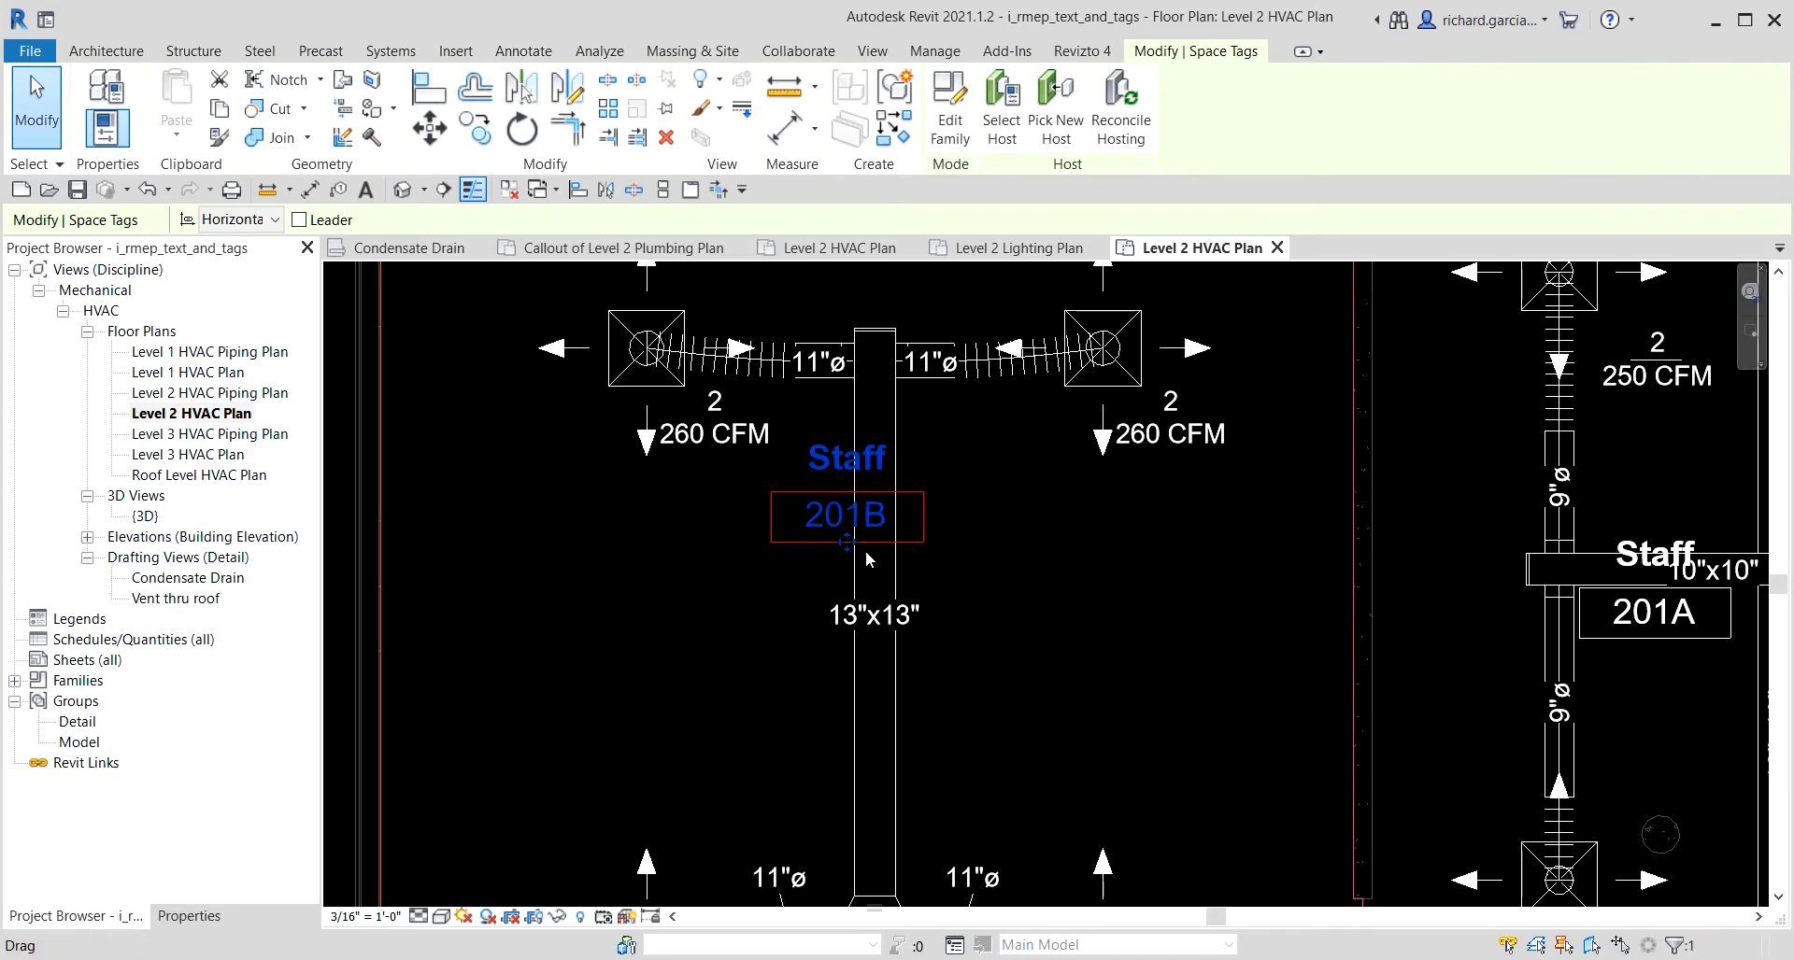
{"action": "left_click_drag", "start_coordinate": [847, 543], "coordinate": [1048, 605]}
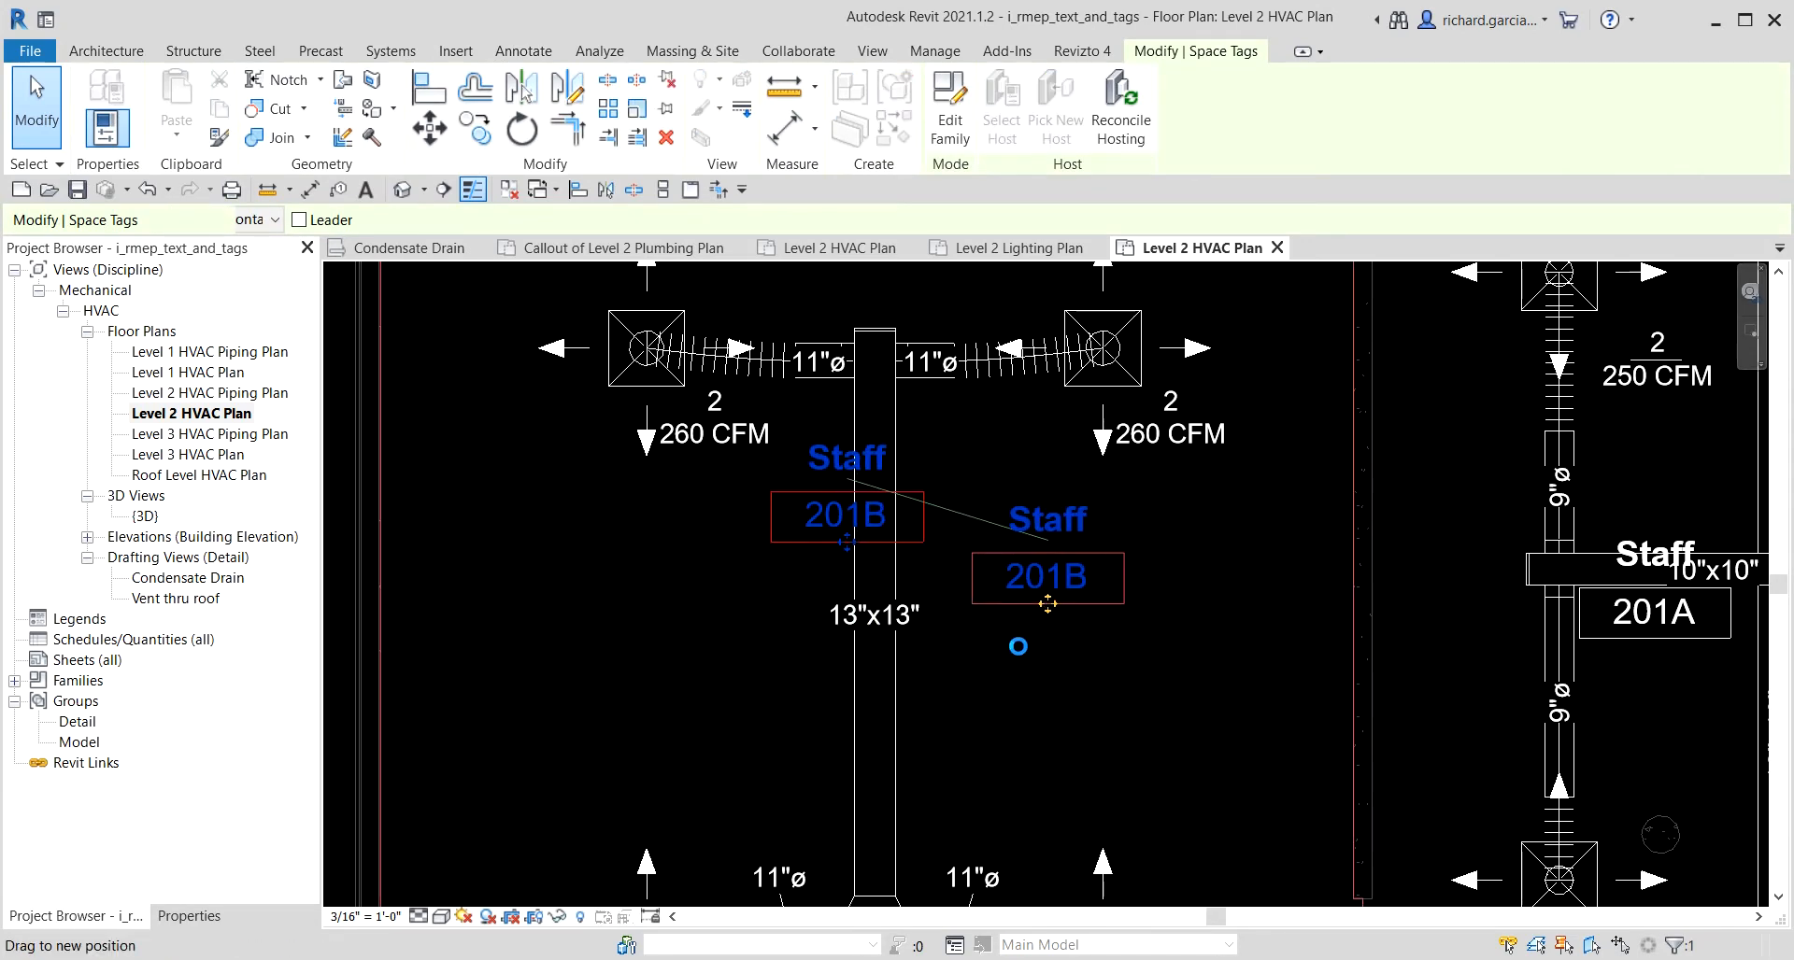
{"action": "left_click", "coordinate": [1018, 647]}
{"action": "scroll", "coordinate": [1018, 647], "scroll_direction": "down", "scroll_amount": 5}
{"action": "left_click", "coordinate": [467, 484]}
{"action": "scroll", "coordinate": [467, 477], "scroll_direction": "down", "scroll_amount": 1}
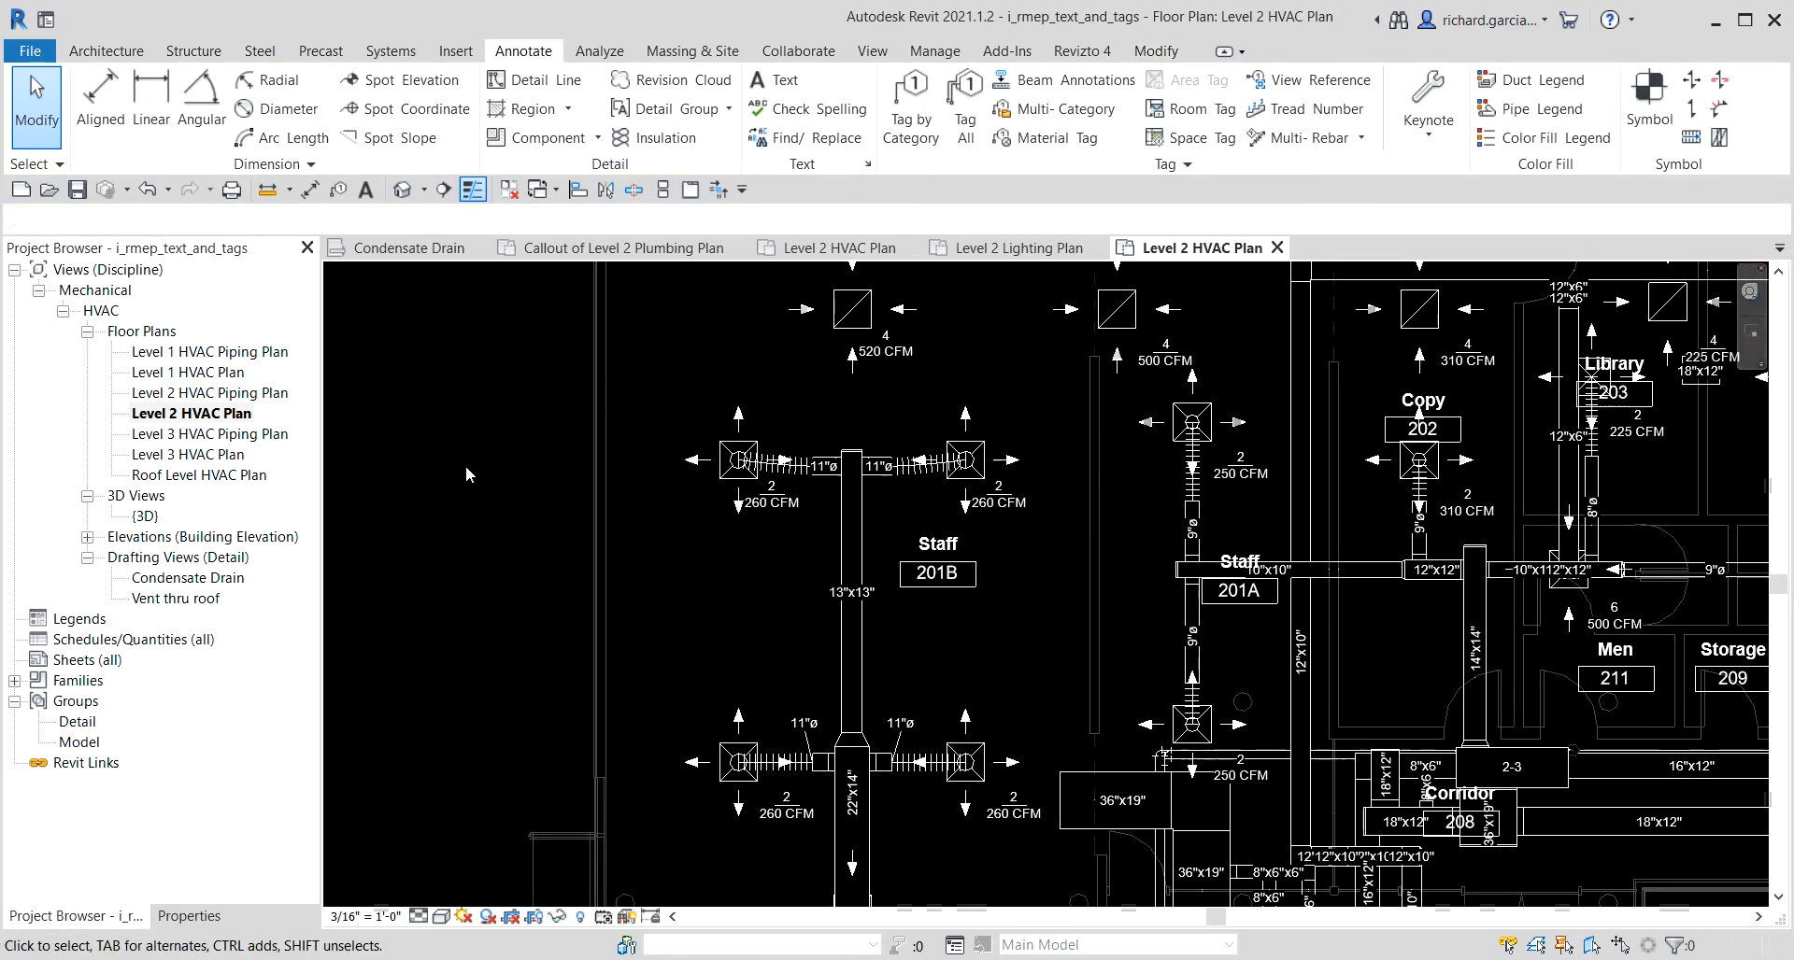
Examine the duct, air terminal and space tags across the plan, including Copy 222, Staff 201A and Corridor 208, for overlaps.
{"action": "scroll", "coordinate": [1062, 507], "scroll_direction": "up", "scroll_amount": 2}
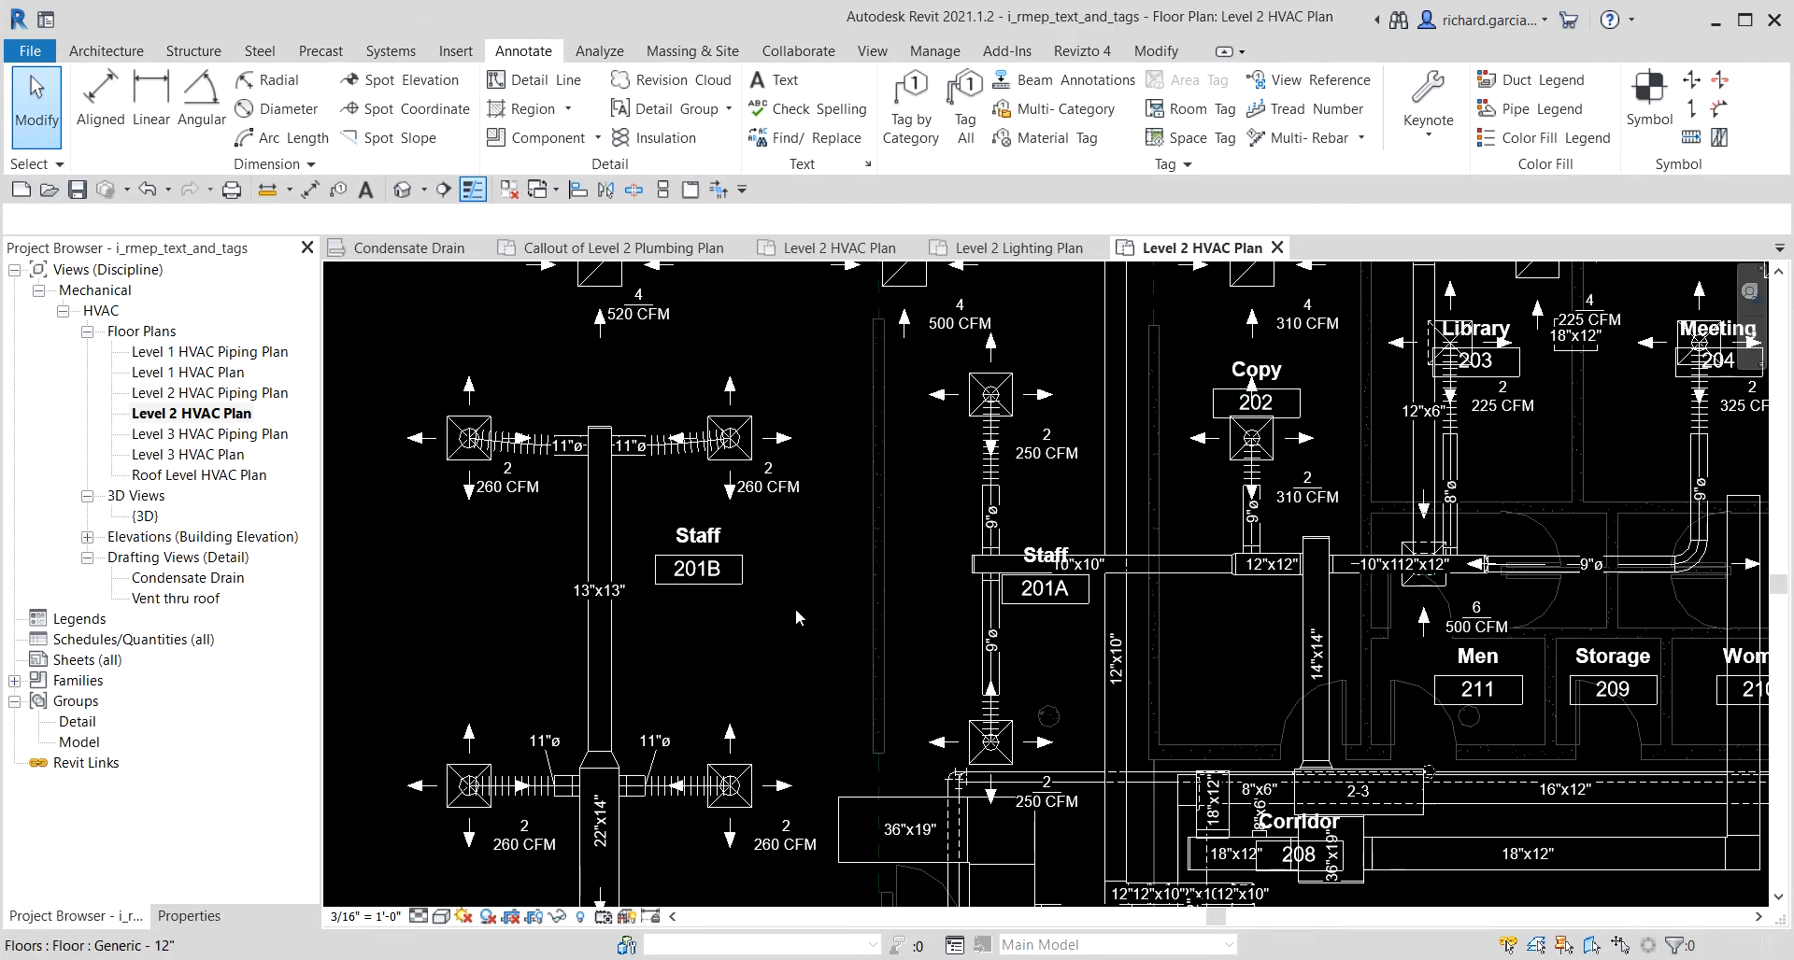
{"action": "scroll", "coordinate": [792, 606], "scroll_direction": "down", "scroll_amount": 2}
{"action": "middle_click_drag", "start_coordinate": [878, 710], "coordinate": [917, 358]}
{"action": "scroll", "coordinate": [726, 747], "scroll_direction": "up", "scroll_amount": 2}
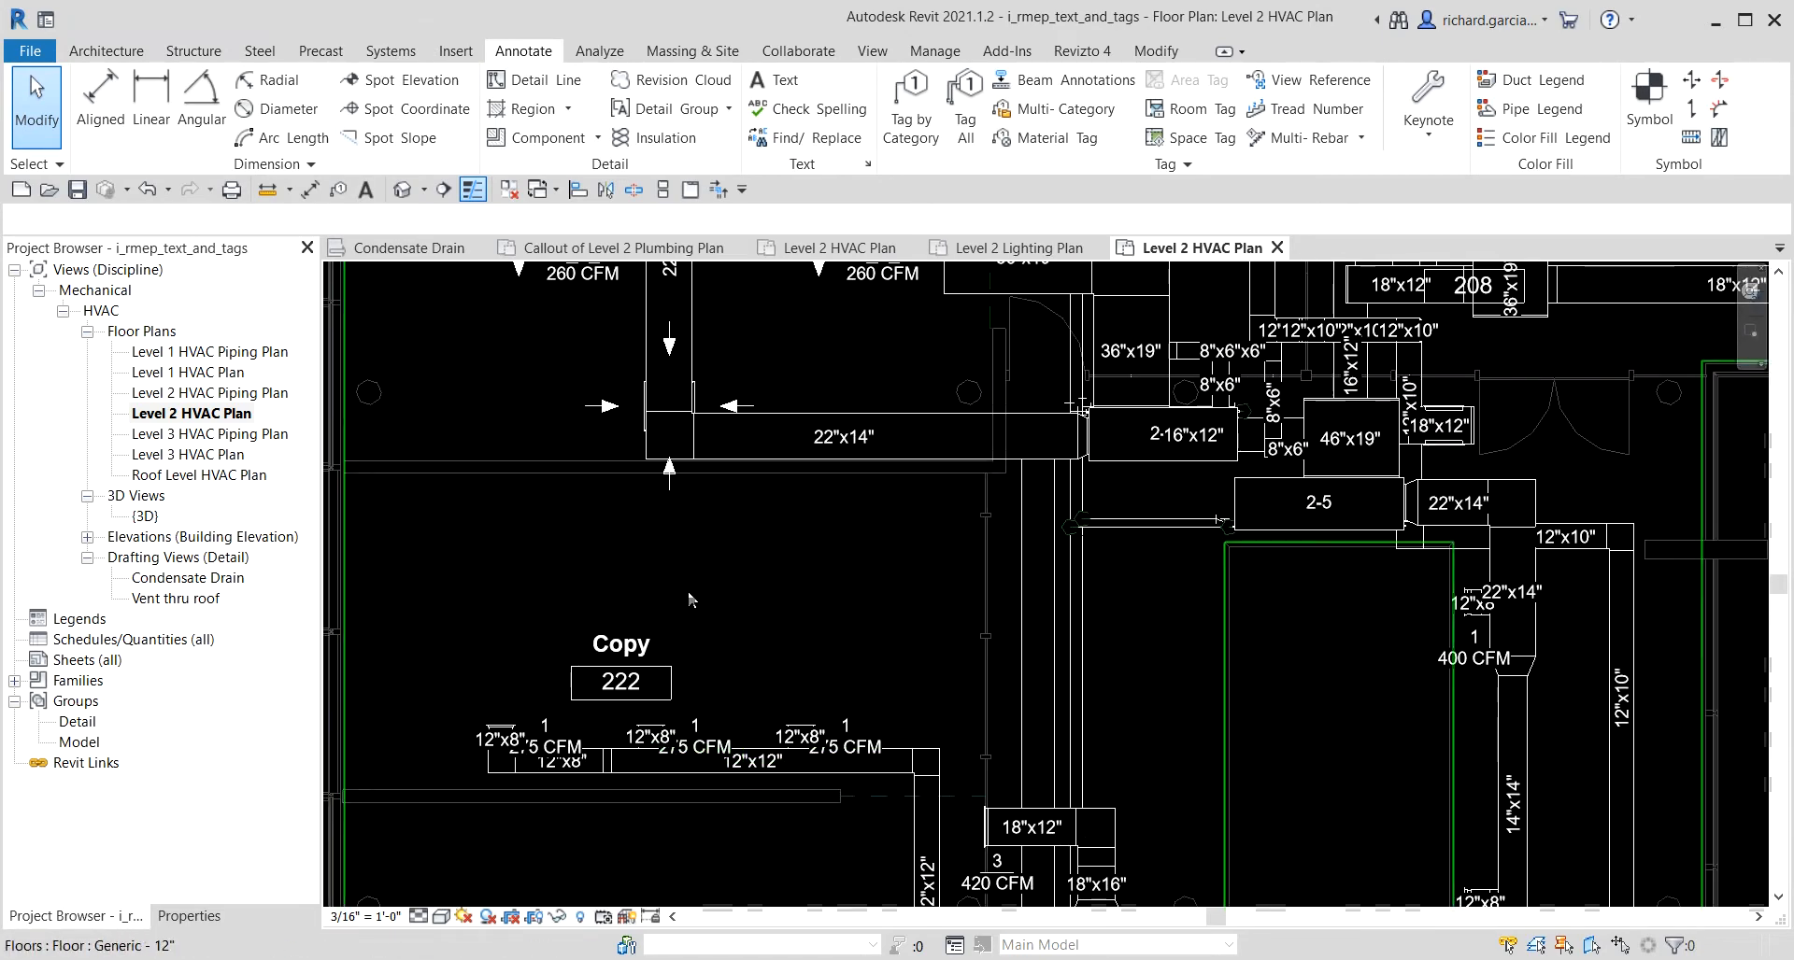
{"action": "scroll", "coordinate": [513, 779], "scroll_direction": "up", "scroll_amount": 2}
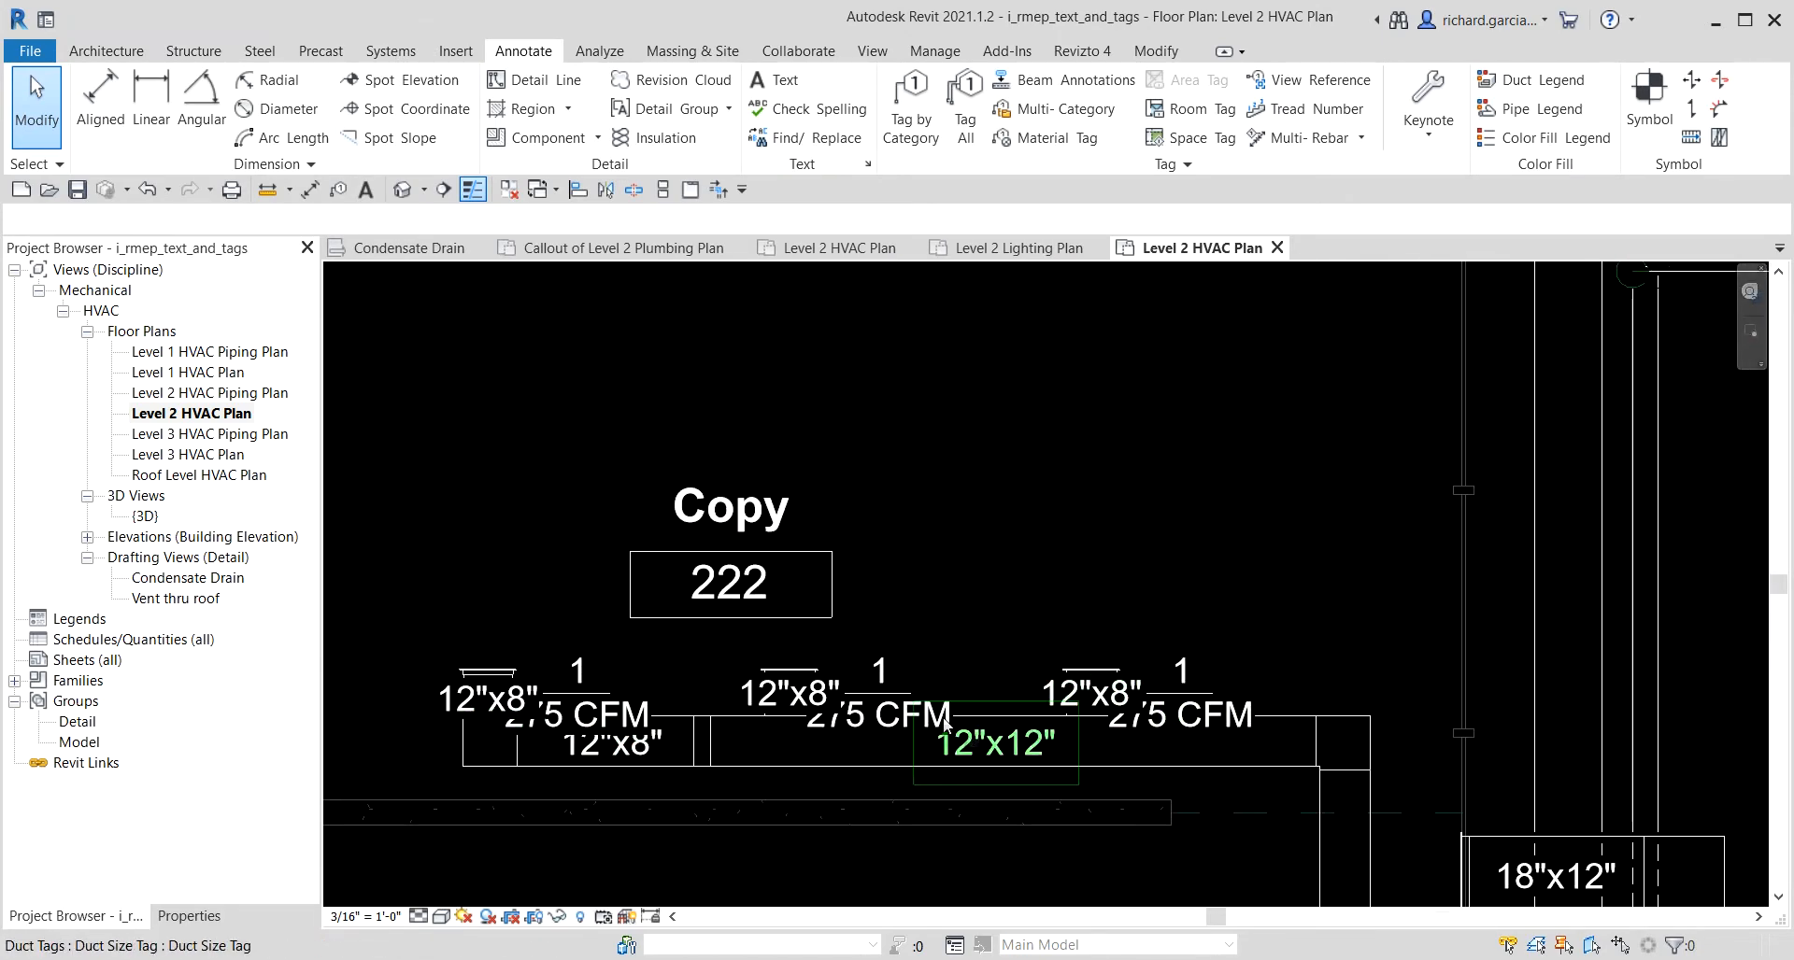
{"action": "scroll", "coordinate": [872, 465], "scroll_direction": "down", "scroll_amount": 4}
{"action": "middle_click_drag", "start_coordinate": [985, 431], "coordinate": [981, 565]}
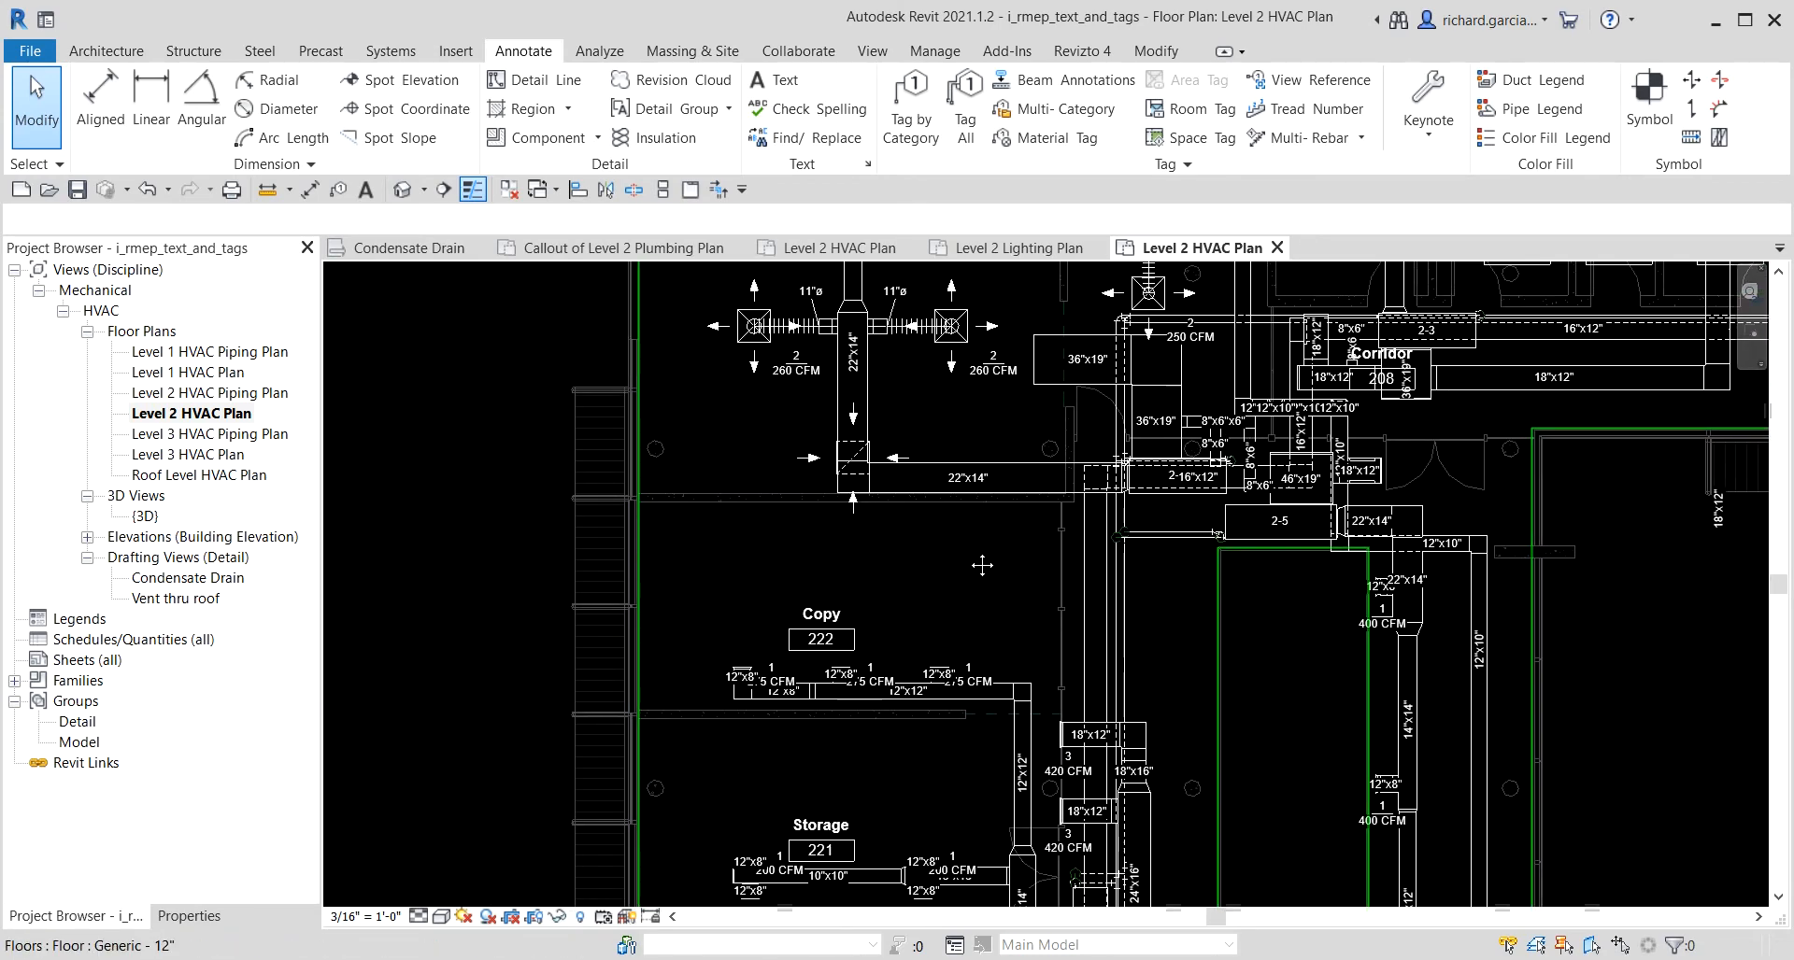
{"action": "middle_click_drag", "start_coordinate": [982, 566], "coordinate": [967, 621]}
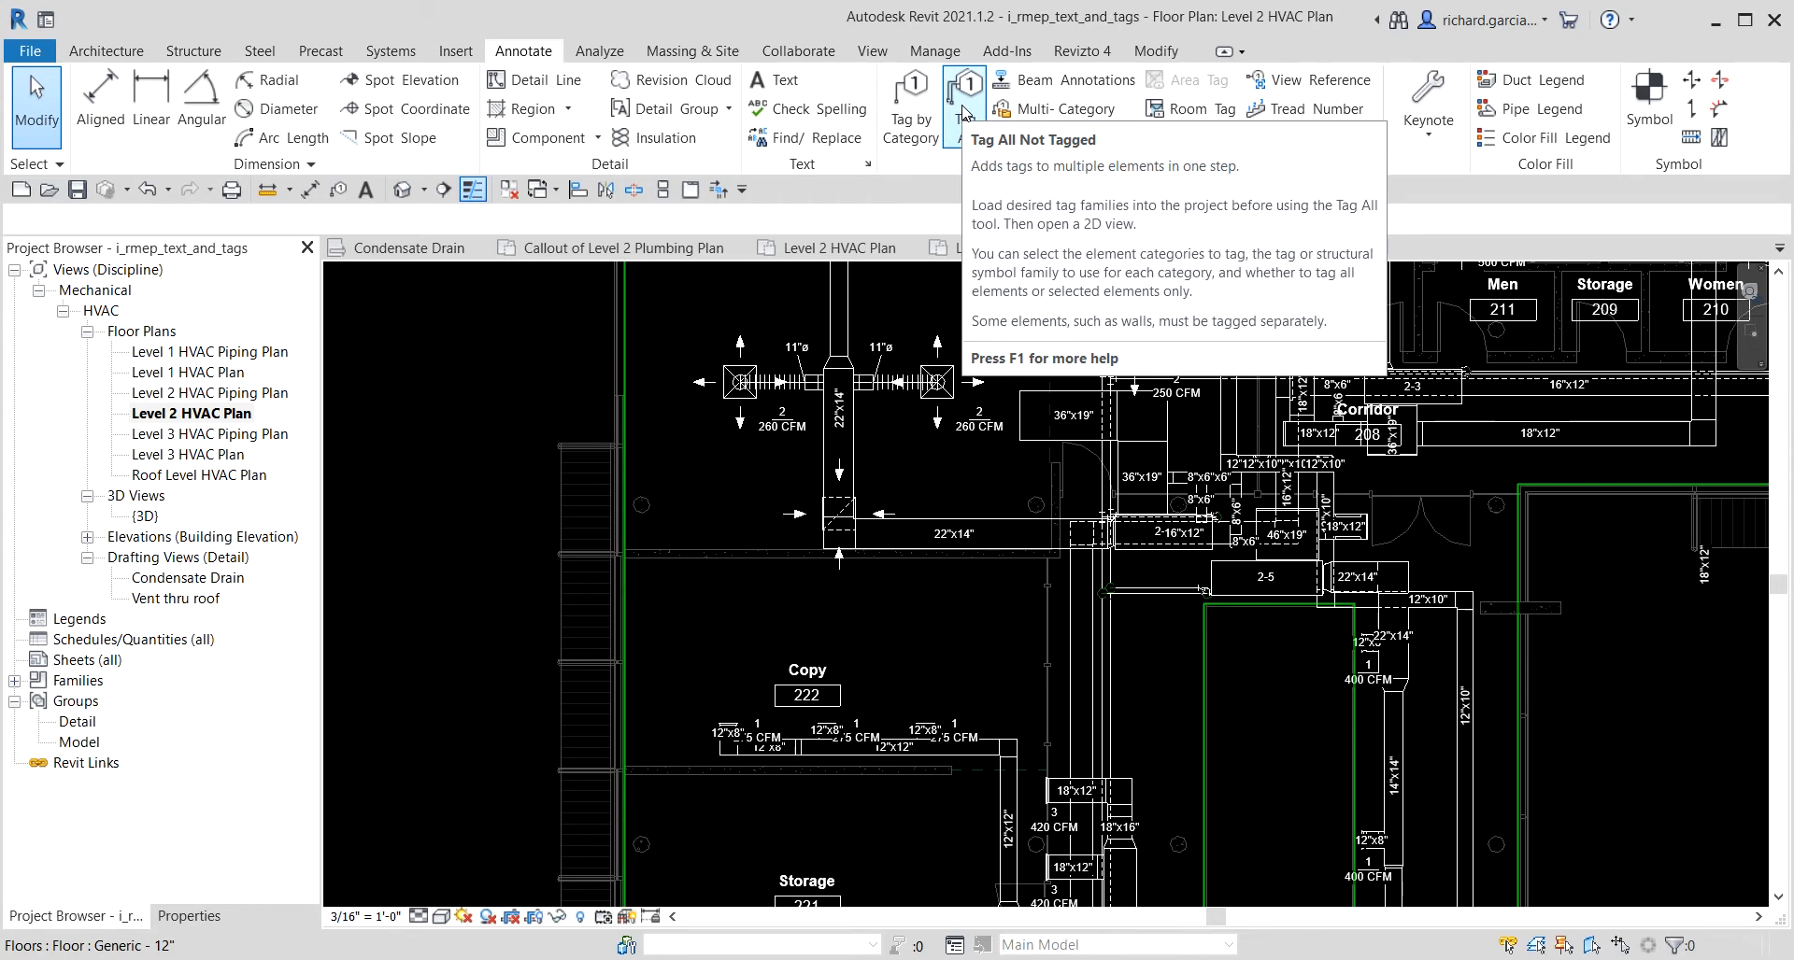
{"action": "middle_click_drag", "start_coordinate": [898, 372], "coordinate": [850, 540]}
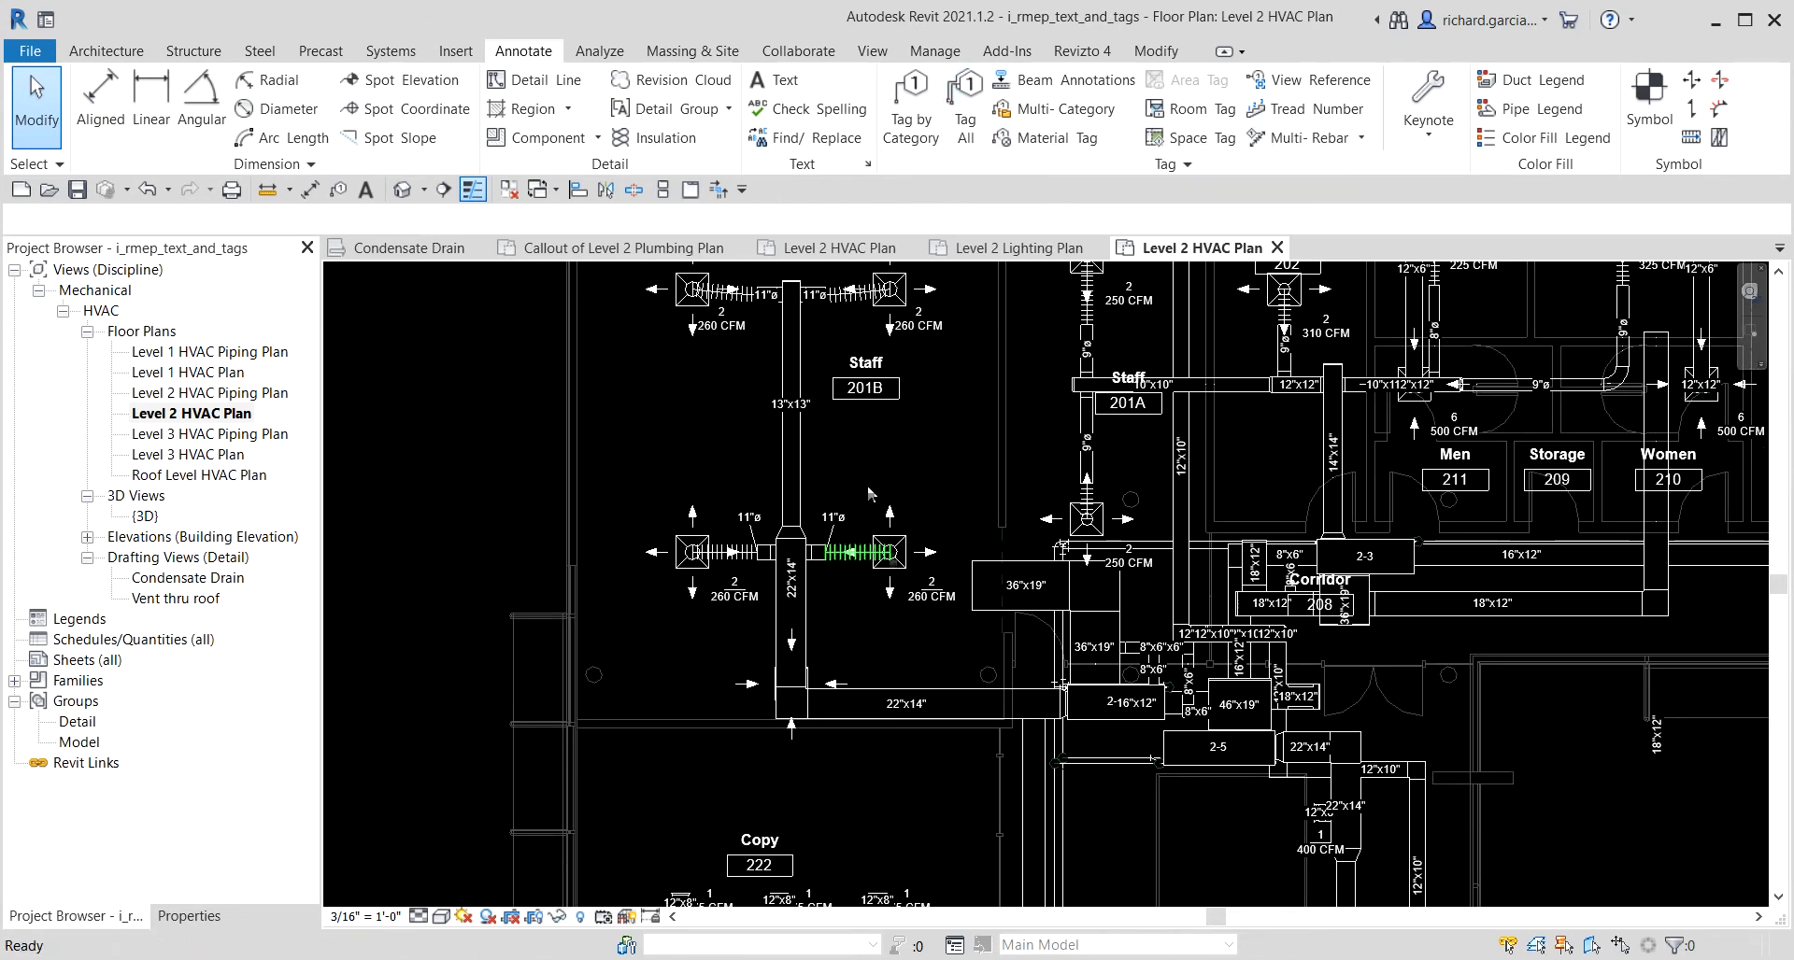
{"action": "scroll", "coordinate": [873, 293], "scroll_direction": "up", "scroll_amount": 1}
{"action": "middle_click_drag", "start_coordinate": [915, 494], "coordinate": [778, 553]}
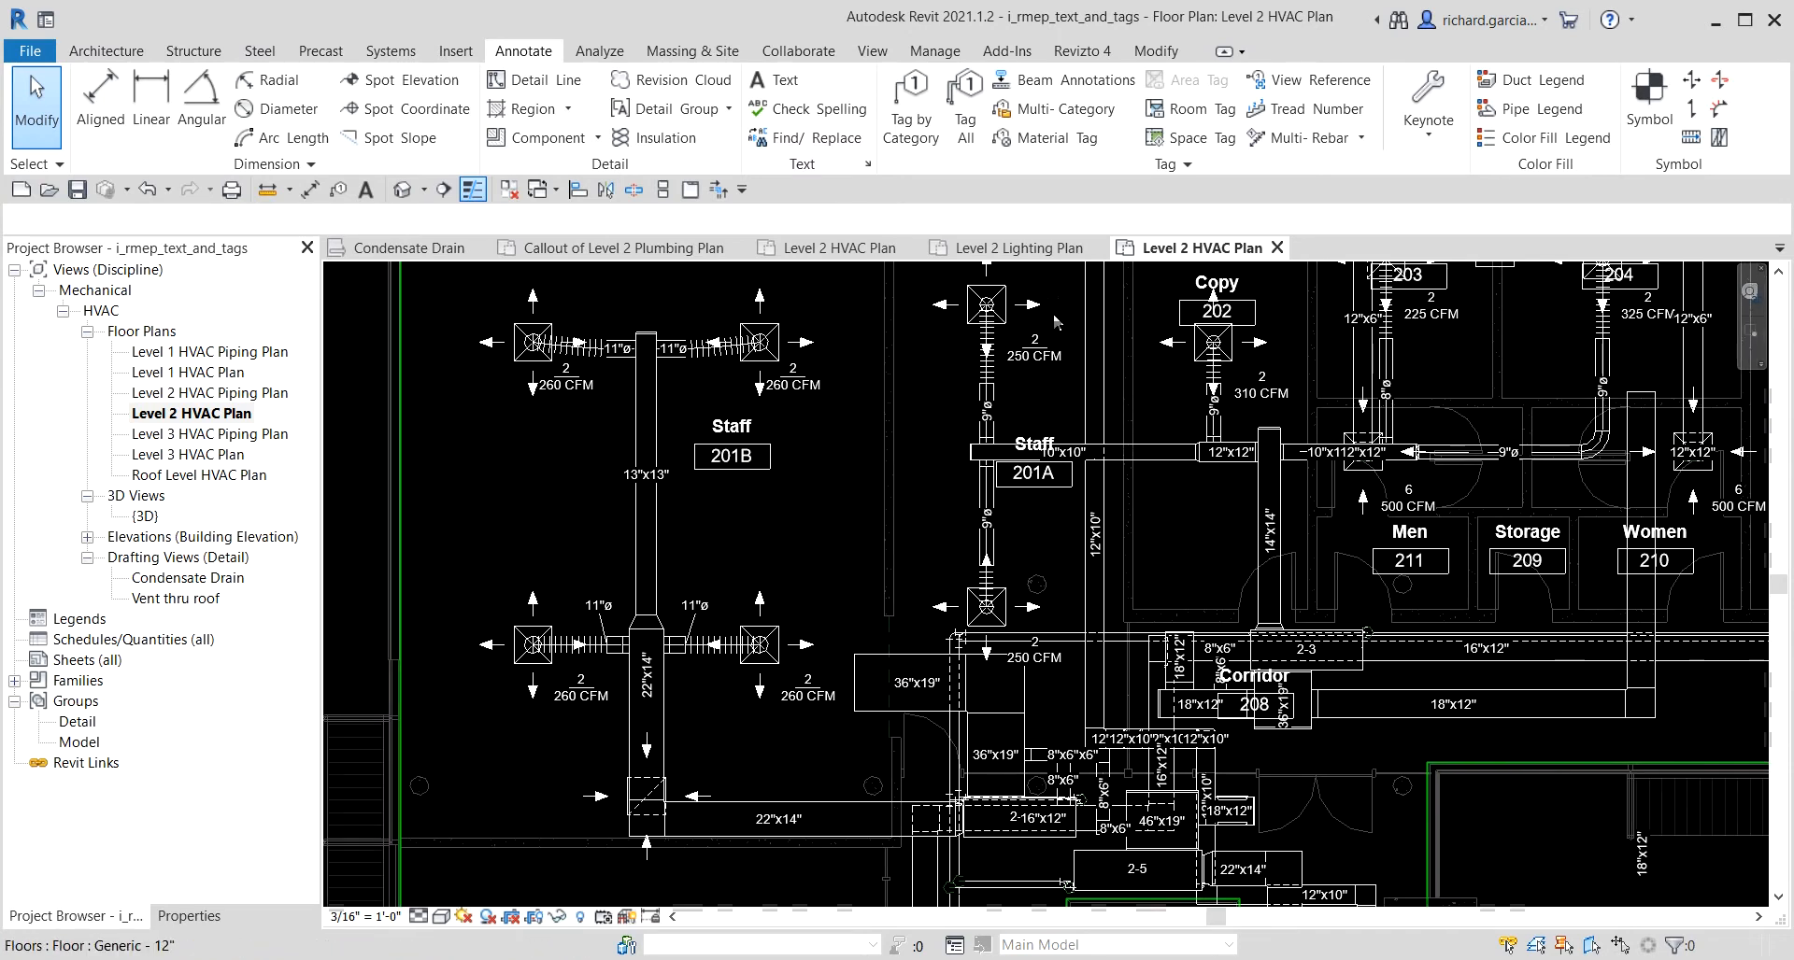
{"action": "scroll", "coordinate": [1052, 342], "scroll_direction": "up", "scroll_amount": 2}
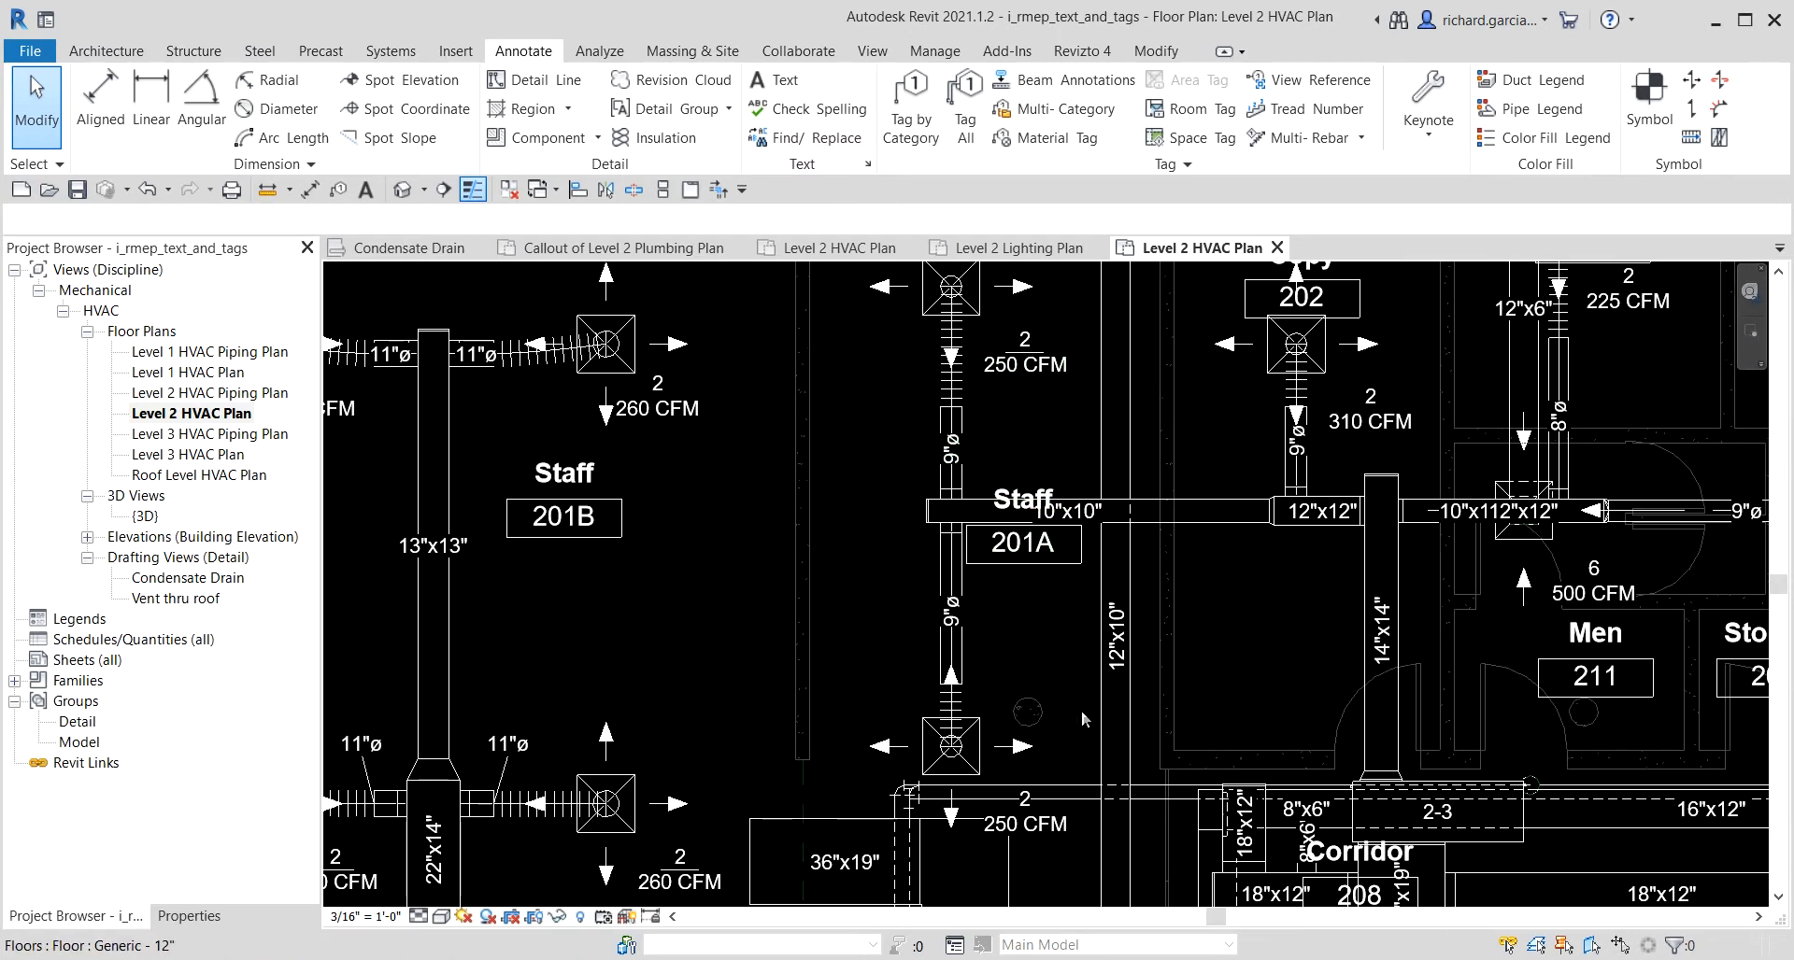
{"action": "scroll", "coordinate": [700, 677], "scroll_direction": "down", "scroll_amount": 2}
{"action": "middle_click_drag", "start_coordinate": [1015, 785], "coordinate": [890, 461]}
{"action": "scroll", "coordinate": [911, 539], "scroll_direction": "down", "scroll_amount": 2}
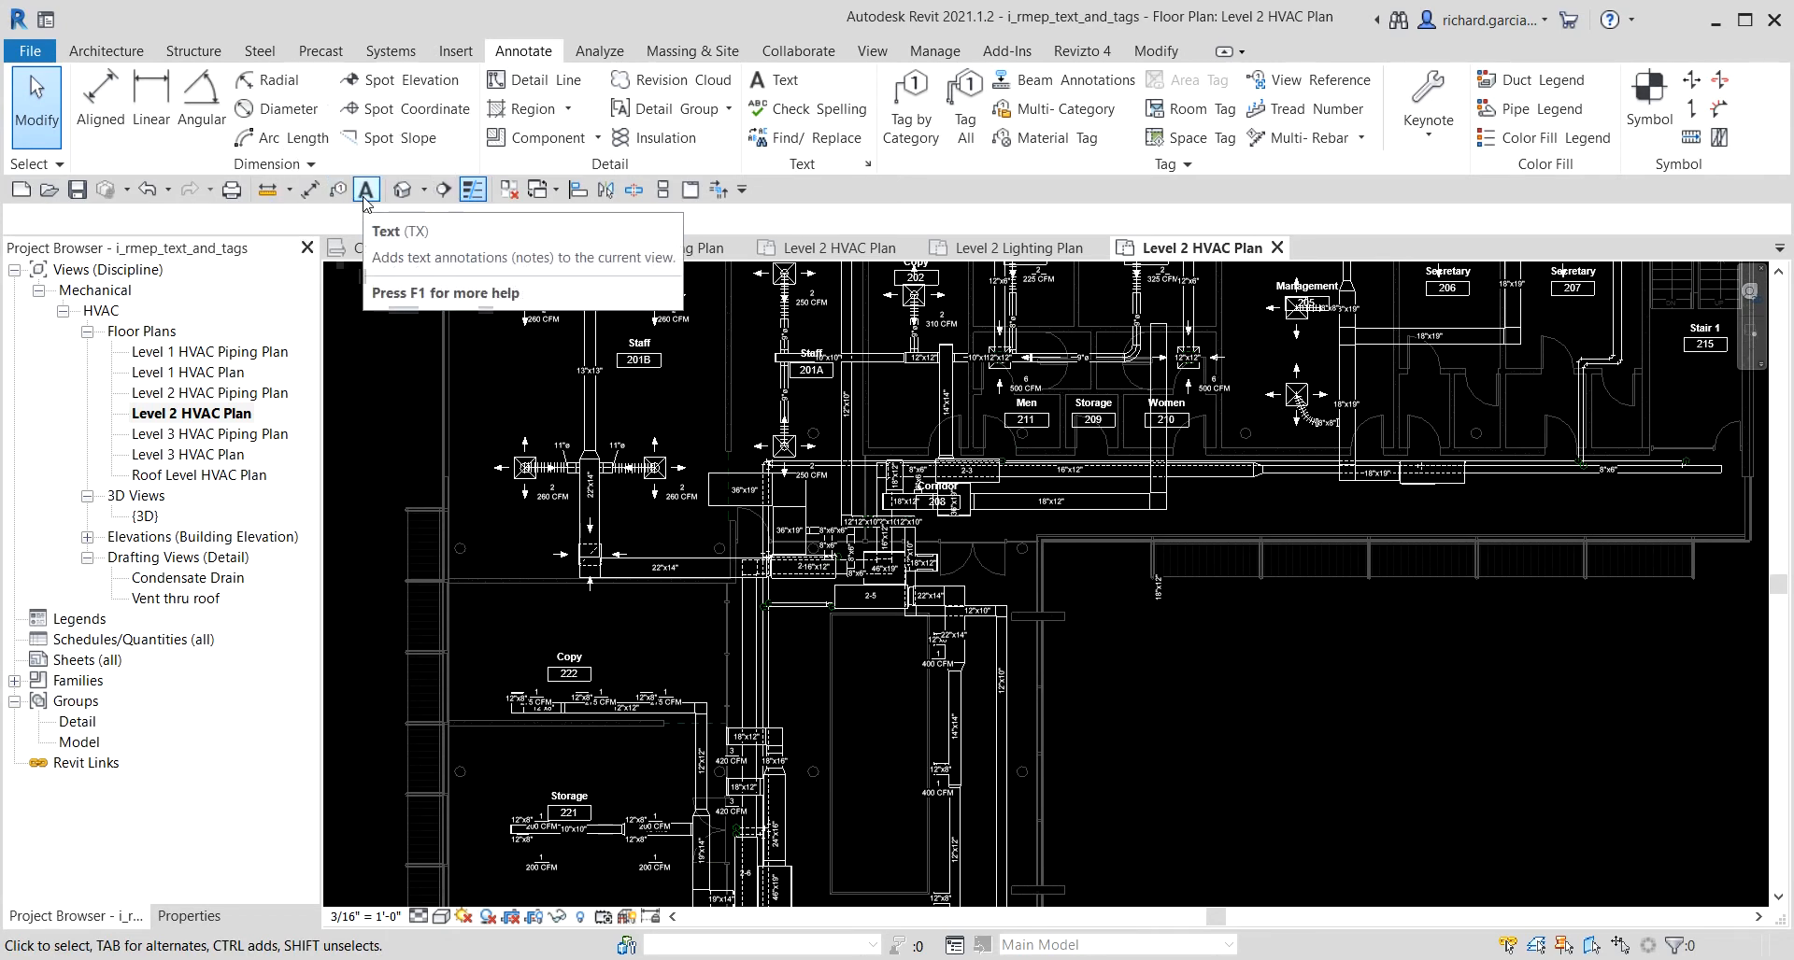
{"action": "left_click", "coordinate": [365, 191]}
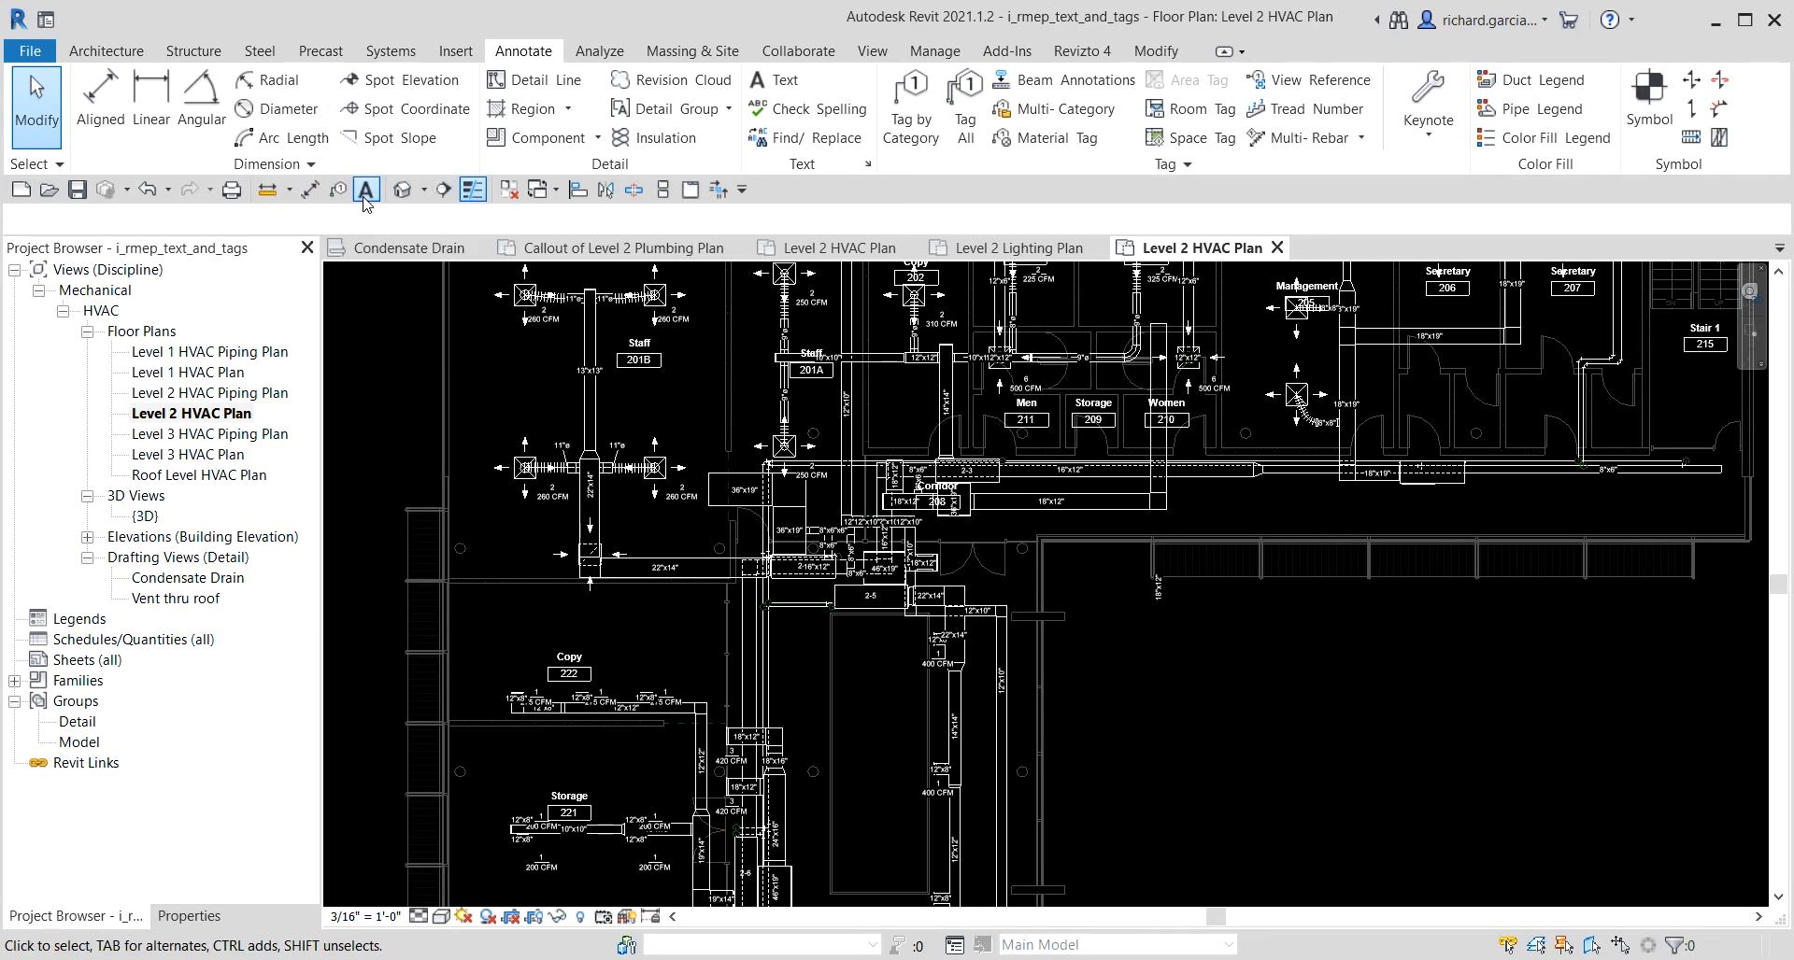
{"action": "middle_click_drag", "start_coordinate": [575, 434], "coordinate": [767, 733]}
{"action": "scroll", "coordinate": [770, 546], "scroll_direction": "up", "scroll_amount": 5}
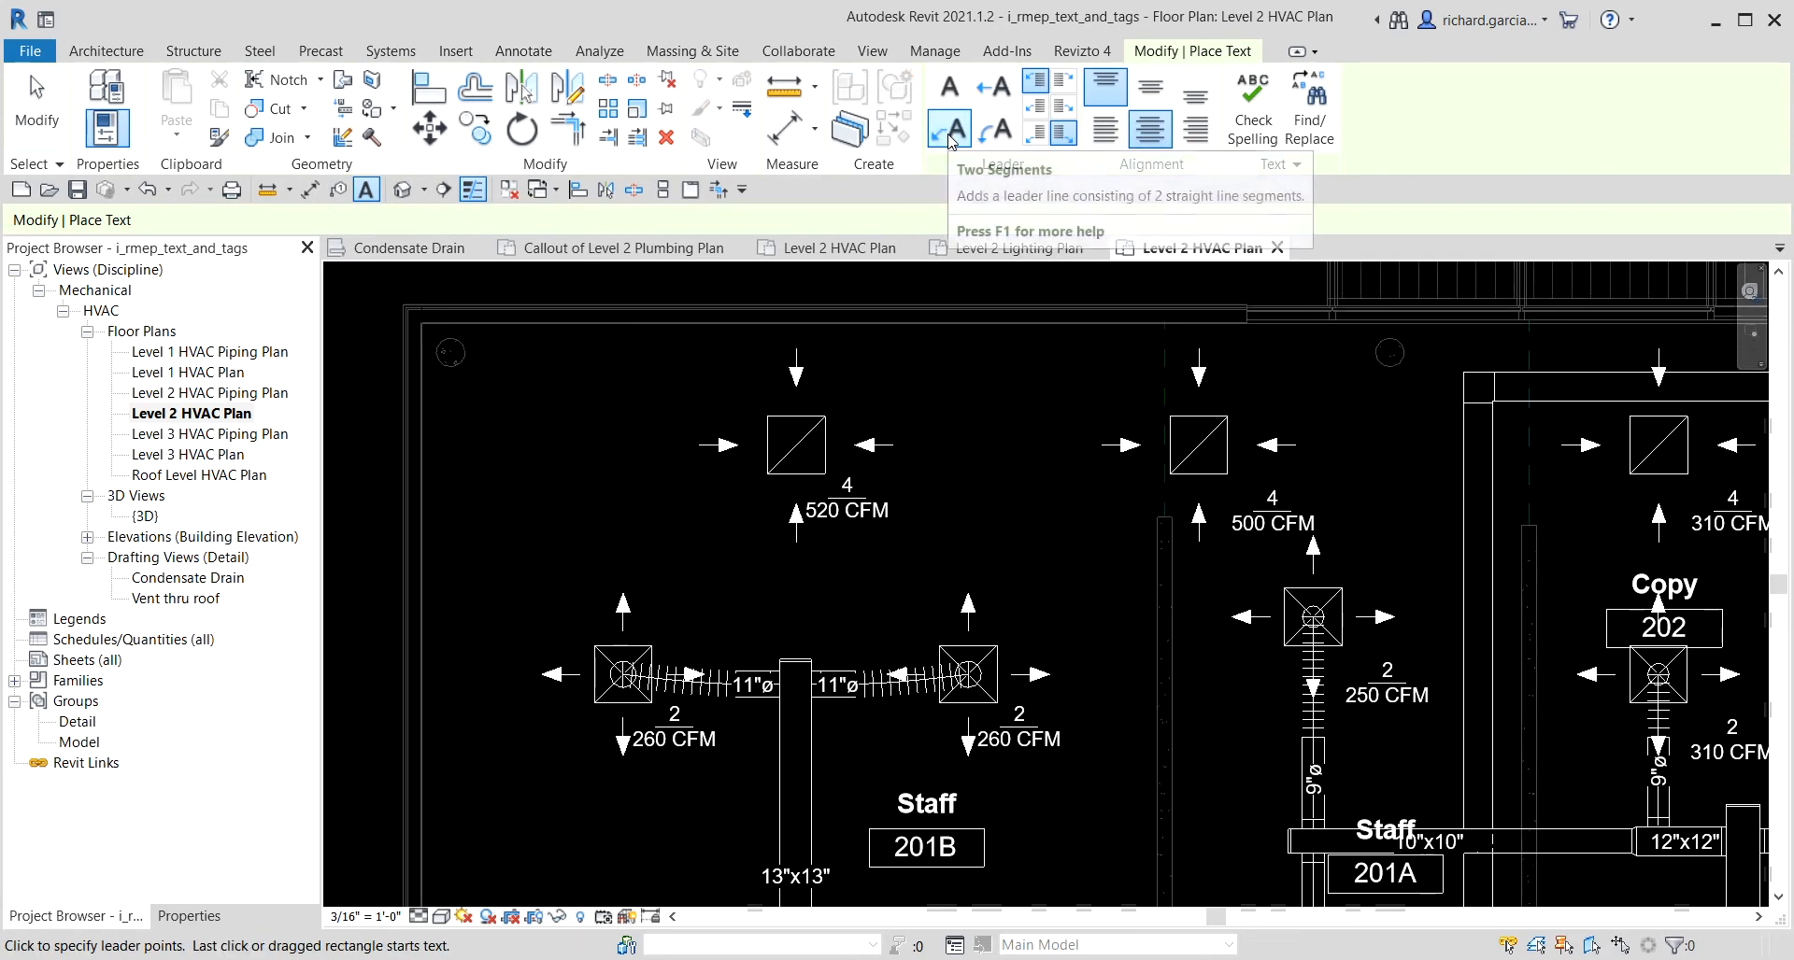
{"action": "scroll", "coordinate": [817, 622], "scroll_direction": "up", "scroll_amount": 3}
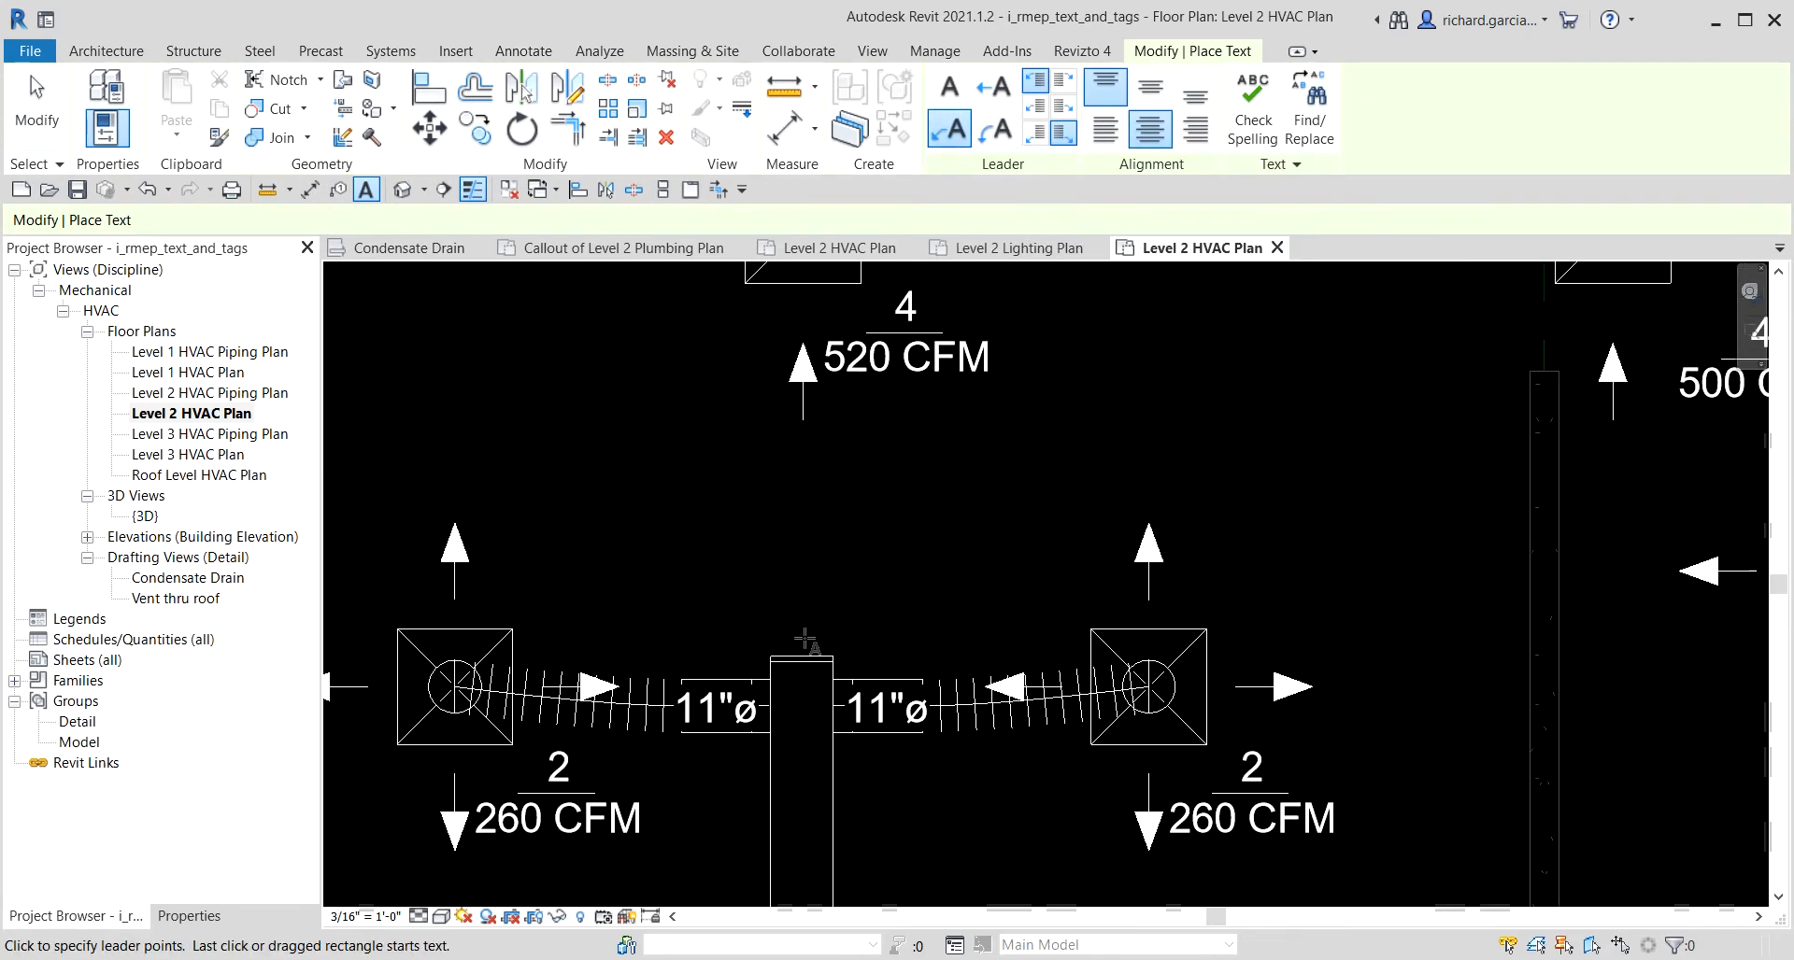
{"action": "left_click", "coordinate": [803, 643]}
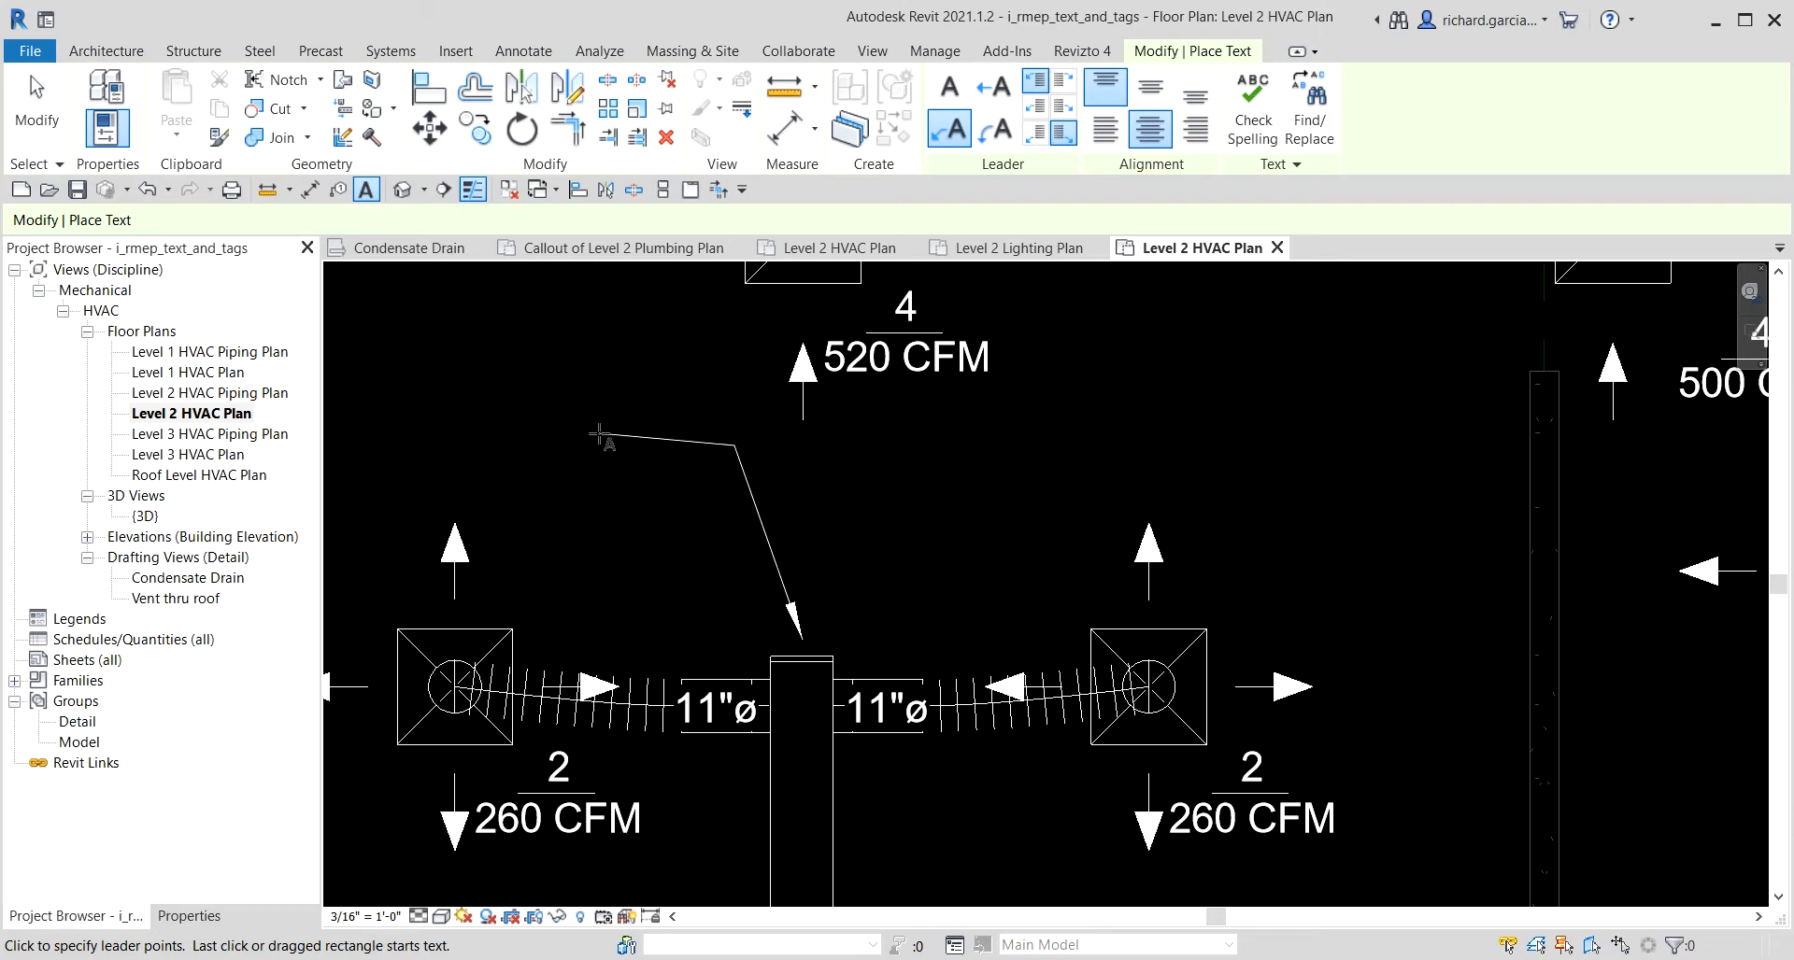
{"action": "left_click", "coordinate": [599, 432]}
{"action": "left_click", "coordinate": [899, 470]}
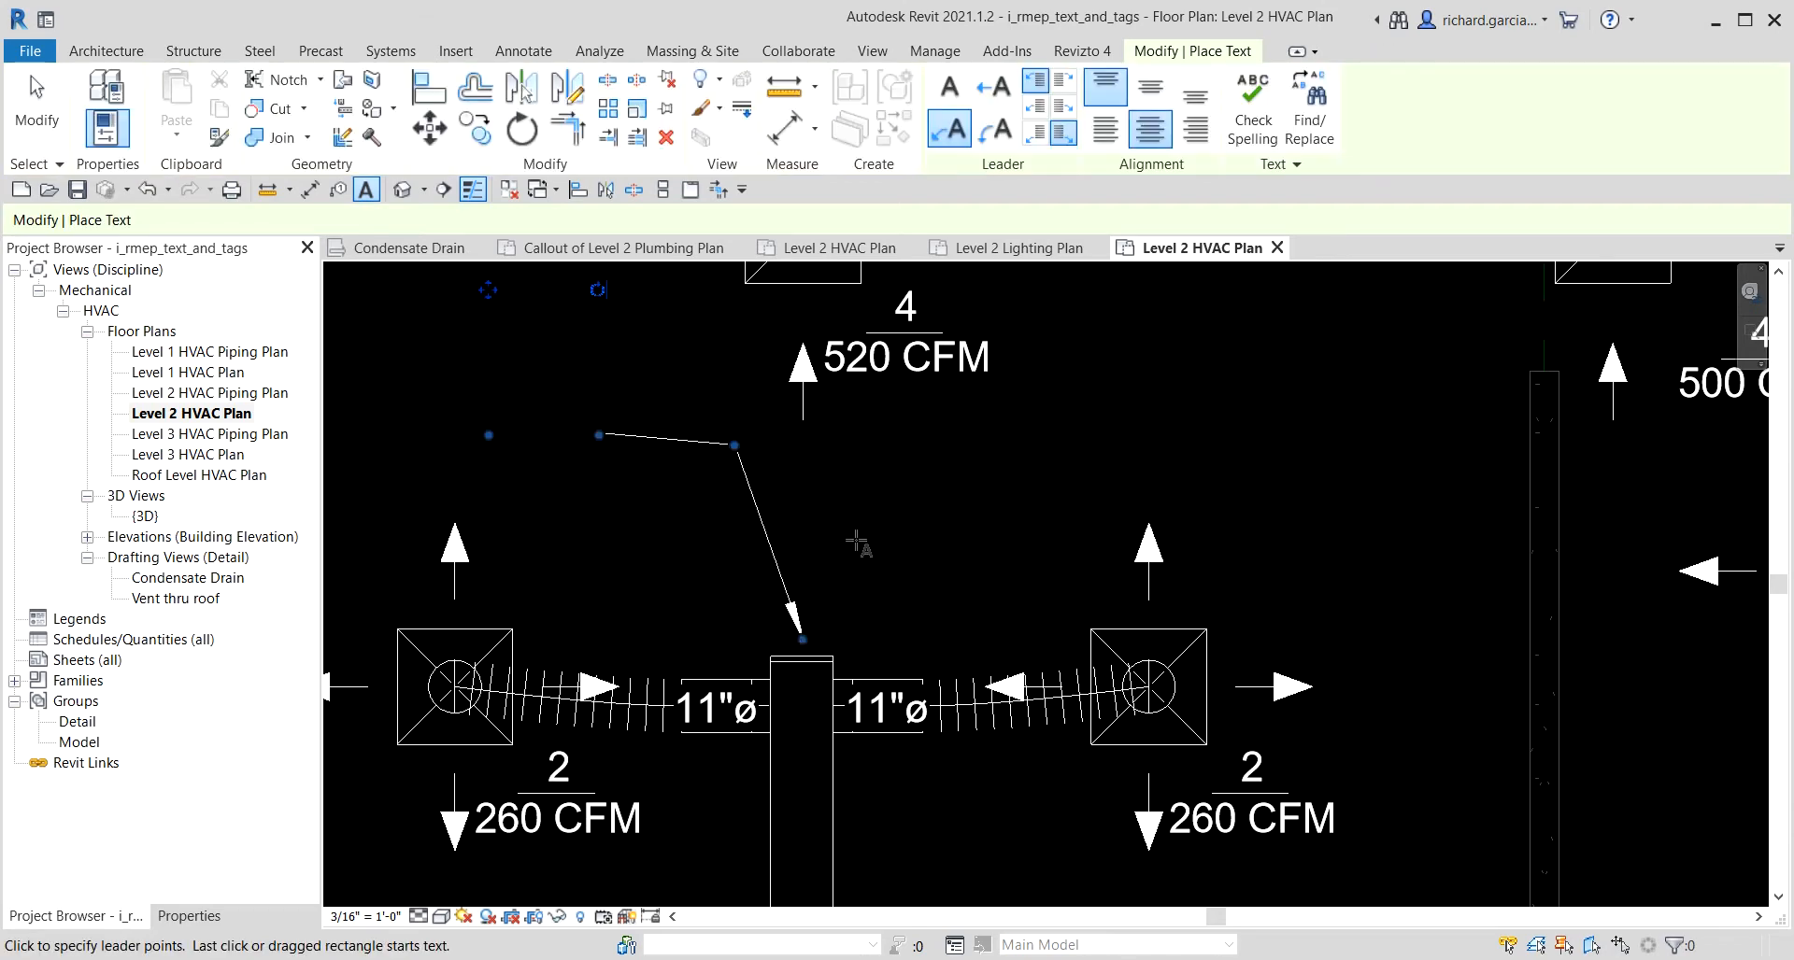
{"action": "key", "text": "Escape"}
{"action": "left_click", "coordinate": [147, 189]}
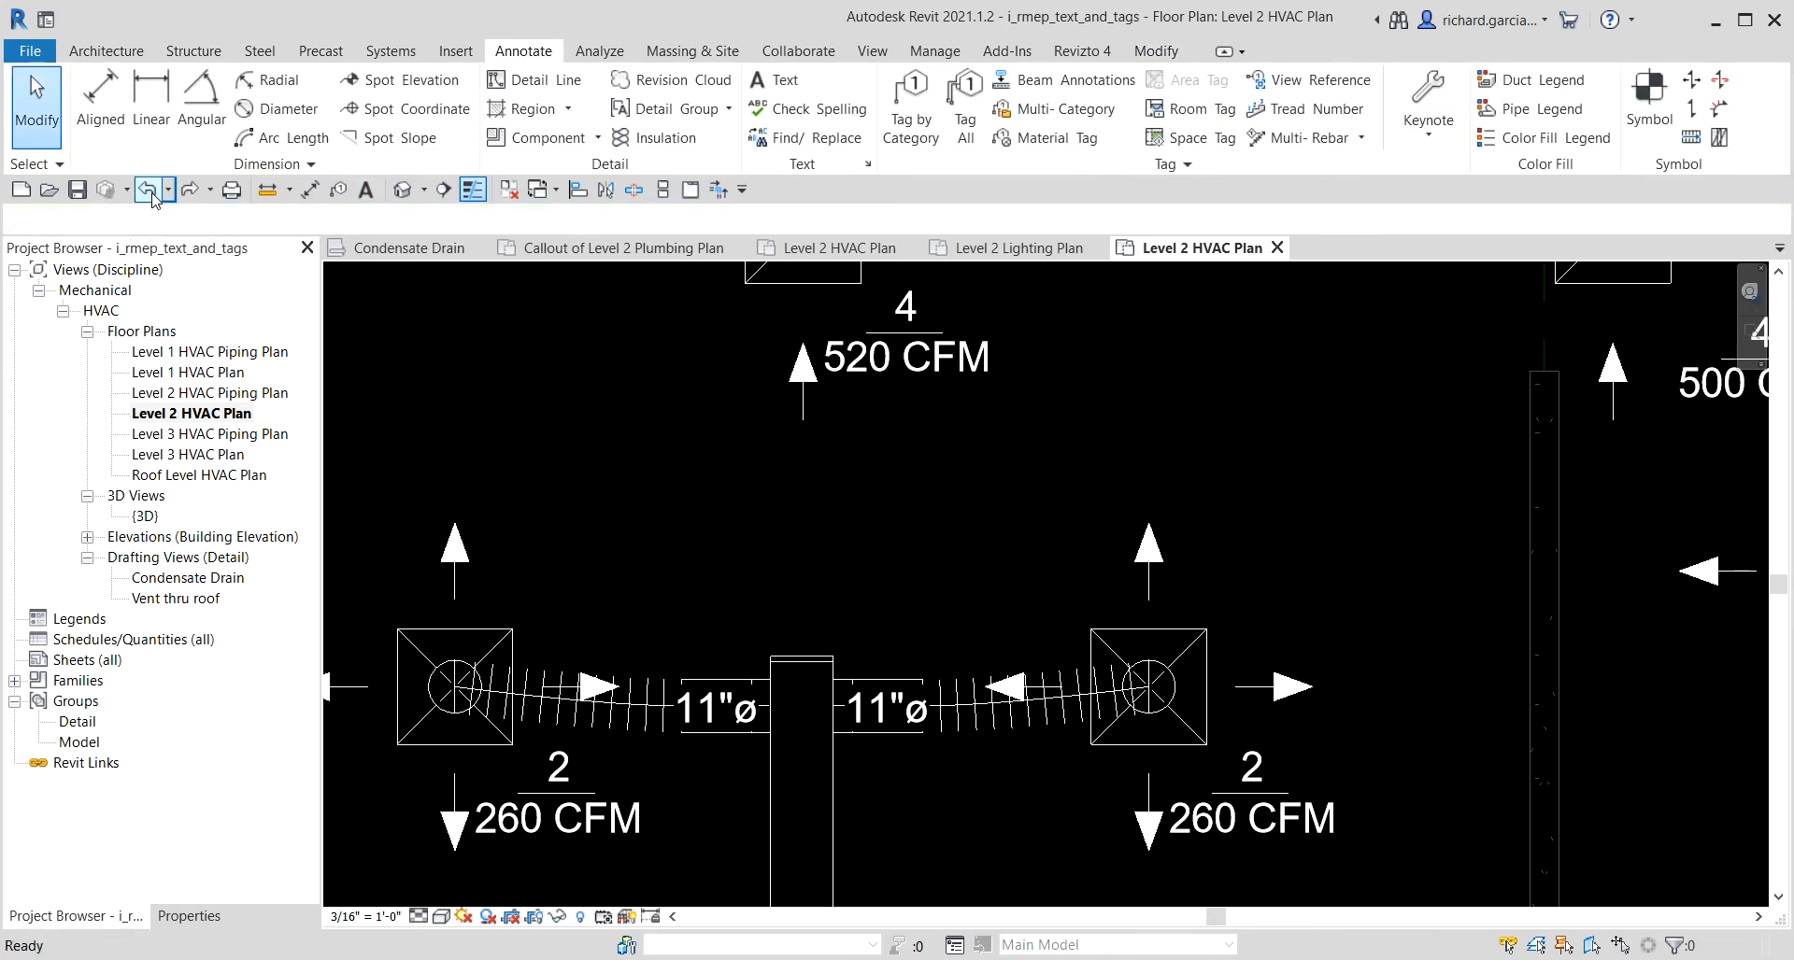
Place a 3/32" Arial text note with a two-segment leader pointing to the upper end of the 13"x13" duct in Staff 201B.
{"action": "left_click", "coordinate": [367, 196]}
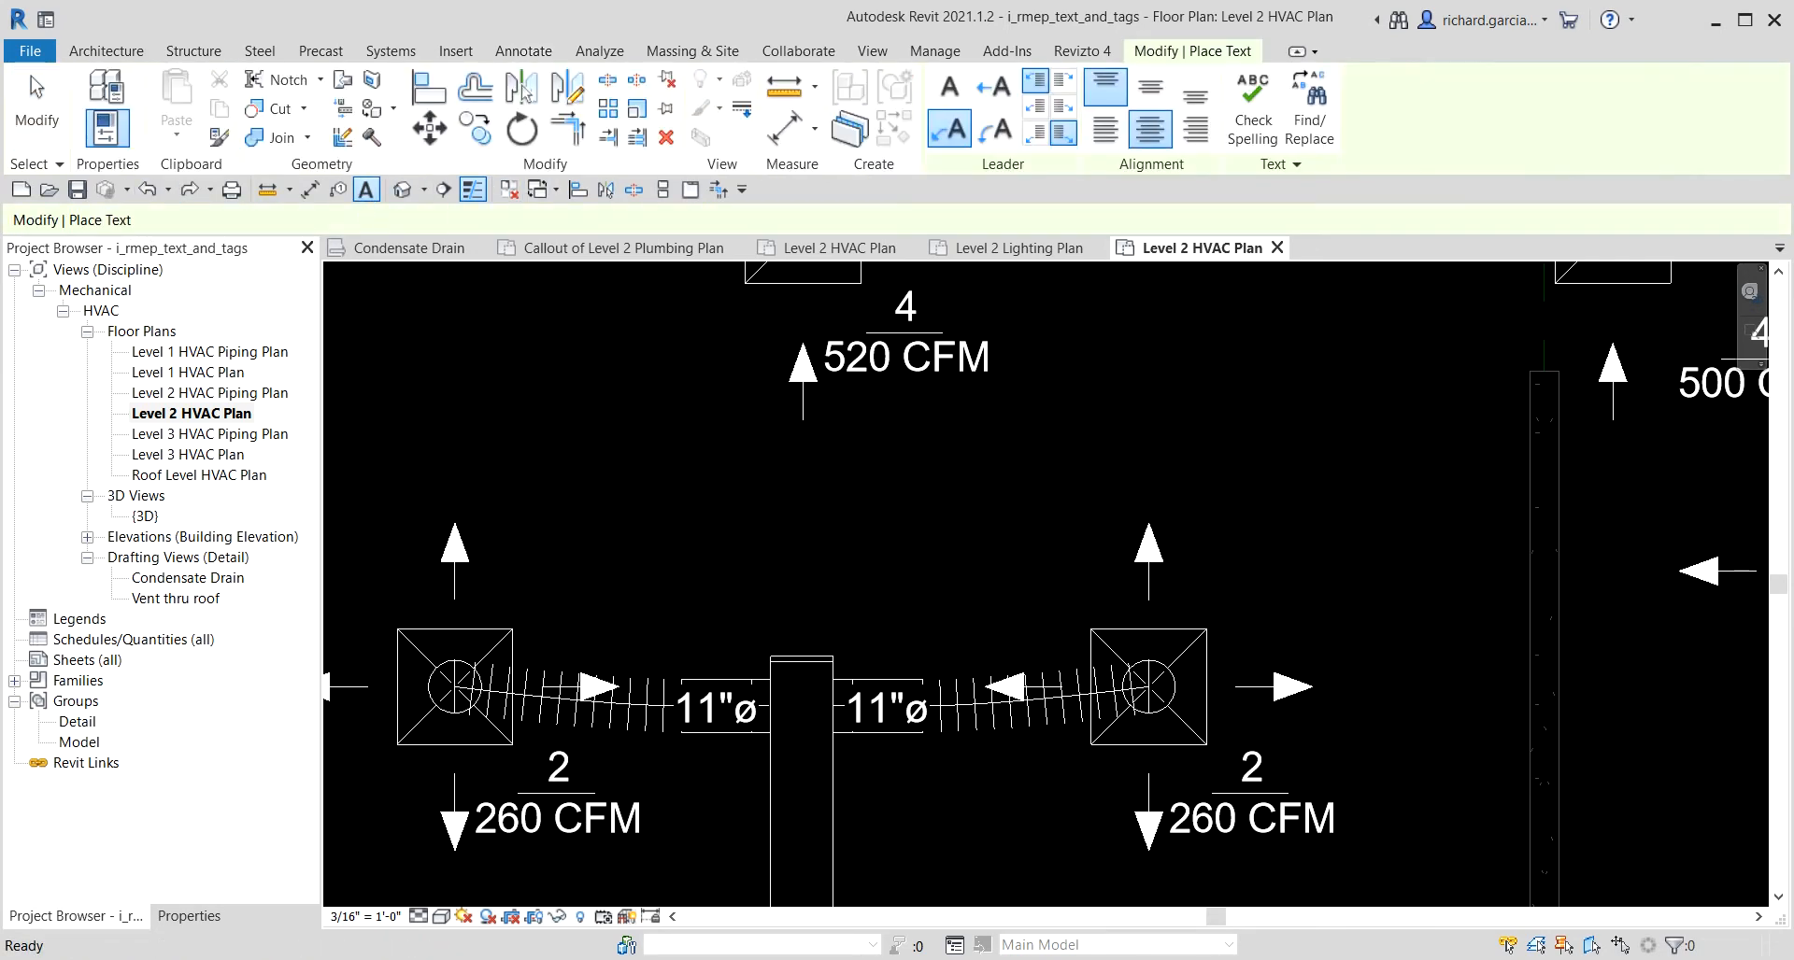
{"action": "left_click", "coordinate": [183, 915]}
{"action": "left_click", "coordinate": [180, 327]}
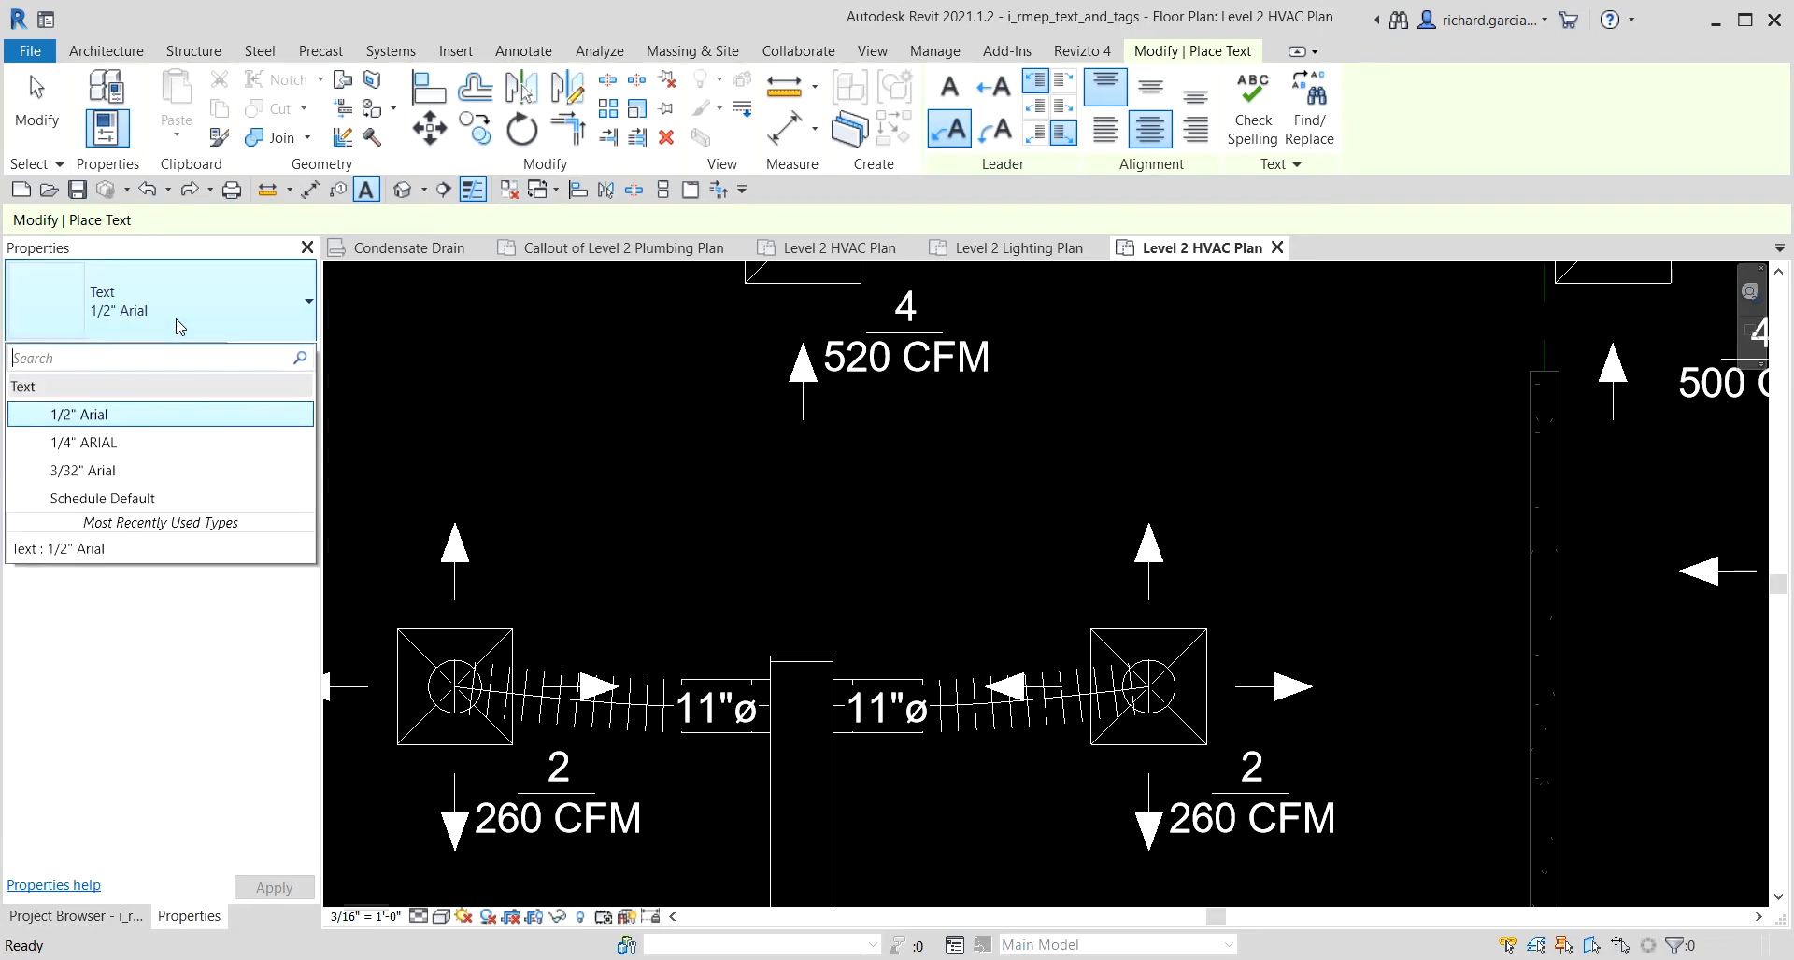
{"action": "left_click", "coordinate": [137, 470]}
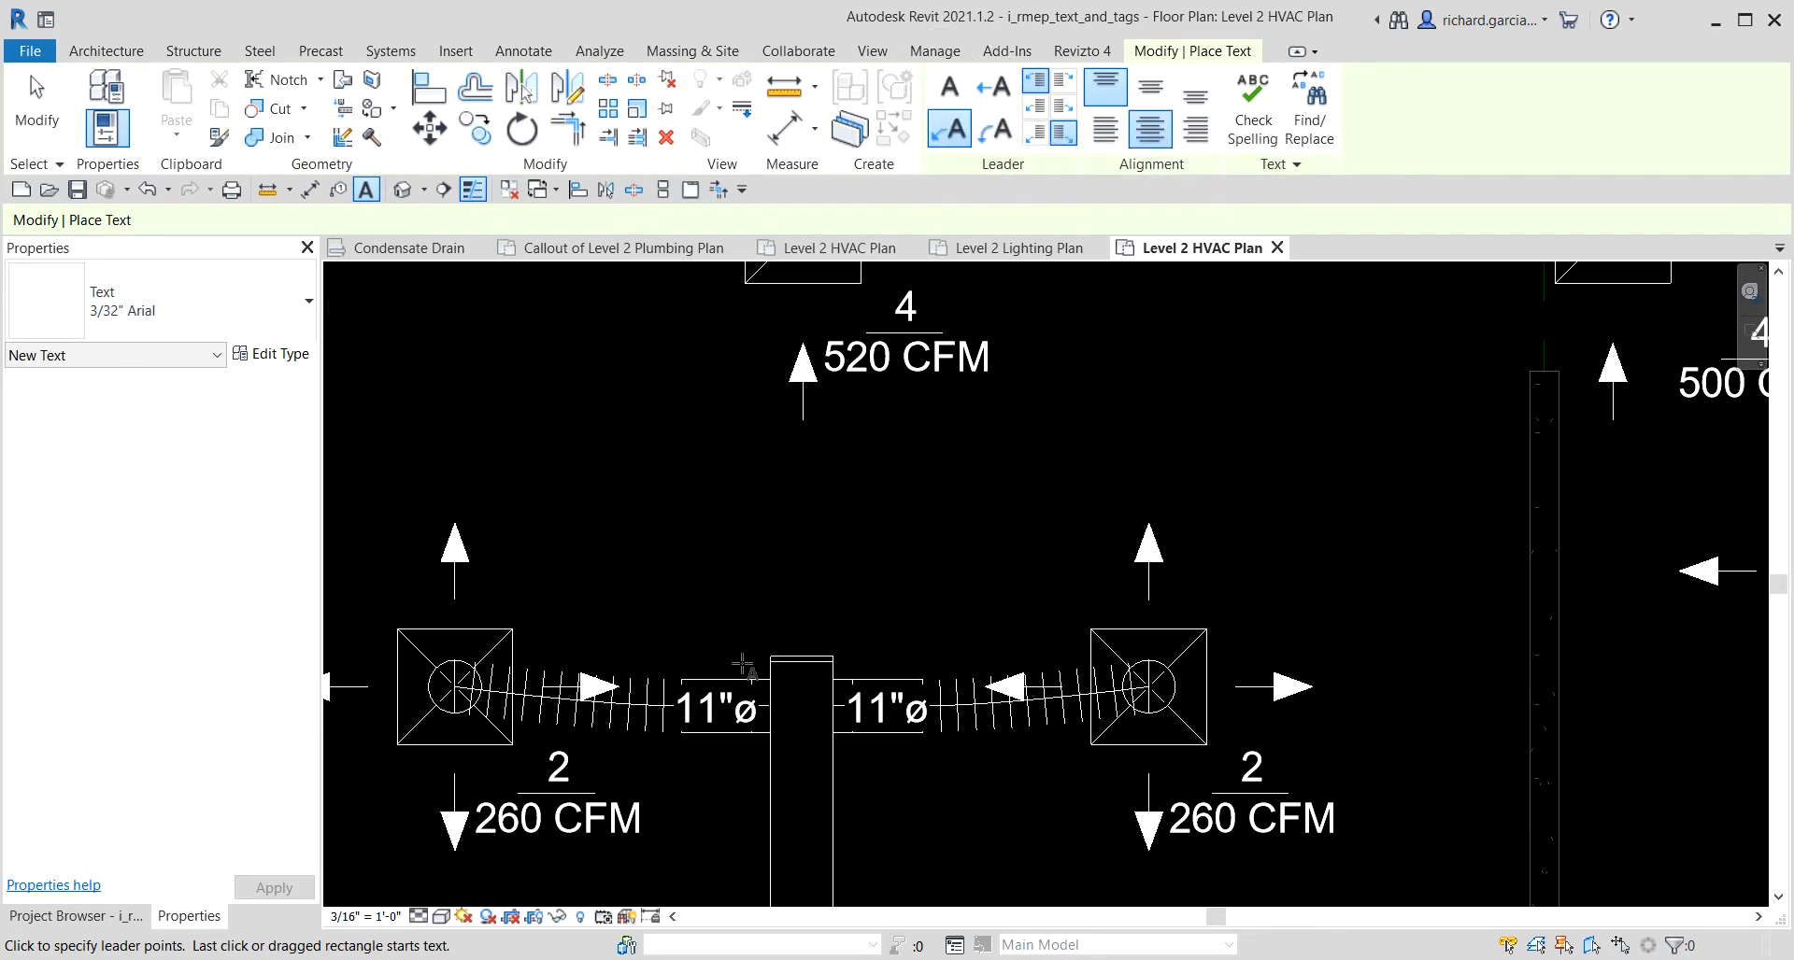
{"action": "left_click", "coordinate": [802, 624]}
{"action": "left_click", "coordinate": [755, 485]}
{"action": "left_click", "coordinate": [659, 485]}
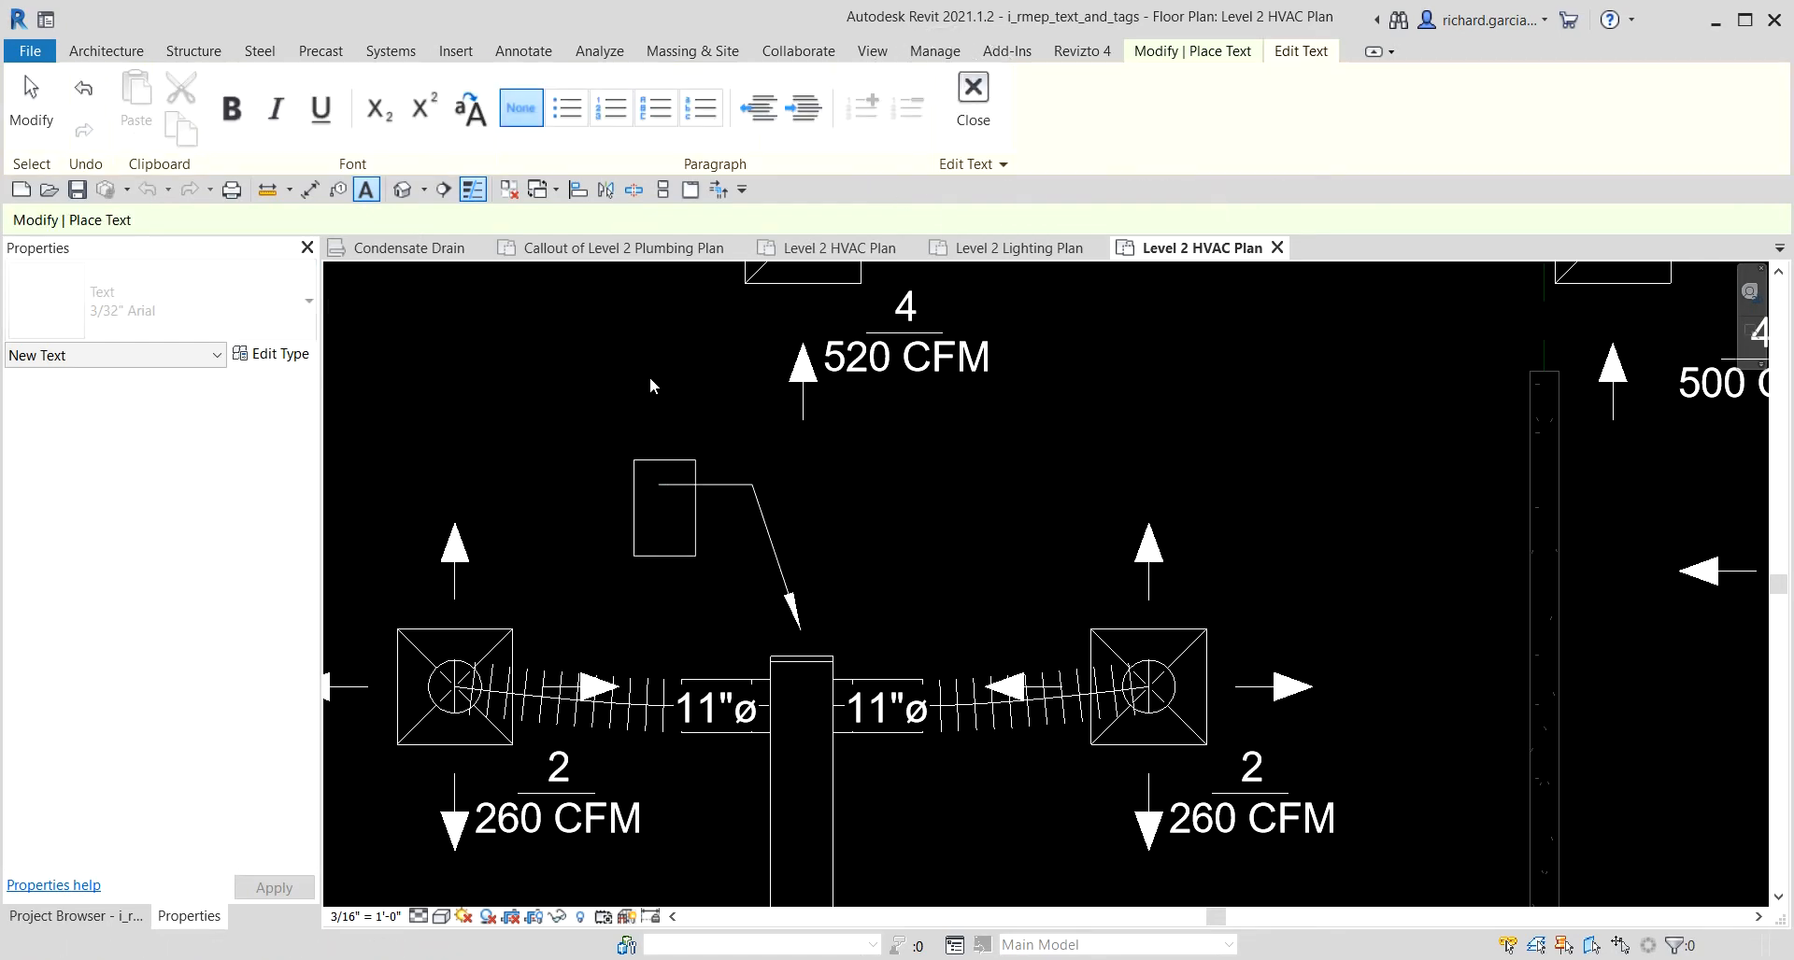
{"action": "type", "text": "rectang"}
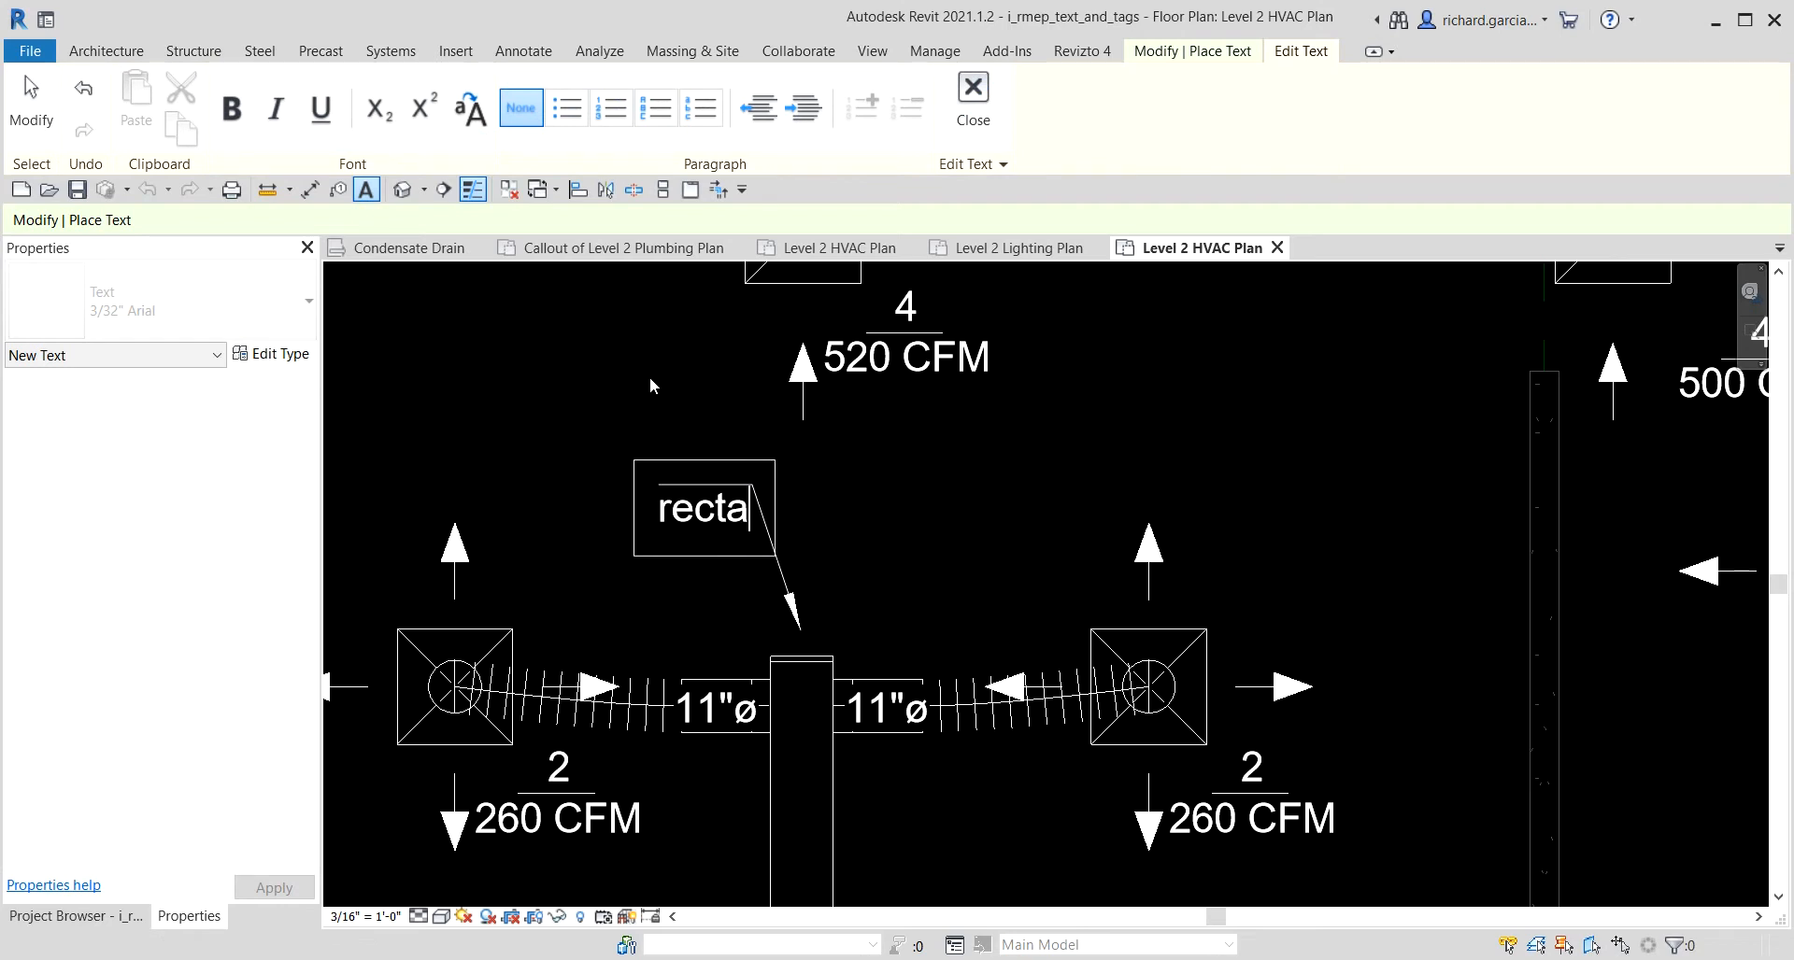
{"action": "key", "text": "BackSpace"}
{"action": "key", "text": "BackSpace"}
{"action": "key", "text": "BackSpace"}
{"action": "key", "text": "BackSpace"}
{"action": "key", "text": "BackSpace"}
{"action": "key", "text": "BackSpace"}
{"action": "key", "text": "BackSpace"}
Enter RECTANGULAR ENDCAP in capitals as the note's text and finish placing text.
{"action": "key", "text": "Caps_Lock"}
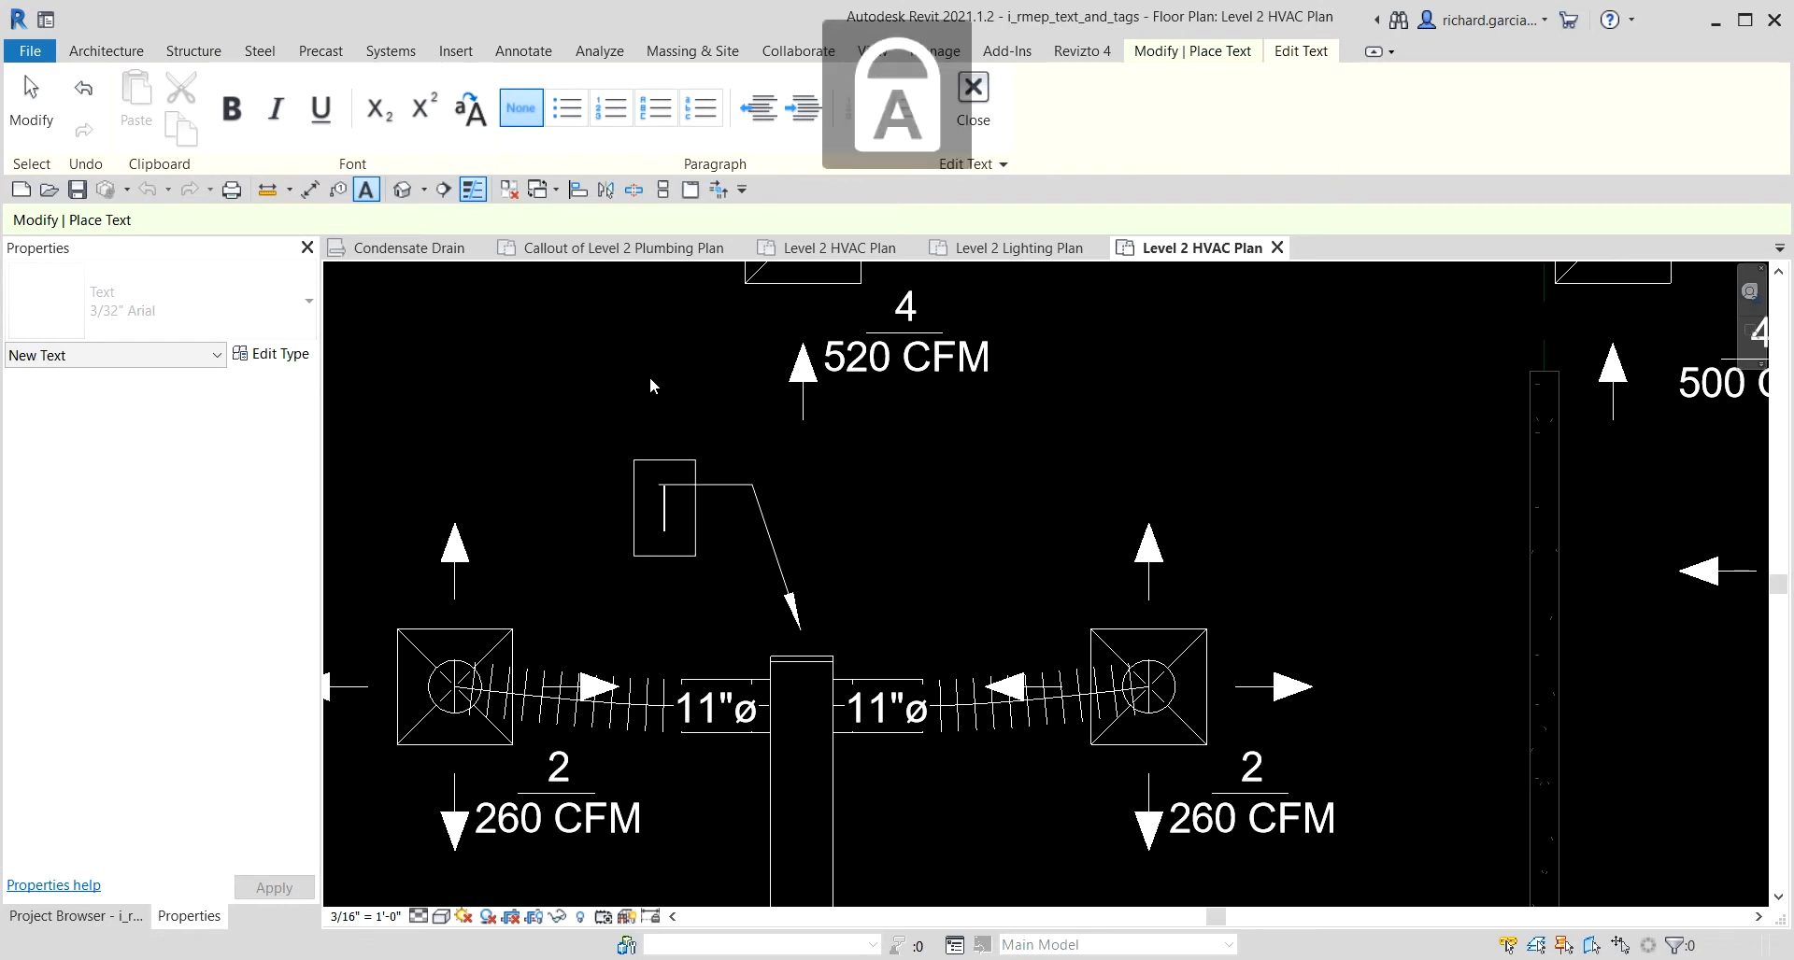
{"action": "type", "text": "RECTANGULAR "}
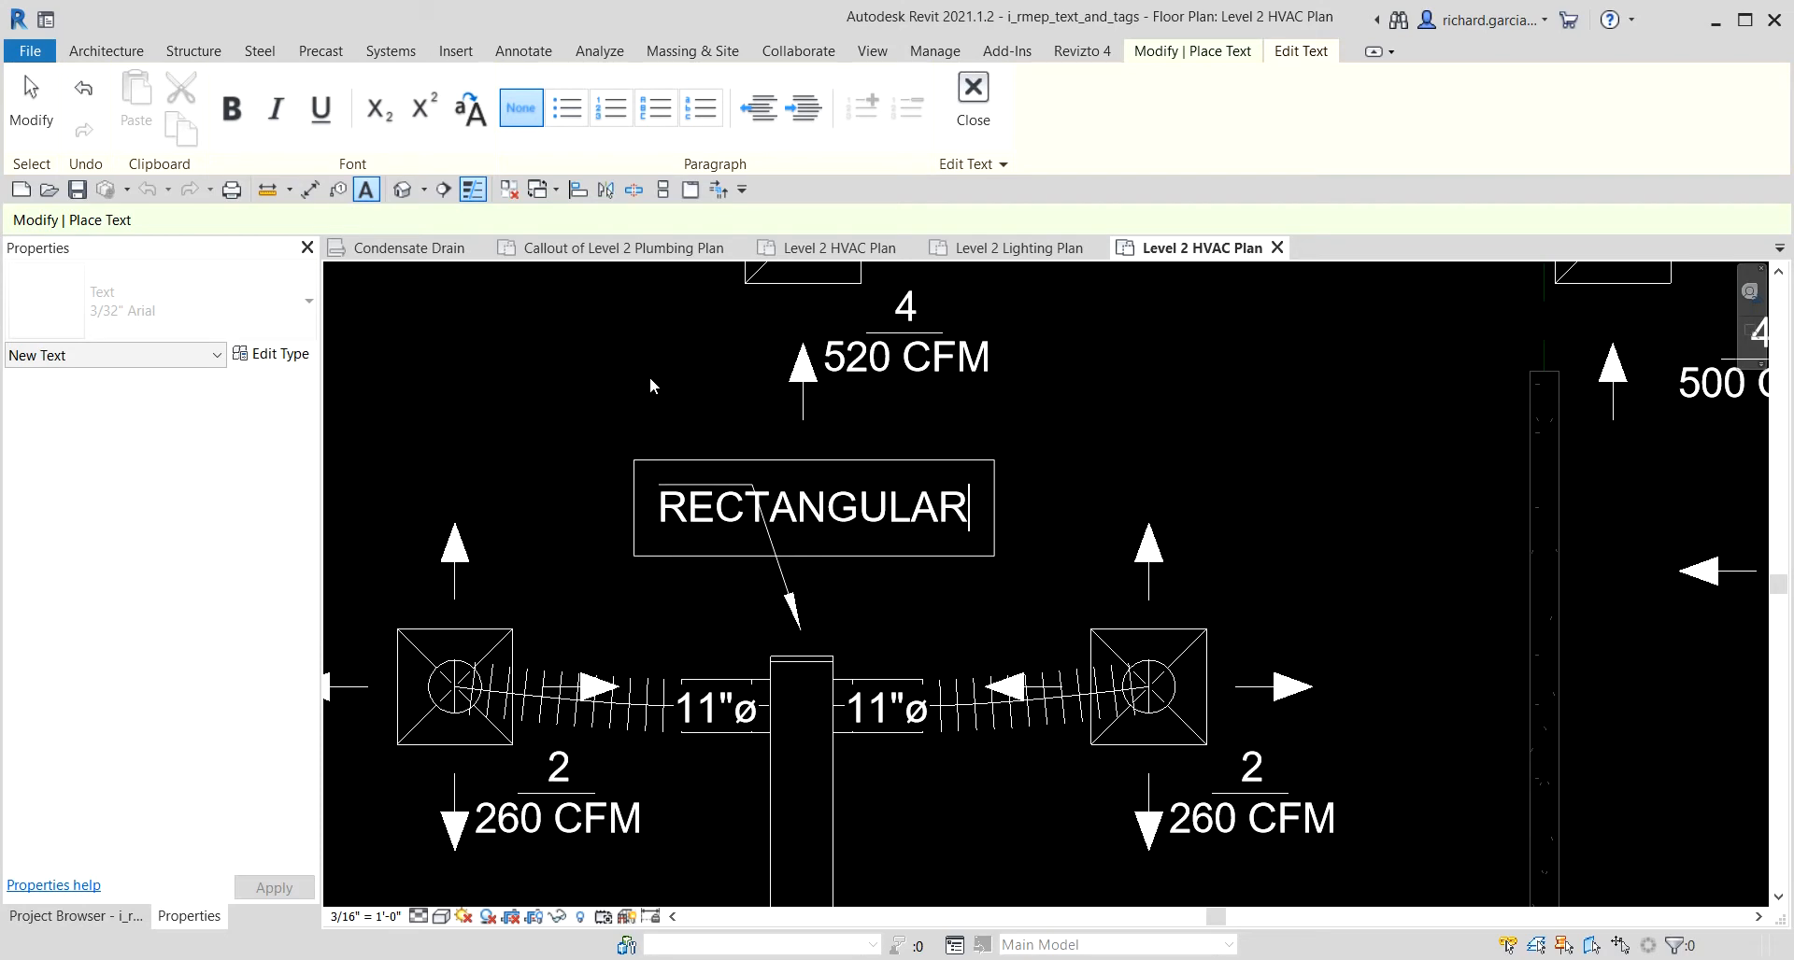
{"action": "type", "text": "ENDCAP"}
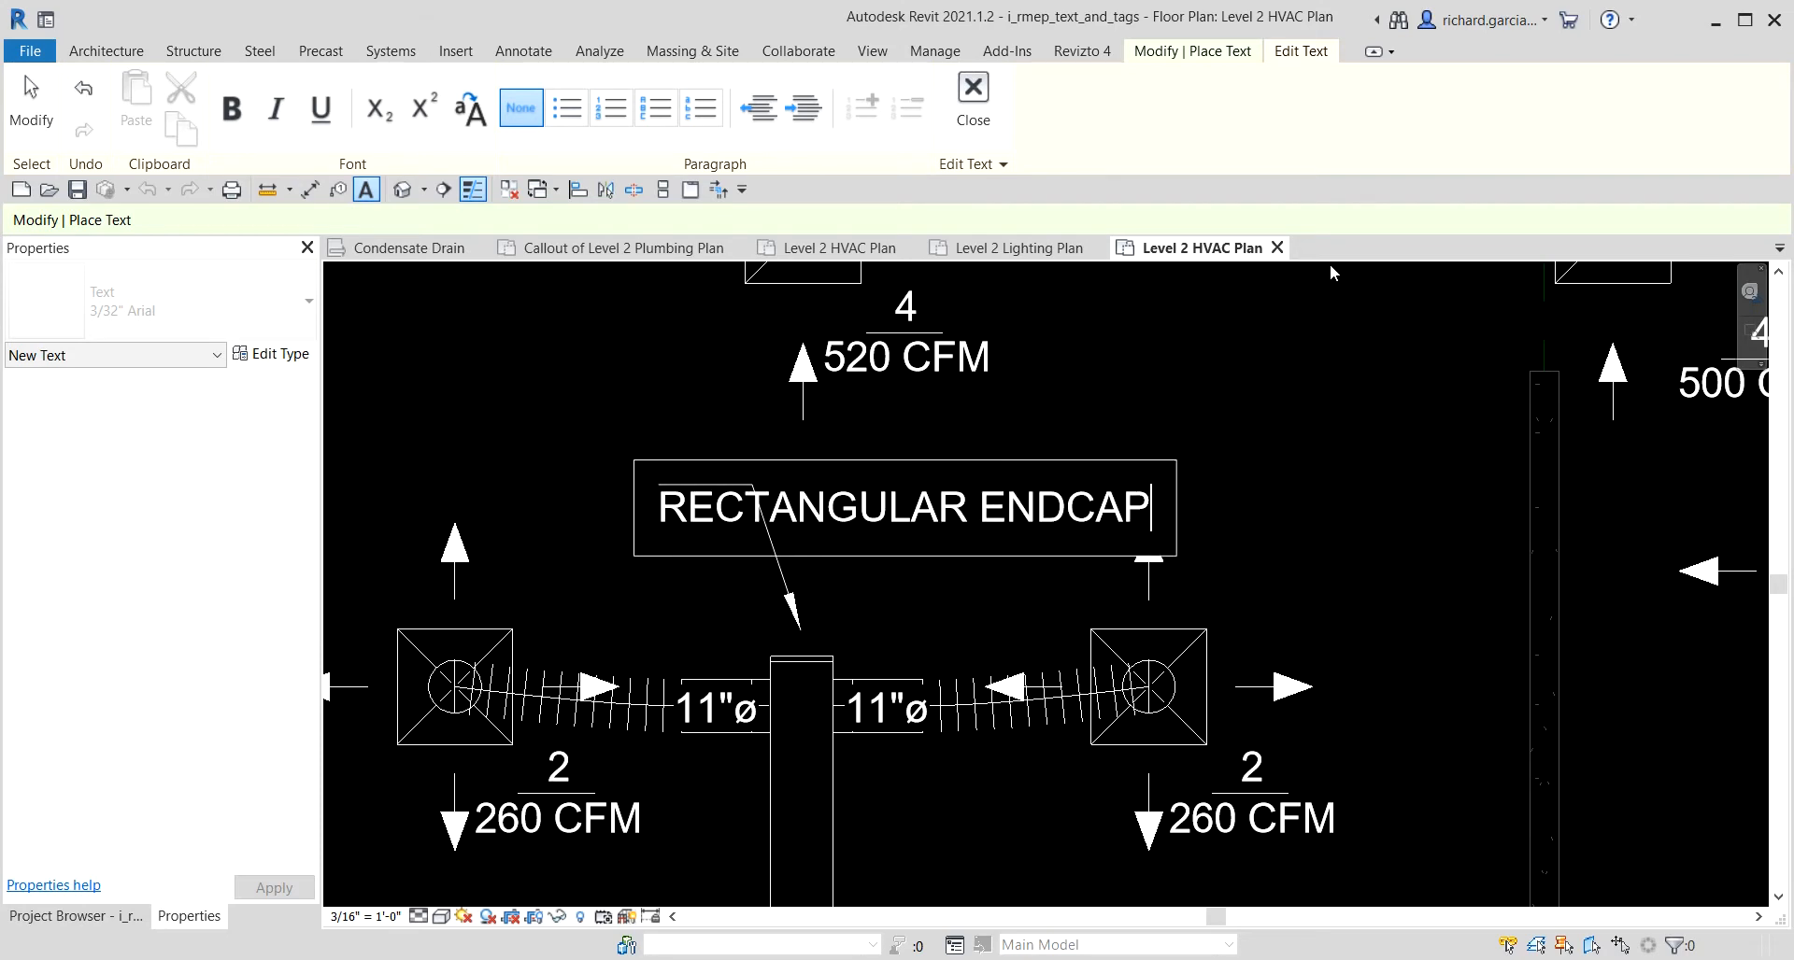
{"action": "left_click", "coordinate": [651, 385]}
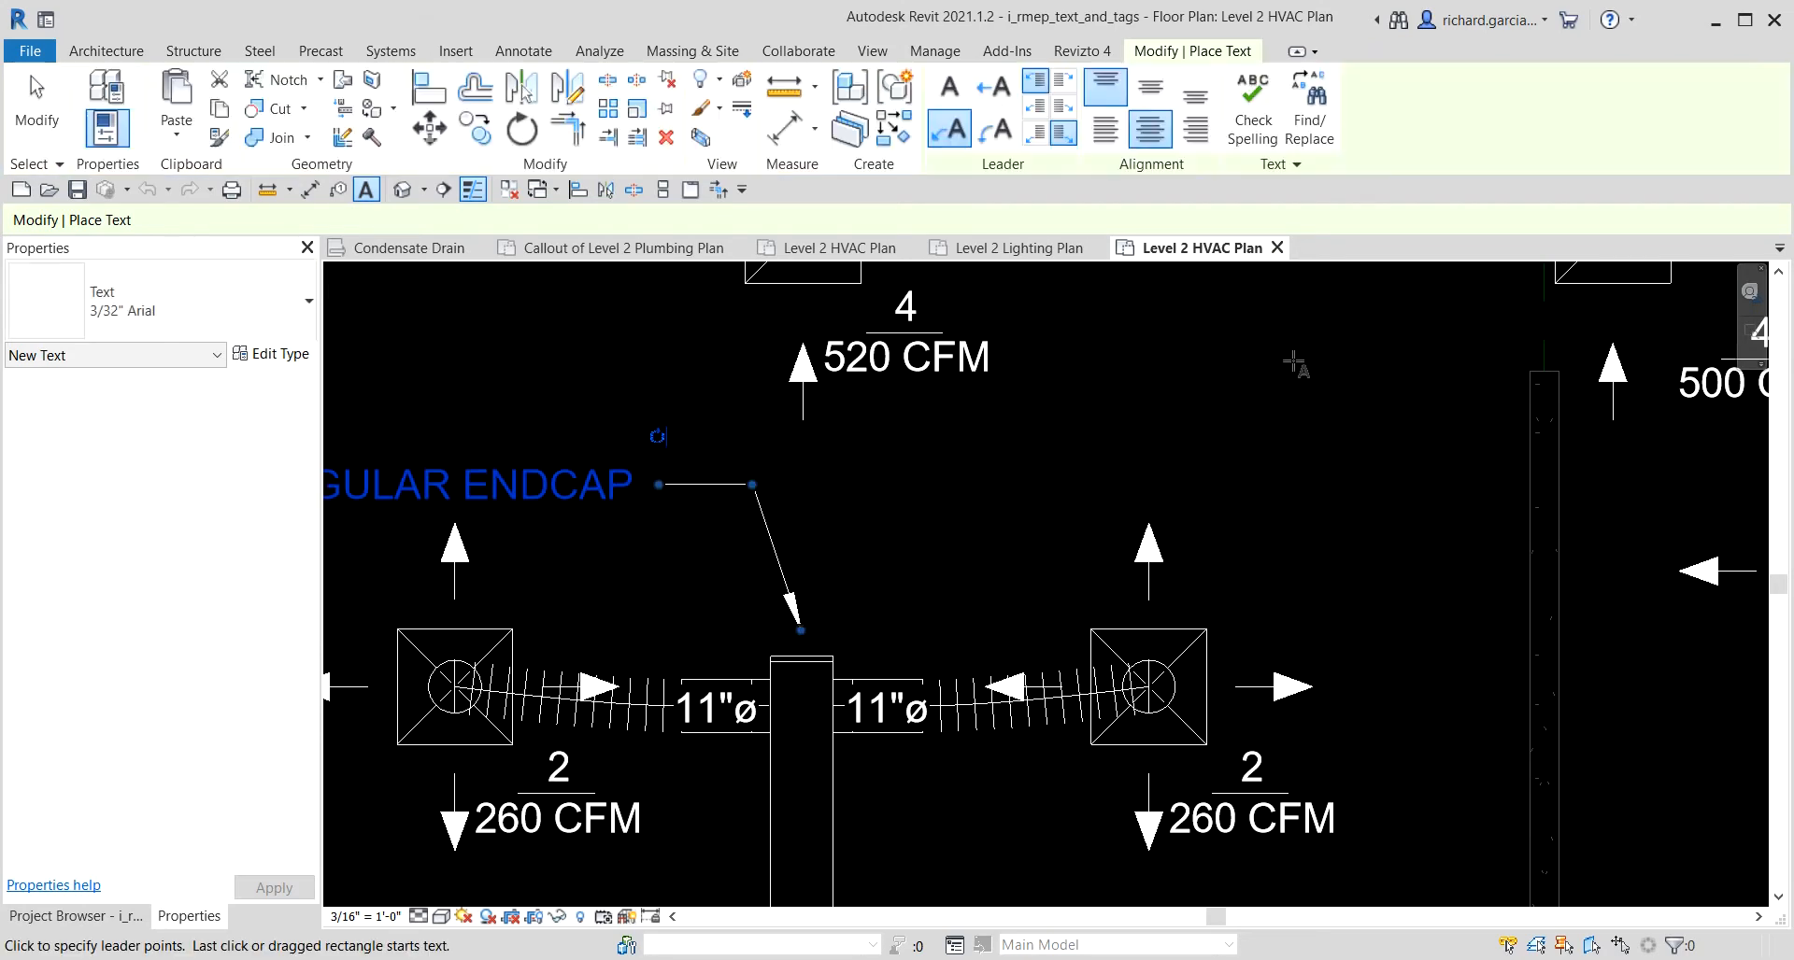
{"action": "scroll", "coordinate": [1204, 449], "scroll_direction": "down", "scroll_amount": 4}
{"action": "scroll", "coordinate": [944, 521], "scroll_direction": "up", "scroll_amount": 2}
{"action": "key", "text": "Escape"}
{"action": "key", "text": "Escape"}
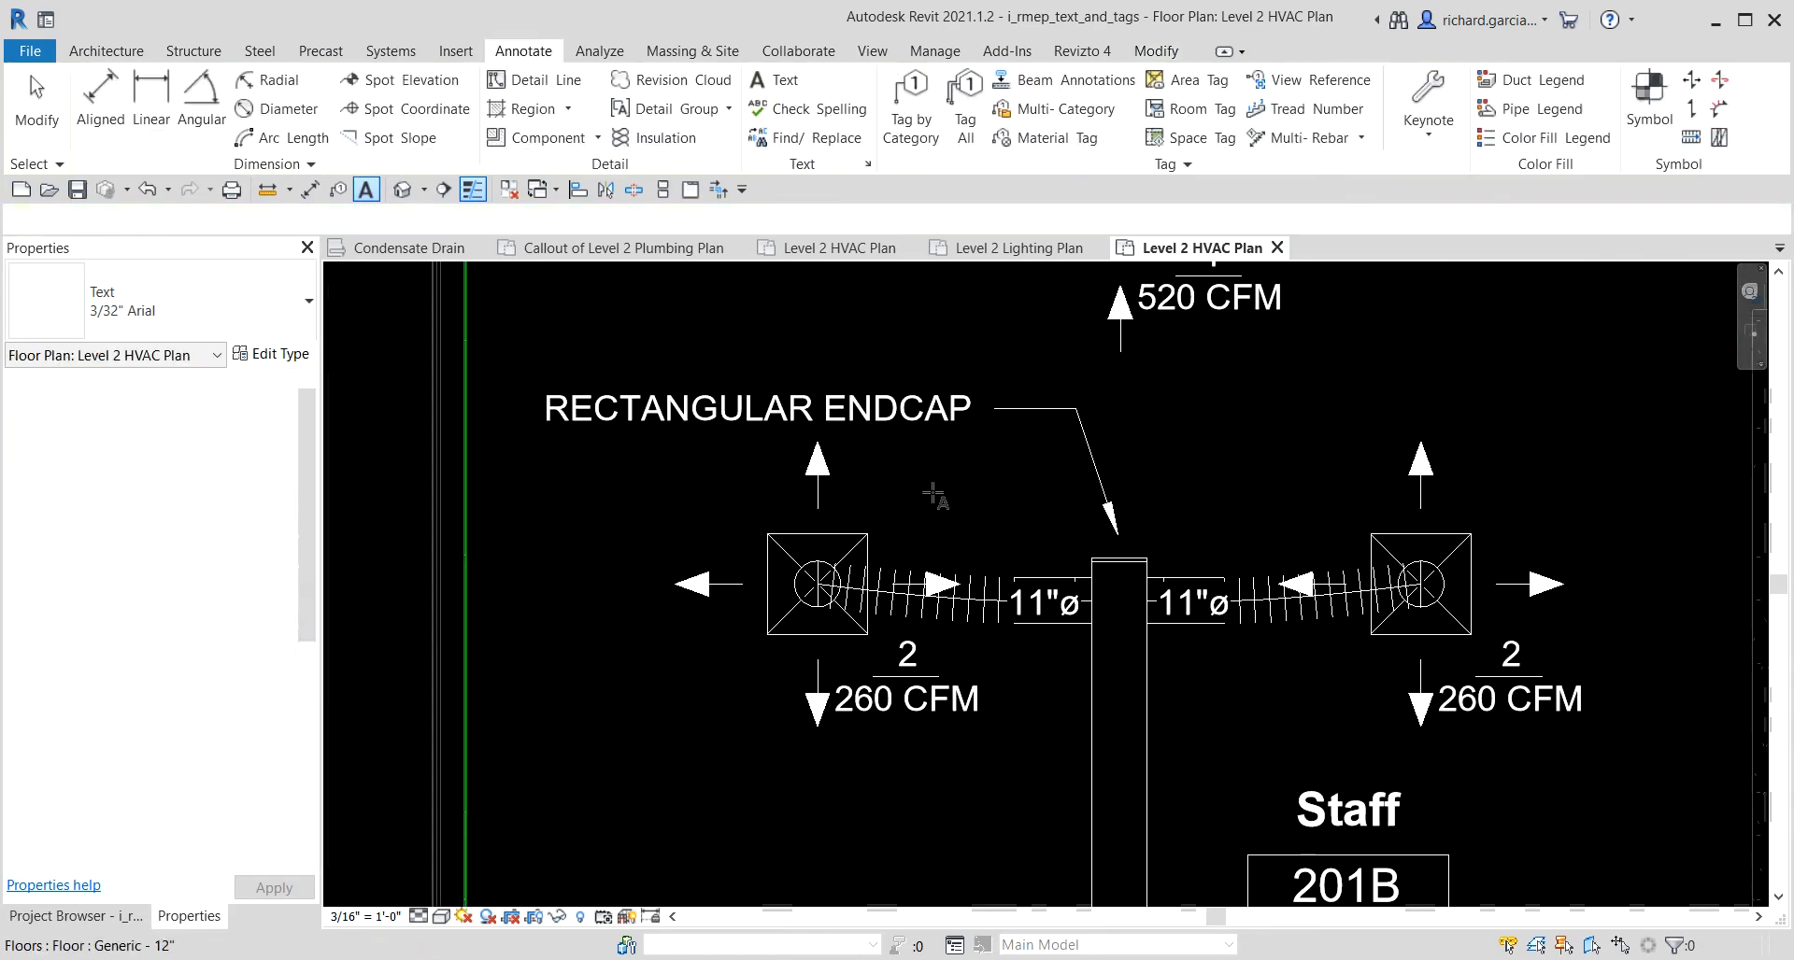
Move the RECTANGULAR ENDCAP note straight up, clear of the supply diffuser's airflow arrow, keeping its leader on the duct end.
{"action": "scroll", "coordinate": [1035, 637], "scroll_direction": "up", "scroll_amount": 3}
{"action": "left_click", "coordinate": [994, 611]}
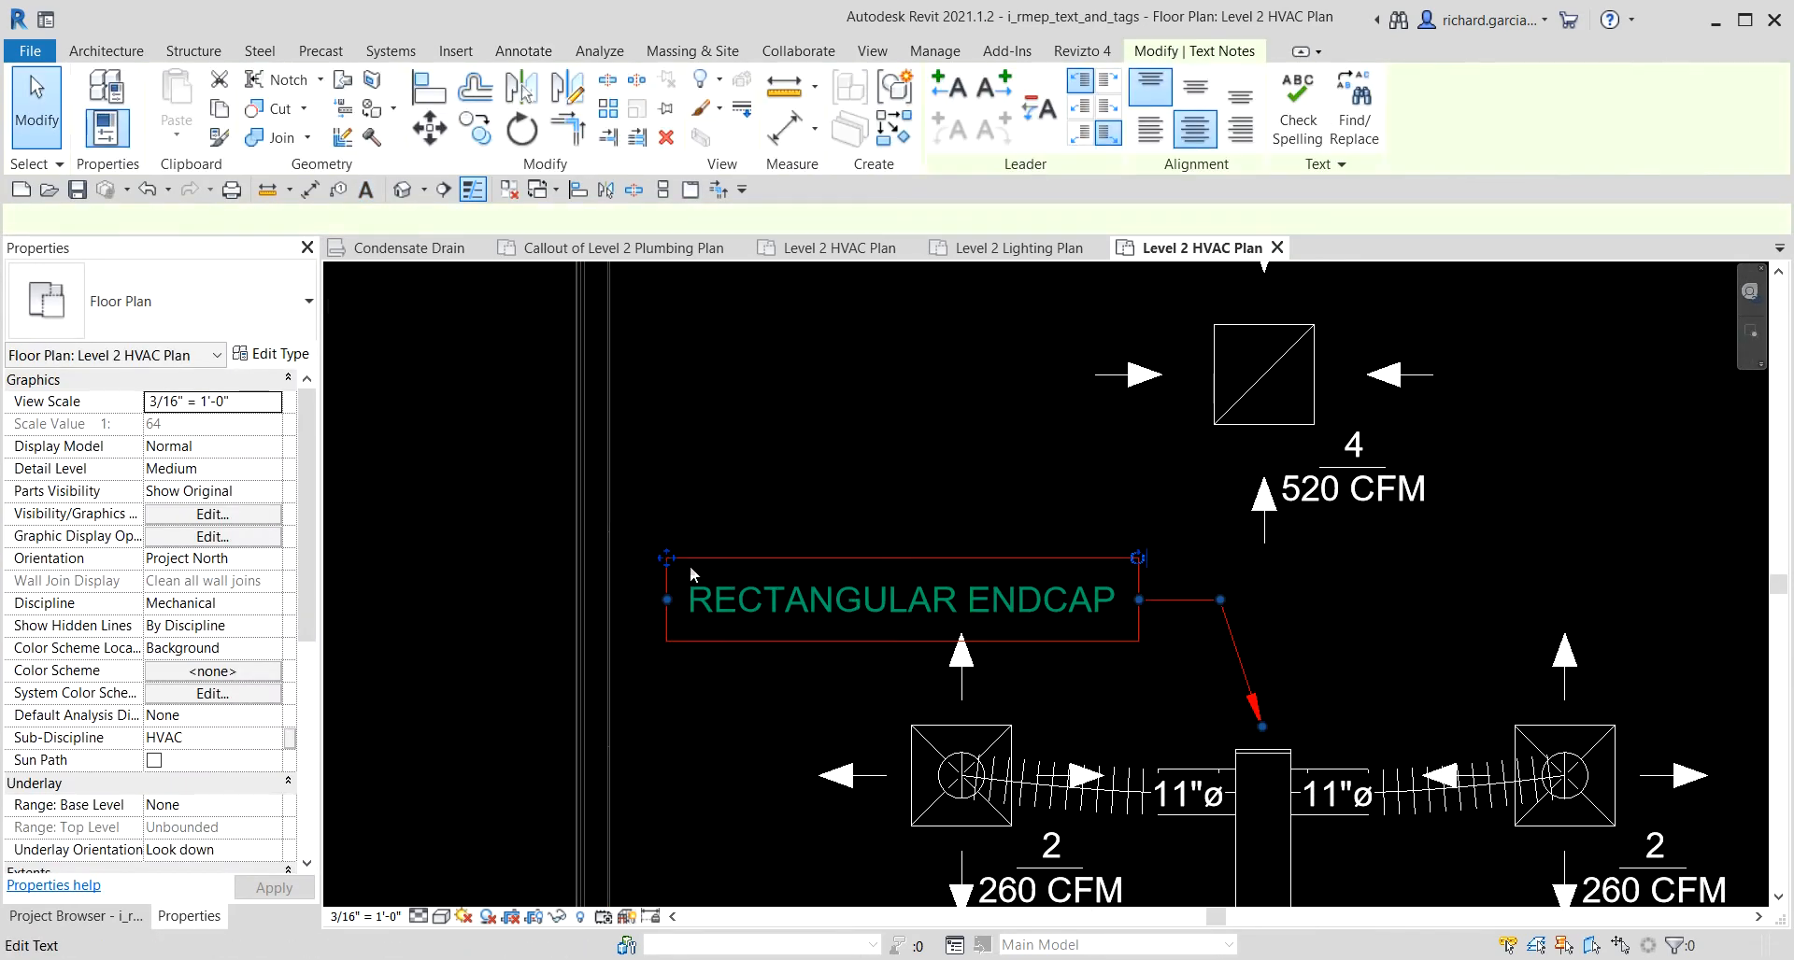
{"action": "left_click_drag", "start_coordinate": [669, 558], "coordinate": [669, 490]}
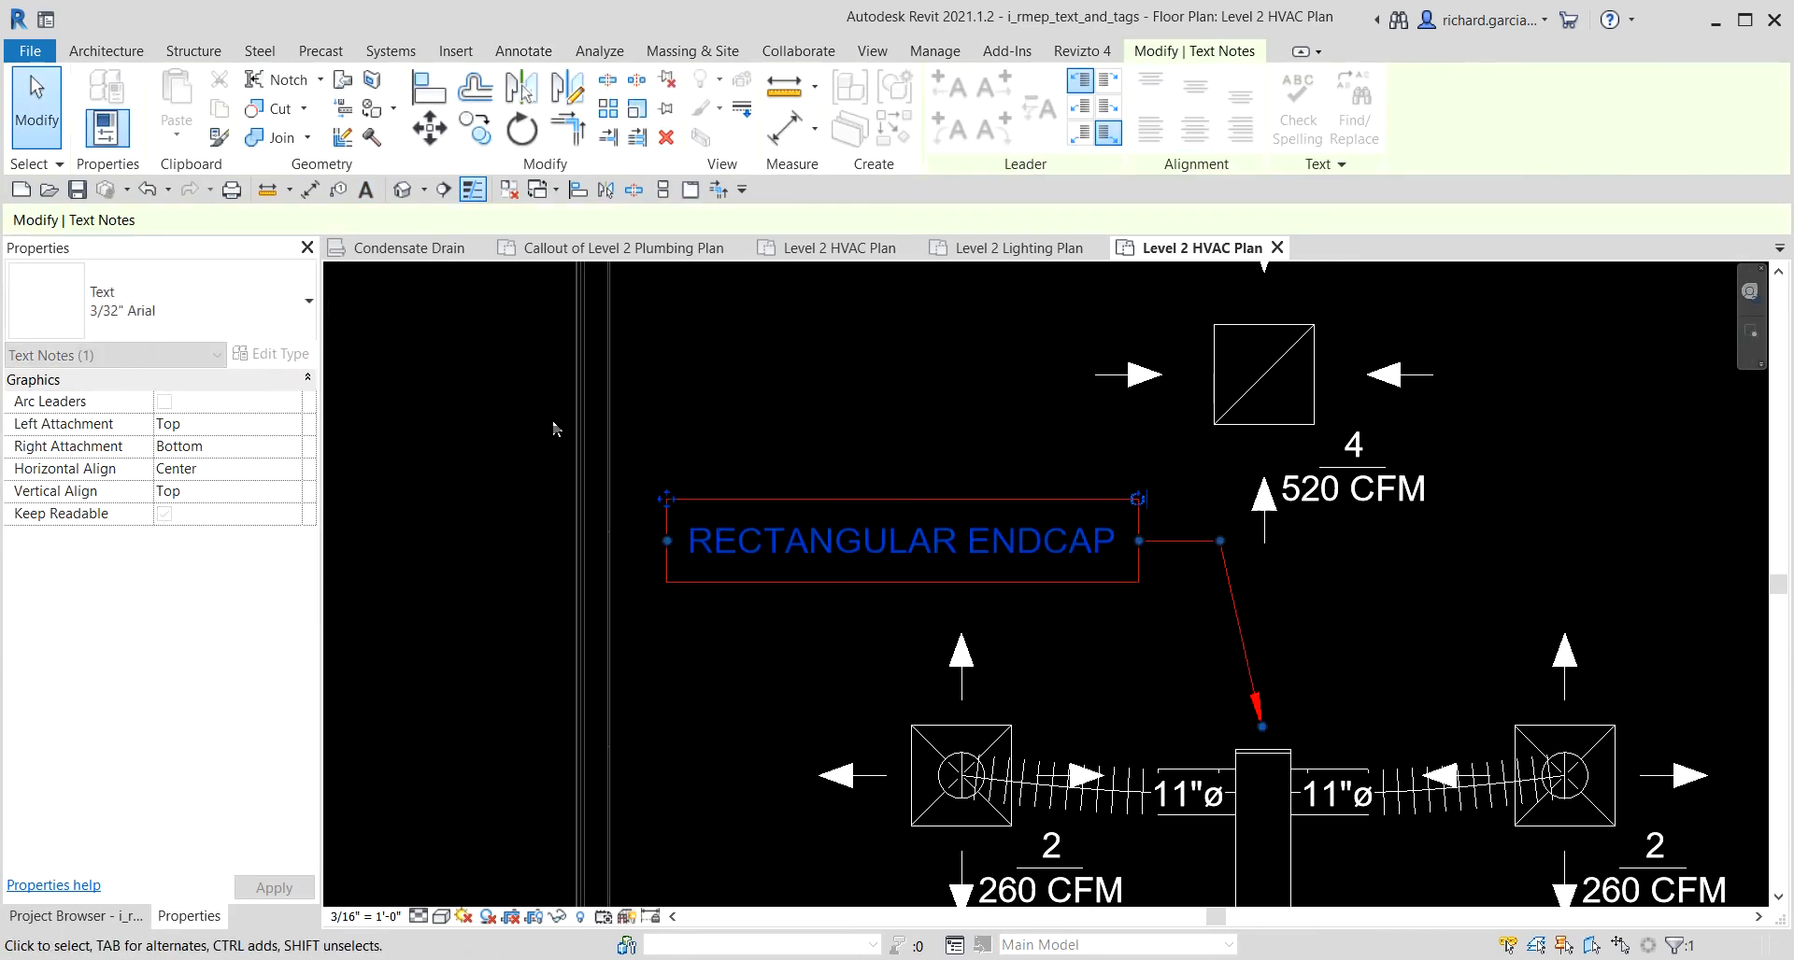
{"action": "left_click", "coordinate": [490, 424]}
{"action": "scroll", "coordinate": [467, 448], "scroll_direction": "down", "scroll_amount": 2}
{"action": "scroll", "coordinate": [457, 458], "scroll_direction": "down", "scroll_amount": 2}
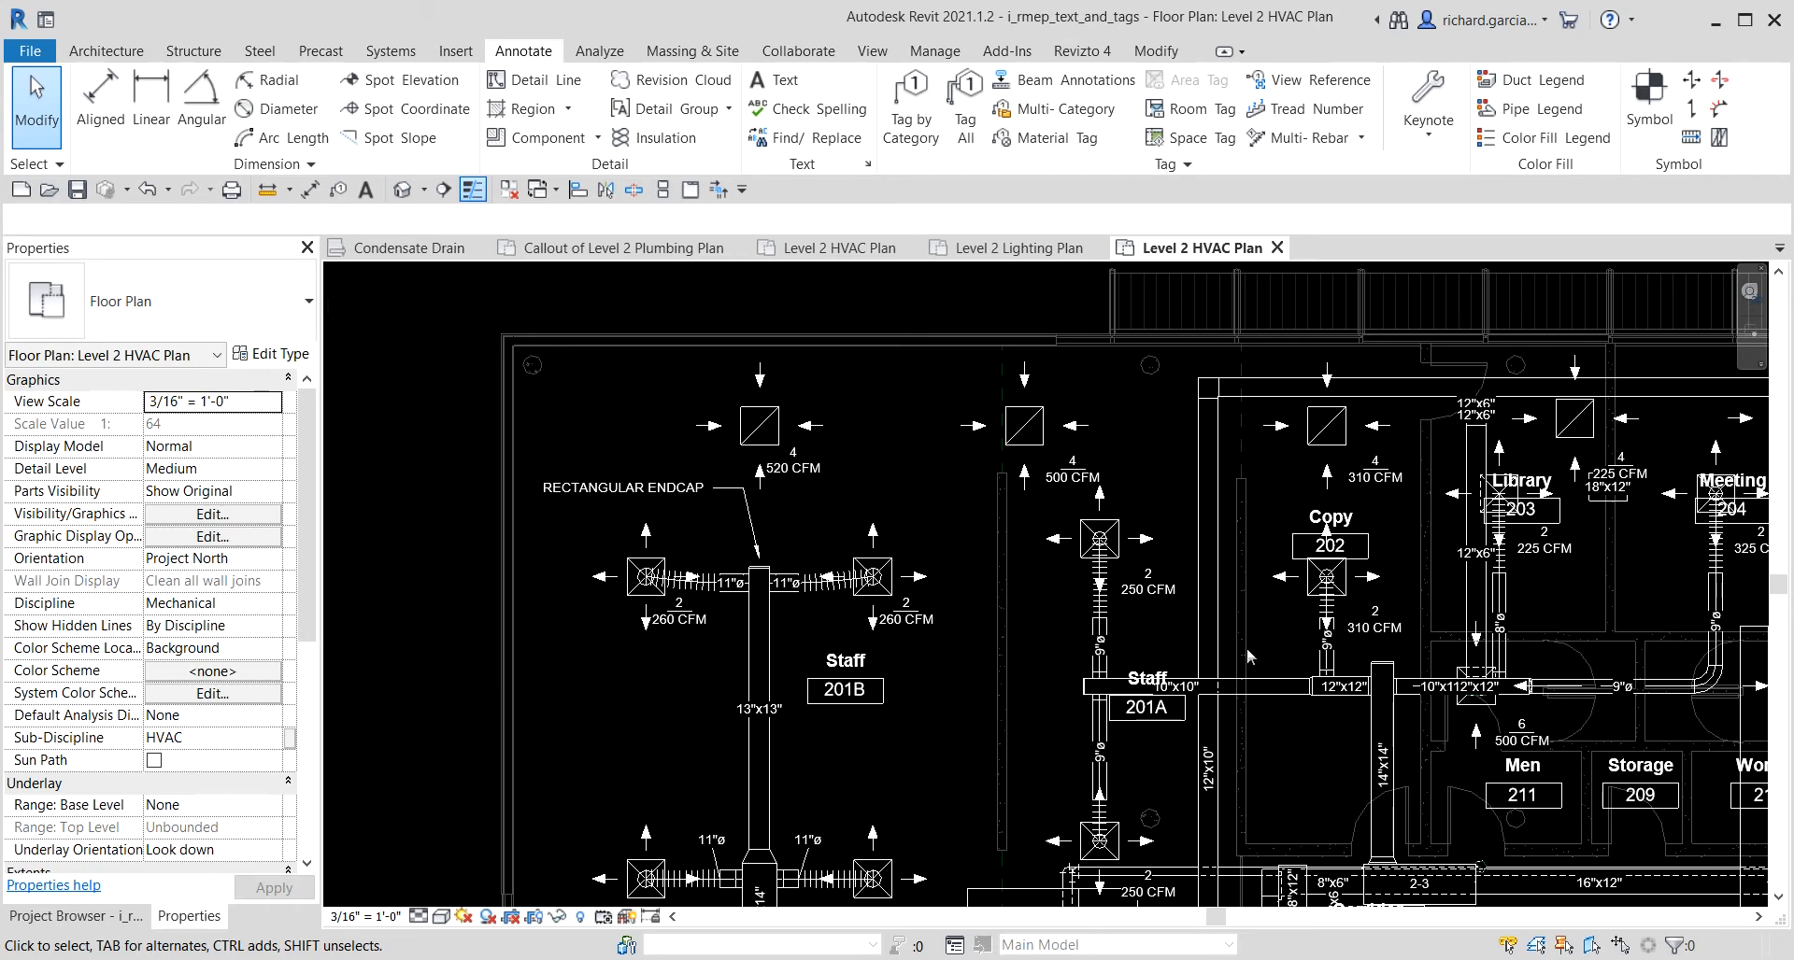
{"action": "scroll", "coordinate": [710, 430], "scroll_direction": "up", "scroll_amount": 3}
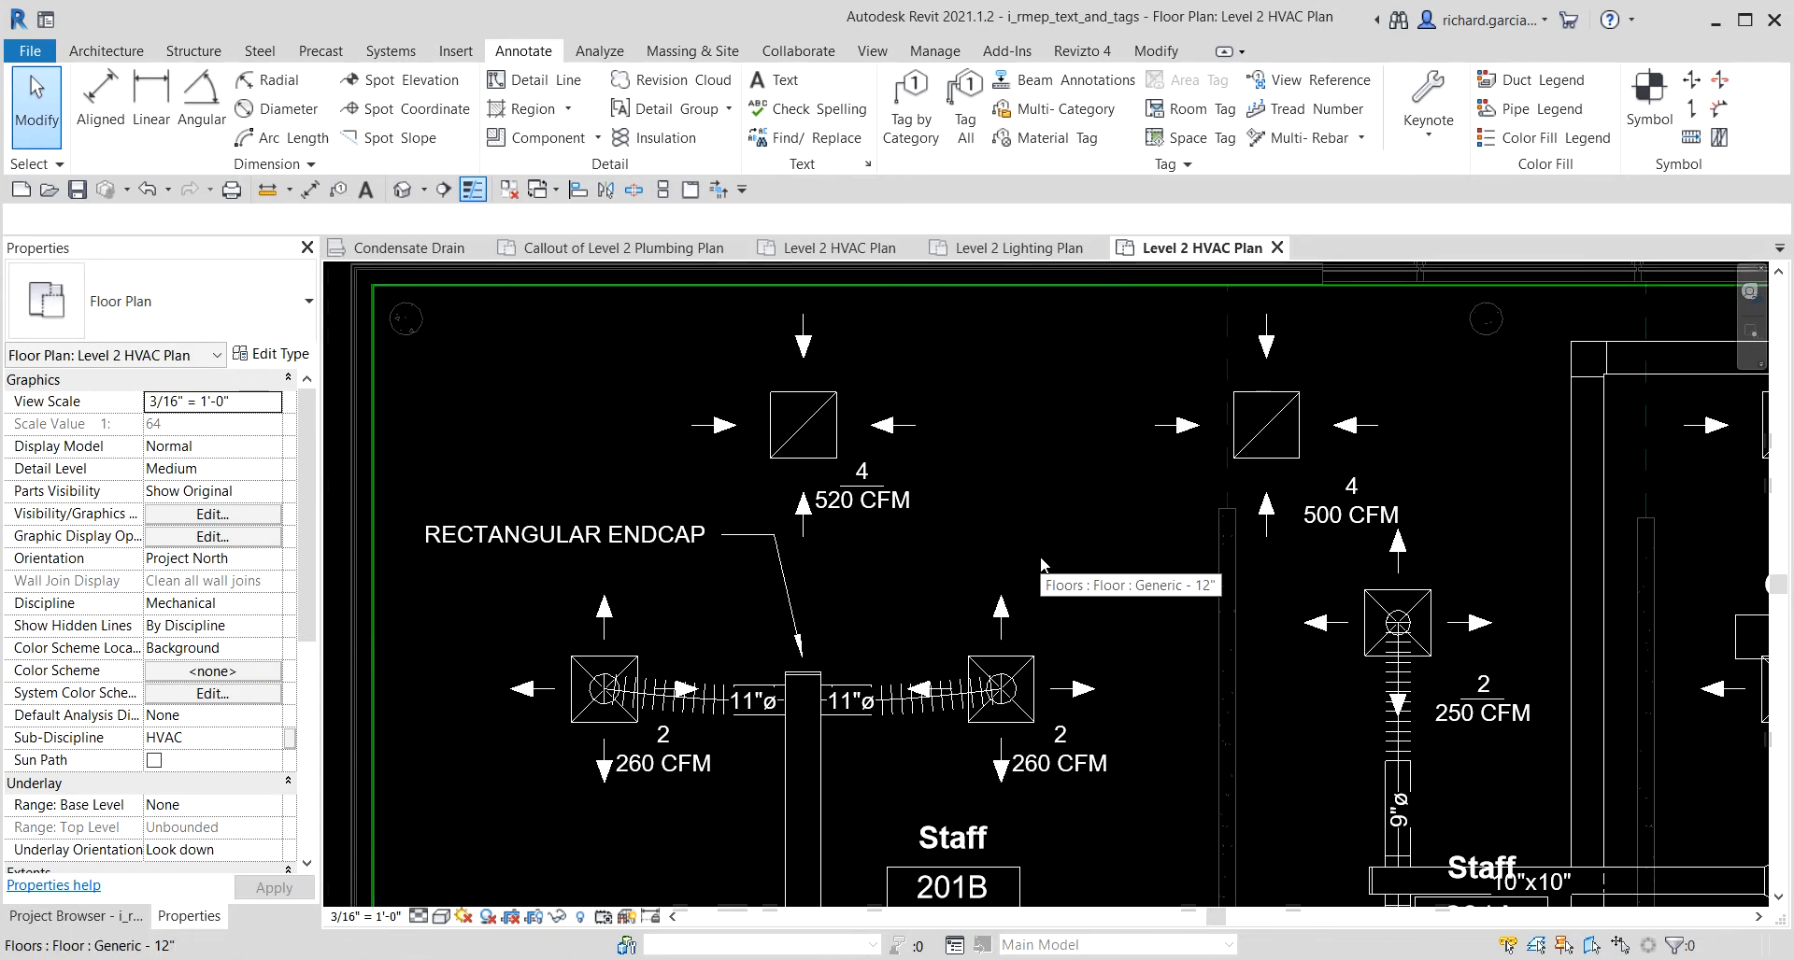
Change all diffuser tags visible in the view to the Diffuser Tag - TYPE NAME type and clear the selection.
{"action": "scroll", "coordinate": [931, 502], "scroll_direction": "up", "scroll_amount": 2}
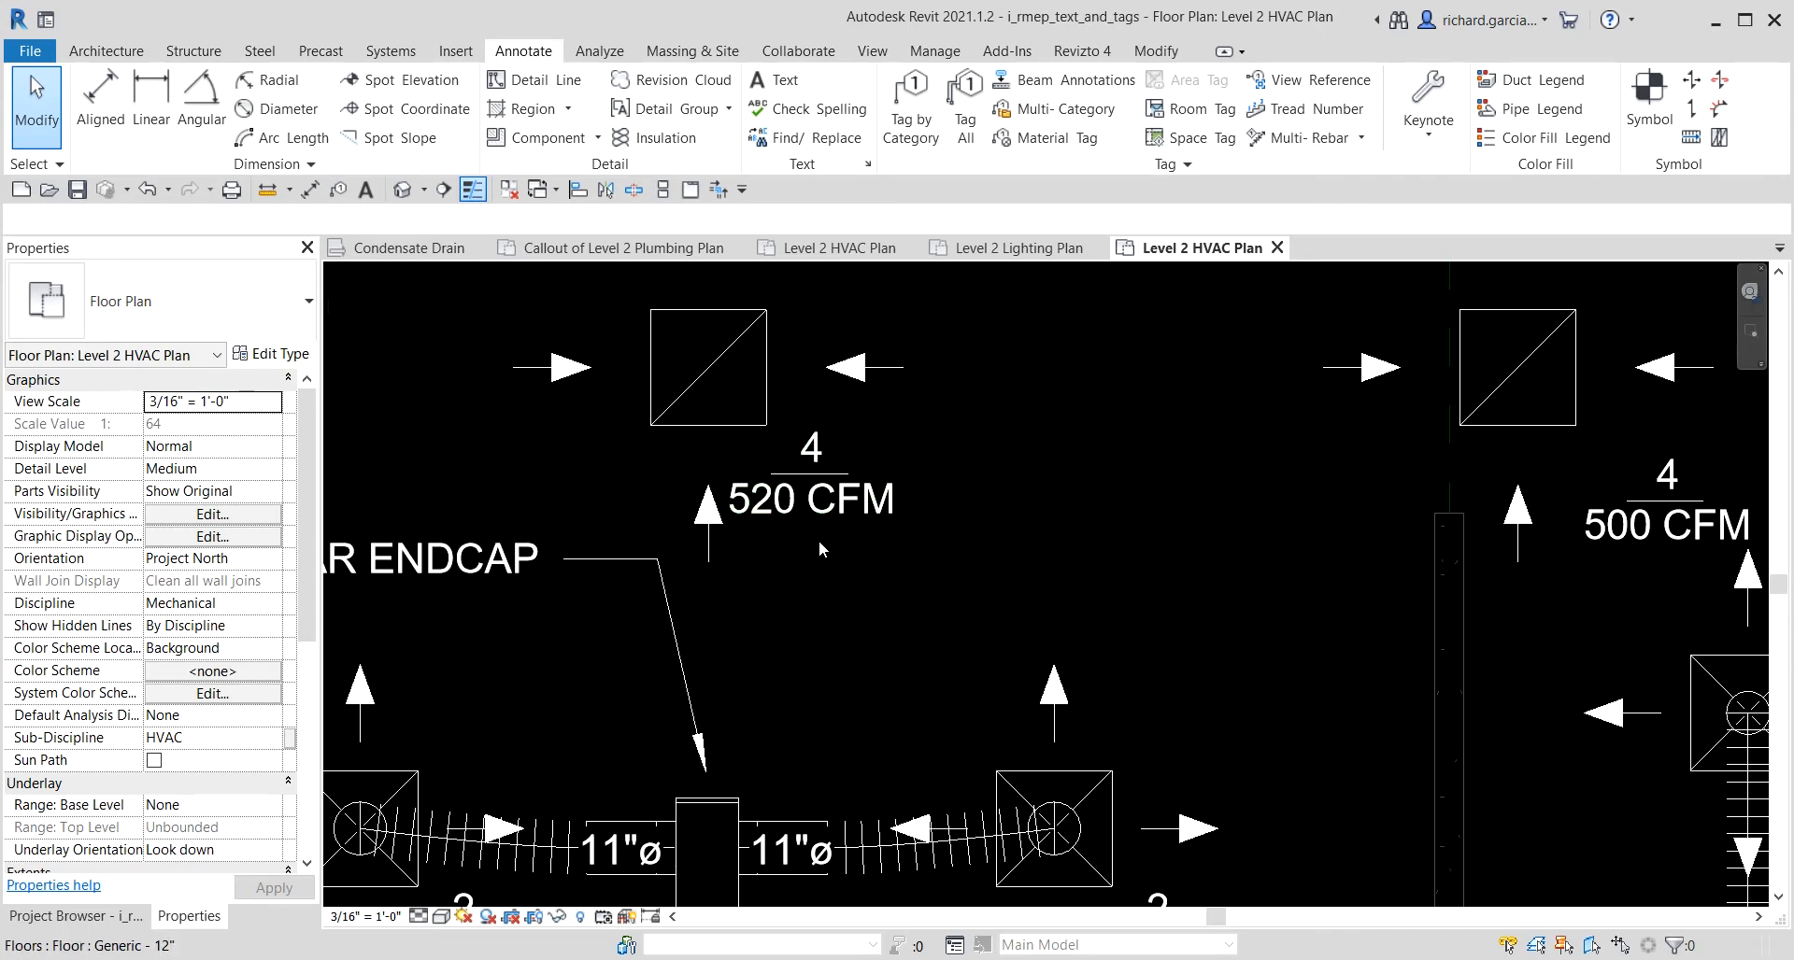
{"action": "left_click", "coordinate": [827, 508]}
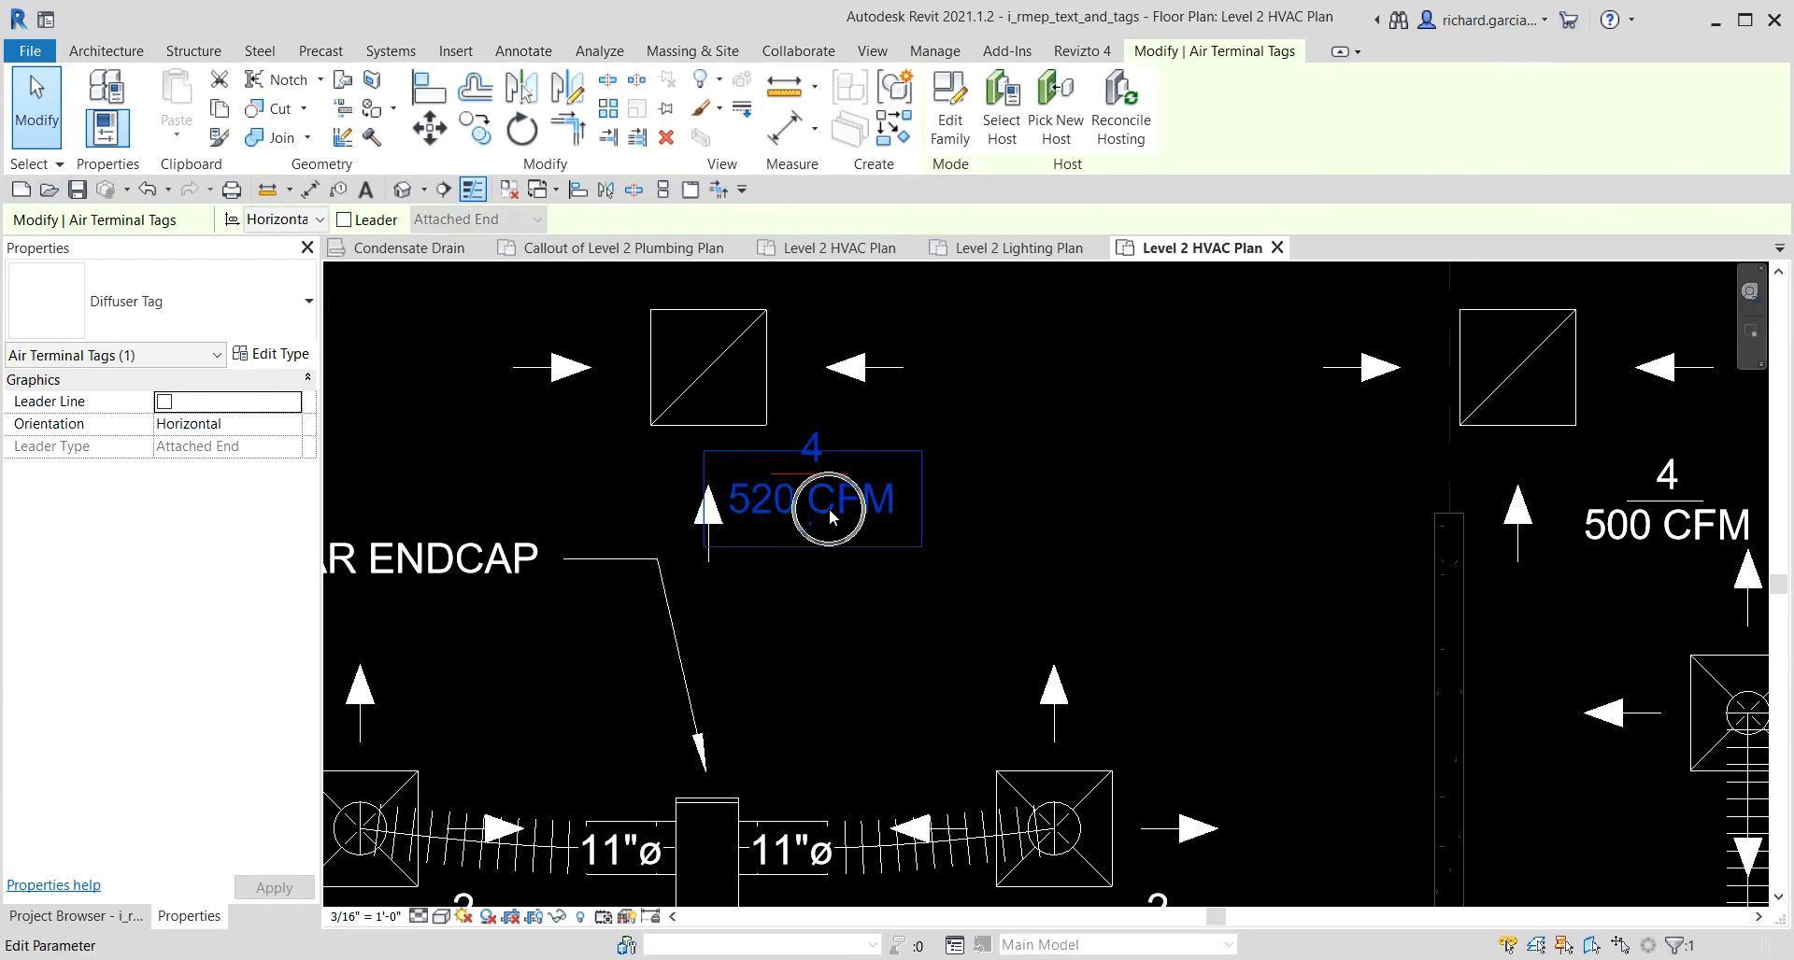
{"action": "right_click", "coordinate": [827, 508]}
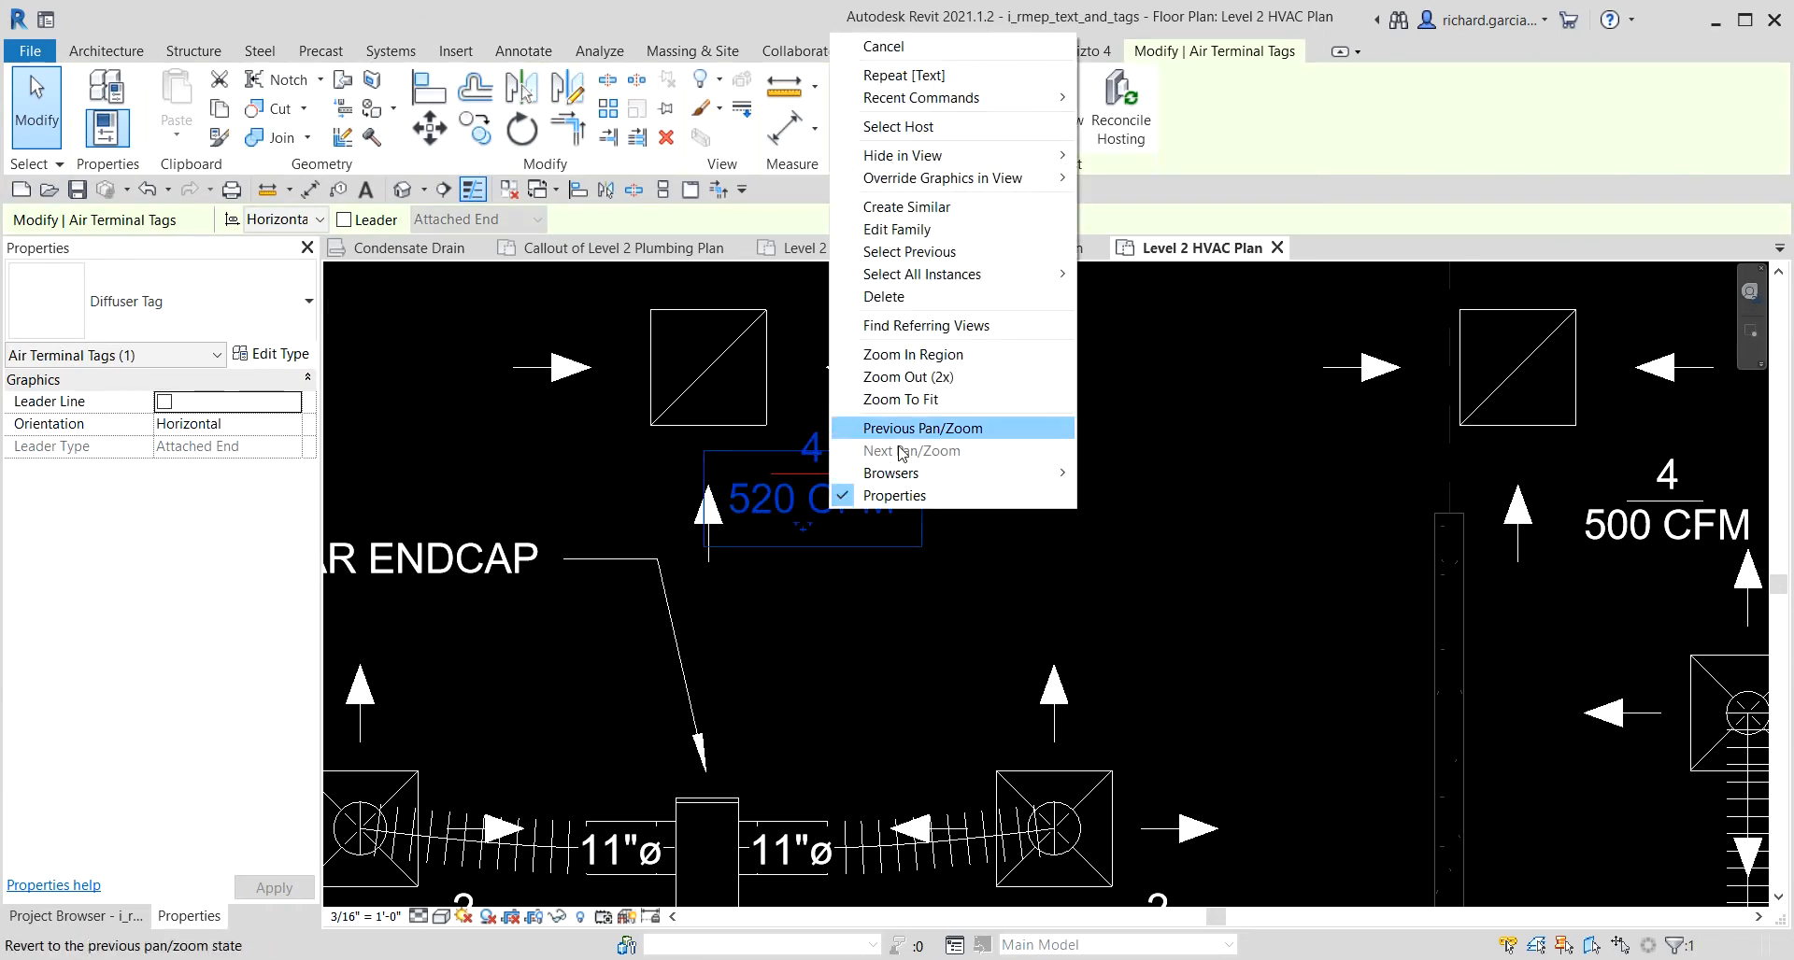
{"action": "left_click", "coordinate": [945, 278]}
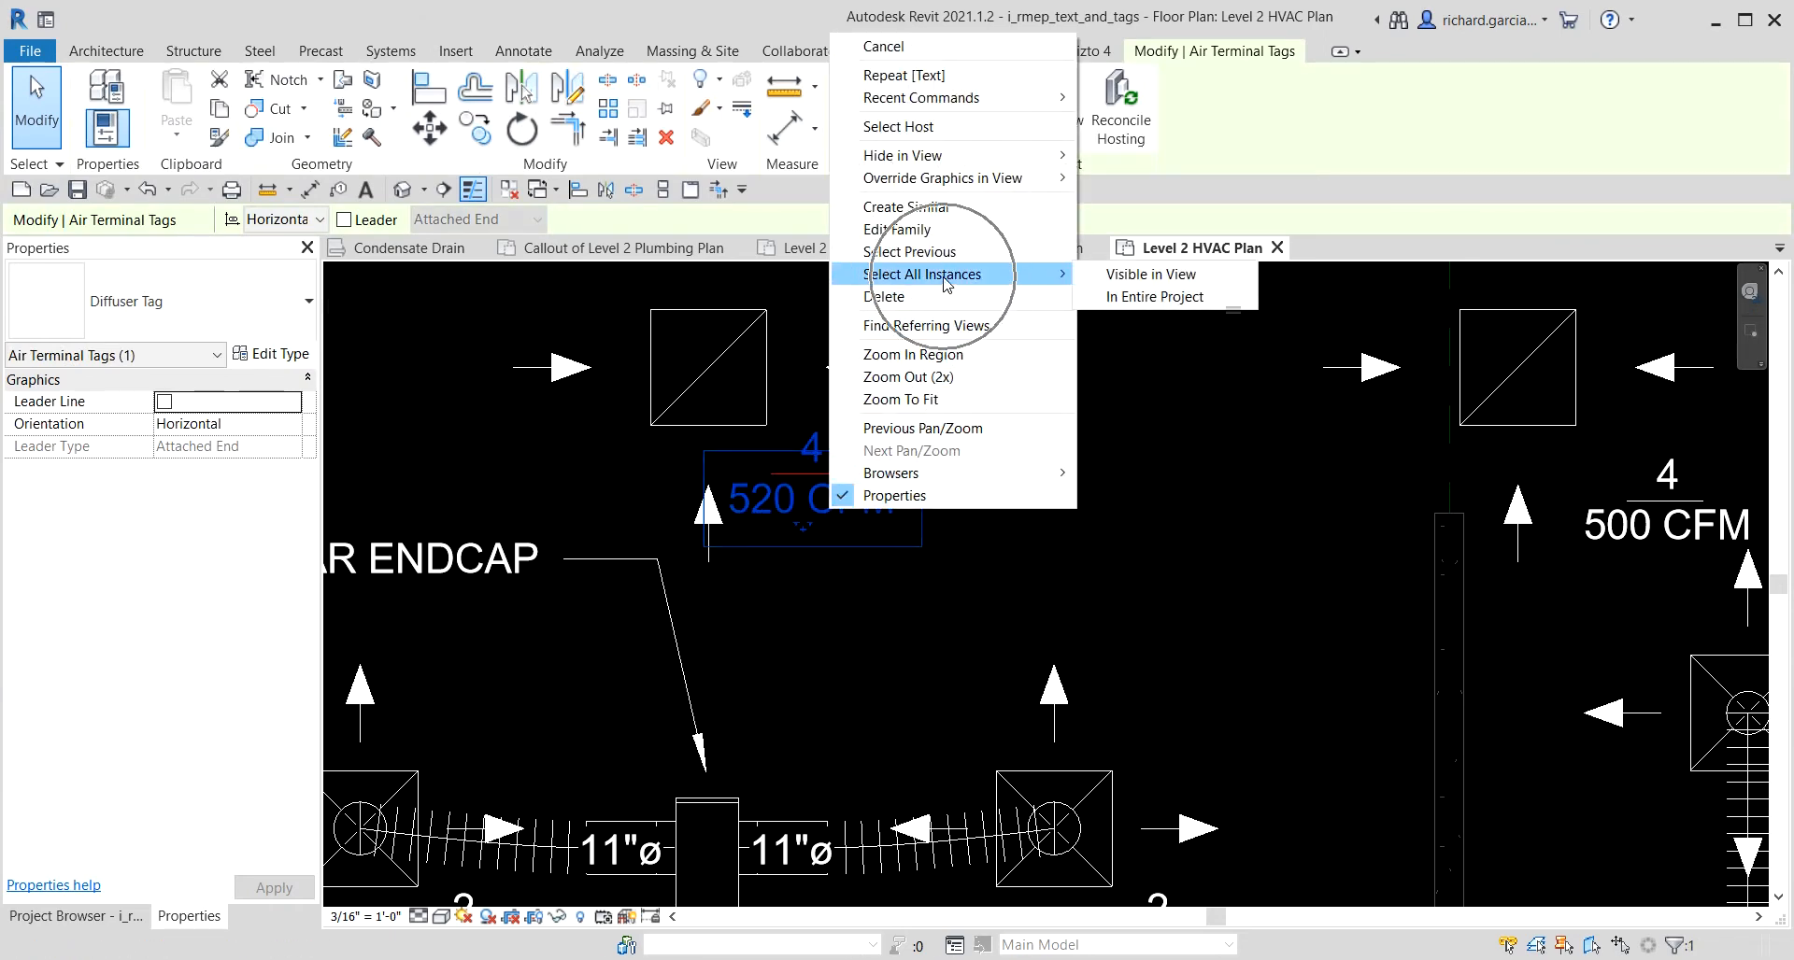
{"action": "left_click", "coordinate": [1148, 274]}
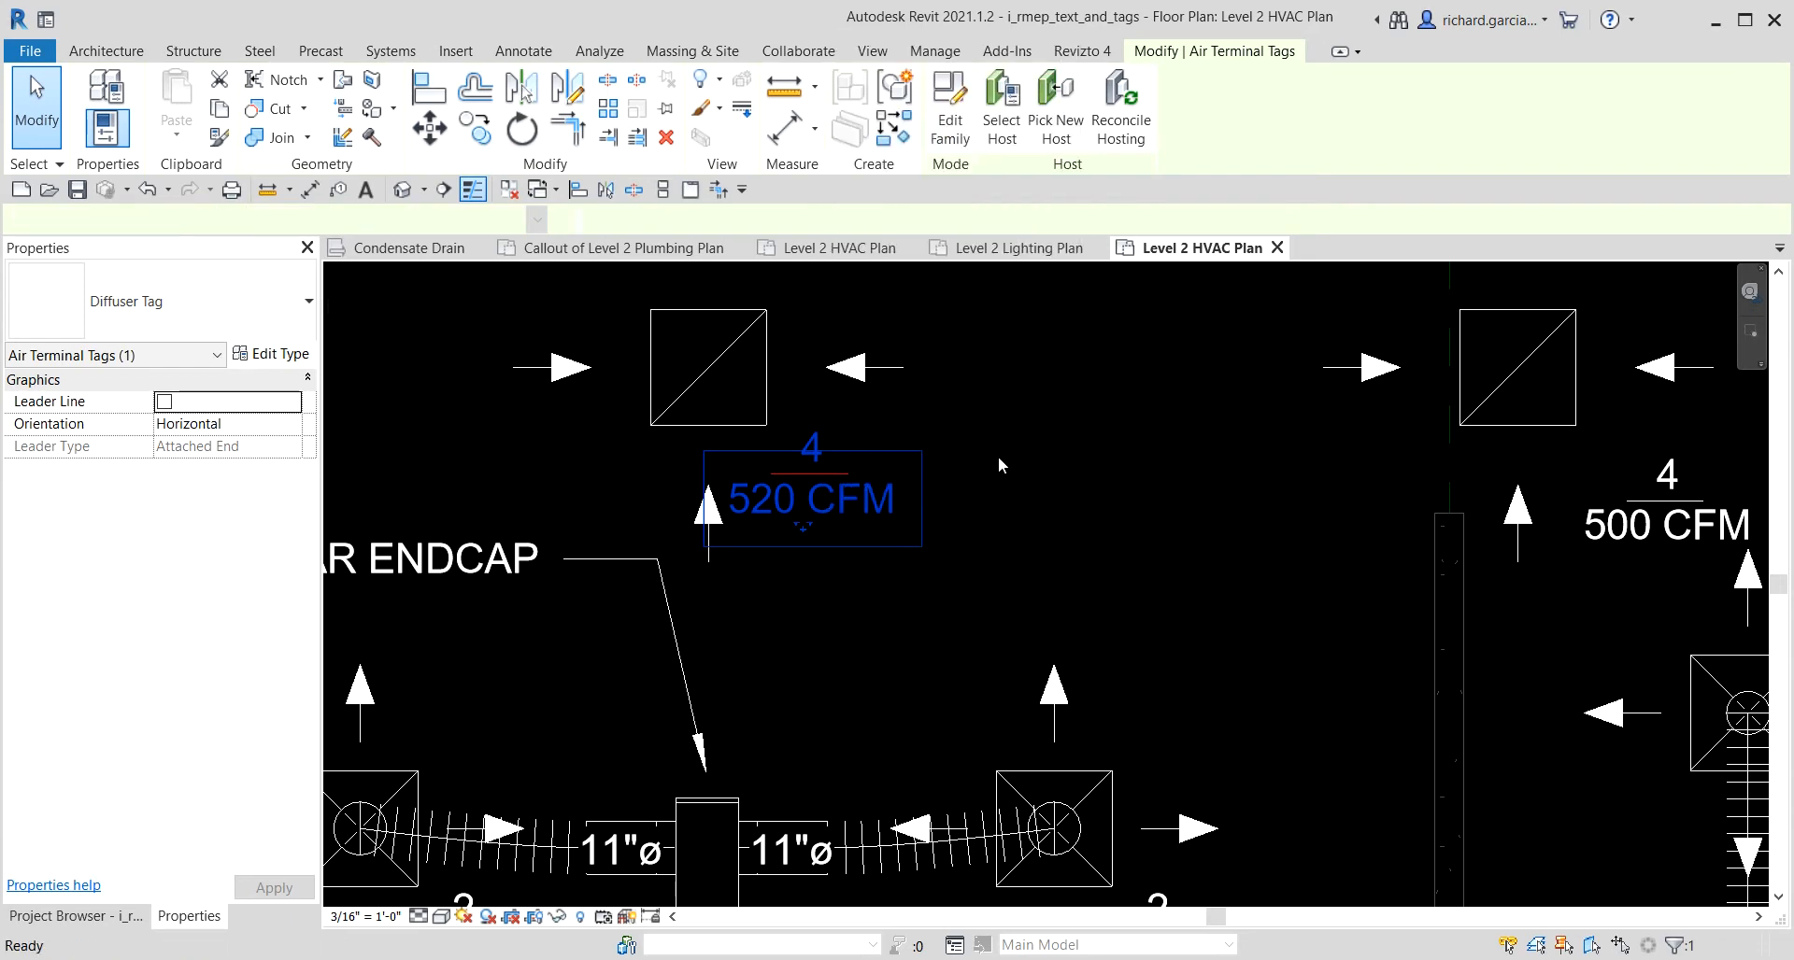
{"action": "scroll", "coordinate": [997, 456], "scroll_direction": "down", "scroll_amount": 3}
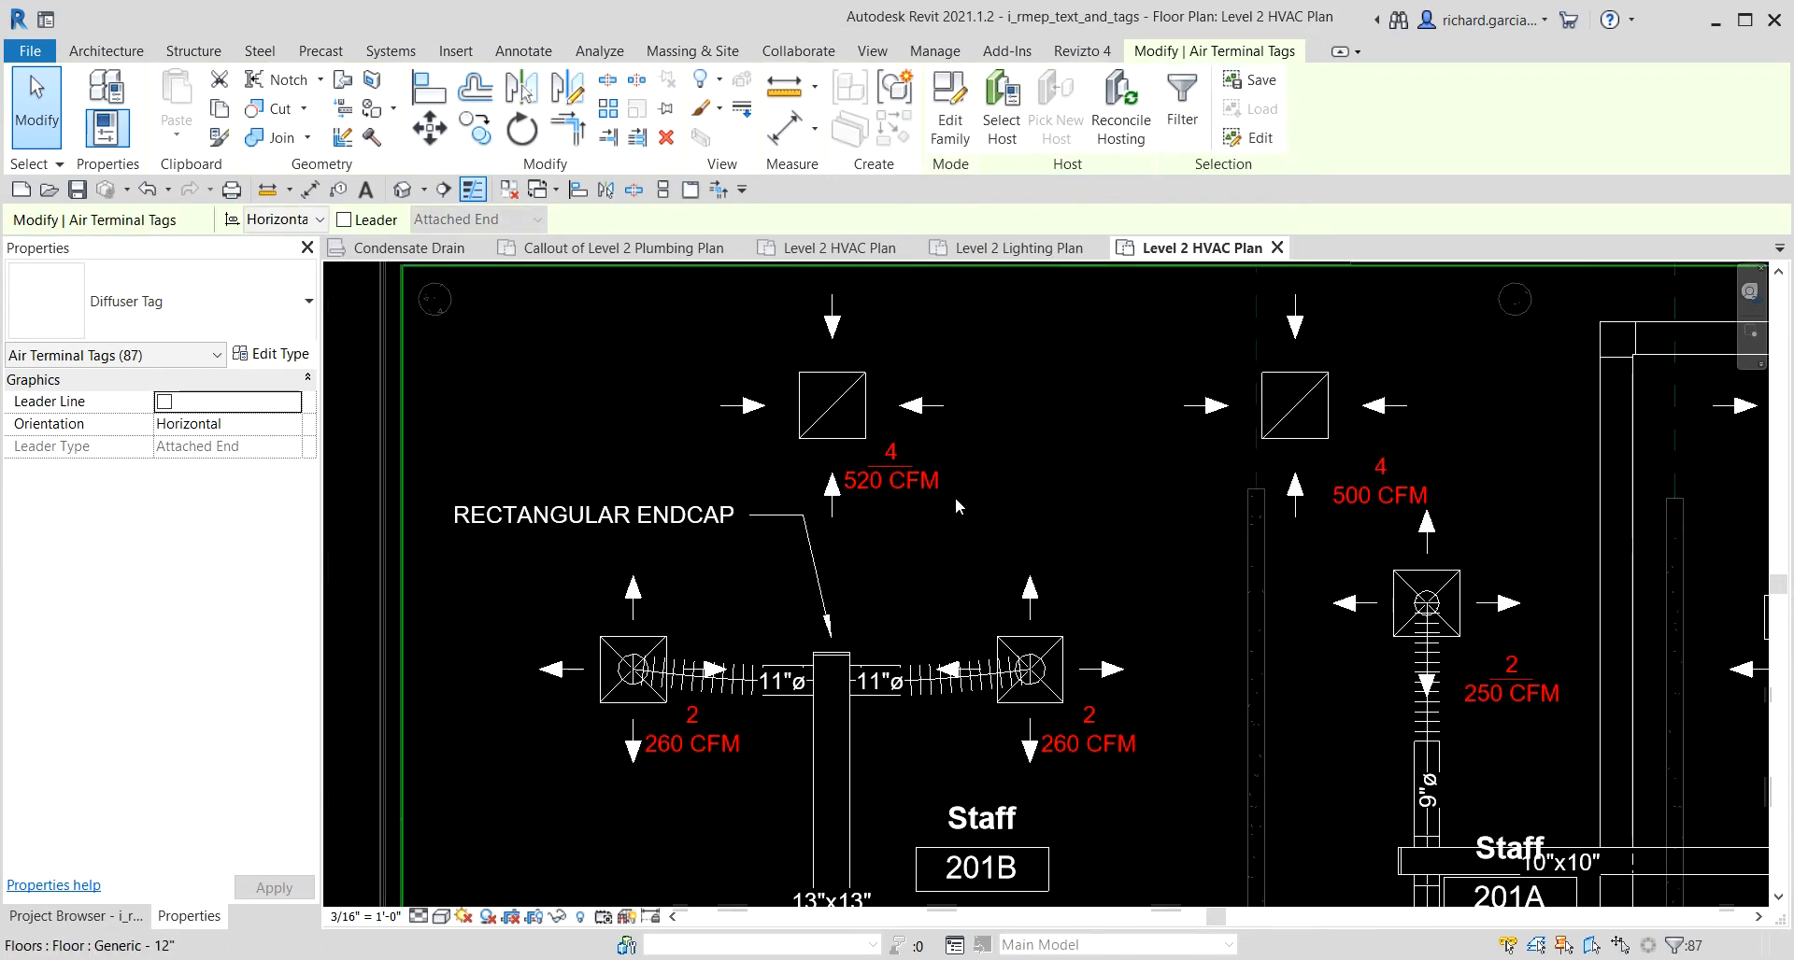
{"action": "scroll", "coordinate": [934, 502], "scroll_direction": "down", "scroll_amount": 3}
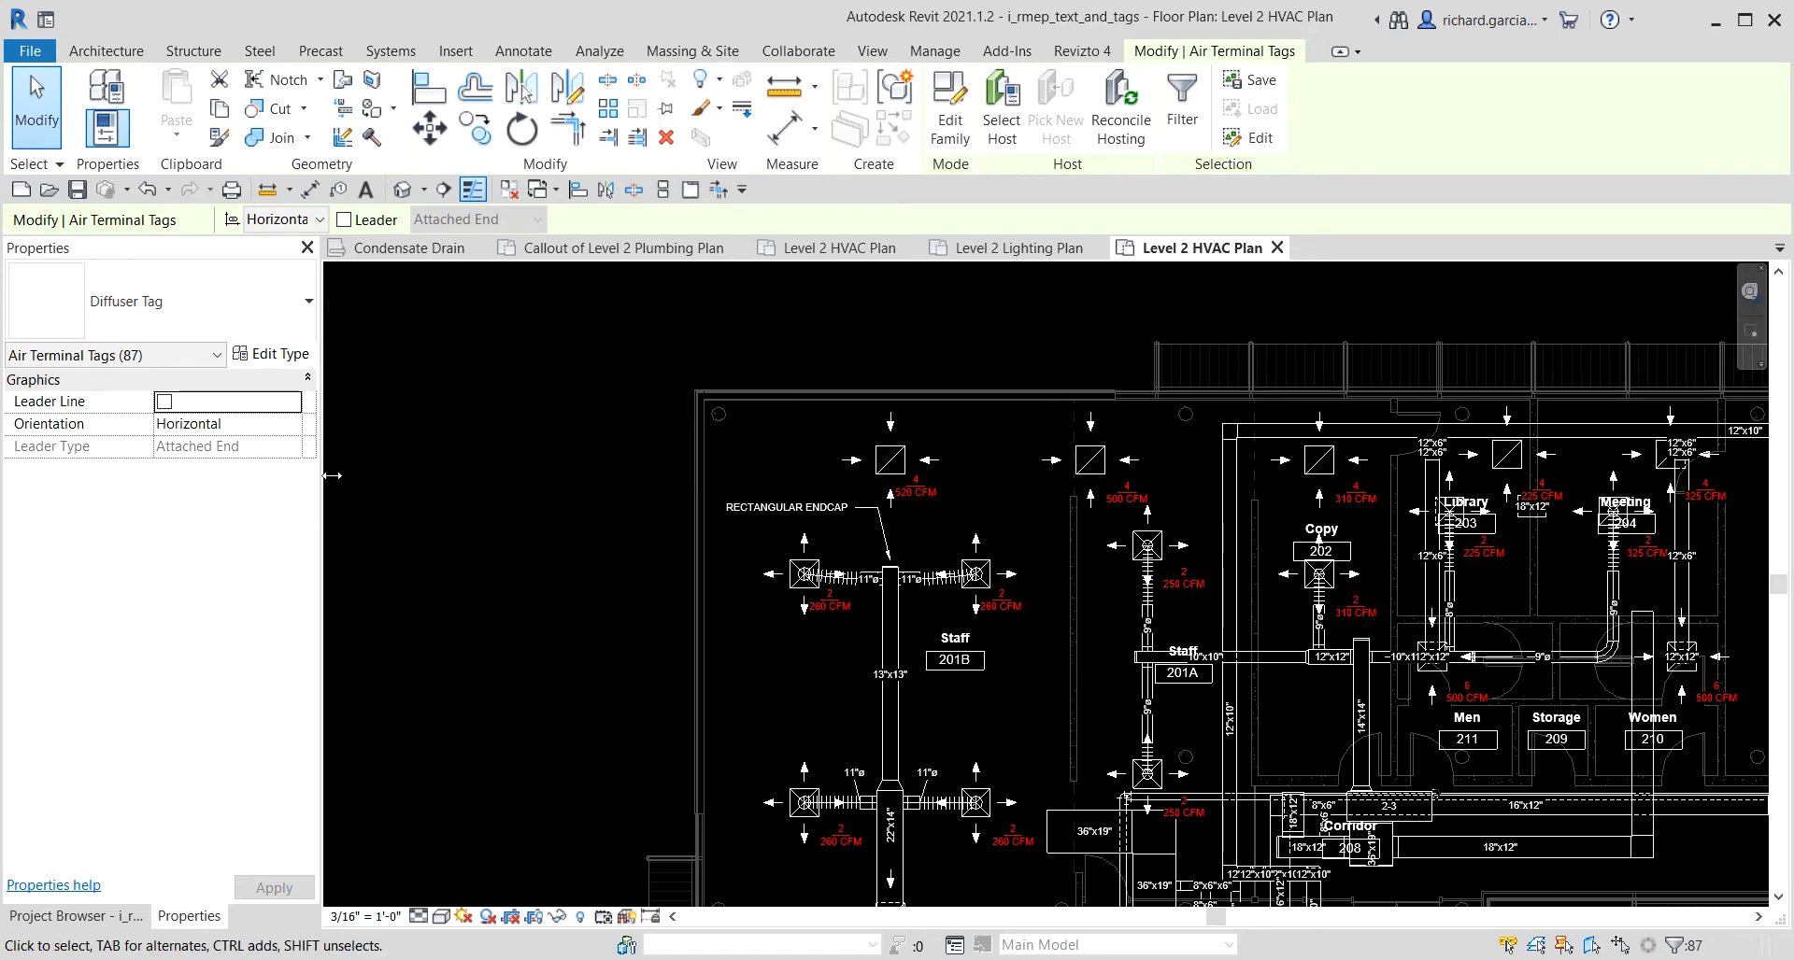
{"action": "left_click", "coordinate": [224, 319]}
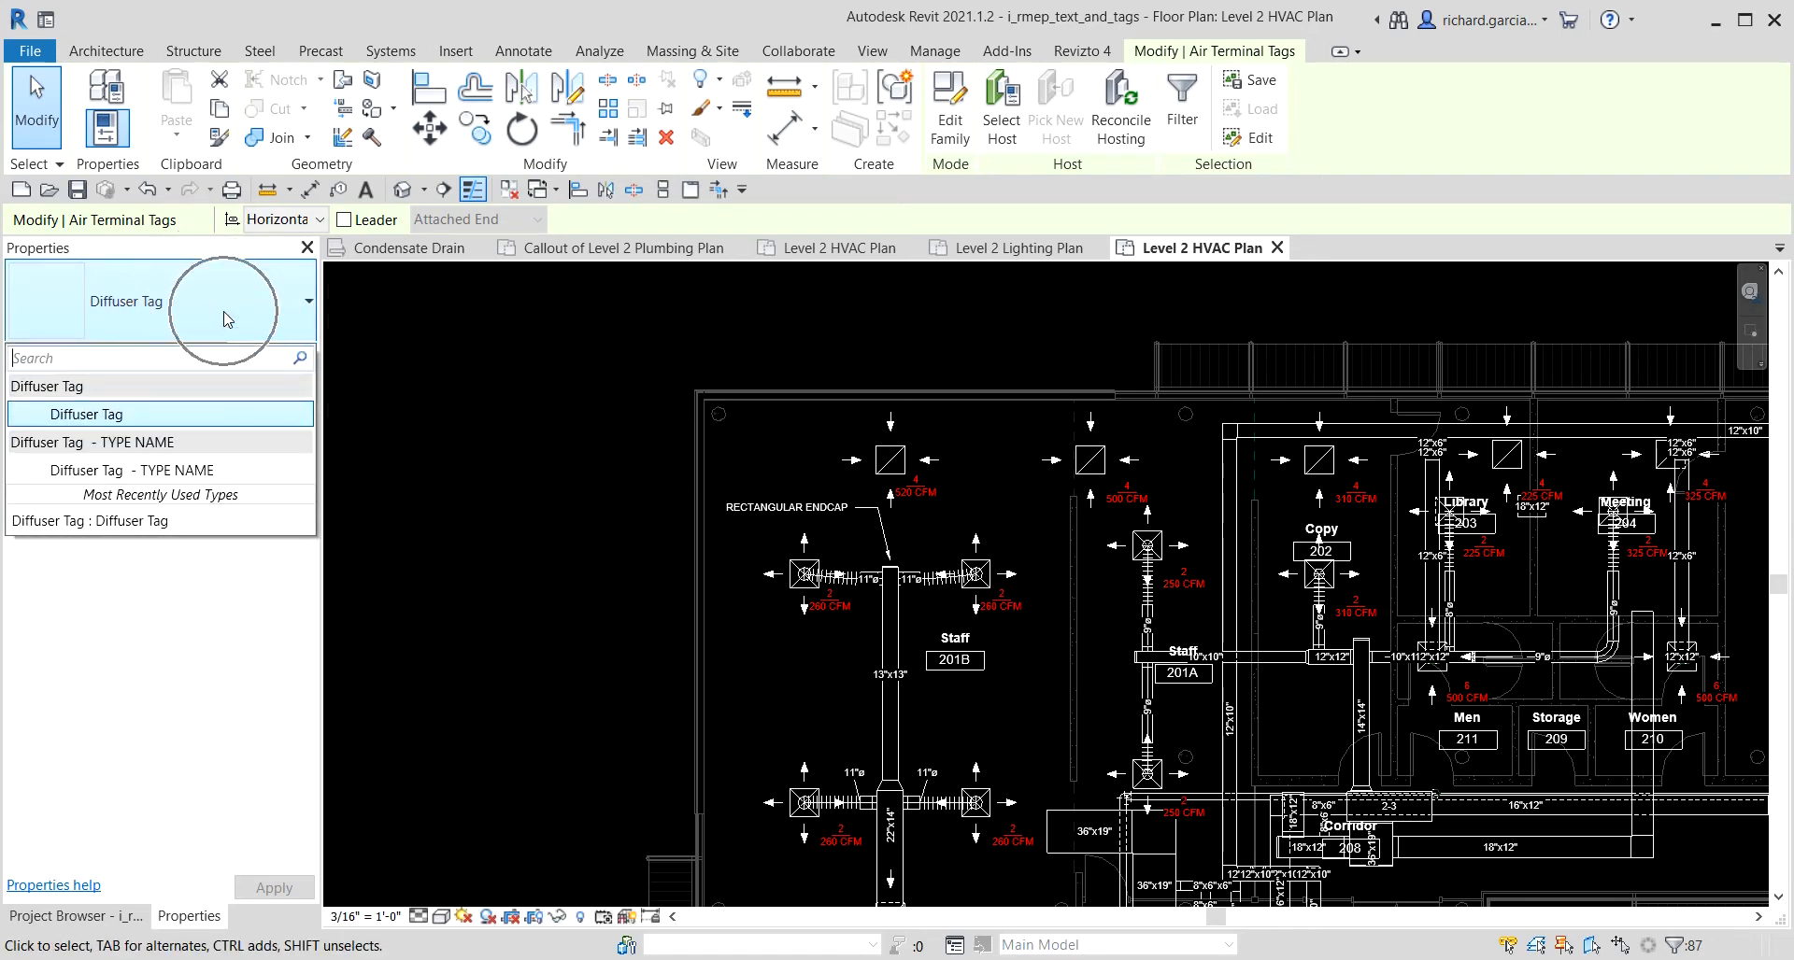
{"action": "left_click", "coordinate": [141, 472]}
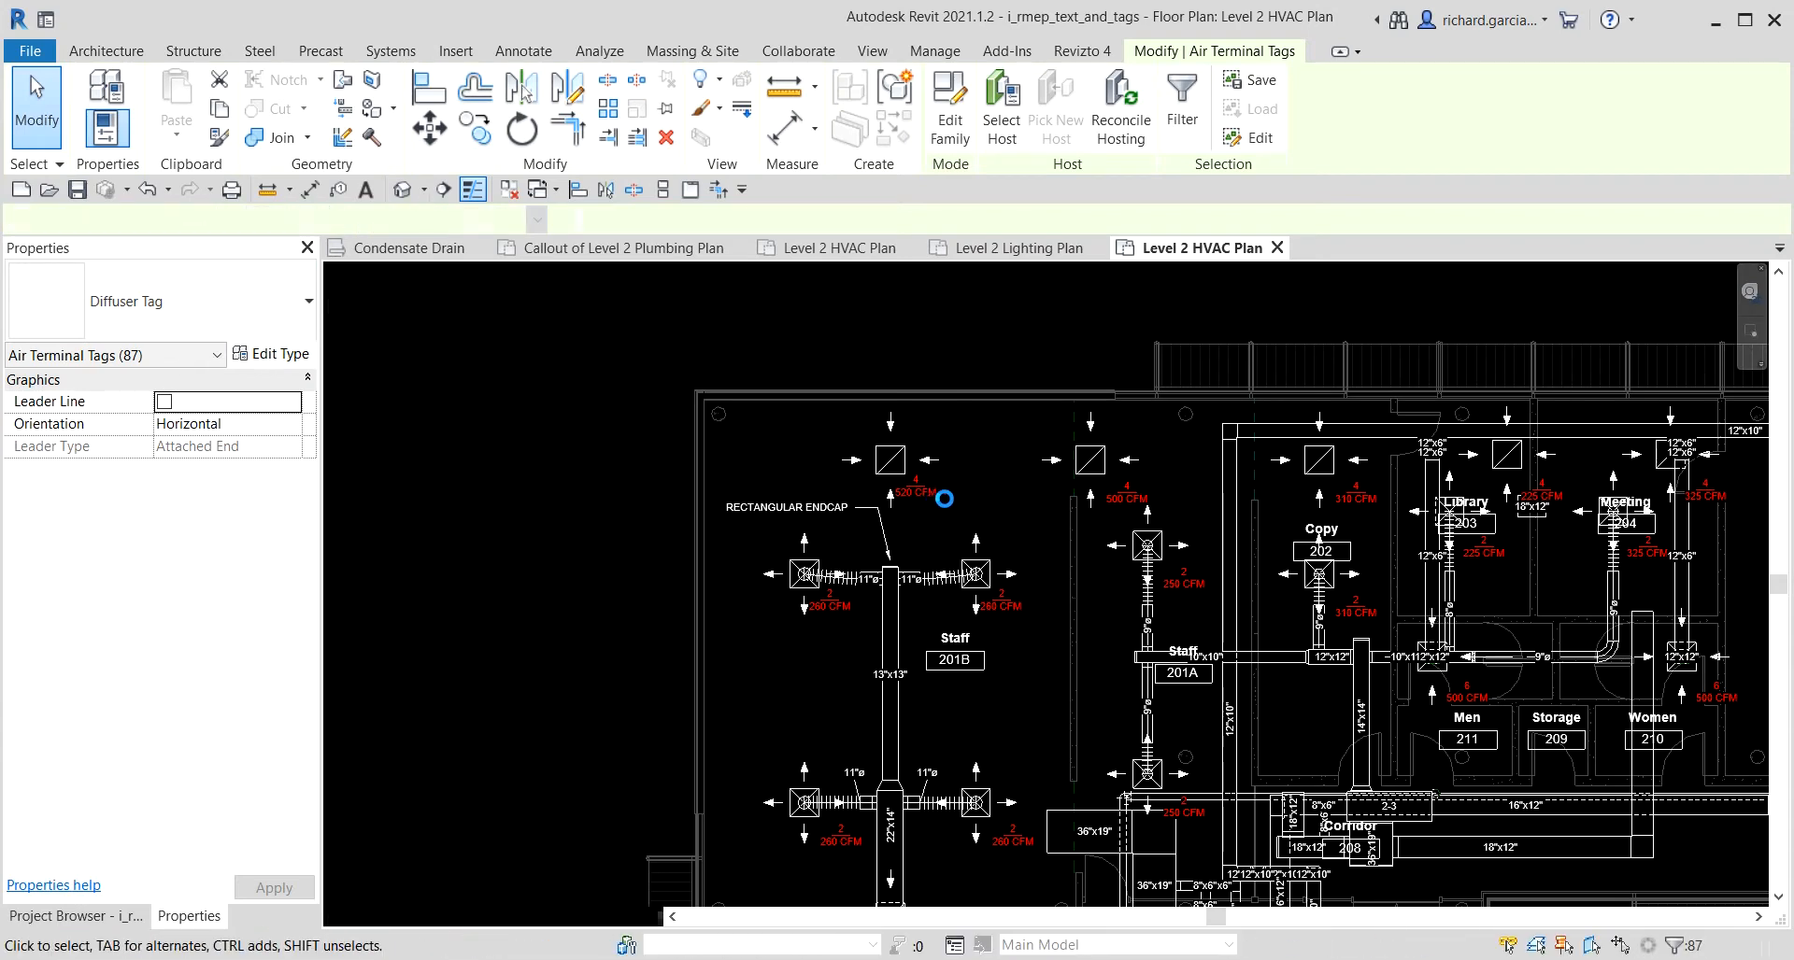
{"action": "scroll", "coordinate": [934, 498], "scroll_direction": "up", "scroll_amount": 6}
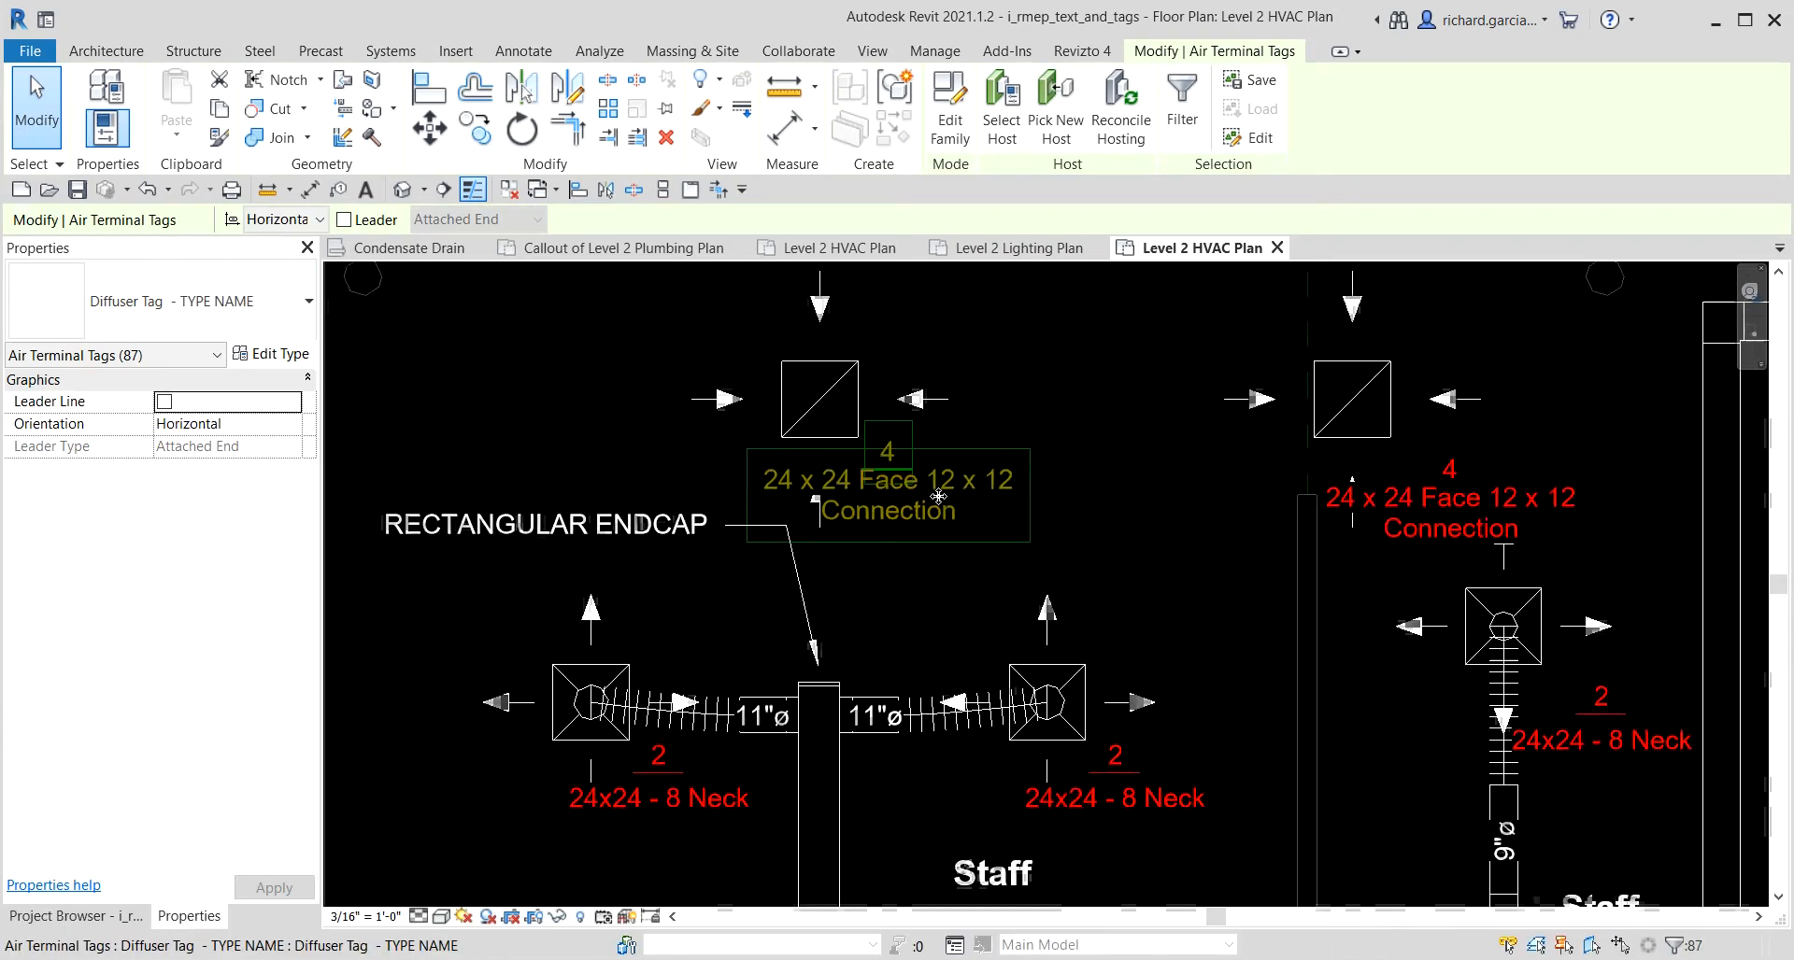
{"action": "scroll", "coordinate": [1003, 524], "scroll_direction": "down", "scroll_amount": 3}
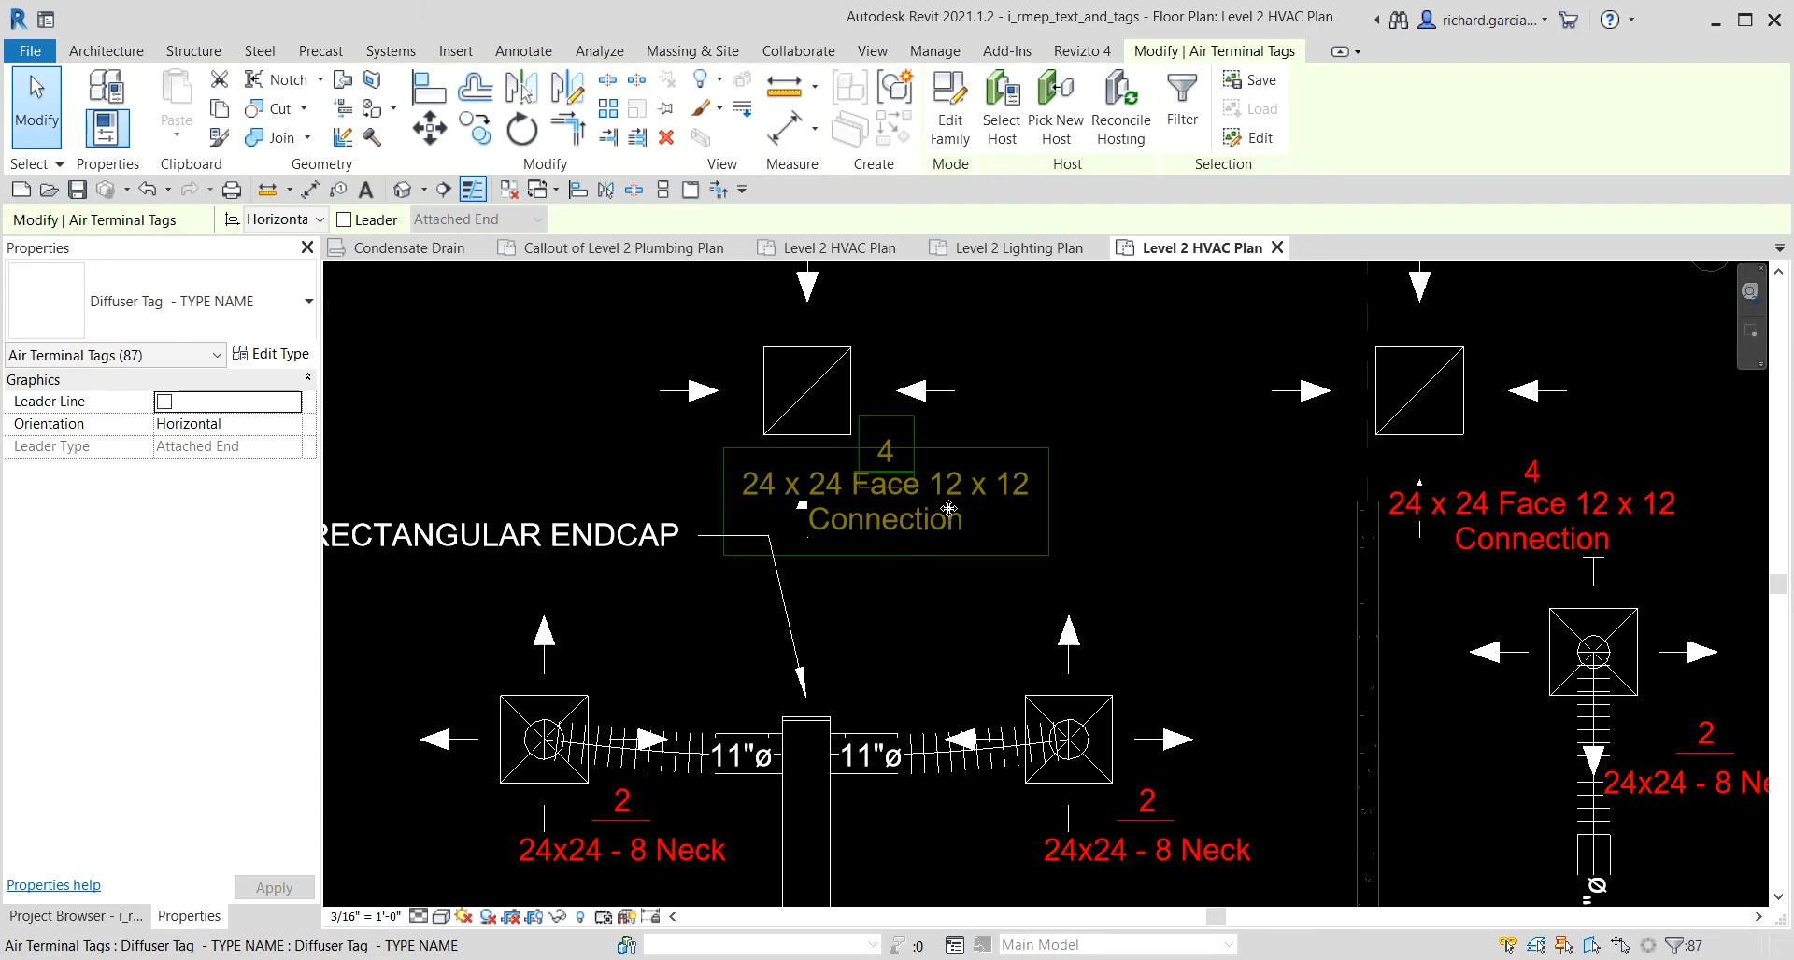
{"action": "scroll", "coordinate": [948, 509], "scroll_direction": "down", "scroll_amount": 2}
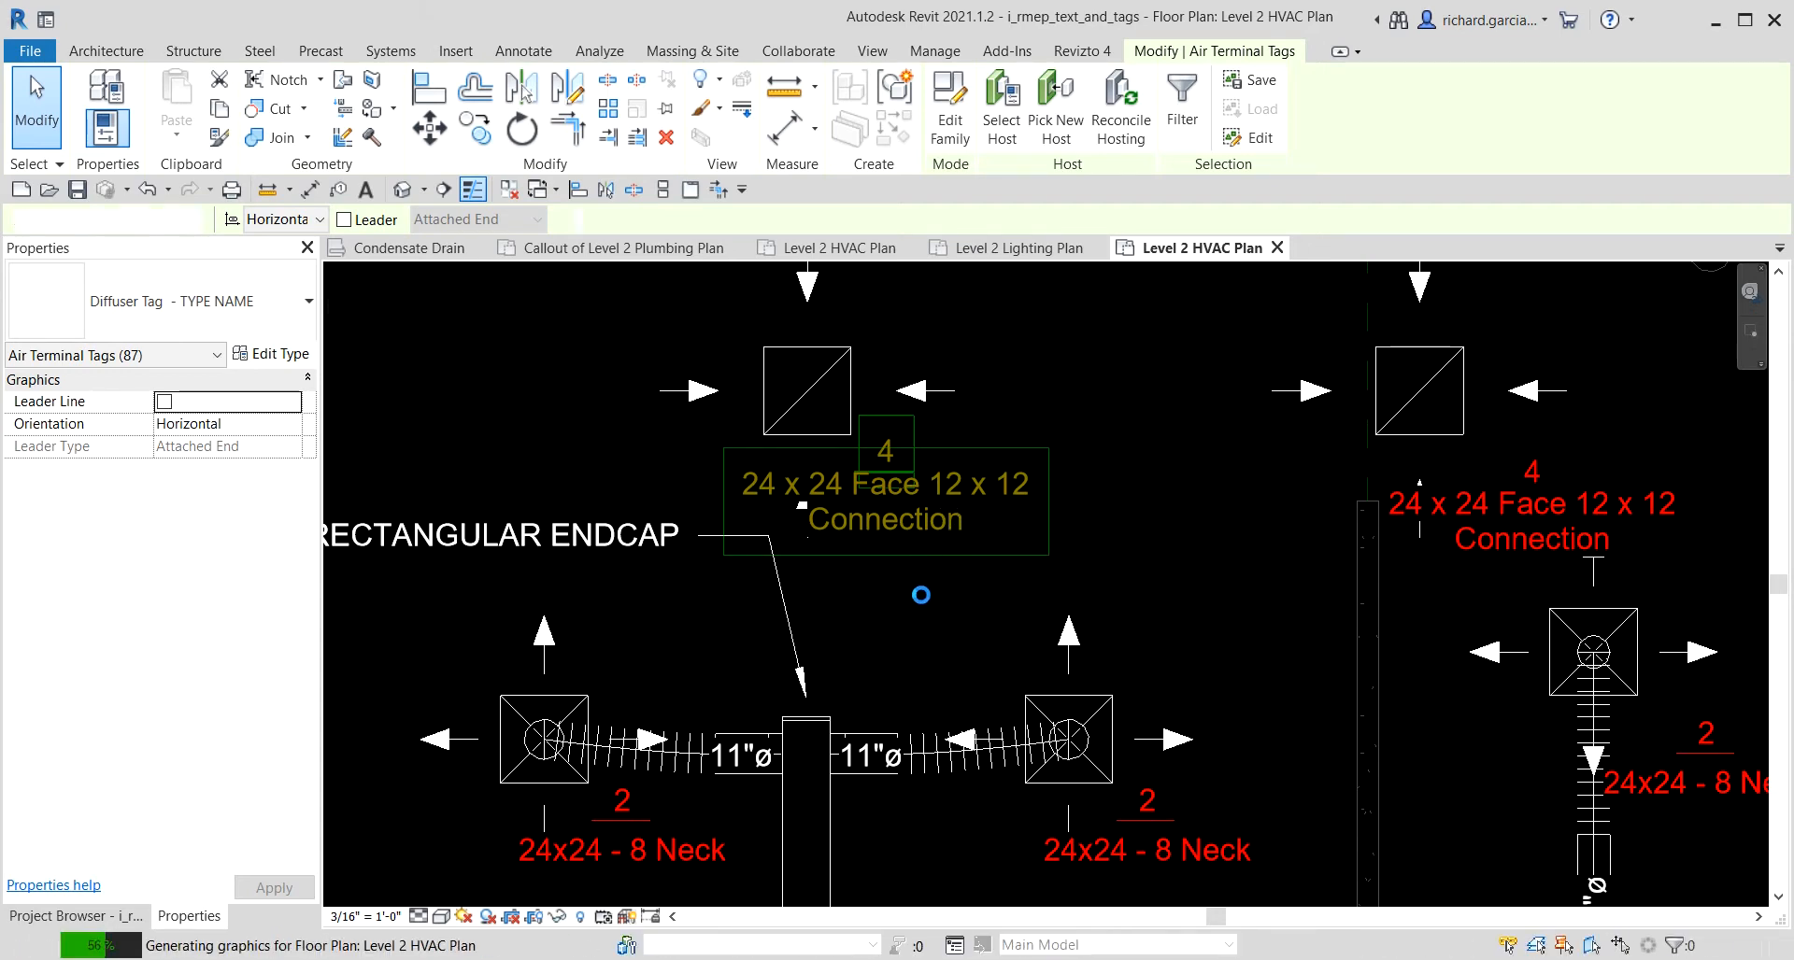
{"action": "key", "text": "Escape"}
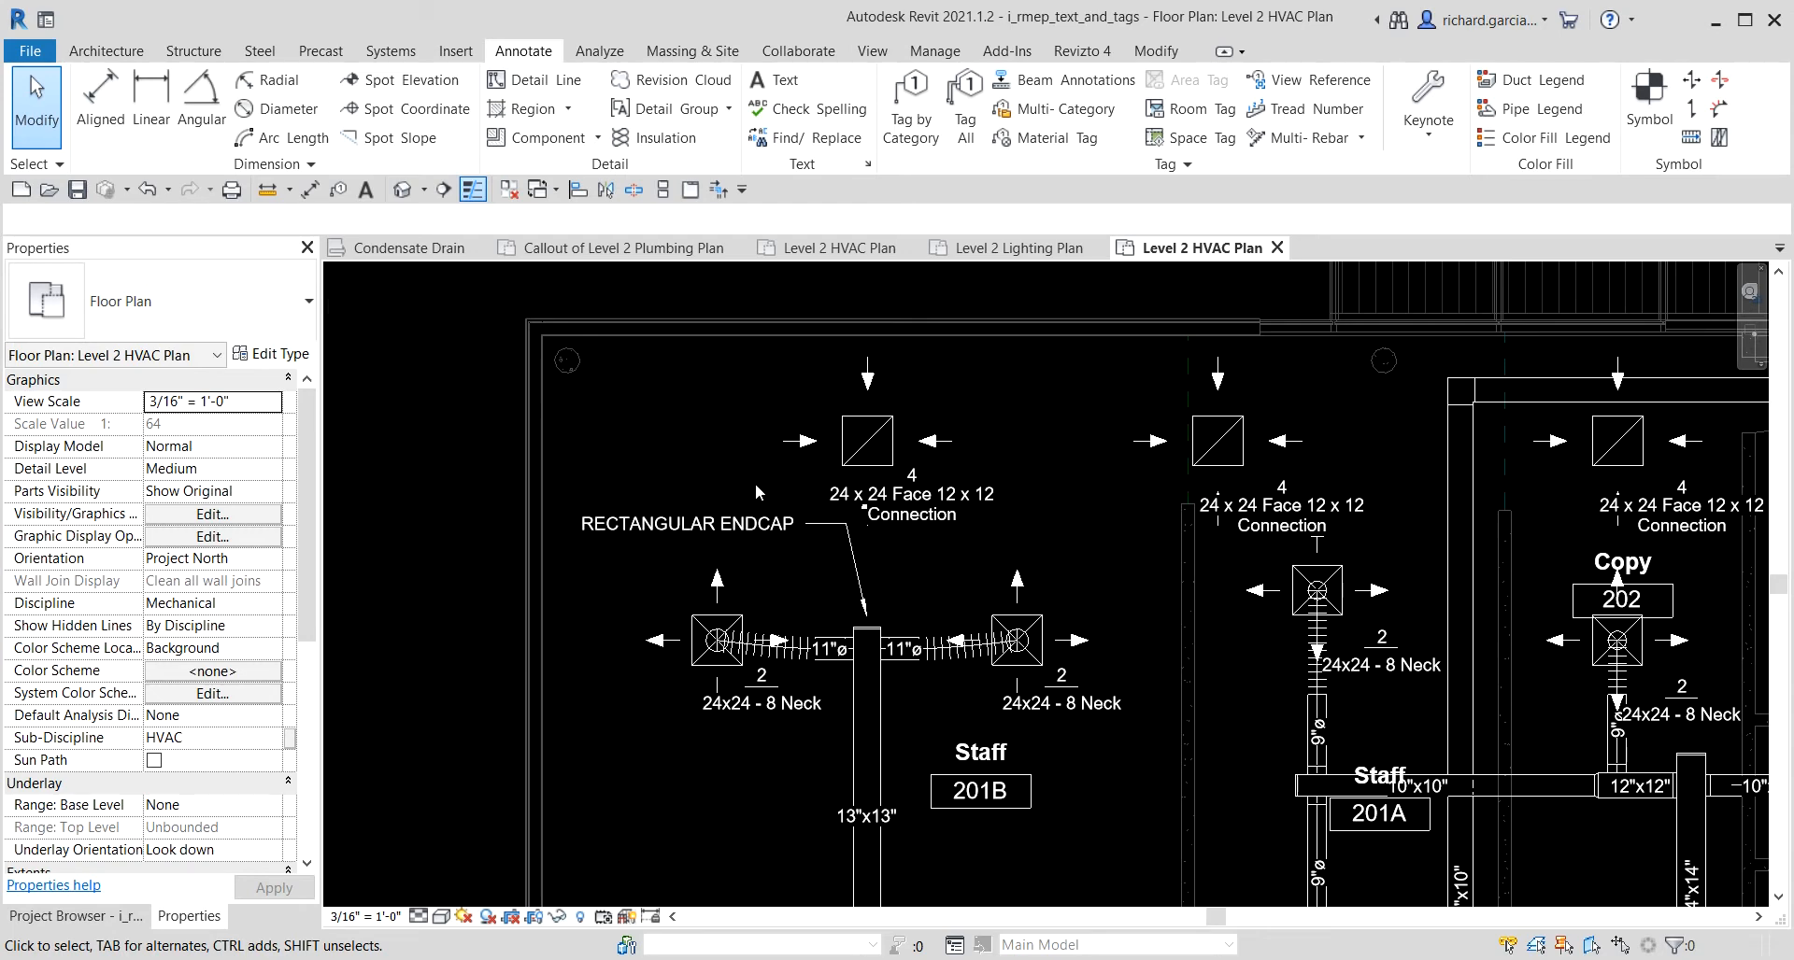
Switch to the Callout of Level 2 Plumbing Plan view, focusing on the lavatories between Women 225 and Men 226.
{"action": "left_click", "coordinate": [592, 248]}
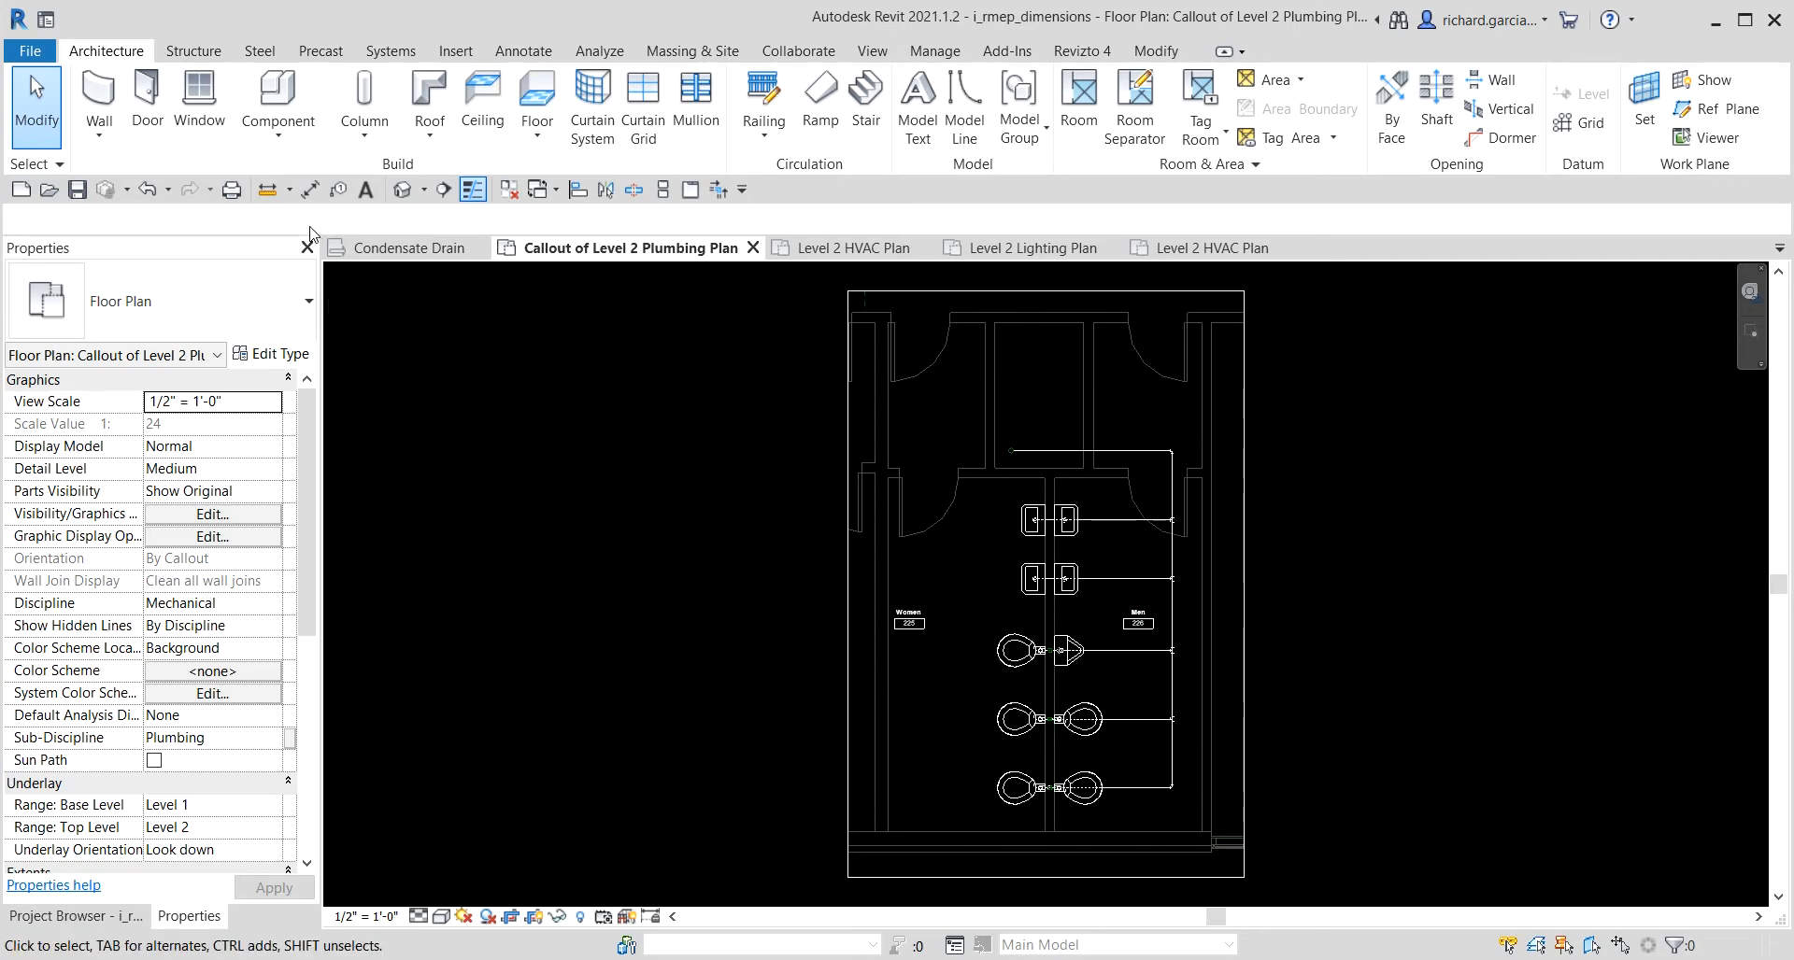
{"action": "left_click", "coordinate": [311, 192]}
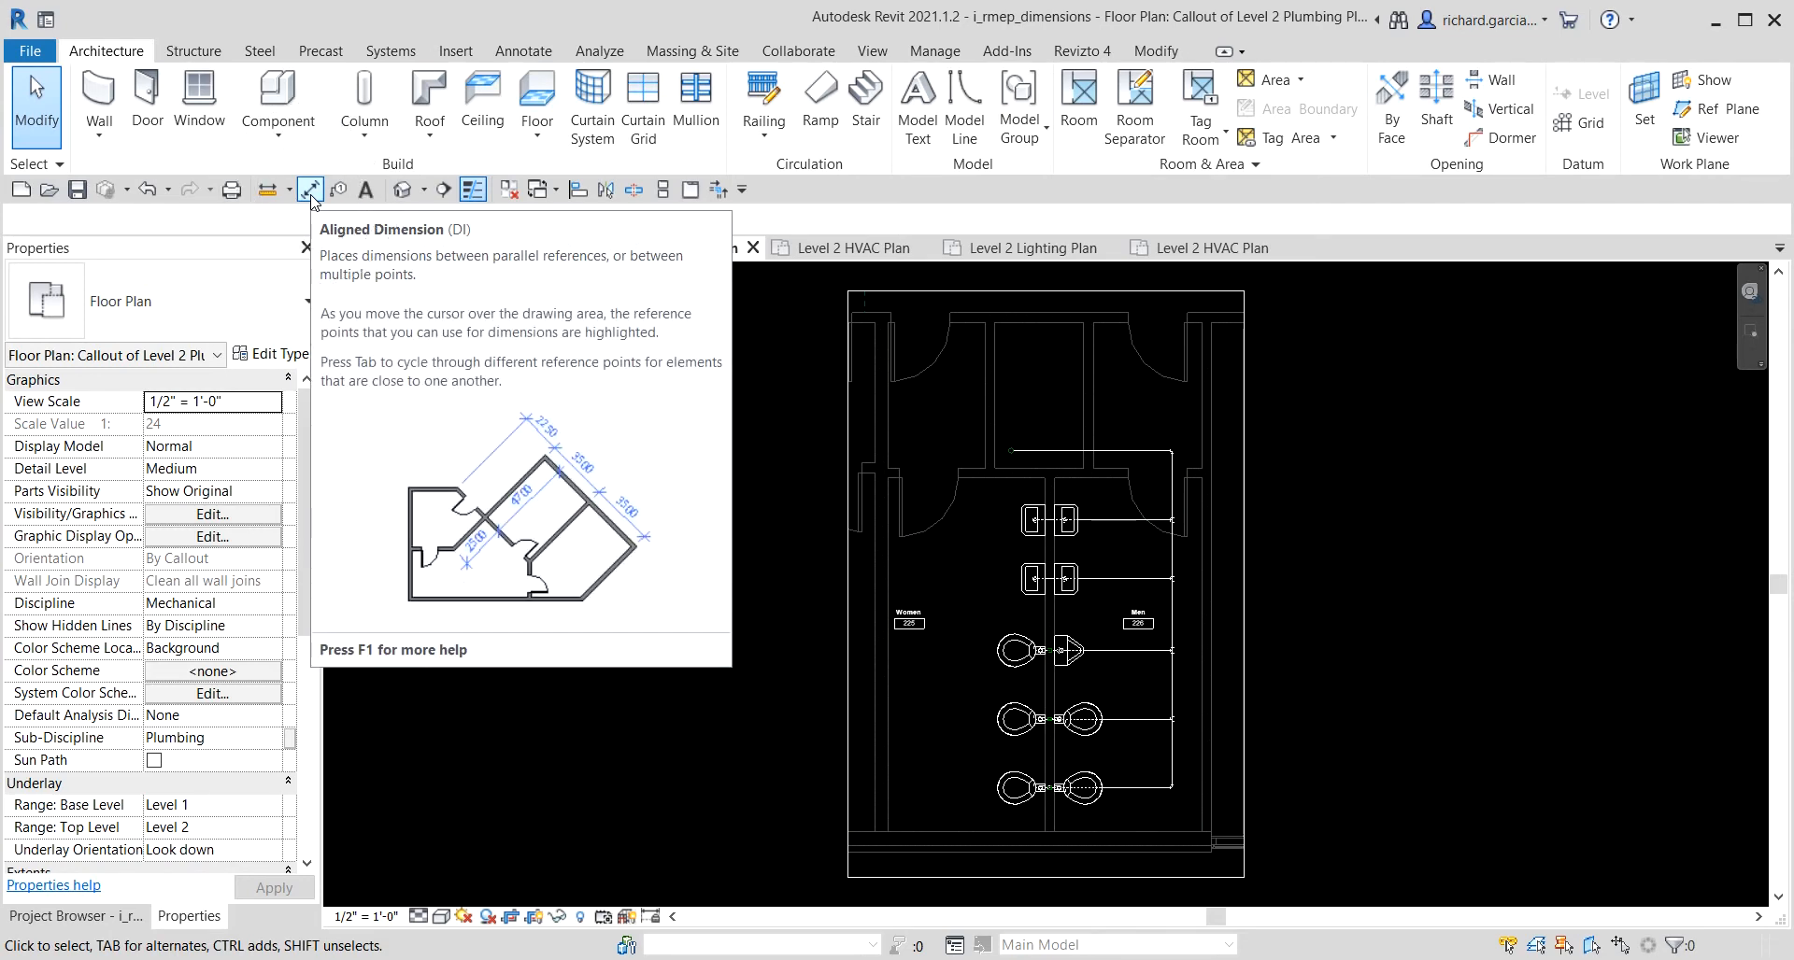
{"action": "left_click", "coordinate": [311, 193]}
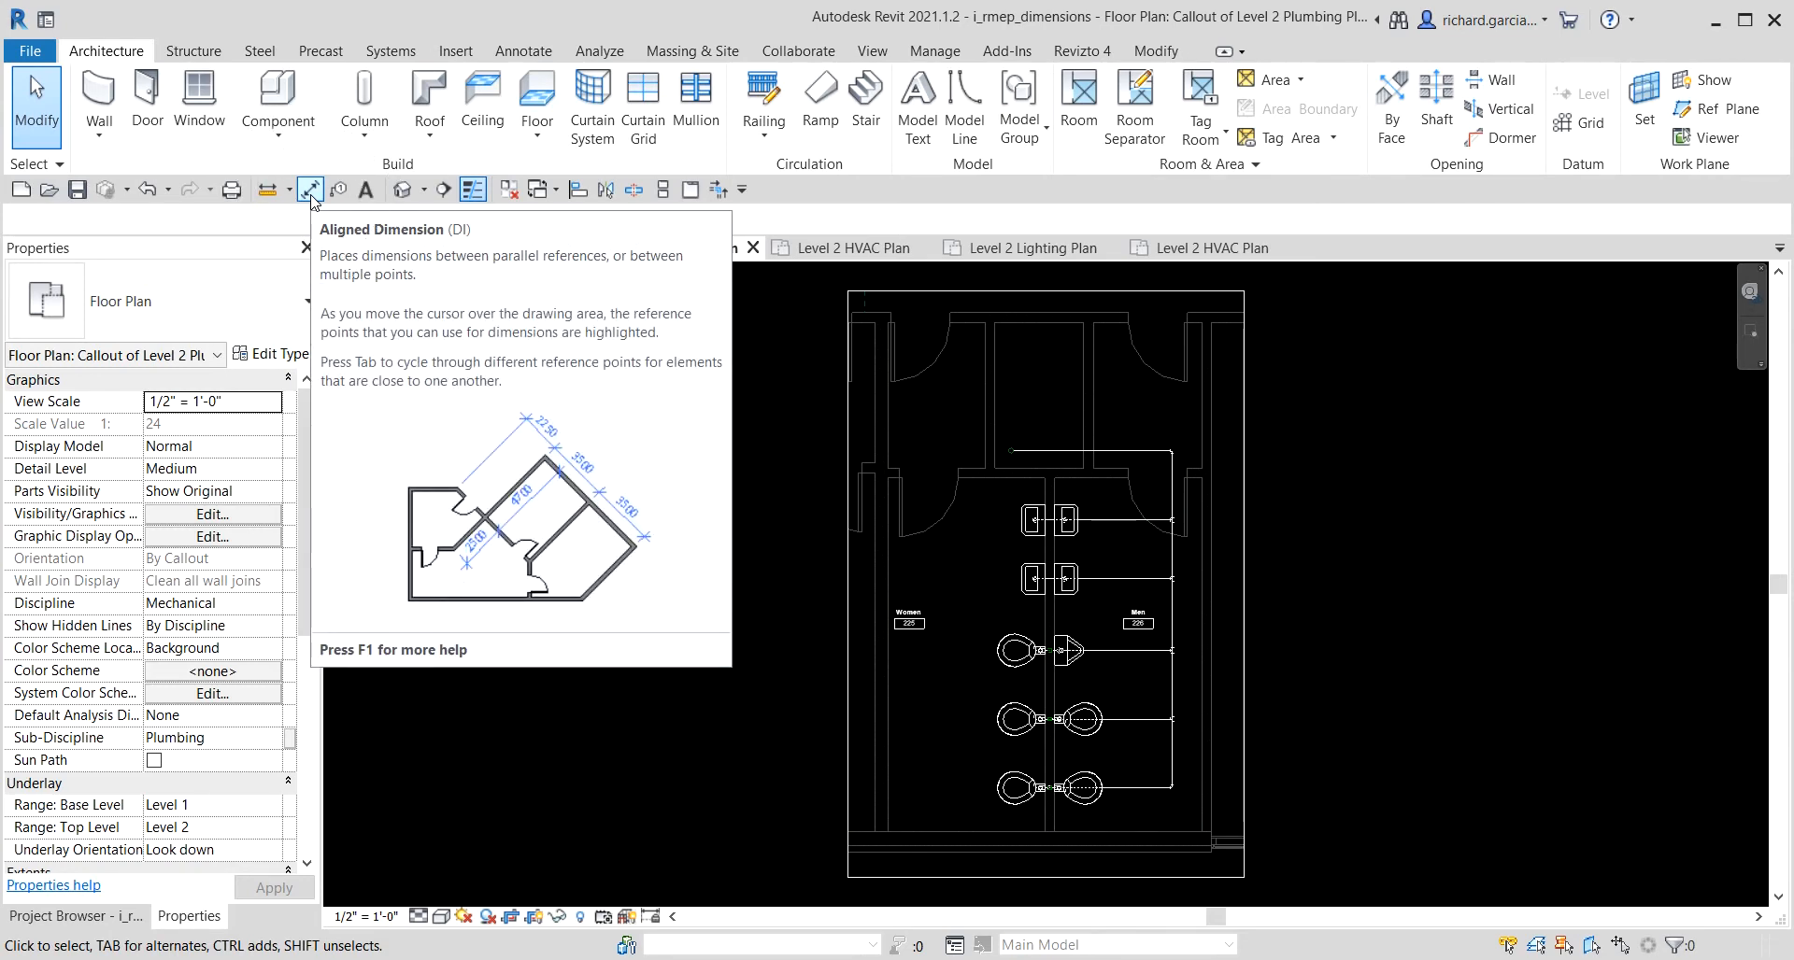
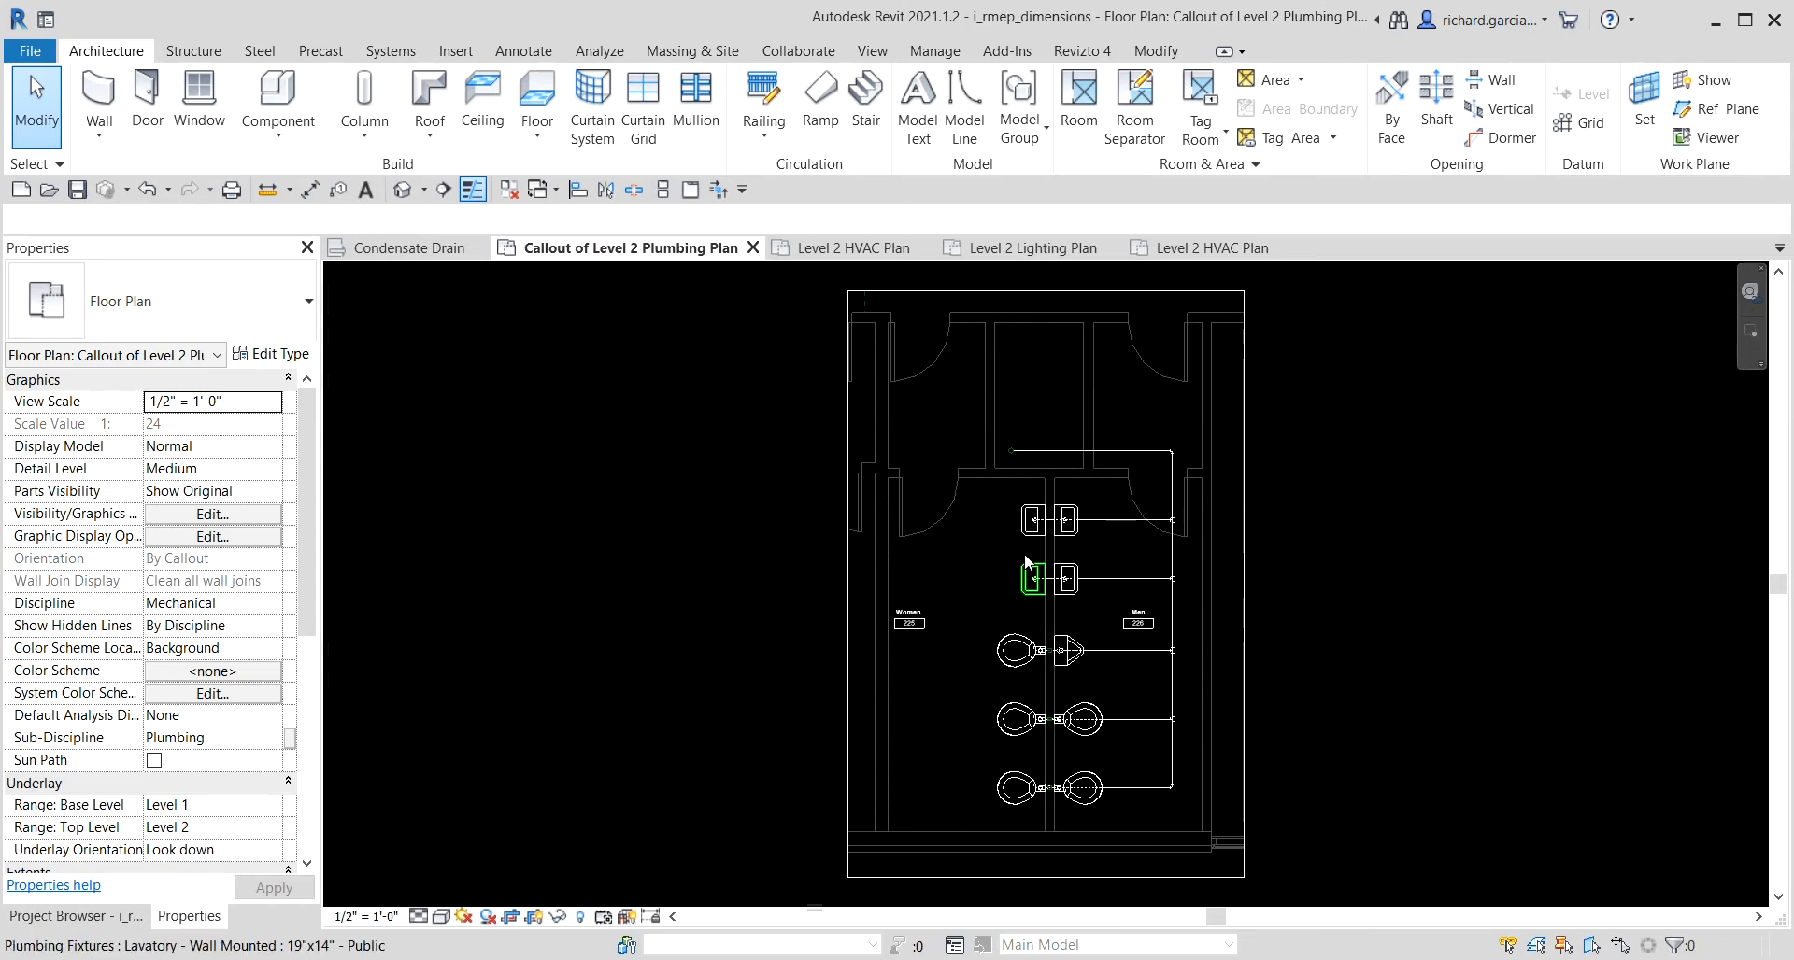
{"action": "scroll", "coordinate": [1023, 553], "scroll_direction": "up", "scroll_amount": 4}
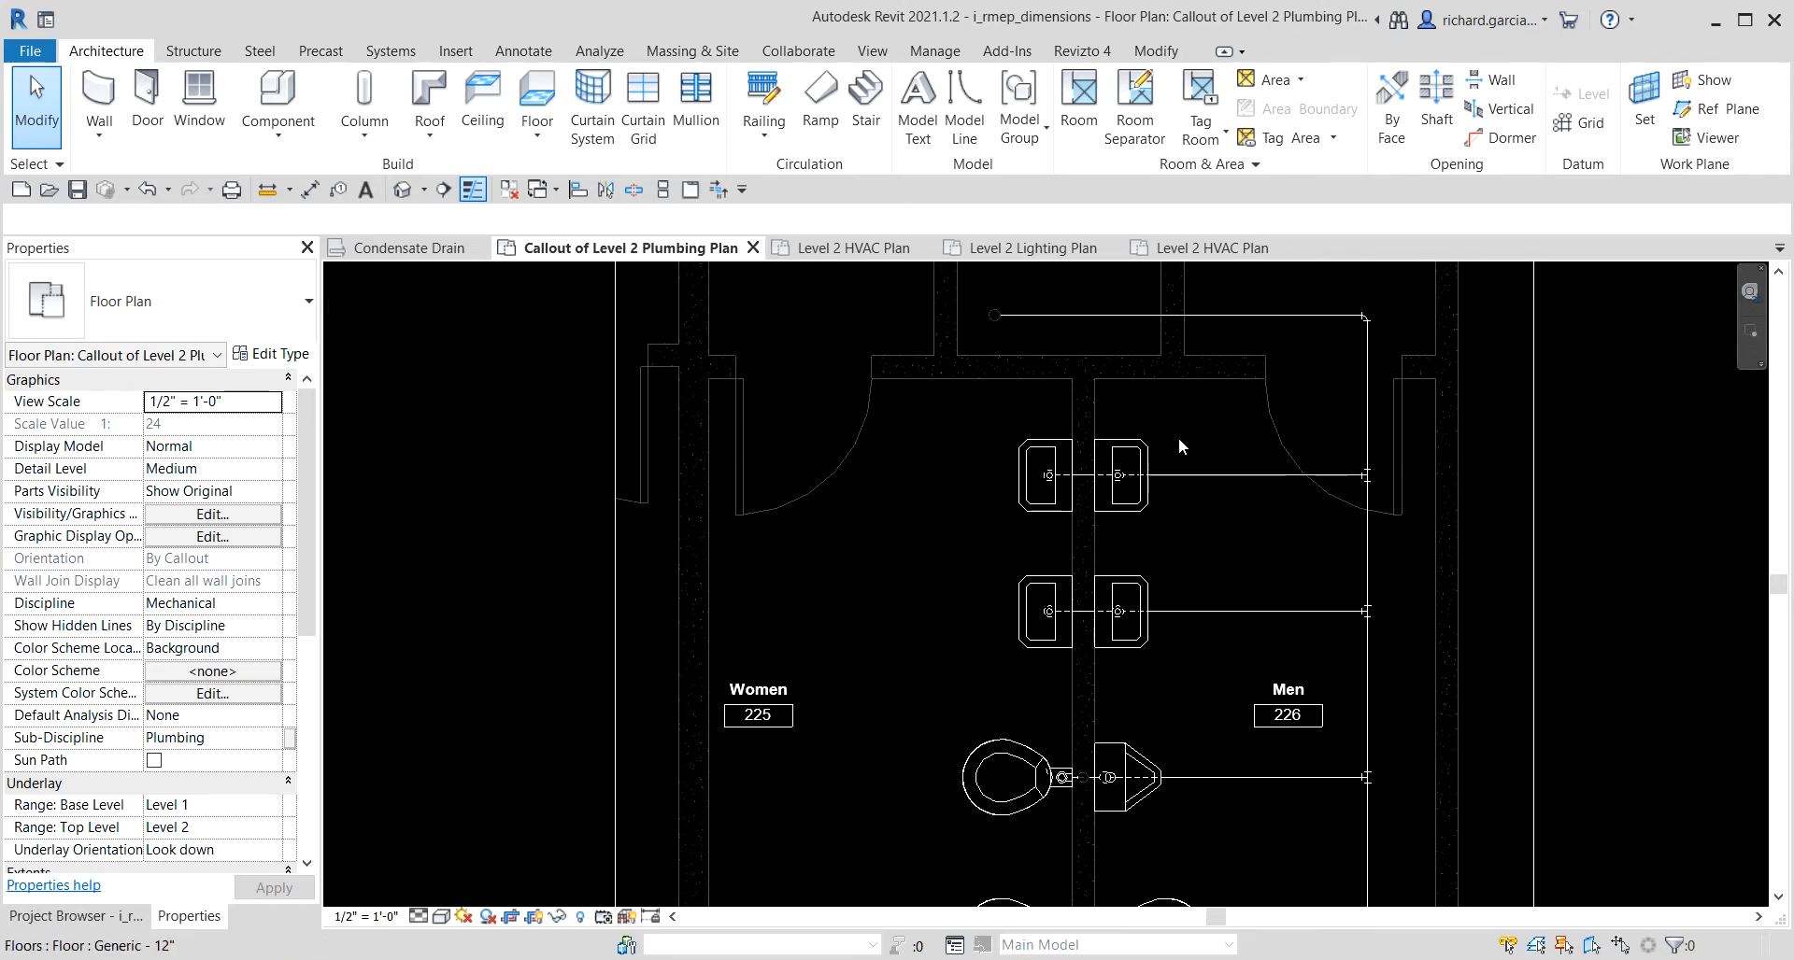
{"action": "scroll", "coordinate": [1140, 432], "scroll_direction": "up", "scroll_amount": 2}
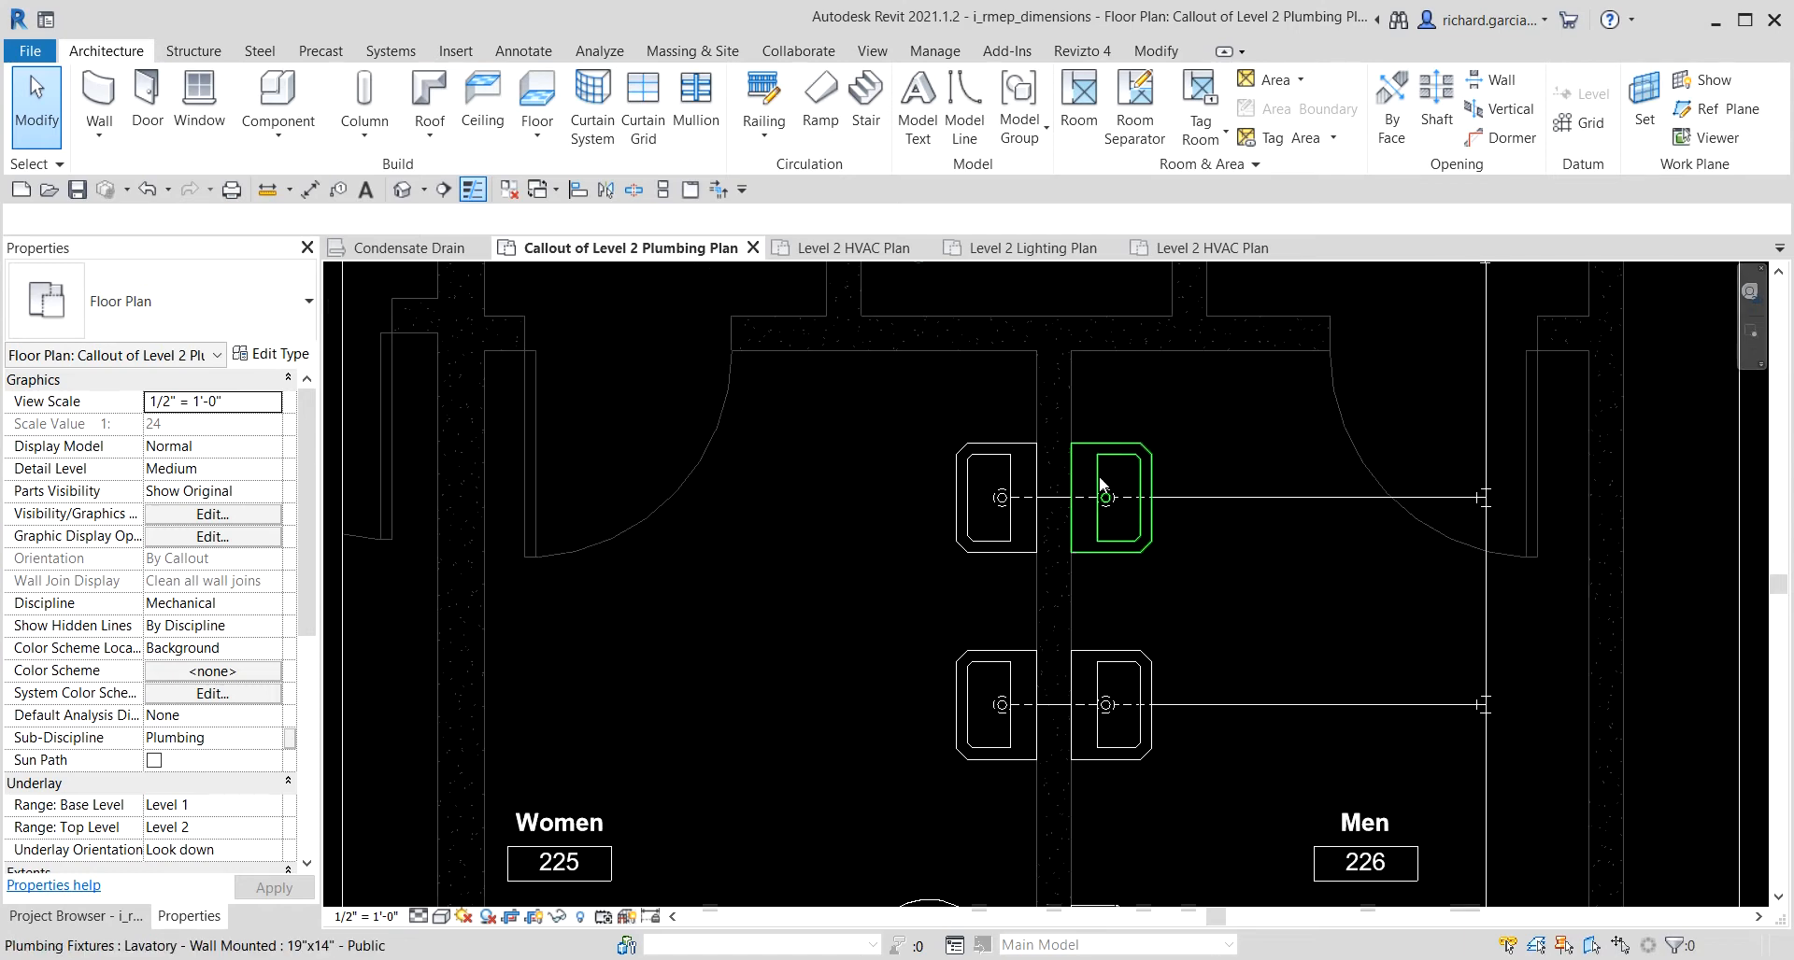
{"action": "left_click", "coordinate": [1112, 454]}
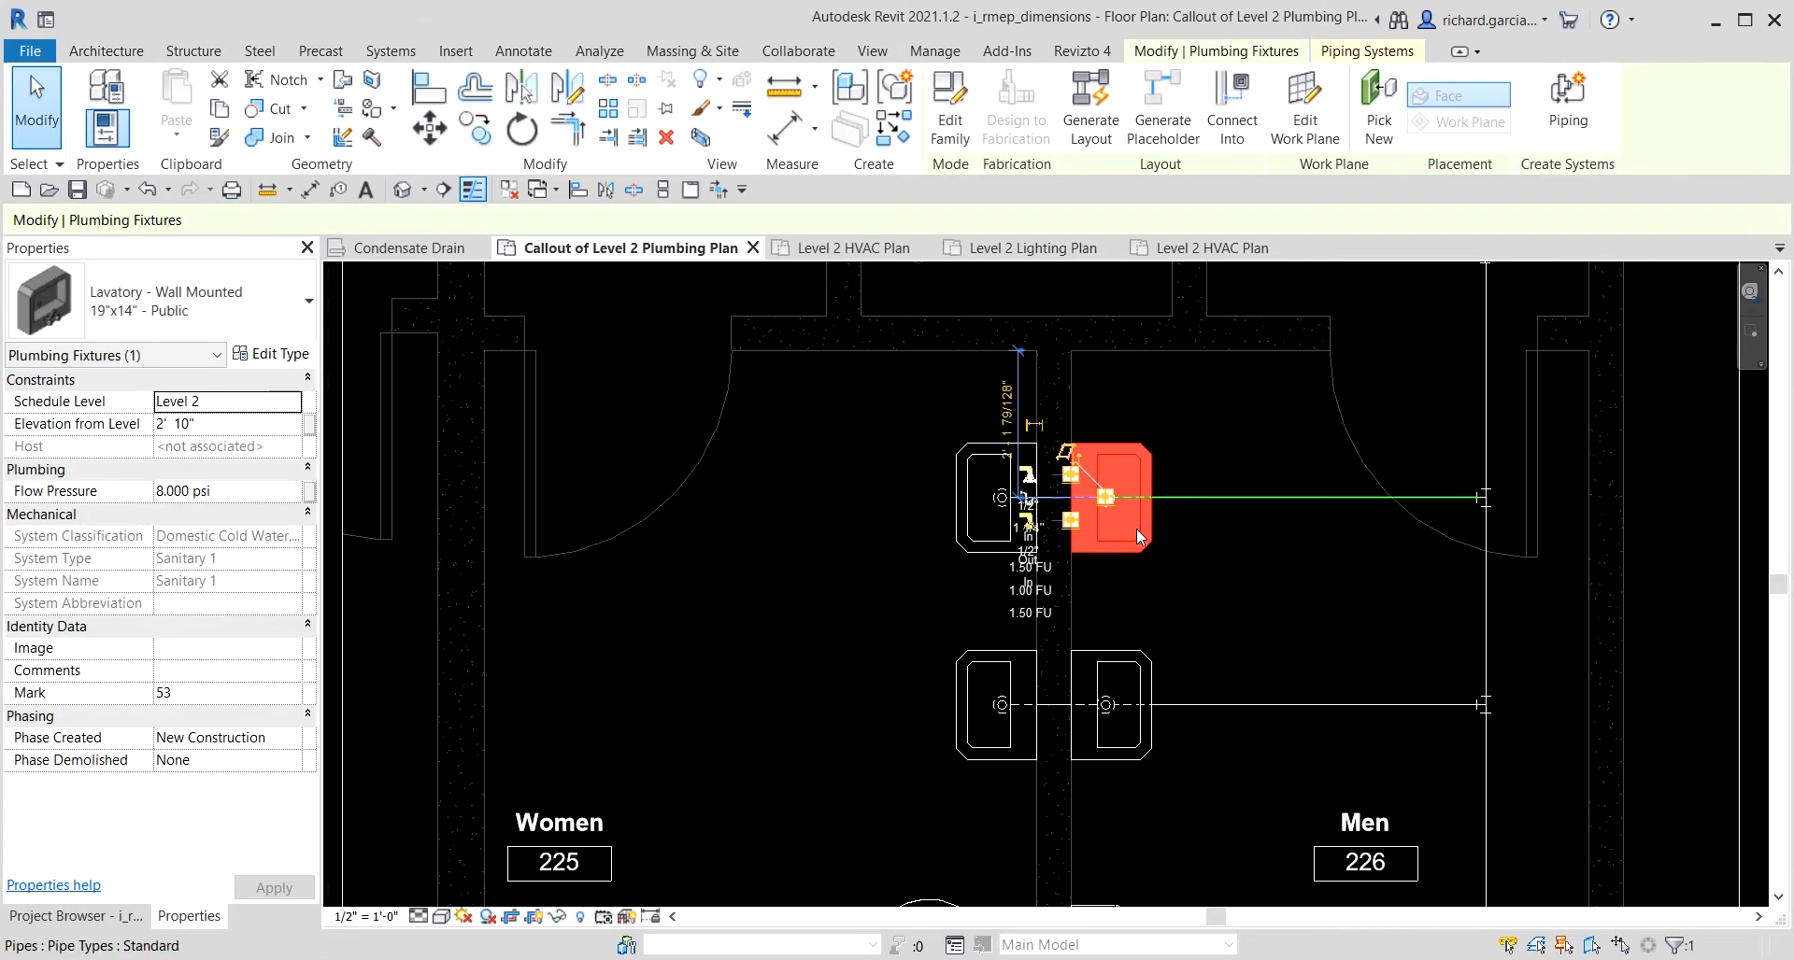
{"action": "scroll", "coordinate": [1129, 520], "scroll_direction": "up", "scroll_amount": 3}
{"action": "middle_click_drag", "start_coordinate": [1210, 362], "coordinate": [1284, 603]}
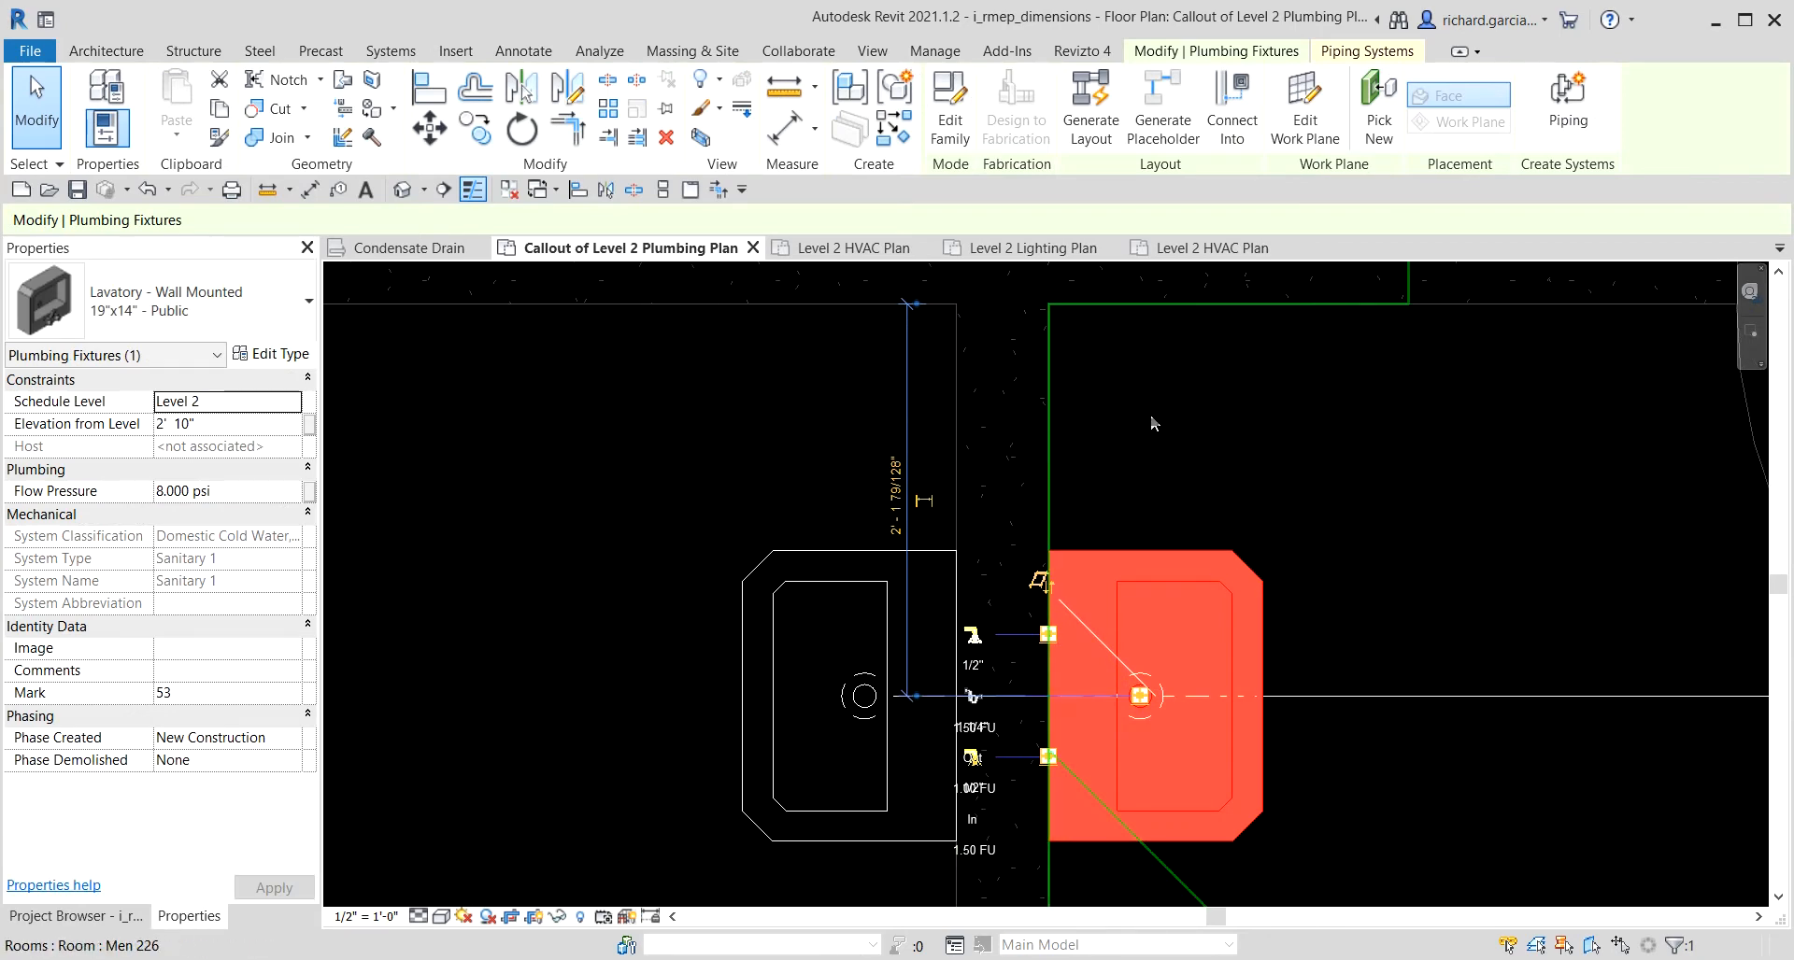
{"action": "left_click", "coordinate": [1458, 449]}
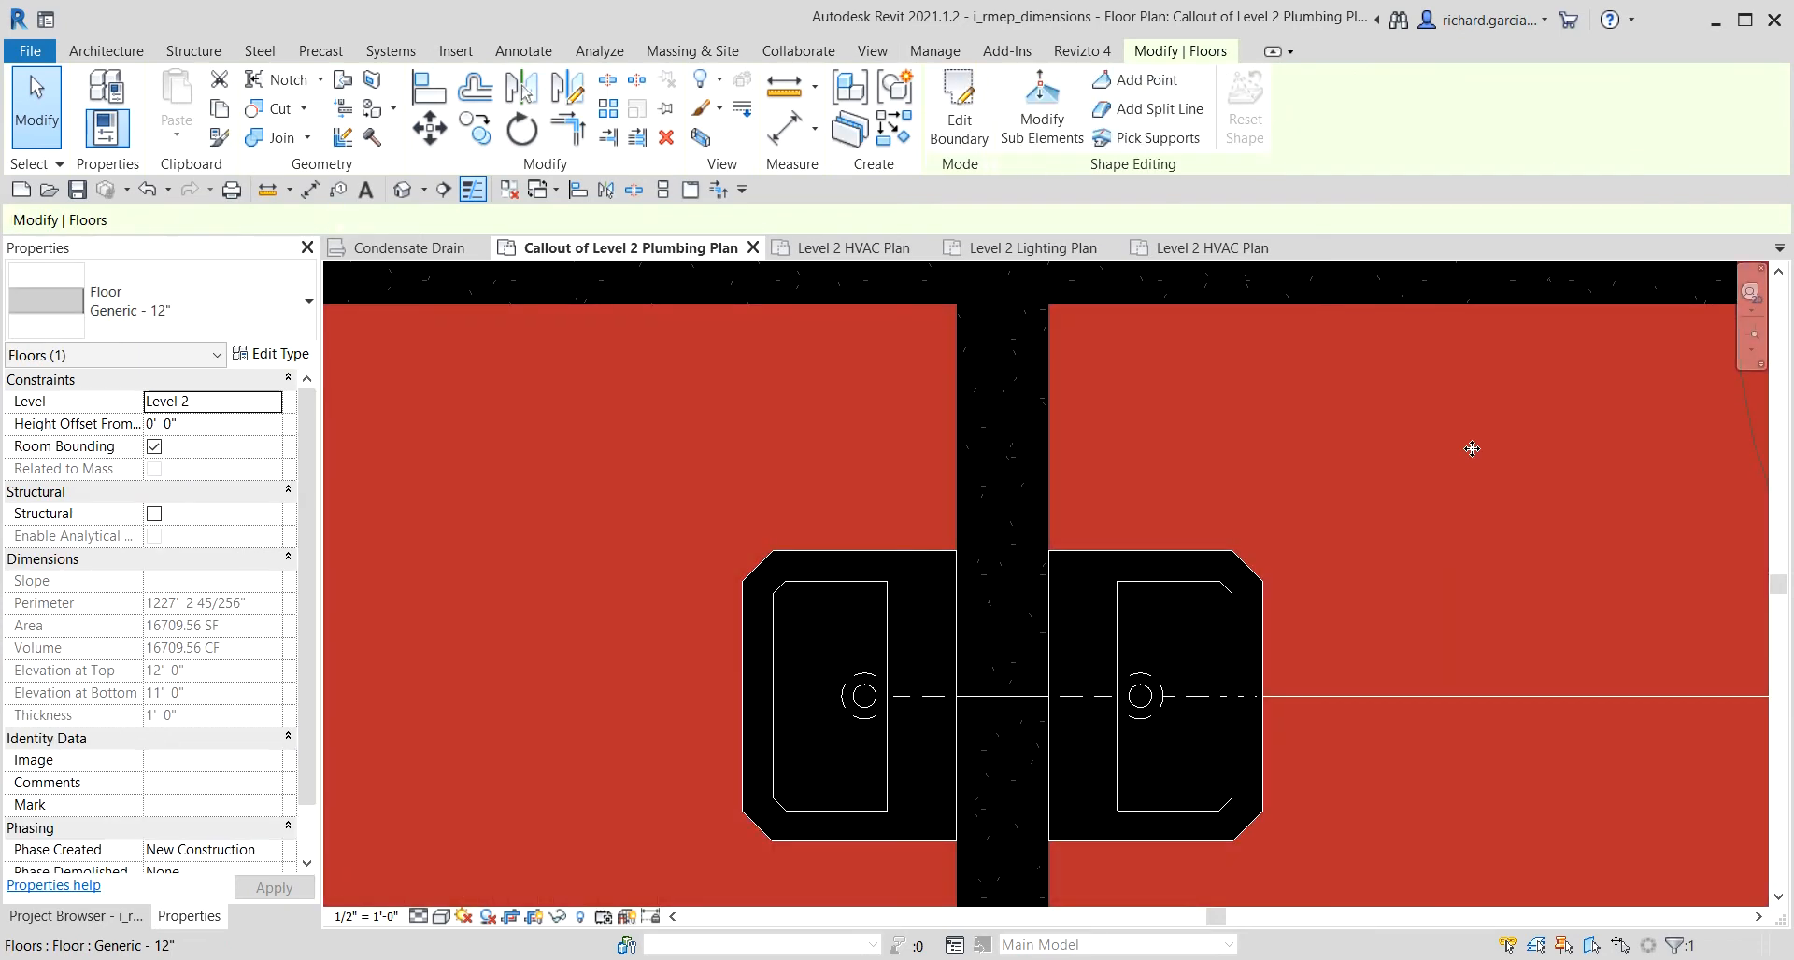
{"action": "key", "text": "Escape"}
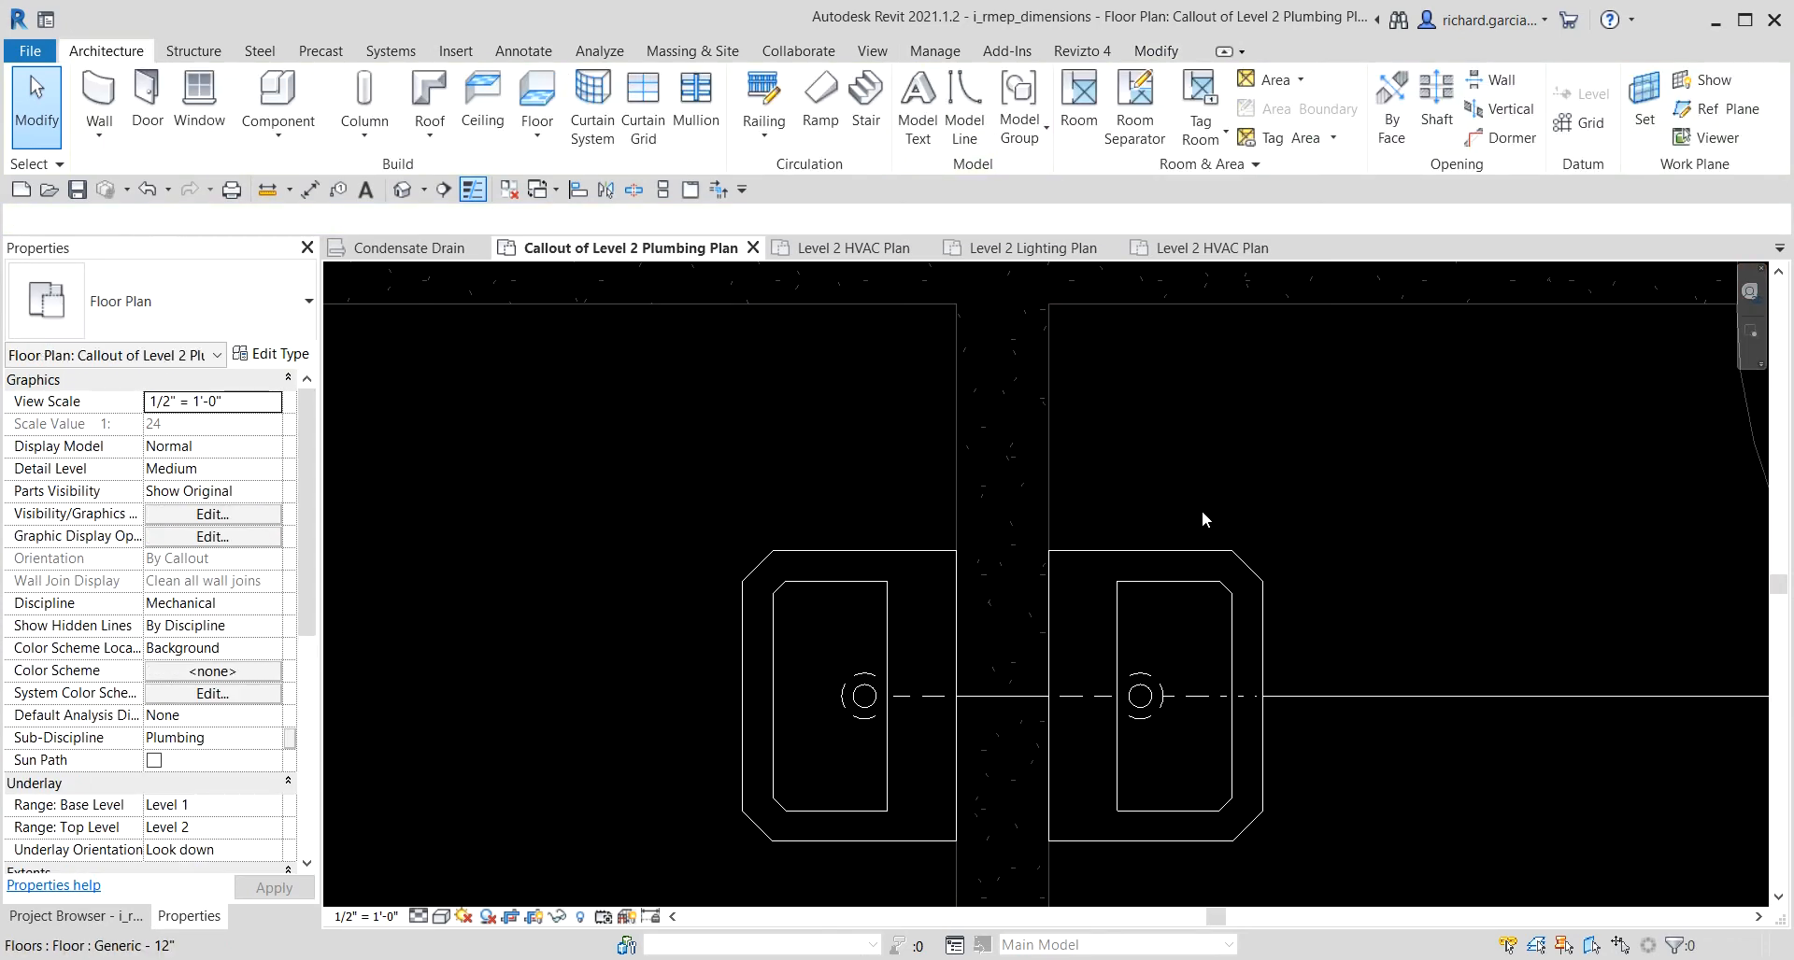
Set the upper Men 226 lavatory's temporary dimension to the wall above it to 2' and deselect the fixture.
{"action": "left_click", "coordinate": [1189, 561]}
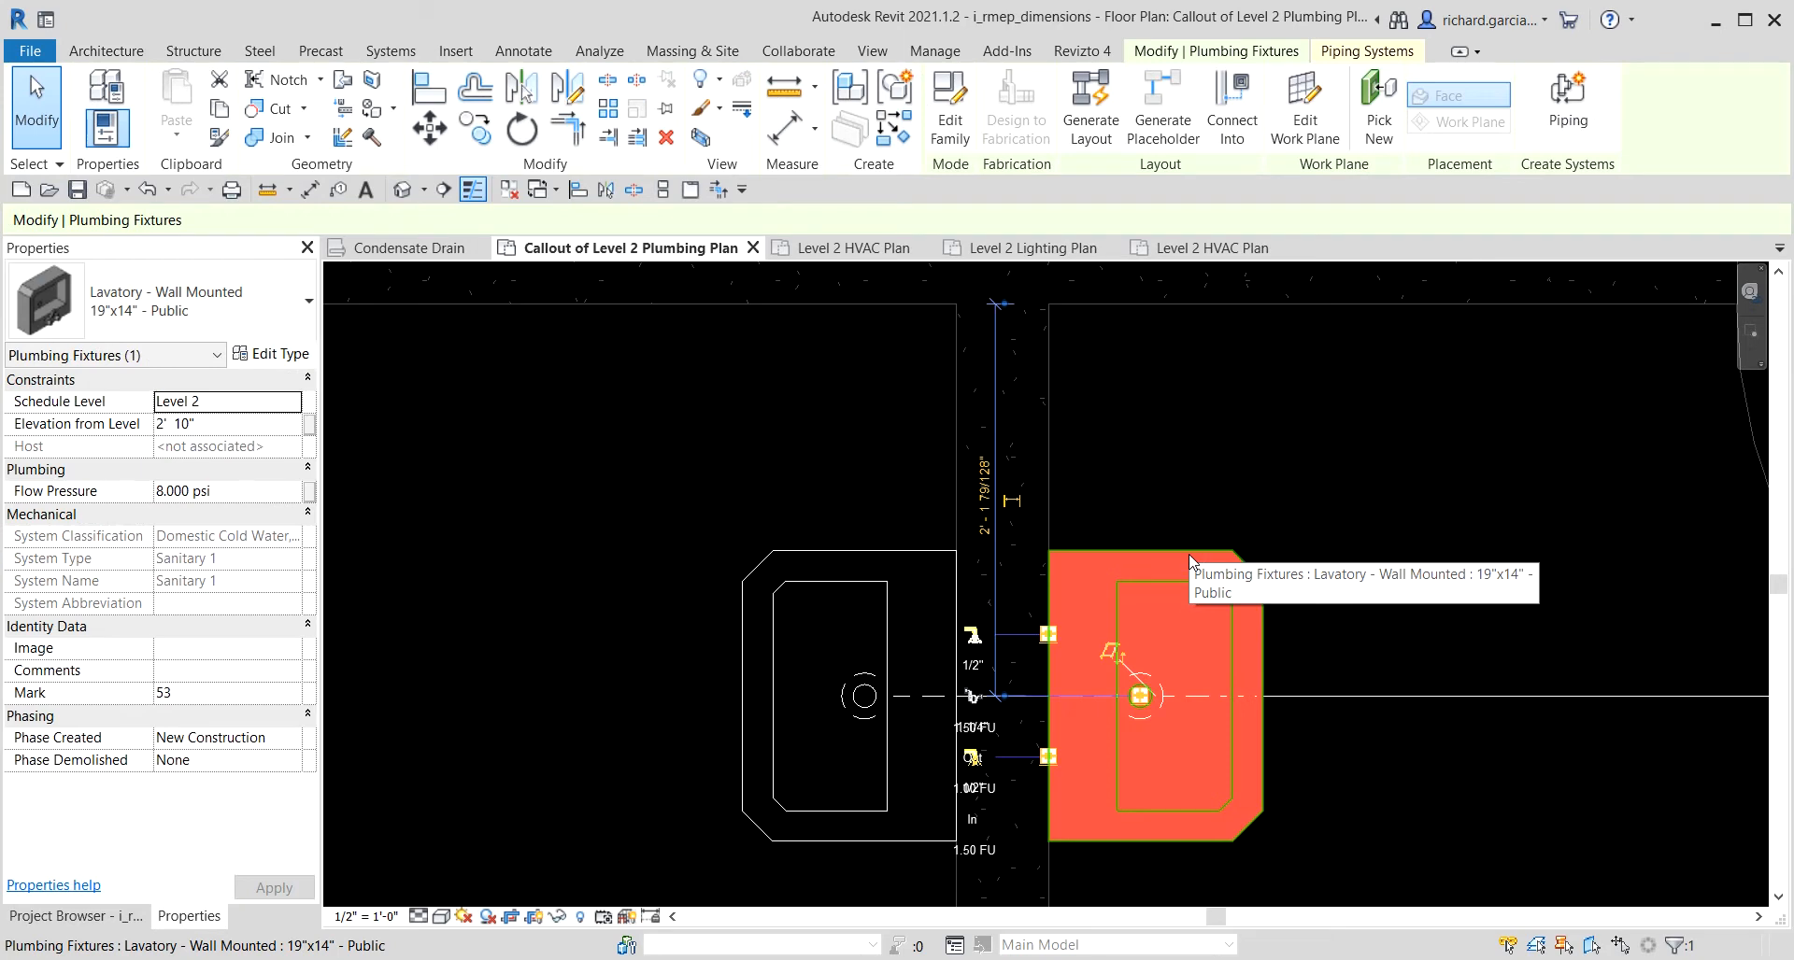
{"action": "left_click", "coordinate": [987, 509]}
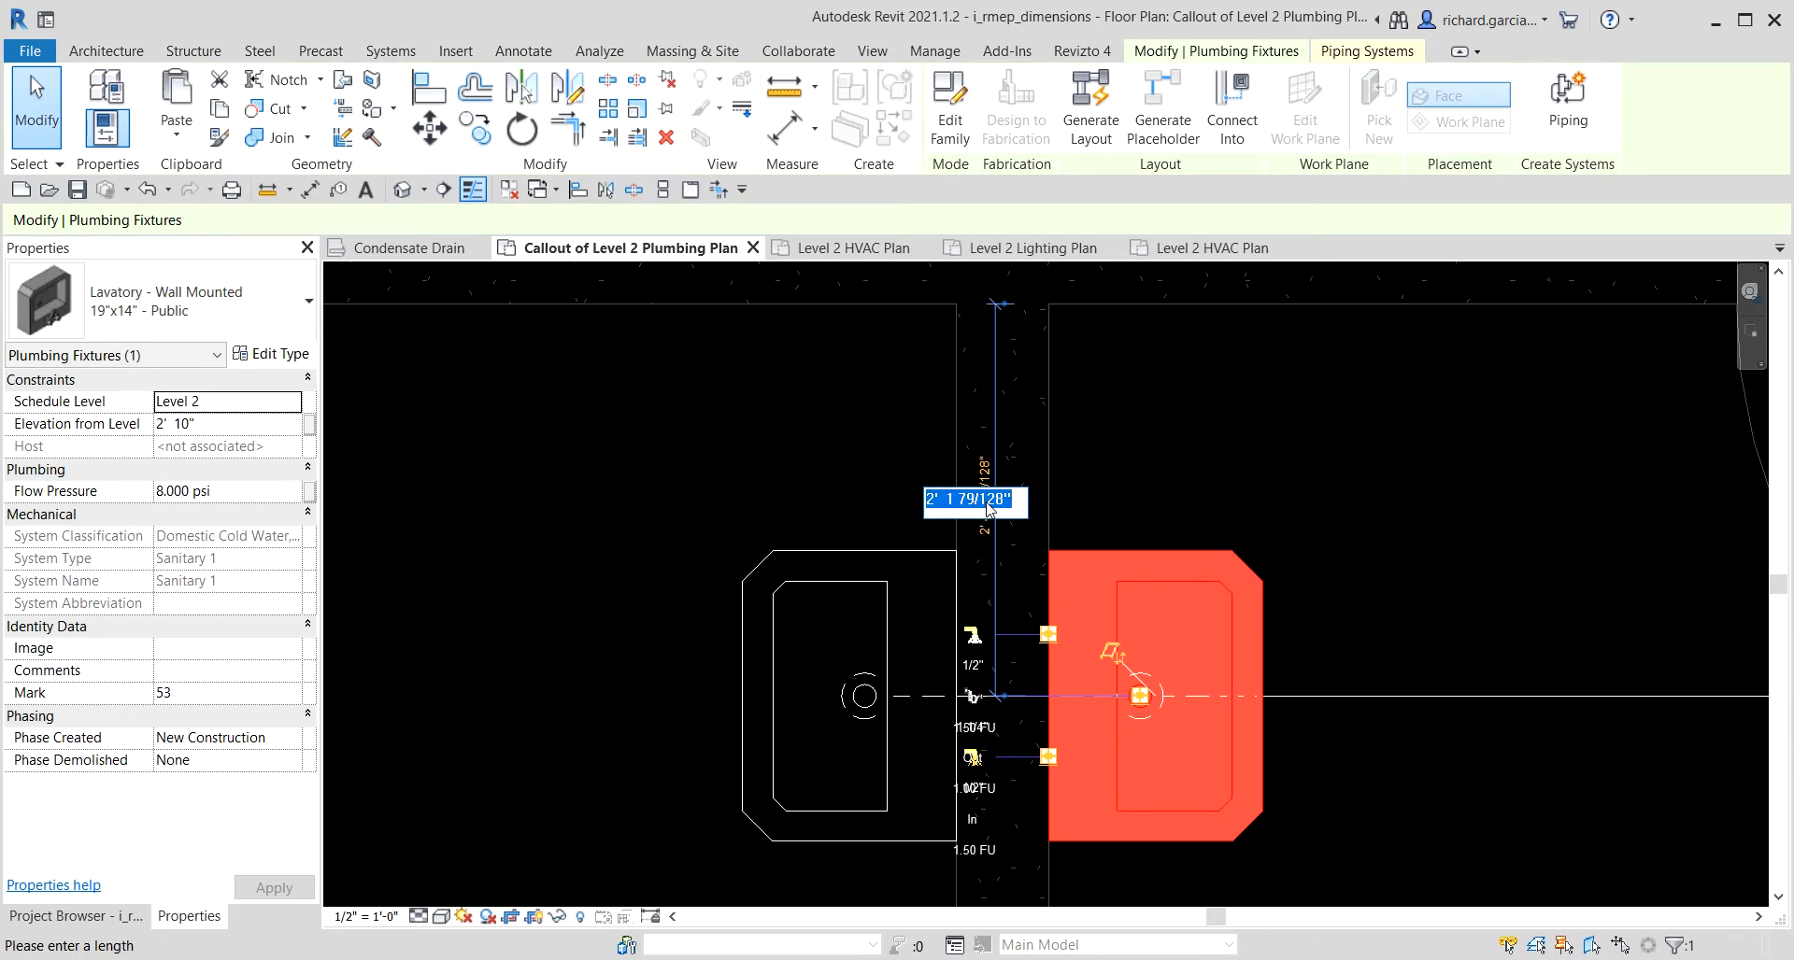
{"action": "type", "text": "2"}
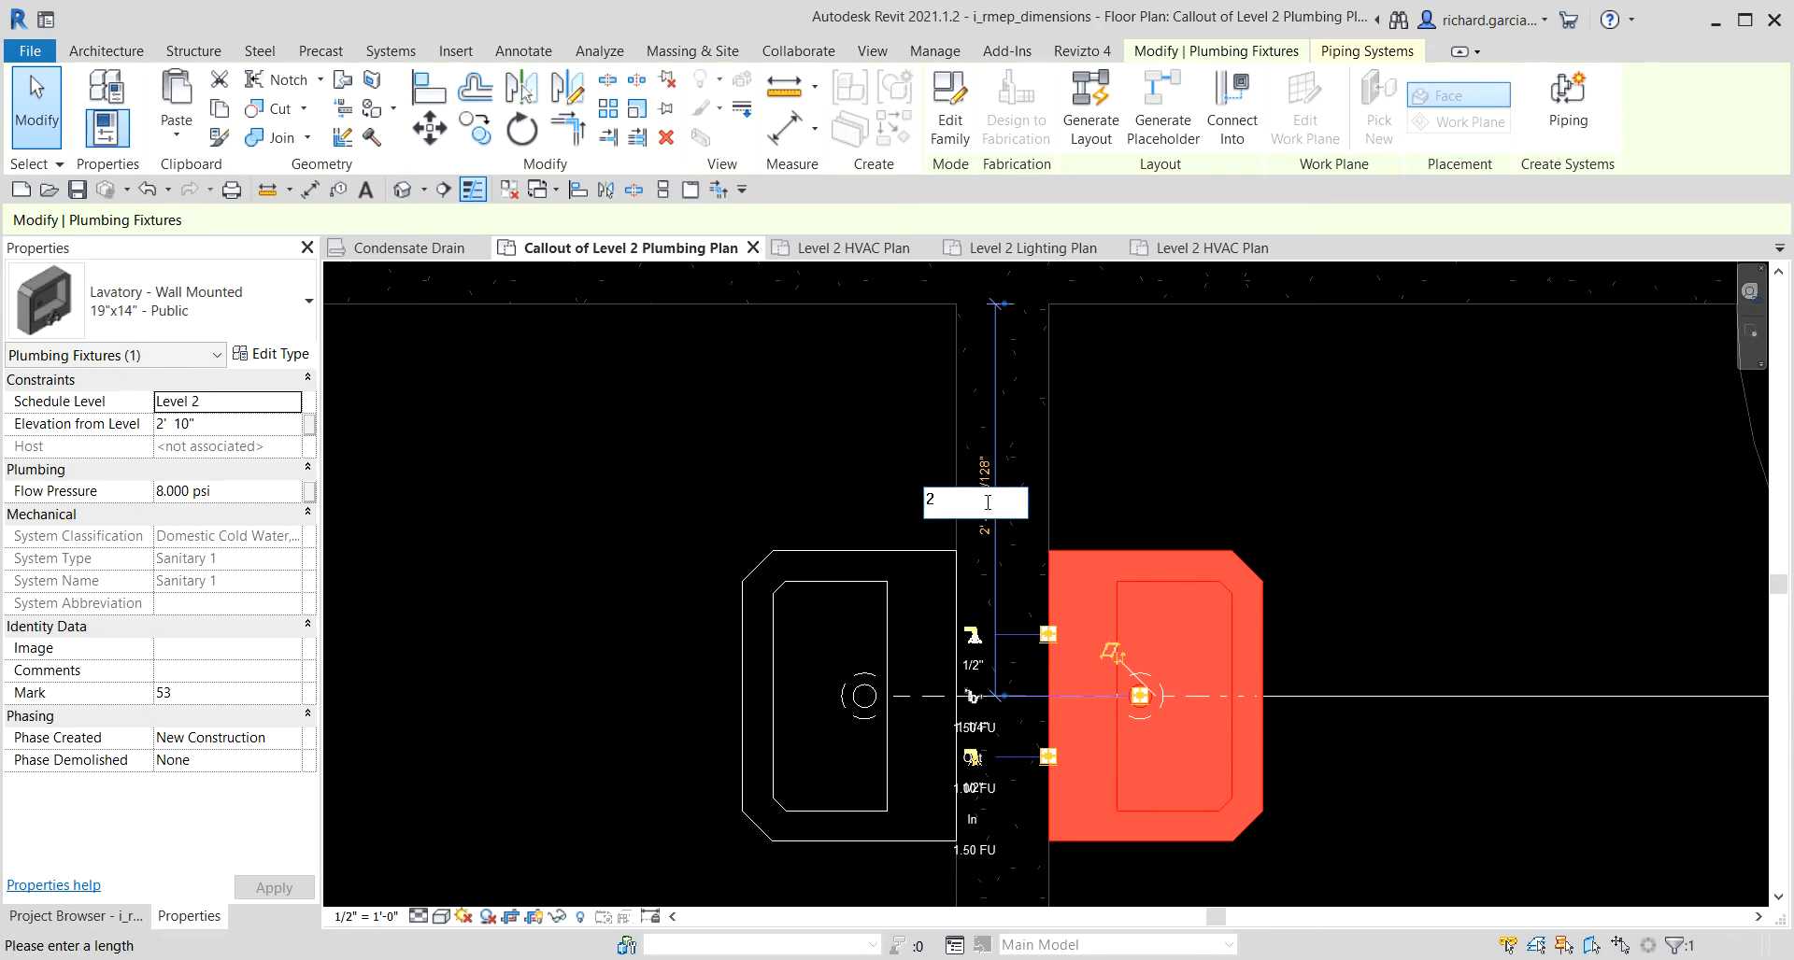
{"action": "key", "text": "Return"}
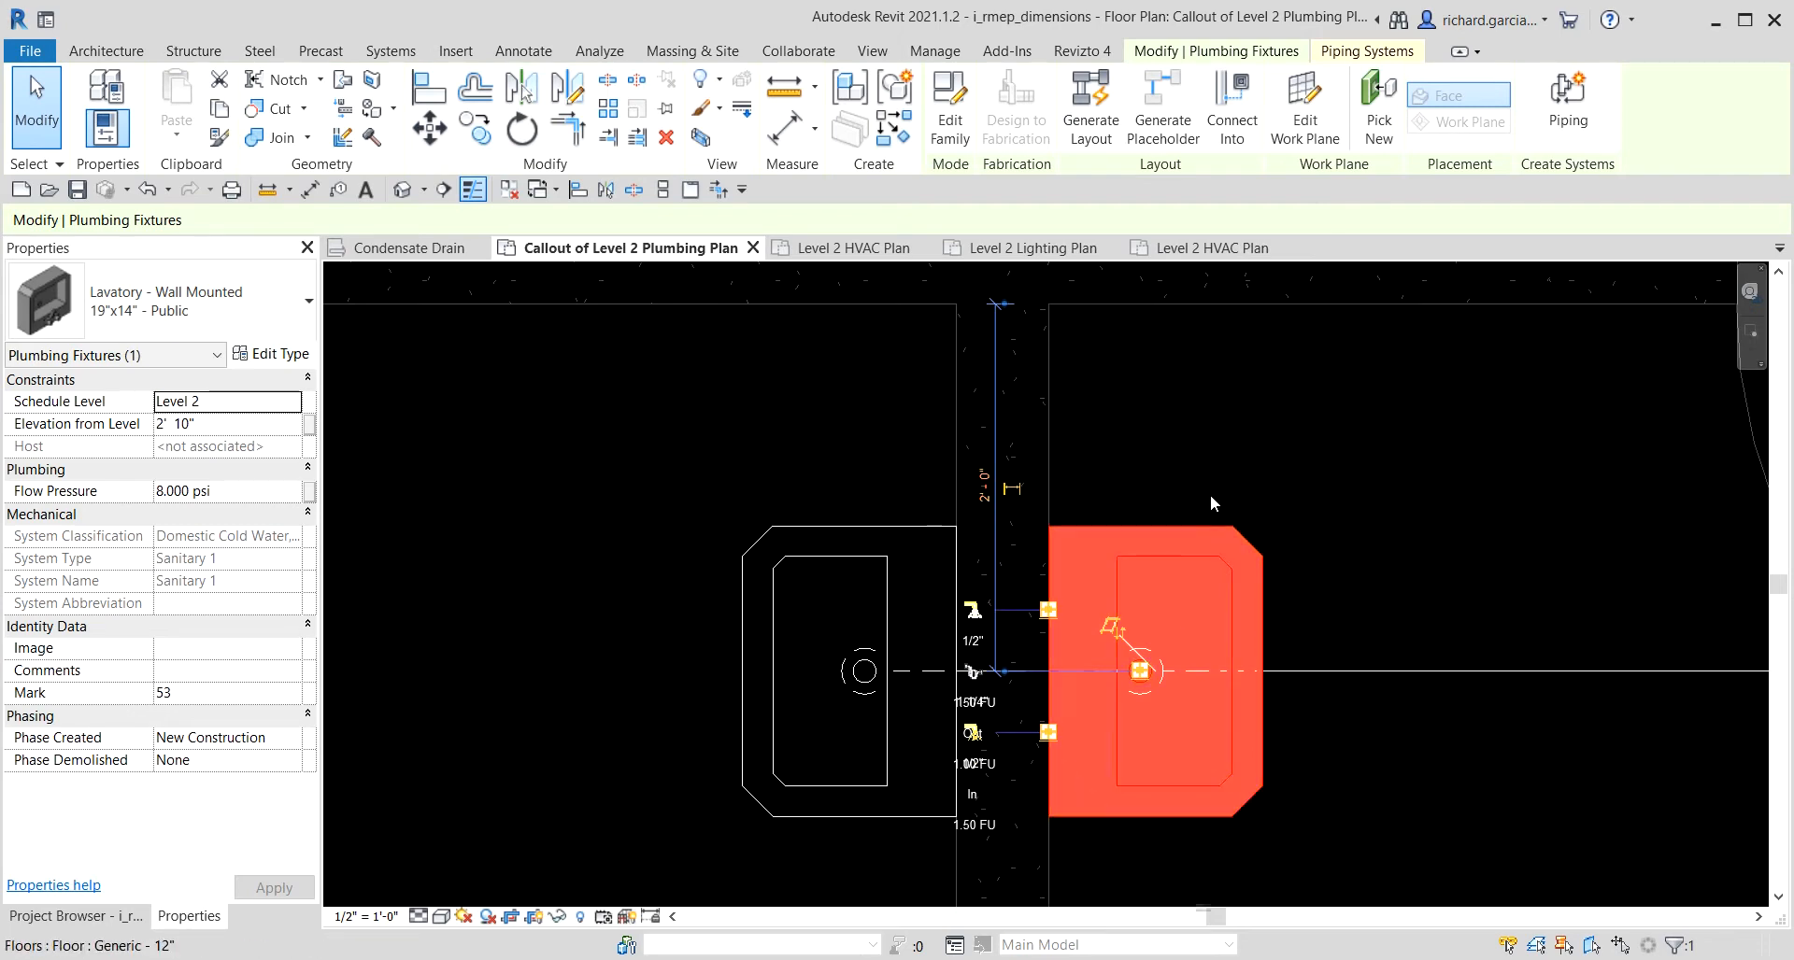
{"action": "scroll", "coordinate": [1178, 524], "scroll_direction": "down", "scroll_amount": 2}
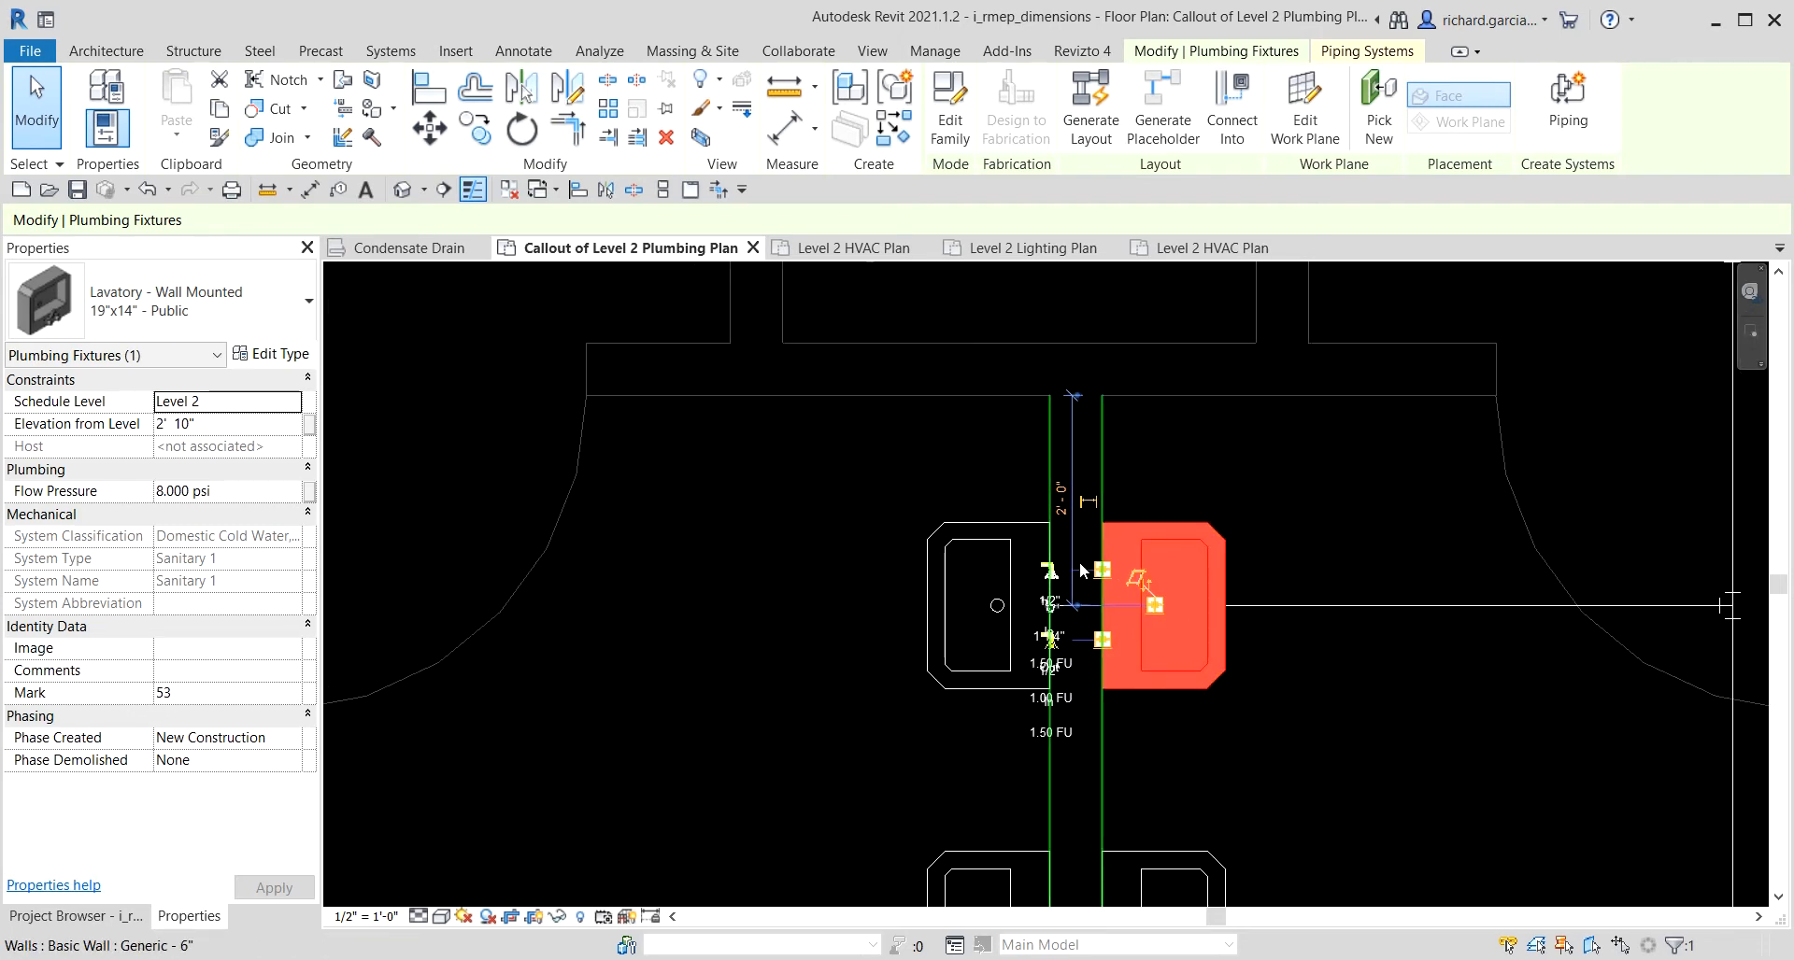
{"action": "key", "text": "Escape"}
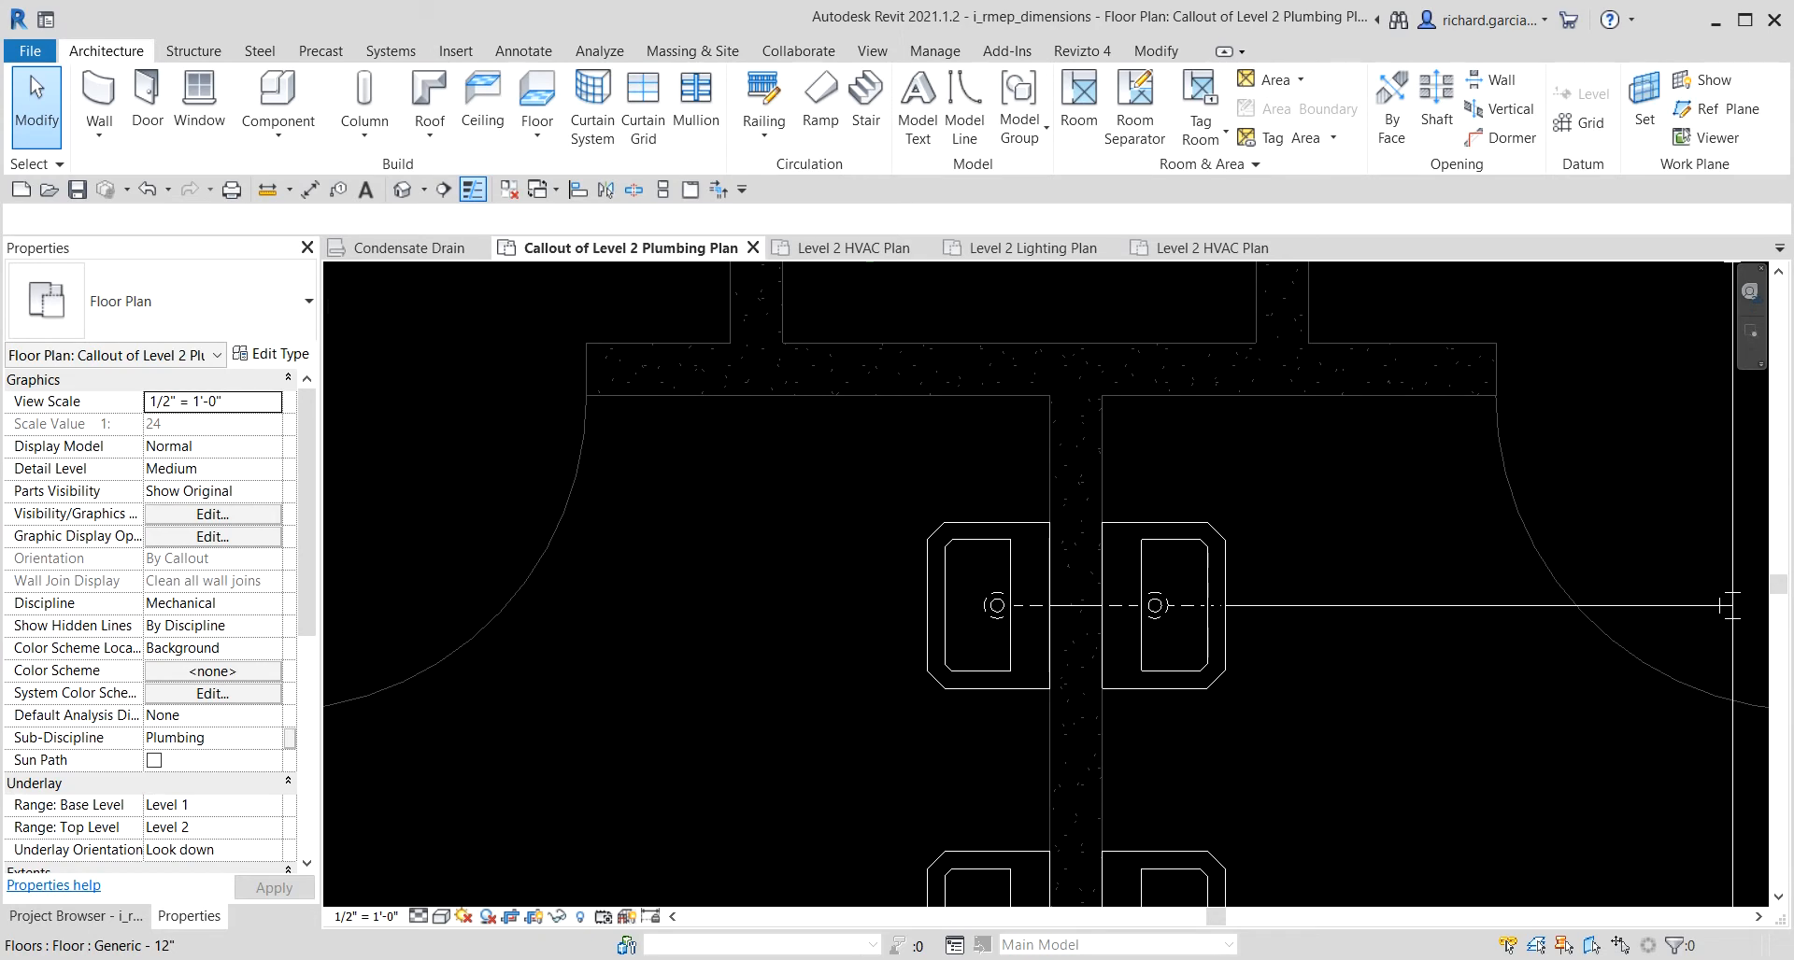
Convert the upper Men 226 lavatory's temporary dimension to the wall above into a permanent dimension and clear the selection.
{"action": "left_click", "coordinate": [1192, 521]}
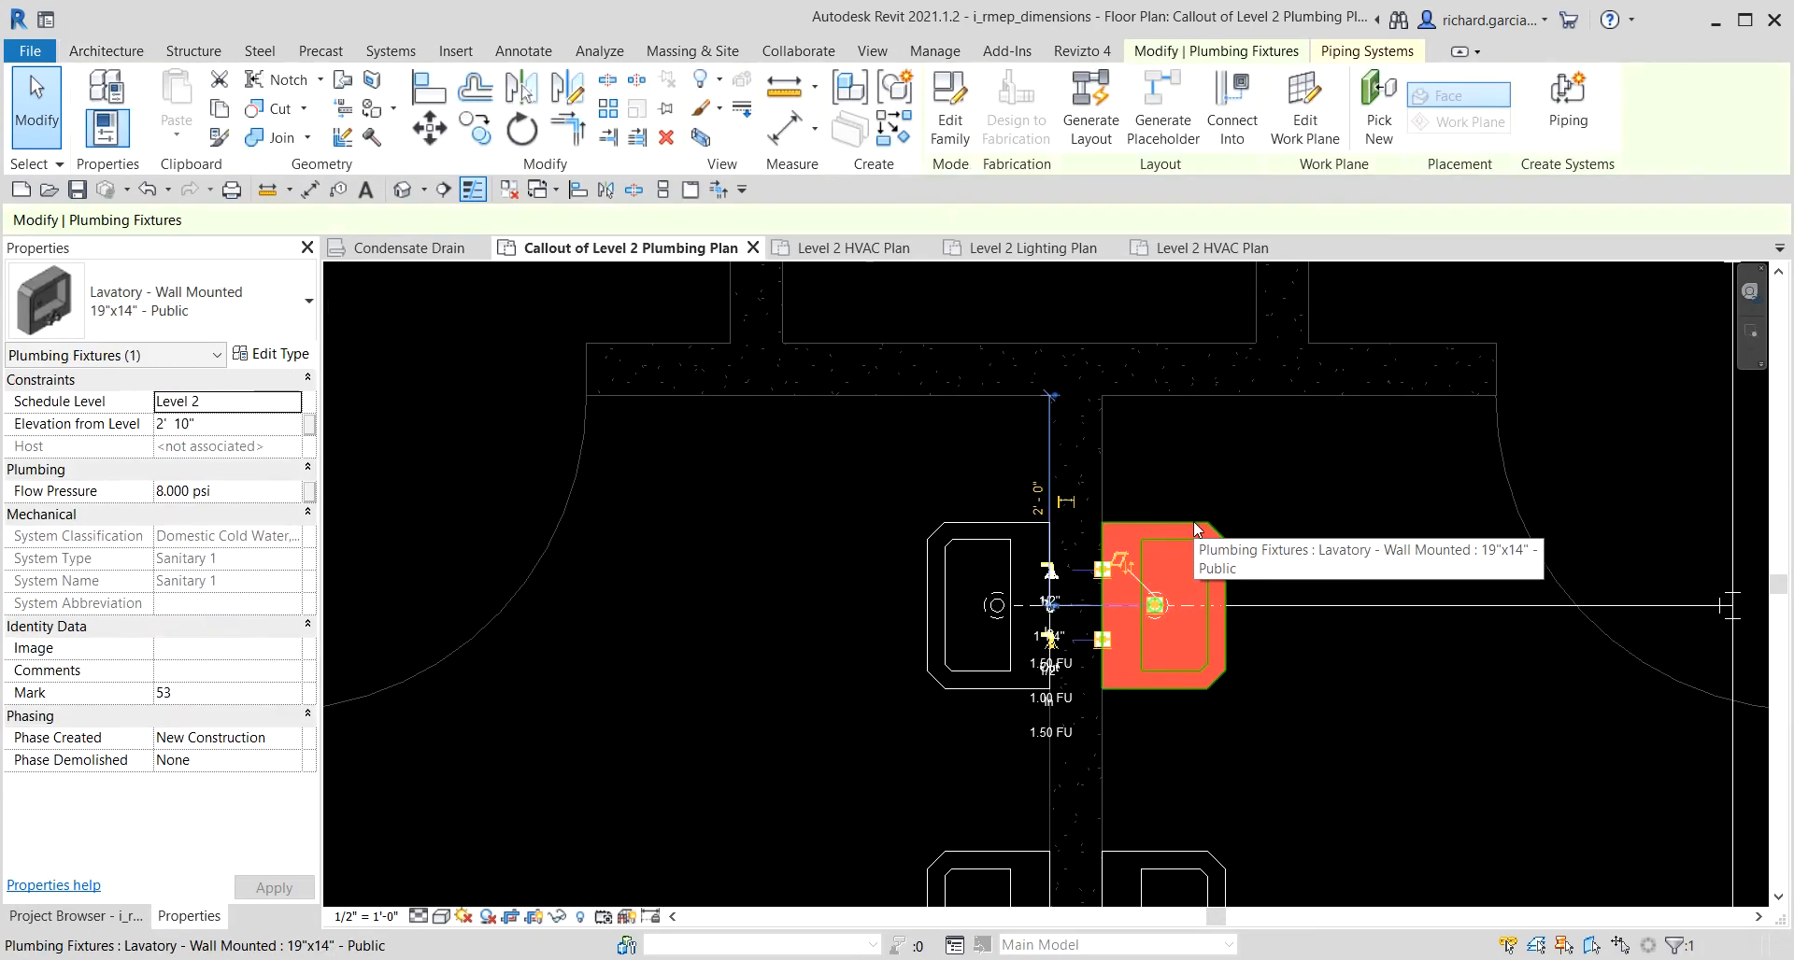
{"action": "scroll", "coordinate": [1192, 521], "scroll_direction": "up", "scroll_amount": 1}
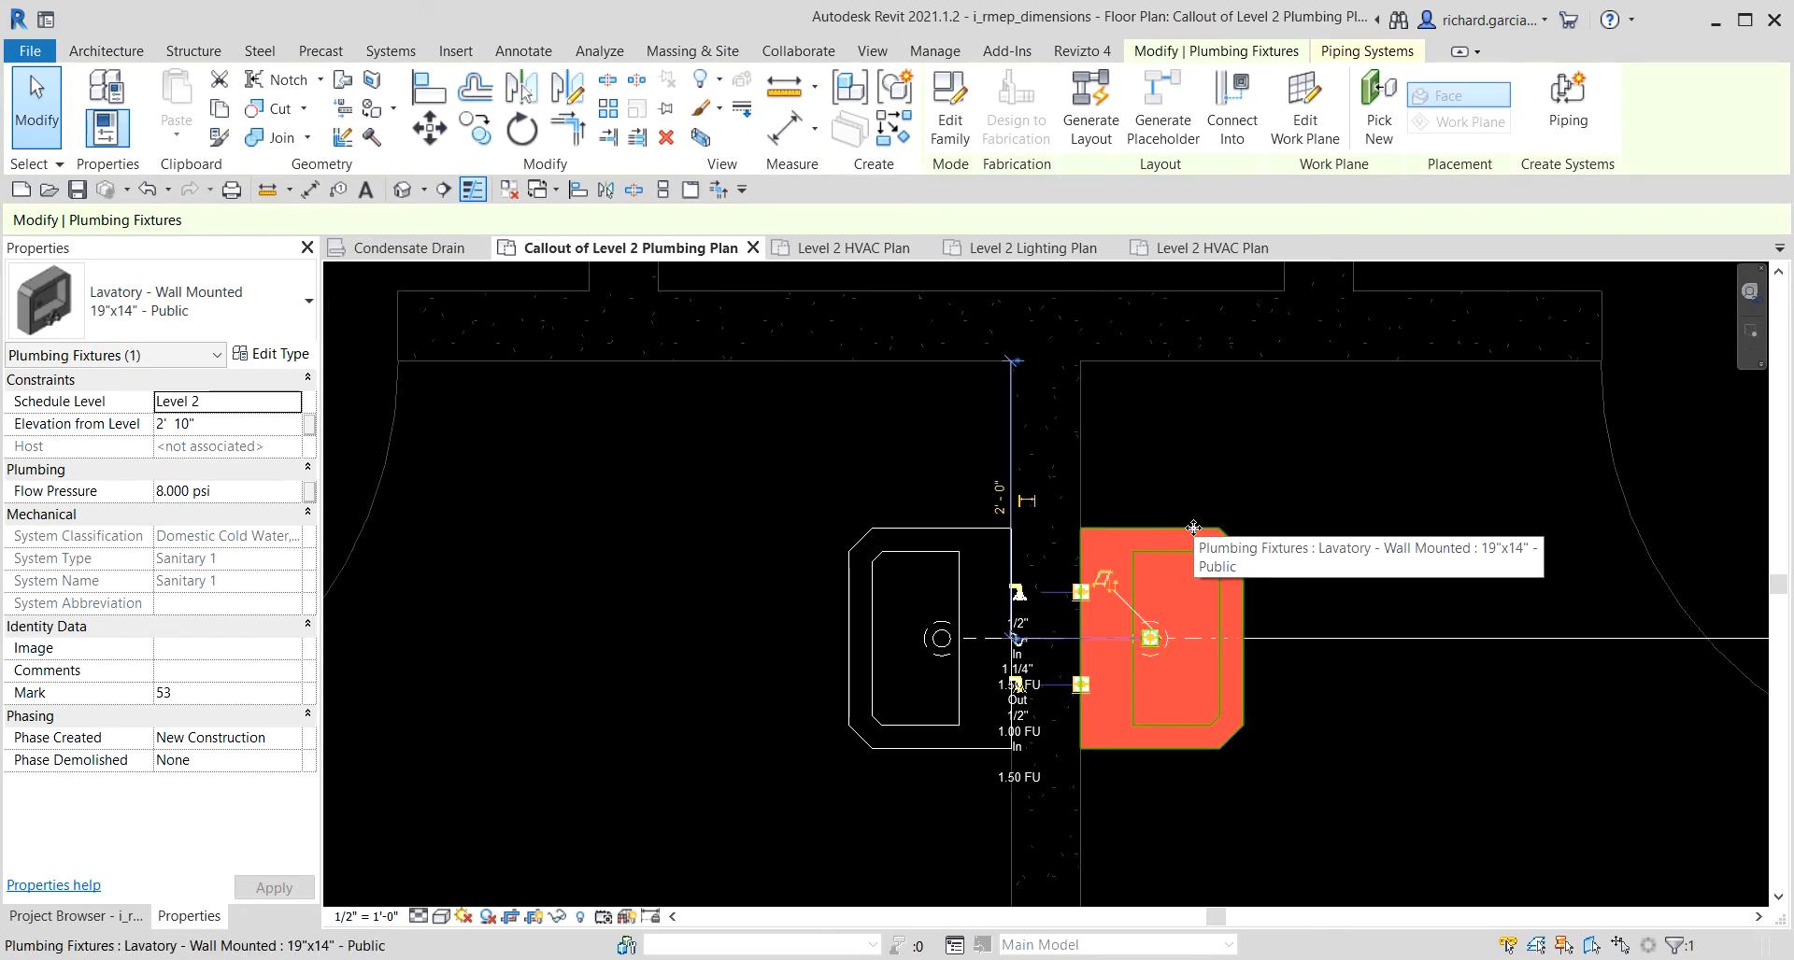
{"action": "scroll", "coordinate": [979, 464], "scroll_direction": "up", "scroll_amount": 1}
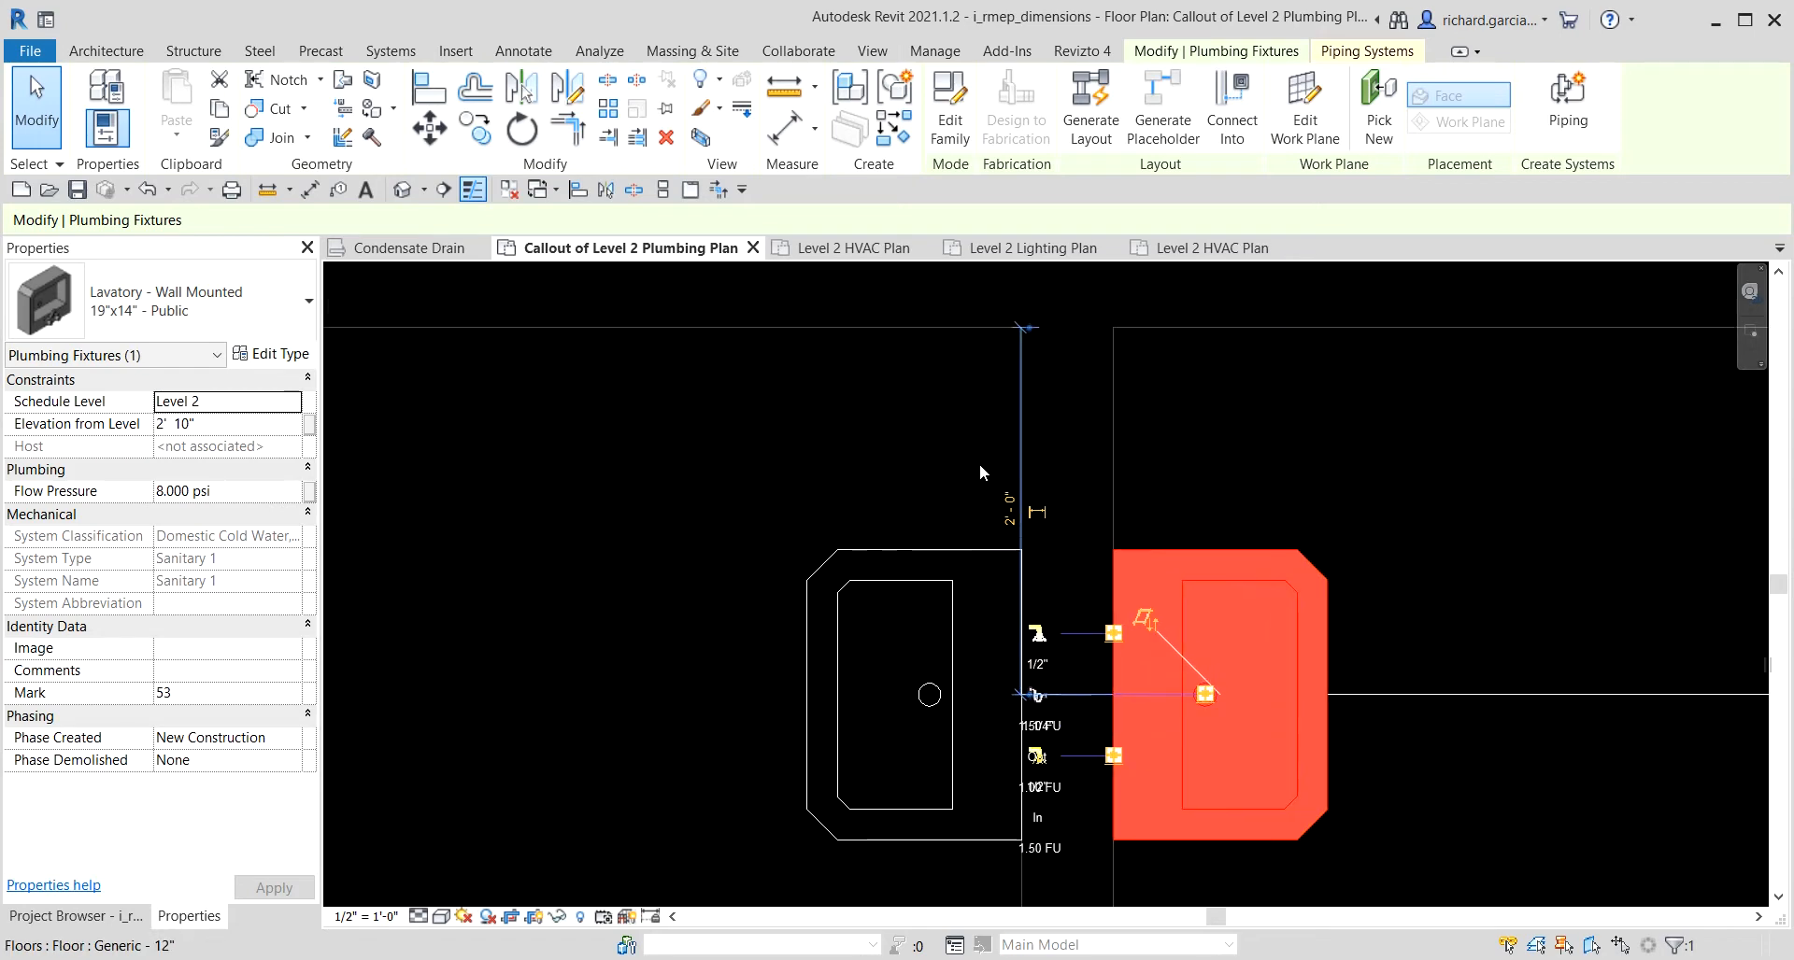
{"action": "left_click", "coordinate": [1043, 515]}
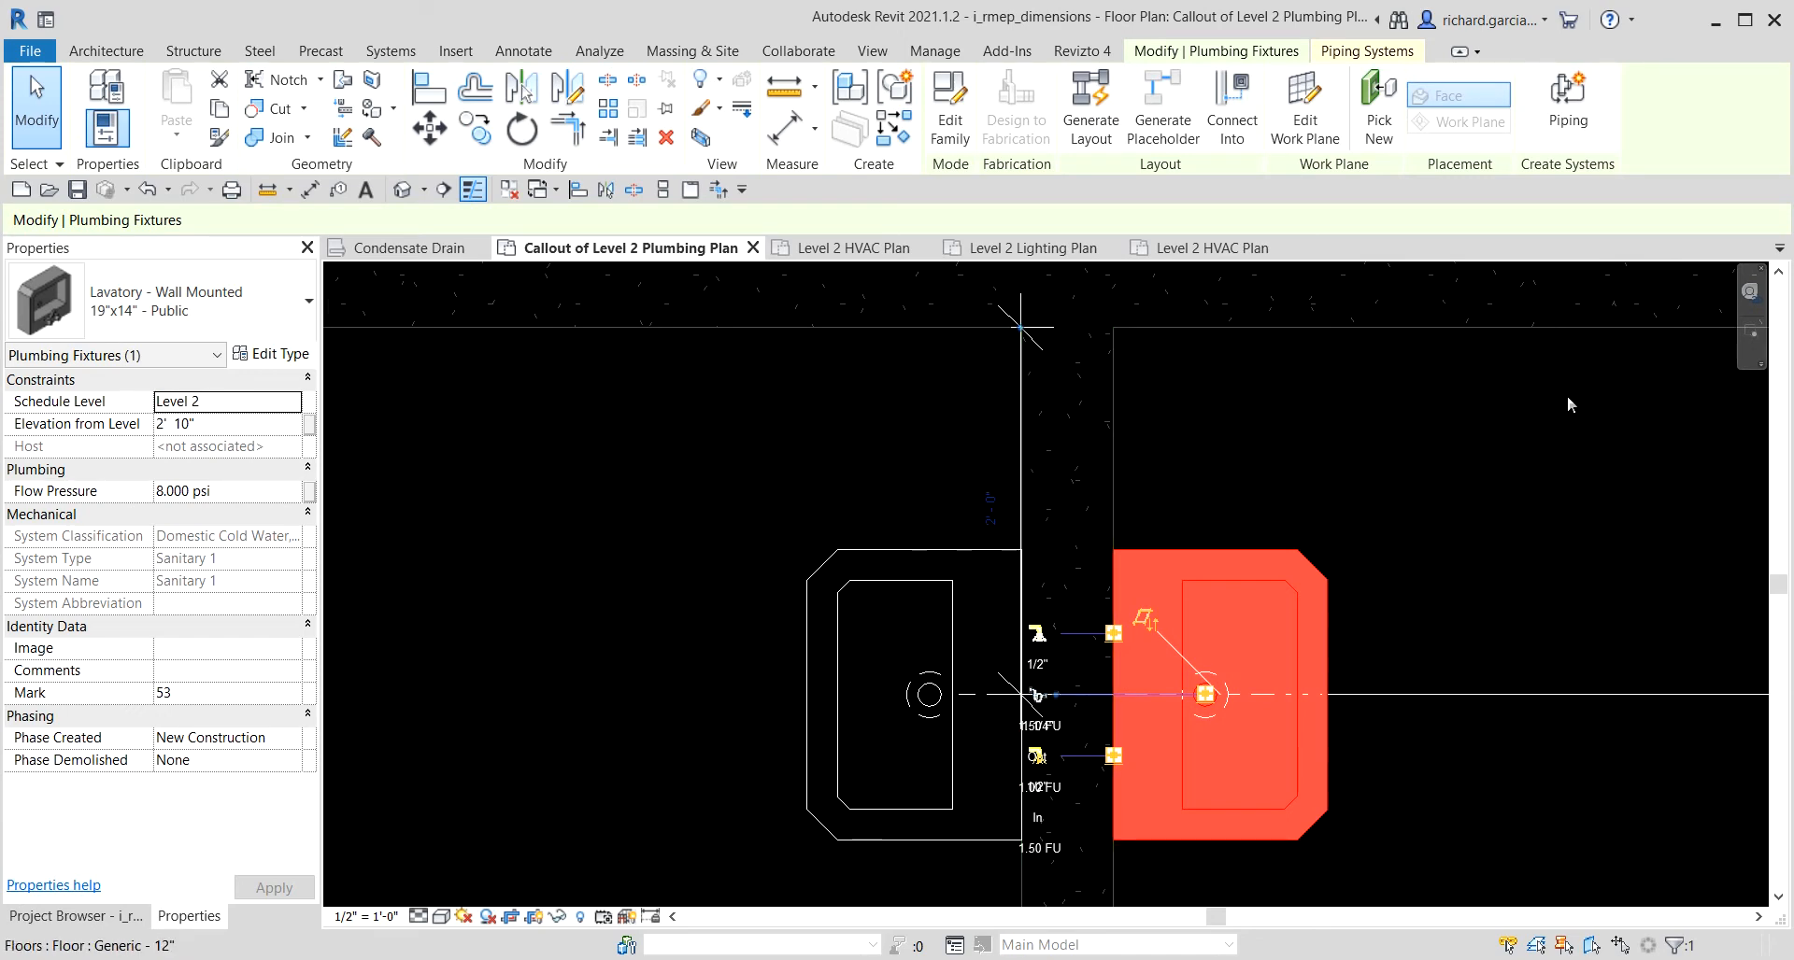
{"action": "left_click", "coordinate": [1610, 396]}
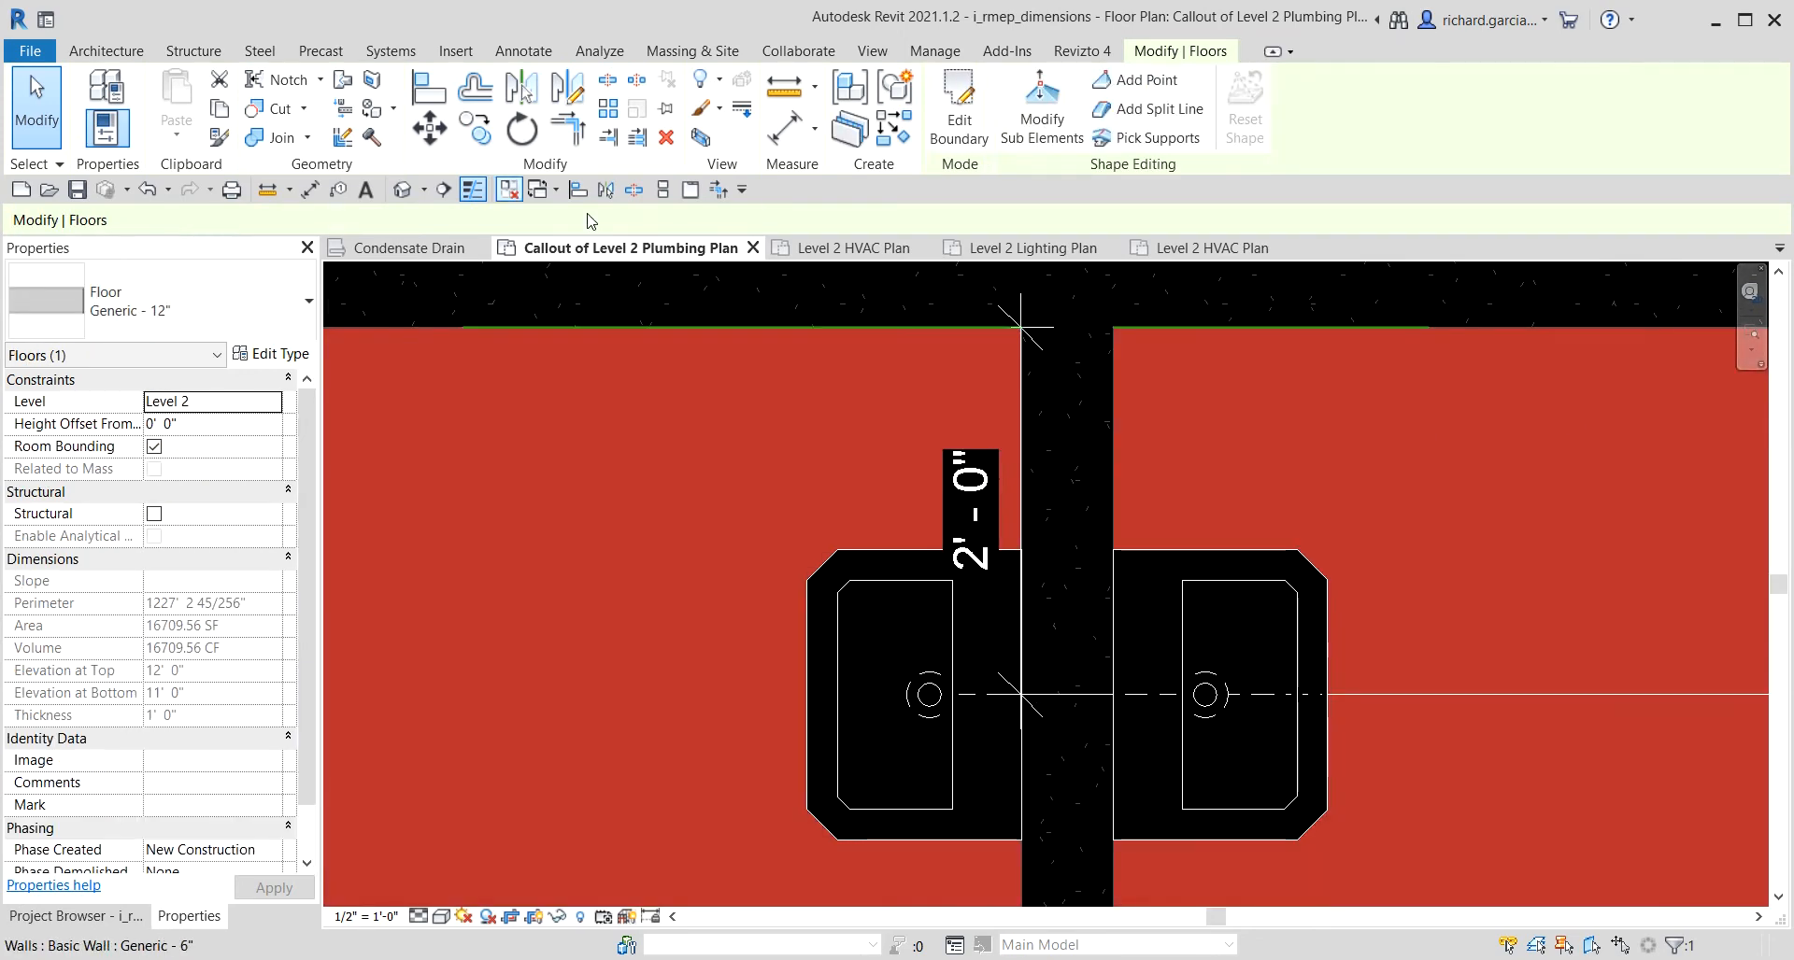
{"action": "left_click", "coordinate": [34, 111]}
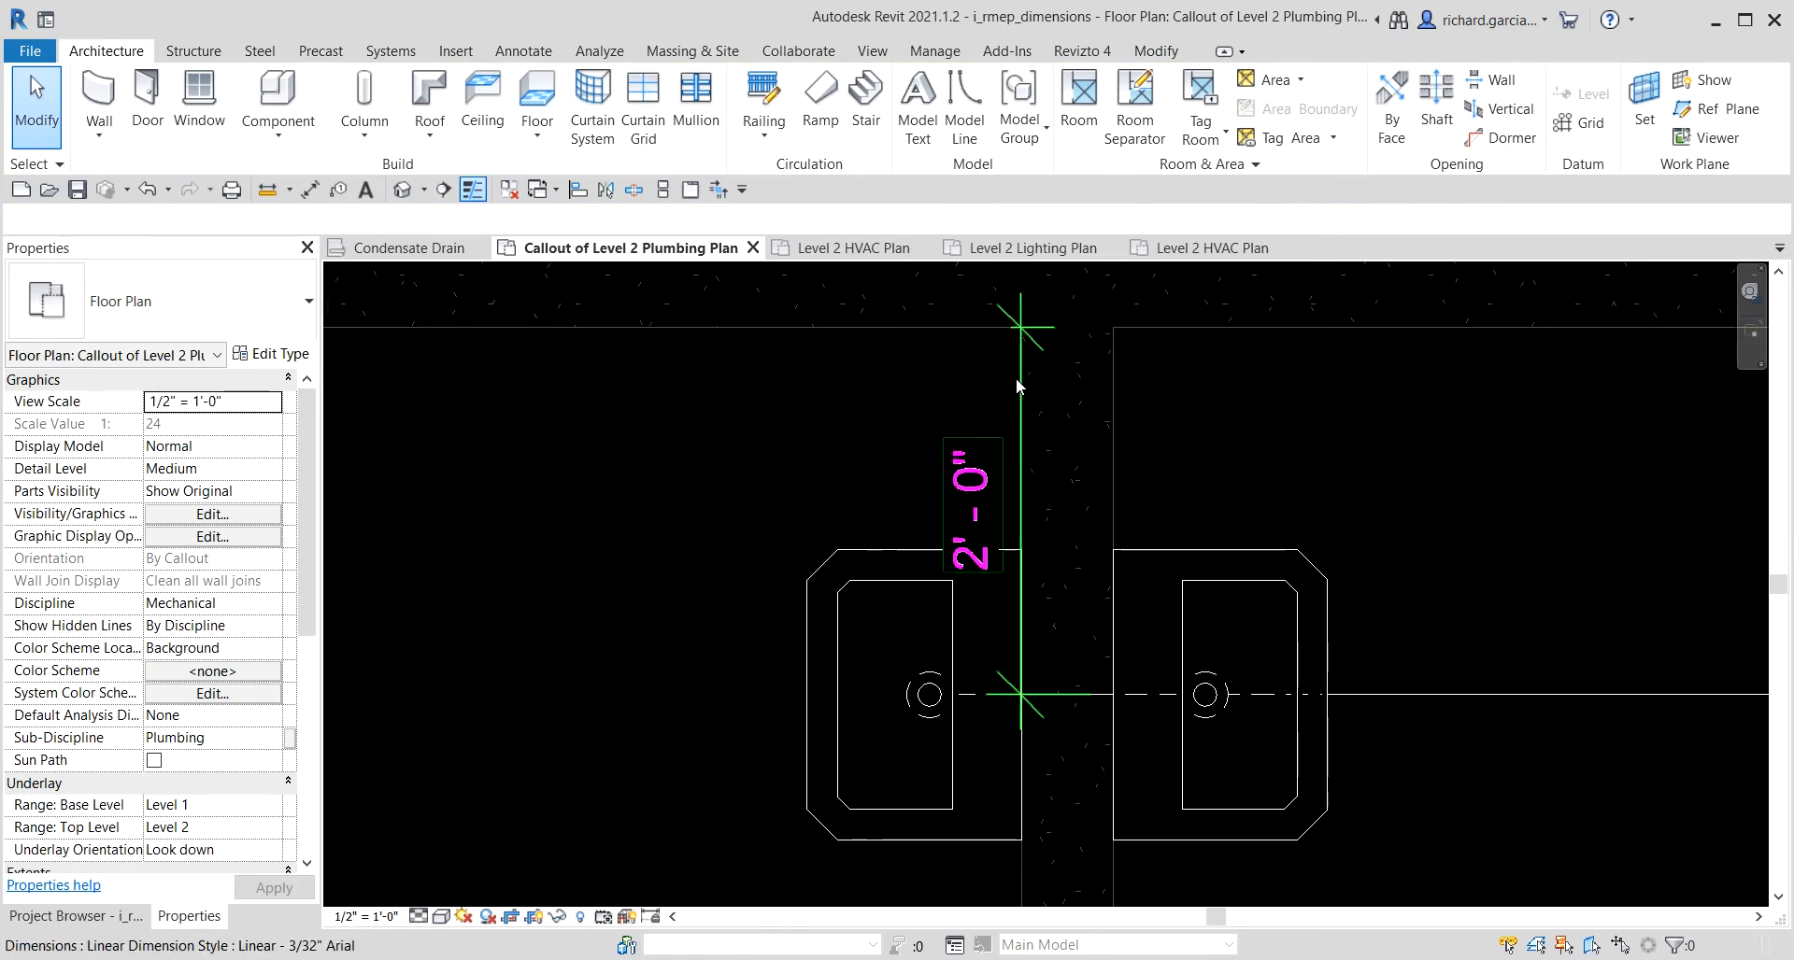
Turn off selection of links and underlay elements.
{"action": "left_click", "coordinate": [1508, 944]}
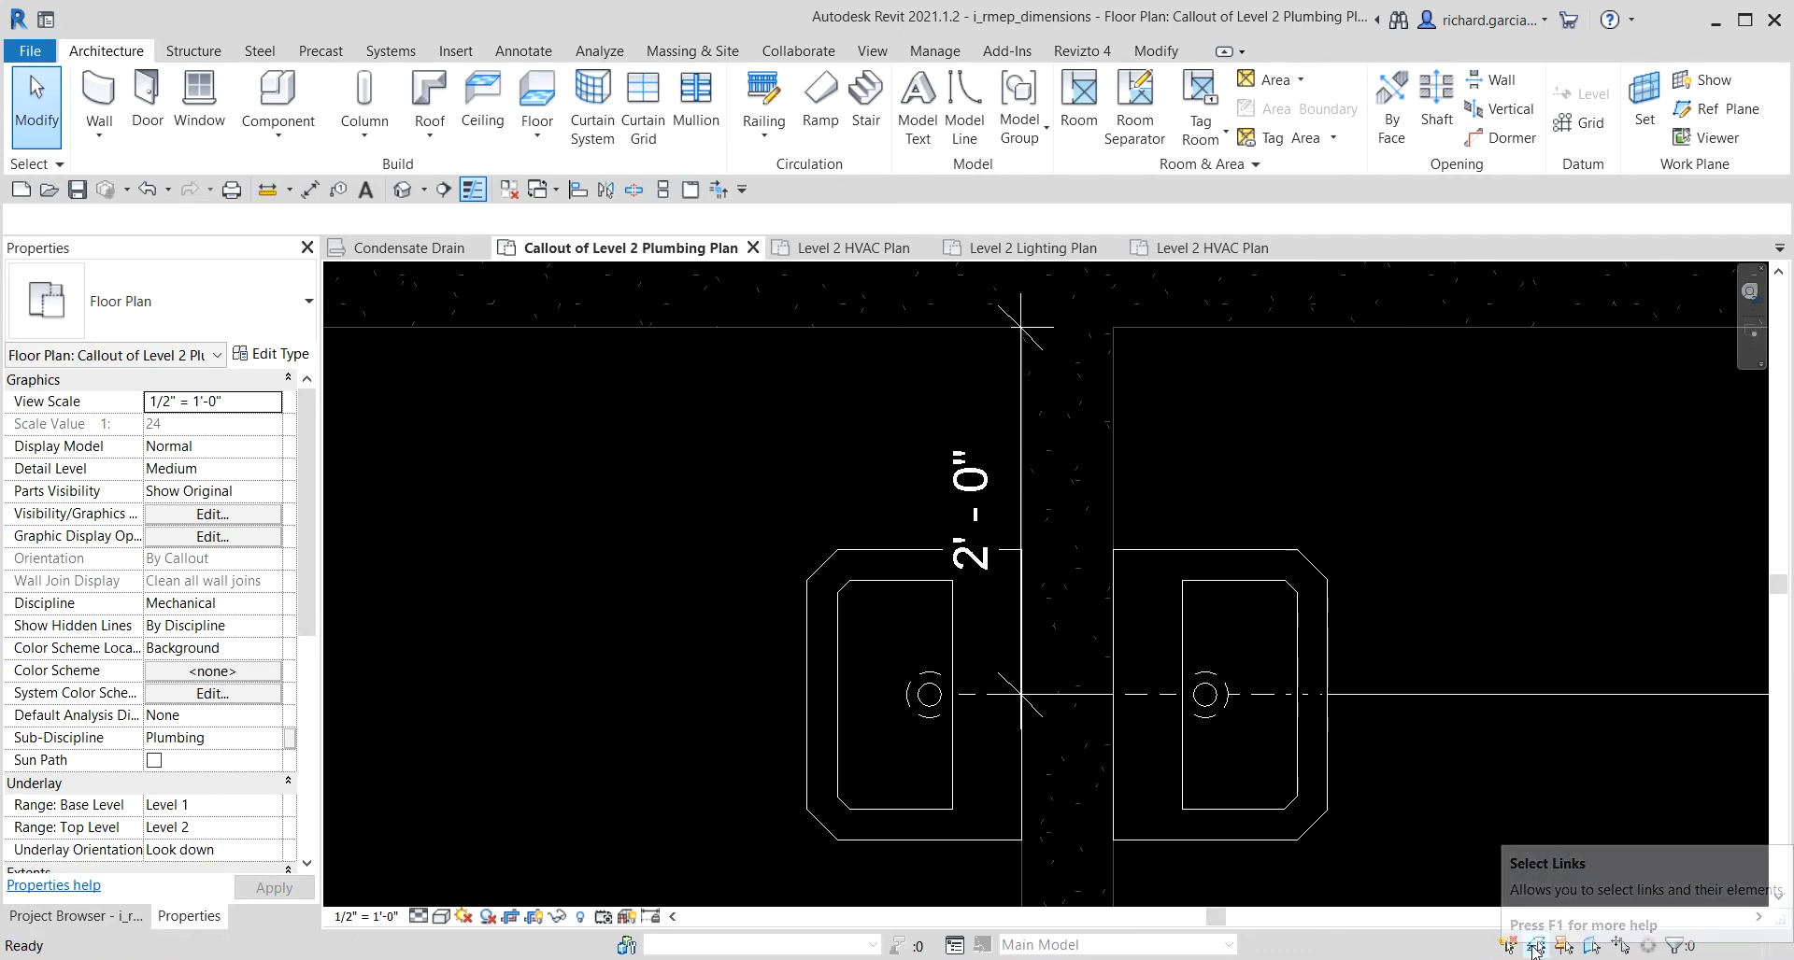
{"action": "left_click", "coordinate": [1534, 945]}
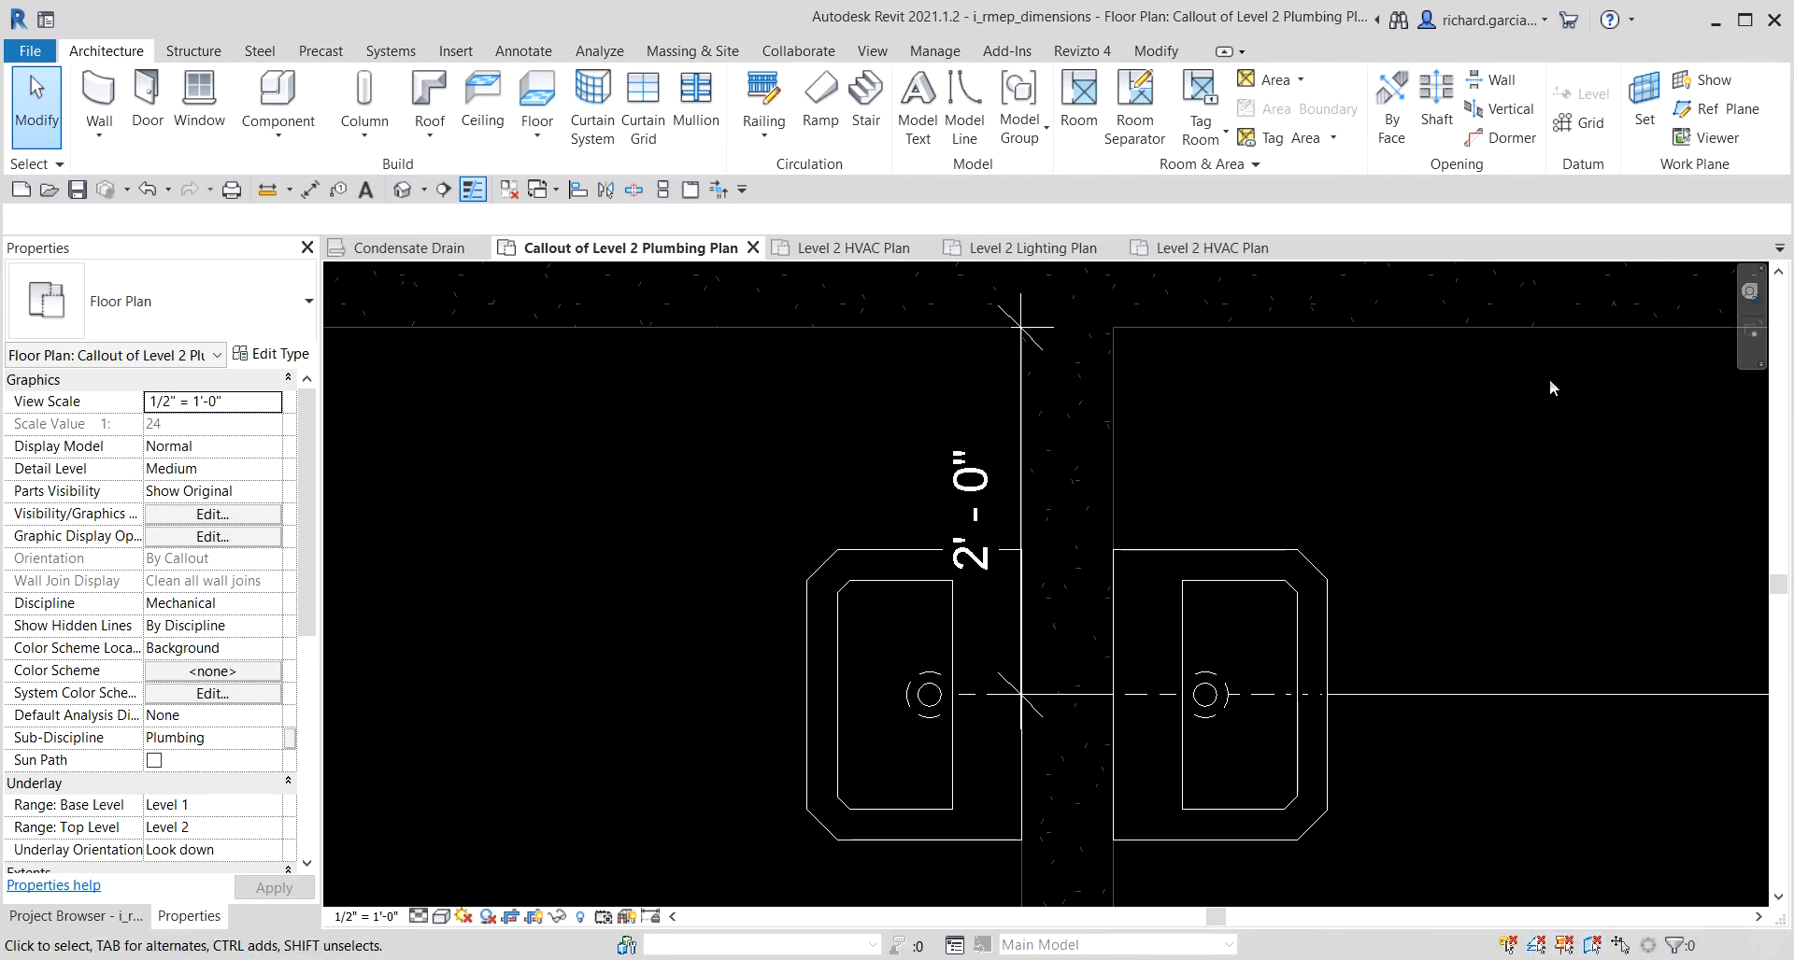
Move the 2'-0" lavatory dimension line away from the fixtures into Women 225, close to the door swing, and clear the selection.
{"action": "scroll", "coordinate": [1413, 456], "scroll_direction": "down", "scroll_amount": 2}
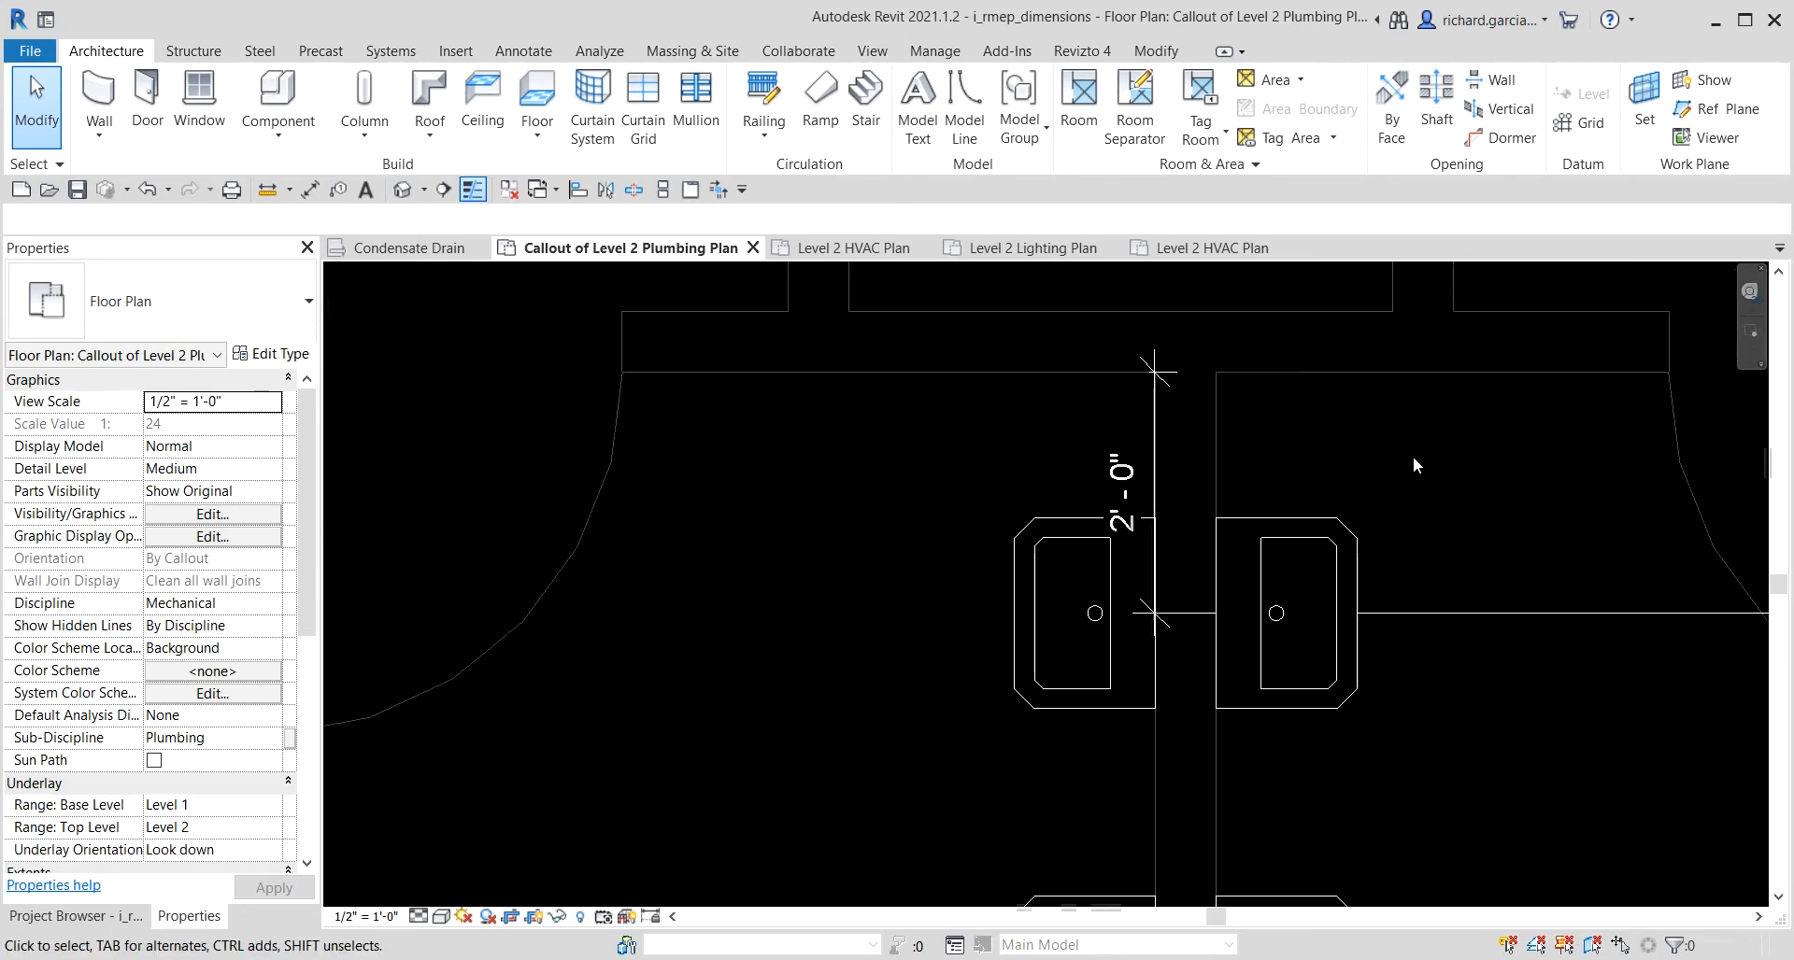
{"action": "scroll", "coordinate": [1352, 460], "scroll_direction": "down", "scroll_amount": 1}
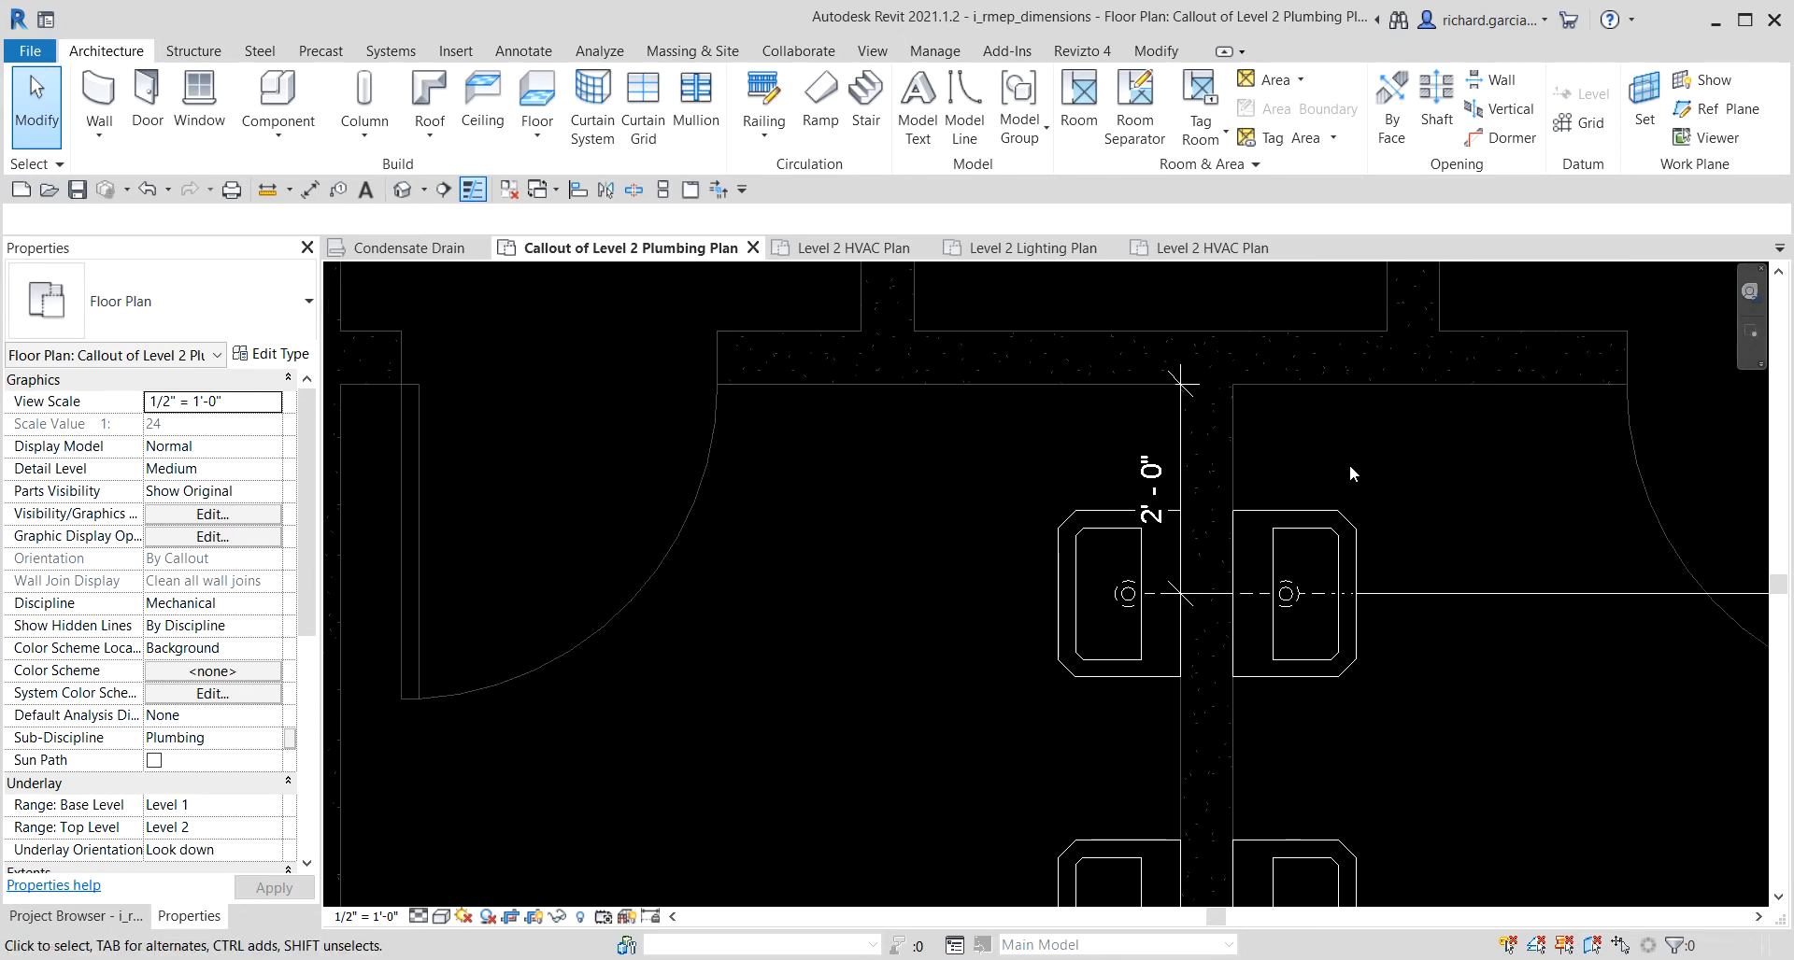
{"action": "middle_click_drag", "start_coordinate": [1406, 452], "coordinate": [1597, 453]}
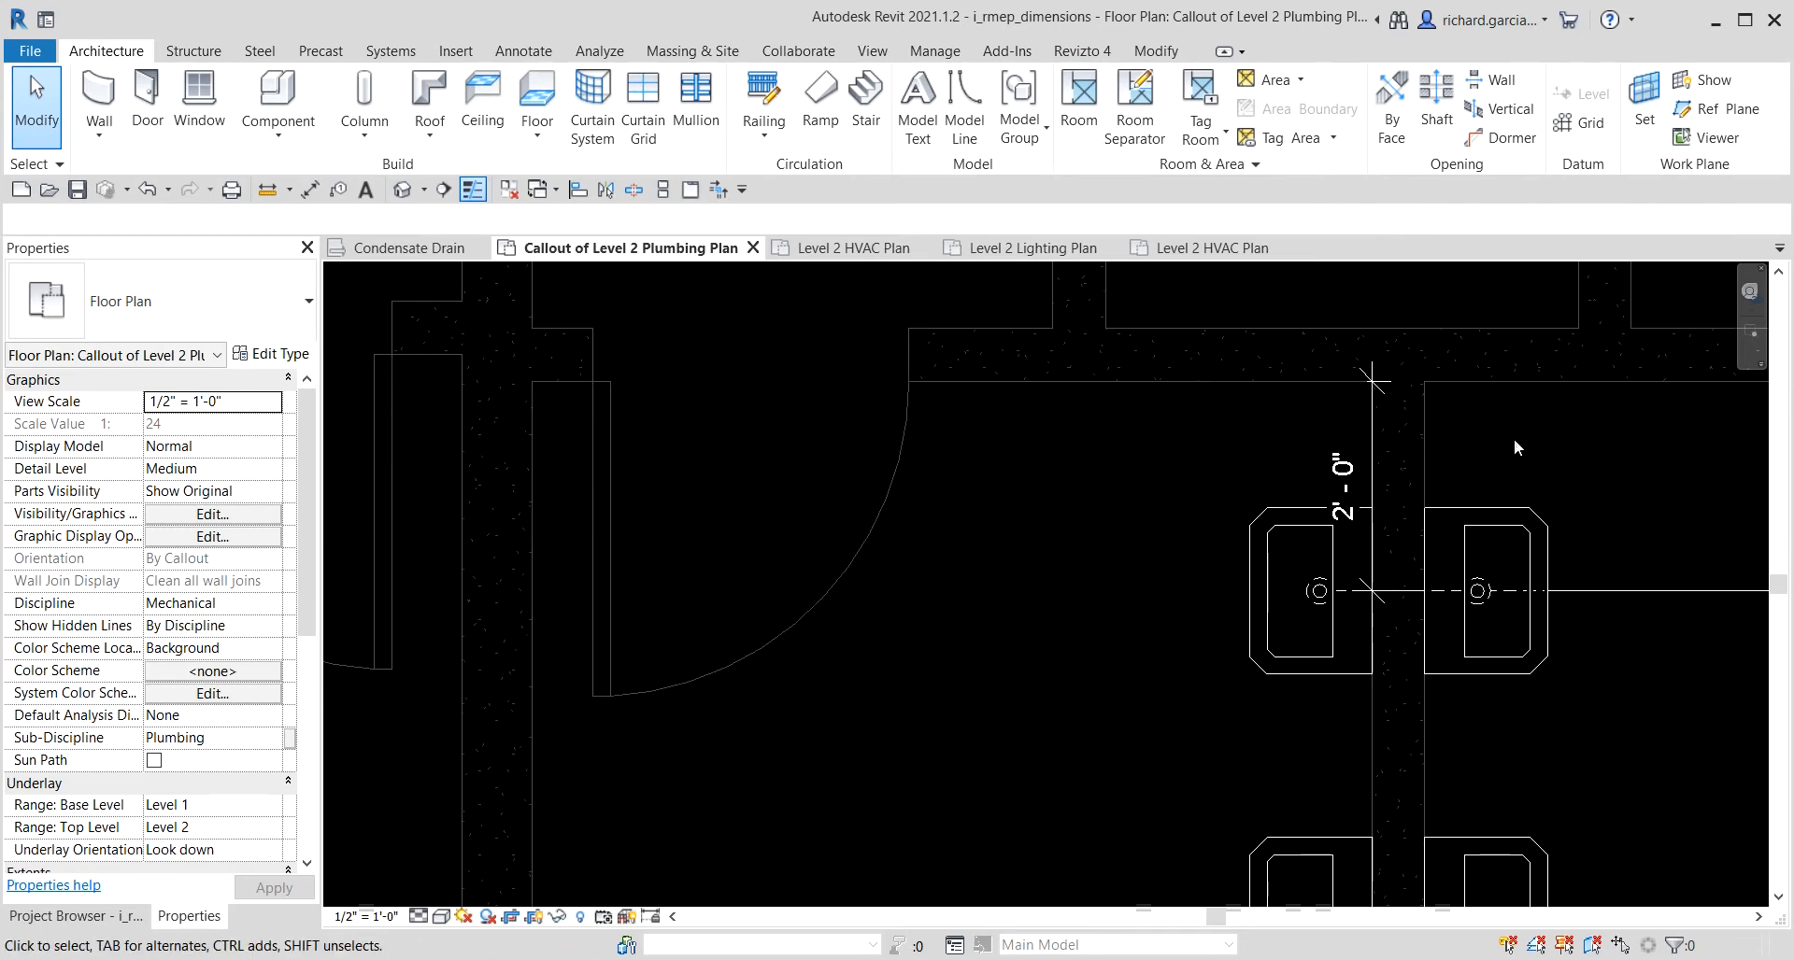
{"action": "scroll", "coordinate": [1513, 439], "scroll_direction": "up", "scroll_amount": 2}
{"action": "left_click", "coordinate": [1309, 415]}
{"action": "scroll", "coordinate": [1348, 433], "scroll_direction": "down", "scroll_amount": 2}
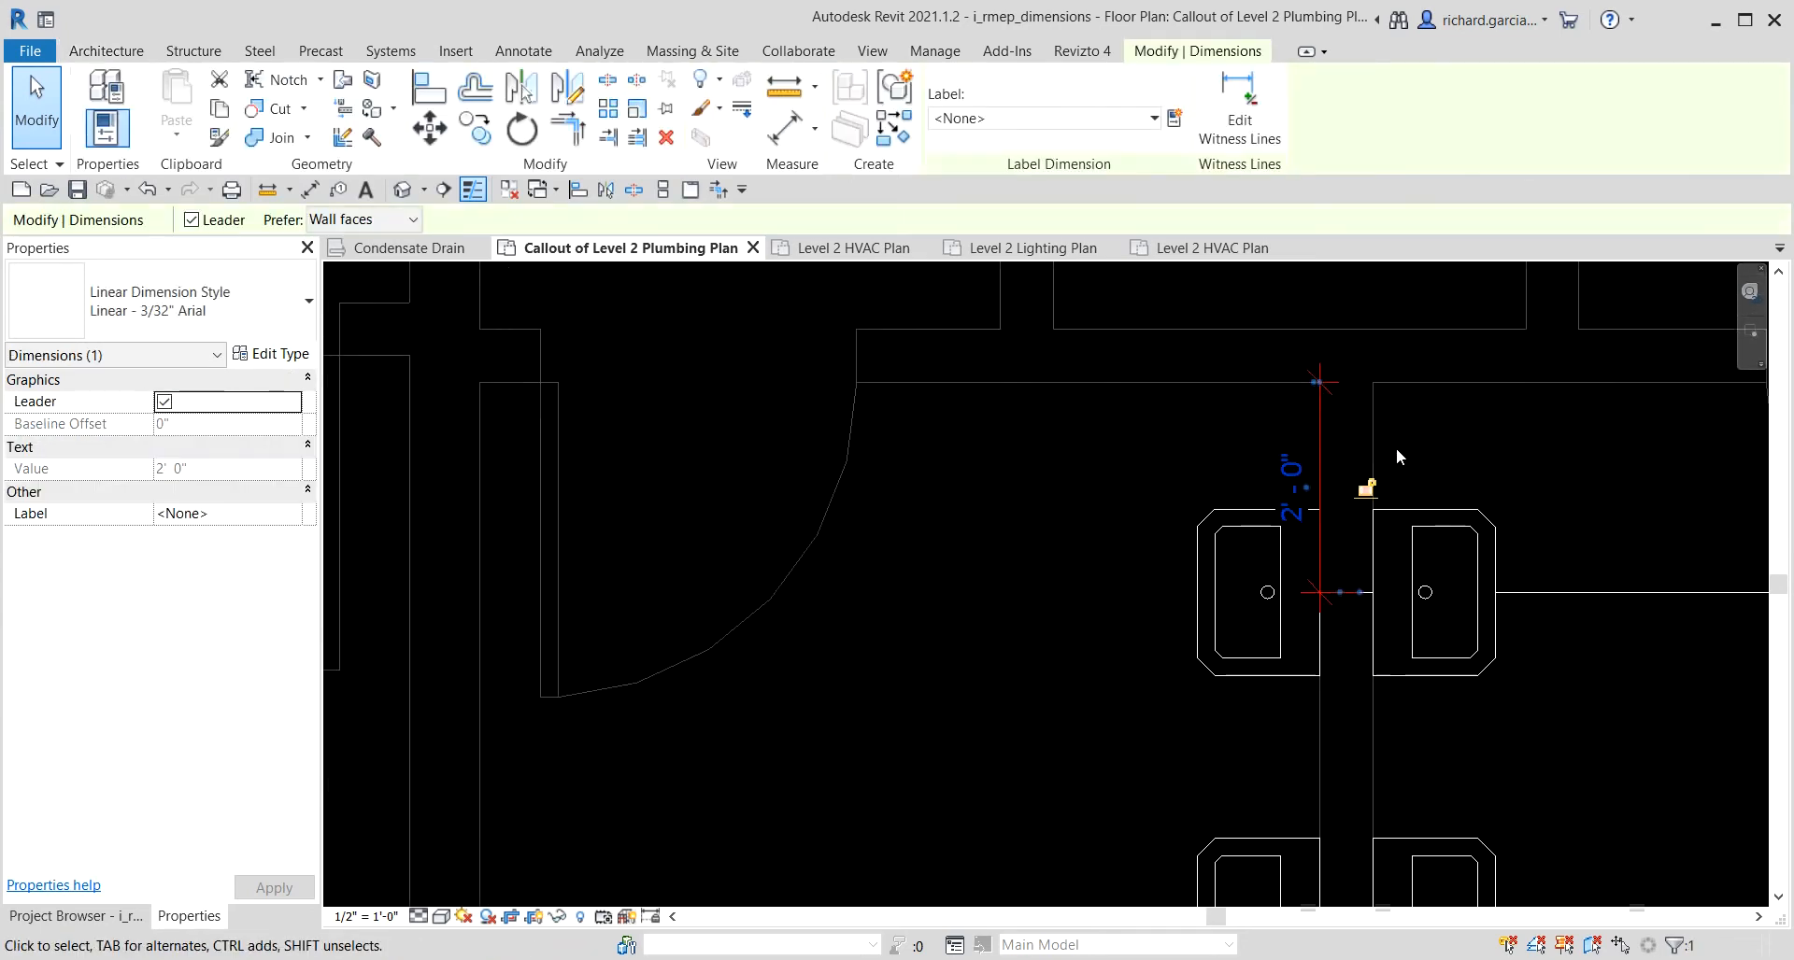
{"action": "middle_click_drag", "start_coordinate": [1460, 458], "coordinate": [1572, 450]}
{"action": "left_click_drag", "start_coordinate": [1435, 415], "coordinate": [1014, 467]}
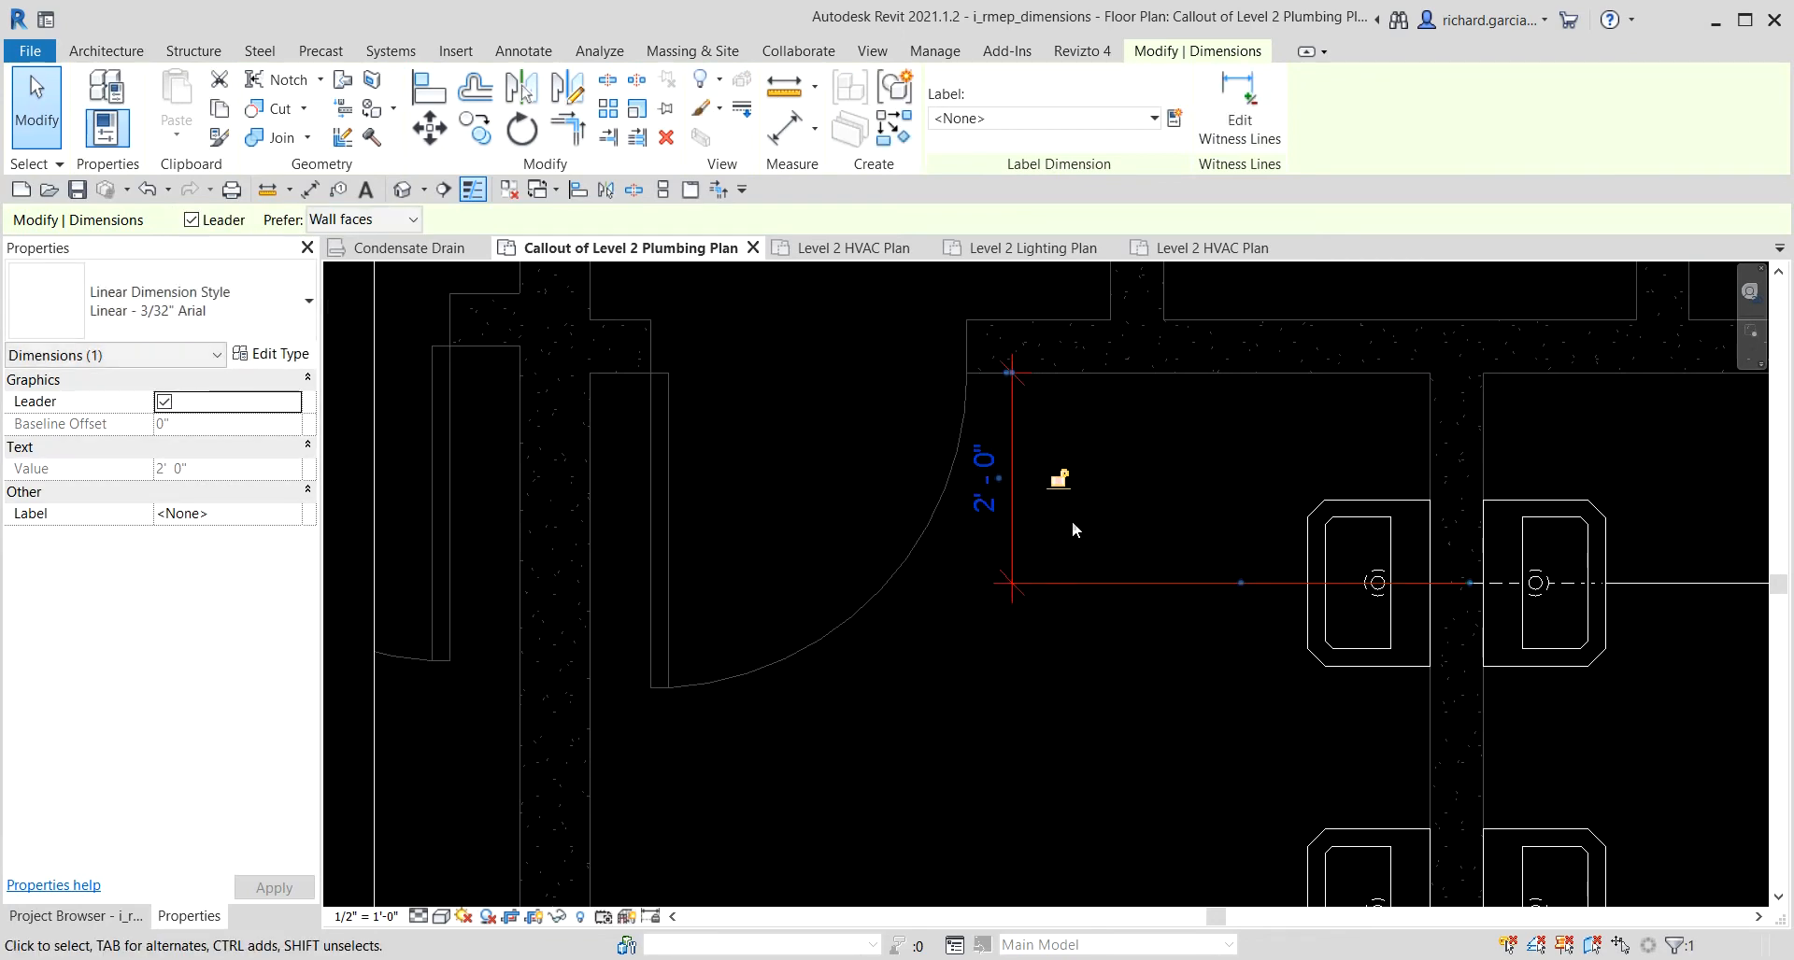
{"action": "left_click", "coordinate": [1088, 705]}
Lock the 2'-0" dimension between the wall and the upper lavatory, and clear the selection.
{"action": "scroll", "coordinate": [1083, 696], "scroll_direction": "down", "scroll_amount": 3}
{"action": "middle_click_drag", "start_coordinate": [1104, 701], "coordinate": [1076, 548]}
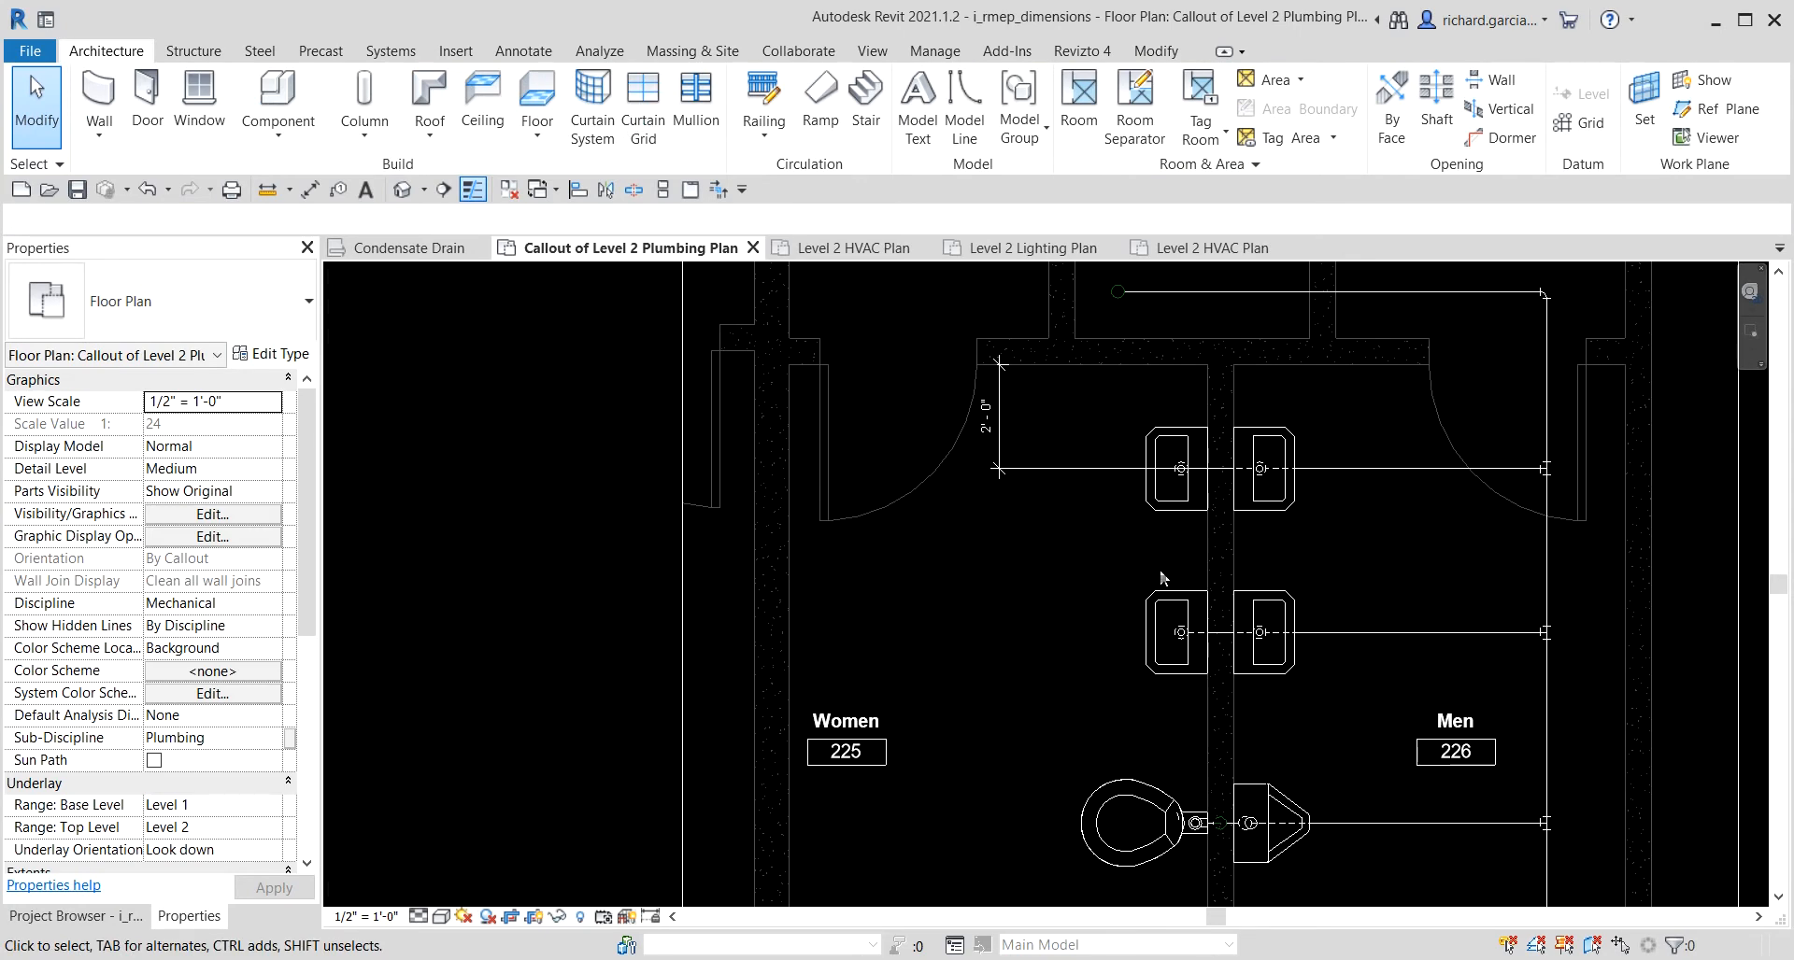
{"action": "scroll", "coordinate": [1016, 428], "scroll_direction": "up", "scroll_amount": 1}
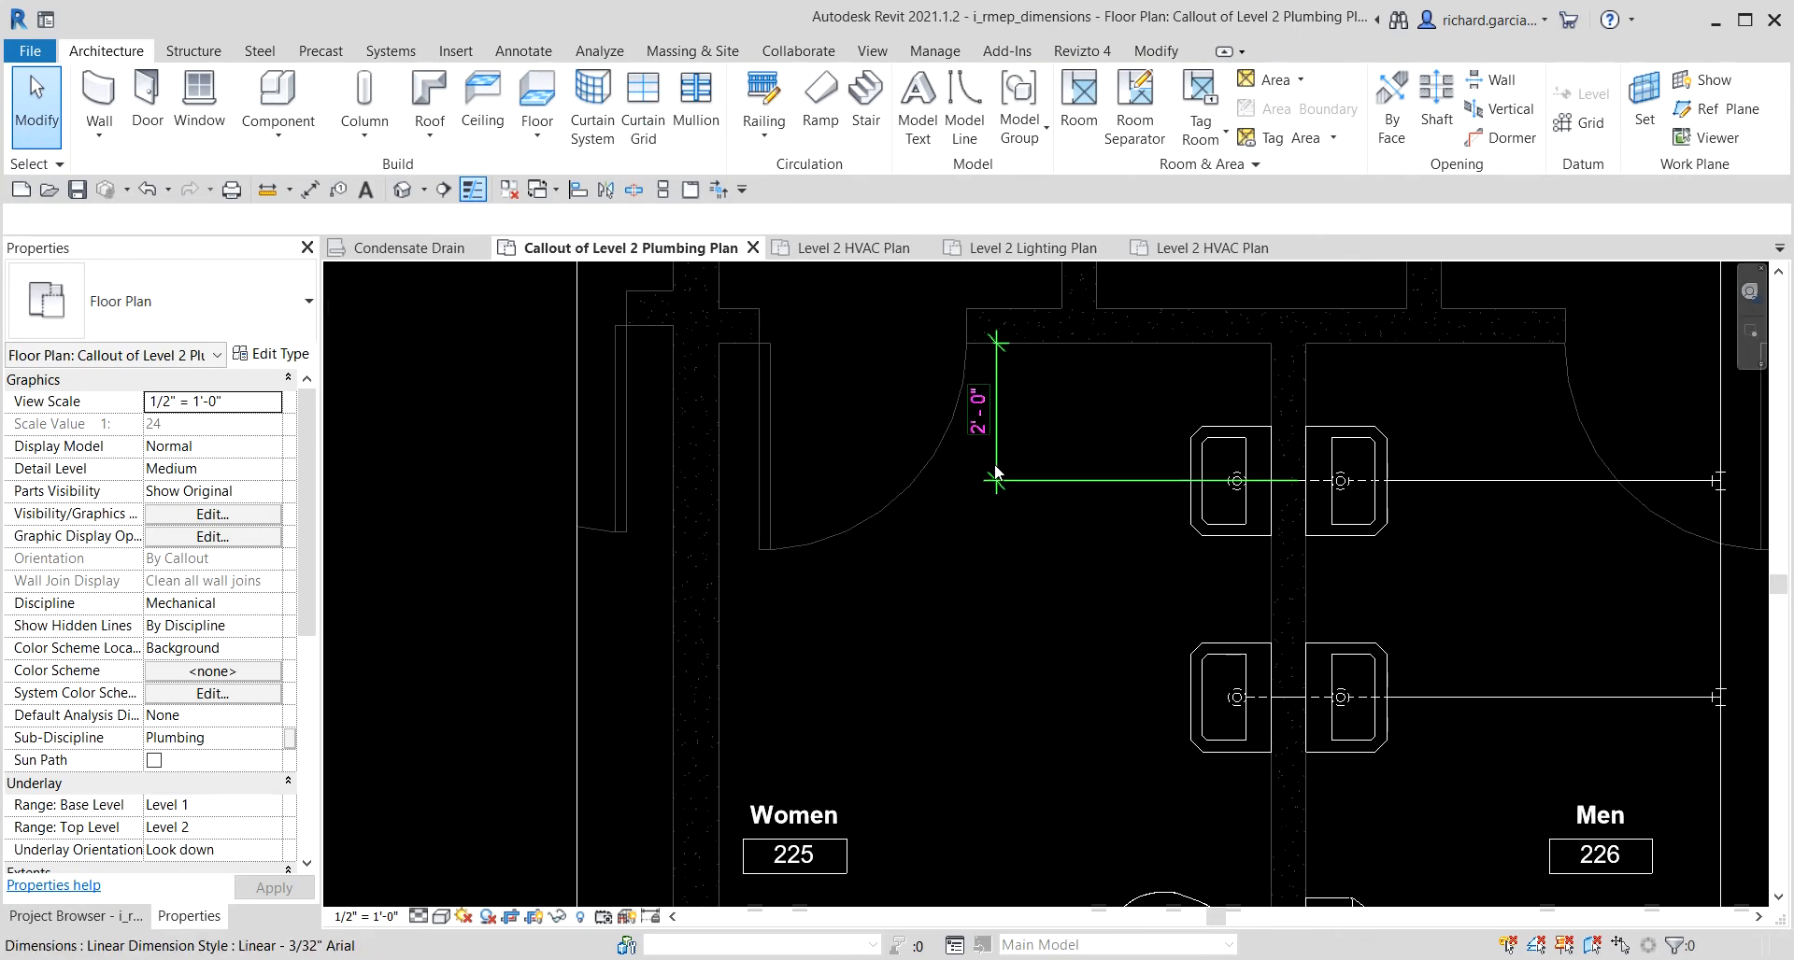
{"action": "left_click", "coordinate": [983, 464]}
{"action": "scroll", "coordinate": [1028, 403], "scroll_direction": "up", "scroll_amount": 3}
{"action": "left_click", "coordinate": [1027, 402]}
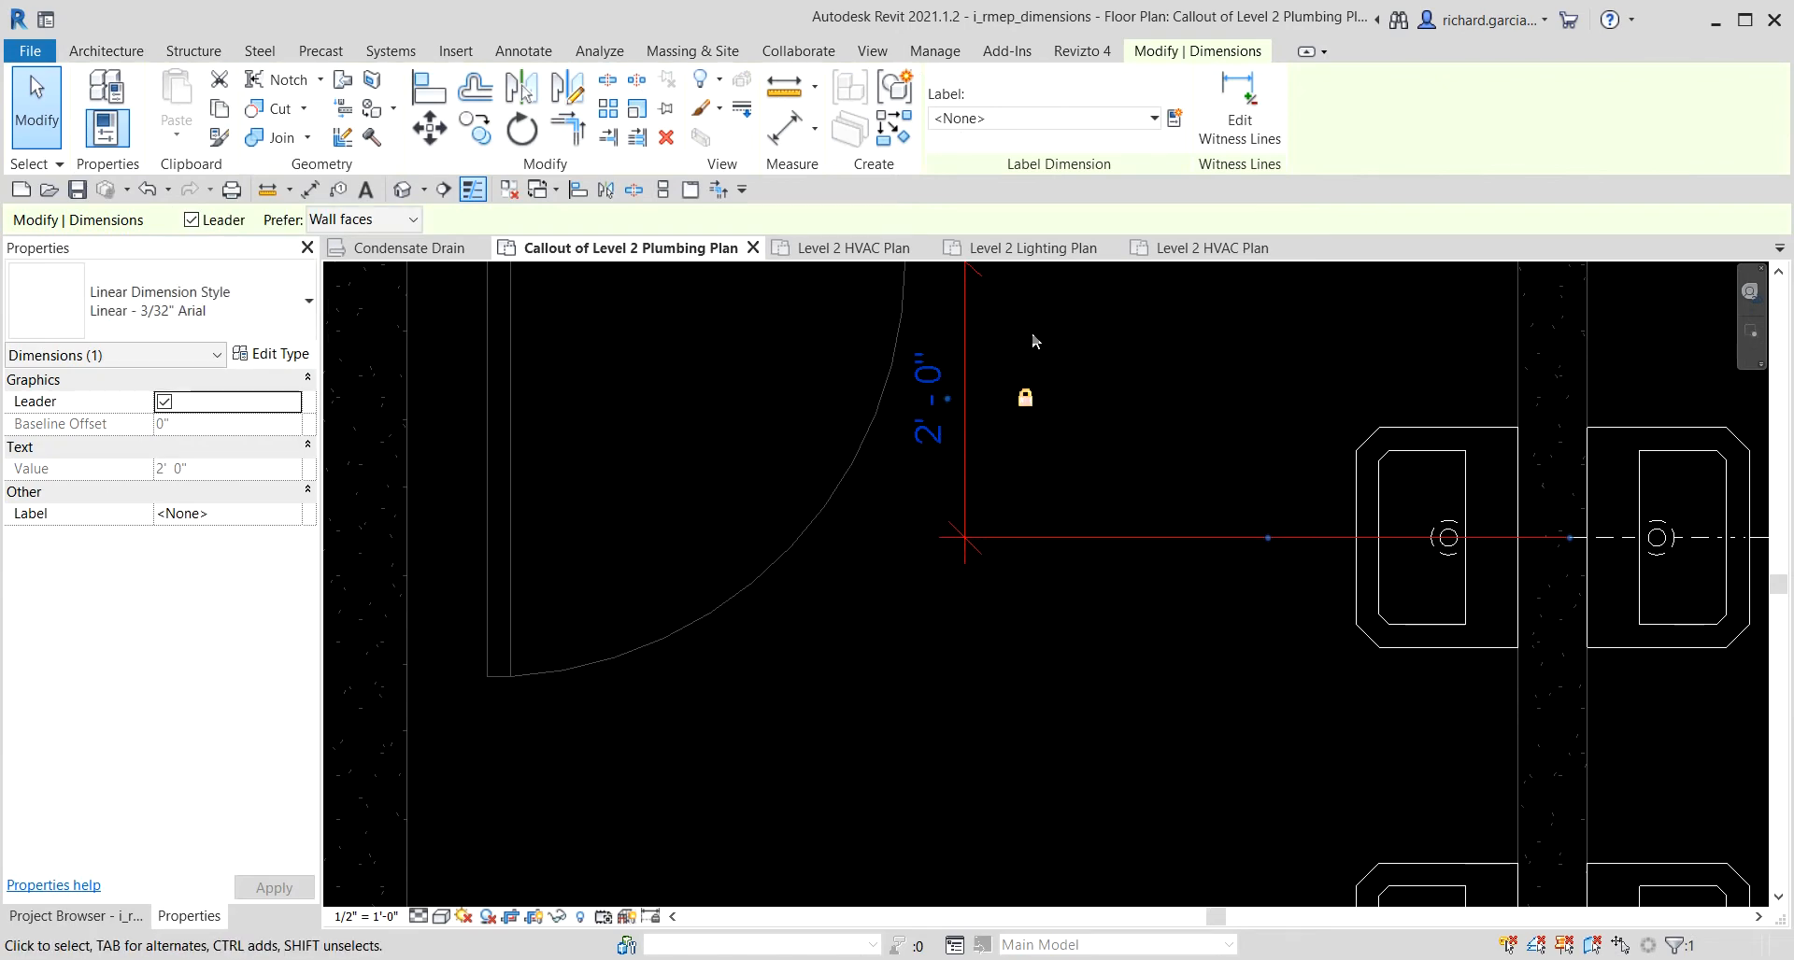
{"action": "left_click", "coordinate": [1060, 641]}
Select the upper Men 226 lavatory to inspect its locked dimension, and clear the selection.
{"action": "scroll", "coordinate": [1060, 641], "scroll_direction": "down", "scroll_amount": 2}
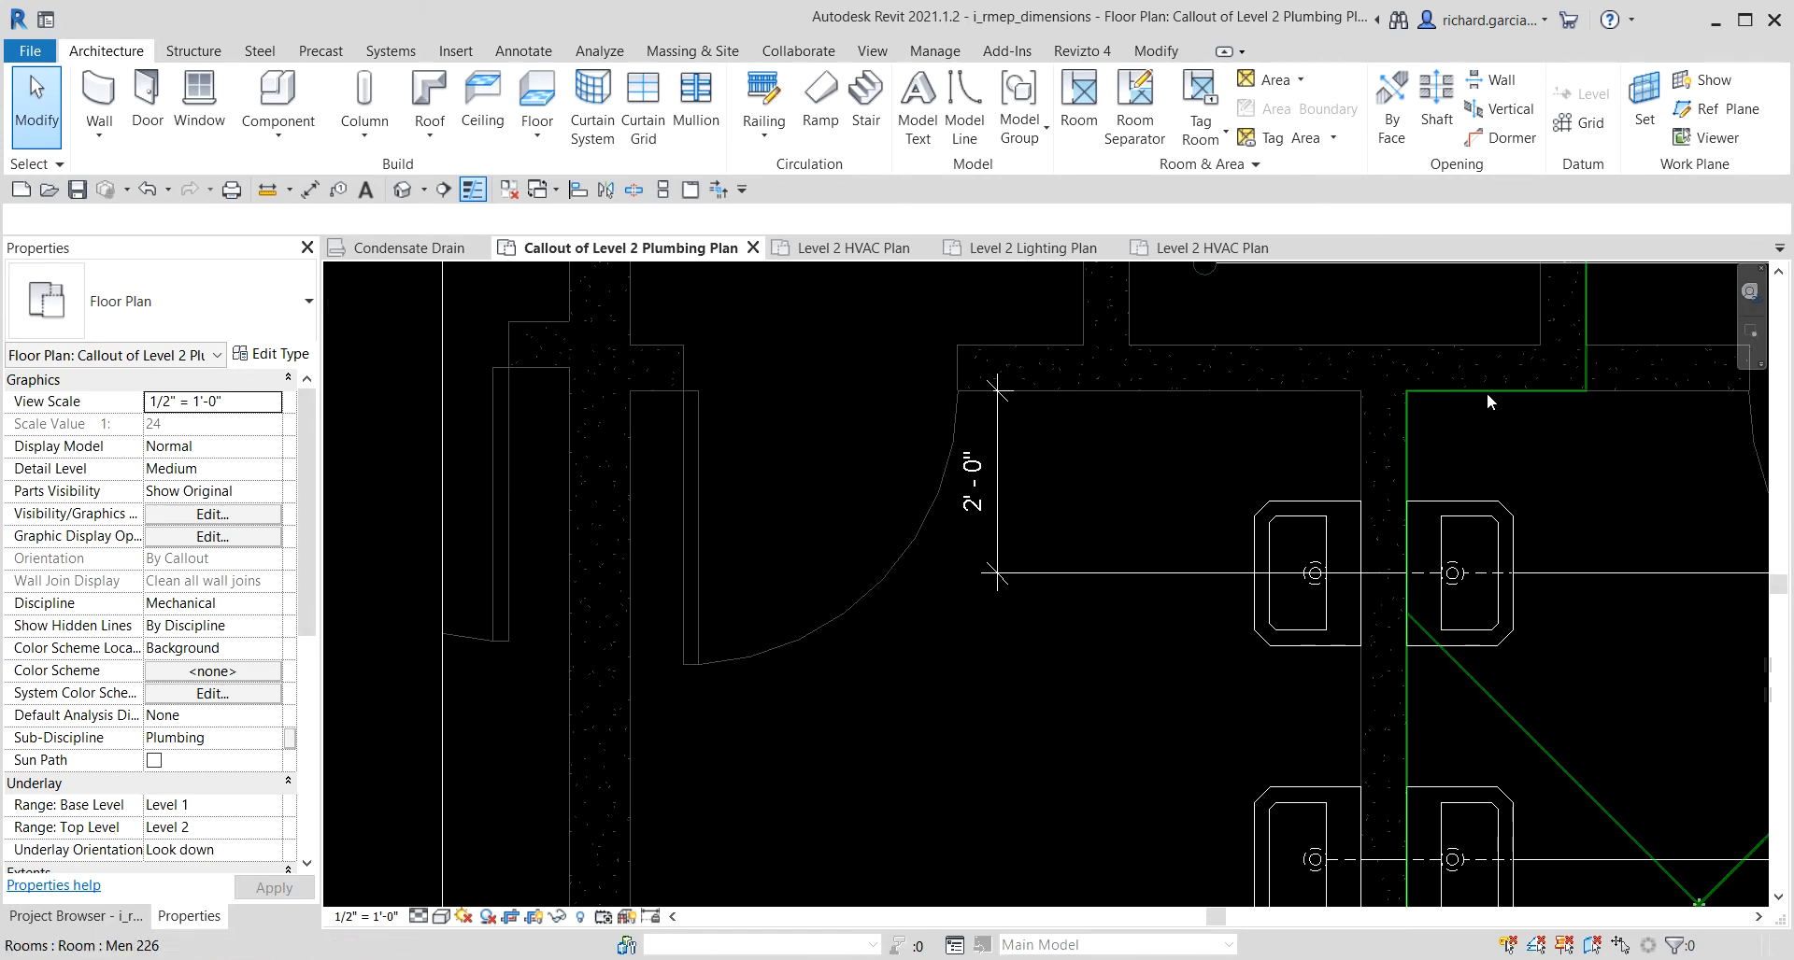
{"action": "left_click", "coordinate": [1491, 519]}
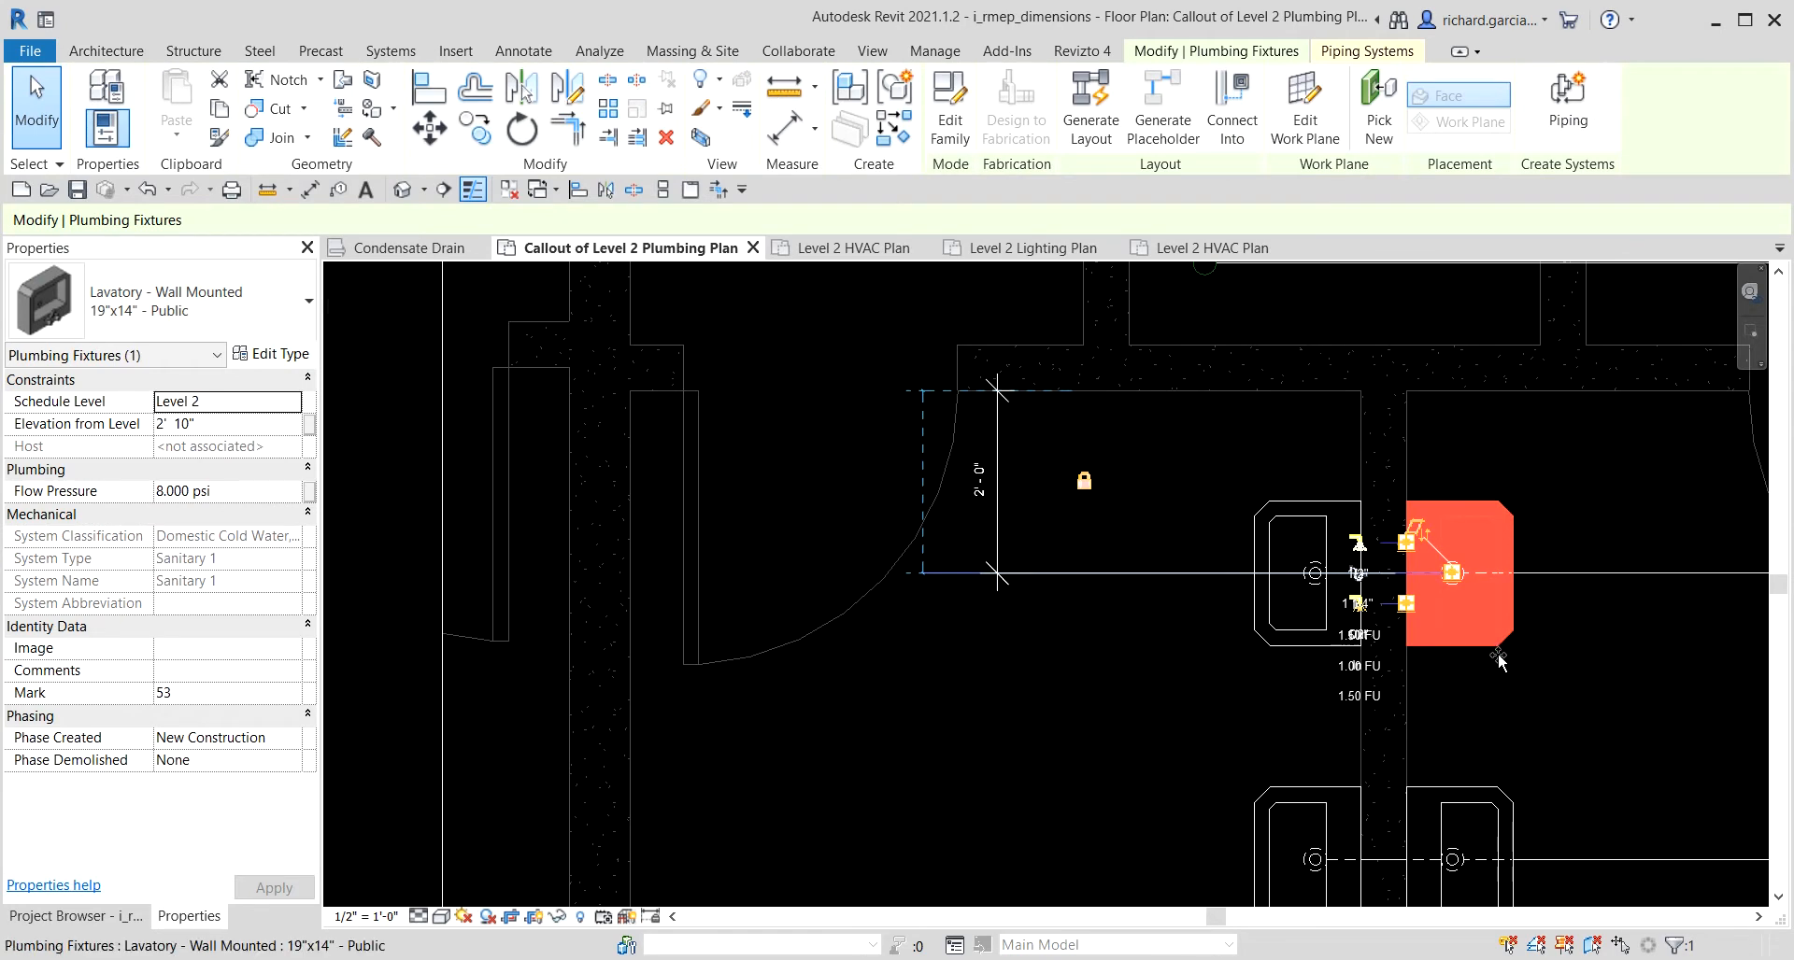
{"action": "key", "text": "Escape"}
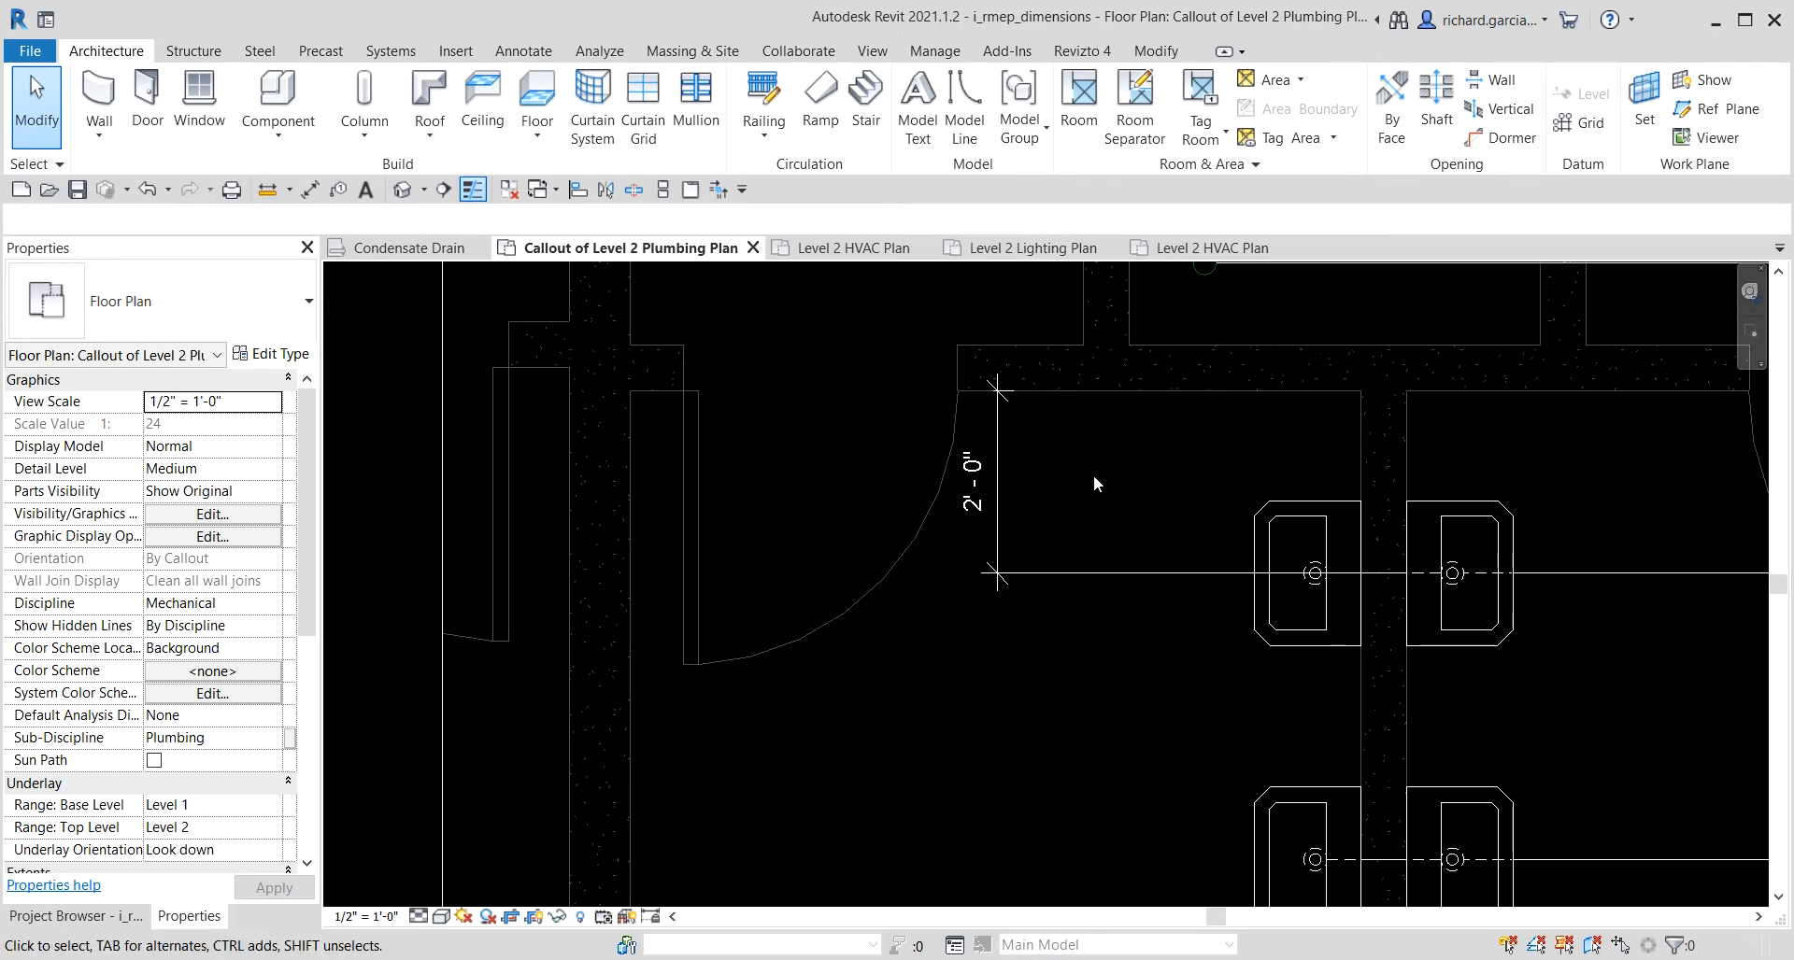
Review the wall reference preferences for the 2'-0" dimension, keep Wall faces, and clear the selection.
{"action": "left_click", "coordinate": [1078, 574]}
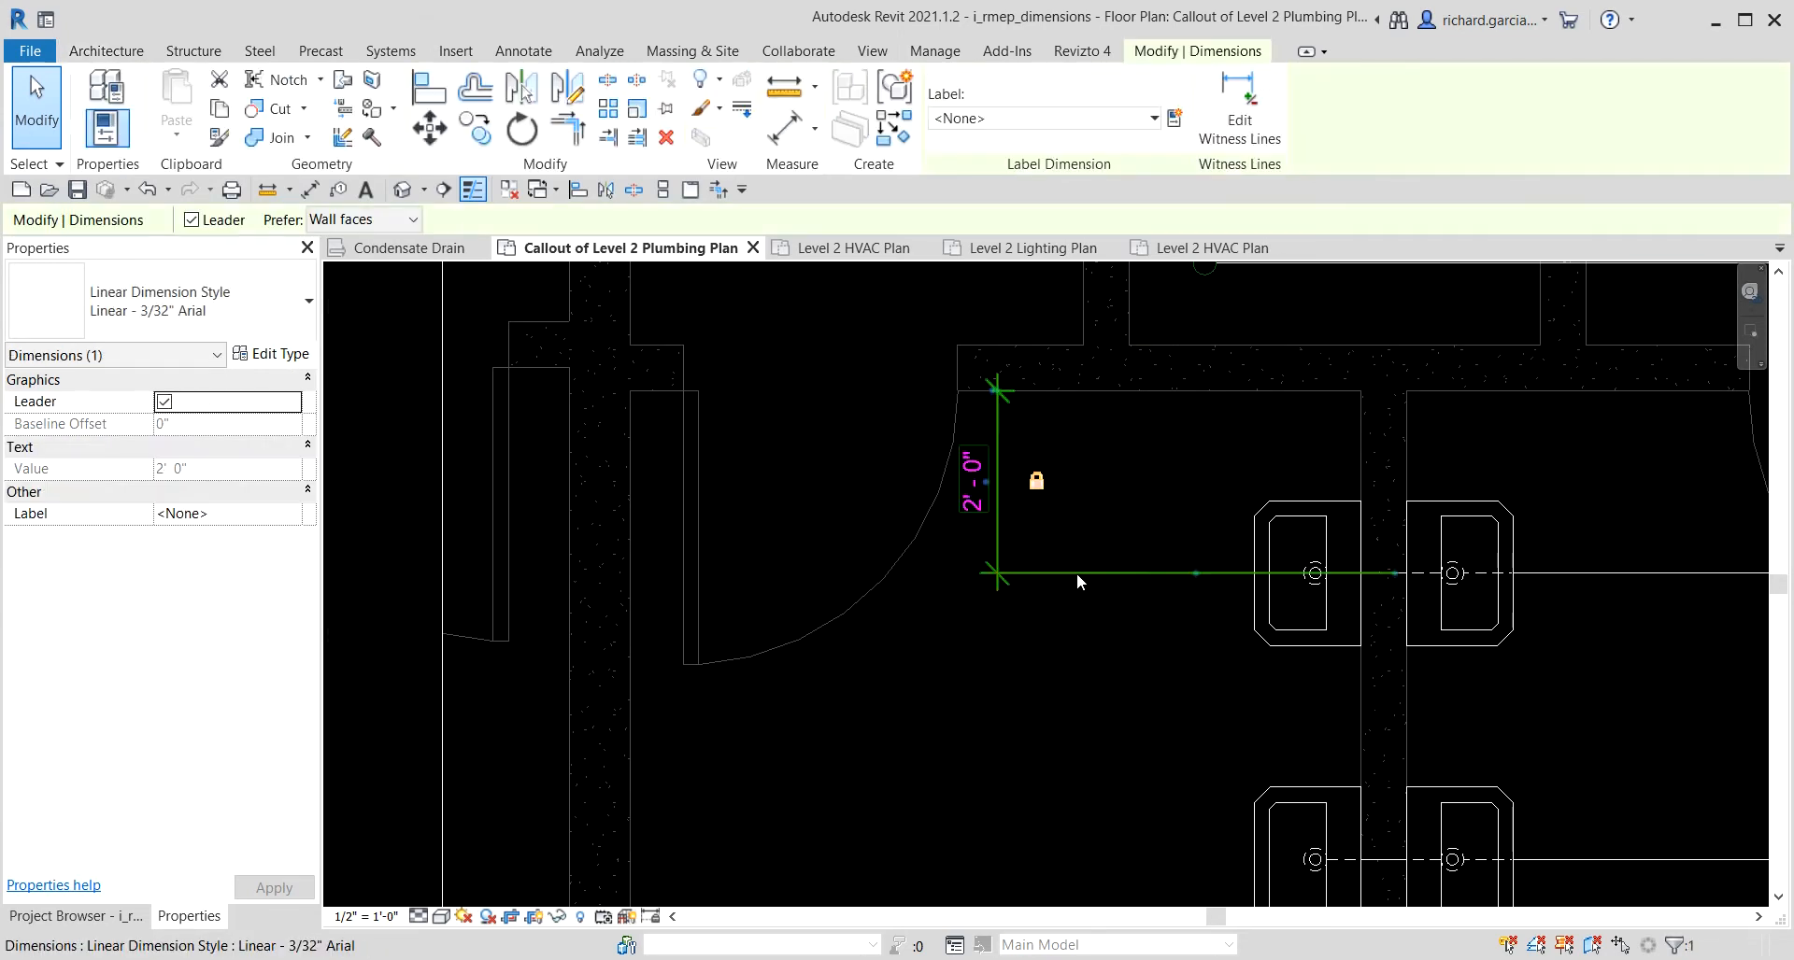
{"action": "key", "text": "ctrl"}
{"action": "key", "text": "ctrl"}
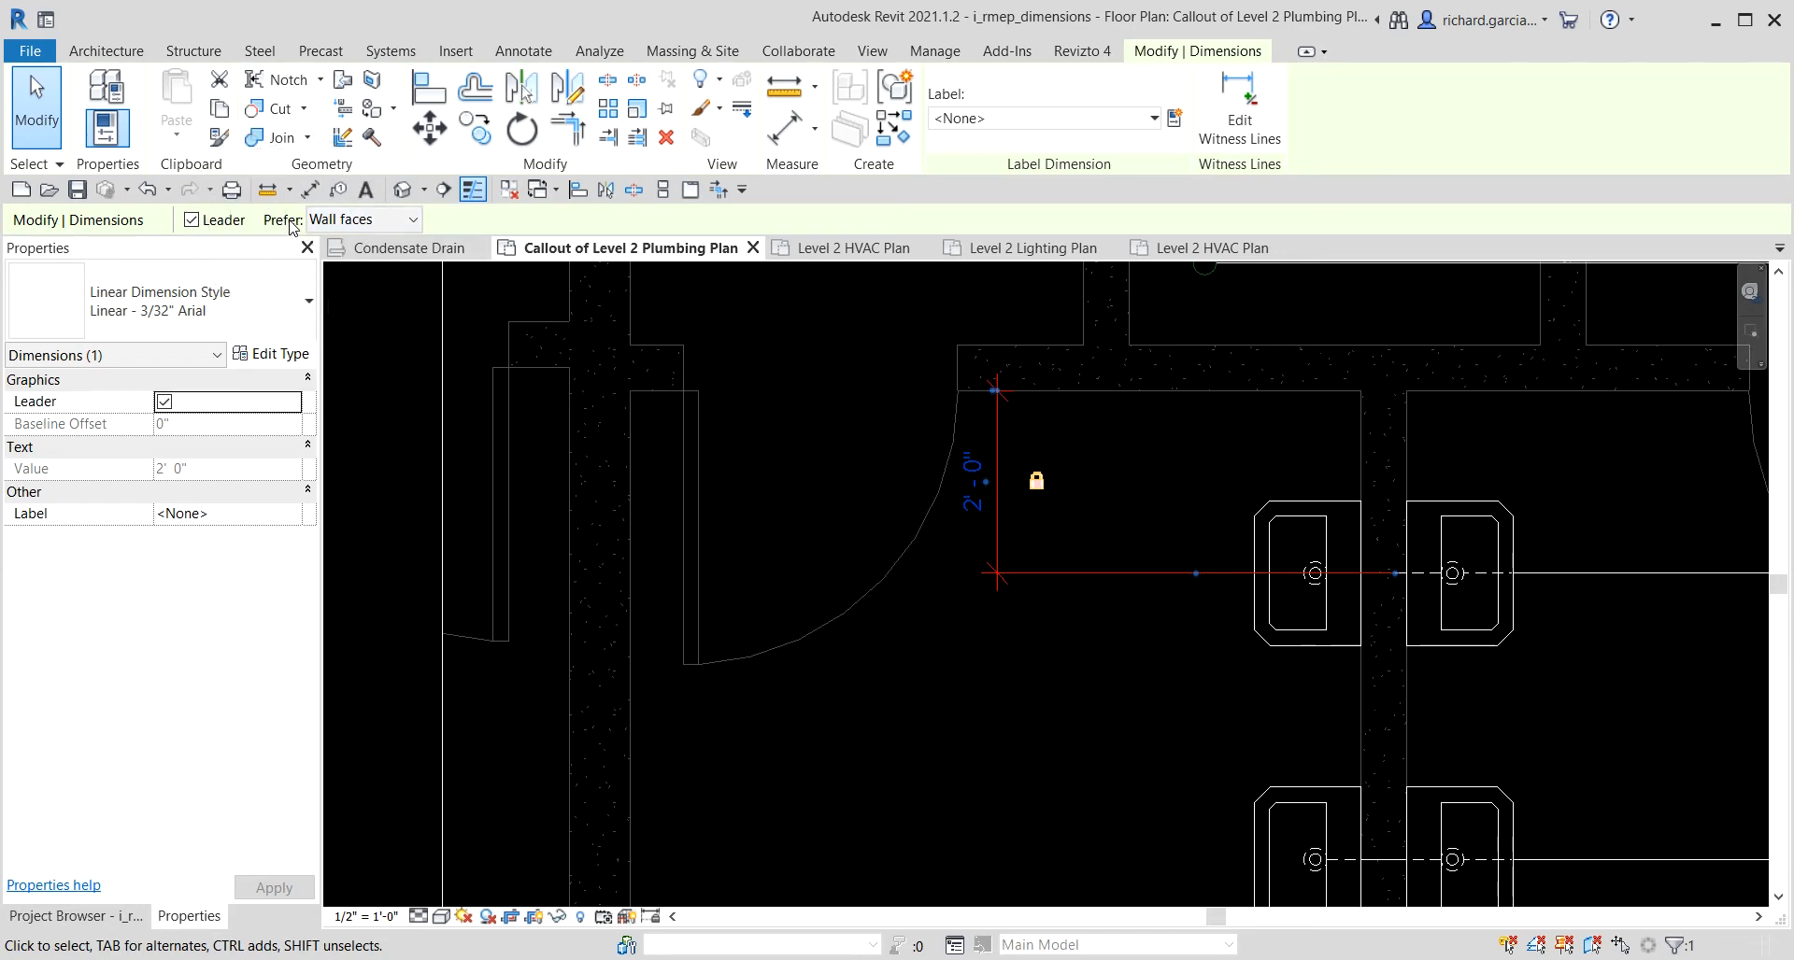
{"action": "left_click", "coordinate": [366, 220]}
{"action": "left_click", "coordinate": [366, 221]}
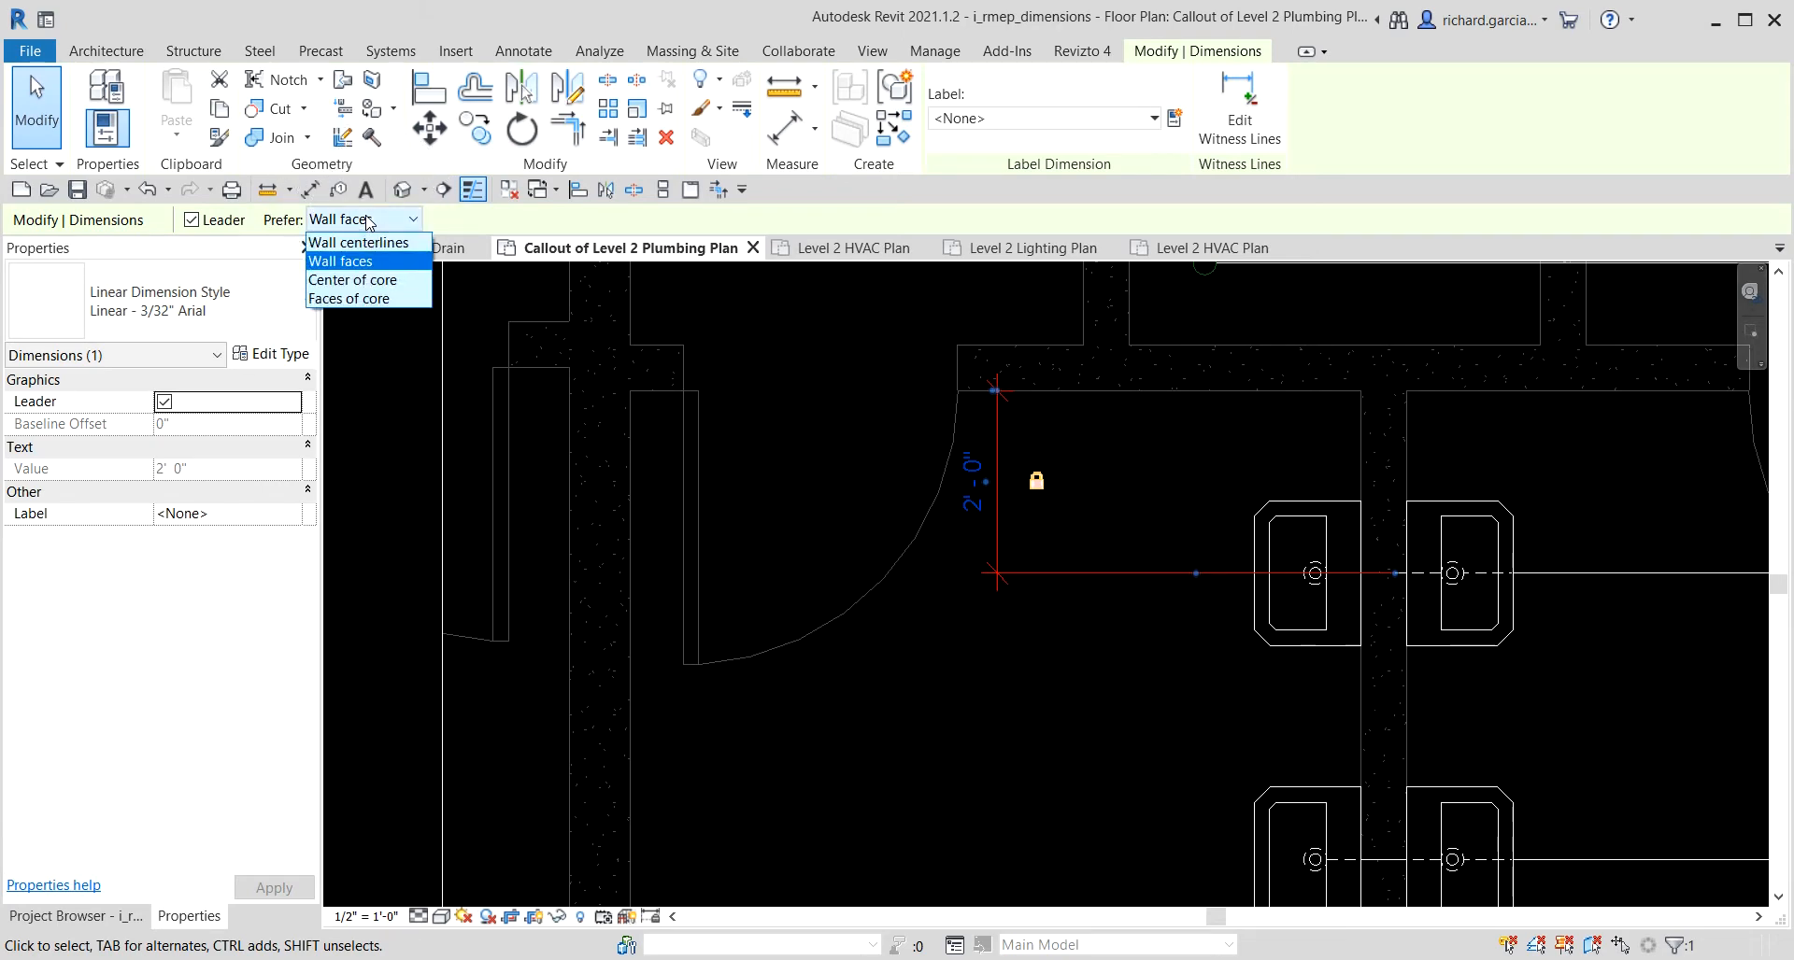
{"action": "left_click", "coordinate": [372, 244]}
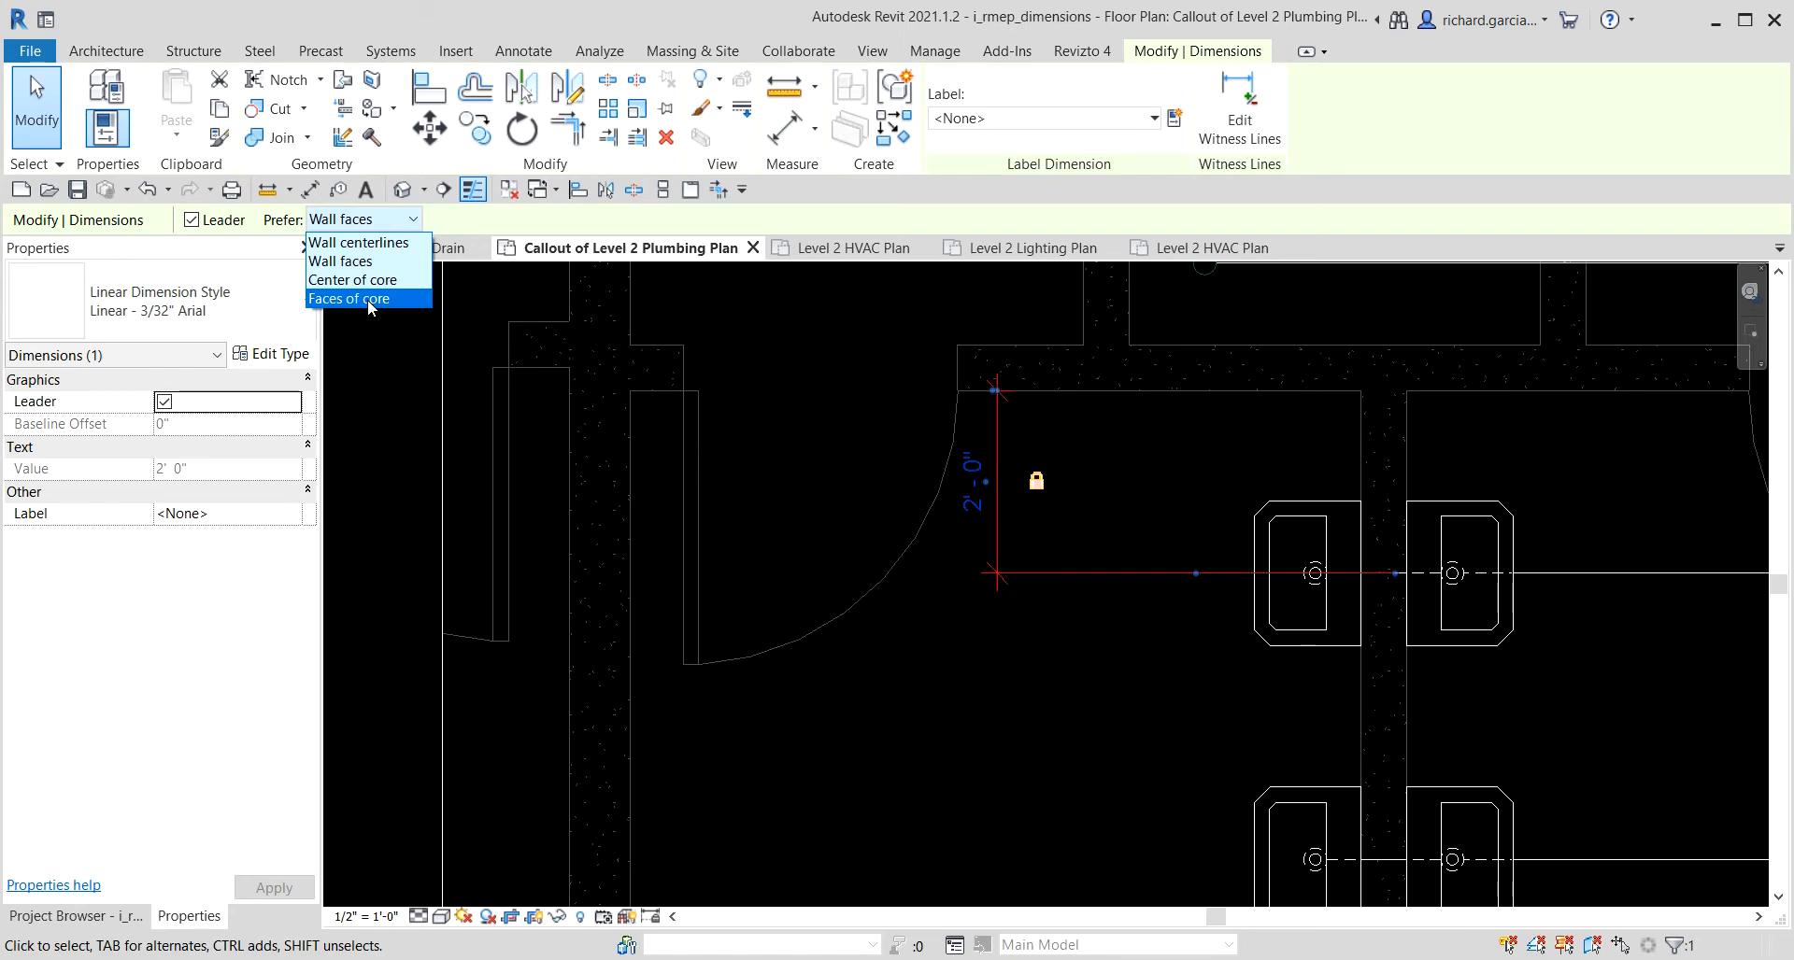
{"action": "left_click", "coordinate": [369, 261]}
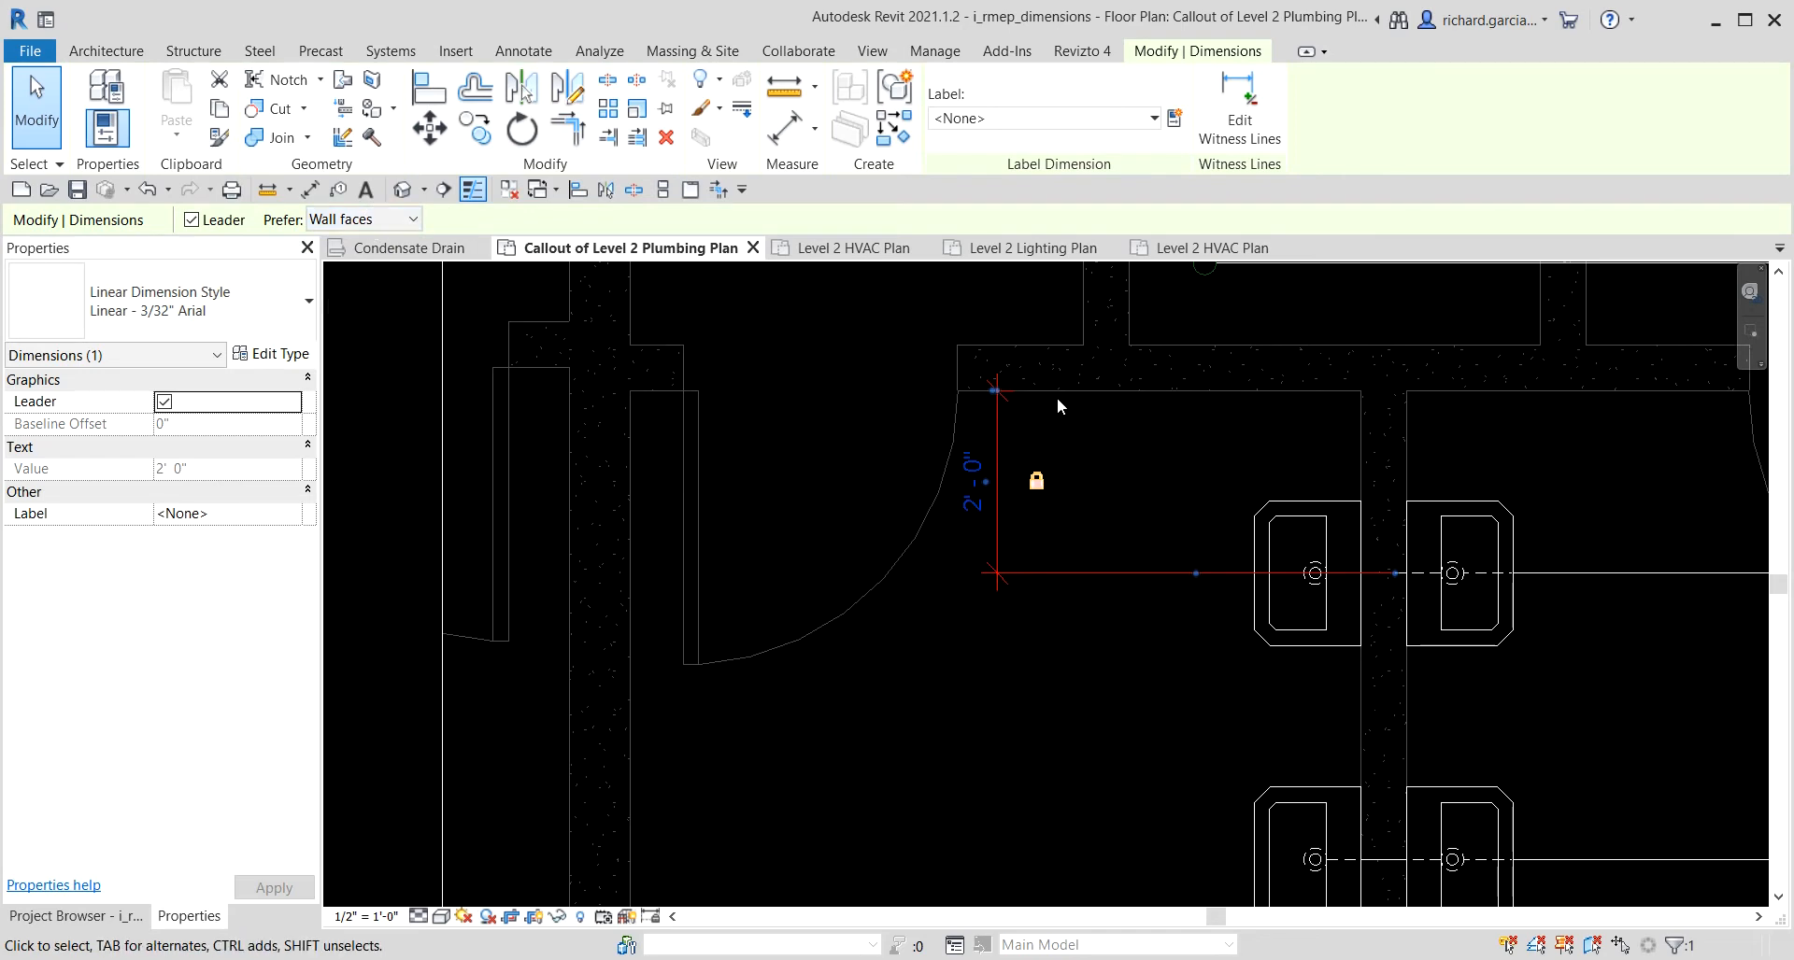
{"action": "key", "text": "ctrl"}
{"action": "key", "text": "ctrl"}
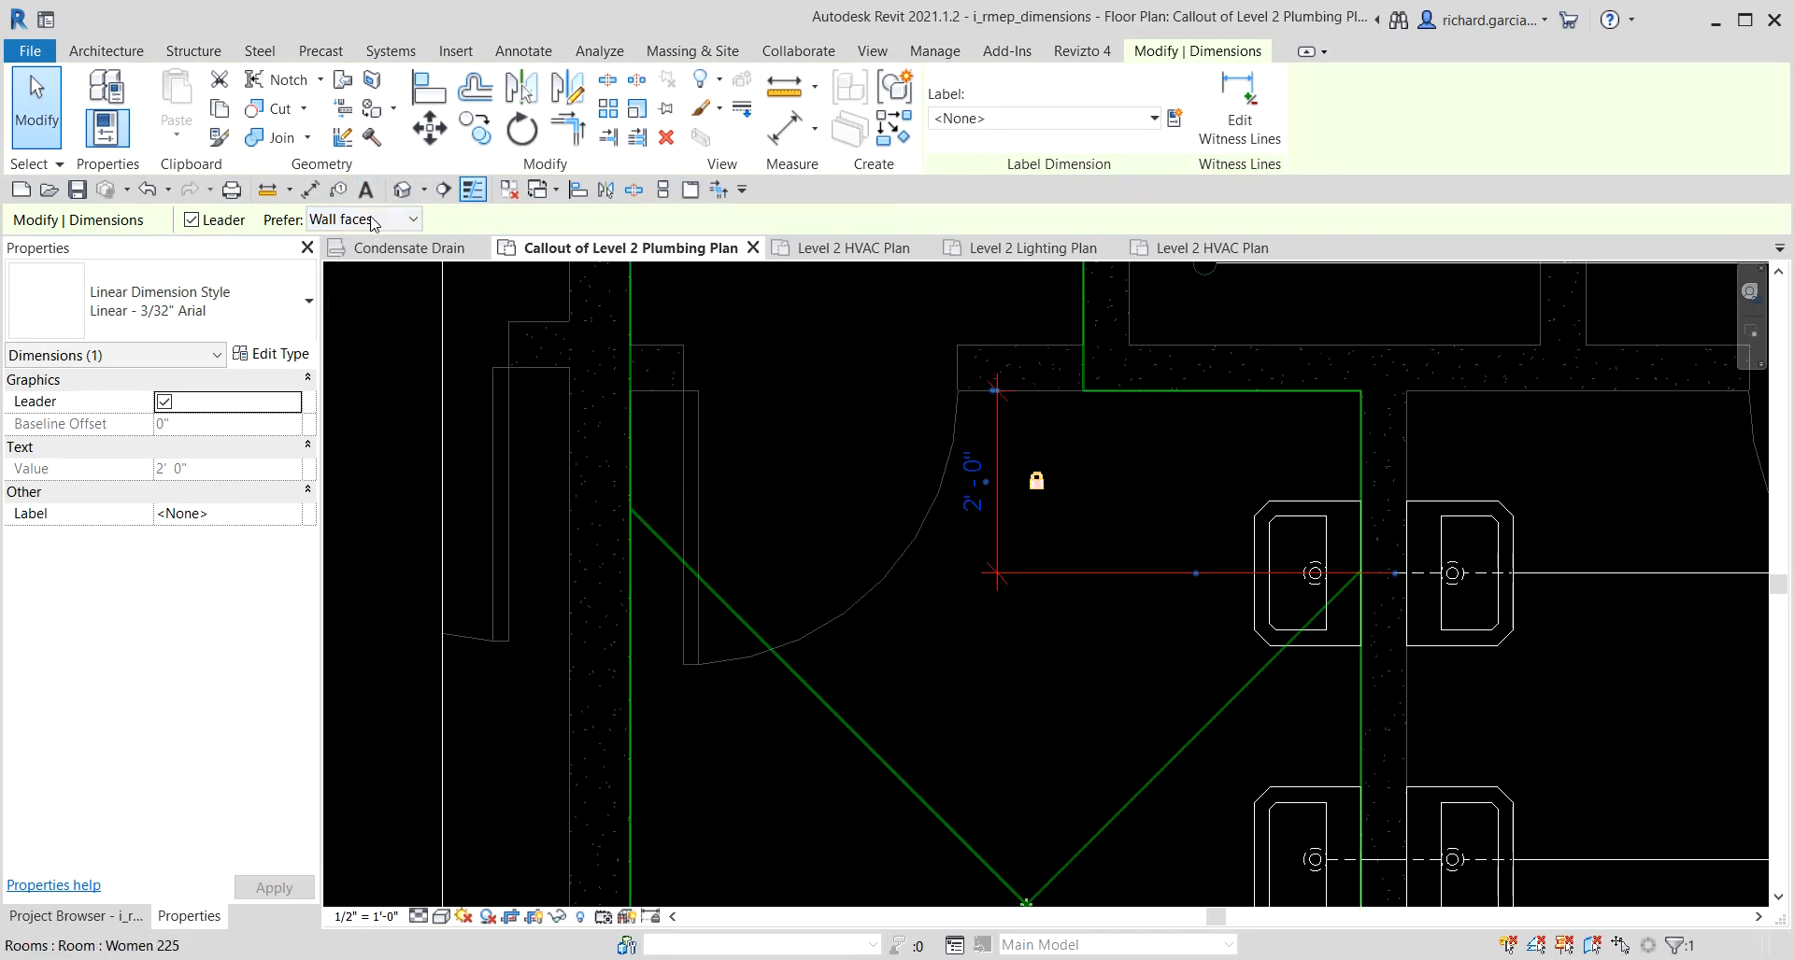
{"action": "key", "text": "ctrl"}
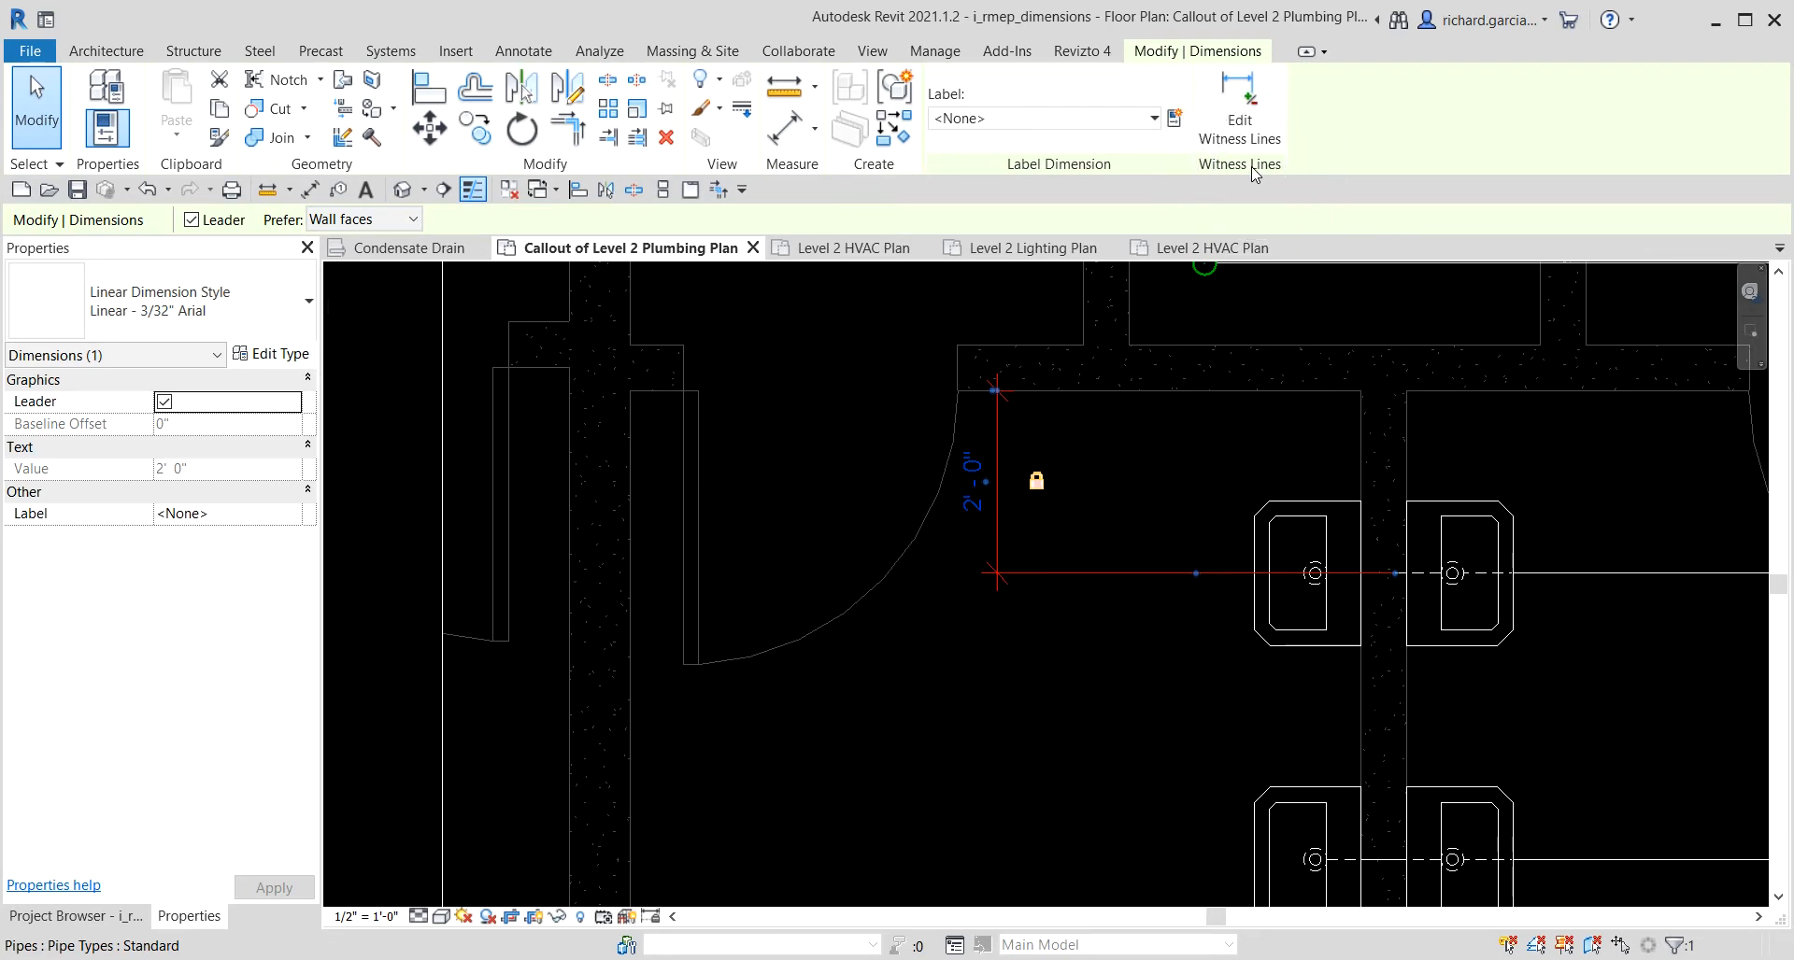
{"action": "left_click", "coordinate": [1104, 435]}
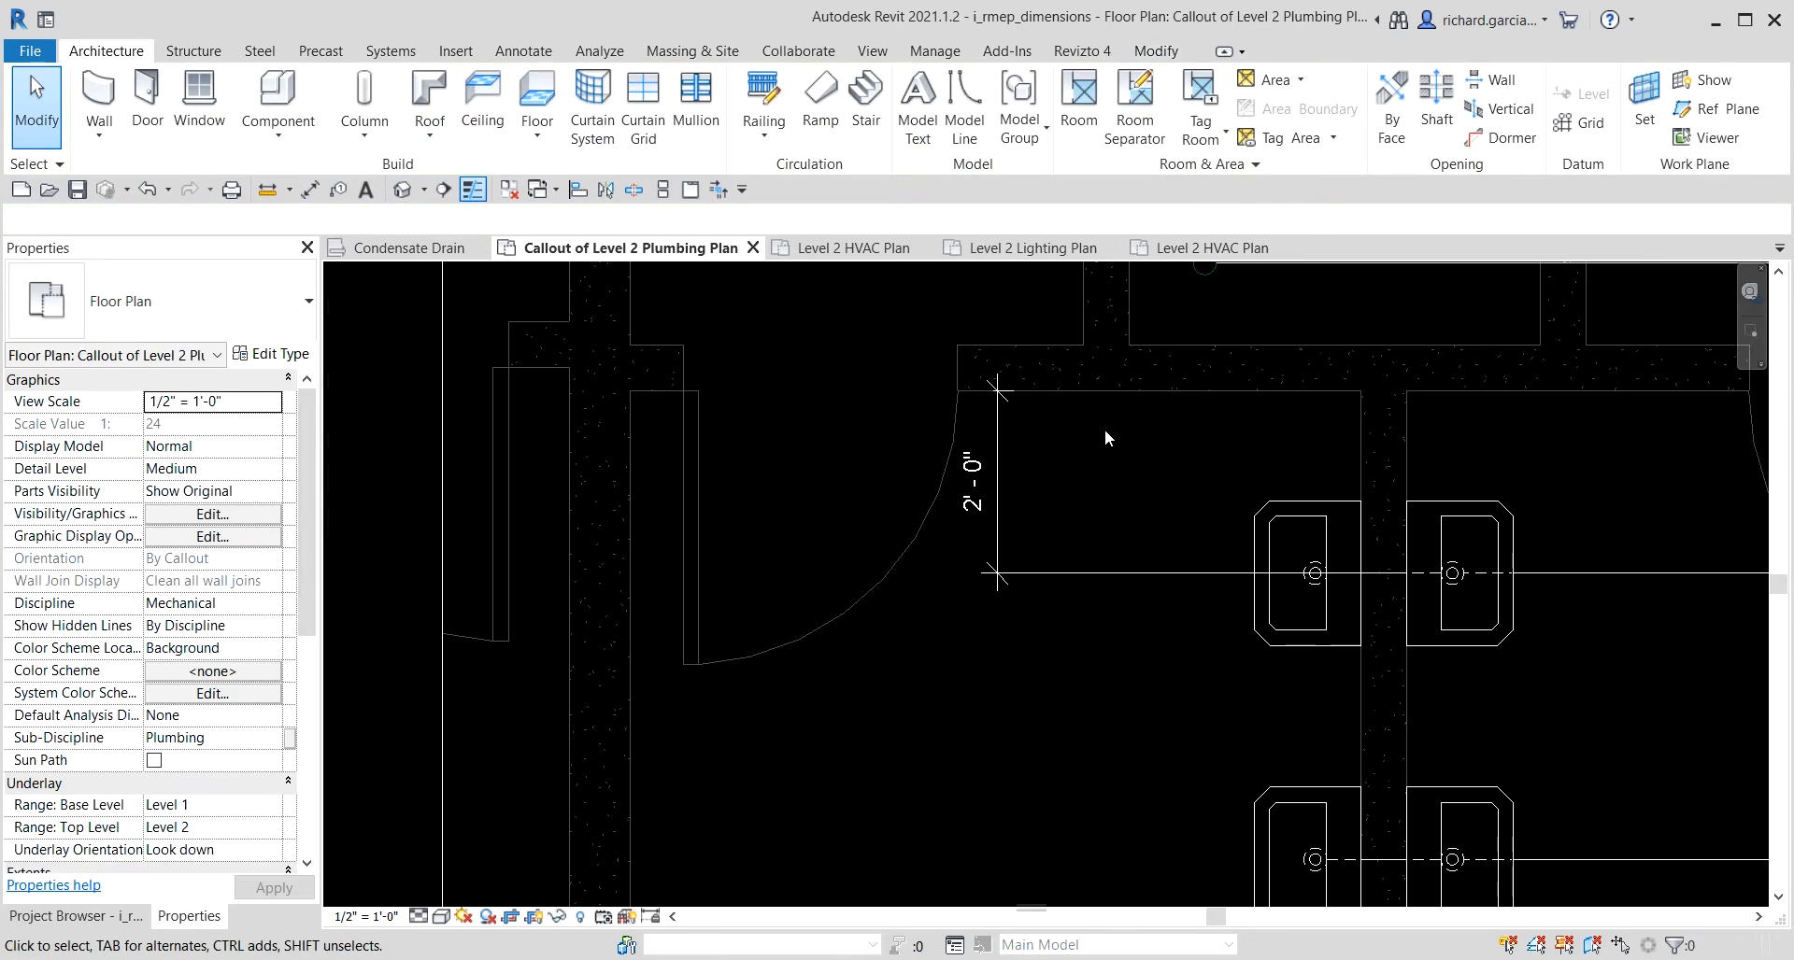
Edit the witness lines of the 2'-0" dimension and add a reference at the centerline of the lower pair of lavatories.
{"action": "left_click", "coordinate": [1065, 573]}
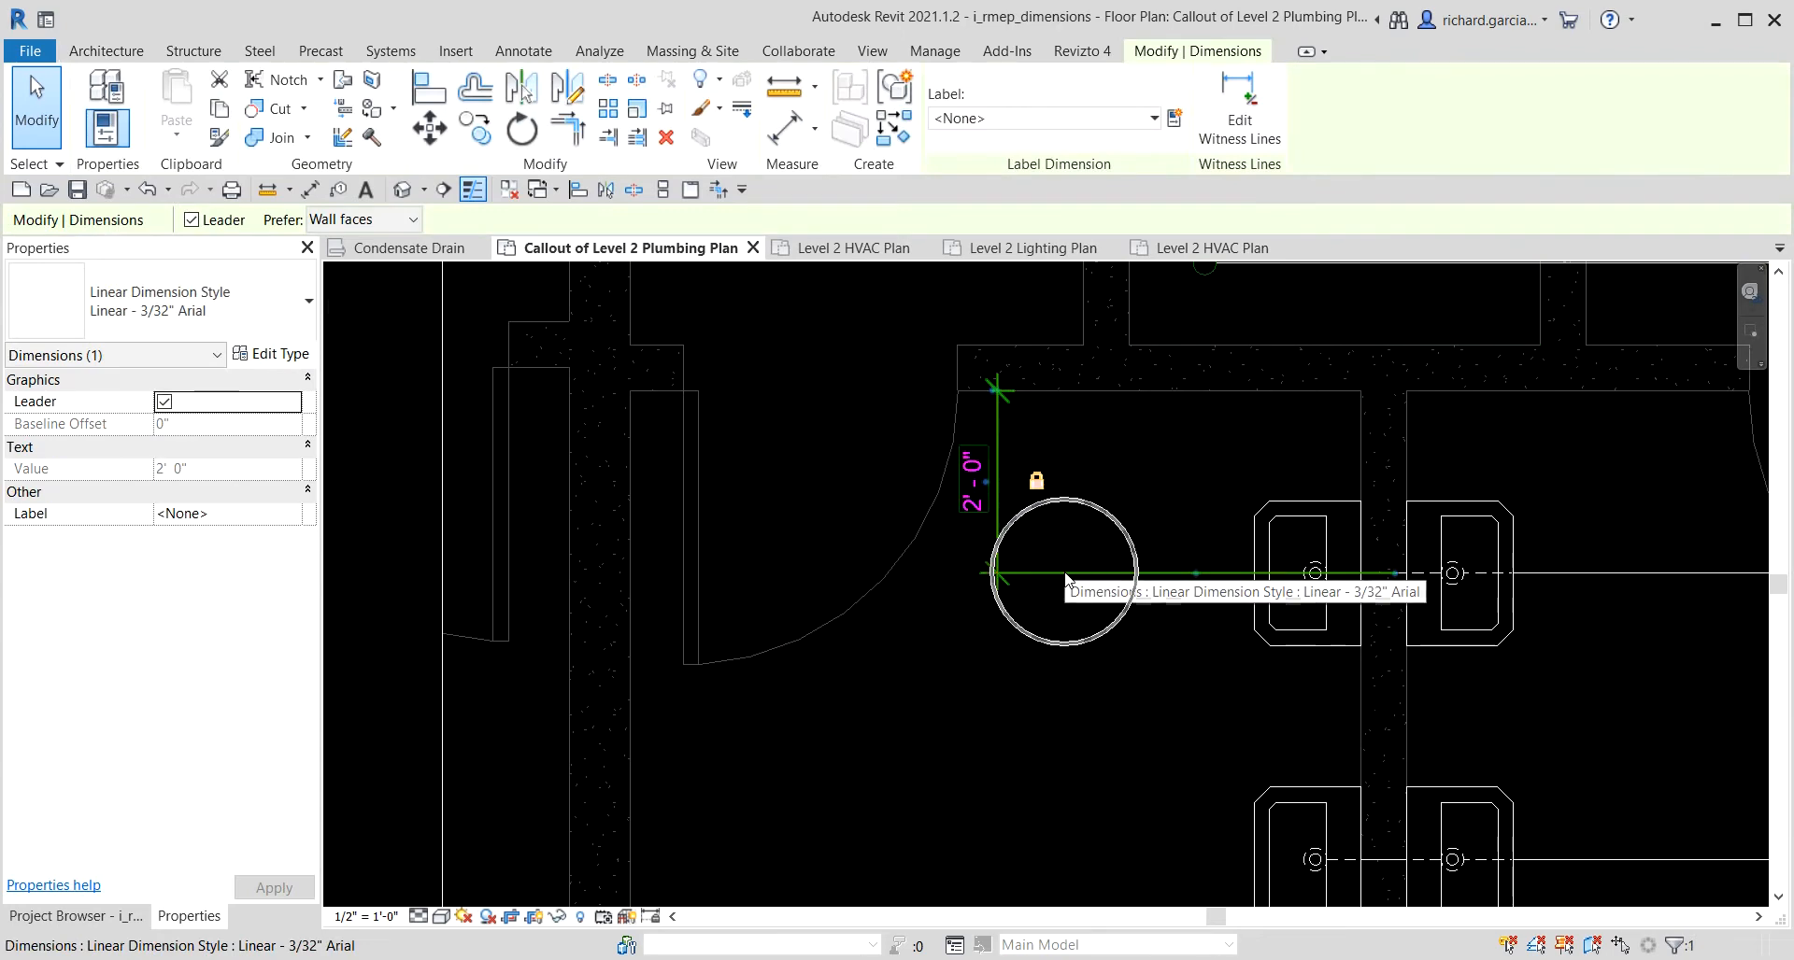
{"action": "left_click", "coordinate": [1238, 109]}
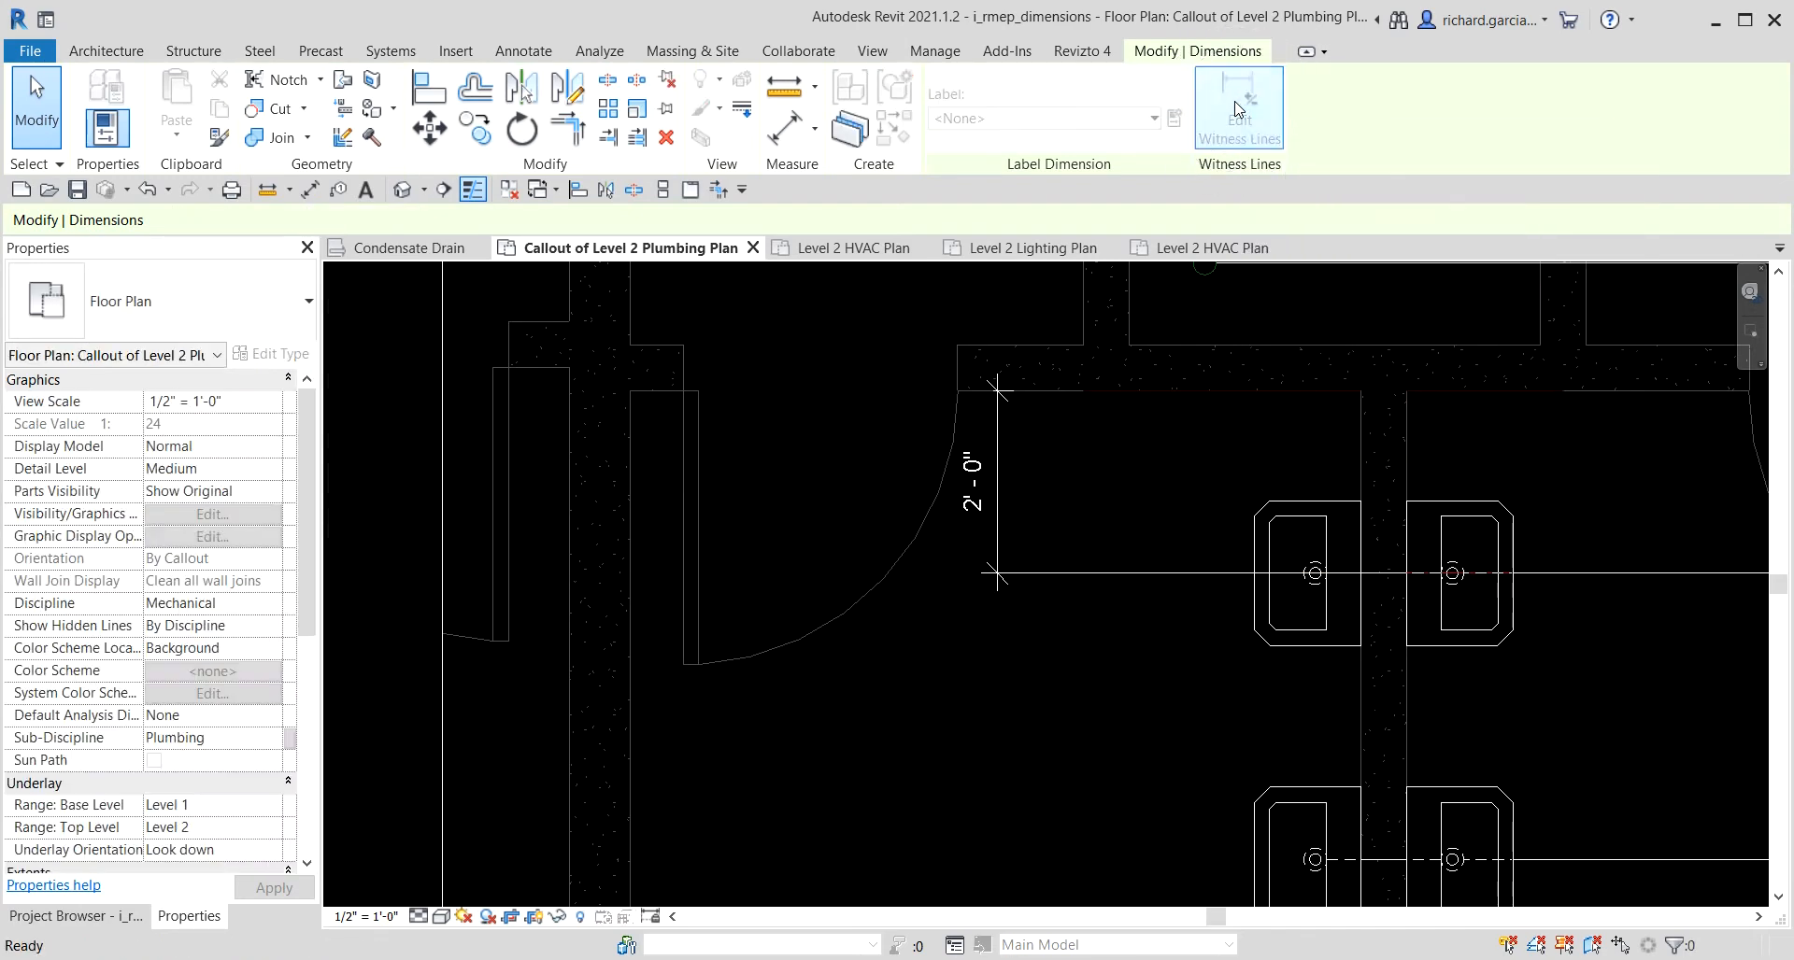
{"action": "middle_click_drag", "start_coordinate": [1061, 645], "coordinate": [1090, 484]}
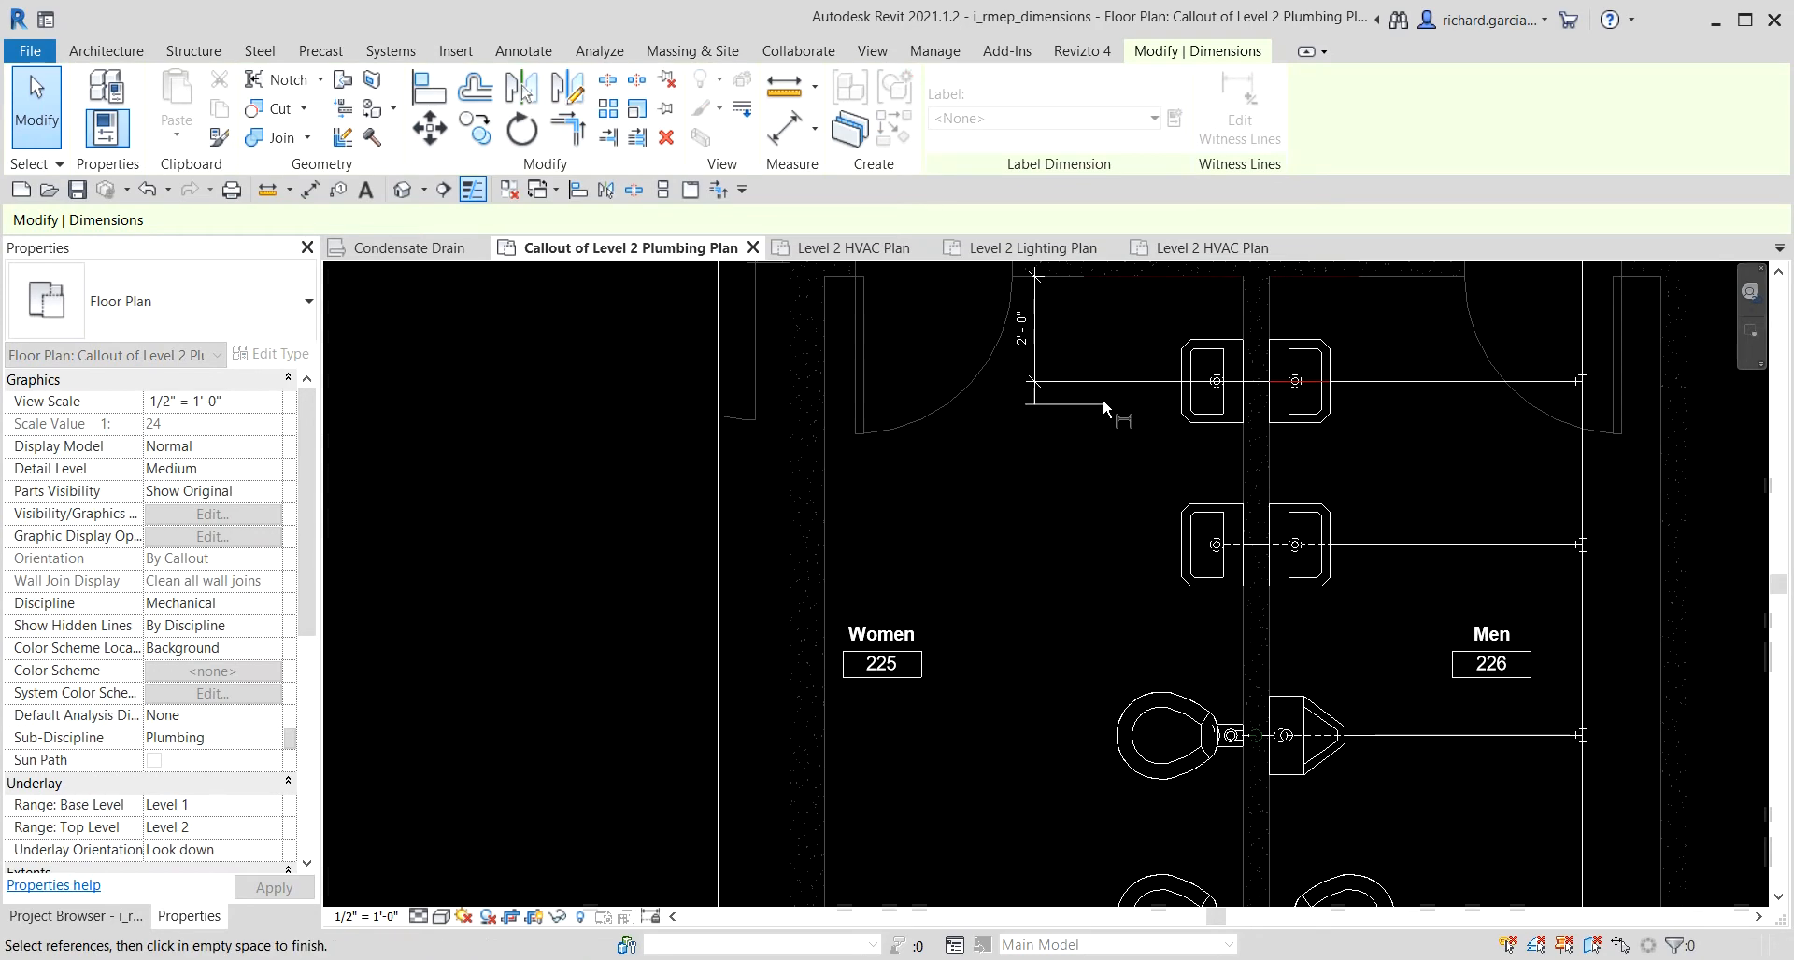
{"action": "scroll", "coordinate": [1067, 481], "scroll_direction": "up", "scroll_amount": 1}
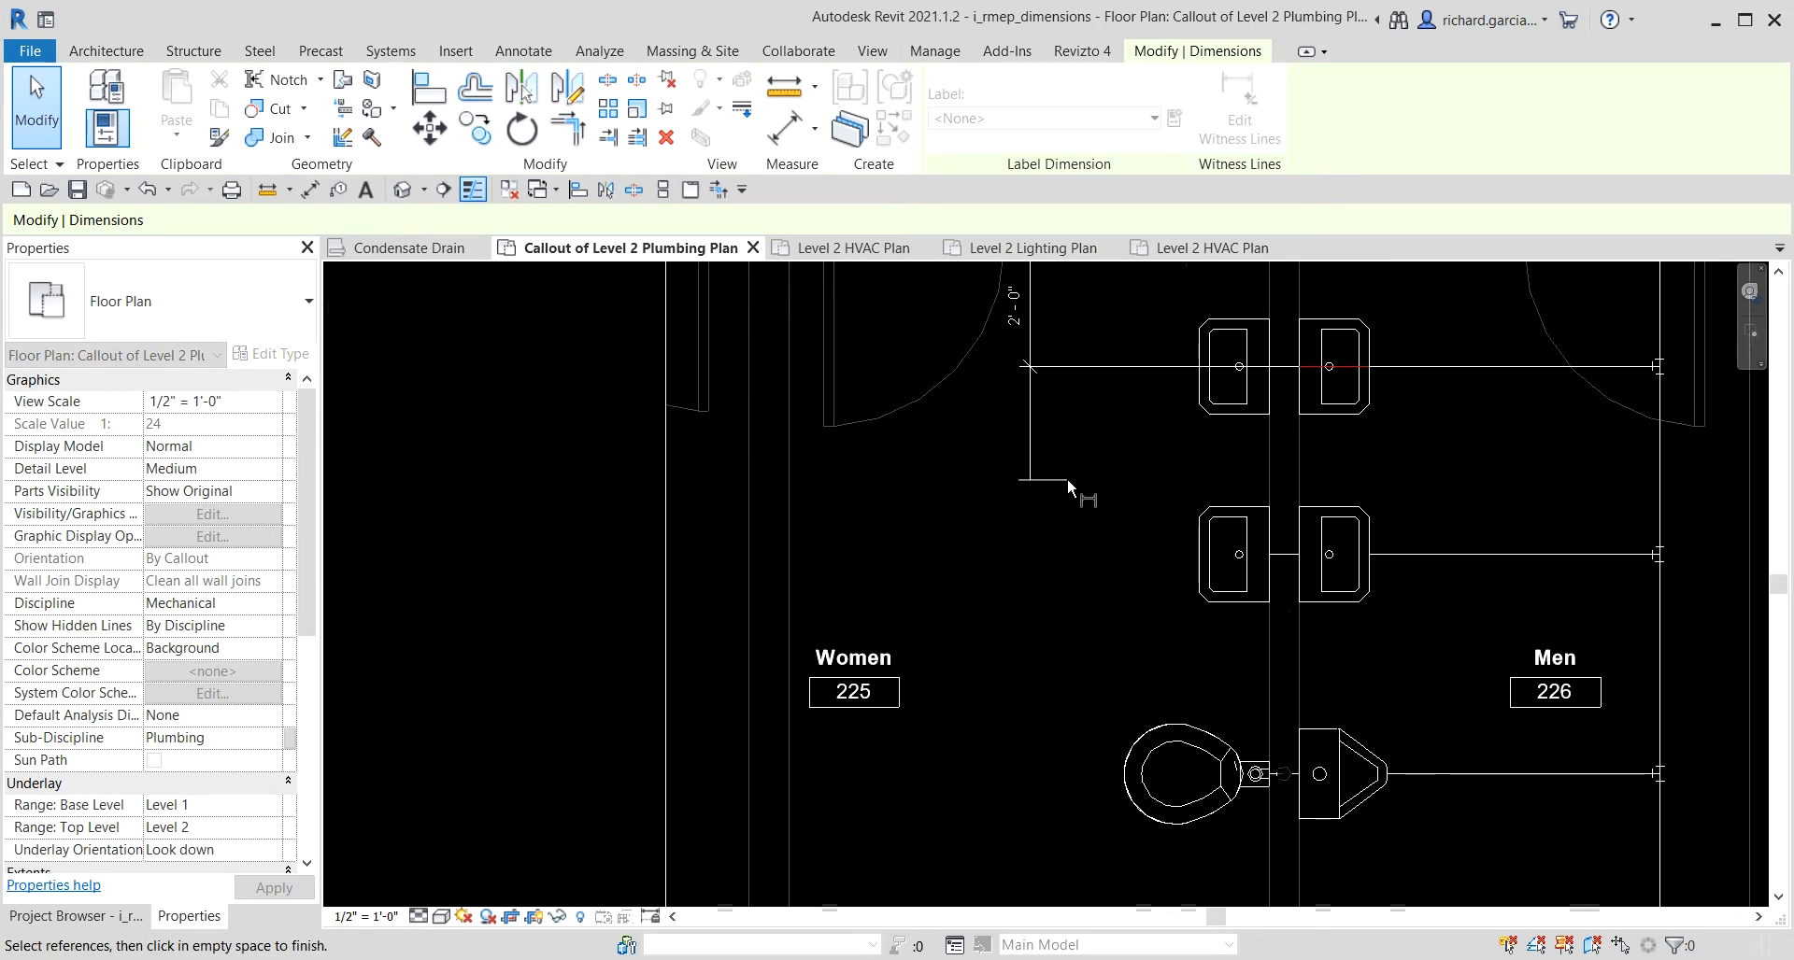
{"action": "middle_click_drag", "start_coordinate": [1063, 521], "coordinate": [1017, 611]}
{"action": "scroll", "coordinate": [1052, 586], "scroll_direction": "up", "scroll_amount": 2}
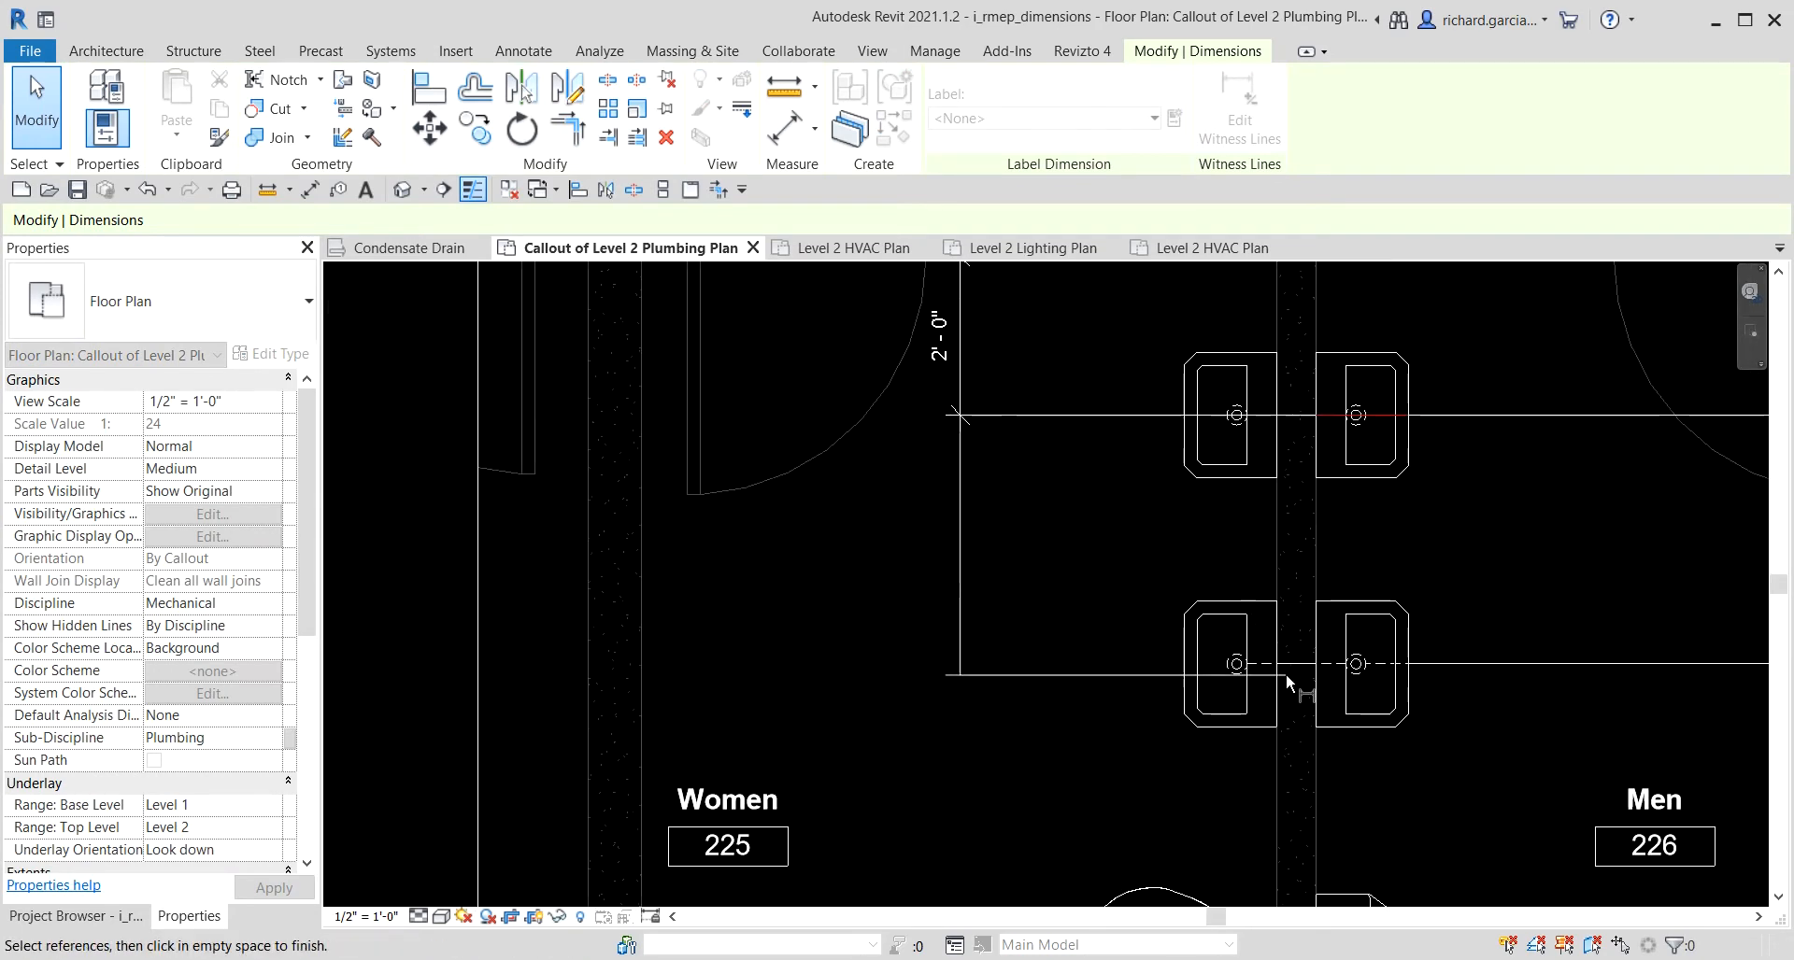
{"action": "left_click", "coordinate": [1294, 665]}
{"action": "scroll", "coordinate": [1121, 713], "scroll_direction": "down", "scroll_amount": 1}
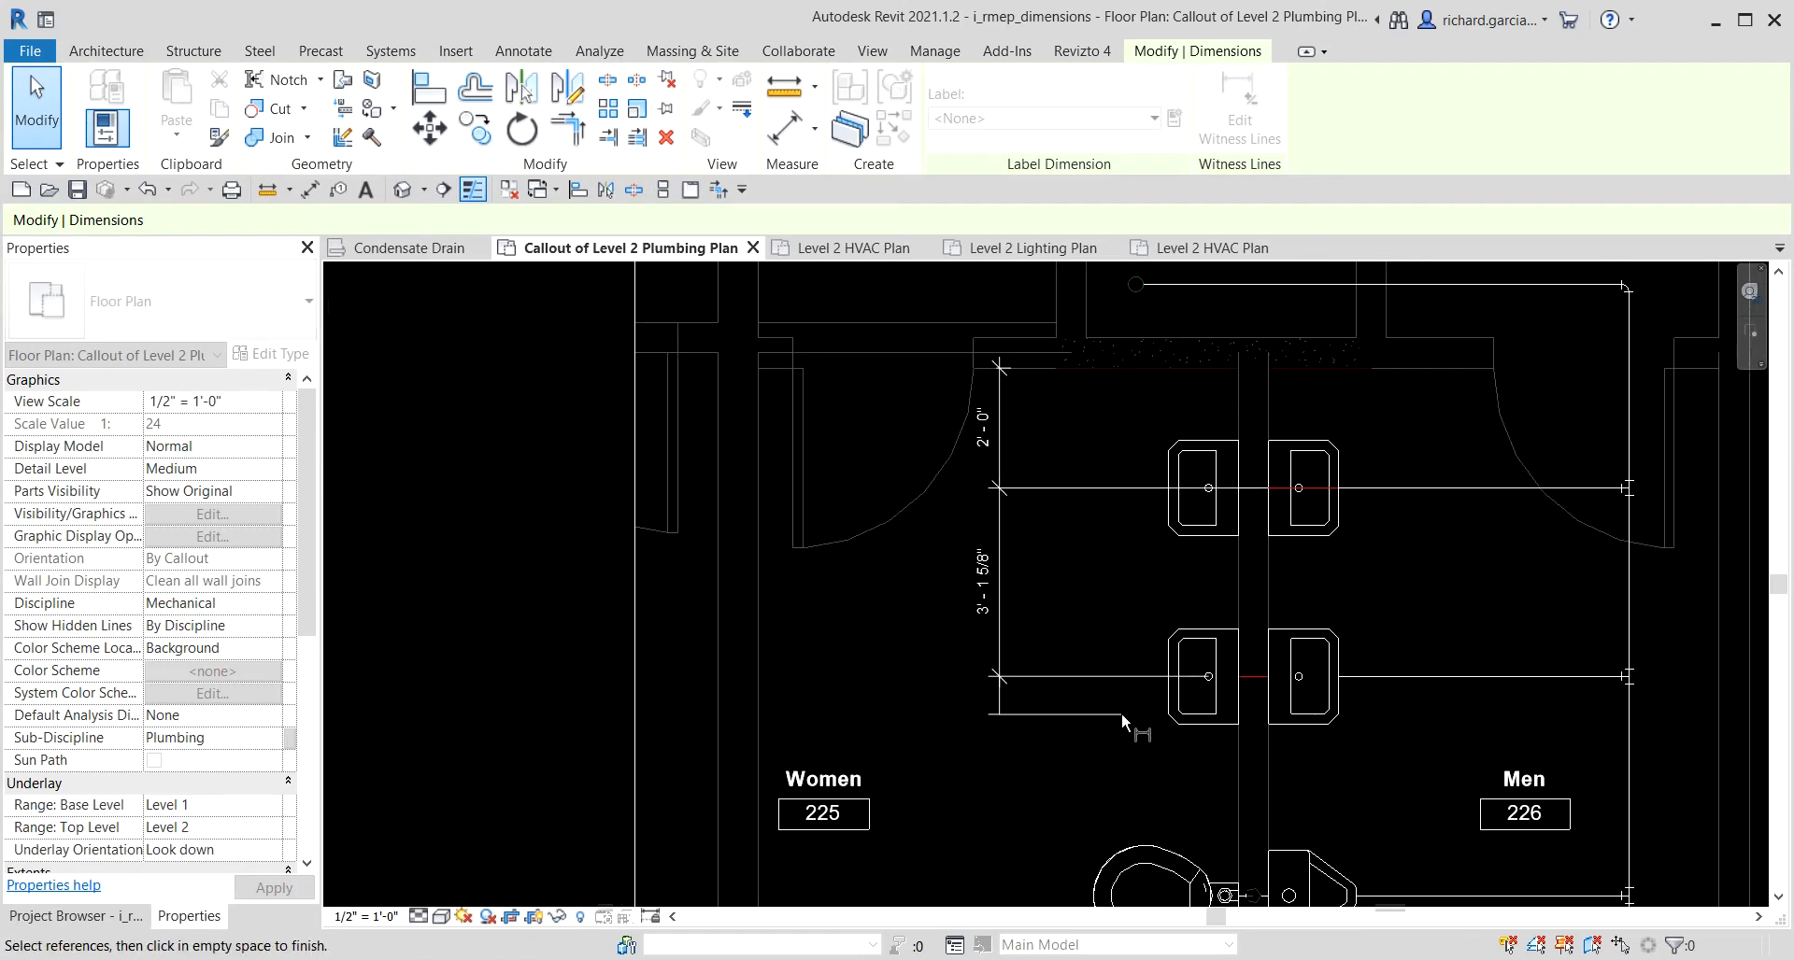
Extend the dimension string with witness lines at the centers of the three water closets in Women 225.
{"action": "middle_click_drag", "start_coordinate": [1116, 719], "coordinate": [1143, 498]}
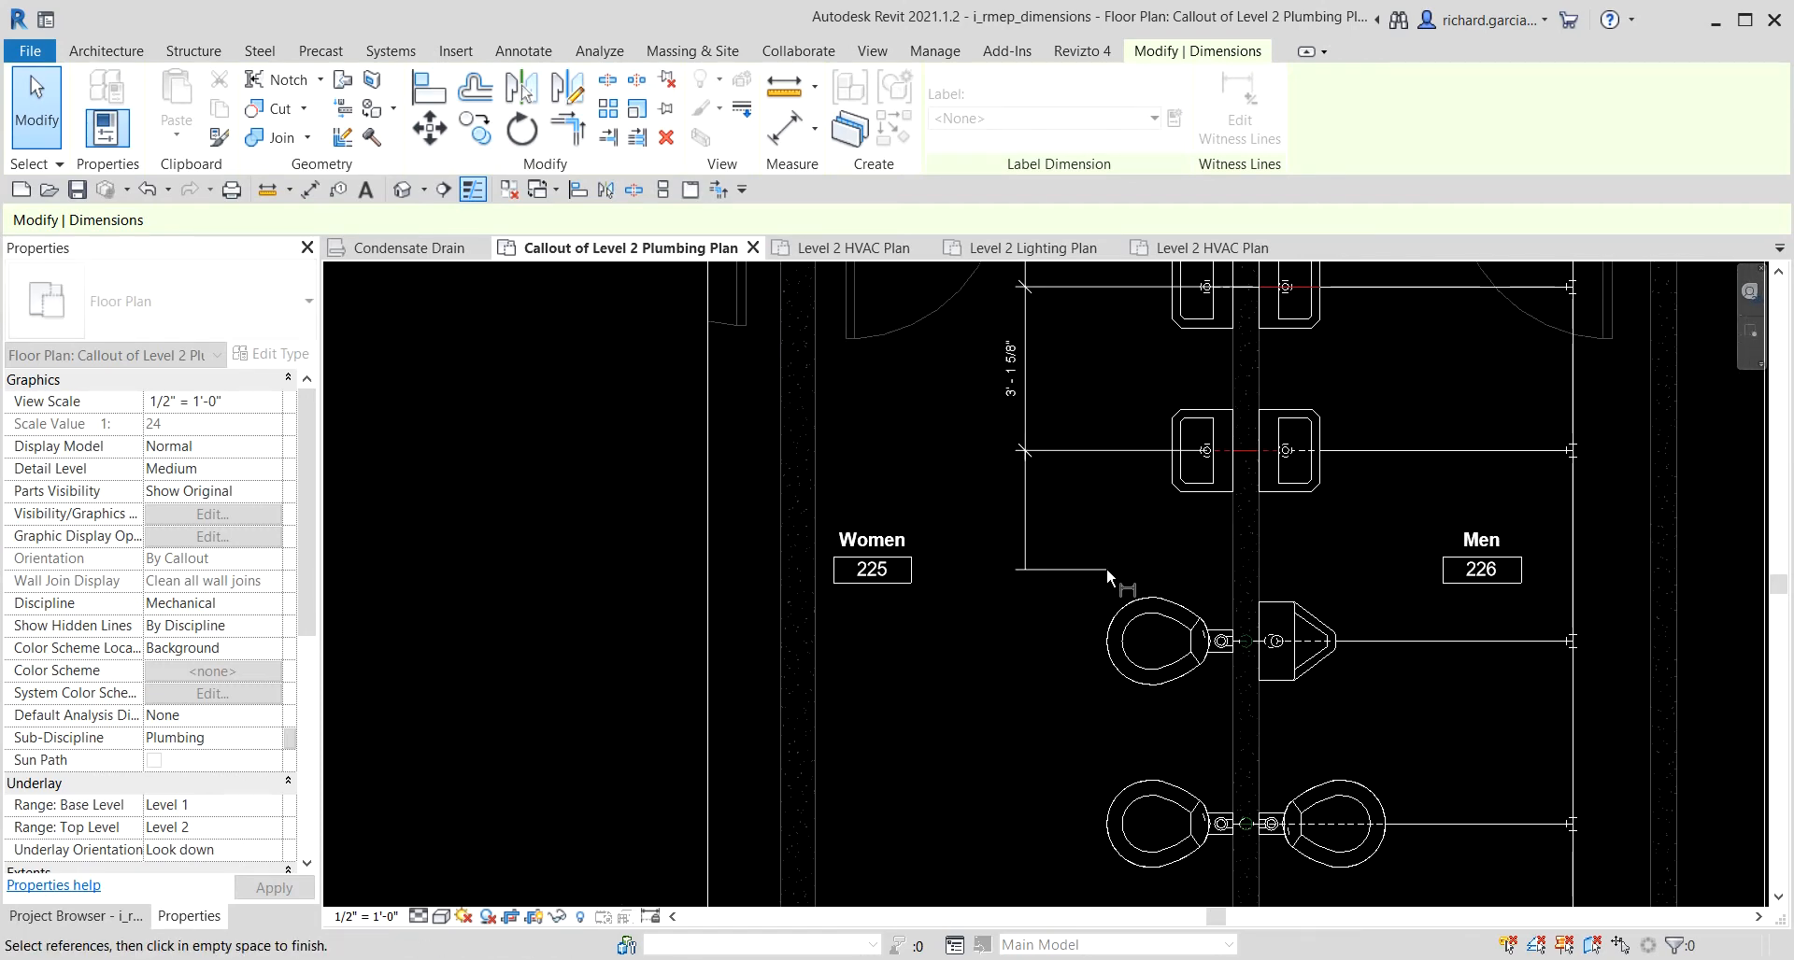
{"action": "middle_click_drag", "start_coordinate": [1106, 568], "coordinate": [1108, 416]}
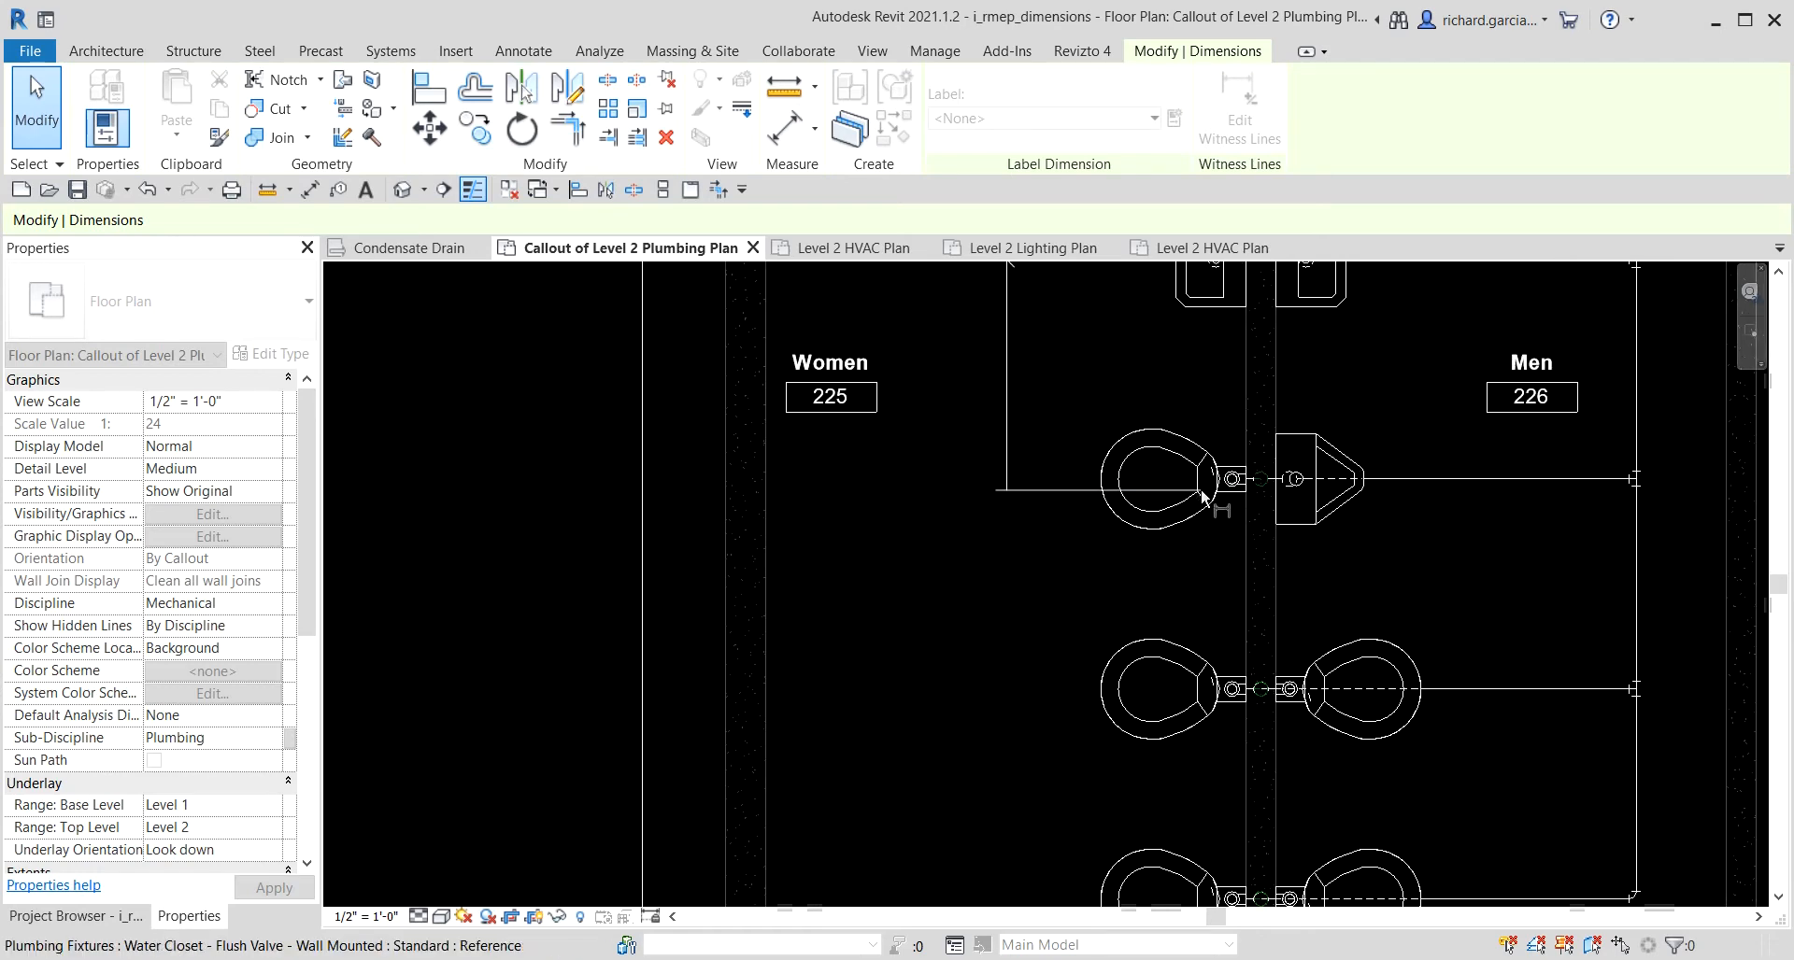
{"action": "middle_click_drag", "start_coordinate": [1107, 509], "coordinate": [1059, 650]}
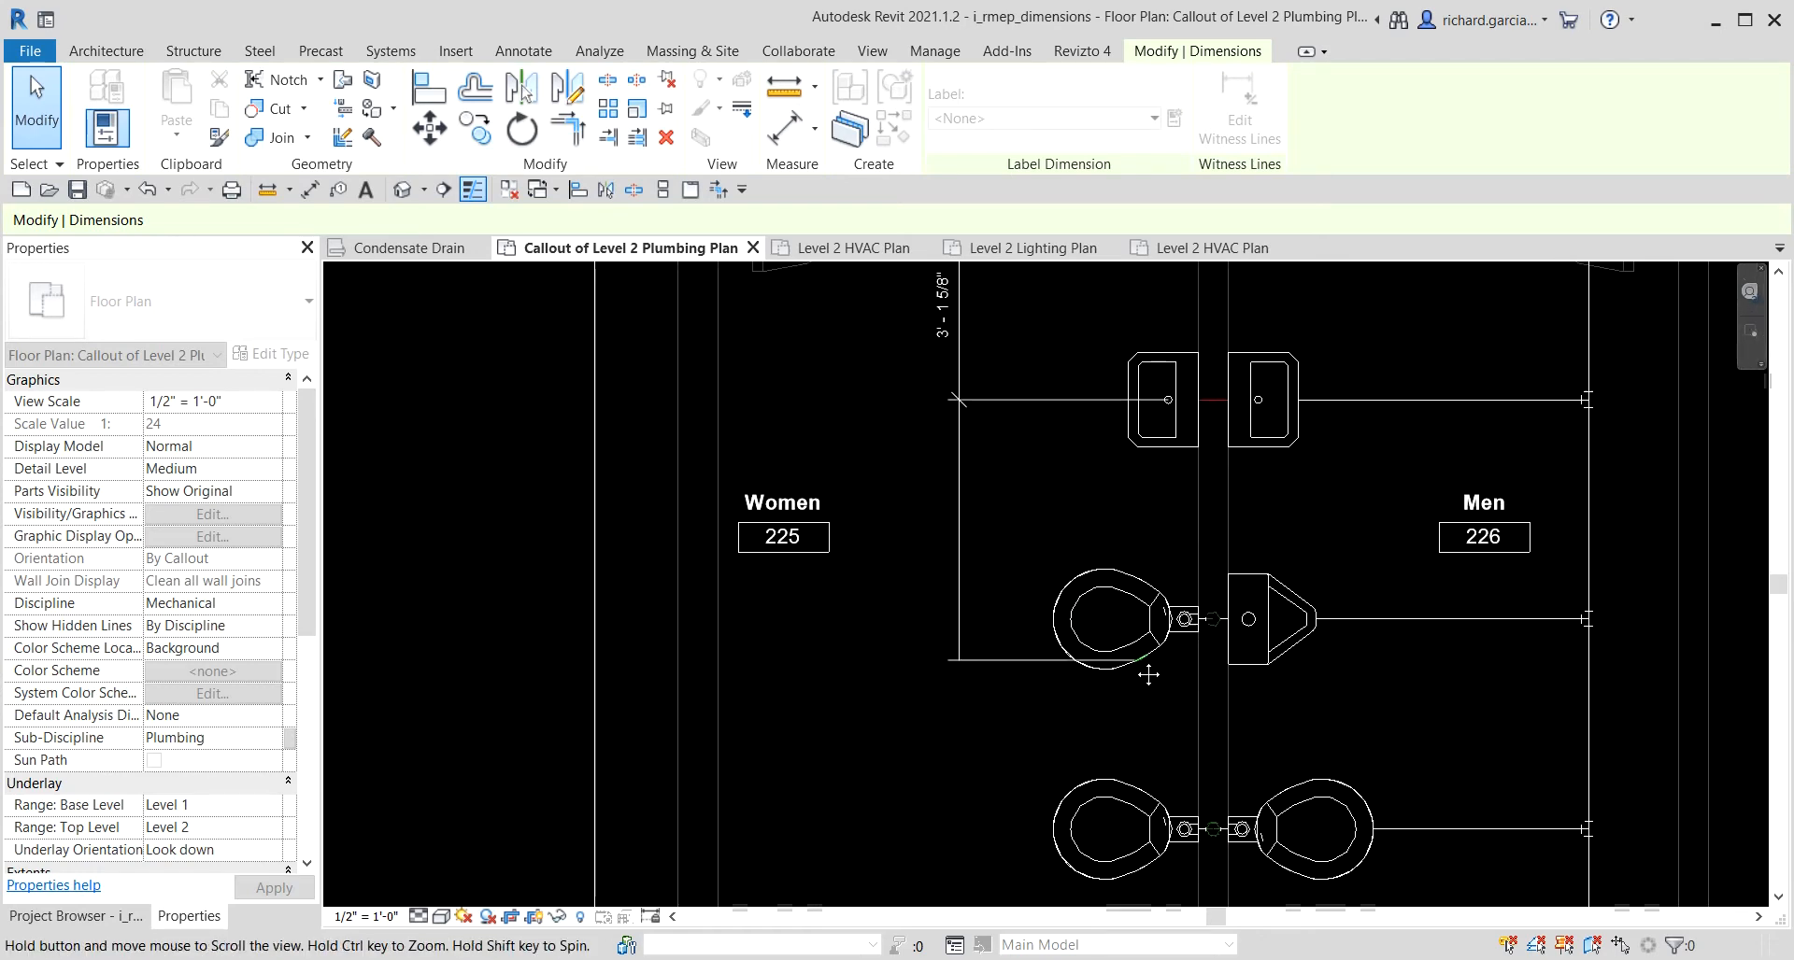
{"action": "left_click", "coordinate": [1184, 620]}
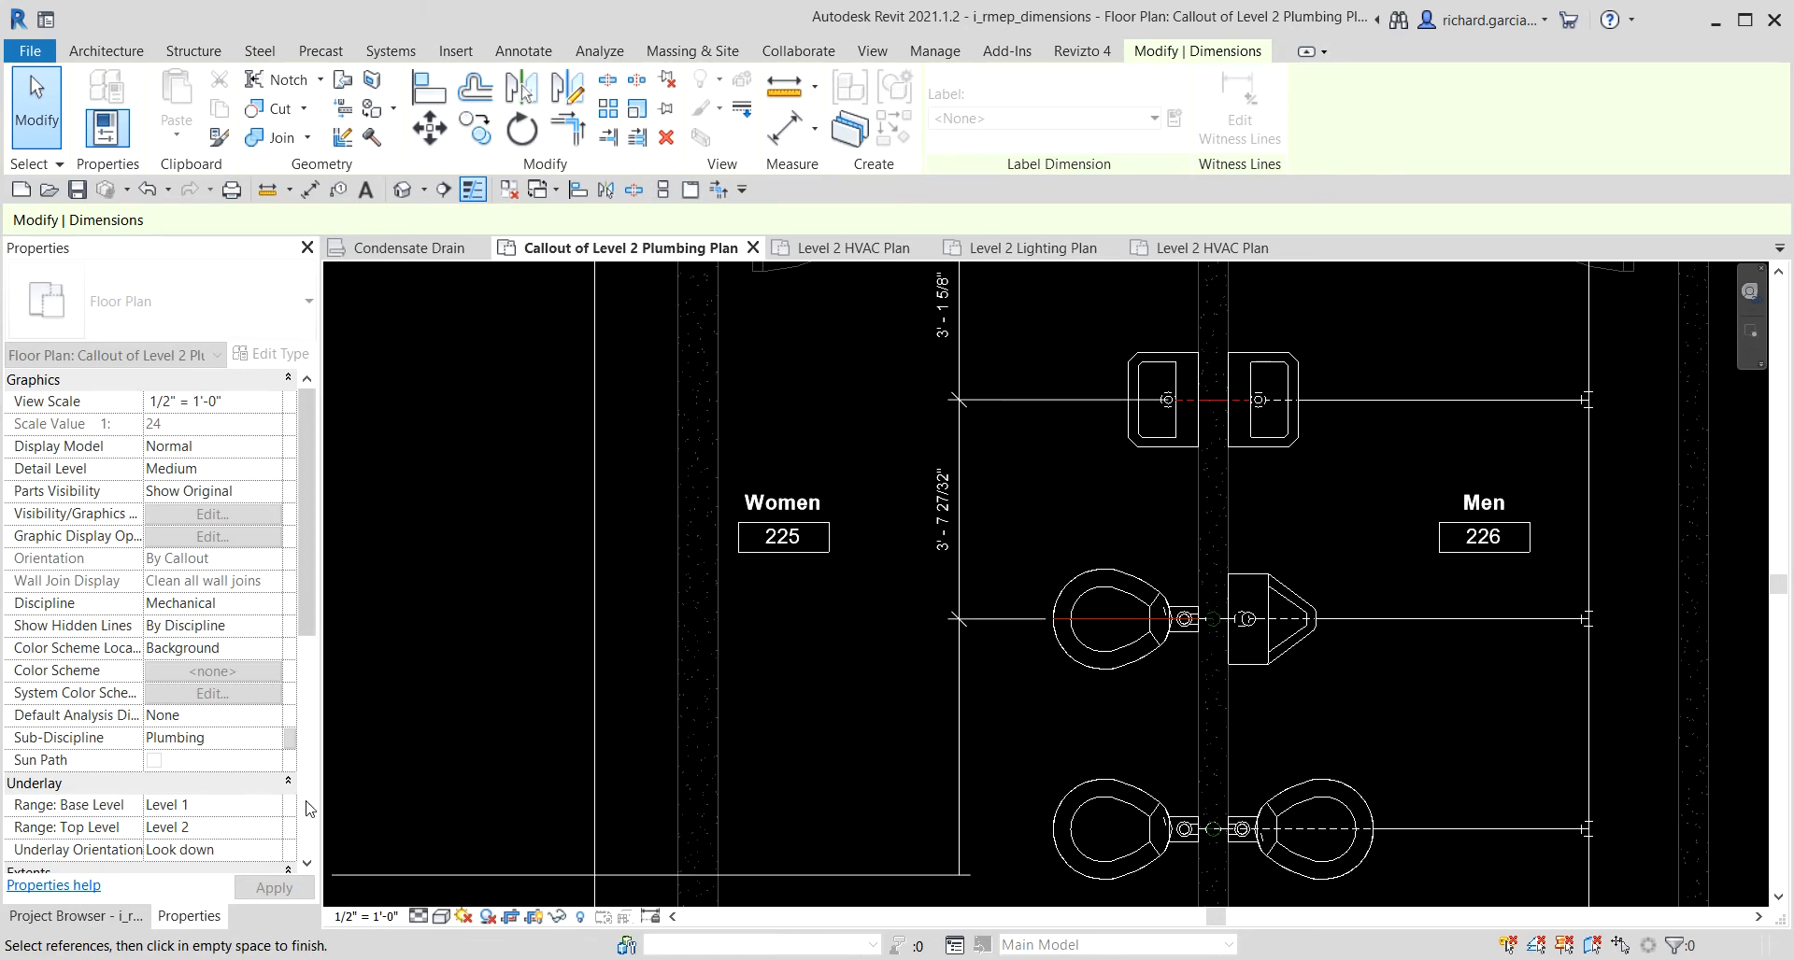
{"action": "scroll", "coordinate": [1130, 729], "scroll_direction": "down", "scroll_amount": 2}
{"action": "scroll", "coordinate": [1128, 561], "scroll_direction": "up", "scroll_amount": 3}
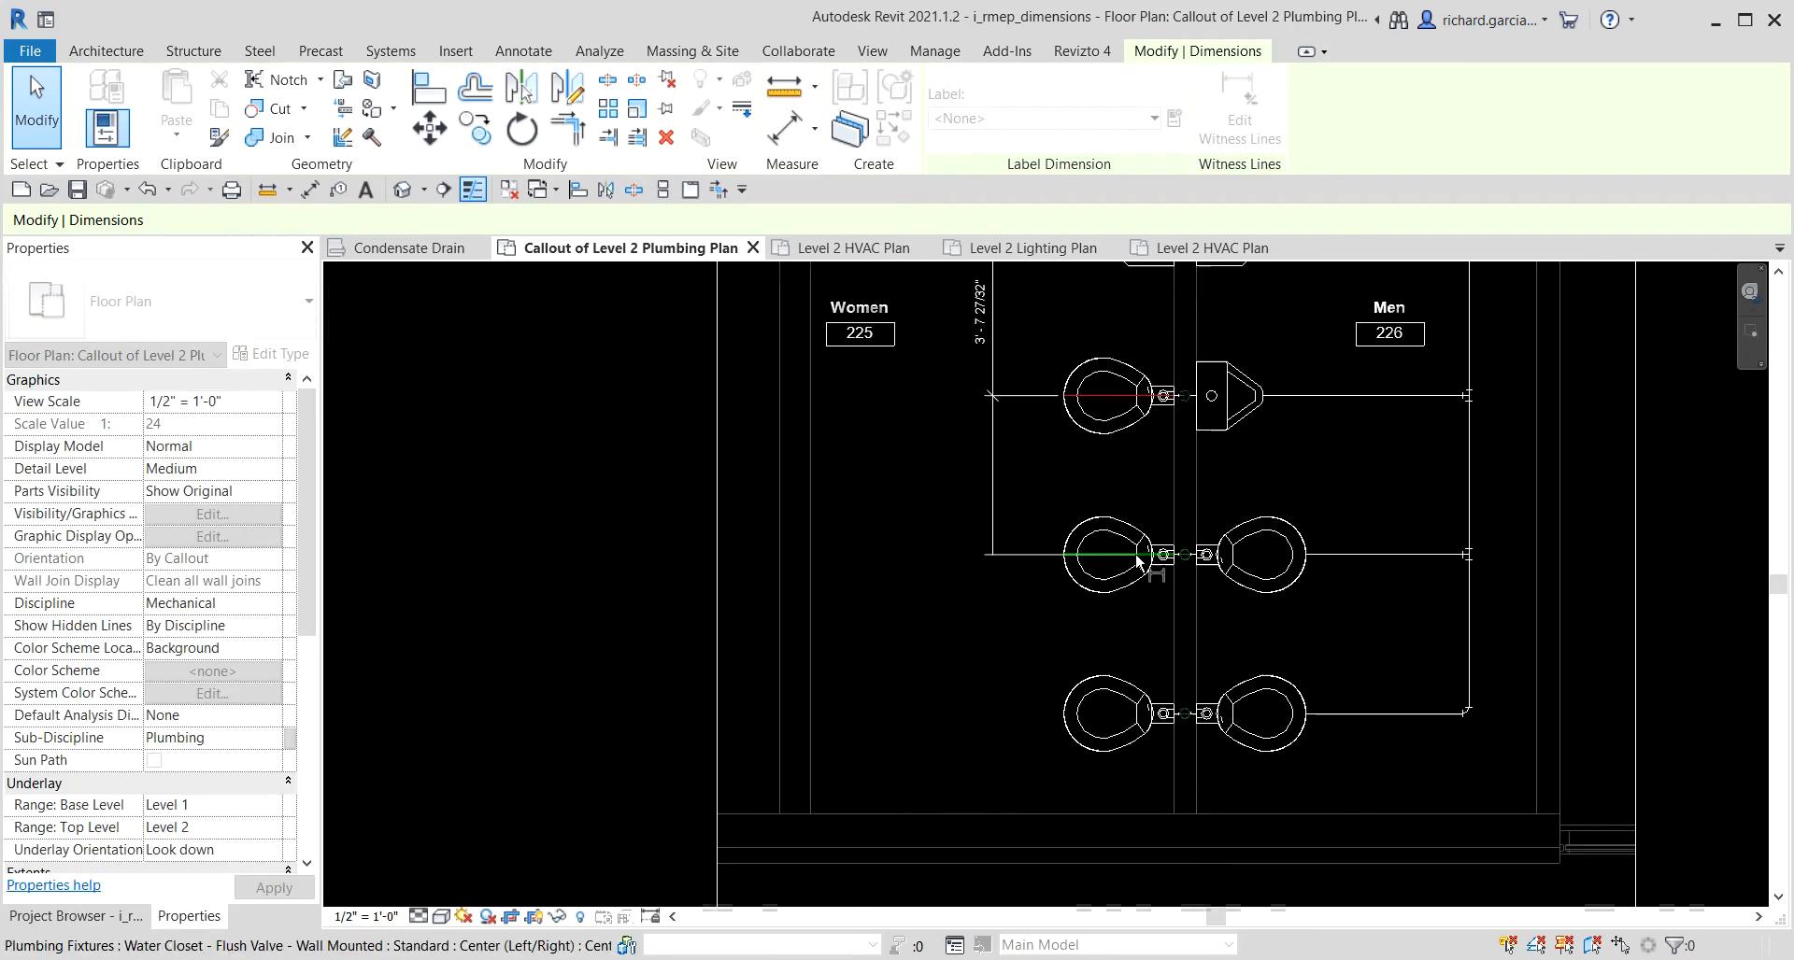
{"action": "left_click", "coordinate": [1128, 556]}
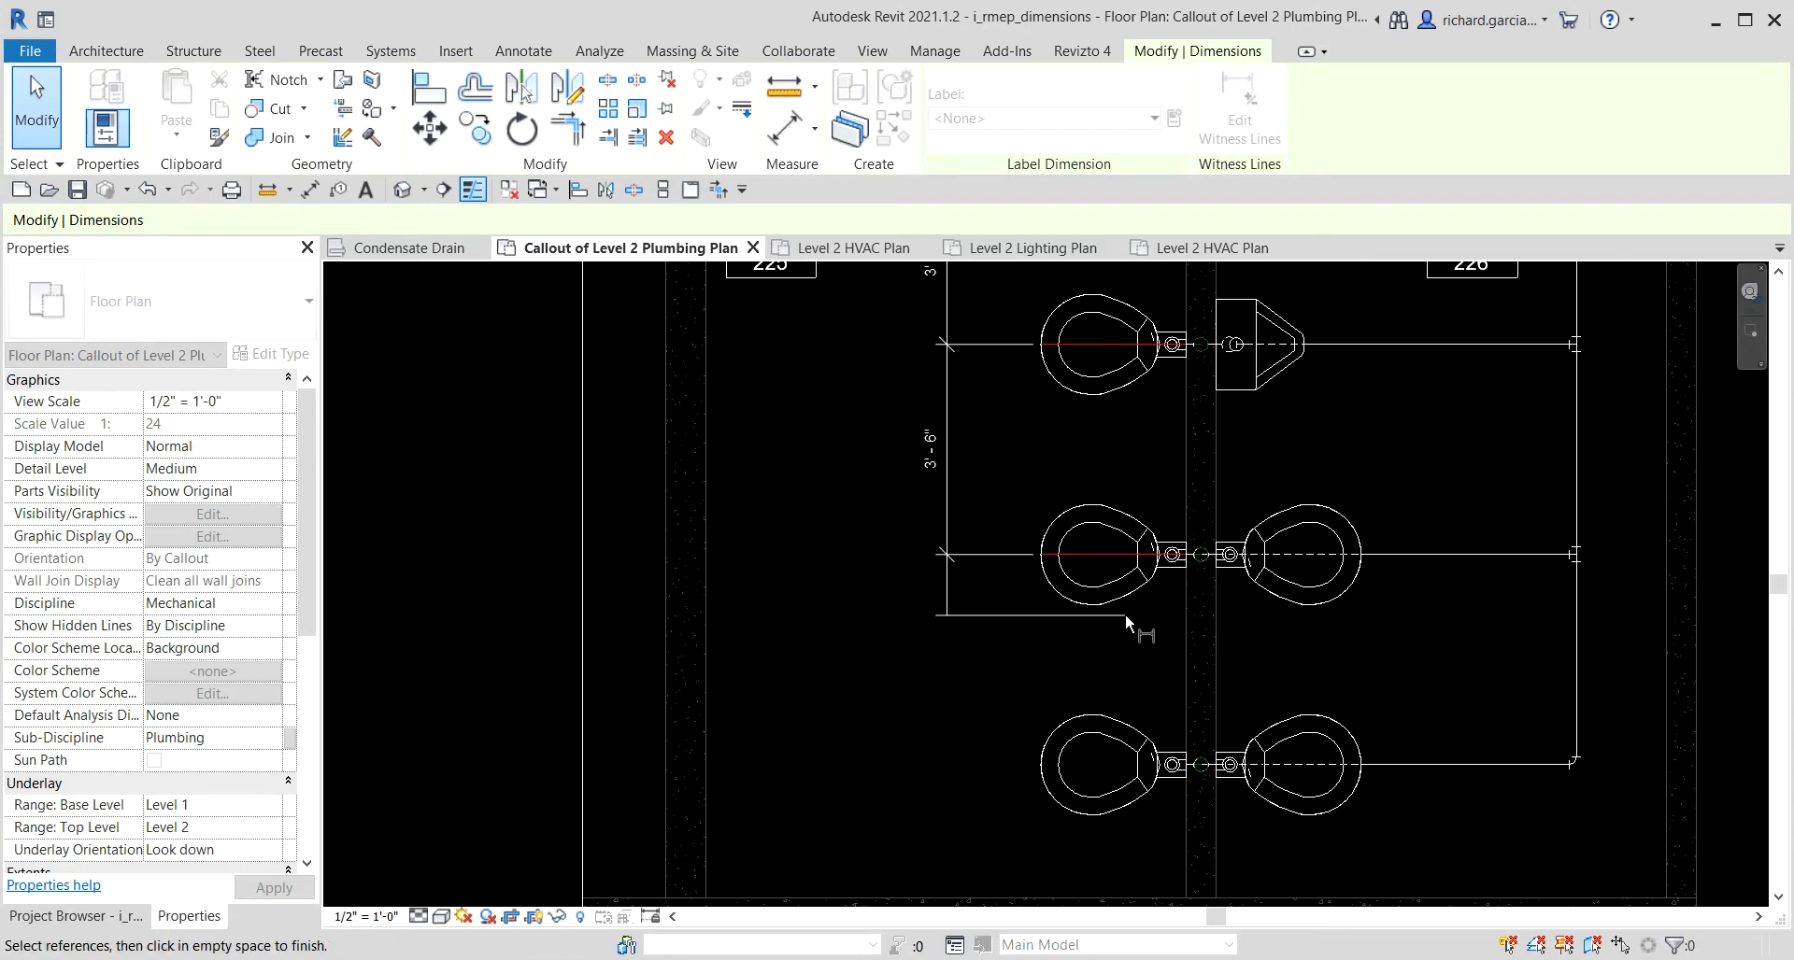
{"action": "middle_click_drag", "start_coordinate": [1149, 667], "coordinate": [1241, 458]}
{"action": "scroll", "coordinate": [1220, 478], "scroll_direction": "up", "scroll_amount": 1}
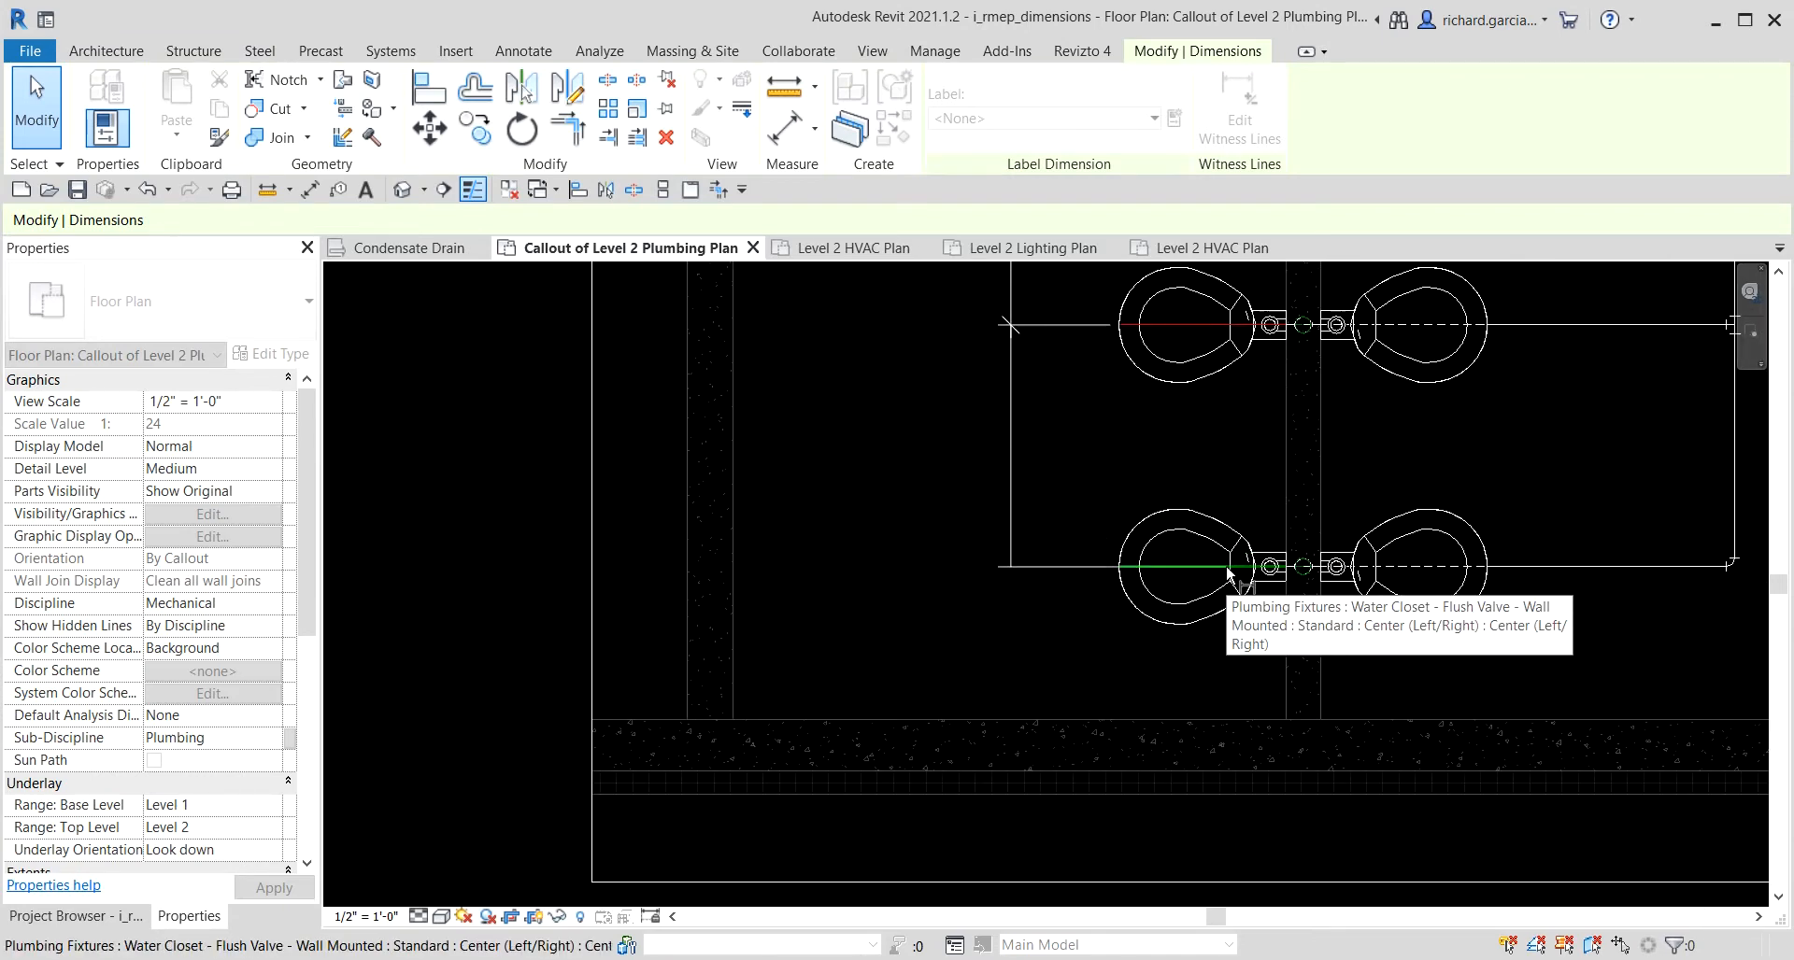
{"action": "left_click", "coordinate": [1228, 566]}
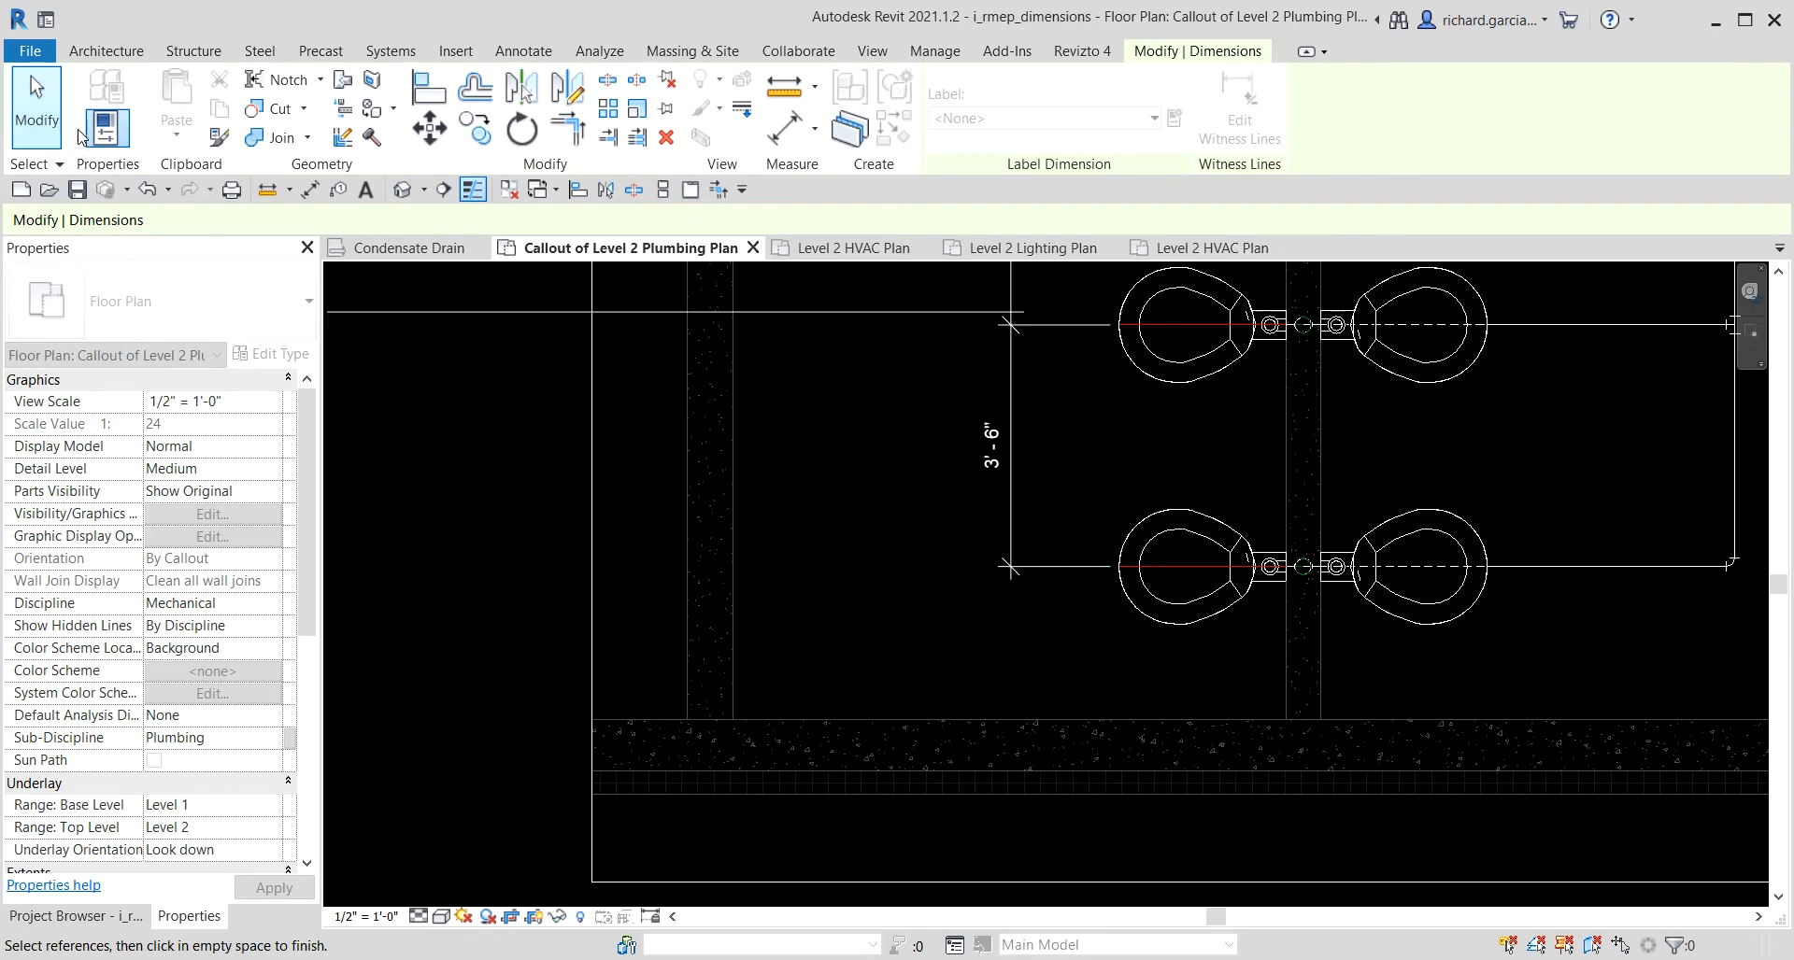
Restart editing the witness lines of the 2'-0" dimension and add a reference at the lower Women 225 lavatory's centerline.
{"action": "left_click", "coordinate": [37, 104]}
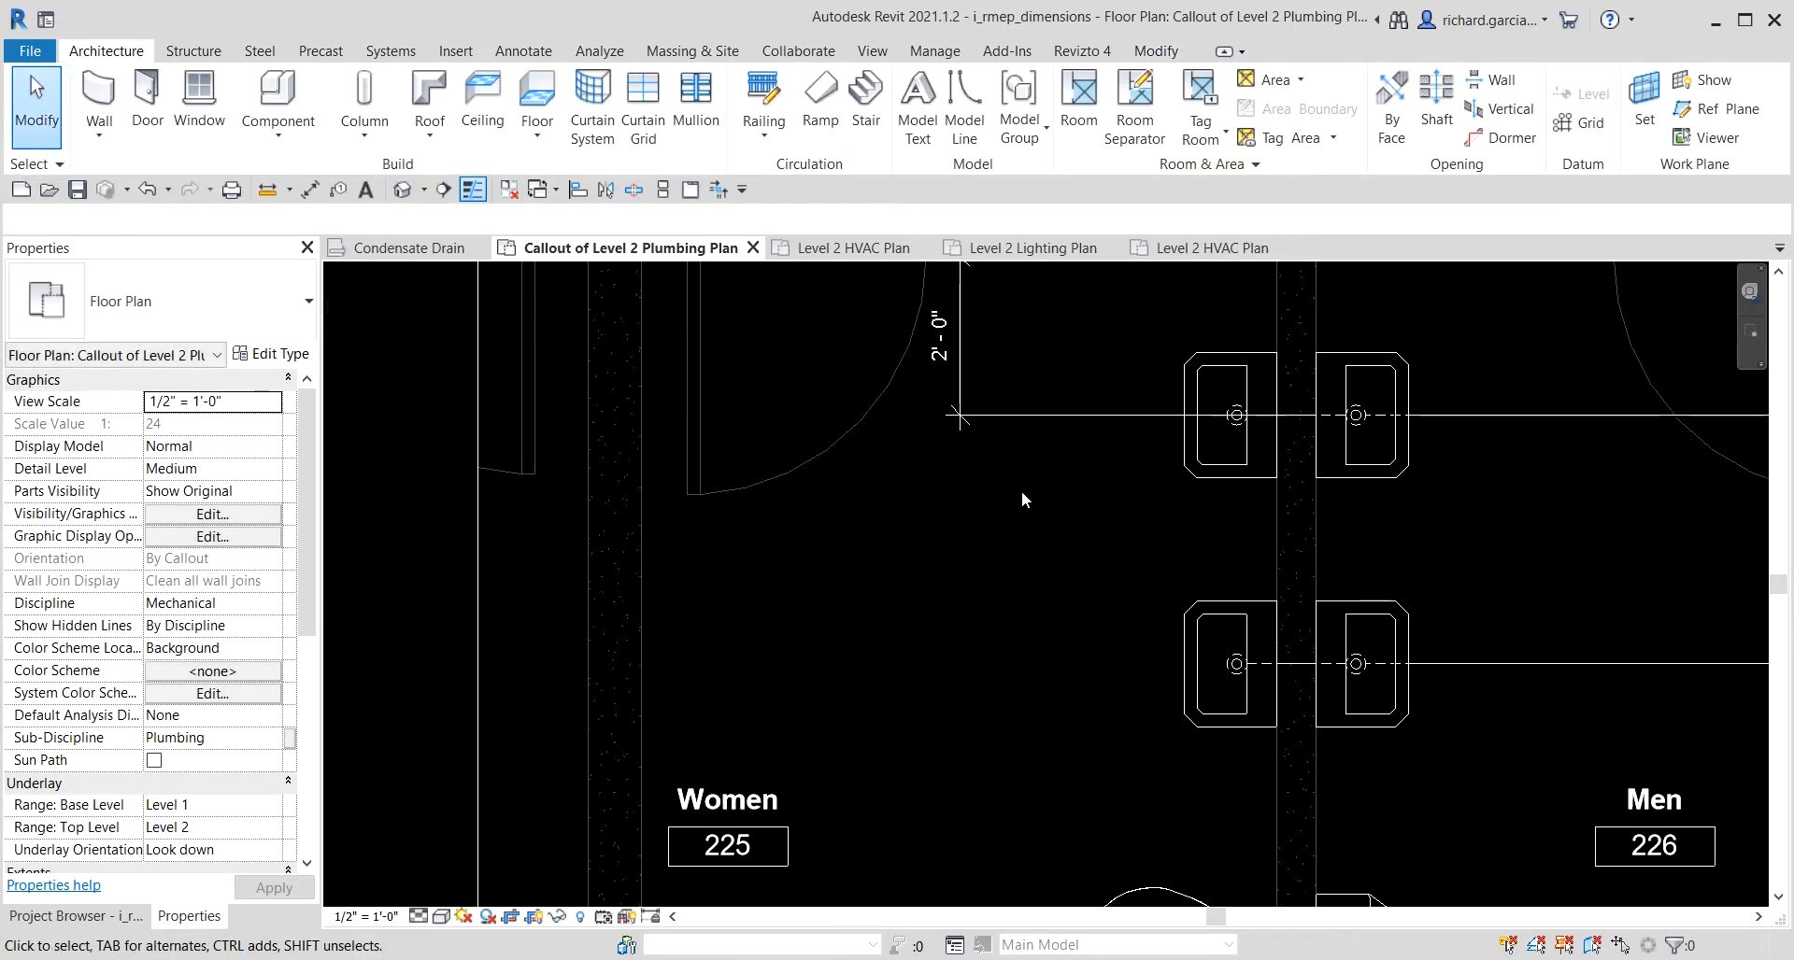
{"action": "left_click", "coordinate": [1017, 458]}
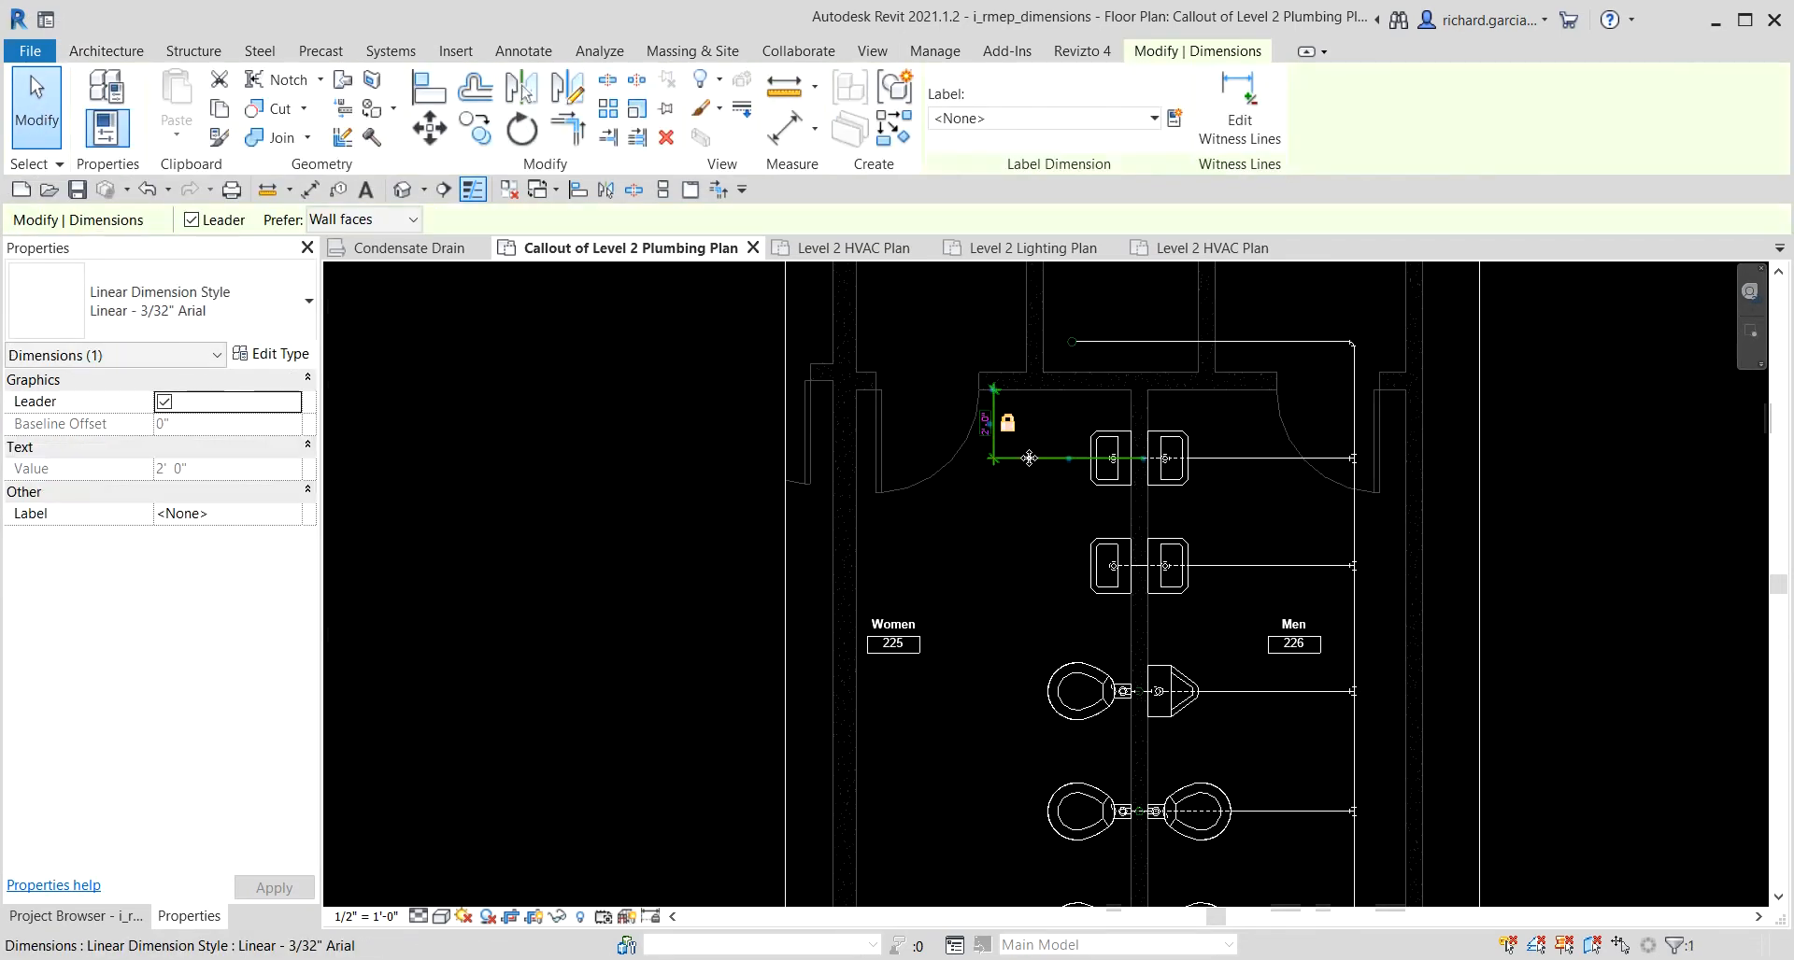
{"action": "scroll", "coordinate": [1028, 459], "scroll_direction": "up", "scroll_amount": 3}
{"action": "key", "text": "ctrl"}
{"action": "left_click", "coordinate": [1244, 98]}
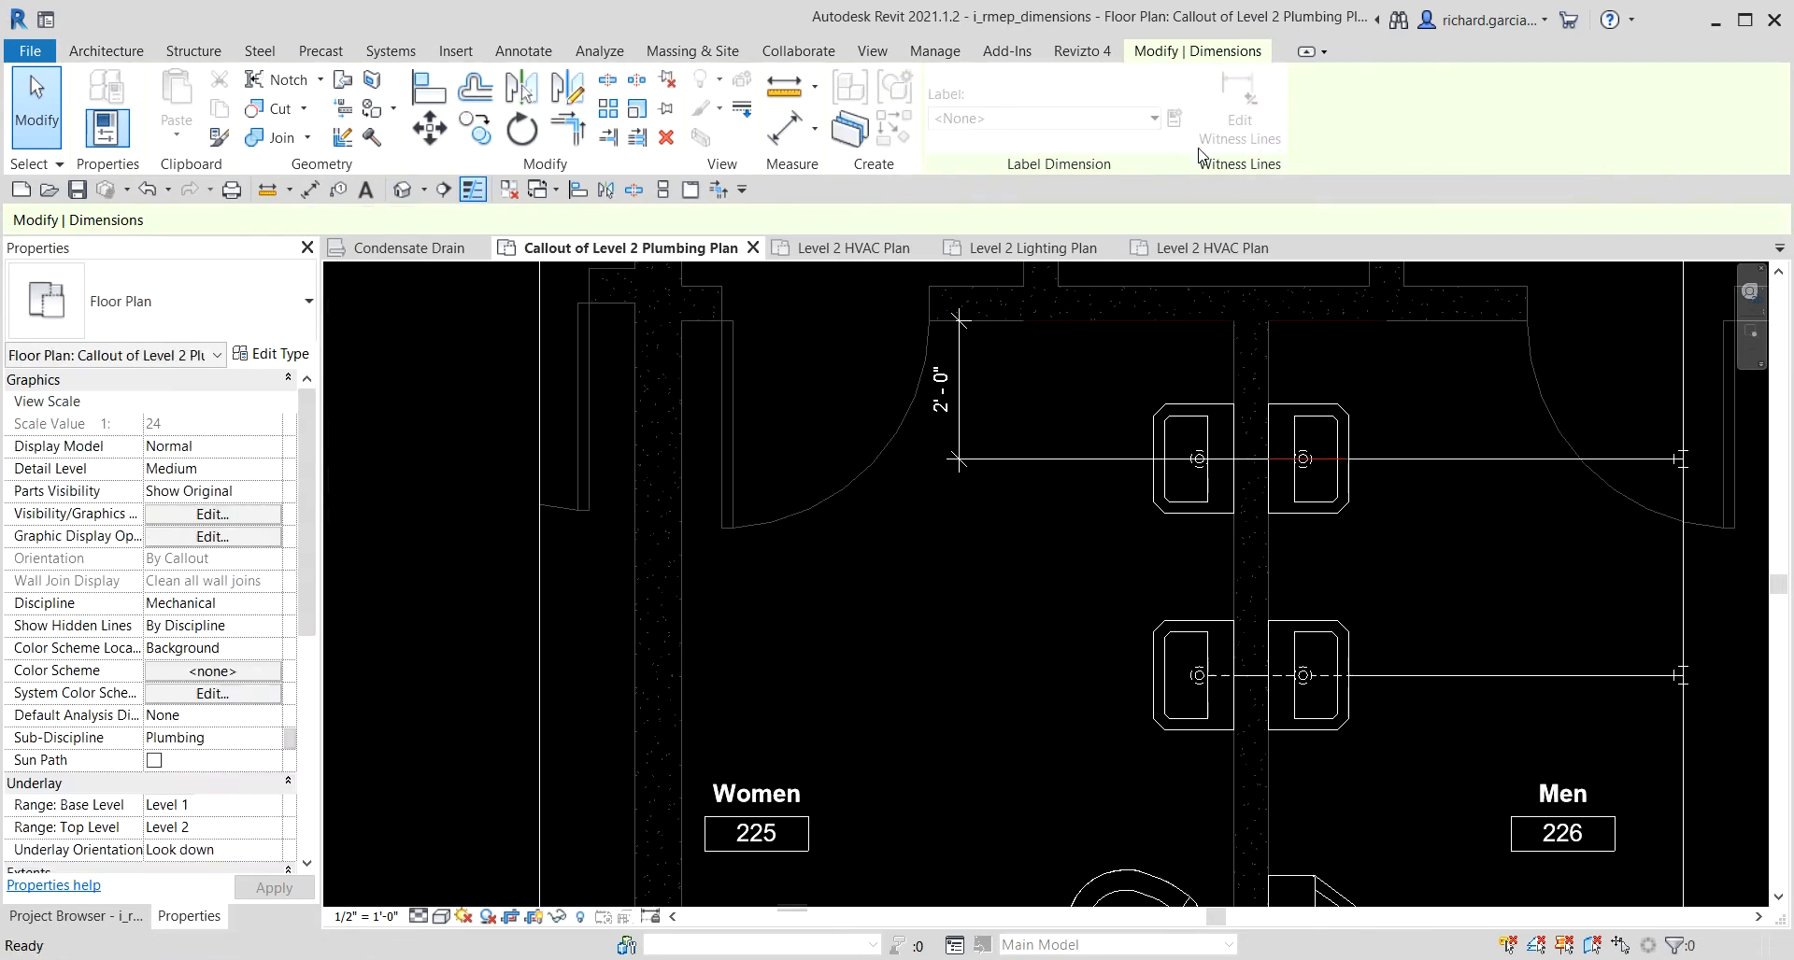
{"action": "left_click", "coordinate": [1174, 683]}
Add witness lines at the centers of the three Women 225 water closets, finish the string, and clear the selection.
{"action": "scroll", "coordinate": [1137, 748], "scroll_direction": "up", "scroll_amount": 1}
{"action": "middle_click_drag", "start_coordinate": [1137, 748], "coordinate": [1194, 303]}
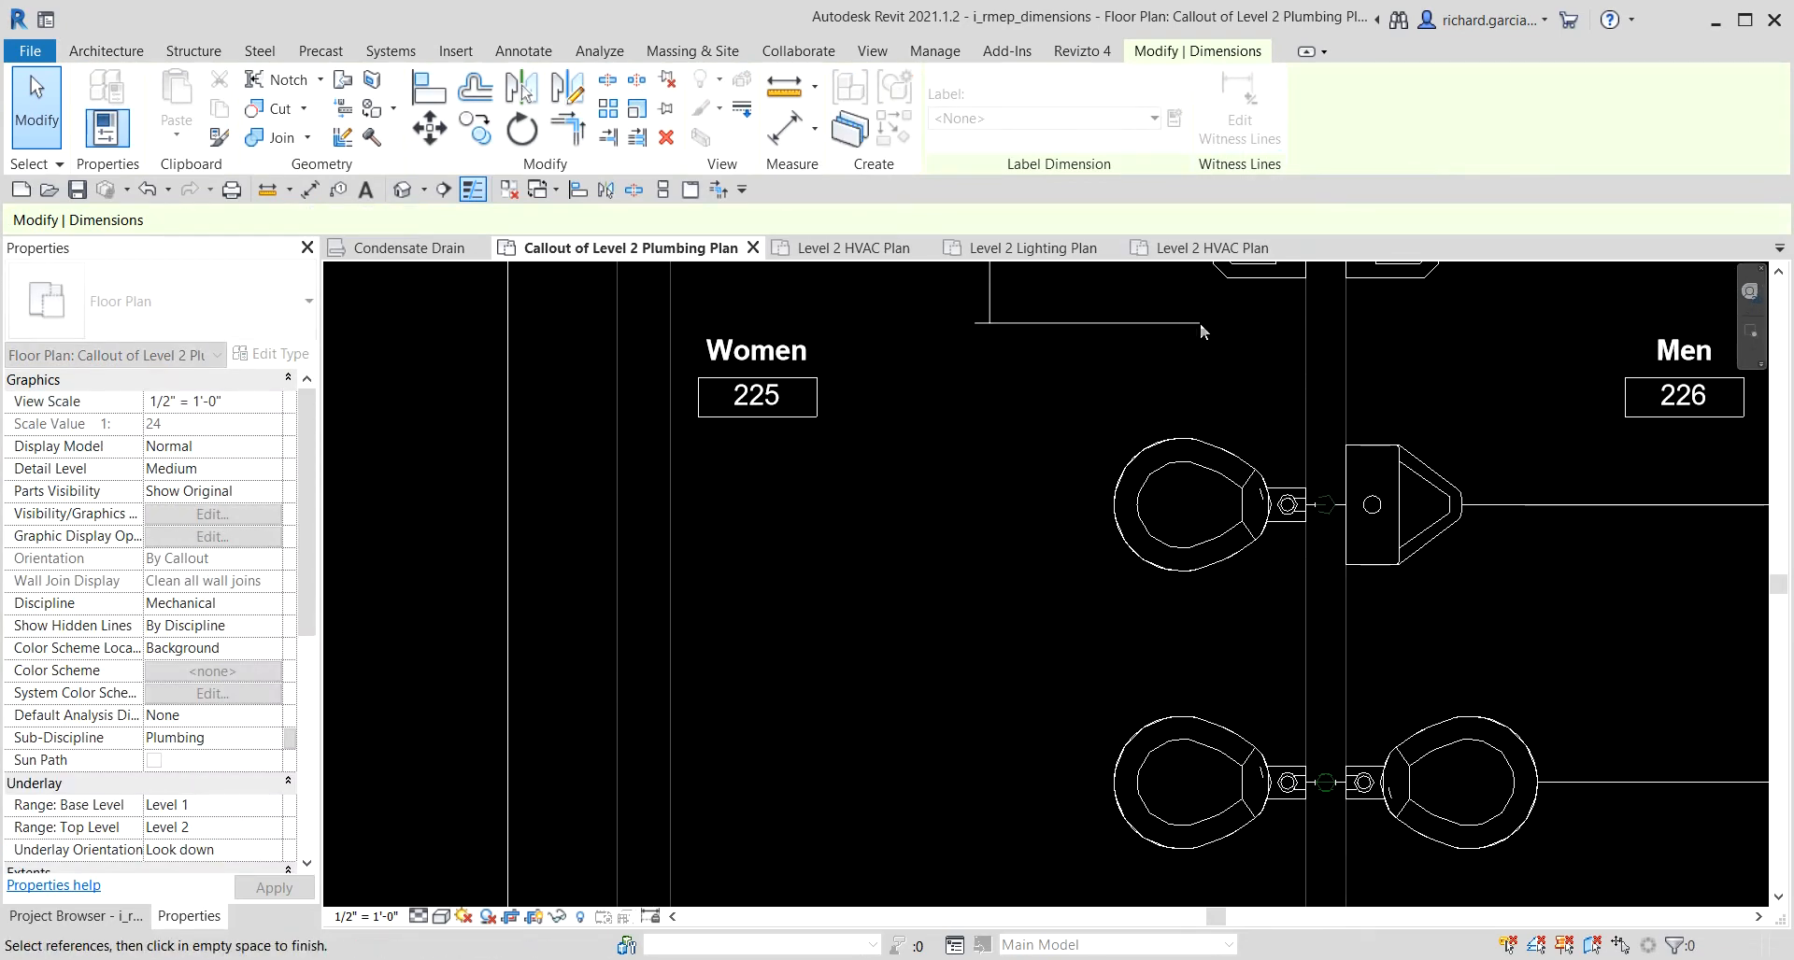
{"action": "left_click", "coordinate": [1211, 514]}
{"action": "scroll", "coordinate": [1181, 550], "scroll_direction": "down", "scroll_amount": 2}
{"action": "middle_click_drag", "start_coordinate": [1169, 617], "coordinate": [1172, 344]}
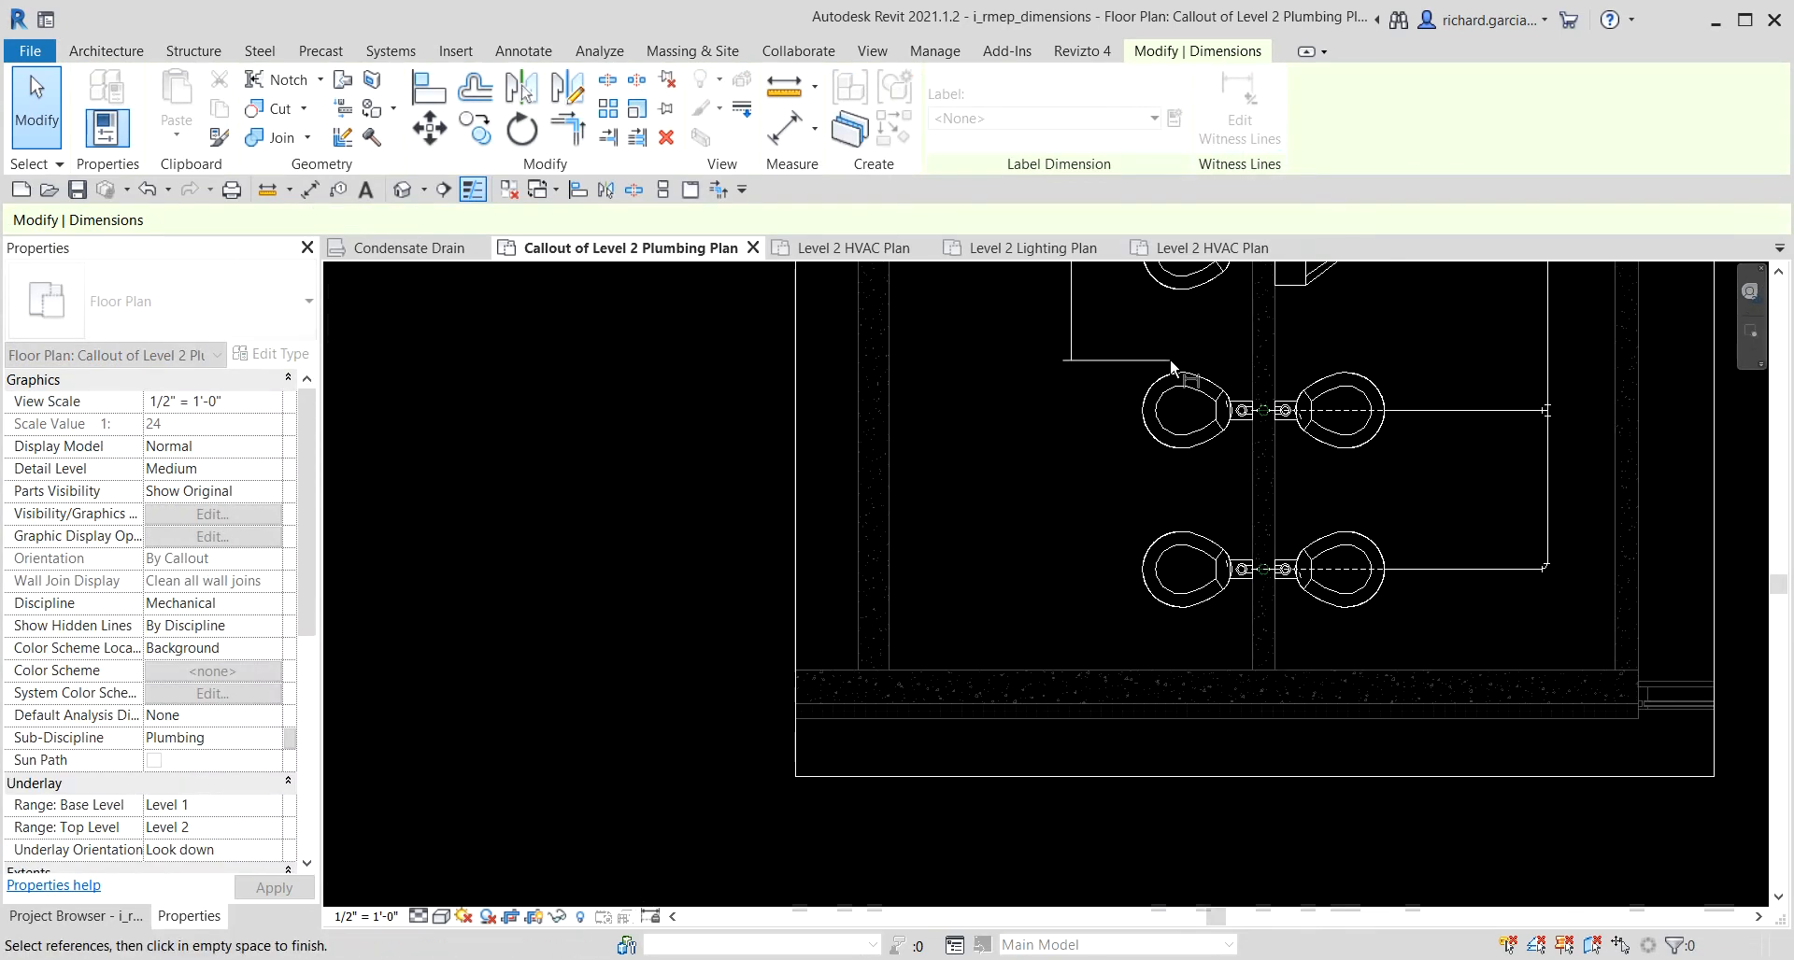
{"action": "left_click", "coordinate": [1182, 411]}
{"action": "left_click", "coordinate": [1196, 569]}
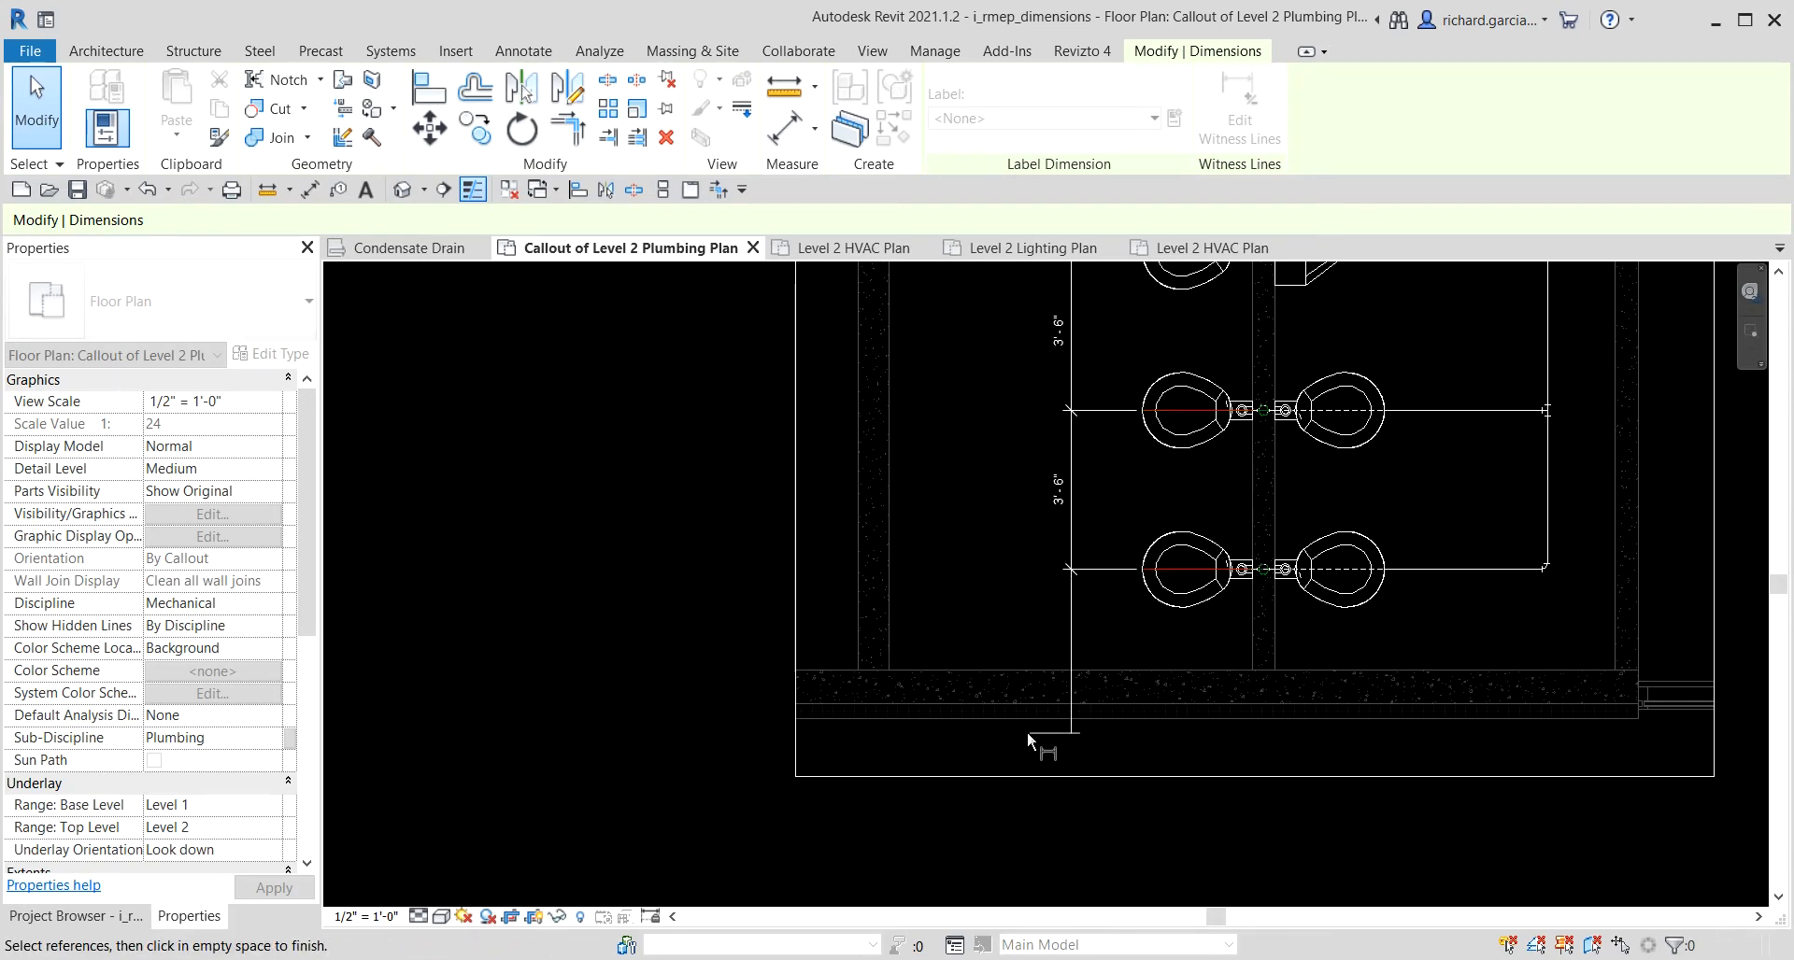
{"action": "left_click", "coordinate": [1101, 626]}
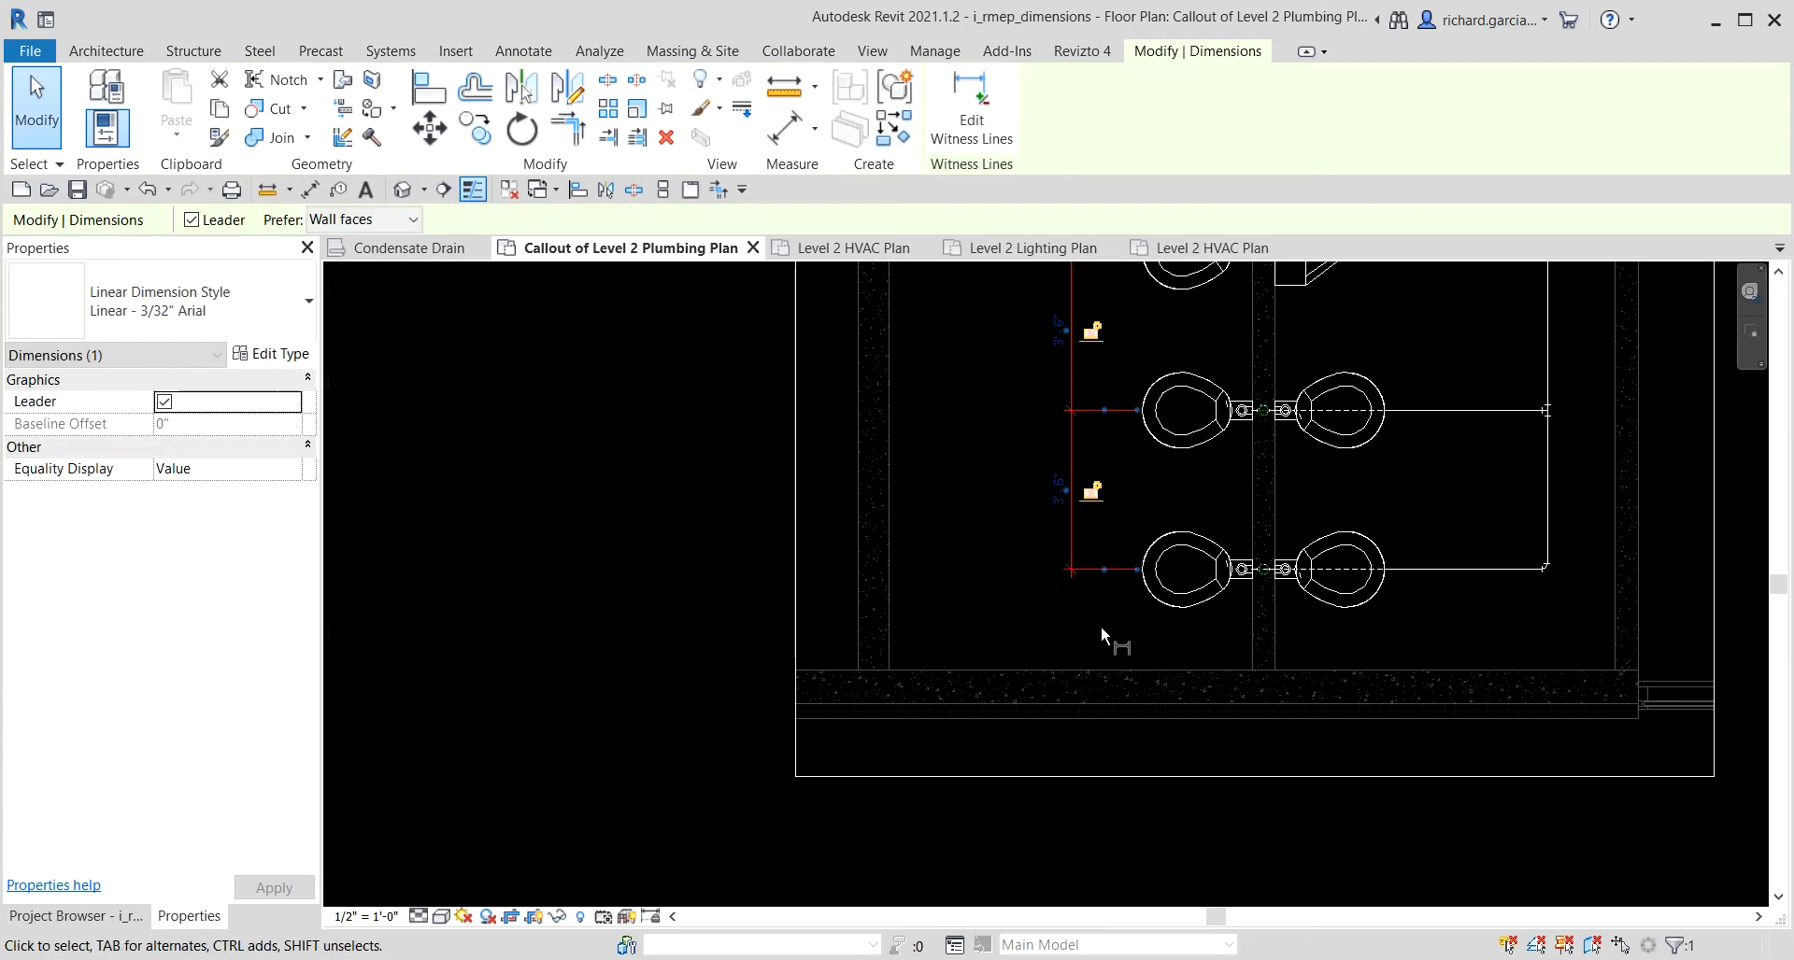
{"action": "left_click", "coordinate": [37, 120]}
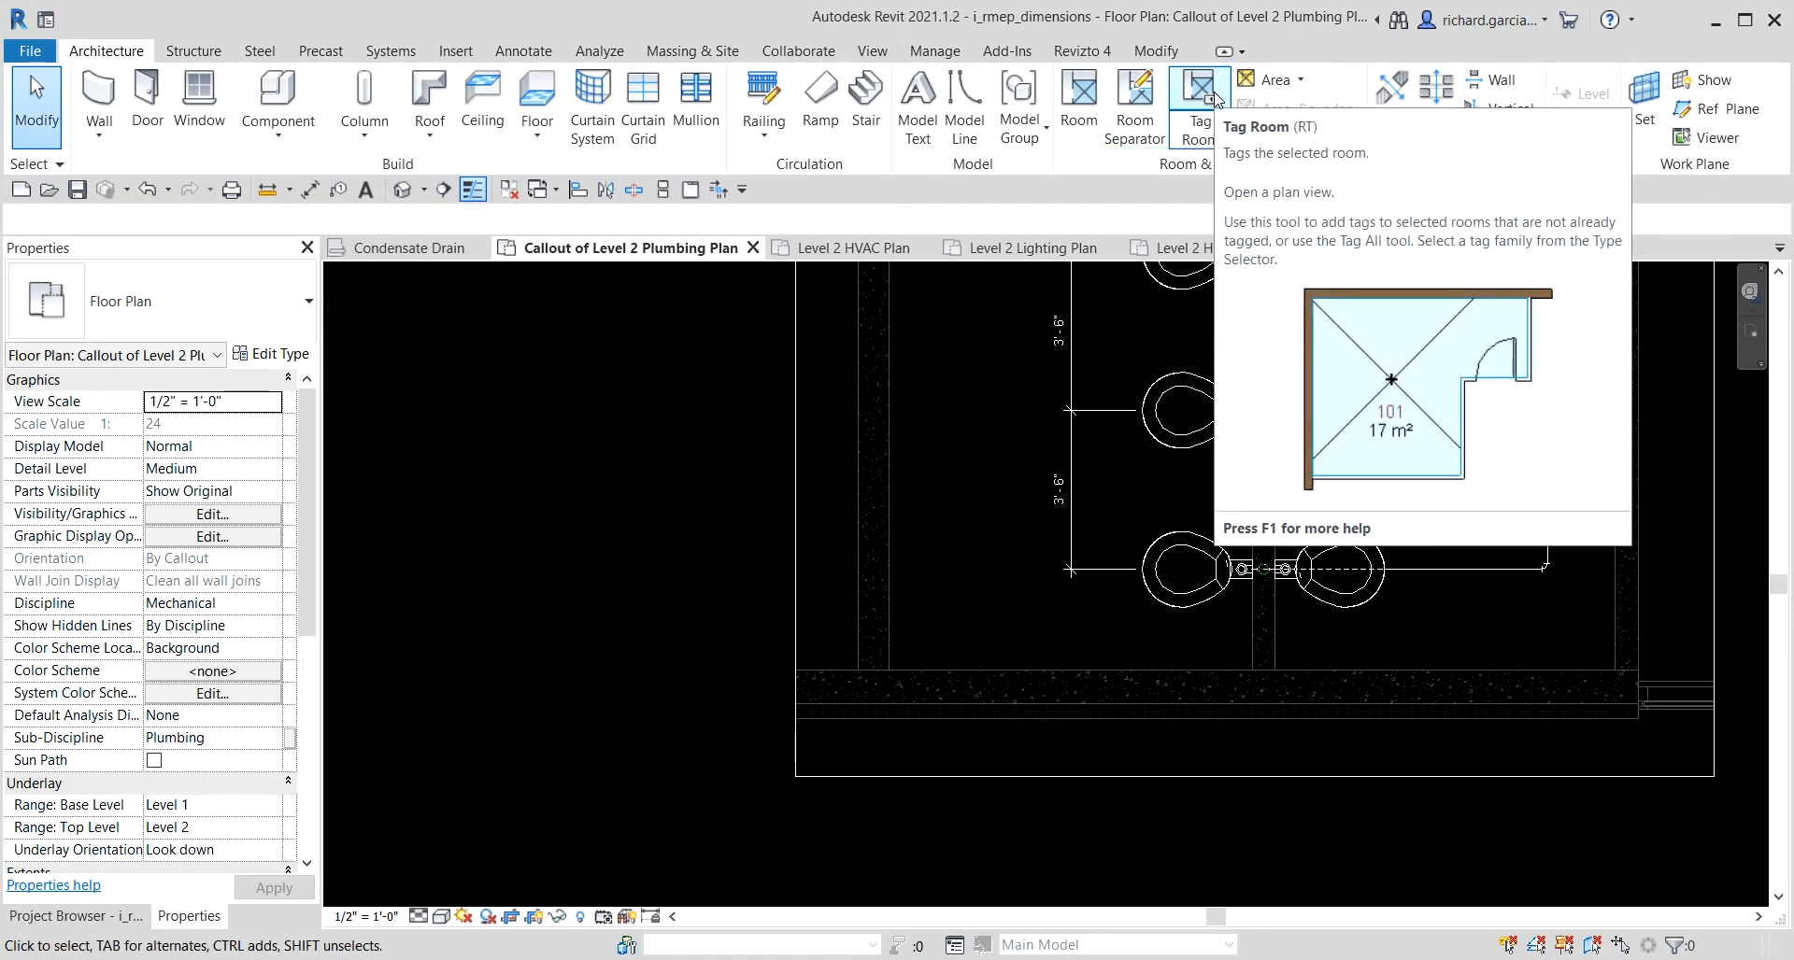
Extend the dimension string with a witness line at the inner face of the concrete wall below the water closets.
{"action": "scroll", "coordinate": [1226, 712], "scroll_direction": "up", "scroll_amount": 2}
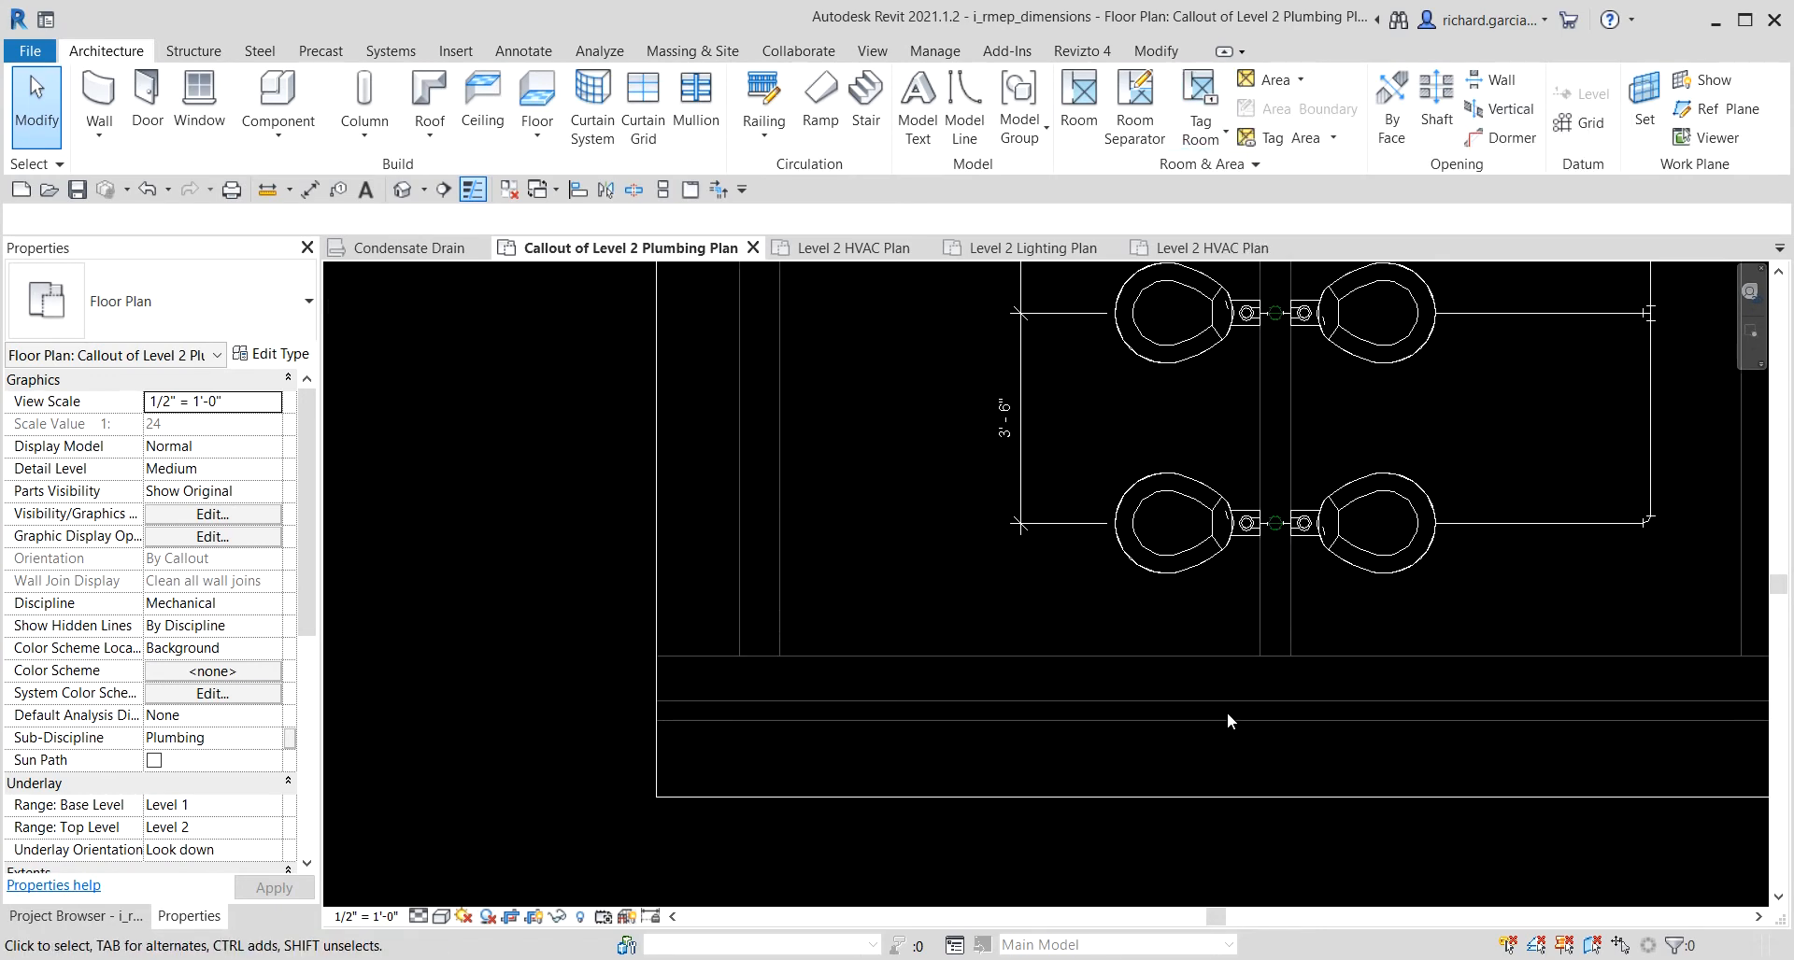
{"action": "left_click", "coordinate": [1072, 525]}
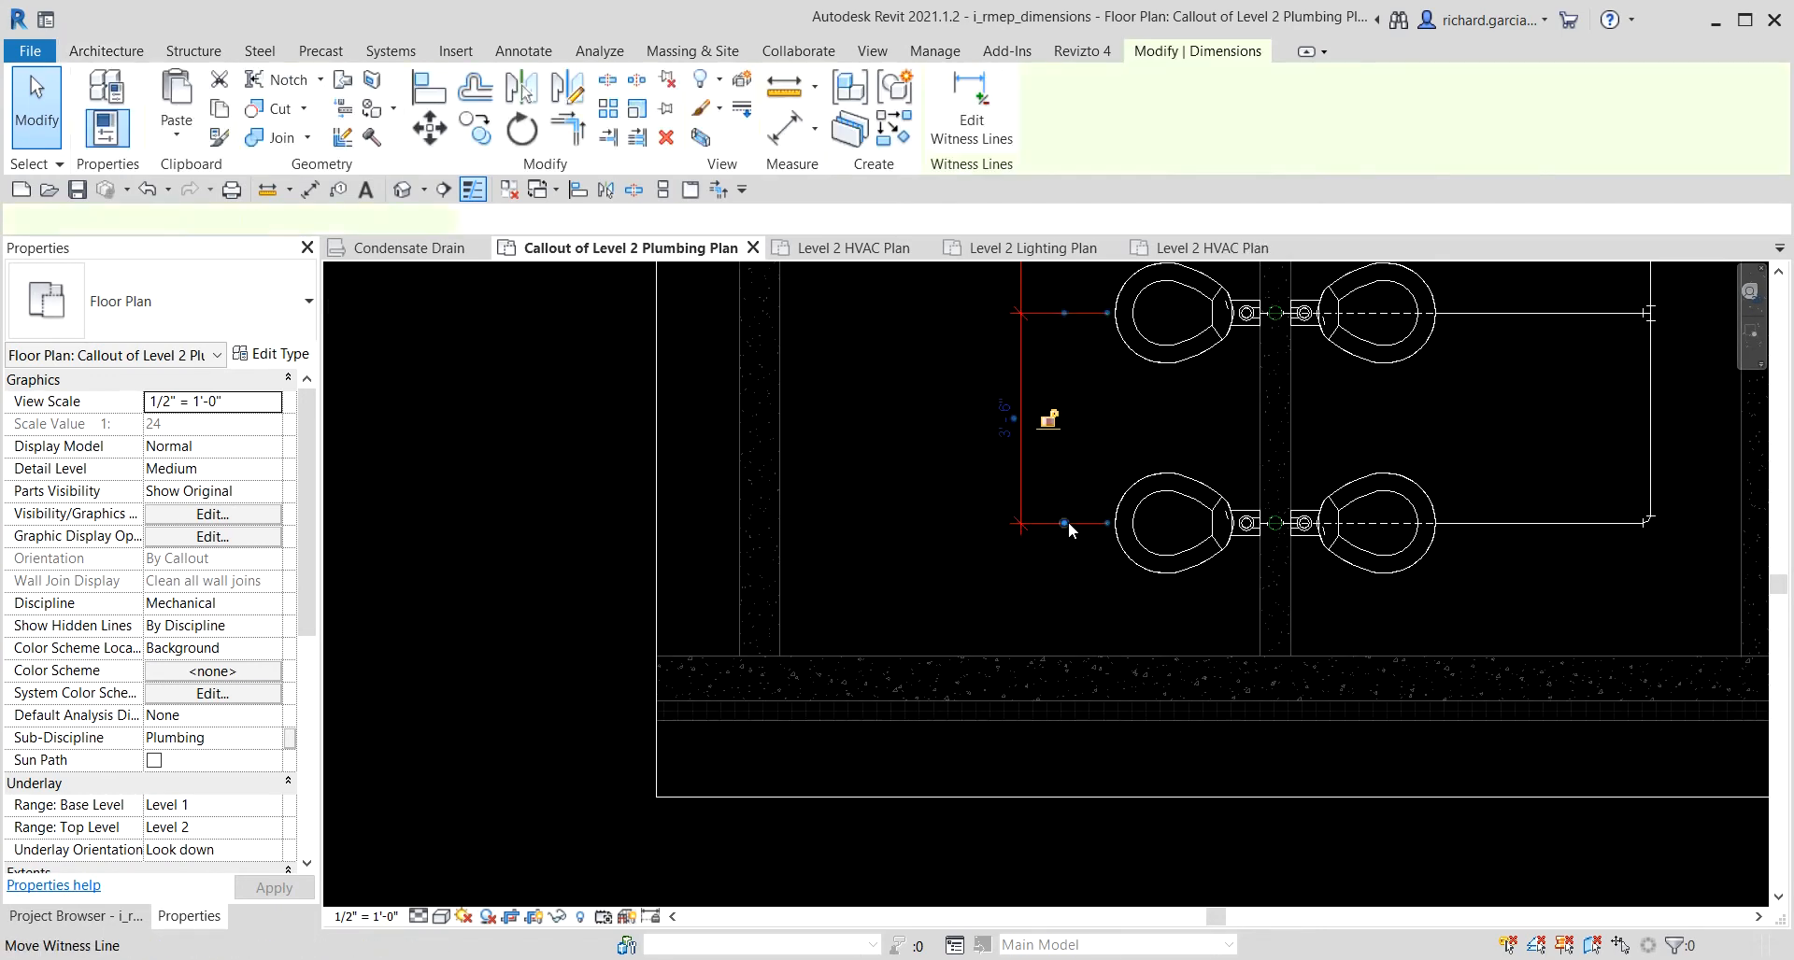
{"action": "left_click", "coordinate": [971, 98]}
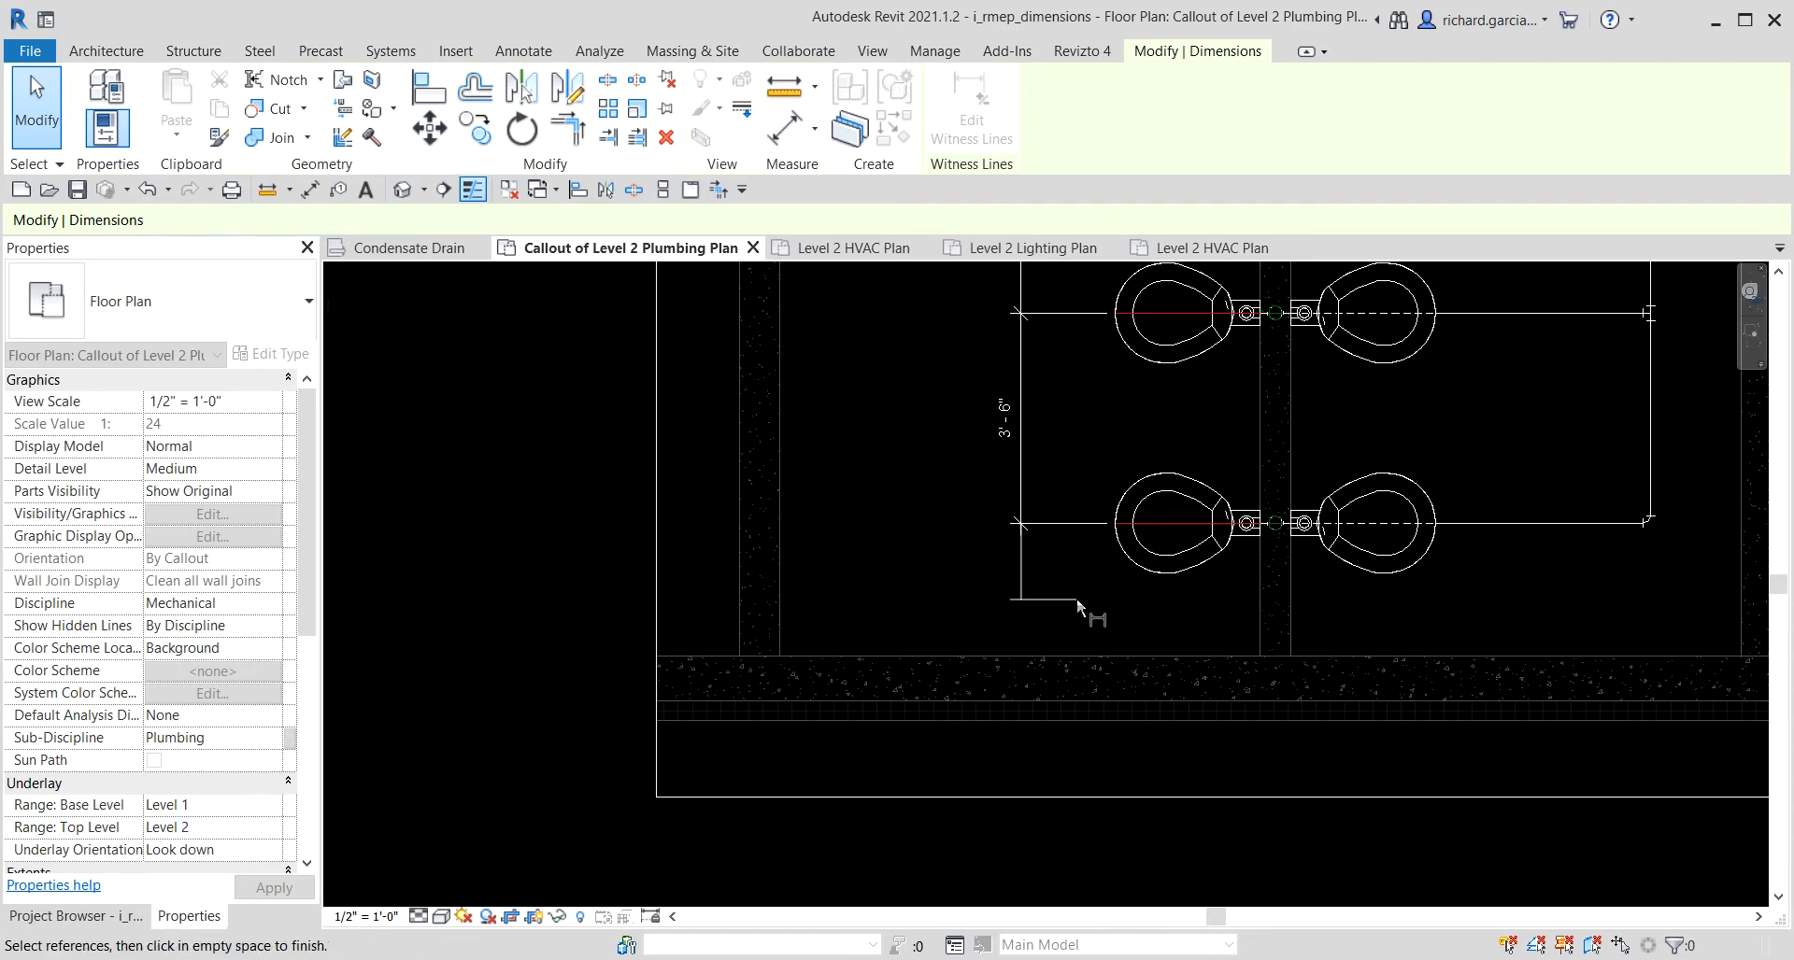
{"action": "left_click", "coordinate": [1095, 658]}
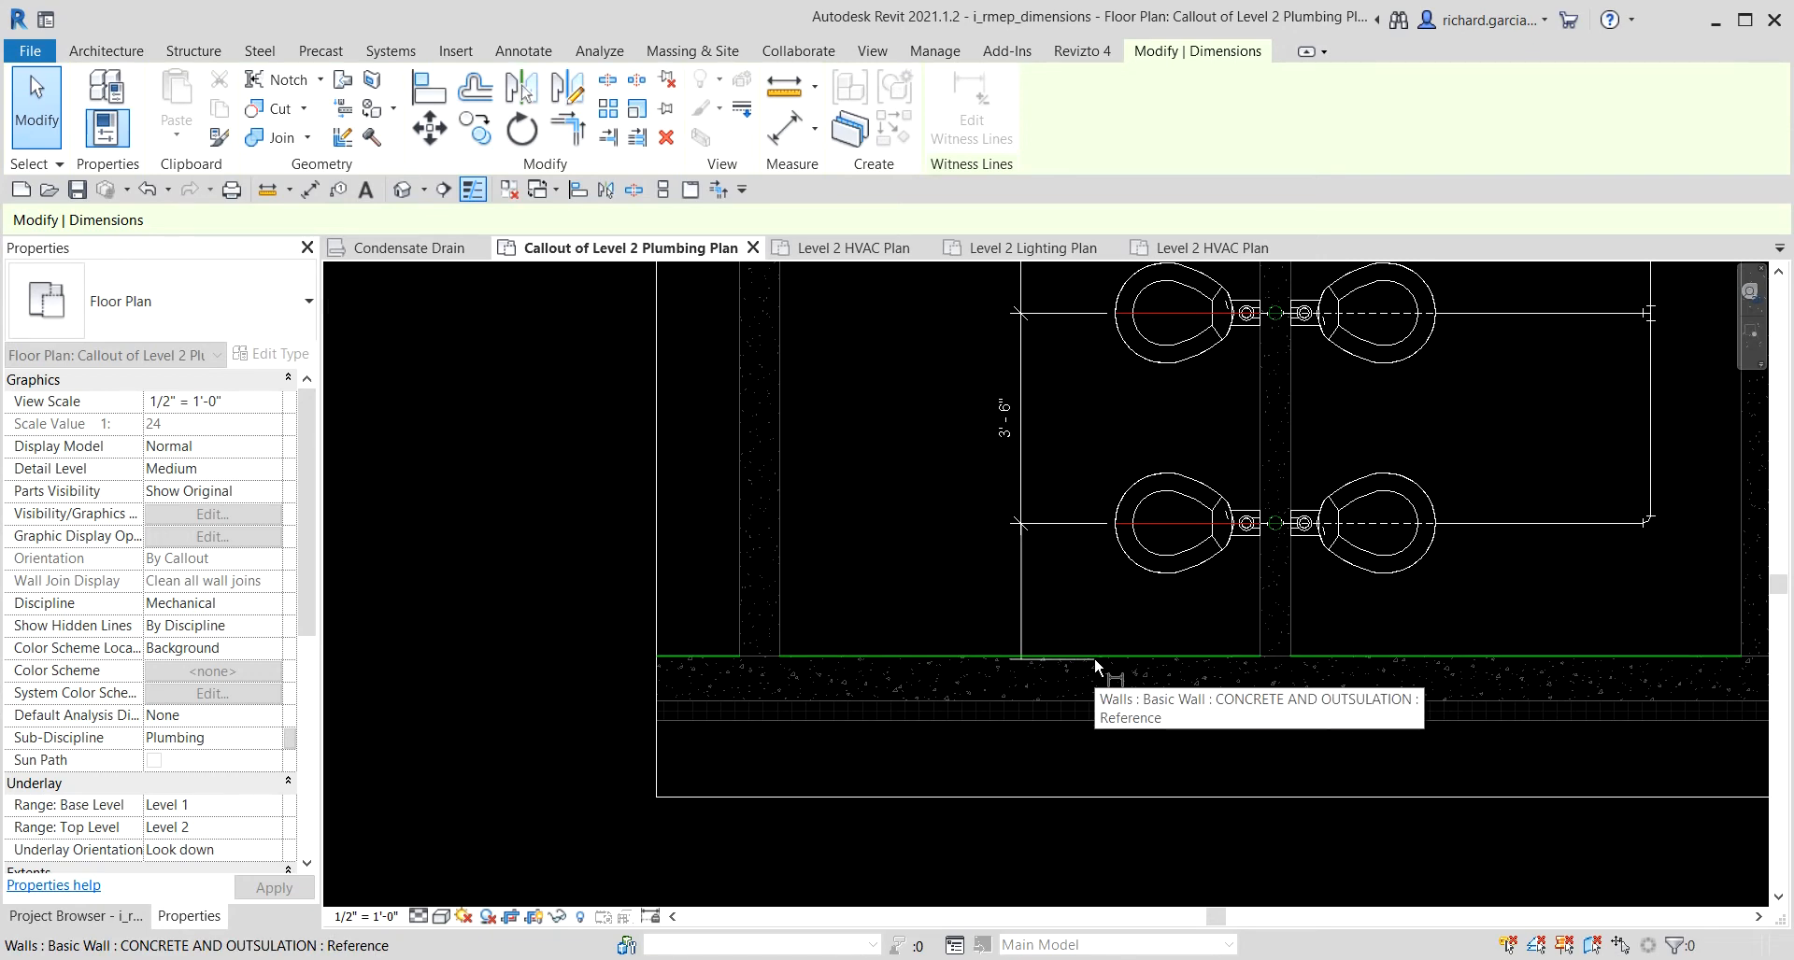
{"action": "left_click", "coordinate": [1095, 657]}
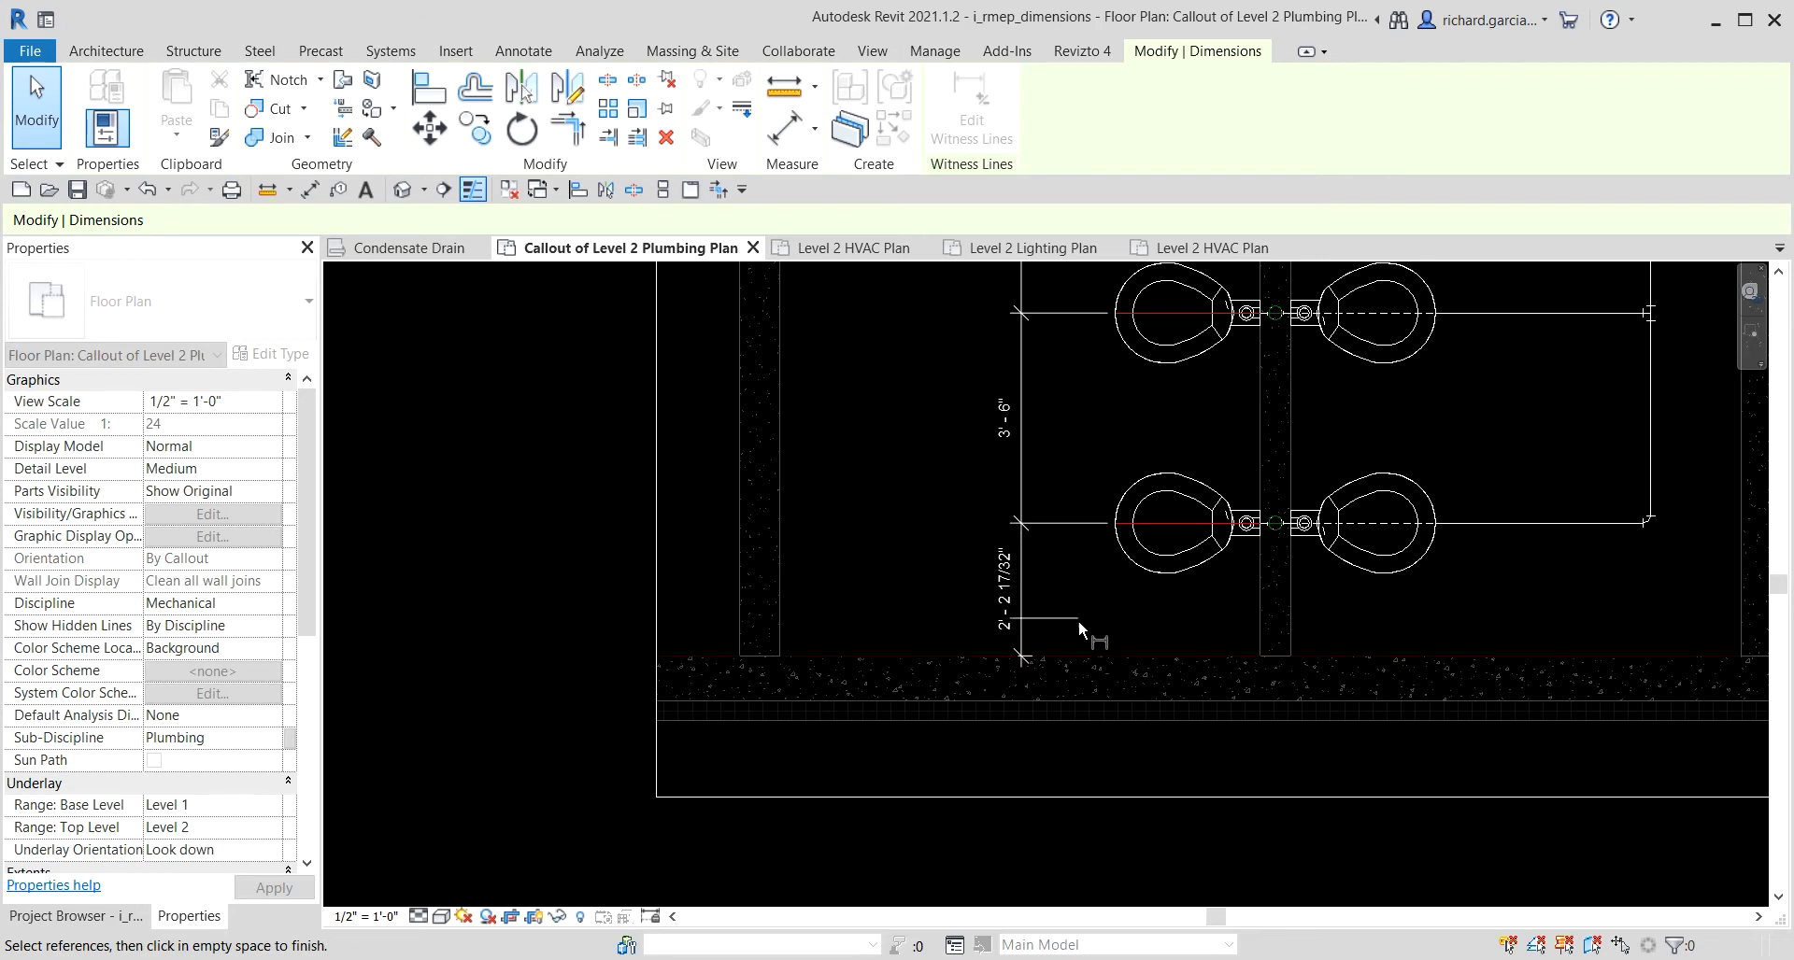
{"action": "scroll", "coordinate": [1081, 622], "scroll_direction": "up", "scroll_amount": 2}
{"action": "left_click", "coordinate": [1179, 607]}
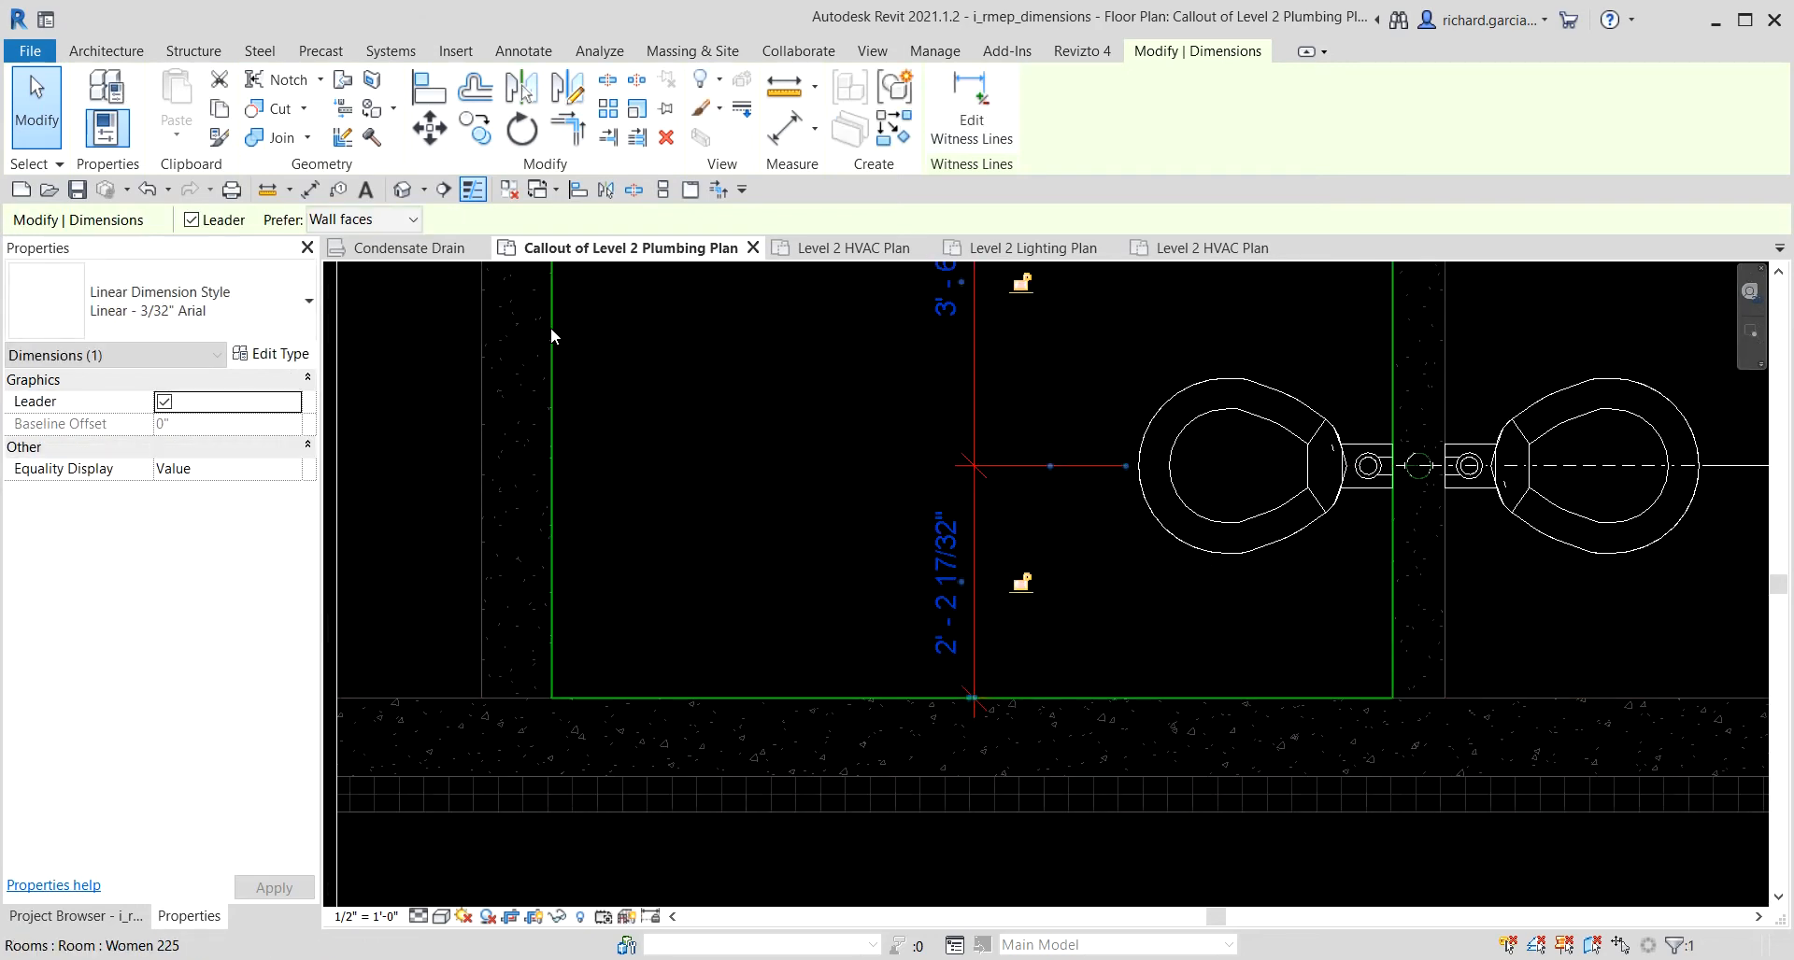
{"action": "left_click", "coordinate": [38, 110]}
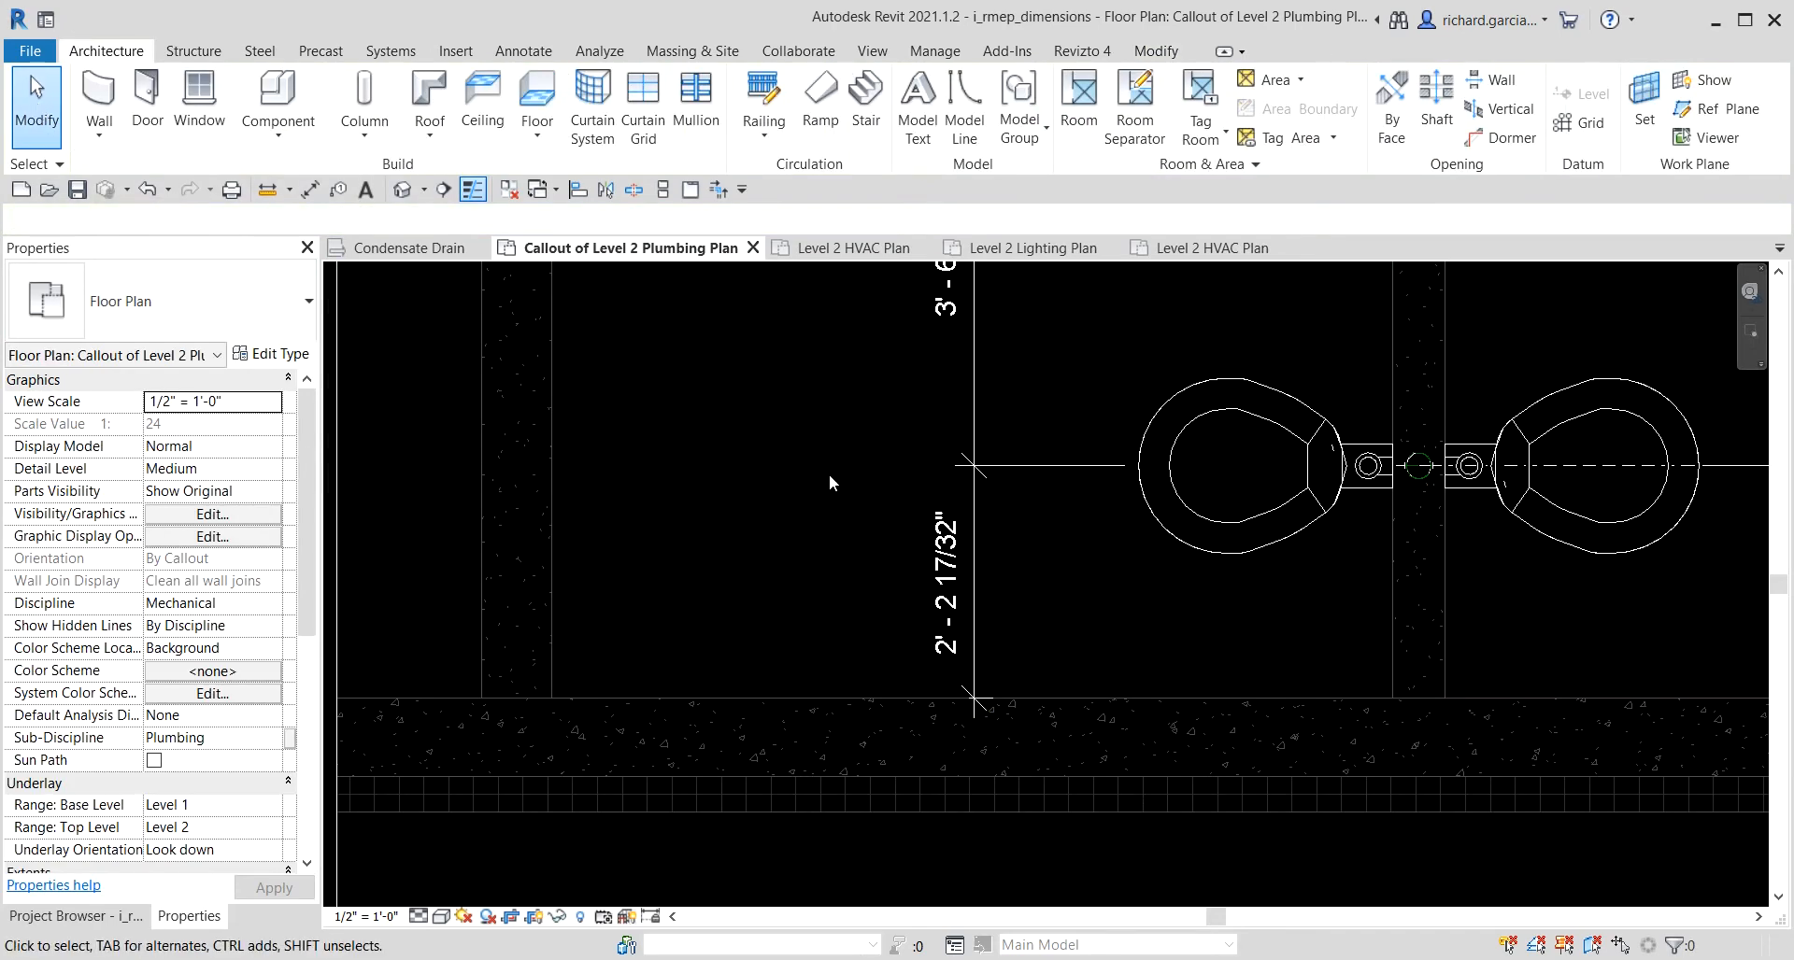
Begin a second aligned dimension string from the upper wall face through the centers of both Women 225 lavatories.
{"action": "scroll", "coordinate": [830, 482], "scroll_direction": "down", "scroll_amount": 5}
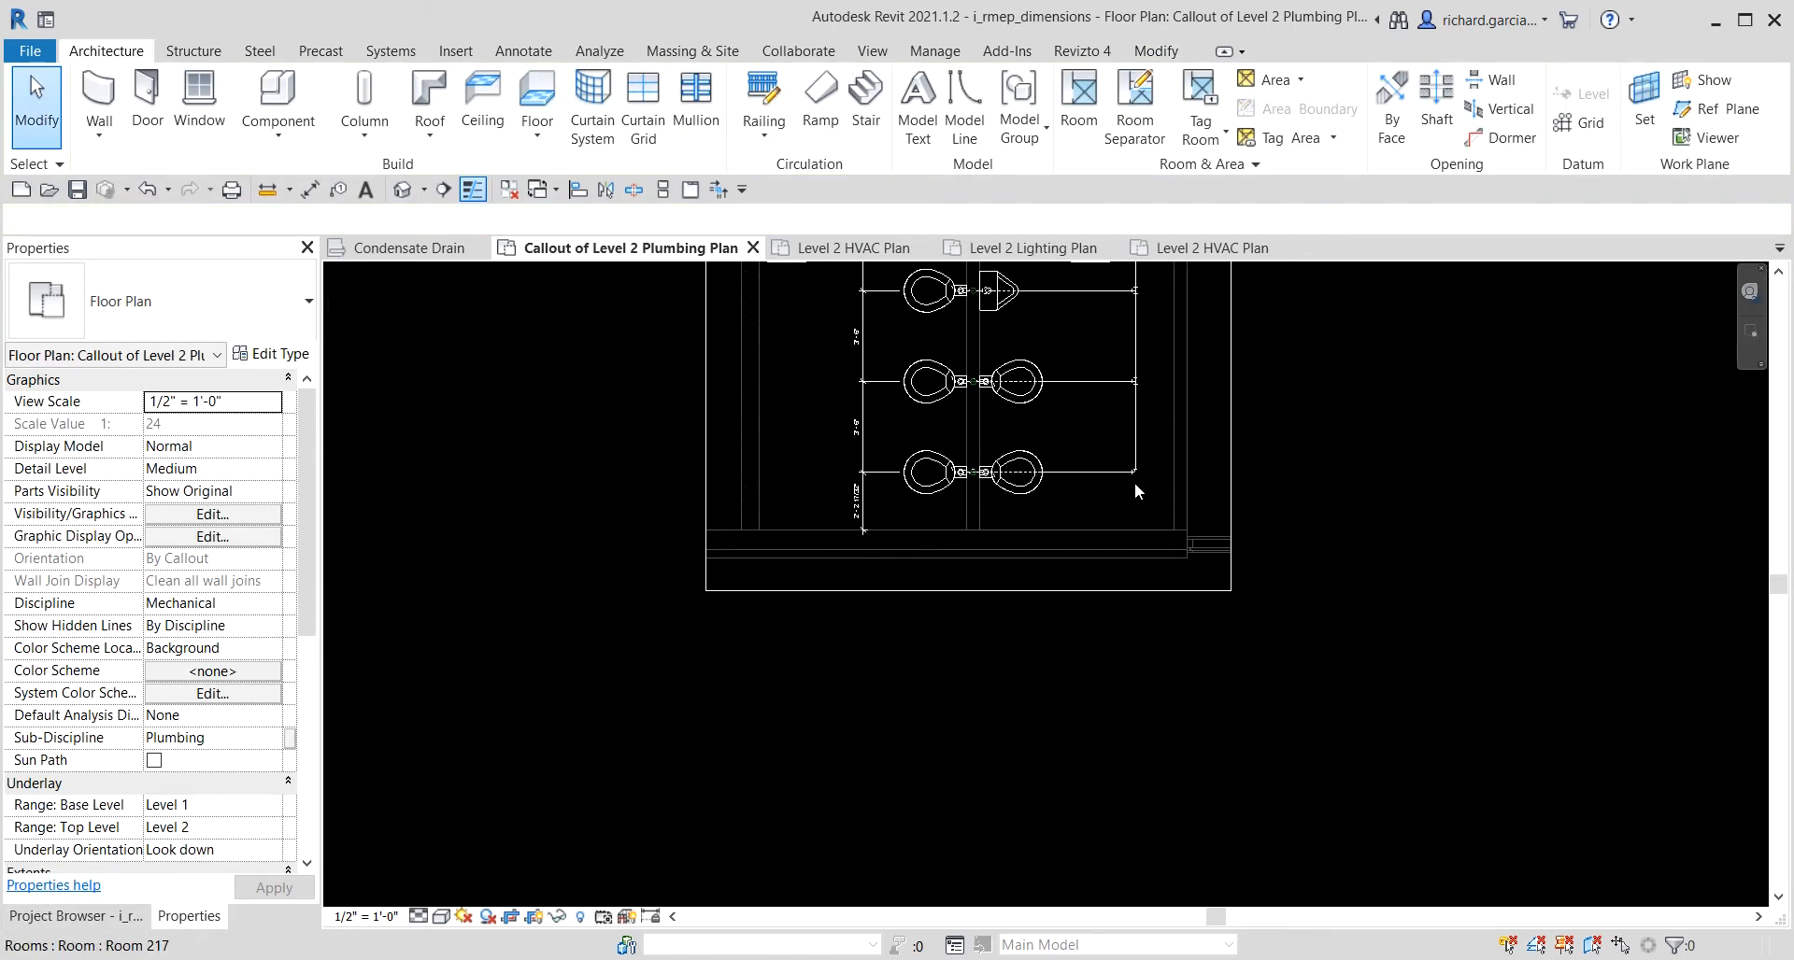
{"action": "left_click", "coordinate": [312, 195]}
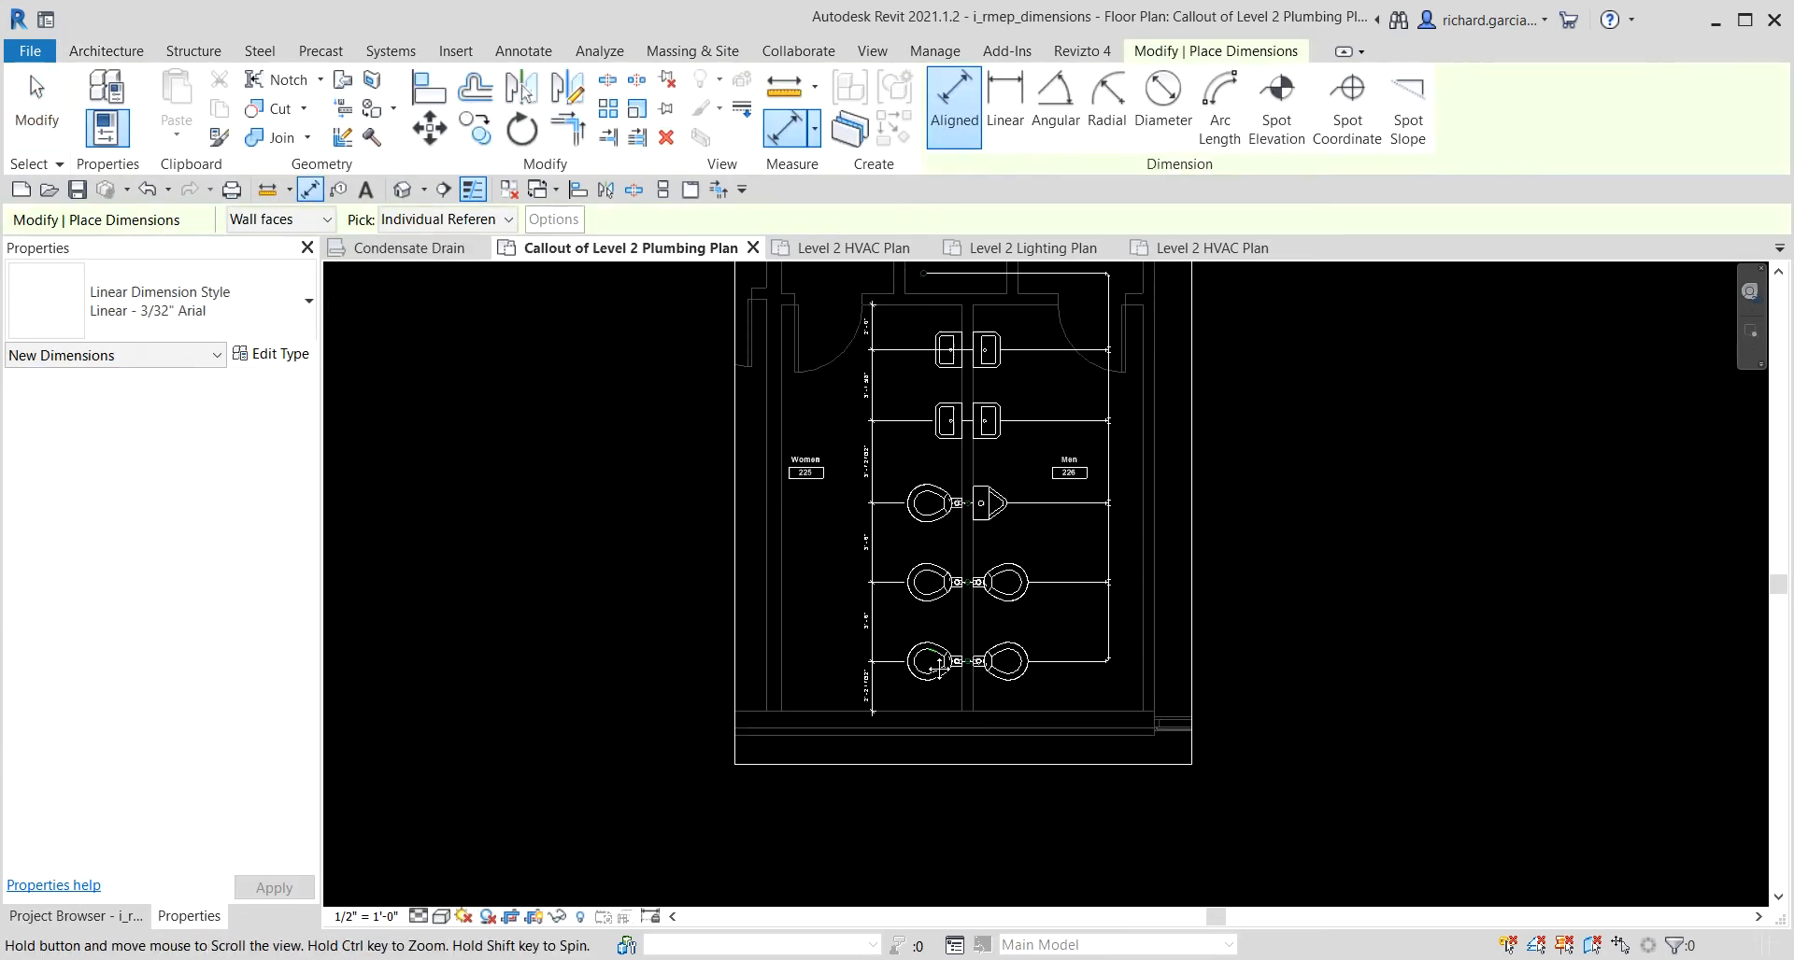
{"action": "scroll", "coordinate": [873, 468], "scroll_direction": "up", "scroll_amount": 3}
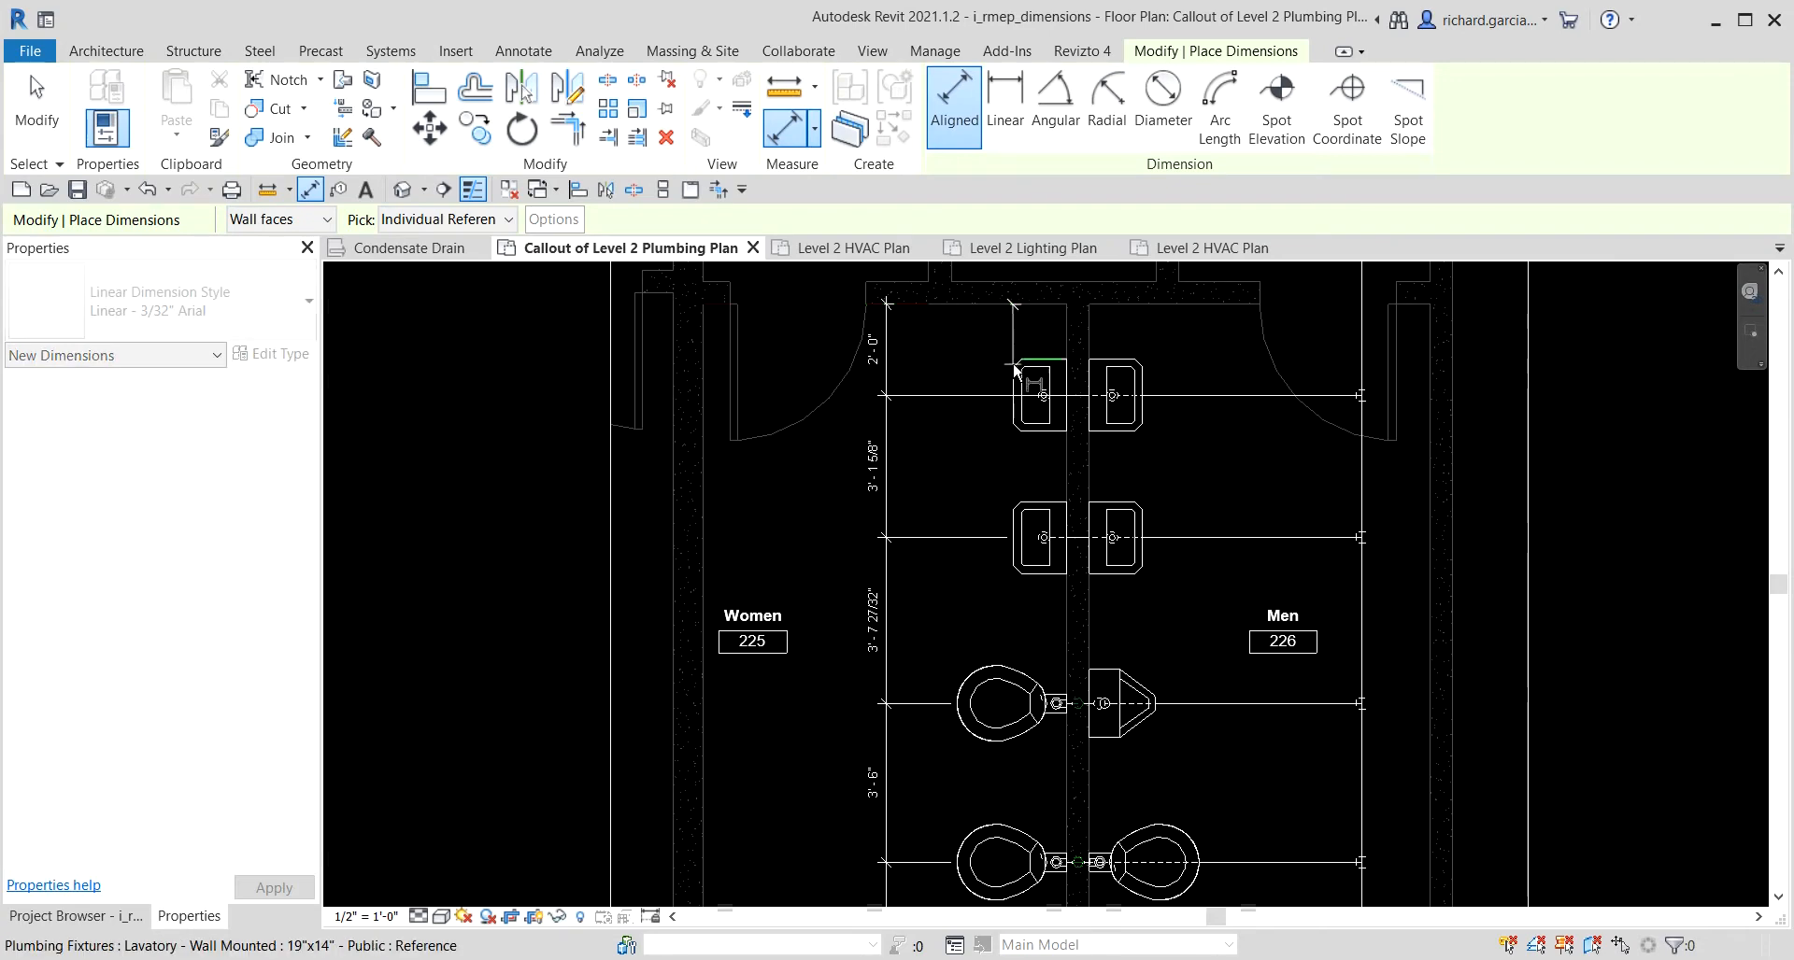
{"action": "left_click", "coordinate": [1025, 397]}
{"action": "left_click", "coordinate": [1025, 537]}
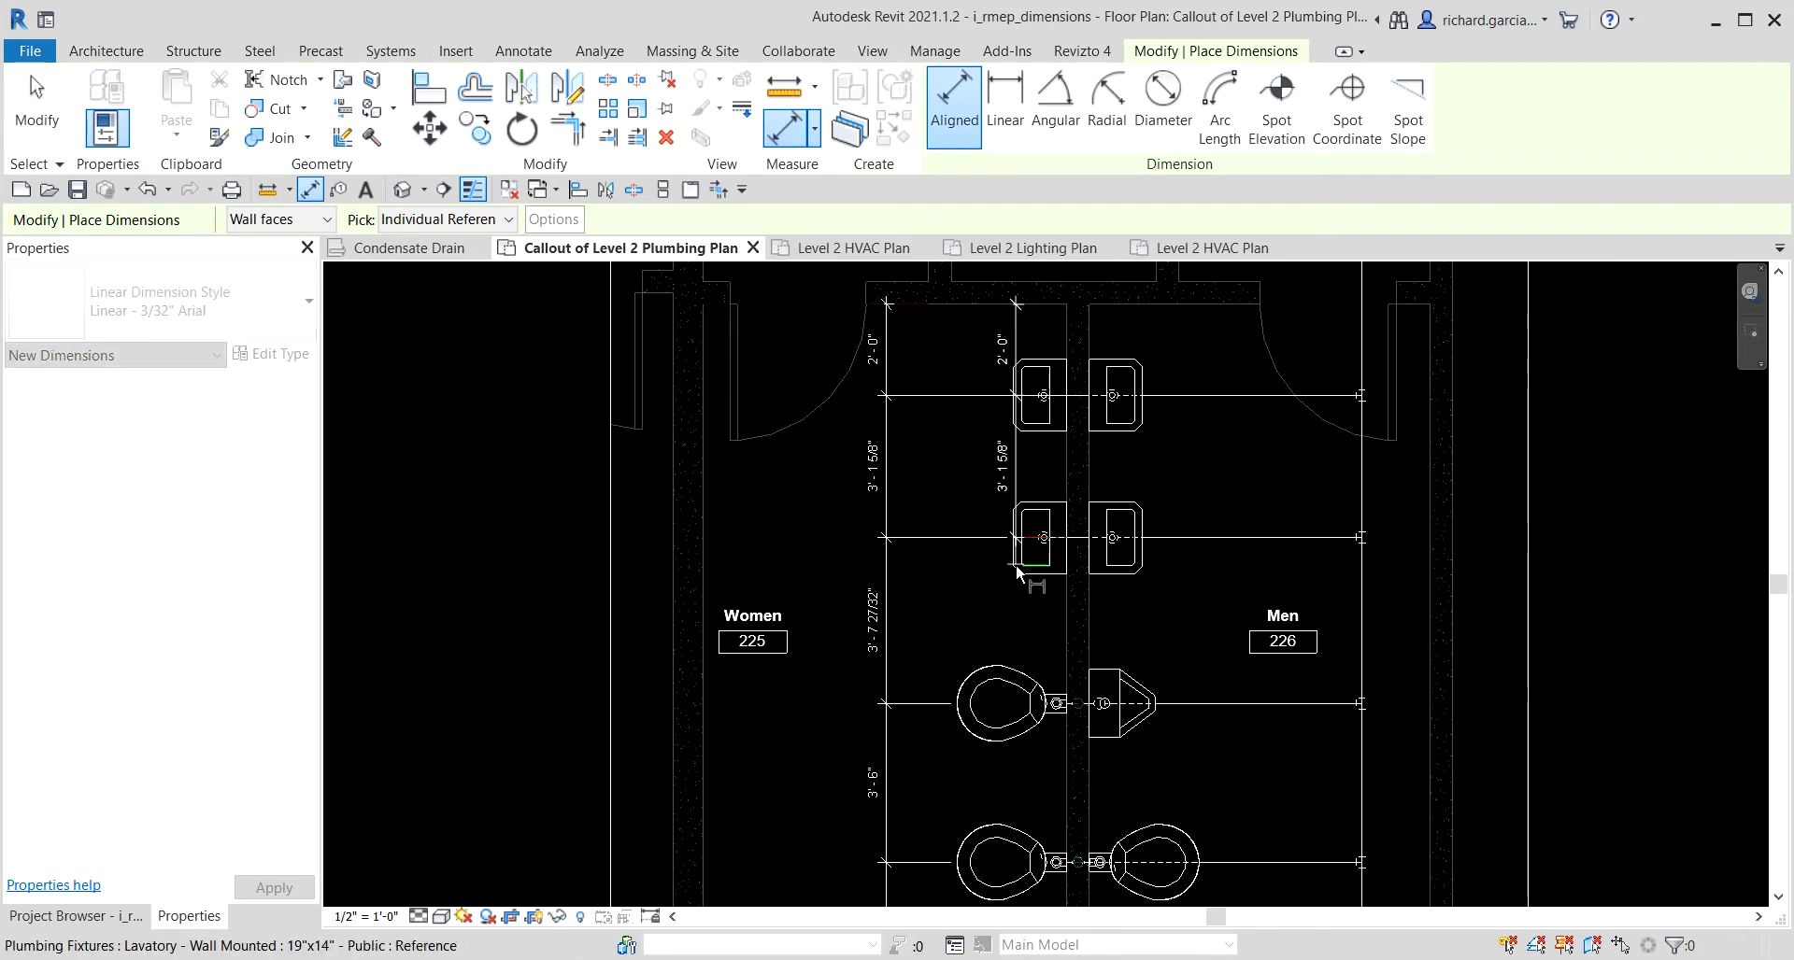
Continue the new string through the three water closet centers to the lower wall face and place it left of the existing string.
{"action": "left_click", "coordinate": [1002, 705]}
{"action": "scroll", "coordinate": [1002, 705], "scroll_direction": "down", "scroll_amount": 1}
{"action": "middle_click_drag", "start_coordinate": [1001, 705], "coordinate": [1025, 481]}
{"action": "left_click", "coordinate": [1021, 613]}
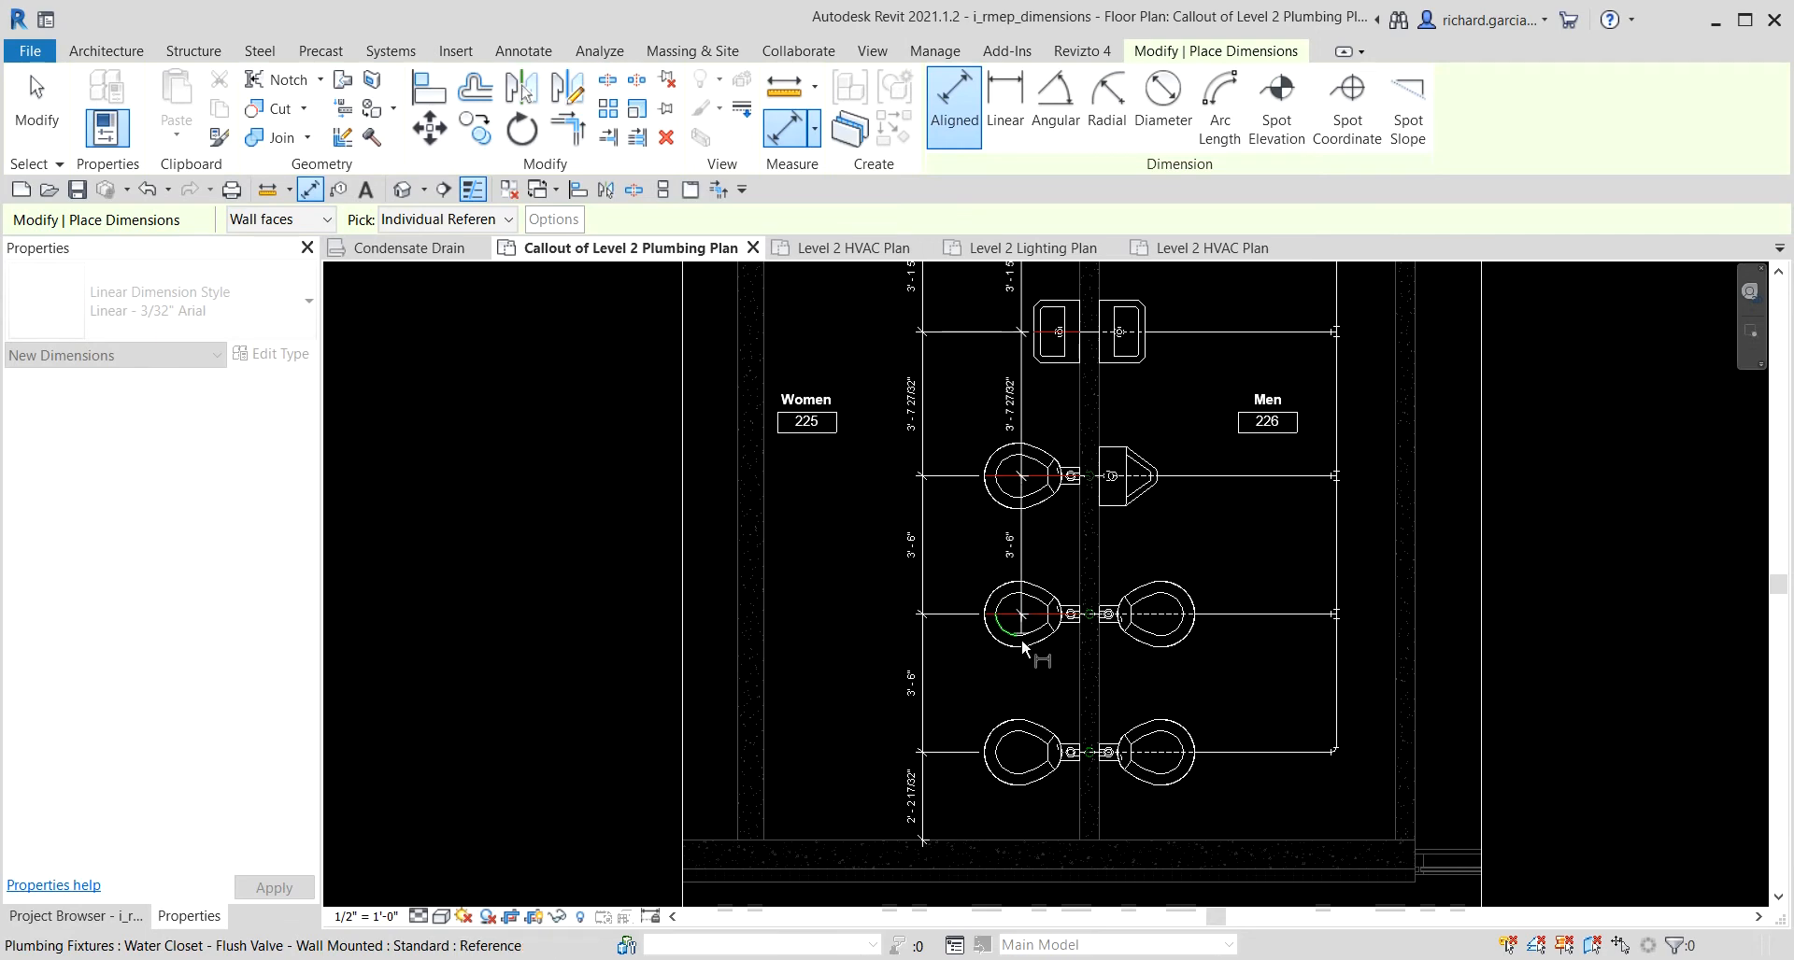
{"action": "left_click", "coordinate": [1023, 752]}
{"action": "left_click", "coordinate": [1032, 842]}
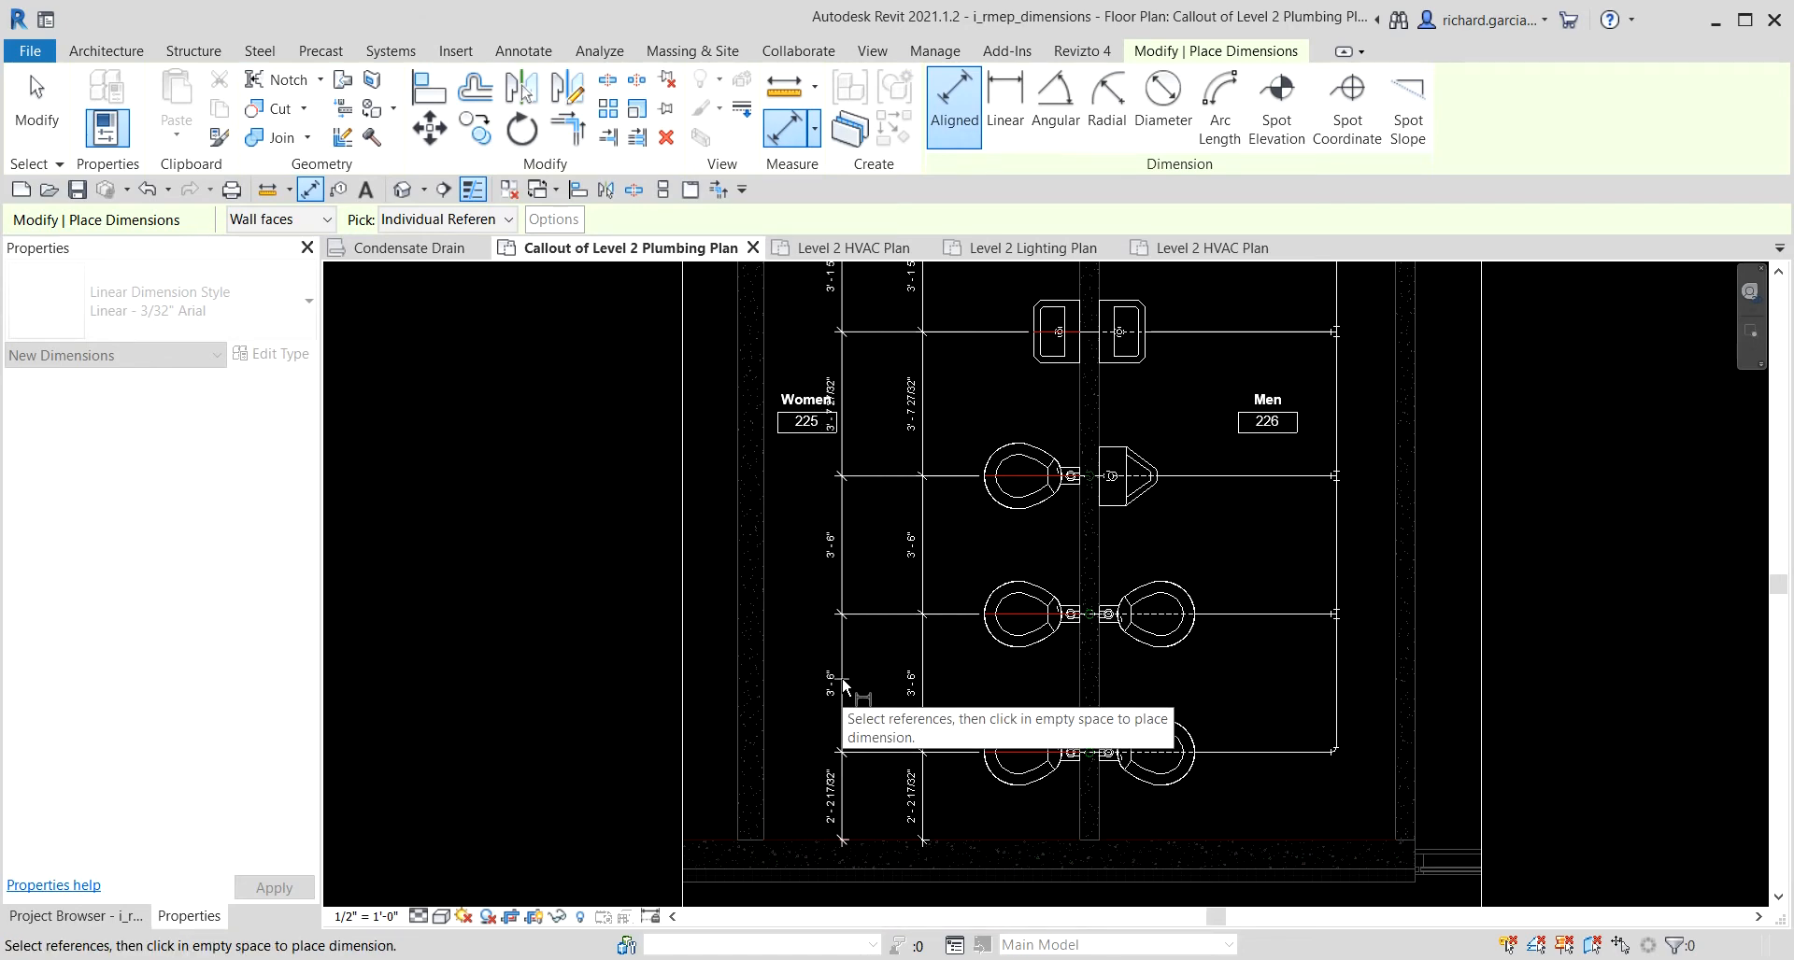
{"action": "middle_click_drag", "start_coordinate": [841, 749], "coordinate": [849, 488]}
{"action": "scroll", "coordinate": [849, 488], "scroll_direction": "up", "scroll_amount": 1}
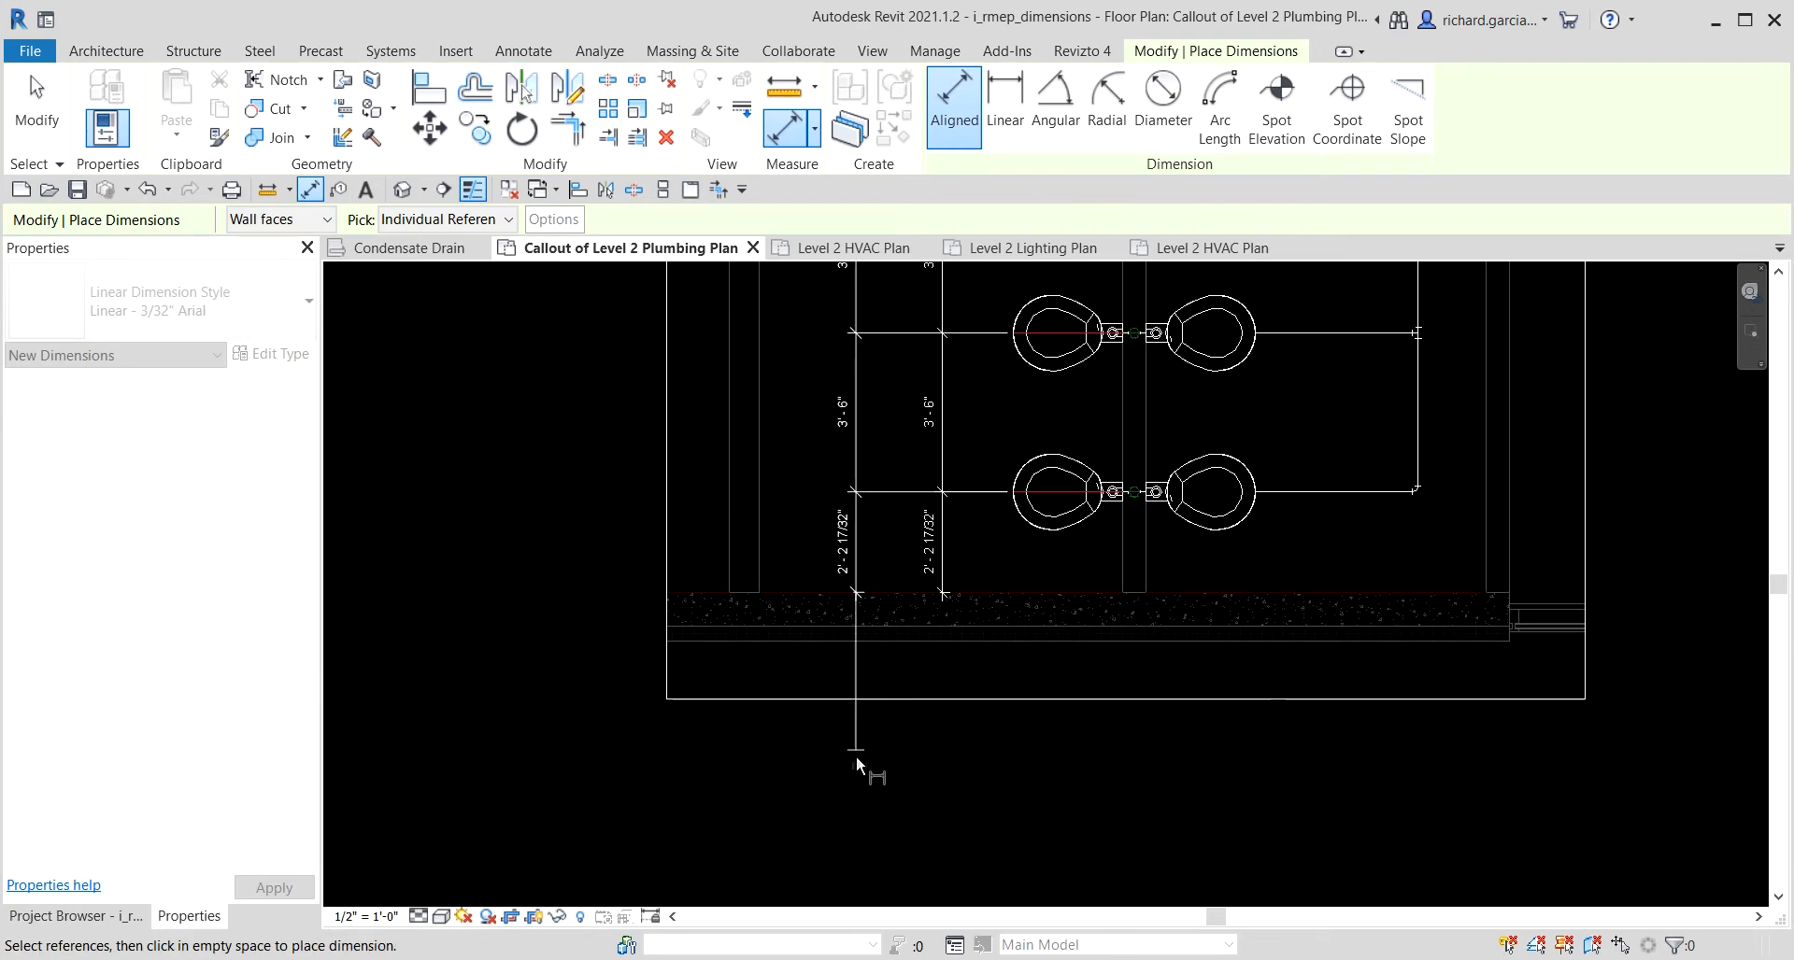
{"action": "left_click", "coordinate": [852, 795]}
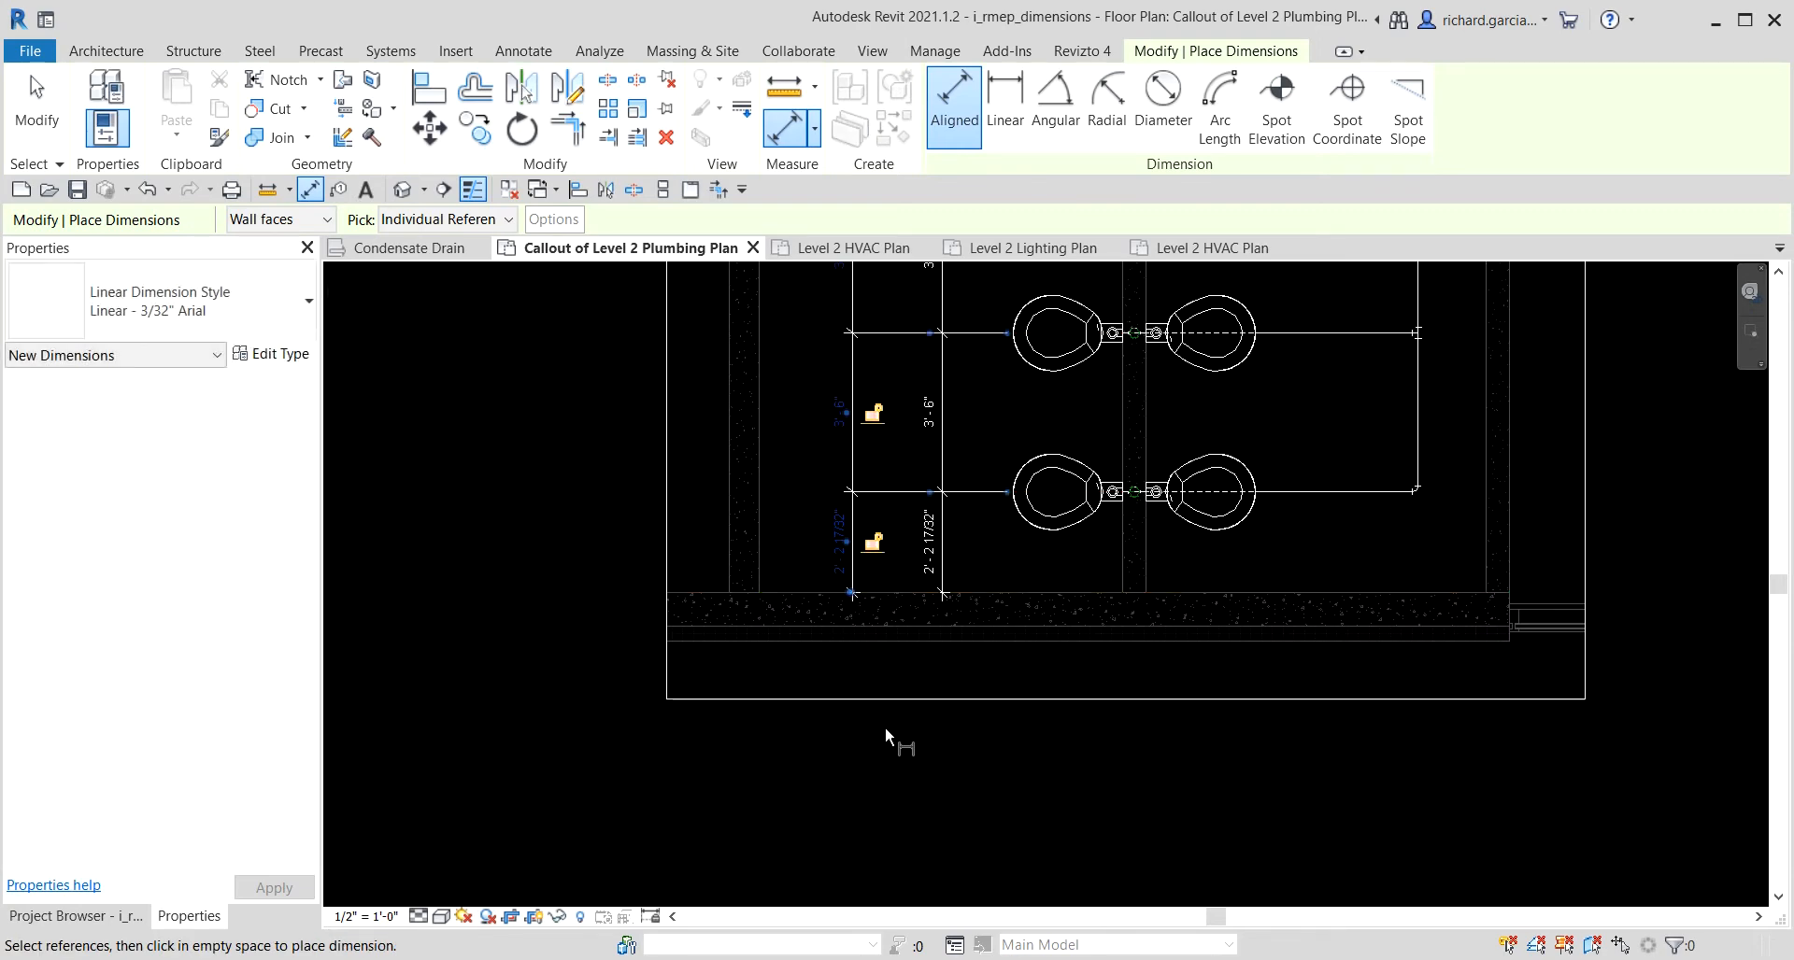
{"action": "key", "text": "Escape"}
{"action": "key", "text": "Escape"}
Delete the duplicate aligned dimension string left of the original one in Women 225.
{"action": "scroll", "coordinate": [852, 502], "scroll_direction": "up", "scroll_amount": 3}
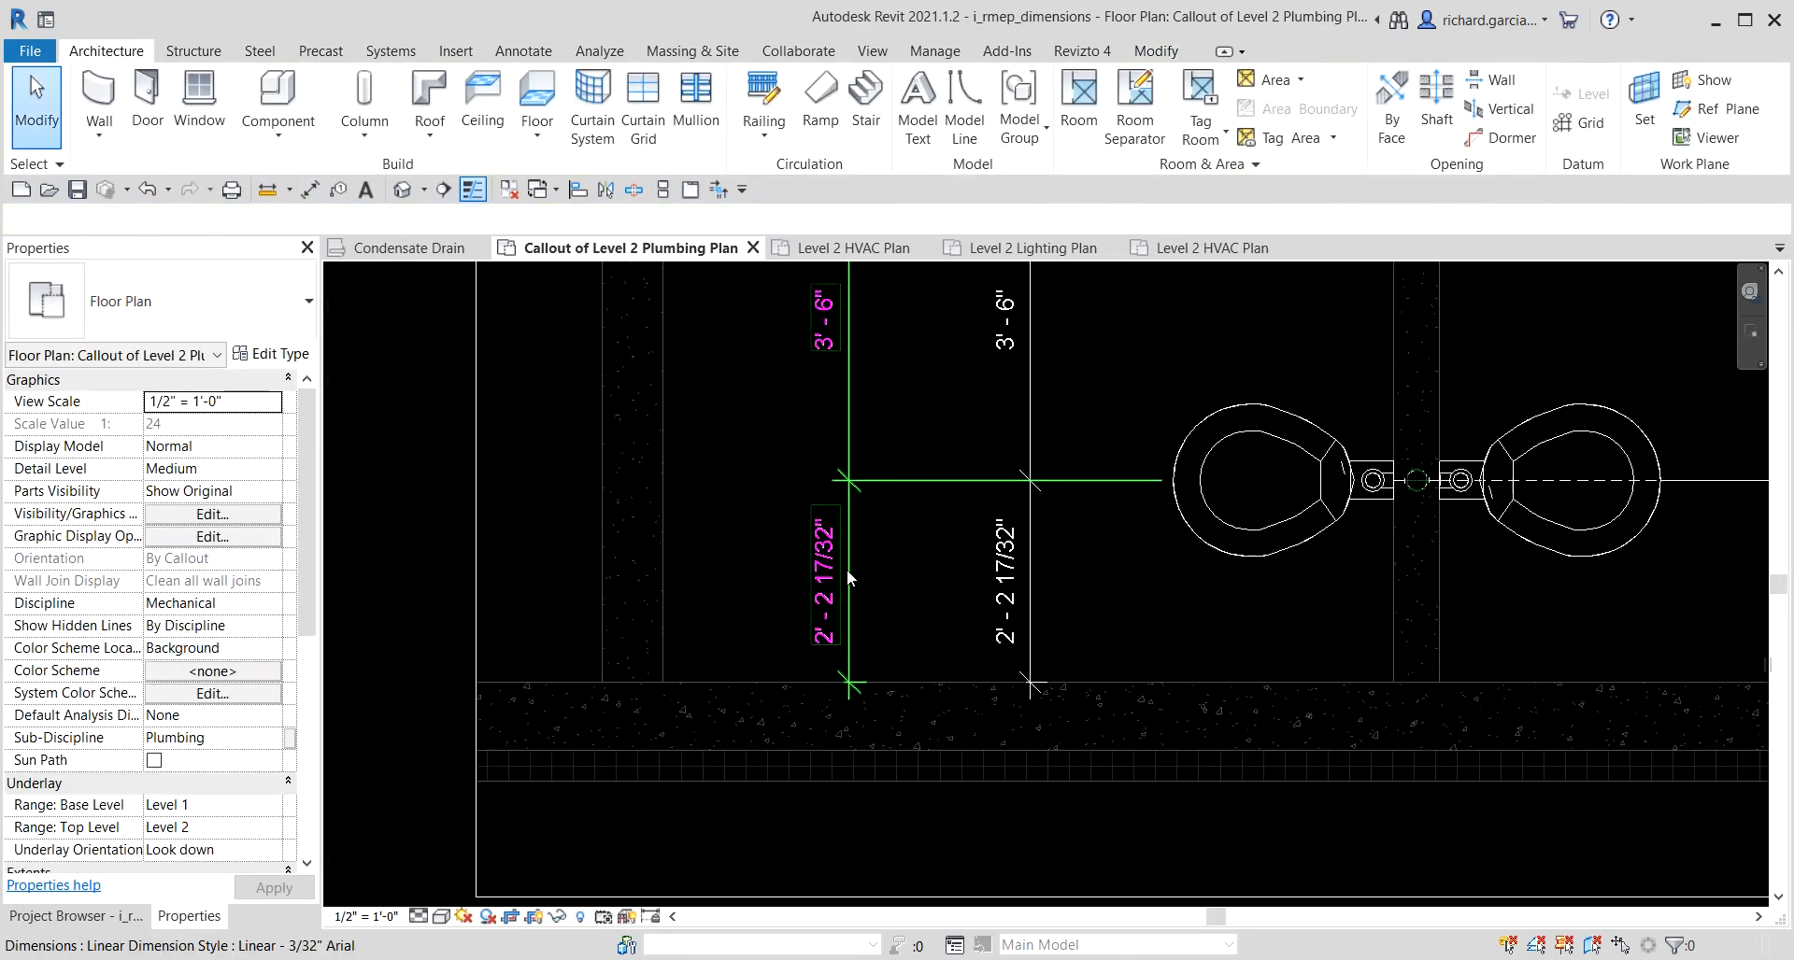
{"action": "left_click", "coordinate": [848, 572]}
{"action": "key", "text": "Delete"}
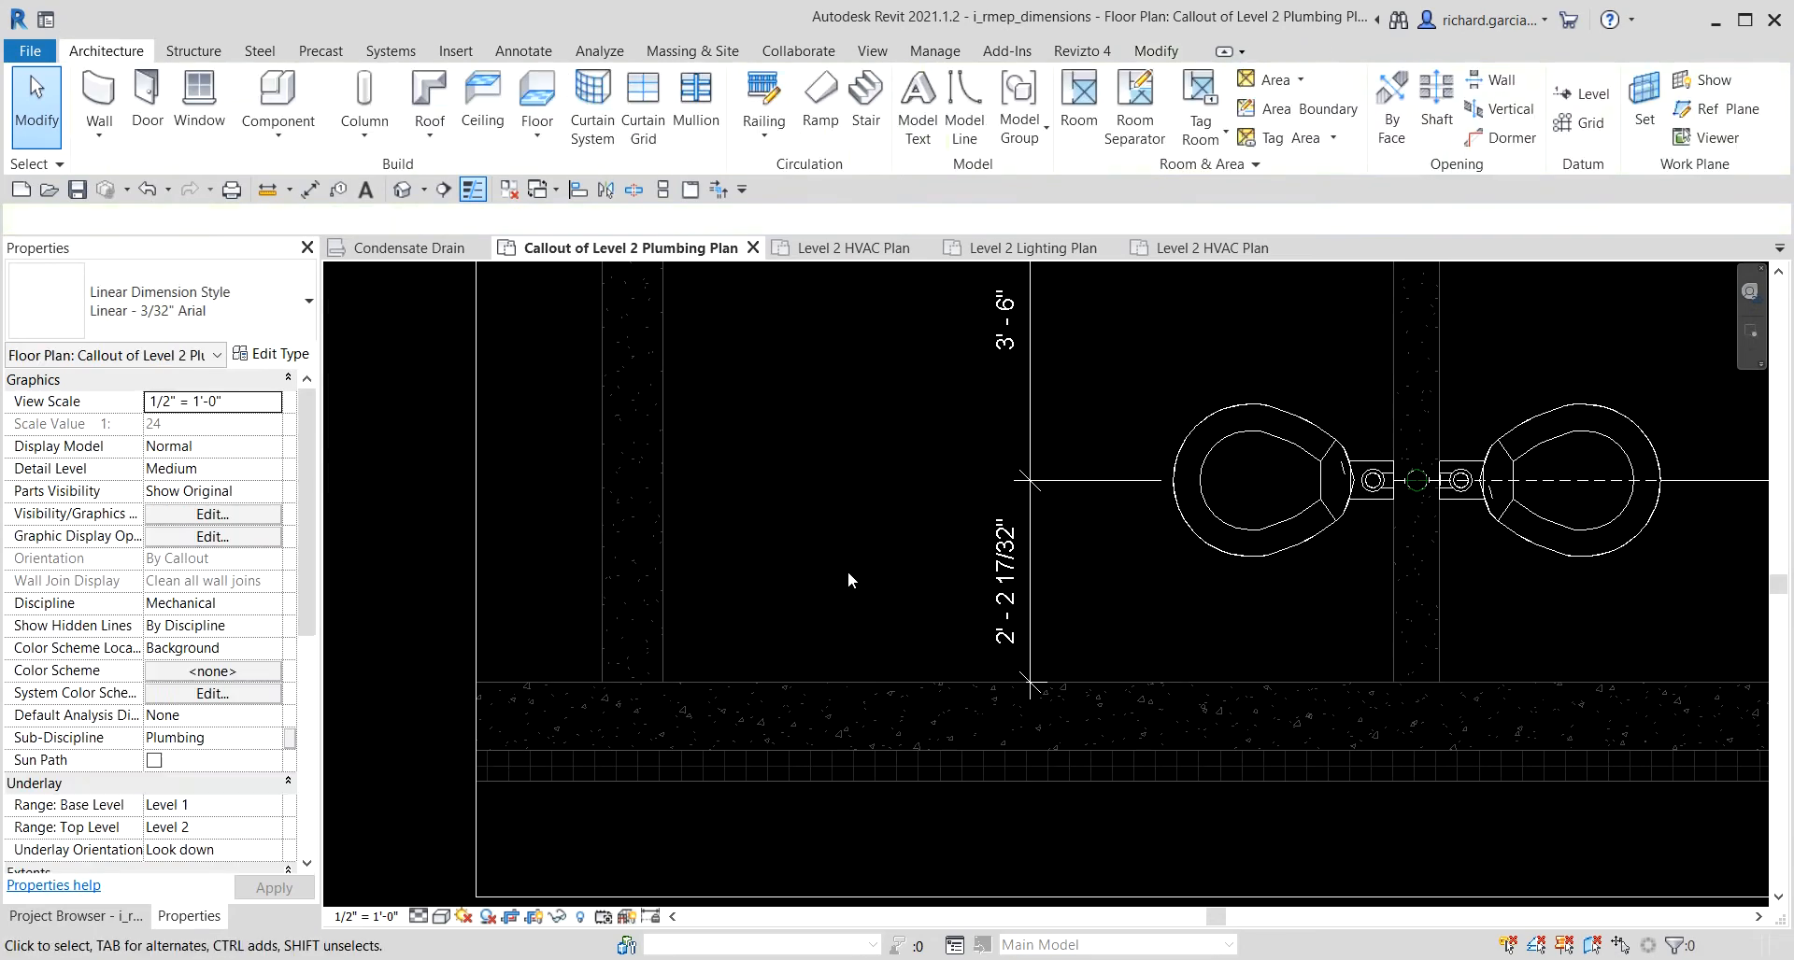
{"action": "scroll", "coordinate": [976, 492], "scroll_direction": "down", "scroll_amount": 1}
{"action": "scroll", "coordinate": [976, 492], "scroll_direction": "down", "scroll_amount": 2}
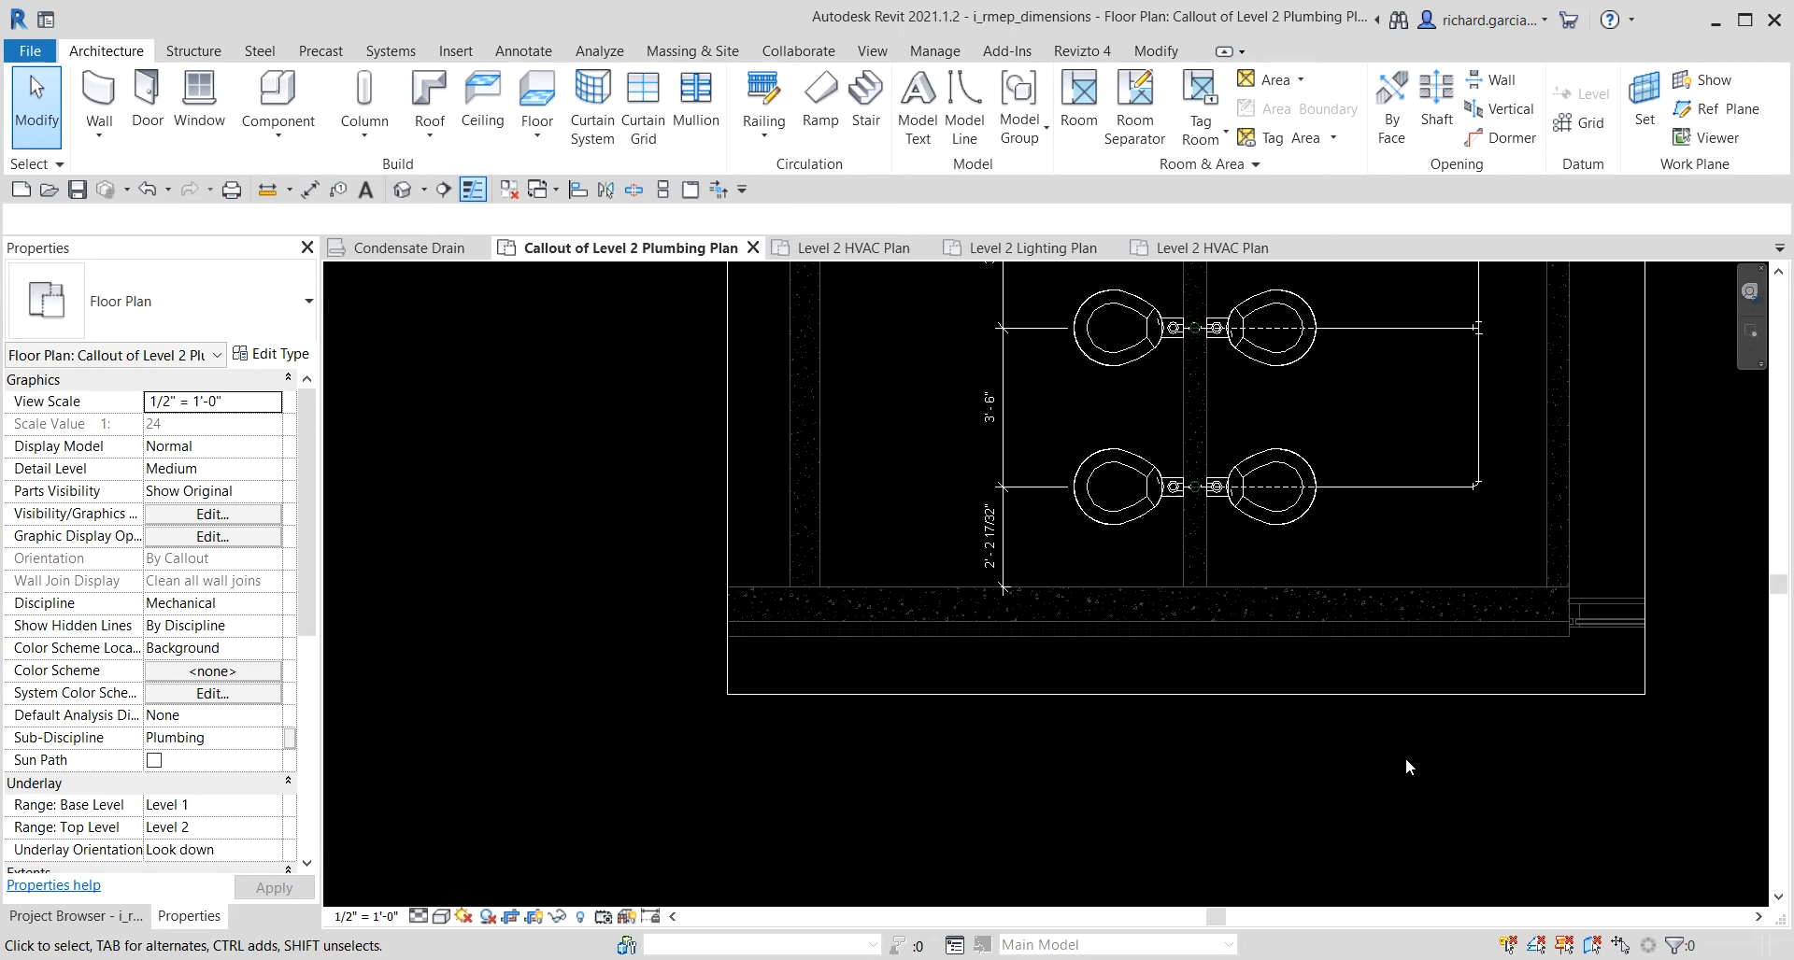
Open the dimension text of the segment between the lowest water closet and the wall, try Replace With Text, and cancel.
{"action": "scroll", "coordinate": [1028, 523], "scroll_direction": "up", "scroll_amount": 3}
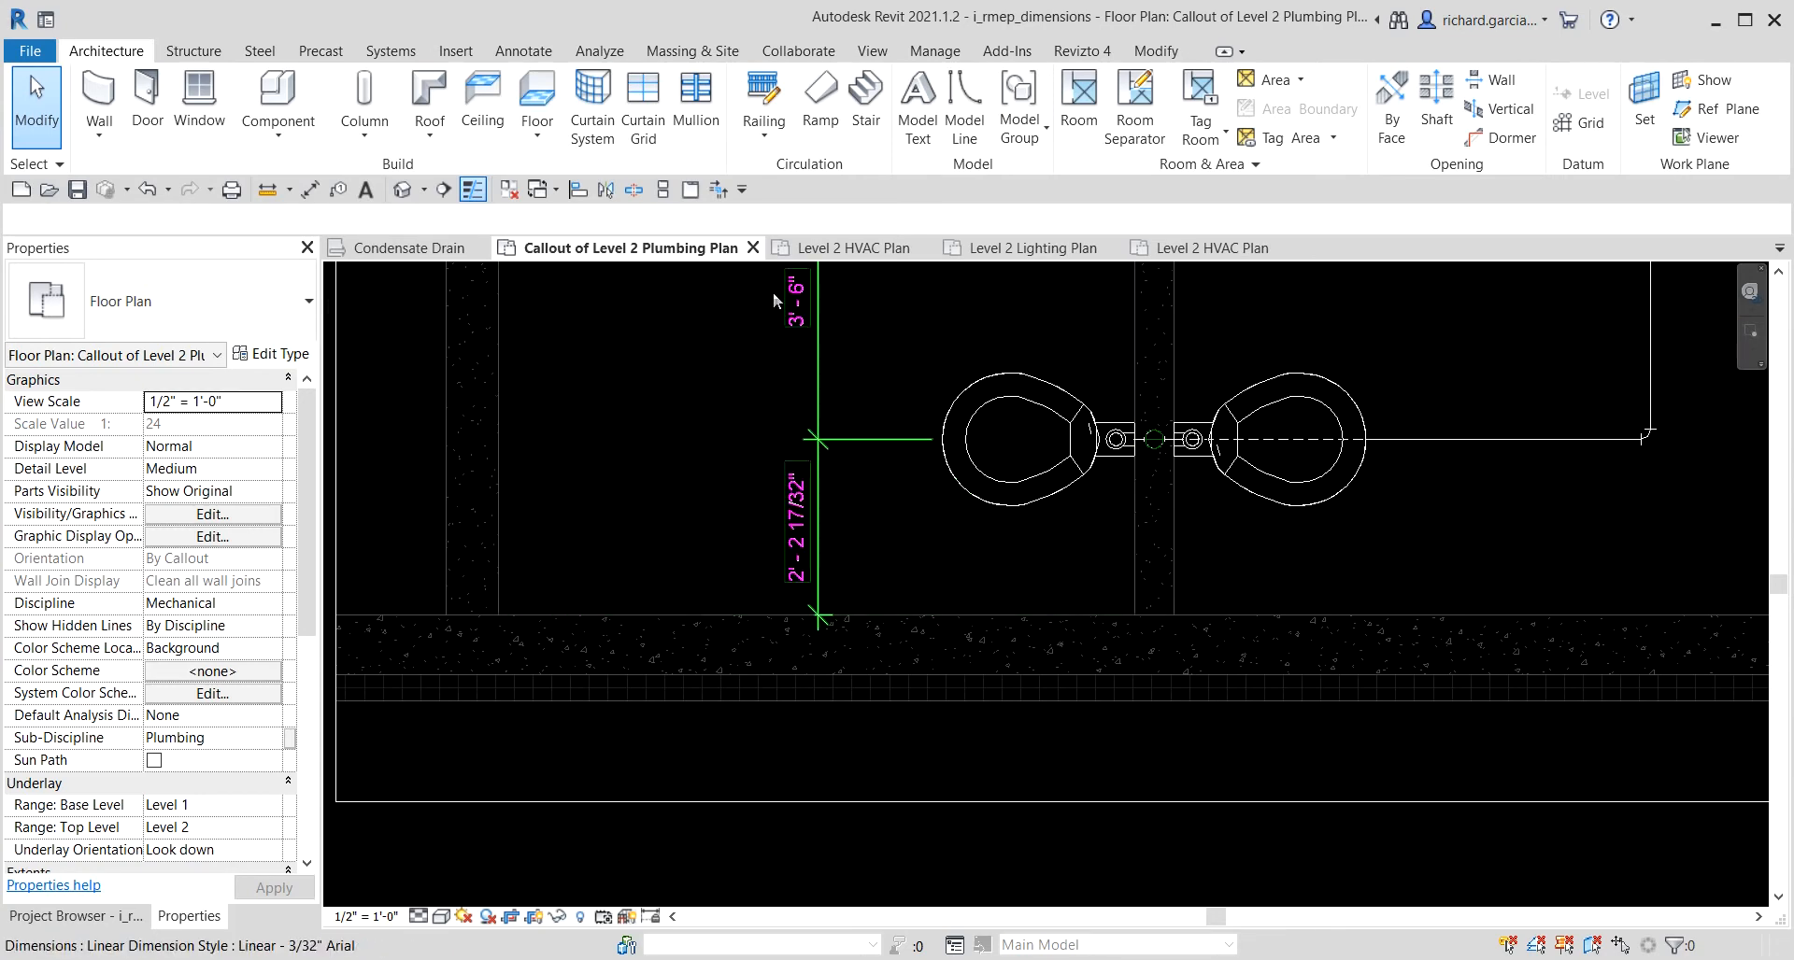
{"action": "scroll", "coordinate": [774, 300], "scroll_direction": "down", "scroll_amount": 3}
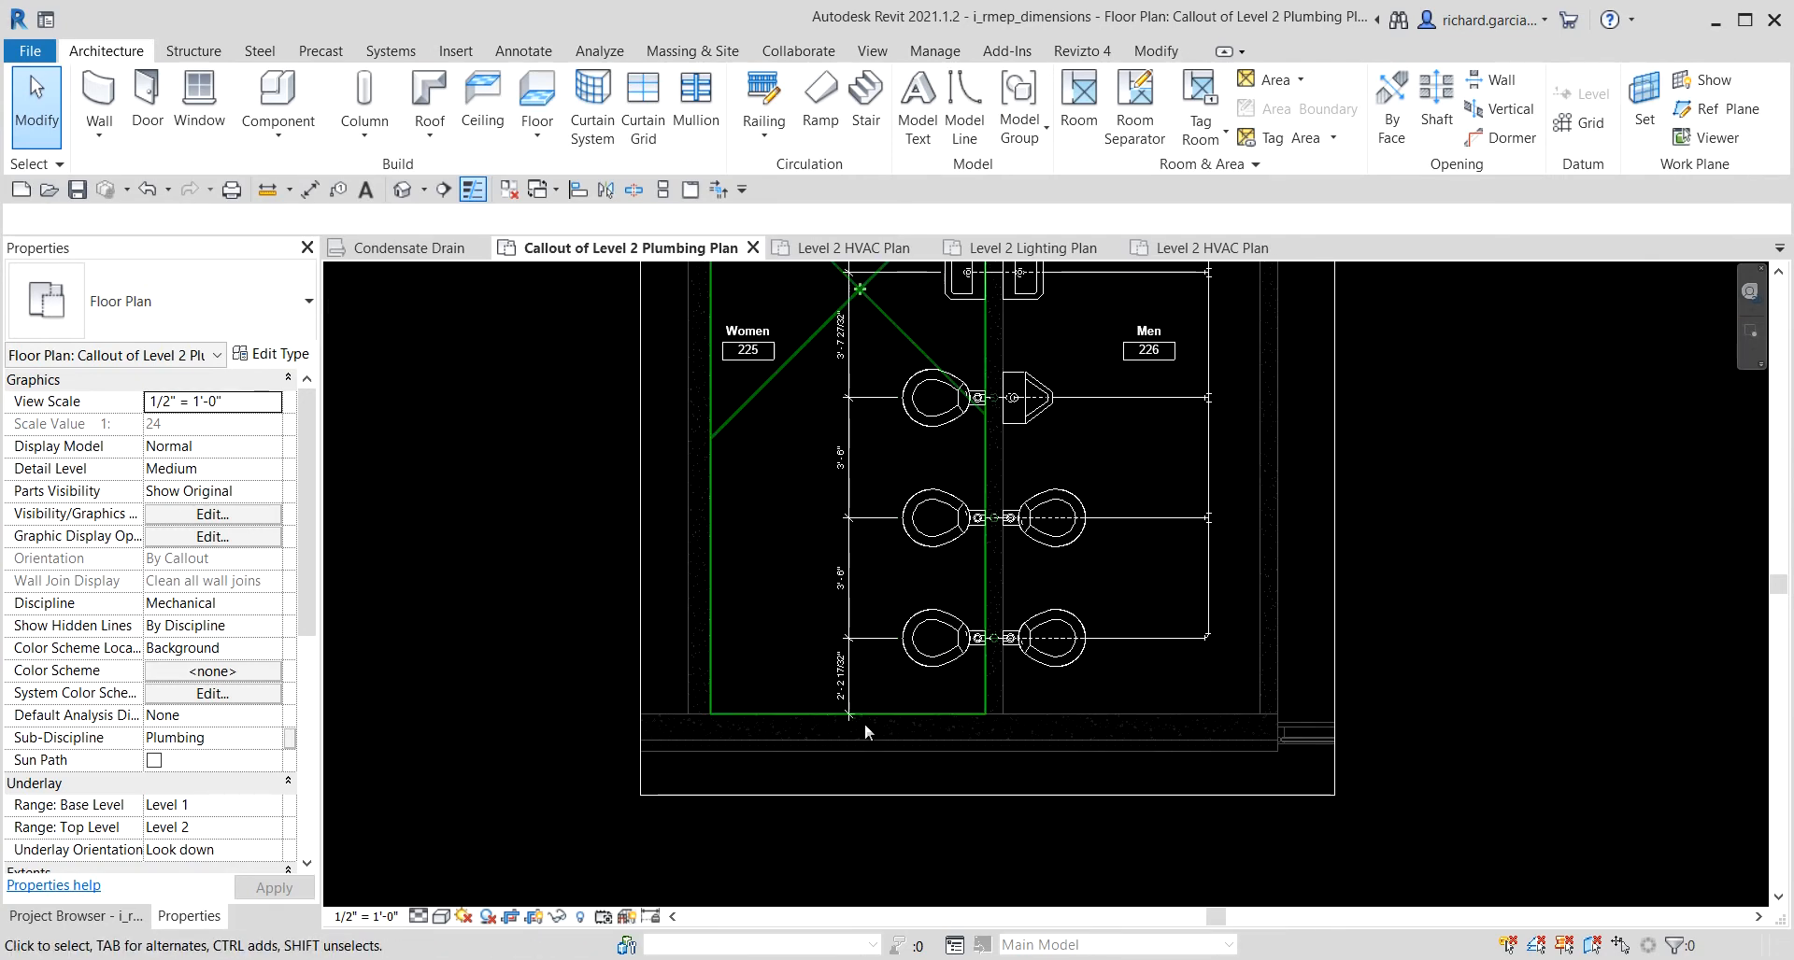
{"action": "scroll", "coordinate": [865, 732], "scroll_direction": "up", "scroll_amount": 3}
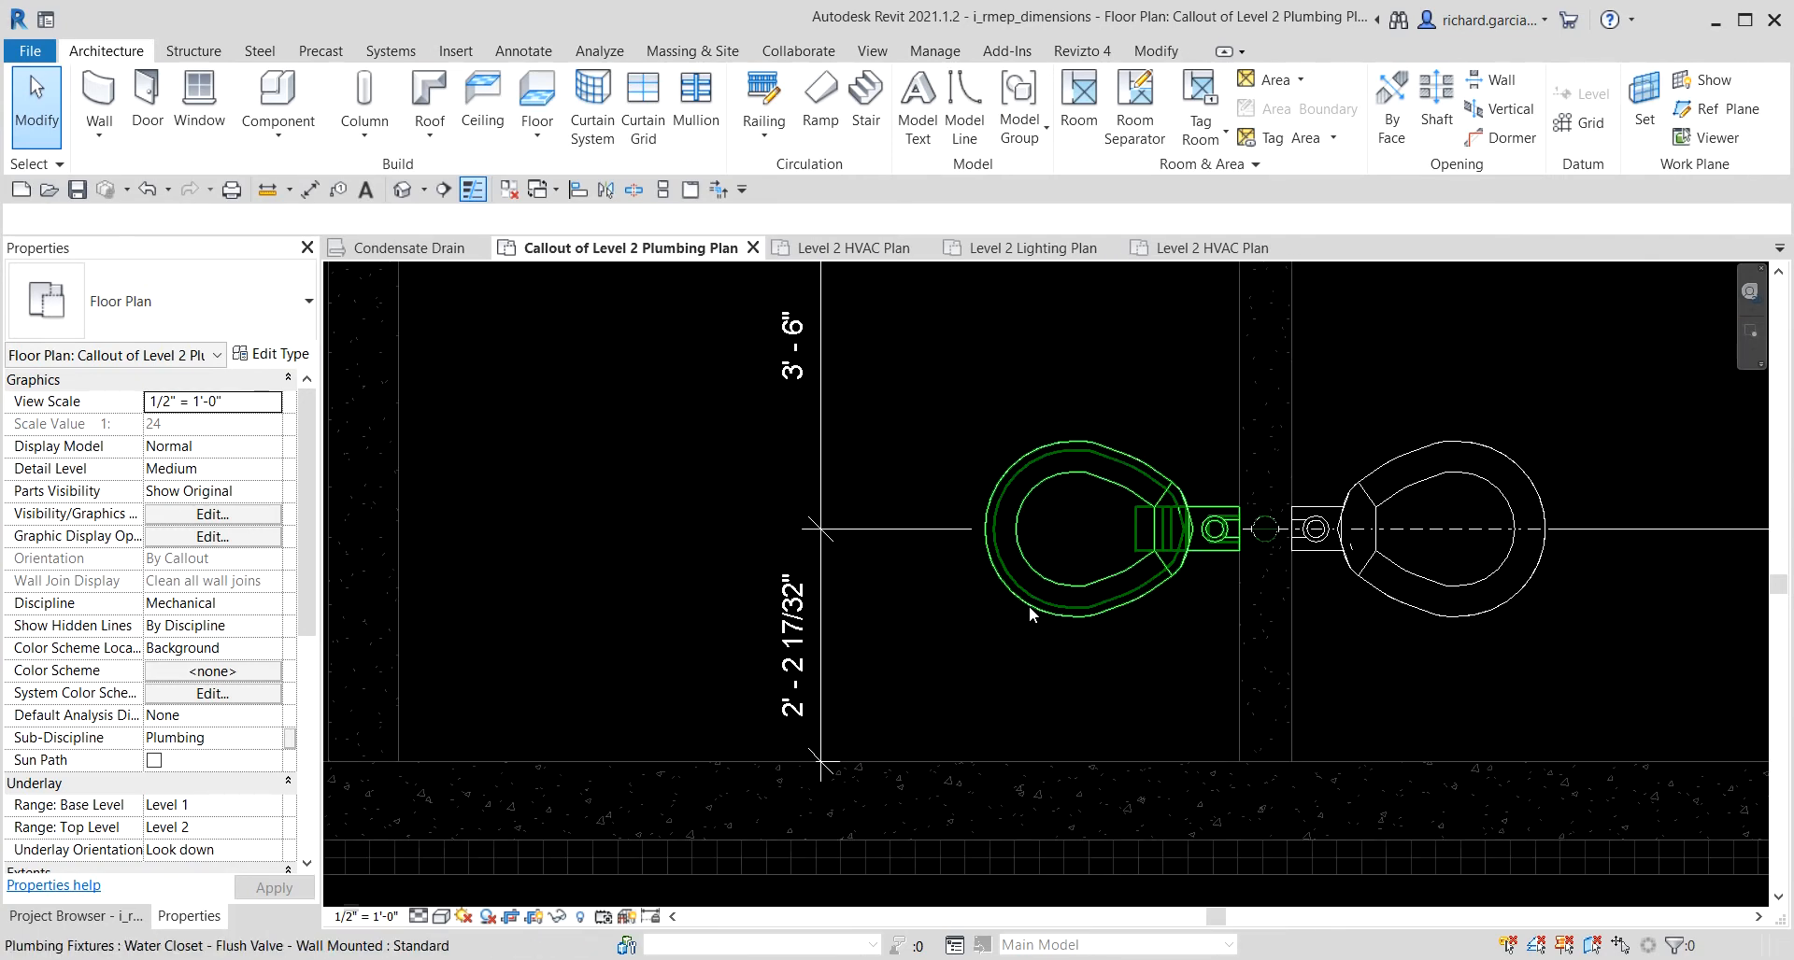
{"action": "left_click", "coordinate": [794, 636]}
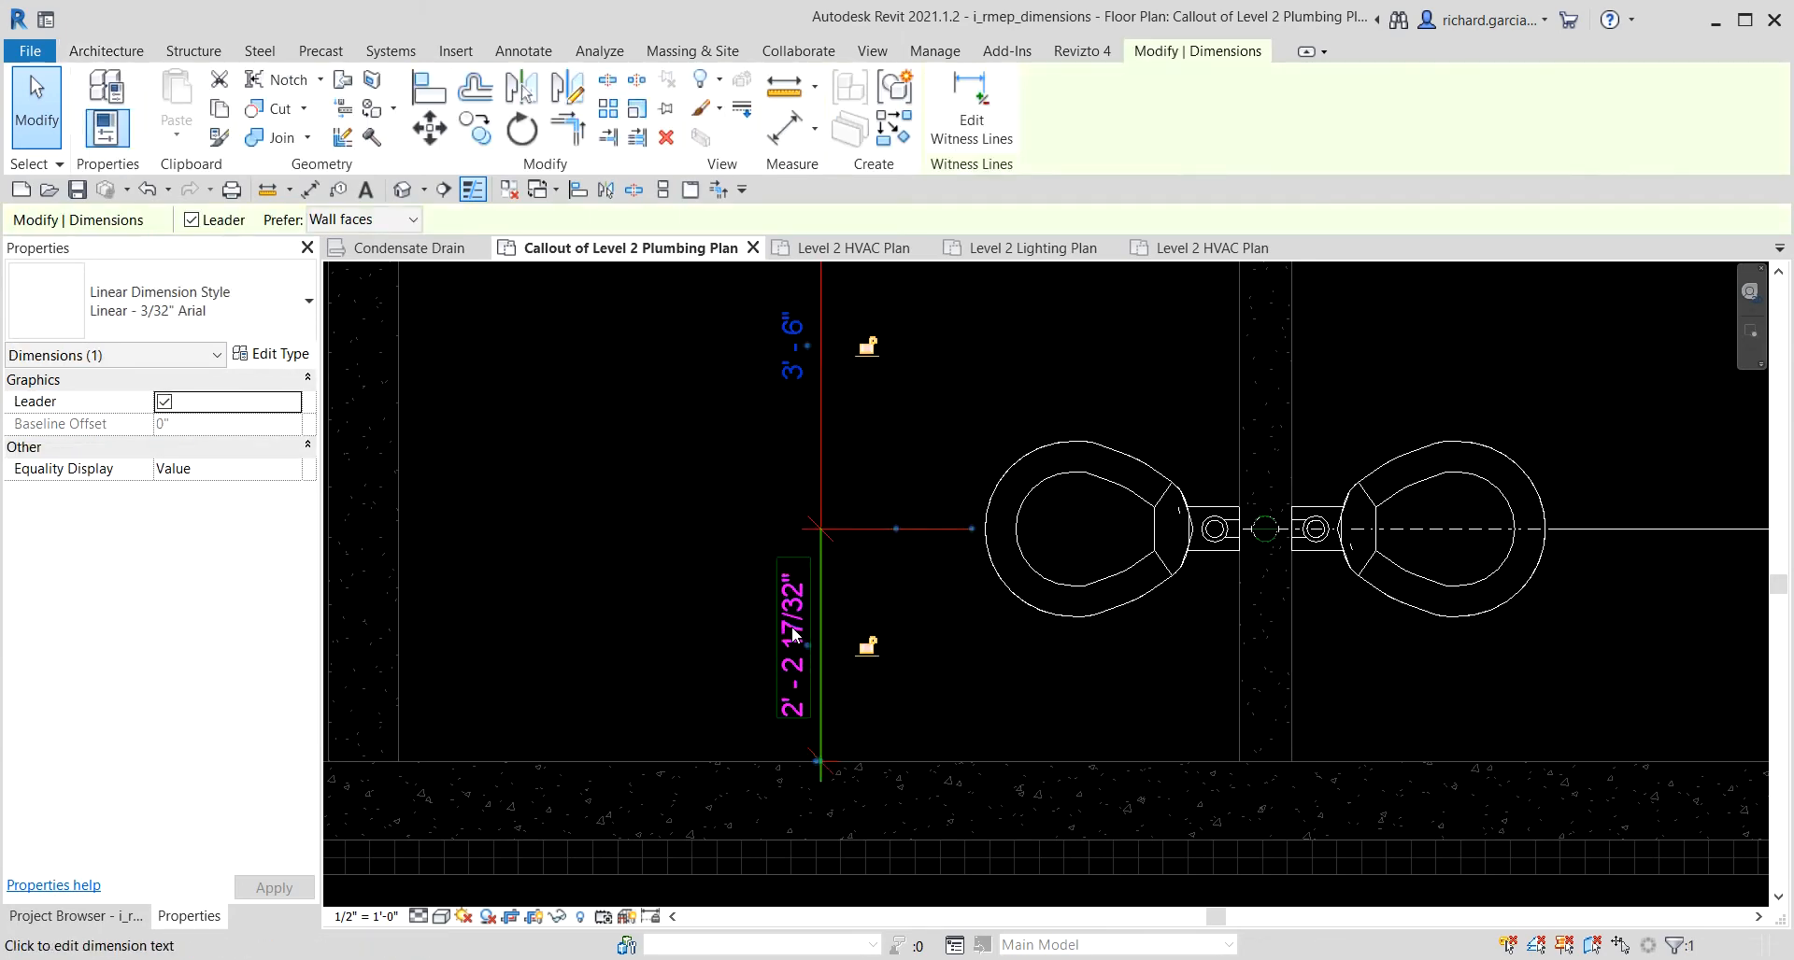
{"action": "left_click", "coordinate": [795, 635]}
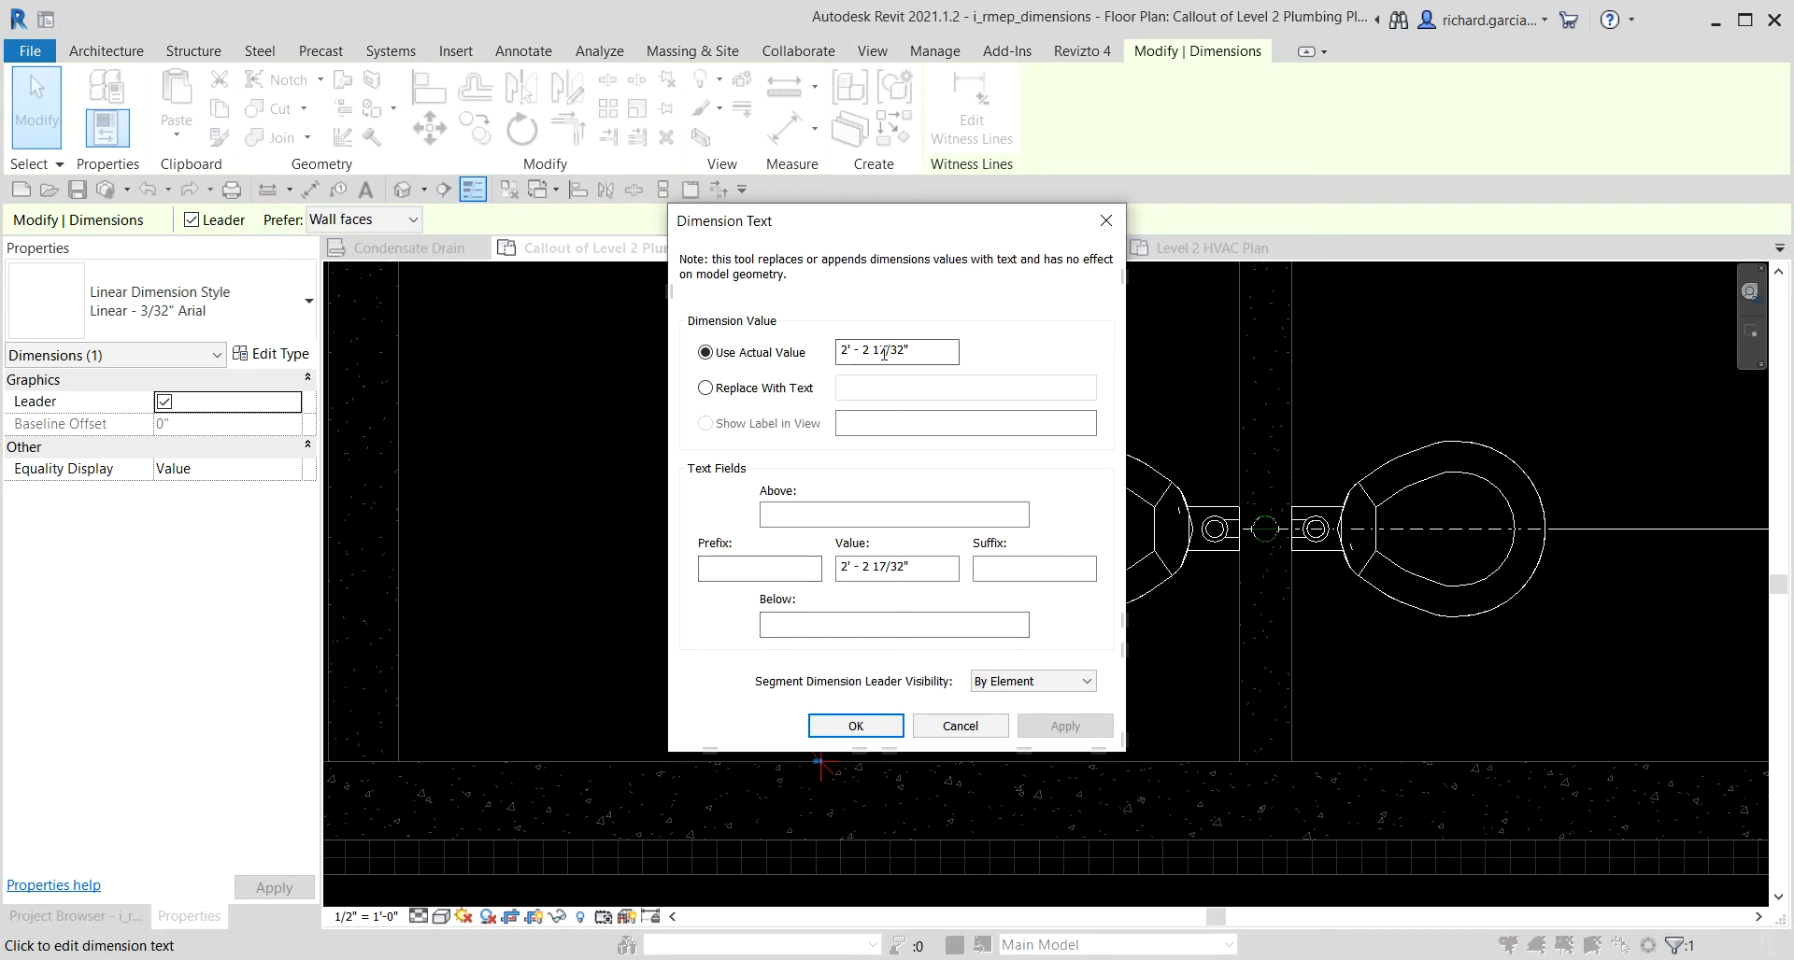
{"action": "left_click", "coordinate": [729, 390]}
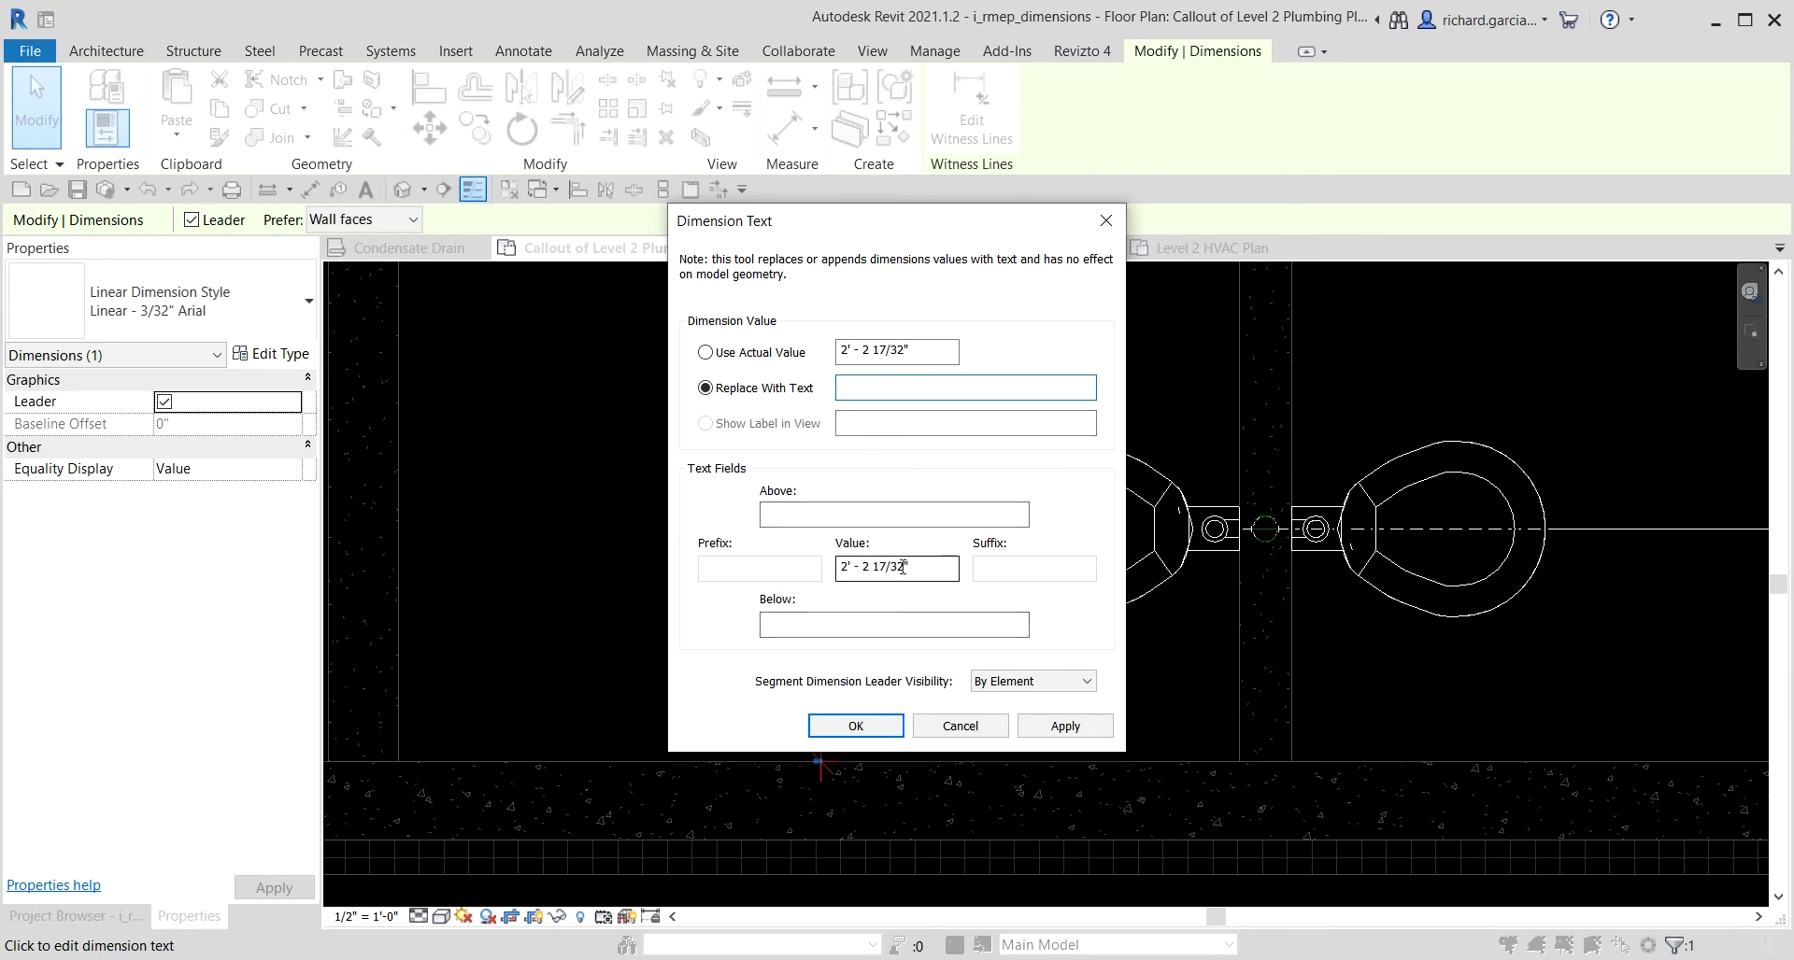
{"action": "left_click", "coordinate": [957, 728]}
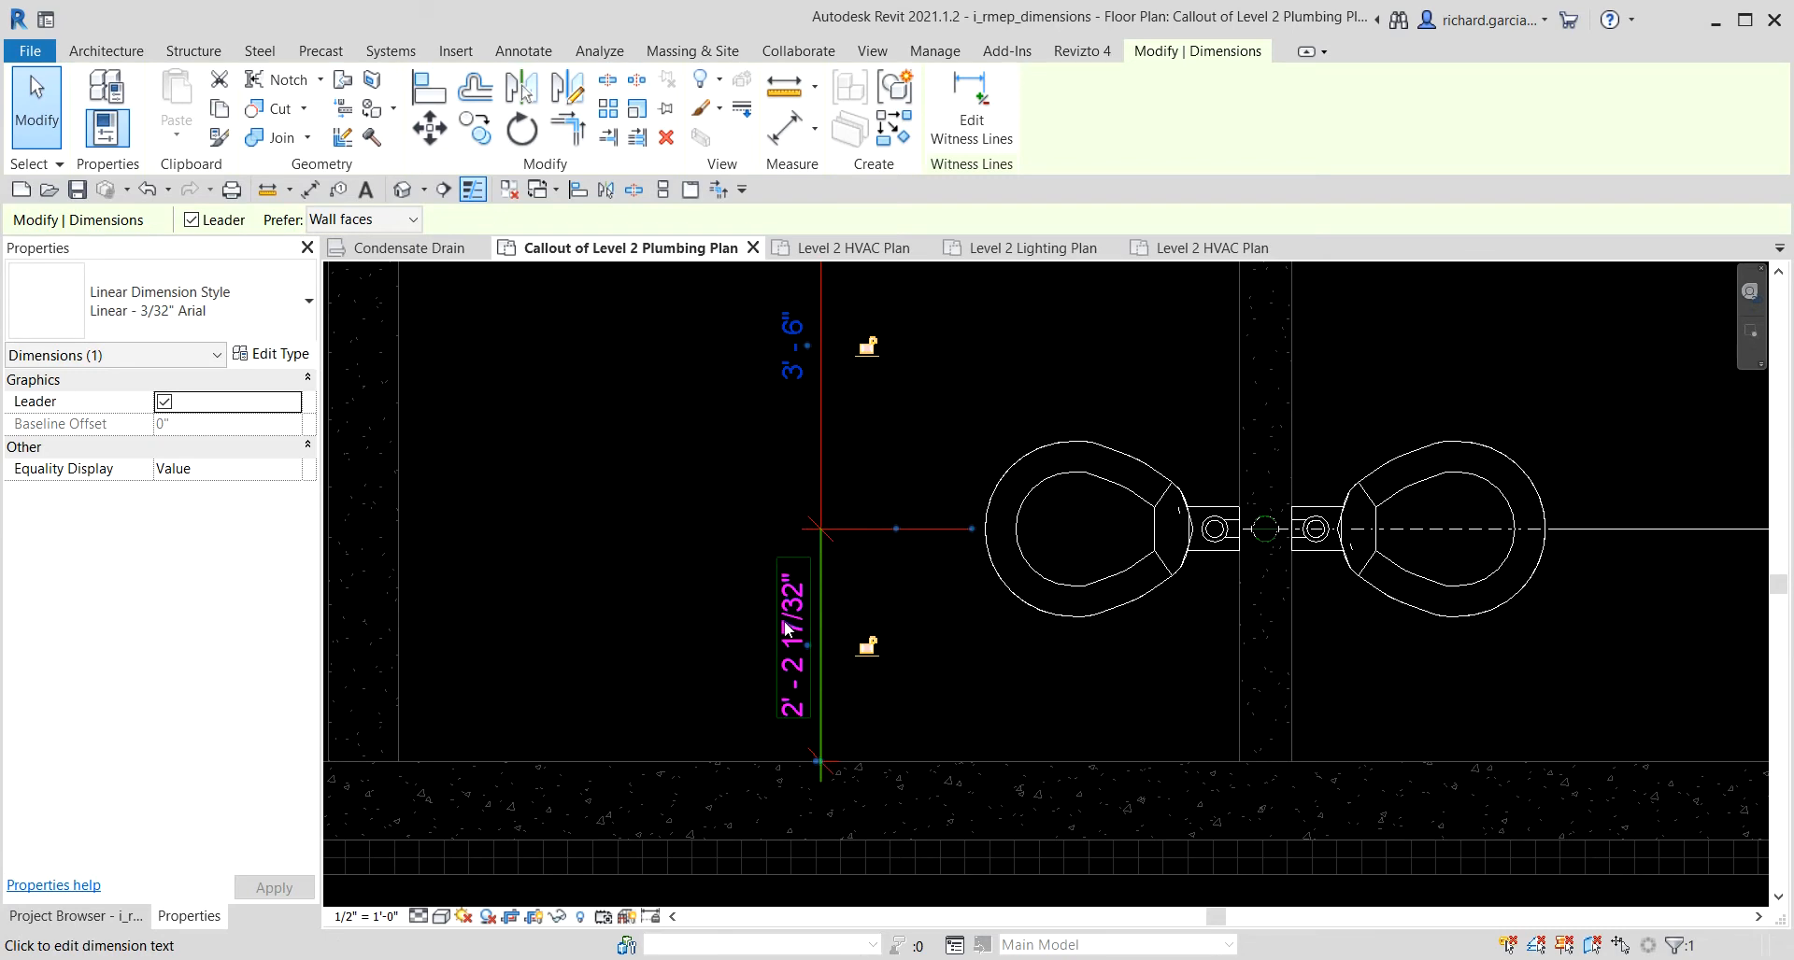
{"action": "left_click", "coordinate": [579, 590]}
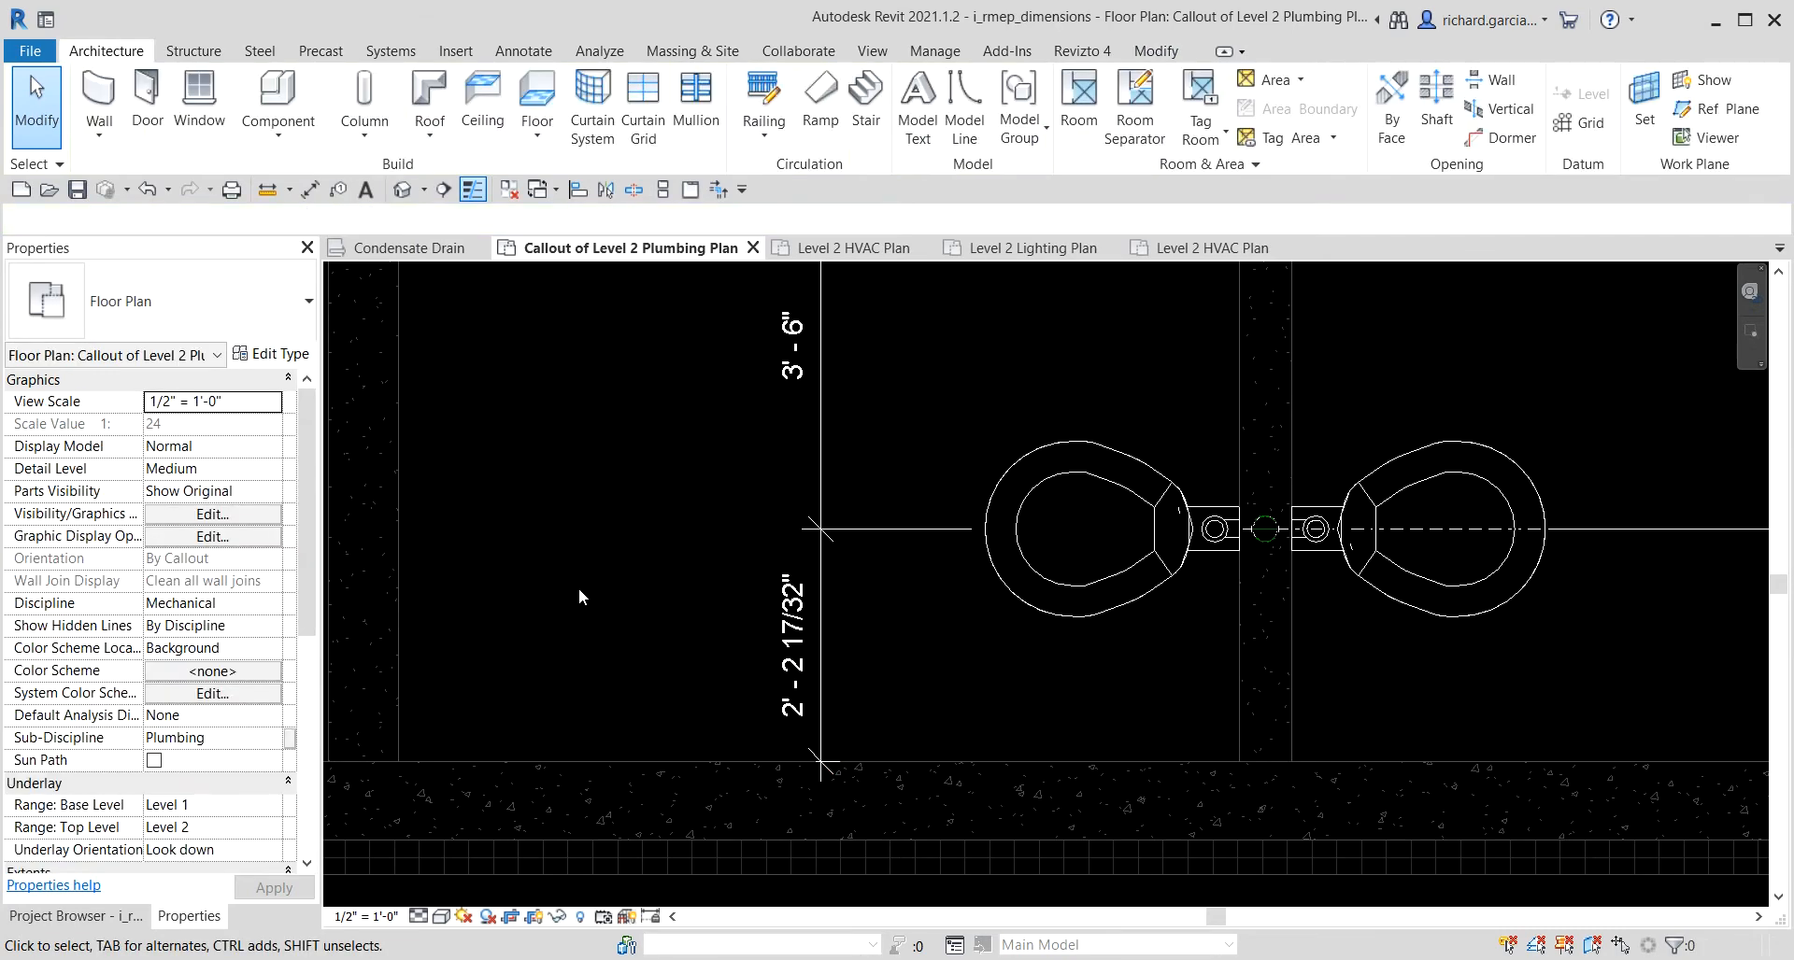
Open the dimension text of the segment between the lowest Women 225 water closet and the wall, review its value and text fields, and cancel.
{"action": "left_click", "coordinate": [791, 607]}
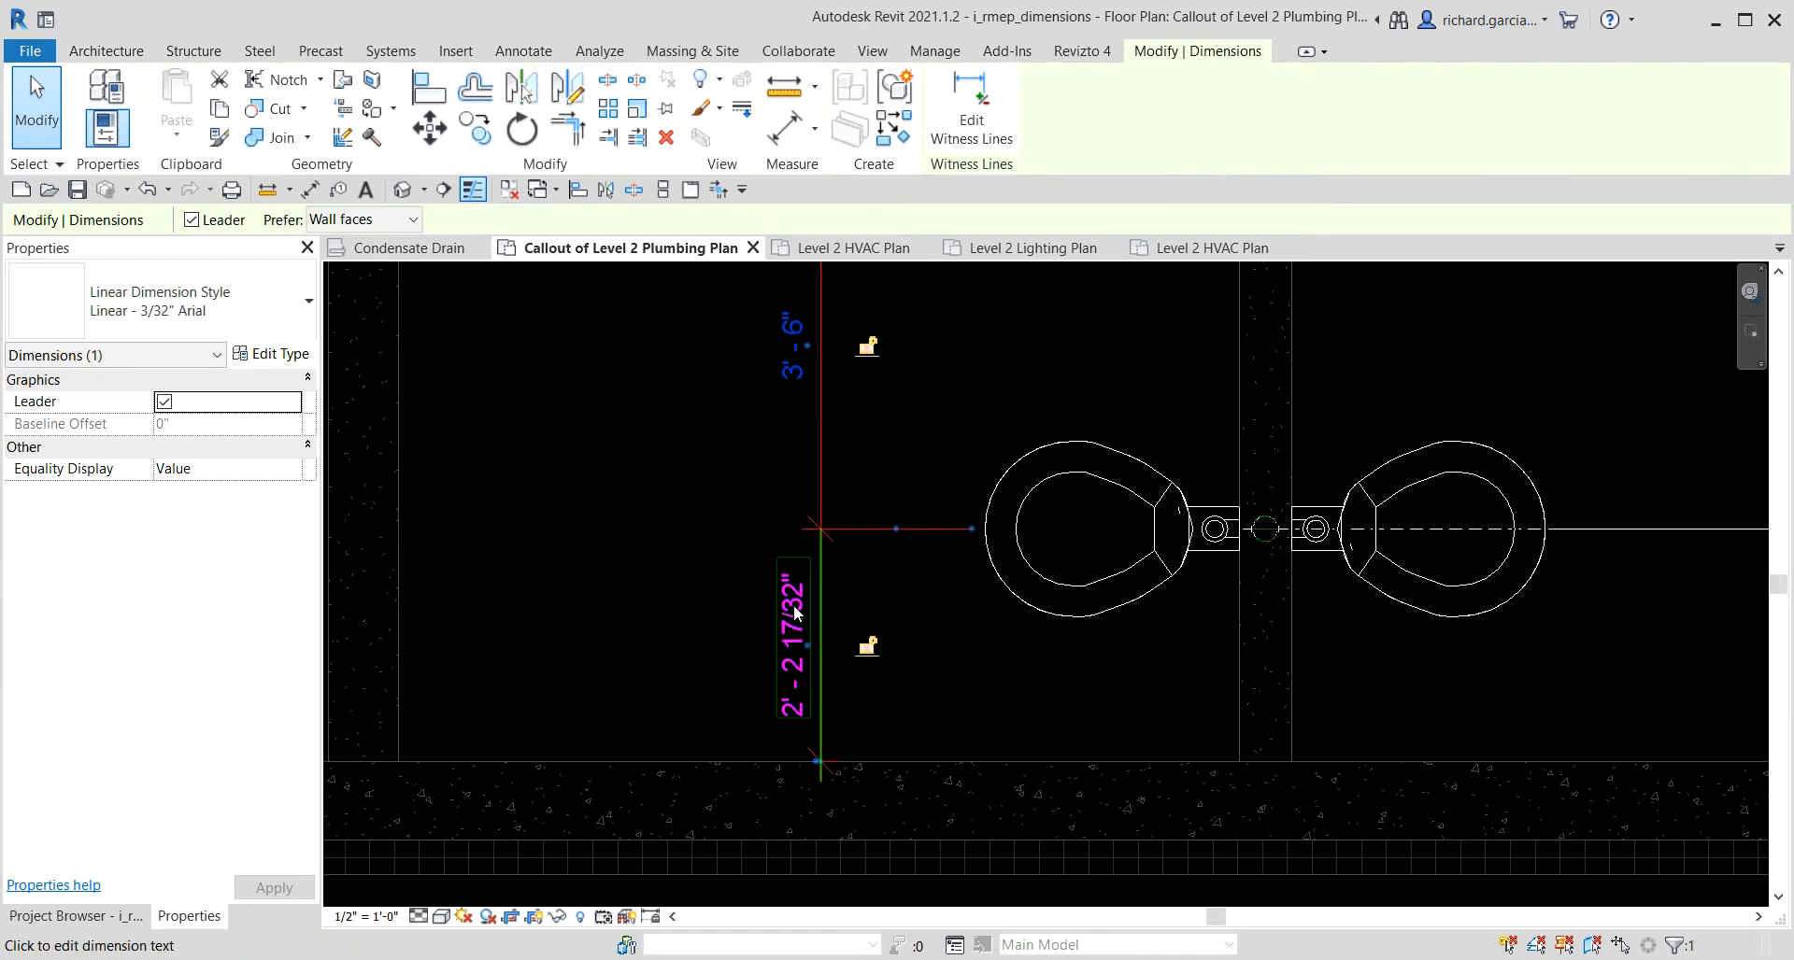
{"action": "left_click", "coordinate": [795, 613]}
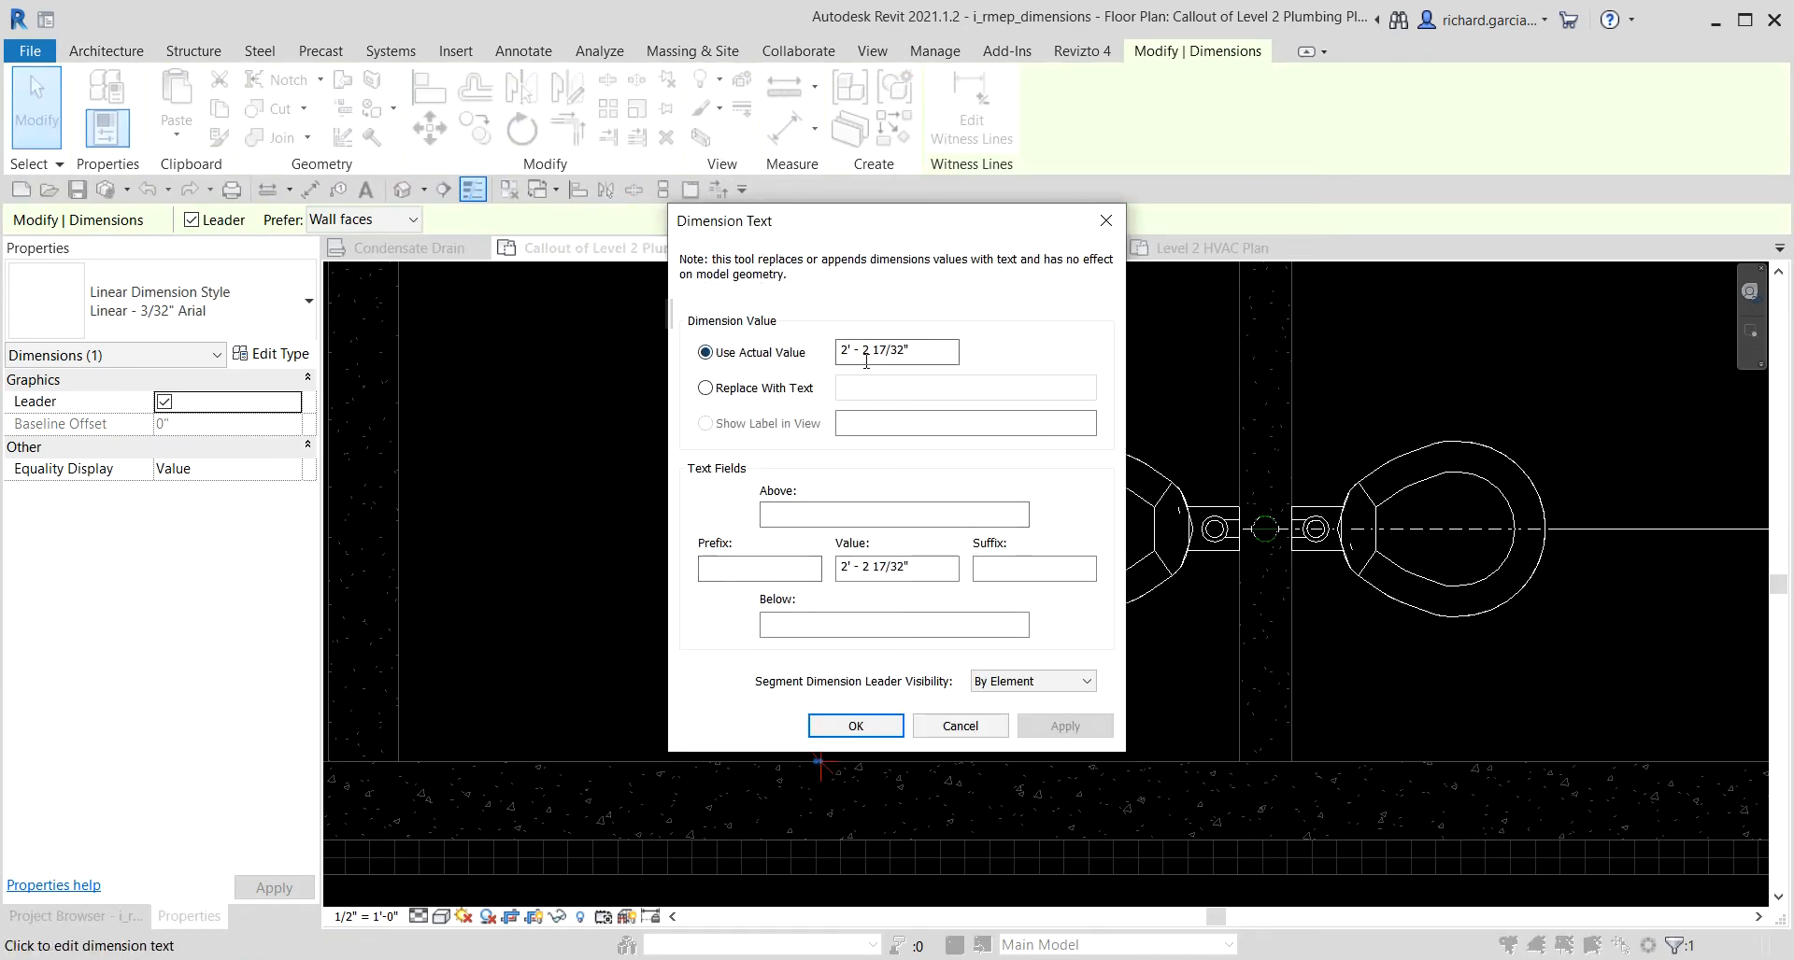
{"action": "left_click", "coordinate": [911, 354]}
{"action": "left_click", "coordinate": [775, 387]}
{"action": "left_click", "coordinate": [847, 518]}
{"action": "key", "text": "Tab"}
{"action": "key", "text": "ctrl"}
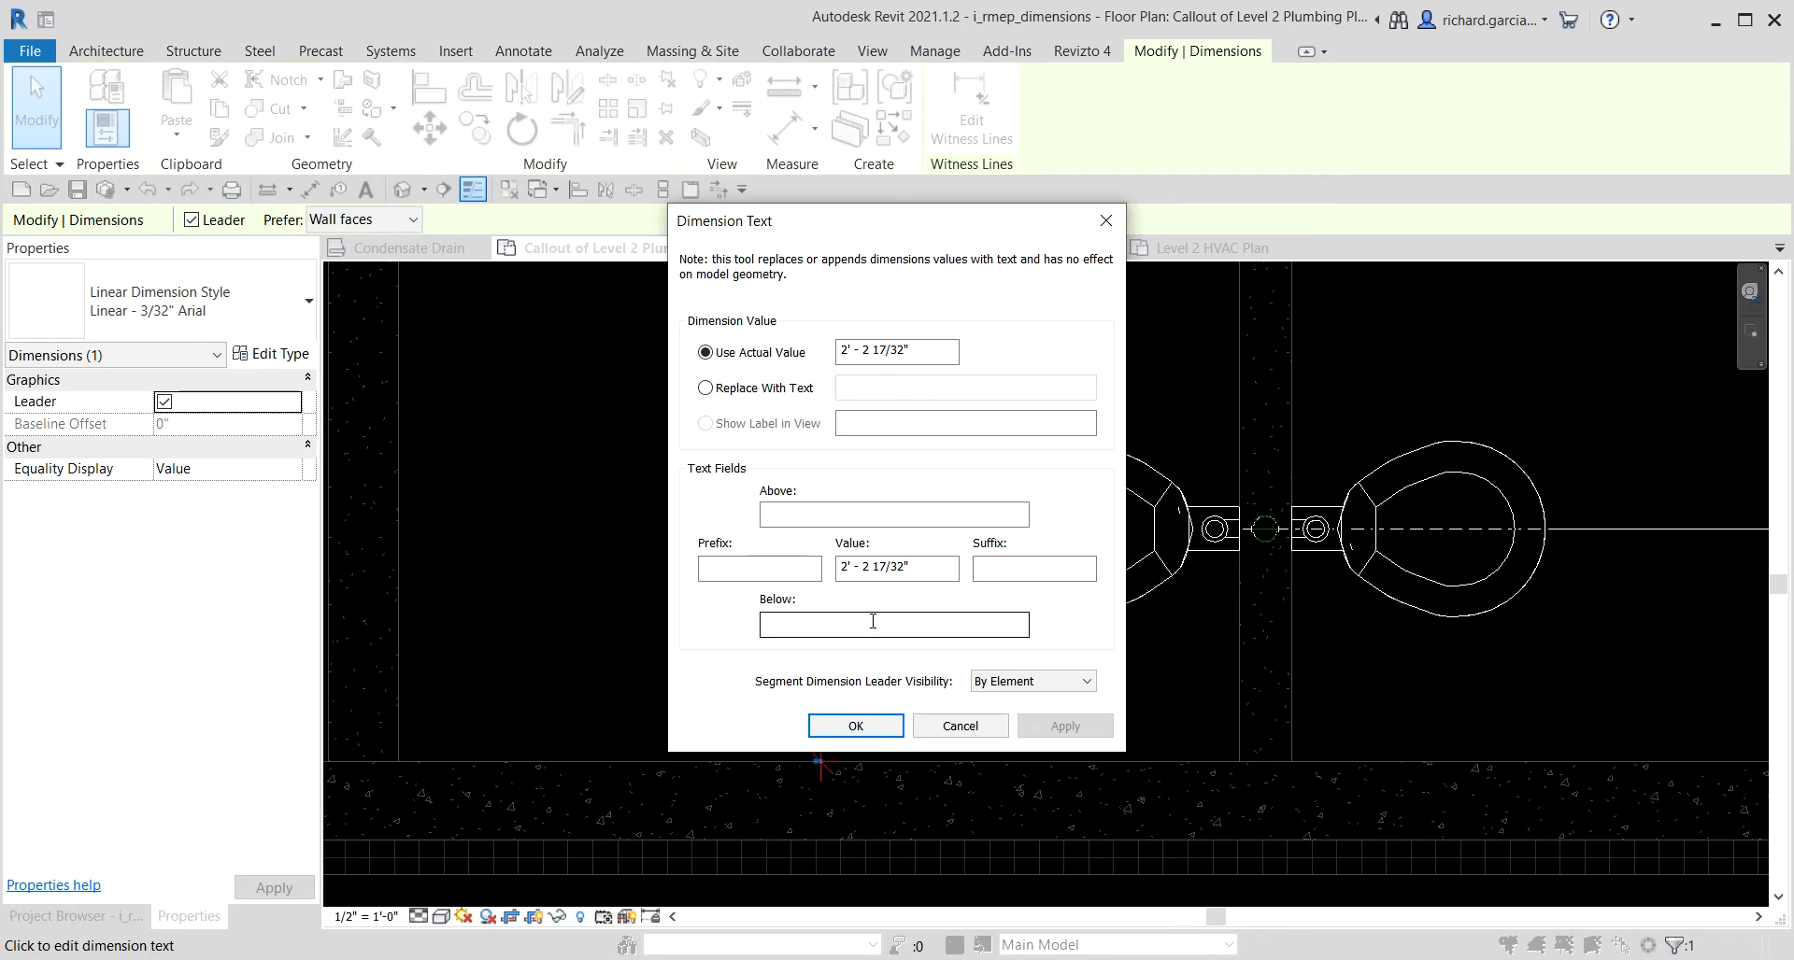
{"action": "left_click", "coordinate": [960, 726]}
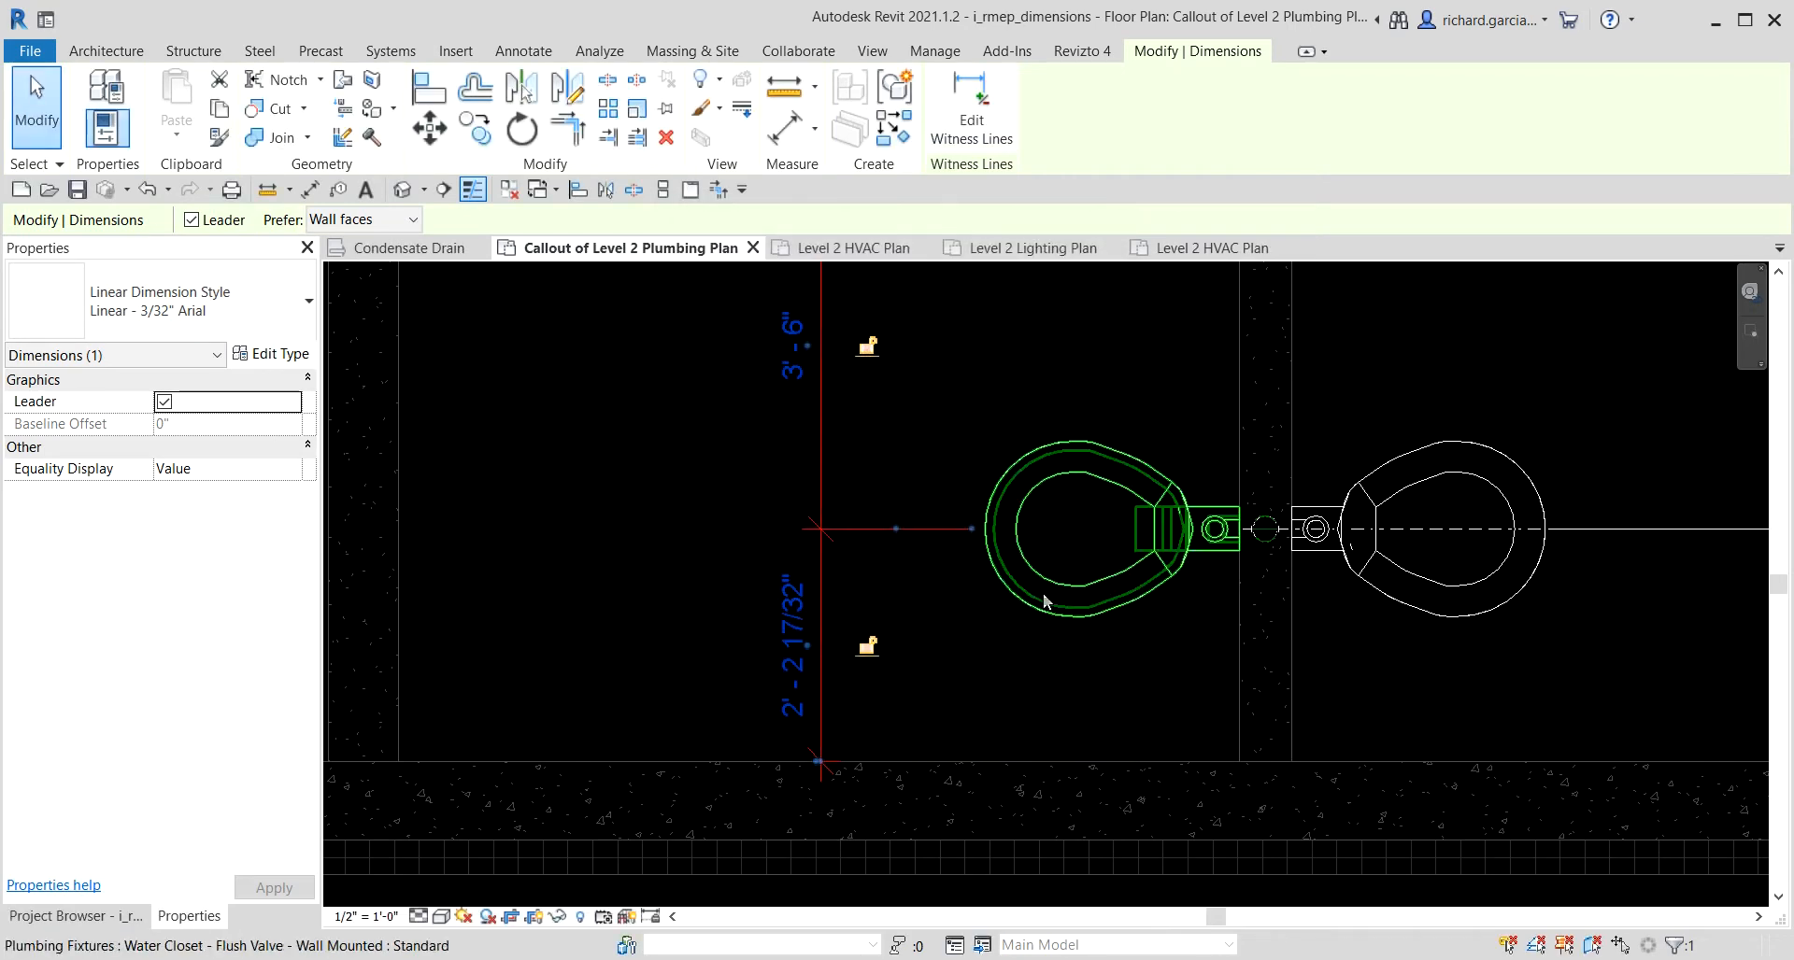
{"action": "left_click", "coordinate": [670, 649]}
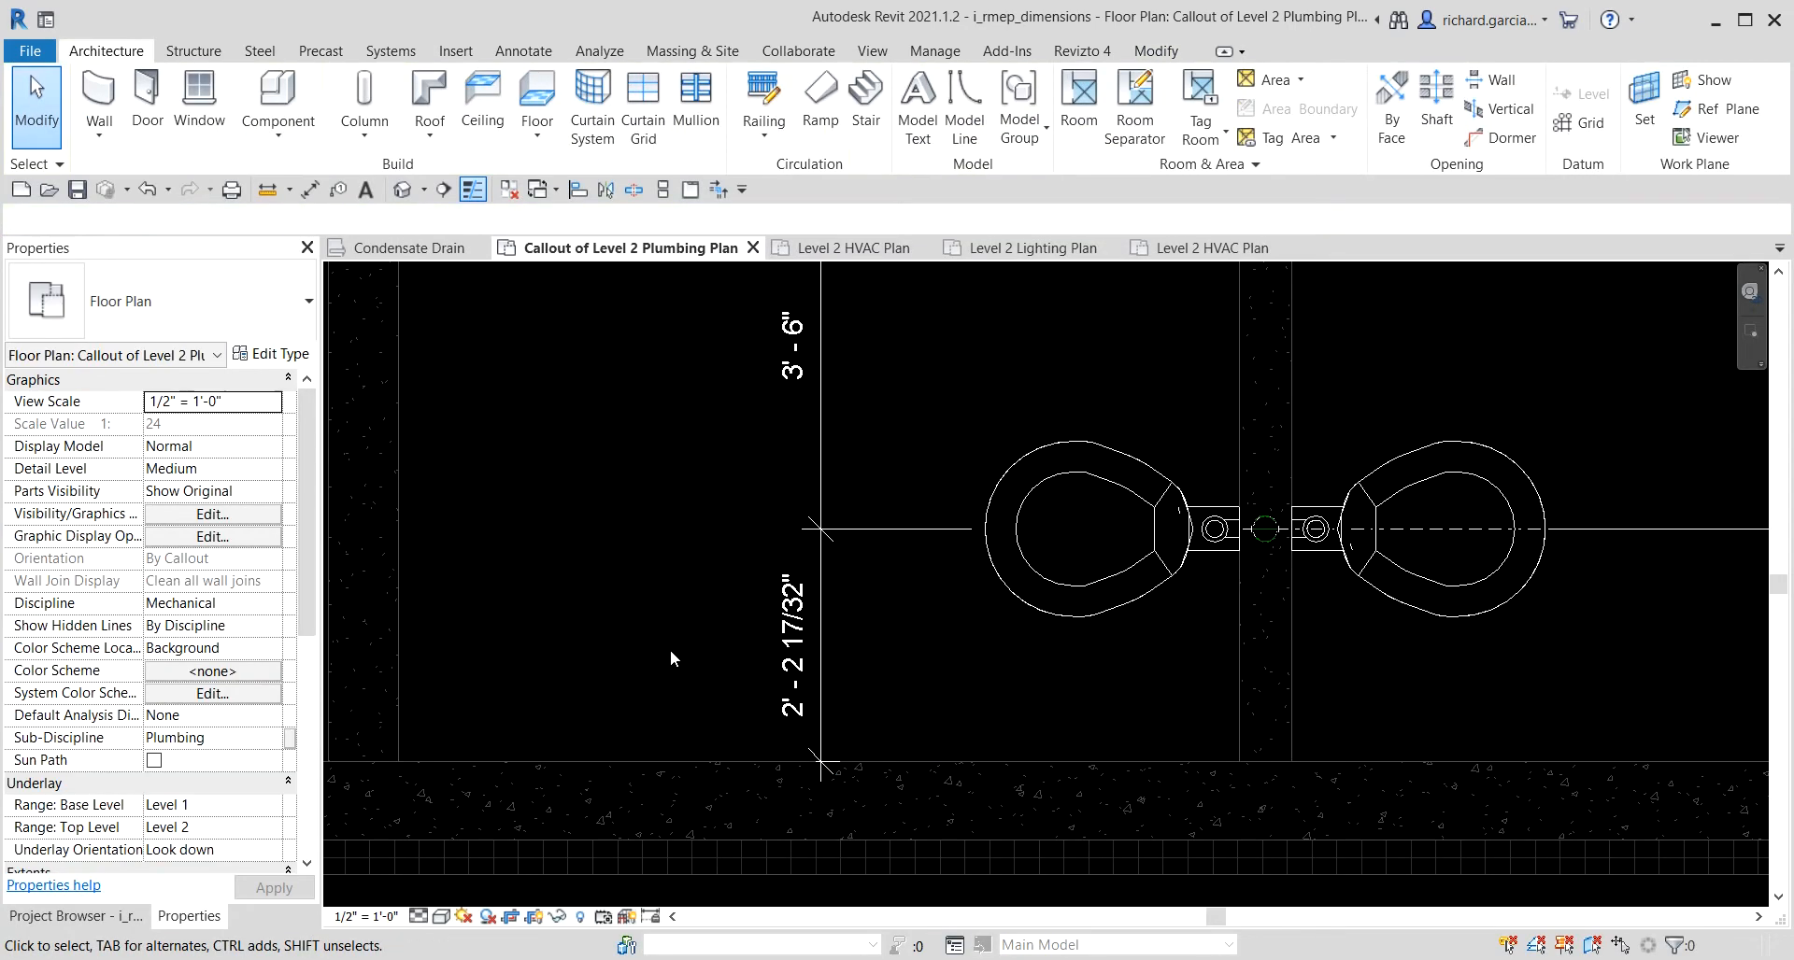
Try to move the lowest Women 225 water closet to 1' 6" from the lower wall through its dimension, and cancel the change.
{"action": "left_click", "coordinate": [1052, 586]}
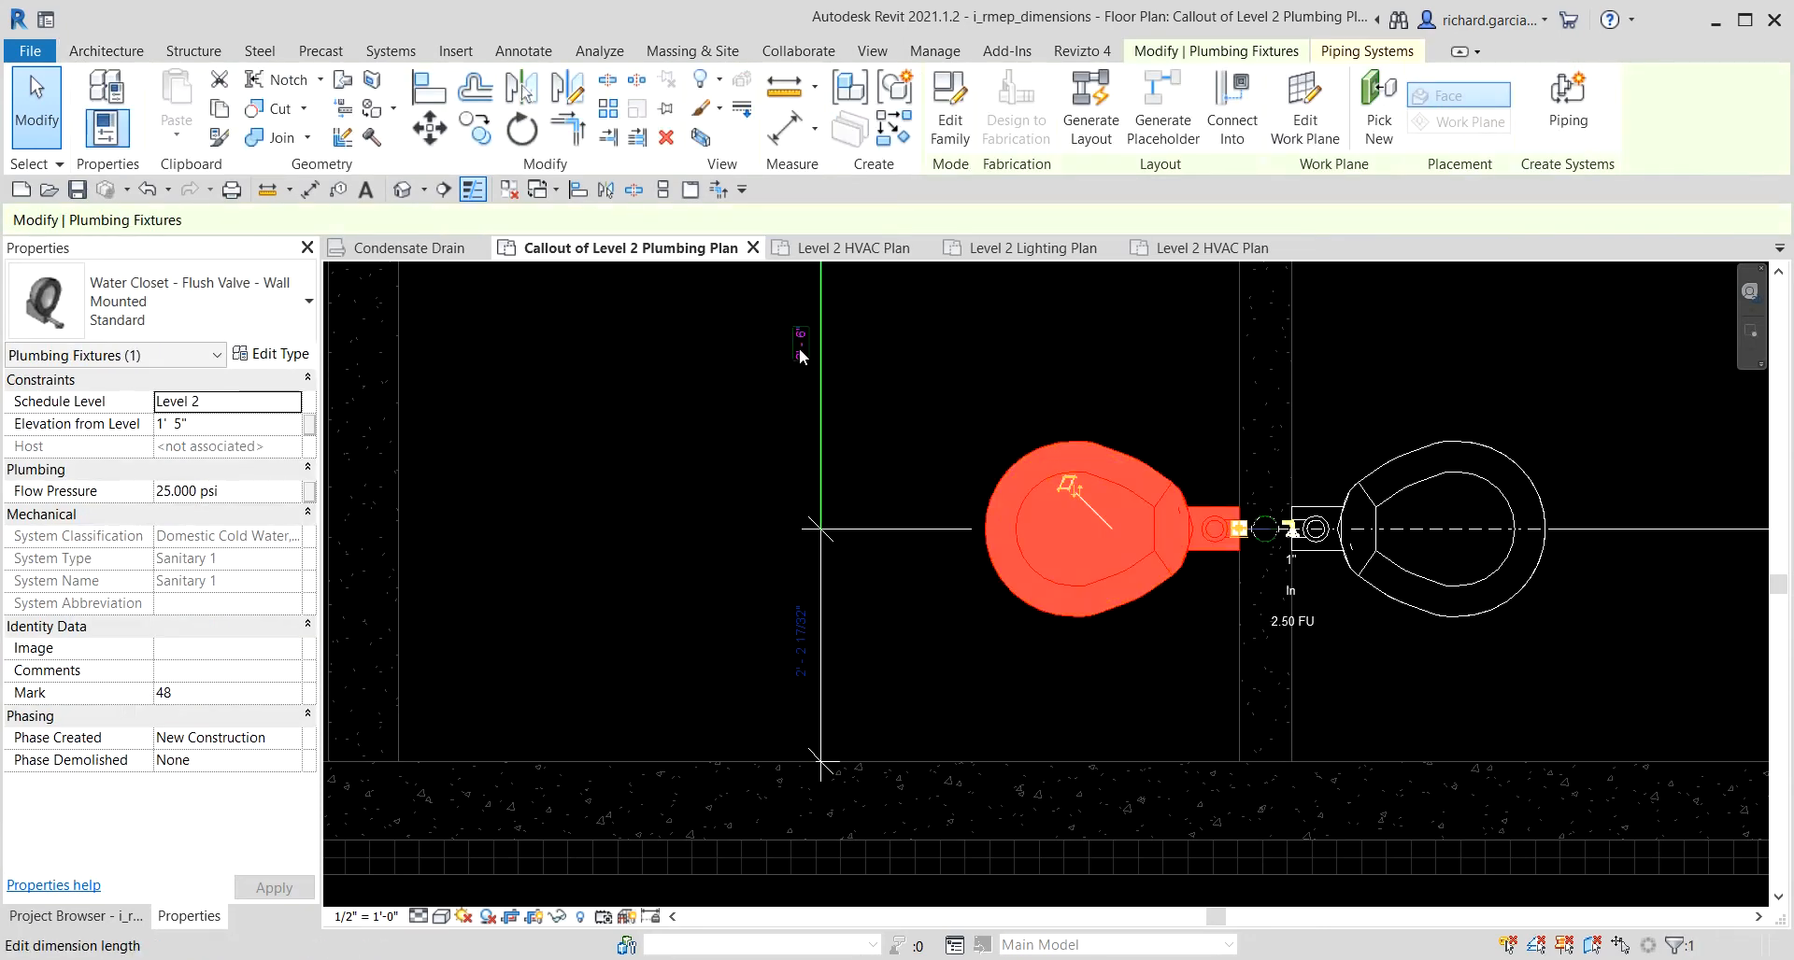
{"action": "left_click", "coordinate": [803, 641]}
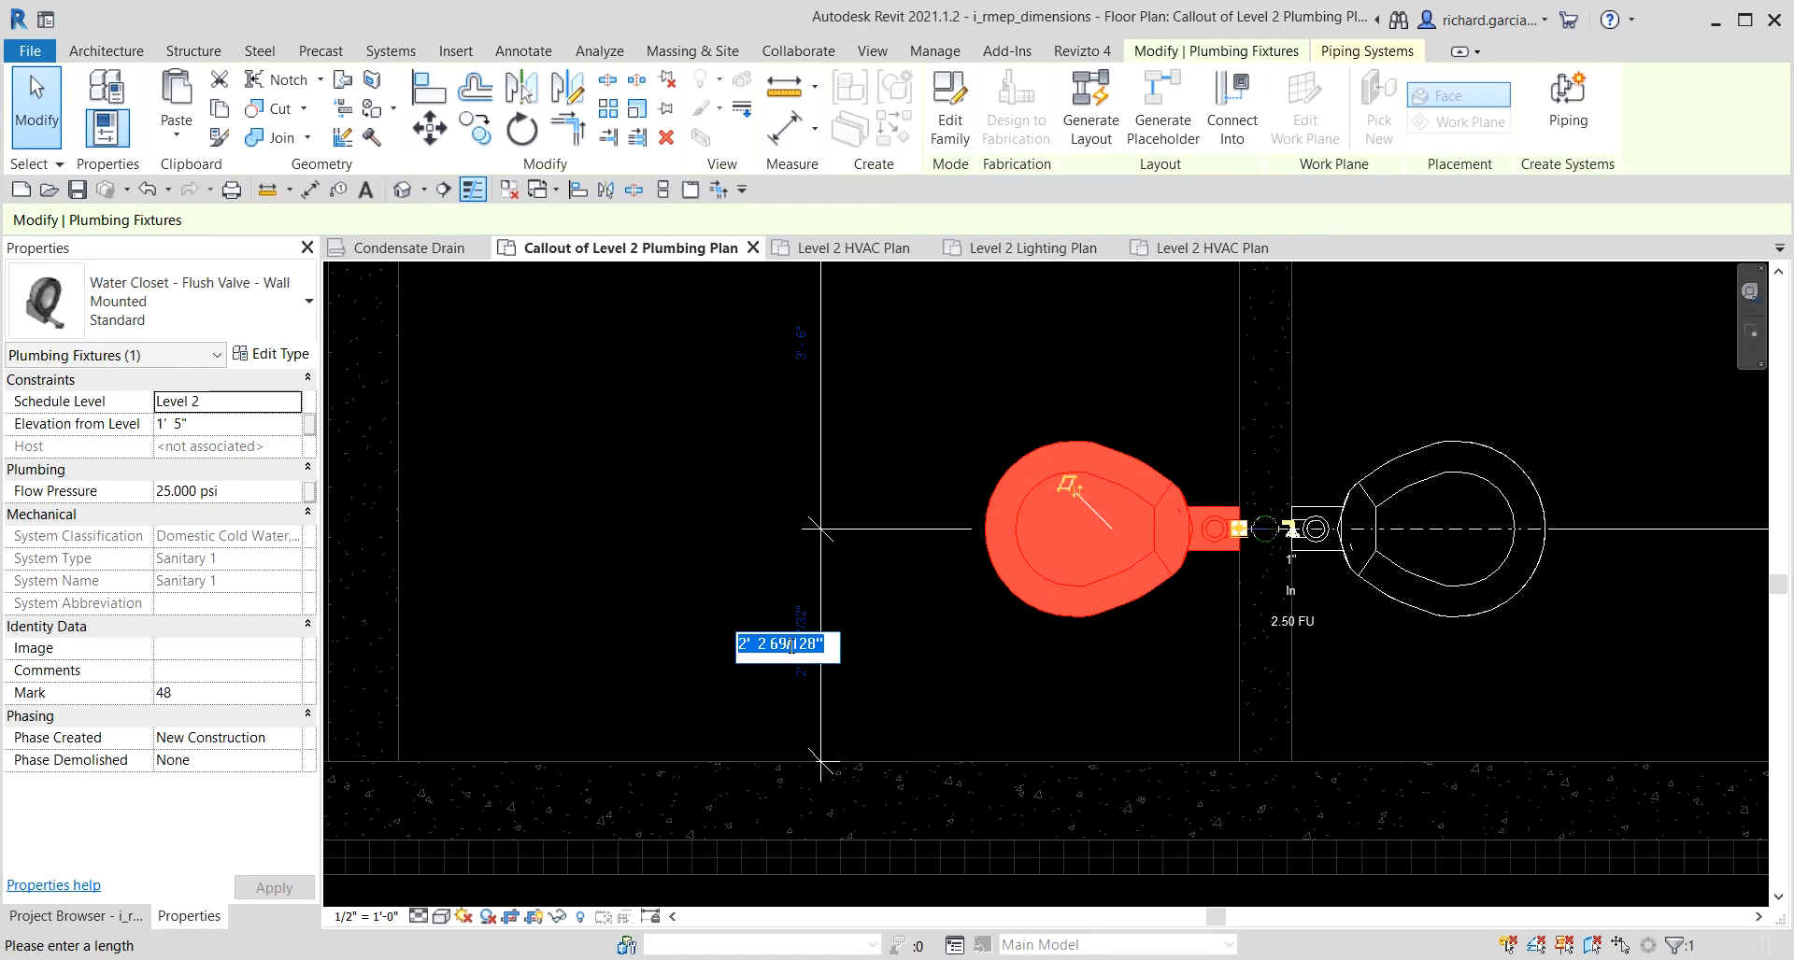
{"action": "type", "text": "1 6"}
{"action": "key", "text": "Return"}
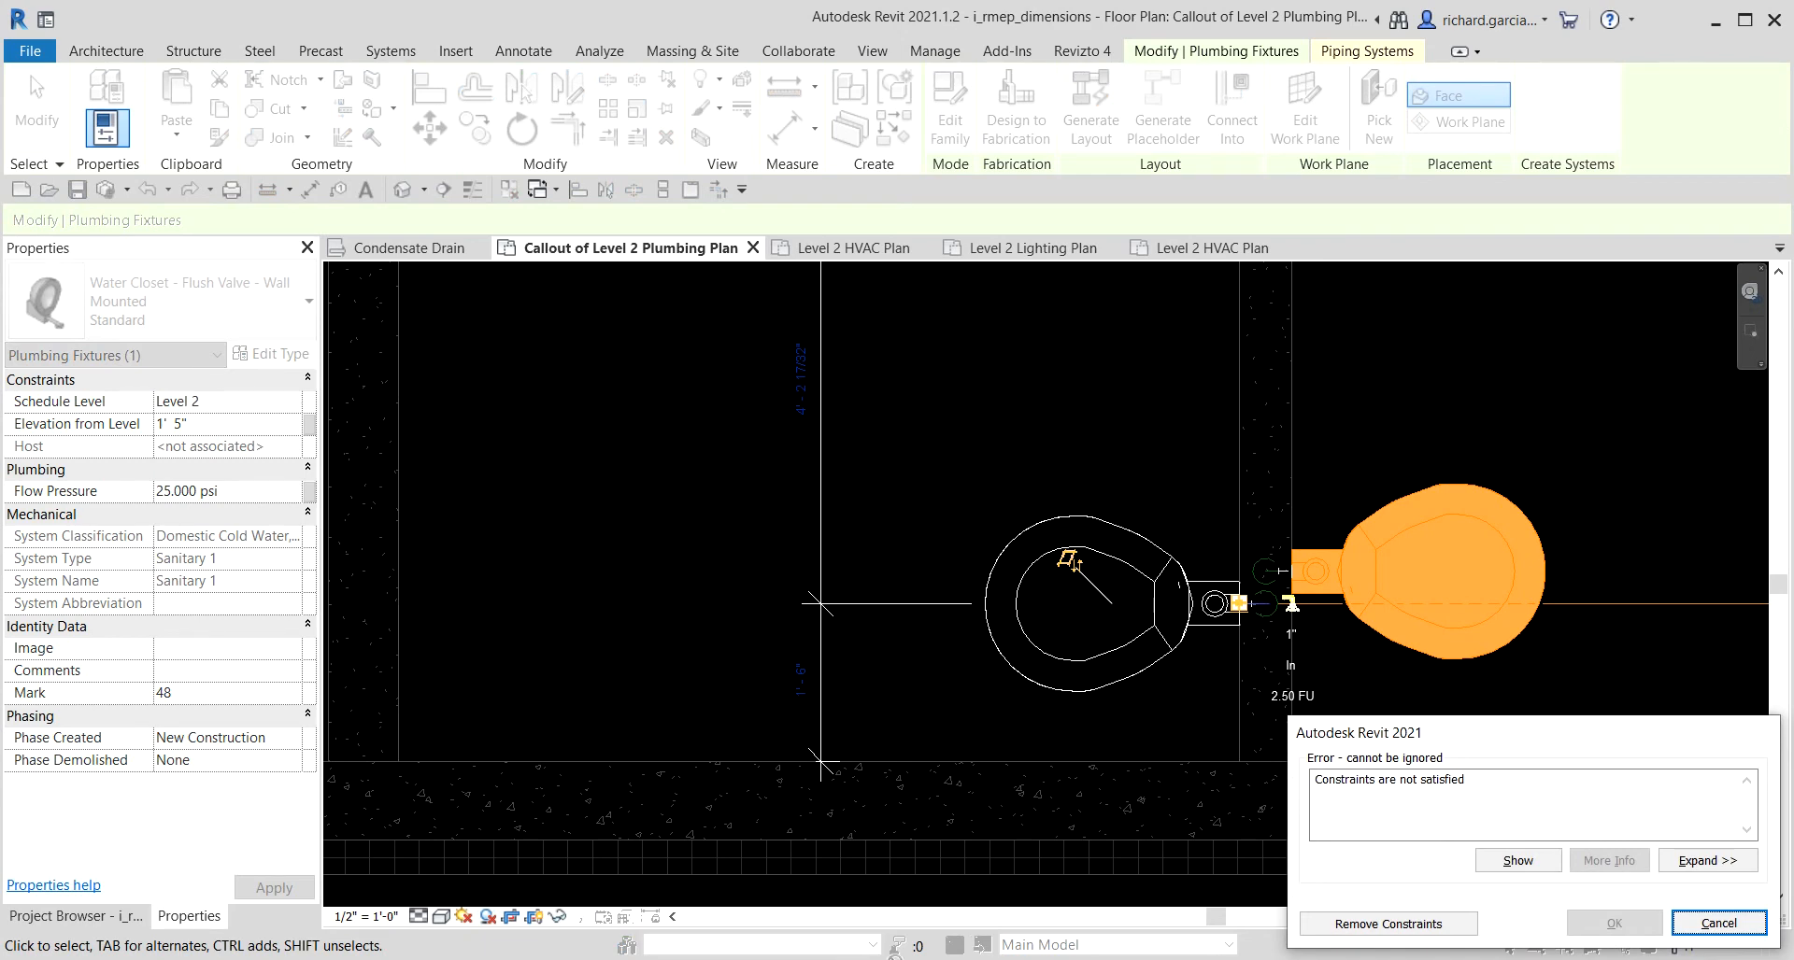
{"action": "left_click", "coordinate": [1418, 927]}
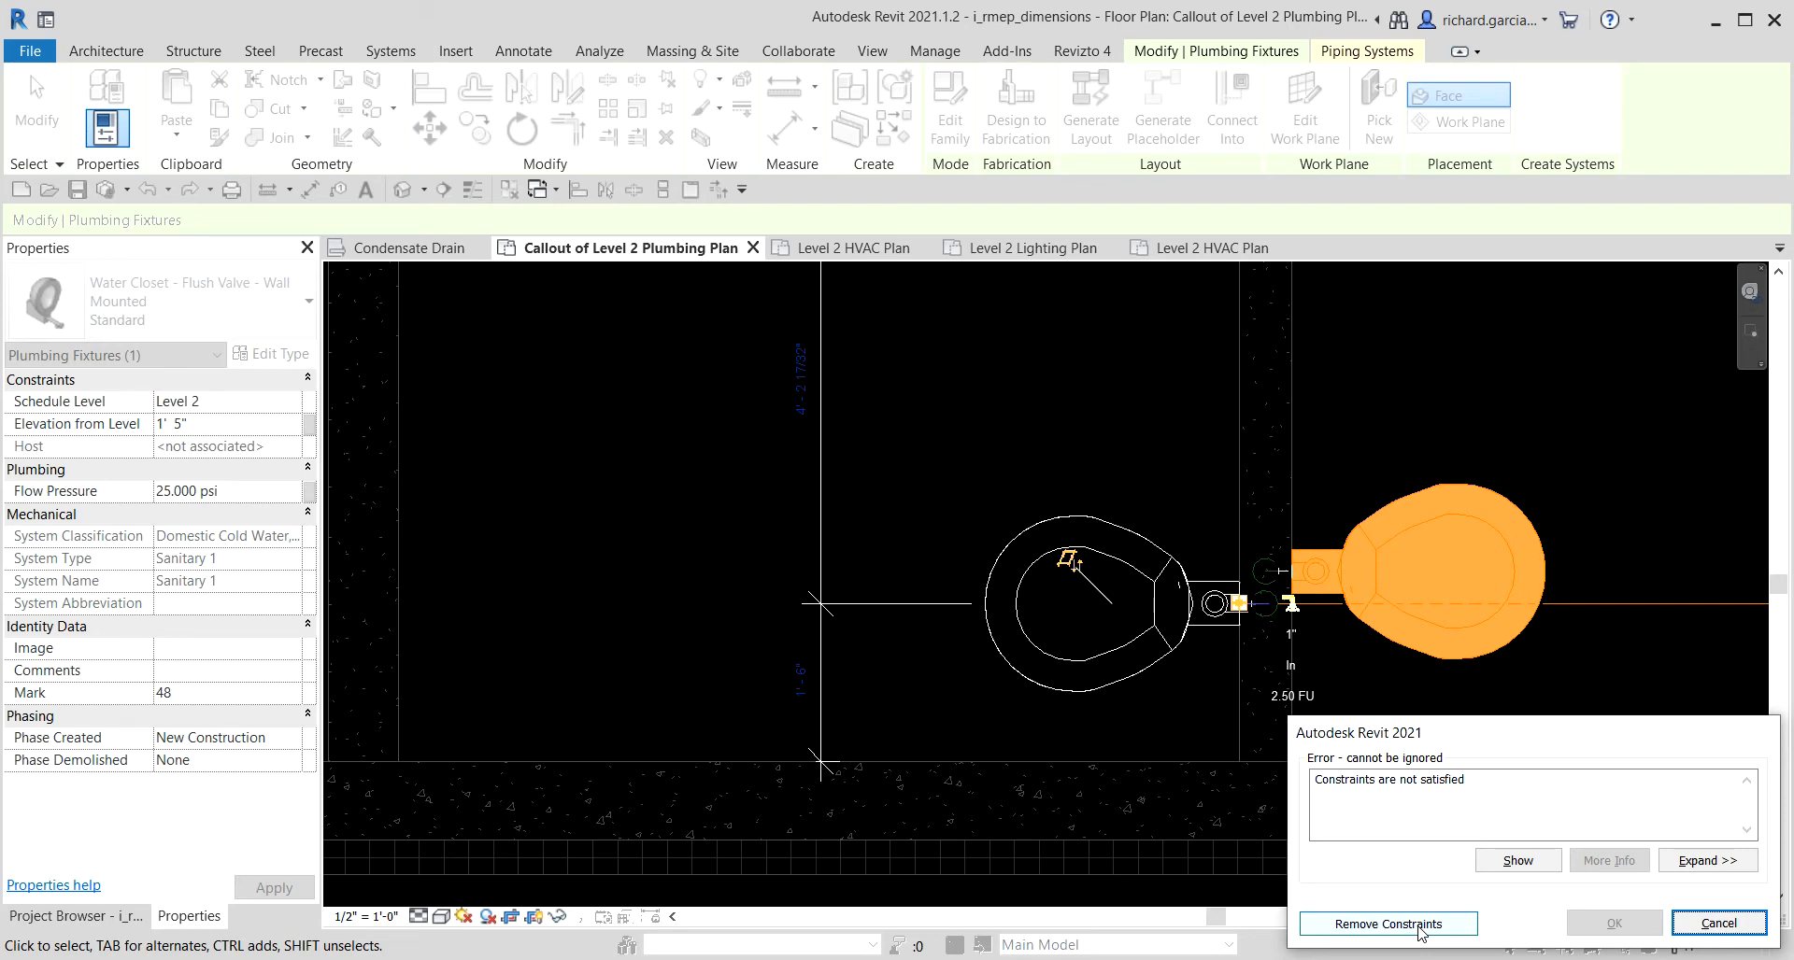
{"action": "left_click", "coordinate": [1718, 923]}
Set the distance from the lowest Women 225 water closet to the lower wall to 1' 6", removing the conflicting constraints.
{"action": "scroll", "coordinate": [855, 646], "scroll_direction": "down", "scroll_amount": 5}
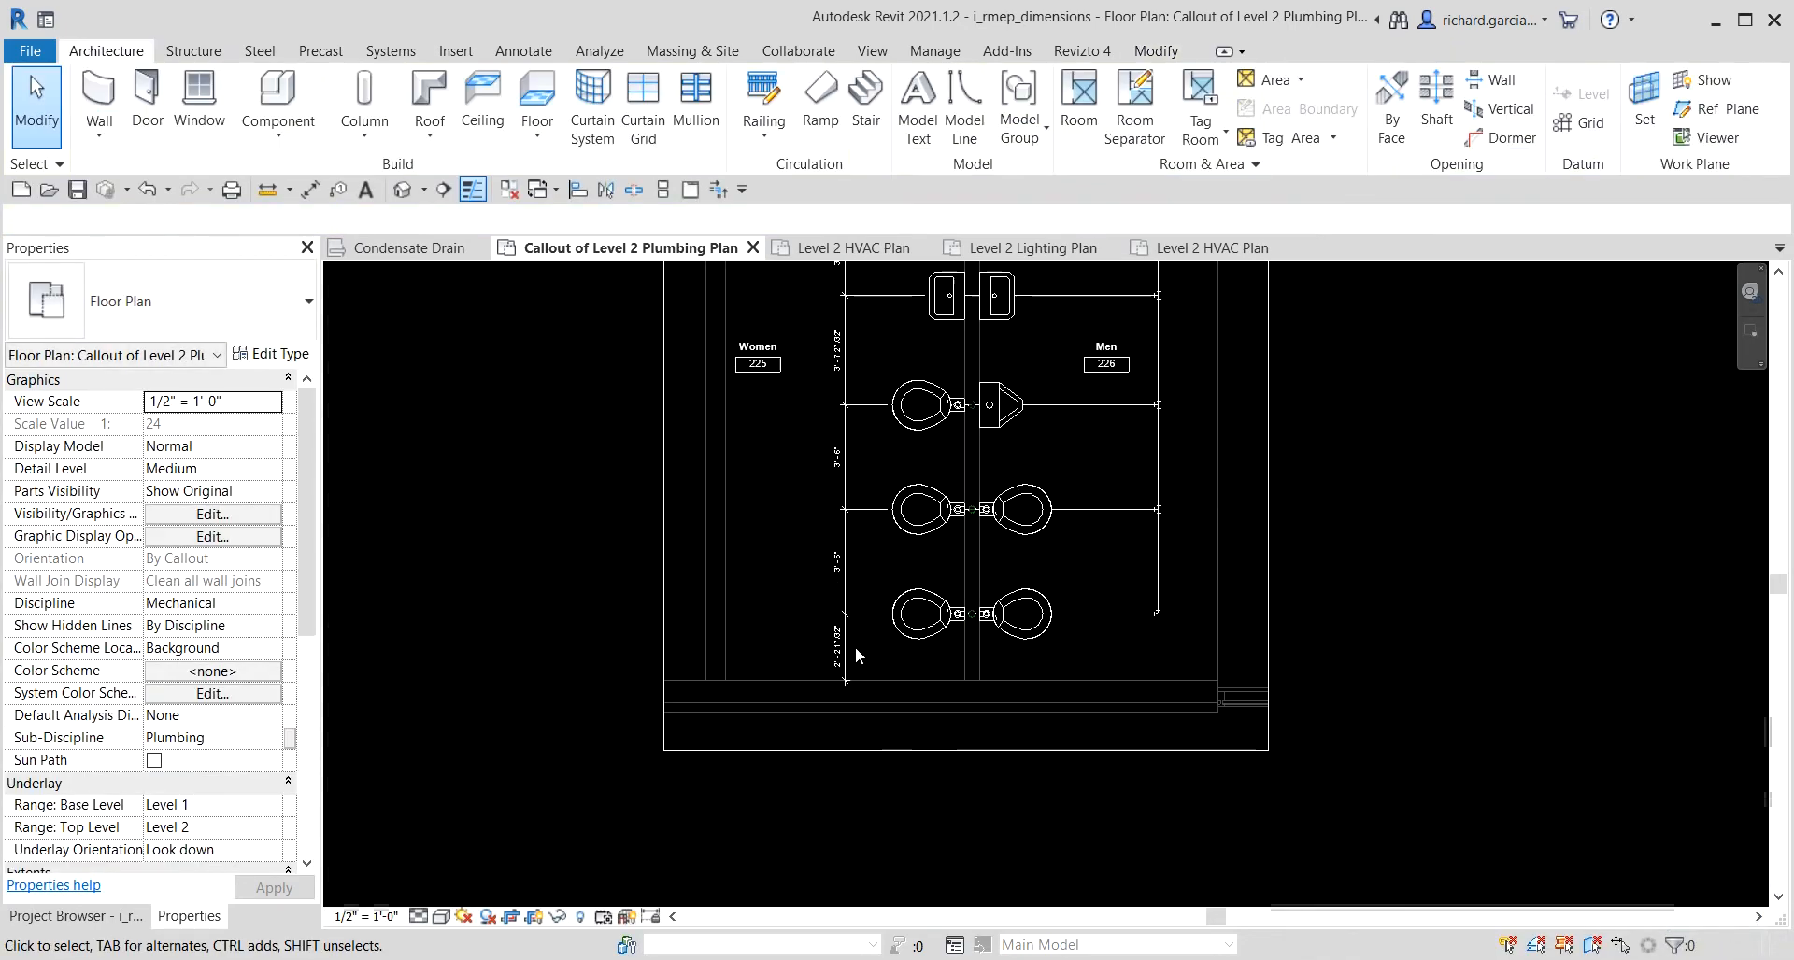
{"action": "scroll", "coordinate": [863, 553], "scroll_direction": "up", "scroll_amount": 3}
{"action": "left_click", "coordinate": [860, 586]}
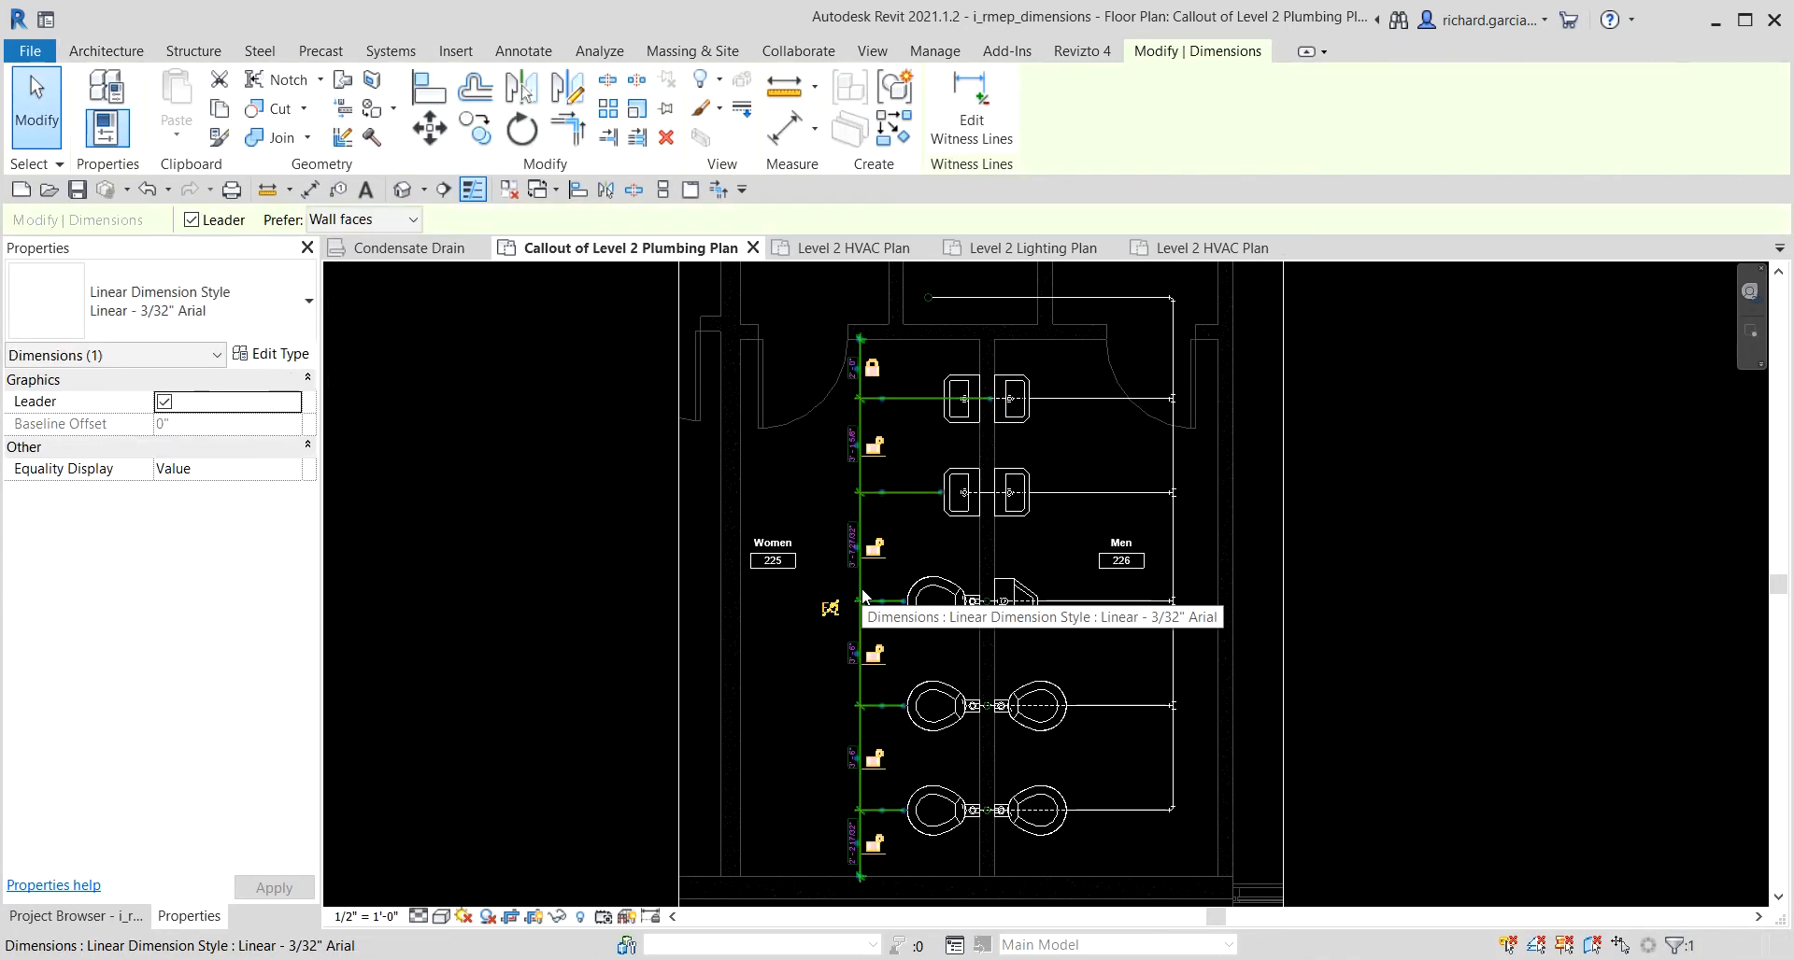
{"action": "scroll", "coordinate": [878, 374], "scroll_direction": "up", "scroll_amount": 2}
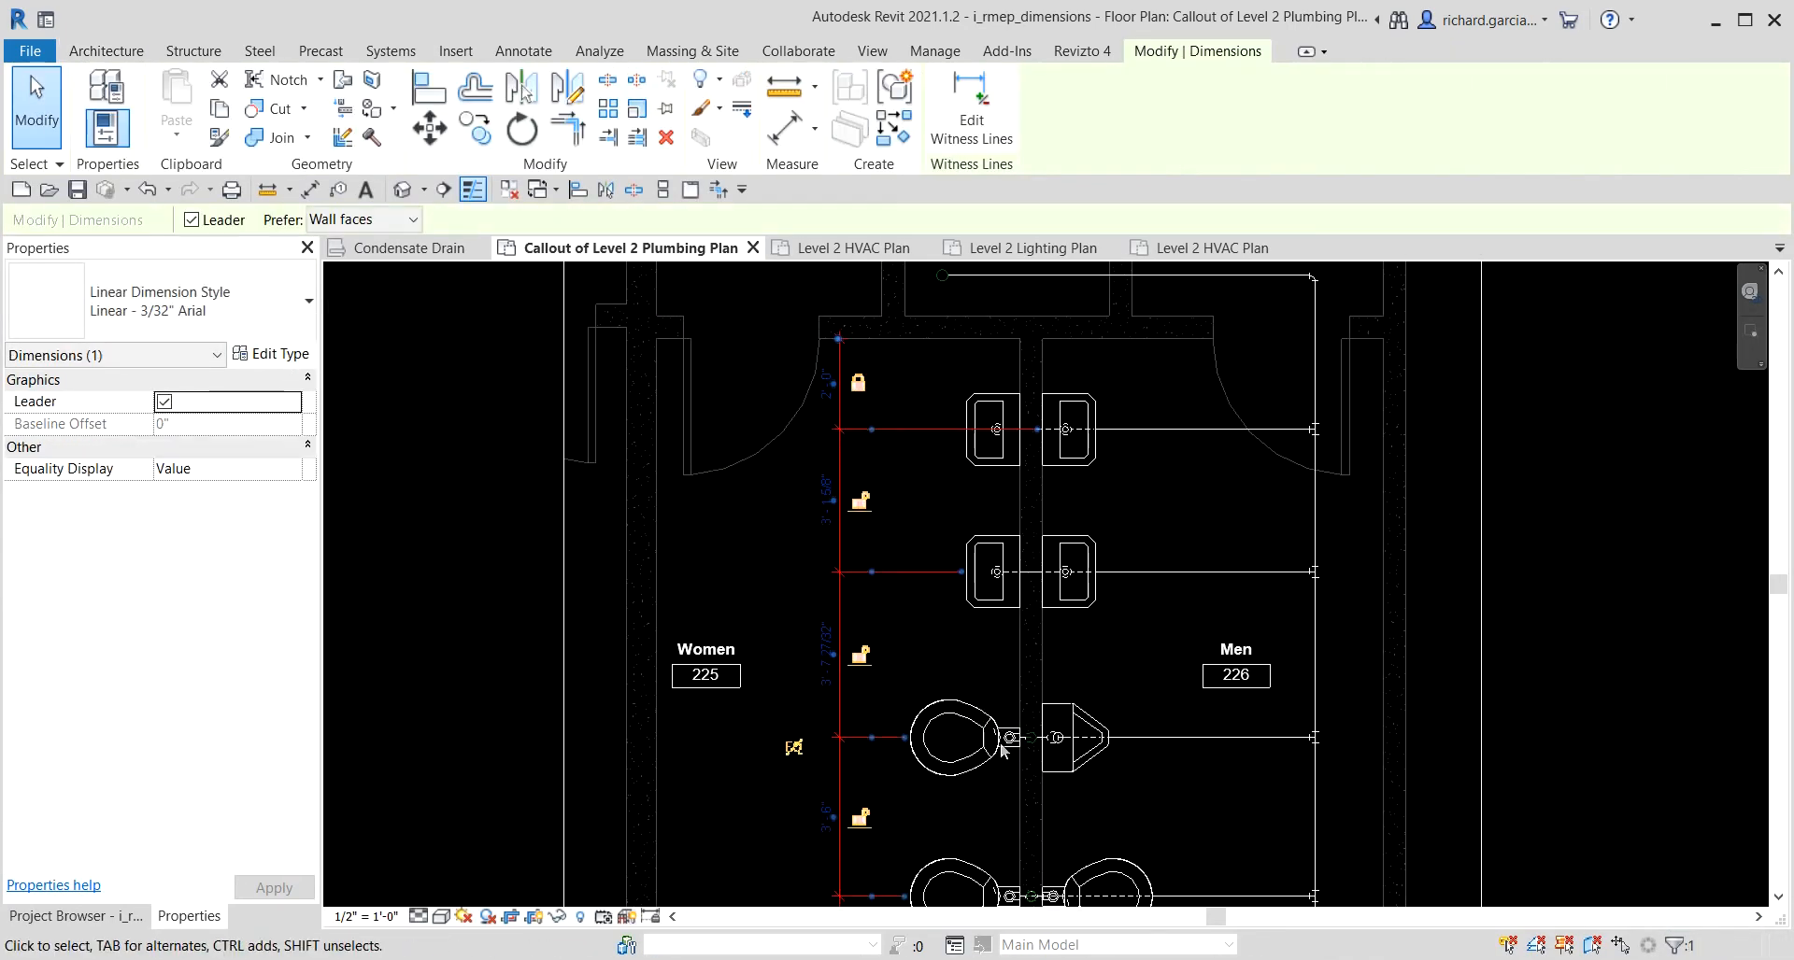
{"action": "middle_click_drag", "start_coordinate": [1009, 730], "coordinate": [1035, 445]}
{"action": "scroll", "coordinate": [945, 800], "scroll_direction": "up", "scroll_amount": 2}
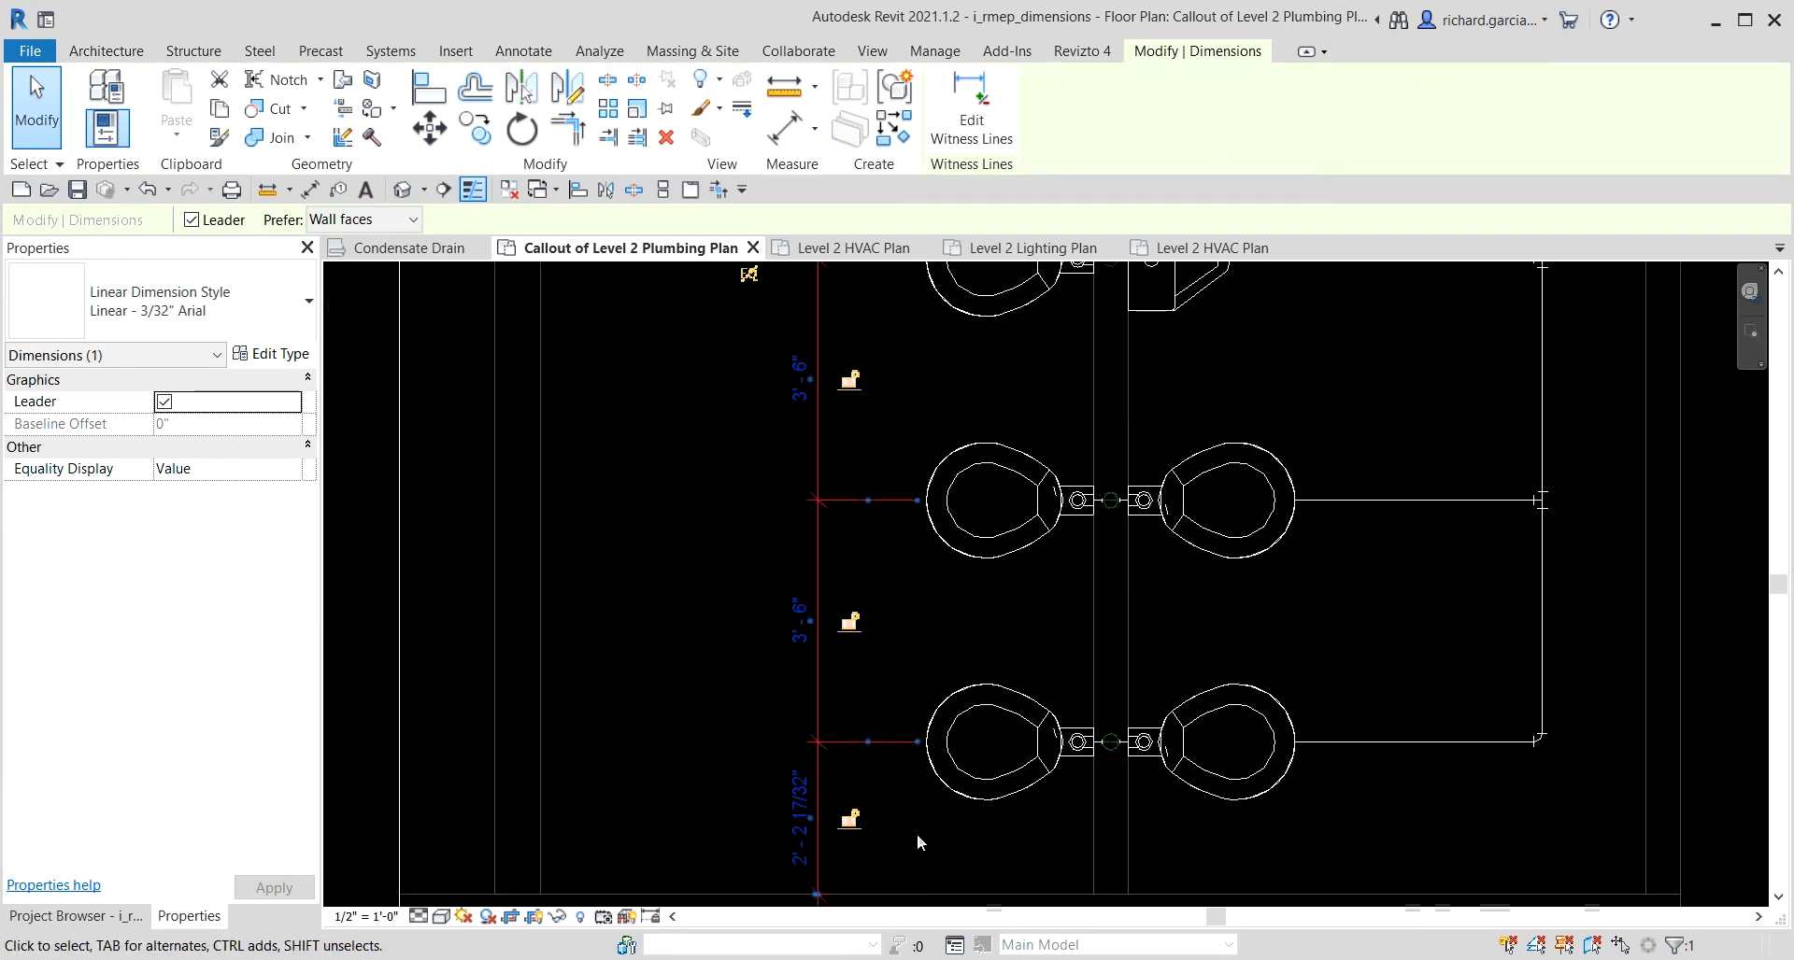
{"action": "left_click", "coordinate": [981, 827]}
{"action": "left_click", "coordinate": [972, 779]}
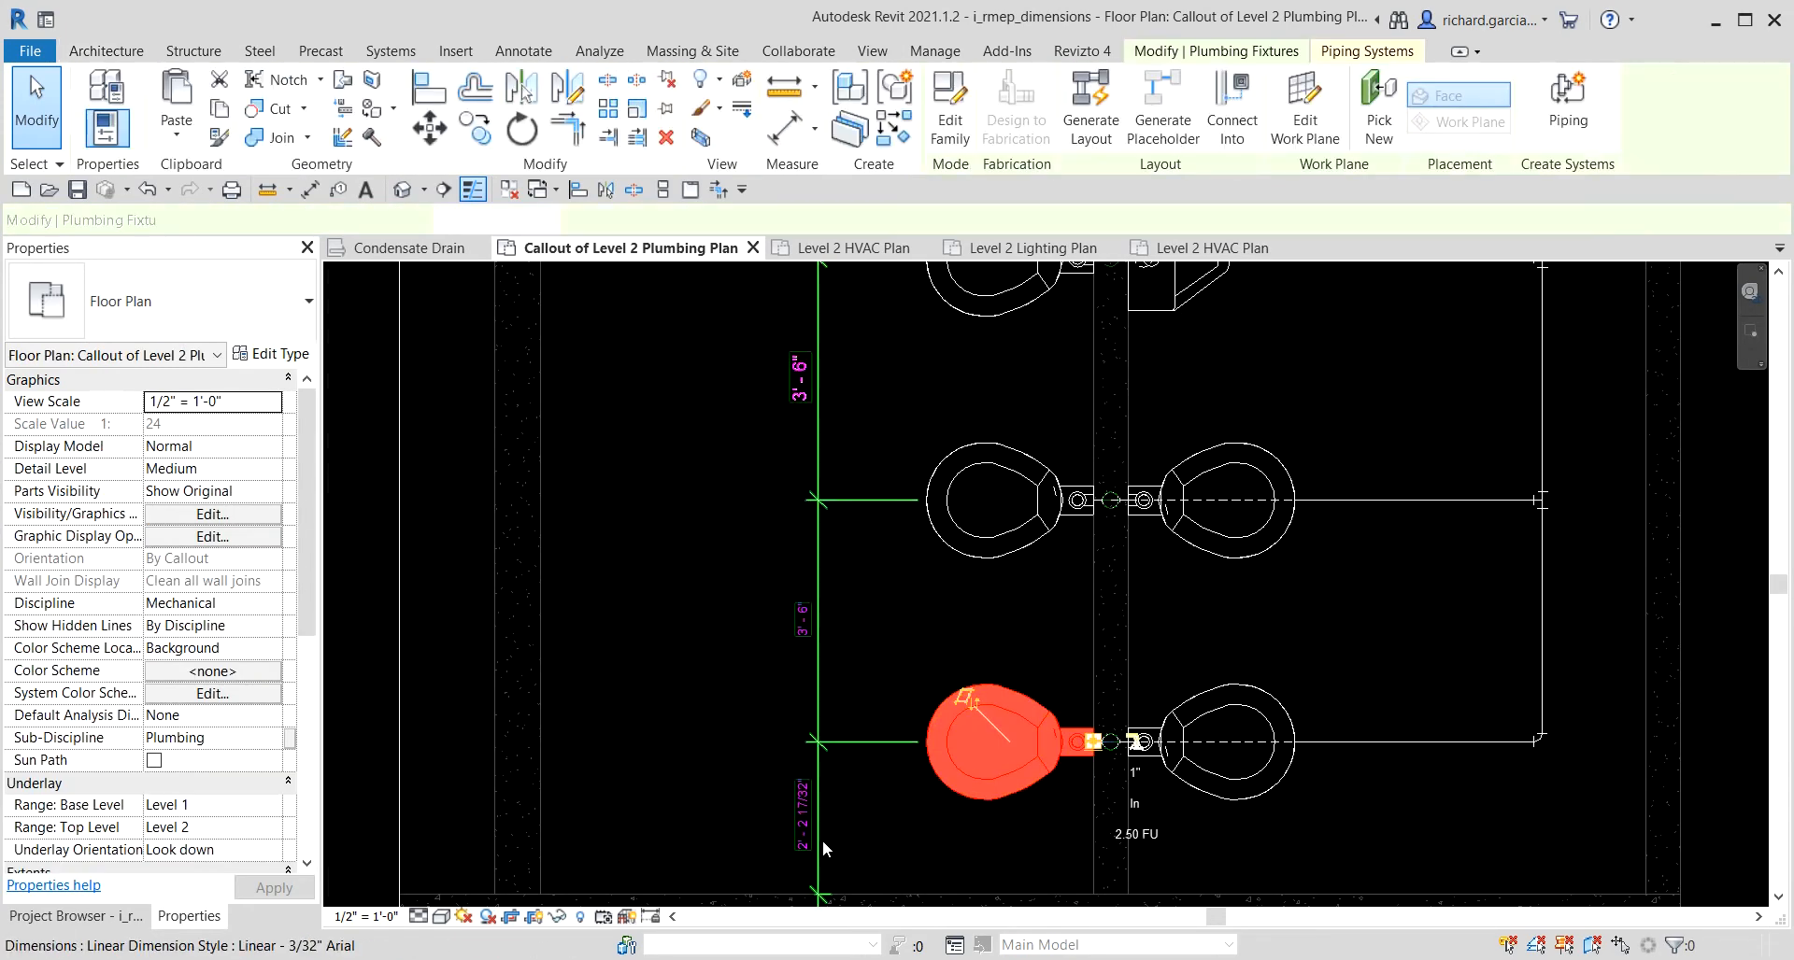
{"action": "left_click", "coordinate": [812, 822]}
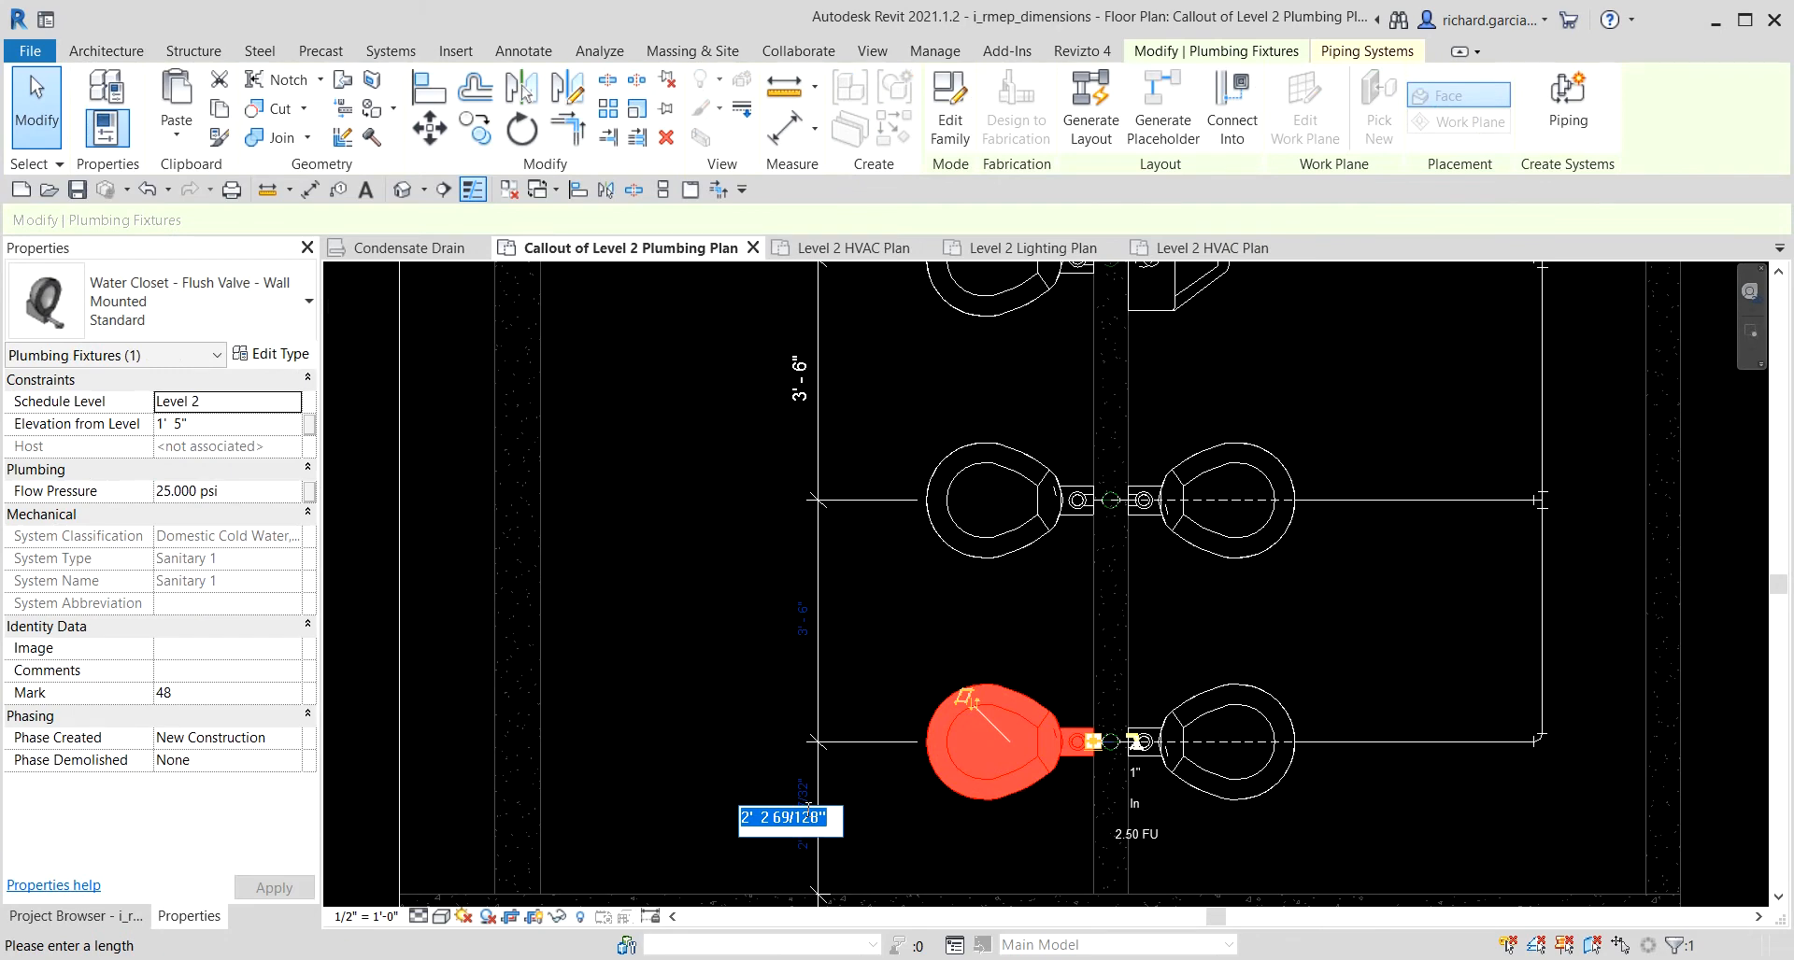
{"action": "type", "text": "1"}
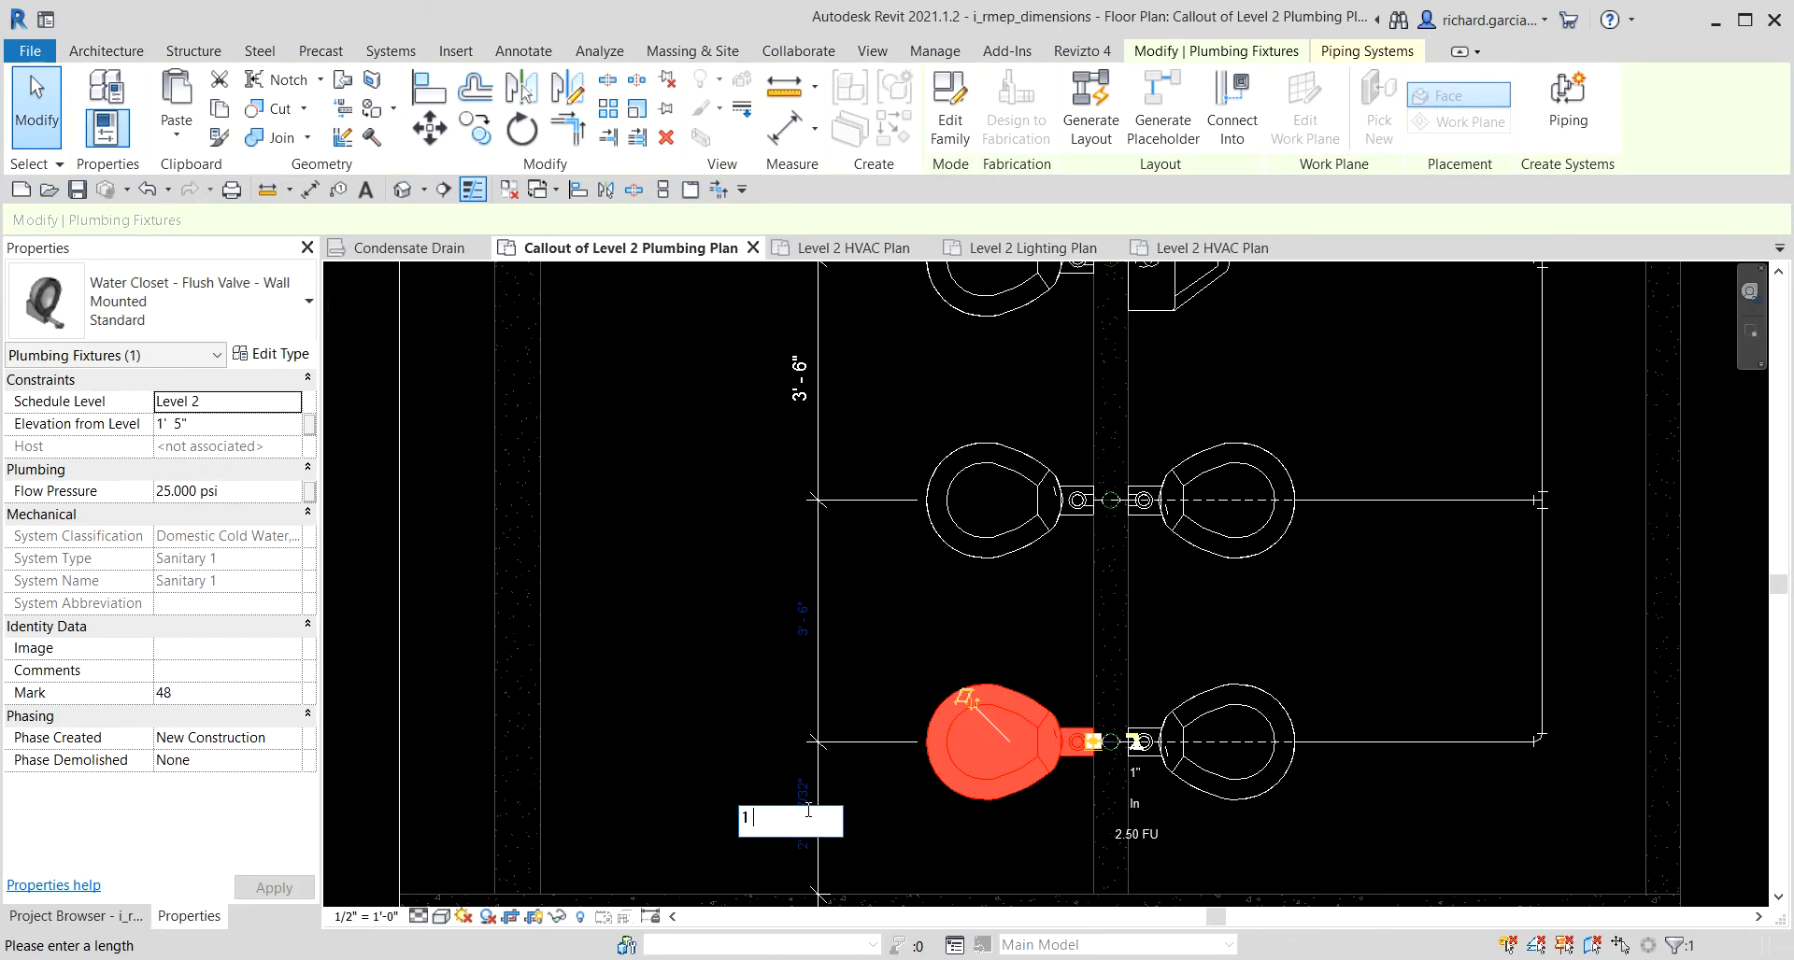
{"action": "type", "text": " 6"}
{"action": "key", "text": "Return"}
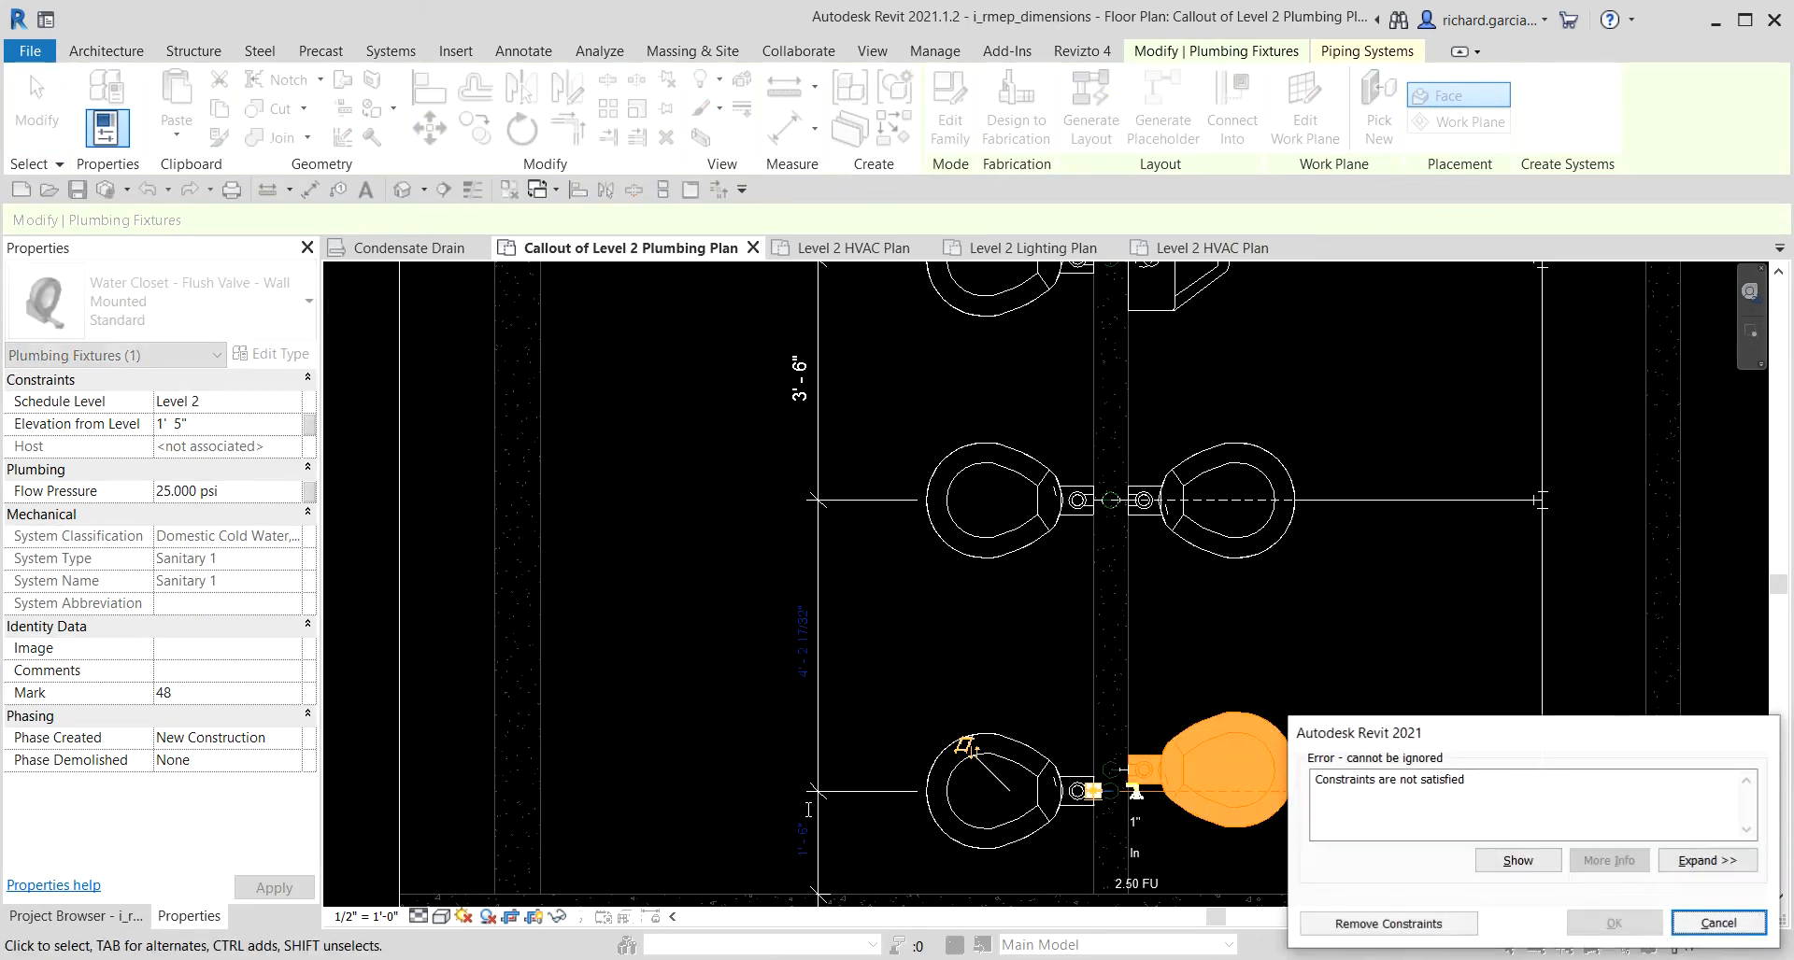
{"action": "left_click", "coordinate": [1392, 924]}
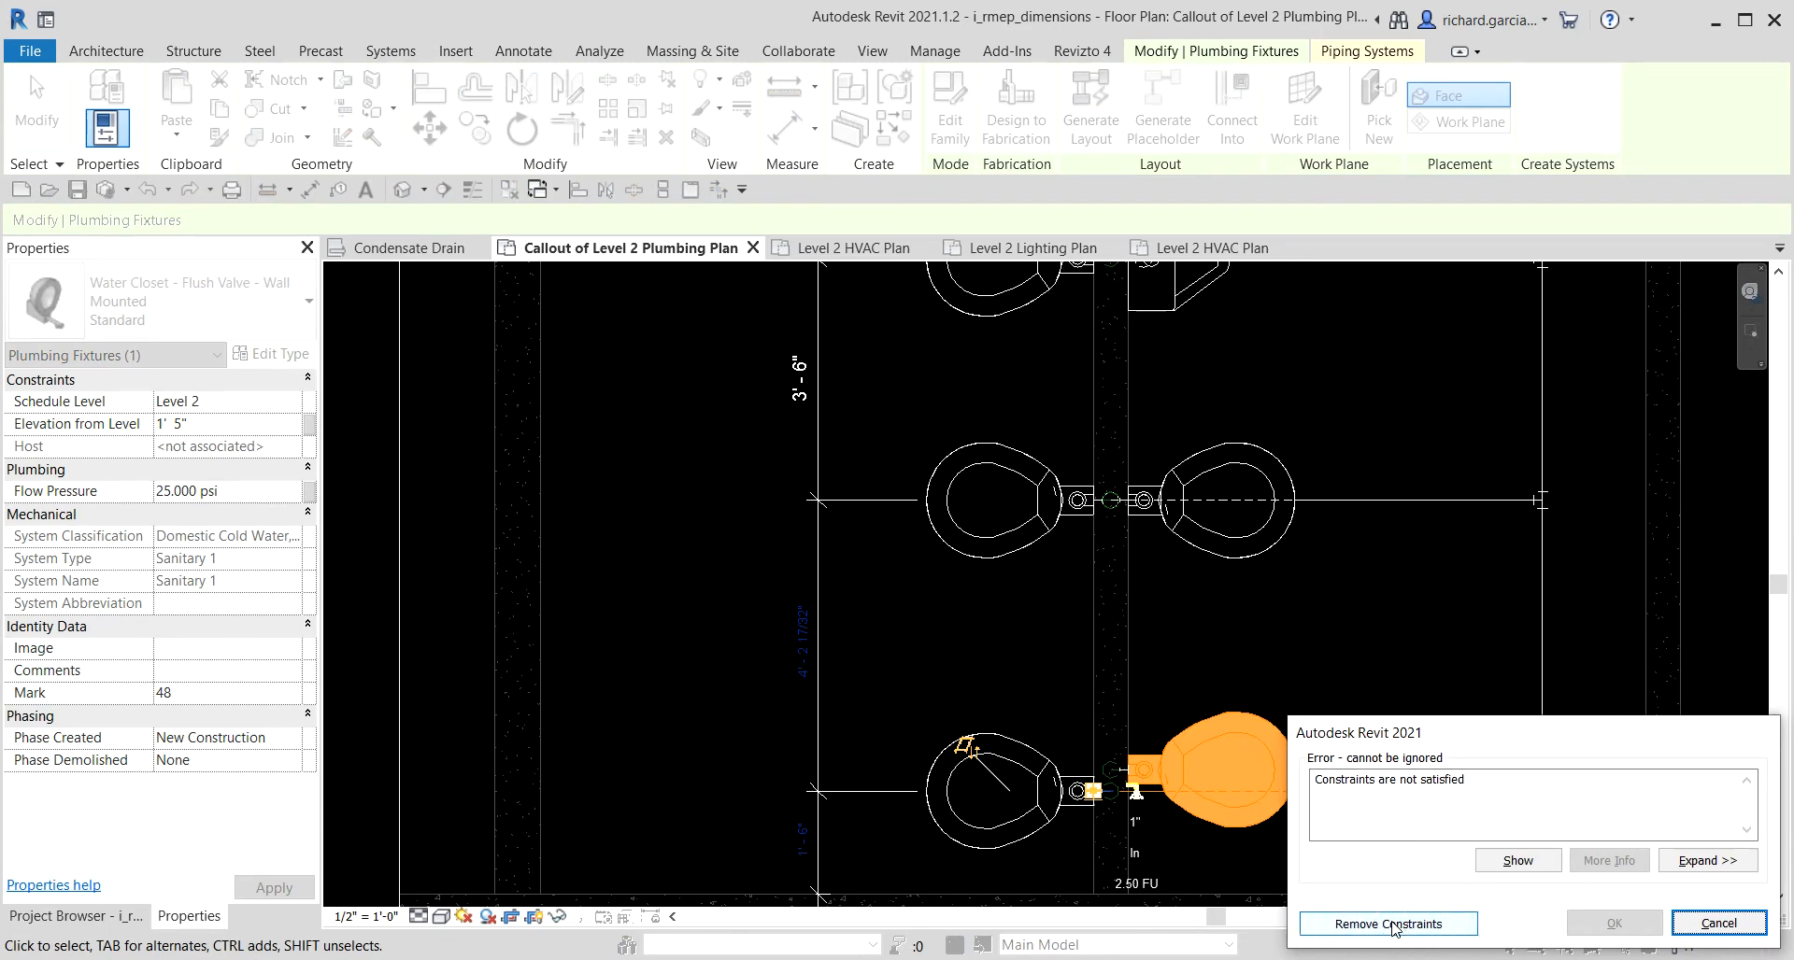
{"action": "left_click", "coordinate": [1391, 925]}
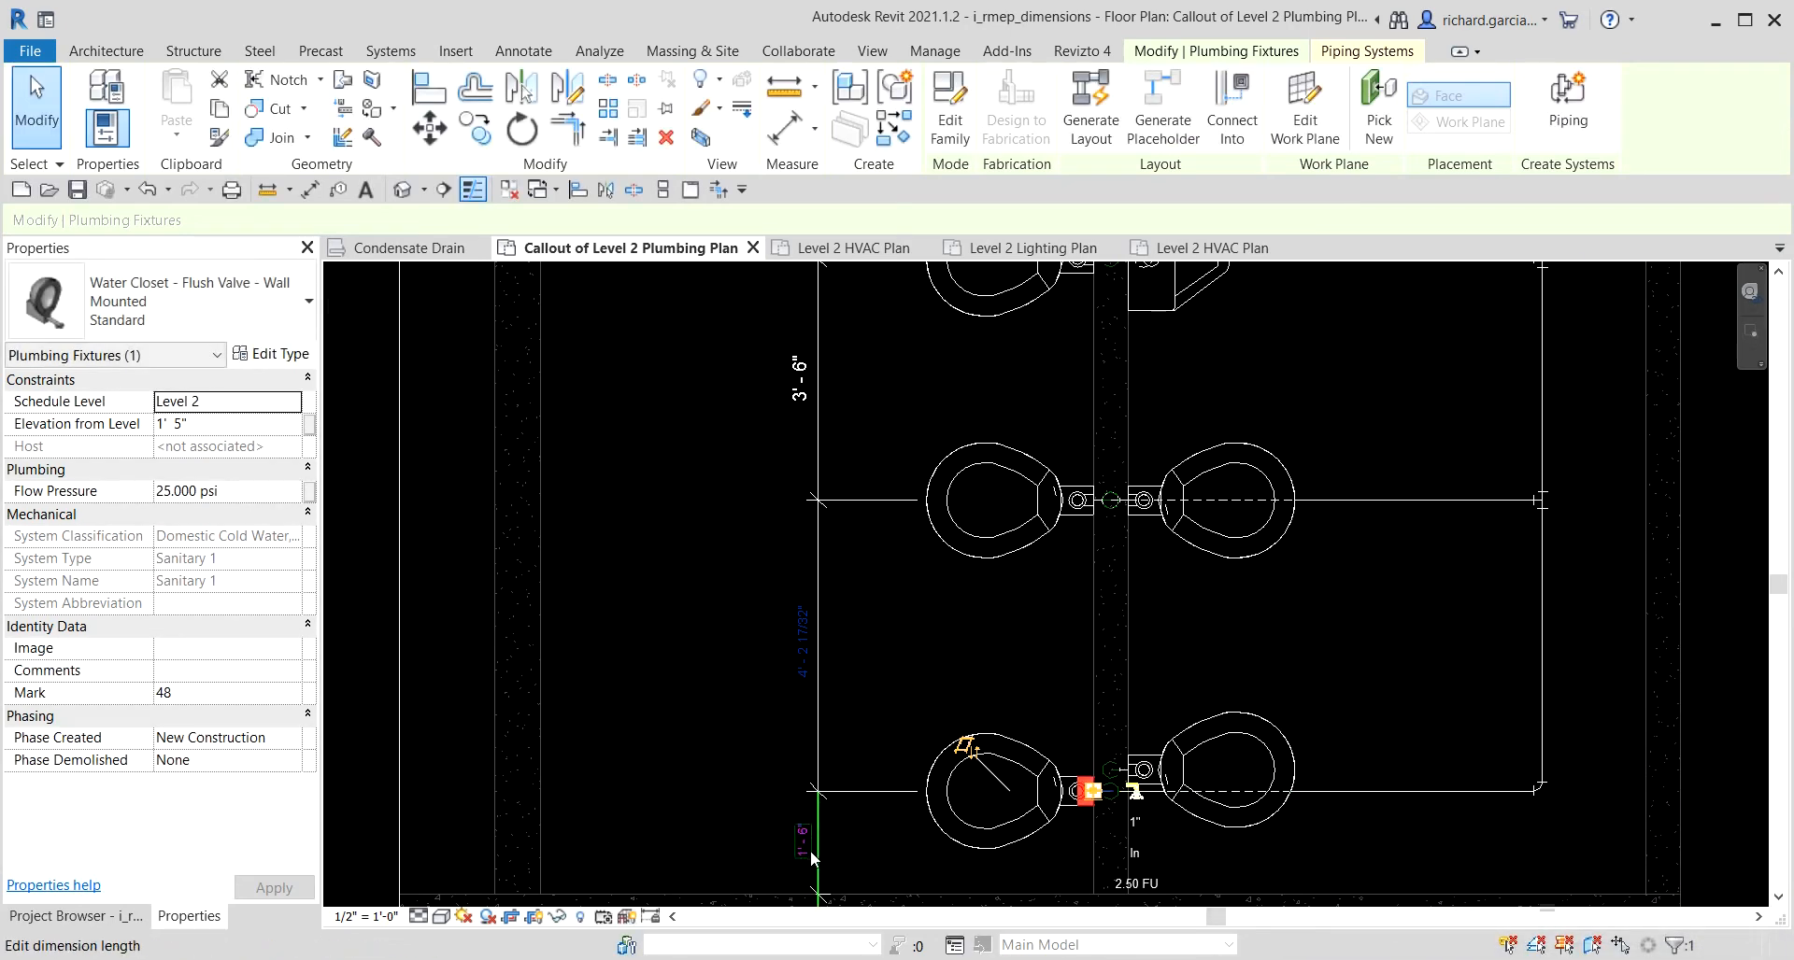
{"action": "key", "text": "Escape"}
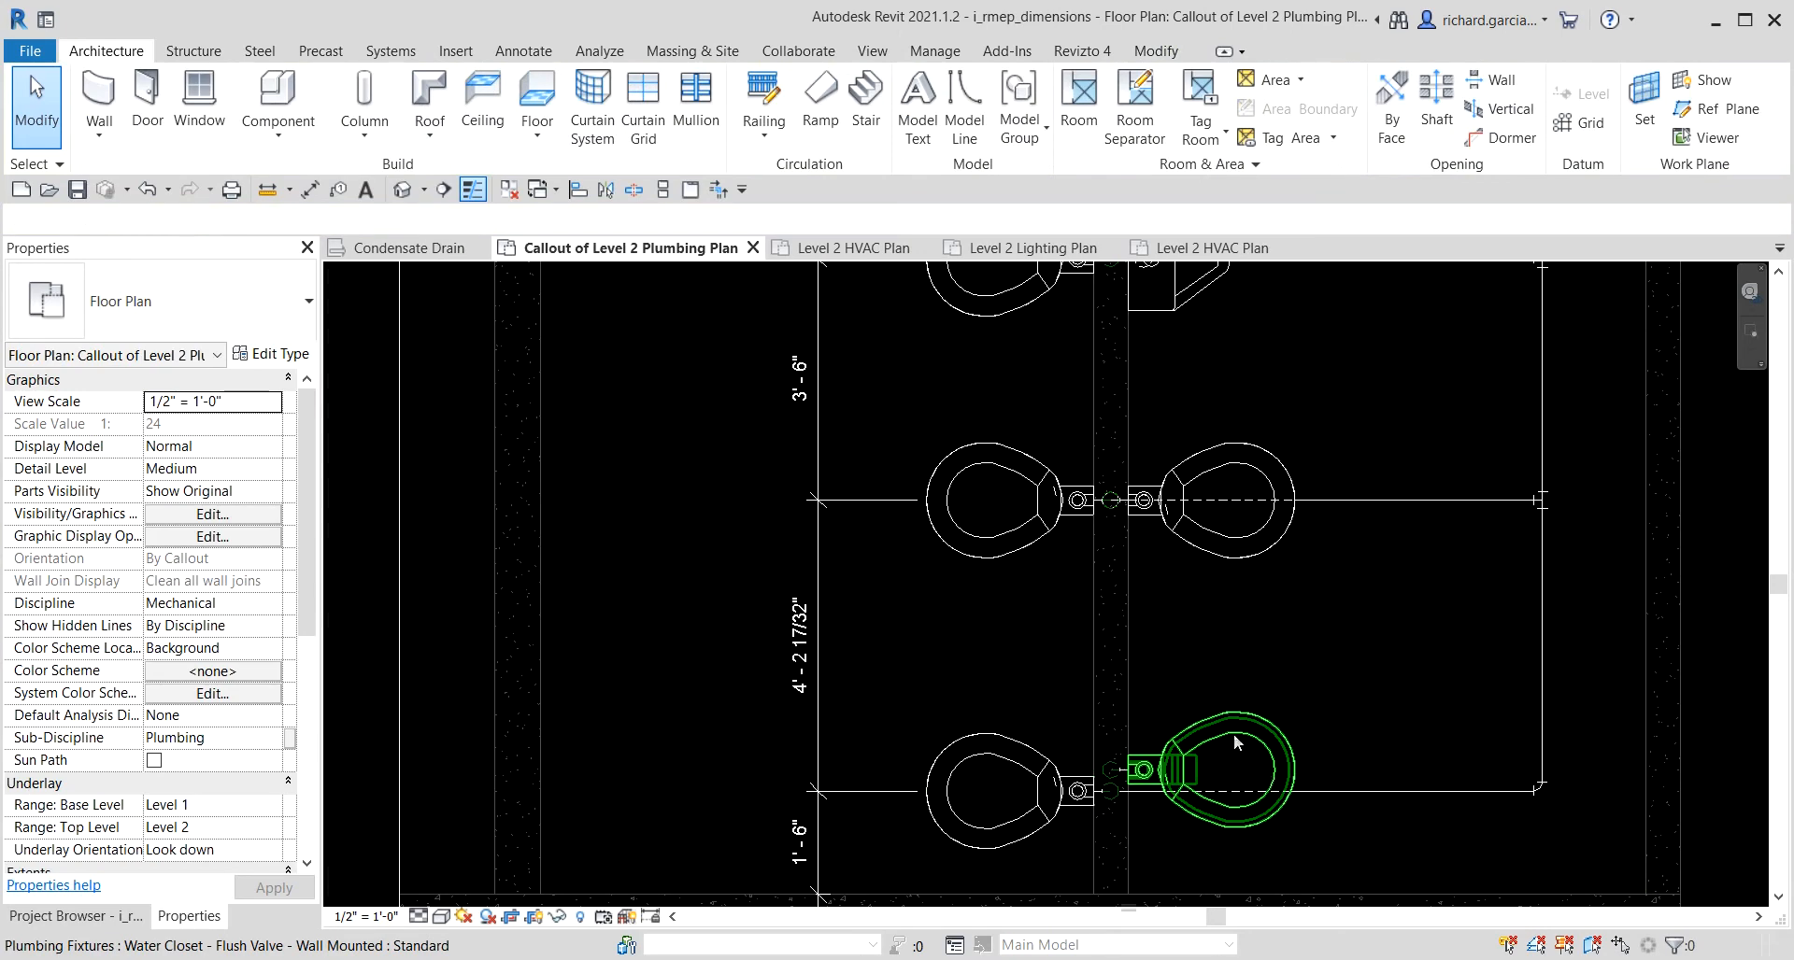
Set the spacing between the middle and lowest Women 225 water closets to 5' by moving the middle one, removing the conflicting constraints.
{"action": "scroll", "coordinate": [1214, 755], "scroll_direction": "up", "scroll_amount": 4}
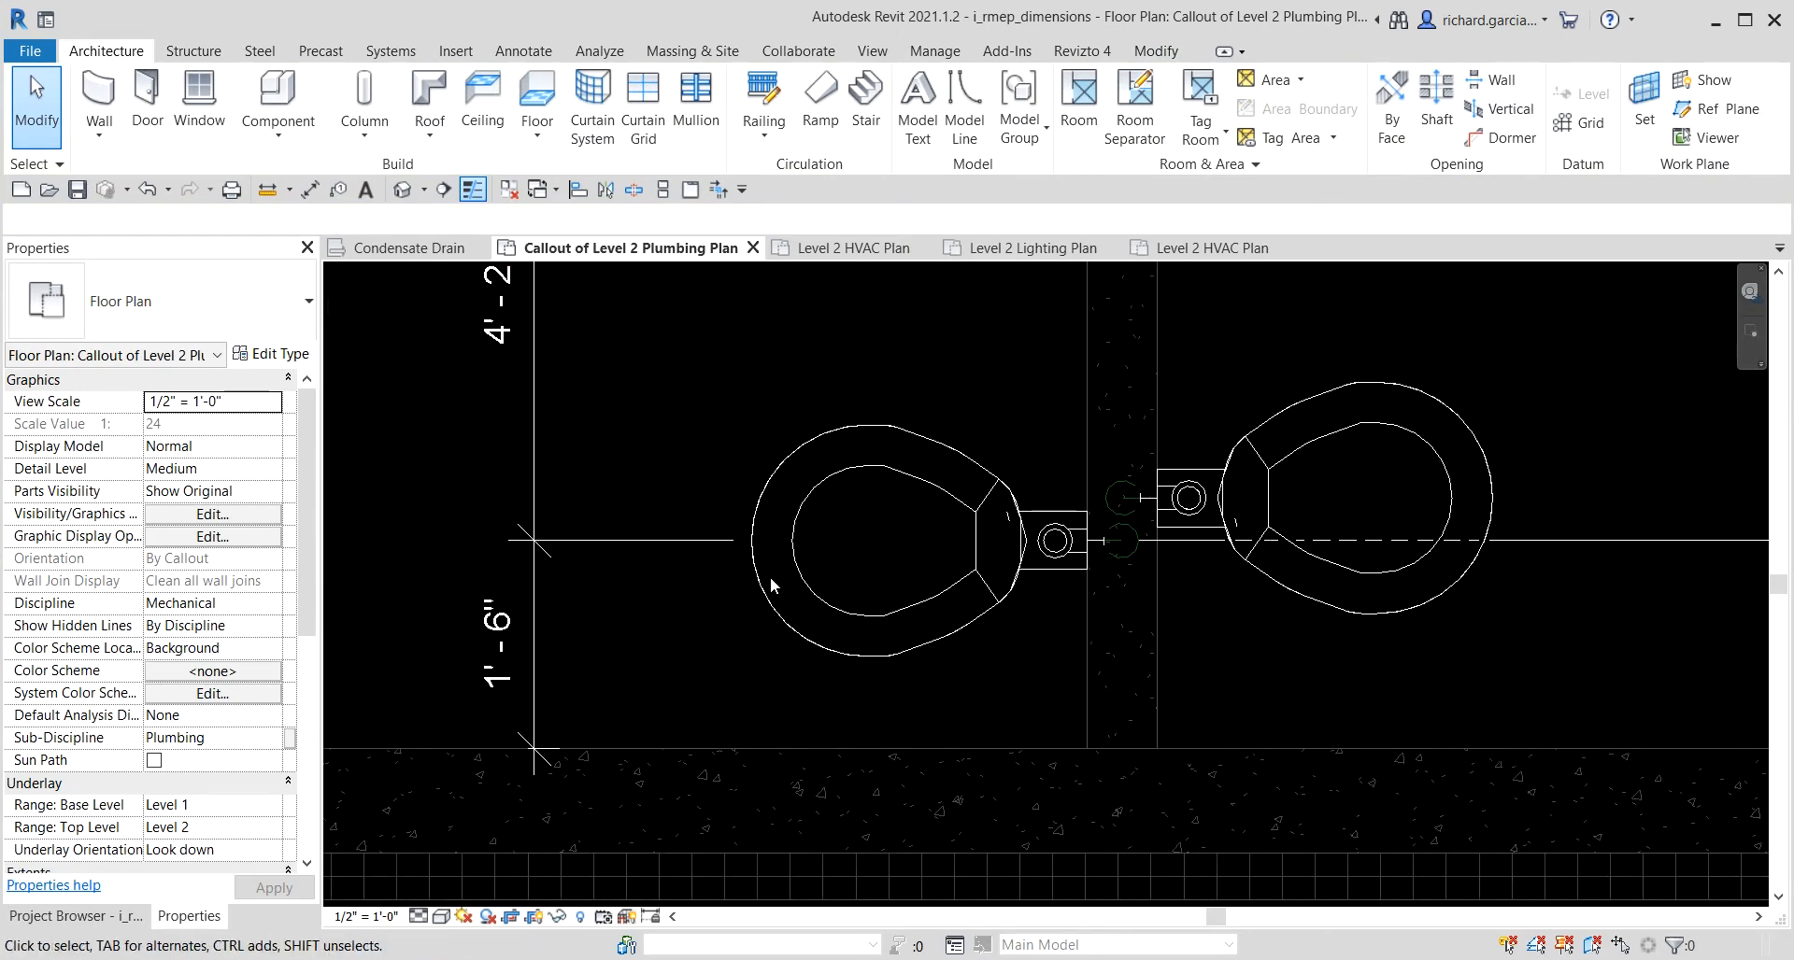
{"action": "left_click", "coordinate": [811, 595]}
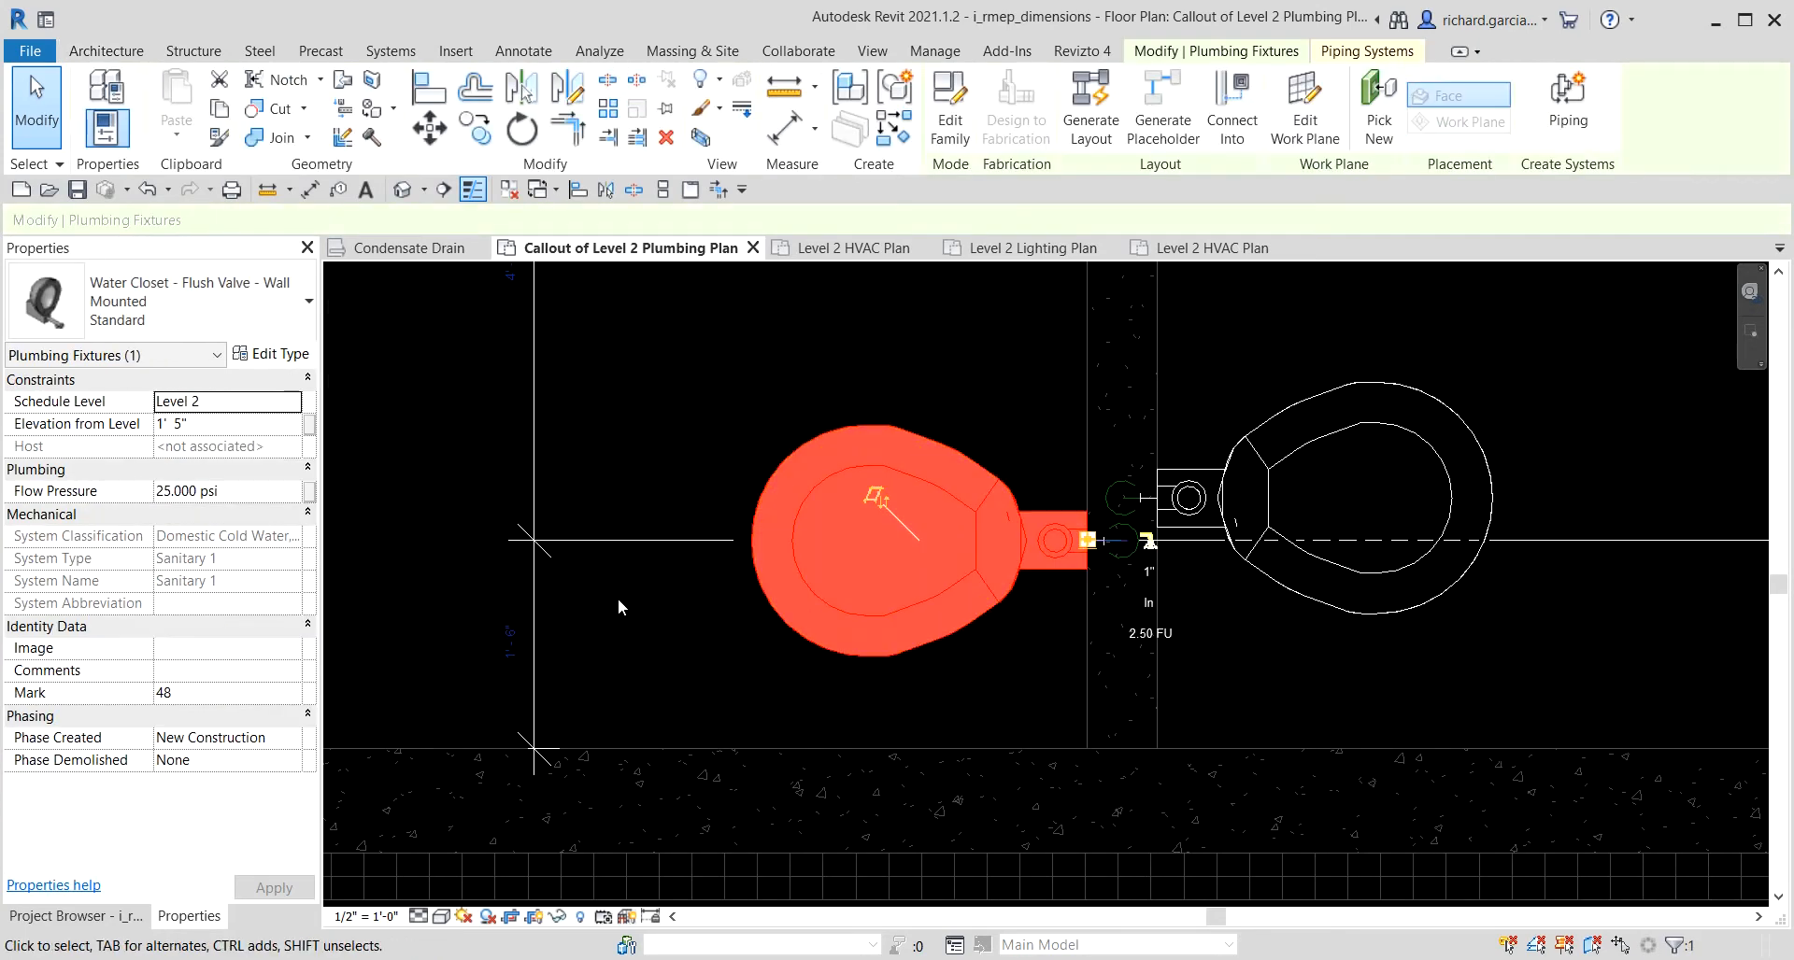
{"action": "left_click", "coordinate": [744, 695]}
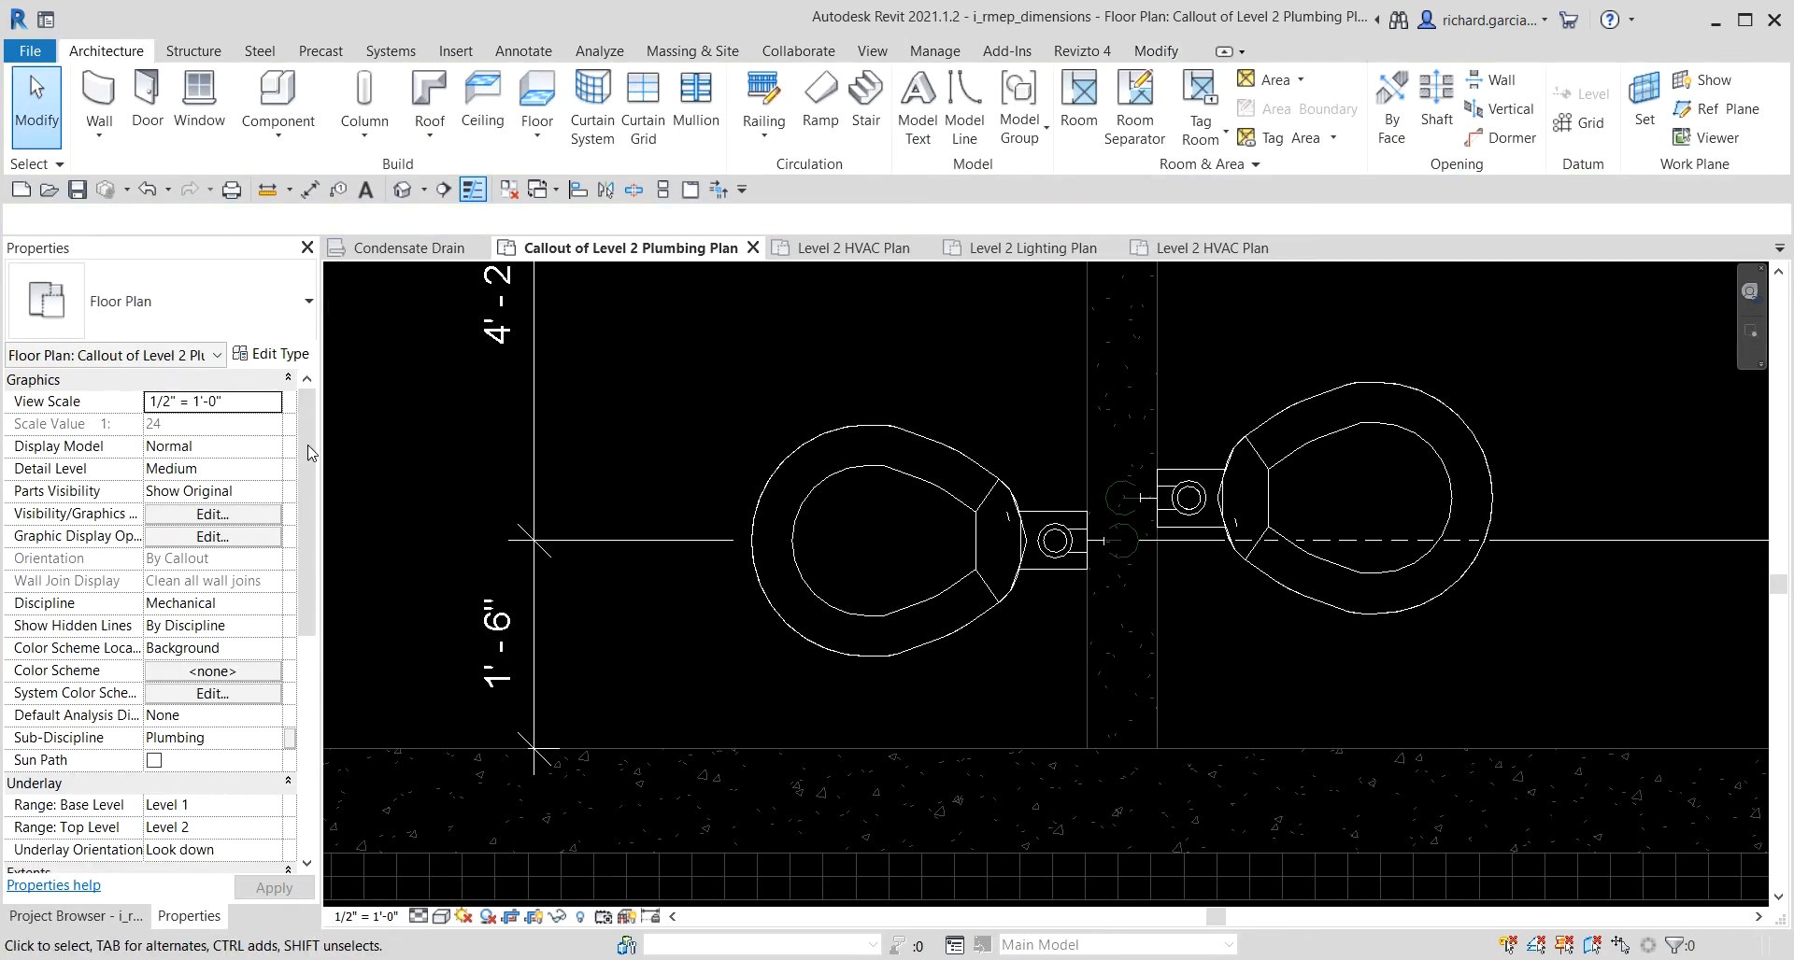
{"action": "scroll", "coordinate": [964, 518], "scroll_direction": "down", "scroll_amount": 2}
{"action": "middle_click_drag", "start_coordinate": [867, 363], "coordinate": [833, 671]}
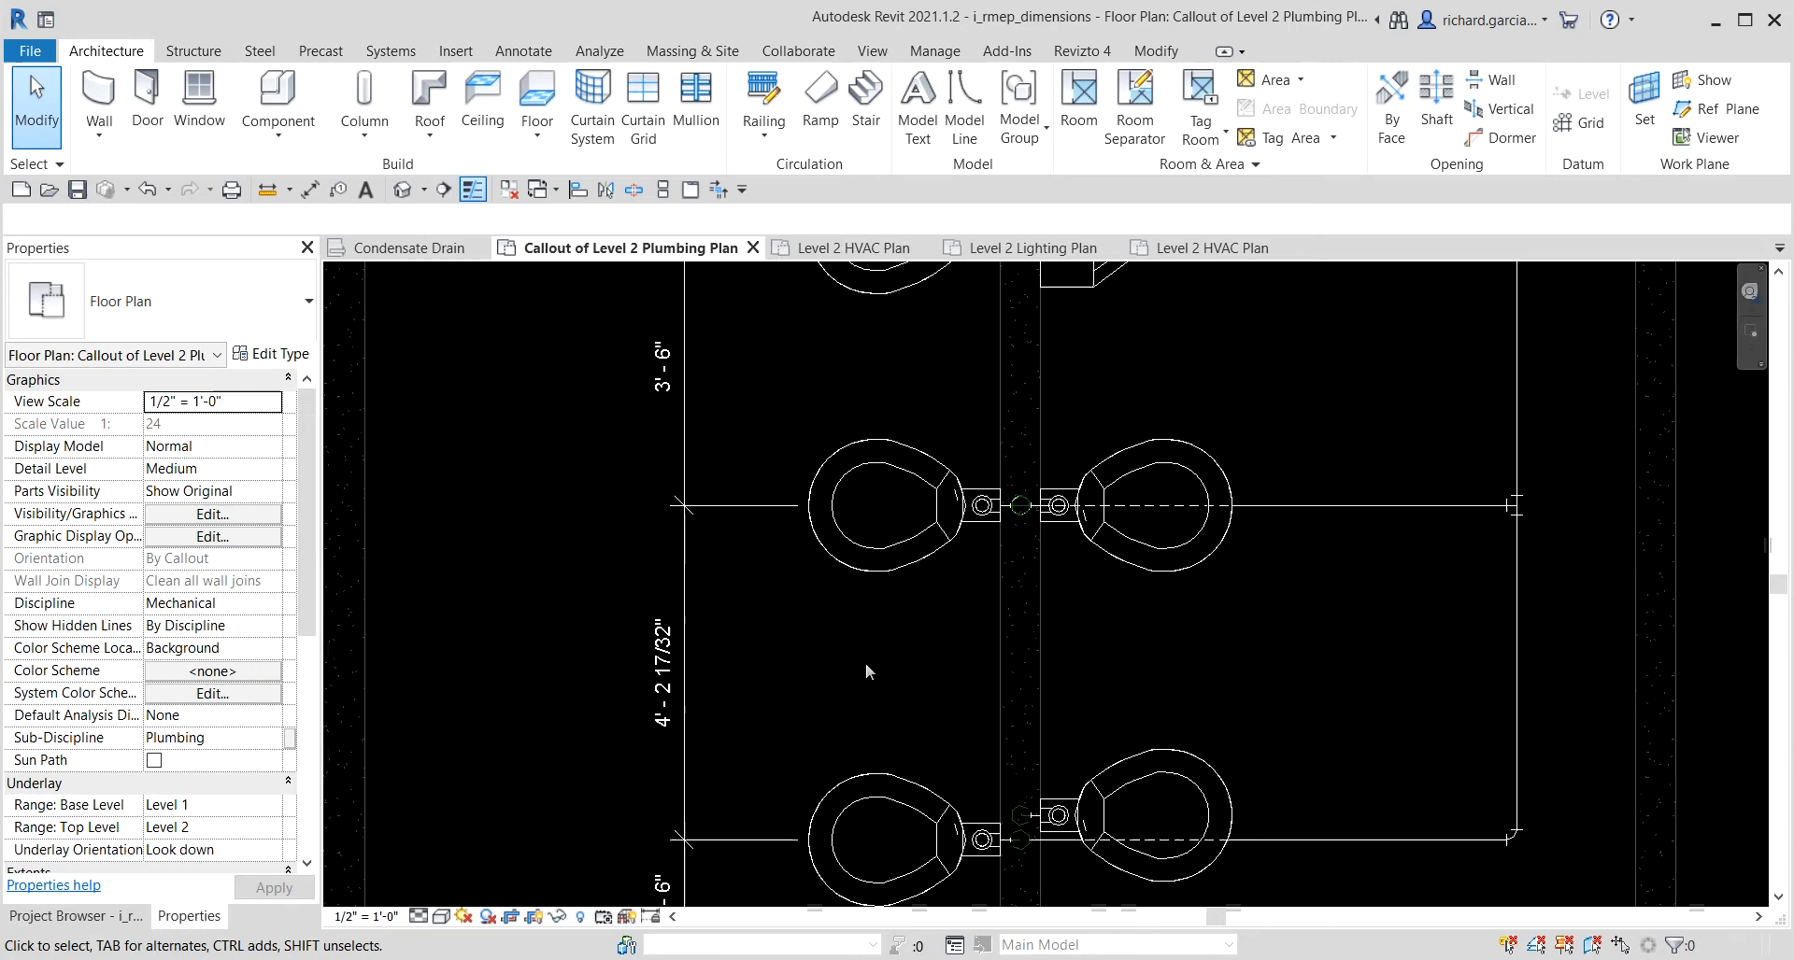
{"action": "left_click", "coordinate": [854, 561]}
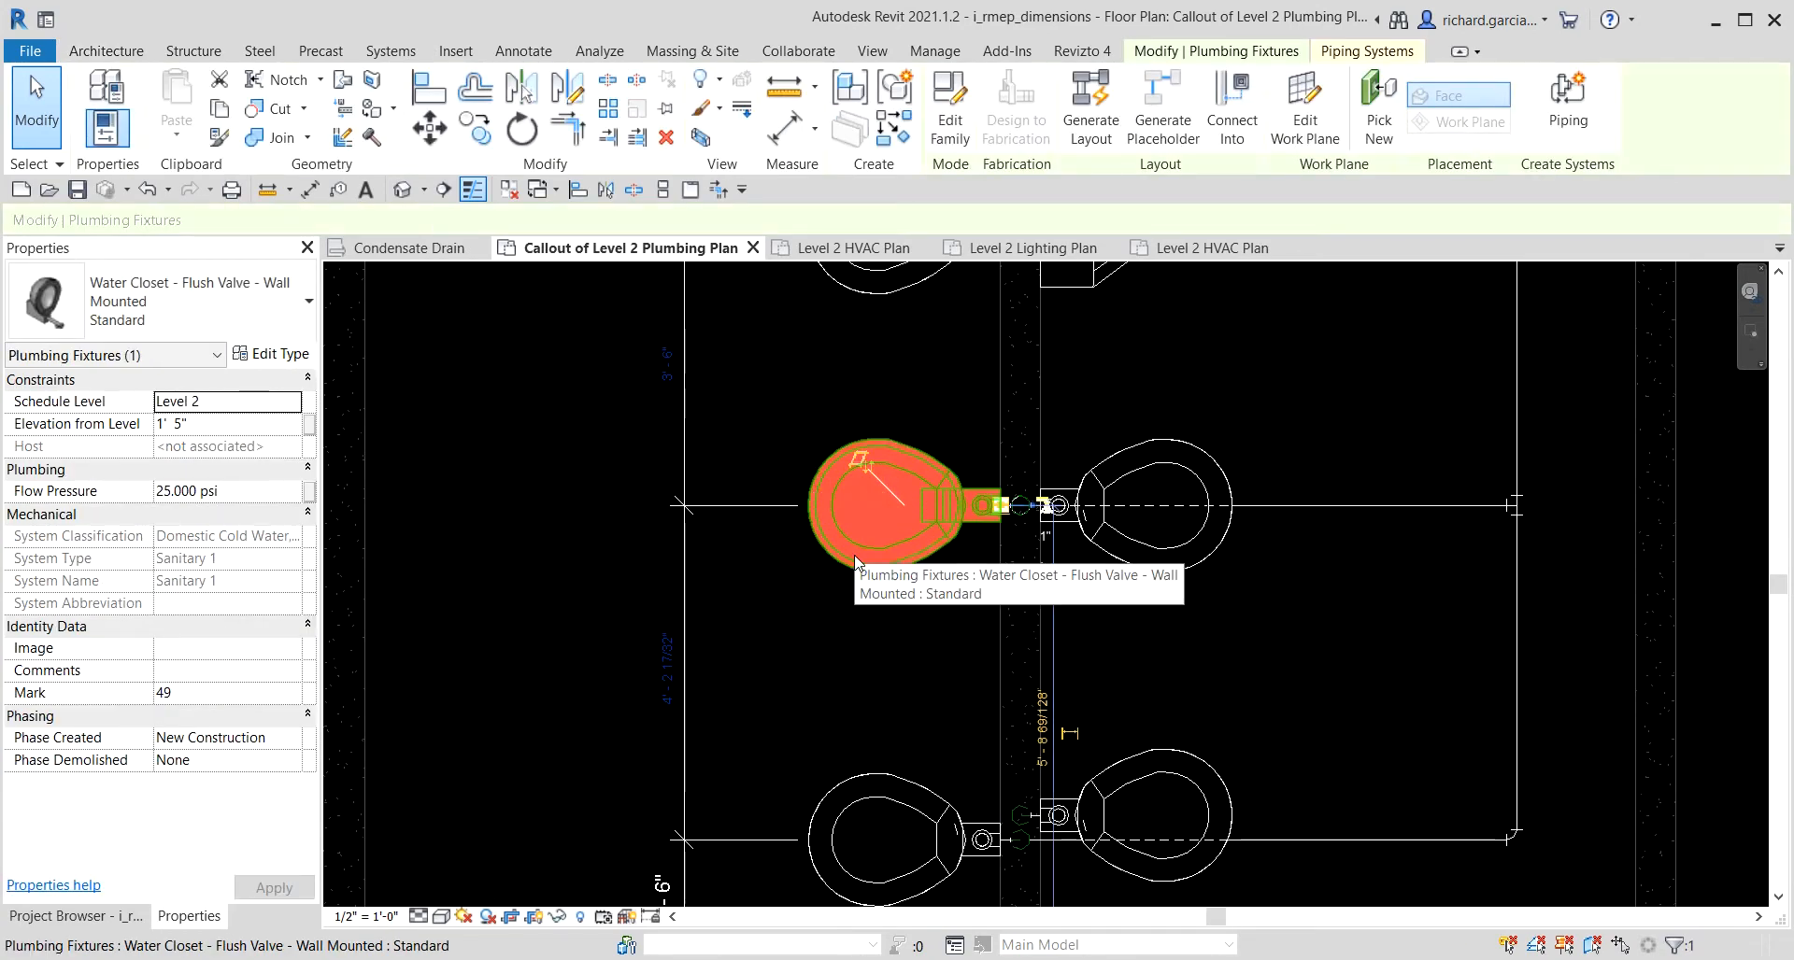
{"action": "left_click", "coordinate": [666, 673]}
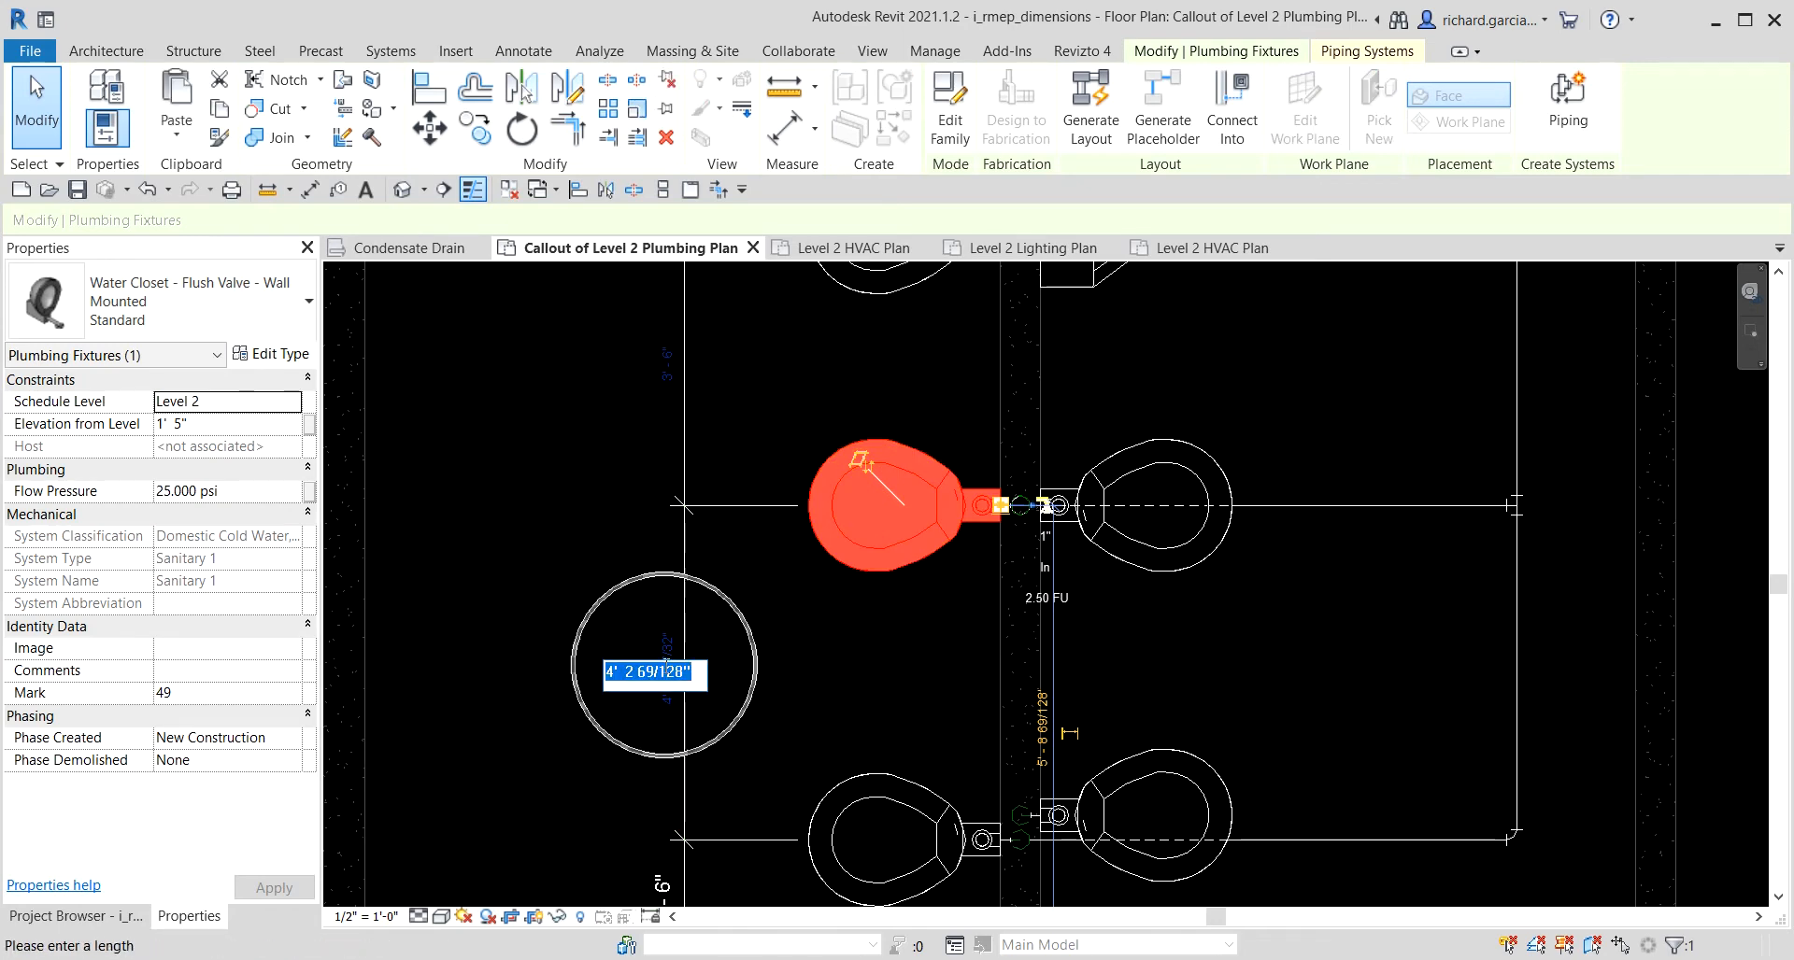
{"action": "type", "text": "5"}
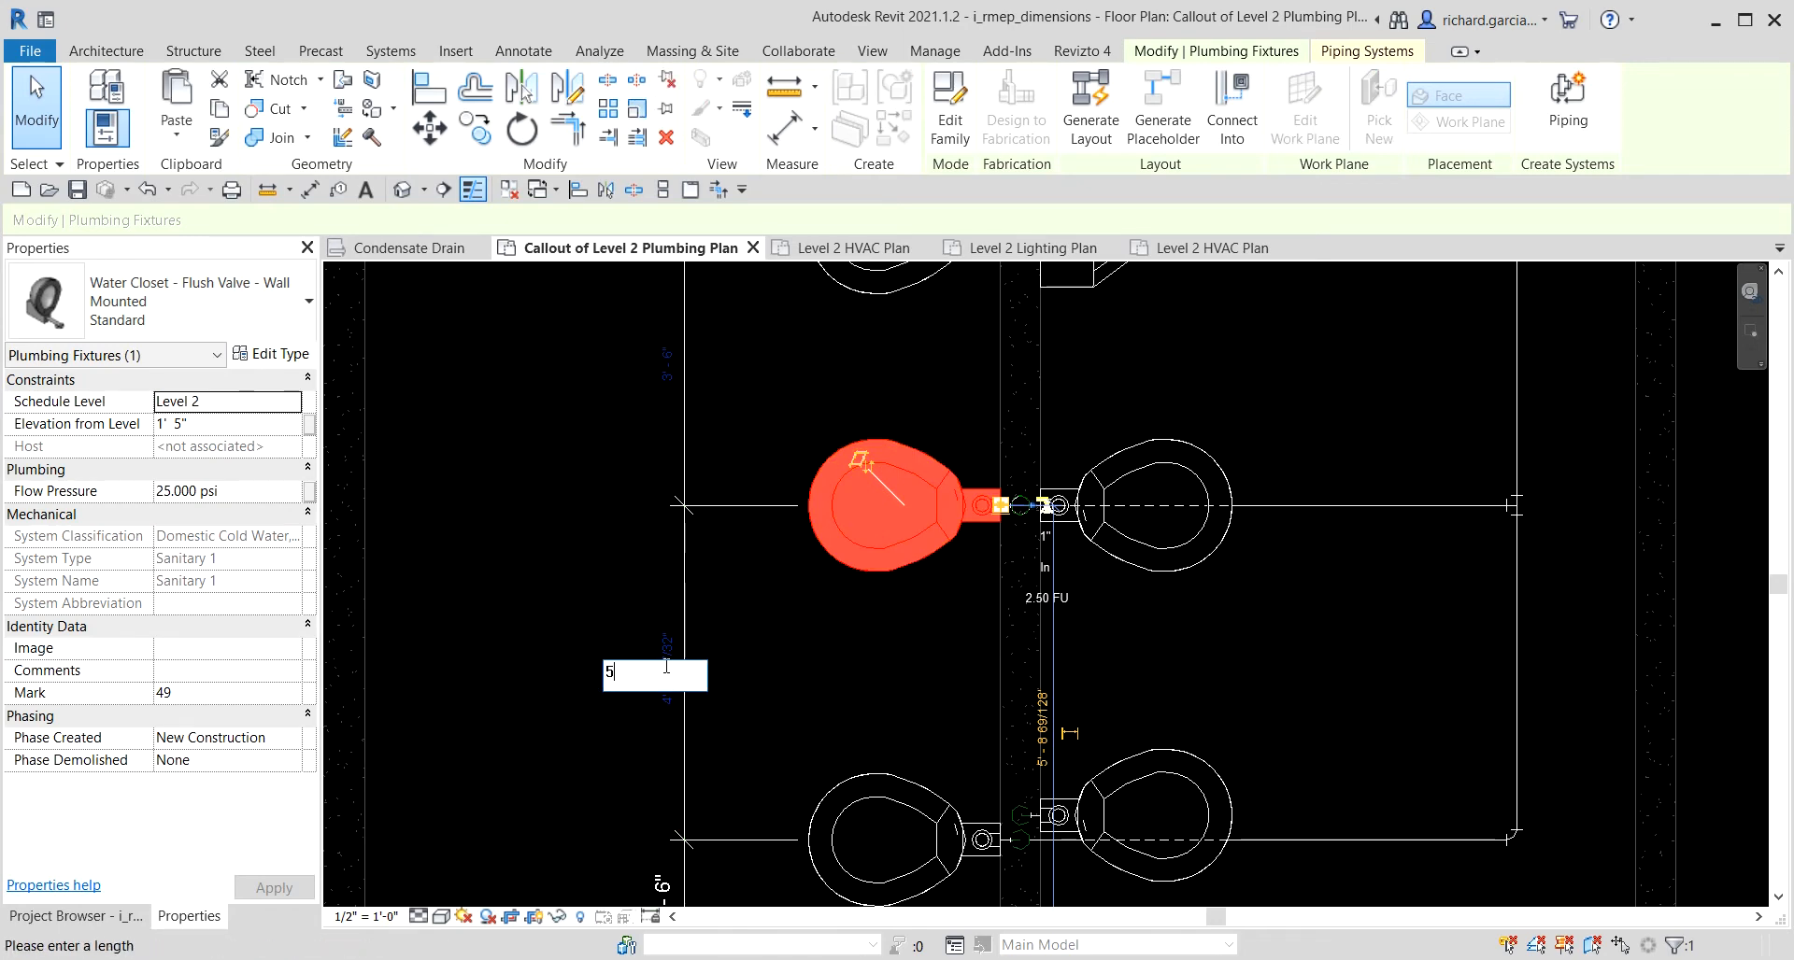
{"action": "key", "text": "Return"}
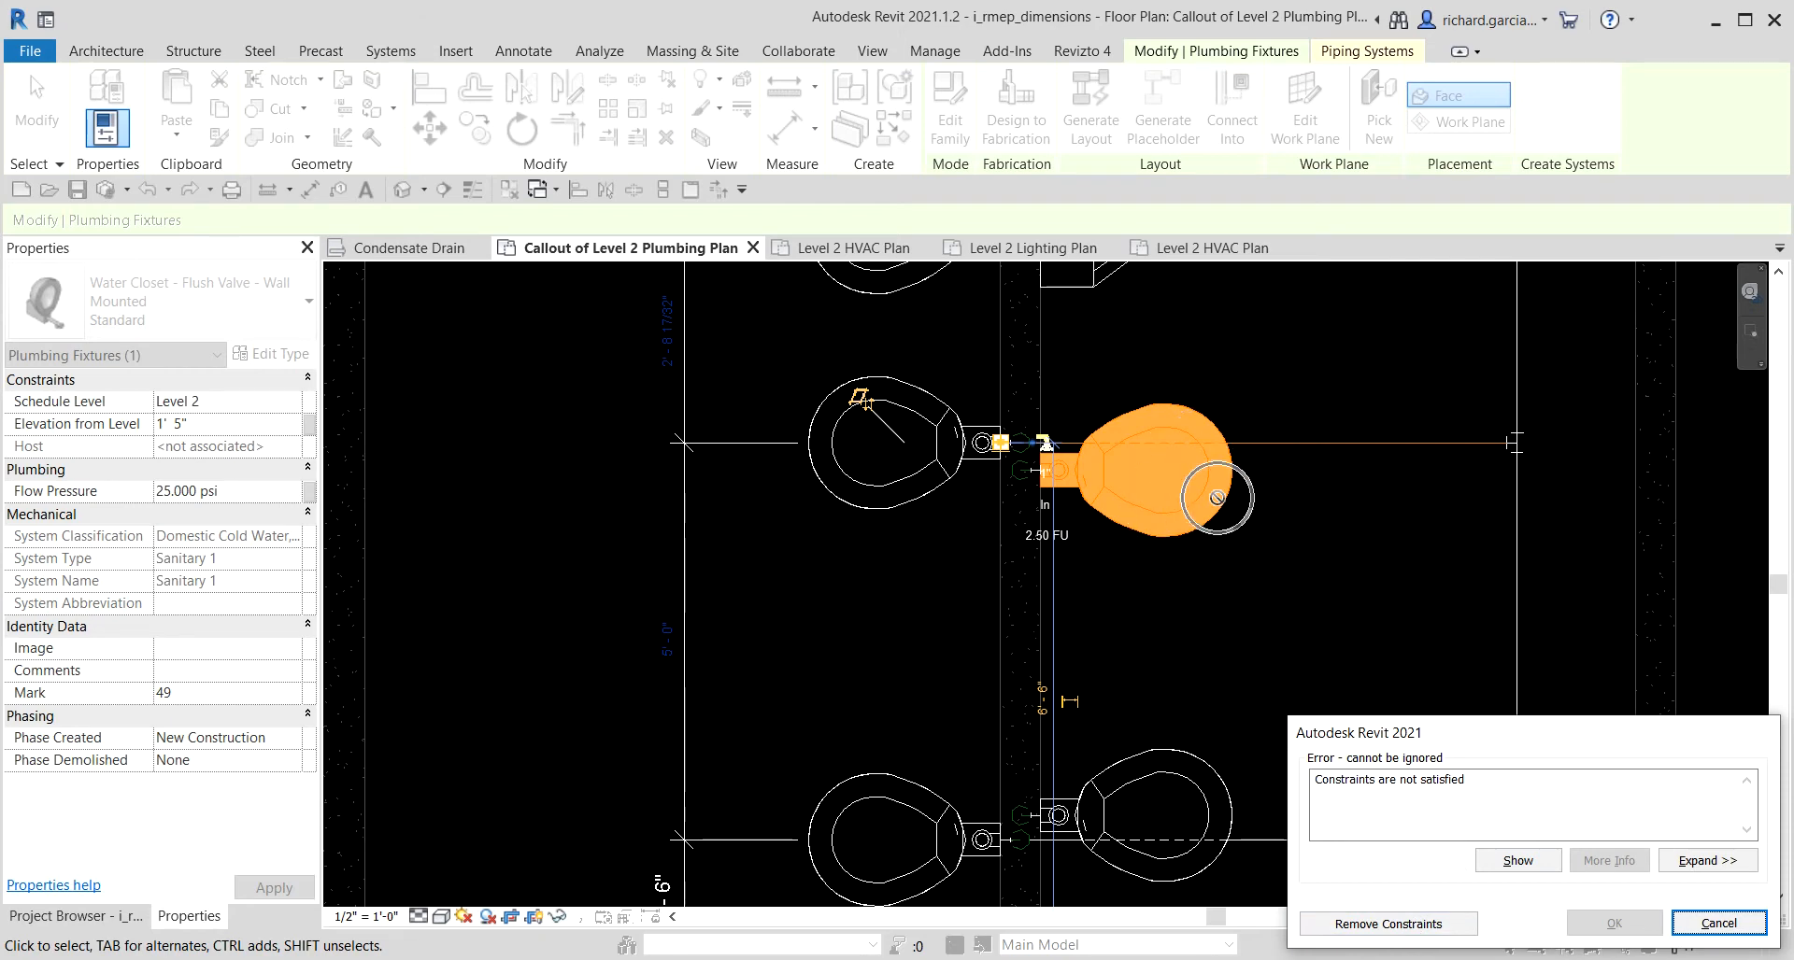
{"action": "left_click", "coordinate": [1414, 925]}
{"action": "scroll", "coordinate": [1013, 540], "scroll_direction": "down", "scroll_amount": 3}
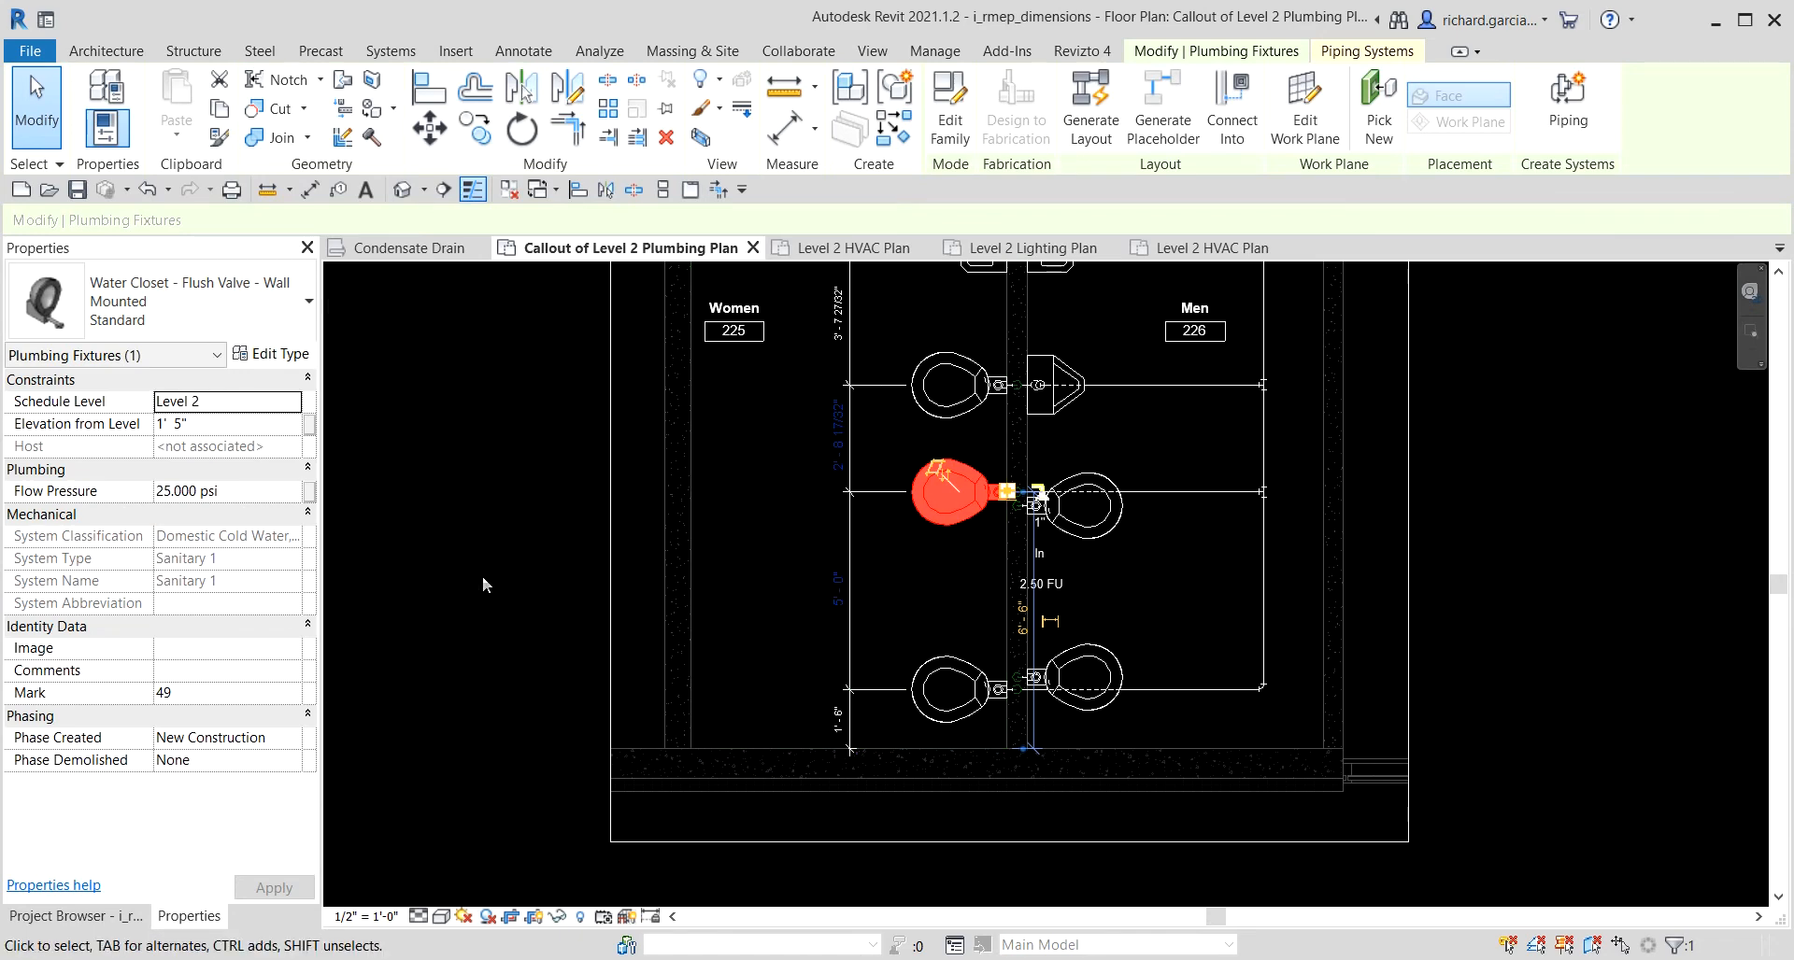
{"action": "left_click", "coordinate": [405, 508]}
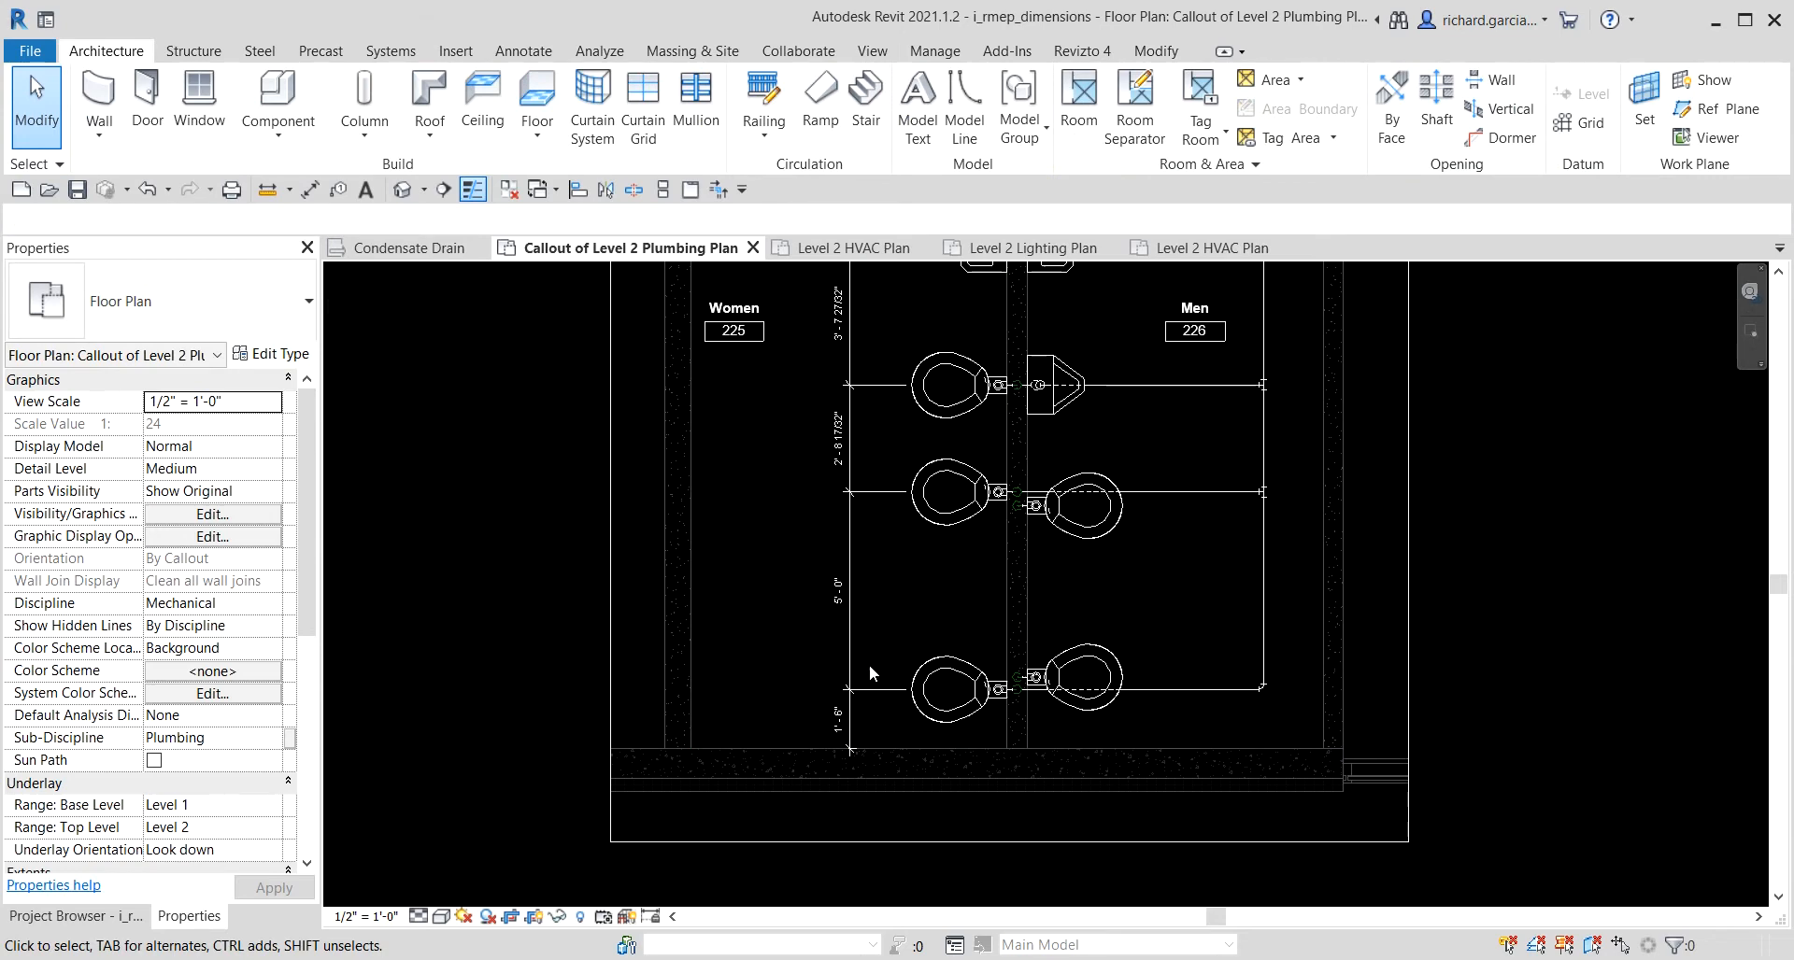
Move the uppermost Women 225 water closet to 3' from the middle one through the dimension between them.
{"action": "middle_click_drag", "start_coordinate": [953, 483], "coordinate": [939, 620]}
{"action": "scroll", "coordinate": [927, 577], "scroll_direction": "up", "scroll_amount": 2}
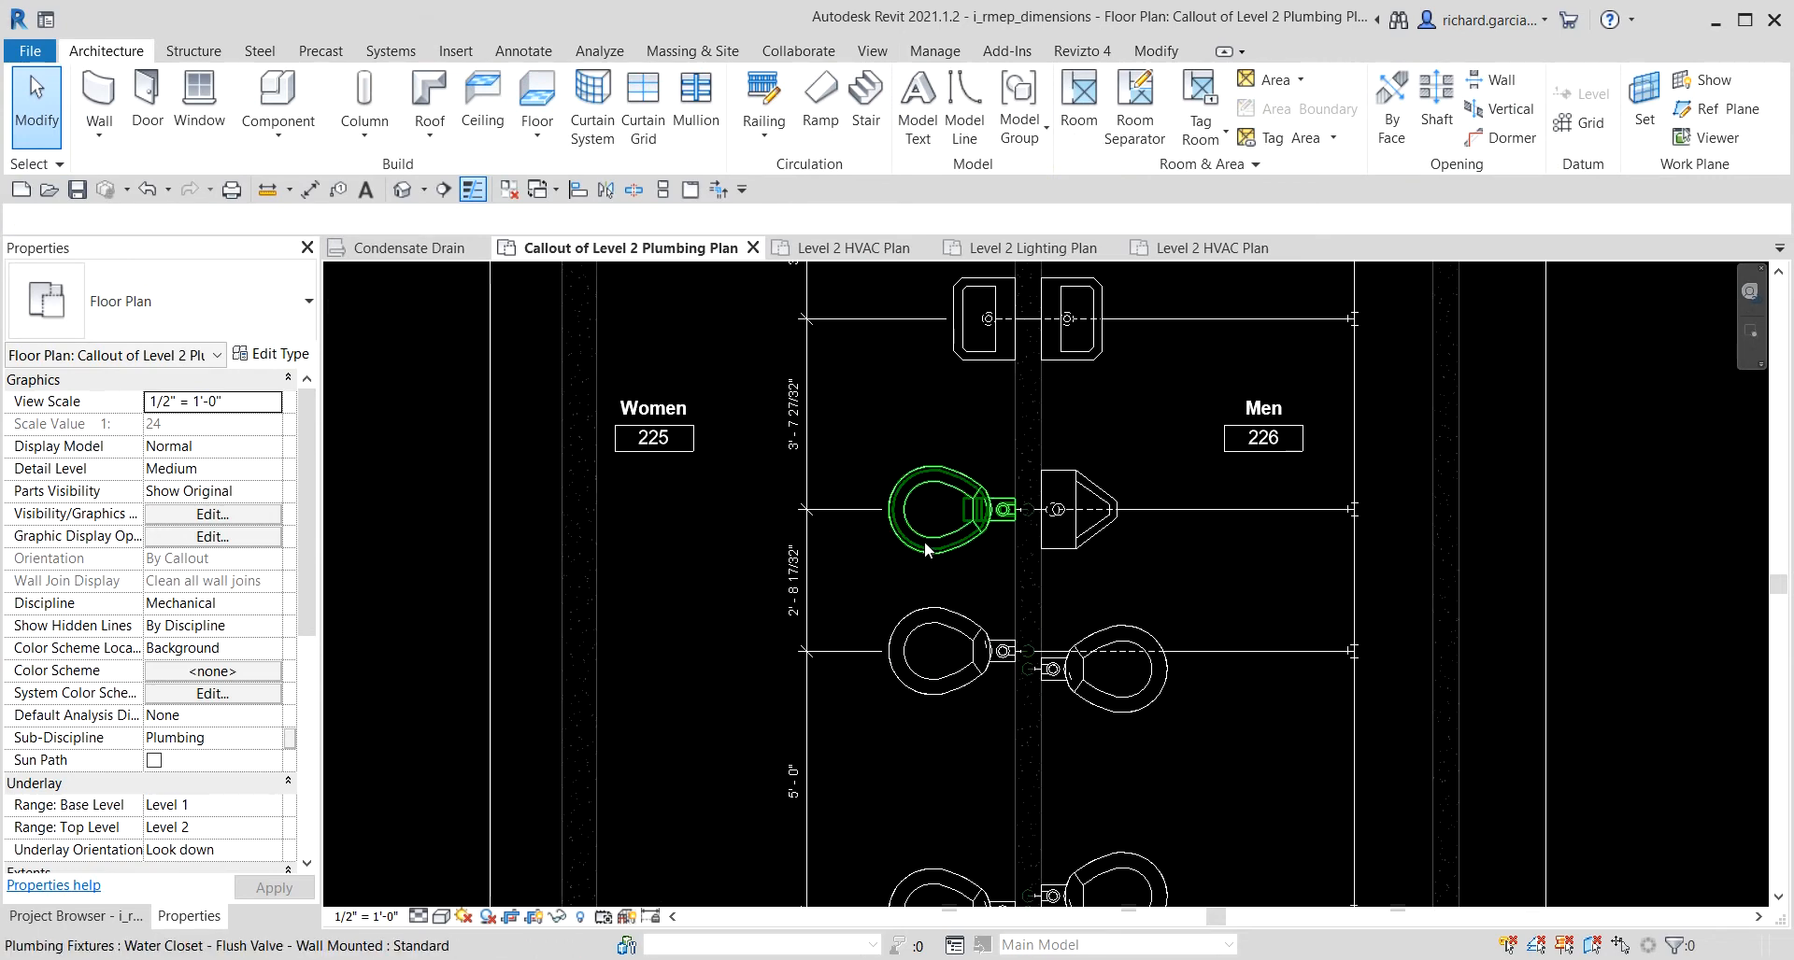
{"action": "left_click", "coordinate": [923, 541]}
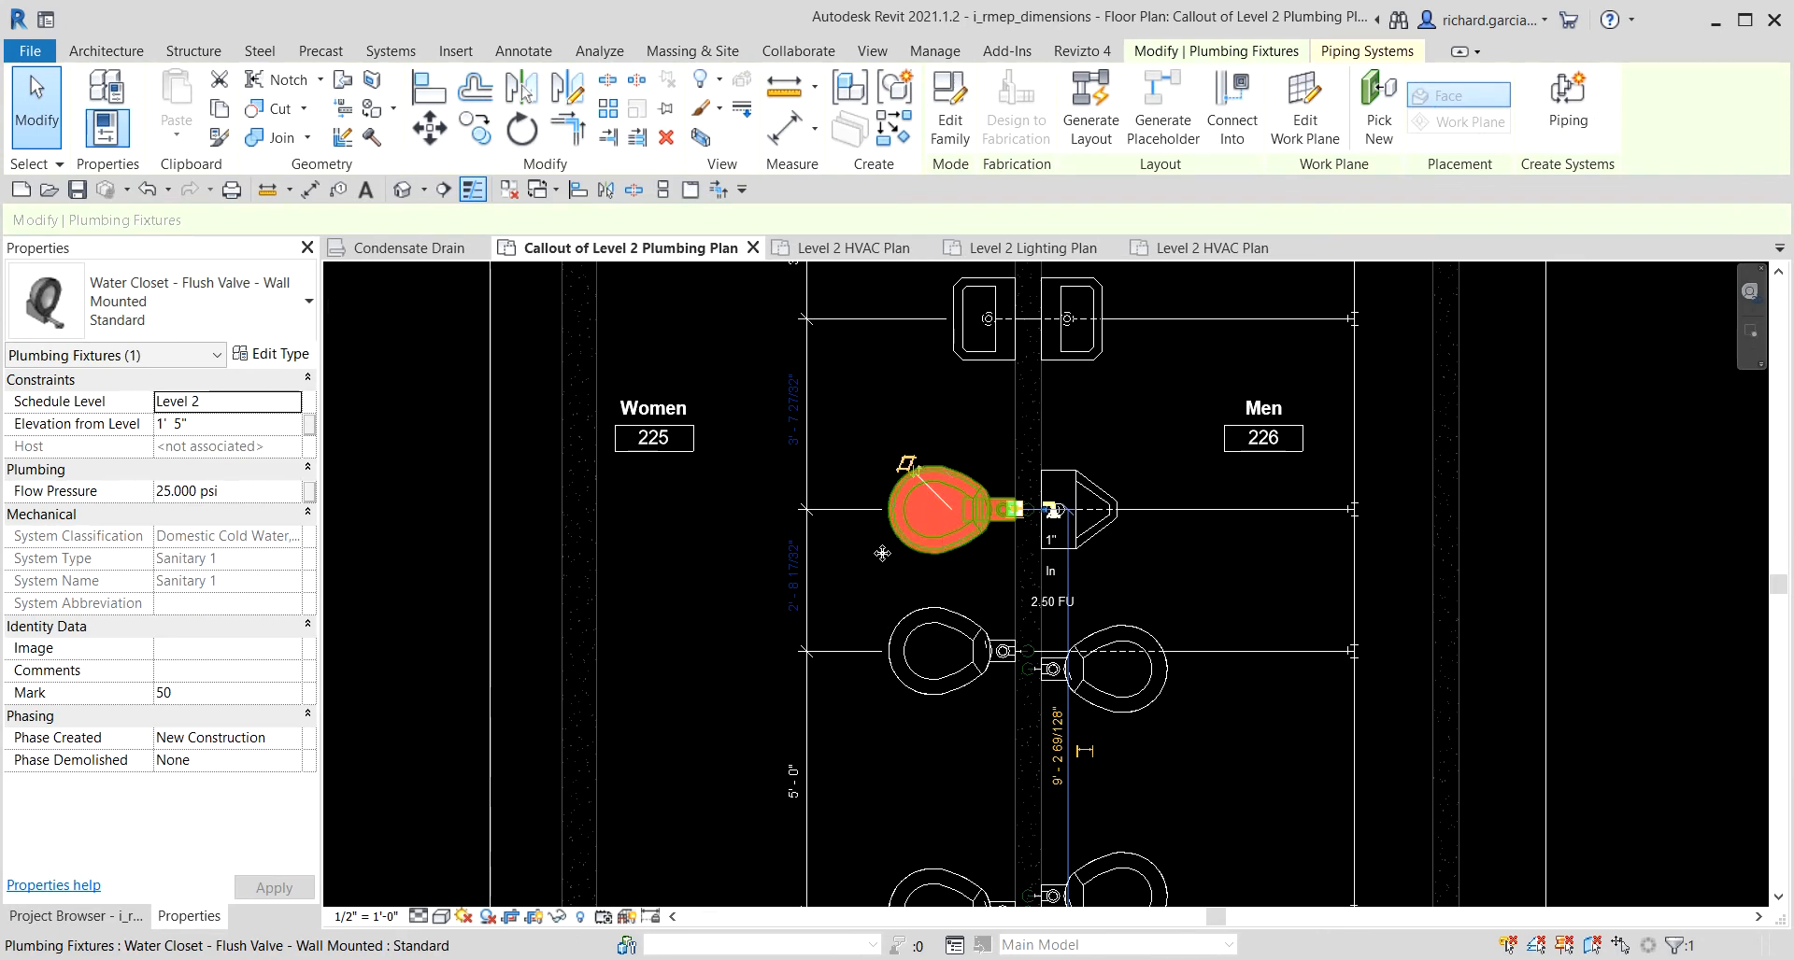
{"action": "middle_click_drag", "start_coordinate": [882, 553], "coordinate": [969, 647]}
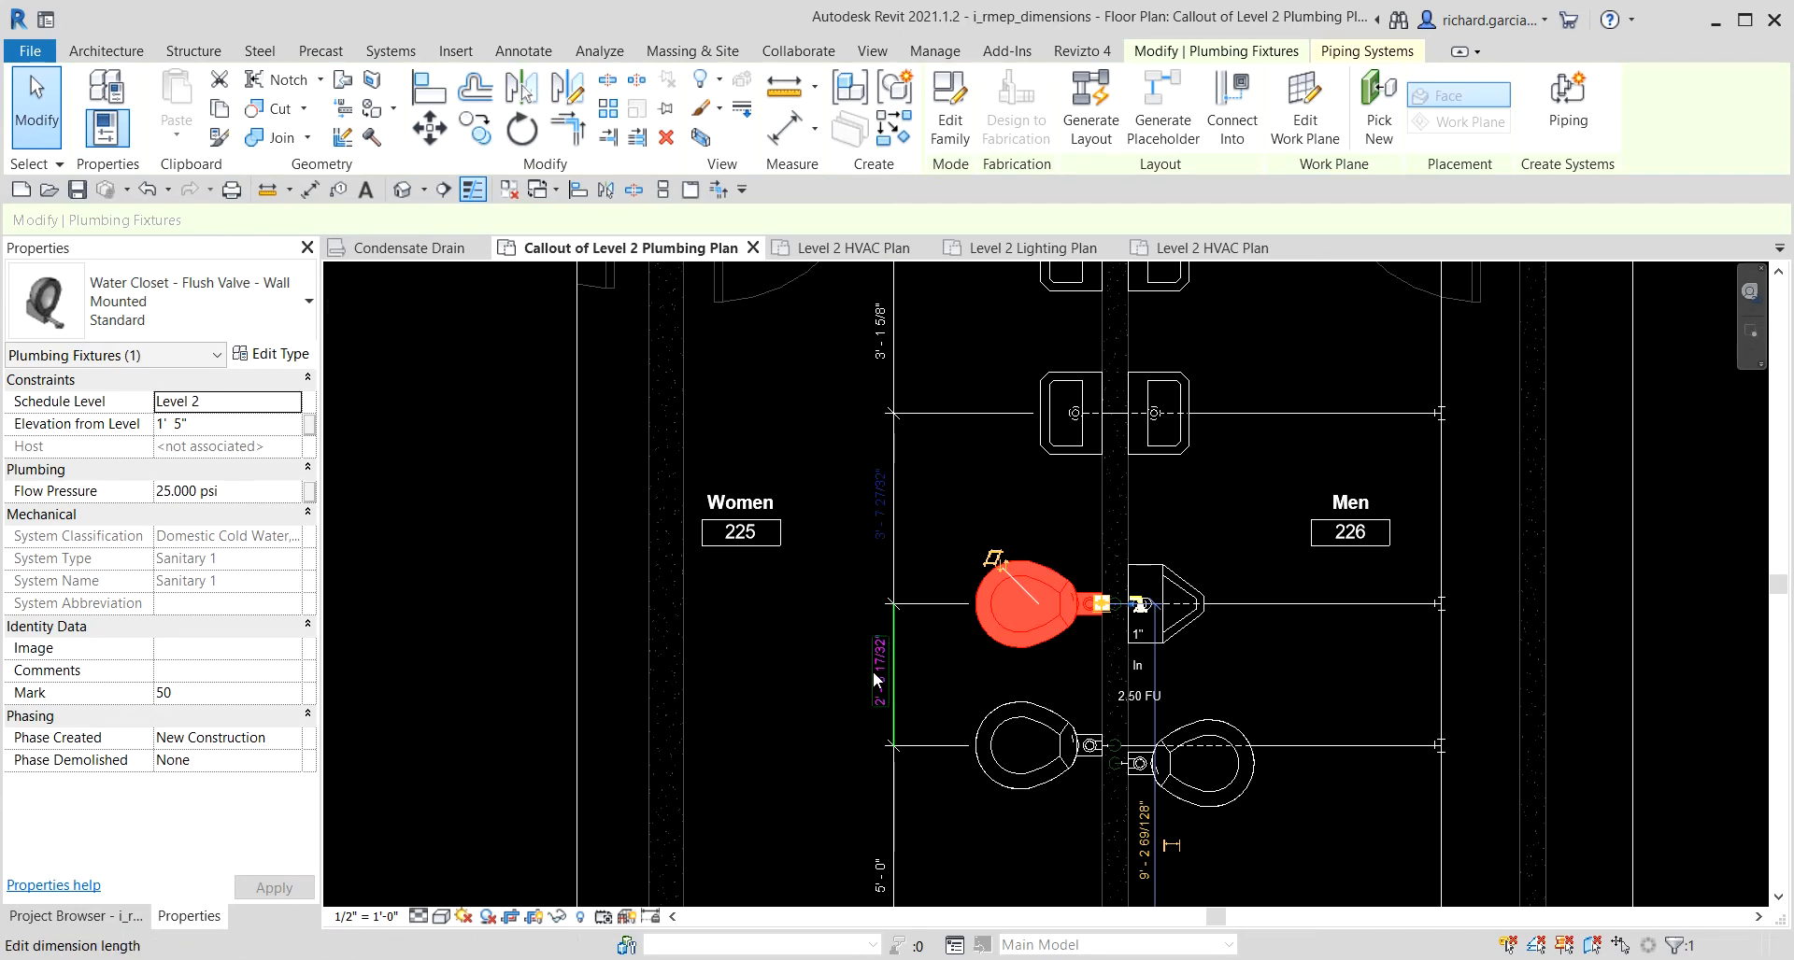
{"action": "left_click", "coordinate": [878, 679]}
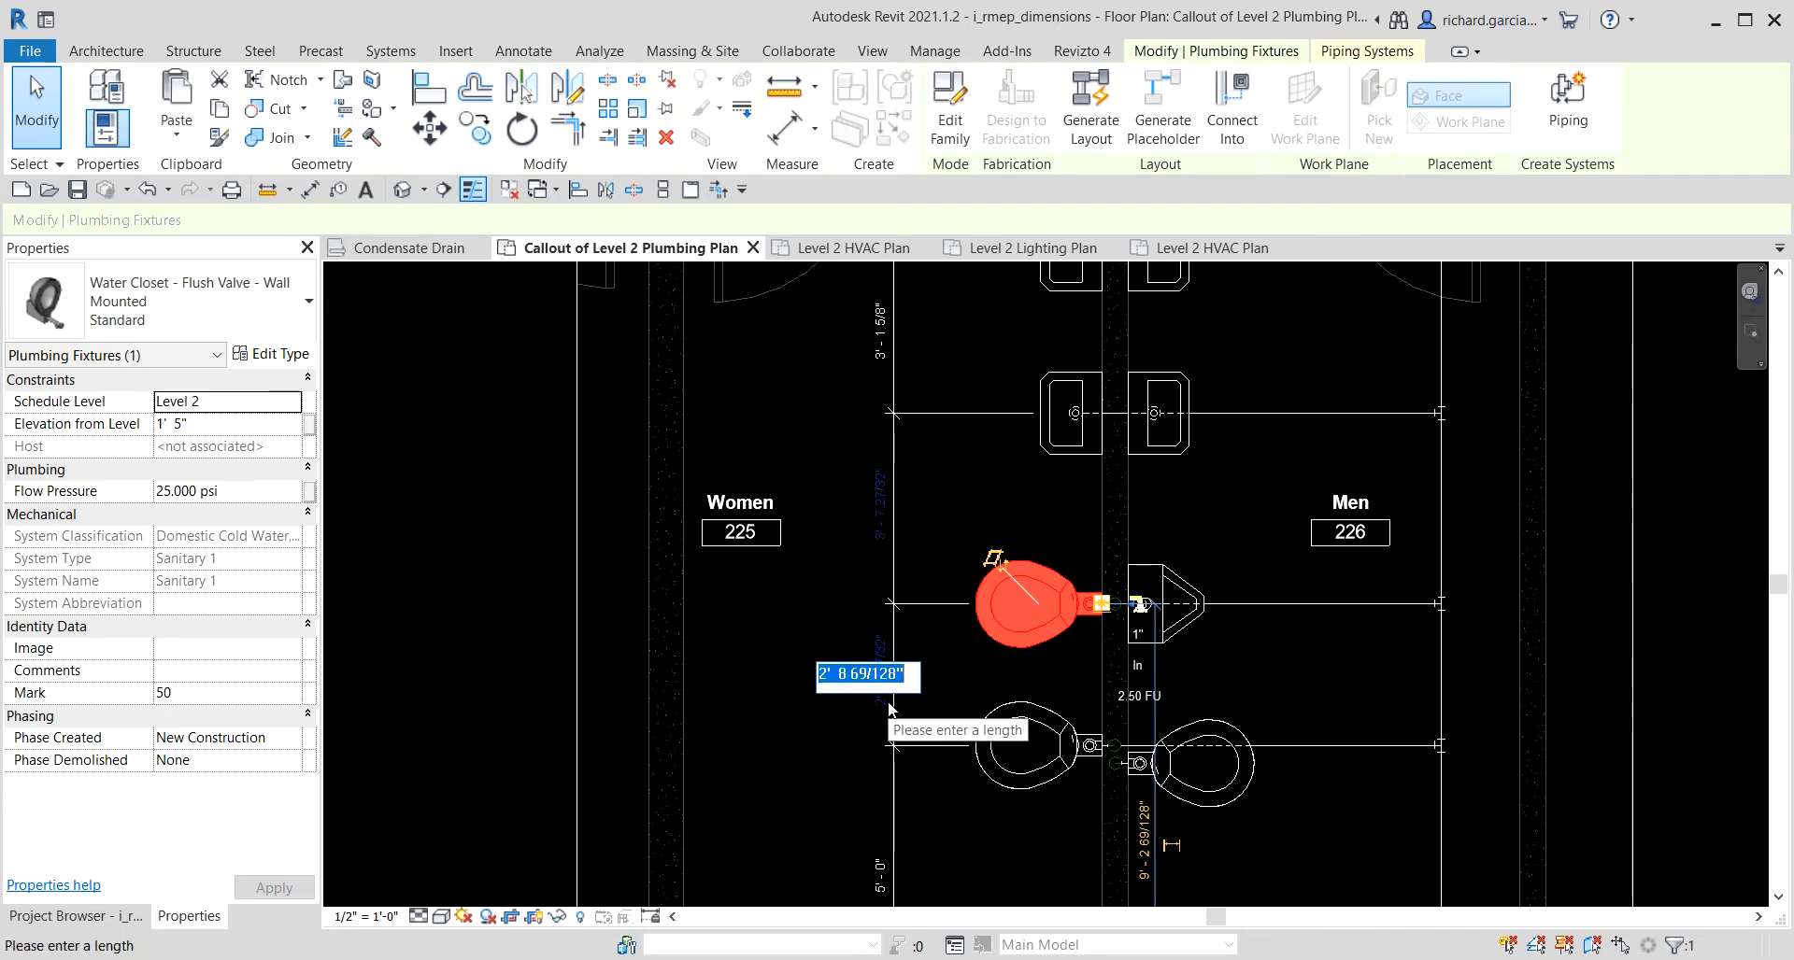
{"action": "type", "text": "3"}
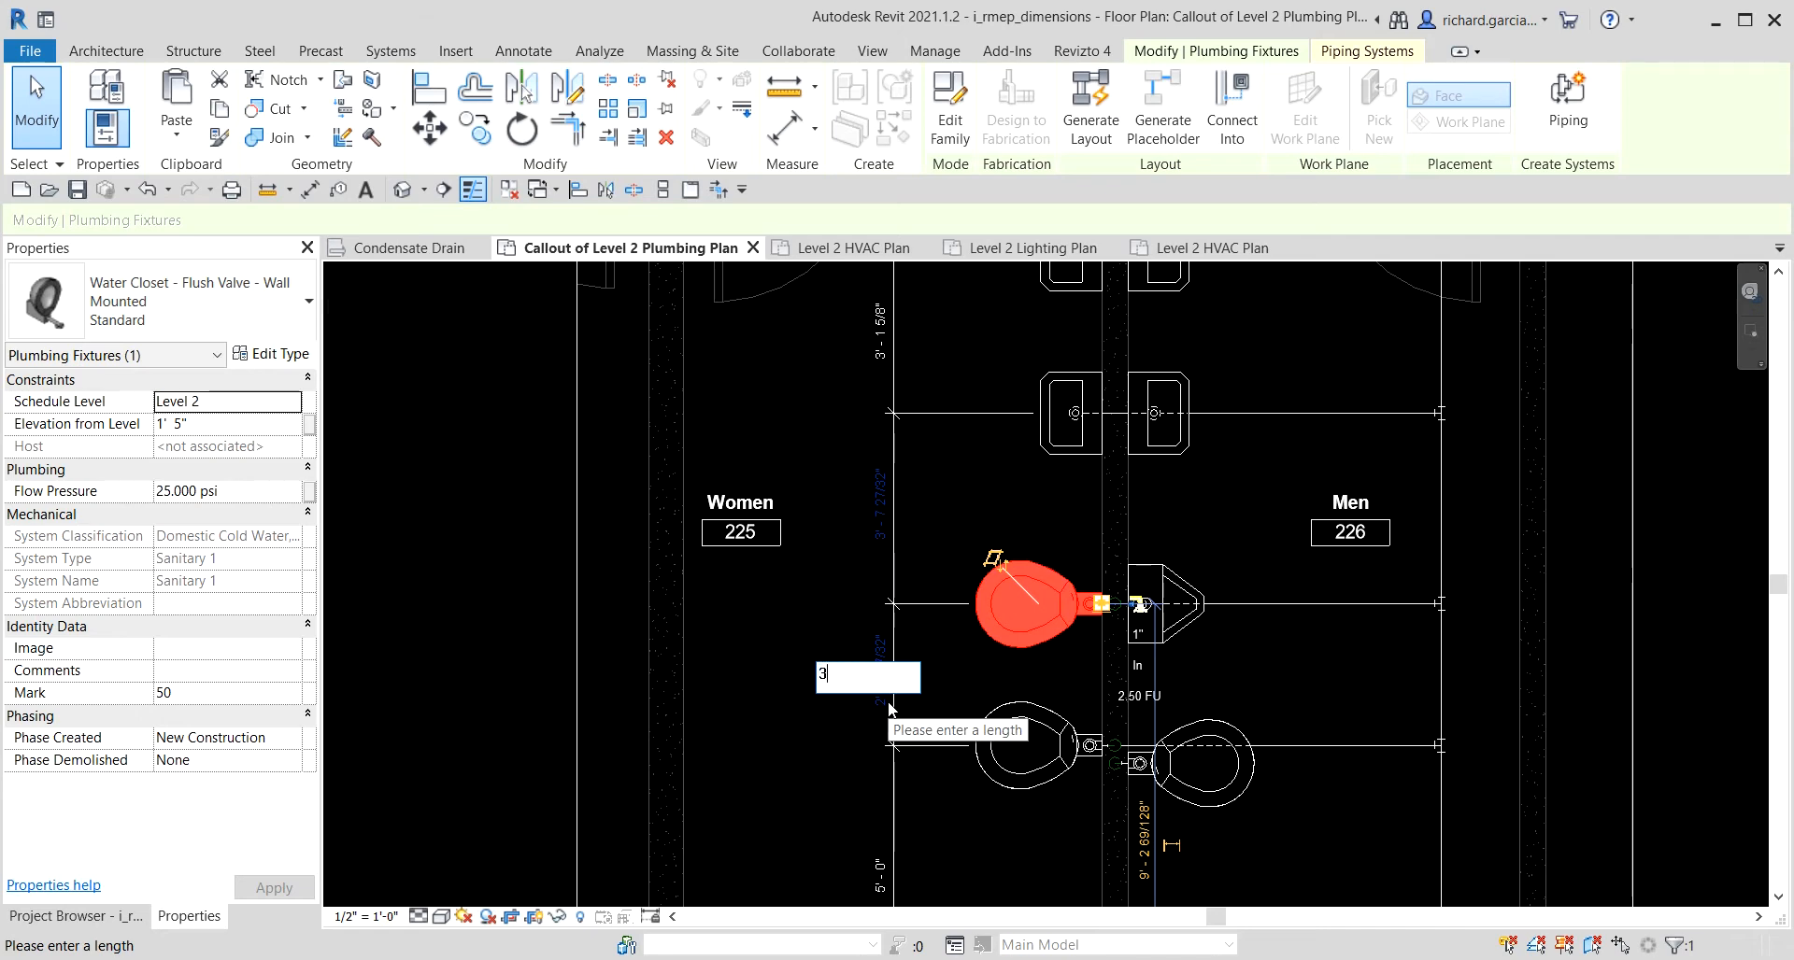
{"action": "key", "text": "Return"}
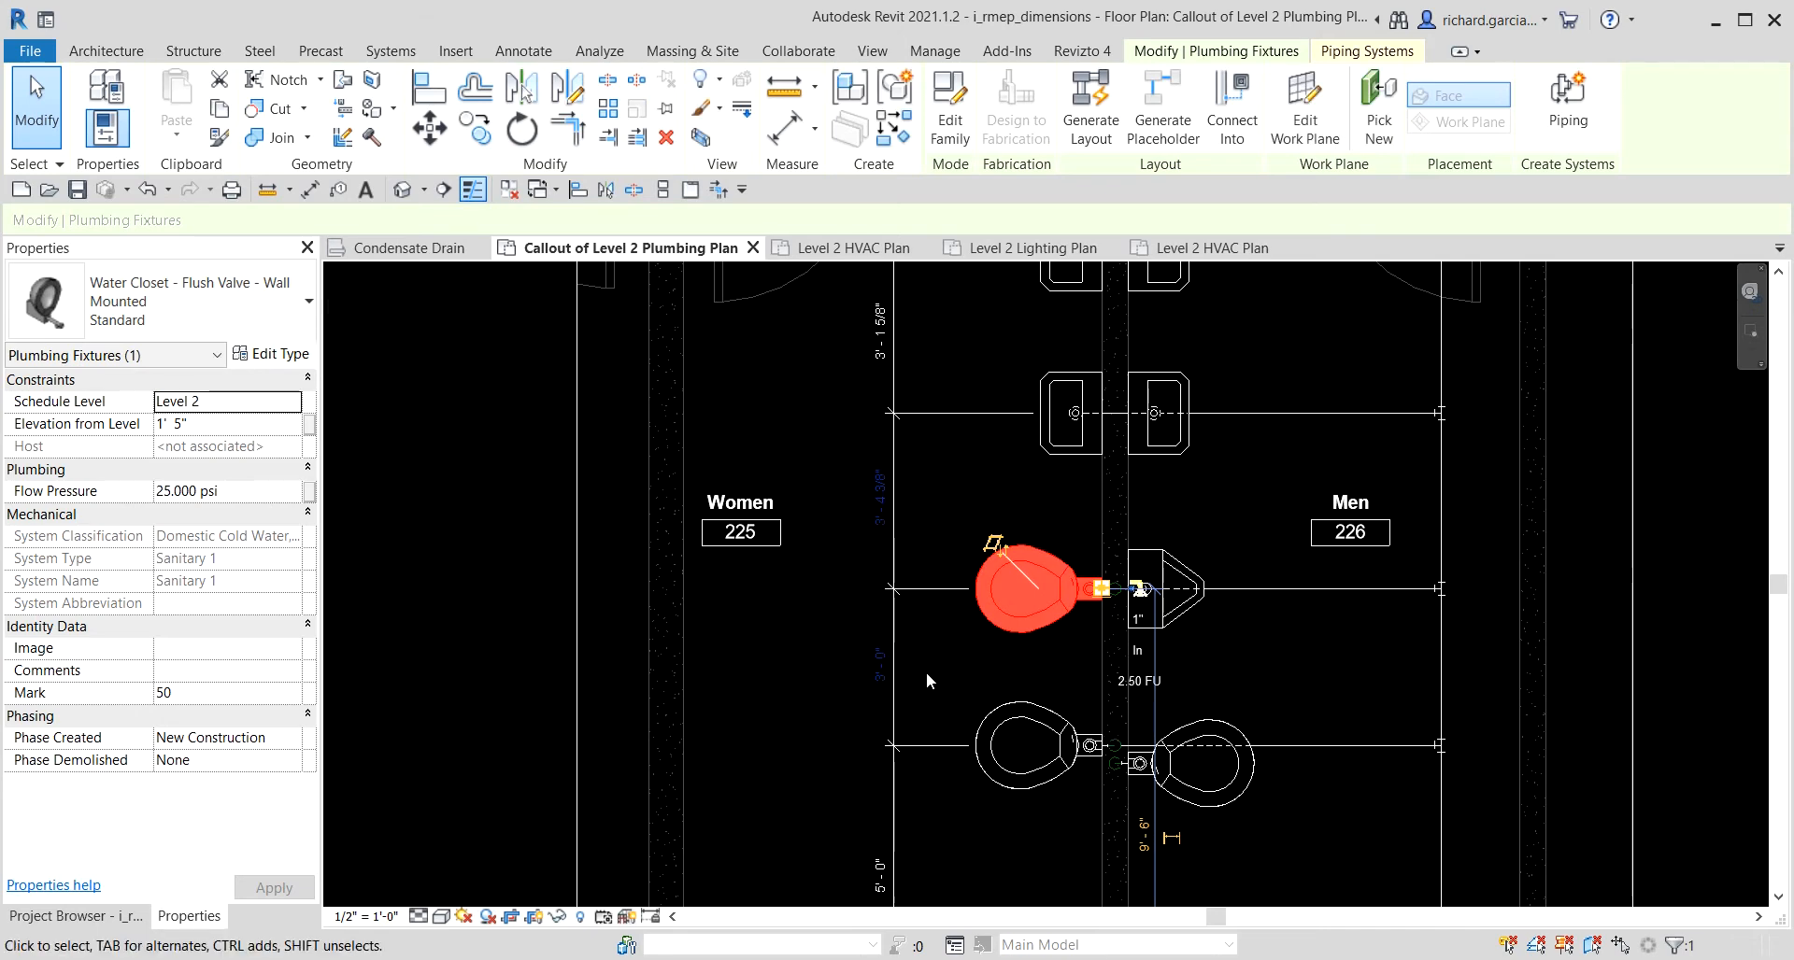
Select the Women 225 lavatory nearest the water closets, making its adjoining dimensions editable.
{"action": "middle_click_drag", "start_coordinate": [988, 519], "coordinate": [1067, 564]}
{"action": "left_click", "coordinate": [1033, 589]}
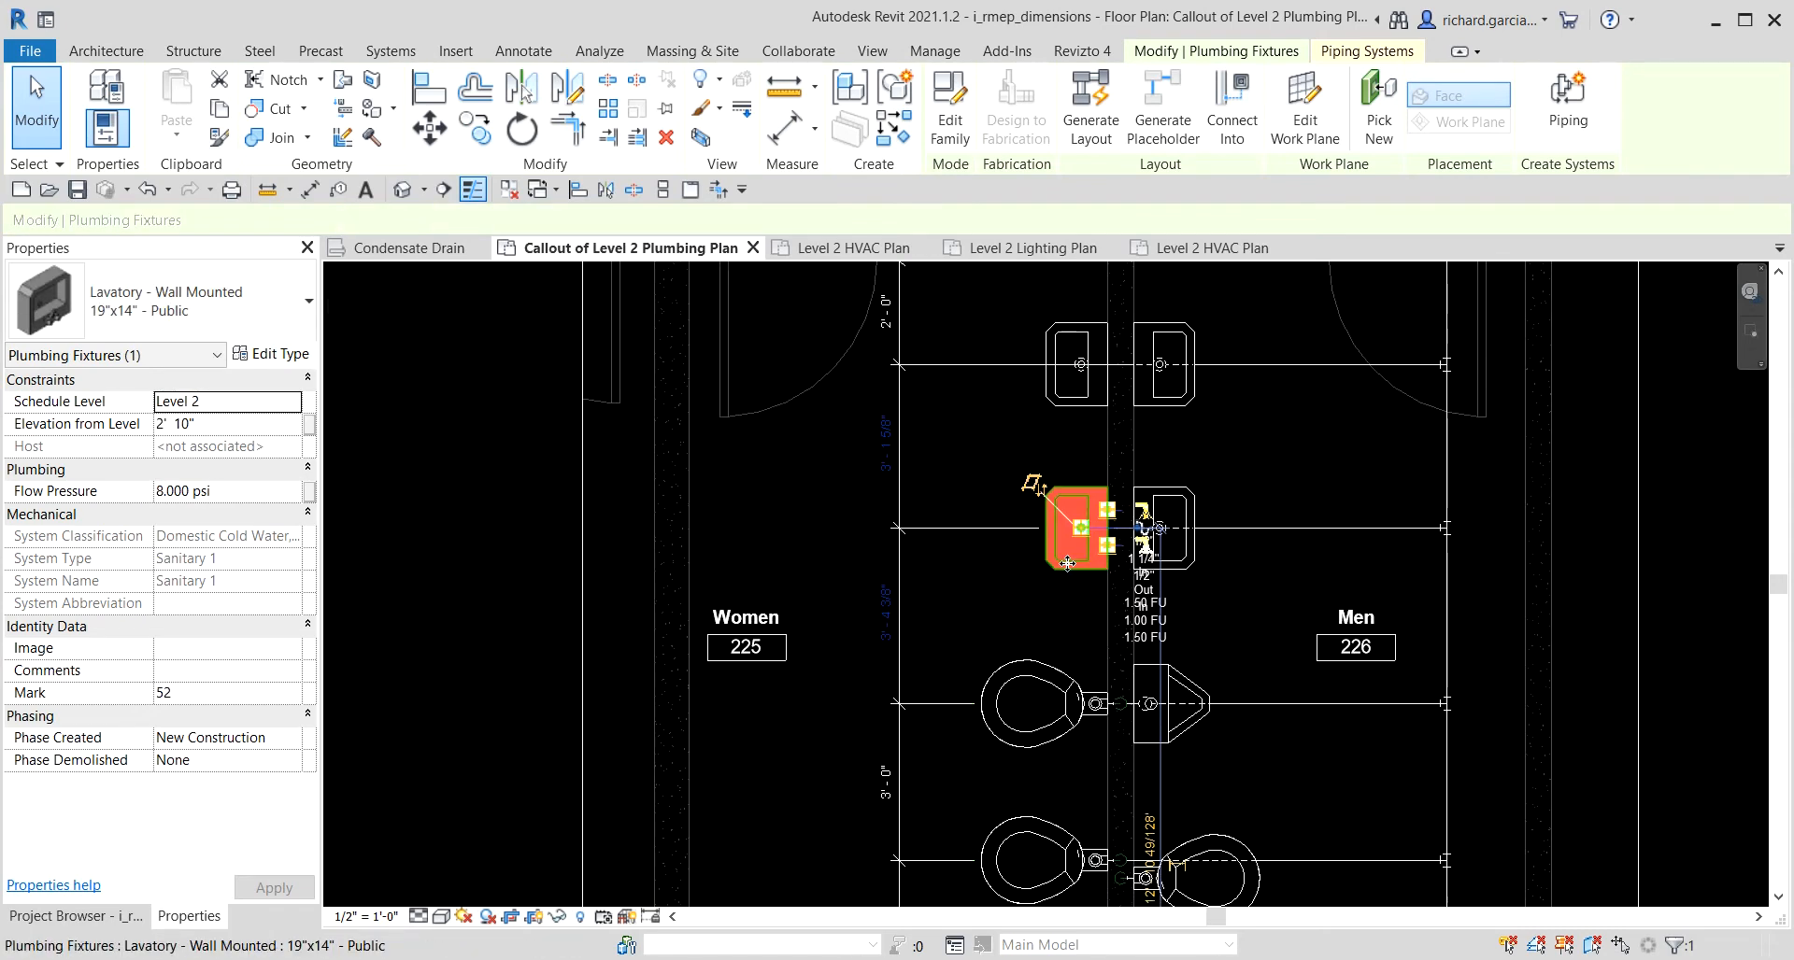
Set the distance between the women's lower lavatory and the water closet below it to 3' 6".
{"action": "left_click", "coordinate": [882, 605]}
{"action": "type", "text": "3"}
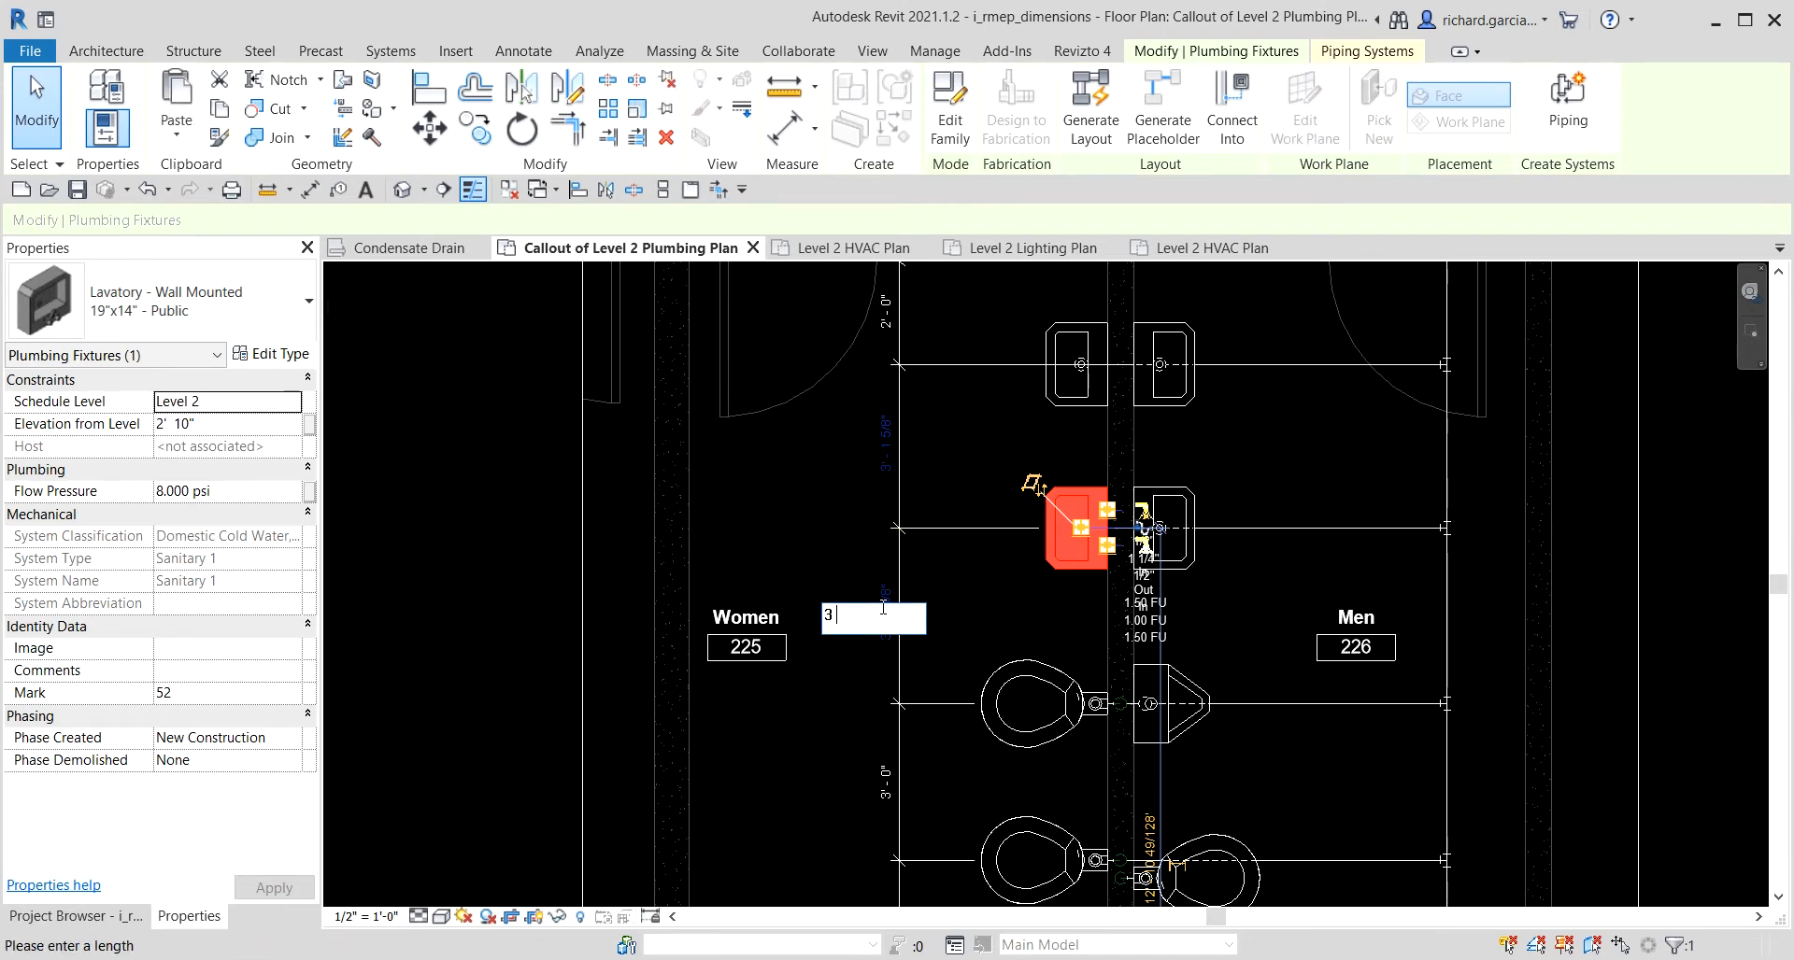
{"action": "type", "text": " 6"}
{"action": "key", "text": "Return"}
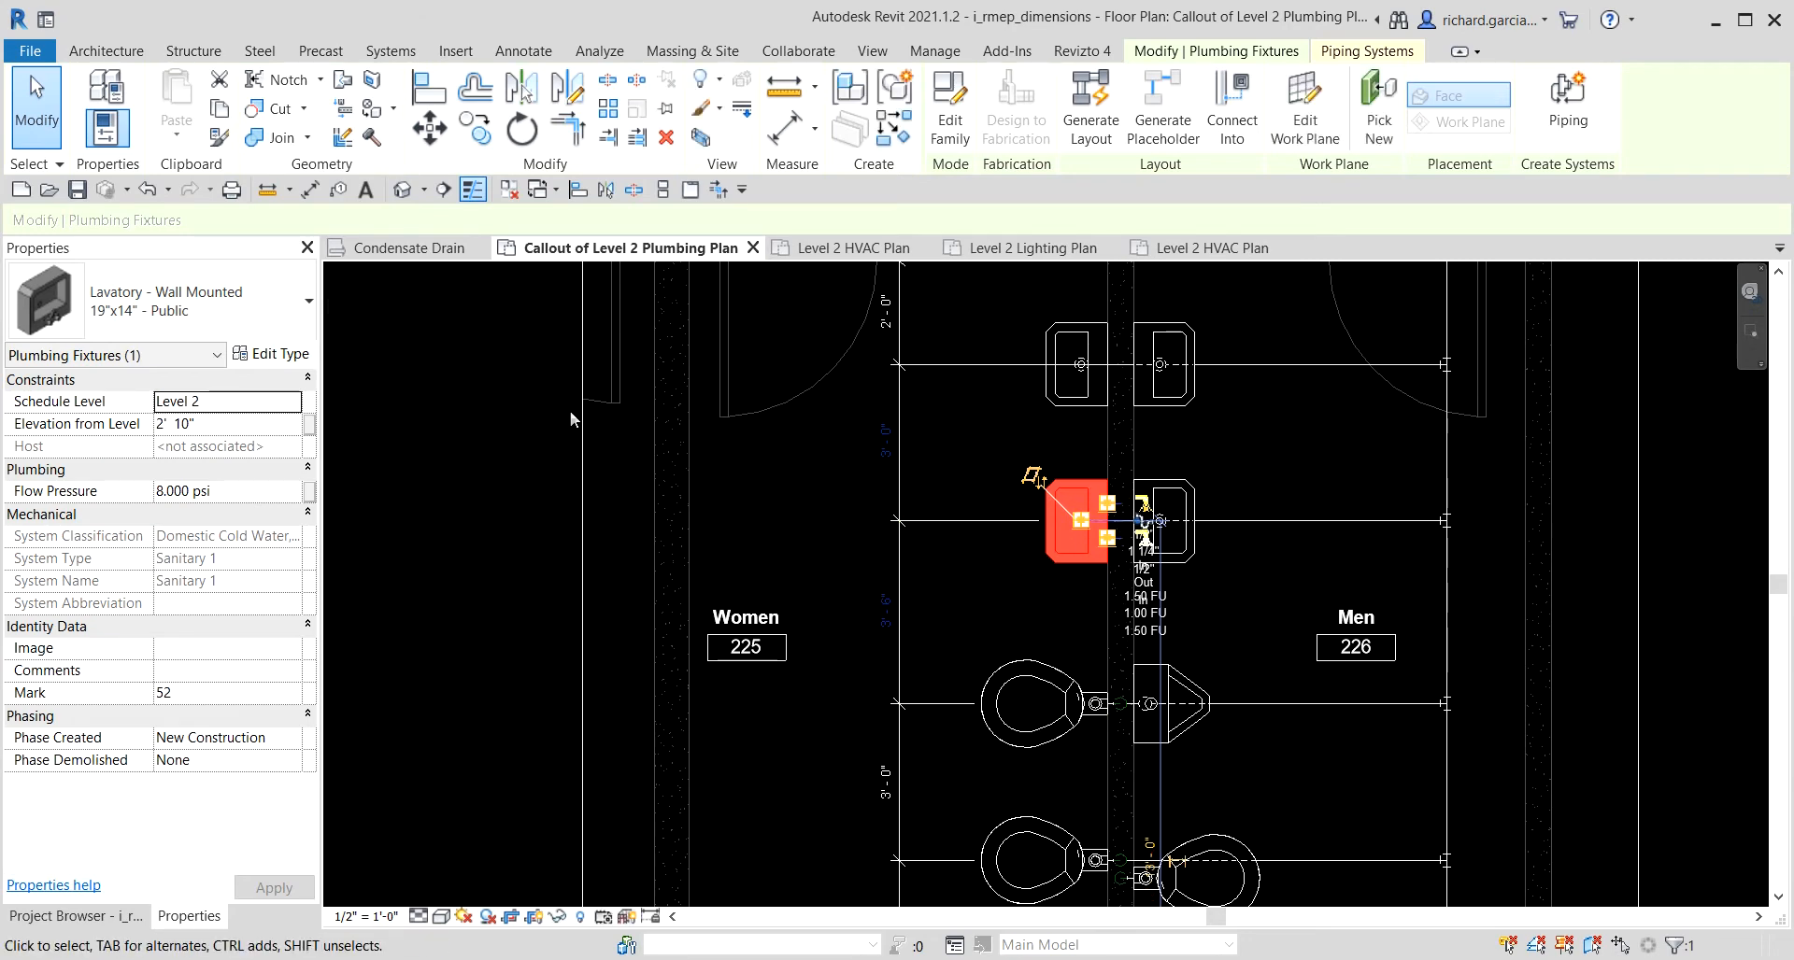
{"action": "left_click", "coordinate": [53, 112]}
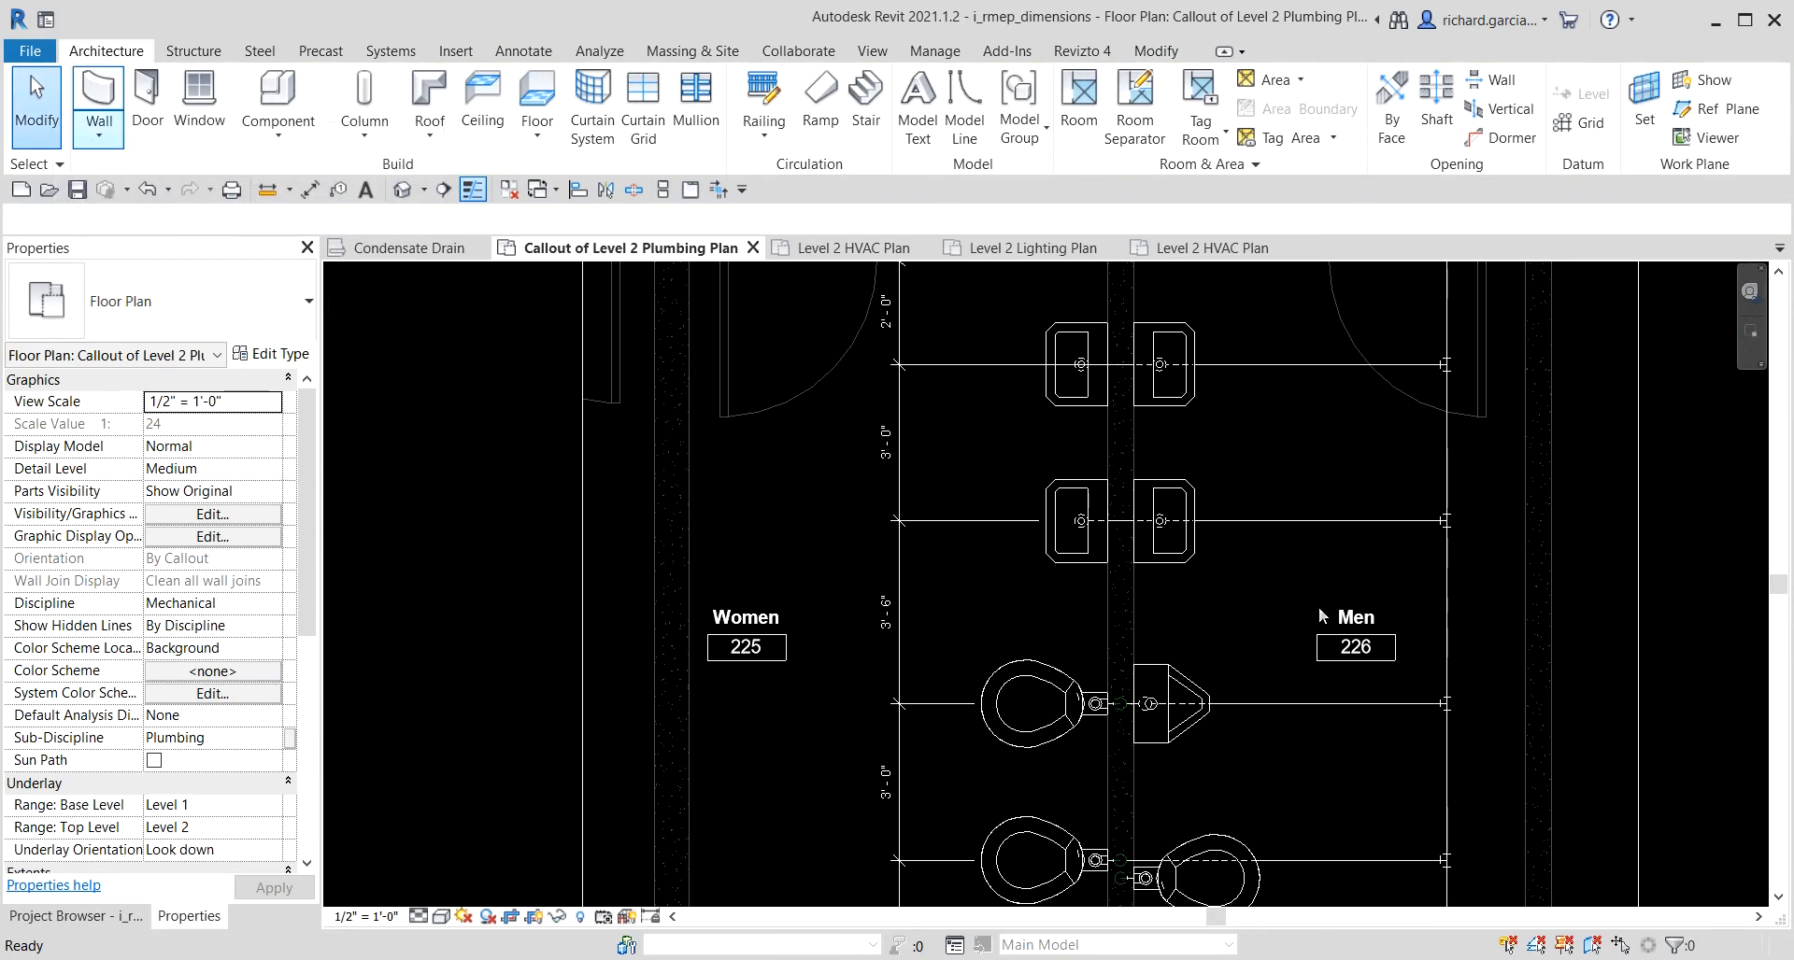
Align the men's lowest water closet with the centerline of the women's lowest water closet.
{"action": "scroll", "coordinate": [1289, 486], "scroll_direction": "down", "scroll_amount": 1}
{"action": "scroll", "coordinate": [1340, 613], "scroll_direction": "up", "scroll_amount": 3}
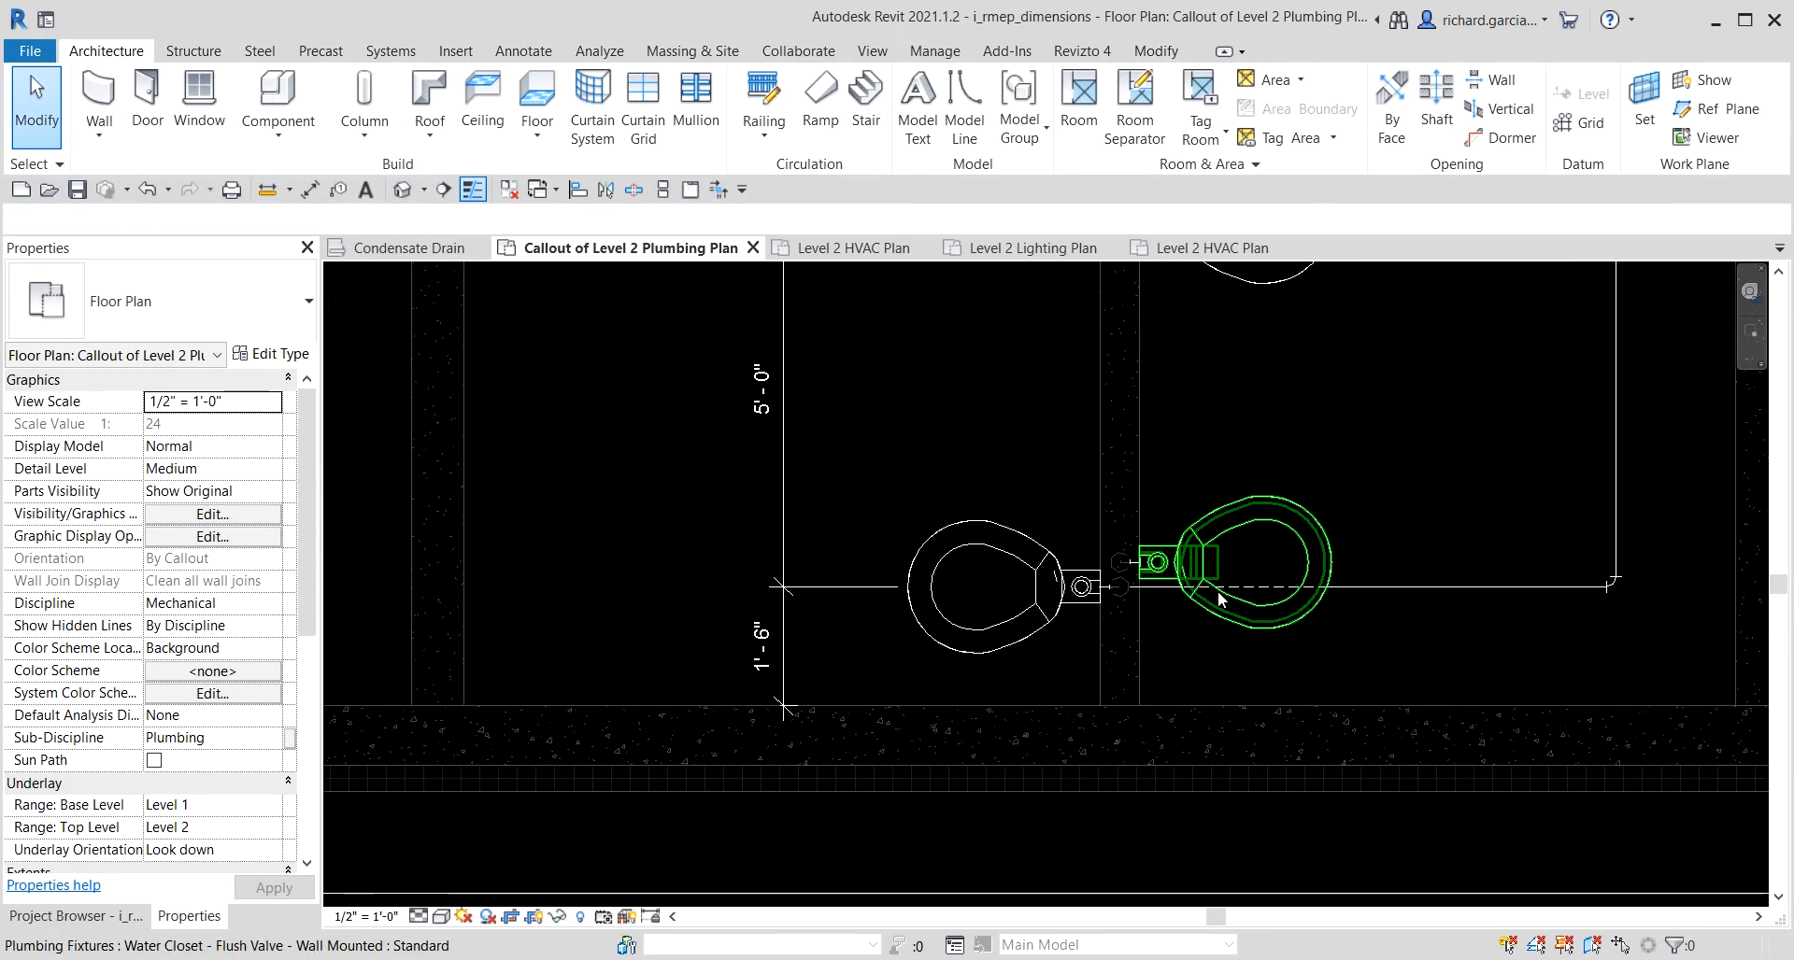
{"action": "scroll", "coordinate": [1233, 588], "scroll_direction": "down", "scroll_amount": 2}
{"action": "scroll", "coordinate": [1152, 619], "scroll_direction": "up", "scroll_amount": 2}
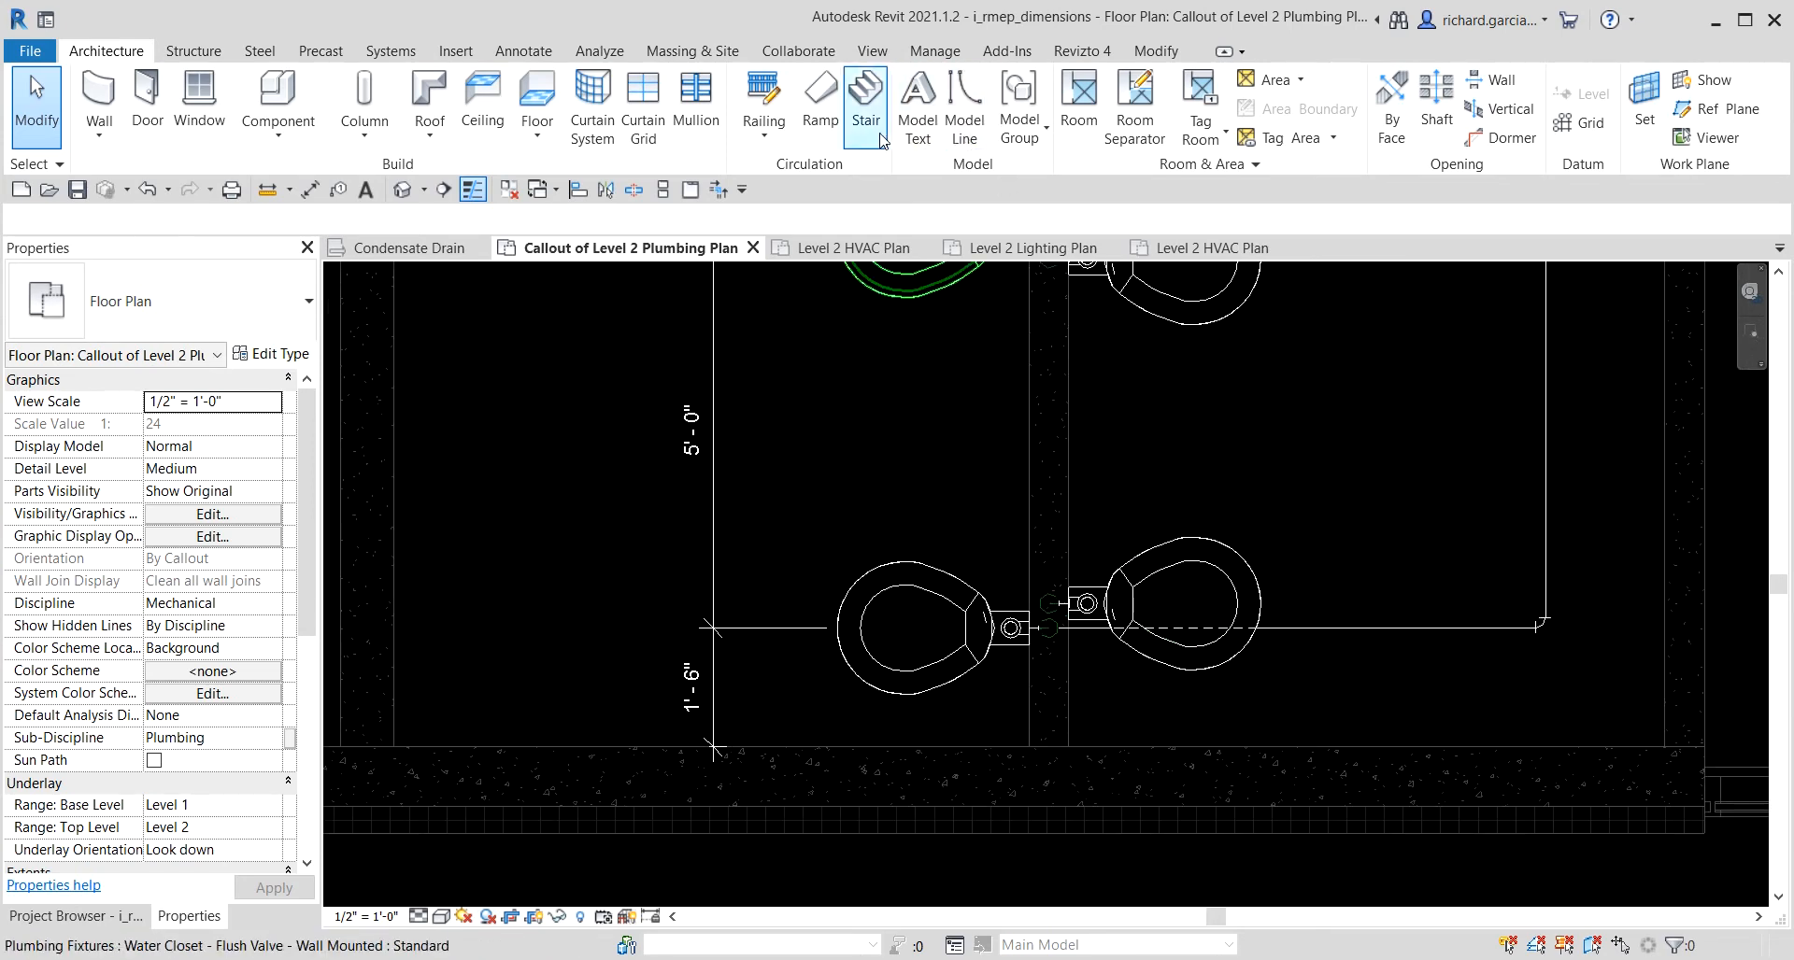
{"action": "left_click", "coordinate": [1156, 52]}
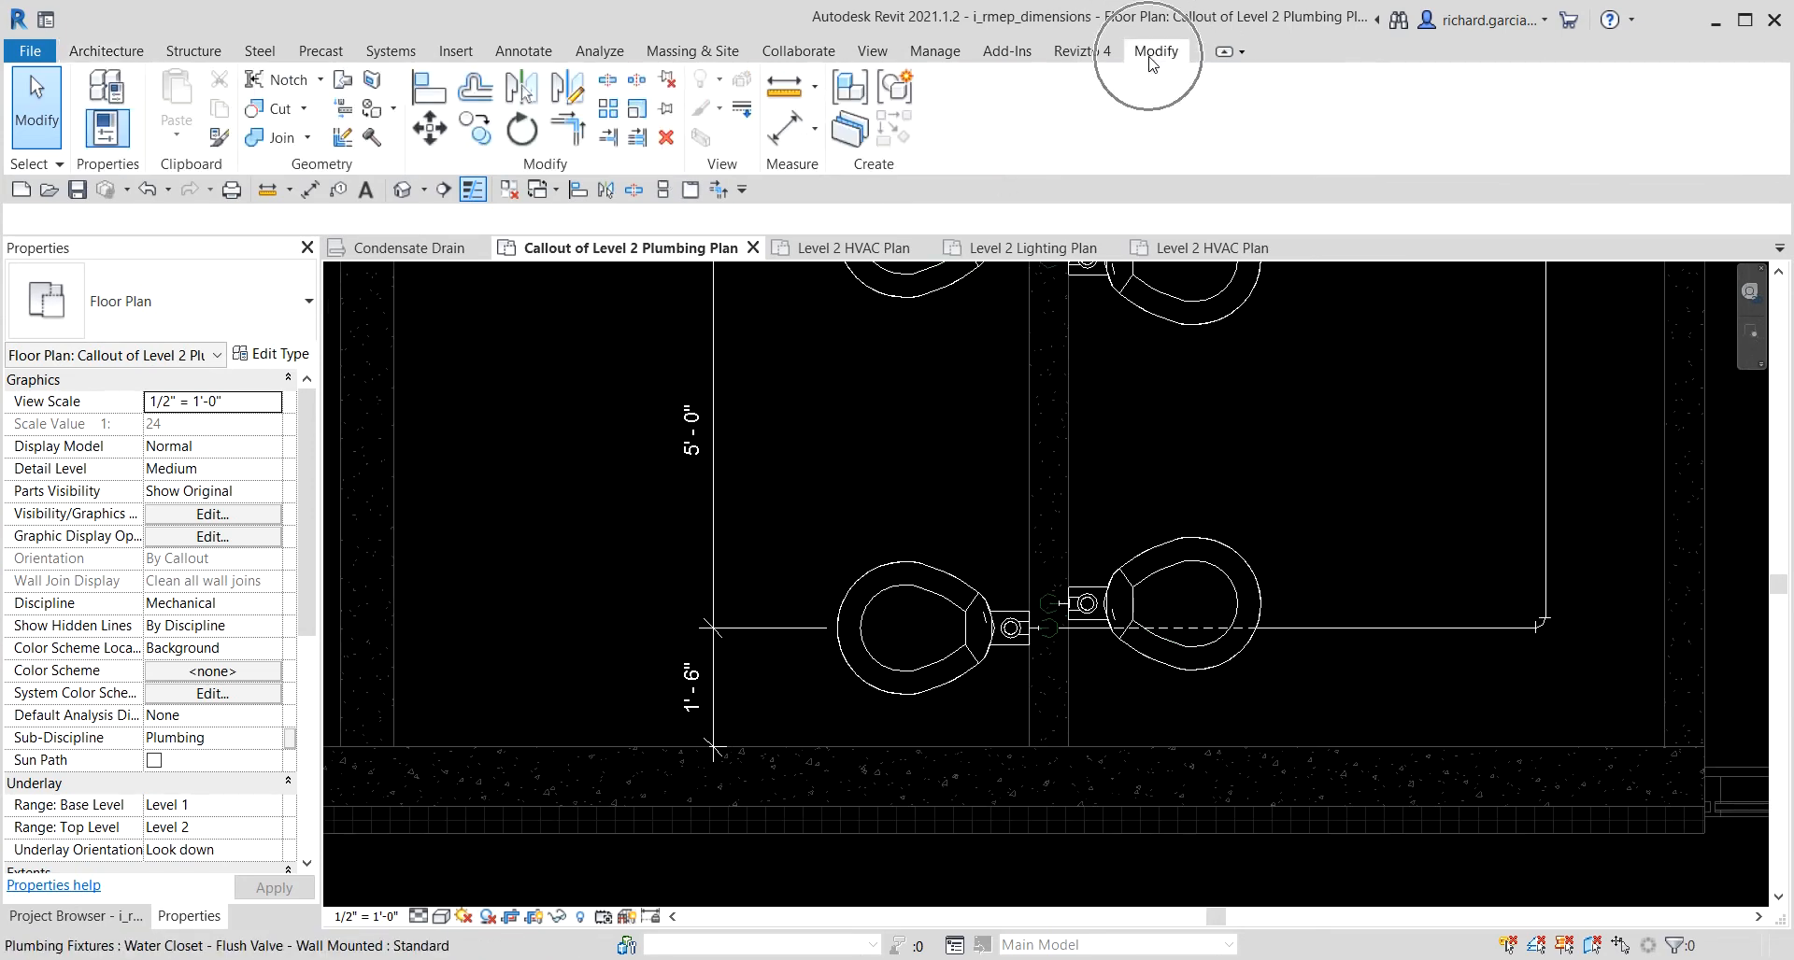
{"action": "left_click", "coordinate": [428, 91]}
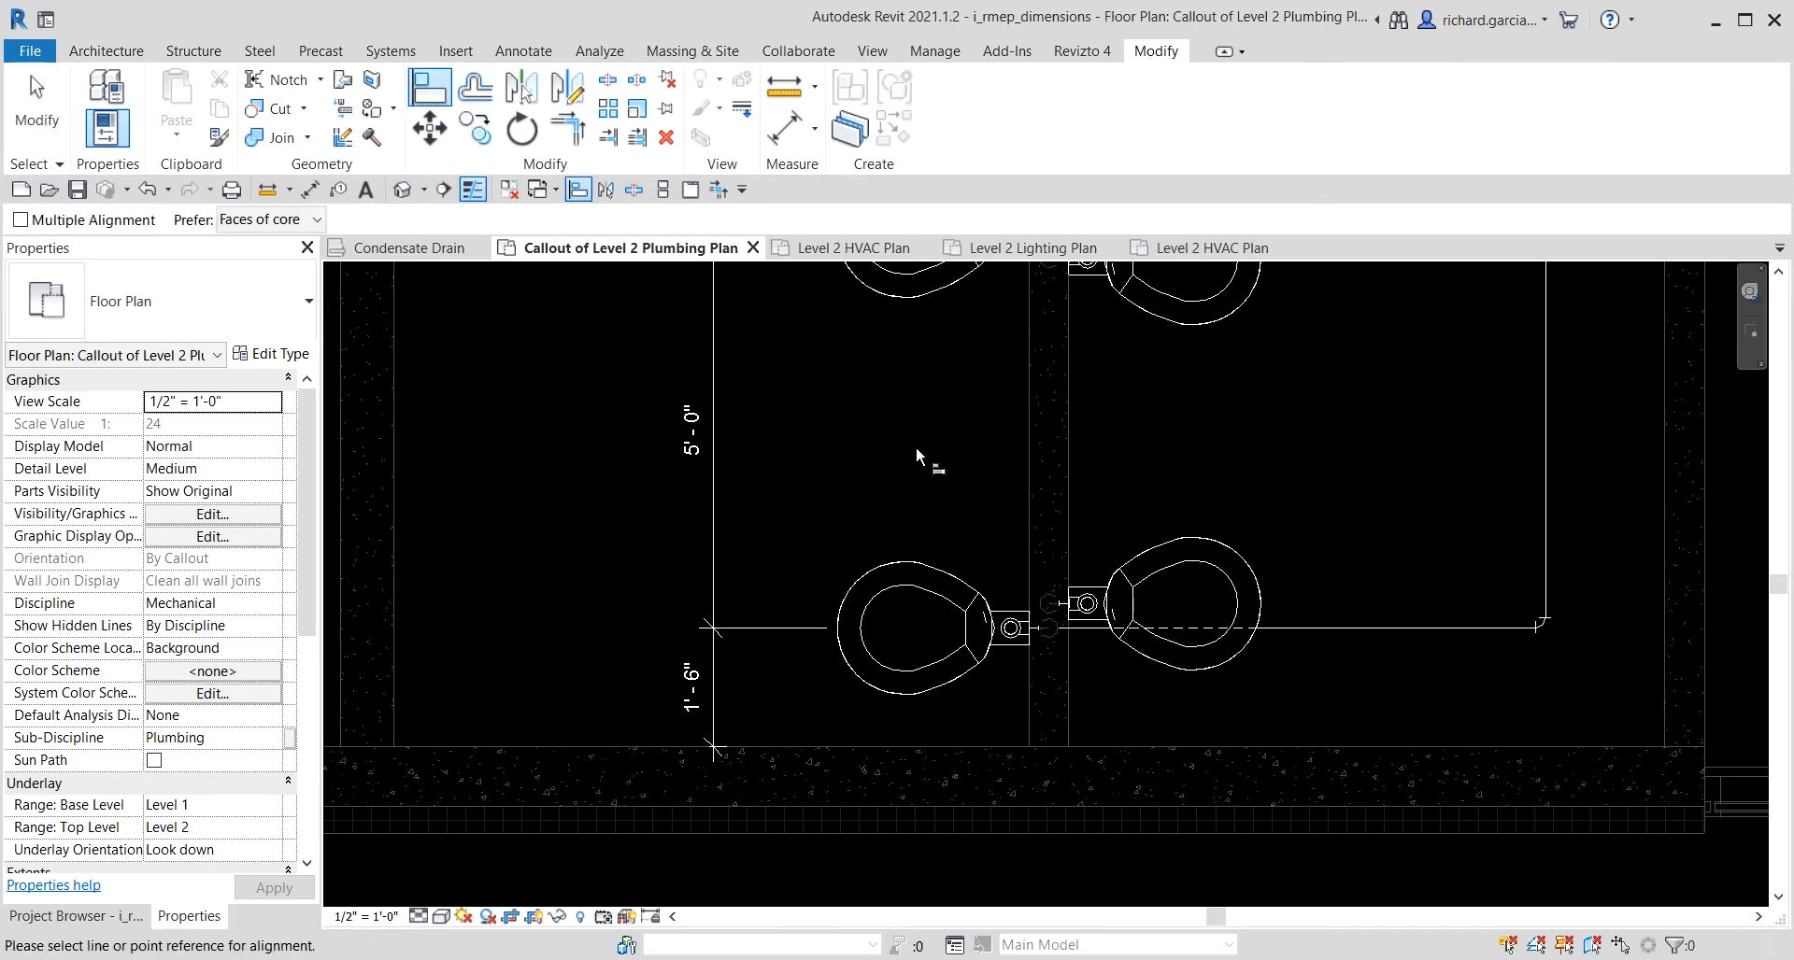
{"action": "scroll", "coordinate": [935, 579], "scroll_direction": "up", "scroll_amount": 2}
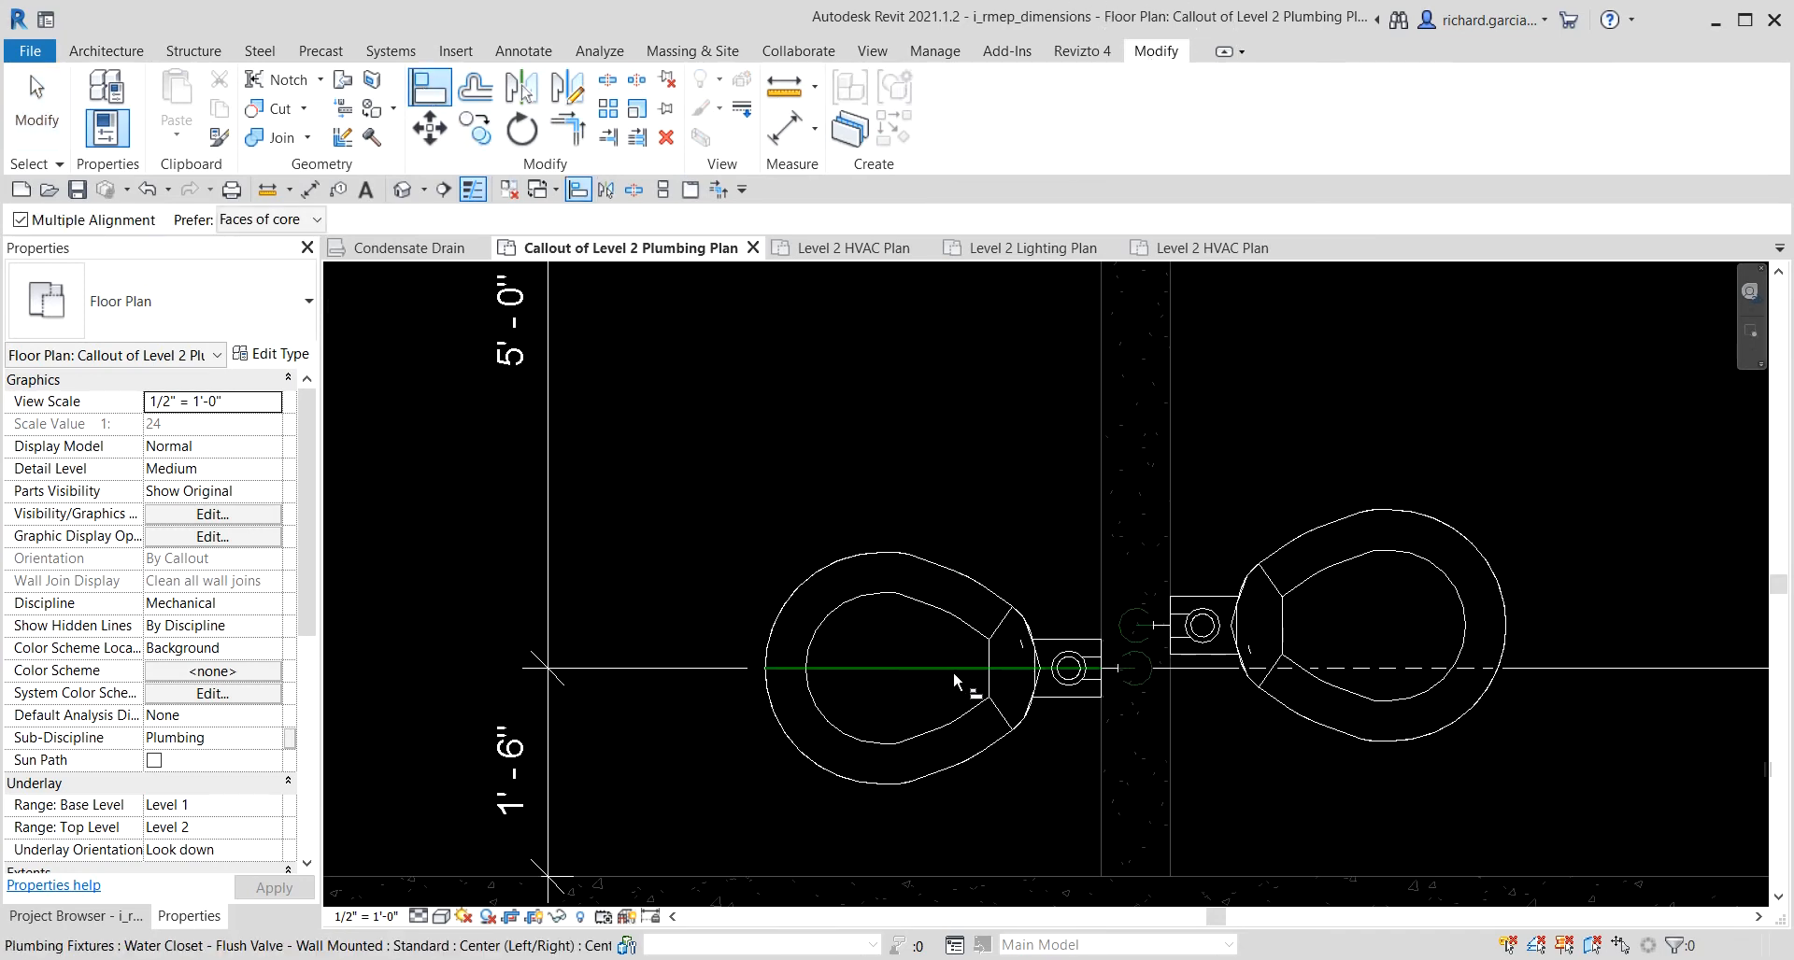
{"action": "left_click", "coordinate": [953, 668]}
{"action": "left_click", "coordinate": [1387, 624]}
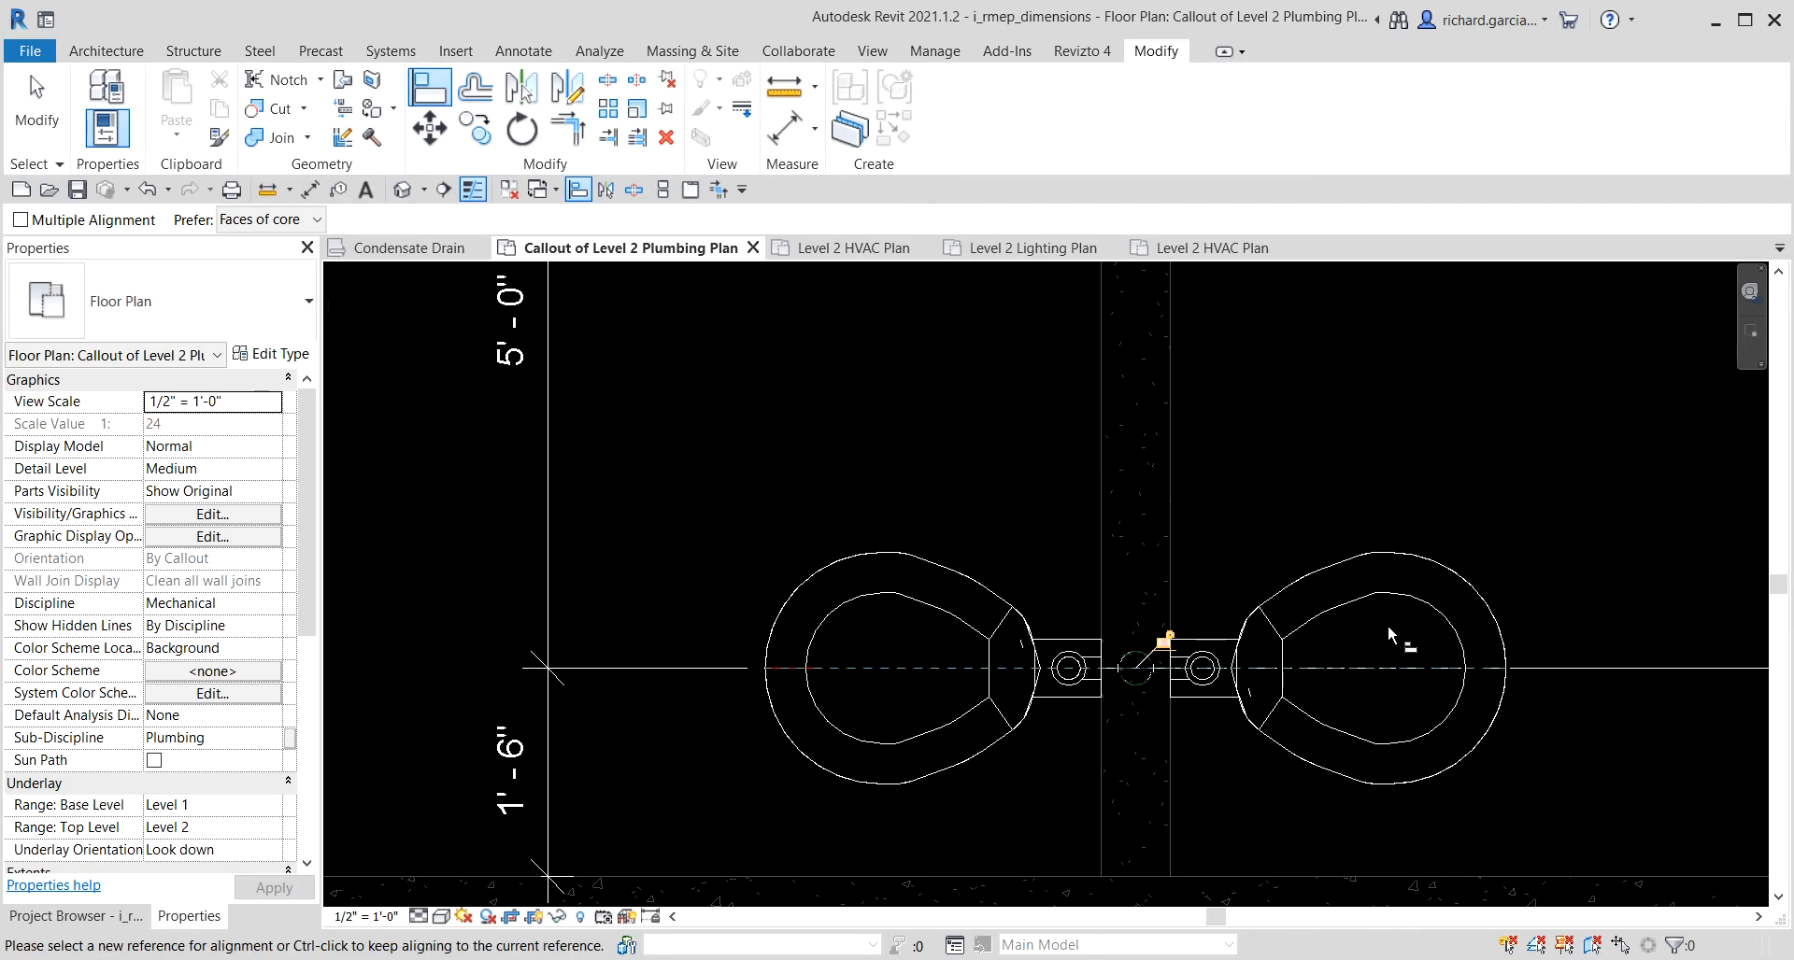
Align the men's upper water closet with the centerline of the women's middle water closet, and end the Align command.
{"action": "scroll", "coordinate": [1141, 614], "scroll_direction": "down", "scroll_amount": 3}
{"action": "middle_click_drag", "start_coordinate": [1141, 614], "coordinate": [1181, 739]}
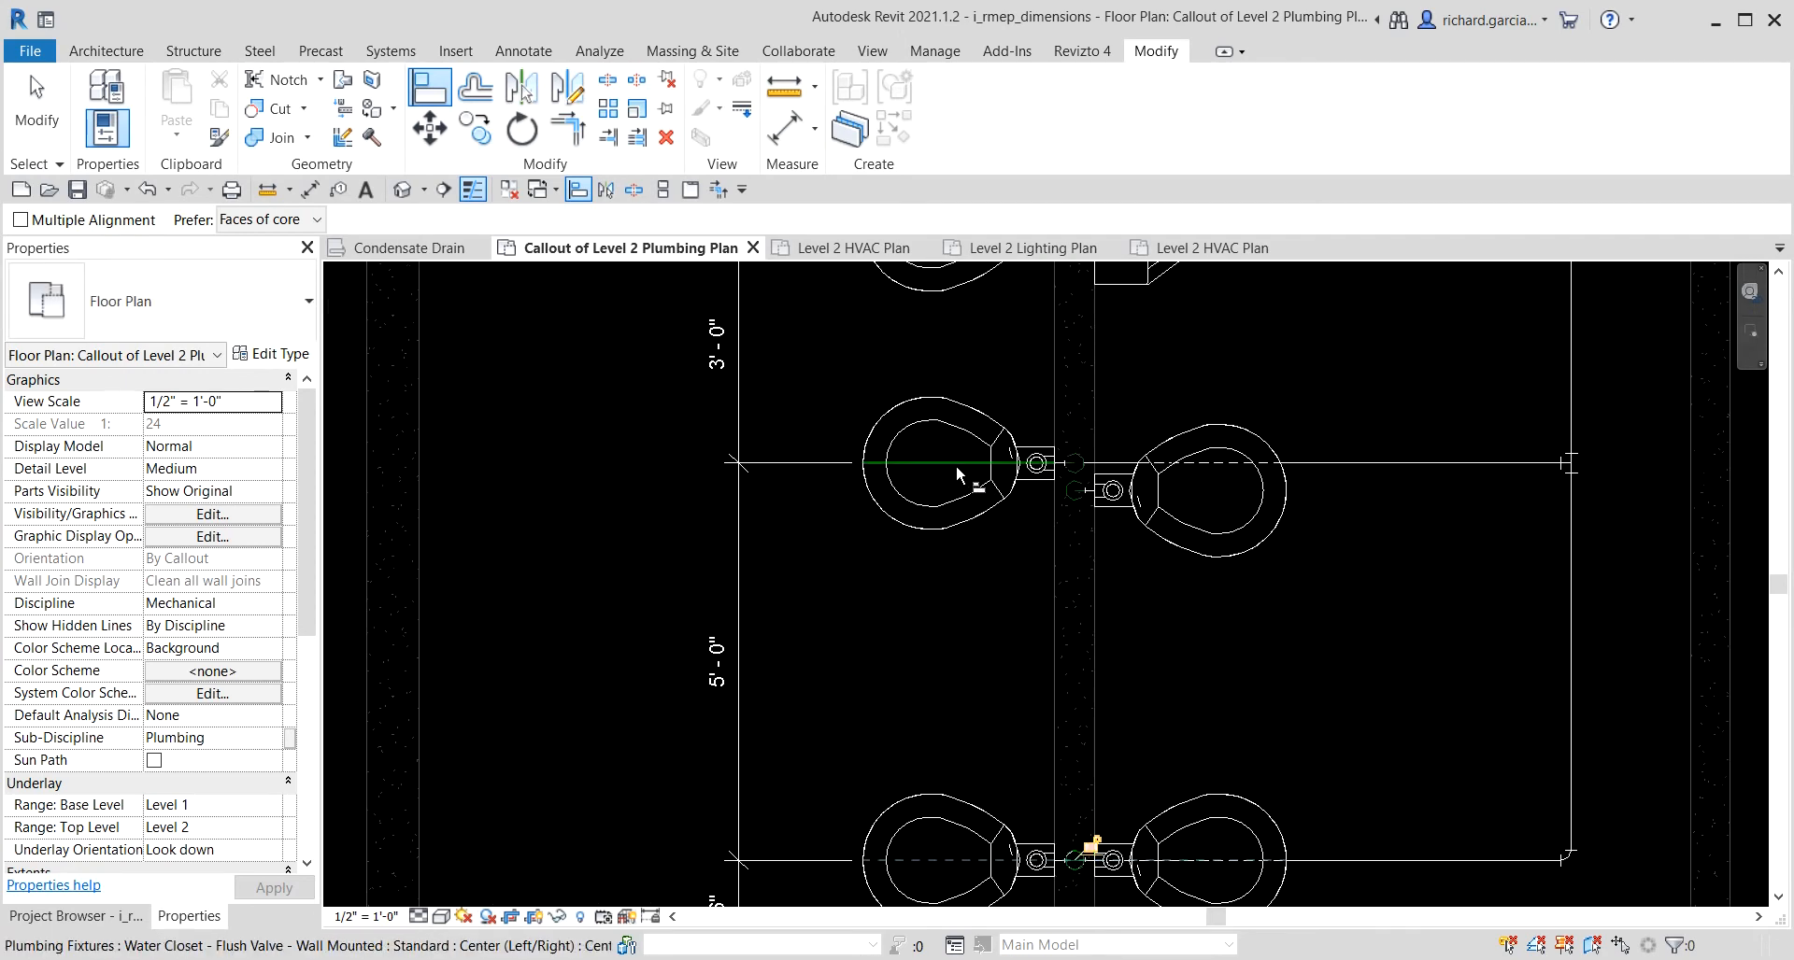
{"action": "left_click", "coordinate": [955, 463]}
{"action": "left_click", "coordinate": [1203, 494]}
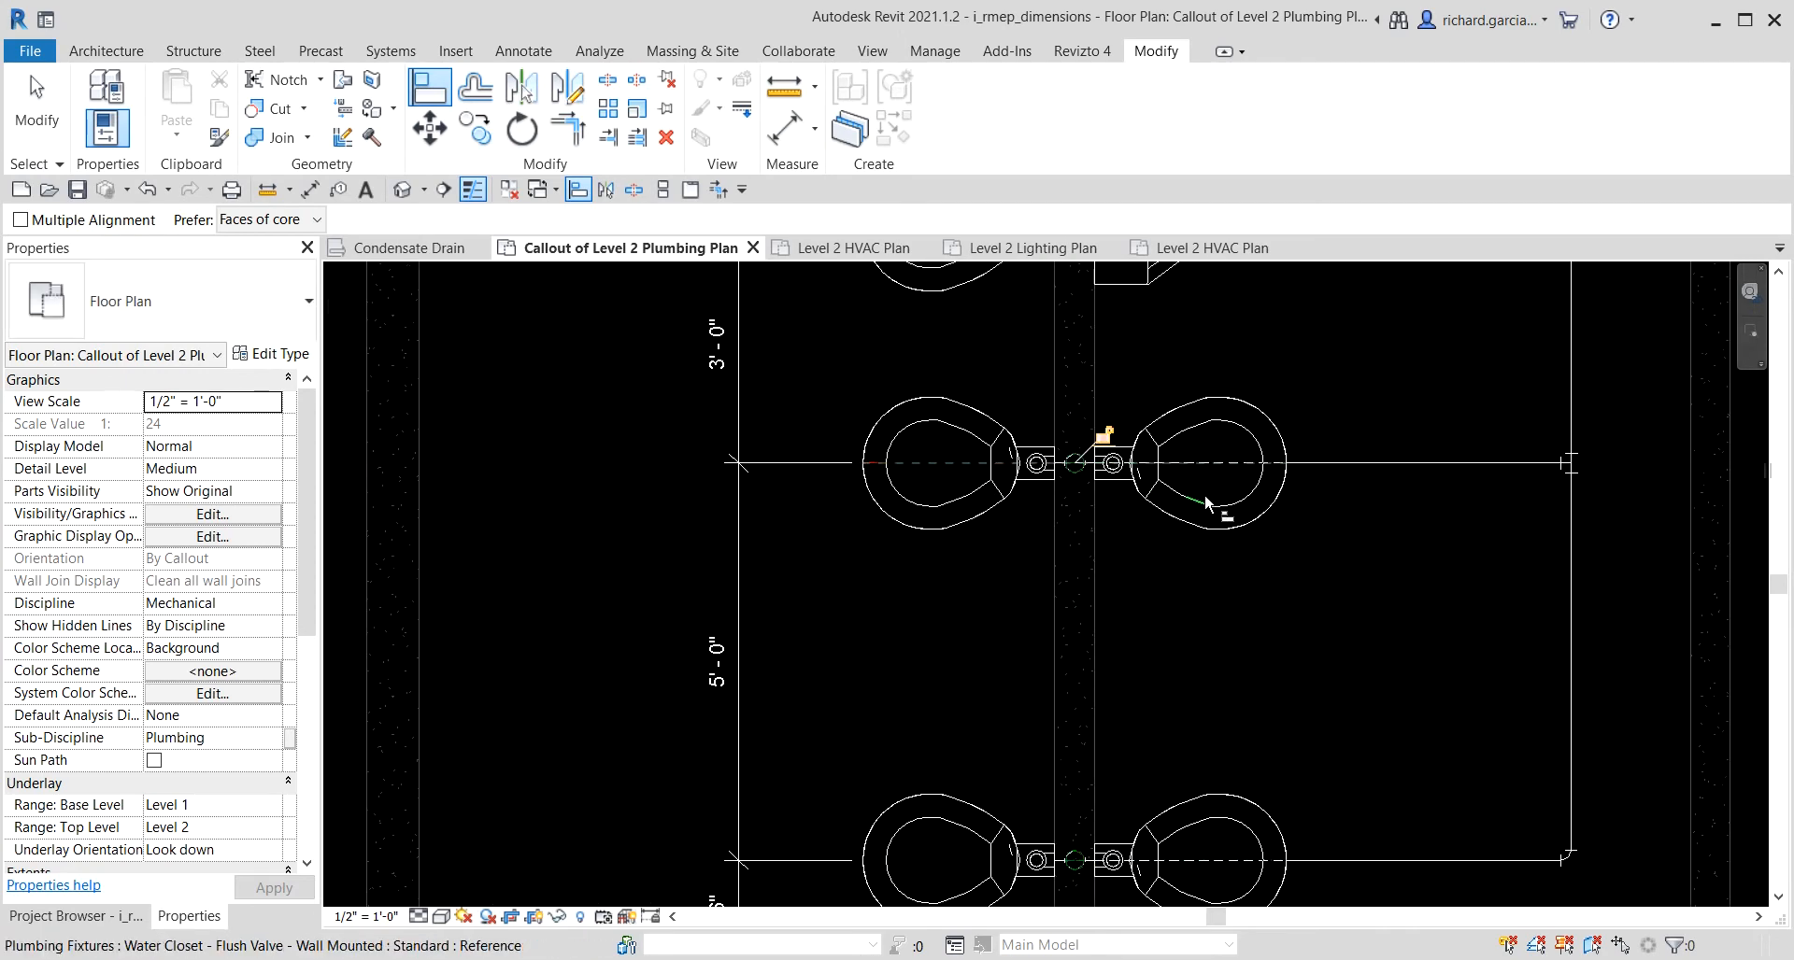
{"action": "scroll", "coordinate": [1079, 628], "scroll_direction": "down", "scroll_amount": 2}
{"action": "scroll", "coordinate": [1079, 628], "scroll_direction": "down", "scroll_amount": 2}
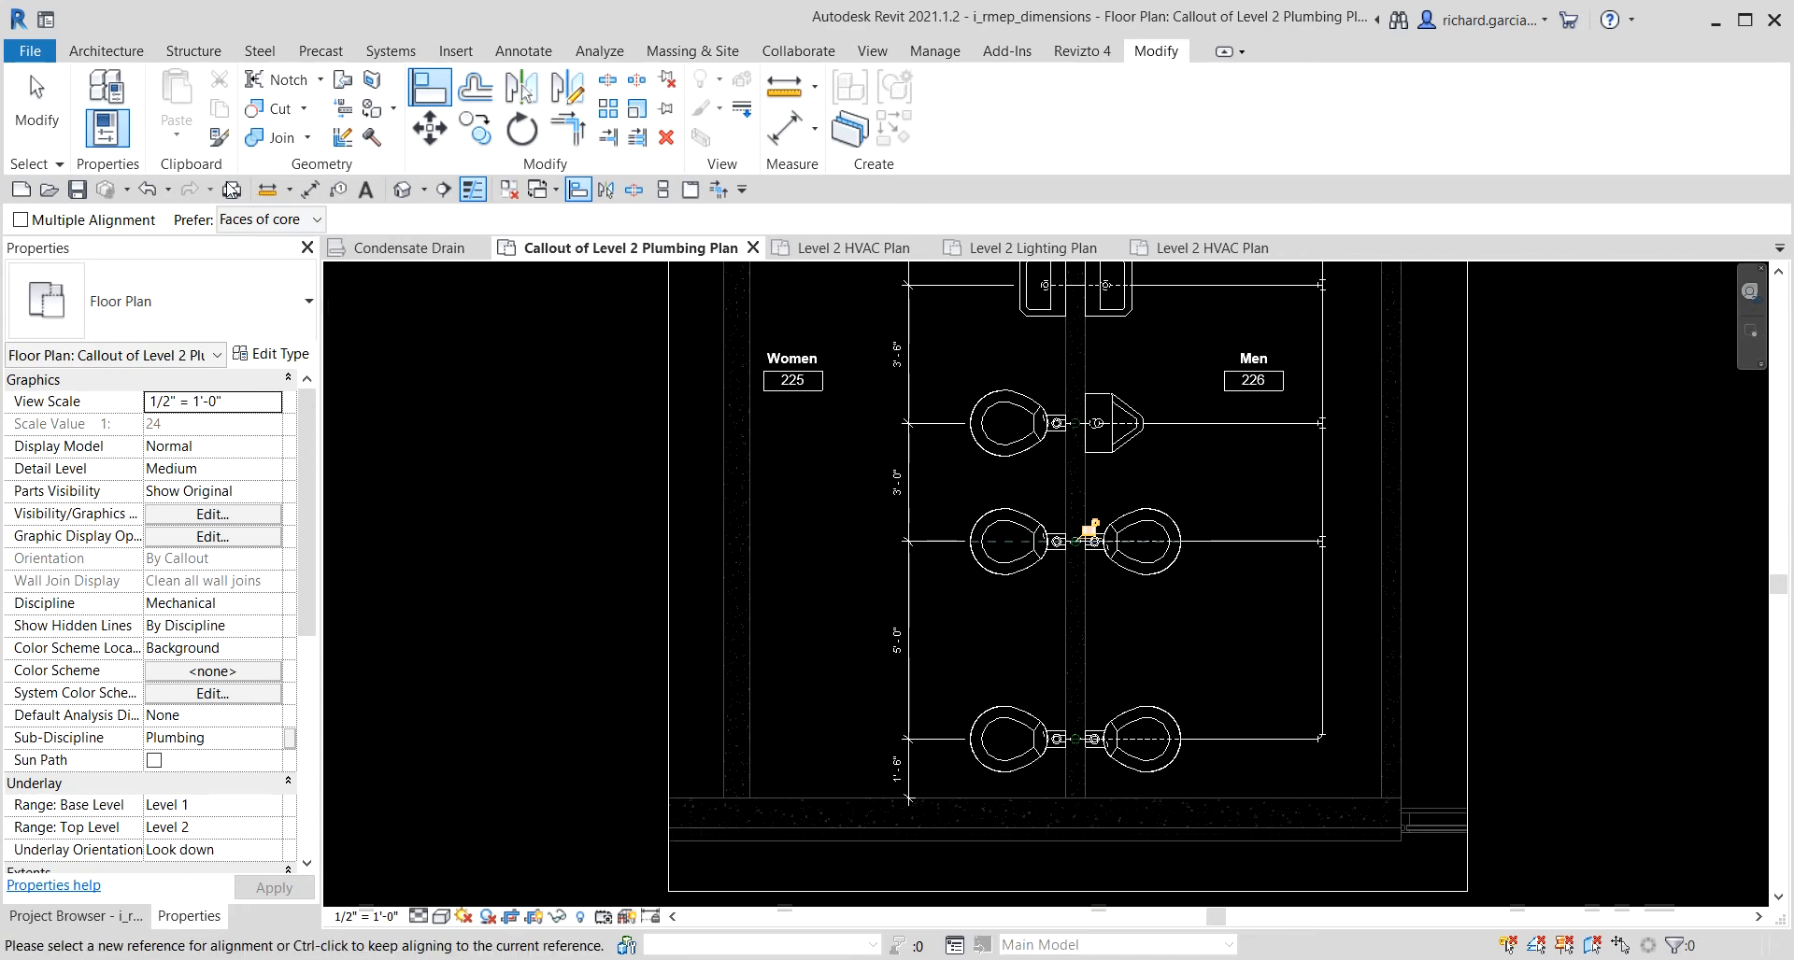
{"action": "left_click", "coordinate": [38, 110]}
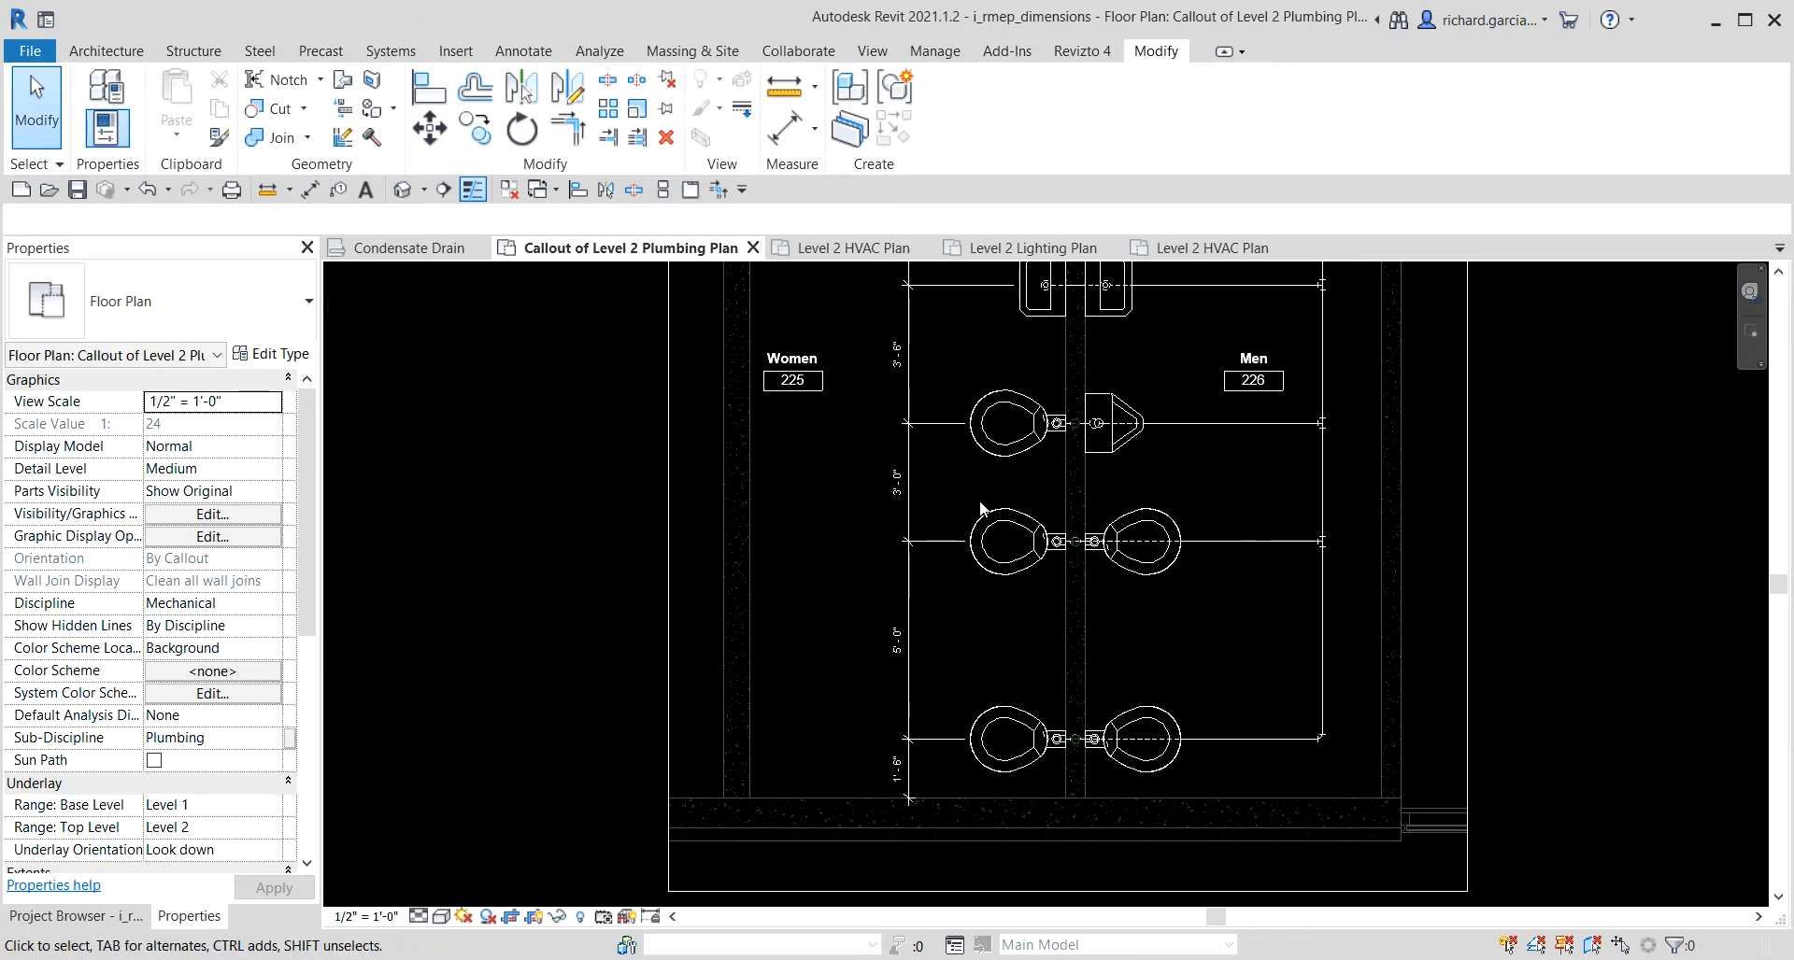
In the women's dimension string, lock the segment between the two lavatories.
{"action": "scroll", "coordinate": [979, 495], "scroll_direction": "down", "scroll_amount": 2}
{"action": "middle_click_drag", "start_coordinate": [979, 496], "coordinate": [1033, 718]}
{"action": "scroll", "coordinate": [948, 579], "scroll_direction": "up", "scroll_amount": 2}
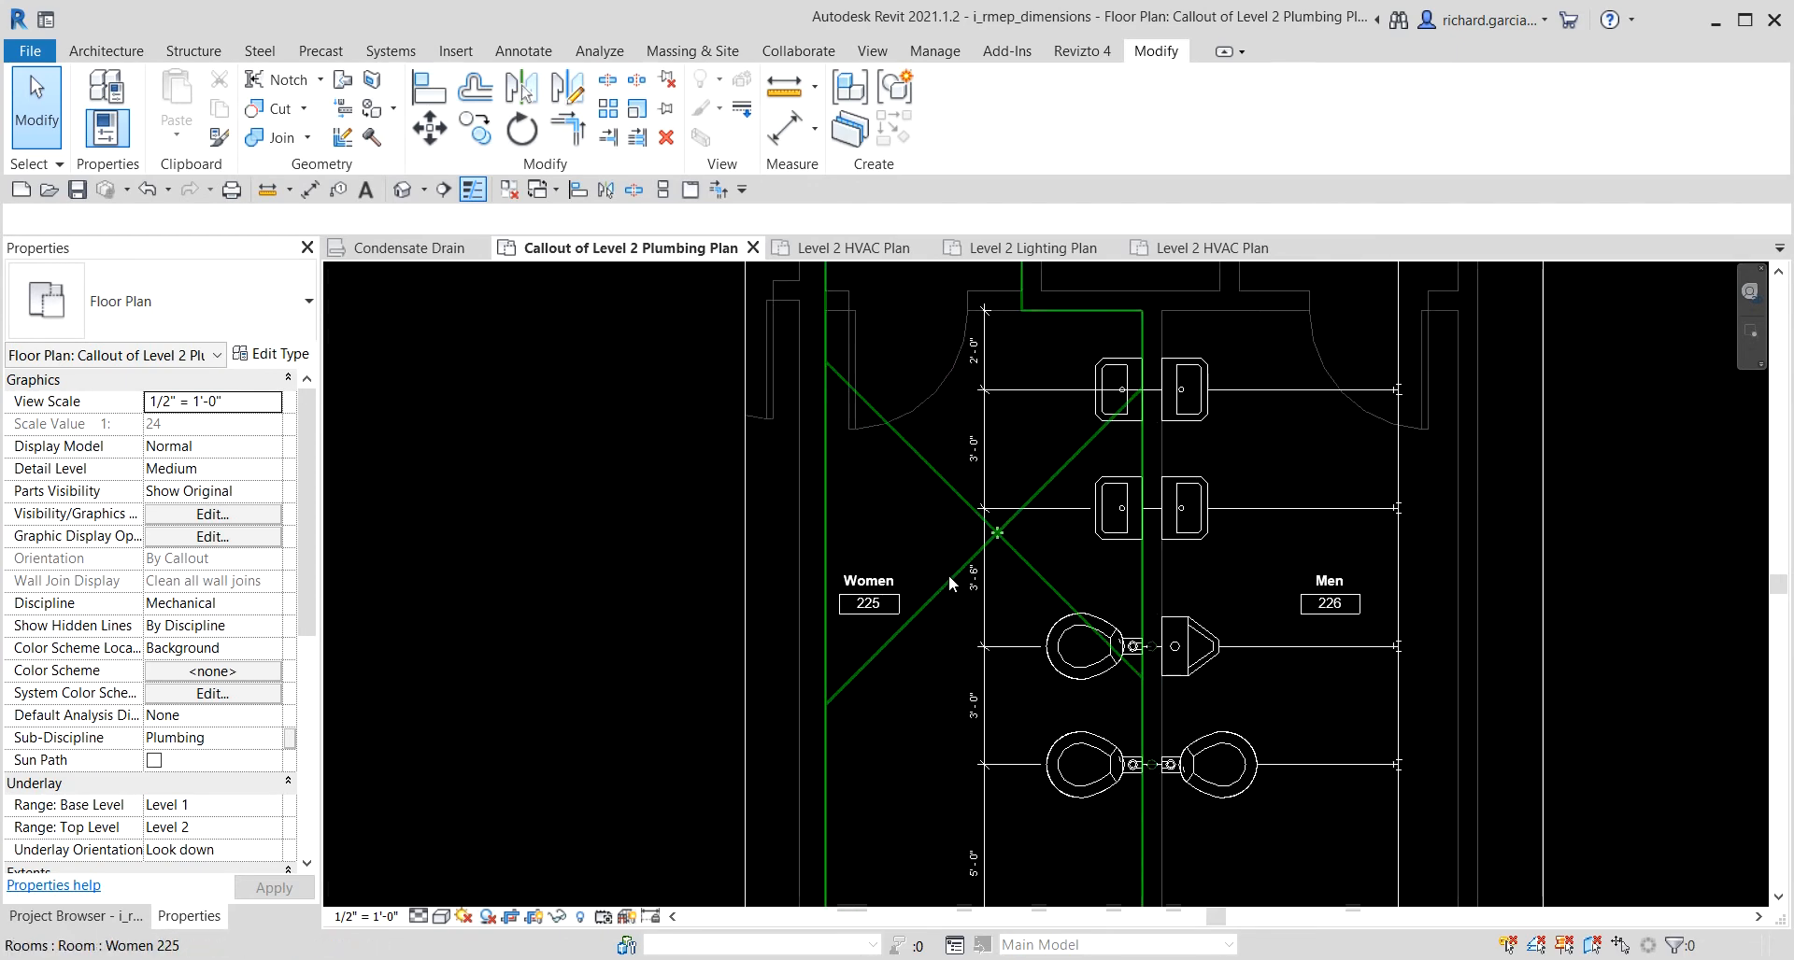
{"action": "left_click", "coordinate": [1028, 360]}
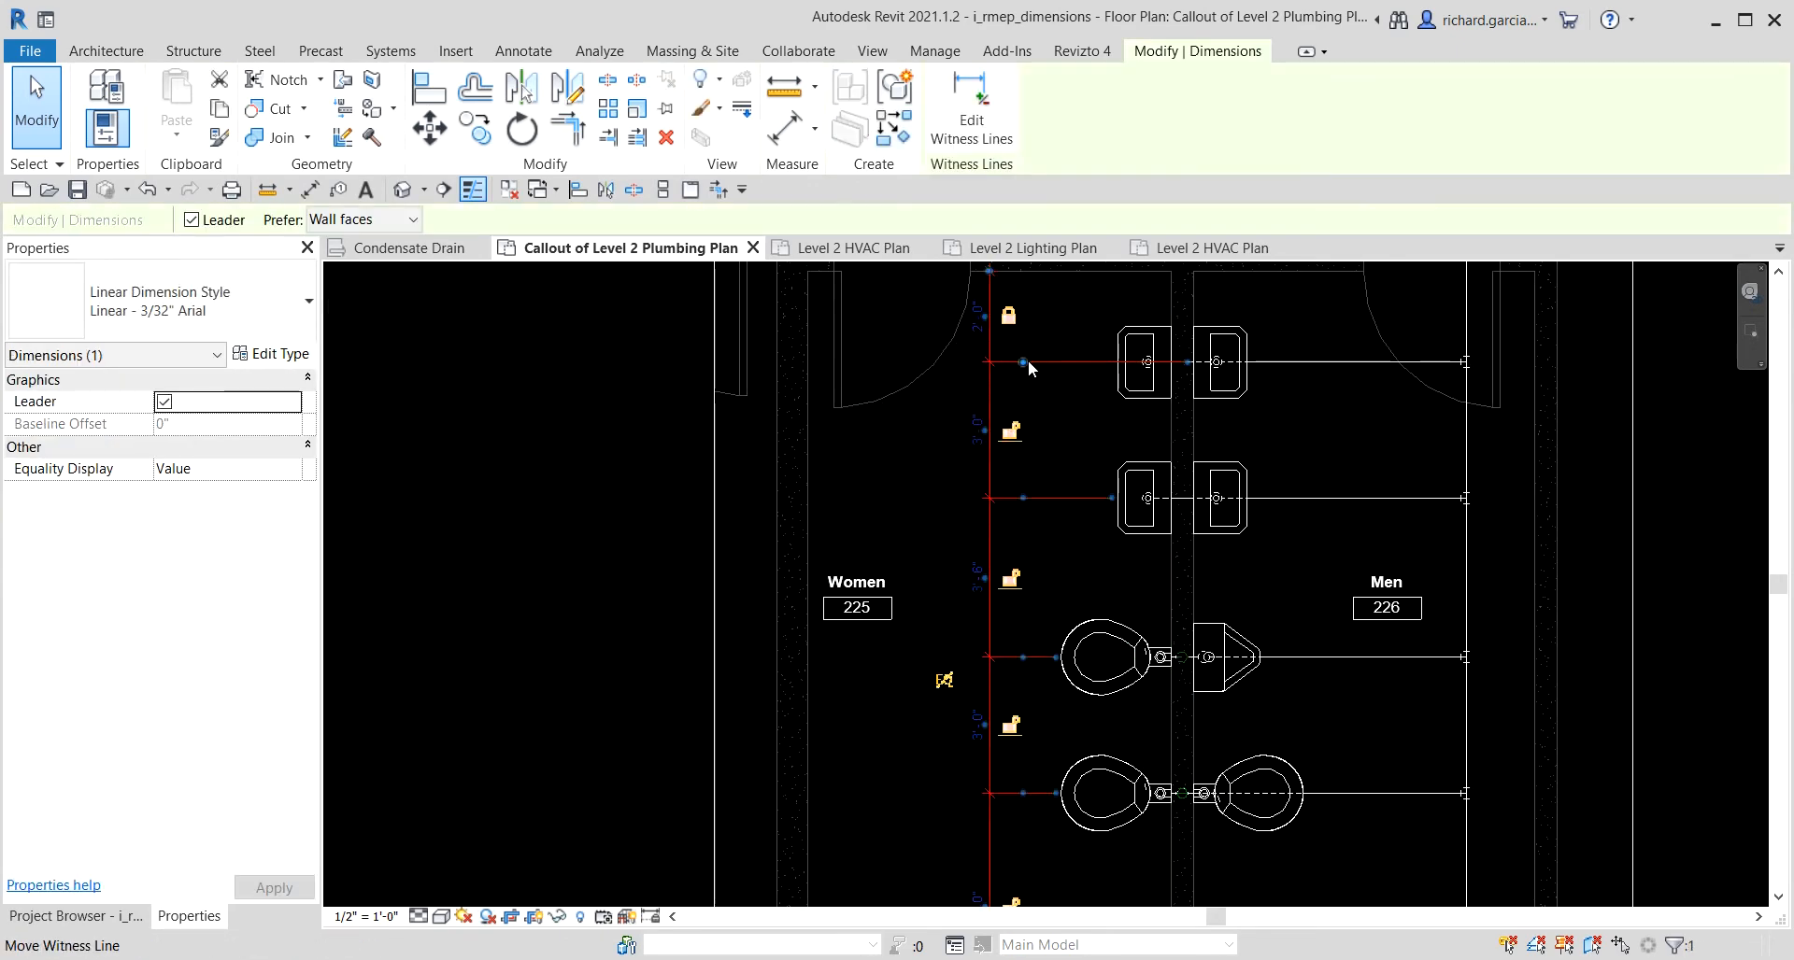
{"action": "middle_click_drag", "start_coordinate": [1094, 574], "coordinate": [1093, 725]}
{"action": "scroll", "coordinate": [1056, 621], "scroll_direction": "up", "scroll_amount": 2}
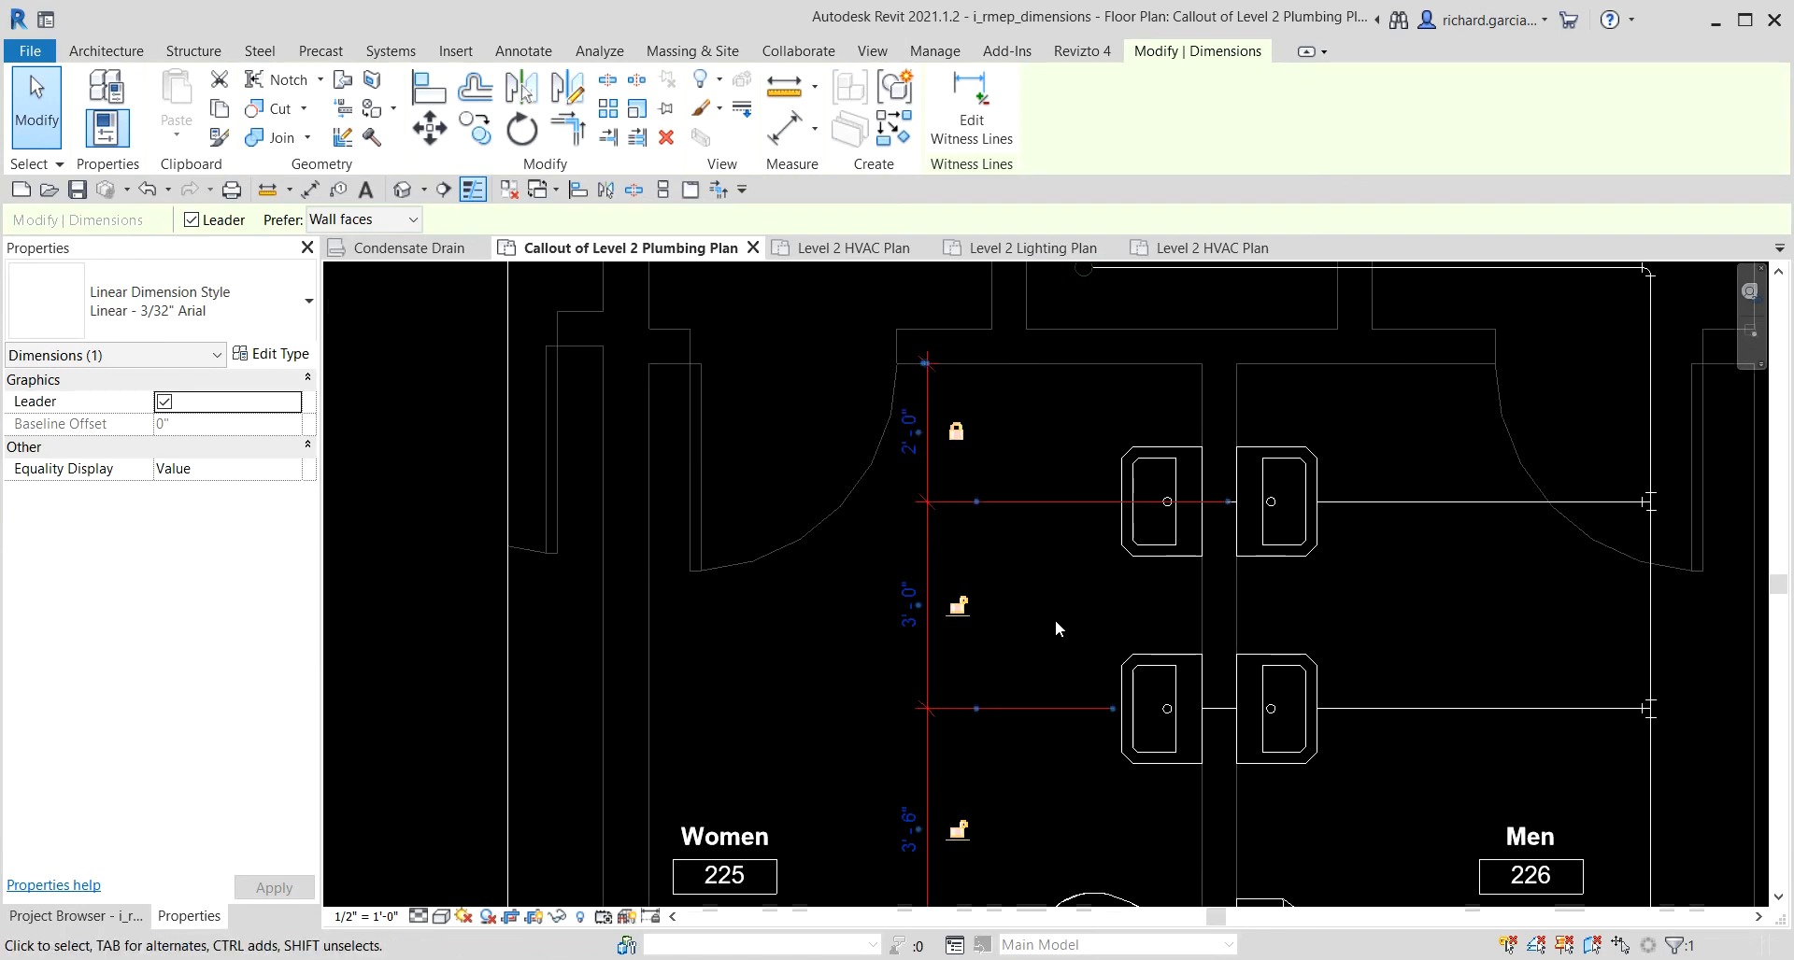
{"action": "left_click", "coordinate": [955, 605]}
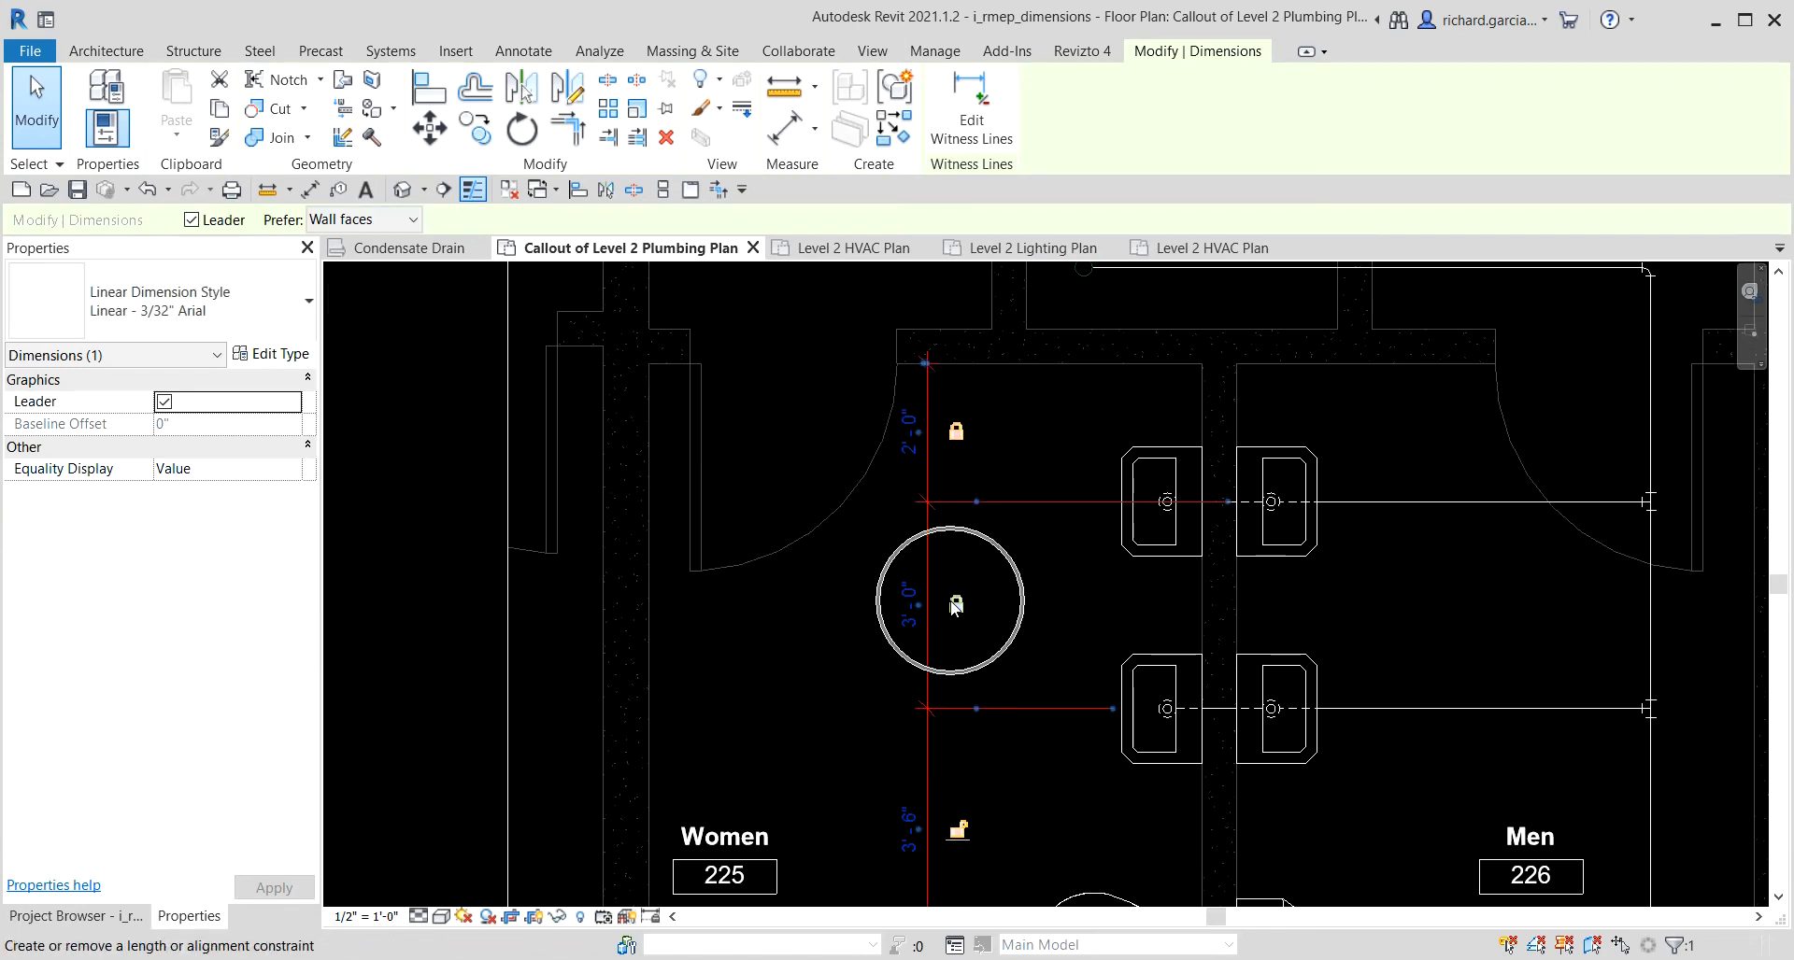
Lock the dimension segments between the women's three water closets and from the lowest one to the wall, leaving the 3'-6" segment unlocked.
{"action": "scroll", "coordinate": [1005, 565], "scroll_direction": "down", "scroll_amount": 1}
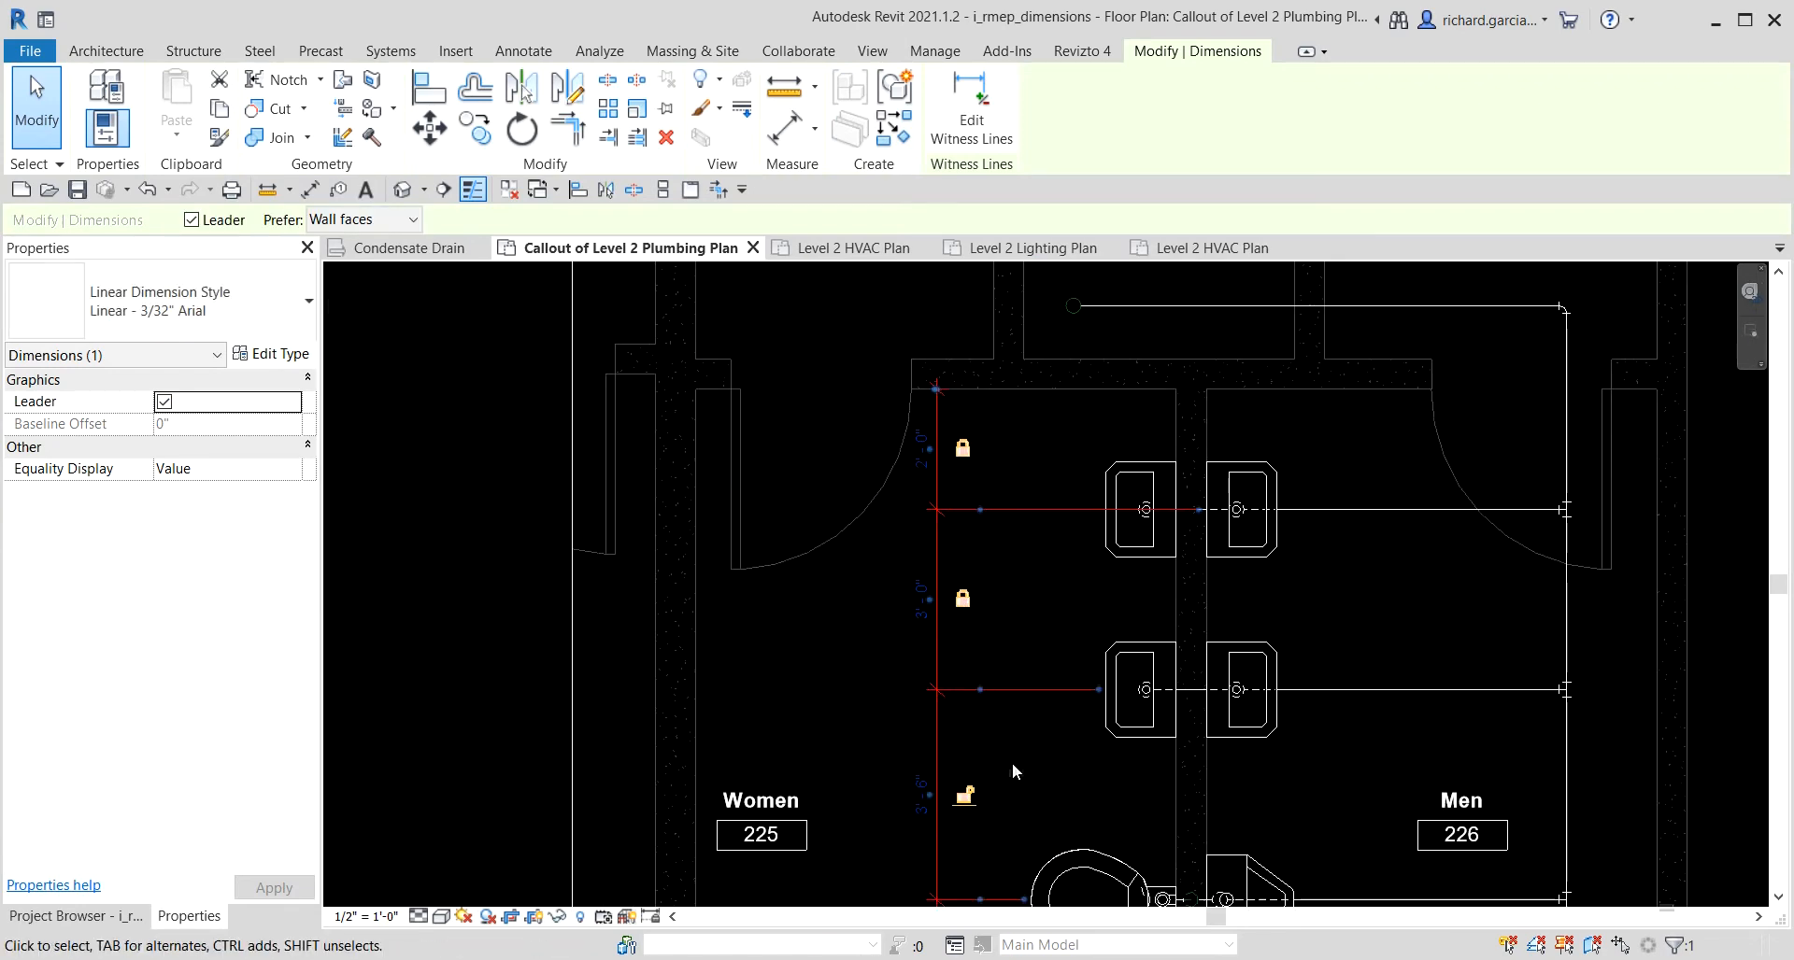
{"action": "scroll", "coordinate": [1023, 654], "scroll_direction": "down", "scroll_amount": 3}
{"action": "left_click", "coordinate": [1007, 613]}
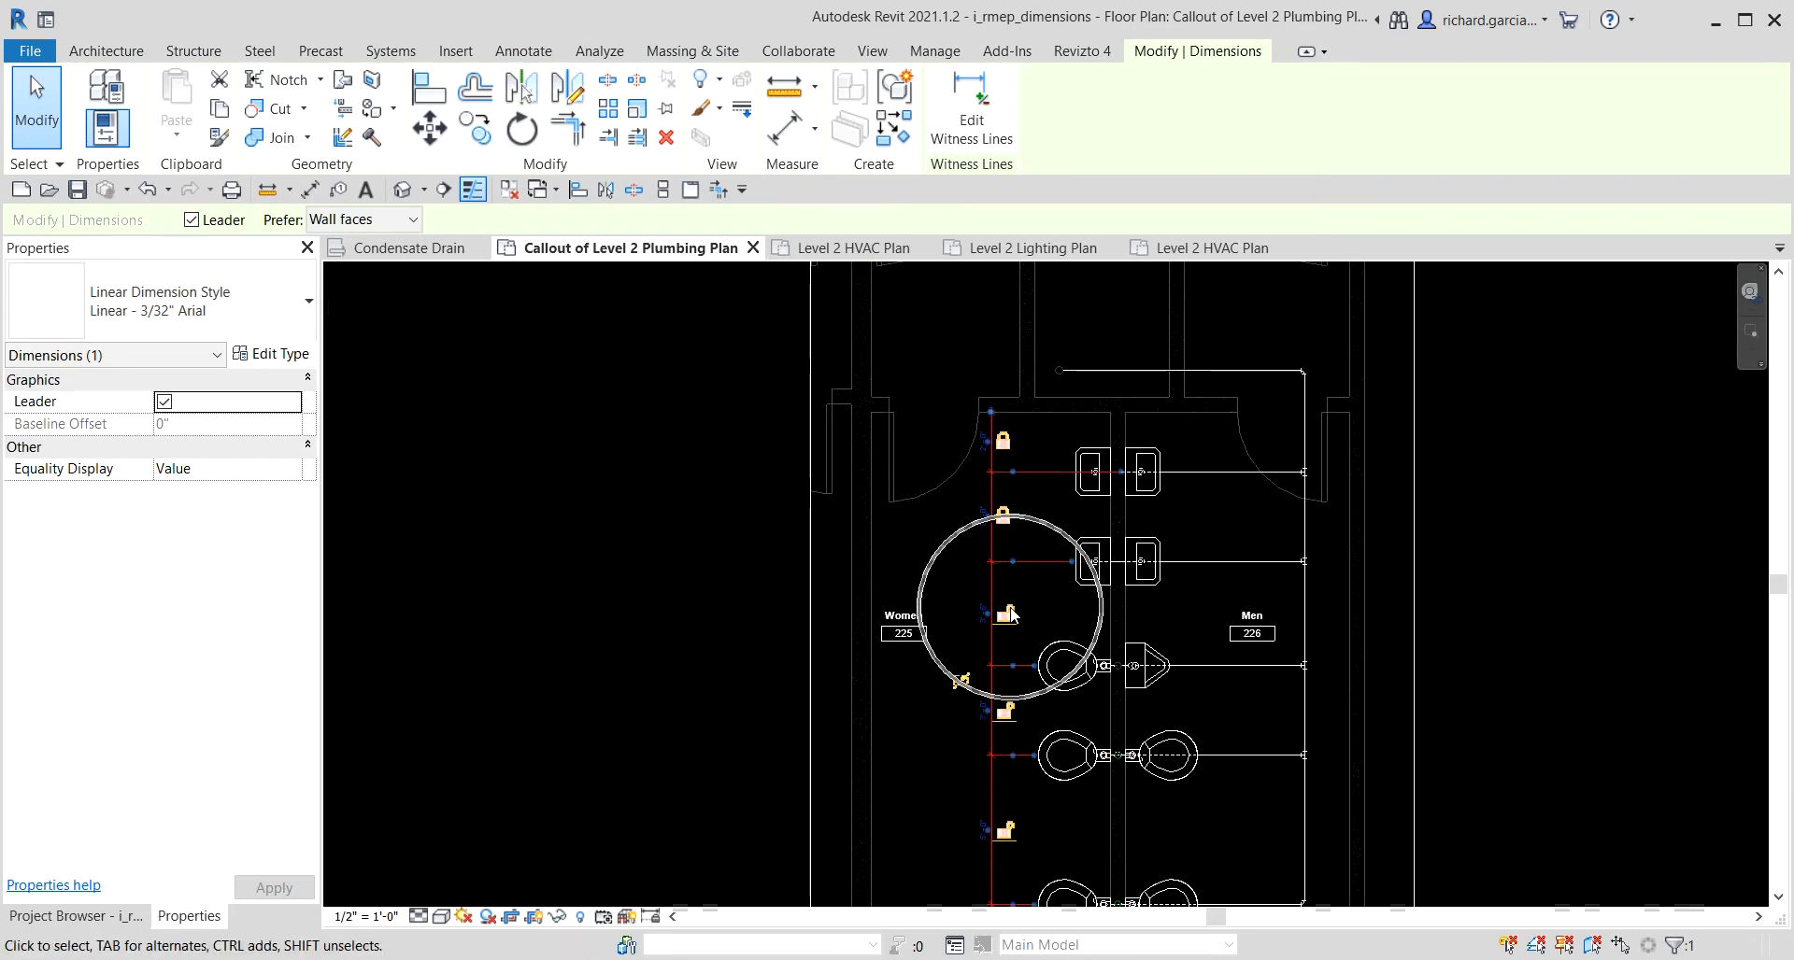
{"action": "middle_click_drag", "start_coordinate": [1012, 716], "coordinate": [1052, 534]}
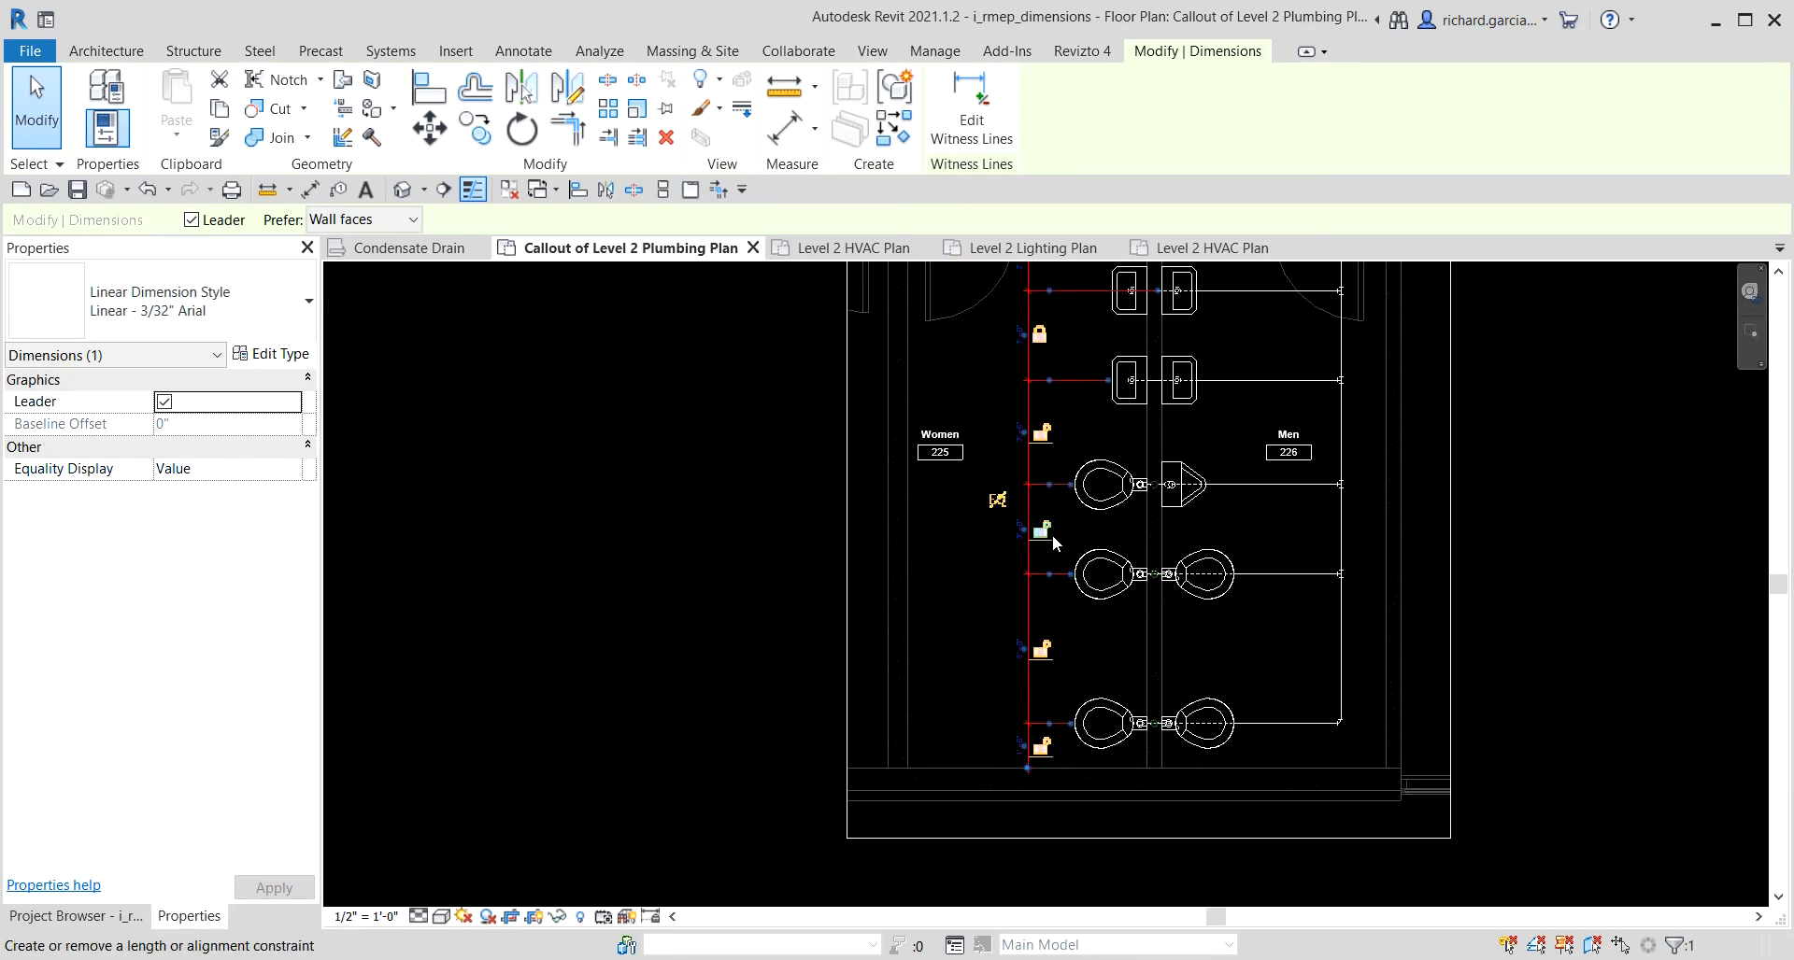
{"action": "left_click", "coordinate": [1040, 644]}
{"action": "left_click", "coordinate": [1042, 746]}
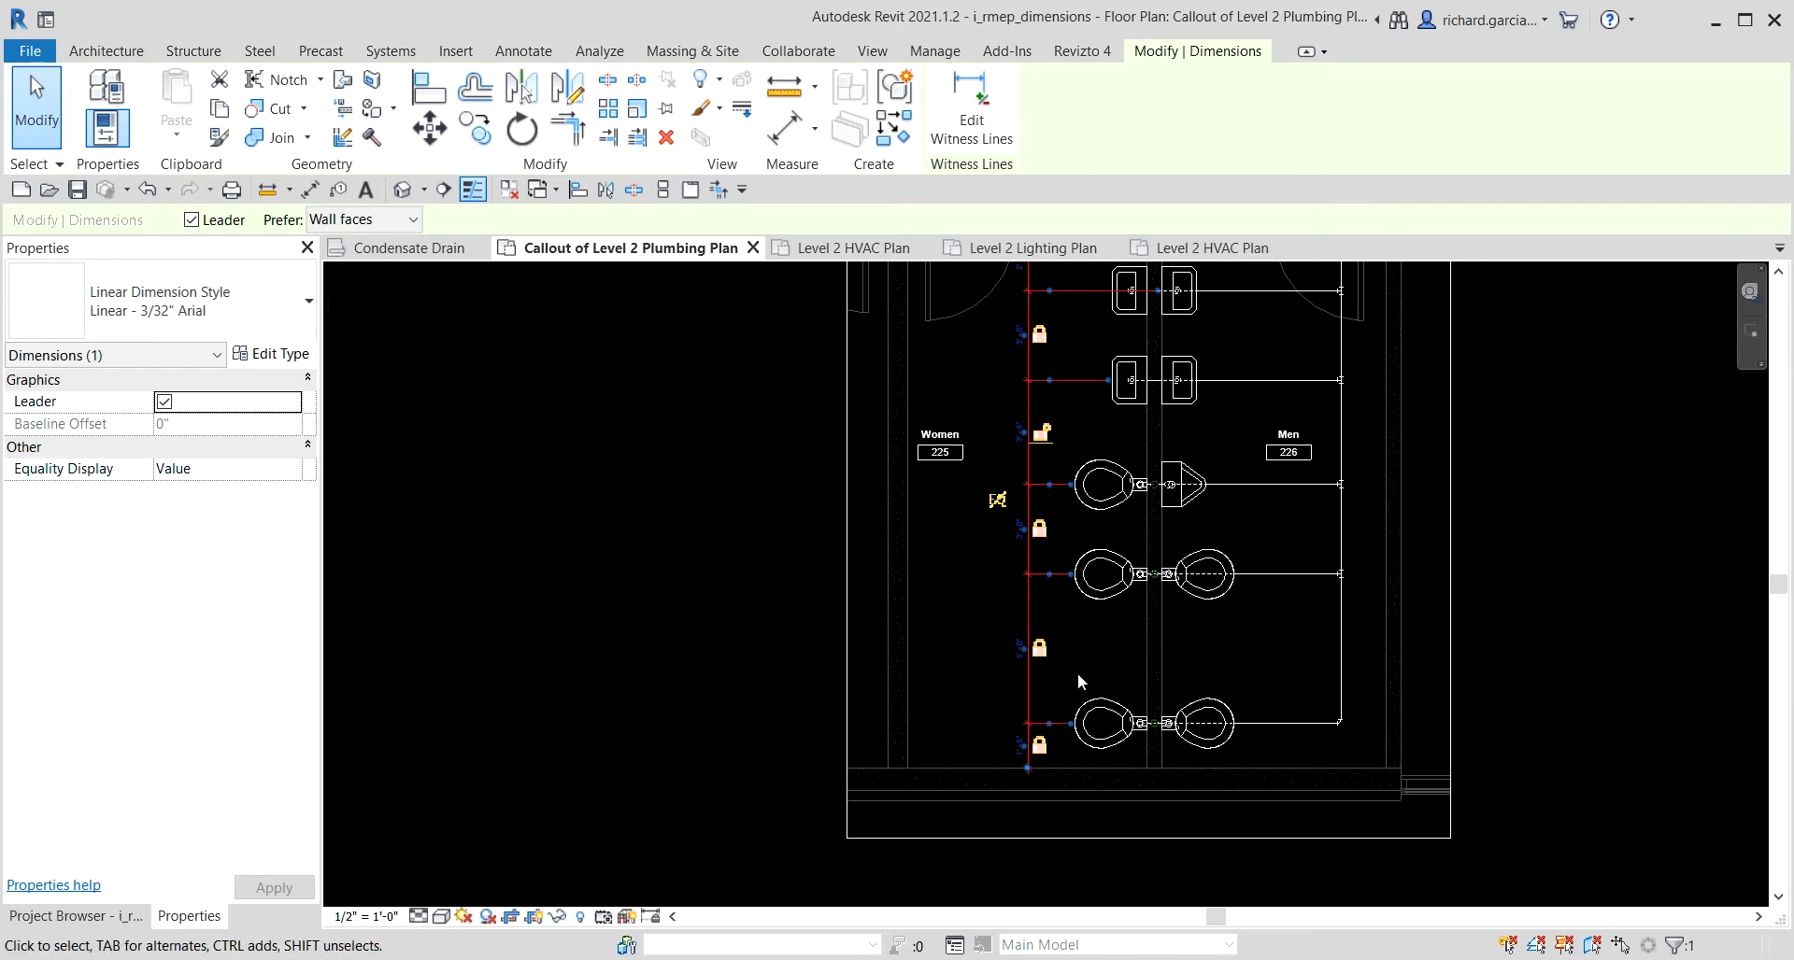
{"action": "scroll", "coordinate": [1078, 673], "scroll_direction": "up", "scroll_amount": 2}
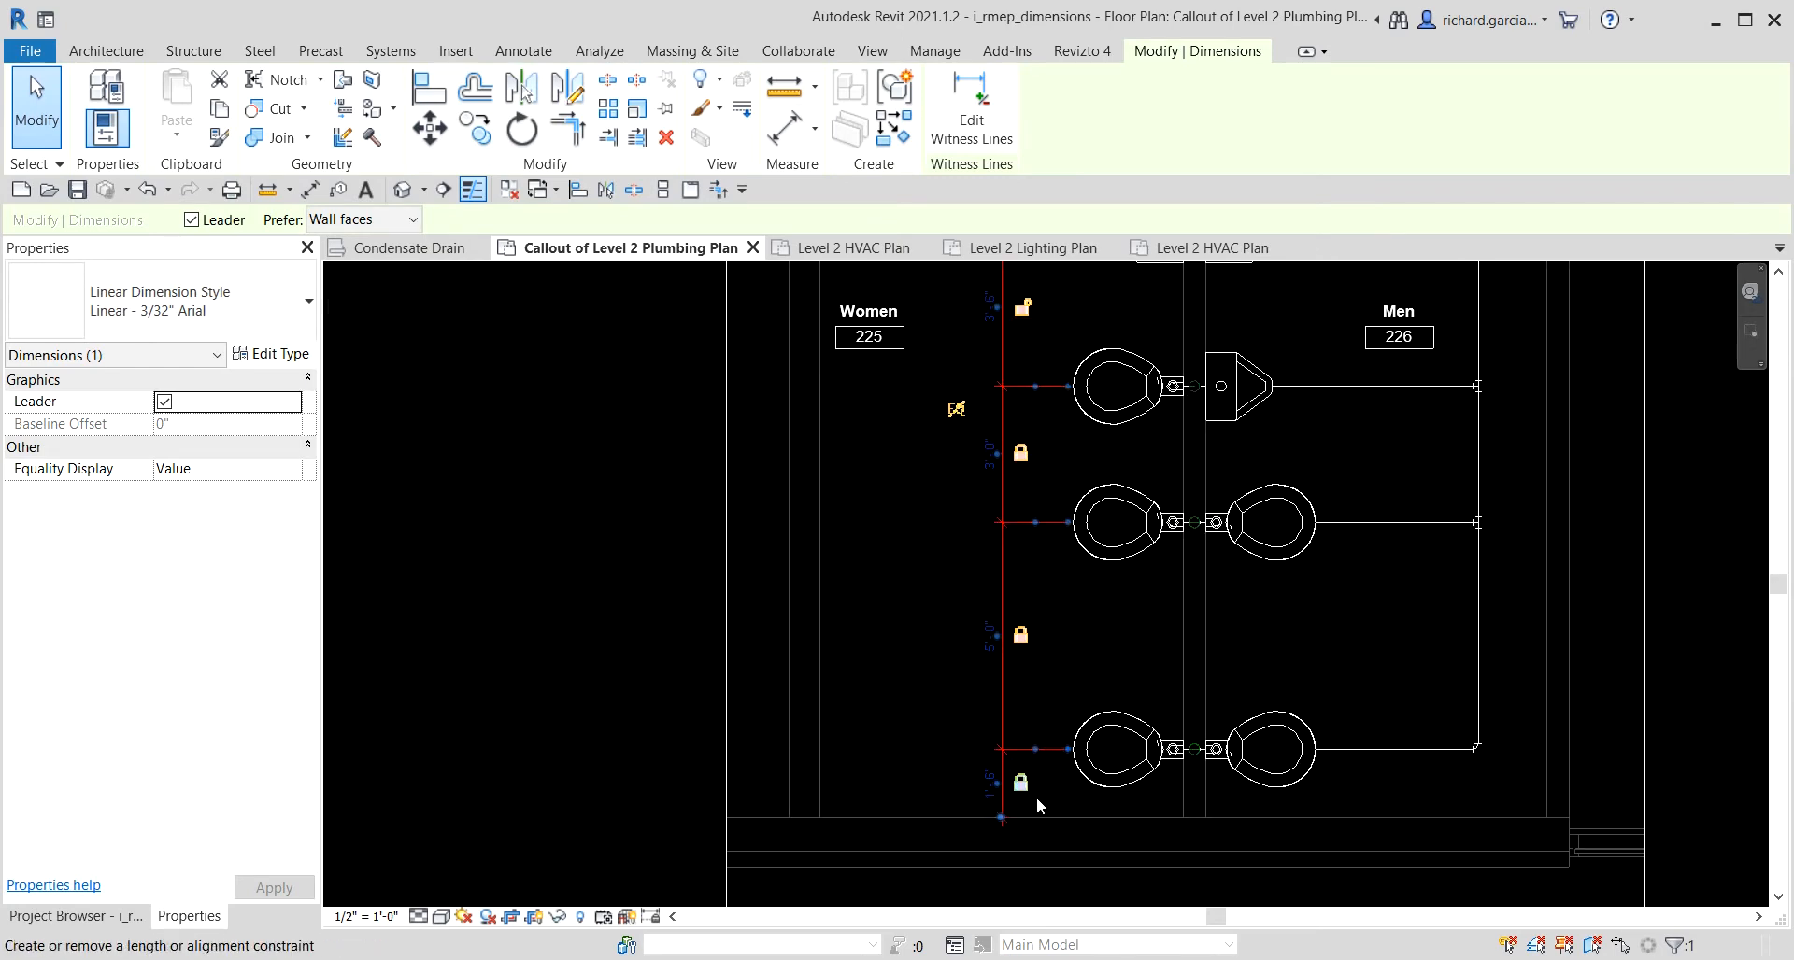
{"action": "left_click", "coordinate": [1019, 638]}
{"action": "left_click", "coordinate": [1019, 452]}
{"action": "middle_click_drag", "start_coordinate": [1020, 490], "coordinate": [1012, 679]}
{"action": "middle_click_drag", "start_coordinate": [1014, 461], "coordinate": [1014, 563]}
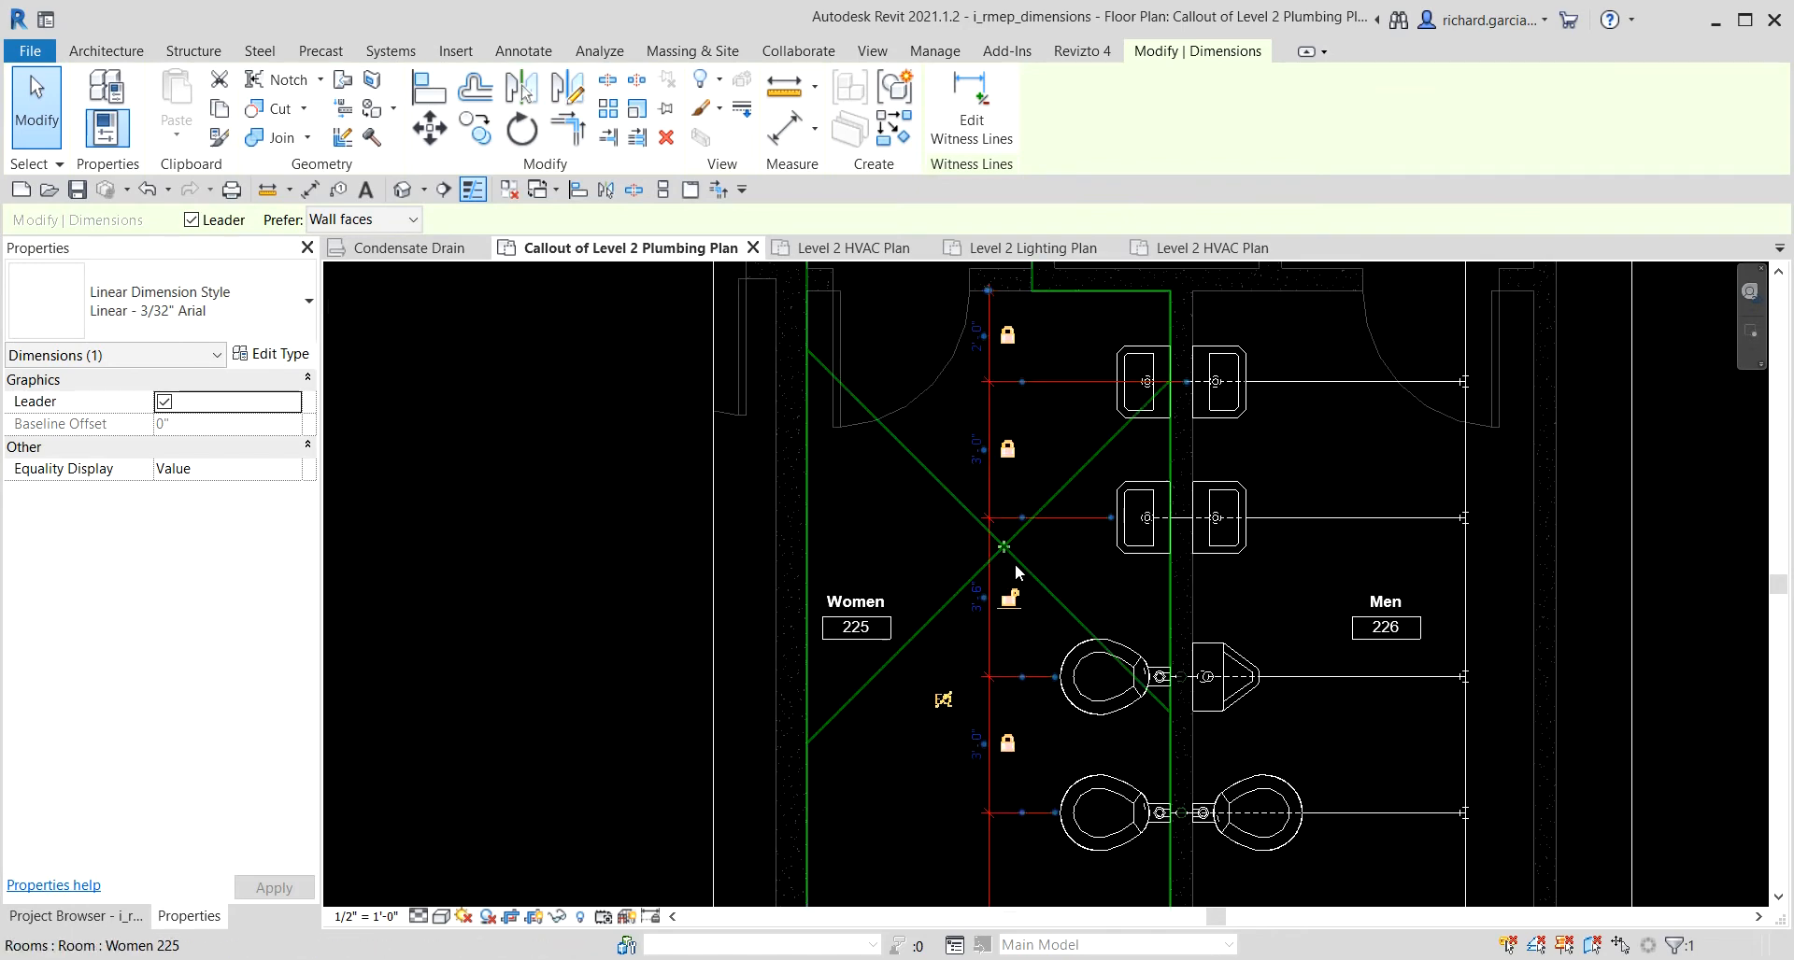
{"action": "left_click", "coordinate": [1023, 609]}
{"action": "left_click", "coordinate": [1023, 609]}
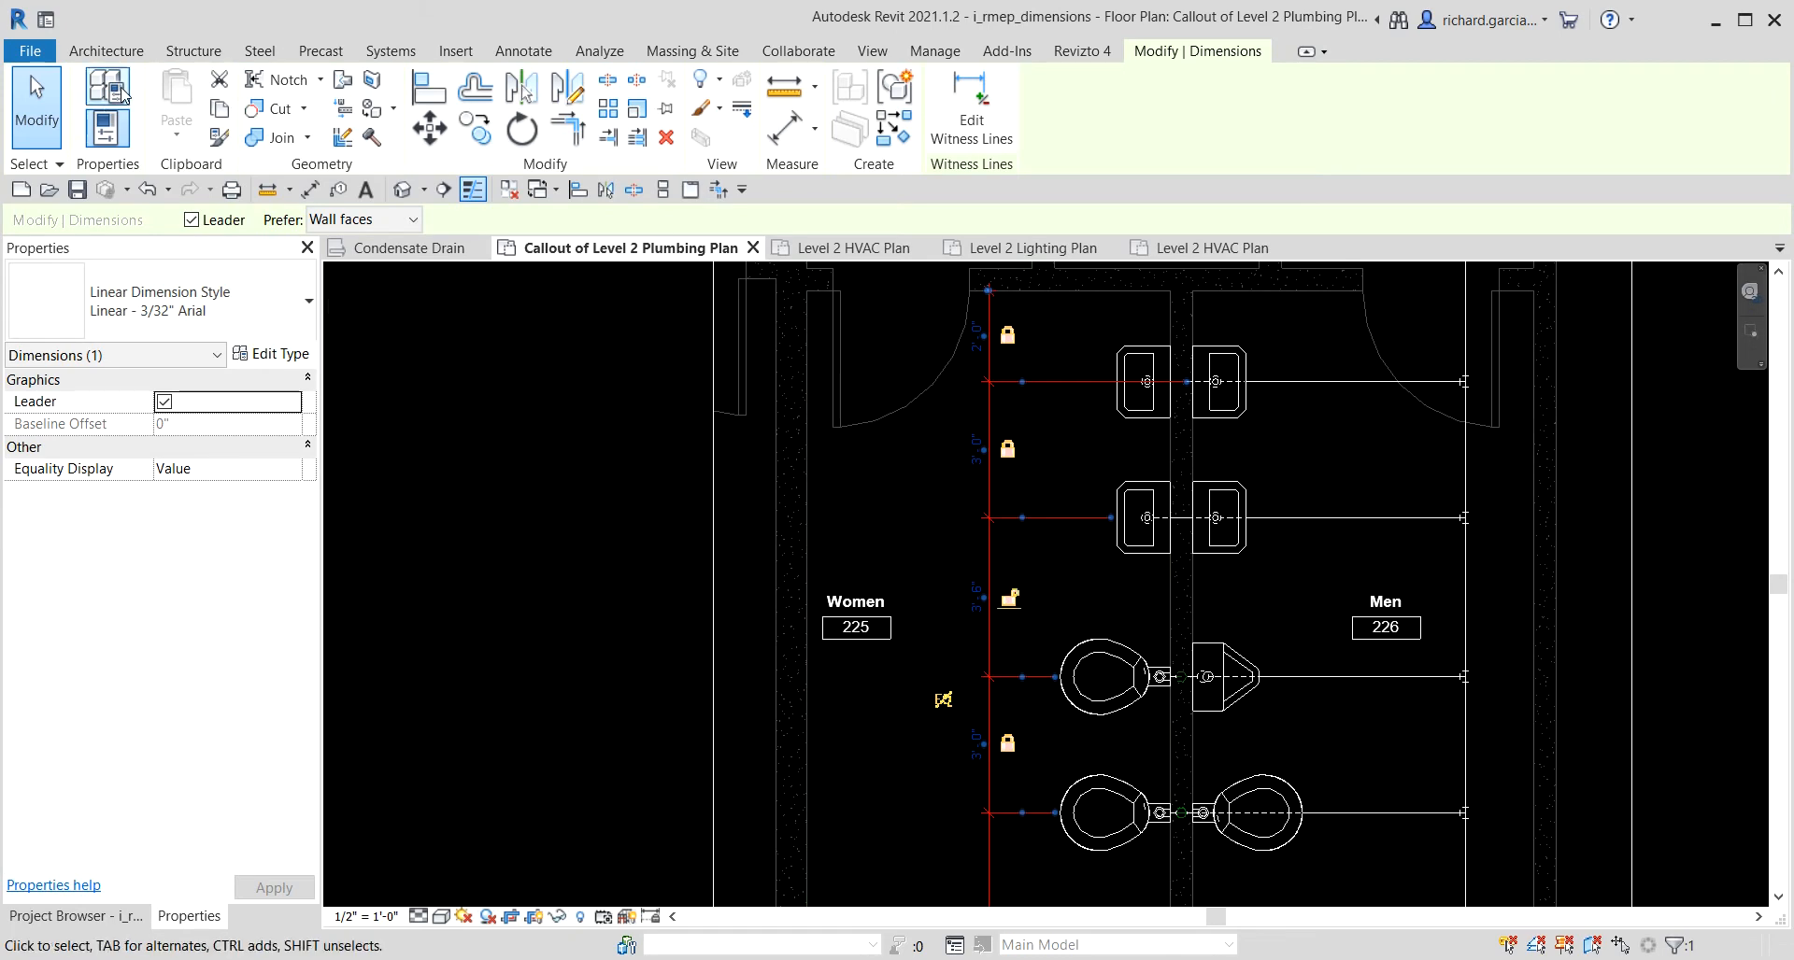
{"action": "key", "text": "Escape"}
Start an aligned dimension string from the Men room's upper wall face through the pipe lines of both lavatories and the urinal.
{"action": "scroll", "coordinate": [973, 596], "scroll_direction": "down", "scroll_amount": 3}
{"action": "middle_click_drag", "start_coordinate": [1147, 692], "coordinate": [1031, 632]}
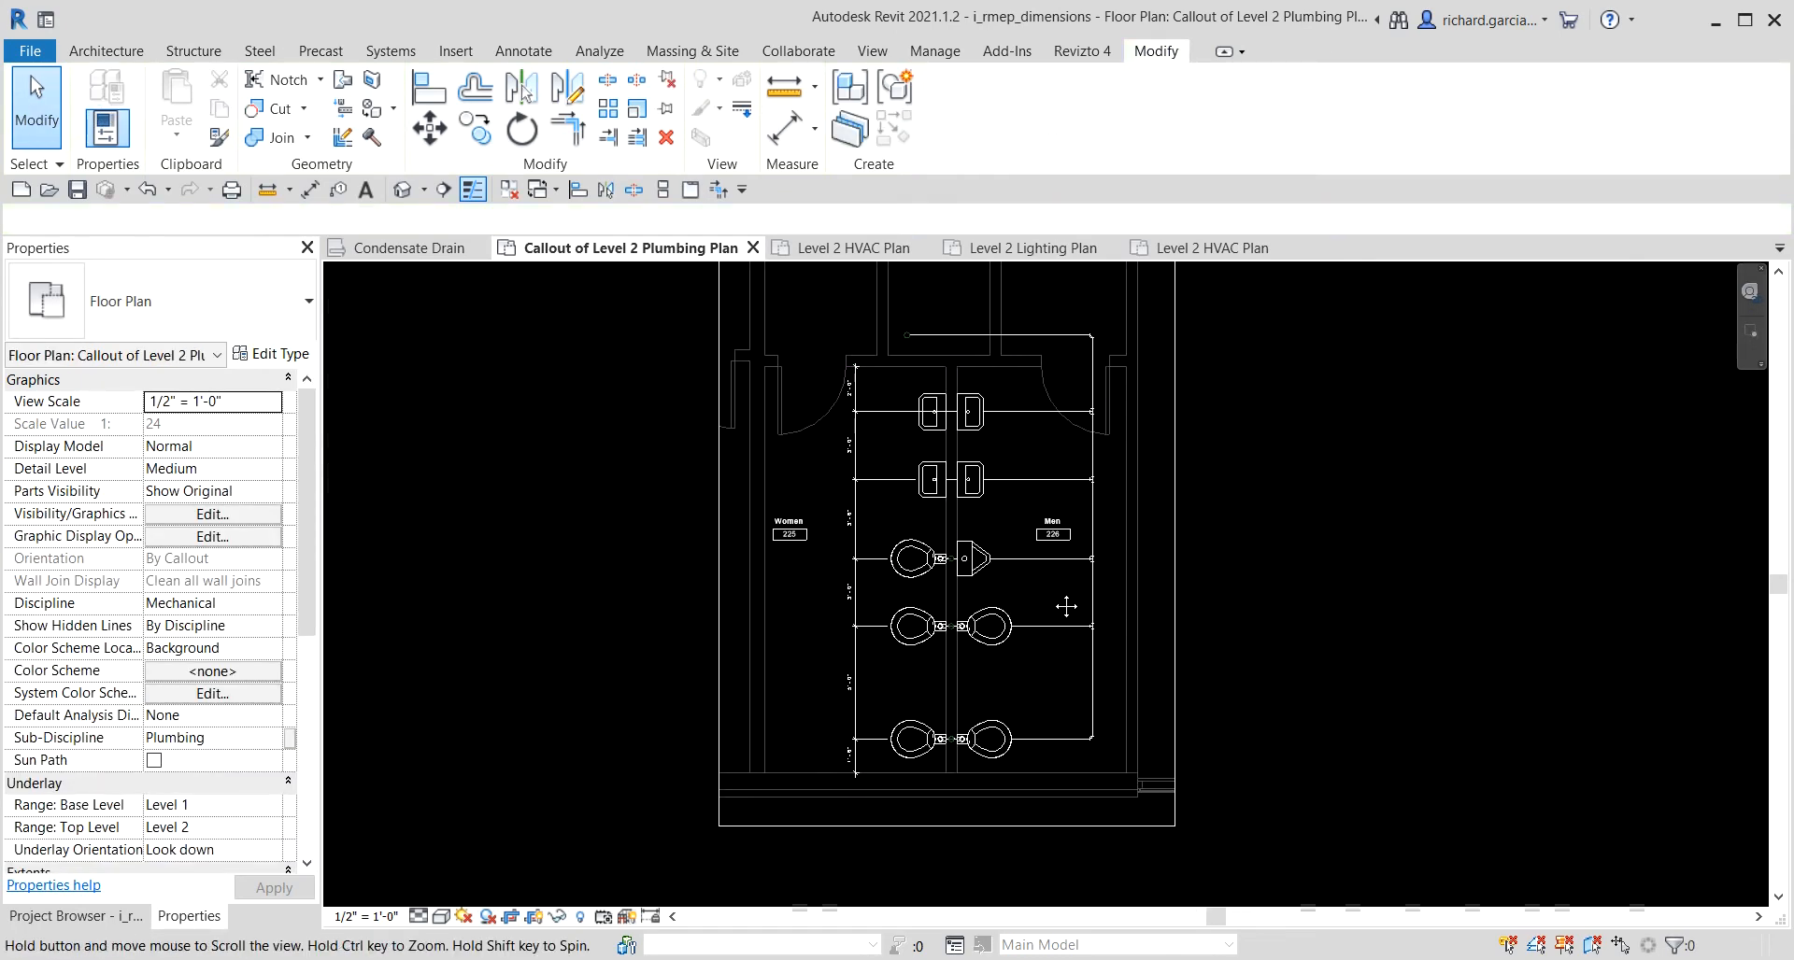
{"action": "scroll", "coordinate": [1103, 560], "scroll_direction": "up", "scroll_amount": 1}
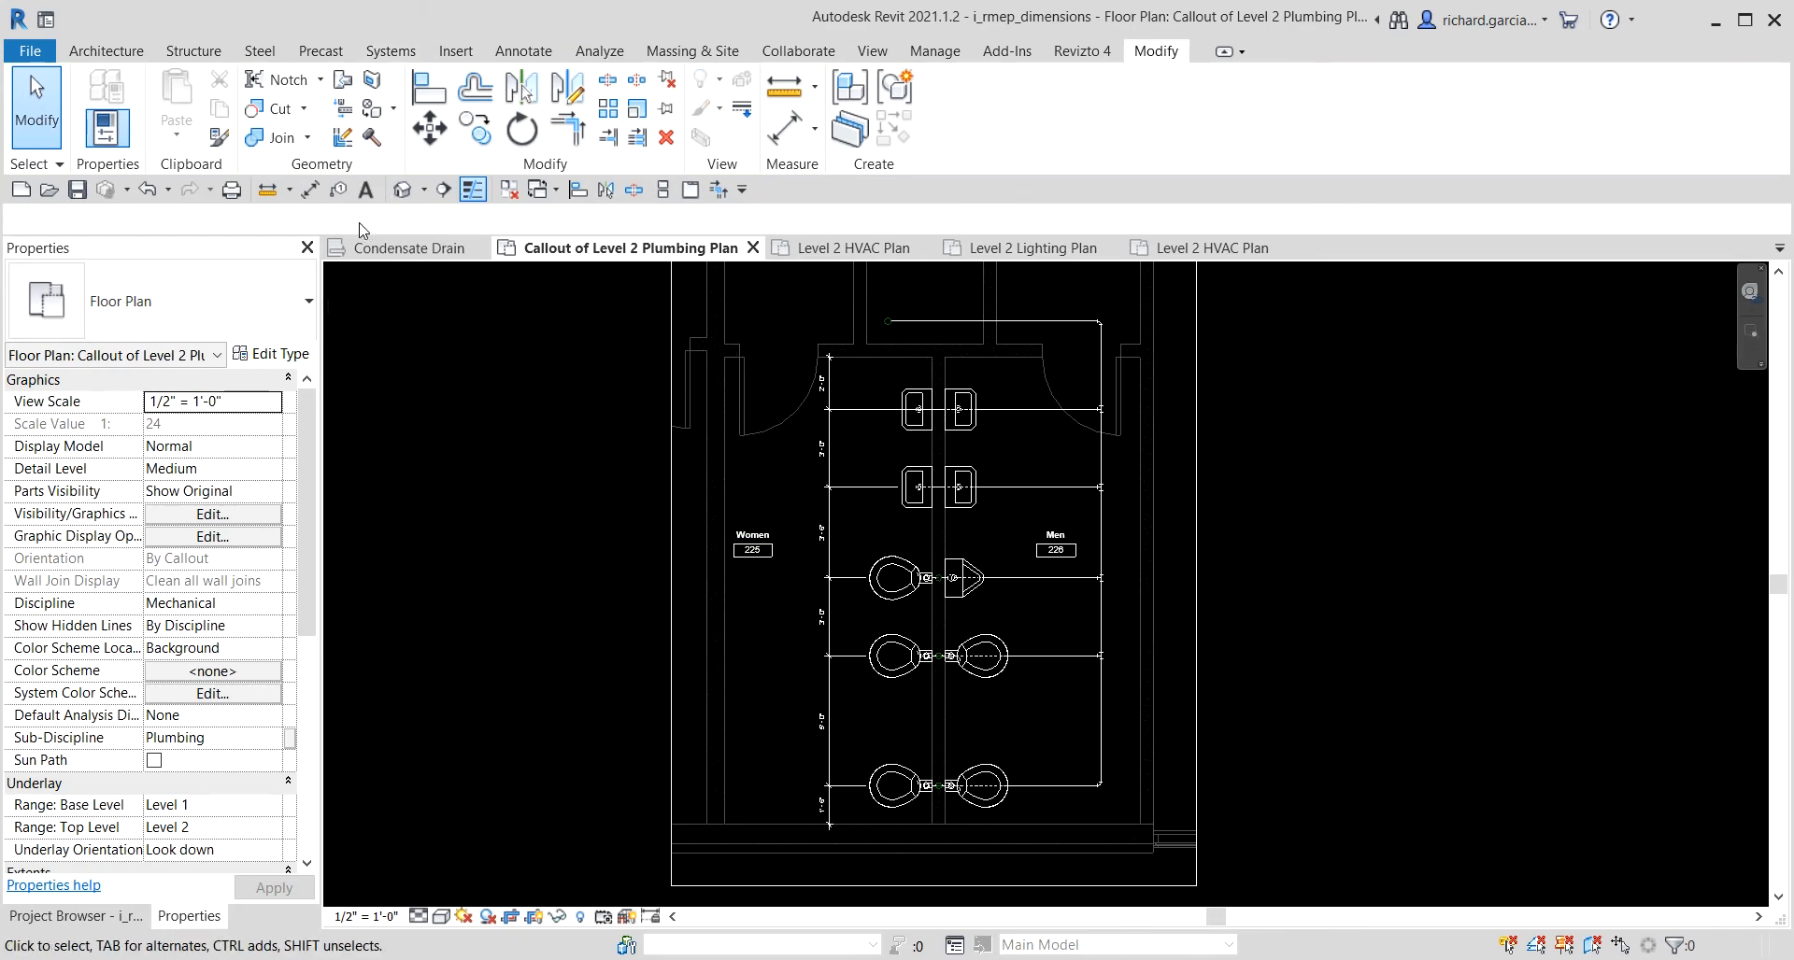
{"action": "left_click", "coordinate": [311, 191]}
{"action": "scroll", "coordinate": [1007, 285], "scroll_direction": "up", "scroll_amount": 3}
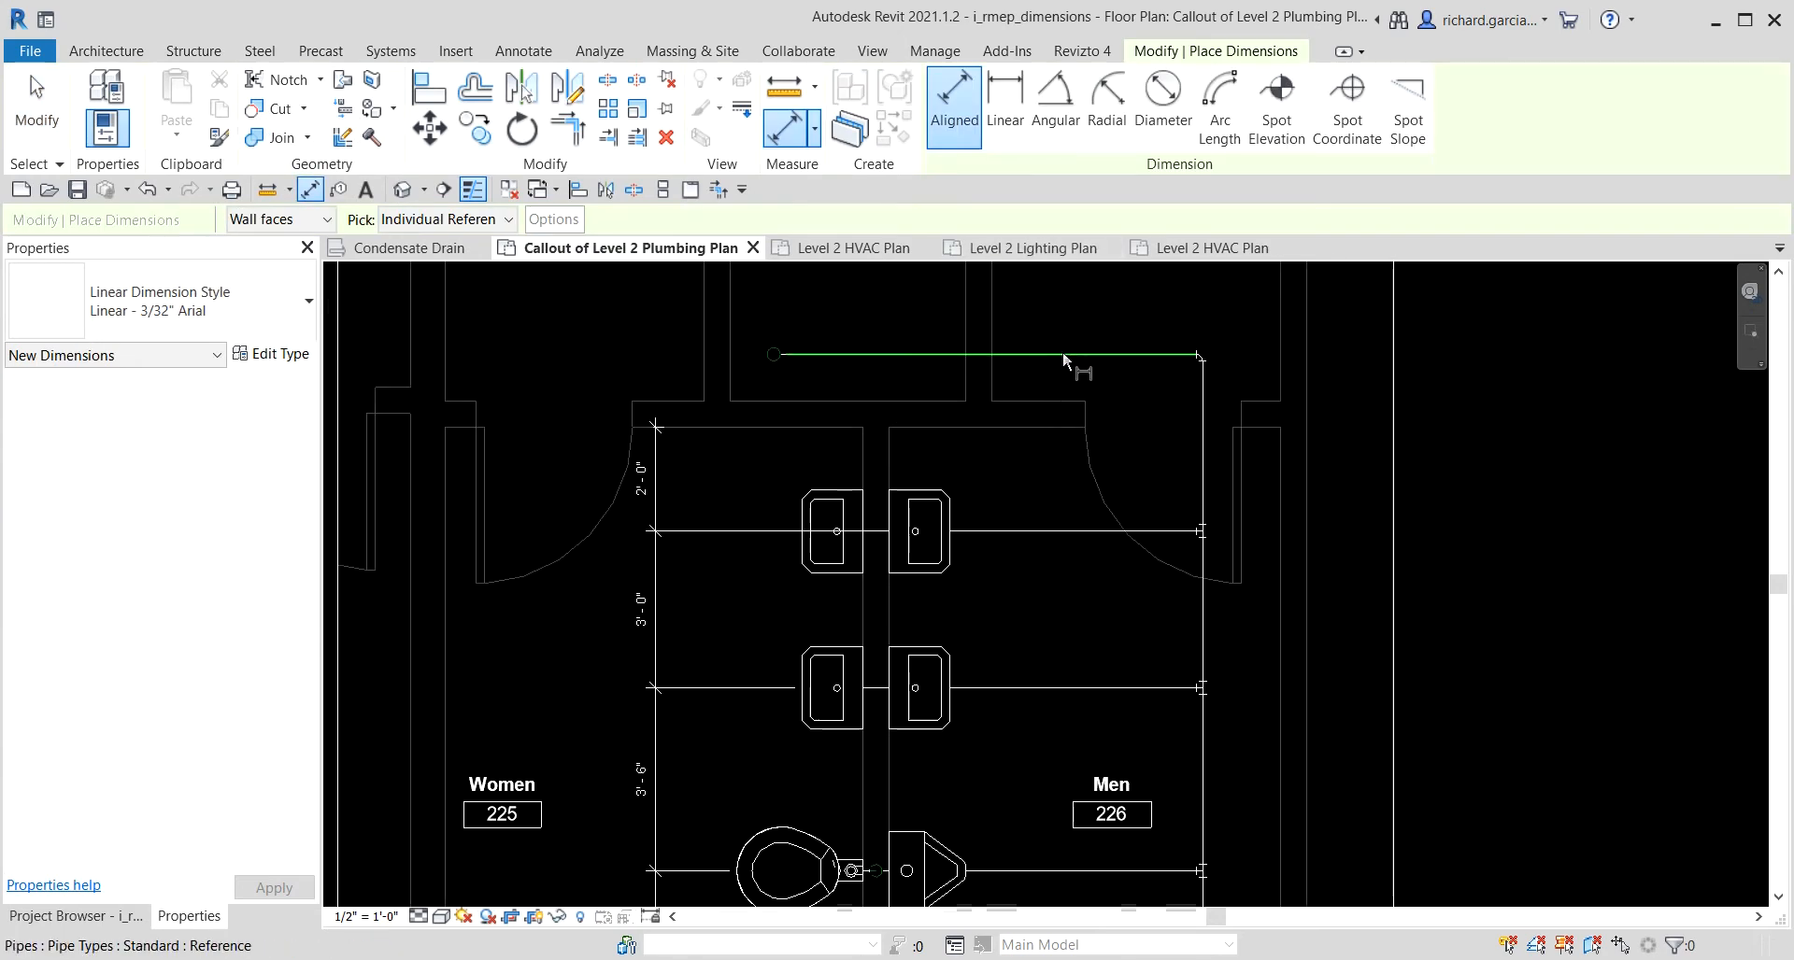
{"action": "left_click", "coordinate": [1059, 430]}
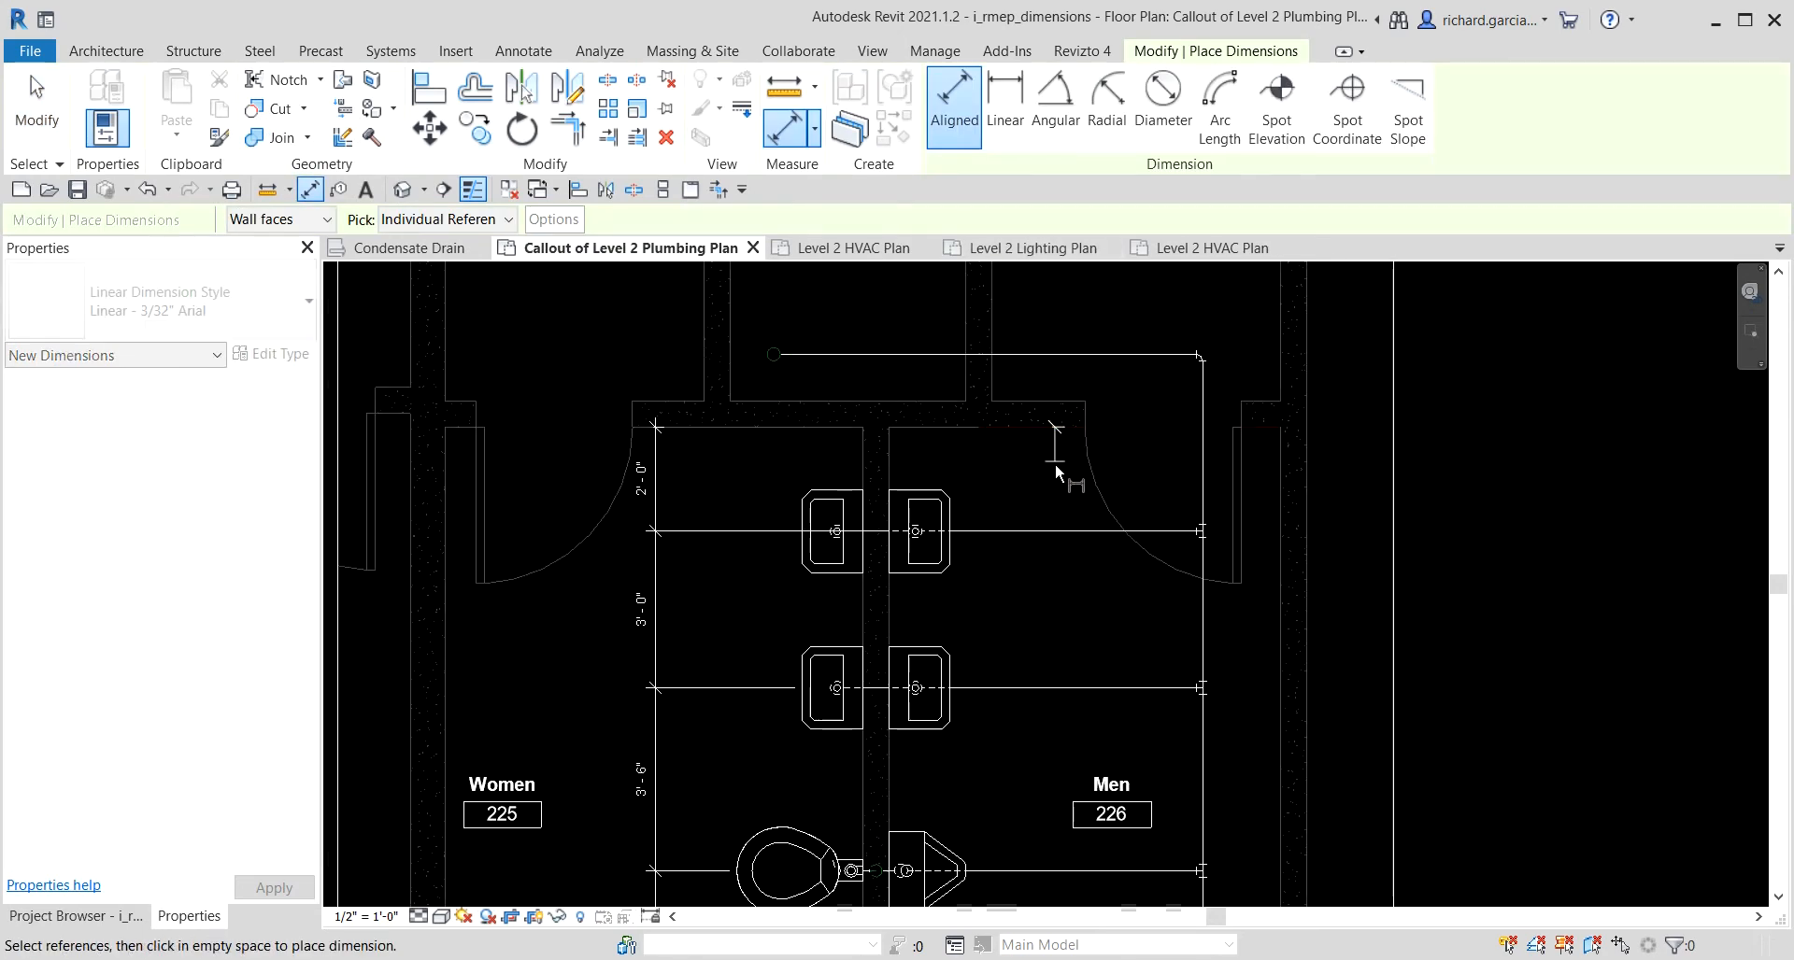
{"action": "left_click", "coordinate": [1052, 531]}
{"action": "left_click", "coordinate": [1065, 688]}
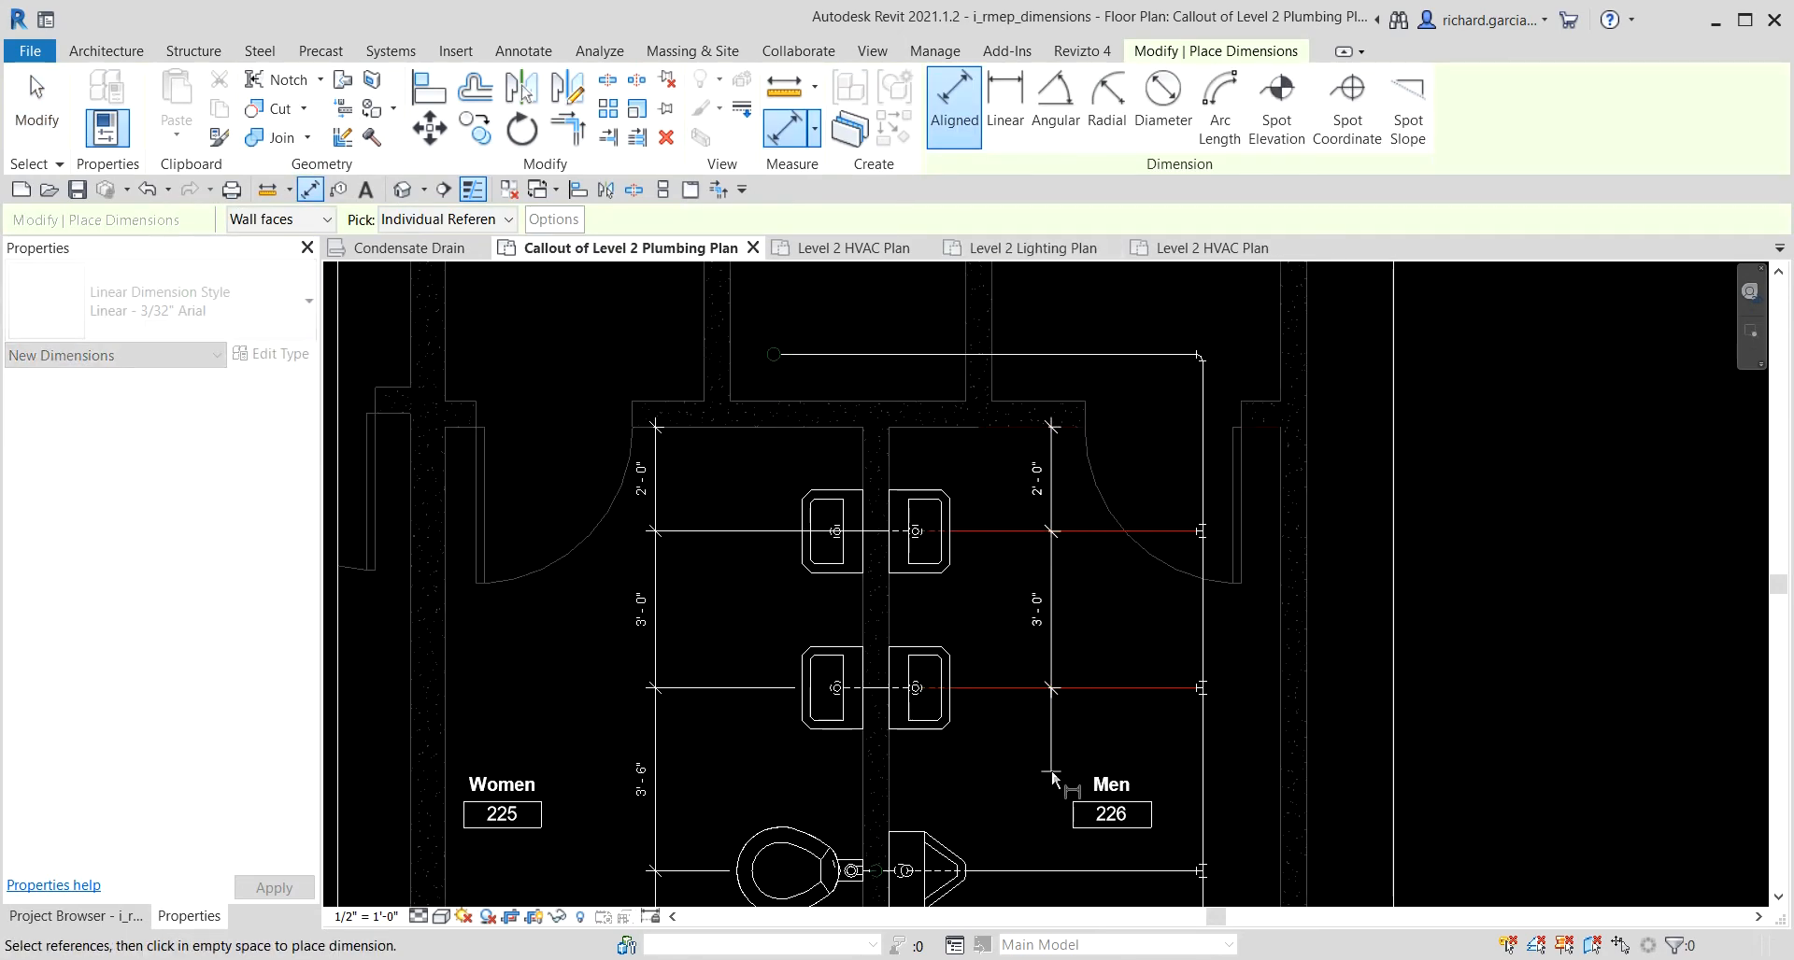
{"action": "left_click", "coordinate": [1046, 870]}
{"action": "scroll", "coordinate": [1083, 752], "scroll_direction": "down", "scroll_amount": 2}
{"action": "middle_click_drag", "start_coordinate": [1087, 768], "coordinate": [1111, 458]}
{"action": "scroll", "coordinate": [1114, 448], "scroll_direction": "up", "scroll_amount": 1}
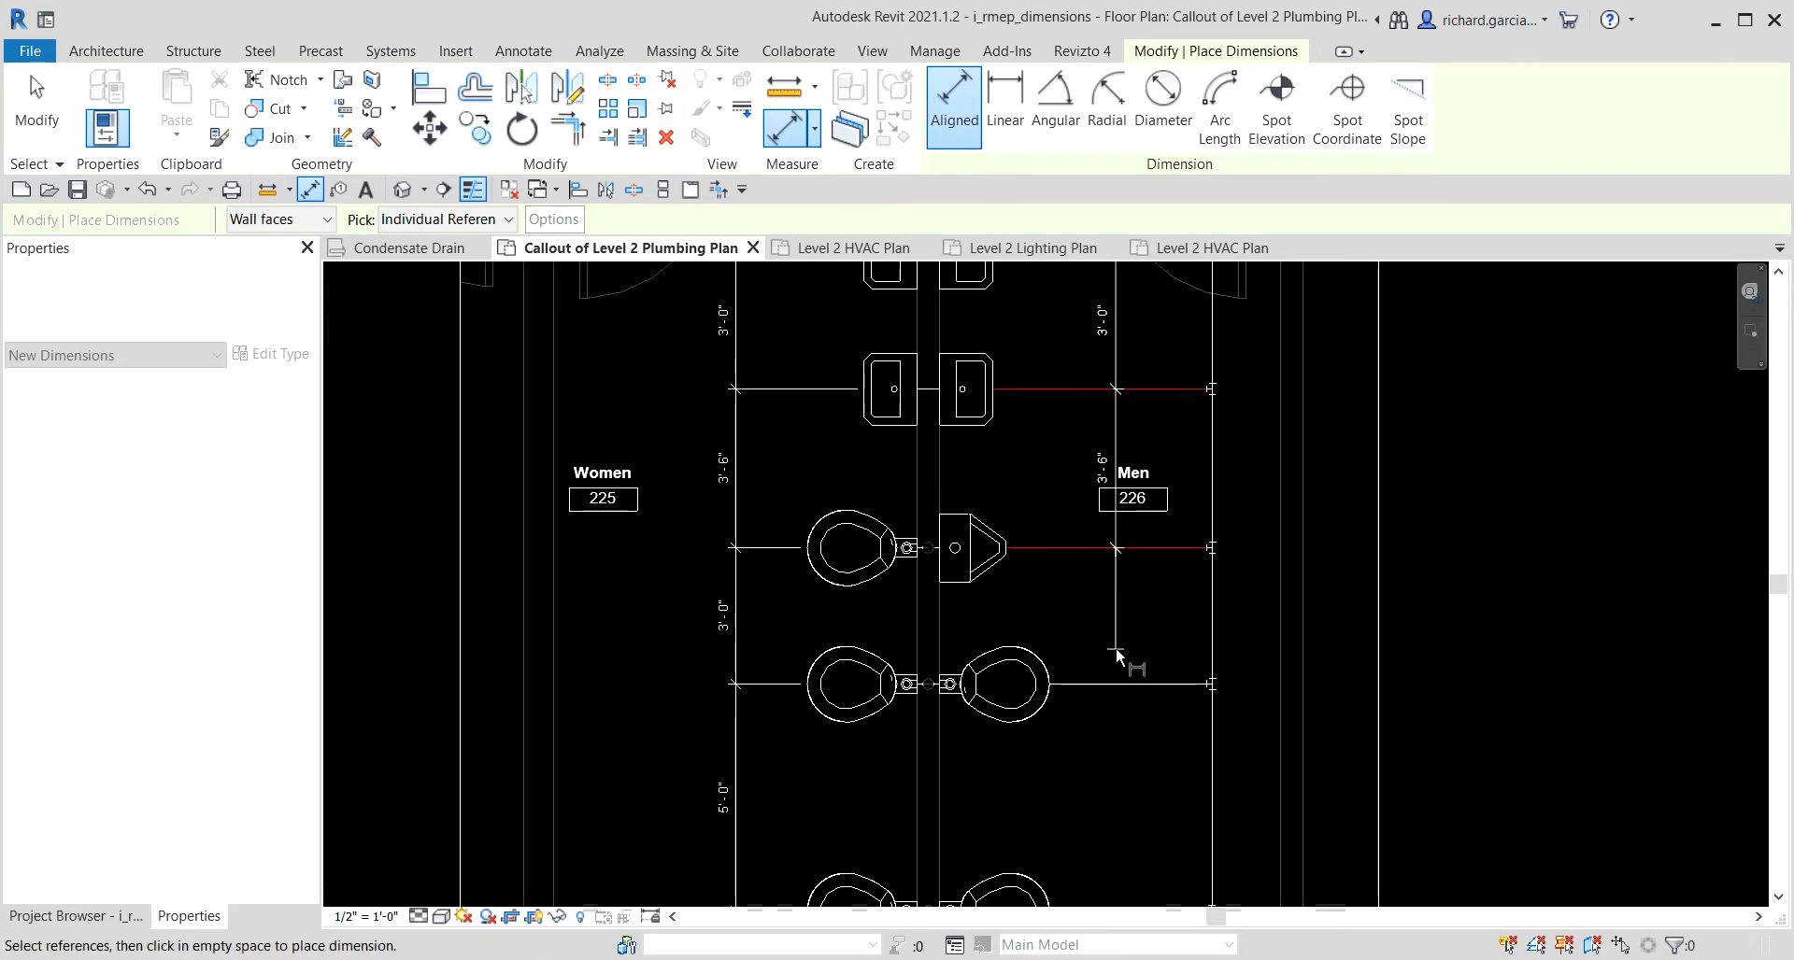
Extend the men's dimension string through both water closet pipe lines to the lower wall face, and place it just outside the room's right wall.
{"action": "left_click", "coordinate": [1117, 683]}
{"action": "scroll", "coordinate": [1121, 692], "scroll_direction": "down", "scroll_amount": 3}
{"action": "middle_click_drag", "start_coordinate": [1129, 727], "coordinate": [1134, 574]}
{"action": "scroll", "coordinate": [1132, 588], "scroll_direction": "up", "scroll_amount": 1}
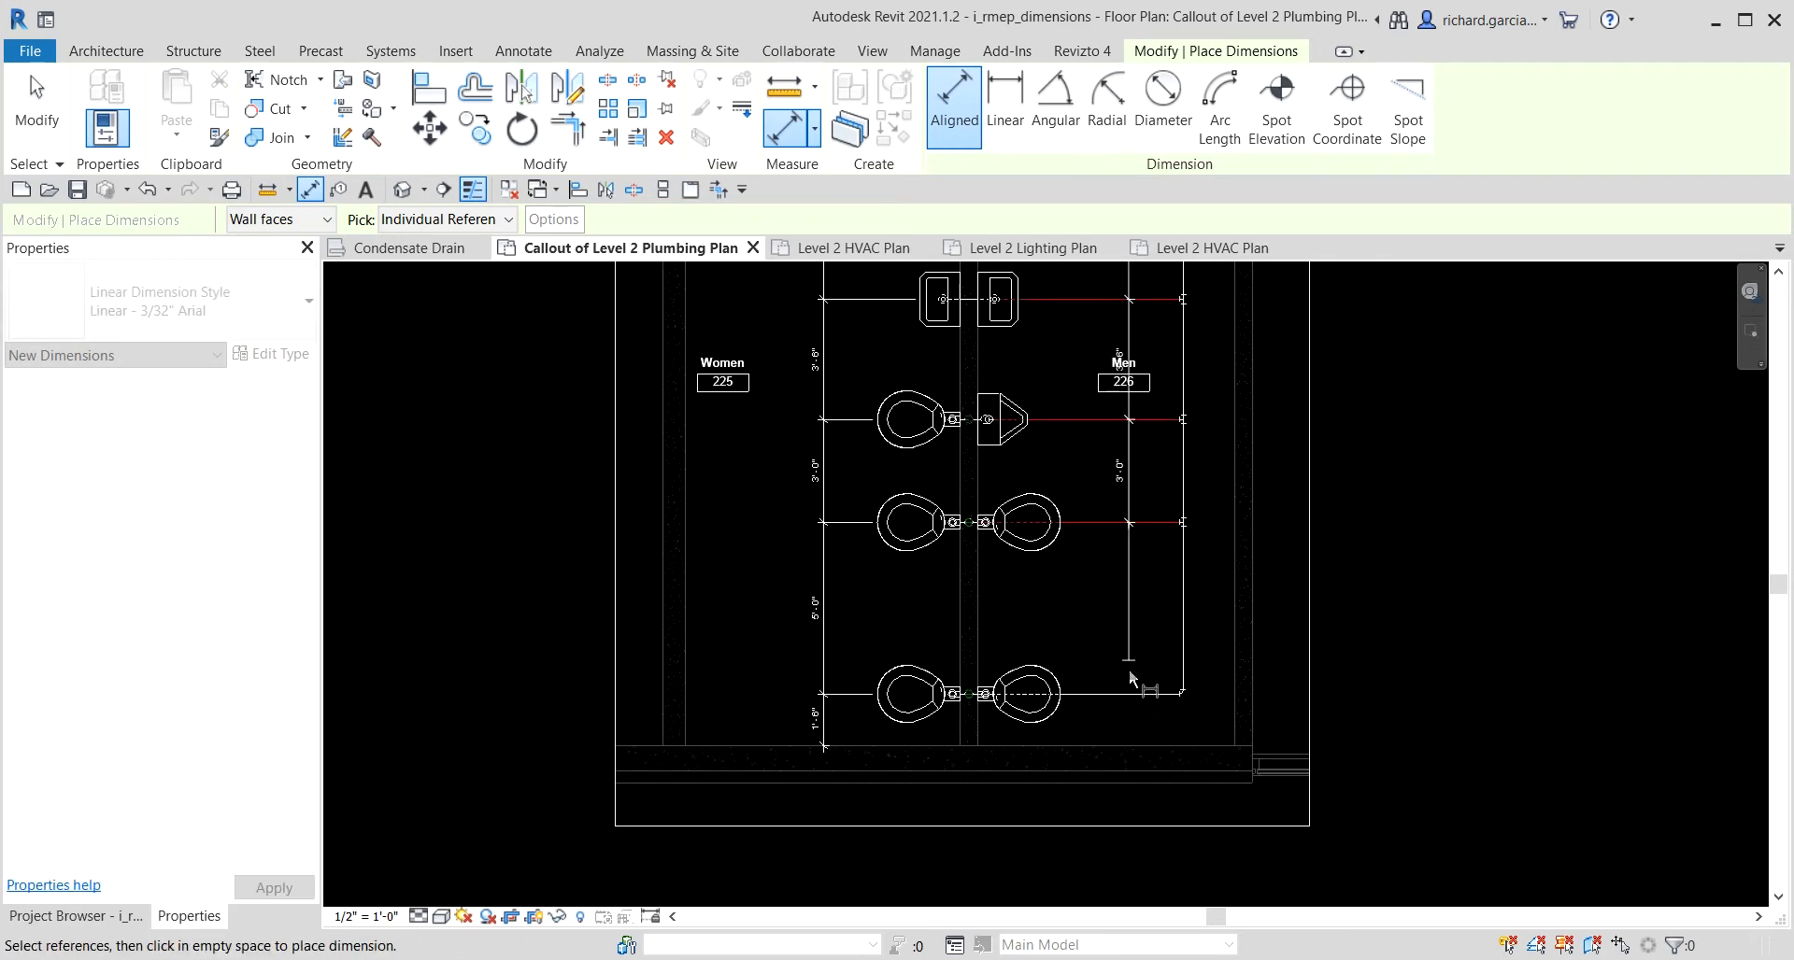
{"action": "left_click", "coordinate": [1130, 693]}
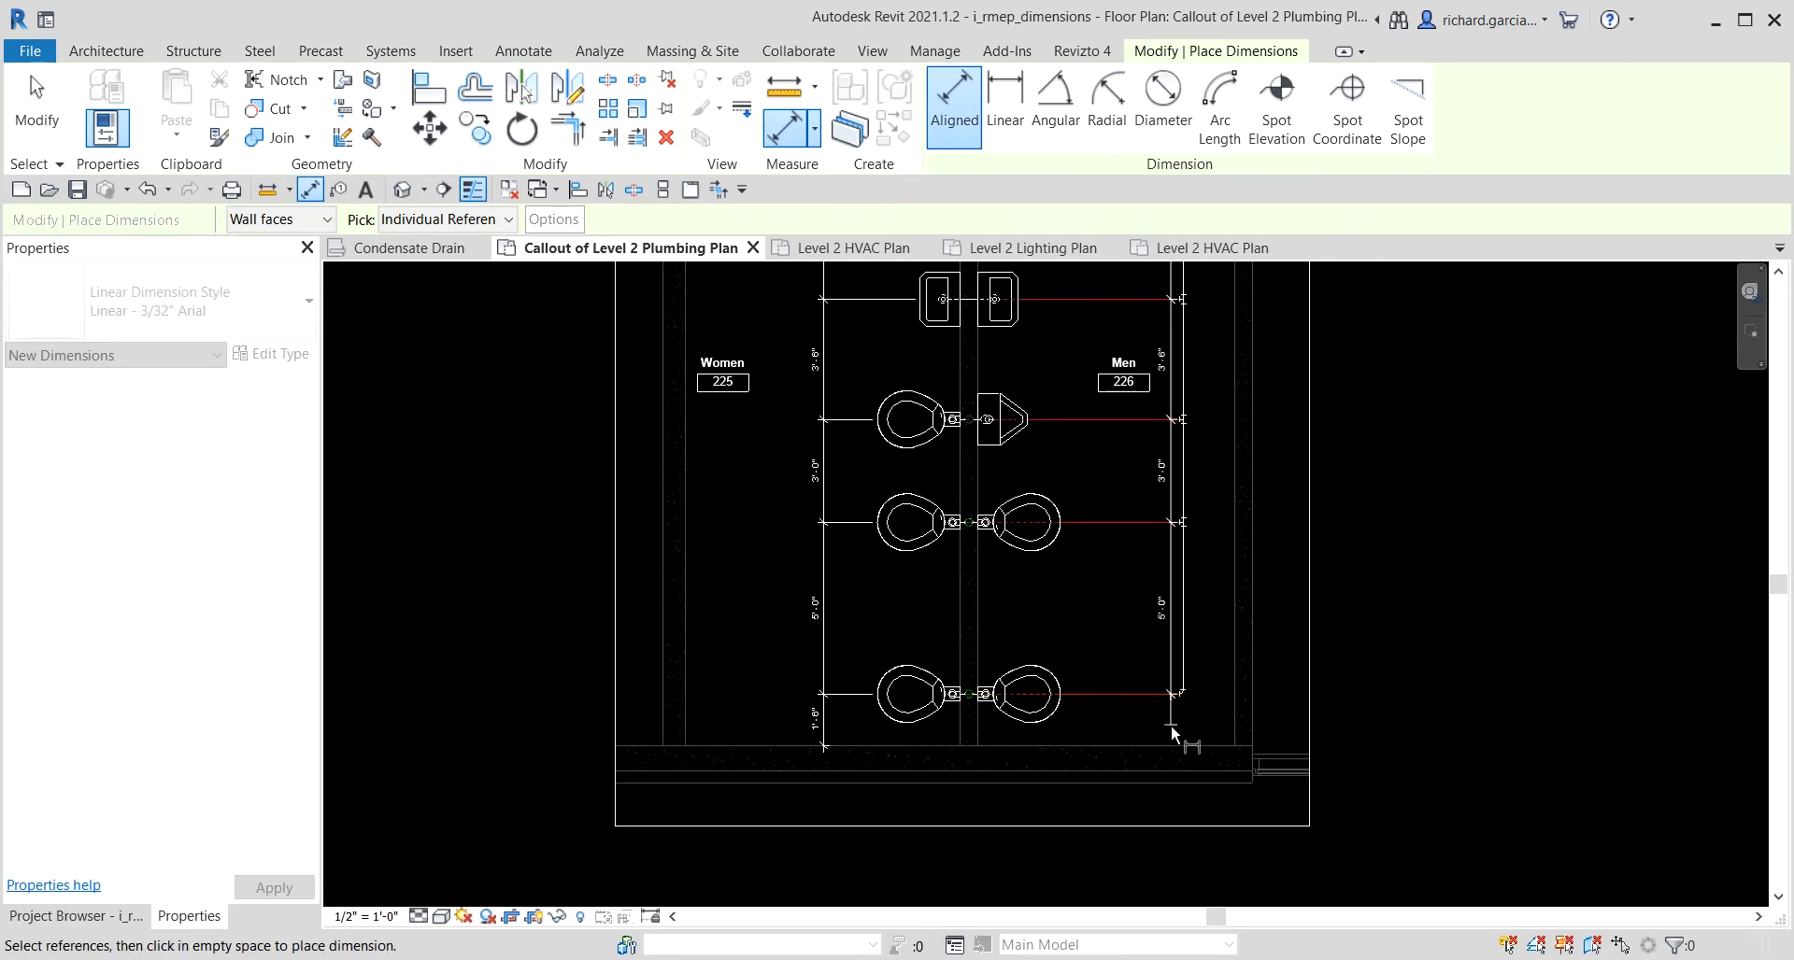
{"action": "left_click", "coordinate": [1220, 747]}
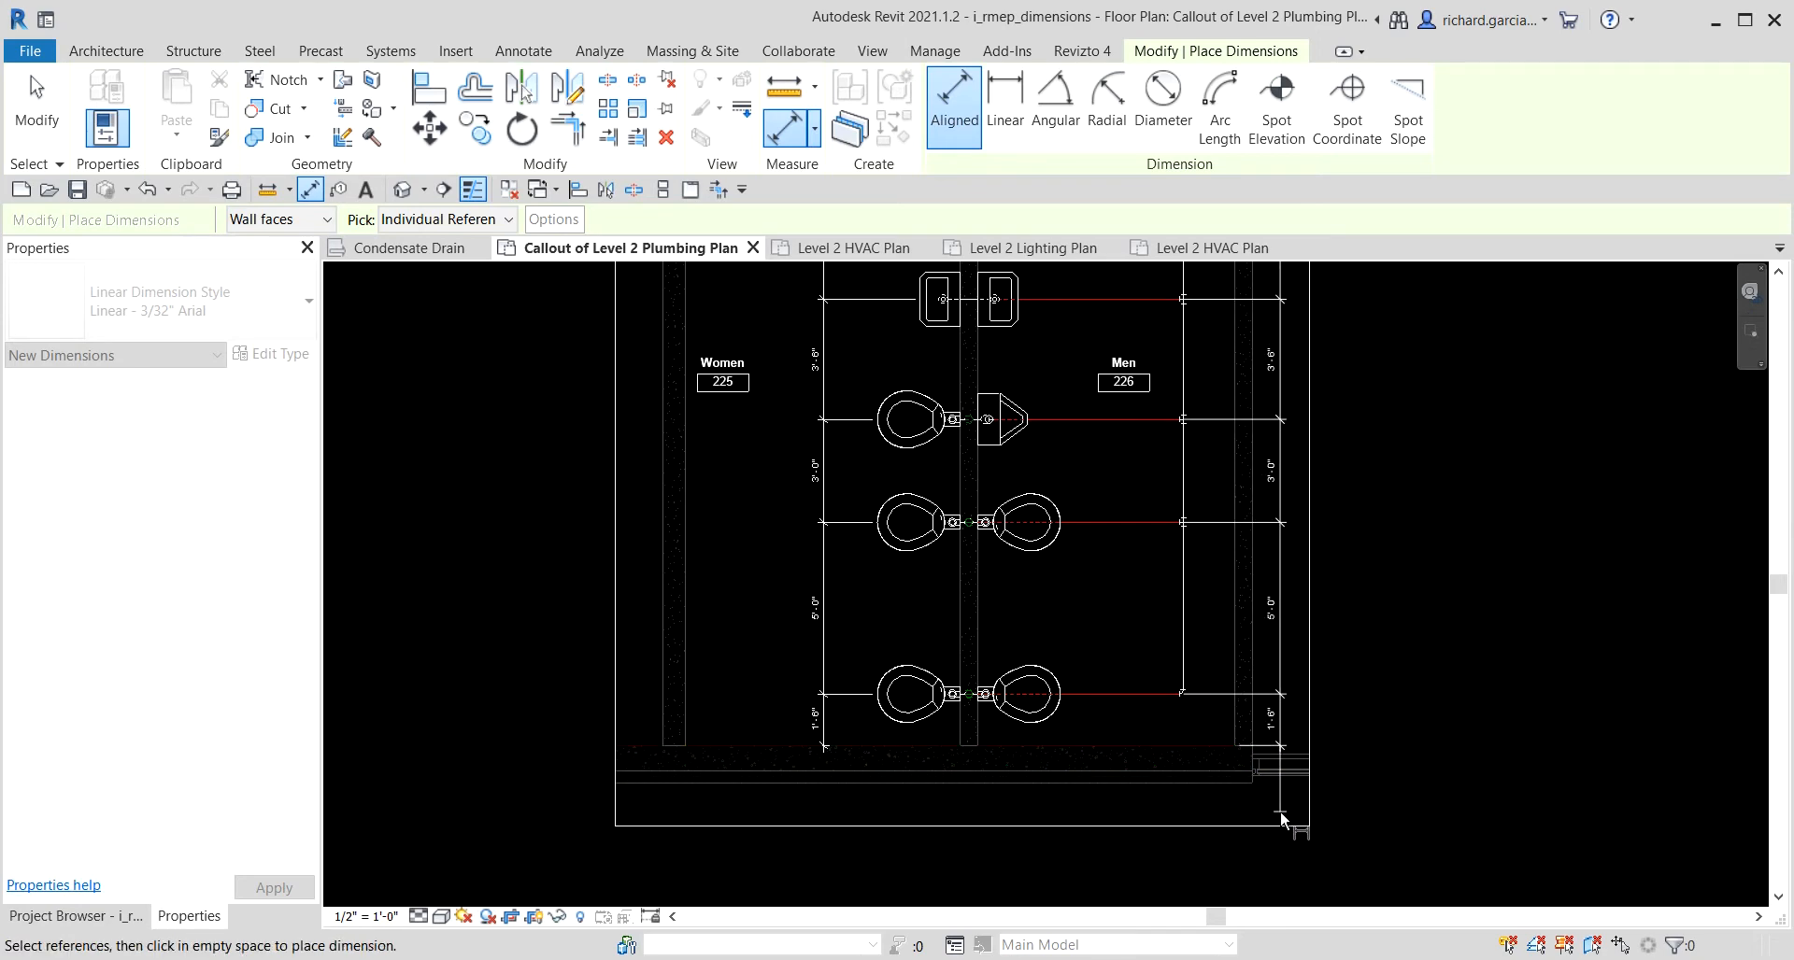
{"action": "left_click", "coordinate": [1282, 820]}
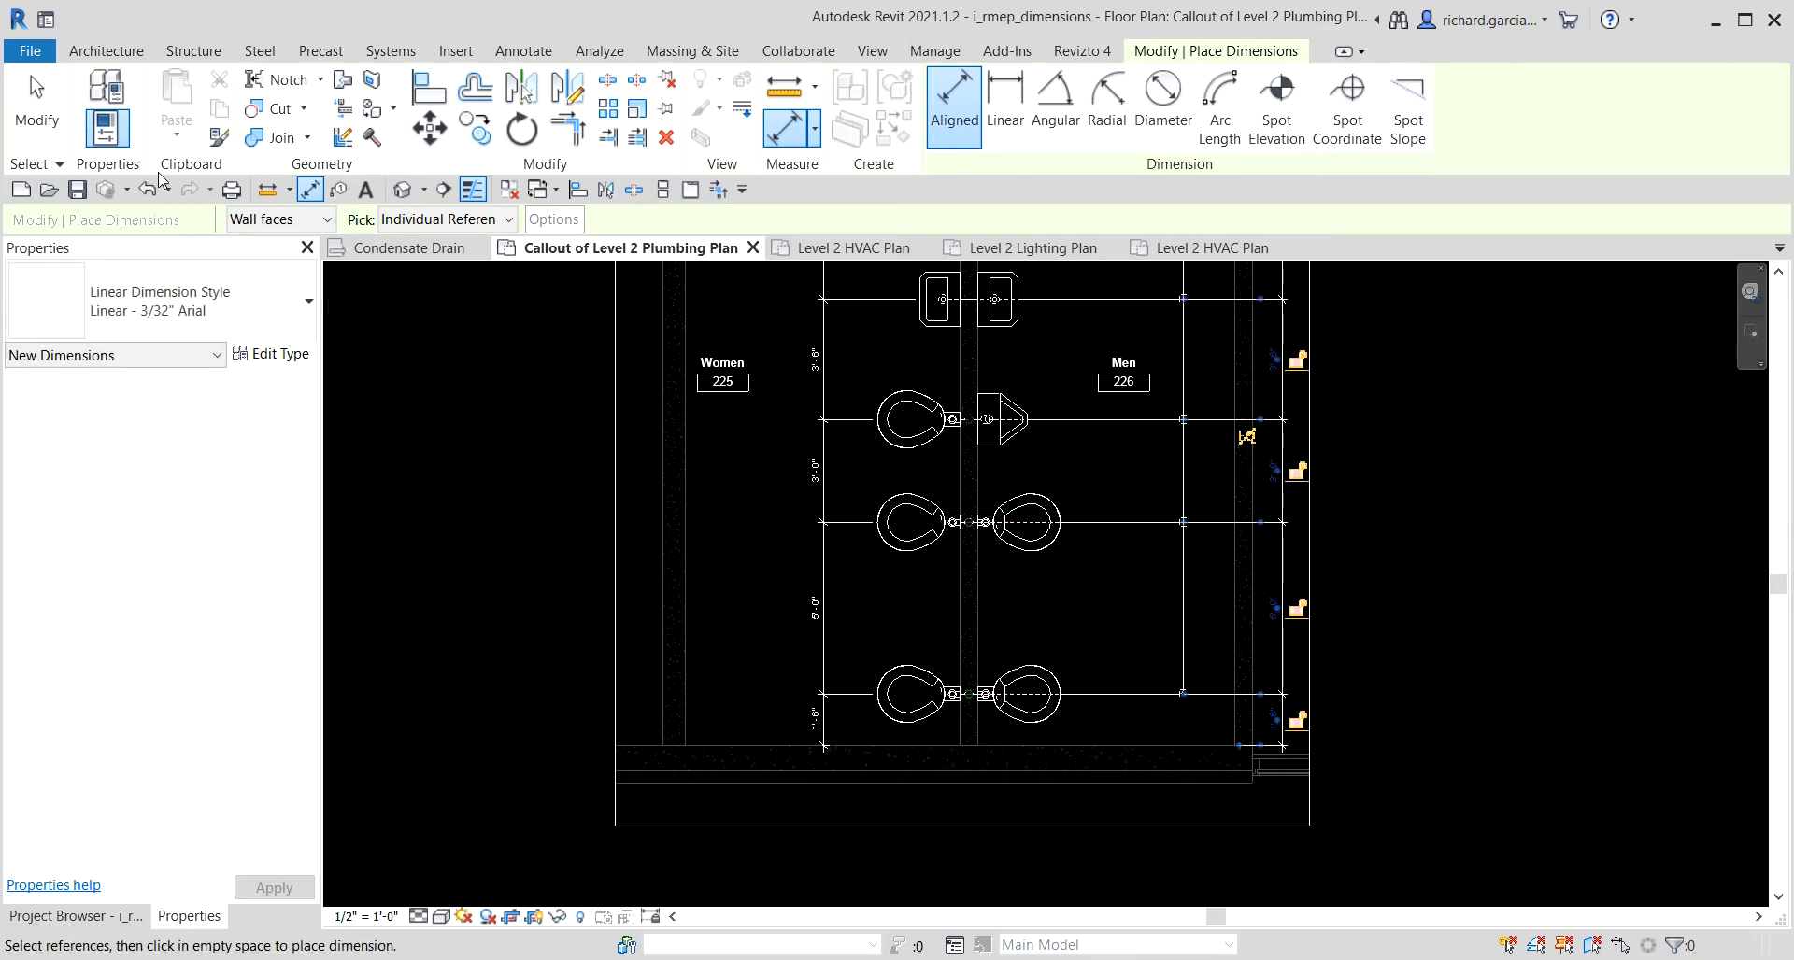
{"action": "left_click", "coordinate": [40, 99]}
{"action": "middle_click_drag", "start_coordinate": [1385, 500], "coordinate": [1409, 652]}
{"action": "scroll", "coordinate": [800, 348], "scroll_direction": "up", "scroll_amount": 2}
{"action": "scroll", "coordinate": [799, 346], "scroll_direction": "up", "scroll_amount": 2}
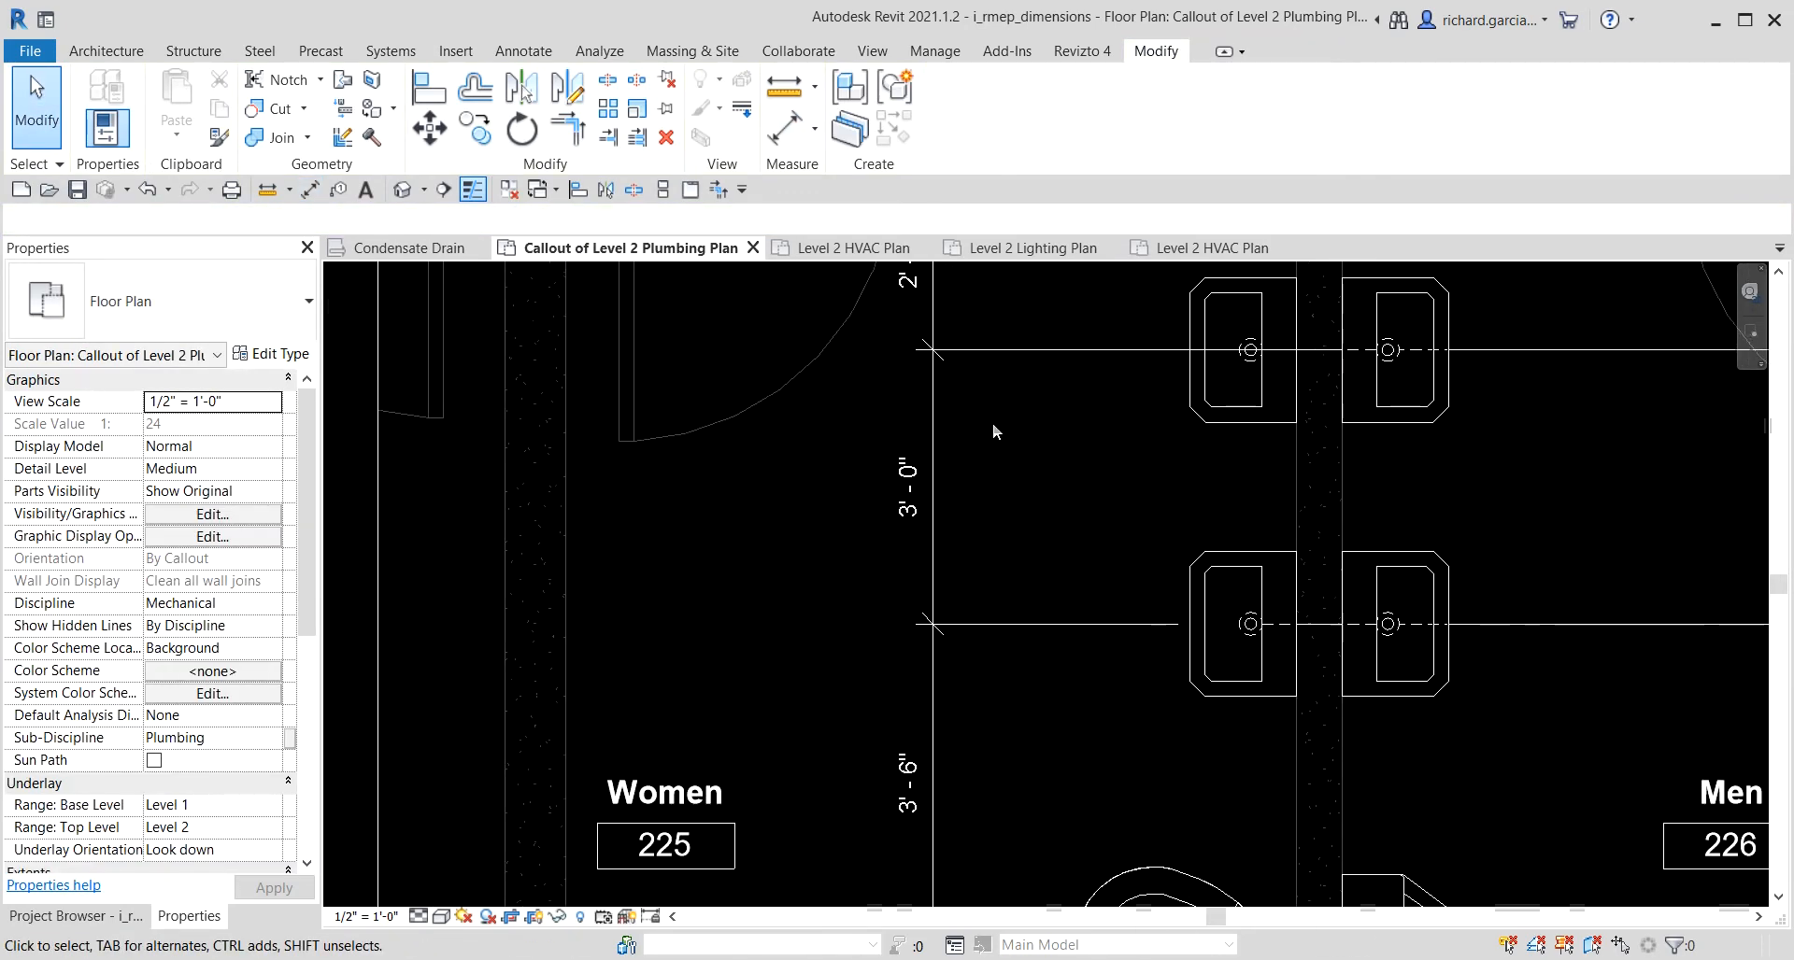
Examine the type properties of the women's dimension string, including its graphics and text settings, and close them without changes.
{"action": "middle_click_drag", "start_coordinate": [1014, 433], "coordinate": [996, 492]}
{"action": "left_click", "coordinate": [975, 407]}
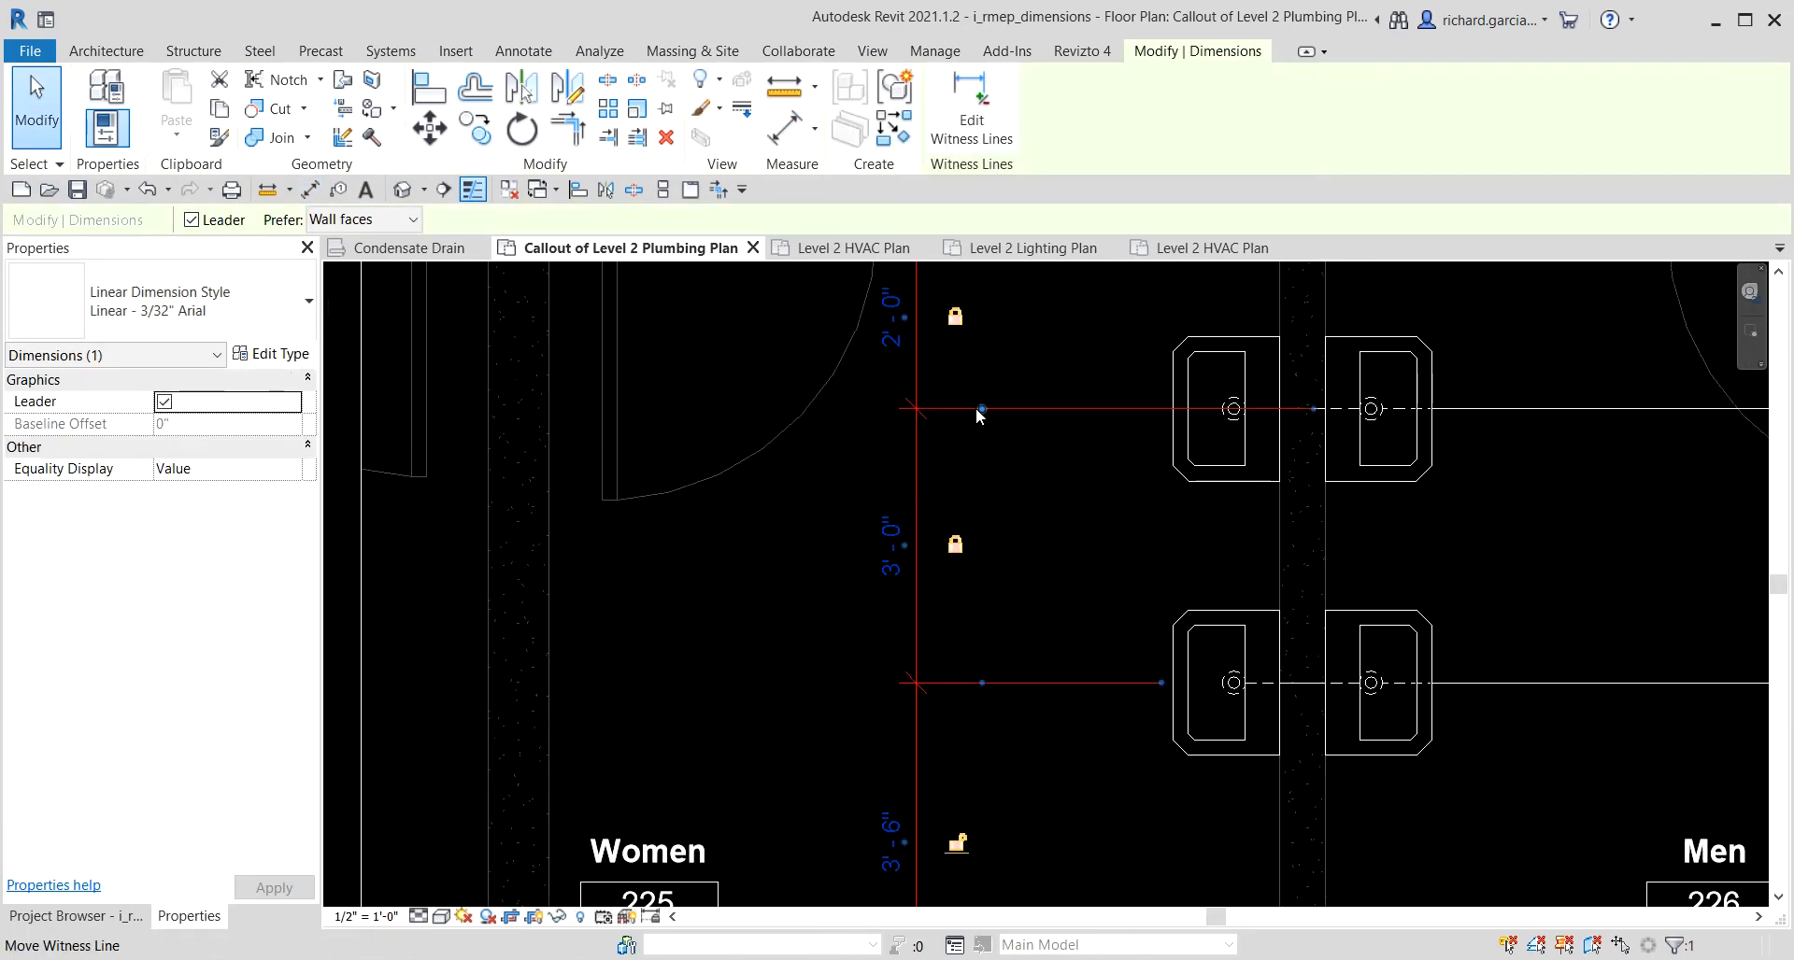
{"action": "left_click", "coordinate": [280, 354]}
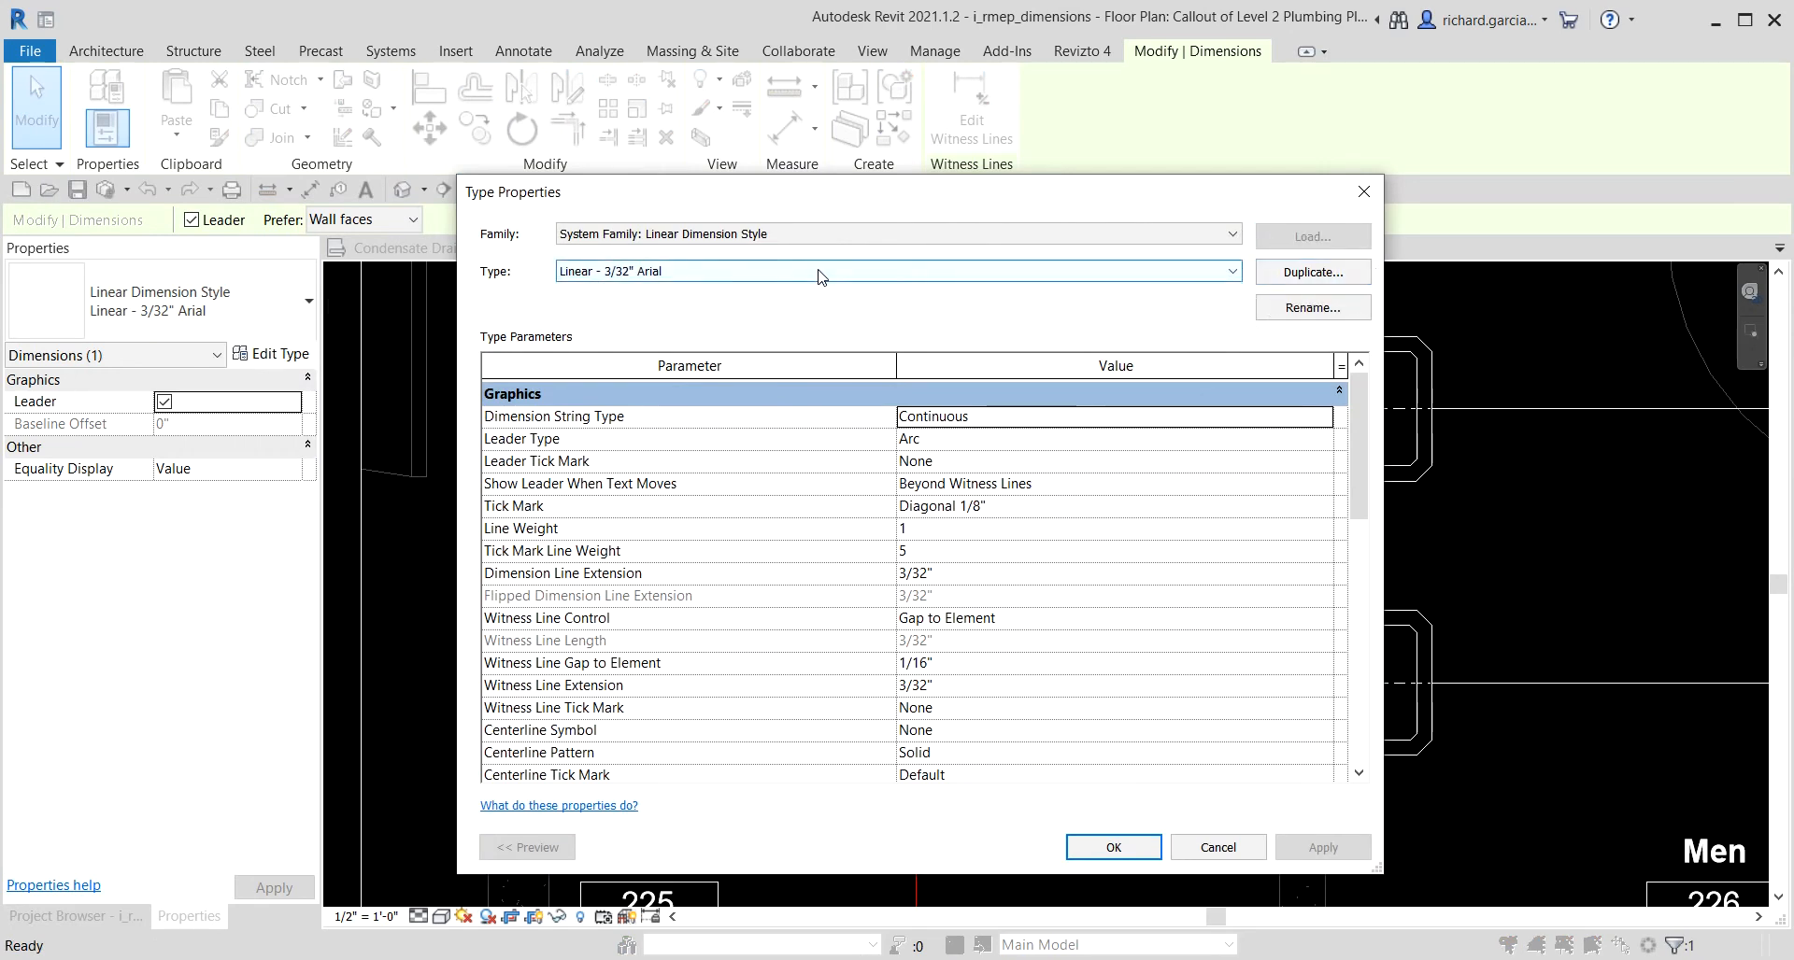
{"action": "scroll", "coordinate": [942, 591], "scroll_direction": "down", "scroll_amount": 7}
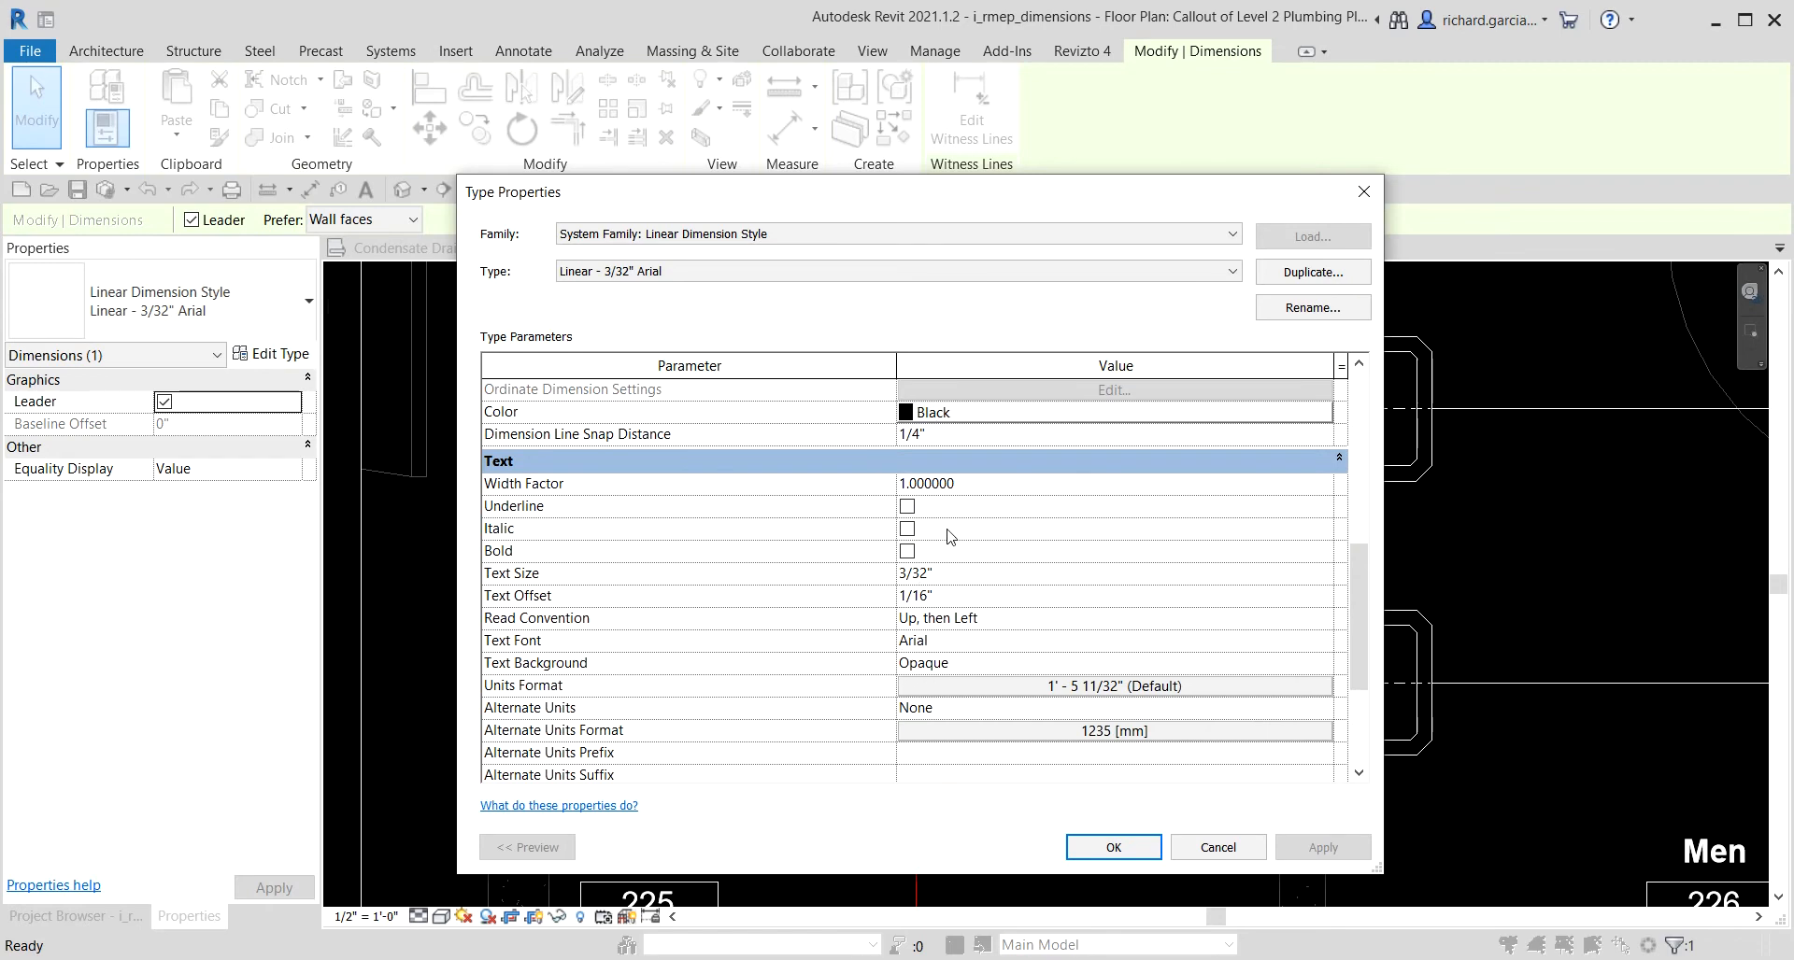
{"action": "left_click", "coordinate": [1091, 852]}
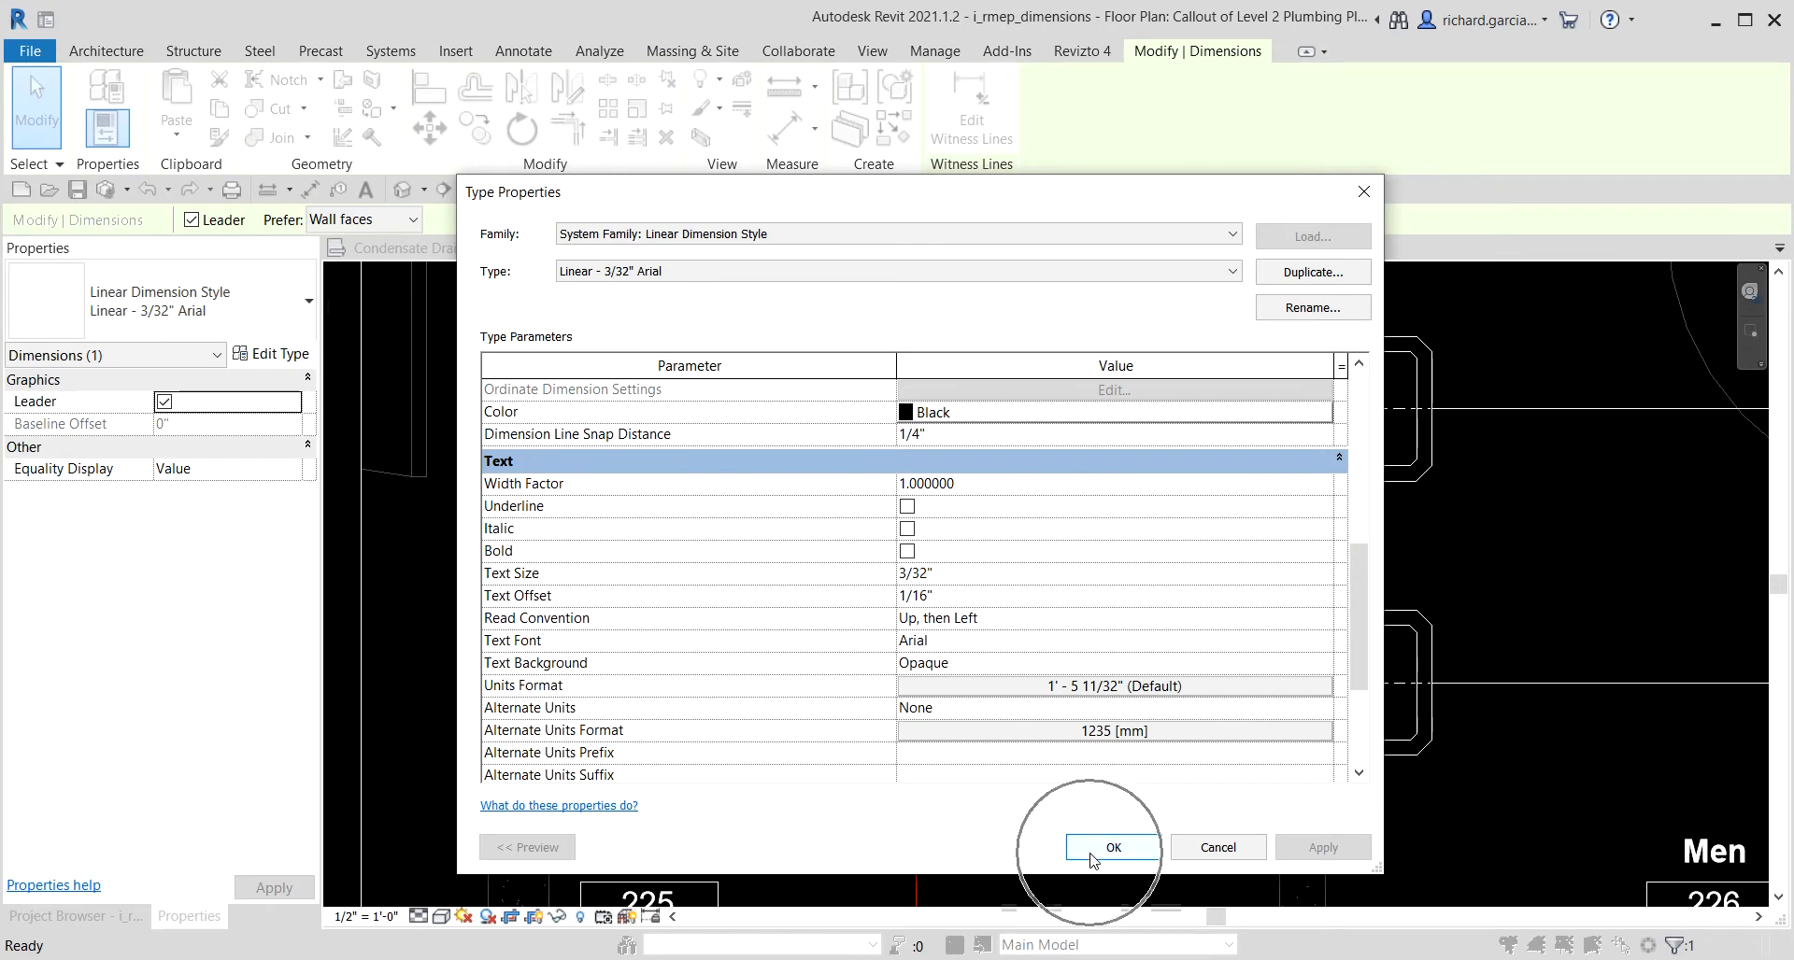
{"action": "left_click", "coordinate": [1218, 848]}
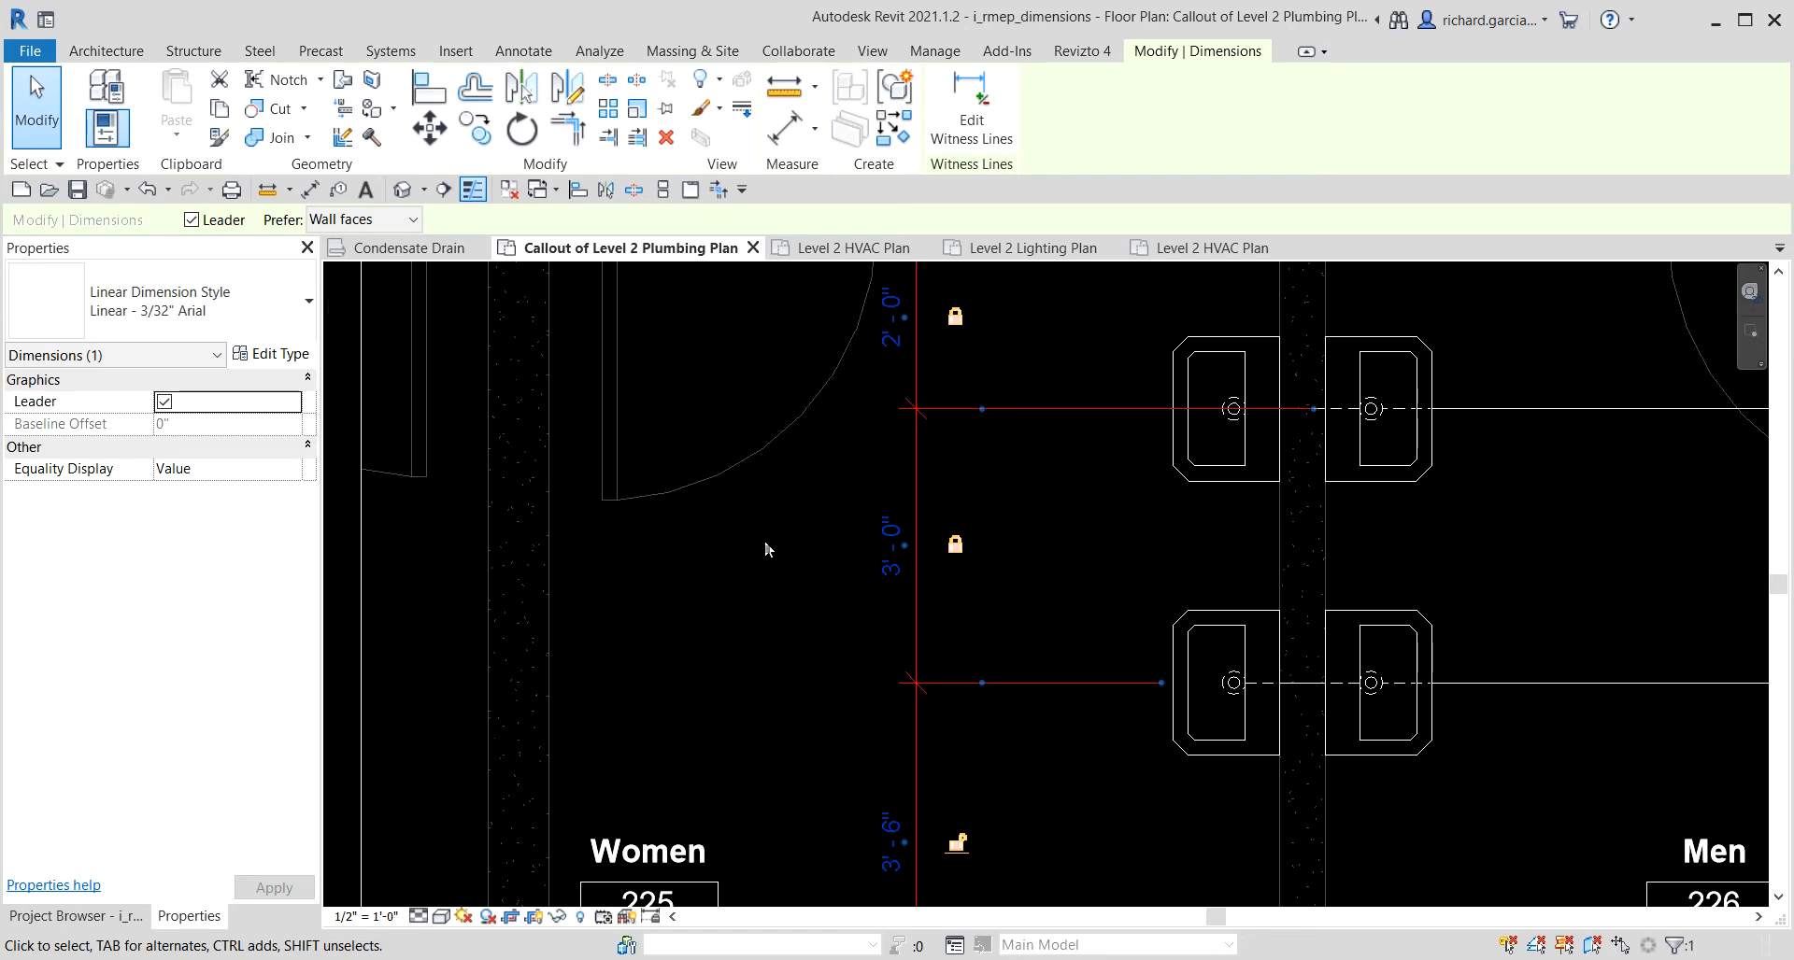
{"action": "scroll", "coordinate": [658, 570], "scroll_direction": "down", "scroll_amount": 4}
{"action": "left_click", "coordinate": [687, 625]}
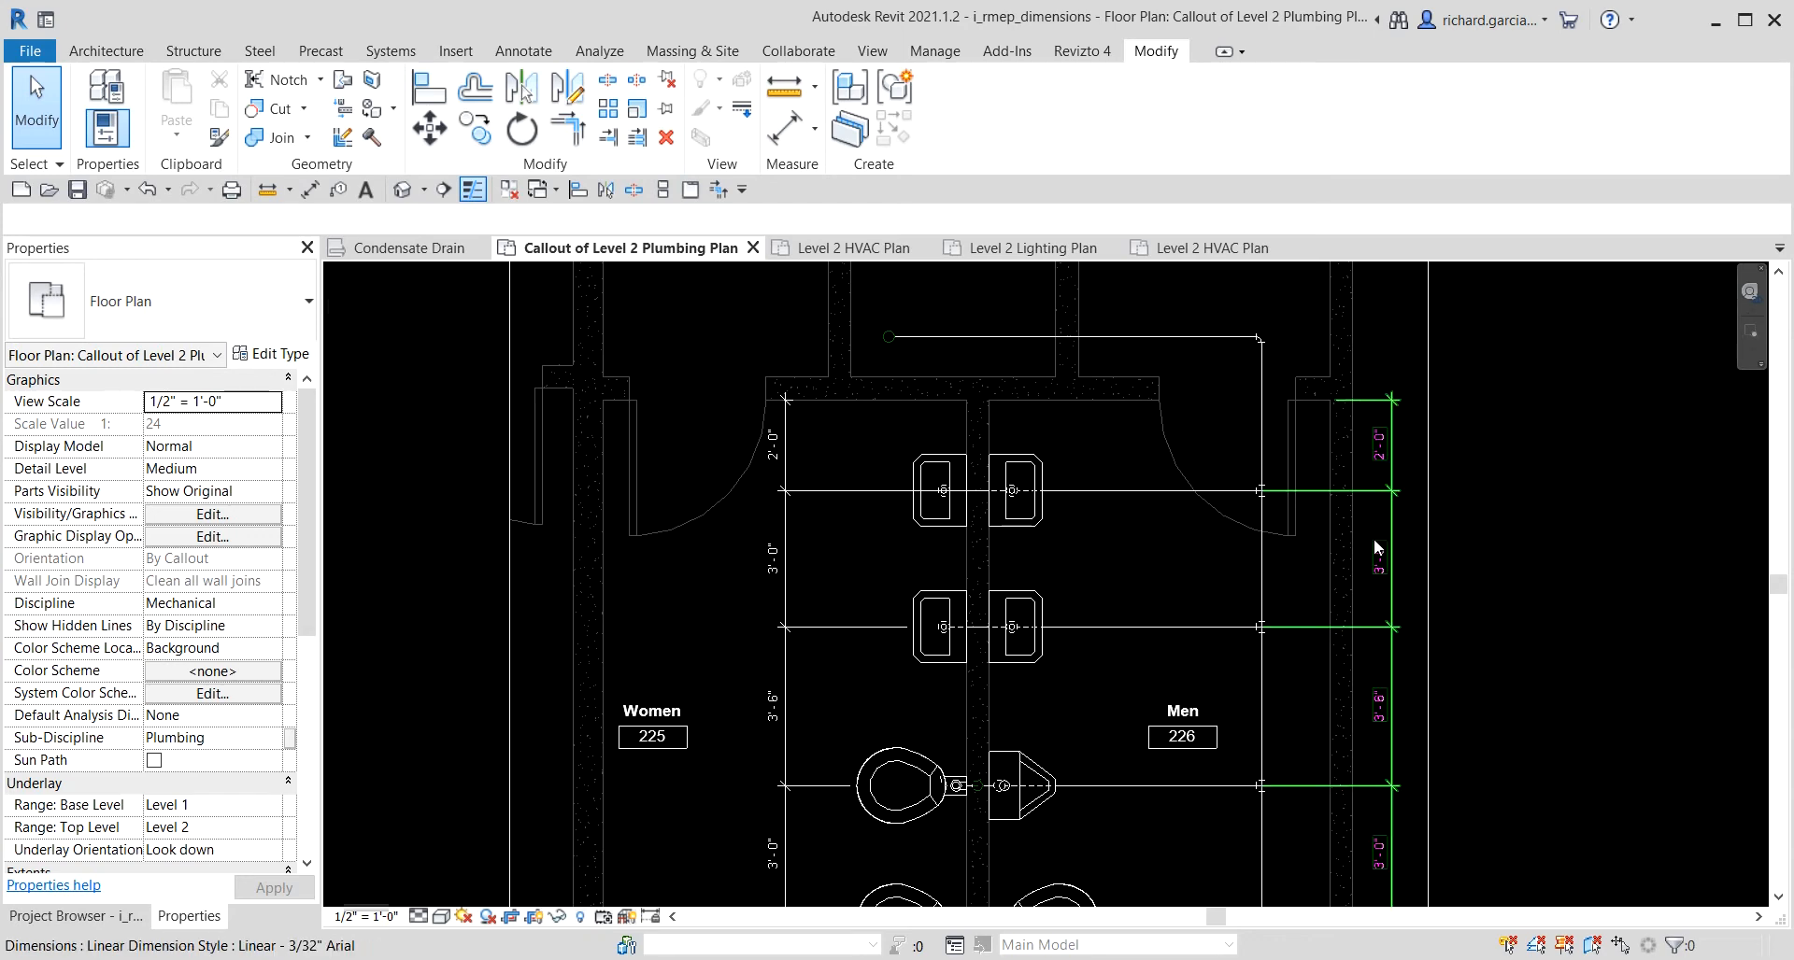
View the whole restroom callout, bring up the Condensate Drain drafting view, and dismiss the save reminder.
{"action": "scroll", "coordinate": [1373, 538], "scroll_direction": "down", "scroll_amount": 5}
{"action": "middle_click_drag", "start_coordinate": [1399, 579], "coordinate": [1336, 585]}
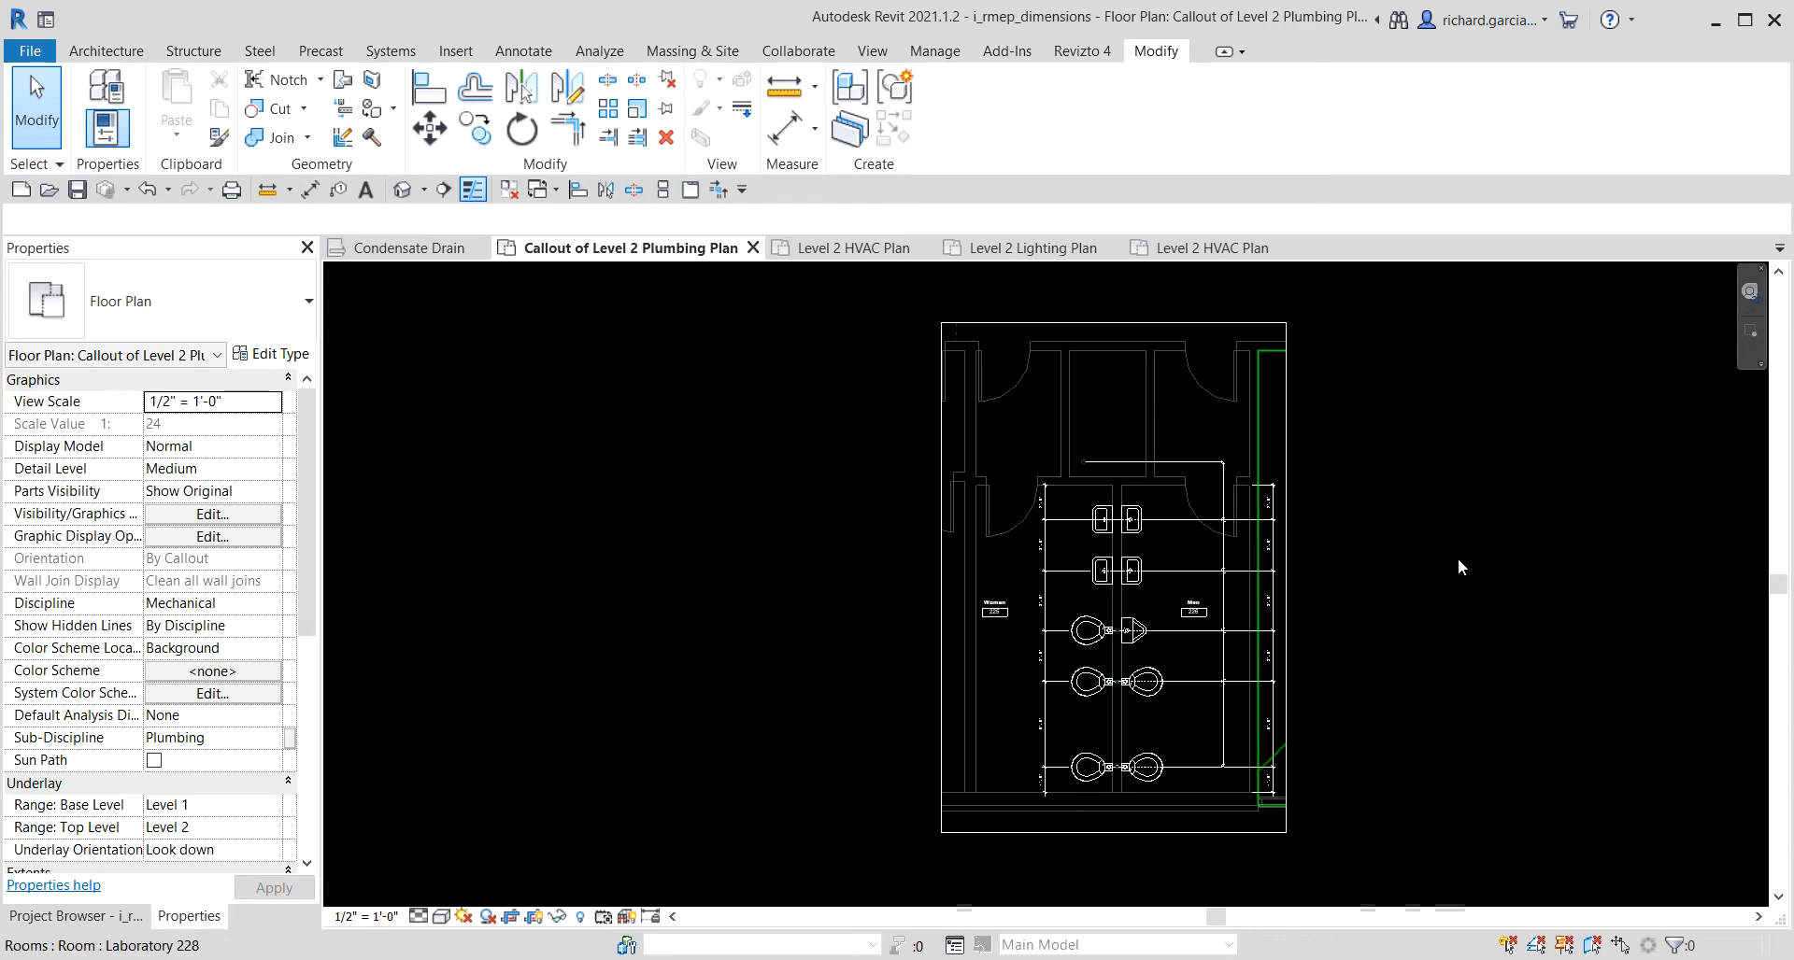
{"action": "scroll", "coordinate": [1457, 560], "scroll_direction": "up", "scroll_amount": 1}
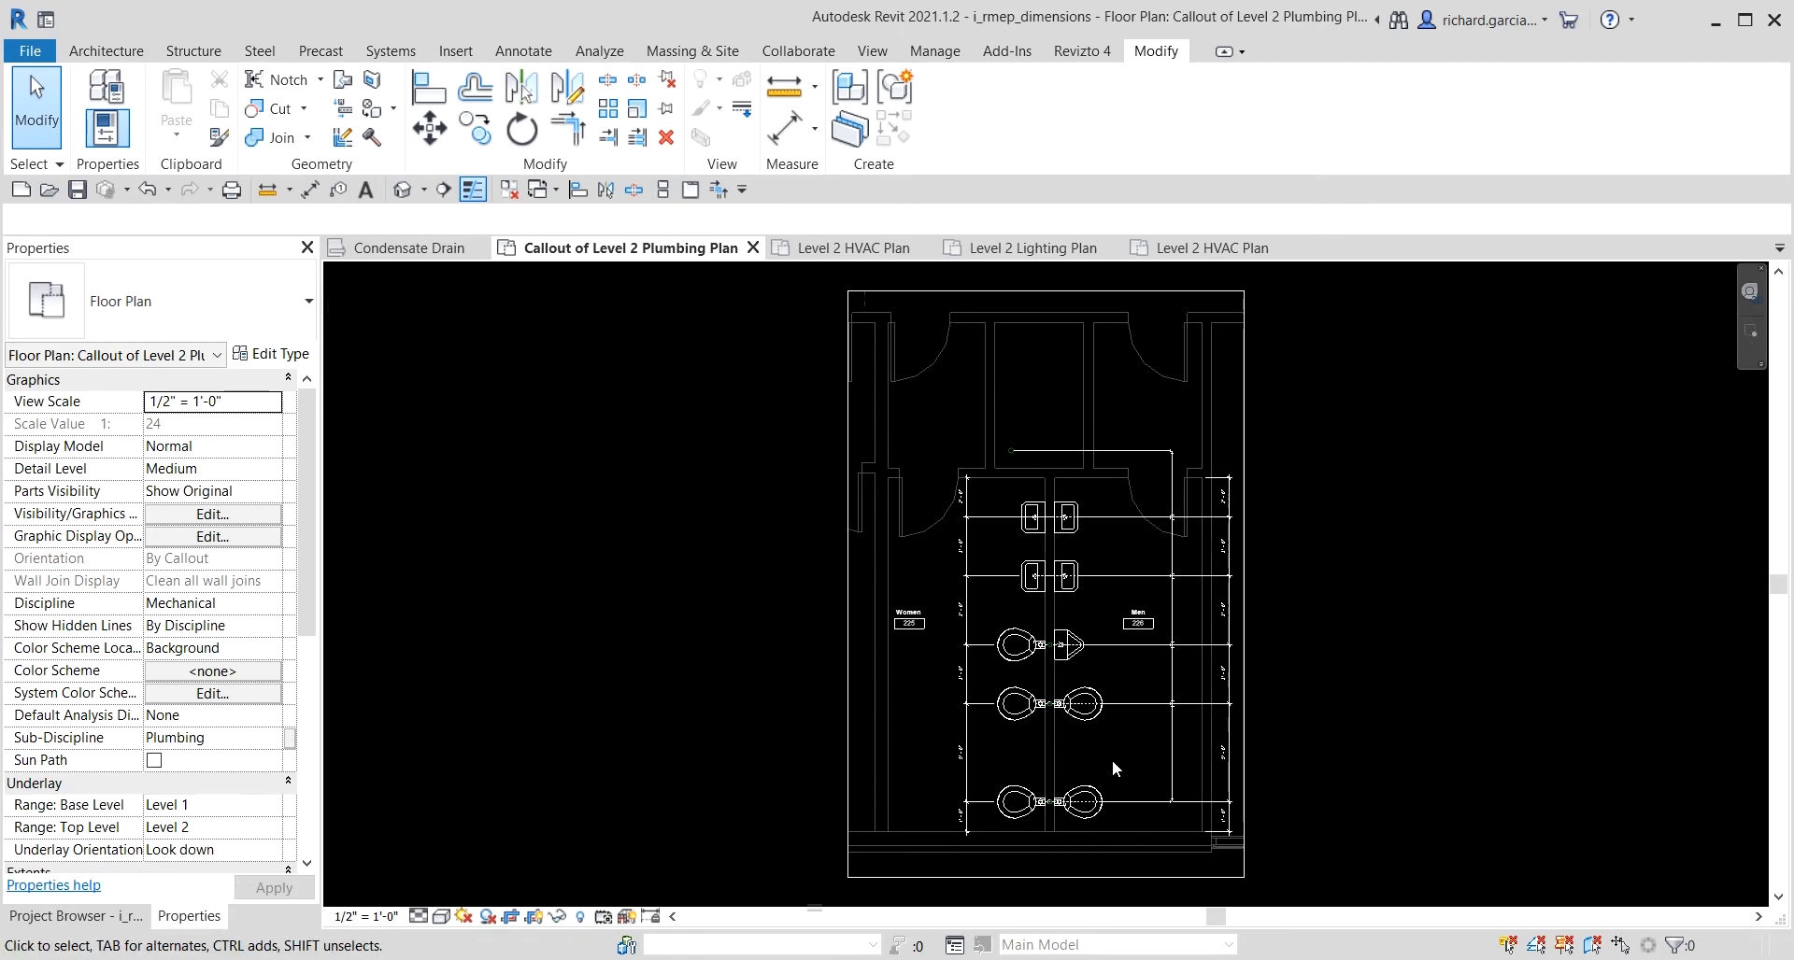
{"action": "left_click", "coordinate": [426, 249]}
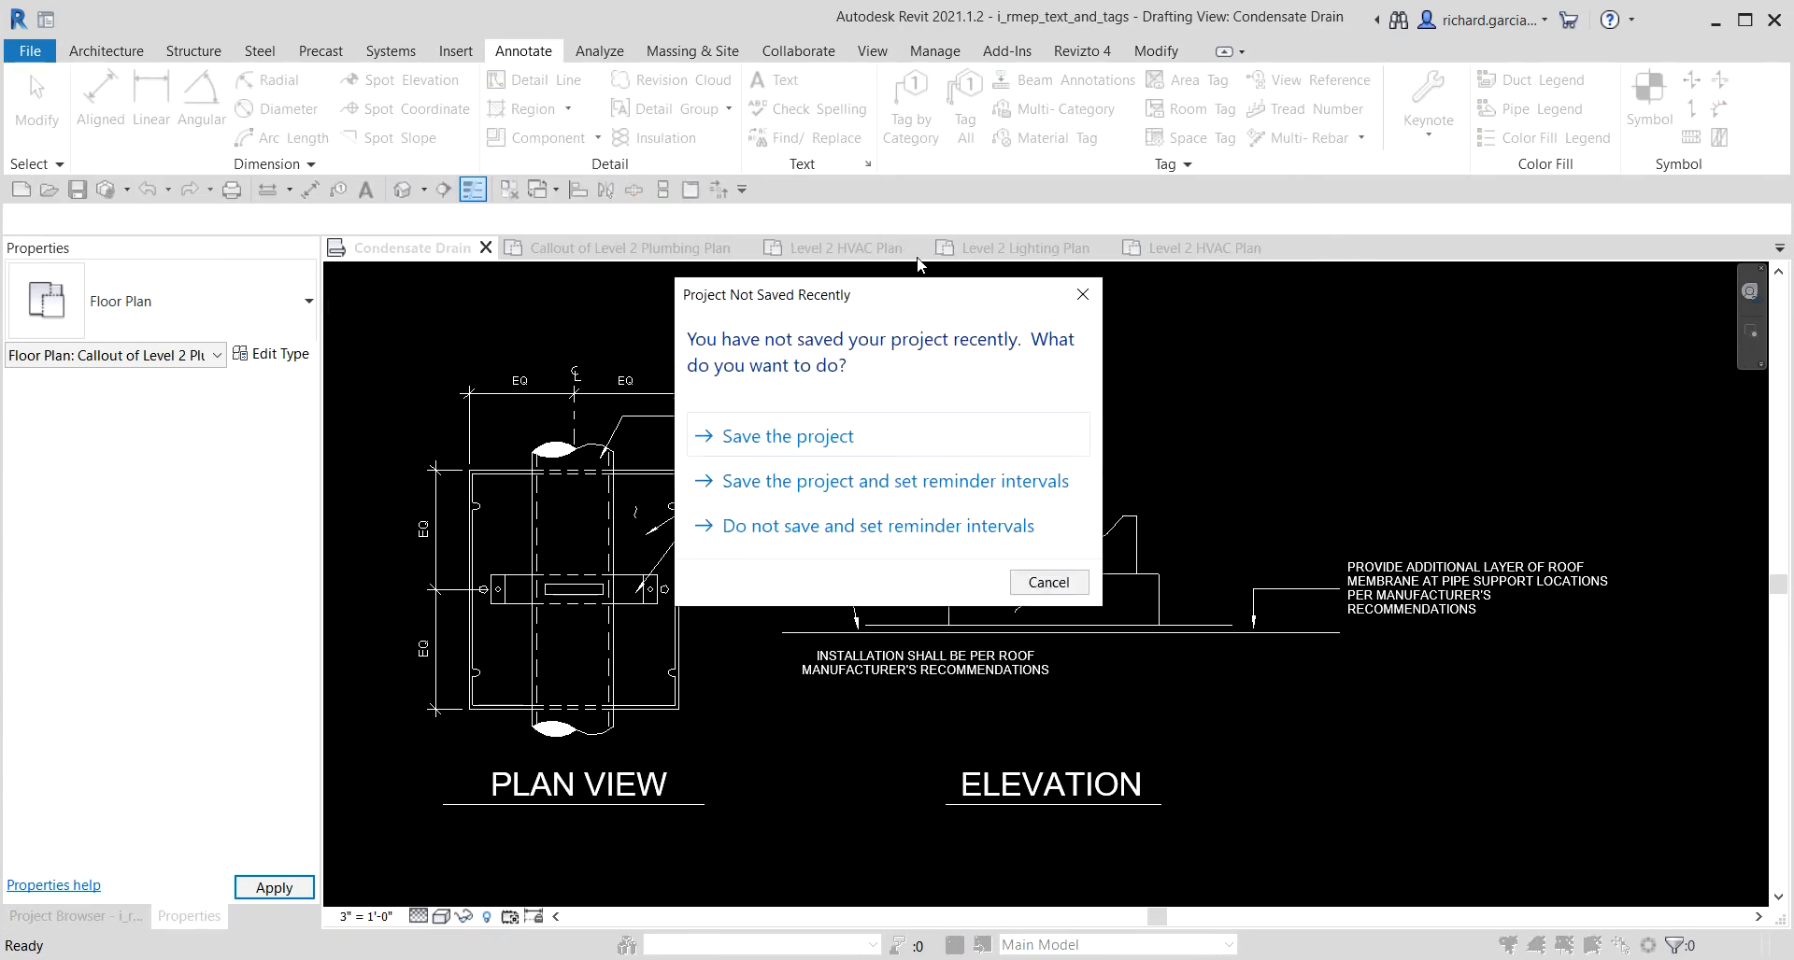
{"action": "left_click", "coordinate": [1082, 297]}
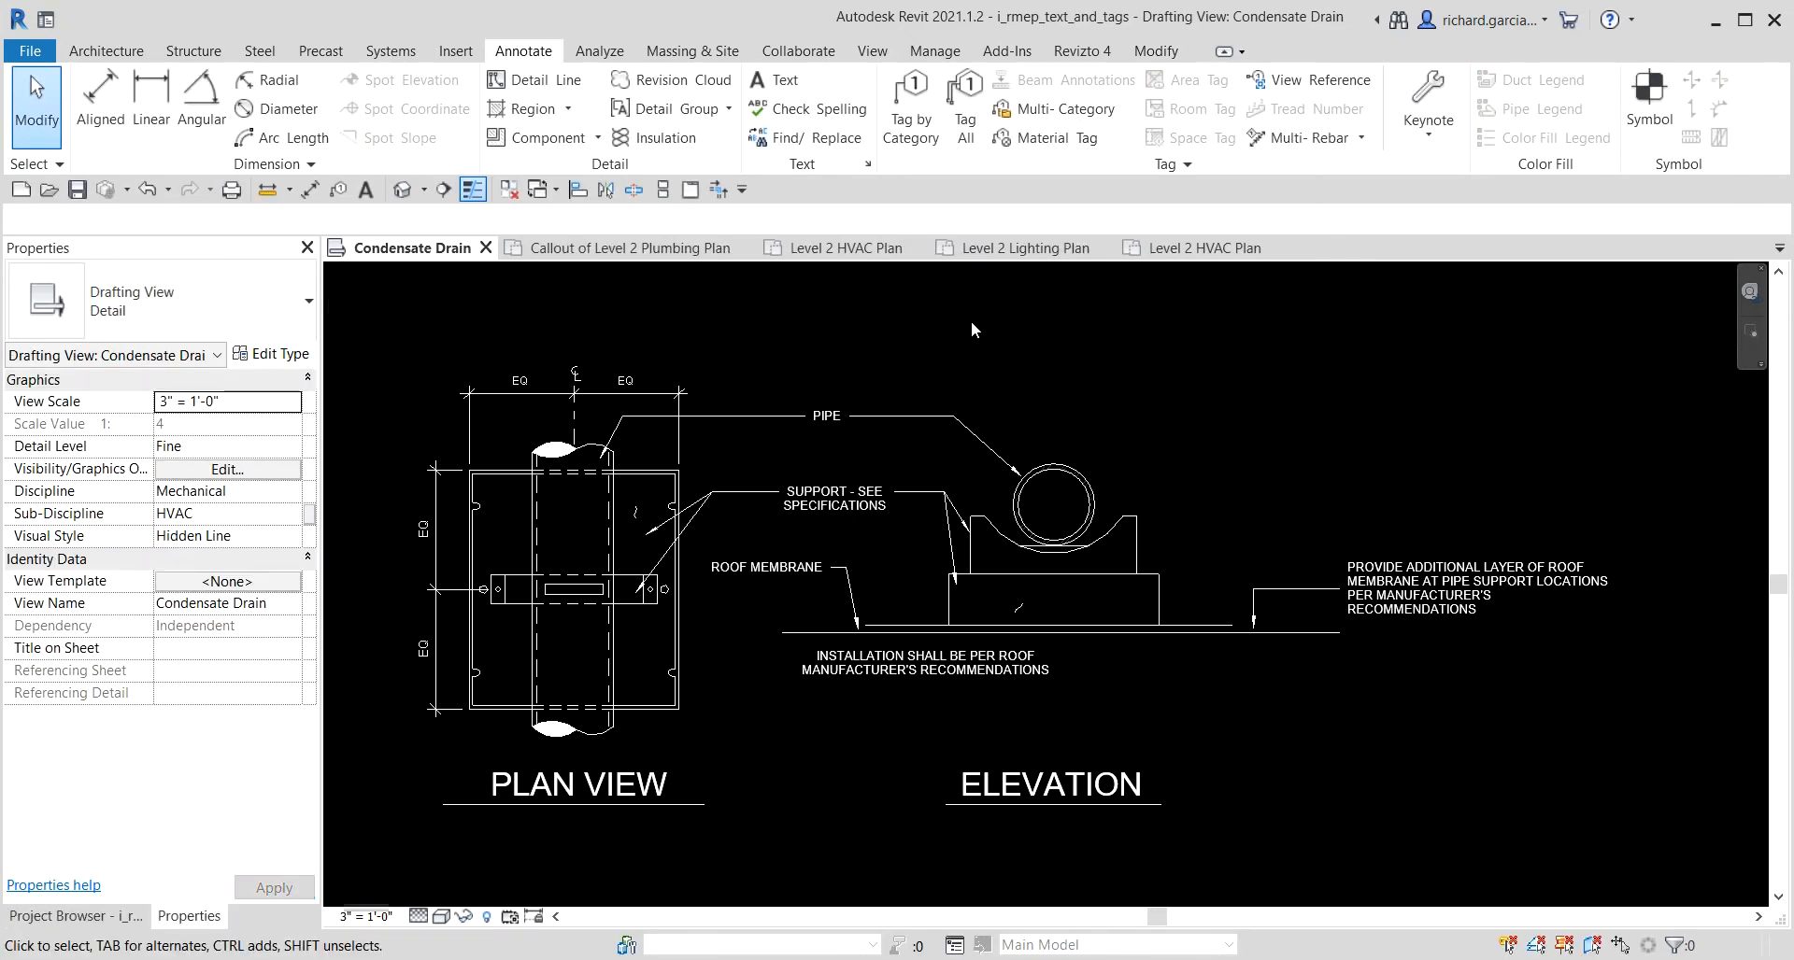
From the Level 2 HVAC Plan of i_rmep_legends, create a legend view named HVAC LEGEND at 1/4" = 1'-0" scale.
{"action": "left_click", "coordinate": [846, 248]}
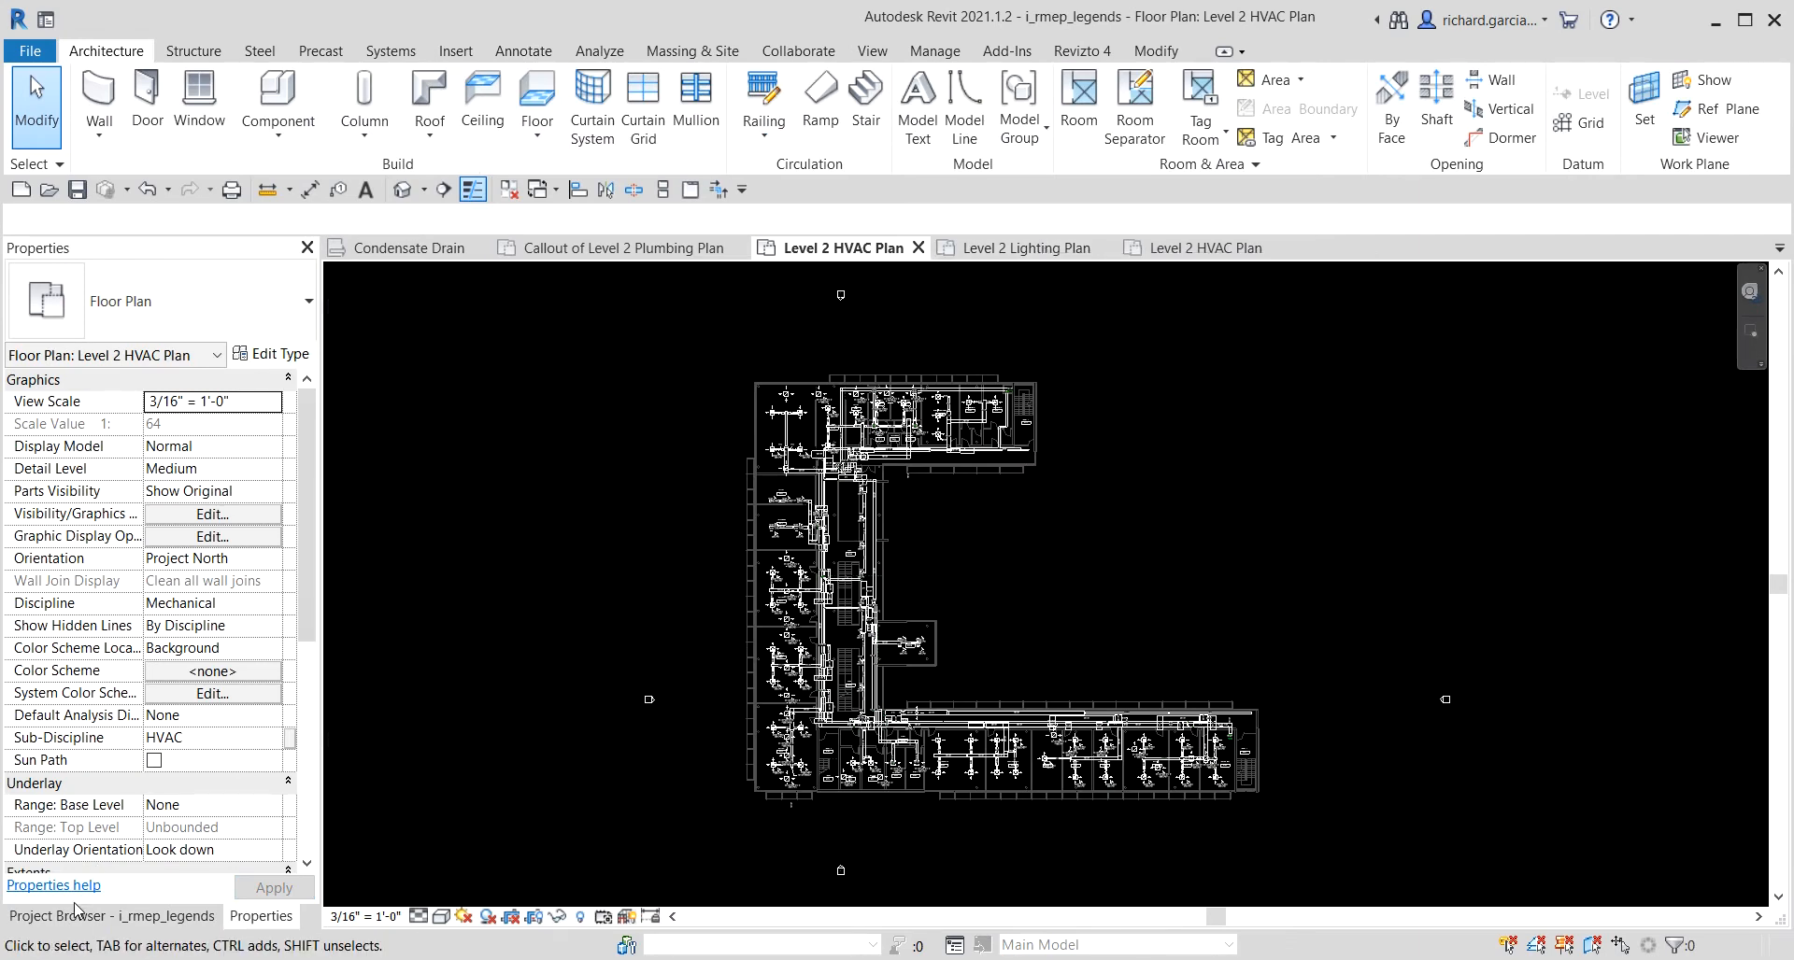
{"action": "left_click", "coordinate": [73, 919]}
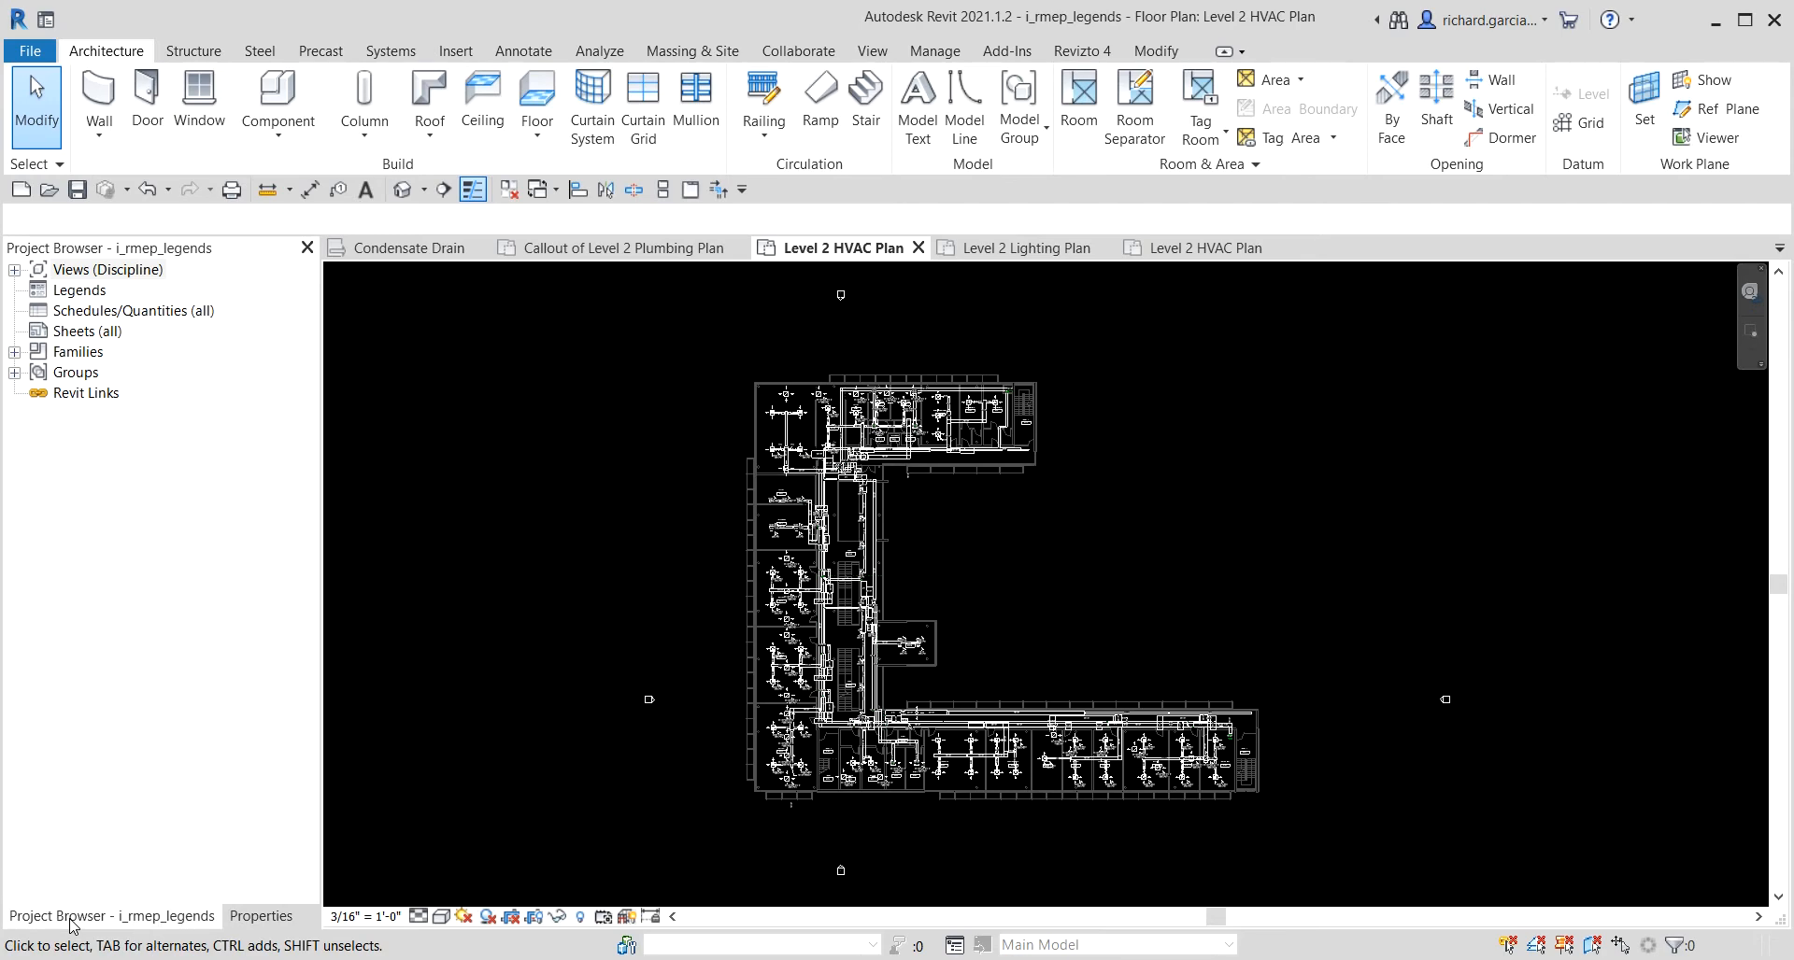
{"action": "left_click", "coordinate": [80, 291]}
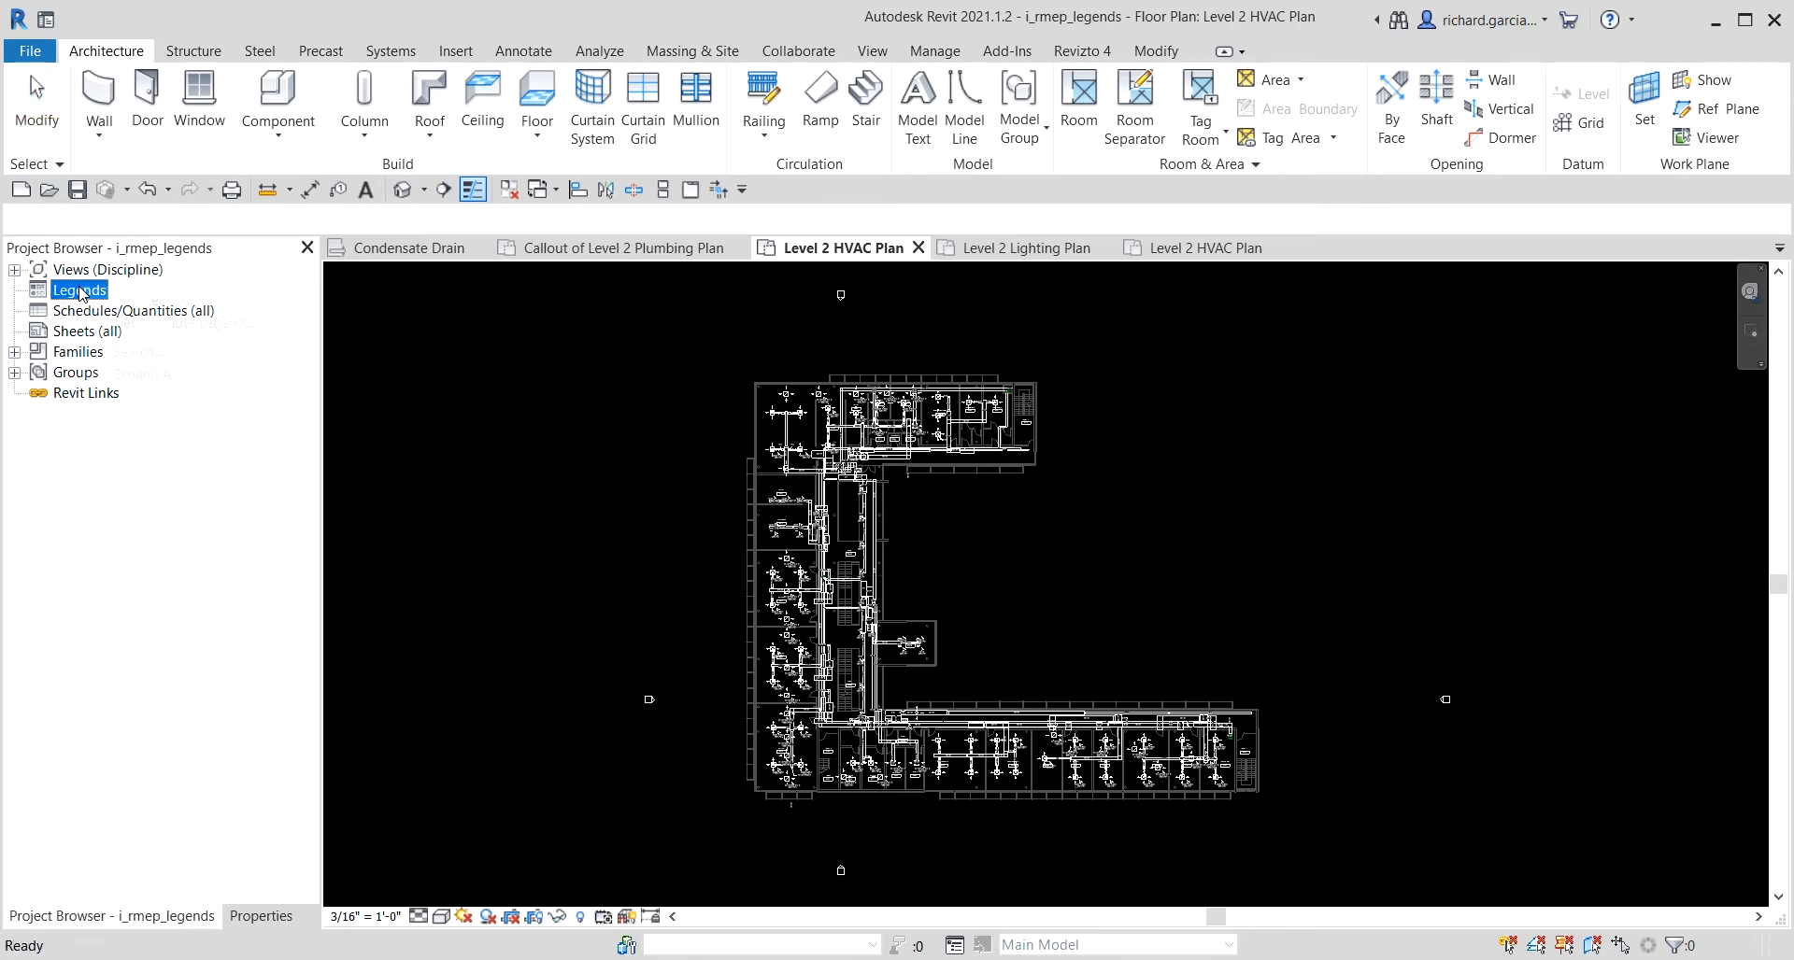
{"action": "right_click", "coordinate": [81, 290]}
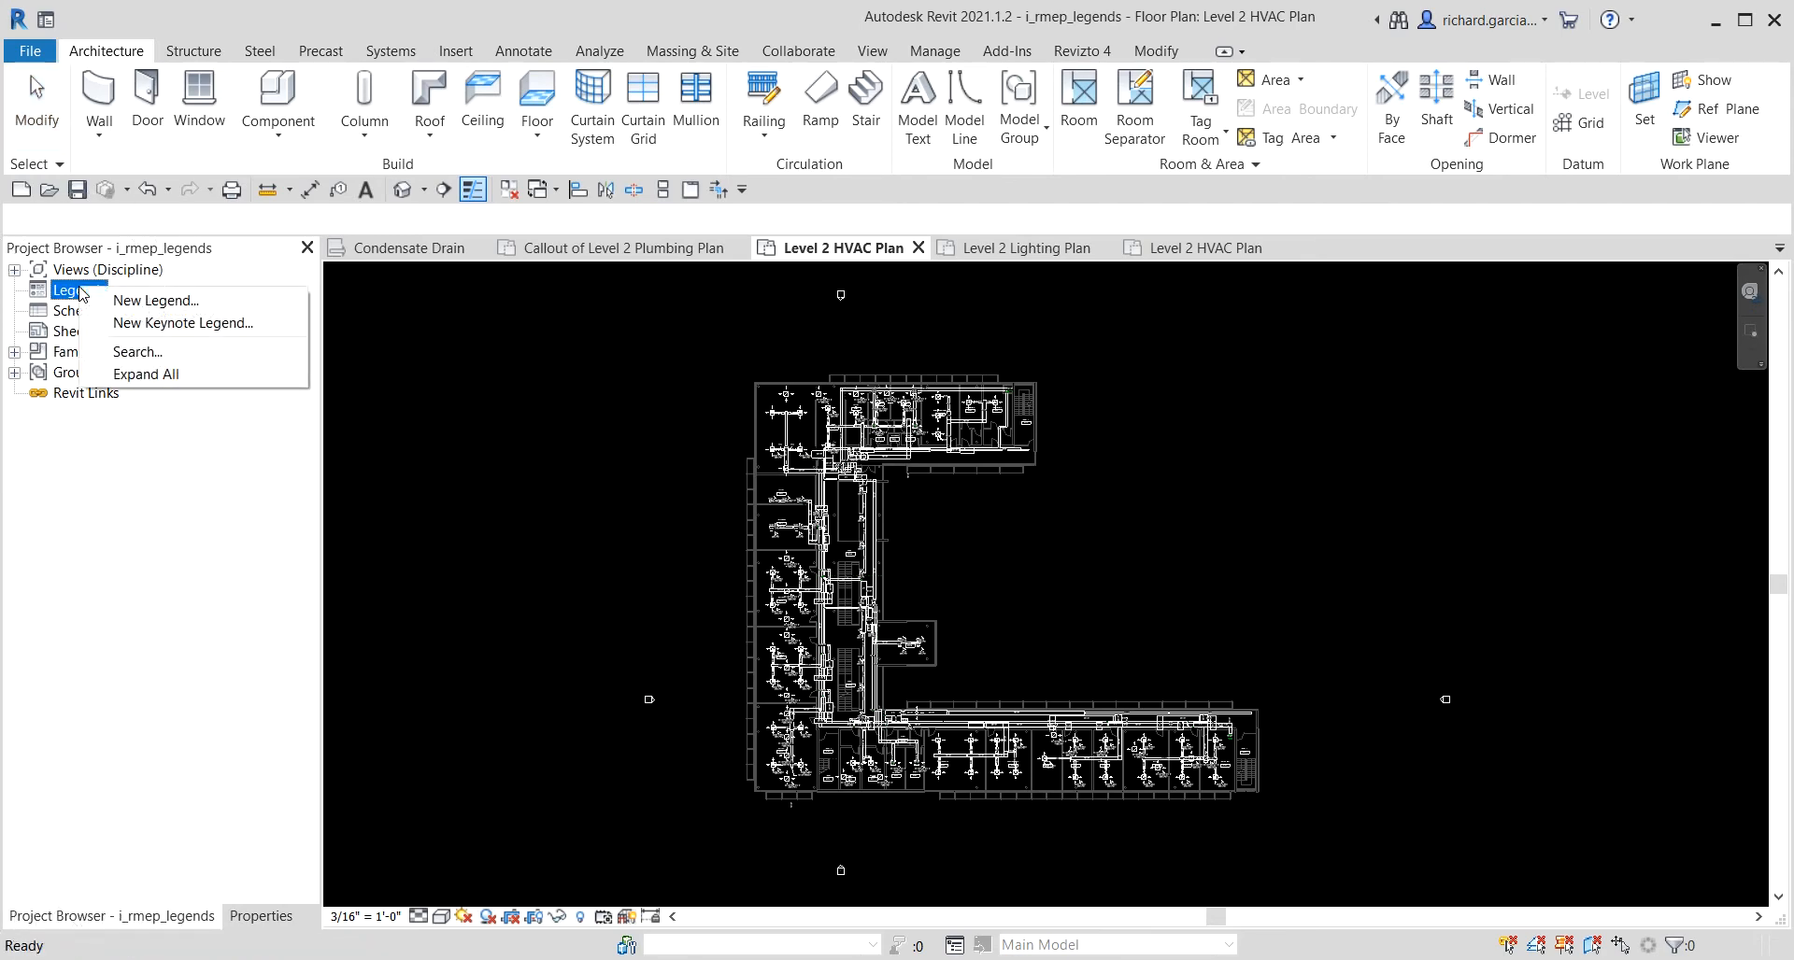
{"action": "left_click", "coordinate": [129, 300]}
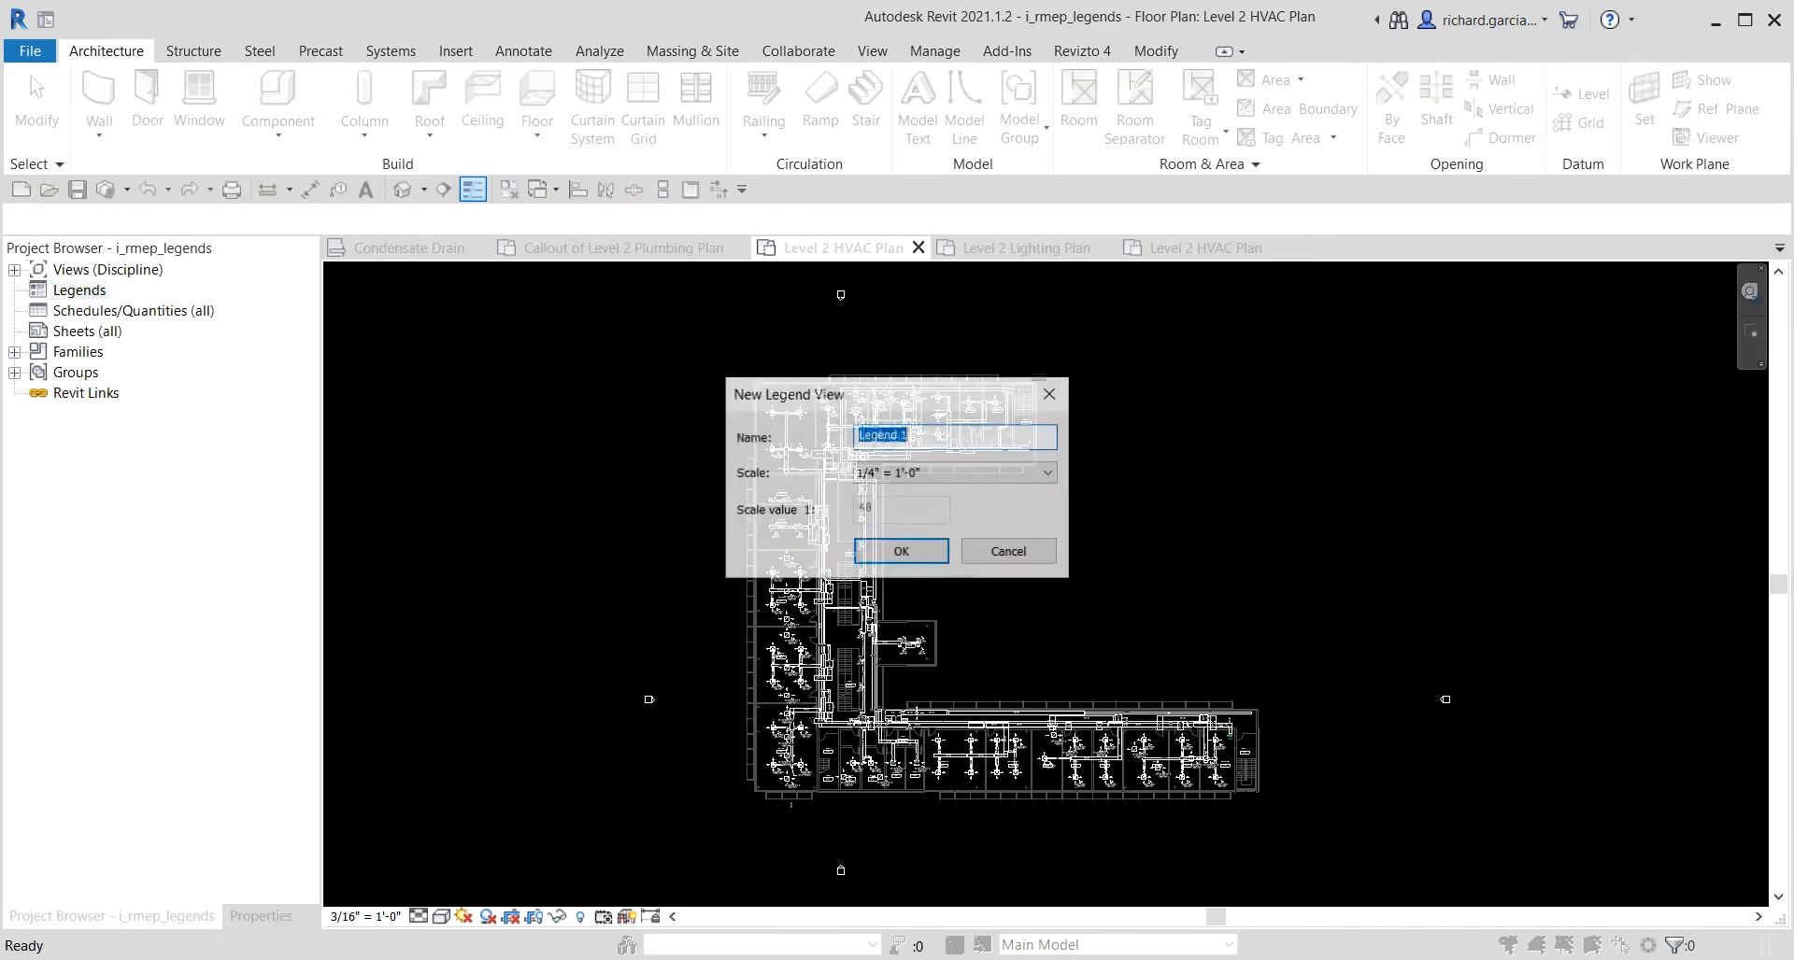
{"action": "key", "text": "Return"}
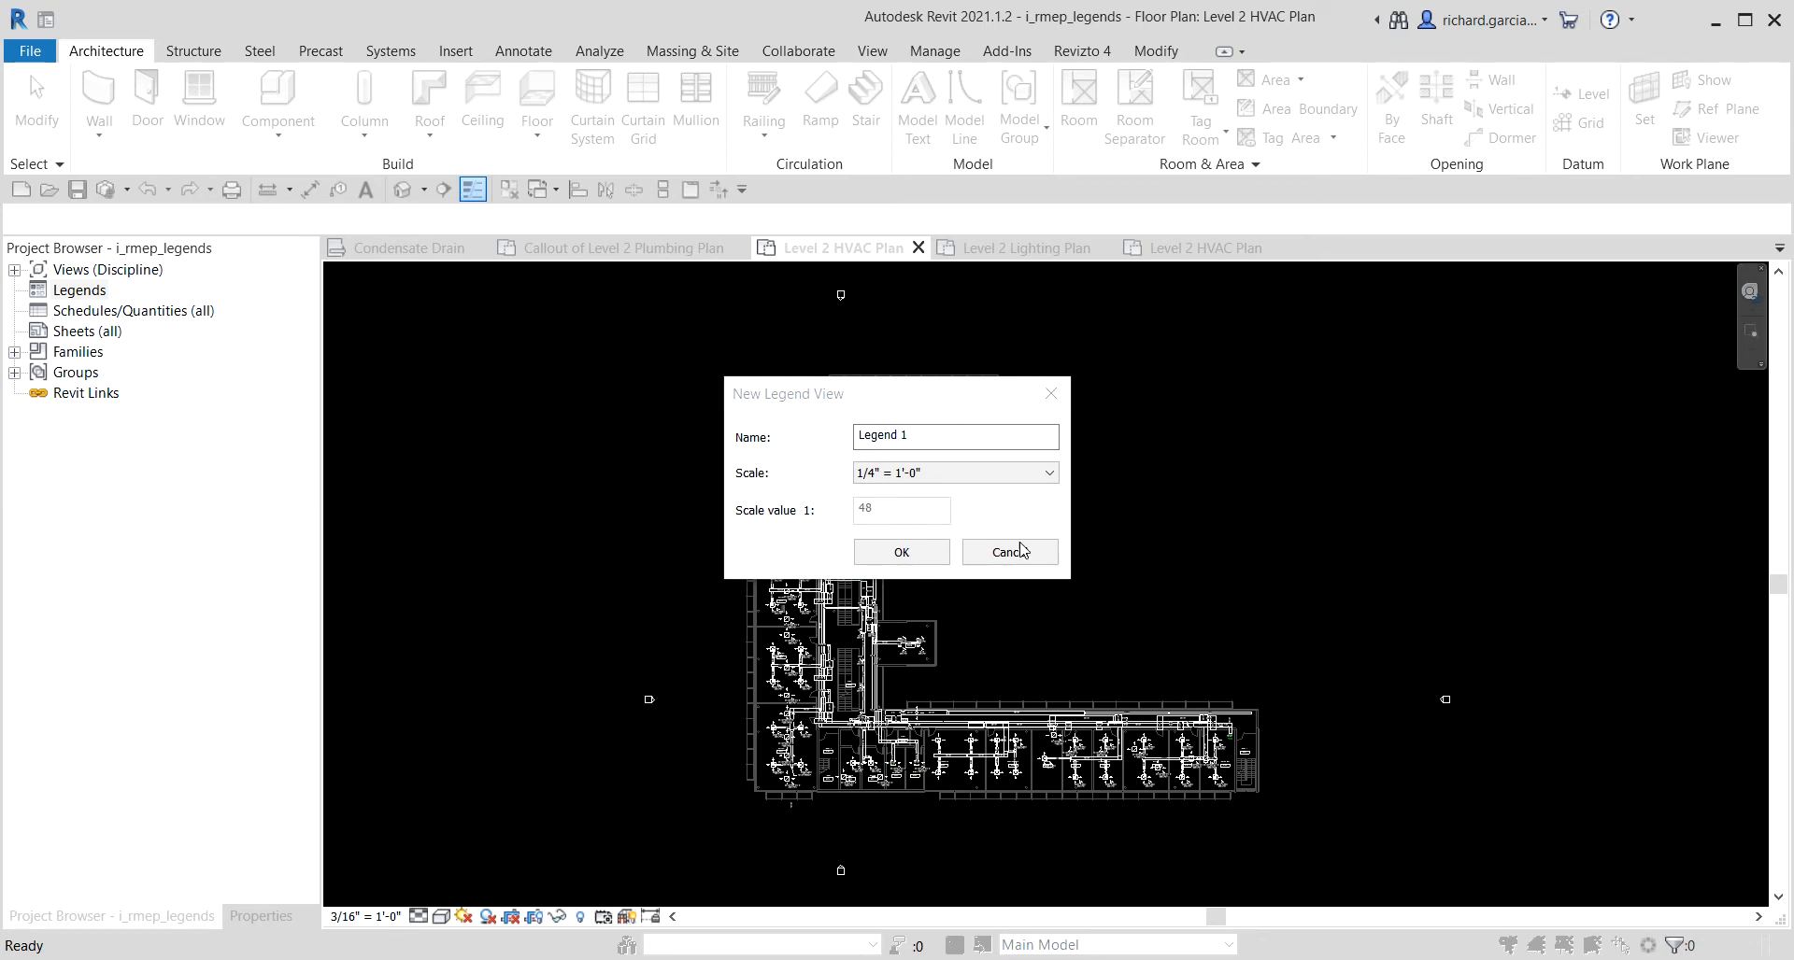
{"action": "left_click_drag", "start_coordinate": [976, 441], "coordinate": [833, 441]}
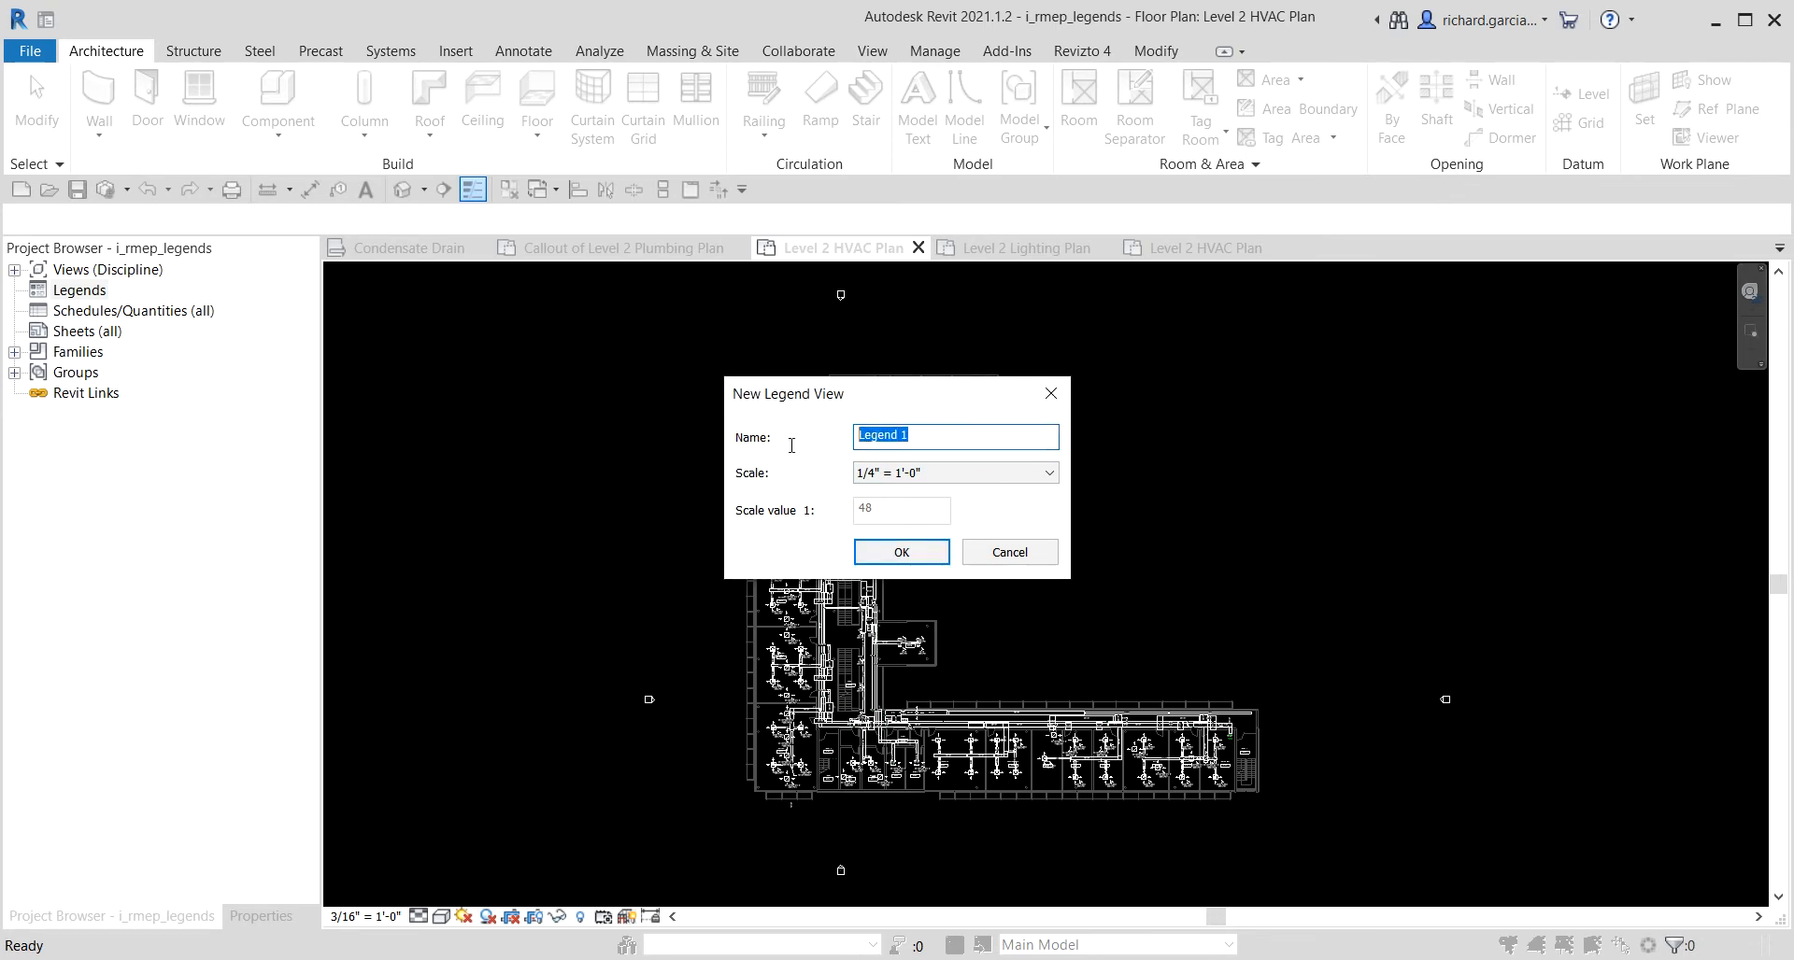
{"action": "type", "text": "HVAC LEGEND"}
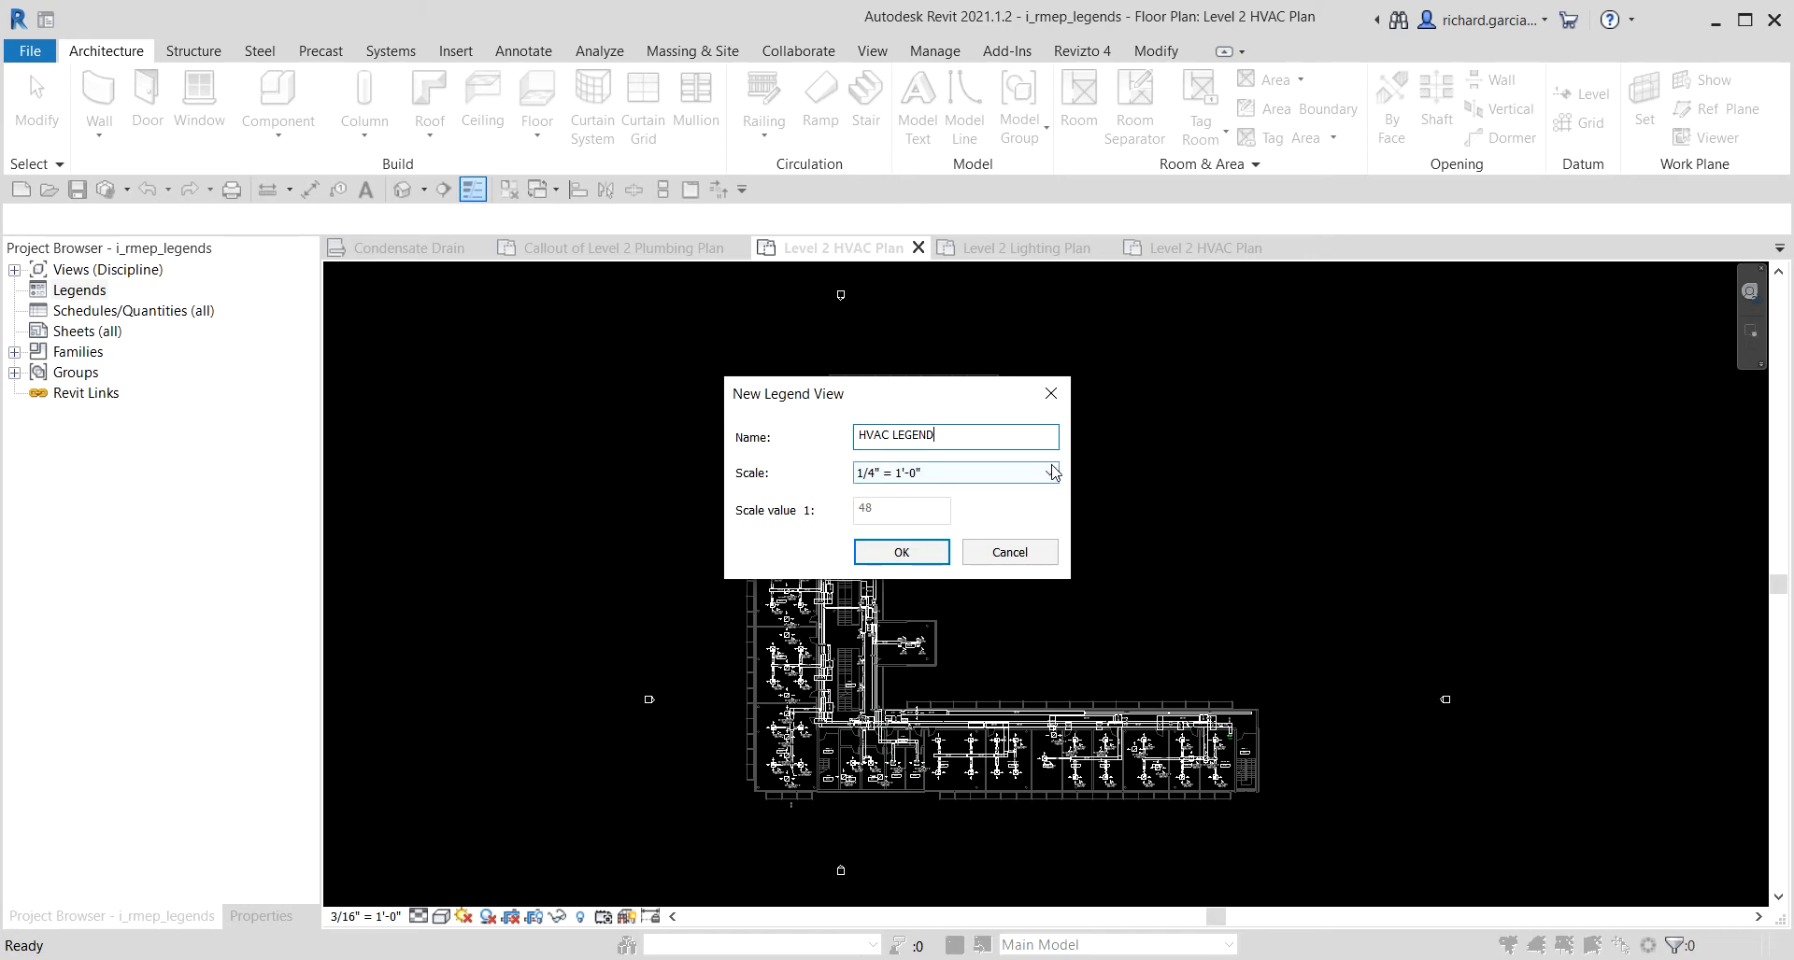
{"action": "left_click", "coordinate": [942, 476]}
{"action": "left_click", "coordinate": [945, 478]}
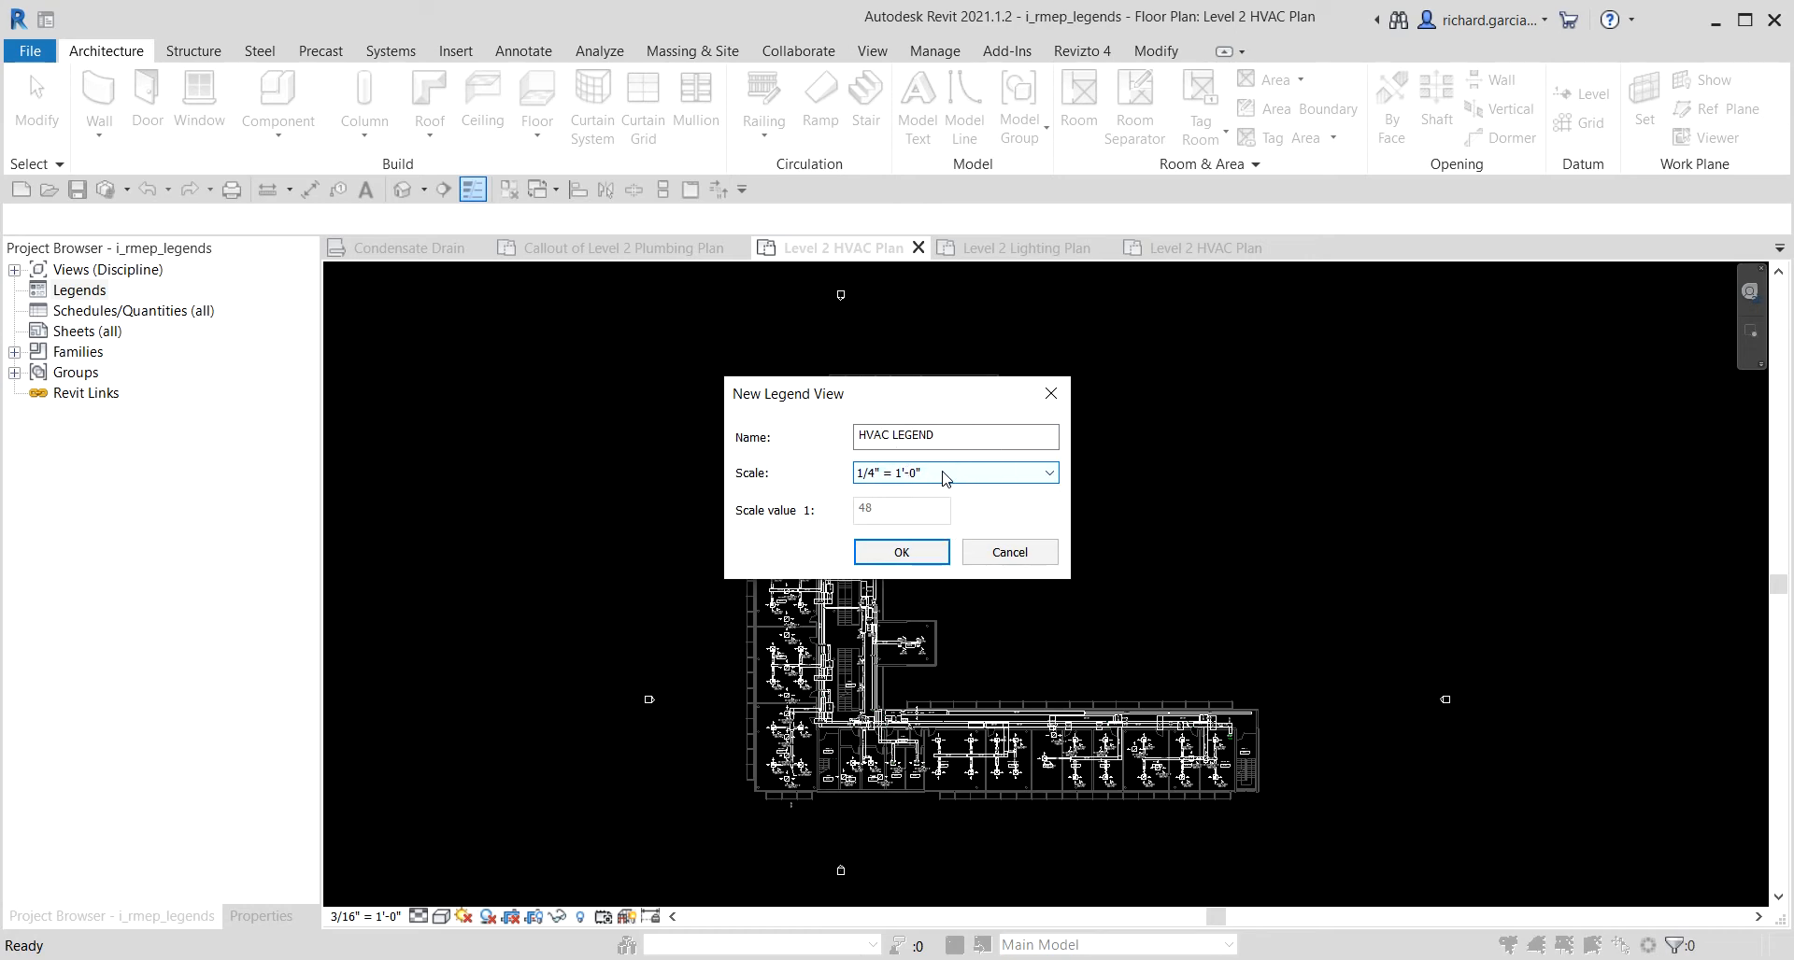
{"action": "left_click", "coordinate": [922, 555]}
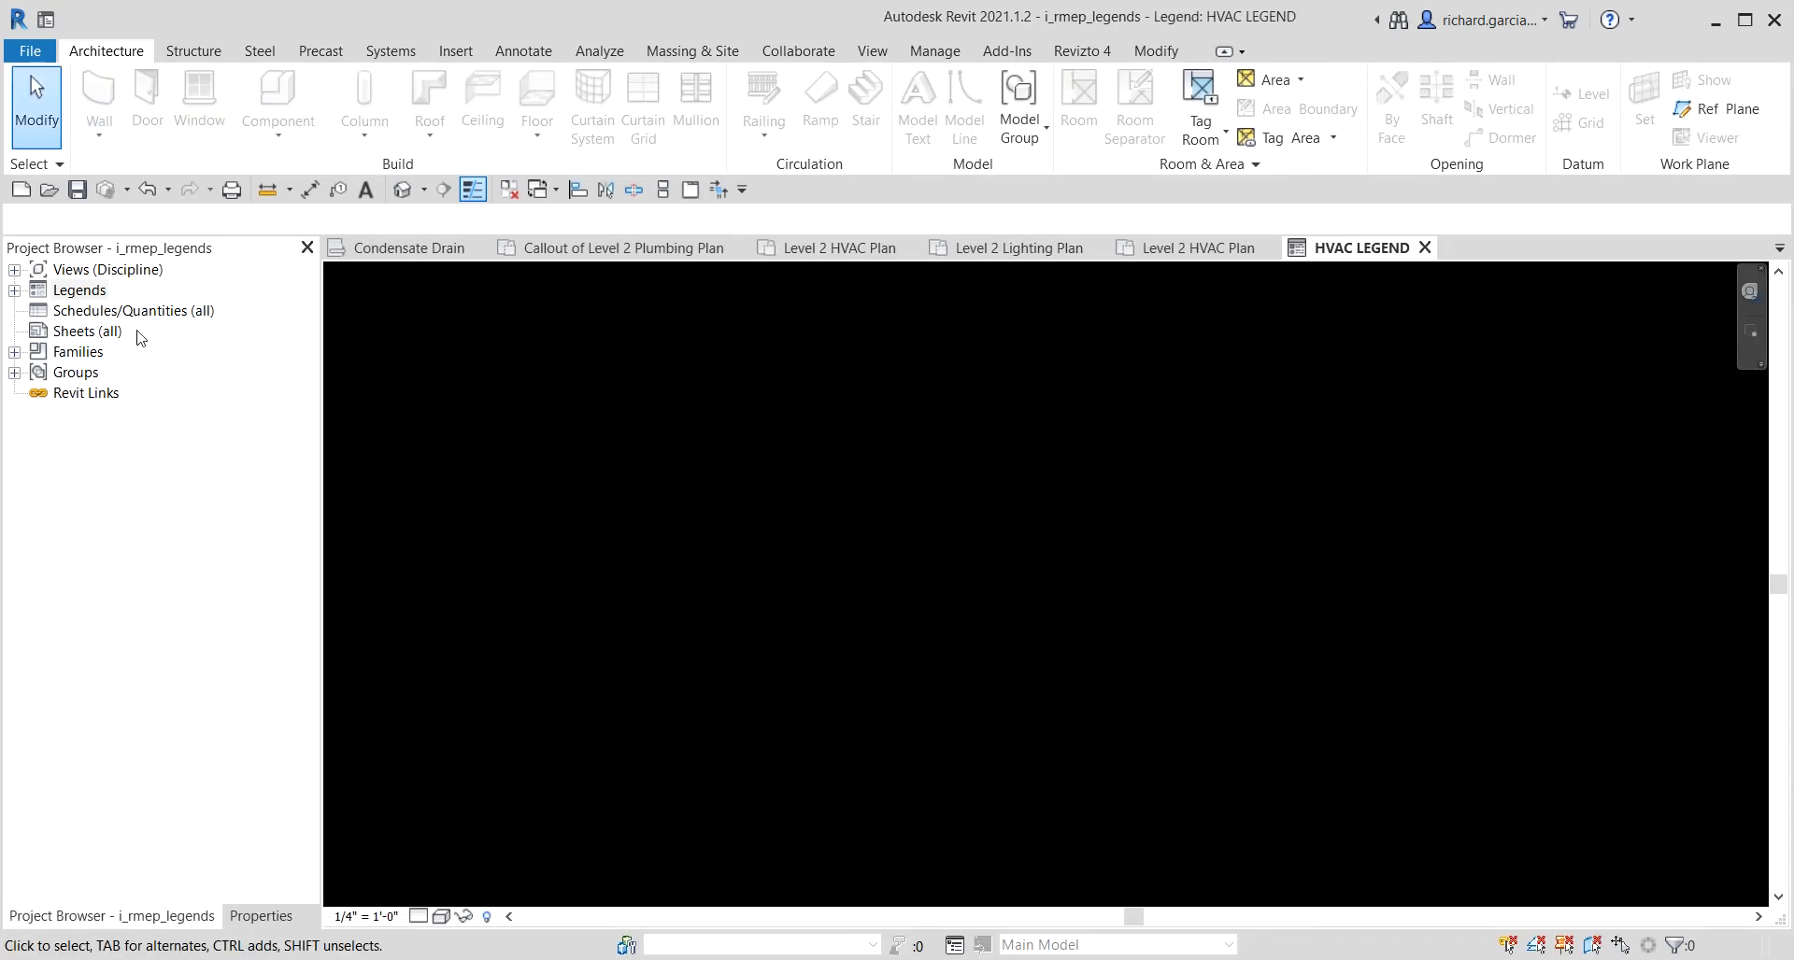
Expand the project's Mechanical HVAC views and its legends to locate the HVAC LEGEND view.
{"action": "left_click", "coordinate": [14, 270]}
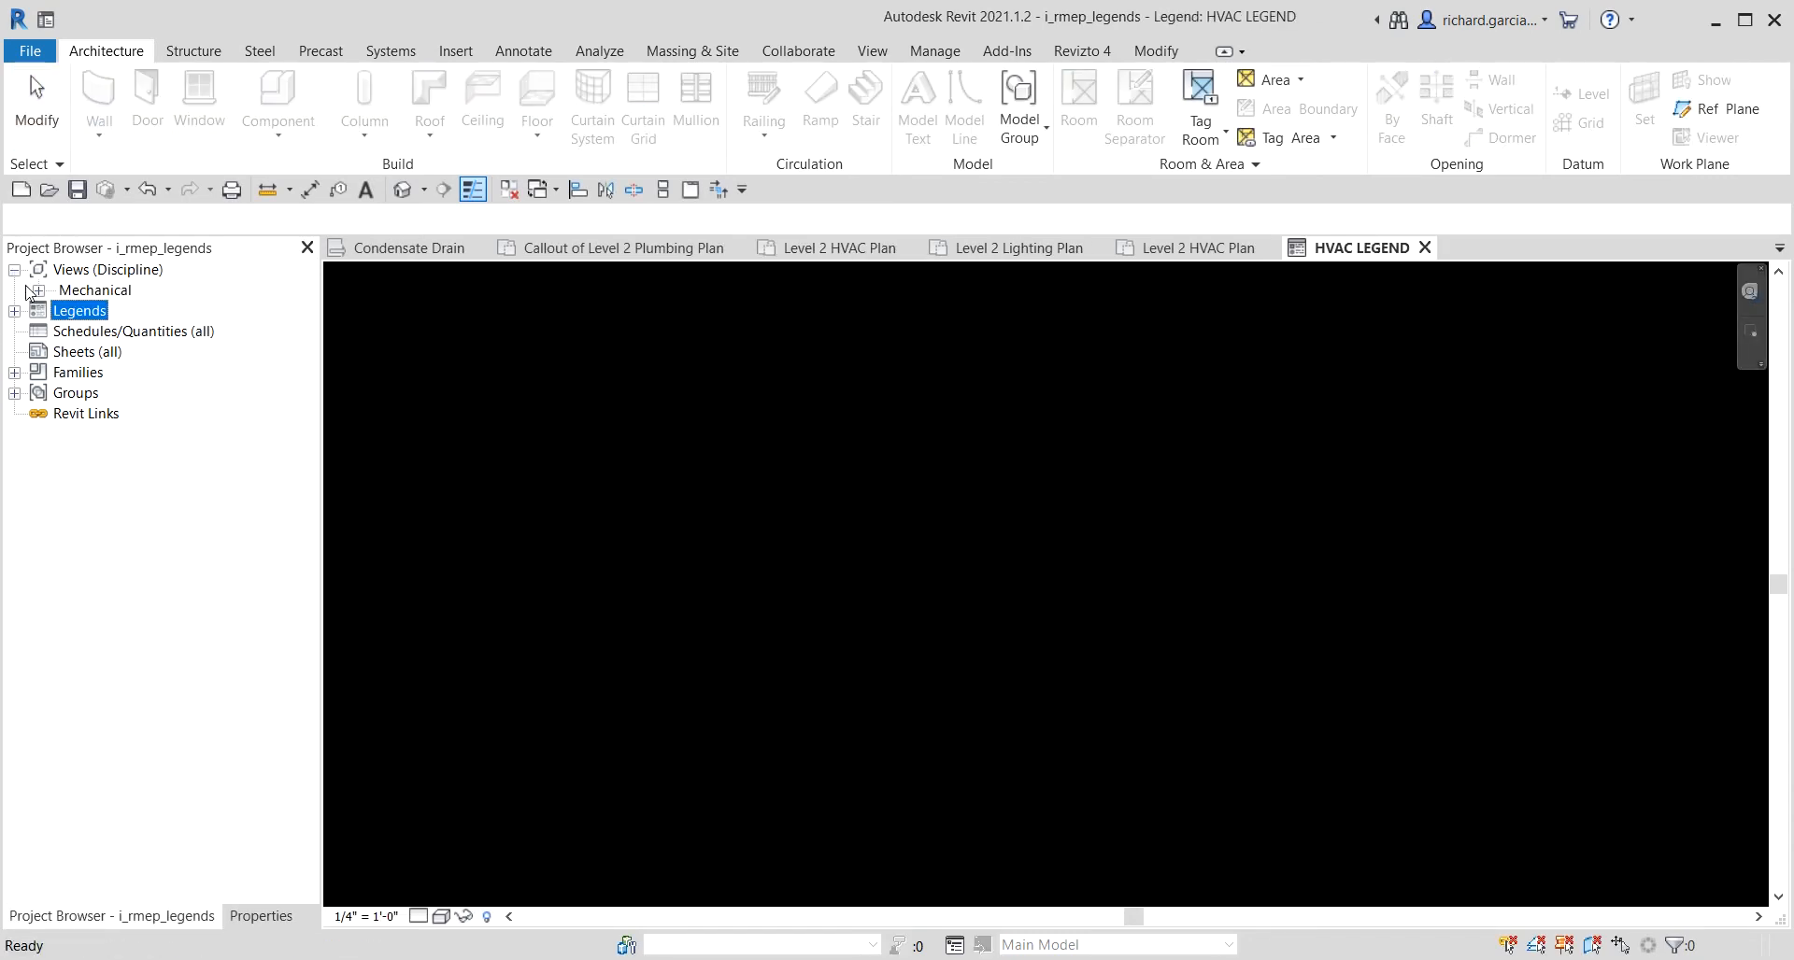
{"action": "left_click", "coordinate": [40, 291]}
{"action": "left_click", "coordinate": [64, 312]}
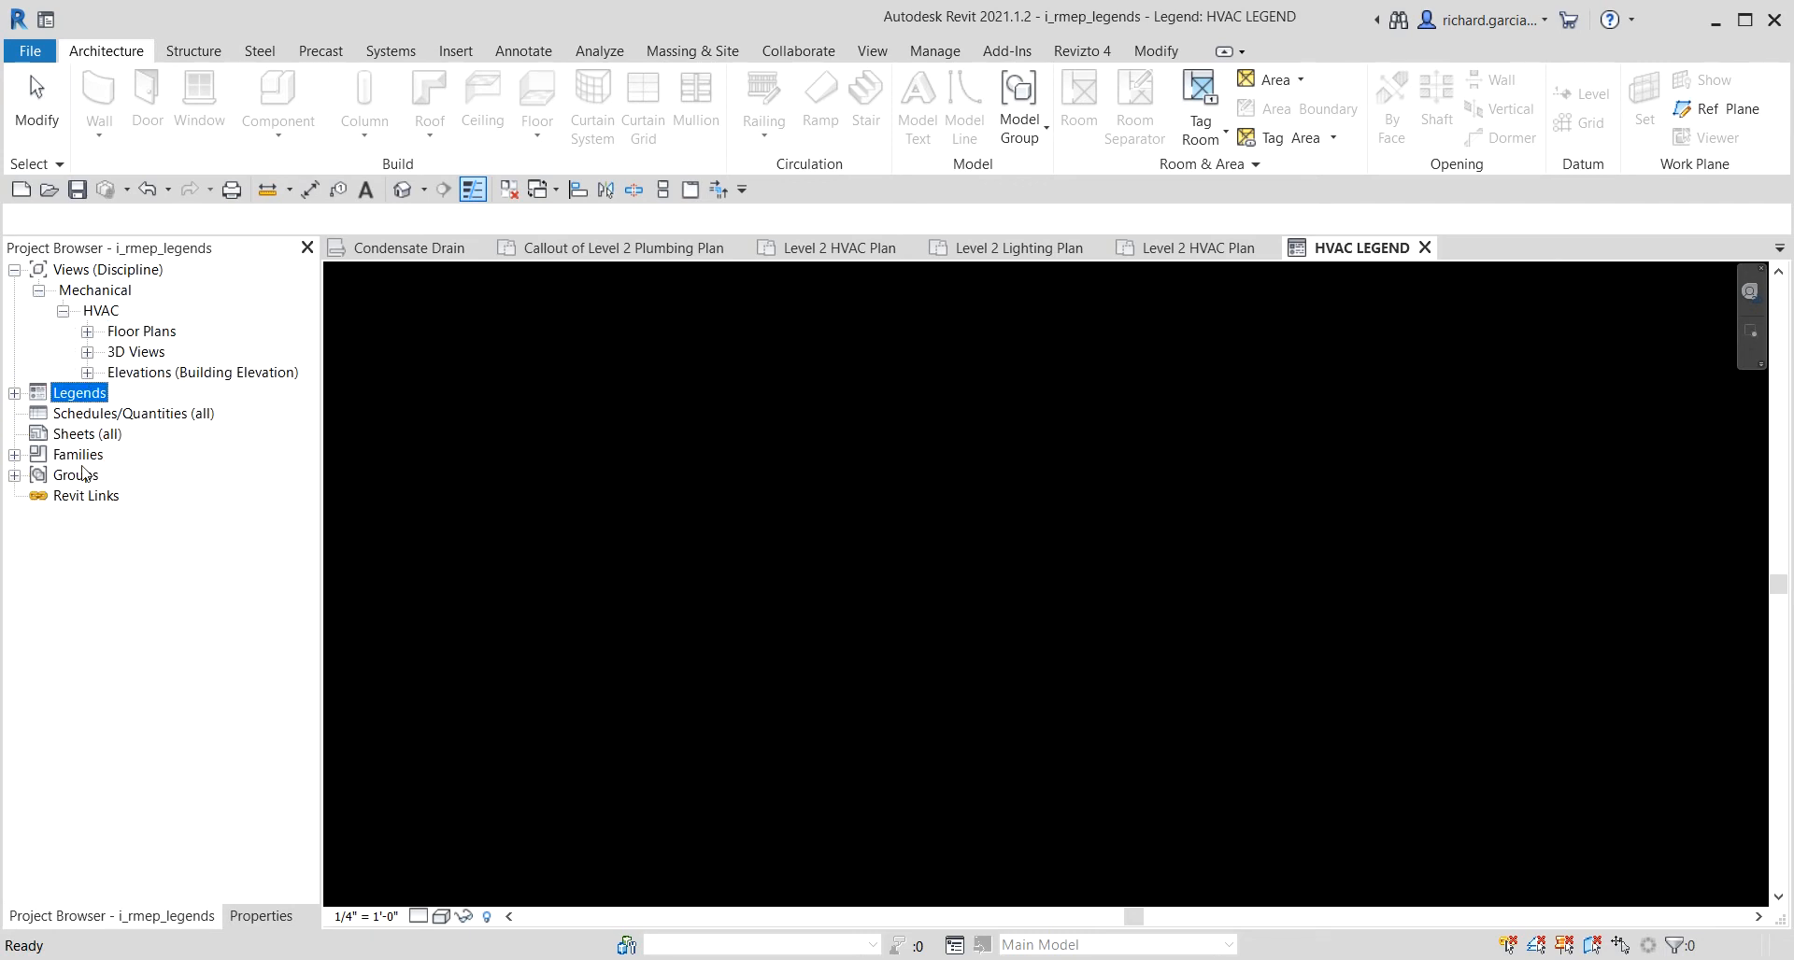
{"action": "left_click", "coordinate": [14, 393]}
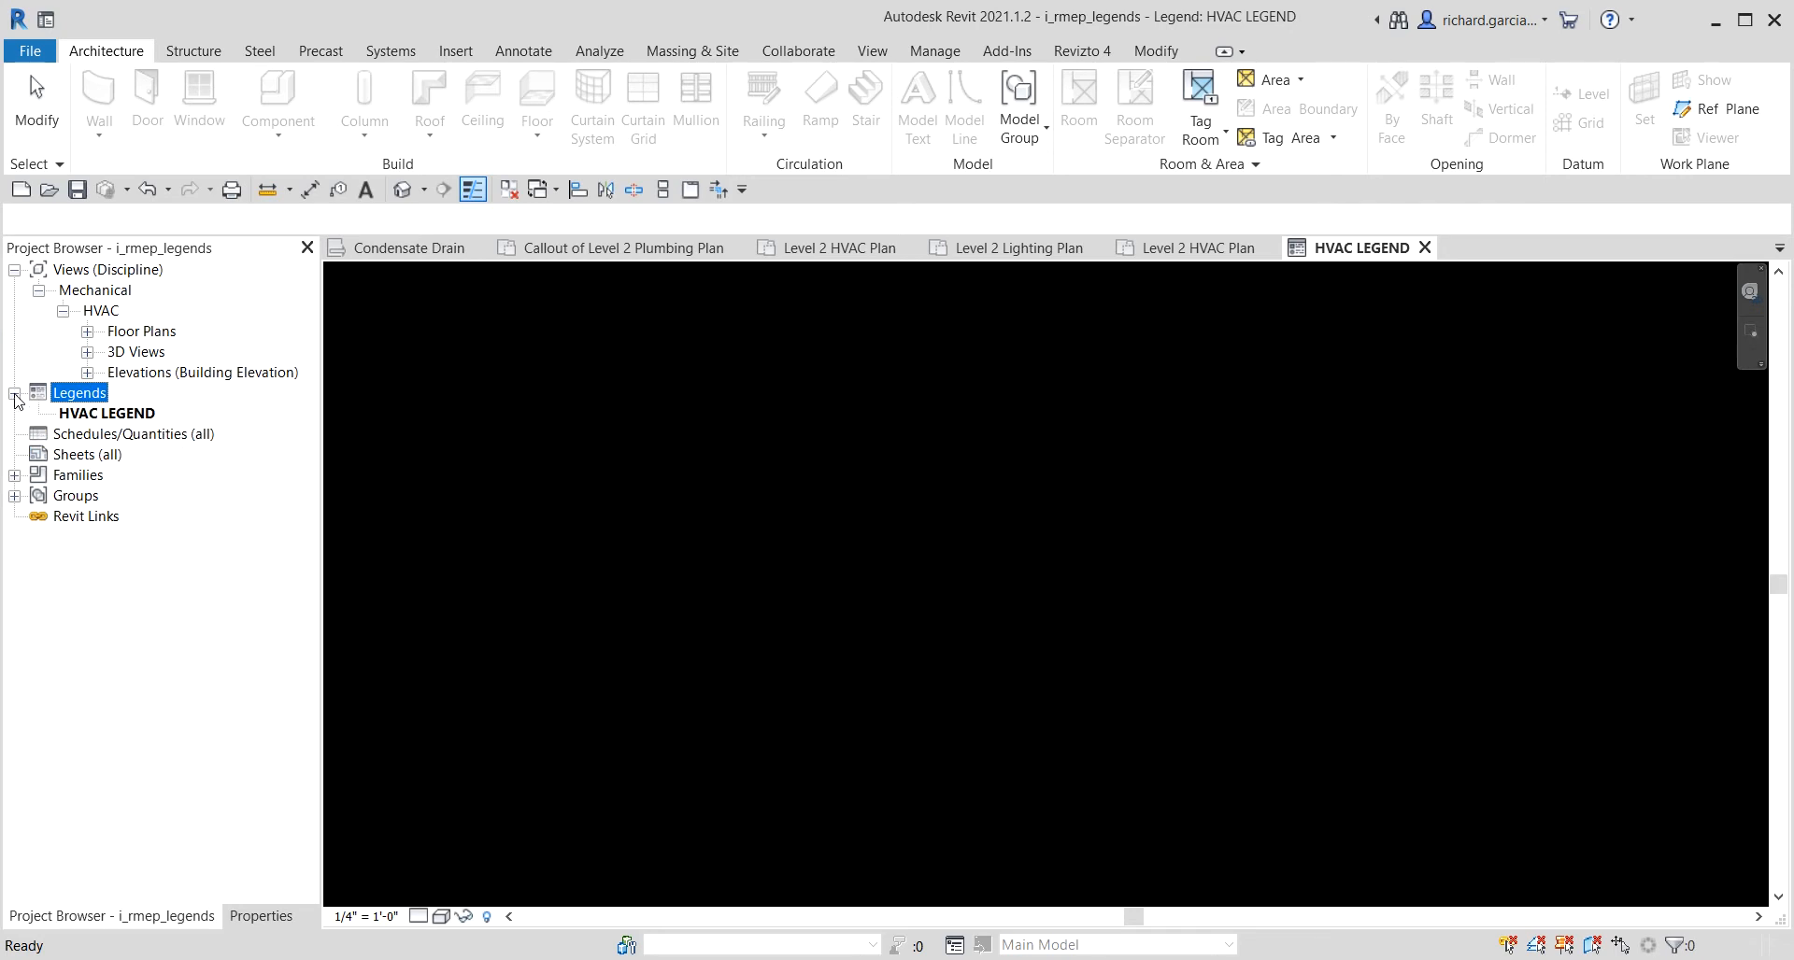
{"action": "left_click", "coordinate": [94, 414]}
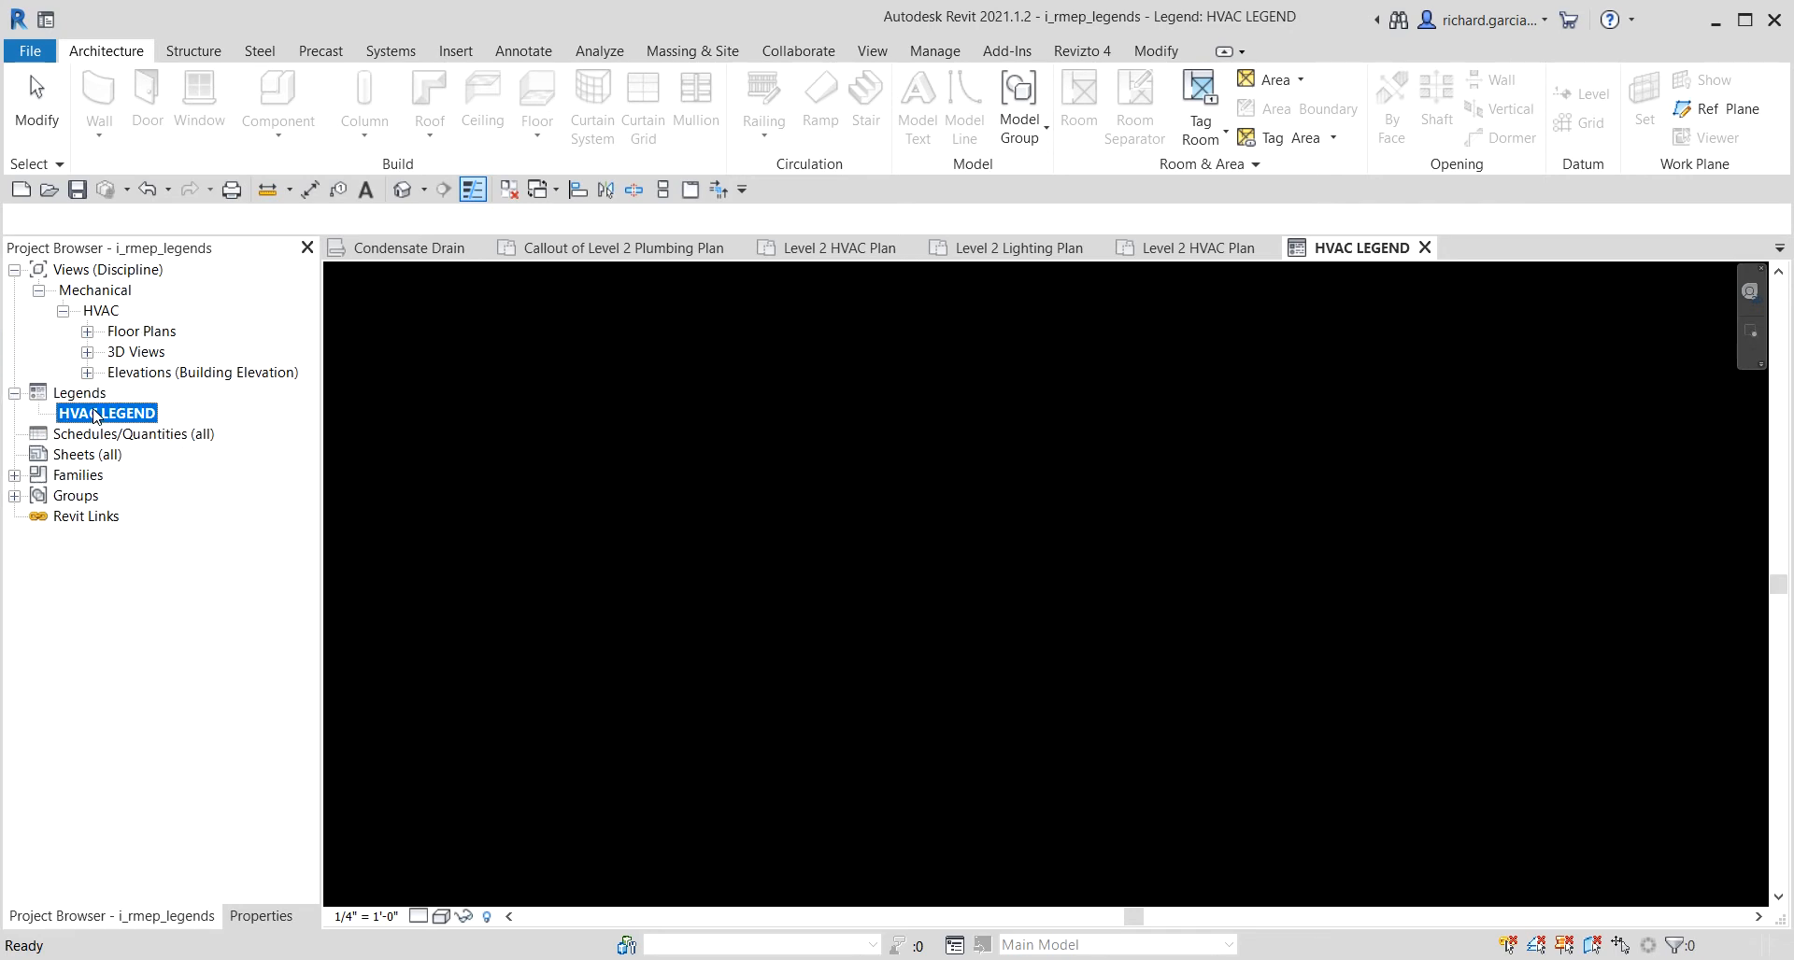
{"action": "left_click", "coordinate": [756, 488]}
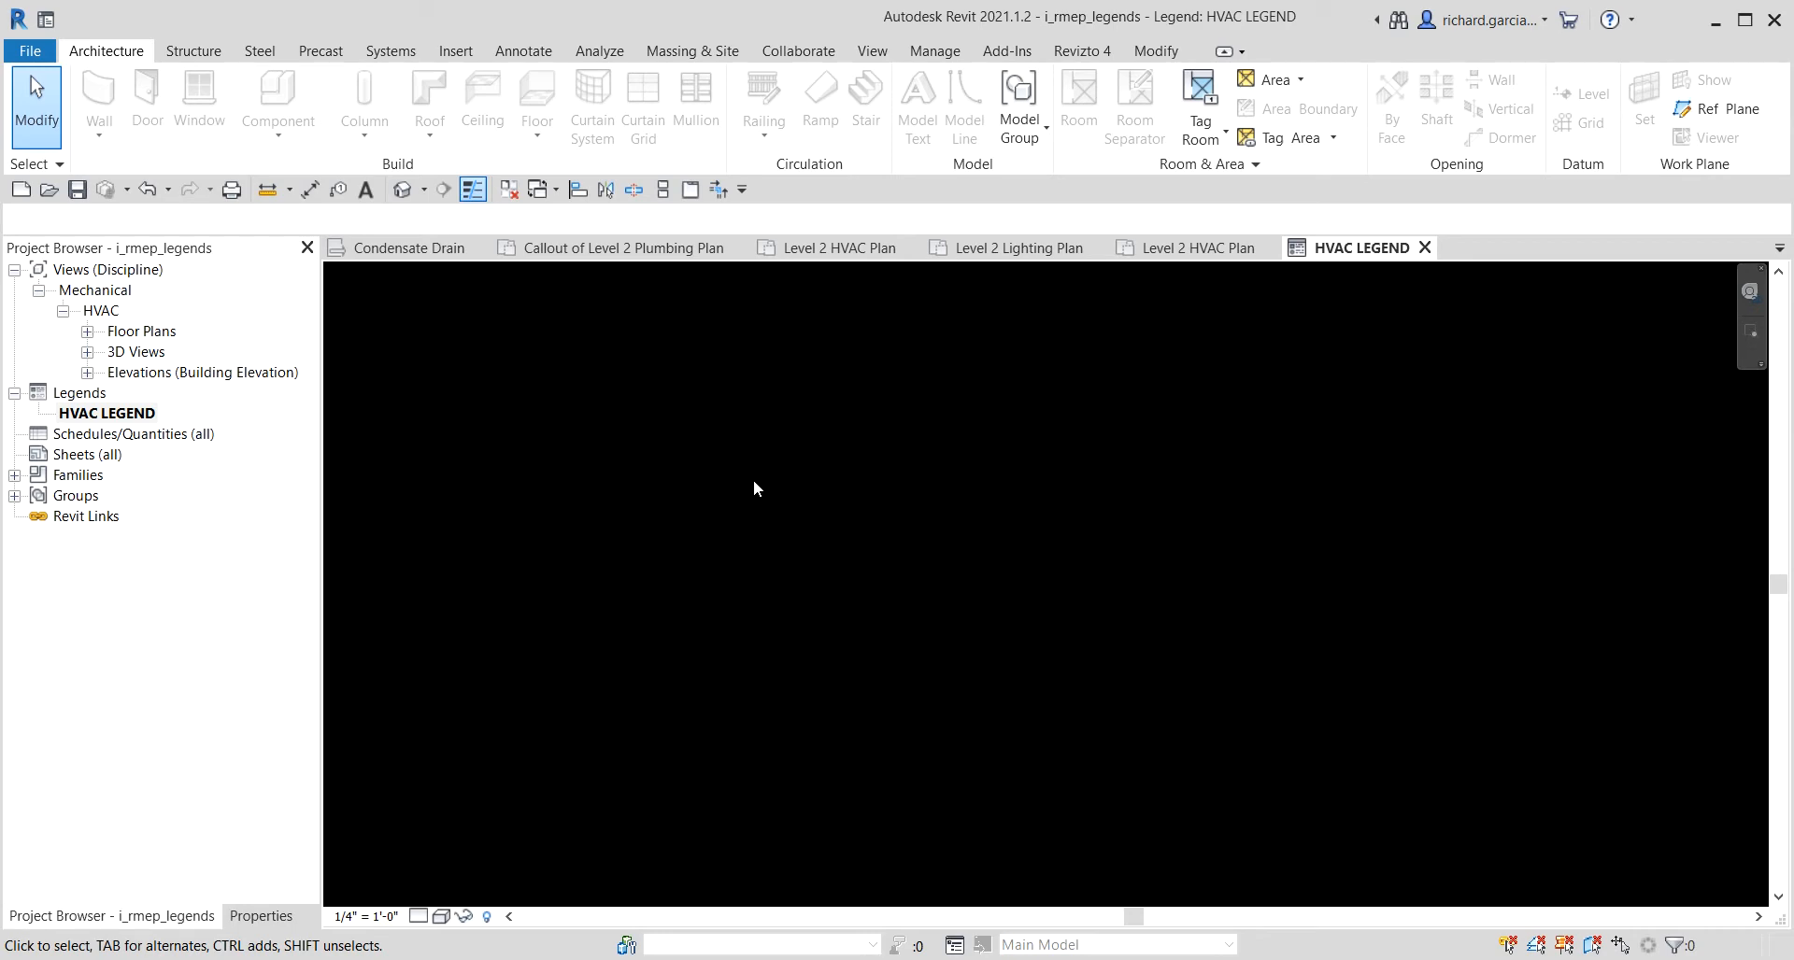
Start a text note in the HVAC LEGEND view and duplicate the 3/32" Arial text type as 3/16" Arial.
{"action": "left_click", "coordinate": [365, 193]}
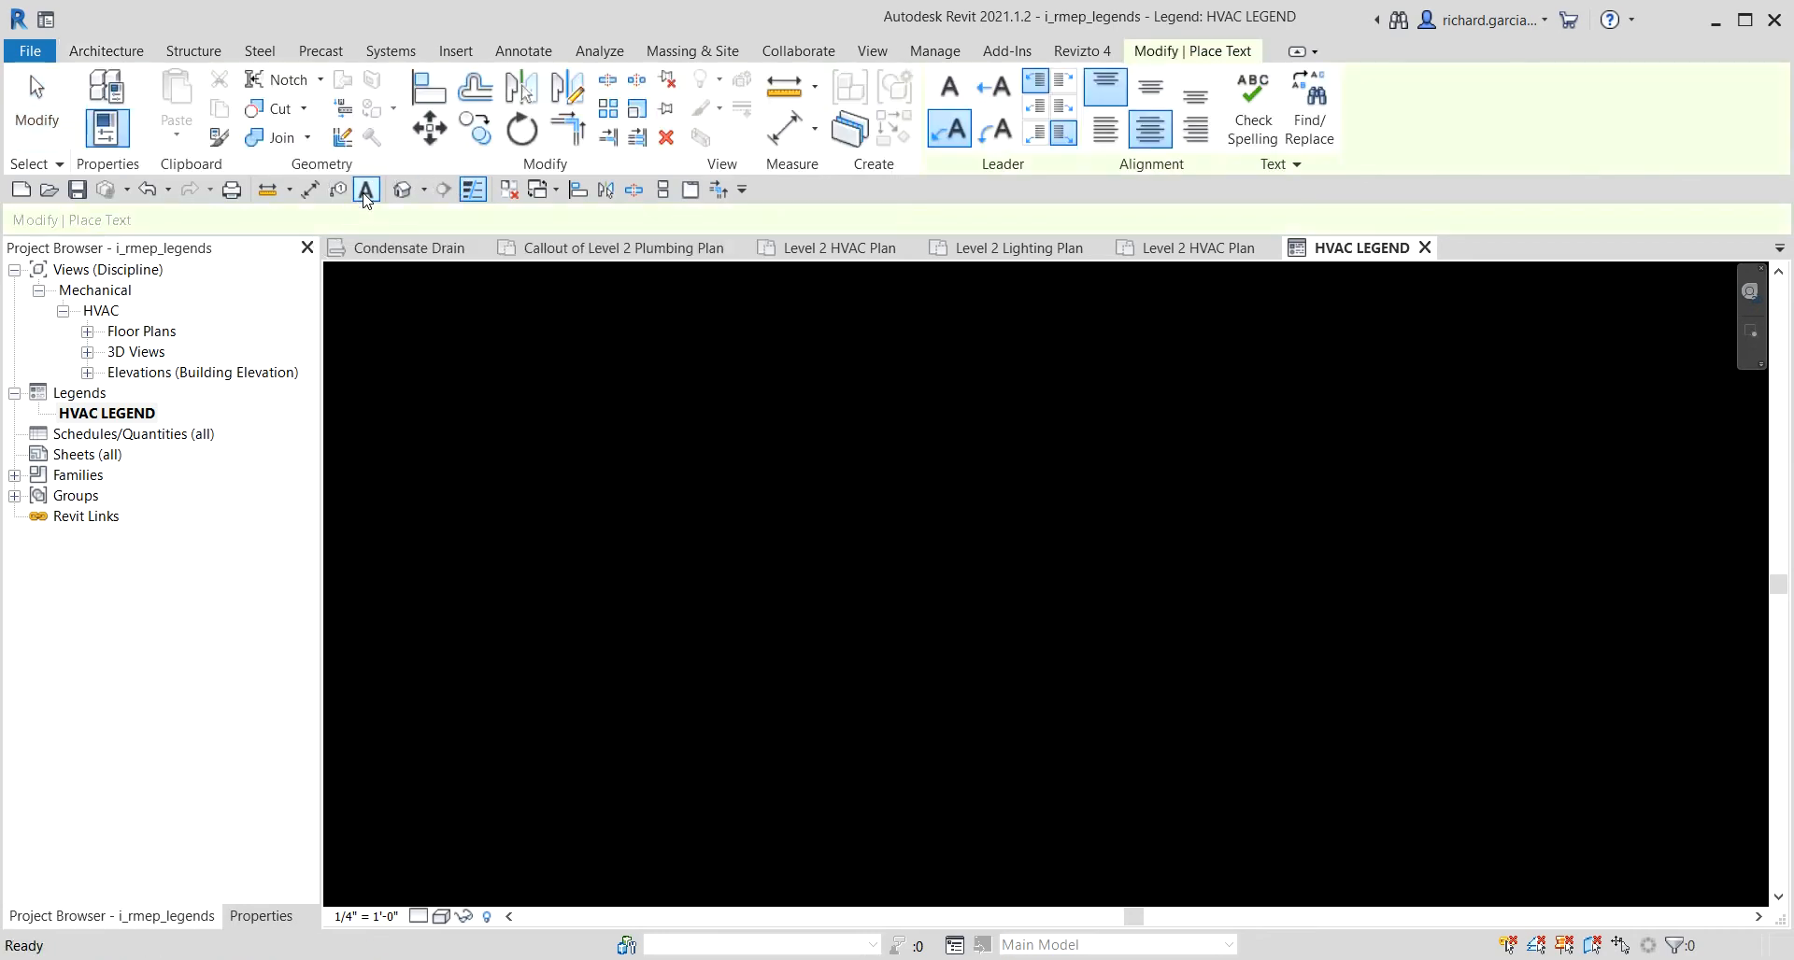
{"action": "left_click", "coordinate": [262, 916]}
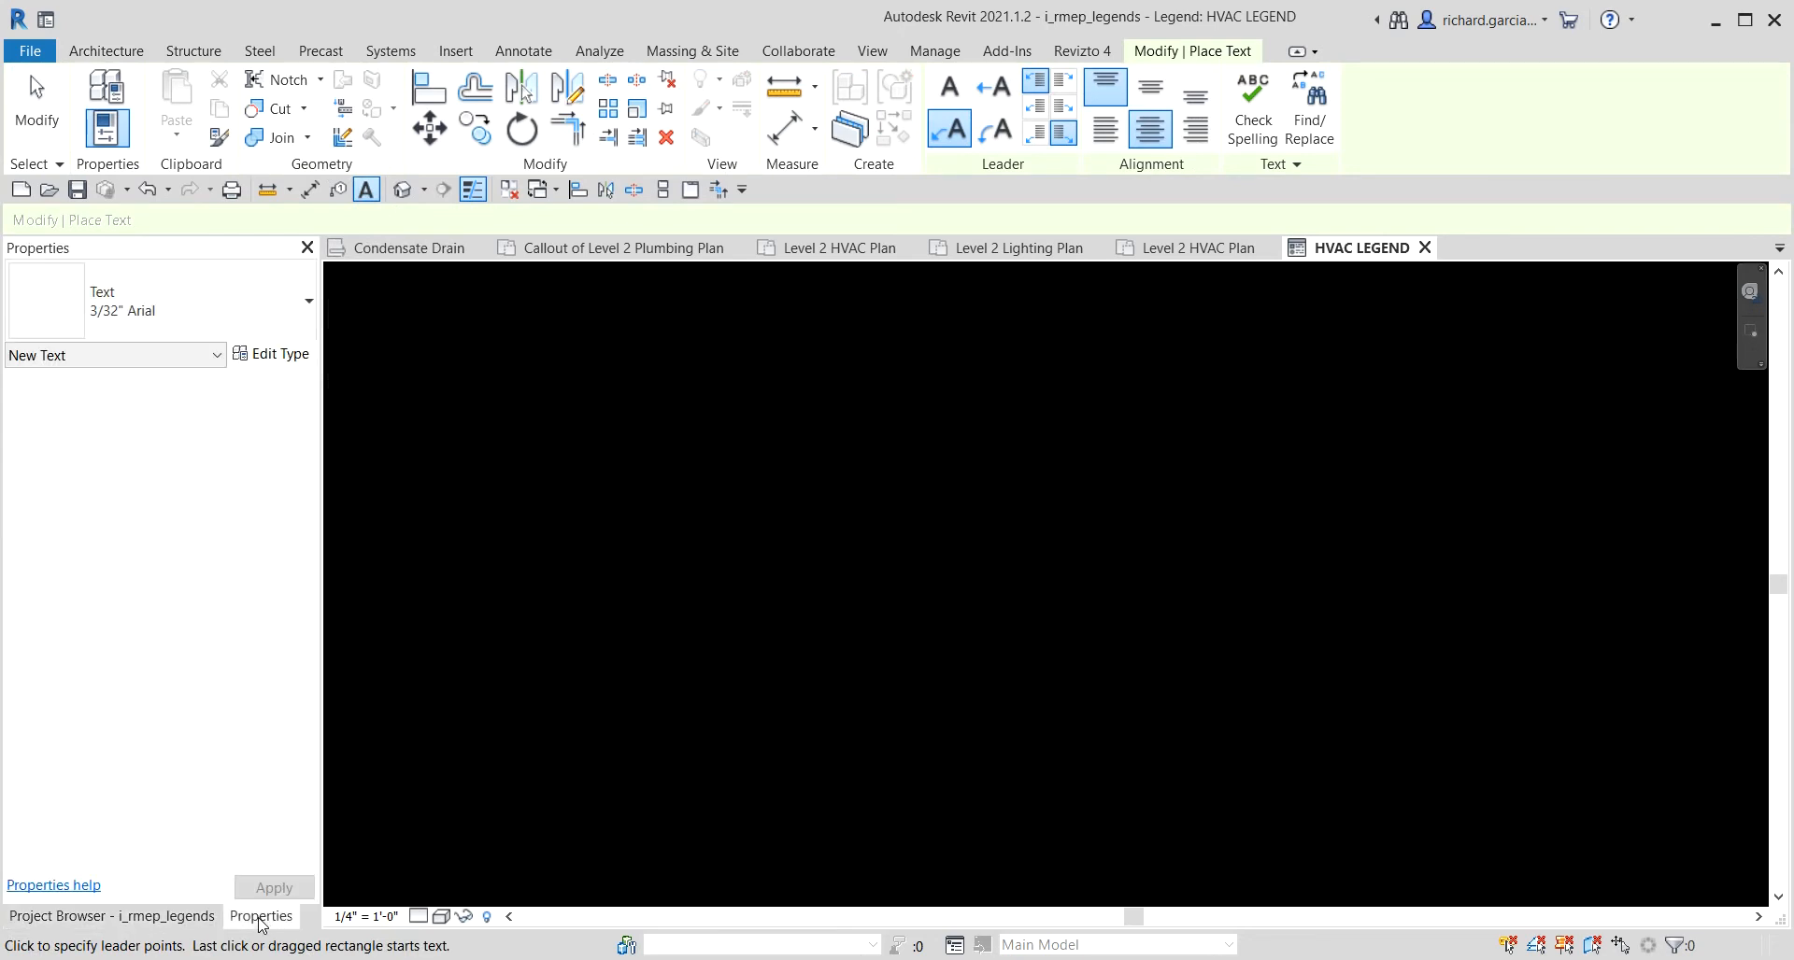
{"action": "left_click", "coordinate": [159, 326]}
{"action": "left_click", "coordinate": [159, 327]}
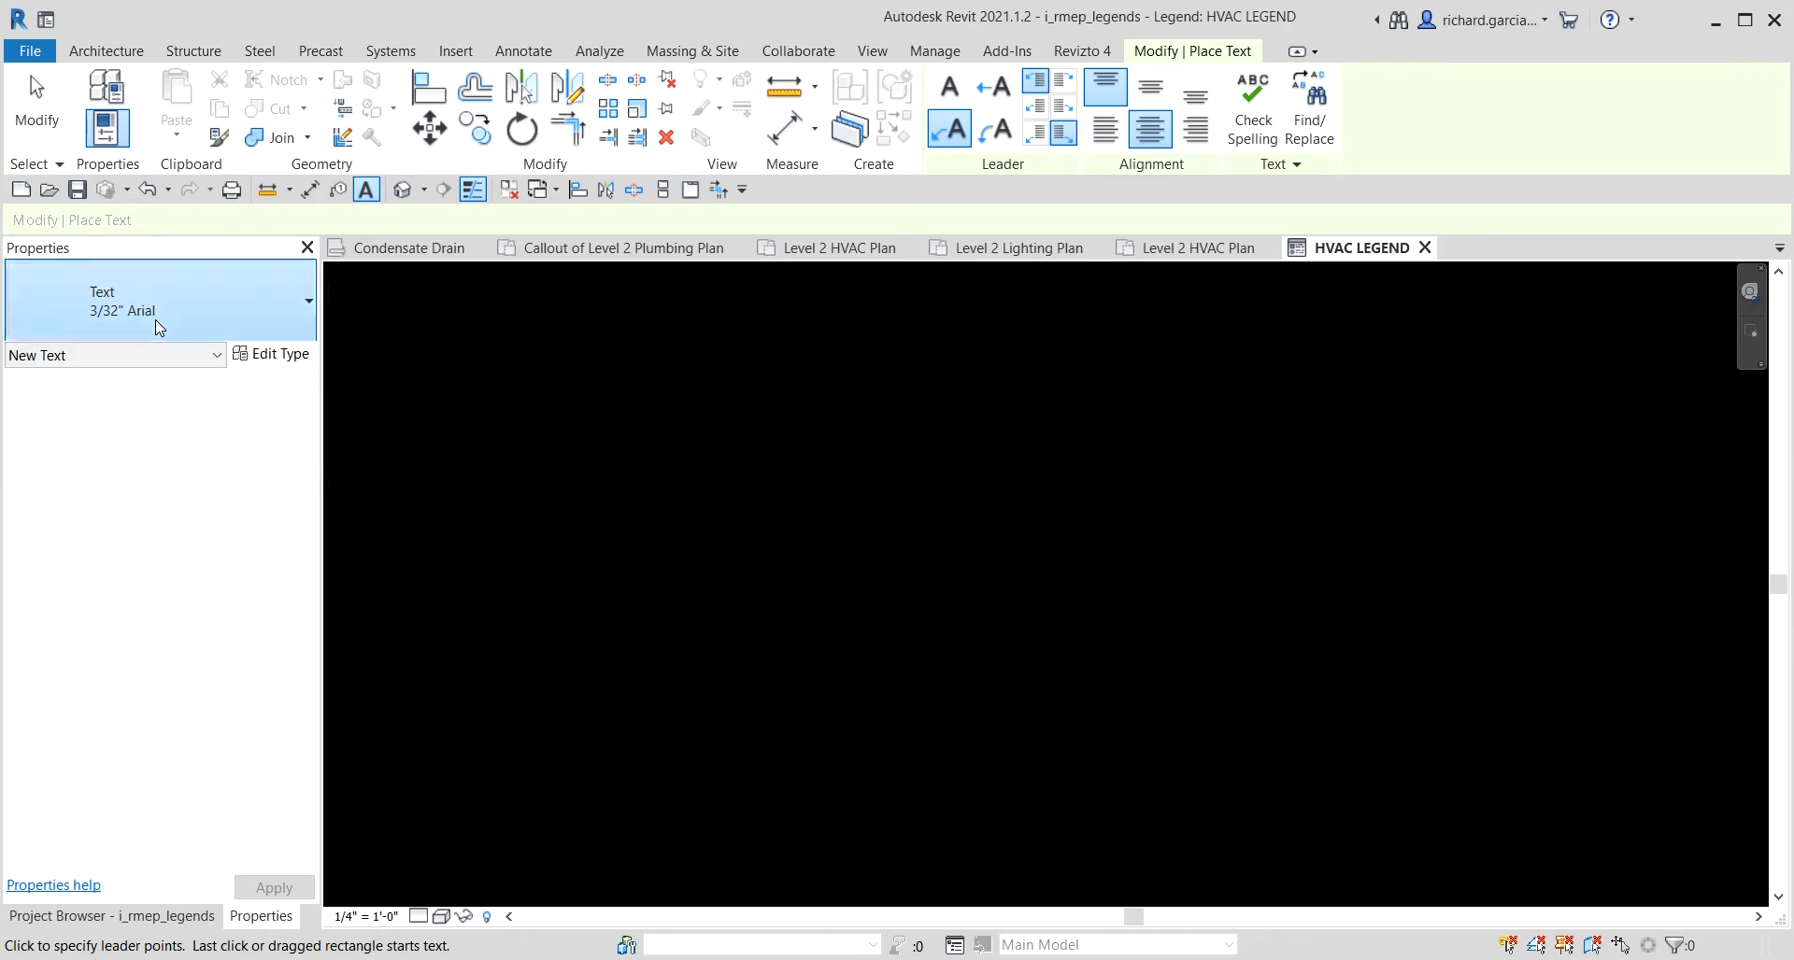
{"action": "left_click", "coordinate": [271, 359]}
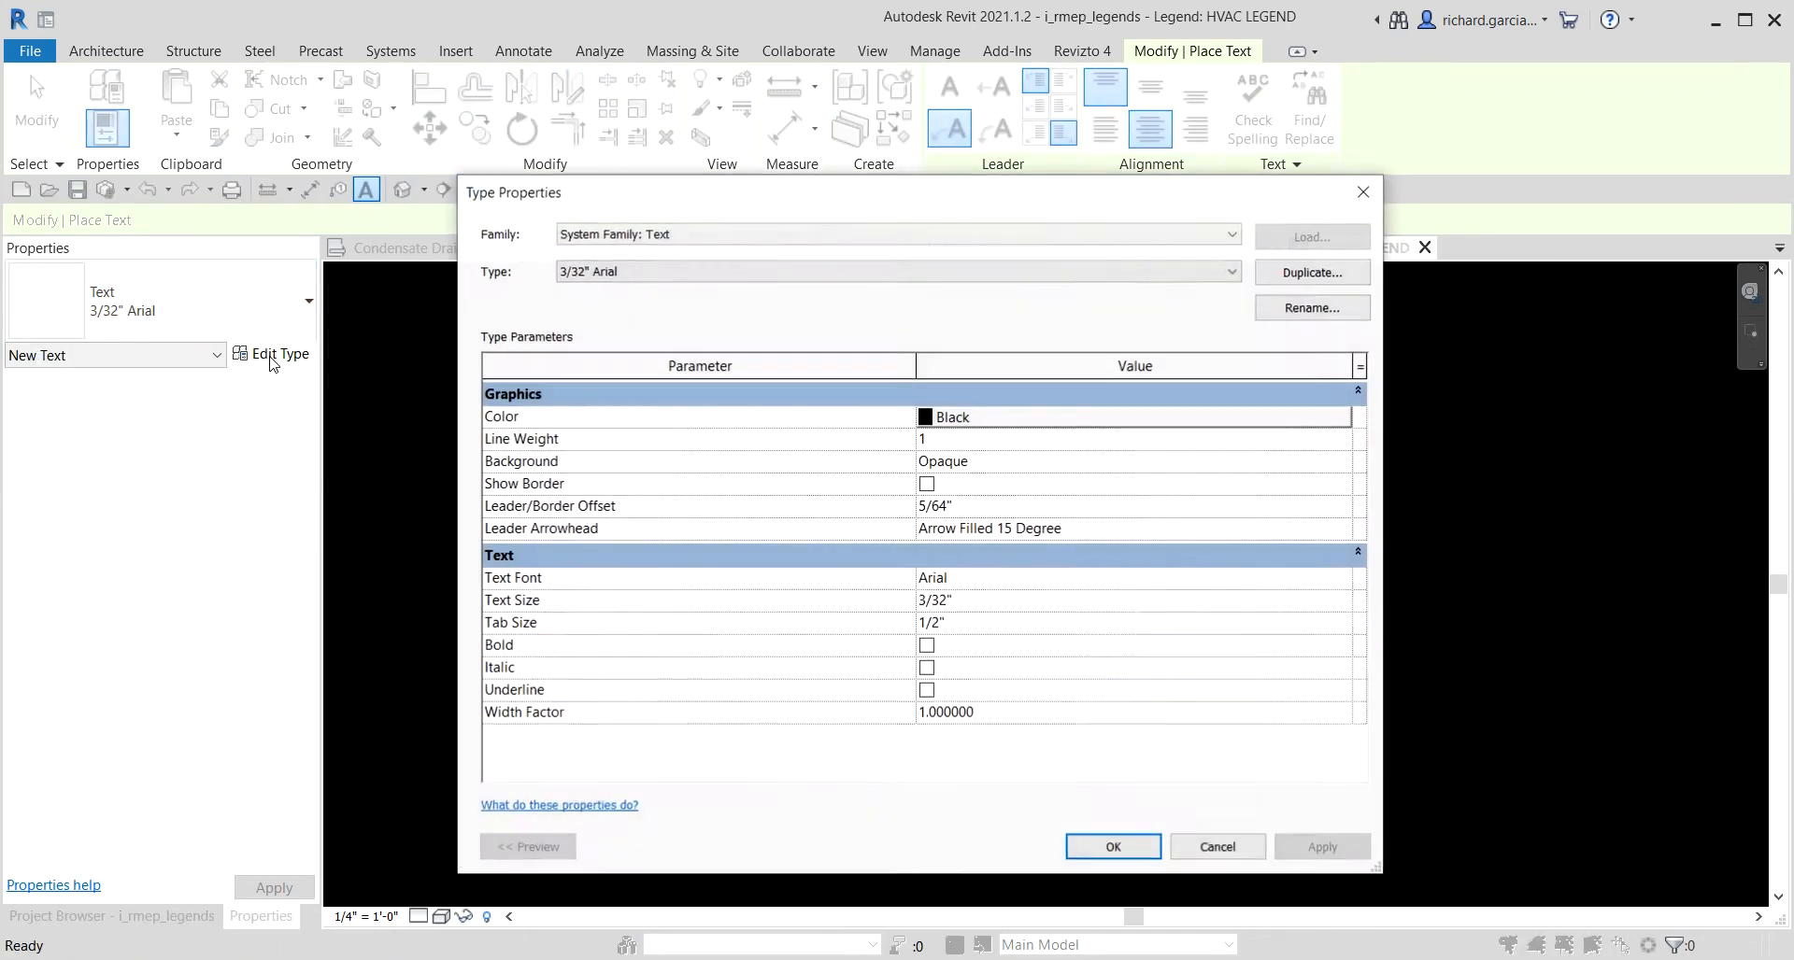
{"action": "left_click", "coordinate": [1312, 272]}
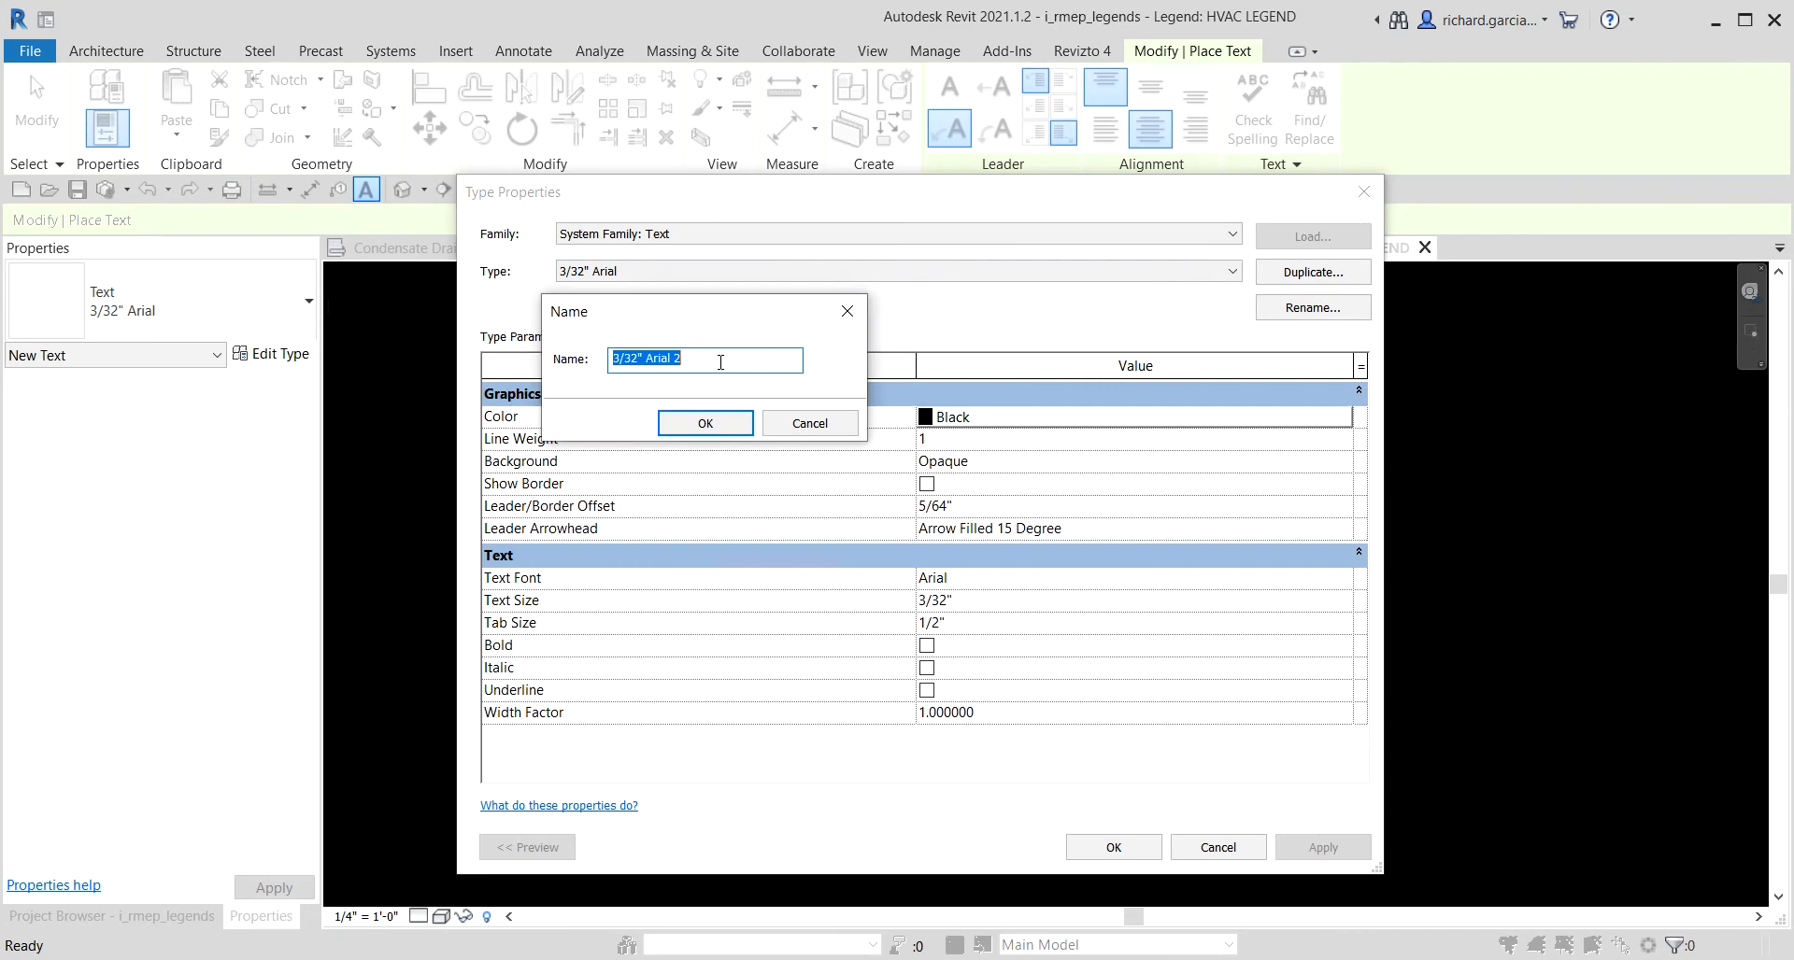
{"action": "left_click", "coordinate": [721, 361]}
{"action": "key", "text": "BackSpace"}
{"action": "key", "text": "Caps_Lock"}
{"action": "type", "text": "Ari"}
{"action": "left_click", "coordinate": [715, 423]}
Set the 3/16" Arial text type's size to 3/16", enable Bold and Underline, and apply the type.
{"action": "left_click", "coordinate": [972, 608]}
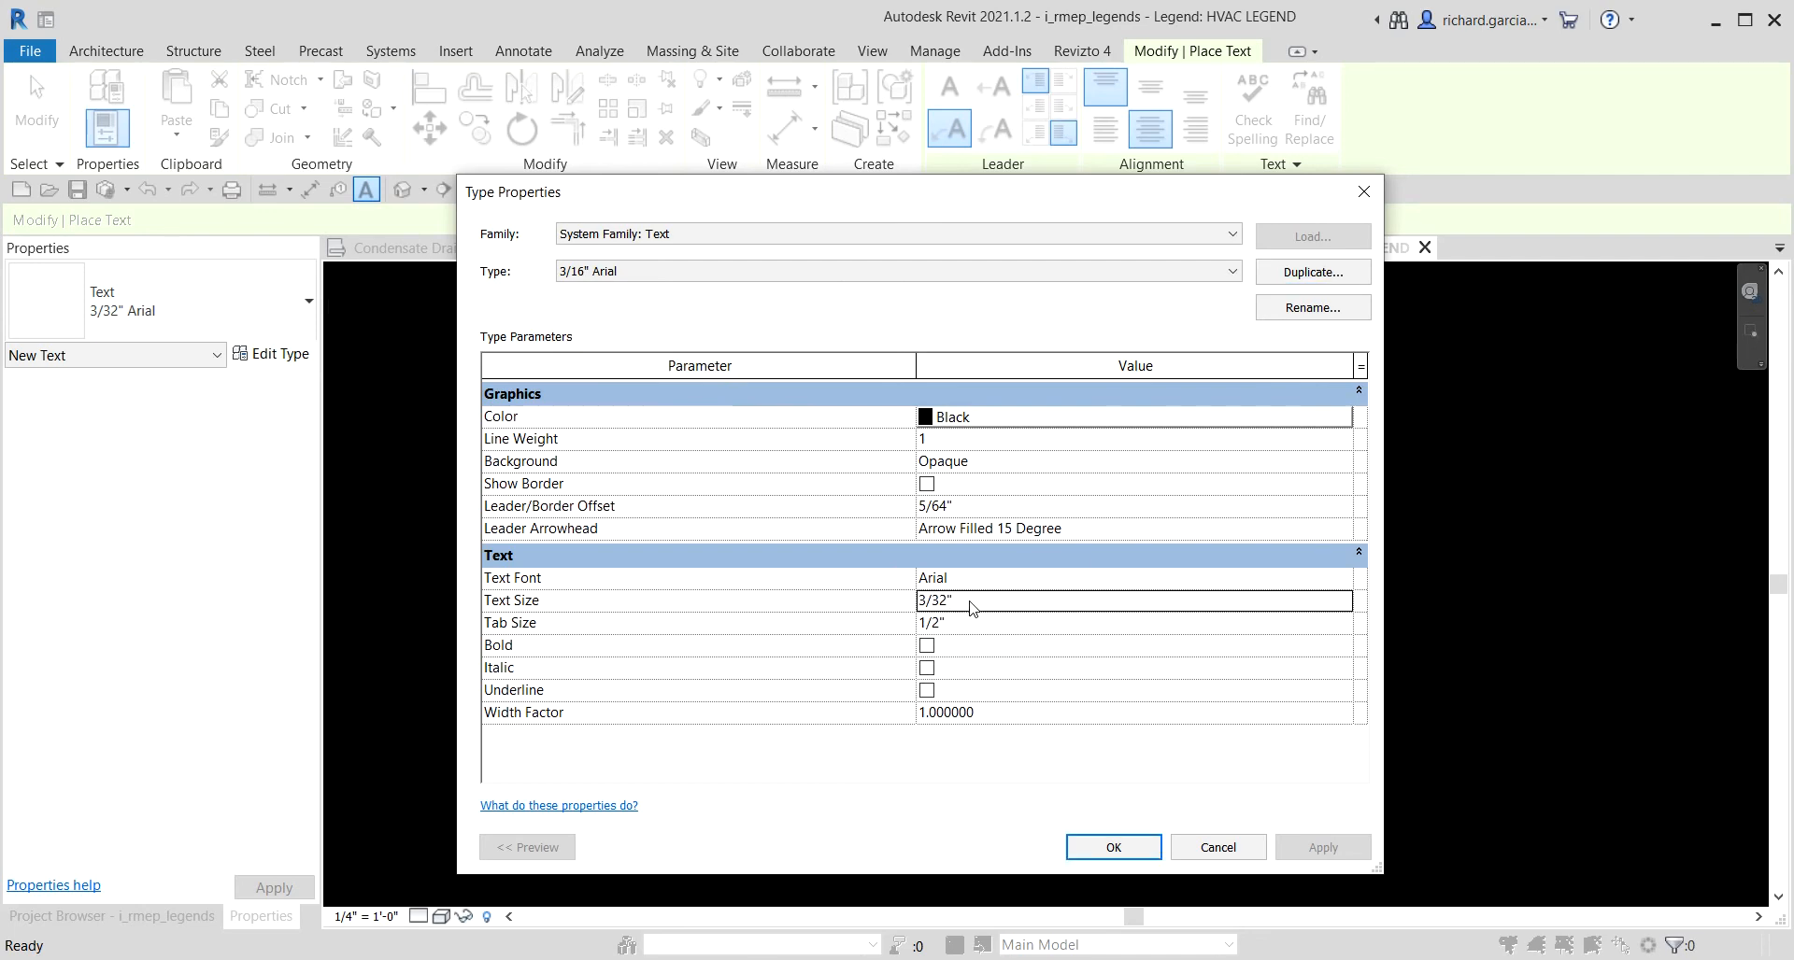
{"action": "double_click", "coordinate": [971, 608]}
{"action": "type", "text": "3/16"}
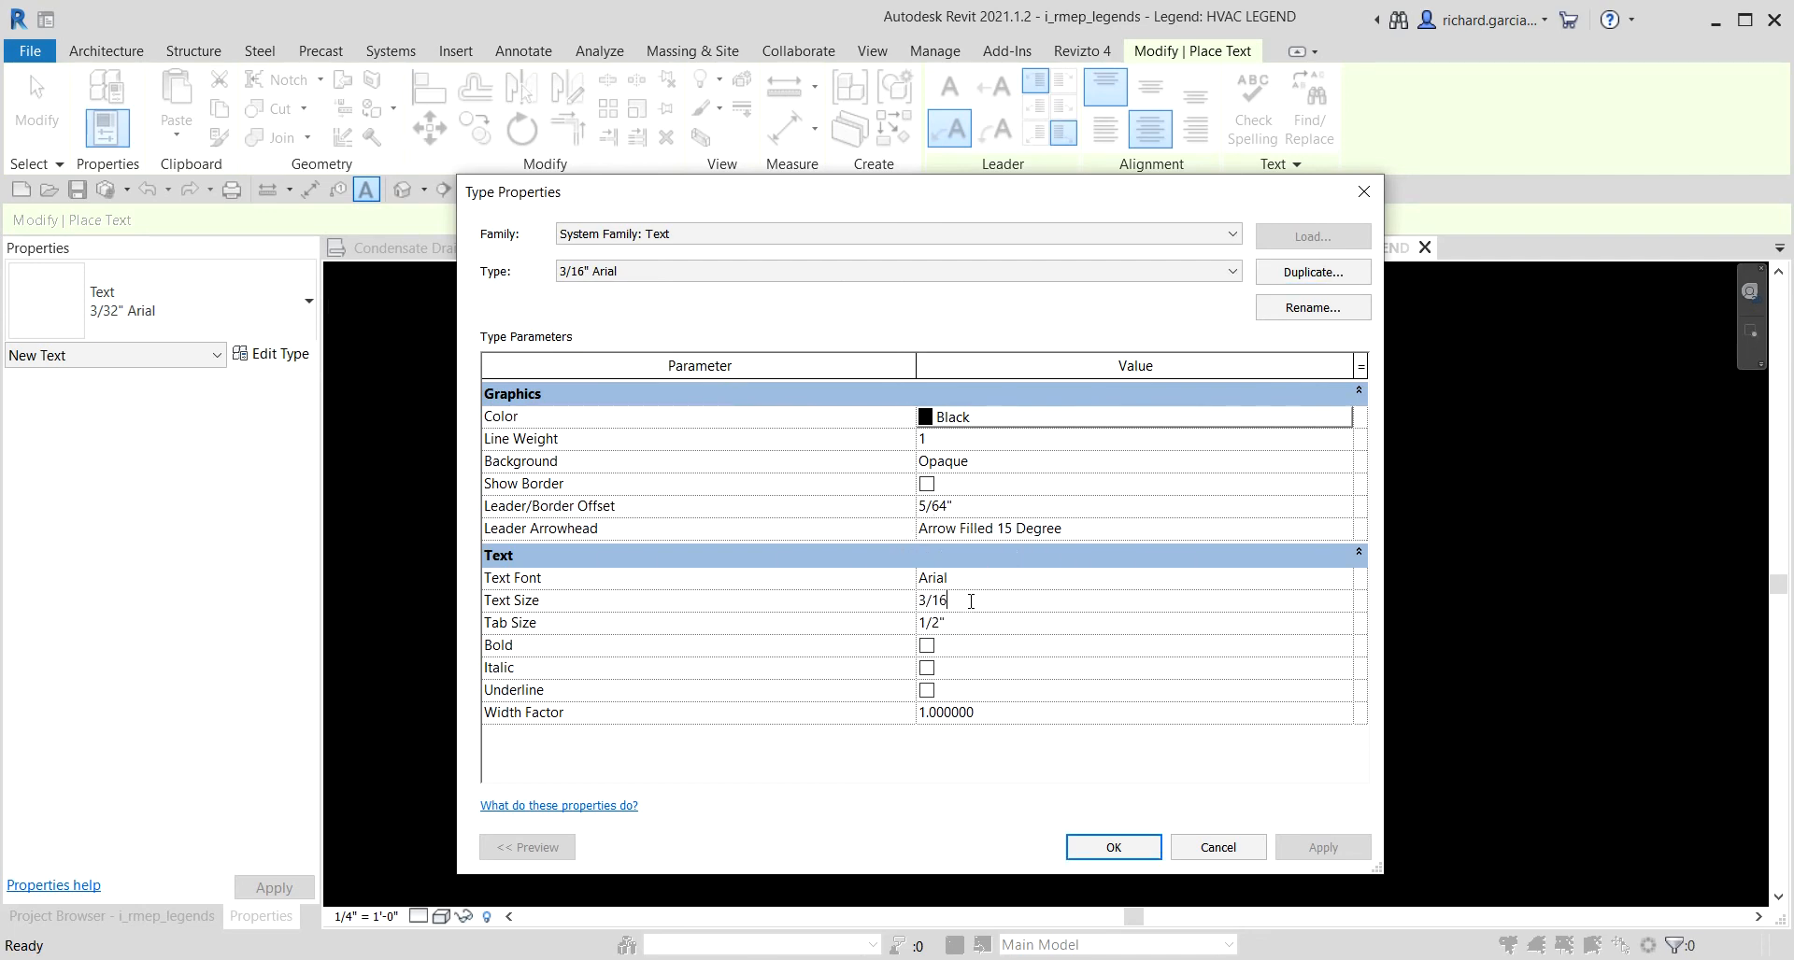
{"action": "key", "text": "Return"}
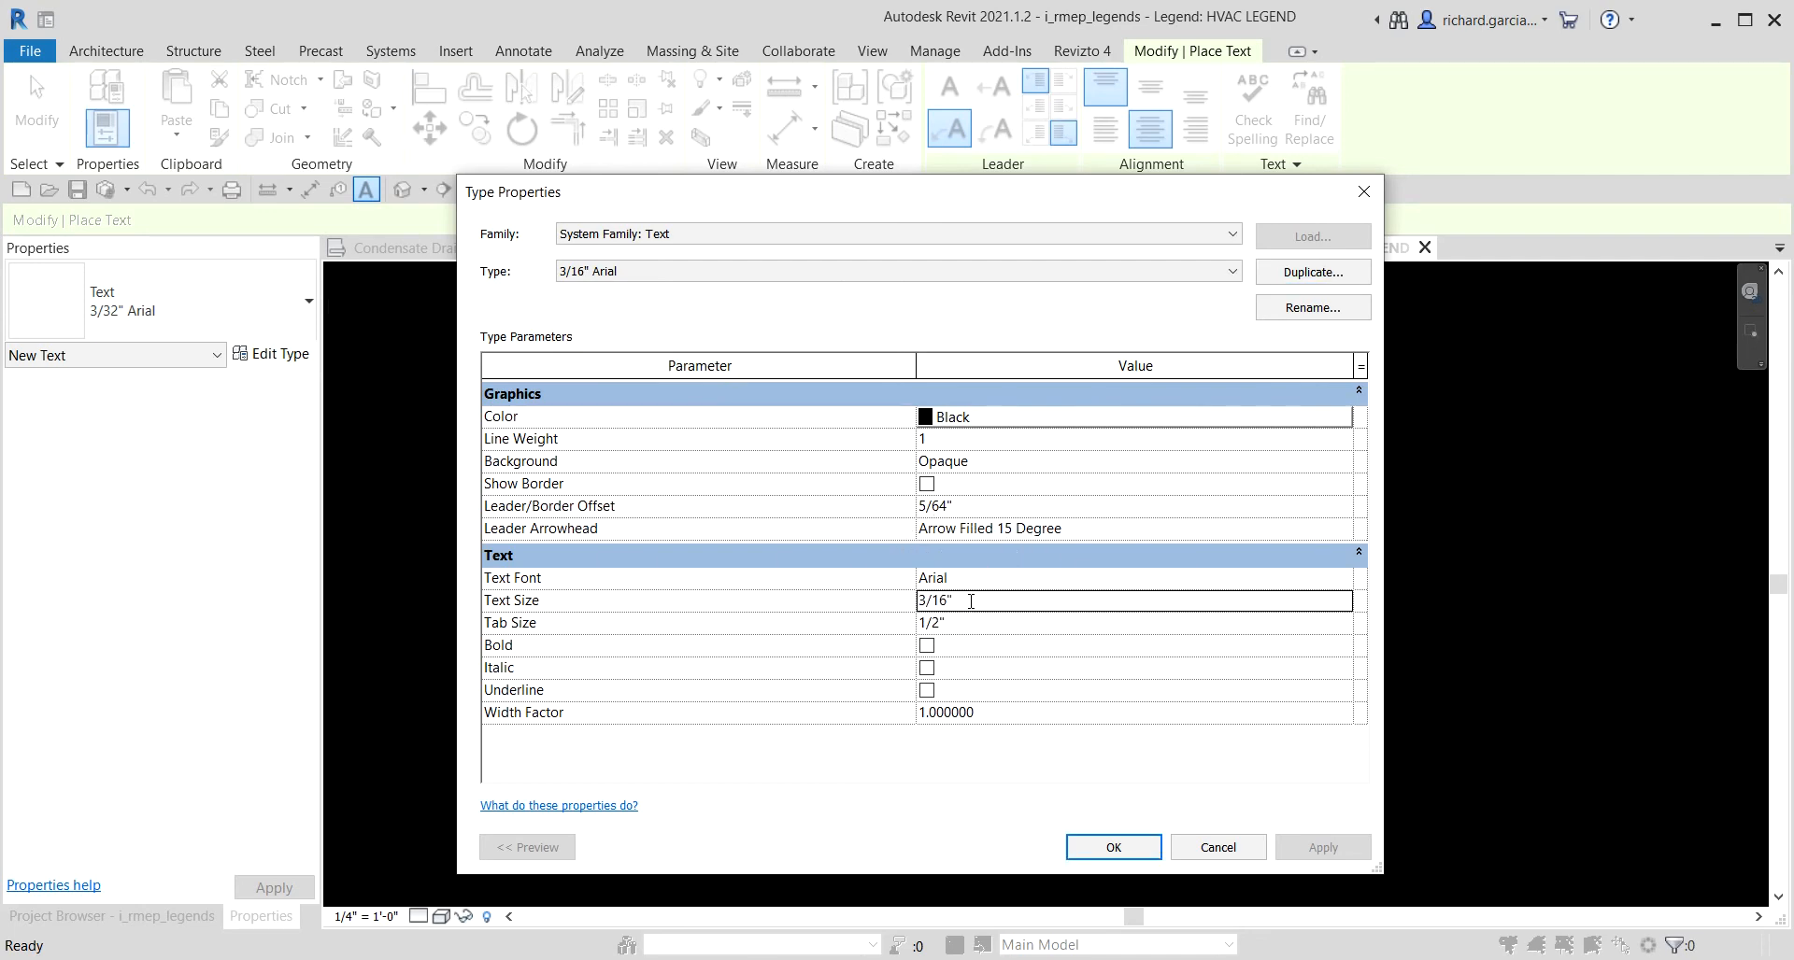
{"action": "left_click", "coordinate": [926, 646]}
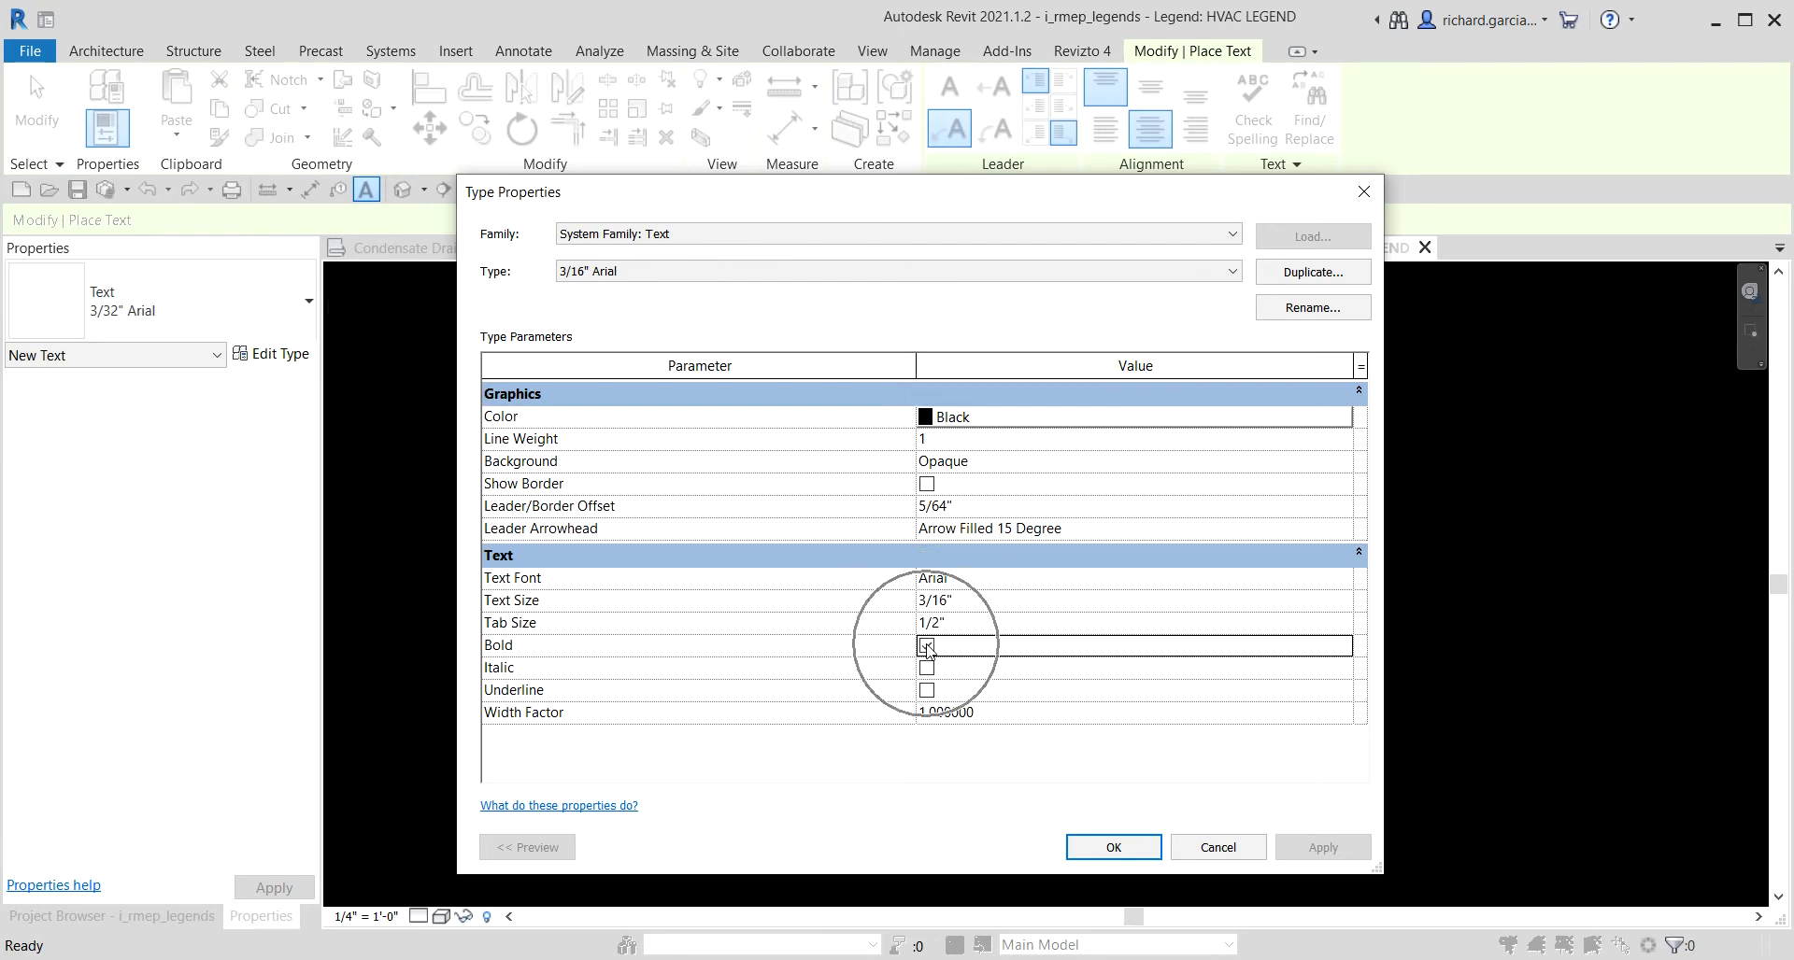
{"action": "left_click", "coordinate": [929, 691]}
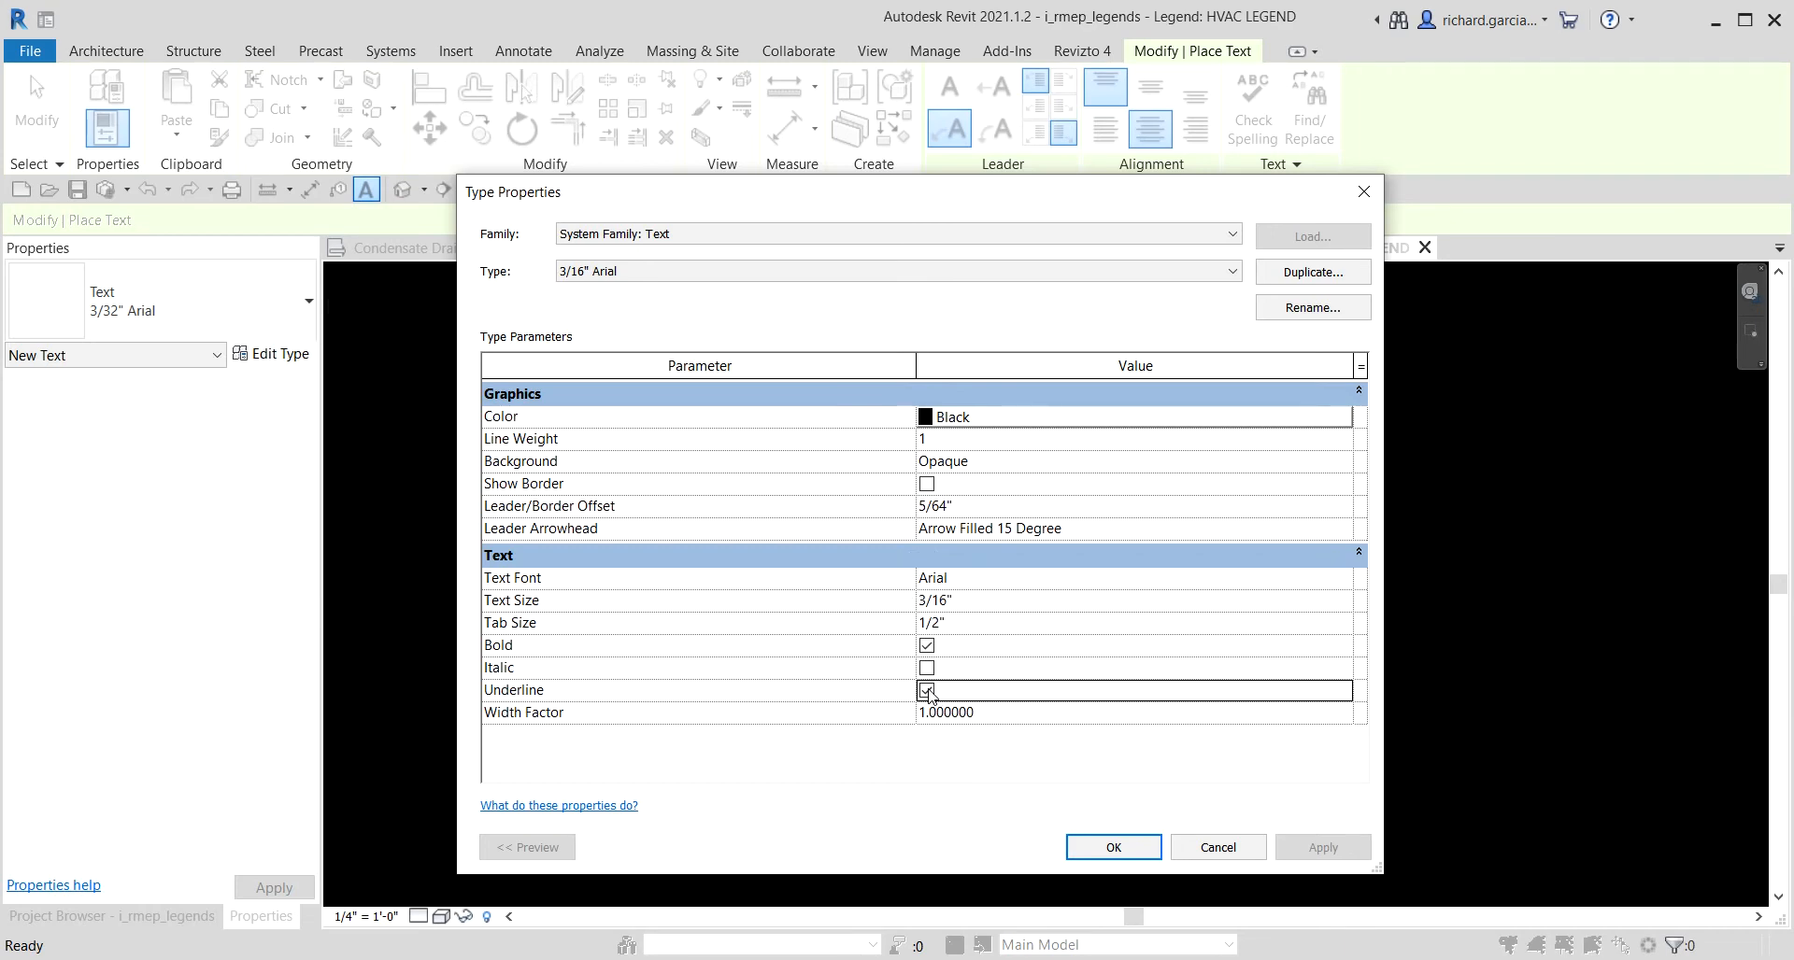
{"action": "left_click", "coordinate": [1124, 846]}
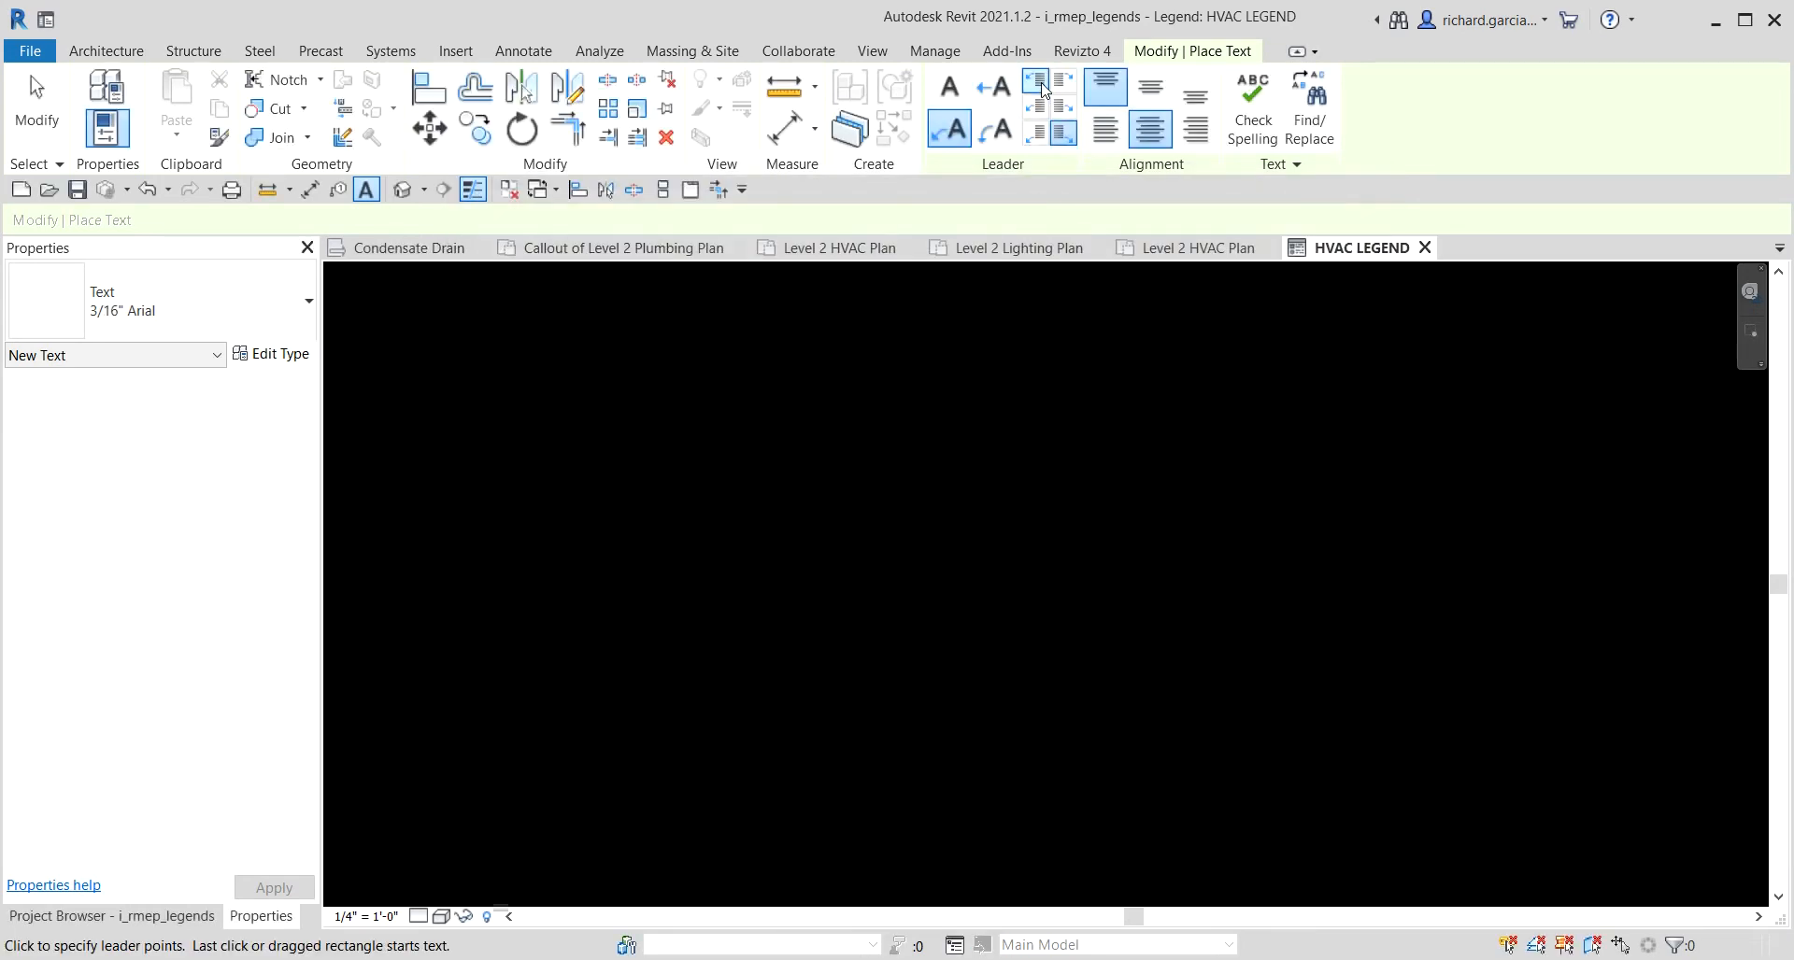
Place a text note without a leader reading HVAC LEGEND in the legend view, and finish the text command.
{"action": "left_click", "coordinate": [962, 141]}
{"action": "left_click", "coordinate": [950, 99]}
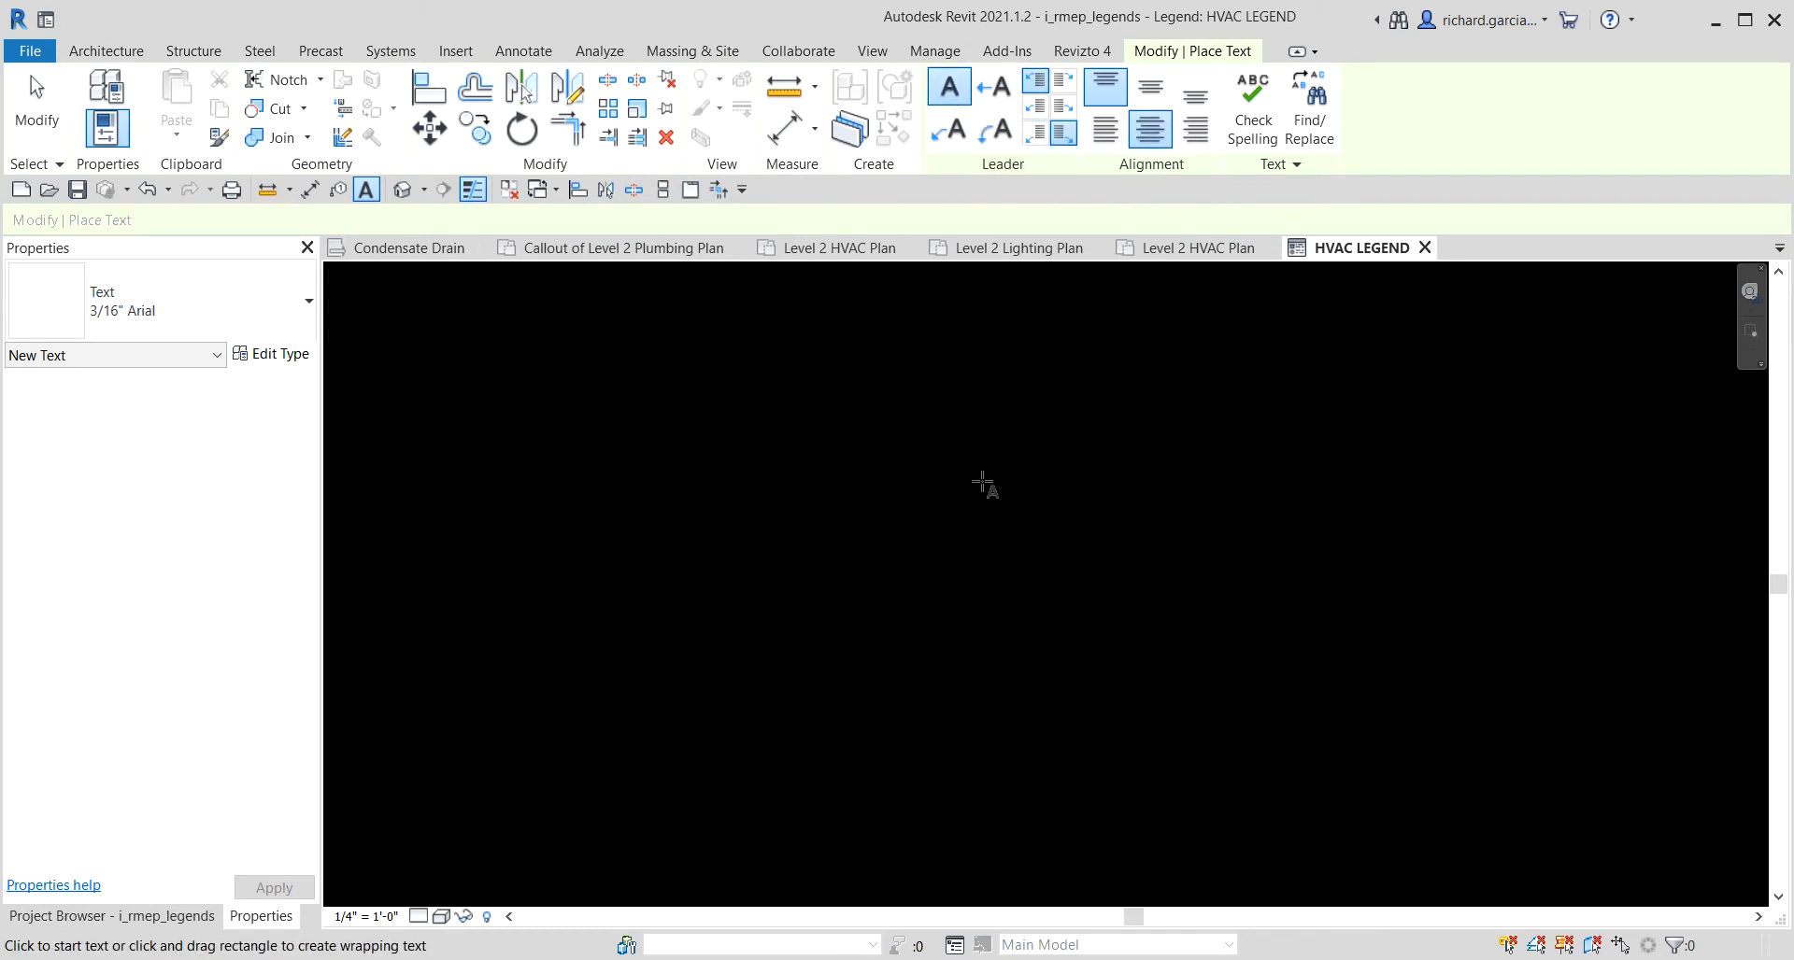
{"action": "left_click", "coordinate": [895, 477]}
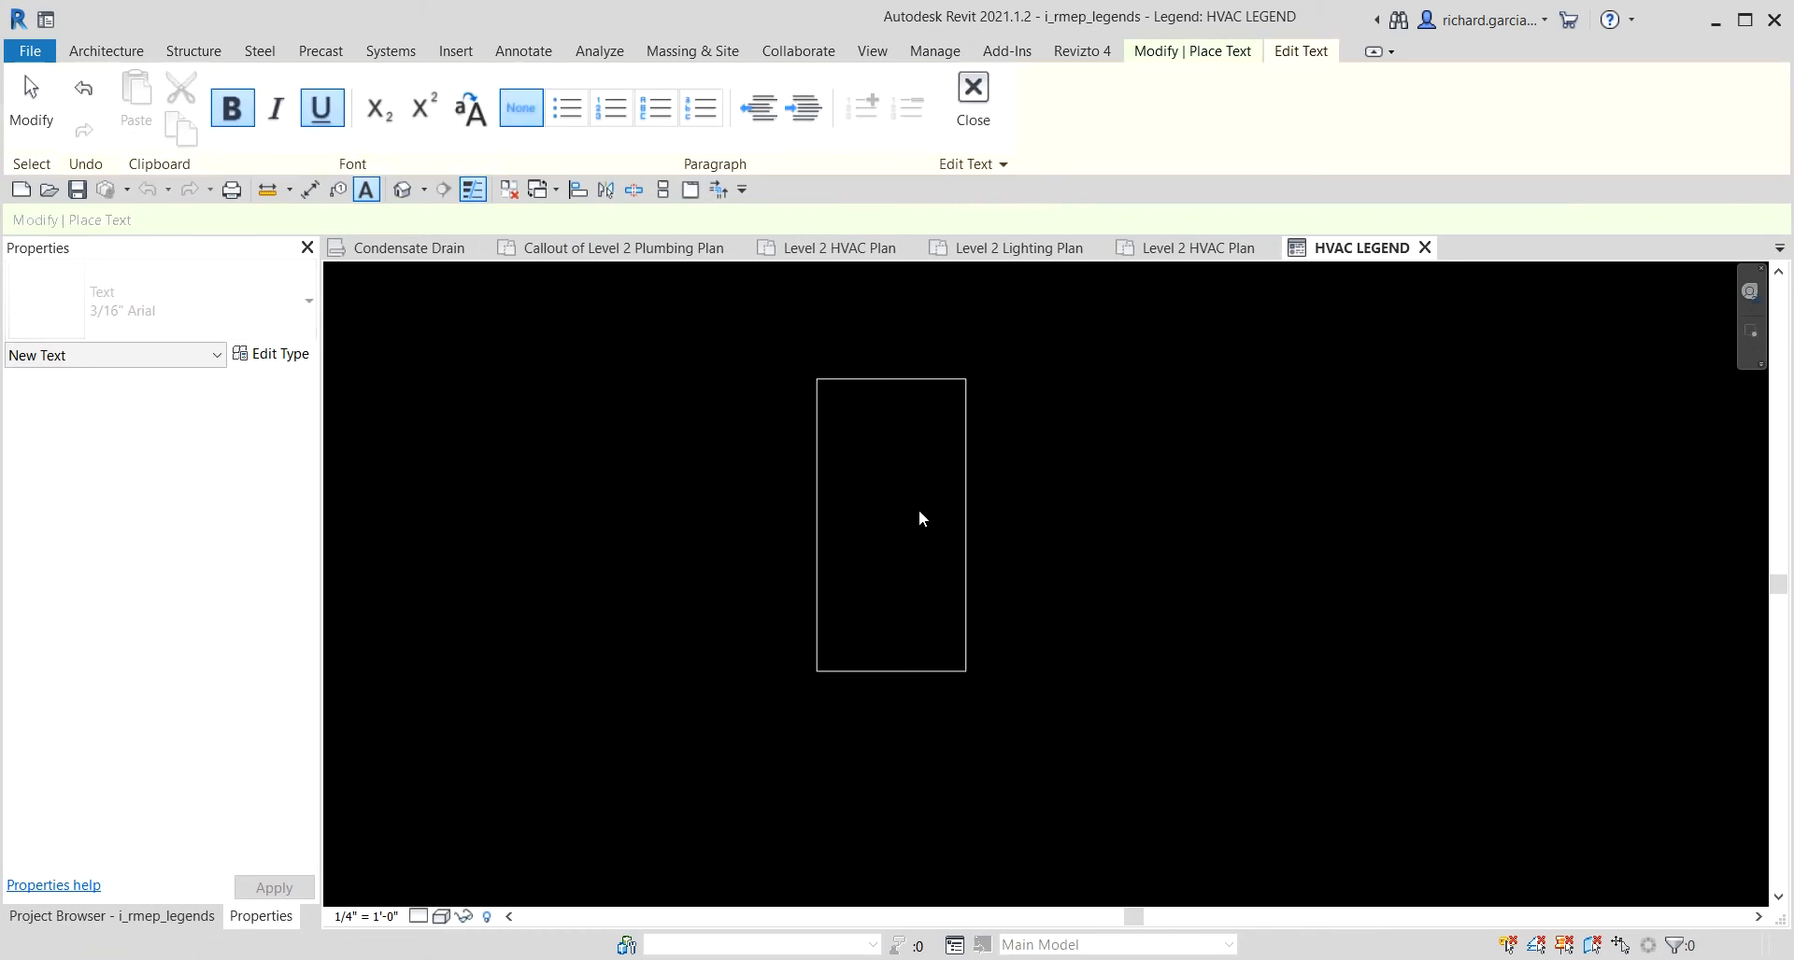
{"action": "type", "text": "hv"}
{"action": "key", "text": "BackSpace"}
{"action": "key", "text": "BackSpace"}
{"action": "key", "text": "Caps_Lock"}
{"action": "type", "text": "H"}
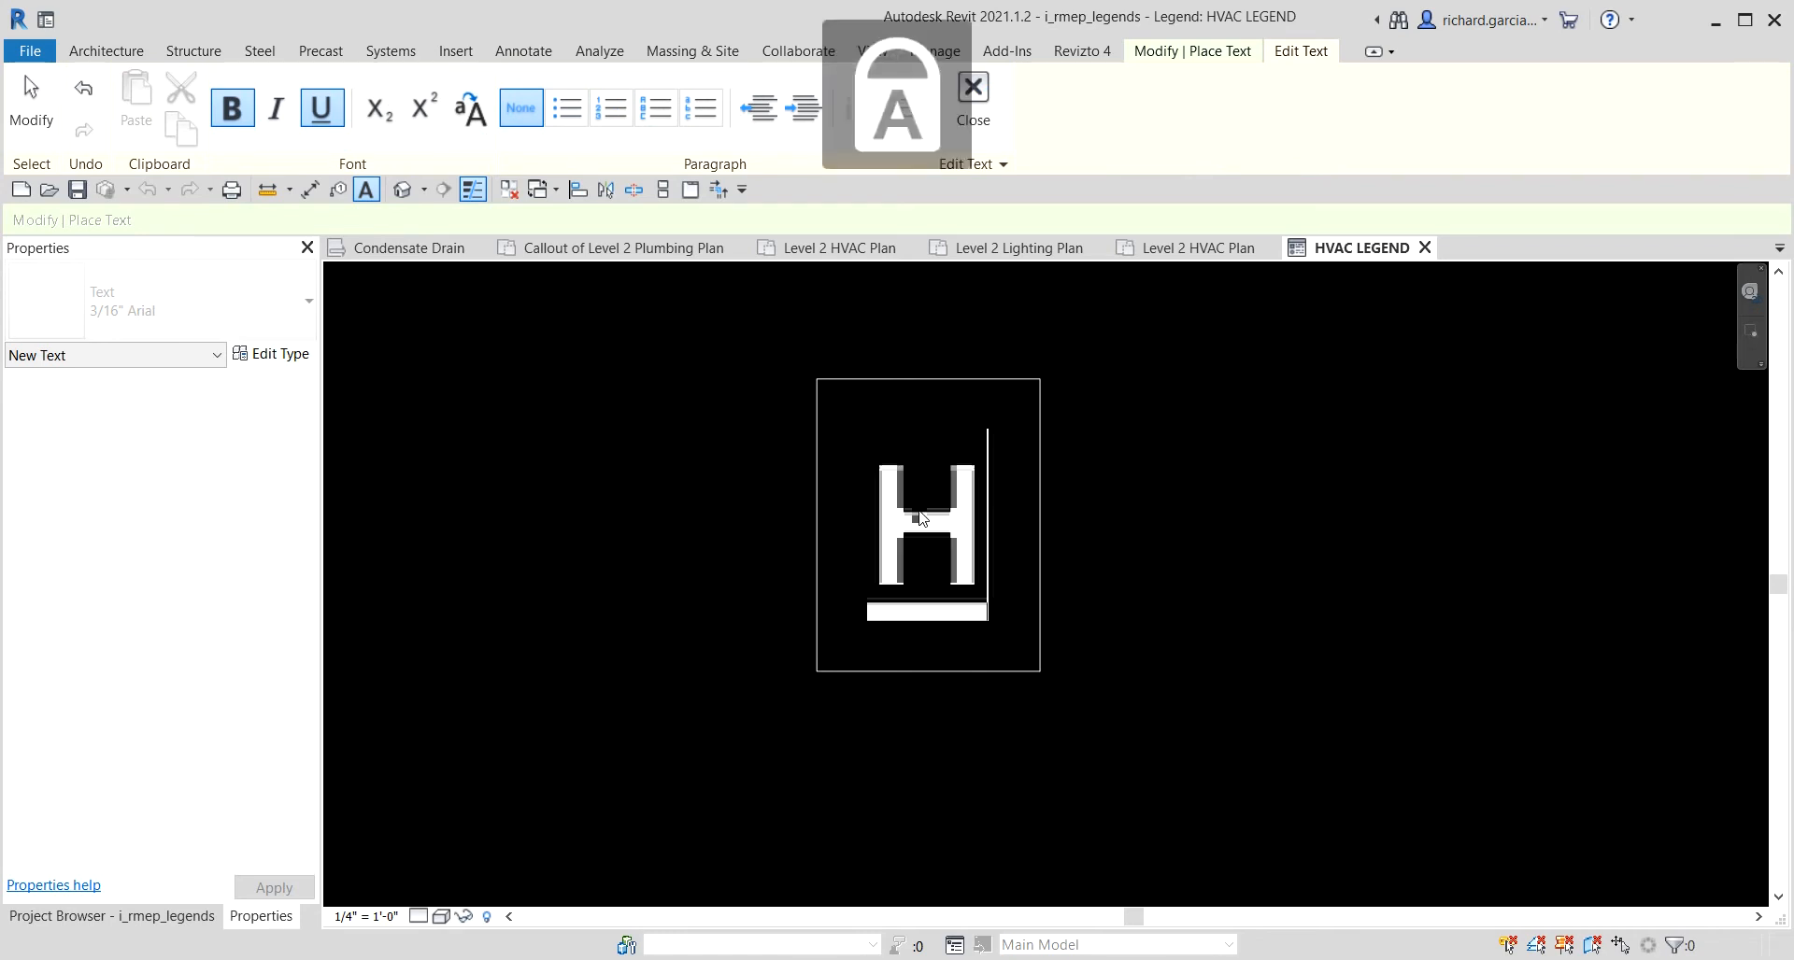
{"action": "type", "text": "VAC LEGEND"}
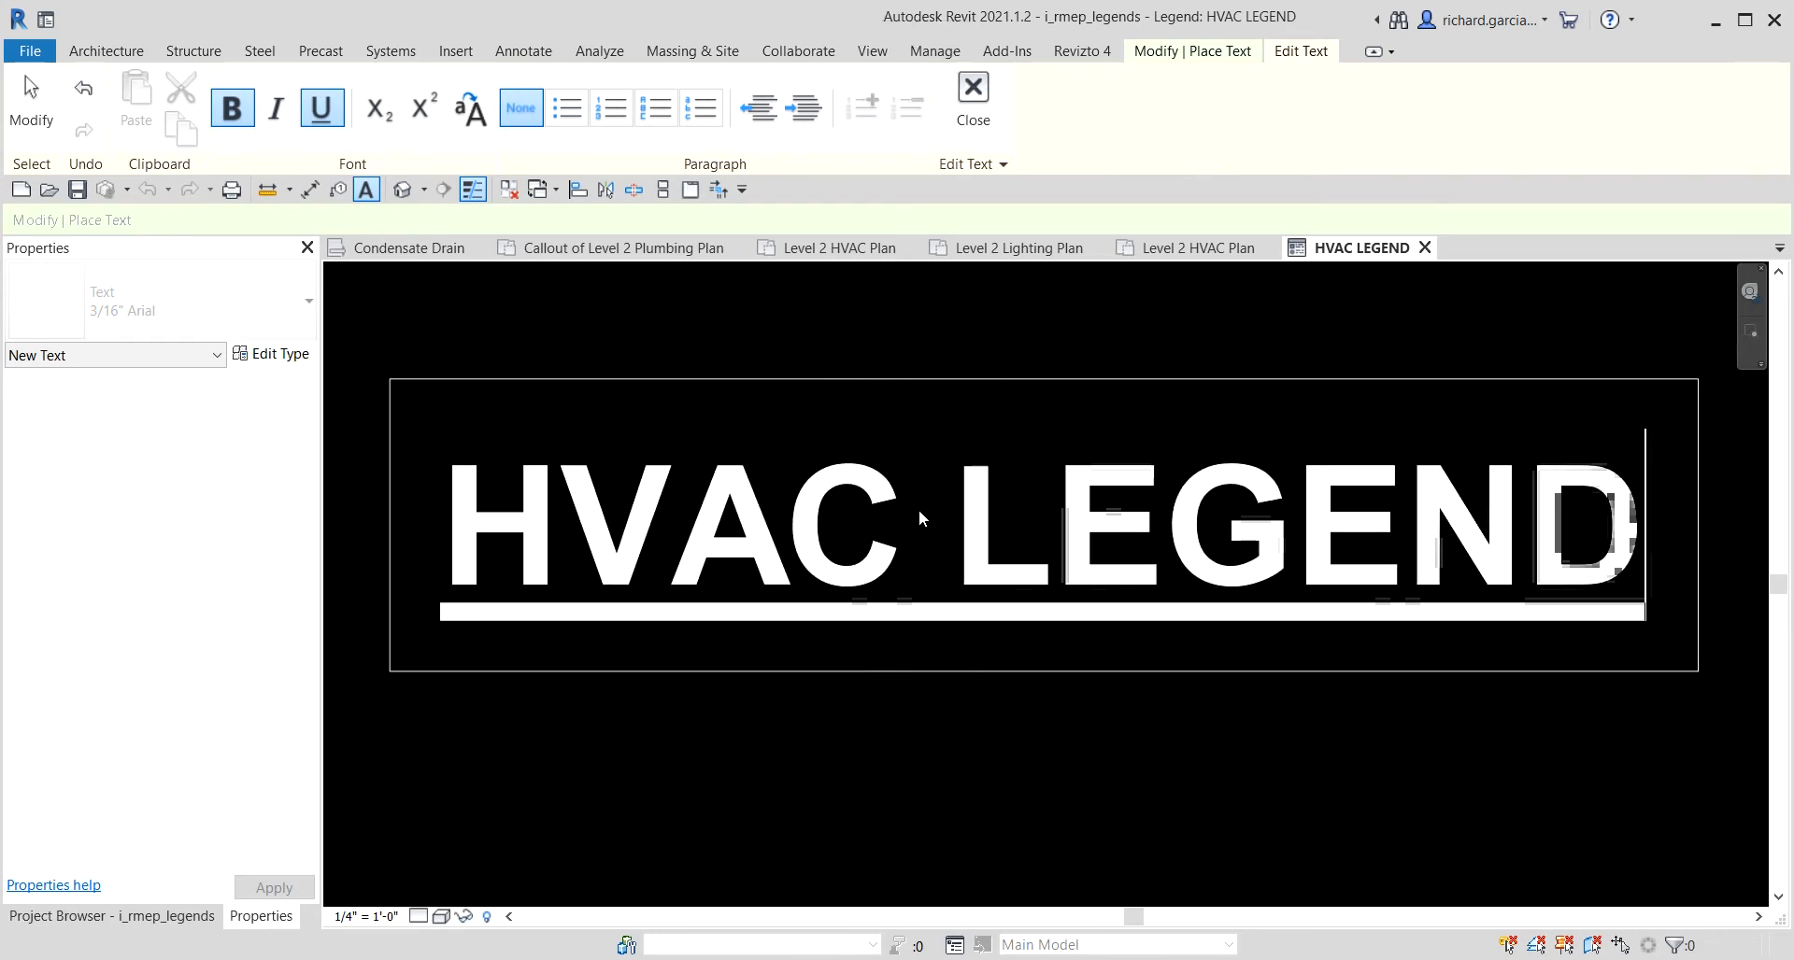
{"action": "left_click", "coordinate": [1203, 743]}
{"action": "middle_click_drag", "start_coordinate": [975, 731], "coordinate": [1100, 632]}
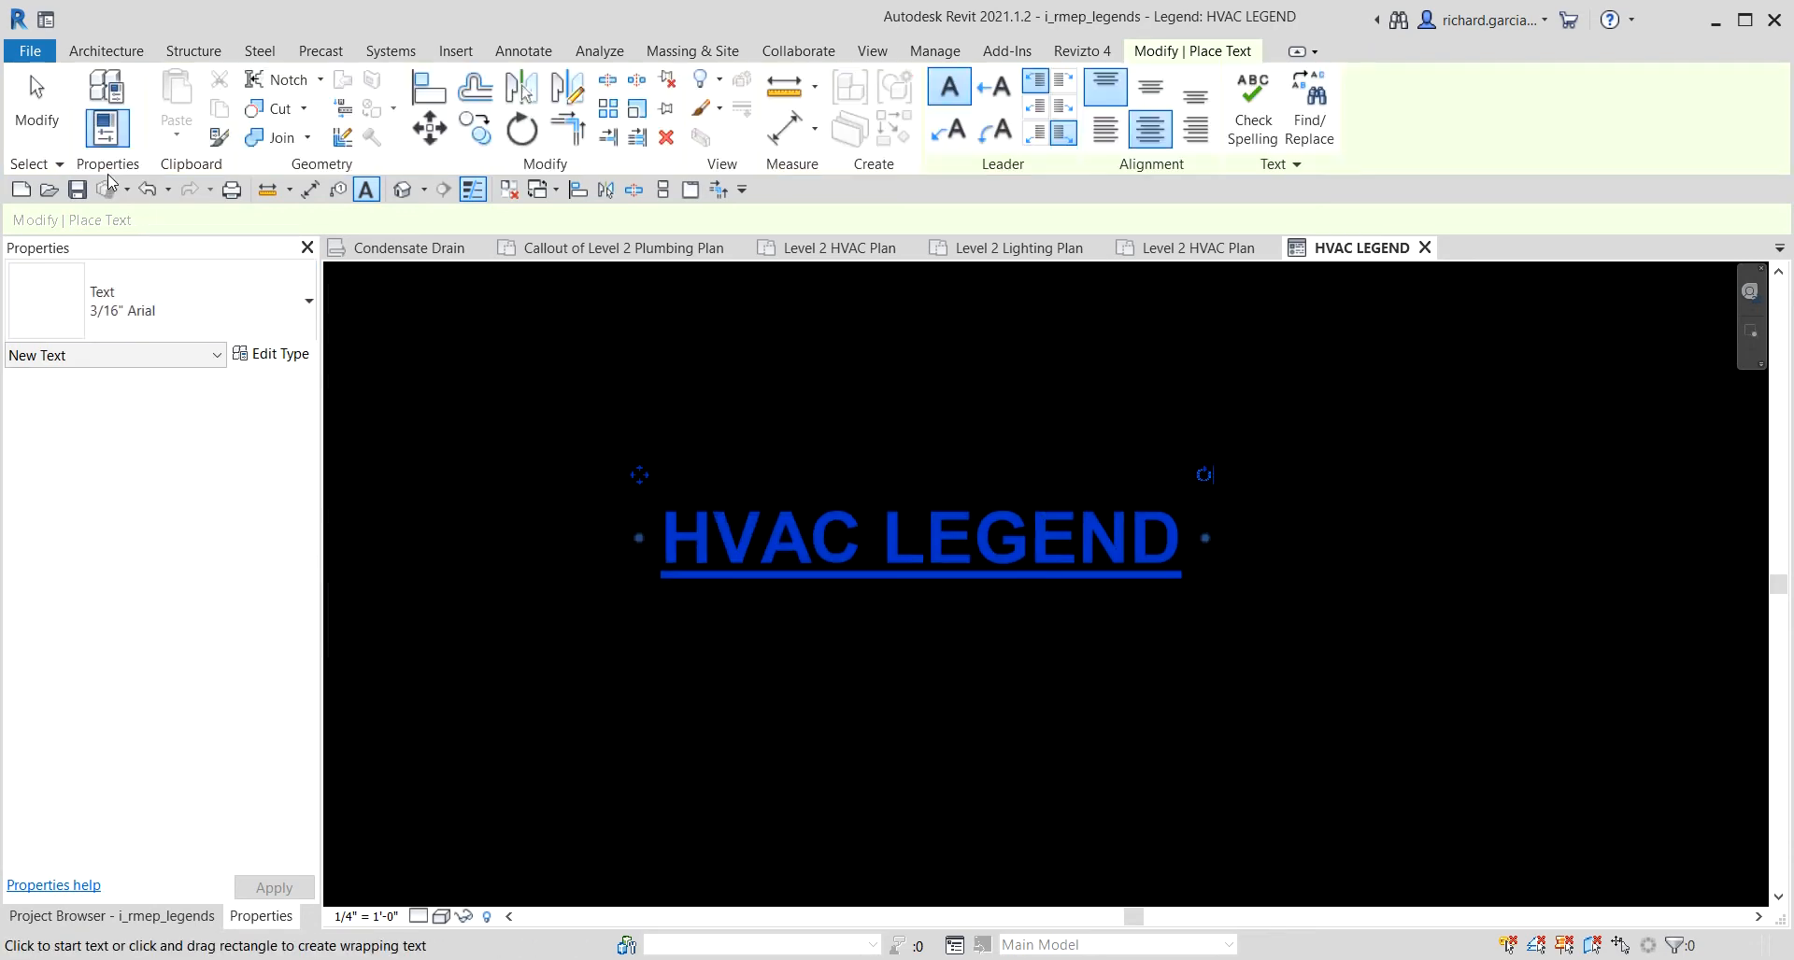
{"action": "left_click", "coordinate": [36, 110]}
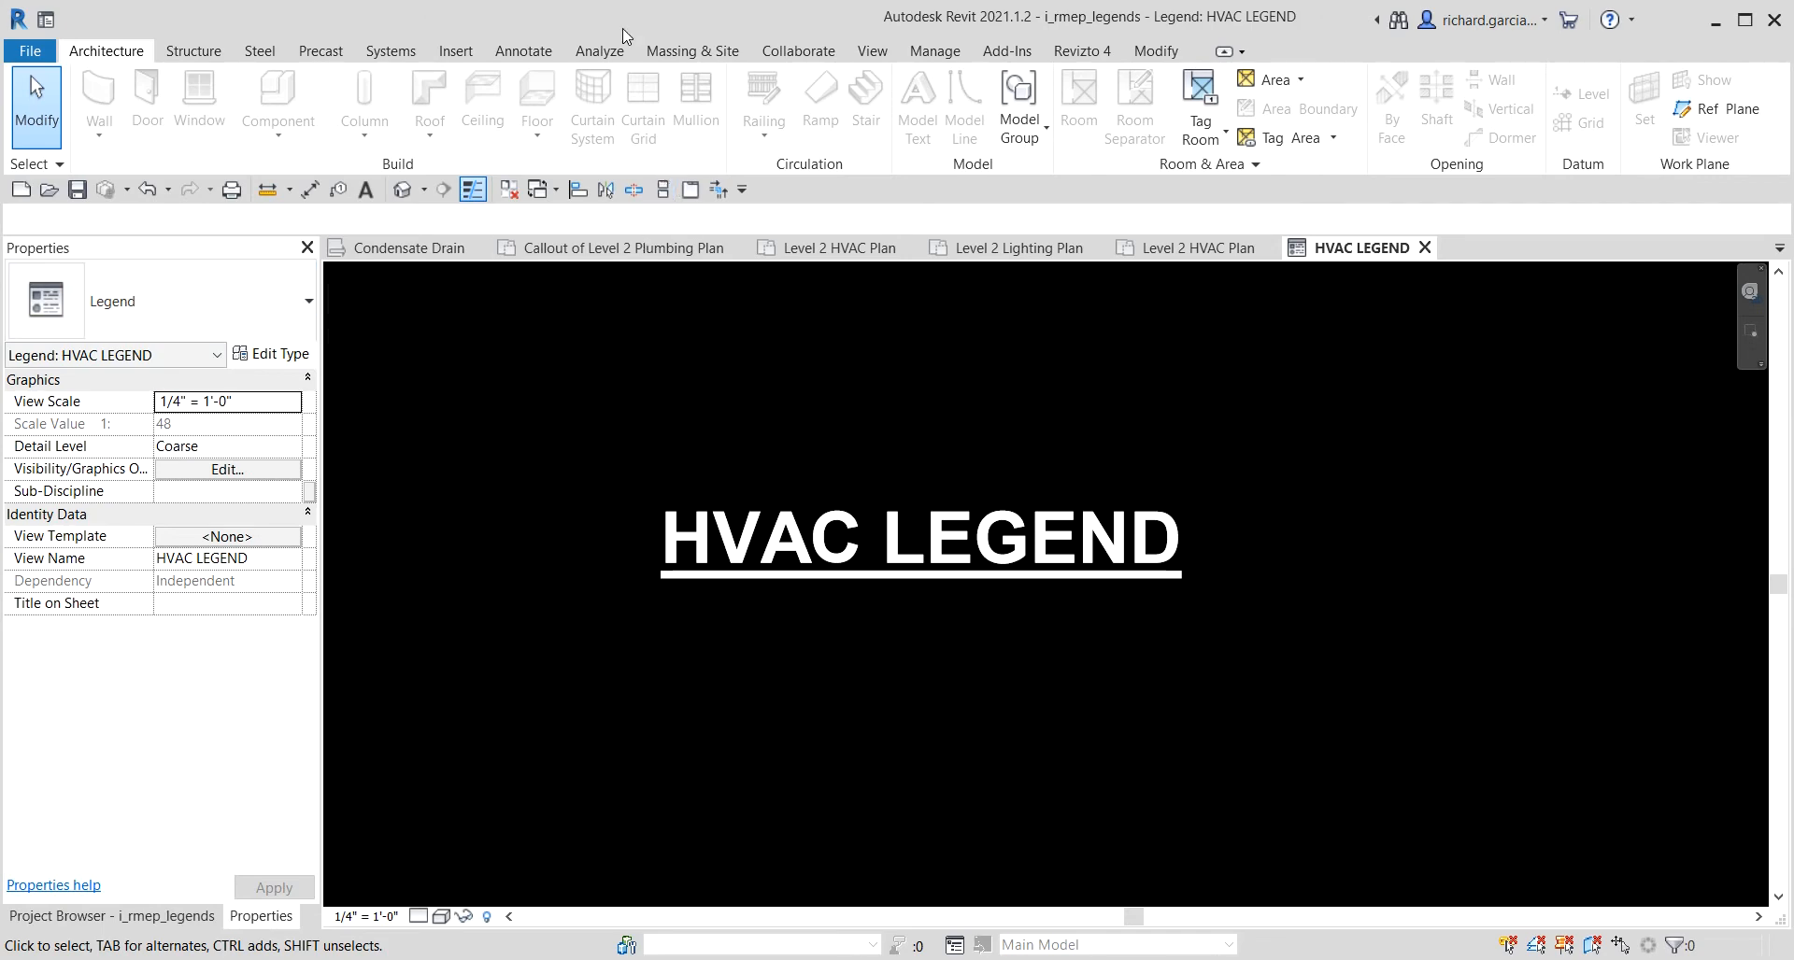
Place a floor plan legend component of the Supply Diffuser - Rectangular Face Round Neck : 24x24 - 10 Neck below the HVAC LEGEND title.
{"action": "left_click", "coordinate": [530, 56]}
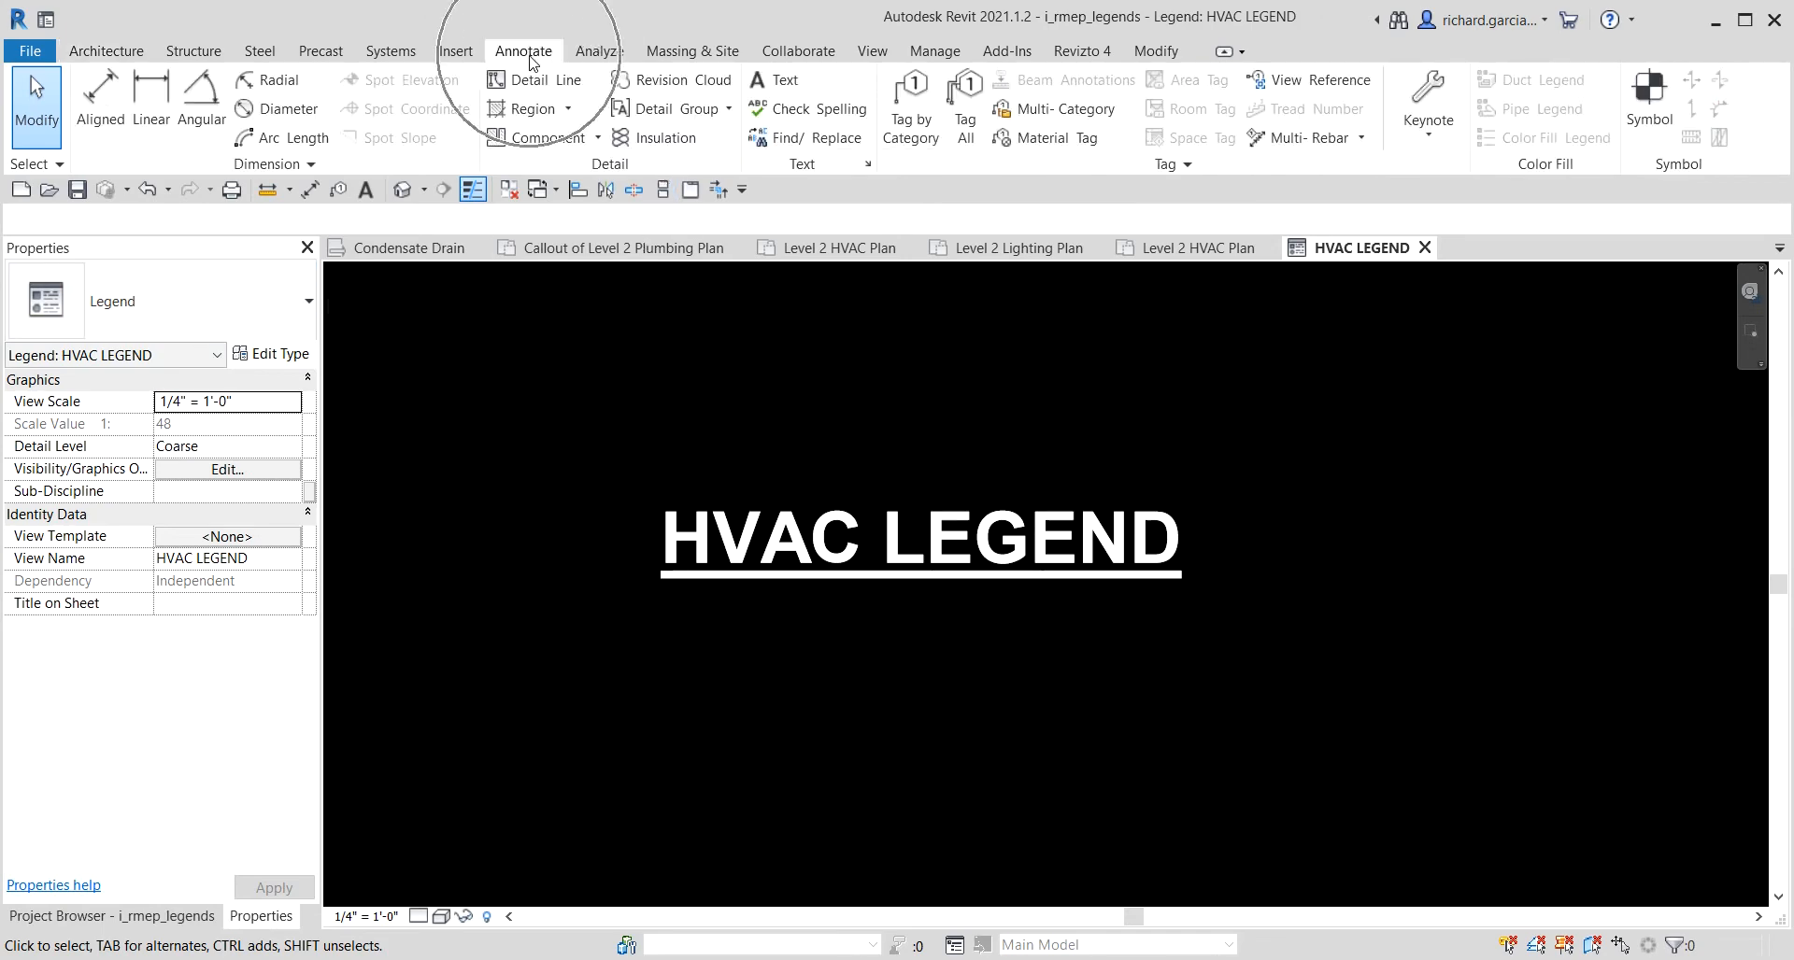
{"action": "left_click", "coordinate": [599, 138]}
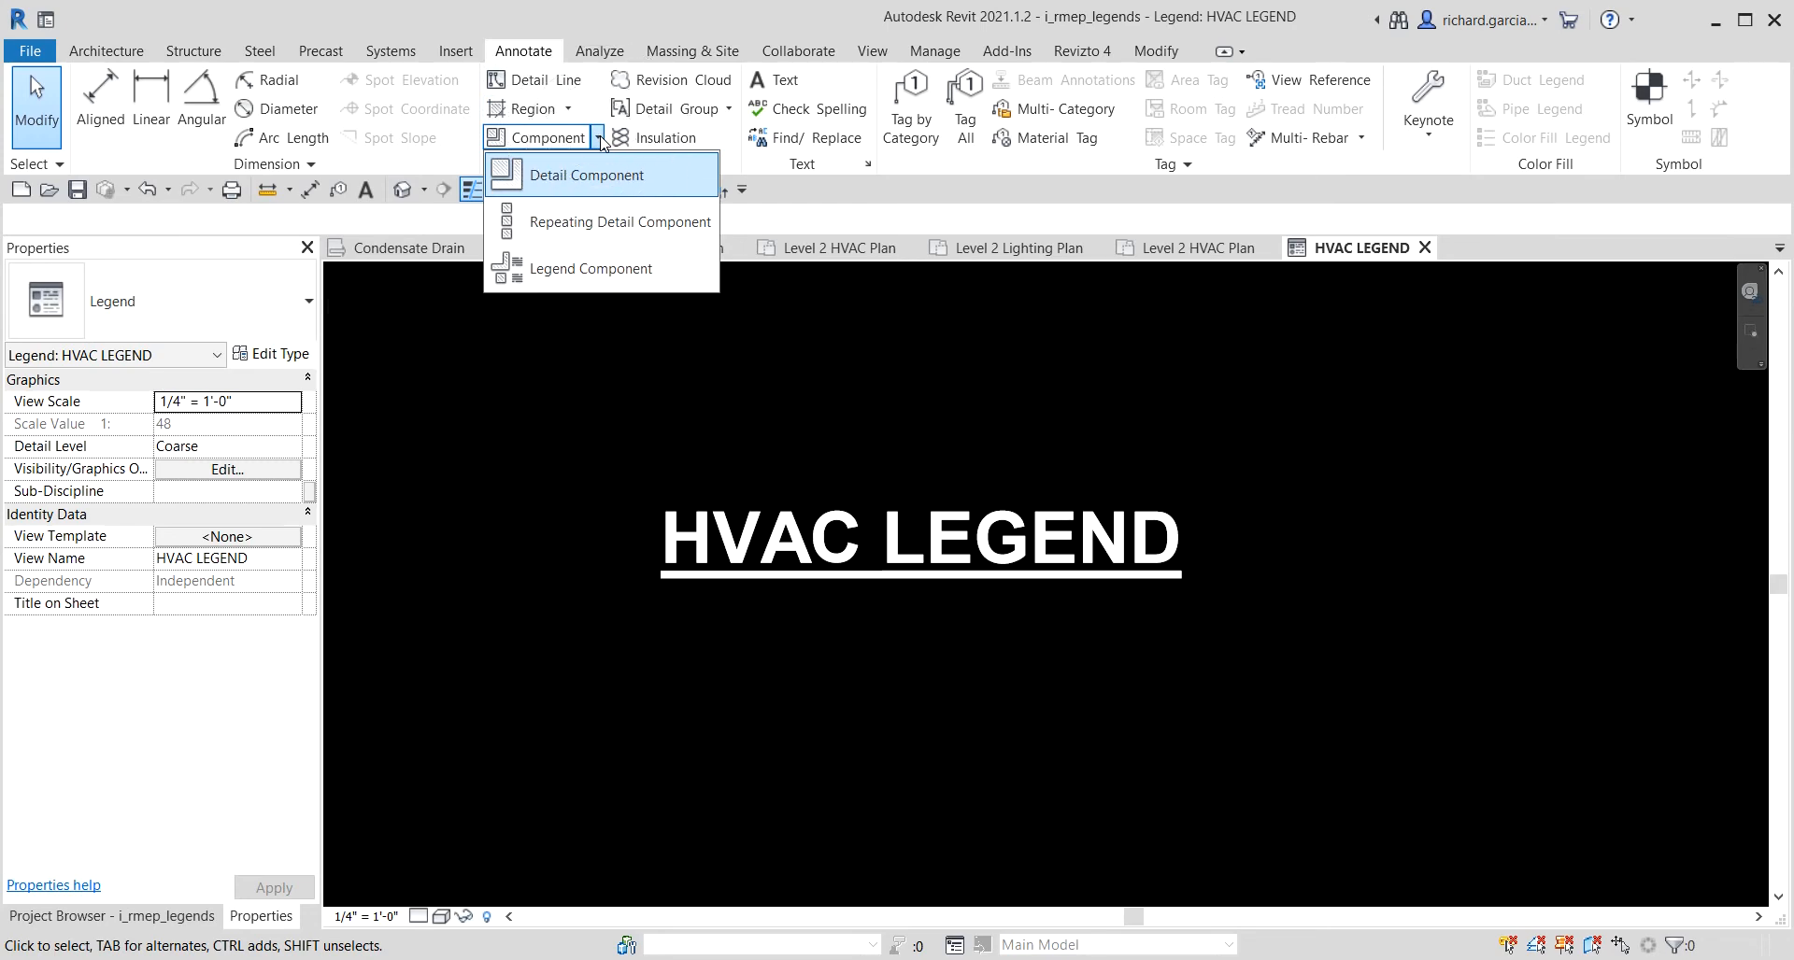
{"action": "left_click", "coordinate": [594, 271]}
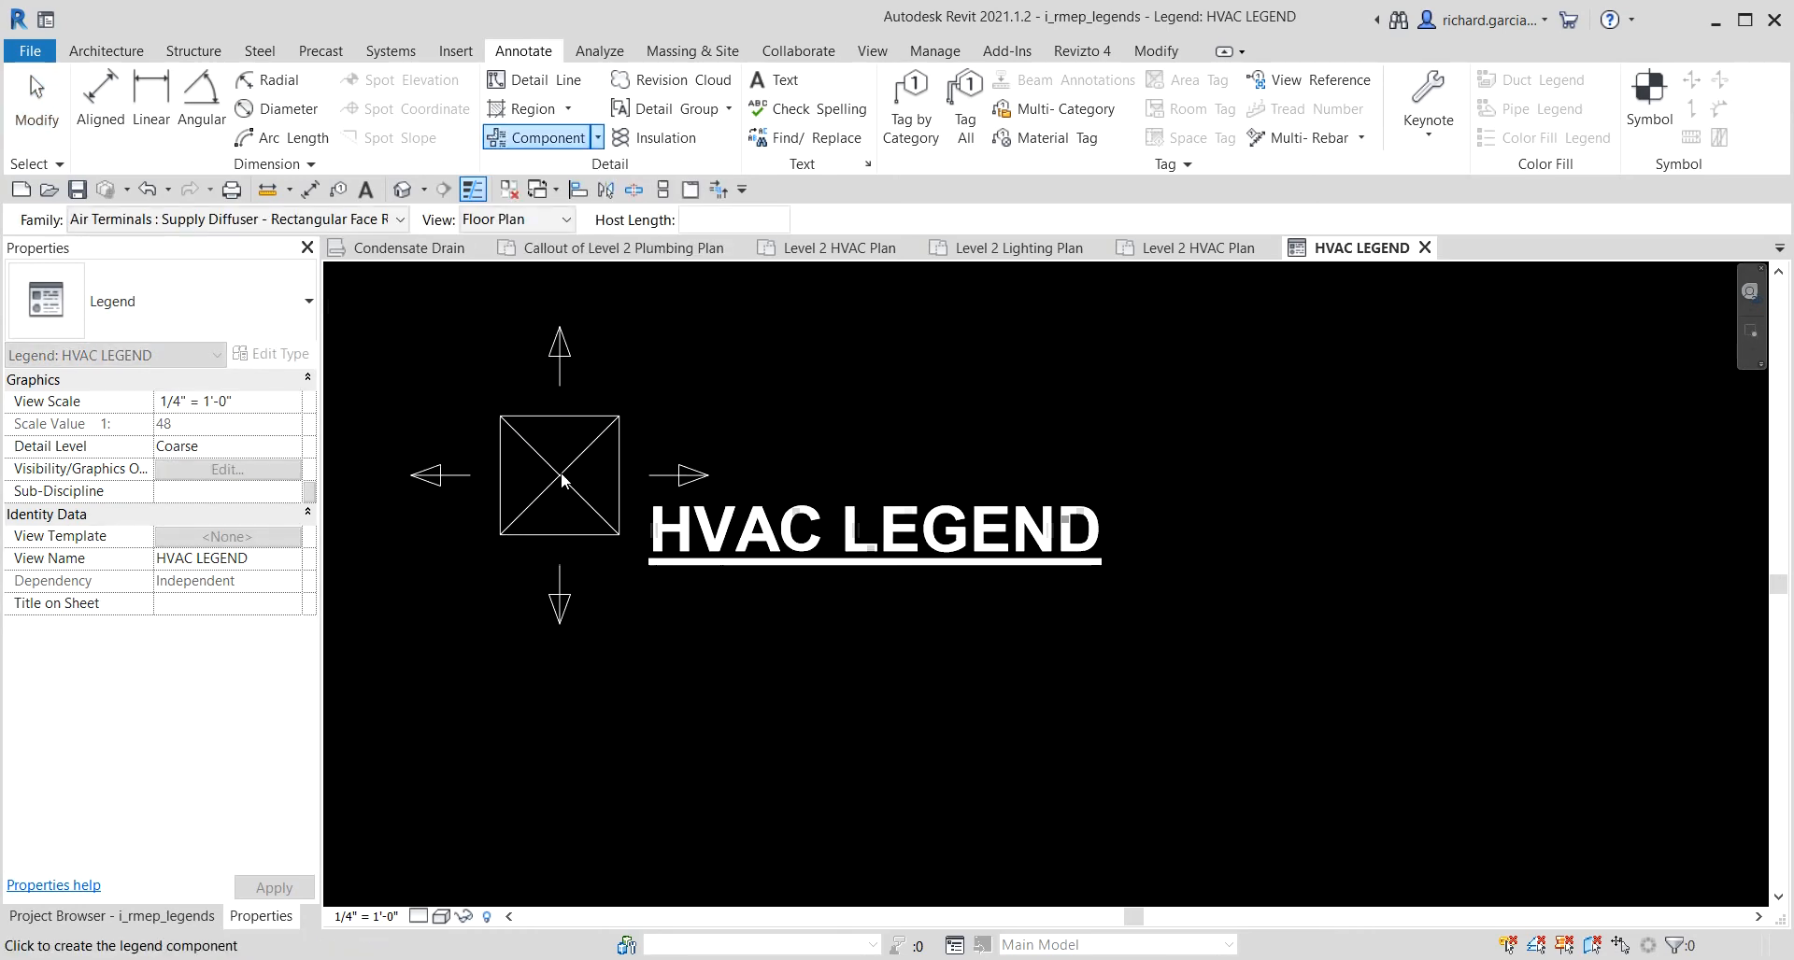
{"action": "scroll", "coordinate": [561, 480], "scroll_direction": "down", "scroll_amount": 2}
{"action": "middle_click_drag", "start_coordinate": [617, 635], "coordinate": [620, 515]}
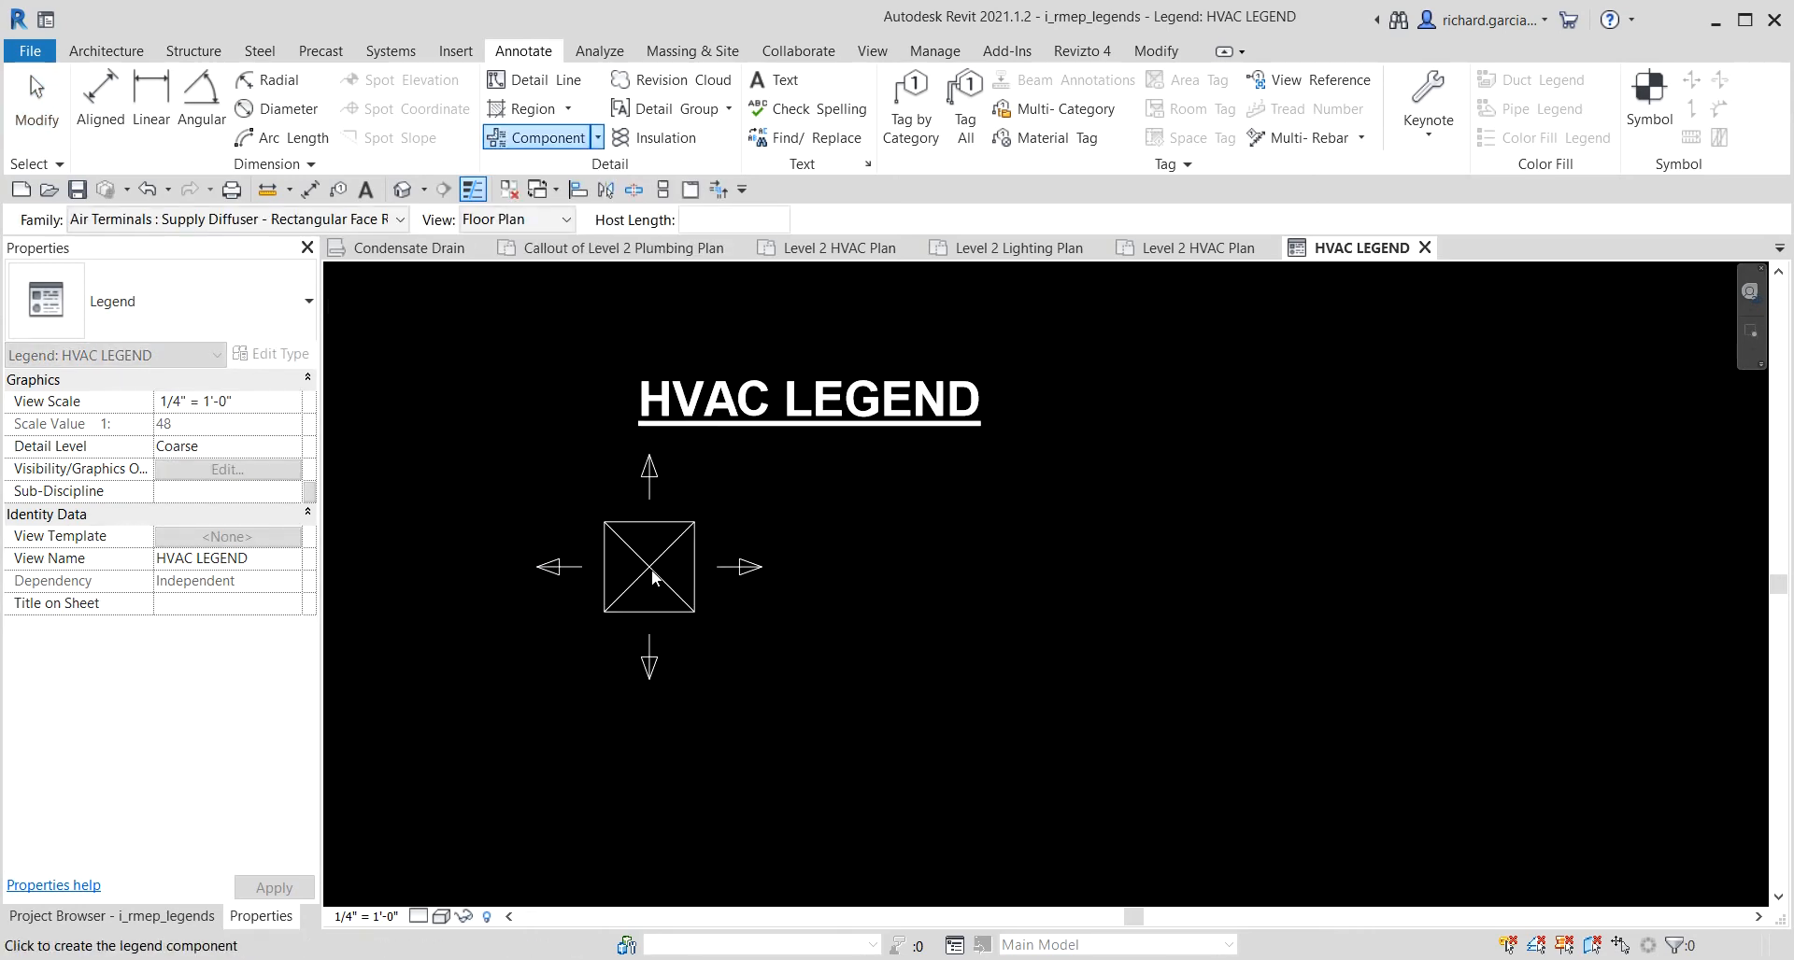
{"action": "left_click", "coordinate": [402, 220]}
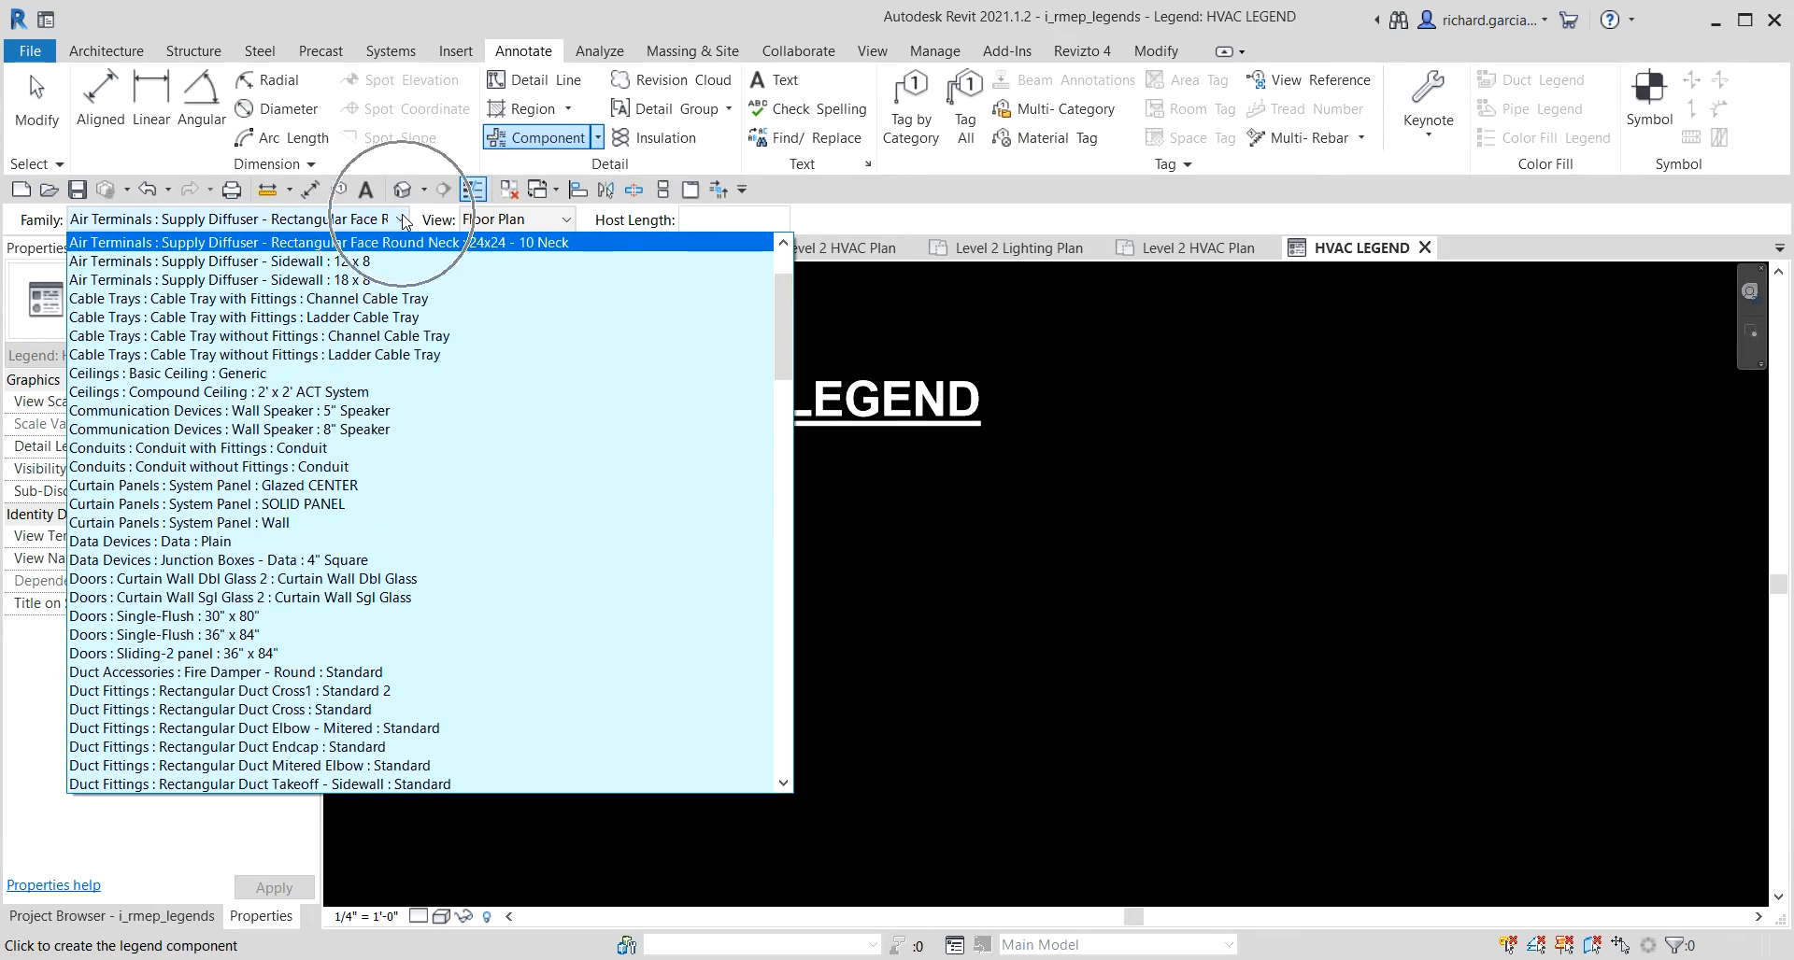
{"action": "scroll", "coordinate": [430, 523], "scroll_direction": "up", "scroll_amount": 2}
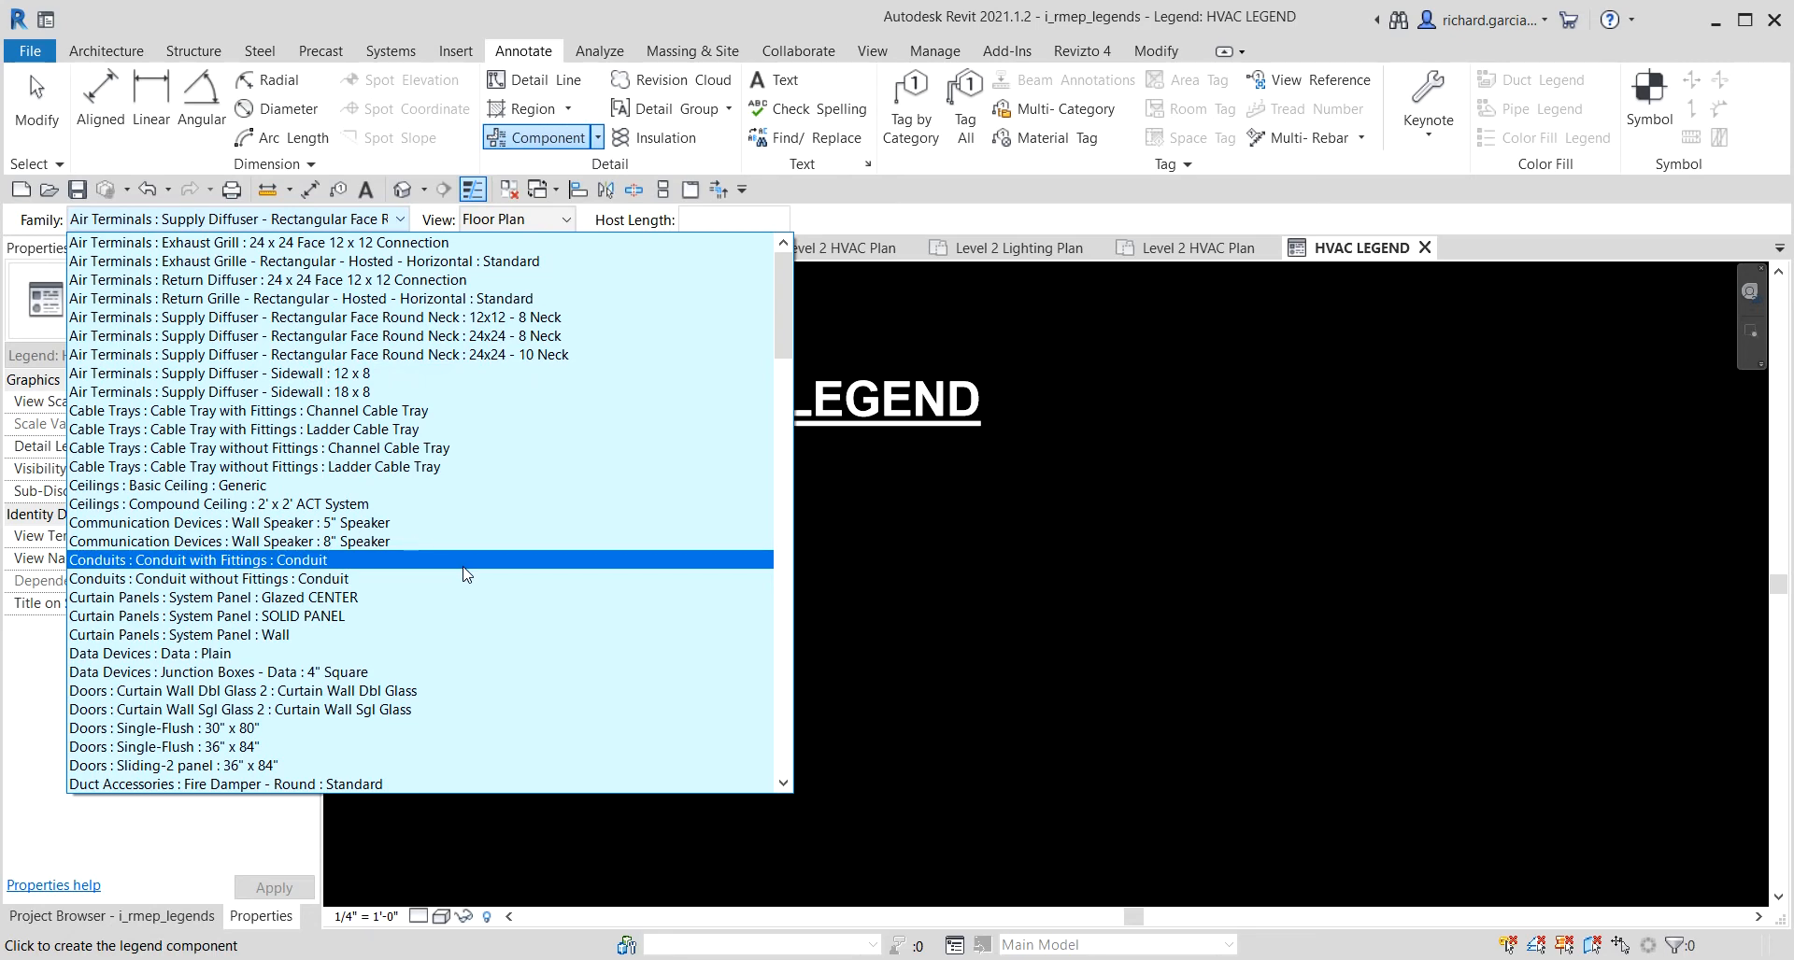
{"action": "left_click", "coordinate": [948, 188]}
{"action": "scroll", "coordinate": [669, 596], "scroll_direction": "down", "scroll_amount": 1}
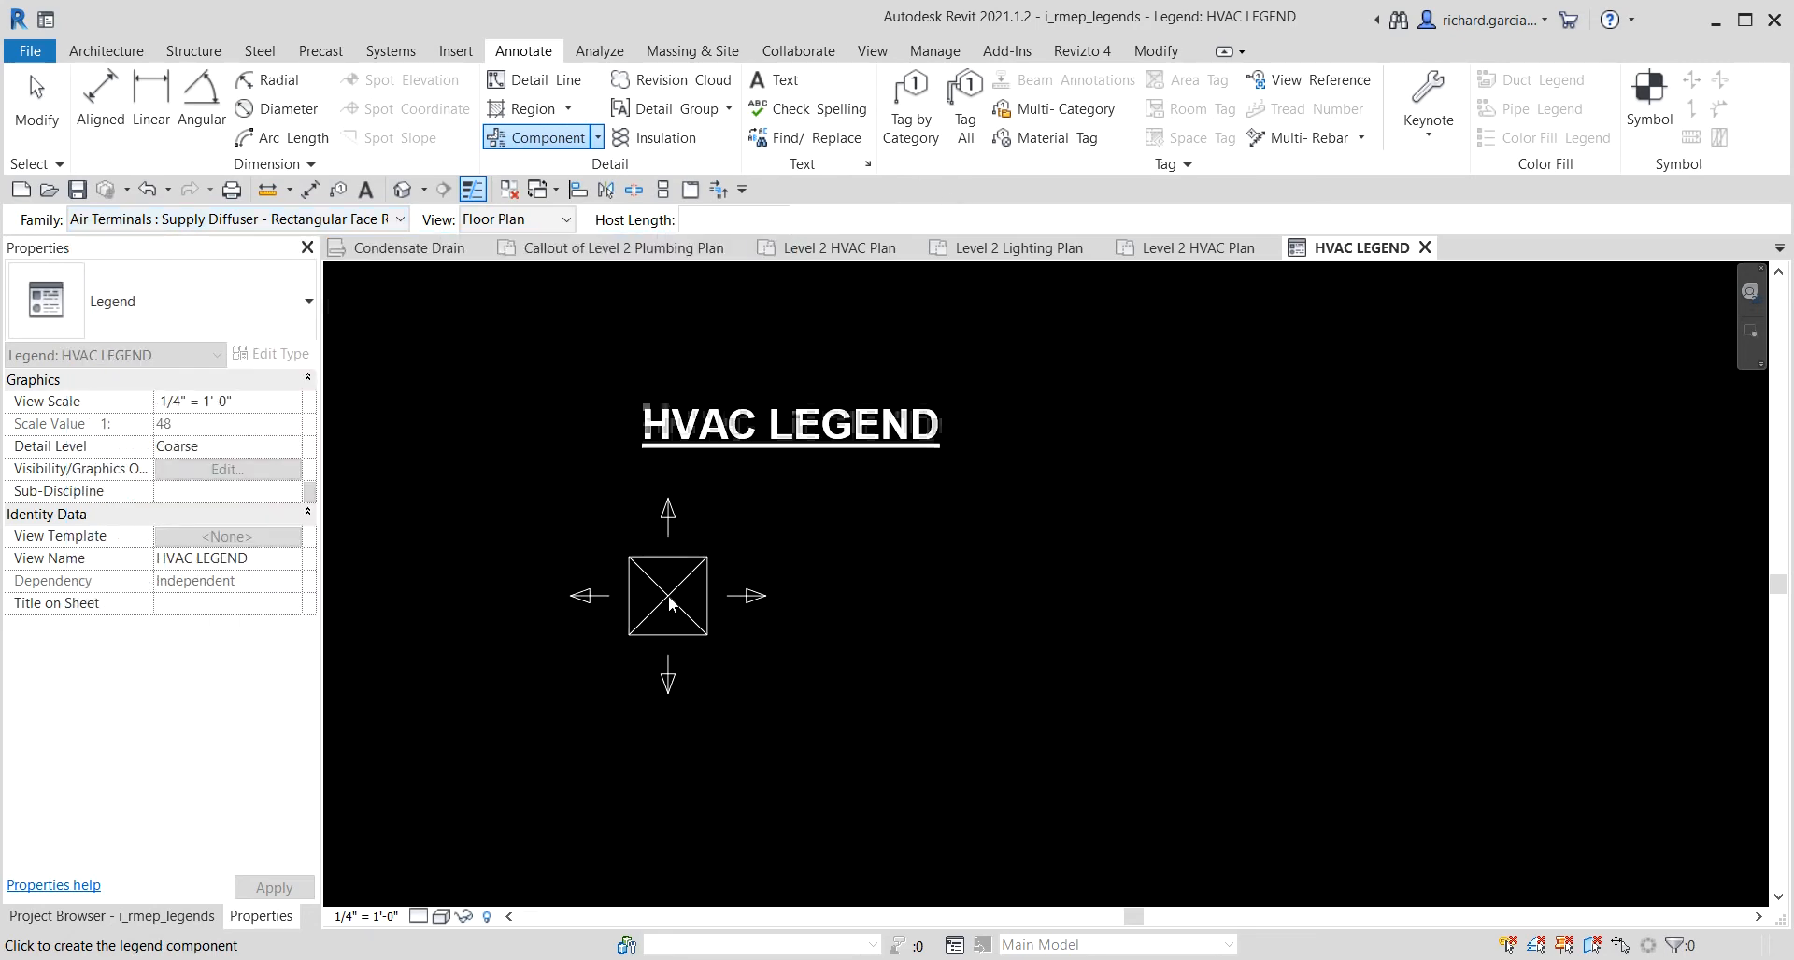
{"action": "middle_click_drag", "start_coordinate": [668, 596], "coordinate": [730, 454]}
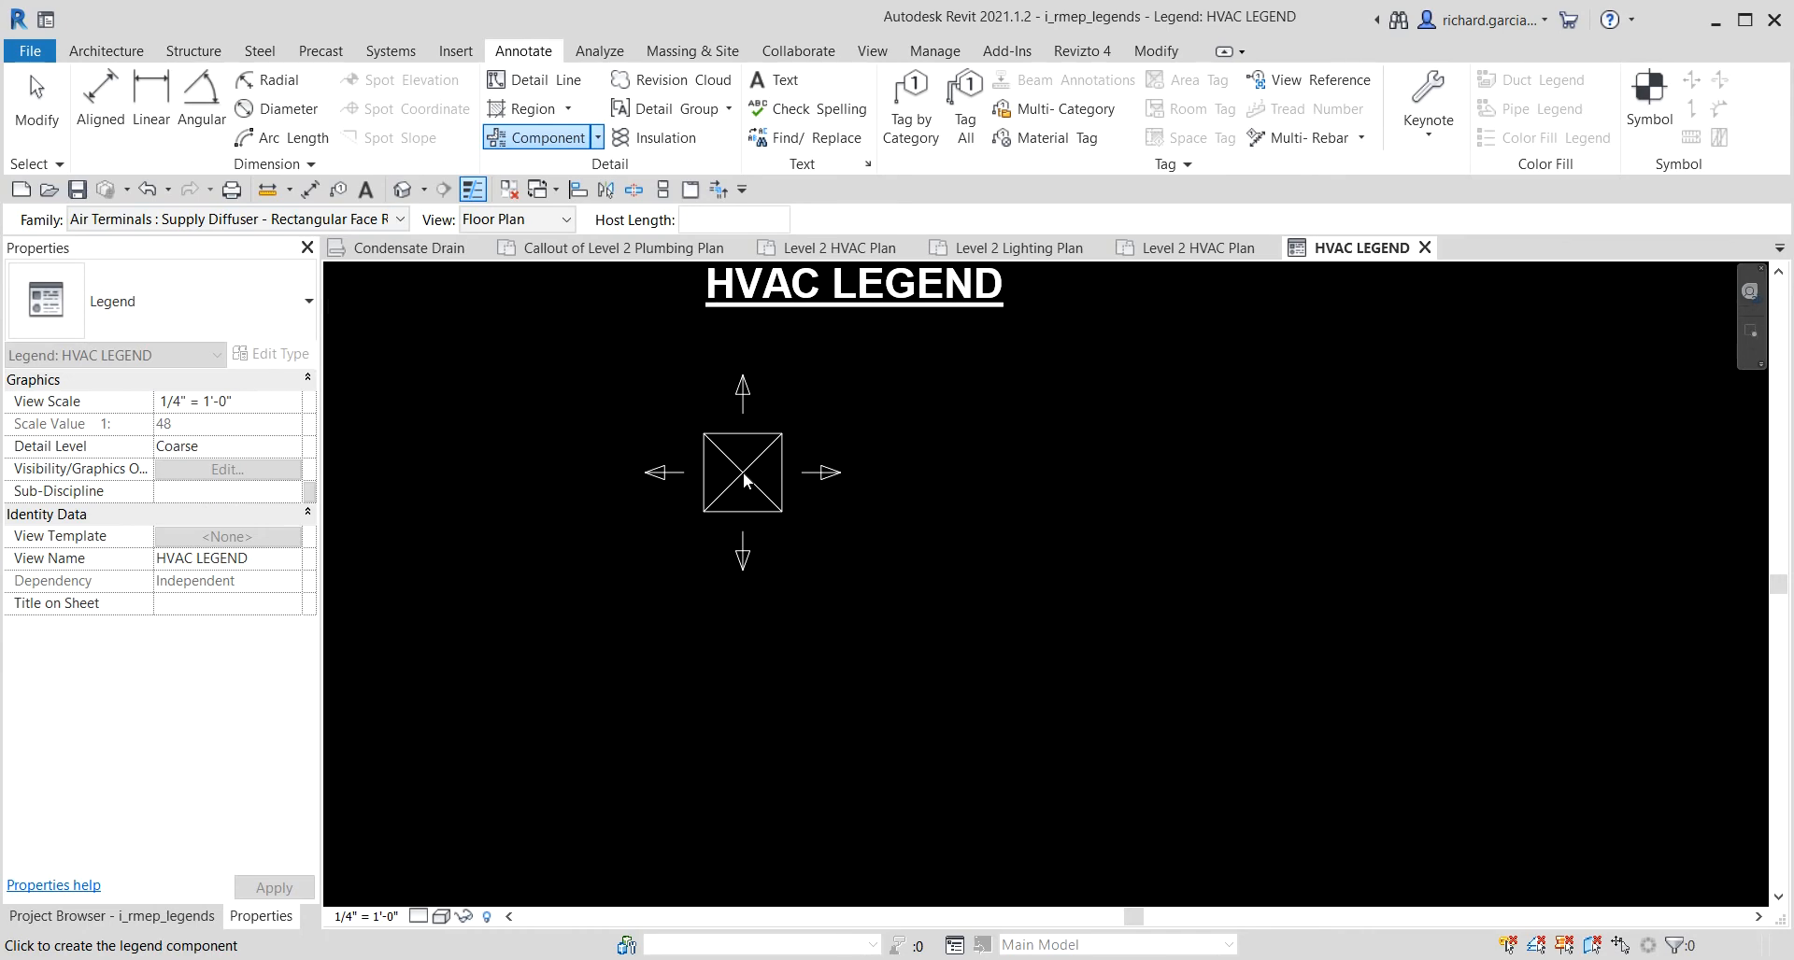
{"action": "left_click", "coordinate": [699, 502]}
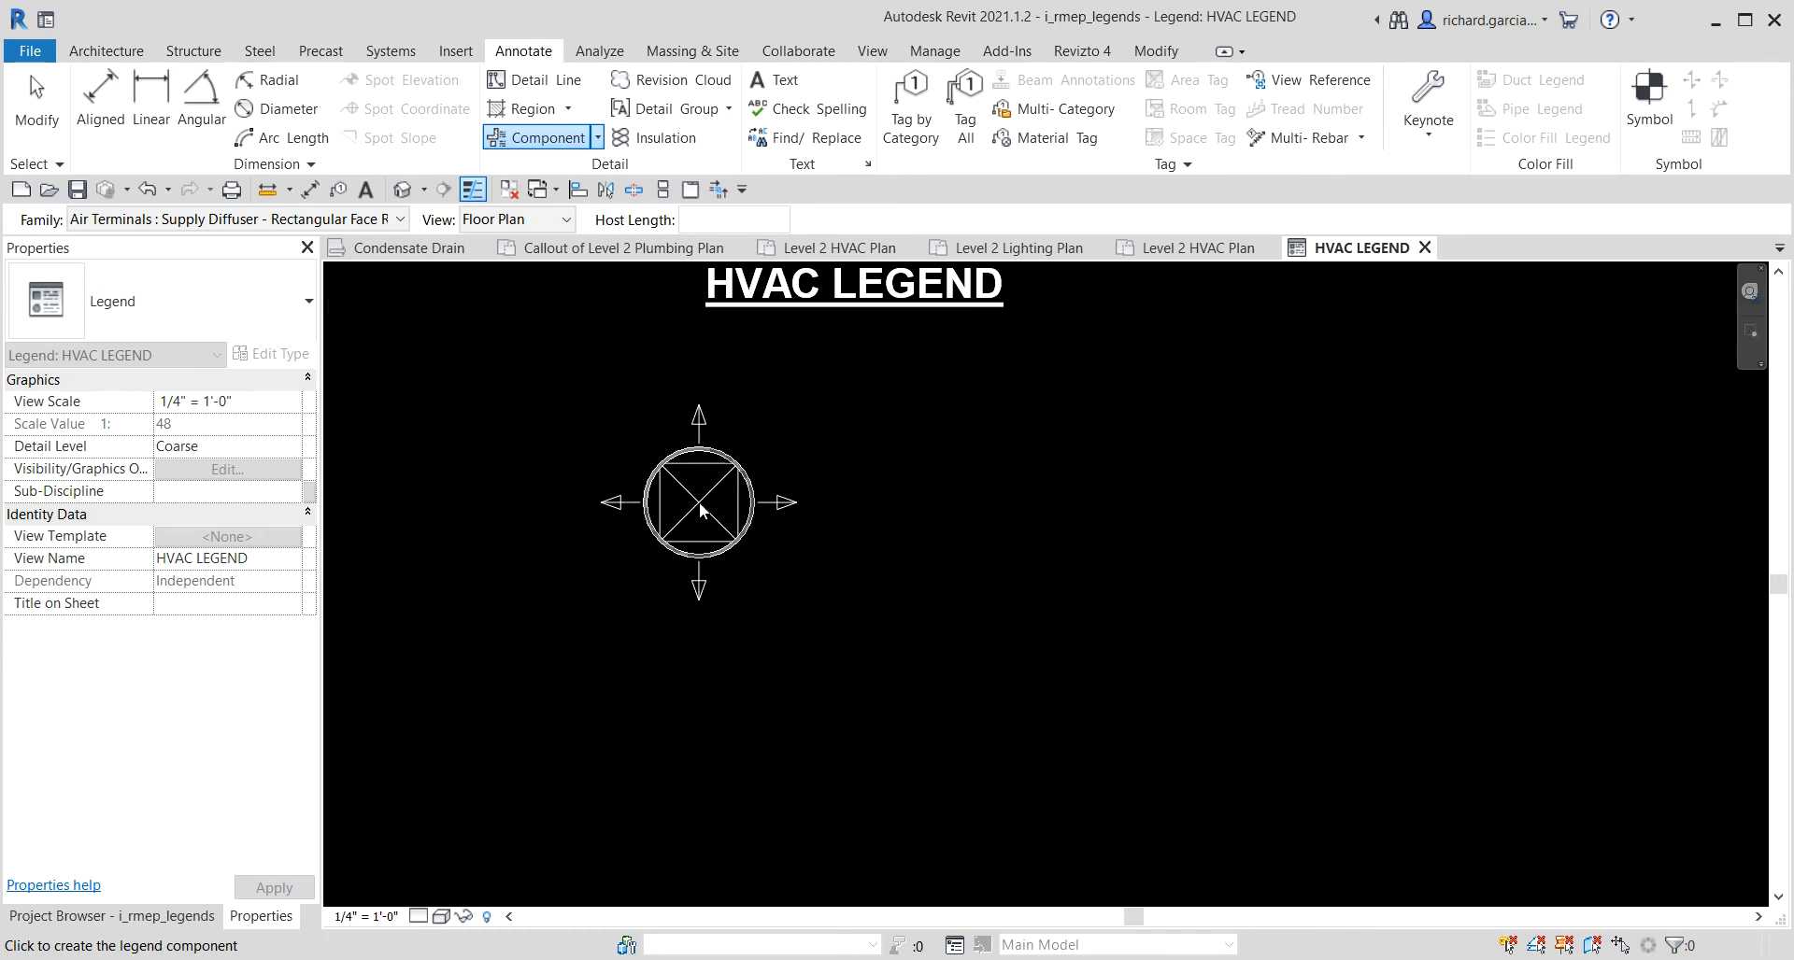
{"action": "left_click", "coordinate": [708, 491]}
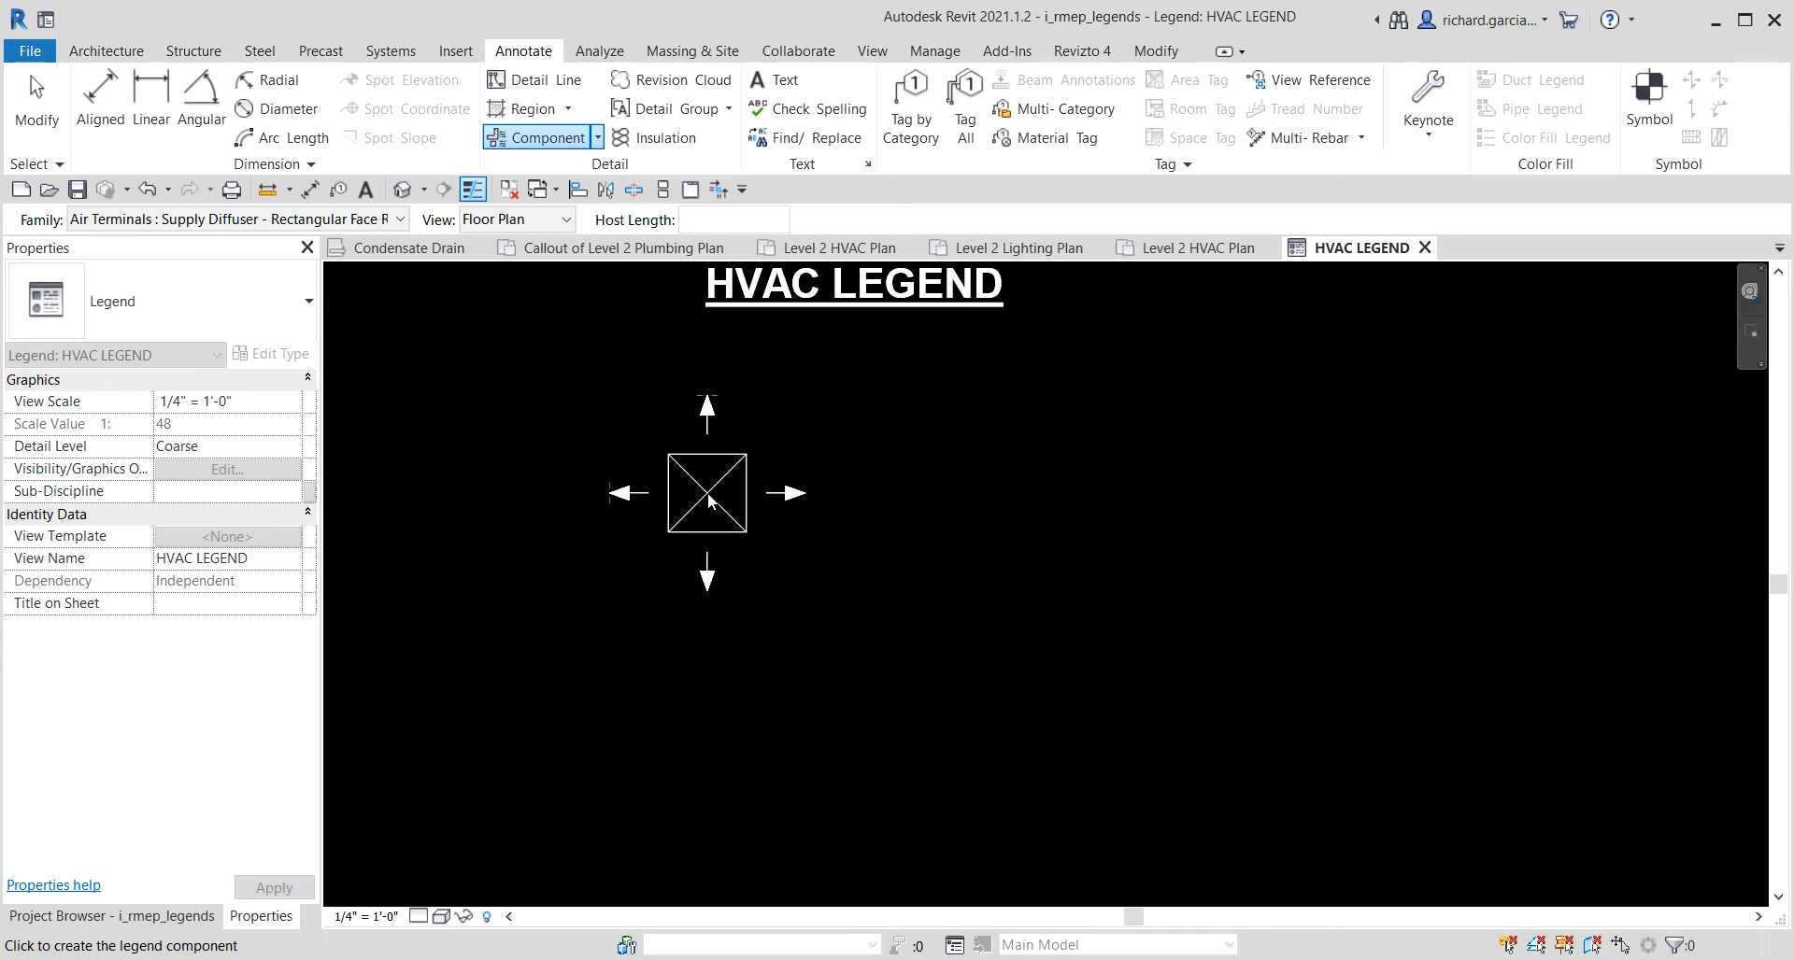
Place a Return Diffuser : 24 x 24 Face 12 x 12 Connection legend component below the supply diffuser.
{"action": "left_click", "coordinate": [398, 219]}
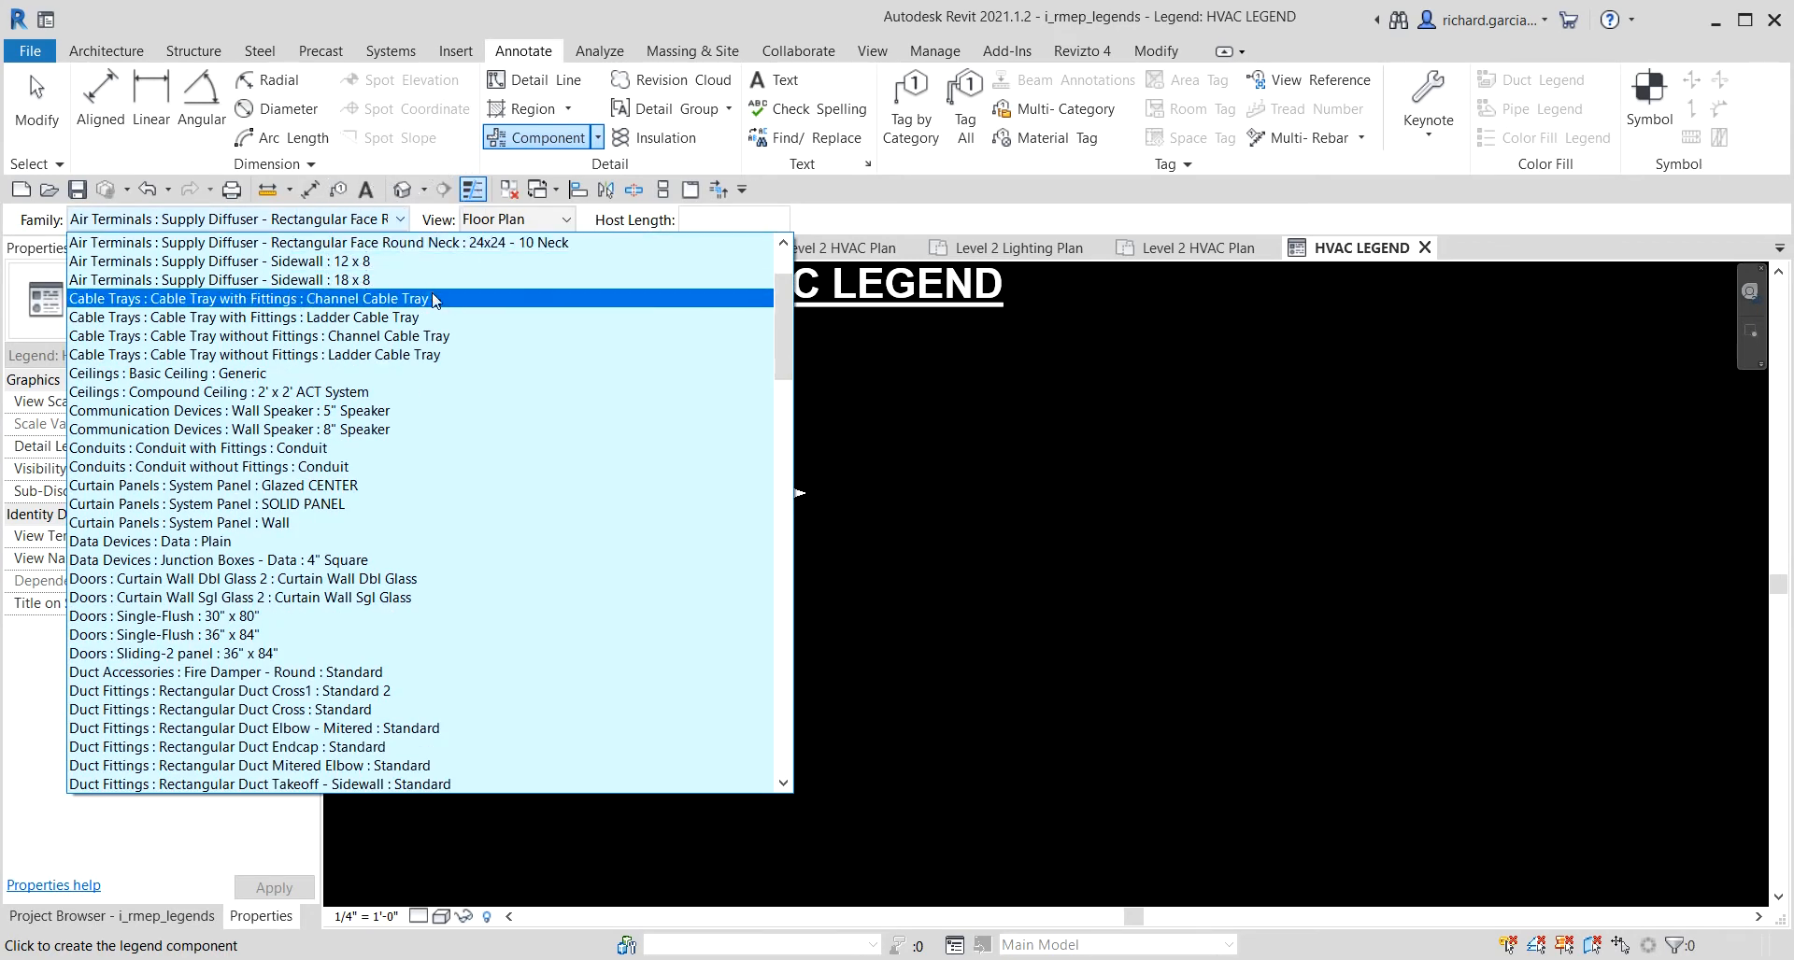
{"action": "scroll", "coordinate": [442, 306], "scroll_direction": "up", "scroll_amount": 2}
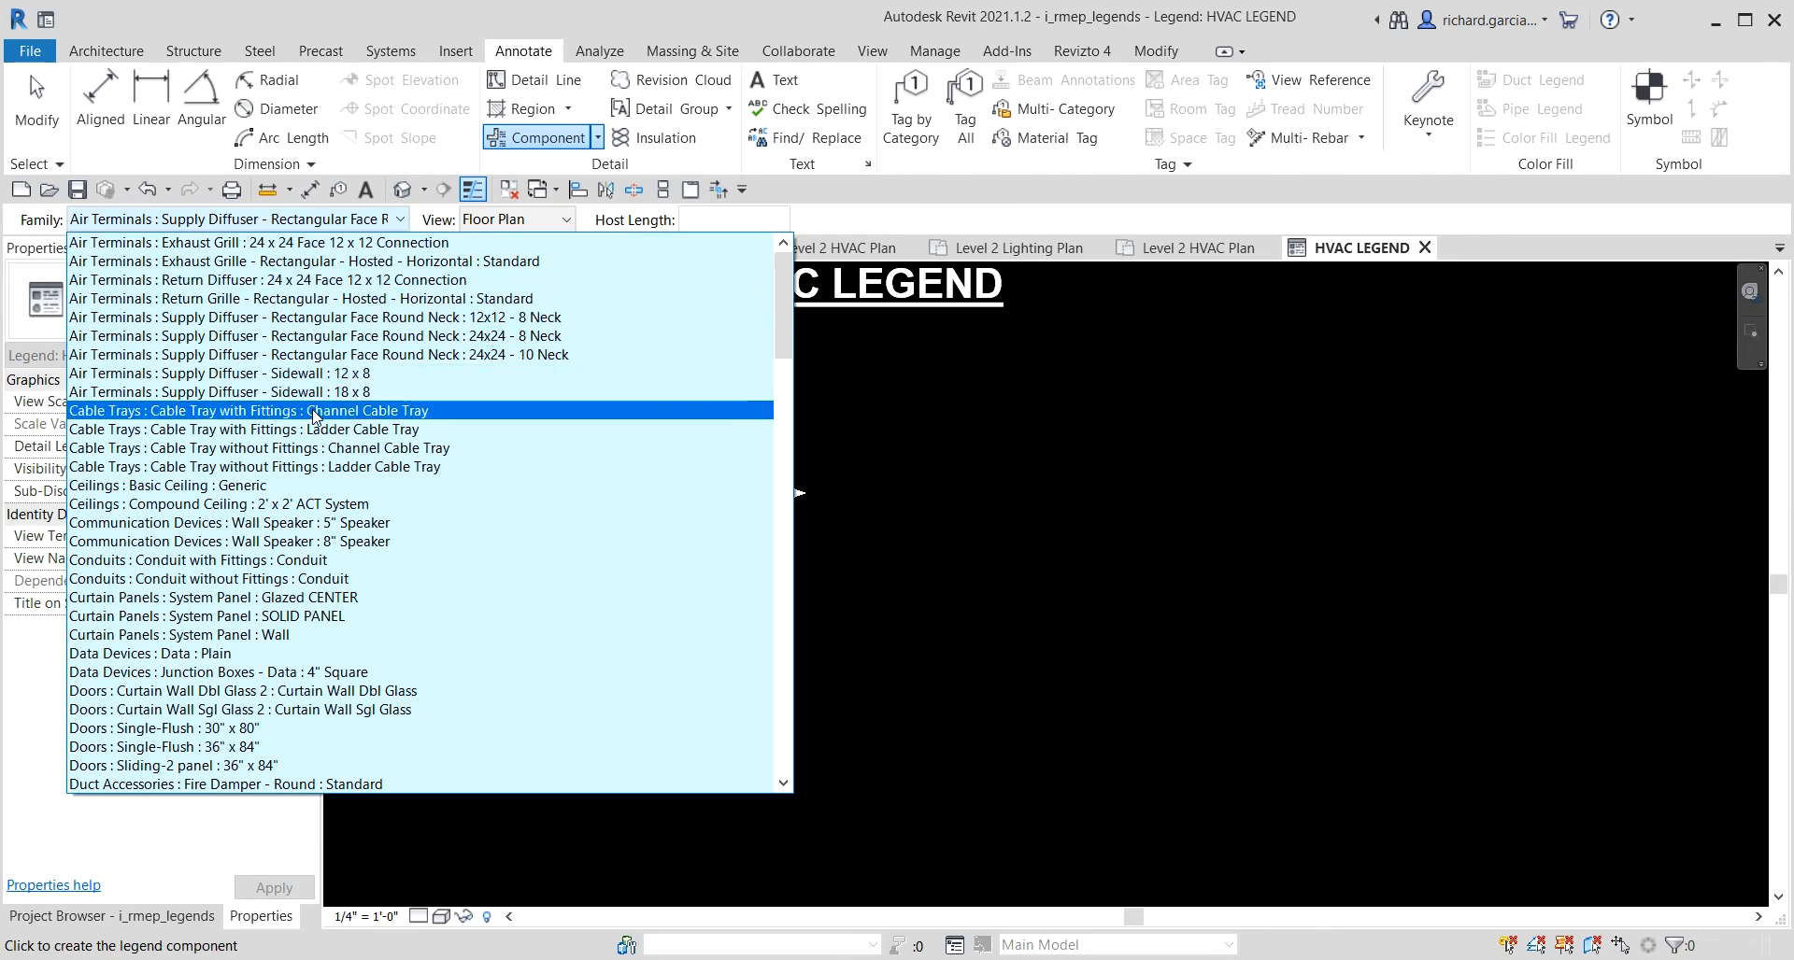
{"action": "left_click", "coordinate": [303, 282]}
{"action": "middle_click_drag", "start_coordinate": [885, 678], "coordinate": [912, 561]}
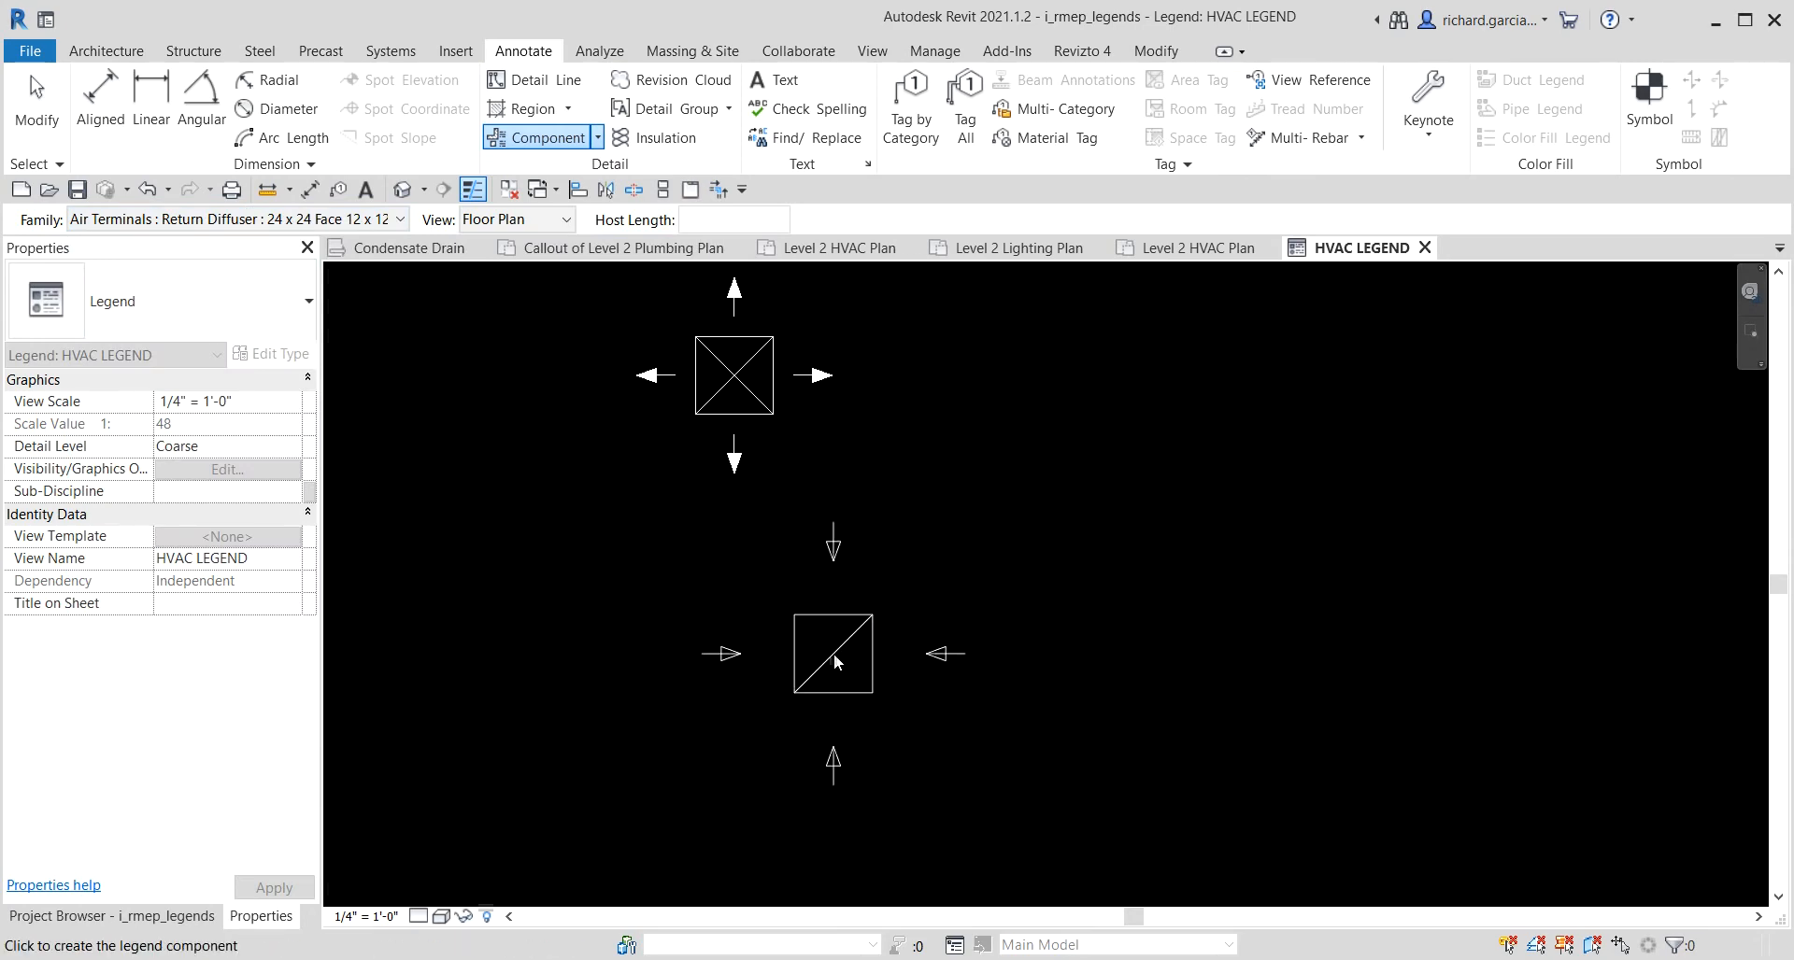
{"action": "left_click", "coordinate": [742, 670]}
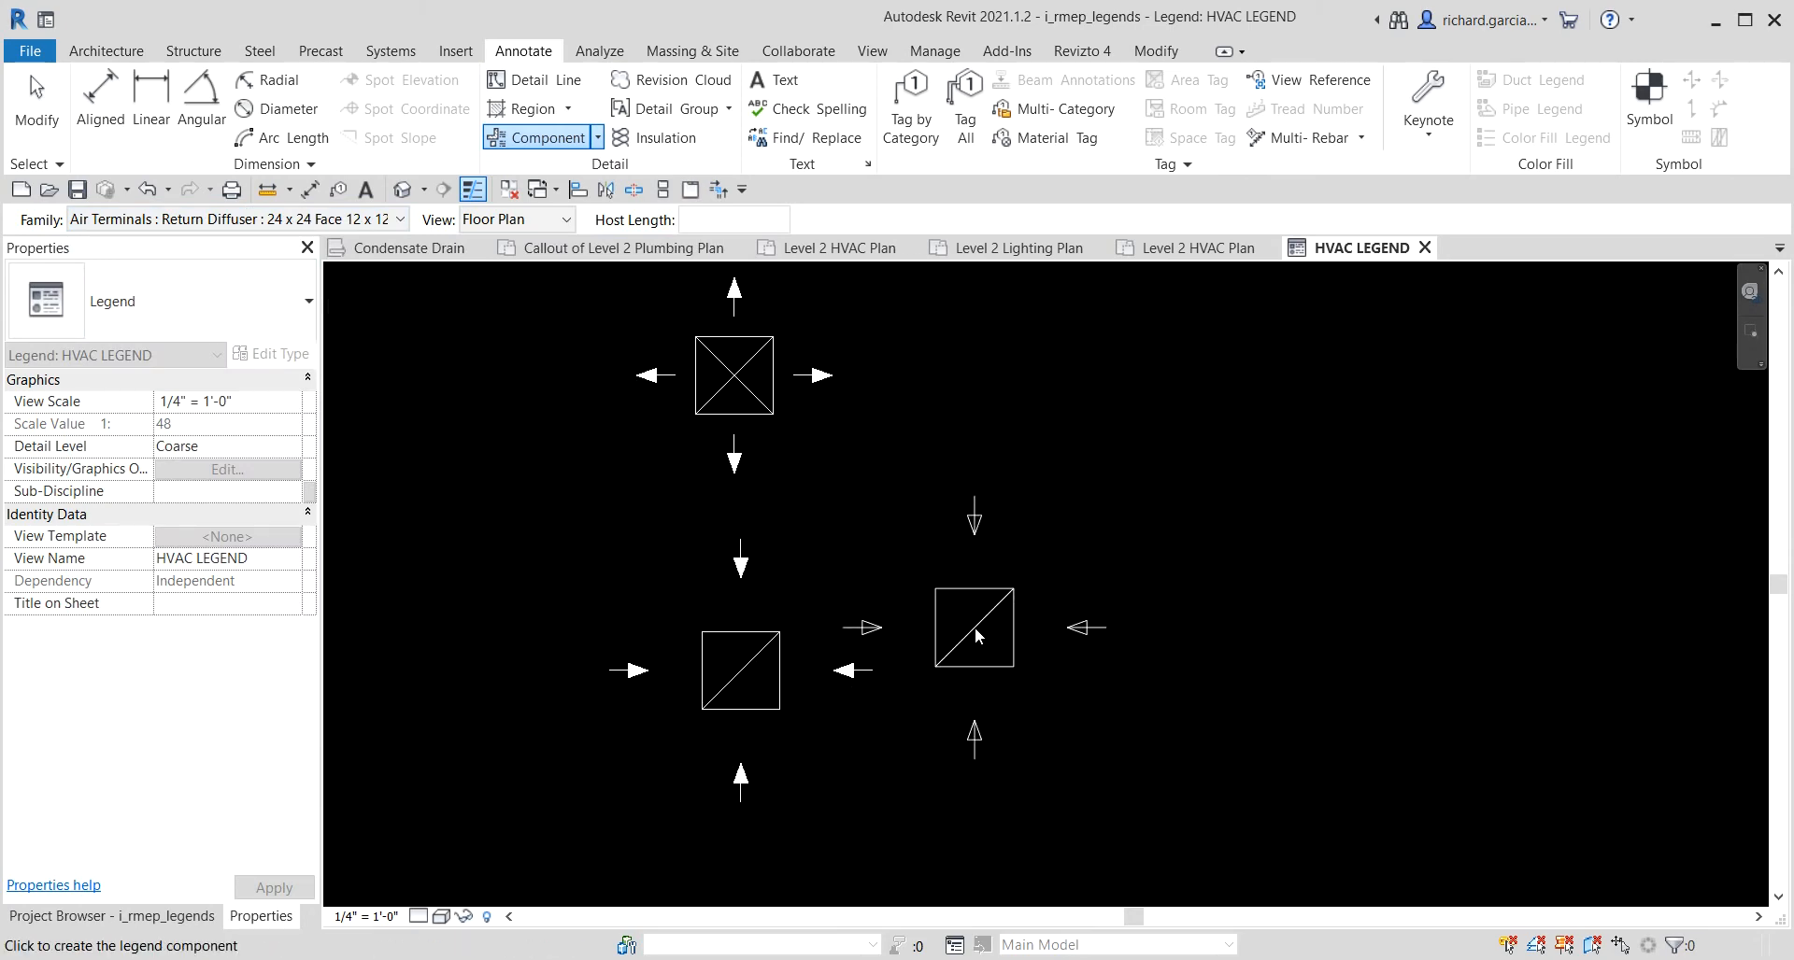
Place an Exhaust Grill : 24 x 24 Face 12 x 12 Connection legend component below the return diffuser.
{"action": "left_click", "coordinate": [351, 220]}
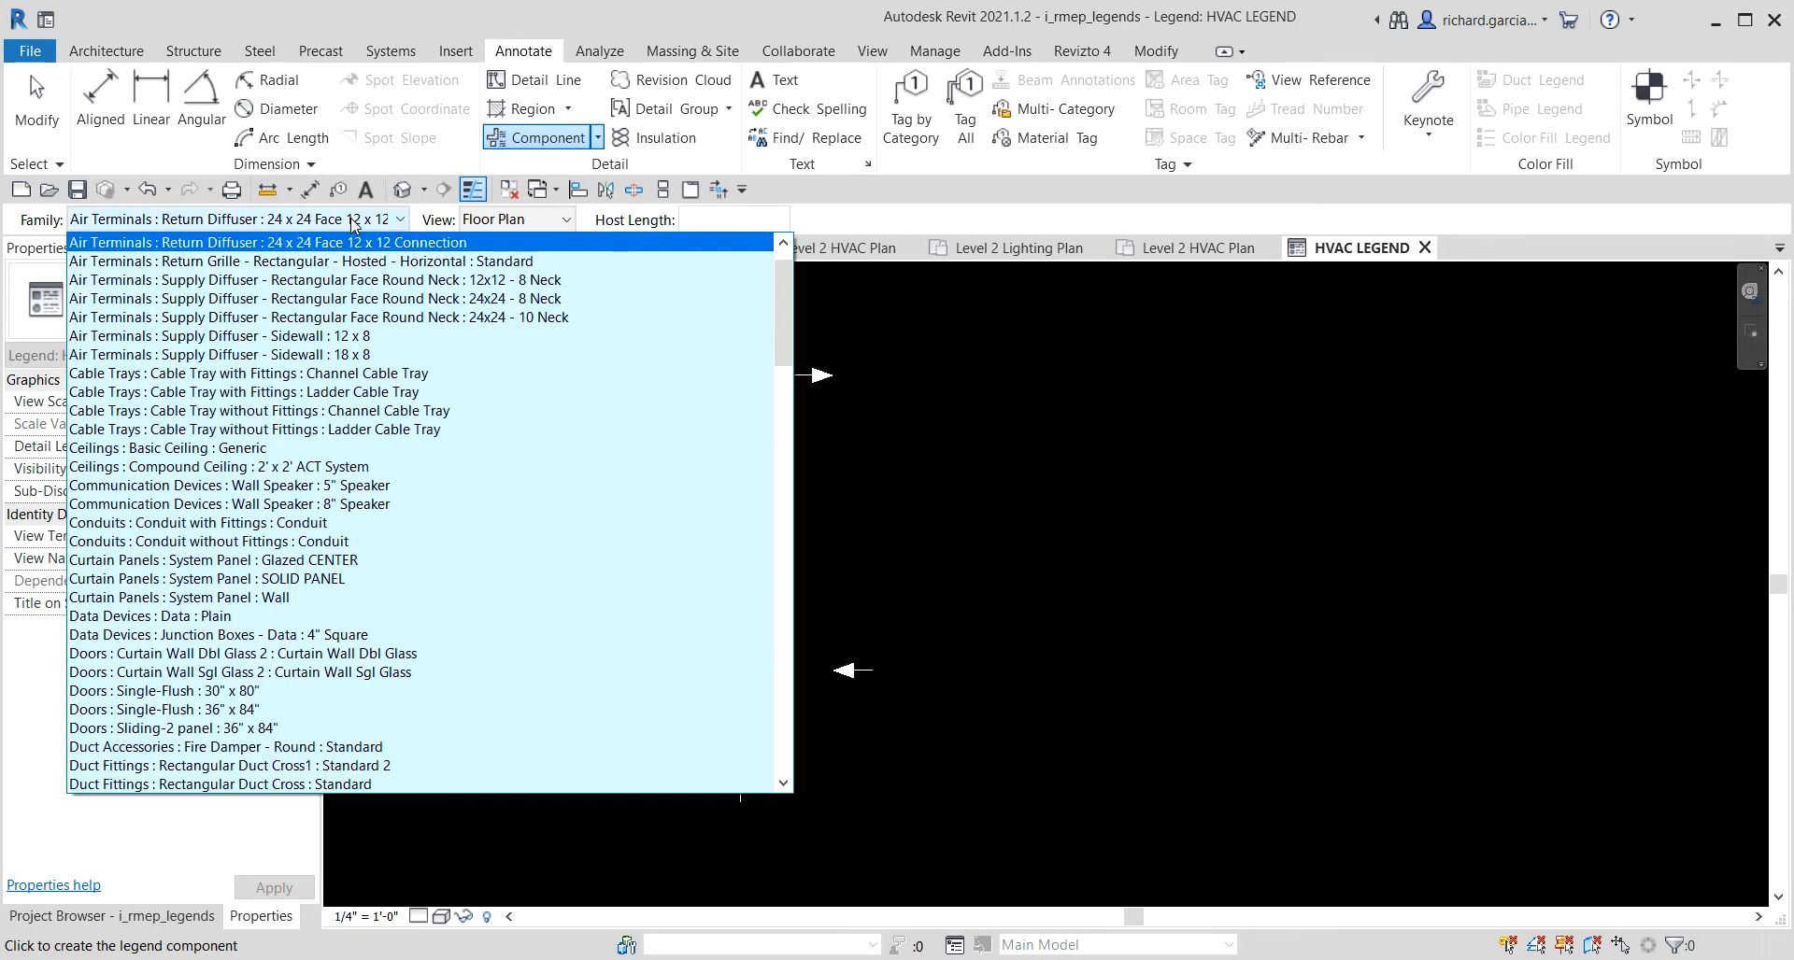
{"action": "scroll", "coordinate": [337, 280], "scroll_direction": "up", "scroll_amount": 1}
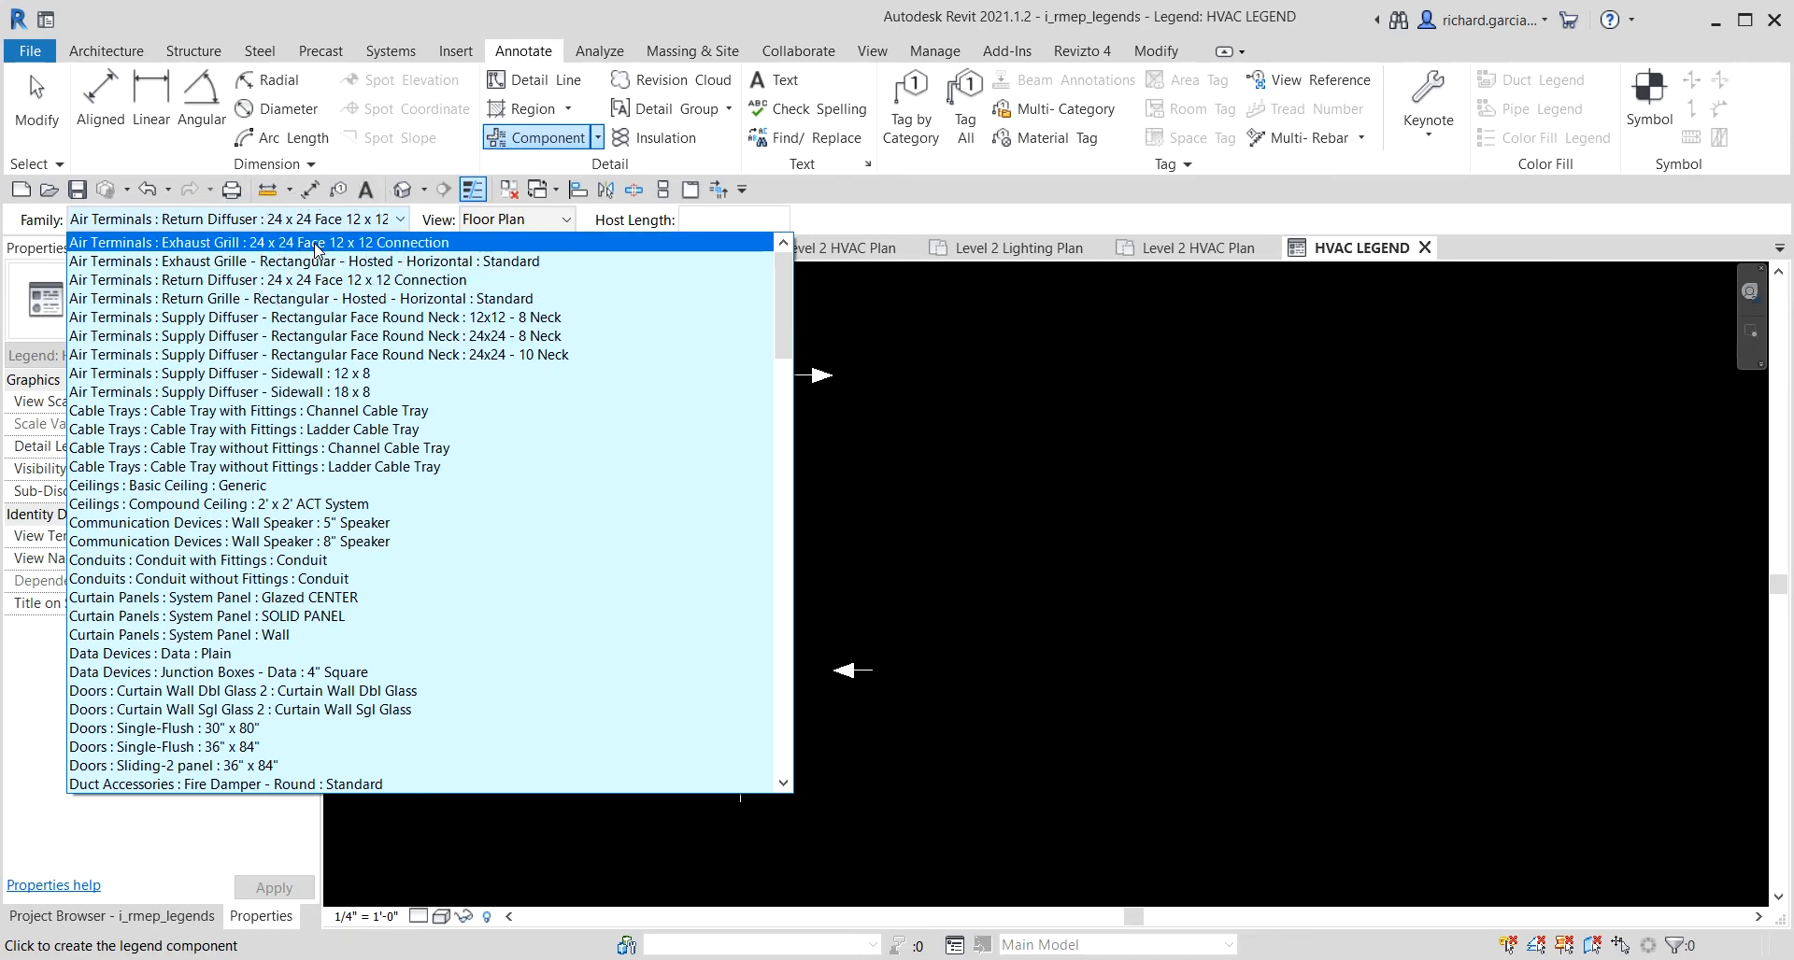
{"action": "left_click", "coordinate": [316, 243]}
{"action": "middle_click_drag", "start_coordinate": [1096, 785], "coordinate": [1114, 548]}
{"action": "scroll", "coordinate": [1084, 515], "scroll_direction": "down", "scroll_amount": 2}
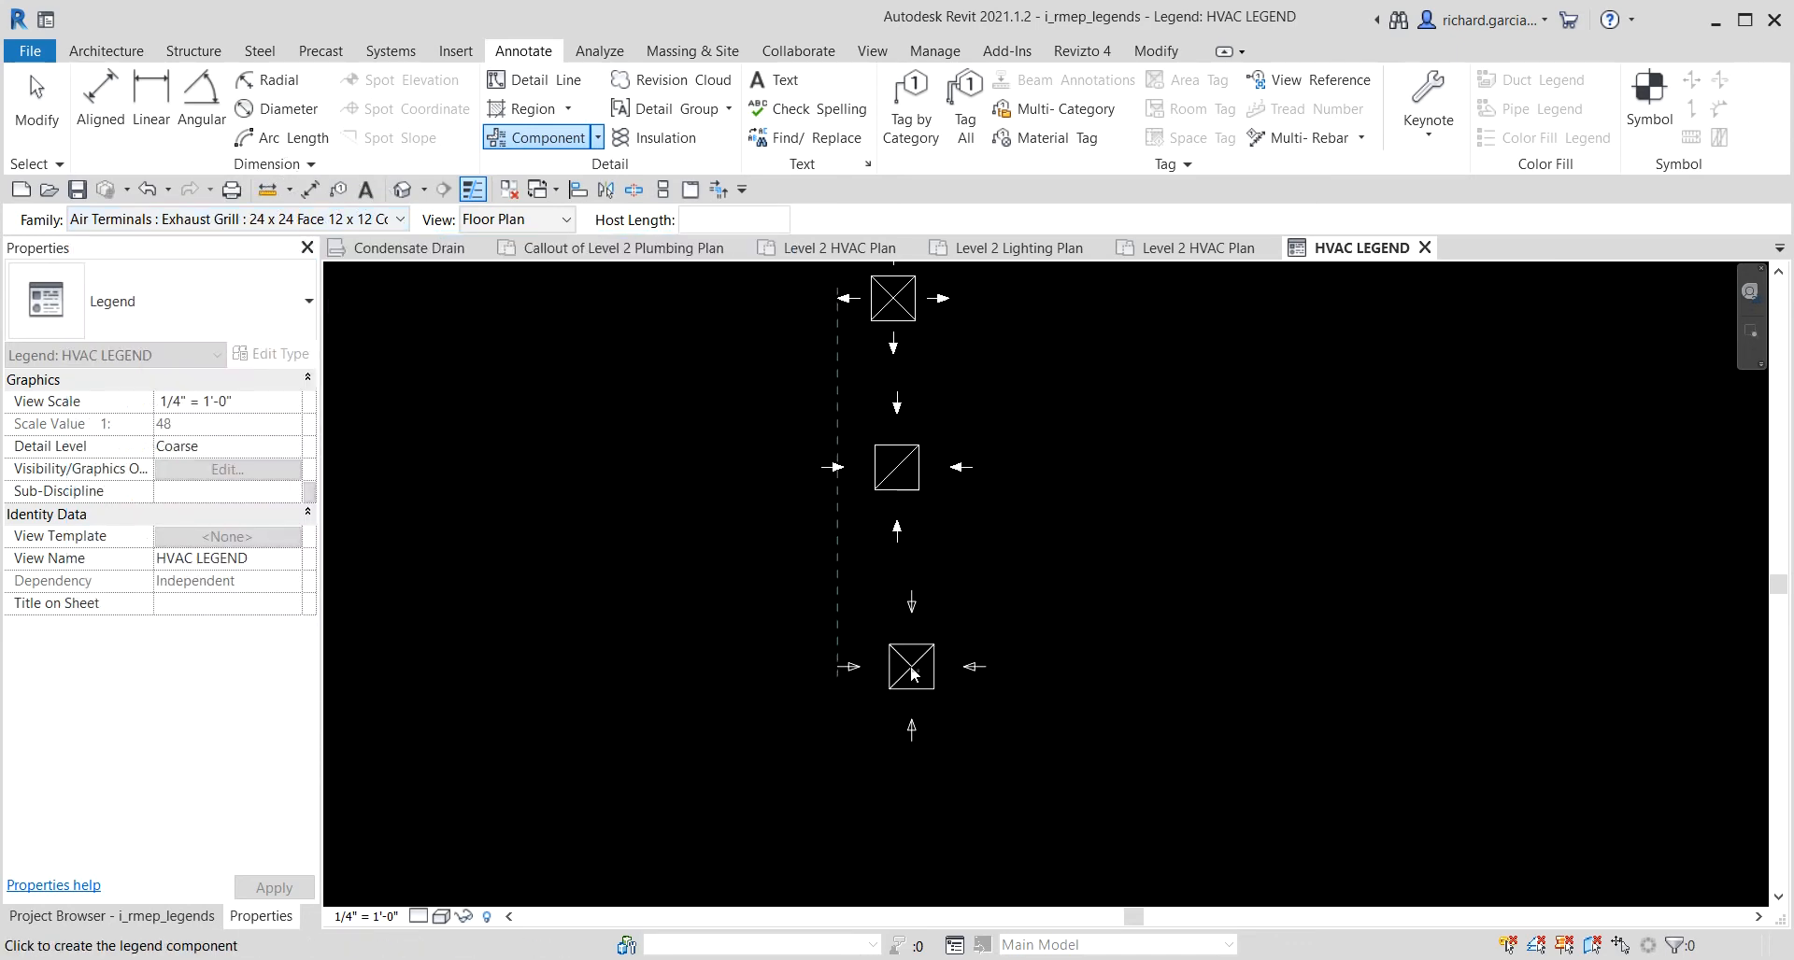
{"action": "left_click", "coordinate": [894, 659]}
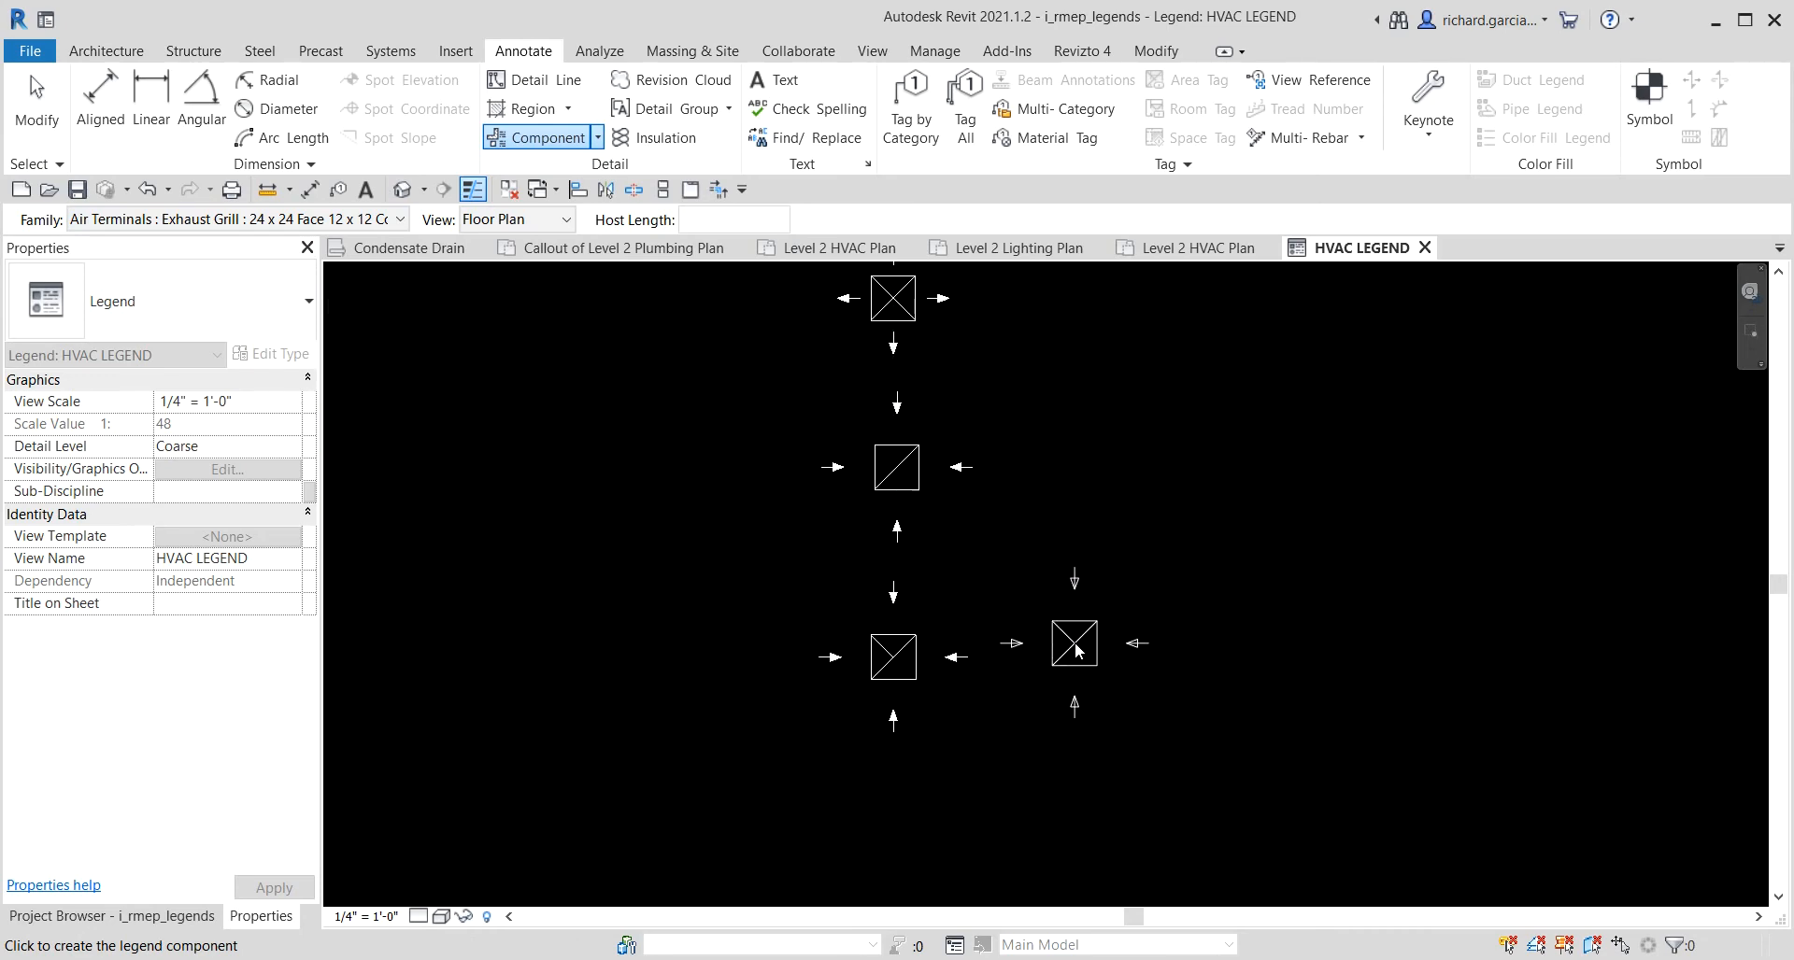
Place a Supply Diffuser - Sidewall : 18 x 8 legend component below the exhaust grill and end component placement.
{"action": "left_click", "coordinate": [365, 223]}
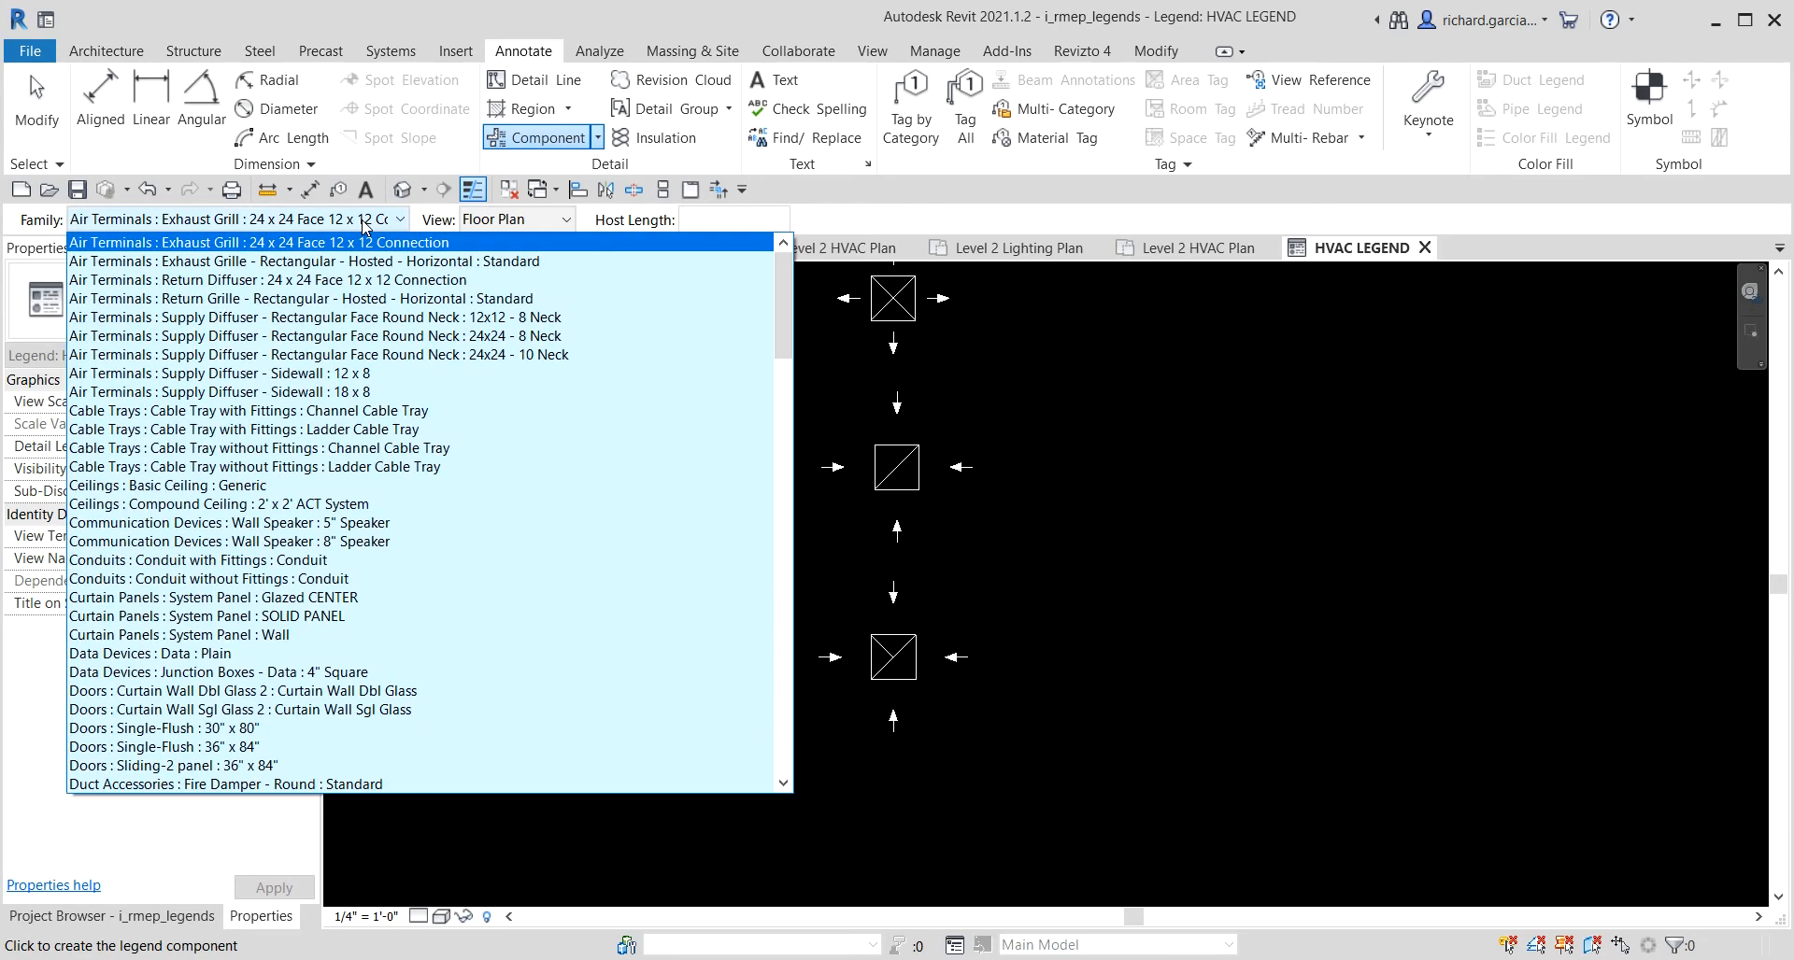
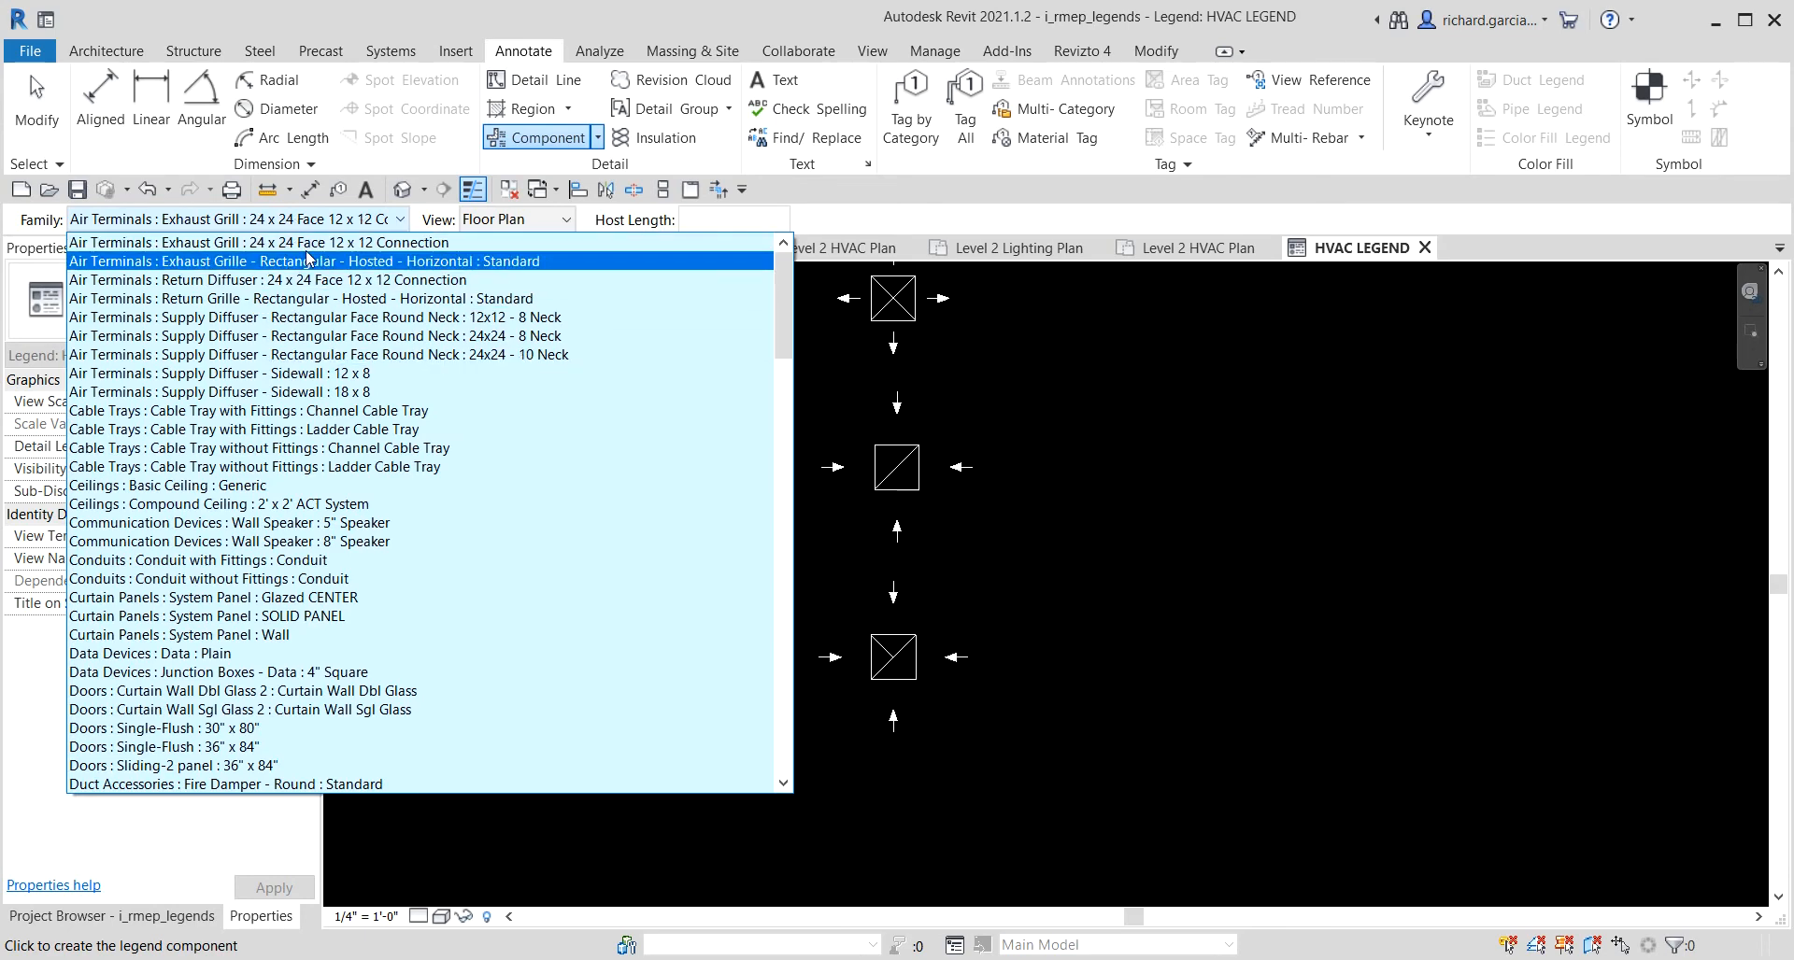
{"action": "left_click", "coordinate": [281, 391]}
{"action": "scroll", "coordinate": [1033, 733], "scroll_direction": "down", "scroll_amount": 3}
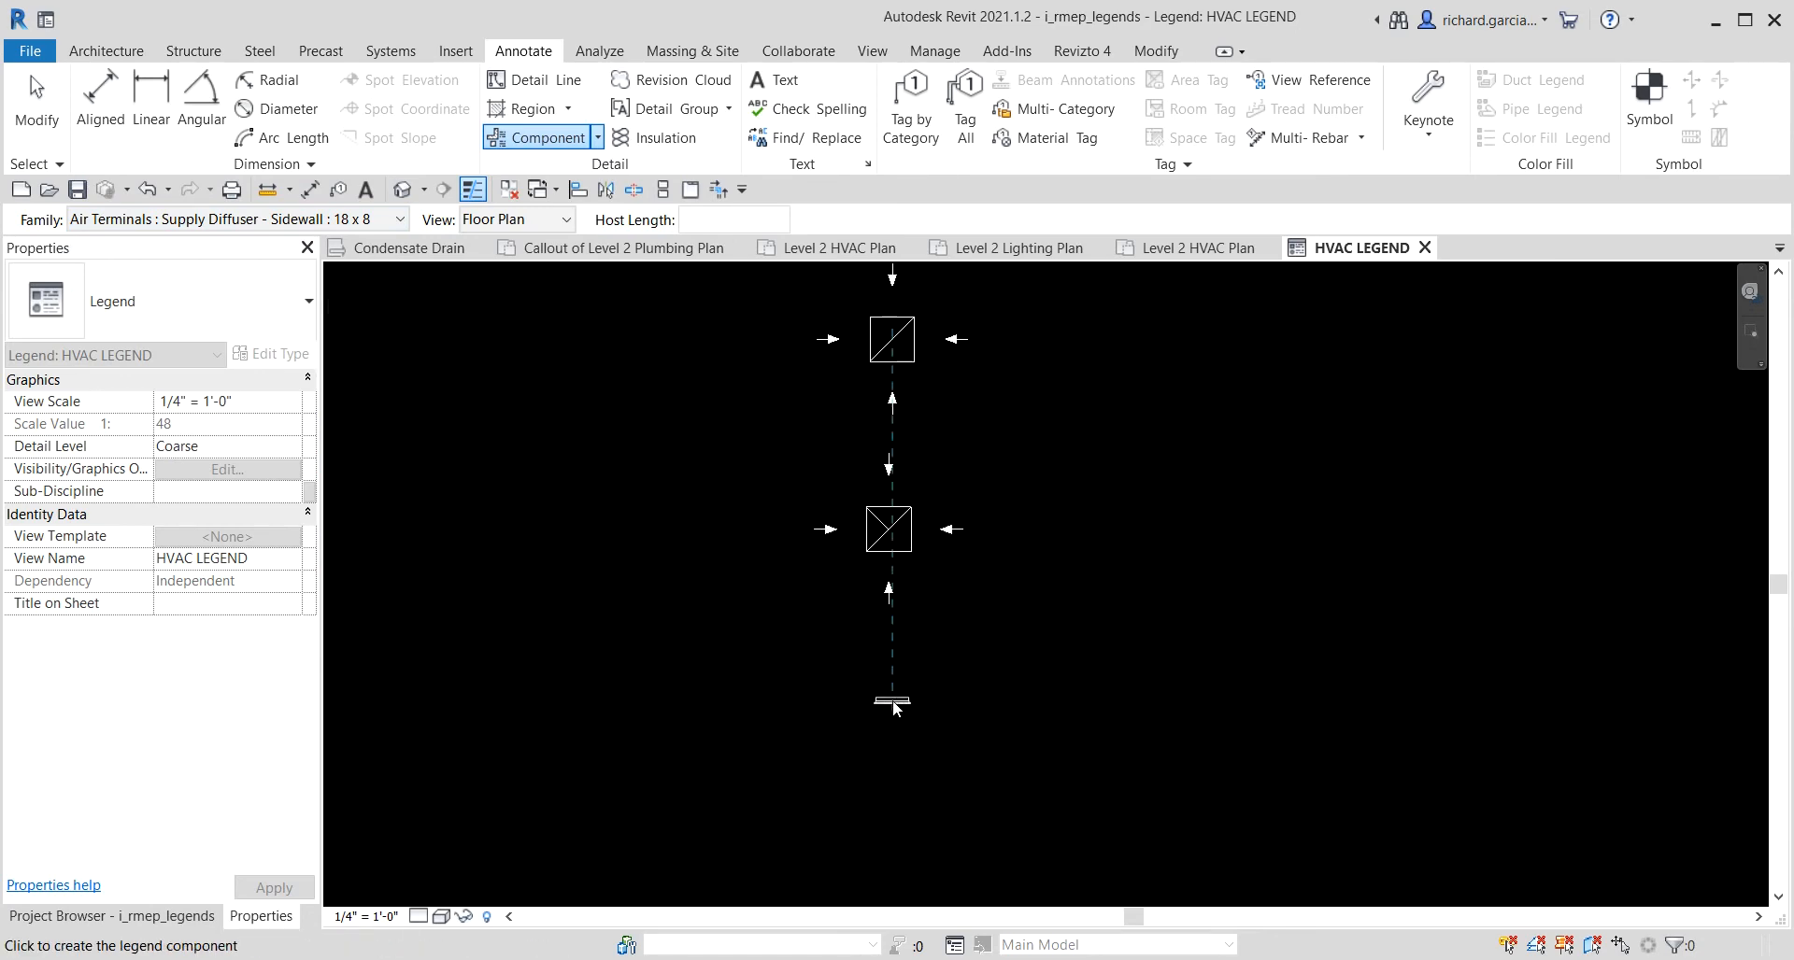
{"action": "left_click", "coordinate": [892, 701]}
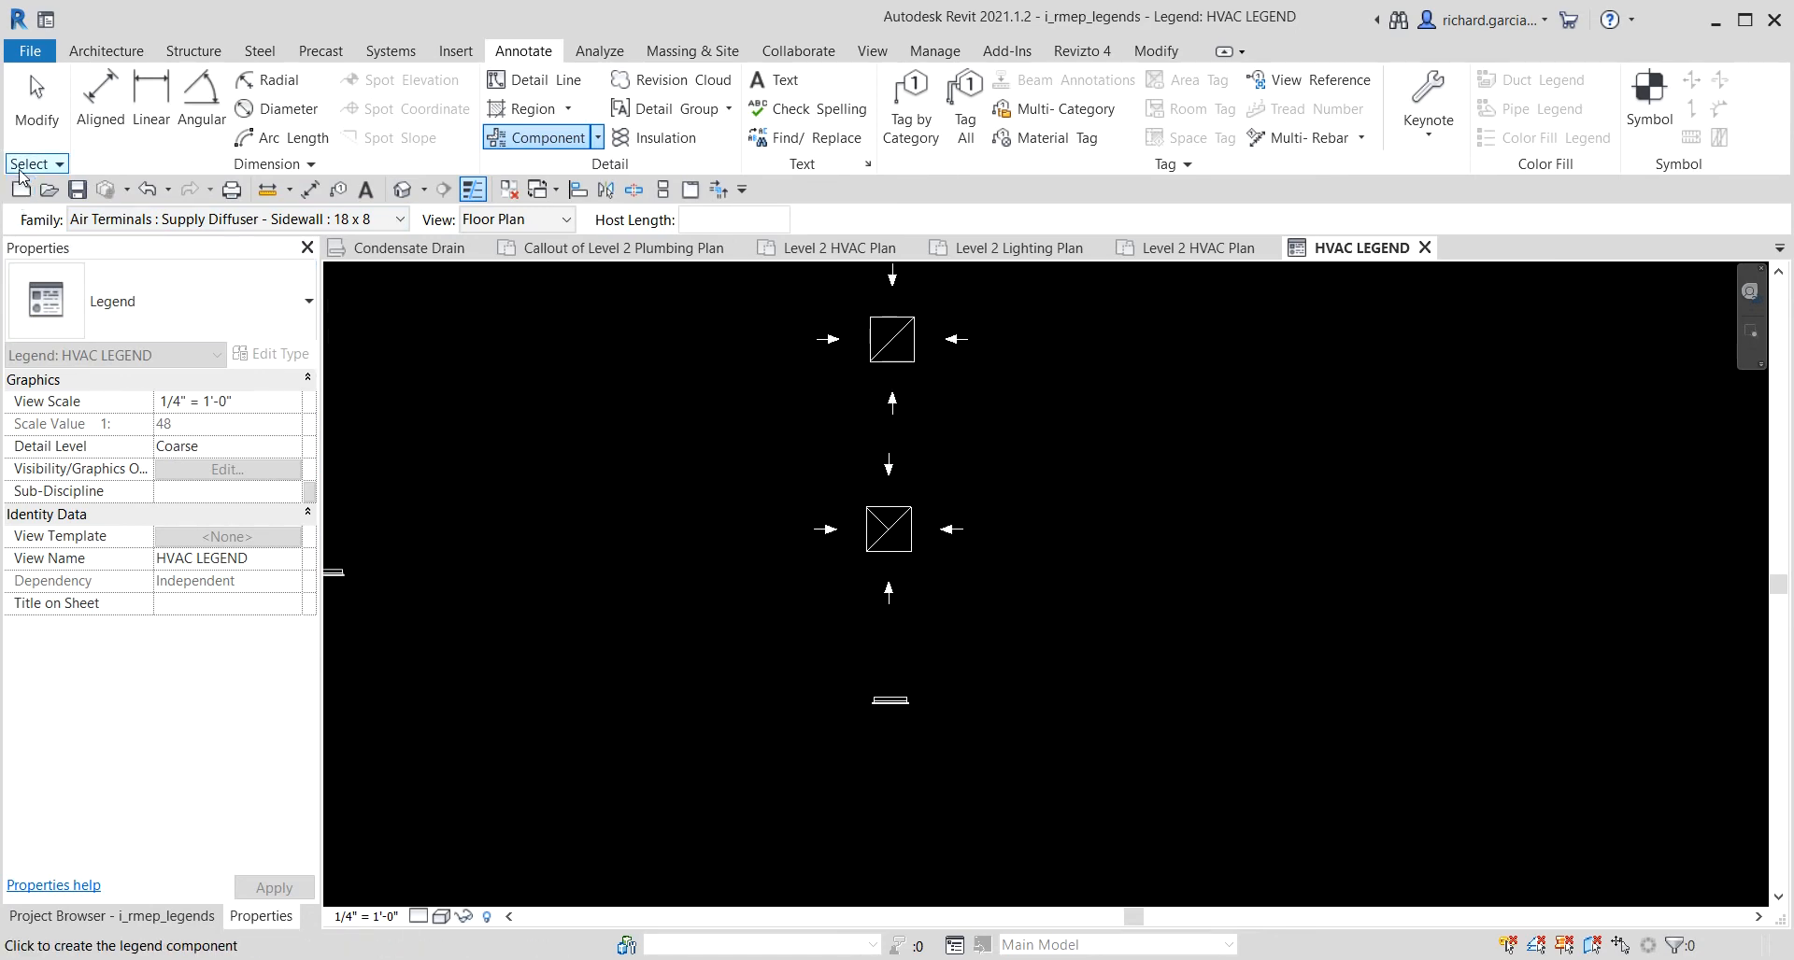
{"action": "left_click", "coordinate": [38, 117]}
{"action": "scroll", "coordinate": [917, 467], "scroll_direction": "down", "scroll_amount": 3}
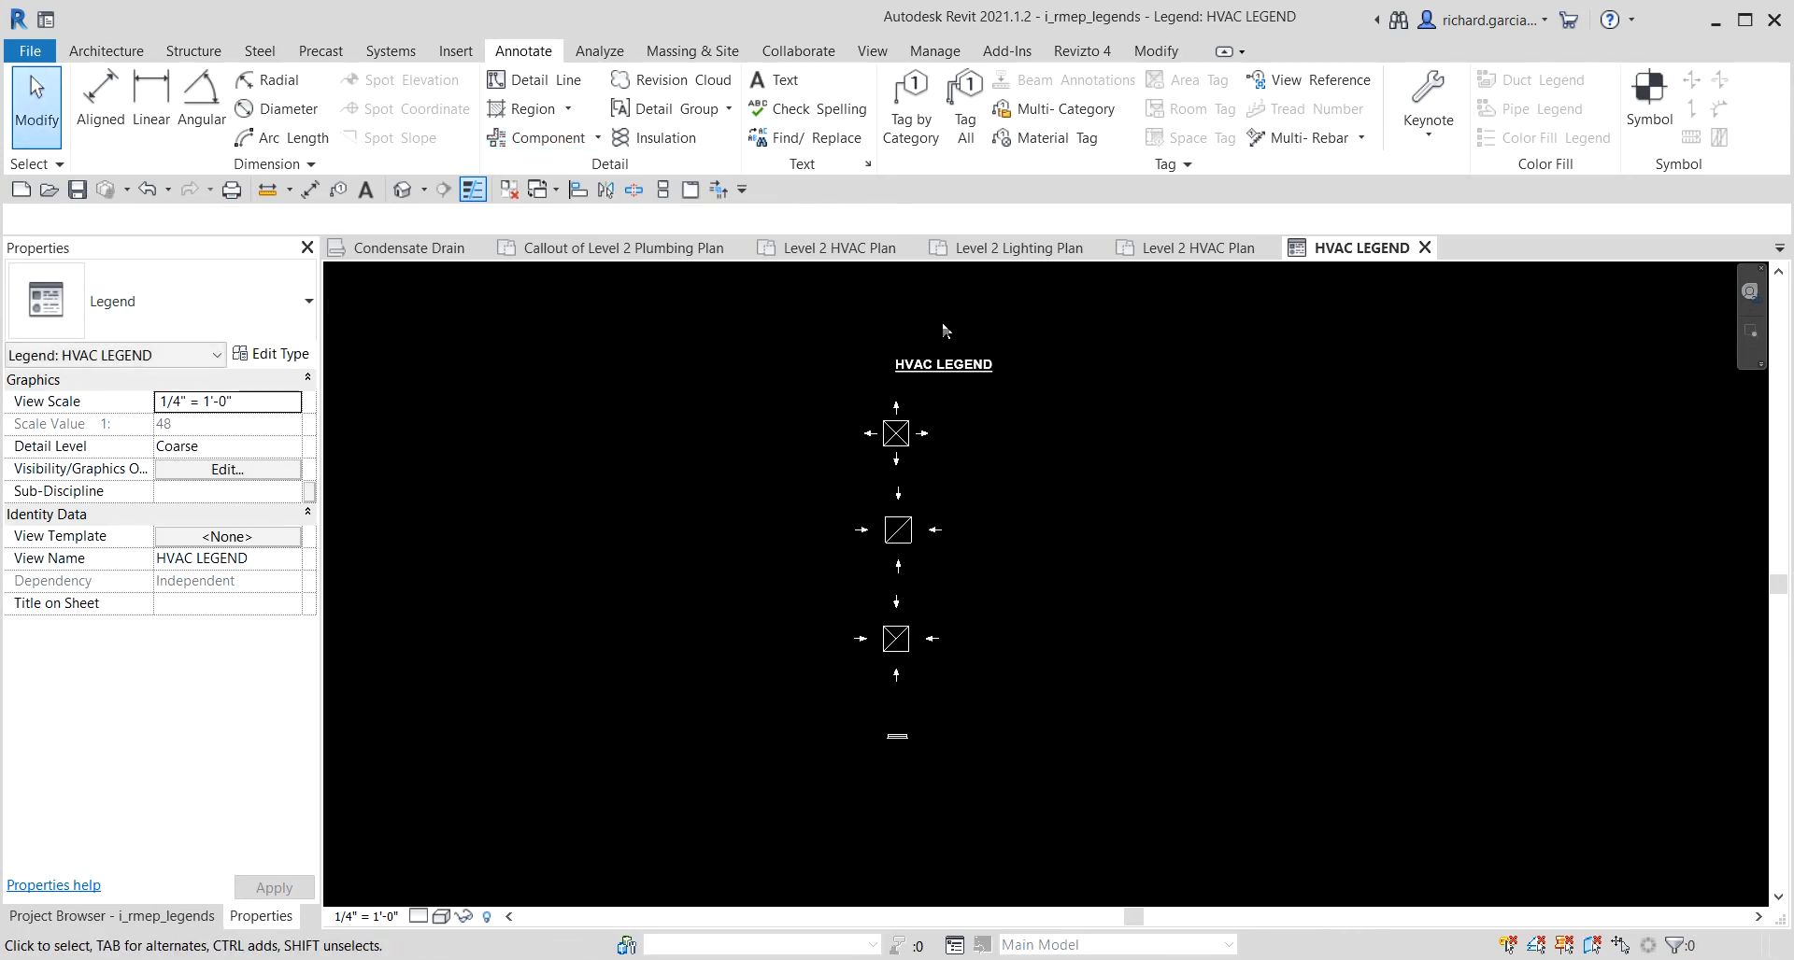
{"action": "scroll", "coordinate": [942, 321], "scroll_direction": "up", "scroll_amount": 5}
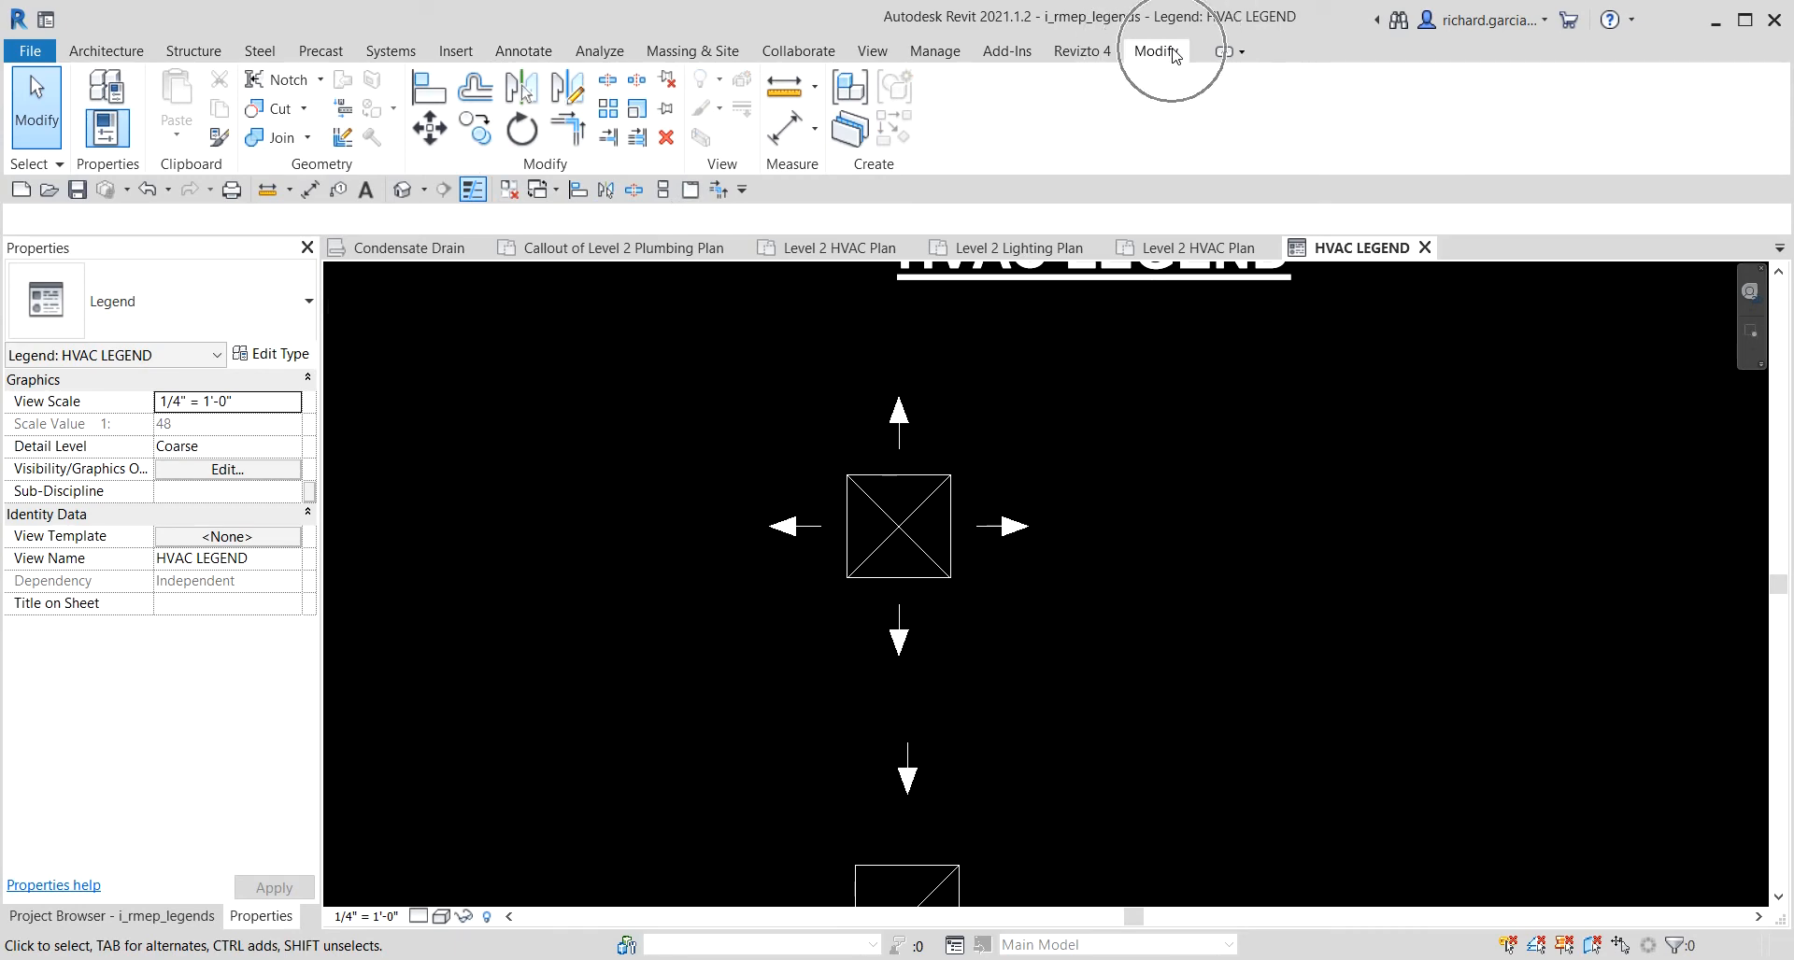
{"action": "left_click", "coordinate": [425, 92]}
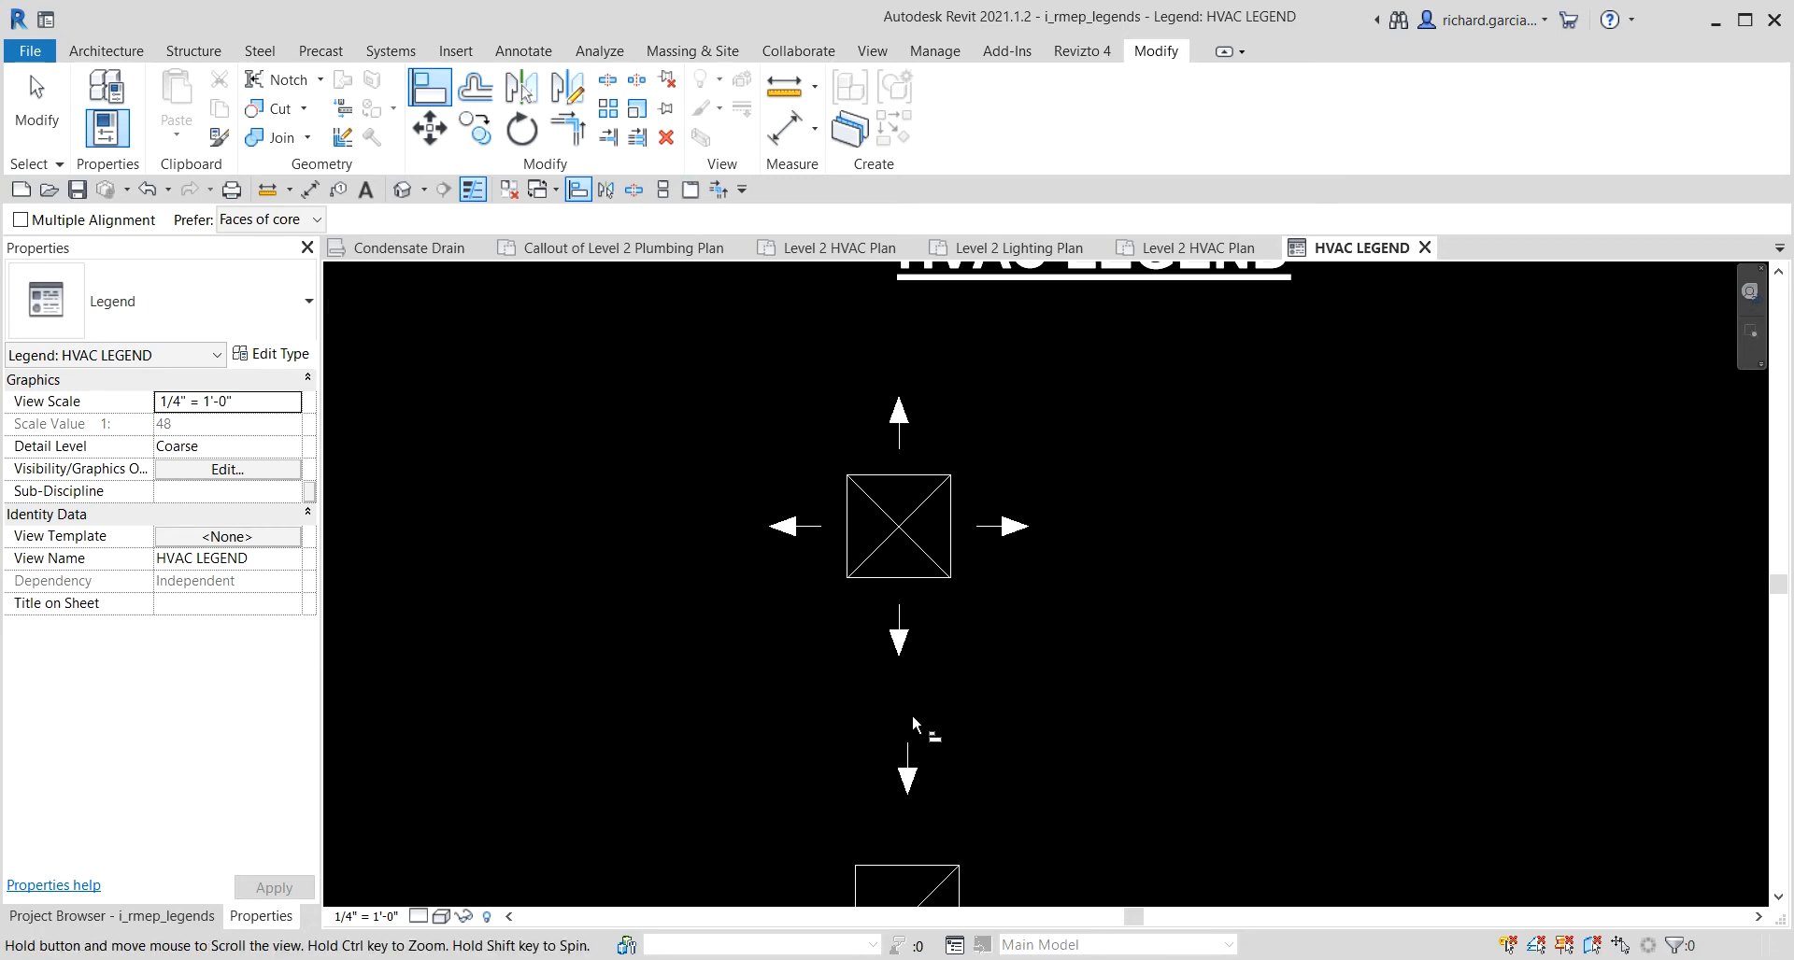
{"action": "scroll", "coordinate": [901, 839], "scroll_direction": "down", "scroll_amount": 2}
{"action": "middle_click_drag", "start_coordinate": [900, 838], "coordinate": [973, 550]}
{"action": "key", "text": "Escape"}
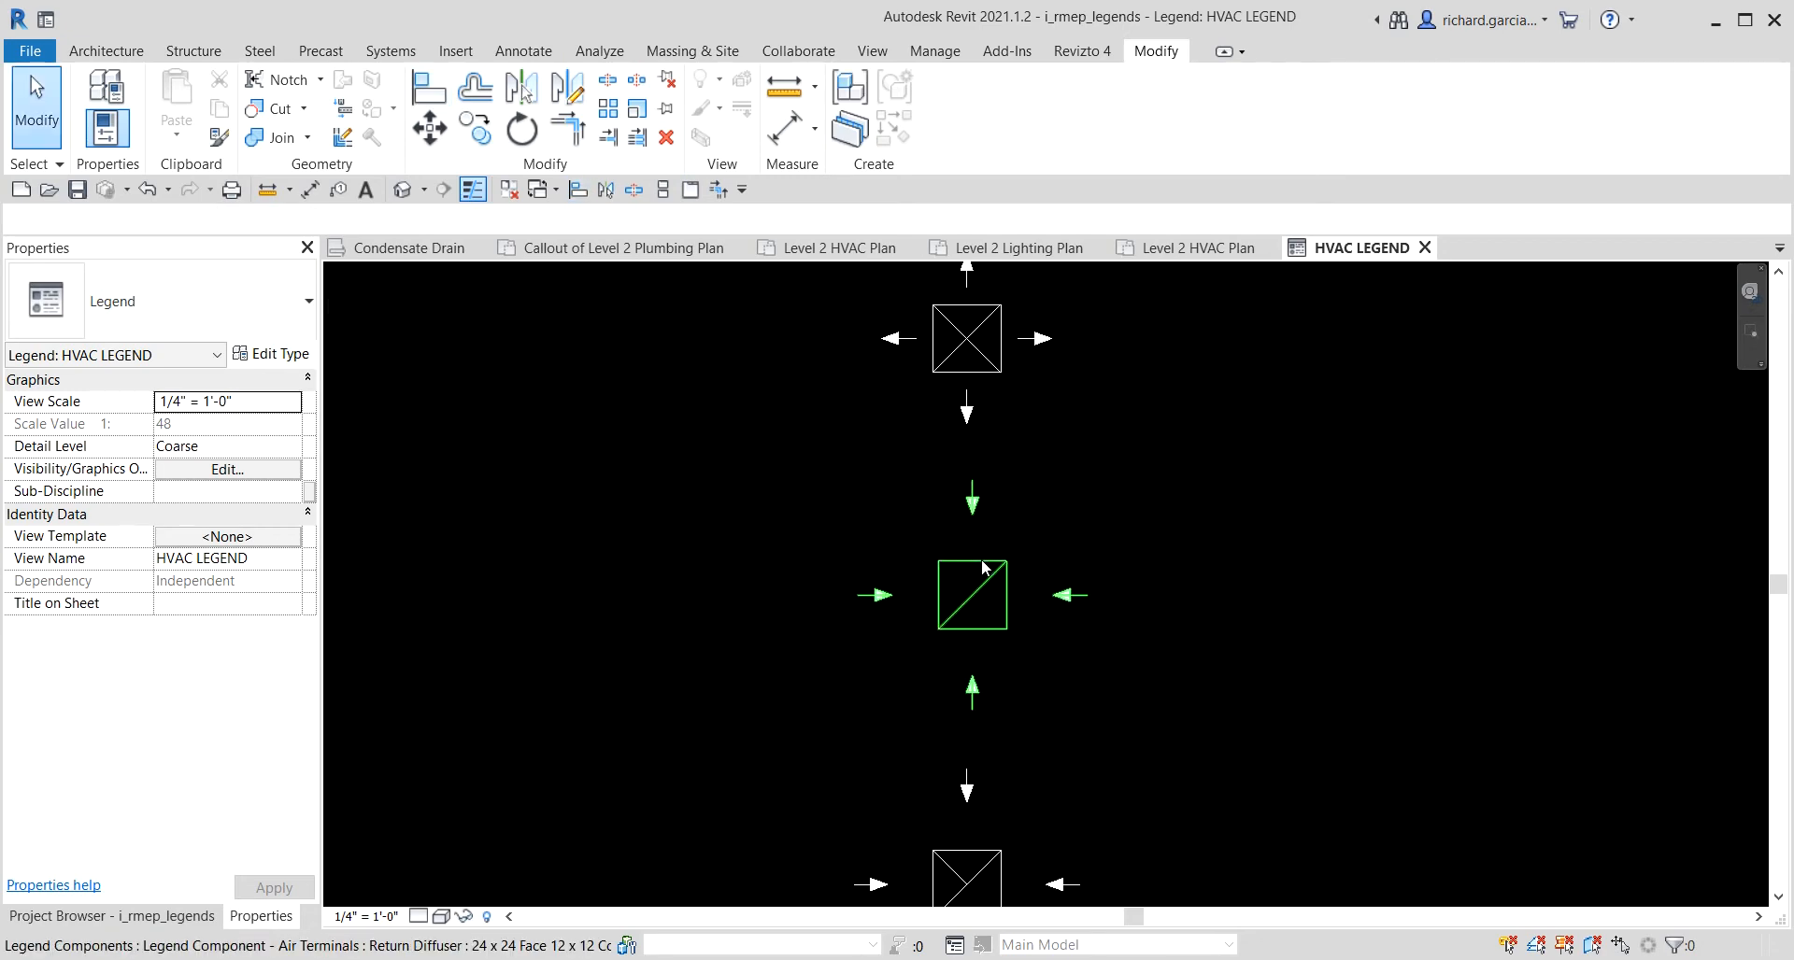
Move the return diffuser component sideways so it lines up vertically with the supply diffuser above it.
{"action": "left_click", "coordinate": [972, 563]}
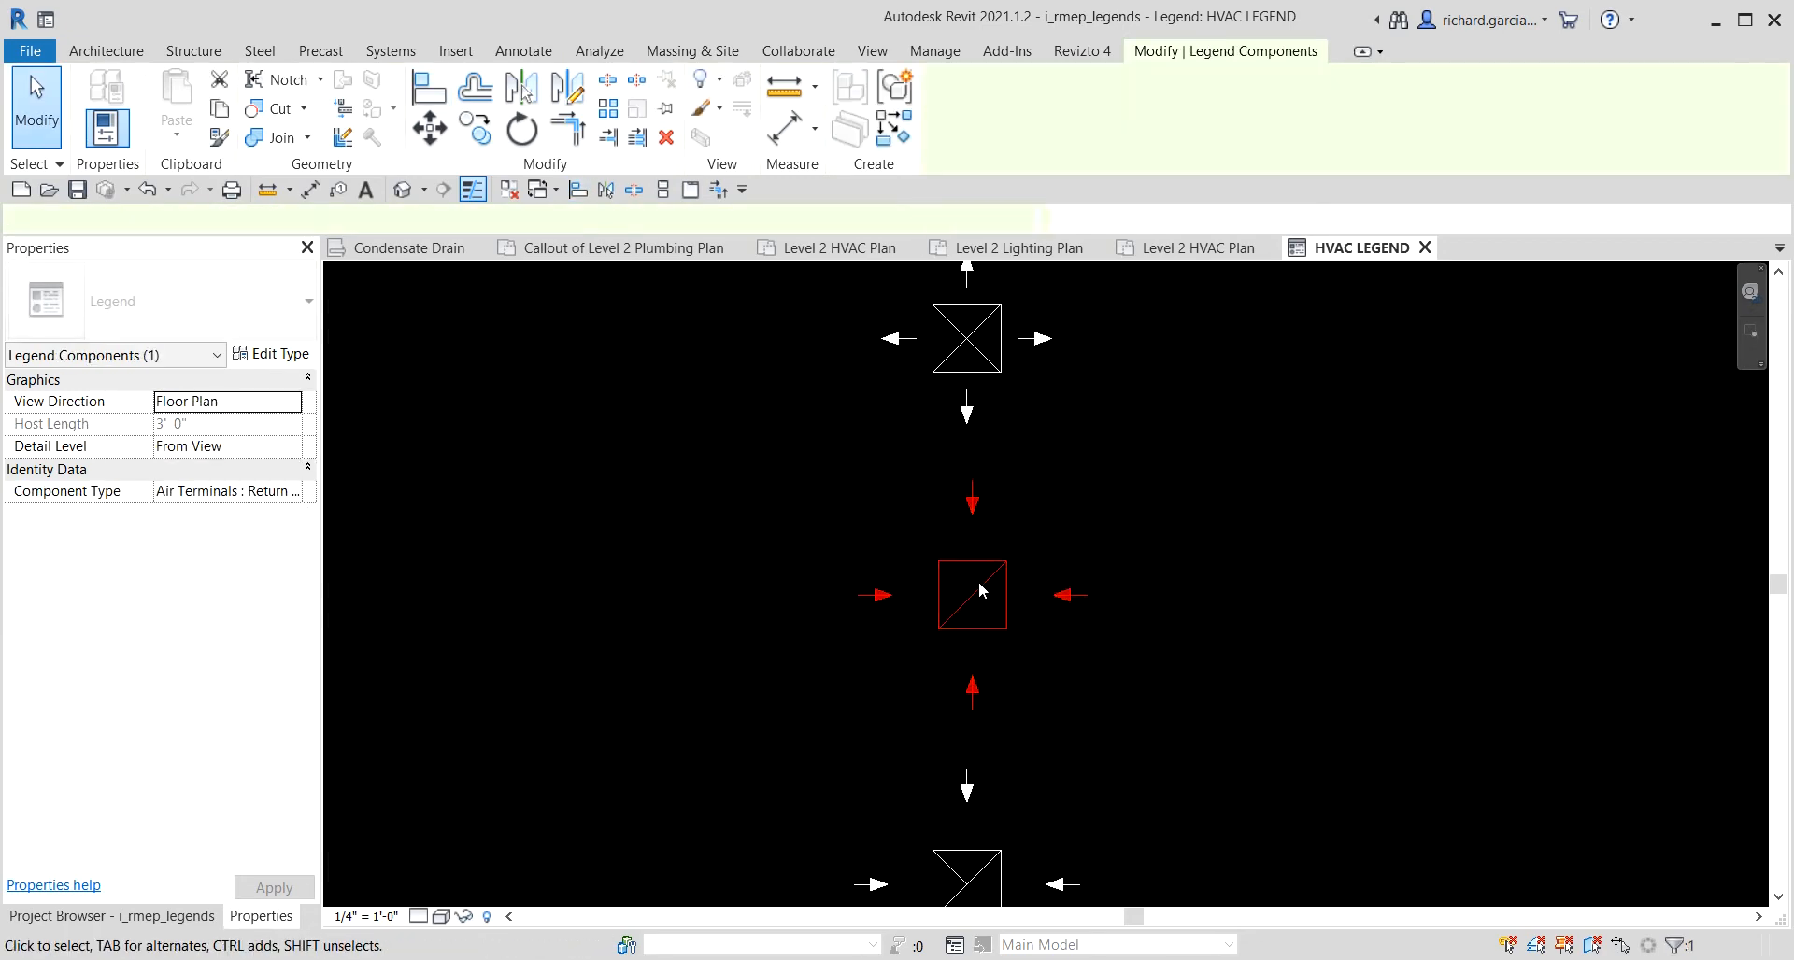
{"action": "scroll", "coordinate": [980, 577], "scroll_direction": "up", "scroll_amount": 4}
{"action": "scroll", "coordinate": [990, 581], "scroll_direction": "down", "scroll_amount": 2}
{"action": "middle_click_drag", "start_coordinate": [1022, 588], "coordinate": [1003, 745]}
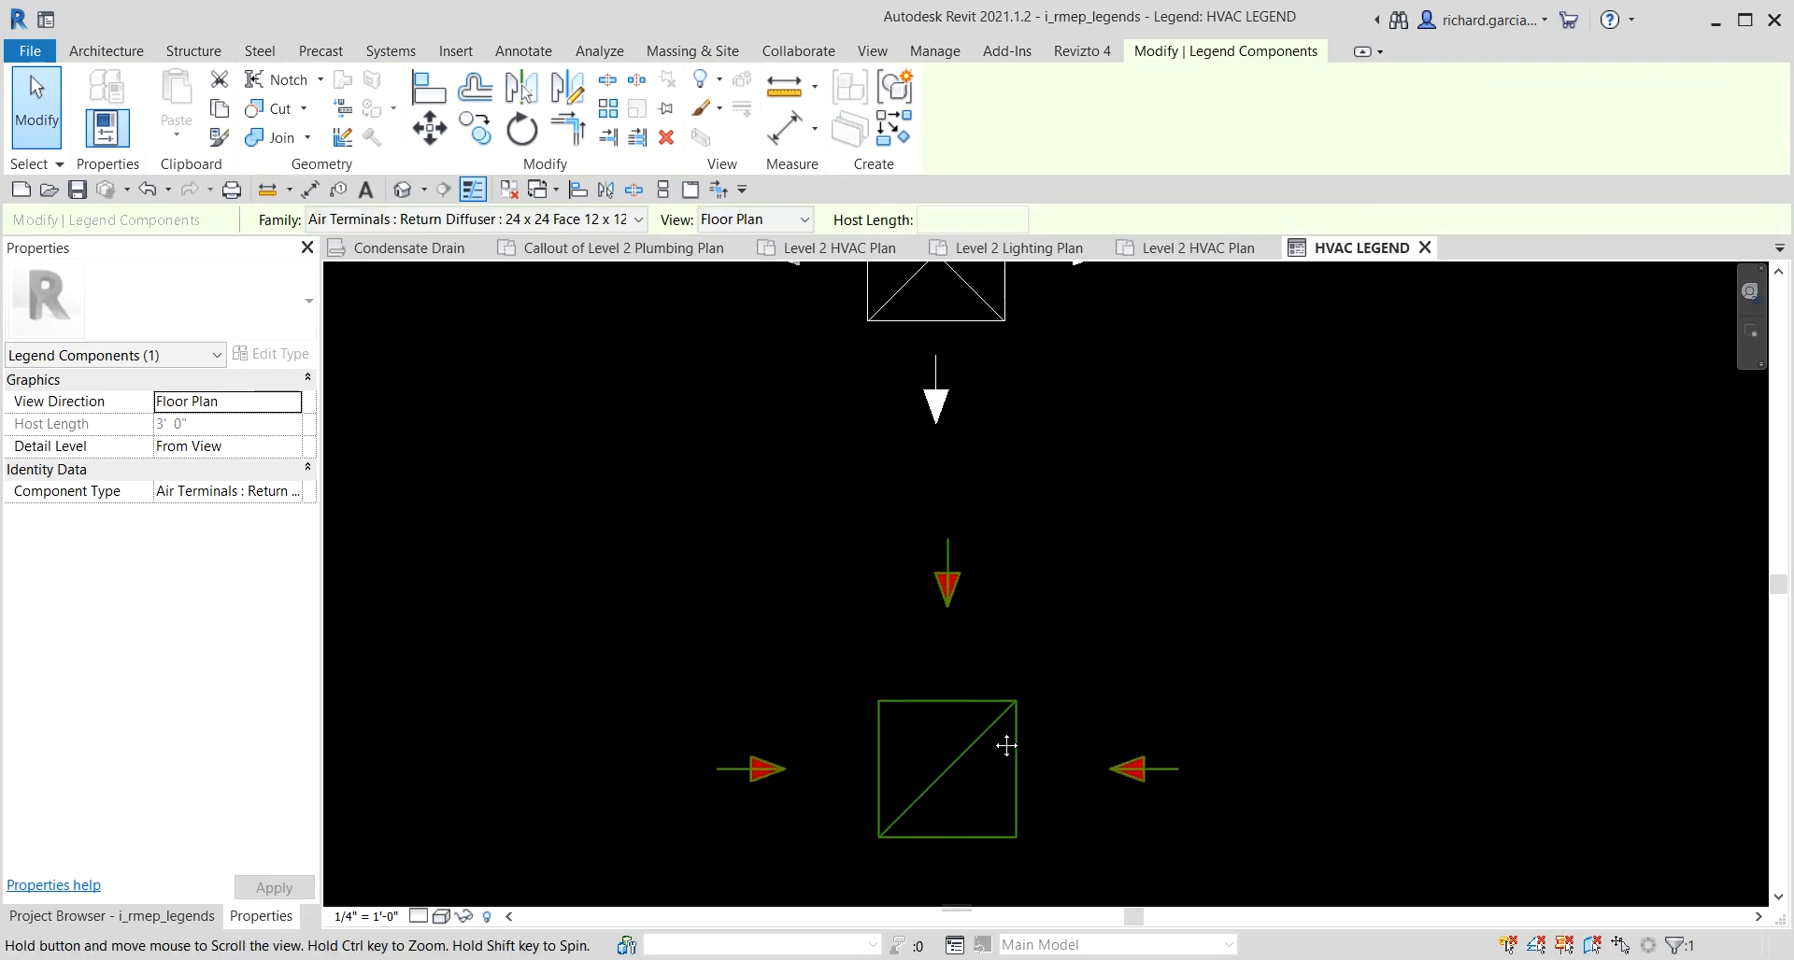
{"action": "scroll", "coordinate": [992, 726], "scroll_direction": "down", "scroll_amount": 1}
{"action": "mouse_move", "coordinate": [992, 715]}
{"action": "left_mouse_down"}
{"action": "mouse_move", "coordinate": [968, 725]}
{"action": "mouse_move", "coordinate": [994, 717]}
{"action": "left_mouse_up"}
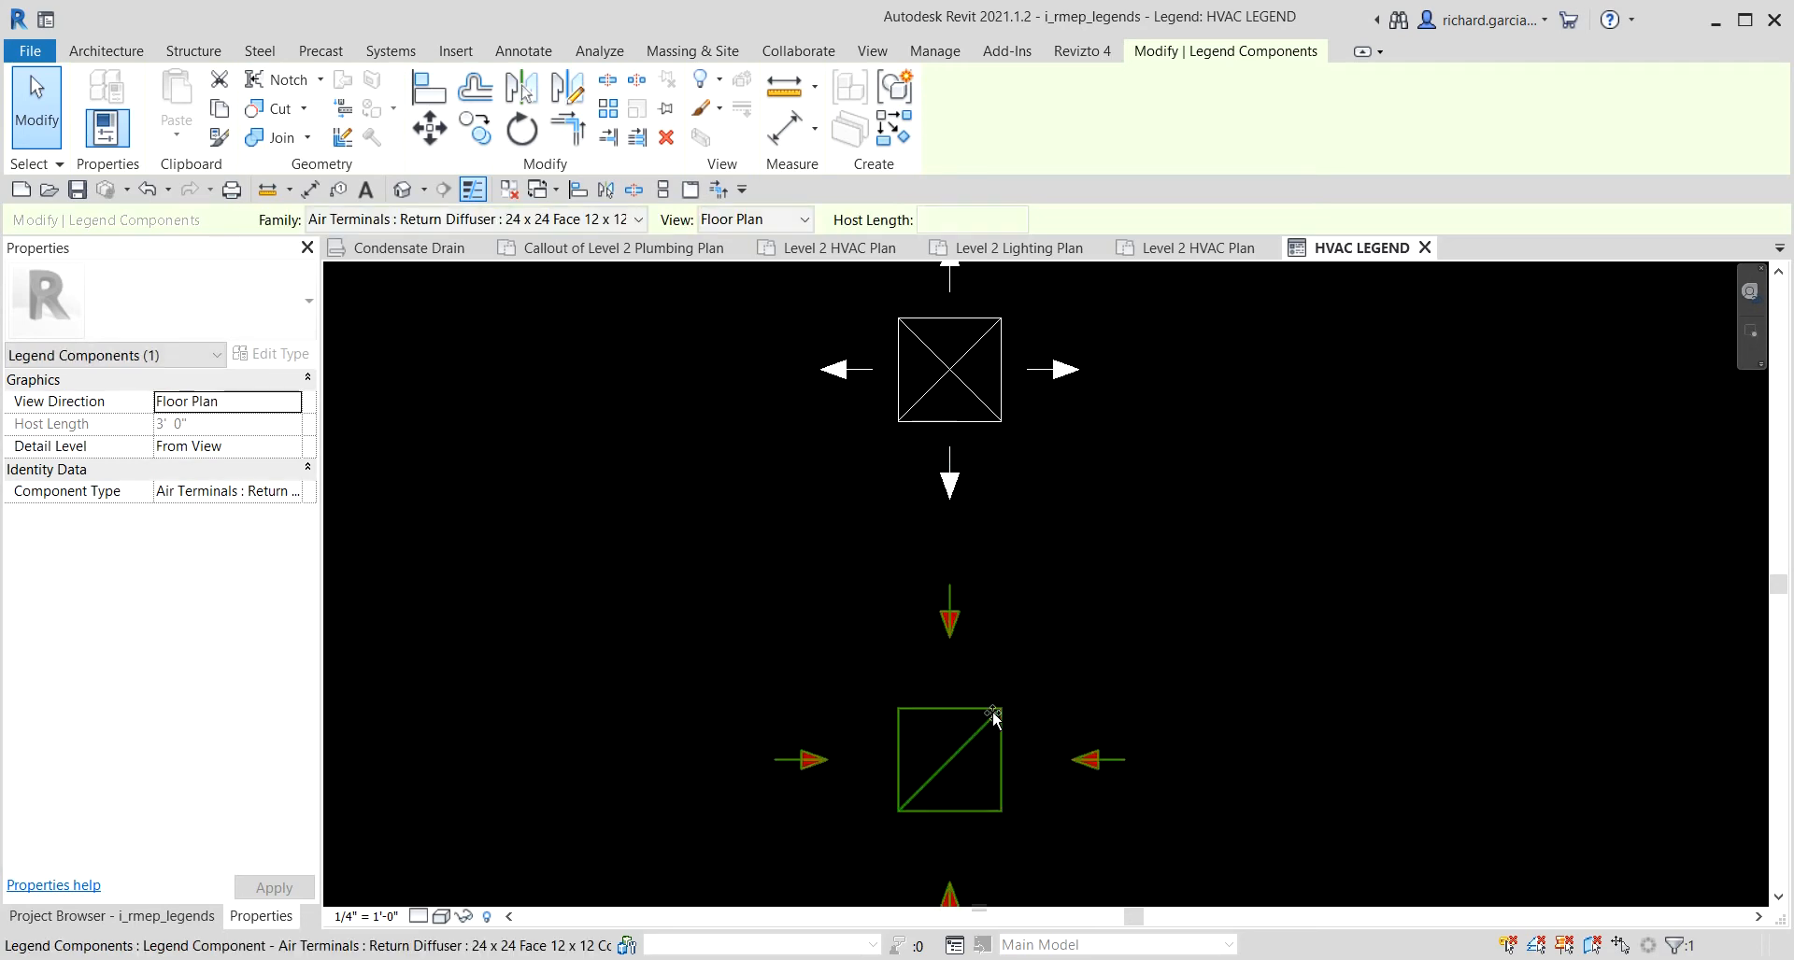
Move the exhaust grill component slightly closer to the return diffuser, in line with the column of symbols.
{"action": "scroll", "coordinate": [1061, 588], "scroll_direction": "down", "scroll_amount": 3}
{"action": "middle_click_drag", "start_coordinate": [1160, 700], "coordinate": [1197, 416]}
{"action": "left_click", "coordinate": [1065, 628]}
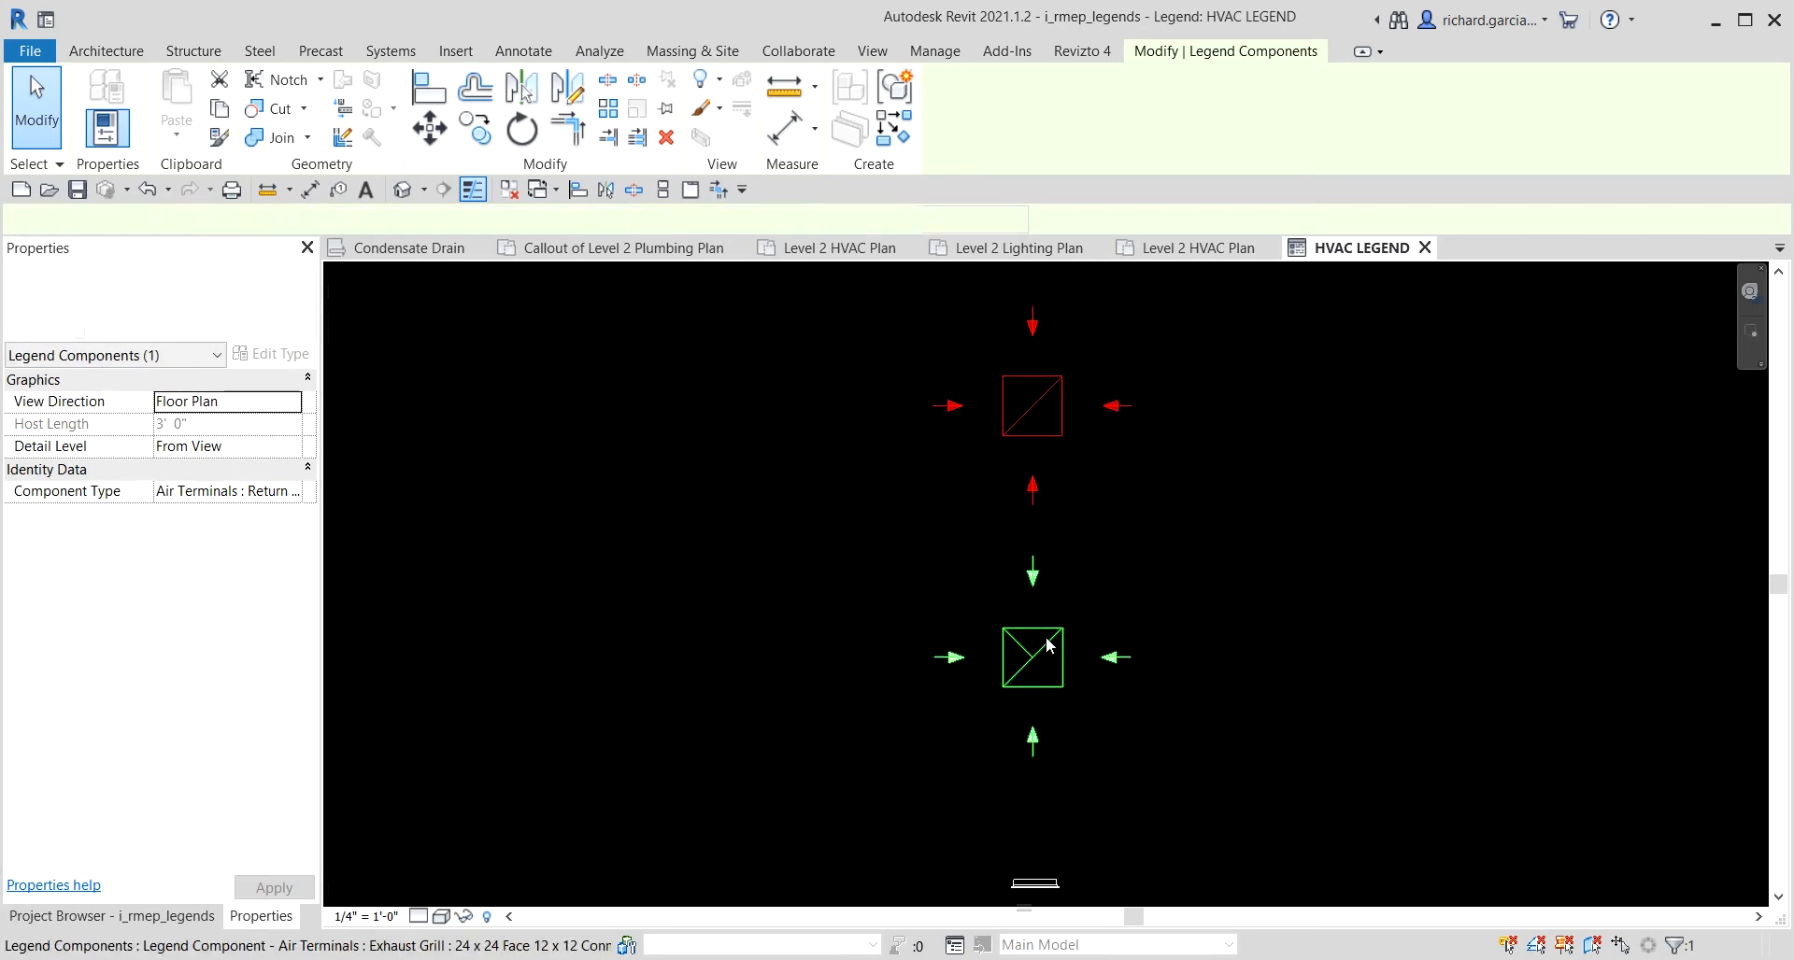
{"action": "scroll", "coordinate": [1056, 624], "scroll_direction": "up", "scroll_amount": 4}
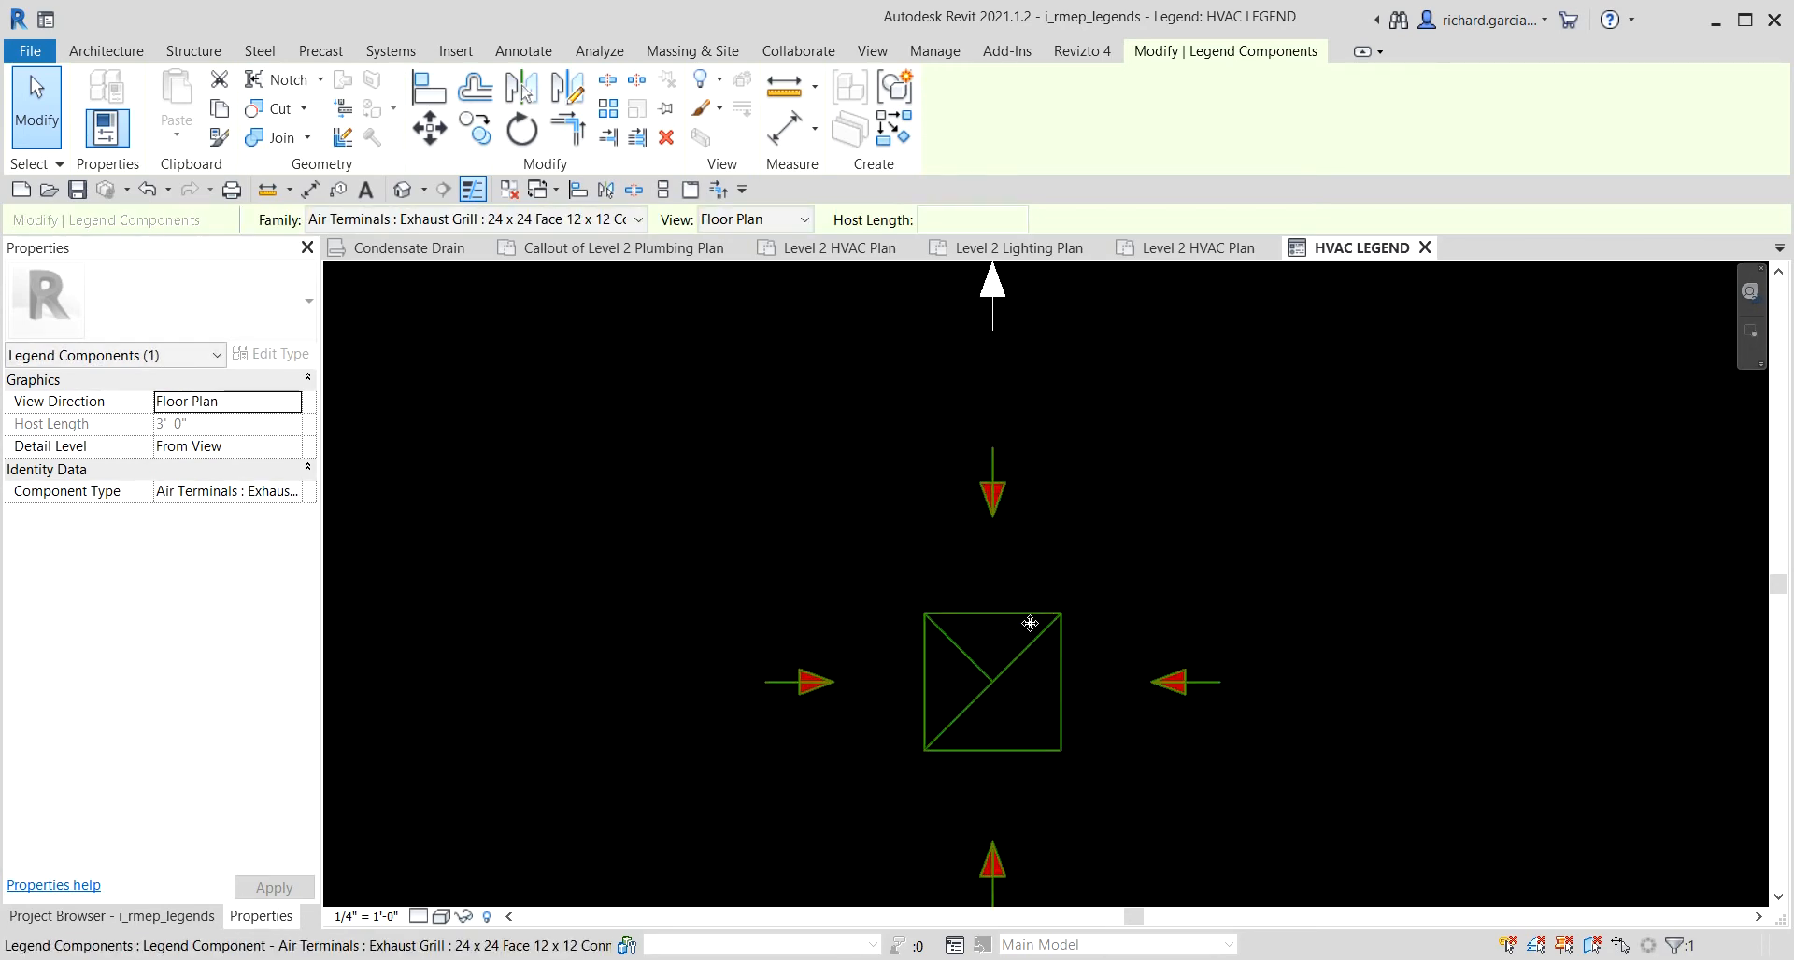
{"action": "mouse_move", "coordinate": [1029, 623]}
{"action": "left_mouse_down"}
{"action": "mouse_move", "coordinate": [1009, 629]}
{"action": "mouse_move", "coordinate": [1067, 633]}
{"action": "mouse_move", "coordinate": [1064, 607]}
{"action": "mouse_move", "coordinate": [1449, 624]}
{"action": "mouse_move", "coordinate": [1056, 603]}
{"action": "left_mouse_up"}
{"action": "scroll", "coordinate": [1195, 469], "scroll_direction": "down", "scroll_amount": 2}
{"action": "left_click", "coordinate": [1346, 445]}
{"action": "scroll", "coordinate": [1203, 562], "scroll_direction": "down", "scroll_amount": 2}
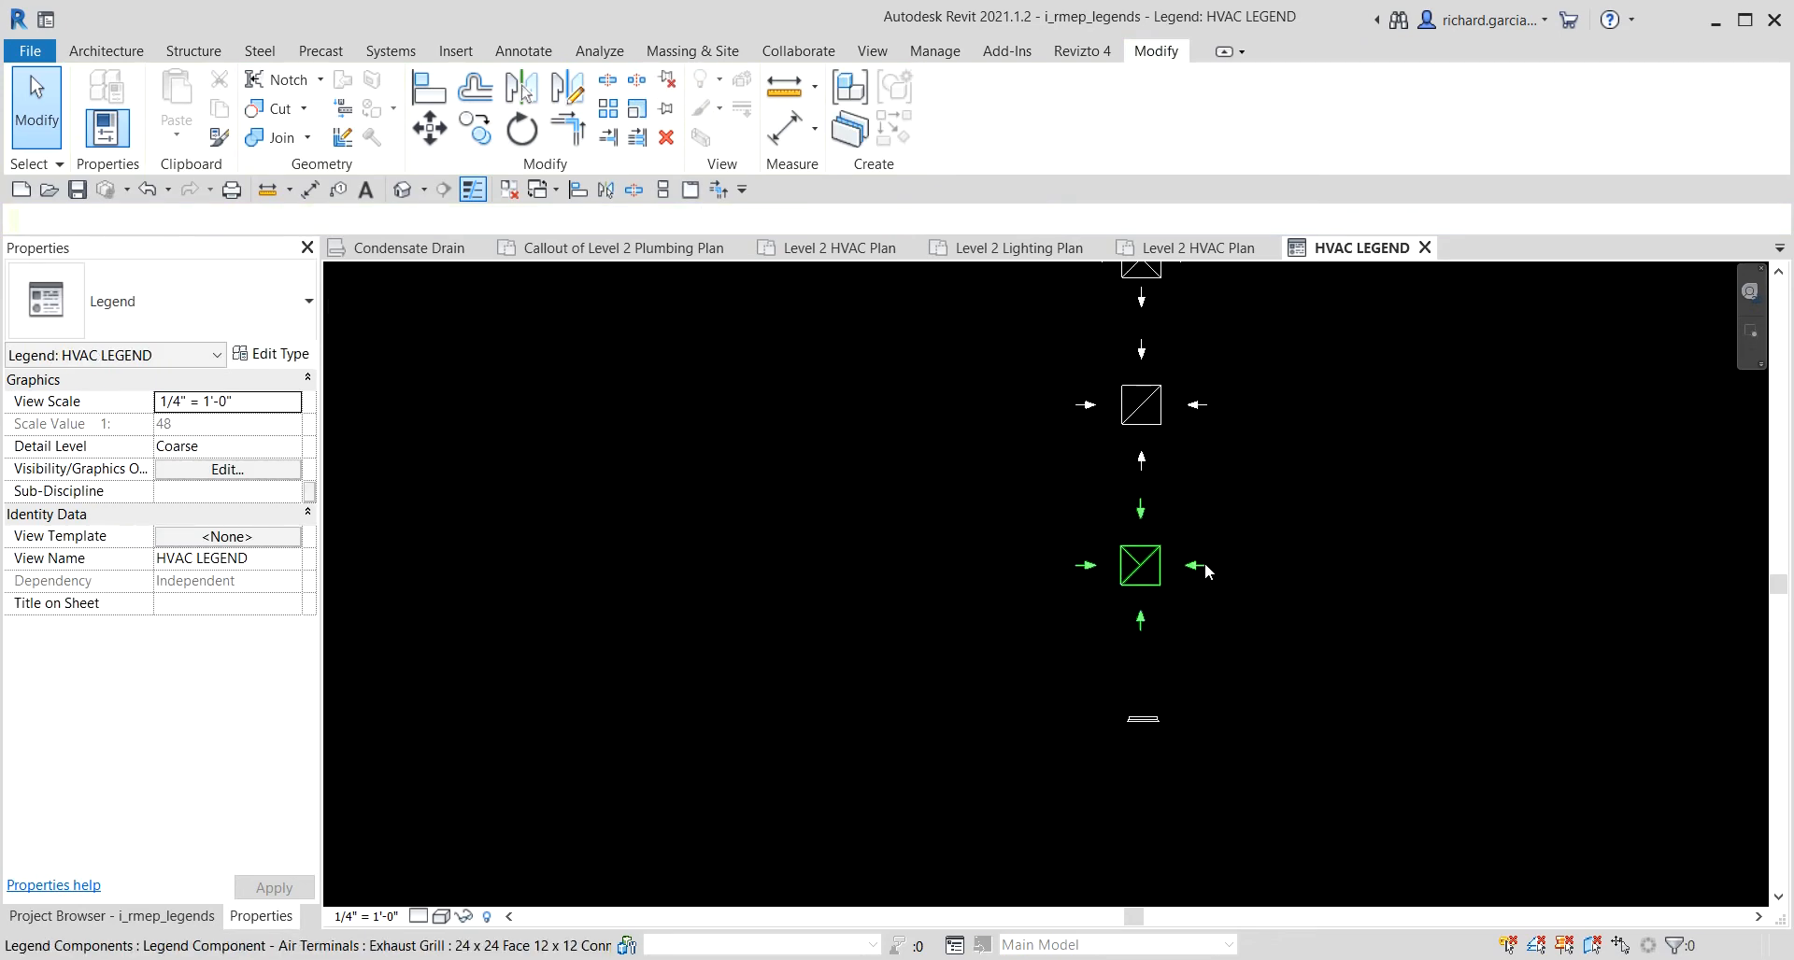
Move the sidewall supply diffuser component up slightly, centred beneath the exhaust grill.
{"action": "middle_click_drag", "start_coordinate": [1246, 630], "coordinate": [1237, 617]}
{"action": "left_click", "coordinate": [1129, 702]}
{"action": "mouse_move", "coordinate": [1131, 708]}
{"action": "left_mouse_down"}
{"action": "mouse_move", "coordinate": [1089, 673]}
{"action": "mouse_move", "coordinate": [1131, 685]}
{"action": "left_mouse_up"}
{"action": "left_click", "coordinate": [1397, 556]}
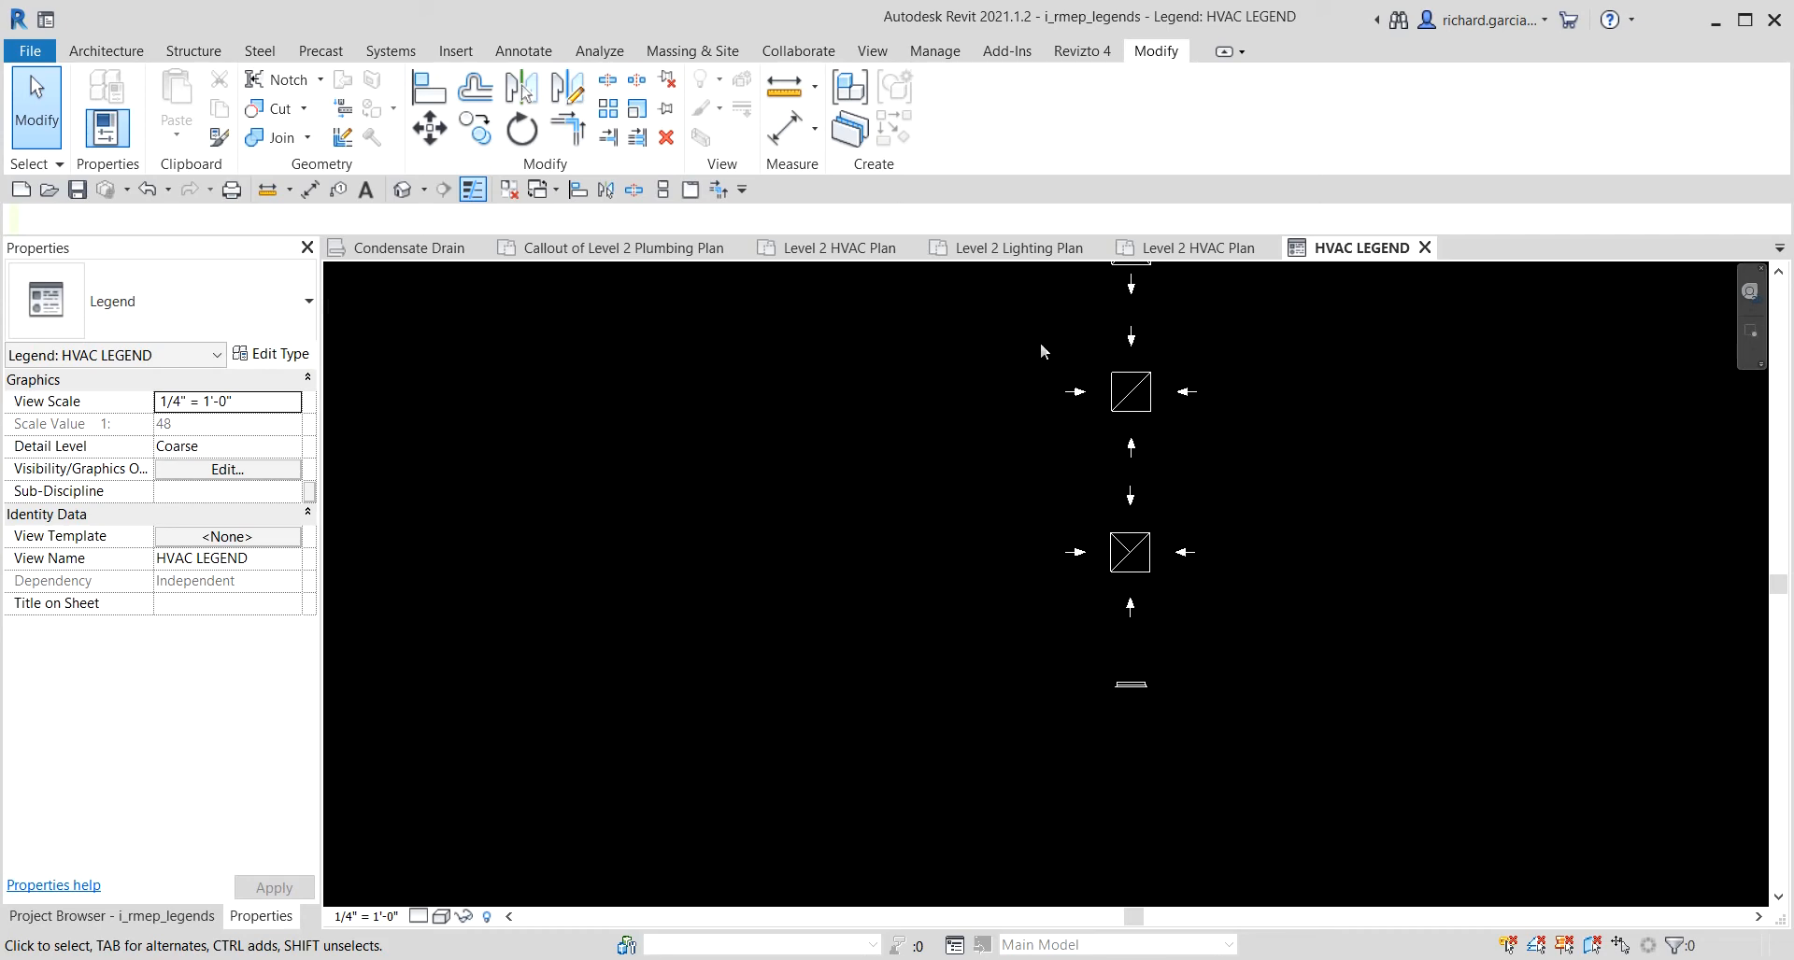
Start placing an annotation symbol and look through the available symbol types for an HVAC-related tag.
{"action": "left_click", "coordinate": [520, 52]}
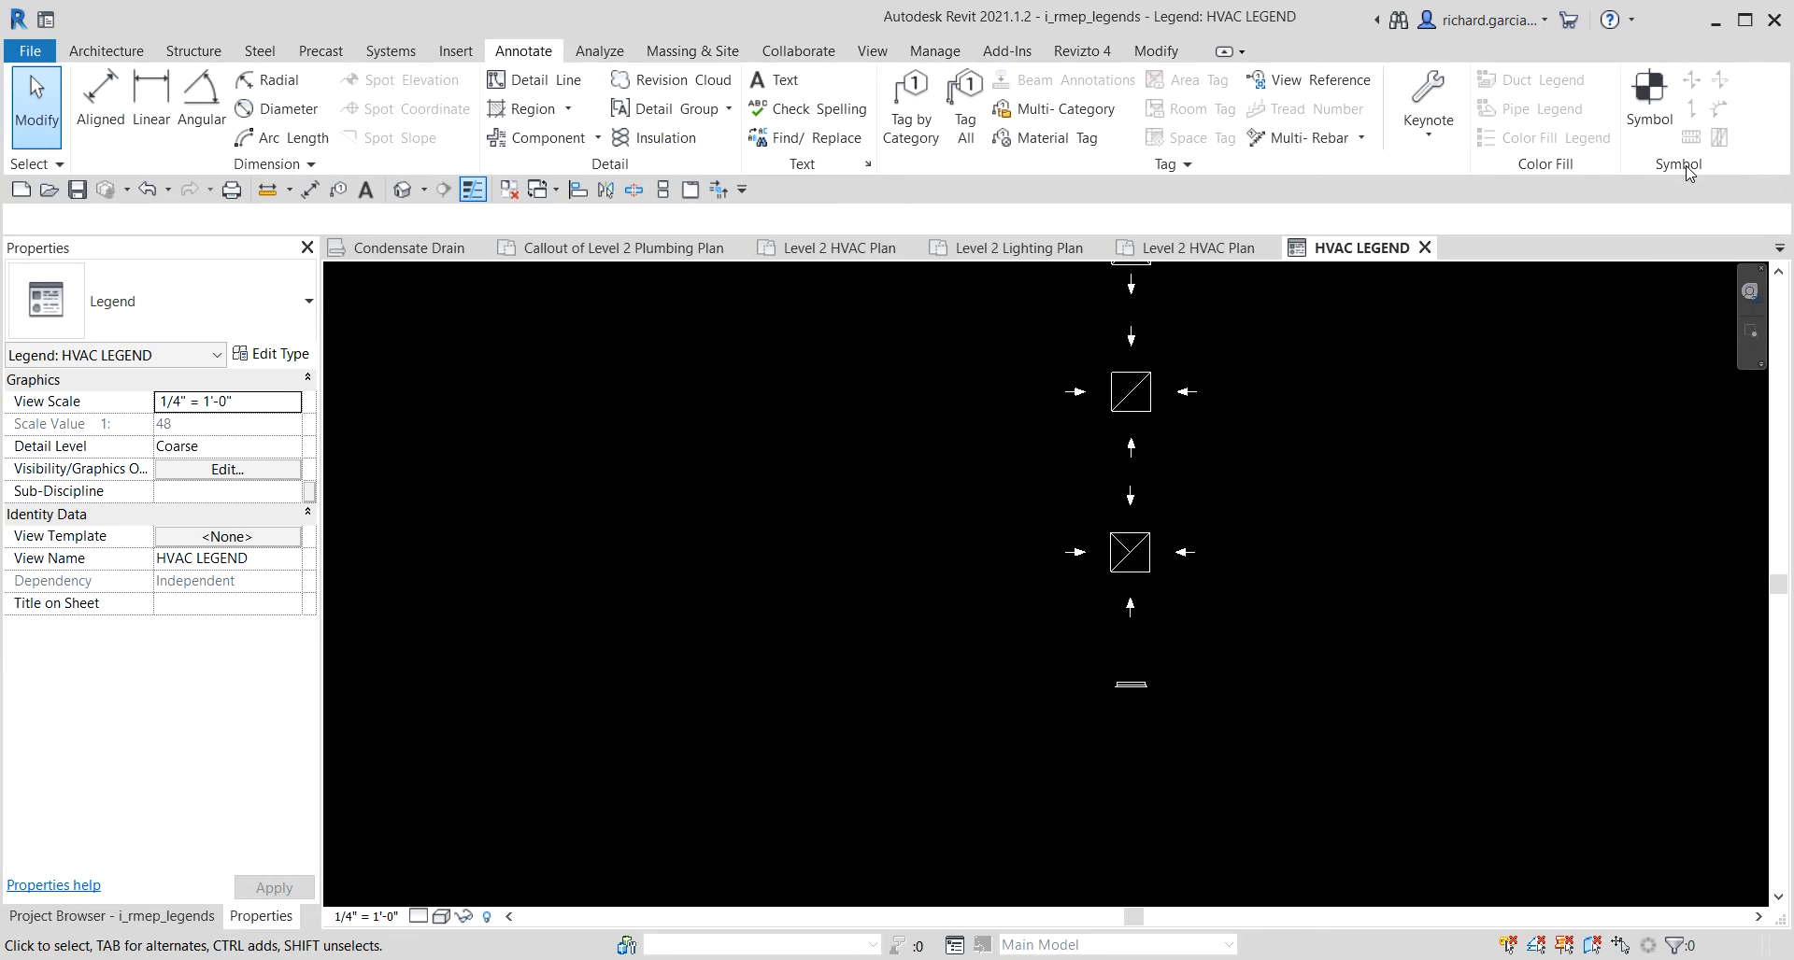
{"action": "left_click", "coordinate": [1647, 89]}
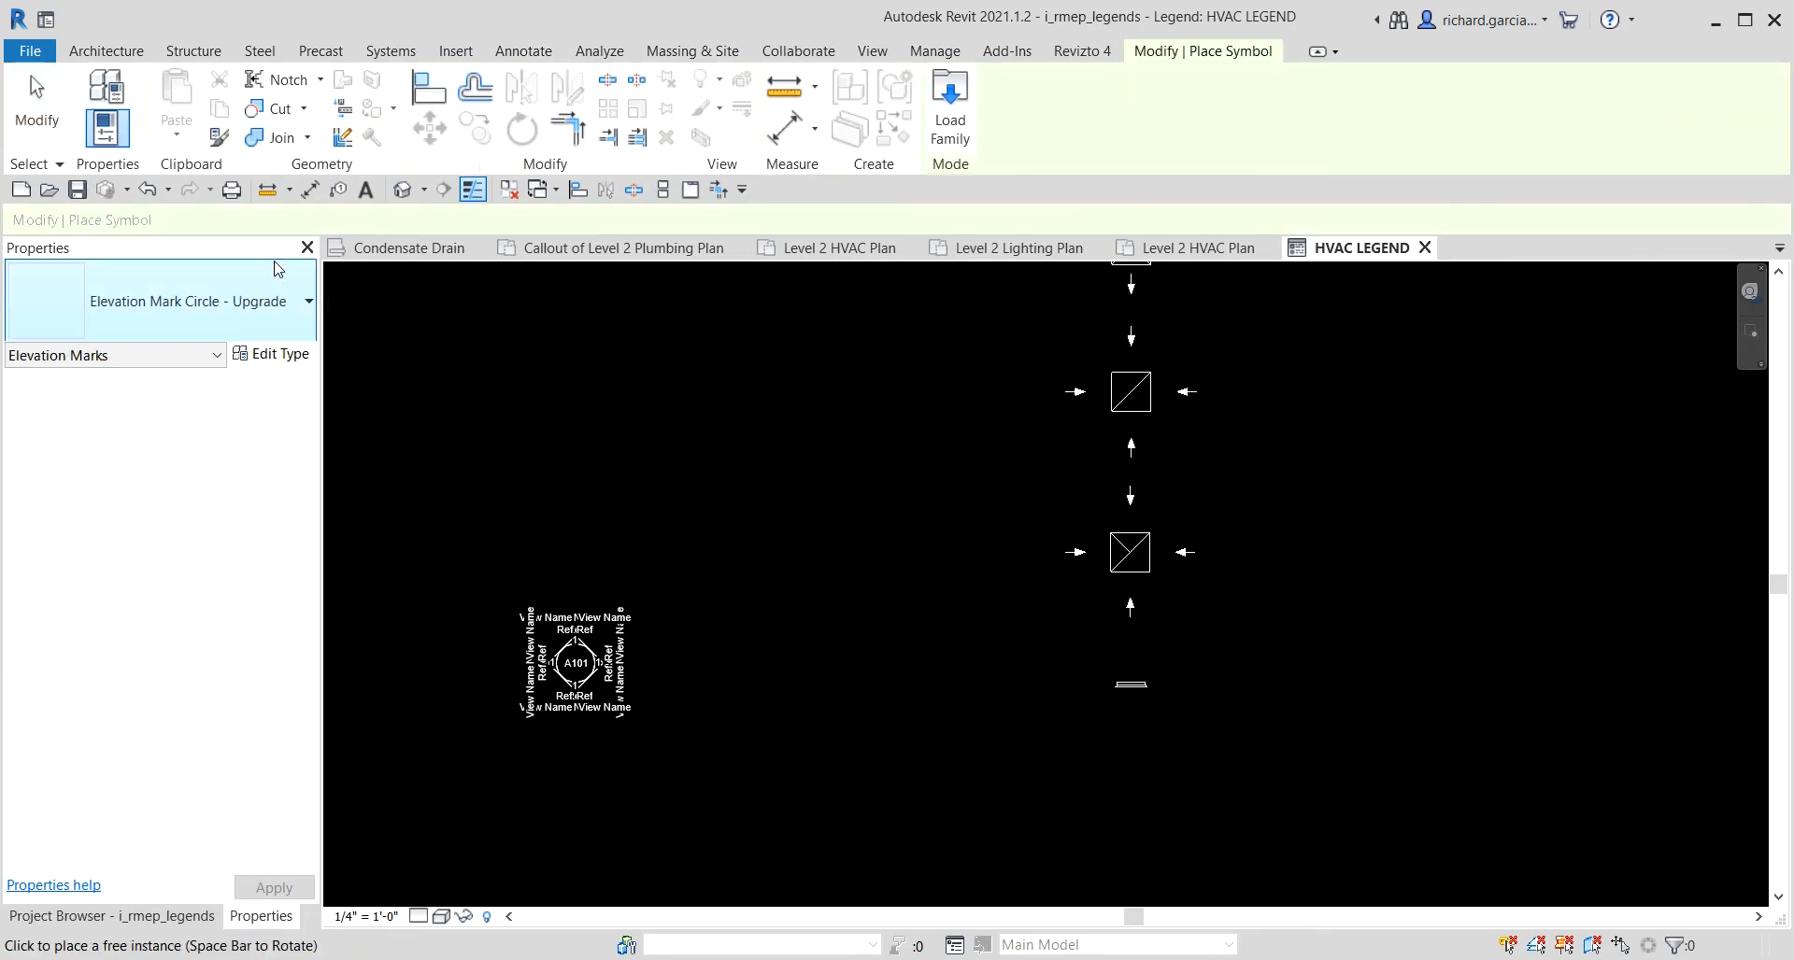
{"action": "left_click", "coordinate": [257, 293]}
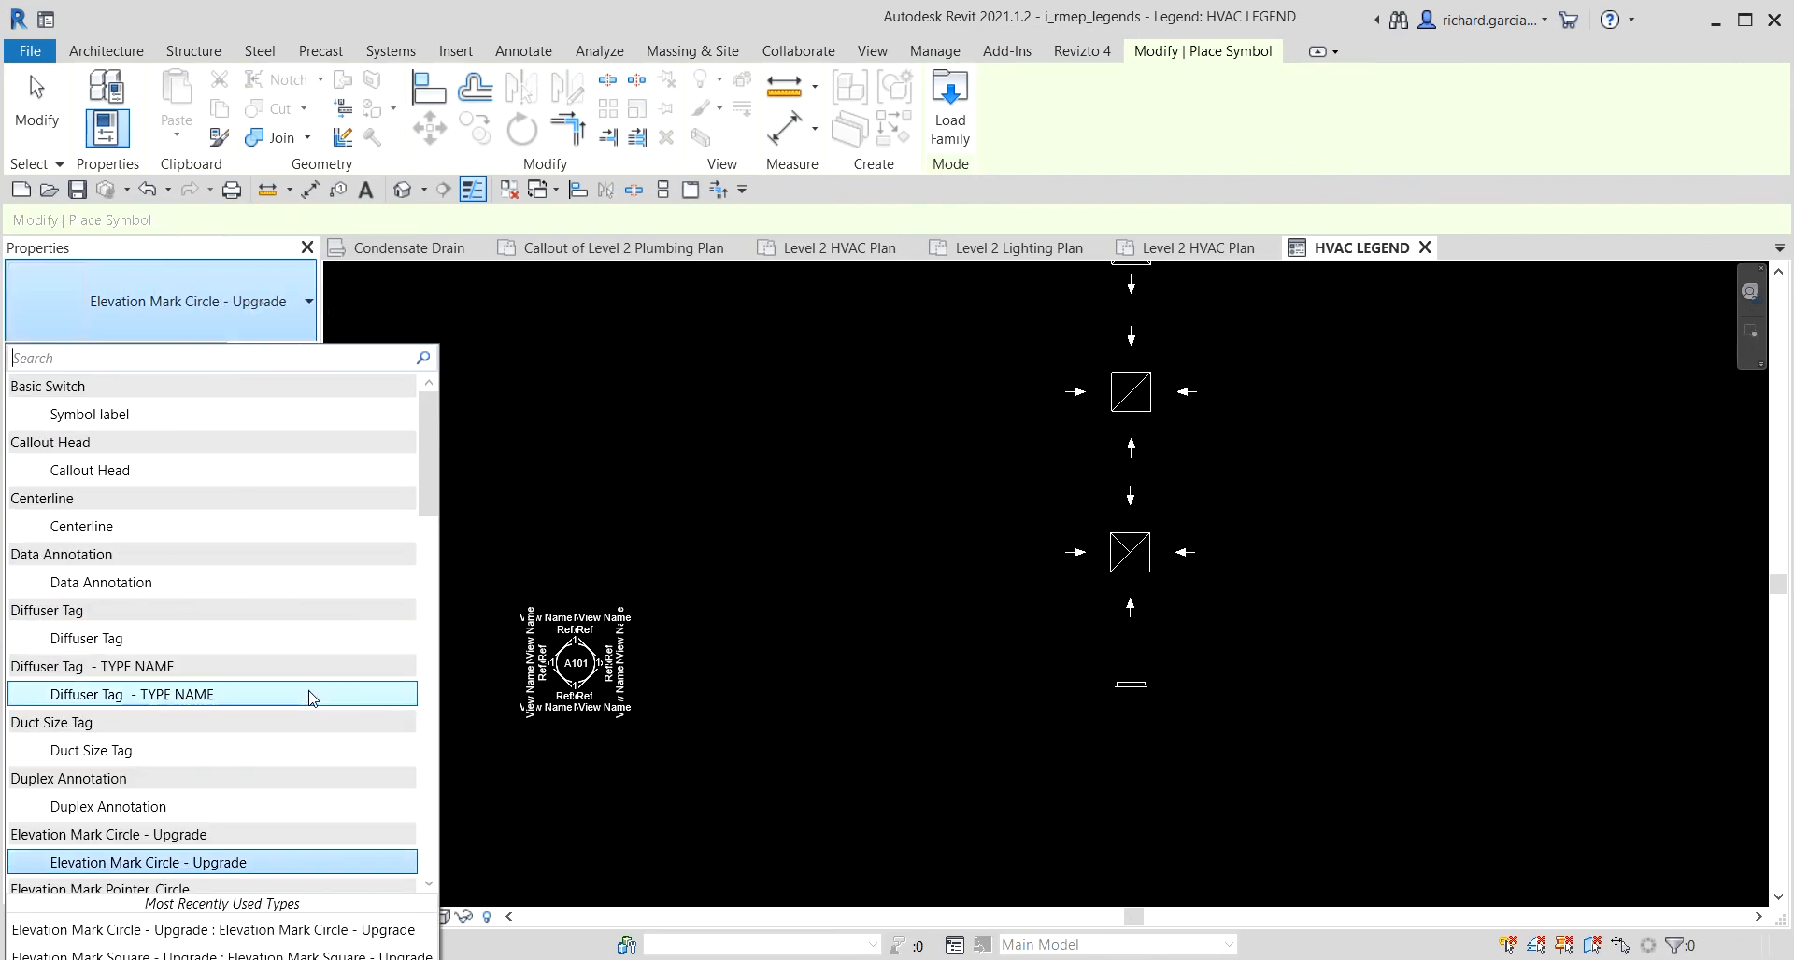
{"action": "scroll", "coordinate": [300, 700], "scroll_direction": "down", "scroll_amount": 2}
{"action": "scroll", "coordinate": [302, 703], "scroll_direction": "down", "scroll_amount": 4}
{"action": "scroll", "coordinate": [302, 702], "scroll_direction": "down", "scroll_amount": 9}
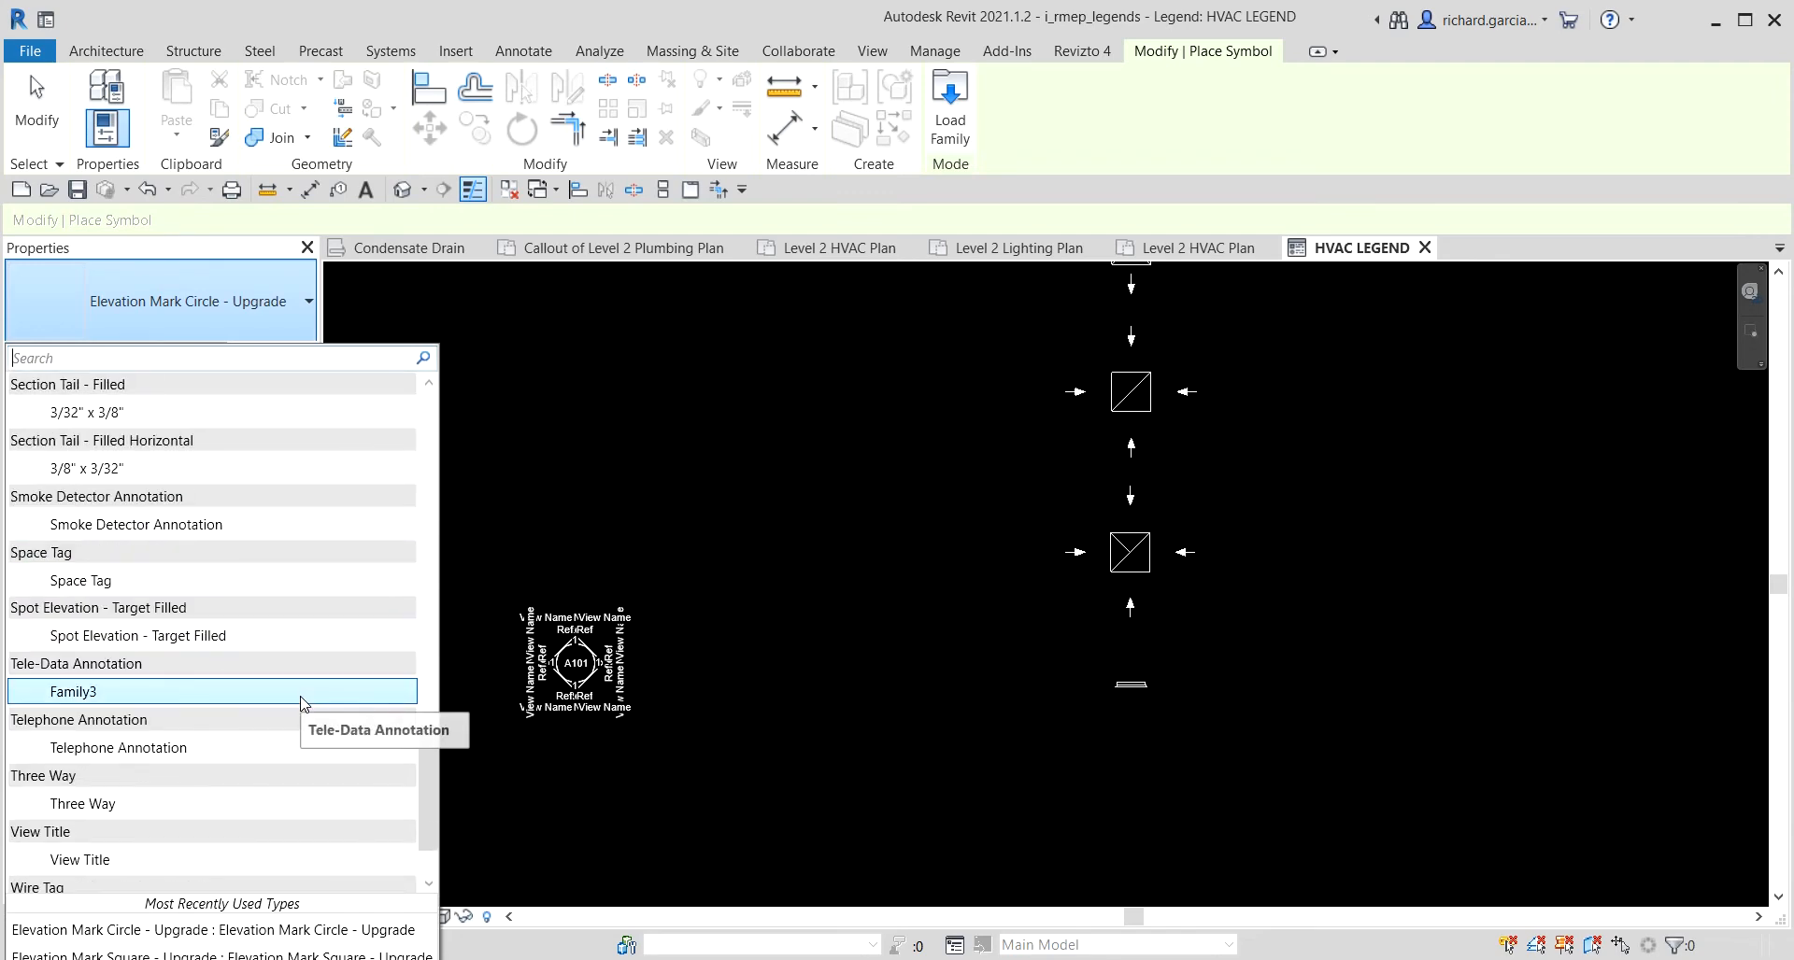
{"action": "scroll", "coordinate": [299, 702], "scroll_direction": "down", "scroll_amount": 2}
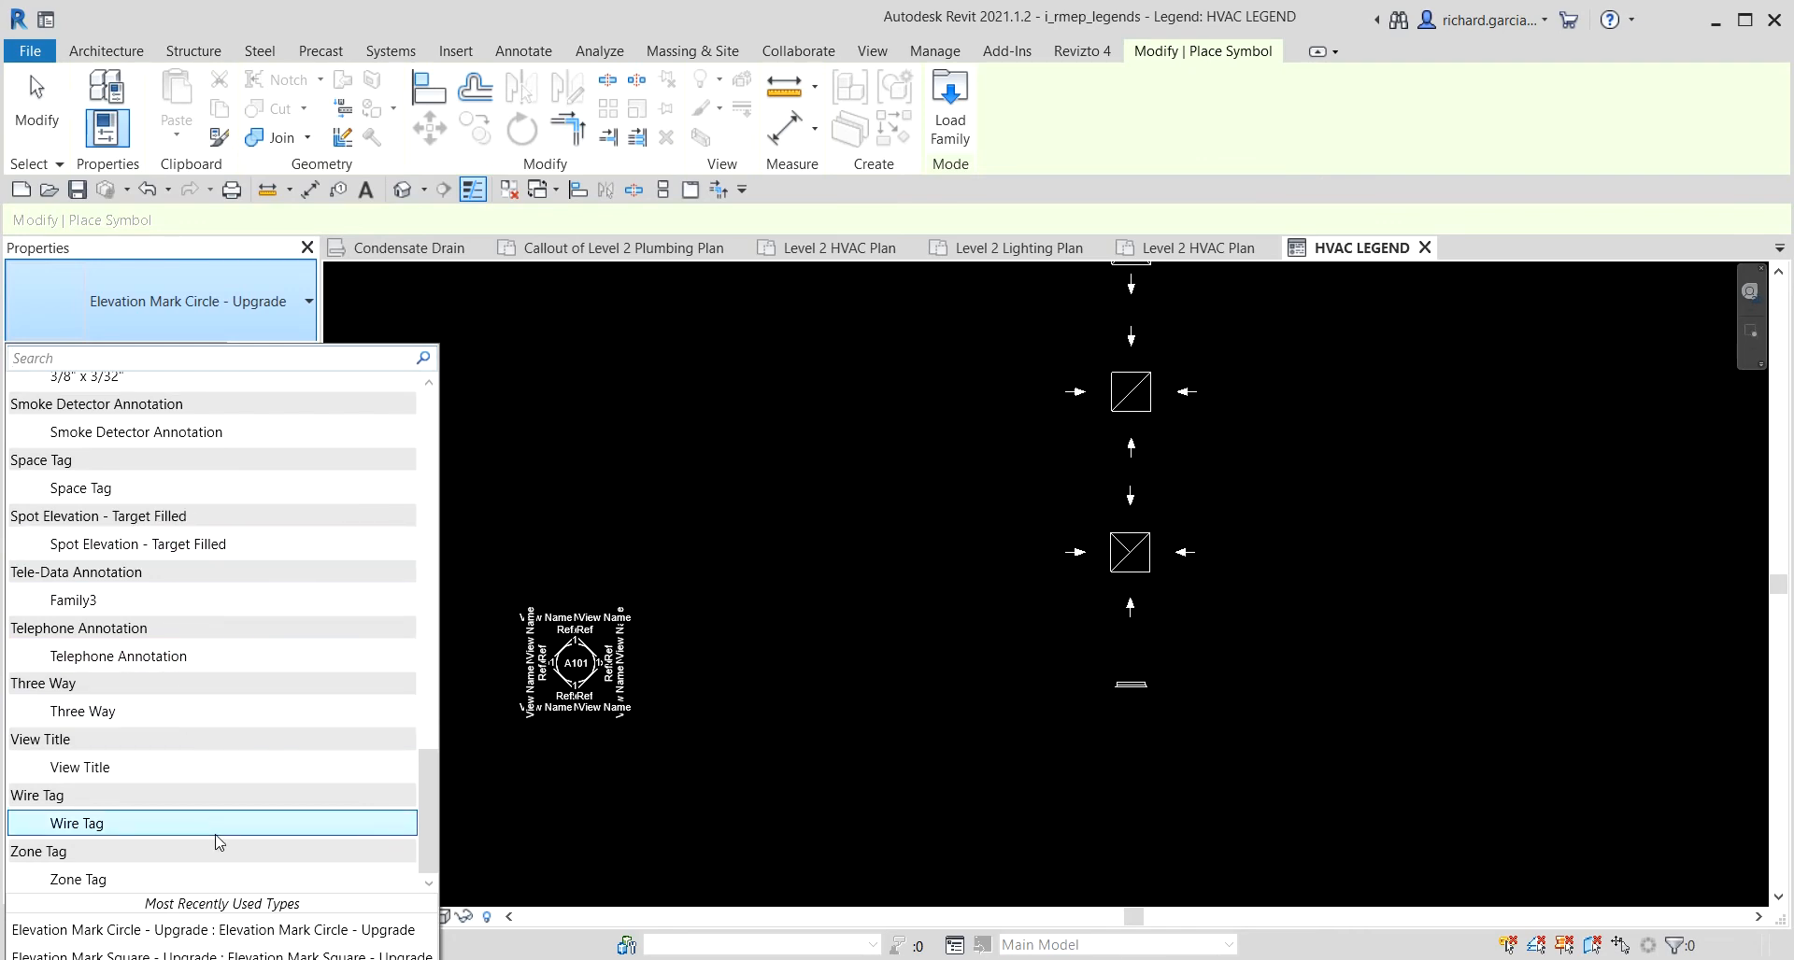
{"action": "scroll", "coordinate": [199, 821], "scroll_direction": "up", "scroll_amount": 5}
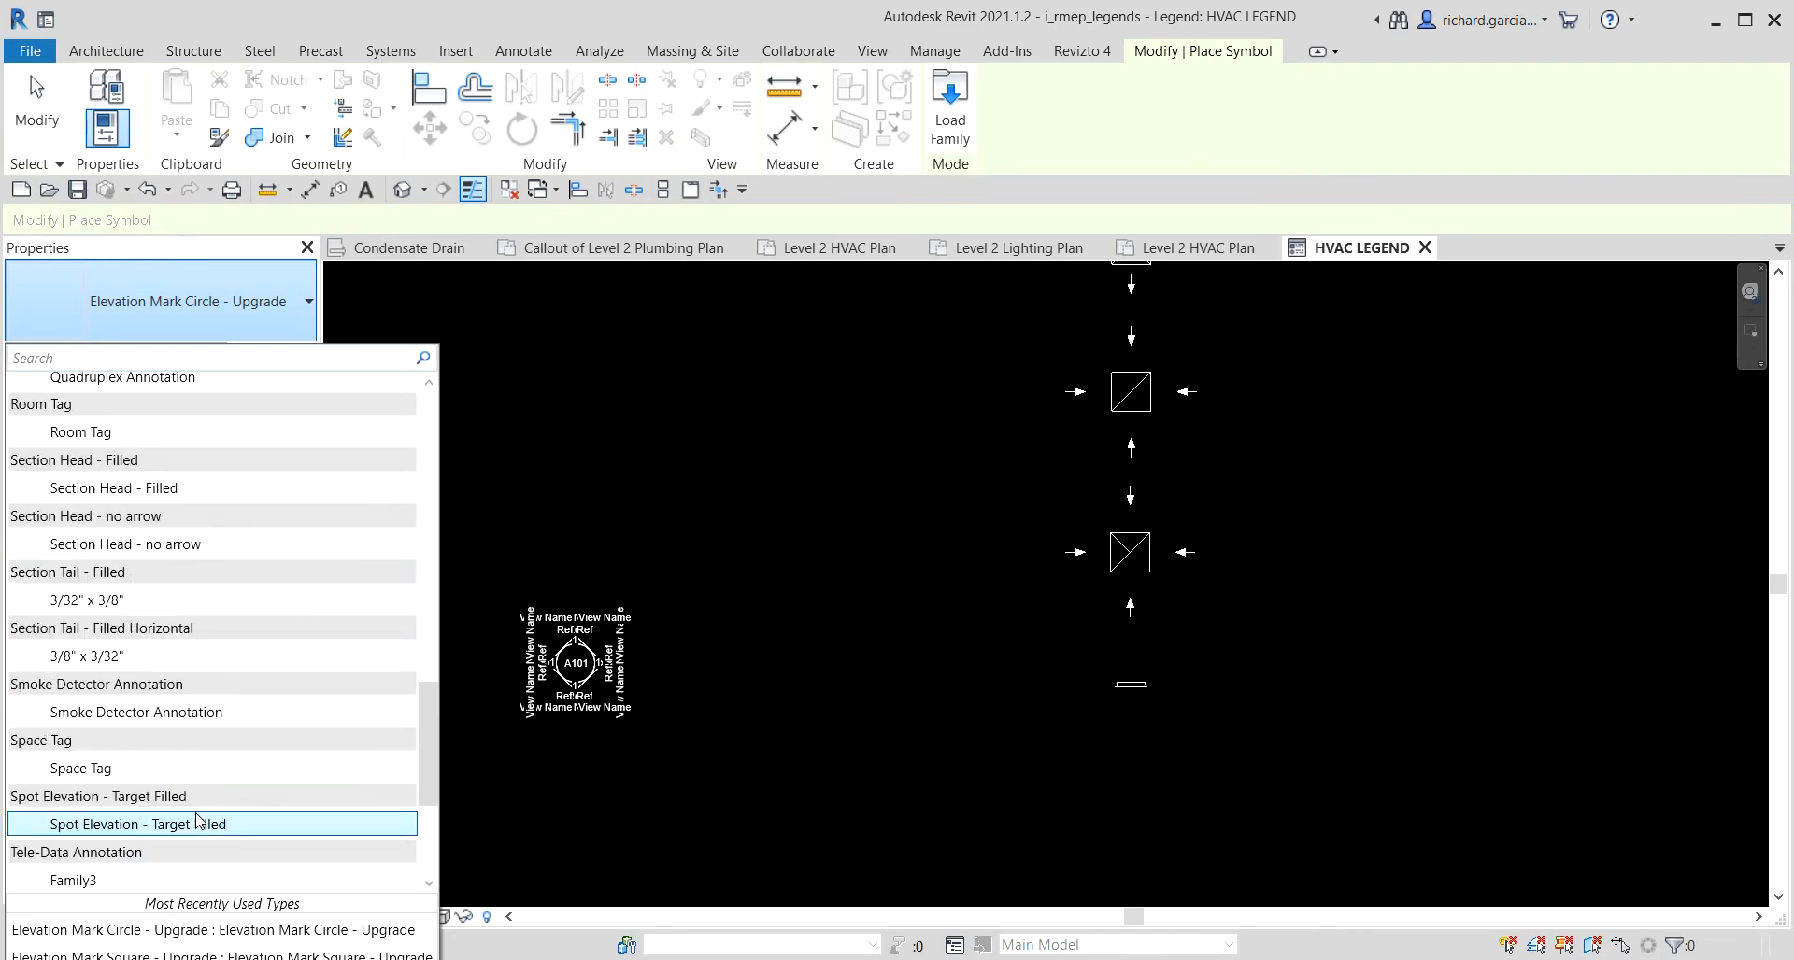
{"action": "scroll", "coordinate": [199, 821], "scroll_direction": "up", "scroll_amount": 3}
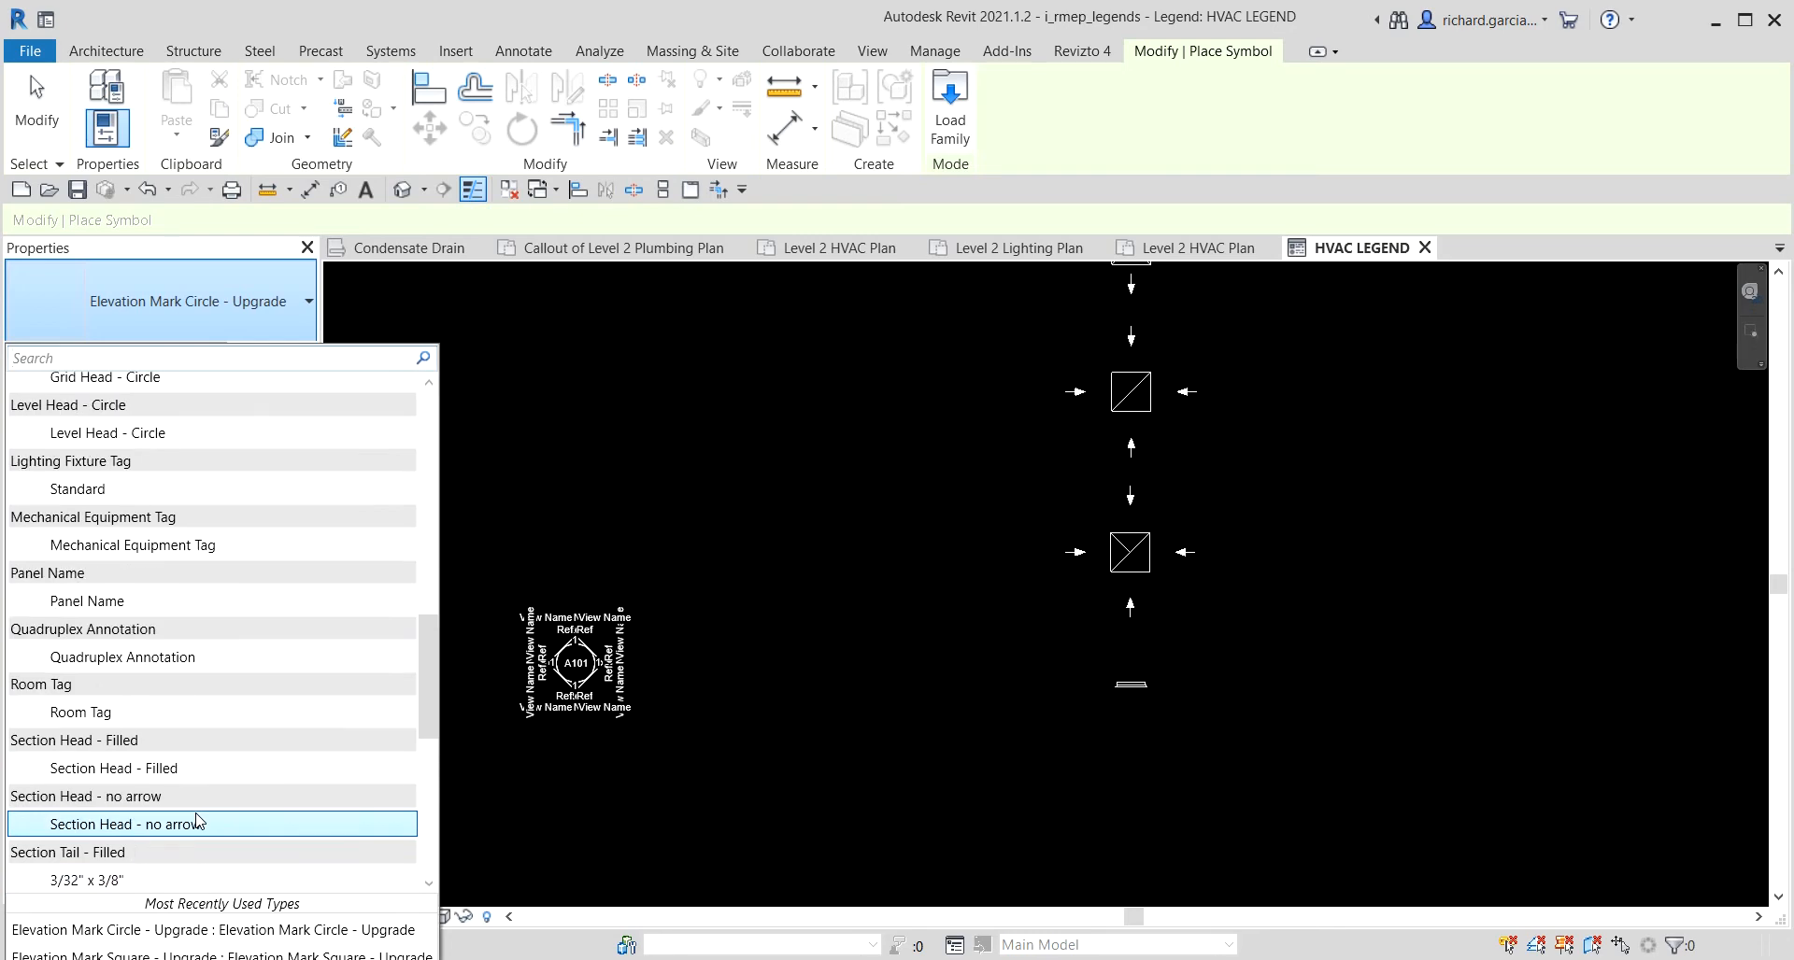
{"action": "scroll", "coordinate": [199, 821], "scroll_direction": "up", "scroll_amount": 2}
{"action": "scroll", "coordinate": [199, 821], "scroll_direction": "up", "scroll_amount": 10}
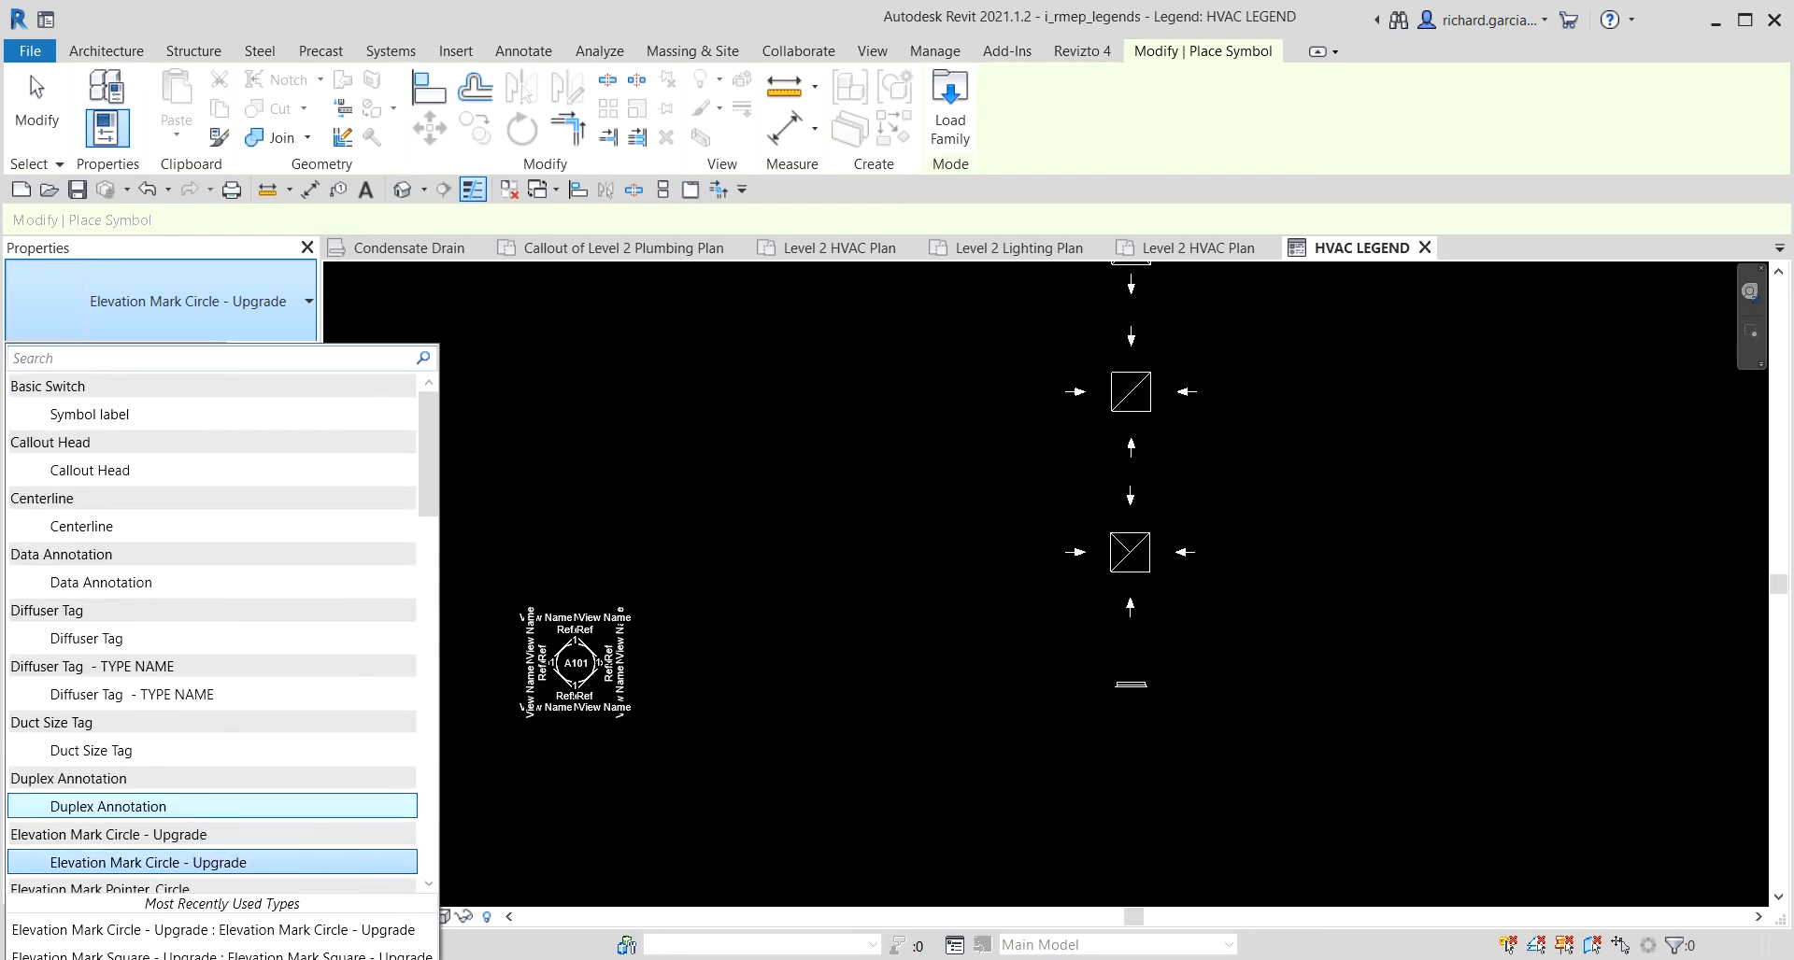
{"action": "left_click", "coordinate": [199, 808]}
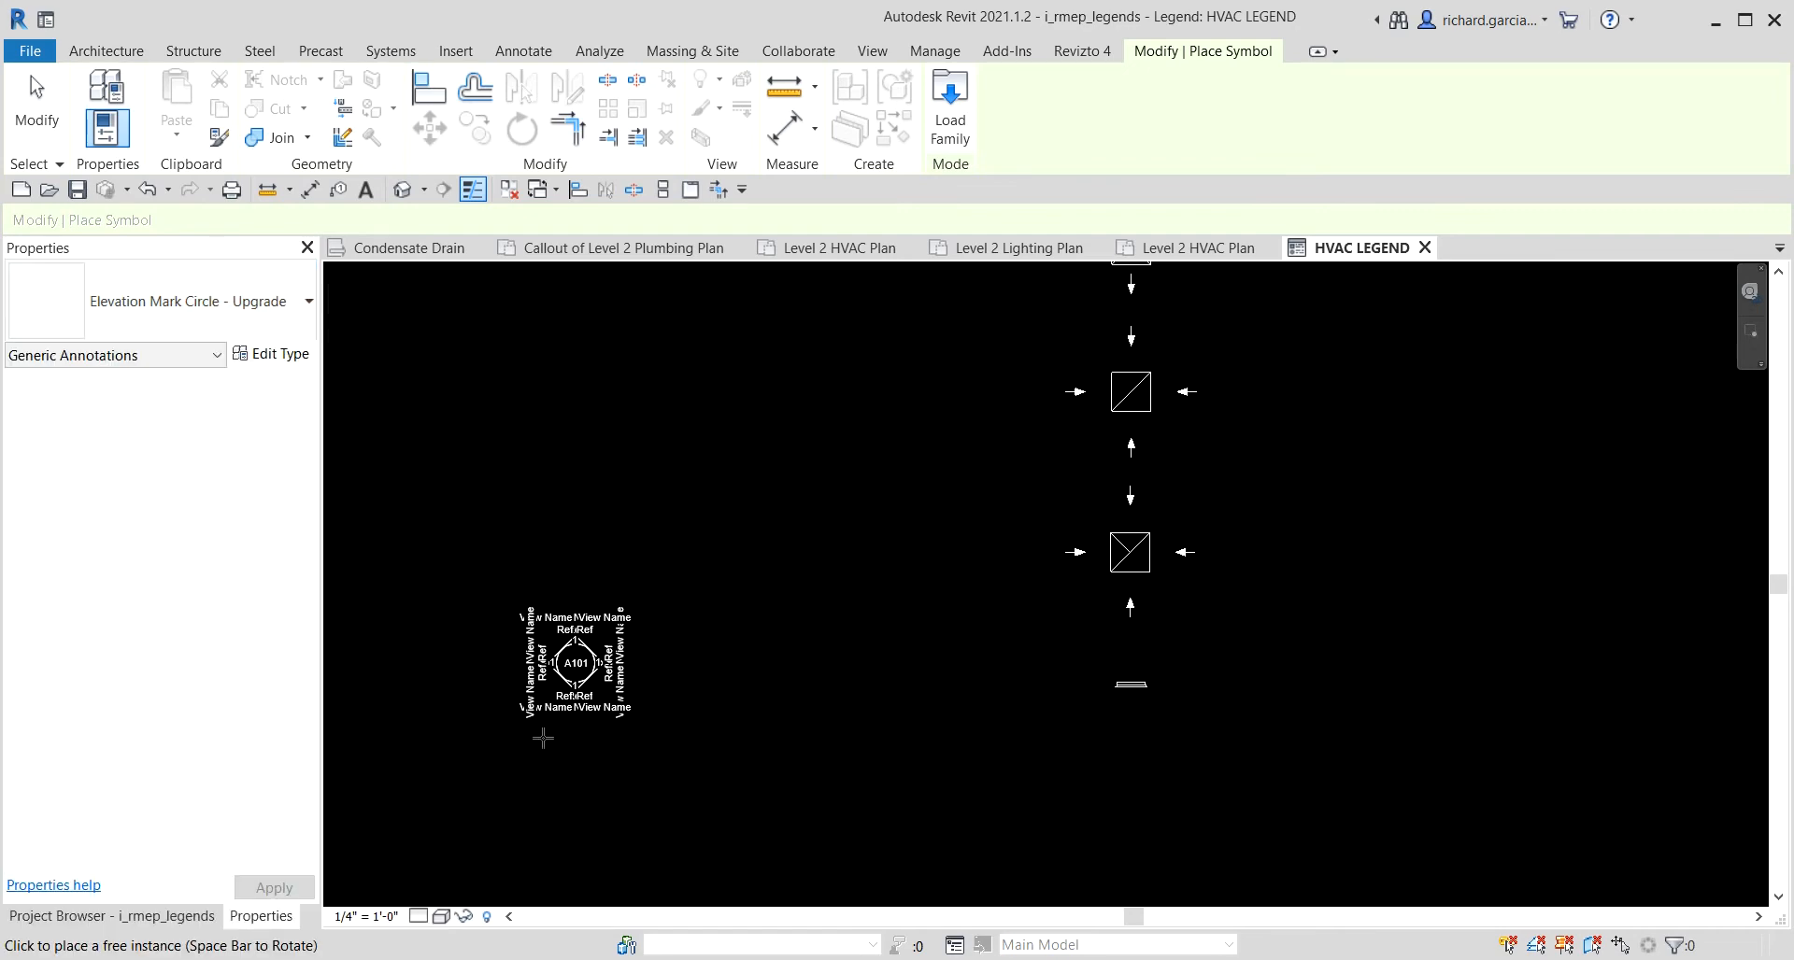
Place a Diffuser Tag - TYPE NAME symbol below the sidewall supply diffuser and end symbol placement.
{"action": "left_click", "coordinate": [267, 327]}
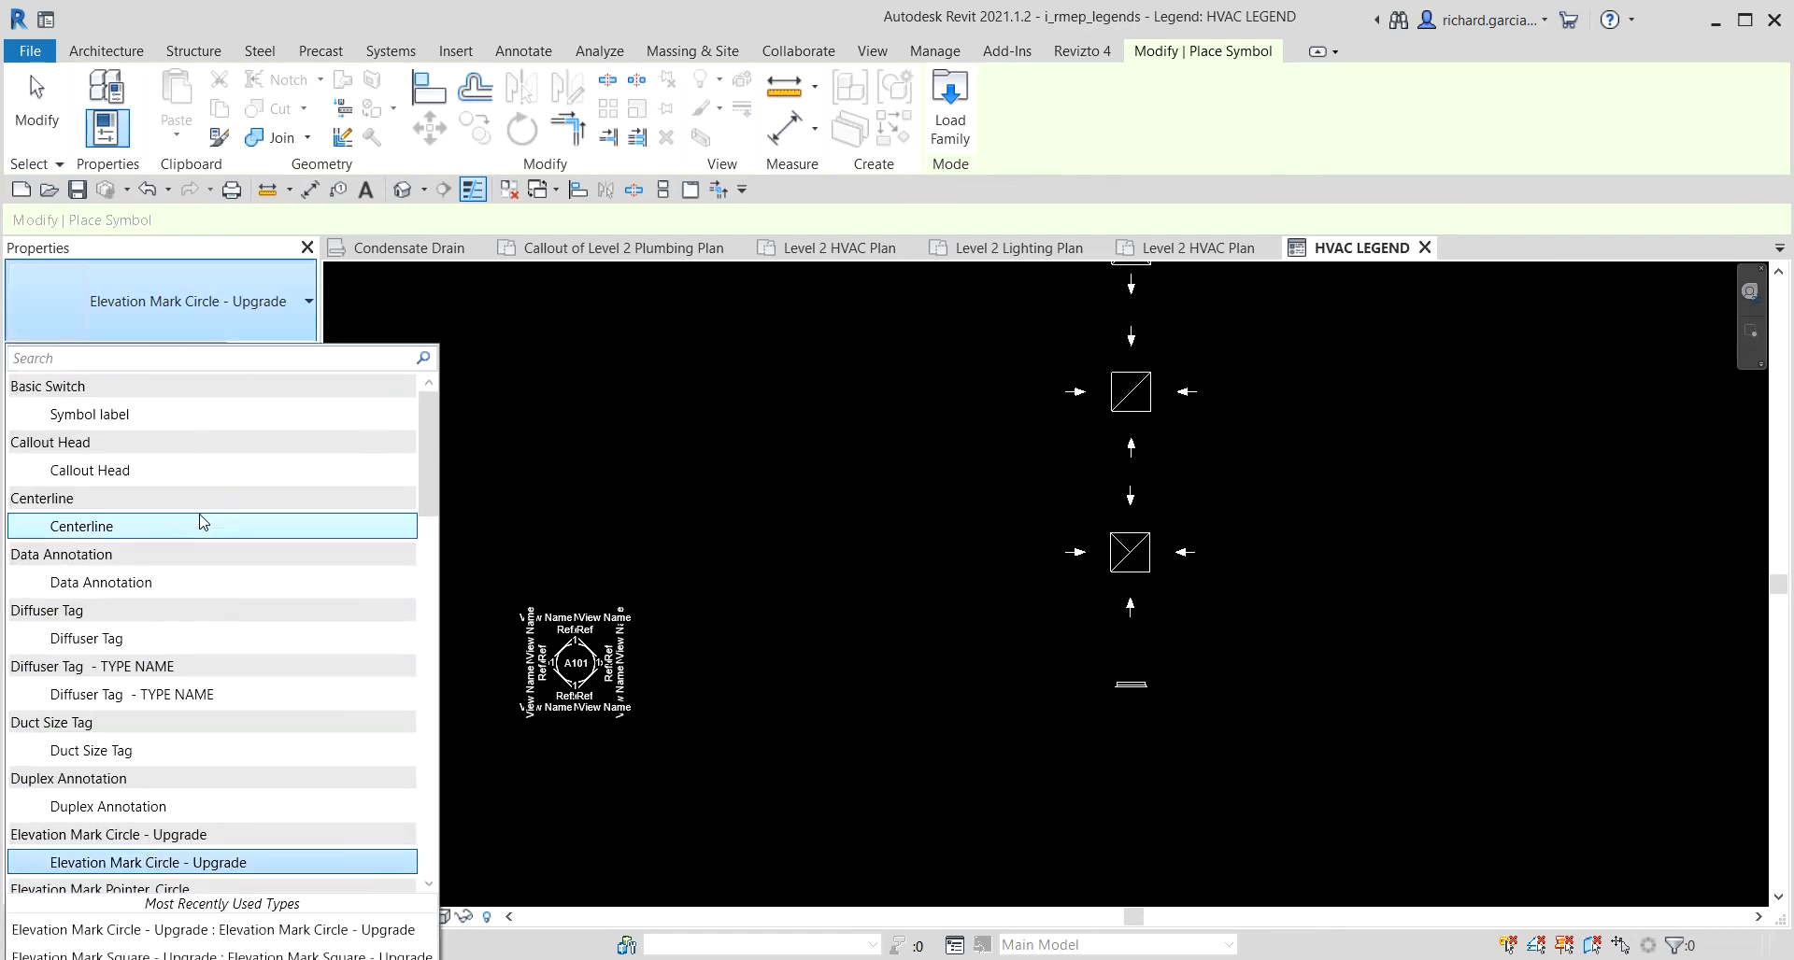
{"action": "left_click", "coordinate": [101, 696]}
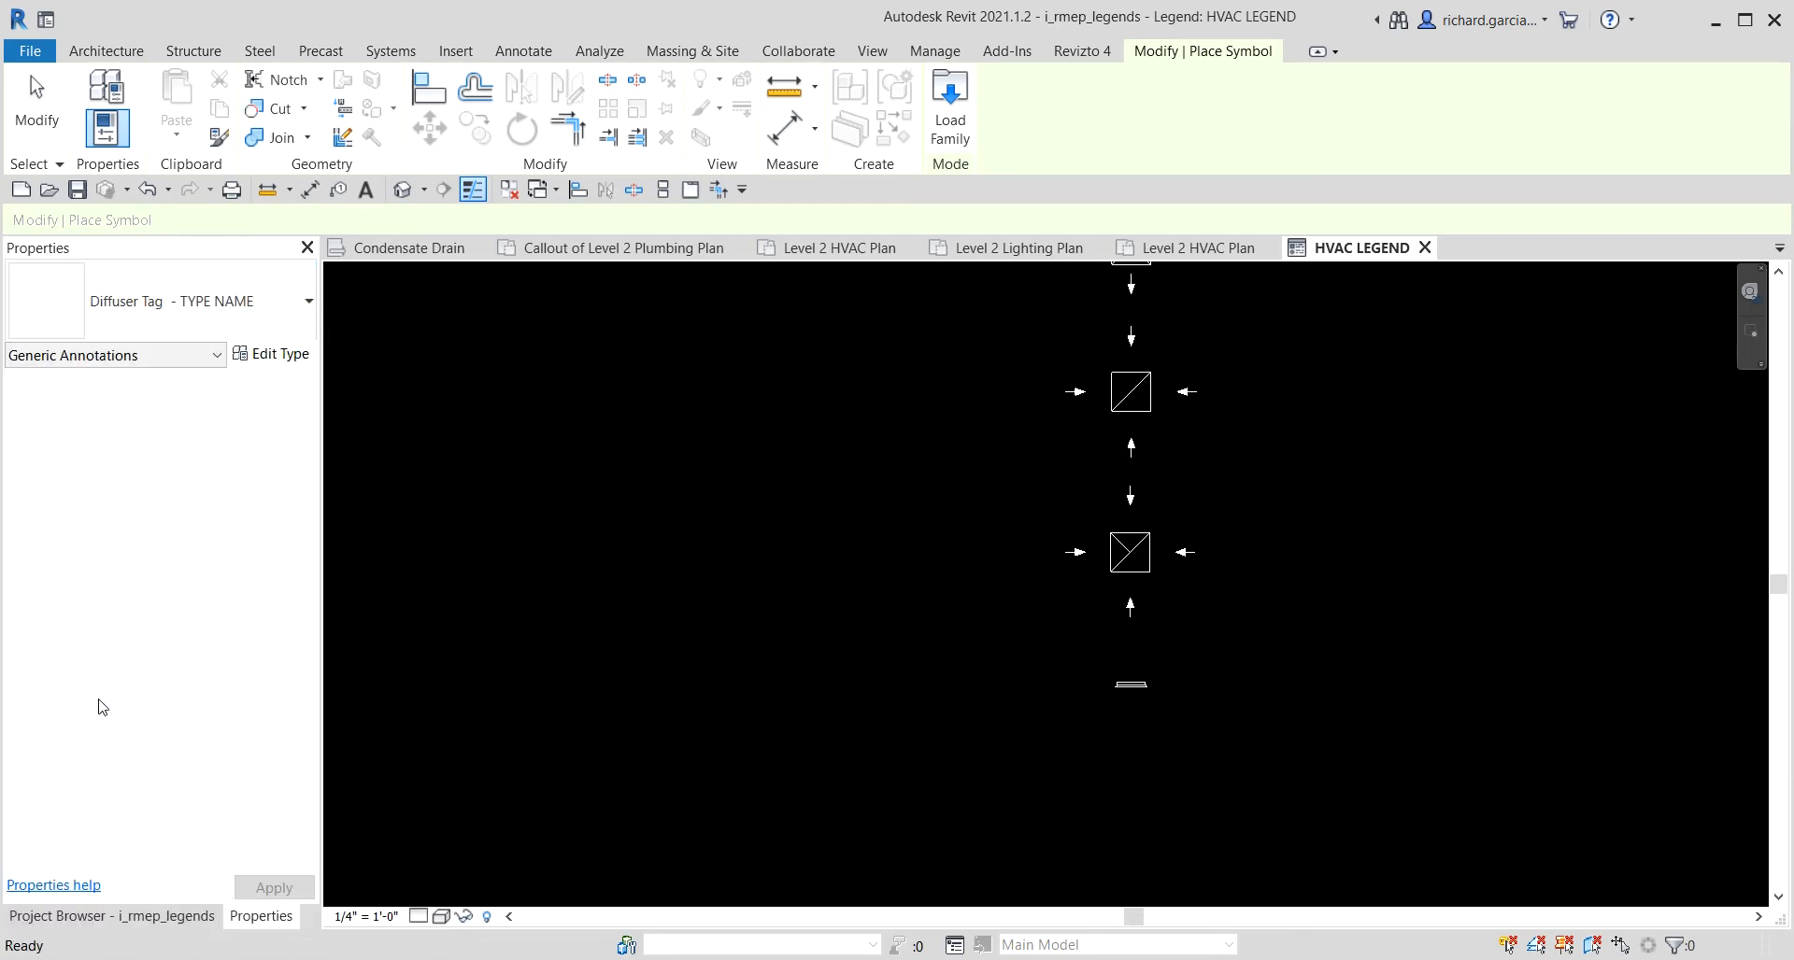
{"action": "middle_click_drag", "start_coordinate": [1189, 764], "coordinate": [977, 485]}
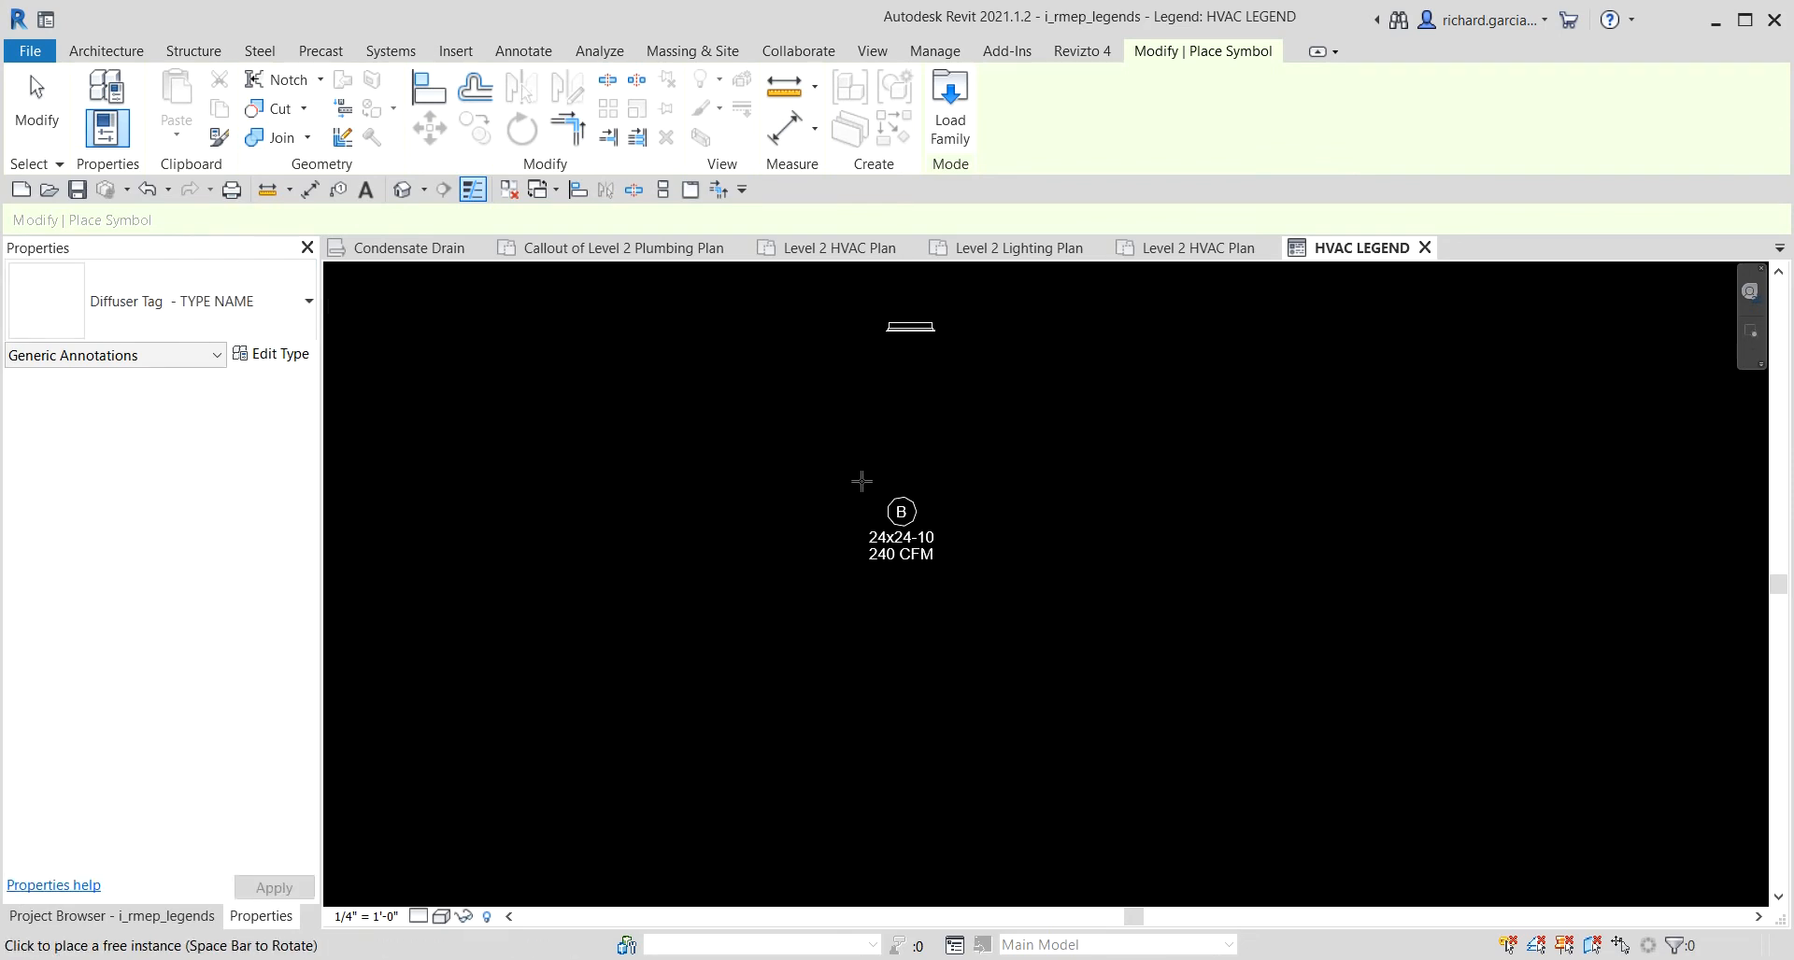
{"action": "left_click", "coordinate": [851, 472]}
{"action": "left_click", "coordinate": [38, 103]}
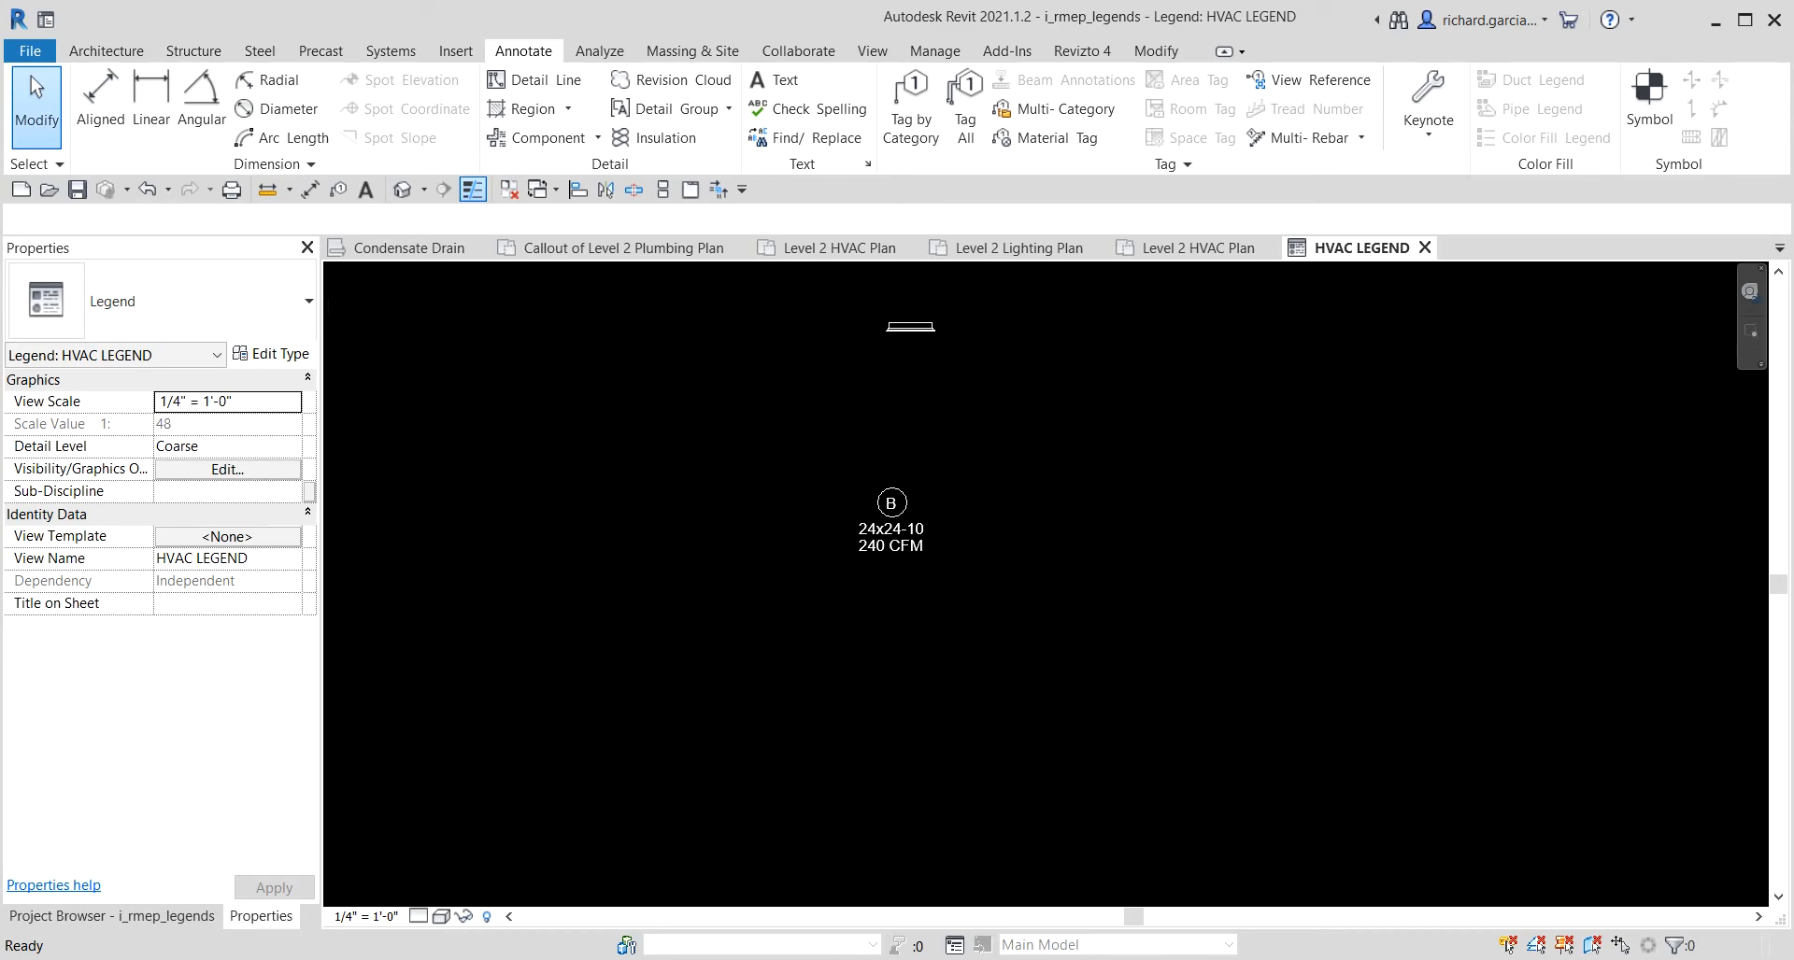
Shift the diffuser tag symbol slightly to the right beneath the sidewall supply diffuser.
{"action": "scroll", "coordinate": [1113, 583], "scroll_direction": "down", "scroll_amount": 2}
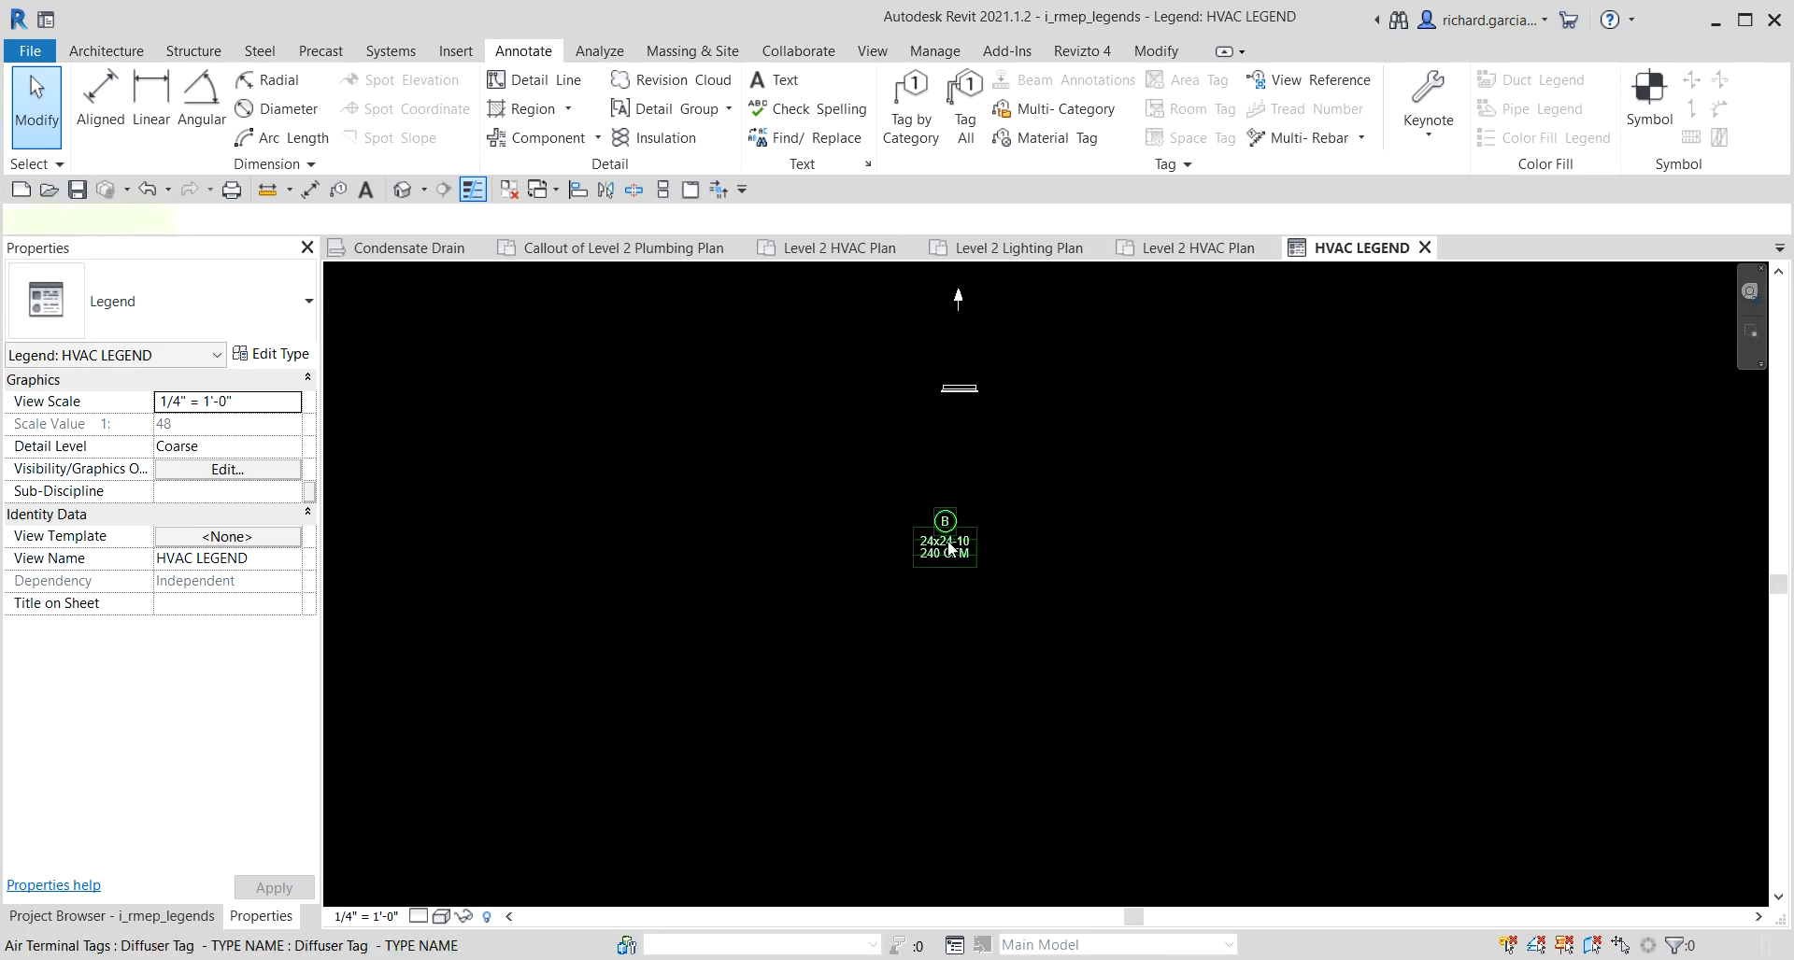
{"action": "mouse_move", "coordinate": [947, 542]}
{"action": "left_mouse_down"}
{"action": "mouse_move", "coordinate": [998, 557]}
{"action": "mouse_move", "coordinate": [978, 533]}
{"action": "left_mouse_up"}
{"action": "scroll", "coordinate": [1208, 454], "scroll_direction": "down", "scroll_amount": 1}
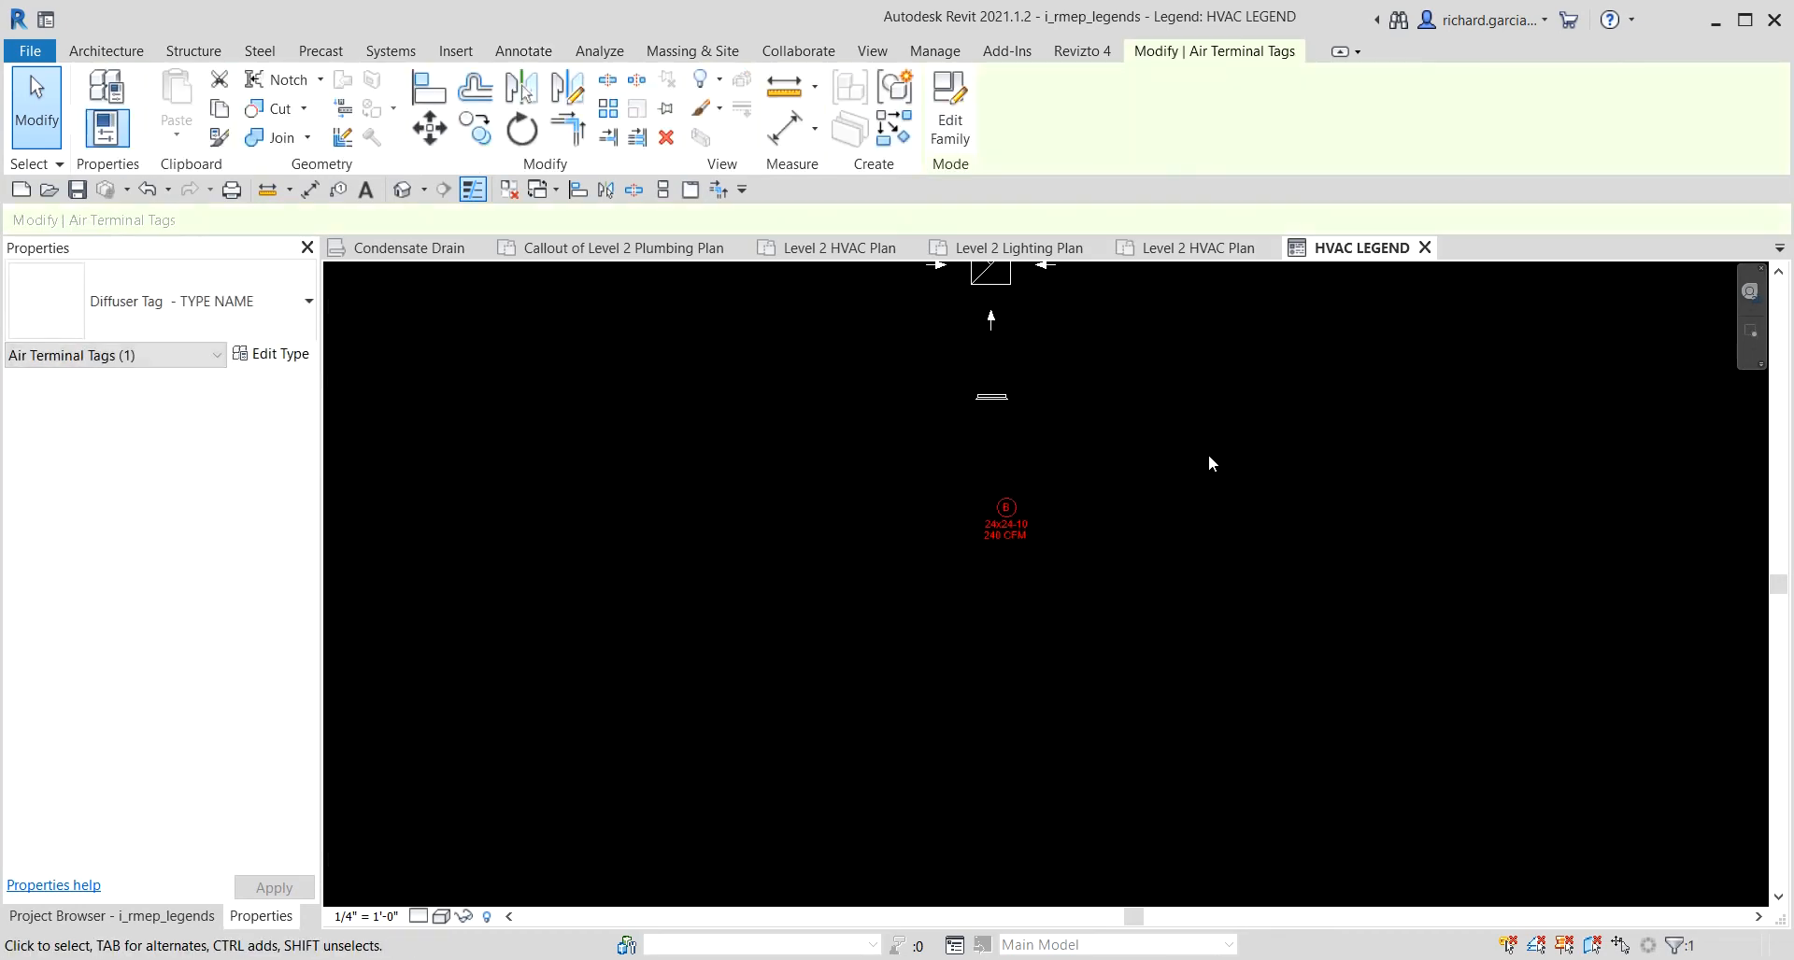
Add the 3/32" Arial text note "SUPPLY DIFFUSER" to the right of the supply diffuser symbol.
{"action": "middle_click_drag", "start_coordinate": [1207, 454], "coordinate": [989, 793]}
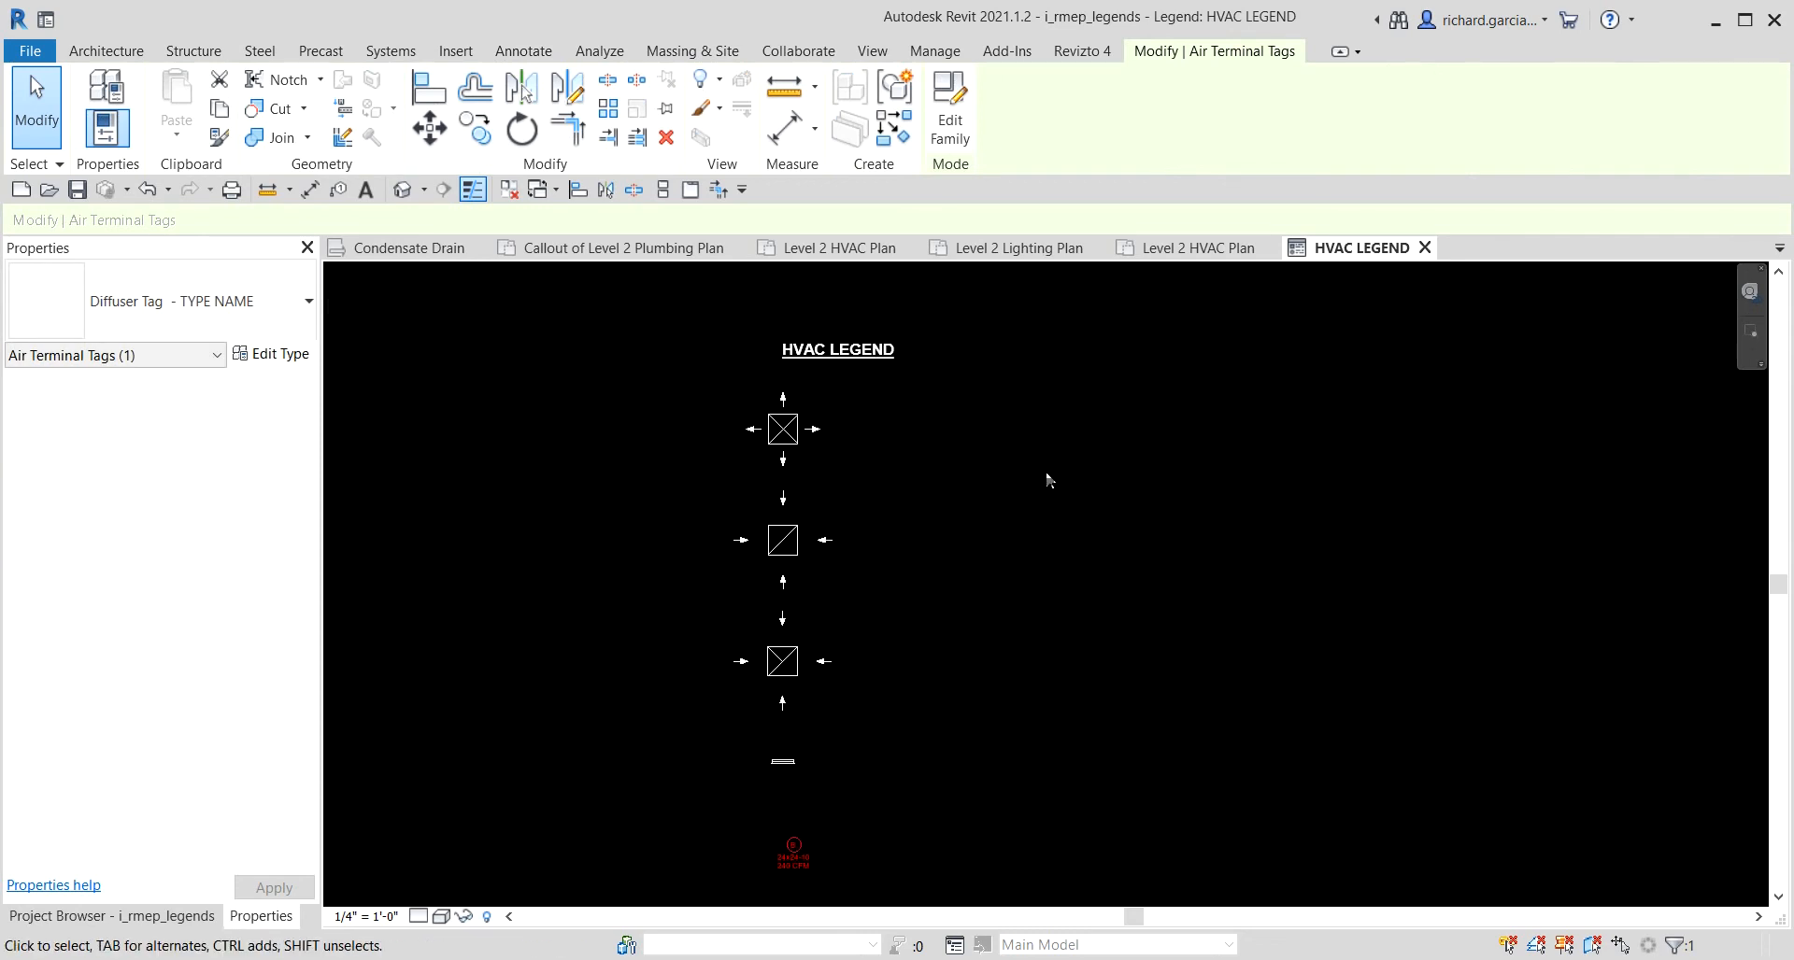
{"action": "left_click", "coordinate": [366, 190]}
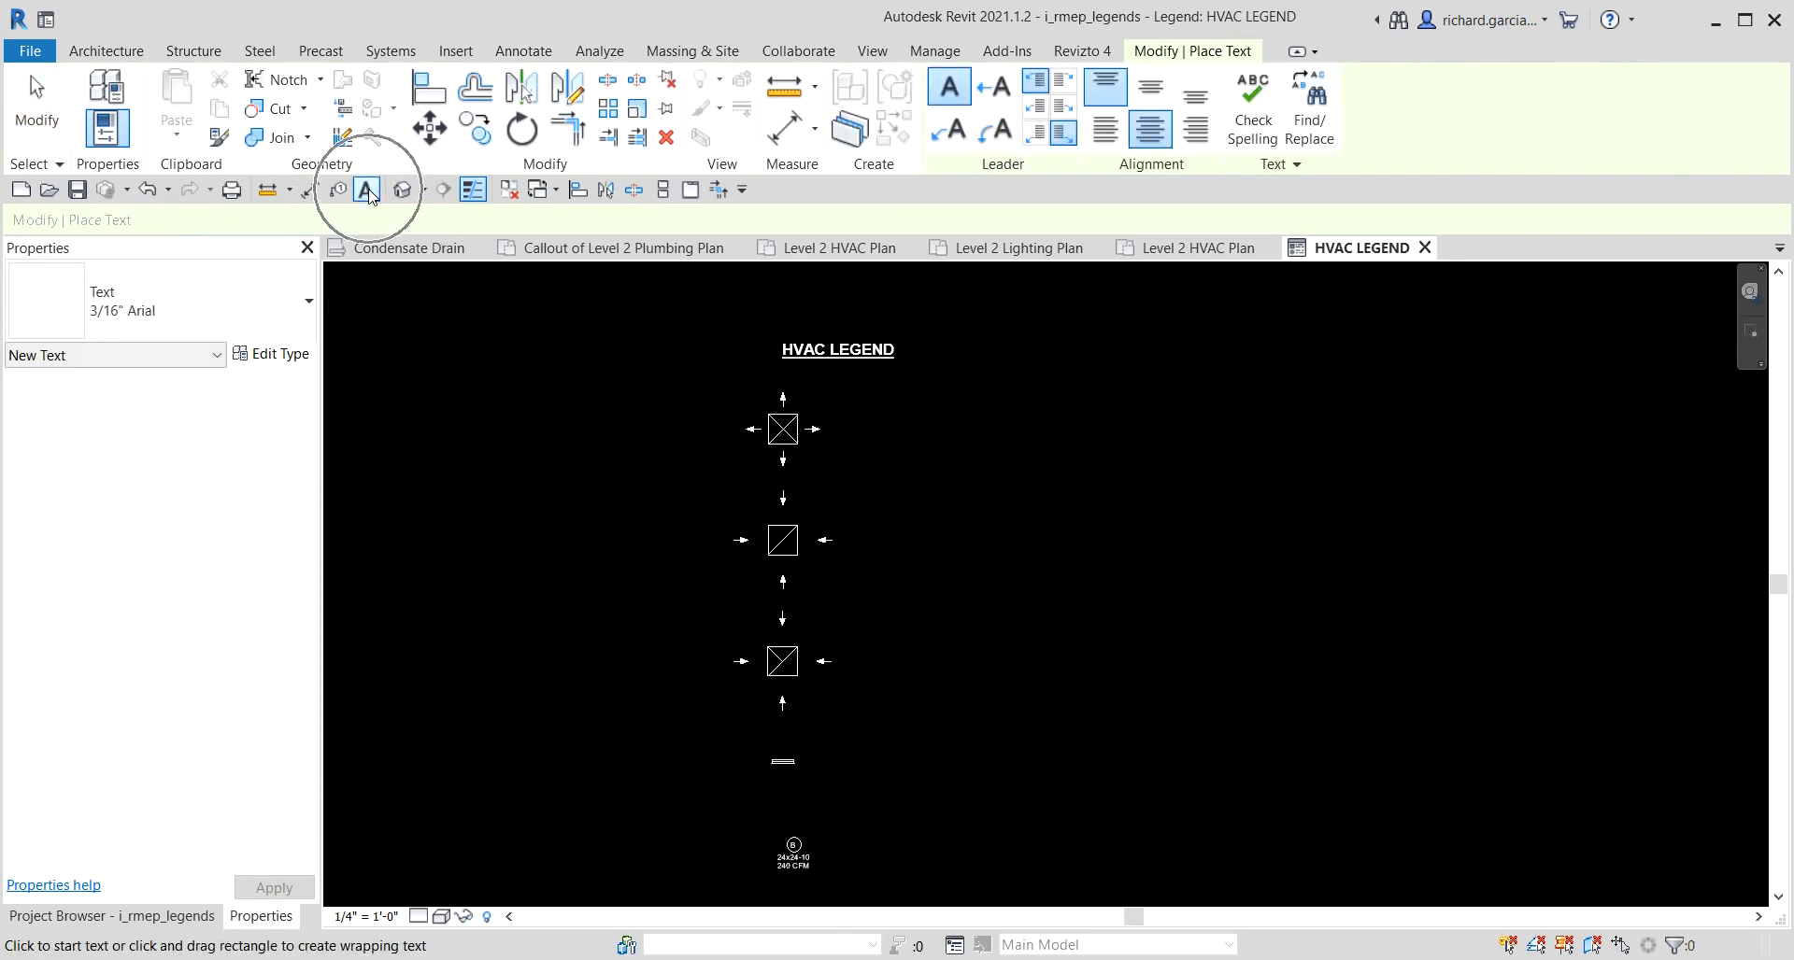
{"action": "left_click", "coordinate": [229, 297]}
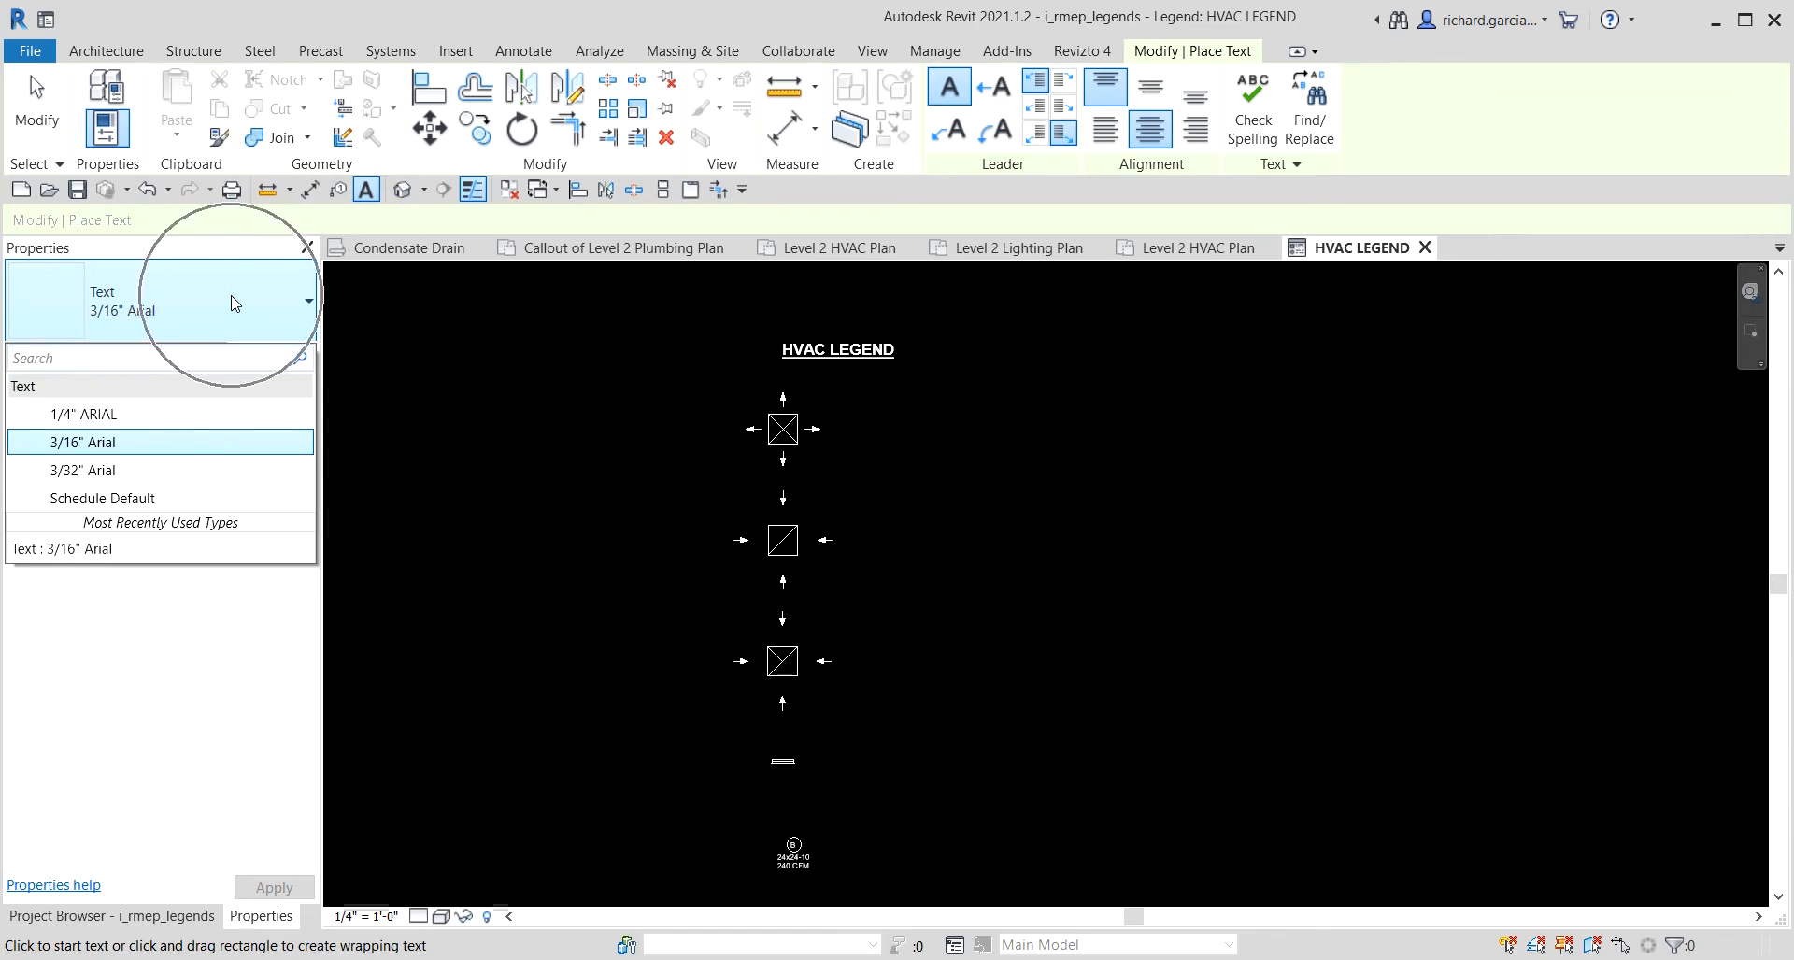
{"action": "left_click", "coordinate": [181, 471]}
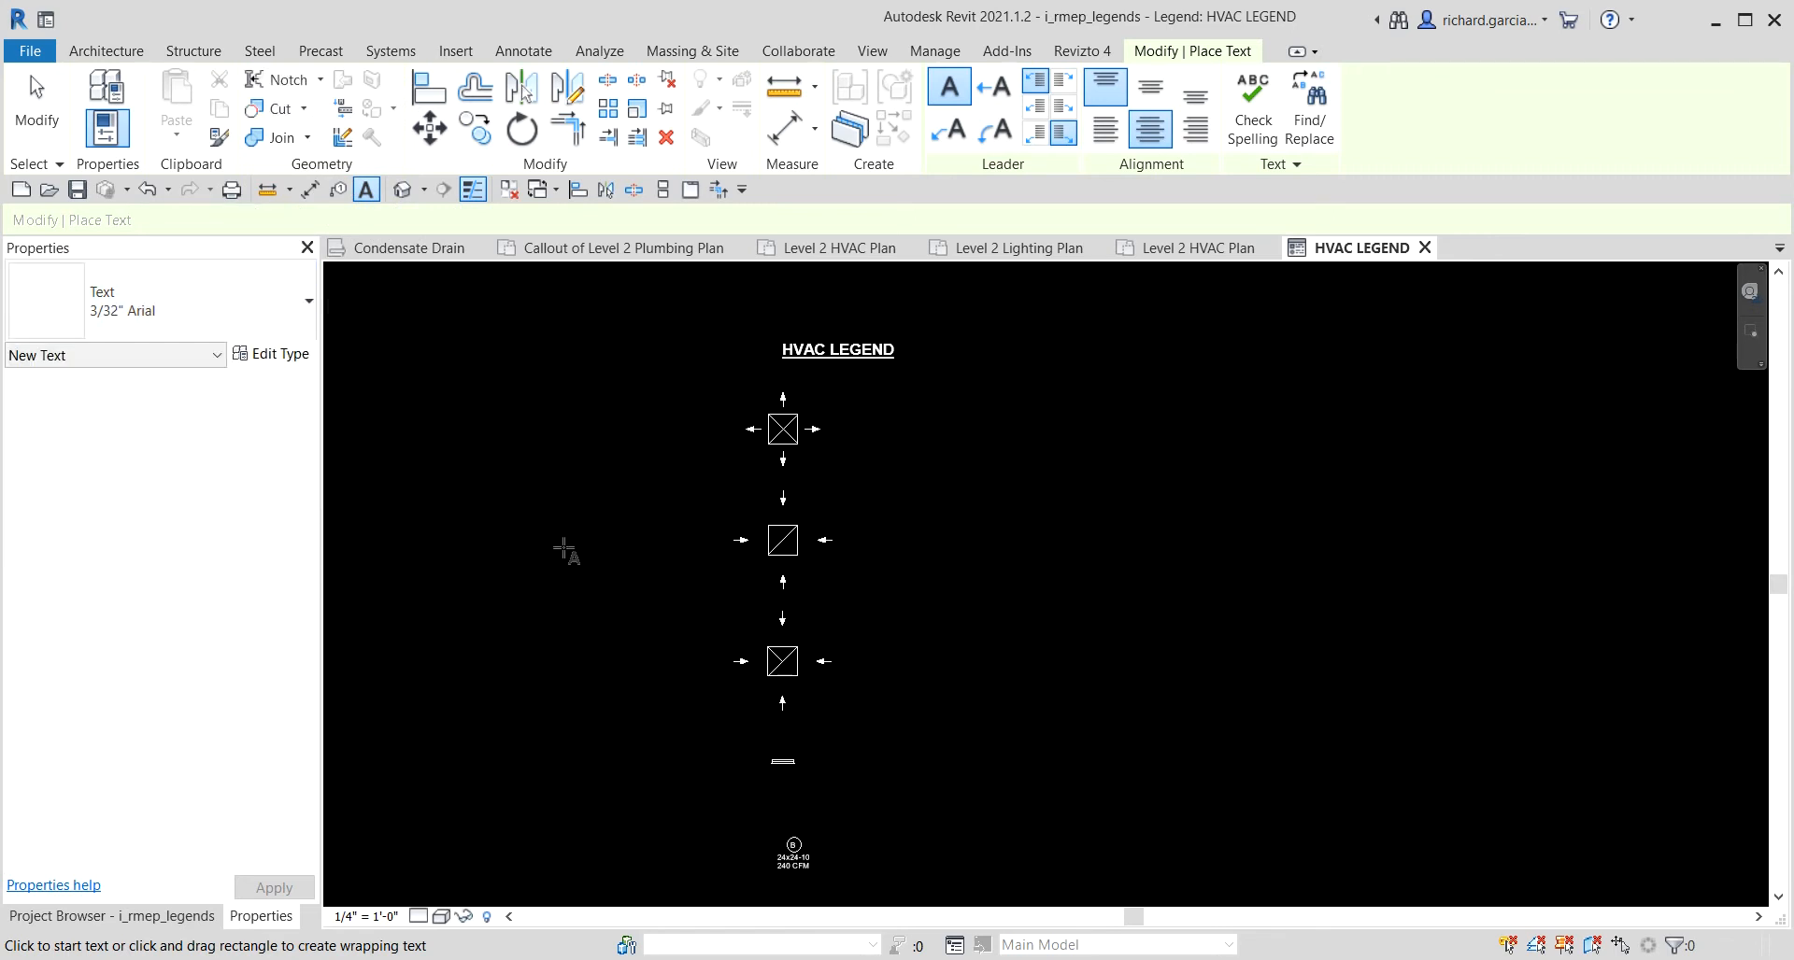
{"action": "scroll", "coordinate": [1024, 447], "scroll_direction": "up", "scroll_amount": 3}
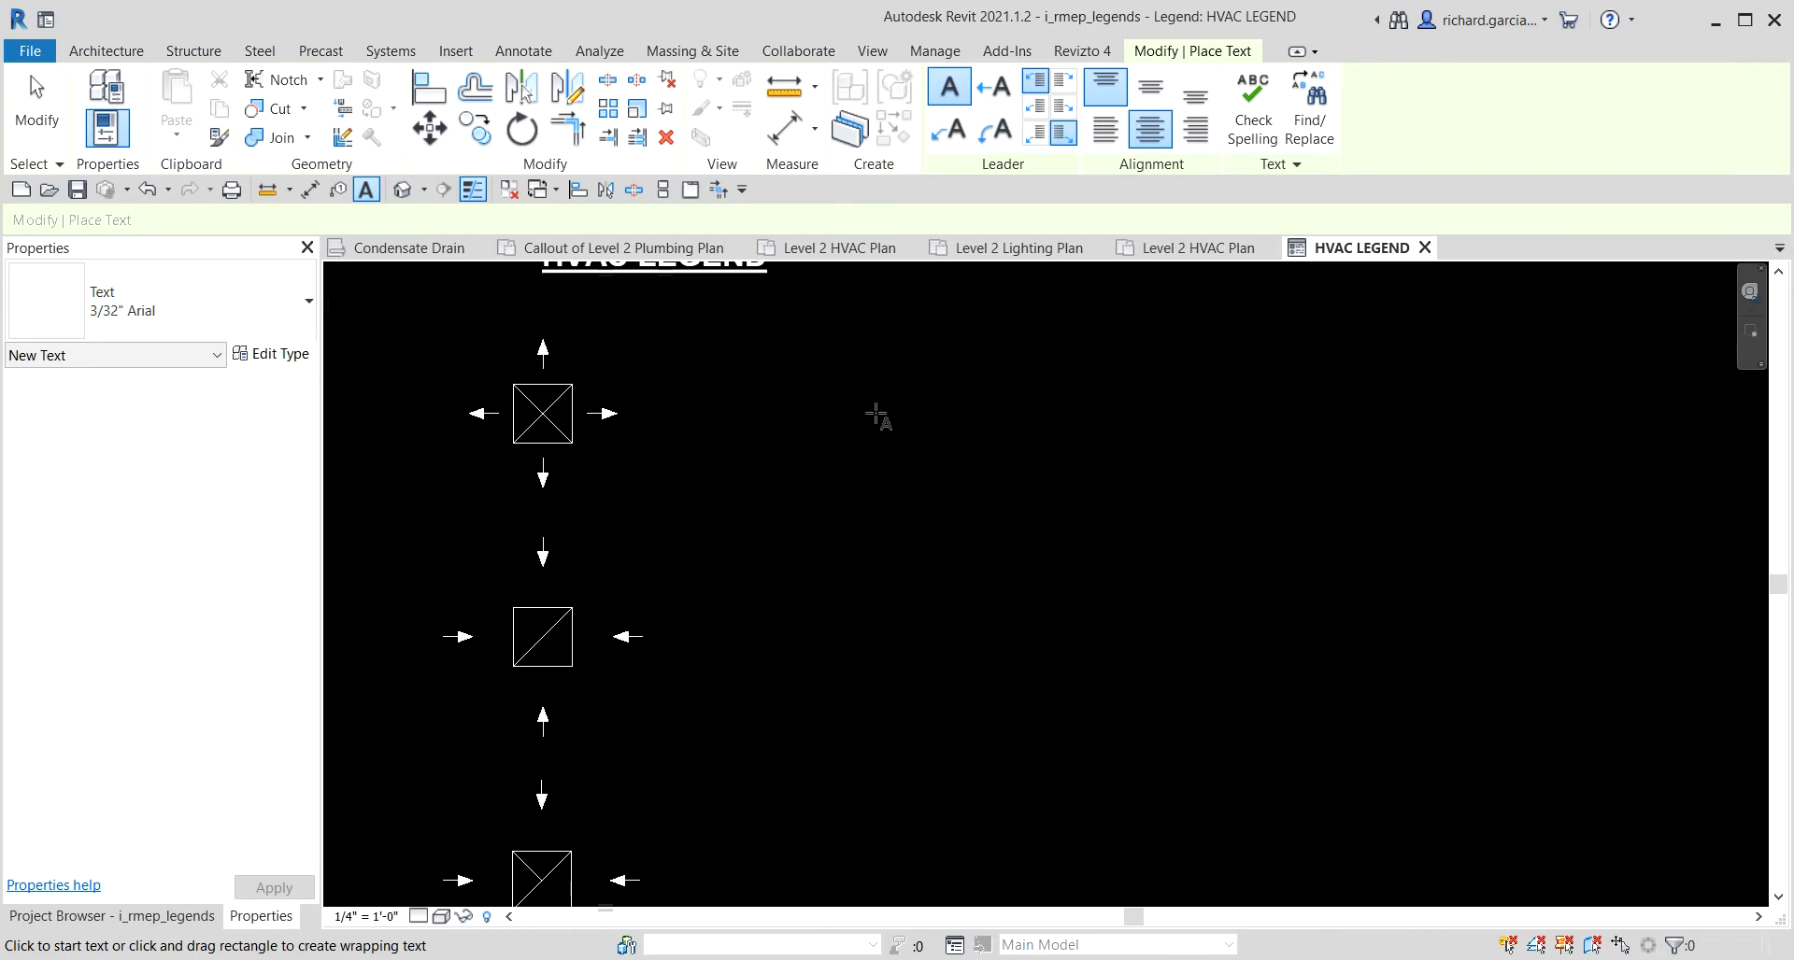
{"action": "left_click", "coordinate": [823, 411]}
{"action": "type", "text": "S"}
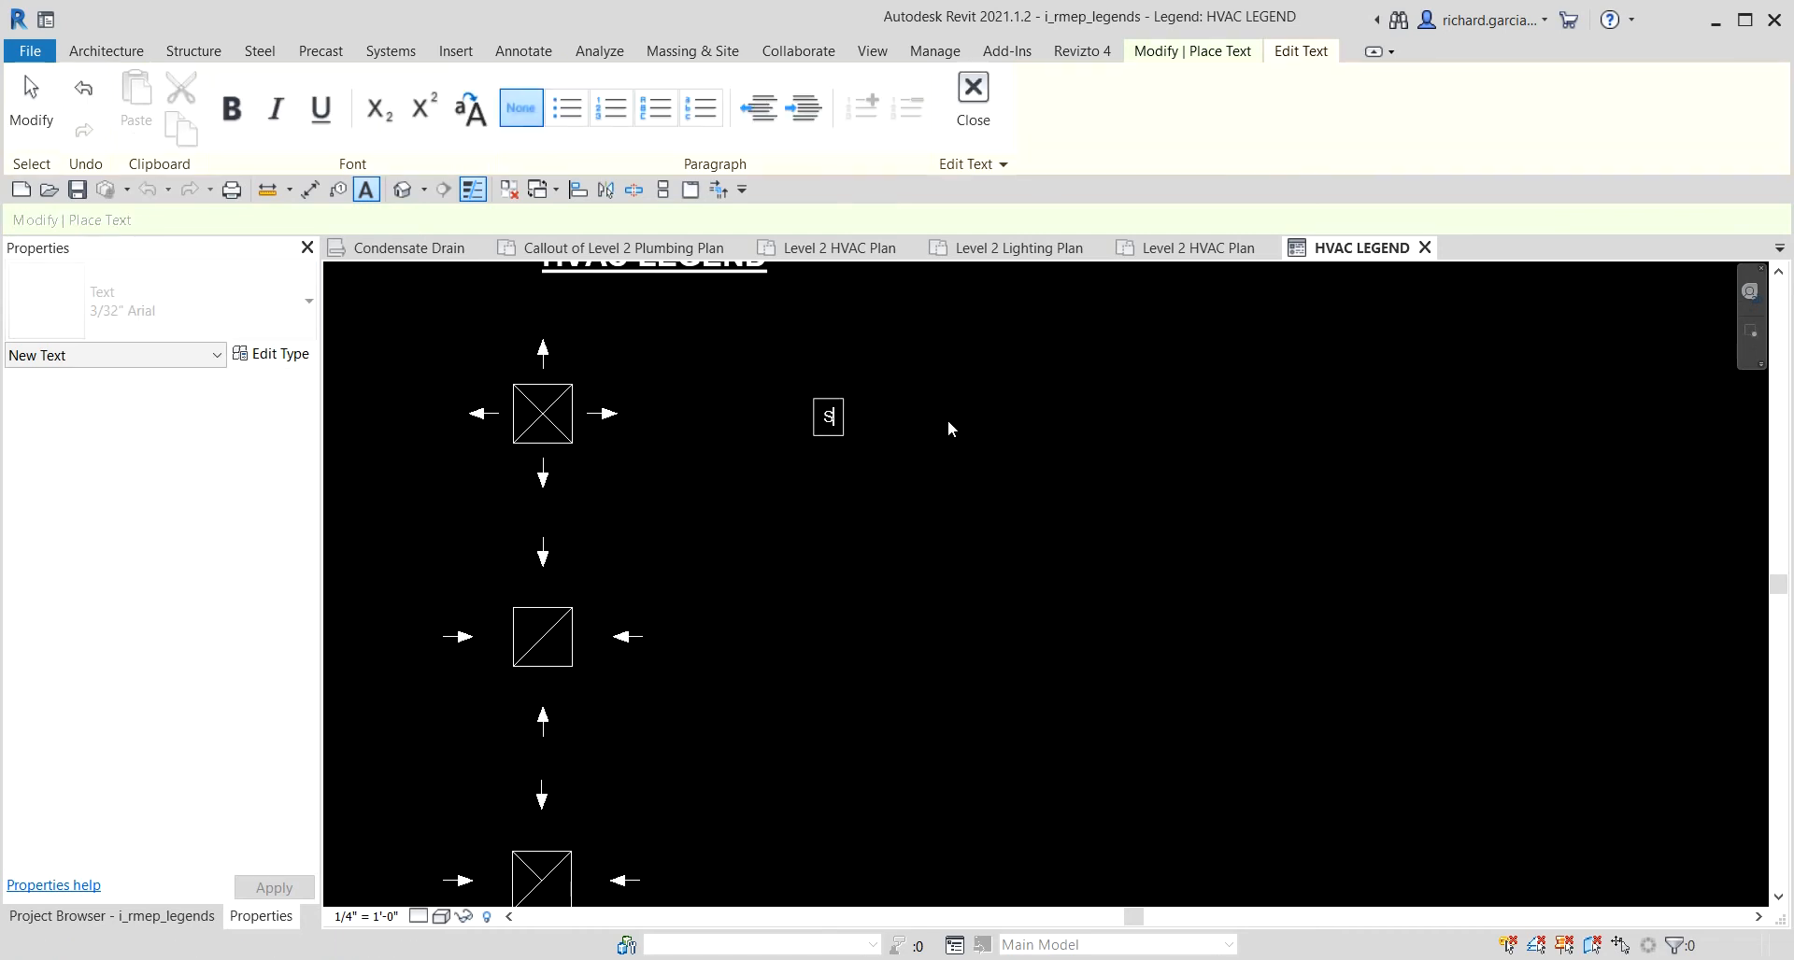
{"action": "type", "text": "UPPLY DIFFUSER"}
{"action": "left_click", "coordinate": [1092, 495]}
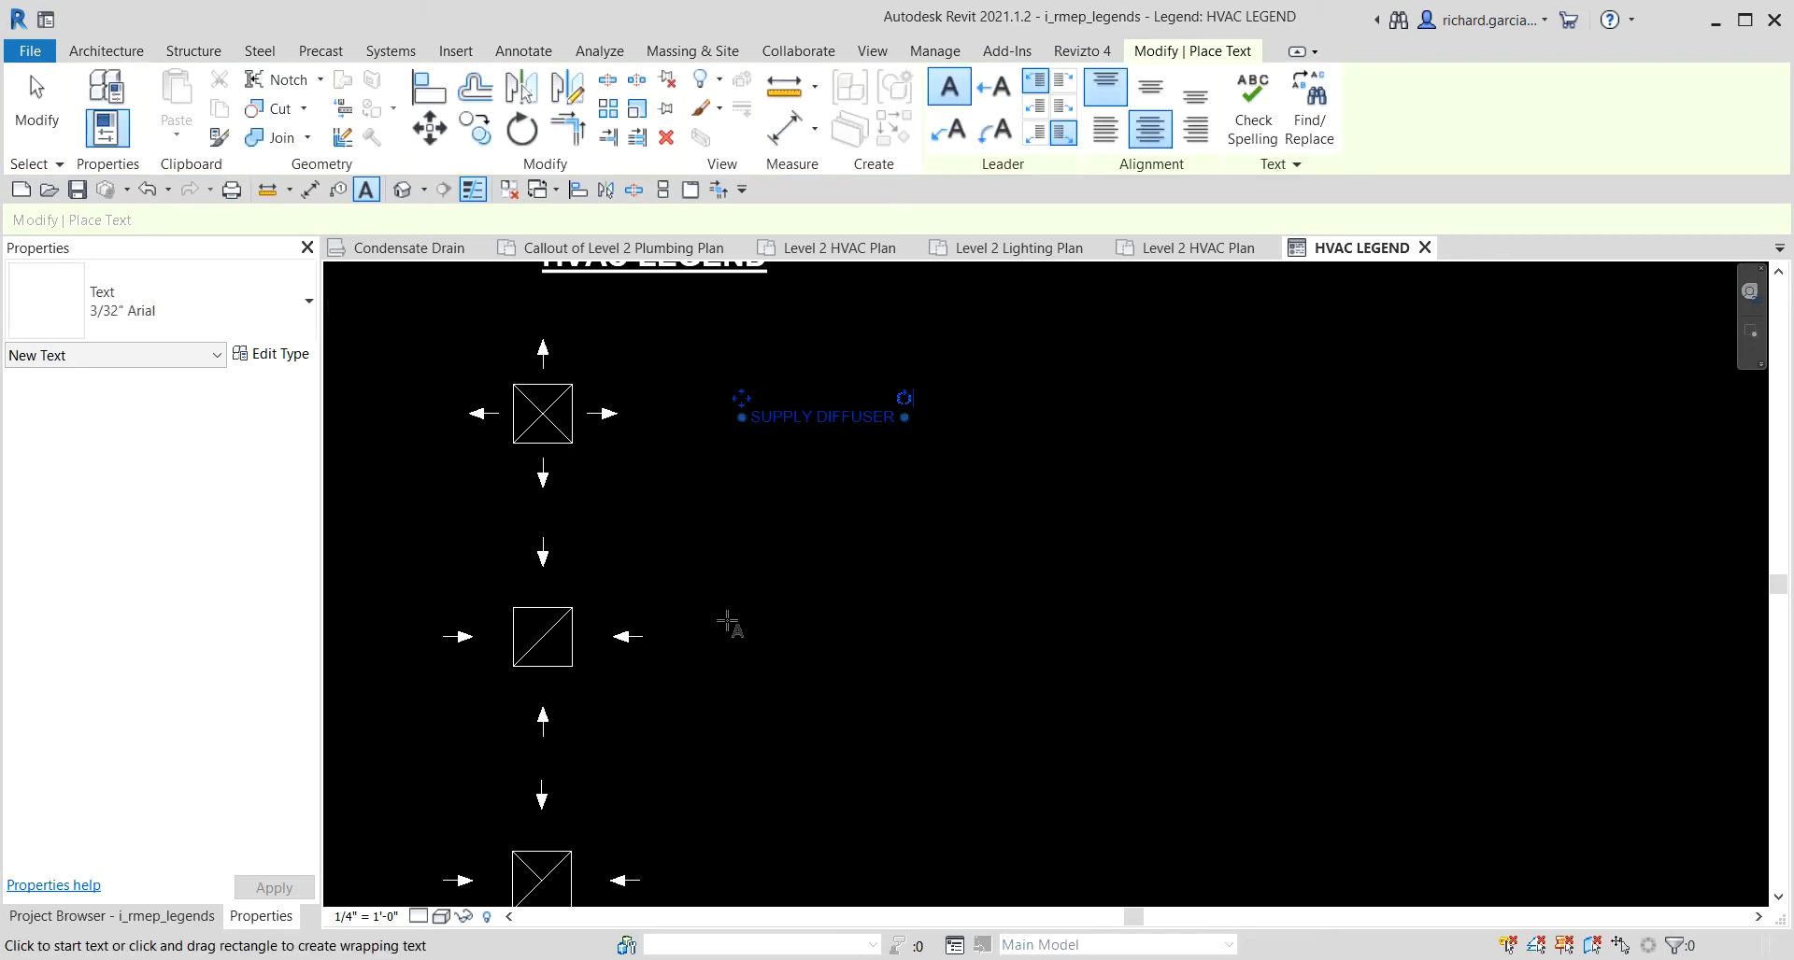
Add the text note "RETURN DIFFUSER" beside the return diffuser symbol, below the supply diffuser label.
{"action": "left_click", "coordinate": [822, 630]}
{"action": "type", "text": "RE"}
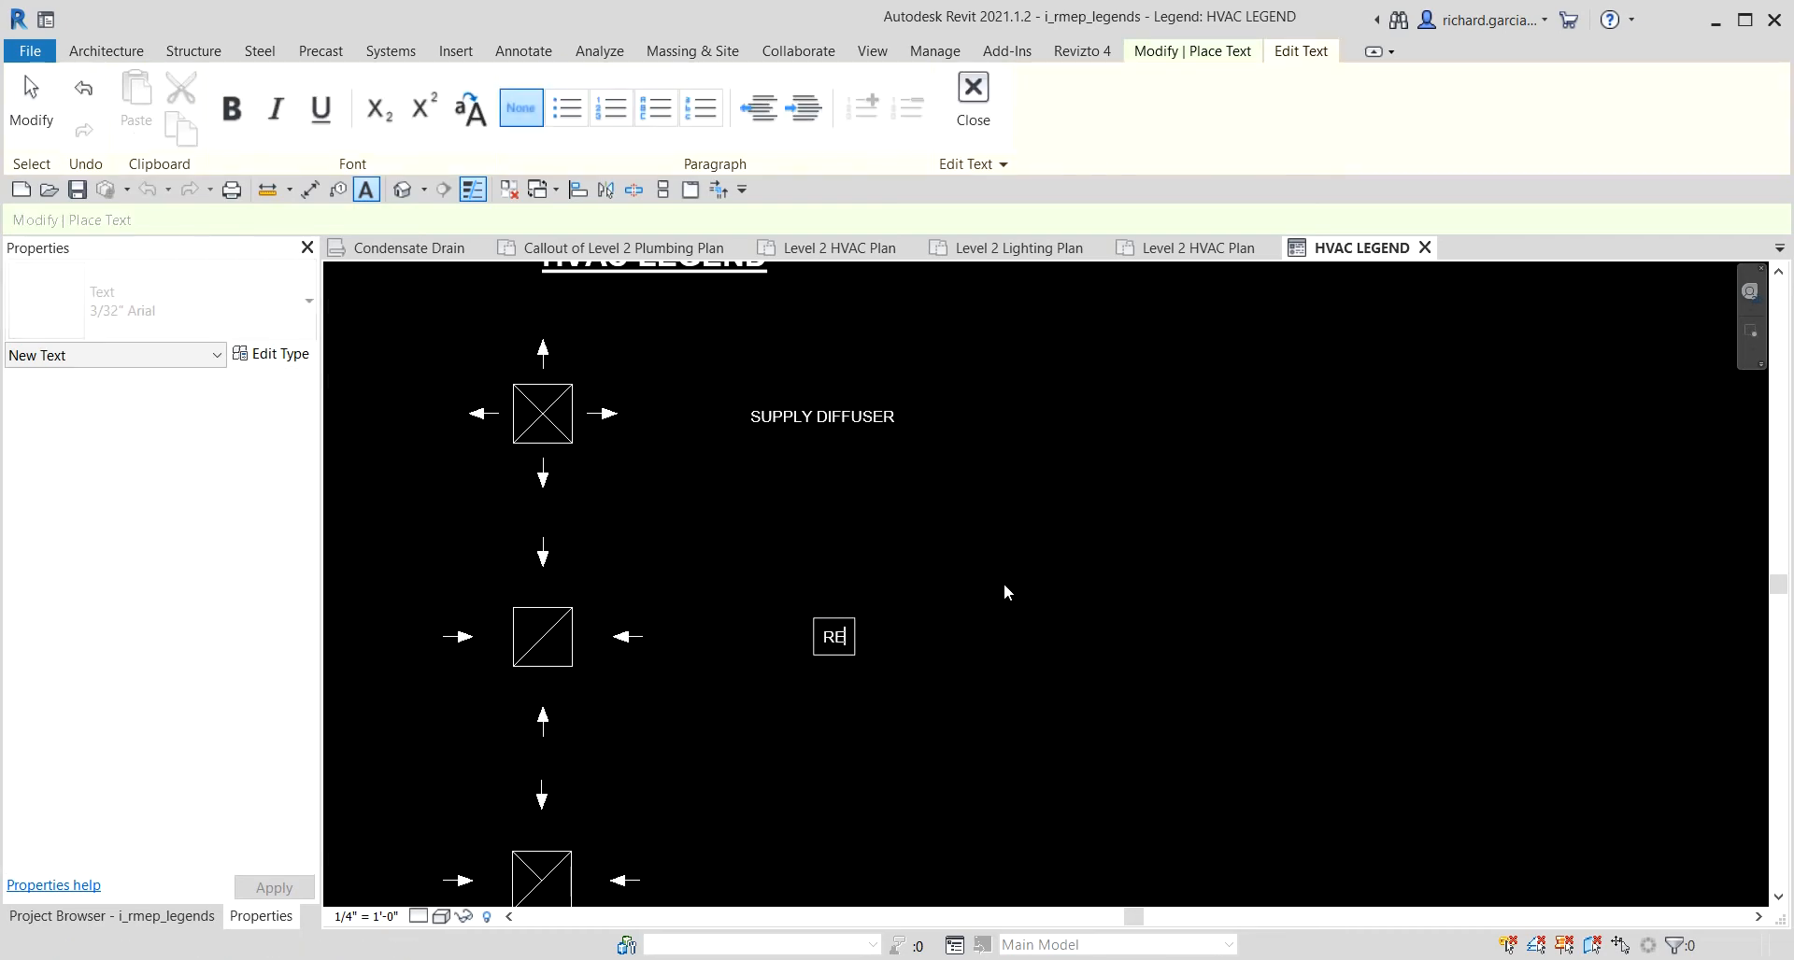
{"action": "type", "text": "TURN DIFFUSER"}
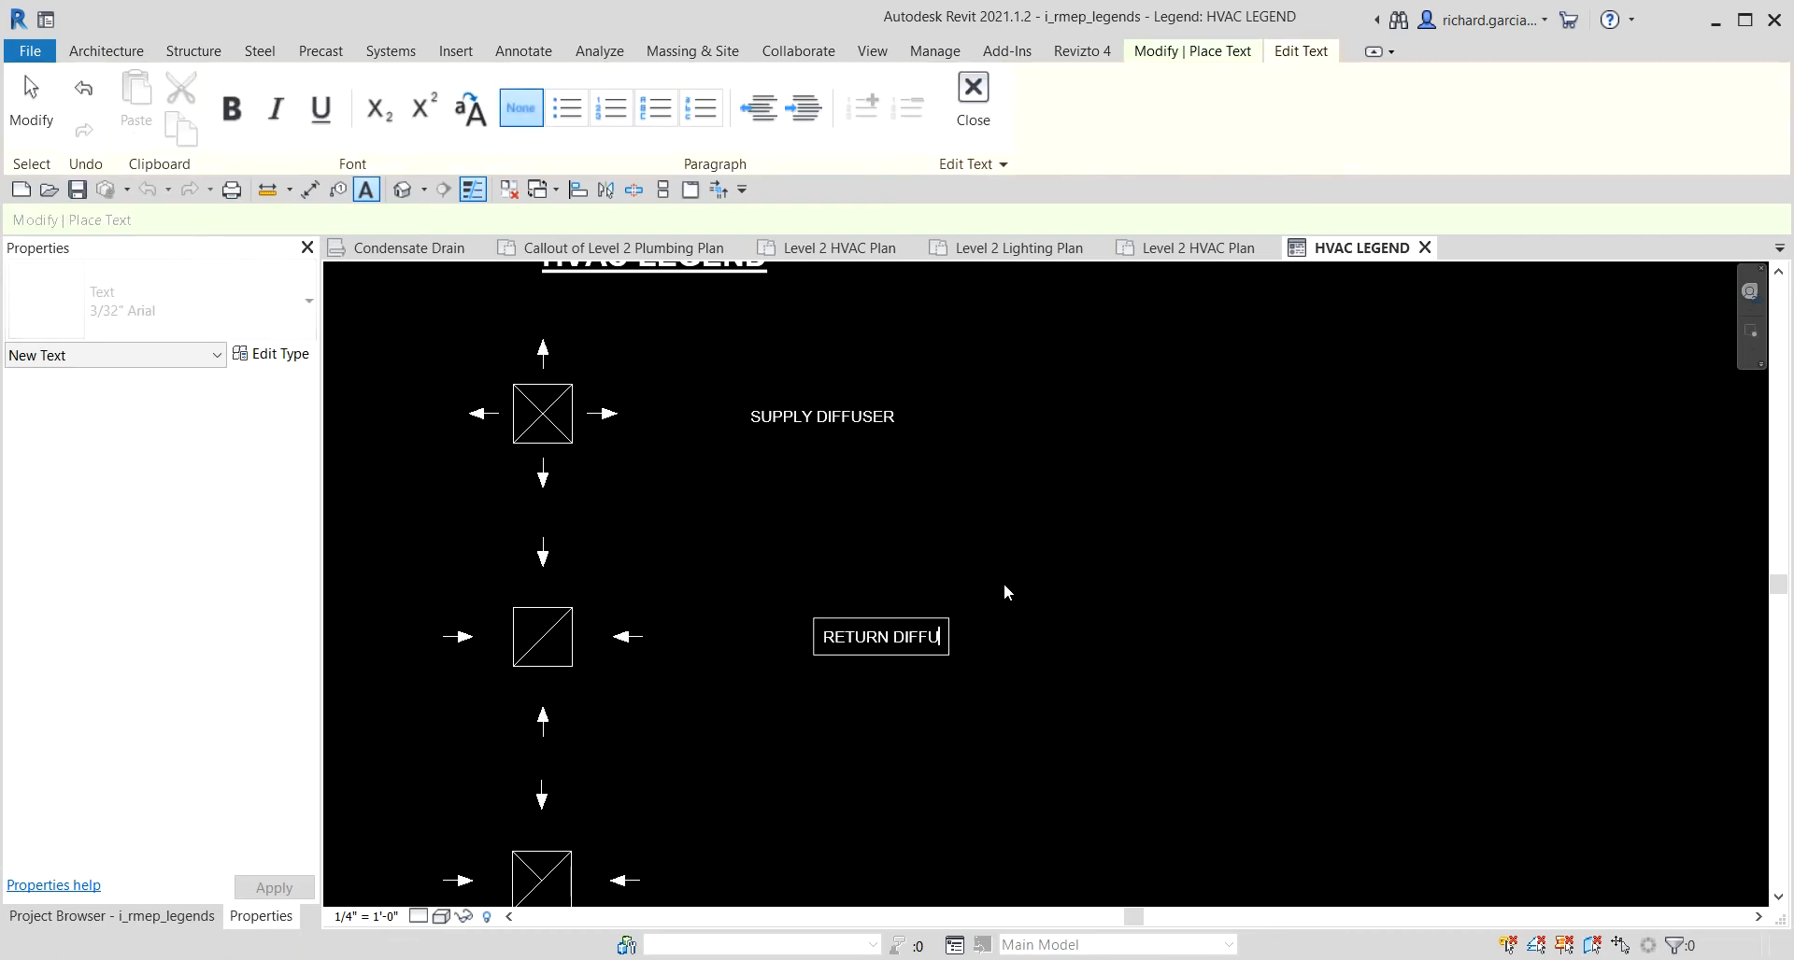
{"action": "left_click", "coordinate": [1239, 764]}
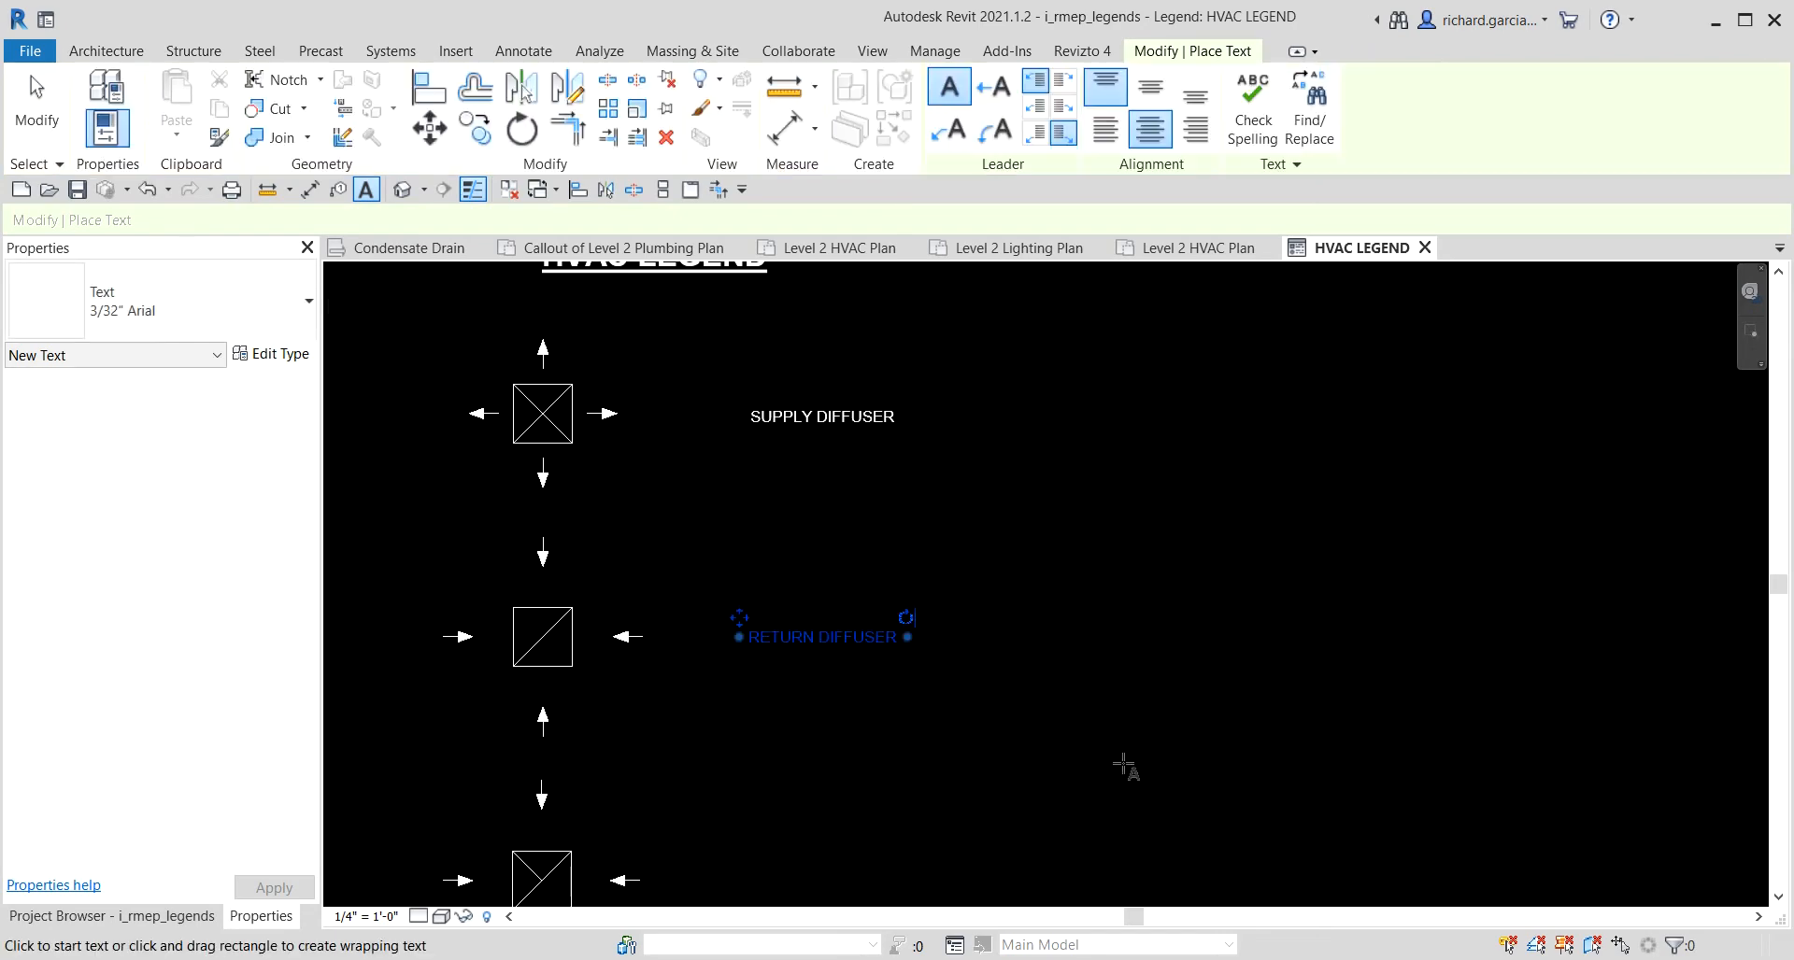
Add the 3/32" Arial text note "EXHAUST GRILL" beside the exhaust symbol, in line with the return diffuser label.
{"action": "middle_click_drag", "start_coordinate": [1125, 760], "coordinate": [1246, 536]}
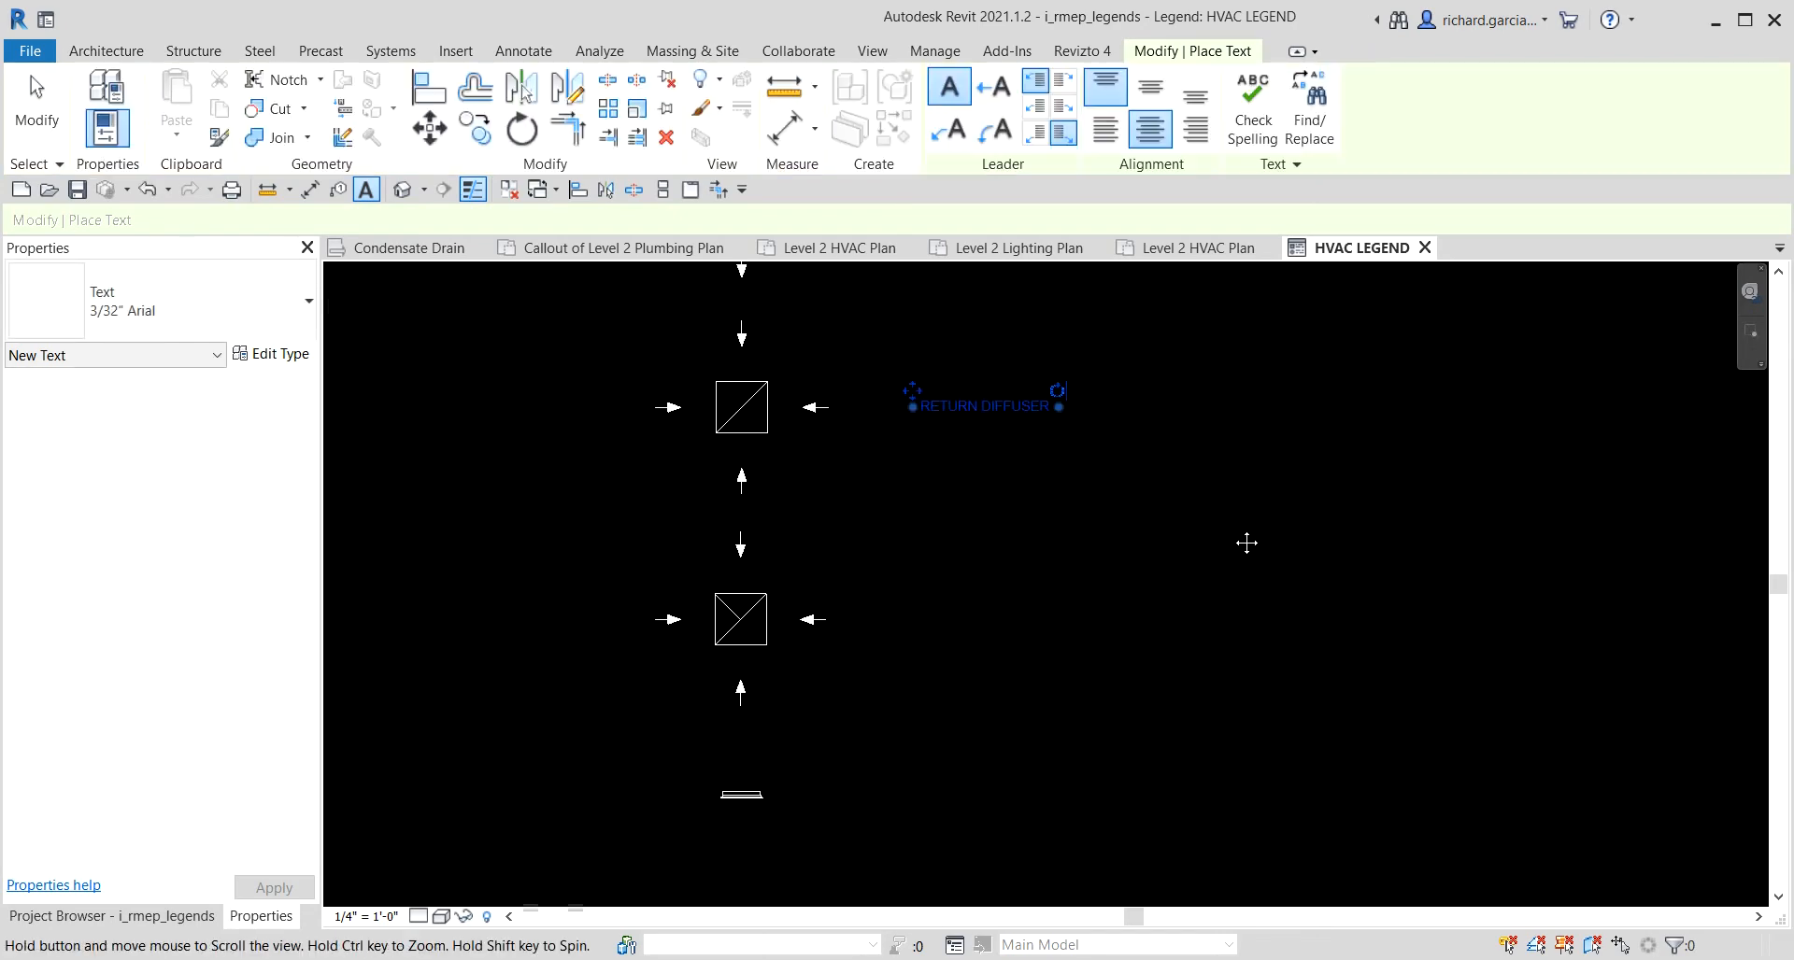
{"action": "left_click", "coordinate": [984, 612]}
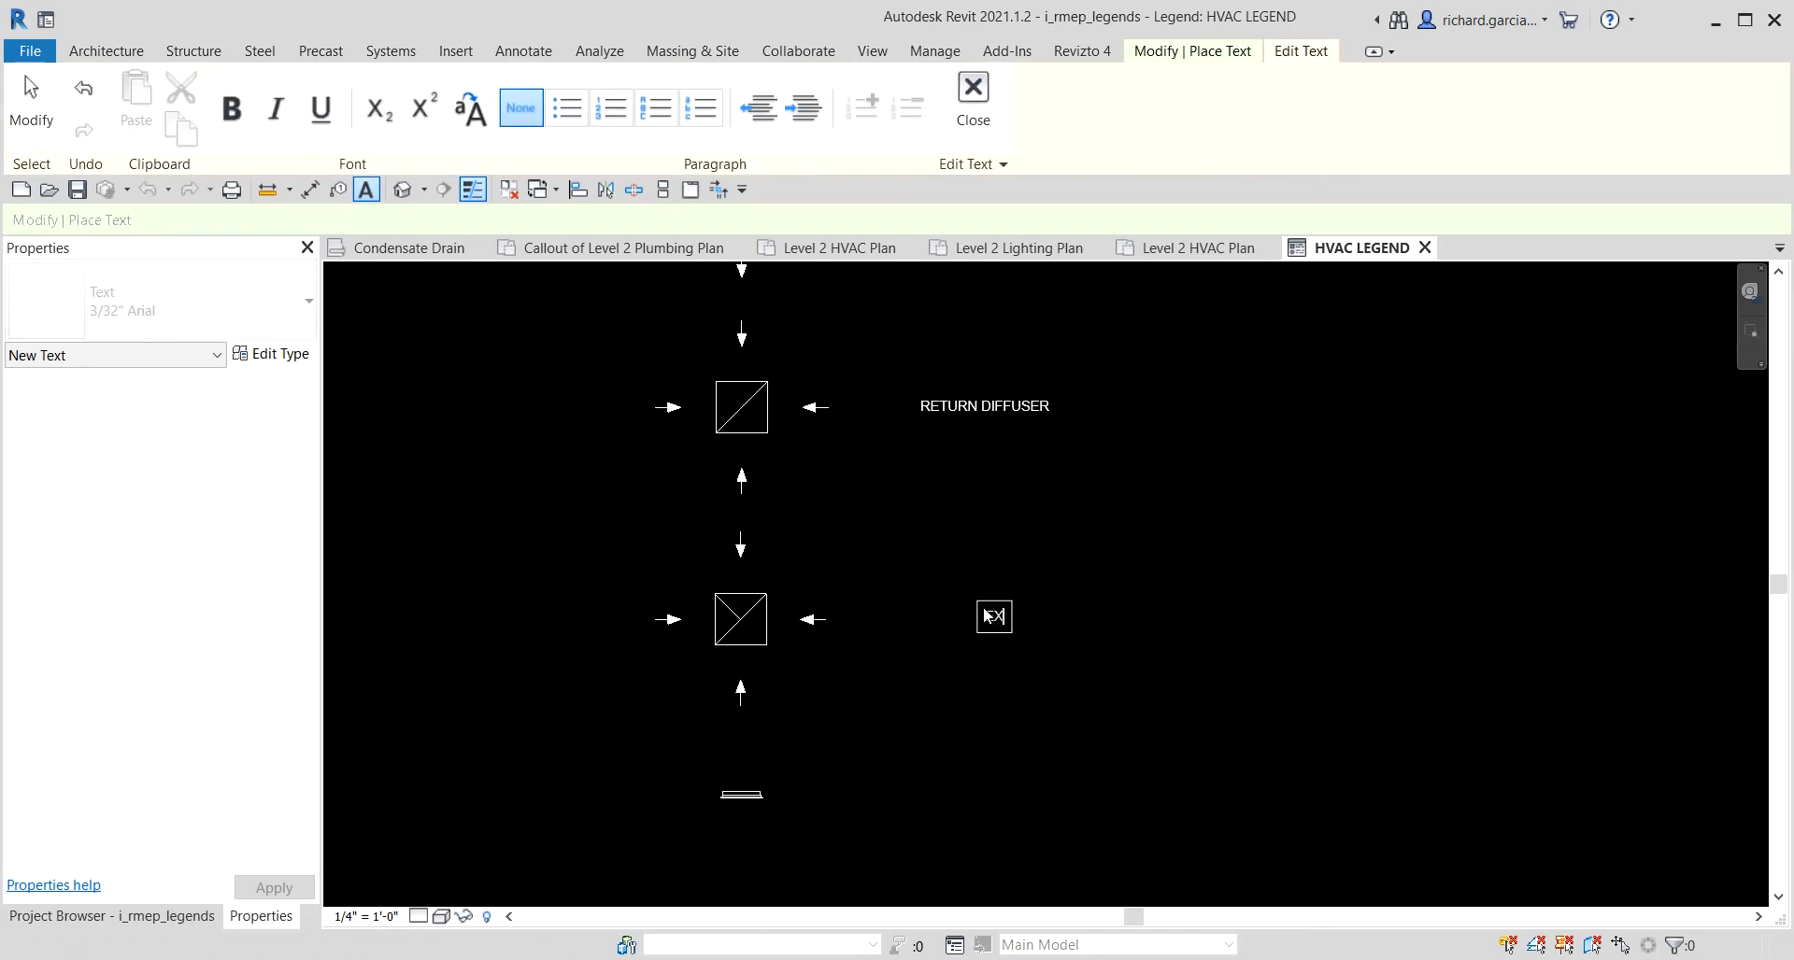
{"action": "type", "text": "EXHAUST GRILL"}
{"action": "left_click", "coordinate": [1056, 621]}
Add the text note "SIDEWALL SUPPLY DIFFUSER" beside the sidewall diffuser symbol and end text placement.
{"action": "middle_click_drag", "start_coordinate": [1038, 669], "coordinate": [1099, 514]}
{"action": "scroll", "coordinate": [1098, 516], "scroll_direction": "up", "scroll_amount": 1}
{"action": "left_click", "coordinate": [1079, 671]}
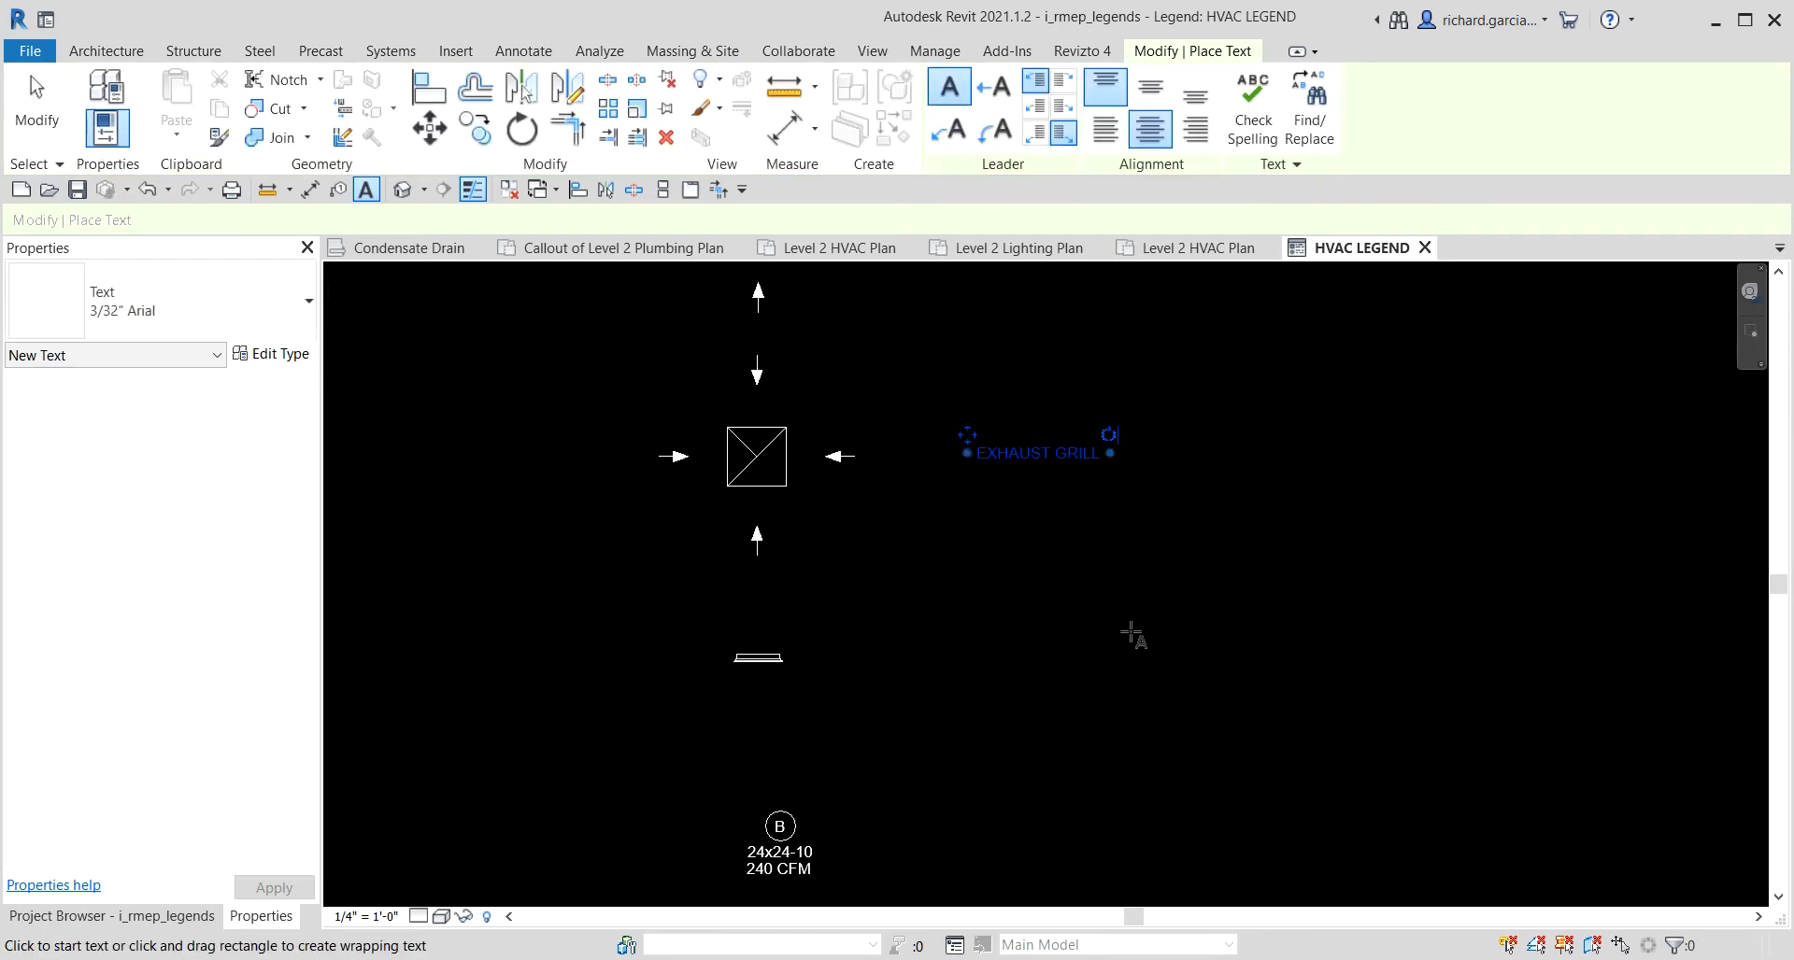
{"action": "left_click", "coordinate": [1037, 654]}
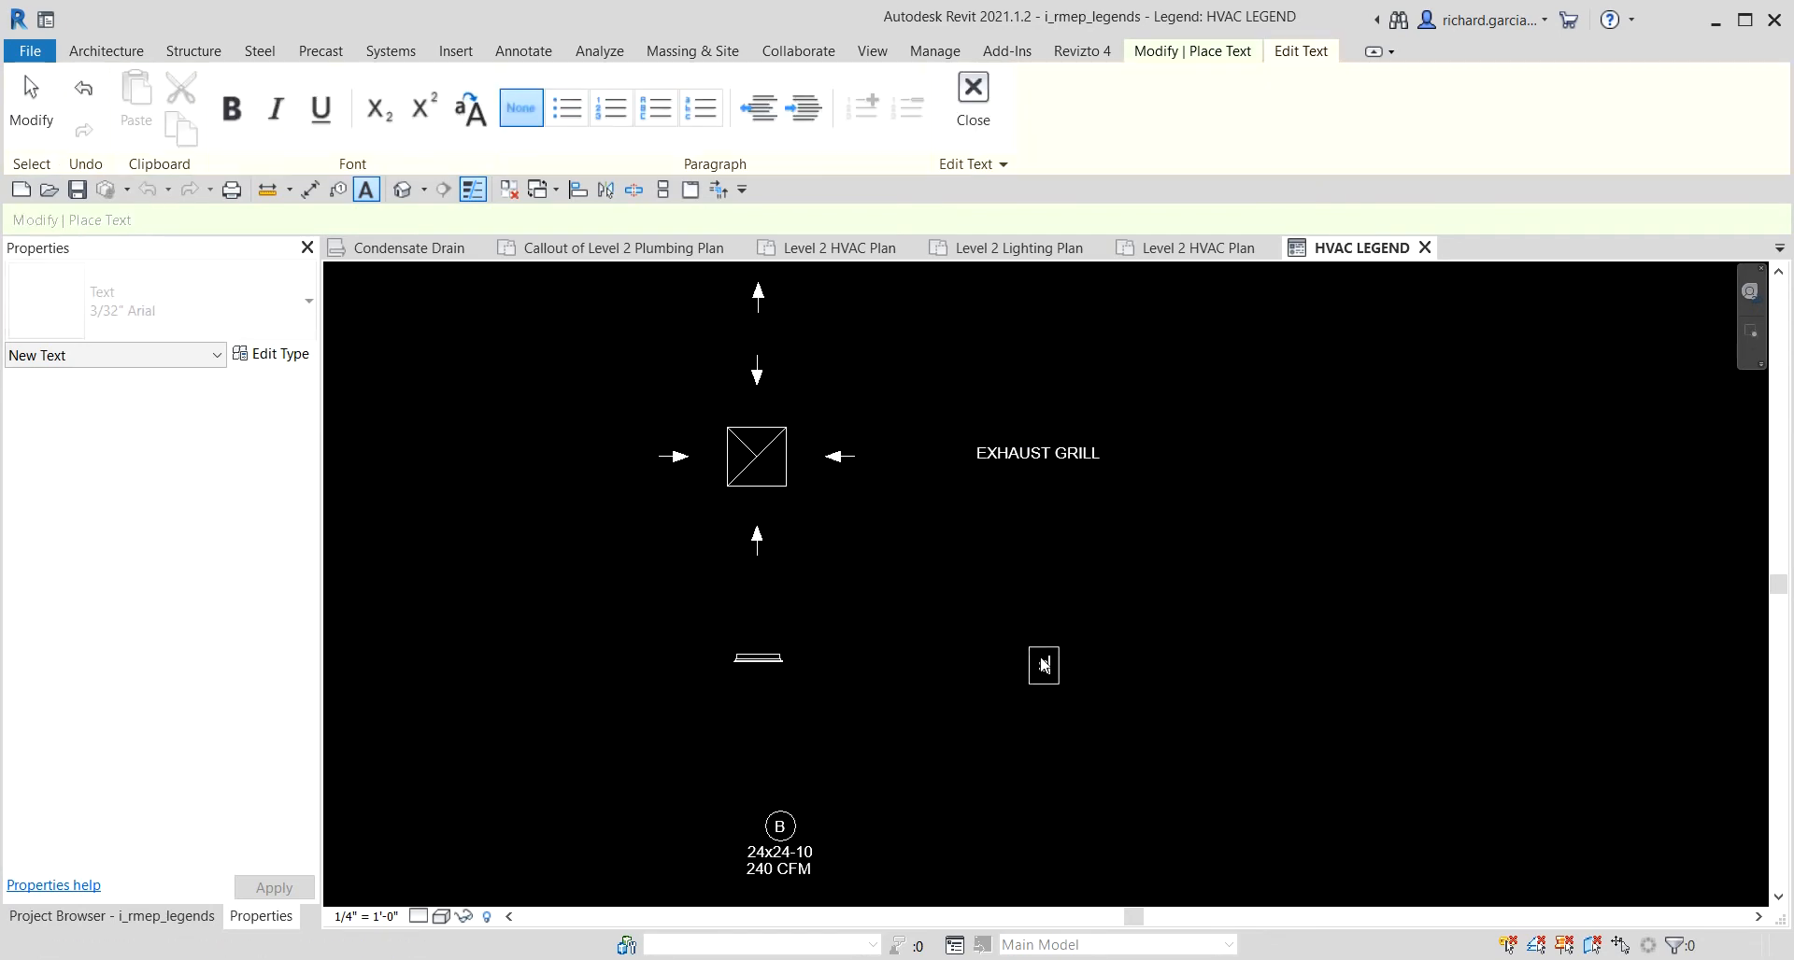
{"action": "type", "text": "SIDEWALL SUPPLY"}
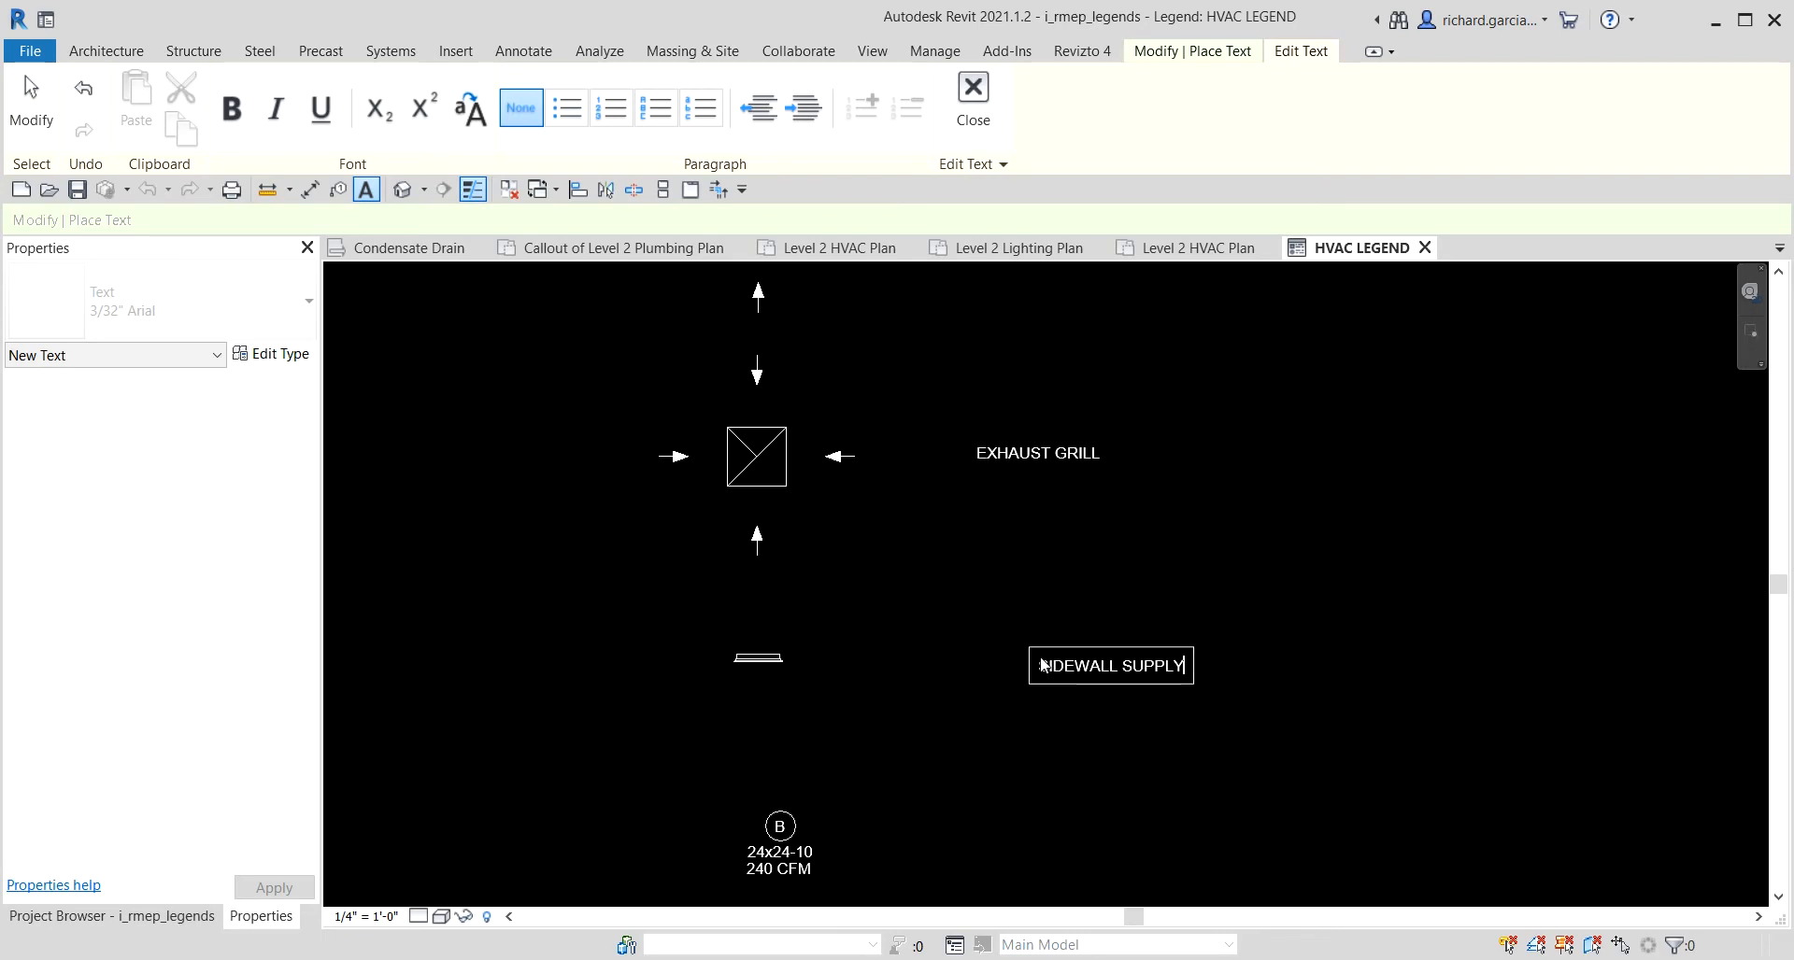
{"action": "type", "text": " DIFFUSER"}
{"action": "left_click", "coordinate": [1418, 641]}
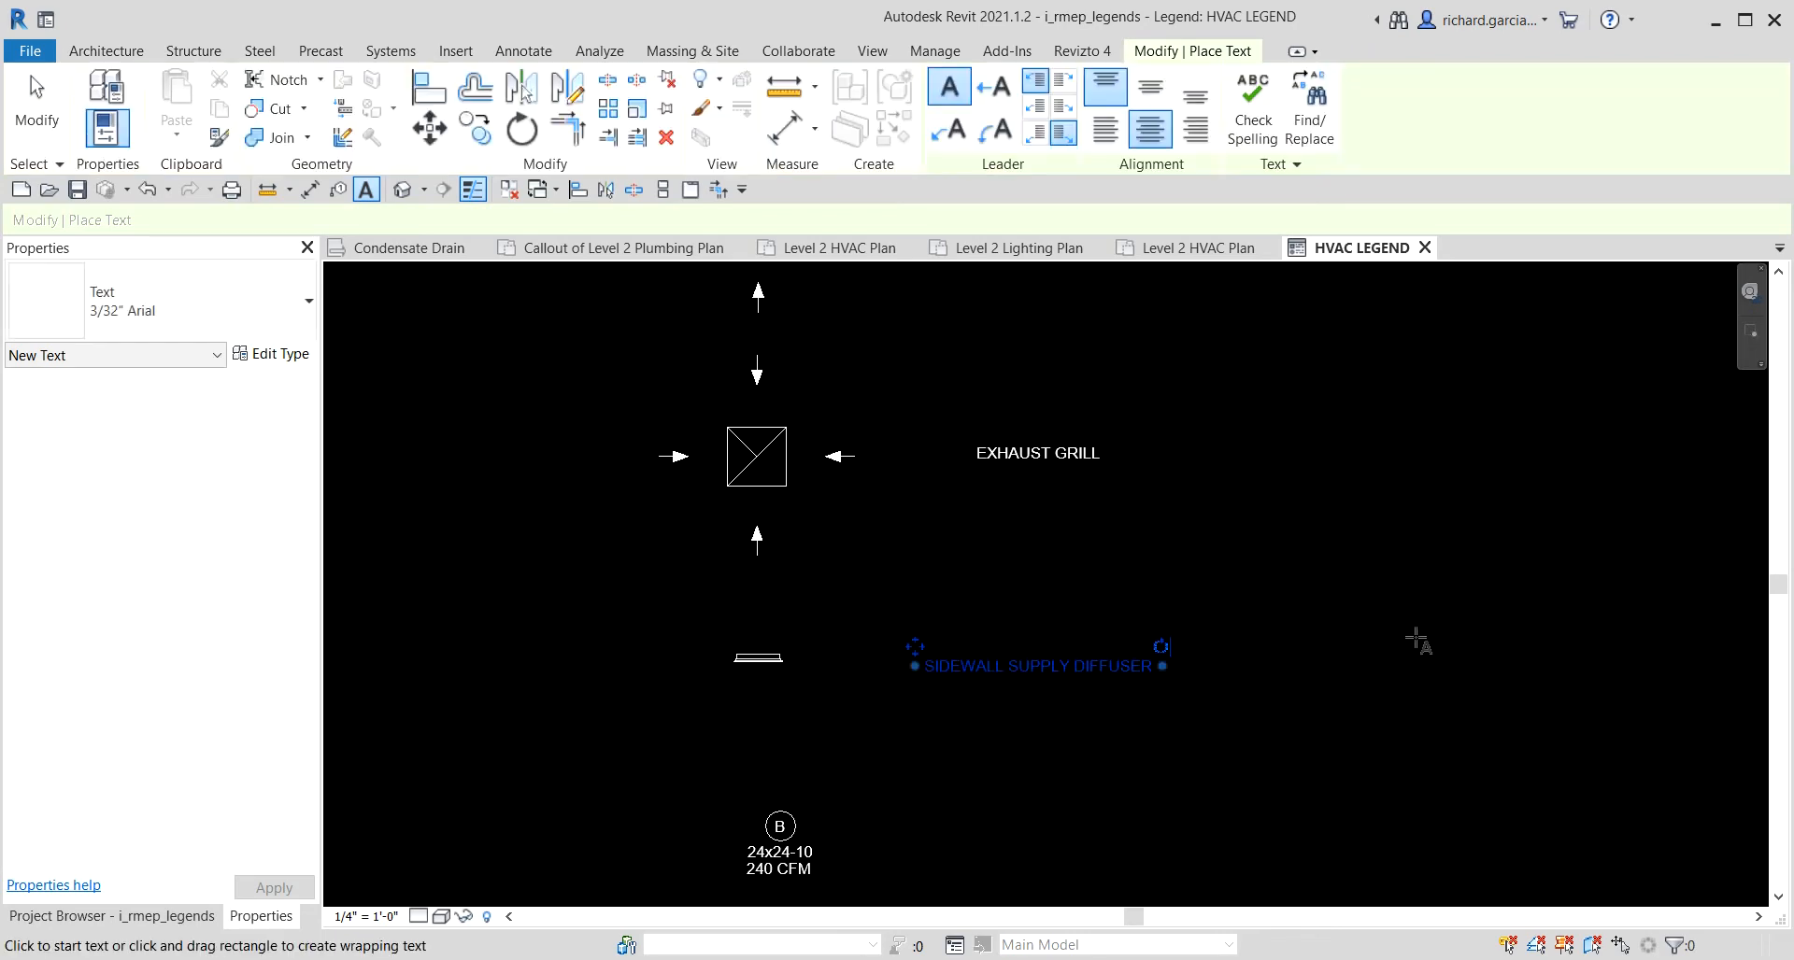
{"action": "scroll", "coordinate": [1397, 648], "scroll_direction": "down", "scroll_amount": 4}
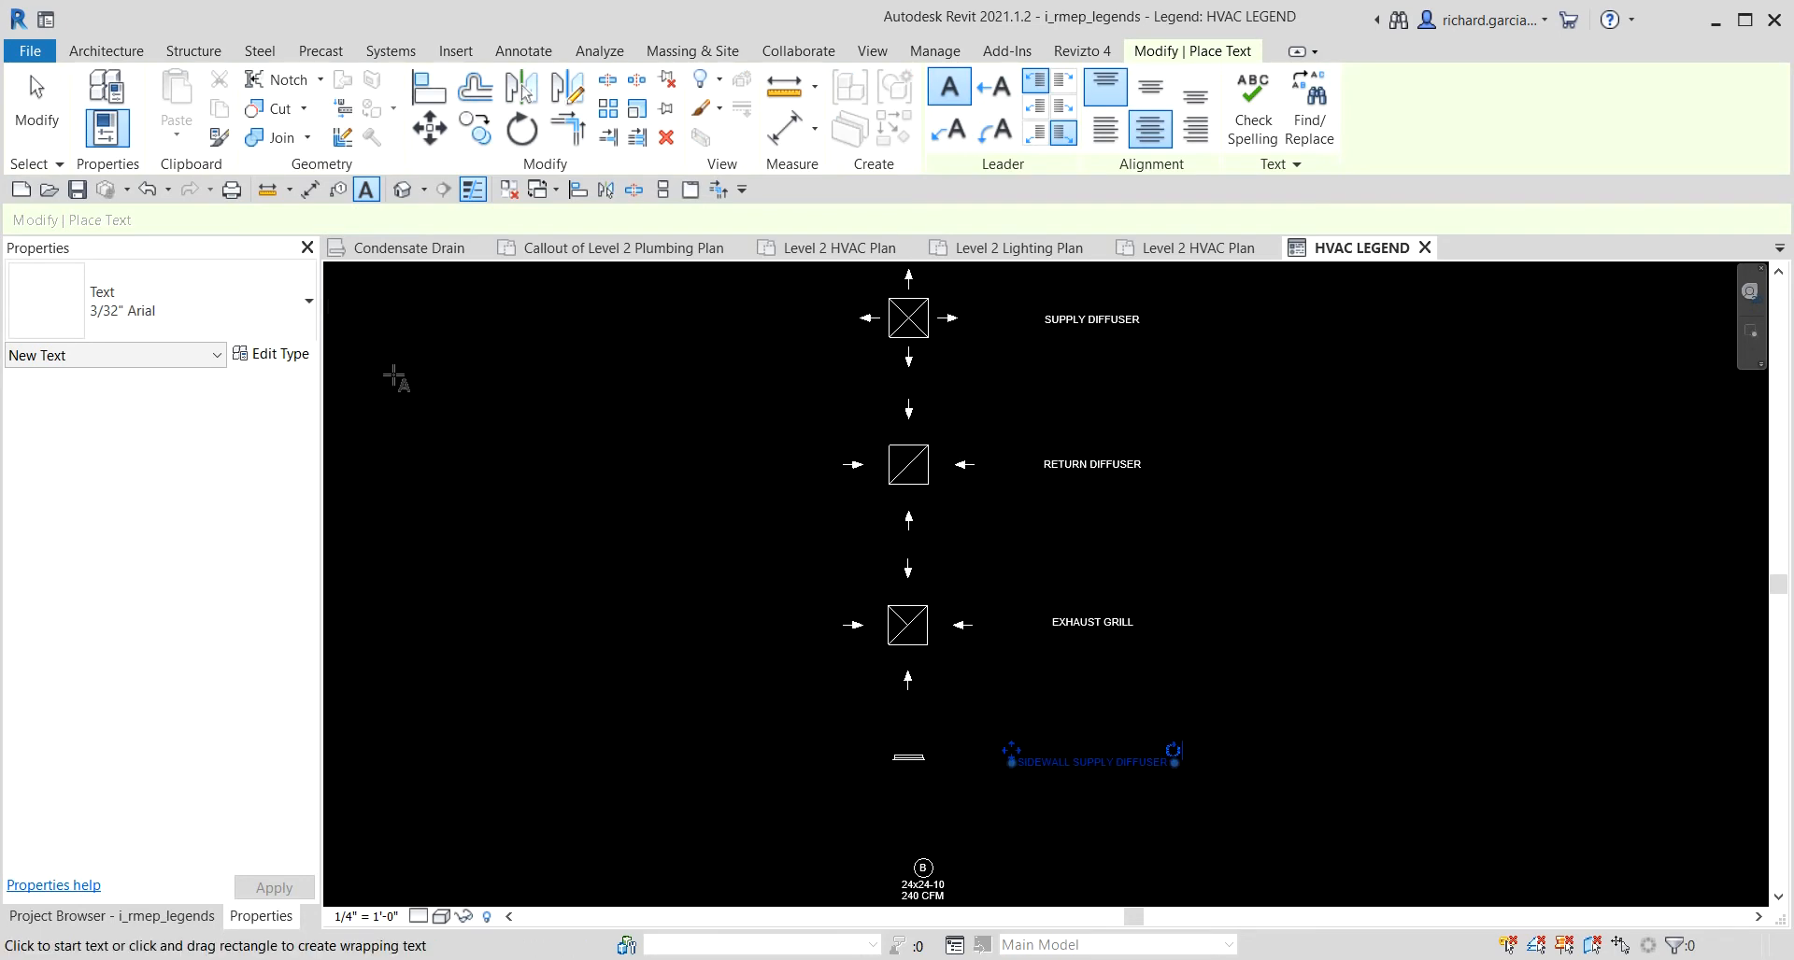
{"action": "left_click", "coordinate": [38, 107]}
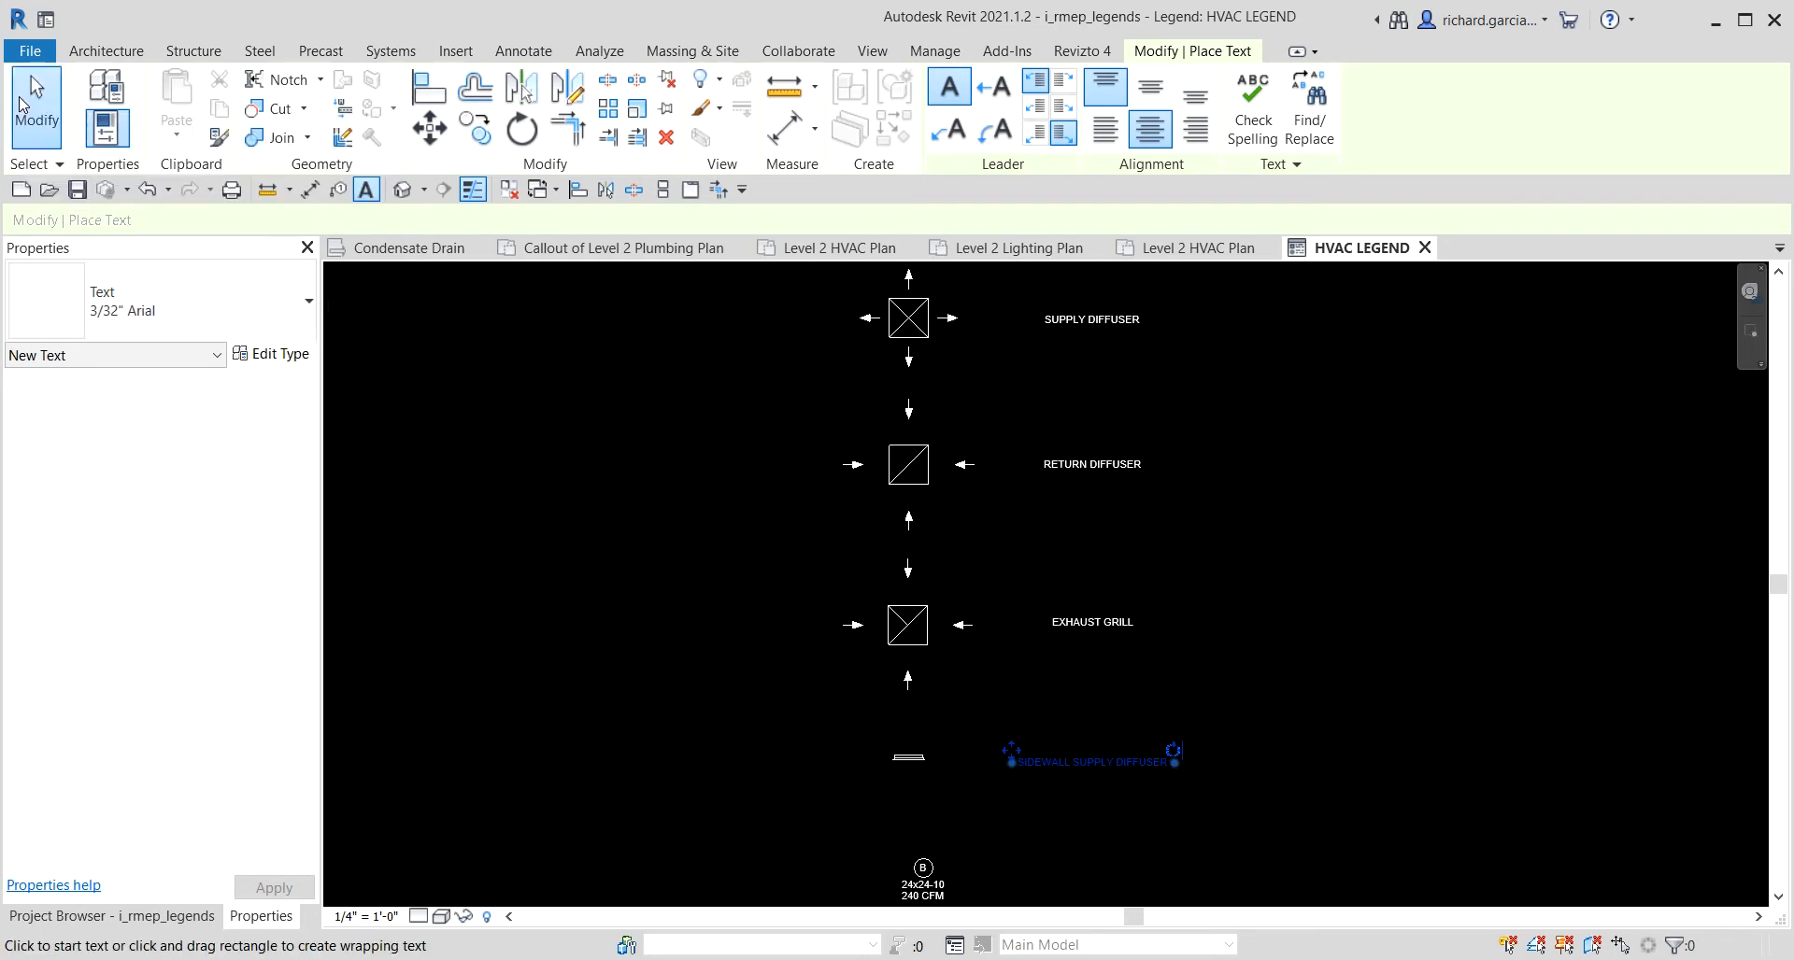
Set the horizontal alignment of the supply, return, exhaust and sidewall supply text notes to Left.
{"action": "left_click", "coordinate": [1084, 318]}
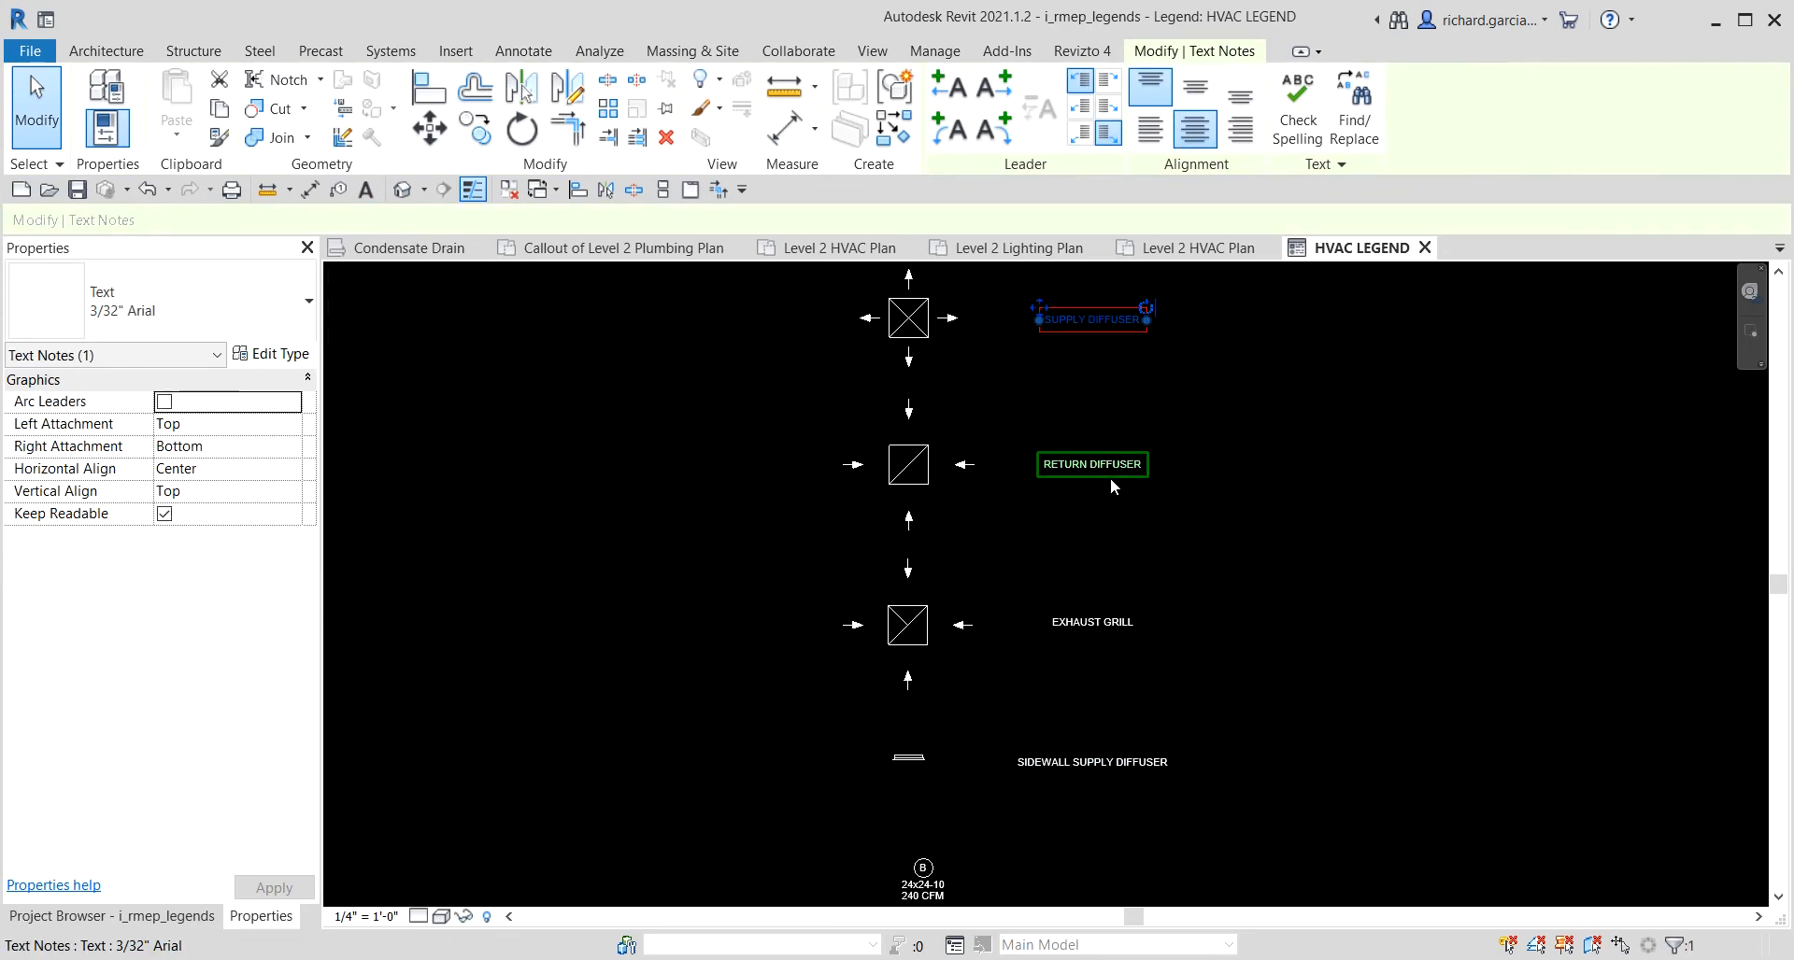
{"action": "left_click", "coordinate": [1111, 473], "text": "ctrl"}
{"action": "left_click", "coordinate": [1325, 512]}
{"action": "left_click", "coordinate": [1104, 327]}
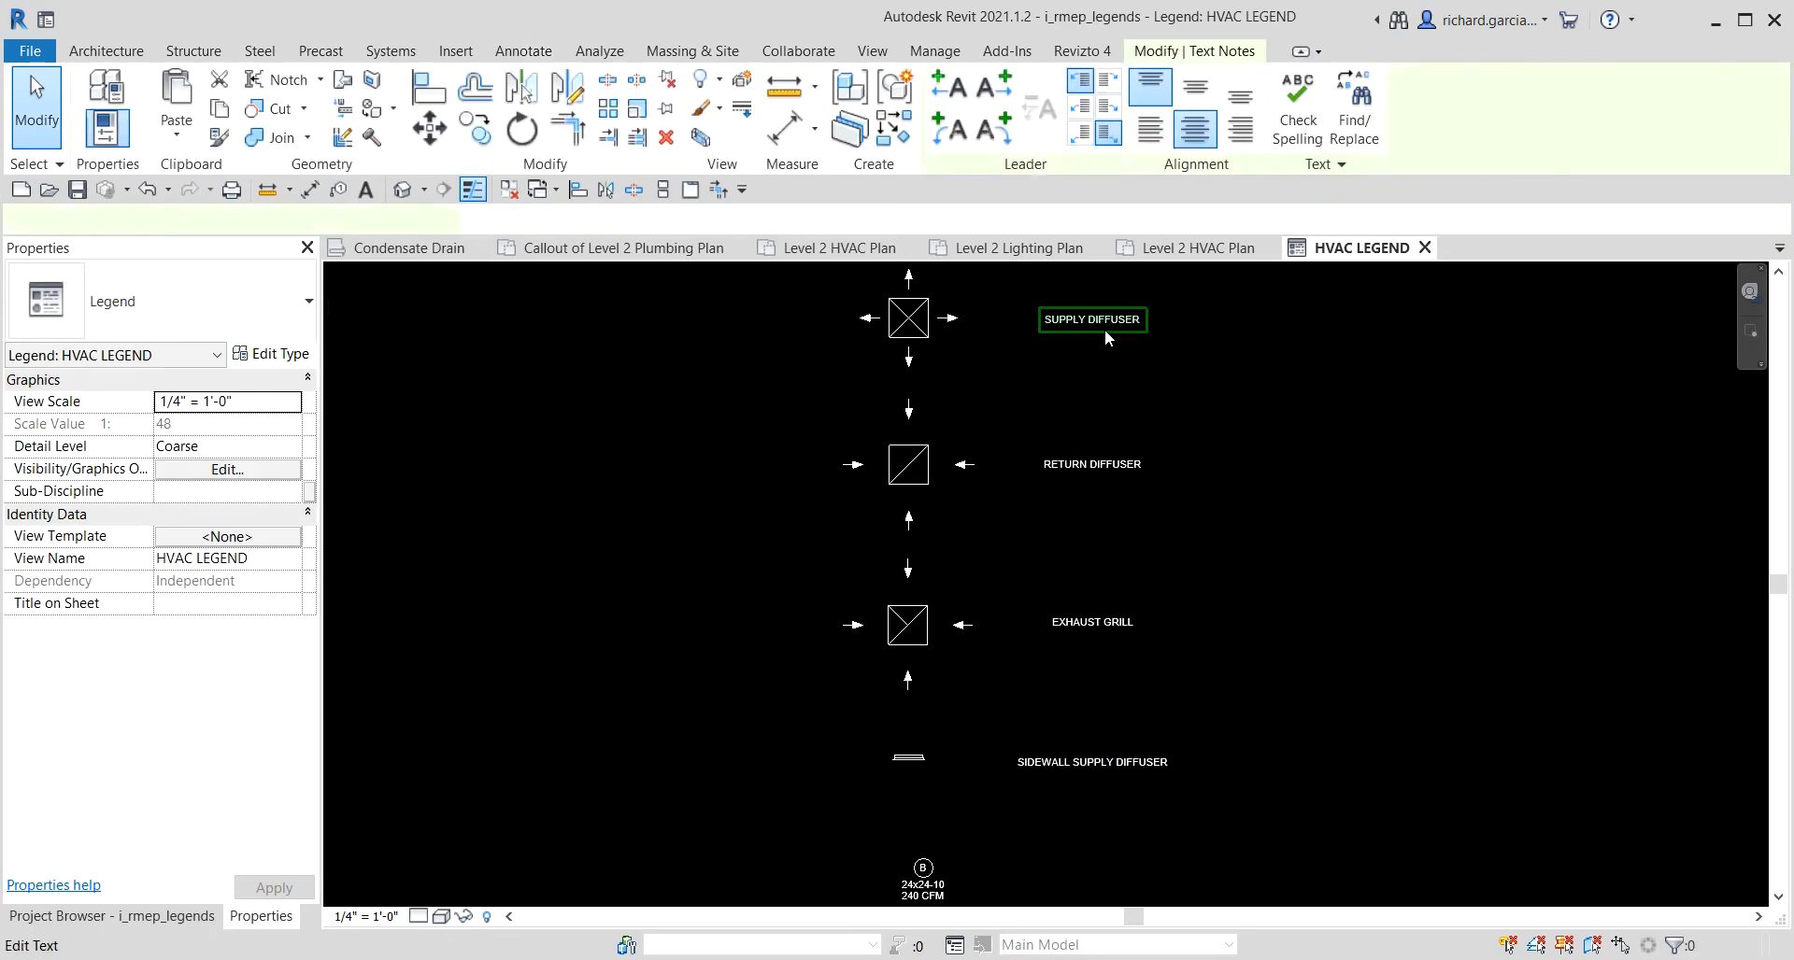
{"action": "left_click", "coordinate": [1150, 133]}
{"action": "left_click", "coordinate": [1098, 465]}
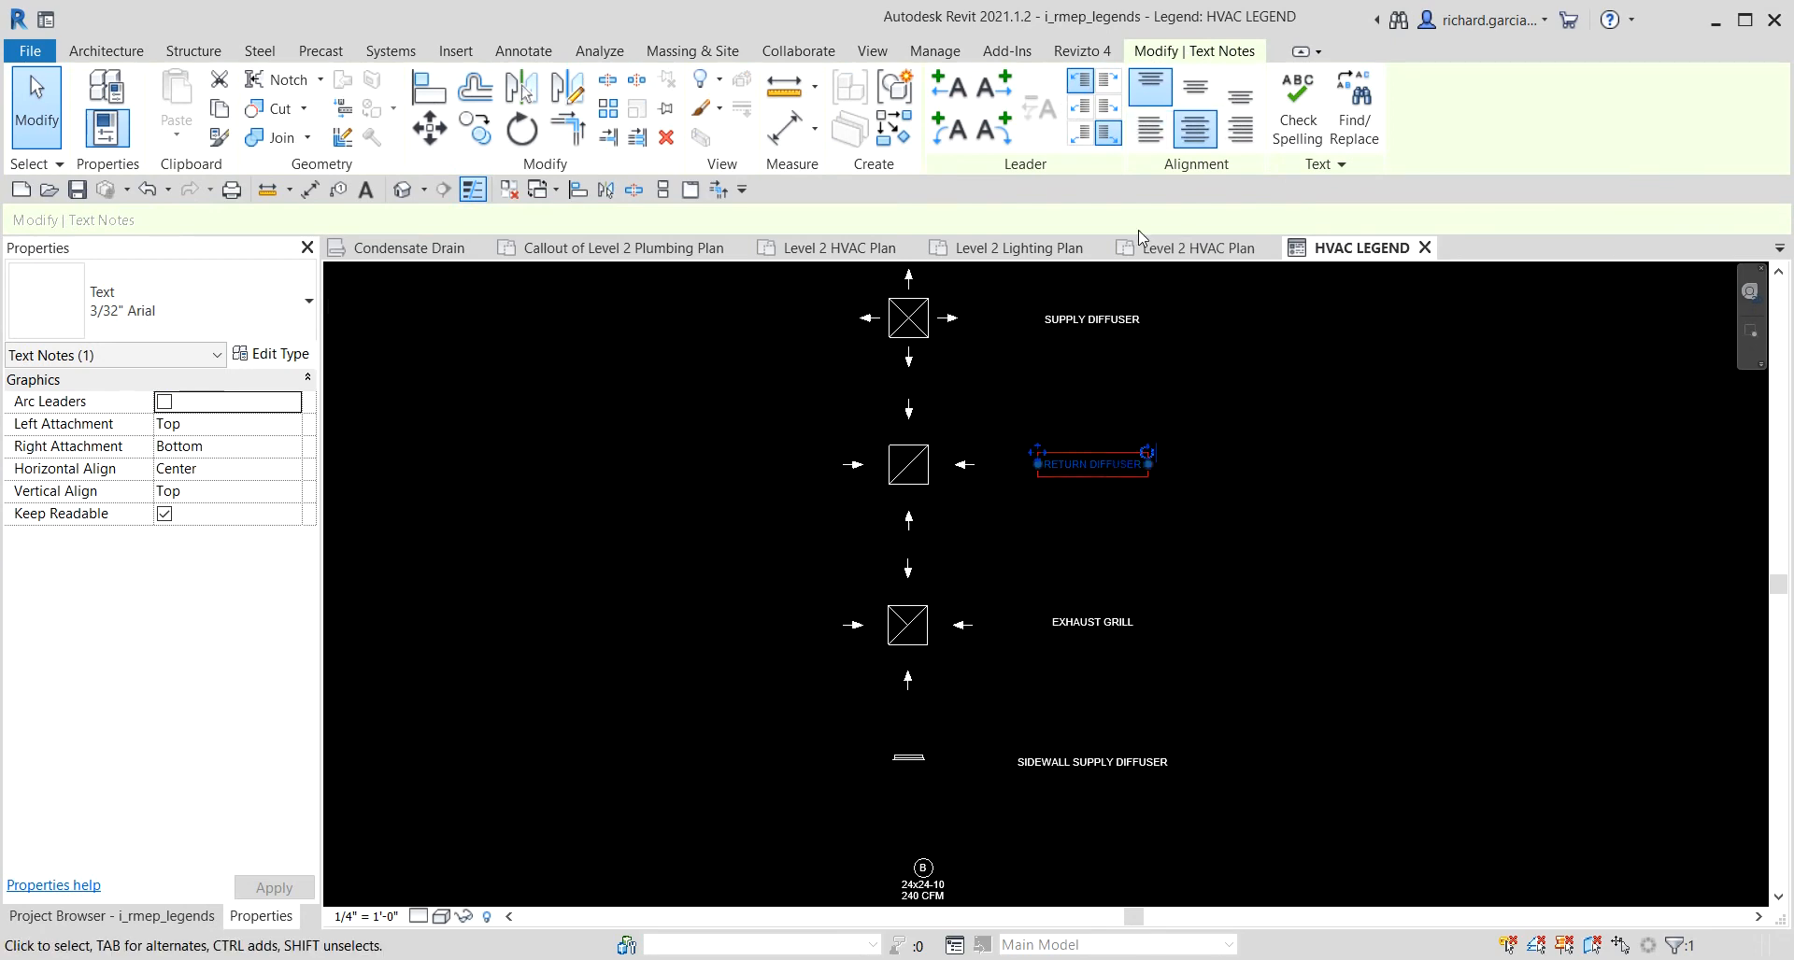
{"action": "left_click", "coordinate": [1150, 132]}
{"action": "left_click", "coordinate": [1100, 624]}
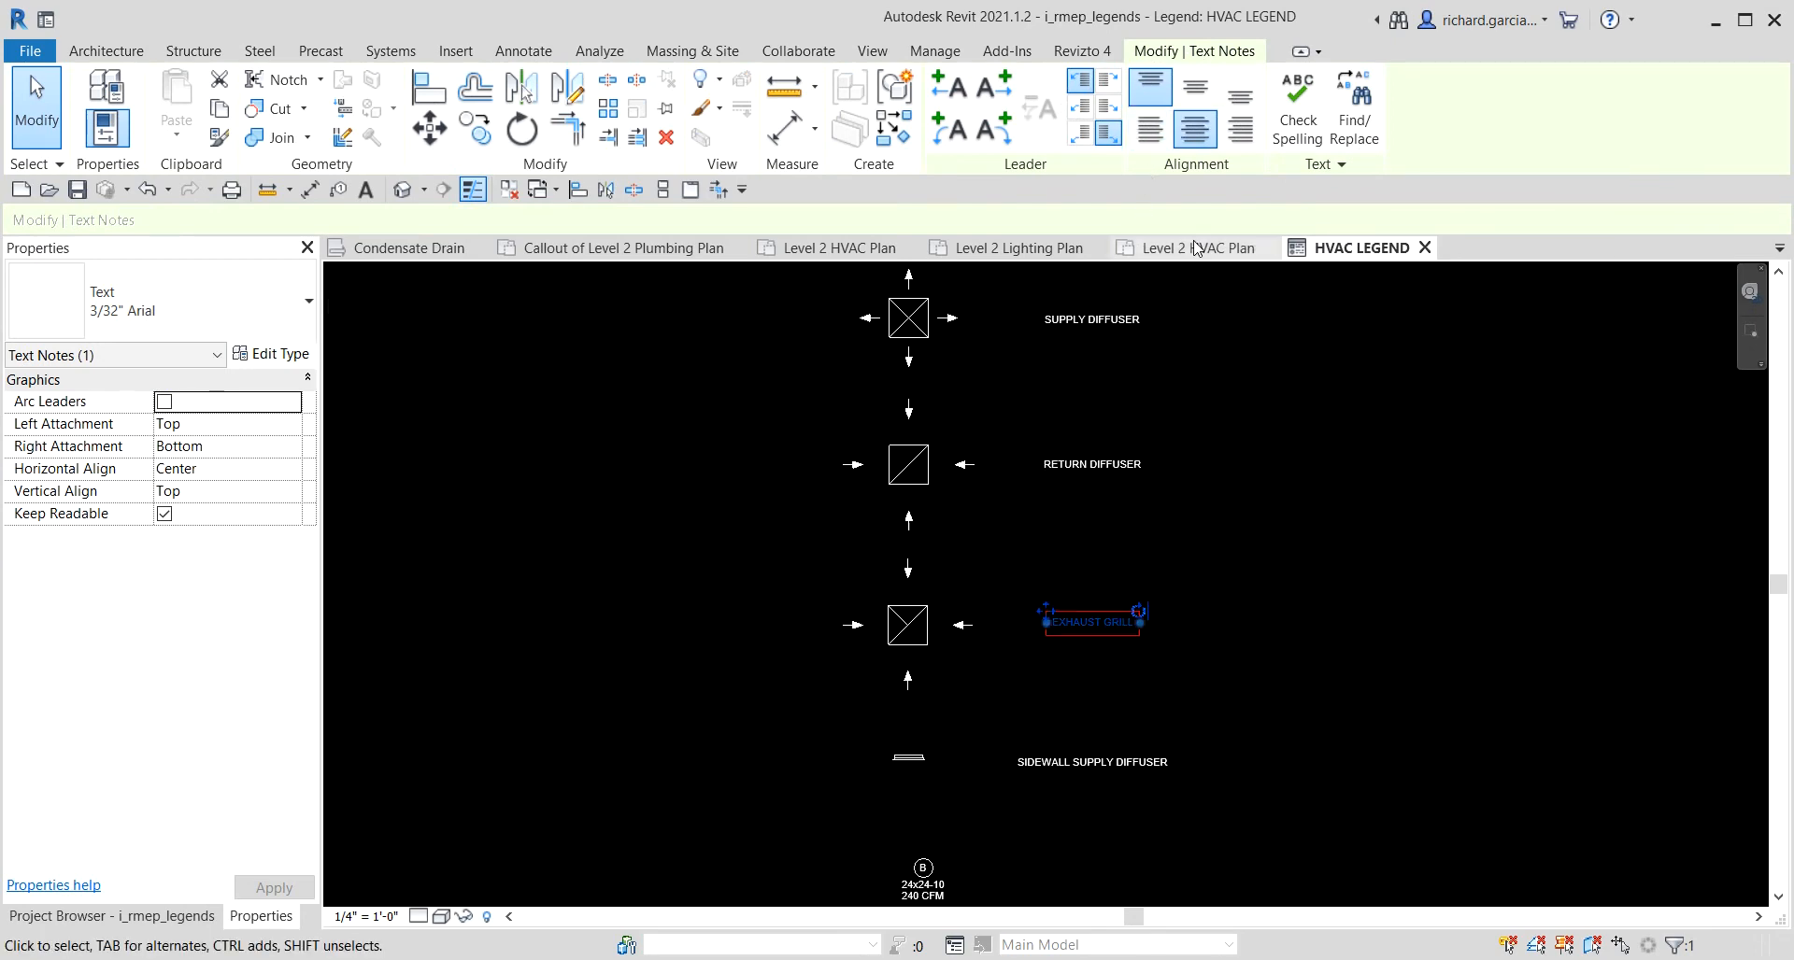
{"action": "left_click", "coordinate": [1150, 133]}
{"action": "left_click", "coordinate": [1140, 761]}
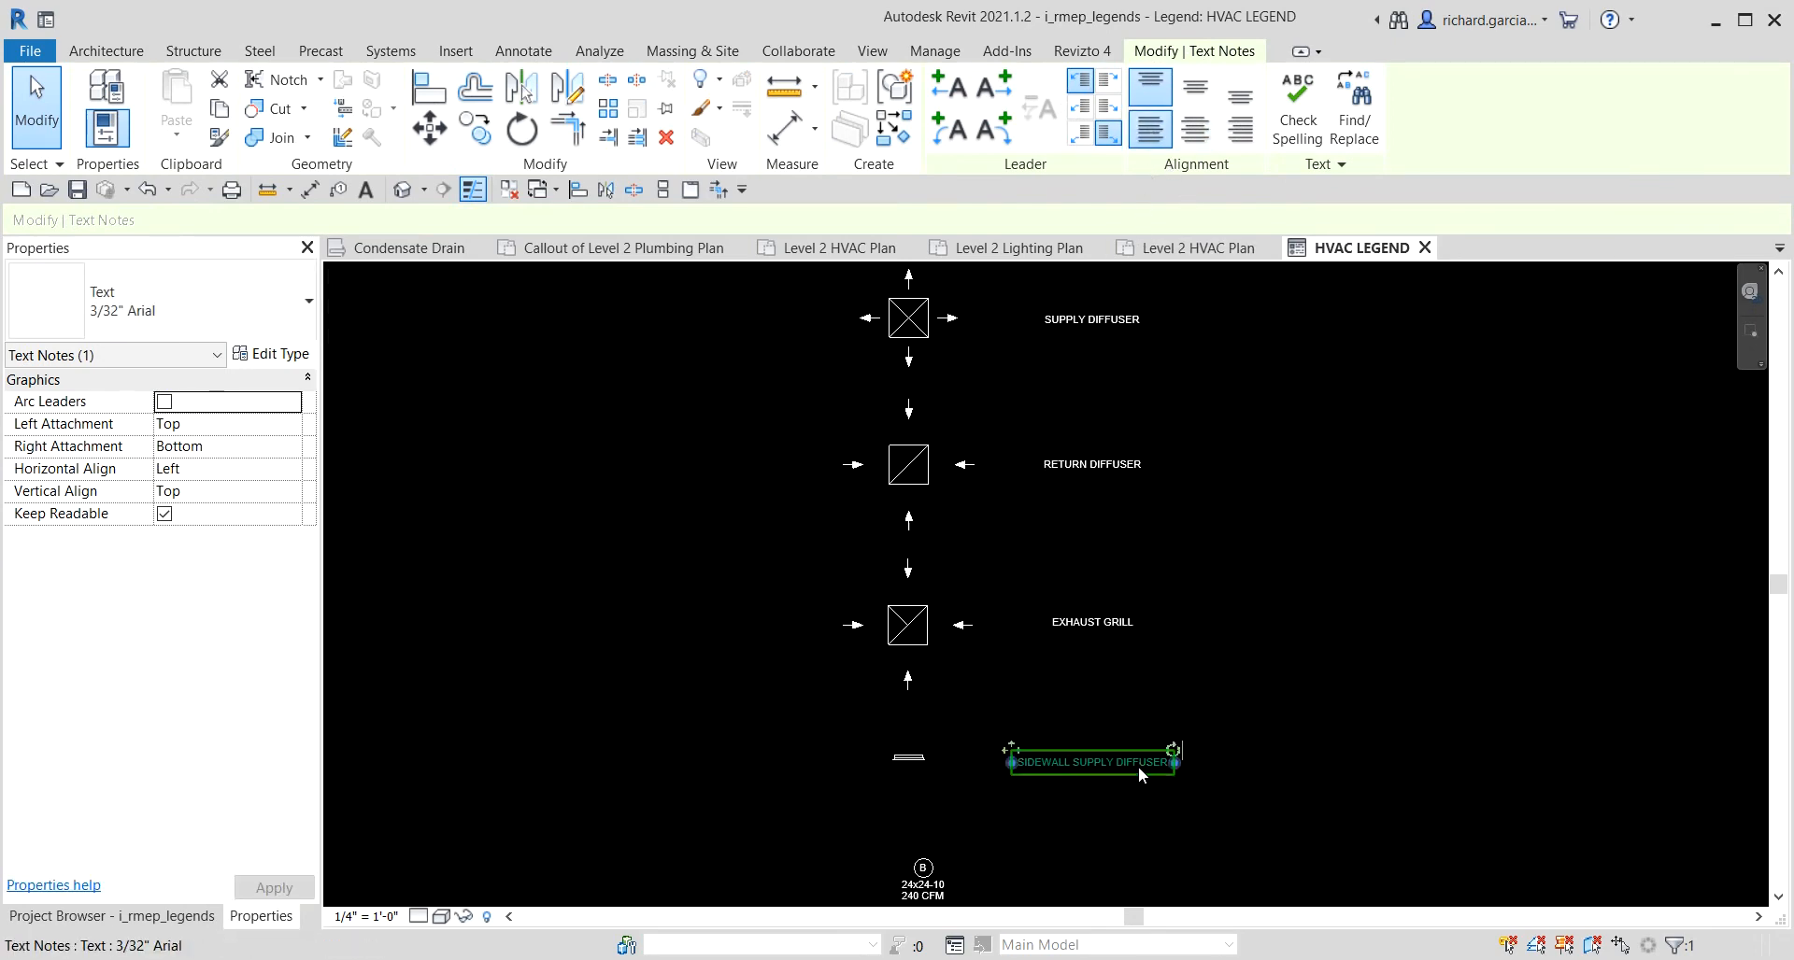
{"action": "left_click", "coordinate": [1150, 132]}
Move the four diffuser and grill labels further right of their symbols so their left edges line up in one column.
{"action": "left_click_drag", "start_coordinate": [1091, 319], "coordinate": [1167, 319]}
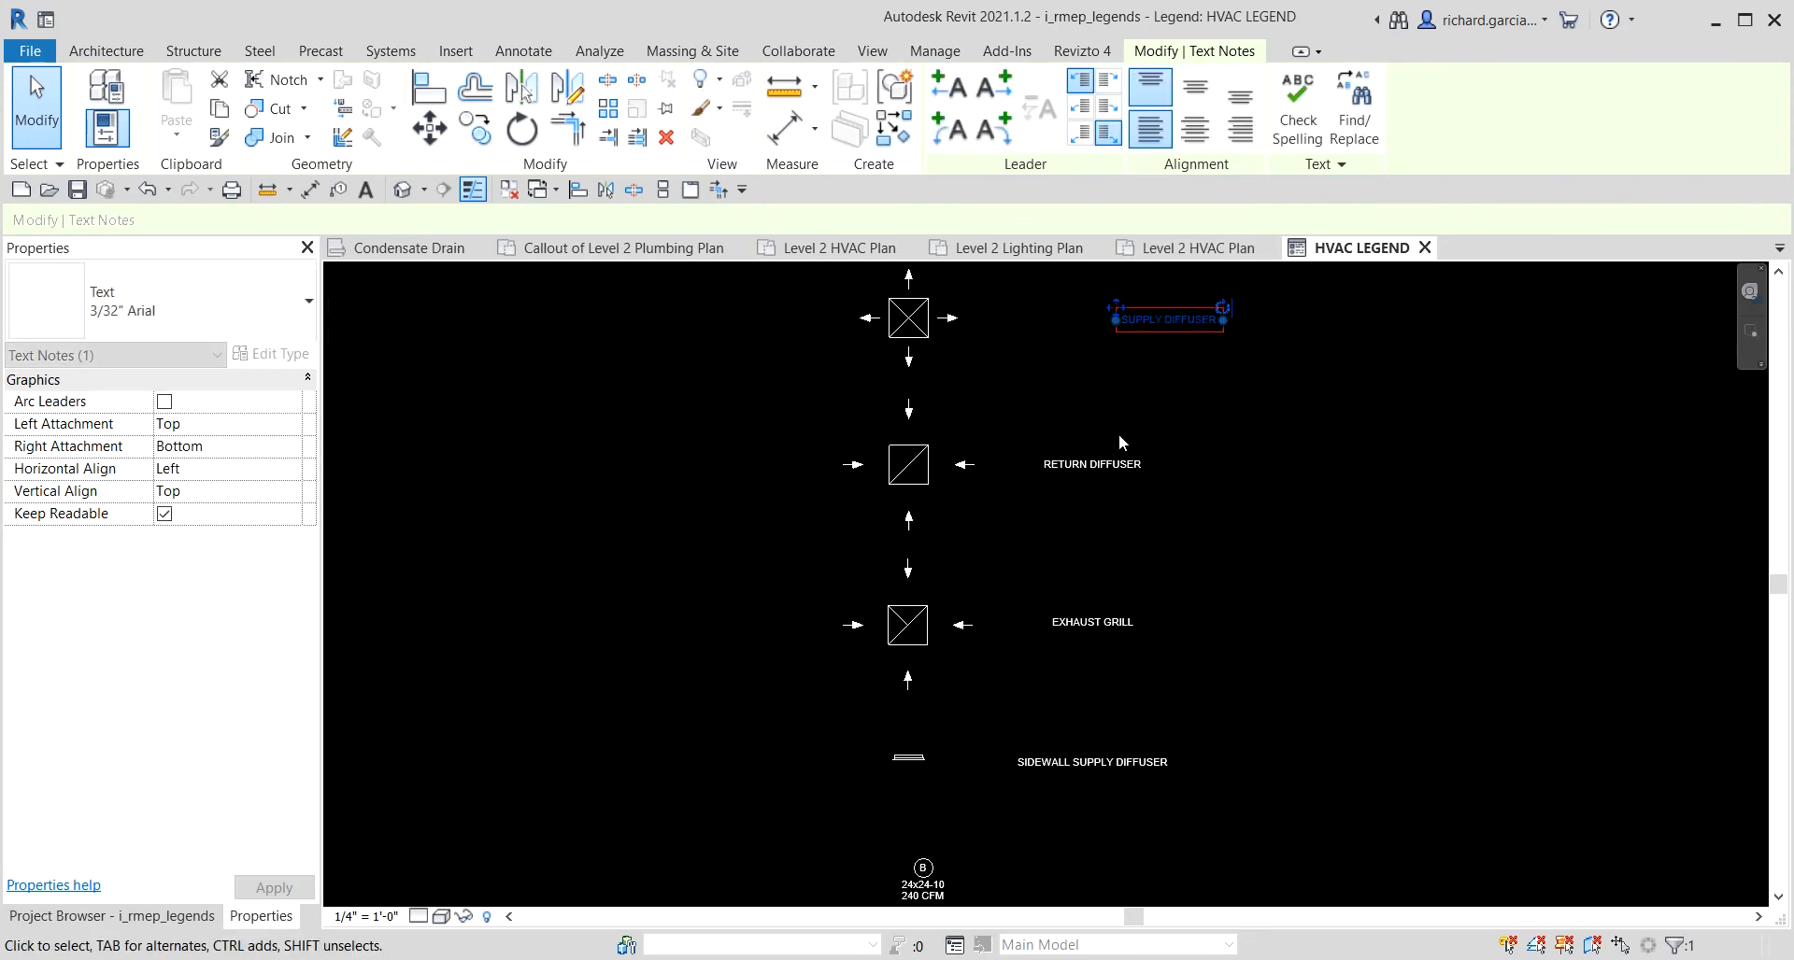
{"action": "left_click", "coordinate": [1147, 468]}
{"action": "left_click_drag", "start_coordinate": [1150, 469], "coordinate": [1197, 473]}
{"action": "left_click_drag", "start_coordinate": [1112, 632], "coordinate": [1183, 622]}
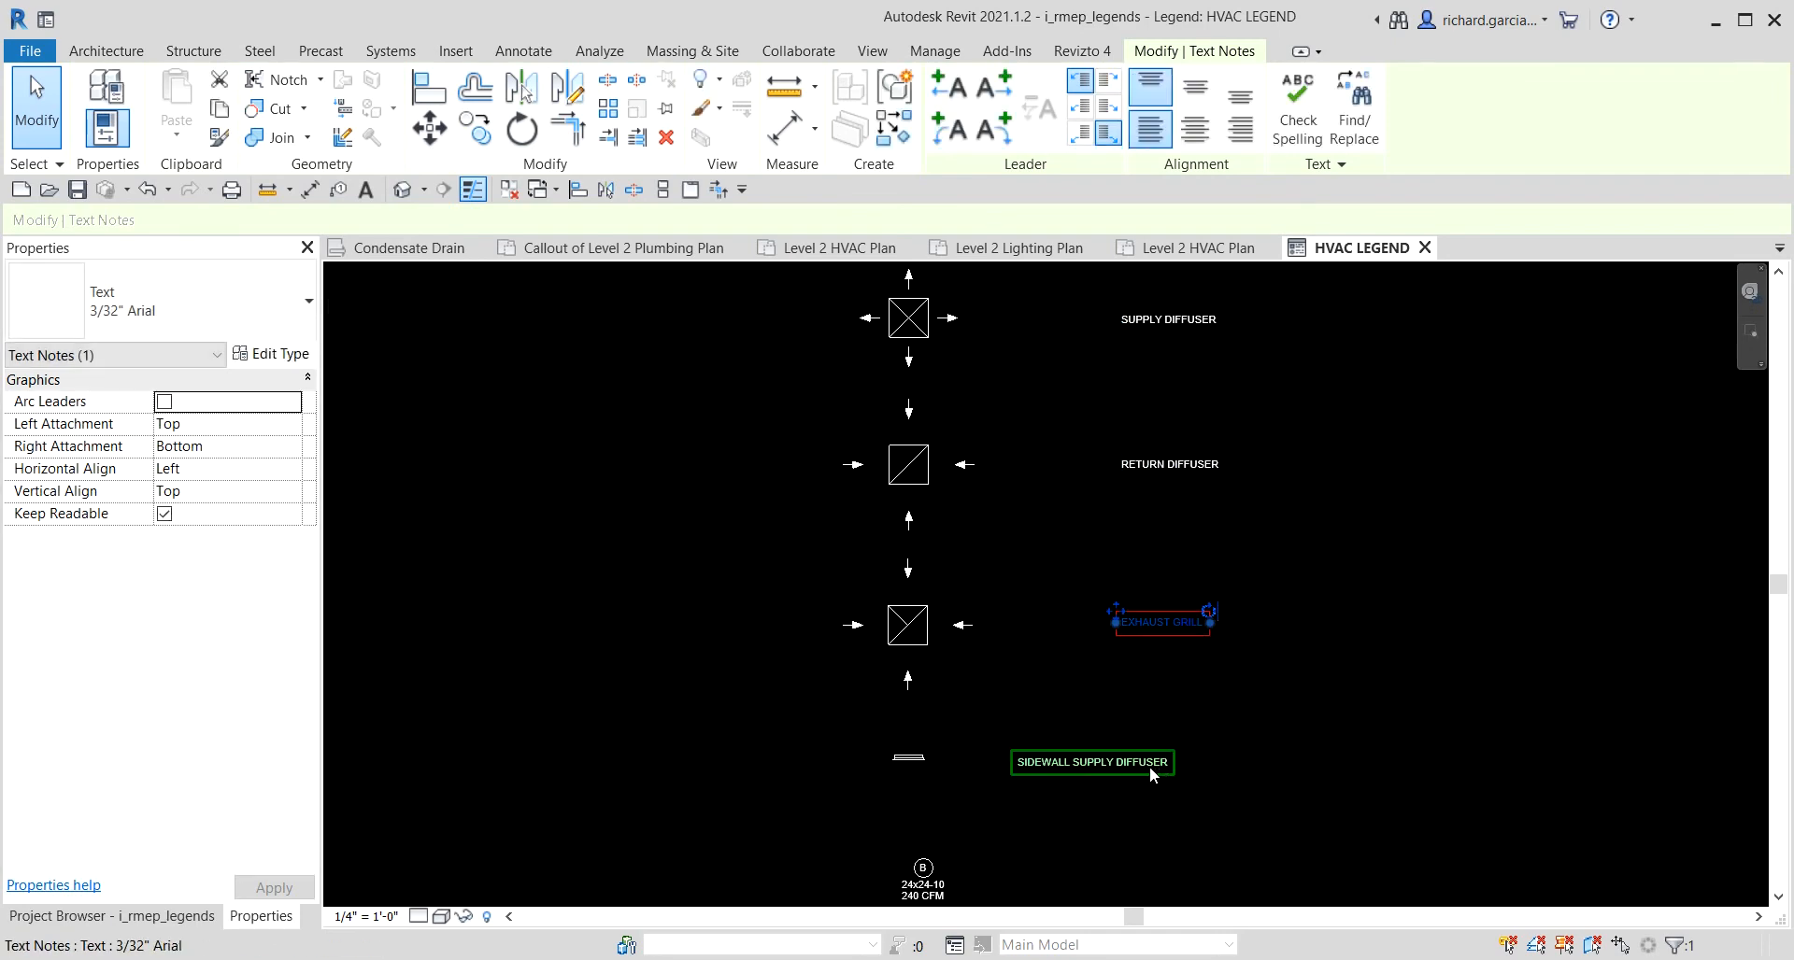
{"action": "left_click_drag", "start_coordinate": [1149, 769], "coordinate": [1235, 768]}
{"action": "left_click", "coordinate": [1336, 619]}
{"action": "scroll", "coordinate": [1235, 615], "scroll_direction": "down", "scroll_amount": 4}
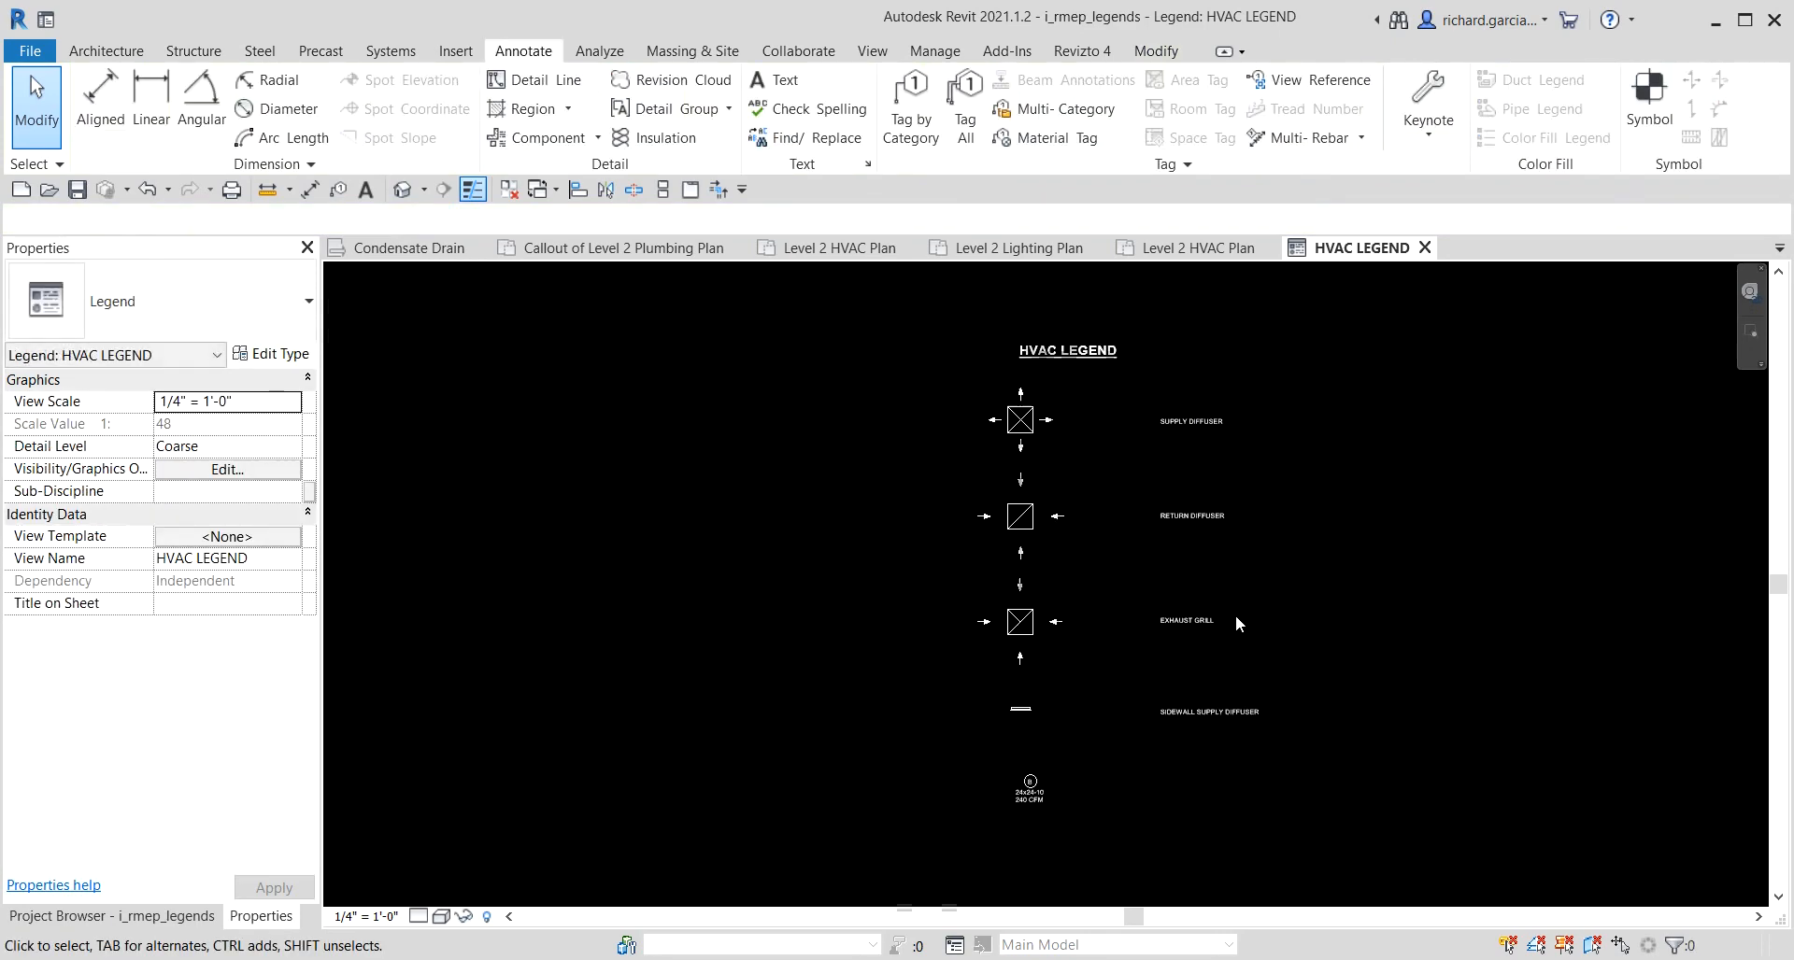
Add the text note "DIFFUSER TYPE DESIGNATION" with a two-segment leader pointing to the circled B of the diffuser tag.
{"action": "scroll", "coordinate": [1151, 518], "scroll_direction": "up", "scroll_amount": 2}
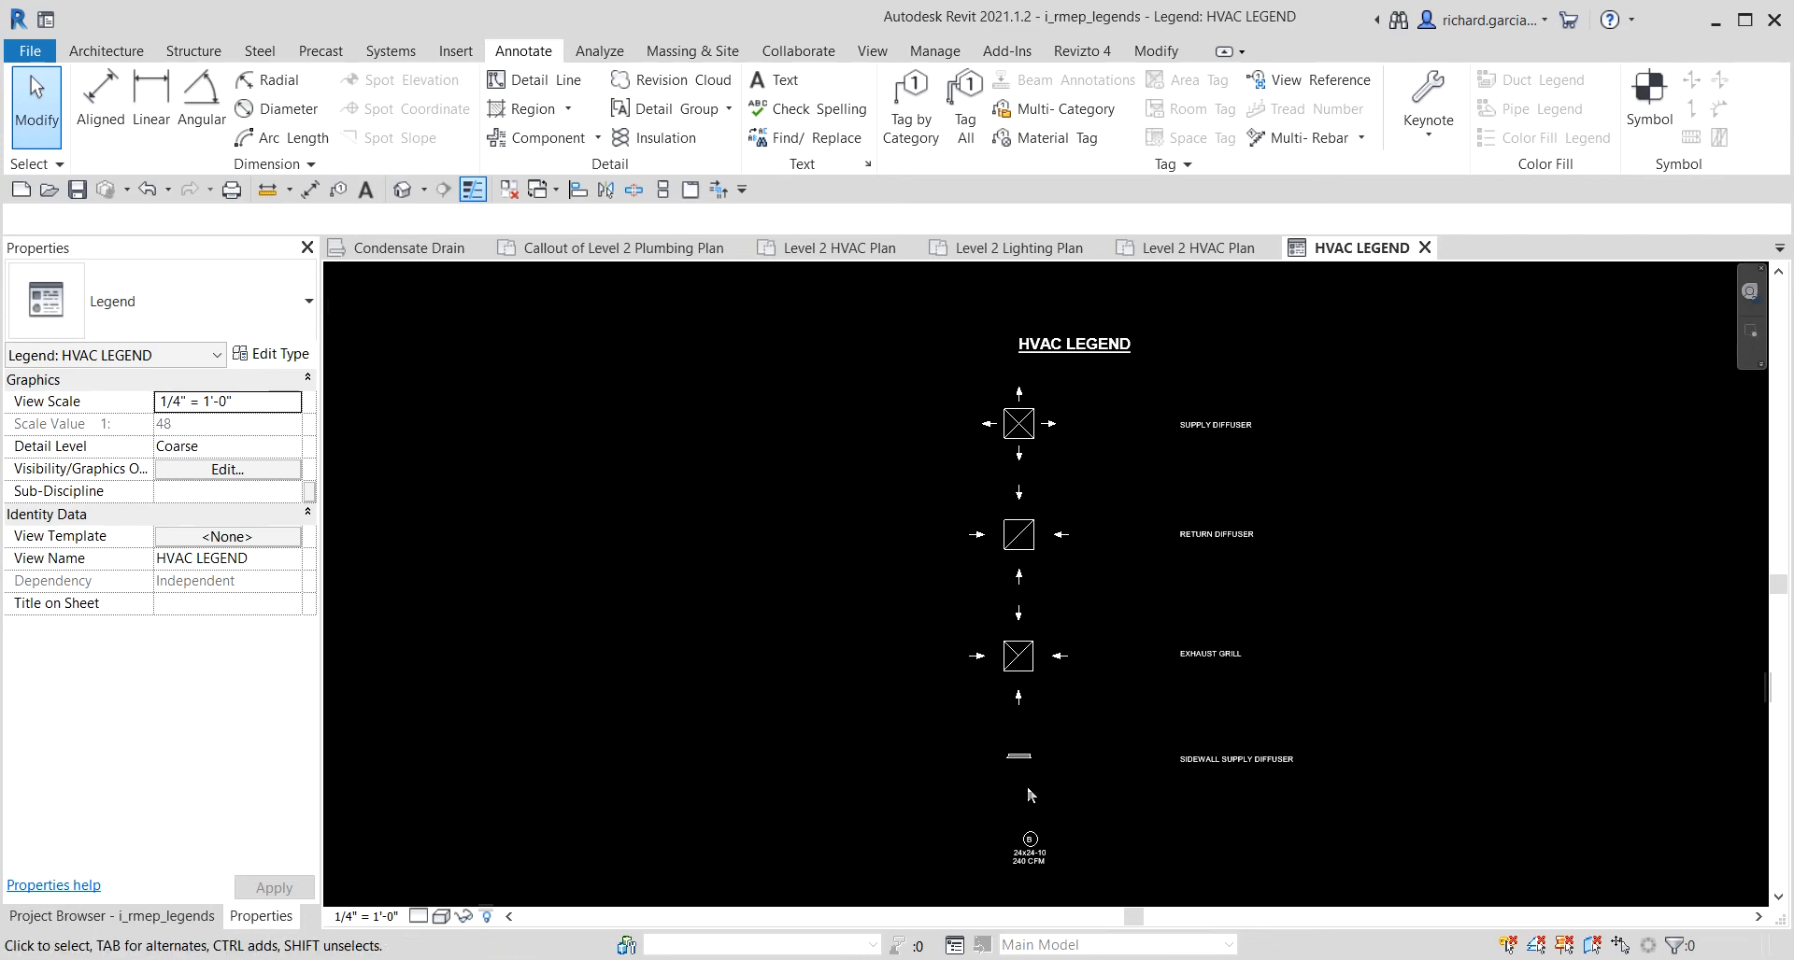
{"action": "middle_click_drag", "start_coordinate": [1027, 787], "coordinate": [1106, 658]}
{"action": "scroll", "coordinate": [1107, 657], "scroll_direction": "up", "scroll_amount": 4}
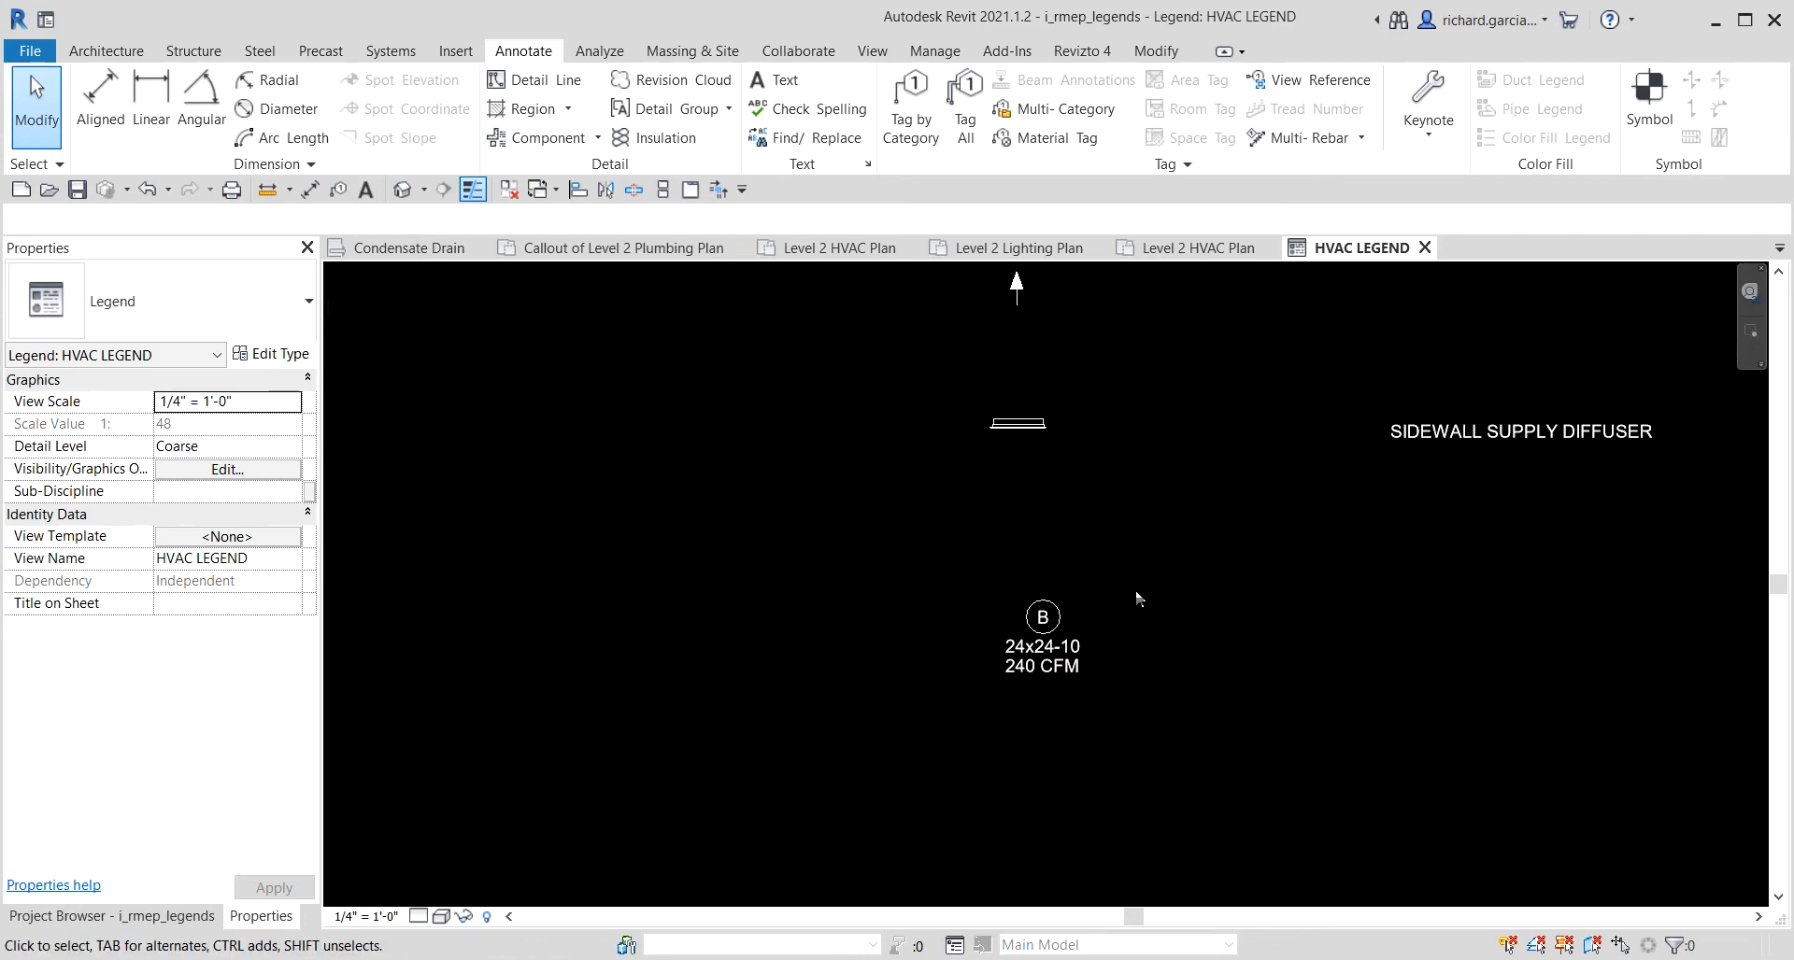
{"action": "left_click", "coordinate": [366, 190]}
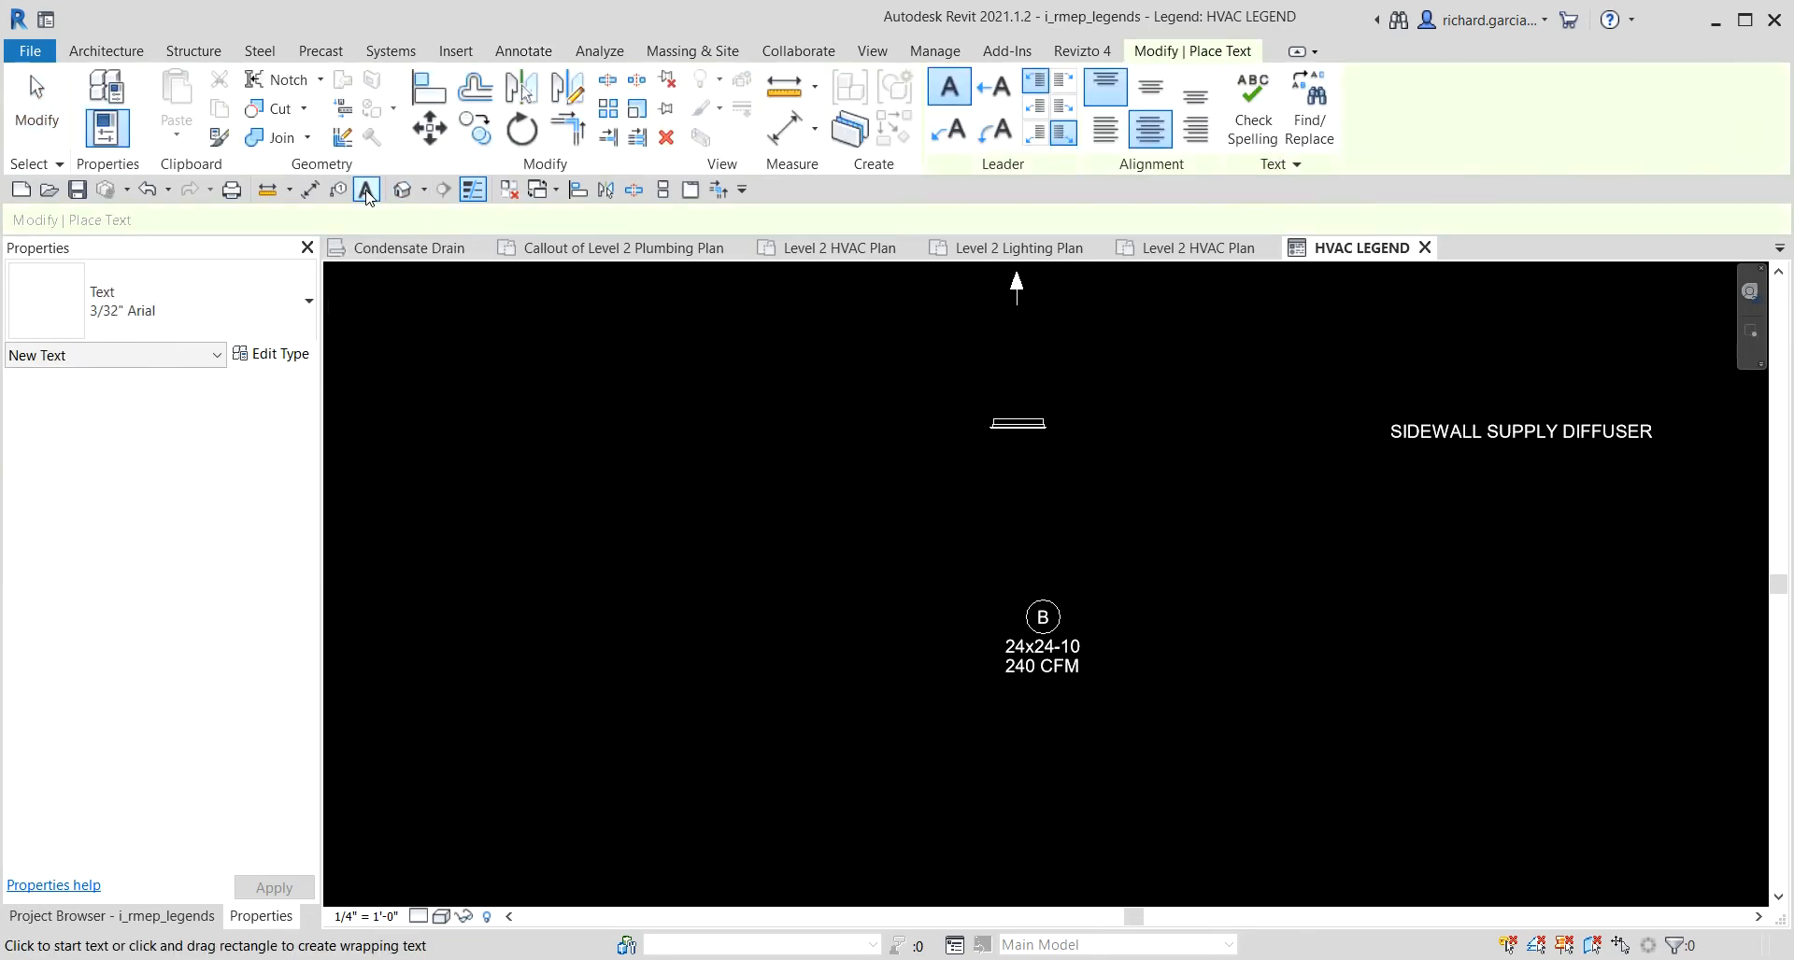
{"action": "left_click", "coordinate": [941, 125]}
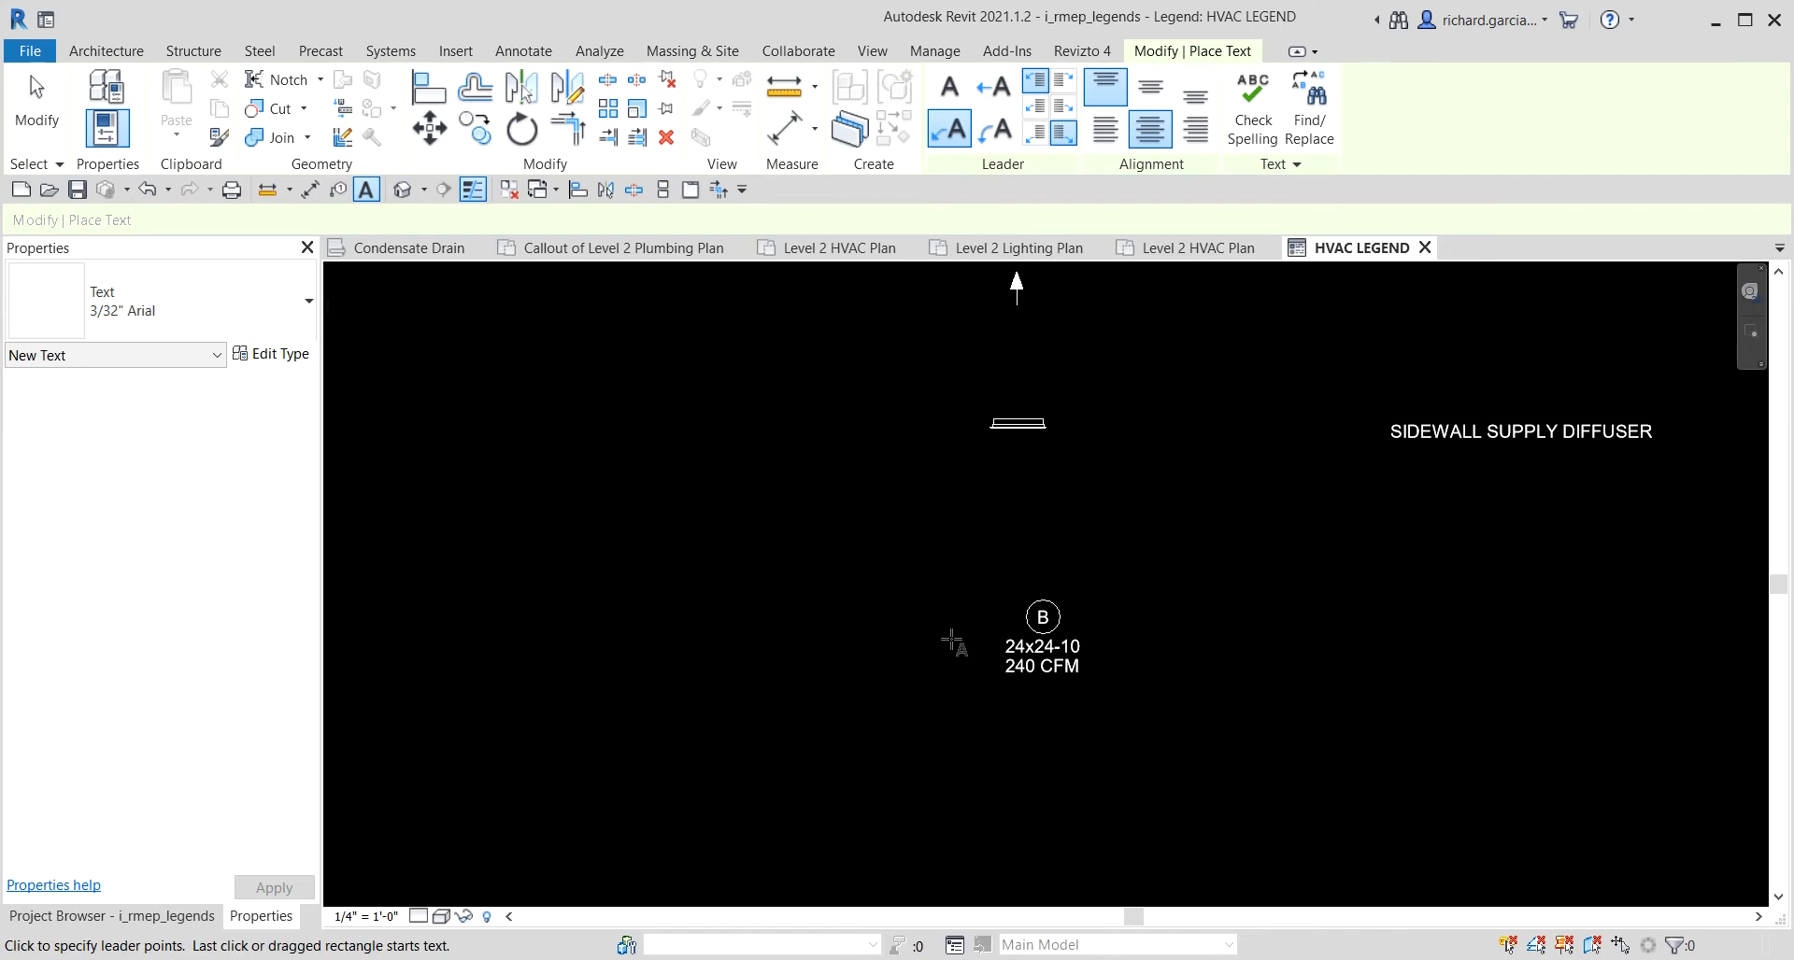
{"action": "scroll", "coordinate": [1149, 628], "scroll_direction": "up", "scroll_amount": 4}
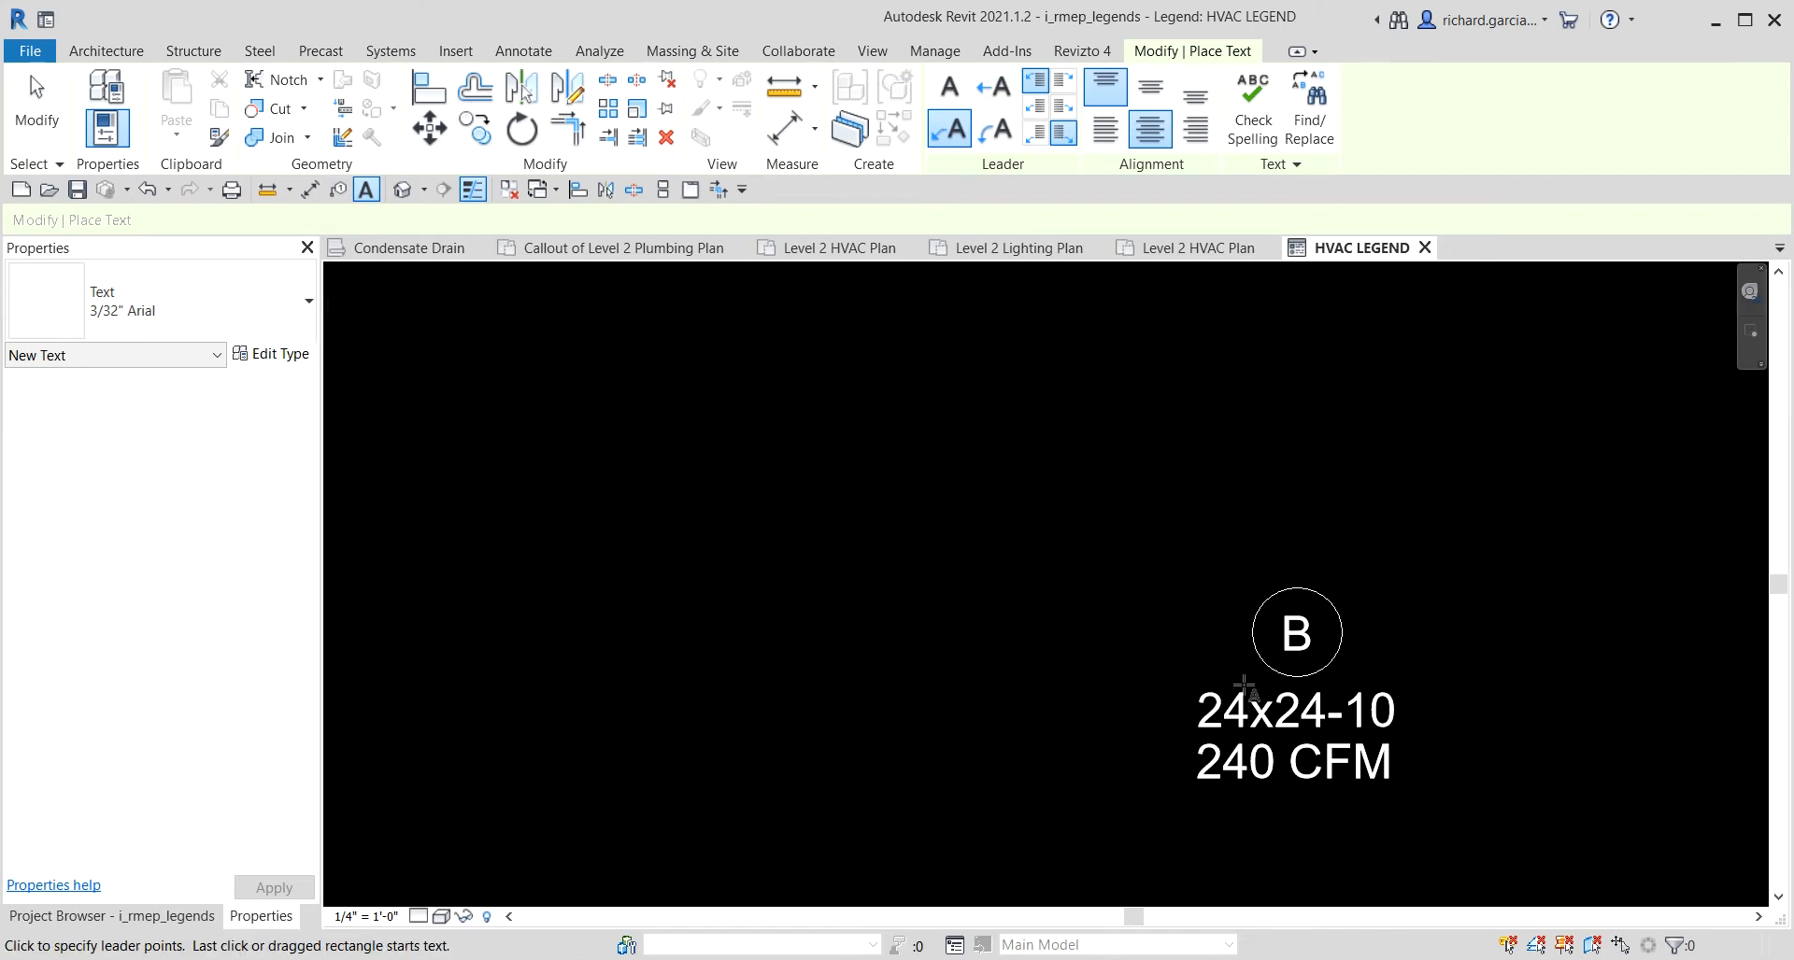
{"action": "left_click", "coordinate": [1245, 609]}
{"action": "left_click", "coordinate": [1132, 470]}
{"action": "left_click", "coordinate": [955, 470]}
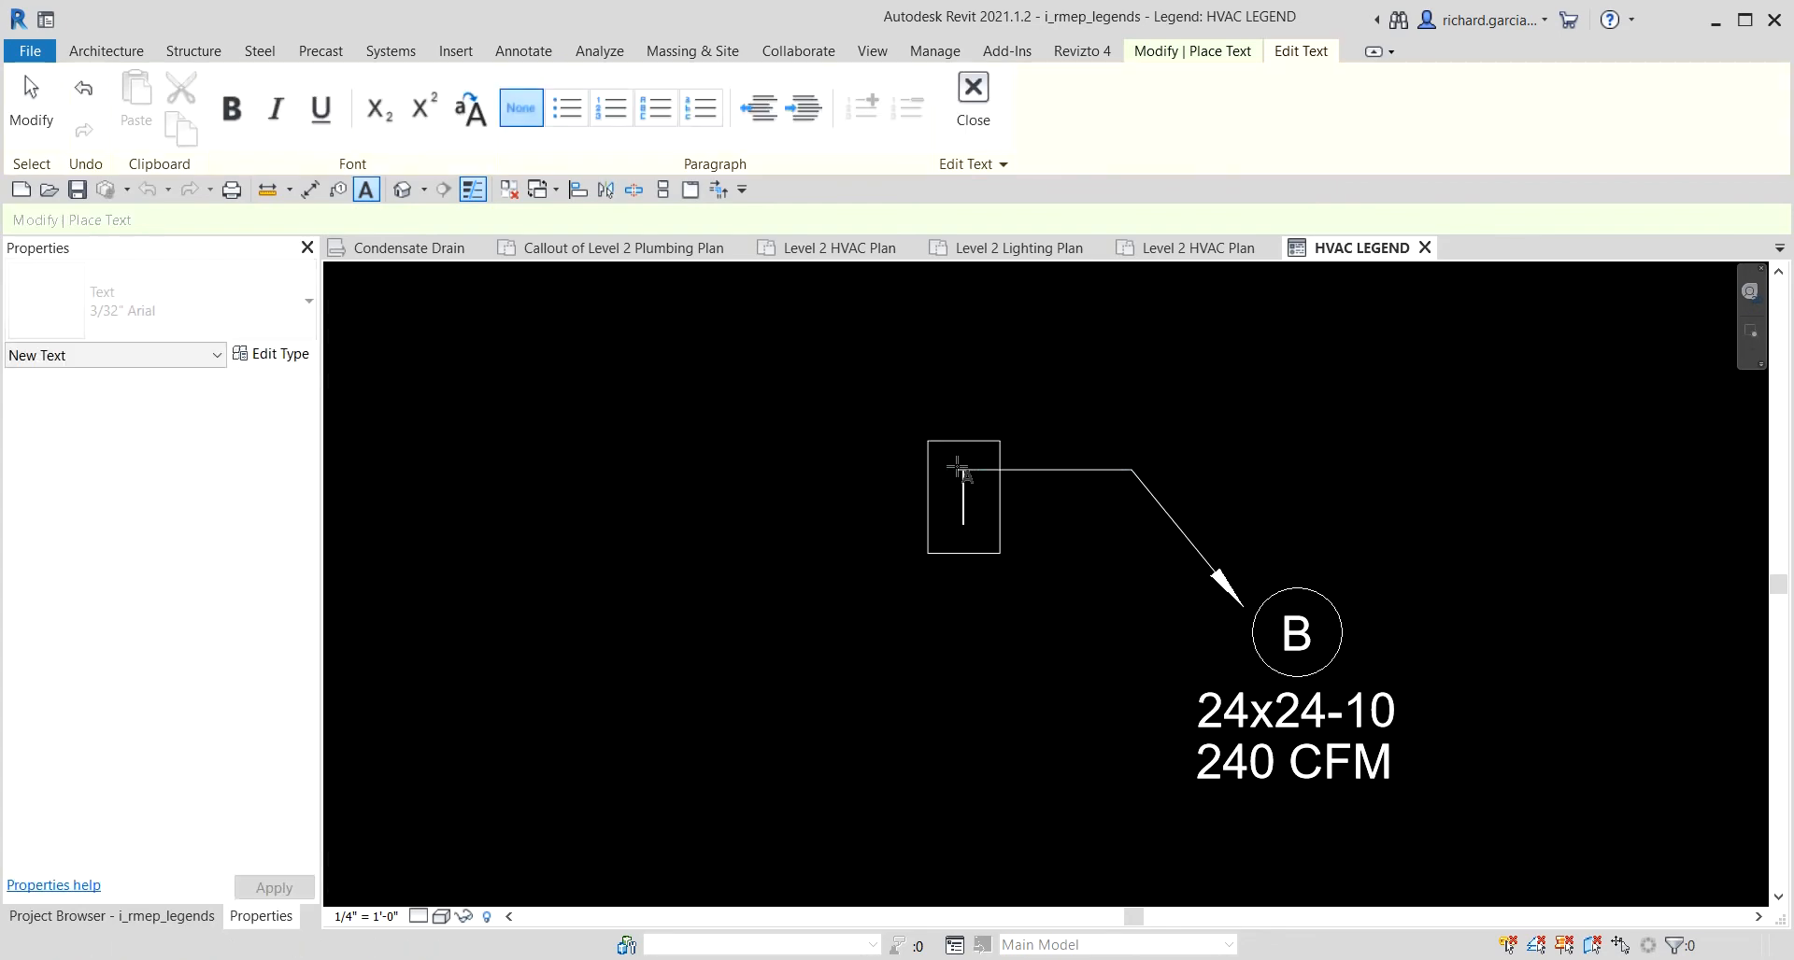
{"action": "type", "text": "DIFFUSE"}
{"action": "type", "text": "R"}
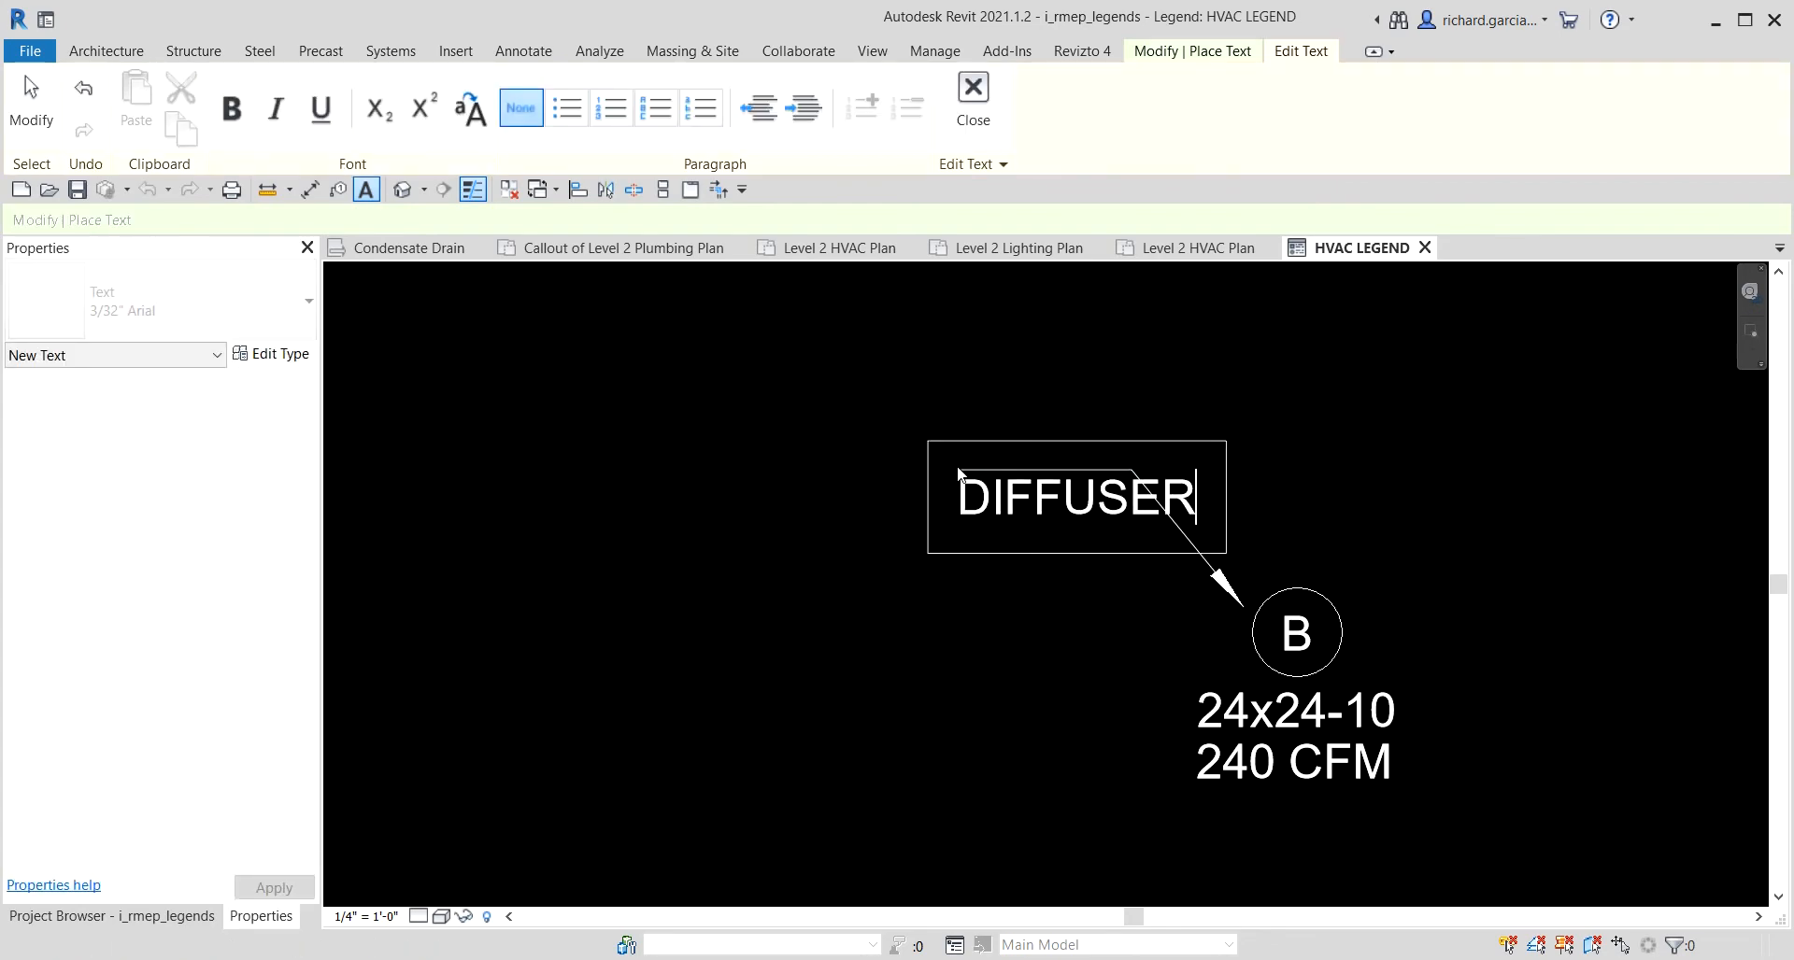
{"action": "type", "text": " TYPE"}
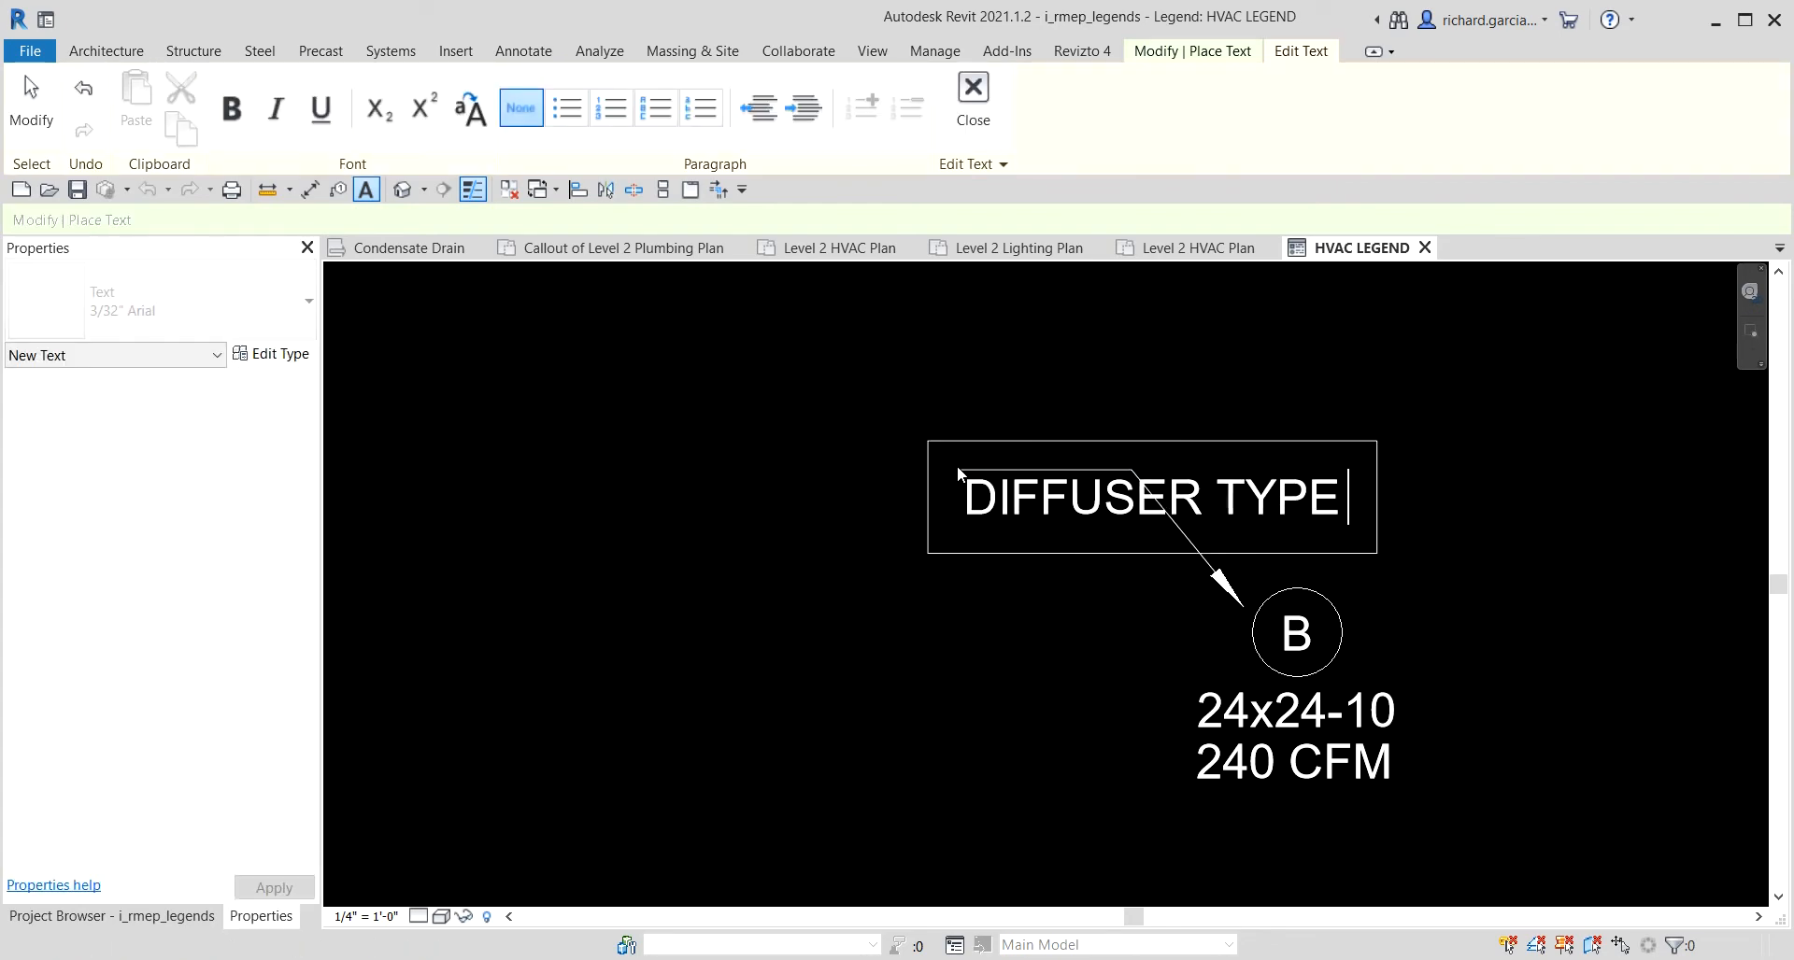
{"action": "type", "text": " DESIGNATION"}
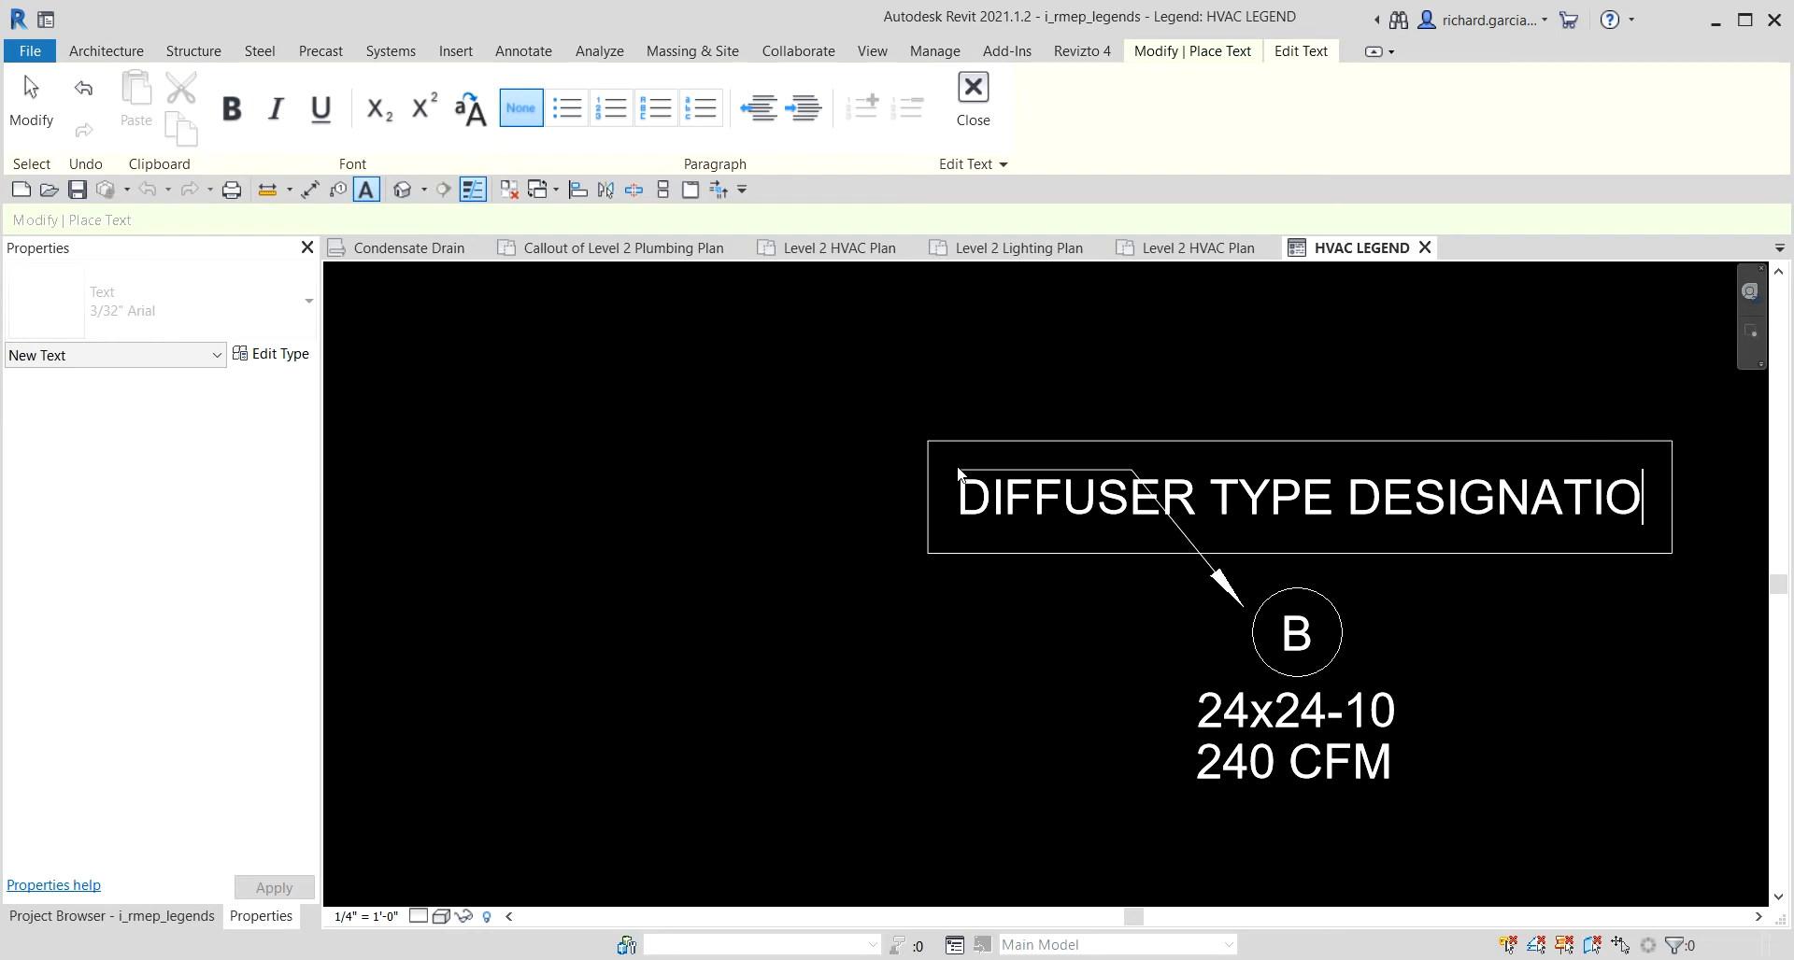
{"action": "left_click", "coordinate": [1386, 624]}
Add the text note "DIFFUSER SIZE EXAMPLE: 24X24 DIFFUSER WITH A 10" DIAMETER NECK" with a two-segment leader pointing to the tag's 24x24-10 line.
{"action": "scroll", "coordinate": [1382, 580], "scroll_direction": "down", "scroll_amount": 3}
{"action": "middle_click_drag", "start_coordinate": [1296, 594], "coordinate": [1327, 504]}
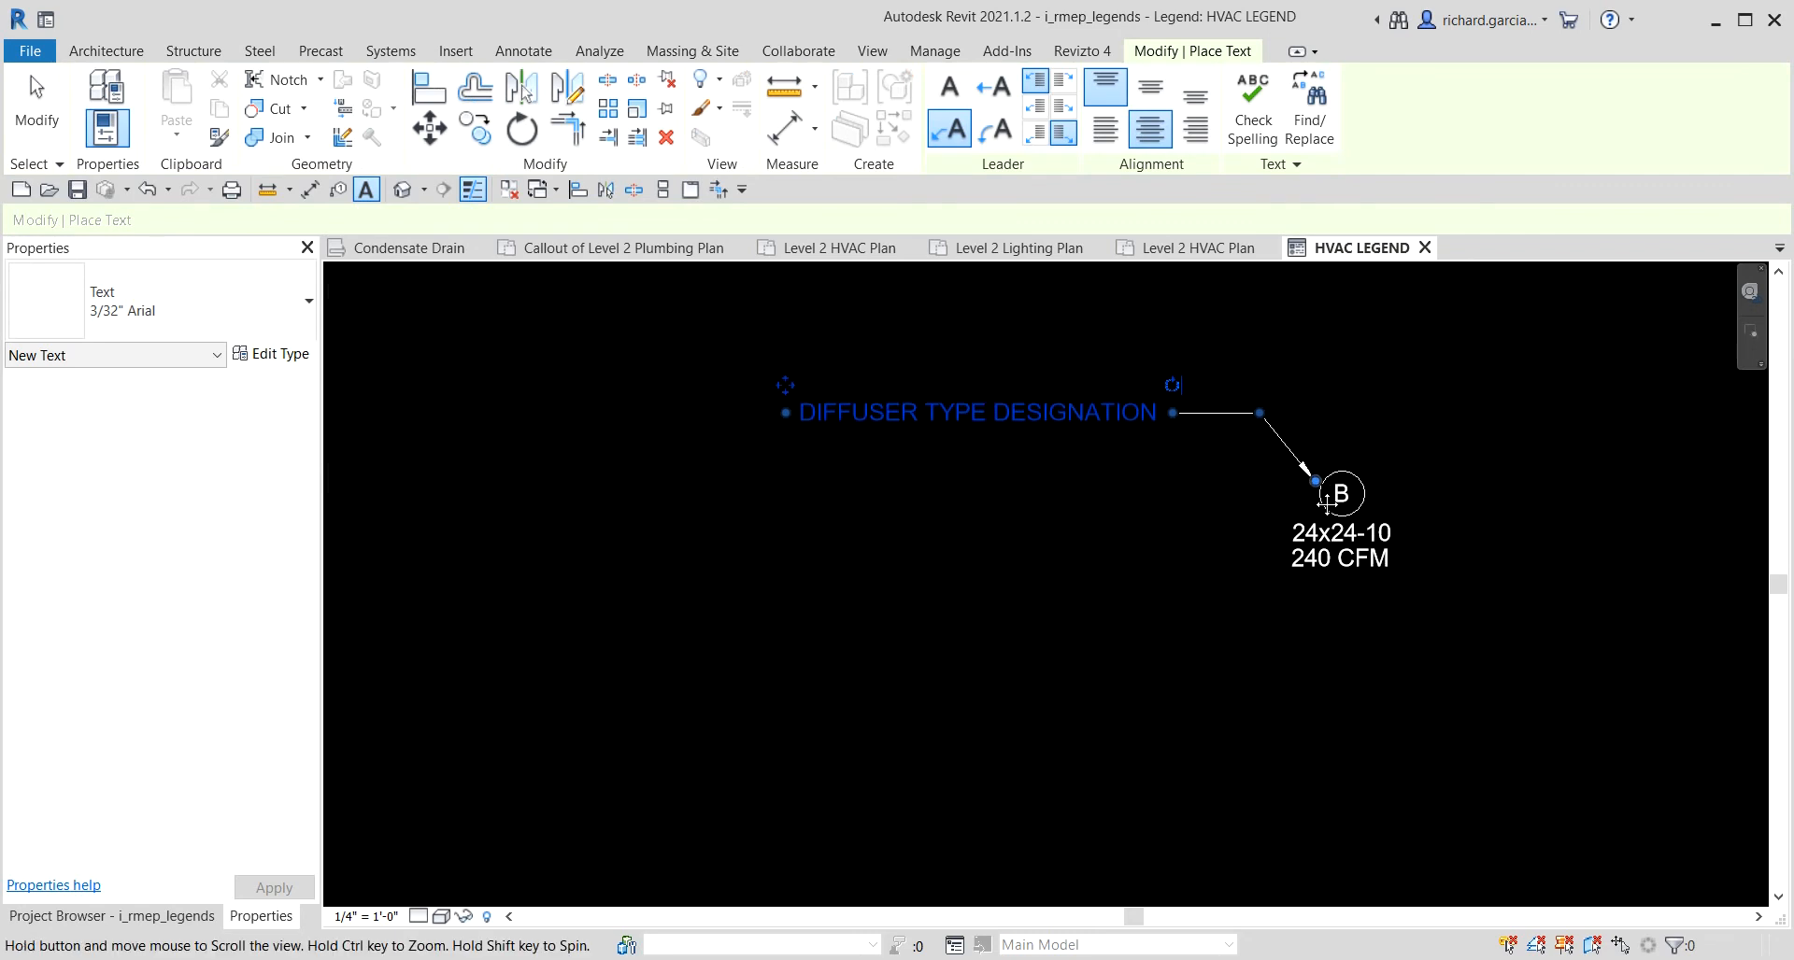
{"action": "scroll", "coordinate": [1382, 644], "scroll_direction": "up", "scroll_amount": 5}
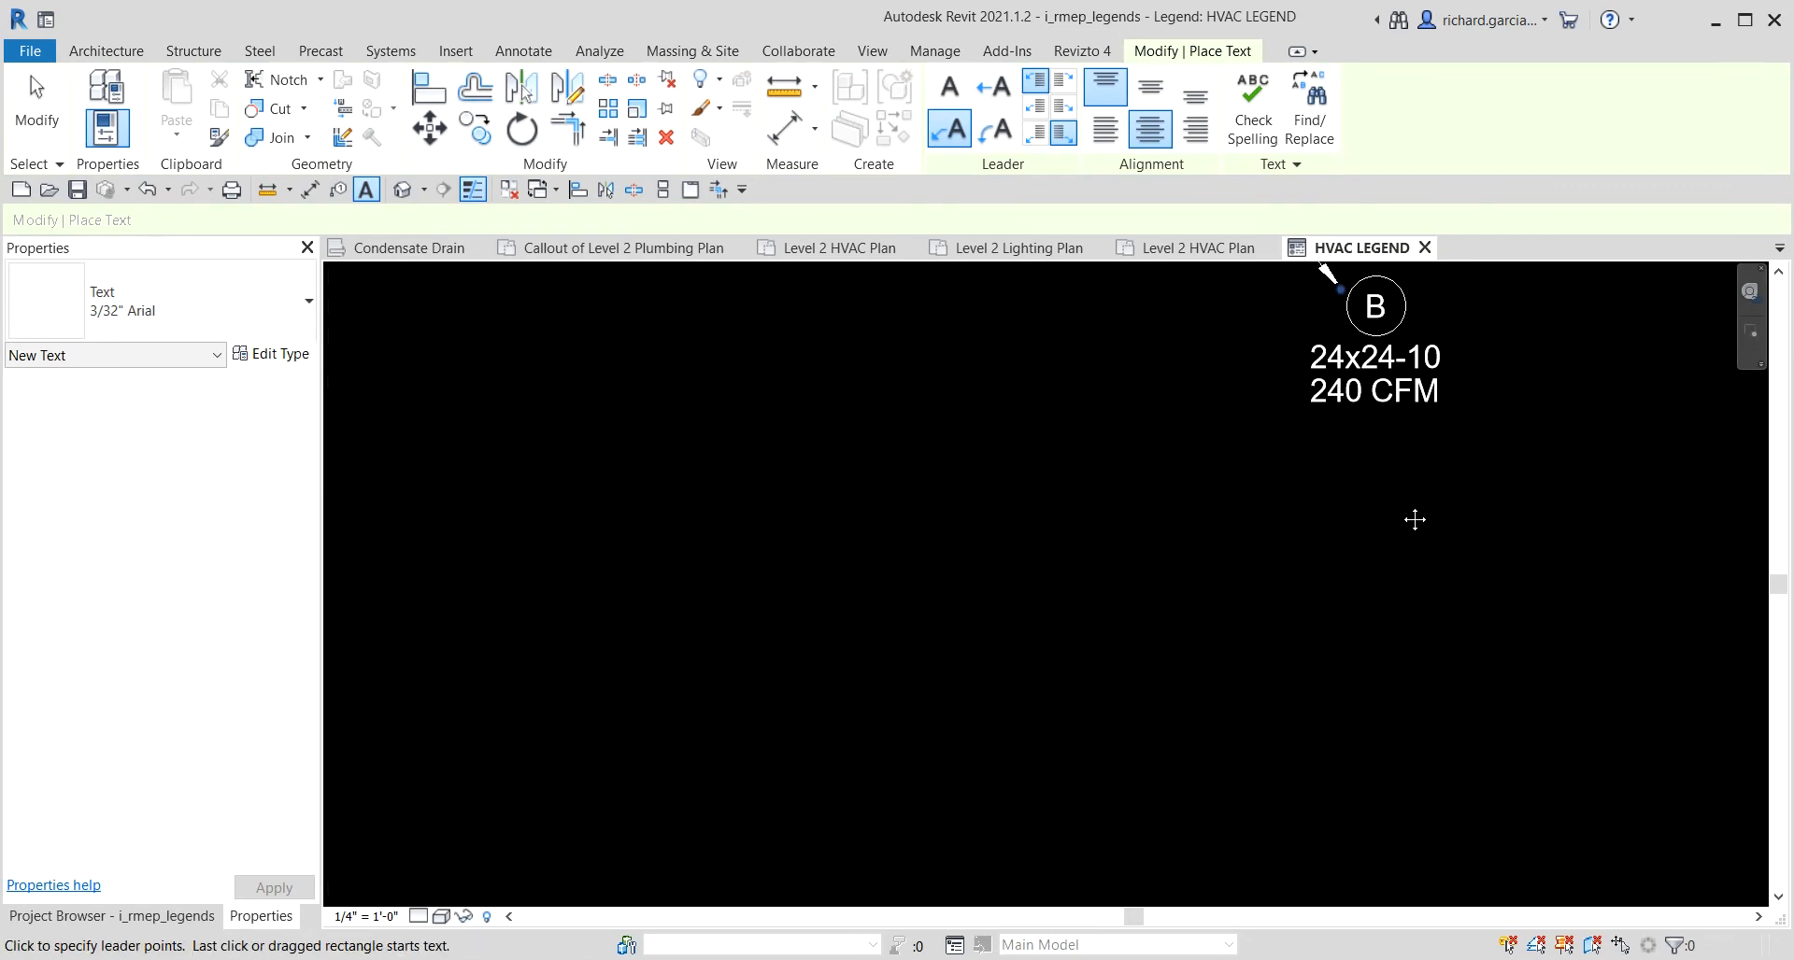
{"action": "left_click", "coordinate": [1293, 347]}
{"action": "scroll", "coordinate": [1185, 503], "scroll_direction": "down", "scroll_amount": 3}
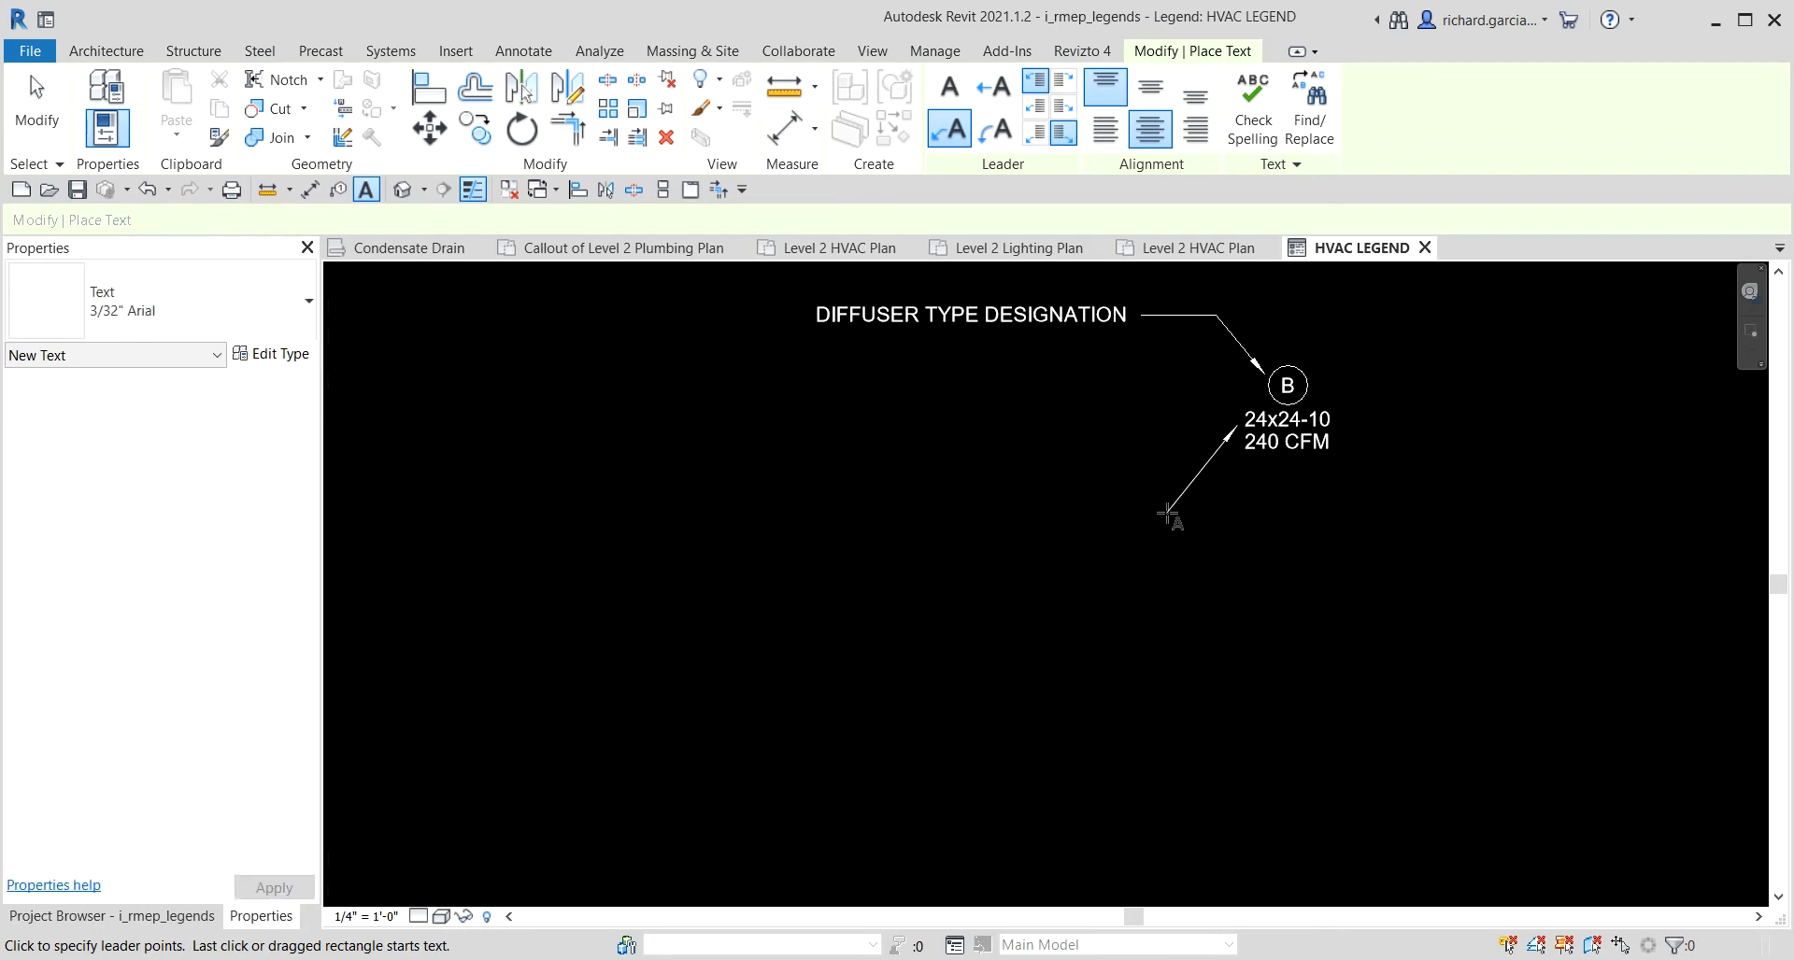
{"action": "left_click", "coordinate": [1168, 513]}
{"action": "left_click", "coordinate": [1047, 513]}
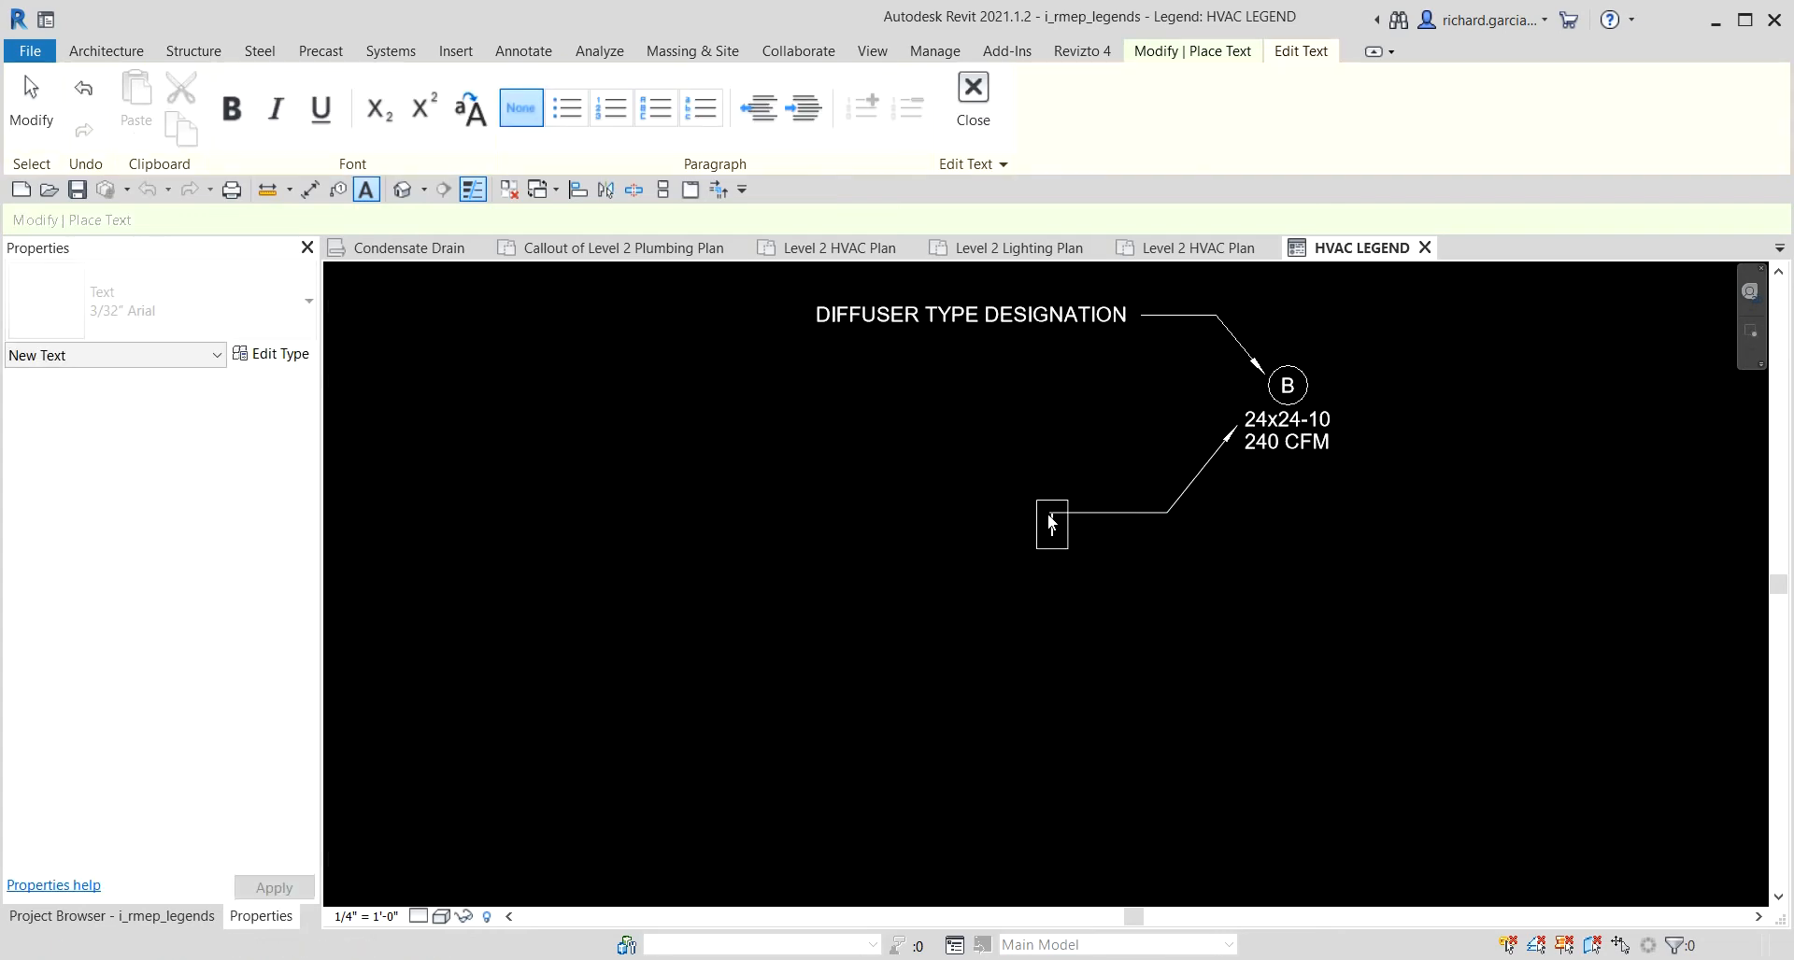
{"action": "type", "text": "DIFFUSER SIZ"}
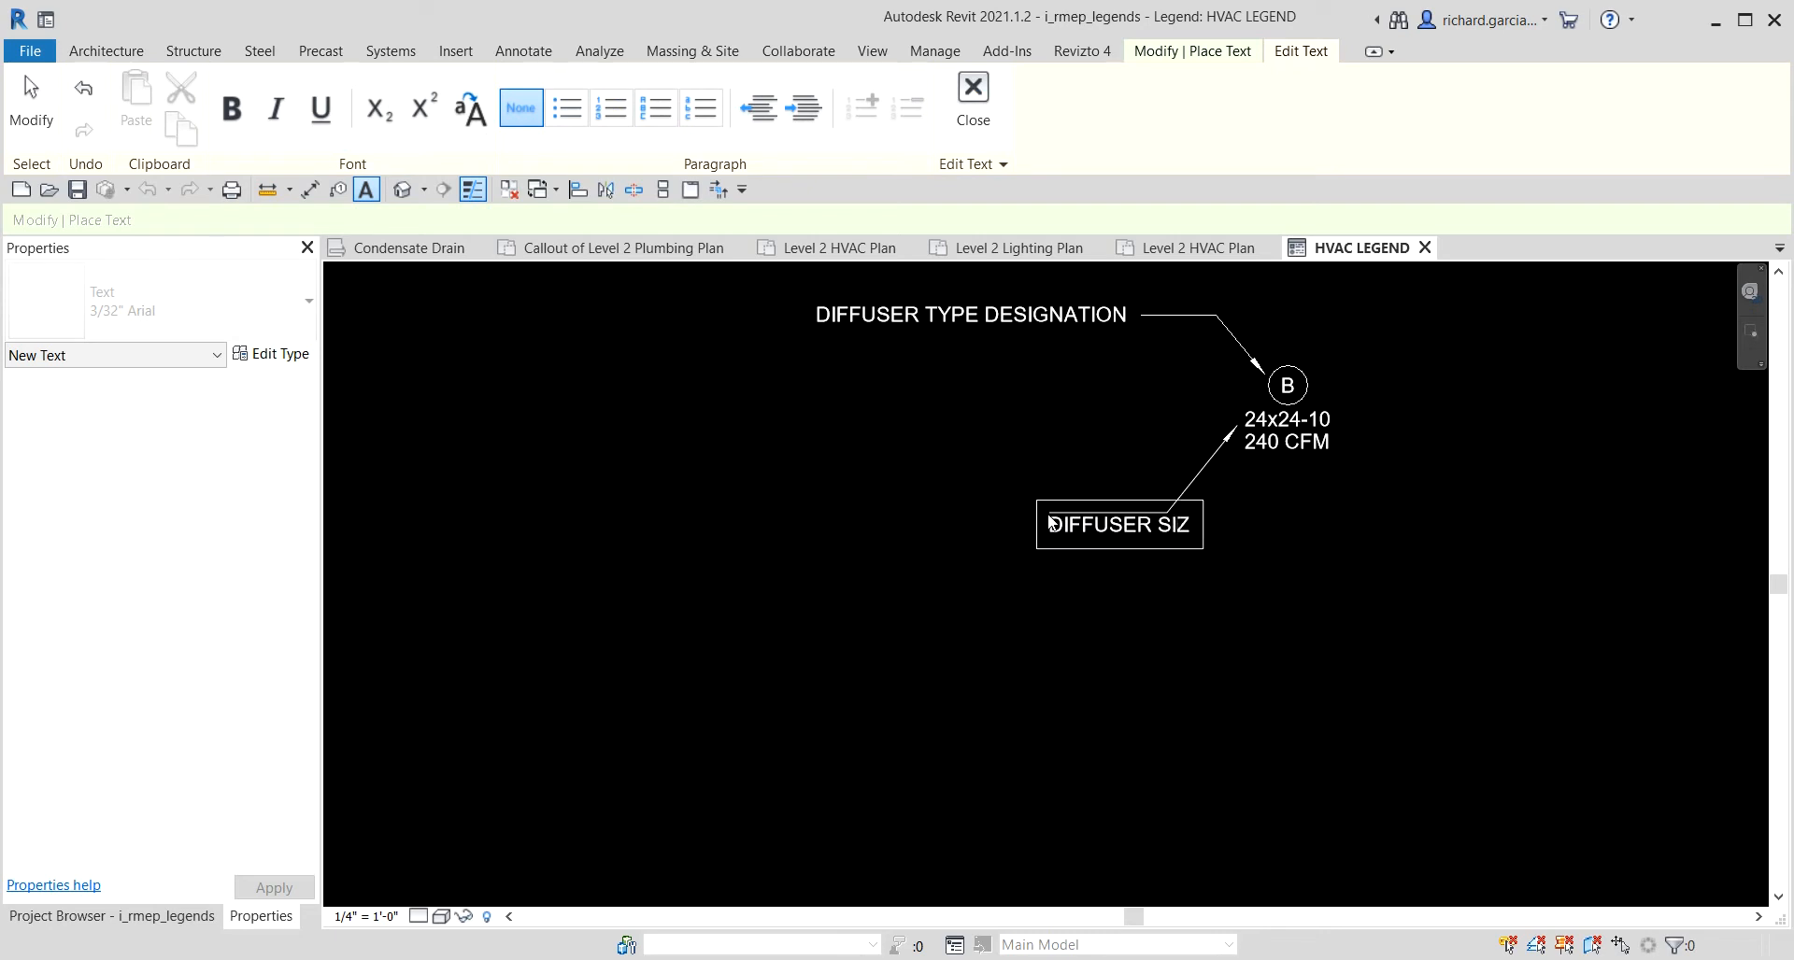
{"action": "type", "text": "E EXAMPLE"}
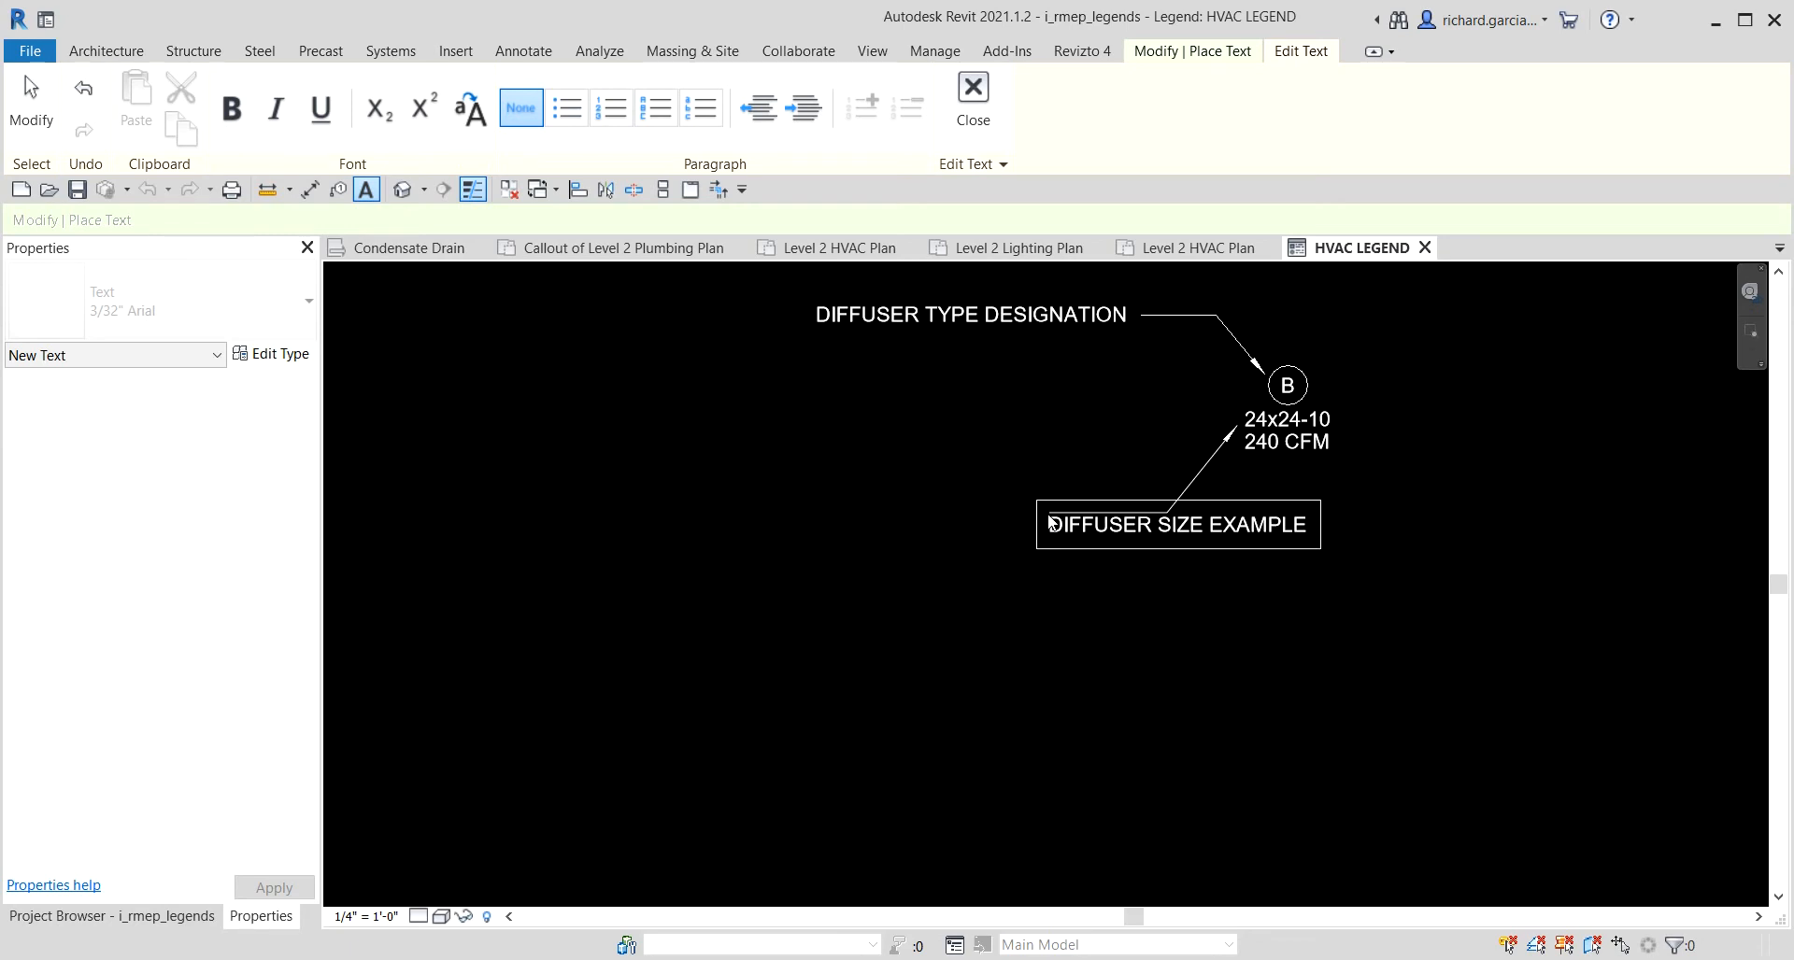
{"action": "type", "text": ": 24X24 D"}
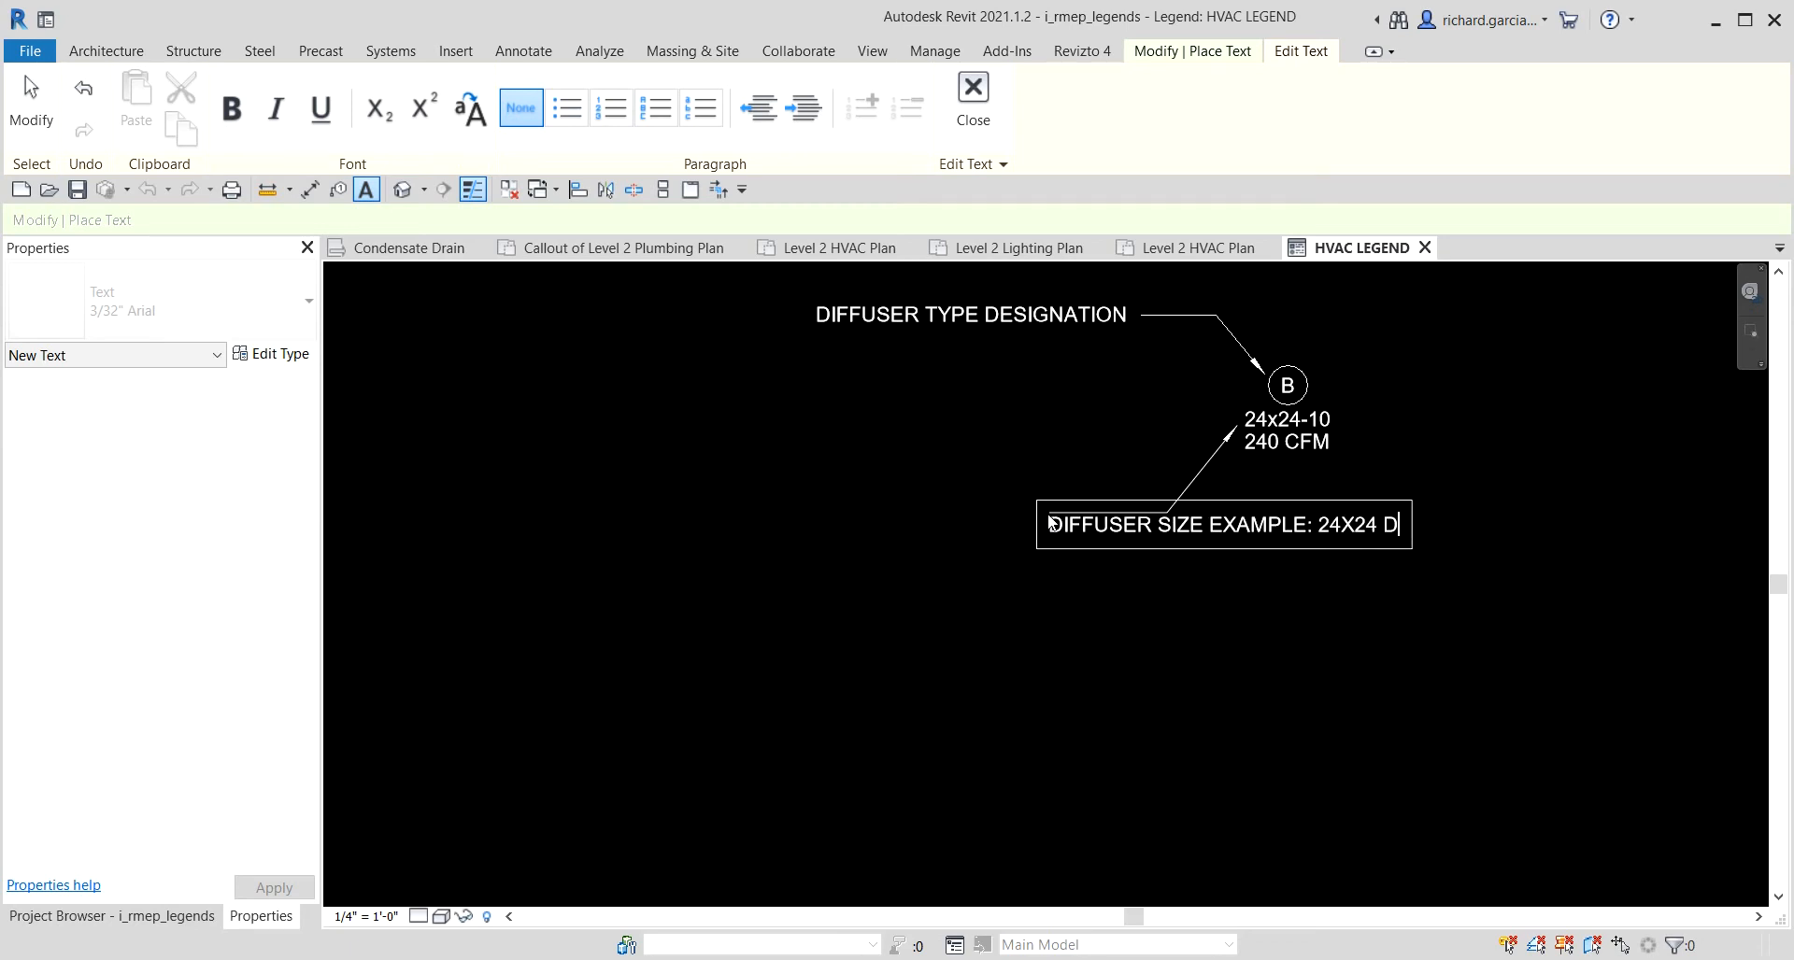
{"action": "type", "text": "IFFUSER"}
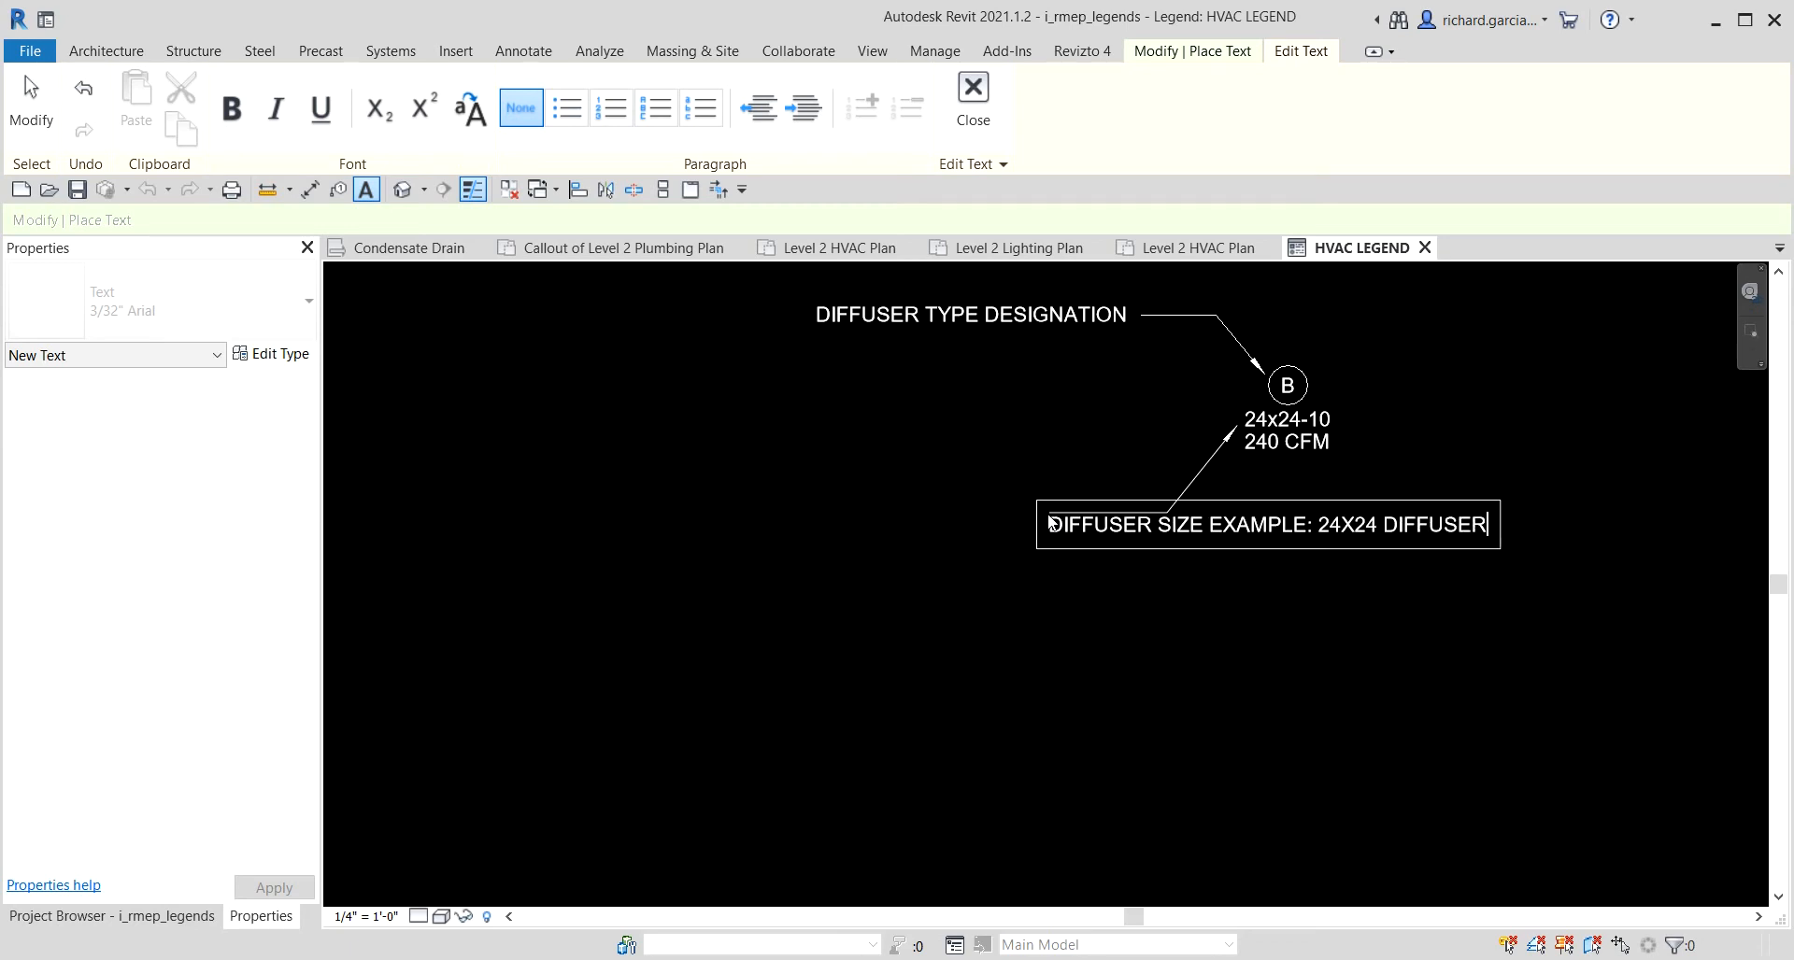
{"action": "type", "text": " WITH A 10\""}
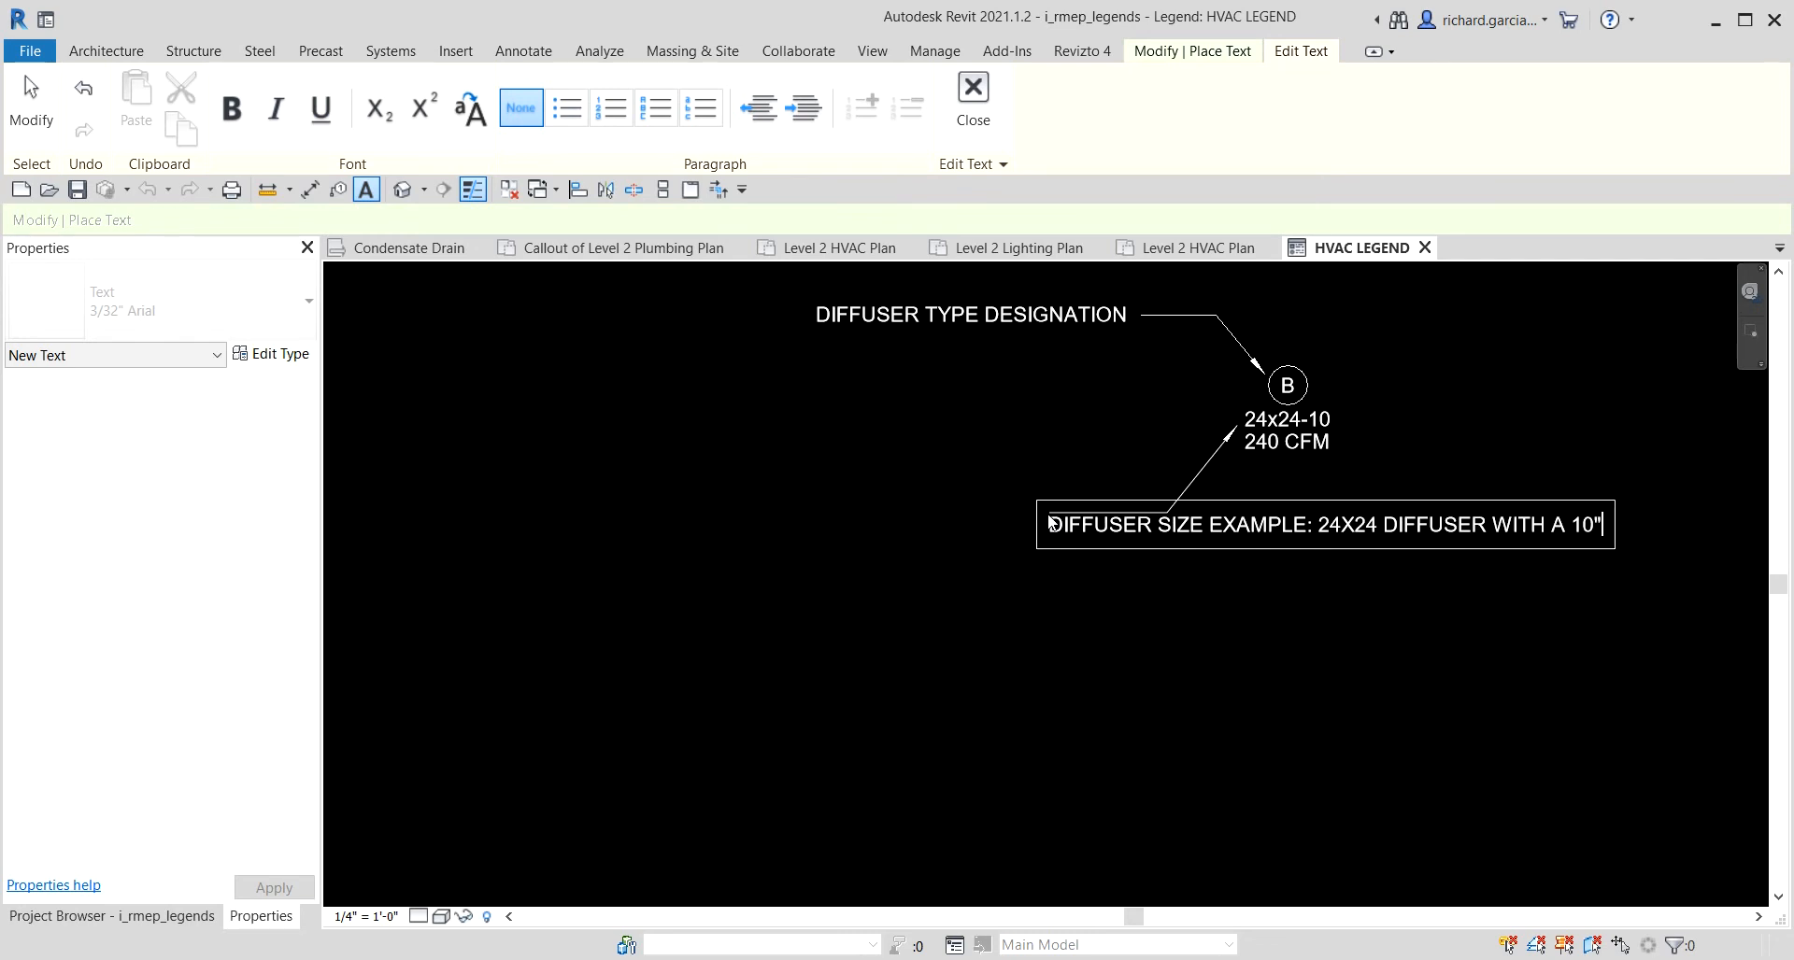
{"action": "type", "text": " DIAMETER "}
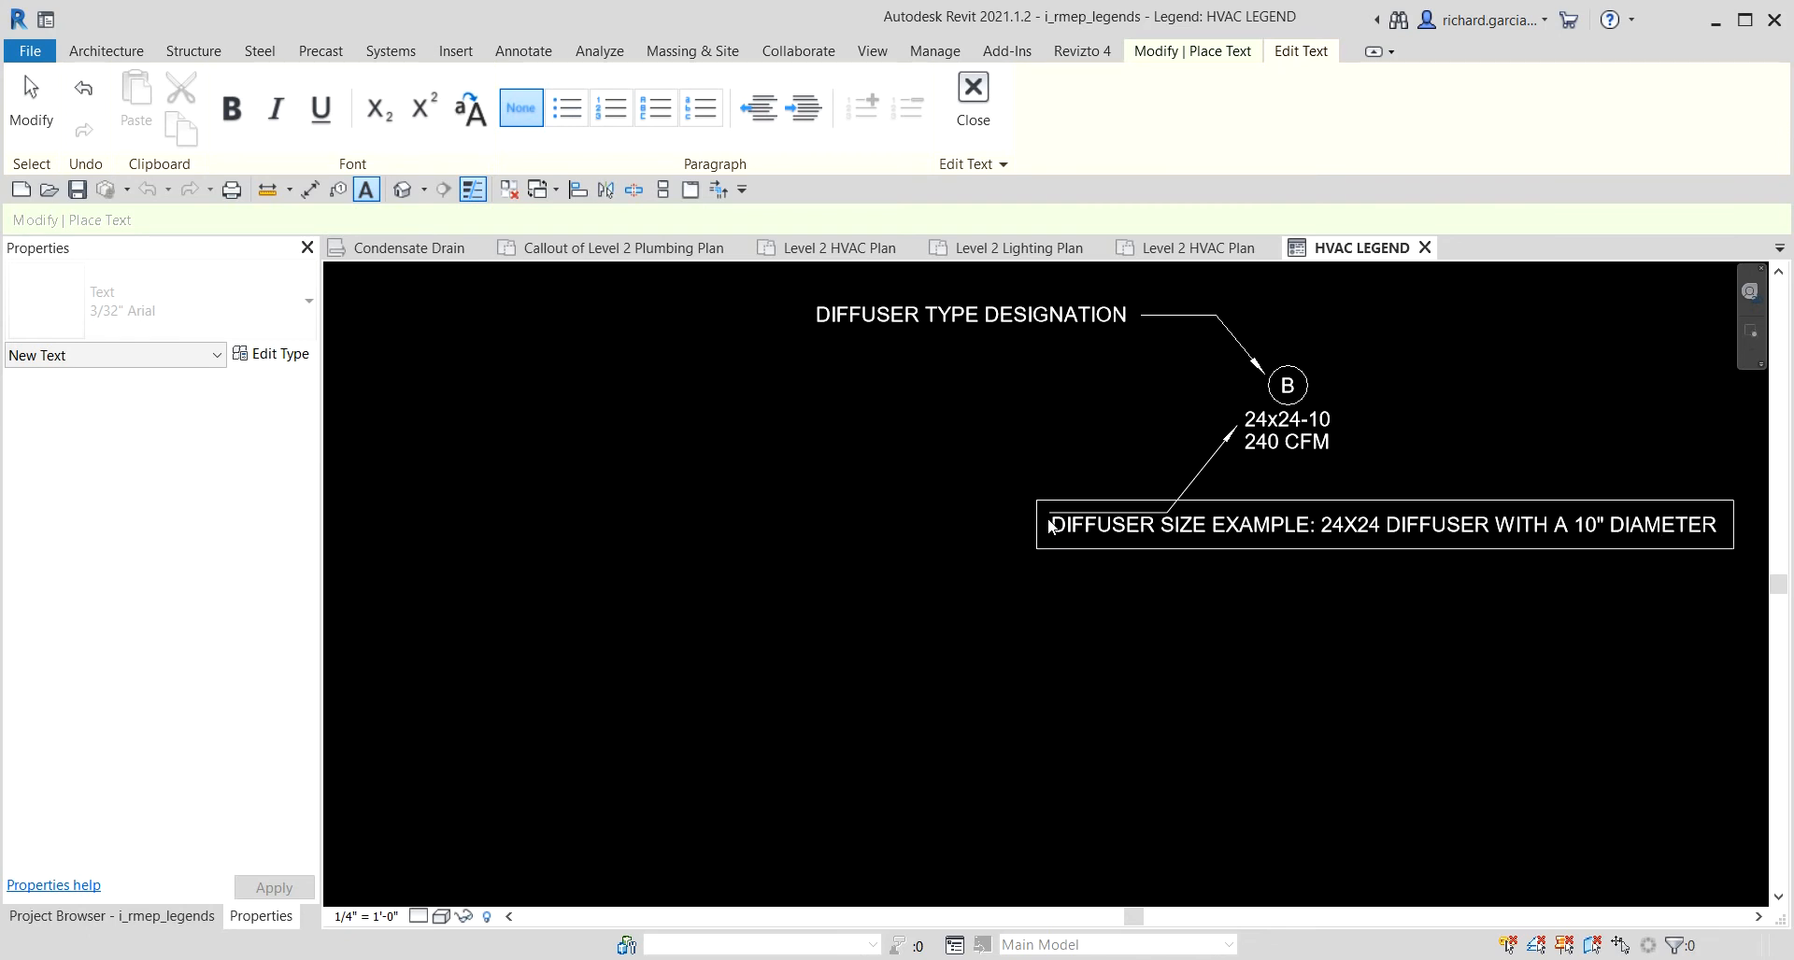
{"action": "type", "text": "NECK"}
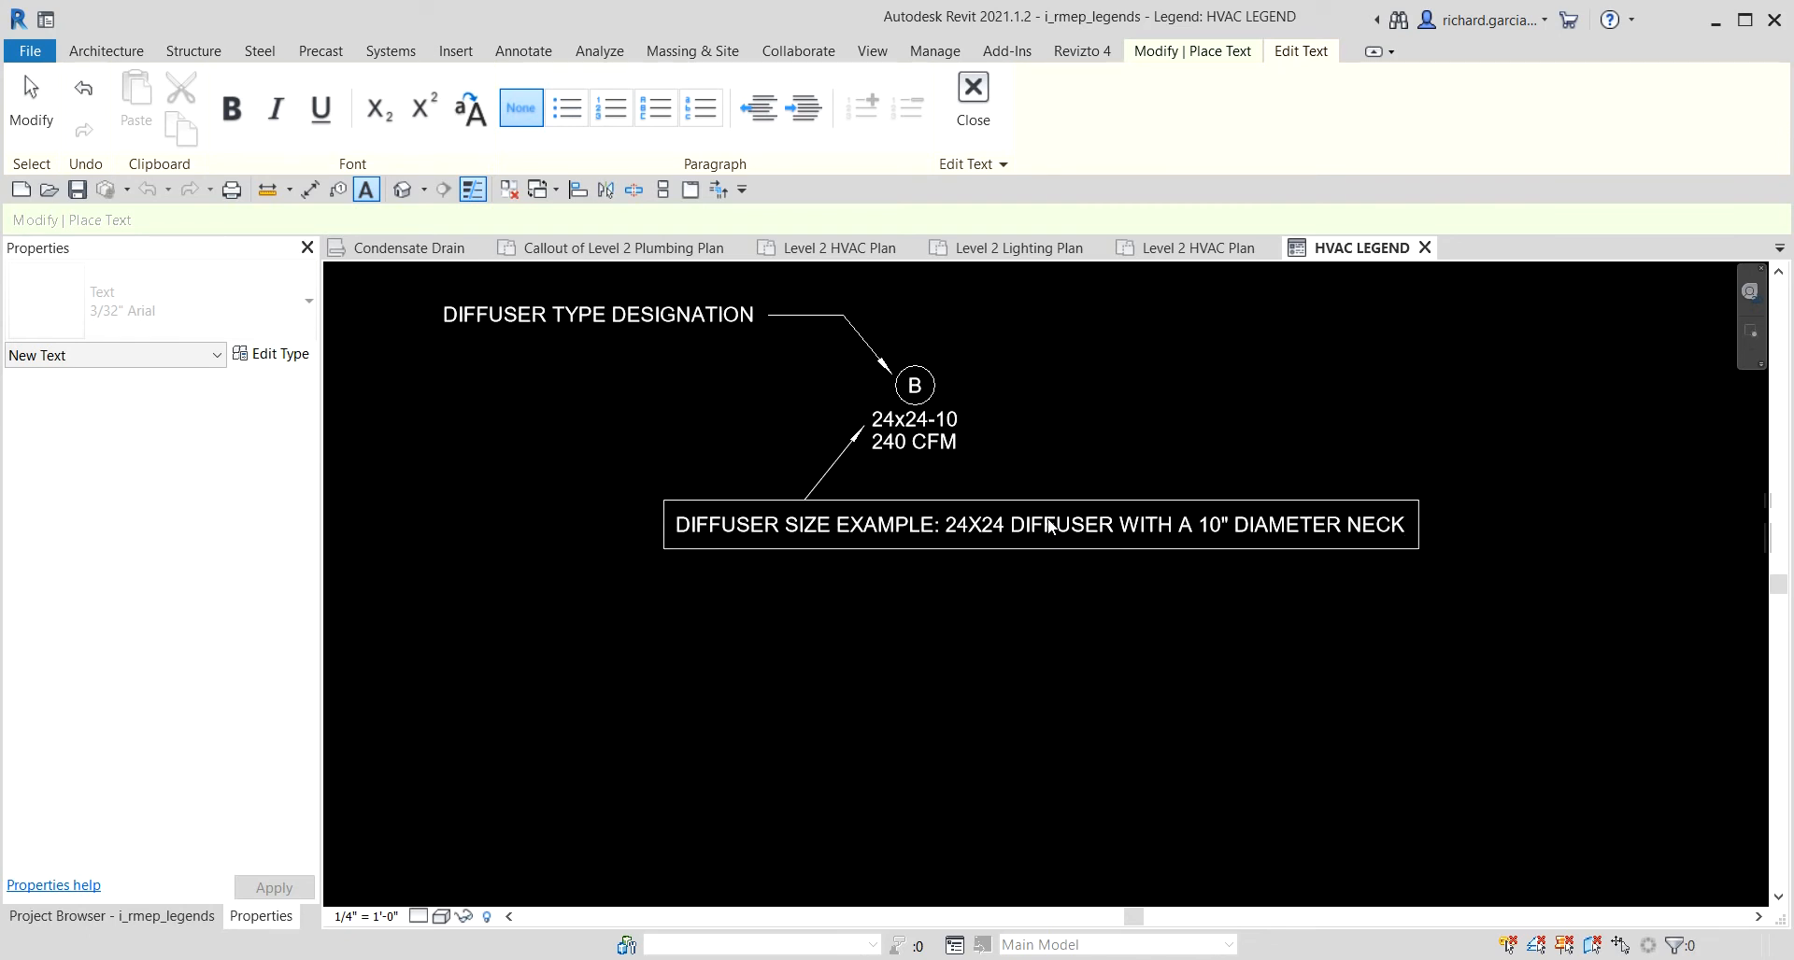
{"action": "left_click", "coordinate": [1605, 420]}
{"action": "middle_click_drag", "start_coordinate": [1033, 600], "coordinate": [1481, 608]}
{"action": "scroll", "coordinate": [1381, 634], "scroll_direction": "down", "scroll_amount": 2}
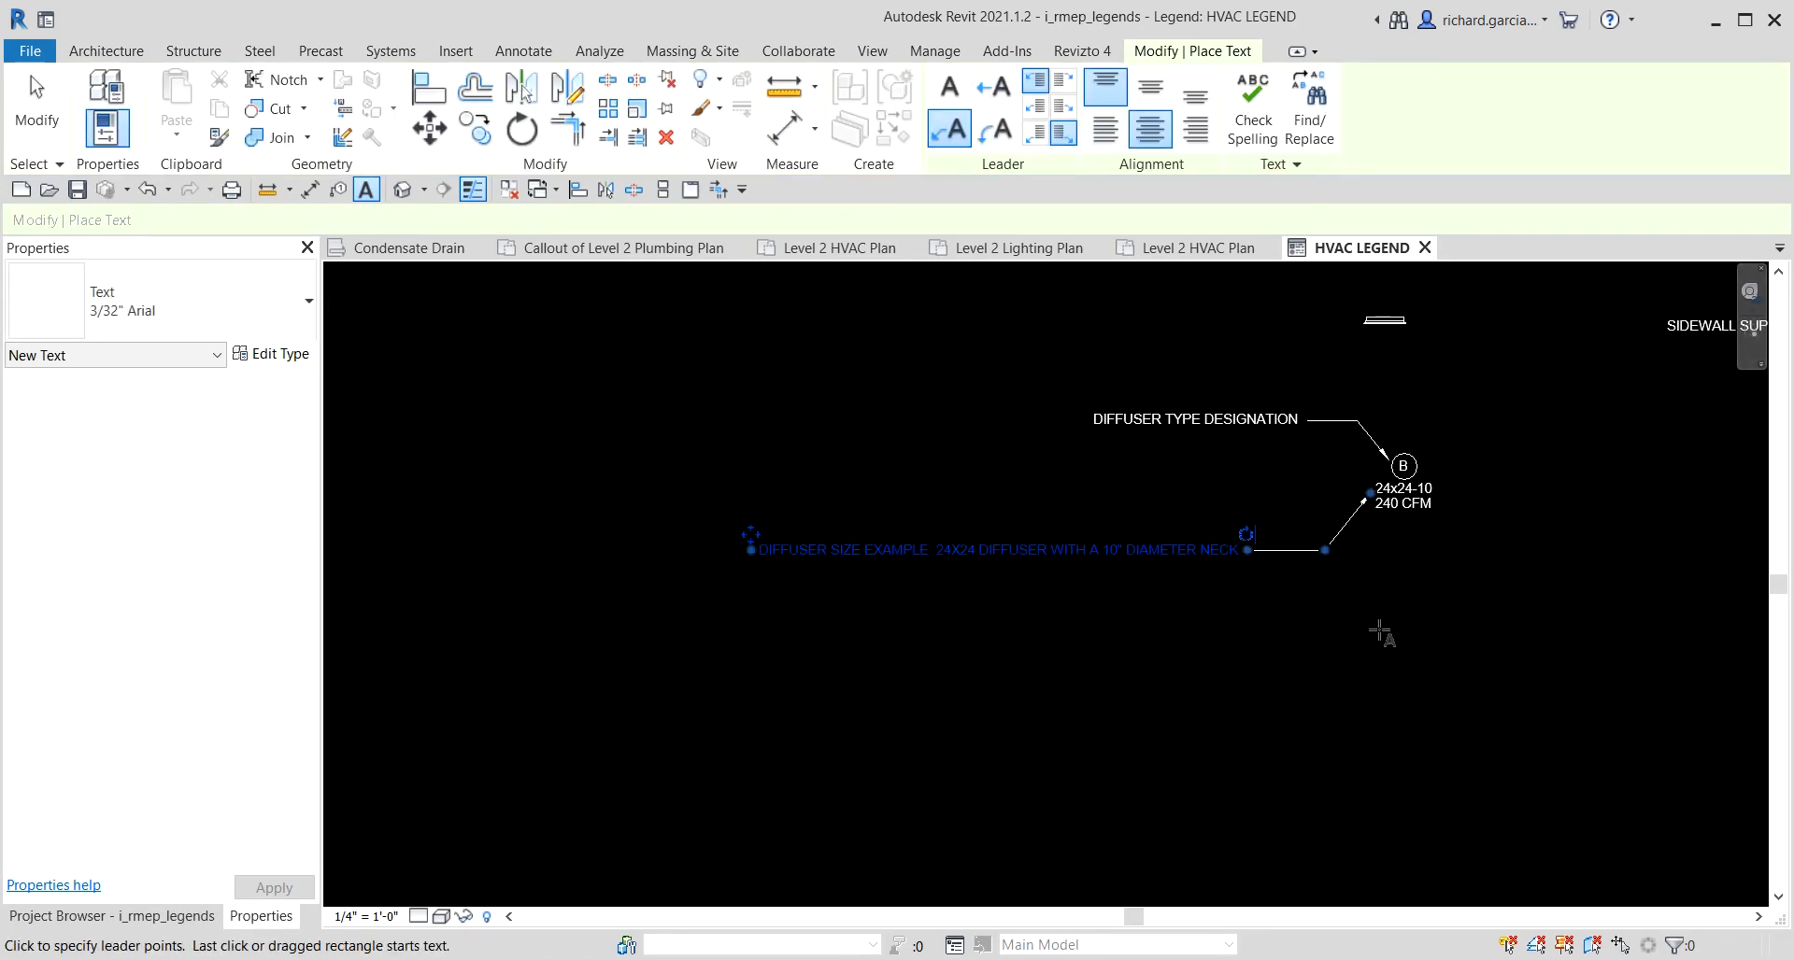
{"action": "key", "text": "Escape"}
Right-align the diffuser size example note and narrow its text box so the text wraps onto three lines.
{"action": "scroll", "coordinate": [1136, 473], "scroll_direction": "up", "scroll_amount": 1}
{"action": "left_click", "coordinate": [1033, 560]}
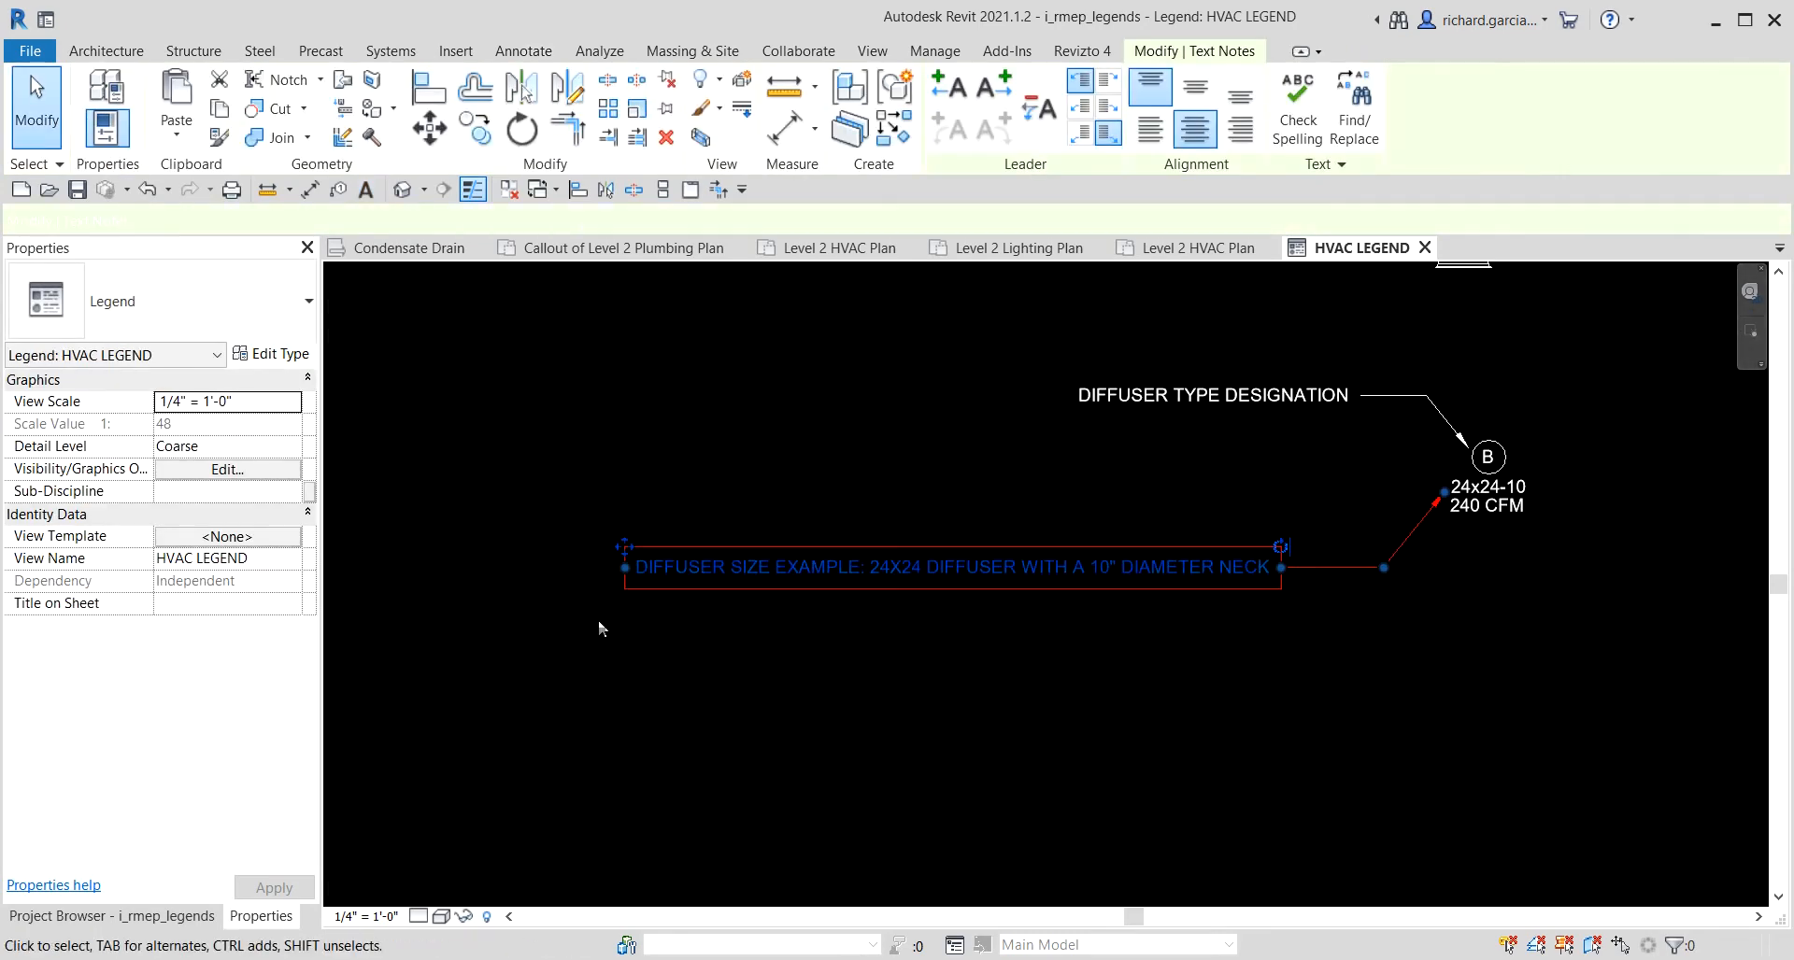
{"action": "left_click", "coordinate": [1249, 141]}
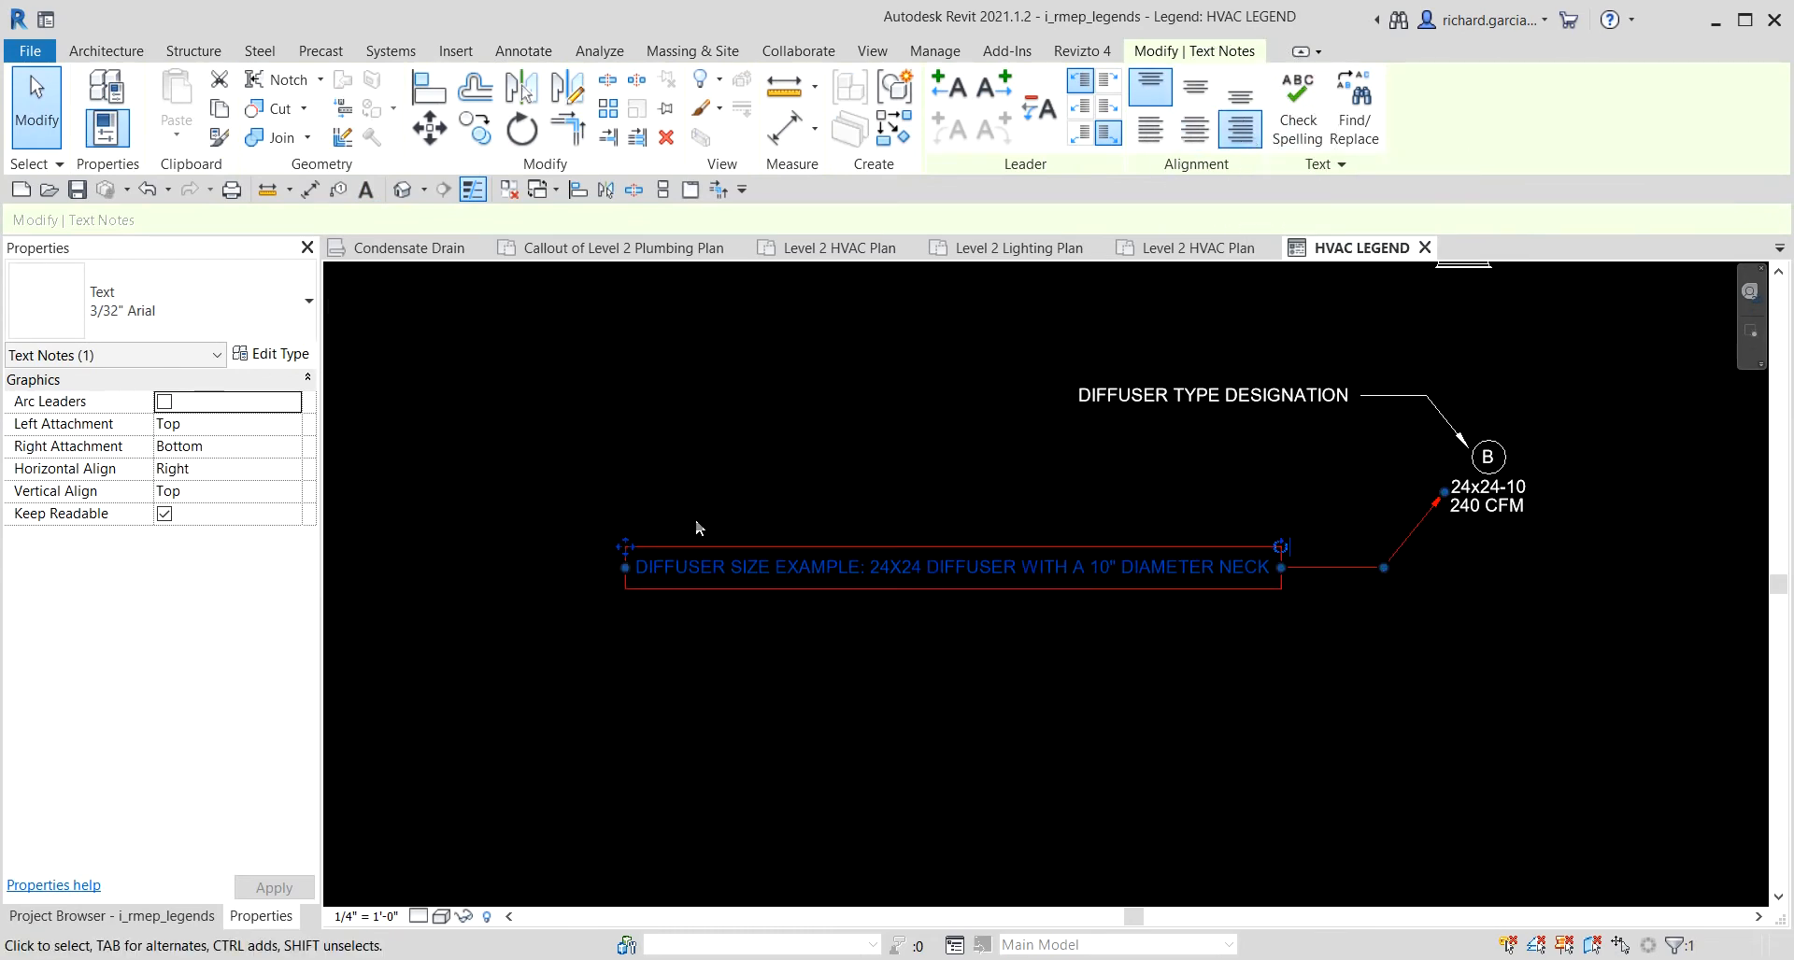
{"action": "left_click_drag", "start_coordinate": [626, 567], "coordinate": [1022, 568]}
{"action": "left_click", "coordinate": [1183, 645]}
Set the right leader attachment of the diffuser size example note to Top.
{"action": "scroll", "coordinate": [1388, 561], "scroll_direction": "up", "scroll_amount": 4}
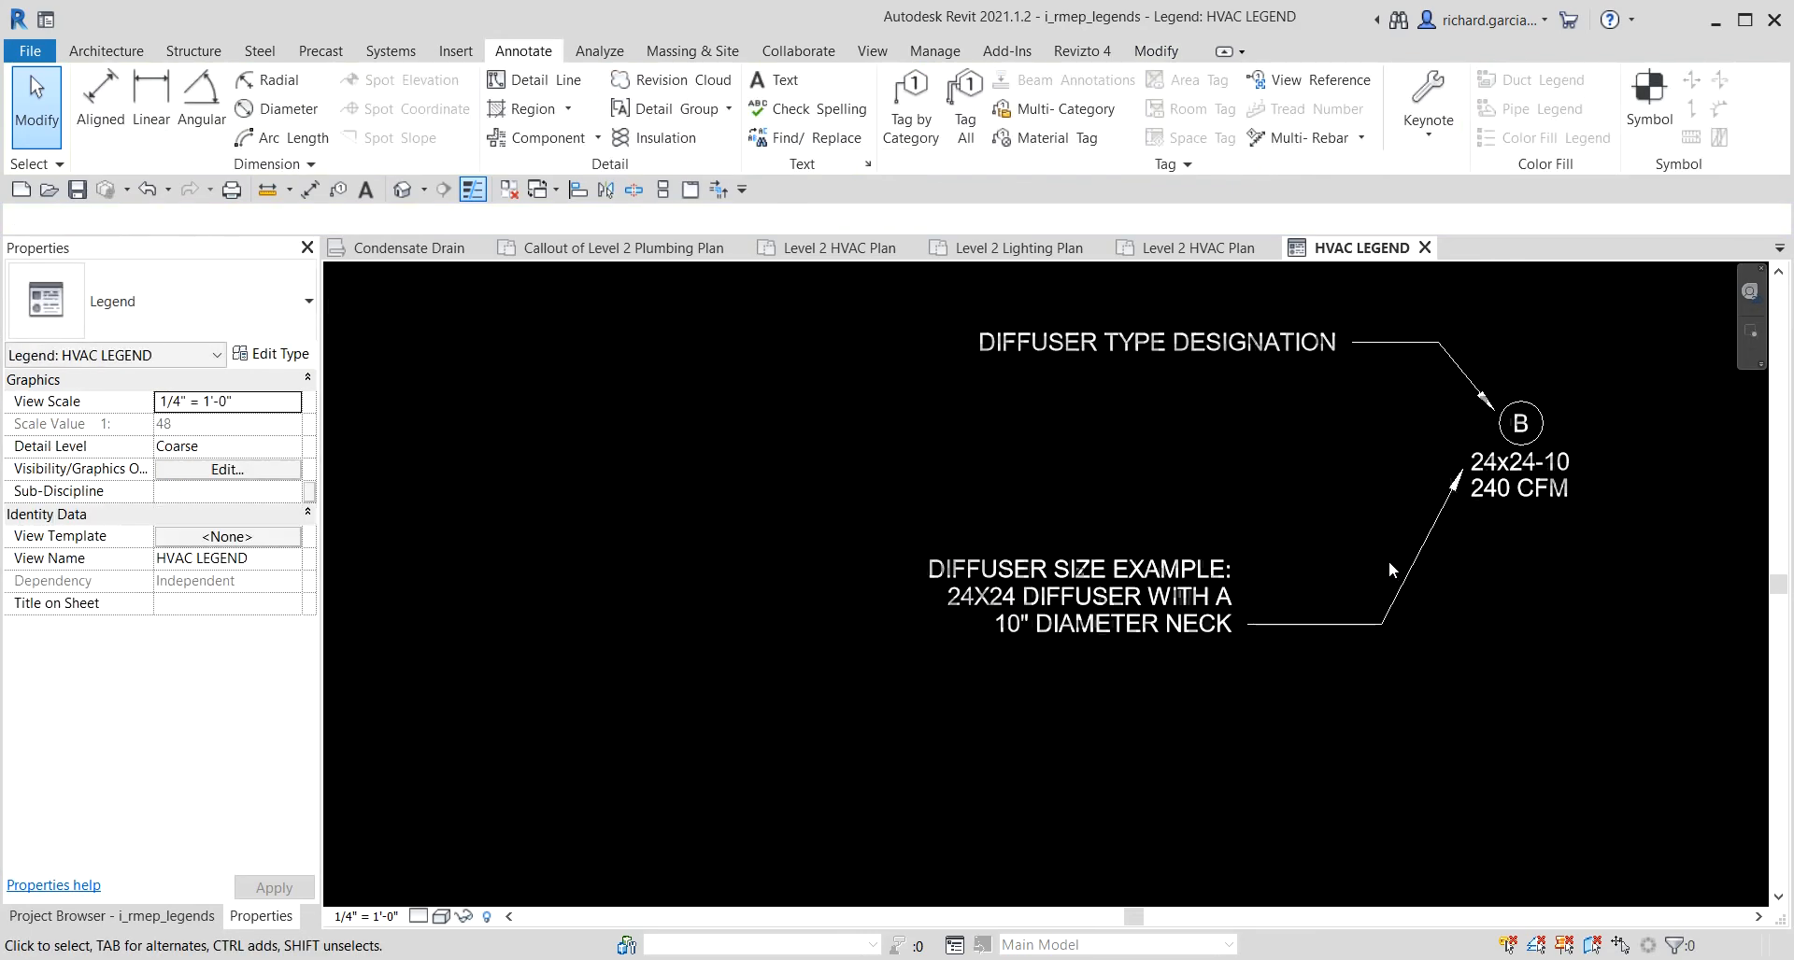
{"action": "left_click", "coordinate": [1169, 665]}
{"action": "left_click", "coordinate": [1107, 107]}
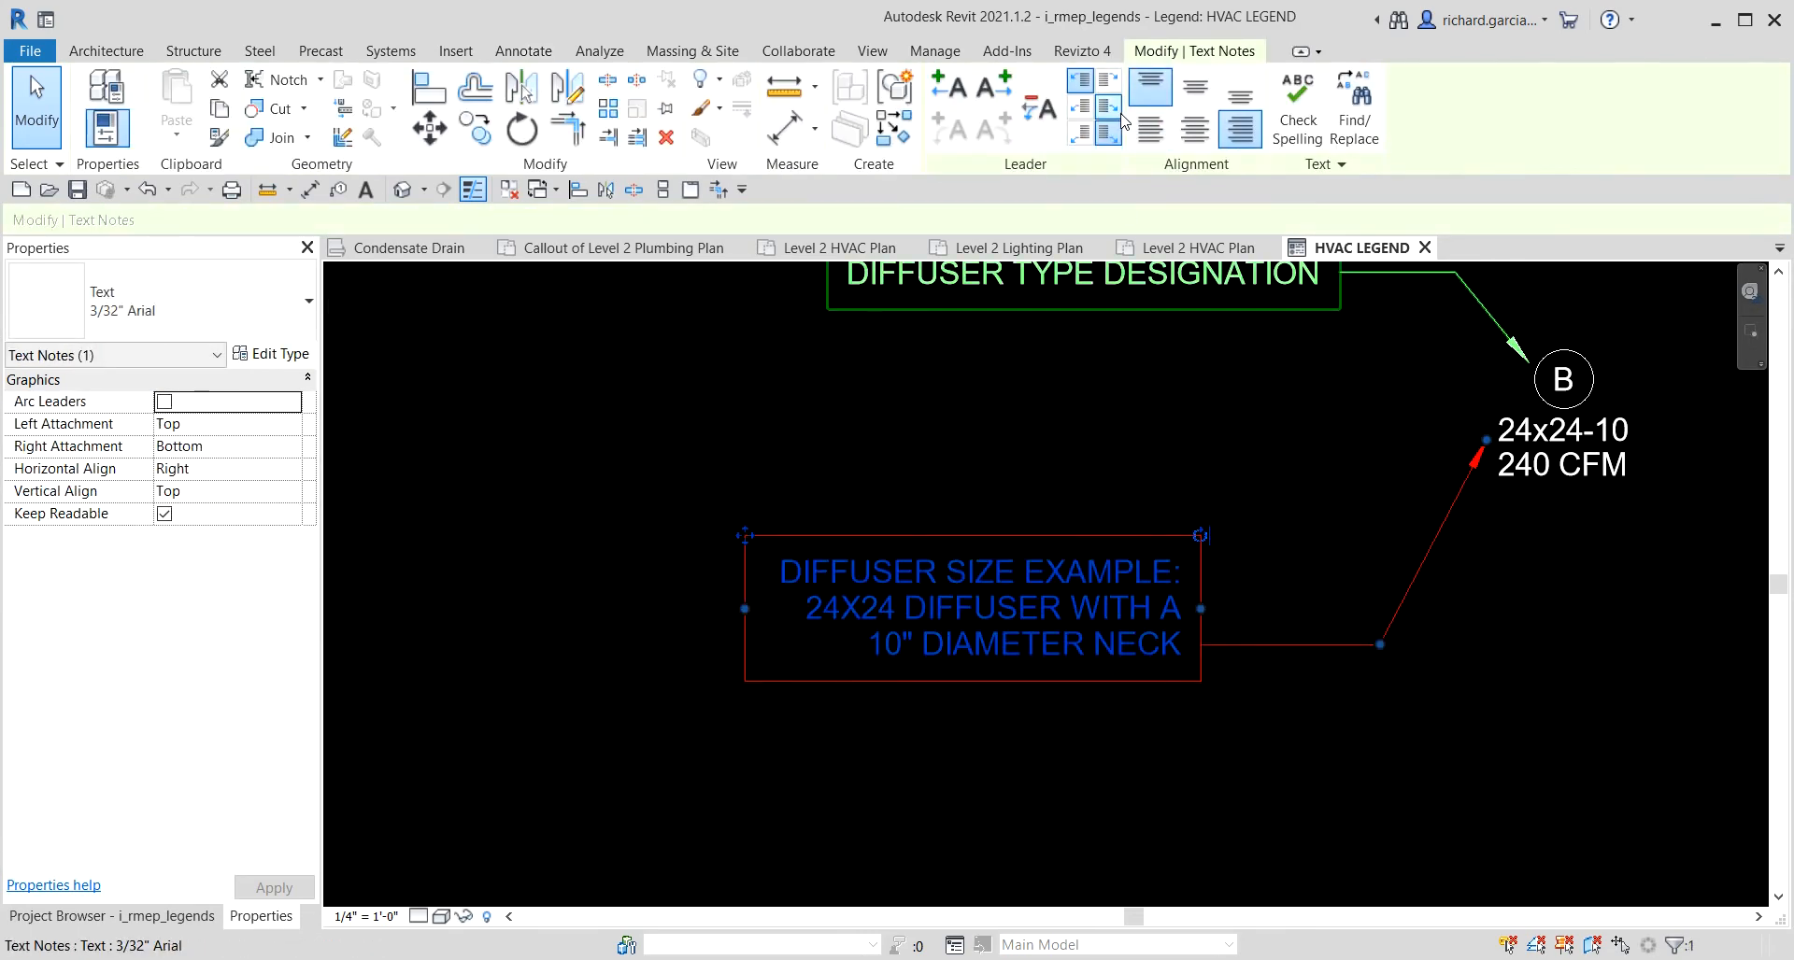
{"action": "left_click", "coordinate": [1106, 82]}
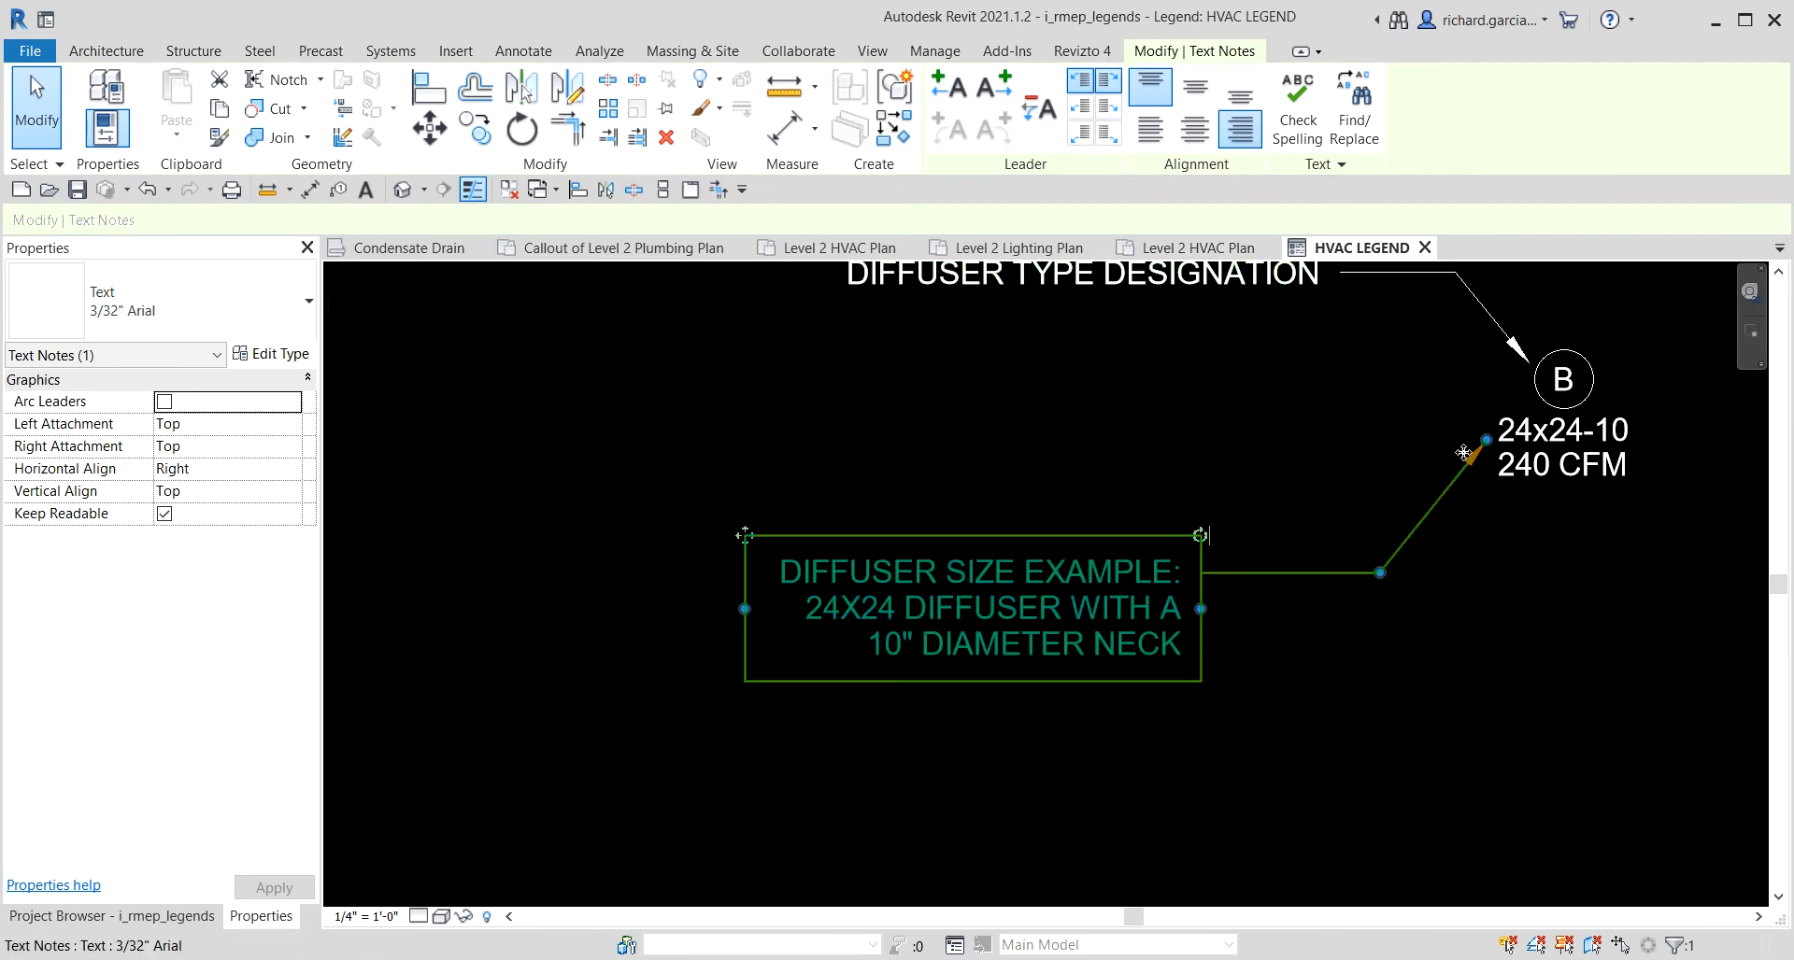
Right-align the diffuser type designation note, line up its right edge with the size note, and align their leader elbows.
{"action": "middle_click_drag", "start_coordinate": [1314, 376], "coordinate": [1314, 505]}
{"action": "left_click", "coordinate": [1198, 409]}
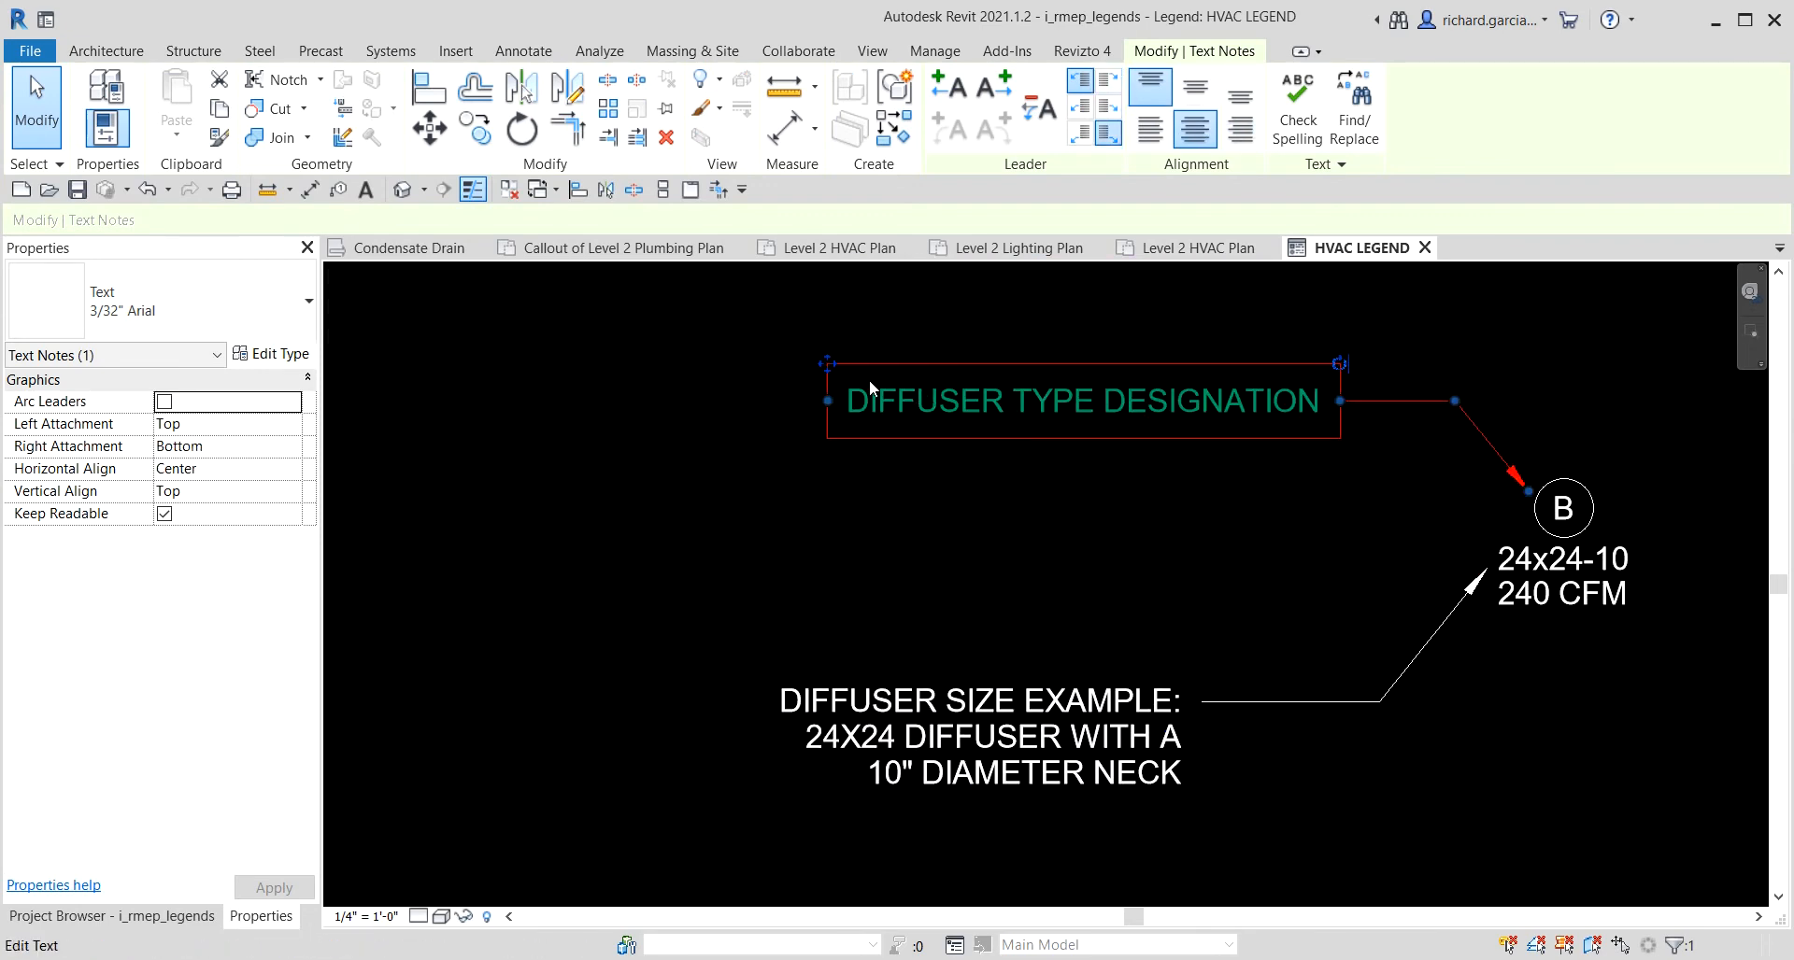
{"action": "left_click", "coordinate": [1243, 140]}
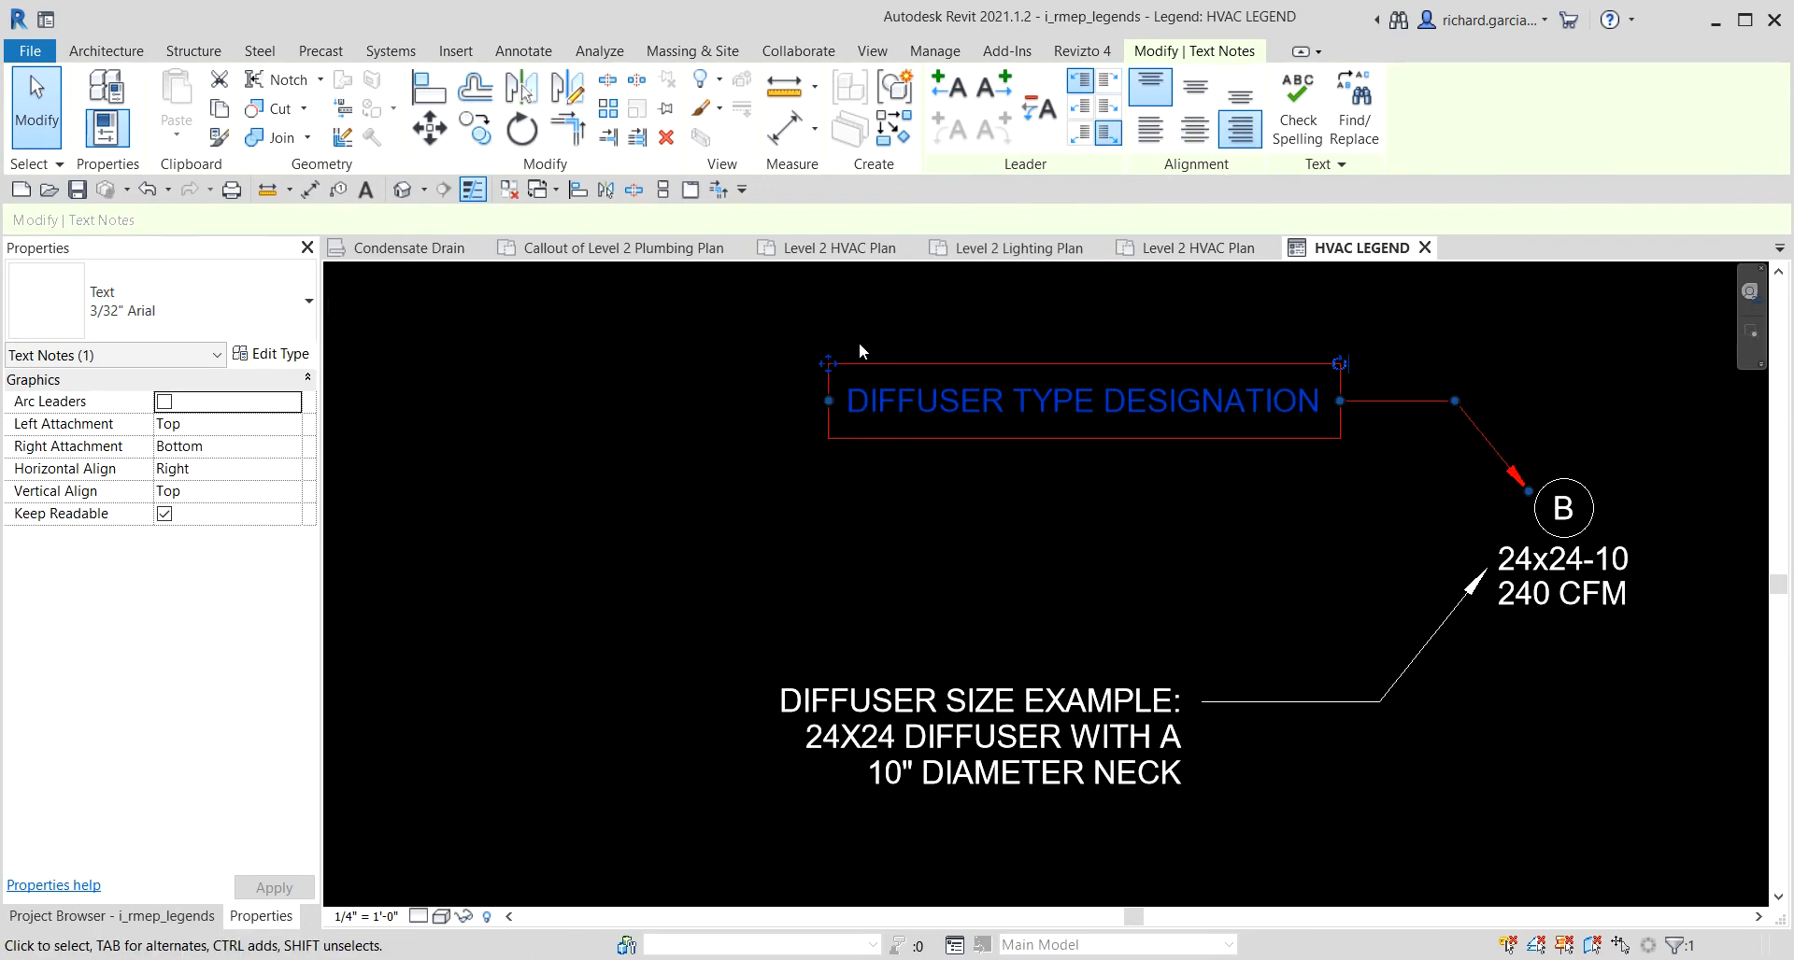
{"action": "left_click_drag", "start_coordinate": [828, 363], "coordinate": [689, 344]}
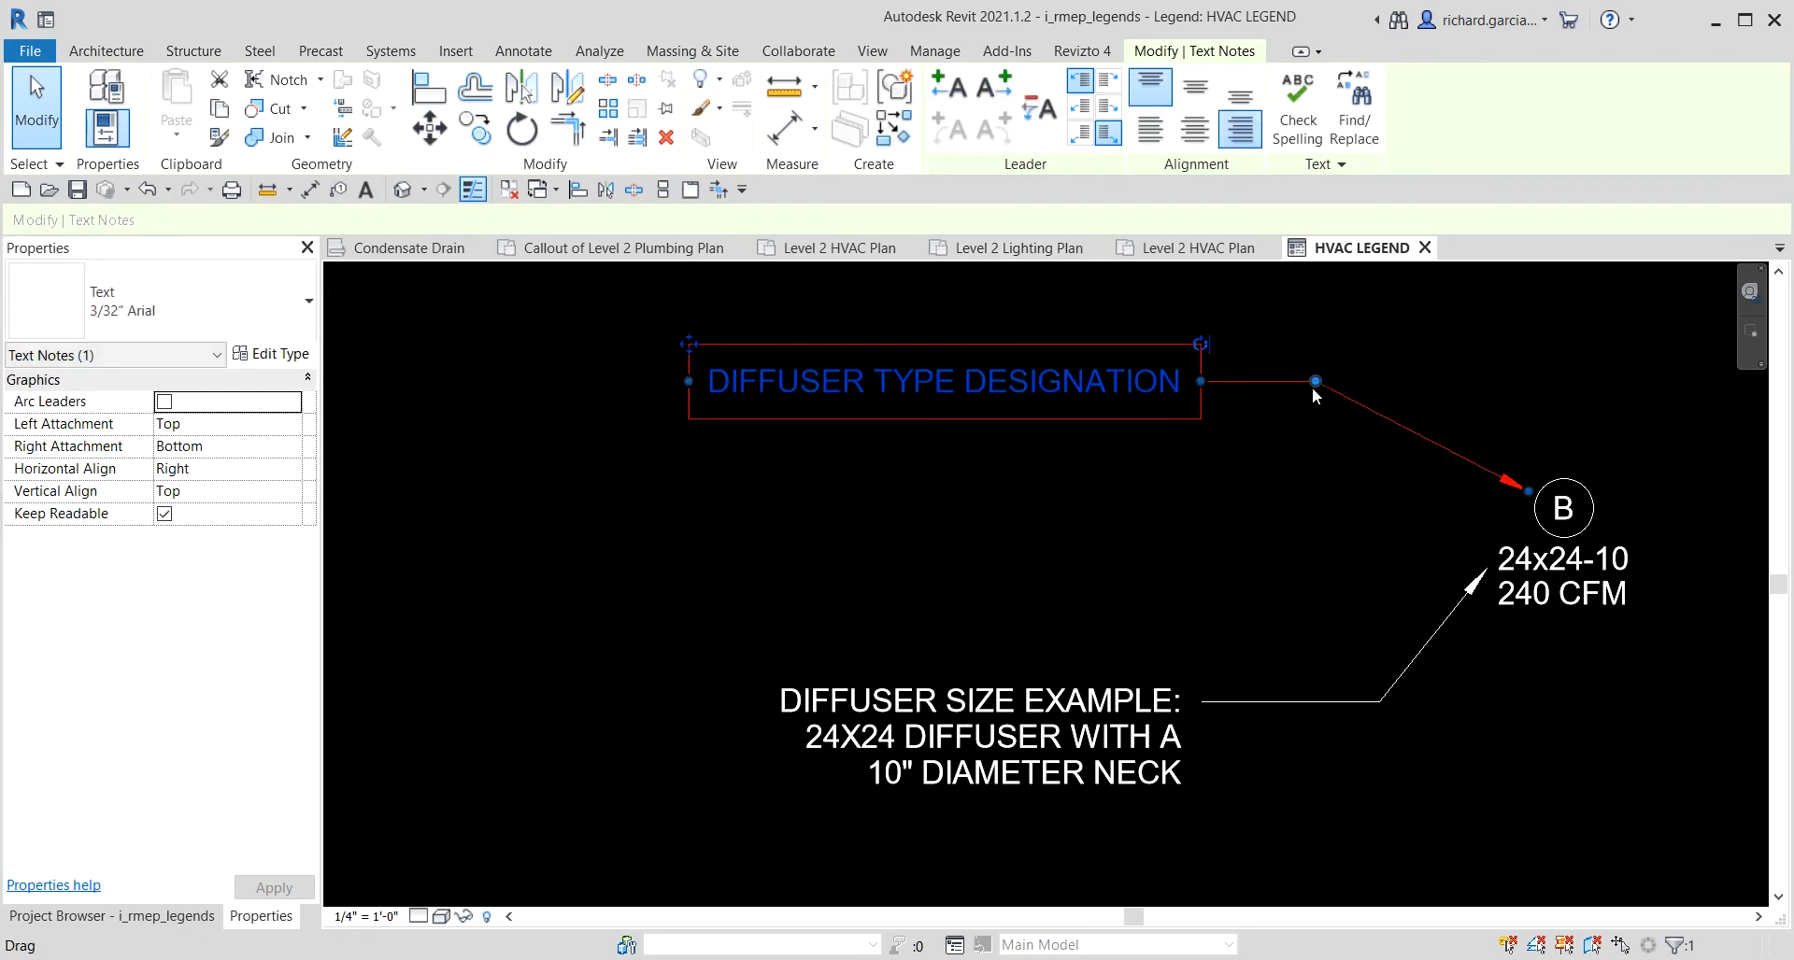
{"action": "left_click_drag", "start_coordinate": [1314, 383], "coordinate": [1377, 384]}
{"action": "left_click", "coordinate": [1526, 772]}
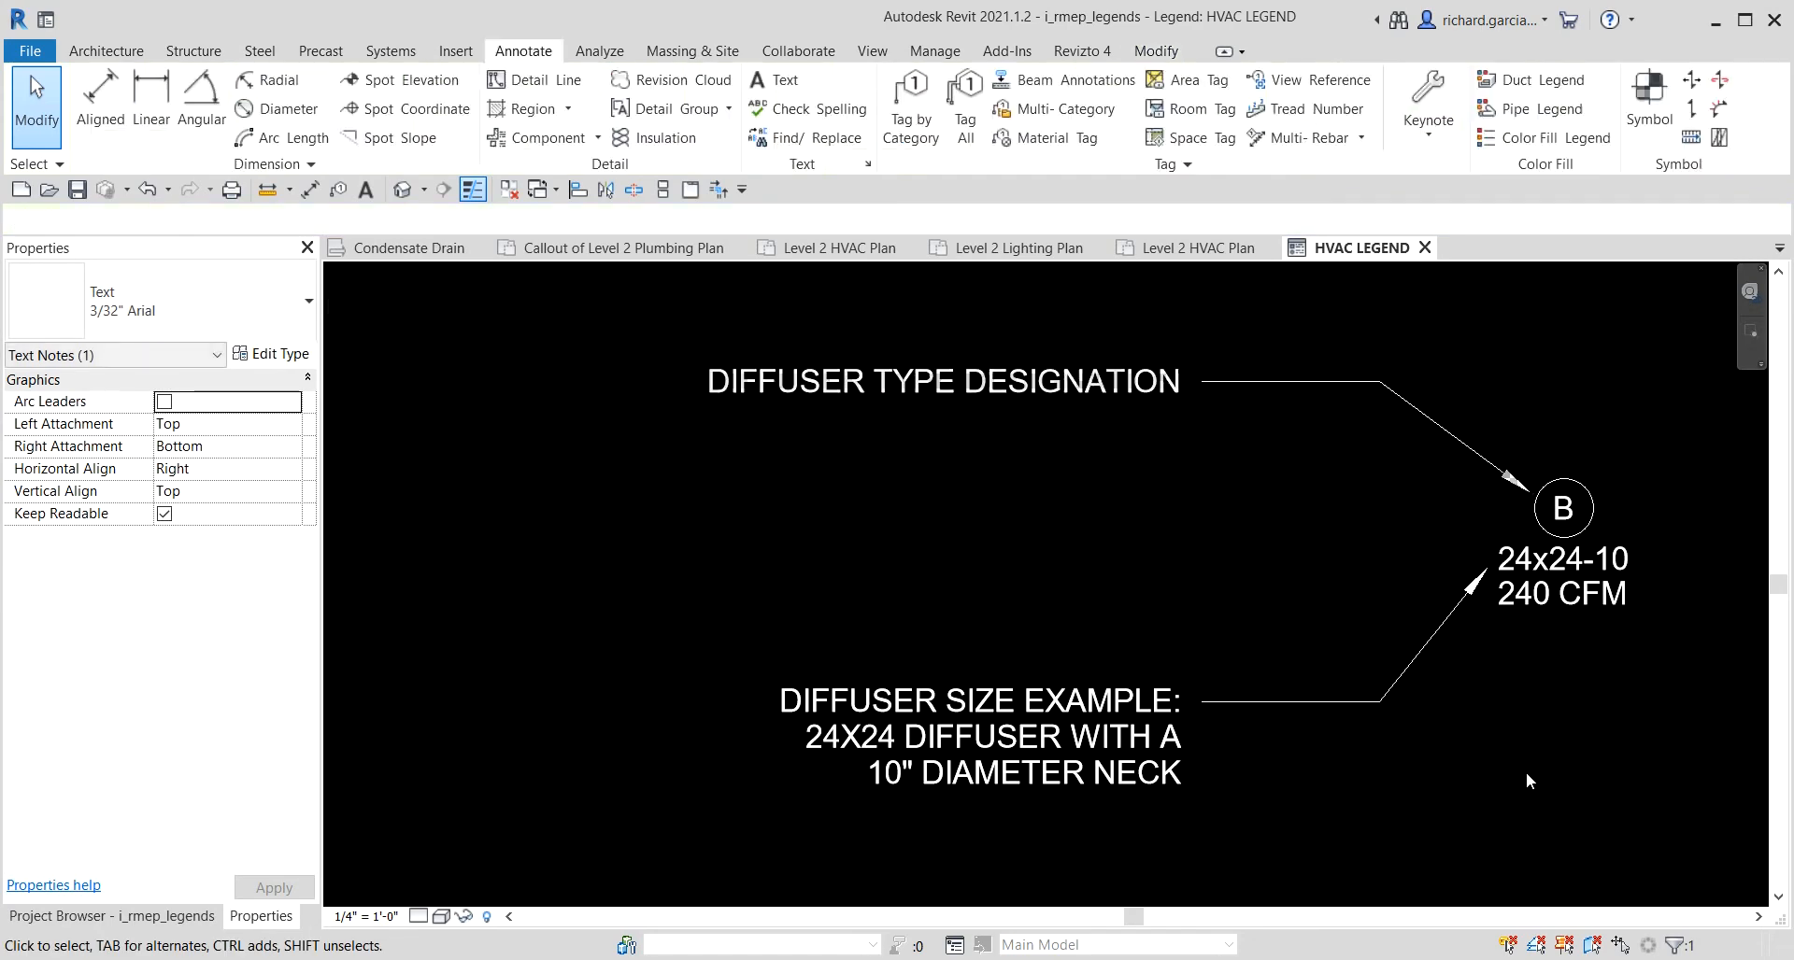
Add the text note "AIR QUANTITY" with a two-segment leader pointing up to the 240 CFM line of the diffuser tag.
{"action": "scroll", "coordinate": [1521, 768], "scroll_direction": "down", "scroll_amount": 2}
{"action": "middle_click_drag", "start_coordinate": [1497, 753], "coordinate": [1233, 644]}
{"action": "scroll", "coordinate": [1121, 555], "scroll_direction": "down", "scroll_amount": 2}
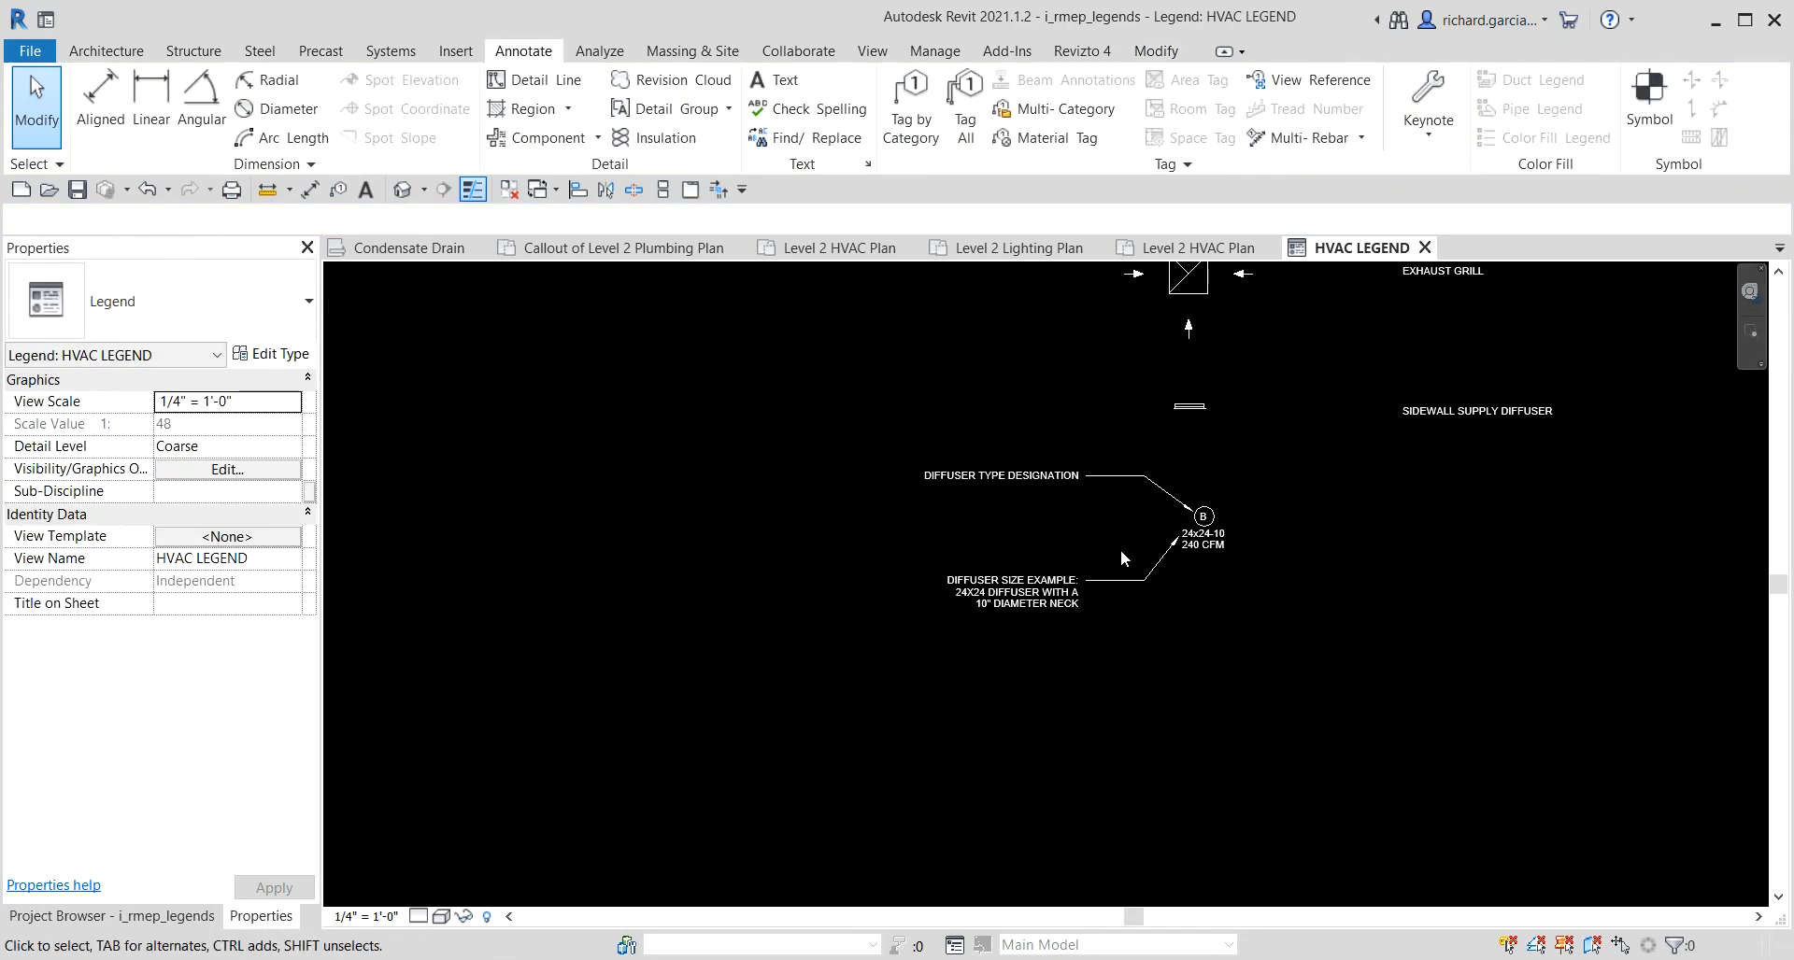
{"action": "scroll", "coordinate": [1182, 562], "scroll_direction": "up", "scroll_amount": 3}
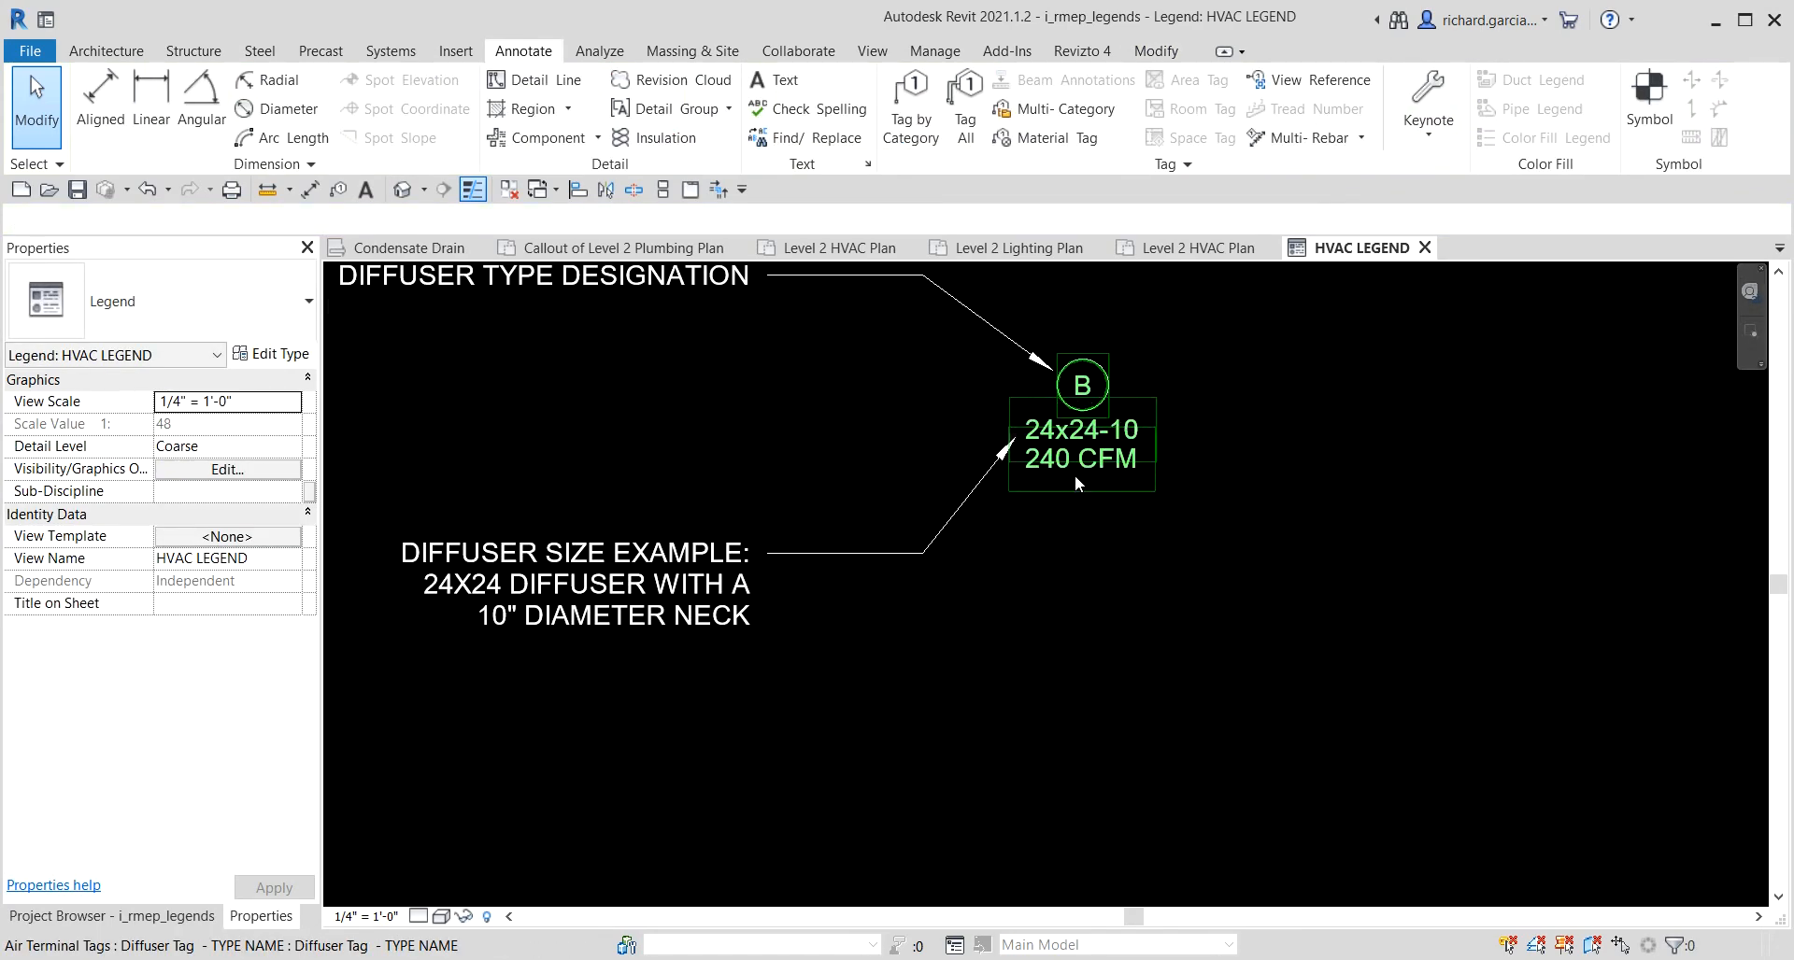
{"action": "scroll", "coordinate": [1074, 475], "scroll_direction": "up", "scroll_amount": 2}
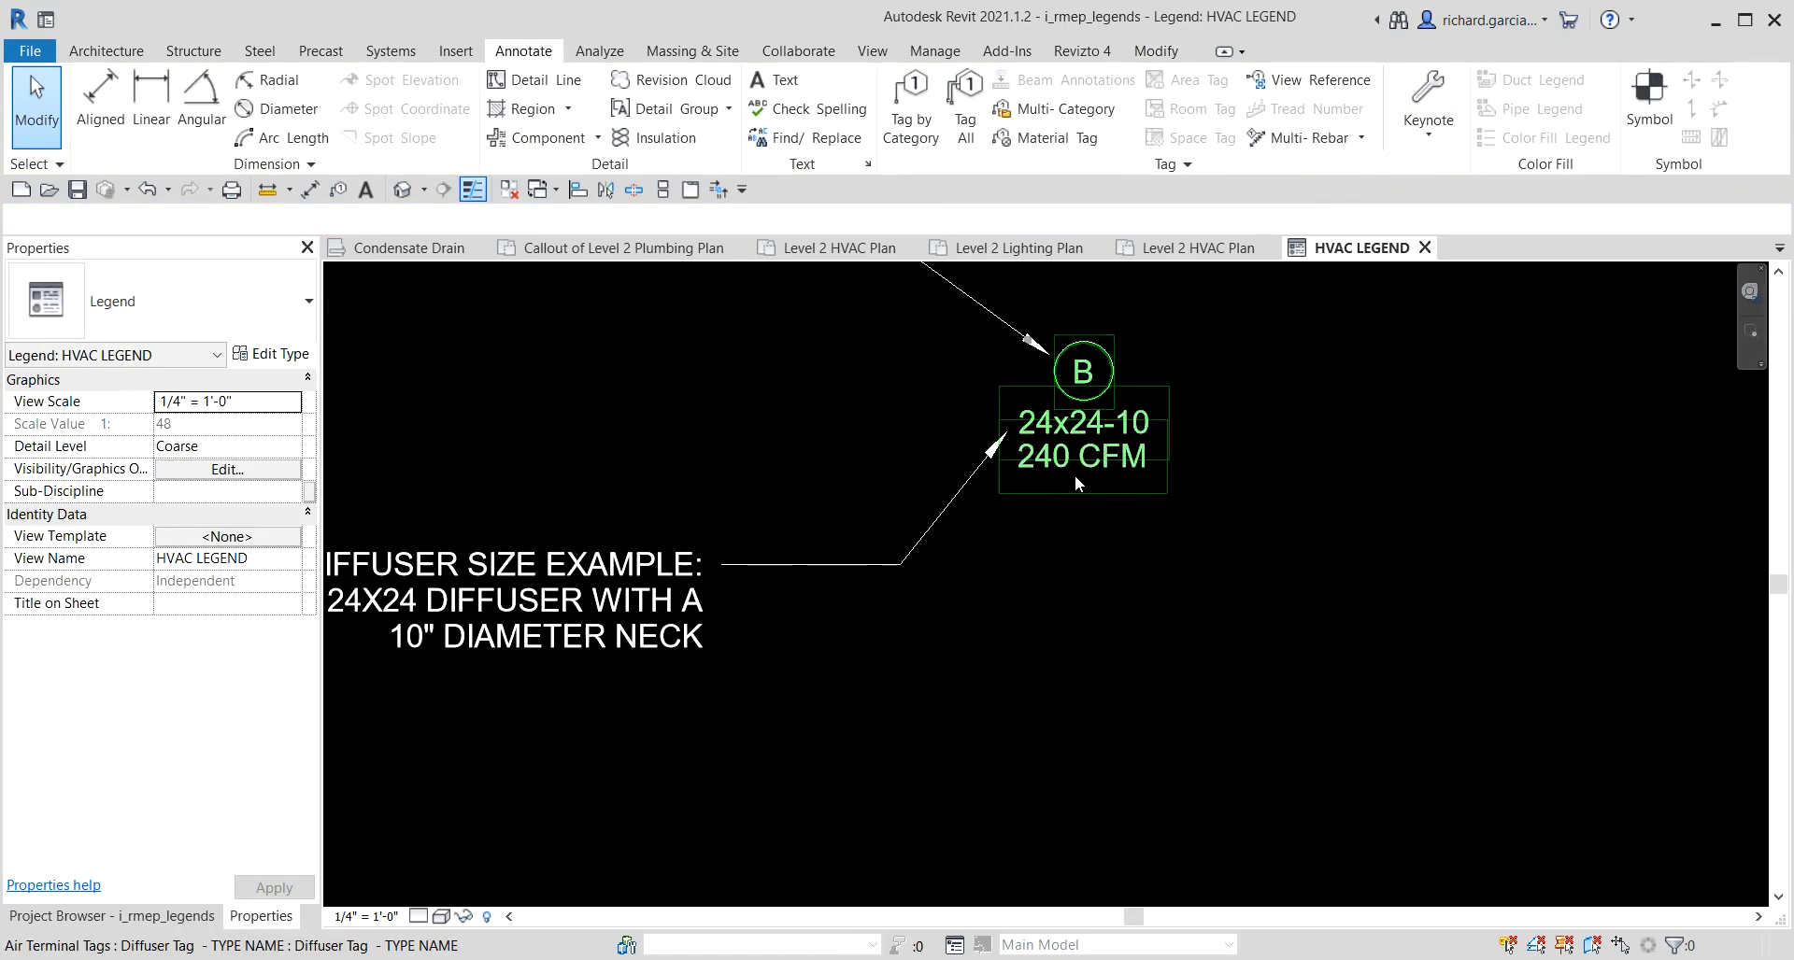
{"action": "left_click", "coordinate": [772, 83]}
{"action": "scroll", "coordinate": [1098, 631], "scroll_direction": "down", "scroll_amount": 2}
{"action": "left_click", "coordinate": [1082, 552]}
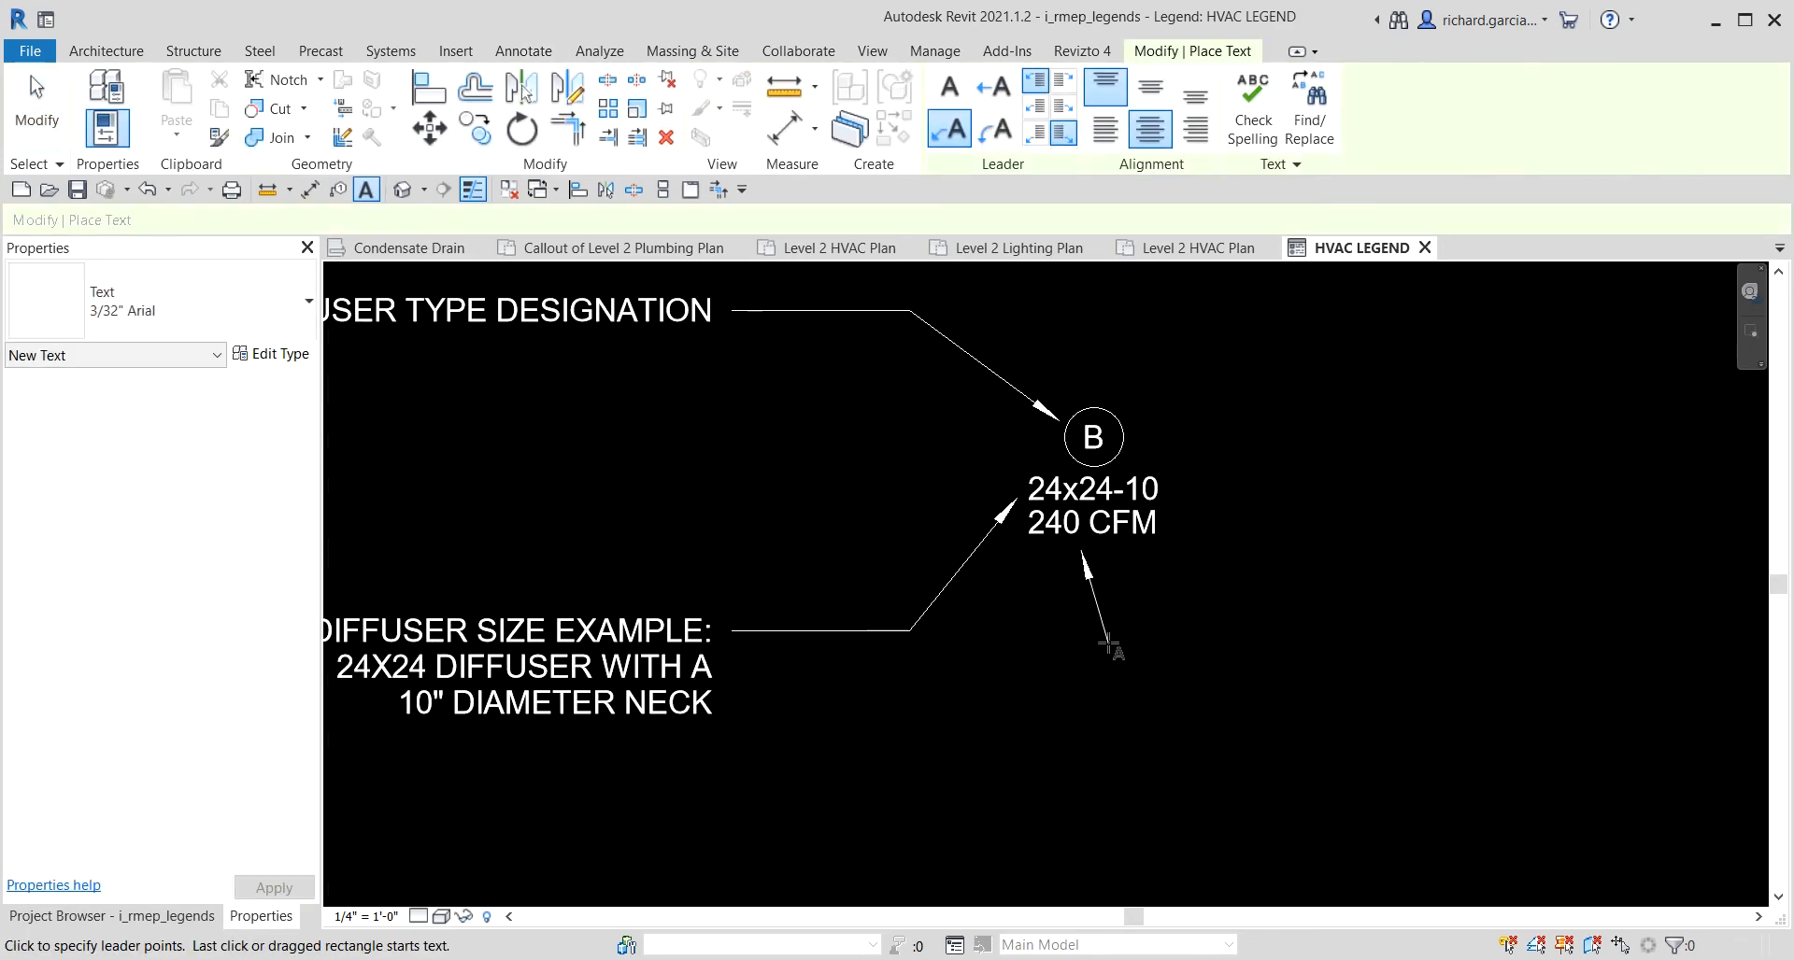
{"action": "left_click", "coordinate": [1110, 632]}
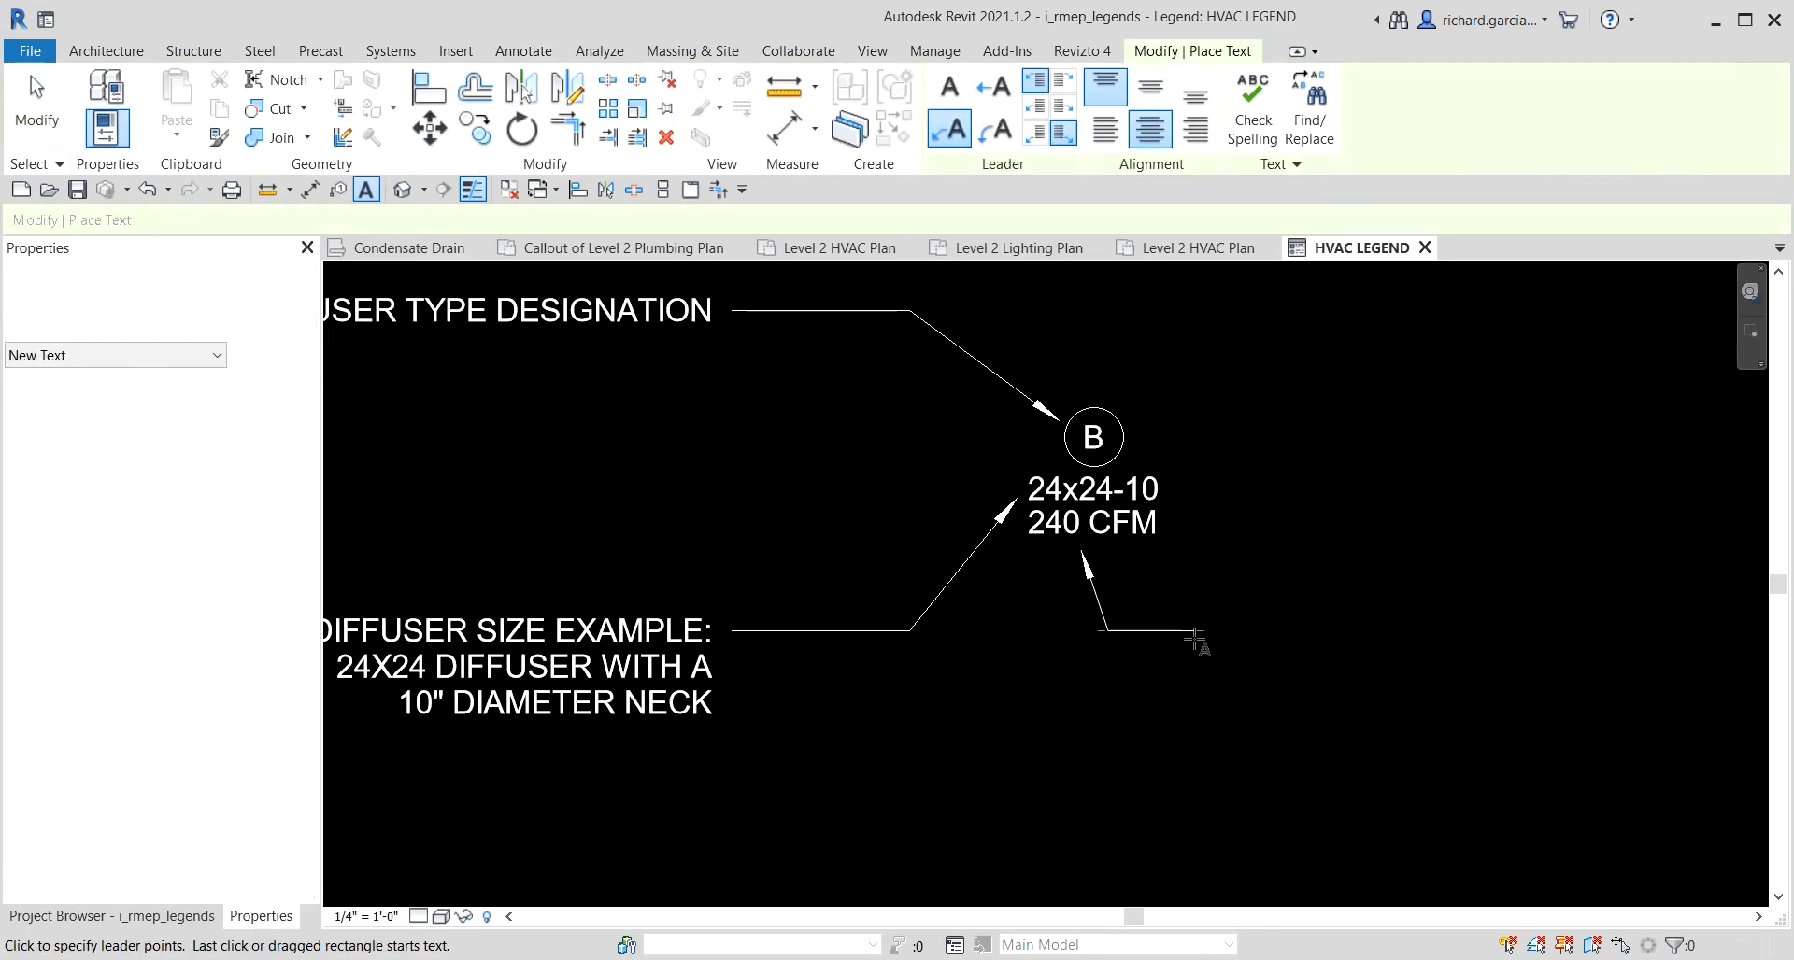
{"action": "left_click", "coordinate": [1215, 635]}
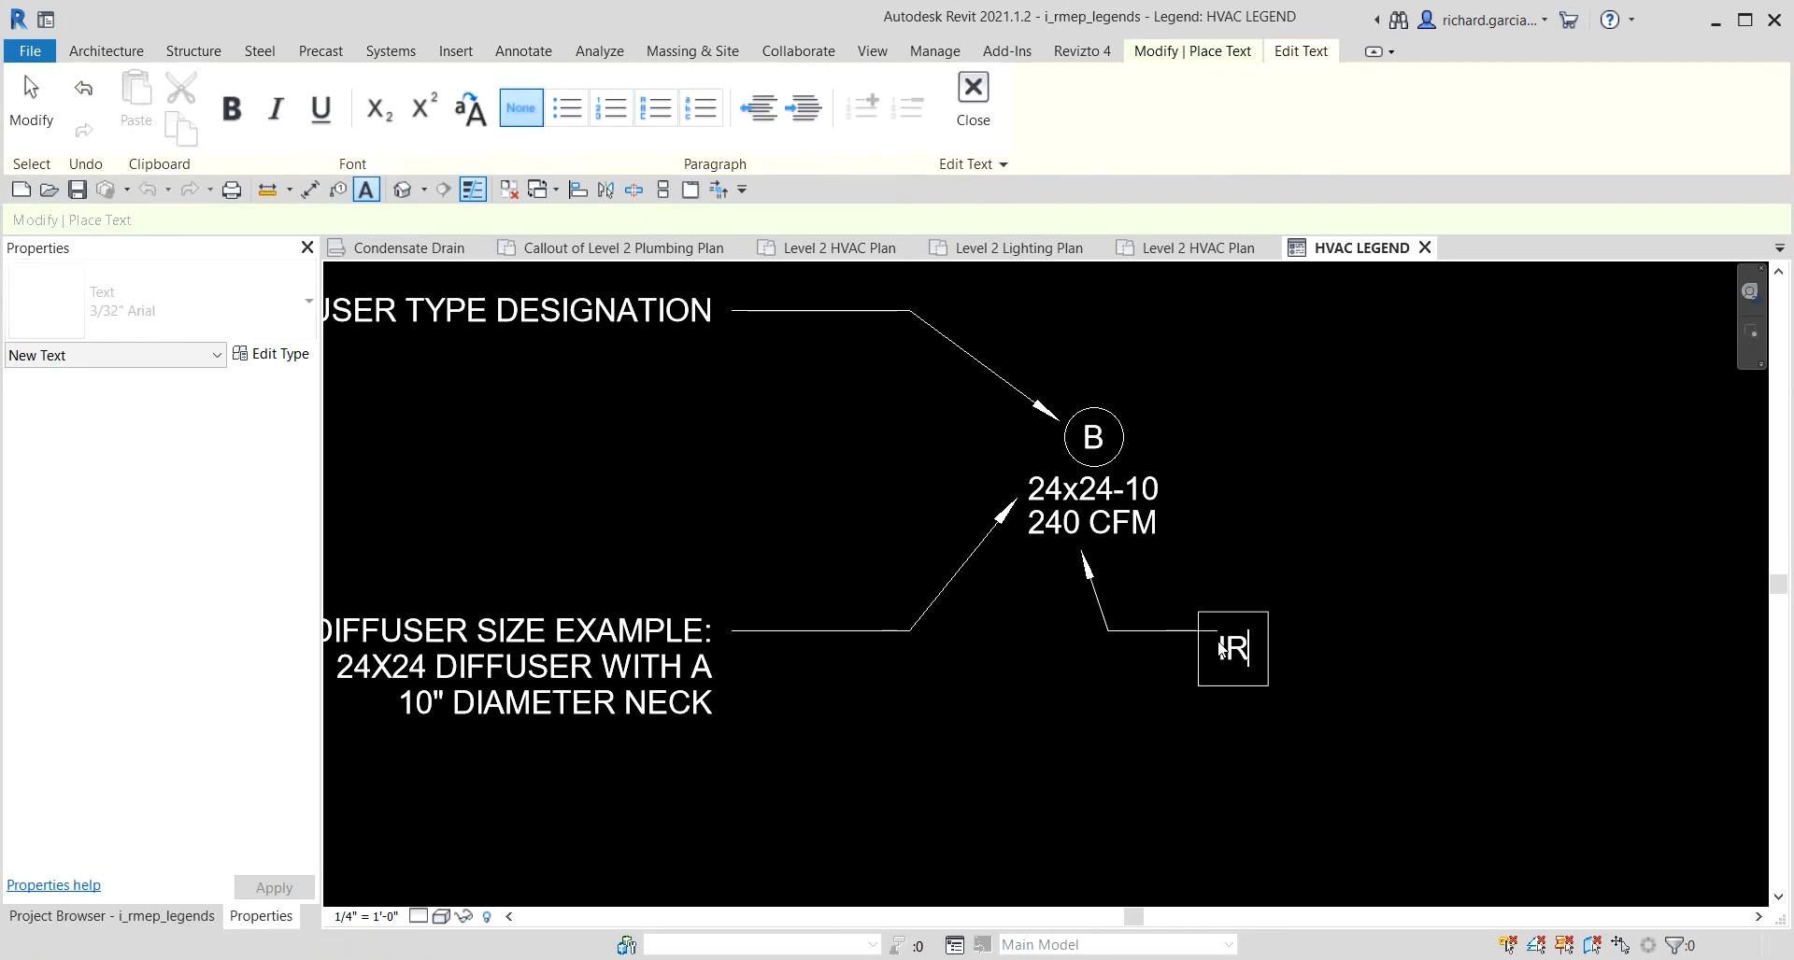
{"action": "type", "text": "AIR QU"}
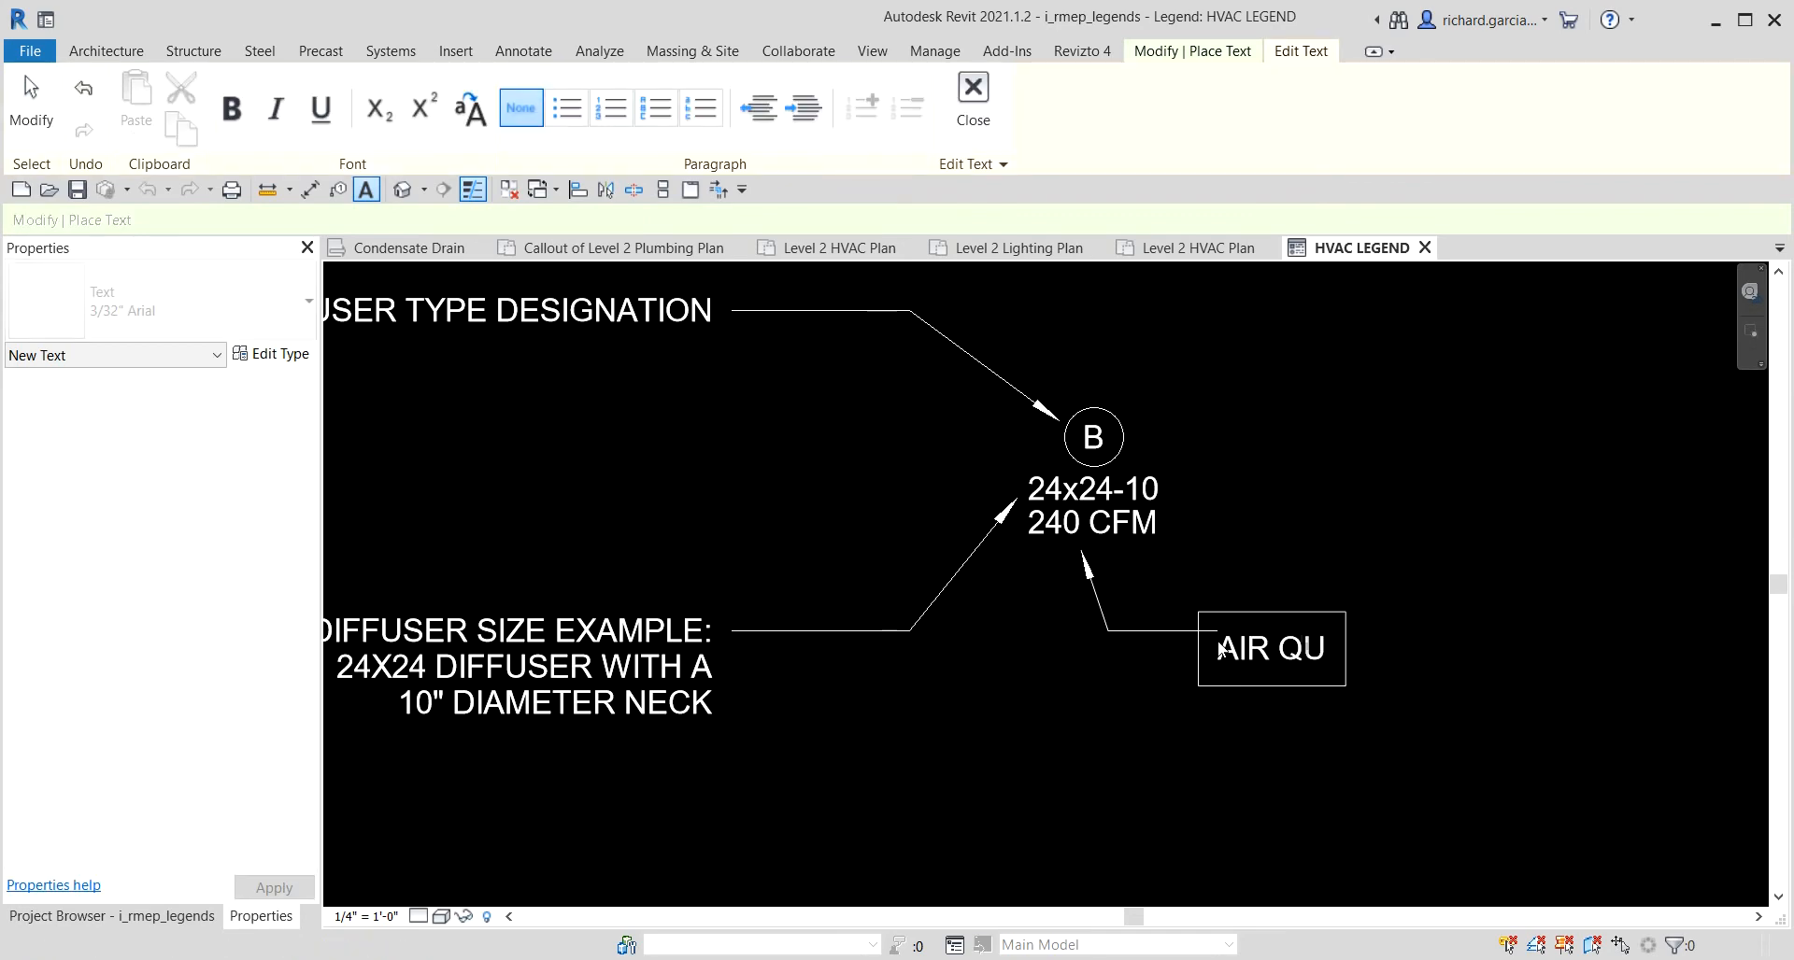
{"action": "type", "text": "ANTITY"}
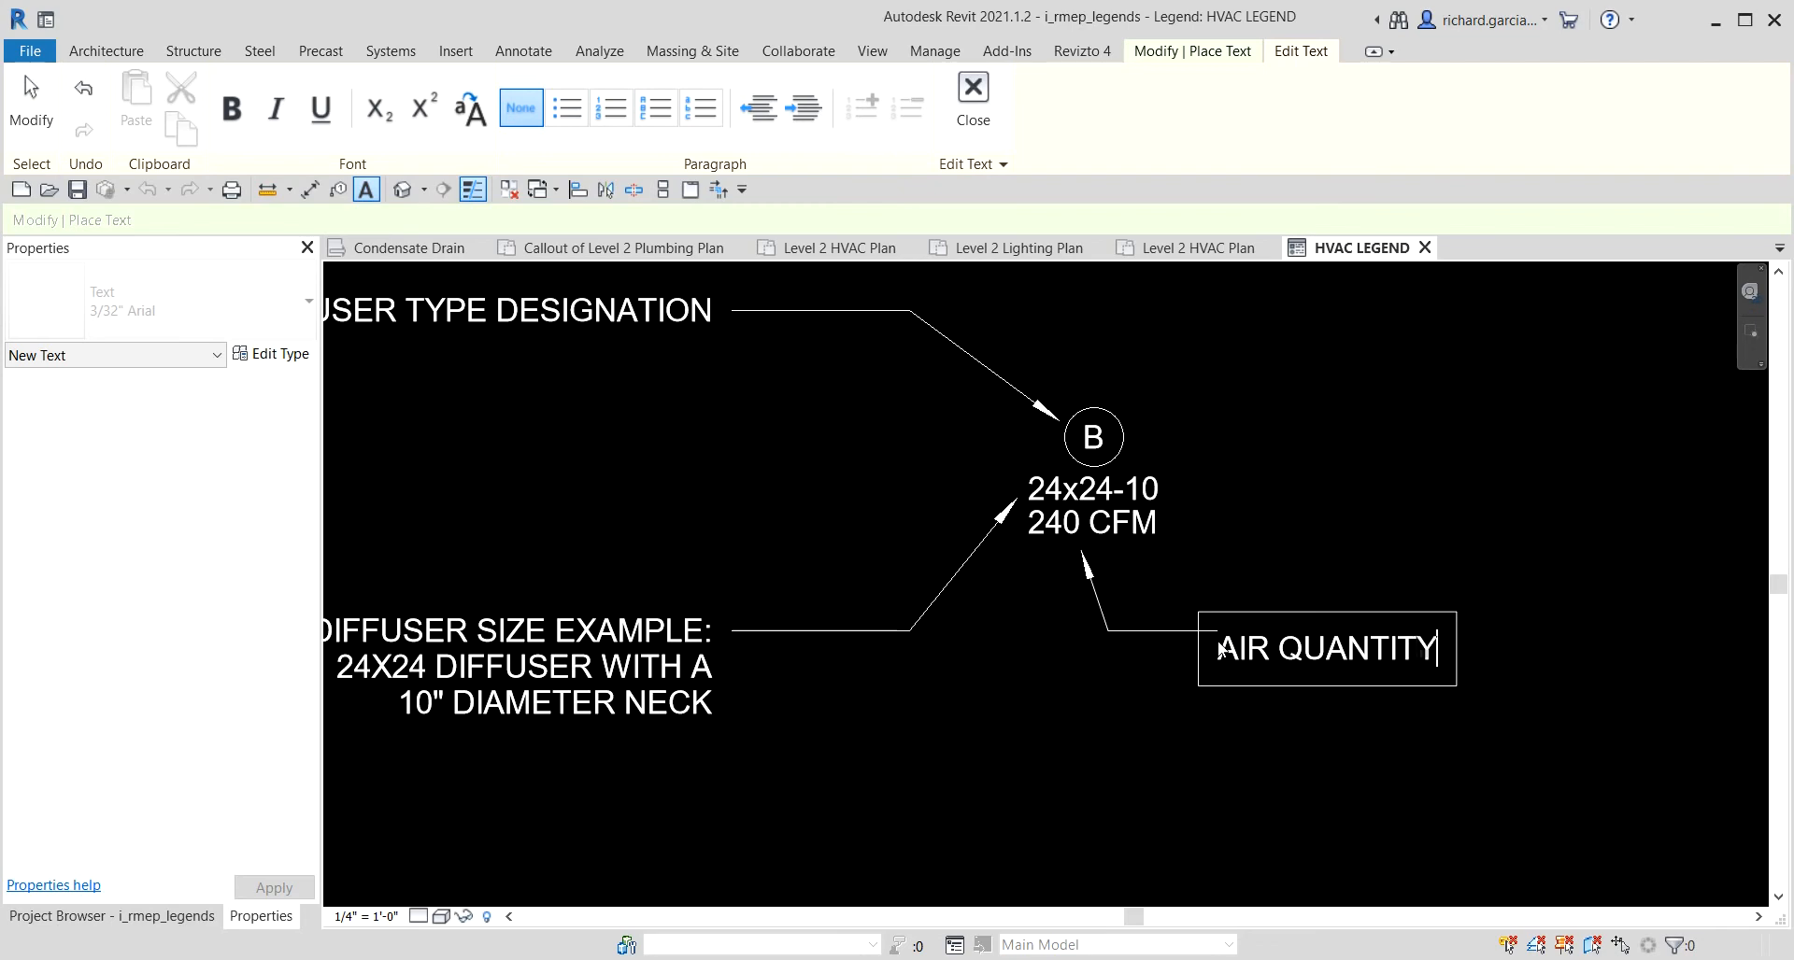
{"action": "left_click", "coordinate": [1496, 558]}
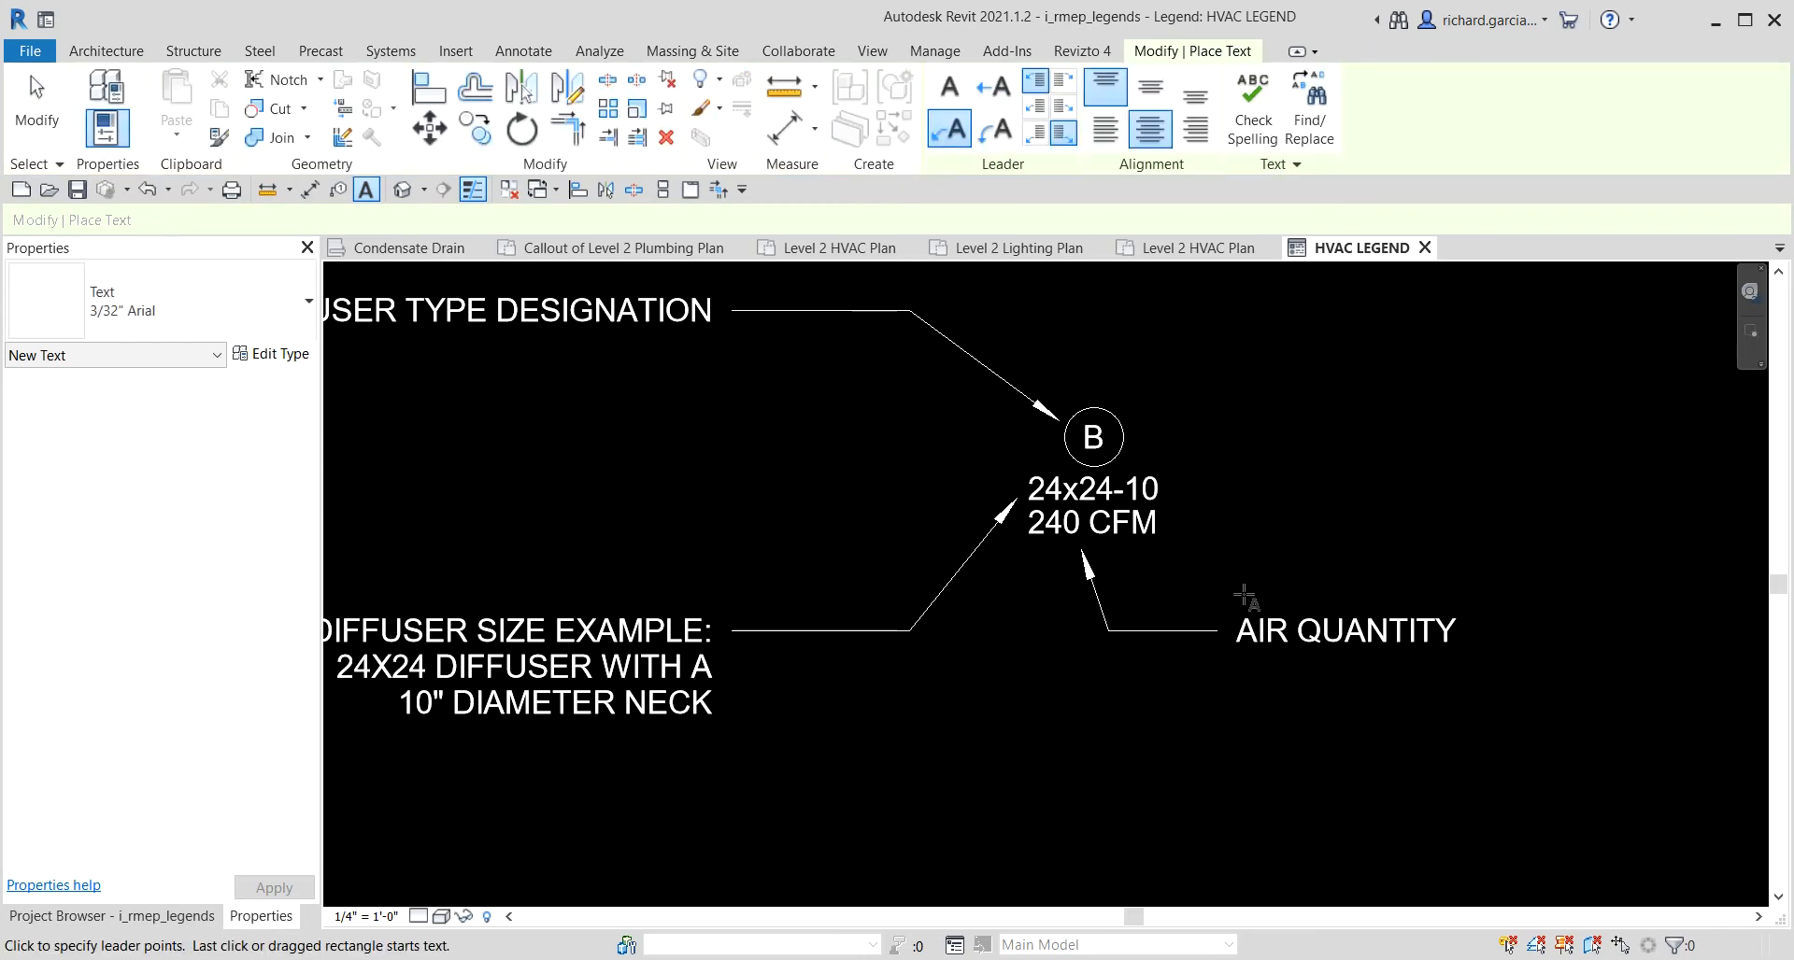
{"action": "key", "text": "Escape"}
Move the arrowhead of the air quantity note's leader closer to the underside of the 240 CFM text.
{"action": "left_click", "coordinate": [1110, 556]}
{"action": "scroll", "coordinate": [1095, 556], "scroll_direction": "up", "scroll_amount": 3}
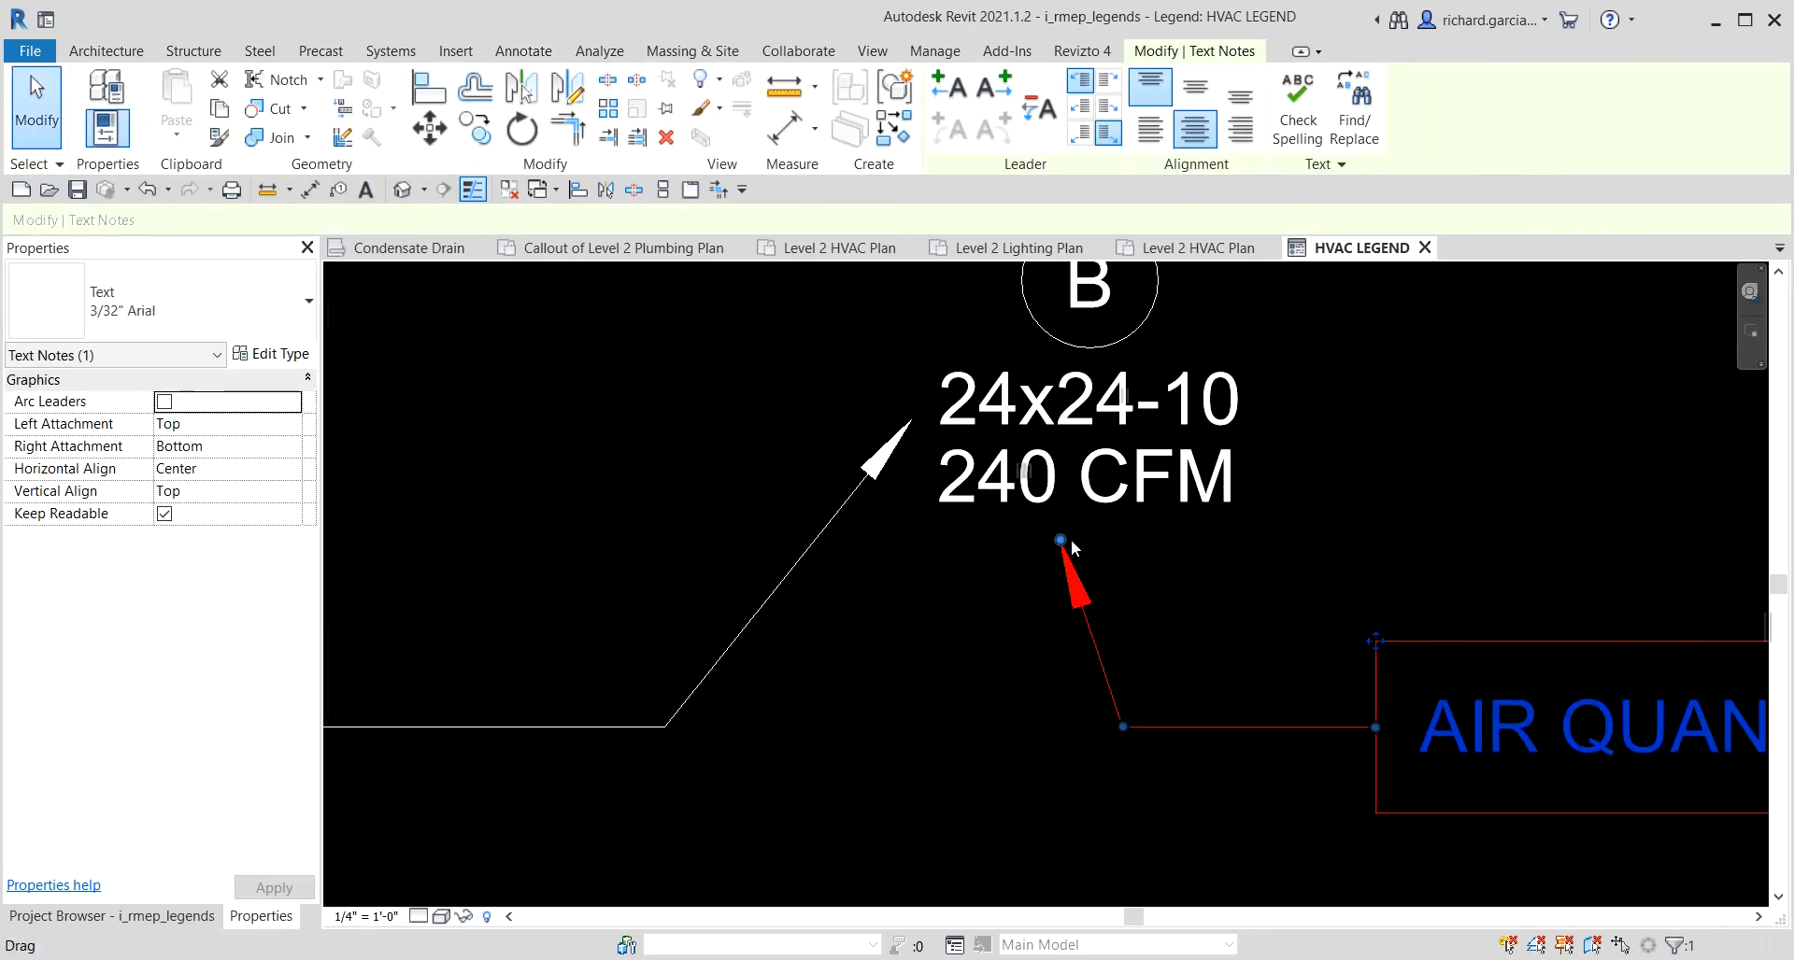
{"action": "left_click_drag", "start_coordinate": [1065, 540], "coordinate": [1050, 517]}
{"action": "scroll", "coordinate": [1221, 557], "scroll_direction": "down", "scroll_amount": 3}
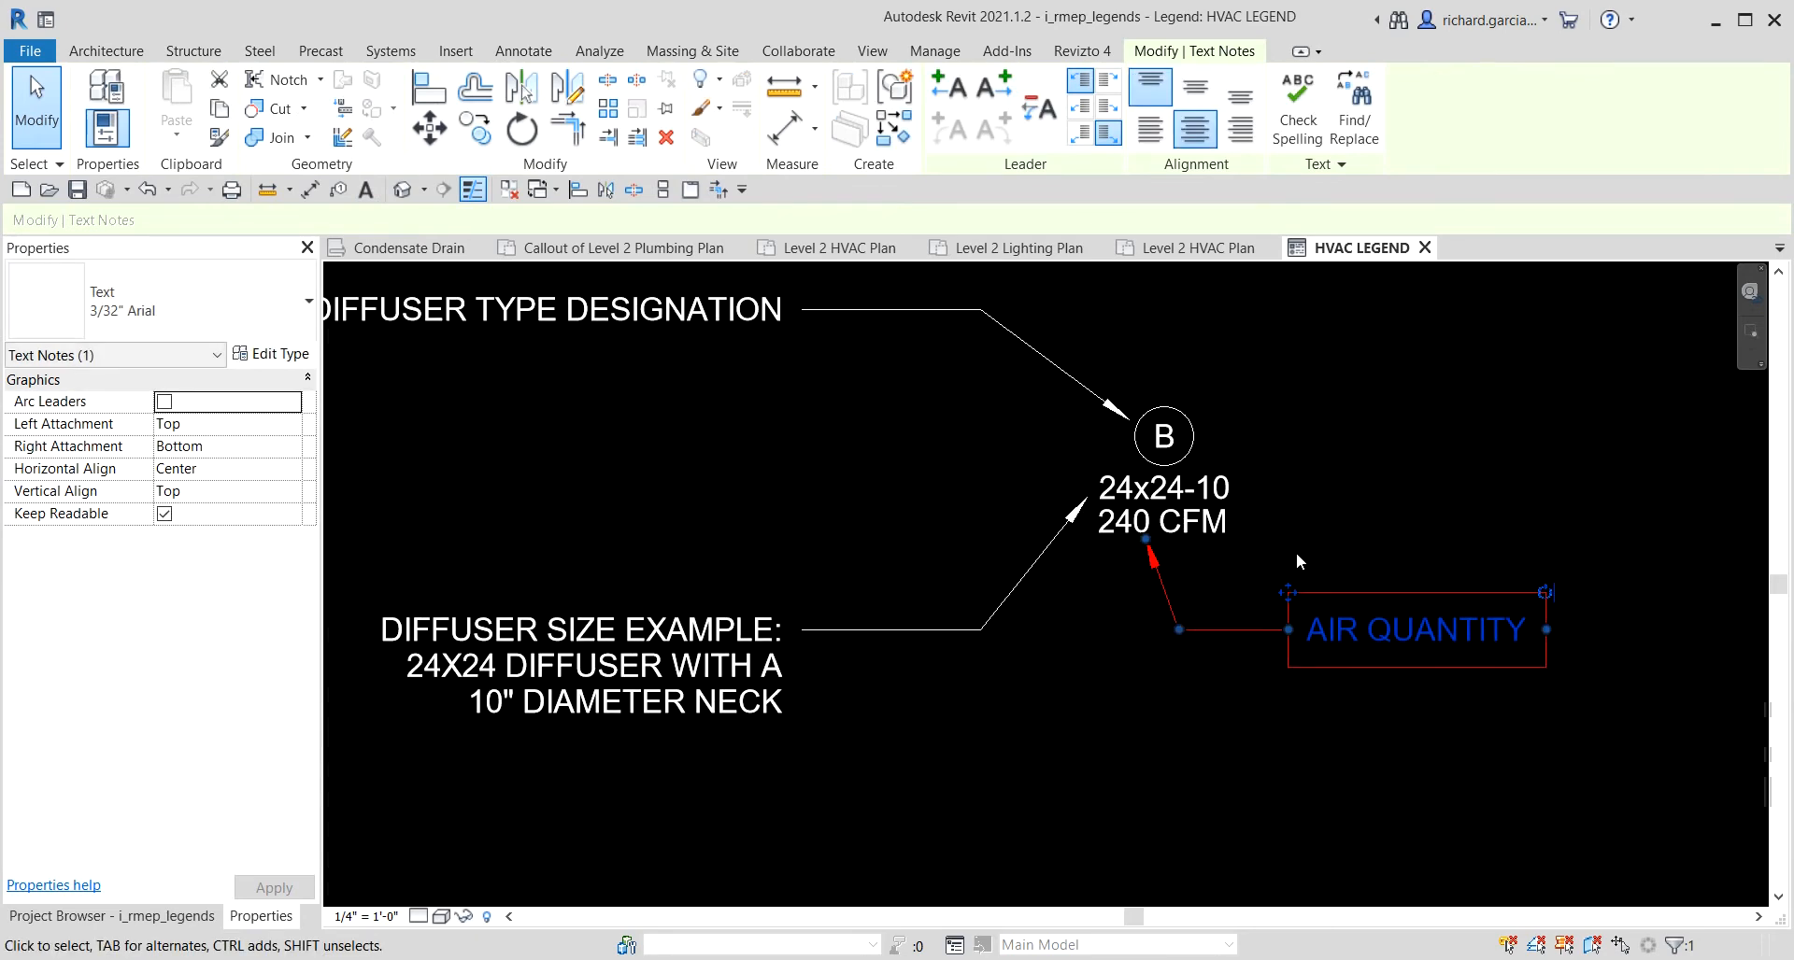
{"action": "left_click", "coordinate": [1330, 559]}
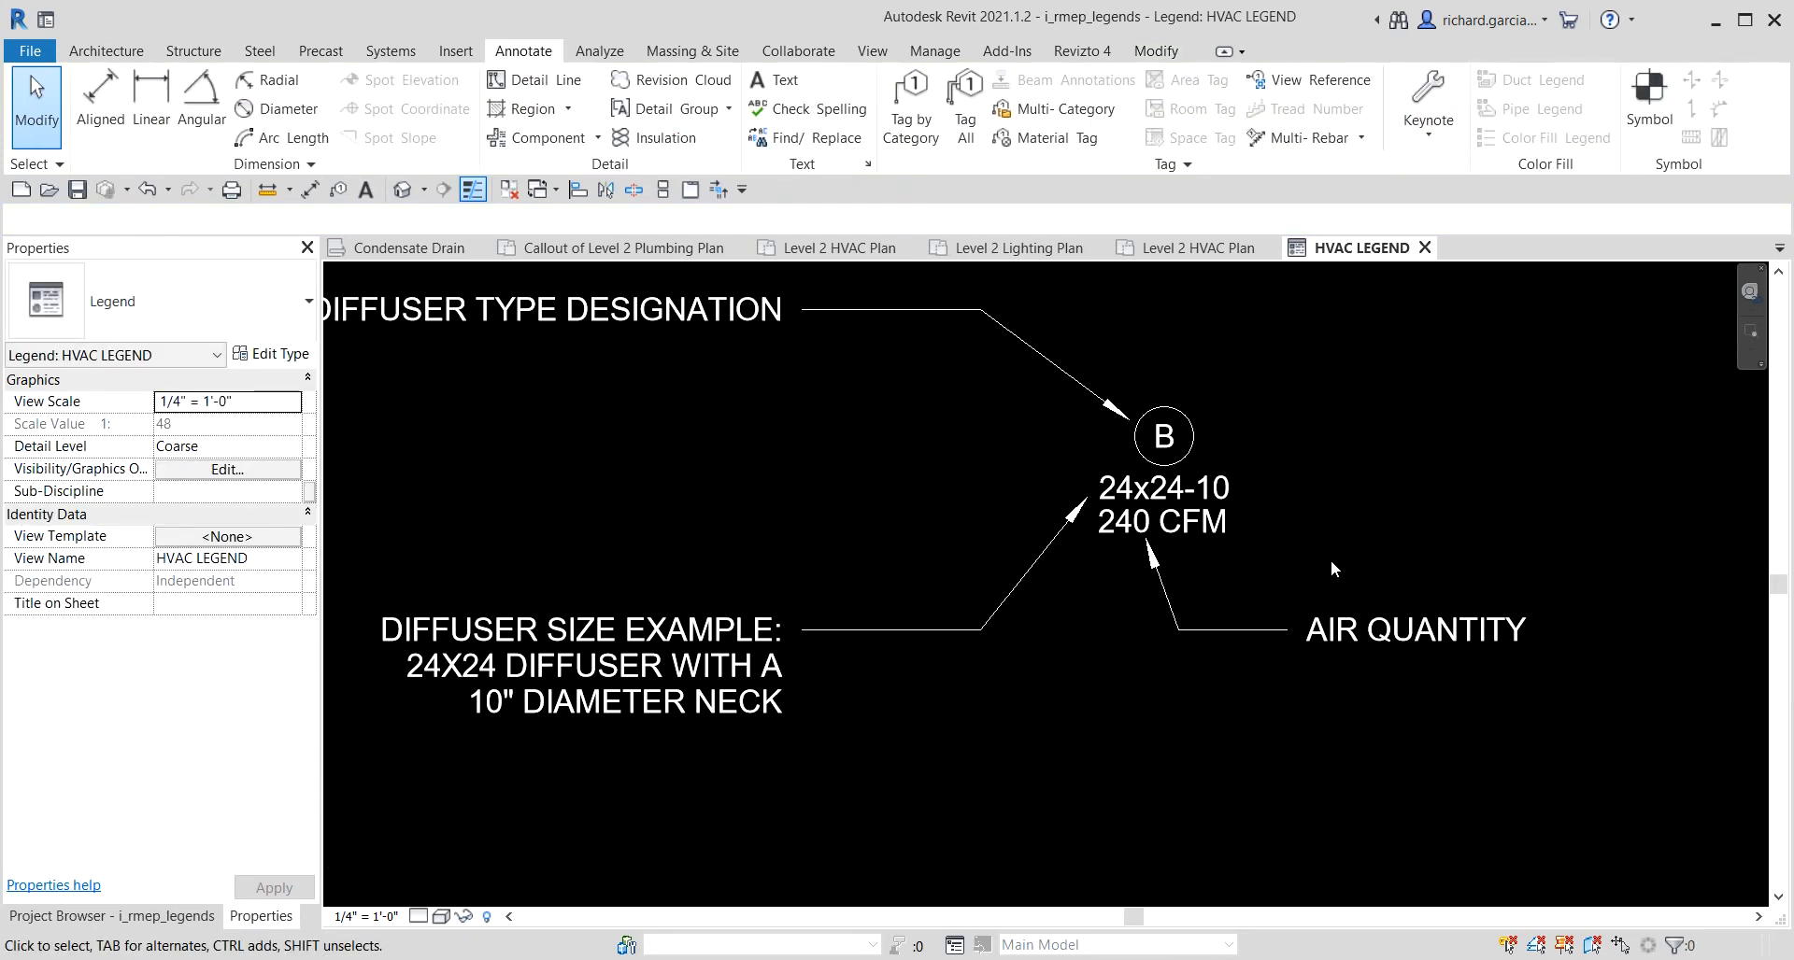
Draw a rectangular detail-line border in Wide Lines, about 43' - 6" tall, around the whole HVAC legend.
{"action": "scroll", "coordinate": [1286, 626], "scroll_direction": "down", "scroll_amount": 5}
{"action": "middle_click_drag", "start_coordinate": [1295, 564], "coordinate": [1195, 714]}
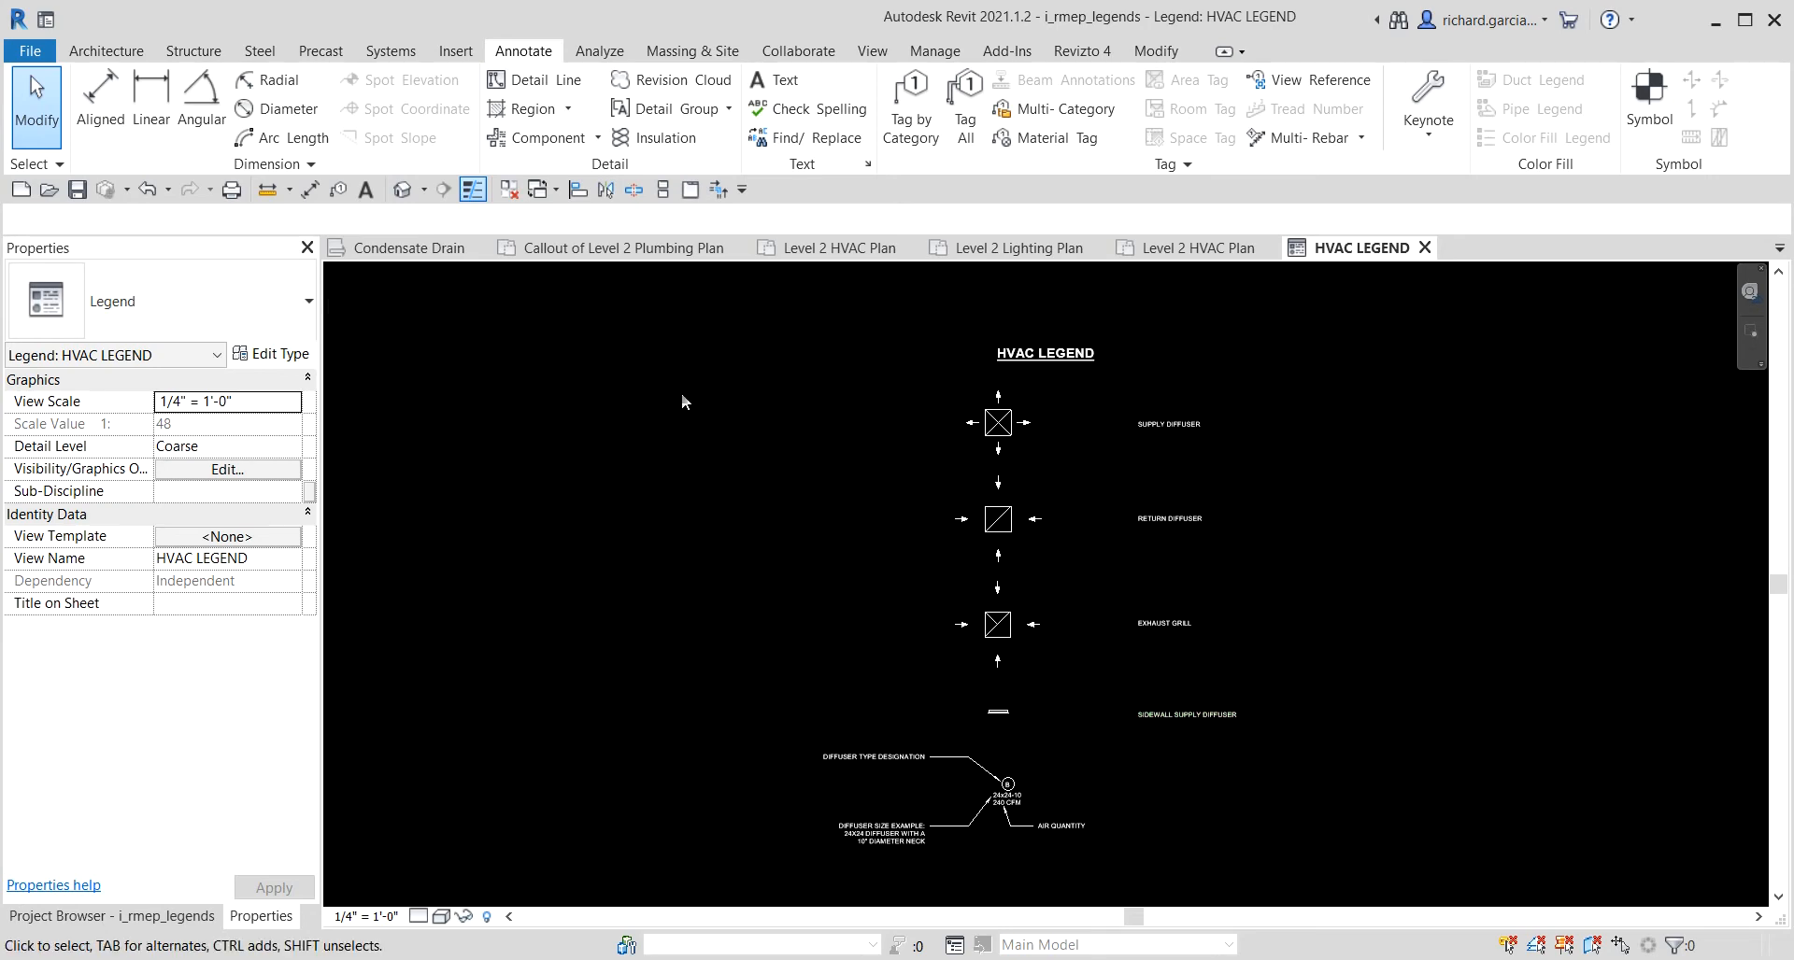
{"action": "left_click", "coordinate": [539, 83]}
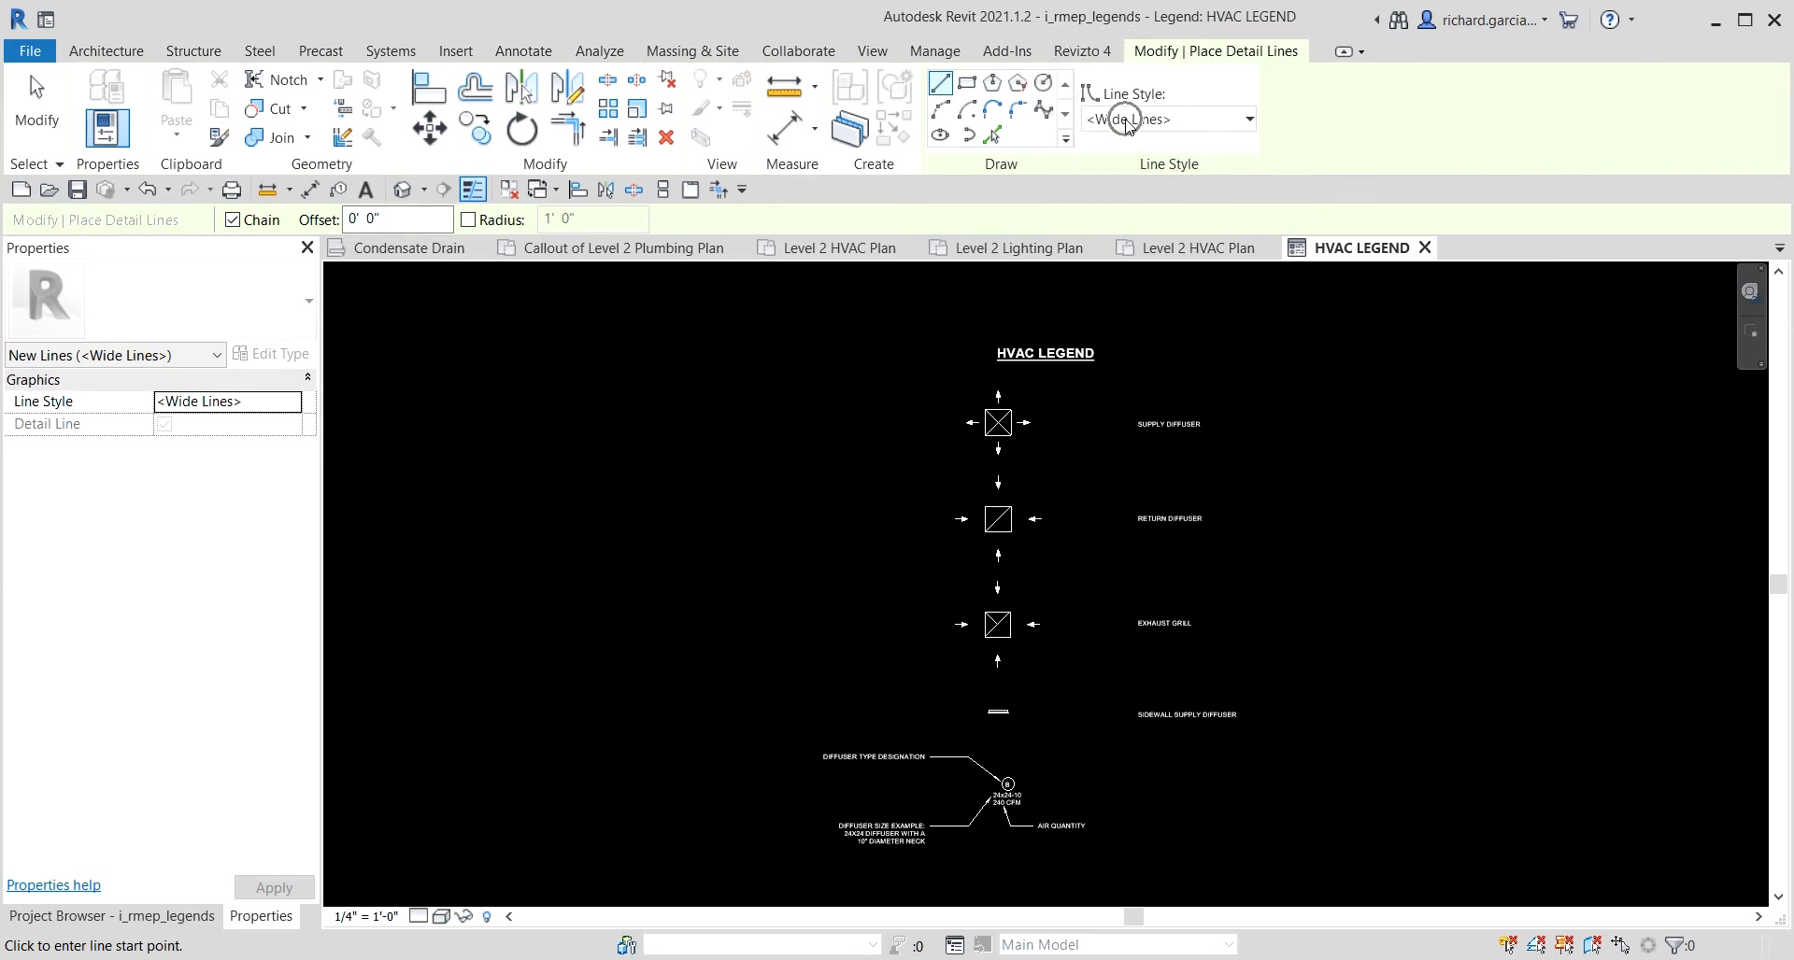
{"action": "left_click", "coordinate": [967, 83]}
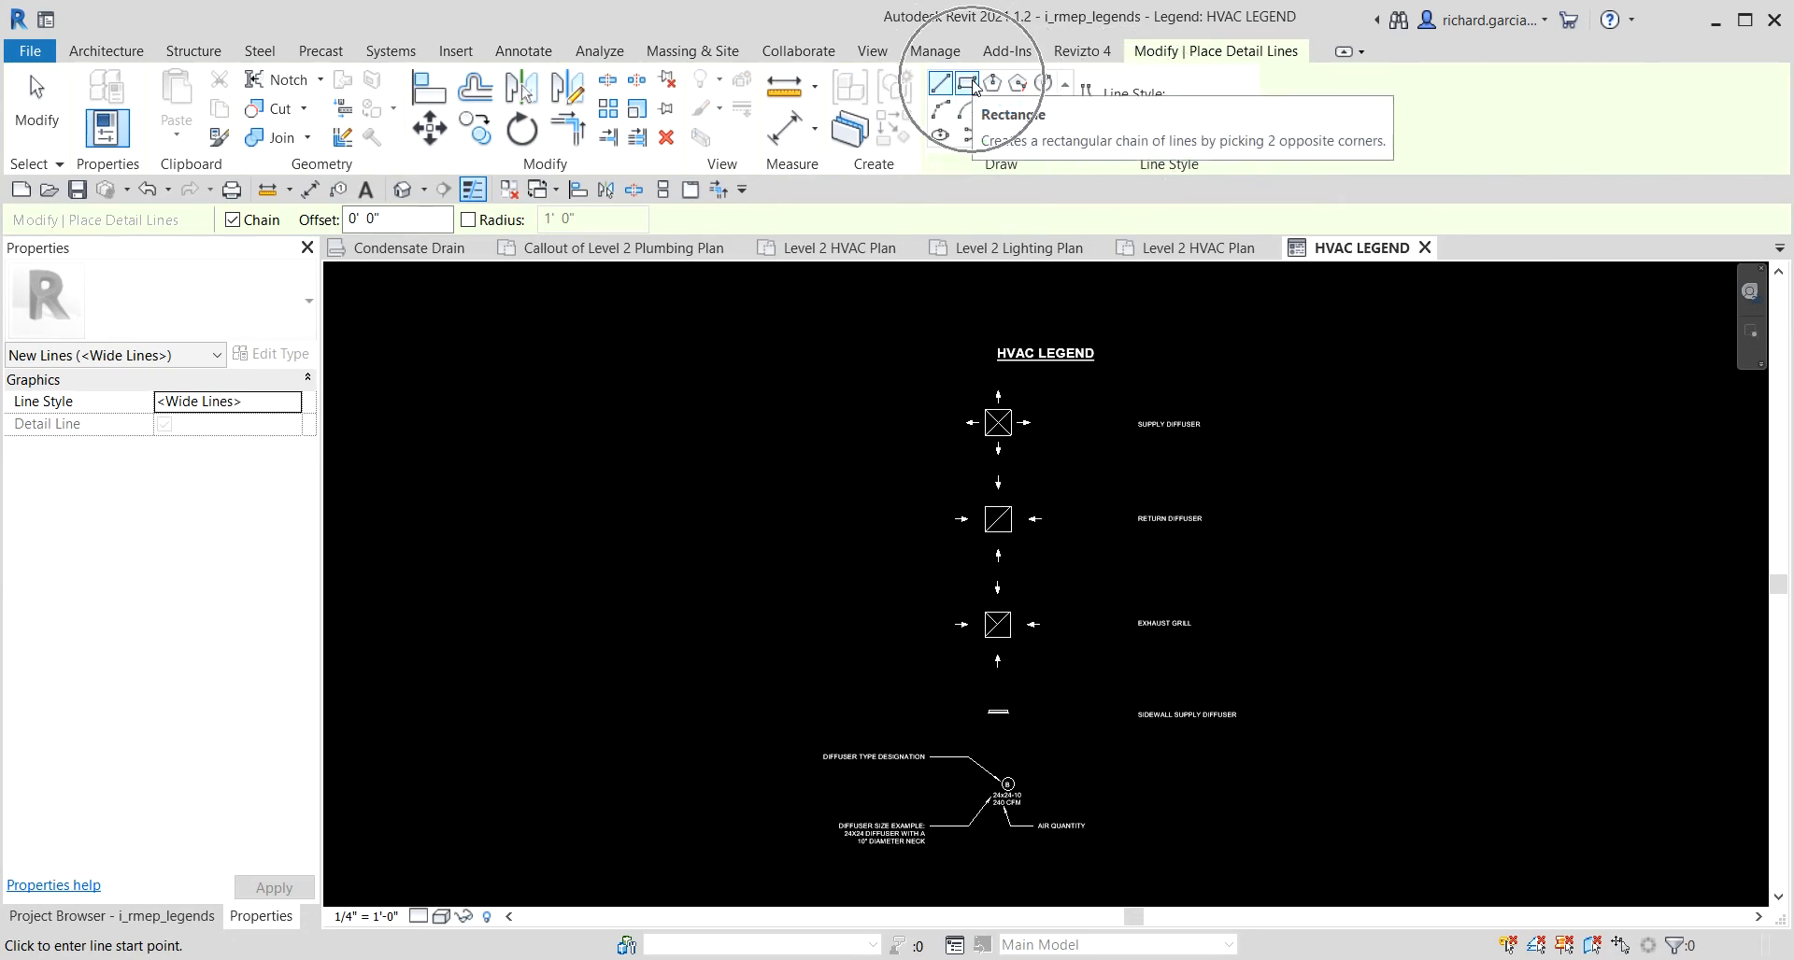
{"action": "left_click", "coordinate": [804, 319]}
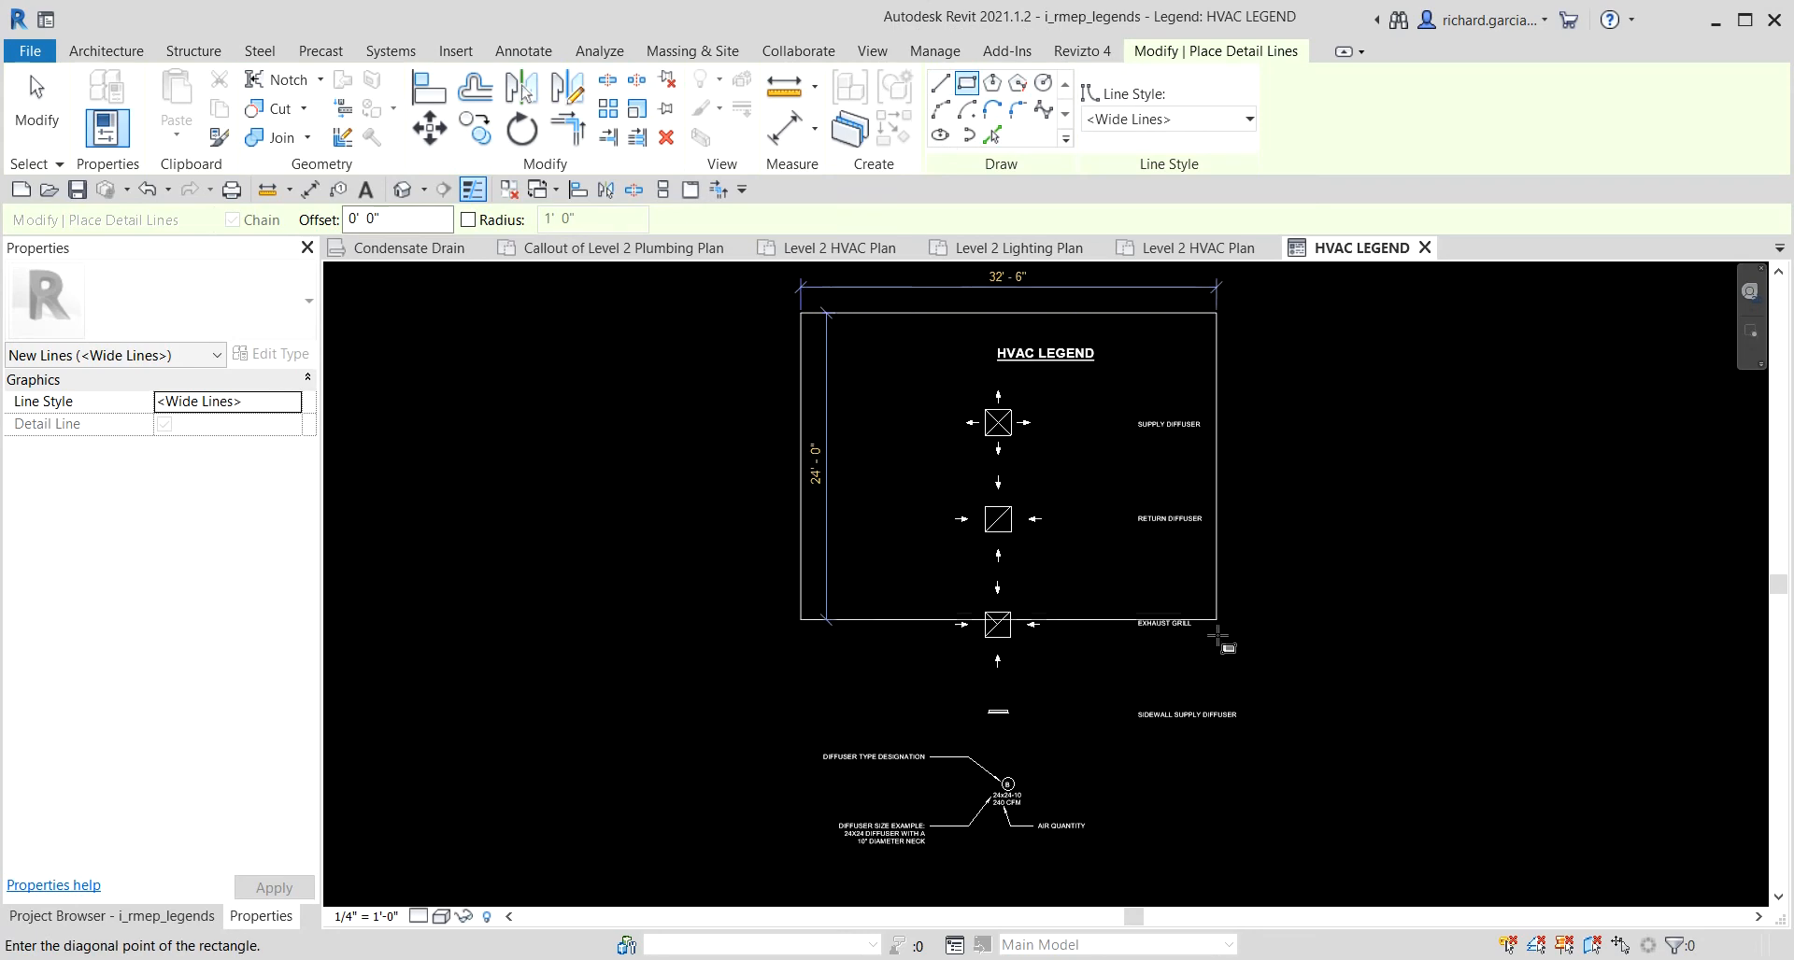
{"action": "scroll", "coordinate": [1220, 658], "scroll_direction": "down", "scroll_amount": 2}
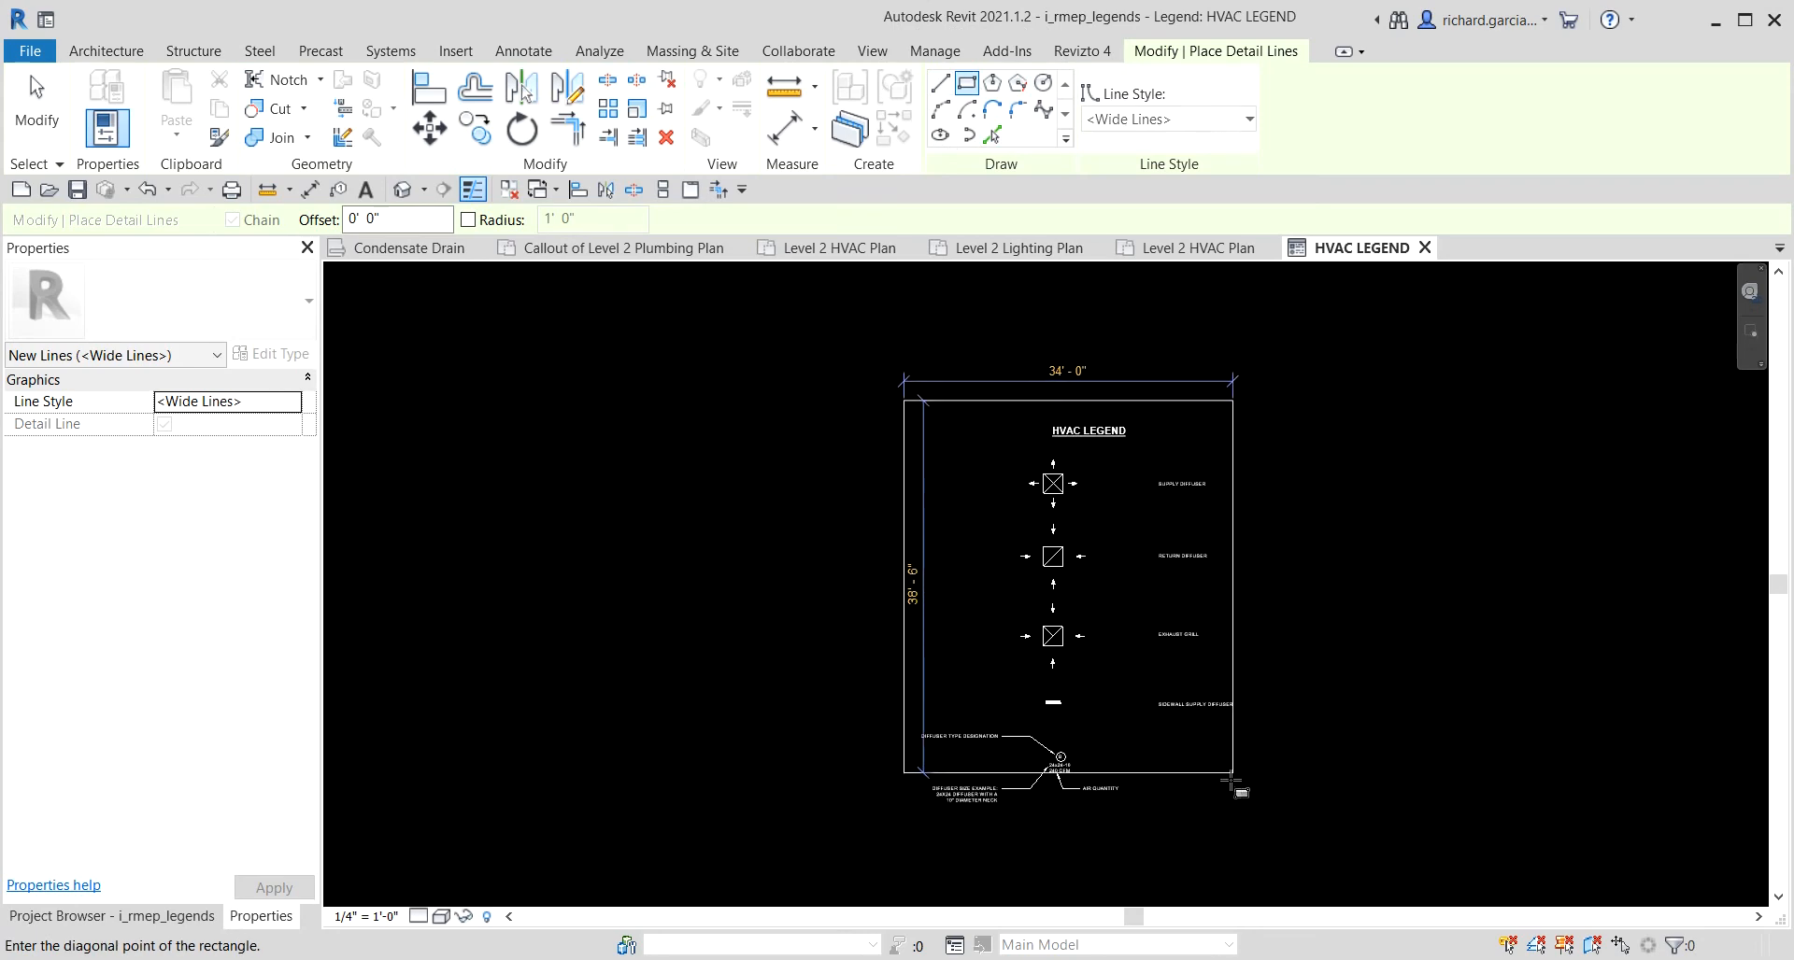
{"action": "left_click", "coordinate": [1252, 822]}
{"action": "scroll", "coordinate": [1180, 662], "scroll_direction": "up", "scroll_amount": 1}
{"action": "scroll", "coordinate": [1179, 662], "scroll_direction": "up", "scroll_amount": 1}
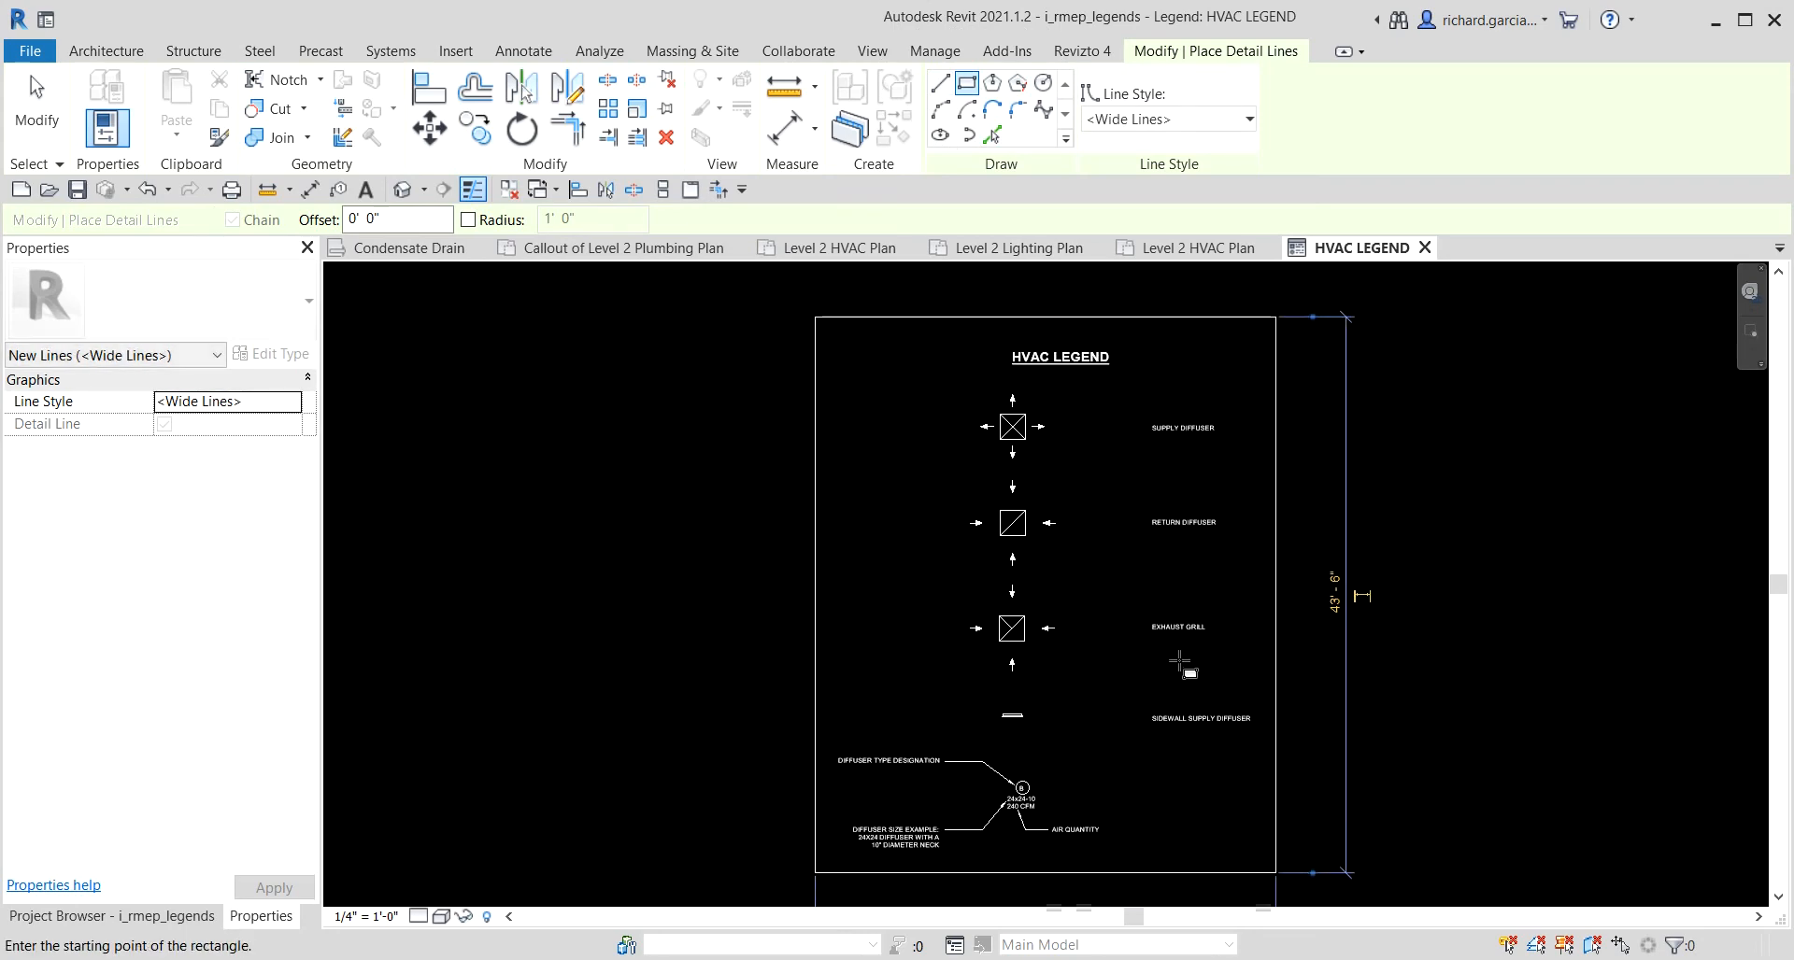
{"action": "left_click", "coordinate": [38, 103]}
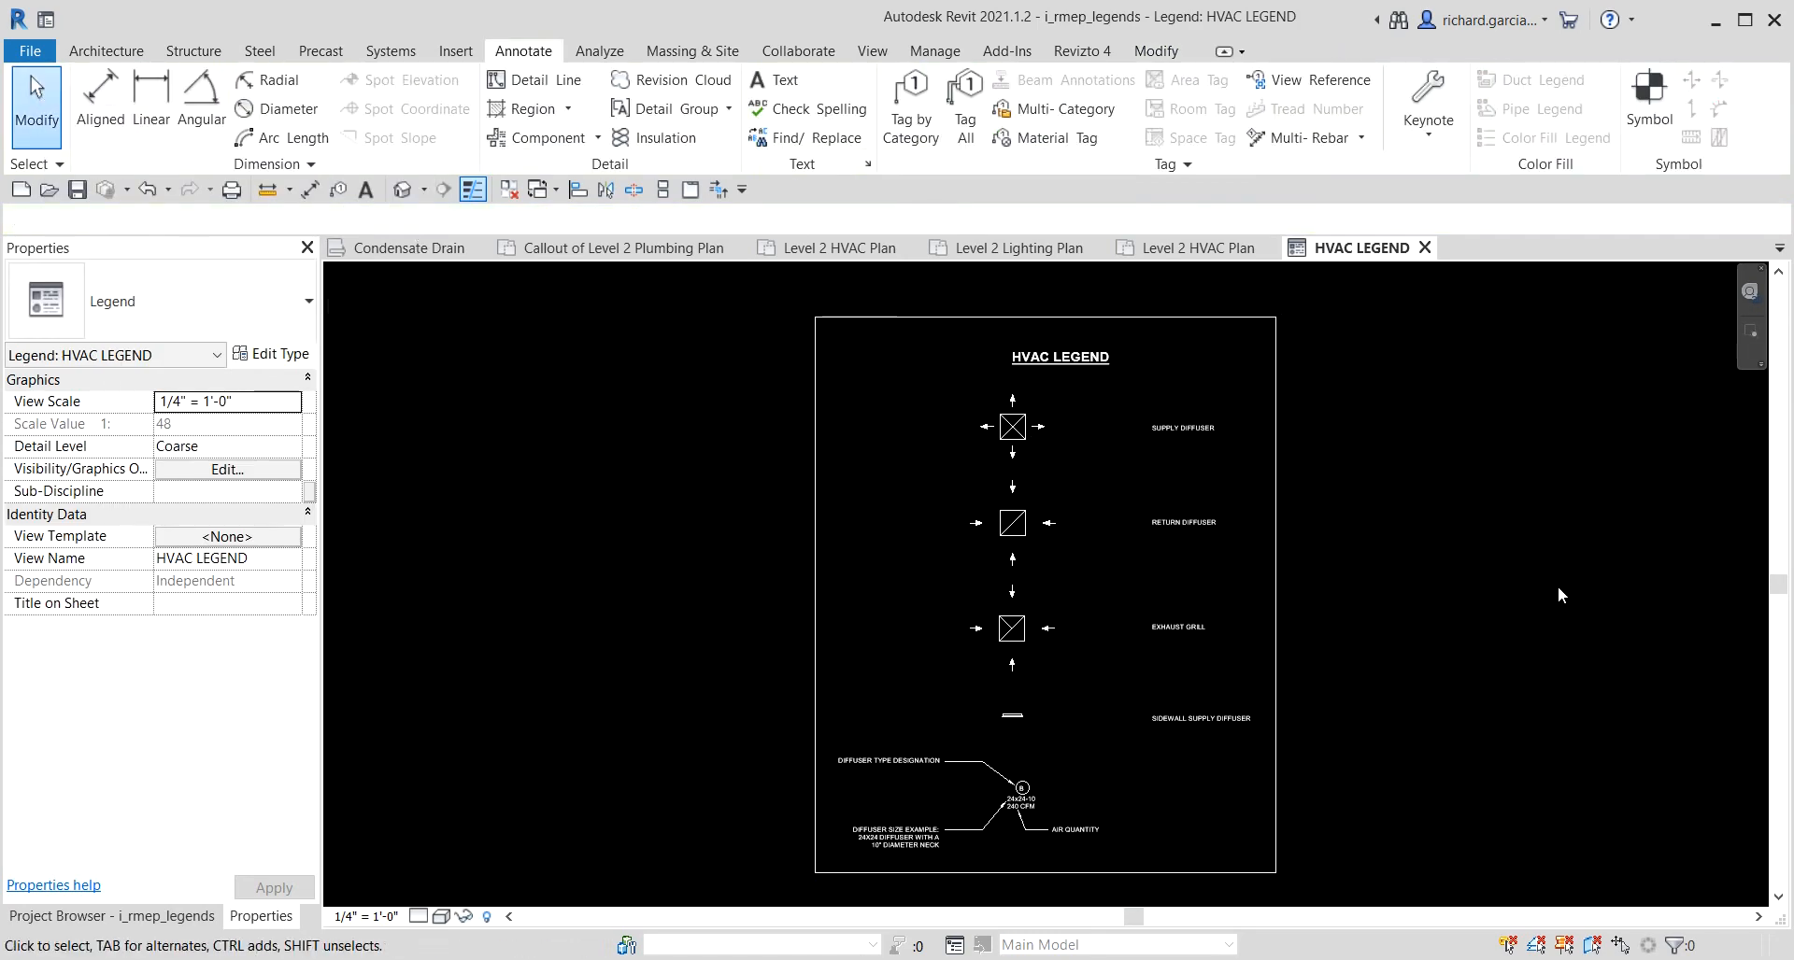
Nudge the four air terminal symbols together to the left, closer to the border's left edge.
{"action": "middle_click_drag", "start_coordinate": [1090, 624], "coordinate": [1193, 554]}
{"action": "scroll", "coordinate": [1118, 446], "scroll_direction": "up", "scroll_amount": 3}
{"action": "middle_click_drag", "start_coordinate": [1100, 395], "coordinate": [1146, 532]}
{"action": "left_click_drag", "start_coordinate": [992, 375], "coordinate": [1303, 694]}
{"action": "scroll", "coordinate": [1263, 764], "scroll_direction": "down", "scroll_amount": 2}
{"action": "scroll", "coordinate": [1263, 733], "scroll_direction": "down", "scroll_amount": 2}
{"action": "key", "text": "Left"}
{"action": "key", "text": "Left"}
{"action": "key", "text": "Left"}
{"action": "key", "text": "Left"}
{"action": "key", "text": "Left"}
{"action": "key", "text": "Left"}
{"action": "key", "text": "Left"}
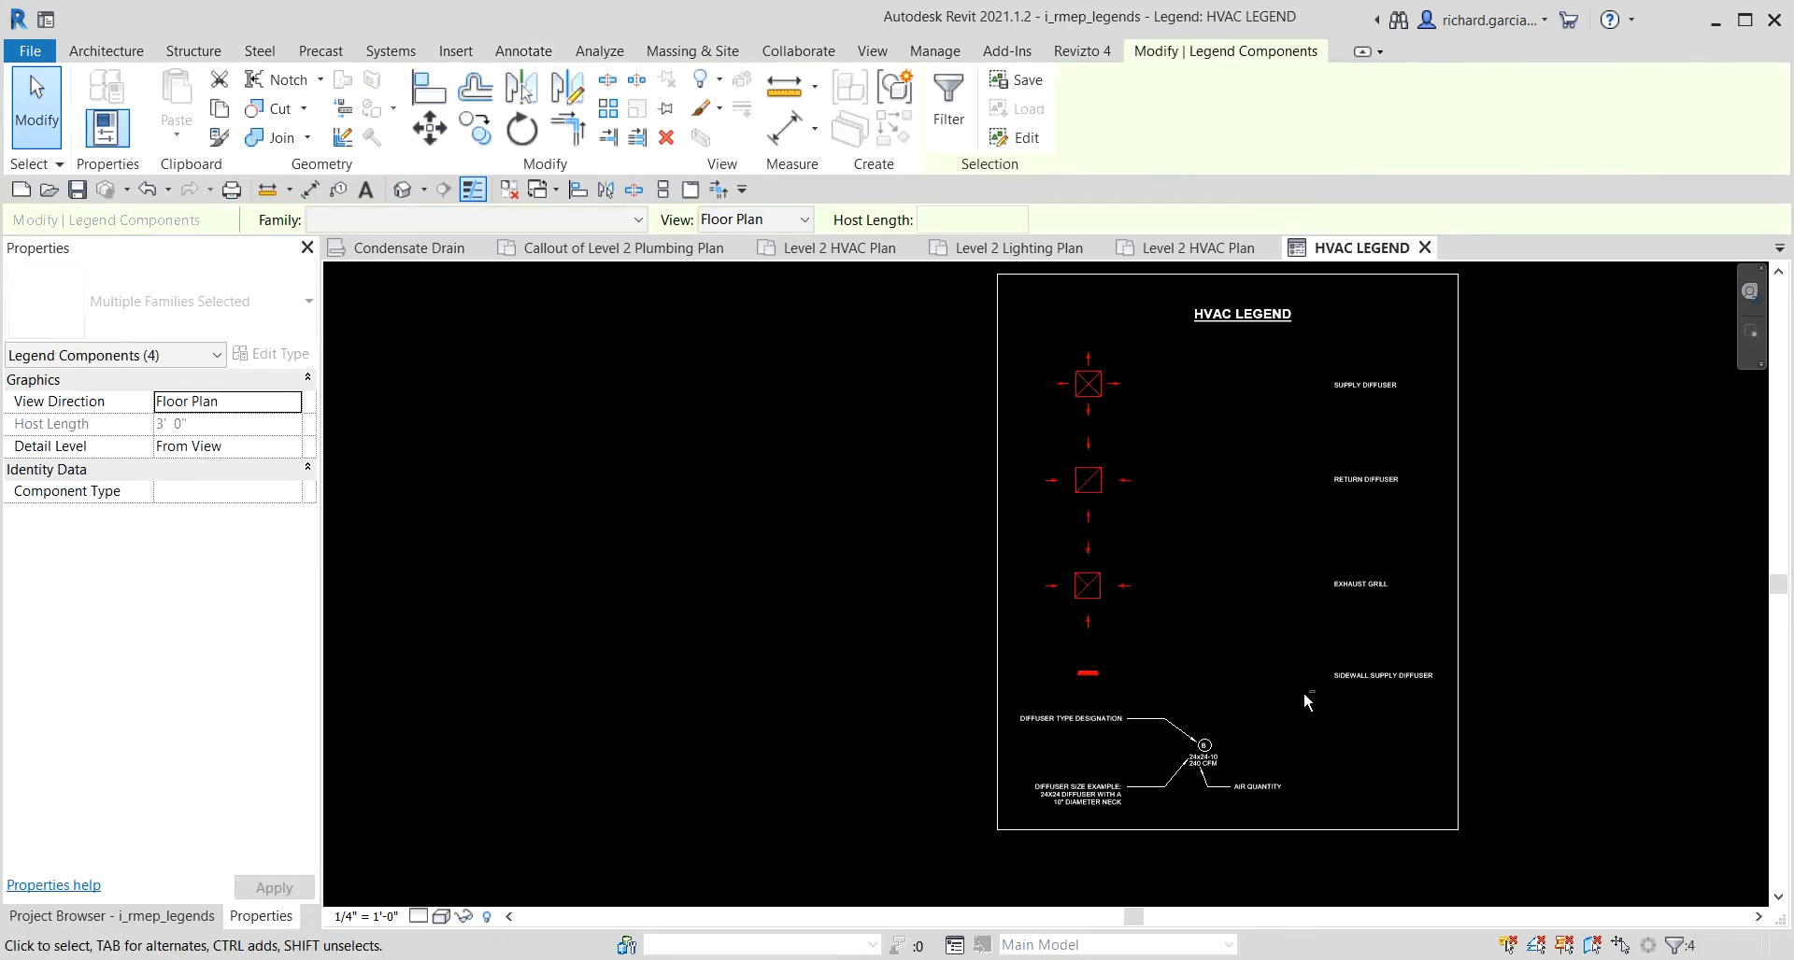
Nudge the HVAC LEGEND title a few increments to the left.
{"action": "left_click", "coordinate": [1241, 317]}
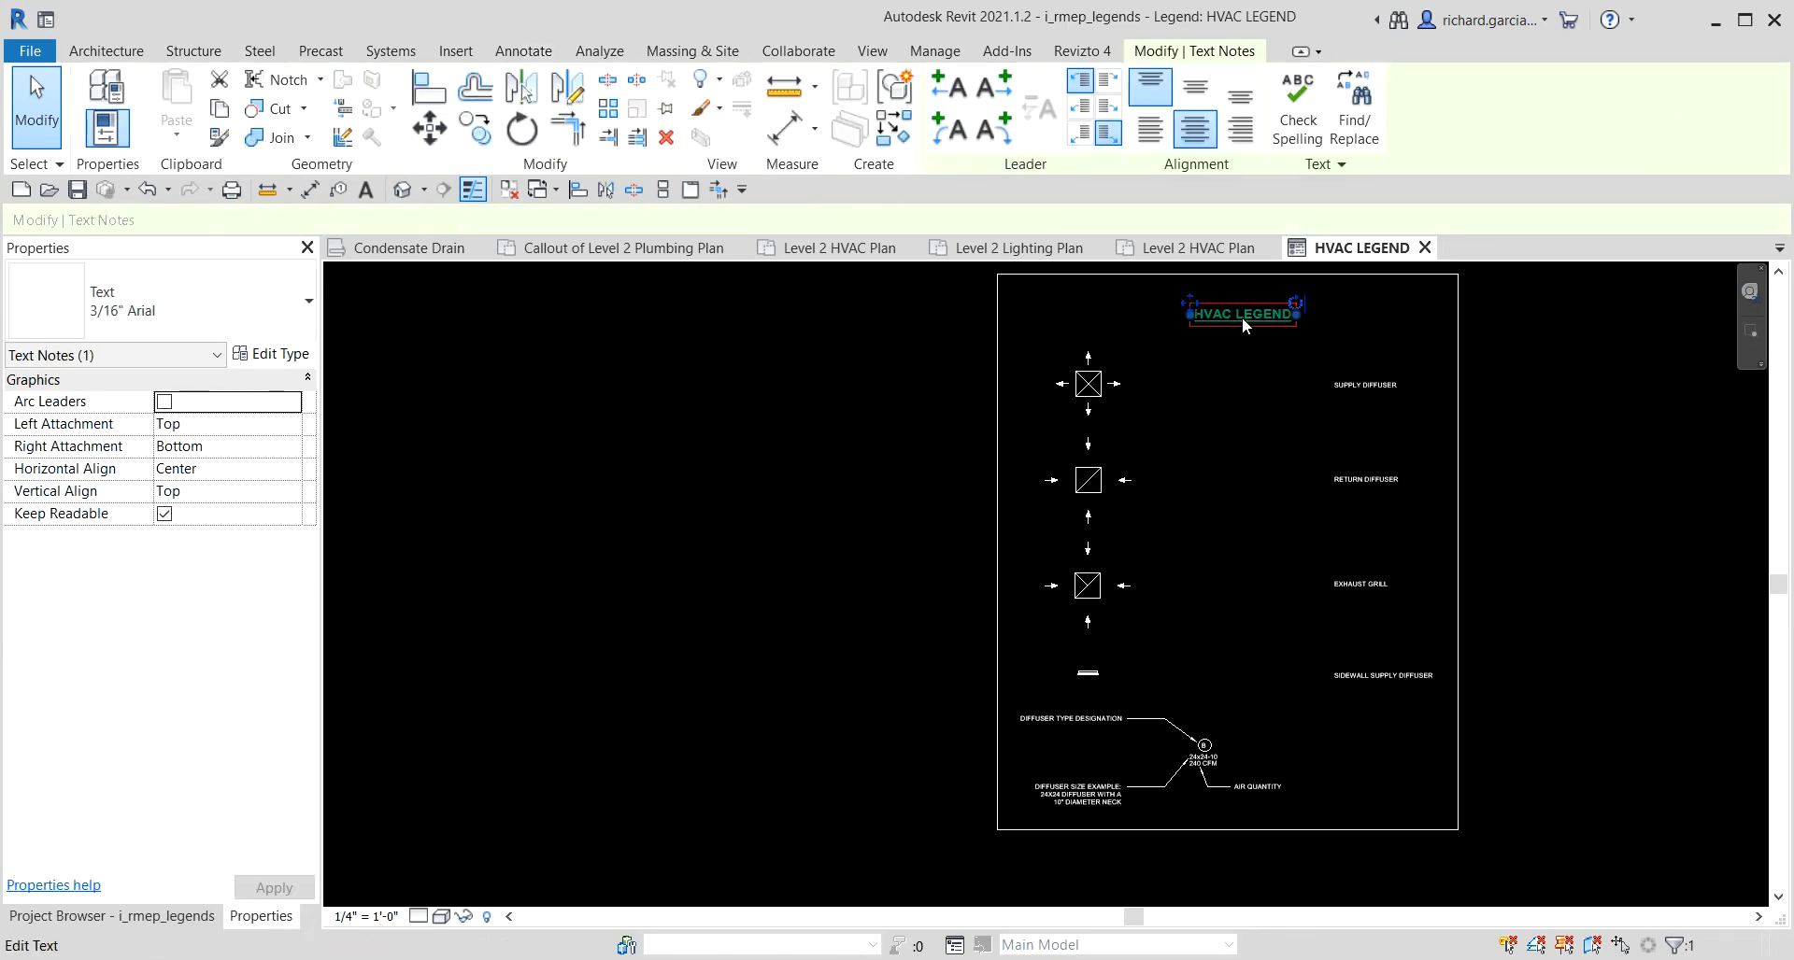
{"action": "key", "text": "Left"}
{"action": "key", "text": "Left"}
{"action": "key", "text": "Left"}
{"action": "key", "text": "Left"}
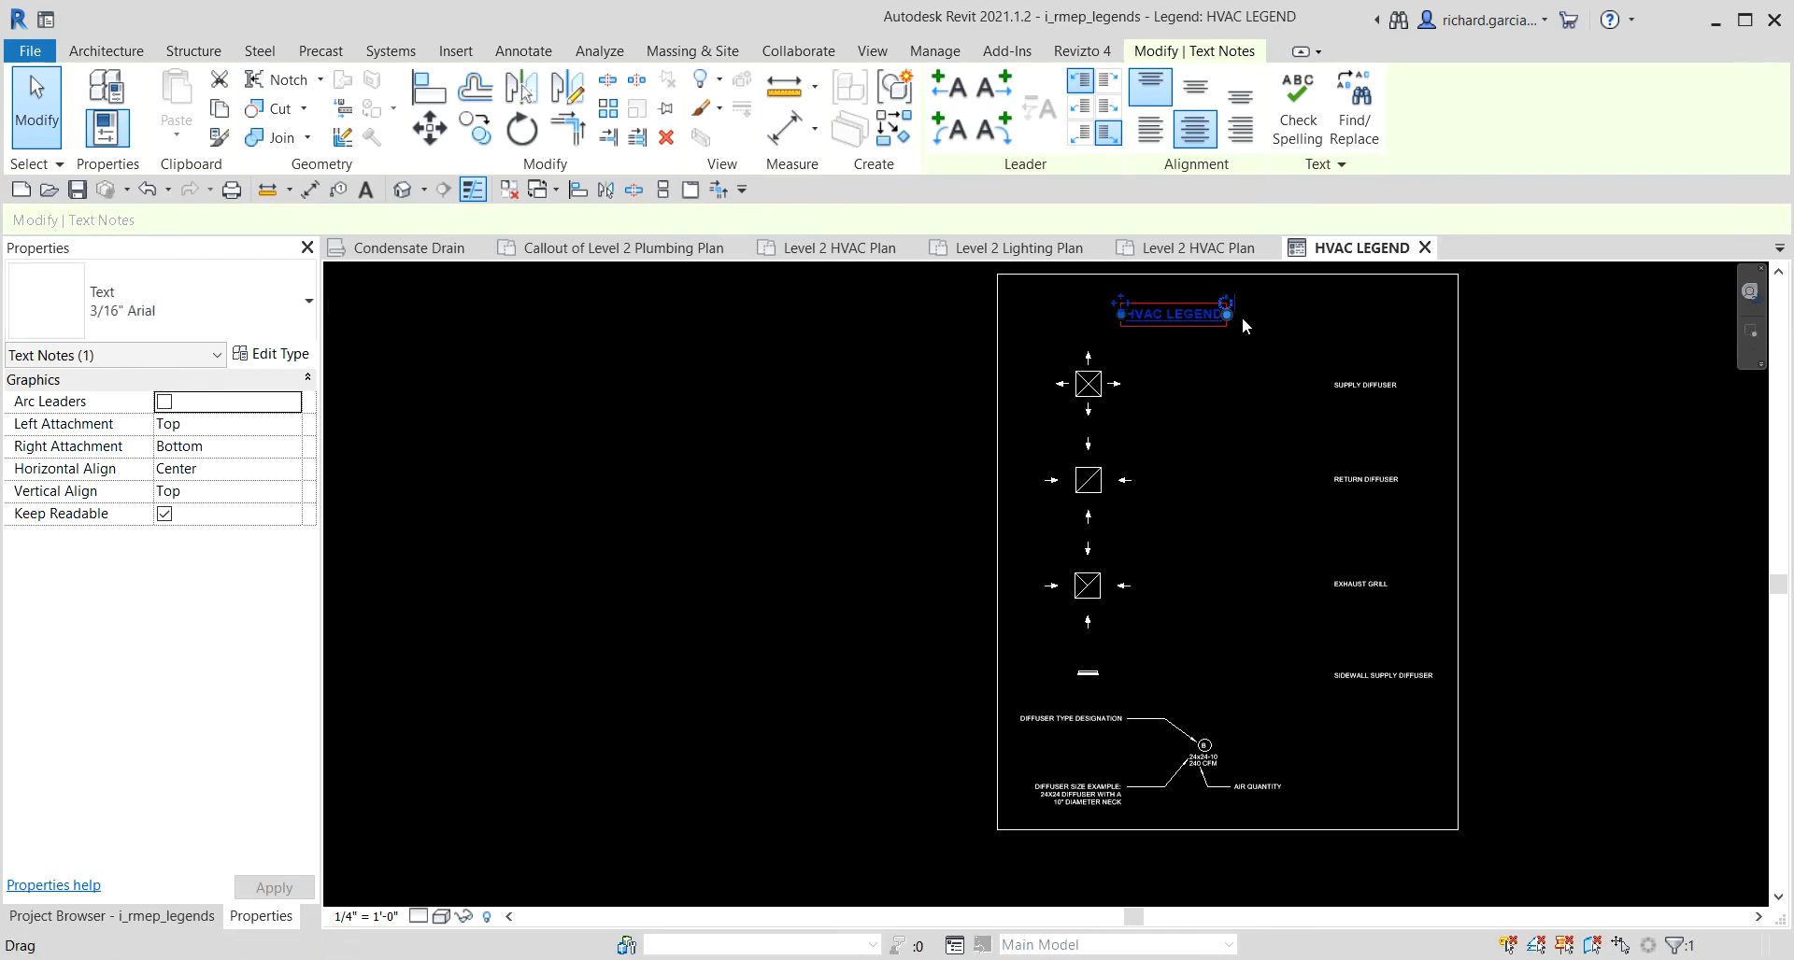
Shift the four symbol labels, SUPPLY DIFFUSER through SIDEWALL SUPPLY DIFFUSER, slightly left toward their symbols, keeping them aligned.
{"action": "left_click_drag", "start_coordinate": [1247, 352], "coordinate": [1522, 738]}
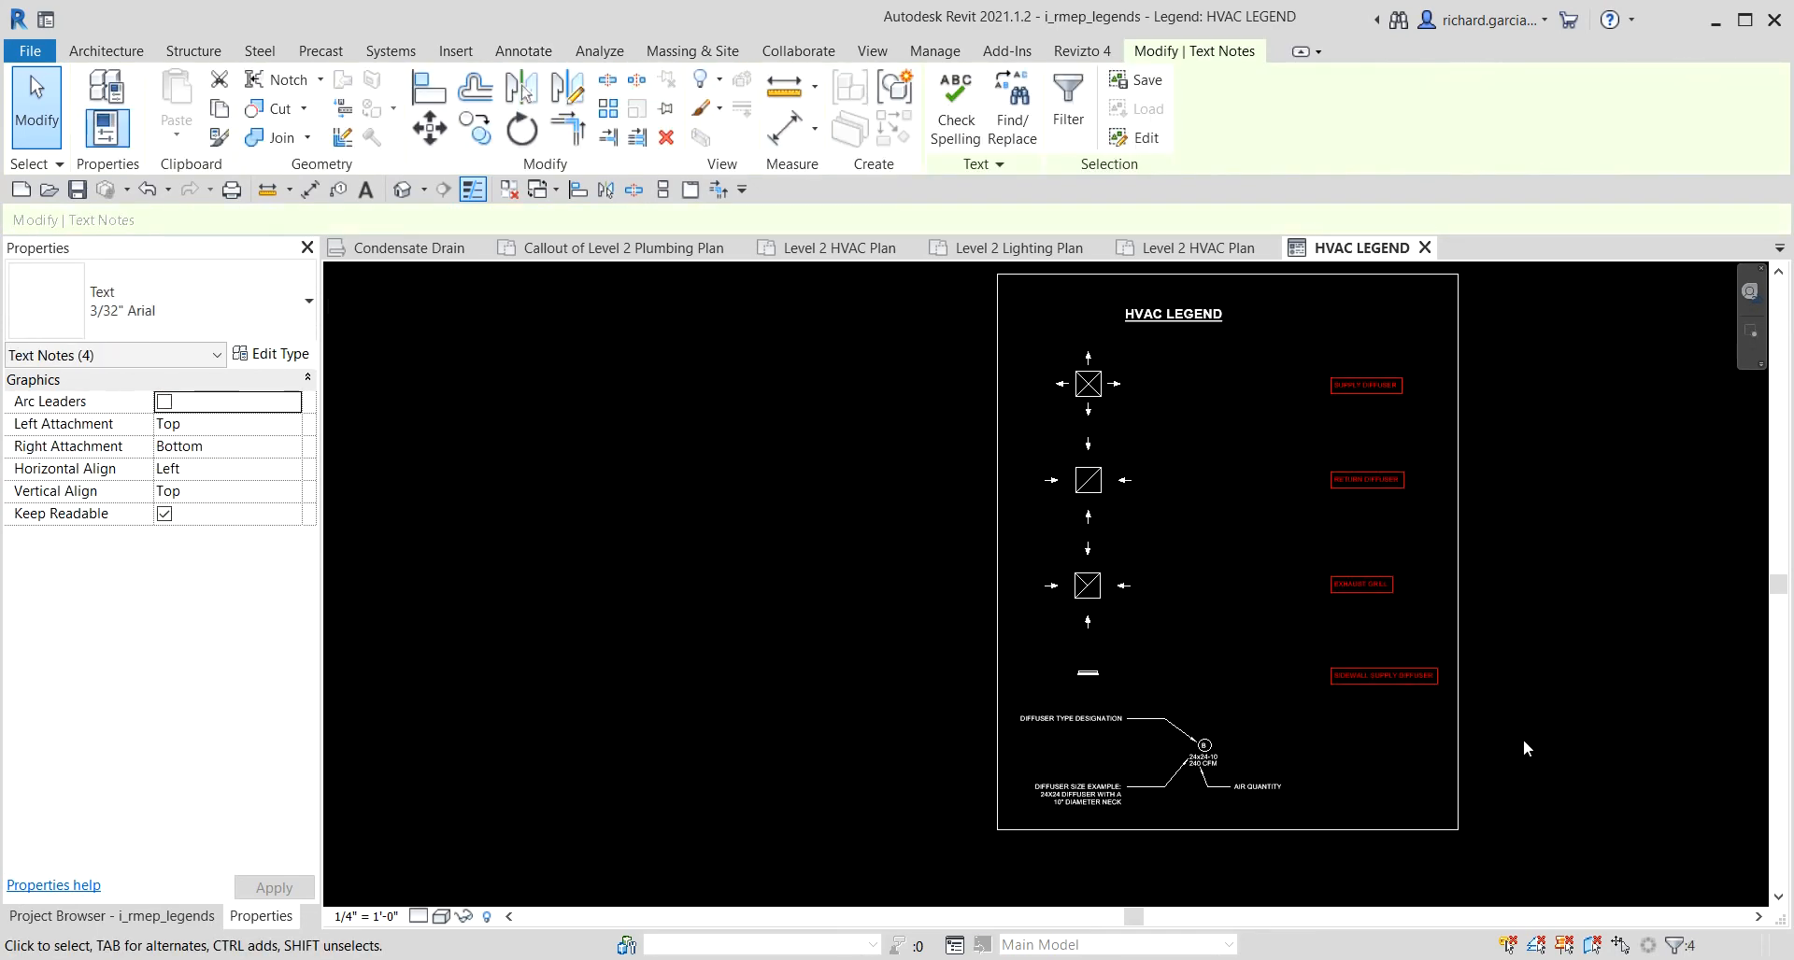
{"action": "key", "text": "Left"}
{"action": "key", "text": "Left"}
{"action": "key", "text": "Left"}
{"action": "key", "text": "Left"}
{"action": "key", "text": "Left"}
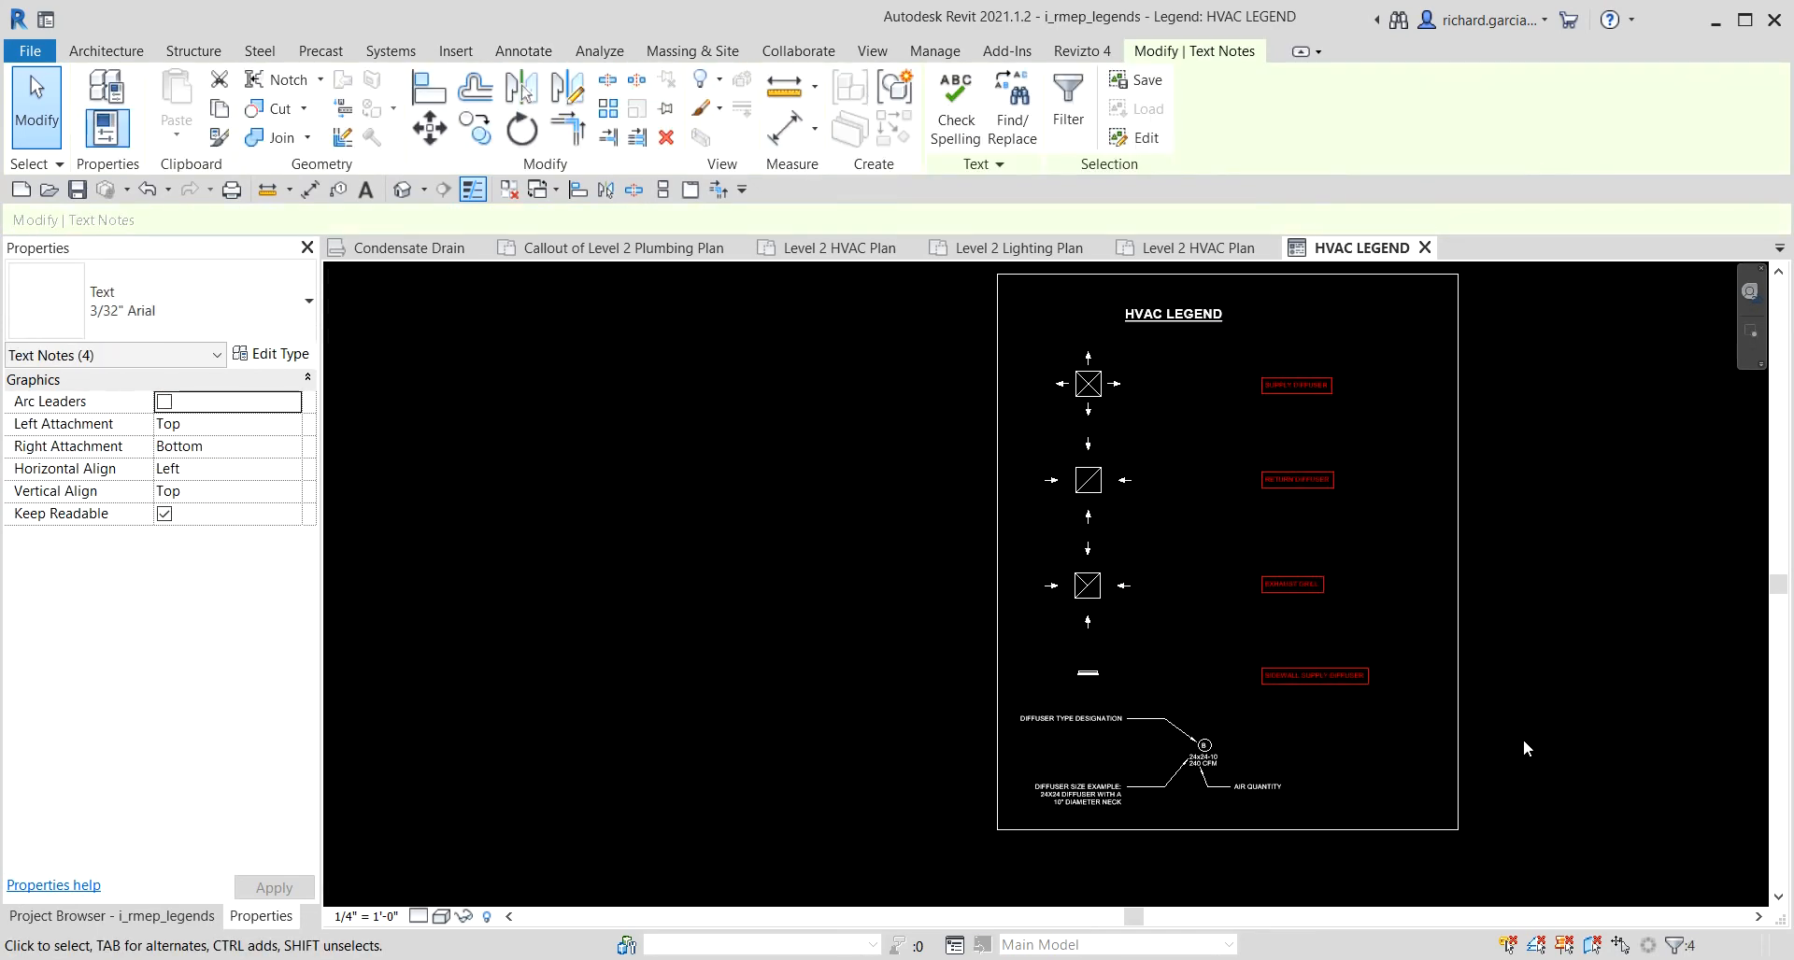
{"action": "key", "text": "Right"}
{"action": "key", "text": "Right"}
{"action": "key", "text": "Right"}
{"action": "key", "text": "Right"}
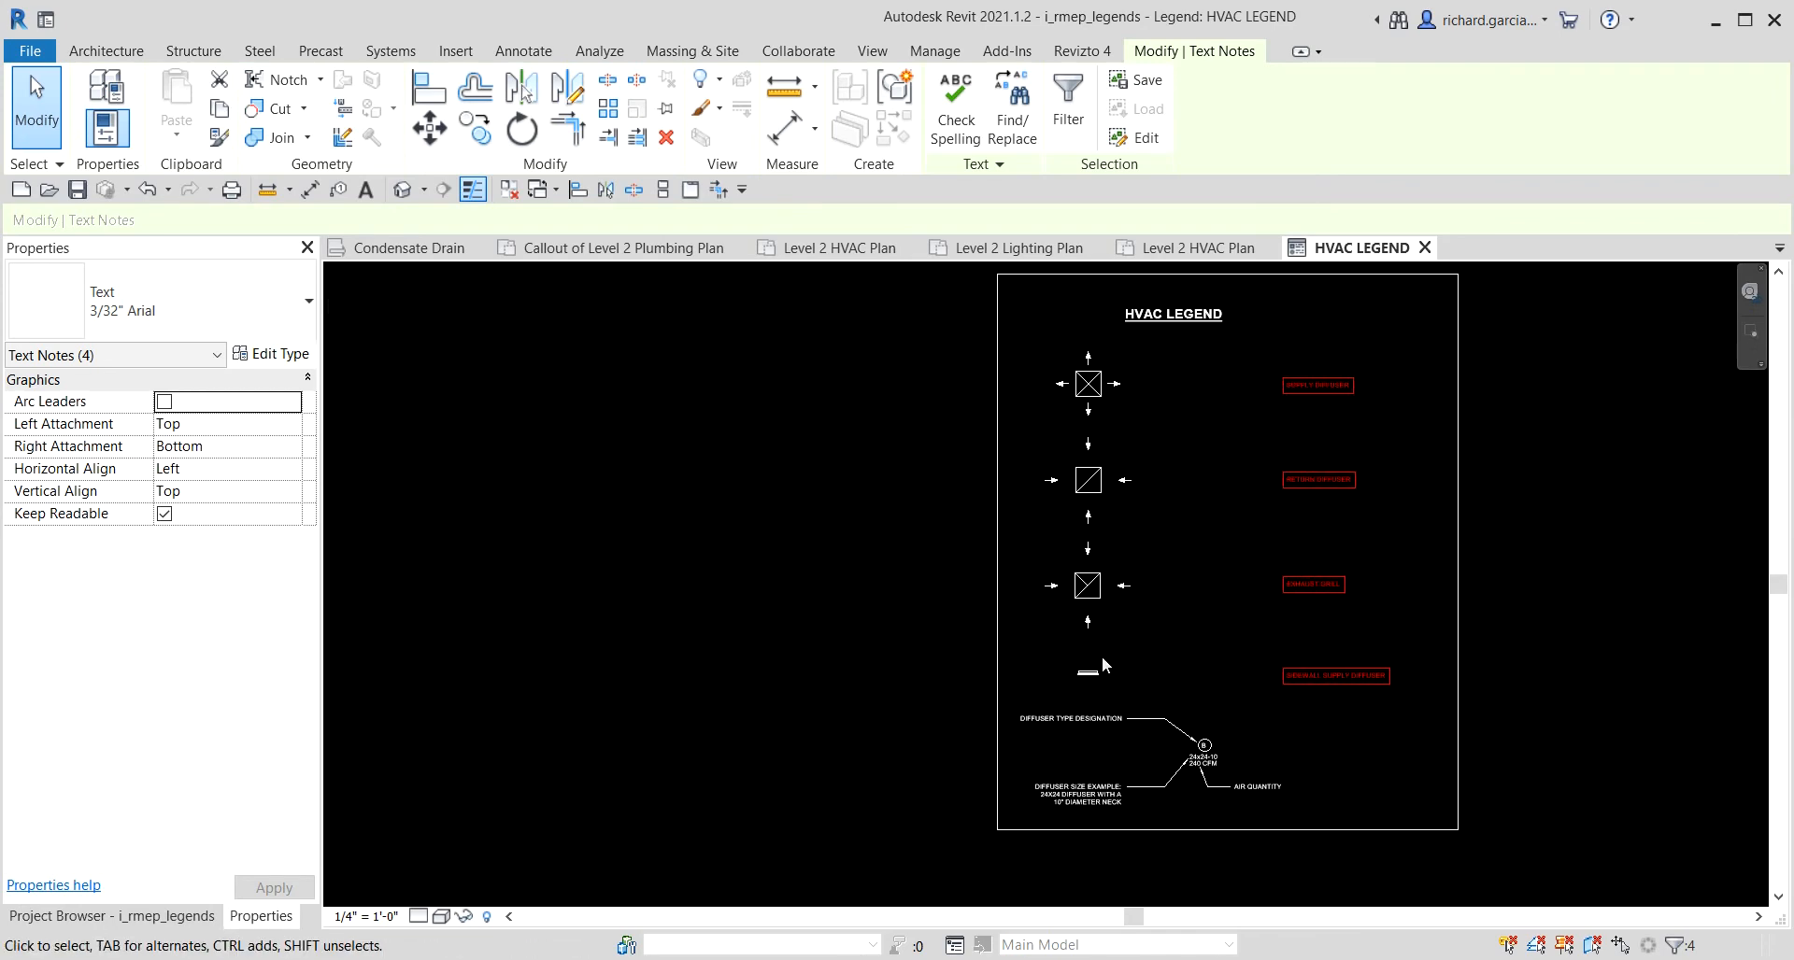
Nudge the four air terminal symbols together to the right, nearer to their labels.
{"action": "scroll", "coordinate": [1101, 655], "scroll_direction": "down", "scroll_amount": 1}
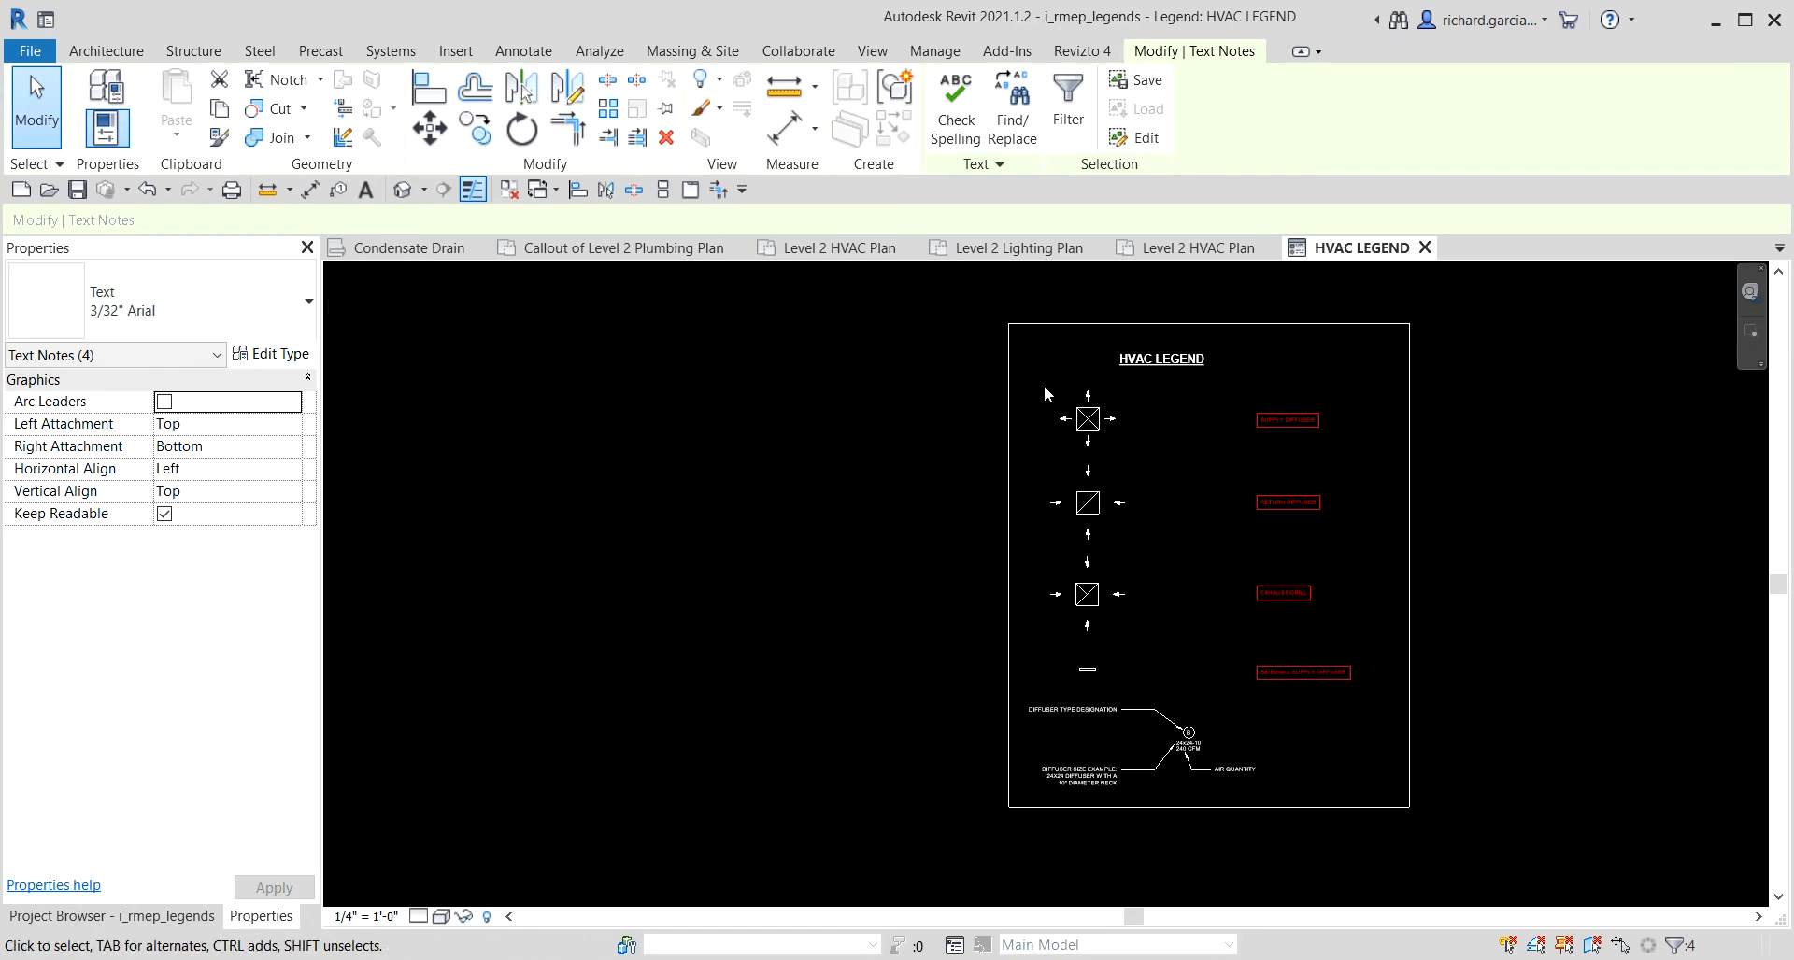
{"action": "left_click_drag", "start_coordinate": [1056, 390], "coordinate": [1156, 692]}
{"action": "key", "text": "Right"}
{"action": "key", "text": "Right"}
{"action": "key", "text": "Right"}
{"action": "key", "text": "Right"}
{"action": "key", "text": "Right"}
{"action": "key", "text": "Right"}
{"action": "key", "text": "Right"}
{"action": "key", "text": "Right"}
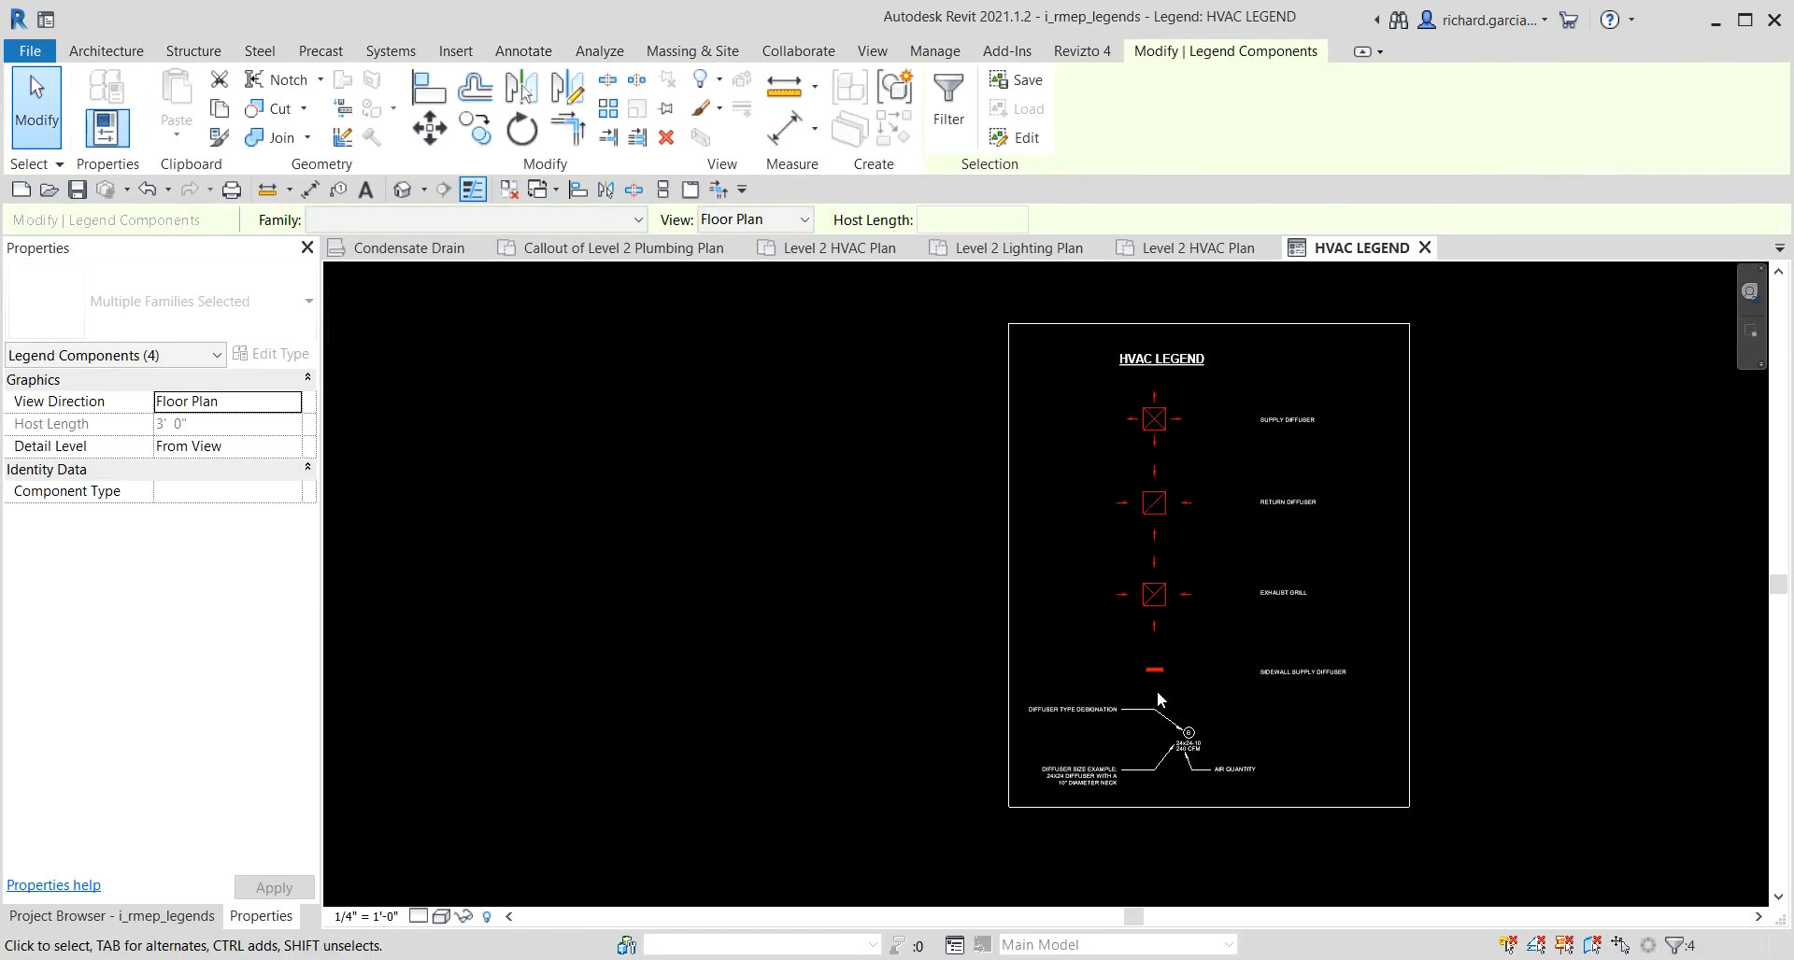
Nudge the HVAC LEGEND title right so it is centred within the border.
{"action": "left_click", "coordinate": [1171, 373]}
{"action": "key", "text": "Right"}
{"action": "key", "text": "Right"}
{"action": "key", "text": "Right"}
{"action": "key", "text": "Right"}
{"action": "key", "text": "Right"}
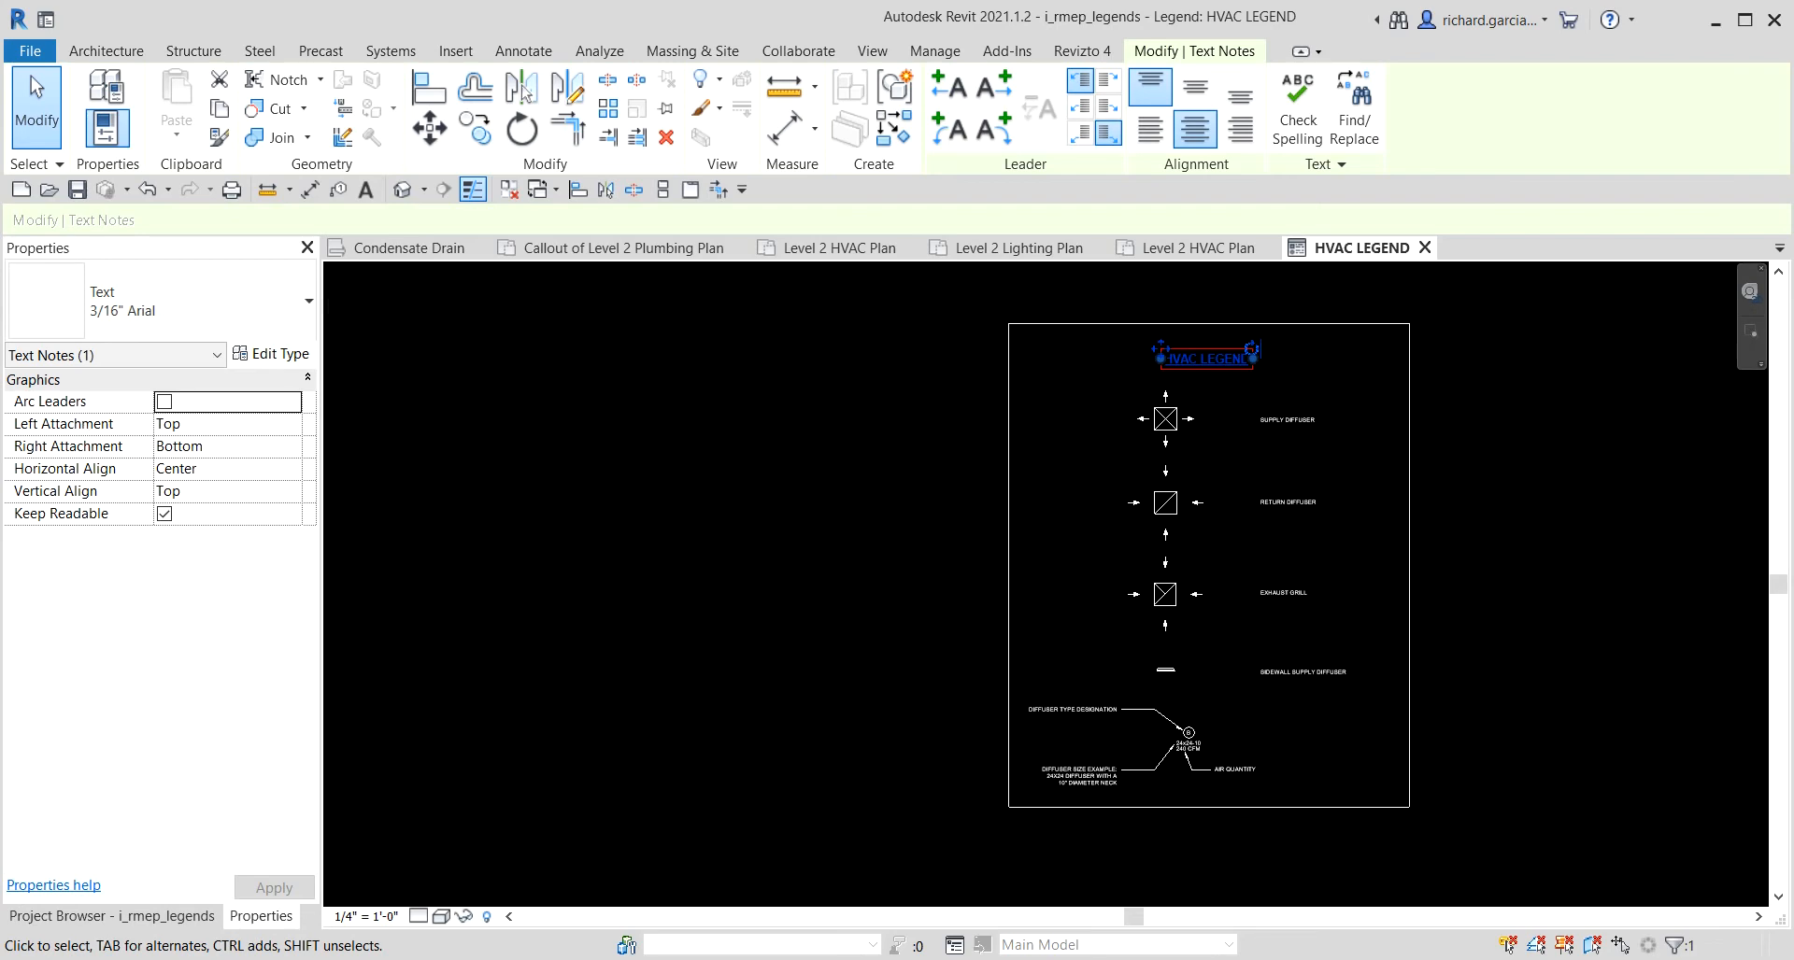
Copy the SIDEWALL SUPPLY DIFFUSER label about 6' - 0" straight down, beside the diffuser tag example.
{"action": "scroll", "coordinate": [1225, 736], "scroll_direction": "up", "scroll_amount": 5}
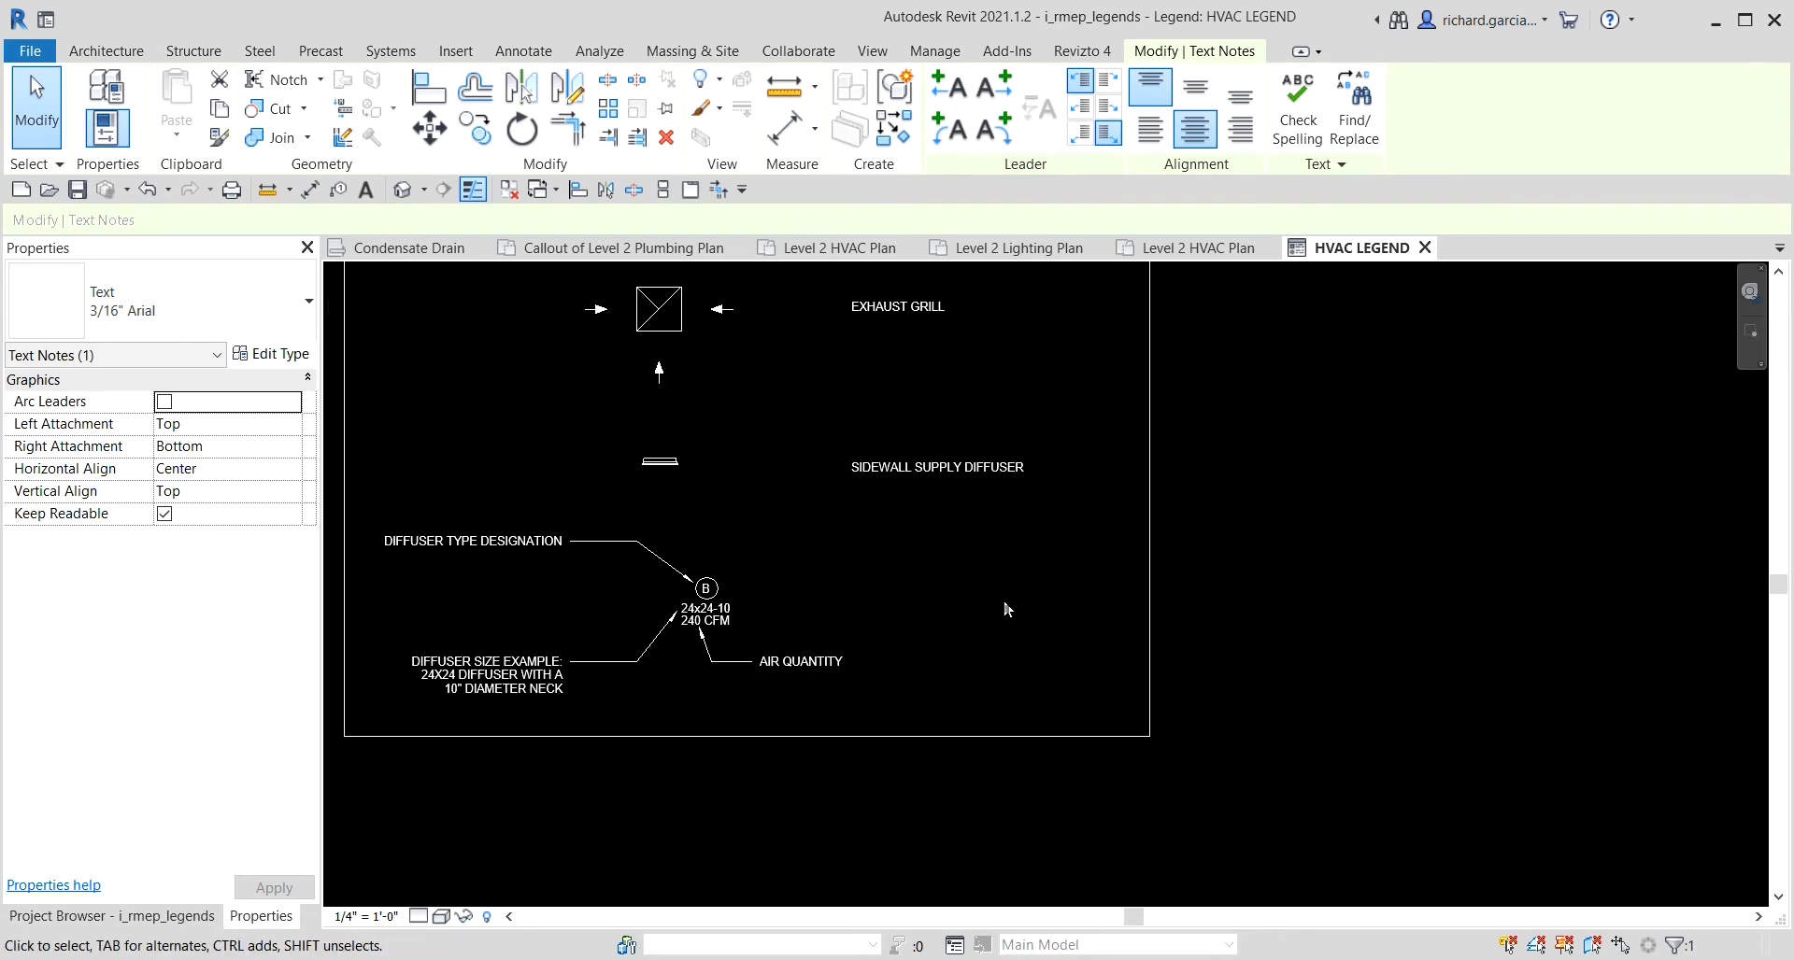
{"action": "left_click", "coordinate": [928, 451]}
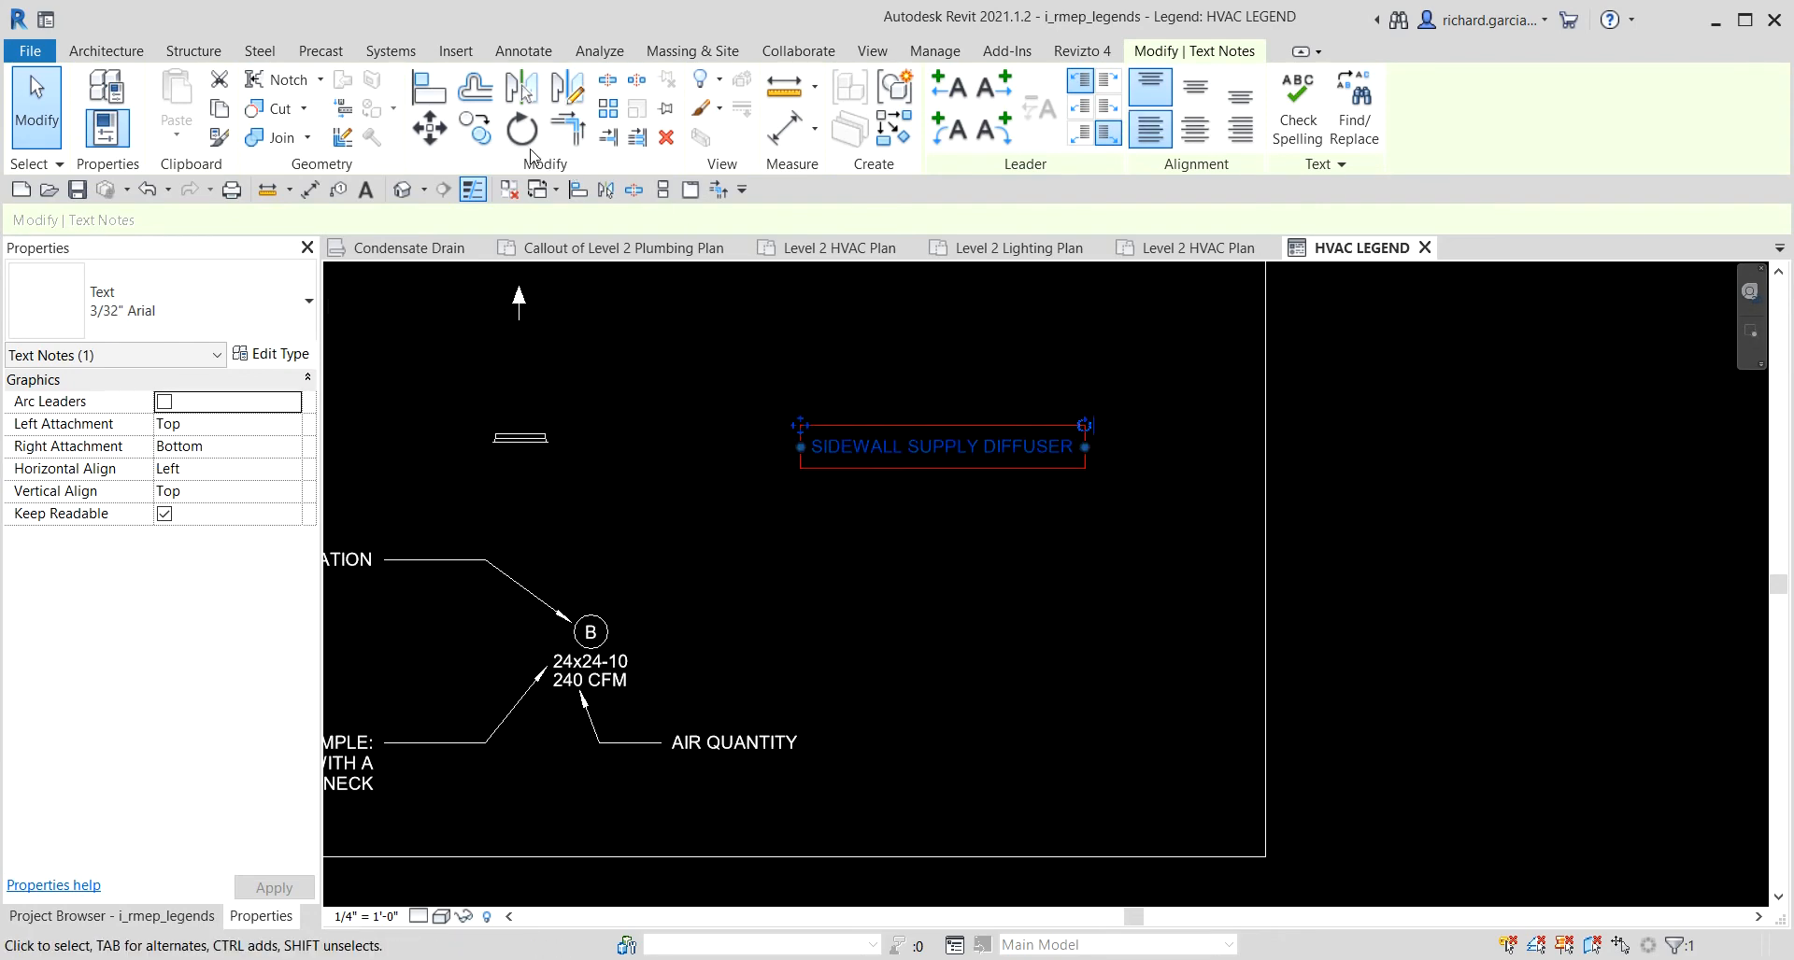
{"action": "left_click", "coordinate": [475, 128]}
{"action": "left_click", "coordinate": [958, 503]}
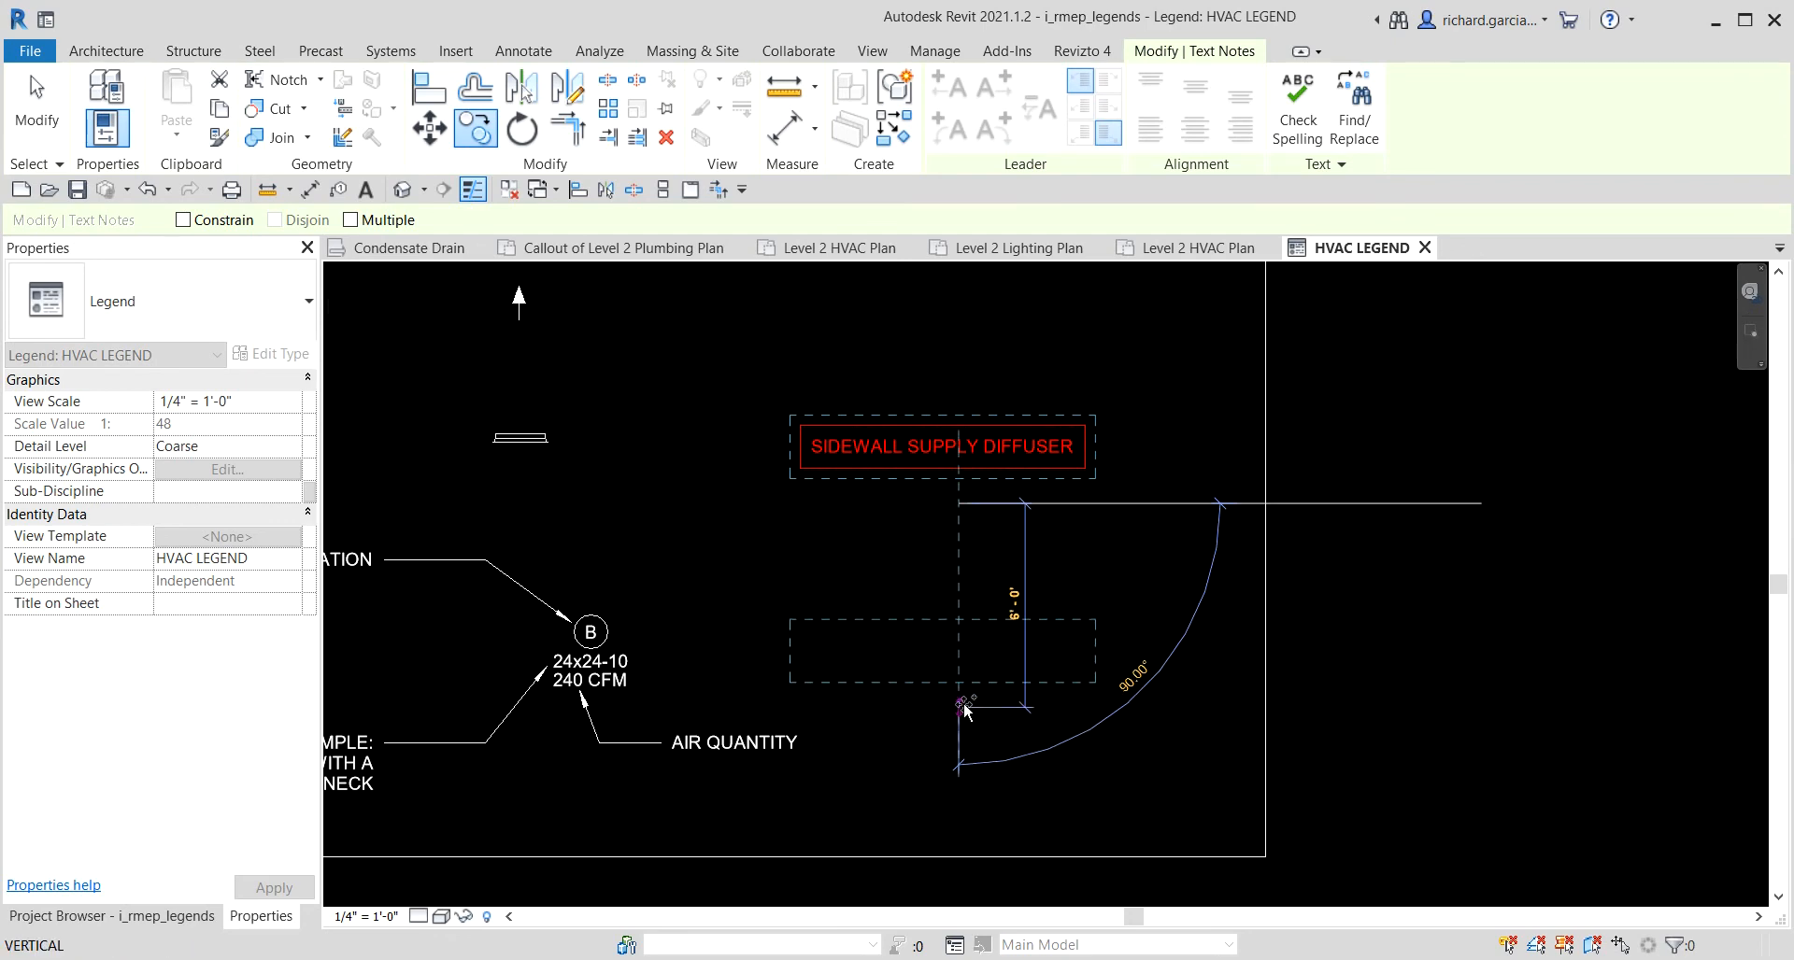
{"action": "left_click", "coordinate": [963, 708]}
Change the text of the copied label beside the diffuser tag example to "DIFFUSER TAG".
{"action": "double_click", "coordinate": [922, 654]}
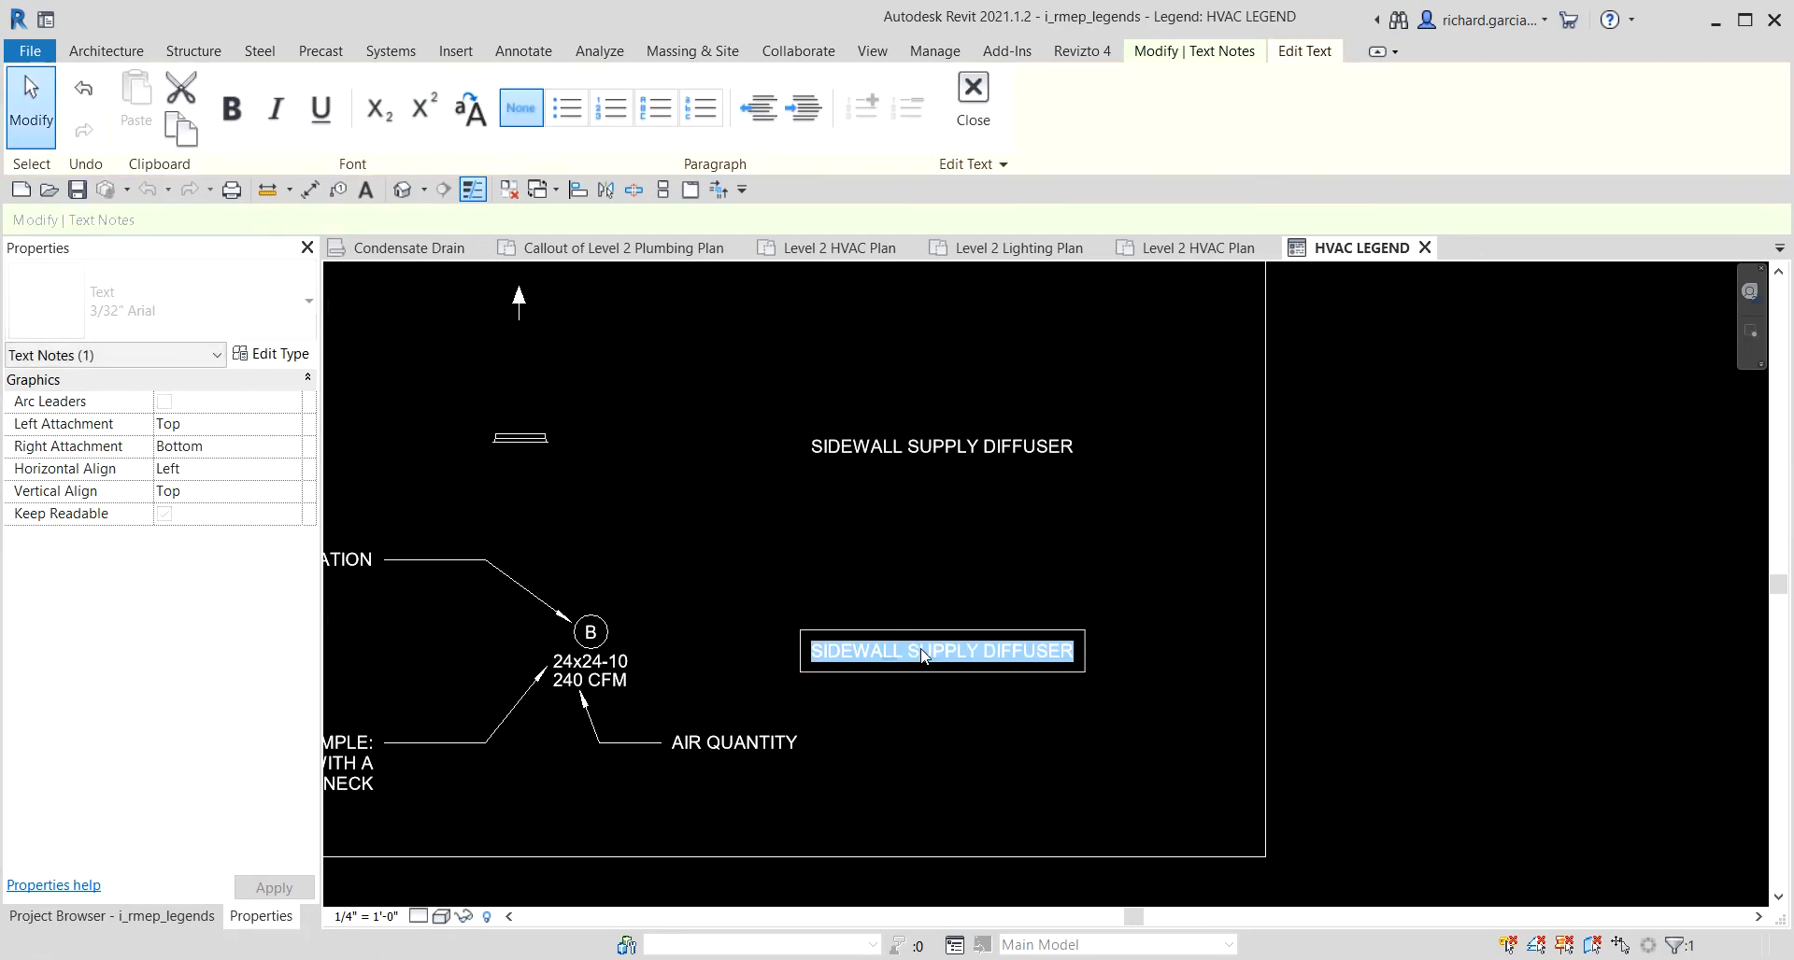
{"action": "type", "text": "DIFFUSER"}
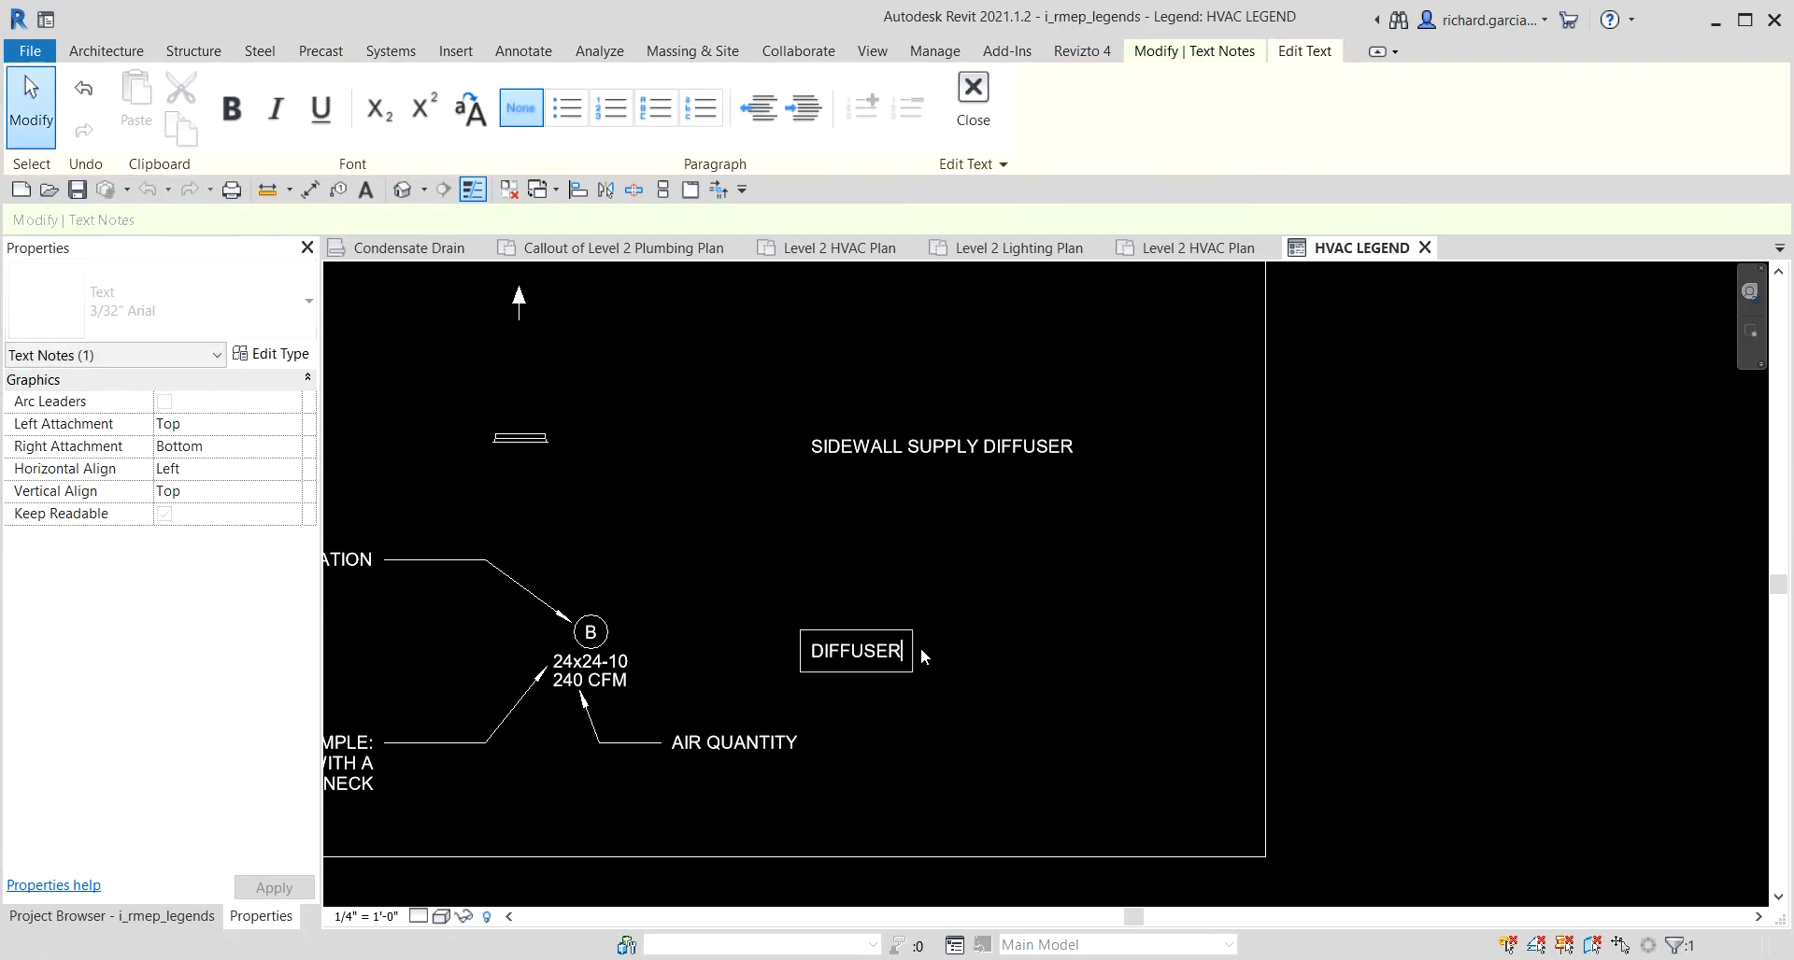
{"action": "type", "text": " TAG"}
{"action": "left_click", "coordinate": [1454, 595]}
{"action": "scroll", "coordinate": [1454, 595], "scroll_direction": "down", "scroll_amount": 3}
{"action": "key", "text": "Escape"}
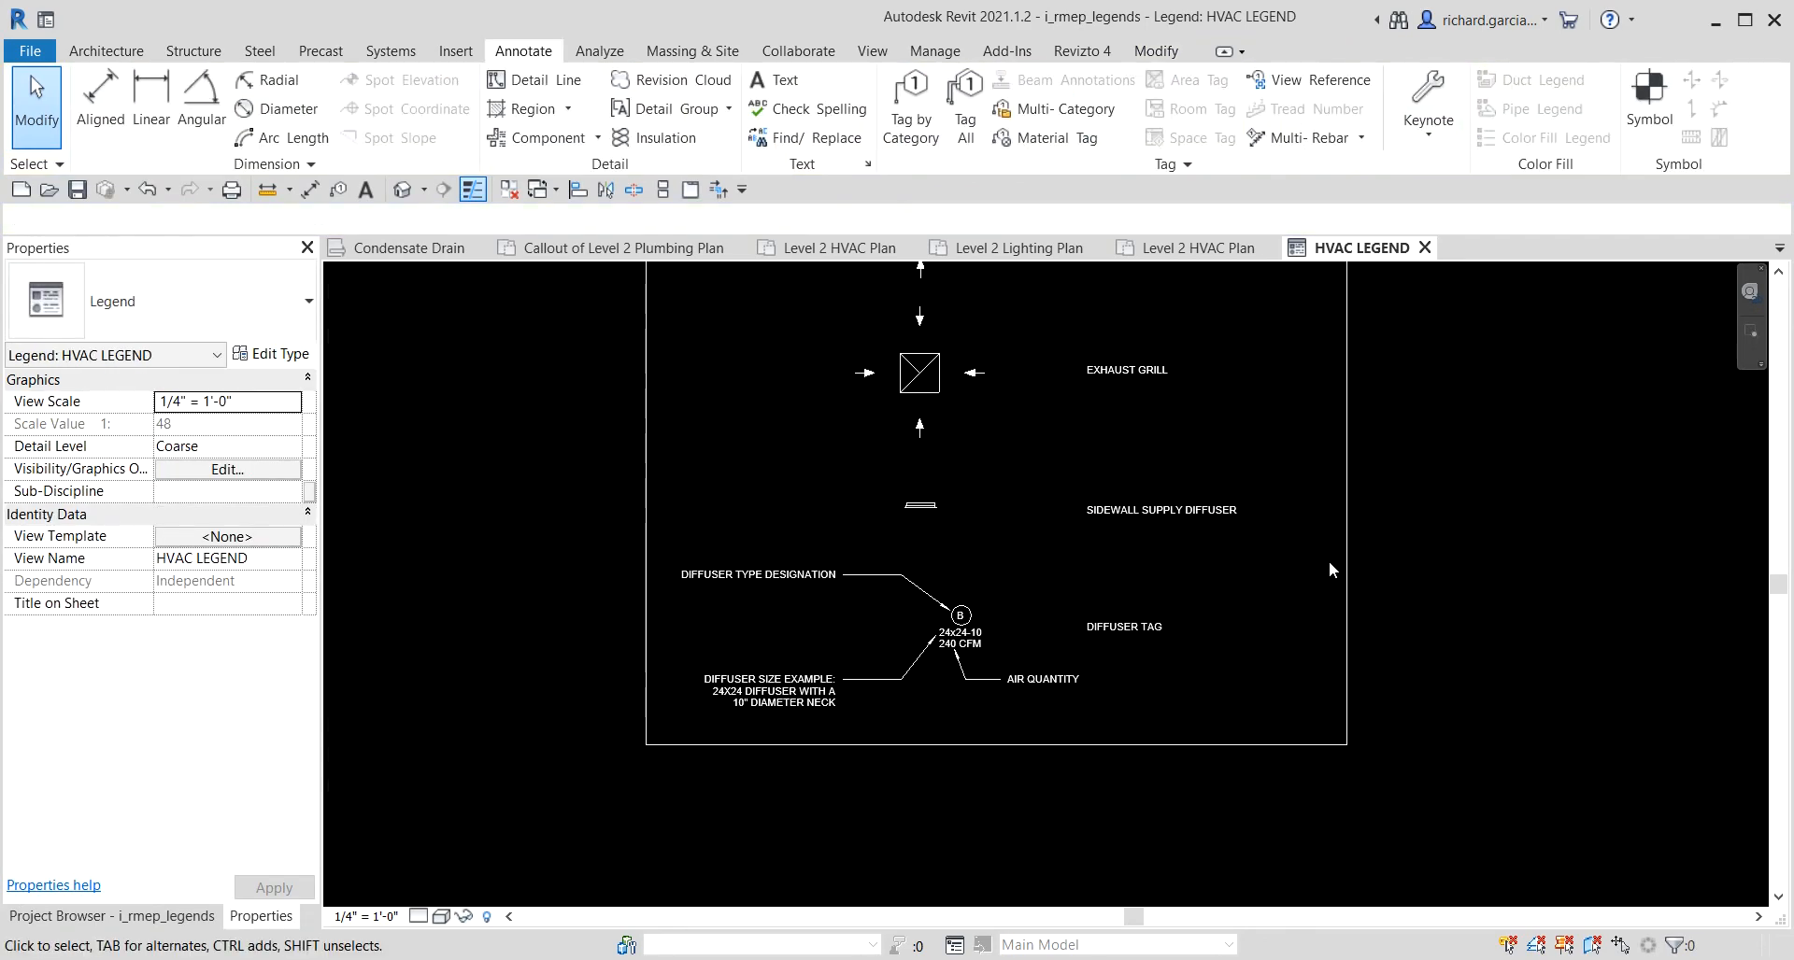
Draw a horizontal detail line in Medium Lines across the border beneath the title, about 4' - 6" below the top edge.
{"action": "scroll", "coordinate": [1229, 785], "scroll_direction": "down", "scroll_amount": 2}
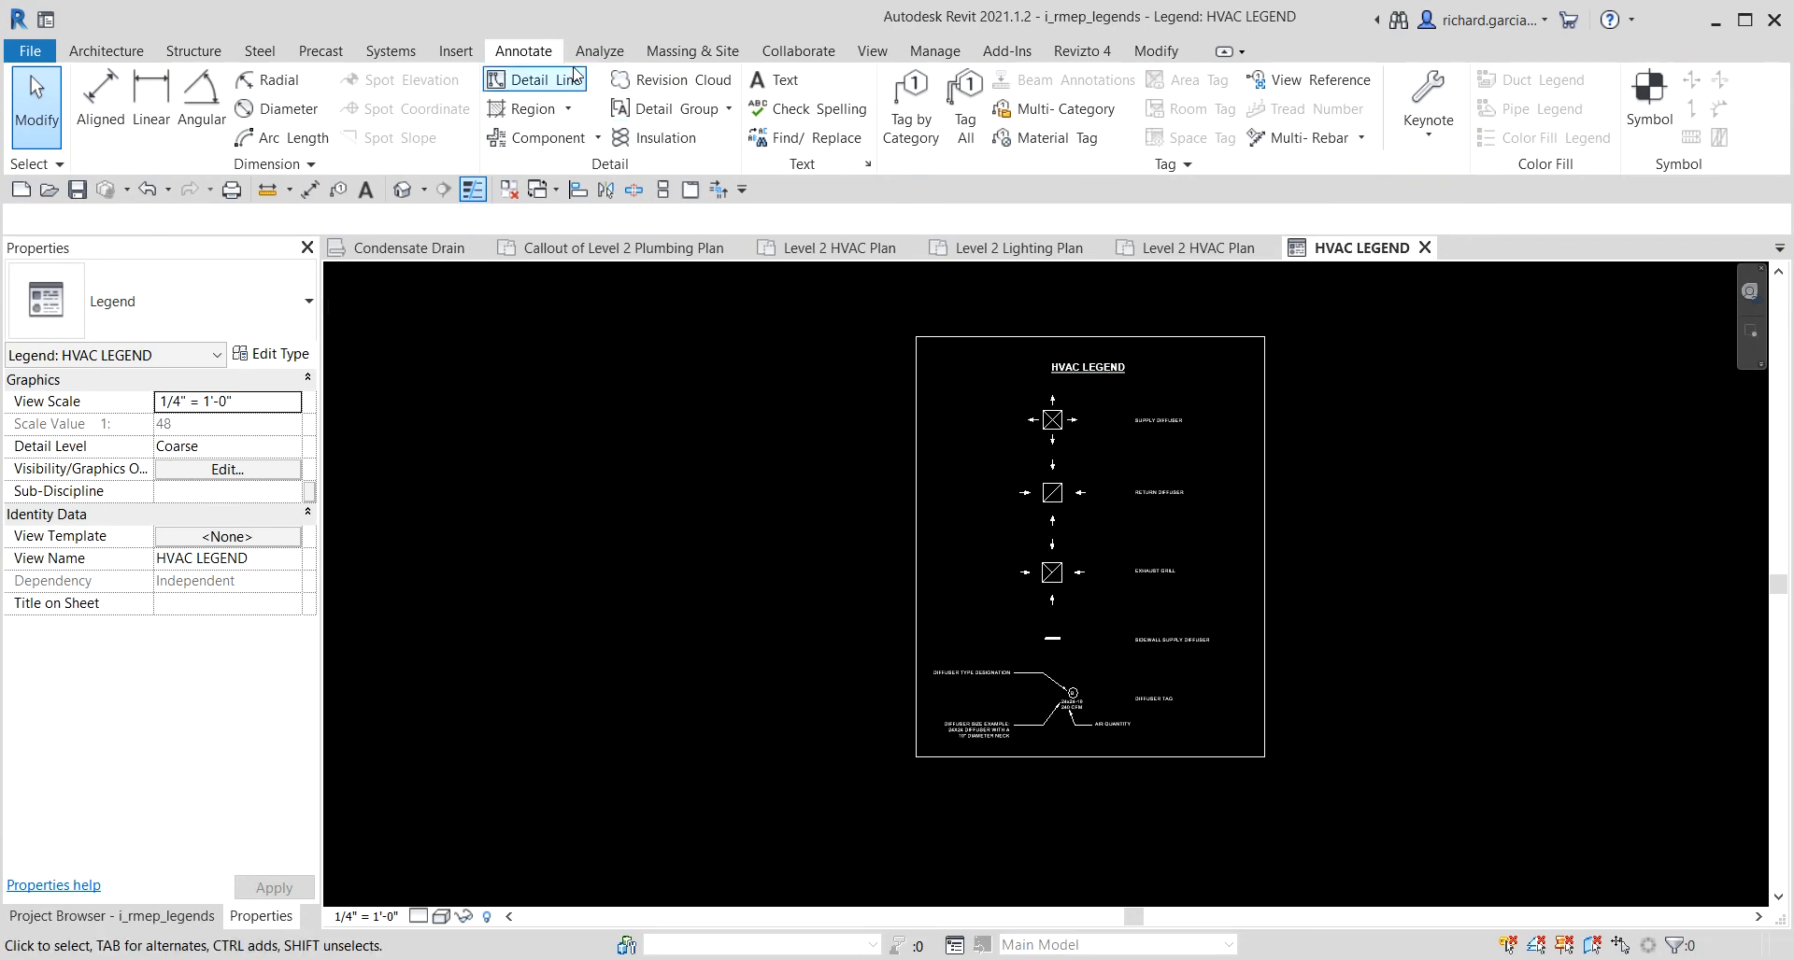
{"action": "left_click", "coordinate": [542, 86]}
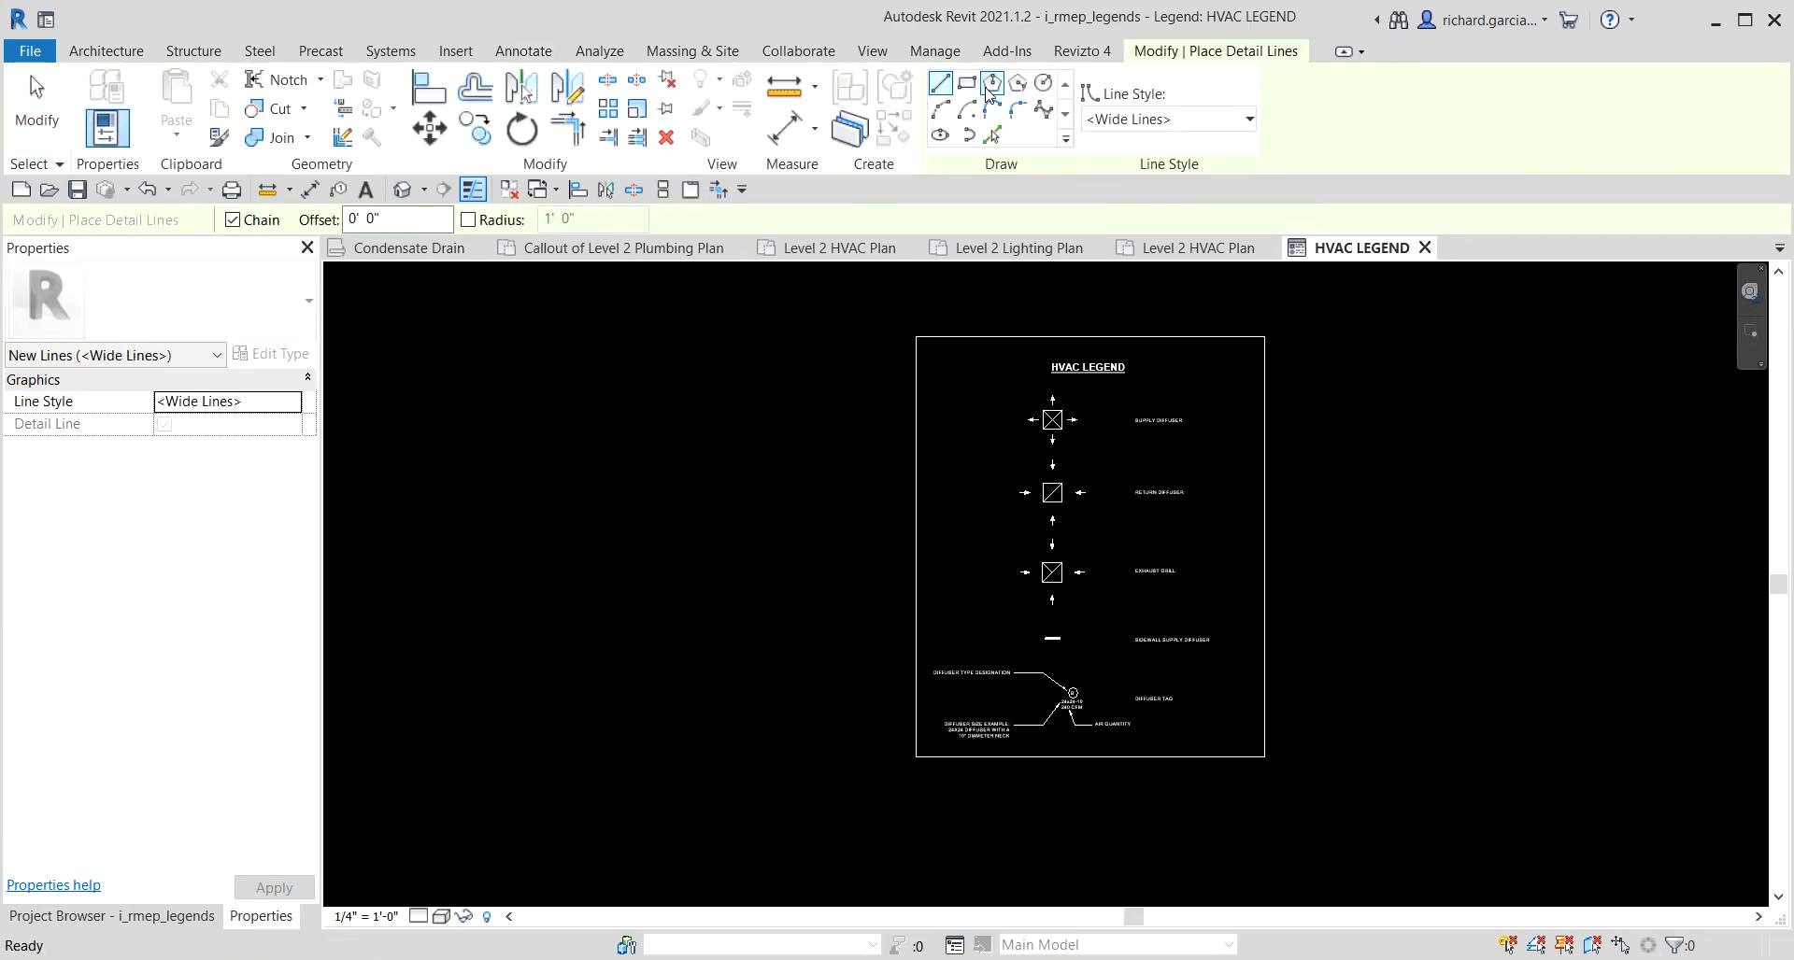
{"action": "left_click", "coordinate": [1120, 126]}
{"action": "scroll", "coordinate": [1139, 292], "scroll_direction": "up", "scroll_amount": 1}
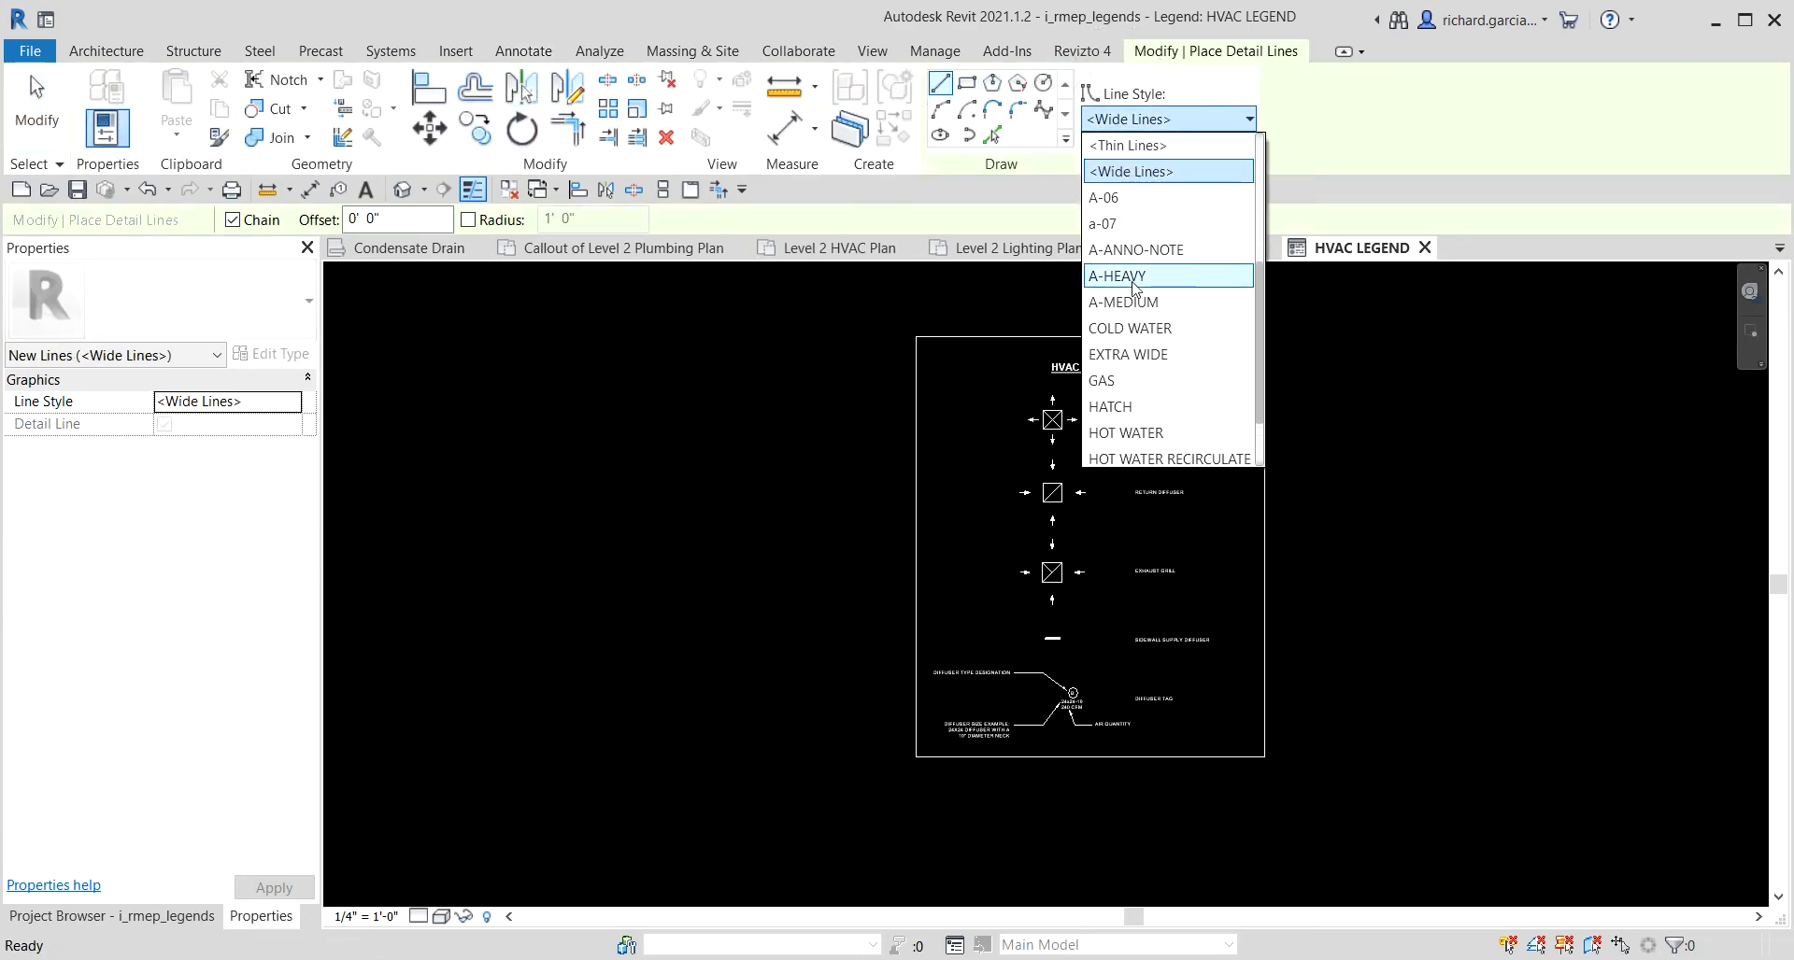
{"action": "scroll", "coordinate": [1140, 295], "scroll_direction": "down", "scroll_amount": 1}
{"action": "scroll", "coordinate": [1154, 378], "scroll_direction": "up", "scroll_amount": 4}
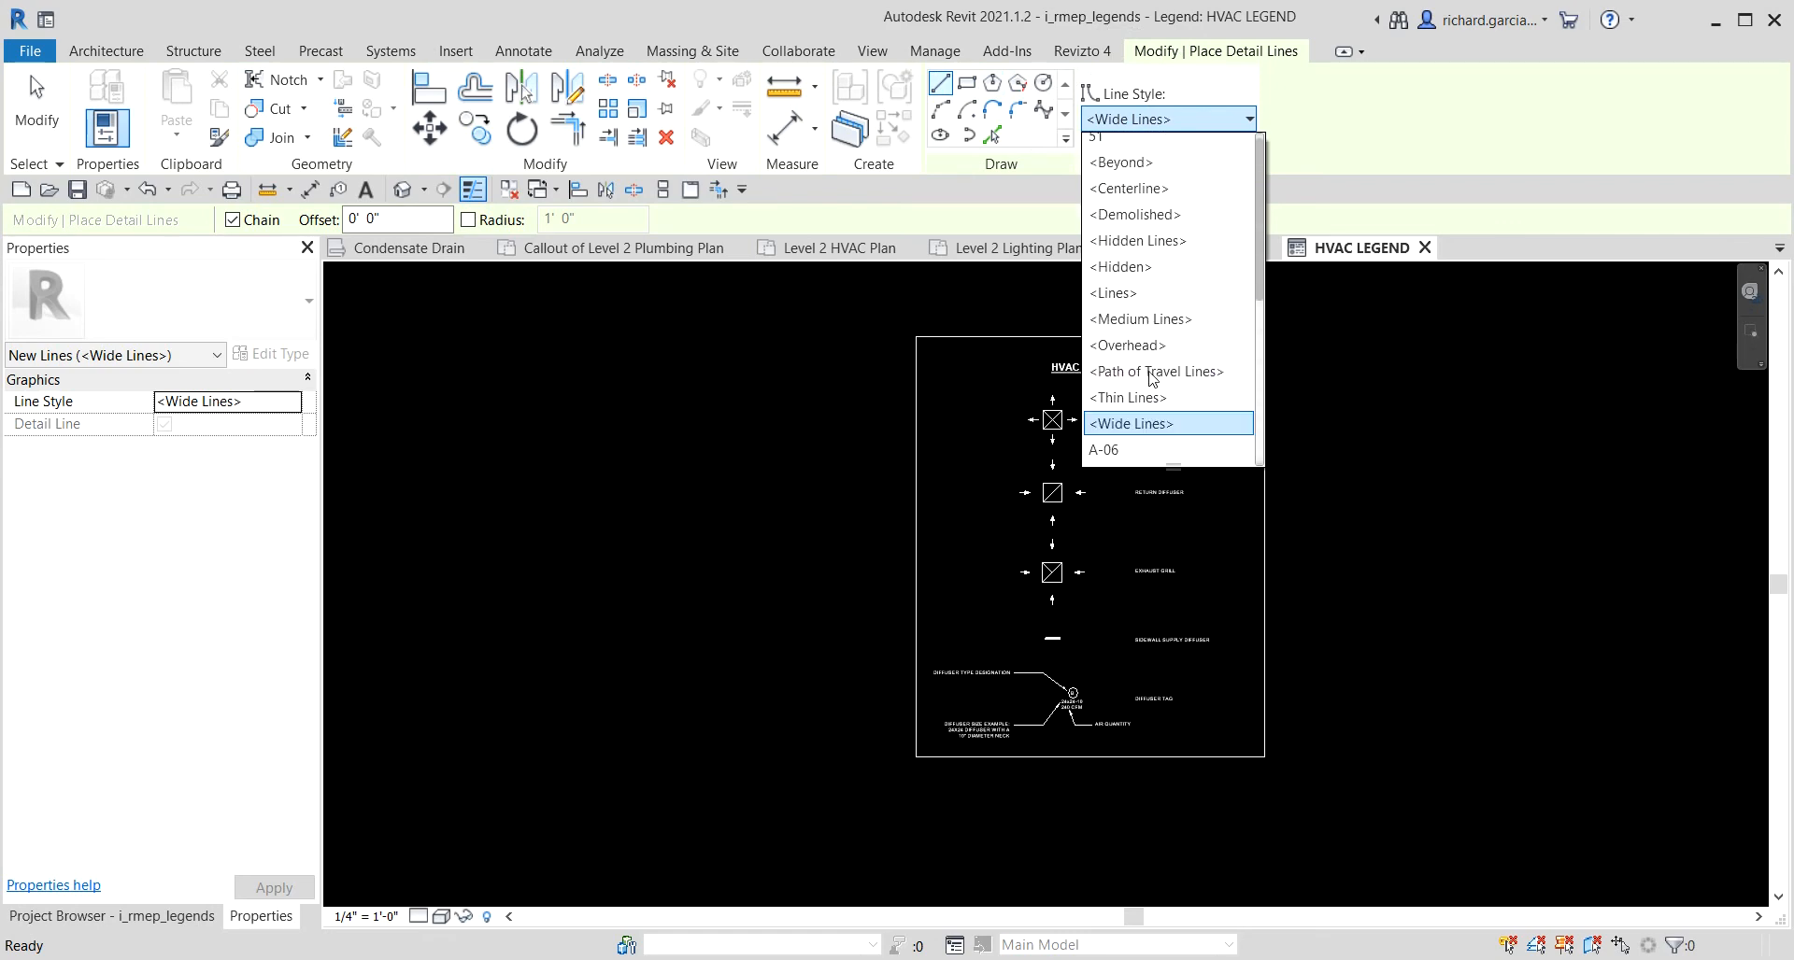
{"action": "left_click", "coordinate": [1154, 319]}
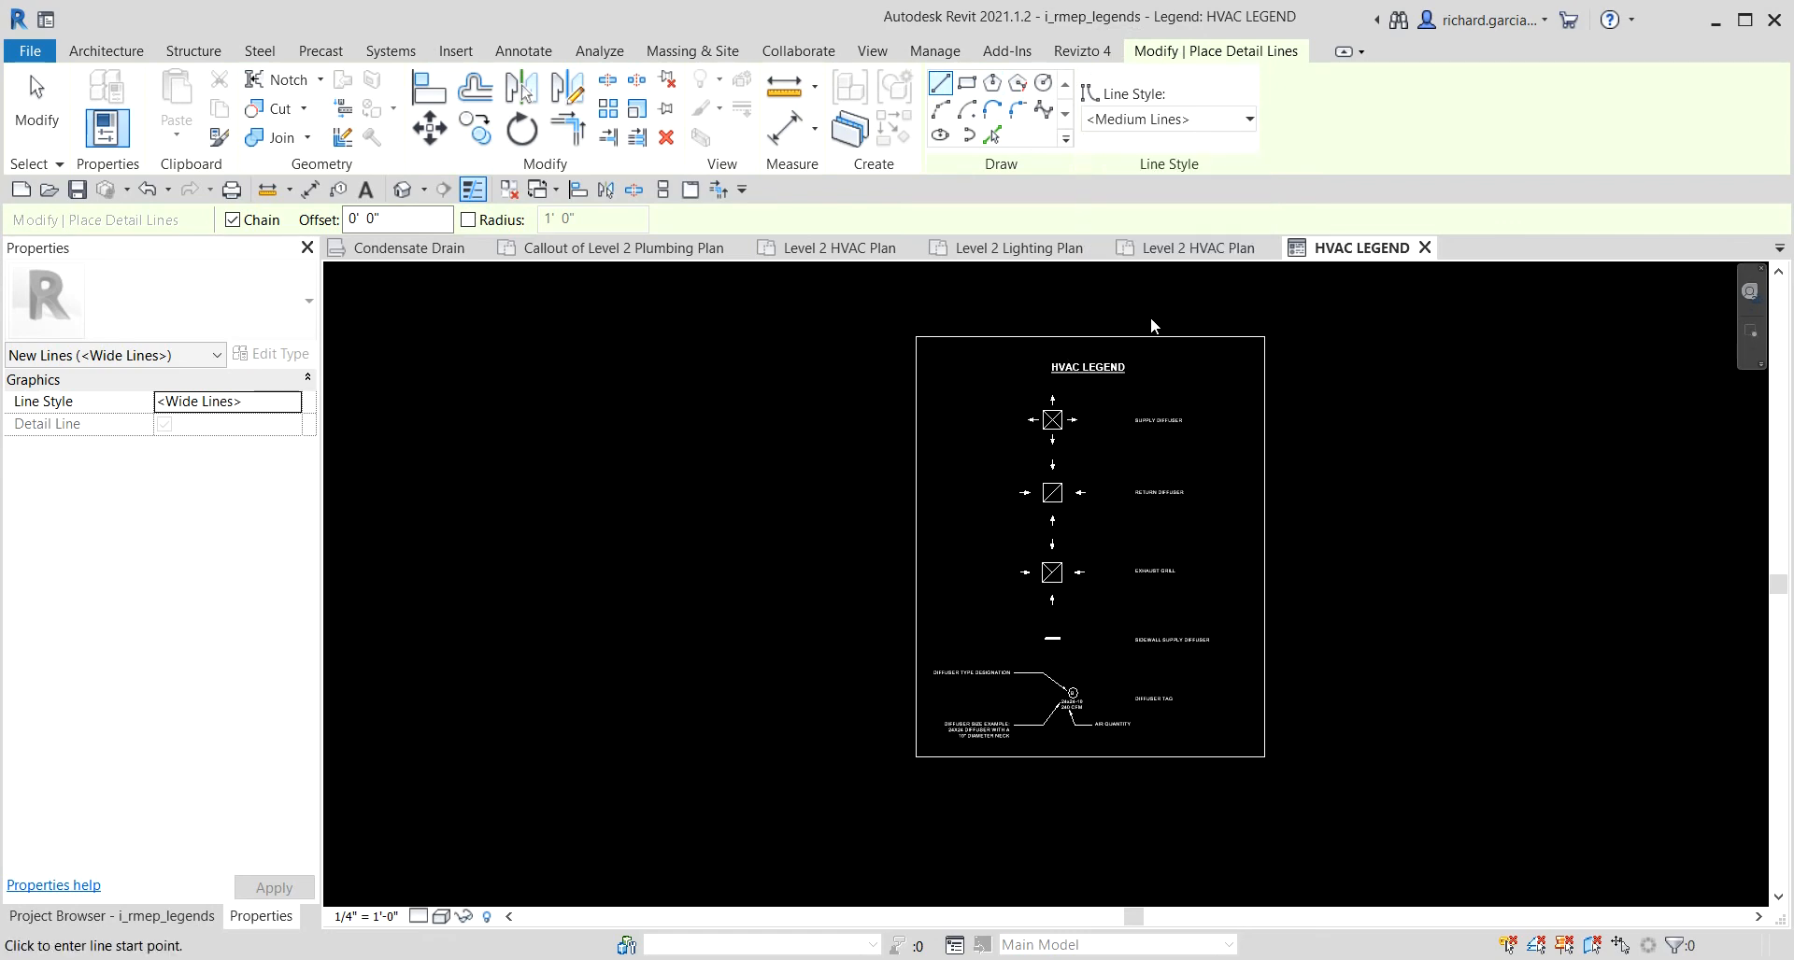
{"action": "scroll", "coordinate": [1055, 356], "scroll_direction": "up", "scroll_amount": 1}
{"action": "scroll", "coordinate": [1055, 356], "scroll_direction": "up", "scroll_amount": 1}
{"action": "left_click", "coordinate": [843, 392]}
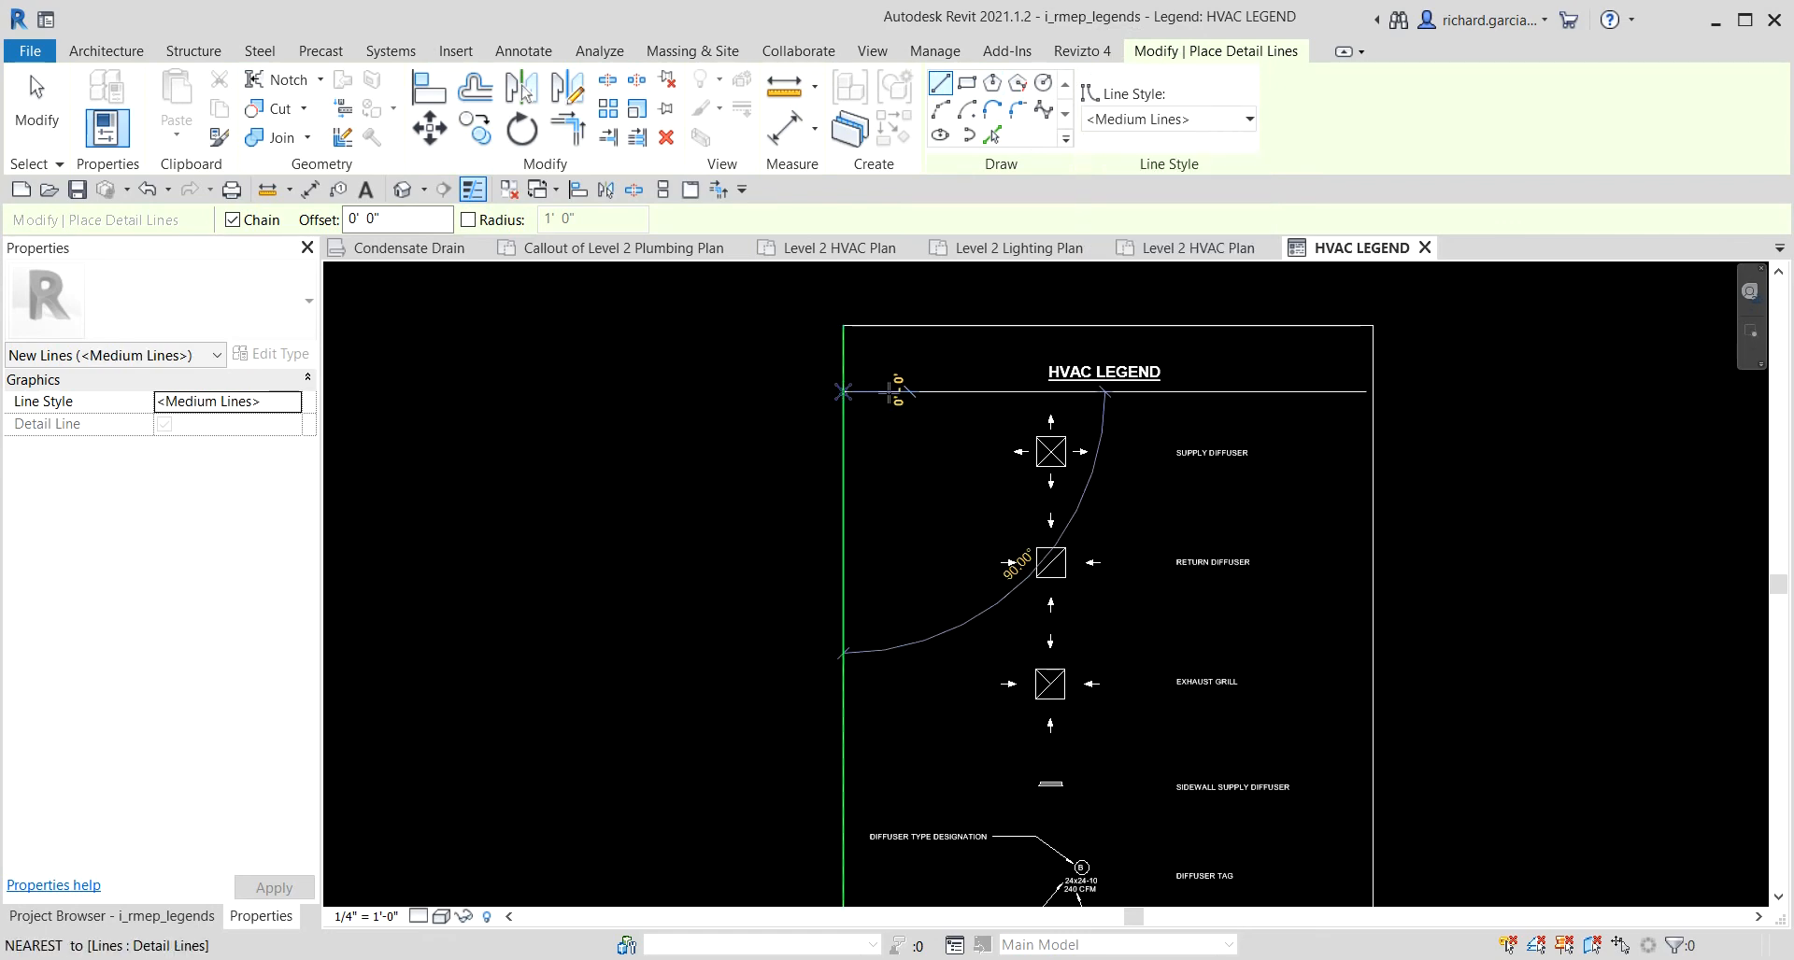
{"action": "left_click", "coordinate": [1372, 392]}
{"action": "key", "text": "Escape"}
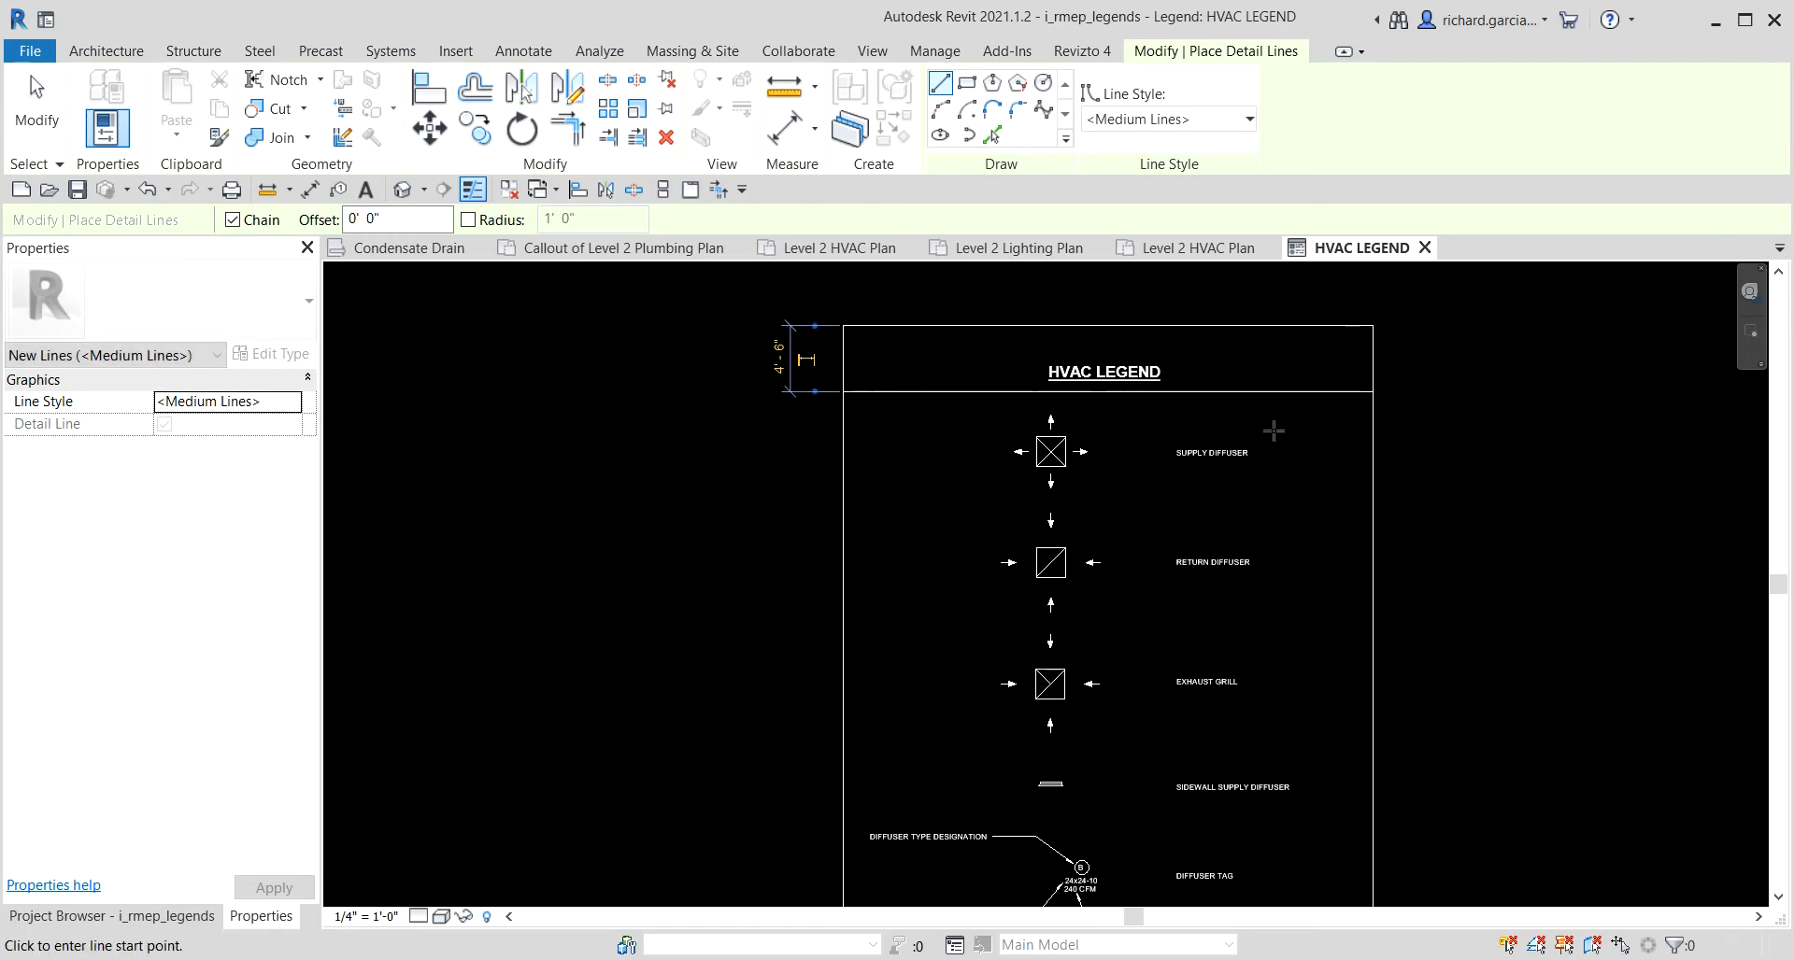
Draw a vertical detail line between the symbols and their labels, from the line under the title to the bottom border.
{"action": "left_click", "coordinate": [1122, 392]}
{"action": "scroll", "coordinate": [1128, 478], "scroll_direction": "down", "scroll_amount": 1}
{"action": "middle_click_drag", "start_coordinate": [1121, 759], "coordinate": [1155, 538]}
{"action": "left_click", "coordinate": [1165, 622]}
{"action": "key", "text": "Escape"}
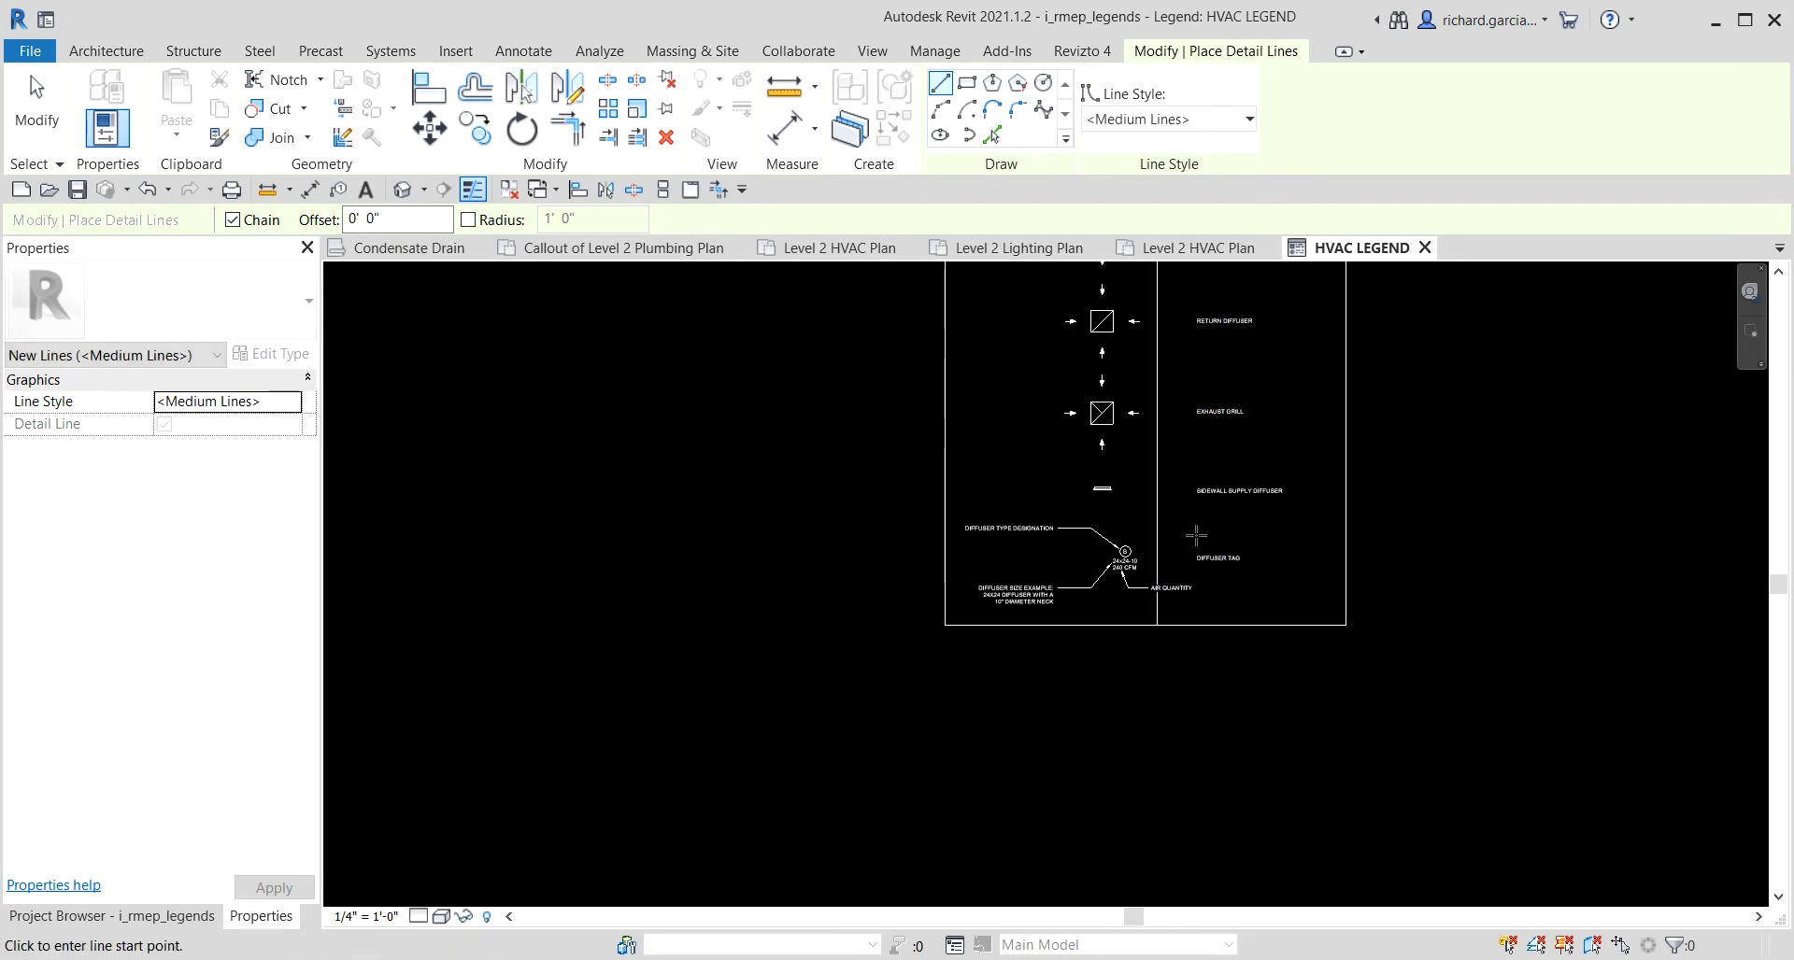
Draw horizontal row lines across the border below the supply and return diffuser rows, making them about 7' - 0" and 8' - 6" high.
{"action": "middle_click_drag", "start_coordinate": [1192, 412], "coordinate": [1153, 592]}
{"action": "scroll", "coordinate": [1058, 464], "scroll_direction": "up", "scroll_amount": 2}
{"action": "left_click", "coordinate": [826, 376]}
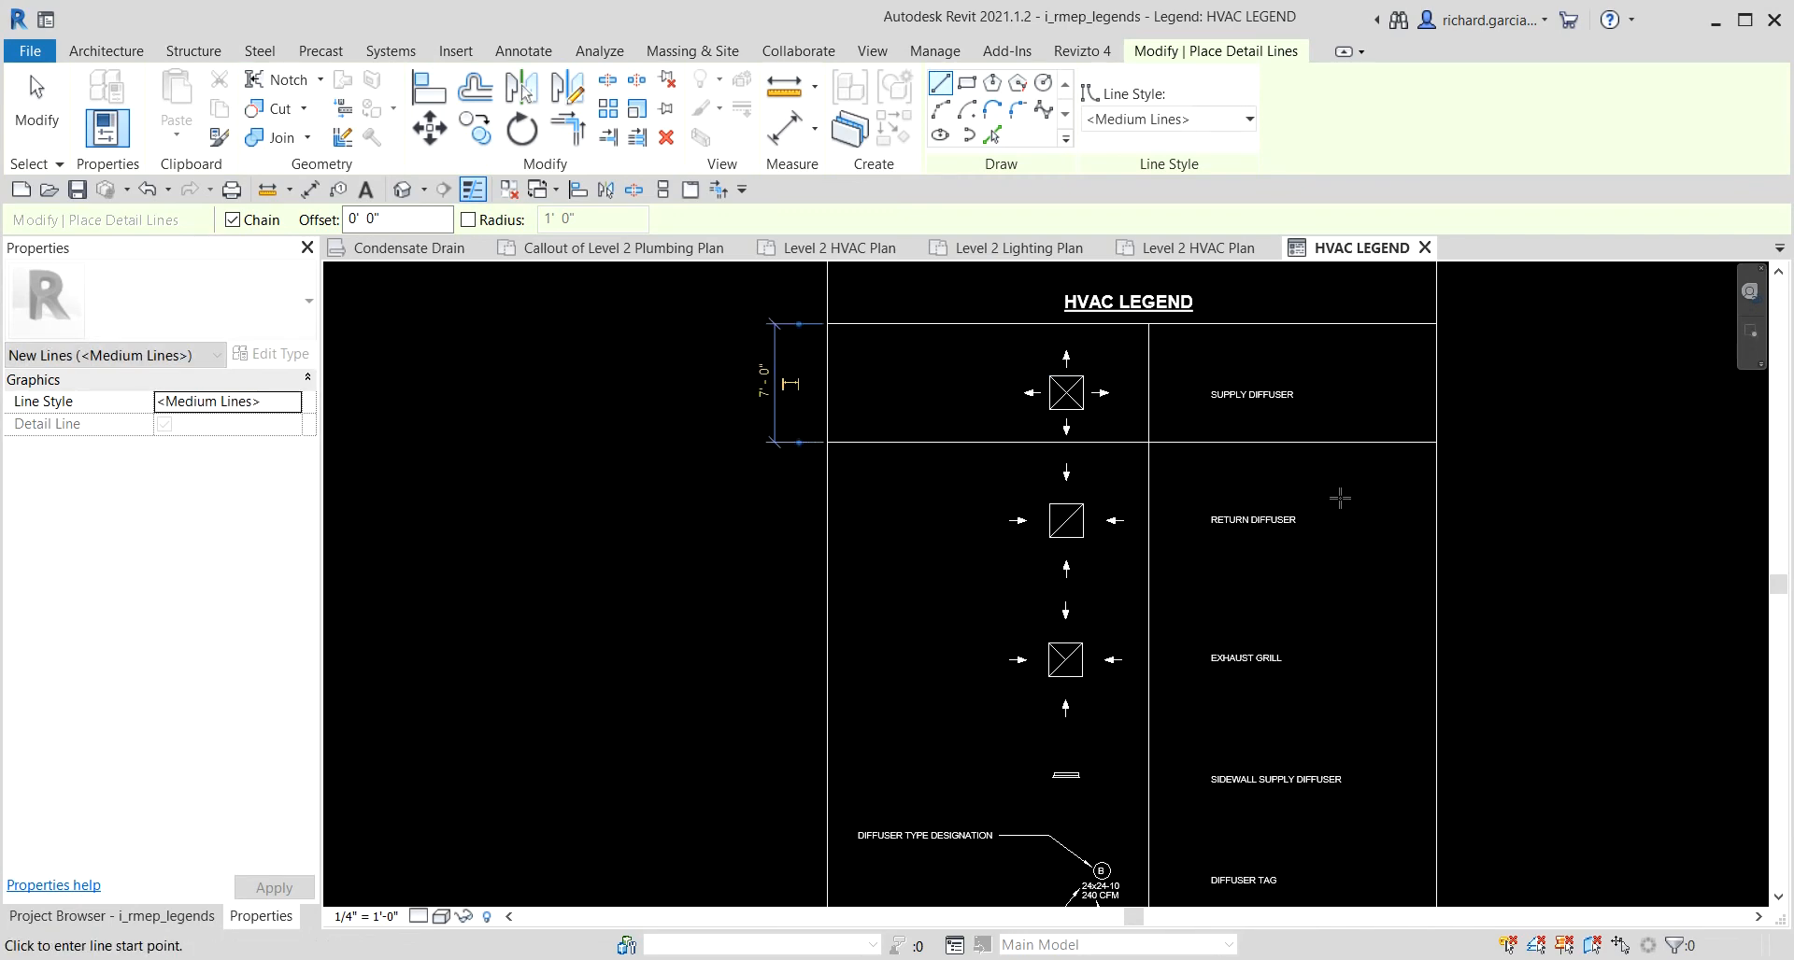
{"action": "left_click", "coordinate": [827, 584]}
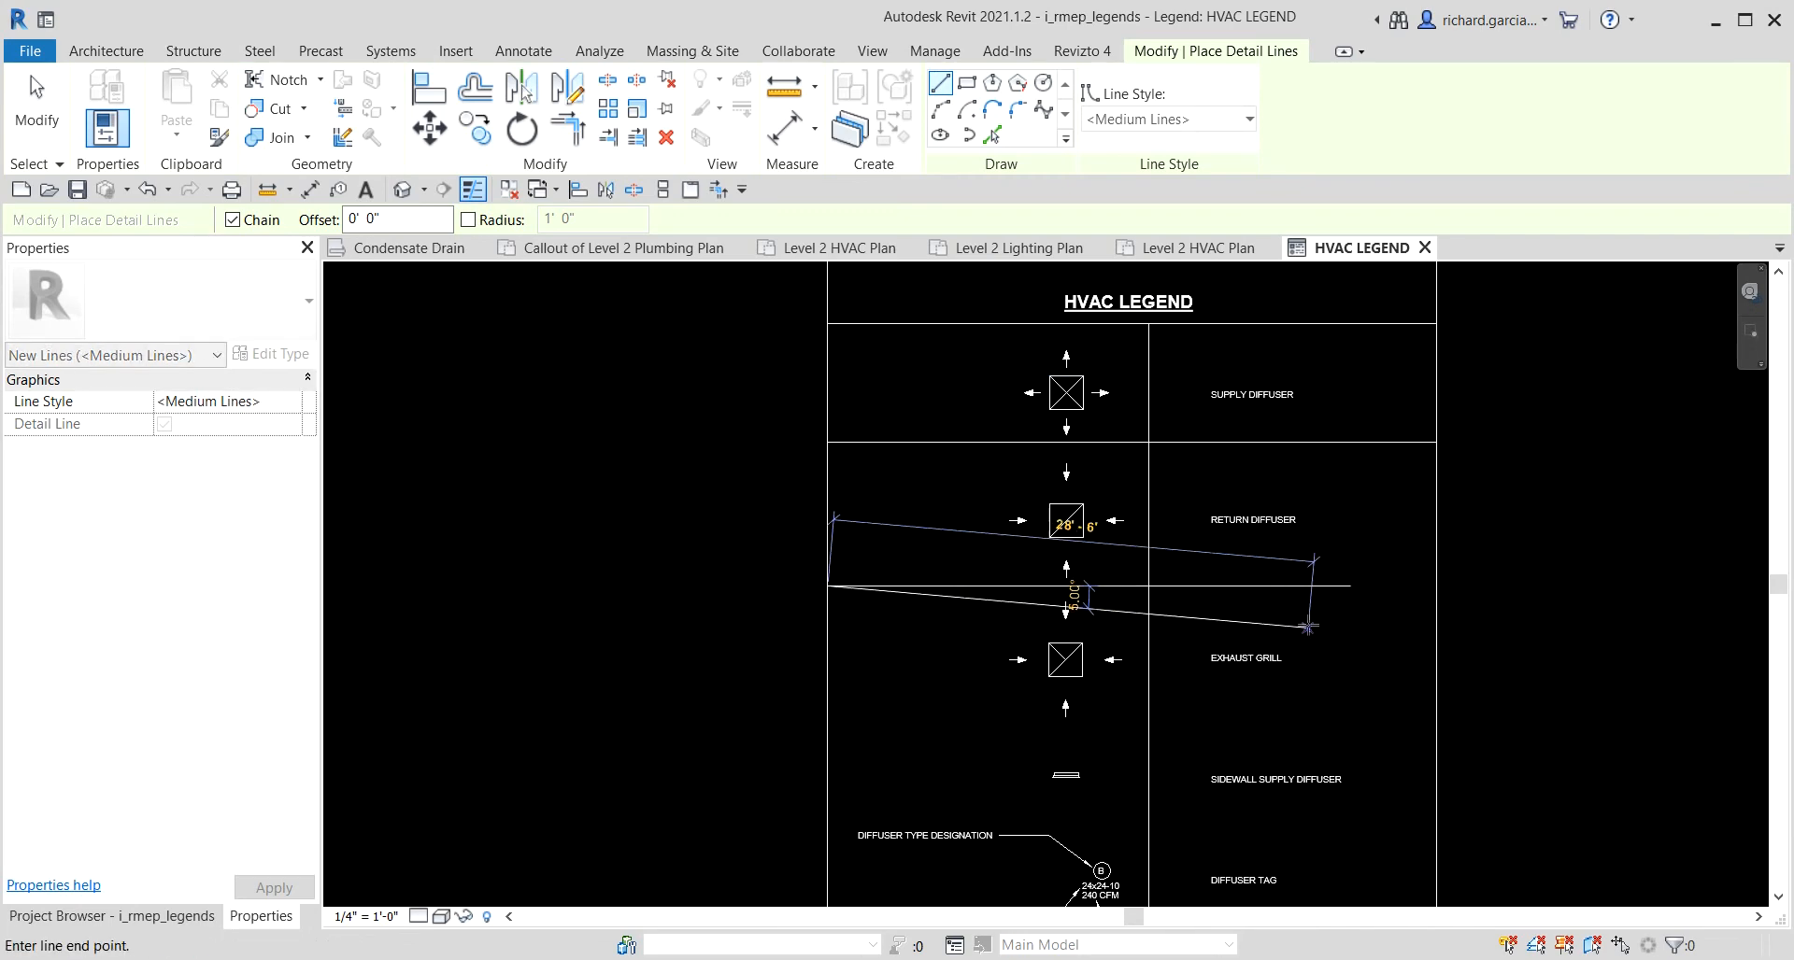
{"action": "left_click", "coordinate": [1435, 585]}
{"action": "key", "text": "Escape"}
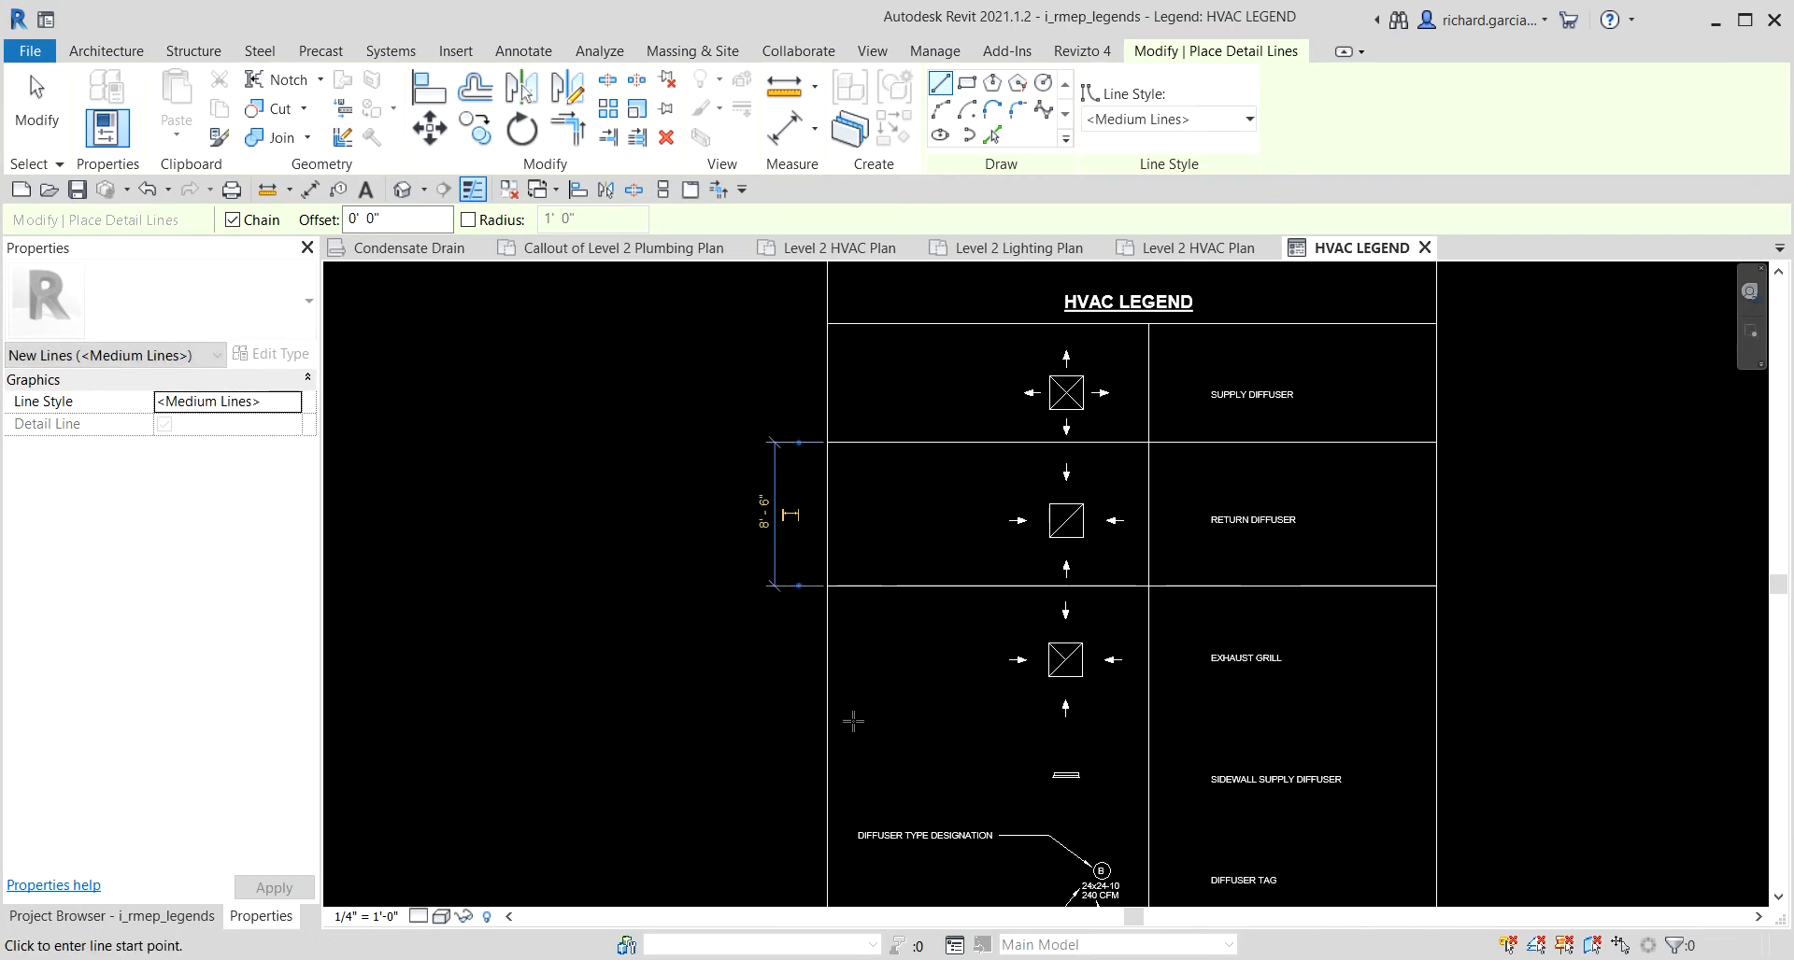
Draw horizontal row lines across the border below the exhaust grill and sidewall supply diffuser rows, making the sidewall row about 5' - 0" high.
{"action": "left_click", "coordinate": [827, 729]}
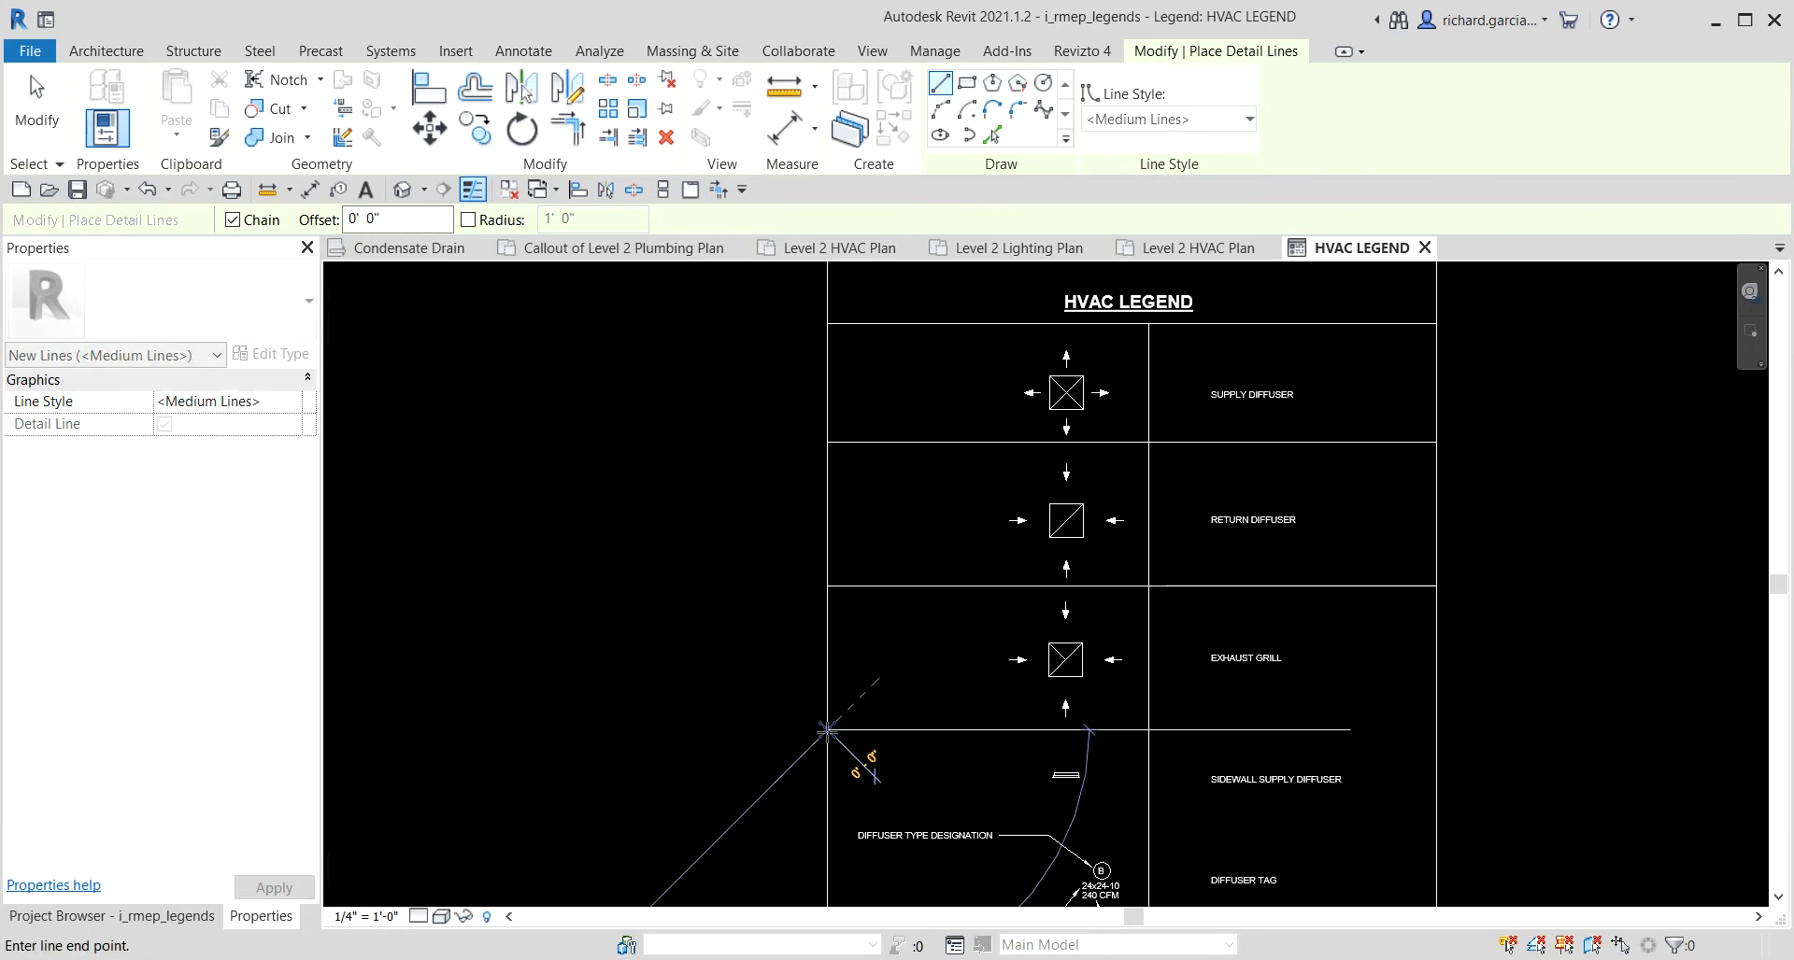
{"action": "left_click", "coordinate": [1436, 729]}
{"action": "key", "text": "Escape"}
{"action": "left_click", "coordinate": [827, 729]}
{"action": "left_click", "coordinate": [828, 814]}
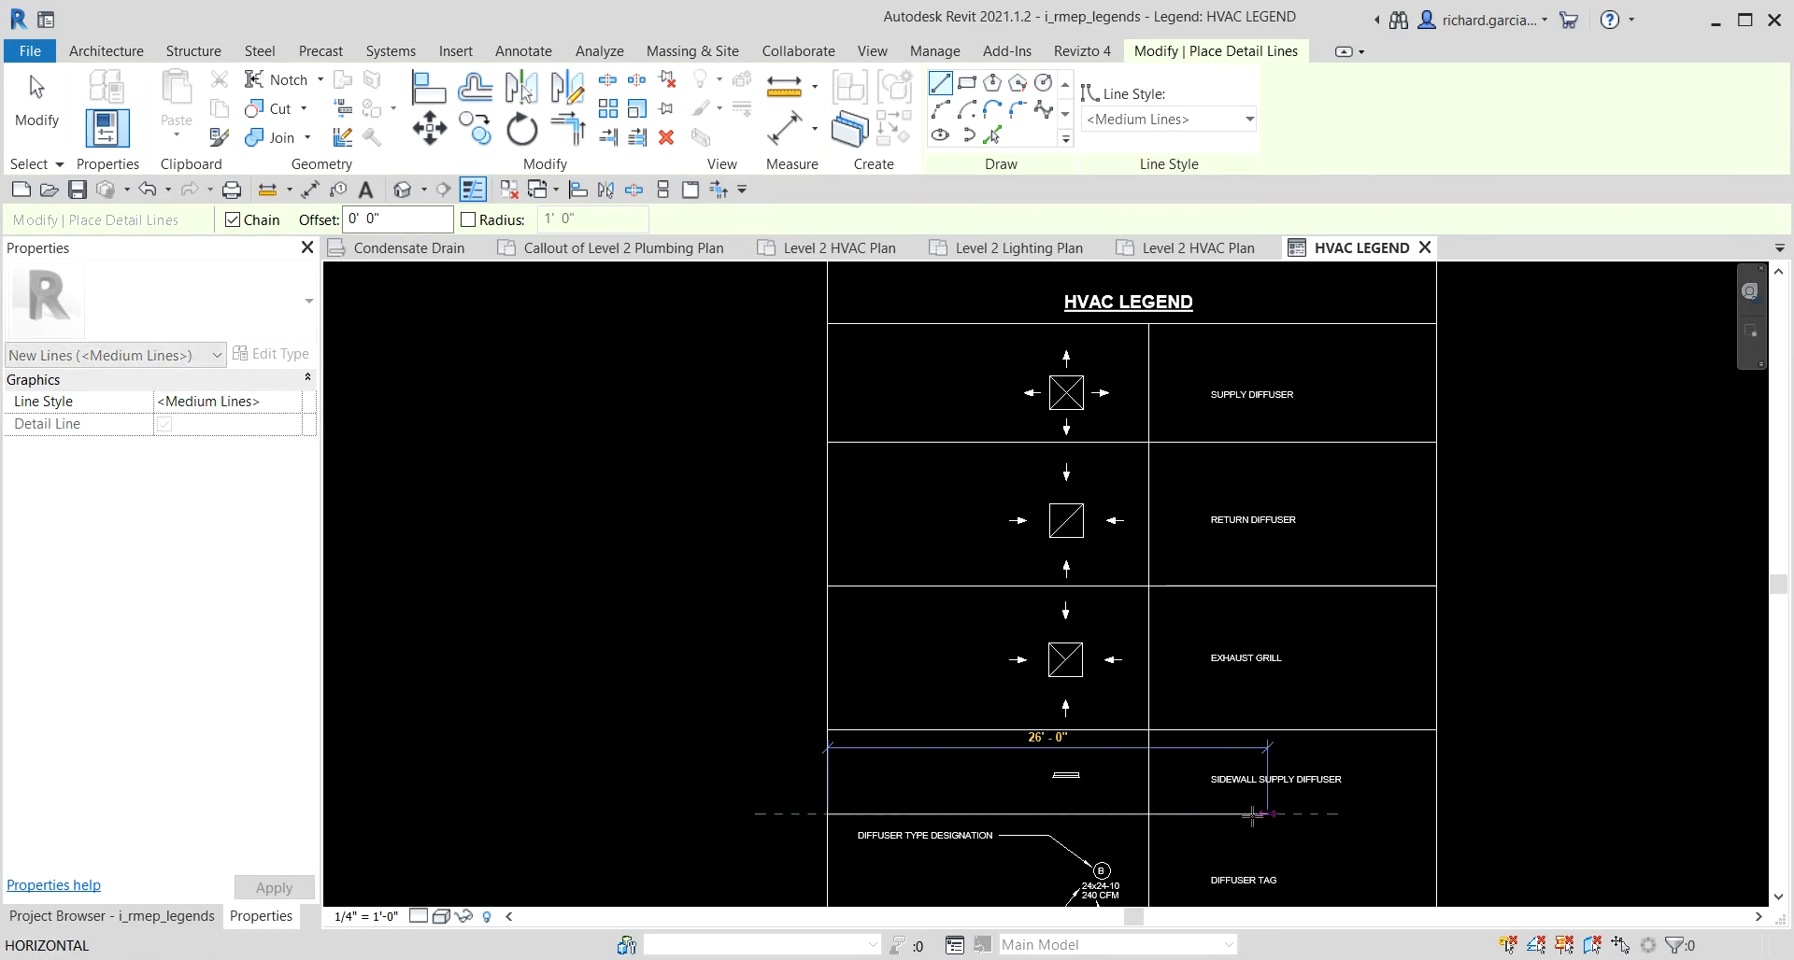
{"action": "left_click", "coordinate": [1435, 814]}
{"action": "scroll", "coordinate": [1205, 692], "scroll_direction": "down", "scroll_amount": 3}
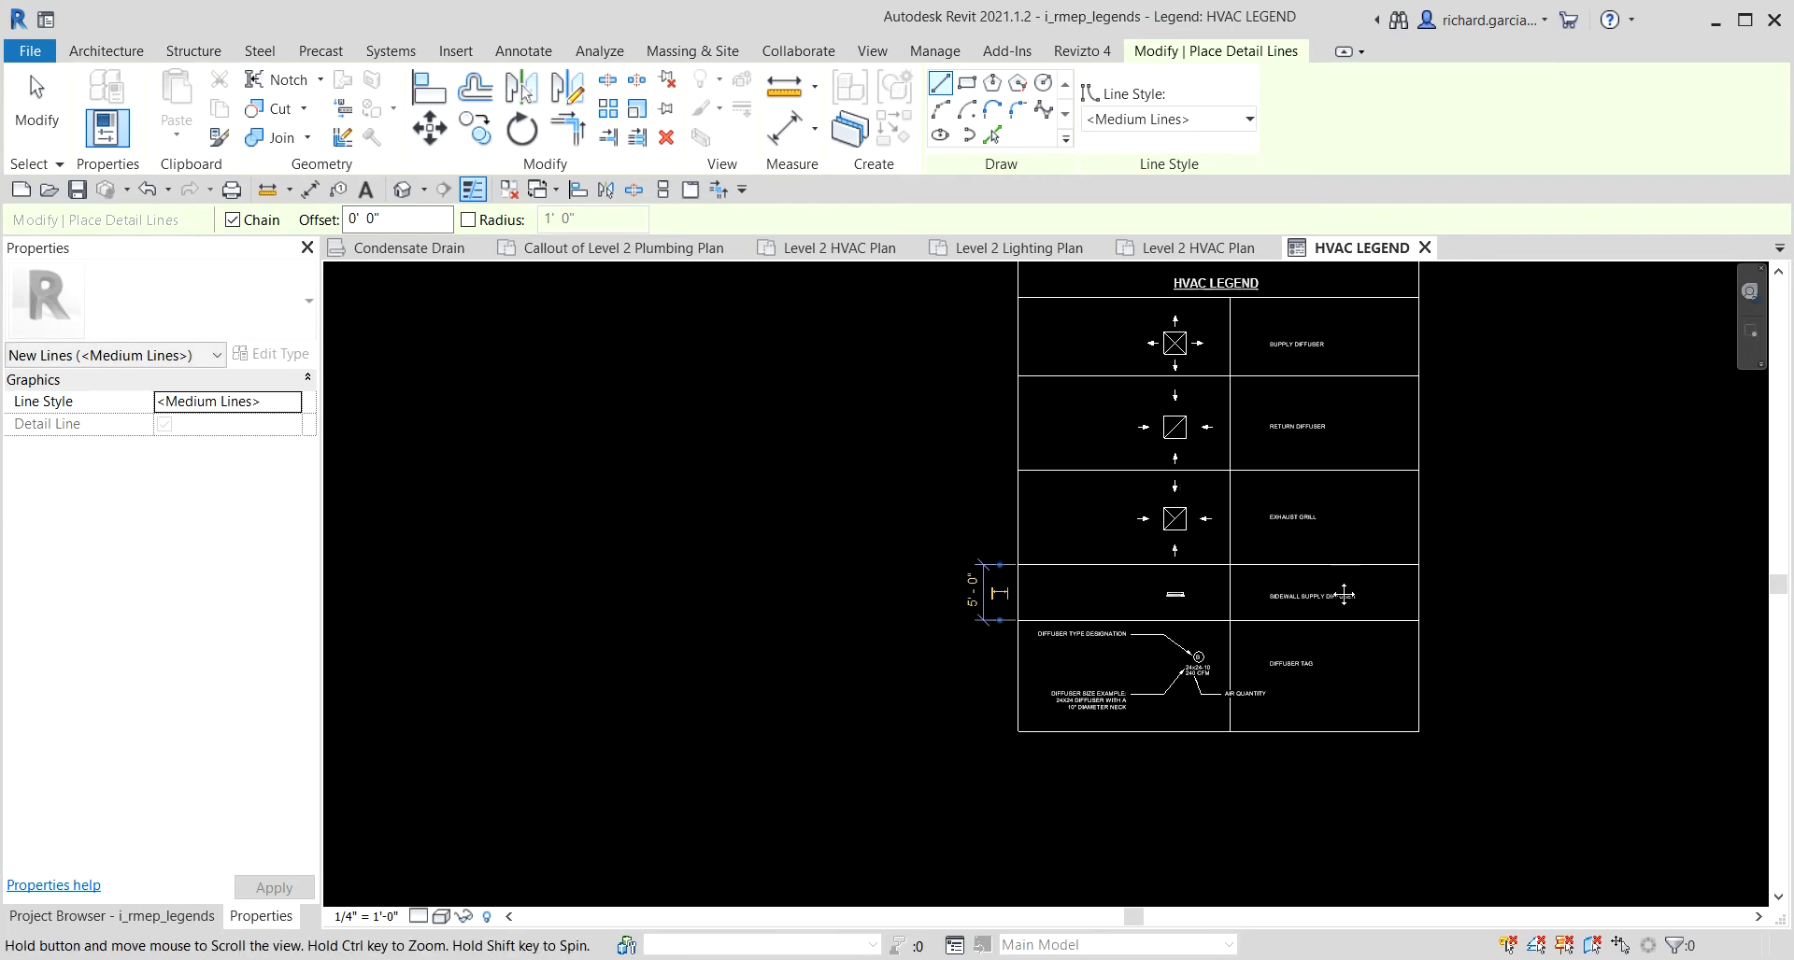
{"action": "key", "text": "Escape"}
{"action": "key", "text": "Escape"}
{"action": "middle_click_drag", "start_coordinate": [1186, 683], "coordinate": [1233, 680]}
{"action": "scroll", "coordinate": [1245, 424], "scroll_direction": "up", "scroll_amount": 3}
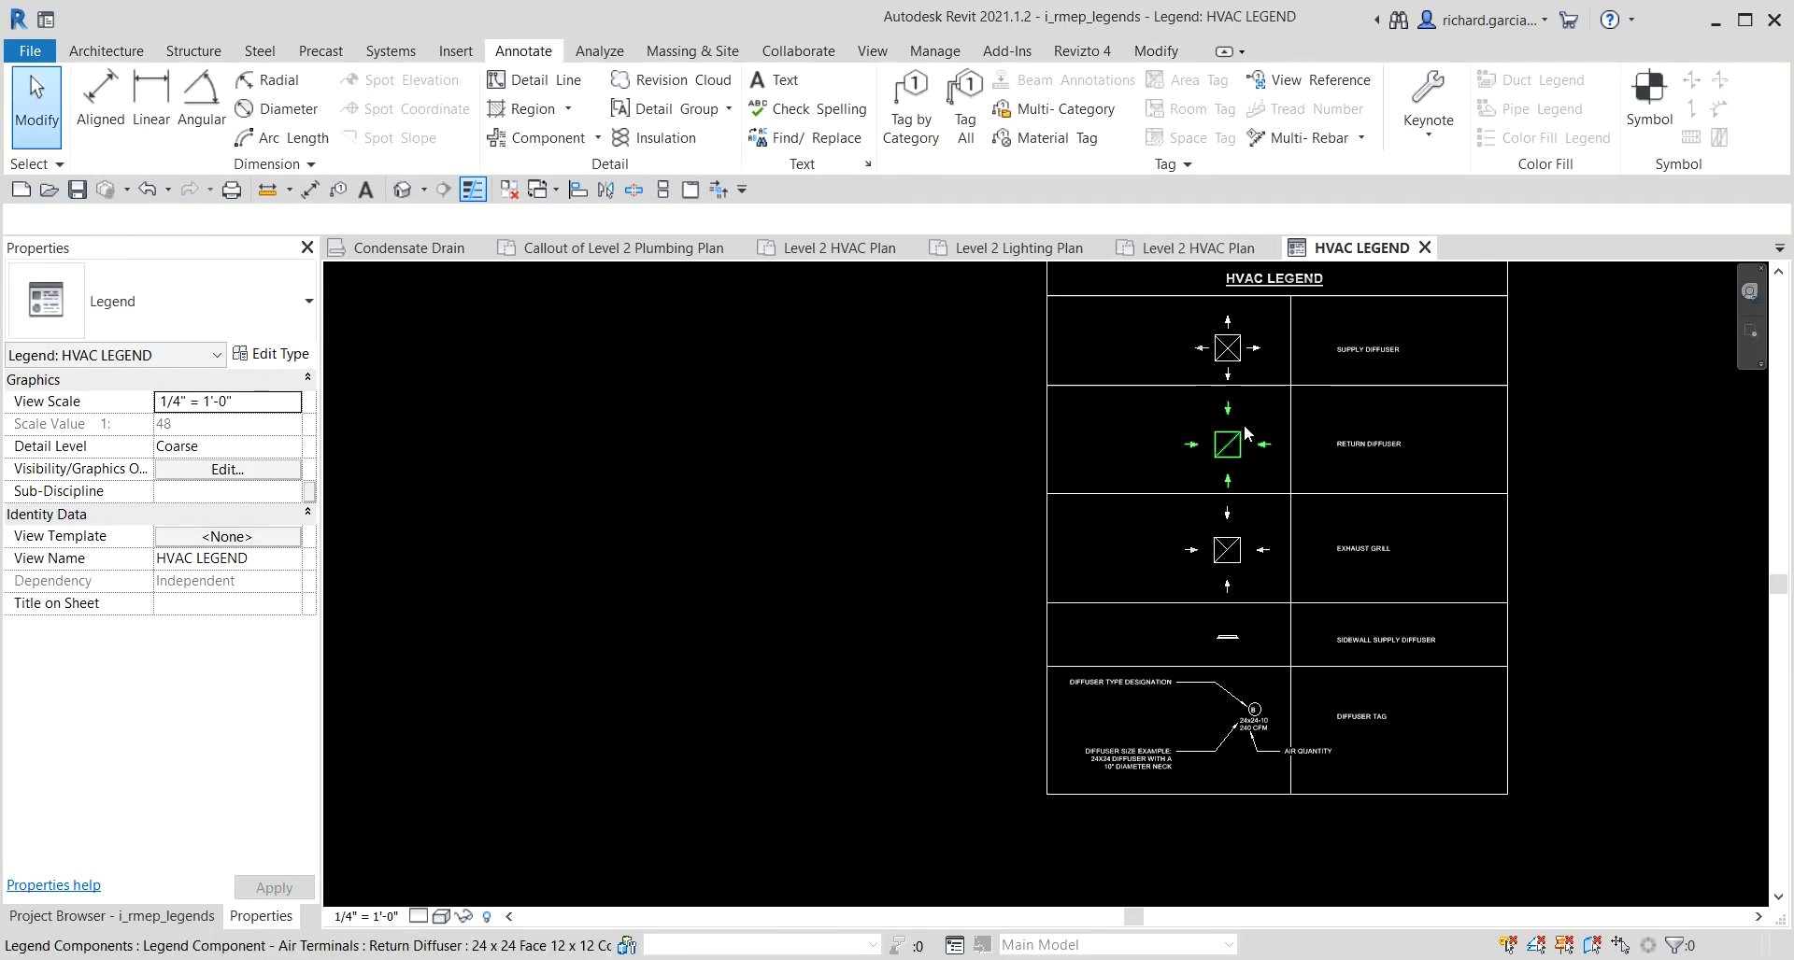
Nudge the four air terminal symbols together to the left within the symbol column.
{"action": "middle_click_drag", "start_coordinate": [1147, 486], "coordinate": [1224, 611]}
{"action": "scroll", "coordinate": [1242, 430], "scroll_direction": "up", "scroll_amount": 2}
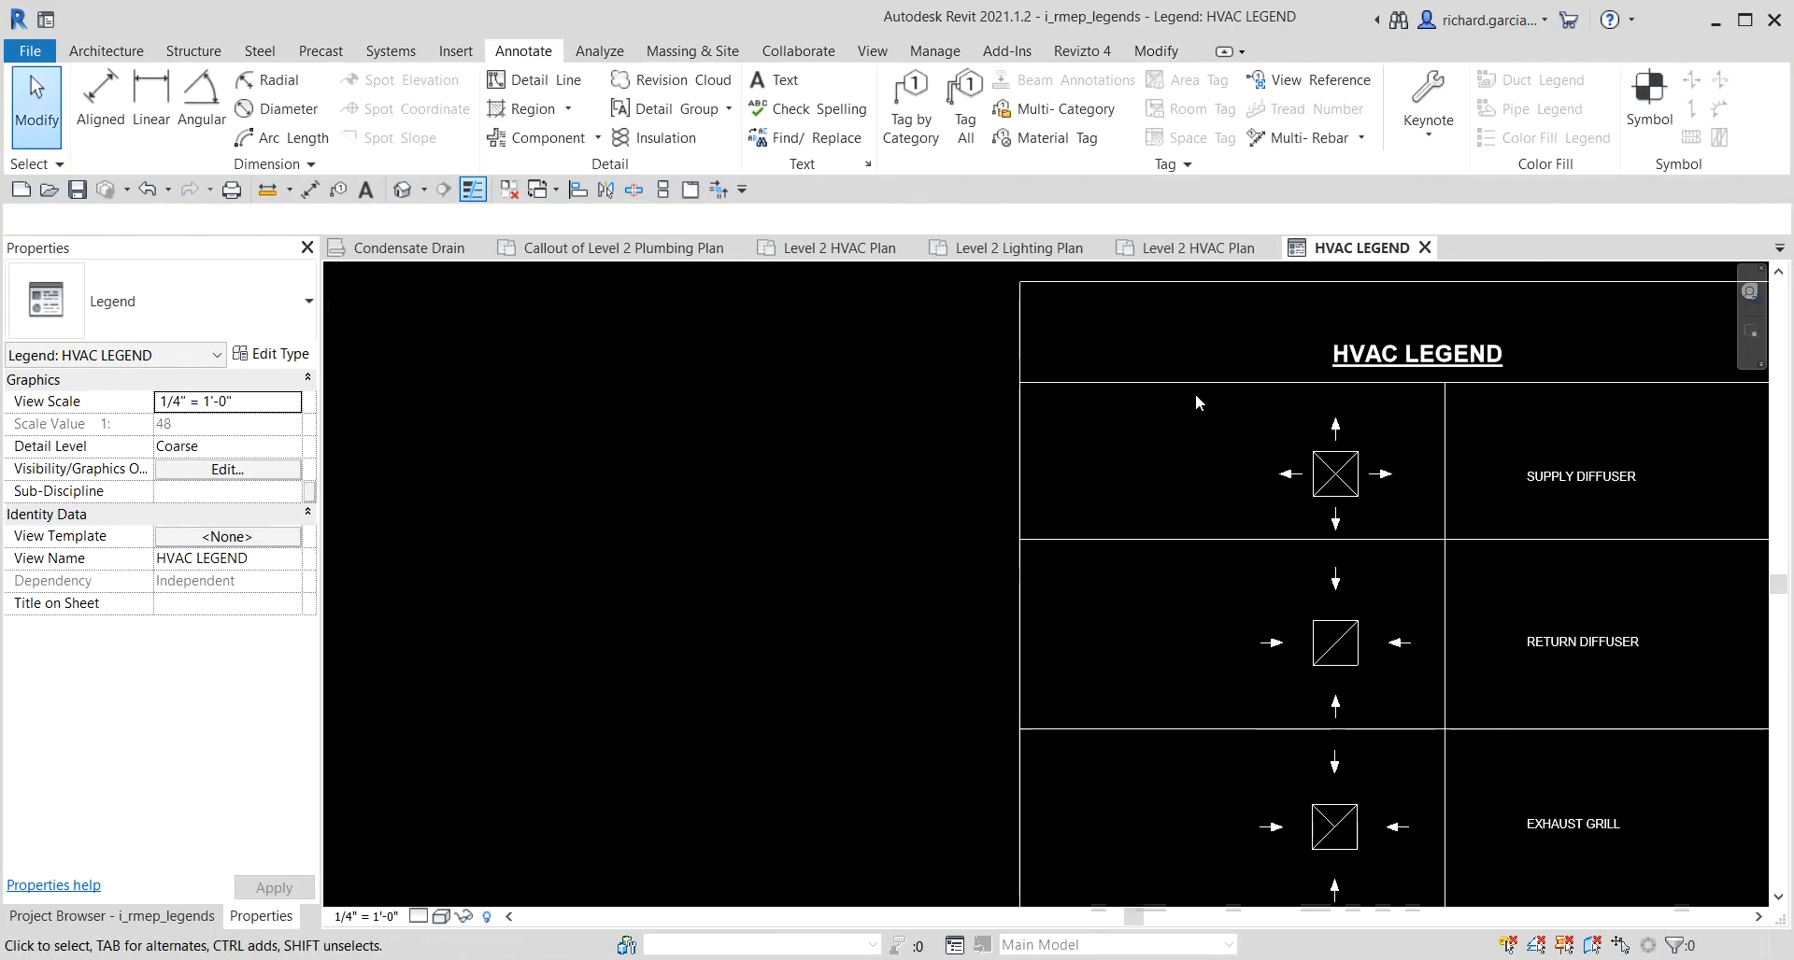
{"action": "left_click_drag", "start_coordinate": [1196, 394], "coordinate": [1406, 706]}
{"action": "scroll", "coordinate": [1378, 789], "scroll_direction": "down", "scroll_amount": 1}
{"action": "scroll", "coordinate": [1410, 589], "scroll_direction": "down", "scroll_amount": 1}
{"action": "key", "text": "Left"}
{"action": "key", "text": "Left"}
{"action": "key", "text": "Left"}
{"action": "key", "text": "Left"}
{"action": "key", "text": "Left"}
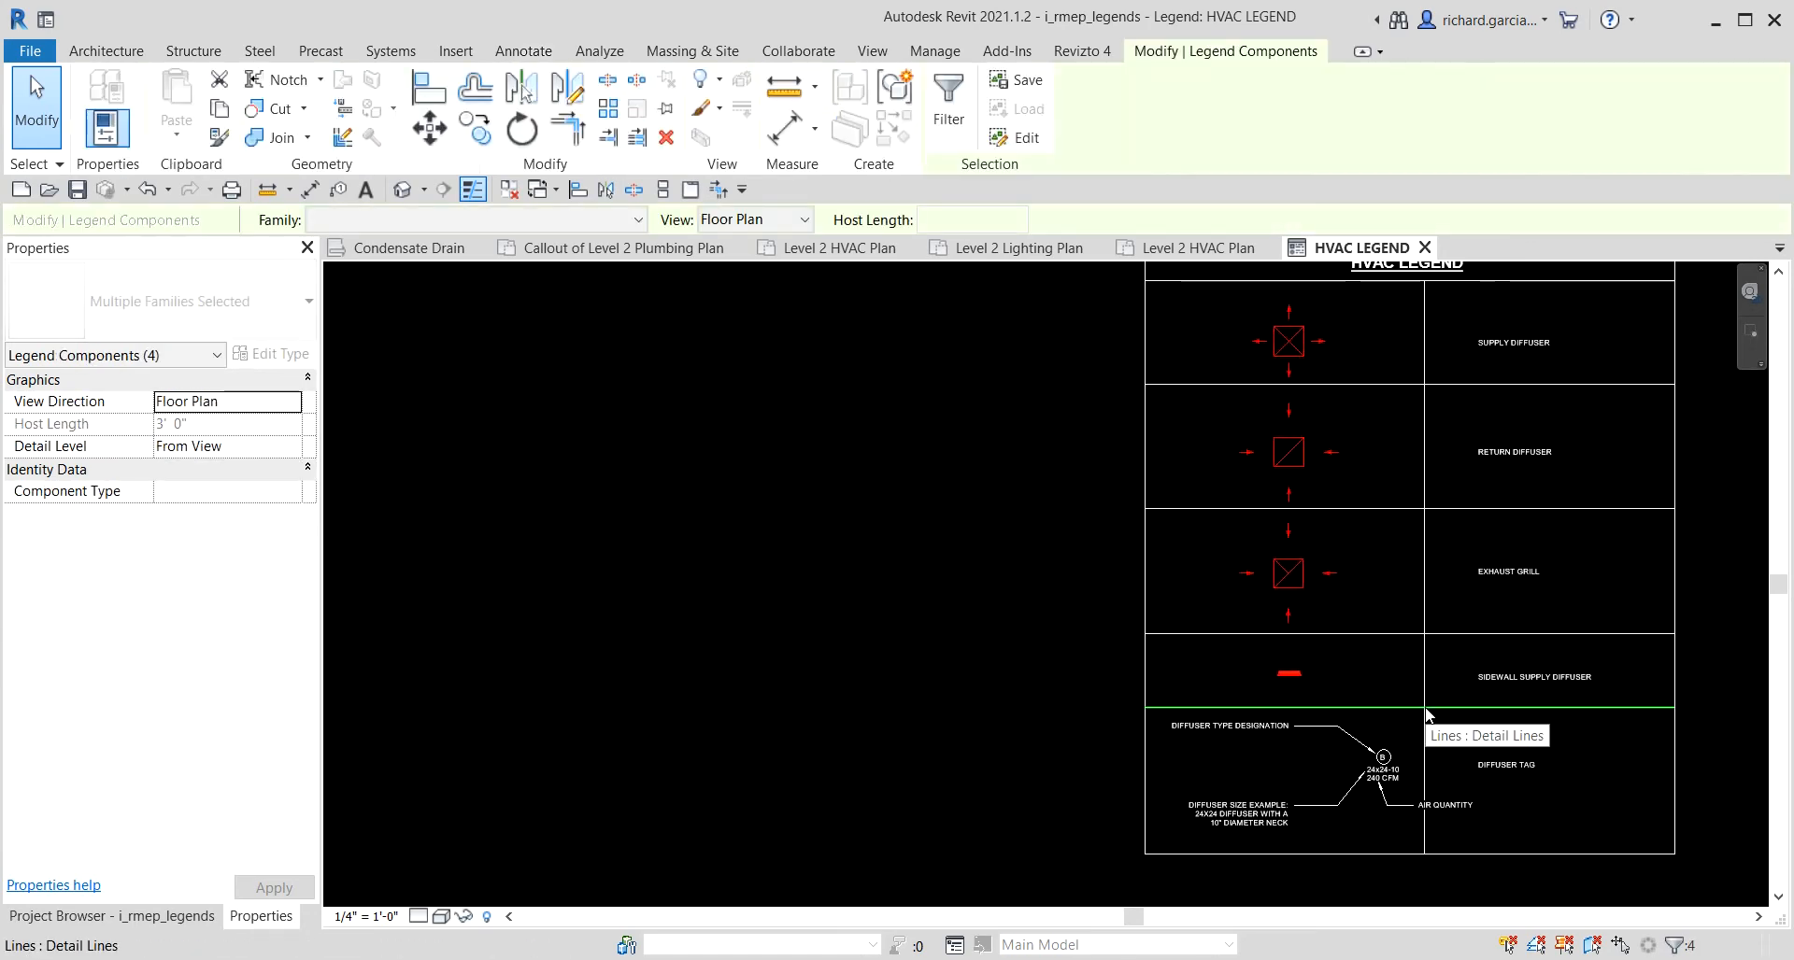
Narrow the "DIFFUSER TYPE DESIGNATION" text note from its left edge so it wraps onto two lines.
{"action": "scroll", "coordinate": [1218, 768], "scroll_direction": "up", "scroll_amount": 1}
{"action": "left_click", "coordinate": [1201, 715]}
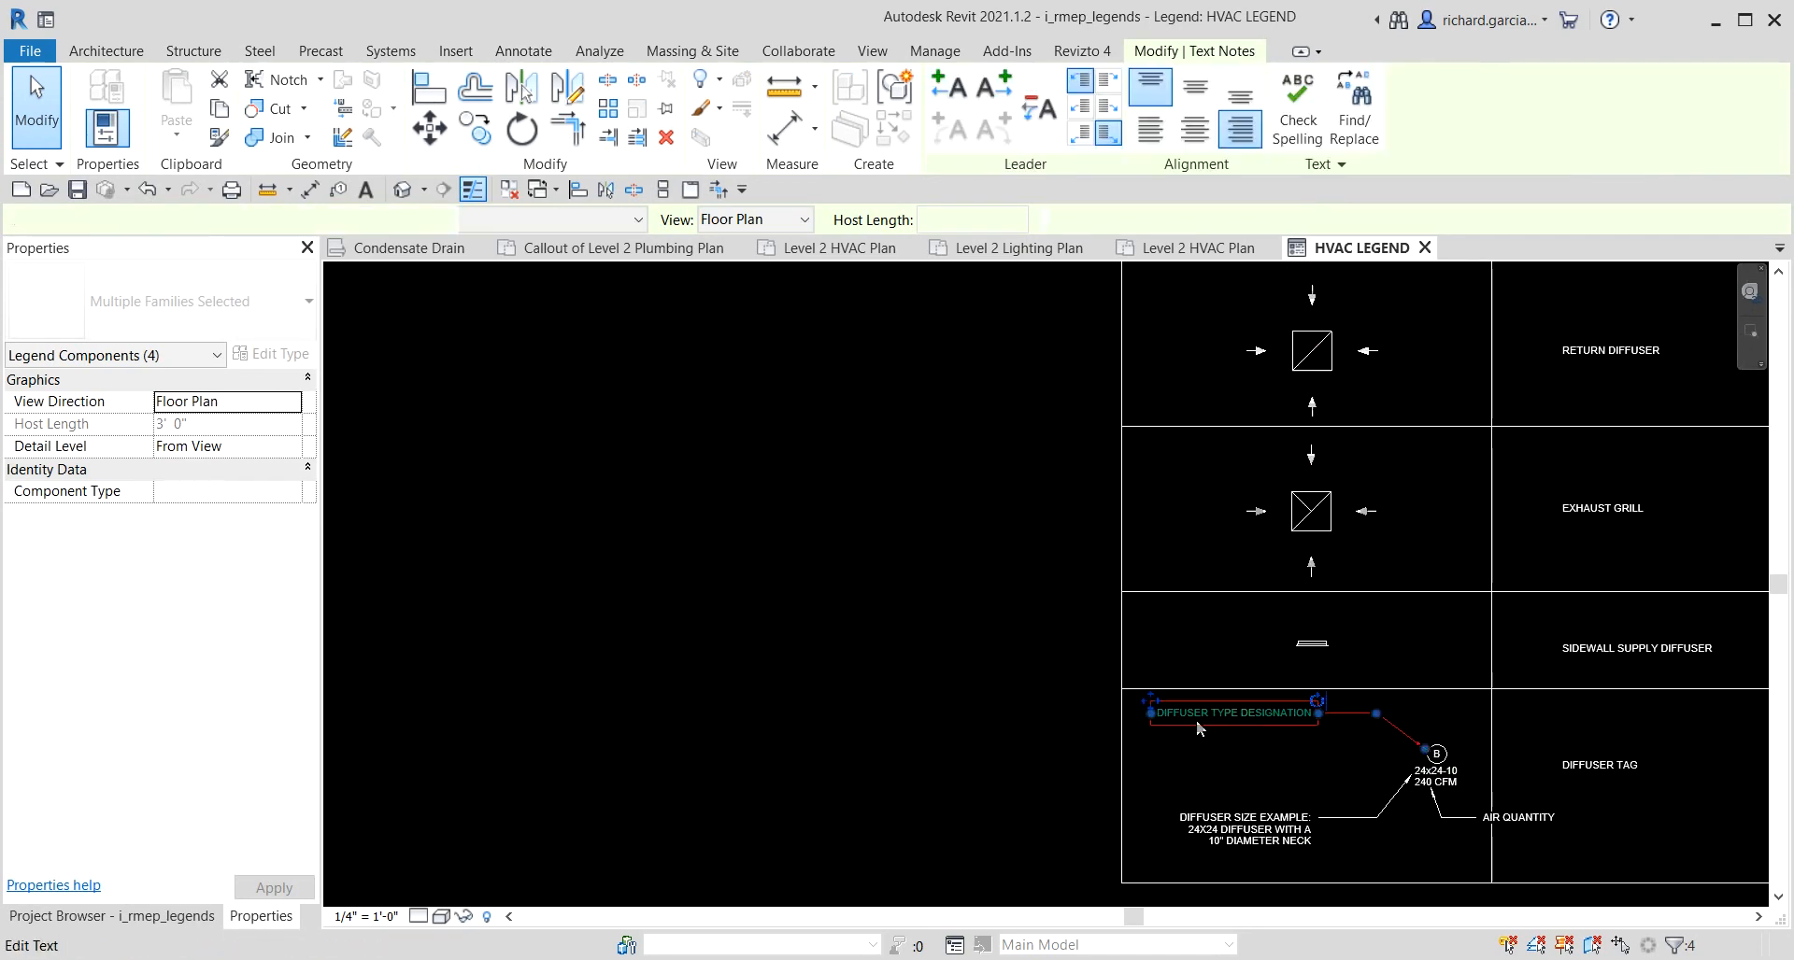
{"action": "scroll", "coordinate": [1196, 720], "scroll_direction": "up", "scroll_amount": 2}
{"action": "left_click_drag", "start_coordinate": [1110, 706], "coordinate": [1191, 708]}
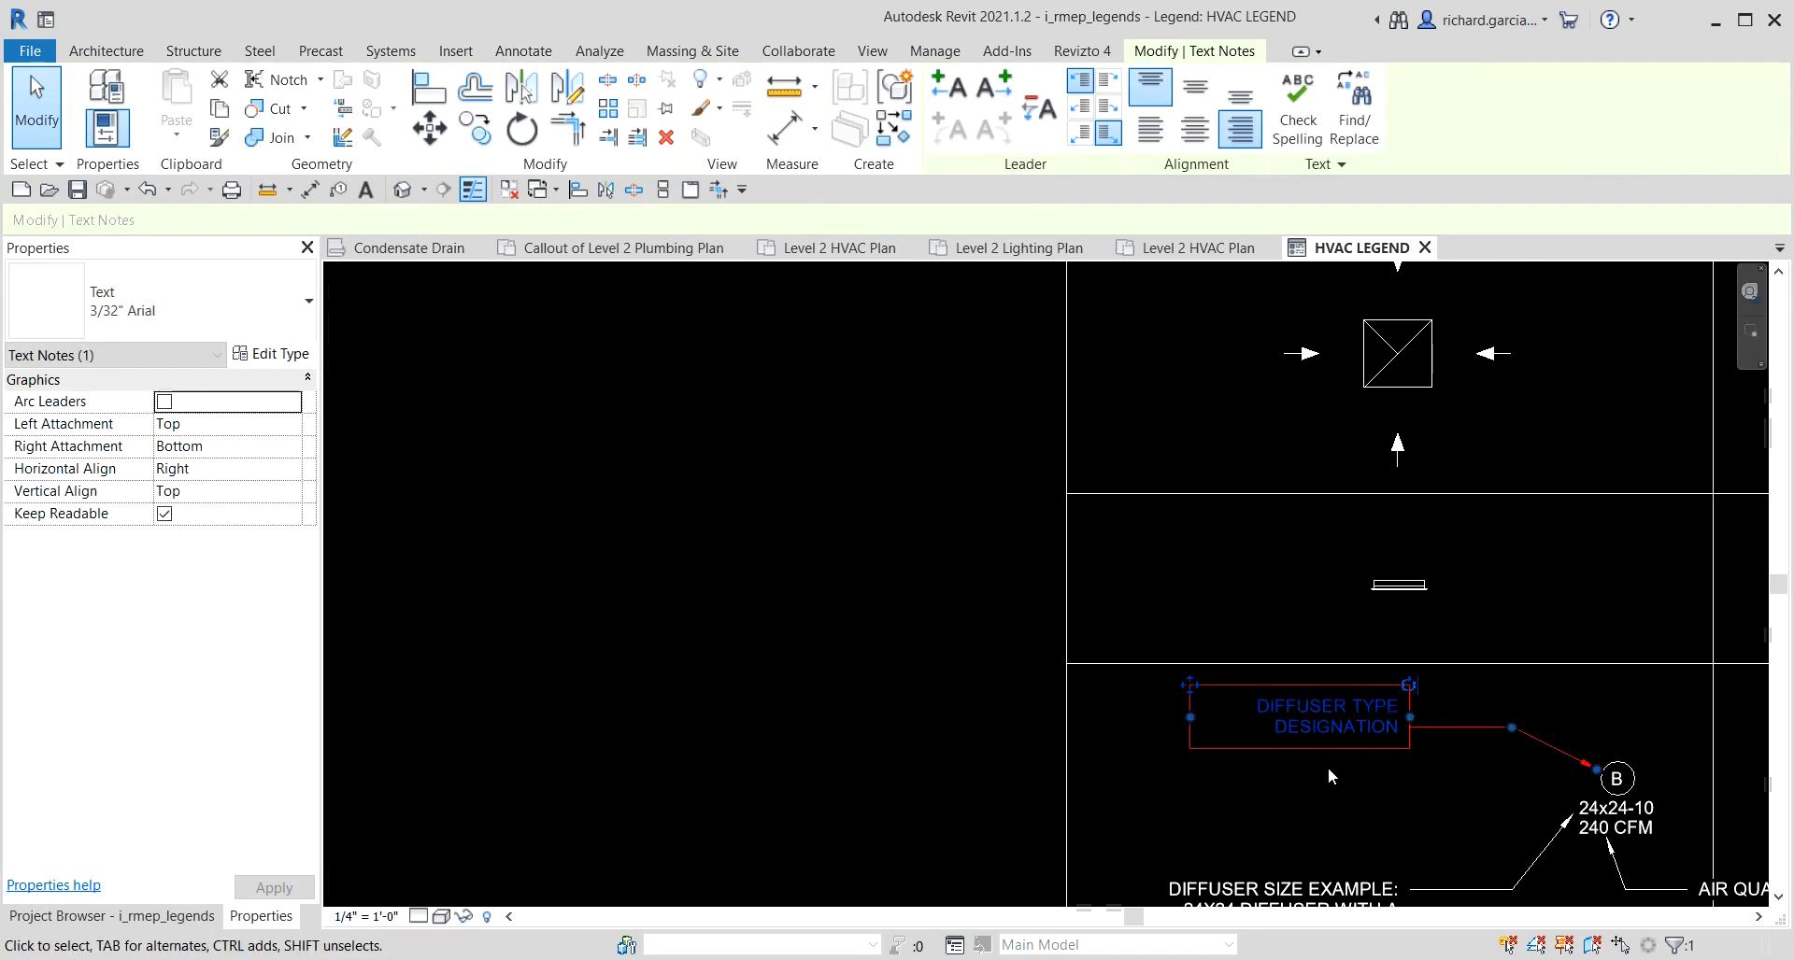
{"action": "scroll", "coordinate": [1309, 779], "scroll_direction": "down", "scroll_amount": 1}
{"action": "middle_click_drag", "start_coordinate": [1309, 779], "coordinate": [1251, 551]}
{"action": "scroll", "coordinate": [1109, 540], "scroll_direction": "down", "scroll_amount": 2}
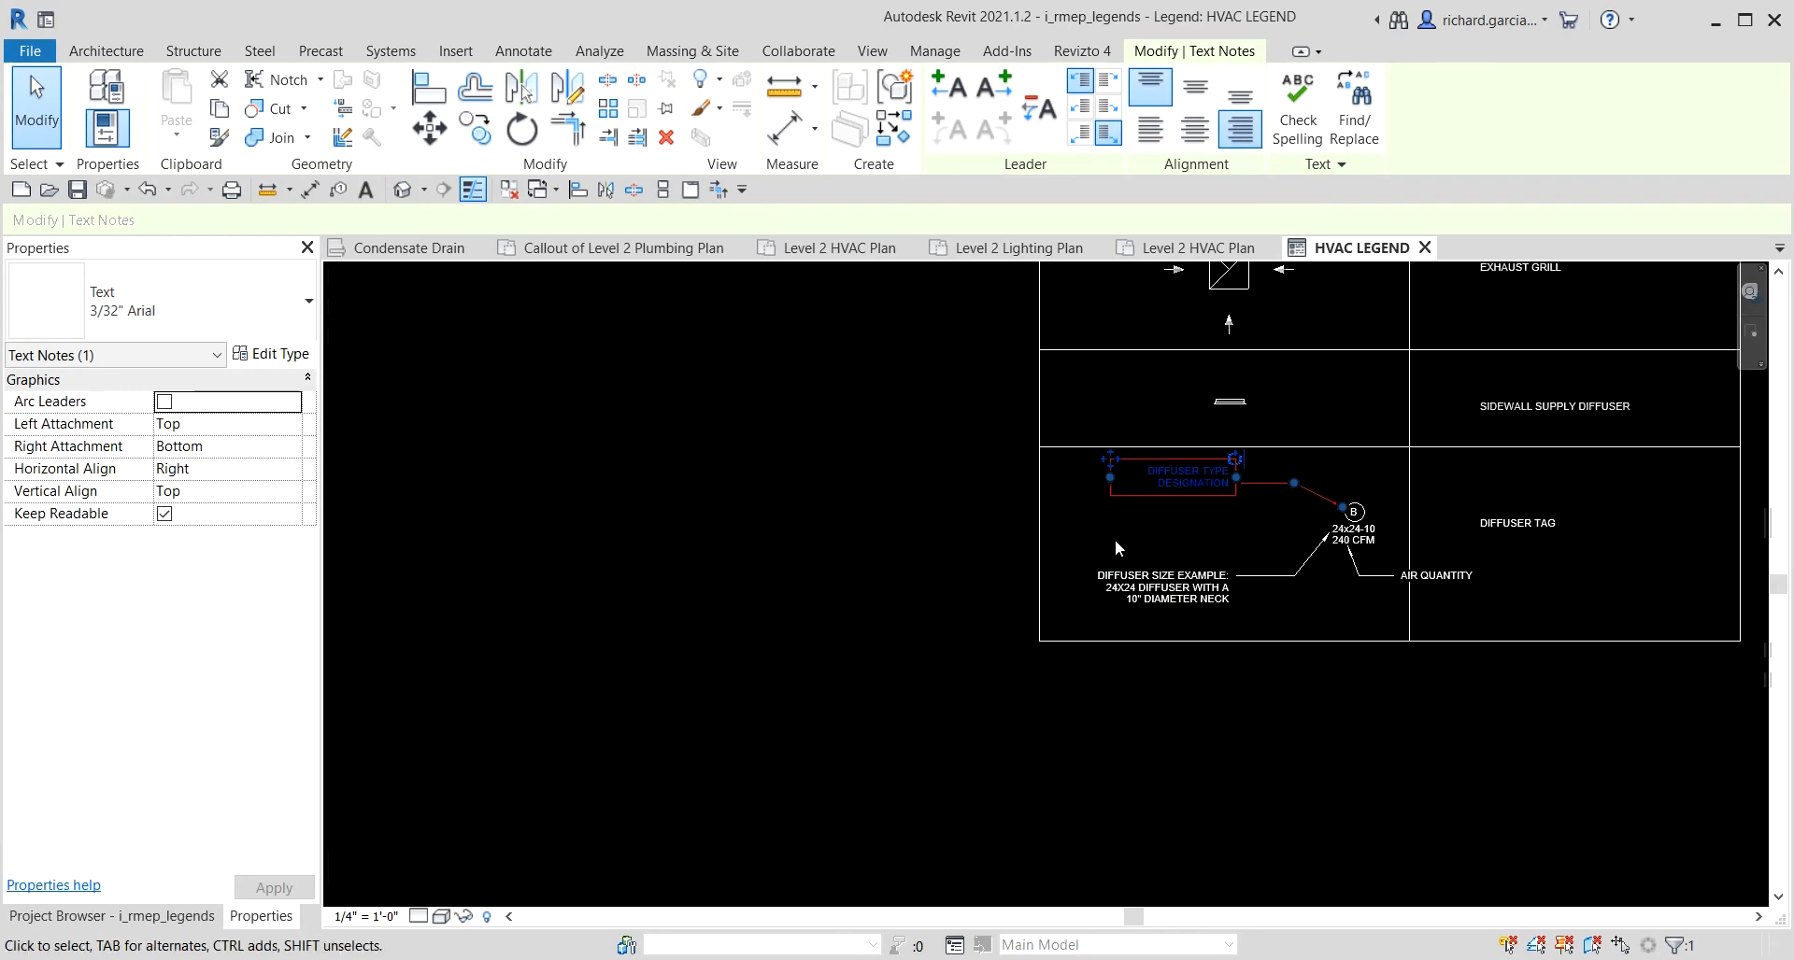
{"action": "middle_click_drag", "start_coordinate": [1137, 456], "coordinate": [1136, 714]}
{"action": "left_click", "coordinate": [1034, 531]}
{"action": "scroll", "coordinate": [1191, 594], "scroll_direction": "down", "scroll_amount": 1}
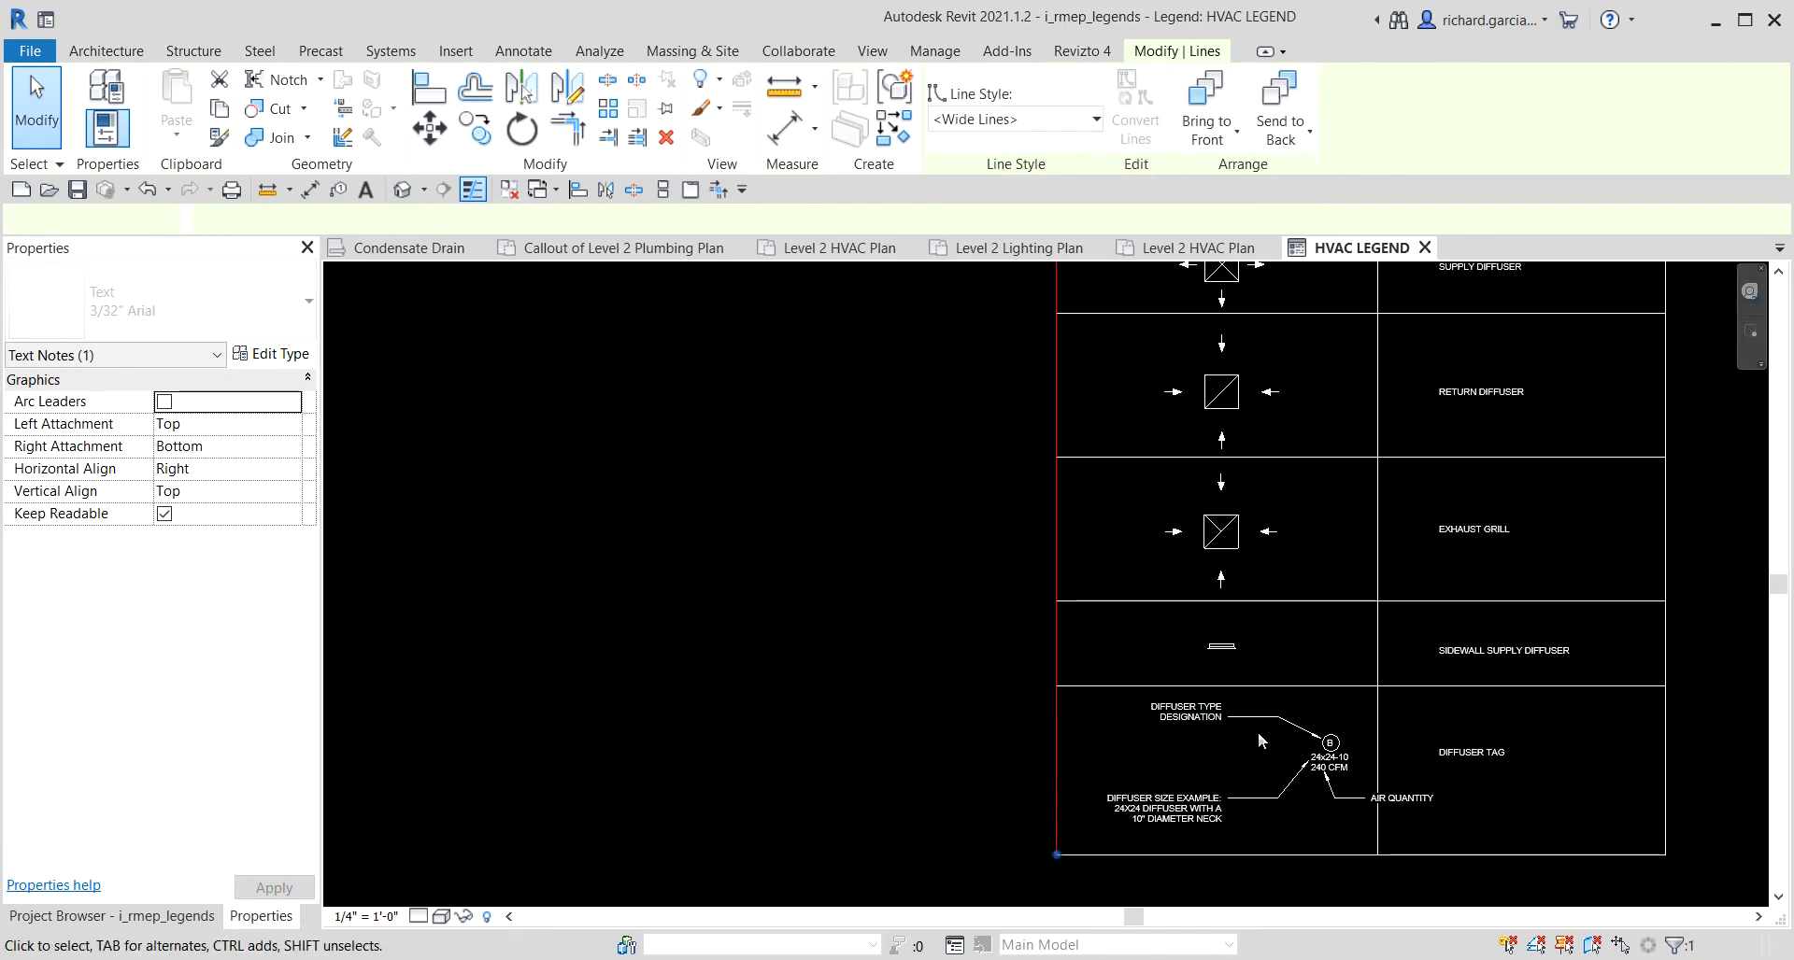
{"action": "scroll", "coordinate": [1187, 781], "scroll_direction": "up", "scroll_amount": 1}
{"action": "left_click", "coordinate": [988, 688]}
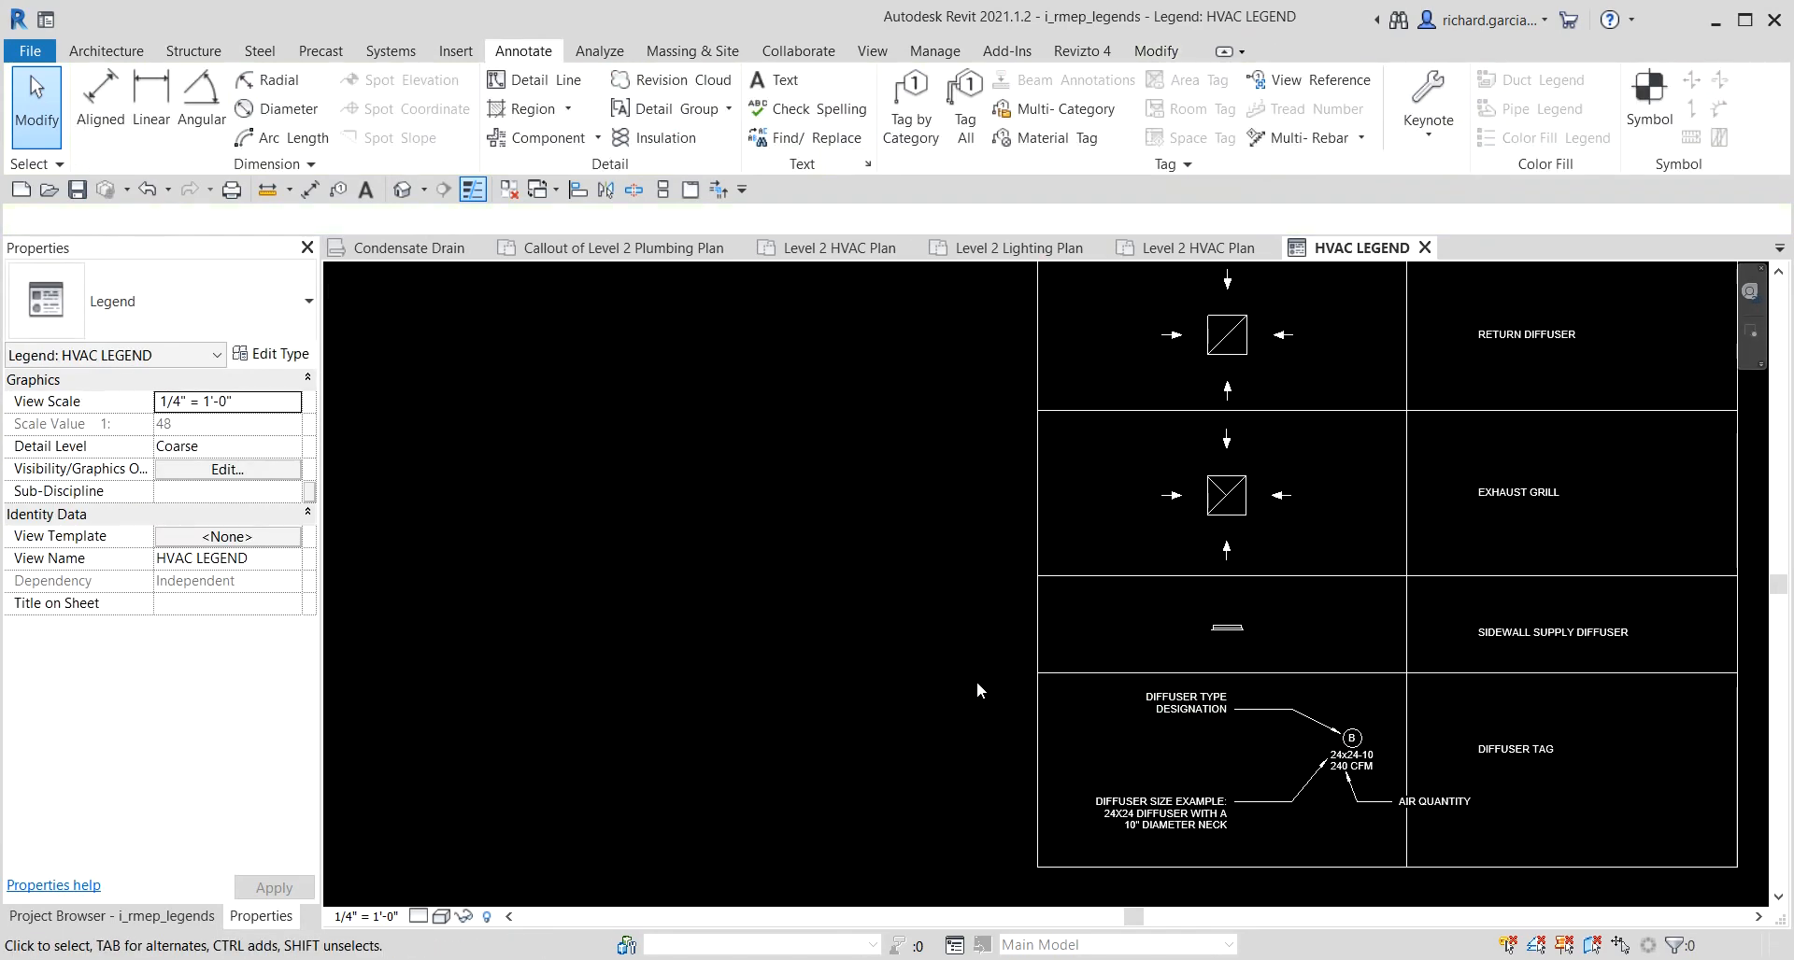
Nudge the diffuser tag example together with its three leader notes to the left, toward the table's outer border.
{"action": "mouse_move", "coordinate": [959, 661]}
{"action": "left_mouse_down"}
{"action": "mouse_move", "coordinate": [1252, 849]}
{"action": "mouse_move", "coordinate": [1499, 858]}
{"action": "left_mouse_up"}
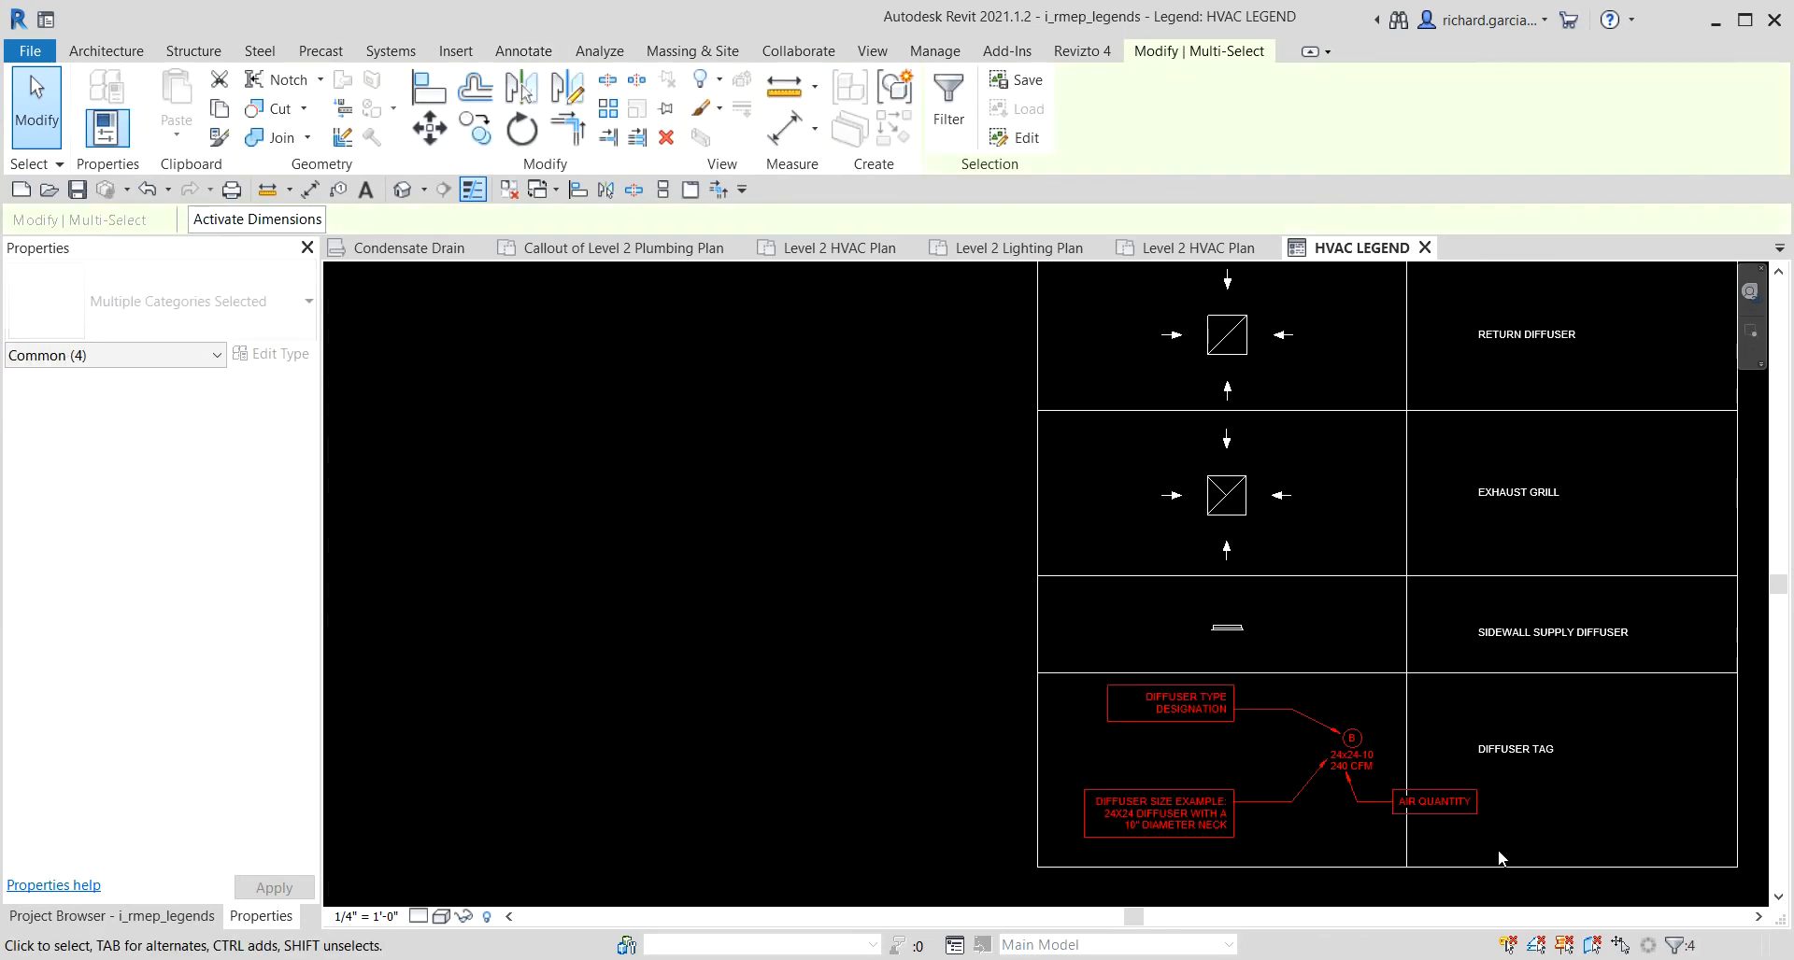
{"action": "key", "text": "Left"}
{"action": "key", "text": "Left"}
{"action": "key", "text": "Left"}
{"action": "key", "text": "Left"}
{"action": "key", "text": "Left"}
{"action": "key", "text": "Left"}
{"action": "key", "text": "Left"}
{"action": "key", "text": "Left"}
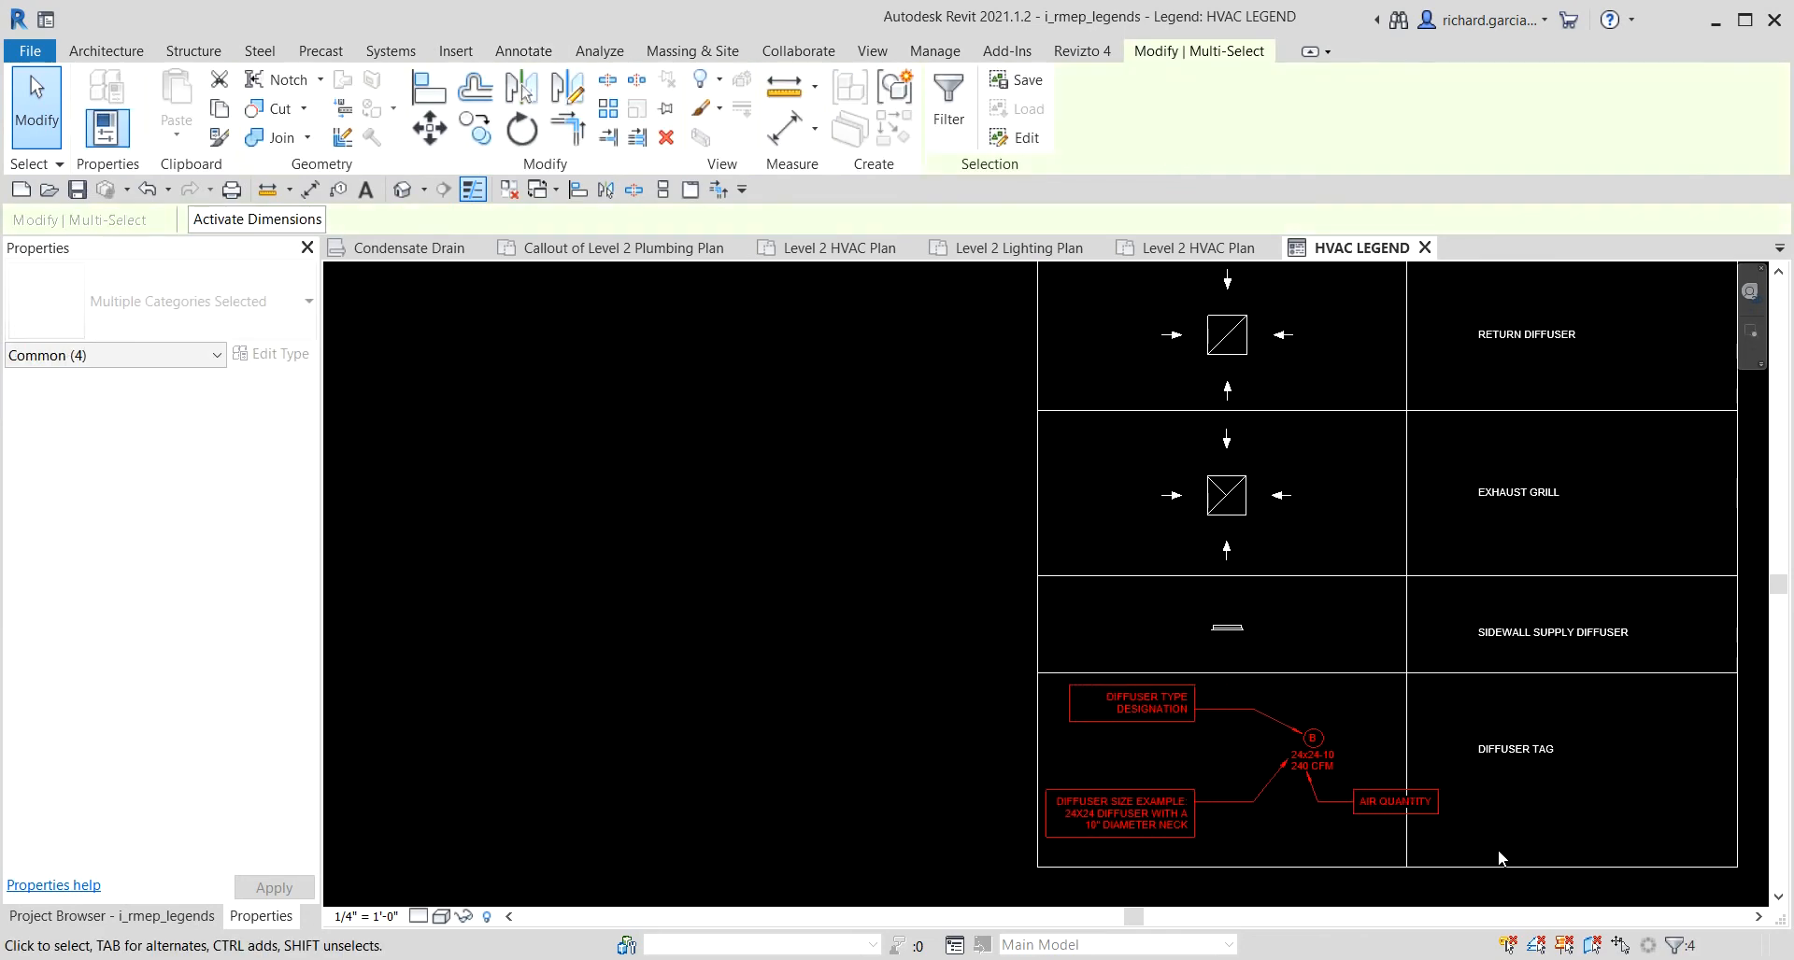
Nudge only the diffuser tag example further left, toward the type designation and size notes.
{"action": "scroll", "coordinate": [1331, 718], "scroll_direction": "up", "scroll_amount": 3}
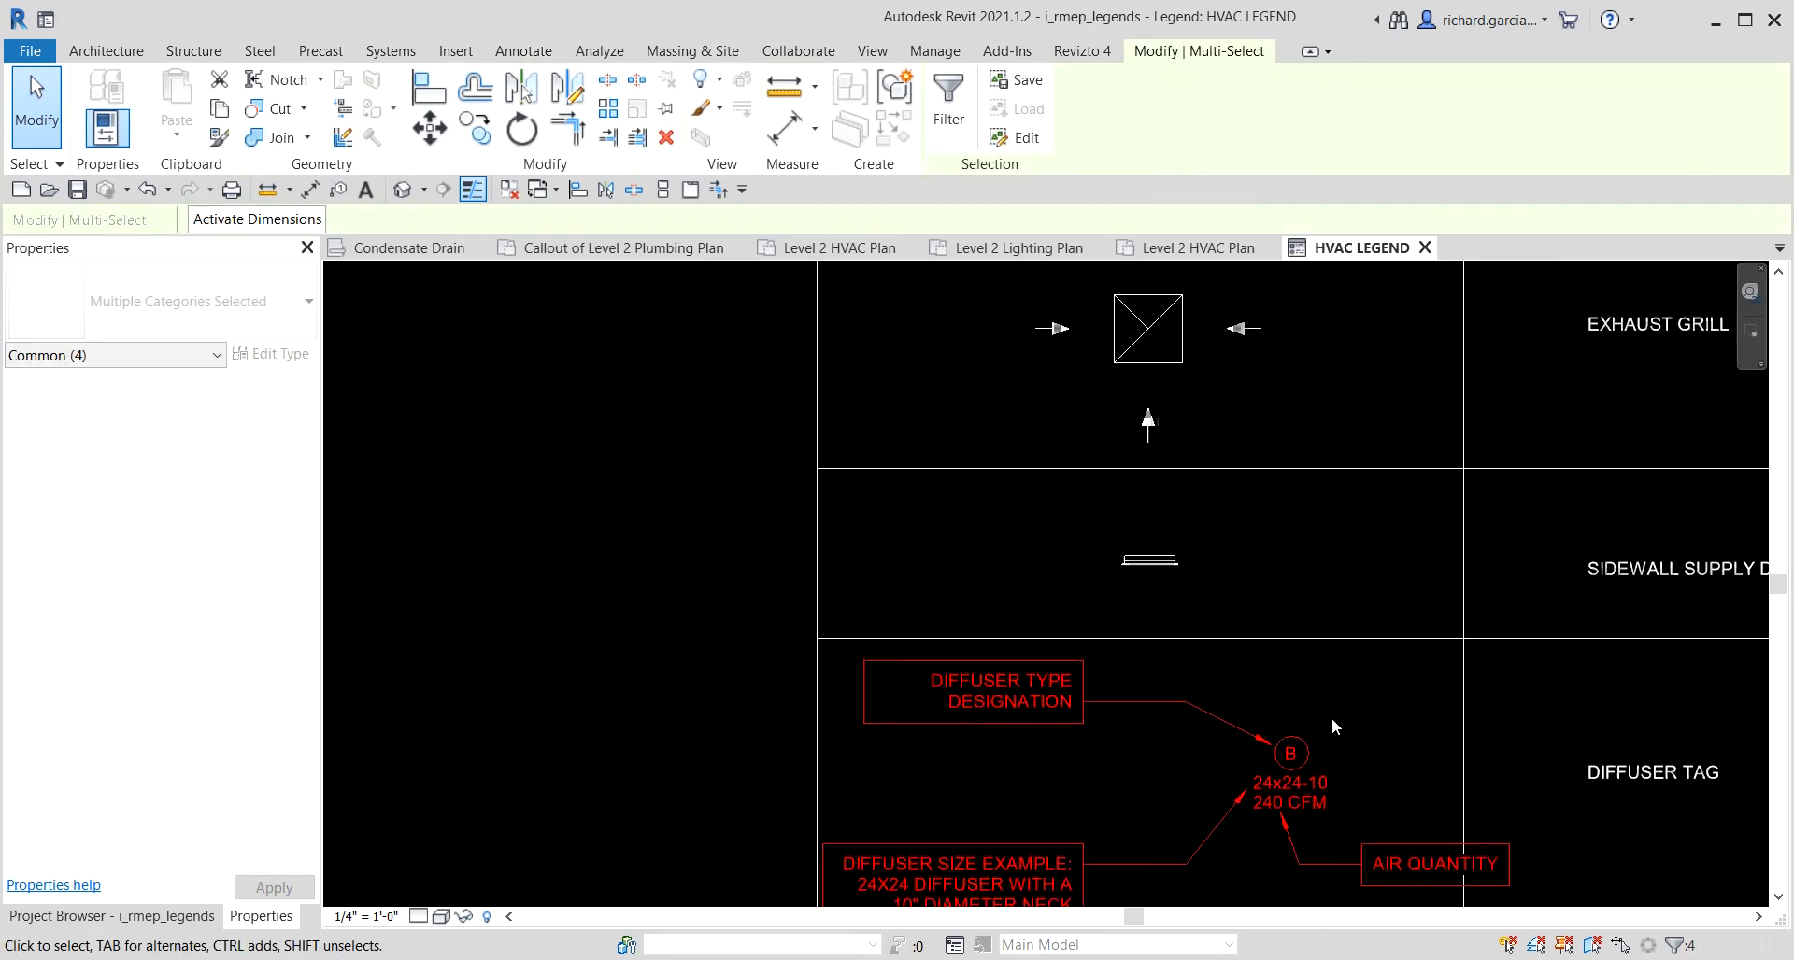
{"action": "left_click", "coordinate": [1341, 710]}
{"action": "middle_click_drag", "start_coordinate": [1326, 733], "coordinate": [1360, 631]}
{"action": "left_click", "coordinate": [1331, 668]}
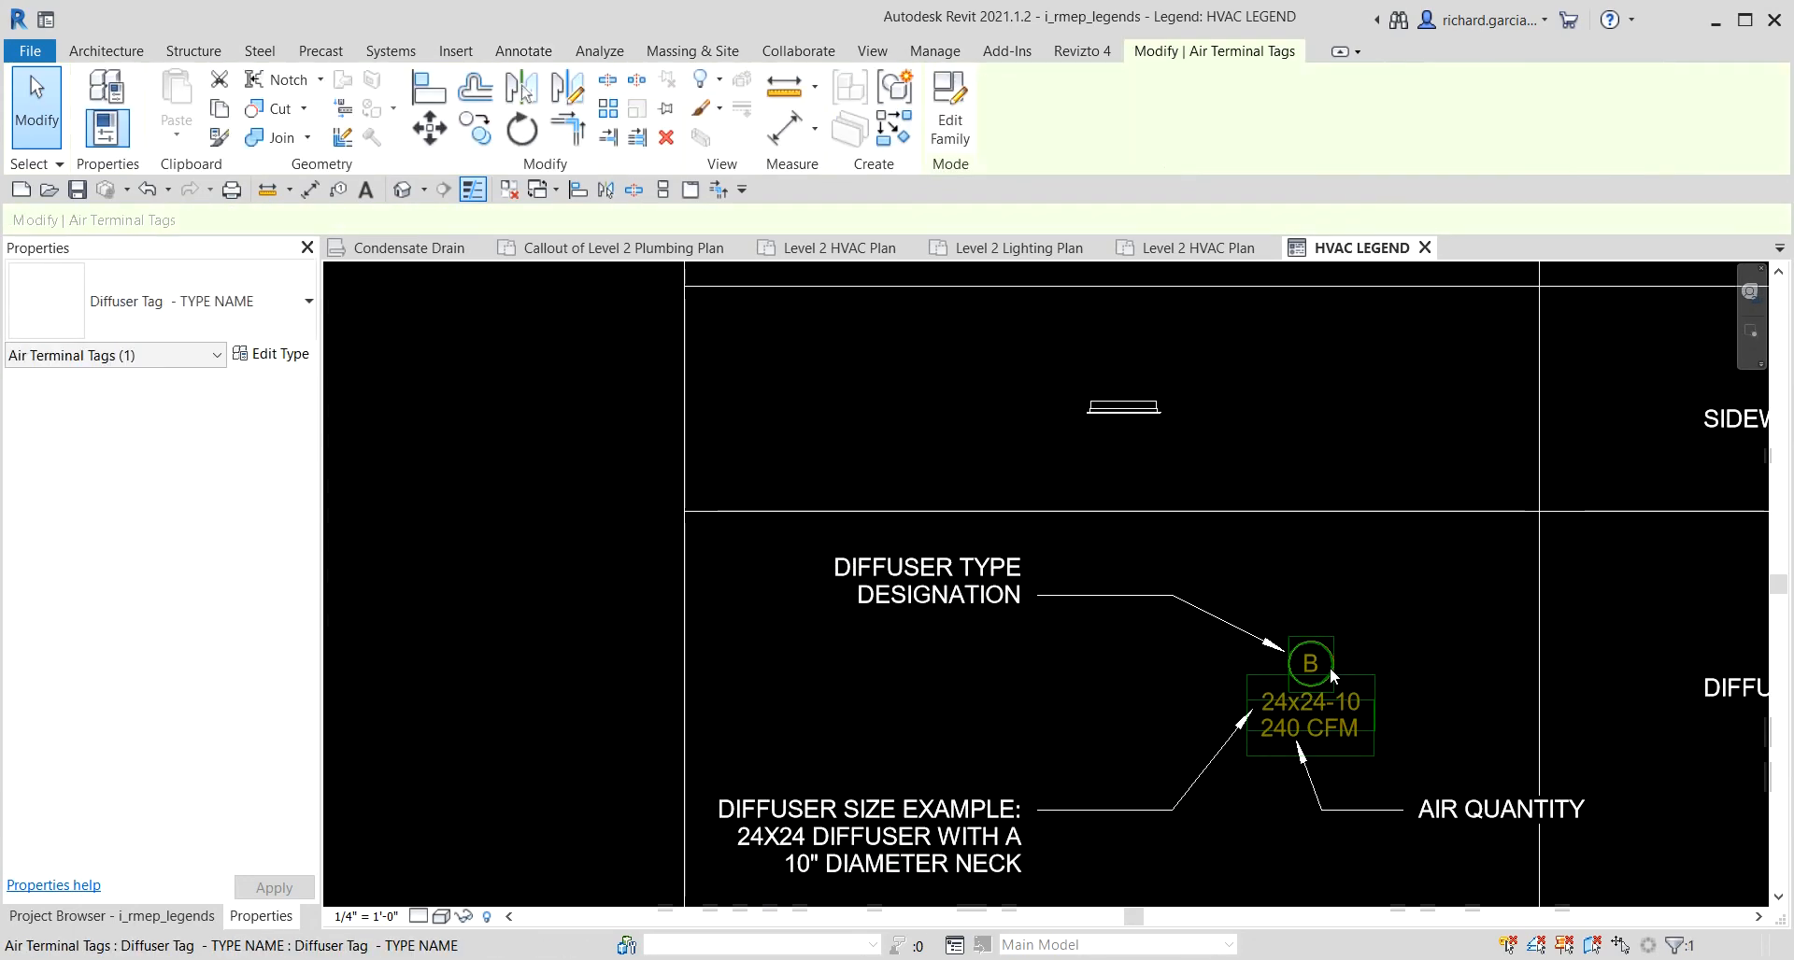
{"action": "key", "text": "Left"}
{"action": "key", "text": "Left"}
{"action": "key", "text": "Left"}
{"action": "key", "text": "Left"}
{"action": "key", "text": "Left"}
{"action": "key", "text": "Left"}
{"action": "key", "text": "Left"}
{"action": "key", "text": "Left"}
{"action": "key", "text": "Left"}
{"action": "key", "text": "Left"}
{"action": "key", "text": "Left"}
{"action": "key", "text": "Left"}
{"action": "key", "text": "Left"}
{"action": "key", "text": "Left"}
{"action": "key", "text": "Left"}
{"action": "key", "text": "Left"}
{"action": "key", "text": "Left"}
{"action": "key", "text": "Left"}
{"action": "key", "text": "Left"}
{"action": "key", "text": "Left"}
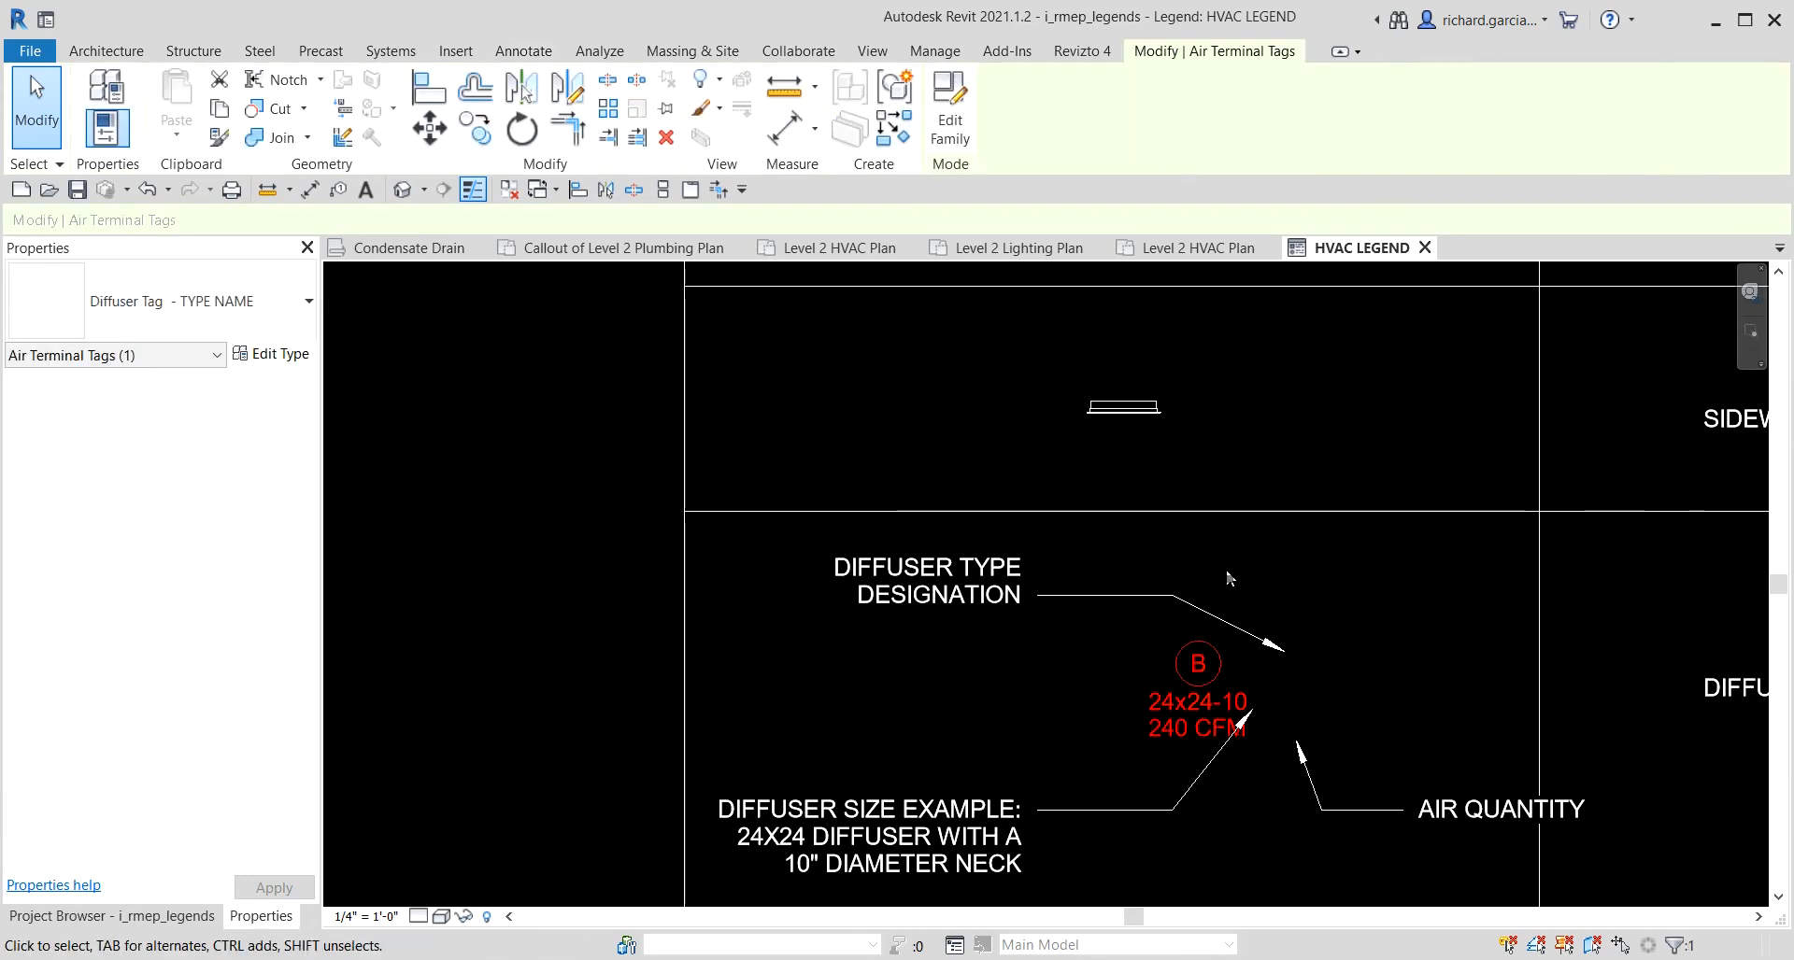
Shorten the "DIFFUSER TYPE DESIGNATION" note's leader, moving its elbow left and its arrowhead to the tag's circle.
{"action": "left_click", "coordinate": [1119, 594]}
{"action": "left_click_drag", "start_coordinate": [1172, 595], "coordinate": [1097, 595]}
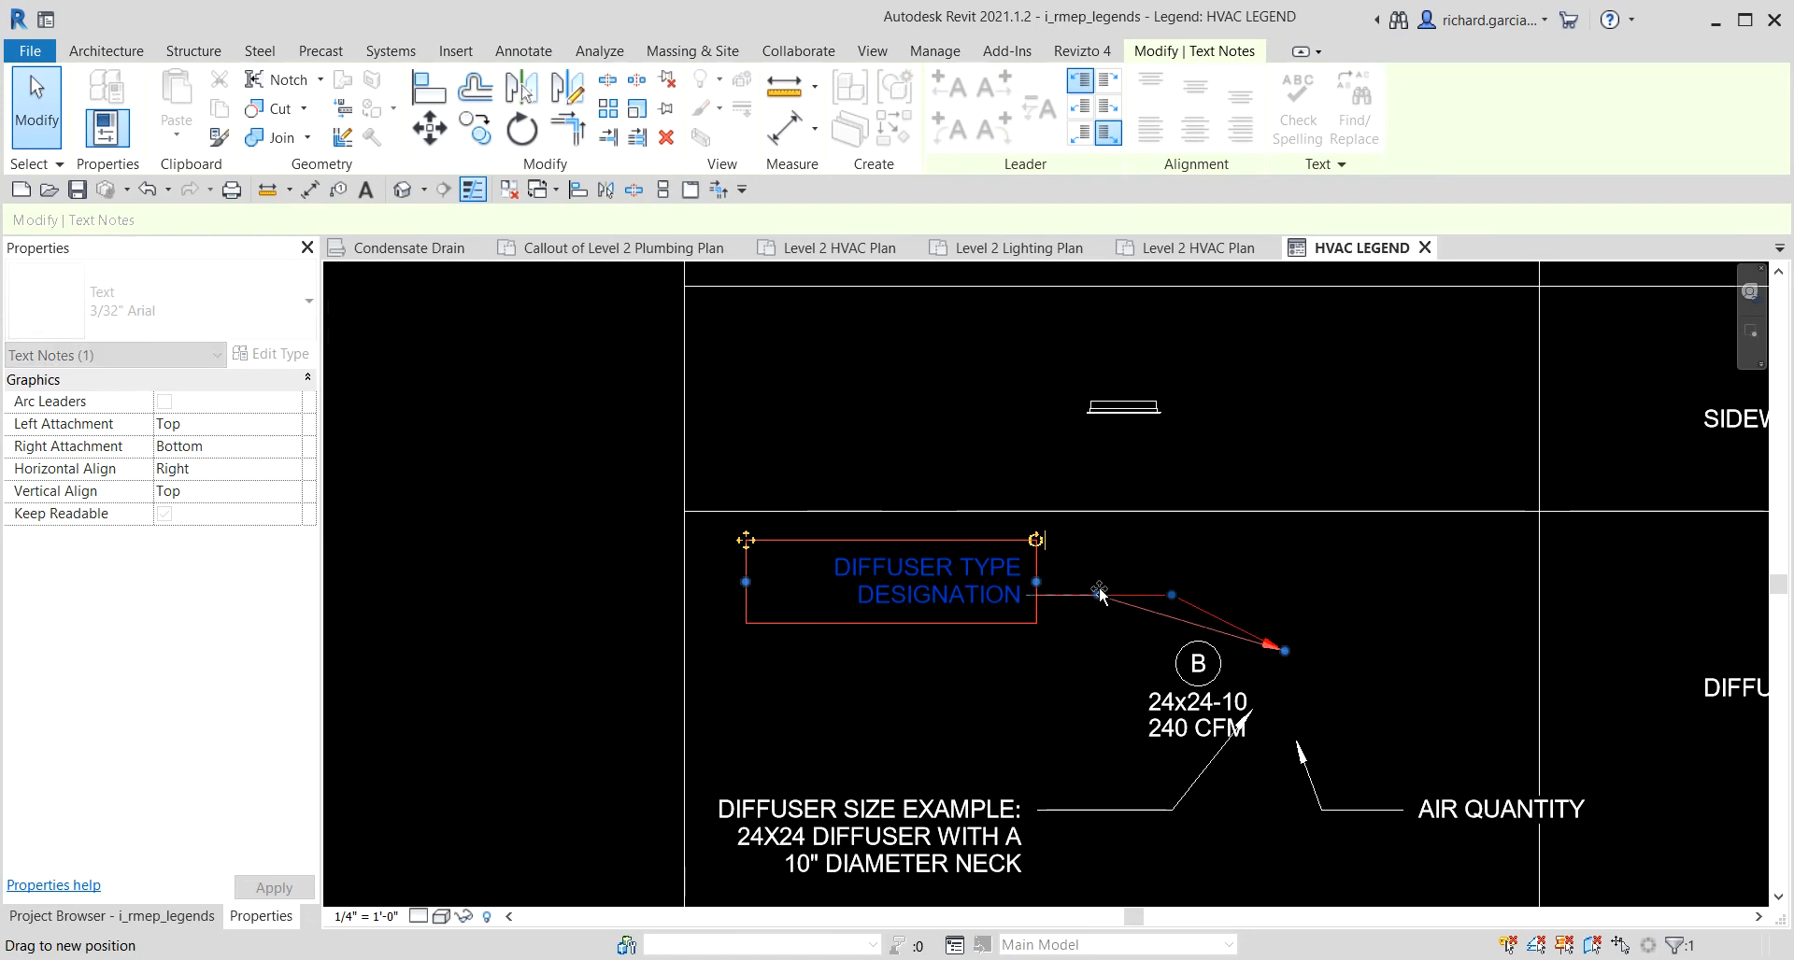
{"action": "left_click_drag", "start_coordinate": [1284, 654], "coordinate": [1167, 650]}
{"action": "scroll", "coordinate": [1235, 773], "scroll_direction": "up", "scroll_amount": 2}
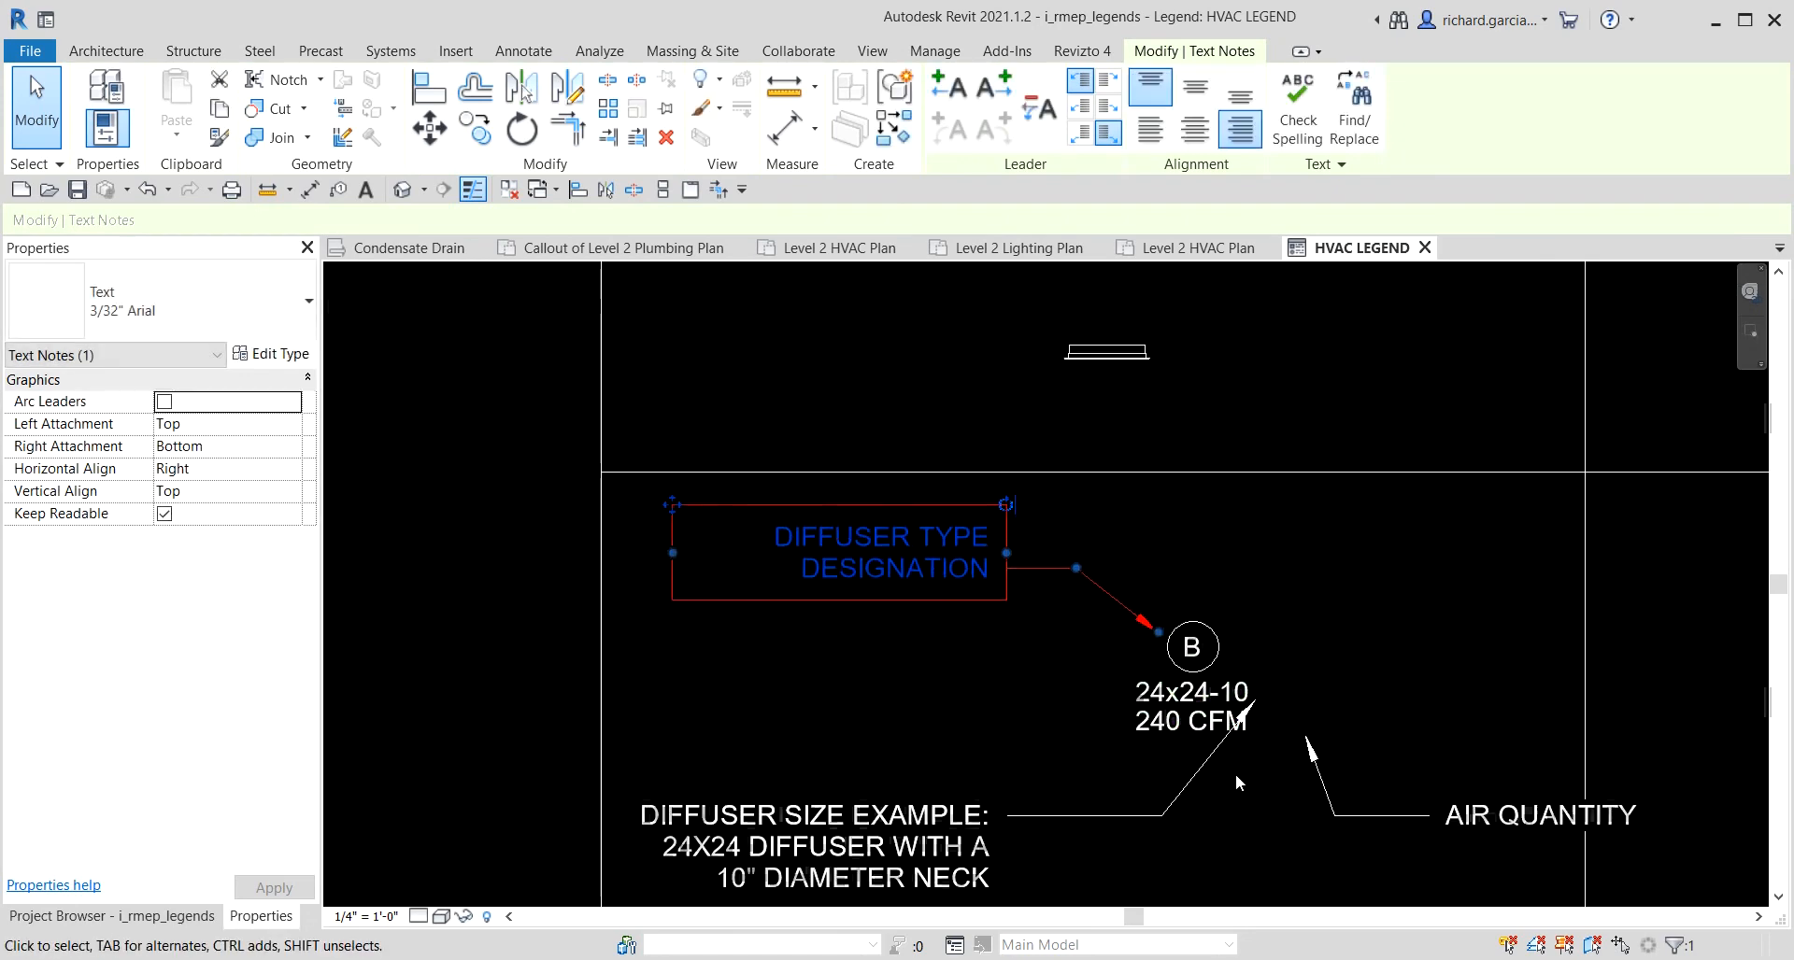
Move the diffuser size example note up and shorten its leader so the arrowhead points at the tag's 24x24-10 text.
{"action": "left_click", "coordinate": [1176, 816]}
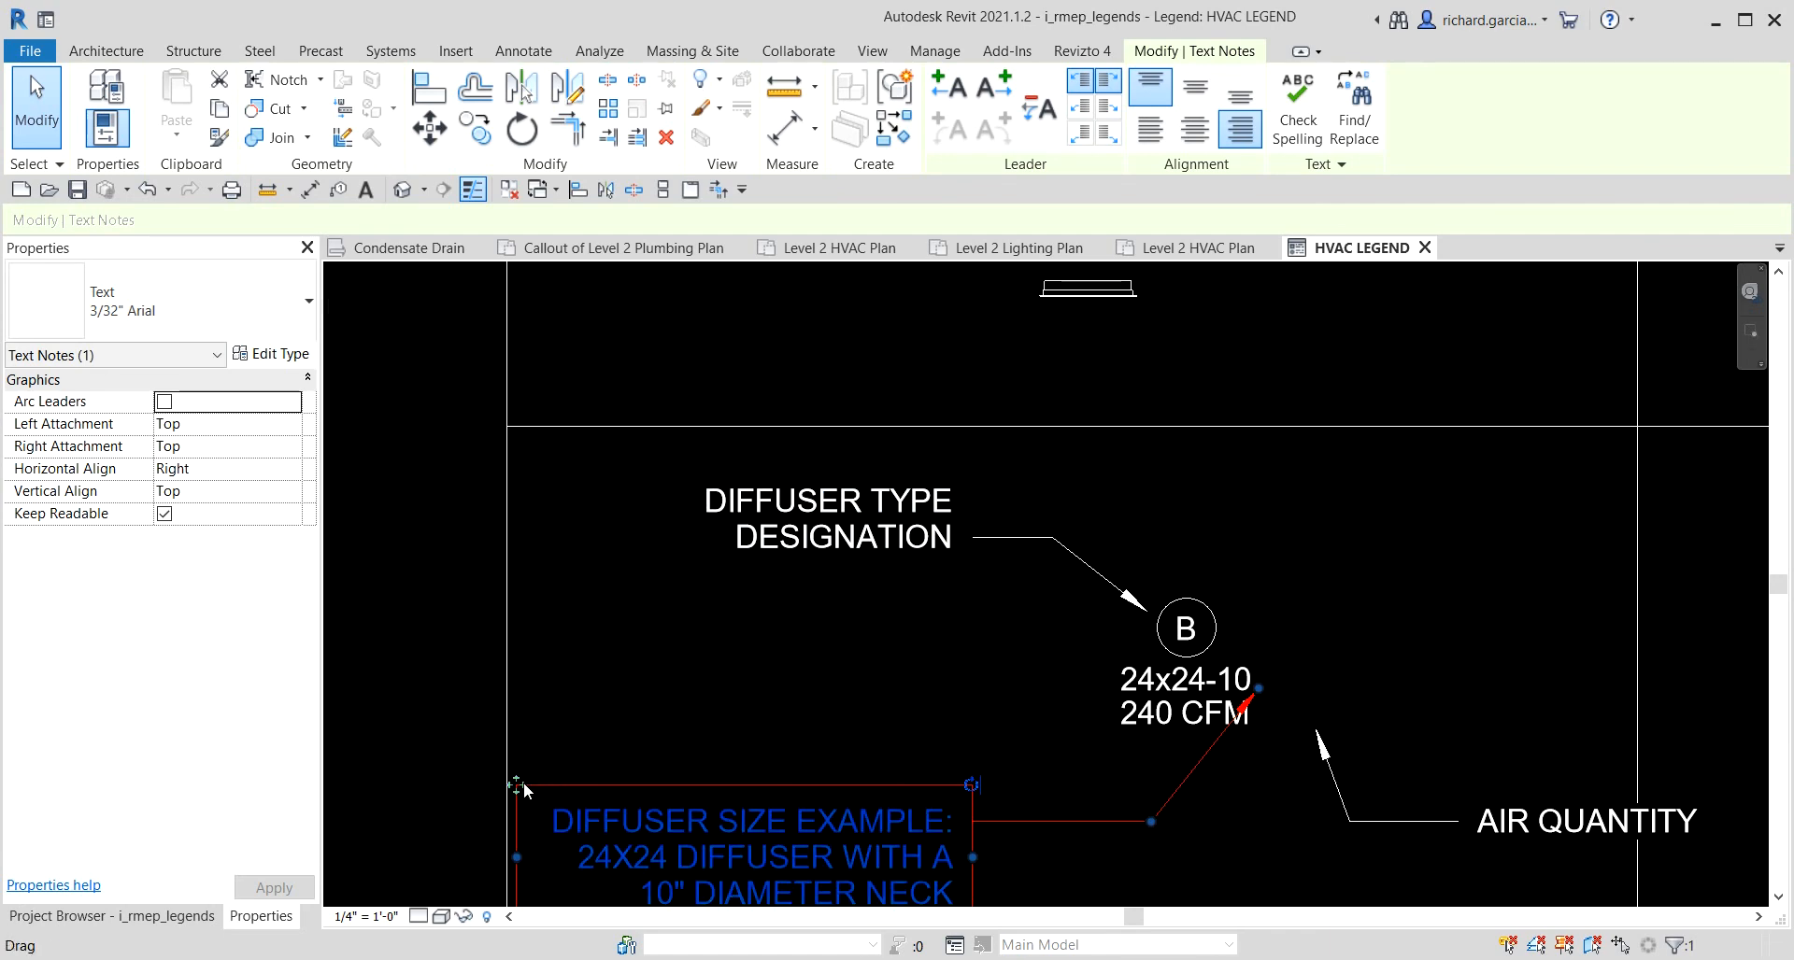
{"action": "left_click_drag", "start_coordinate": [520, 786], "coordinate": [520, 683]}
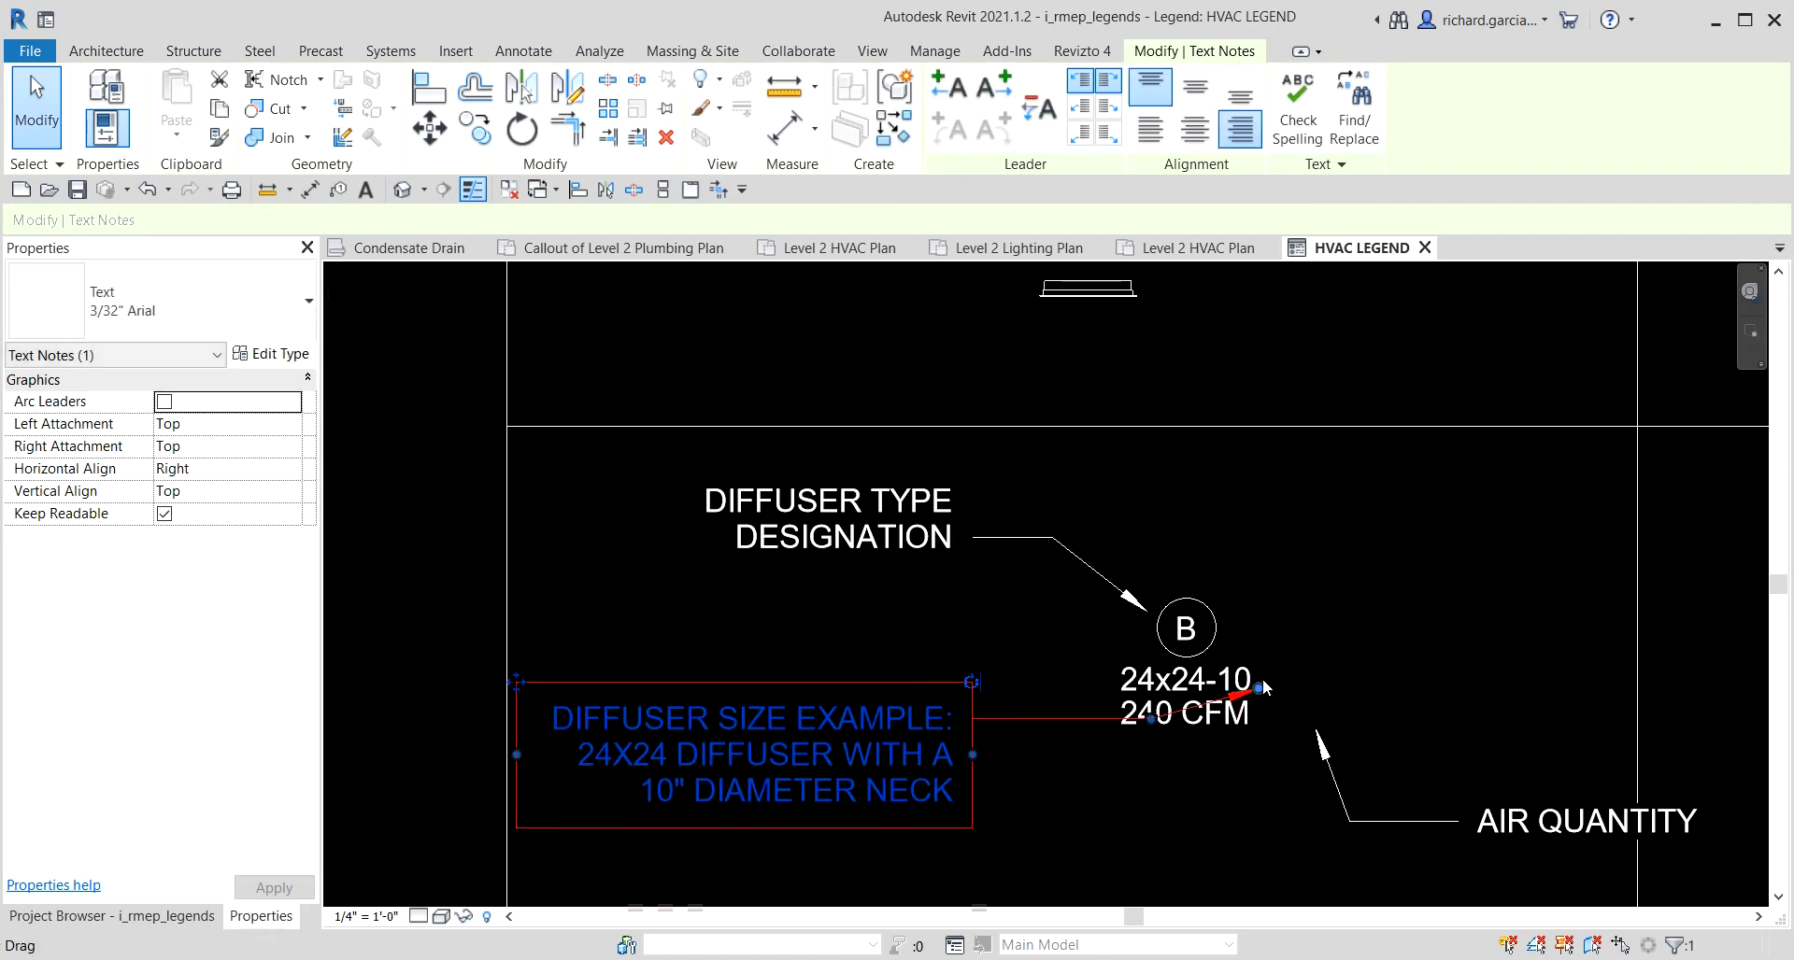
{"action": "mouse_move", "coordinate": [1259, 686]}
{"action": "left_mouse_down"}
{"action": "mouse_move", "coordinate": [1112, 671]}
{"action": "mouse_move", "coordinate": [1106, 713]}
{"action": "mouse_move", "coordinate": [1027, 710]}
{"action": "mouse_move", "coordinate": [1110, 691]}
{"action": "left_mouse_up"}
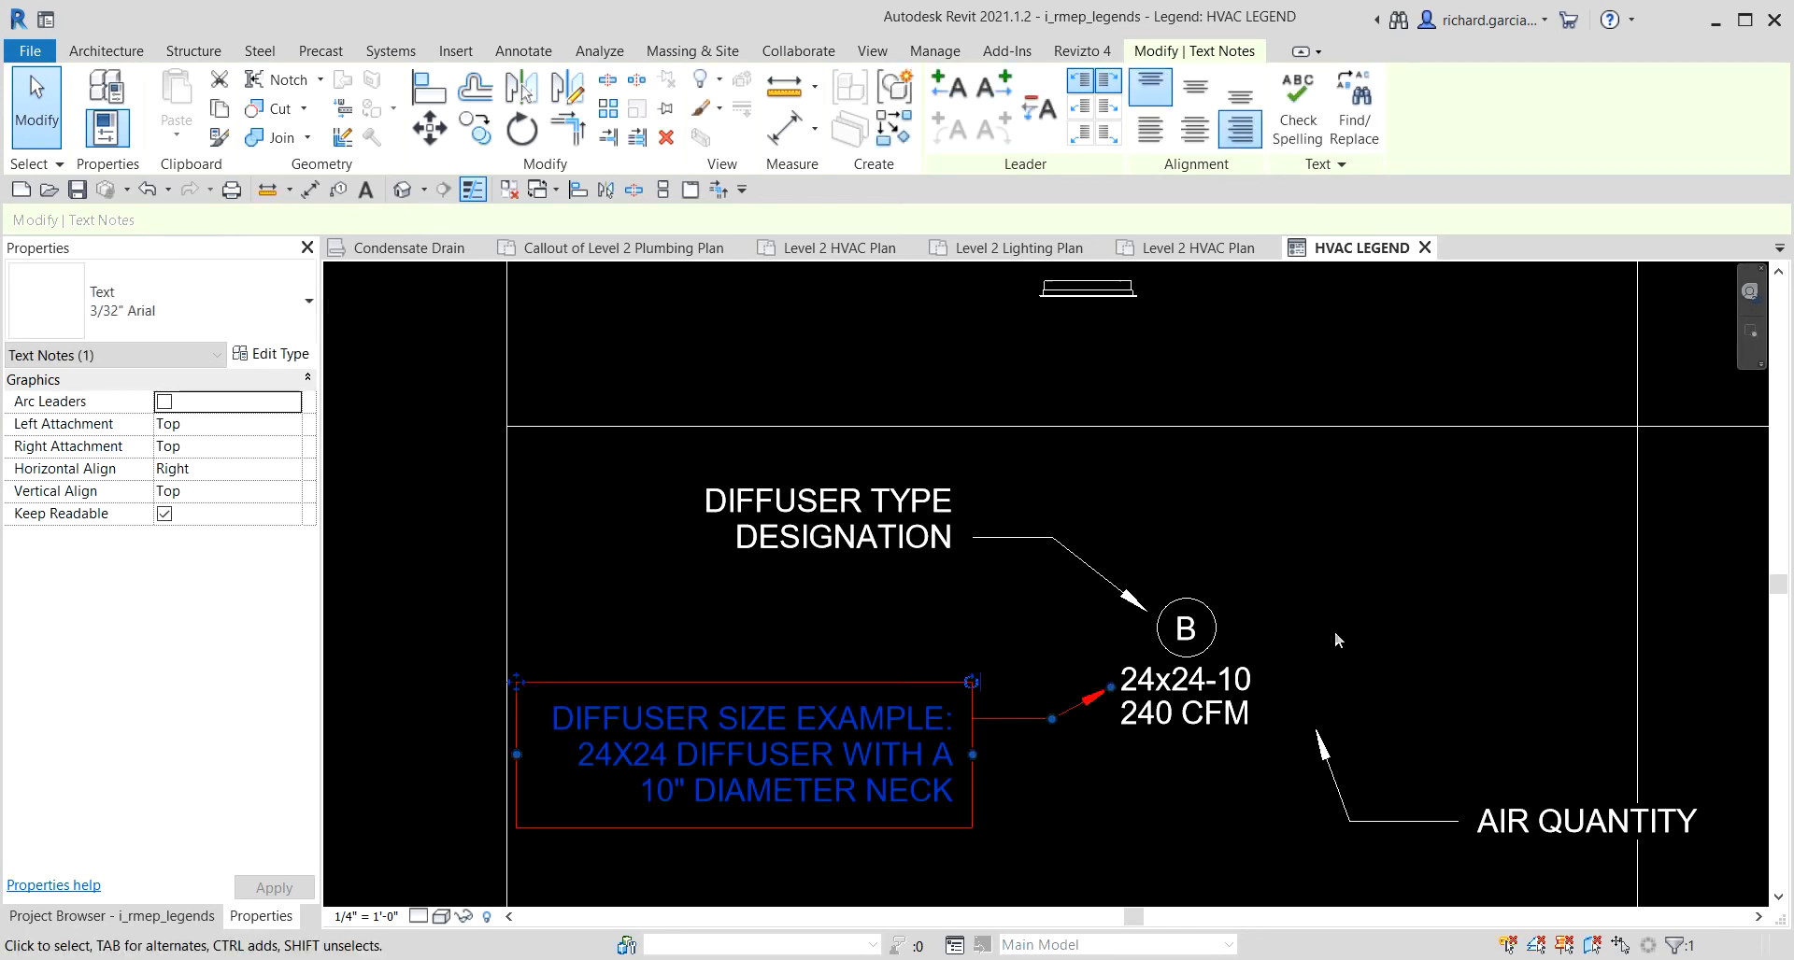
Move the "AIR QUANTITY" note left into the symbol column with its leader pointing at the tag's 240 CFM text.
{"action": "left_click", "coordinate": [1349, 729]}
{"action": "left_click", "coordinate": [1527, 824]}
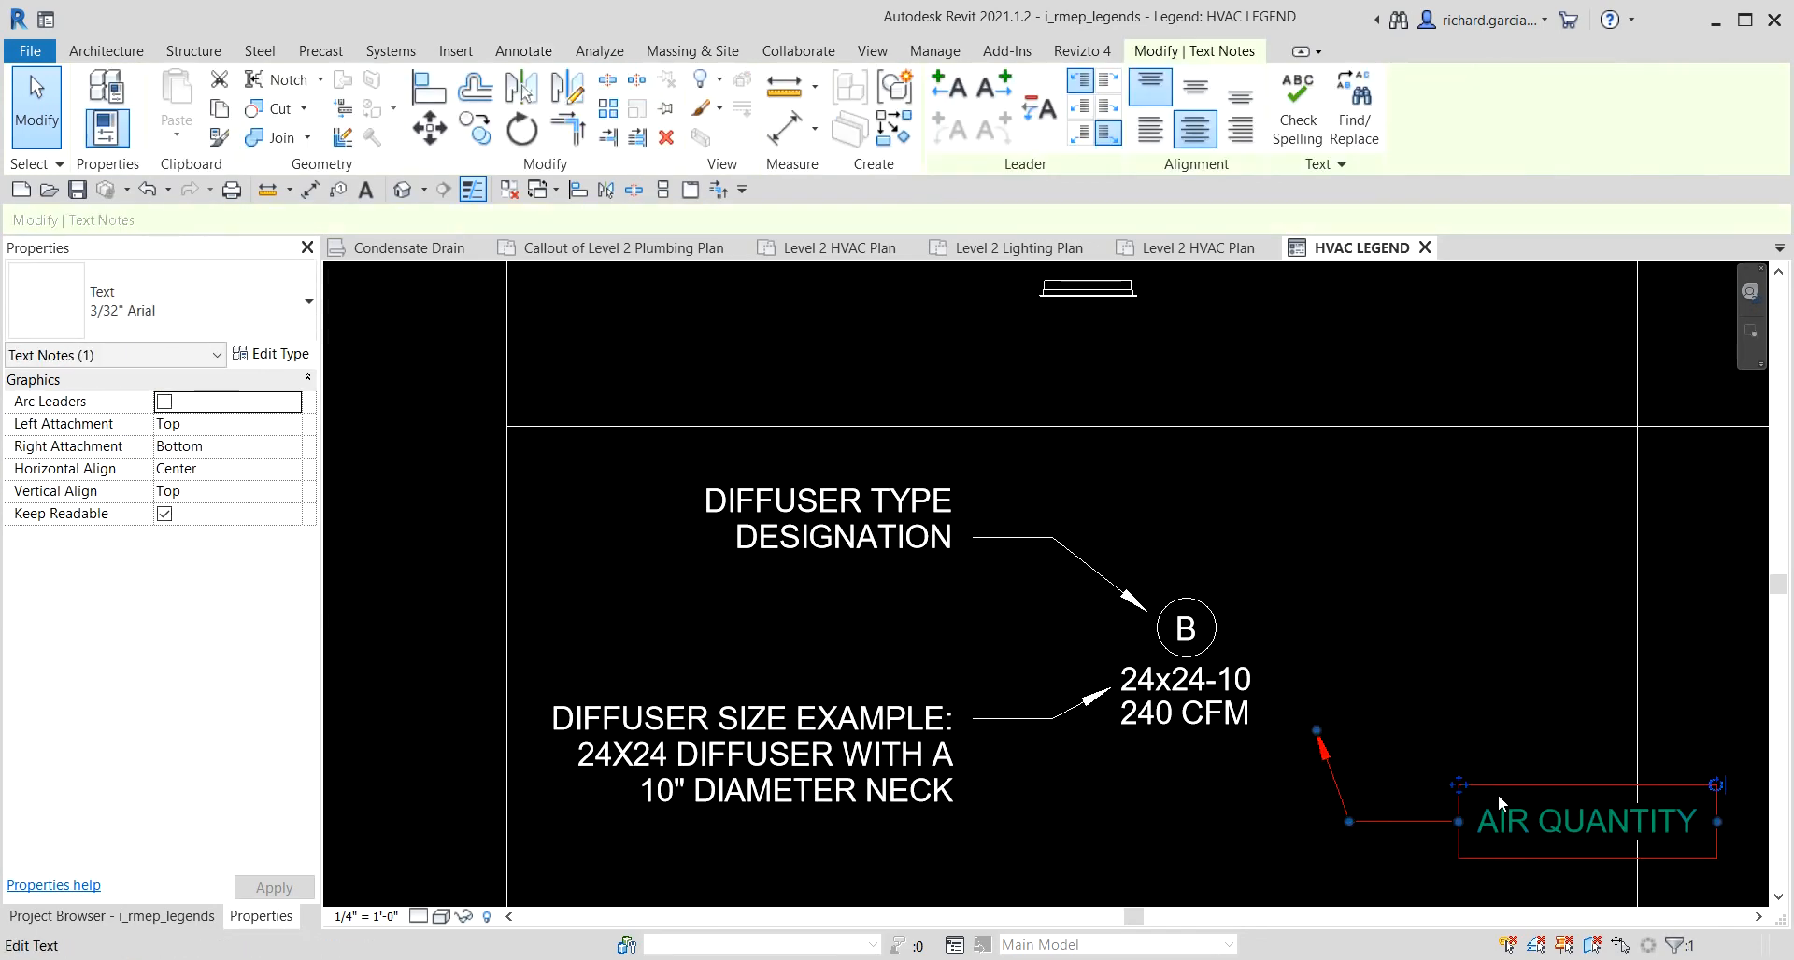
{"action": "mouse_move", "coordinate": [1452, 785]}
{"action": "left_mouse_down"}
{"action": "mouse_move", "coordinate": [1353, 788]}
{"action": "mouse_move", "coordinate": [1208, 736]}
{"action": "left_mouse_up"}
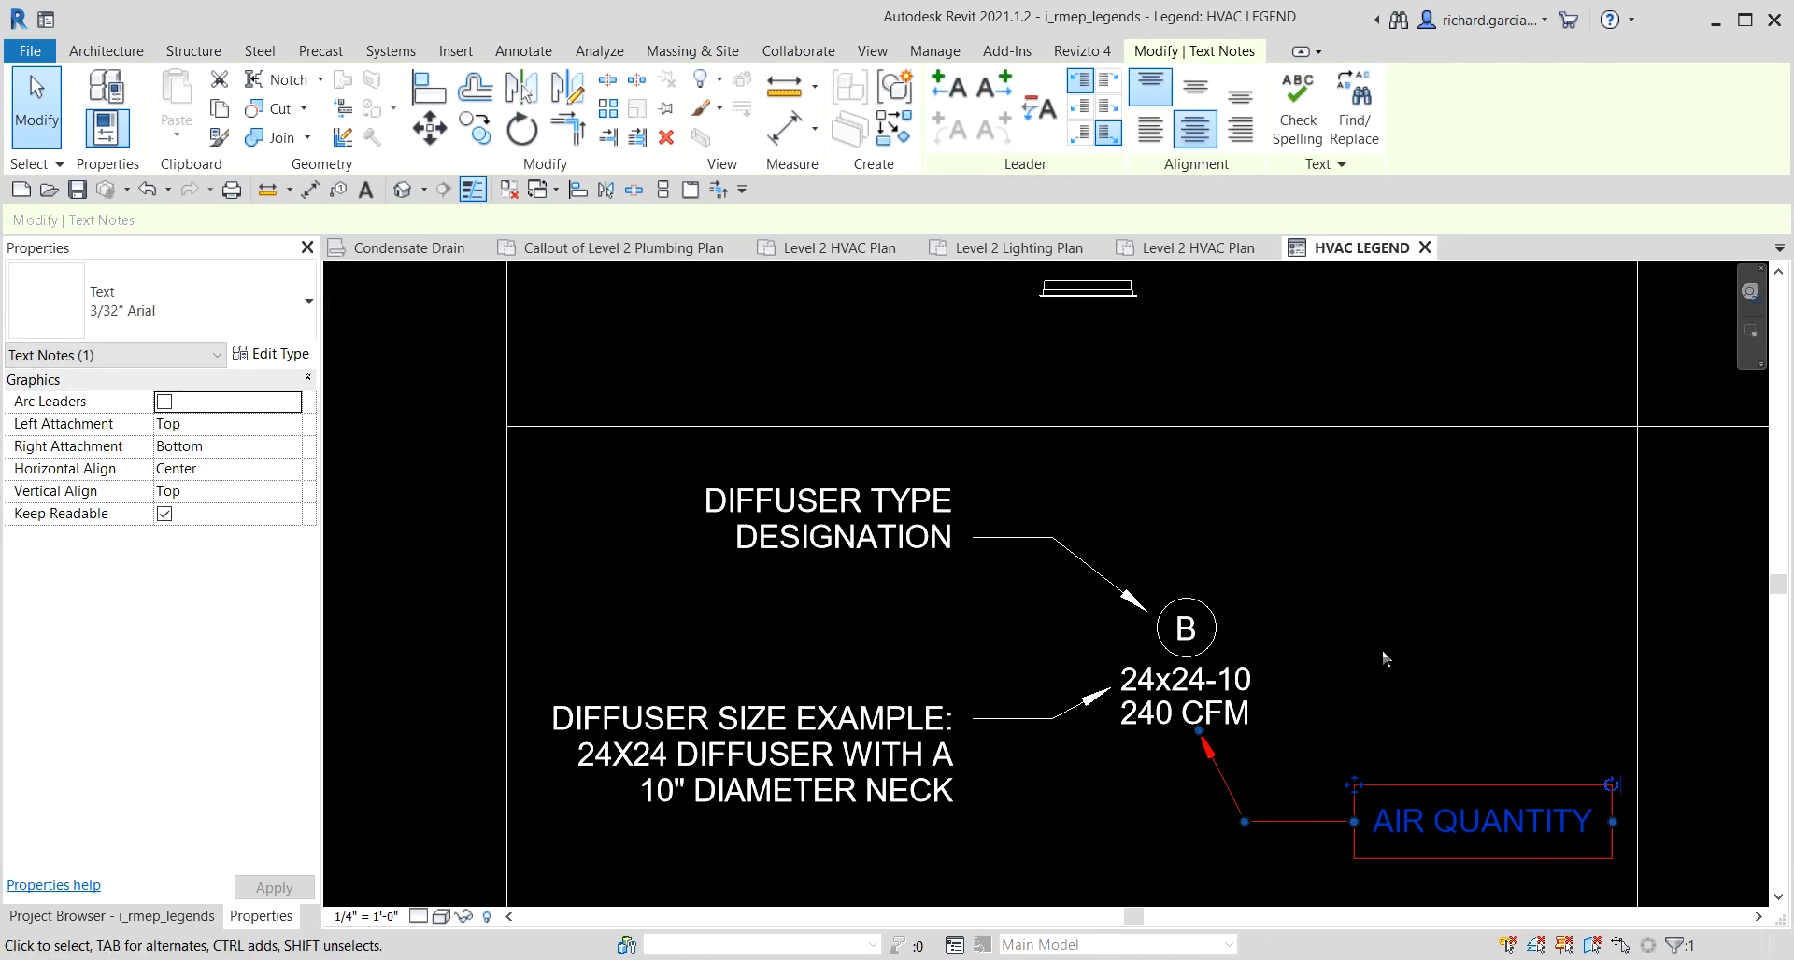
{"action": "left_click", "coordinate": [1289, 693]}
Nudge the supply diffuser symbol and its "SUPPLY DIFFUSER" label up within their row.
{"action": "scroll", "coordinate": [1287, 693], "scroll_direction": "down", "scroll_amount": 3}
{"action": "scroll", "coordinate": [748, 562], "scroll_direction": "down", "scroll_amount": 2}
{"action": "scroll", "coordinate": [1163, 703], "scroll_direction": "down", "scroll_amount": 2}
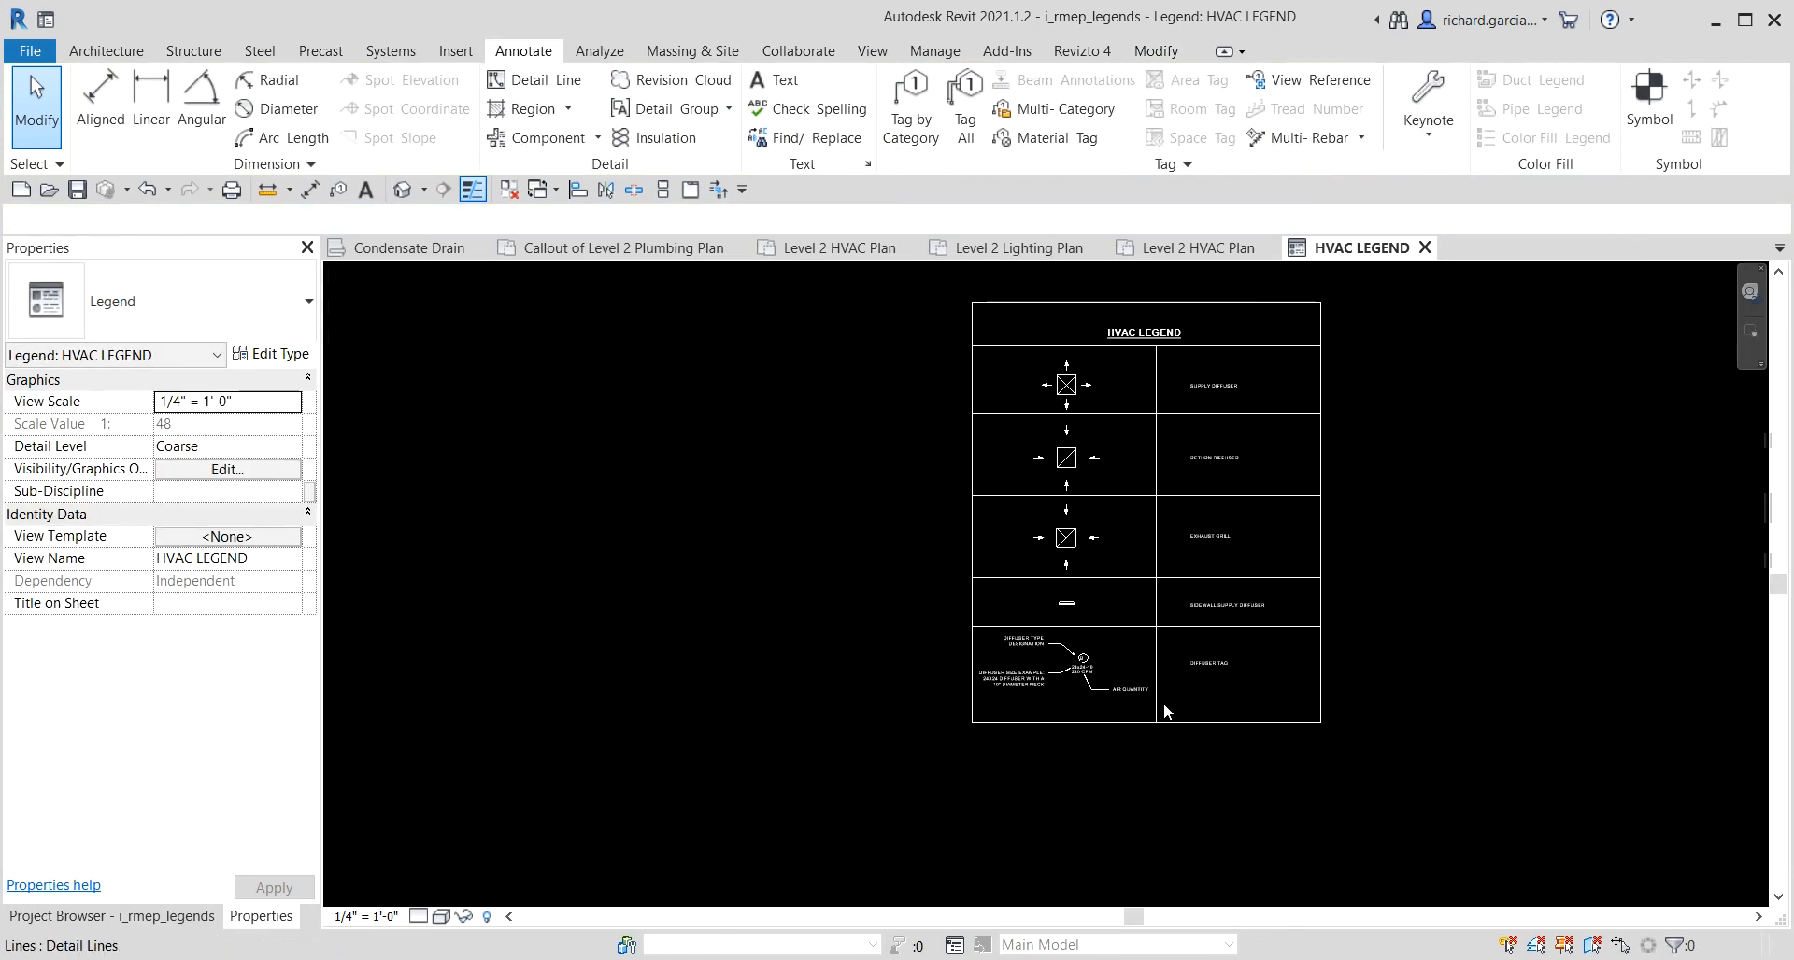
{"action": "scroll", "coordinate": [1220, 641], "scroll_direction": "down", "scroll_amount": 1}
{"action": "scroll", "coordinate": [1116, 378], "scroll_direction": "up", "scroll_amount": 4}
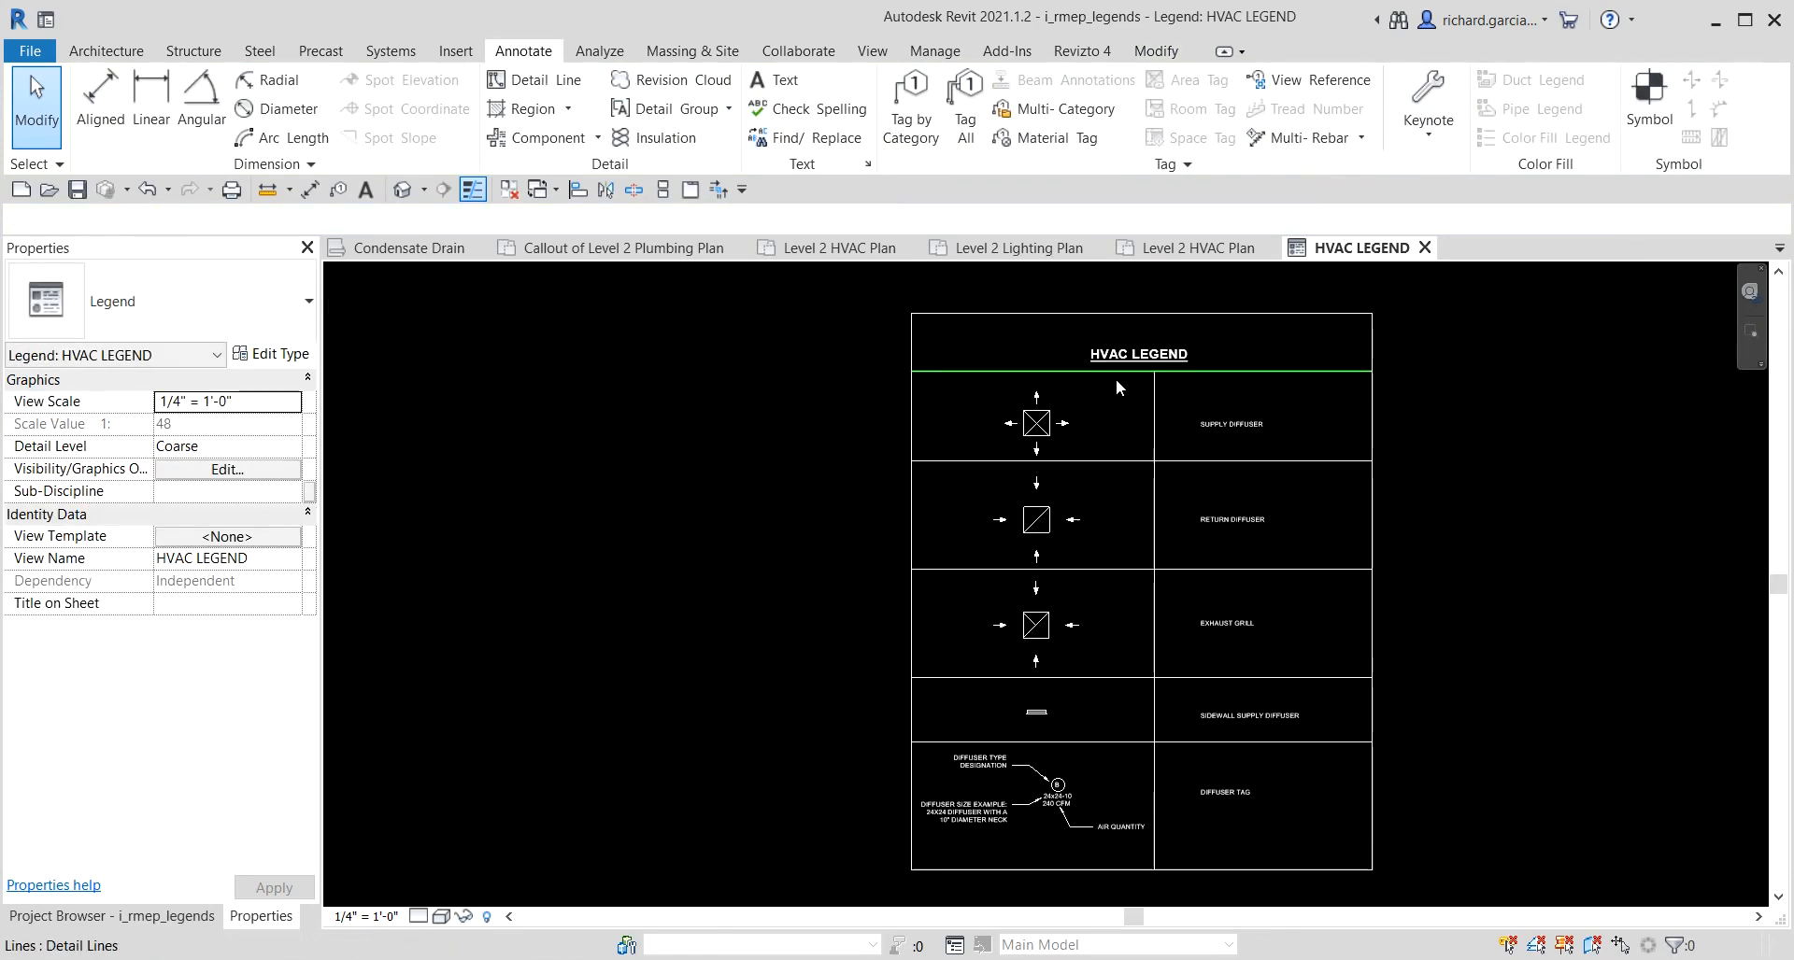
{"action": "left_click", "coordinate": [1046, 440]}
{"action": "key", "text": "Up"}
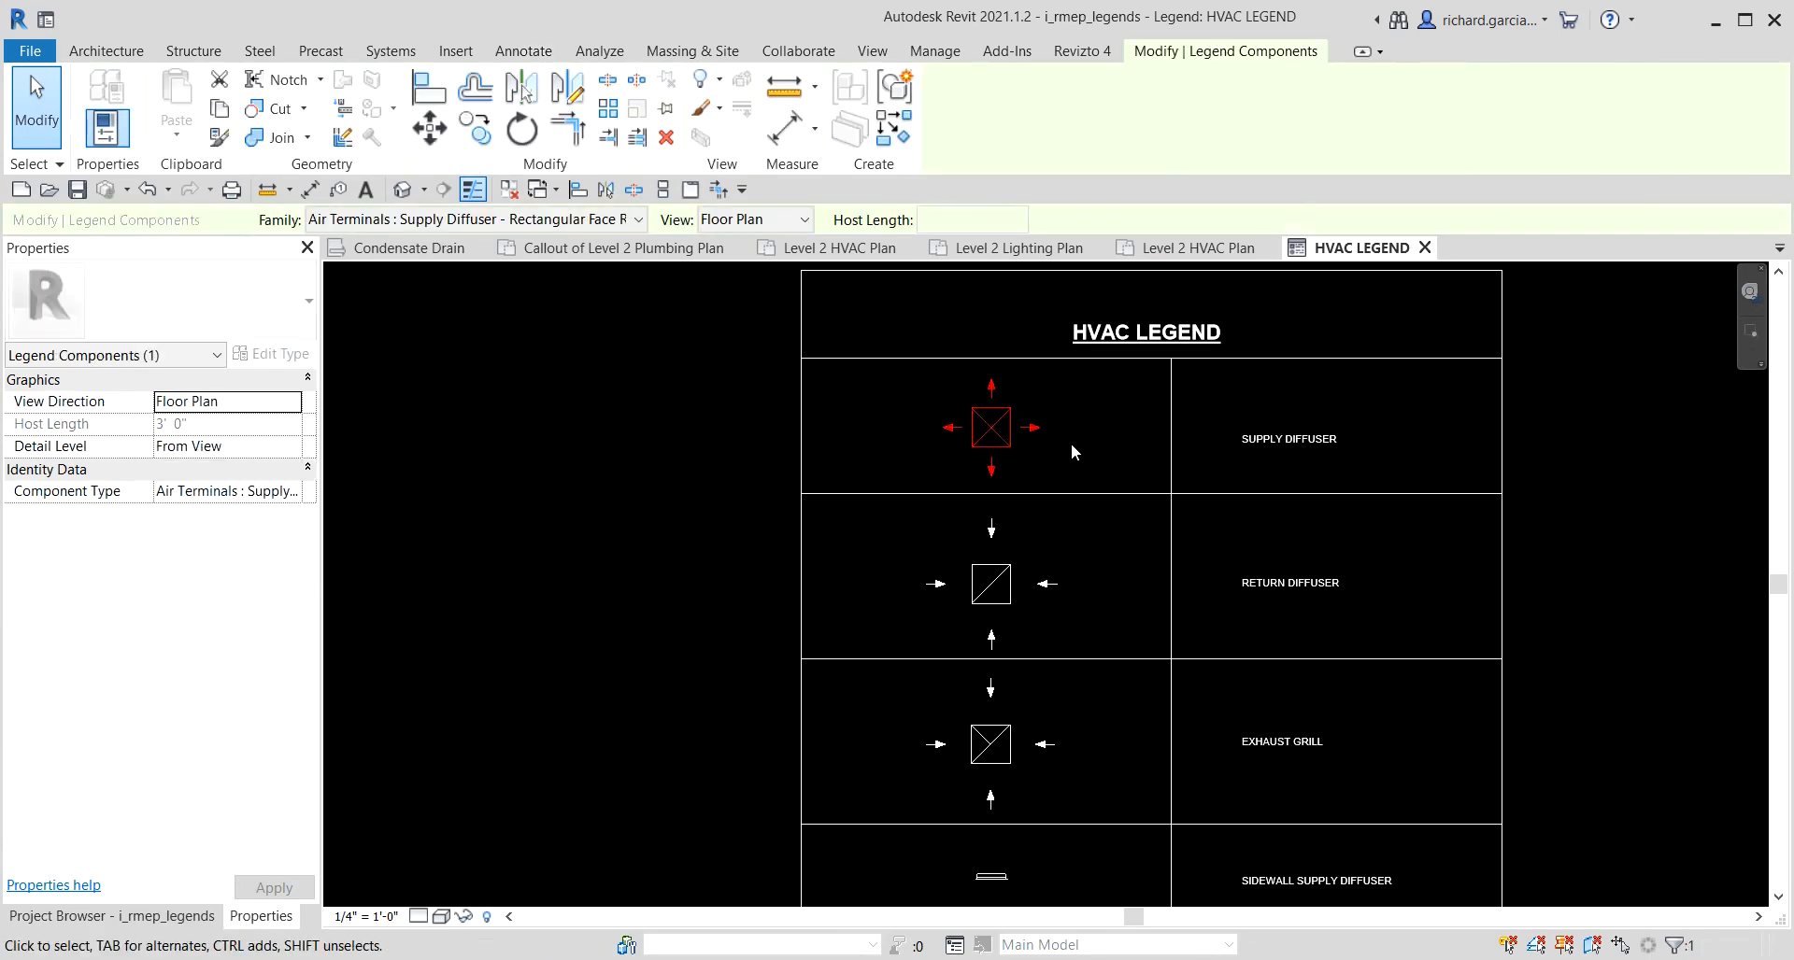
{"action": "left_click", "coordinate": [1317, 445]}
{"action": "key", "text": "Up"}
{"action": "key", "text": "Up"}
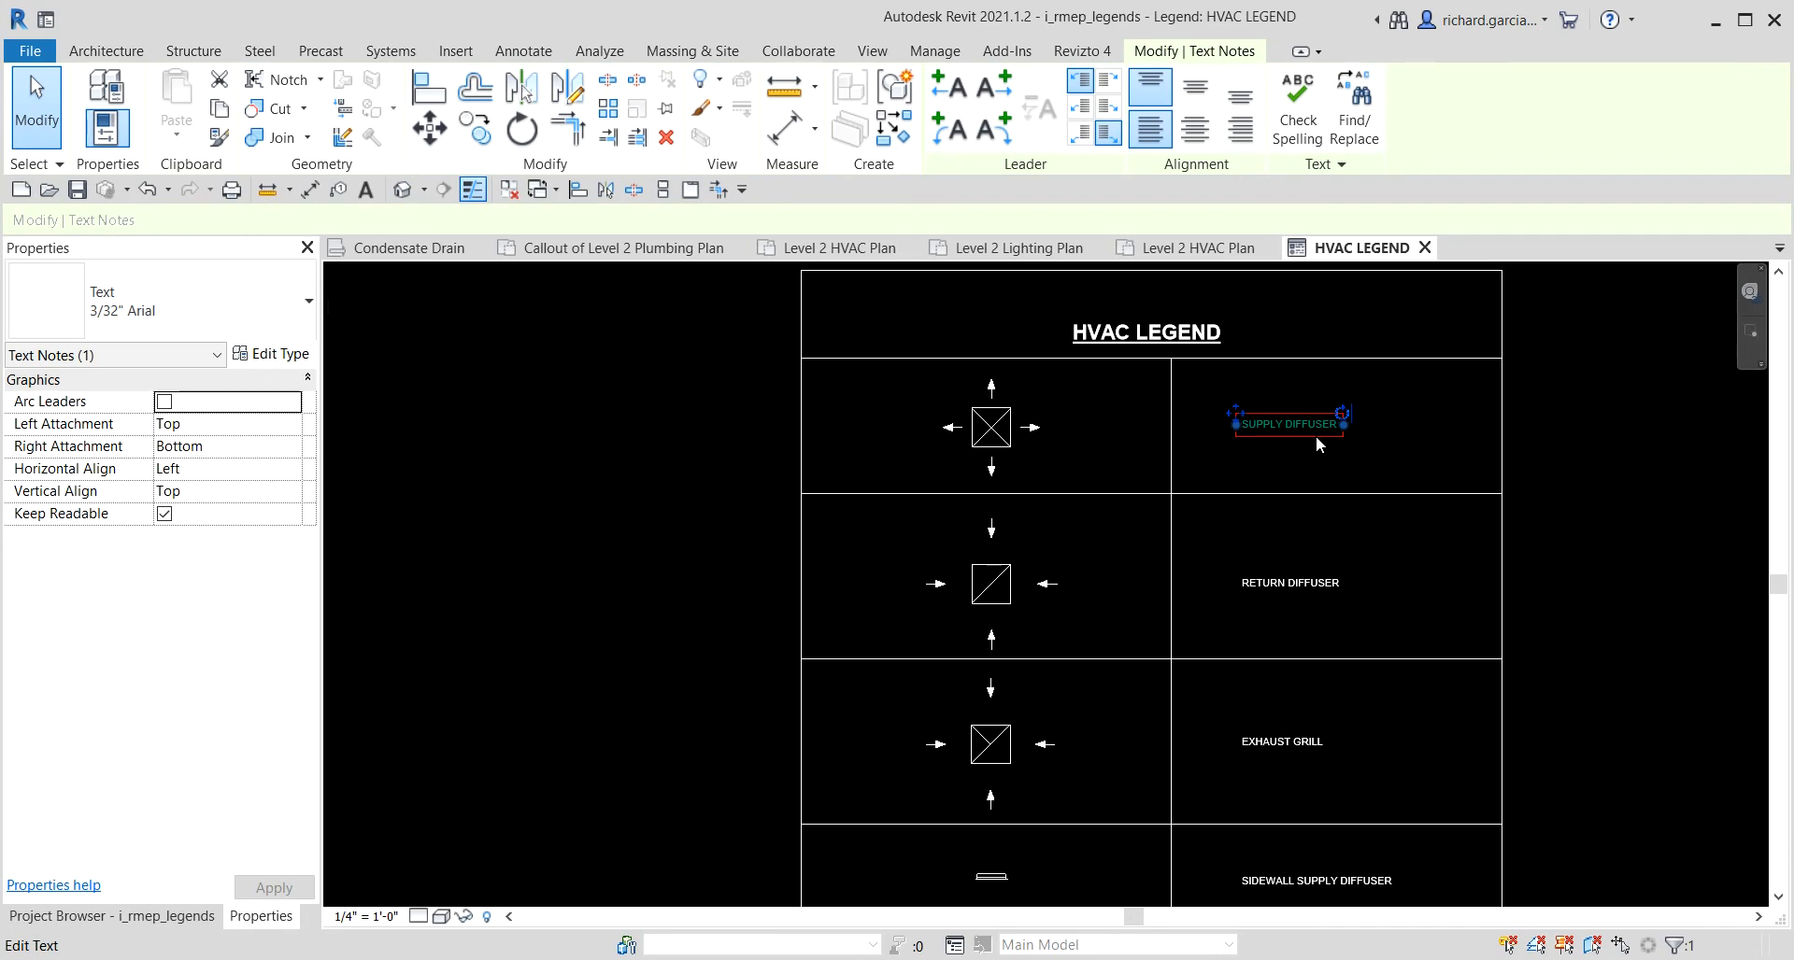
Raise the line below the supply diffuser row to make it 6' - 6" high, and nudge its symbol and label up together.
{"action": "left_click", "coordinate": [1308, 490]}
{"action": "key", "text": "Up"}
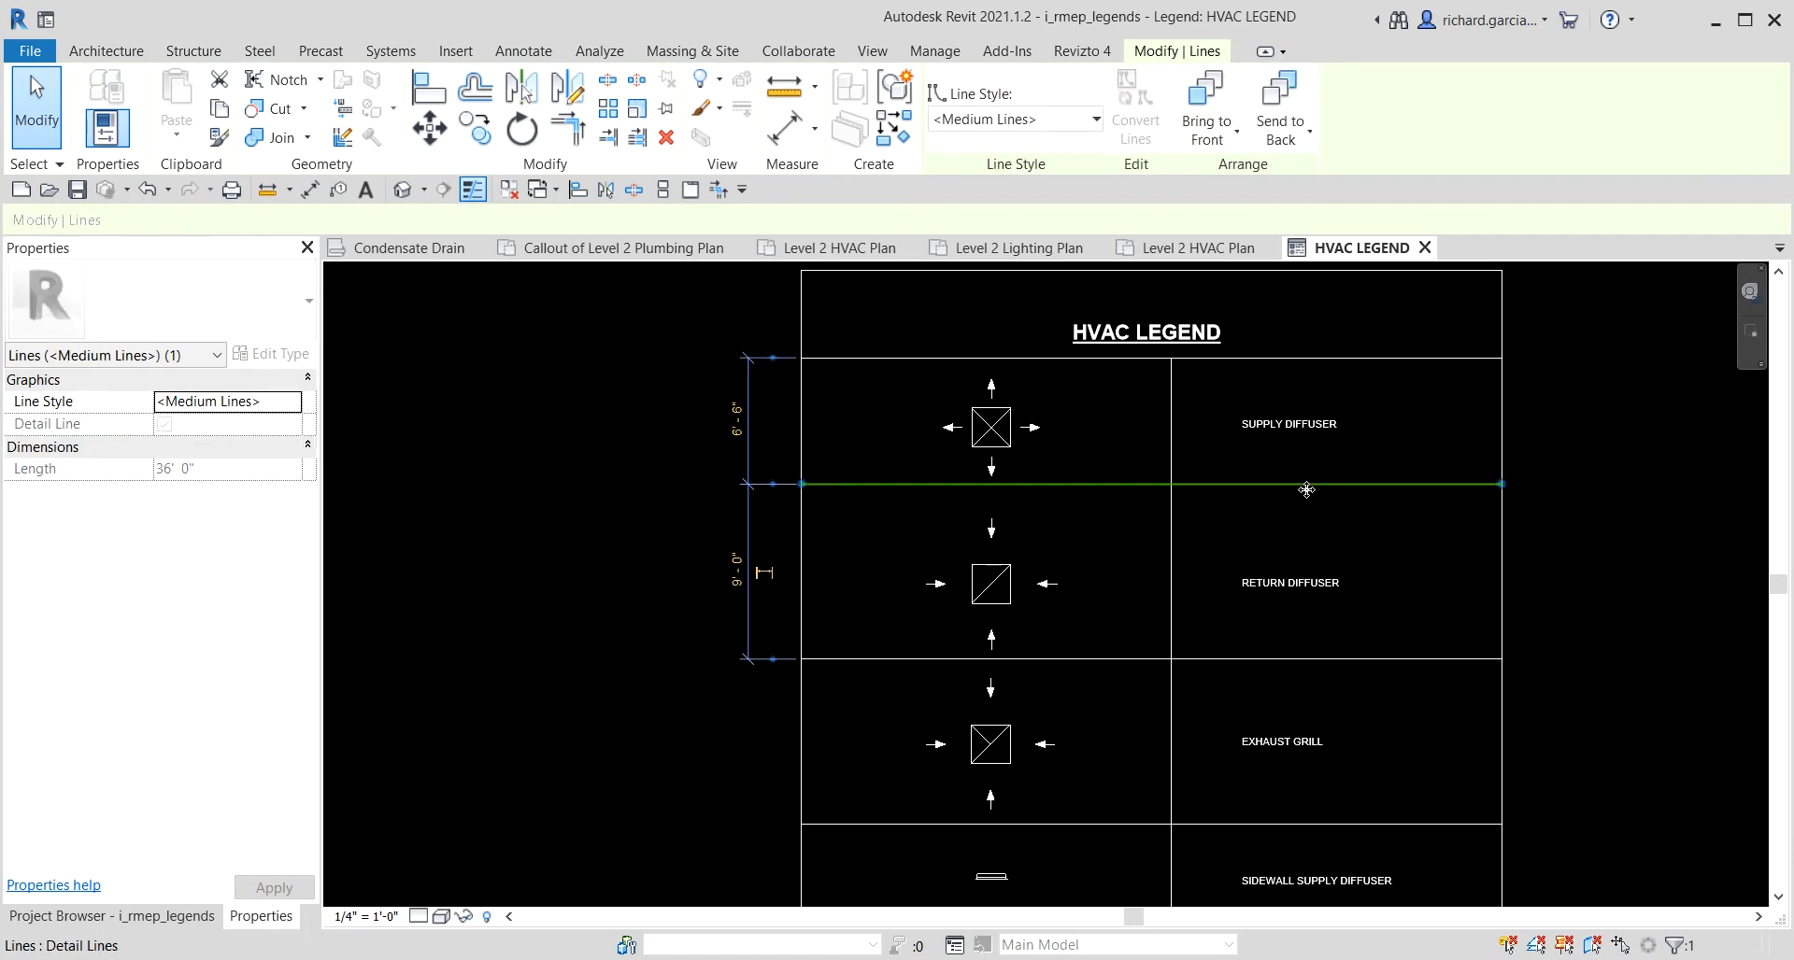
{"action": "left_click", "coordinate": [988, 425]}
{"action": "left_click", "coordinate": [1291, 415], "text": "ctrl"}
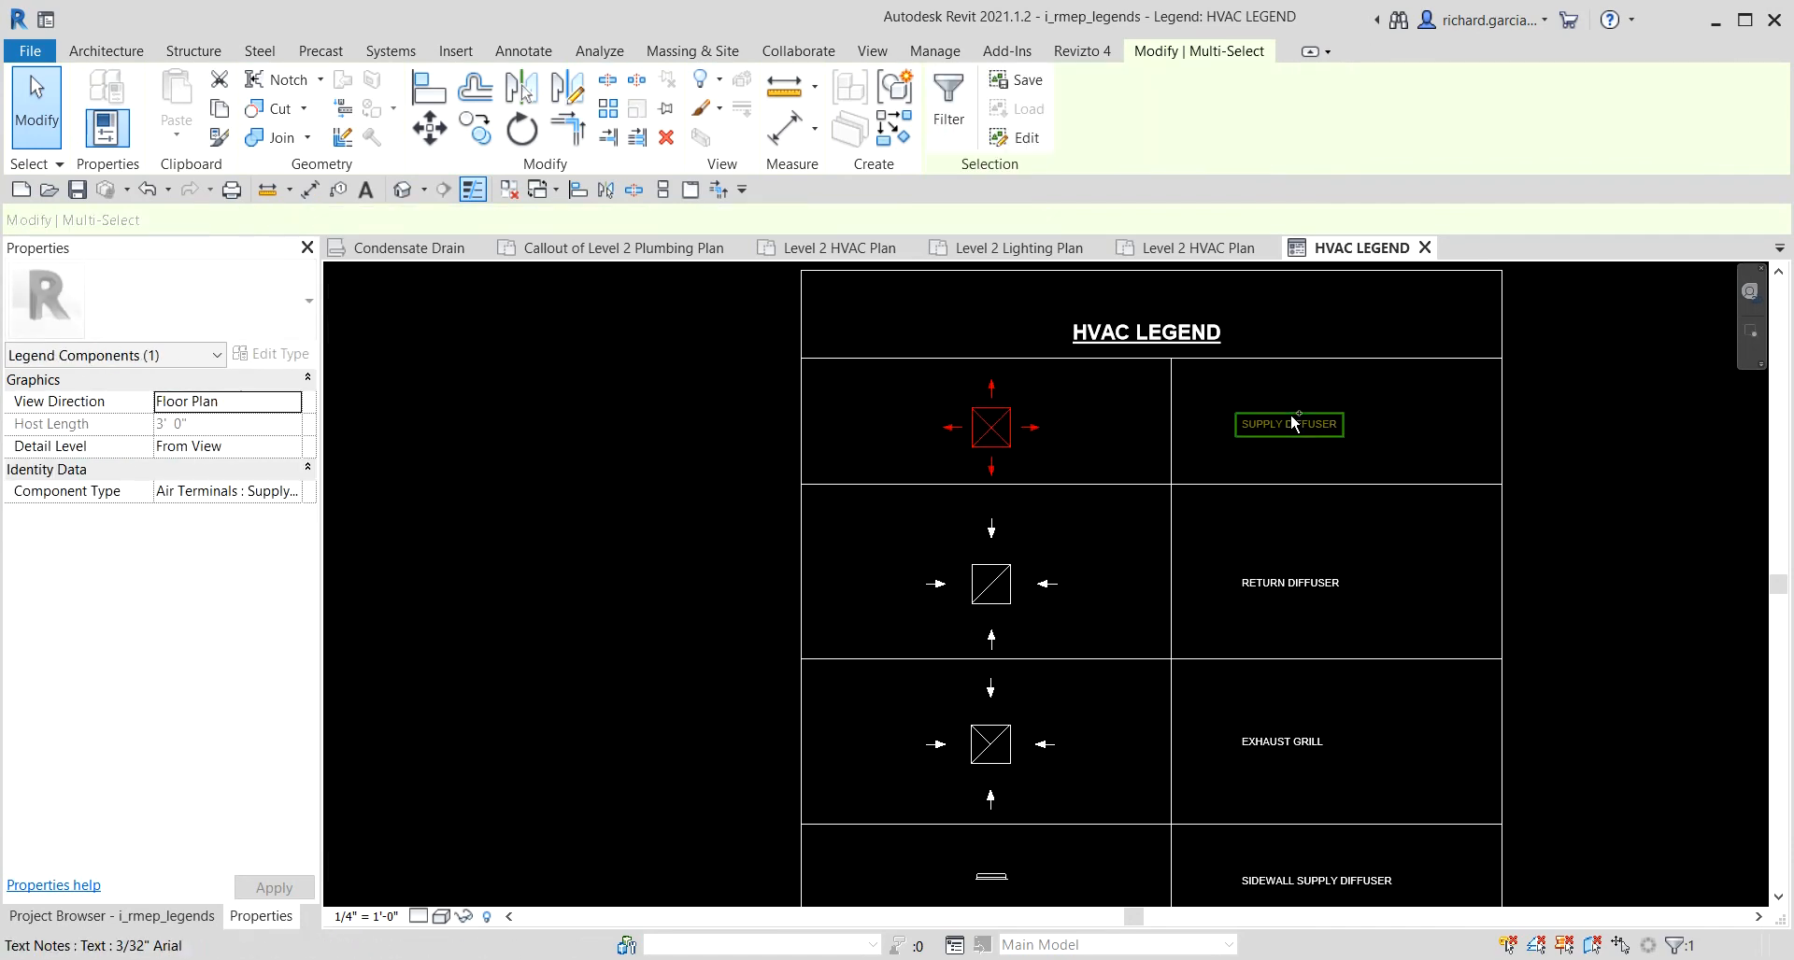
{"action": "key", "text": "Up"}
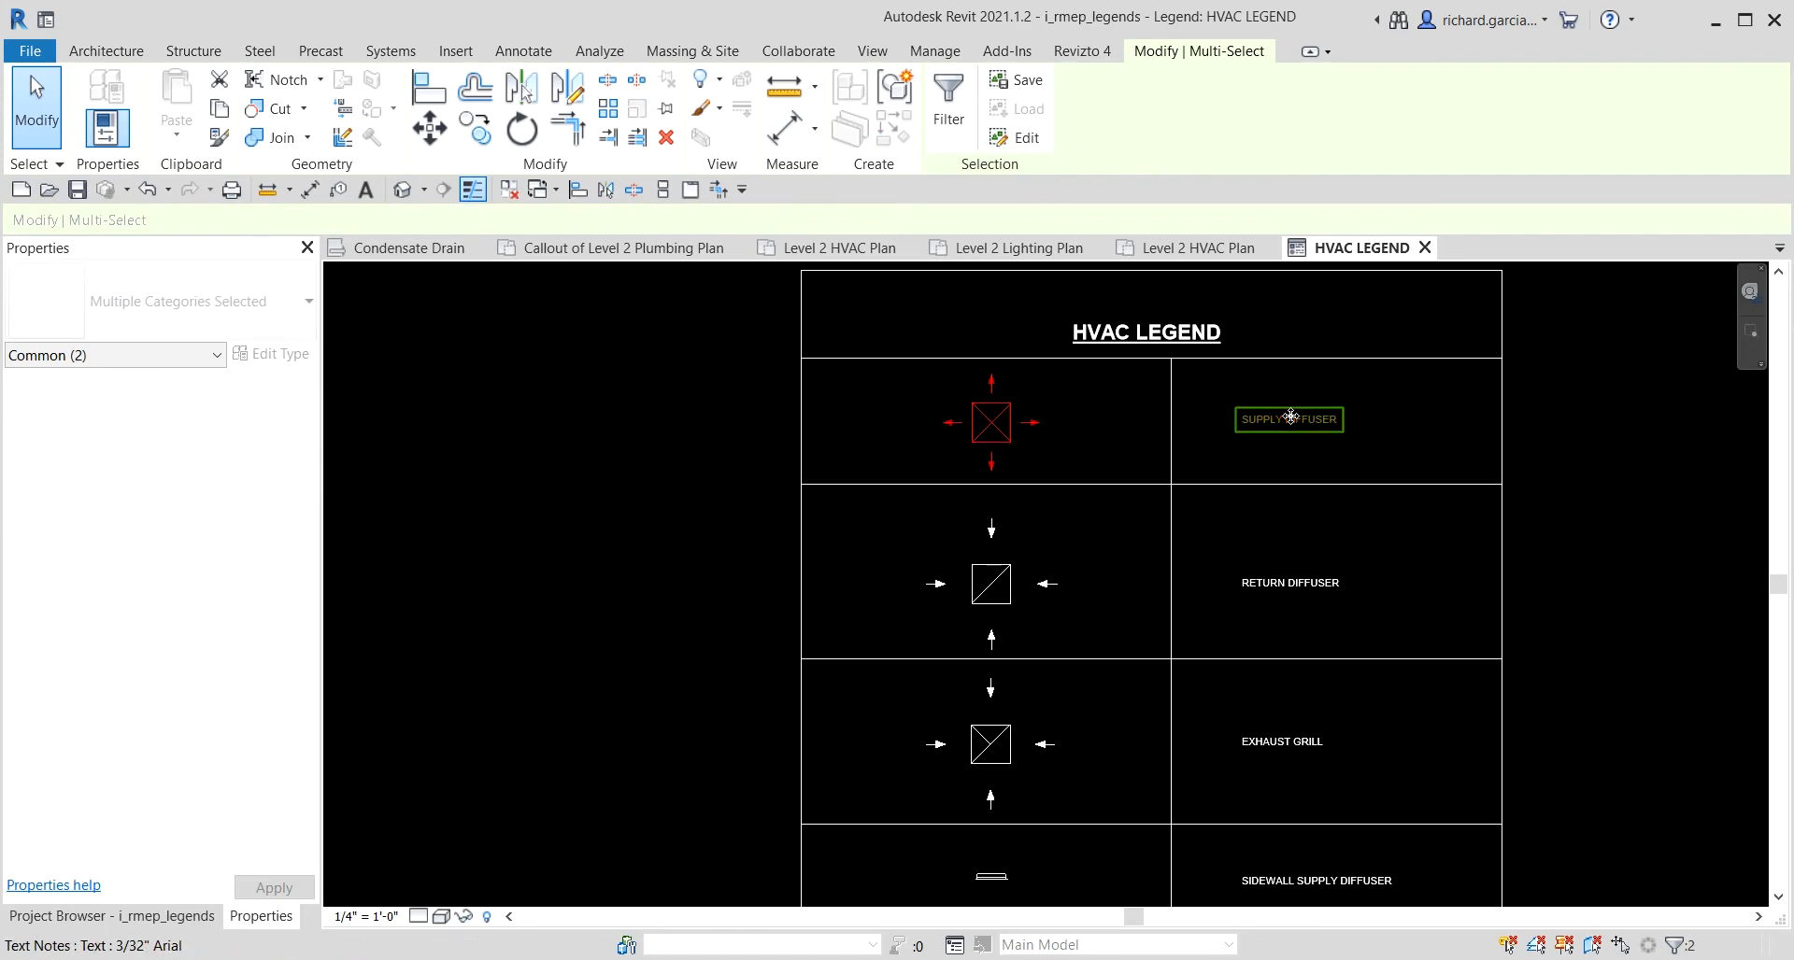
{"action": "left_click", "coordinate": [1709, 539]}
Nudge the right border line inward so the label column is about 14' - 8" wide.
{"action": "scroll", "coordinate": [1405, 572], "scroll_direction": "down", "scroll_amount": 3}
{"action": "middle_click_drag", "start_coordinate": [1467, 672], "coordinate": [1407, 525]}
{"action": "scroll", "coordinate": [1409, 545], "scroll_direction": "up", "scroll_amount": 1}
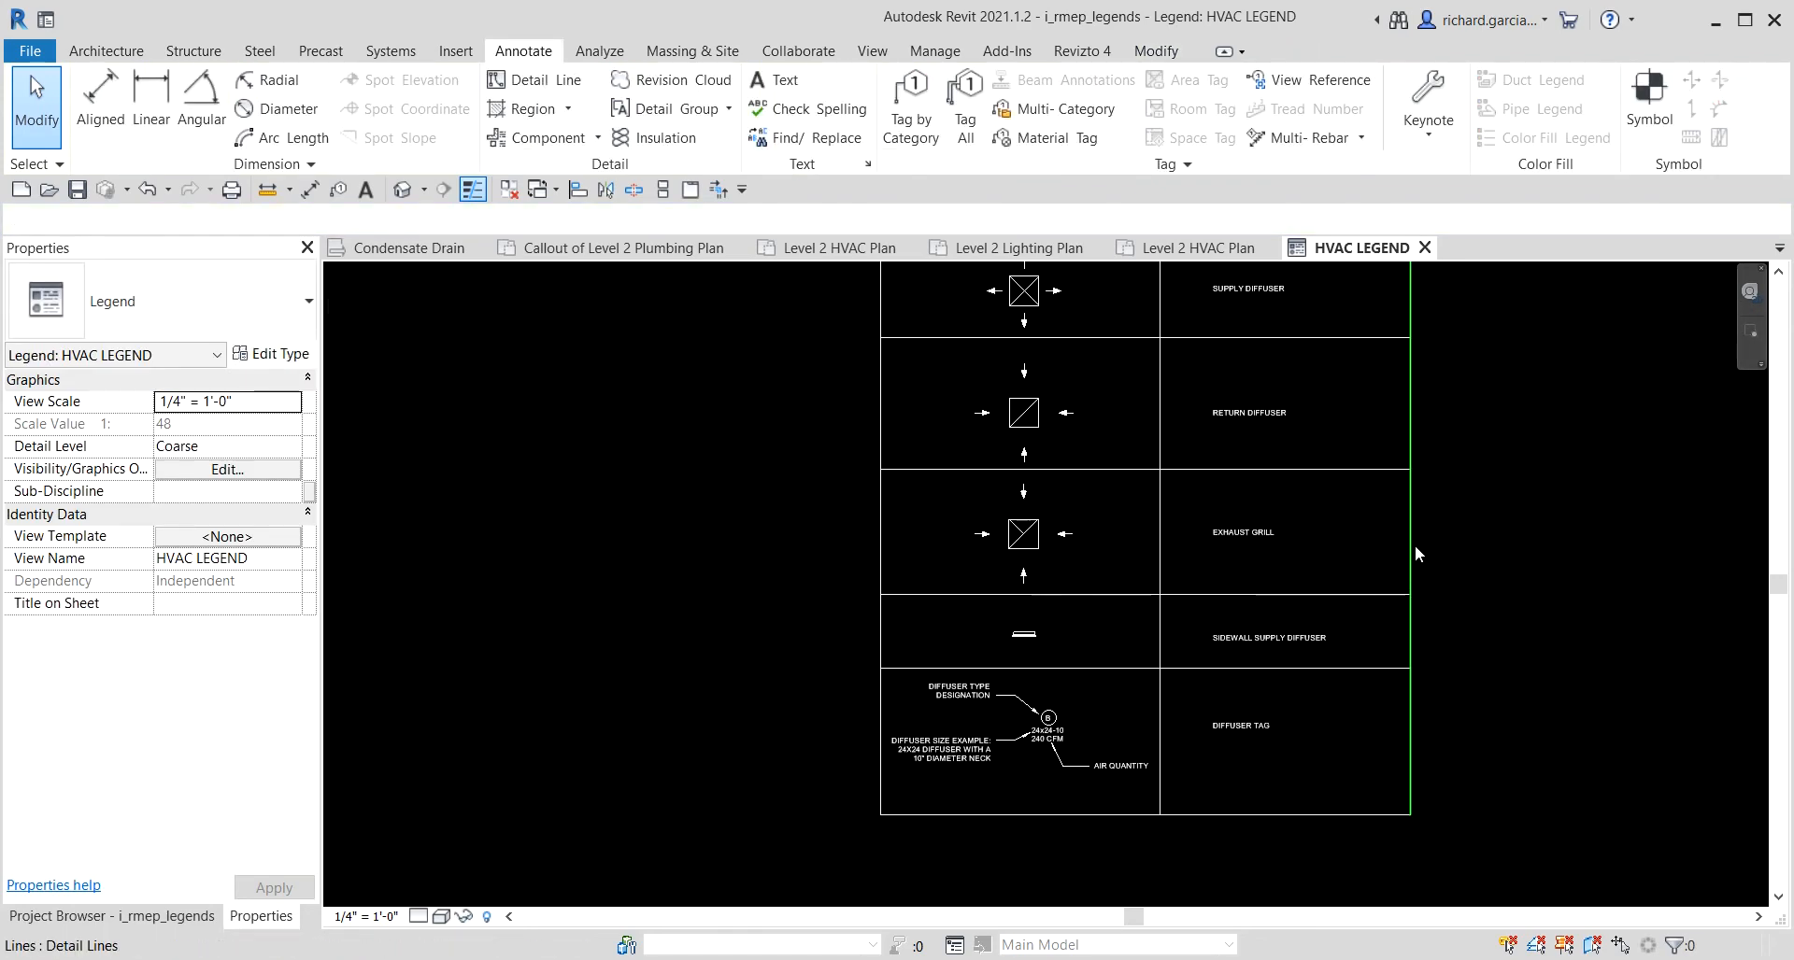
{"action": "left_click", "coordinate": [1413, 545]}
{"action": "key", "text": "Left"}
{"action": "key", "text": "Left"}
{"action": "key", "text": "Left"}
{"action": "key", "text": "Left"}
{"action": "key", "text": "Left"}
{"action": "key", "text": "Left"}
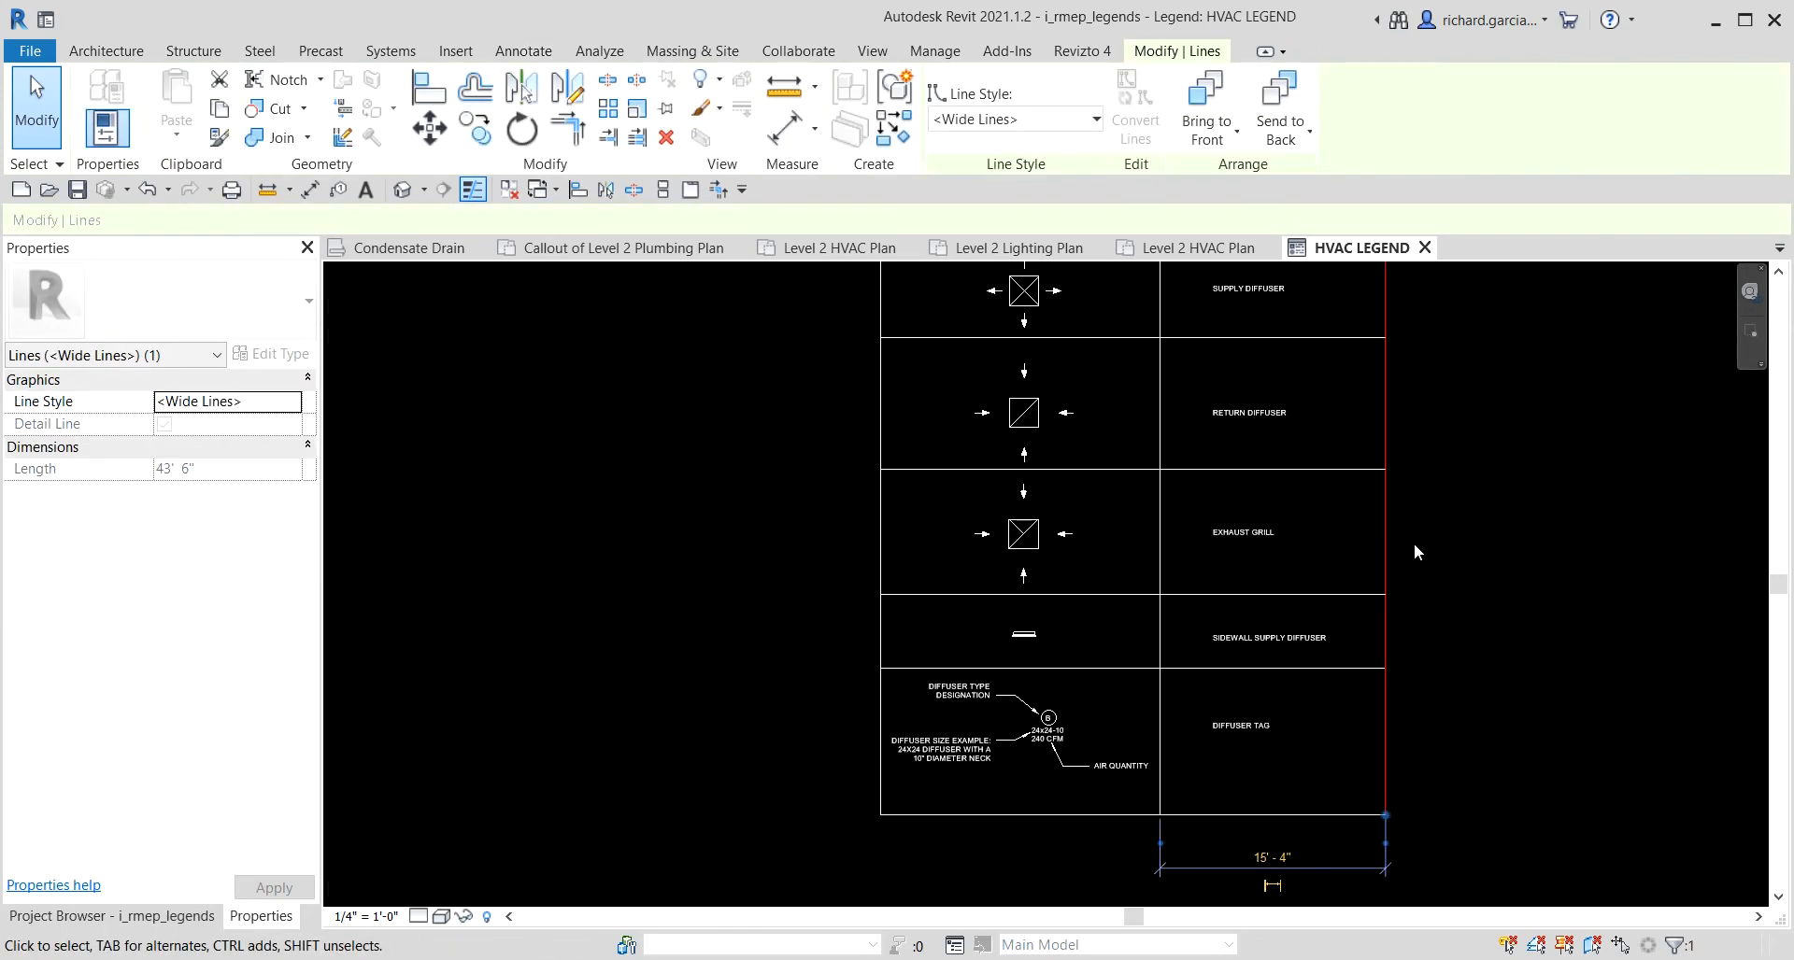
Nudge the bottom border line up so the diffuser tag row is about 7' - 8" high.
{"action": "left_click", "coordinate": [1257, 813]}
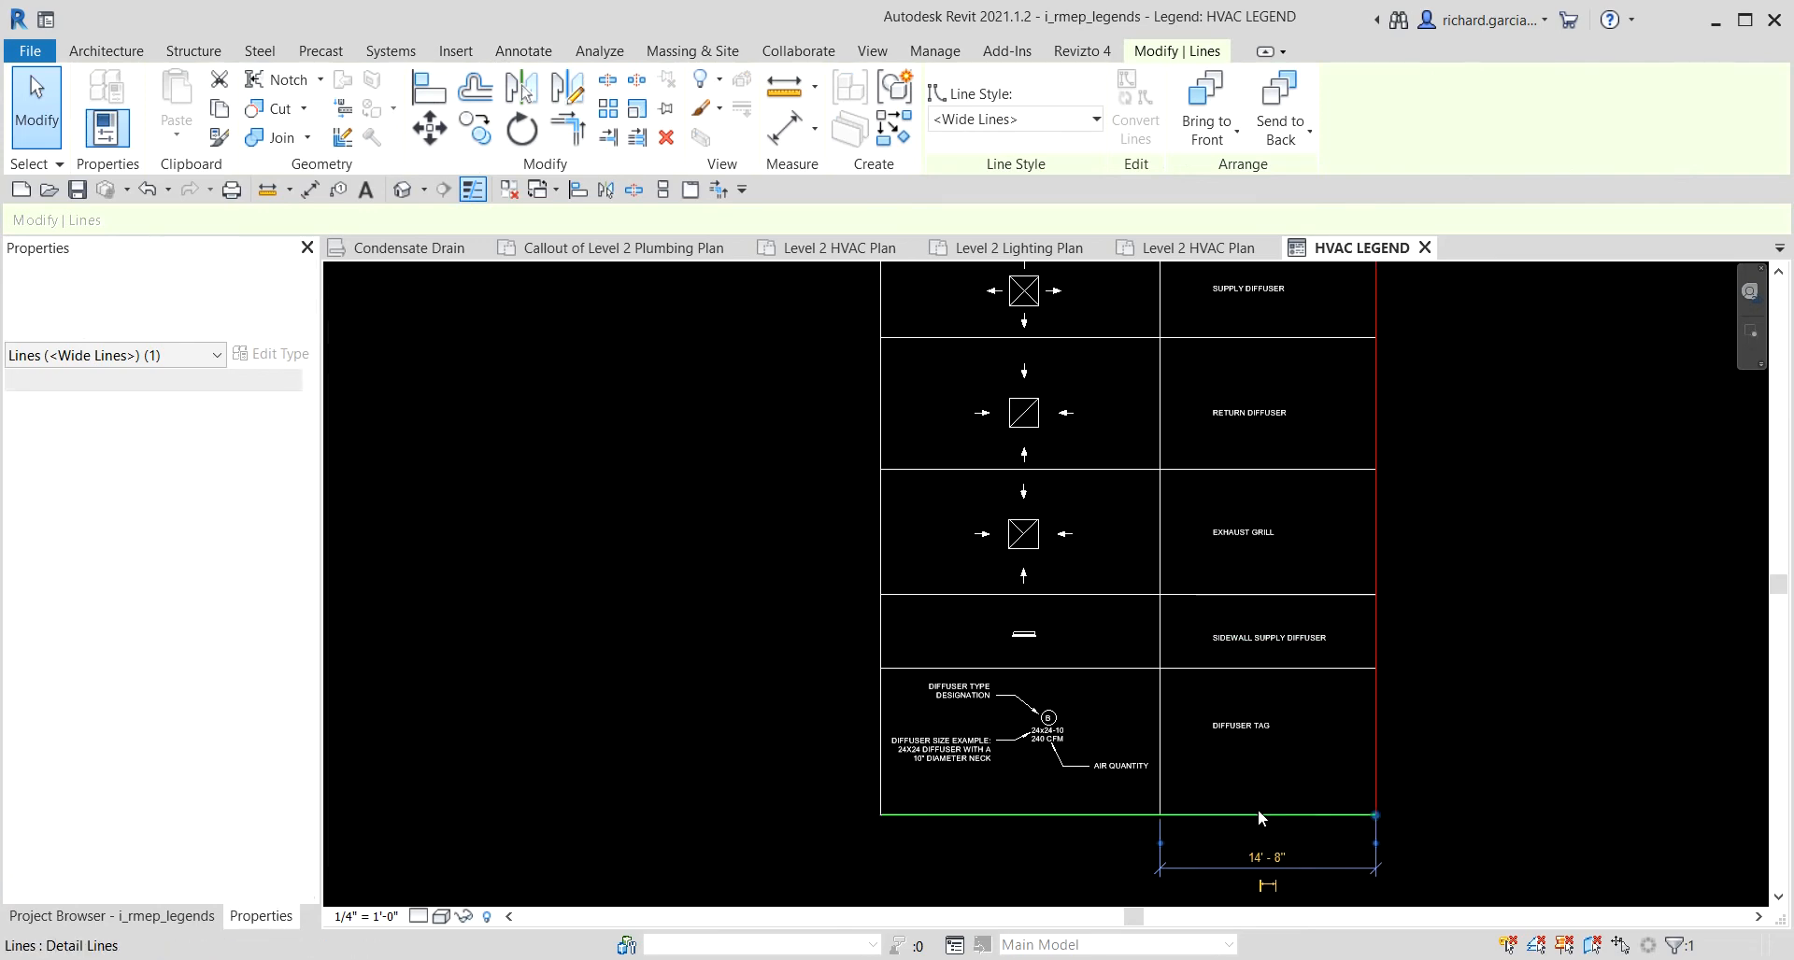
{"action": "key", "text": "Up"}
{"action": "key", "text": "Up"}
{"action": "key", "text": "Up"}
{"action": "key", "text": "Up"}
{"action": "key", "text": "Up"}
{"action": "key", "text": "Up"}
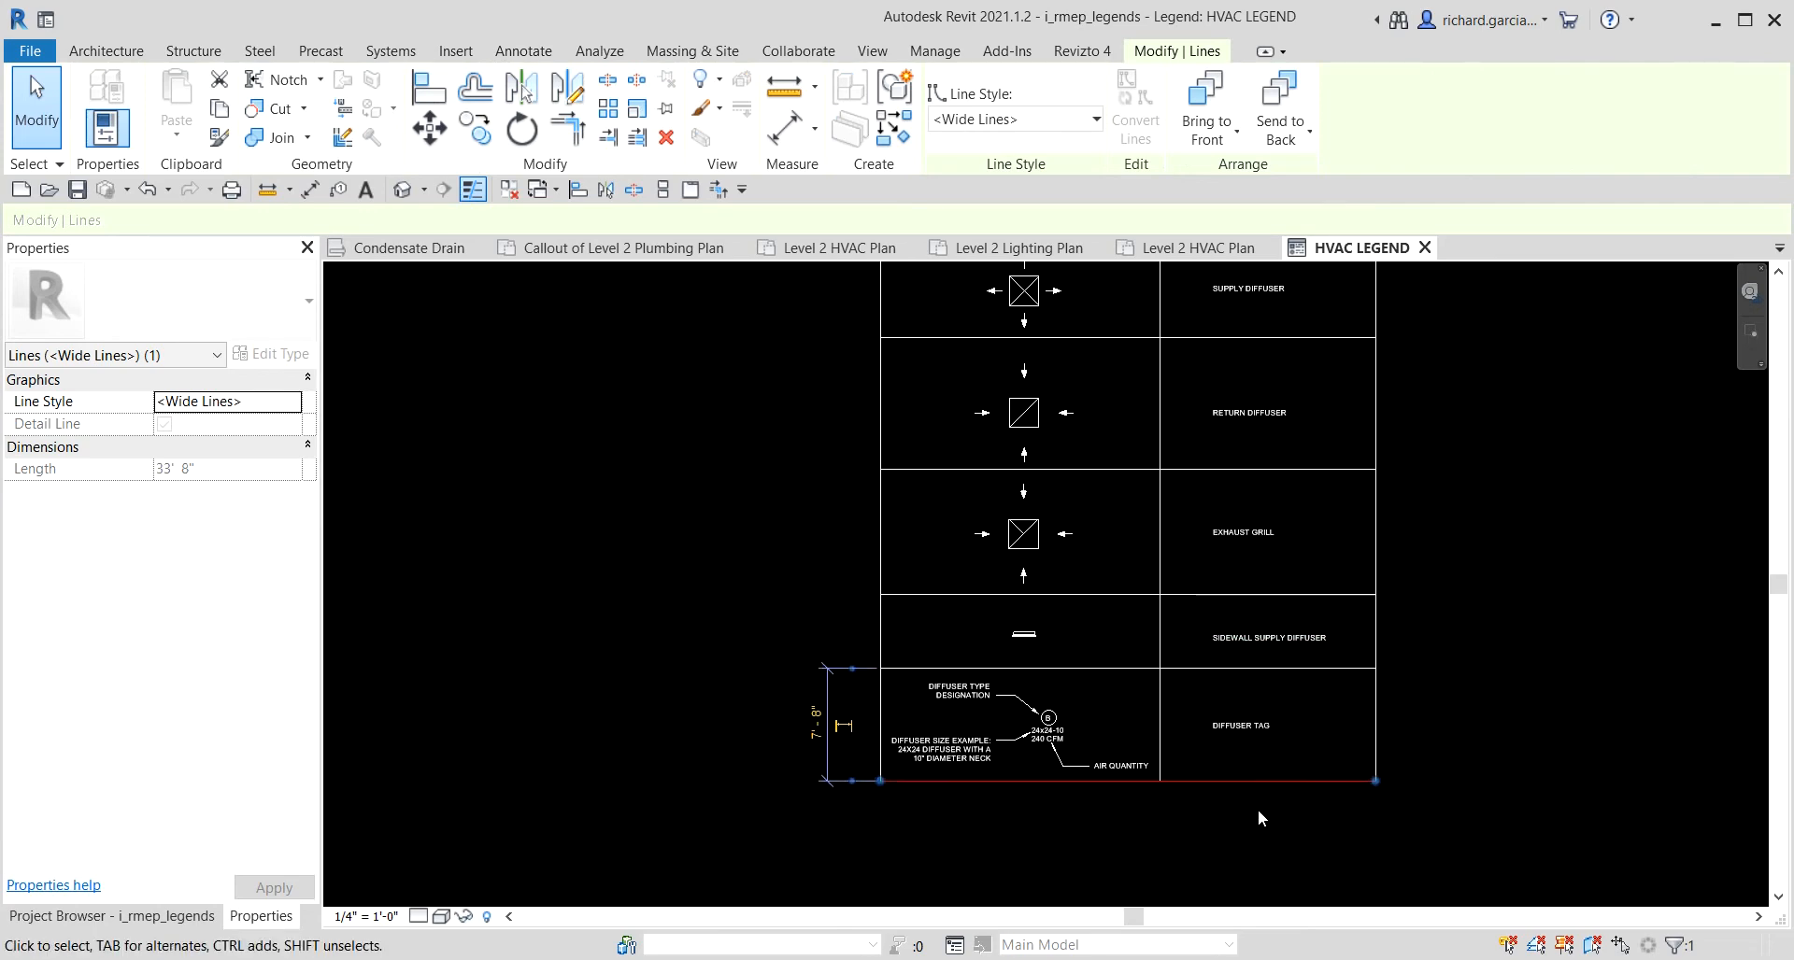
{"action": "left_click", "coordinate": [1439, 615]}
{"action": "scroll", "coordinate": [1472, 589], "scroll_direction": "down", "scroll_amount": 3}
{"action": "middle_click_drag", "start_coordinate": [1575, 526], "coordinate": [1339, 610]}
{"action": "middle_click", "coordinate": [1289, 585]}
{"action": "middle_click", "coordinate": [1290, 585]}
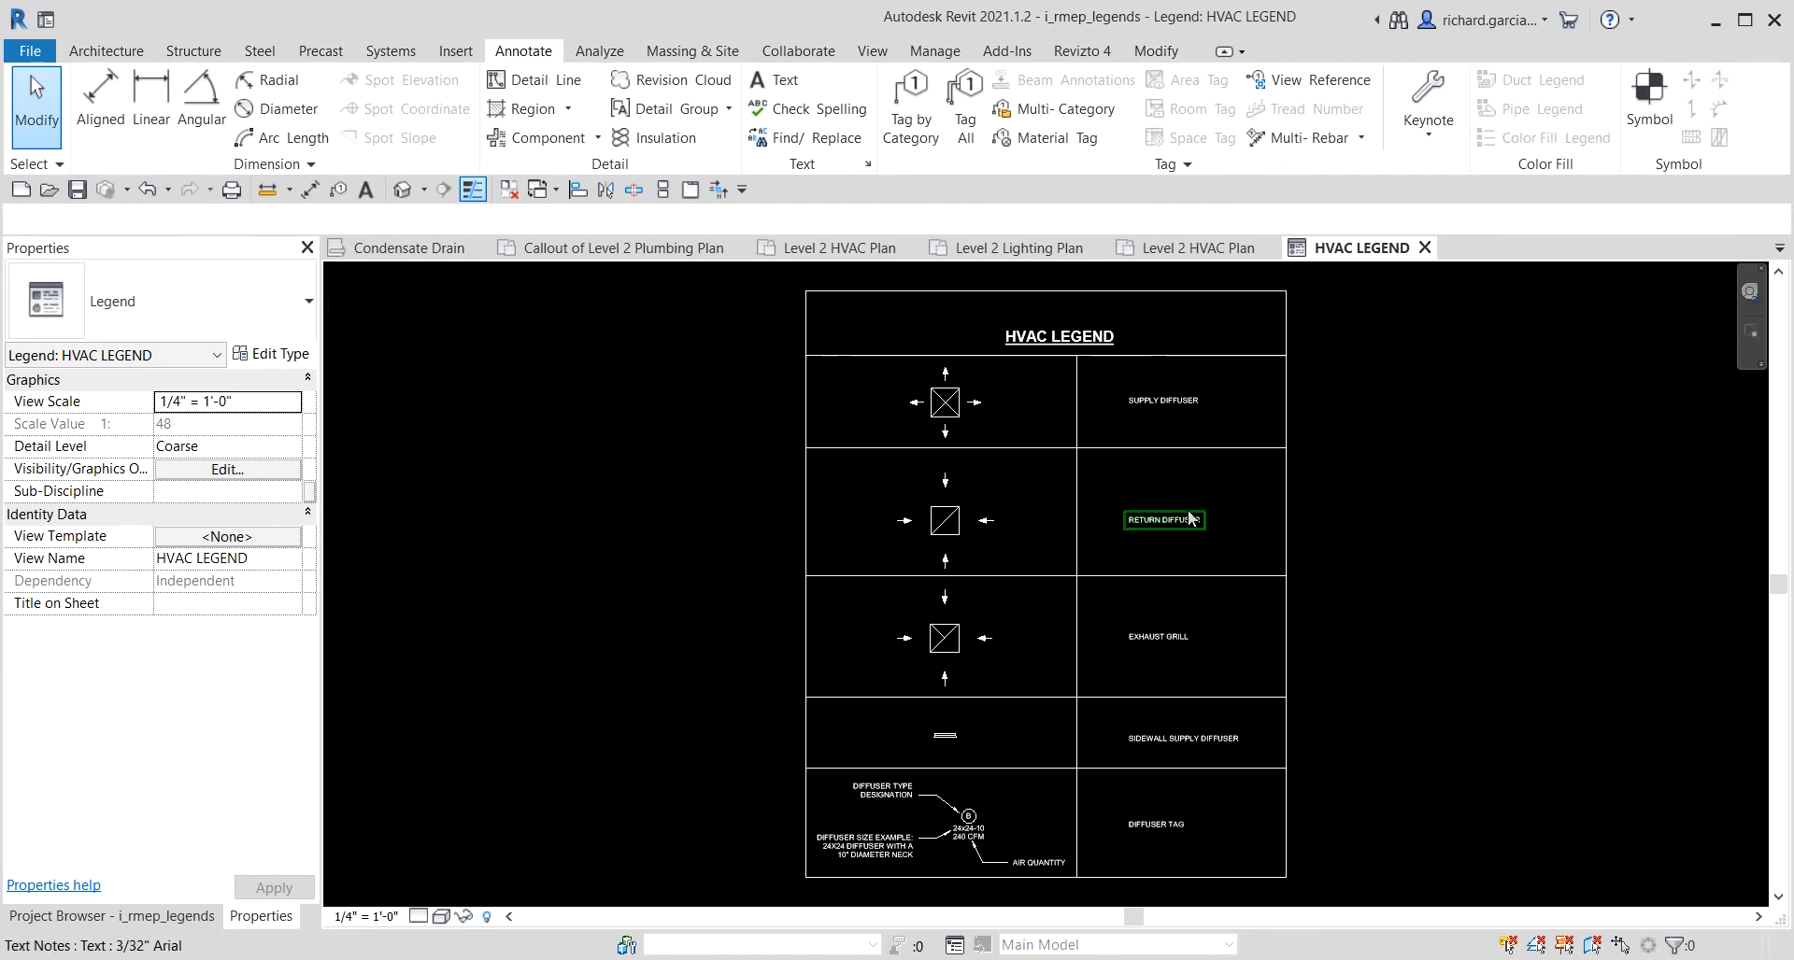
Lower the legend table's top border line so the "HVAC LEGEND" title row fits closely around the title.
{"action": "left_click", "coordinate": [1128, 289]}
{"action": "scroll", "coordinate": [1089, 286], "scroll_direction": "up", "scroll_amount": 2}
{"action": "left_click_drag", "start_coordinate": [1079, 294], "coordinate": [1080, 354]}
{"action": "left_click", "coordinate": [1573, 553]}
{"action": "scroll", "coordinate": [1074, 431], "scroll_direction": "down", "scroll_amount": 2}
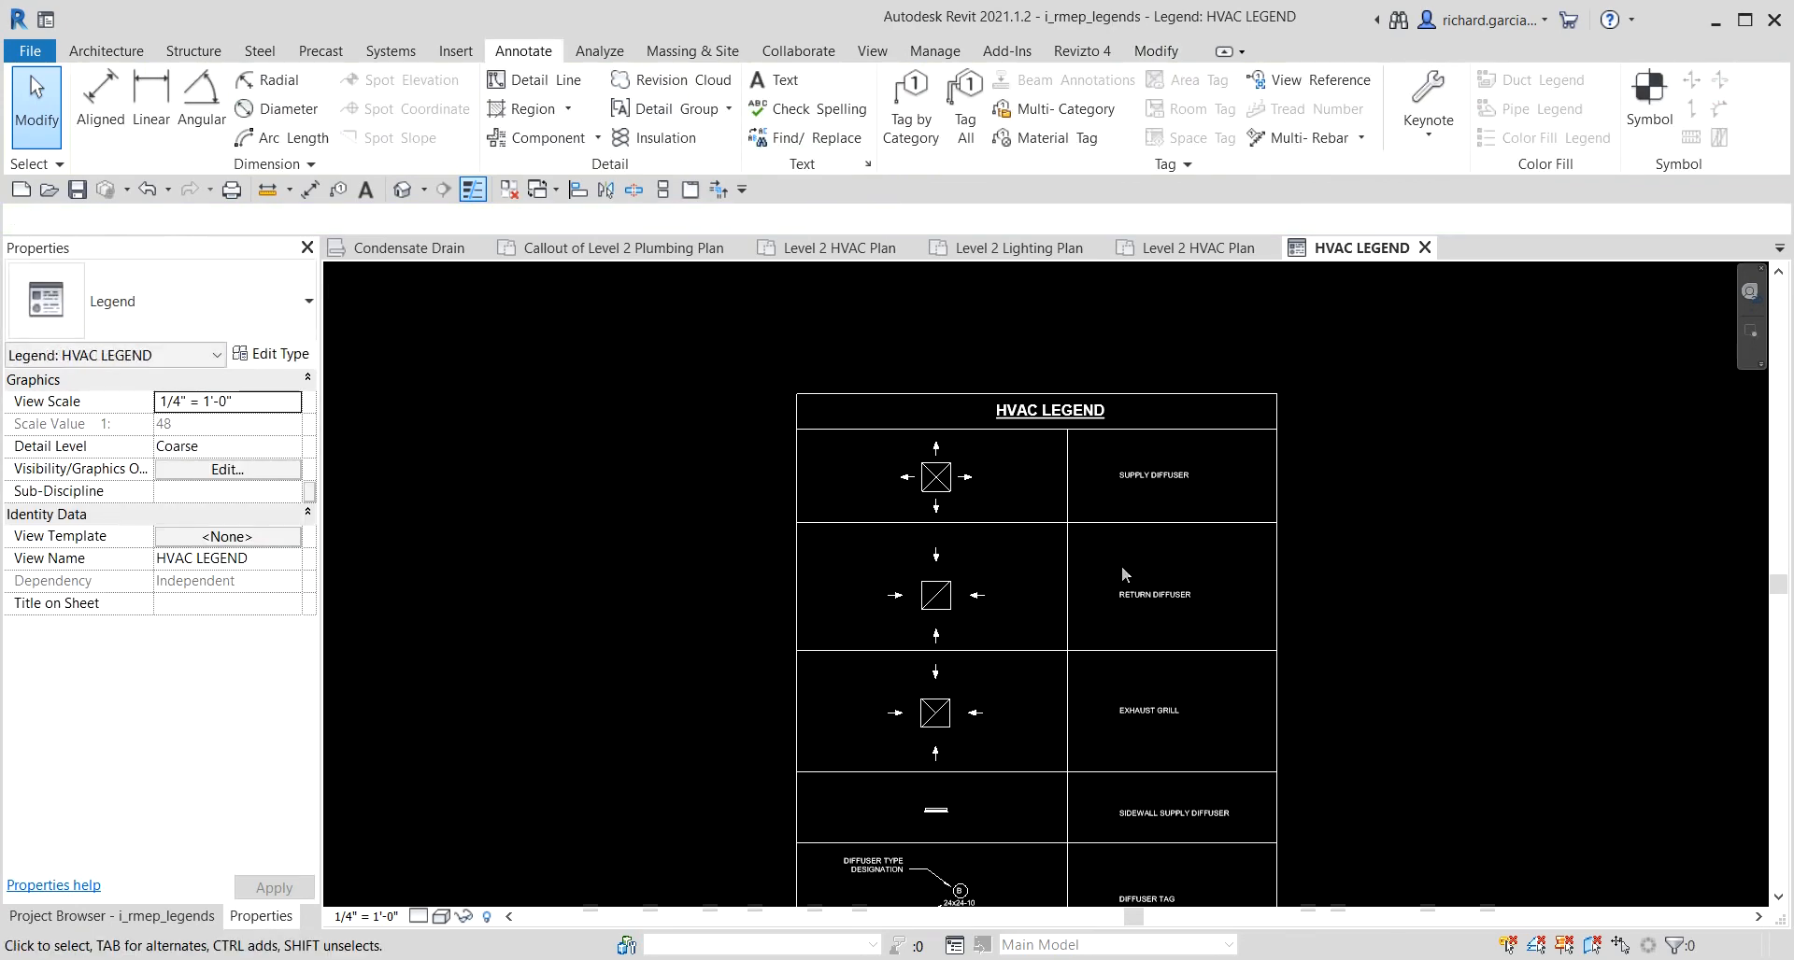
{"action": "middle_click_drag", "start_coordinate": [1167, 691], "coordinate": [1153, 596]}
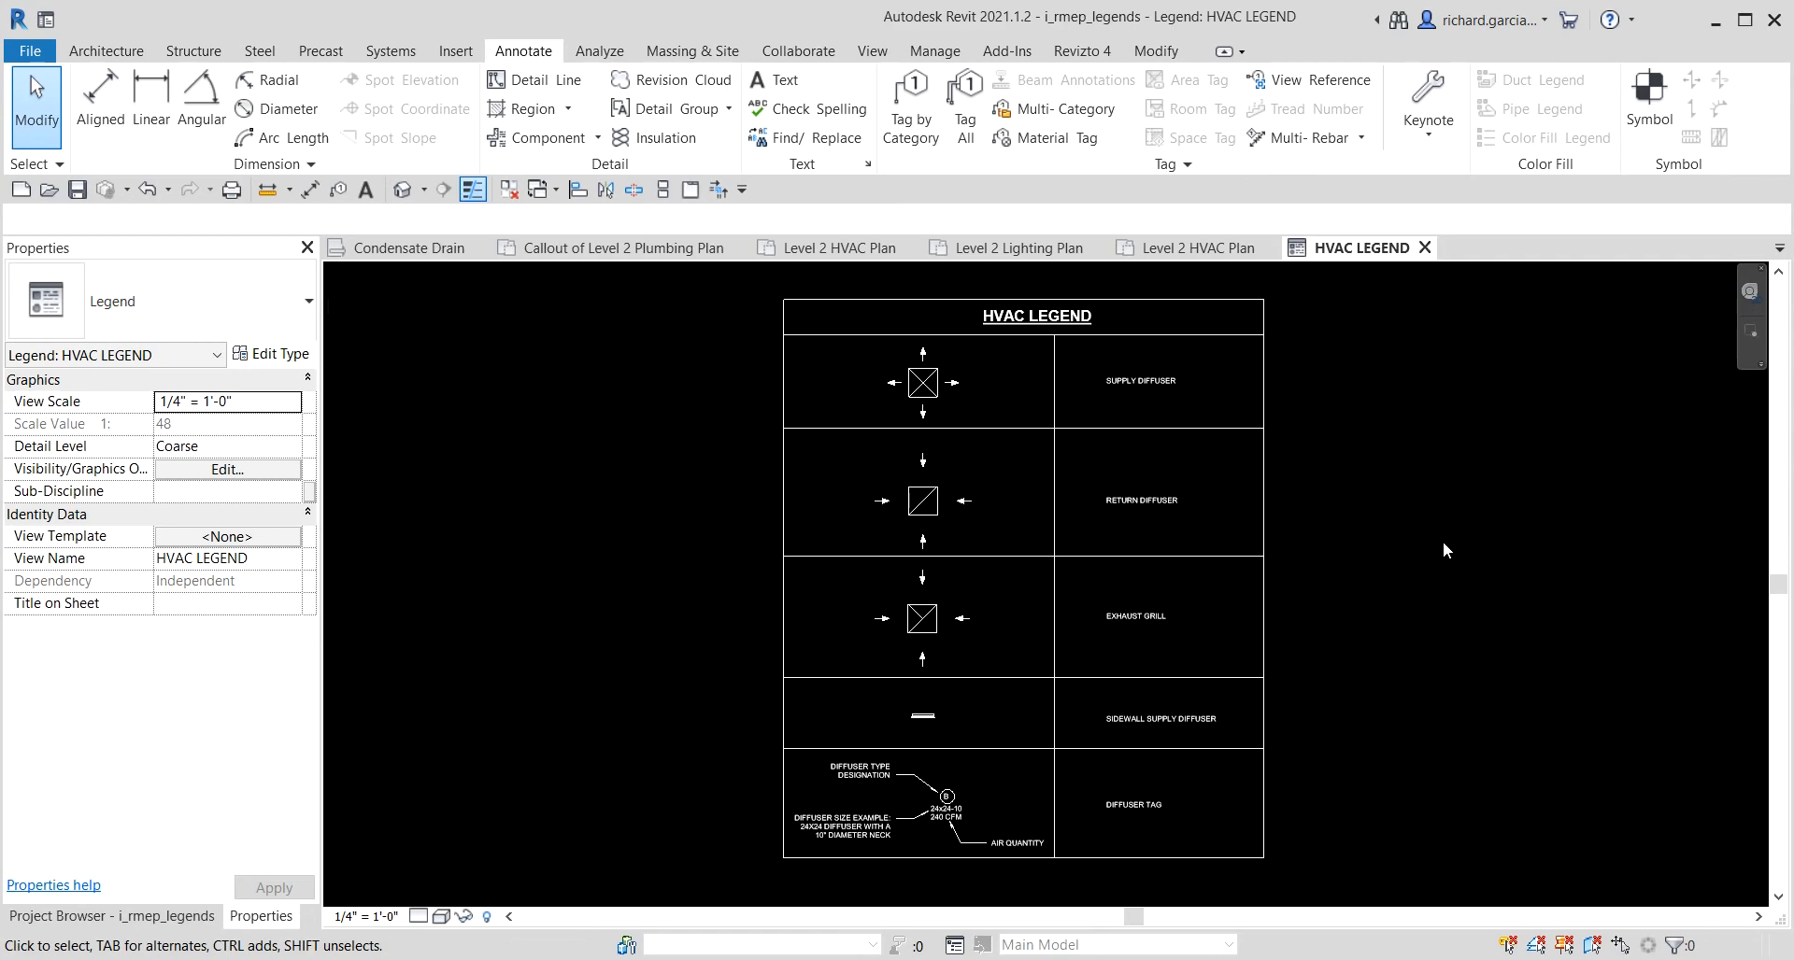
Bring up the project's list of views and close the inactive views.
{"action": "left_click", "coordinate": [194, 917]}
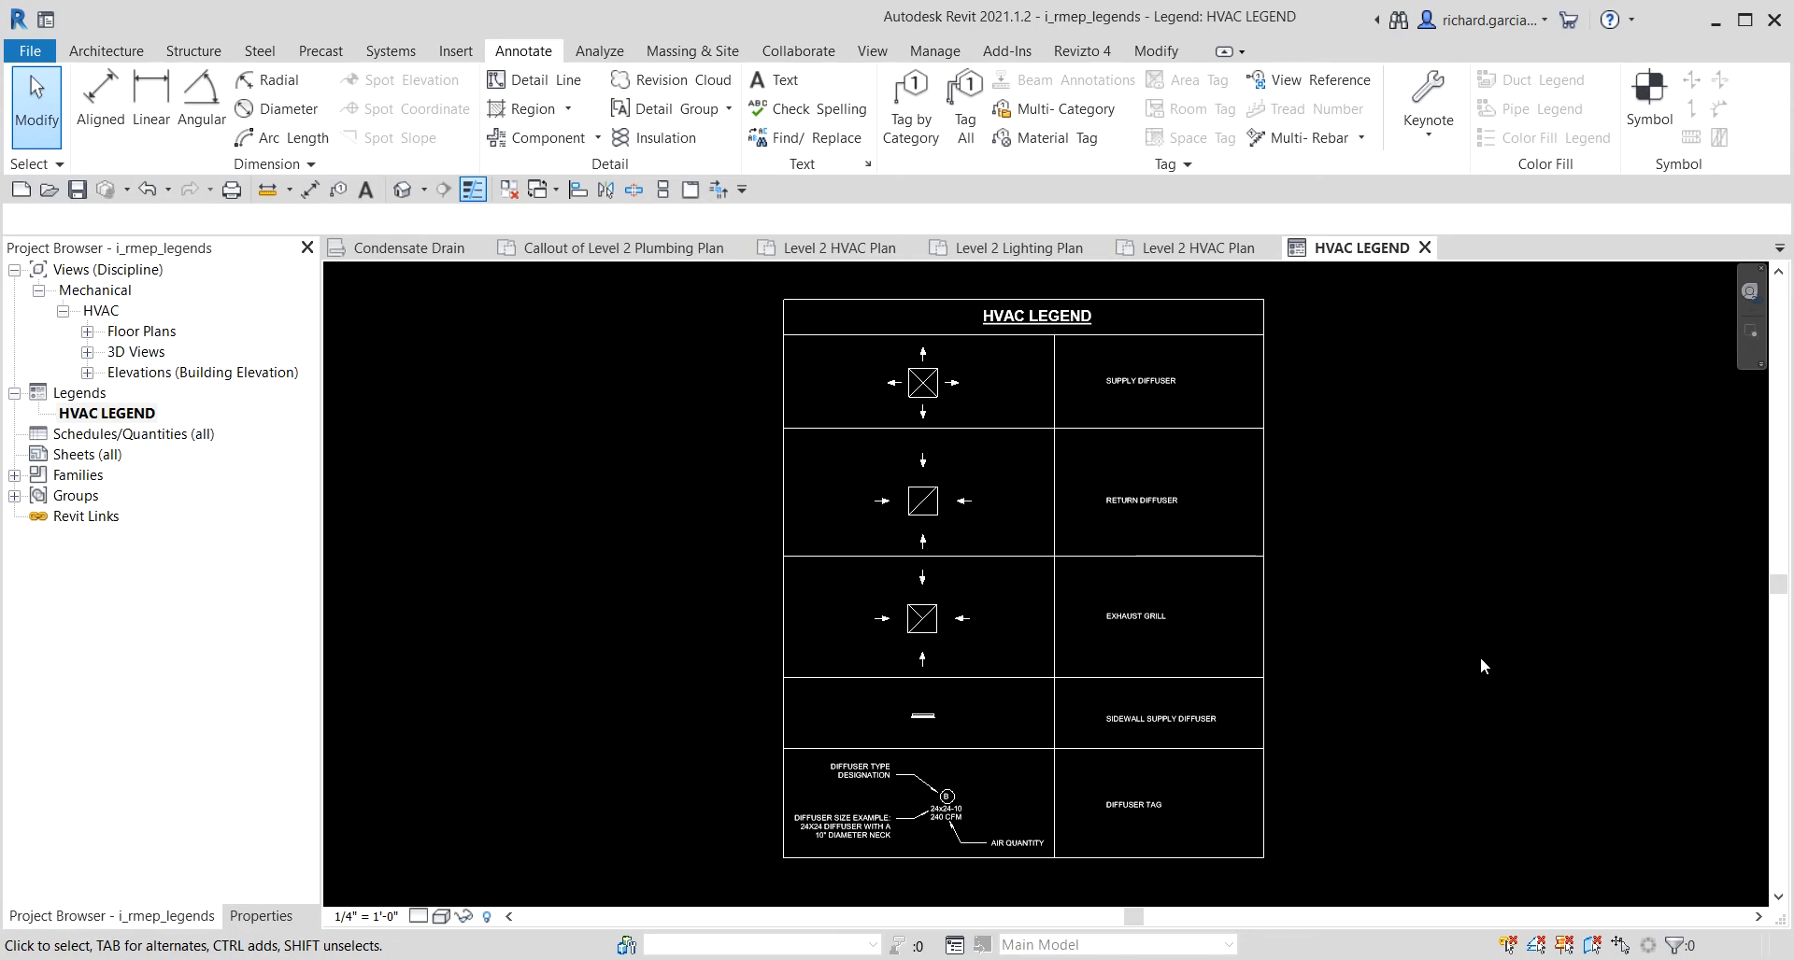
{"action": "scroll", "coordinate": [1446, 613], "scroll_direction": "up", "scroll_amount": 1}
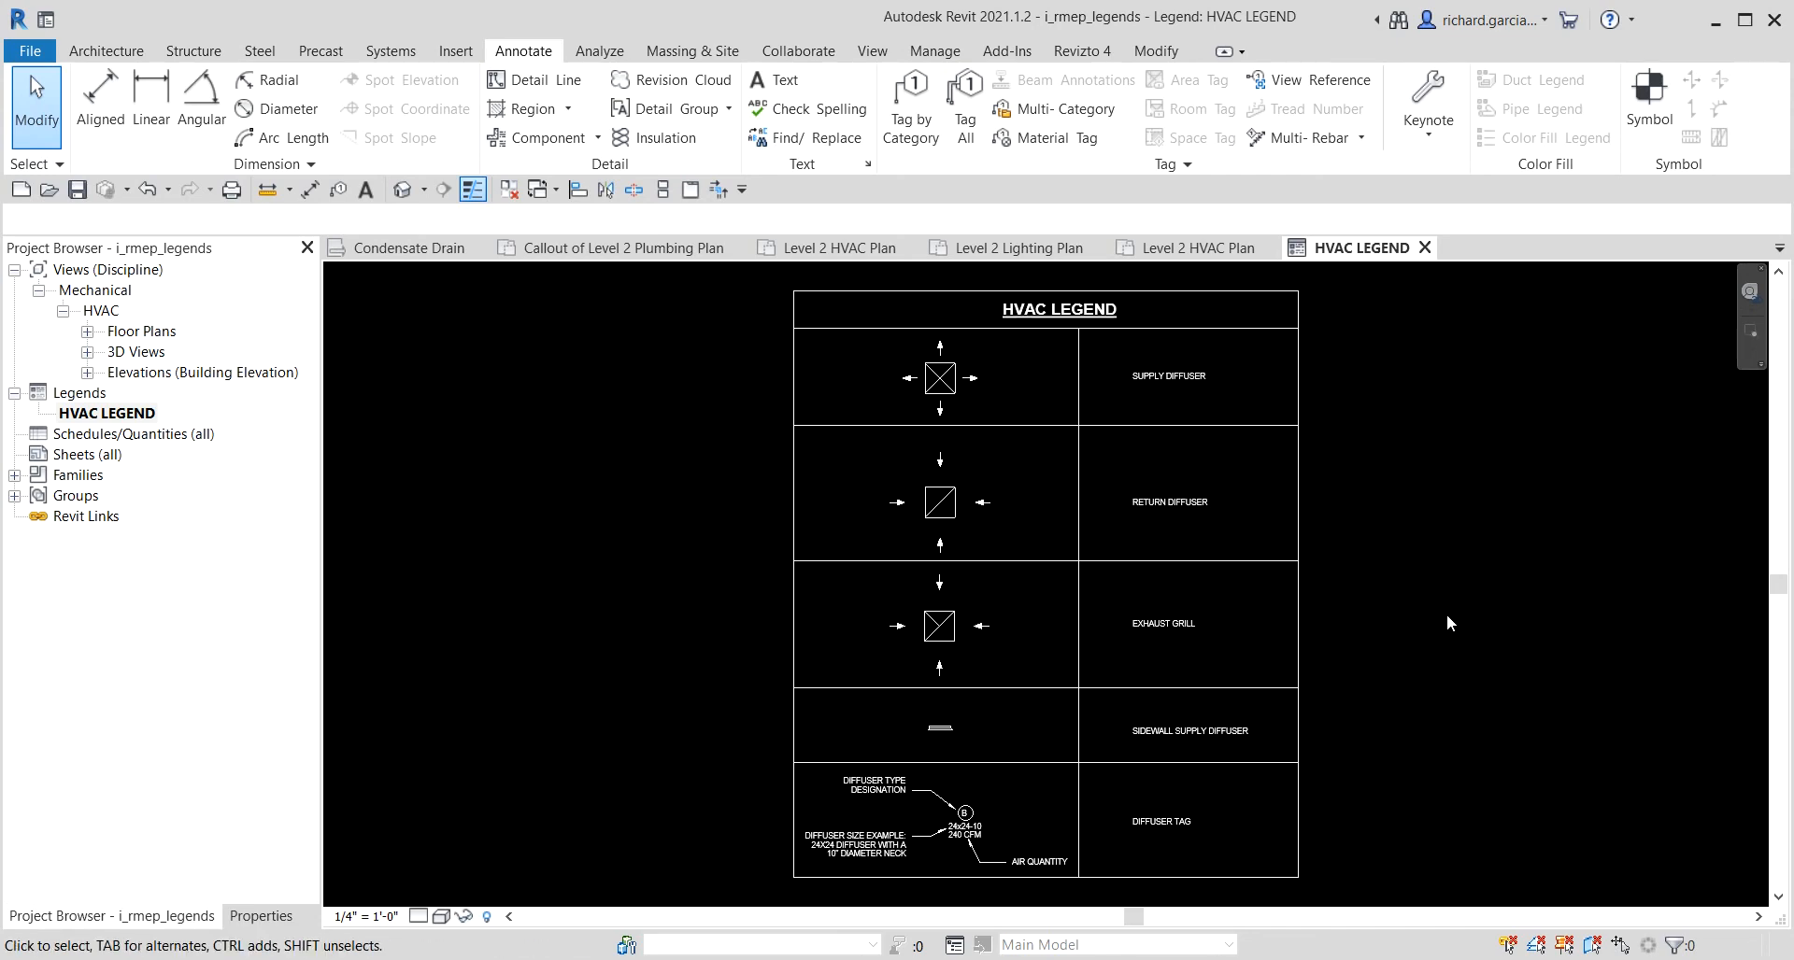
{"action": "left_click", "coordinate": [508, 189]}
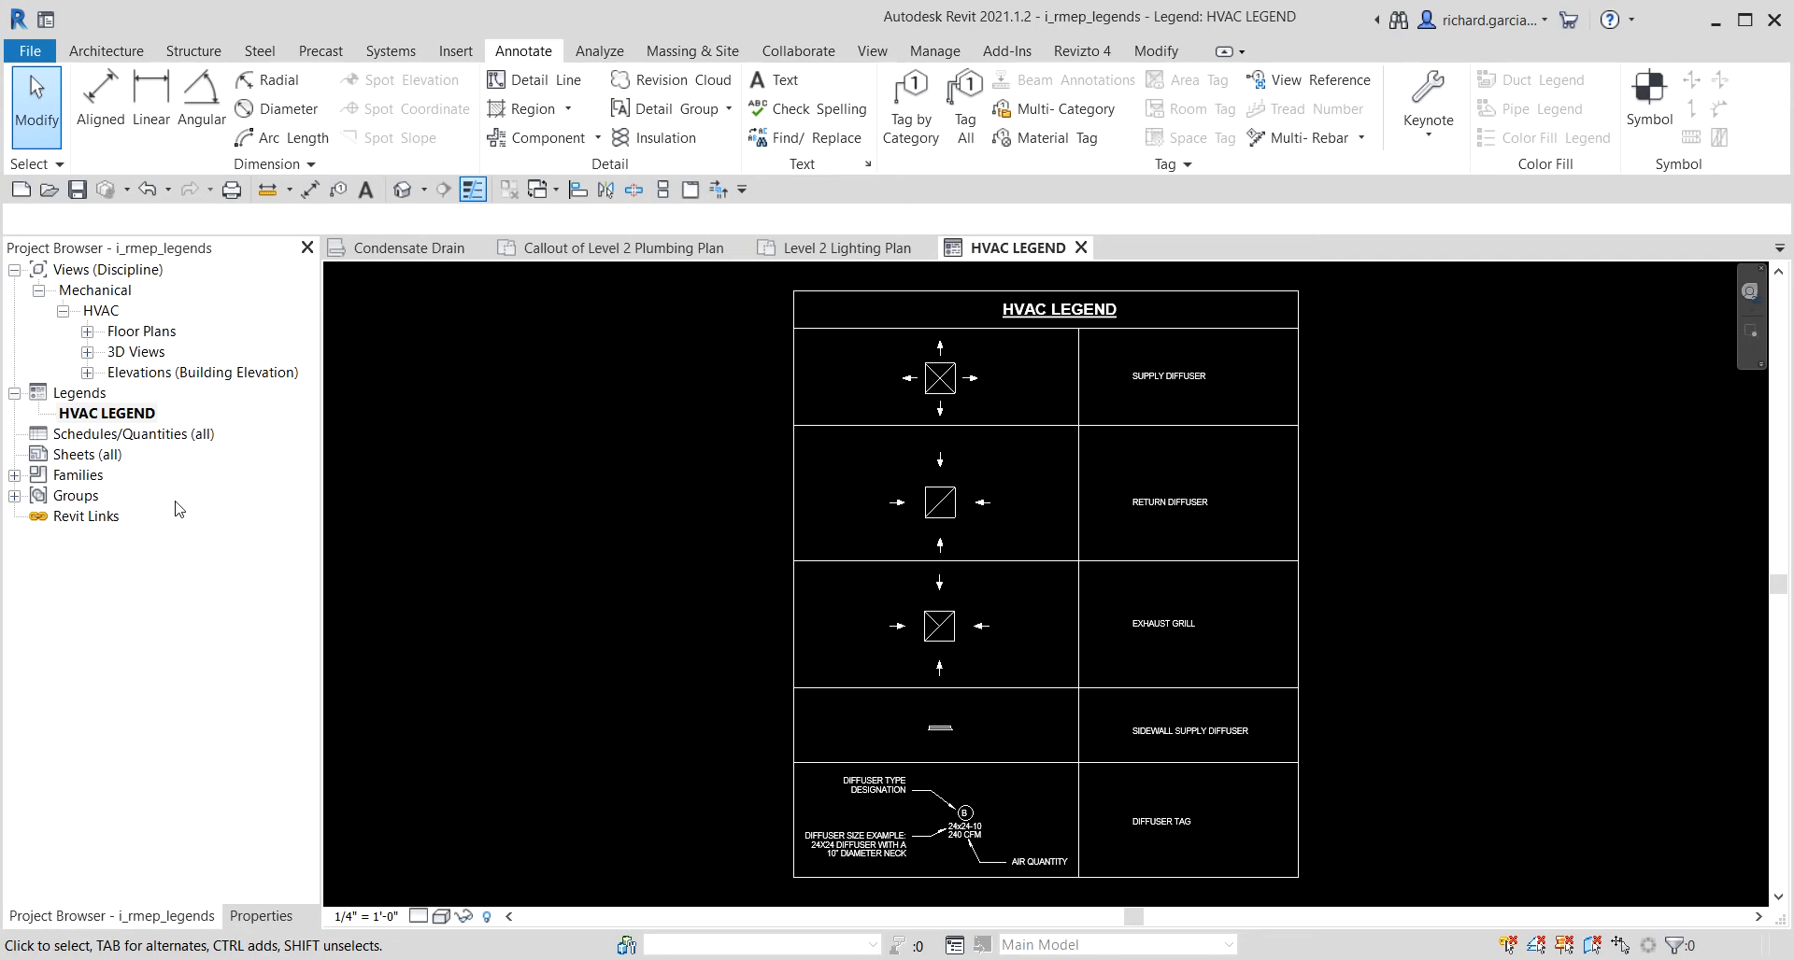
Look through the open views, switch to Level 2 Lighting Plan, and place it after HVAC LEGEND in the view order.
{"action": "left_click", "coordinate": [414, 249]}
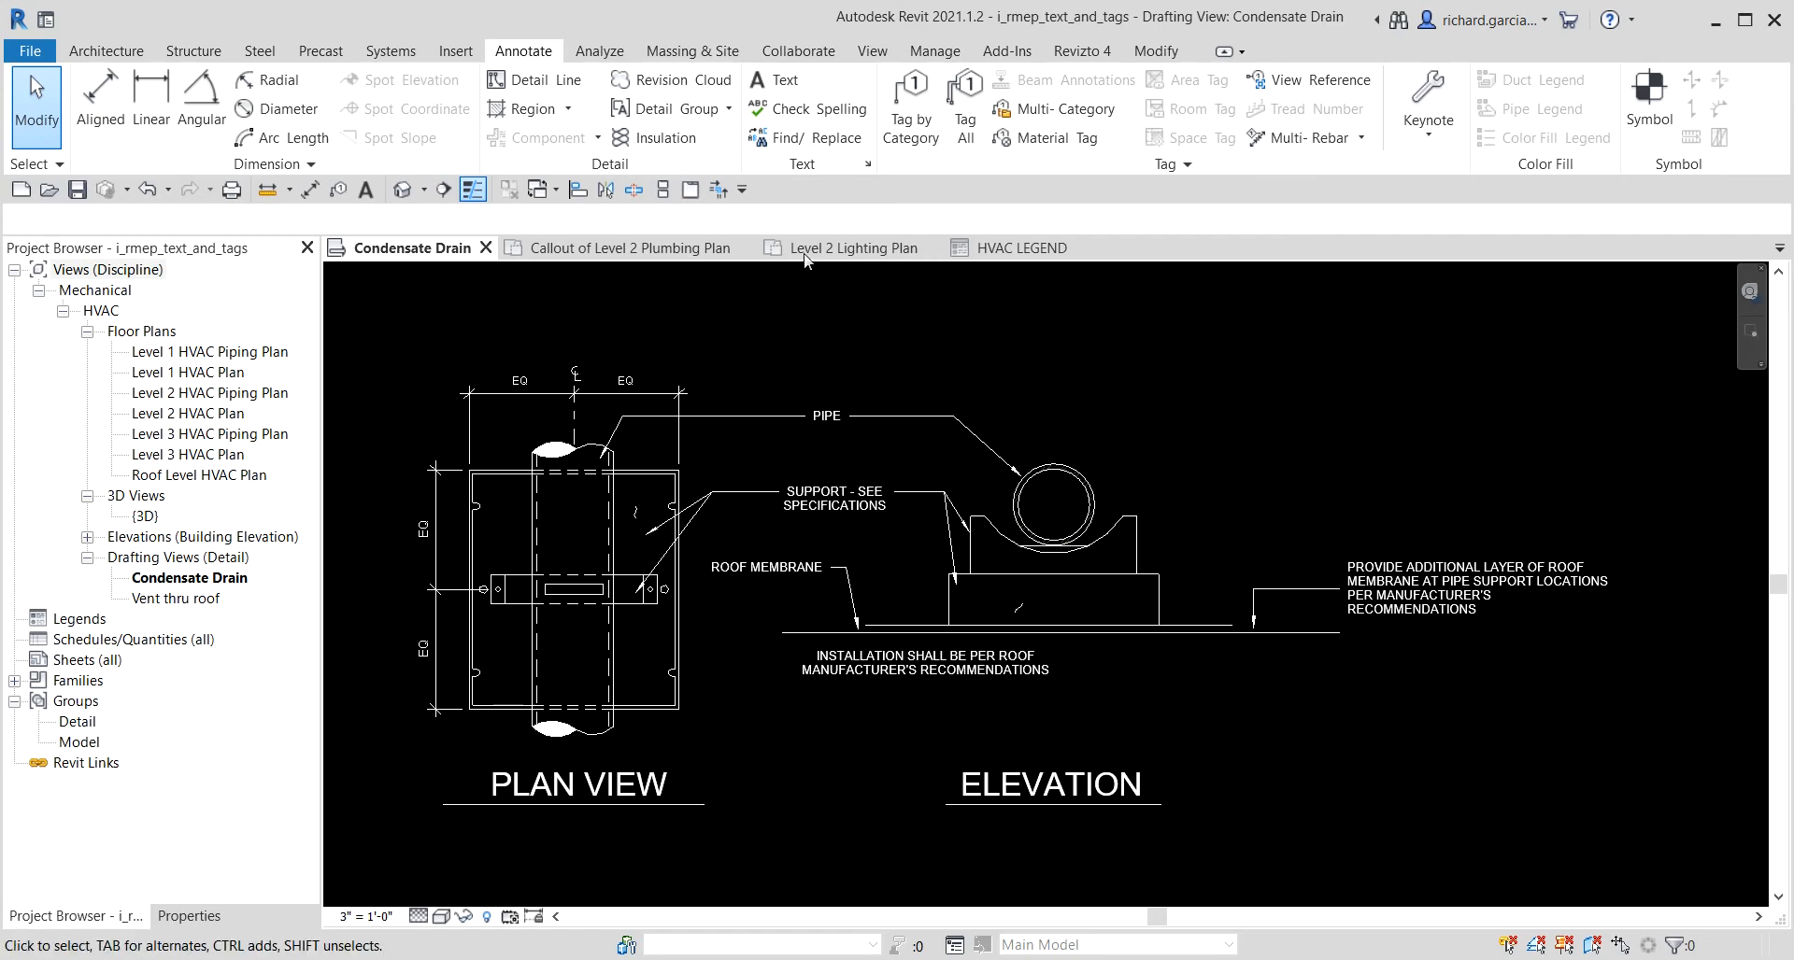
{"action": "left_click", "coordinate": [648, 248]}
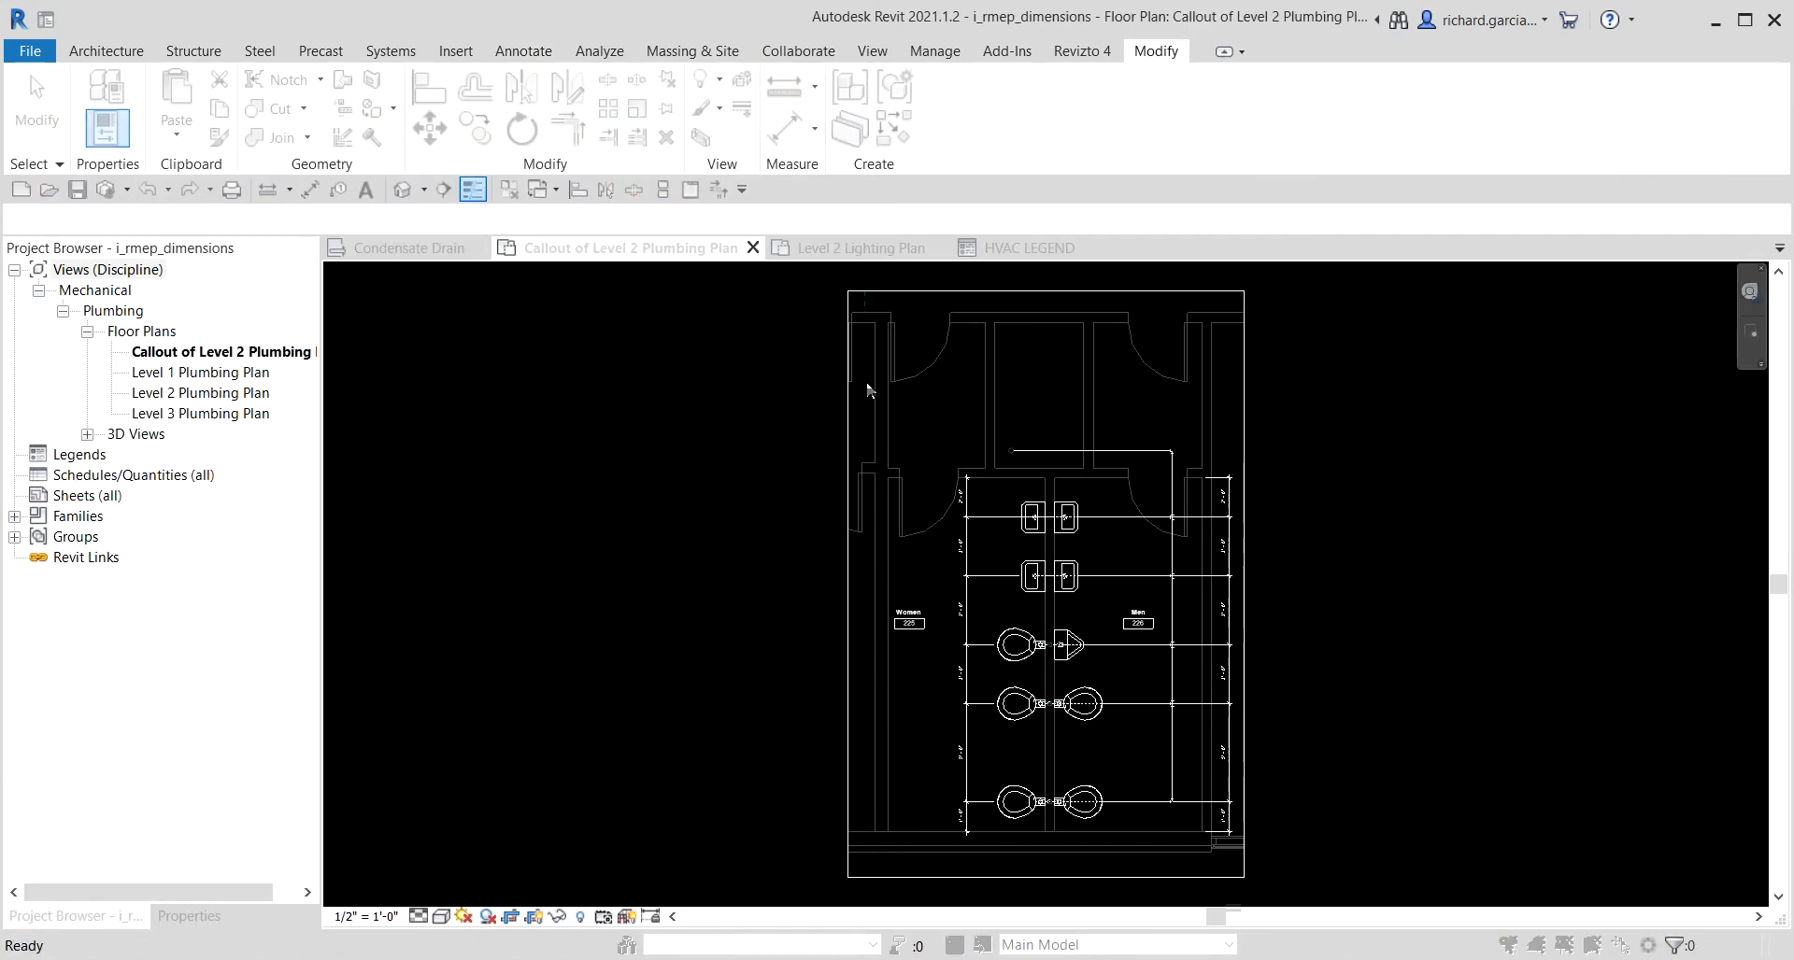
{"action": "left_click", "coordinate": [1027, 582]}
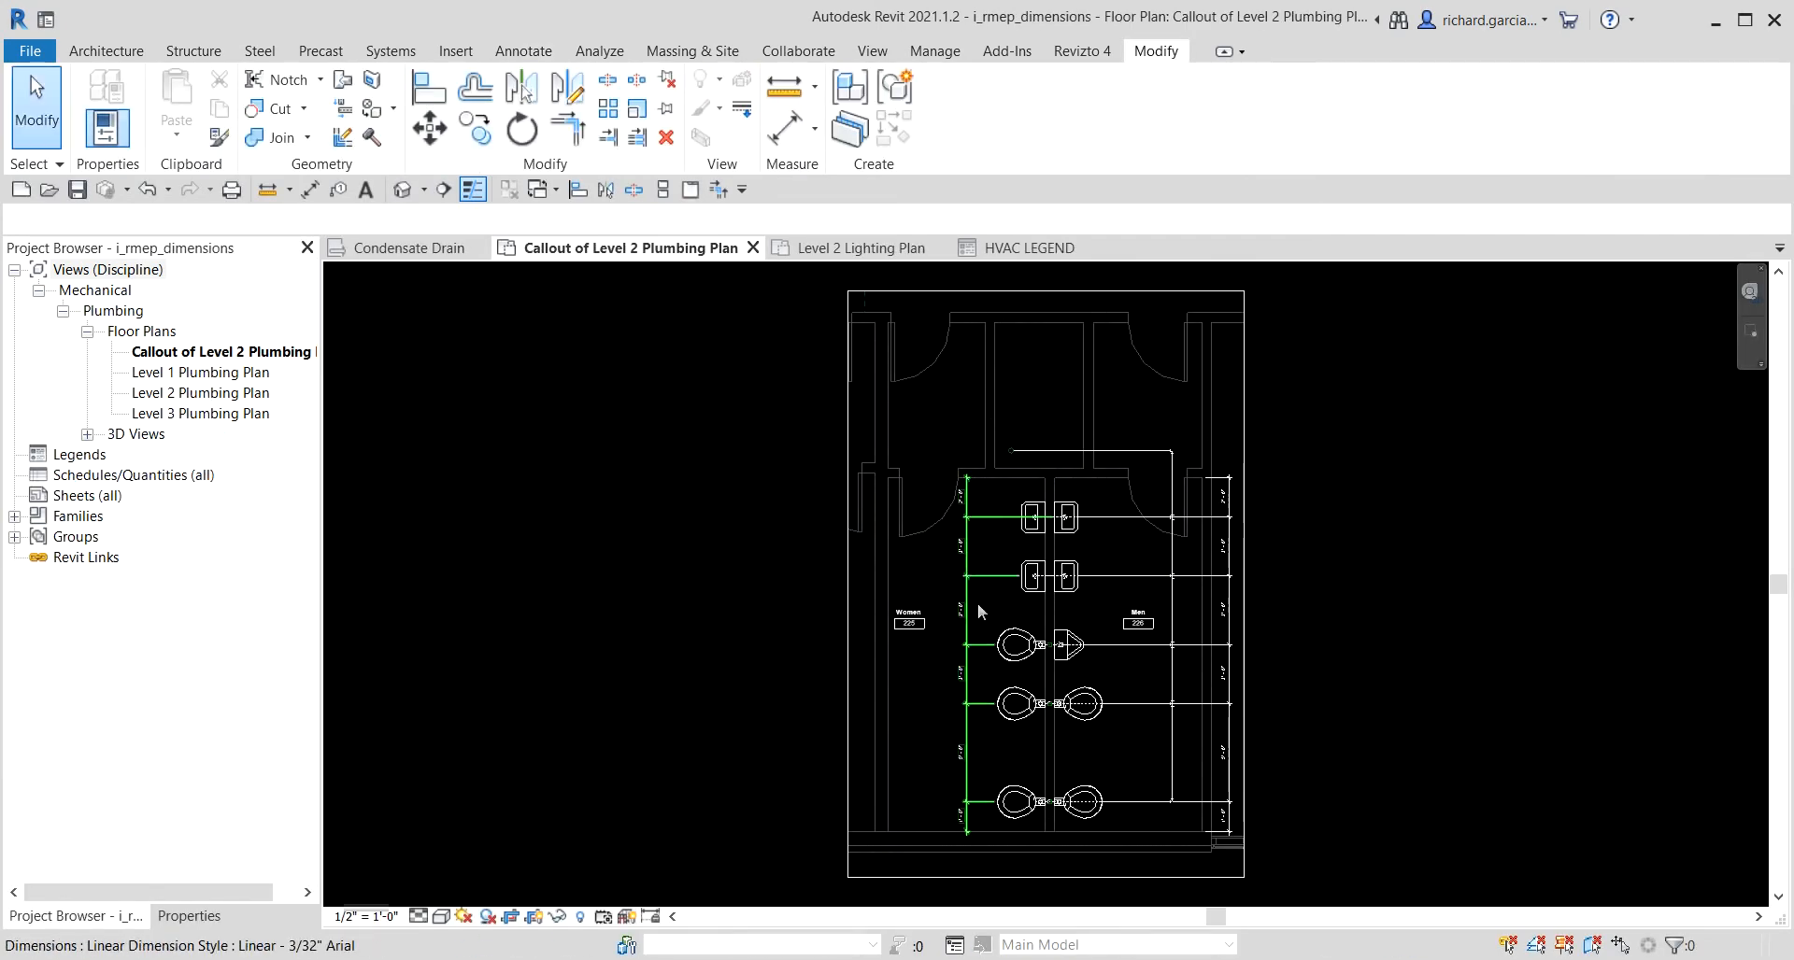
{"action": "left_click", "coordinate": [859, 247]}
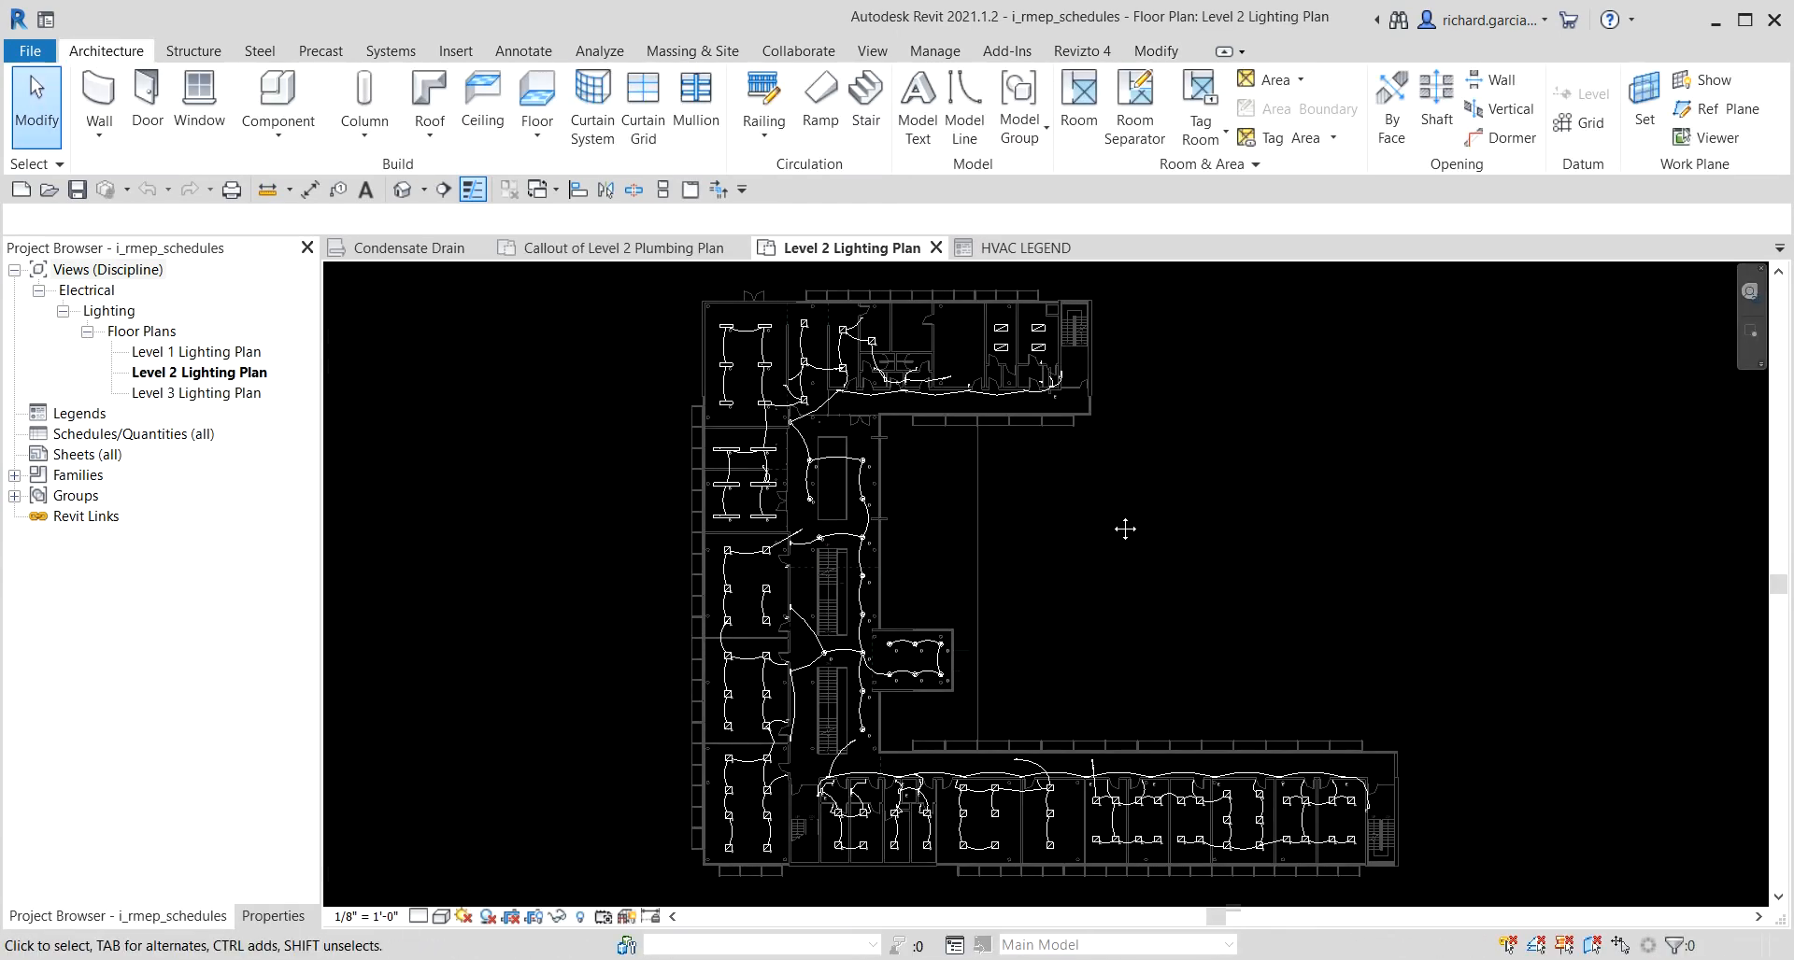
{"action": "left_click", "coordinate": [1018, 248]}
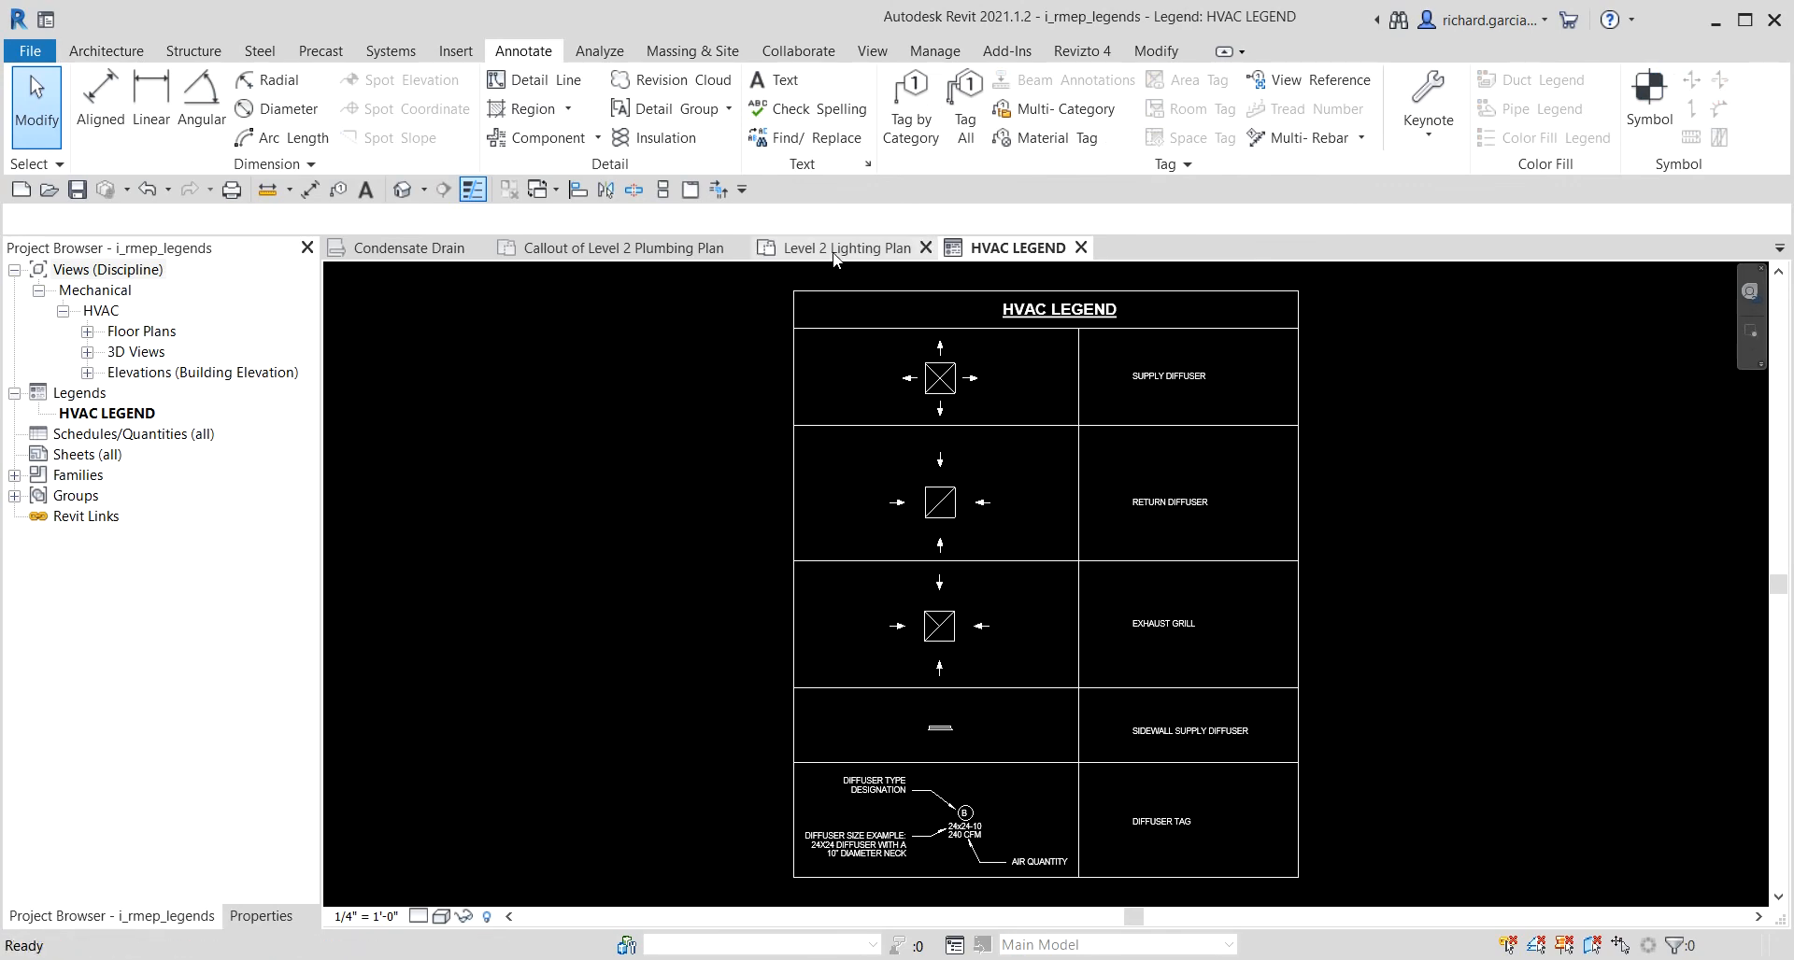
{"action": "left_click", "coordinate": [892, 247]}
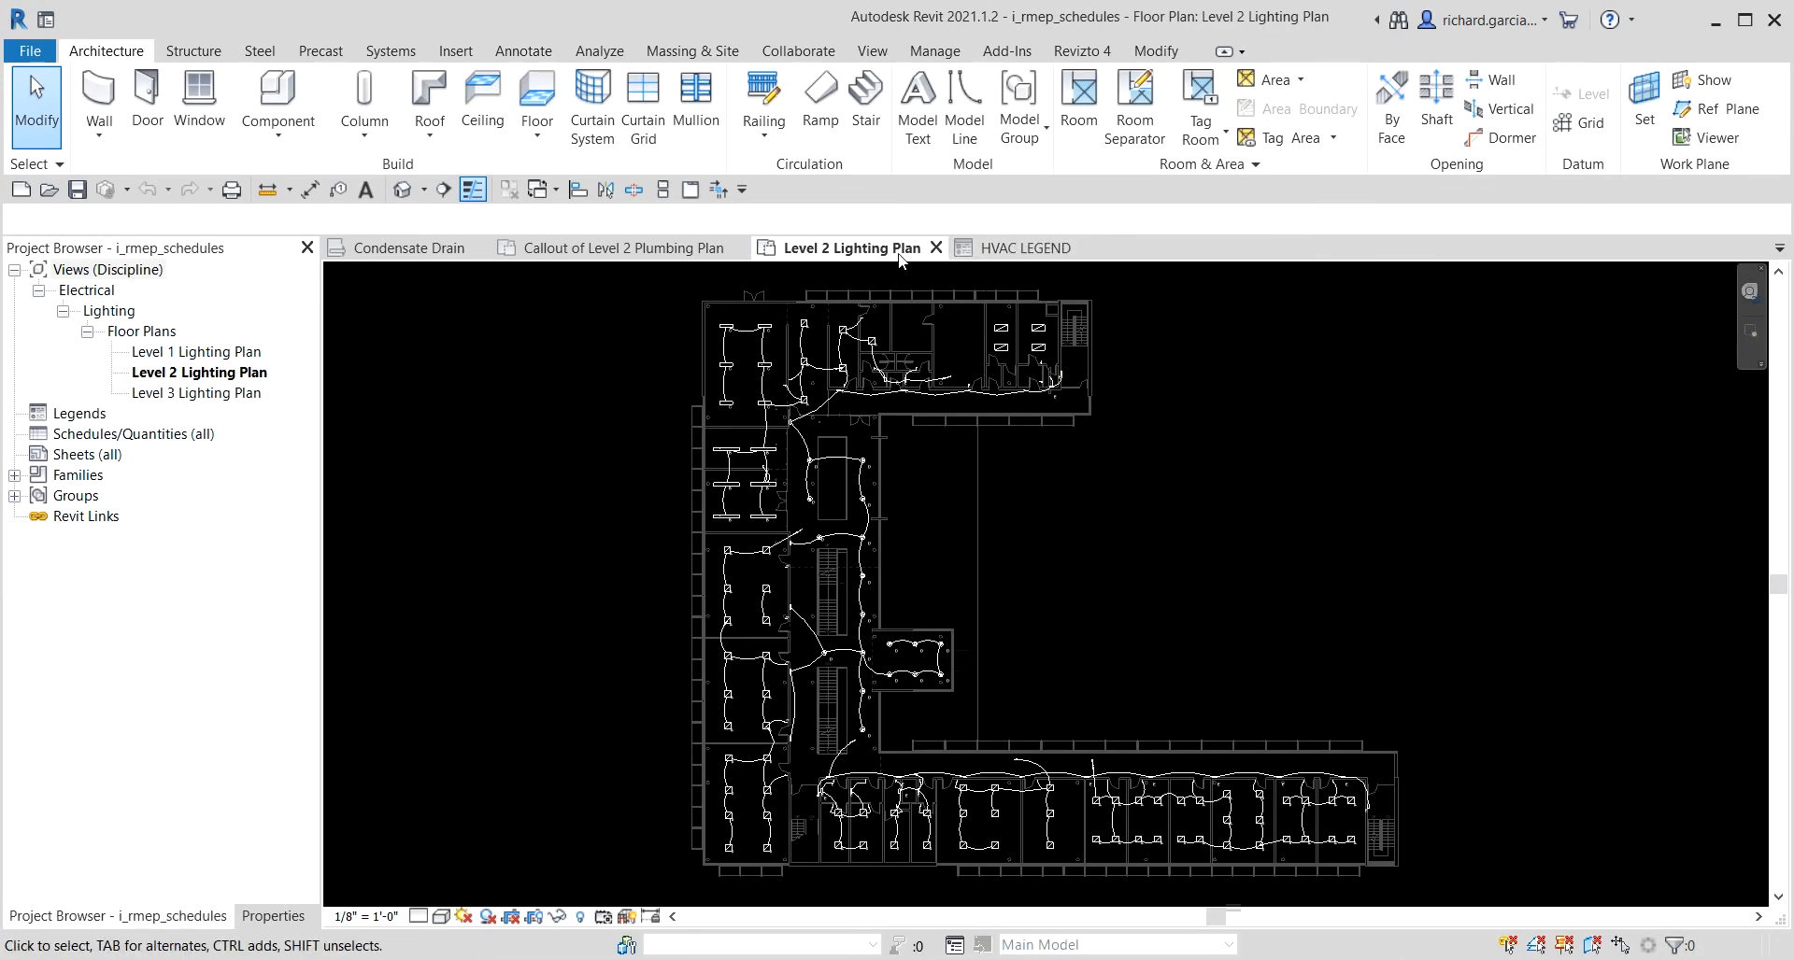
{"action": "left_click_drag", "start_coordinate": [897, 250], "coordinate": [984, 264]}
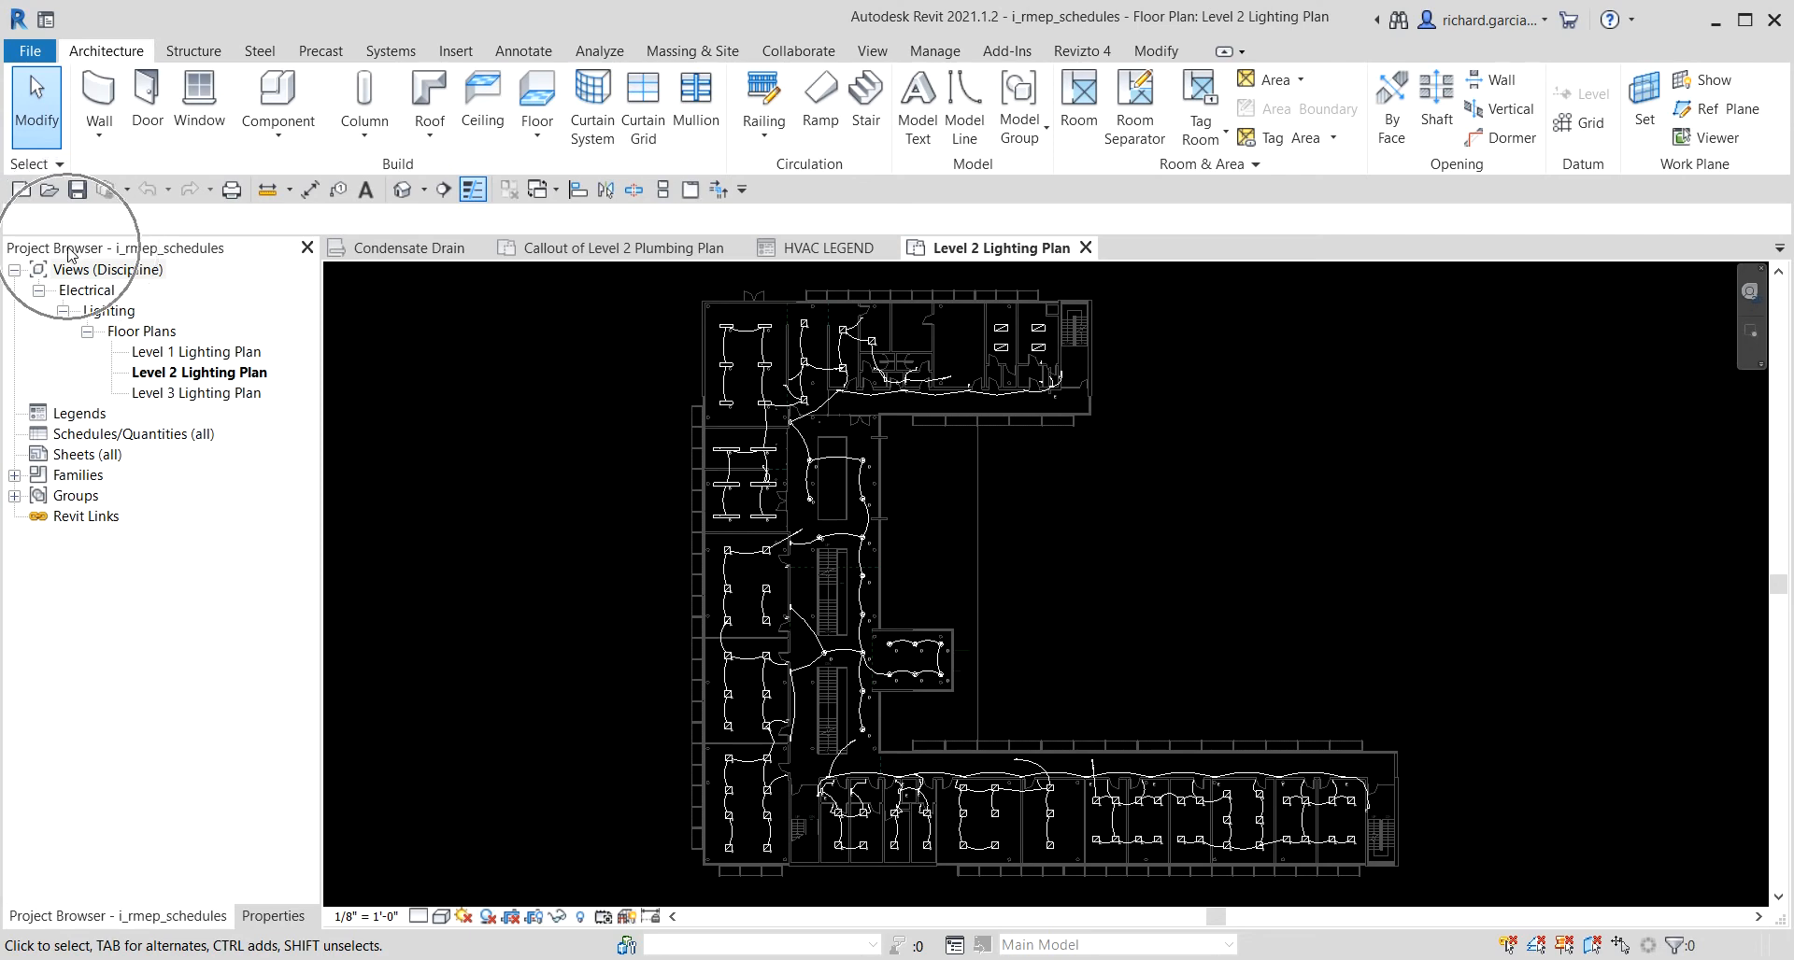
Create a new building component schedule for the Lighting Fixtures category in the New Construction phase.
{"action": "right_click", "coordinate": [77, 435]}
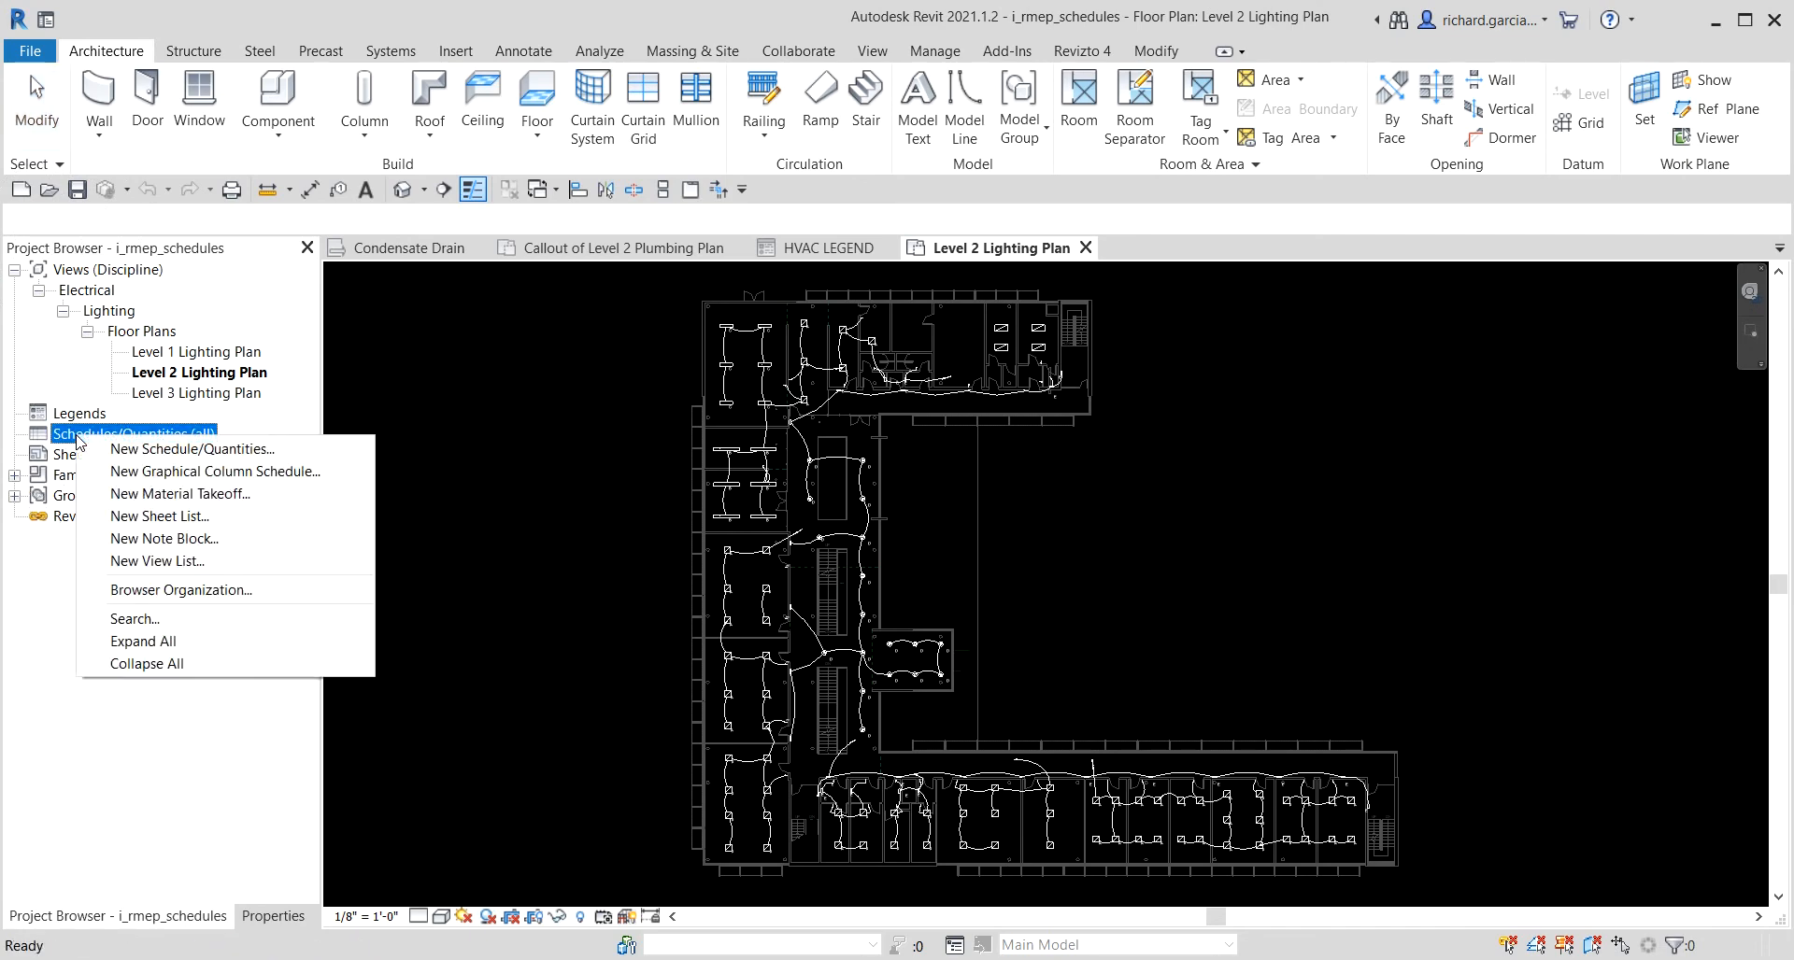
{"action": "left_click", "coordinate": [159, 450]}
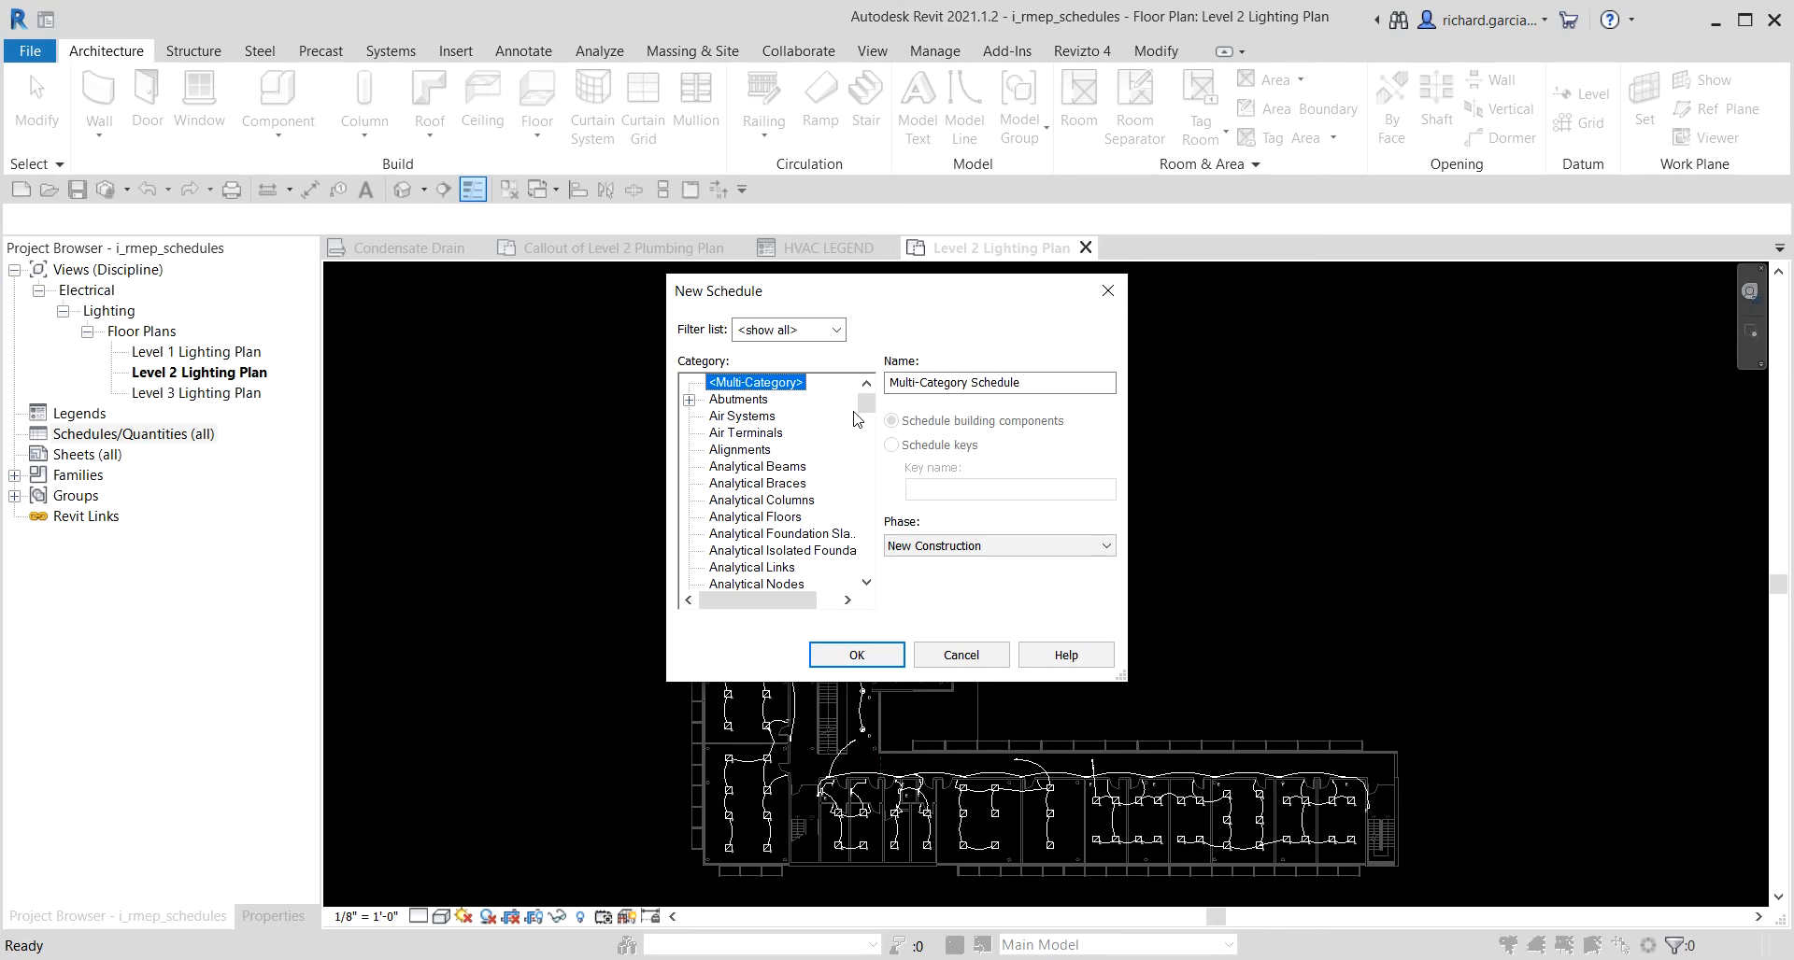
{"action": "left_click", "coordinate": [756, 483]}
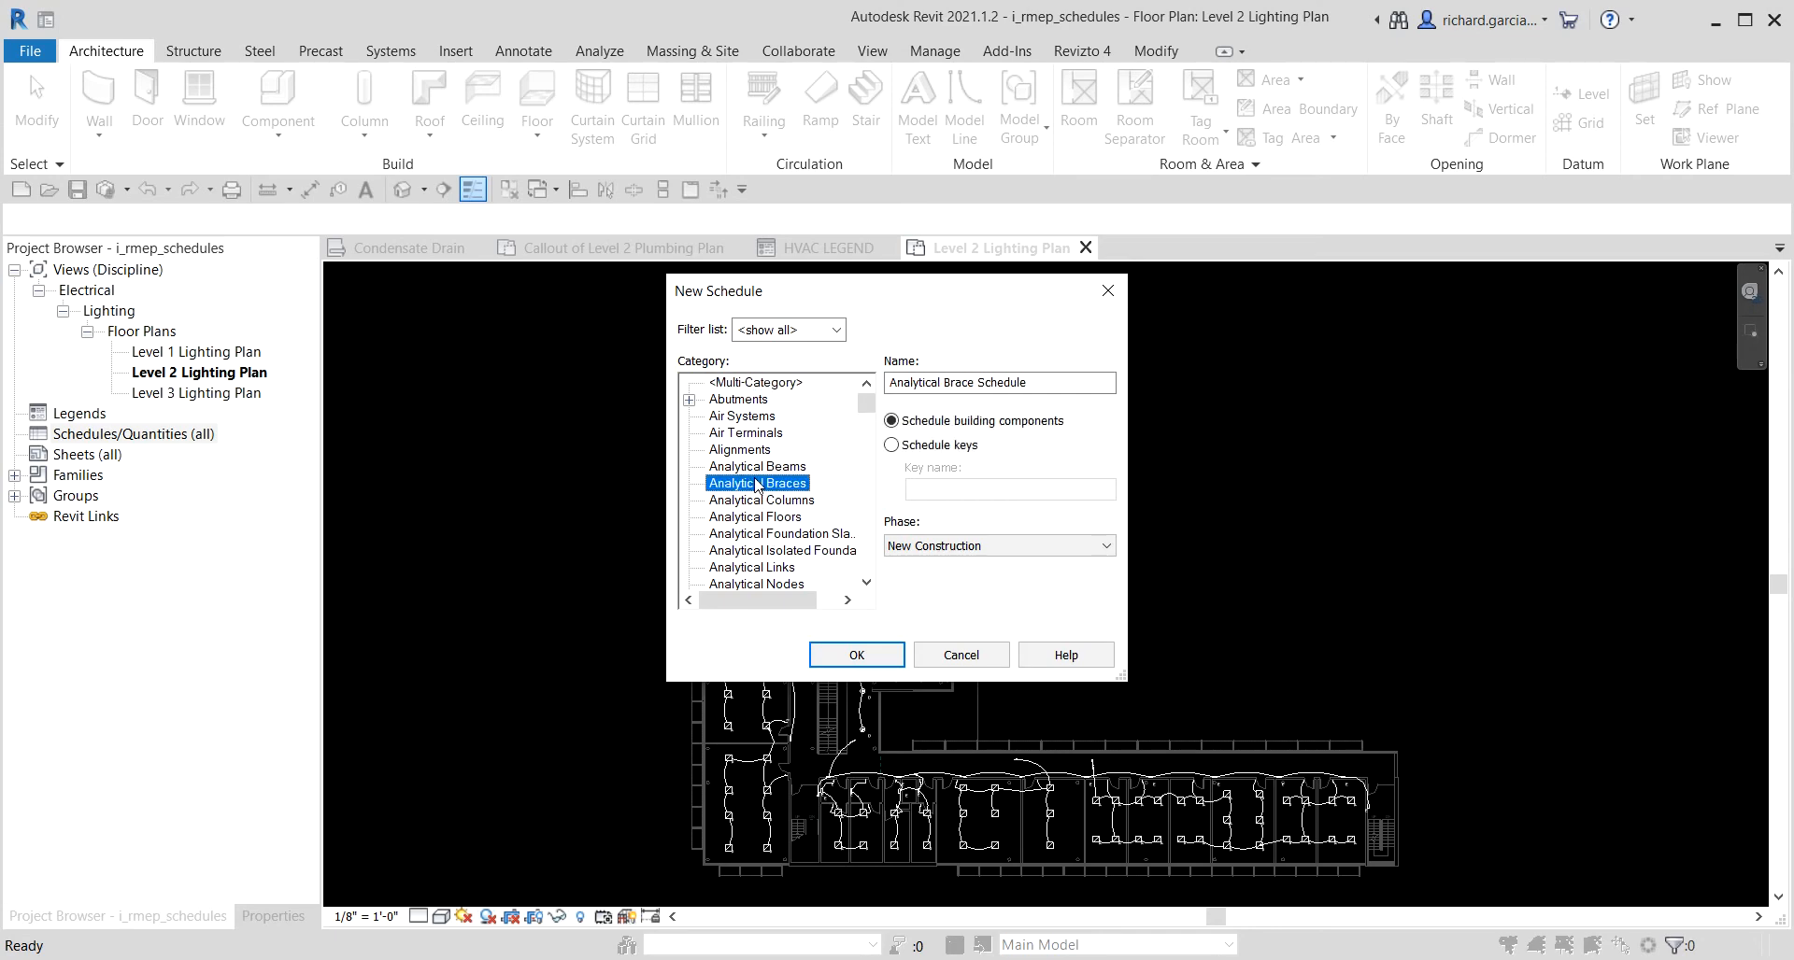
{"action": "key", "text": "l"}
{"action": "scroll", "coordinate": [757, 485], "scroll_direction": "down", "scroll_amount": 2}
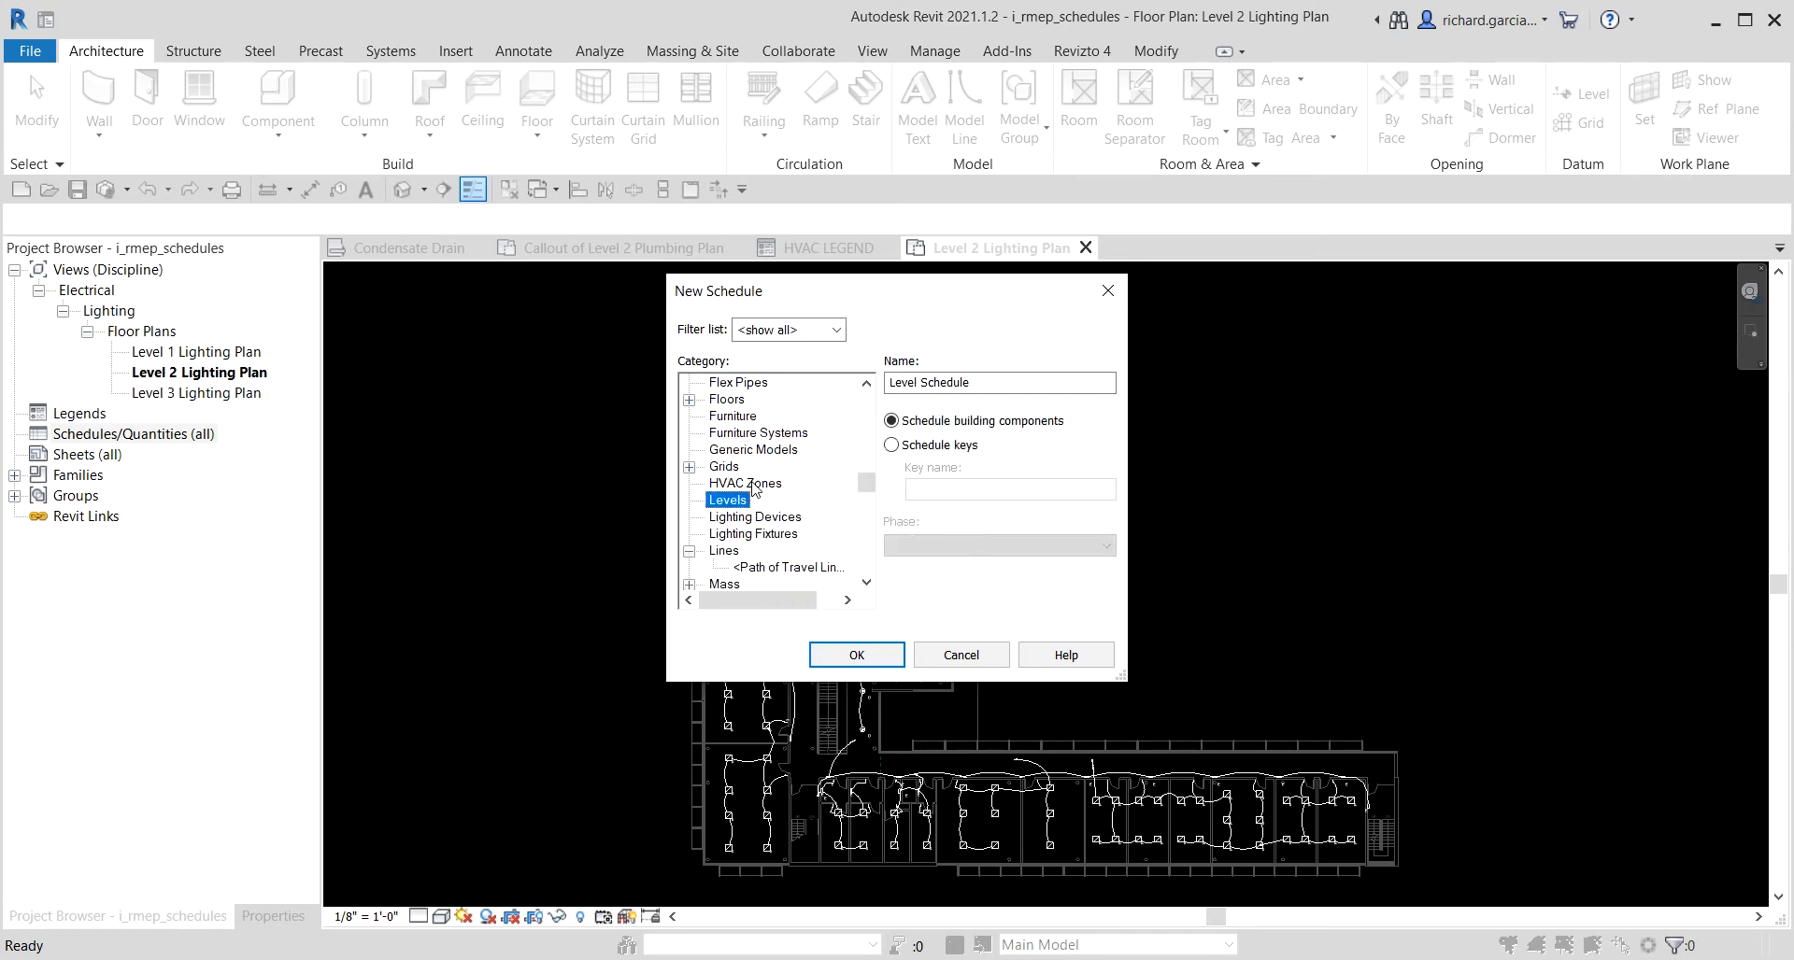
{"action": "left_click", "coordinate": [745, 536]}
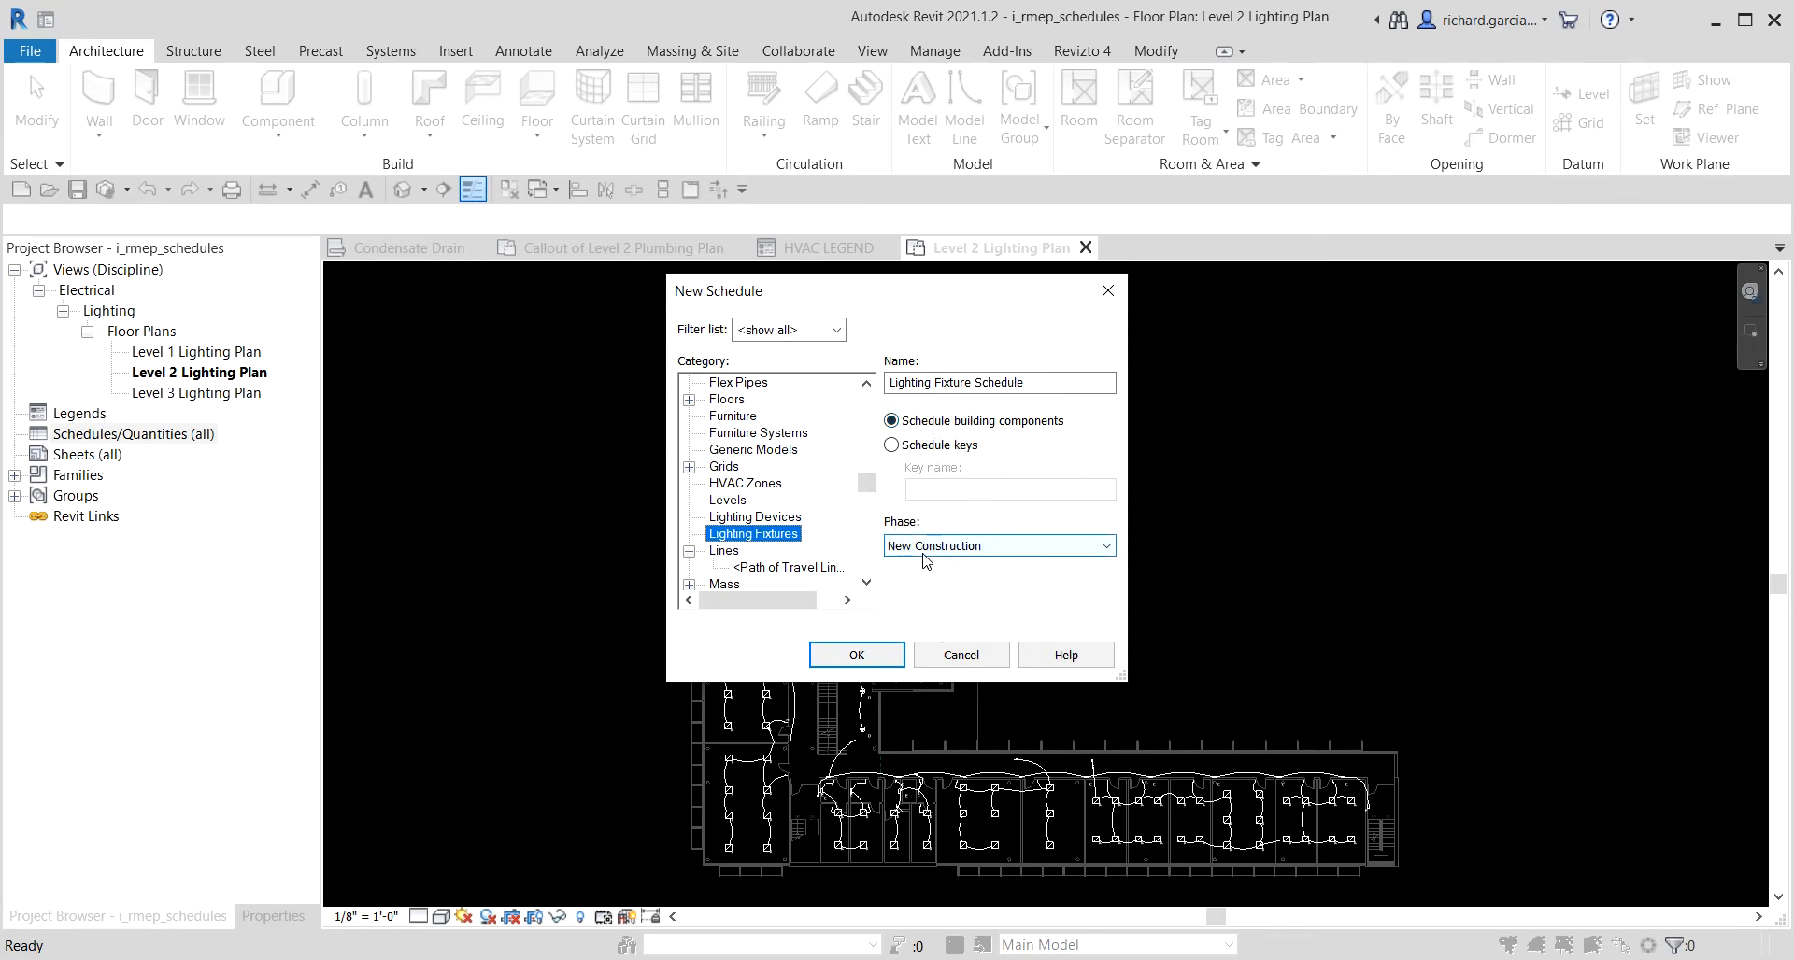
{"action": "left_click", "coordinate": [848, 656]}
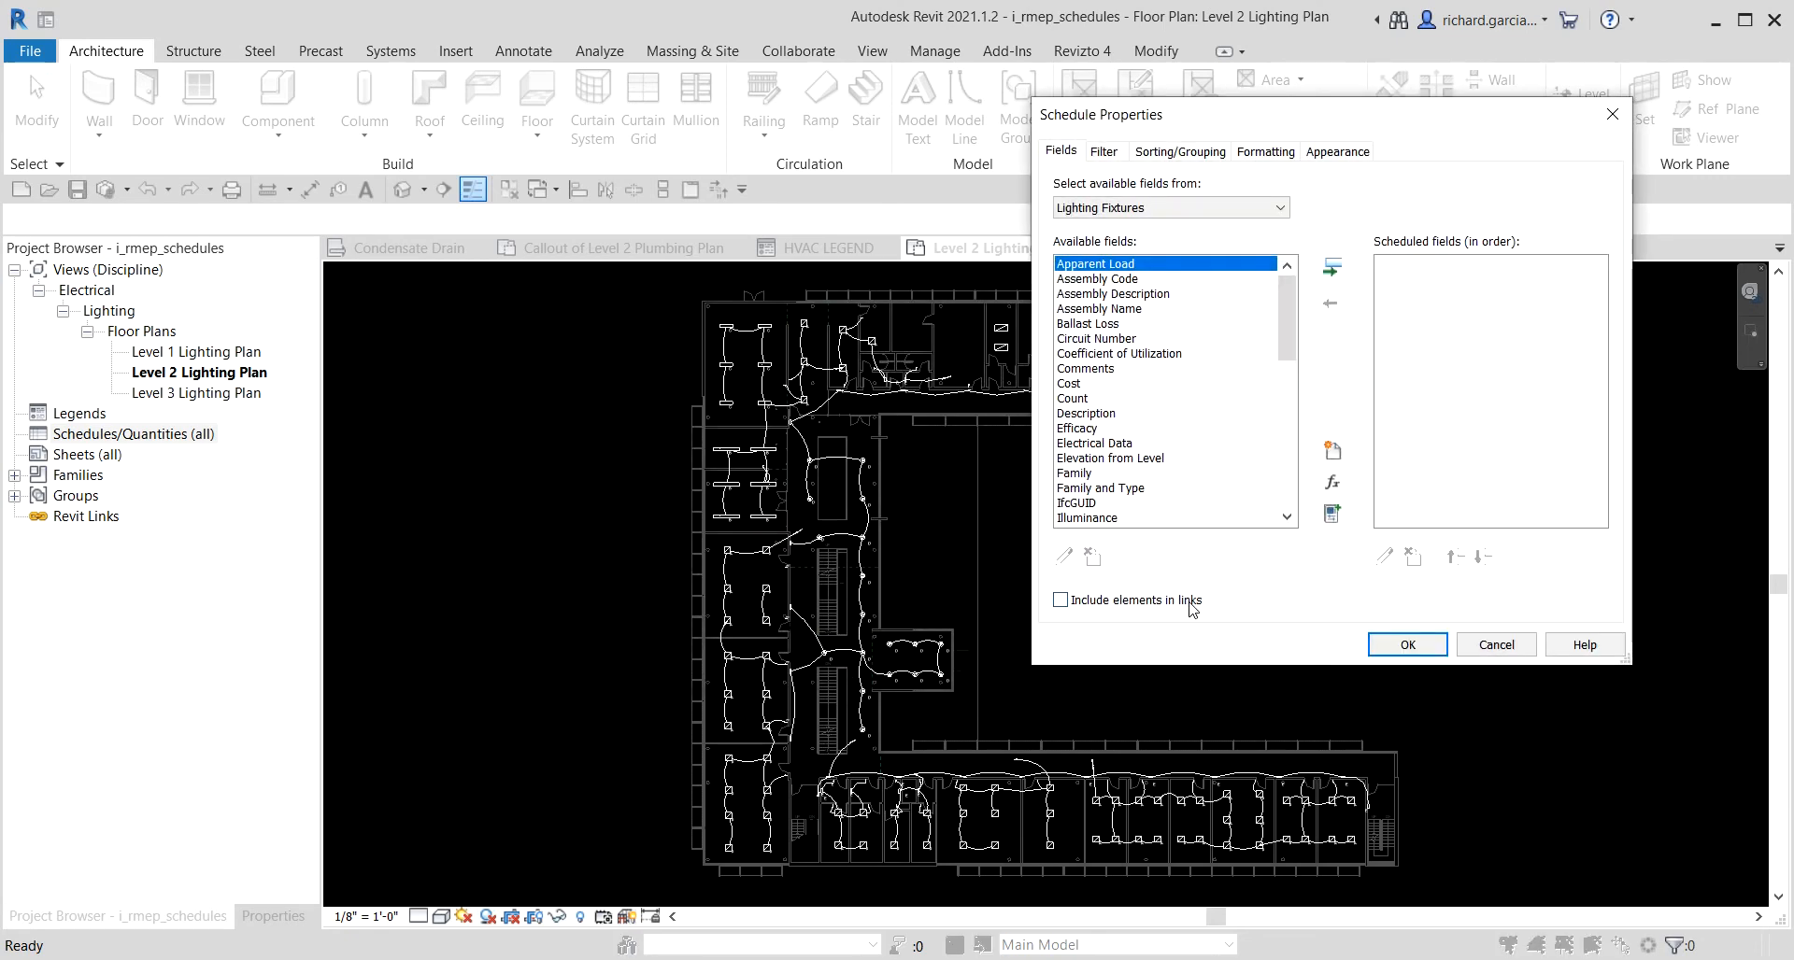
Add Type Mark as the first scheduled field of the lighting fixture schedule.
{"action": "left_click_drag", "start_coordinate": [1166, 123], "coordinate": [793, 269]}
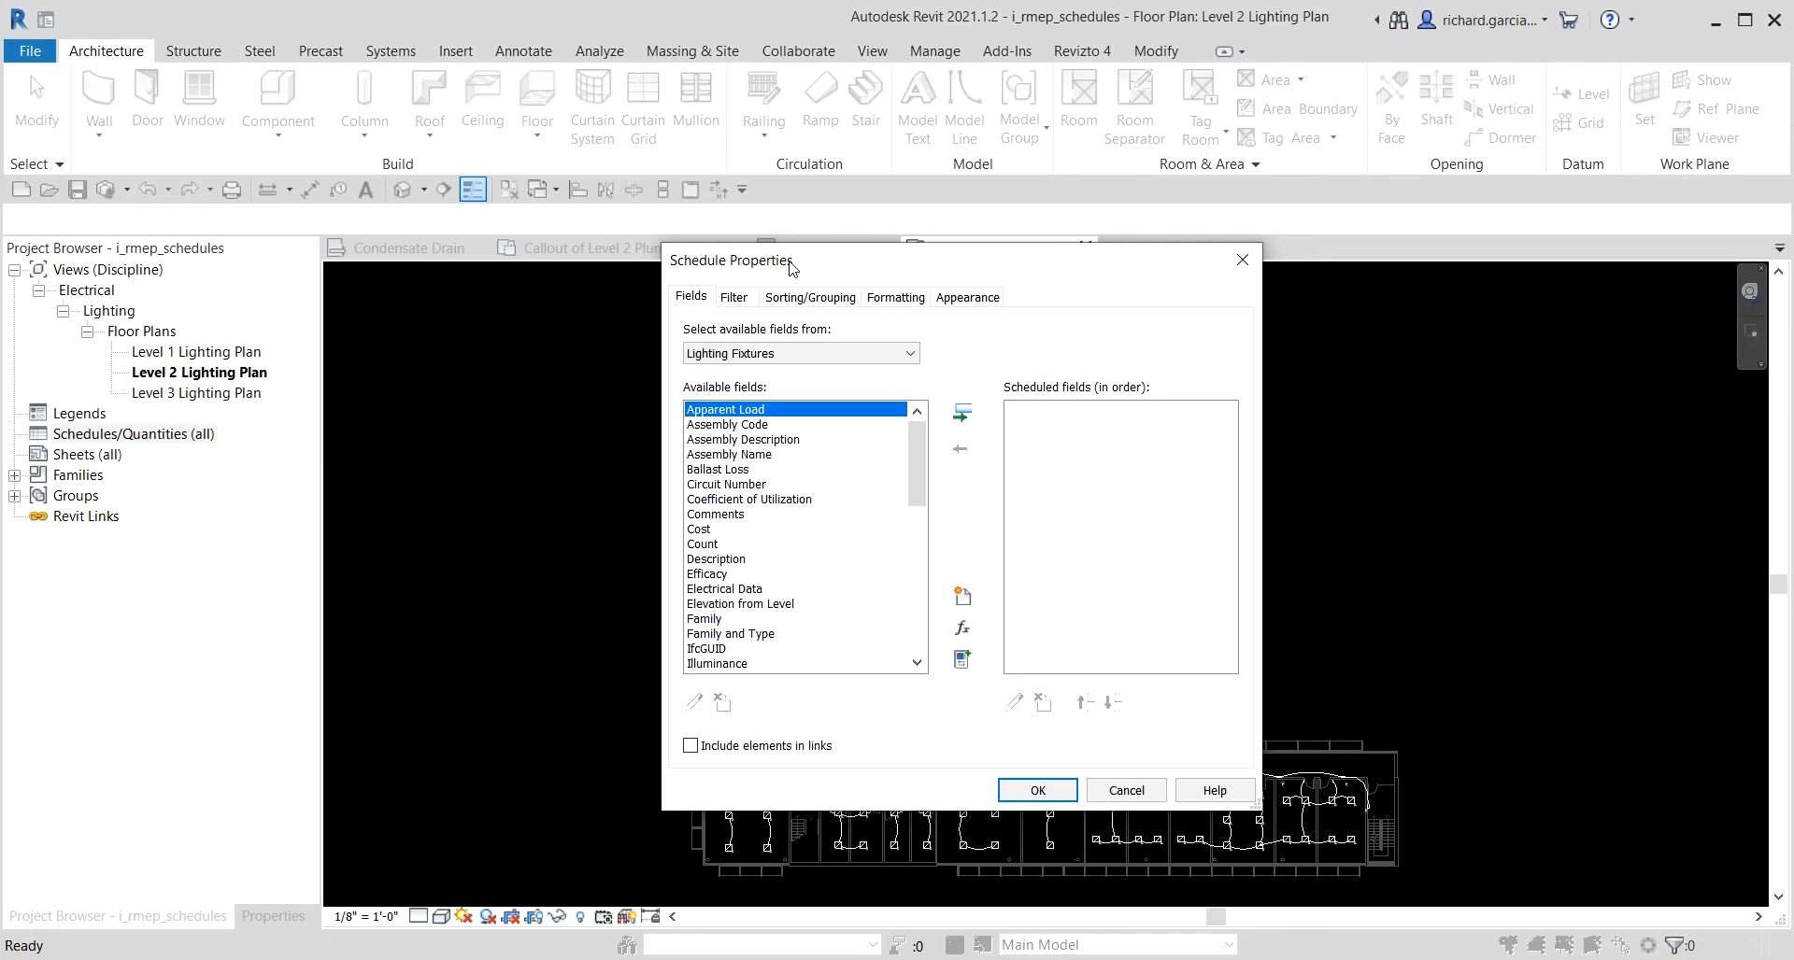
{"action": "left_click", "coordinate": [699, 305]}
{"action": "key", "text": "ctrl"}
{"action": "left_click", "coordinate": [731, 473]}
{"action": "key", "text": "t"}
{"action": "scroll", "coordinate": [731, 478], "scroll_direction": "down", "scroll_amount": 4}
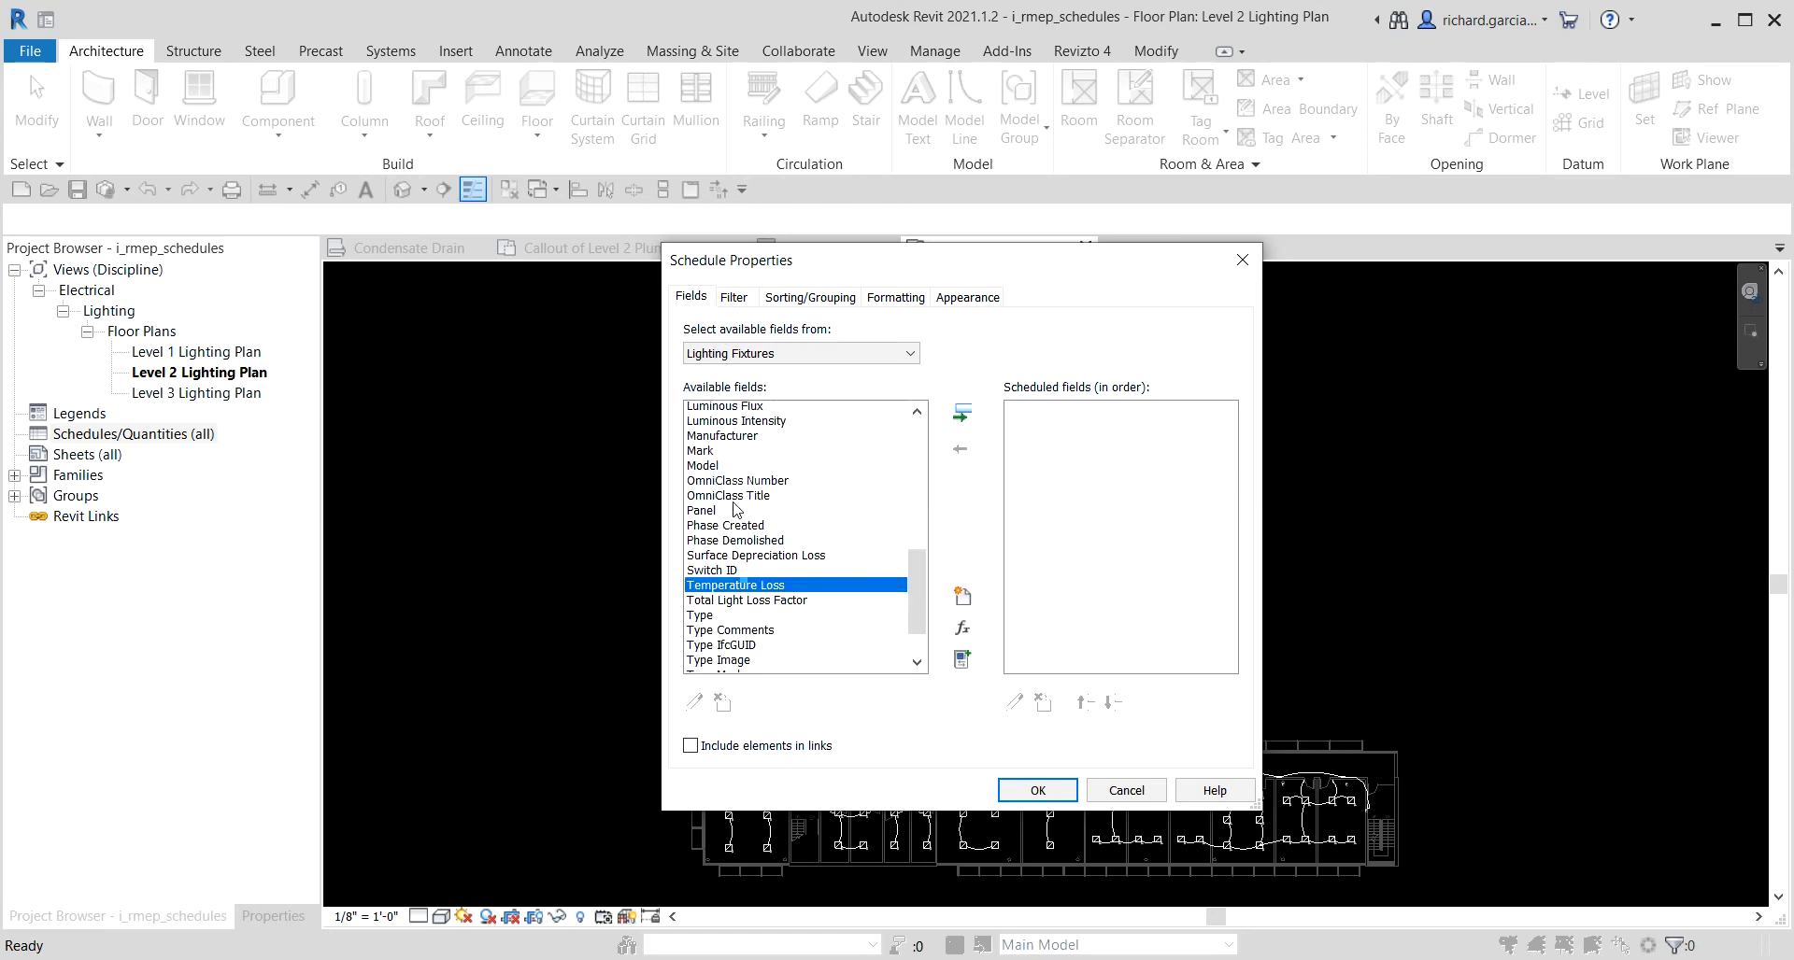
{"action": "double_click", "coordinate": [728, 606]}
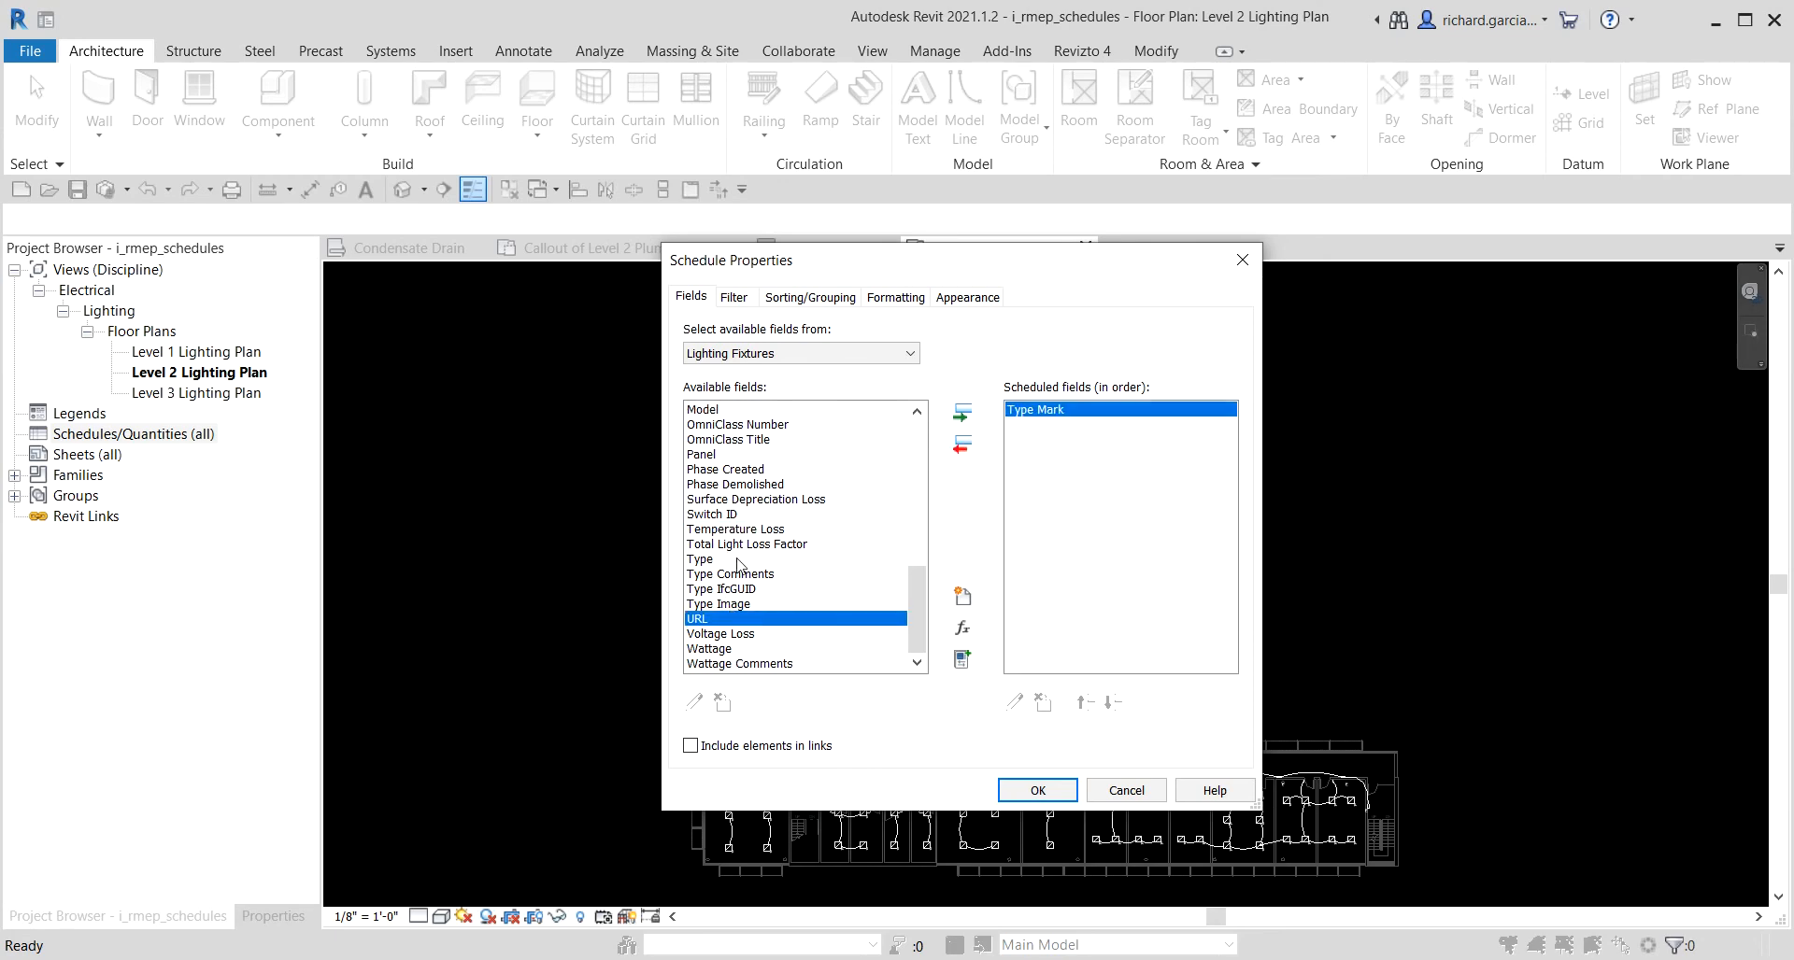
Add the Manufacturer, Model and Lamp fields to the schedule after Type Mark.
{"action": "left_click", "coordinate": [734, 505]}
{"action": "scroll", "coordinate": [734, 506], "scroll_direction": "up", "scroll_amount": 1}
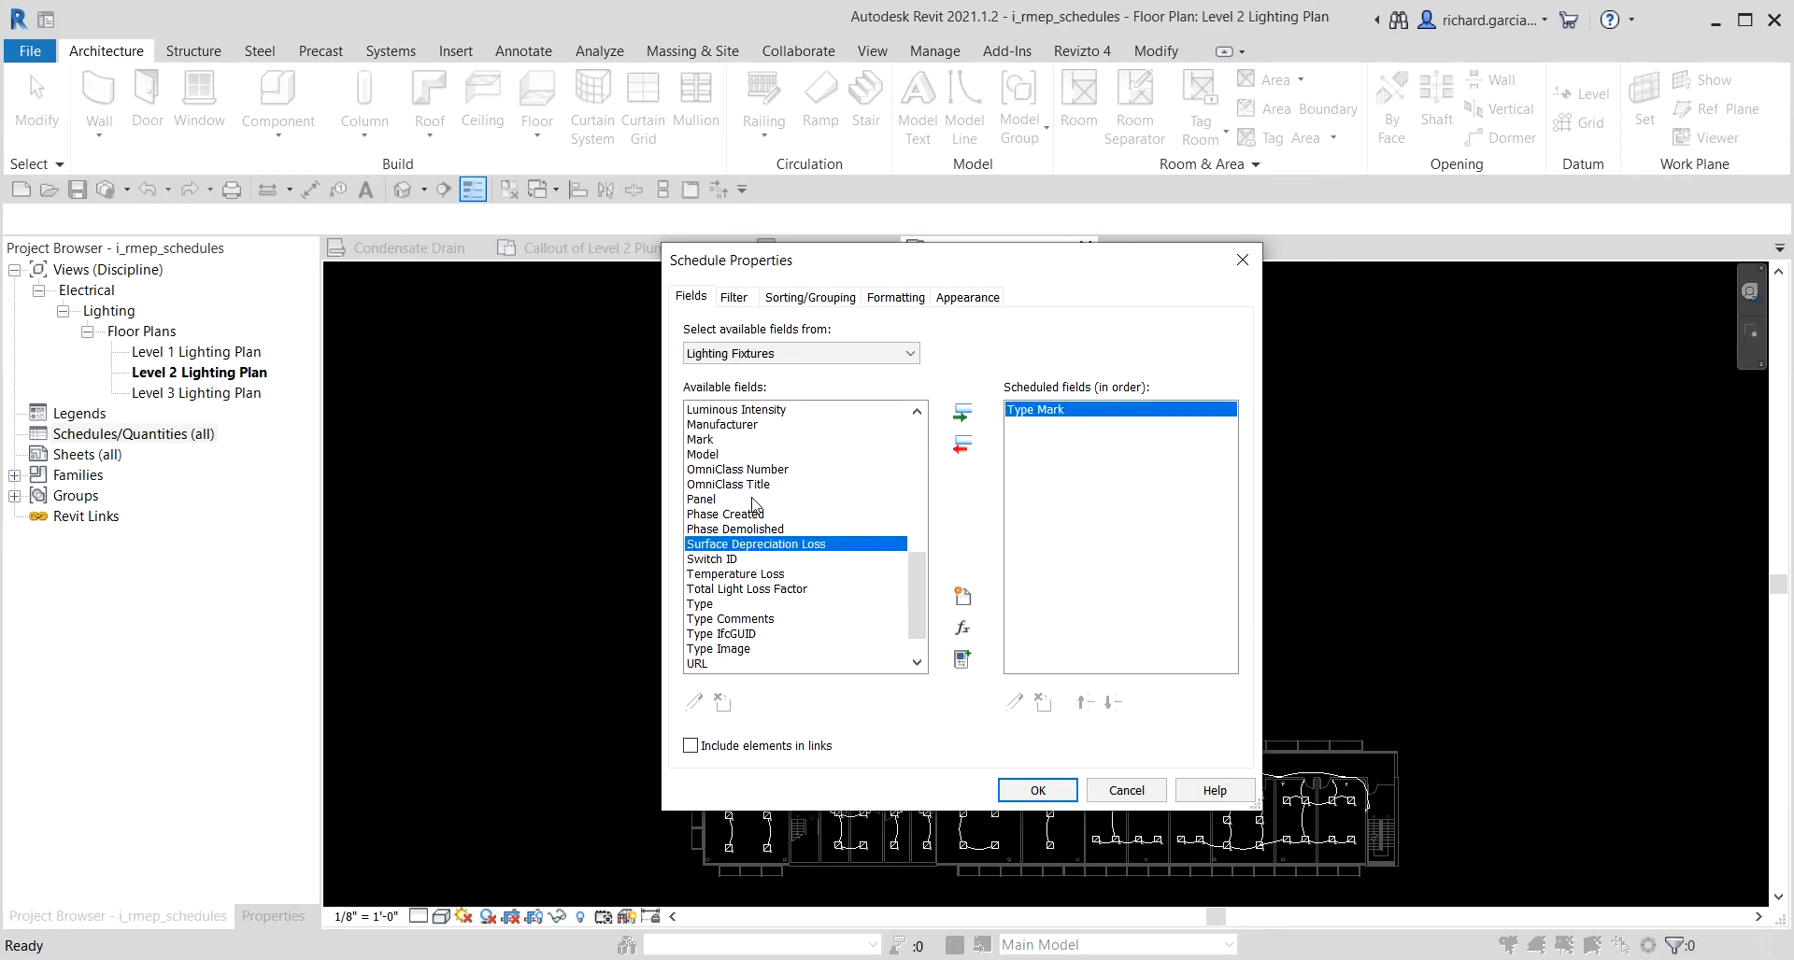
{"action": "double_click", "coordinate": [730, 428]}
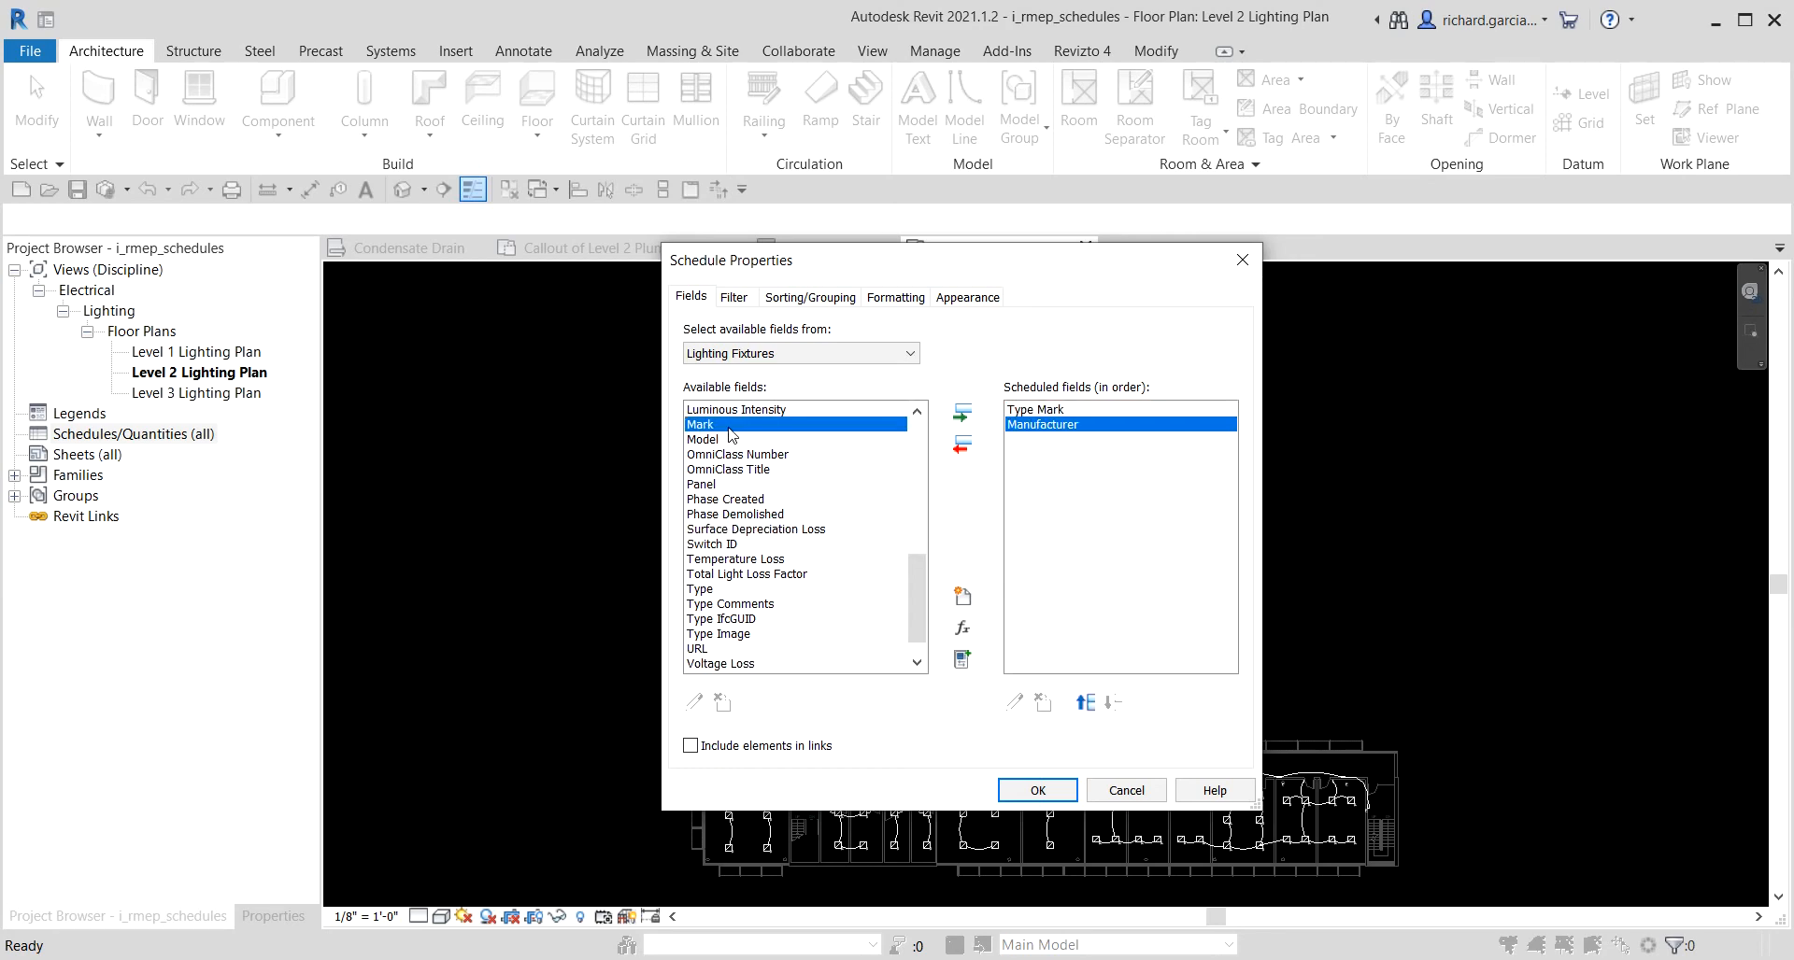
{"action": "double_click", "coordinate": [704, 440]}
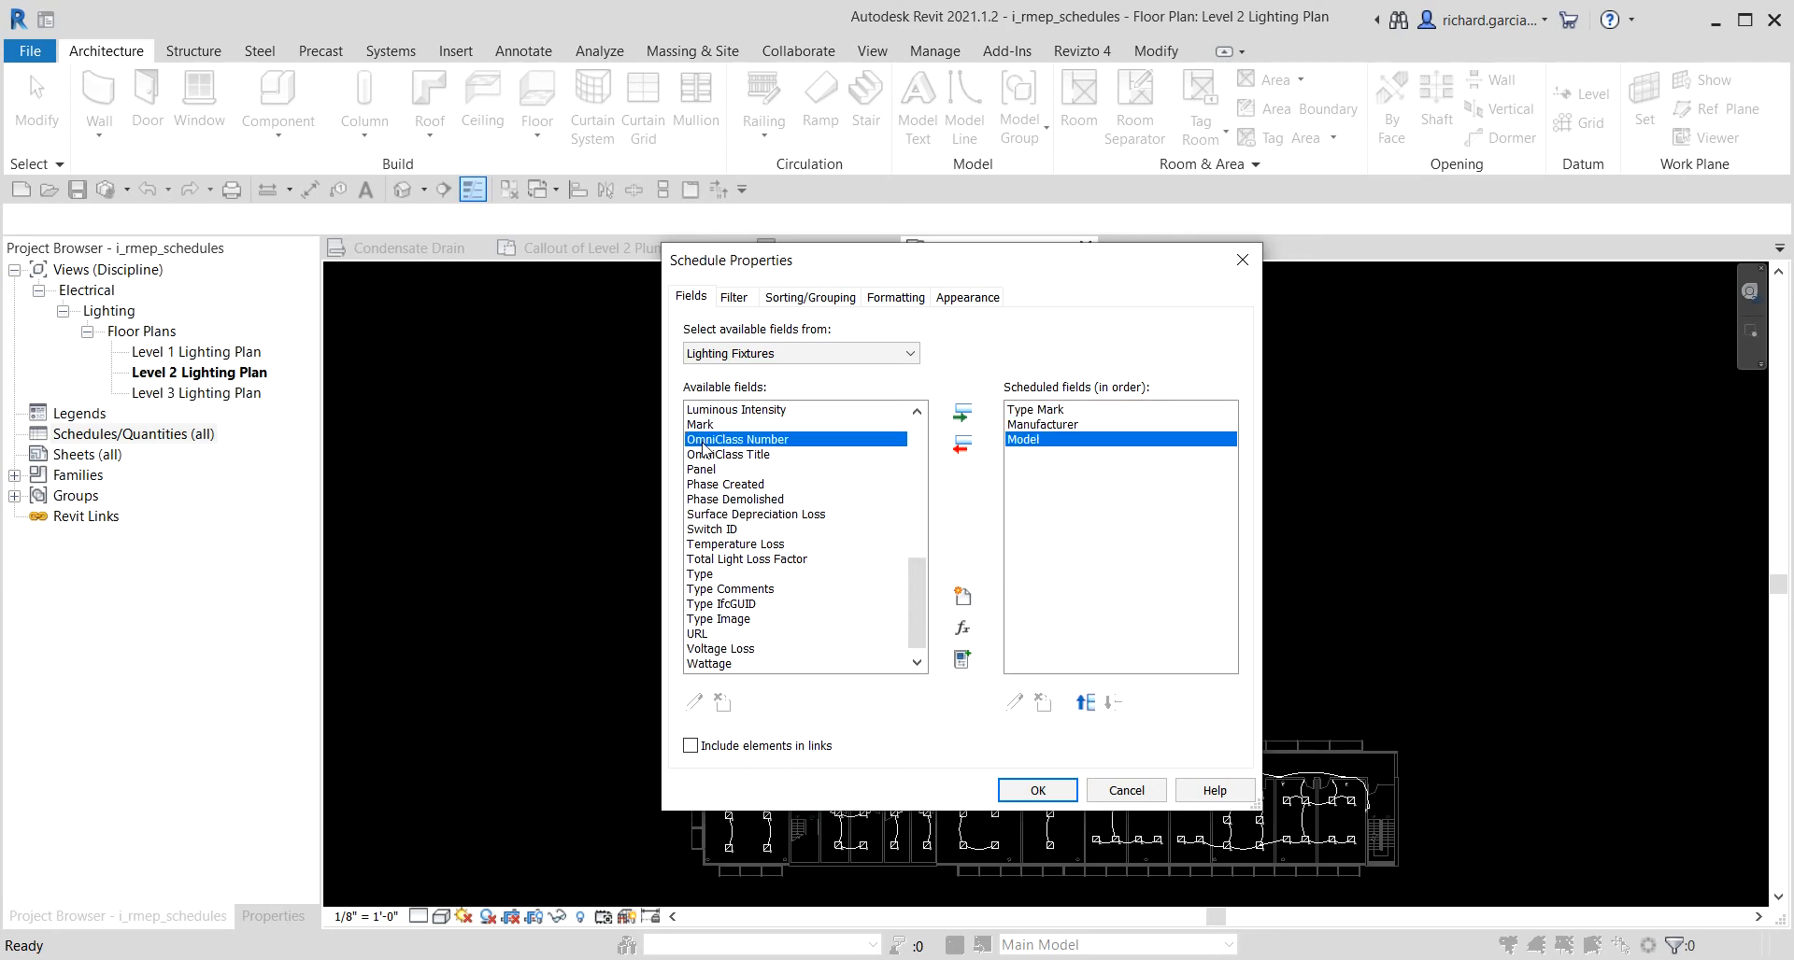
{"action": "scroll", "coordinate": [714, 449], "scroll_direction": "up", "scroll_amount": 2}
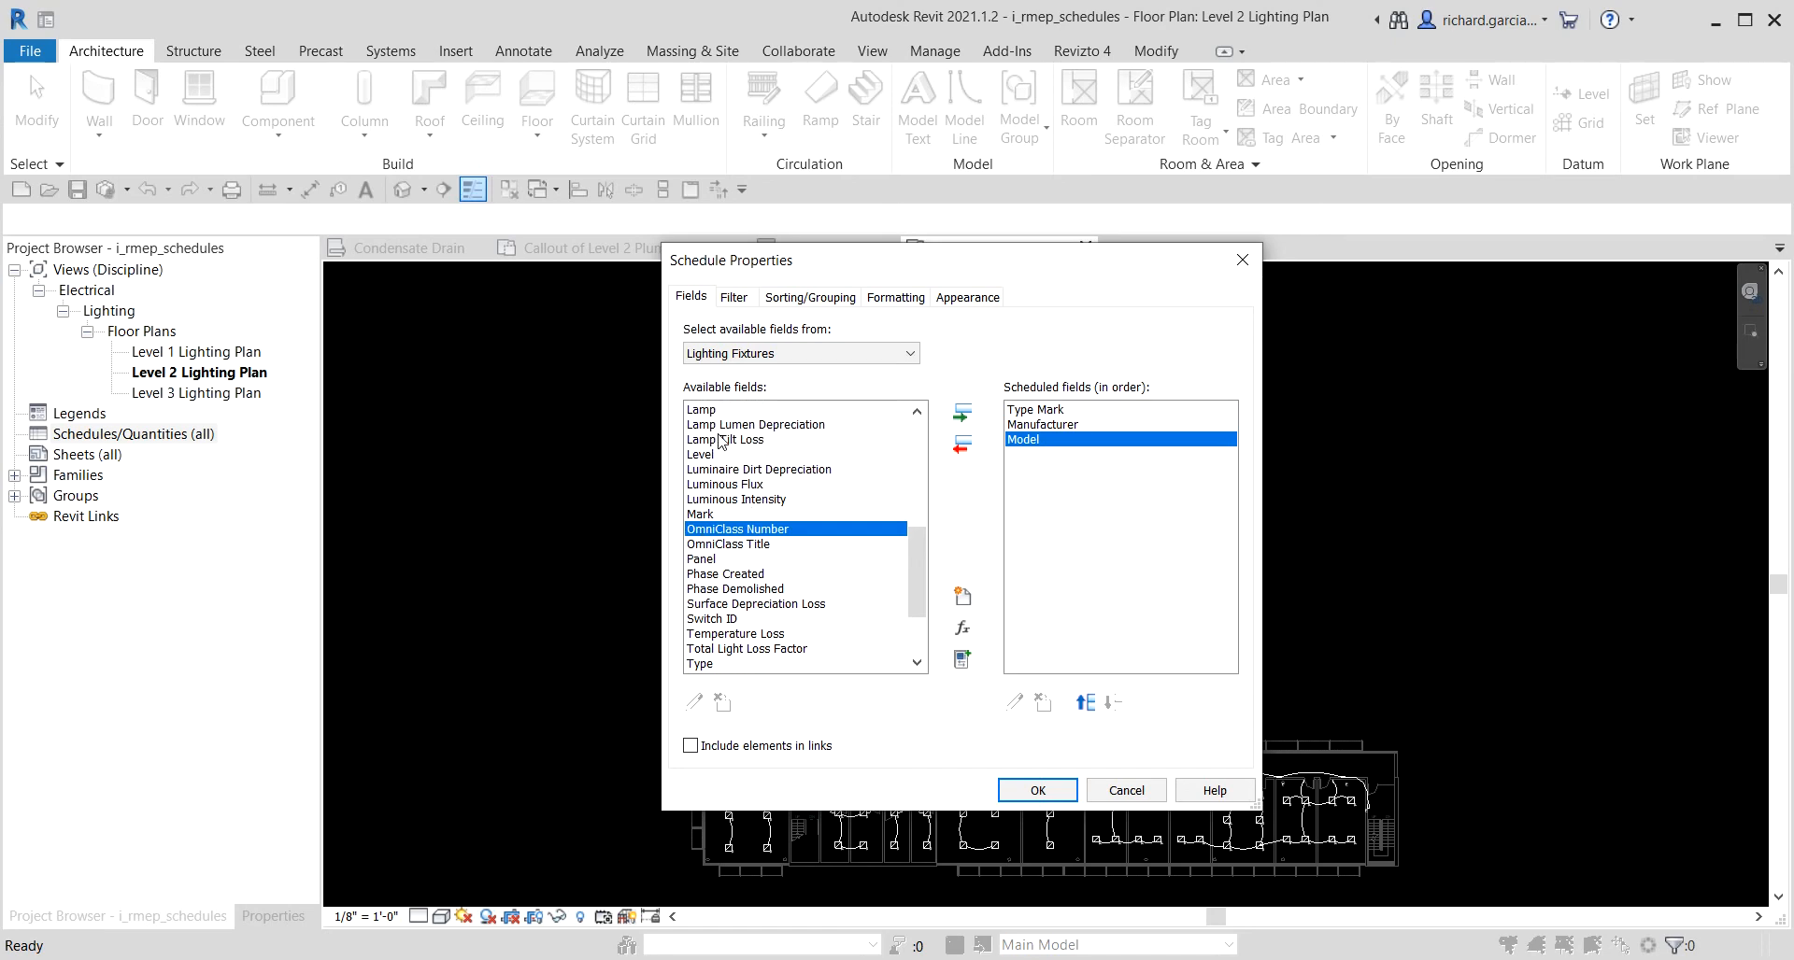
{"action": "left_click", "coordinate": [702, 412]}
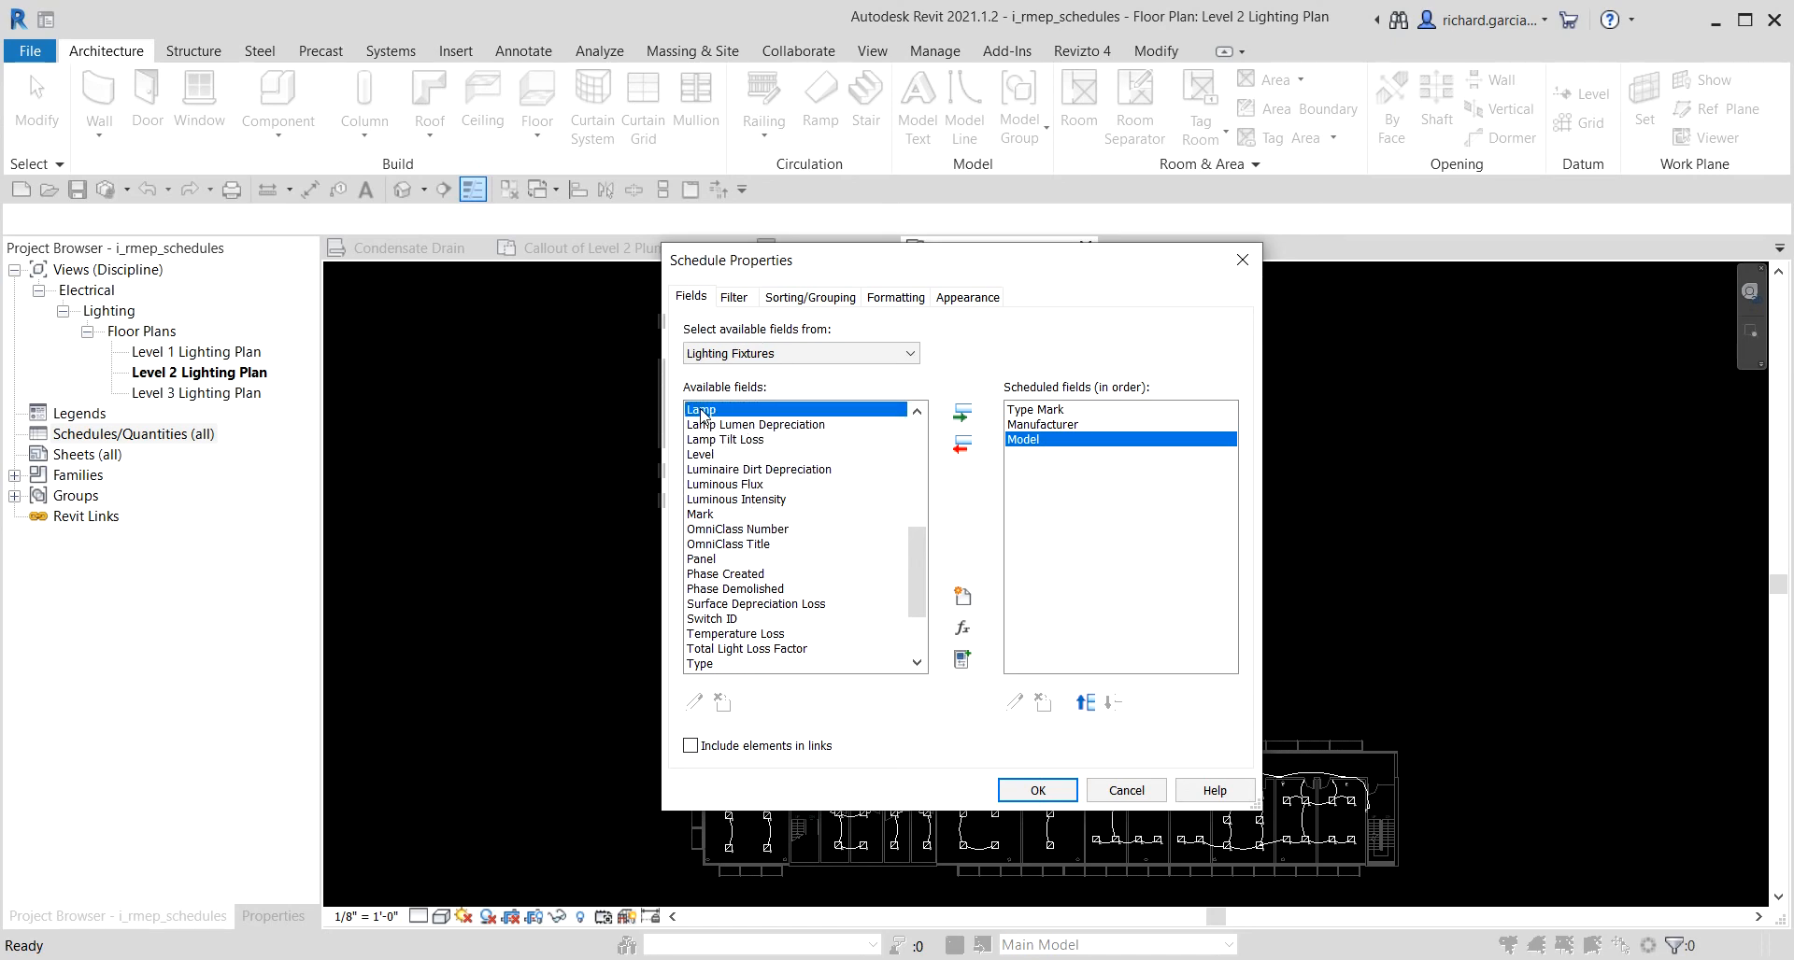
{"action": "double_click", "coordinate": [702, 412]}
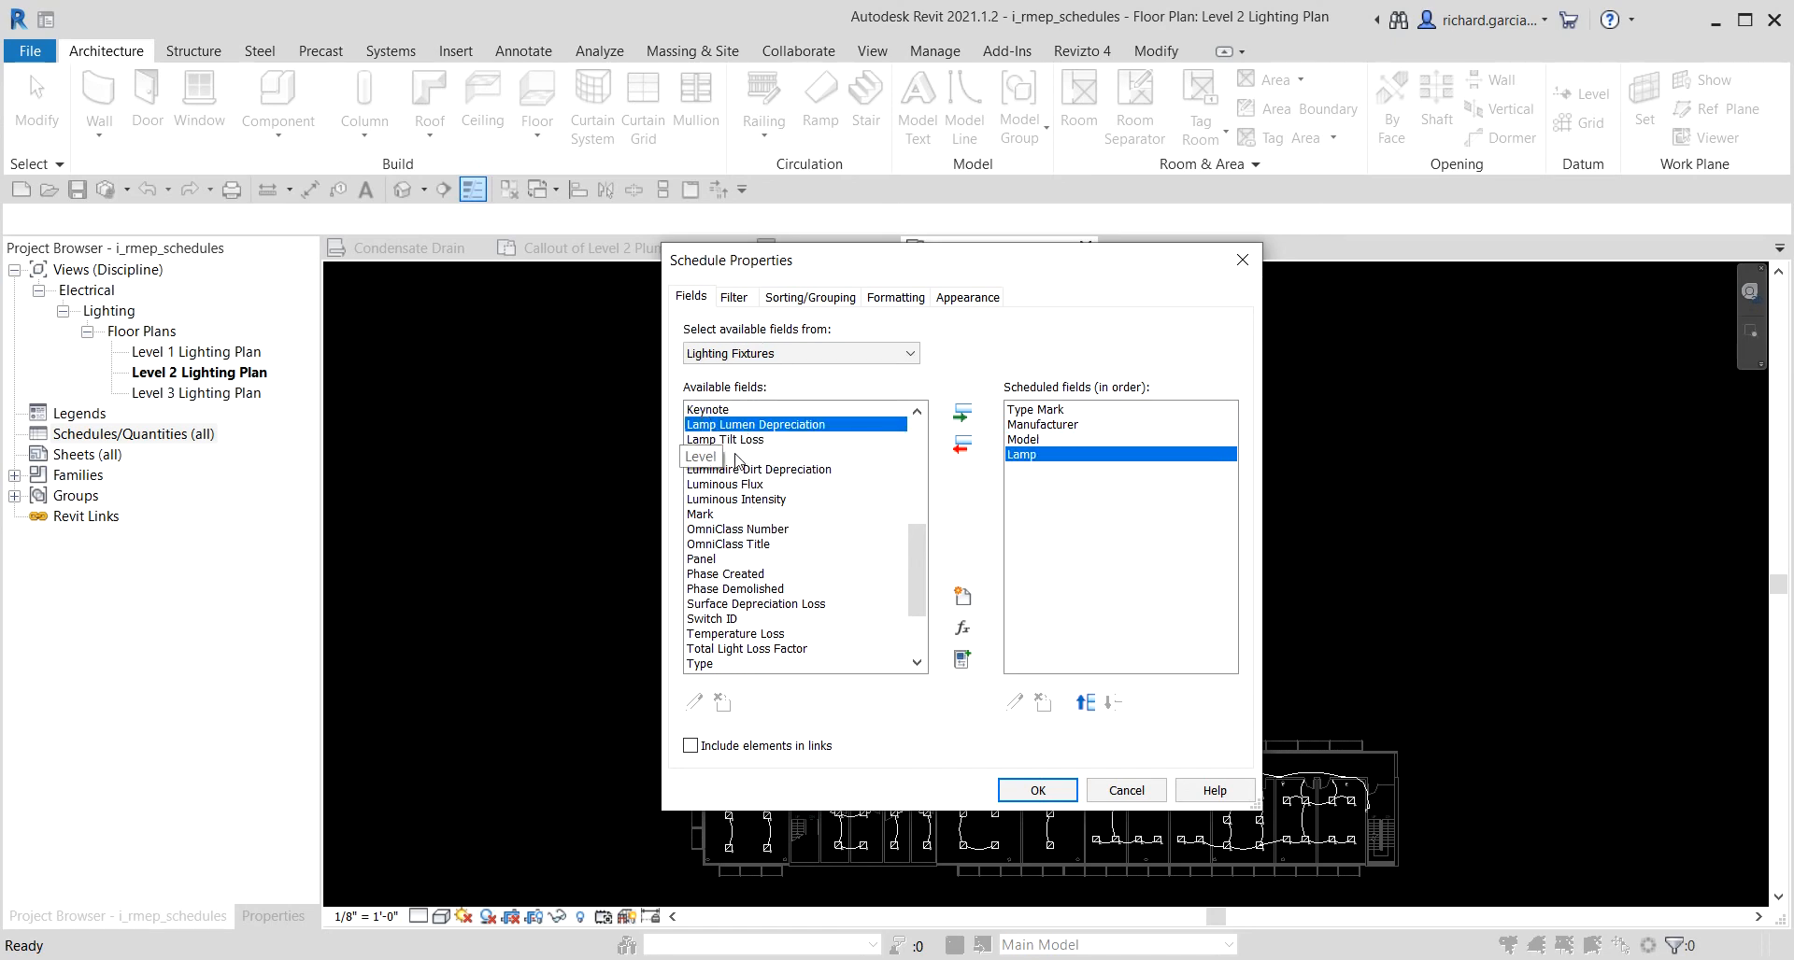
Add the Electrical Data and Description fields to the end of the scheduled fields.
{"action": "left_click", "coordinate": [741, 485]}
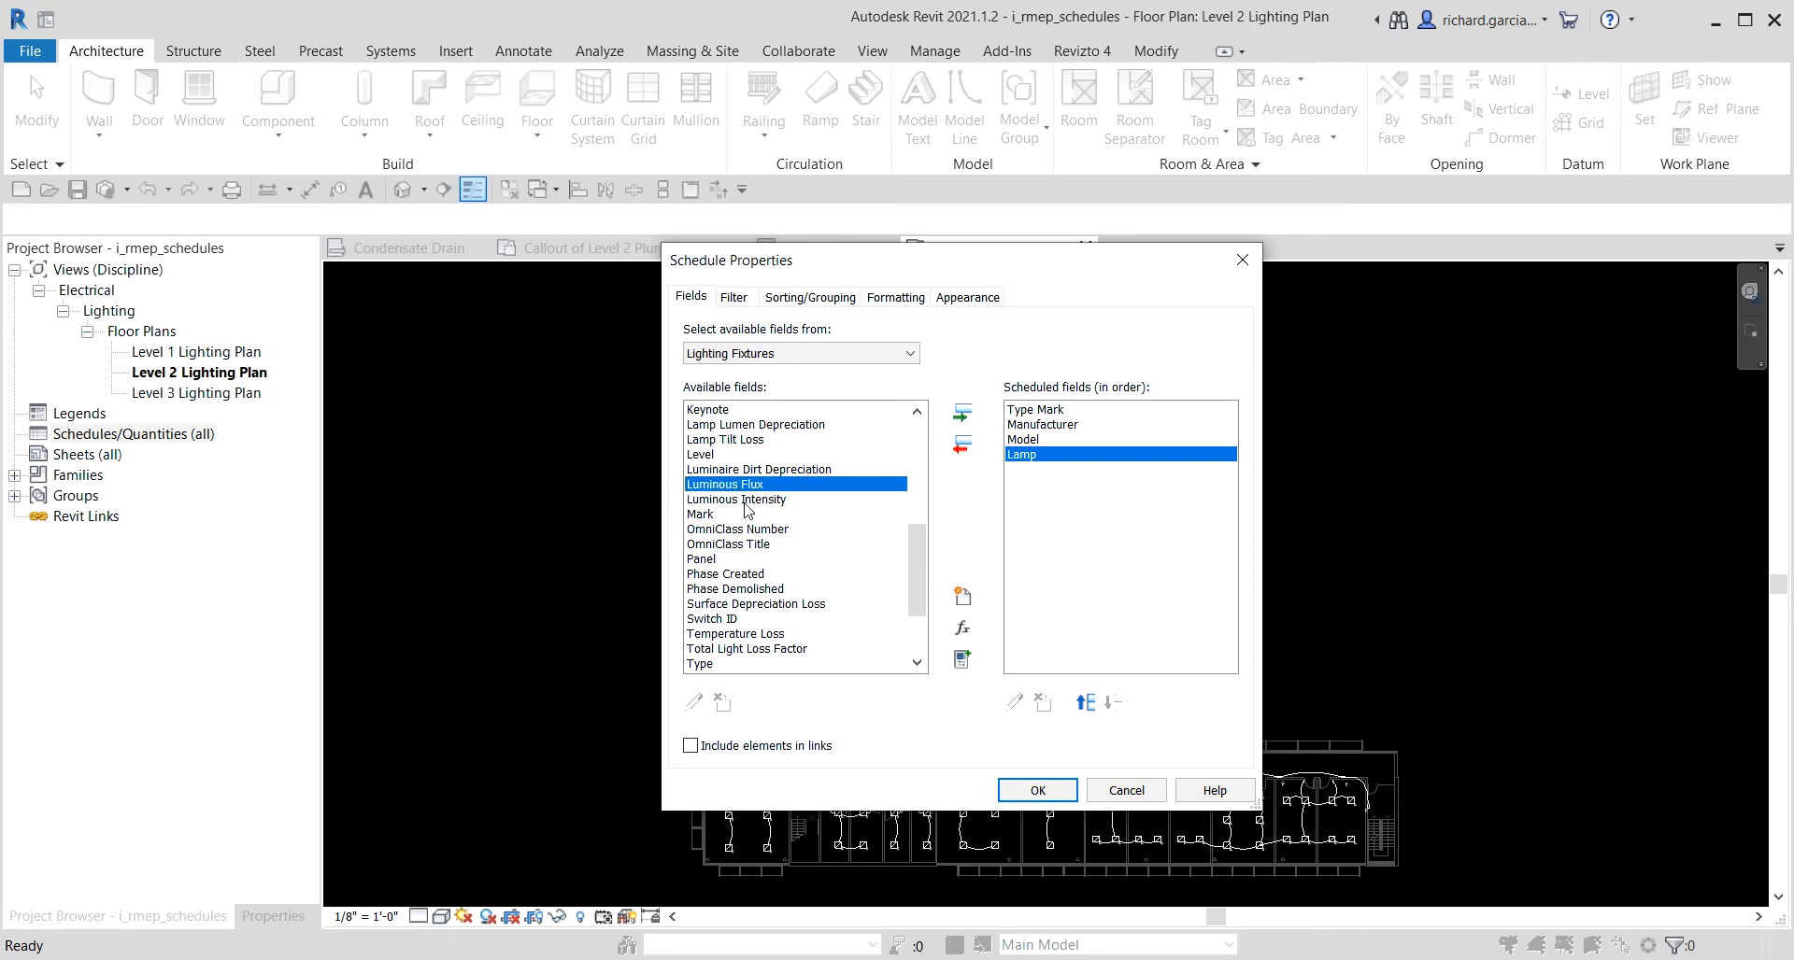
{"action": "scroll", "coordinate": [744, 514], "scroll_direction": "up", "scroll_amount": 2}
{"action": "scroll", "coordinate": [745, 514], "scroll_direction": "up", "scroll_amount": 3}
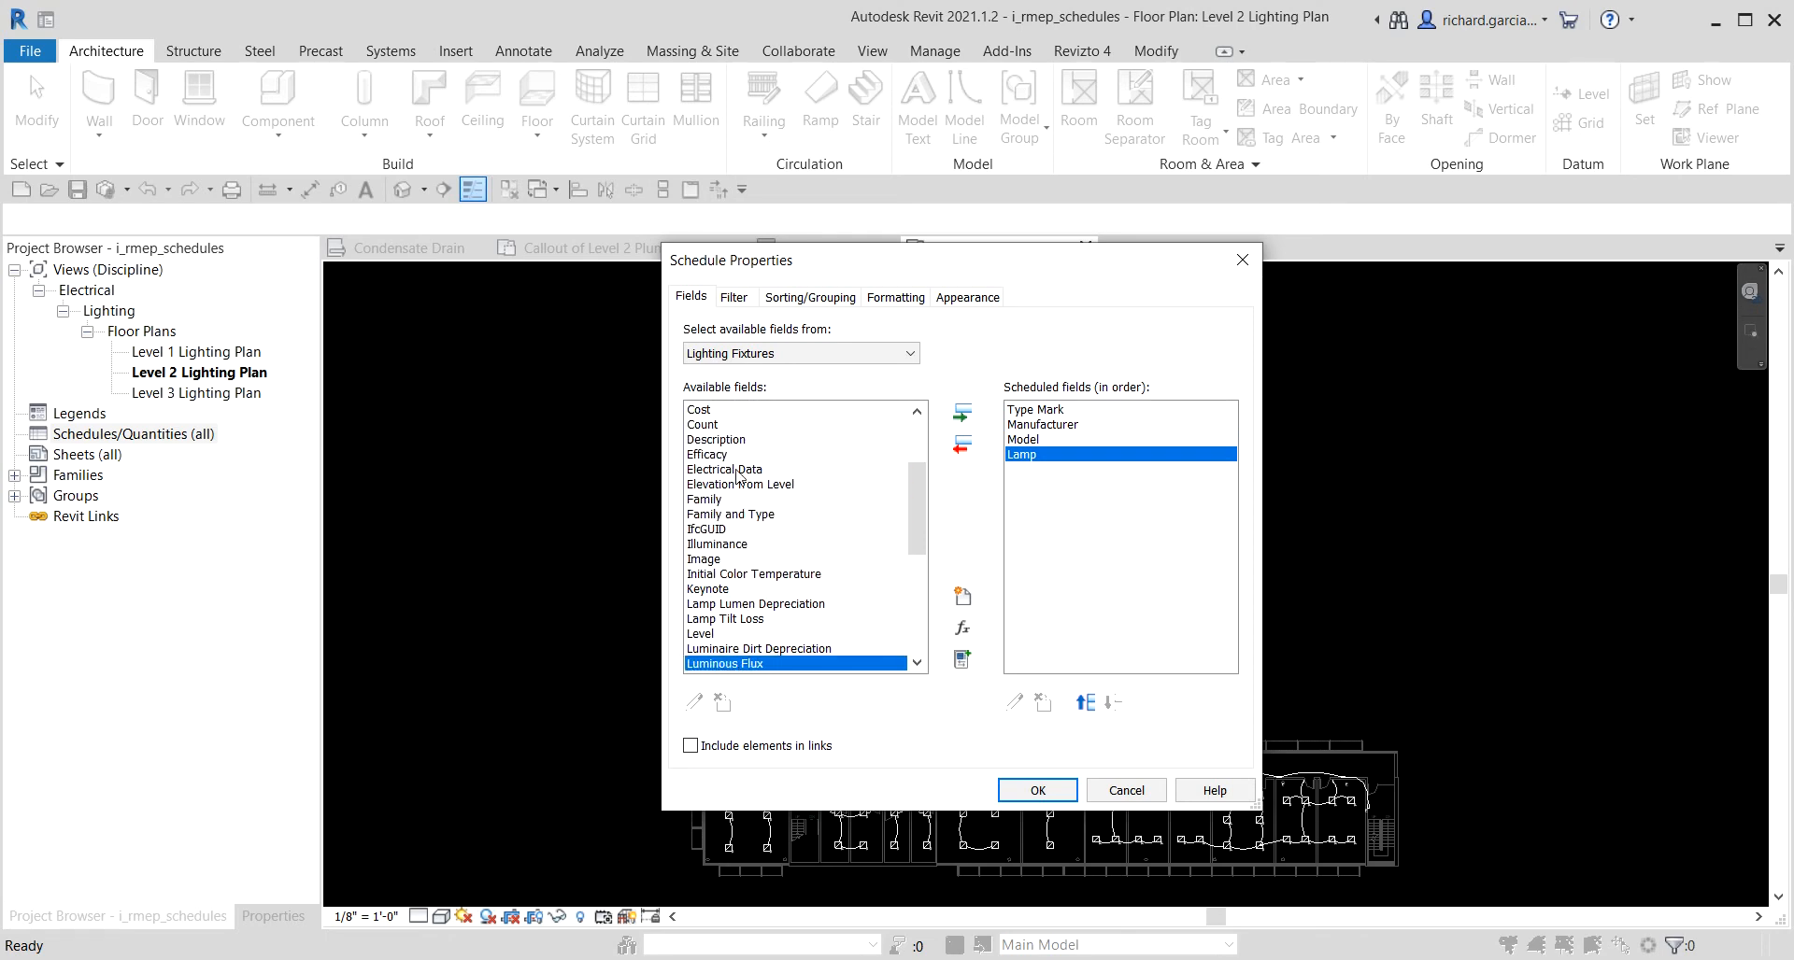
{"action": "double_click", "coordinate": [738, 471]}
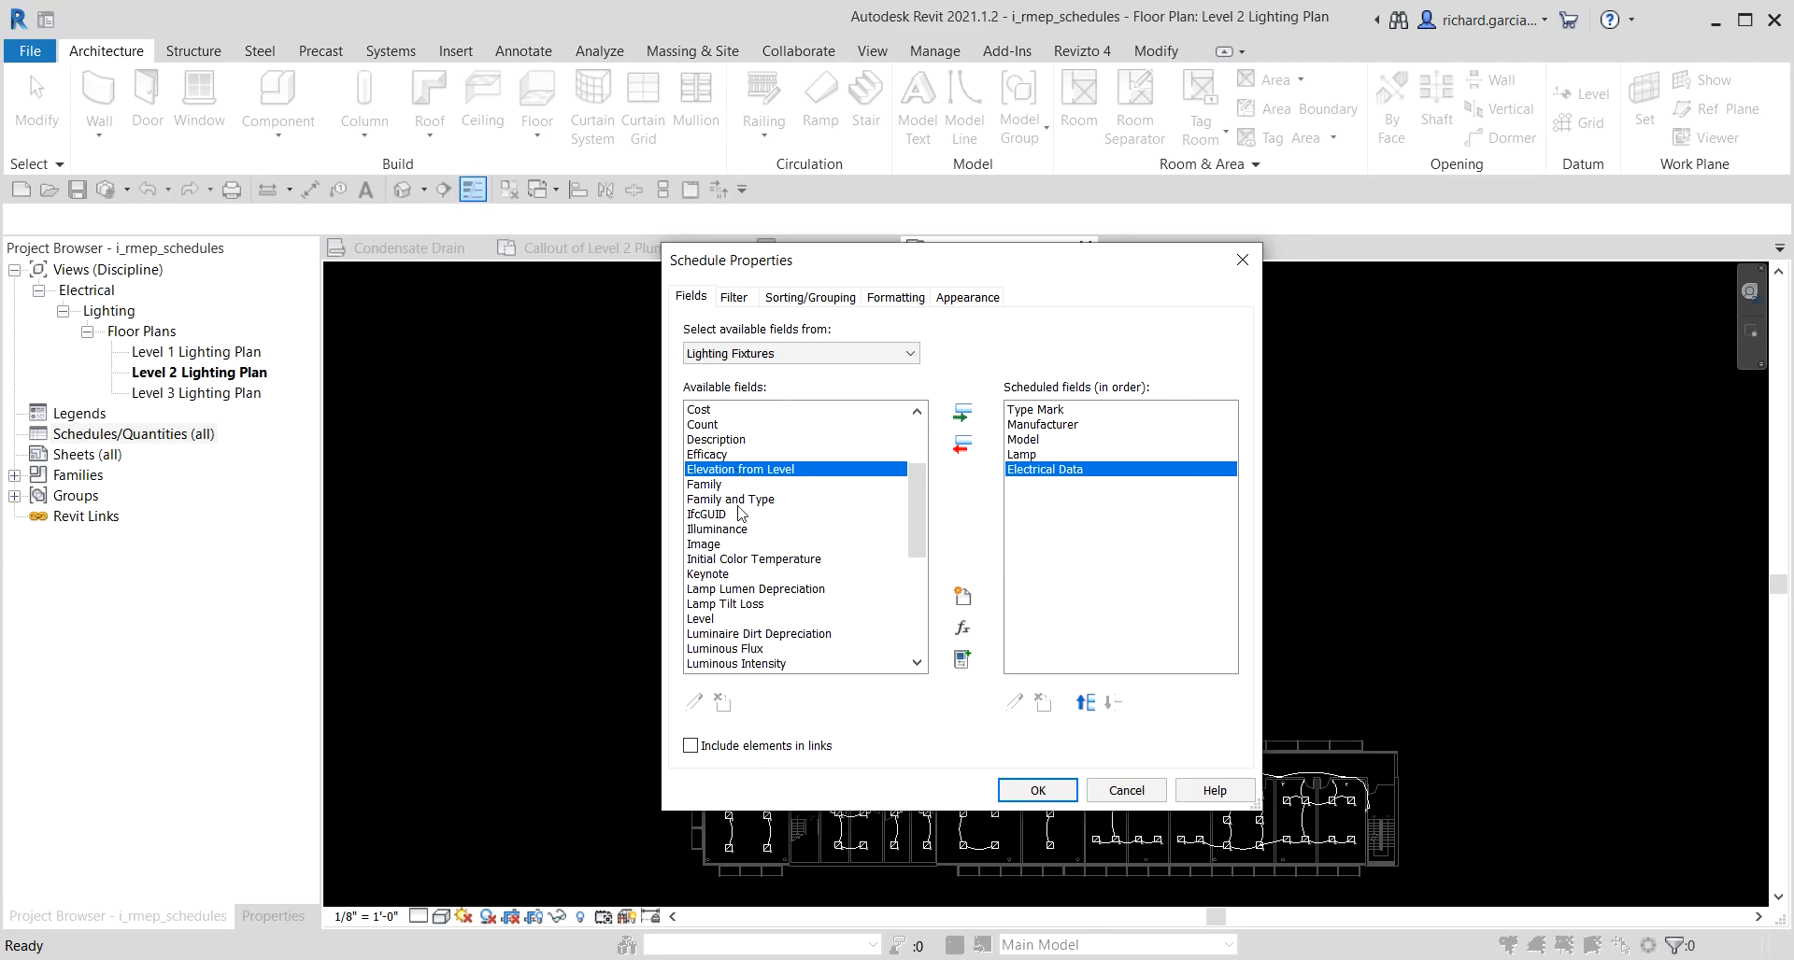
{"action": "left_click", "coordinate": [719, 440]}
{"action": "double_click", "coordinate": [719, 440]}
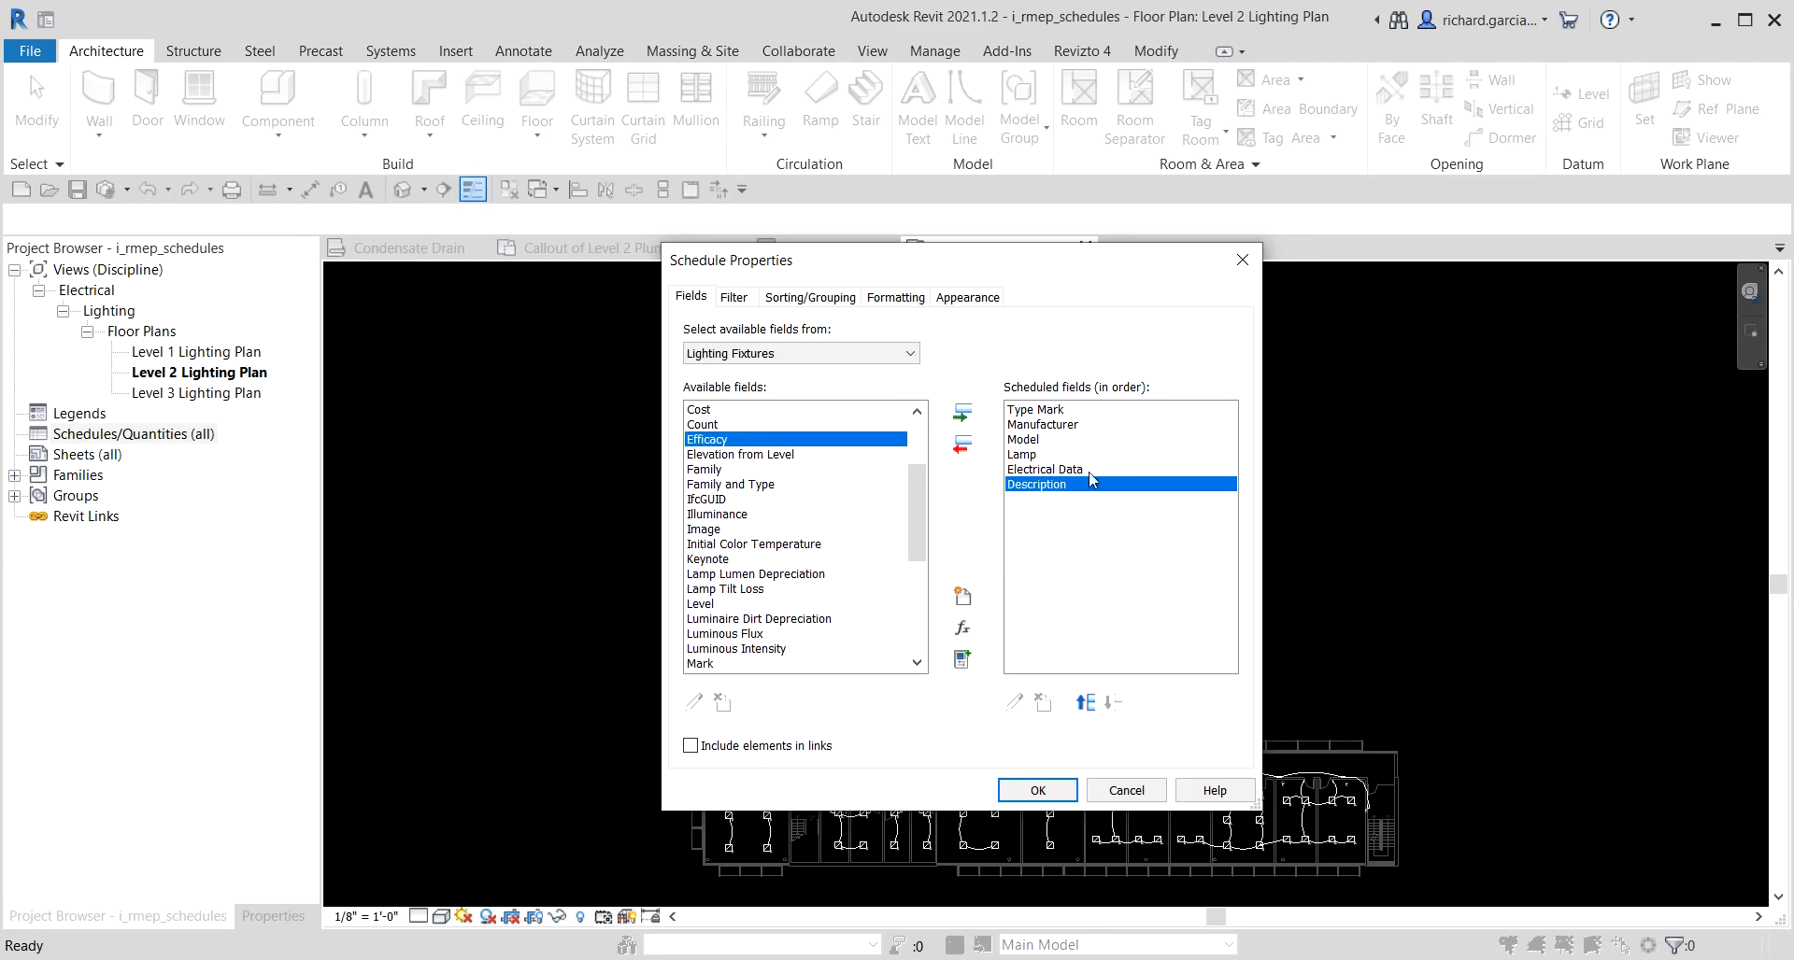
{"action": "left_click", "coordinate": [1068, 493]}
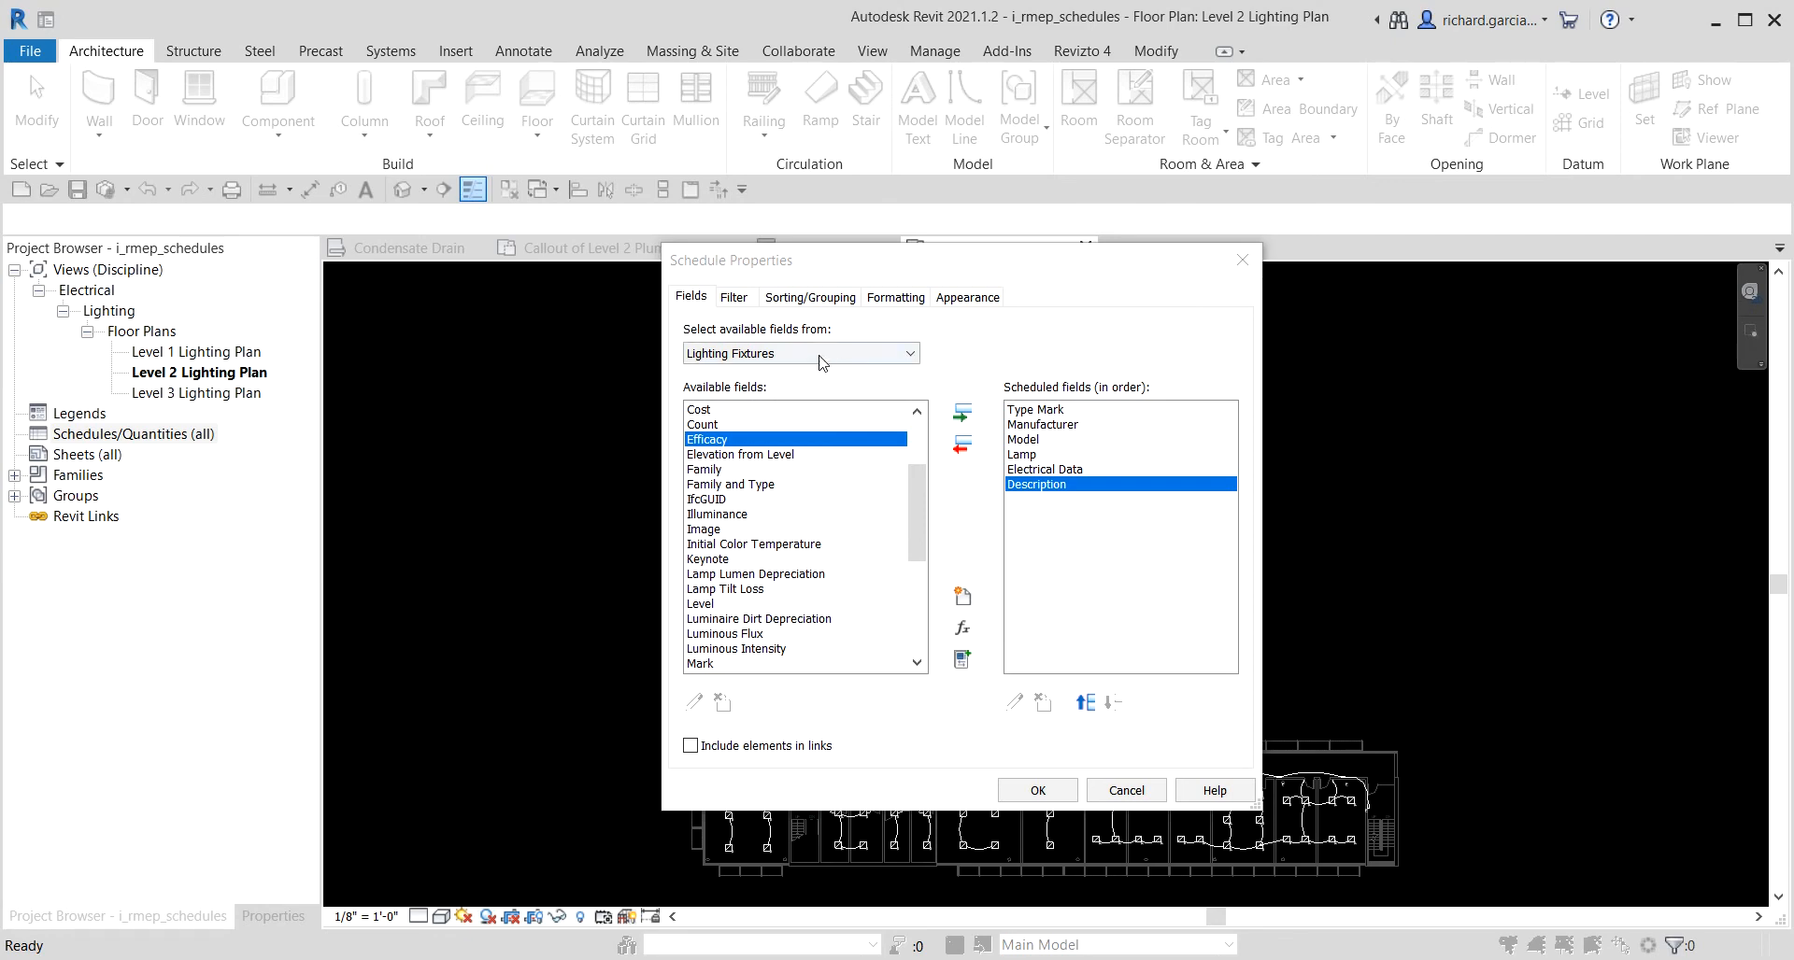
Sort the lighting fixture schedule by Type Mark.
{"action": "left_click", "coordinate": [813, 297]}
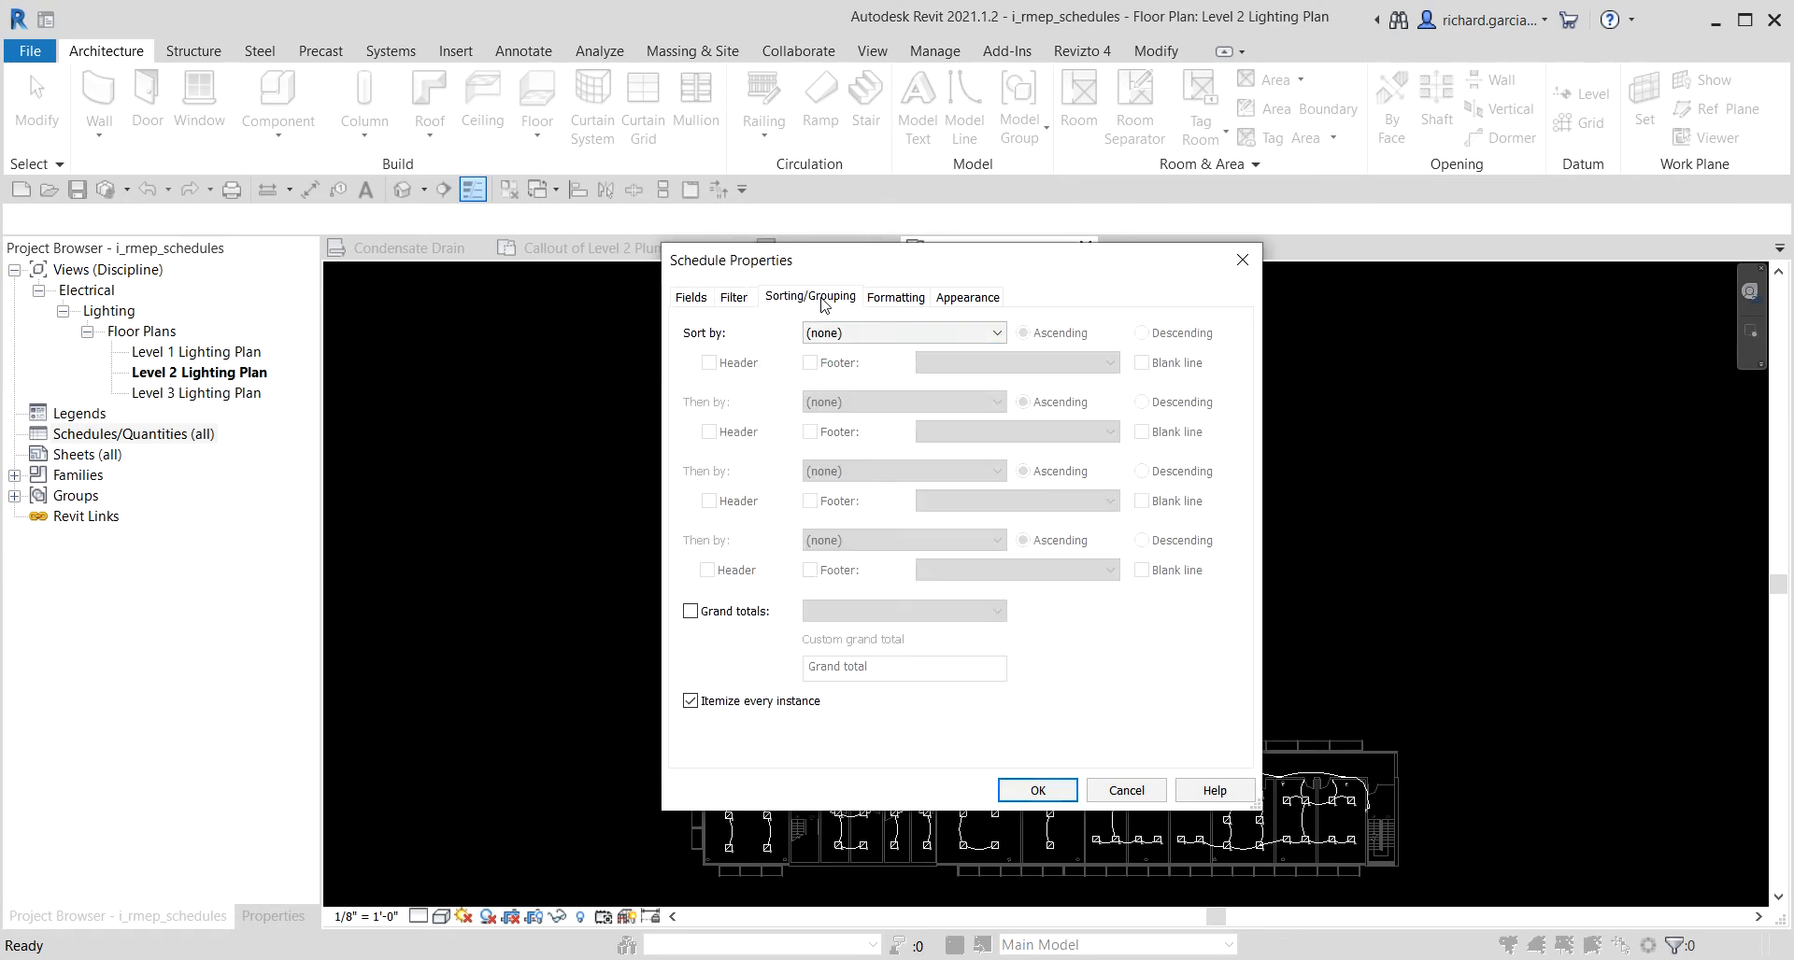
{"action": "left_click", "coordinate": [822, 301]}
{"action": "left_click", "coordinate": [822, 303]}
{"action": "left_click", "coordinate": [869, 336]}
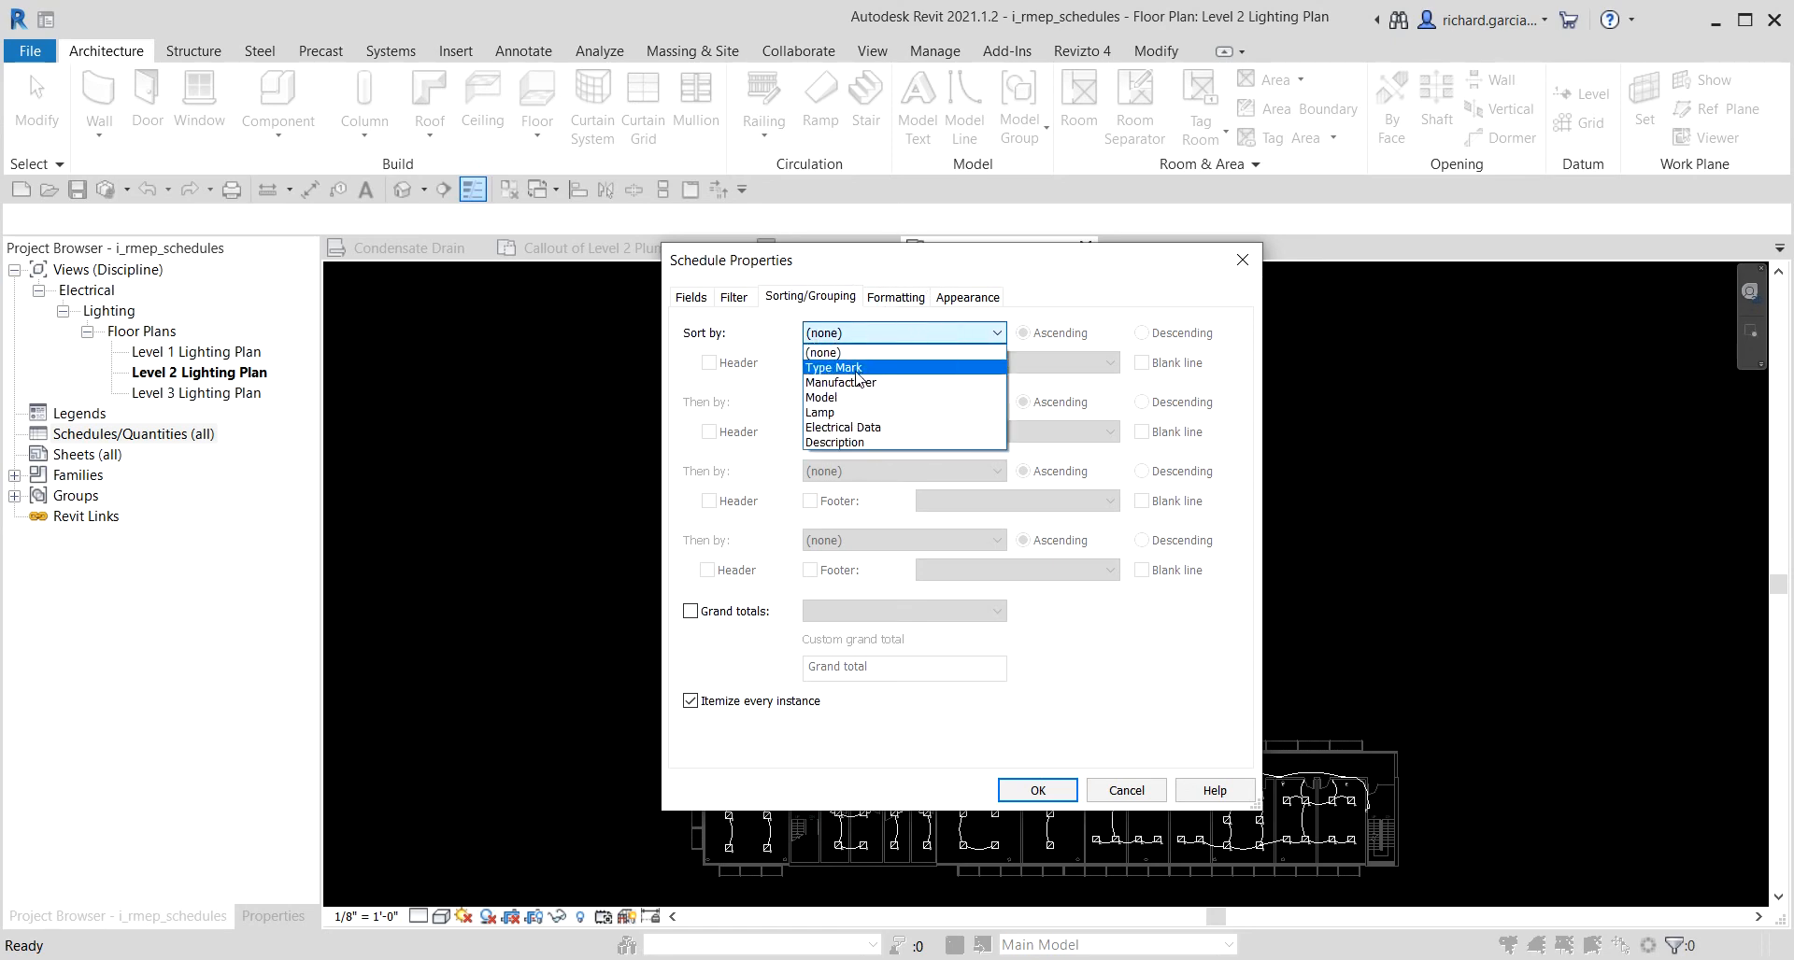
{"action": "left_click", "coordinate": [856, 368]}
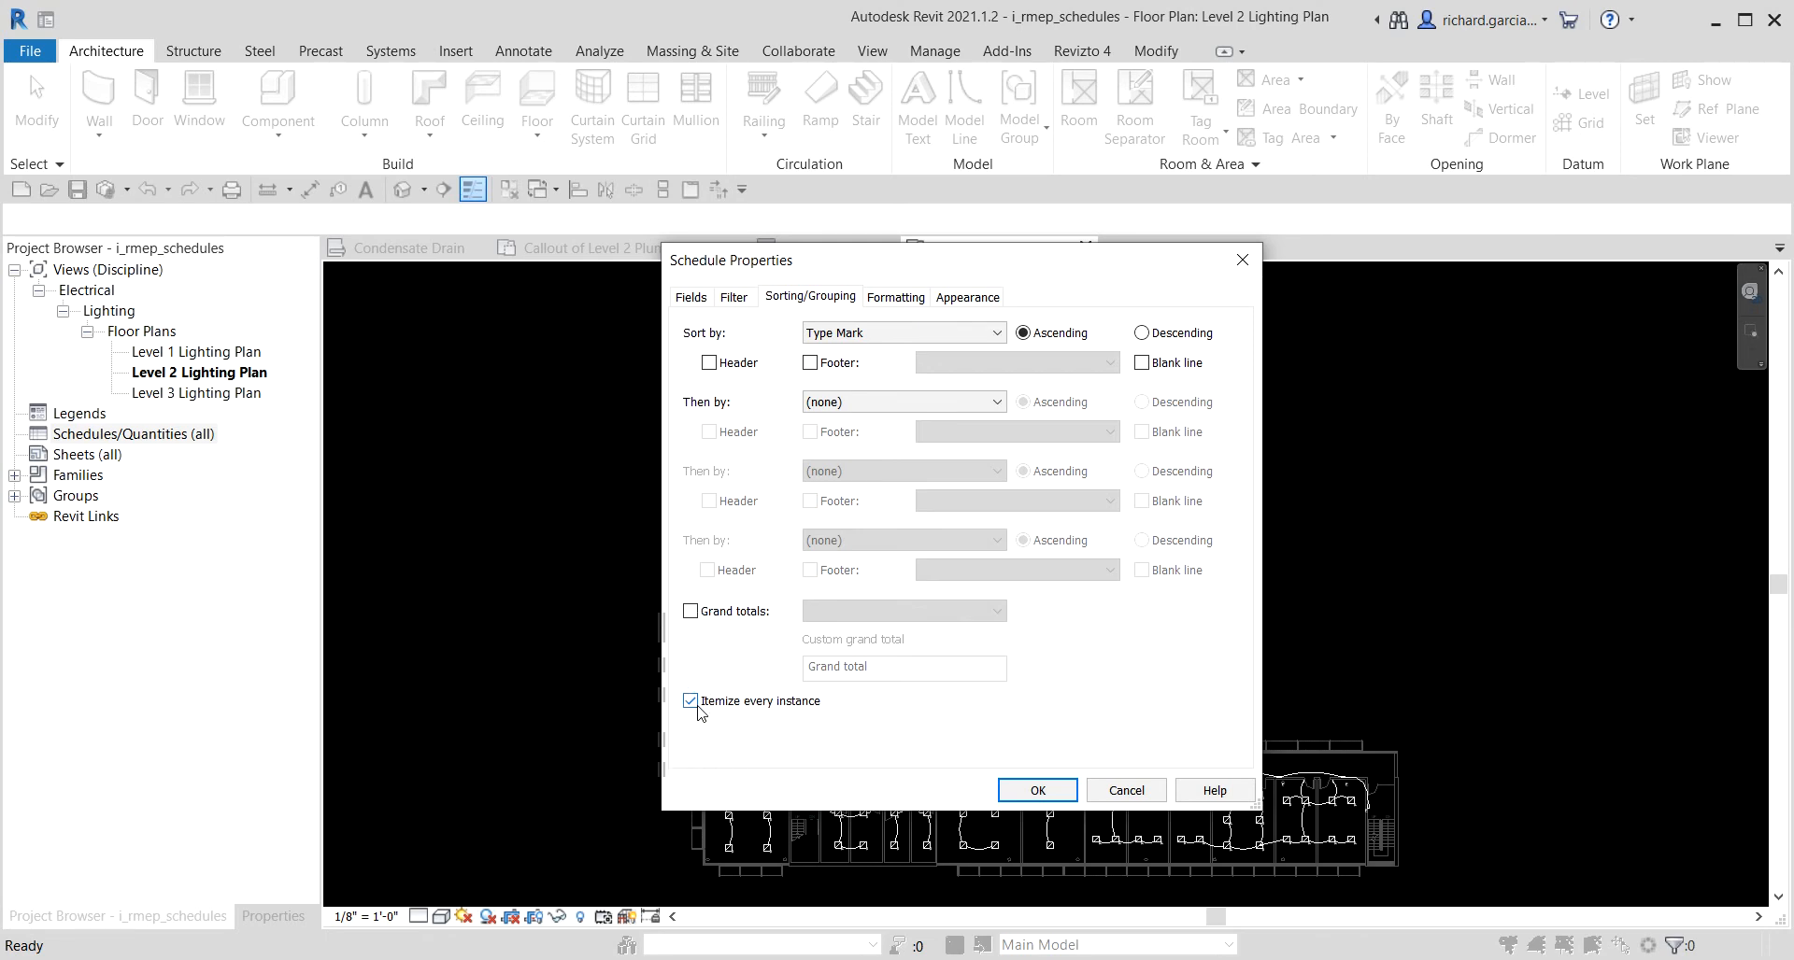
Create the lighting fixture schedule with every instance itemized and look through its rows grouped by Type Mark.
{"action": "left_click", "coordinate": [1037, 791]}
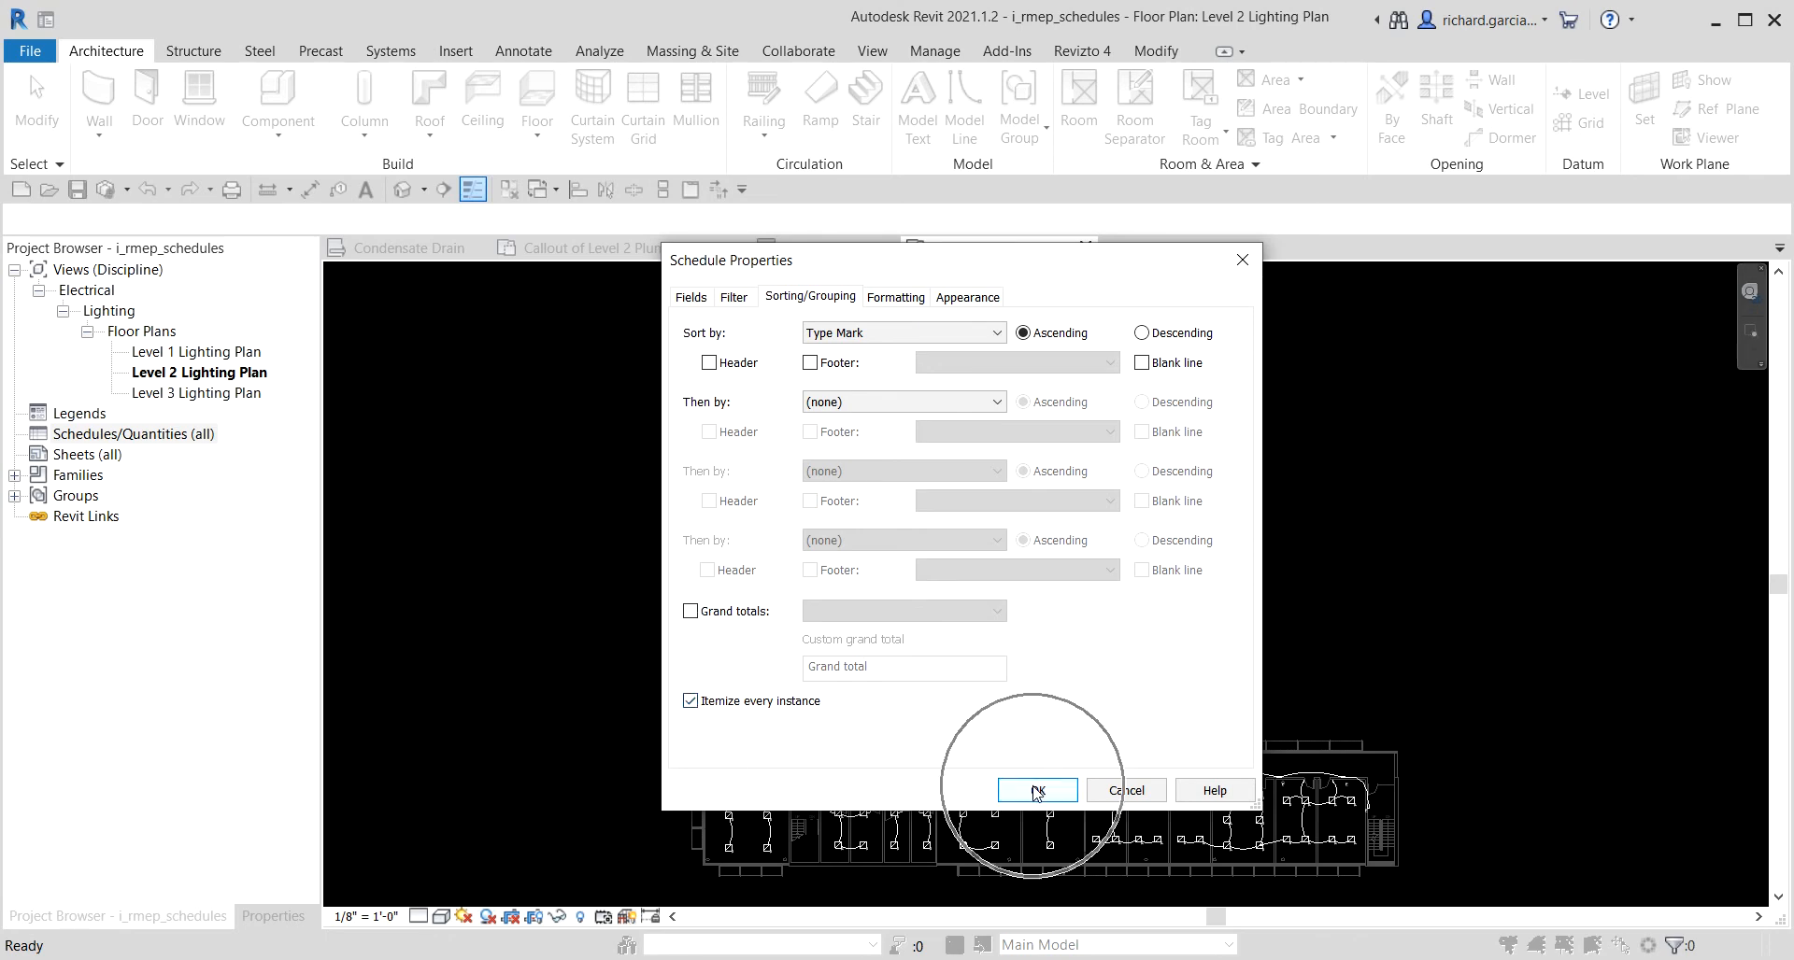
{"action": "left_click", "coordinate": [1037, 792]}
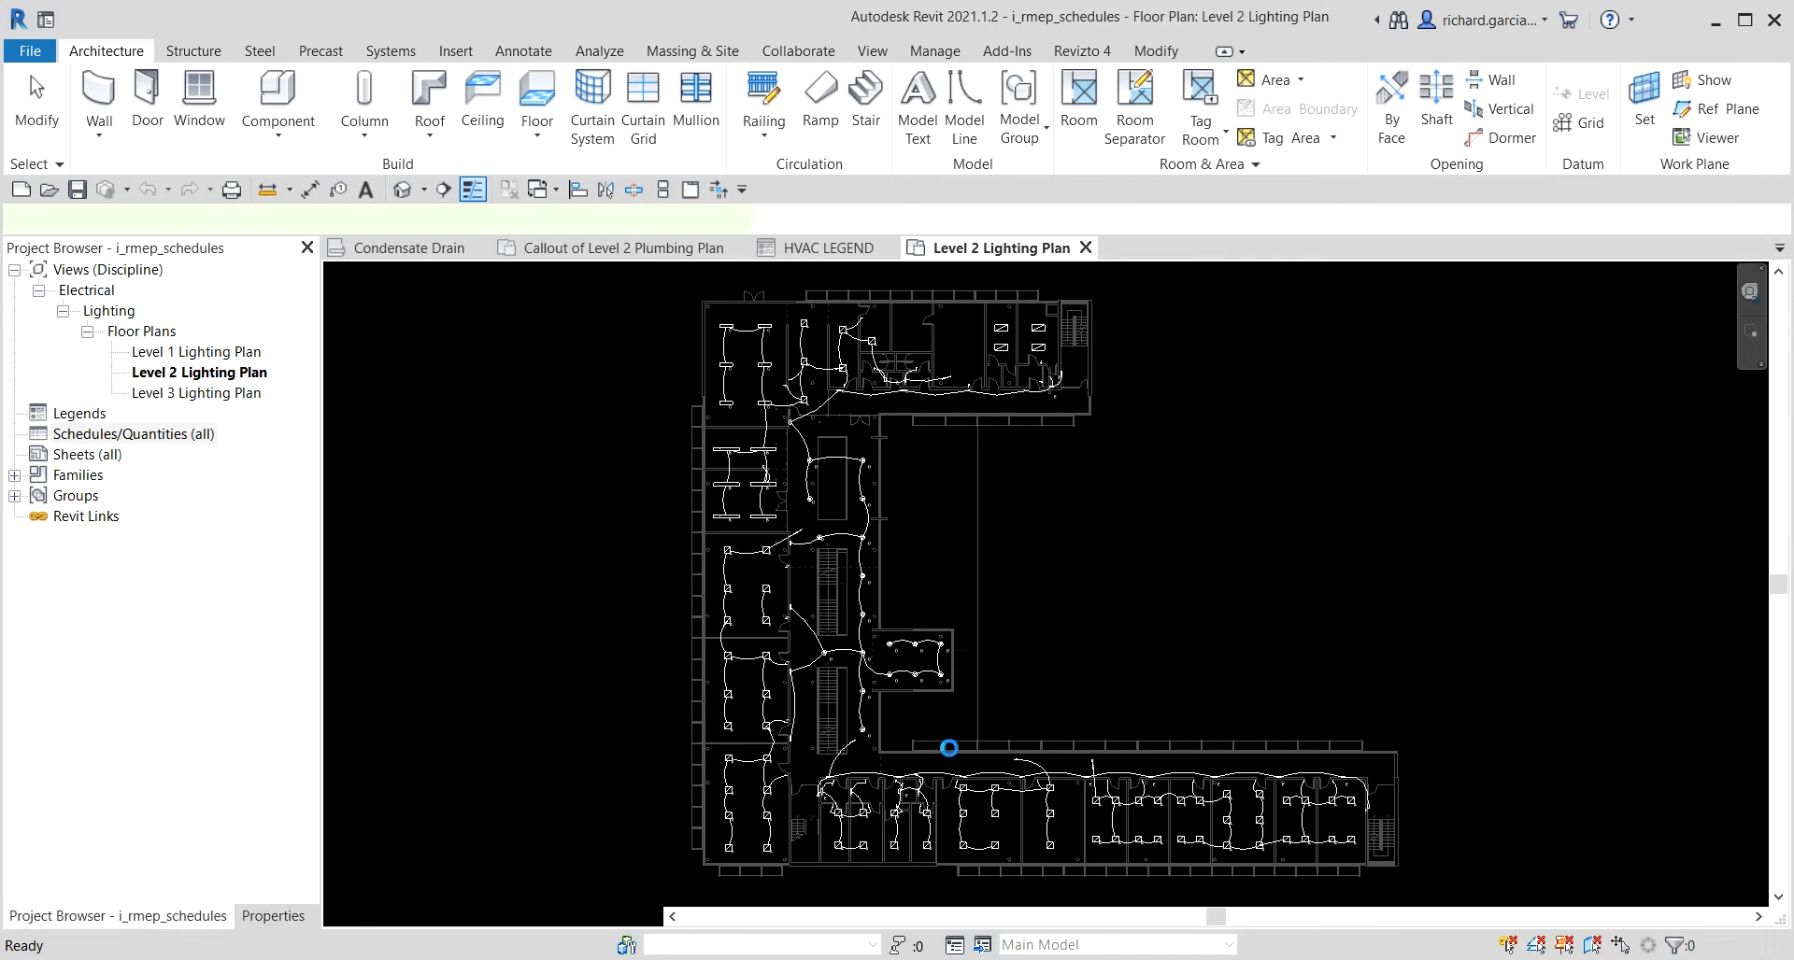
{"action": "scroll", "coordinate": [648, 570], "scroll_direction": "down", "scroll_amount": 1}
{"action": "scroll", "coordinate": [646, 571], "scroll_direction": "down", "scroll_amount": 8}
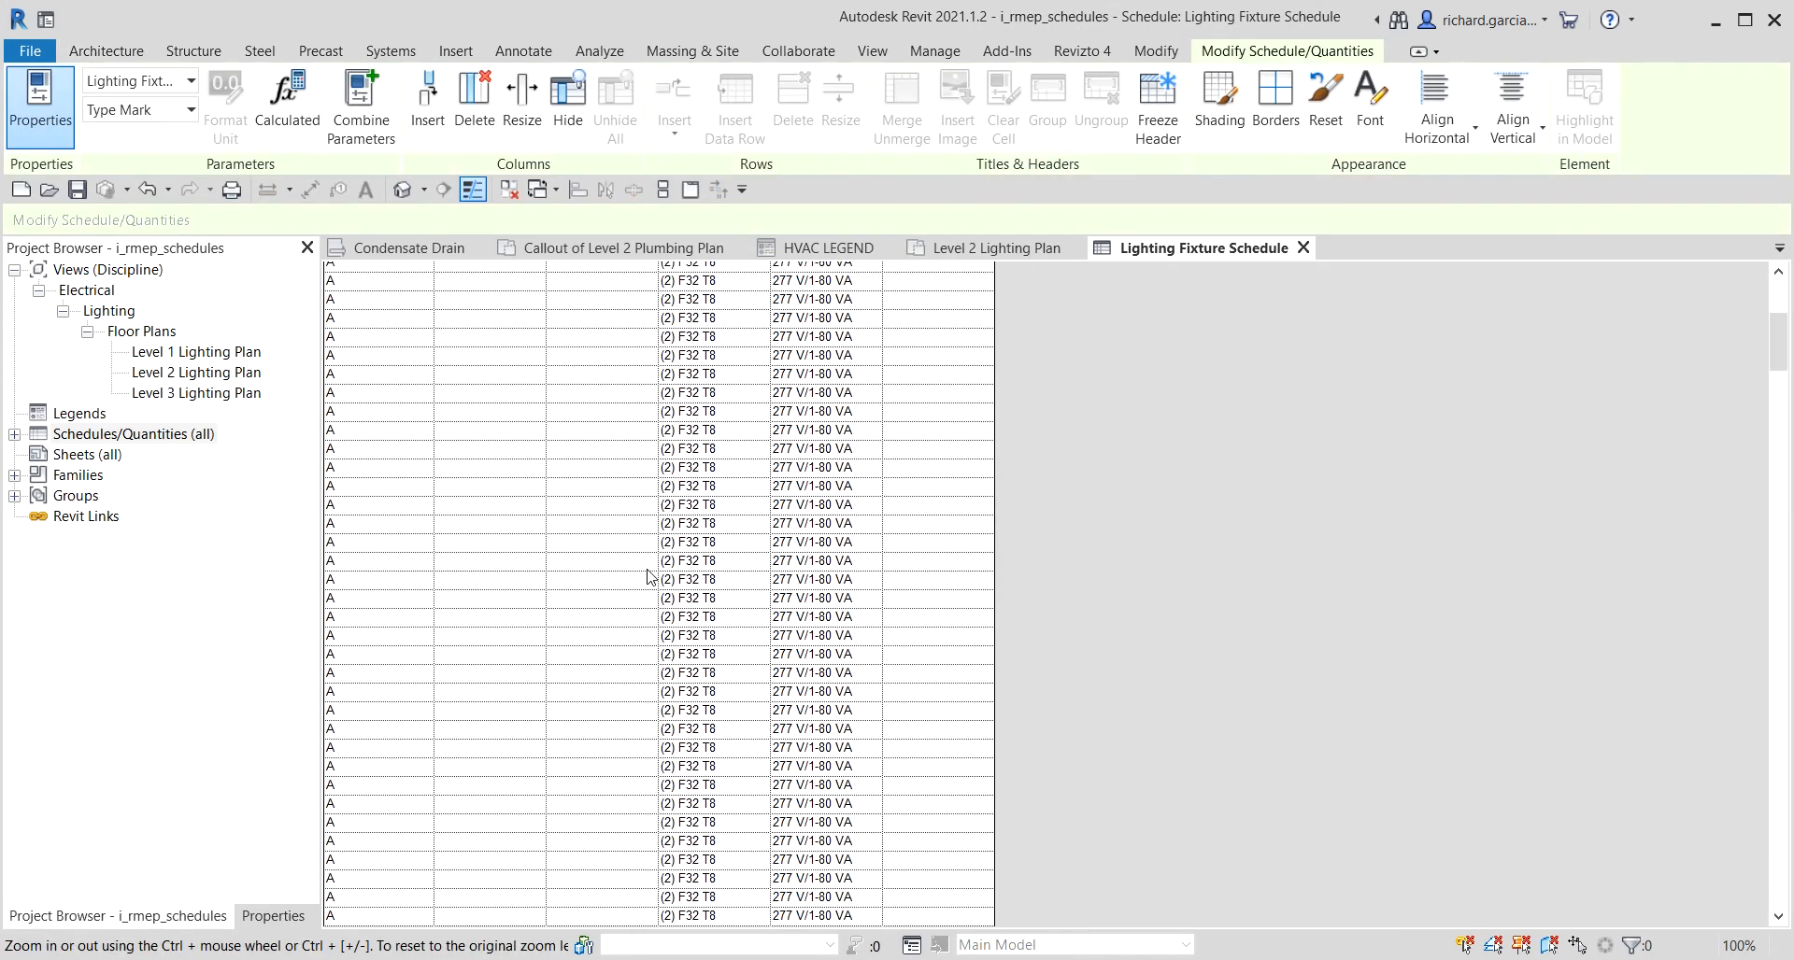
{"action": "scroll", "coordinate": [651, 576], "scroll_direction": "down", "scroll_amount": 10}
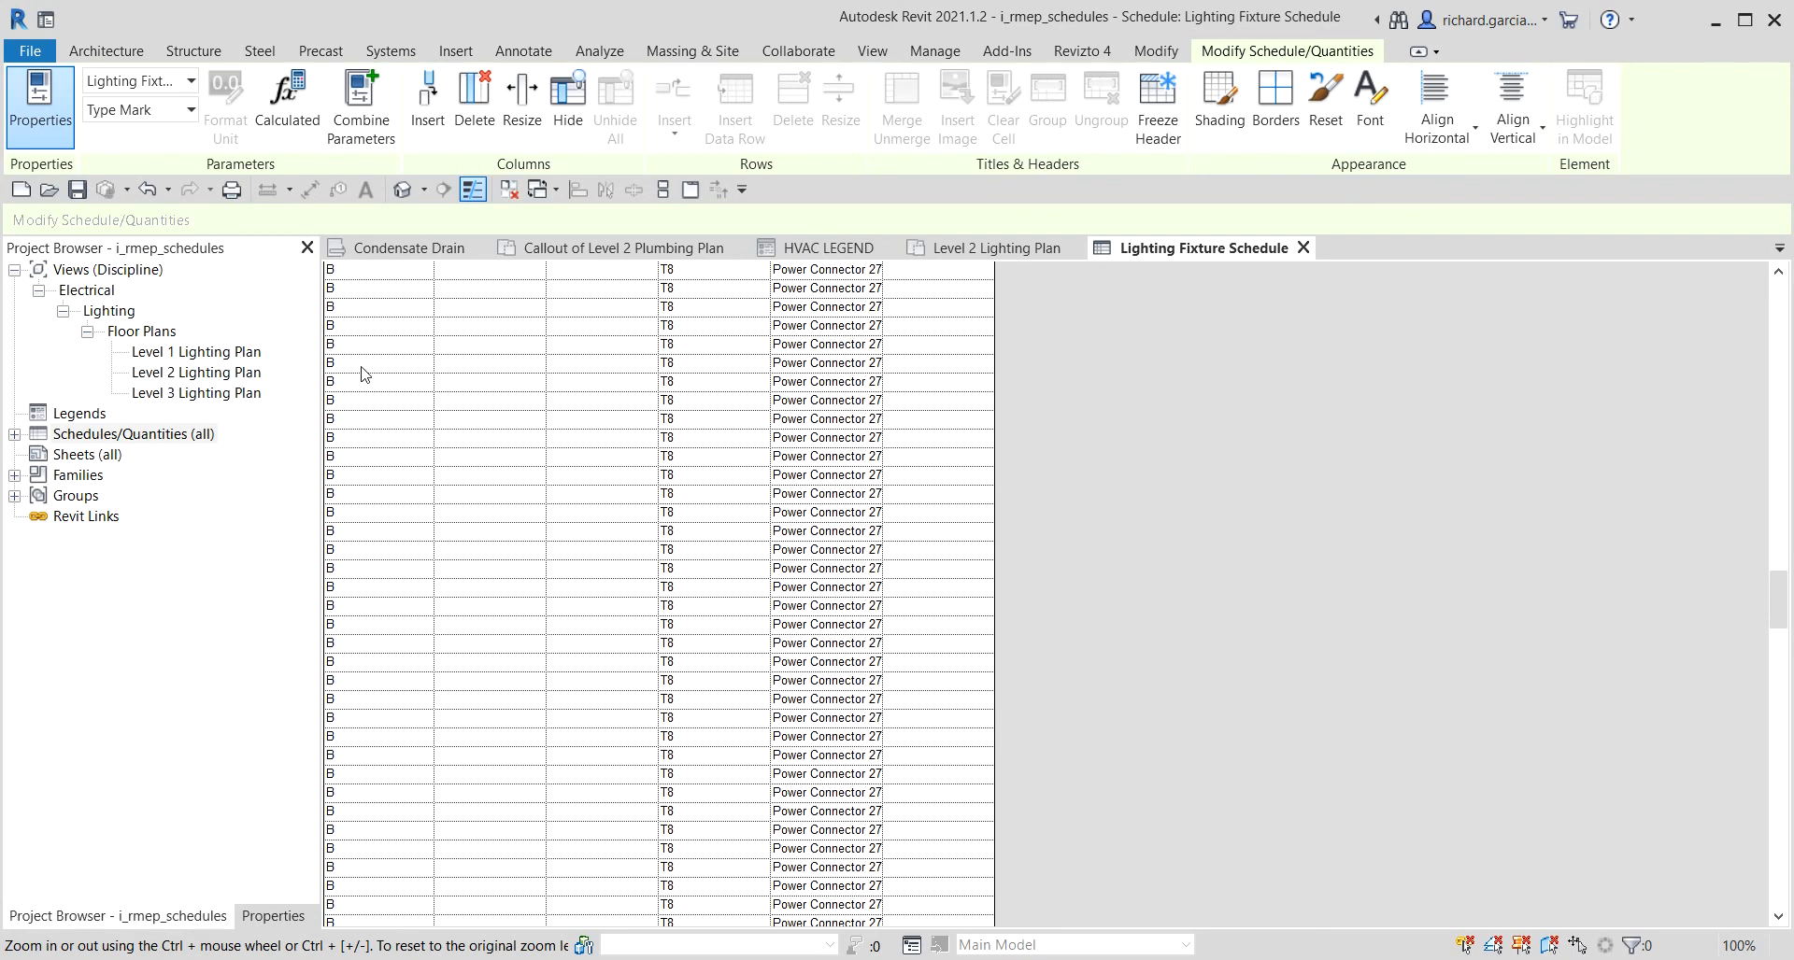
{"action": "scroll", "coordinate": [383, 425], "scroll_direction": "down", "scroll_amount": 5}
{"action": "scroll", "coordinate": [448, 501], "scroll_direction": "down", "scroll_amount": 5}
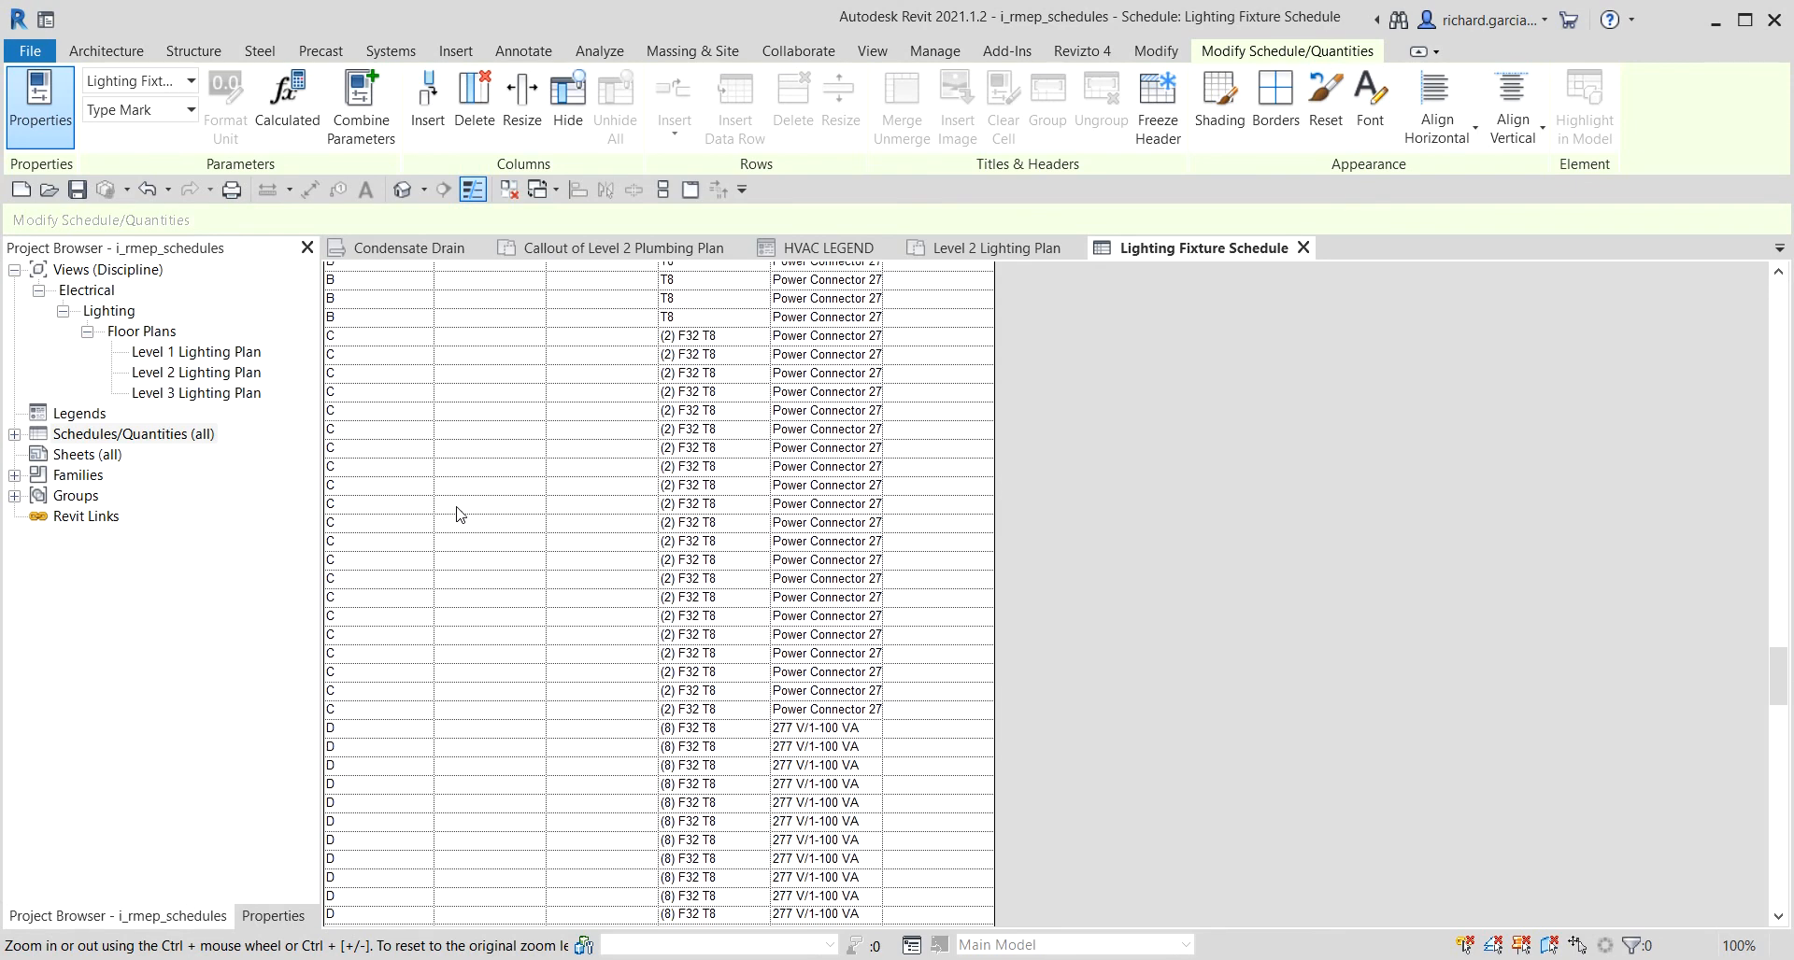
{"action": "scroll", "coordinate": [439, 495], "scroll_direction": "down", "scroll_amount": 2}
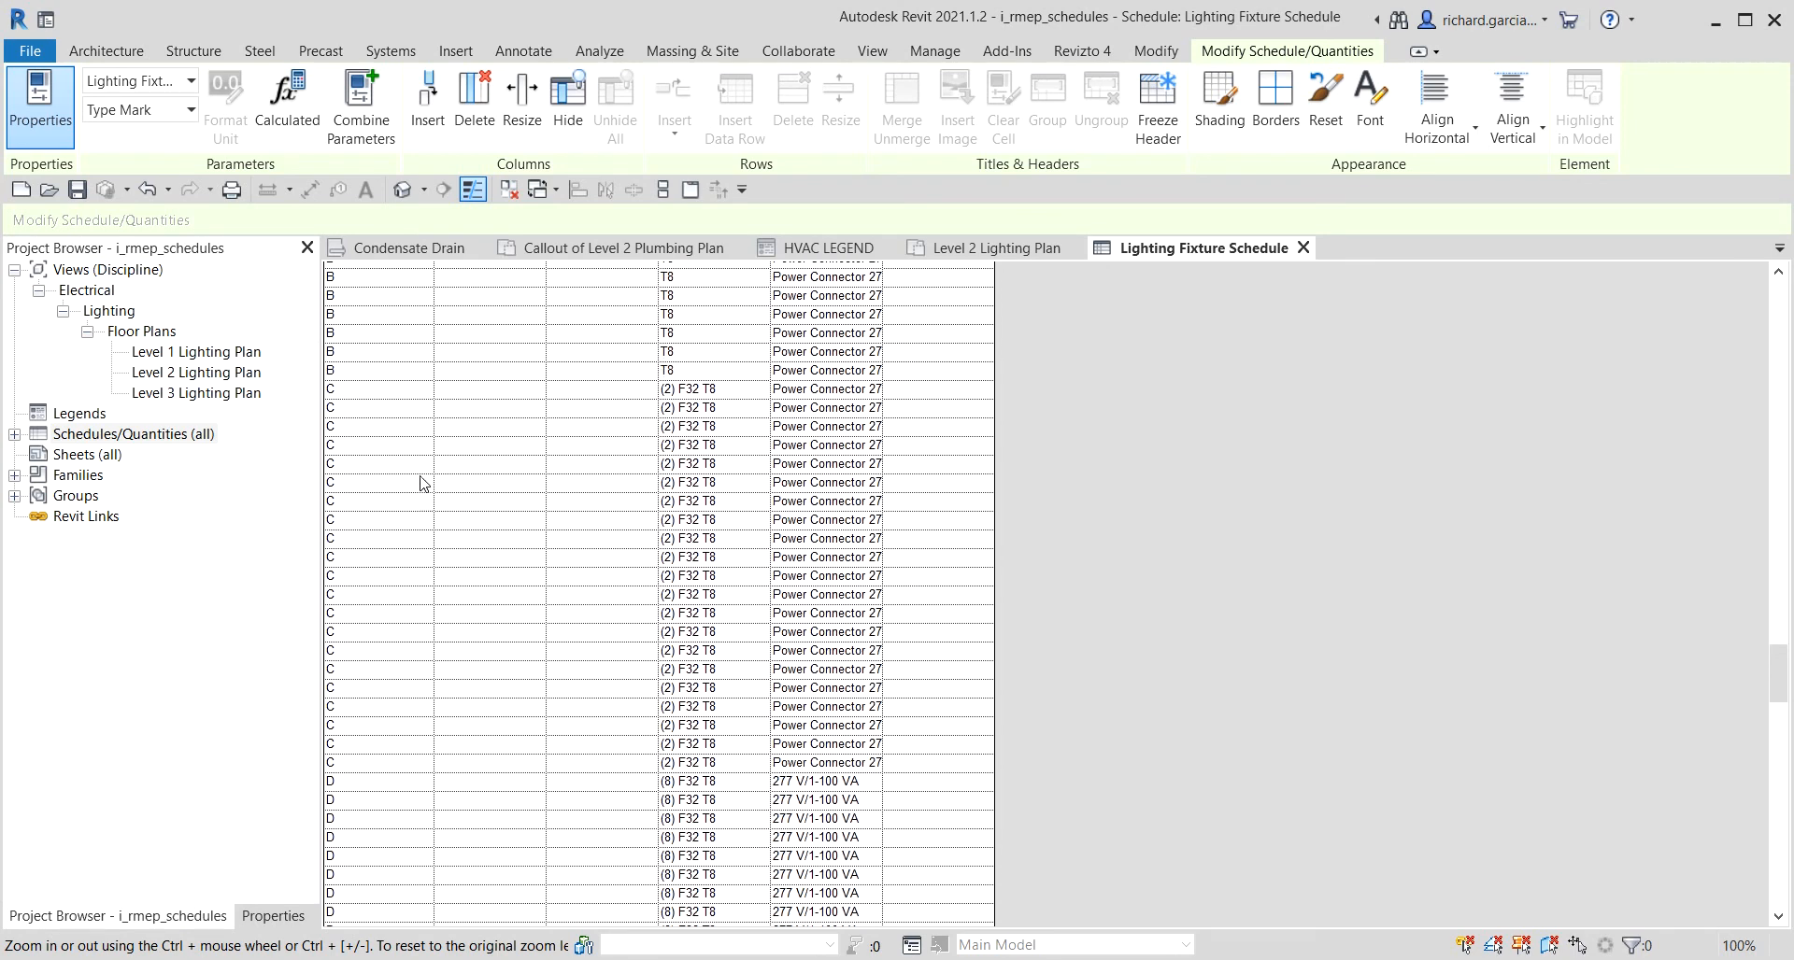
{"action": "scroll", "coordinate": [359, 551], "scroll_direction": "down", "scroll_amount": 2}
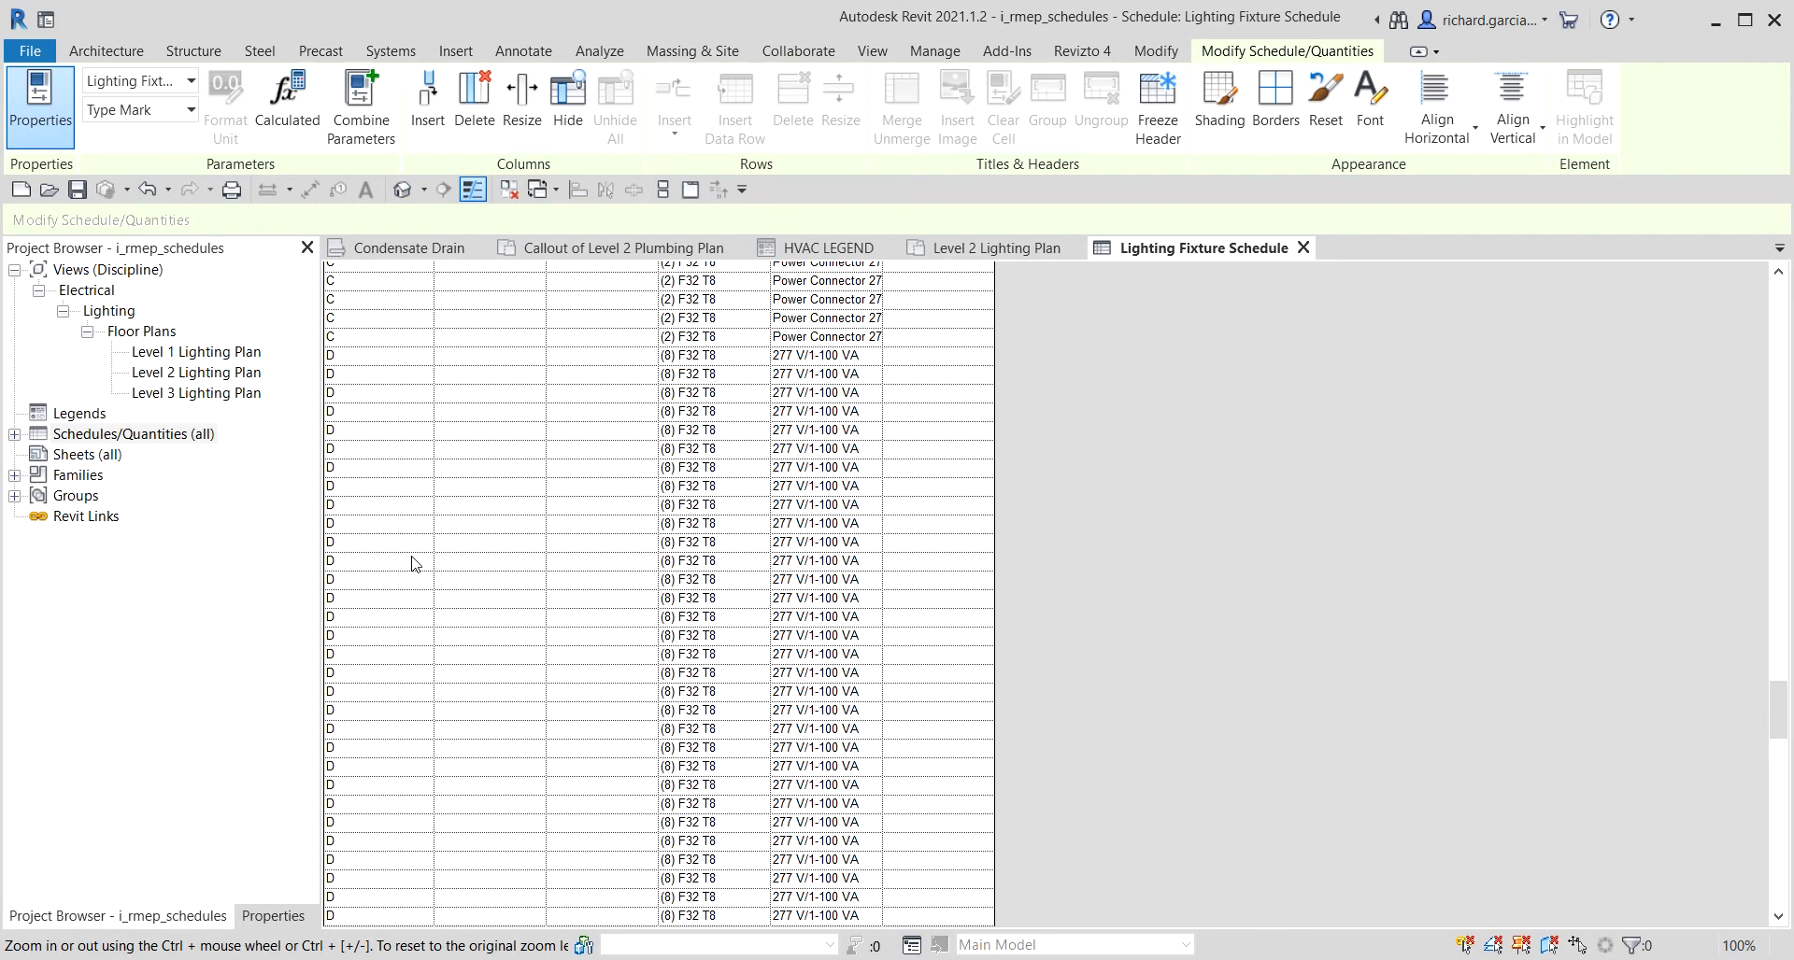
Turn off itemizing every instance in the schedule's sorting settings and widen the Electrical Data column.
{"action": "left_click", "coordinate": [271, 916]}
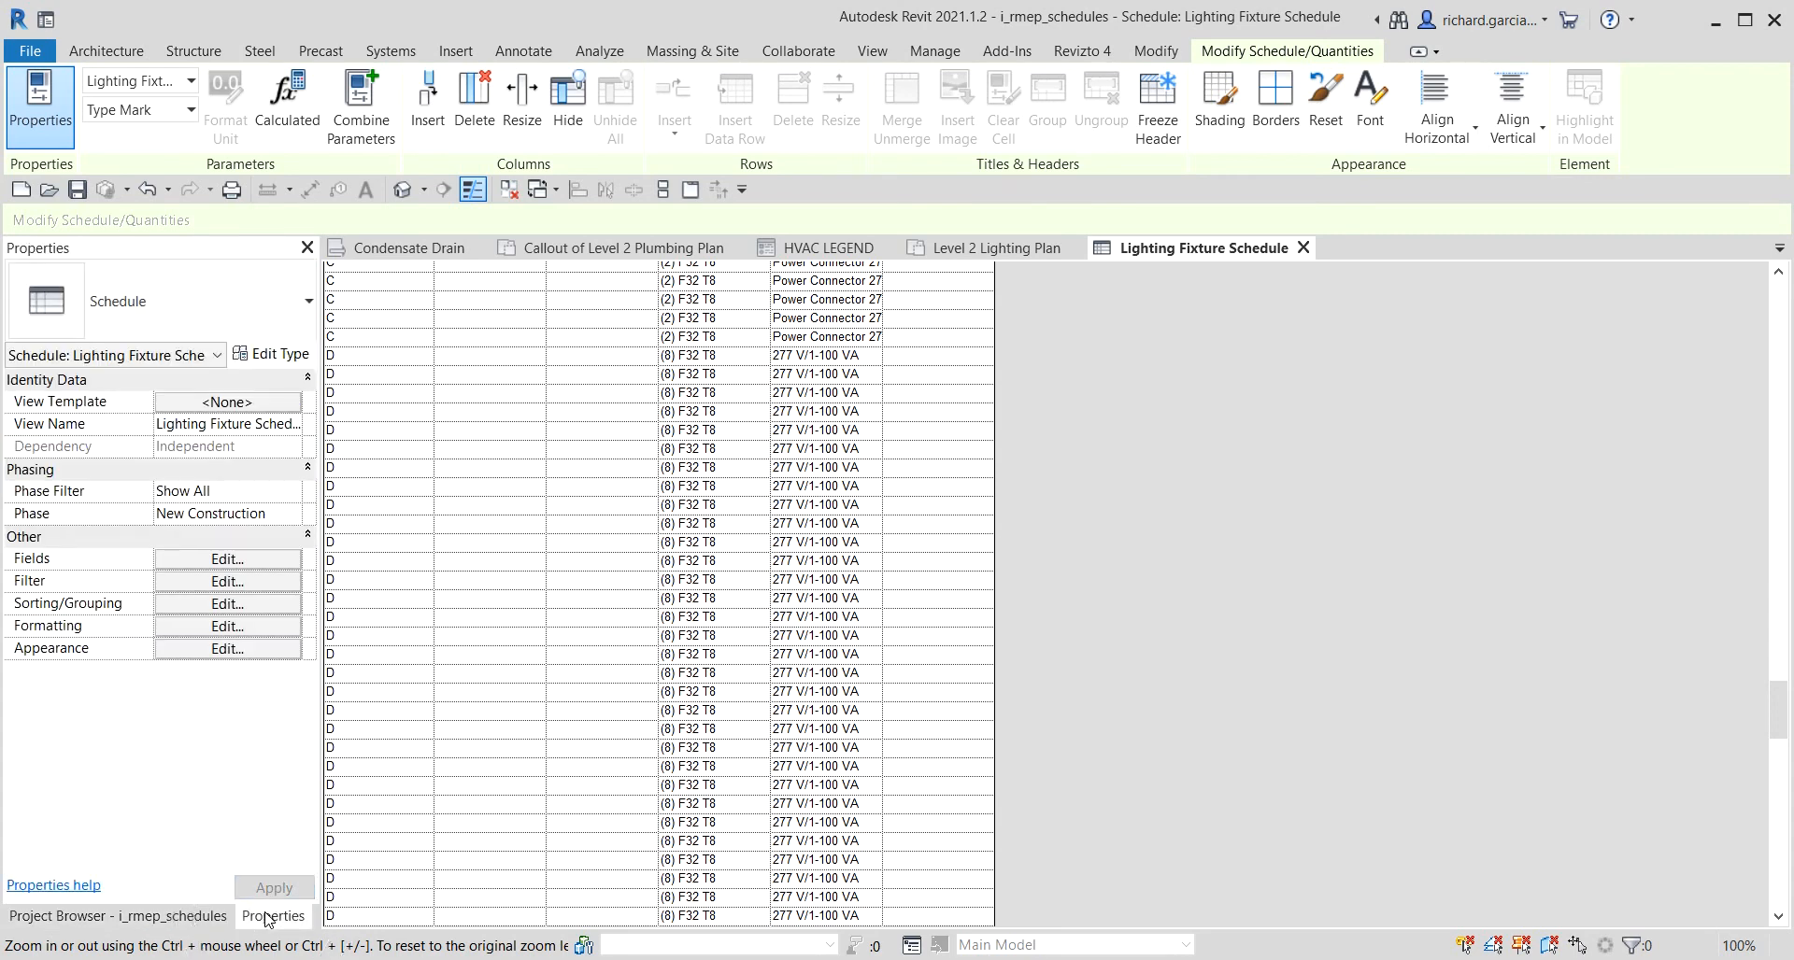
{"action": "left_click", "coordinate": [198, 609]}
{"action": "left_click", "coordinate": [198, 613]}
{"action": "left_click", "coordinate": [198, 613]}
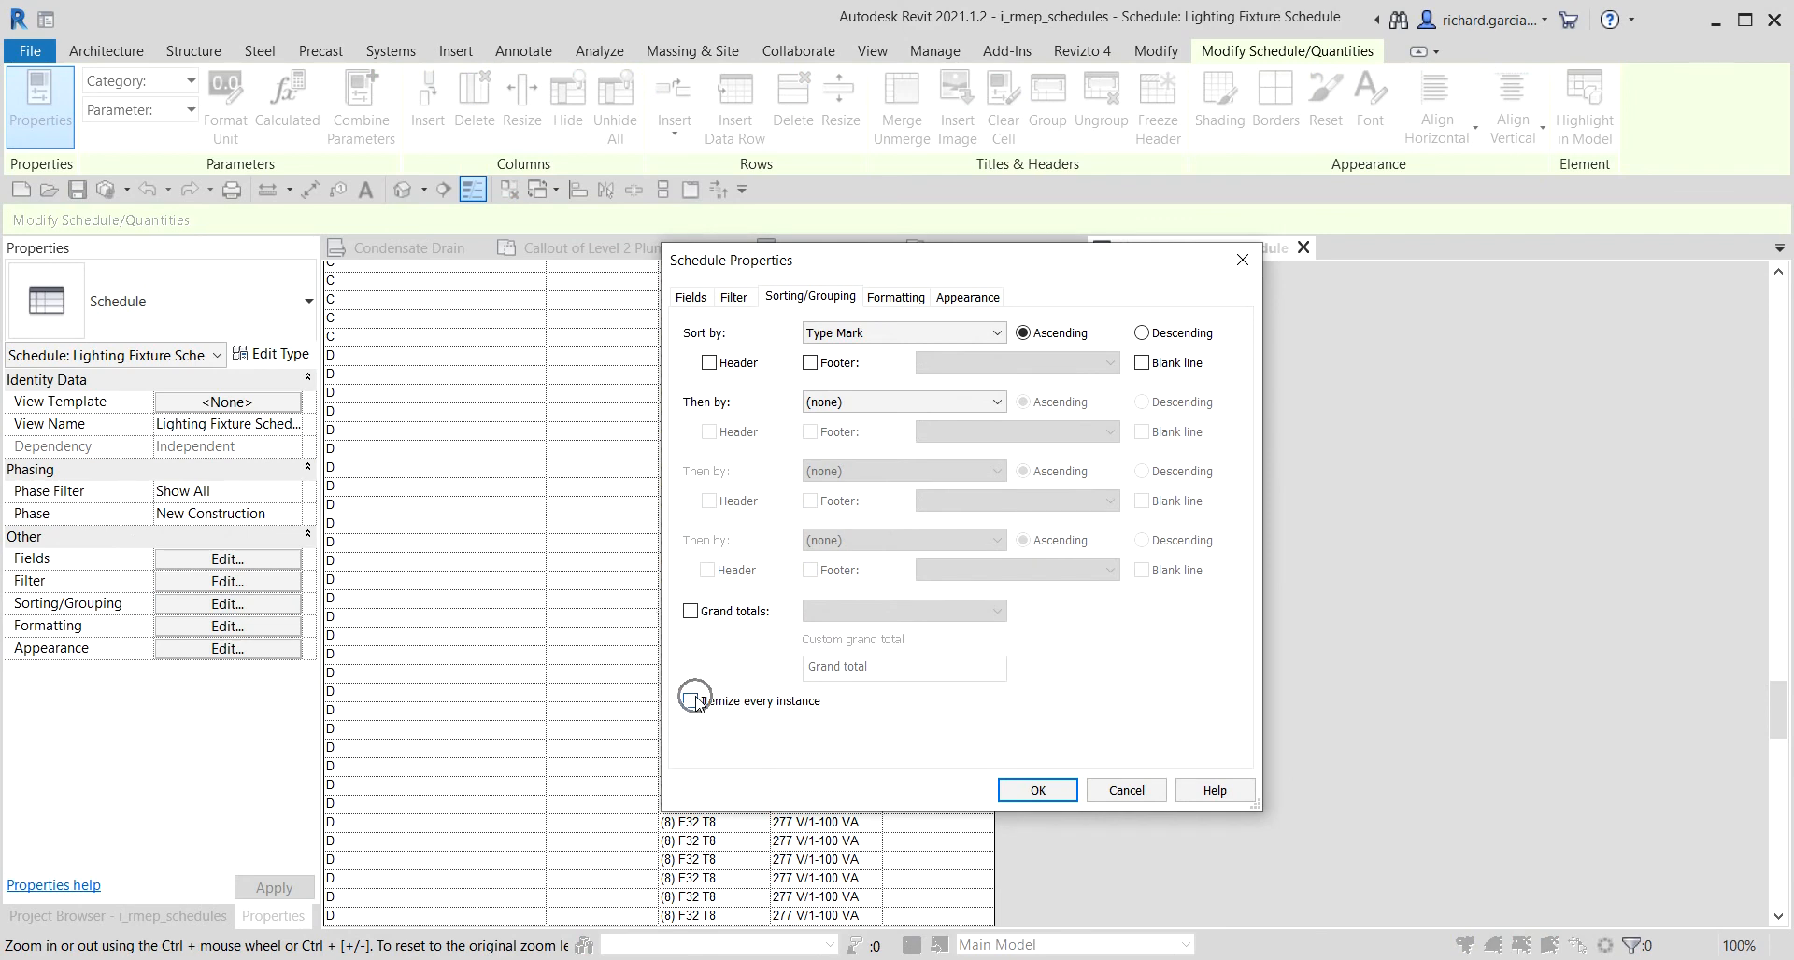
{"action": "left_click", "coordinate": [1037, 790]}
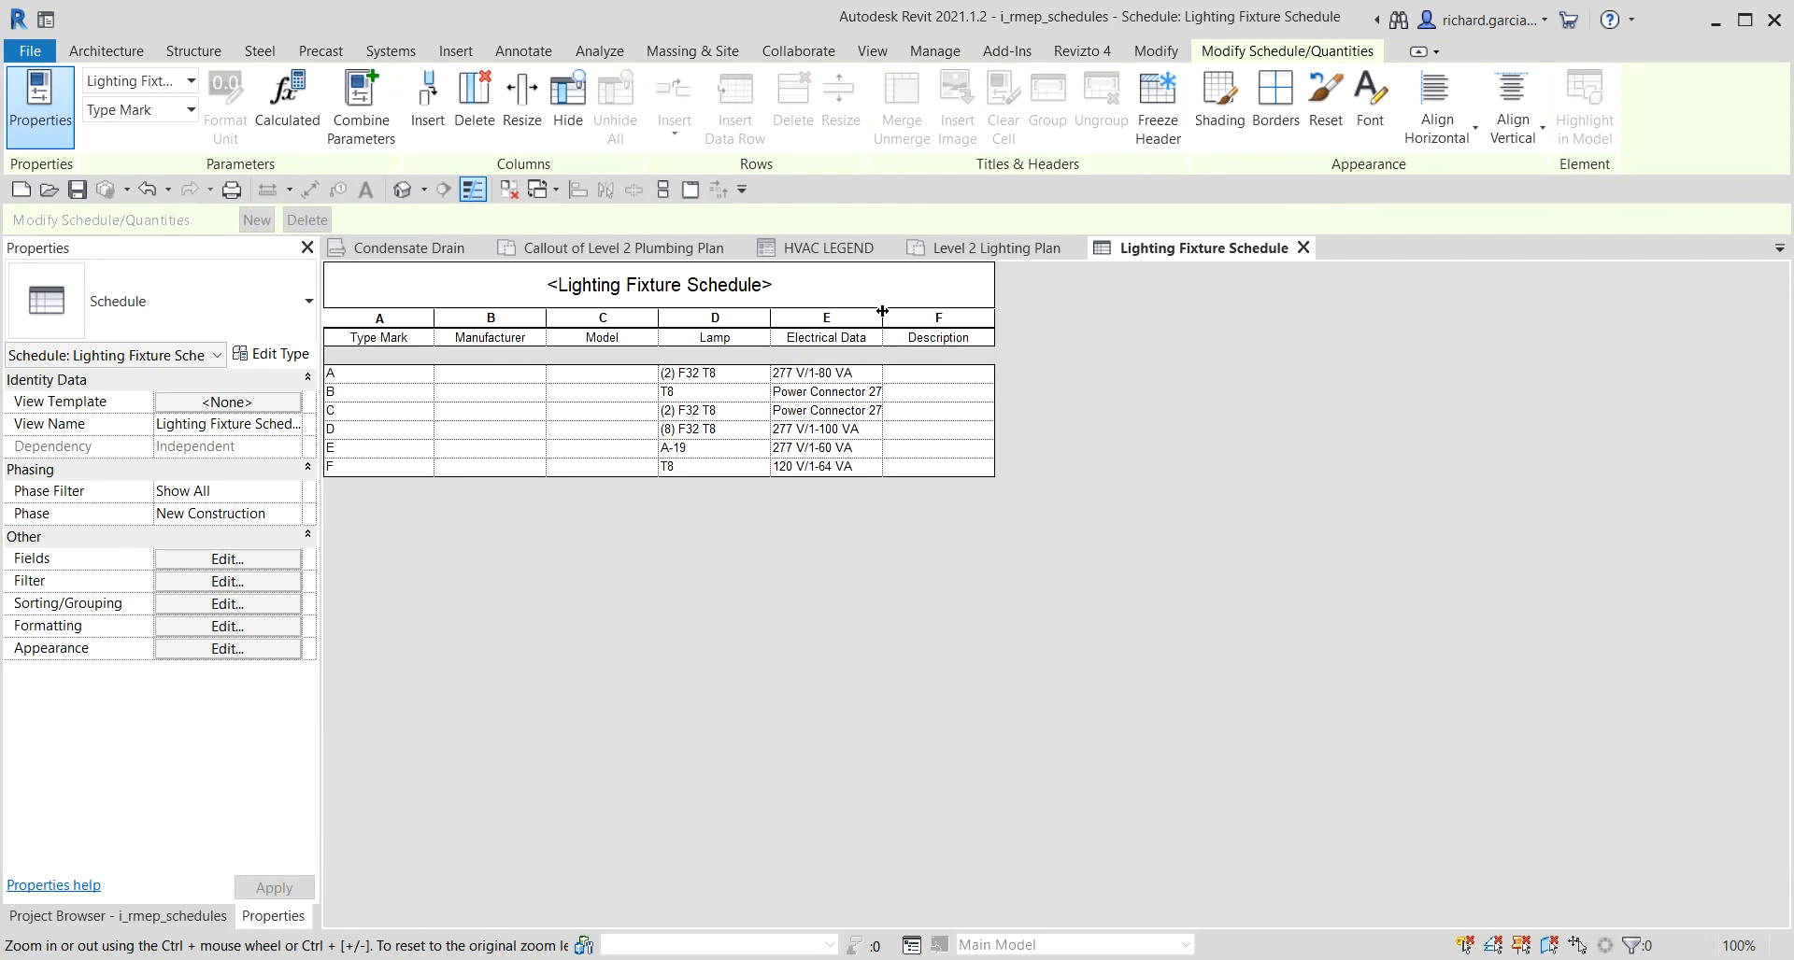
{"action": "left_click_drag", "start_coordinate": [882, 316], "coordinate": [935, 317]}
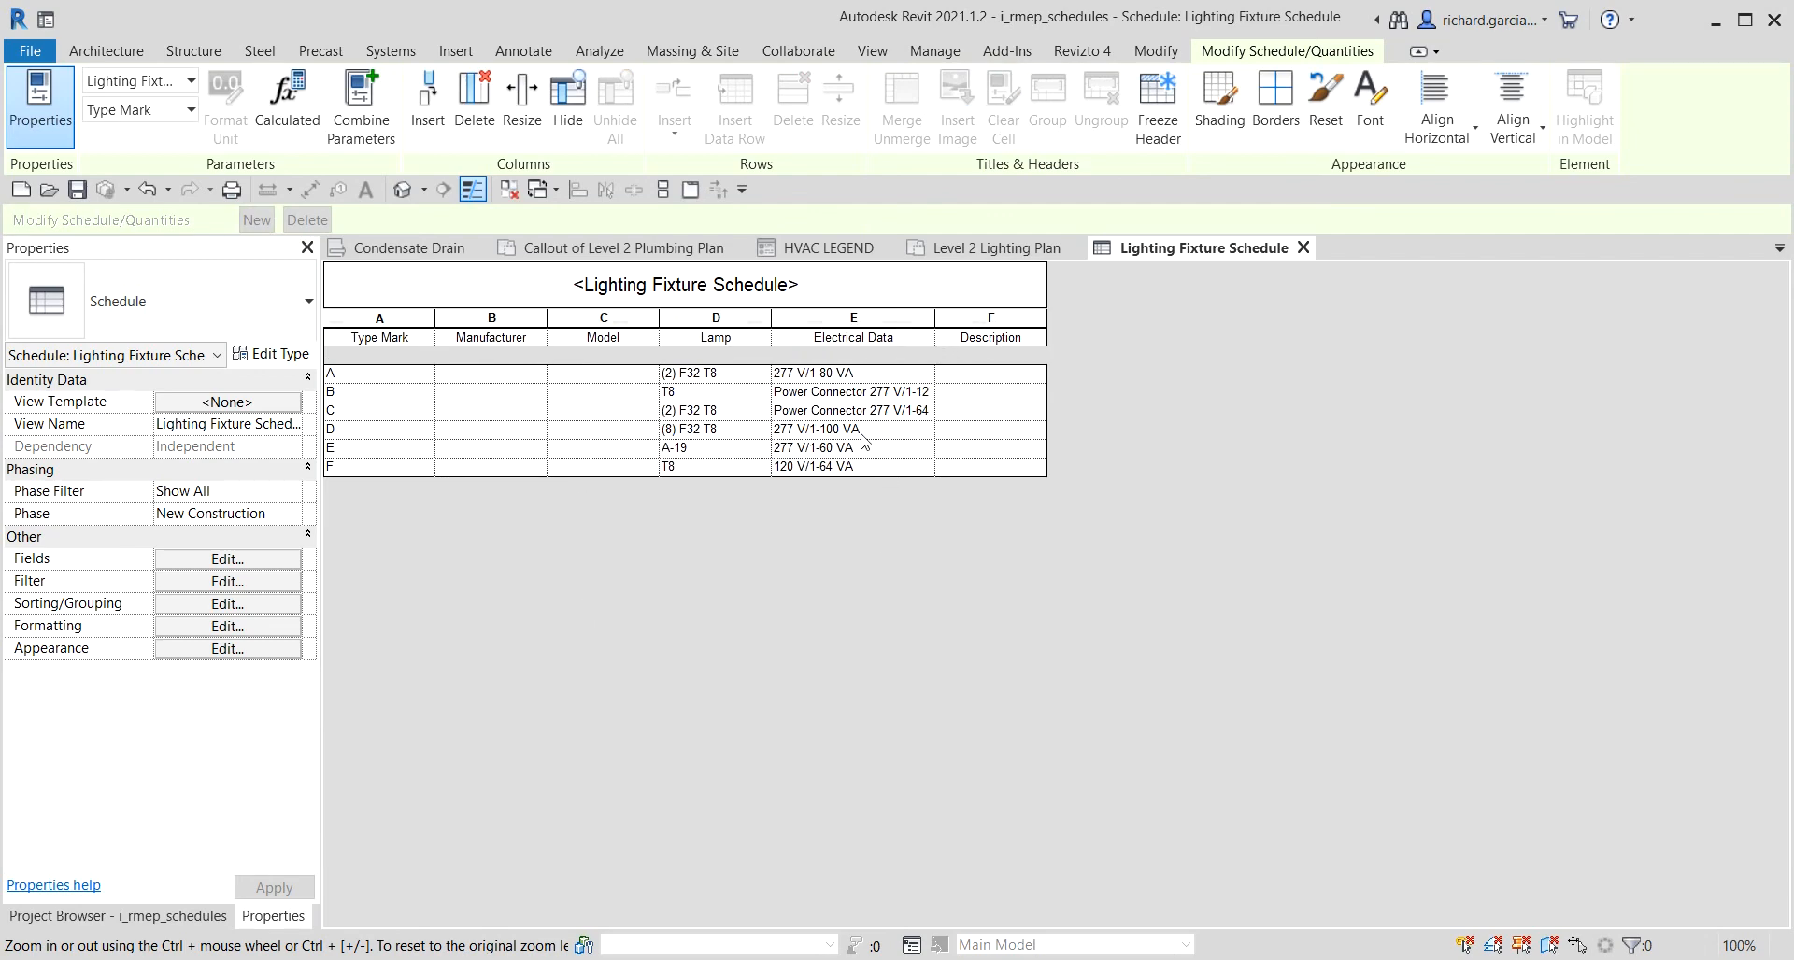
Set the Manufacturer of fixture type A to Company A, applying the change to all elements of that type.
{"action": "left_click", "coordinate": [498, 377]}
{"action": "left_click", "coordinate": [607, 379]}
{"action": "left_click", "coordinate": [479, 376]}
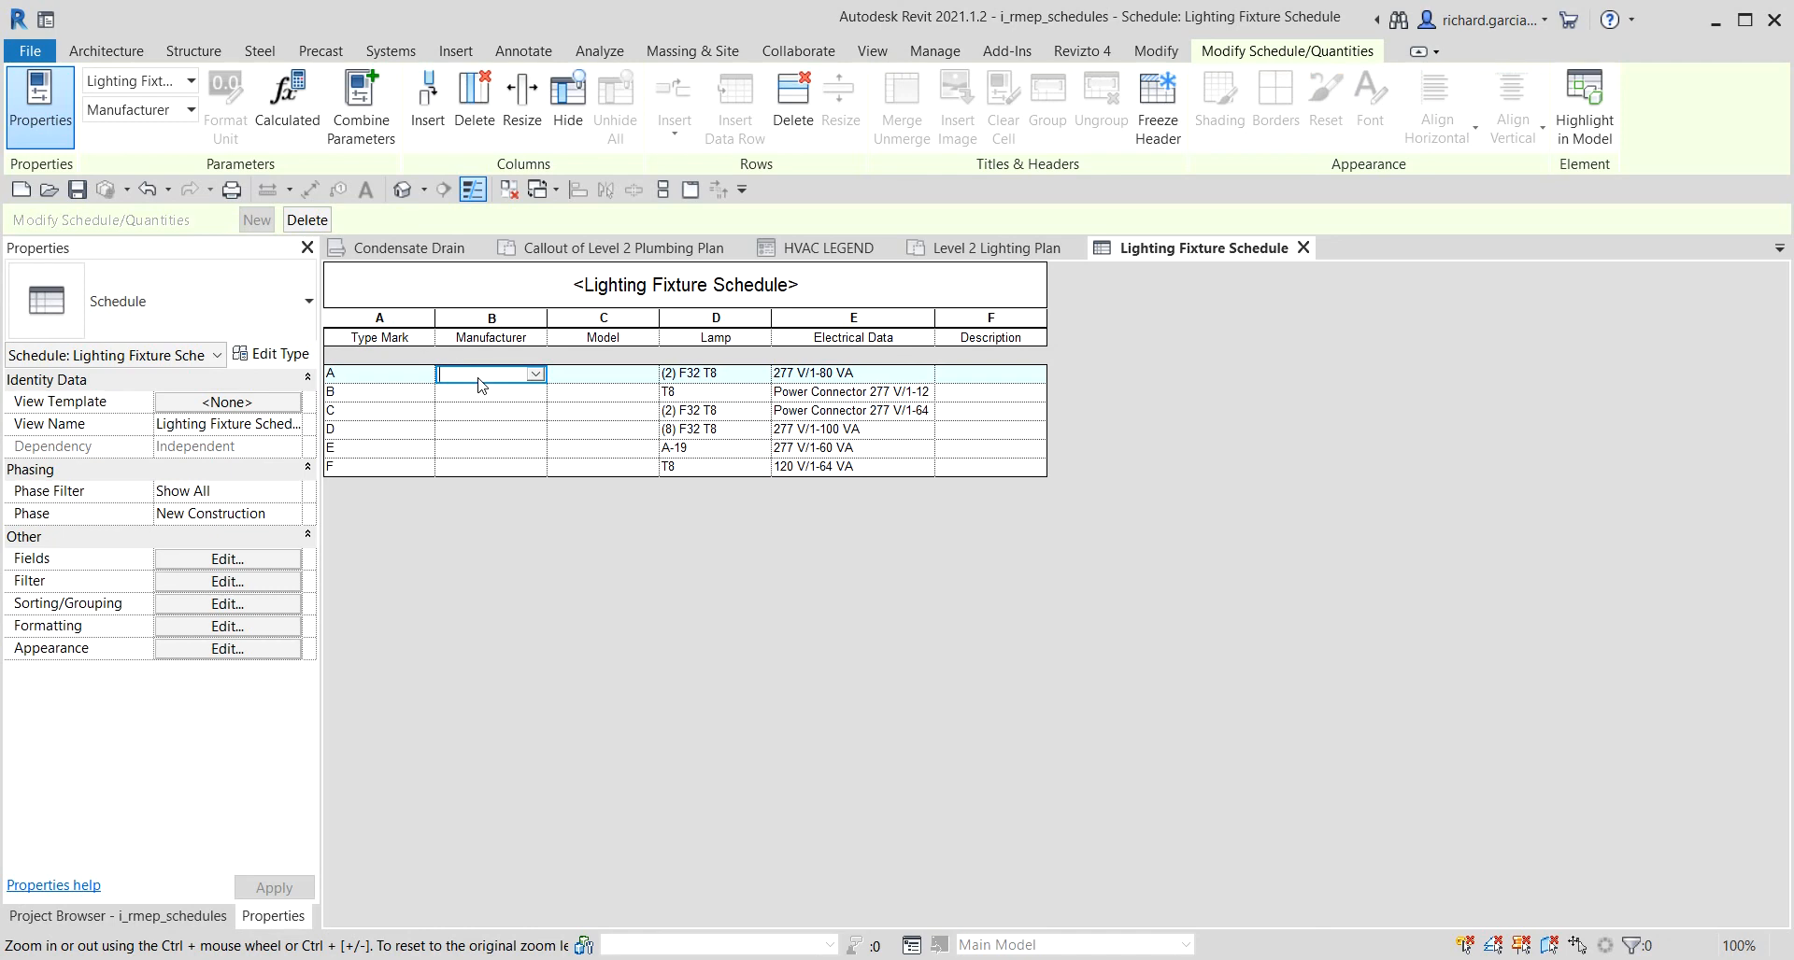
{"action": "left_click", "coordinate": [479, 377]}
{"action": "key", "text": "Caps_Lock"}
{"action": "type", "text": "Company A"}
{"action": "key", "text": "Return"}
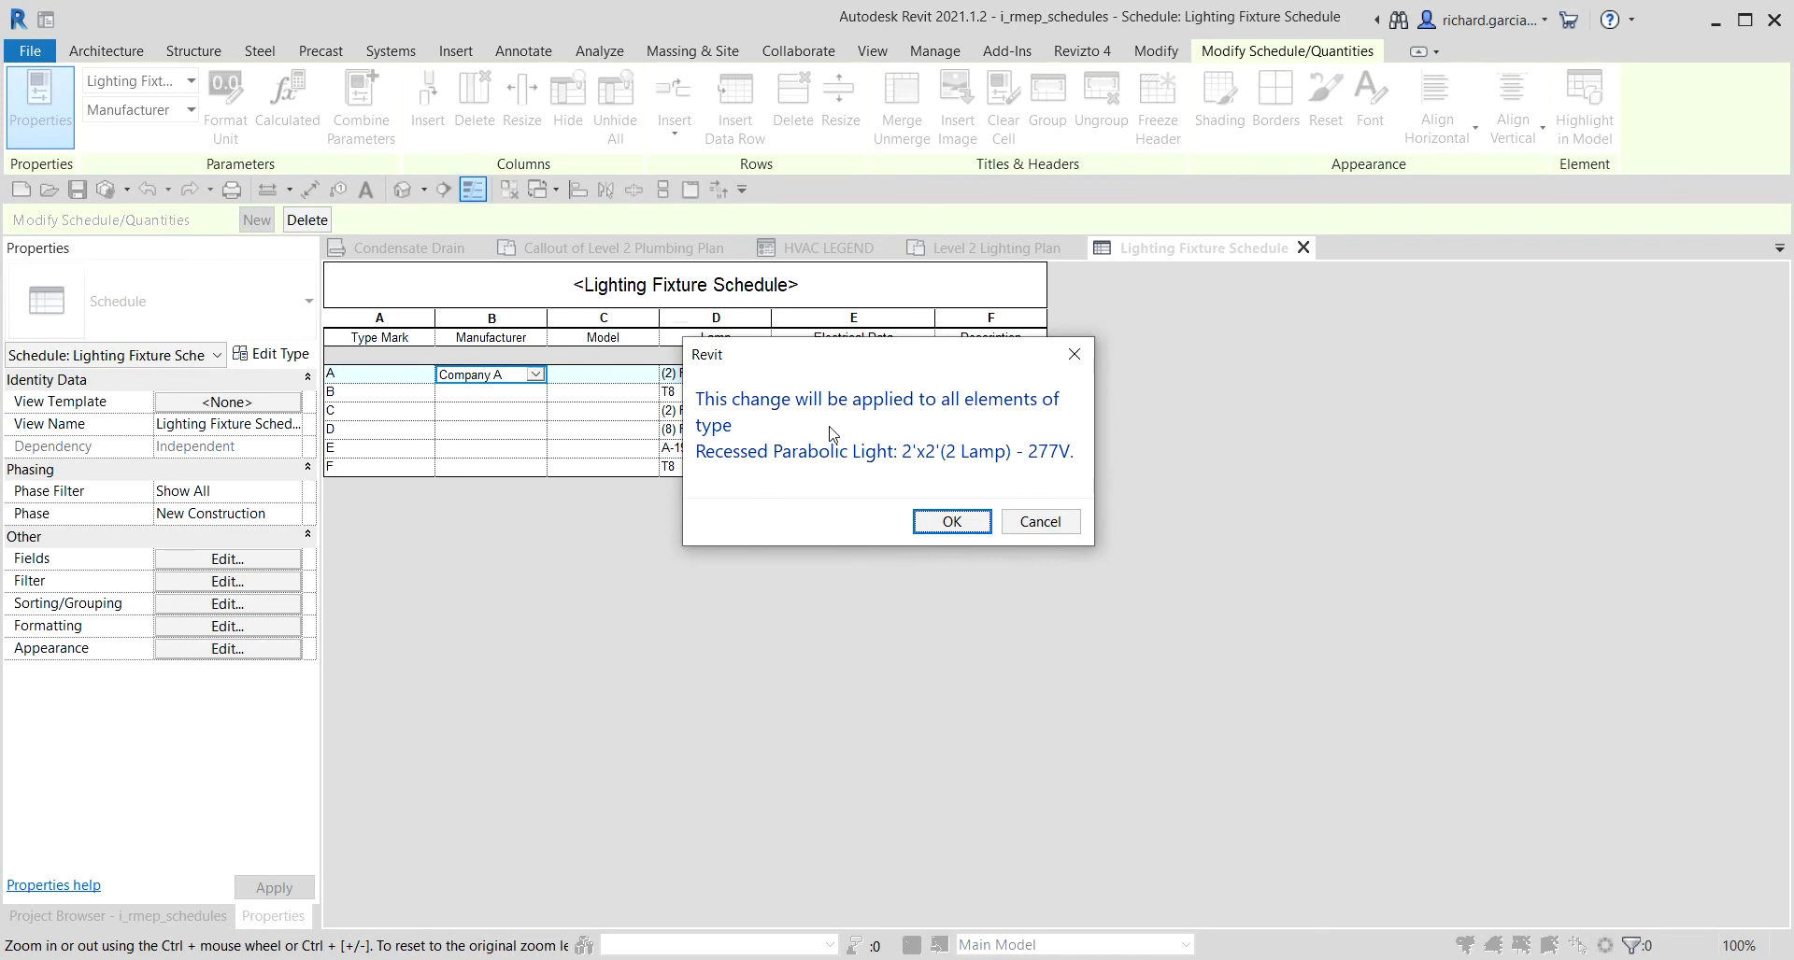
{"action": "left_click_drag", "start_coordinate": [808, 352], "coordinate": [1027, 501]}
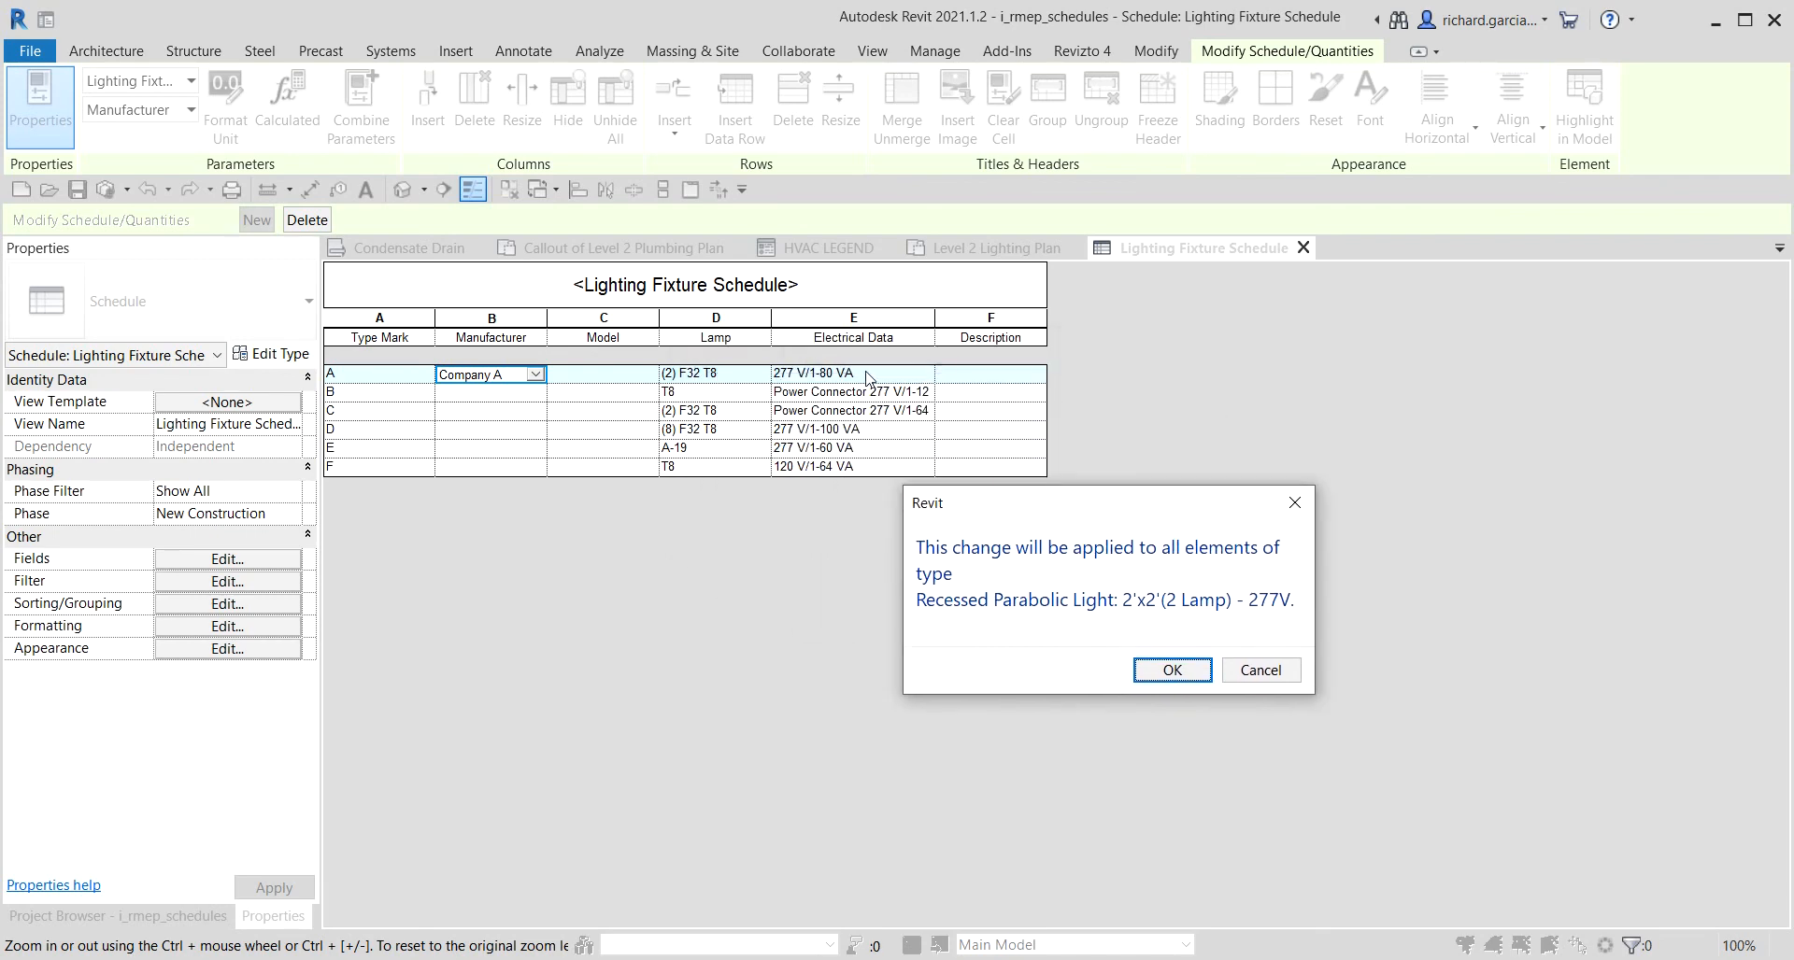
{"action": "left_click", "coordinate": [1158, 668]}
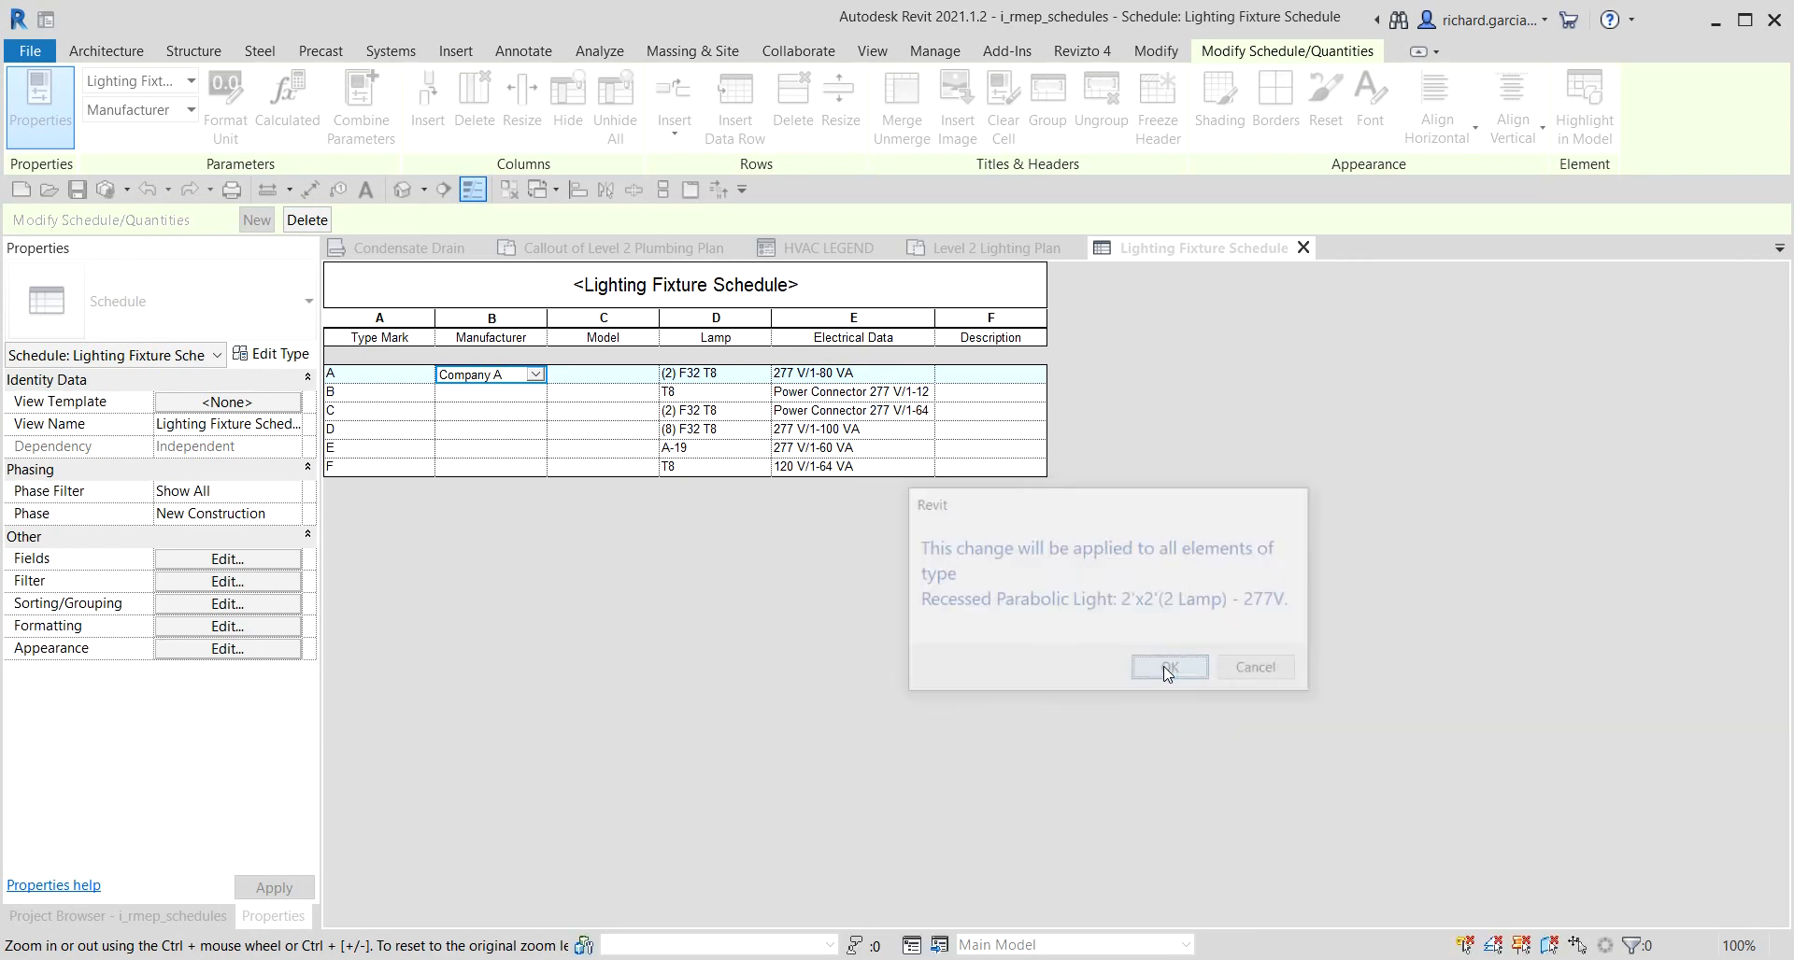
{"action": "left_click", "coordinate": [366, 382]}
{"action": "left_click", "coordinate": [488, 375]}
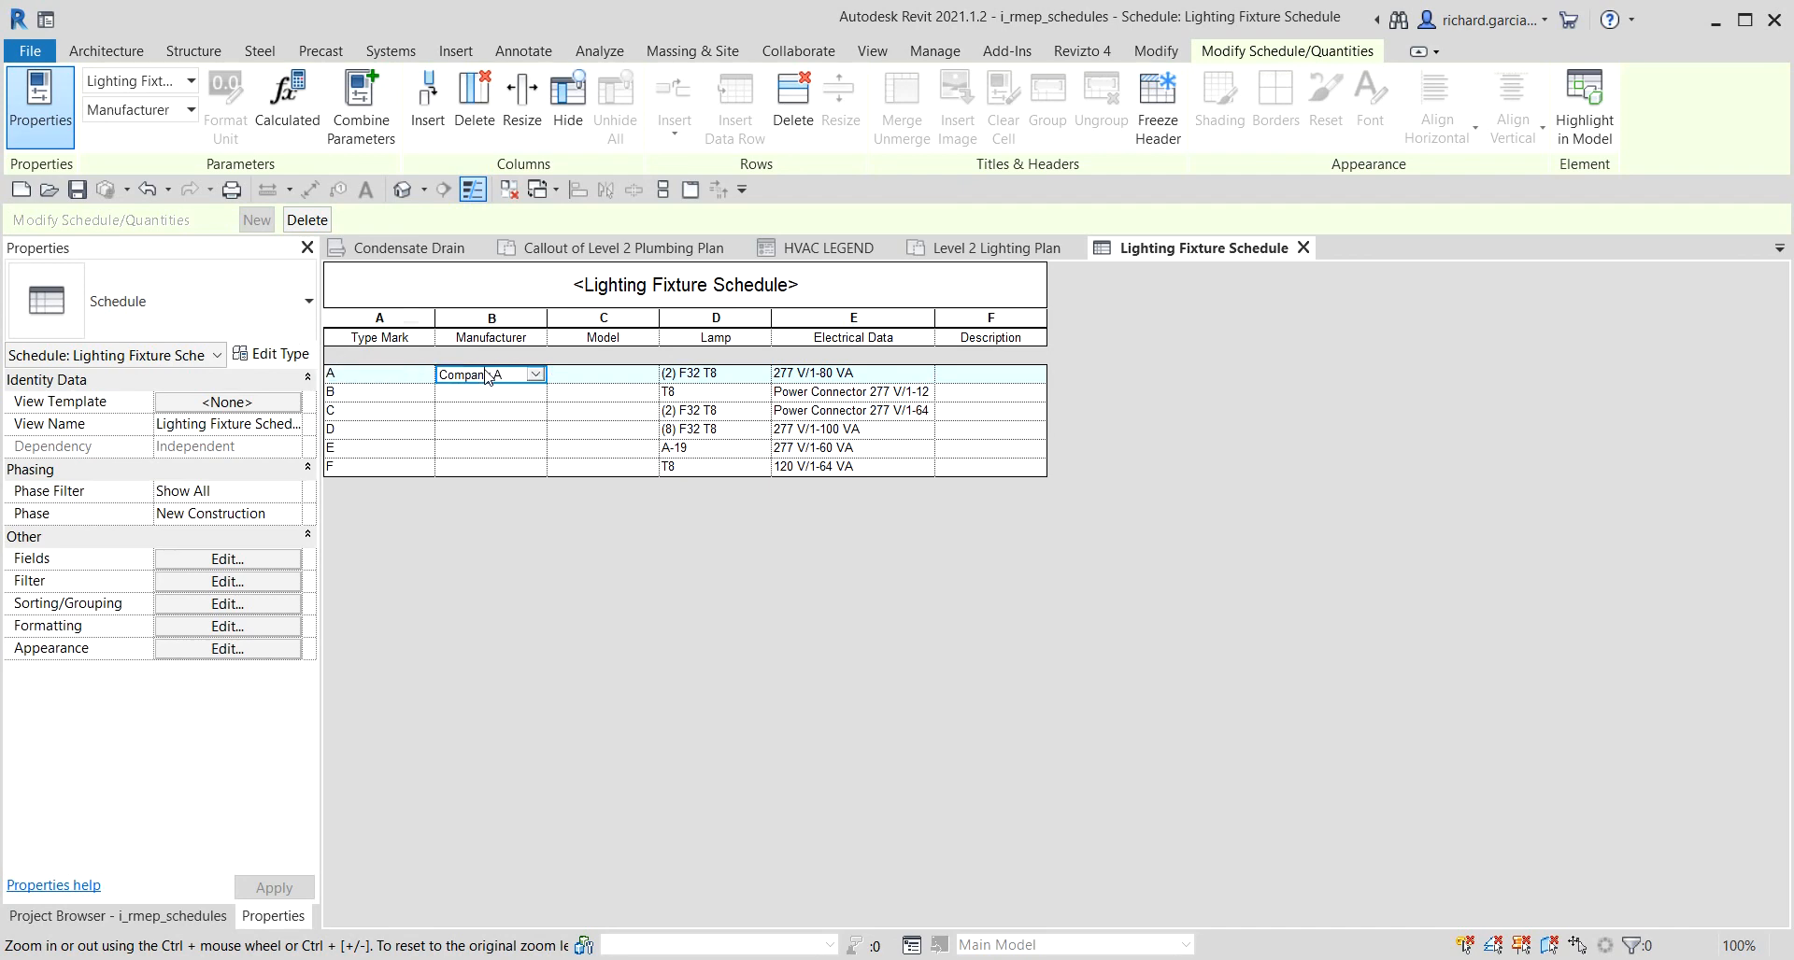
{"action": "left_click", "coordinate": [409, 380]}
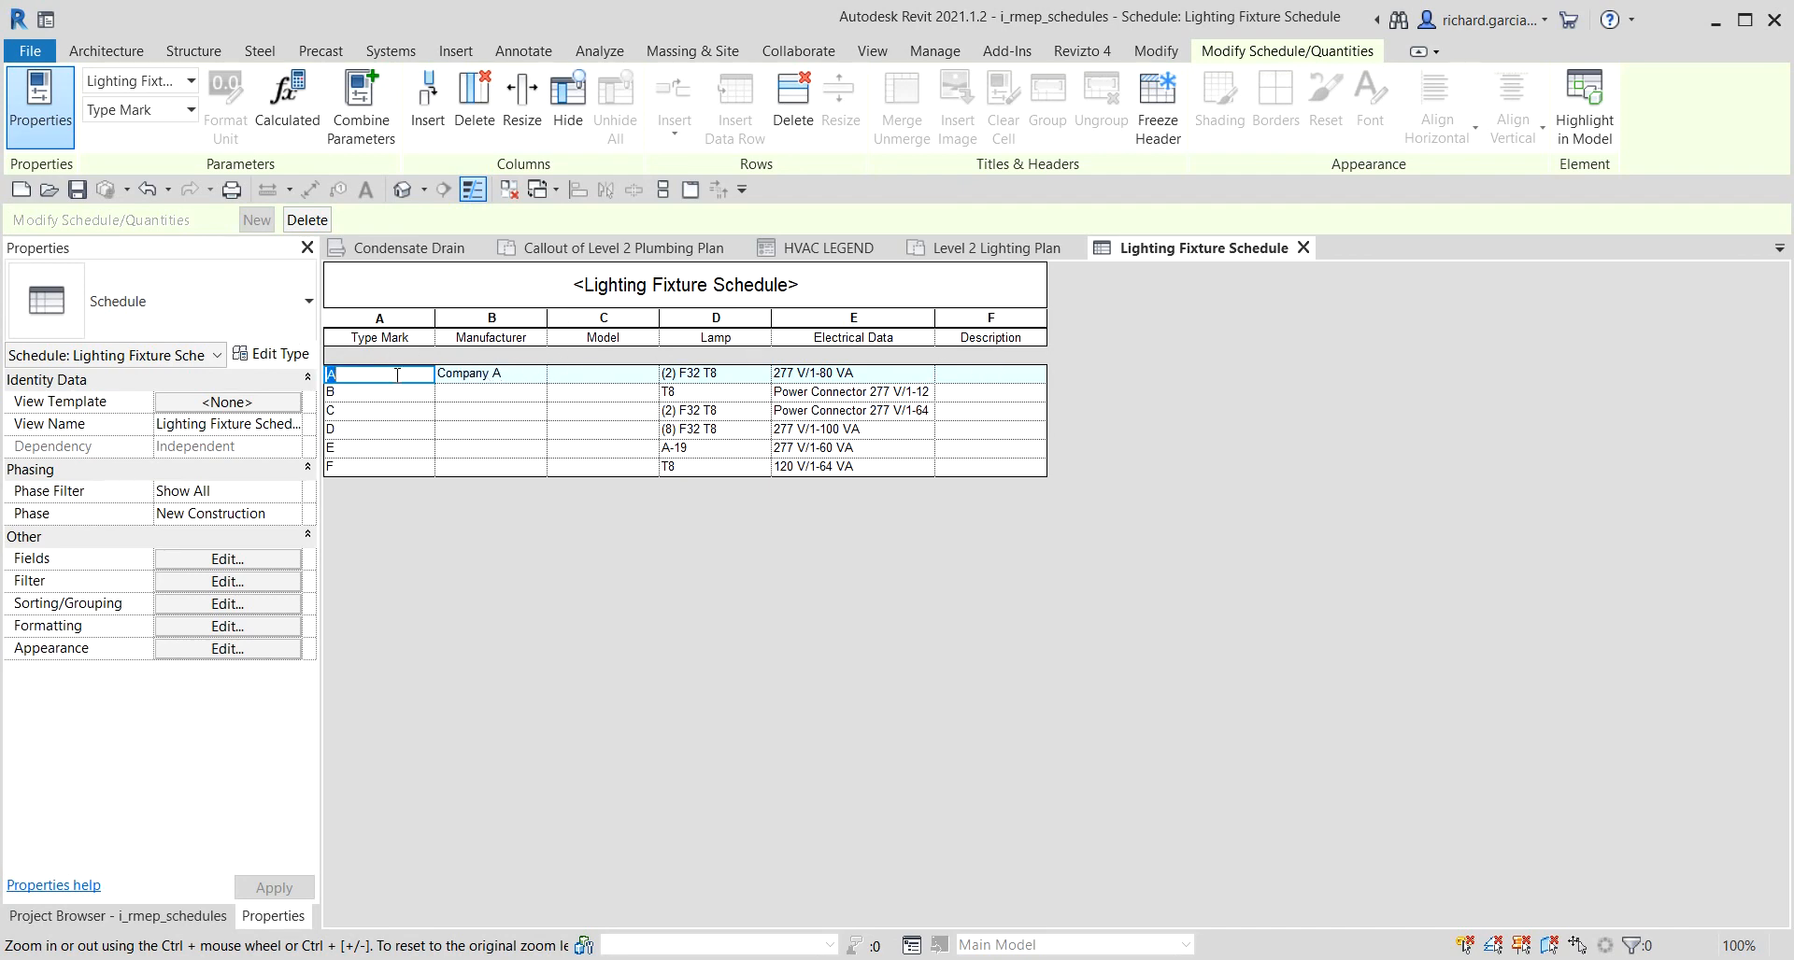
{"action": "left_click", "coordinate": [572, 375]}
{"action": "key", "text": "Tab"}
{"action": "key", "text": "Tab"}
{"action": "key", "text": "Tab"}
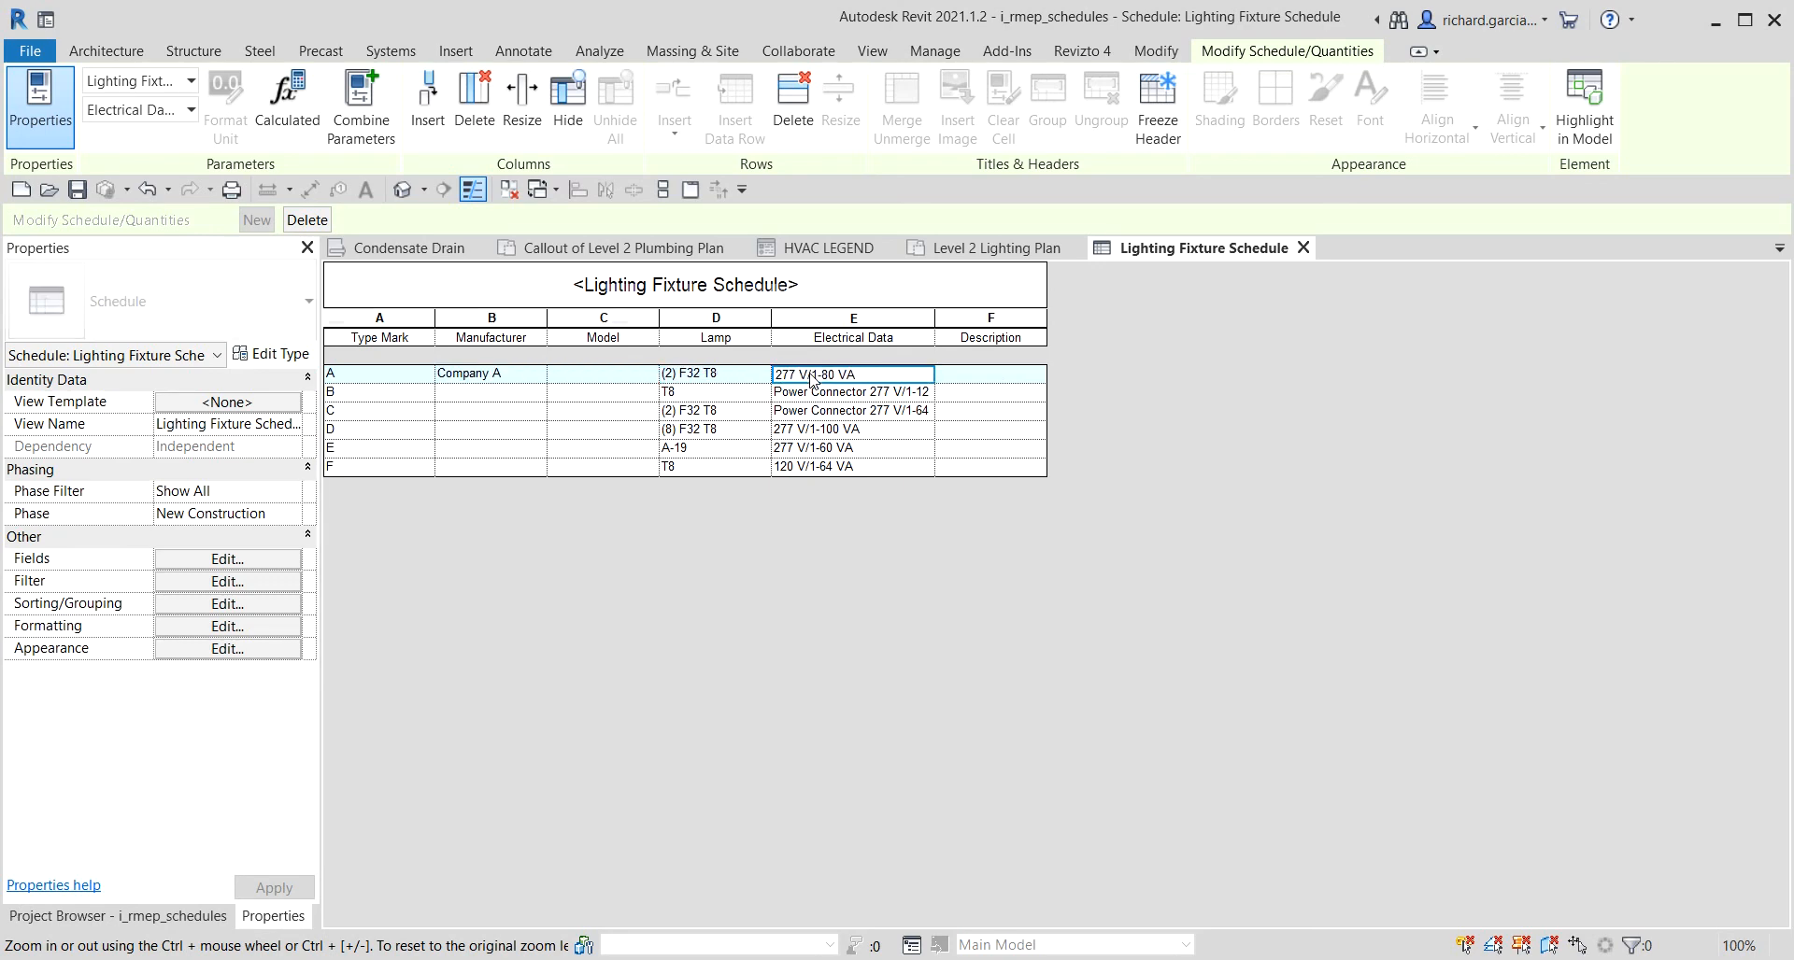
Highlight the scheduled type A fixtures in the Level 2 Lighting Plan, keeping them selected.
{"action": "left_click", "coordinate": [359, 380]}
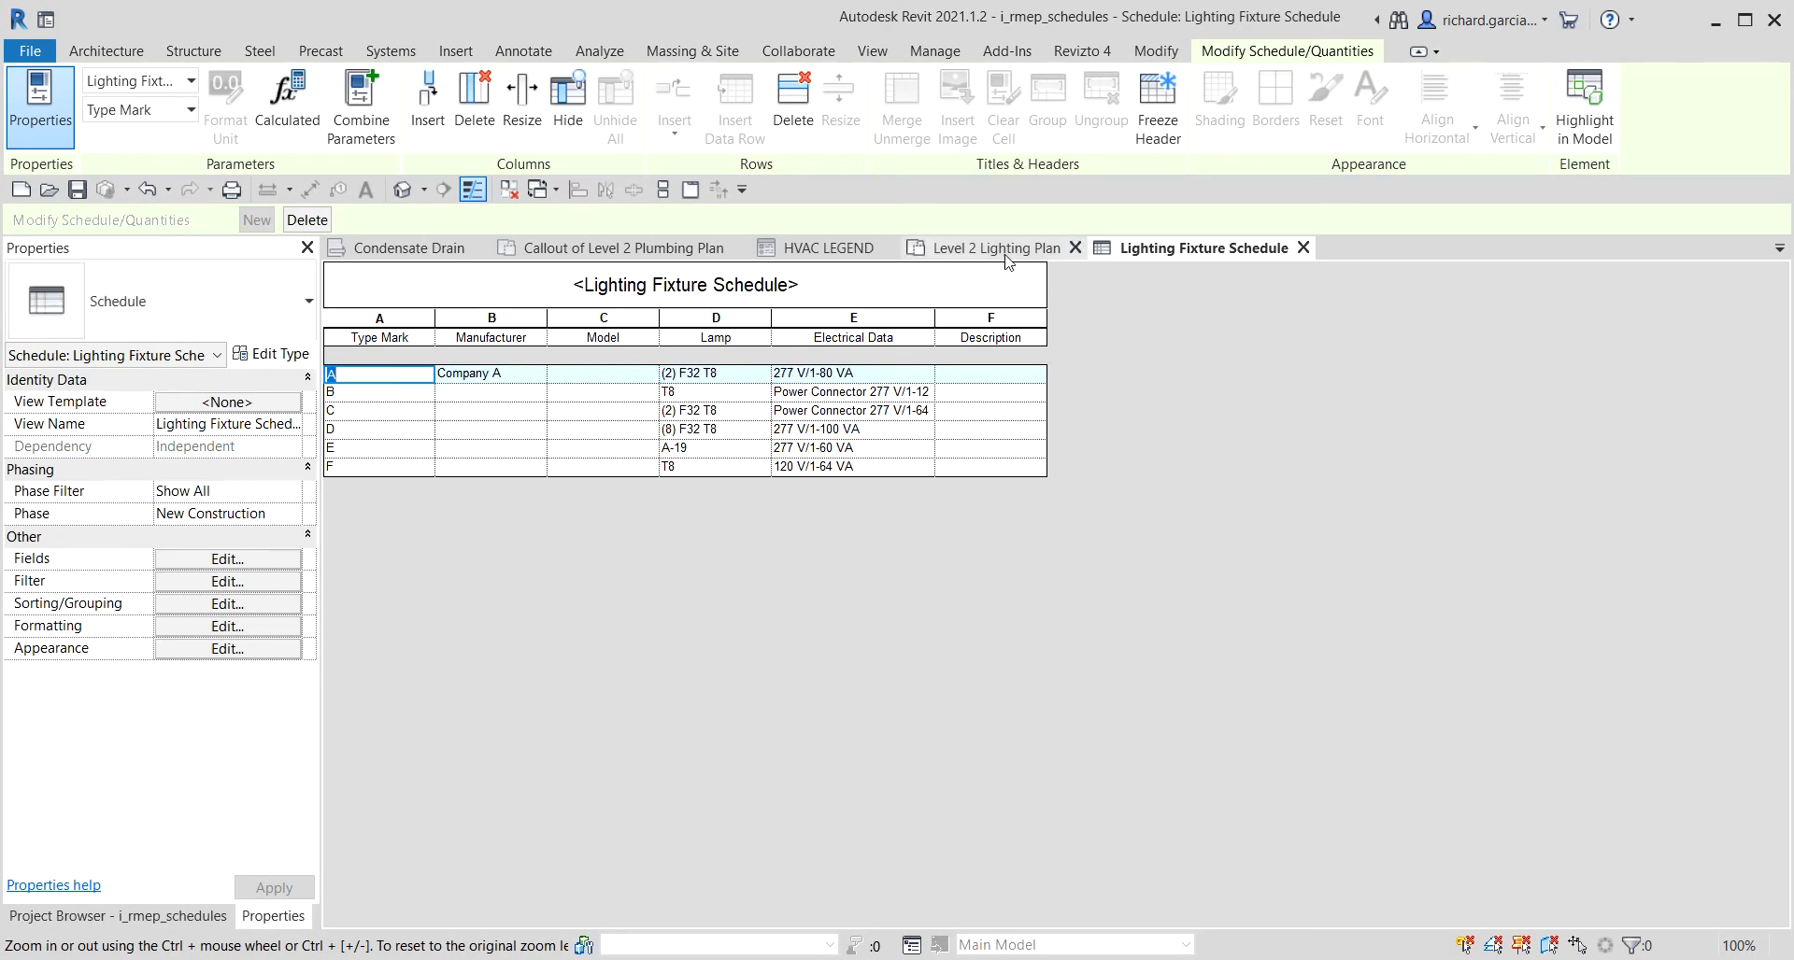
{"action": "left_click", "coordinate": [1584, 119]}
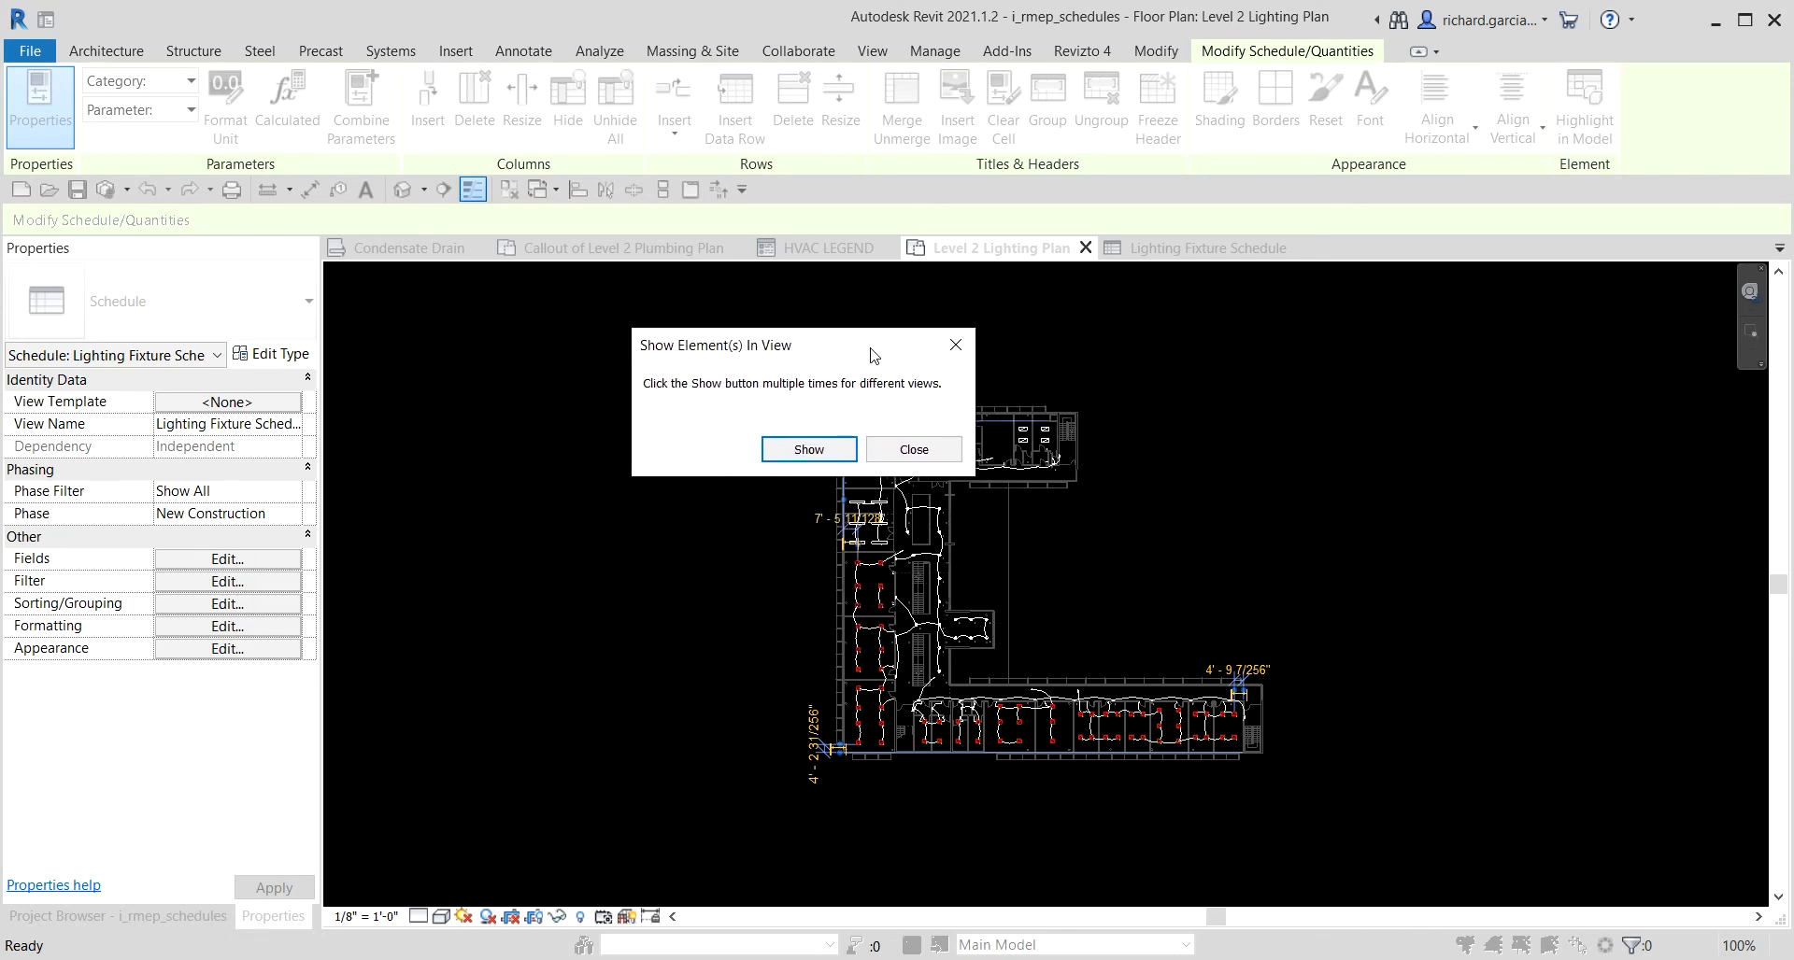
{"action": "left_click", "coordinate": [914, 450]}
{"action": "scroll", "coordinate": [897, 462], "scroll_direction": "up", "scroll_amount": 5}
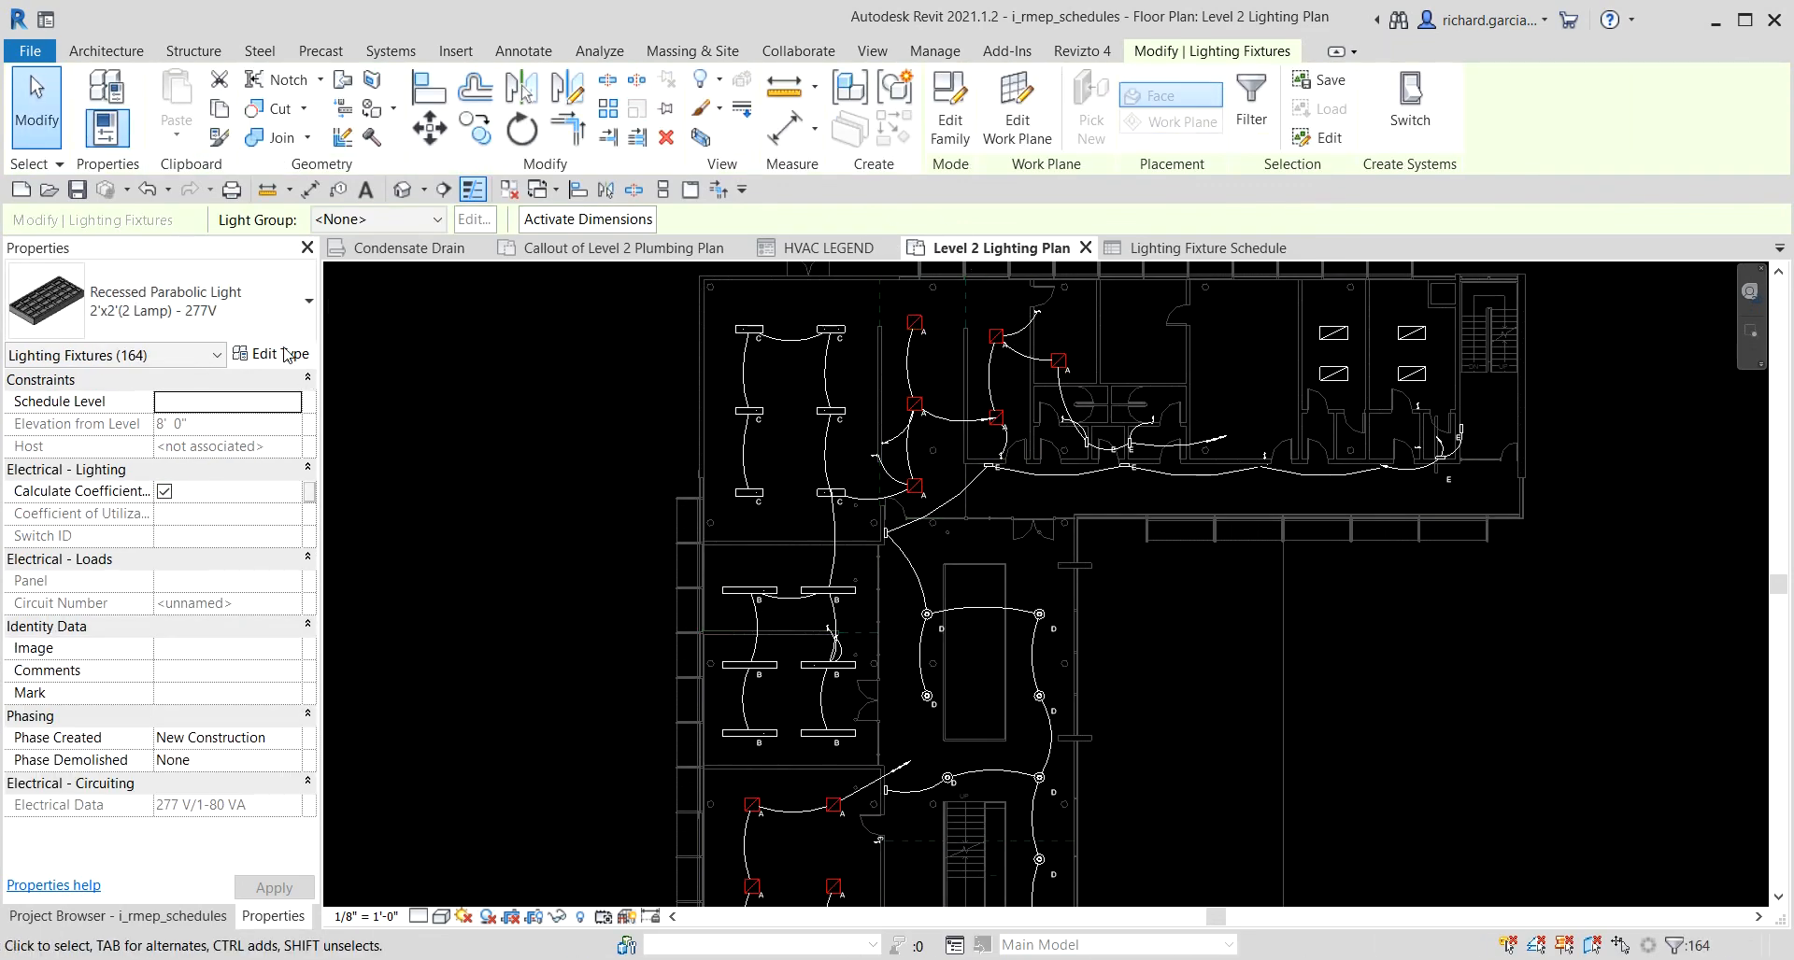
Set the Model type parameter of the selected Recessed Parabolic Light 2'x2'(2 Lamp) - 277V to ABC.
{"action": "left_click", "coordinate": [280, 359]}
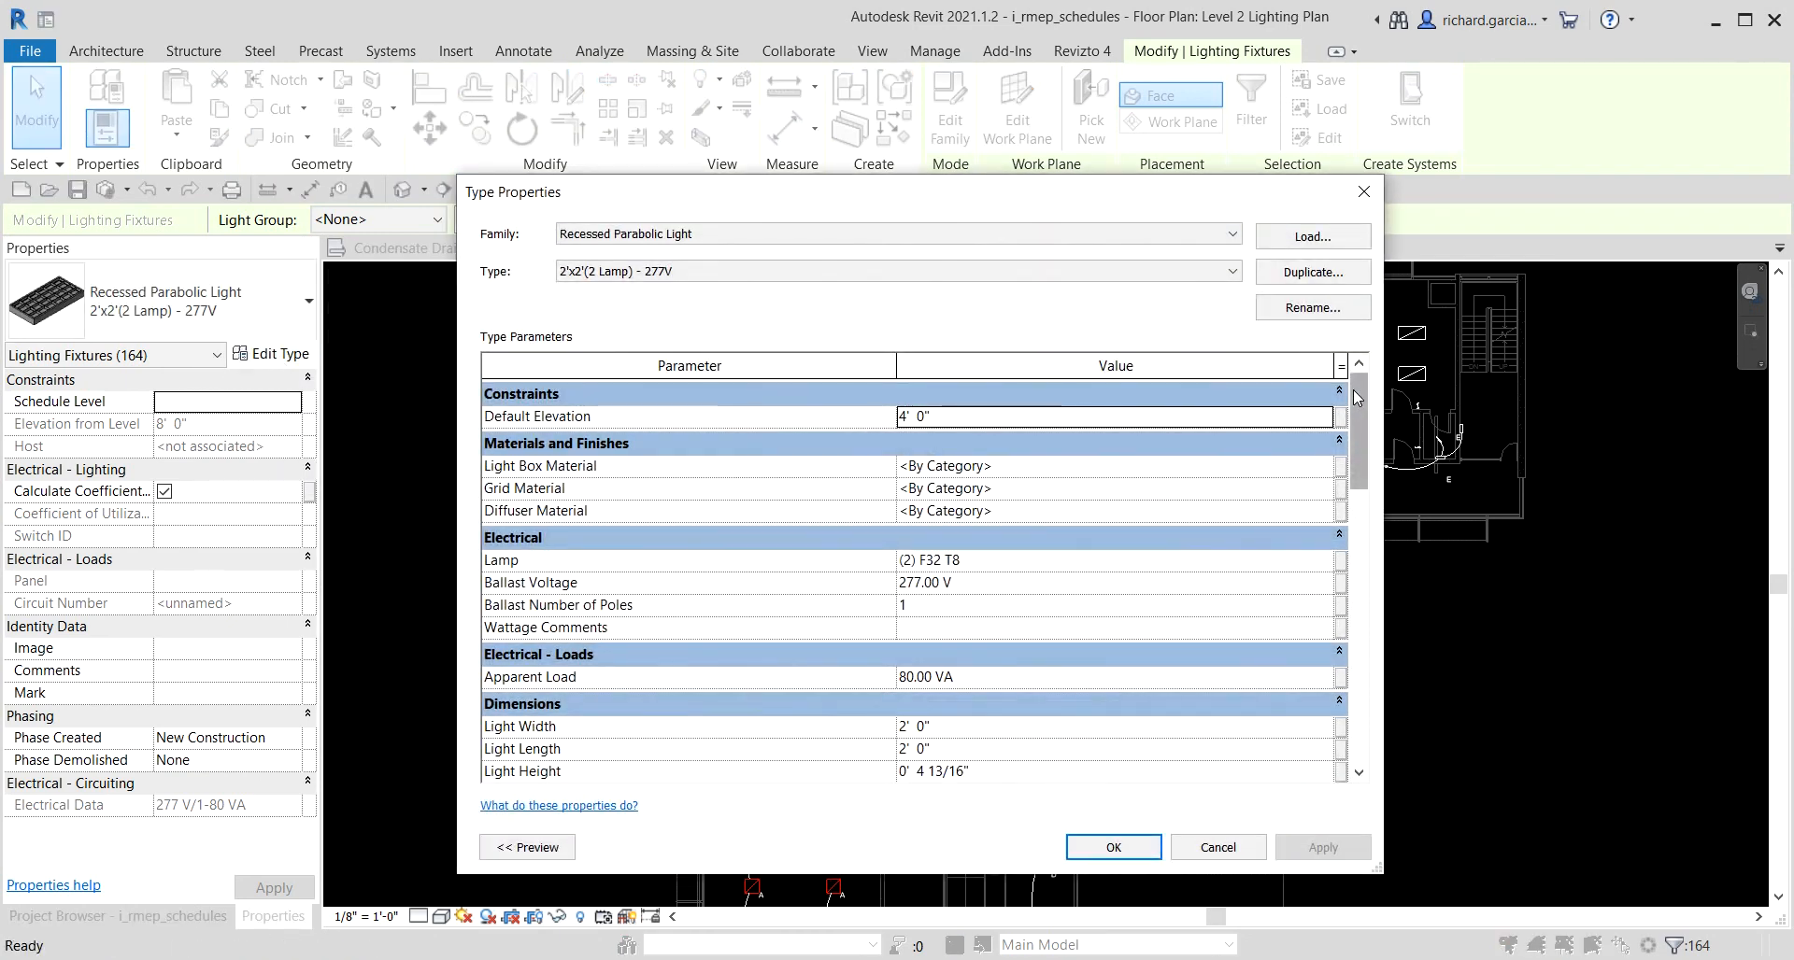
{"action": "left_click_drag", "start_coordinate": [1353, 390], "coordinate": [1339, 560]}
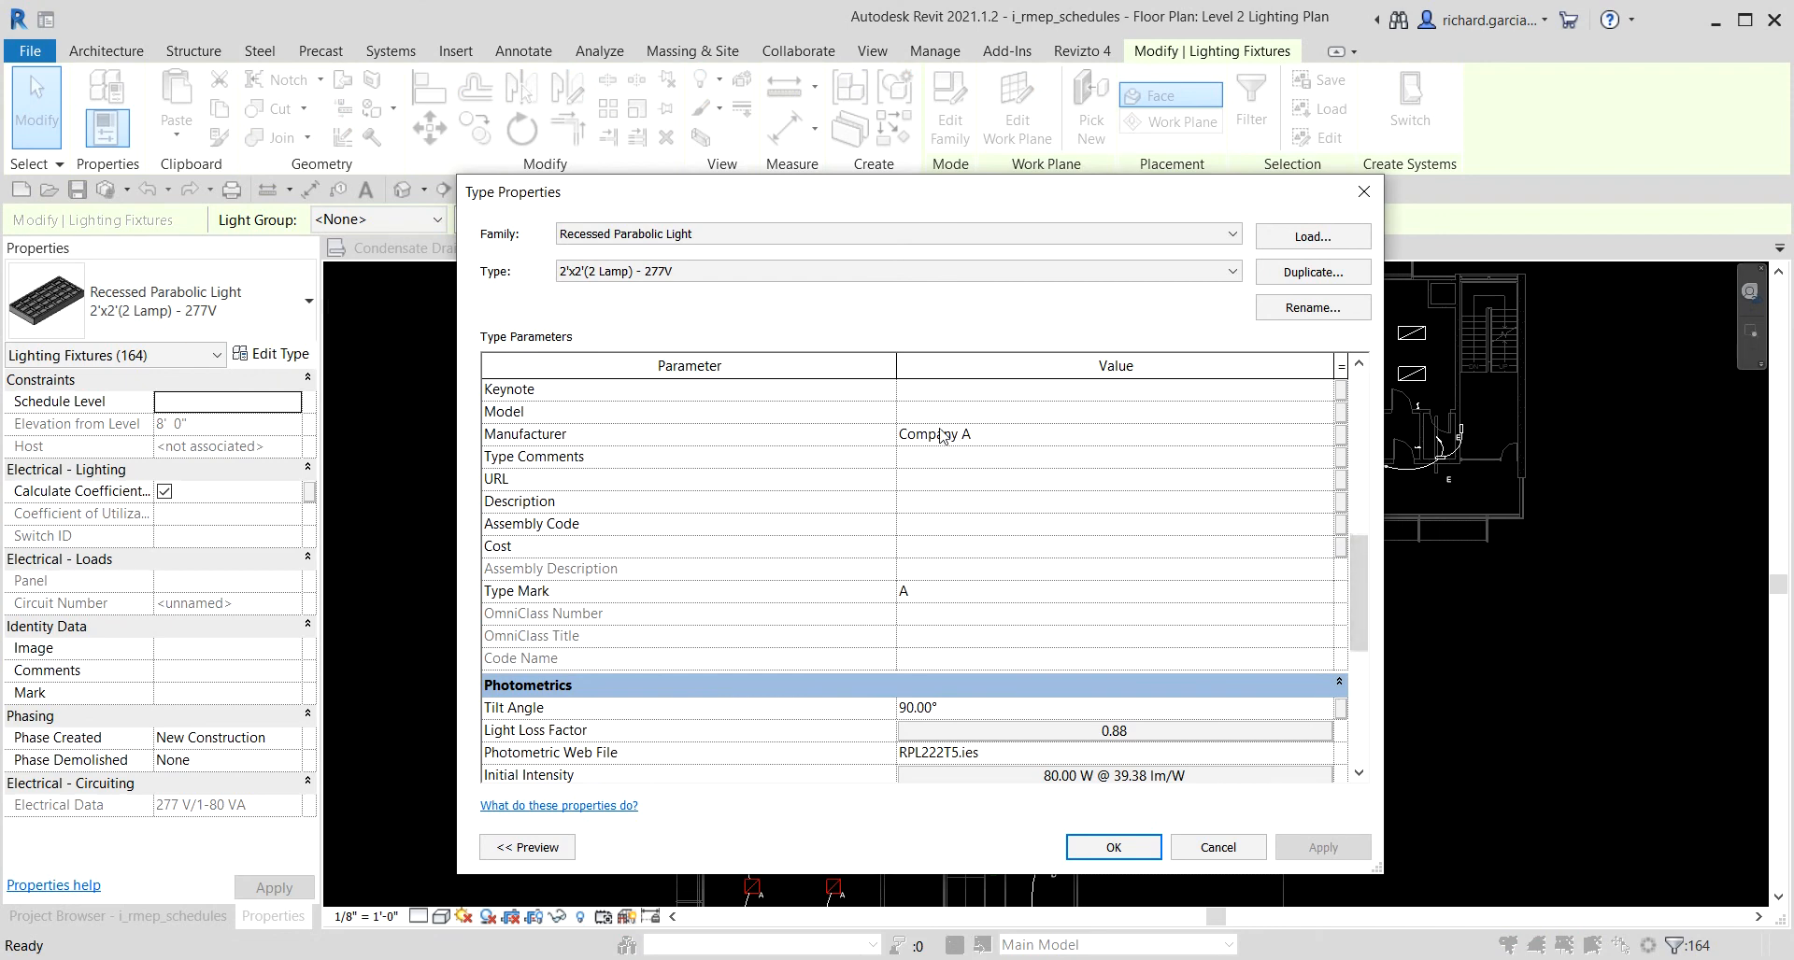
{"action": "left_click", "coordinate": [510, 418]}
{"action": "left_click", "coordinate": [939, 413]}
{"action": "type", "text": "a"}
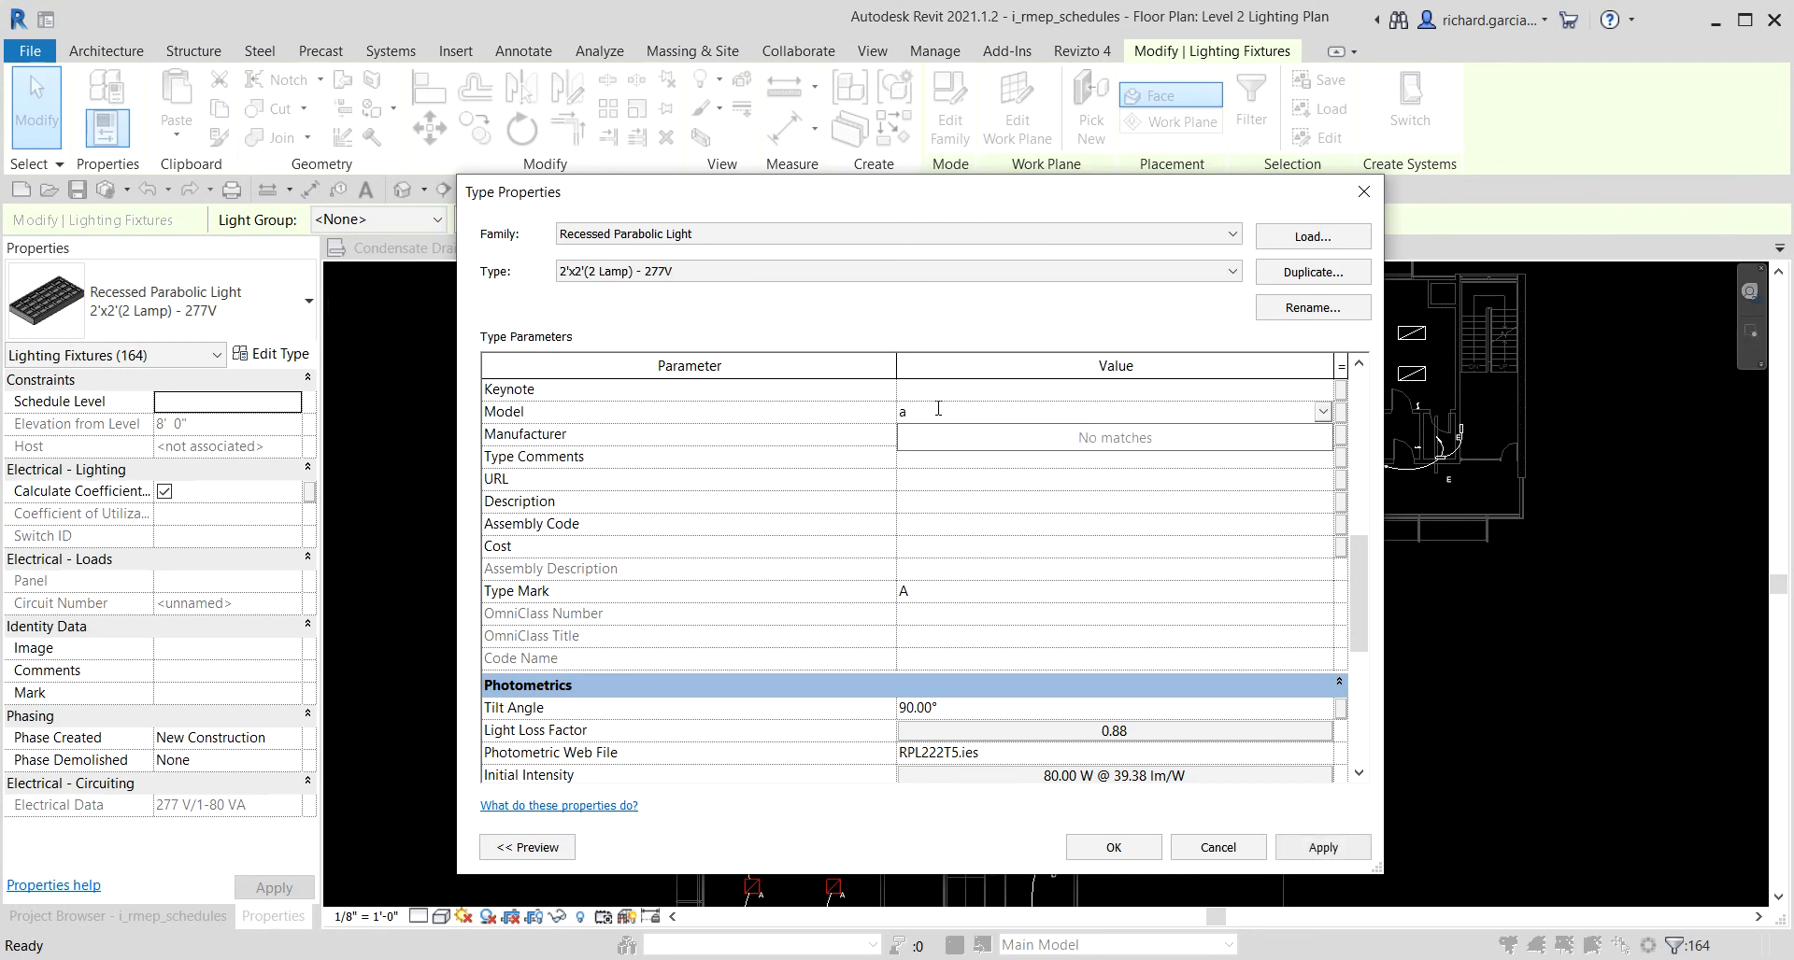
{"action": "key", "text": "BackSpace"}
{"action": "key", "text": "Caps_Lock"}
{"action": "type", "text": "ABC"}
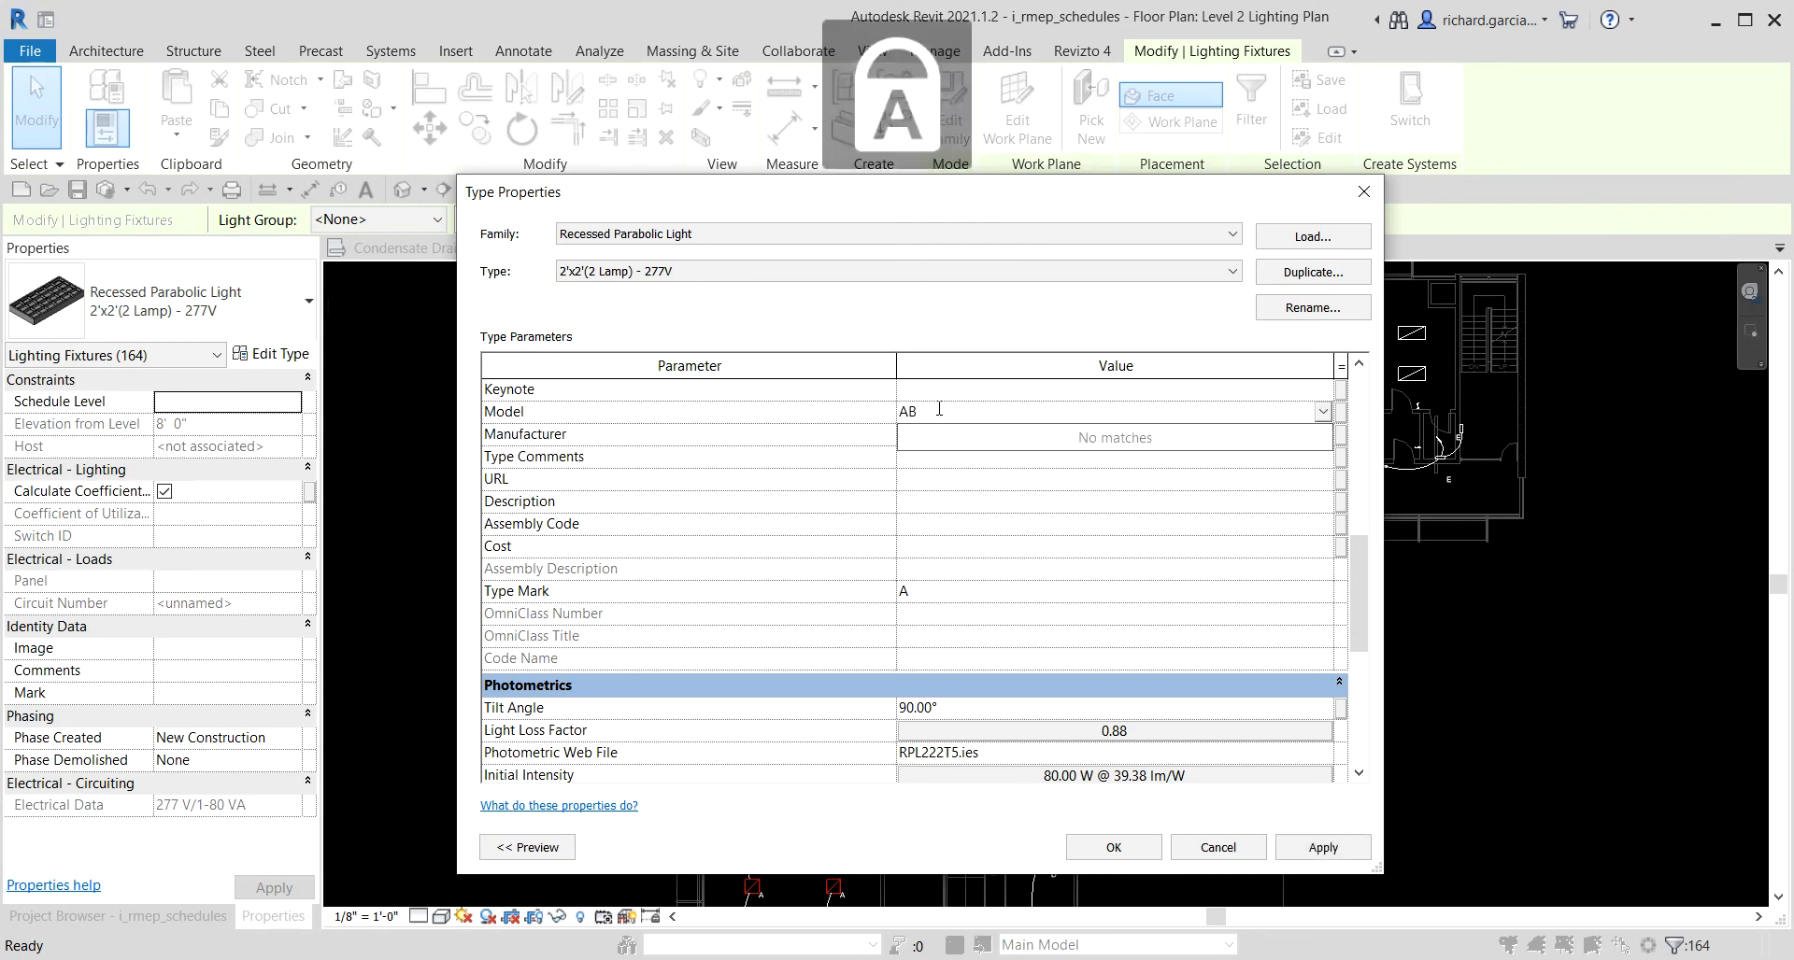
{"action": "left_click", "coordinate": [1306, 852]}
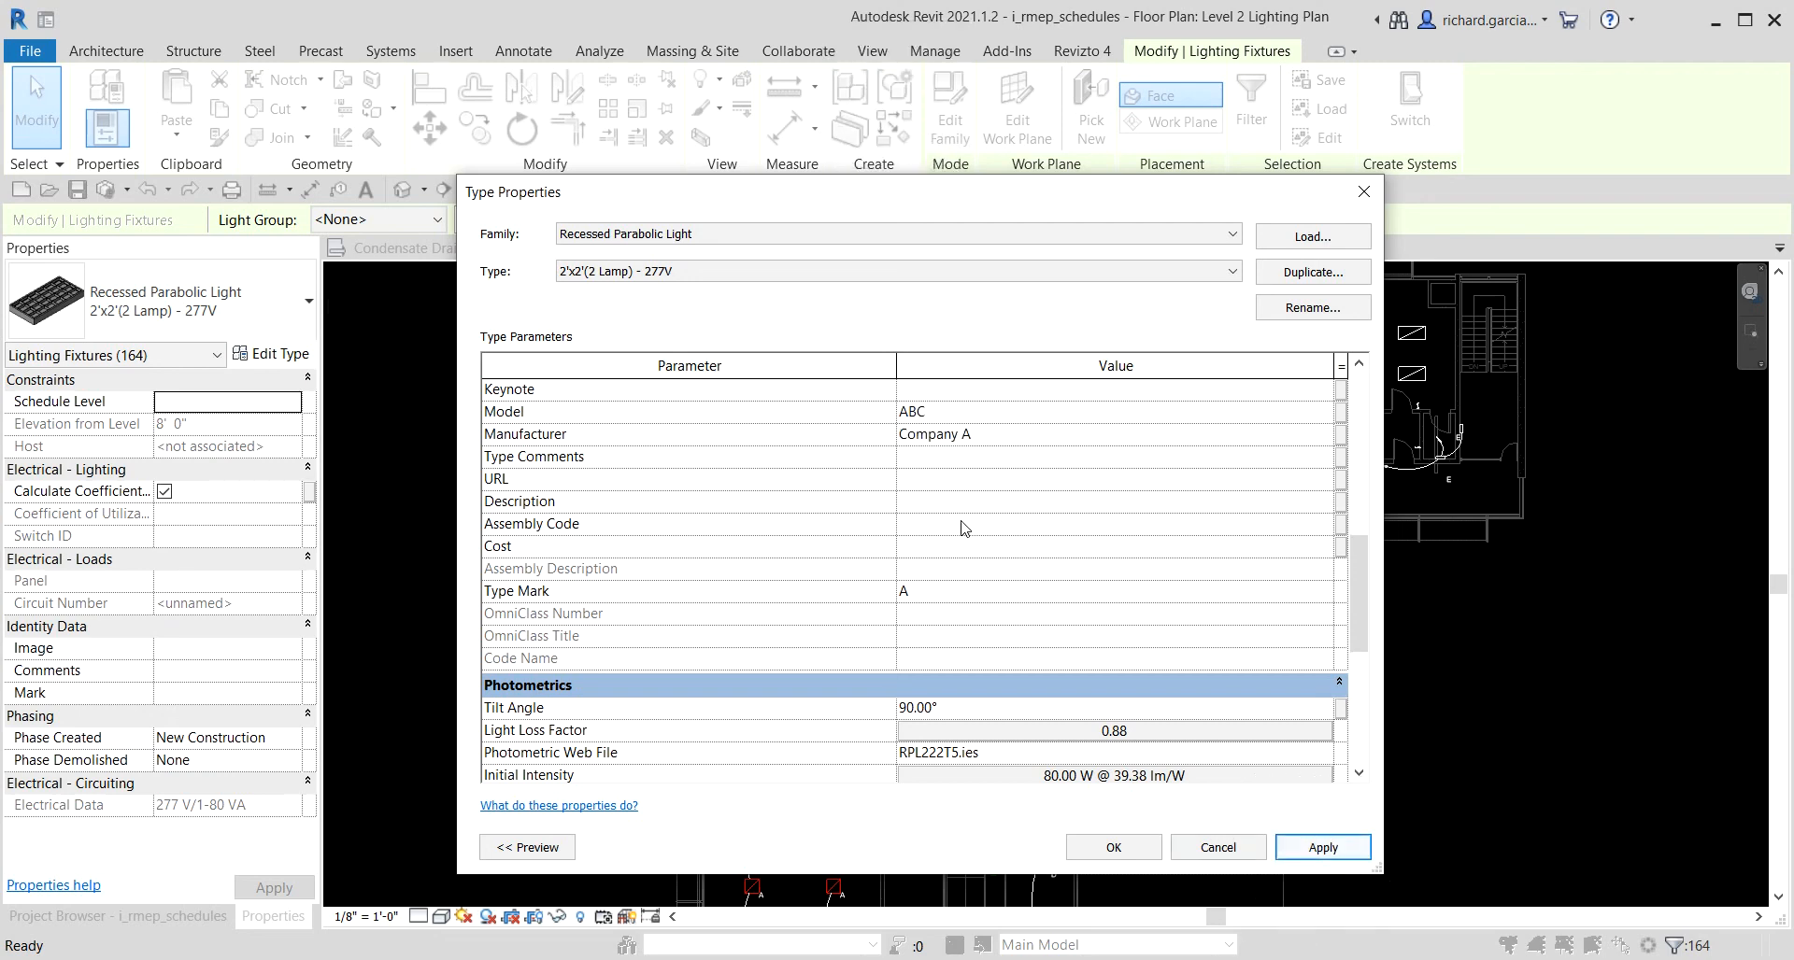
{"action": "left_click", "coordinate": [602, 280]}
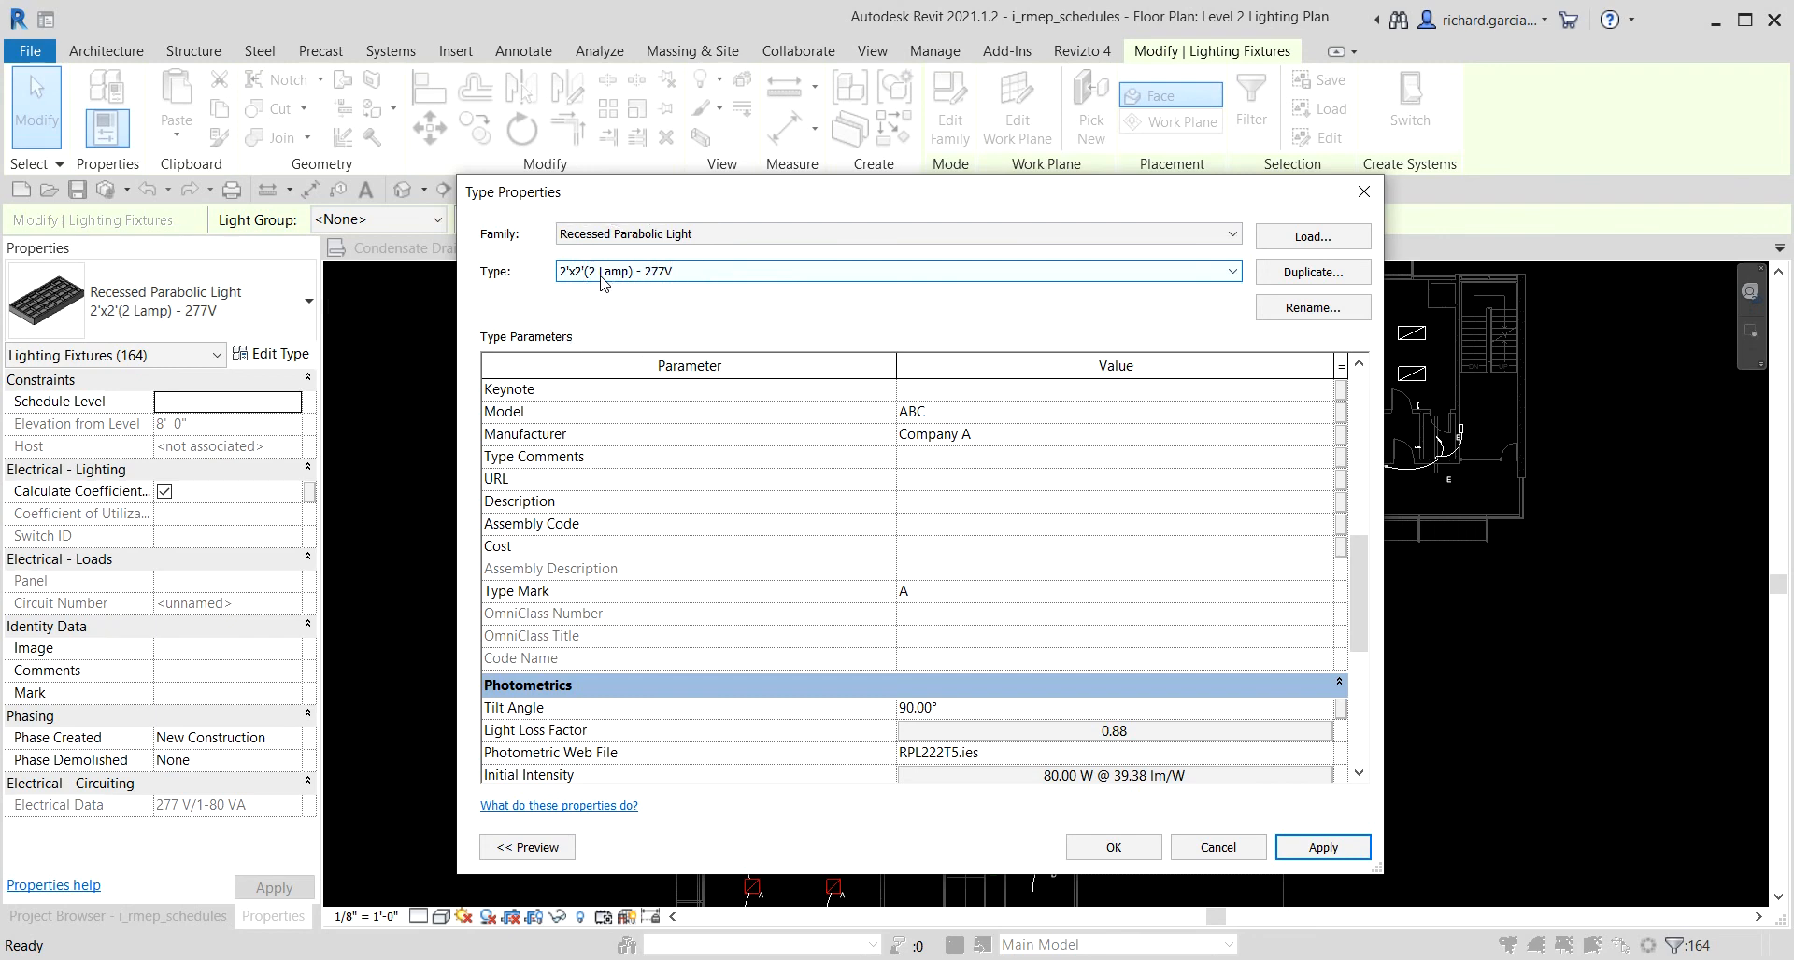
{"action": "left_click", "coordinate": [1112, 848]}
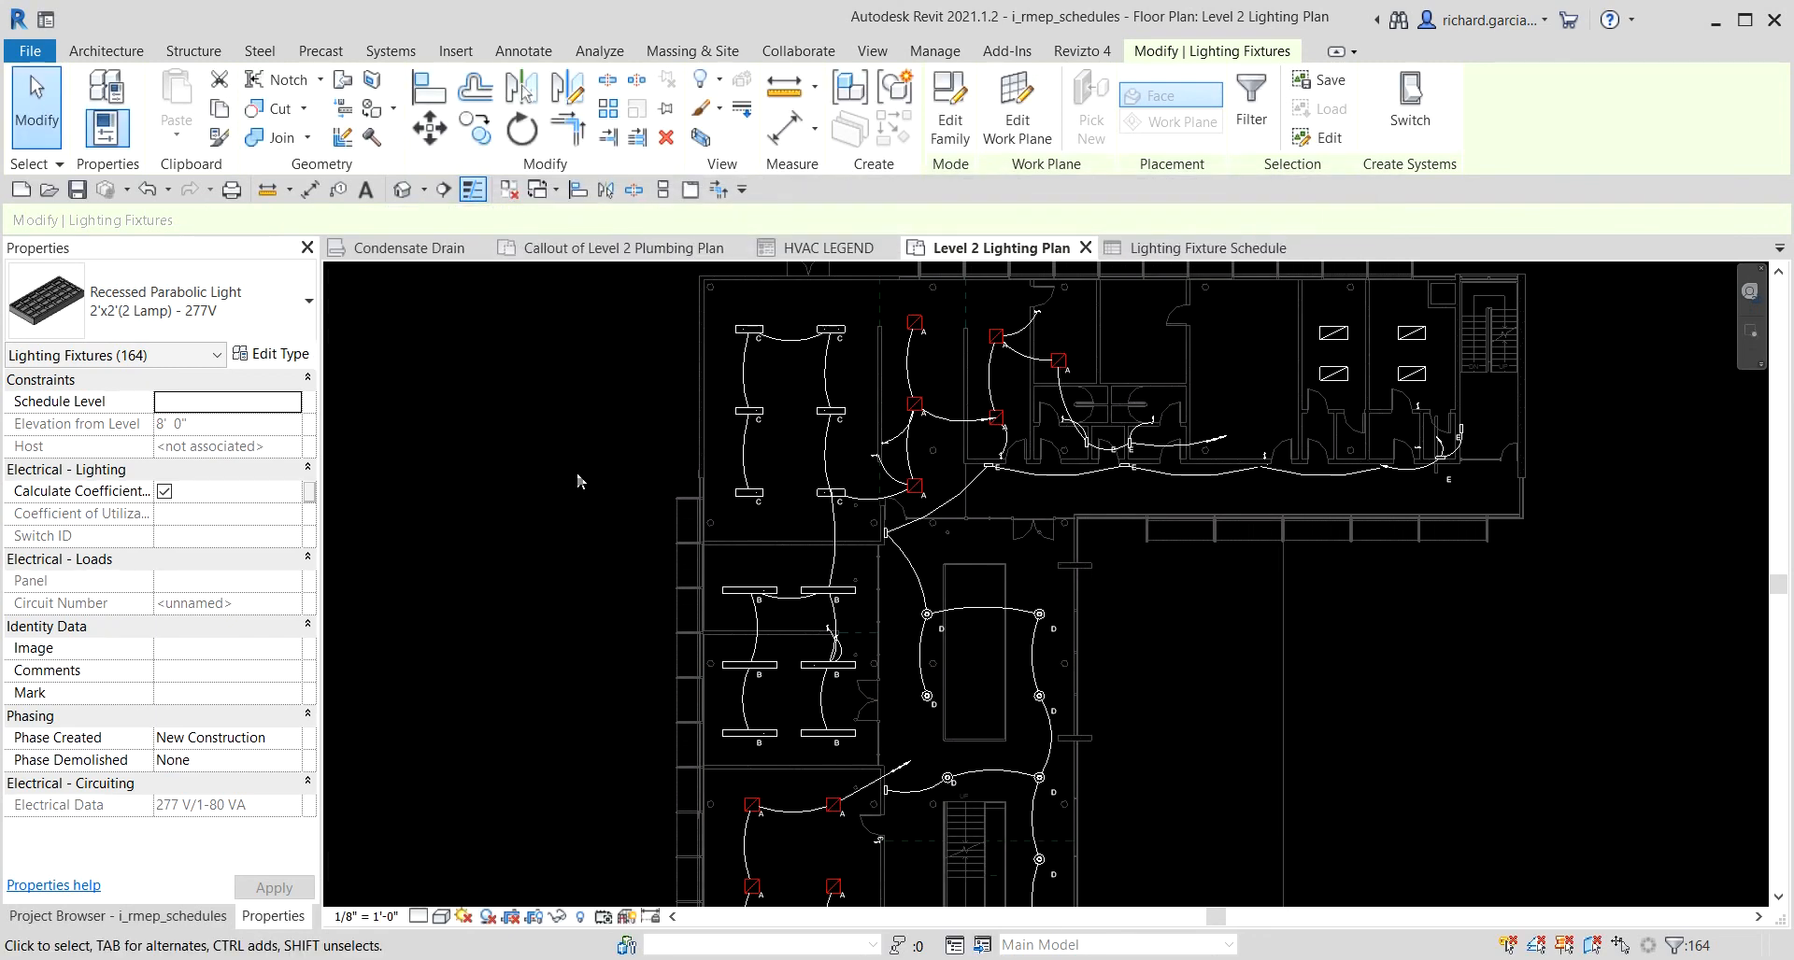
Deselect the fixtures and reopen the Lighting Fixture Schedule from the project's schedules.
{"action": "left_click", "coordinate": [573, 461]}
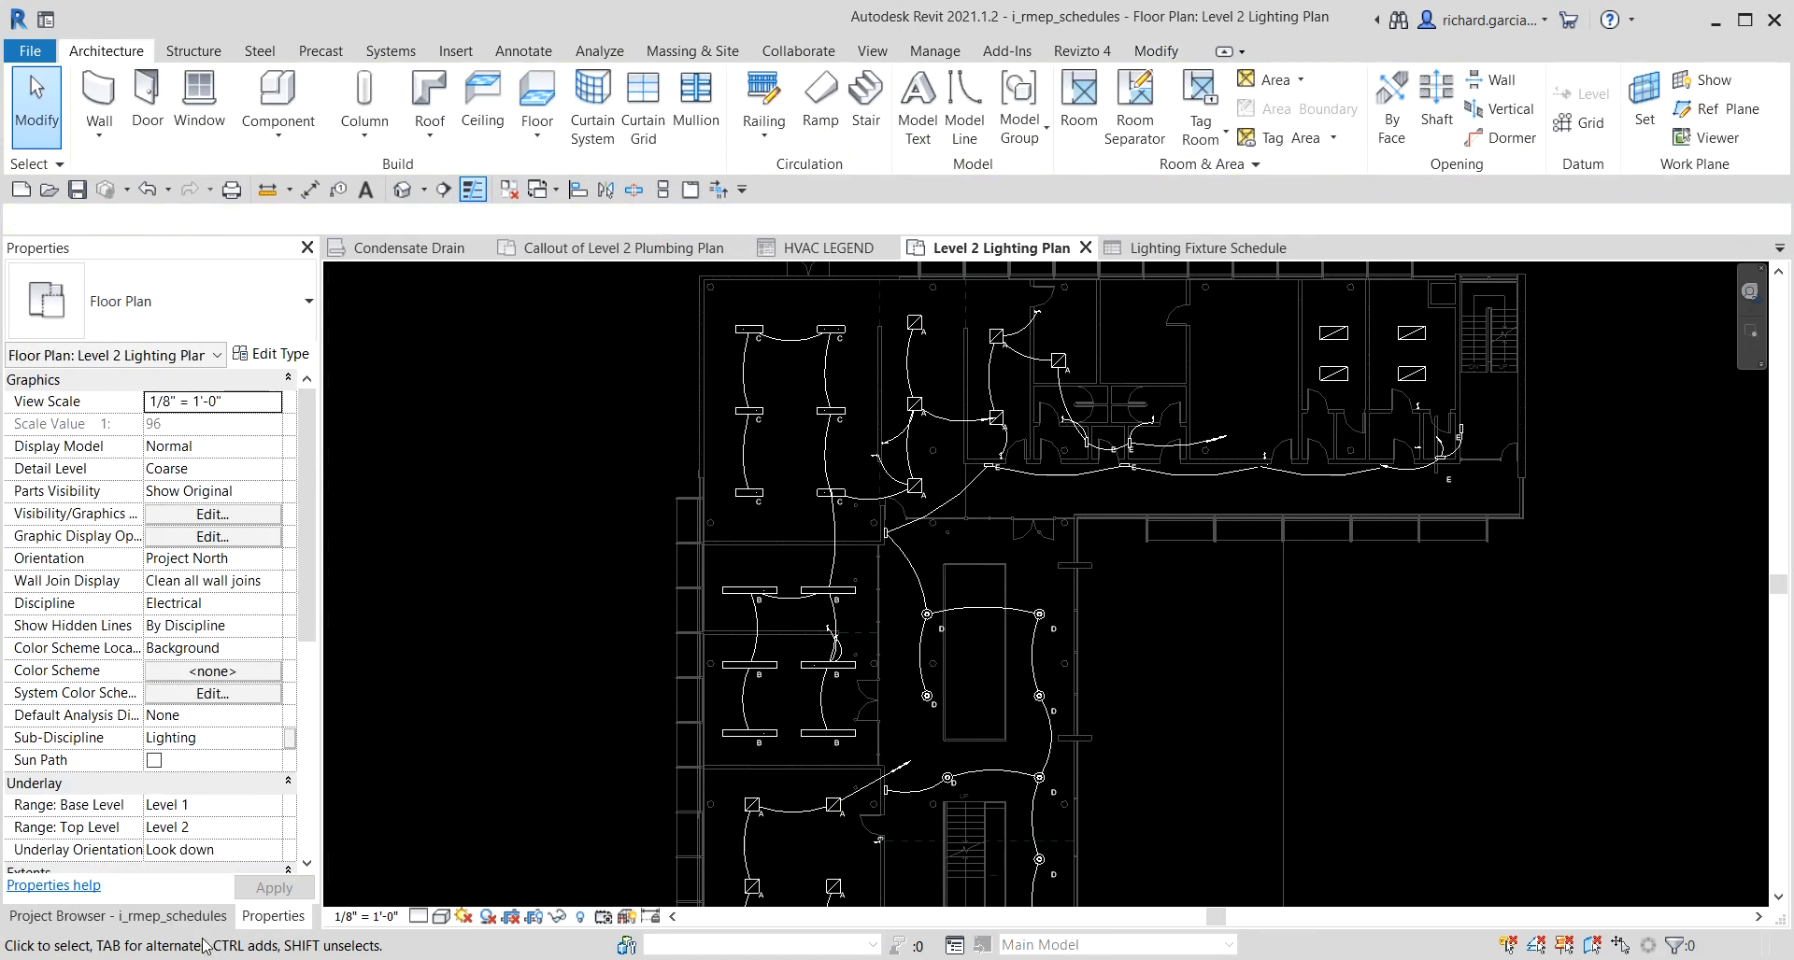
{"action": "left_click", "coordinate": [171, 916]}
{"action": "left_click", "coordinate": [15, 435]}
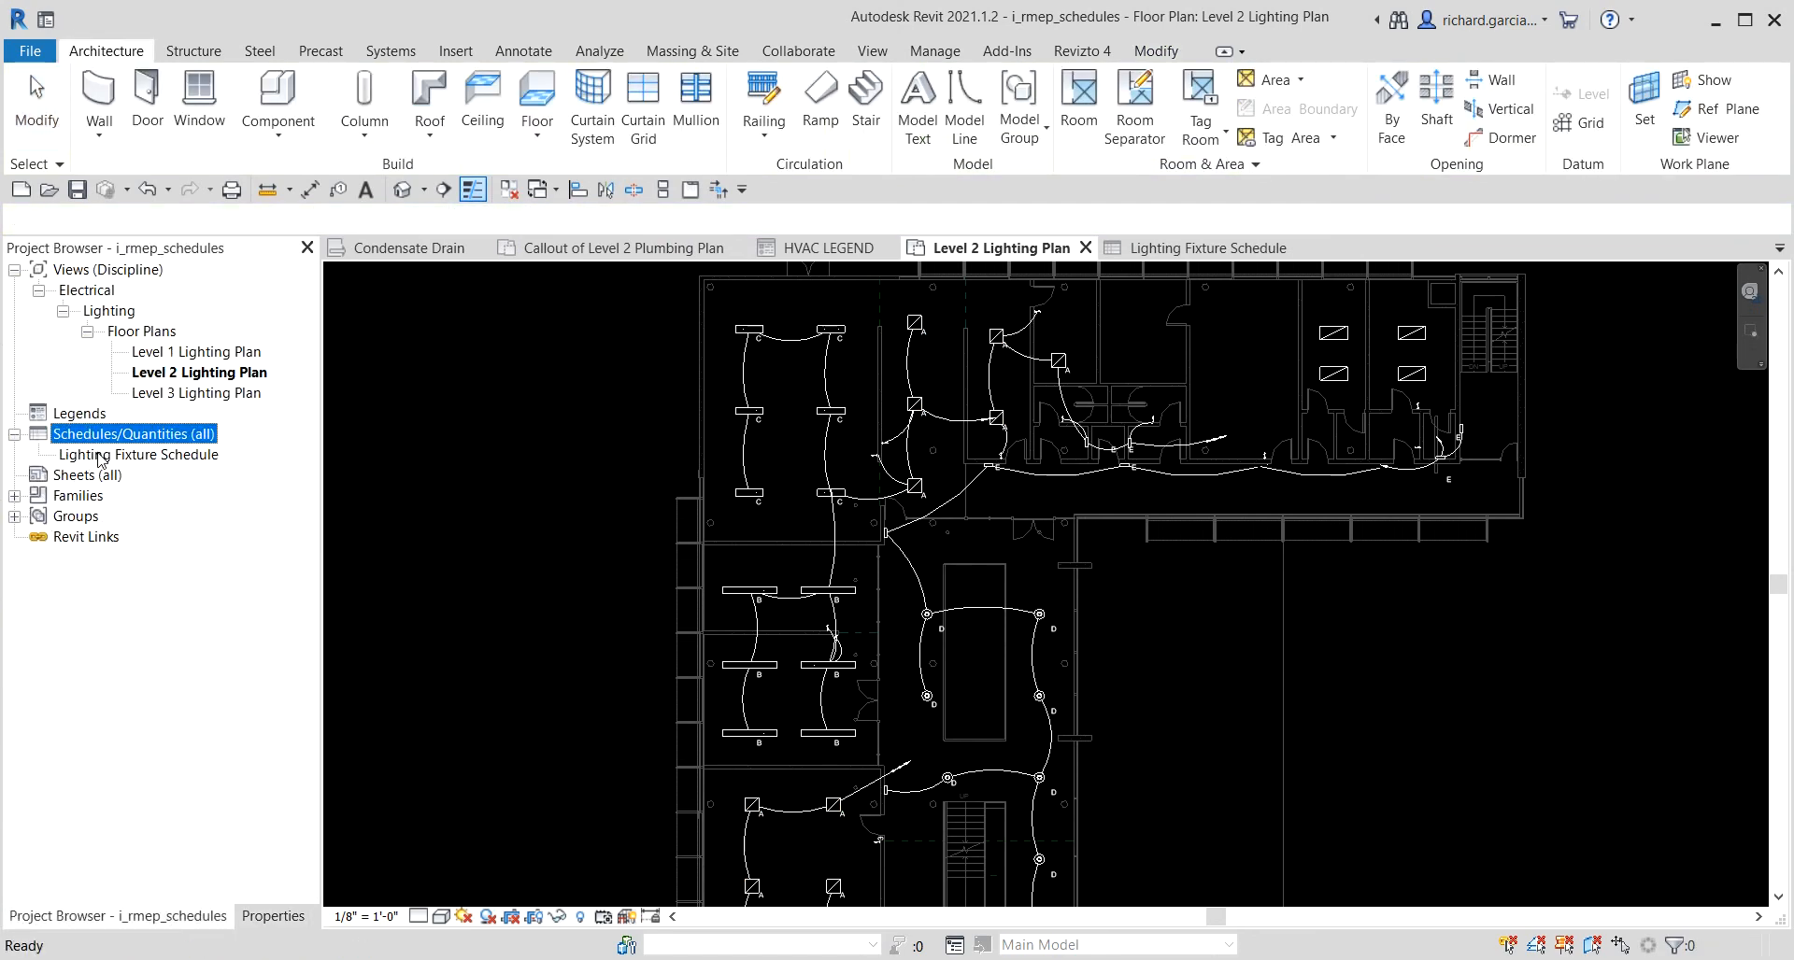
{"action": "left_click", "coordinate": [98, 454]}
{"action": "double_click", "coordinate": [98, 456]}
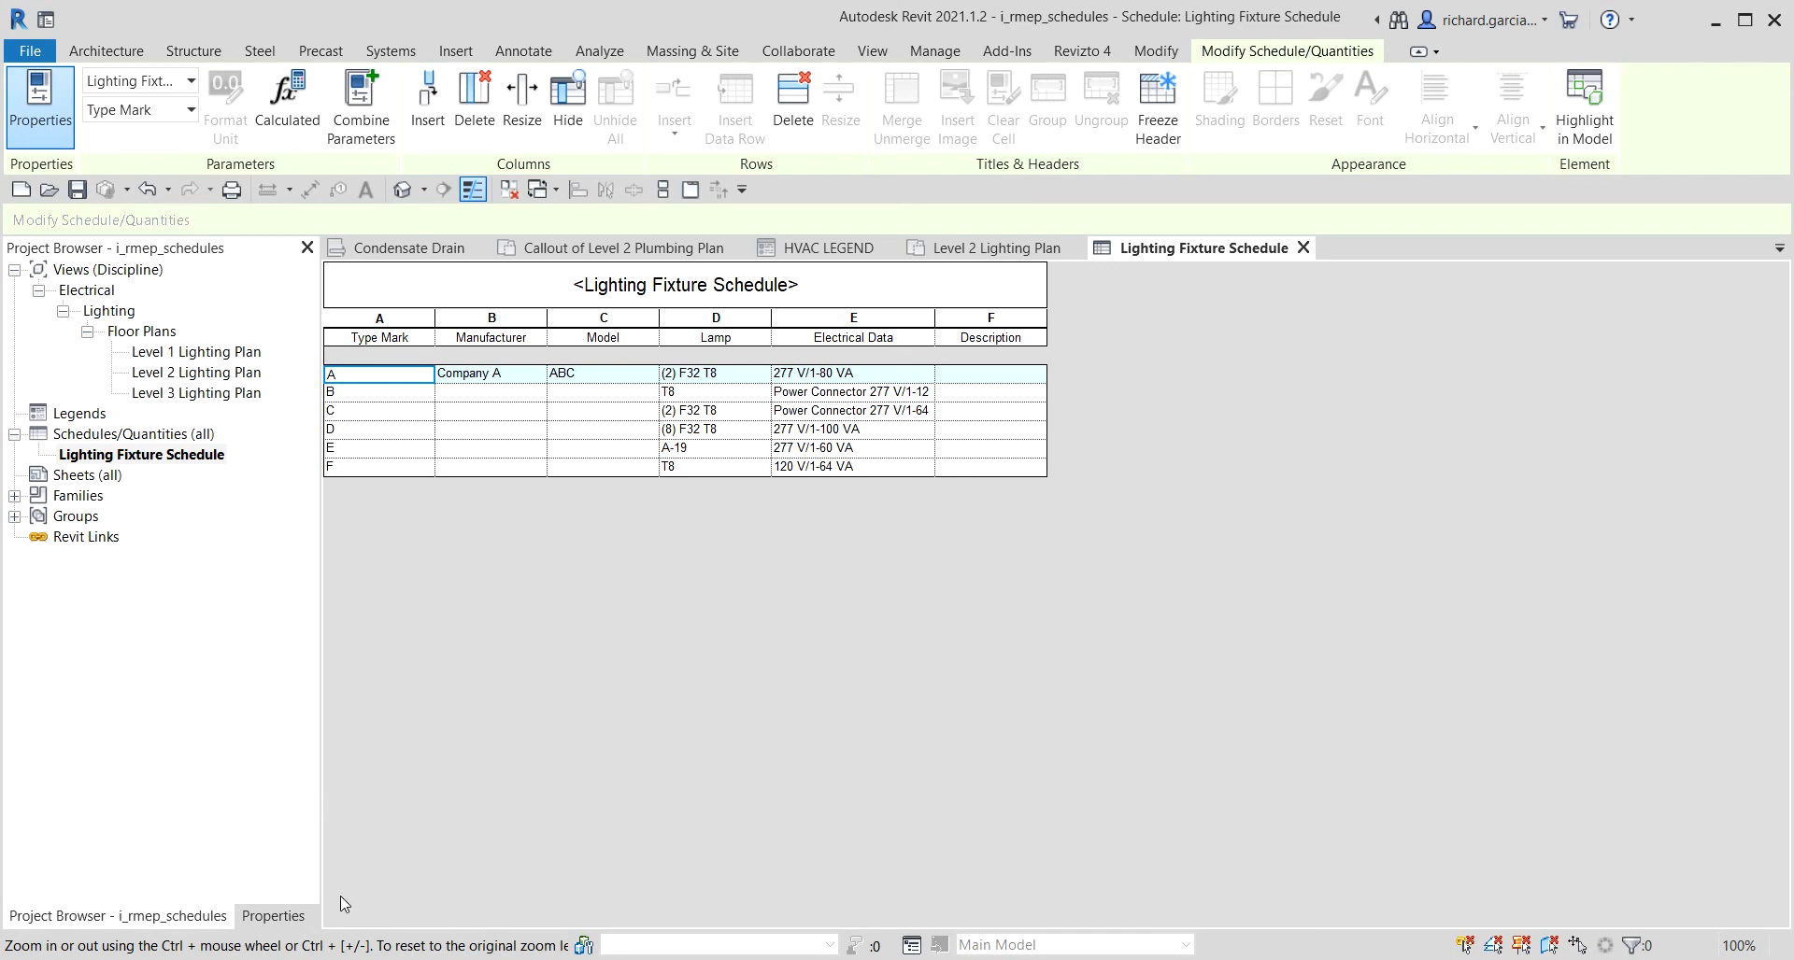
Add the Count and Level fields to the end of the Lighting Fixture Schedule's scheduled fields.
{"action": "left_click", "coordinate": [272, 916]}
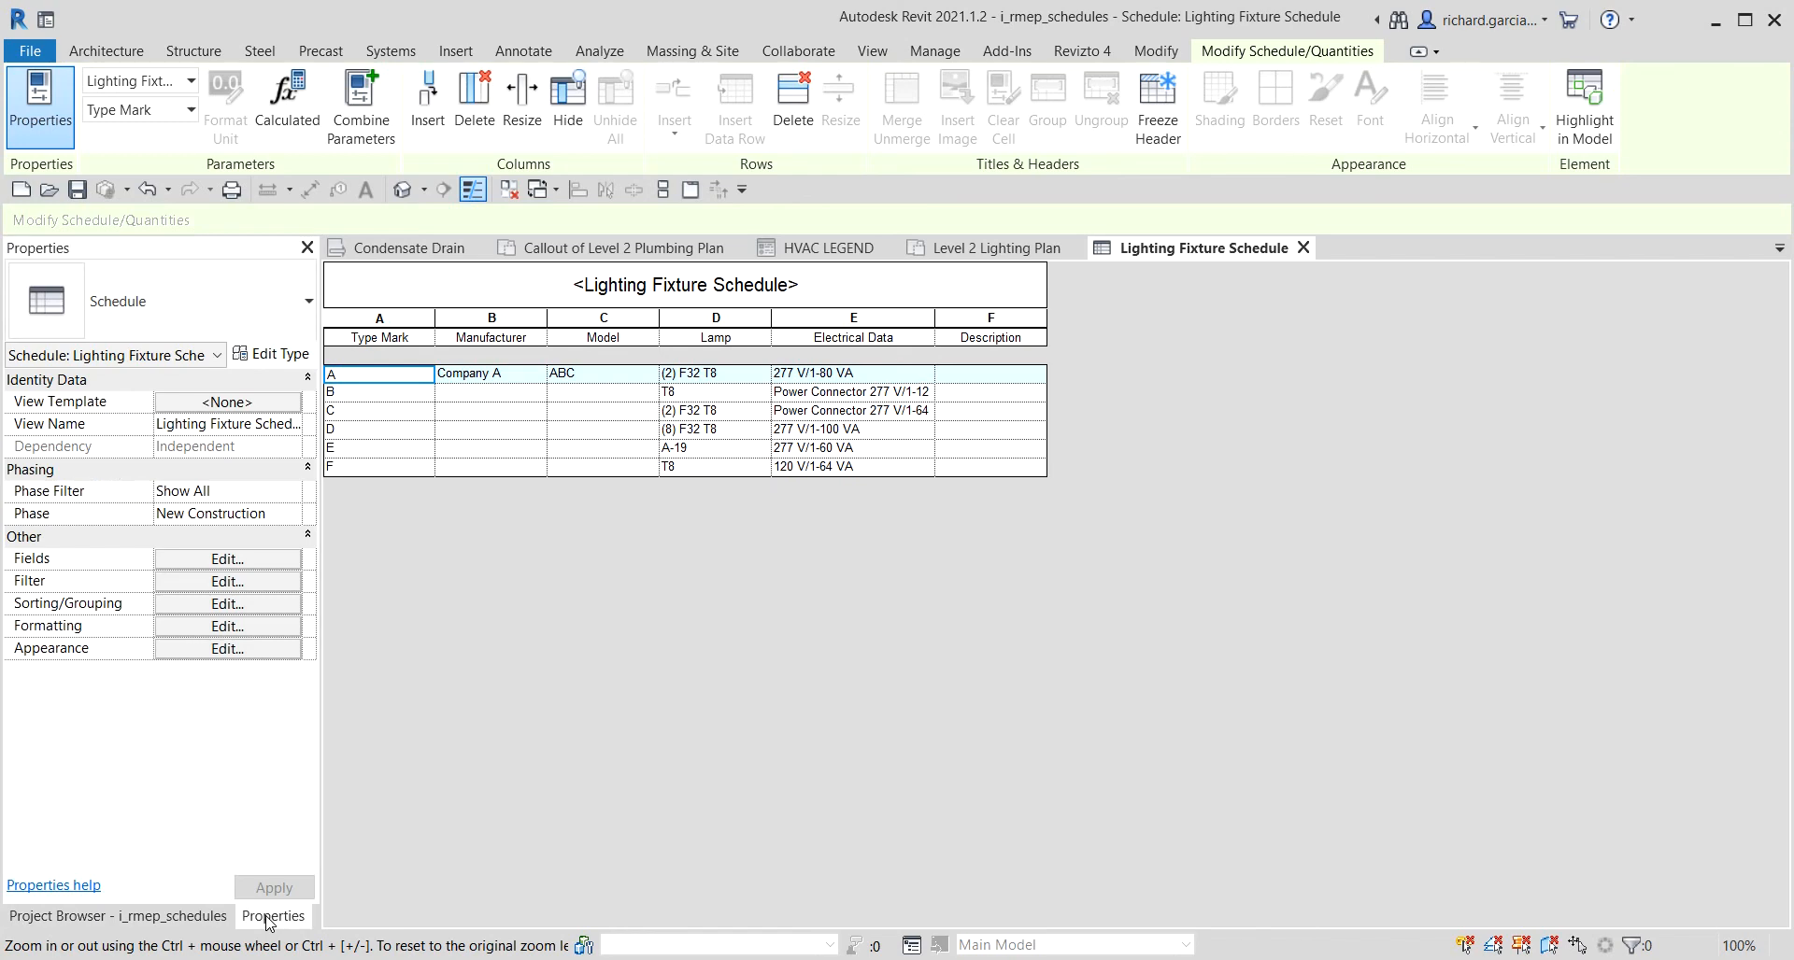
{"action": "left_click", "coordinate": [35, 592]}
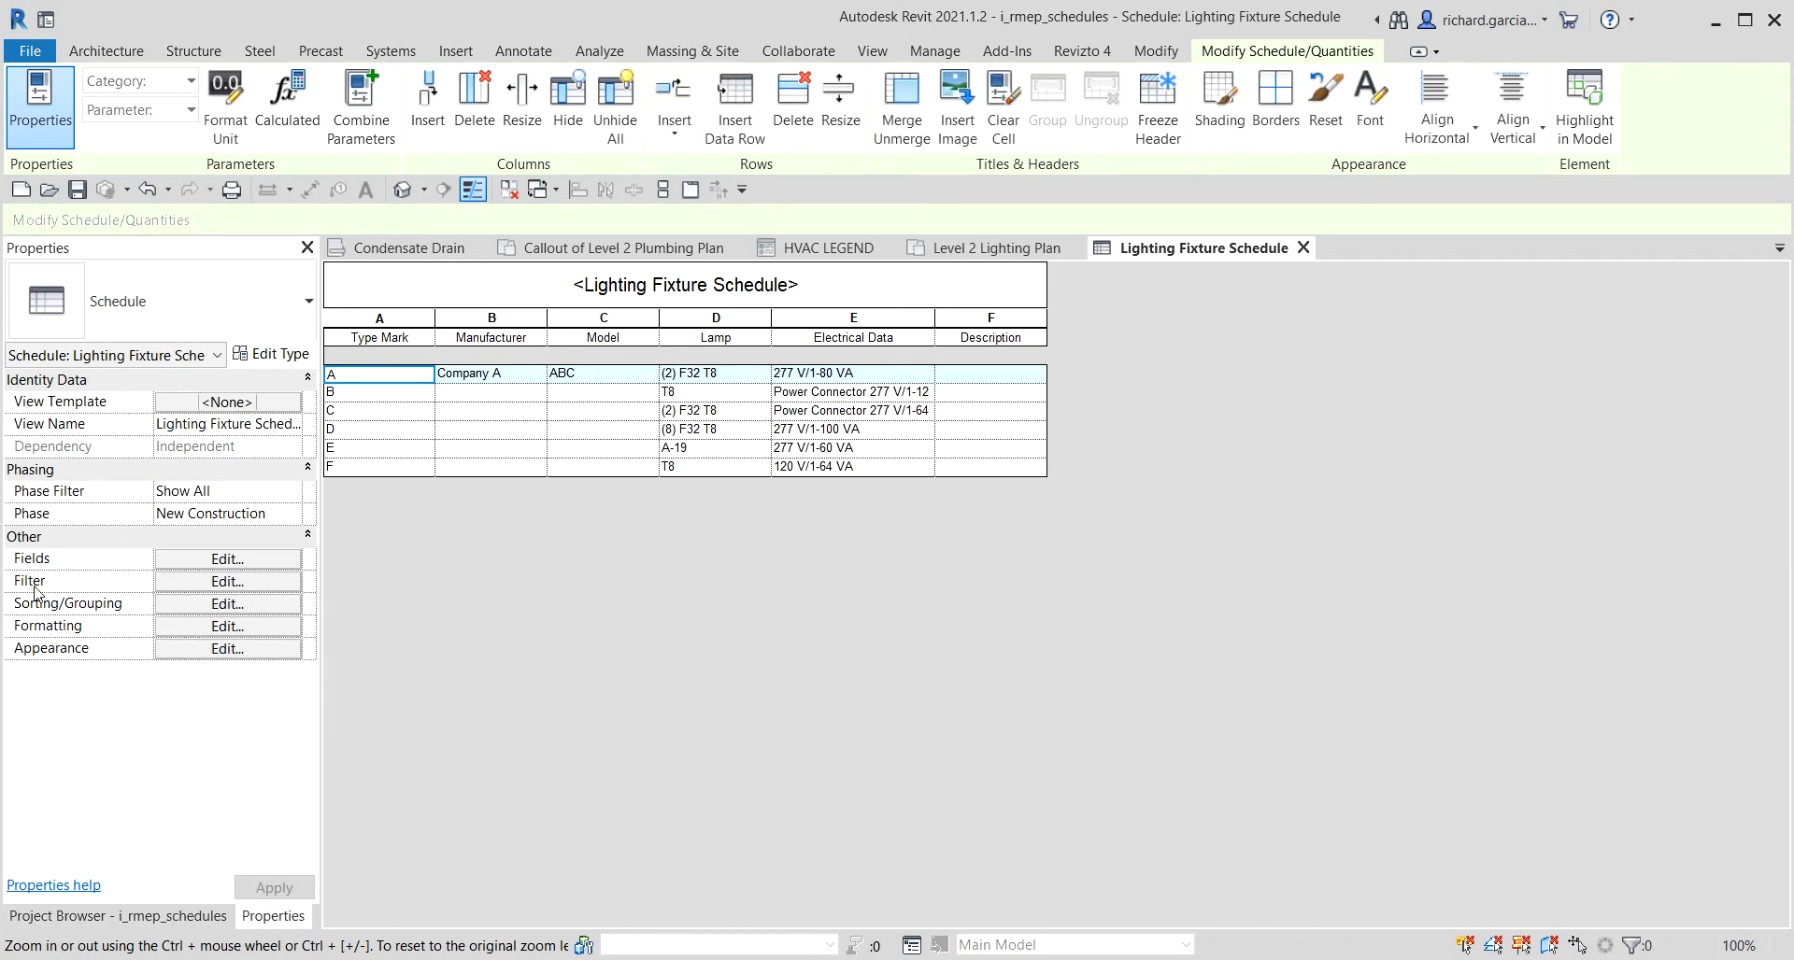
{"action": "left_click", "coordinate": [240, 589]}
{"action": "left_click", "coordinate": [241, 588]}
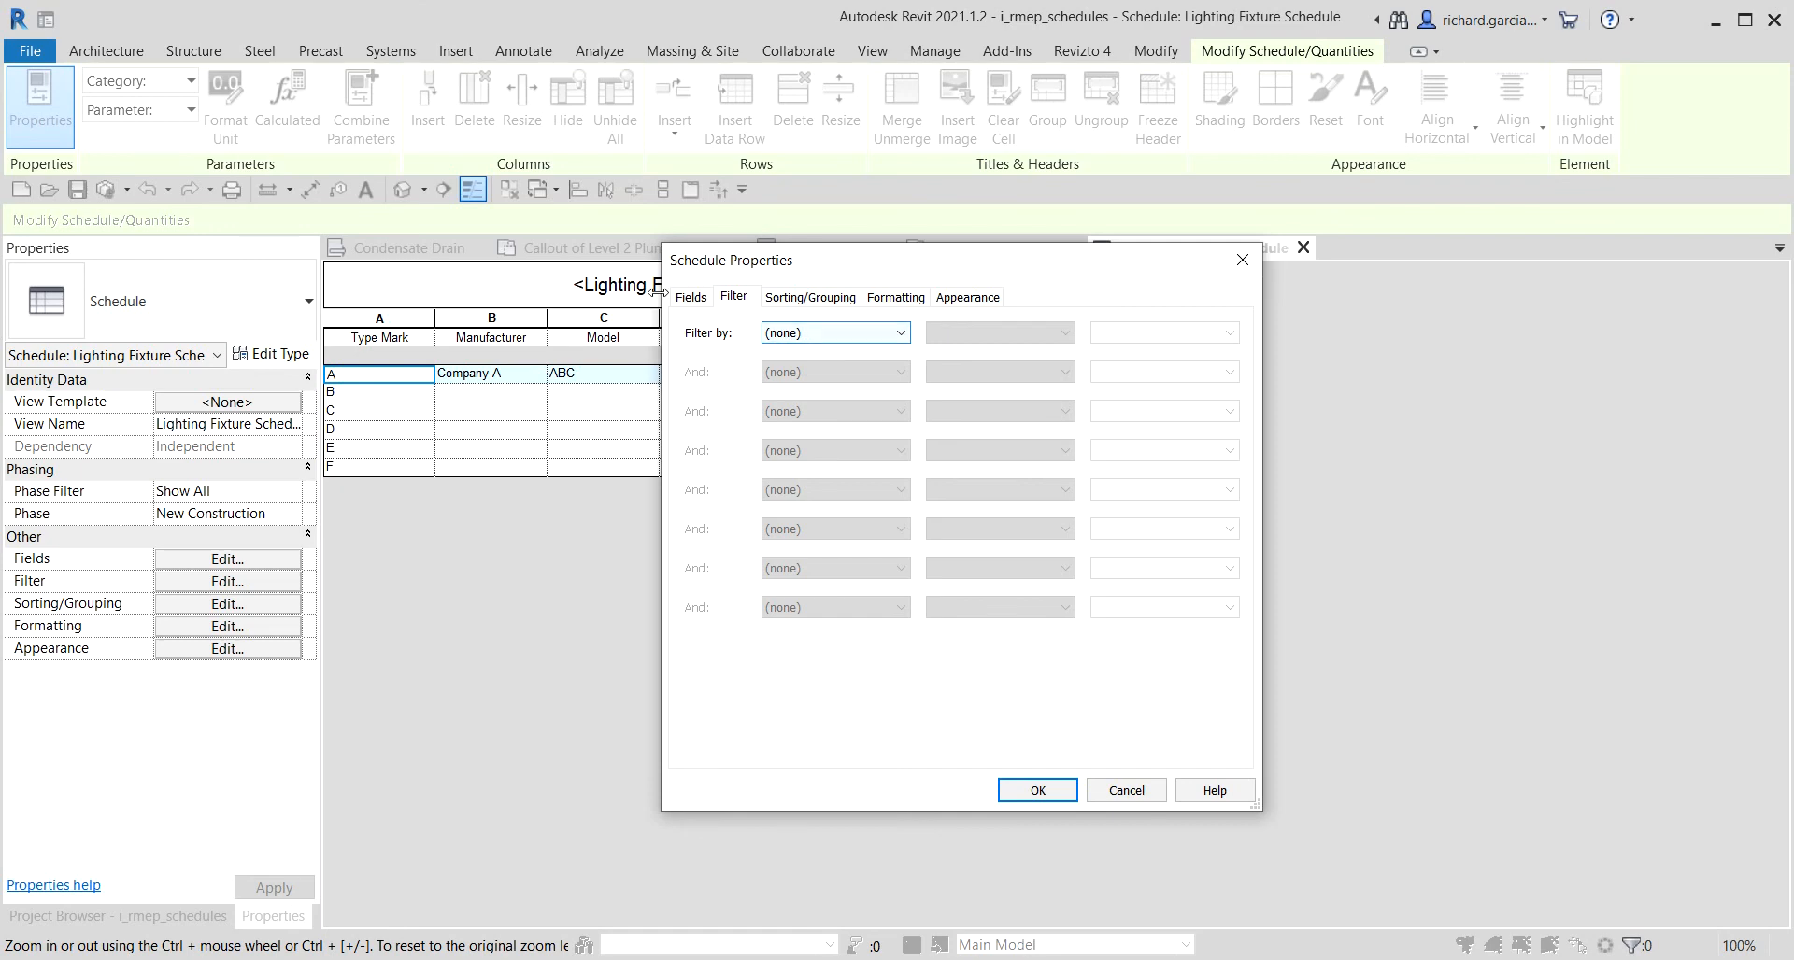
{"action": "left_click", "coordinate": [692, 298]}
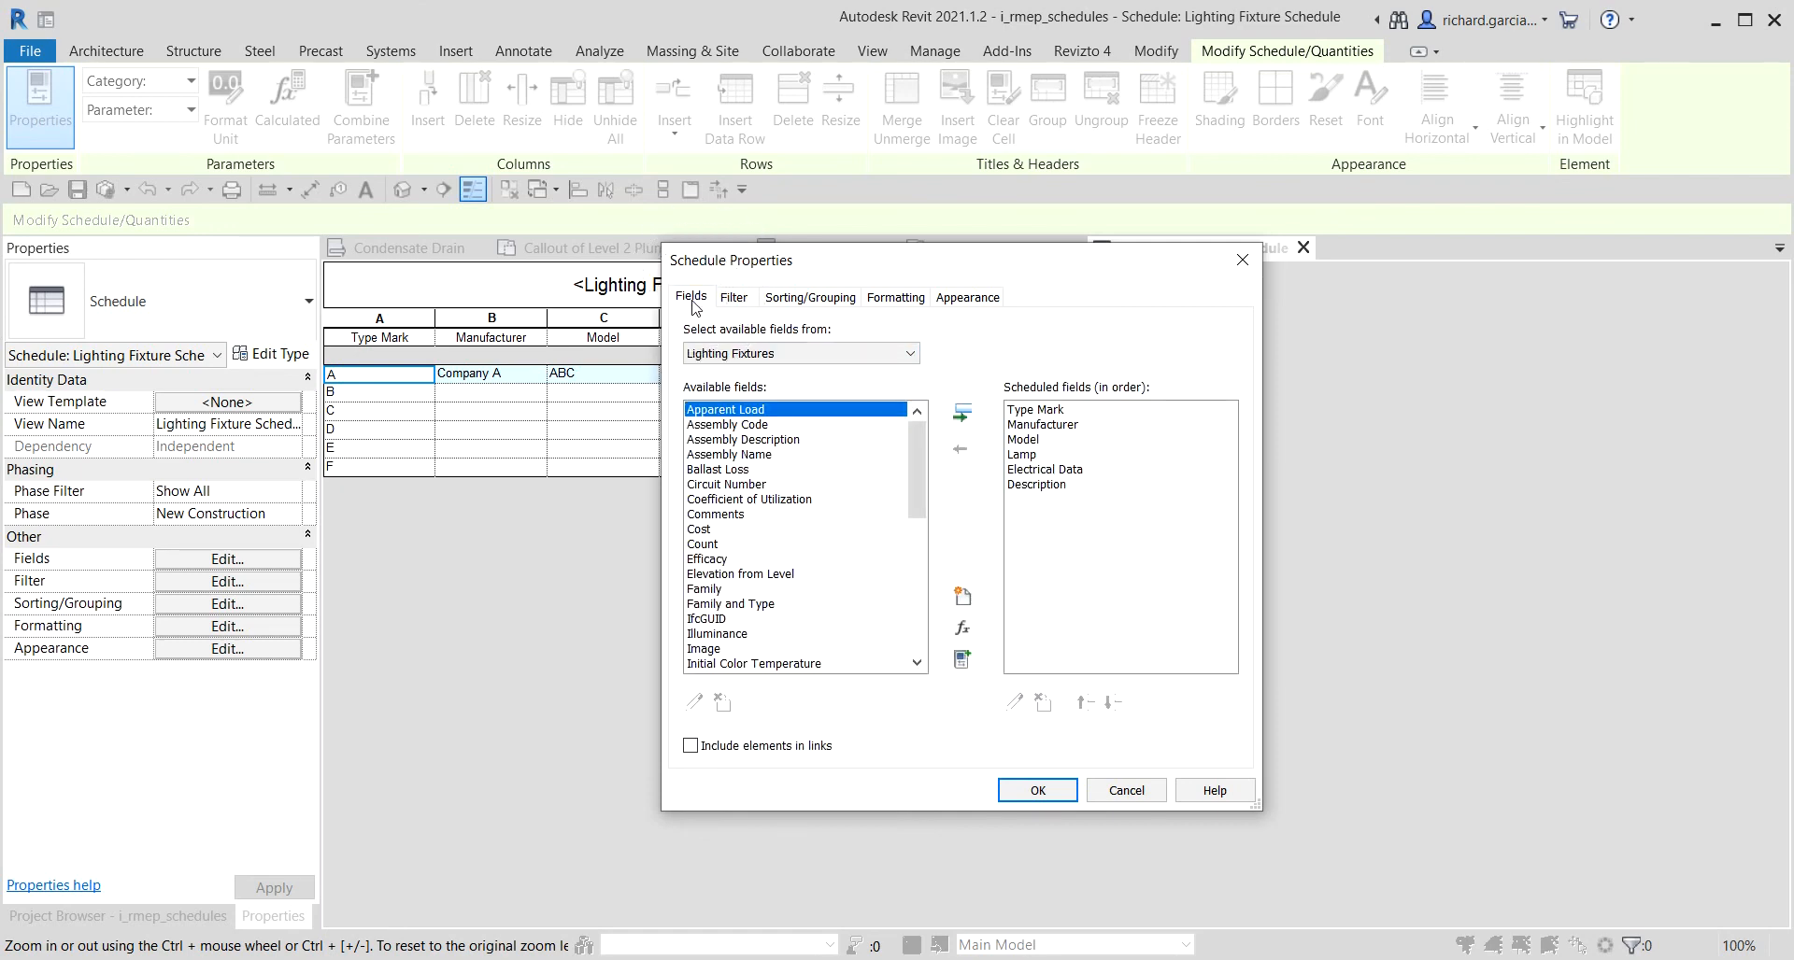
{"action": "double_click", "coordinate": [717, 546]}
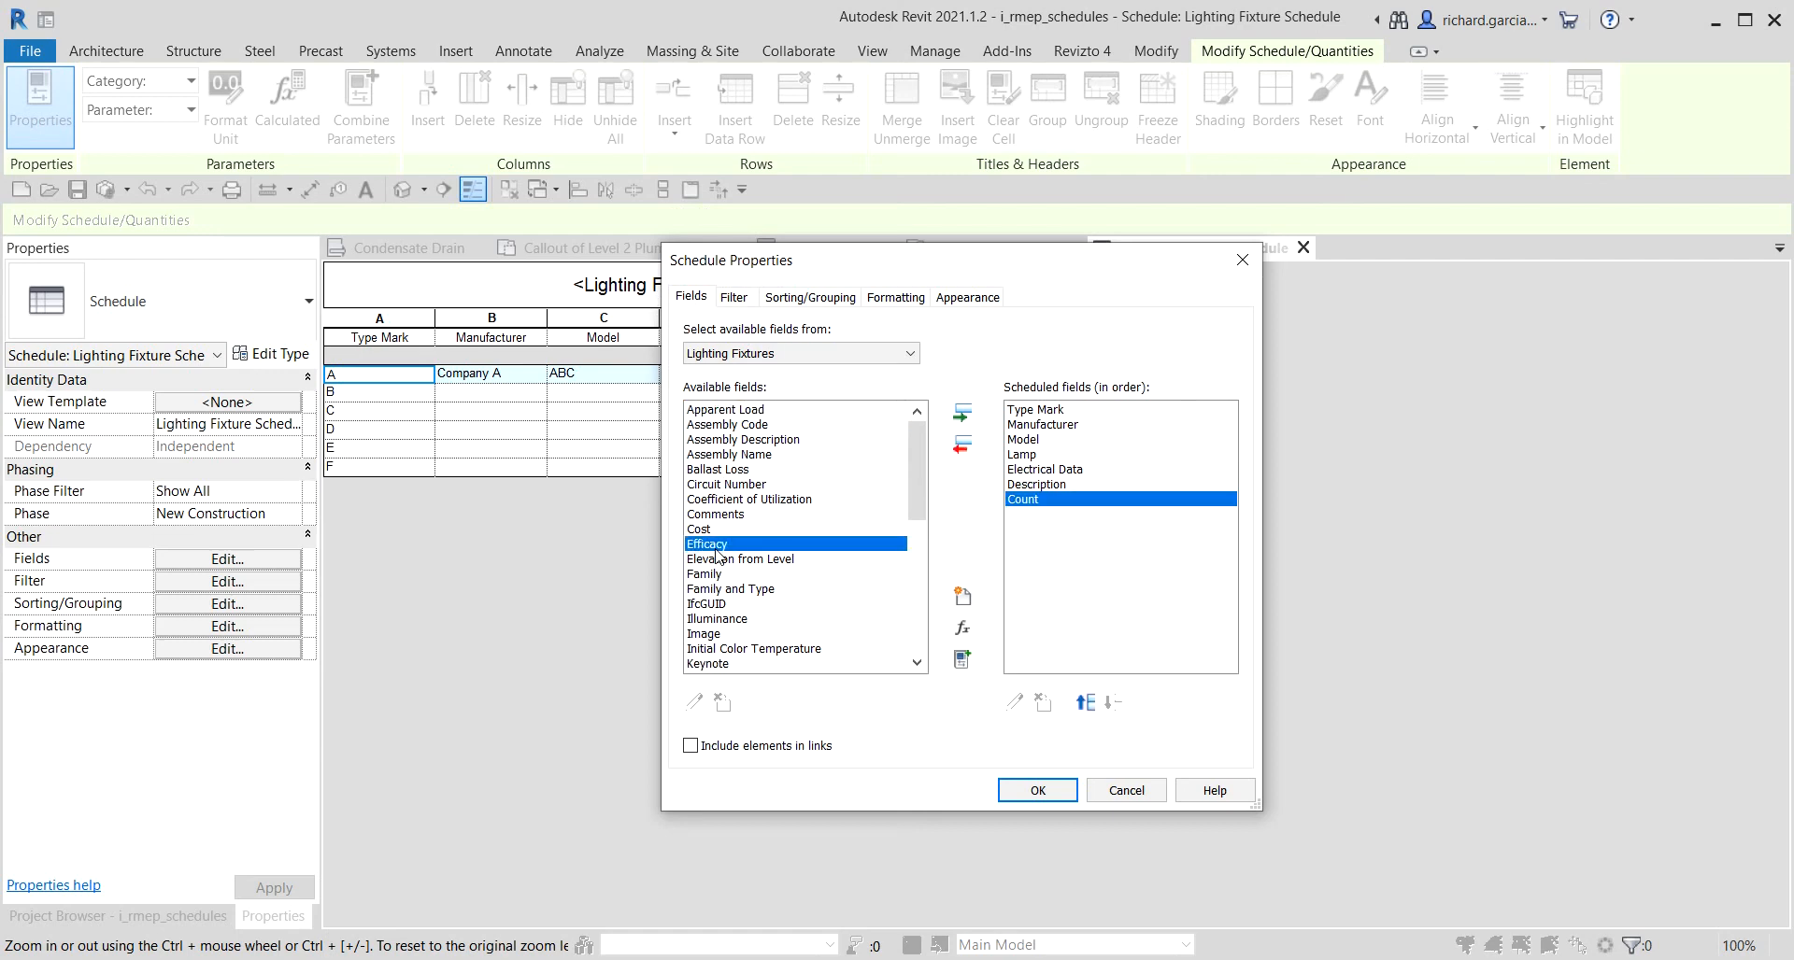
{"action": "scroll", "coordinate": [752, 634], "scroll_direction": "down", "scroll_amount": 3}
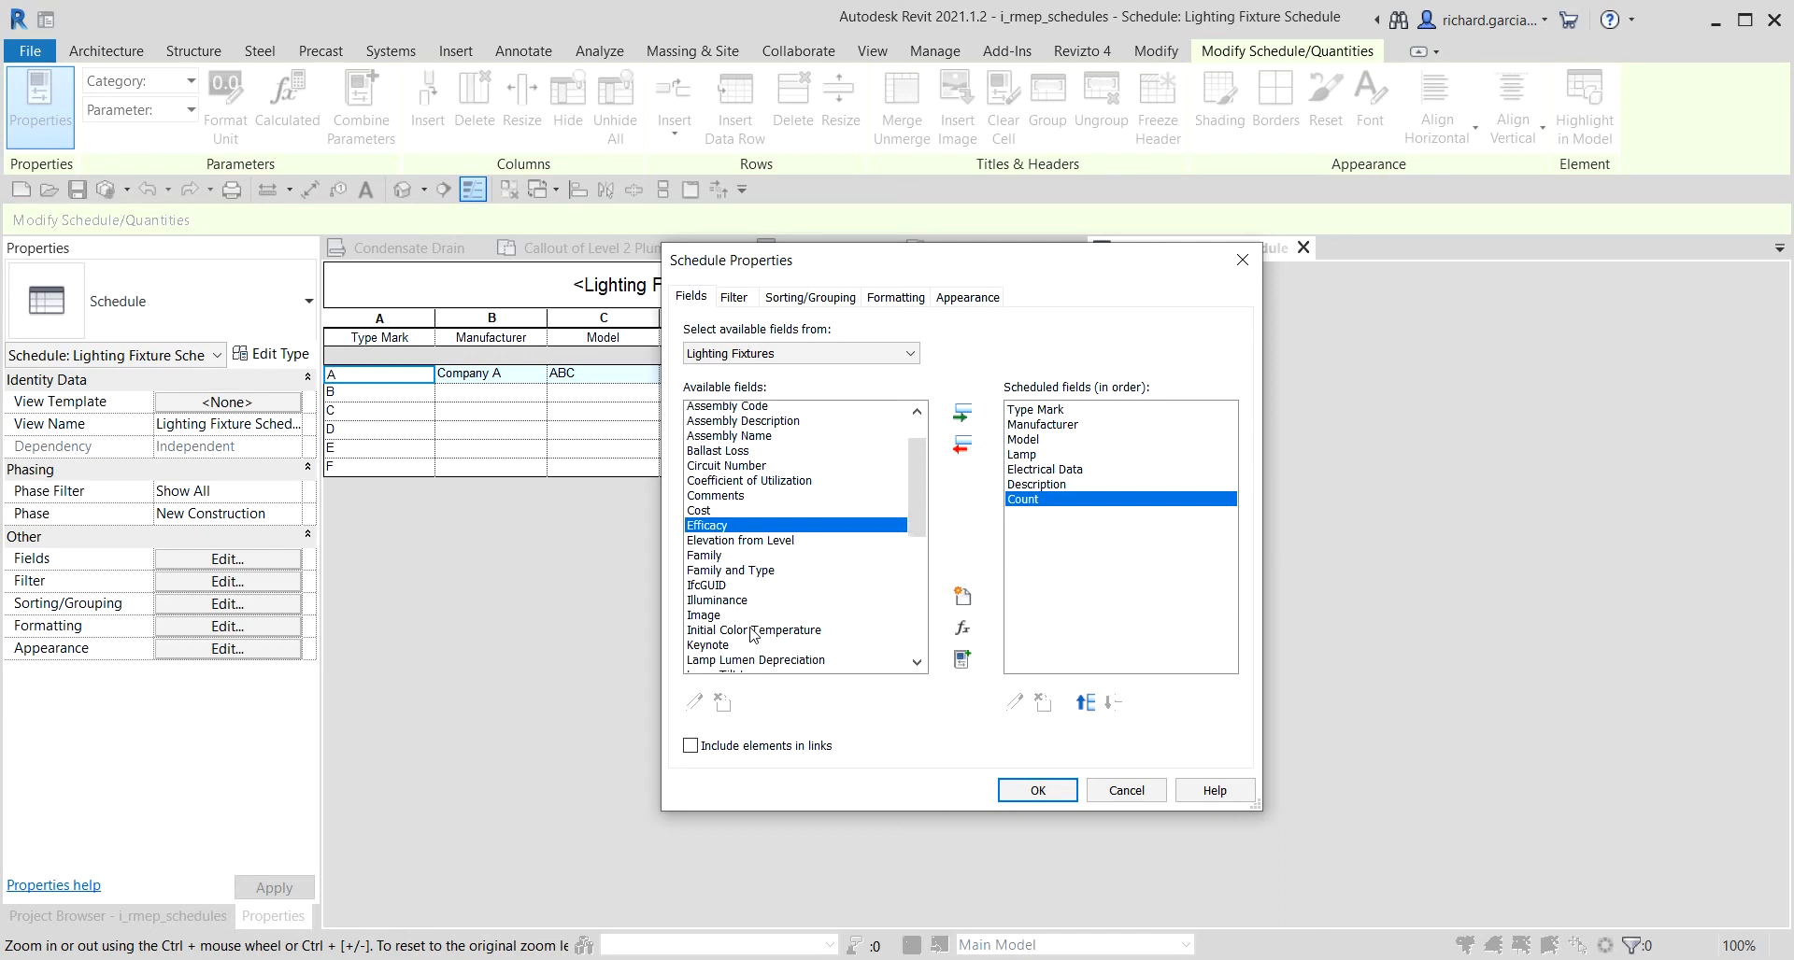
{"action": "scroll", "coordinate": [752, 634], "scroll_direction": "down", "scroll_amount": 3}
{"action": "double_click", "coordinate": [707, 573]}
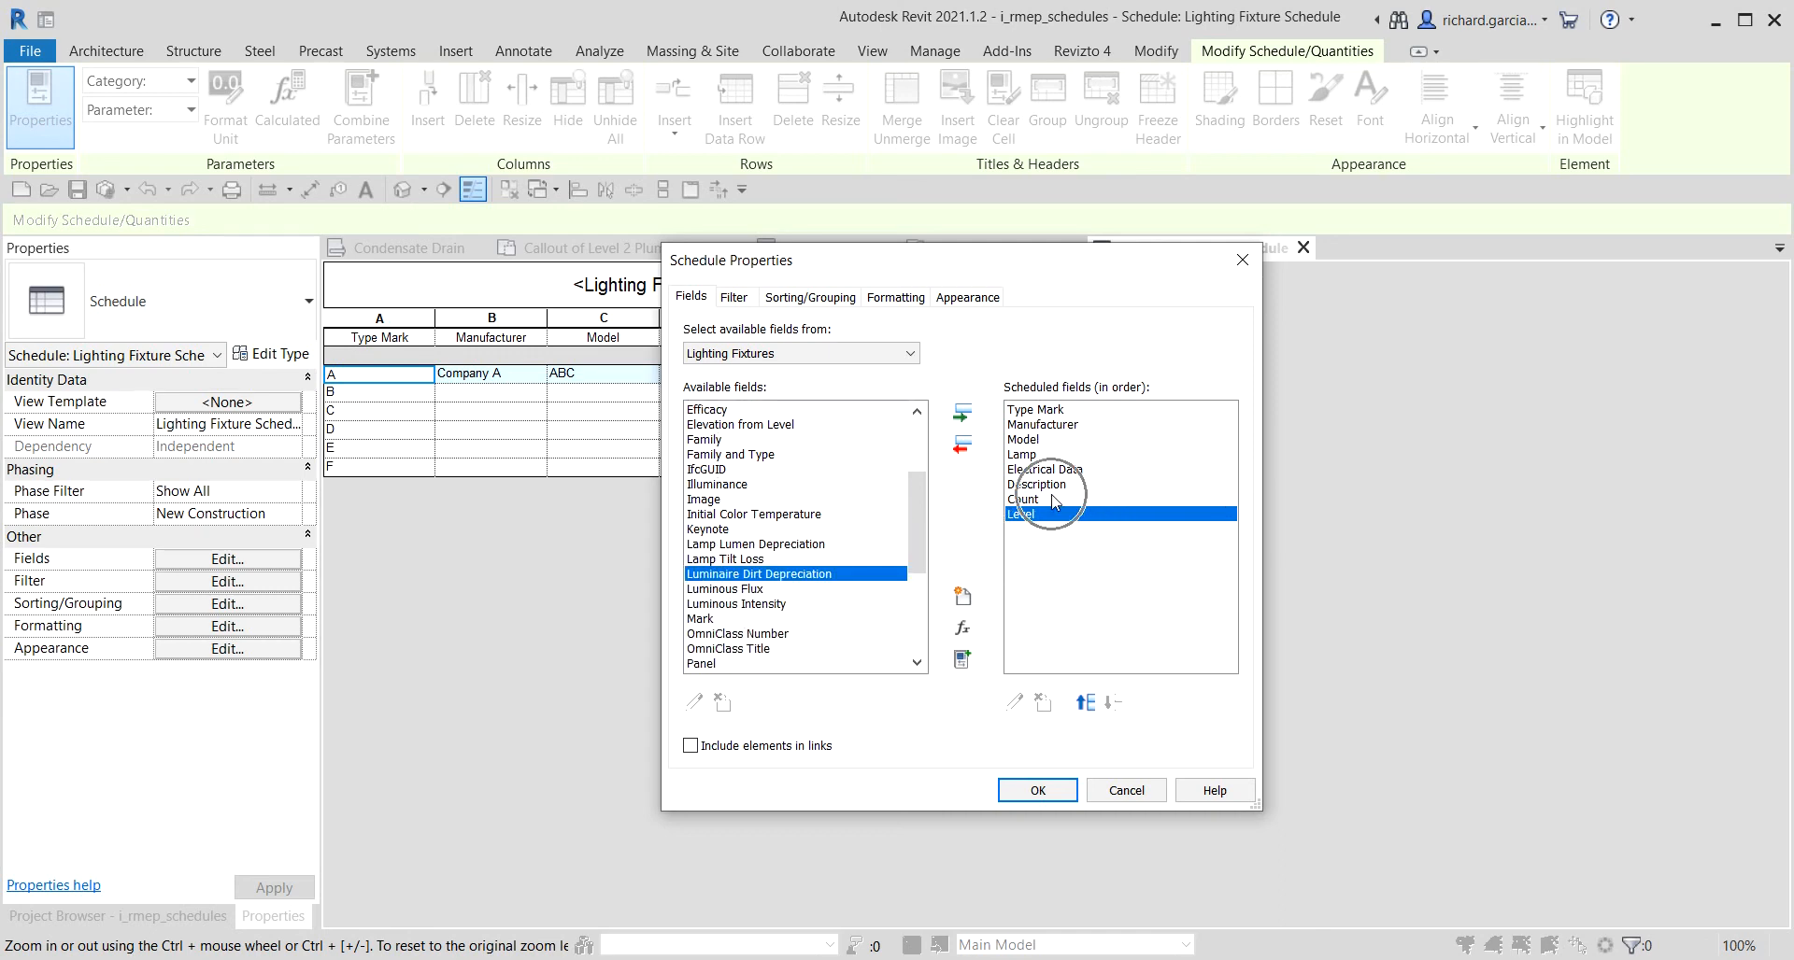
{"action": "left_click", "coordinate": [1038, 790]}
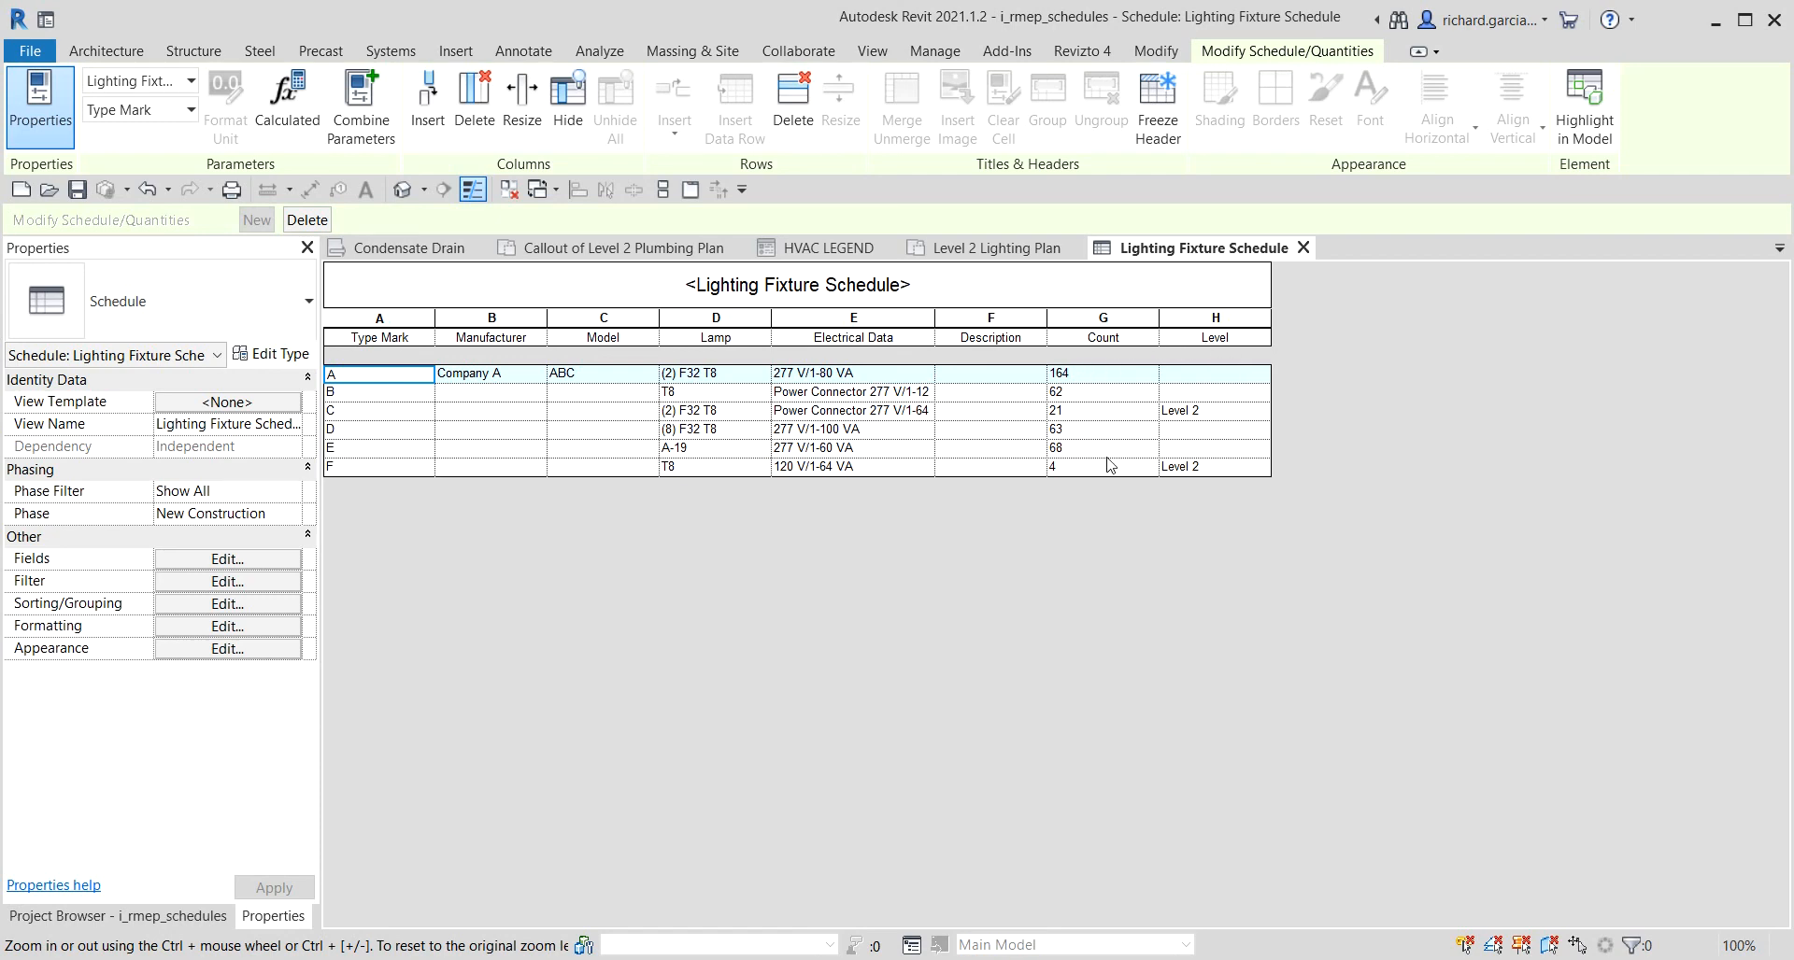
Rename the schedule through its title to 2nd Floor - Lighting Fixture Schedule.
{"action": "left_click", "coordinate": [776, 290]}
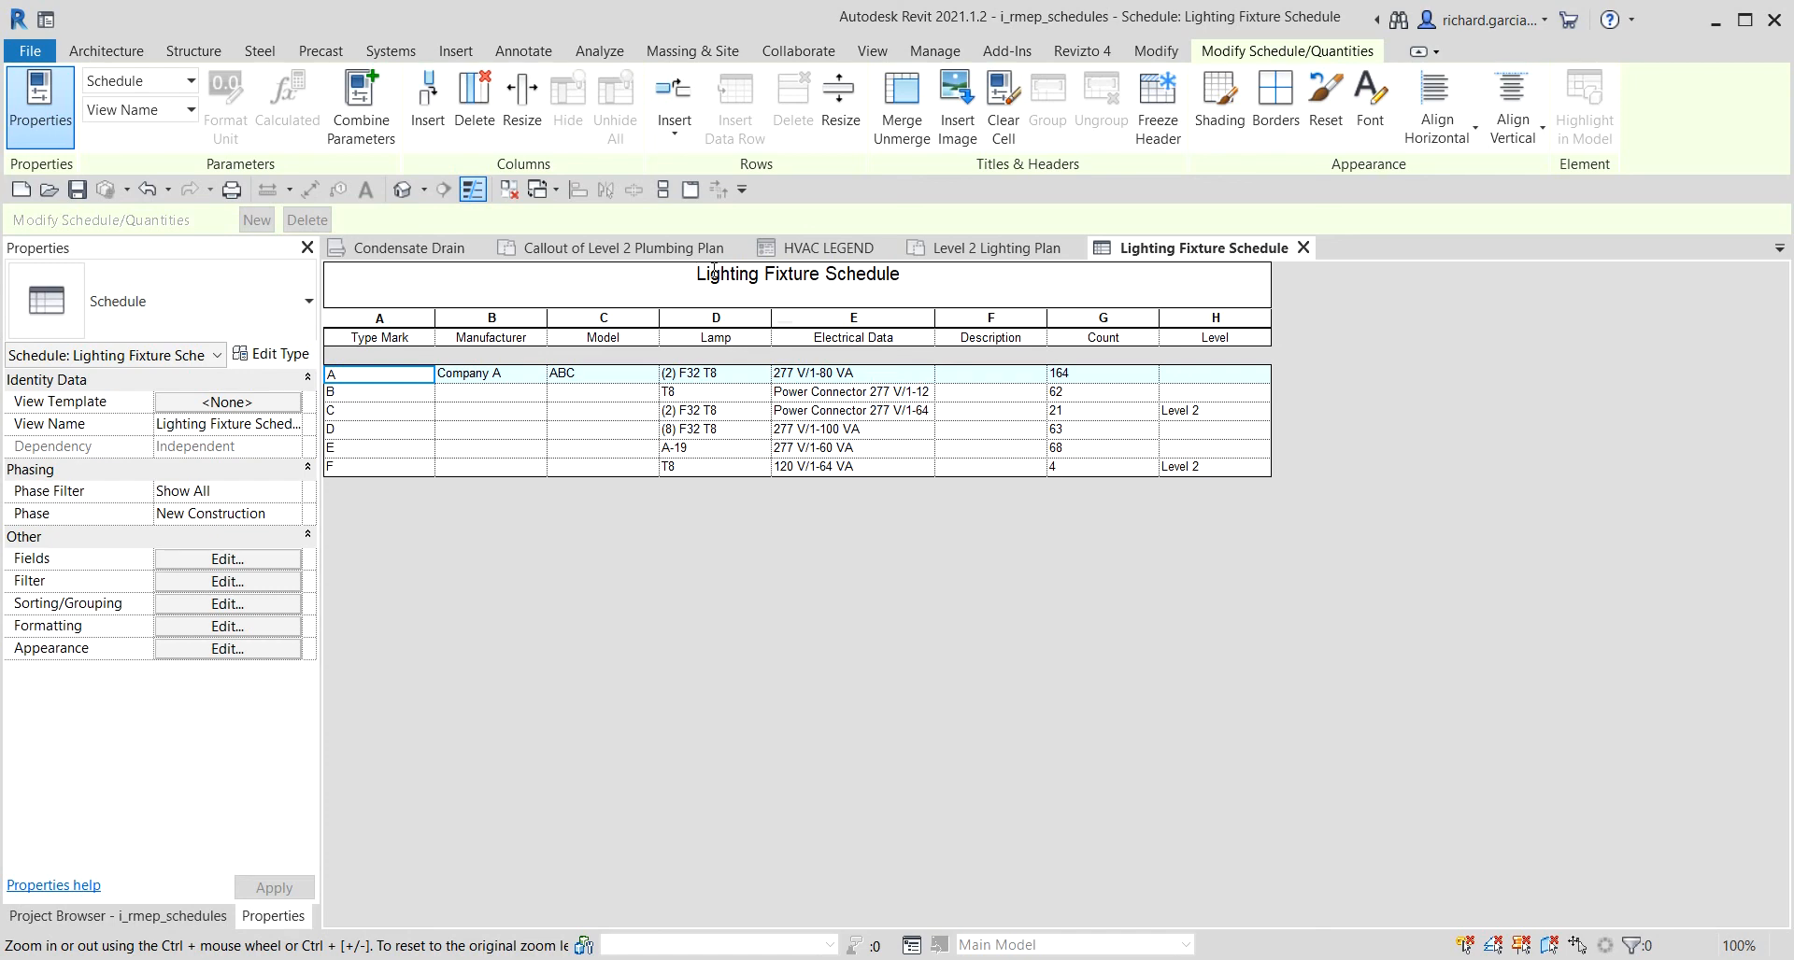
{"action": "type", "text": "2"}
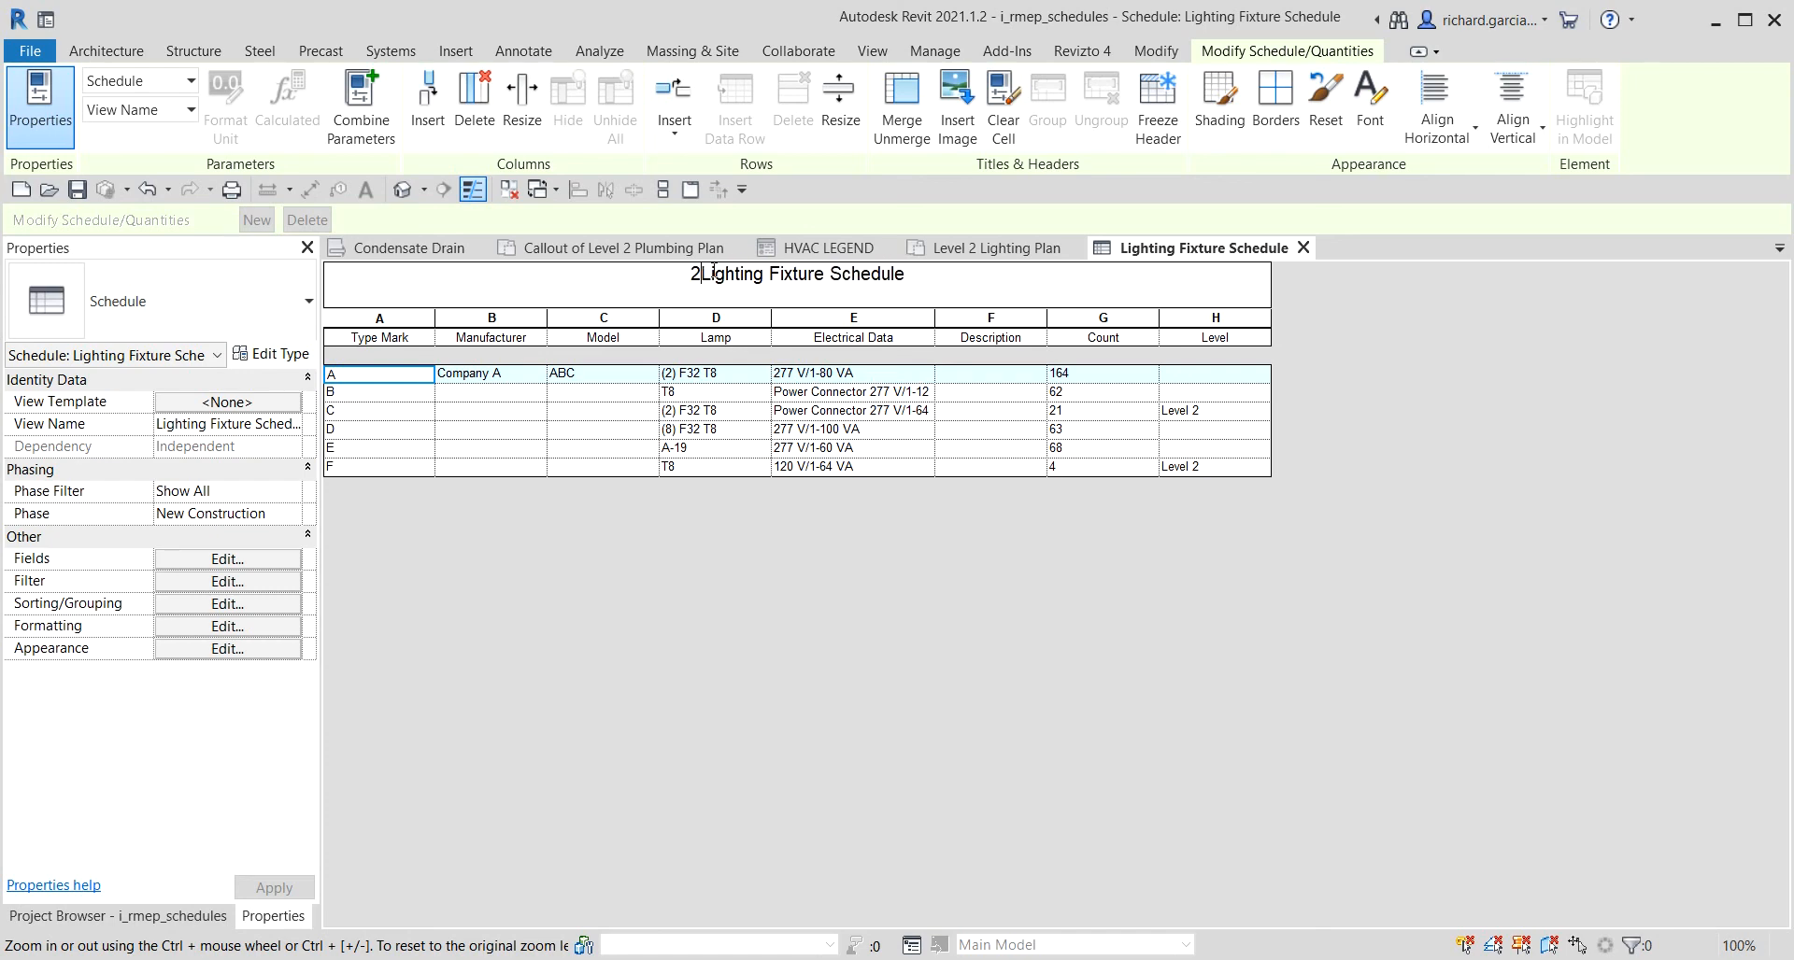
{"action": "type", "text": "nd "}
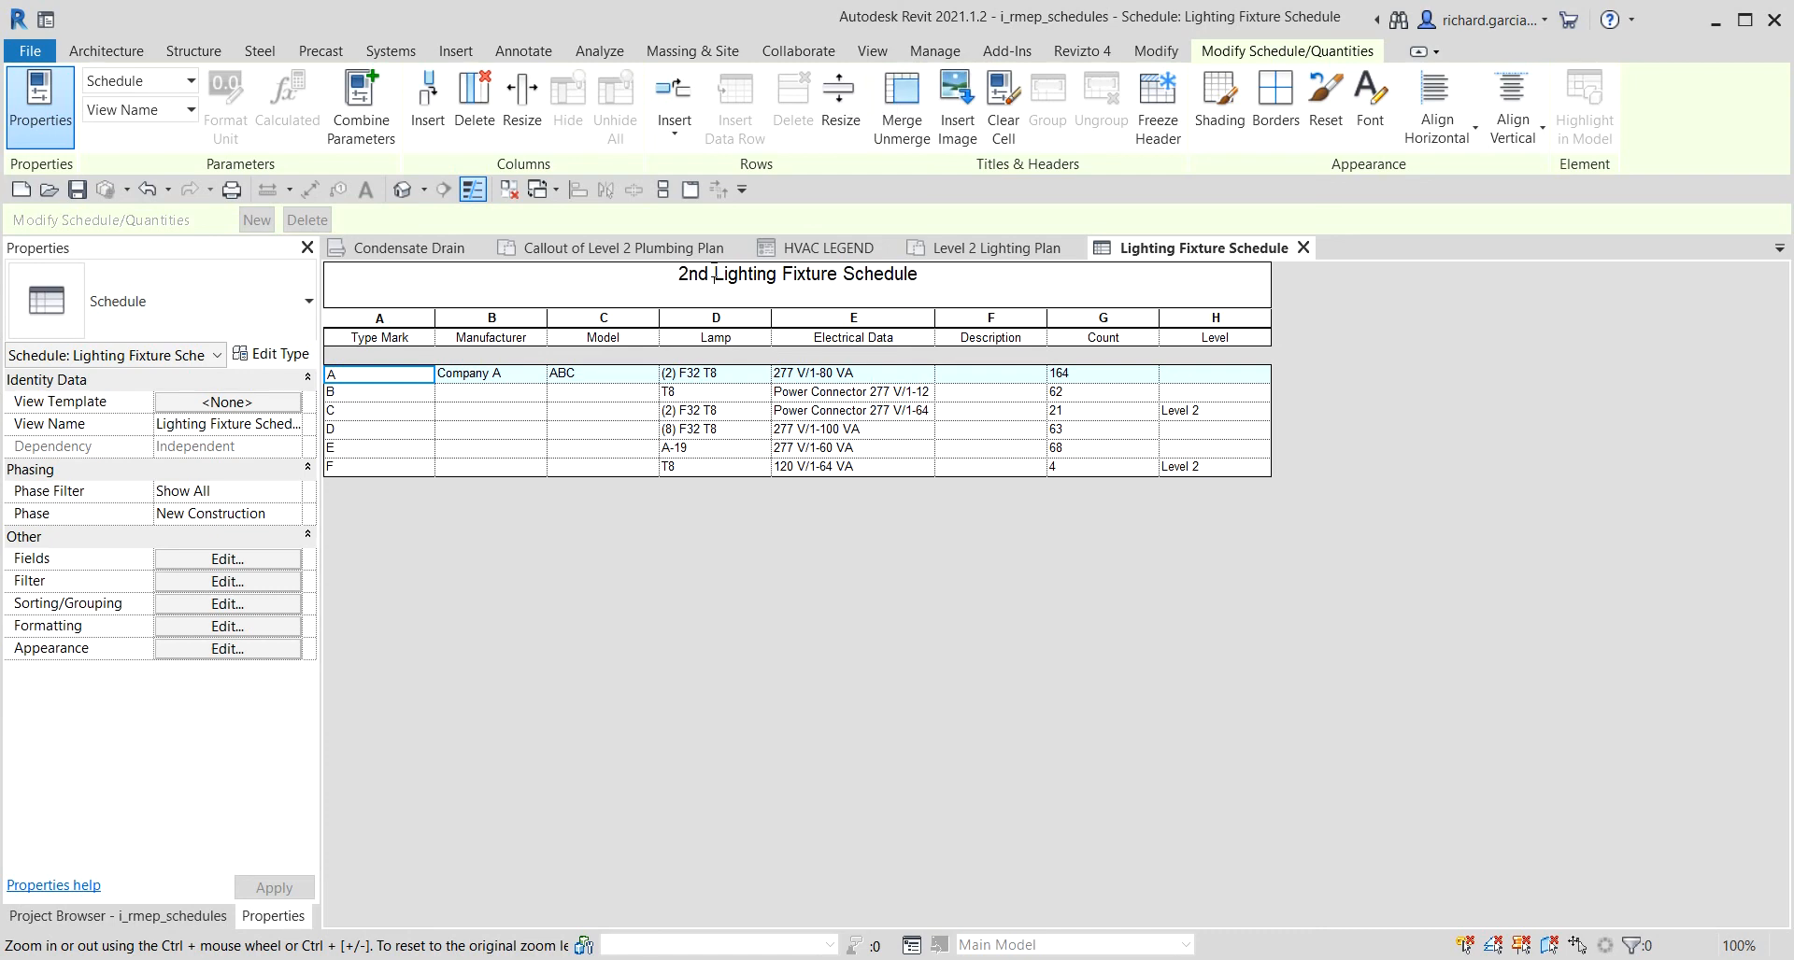
{"action": "type", "text": "Floor"}
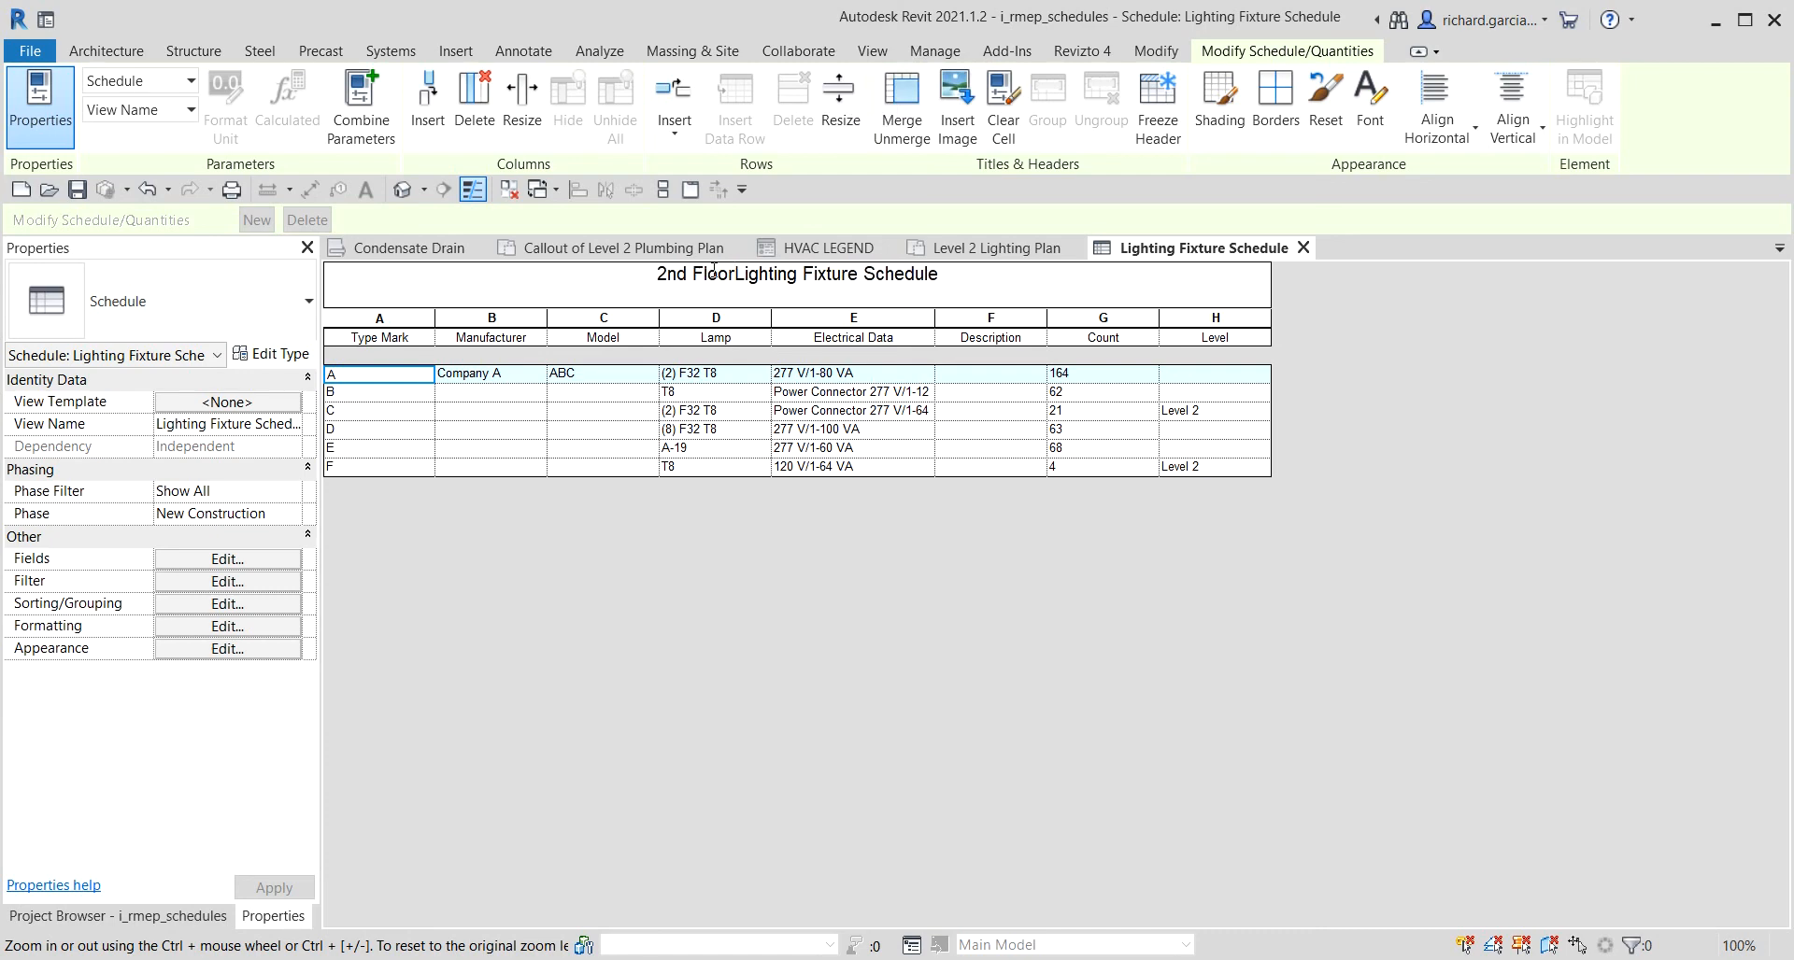
{"action": "type", "text": " -"}
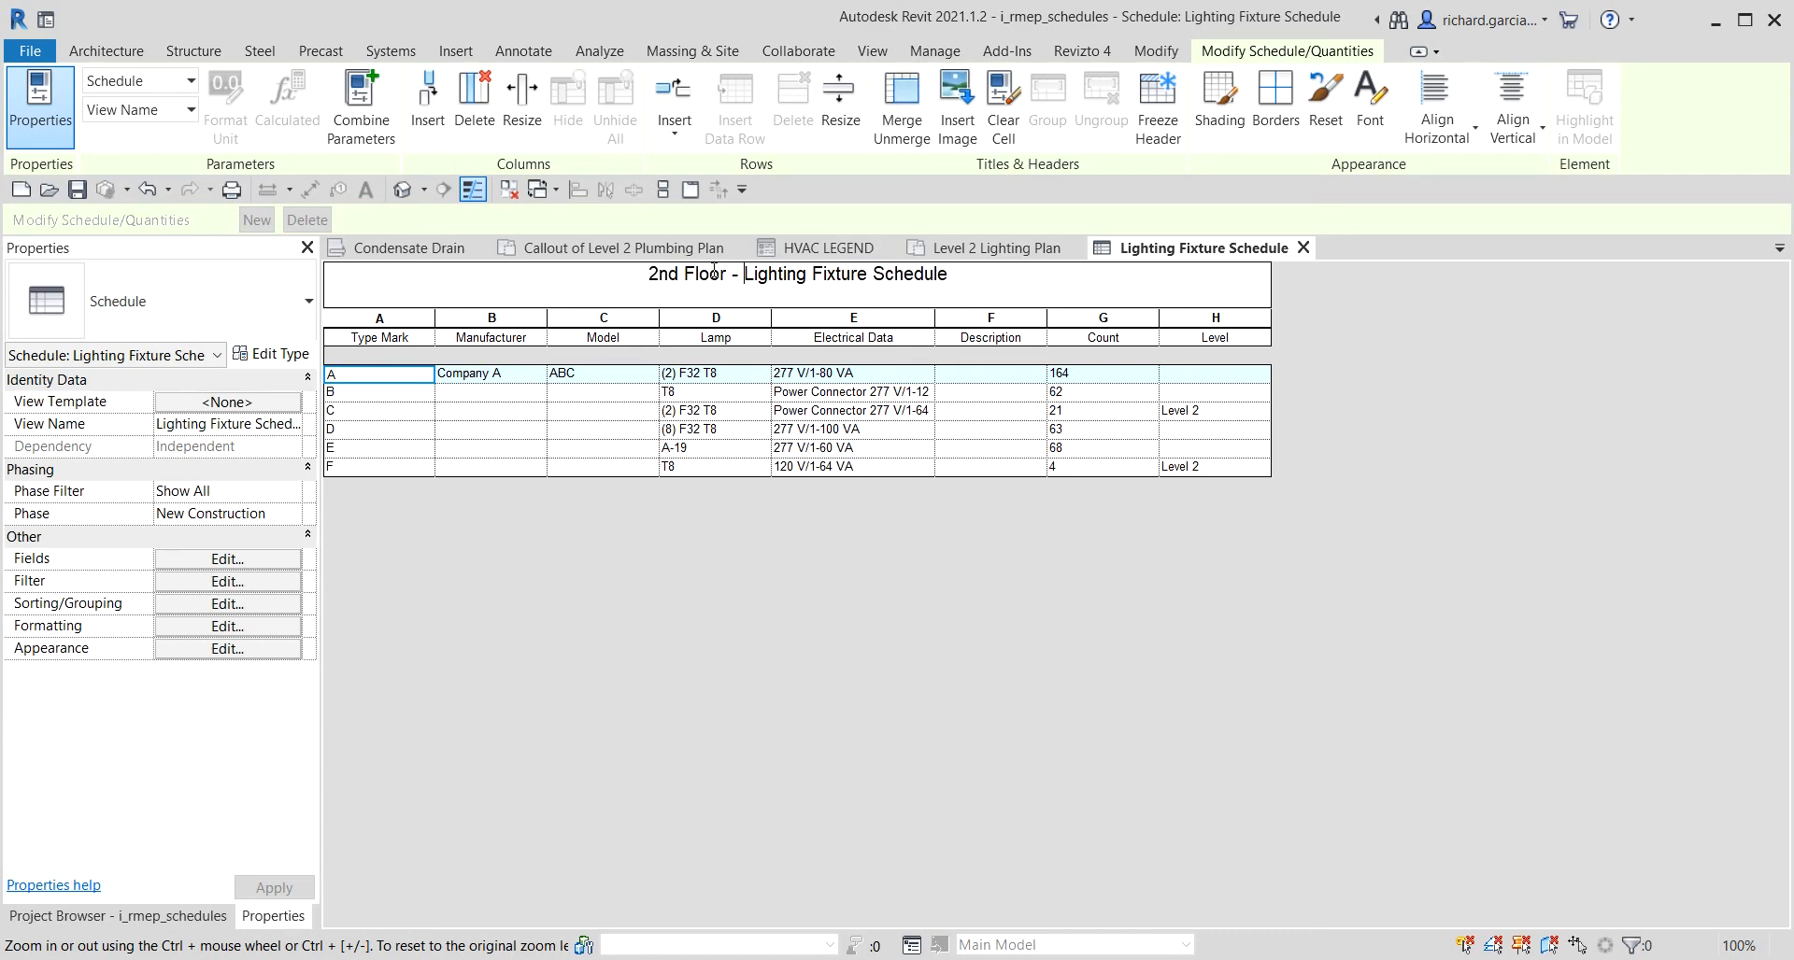
{"action": "key", "text": "Return"}
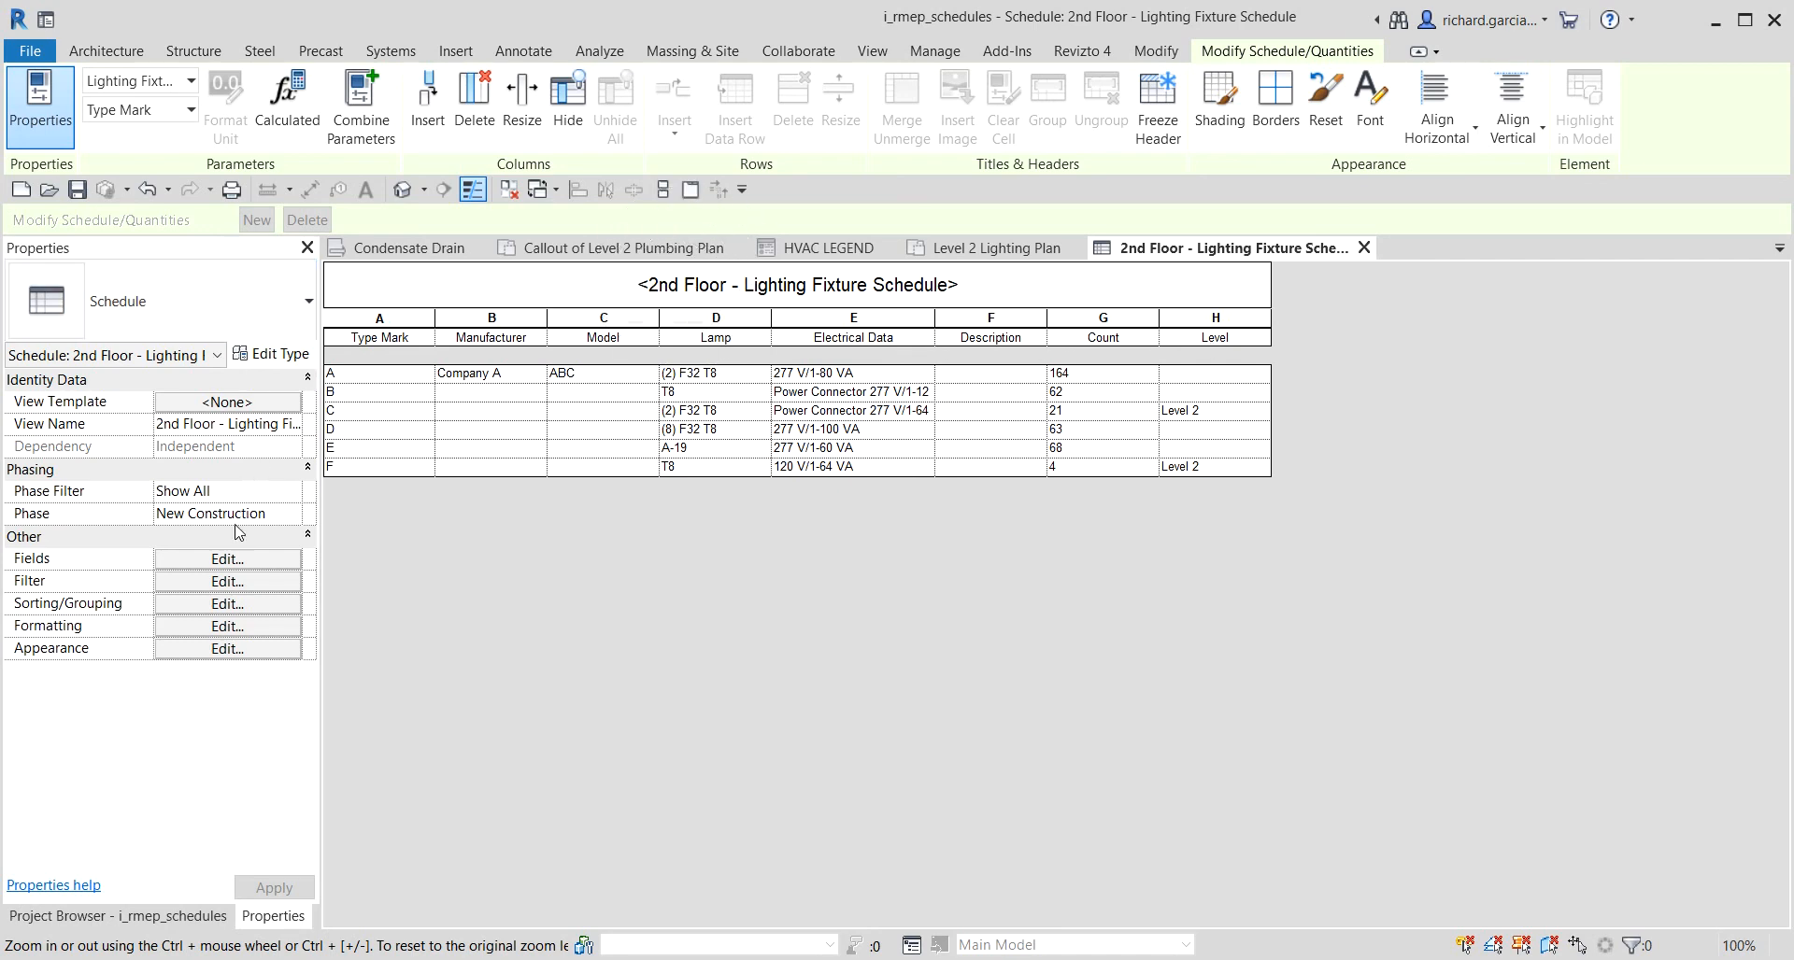
Set the schedule's first filter rule to Level equals Level 2.
{"action": "left_click", "coordinate": [223, 582]}
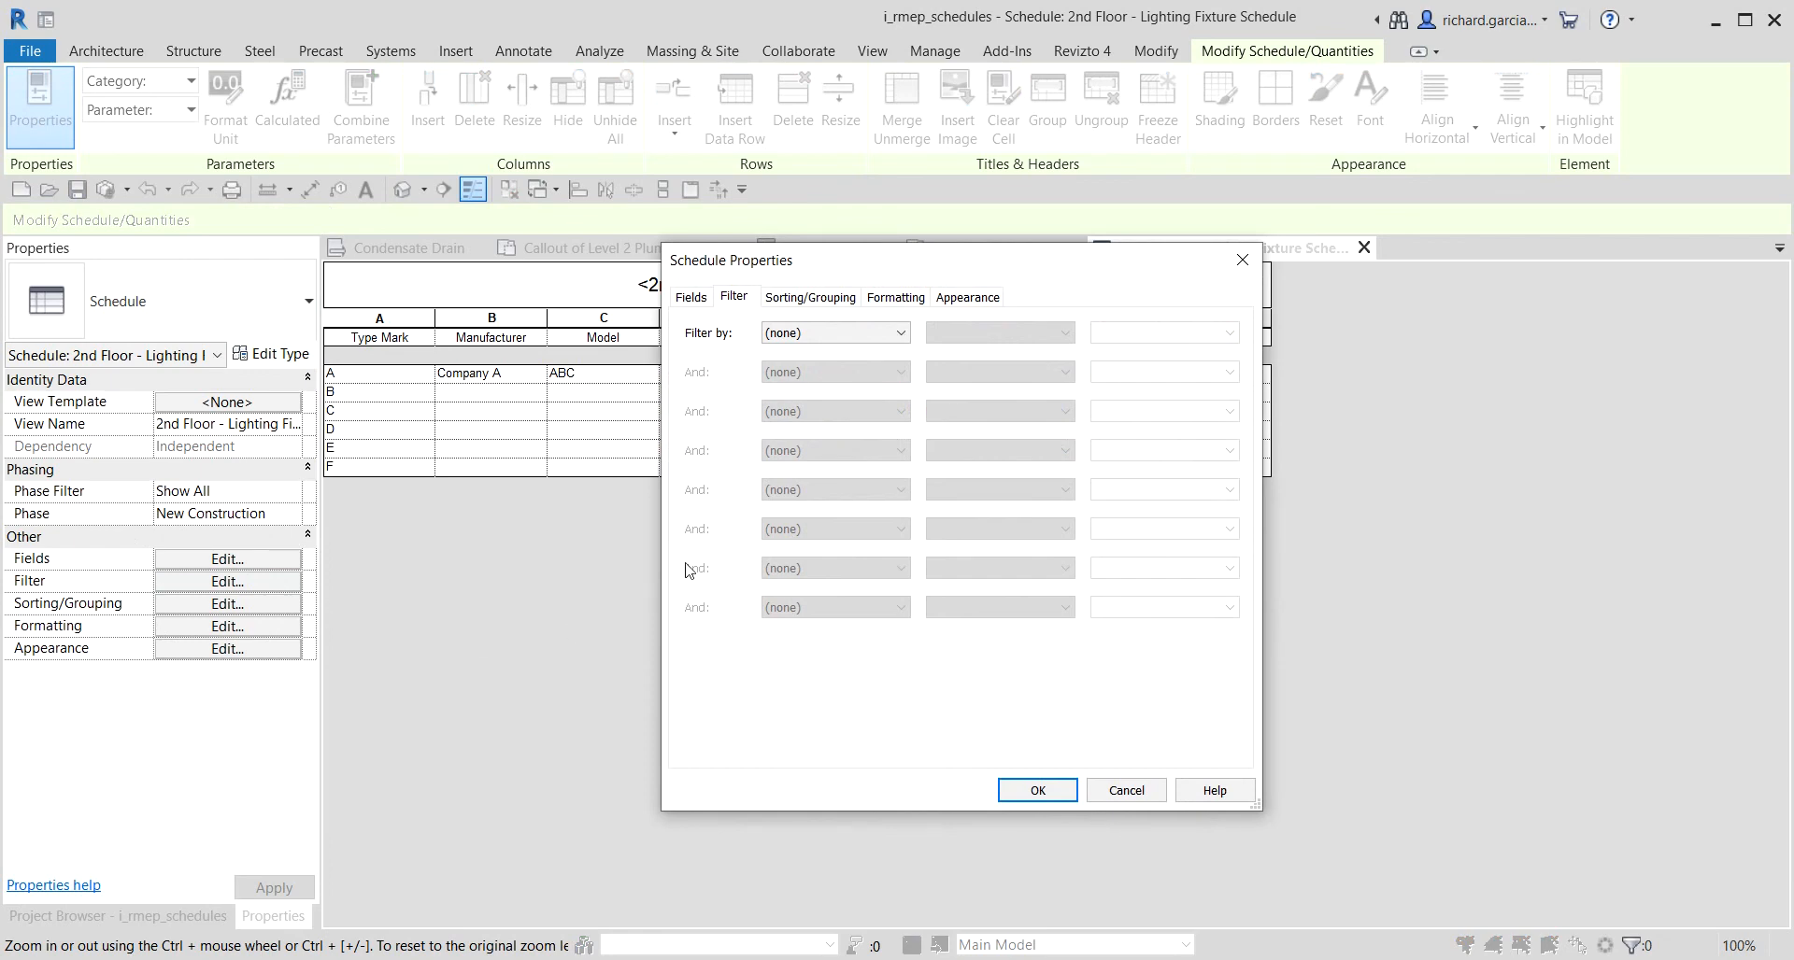
{"action": "left_click", "coordinate": [800, 333]}
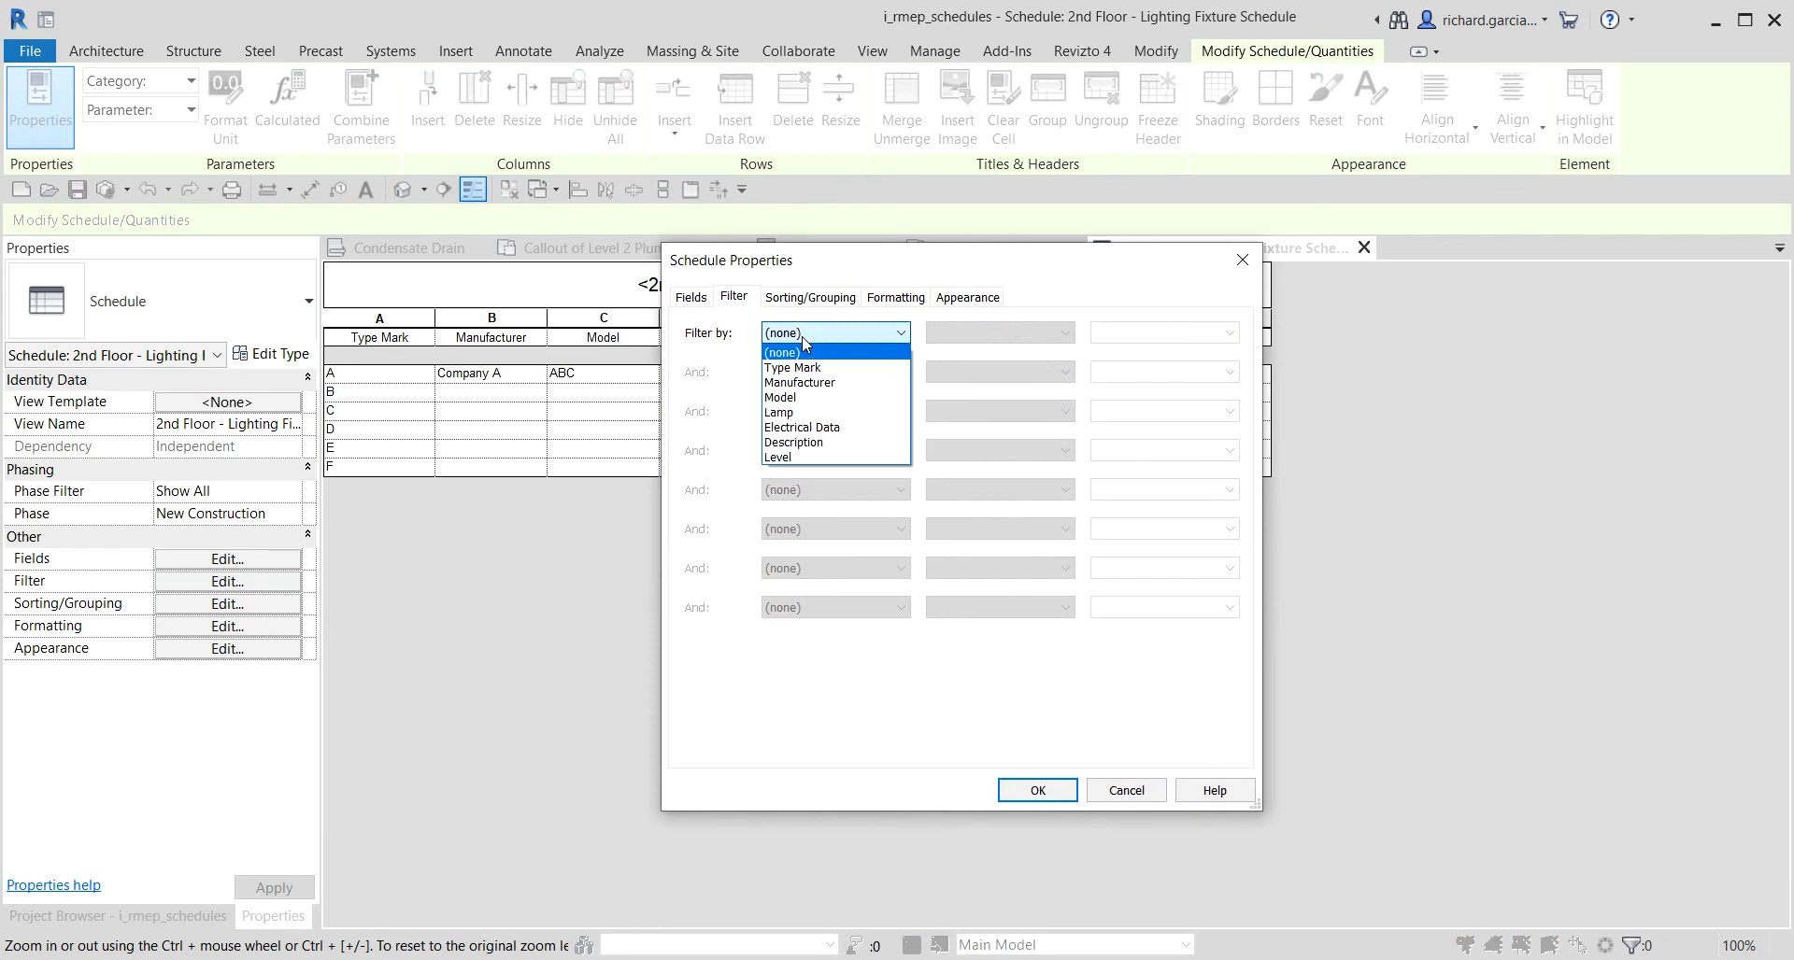
{"action": "left_click", "coordinate": [787, 457]}
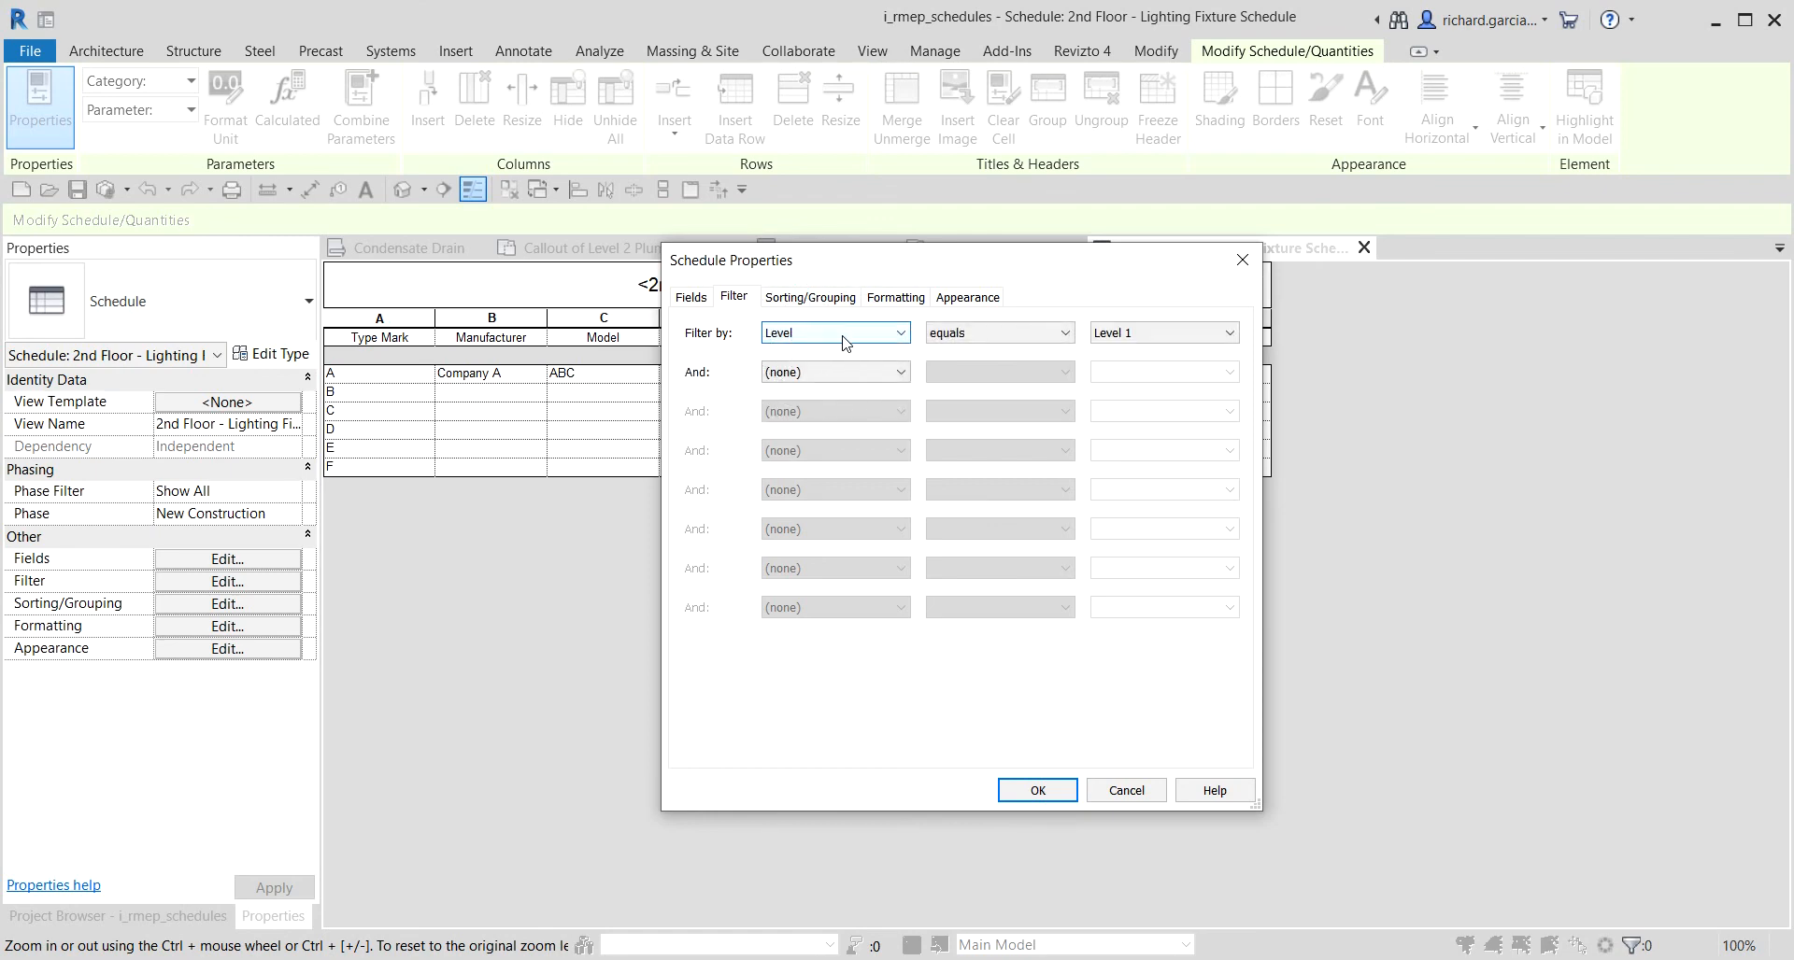
{"action": "left_click", "coordinate": [983, 338]}
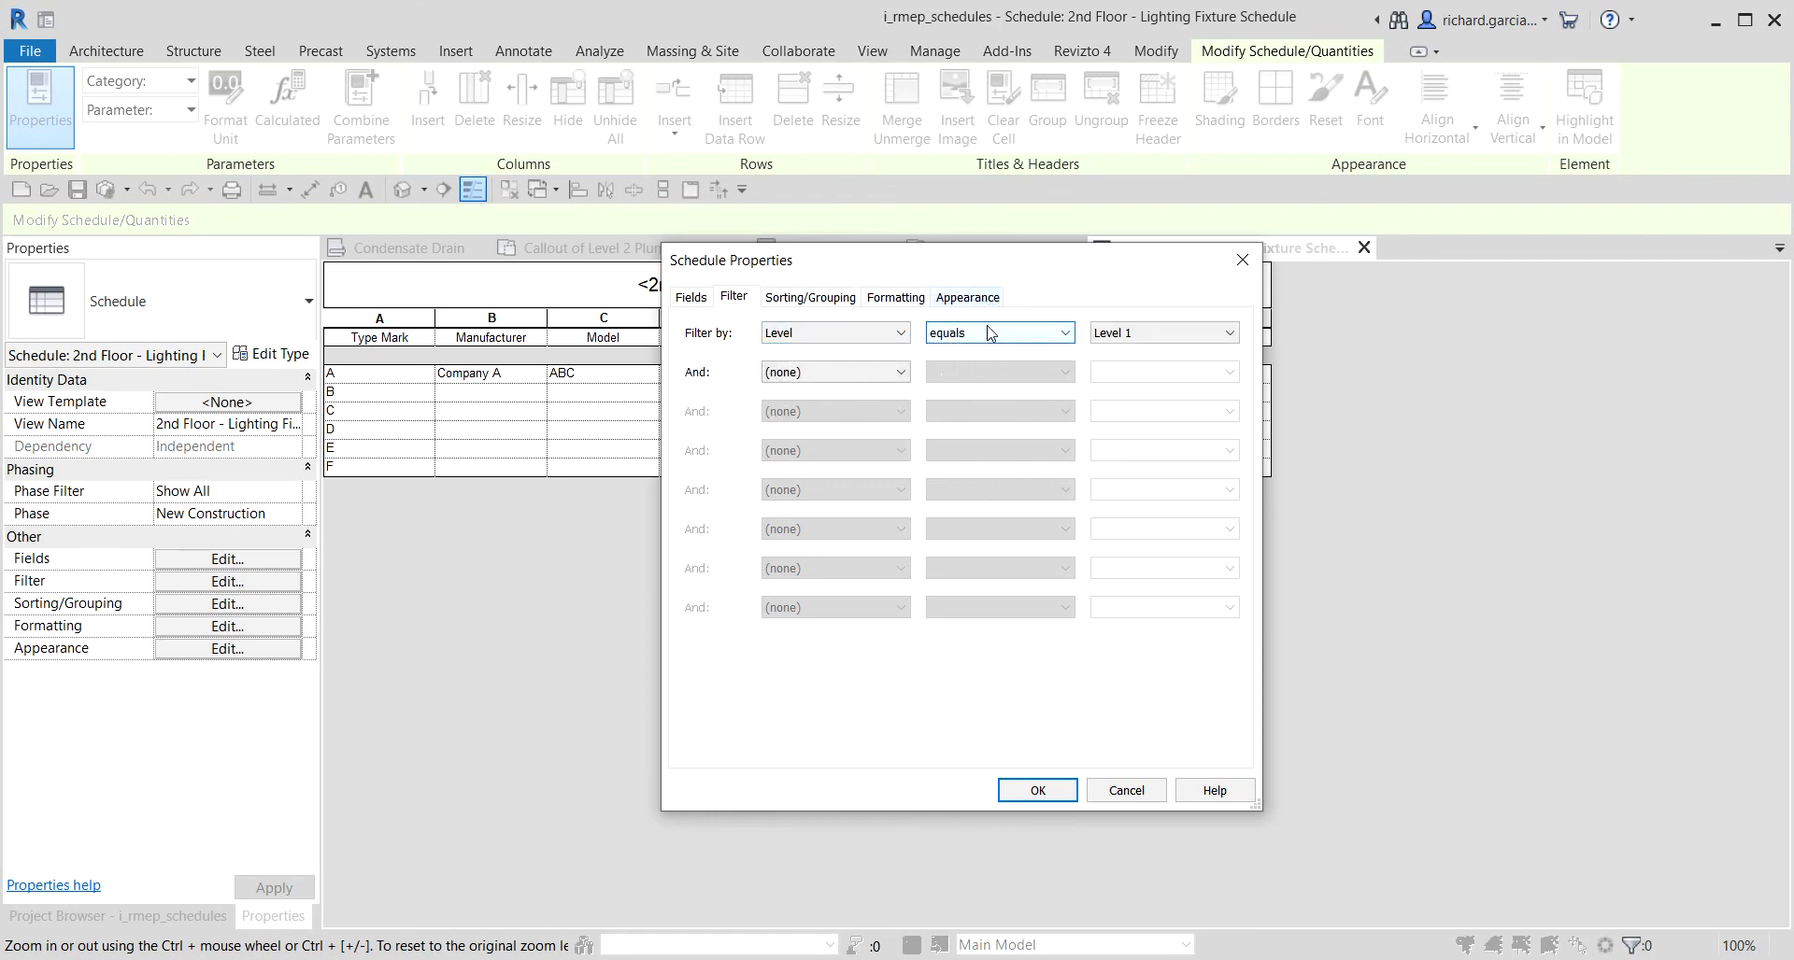
{"action": "left_click", "coordinate": [1180, 340]}
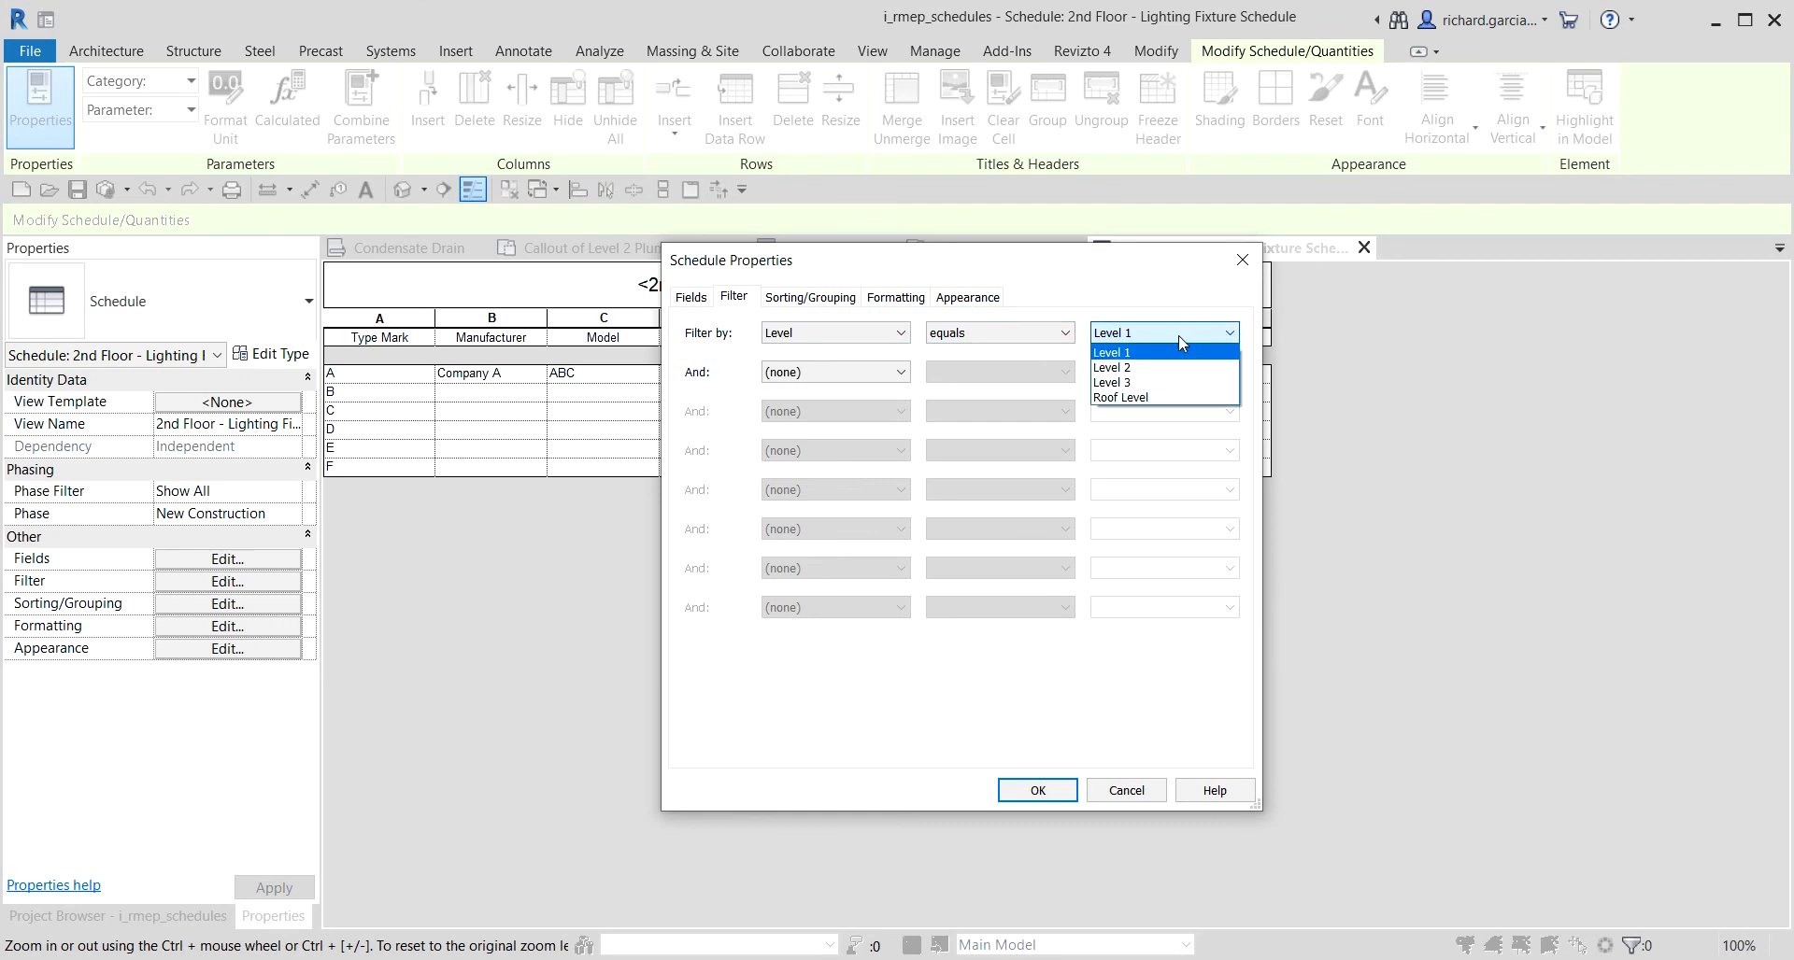
{"action": "left_click", "coordinate": [1135, 367]}
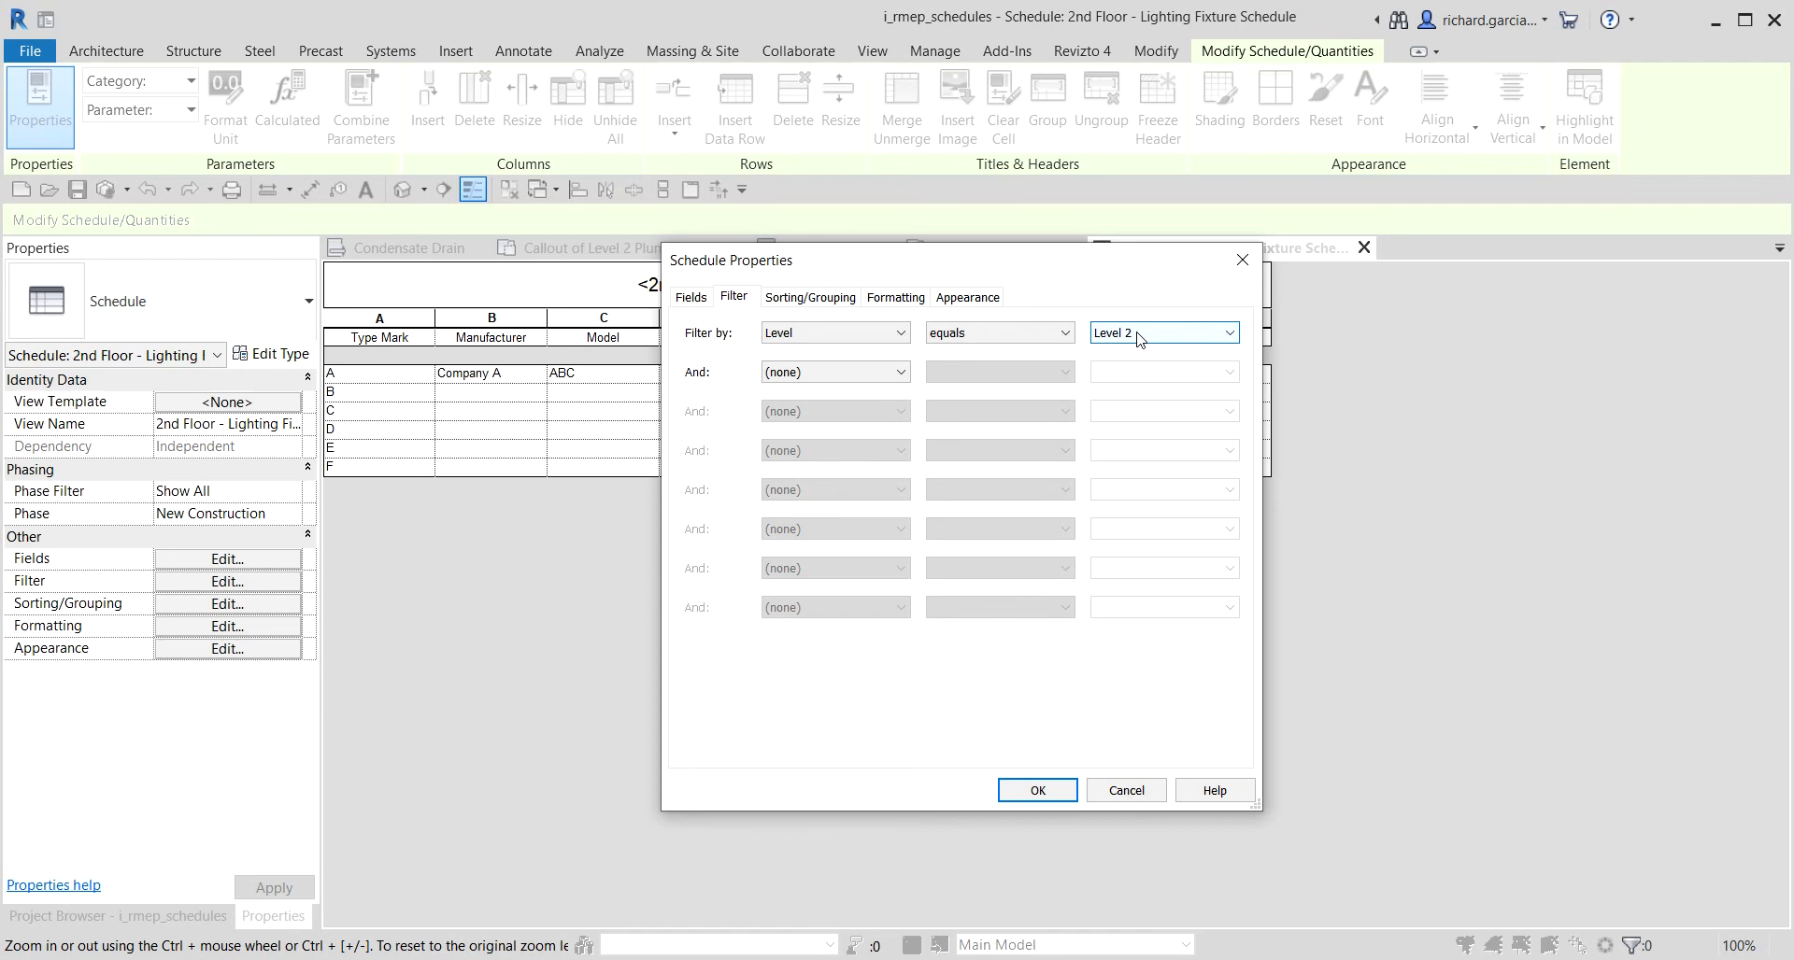
Mark the Level field as hidden in the schedule's formatting and apply it together with the level filter.
{"action": "left_click", "coordinate": [894, 299]}
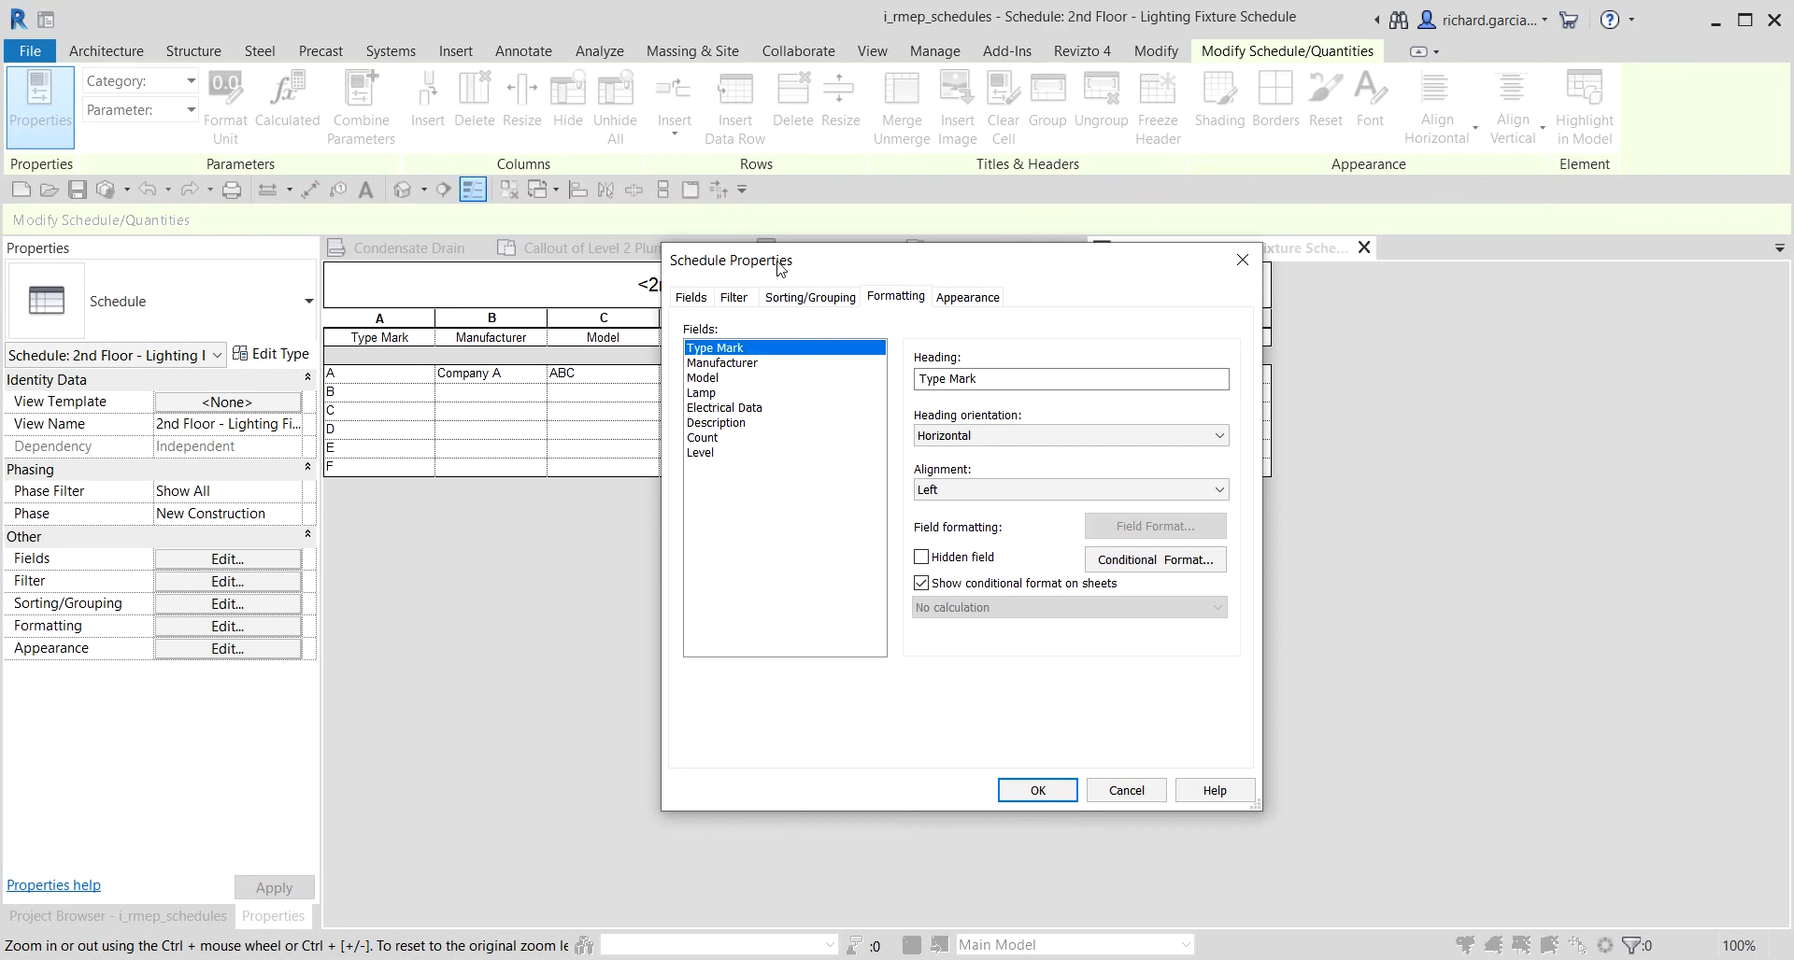
{"action": "left_click_drag", "start_coordinate": [781, 271], "coordinate": [523, 201]}
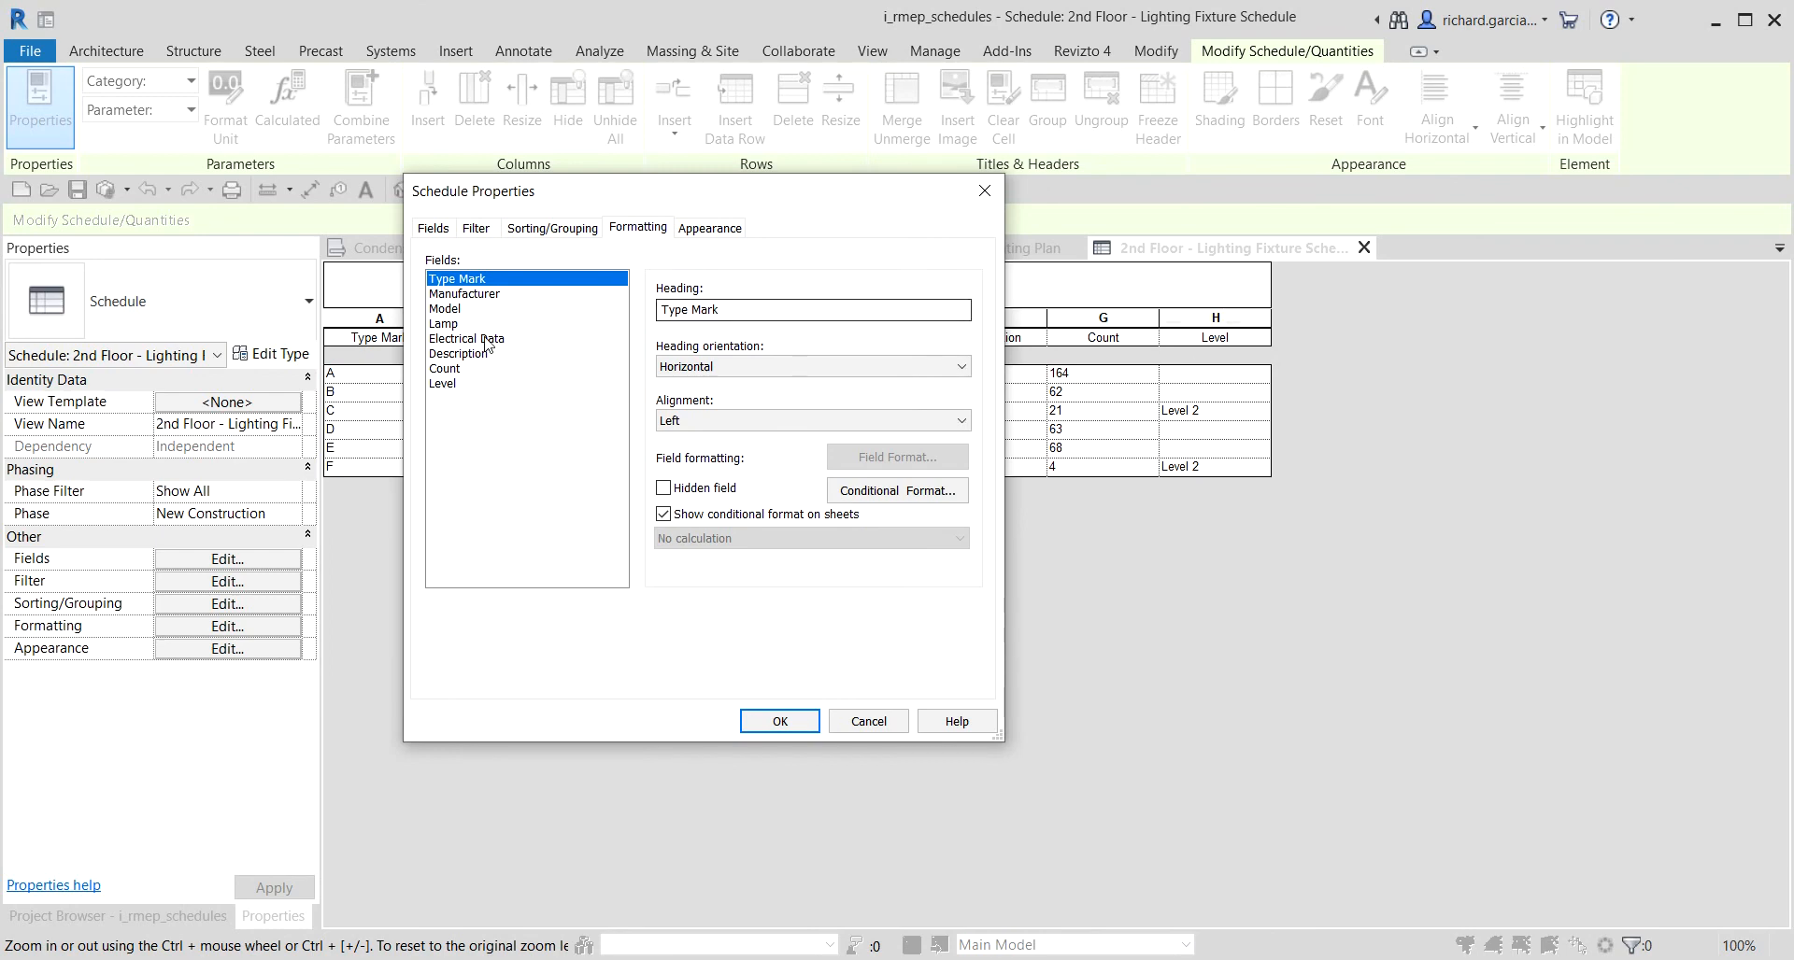
{"action": "left_click", "coordinate": [442, 384]}
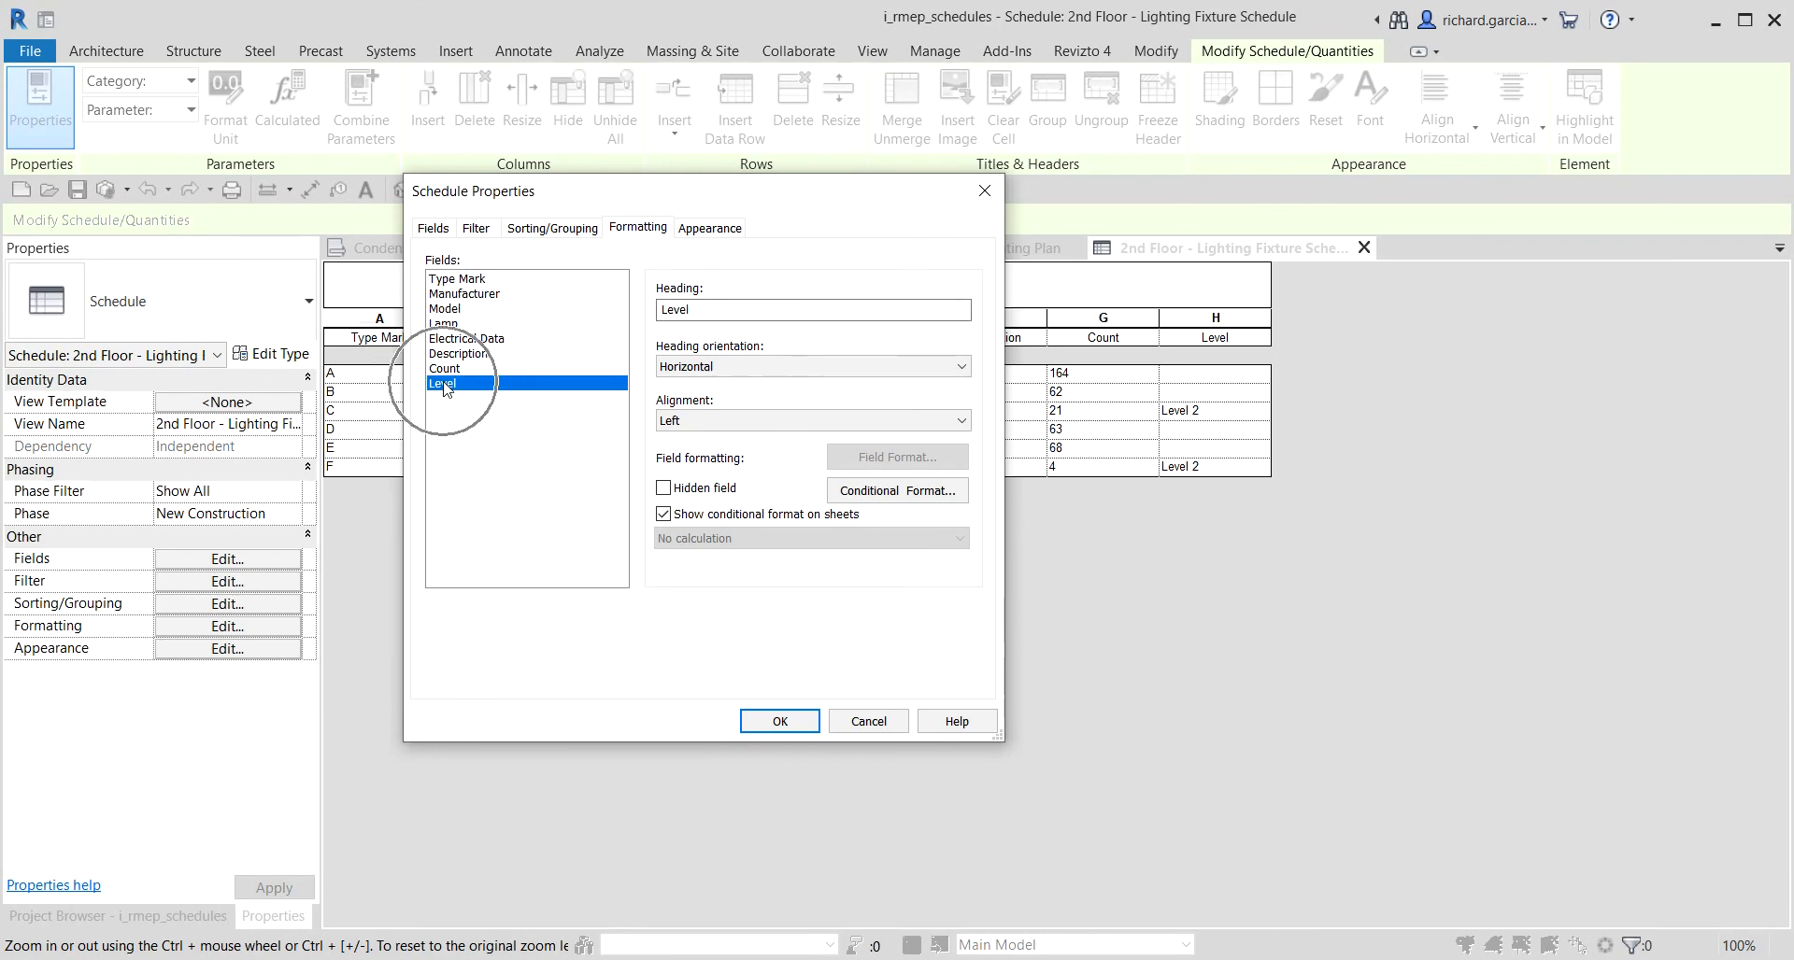
{"action": "left_click", "coordinate": [662, 489]}
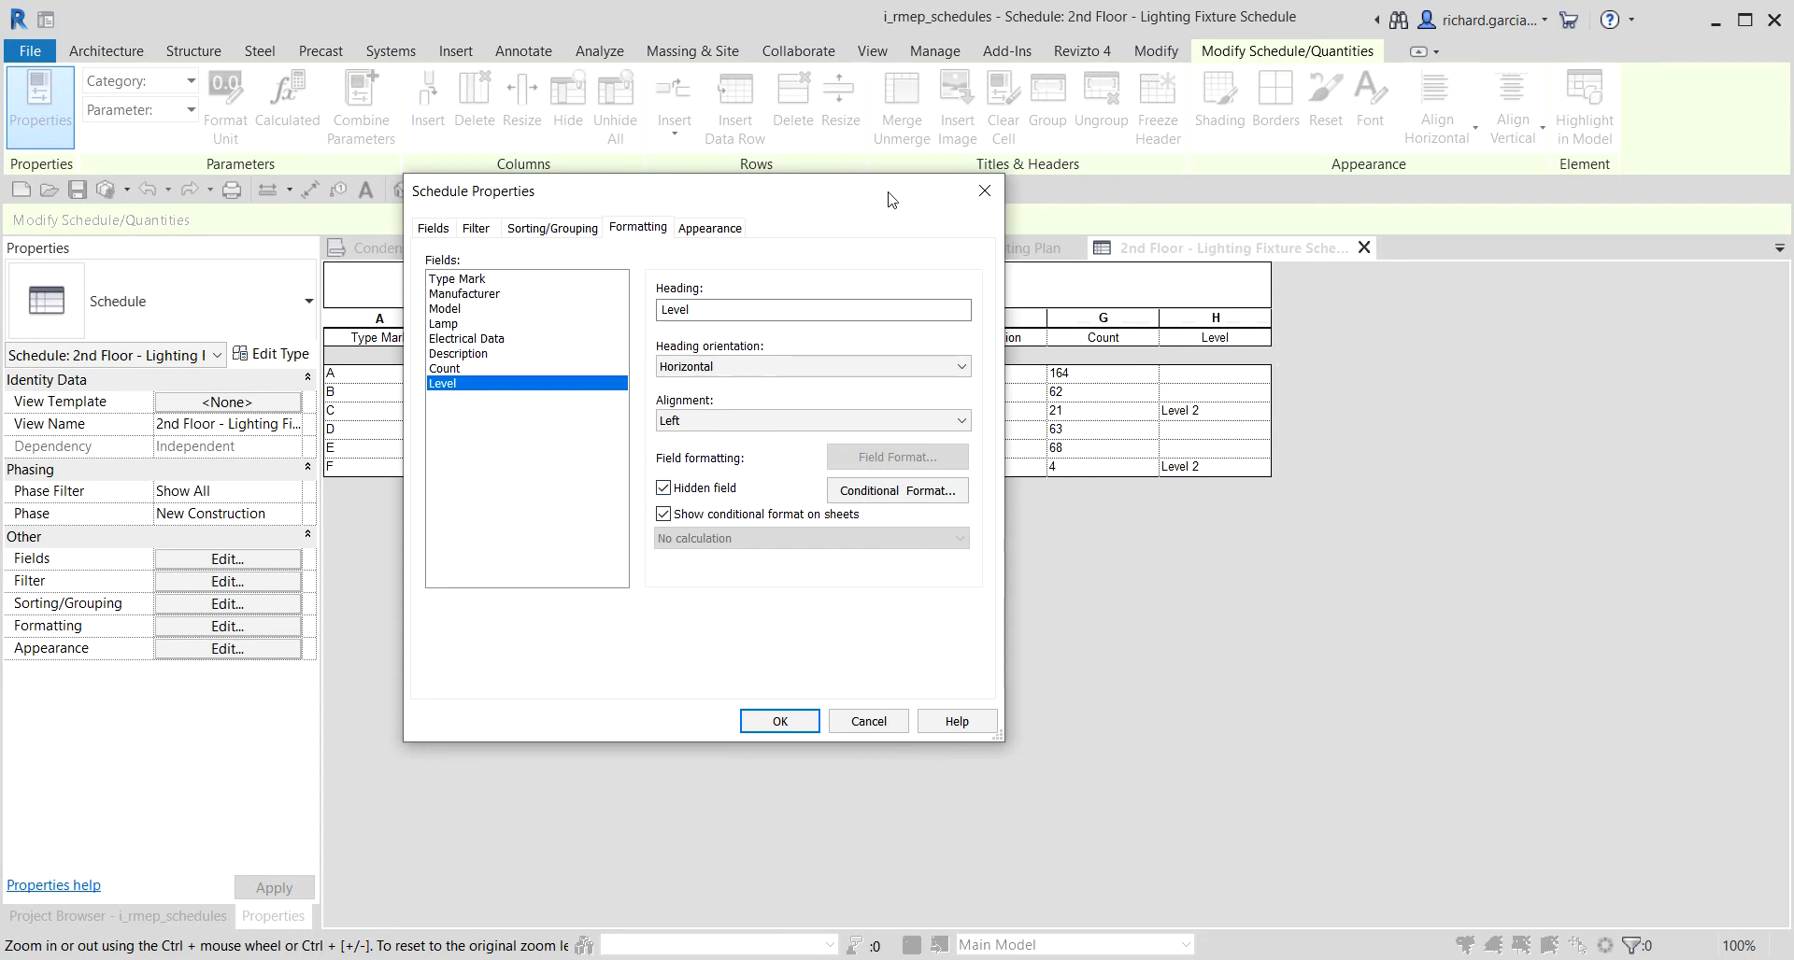
{"action": "left_click_drag", "start_coordinate": [895, 188], "coordinate": [707, 439]}
{"action": "left_click", "coordinate": [687, 290]}
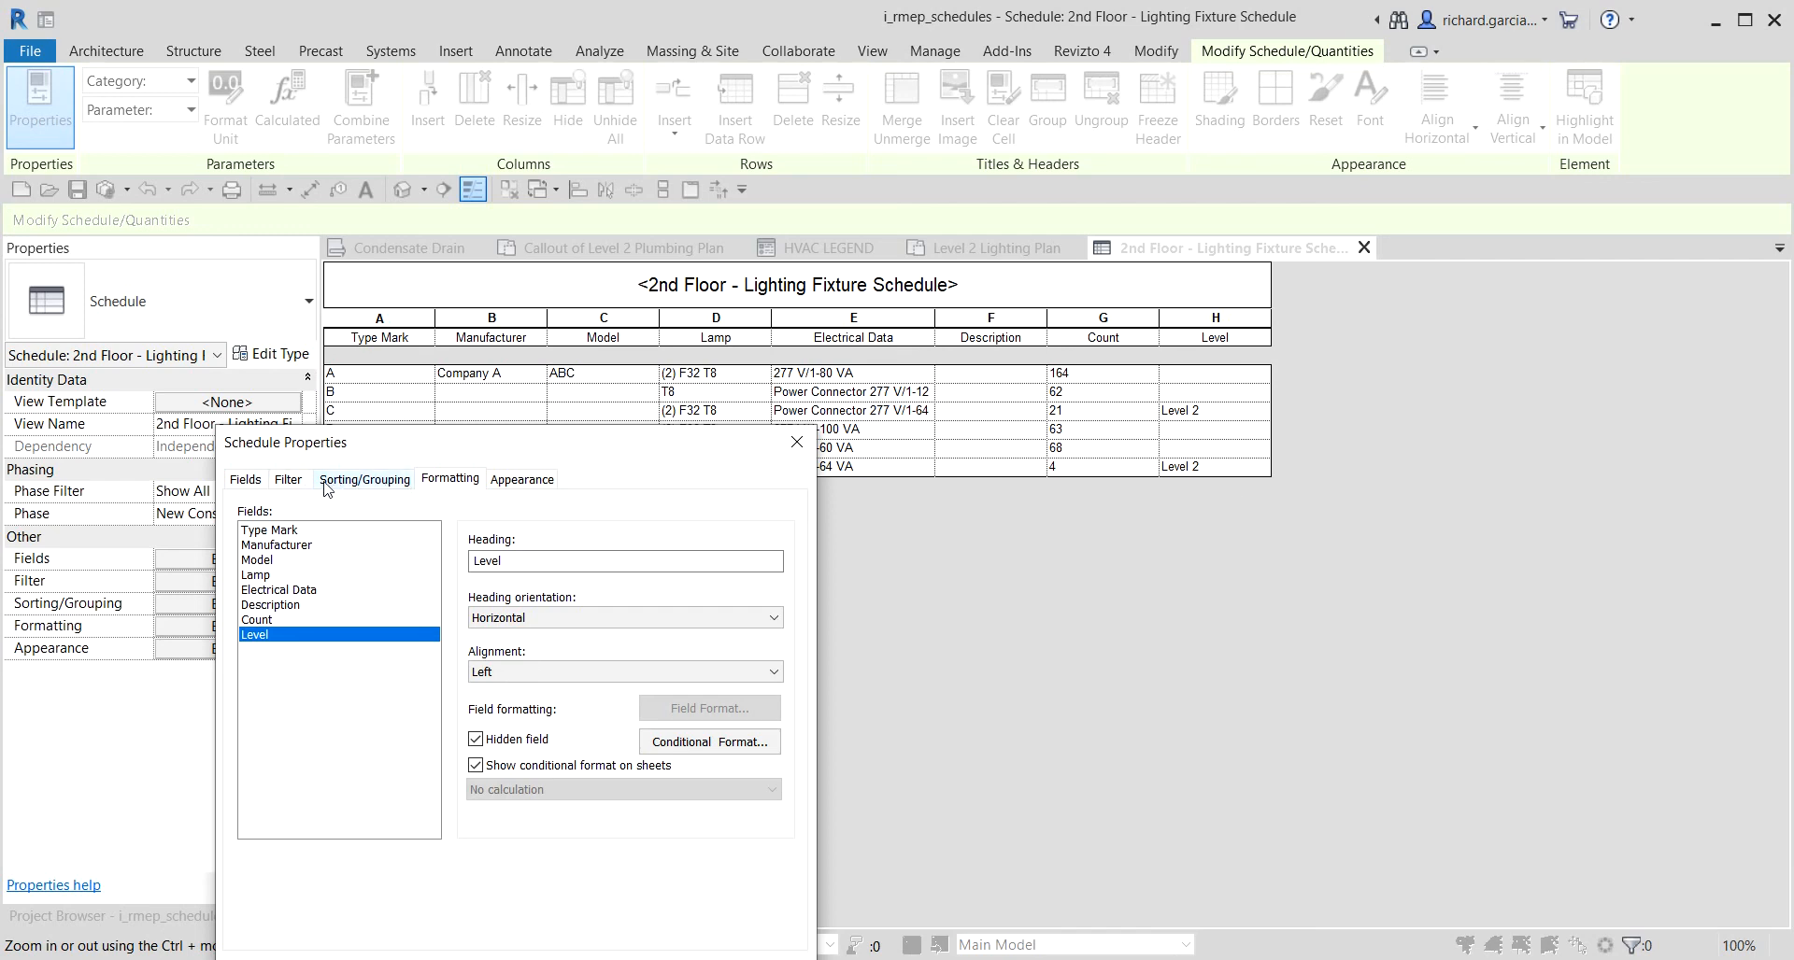
{"action": "left_click_drag", "start_coordinate": [322, 449], "coordinate": [456, 451]}
{"action": "left_click", "coordinate": [699, 290]}
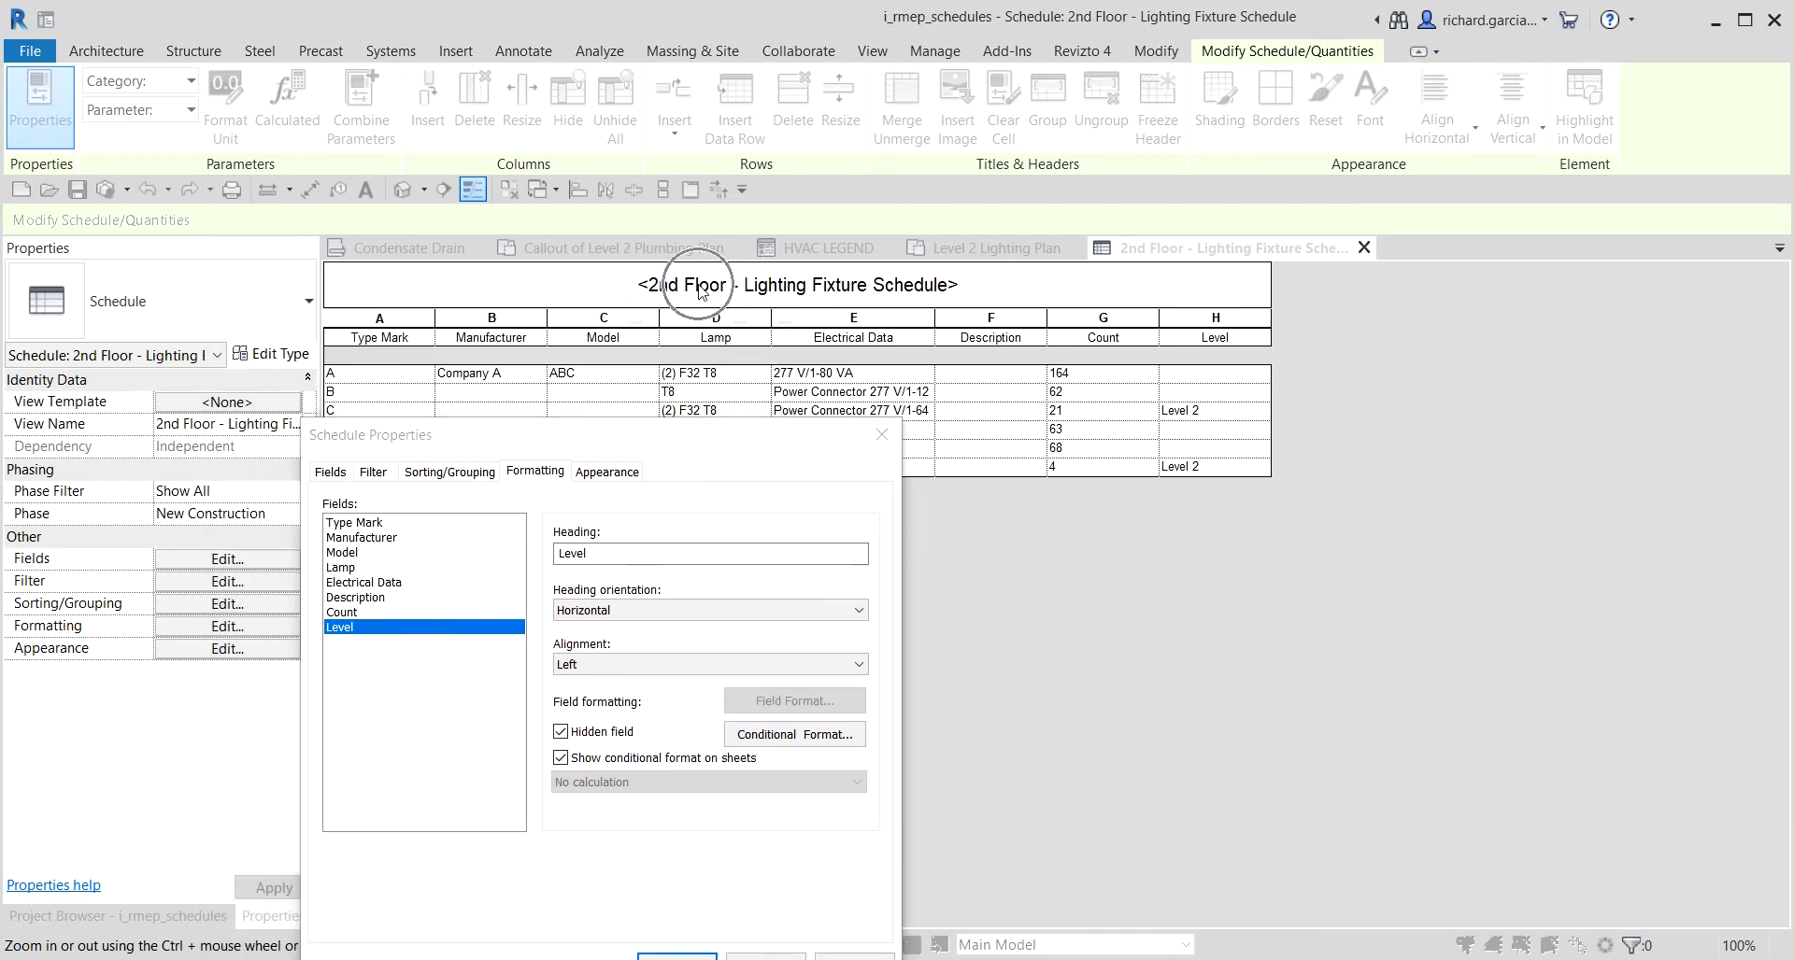
{"action": "left_click", "coordinate": [701, 292]}
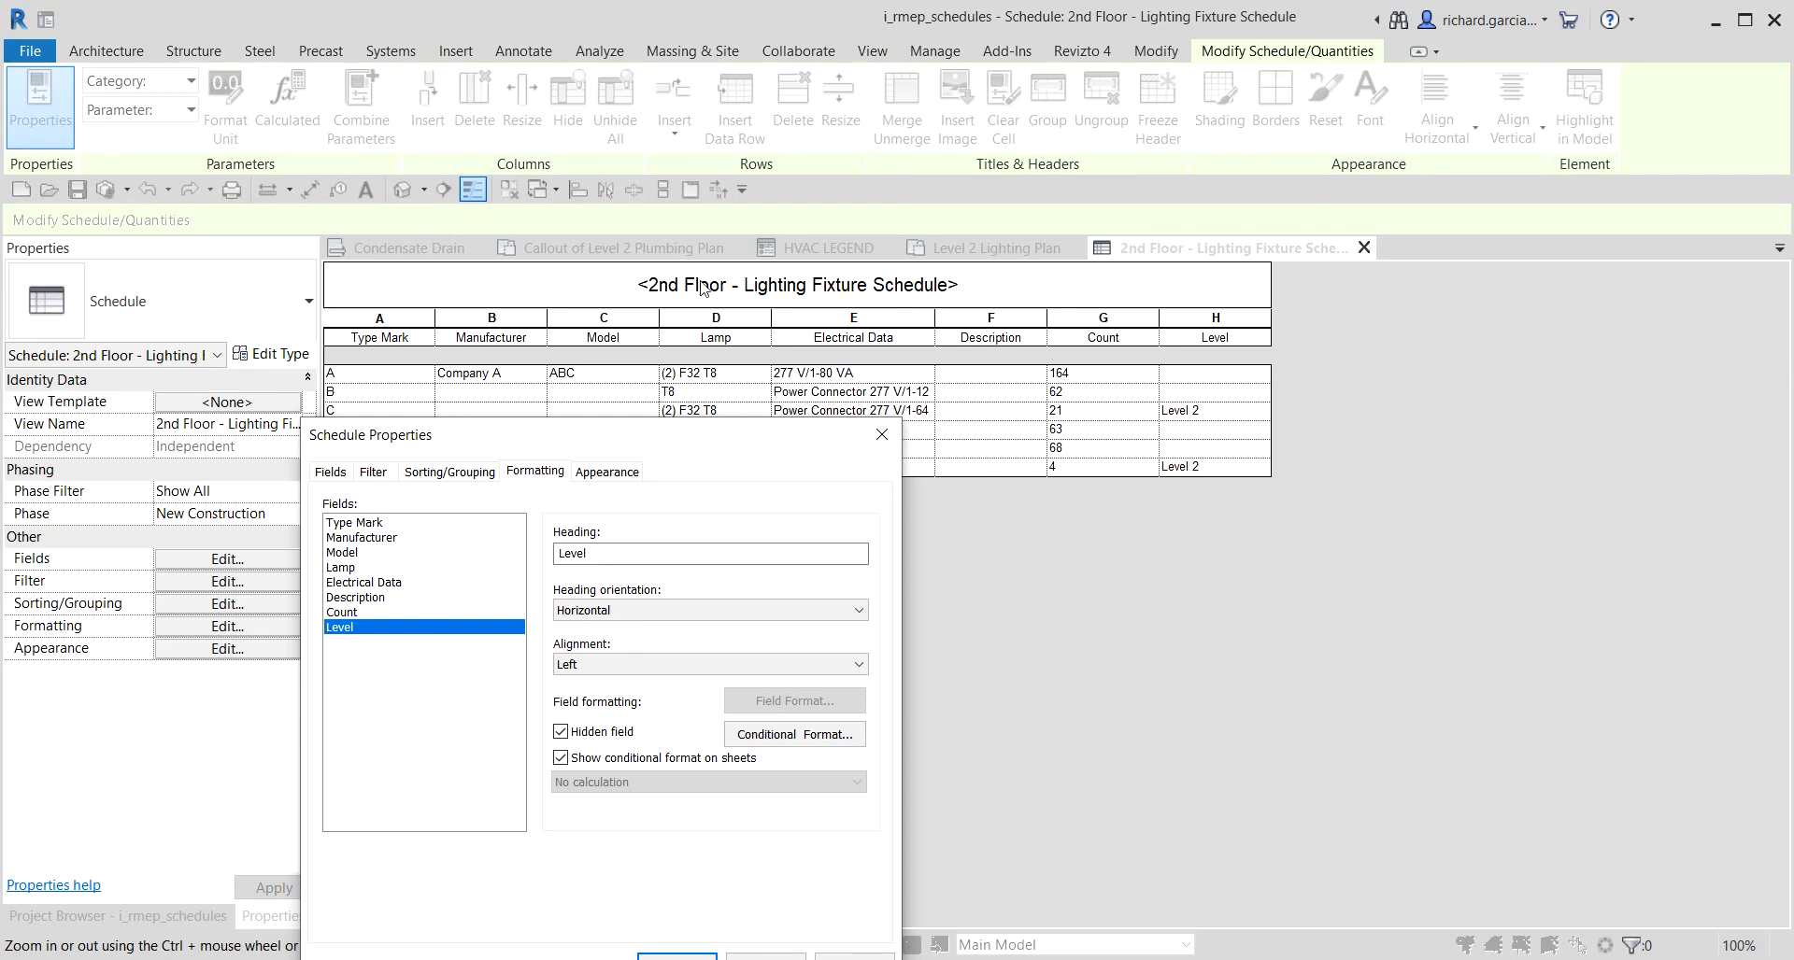
{"action": "left_click_drag", "start_coordinate": [670, 425], "coordinate": [657, 120]}
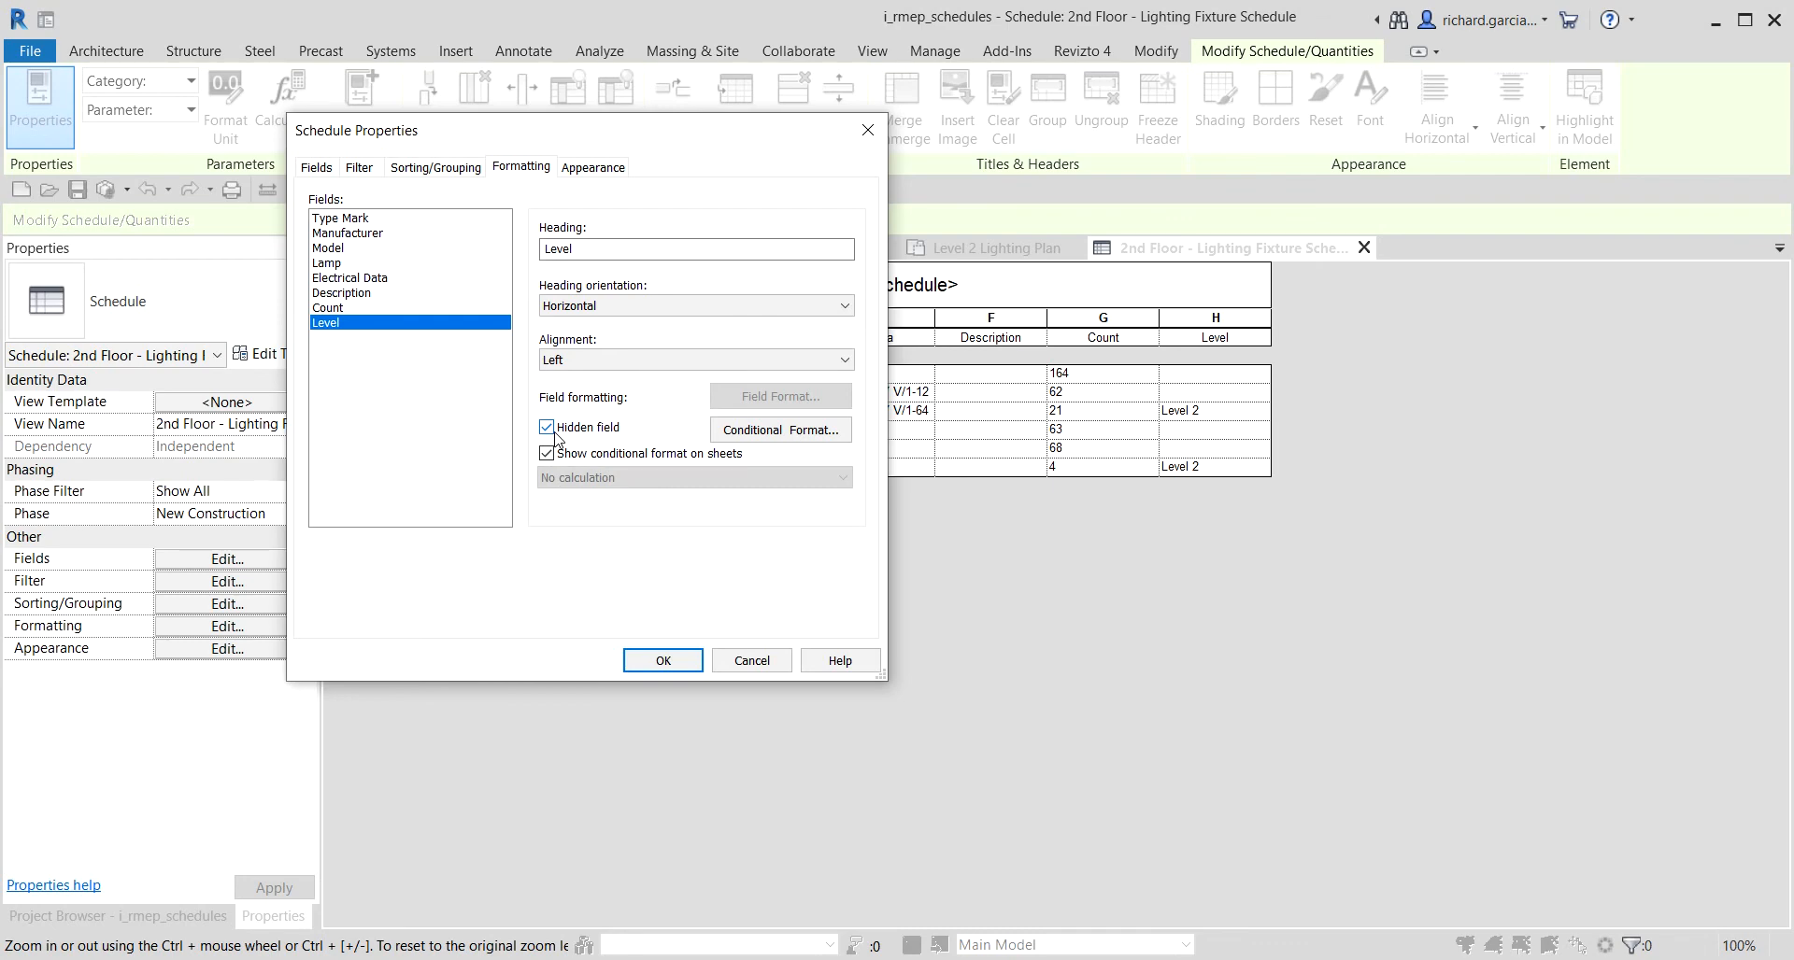
{"action": "left_click", "coordinate": [663, 661]}
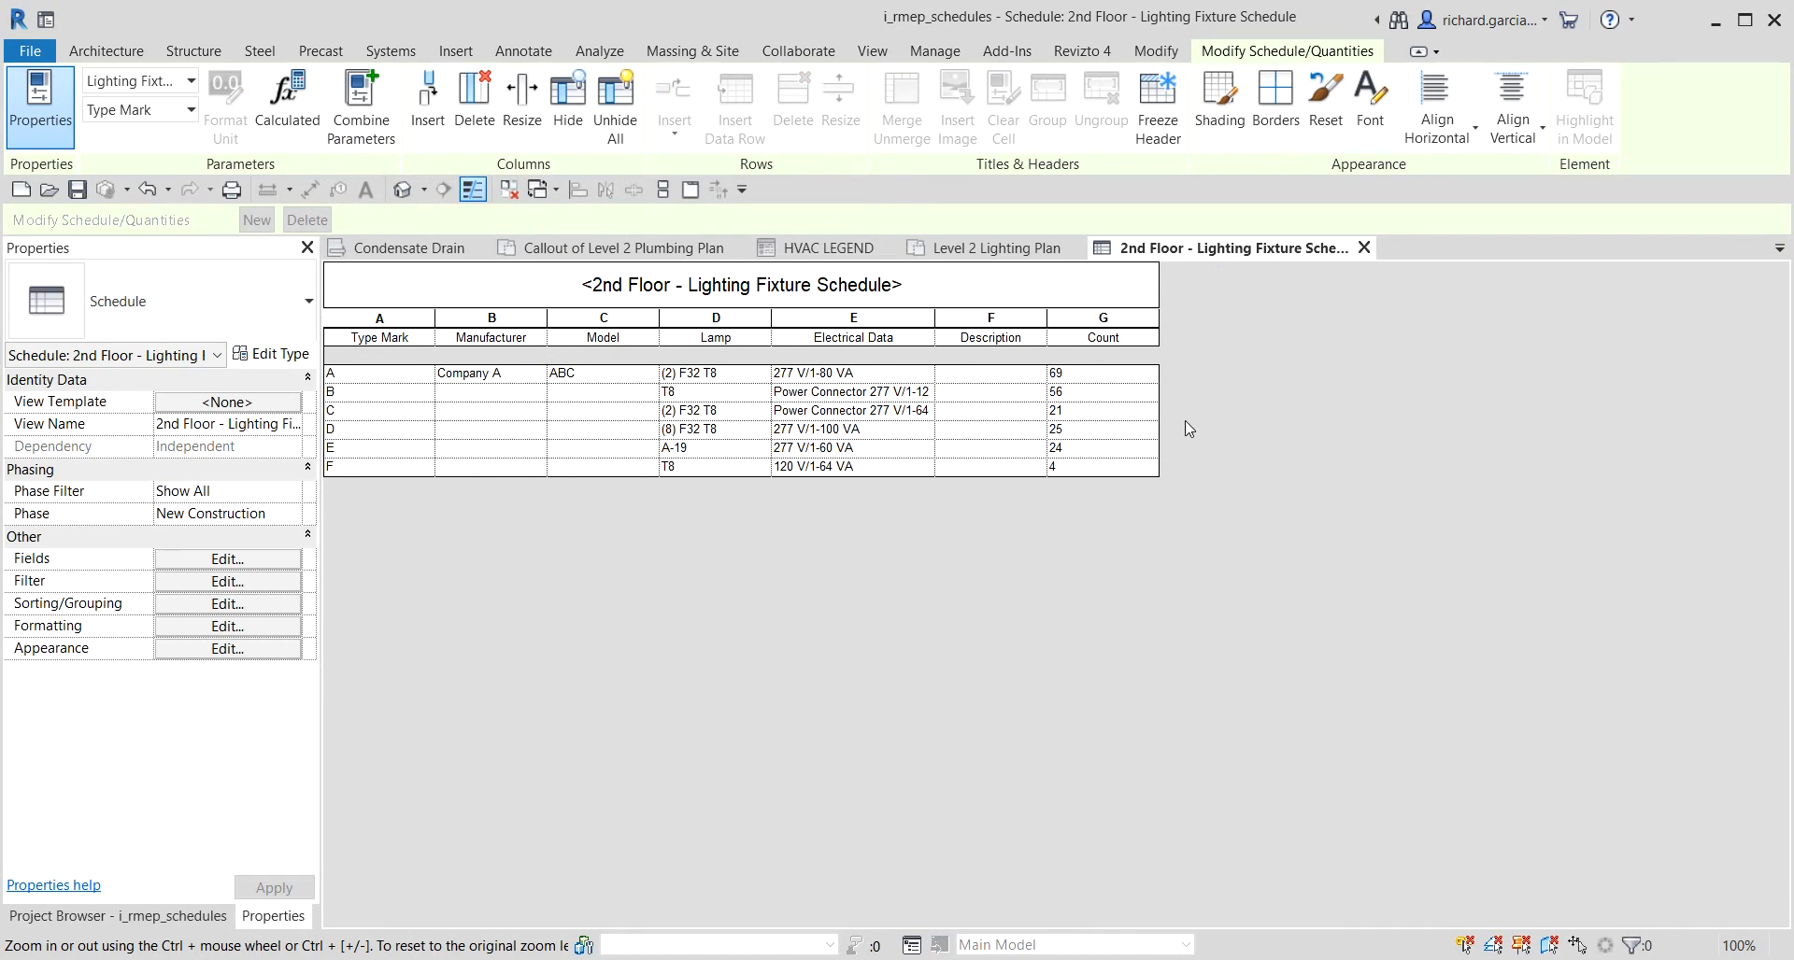
Turn off the hidden setting of the Level field so its column is displayed in the schedule again.
{"action": "left_click", "coordinate": [204, 585]}
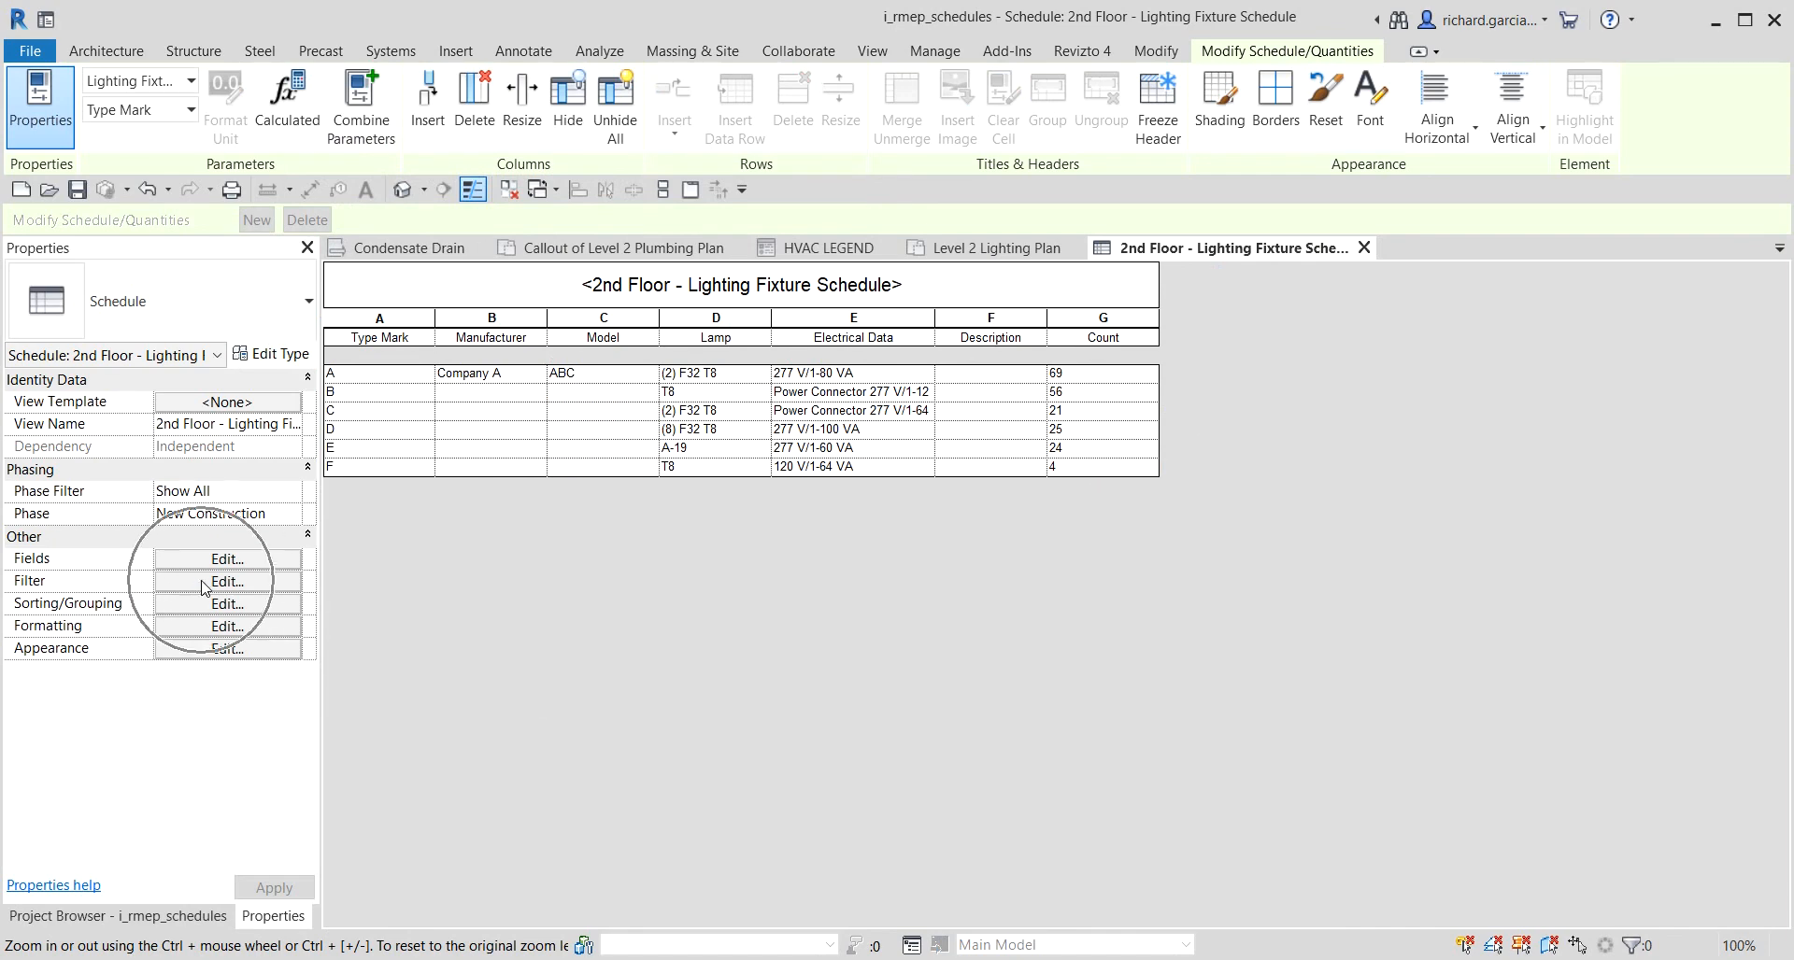
{"action": "left_click", "coordinate": [742, 203]}
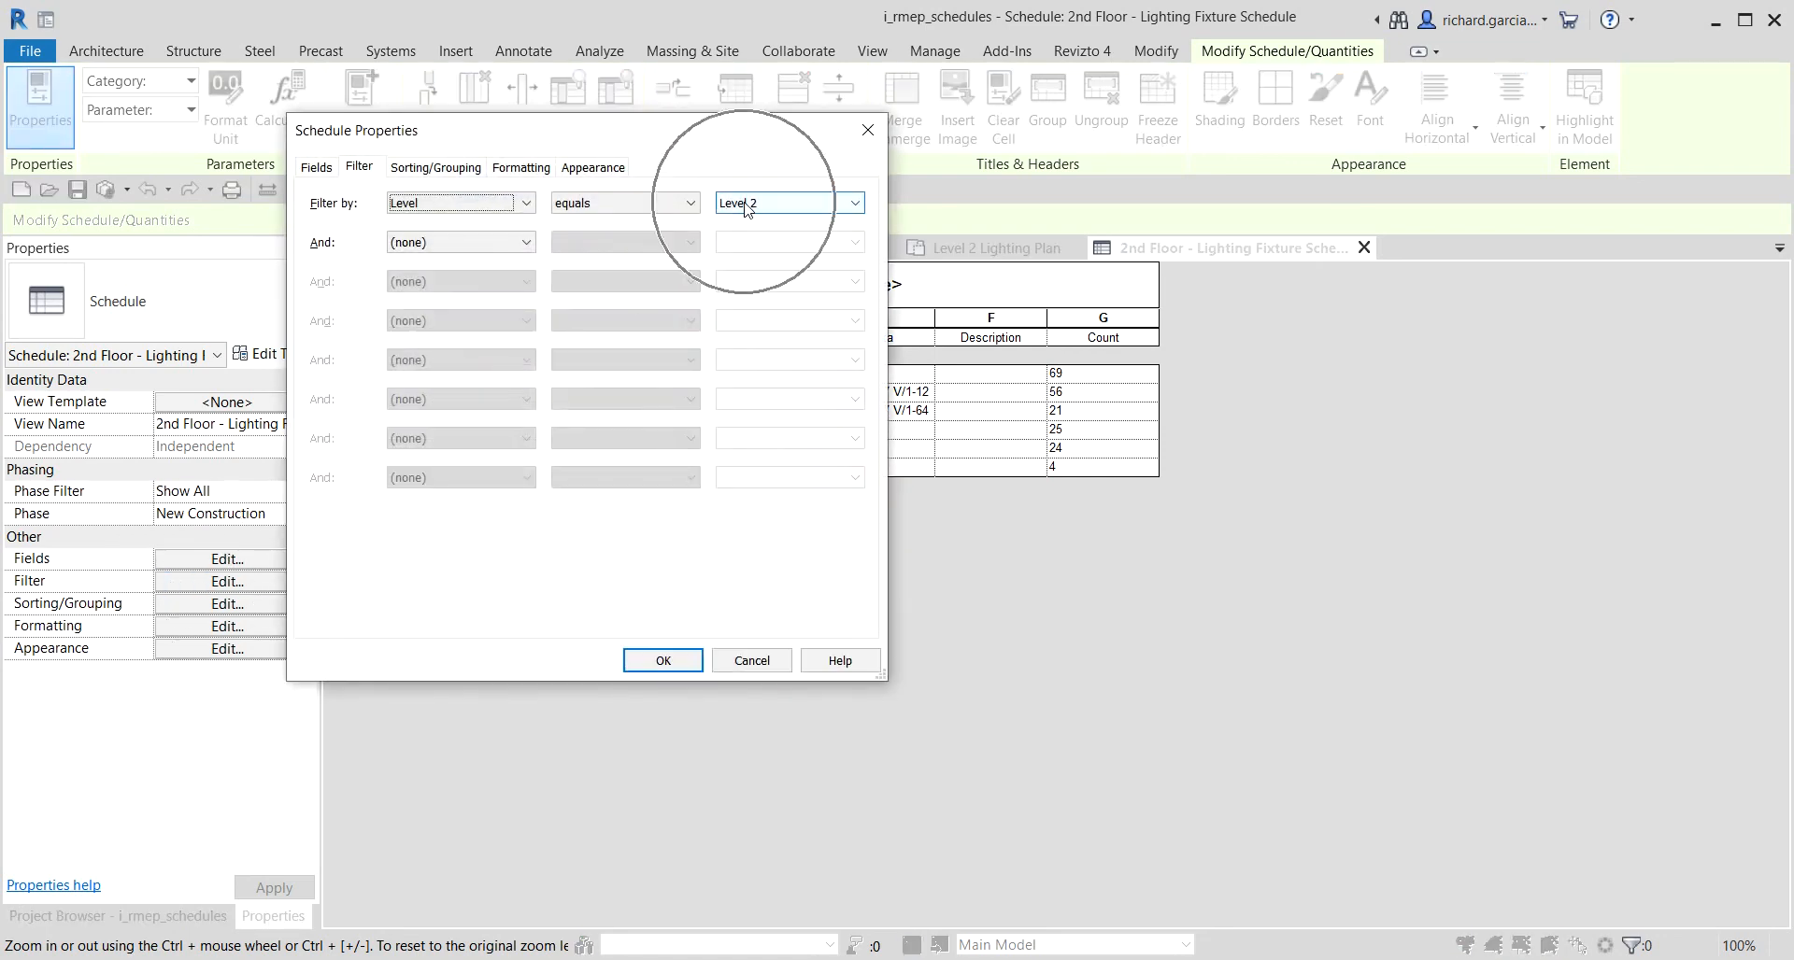
{"action": "left_click", "coordinate": [520, 173]}
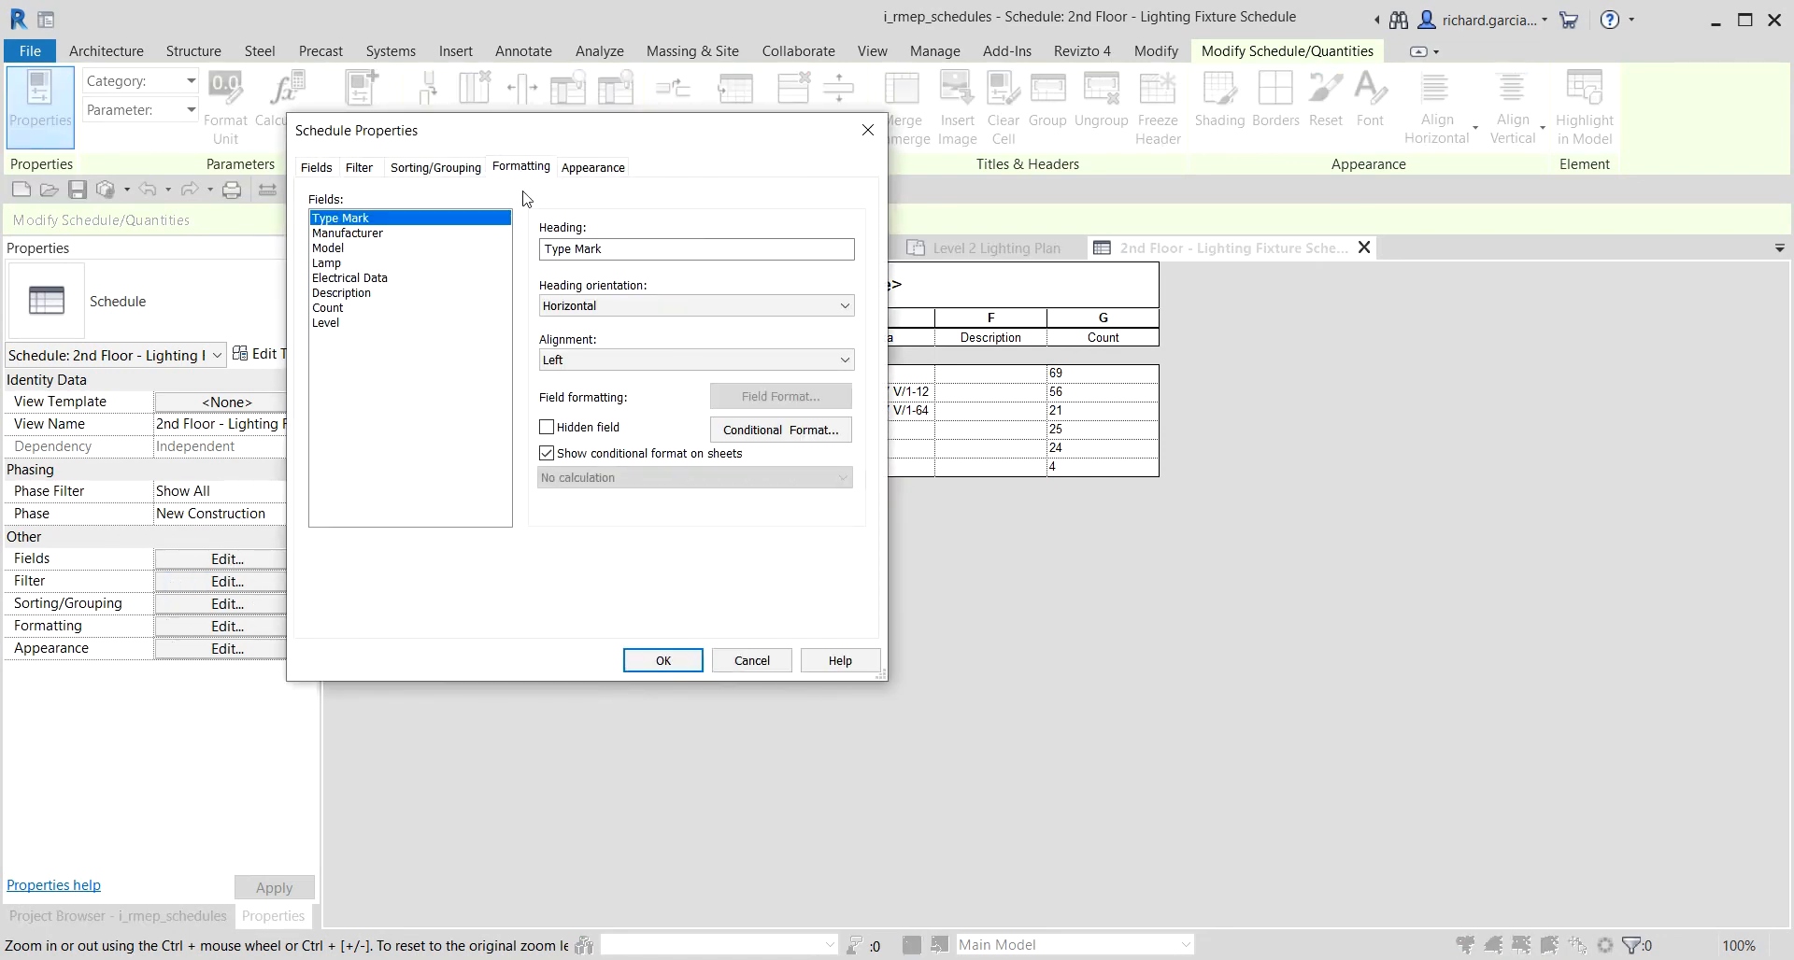
{"action": "left_click", "coordinate": [331, 325]}
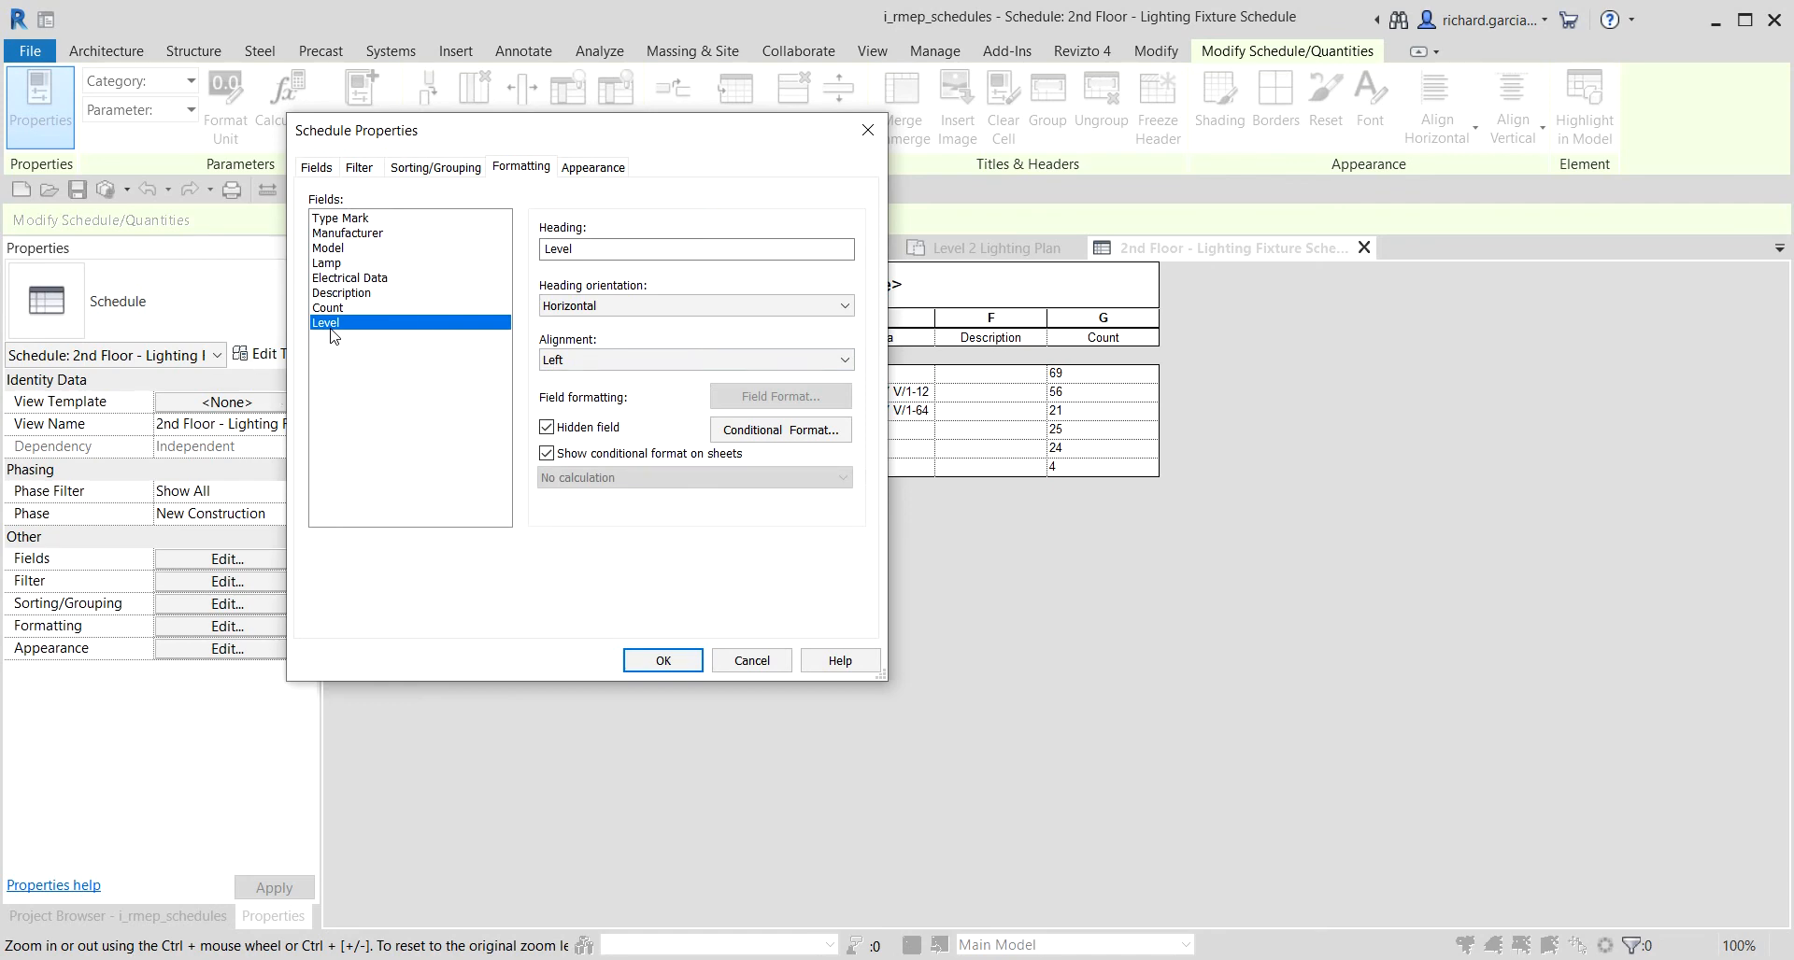
{"action": "left_click", "coordinate": [547, 427]}
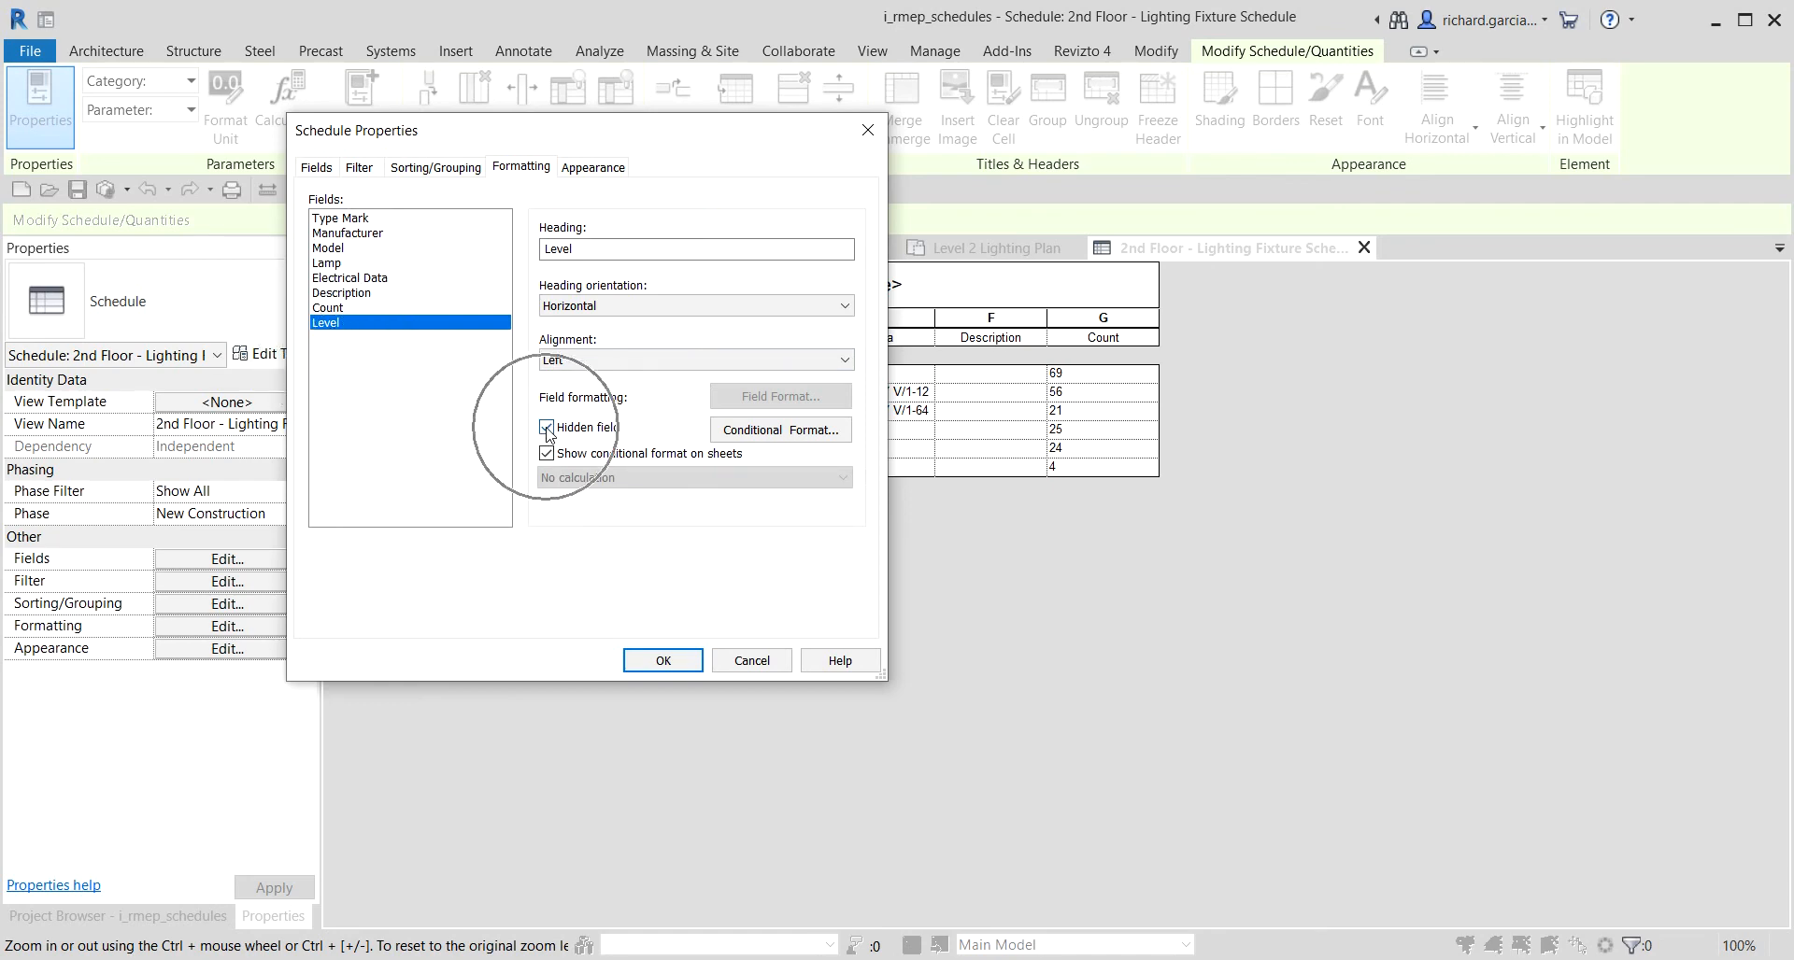
{"action": "left_click", "coordinate": [663, 661]}
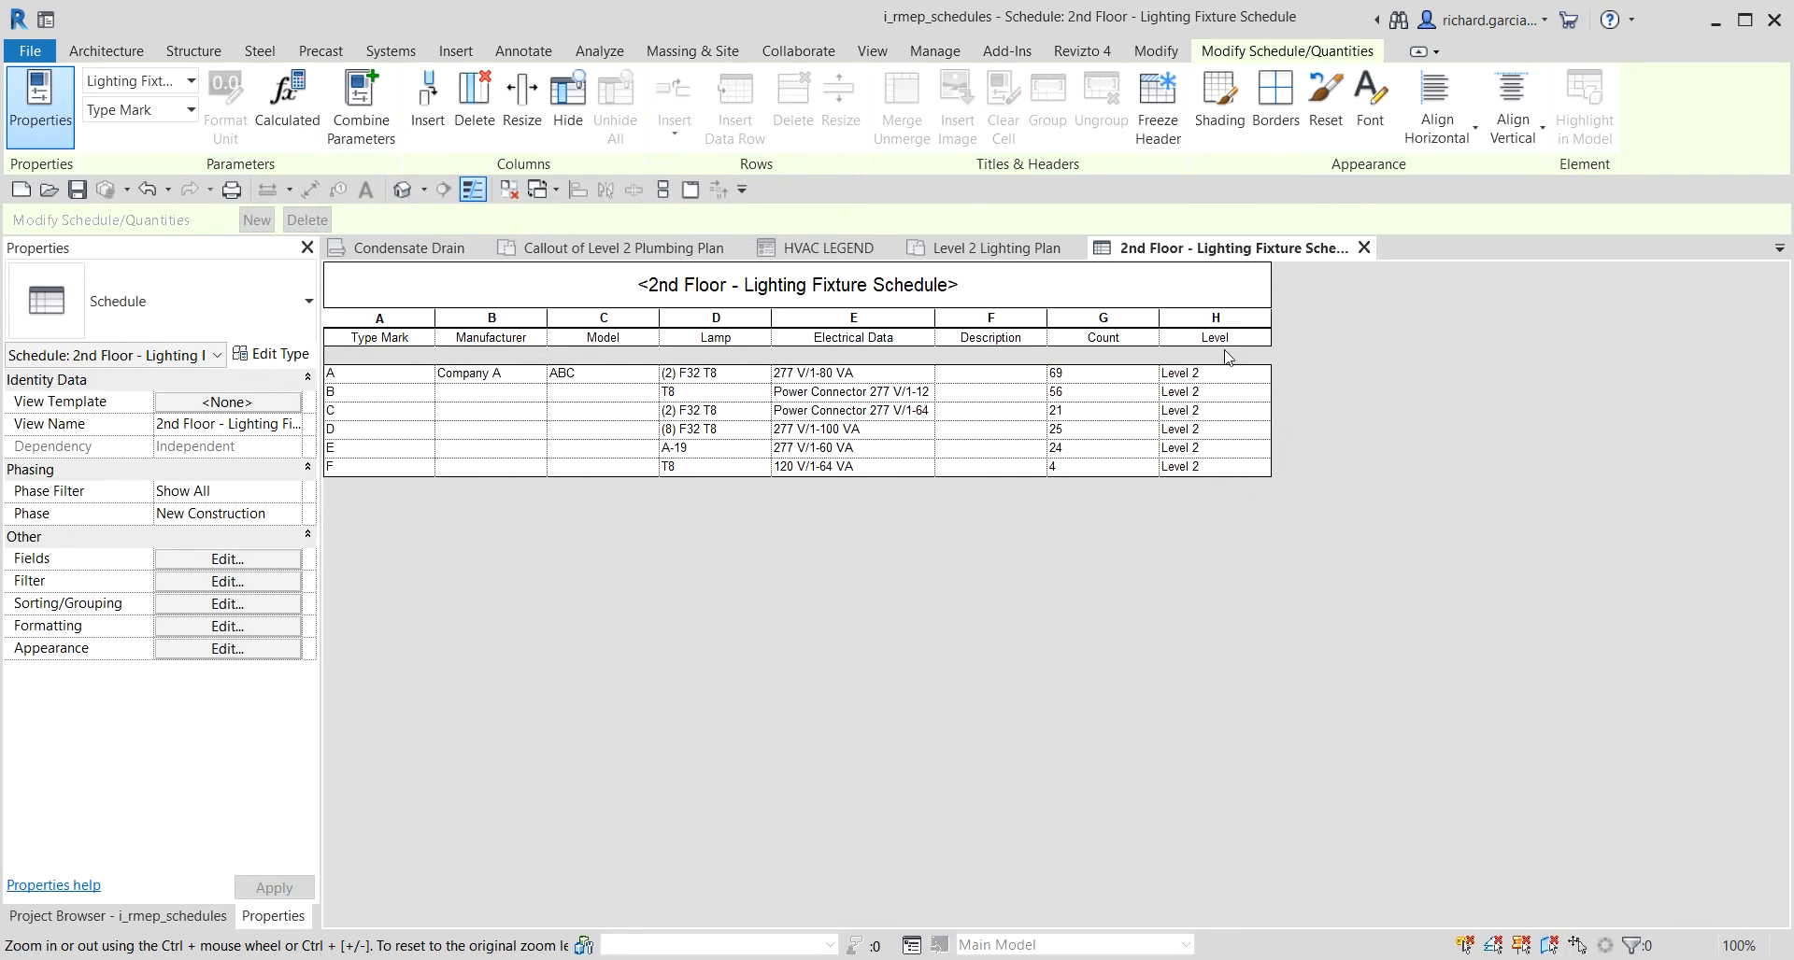
Hide the Level field in the formatting of the 2nd Floor - Lighting Fixture Schedule.
{"action": "left_click", "coordinate": [682, 288]}
{"action": "left_click", "coordinate": [227, 627]}
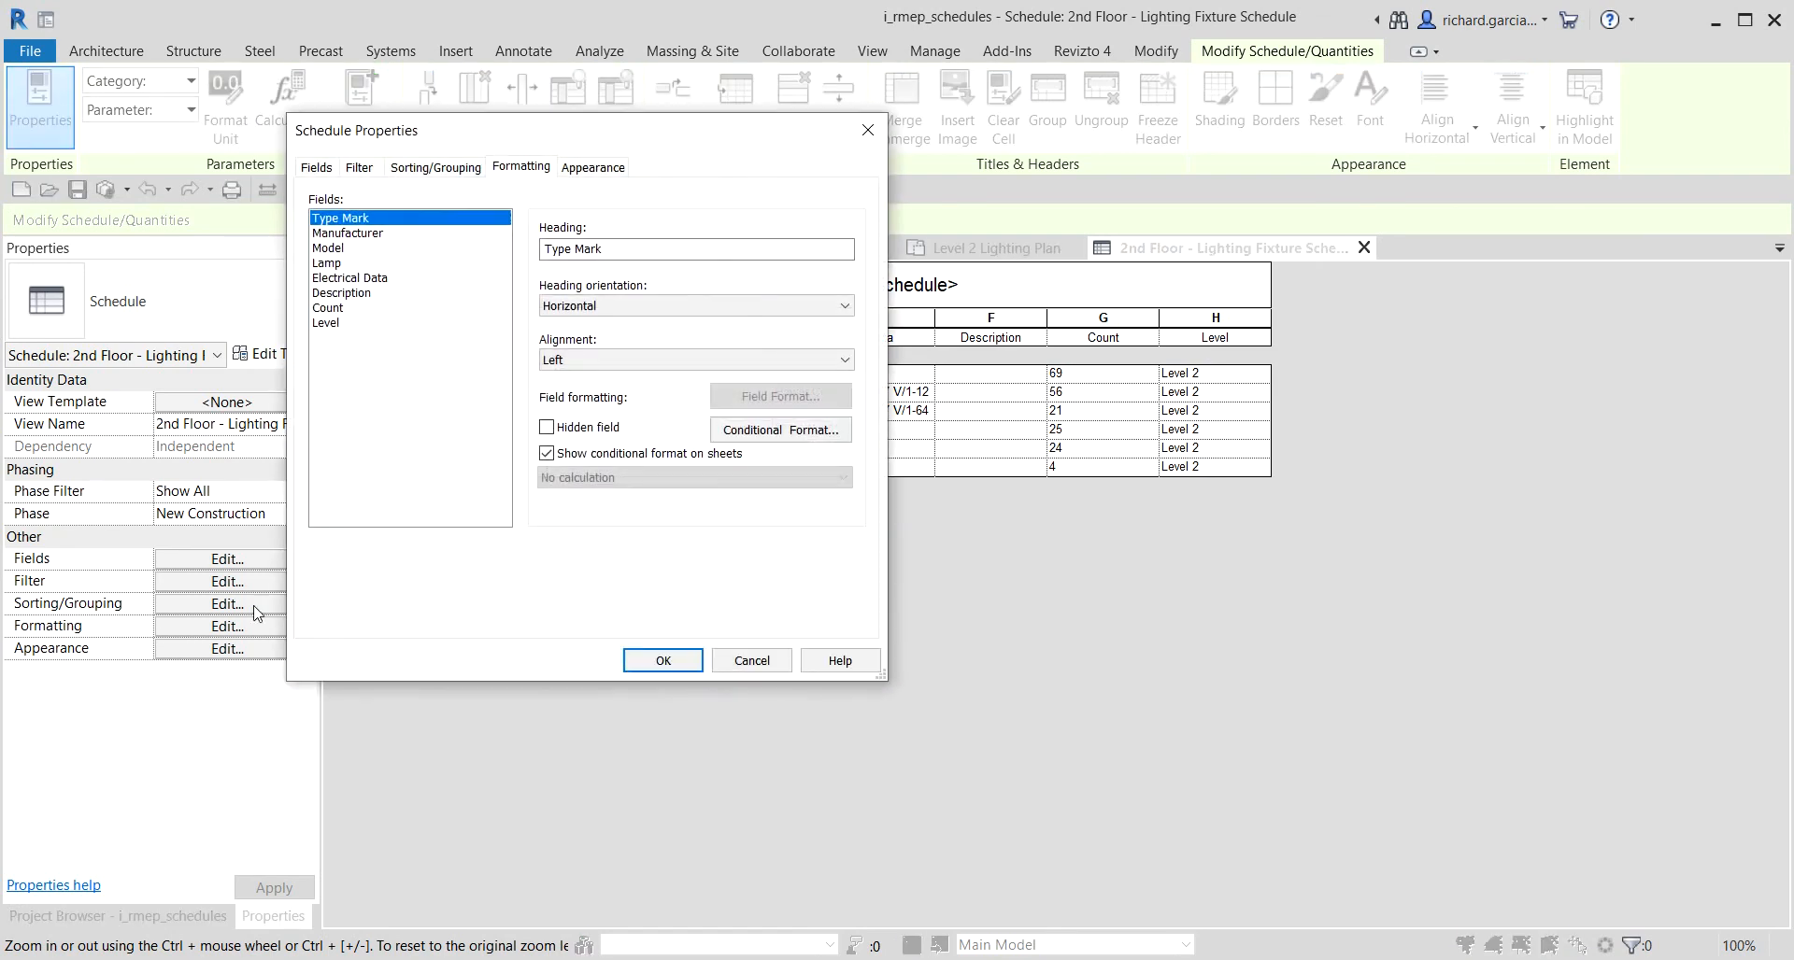
{"action": "left_click", "coordinate": [327, 324]}
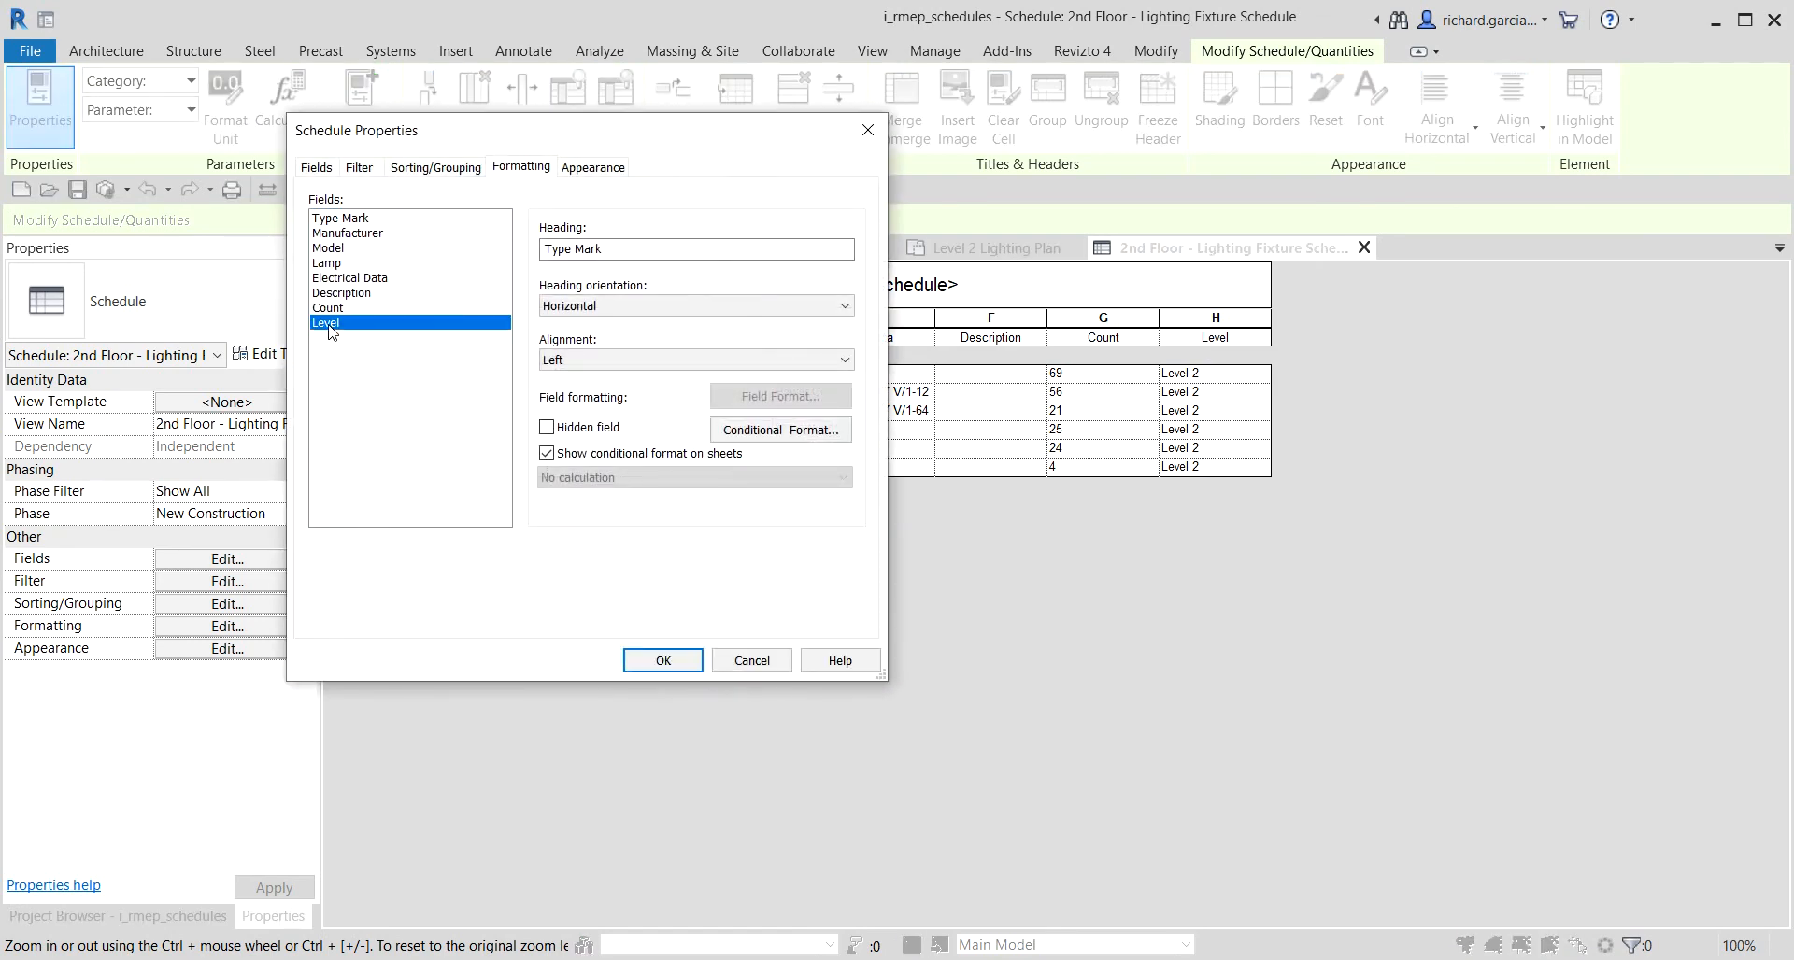
{"action": "left_click", "coordinate": [546, 427]}
{"action": "left_click", "coordinate": [663, 660]}
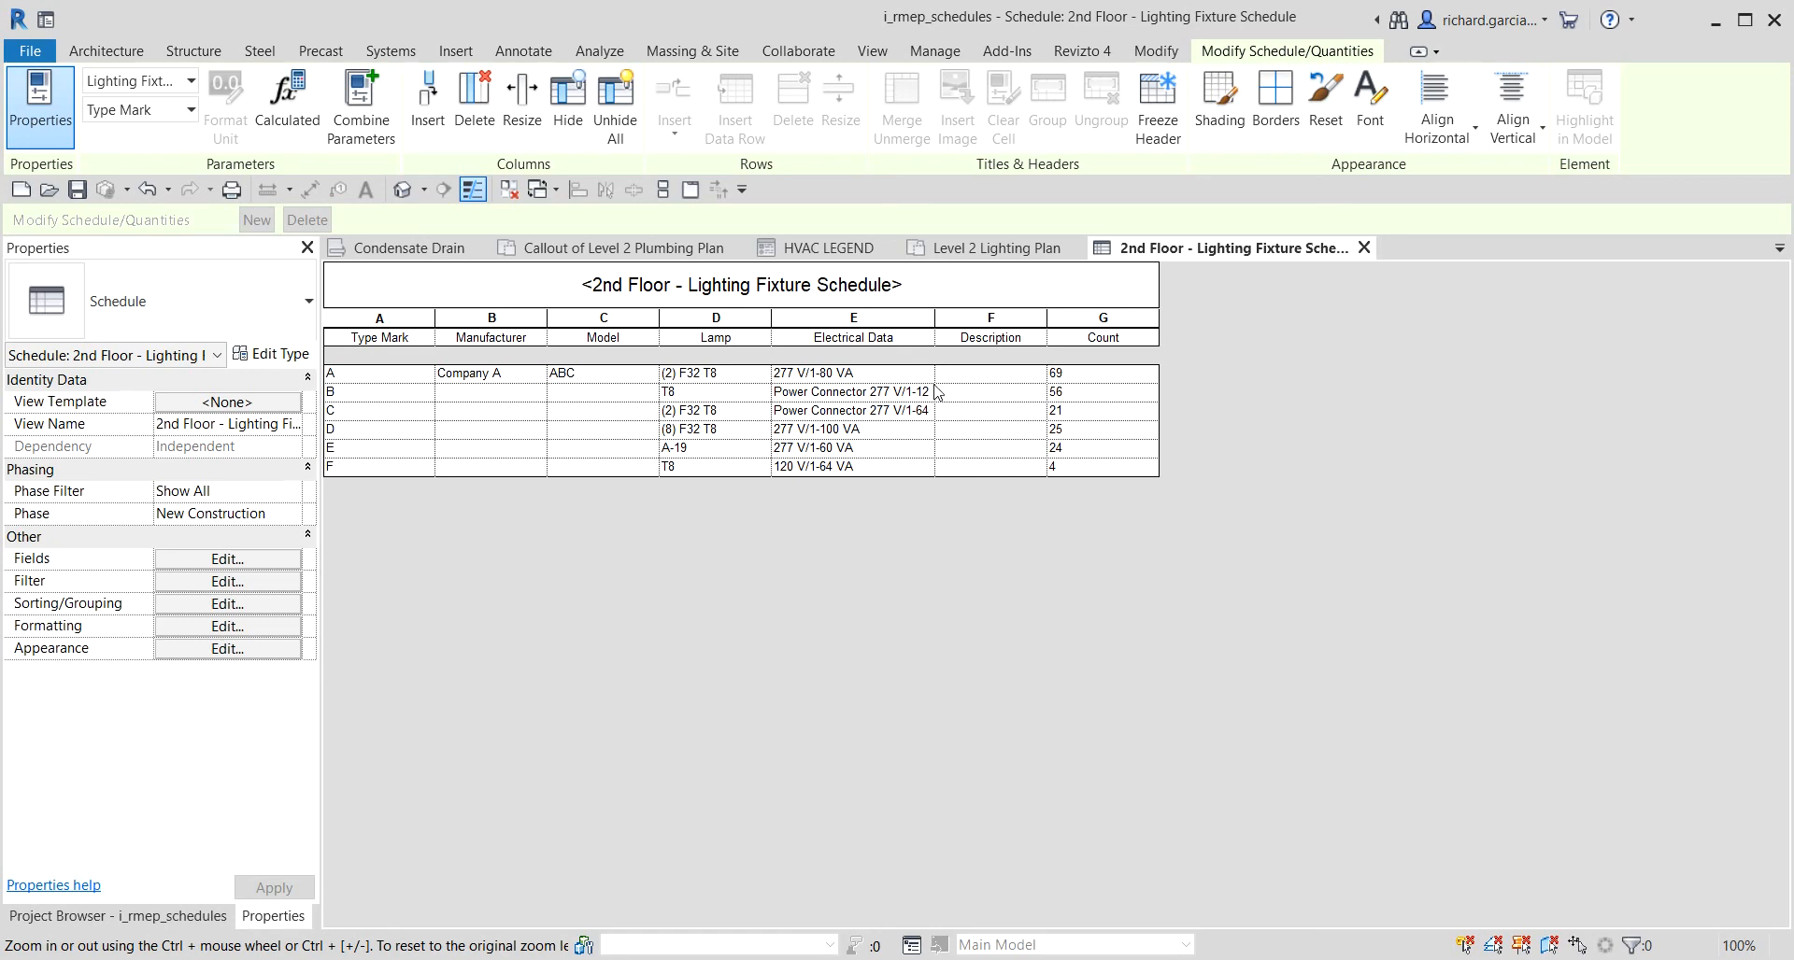
Enter 2x2 Recessed Parabolic as the description of fixture type A and apply it to all elements of that type.
{"action": "left_click", "coordinate": [972, 376]}
{"action": "left_click", "coordinate": [976, 378]}
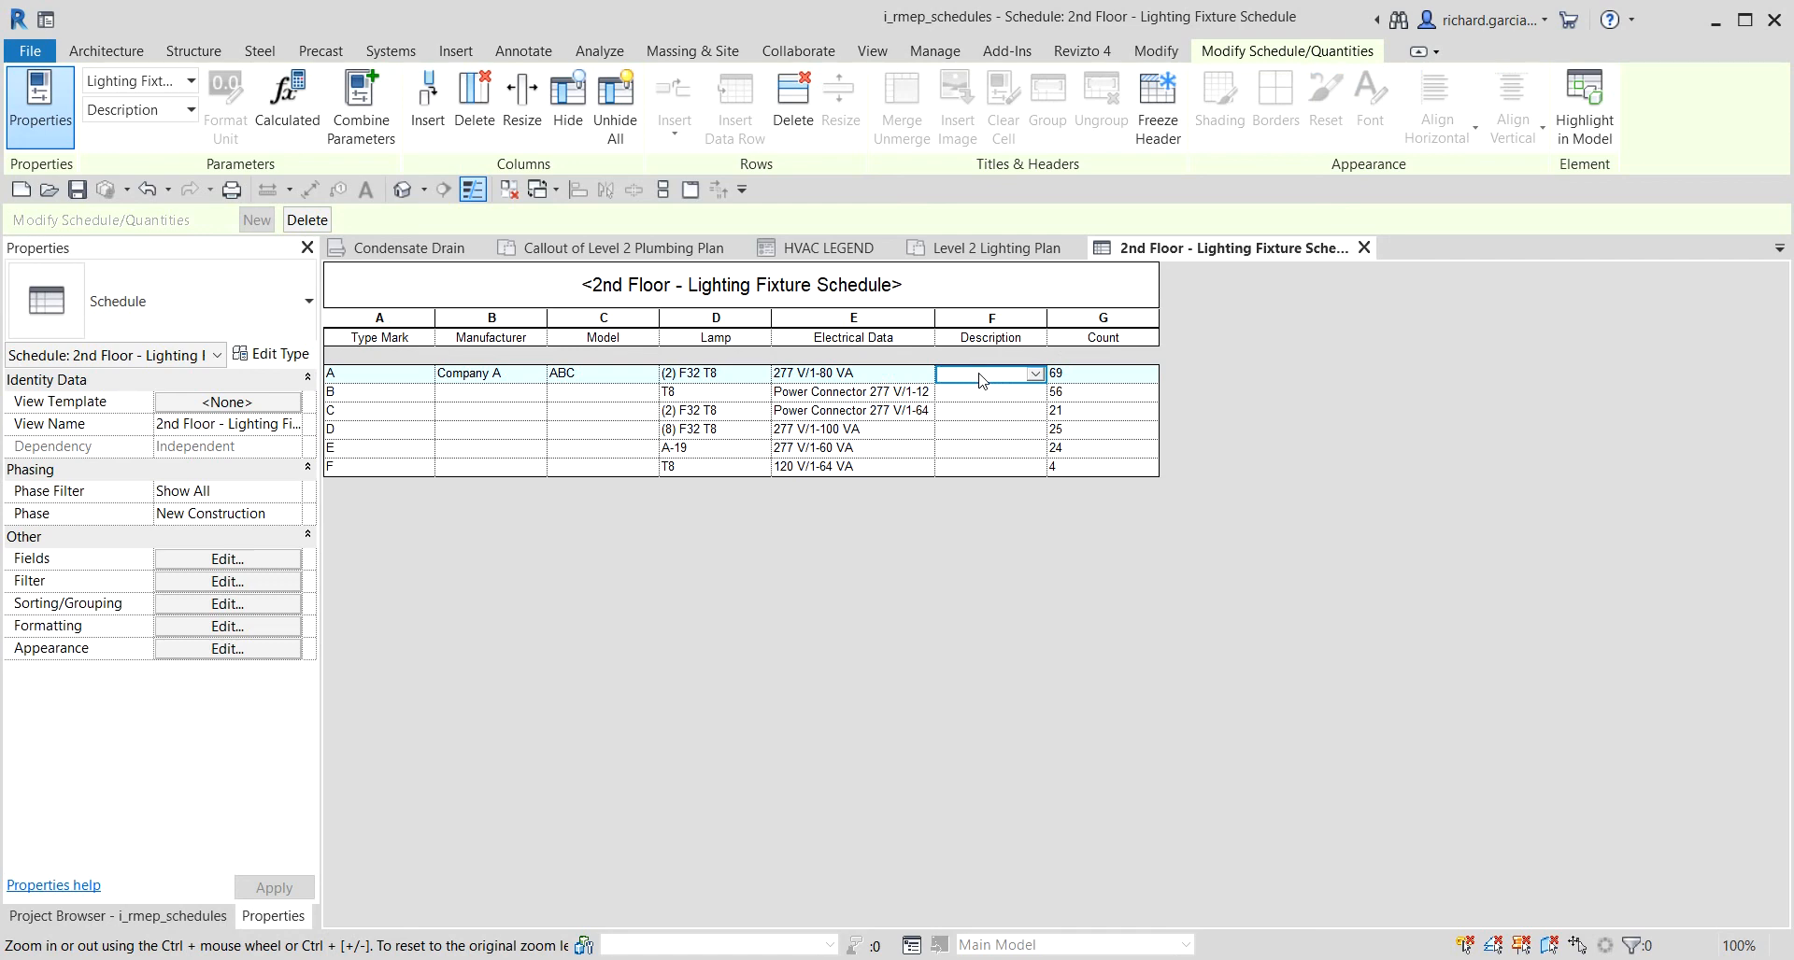
{"action": "type", "text": "2"}
{"action": "type", "text": "x2 Recessed Parabolic"}
{"action": "key", "text": "Return"}
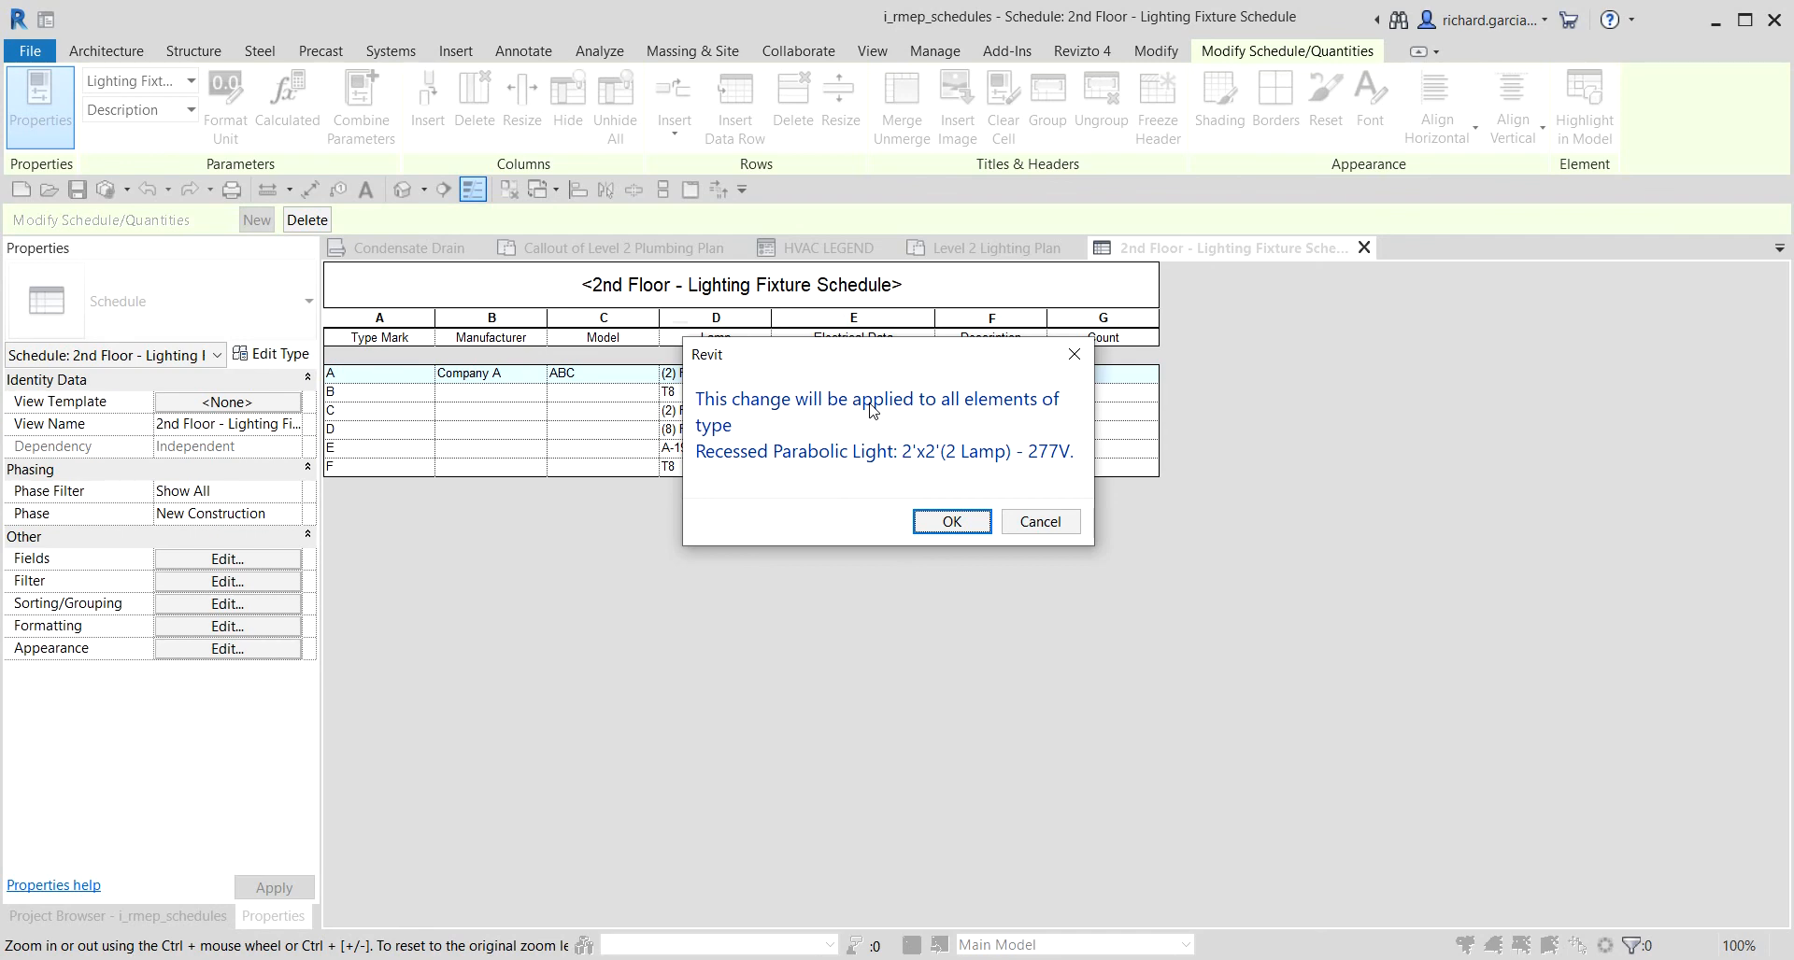
{"action": "left_click", "coordinate": [951, 523]}
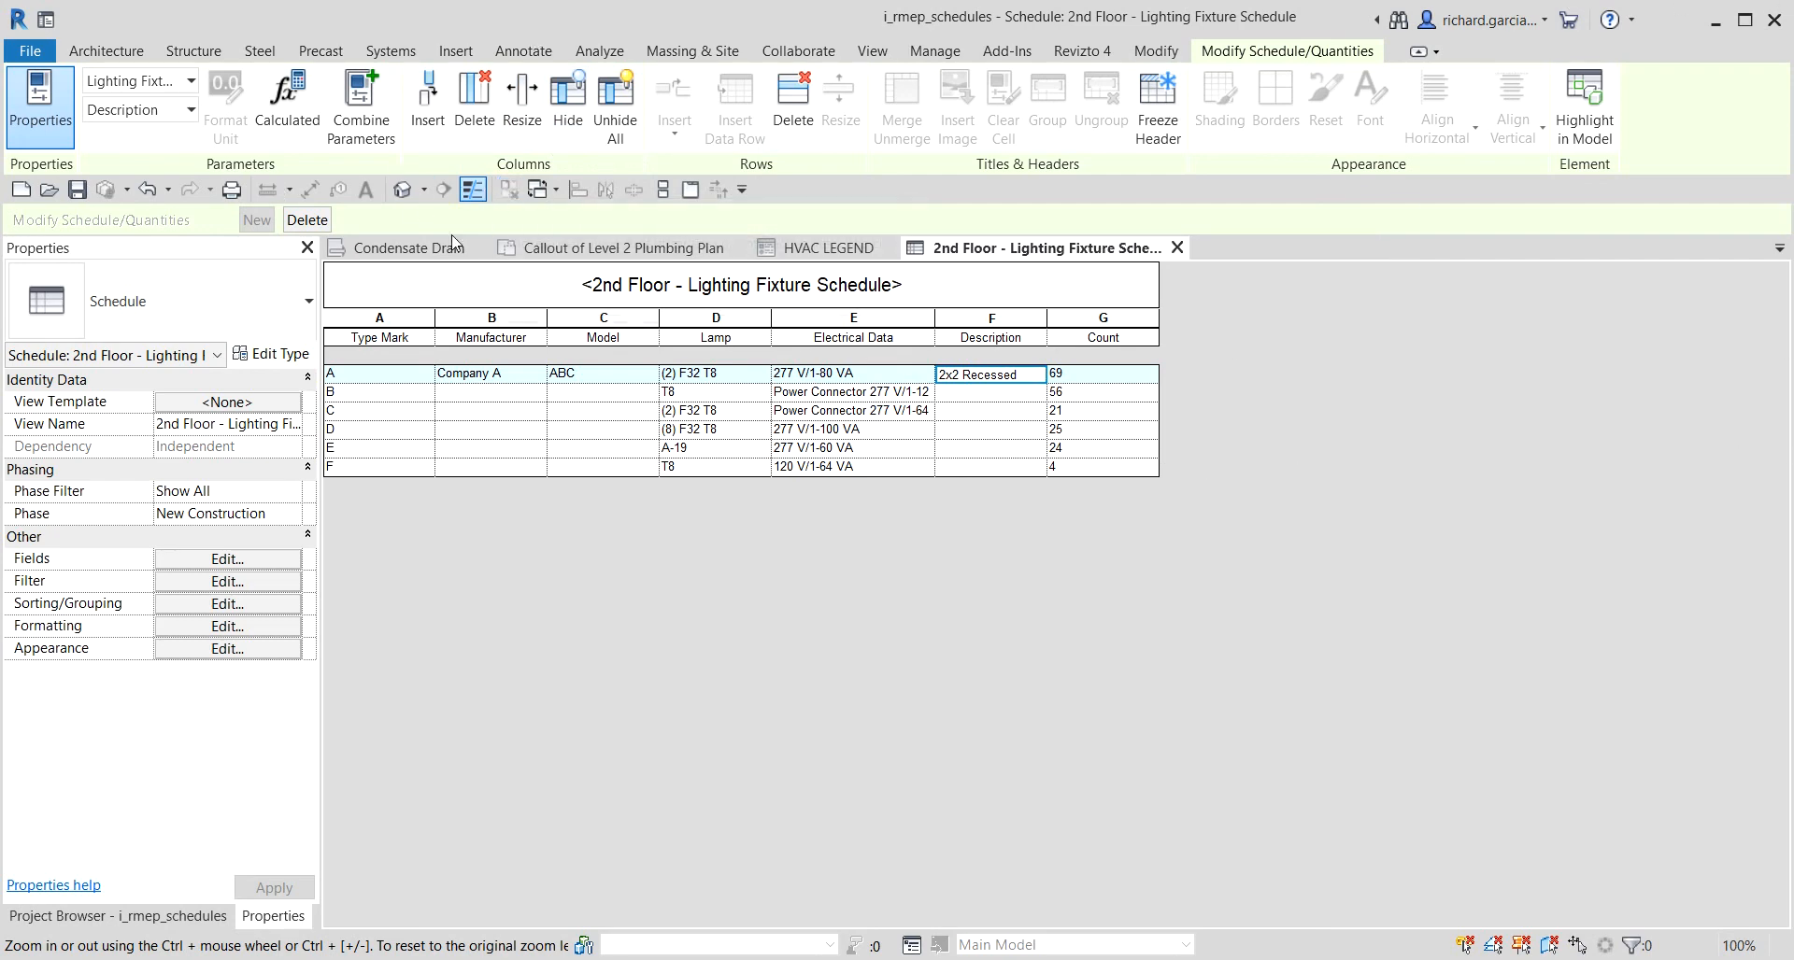
Review the Condensate Drain detail, the Level 2 plumbing callout and the HVAC legend without saving, and return to the lighting fixture schedule.
{"action": "left_click", "coordinate": [408, 247]}
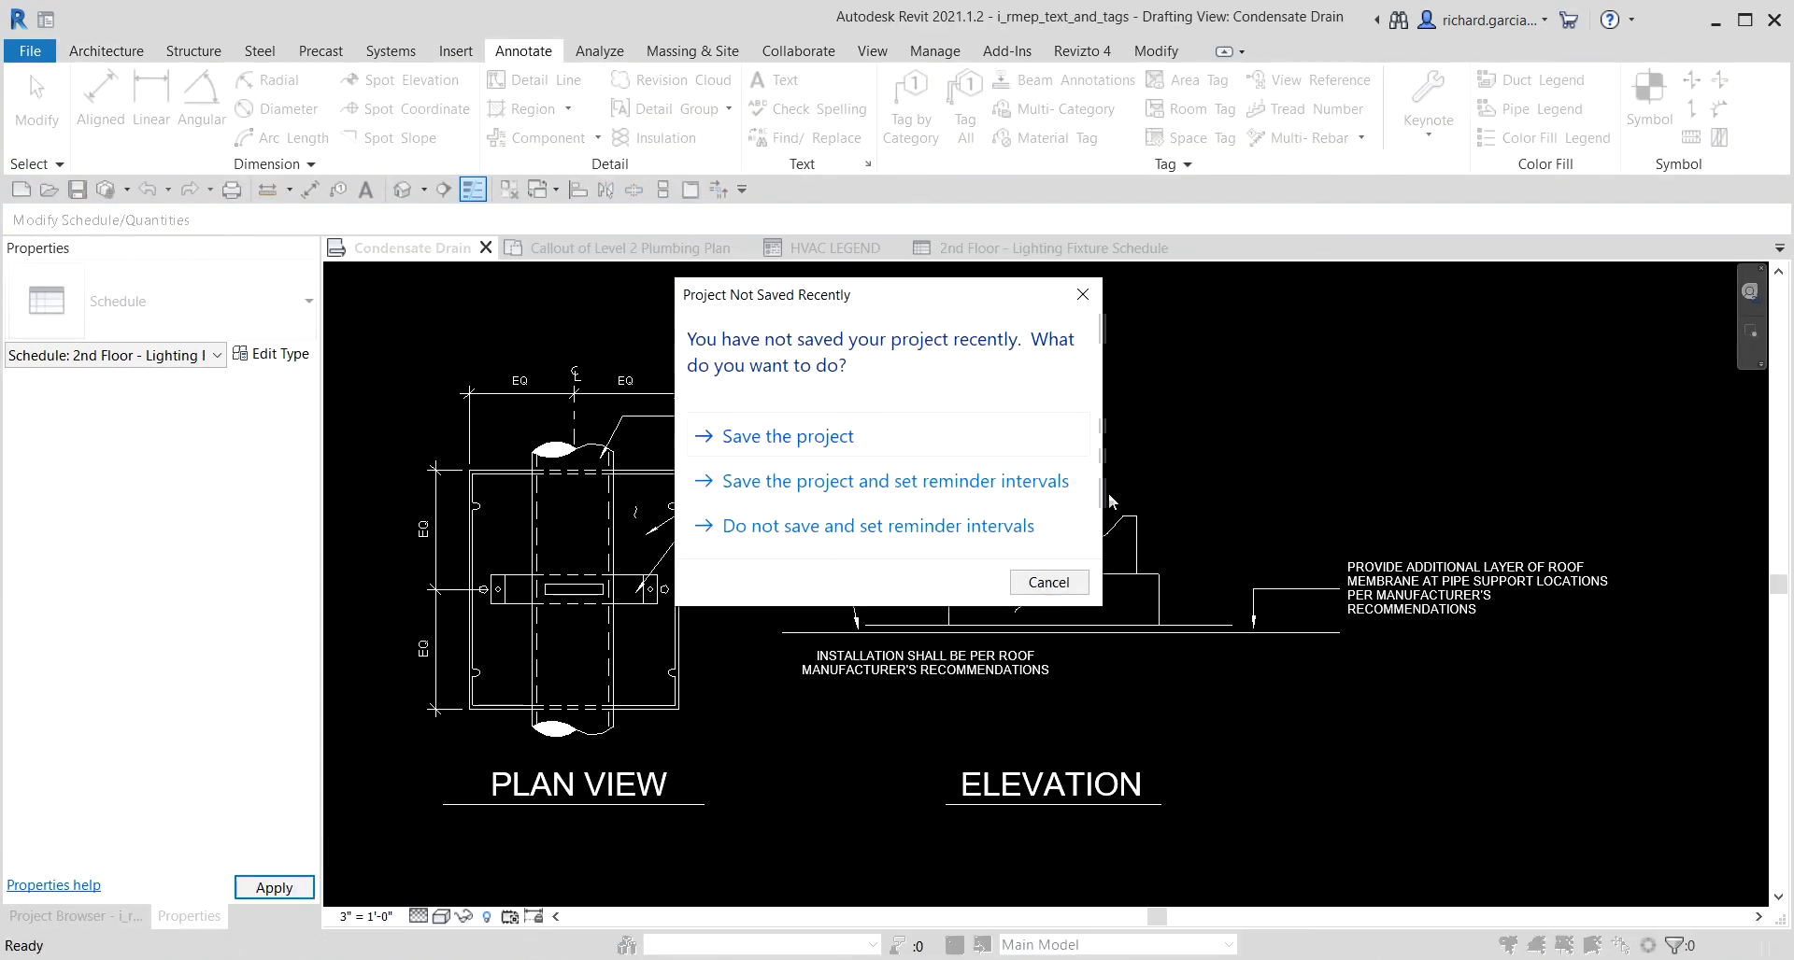
{"action": "left_click", "coordinate": [1049, 582]}
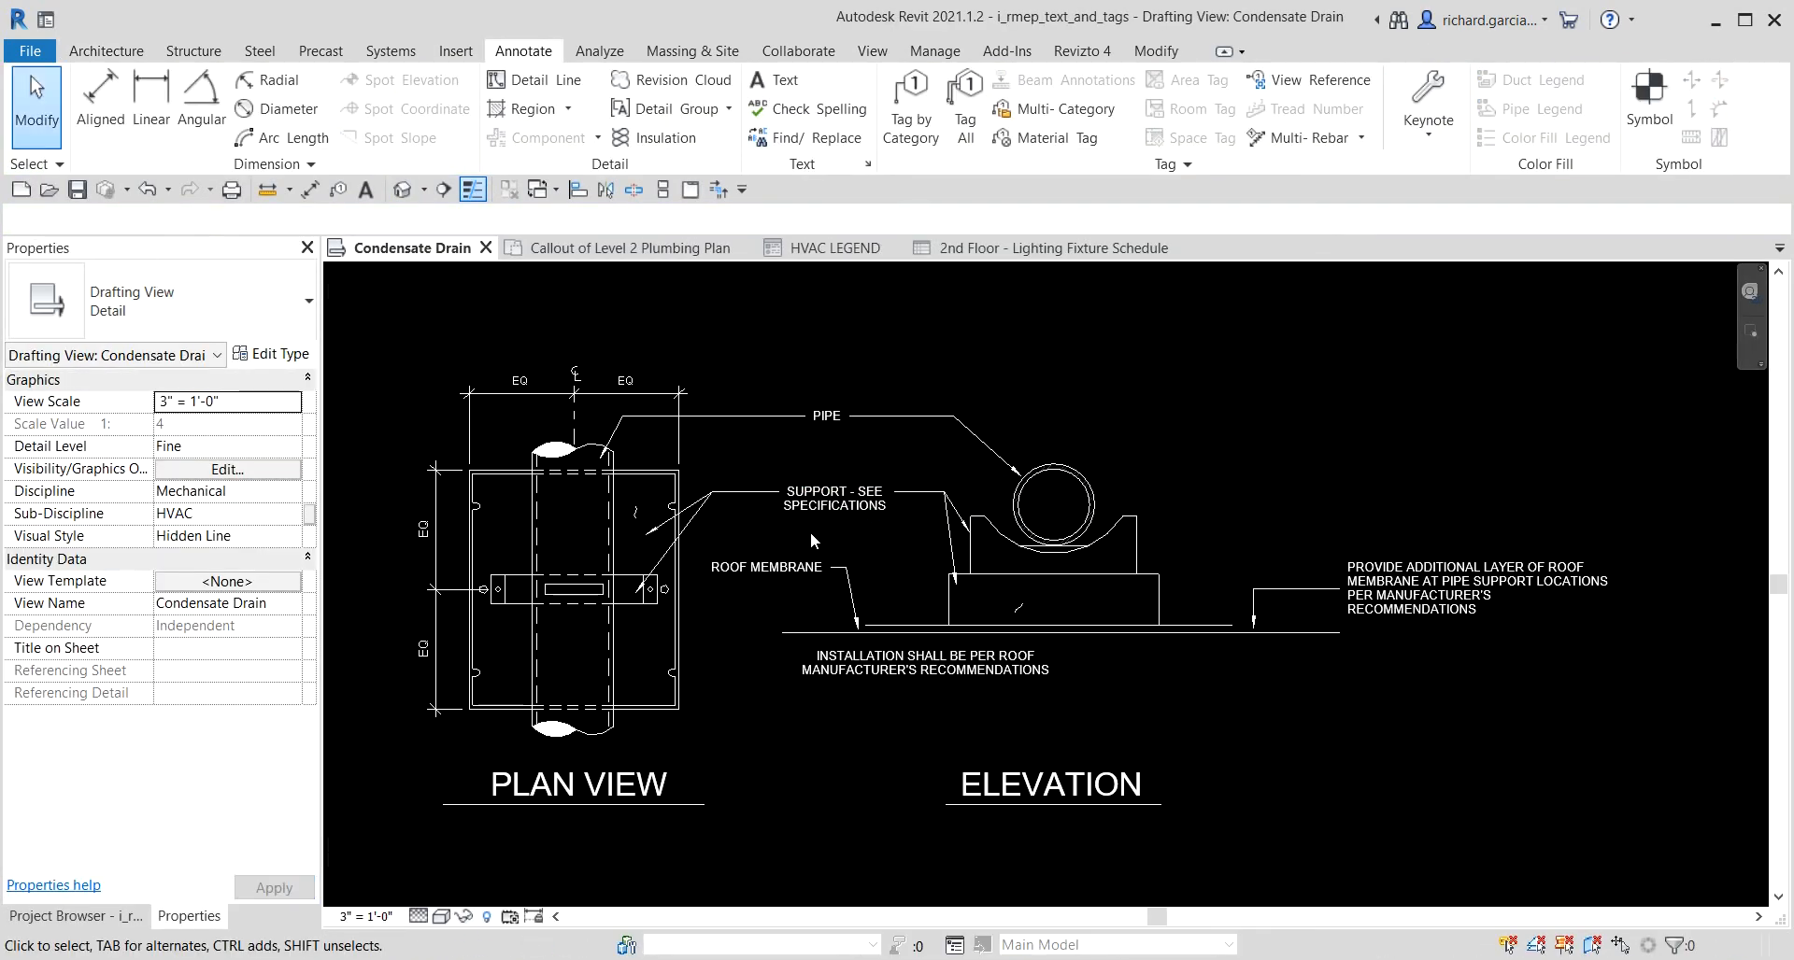
{"action": "left_click", "coordinate": [635, 248]}
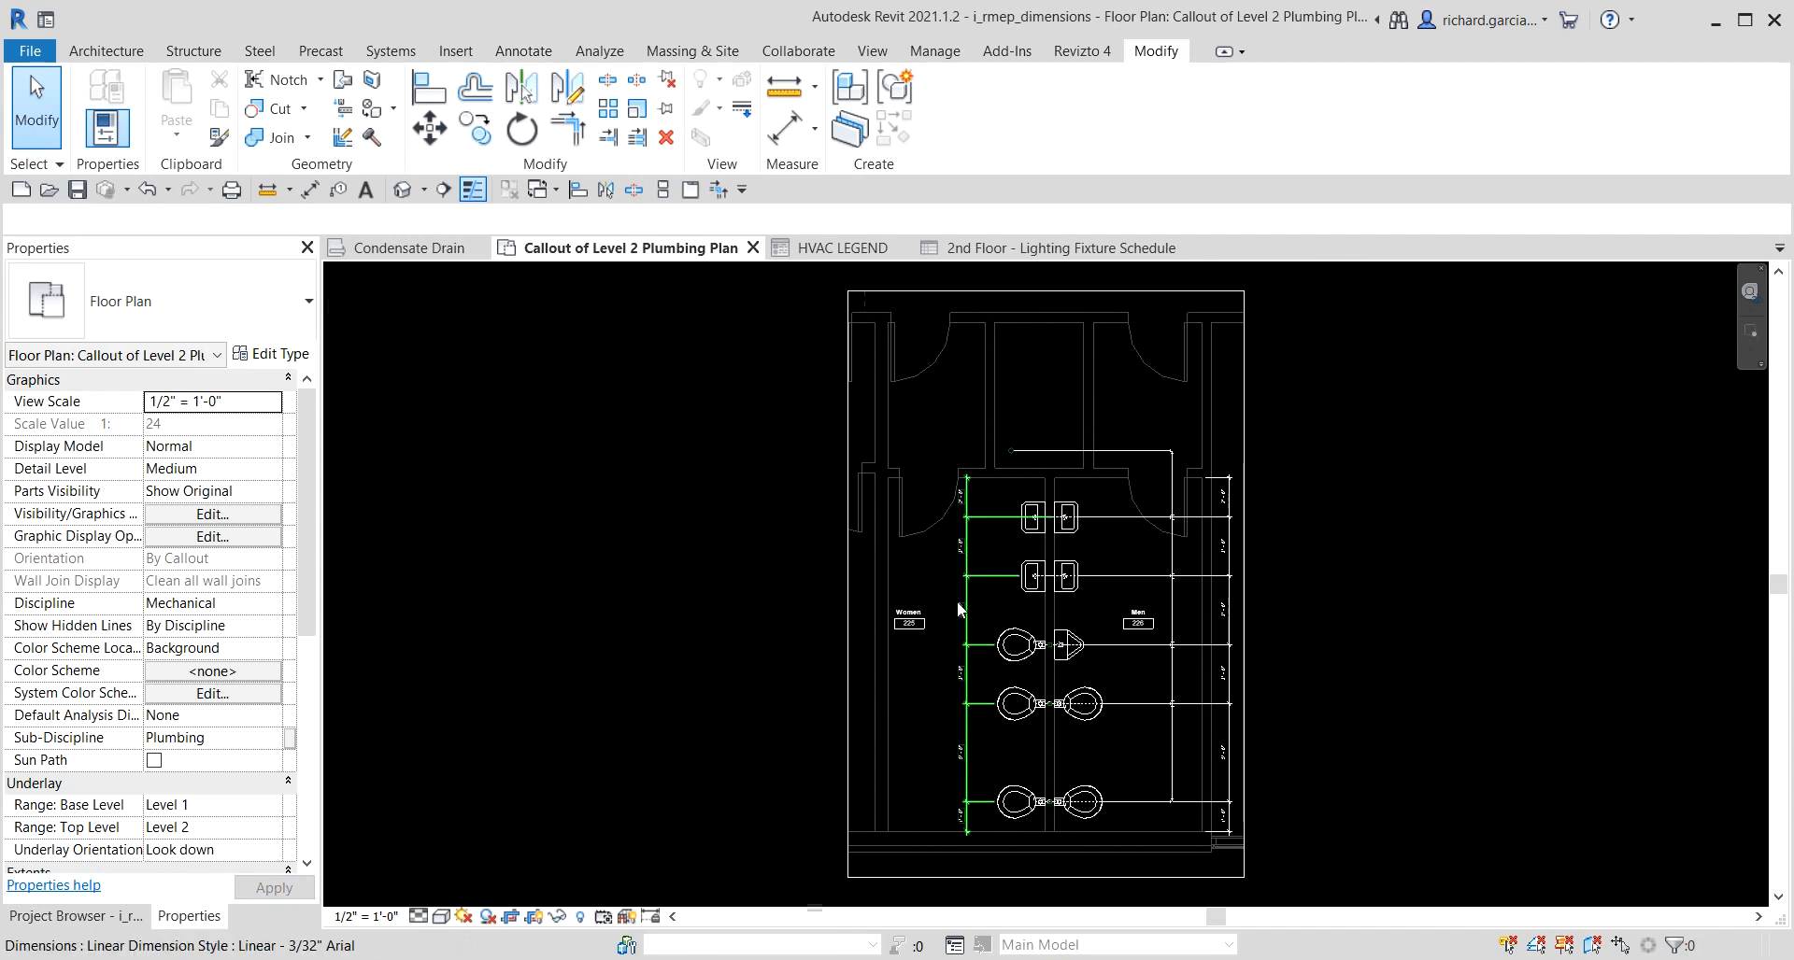
{"action": "left_click", "coordinate": [857, 250]}
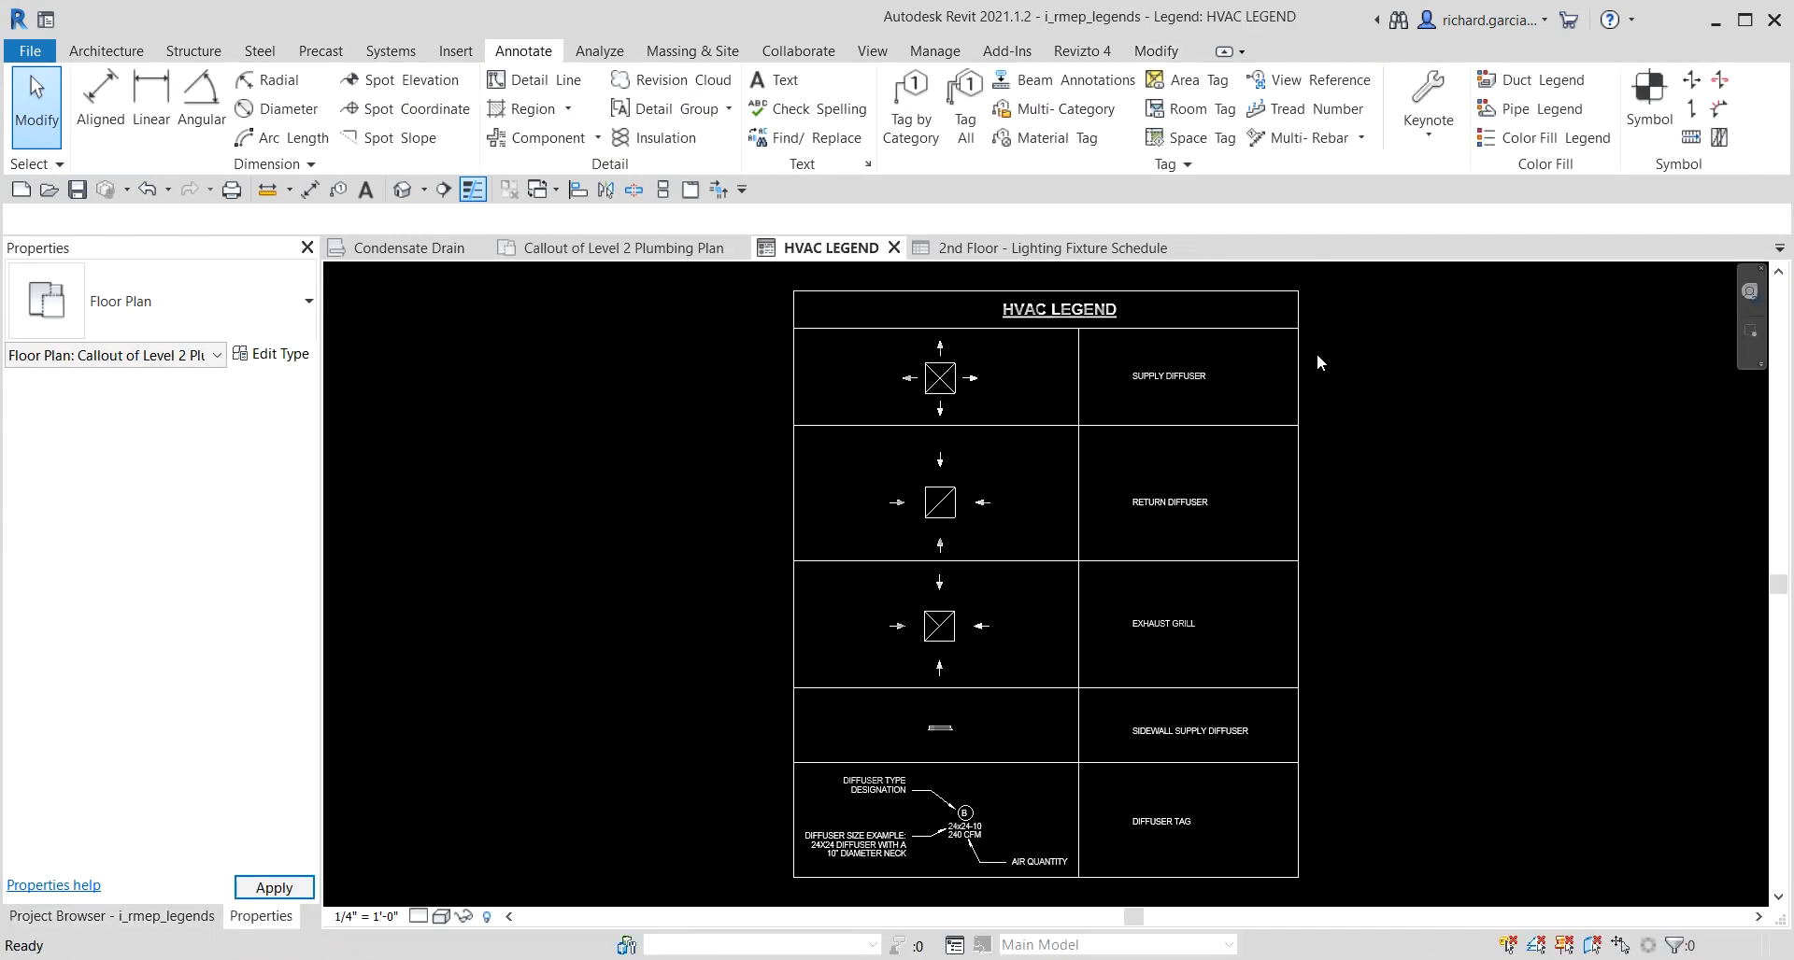
{"action": "left_click", "coordinate": [1056, 583]}
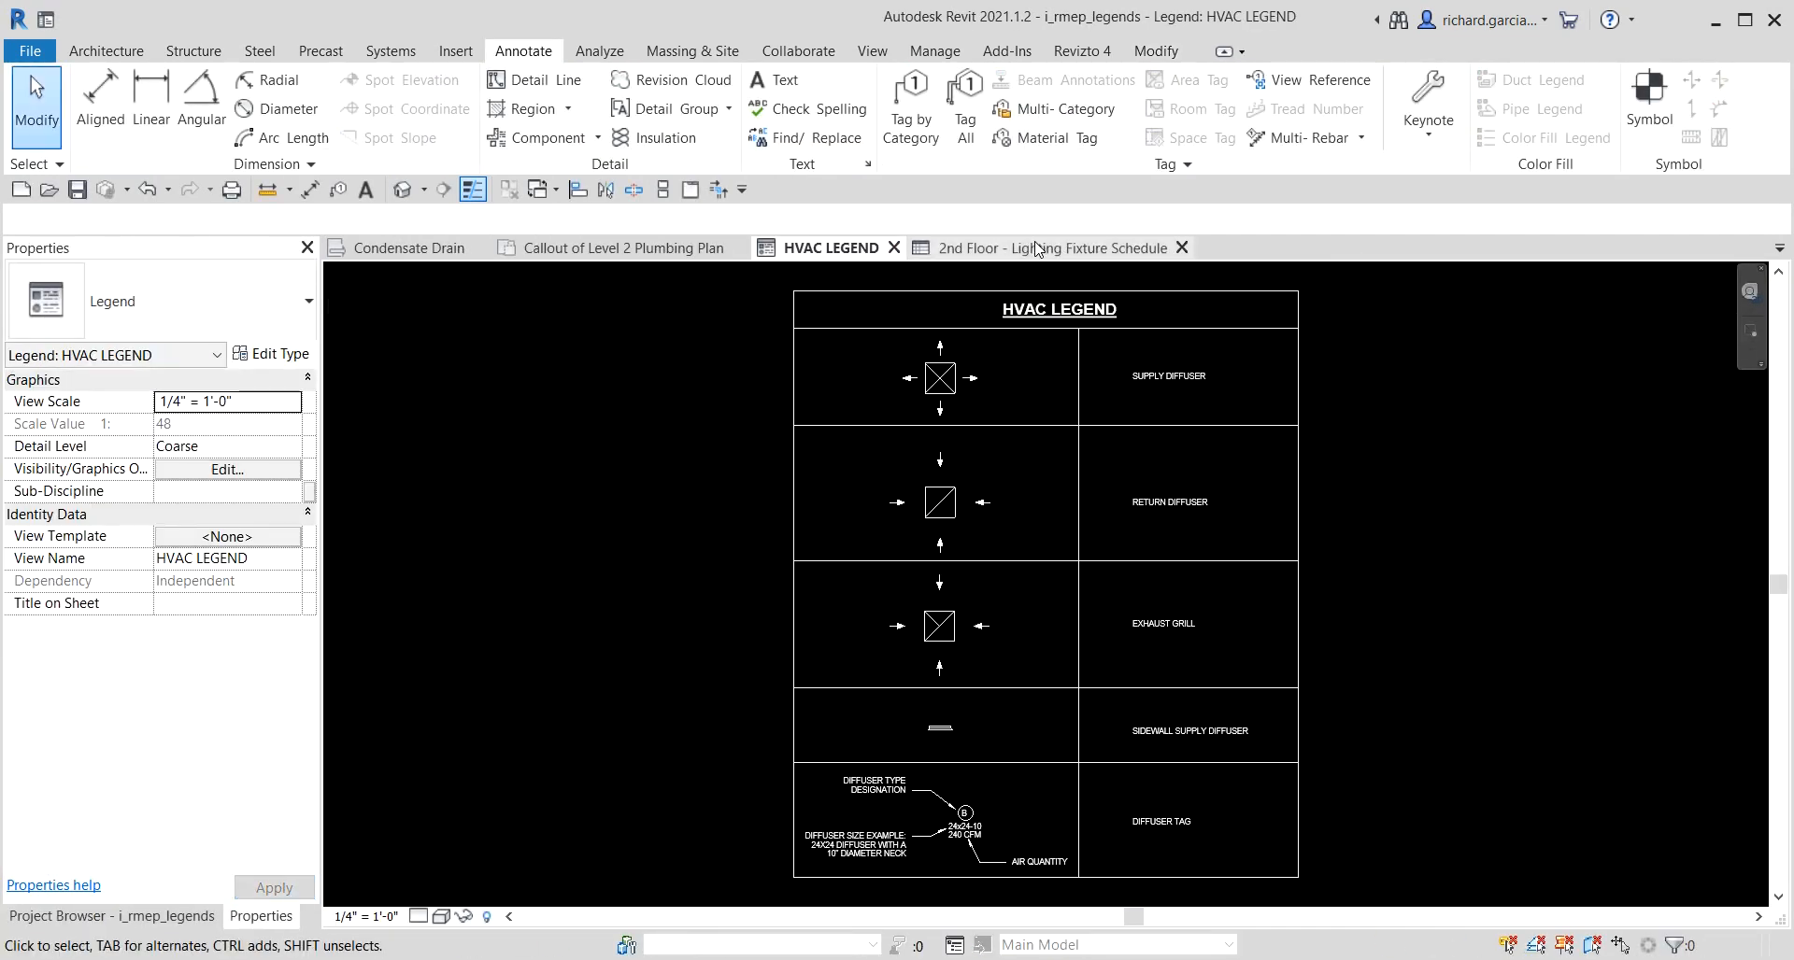
{"action": "left_click", "coordinate": [1035, 252]}
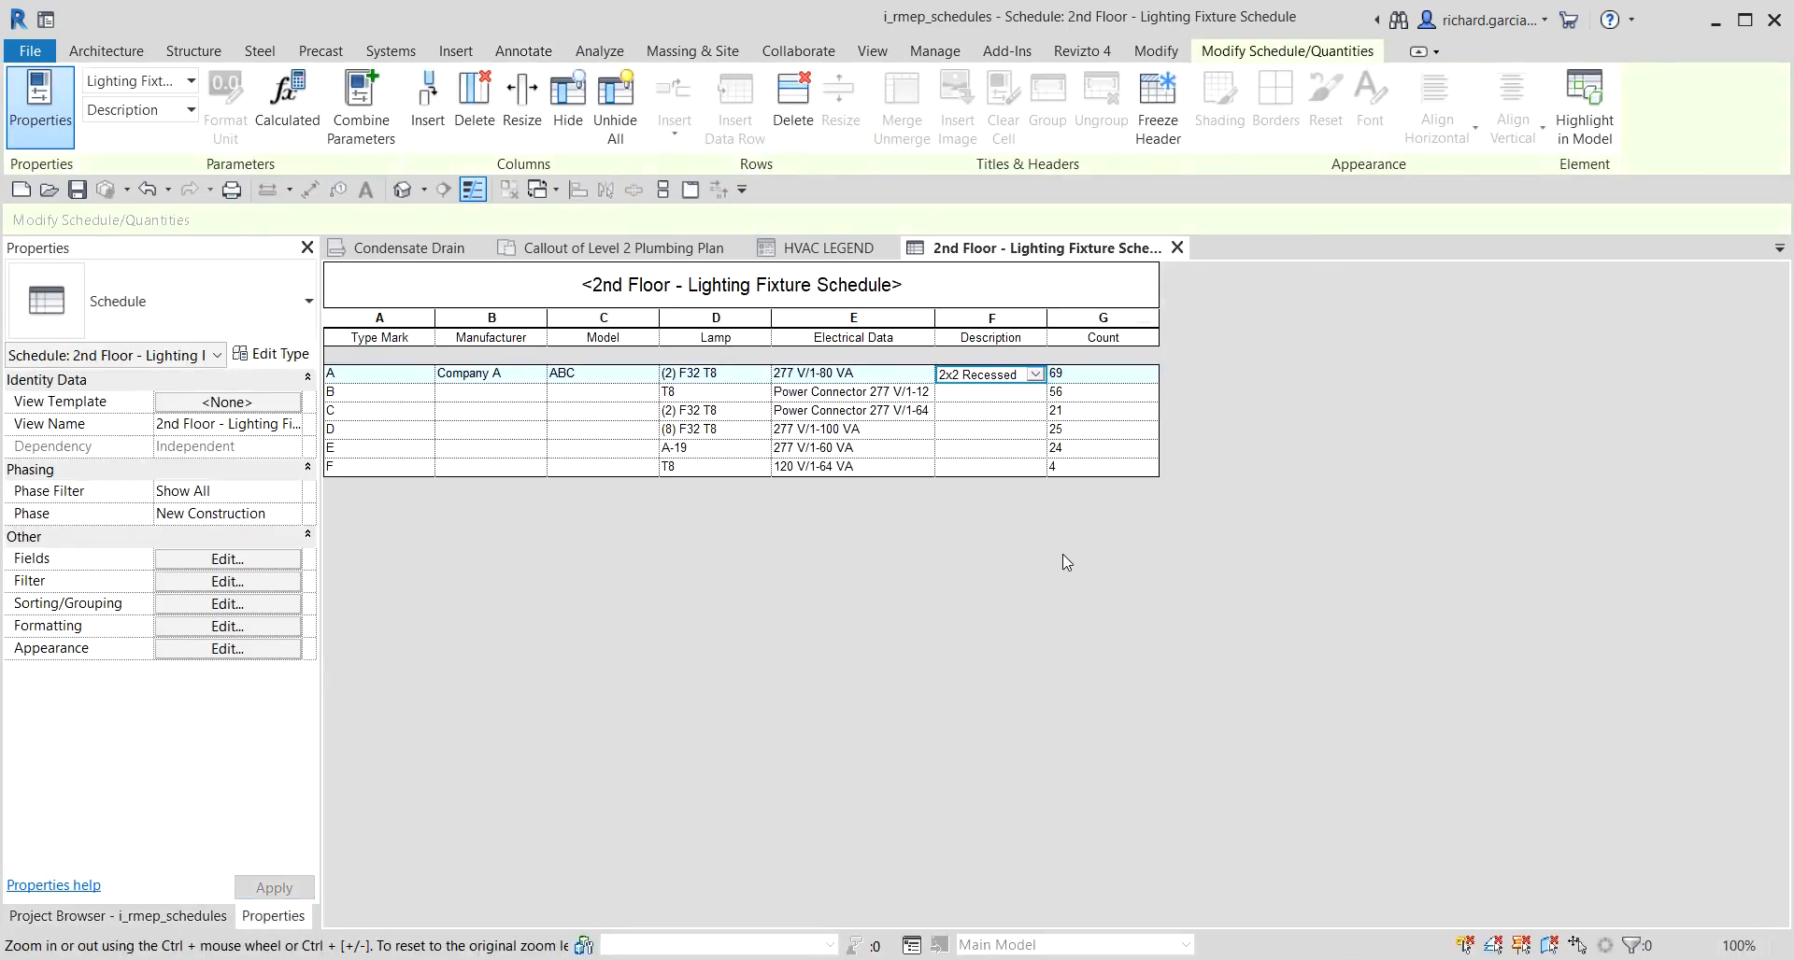